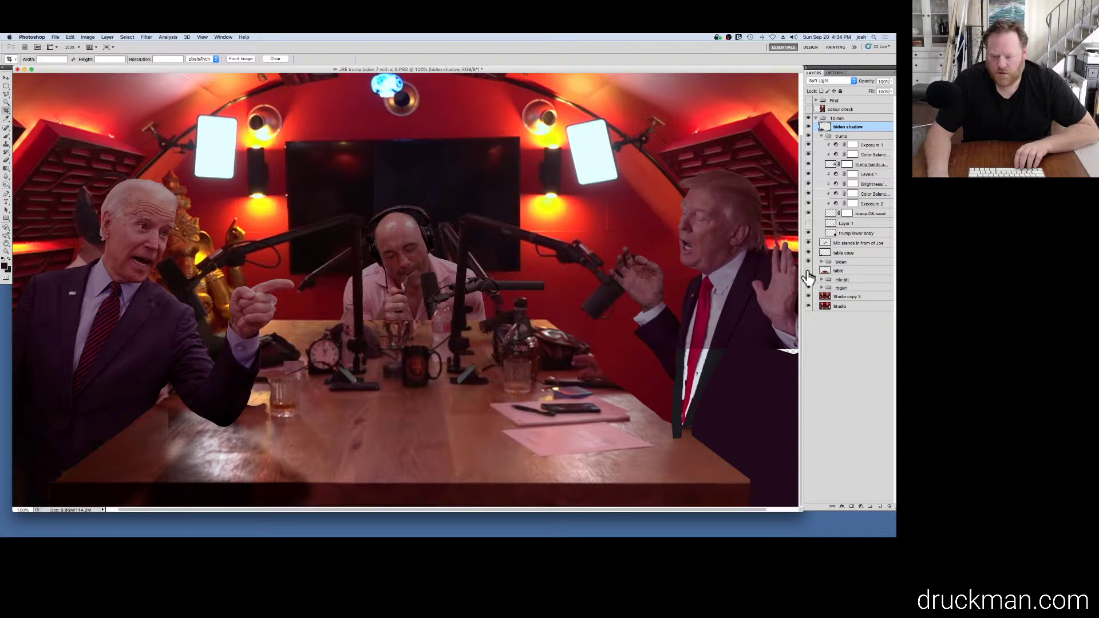
Step: Toggle the visibility of the table layer repeatedly to compare the tabletop with and without it, leaving the layer shown
left_click(808, 271)
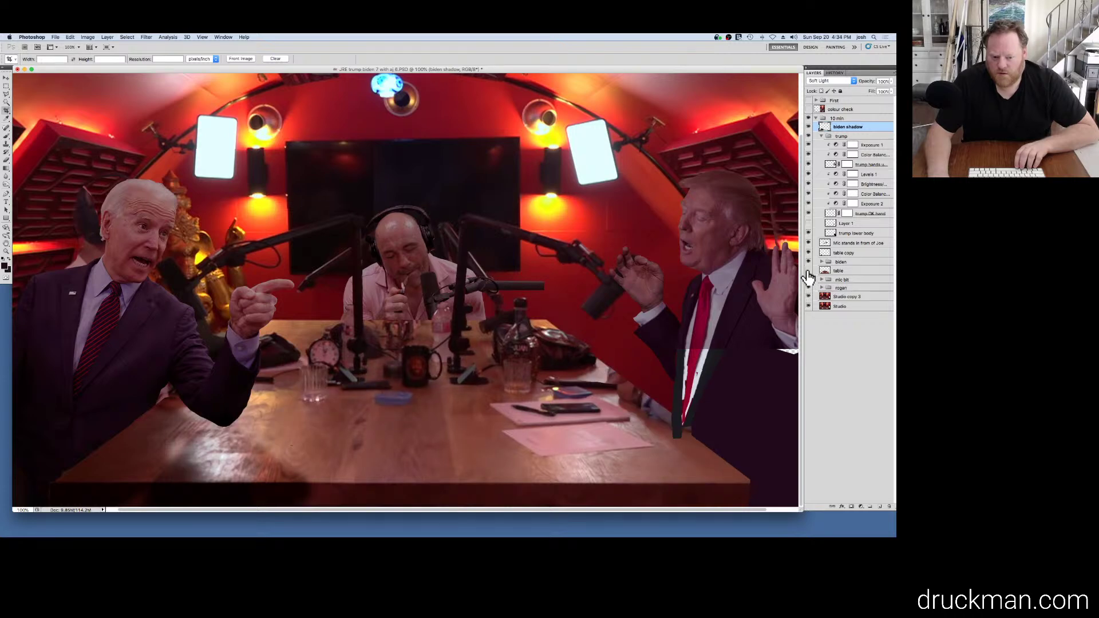
left_click(808, 272)
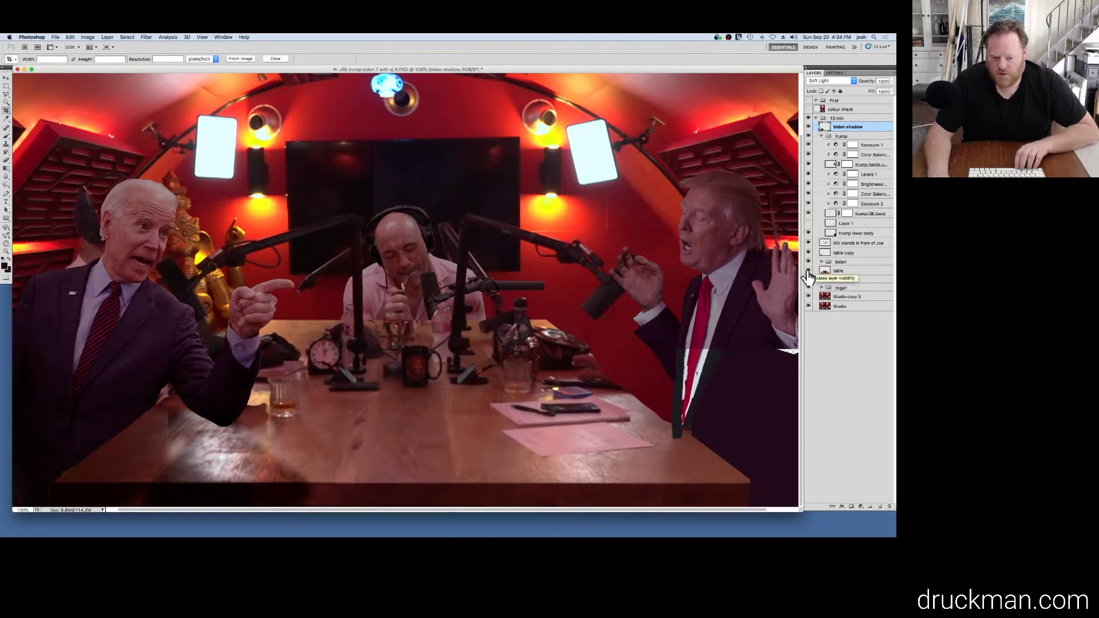
left_click(808, 271)
left_click(809, 272)
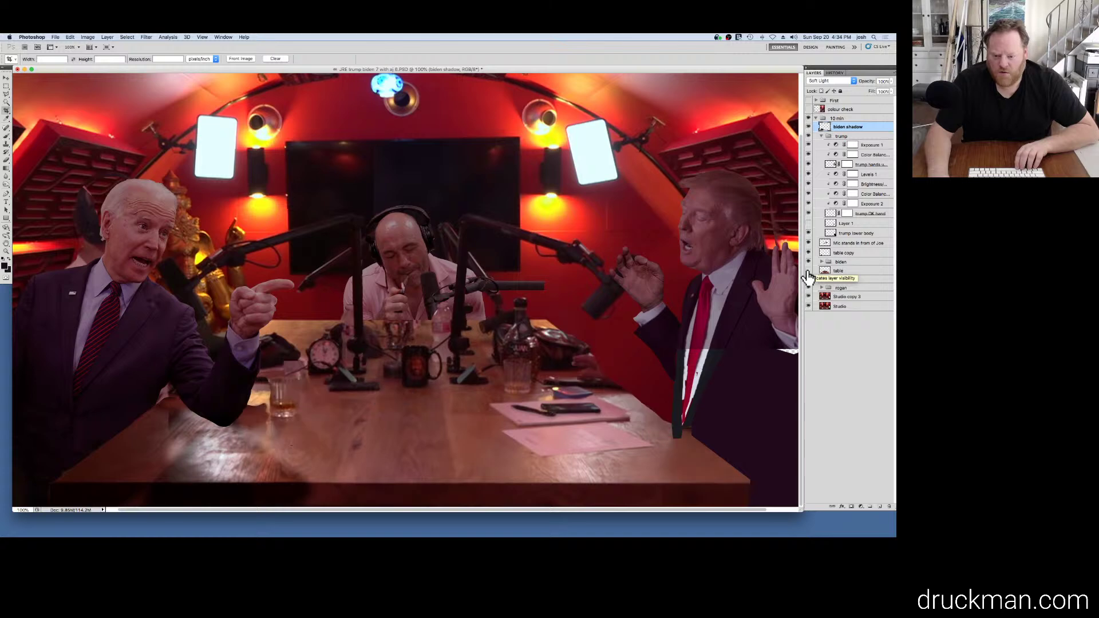
left_click(808, 271)
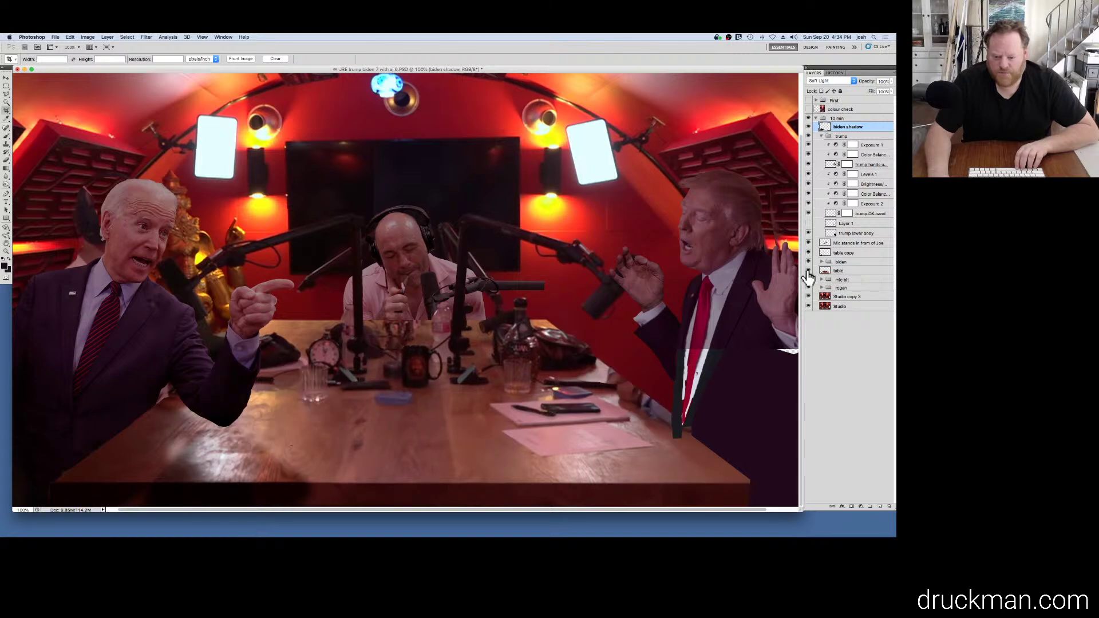
left_click(808, 271)
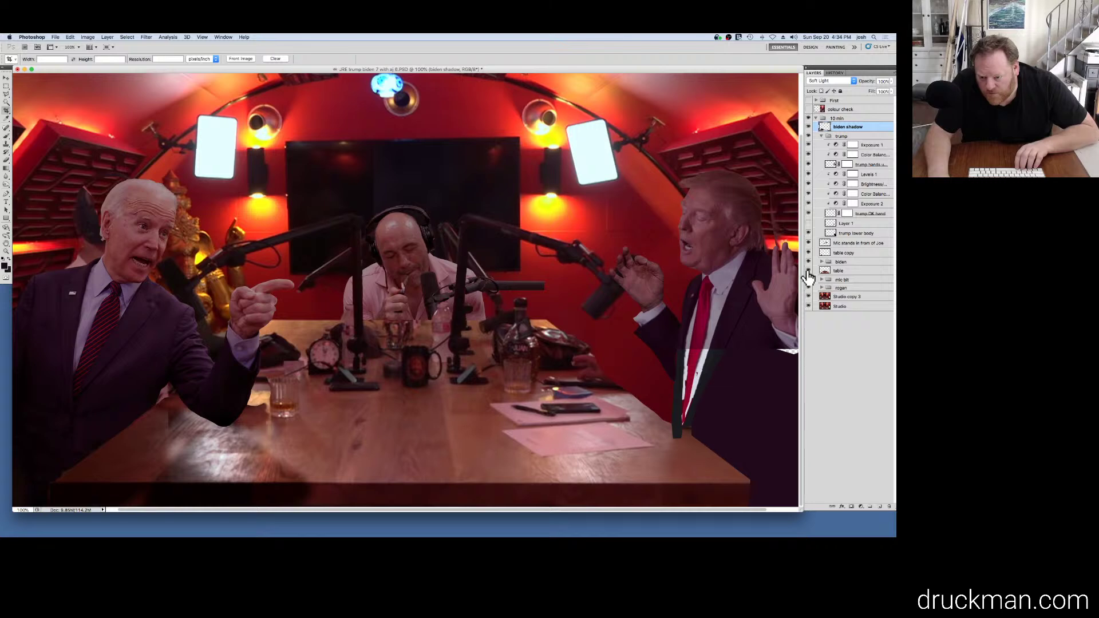
left_click(808, 271)
left_click(808, 271)
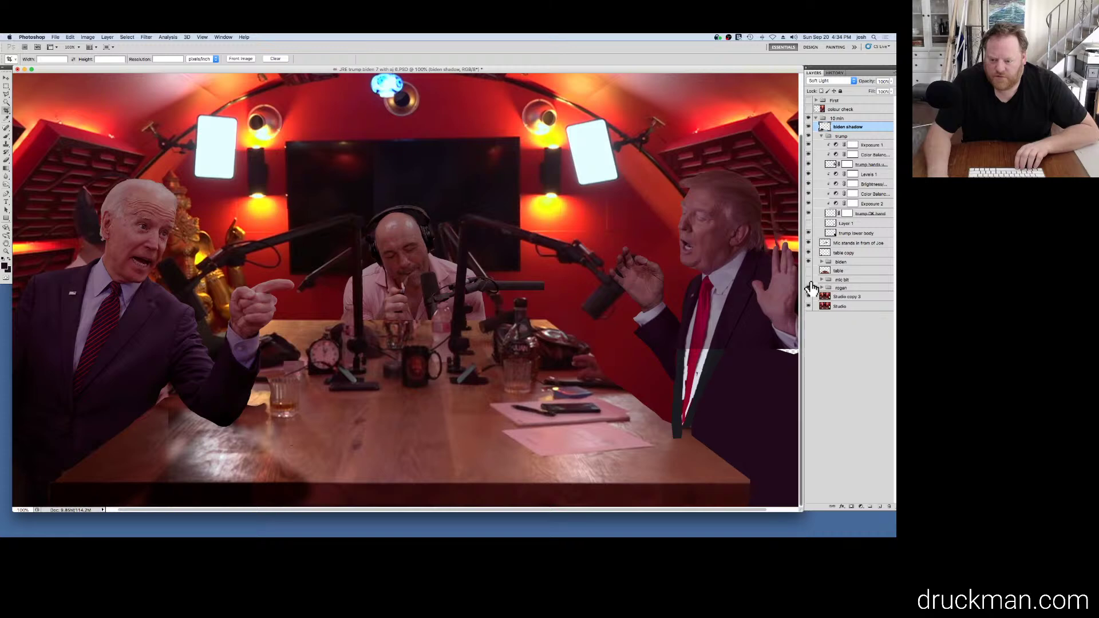
left_click(808, 272)
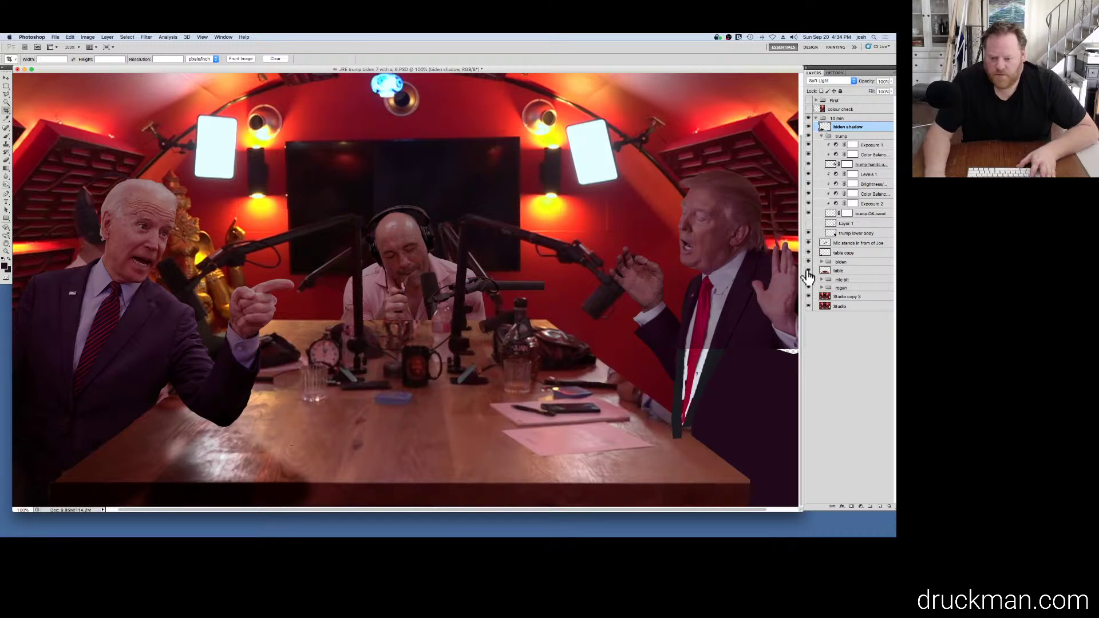
Step: Duplicate the Studio copy 3 layer and use the table layer's outline to delete everything outside the table from the duplicate
left_click(825, 272, "ctrl")
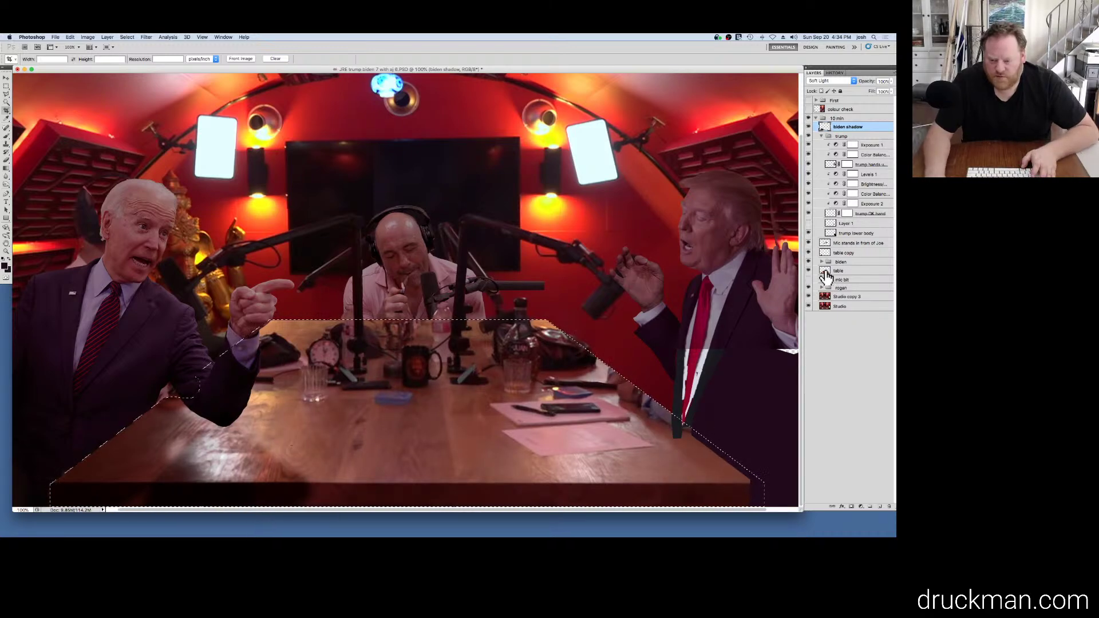
left_click_drag(839, 298, 880, 504)
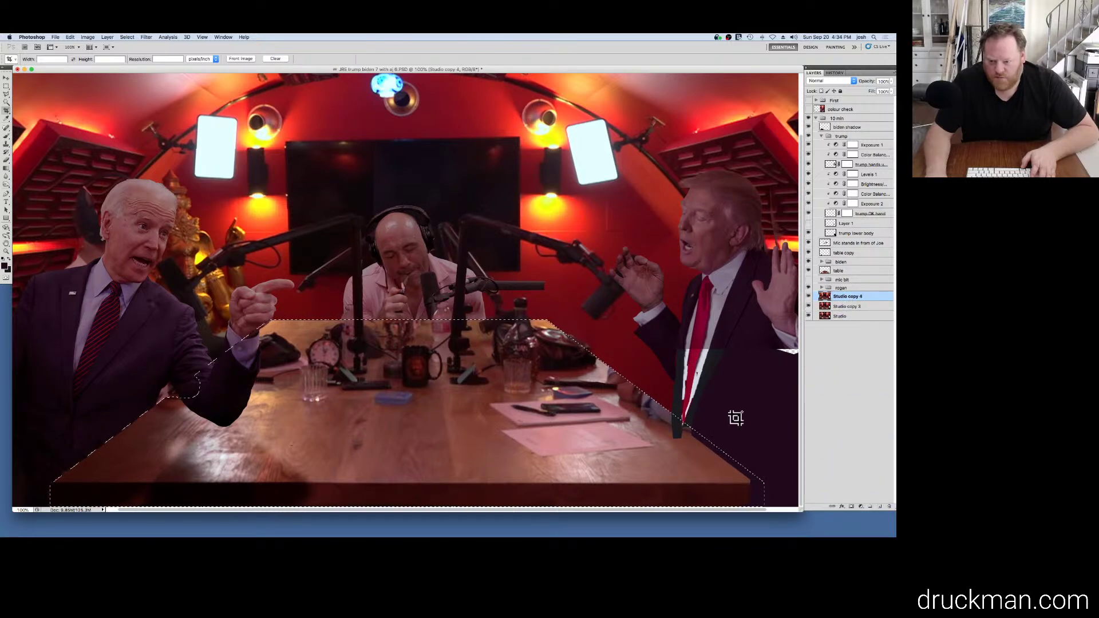
key("m")
right_click(421, 358)
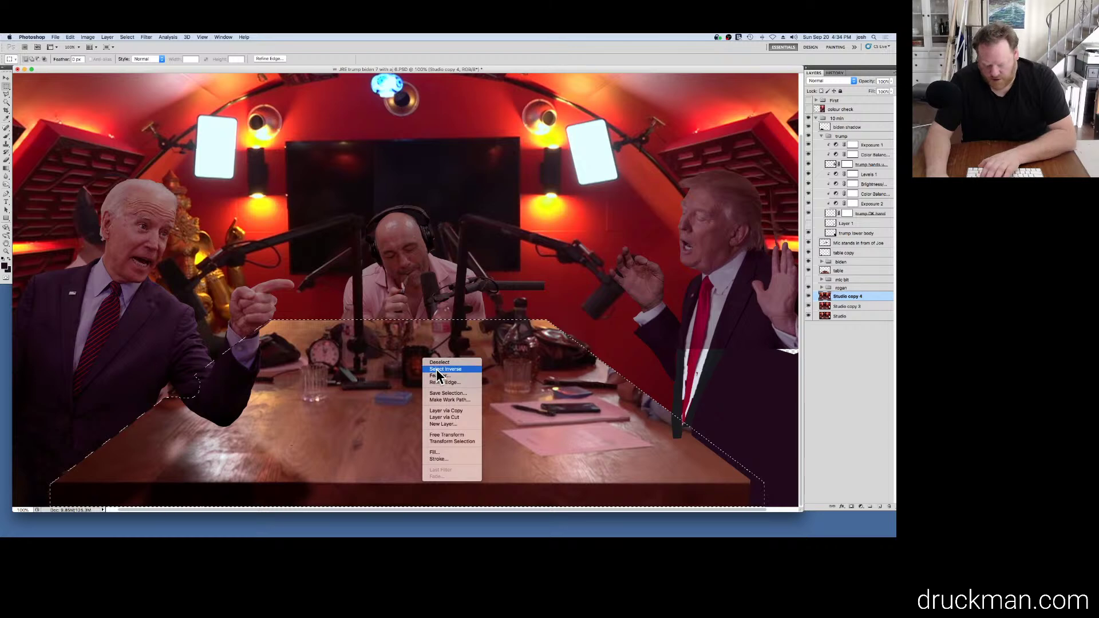
left_click(436, 368)
key("Delete")
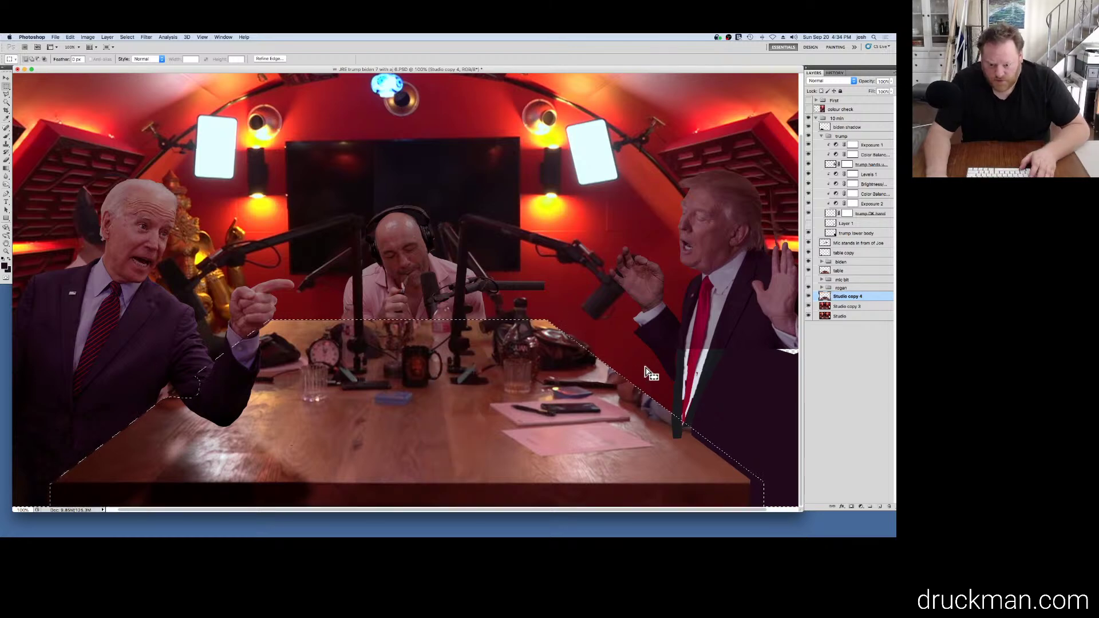
key("super+d")
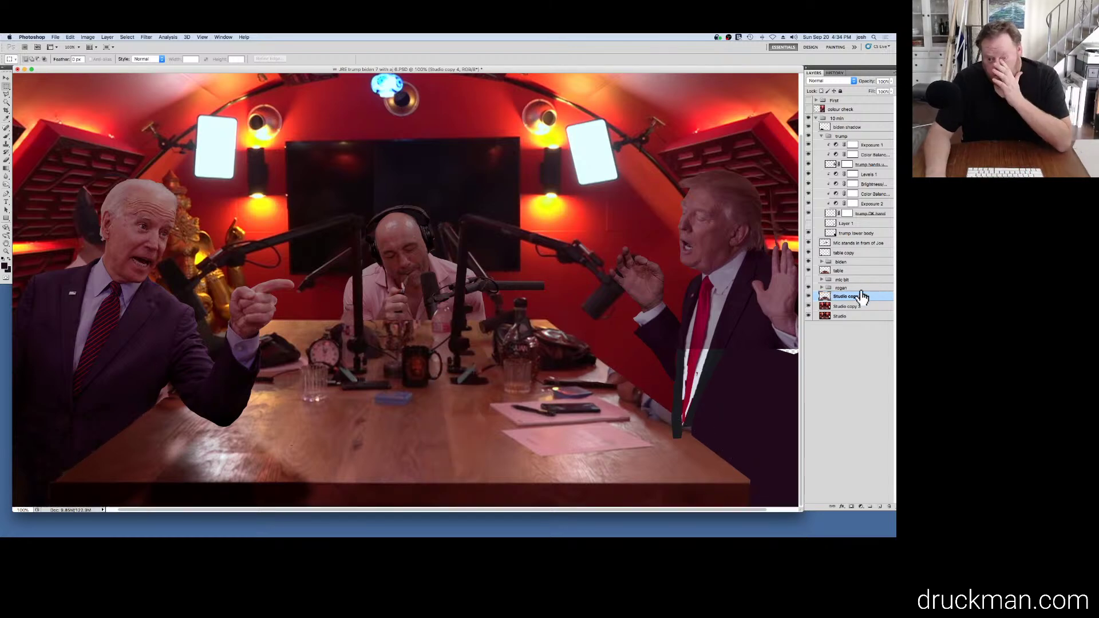
Step: Hide the Studio copy 3 and Studio layers to inspect the table cutout, and show Studio copy 3 again
left_click(808, 306)
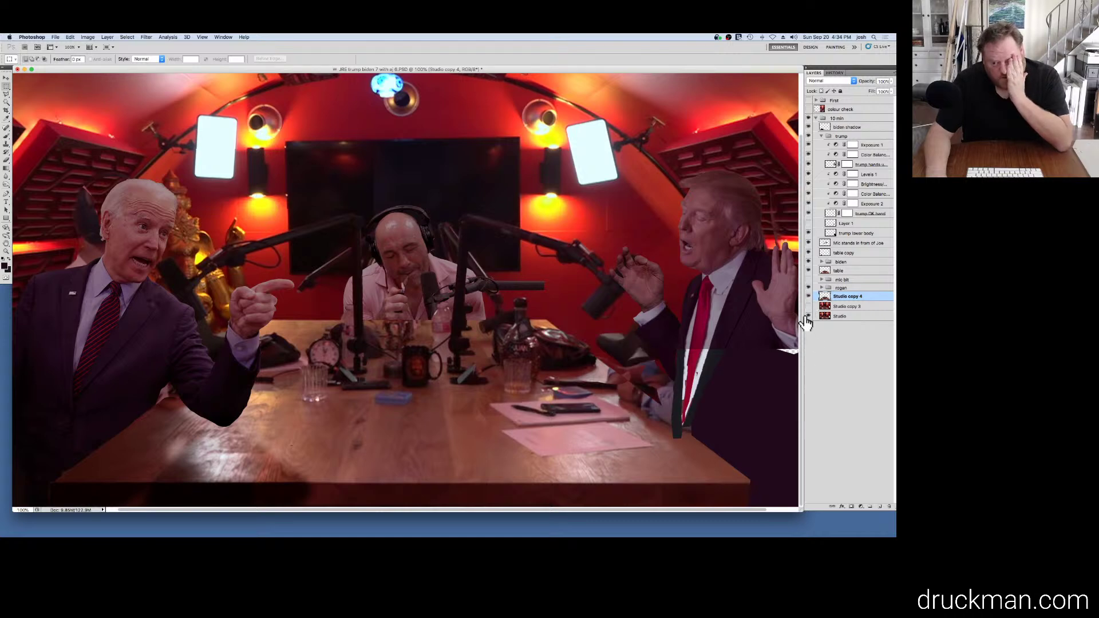
left_click(807, 317)
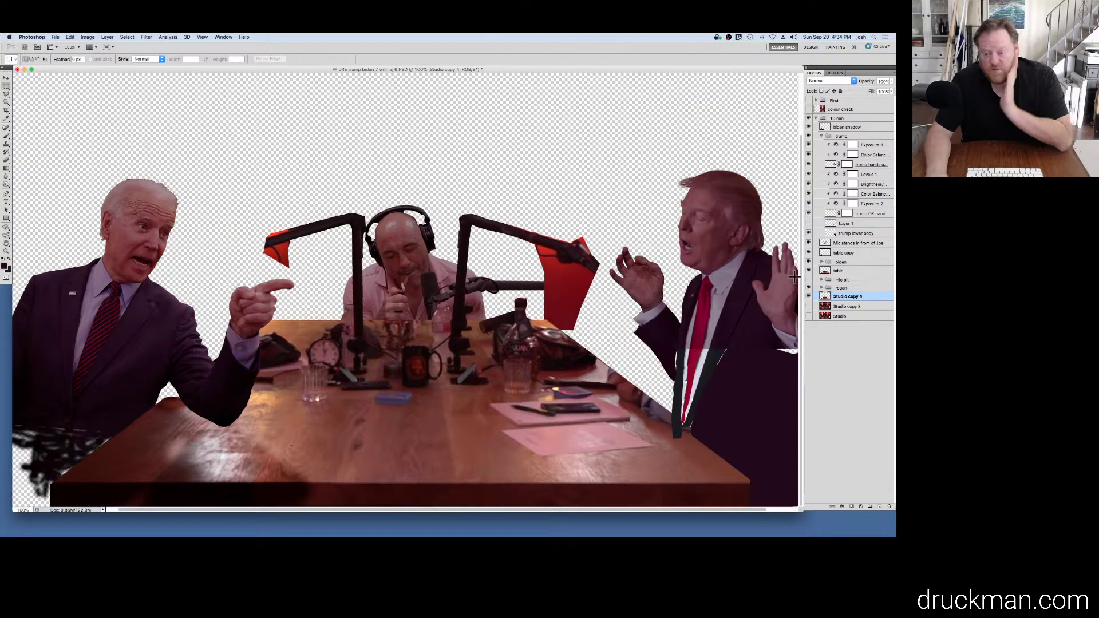
left_click(826, 298, "super")
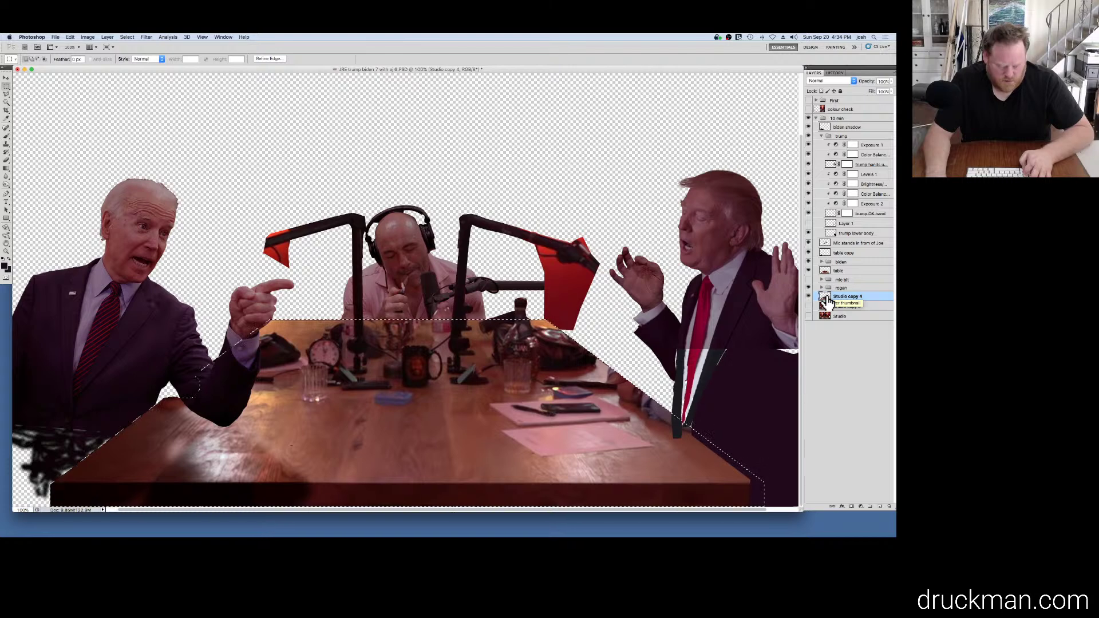
key("super+d")
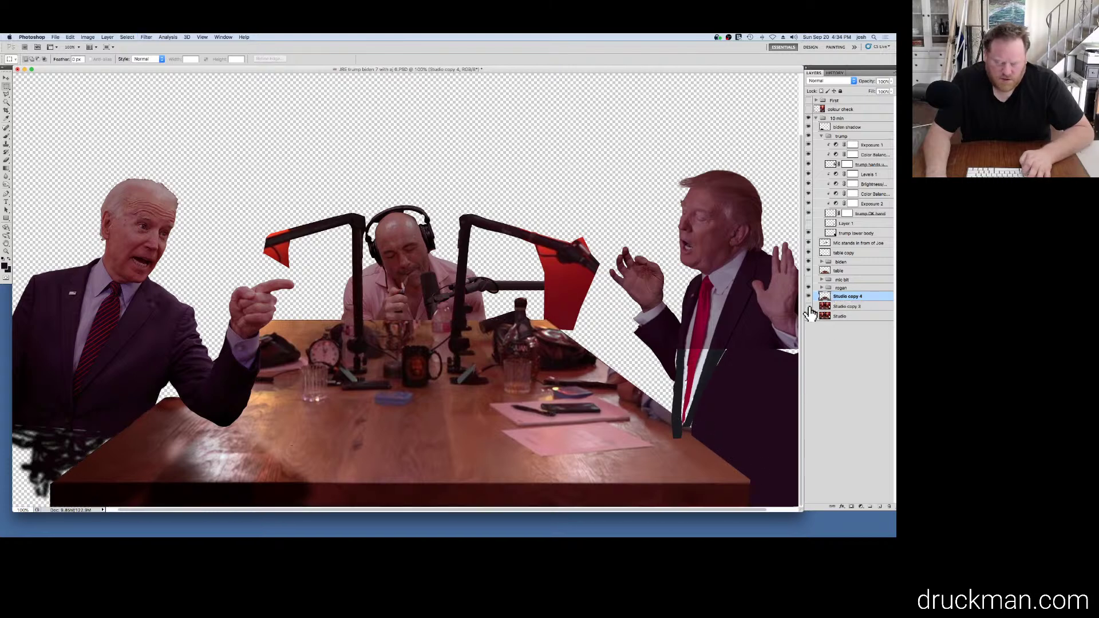
left_click(809, 308)
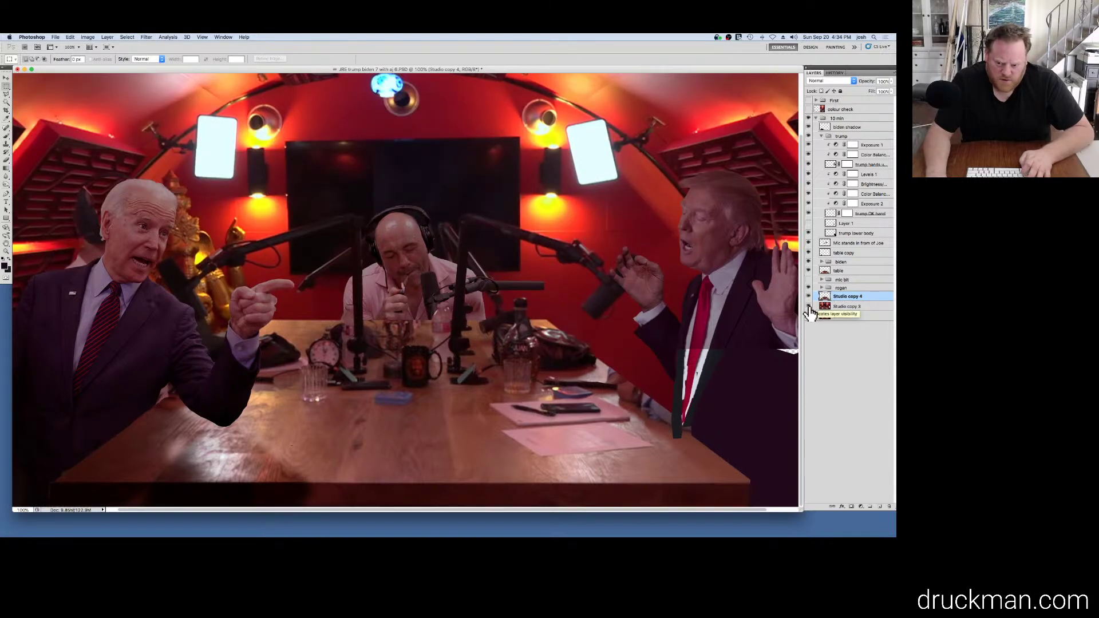
Step: Move the Studio copy 4 layer directly above the table layer, switching the two layers' visibility to compare them and leaving both shown
left_click(808, 296)
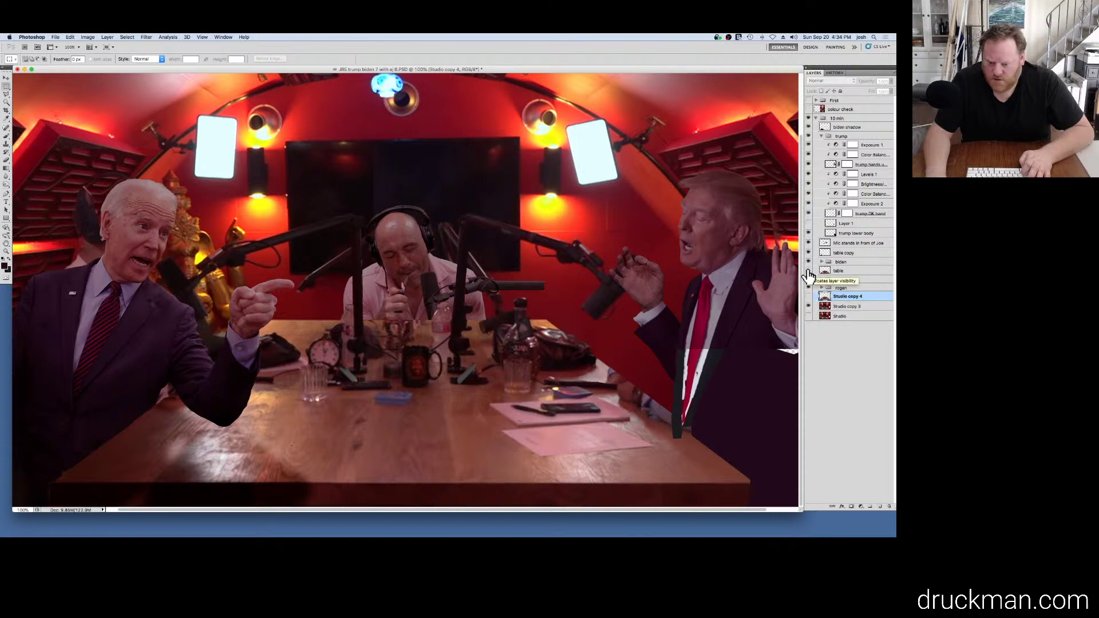
left_click(809, 273)
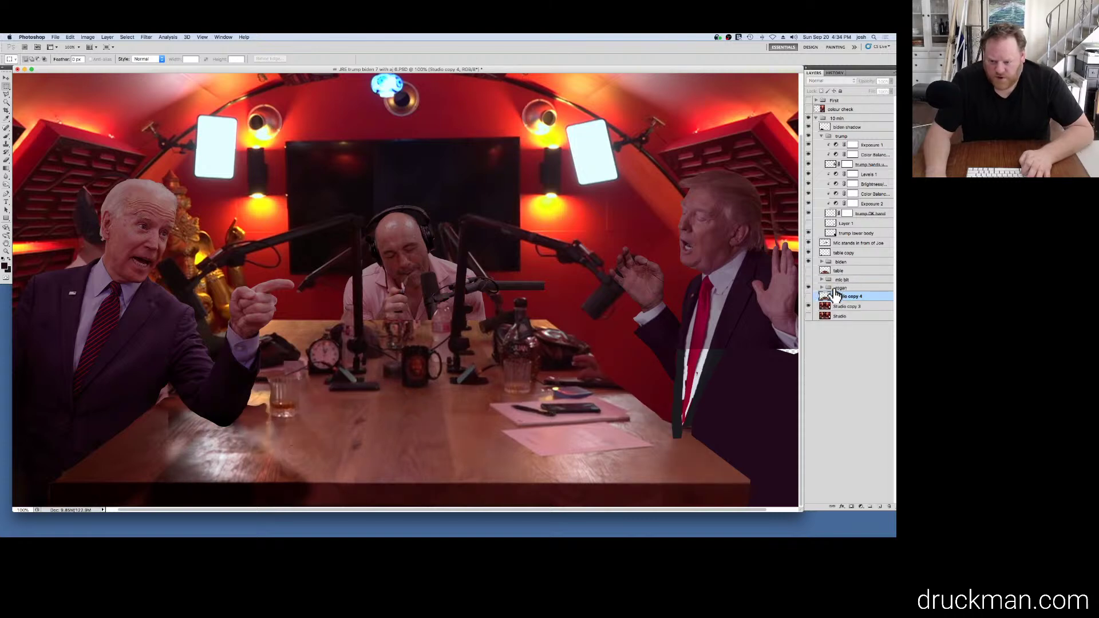
left_click_drag(851, 304, 847, 268)
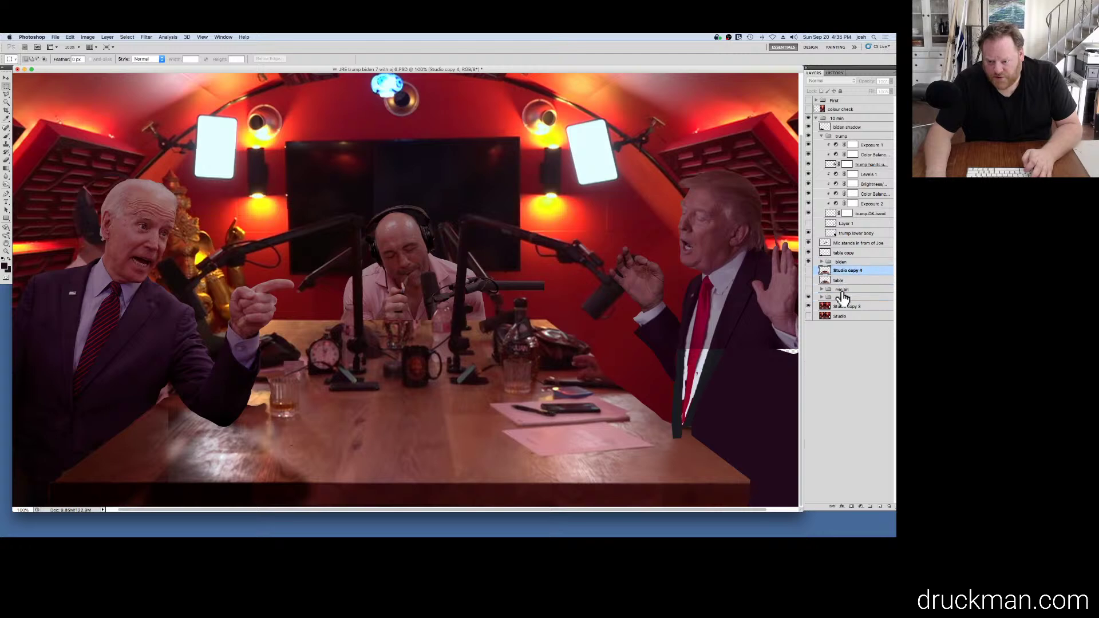
left_click(808, 271)
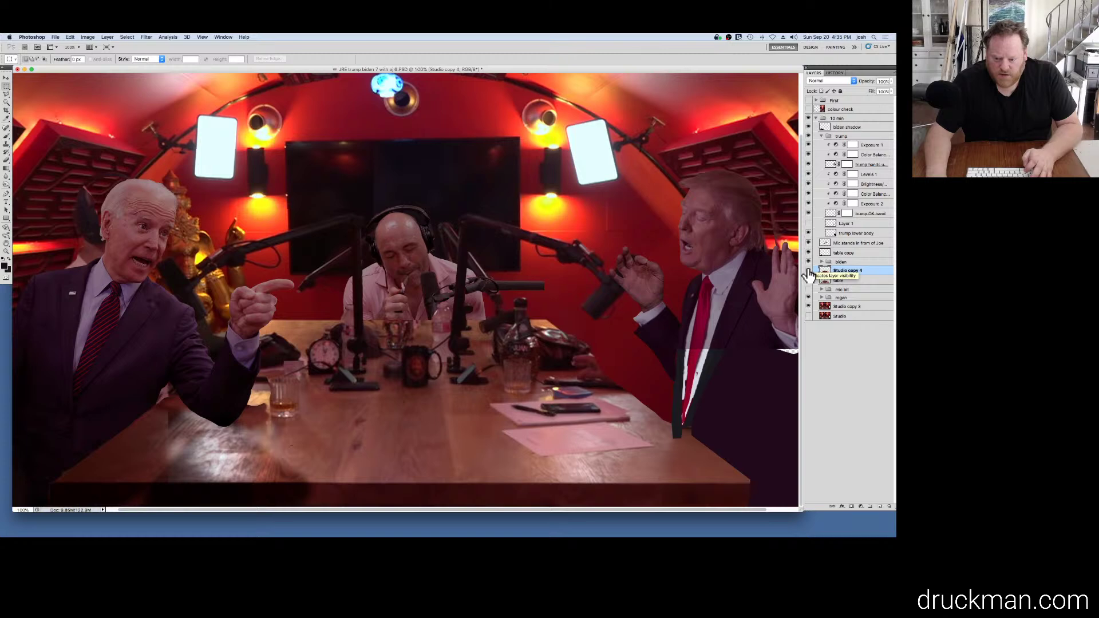
left_click(809, 274)
left_click(809, 273)
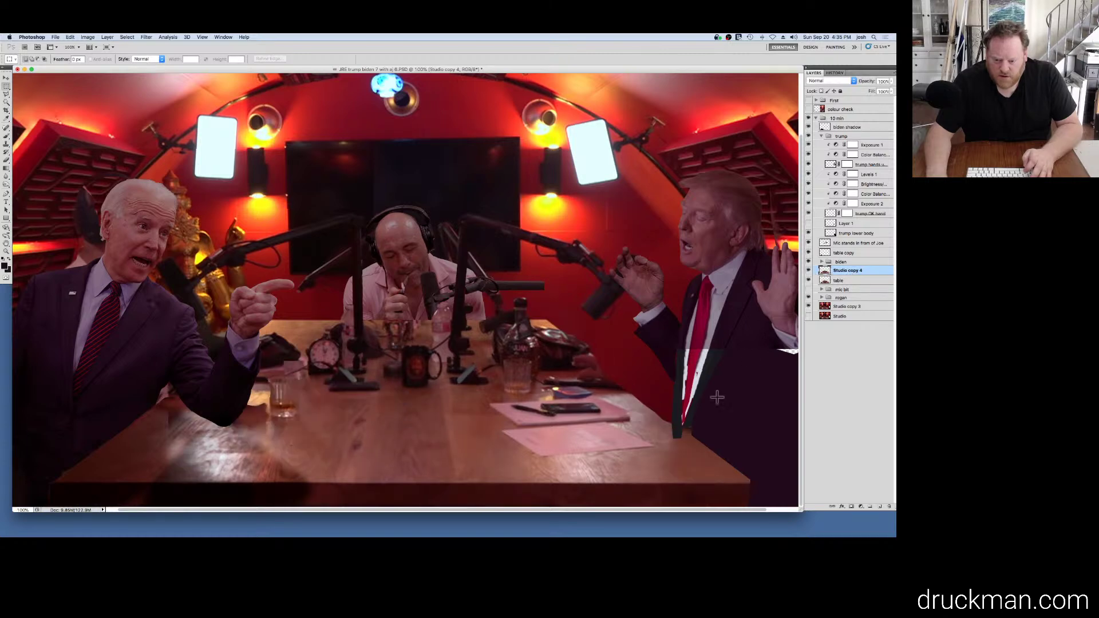
Step: Select the outline of Studio copy 4 and move that layer into the trump group, directly above trump lower body
left_click(824, 276, "super")
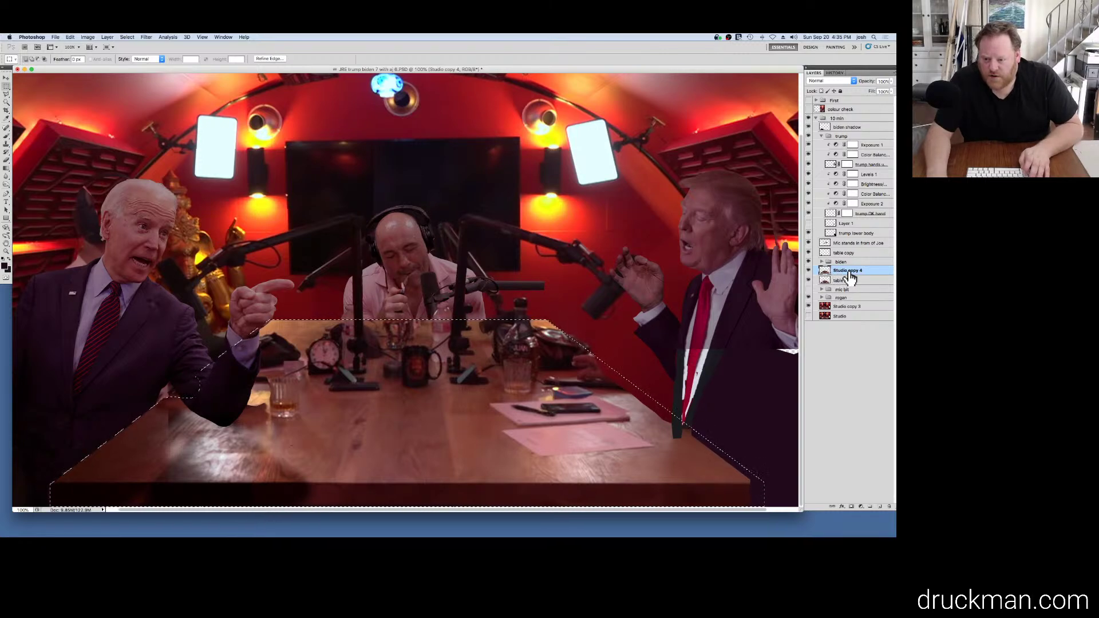
left_click_drag(850, 273, 853, 233)
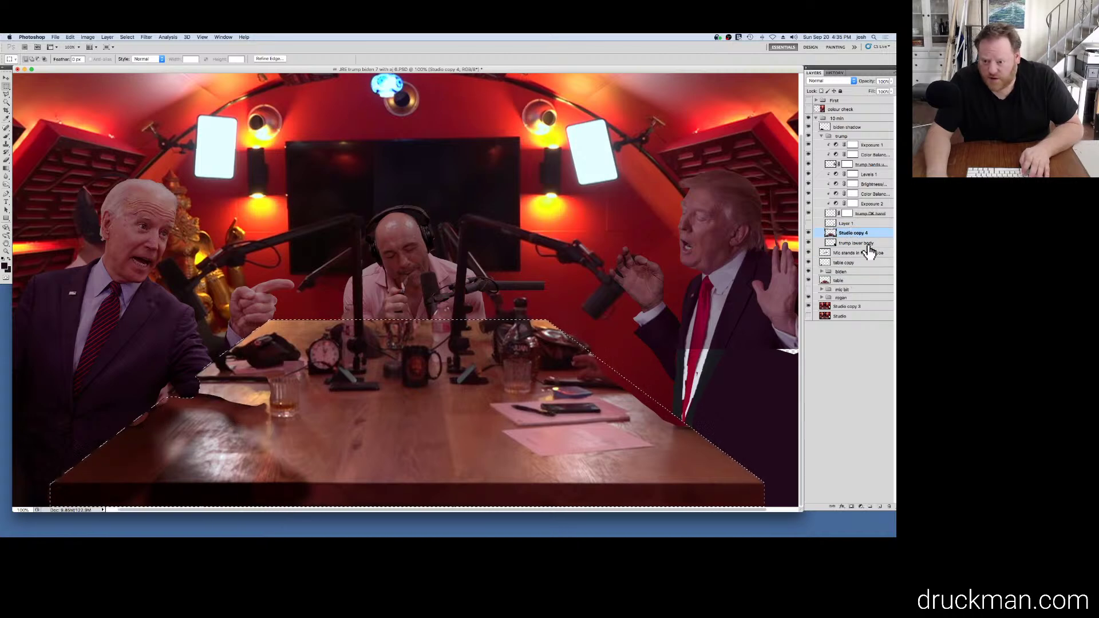
left_click(808, 215)
left_click(808, 214)
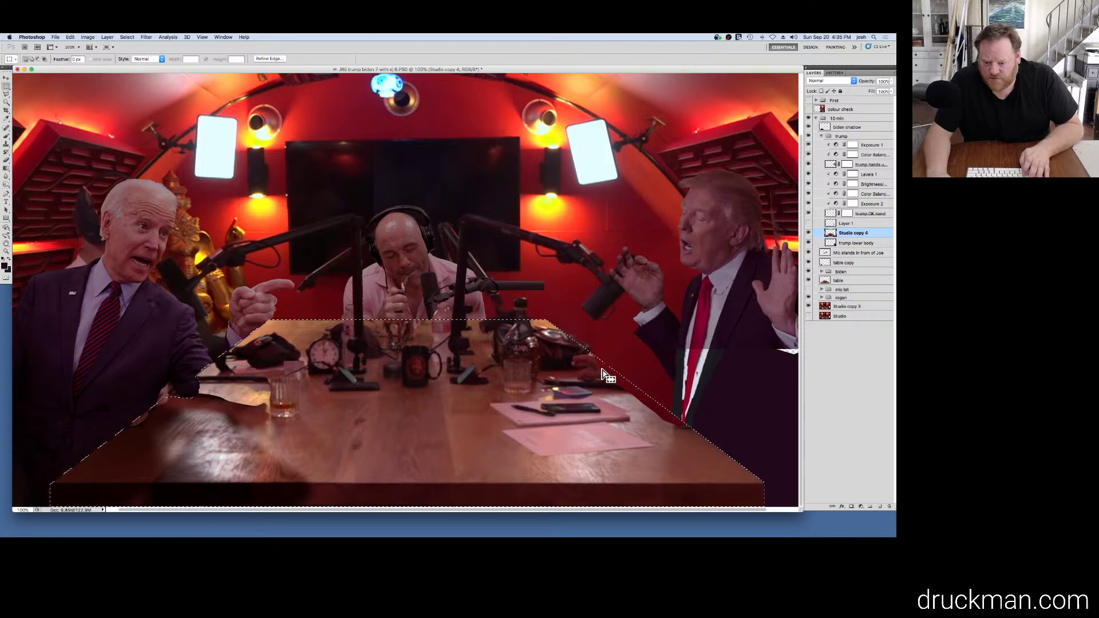
Step: Hide Studio copy 3, the layers from Levels 1 down to the biden group, and the table layer
left_click(808, 119)
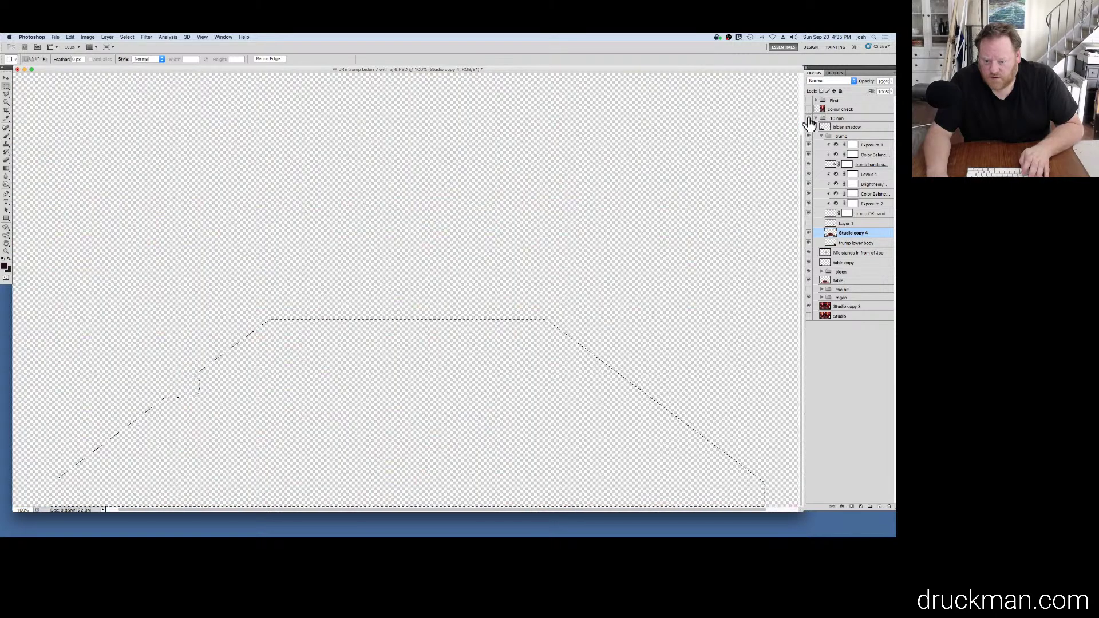
left_click(809, 119)
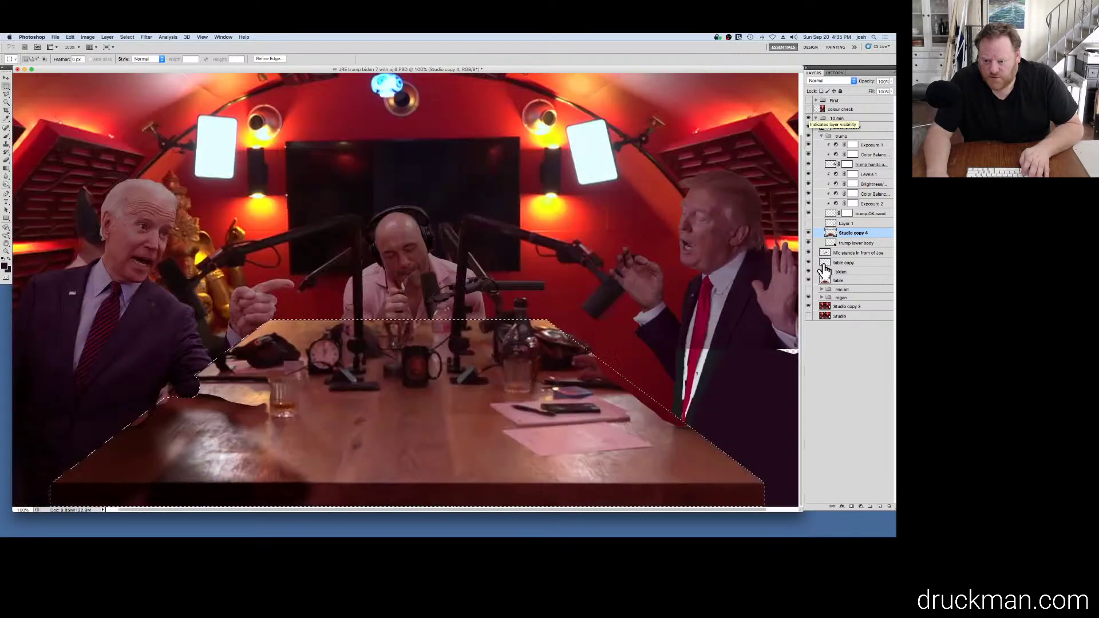
left_click(808, 316)
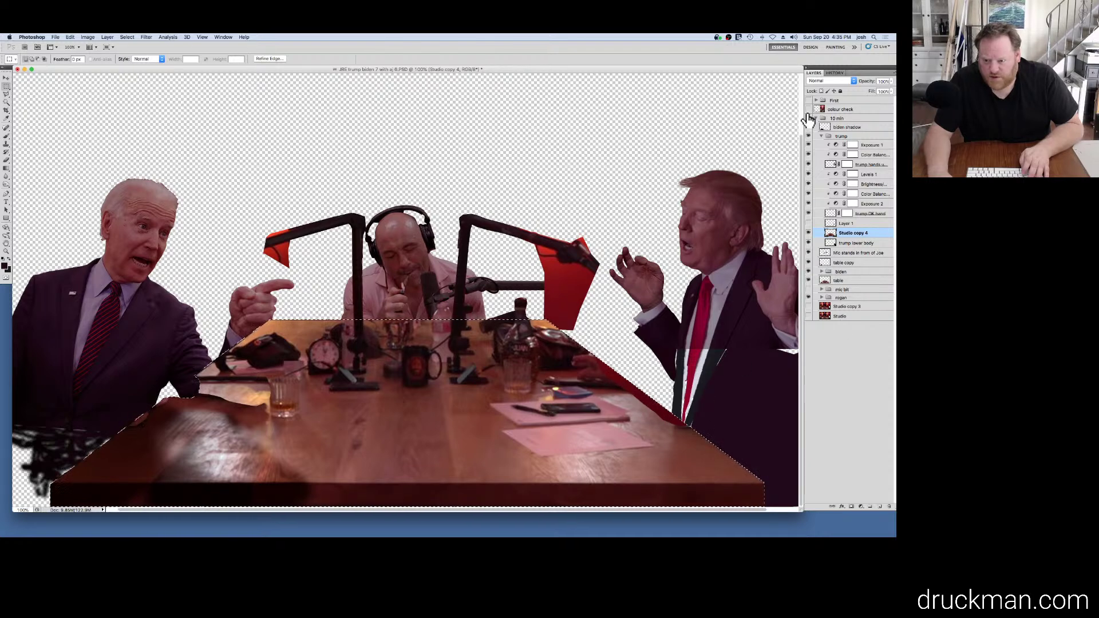
left_click_drag(809, 131, 811, 270)
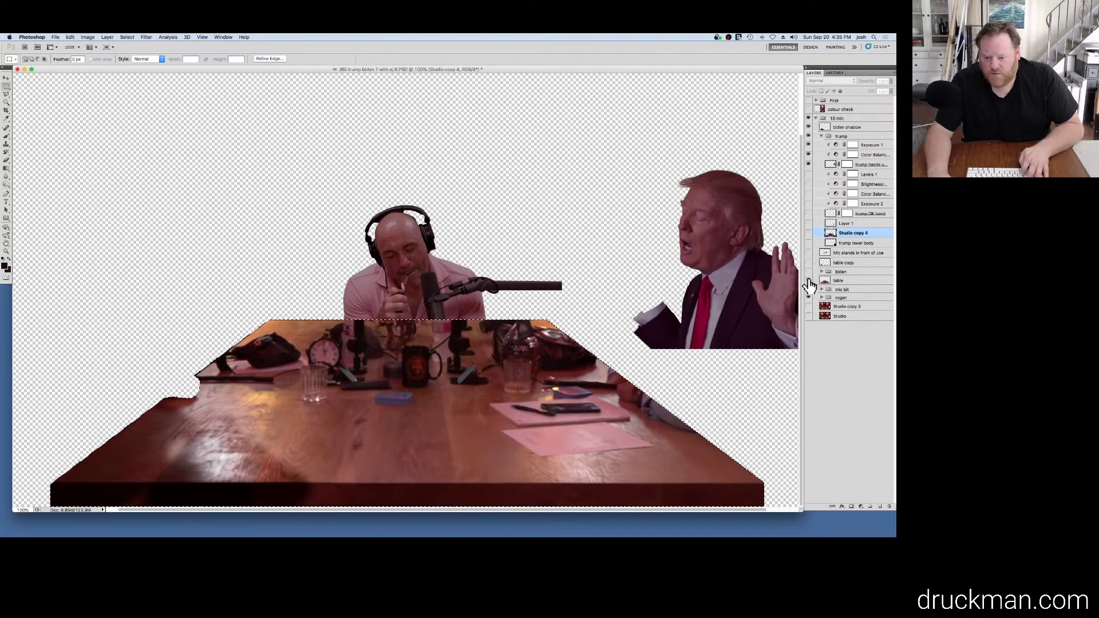
left_click(809, 281)
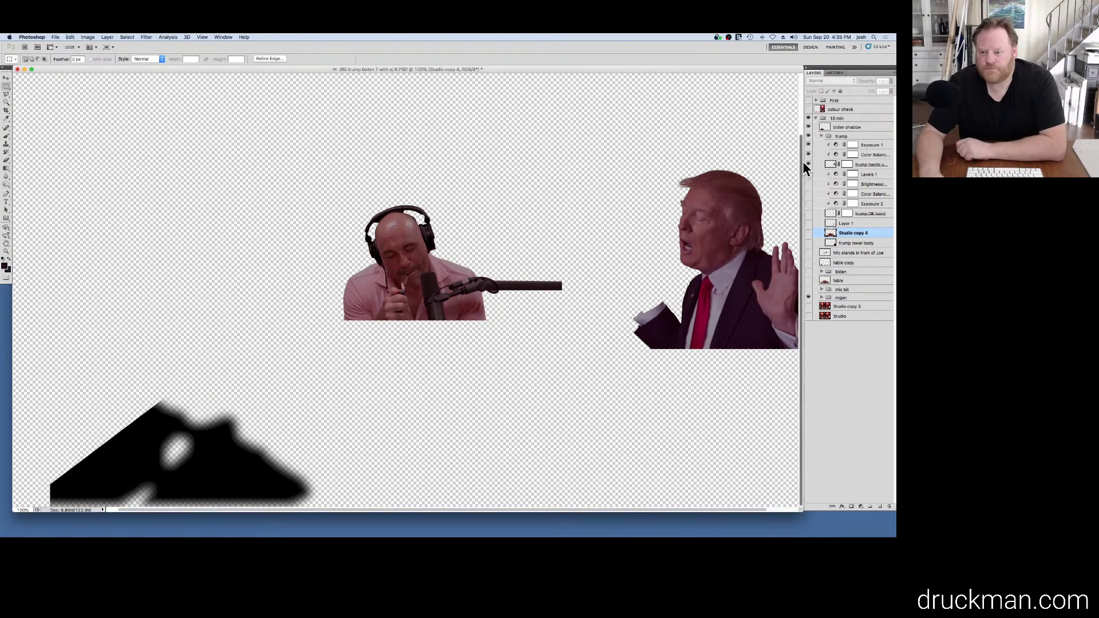
Step: Show the trump OK hand layer and collapse the trump group
mouse_move(808, 154)
left_mouse_down()
mouse_move(810, 171)
mouse_move(808, 151)
left_mouse_up()
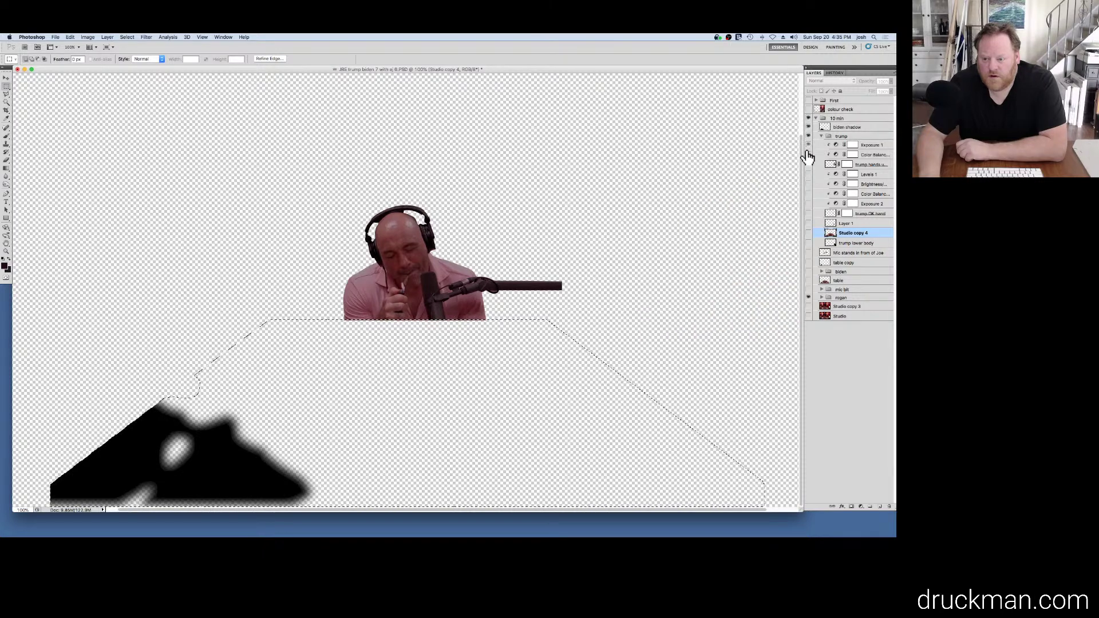
key("super+z")
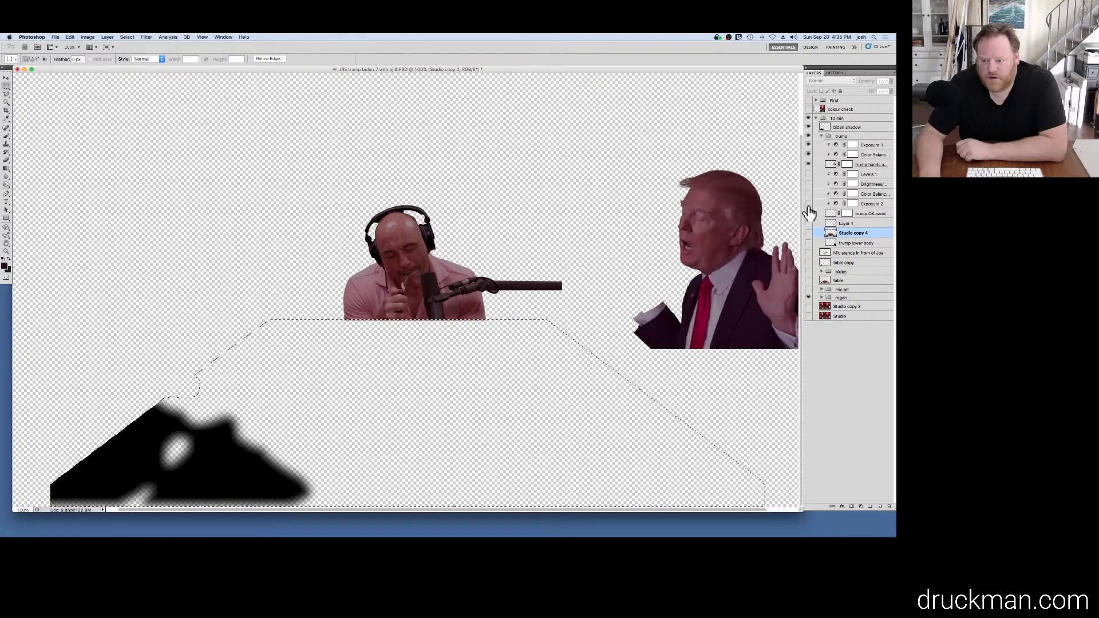
left_click_drag(809, 207, 822, 160)
left_click(821, 137)
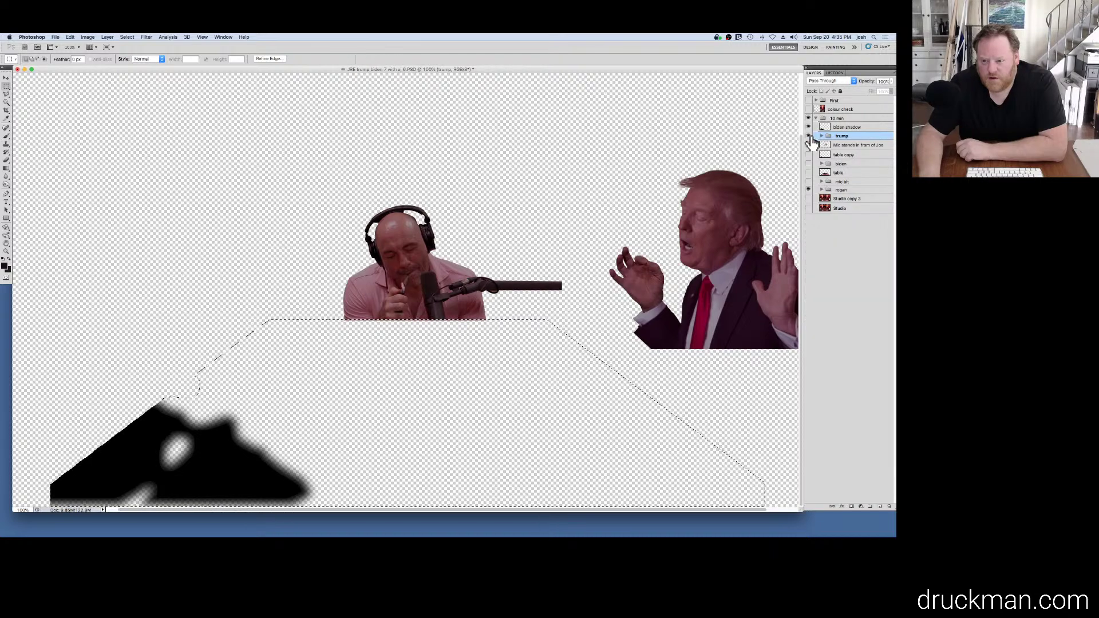
Step: Hide the trump and rogan groups while keeping the table-shaped selection active
left_click(809, 136)
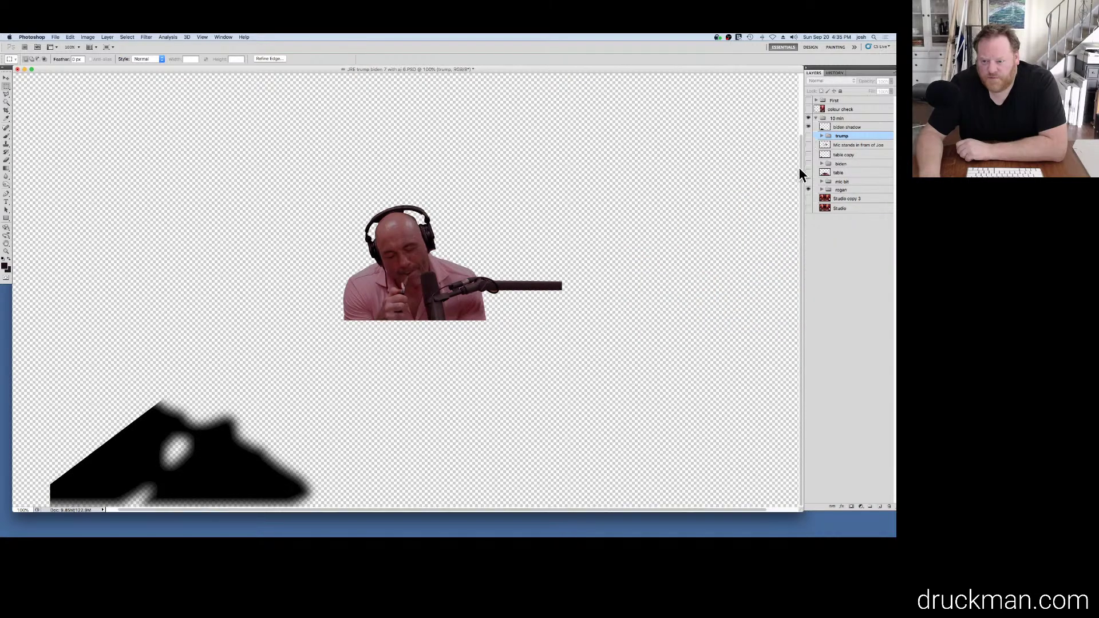
key("super+shift+d")
left_click(809, 190)
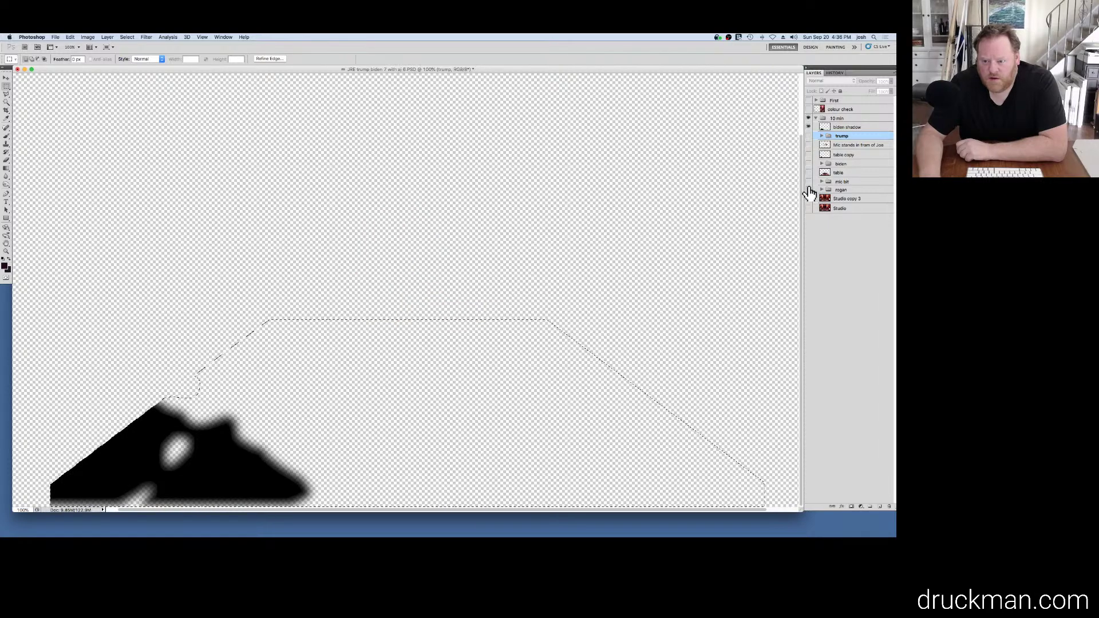
Step: Hide biden shadow, view the table cut-out alone and over Studio copy 3, leave only the Studio layer visible, and clear the selection
left_click(807, 128)
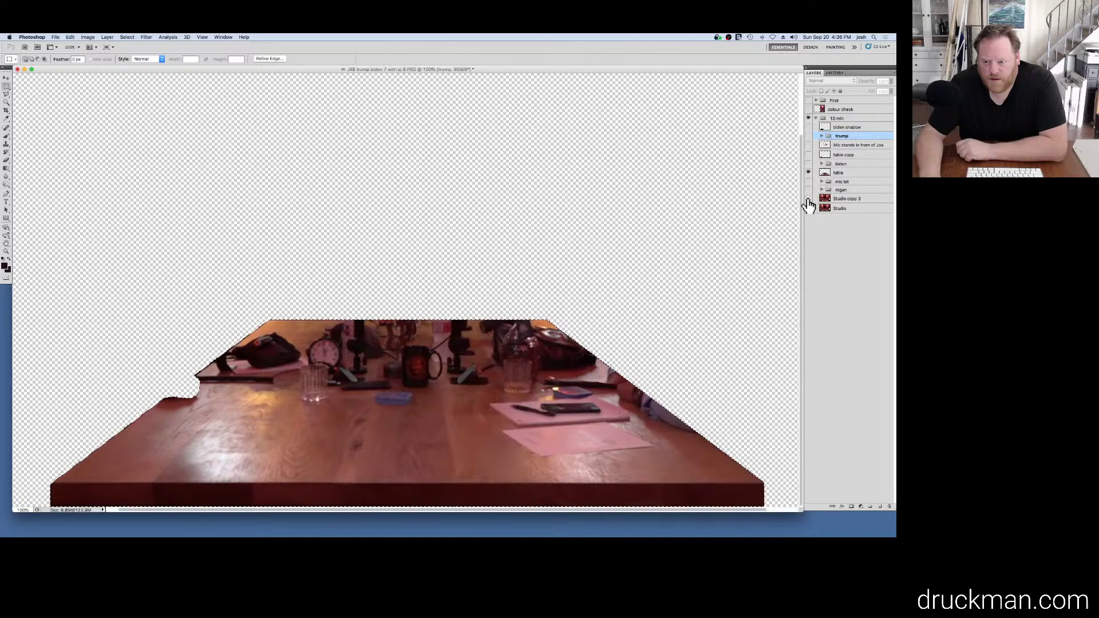
left_click(808, 199)
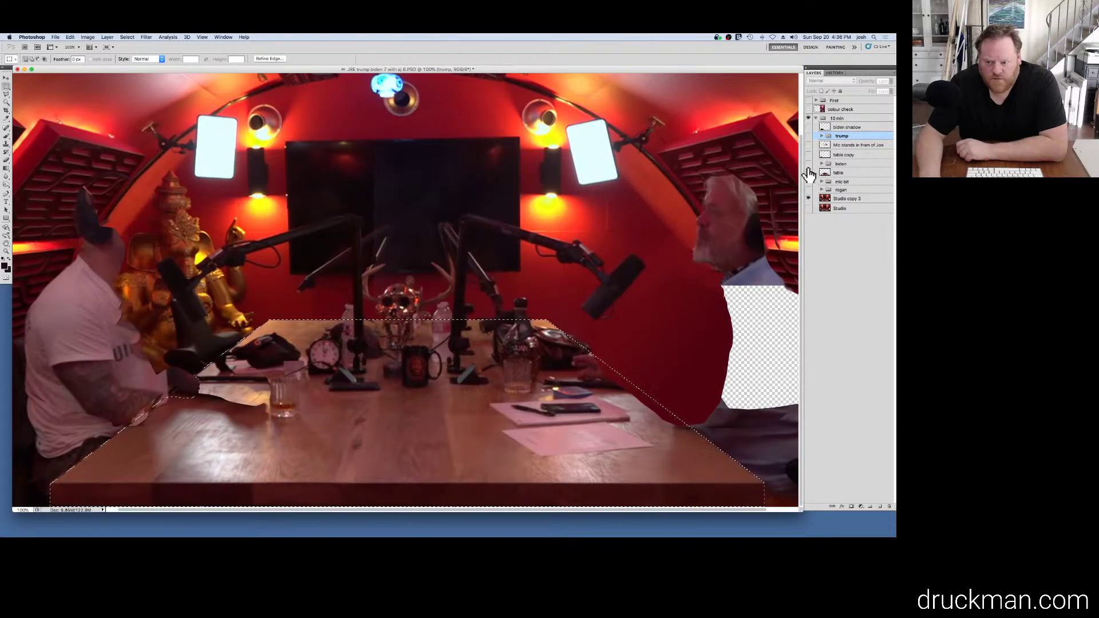
left_click(809, 173)
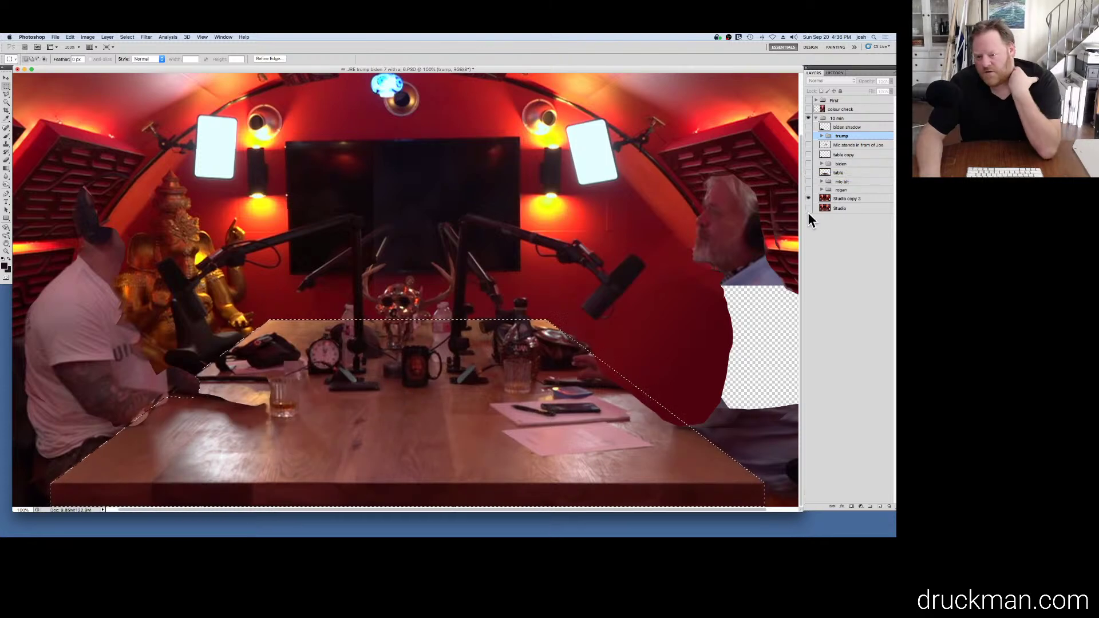
left_click(808, 199)
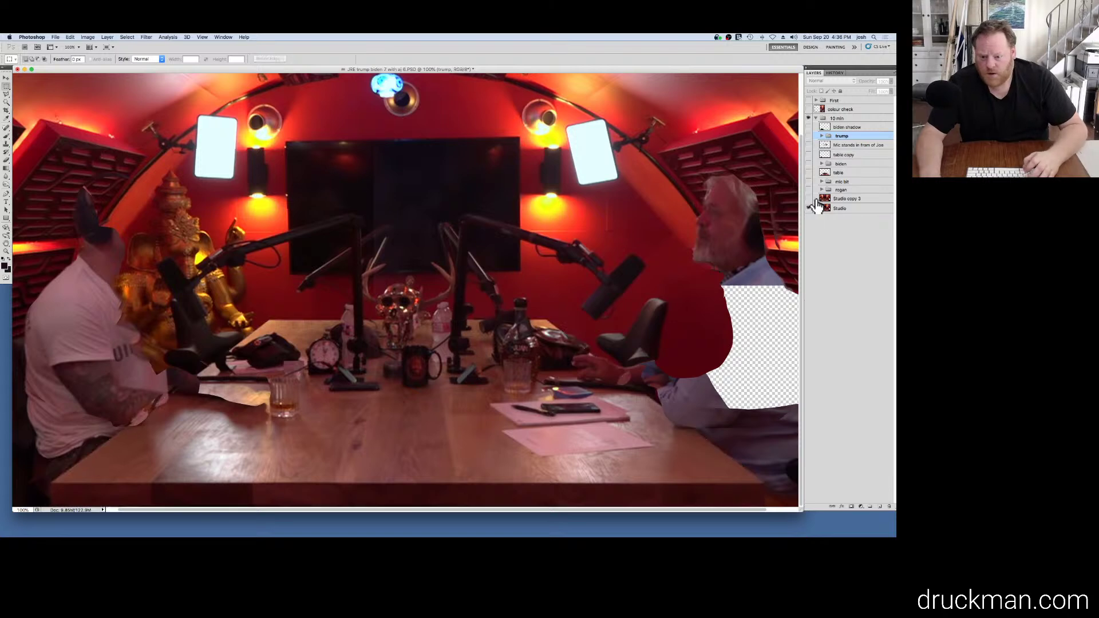
left_click(734, 363)
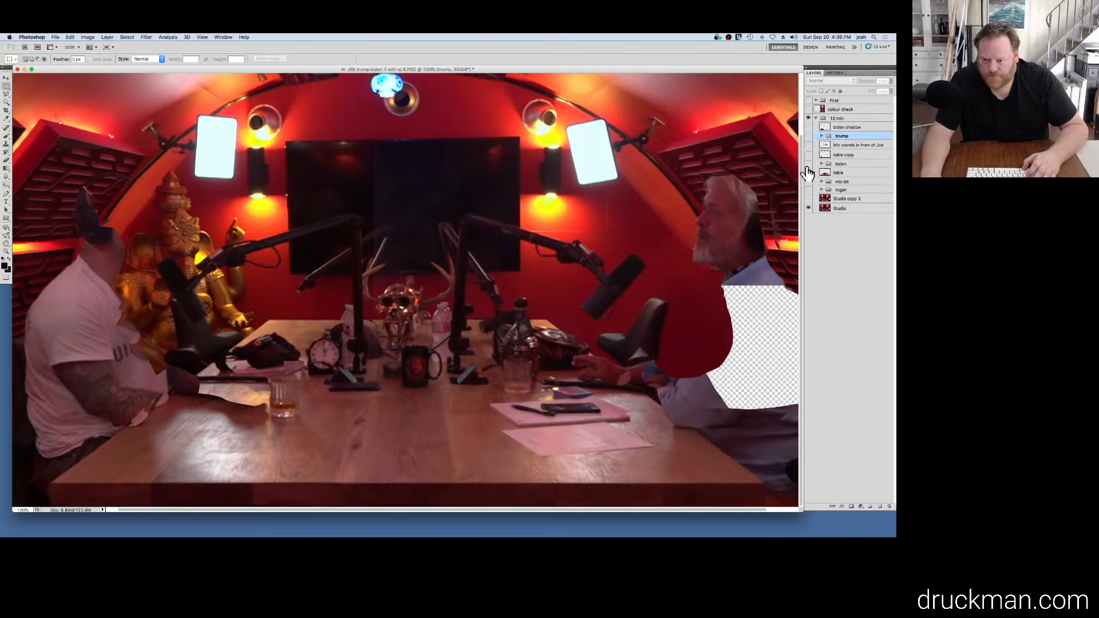
Step: Show and expand the trump group, and make its Layer 1 visible
left_click(808, 136)
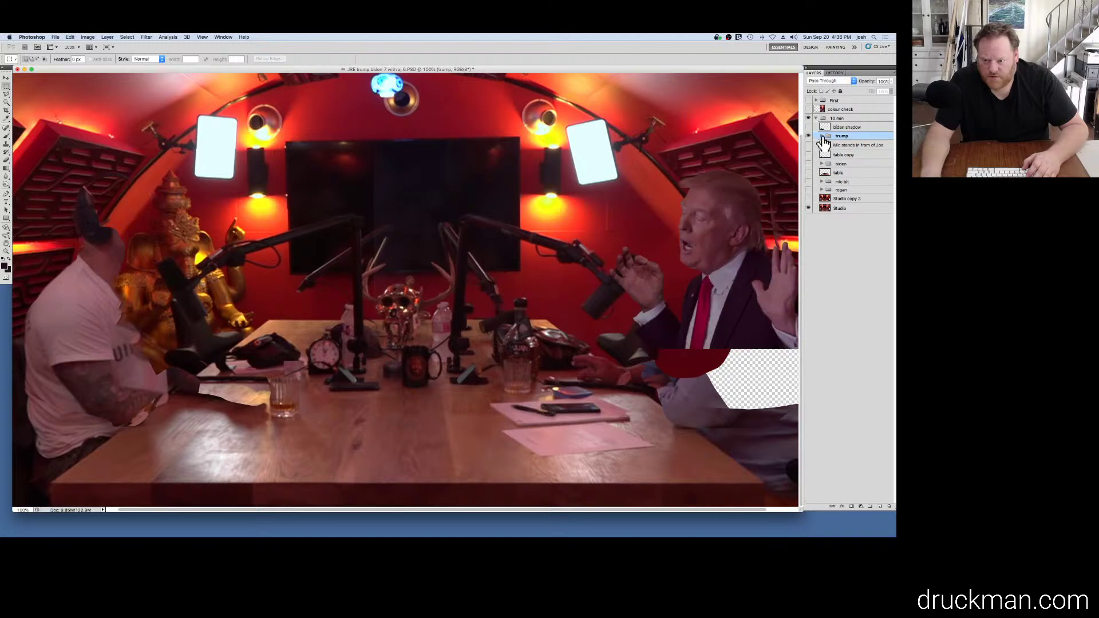
left_click(822, 137)
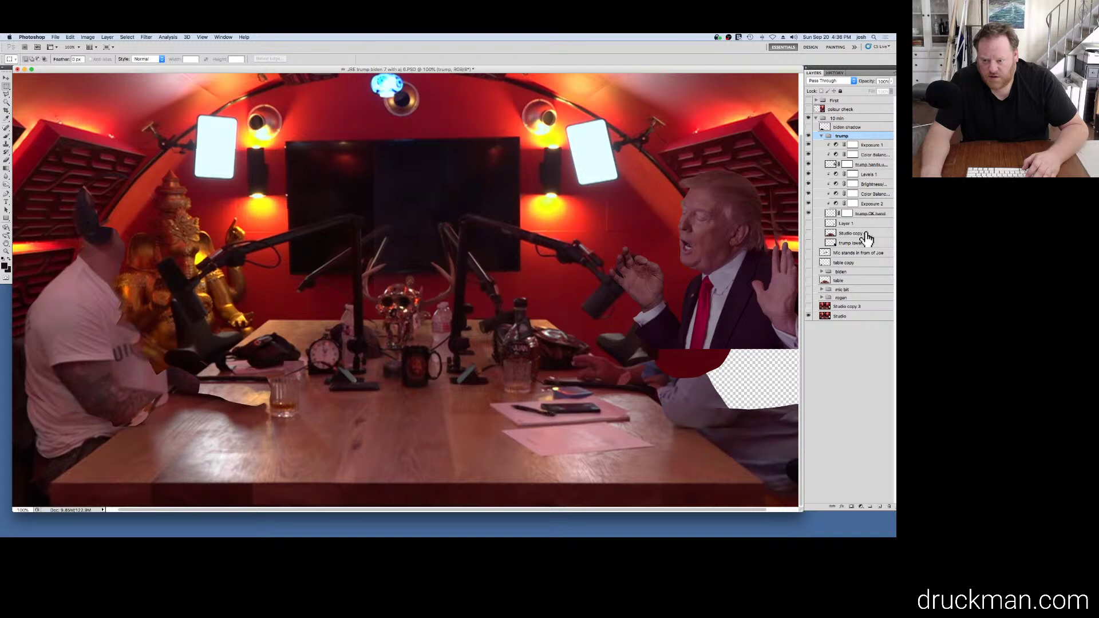
left_click(808, 224)
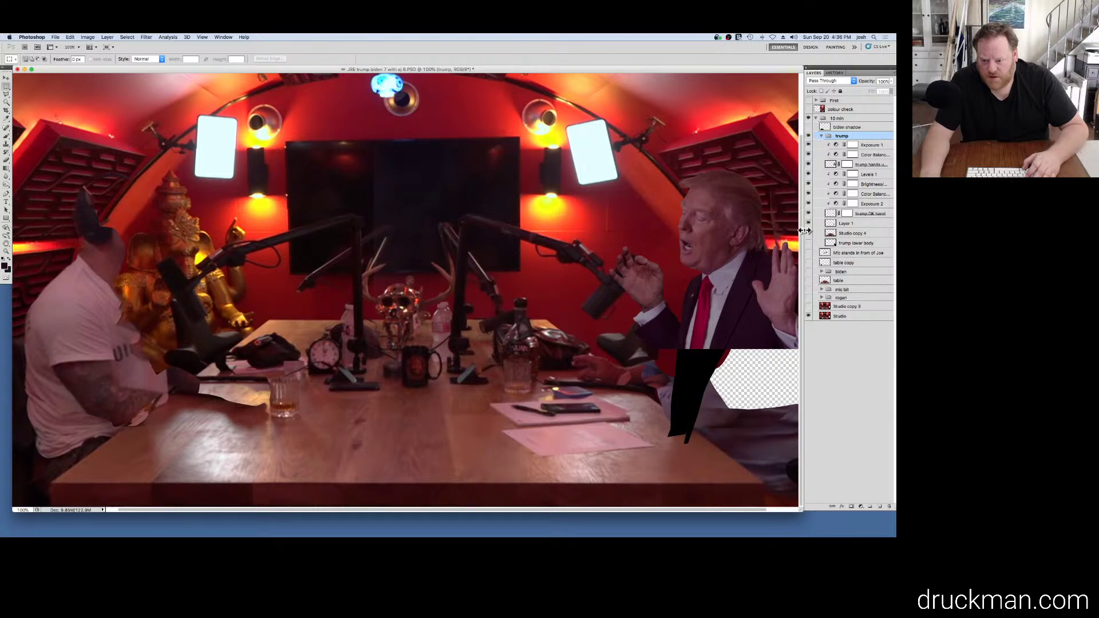
Step: Show the table copy and table layers, the biden group, trump lower body, Studio copy 4, the mic stands layer and Studio copy 3
left_click(808, 262)
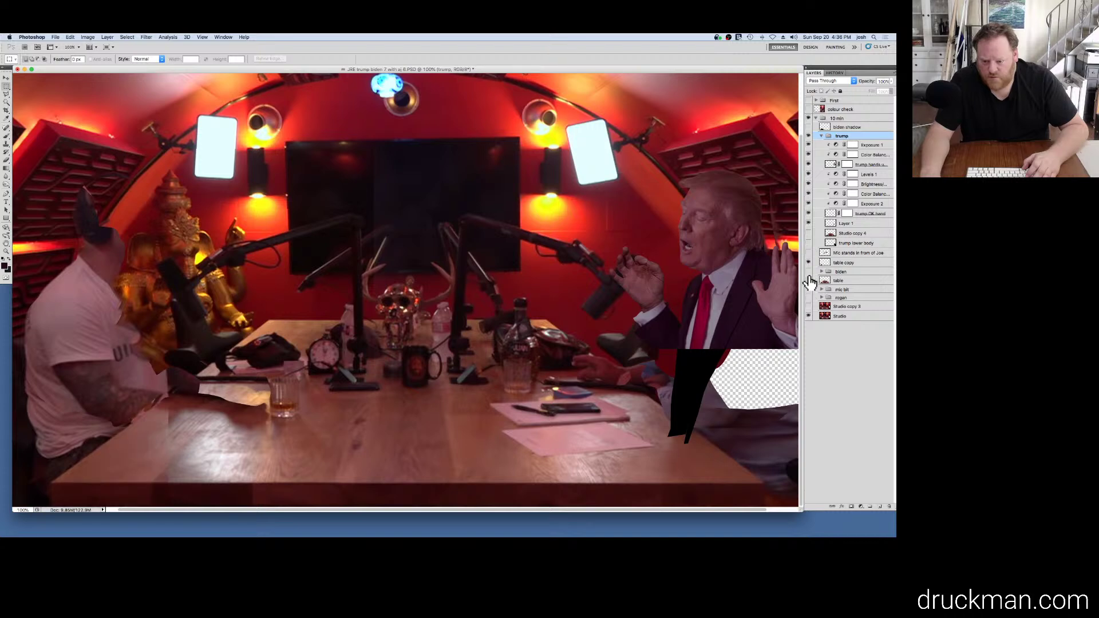
left_click(808, 280)
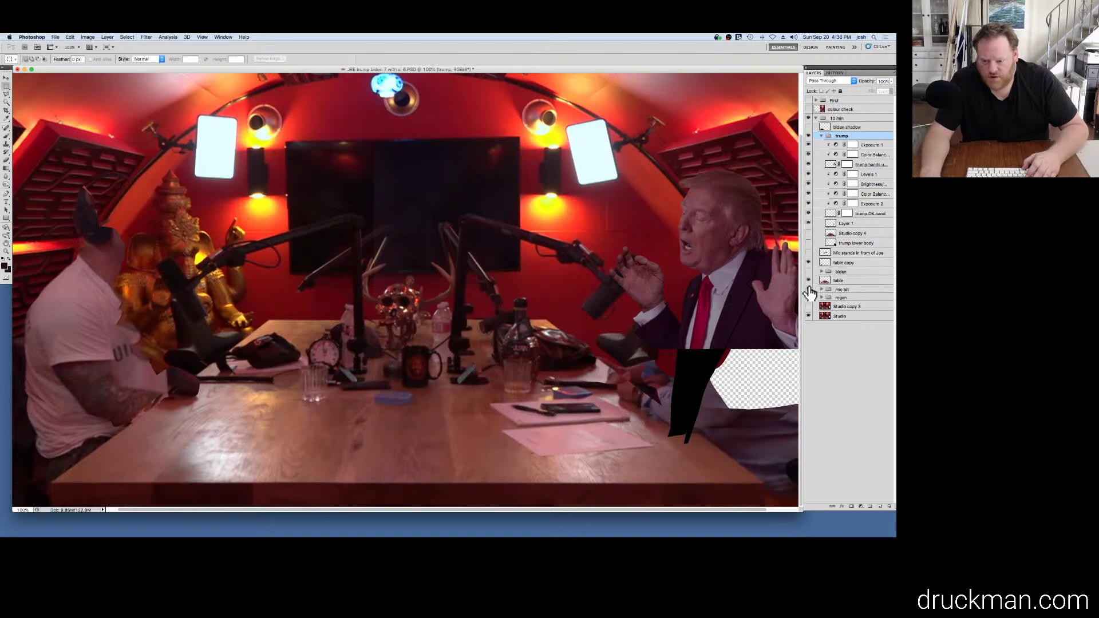
left_click(808, 289)
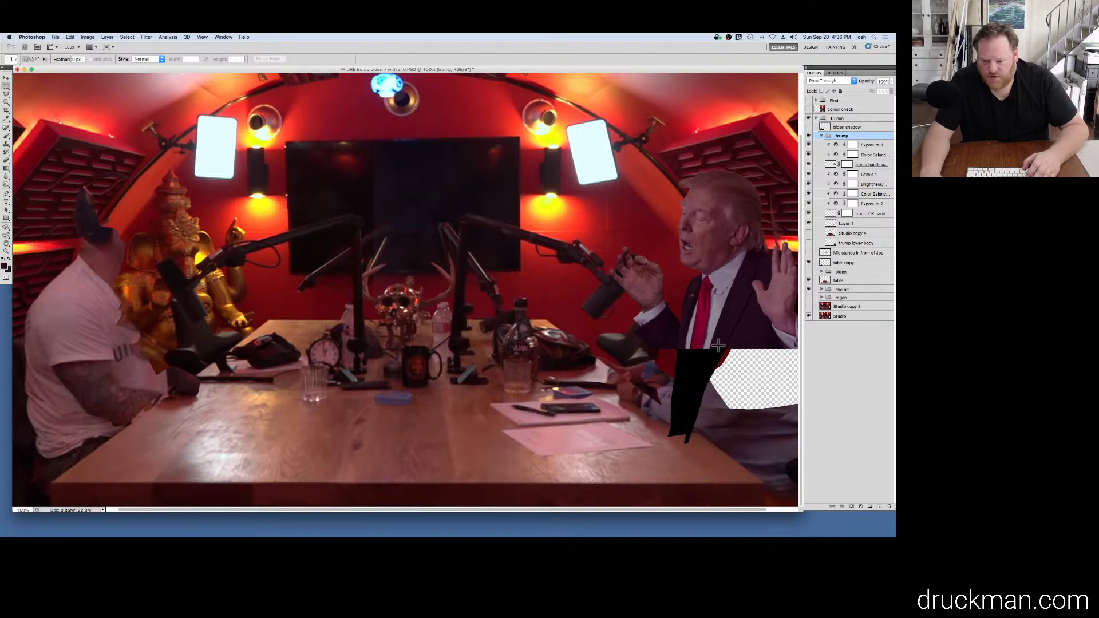
left_click(808, 271)
left_click(808, 242)
left_click(809, 262)
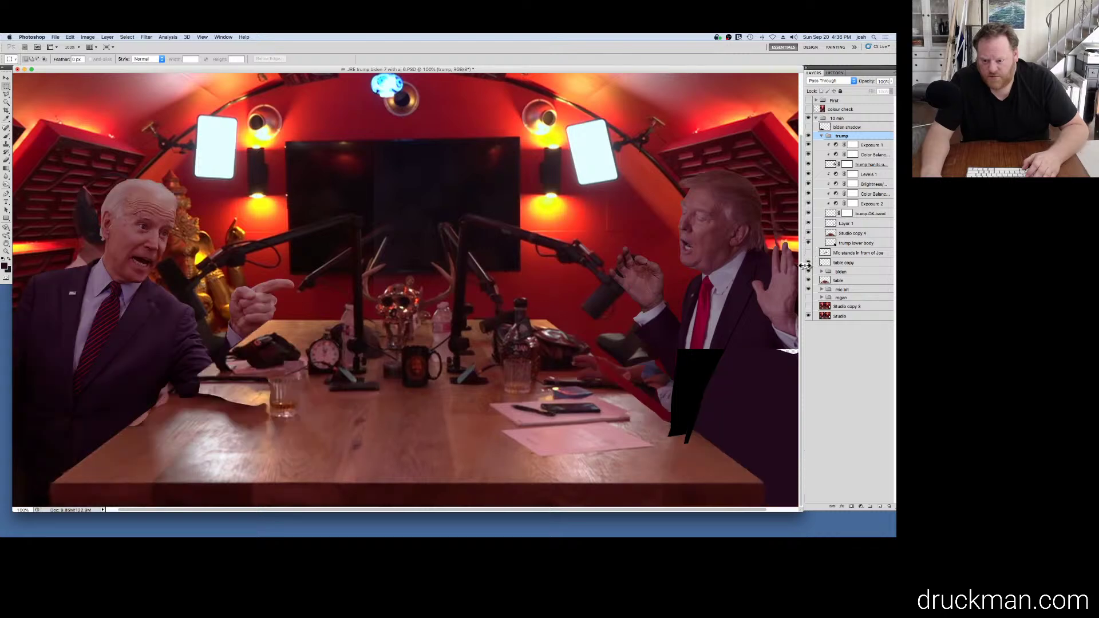
left_click(808, 307)
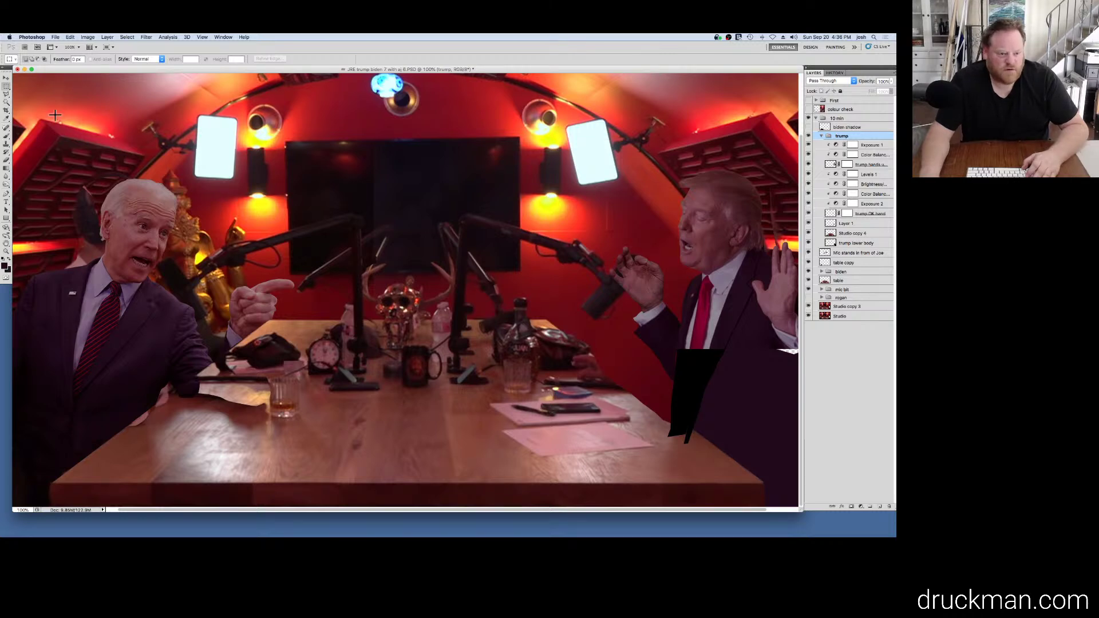
Step: Close the document without saving and reopen the recent file JRE trump biden 7 with aj 6.PSD
left_click(18, 69)
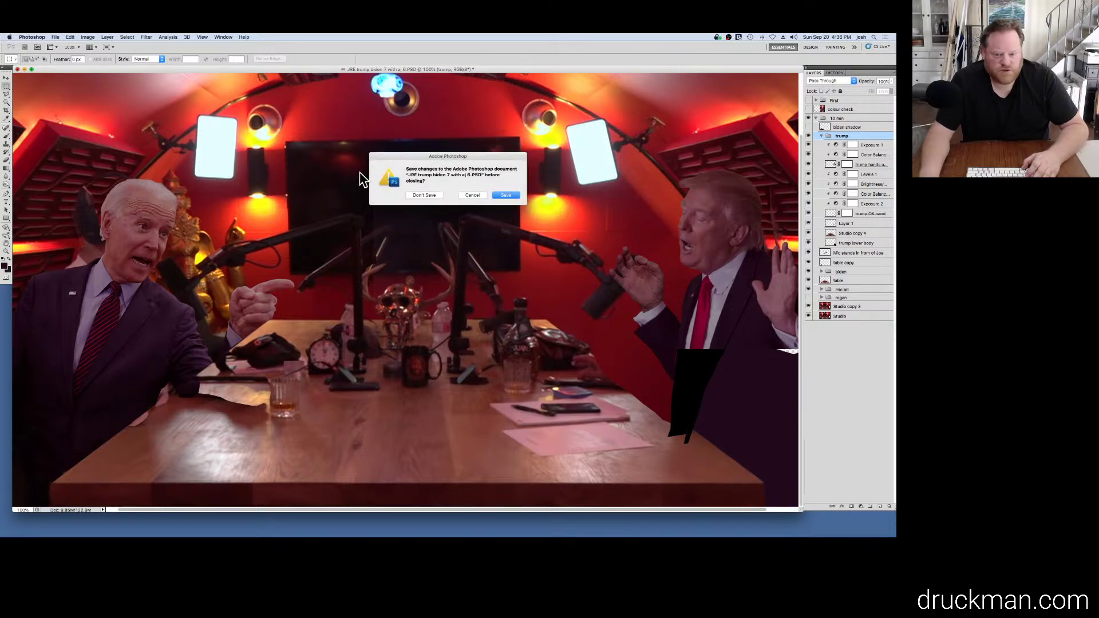
left_click(425, 197)
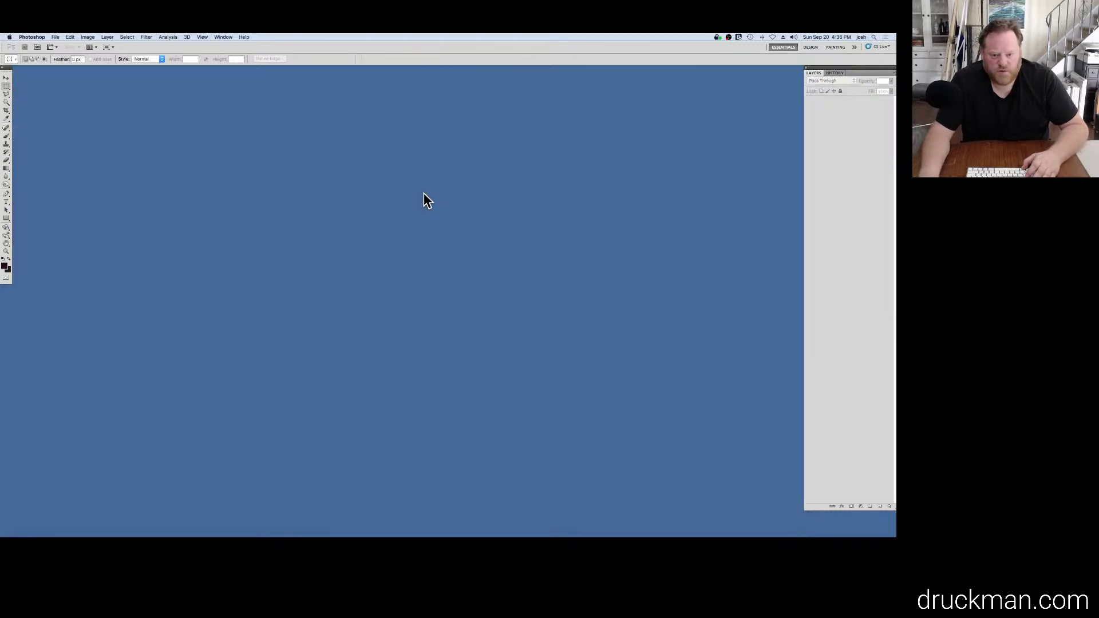
left_click(55, 36)
mouse_move(69, 79)
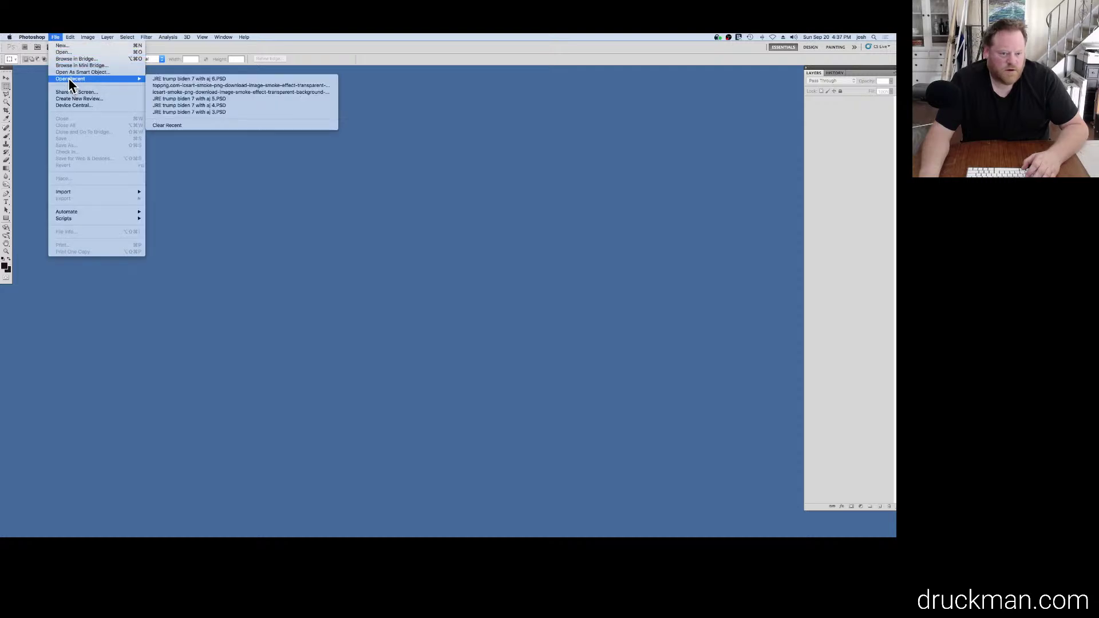
left_click(196, 79)
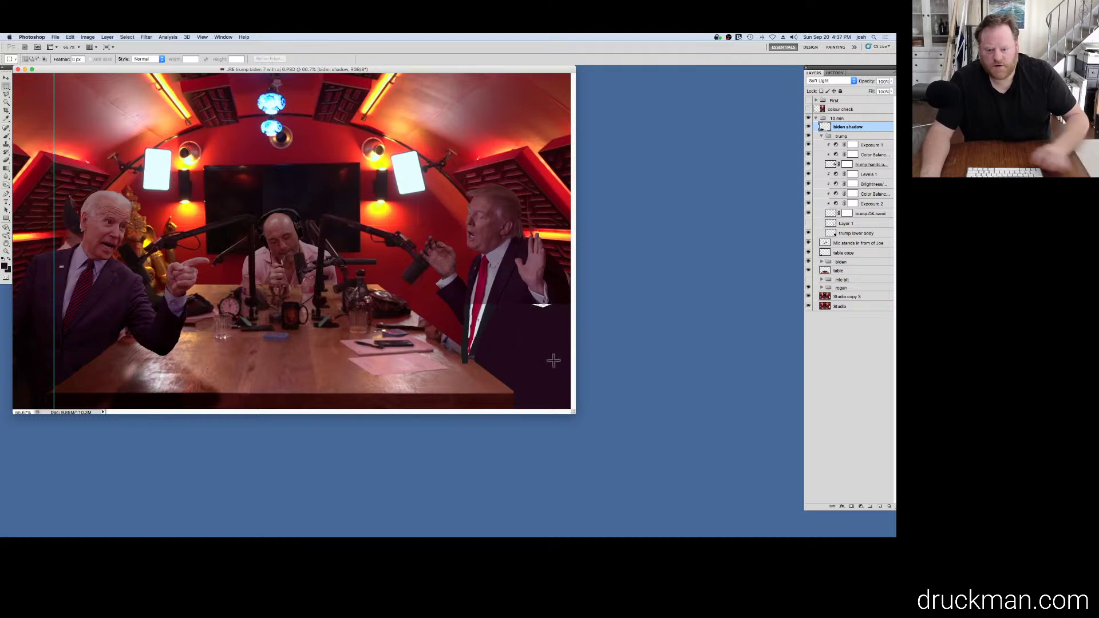
Step: Enlarge the document window around the composite and turn off Extras to hide the vertical guide
left_click_drag(578, 412, 790, 518)
left_click(203, 36)
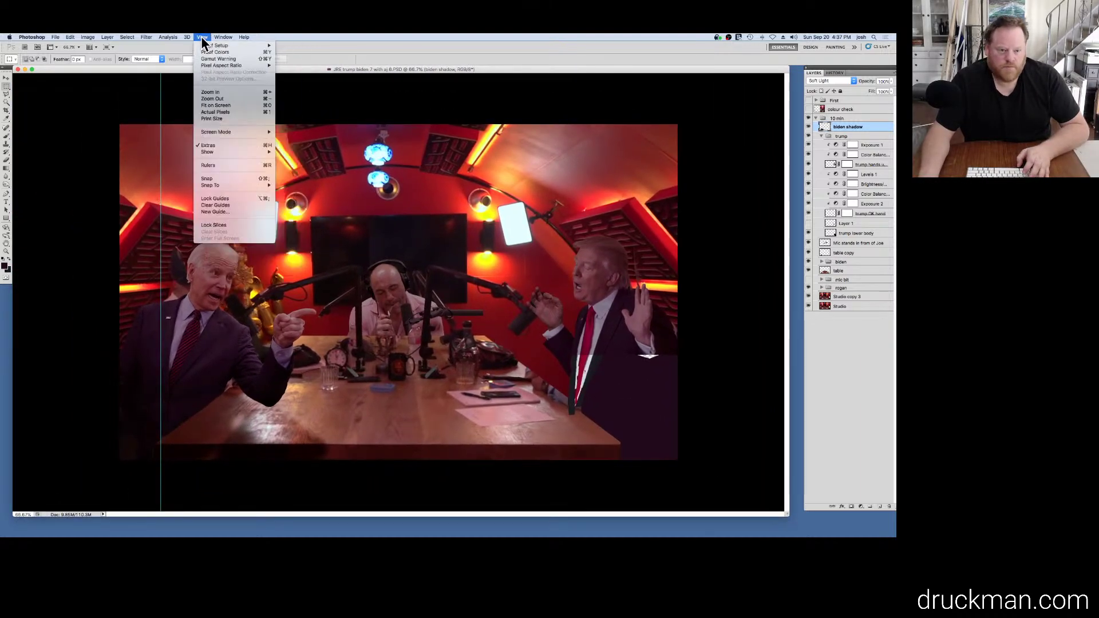
left_click(219, 146)
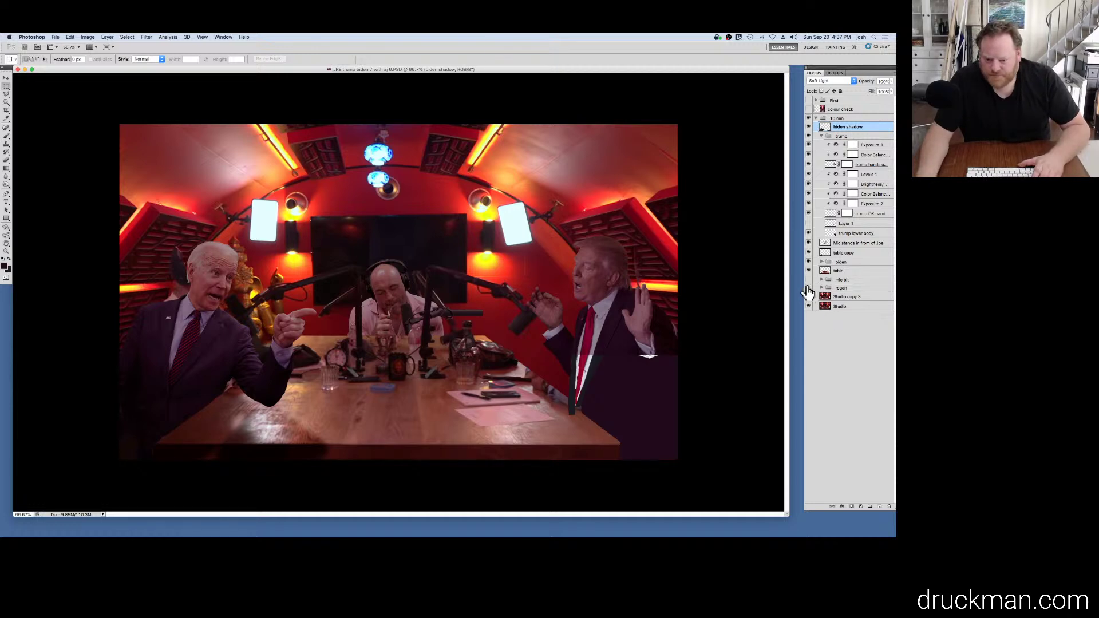
Step: Hide the rogan group and toggle the table copy layer's visibility to check which part of the table it covers
left_click(808, 288)
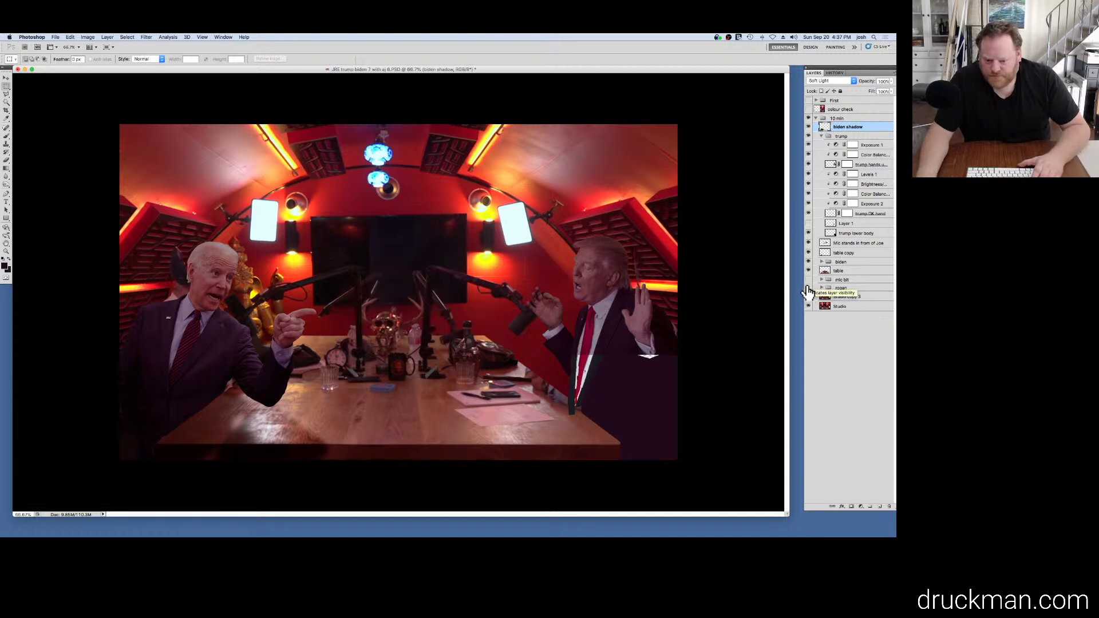
left_click(807, 253)
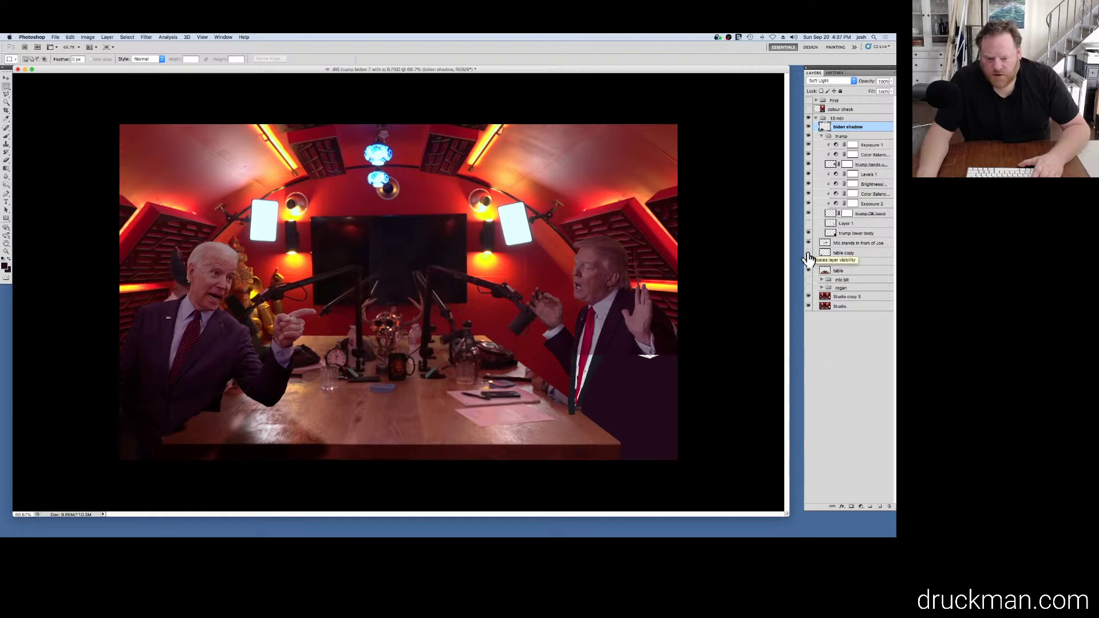
left_click(807, 253)
left_click(807, 253)
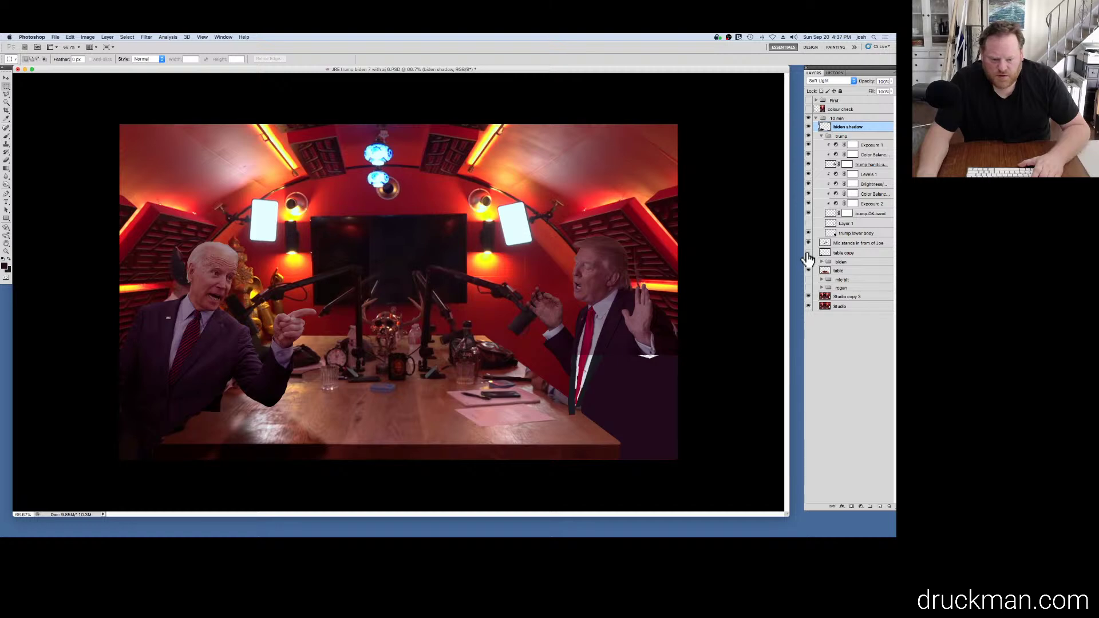
left_click(808, 253)
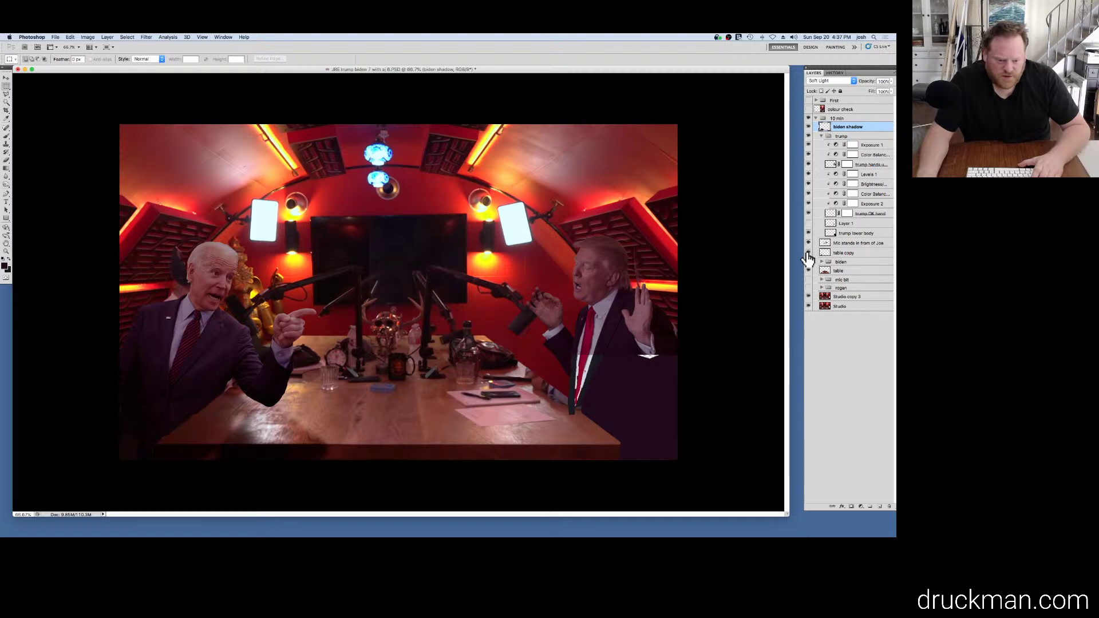
Step: Rename the table copy layer as "table corner biden"
double_click(844, 253)
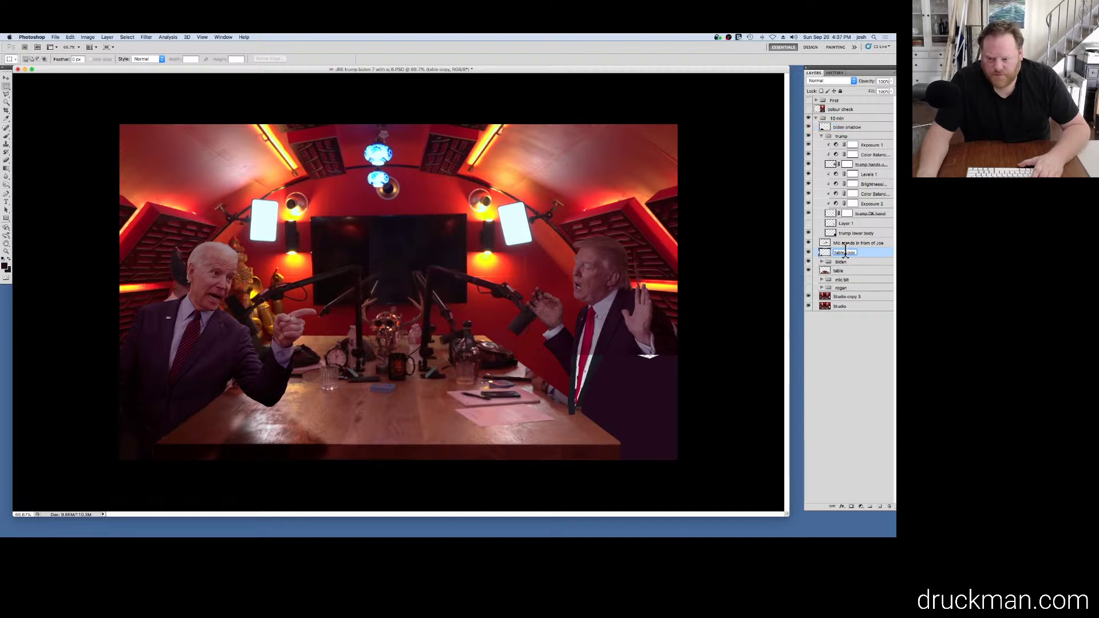
type("table bl")
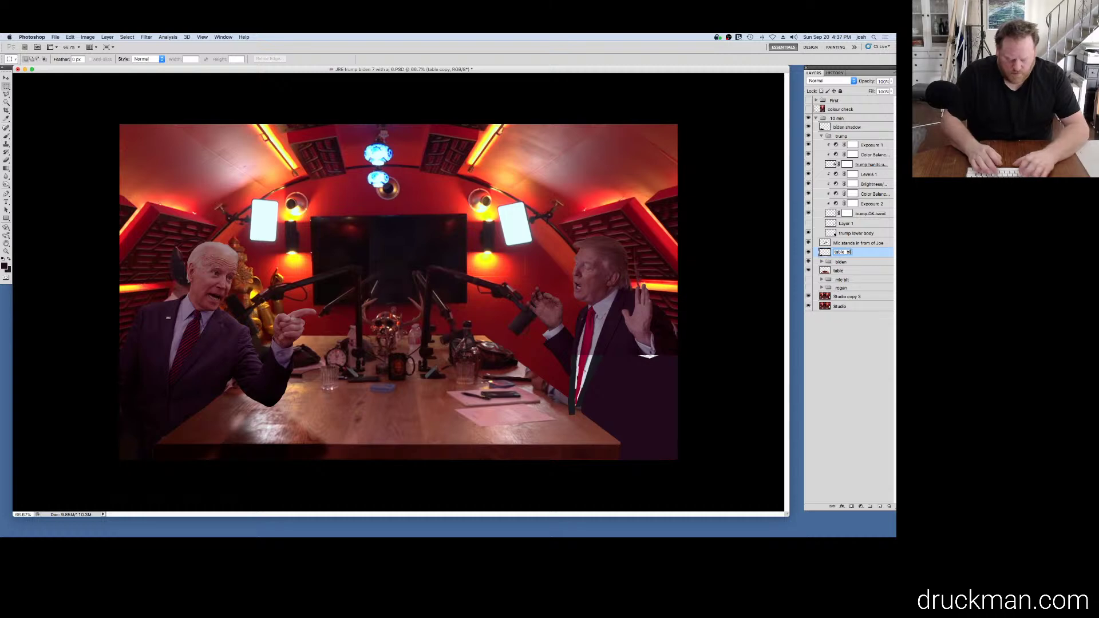
key("BackSpace")
type("iden under")
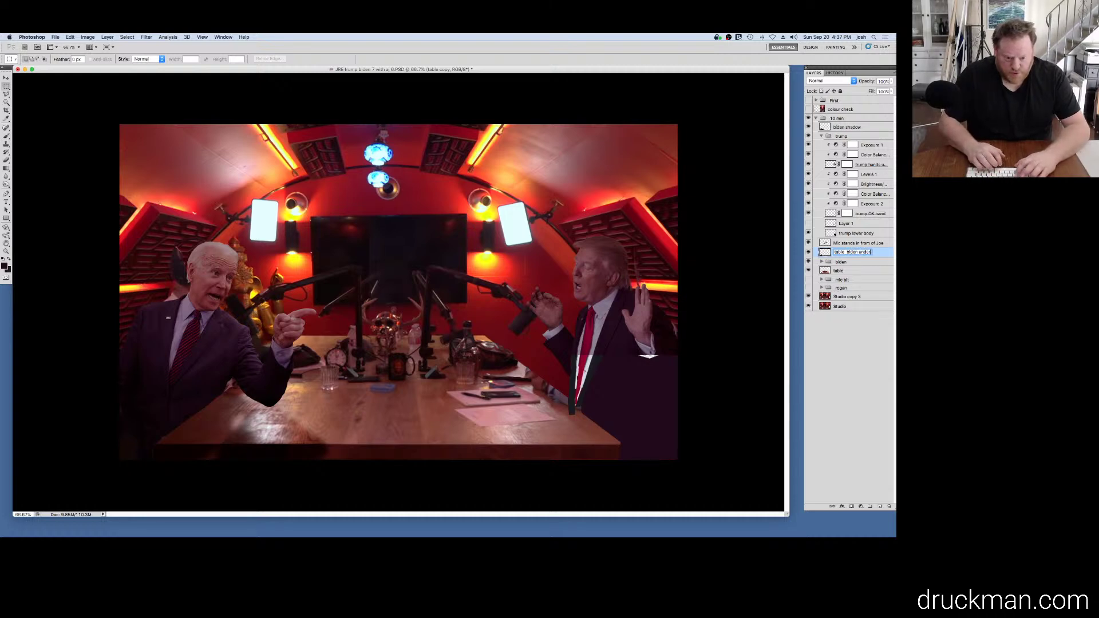
key("BackSpace")
key("BackSpace")
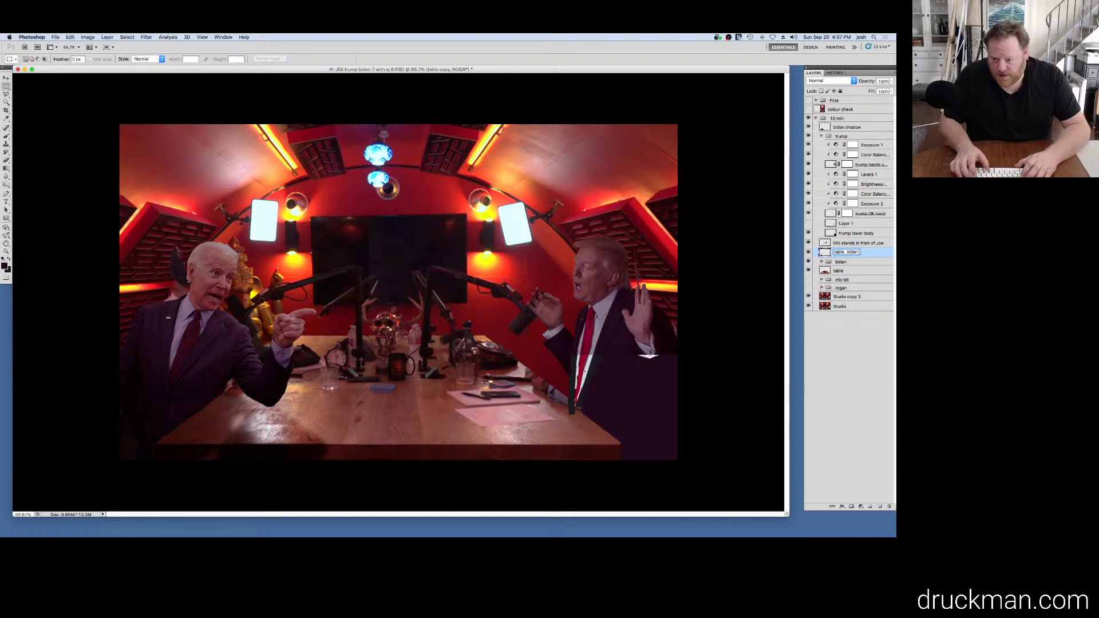
key("BackSpace")
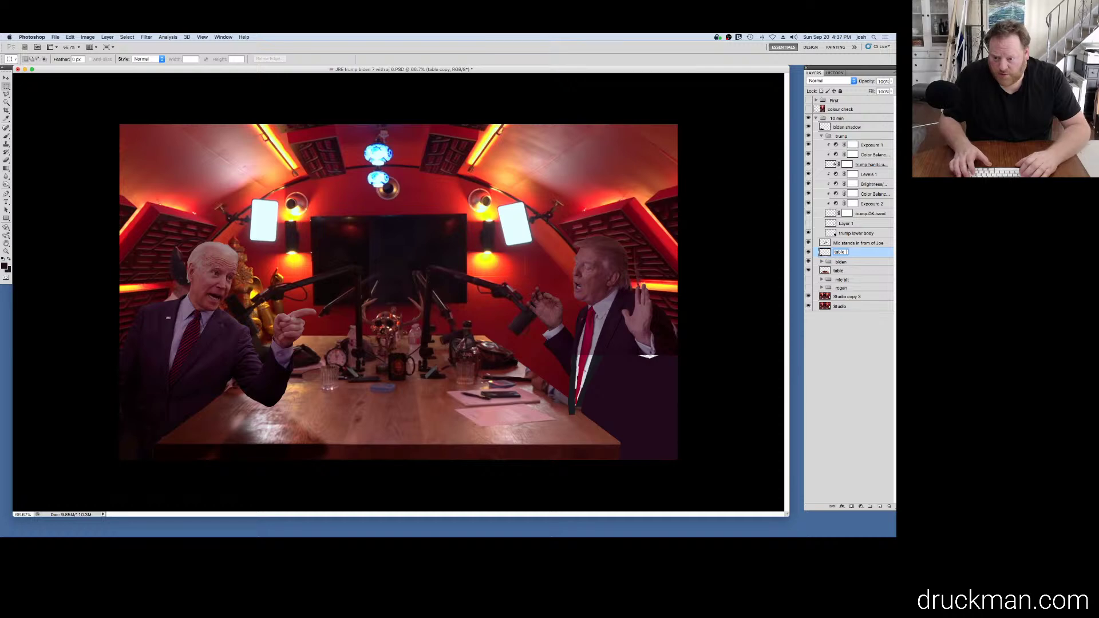
type("cor")
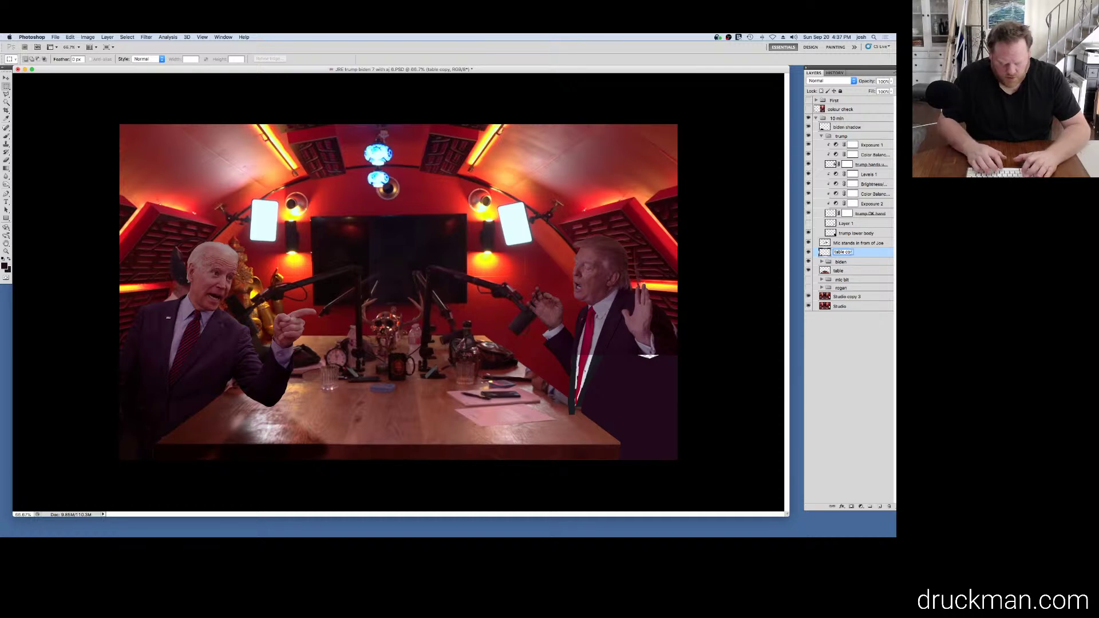
type("ner biden")
key("Return")
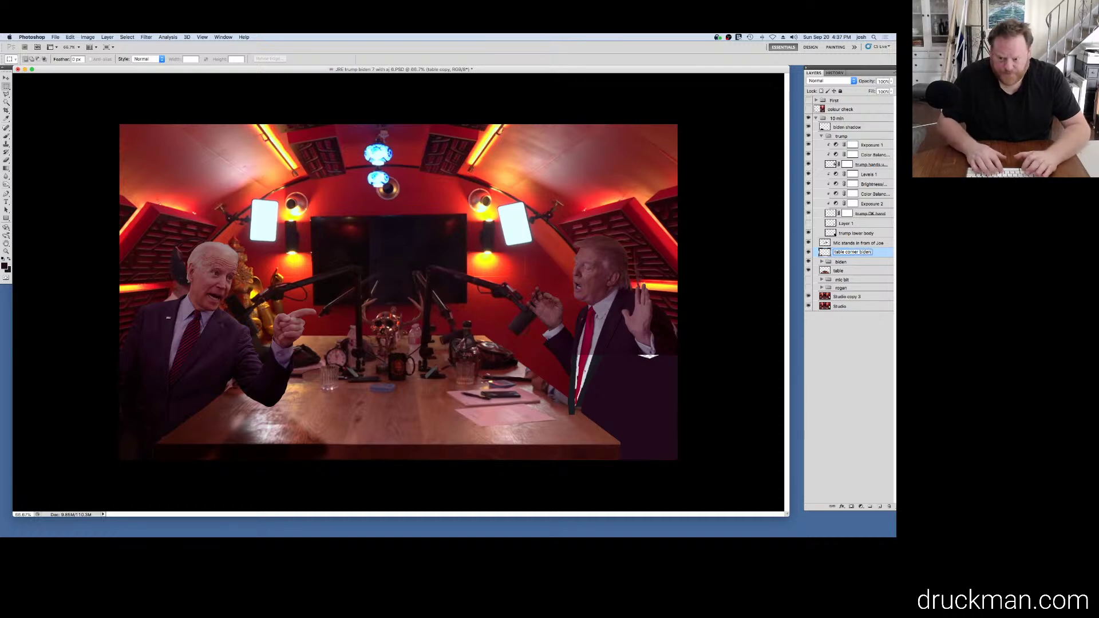
Step: Toggle the table corner biden layer off and on to compare, and show the rogan group
left_click(809, 253)
left_click(811, 254)
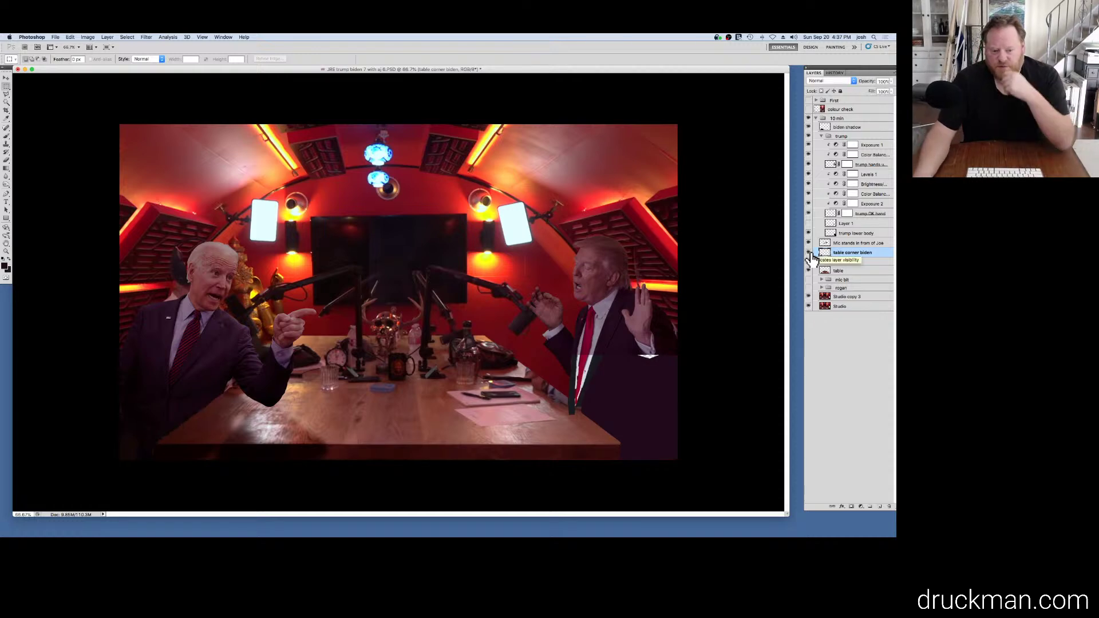
left_click(808, 289)
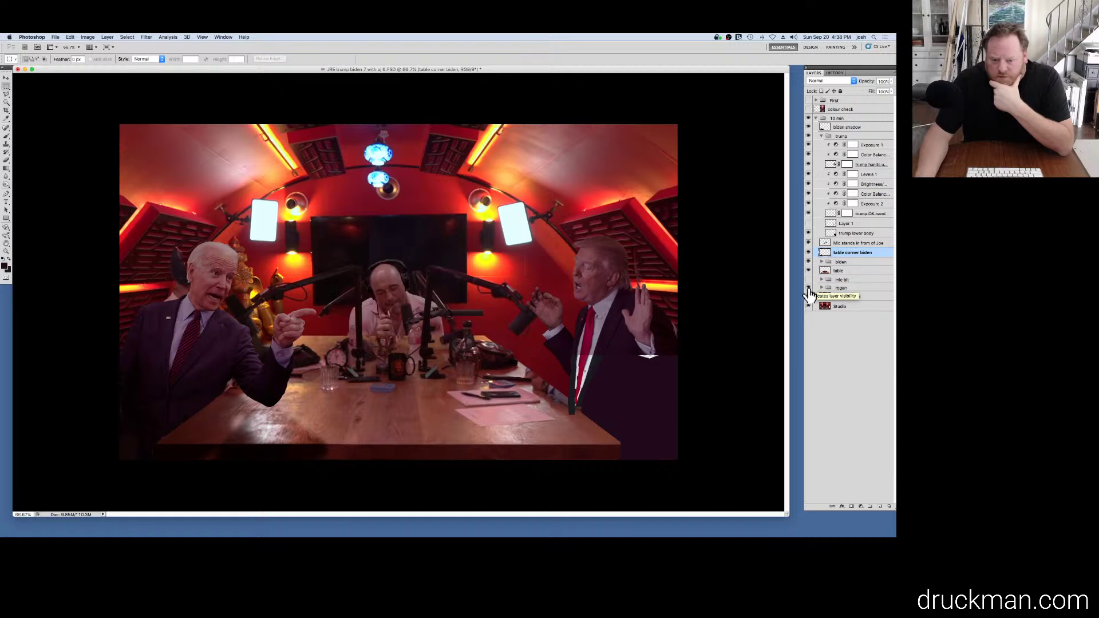
Step: Move Layer 1 below trump lower body within the trump group, and hide Studio copy 3
left_click(808, 224)
left_click(809, 224)
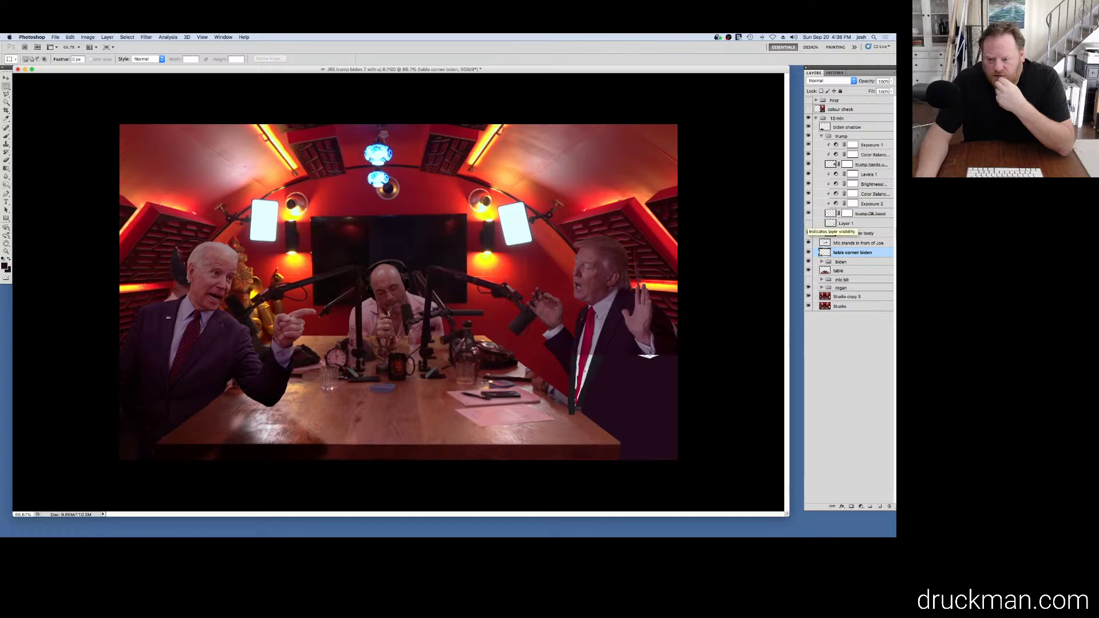
left_click_drag(861, 225, 887, 238)
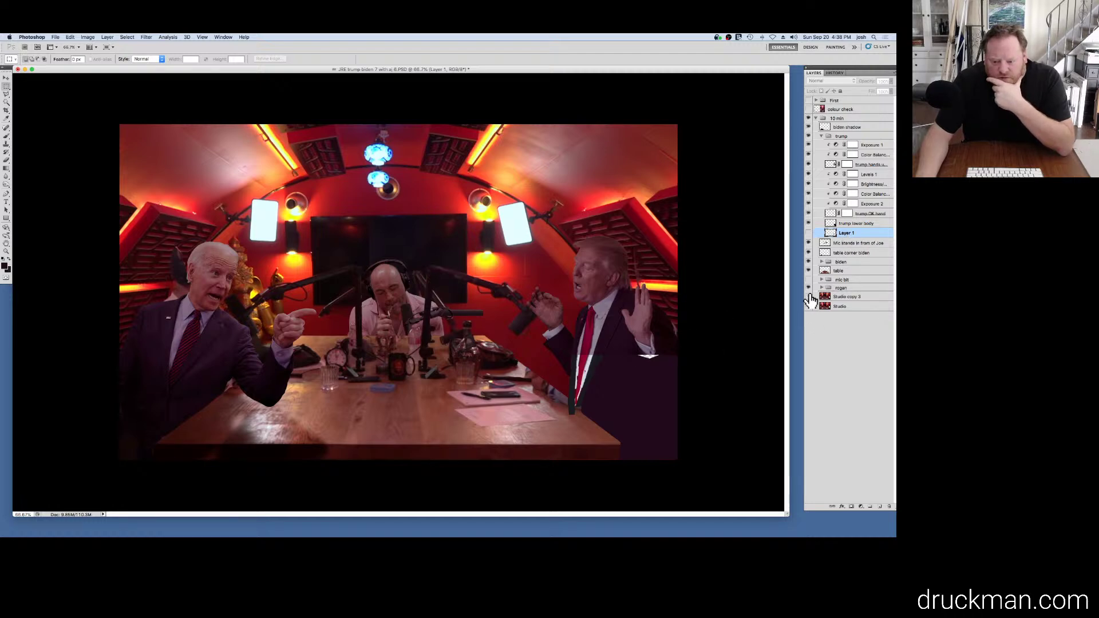
left_click(808, 296)
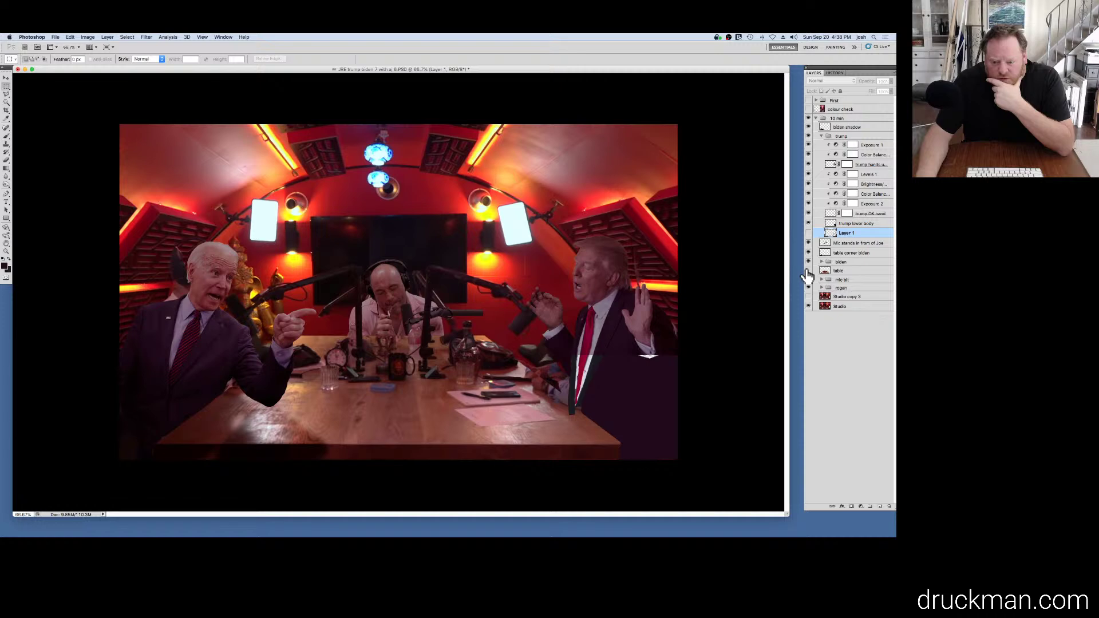
Step: Hide the table layer and duplicate the Studio background layer
left_click(808, 271)
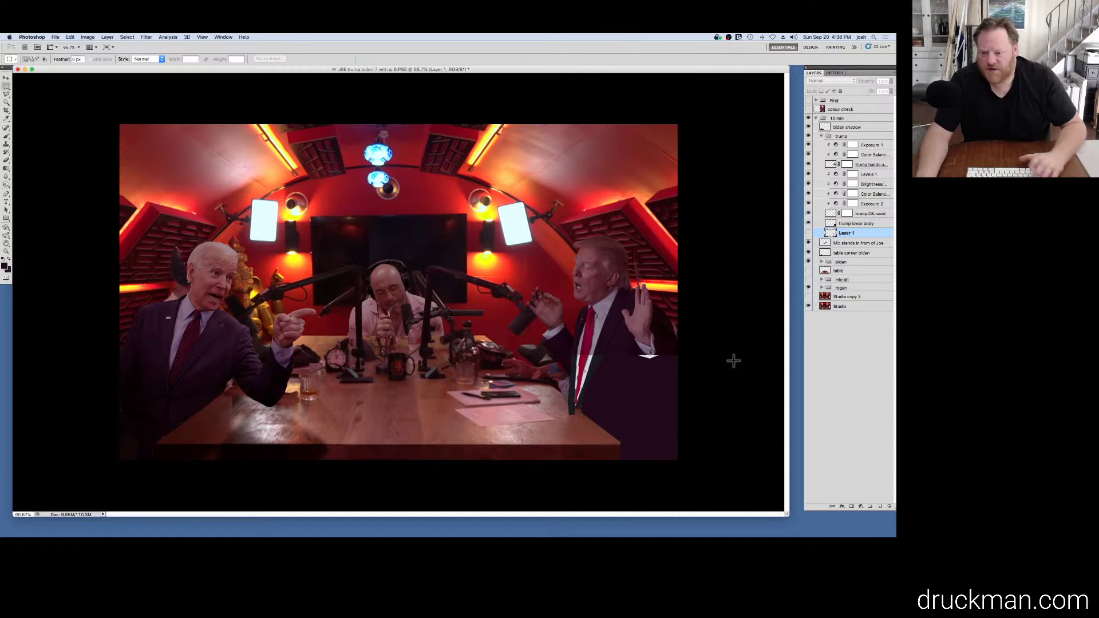
left_click(851, 308)
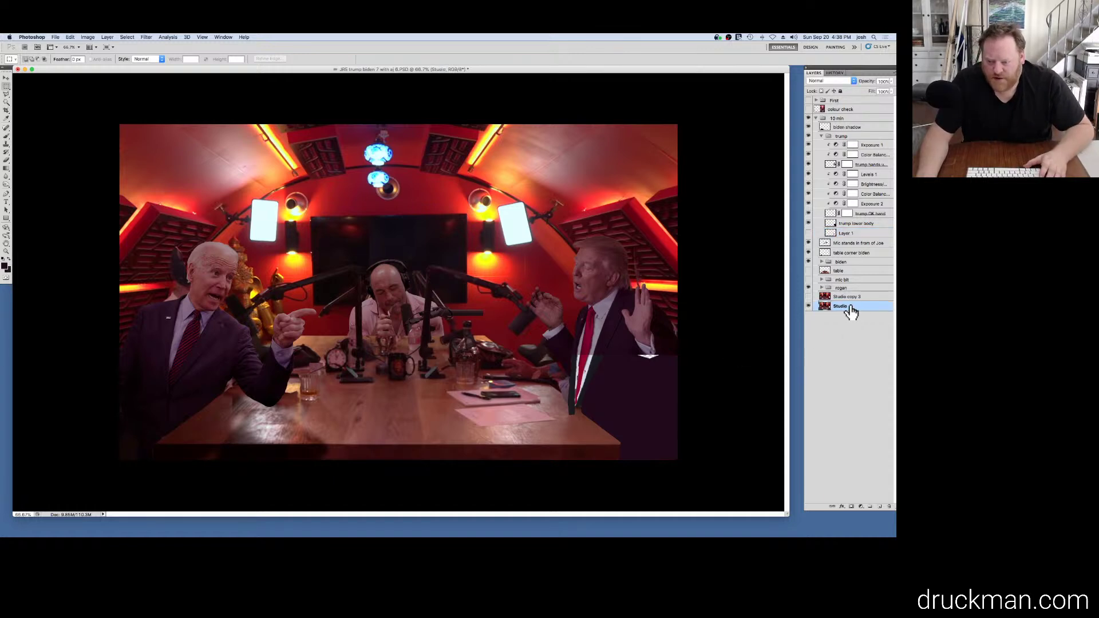
left_click_drag(851, 310, 880, 506)
left_click_drag(860, 416, 880, 507)
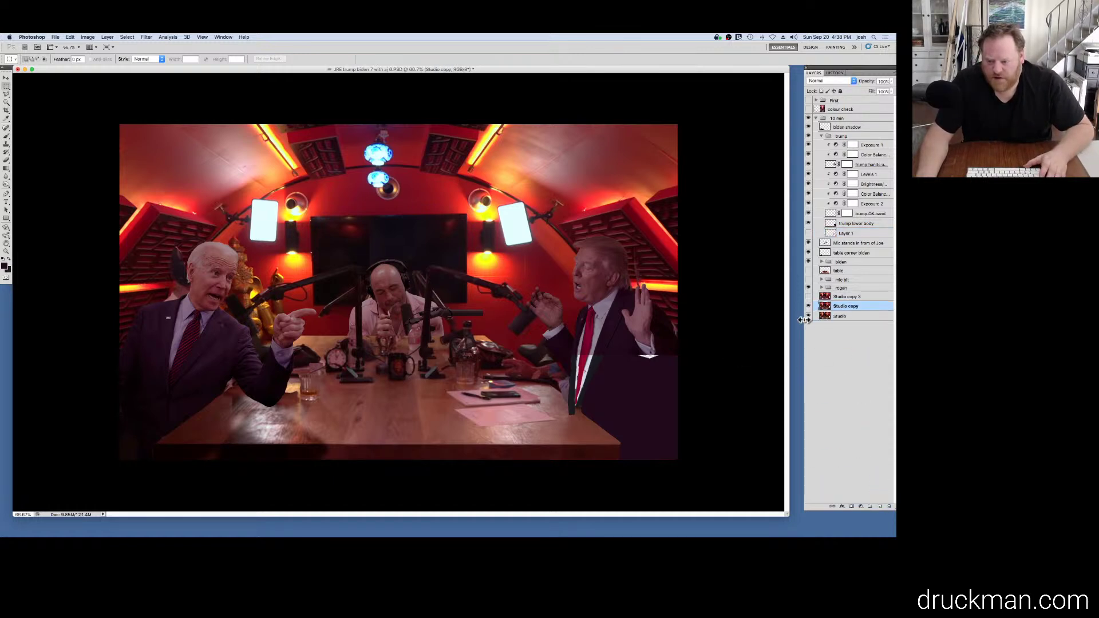
Step: Rename the original Studio layer as "table trumb belly" and show the table layer
double_click(844, 317)
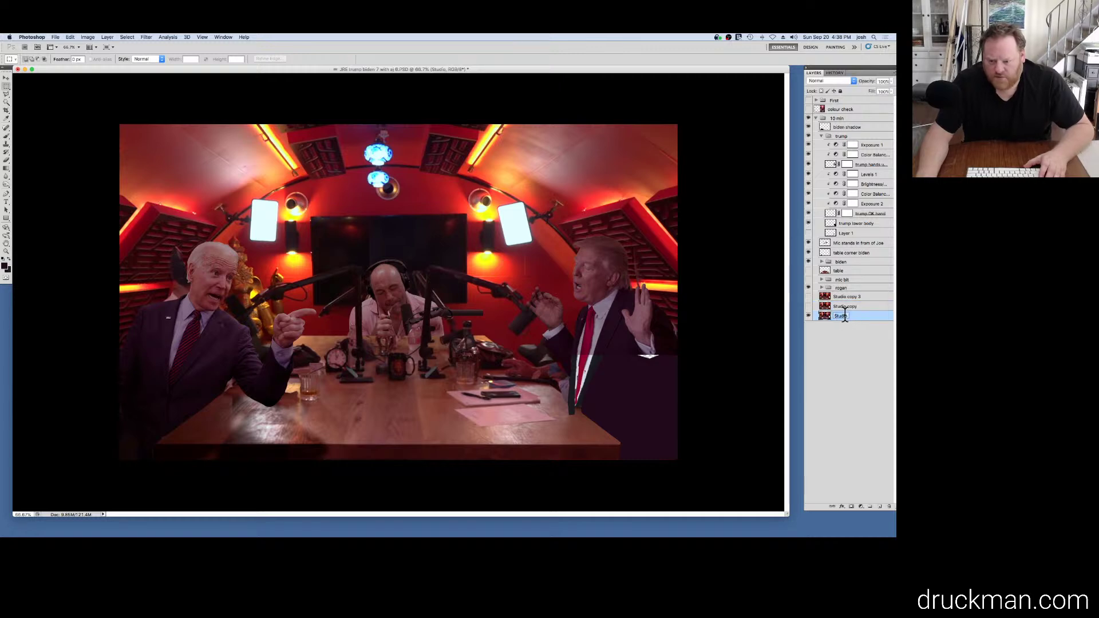
type("ta")
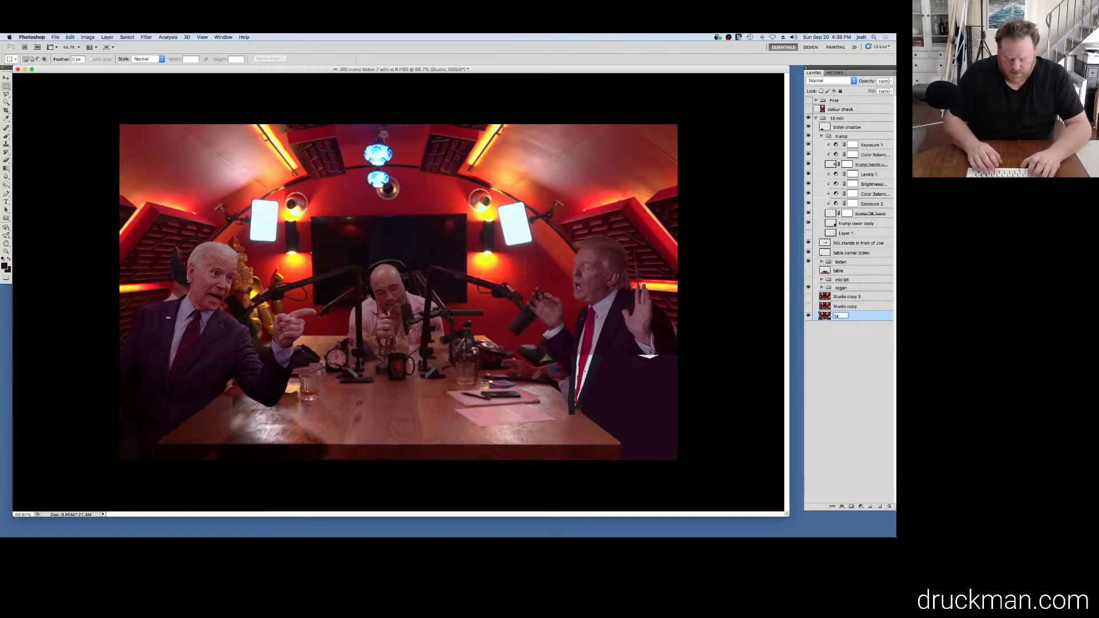
type("ble")
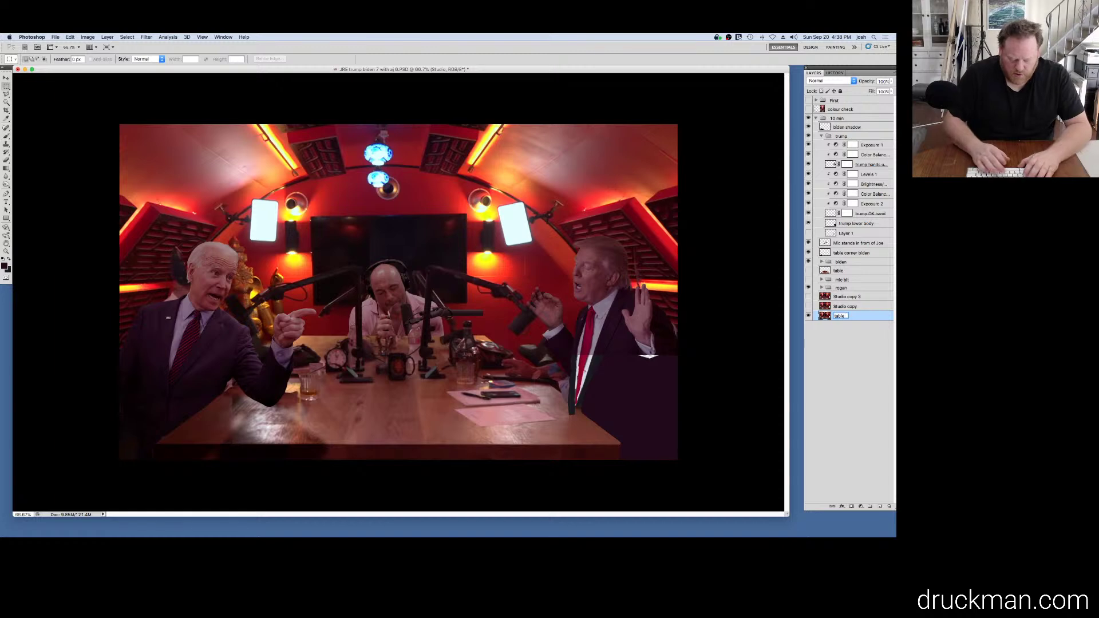
type(" trump belly")
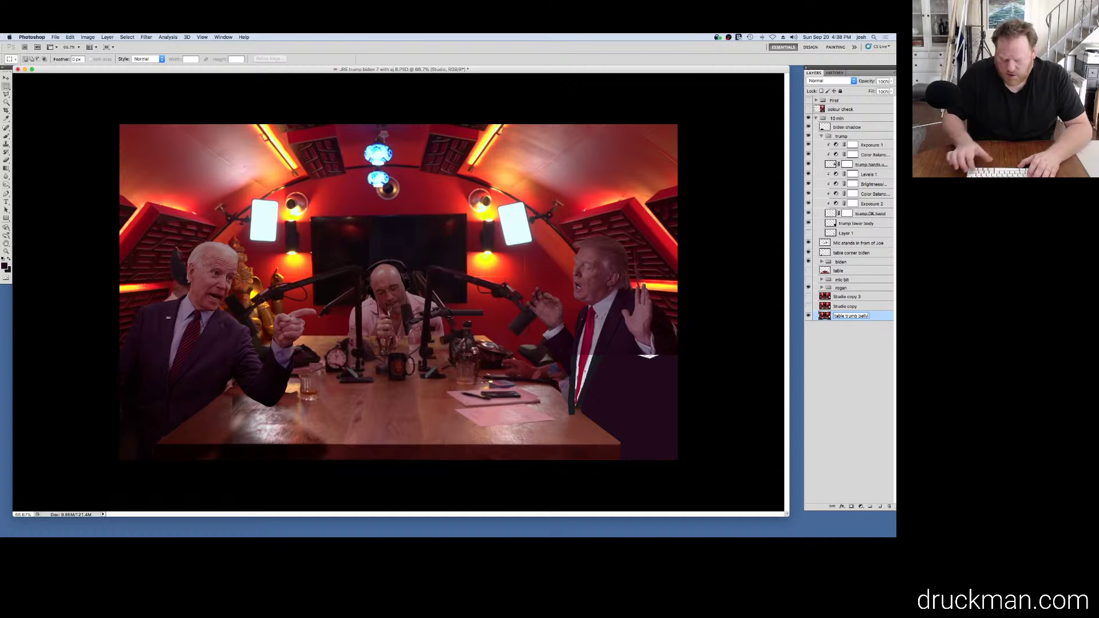
key("Return")
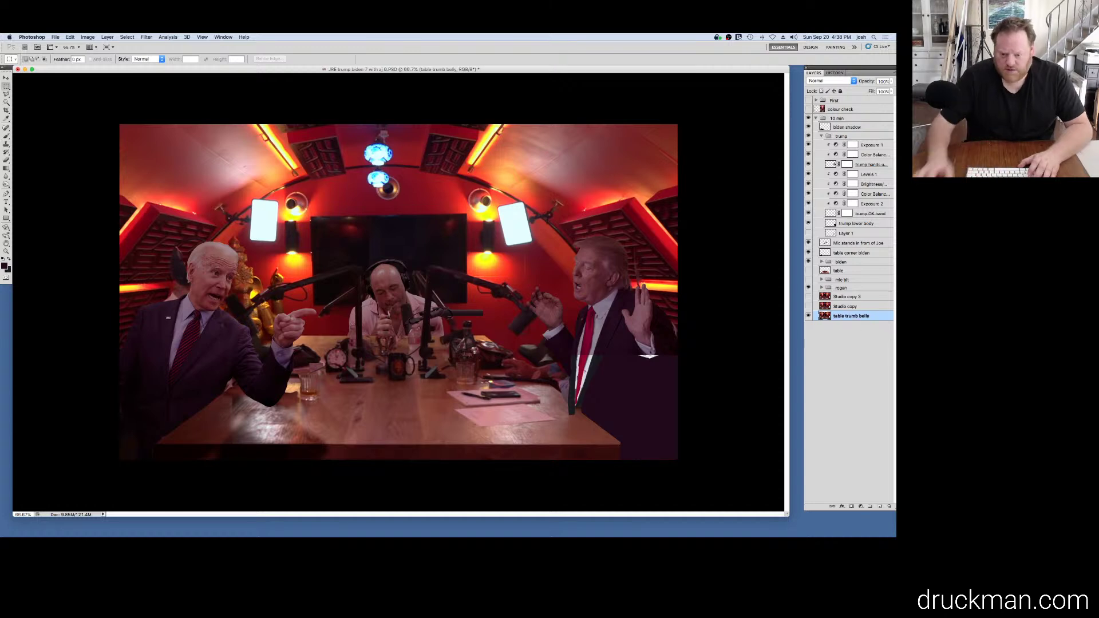
left_click(808, 297)
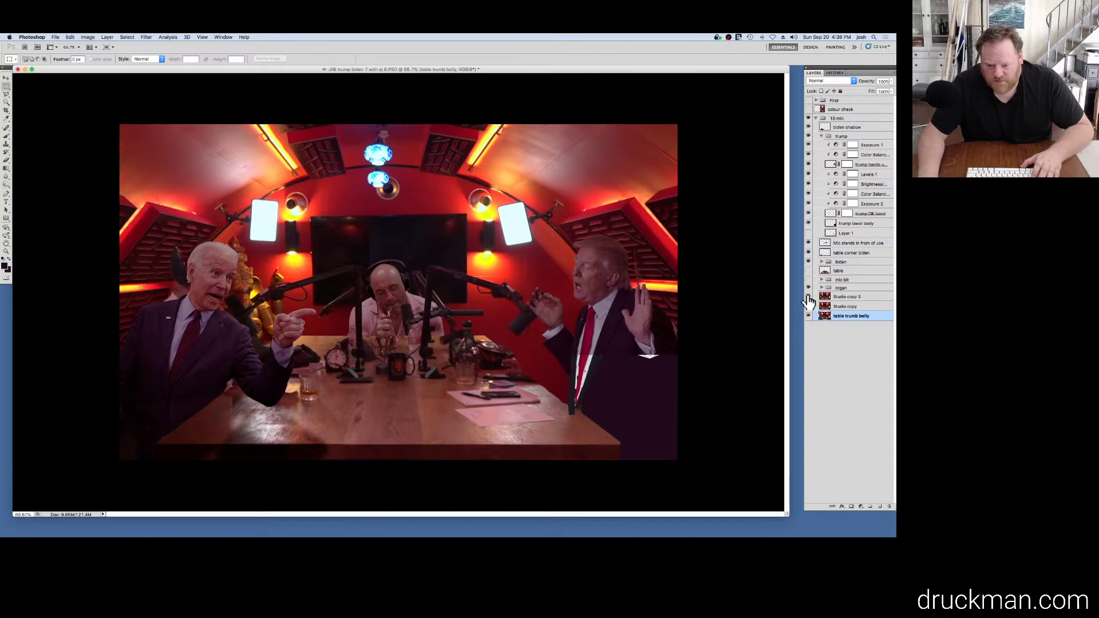
left_click(808, 270)
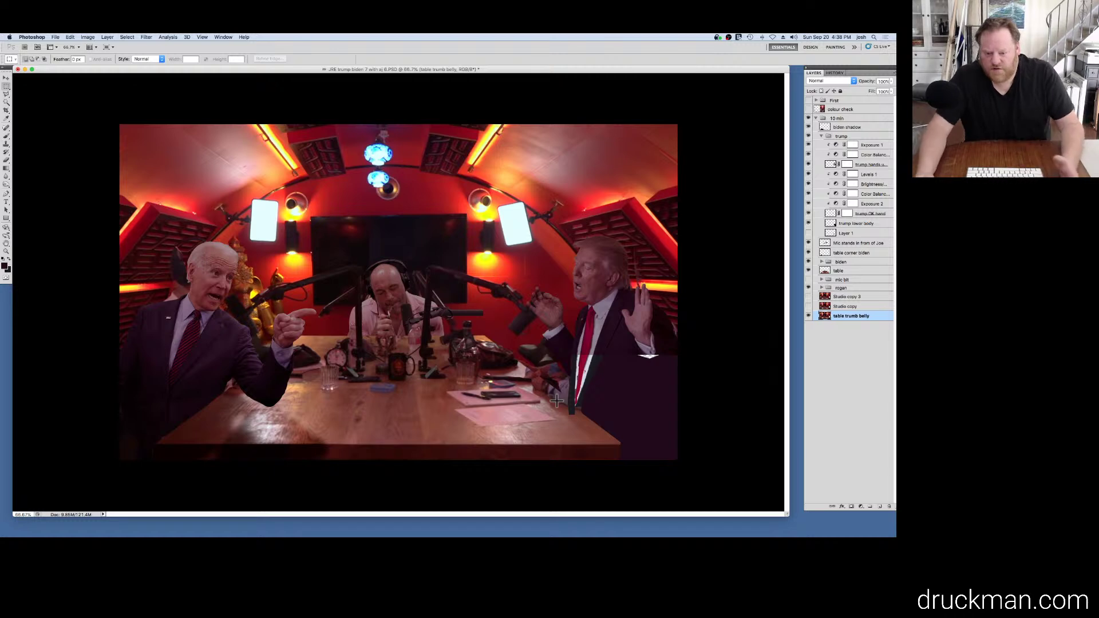
left_click(824, 273, "super")
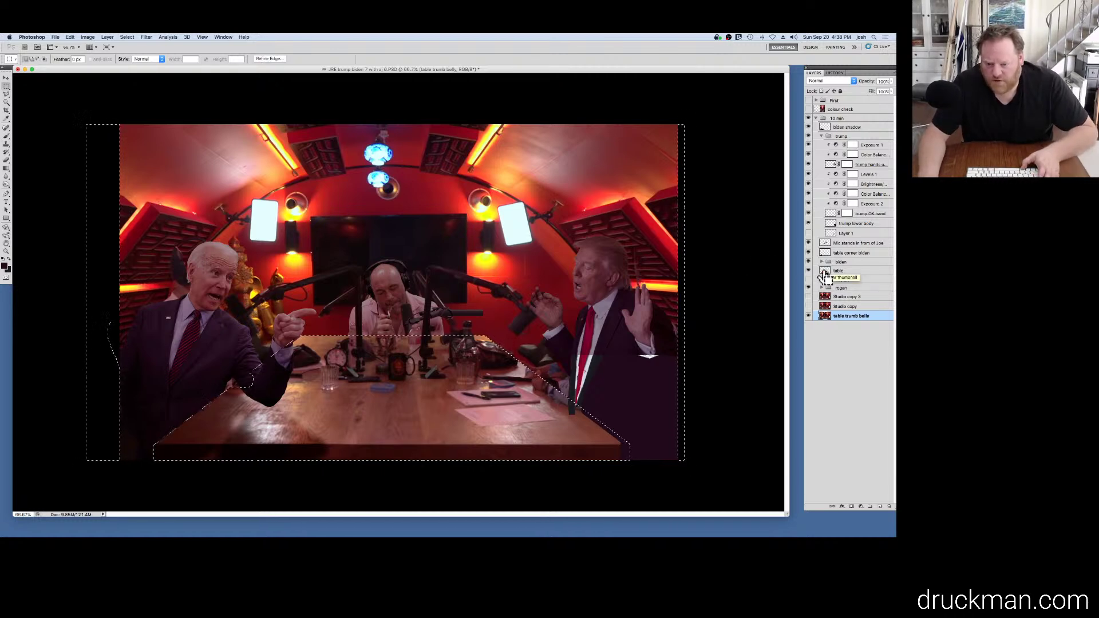
left_click(865, 271)
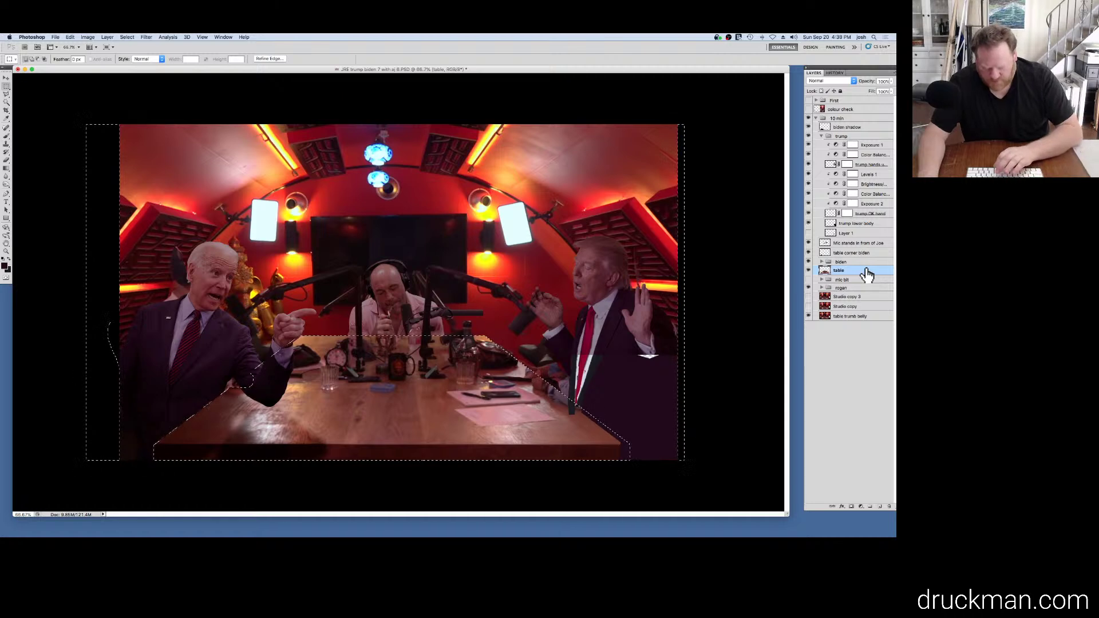
key("super+d")
left_click_drag(637, 117, 684, 467)
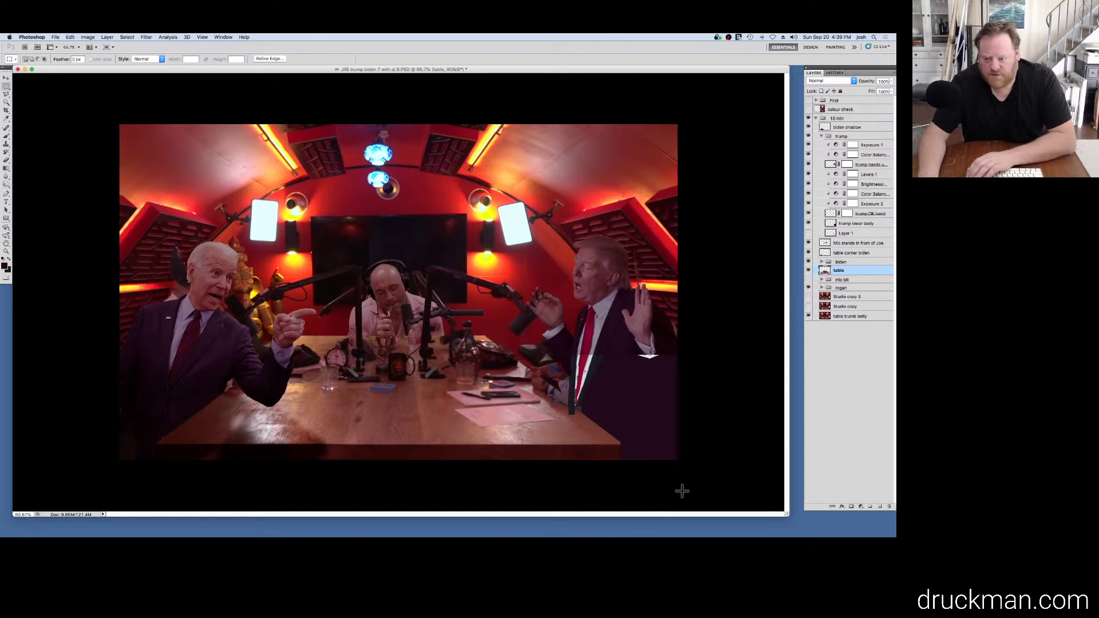
left_click_drag(68, 347, 35, 465)
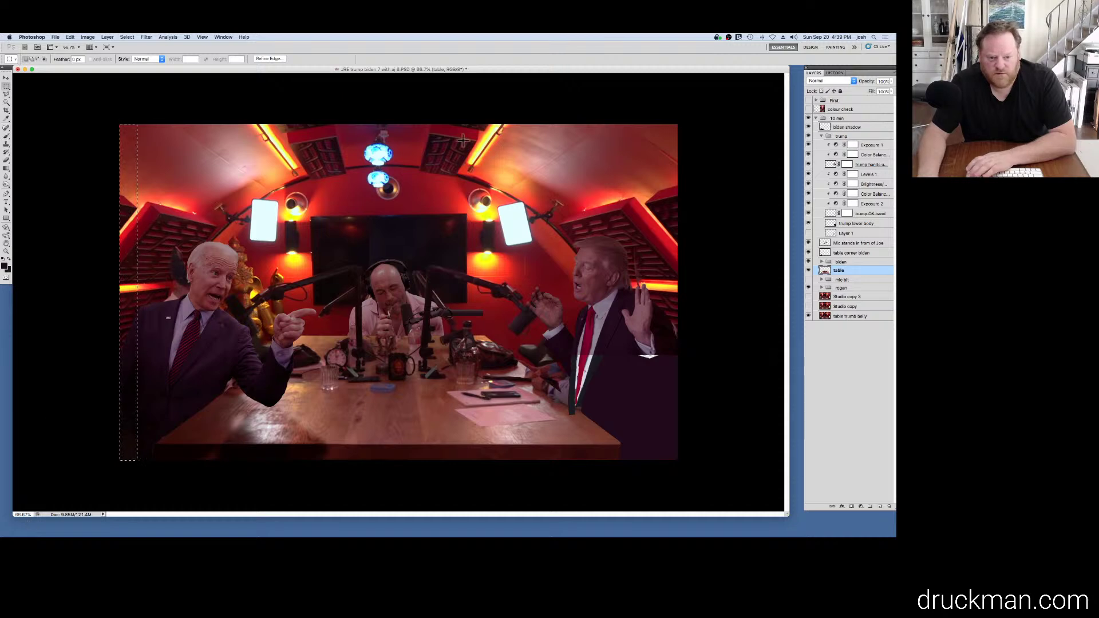
Step: Load the table layer's outline, subtract the part left of the bottle, and delete everything outside that selection from the table trumb belly layer
left_click(825, 273, "shift+super")
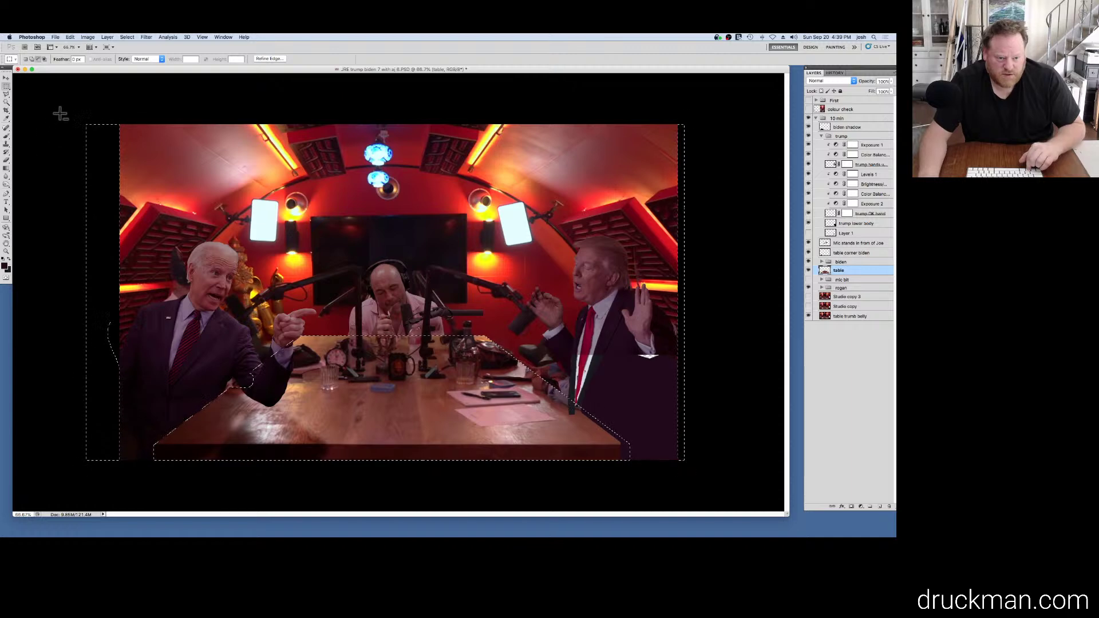
left_click_drag(56, 110, 448, 537)
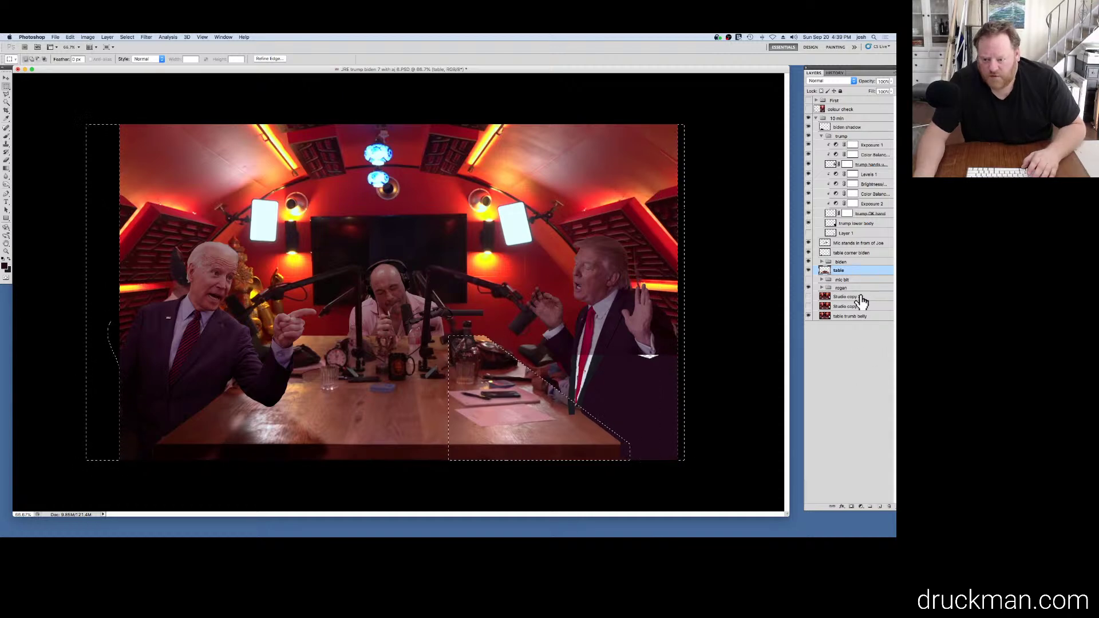
left_click(850, 315)
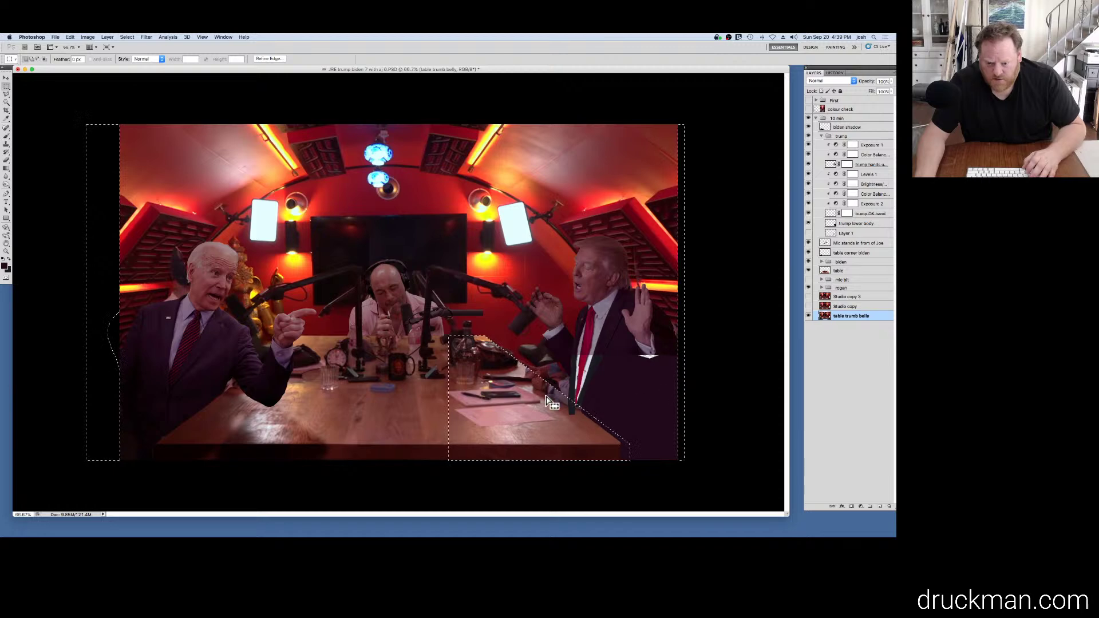
right_click(518, 386)
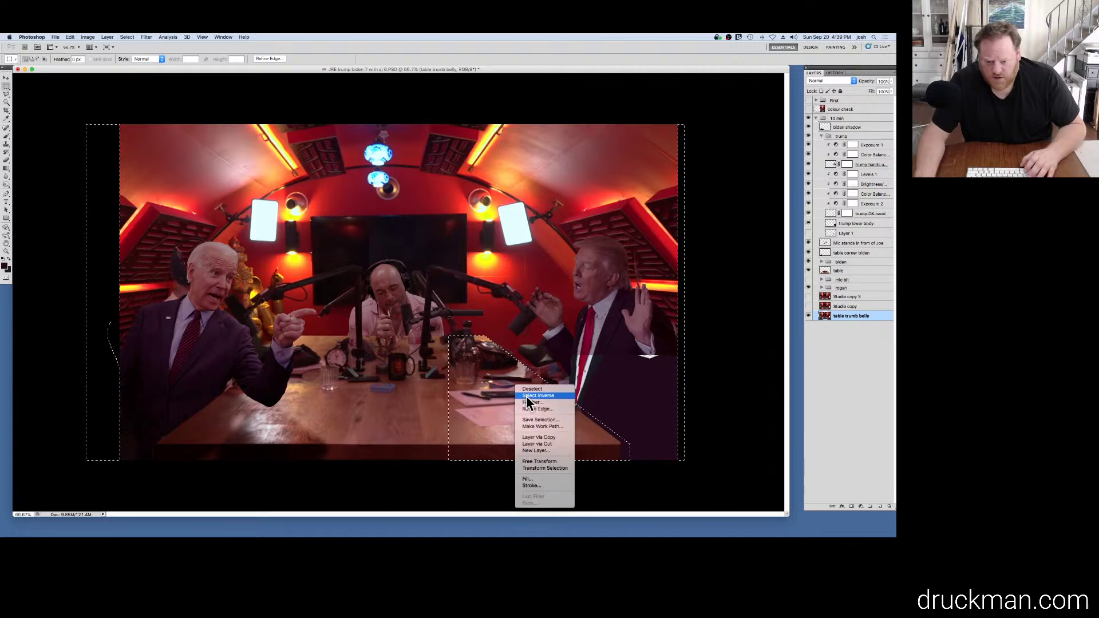
left_click(526, 397)
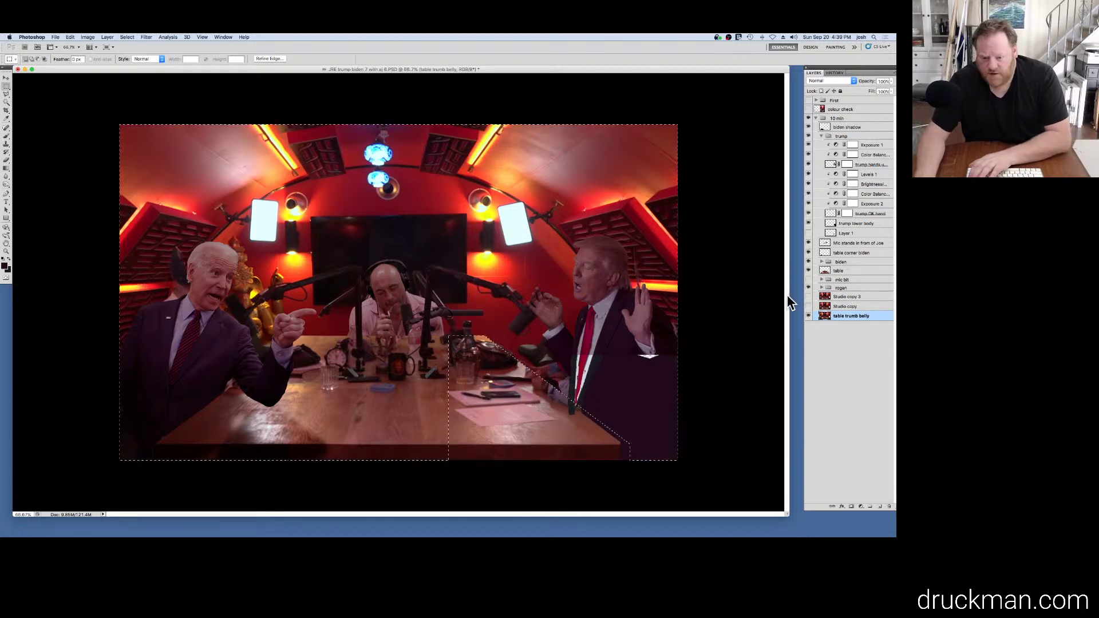
key("Delete")
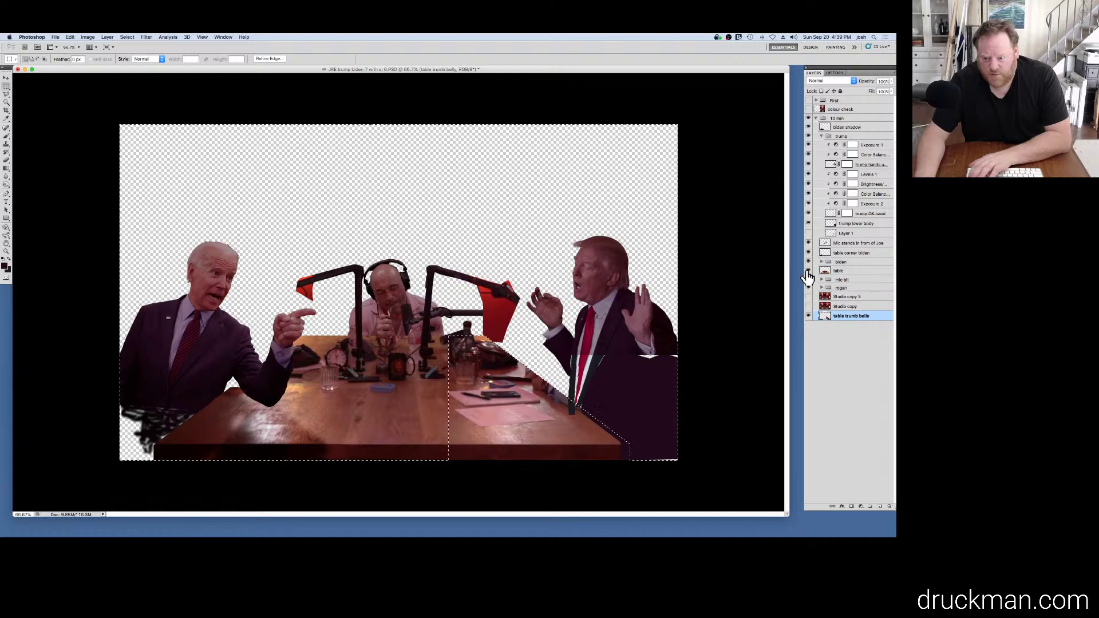
Step: Hide the table layer, check the outline of the cut-out table trumb belly layer, and clear the selection
left_click(808, 271)
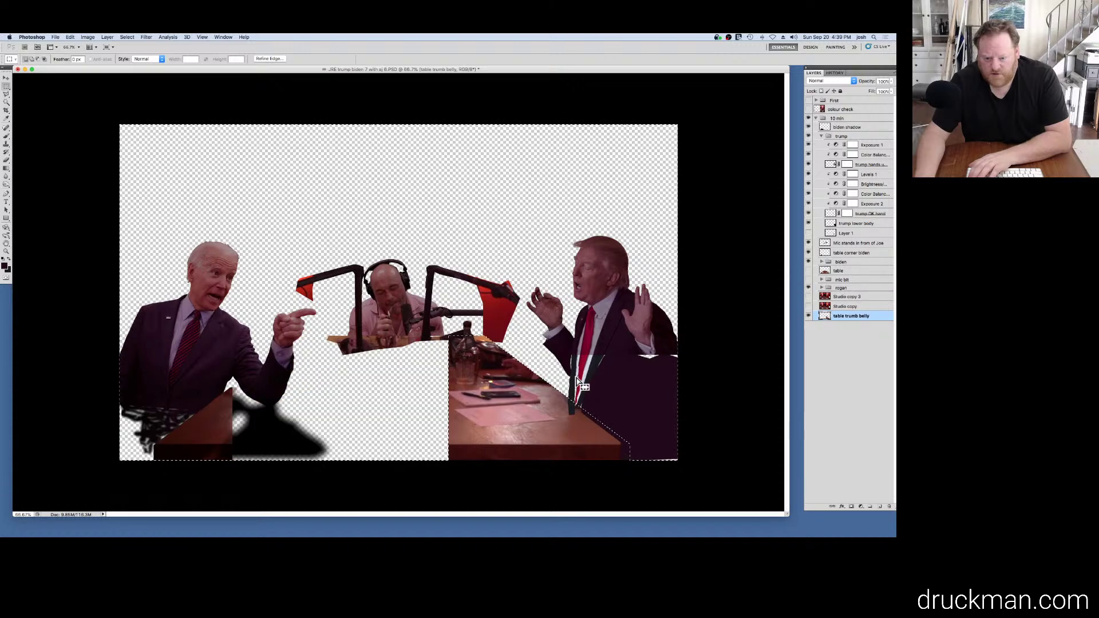
key("super+d")
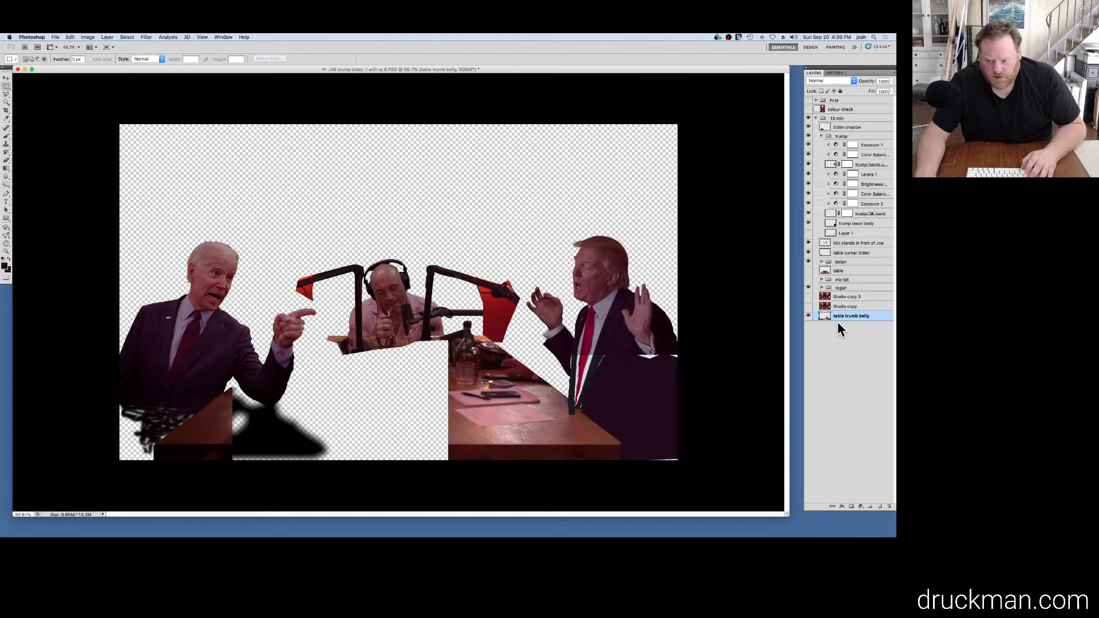
left_click(824, 316, "super")
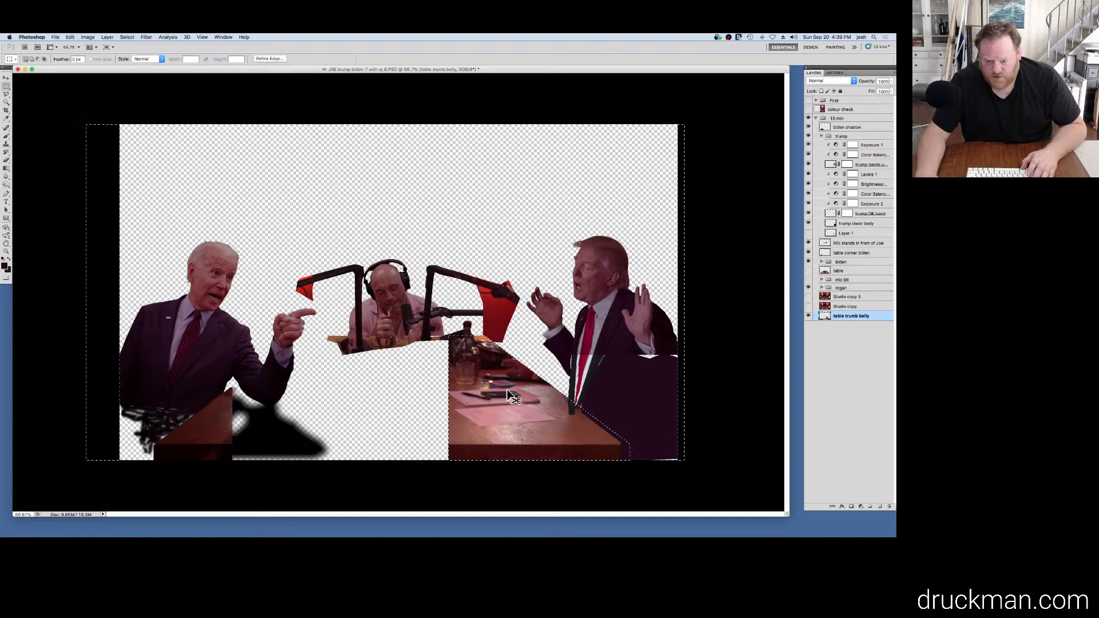
key("super+d")
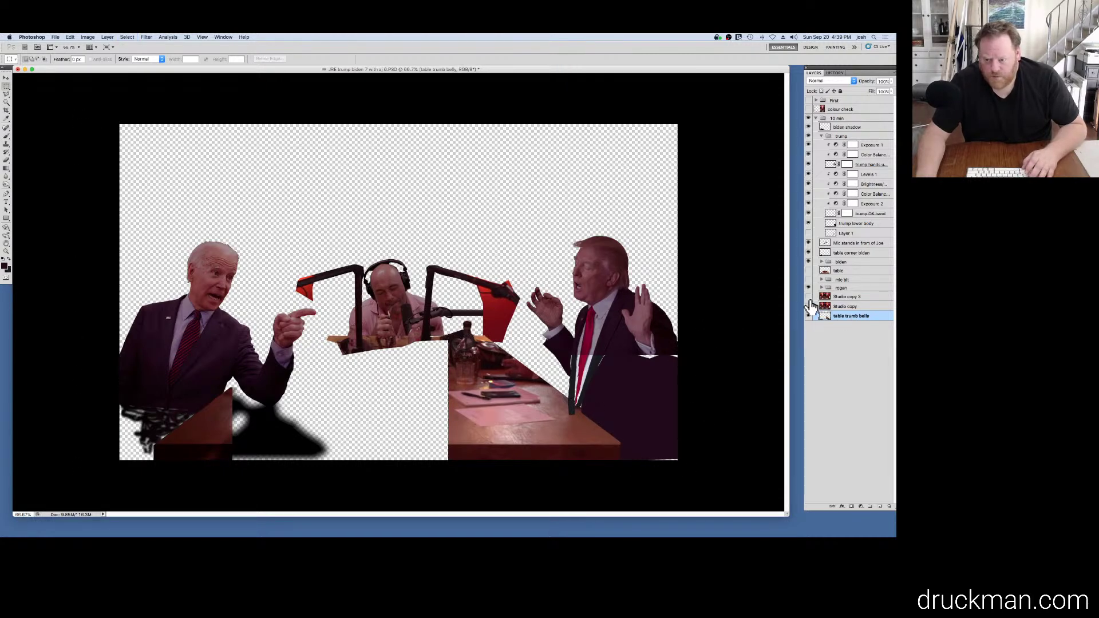
Step: Move table trumb belly above trump lower body in the trump group and toggle its visibility to check what it covers
left_click_drag(842, 315, 845, 218)
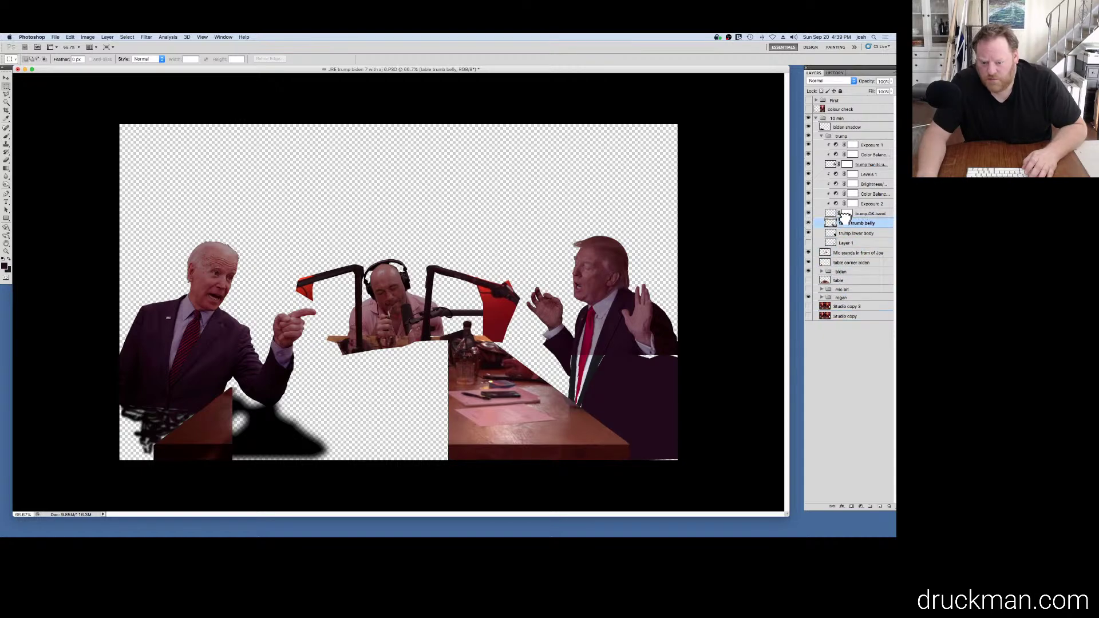
left_click(807, 224)
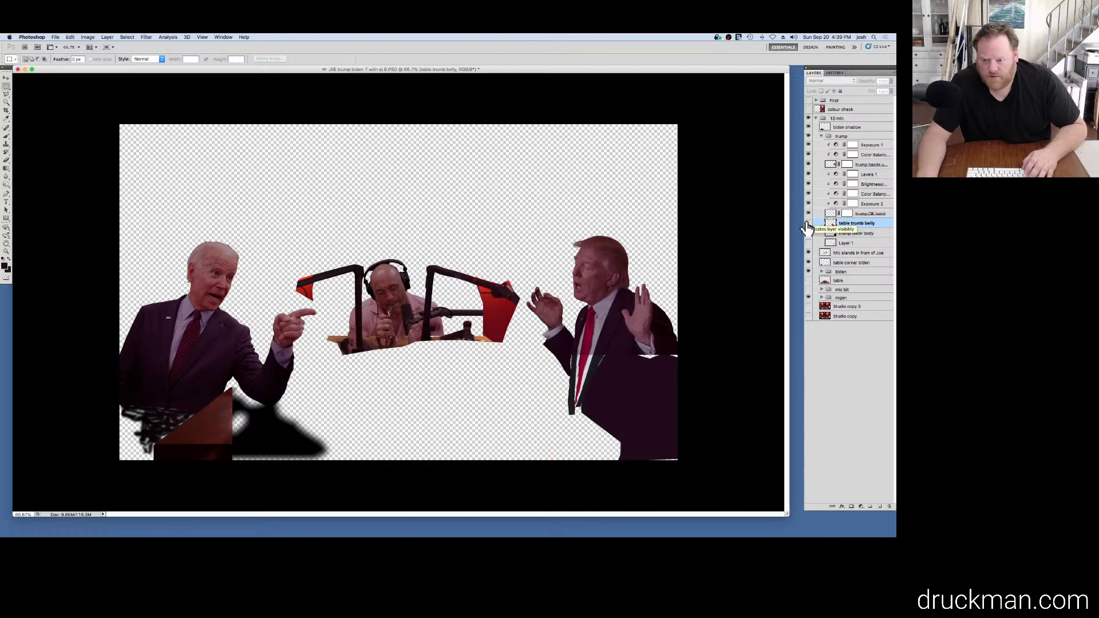
left_click(807, 224)
left_click(807, 224)
left_click(807, 224)
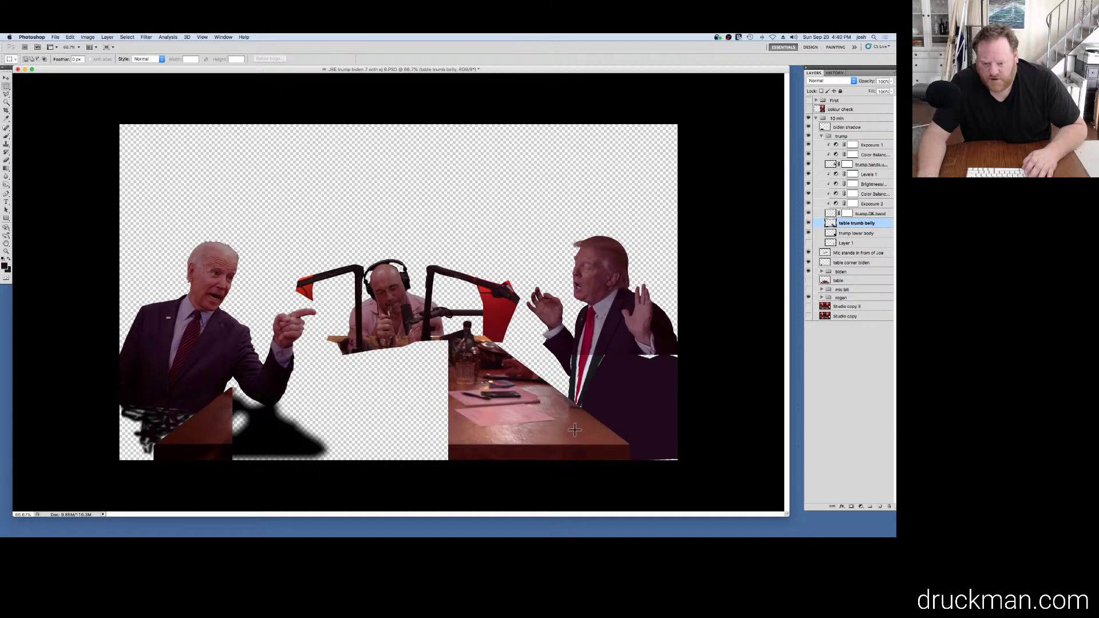
Step: Show the Studio copy 3 and table layers with table trumb belly hidden
left_click(807, 306)
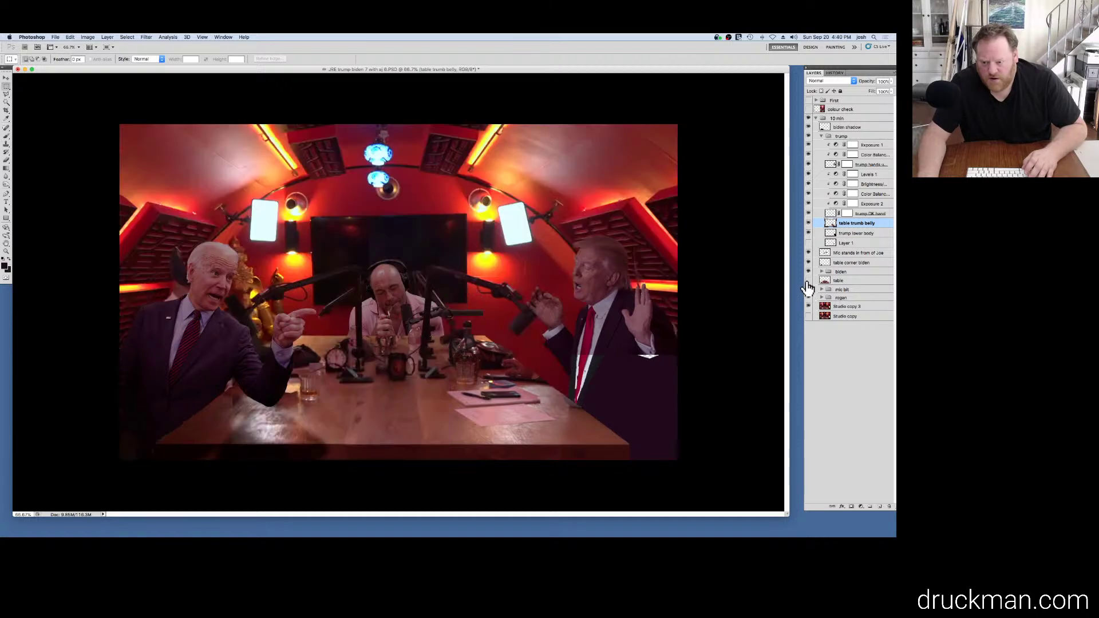
left_click(807, 223)
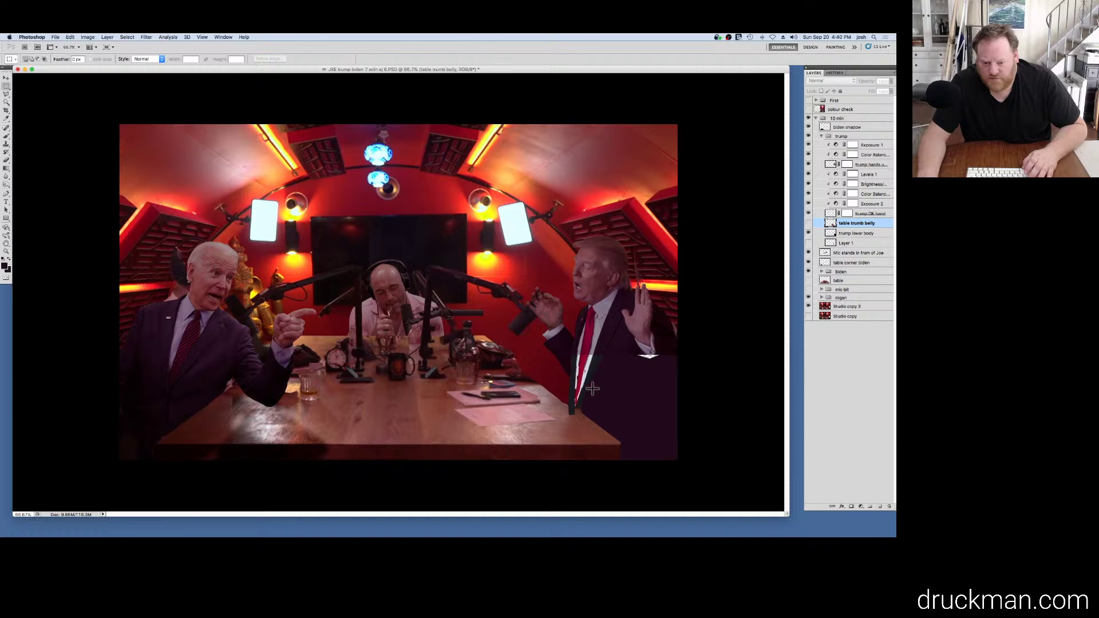
left_click(807, 281)
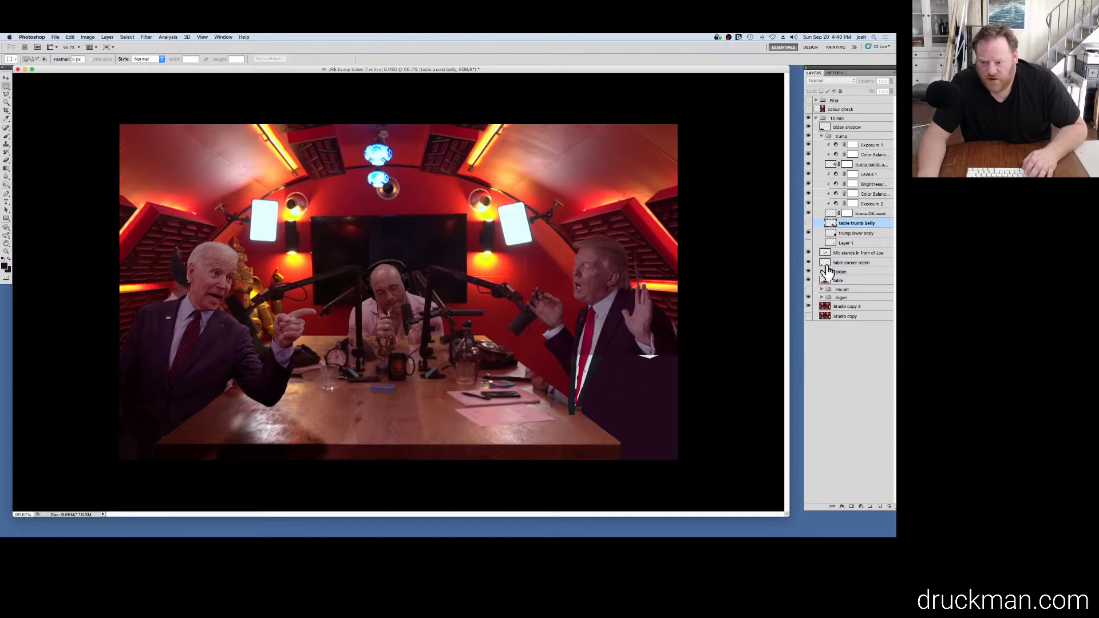
Step: Toggle the table trumb belly layer on and off to compare the table edge in front of the figure on the right
left_click(809, 224)
left_click(809, 224)
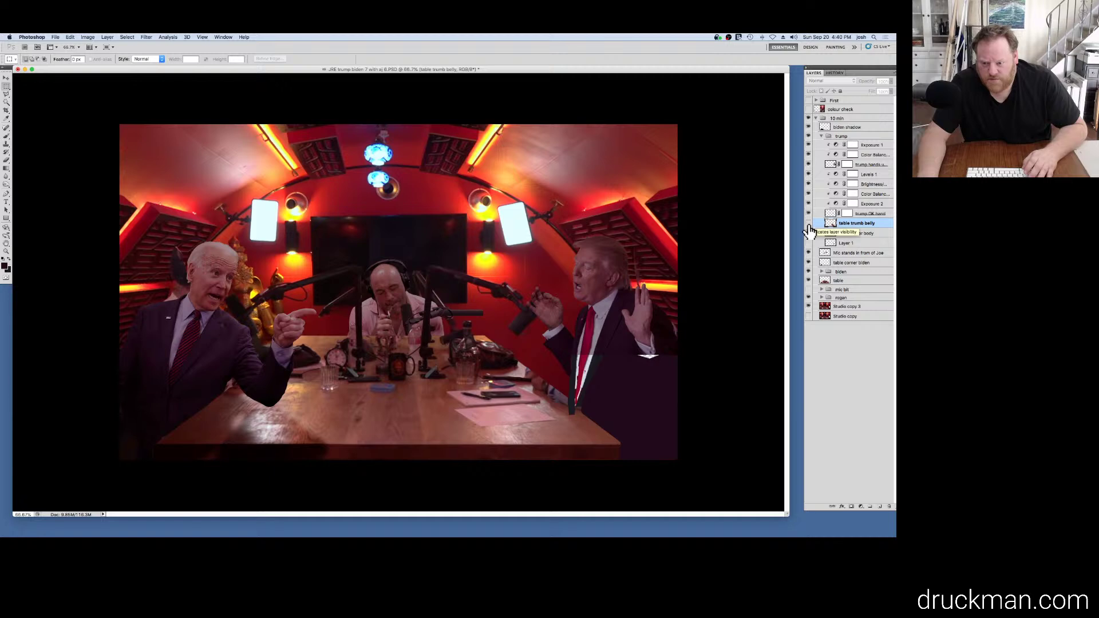
left_click(809, 225)
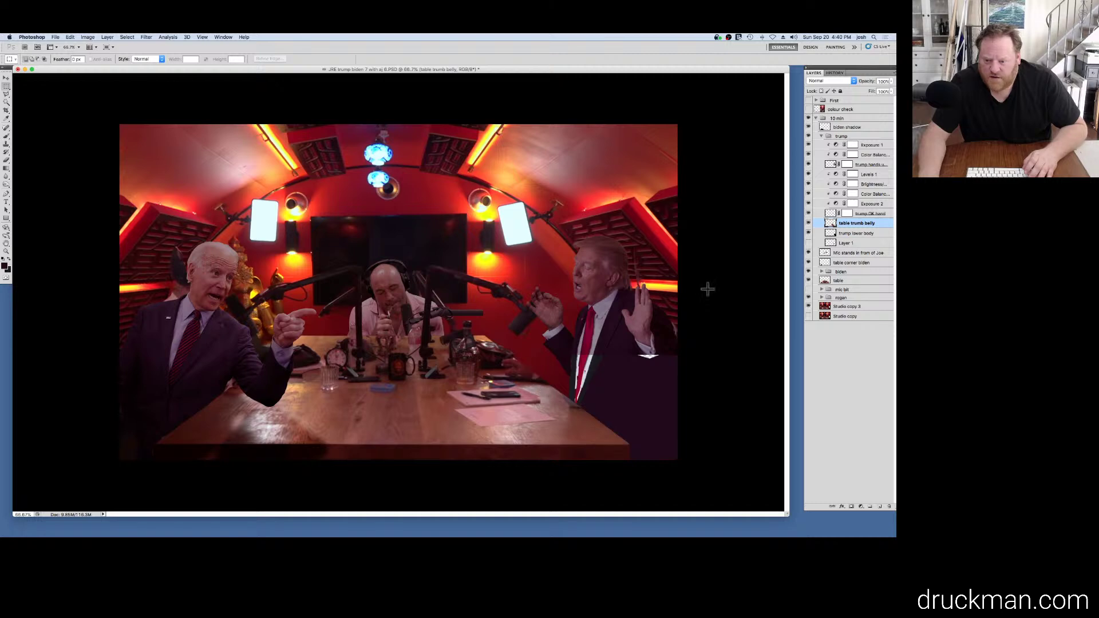
left_click(809, 224)
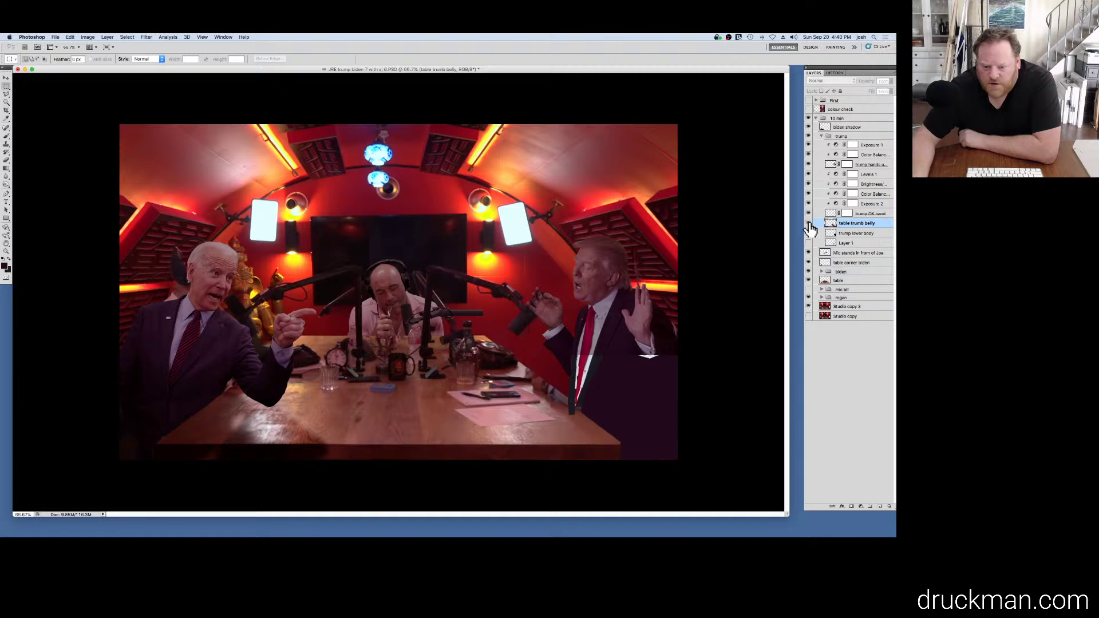
Step: Make the table trumb belly layer visible, add a layer mask to it, and accept the mask's existing display options
left_click(809, 224)
left_click(809, 226)
left_click(809, 225)
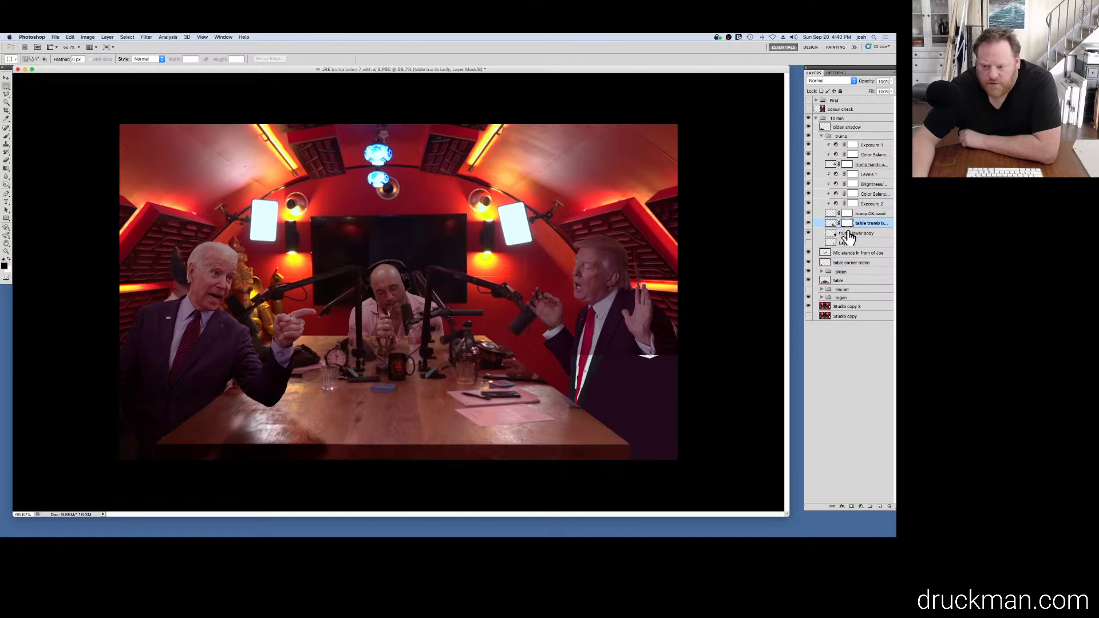
double_click(847, 224)
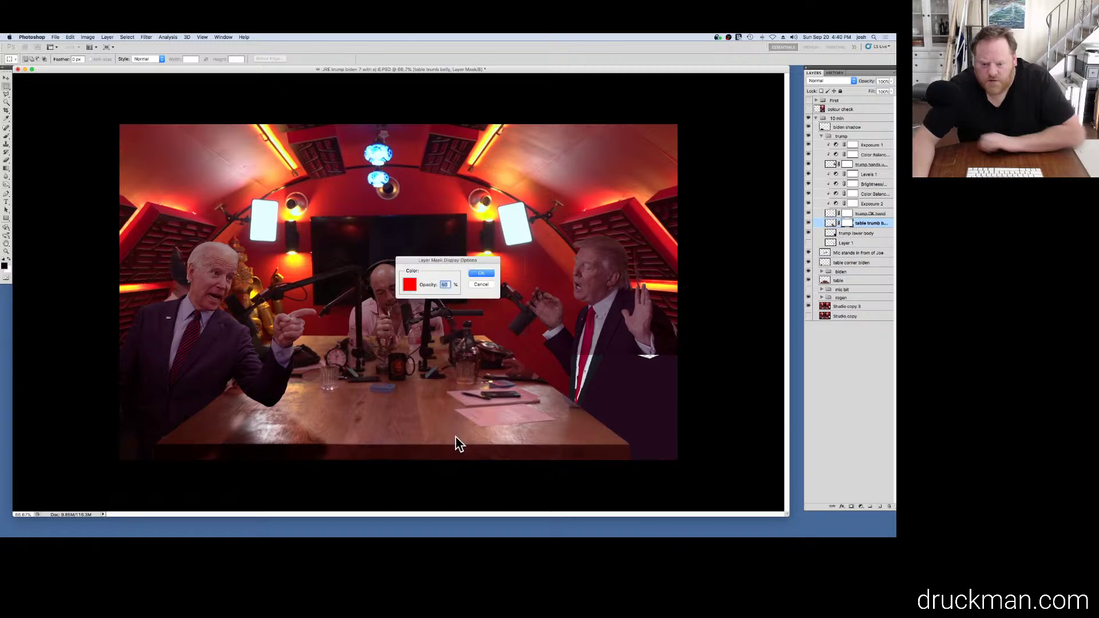
left_click(480, 273)
left_click(540, 367, "super")
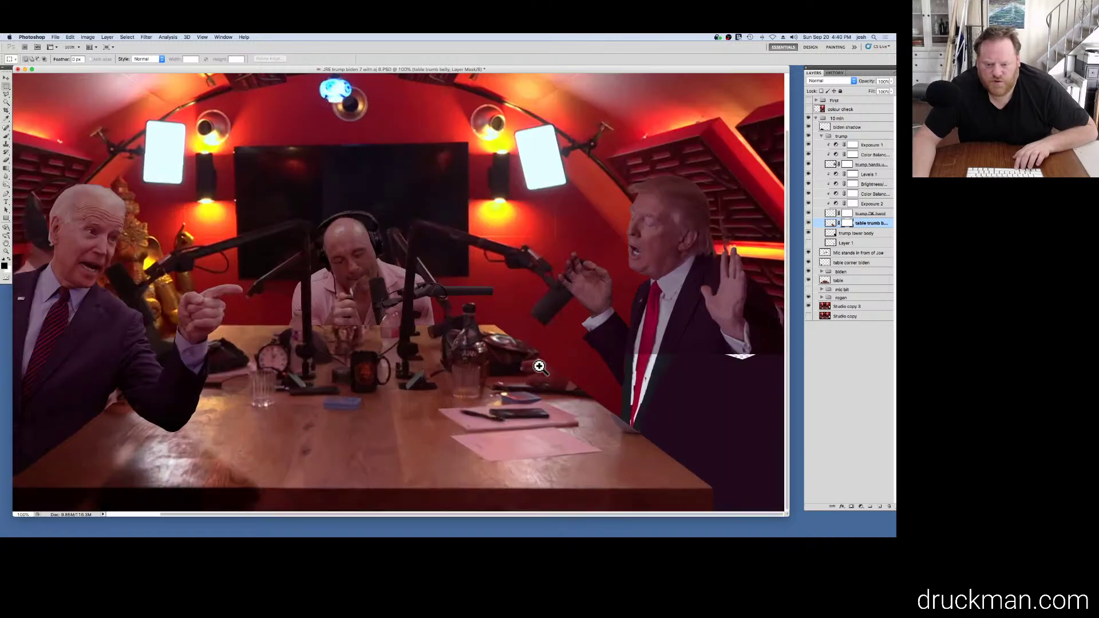
left_click(540, 367, "super")
left_click(540, 366, "super")
left_click(540, 367, "super")
left_click_drag(613, 400, 421, 327)
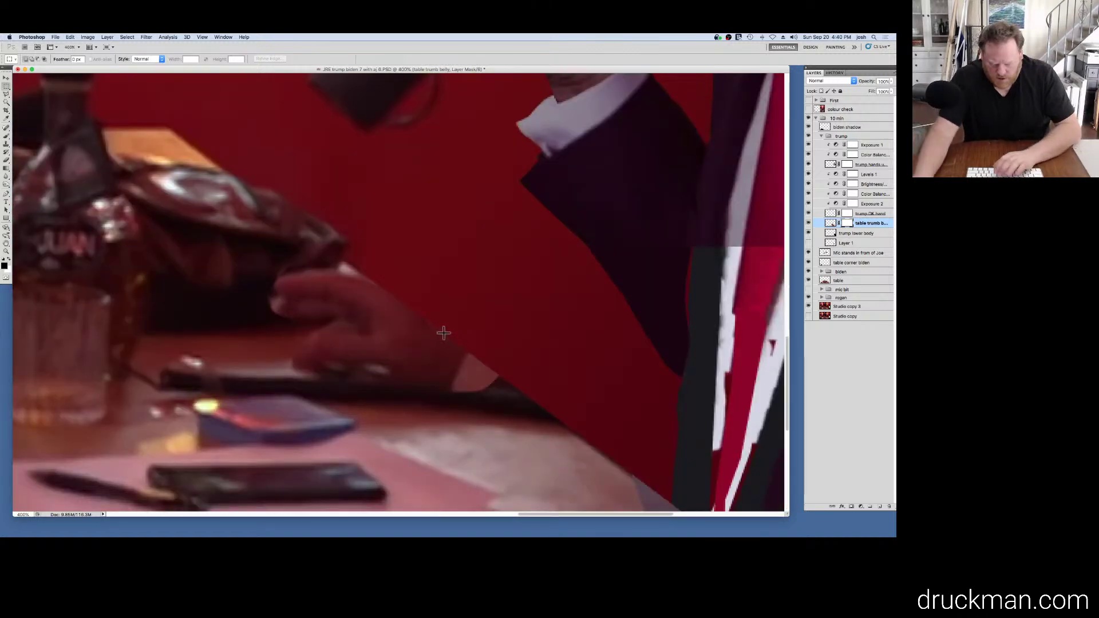
key("l")
left_click(365, 265)
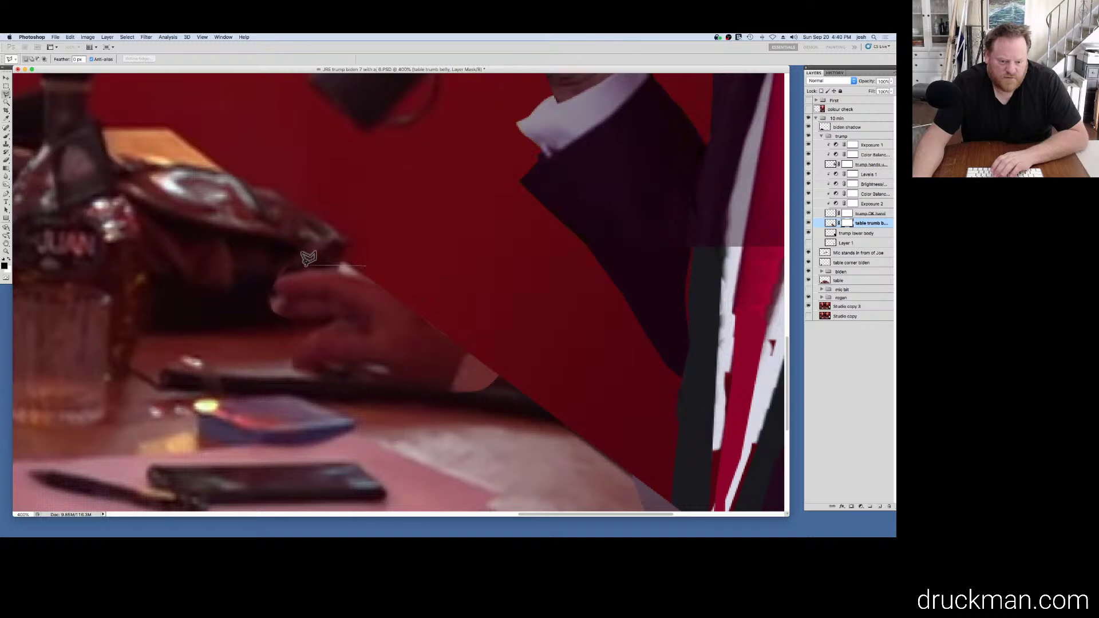
key("Escape")
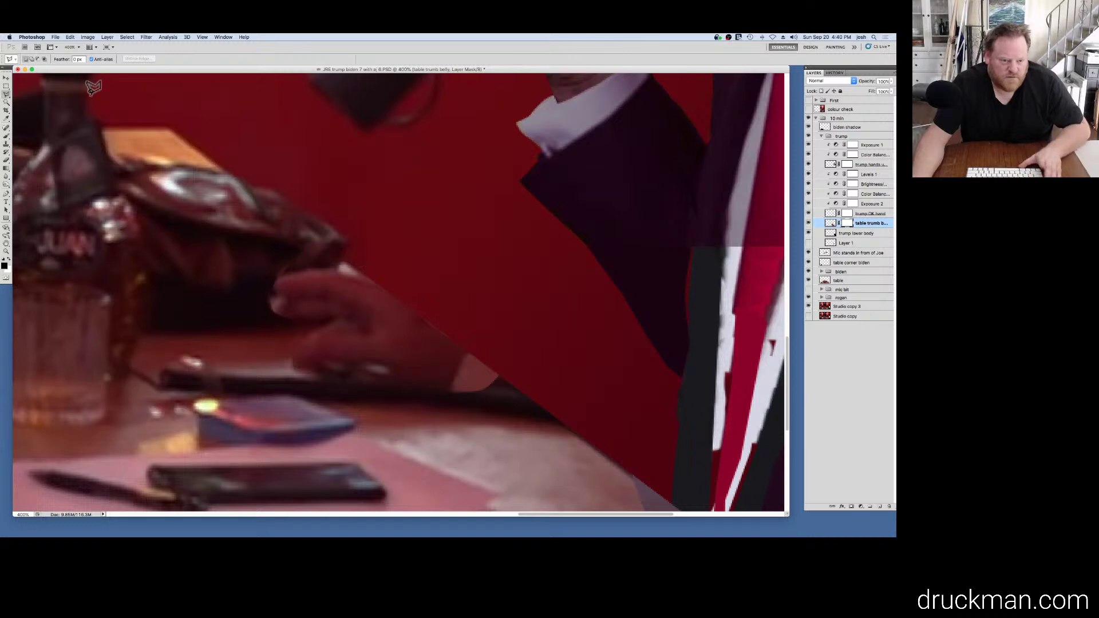
Step: Try masking the hand at the table edge on table trumb belly with a 25% opacity brush, and undo the painting
left_click(7, 136)
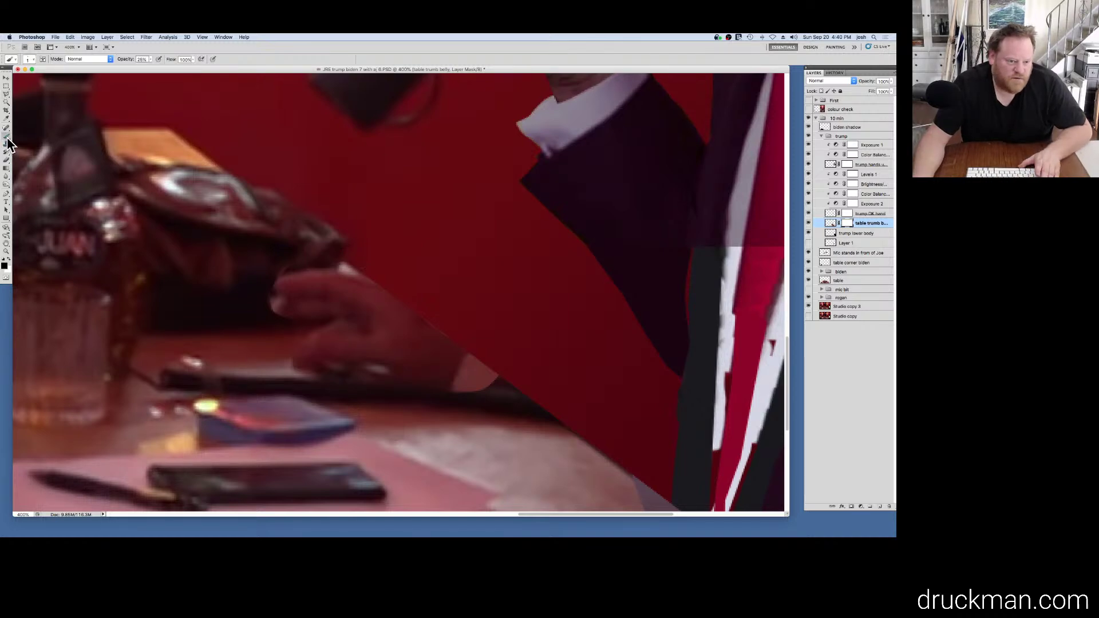
left_click(34, 59)
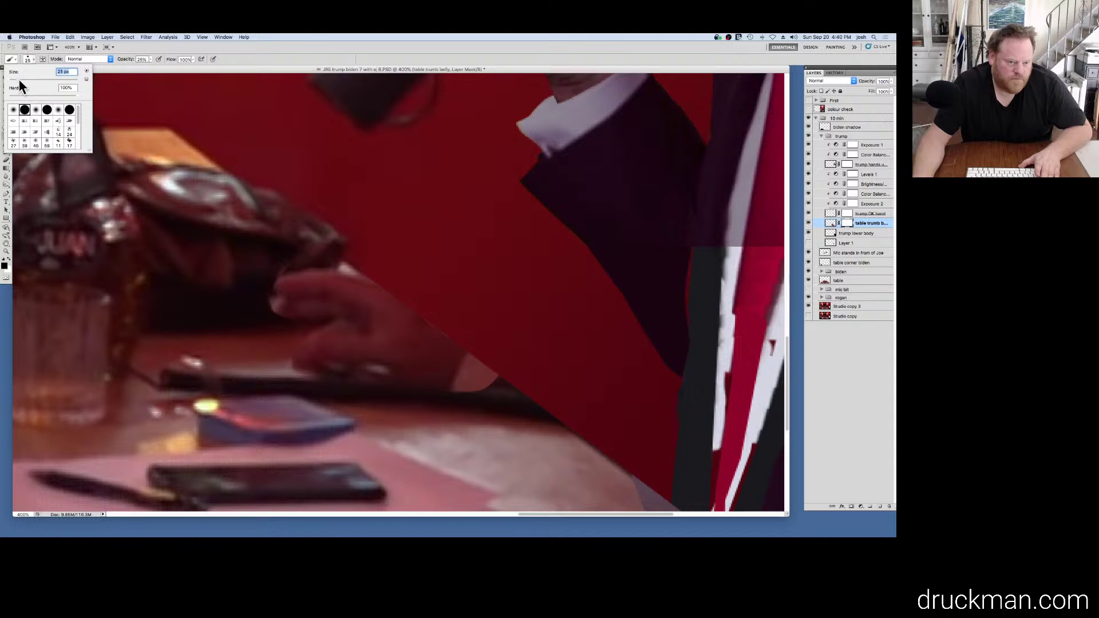
left_click_drag(19, 79, 20, 80)
left_click(407, 312)
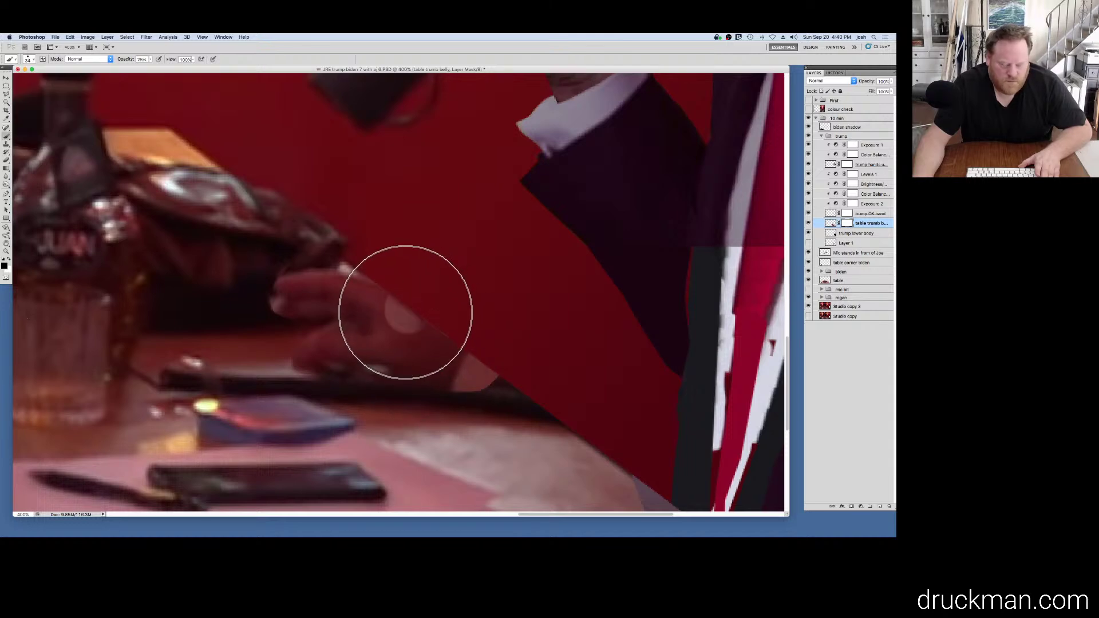
key("super+z")
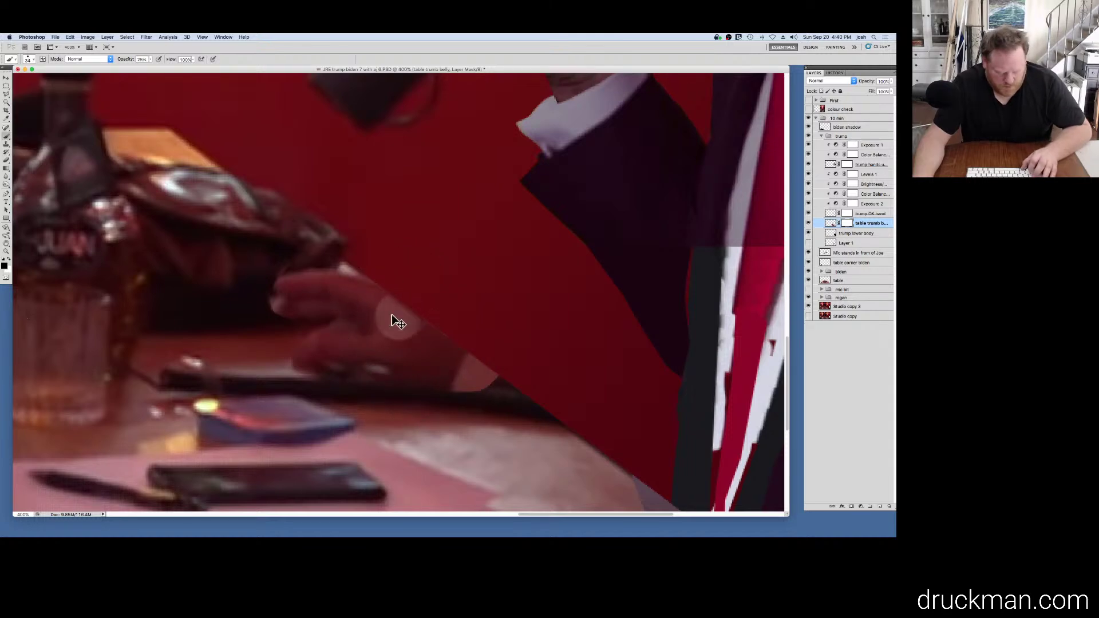
key("super+z")
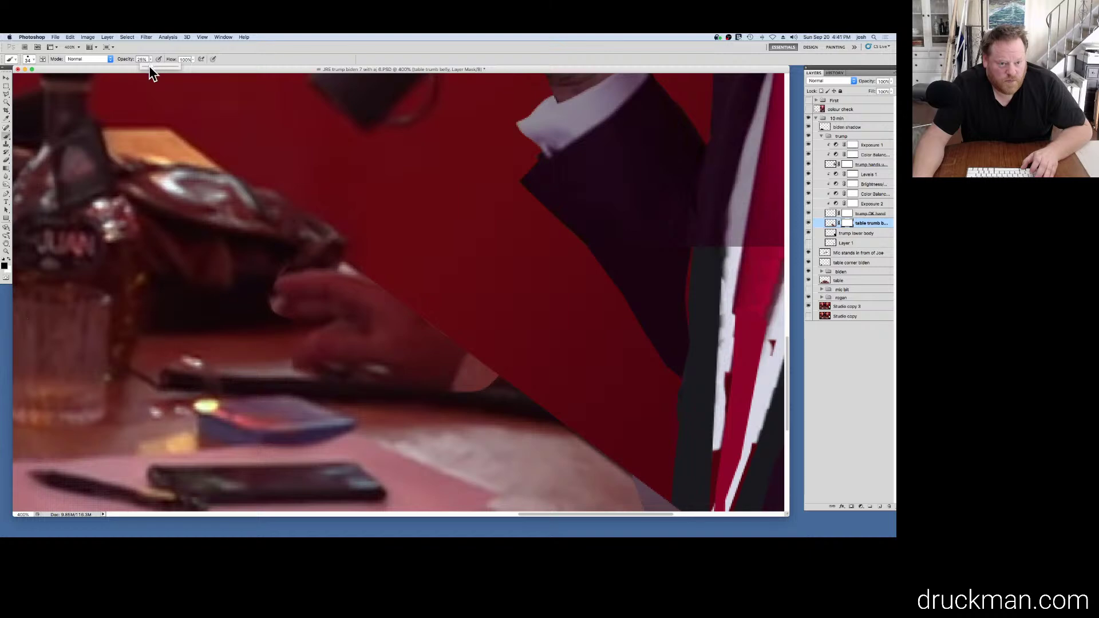
Step: Set the mask brush to 100% opacity and 23 px, and toggle table trumb belly off and on to compare the hand area
left_click_drag(150, 66, 247, 72)
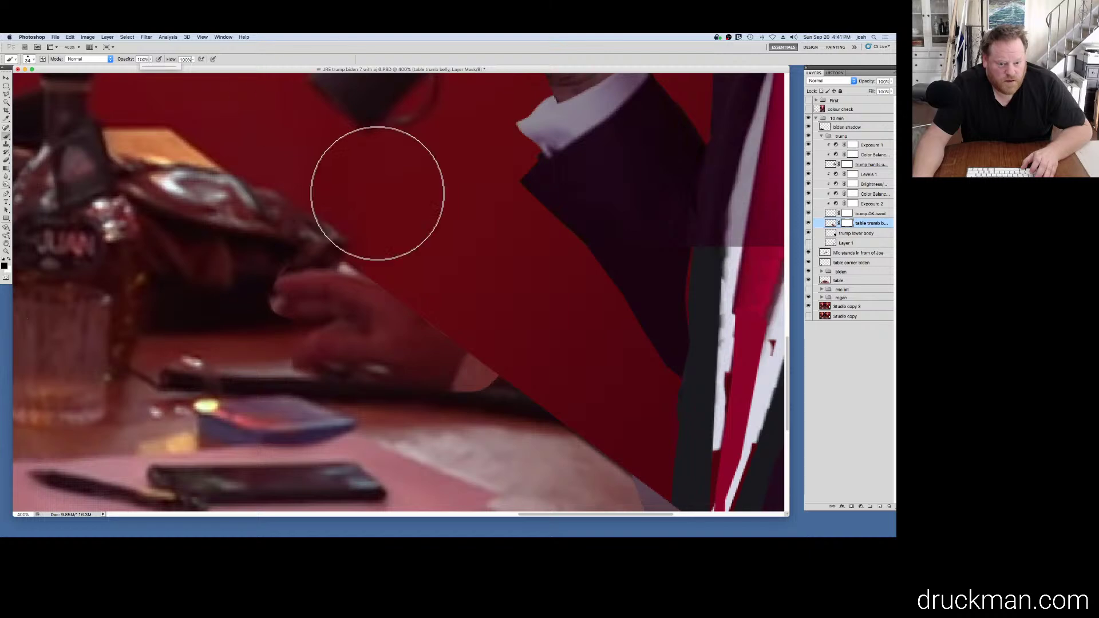
left_click(34, 59)
left_click_drag(19, 80, 16, 81)
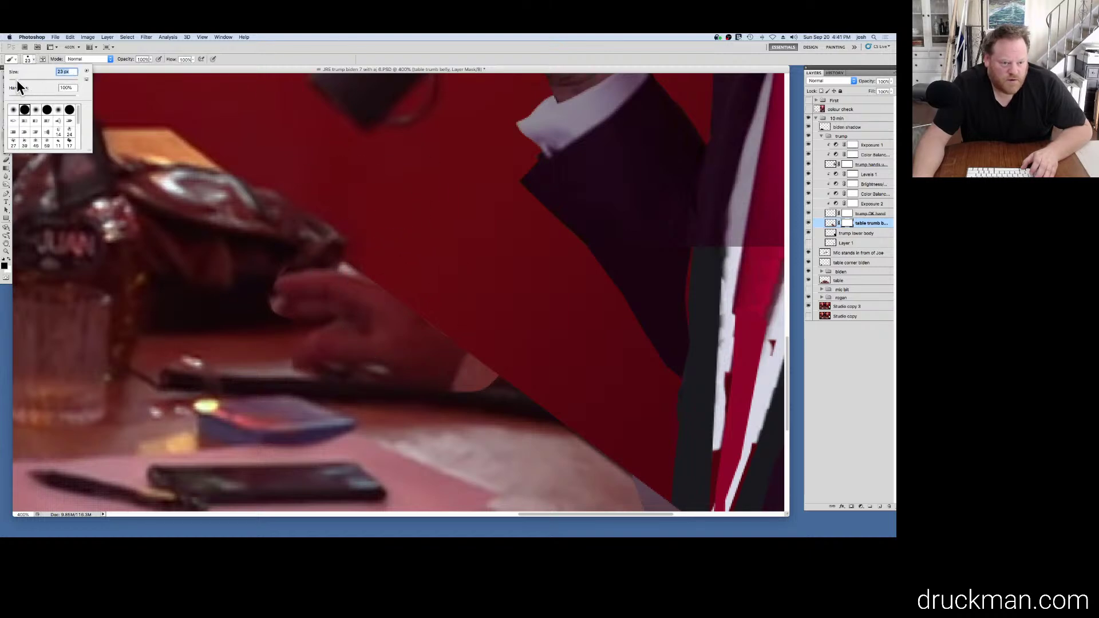
left_click(808, 224)
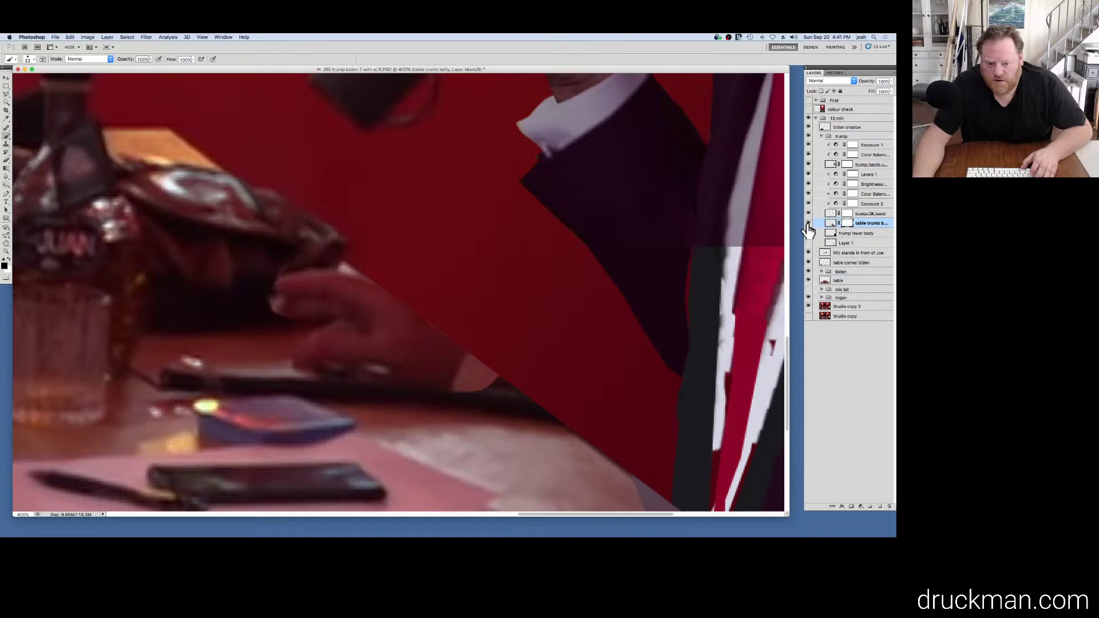
left_click(808, 224)
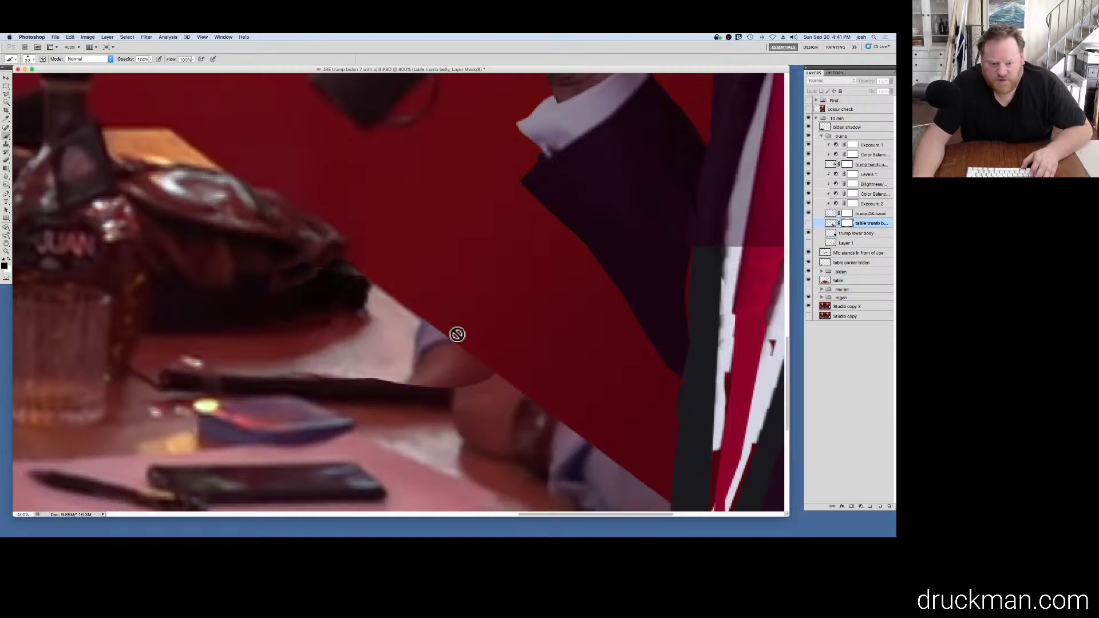
left_click(807, 224)
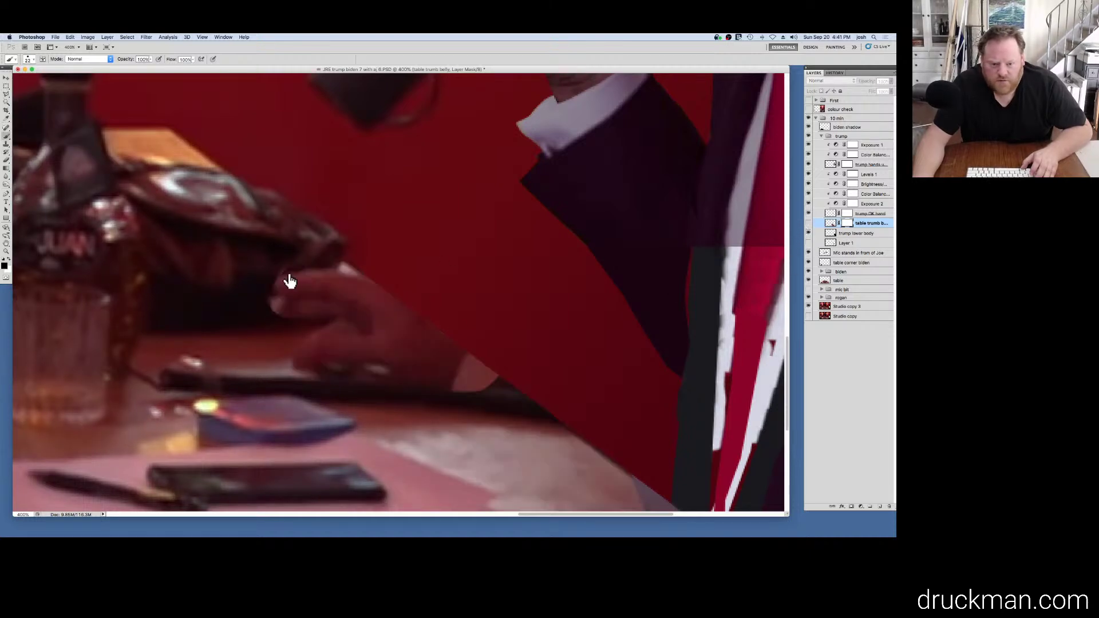
Step: Paint black on the table trumb belly mask to hide the hand beside the bag, undoing the first pass and repainting it
mouse_move(366, 284)
left_mouse_down()
mouse_move(301, 284)
mouse_move(277, 299)
mouse_move(288, 308)
mouse_move(285, 276)
mouse_move(372, 273)
mouse_move(372, 286)
mouse_move(298, 307)
mouse_move(301, 316)
mouse_move(392, 292)
mouse_move(389, 311)
mouse_move(308, 341)
mouse_move(298, 352)
mouse_move(307, 360)
mouse_move(420, 302)
mouse_move(425, 310)
mouse_move(309, 374)
mouse_move(382, 366)
mouse_move(446, 316)
mouse_move(396, 372)
mouse_move(445, 346)
left_mouse_up()
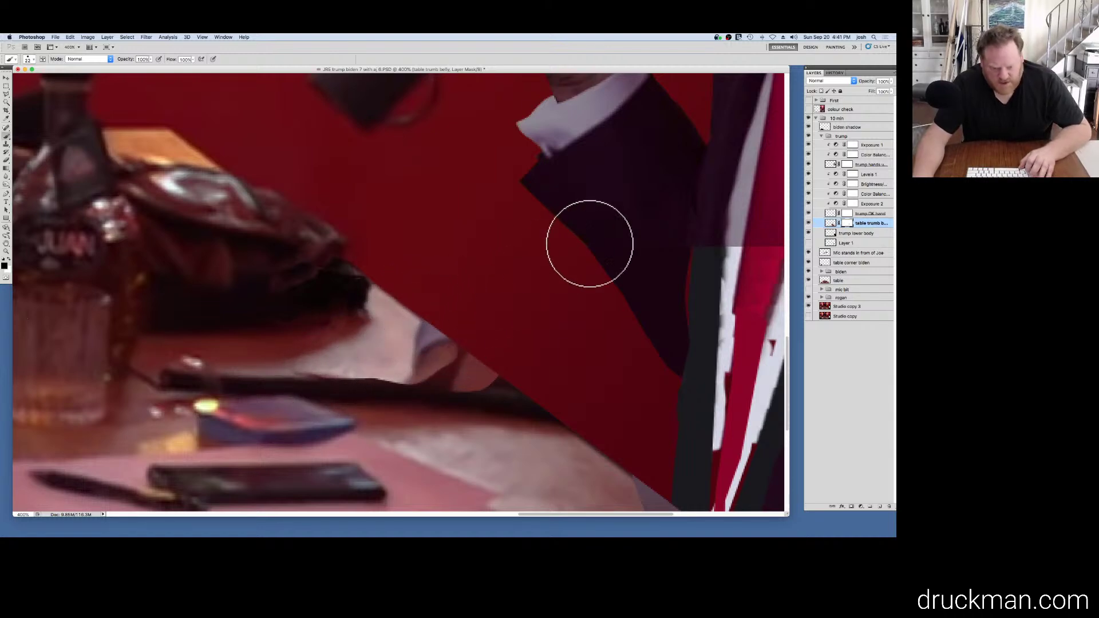
key("super+z")
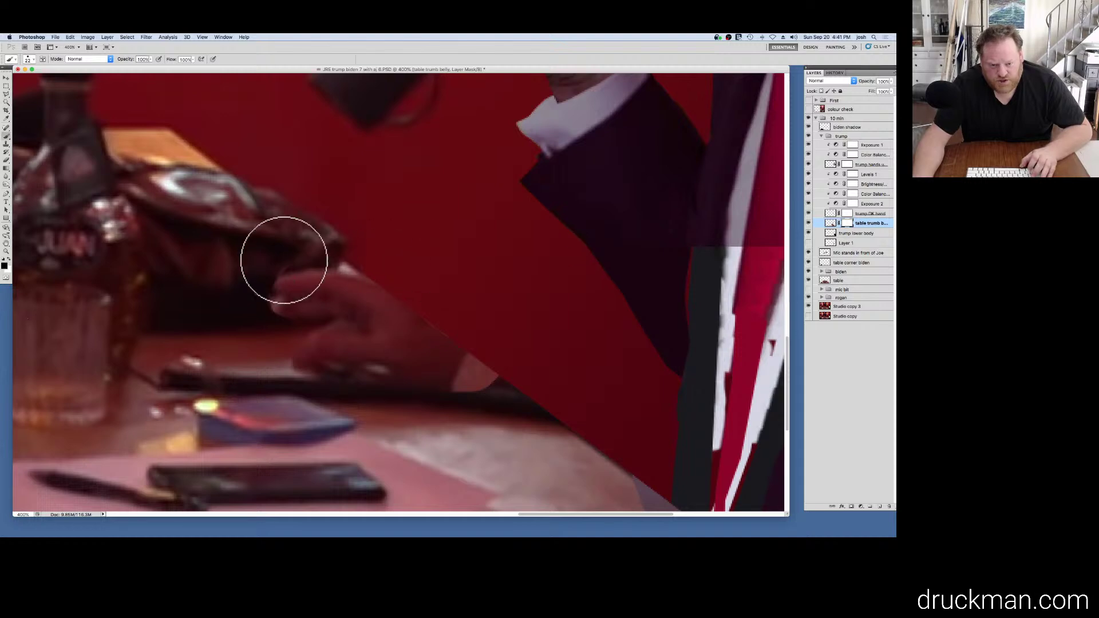
mouse_move(358, 286)
left_mouse_down()
mouse_move(408, 273)
mouse_move(339, 302)
mouse_move(363, 299)
mouse_move(352, 326)
mouse_move(303, 346)
mouse_move(401, 313)
mouse_move(306, 370)
mouse_move(414, 315)
mouse_move(332, 372)
mouse_move(410, 329)
mouse_move(376, 372)
mouse_move(334, 372)
mouse_move(488, 380)
left_mouse_up()
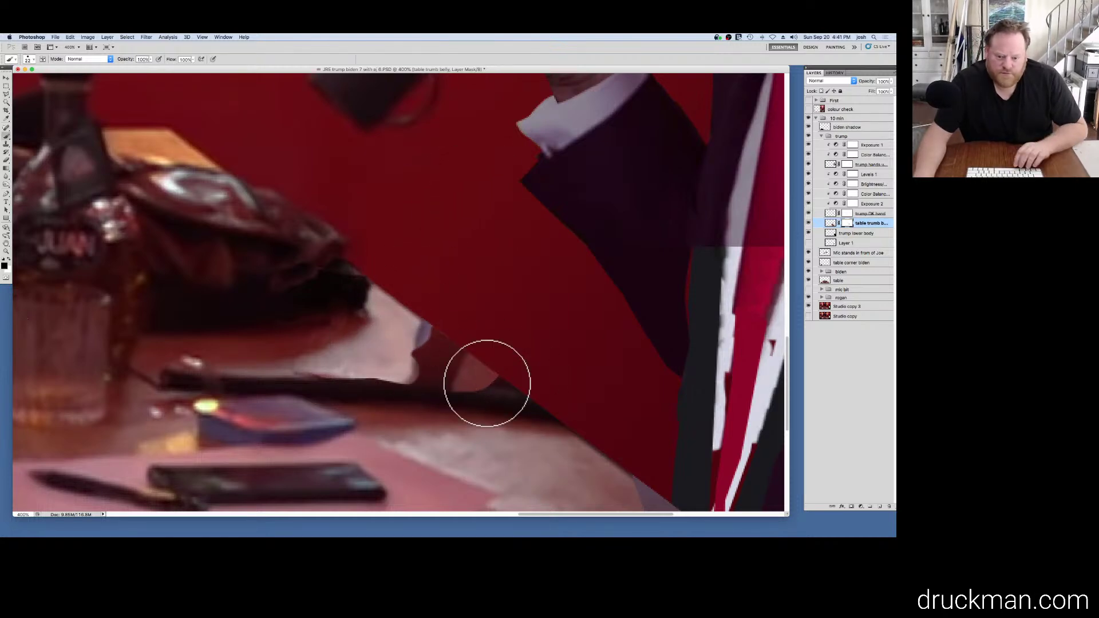
Step: Clone clean tabletop over the leftover hand along the table edge on the table trumb belly layer, with the Clone Stamp at 100% opacity
left_click(455, 376, "alt")
left_click(455, 376, "alt")
left_click(454, 373, "alt")
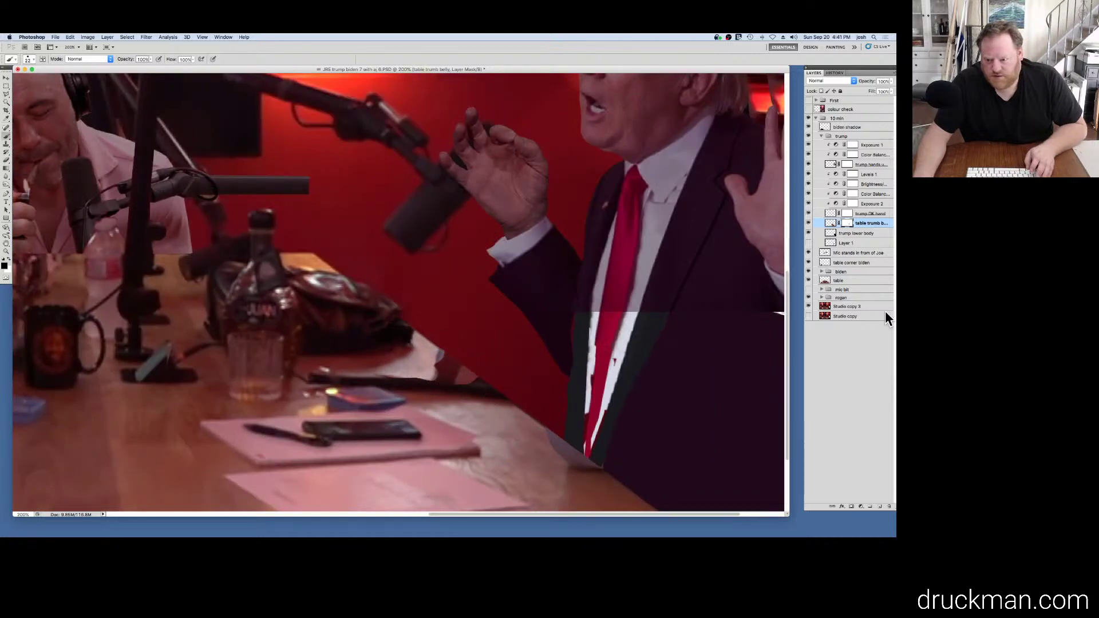
left_click(831, 223)
key("s")
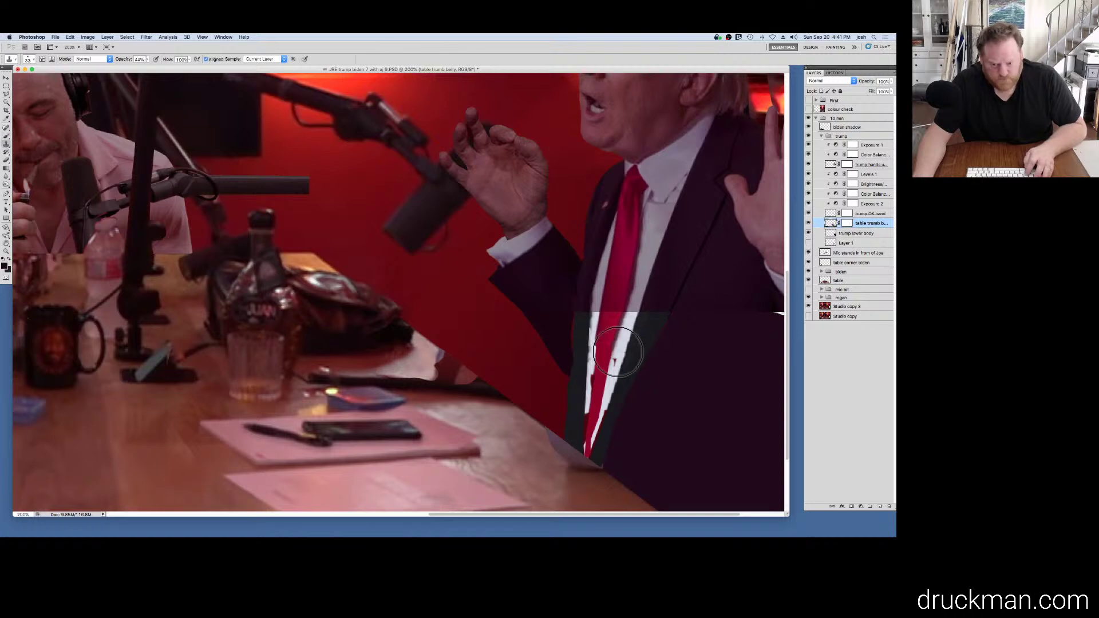
left_click(525, 419, "alt")
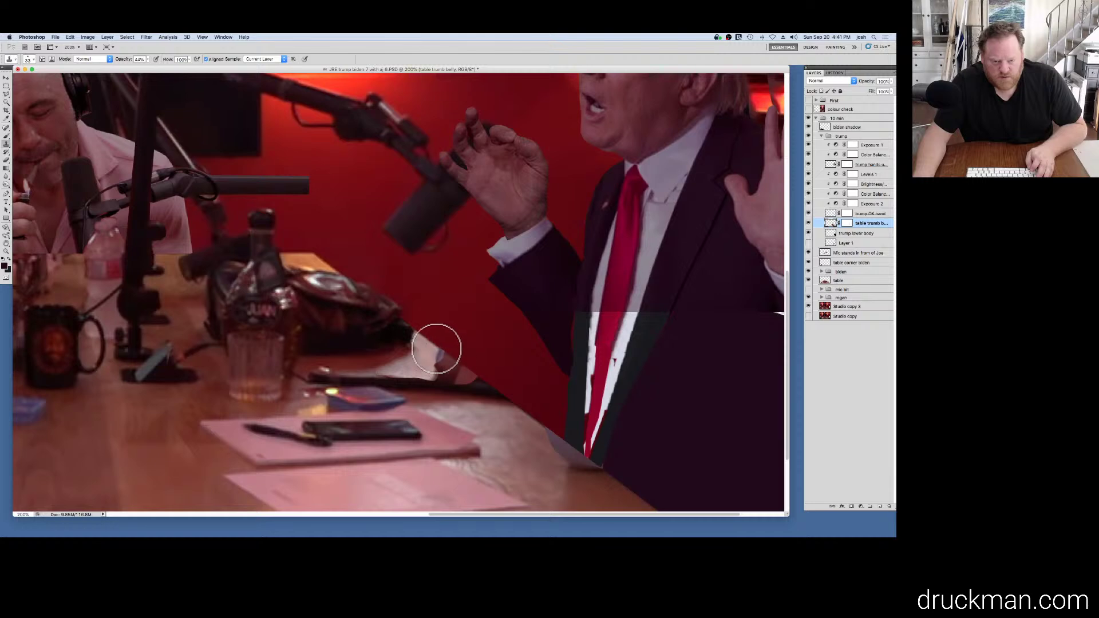
left_click(147, 59)
left_click_drag(149, 67, 172, 66)
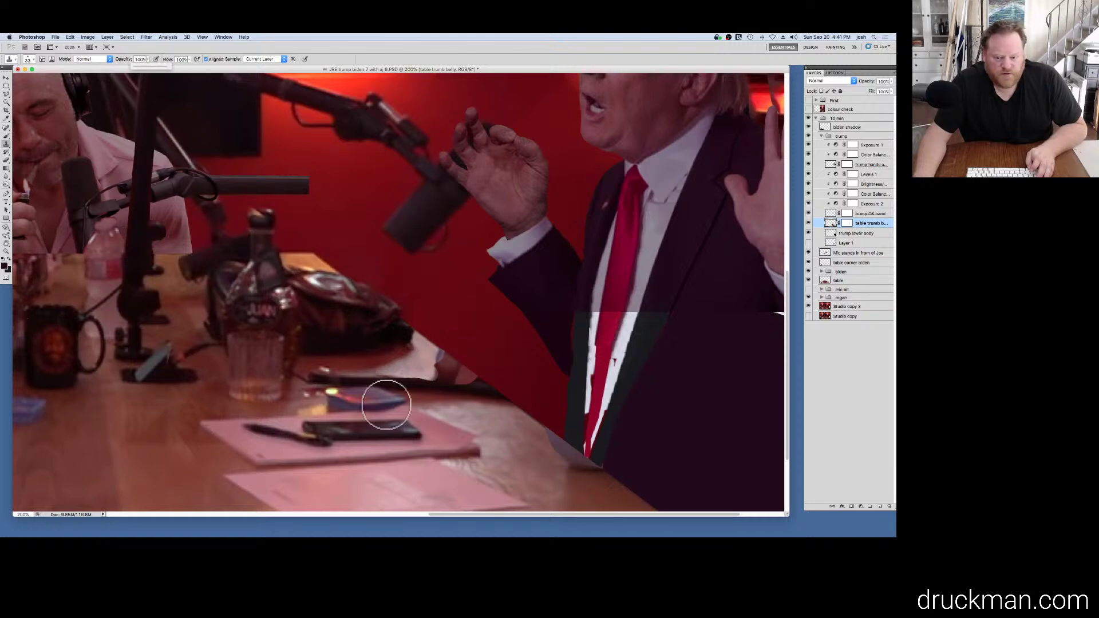
left_click(526, 418, "alt")
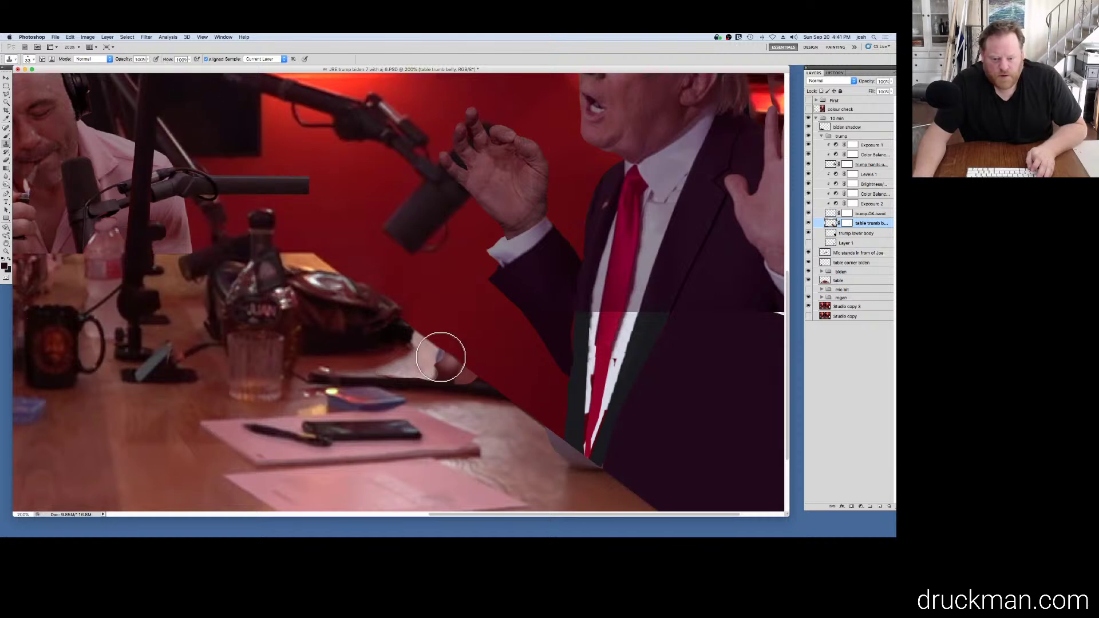
mouse_move(443, 359)
left_mouse_down()
mouse_move(471, 372)
mouse_move(433, 369)
mouse_move(430, 352)
mouse_move(426, 365)
mouse_move(434, 350)
mouse_move(480, 376)
mouse_move(427, 372)
mouse_move(425, 362)
mouse_move(477, 336)
left_mouse_up()
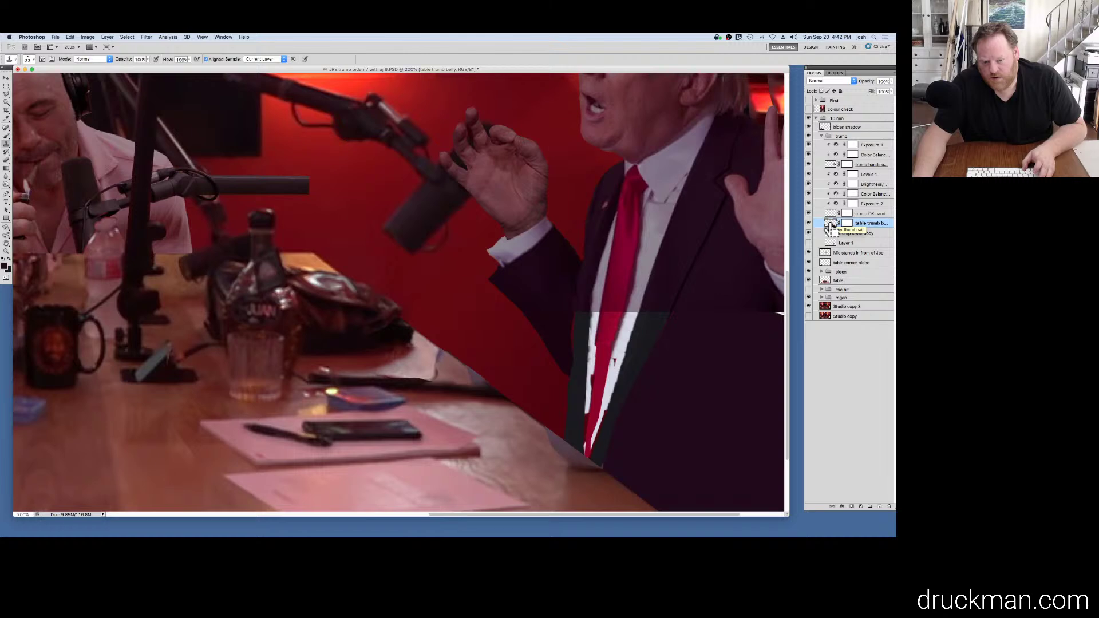
key("super+d")
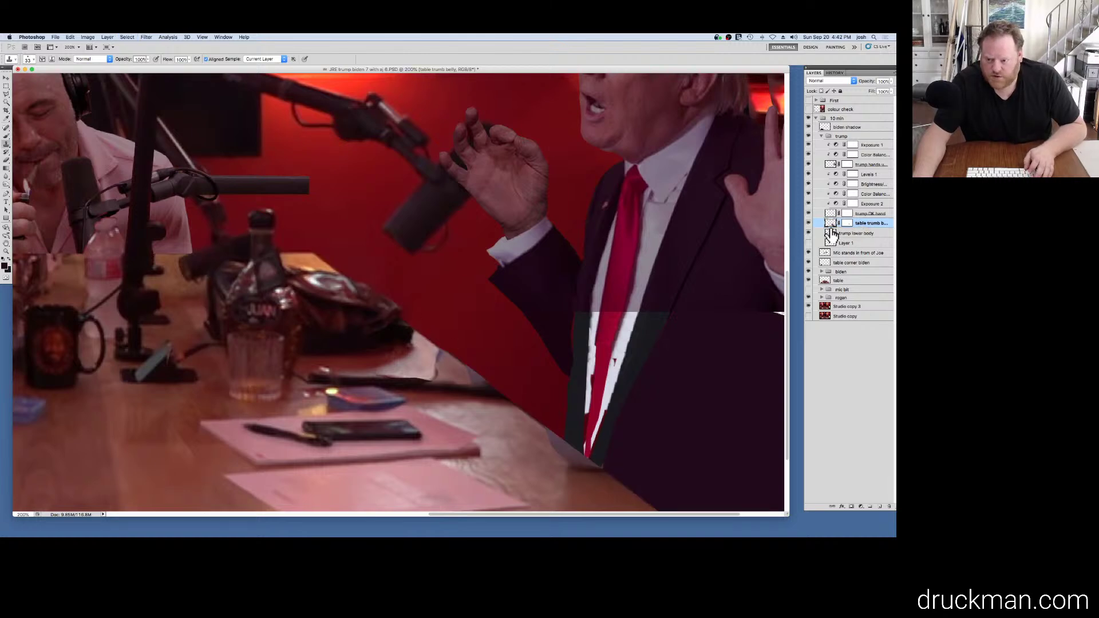
left_click(446, 354)
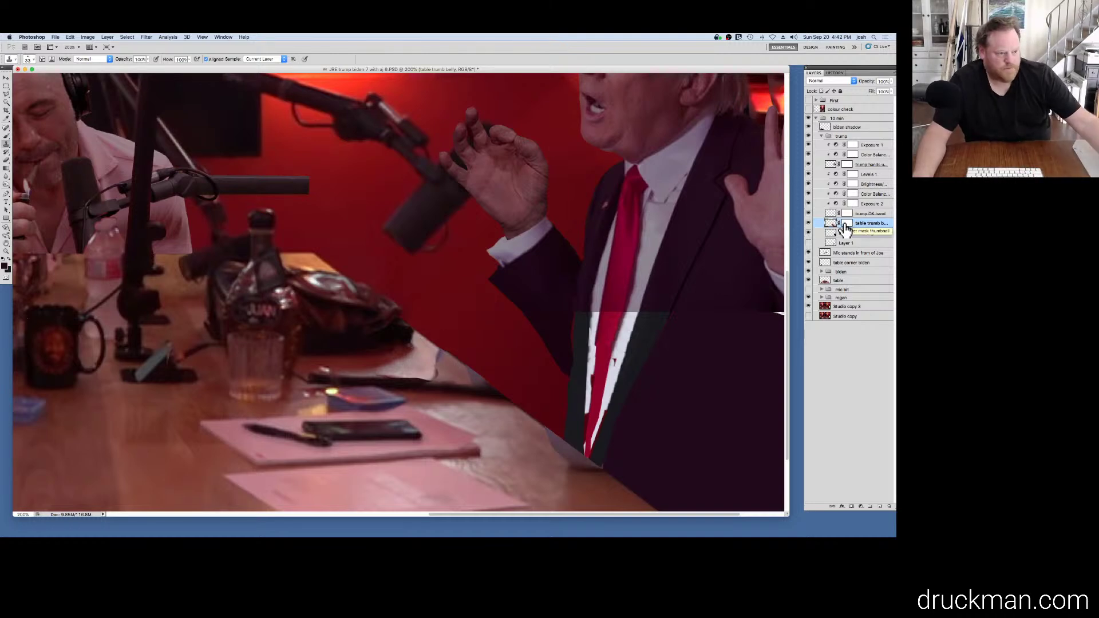
Step: Delete the table trumb belly mask without applying it, undo that, then try deleting the whole layer and undo that too
left_click_drag(846, 228, 889, 507)
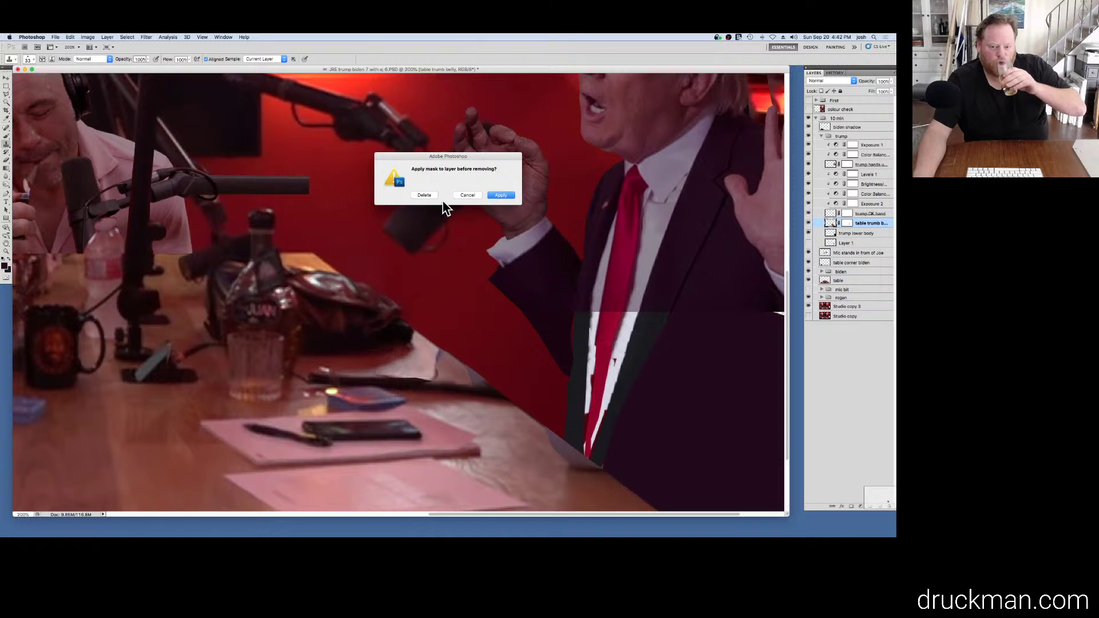
left_click(424, 196)
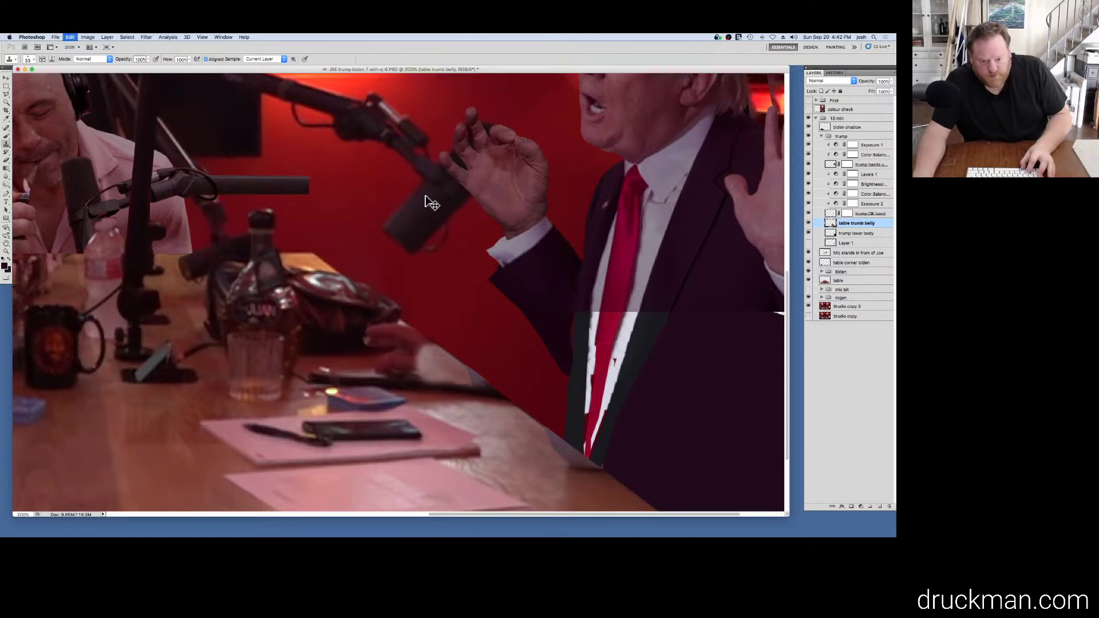
key("ctrl+z")
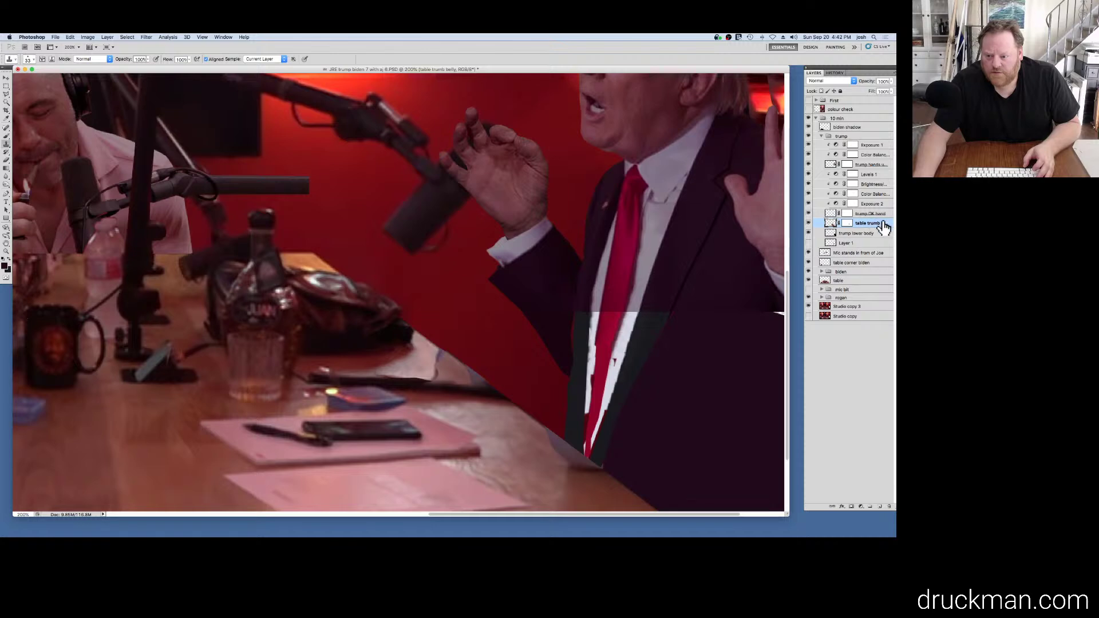
left_click_drag(885, 226, 888, 507)
key("ctrl+z")
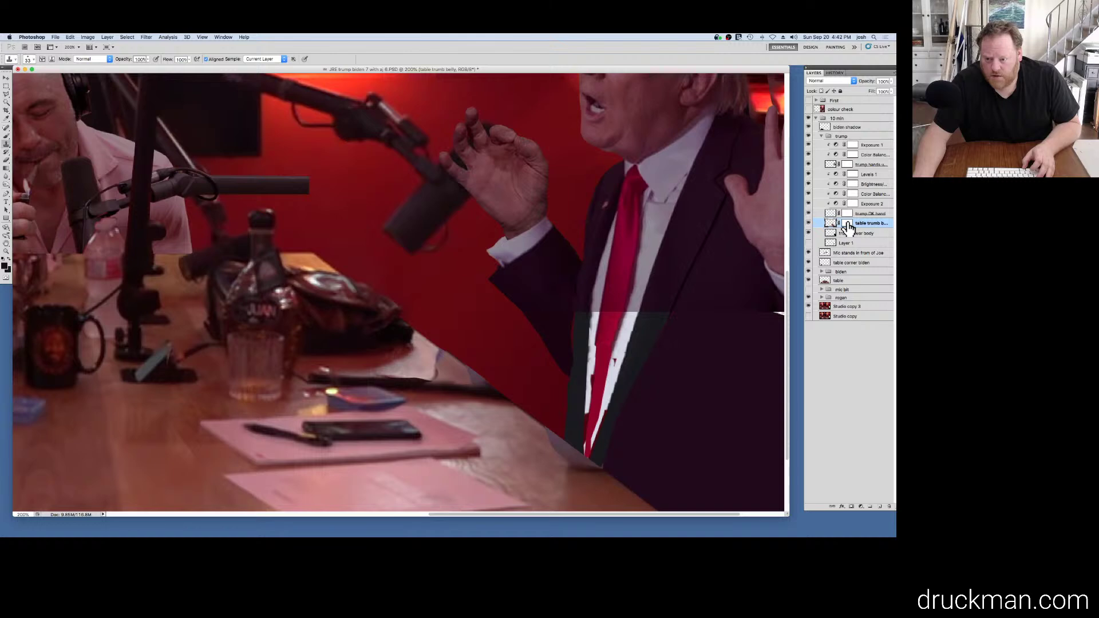
Step: Revert the document to the Load Selection history state, and toggle table trumb belly off and on to compare the table edge
left_click(834, 73)
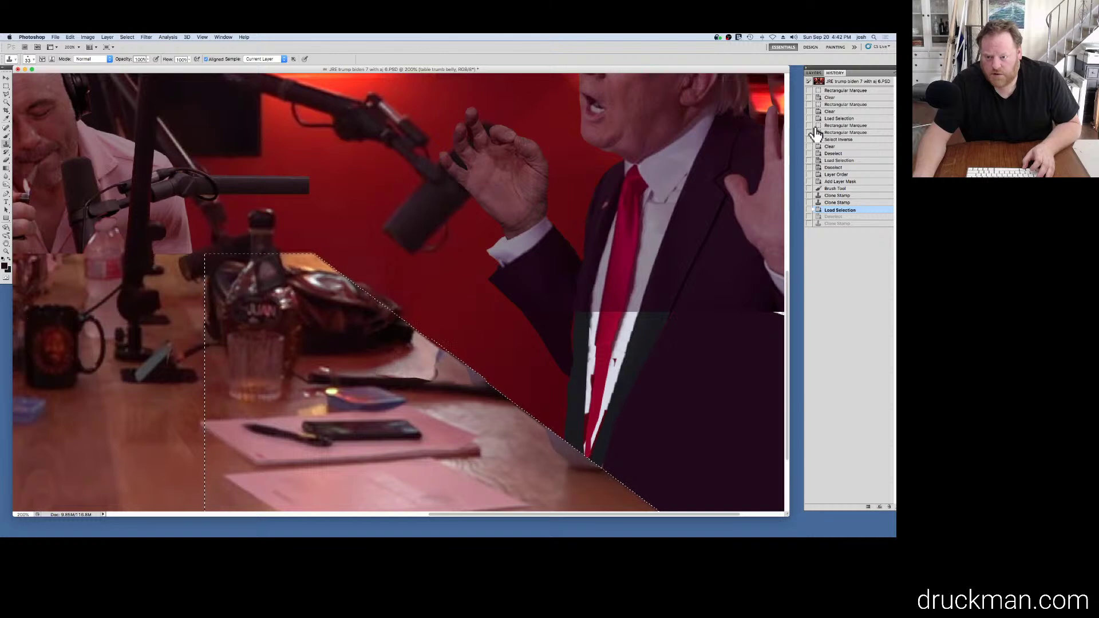
left_click(813, 74)
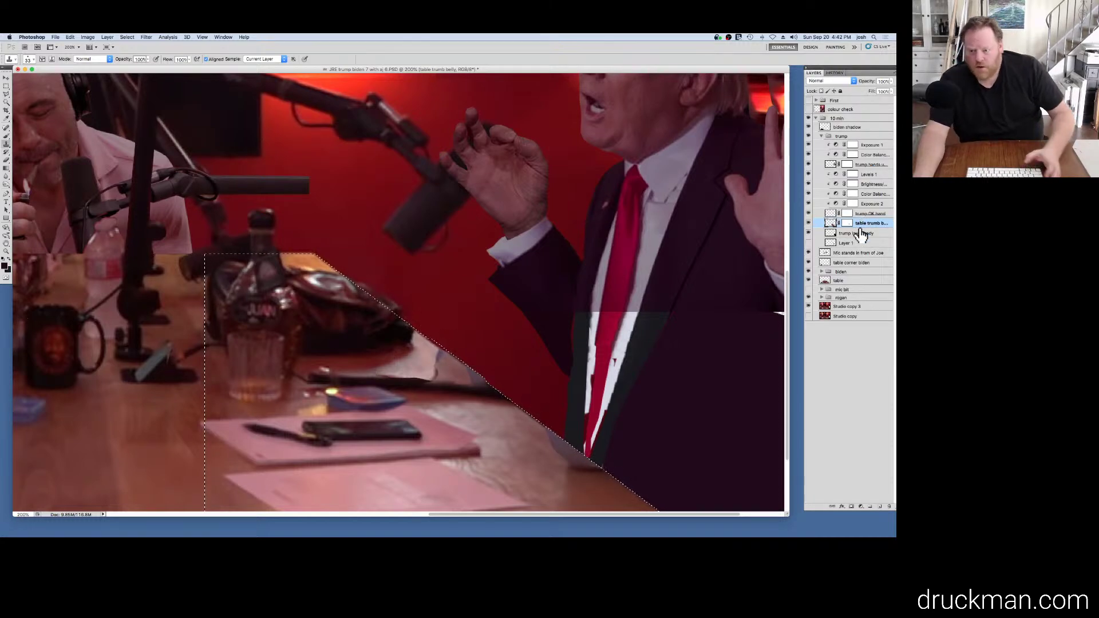
left_click(808, 224)
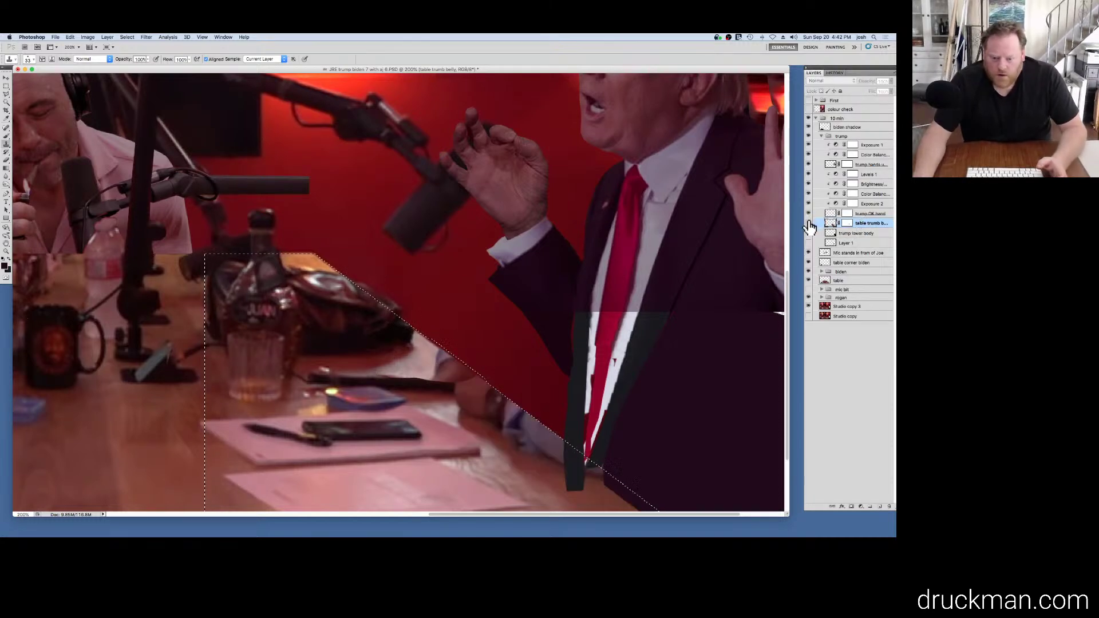
key("ctrl+z")
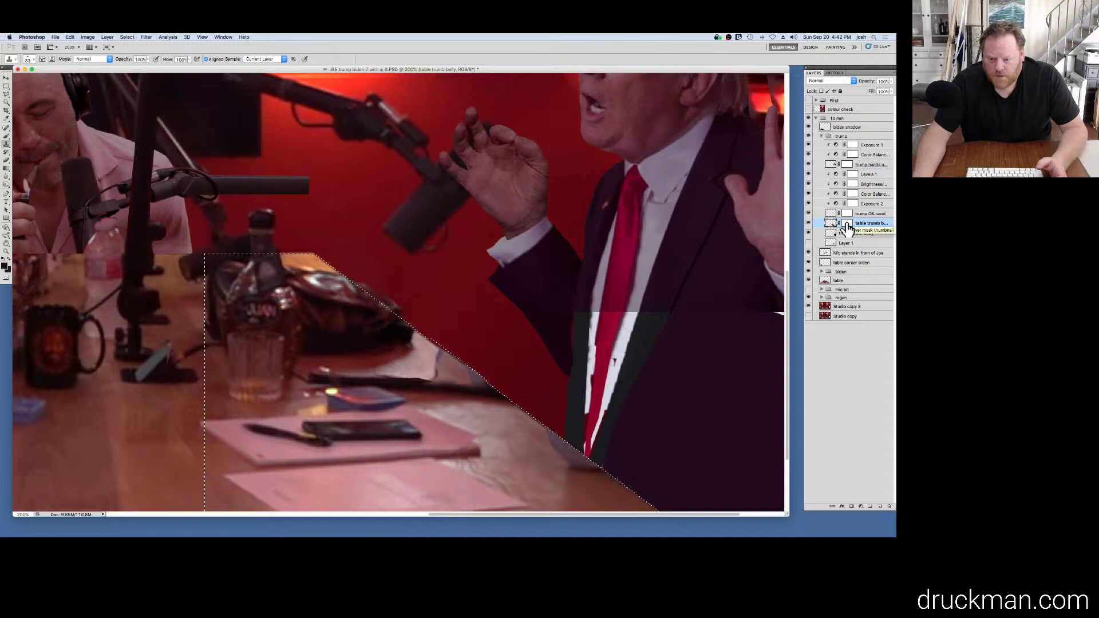
Step: Remove the table trumb belly layer mask by applying it to the layer, and drop the active selection
left_click_drag(847, 228, 889, 504)
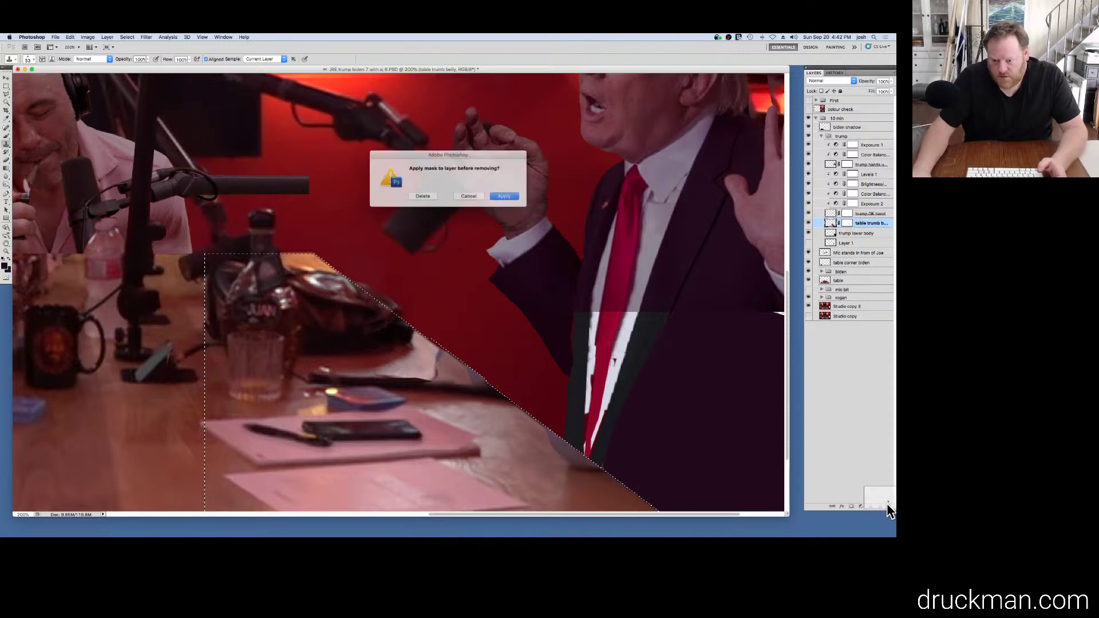
left_click(501, 197)
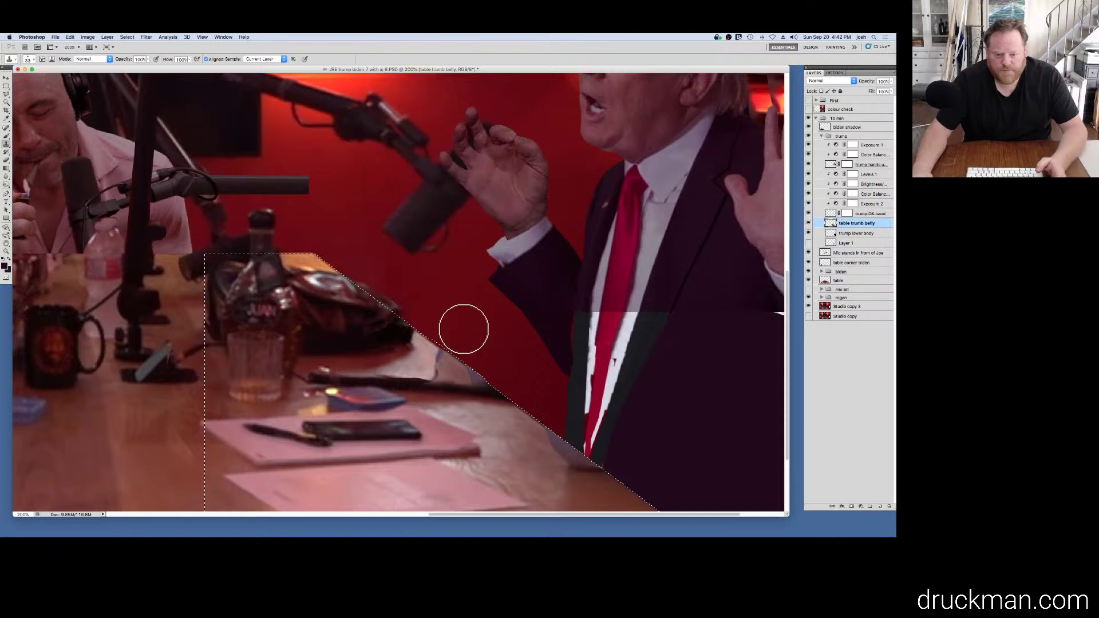
key("super+d")
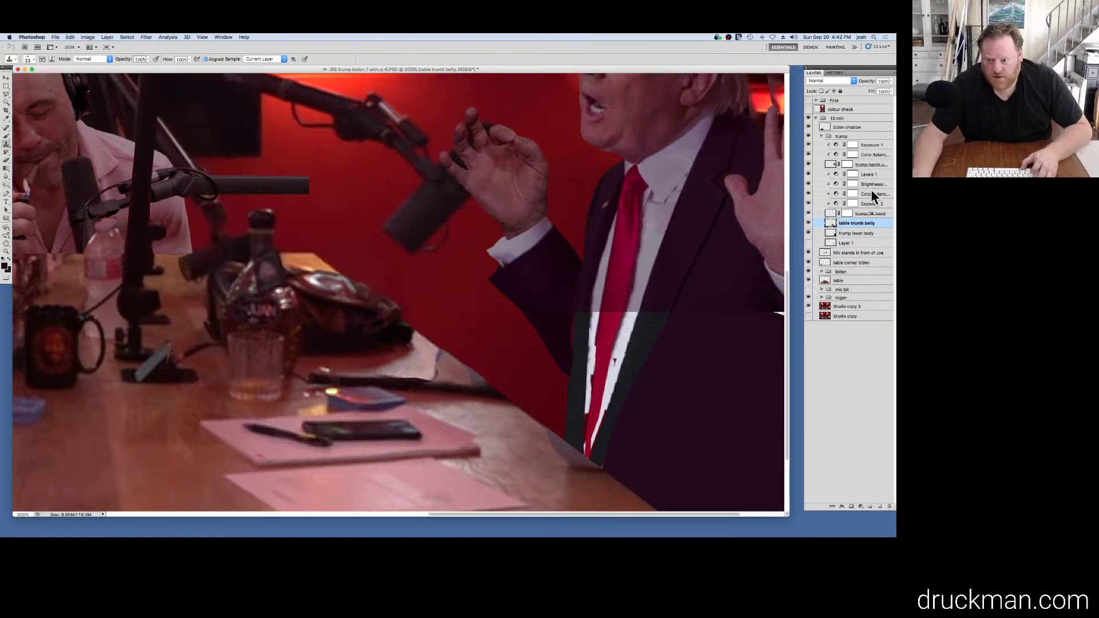
Step: Clone clean tabletop over the leftover hand along the table edge beside the bag on the table trumb belly layer, without a selection limiting it
left_click(819, 227, "super")
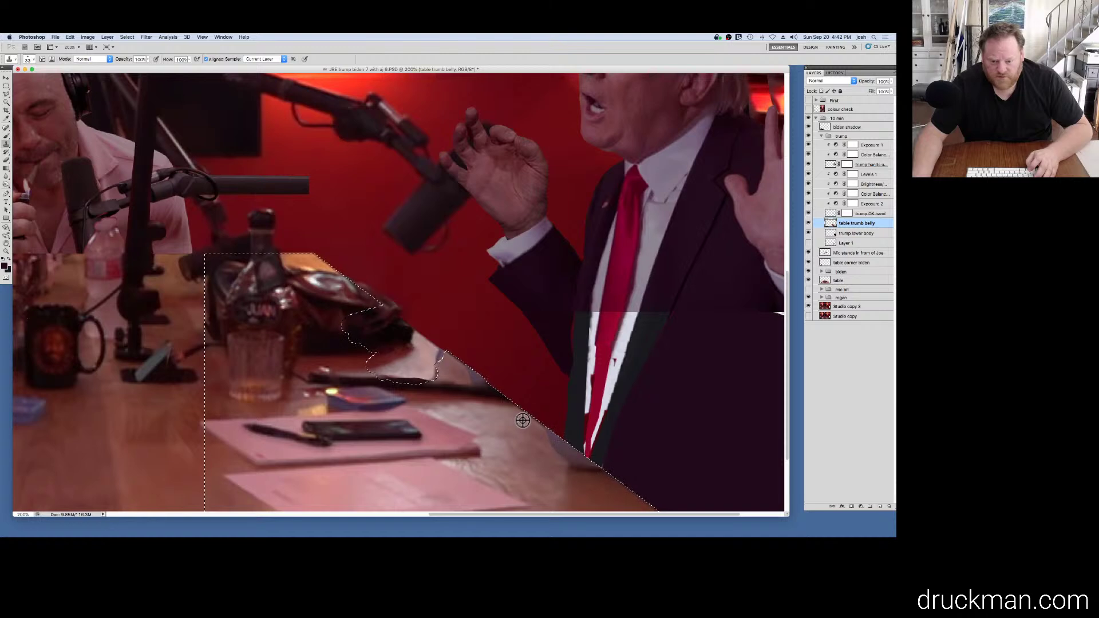
left_click(483, 399, "alt")
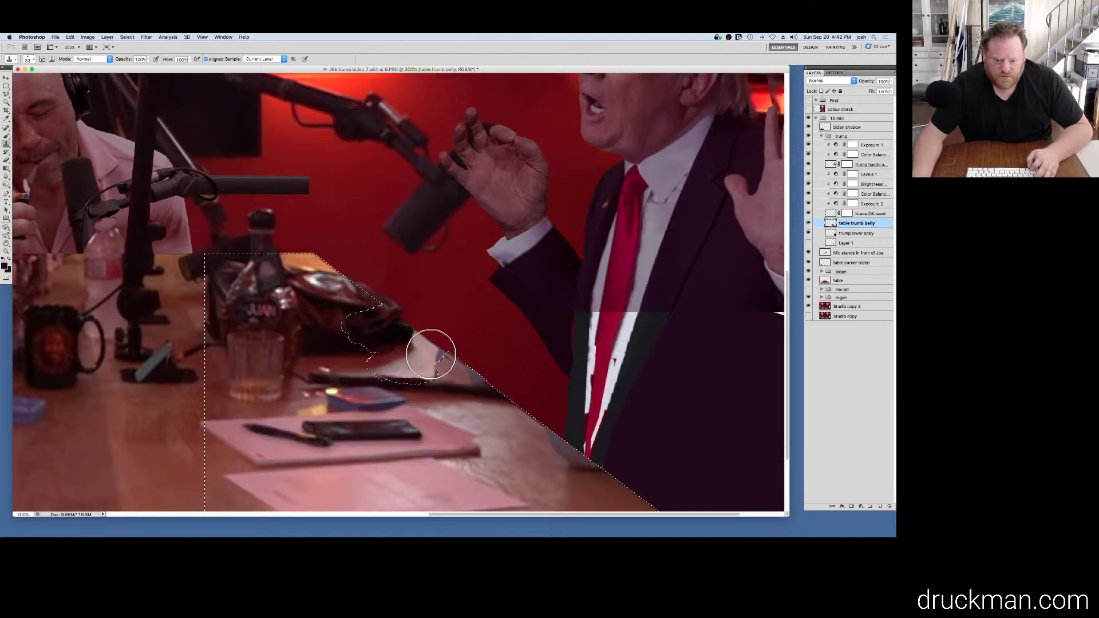
key("super+d")
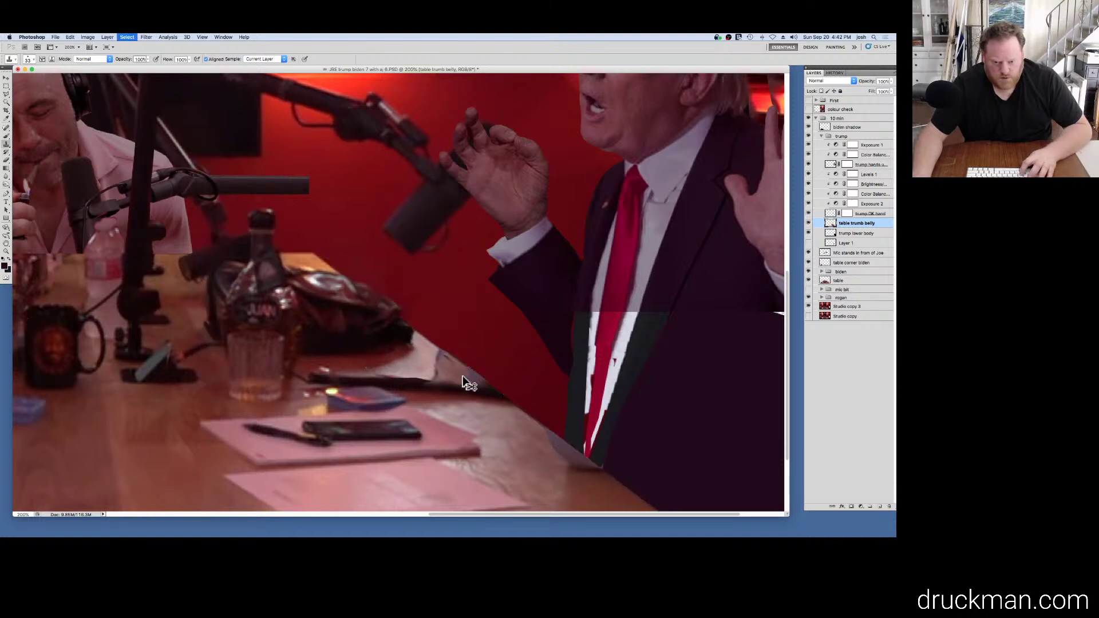
left_click(521, 434, "alt")
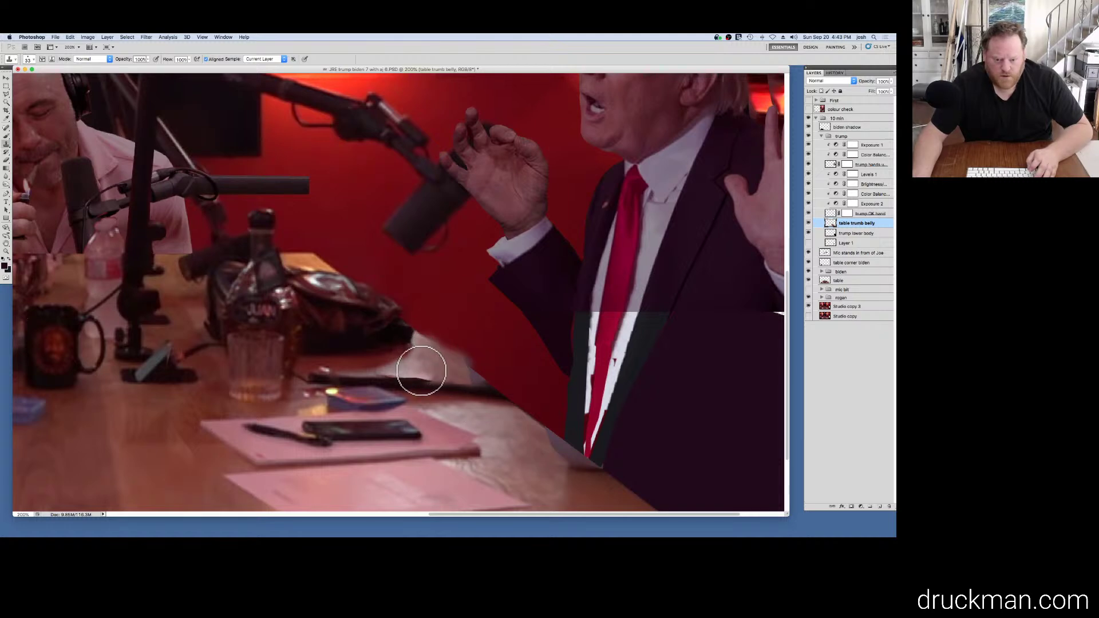
left_click(460, 383)
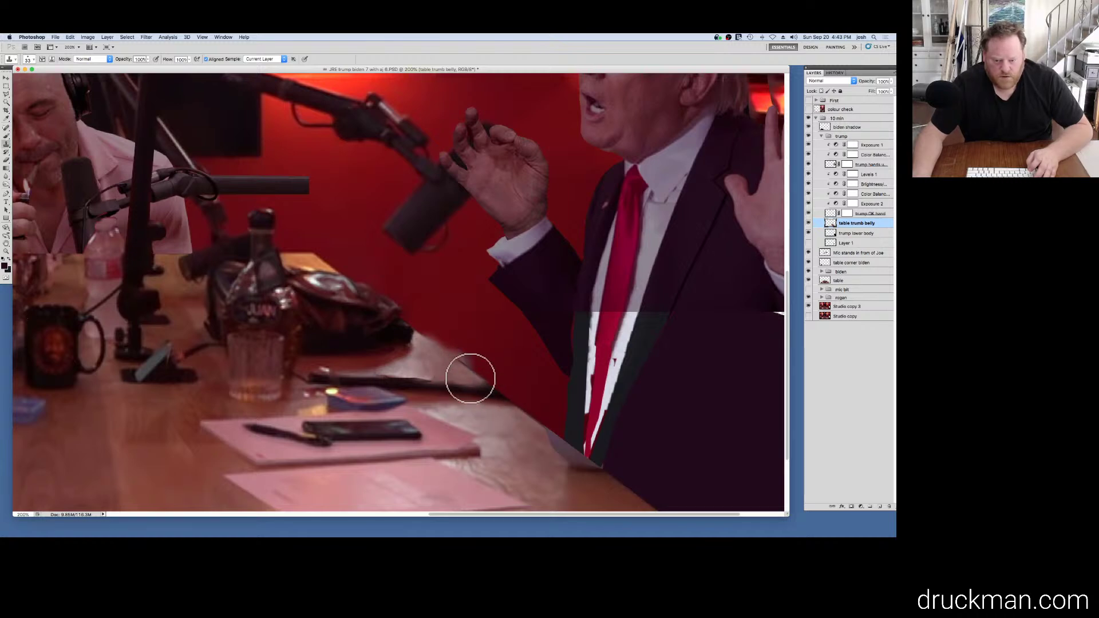
left_click_drag(464, 361, 479, 373)
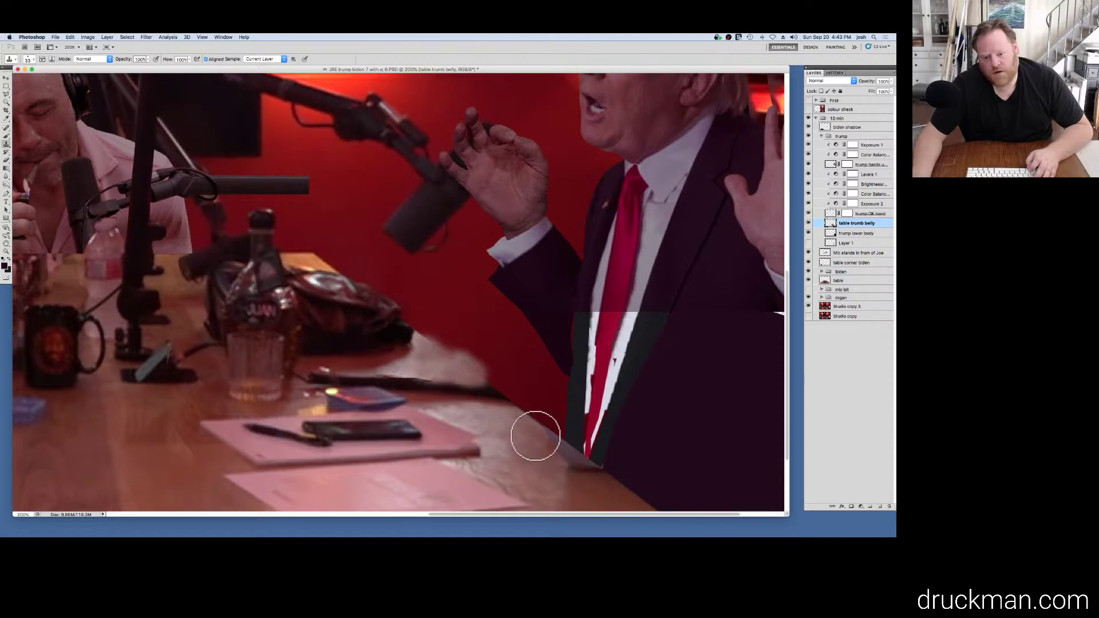
Step: Clone tabletop wood over the greyish remnant along the table edge below the figure's red tie
left_click_drag(577, 449, 444, 326)
left_click(448, 309, "super")
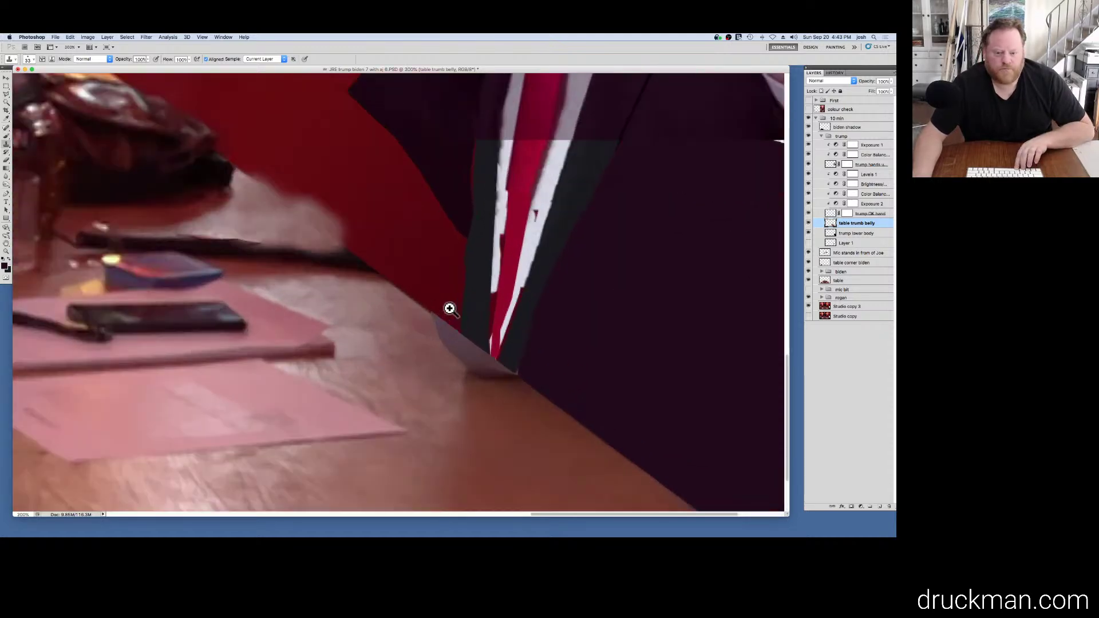
left_click(425, 310, "super")
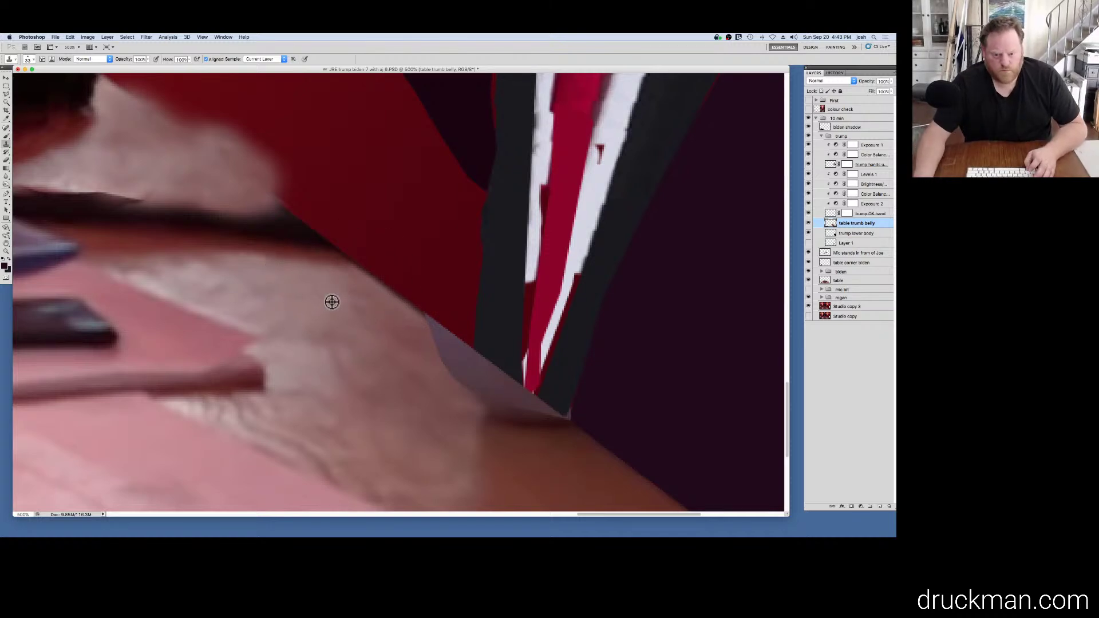
mouse_move(403, 333)
left_mouse_down()
mouse_move(404, 343)
mouse_move(427, 321)
mouse_move(441, 335)
mouse_move(461, 370)
mouse_move(452, 393)
left_mouse_up()
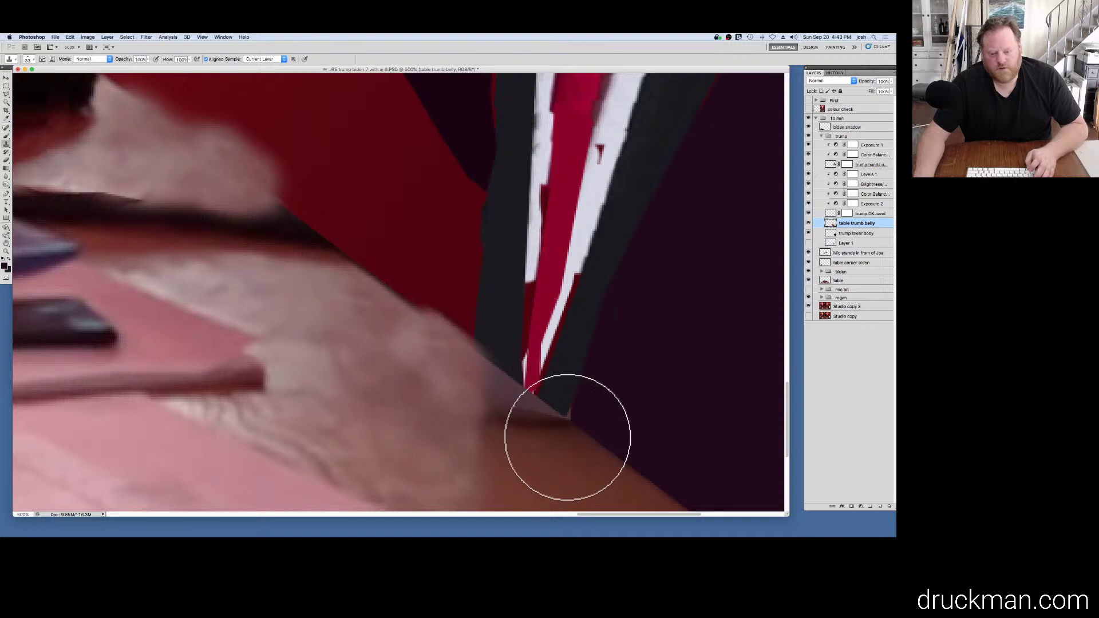
left_click(530, 449, "alt")
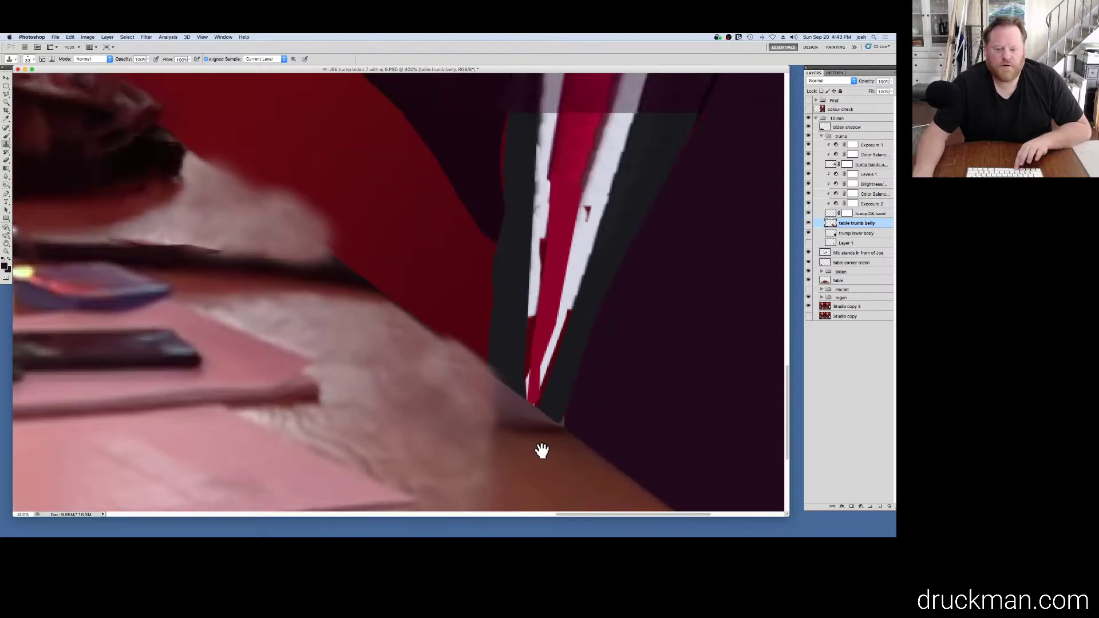
mouse_move(540, 449)
left_mouse_down()
mouse_move(479, 242)
mouse_move(480, 259)
mouse_move(444, 194)
left_mouse_up()
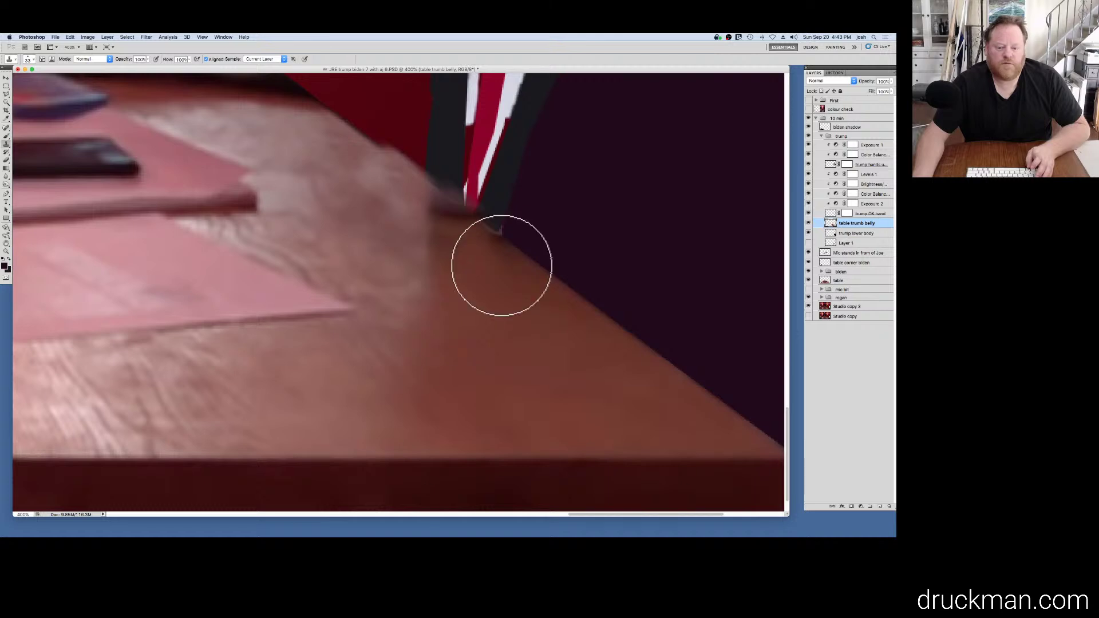
mouse_move(501, 265)
left_mouse_down()
mouse_move(442, 212)
mouse_move(438, 190)
mouse_move(446, 250)
left_mouse_up()
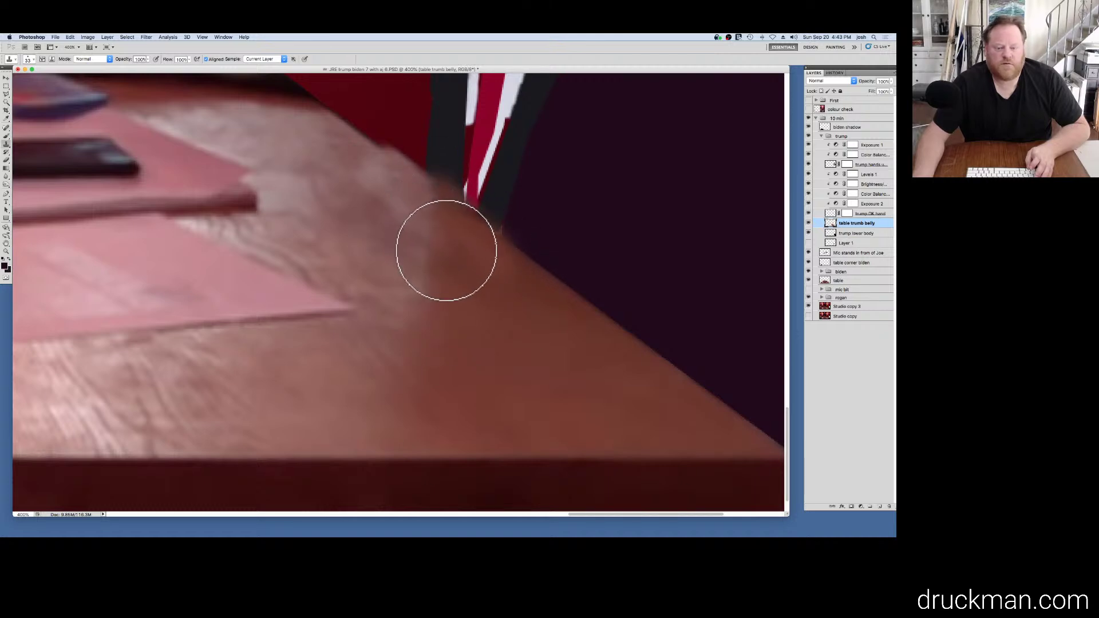
Step: Load the table layer's outline as a selection, invert it, clear the cloned overspill beyond the table edge, and deselect
left_click(378, 204, "alt+super")
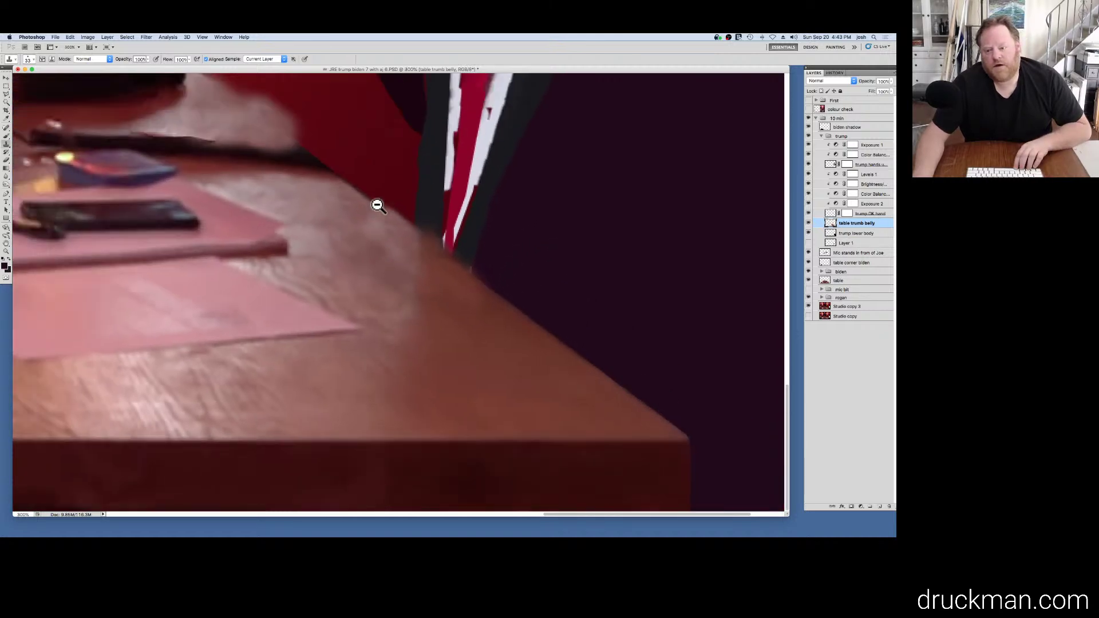
left_click(378, 205, "alt+super")
left_click(824, 281, "super")
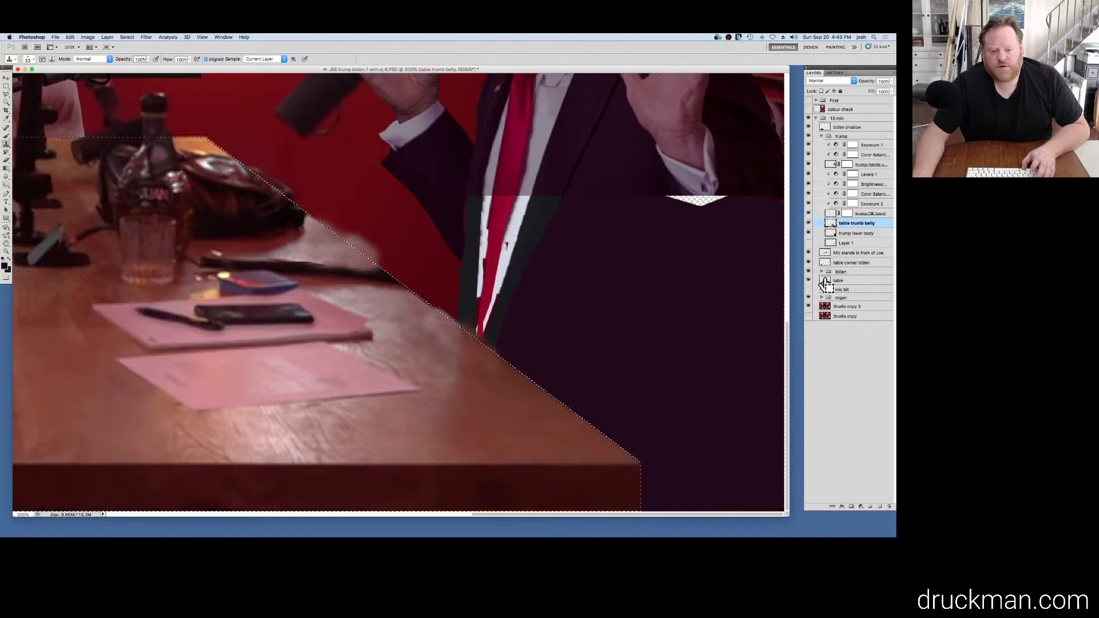
key("m")
right_click(313, 284)
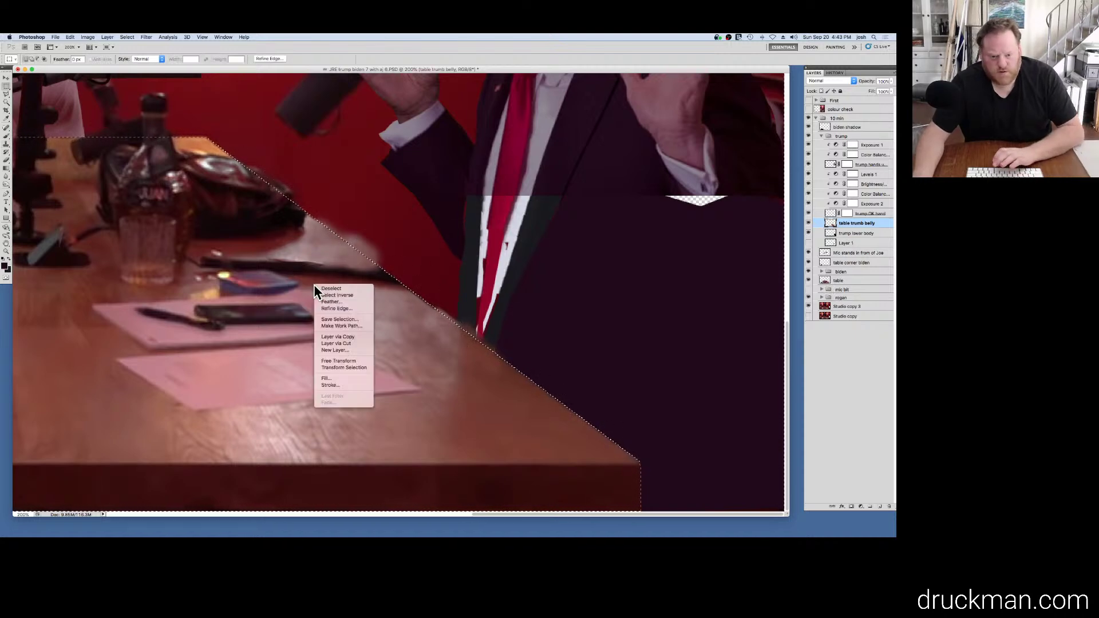
left_click(325, 292)
key("super+d")
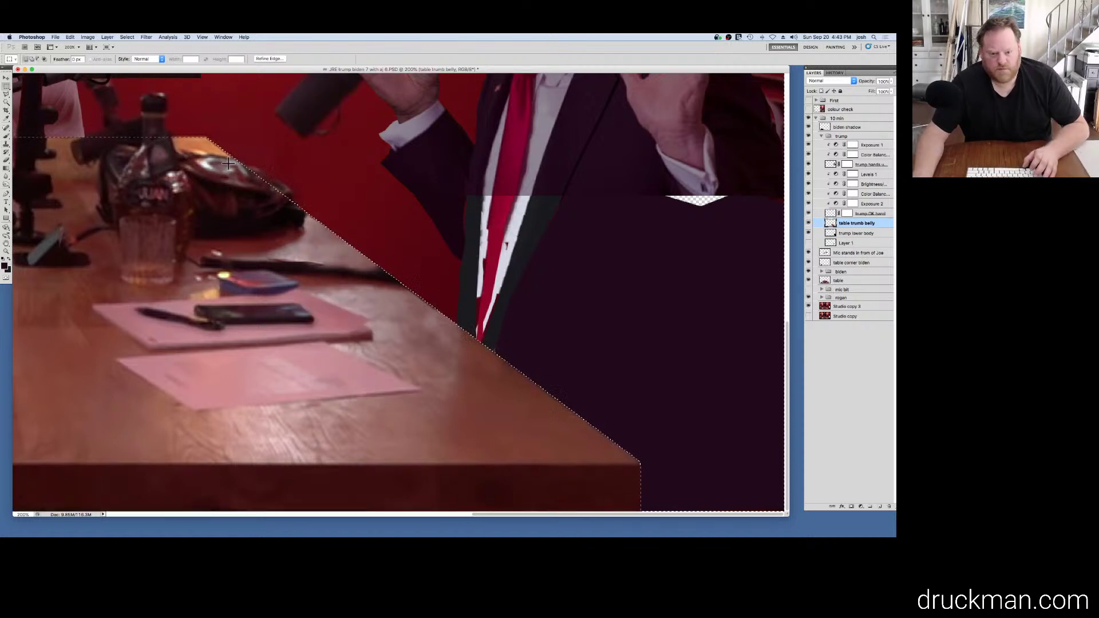
Step: Examine the overall composite and the table edge beneath the arm and jacket of the figure on the left
left_click(362, 277, "alt+super")
left_click(362, 277, "alt+super")
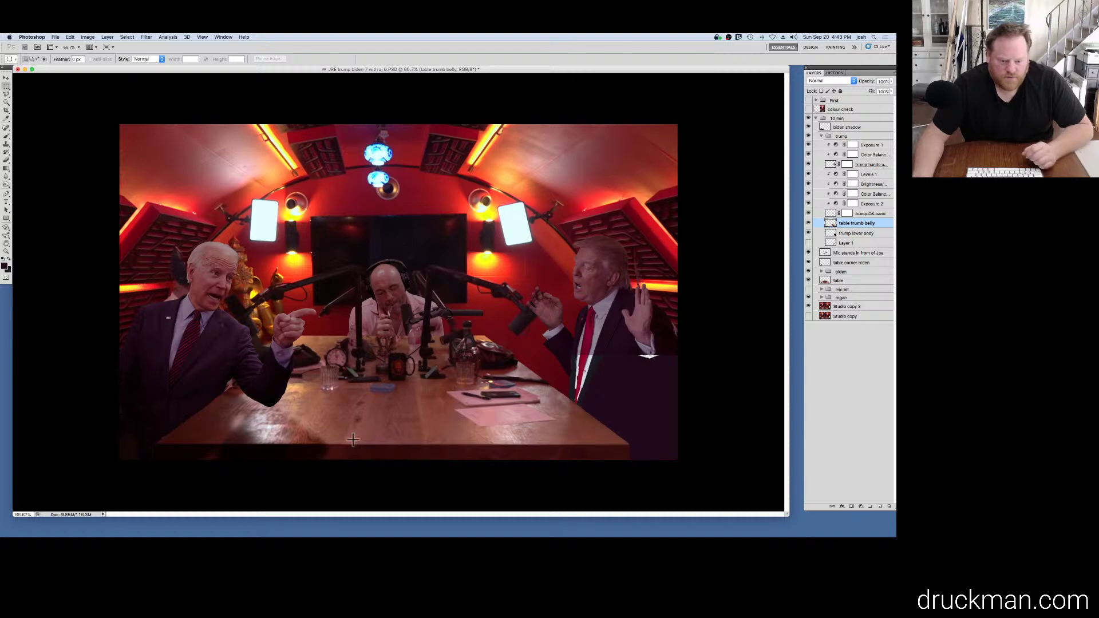
left_click(207, 394, "super")
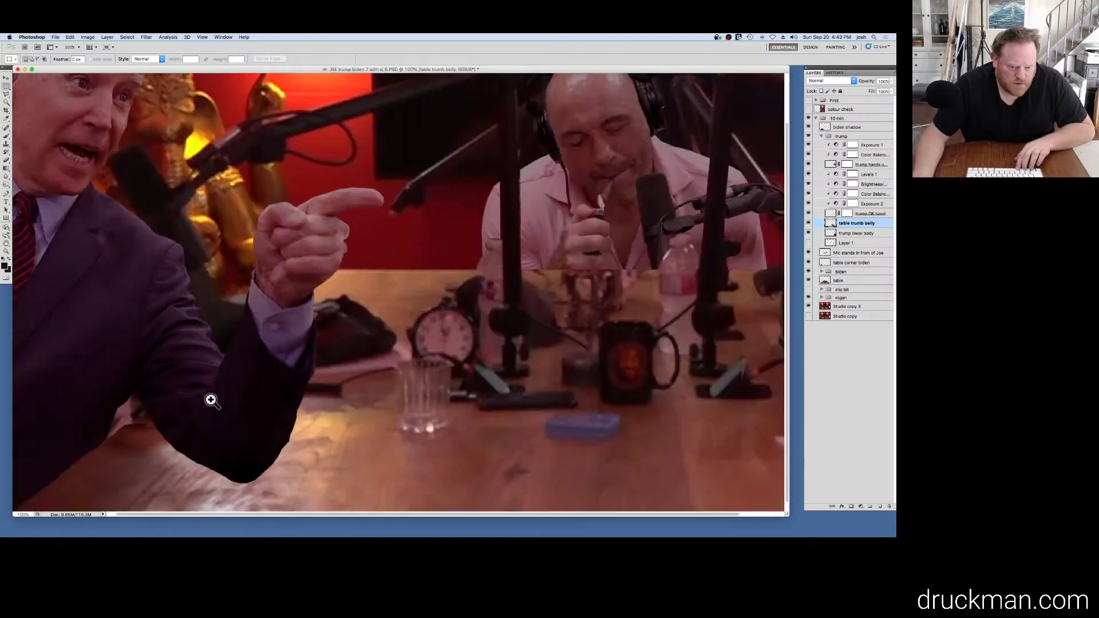
left_click(207, 393, "super")
left_click(287, 414, "super")
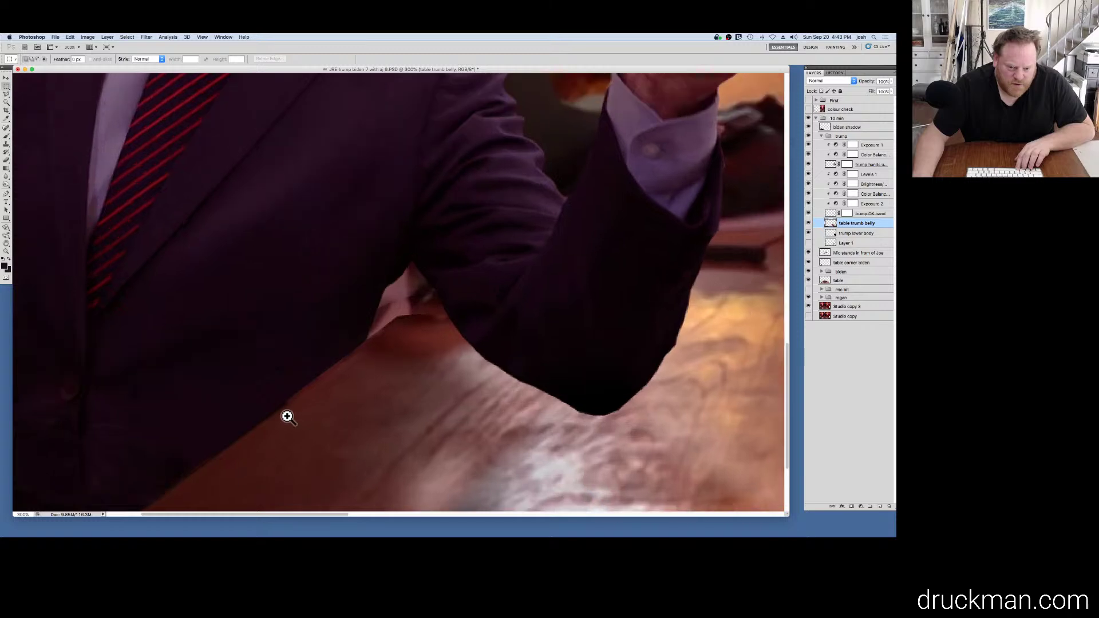
left_click(270, 429, "alt")
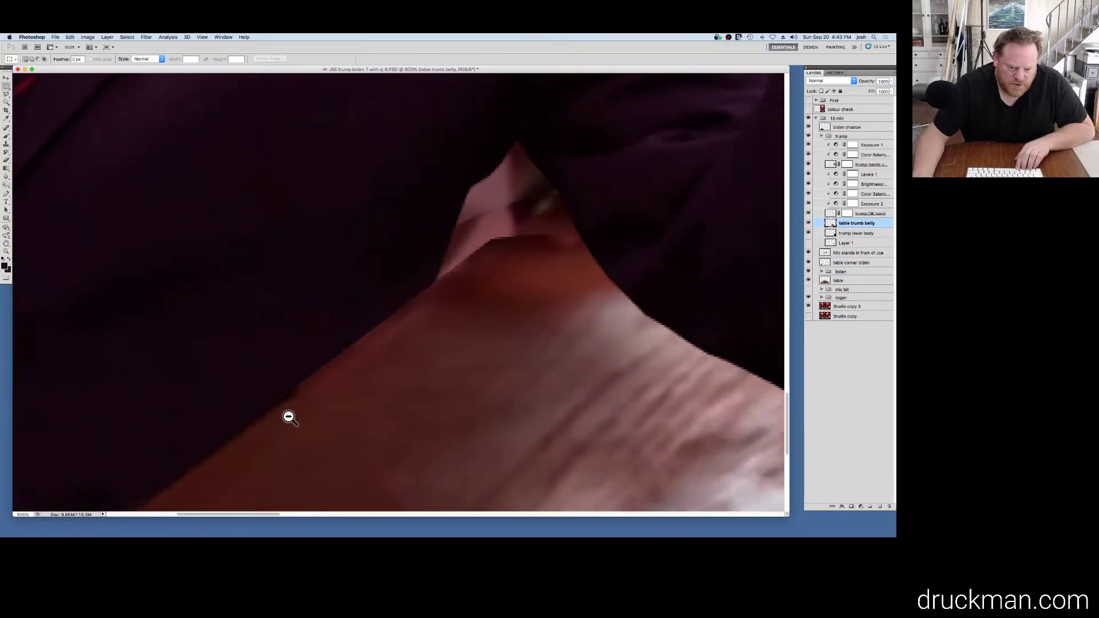
left_click_drag(296, 412, 470, 287)
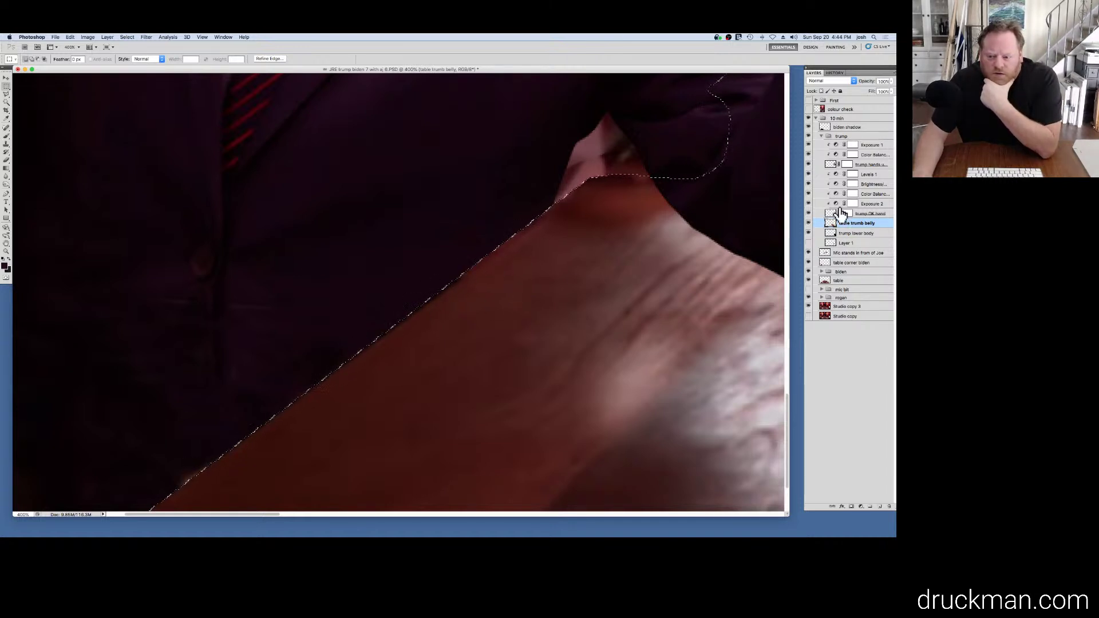
Step: Toggle the table, table trumb belly and table corner biden layers off and on to identify which one covers the table edge
left_click(808, 280)
left_click(824, 280)
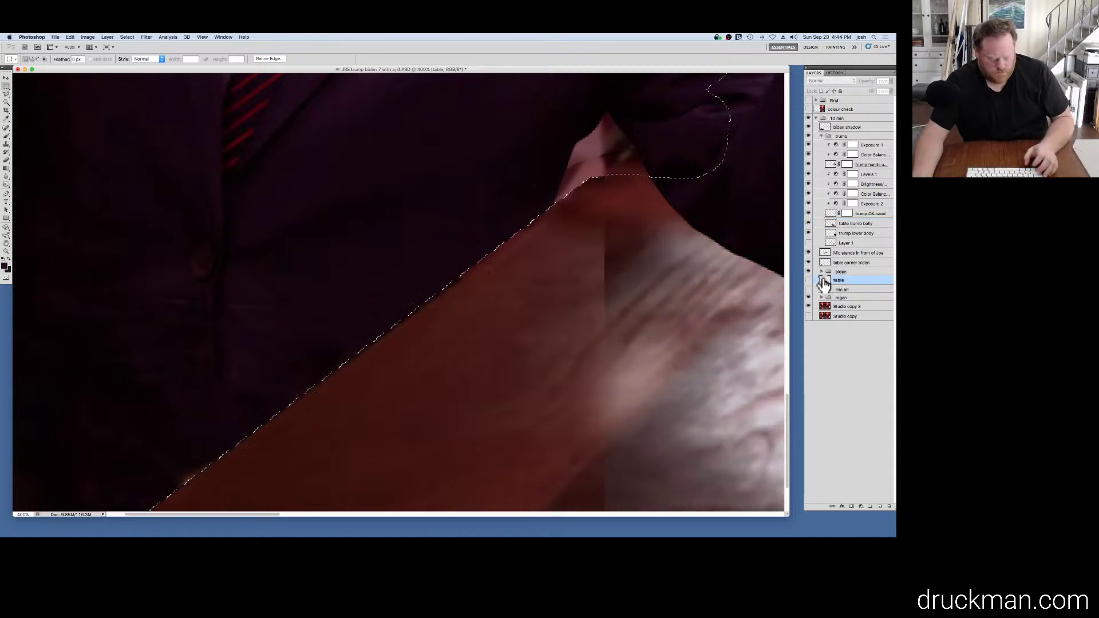
key("super+z")
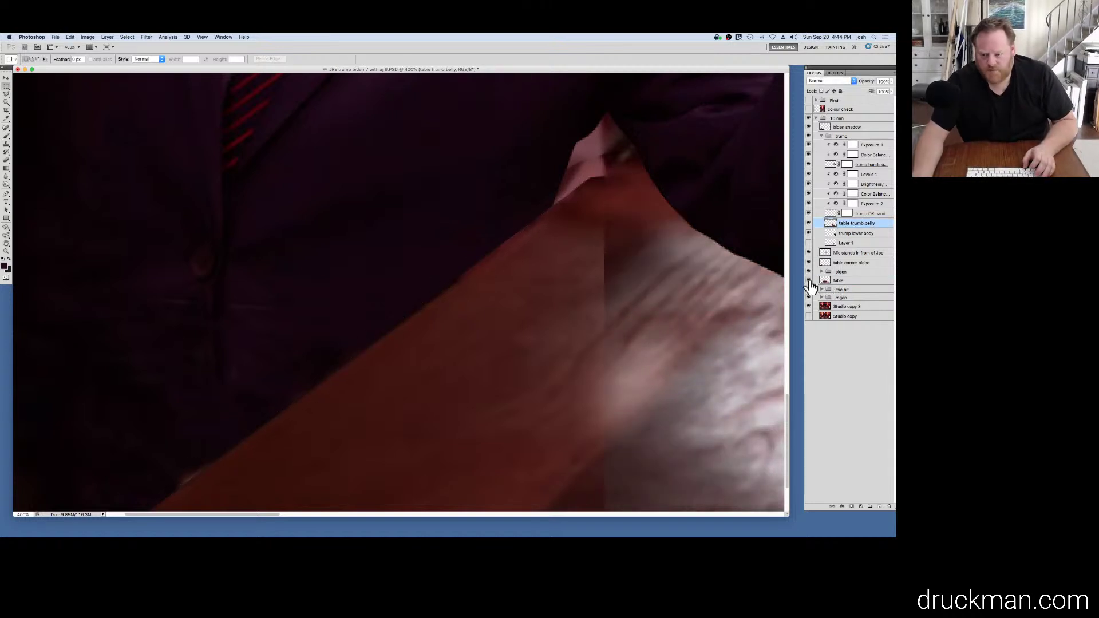
left_click(808, 281)
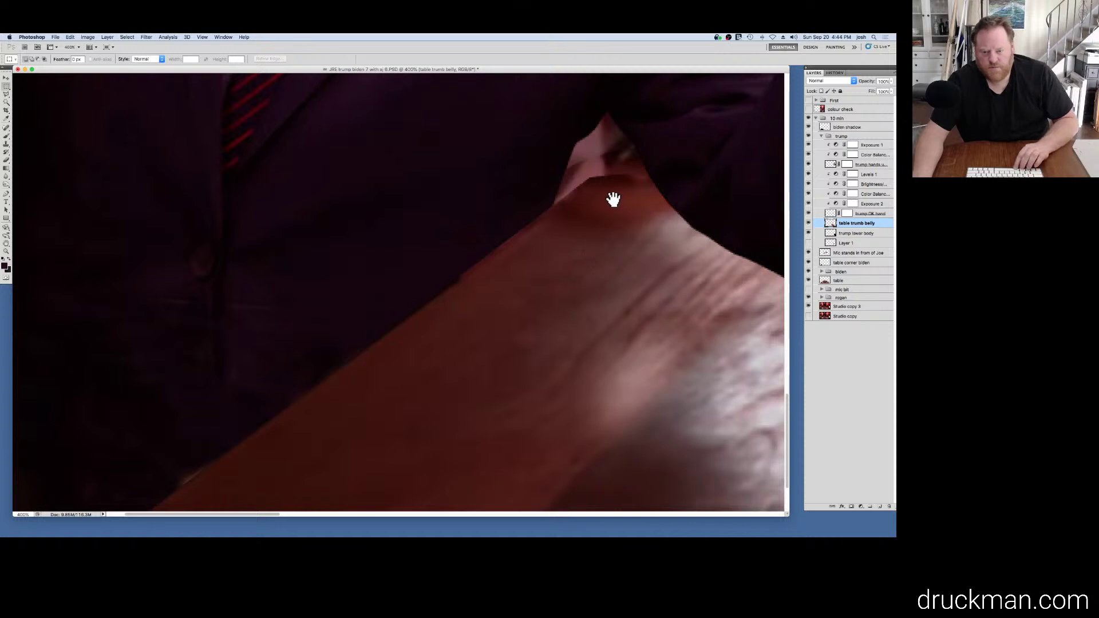
key("s")
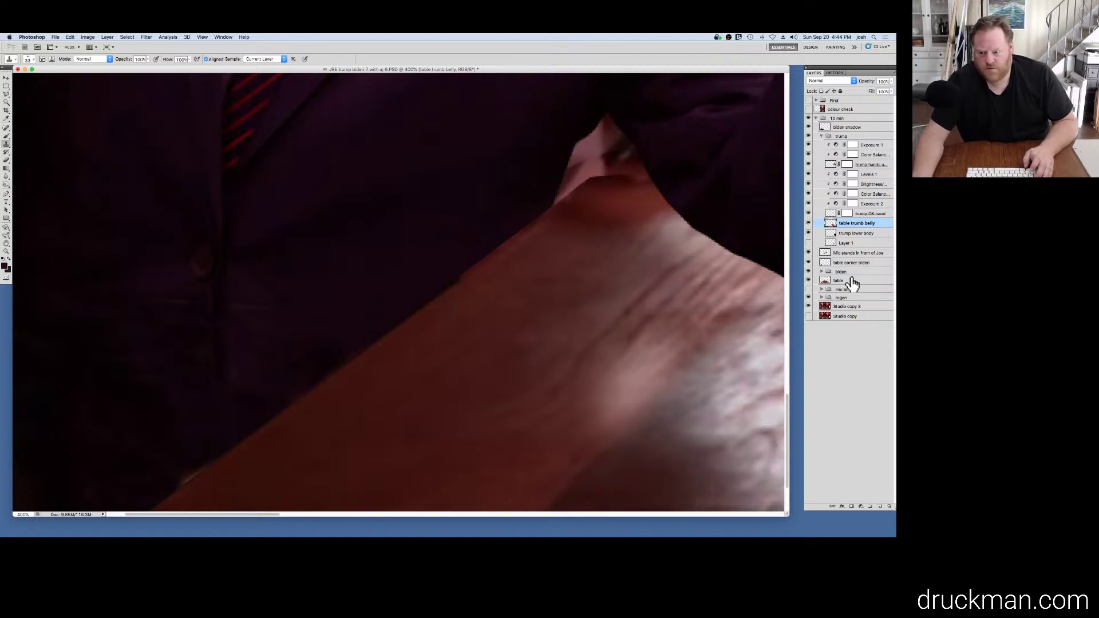
left_click(808, 223)
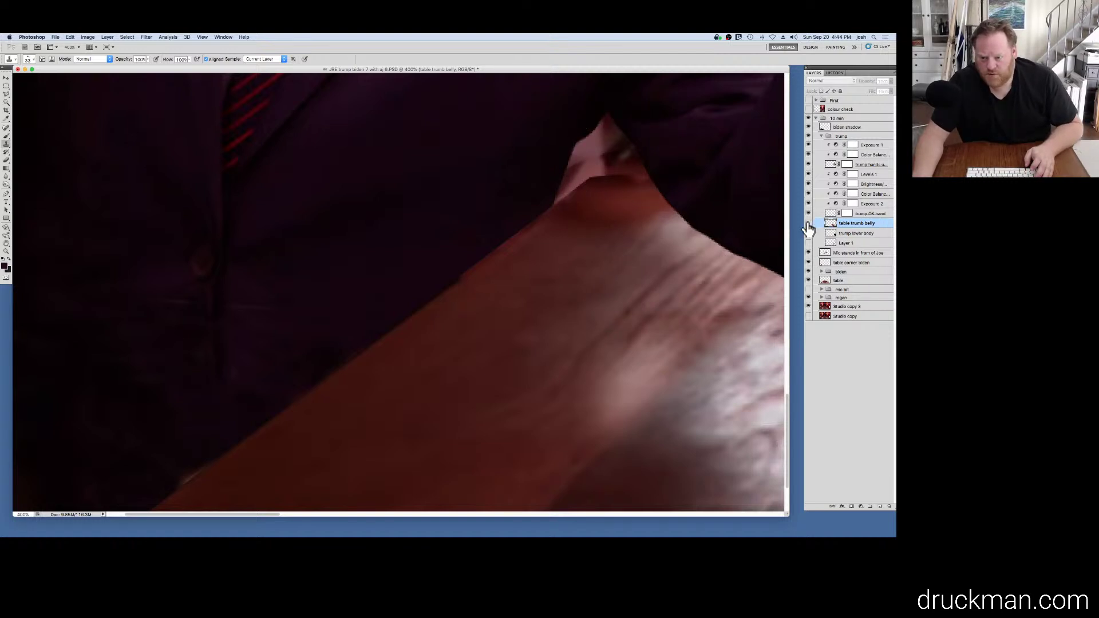
left_click(808, 224)
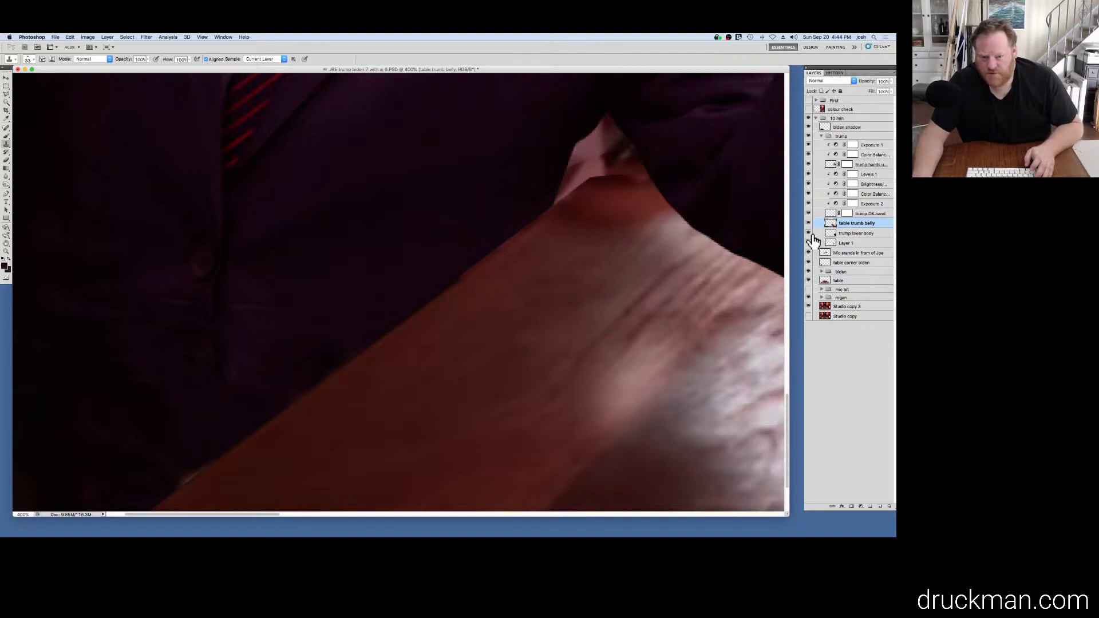
left_click(808, 271)
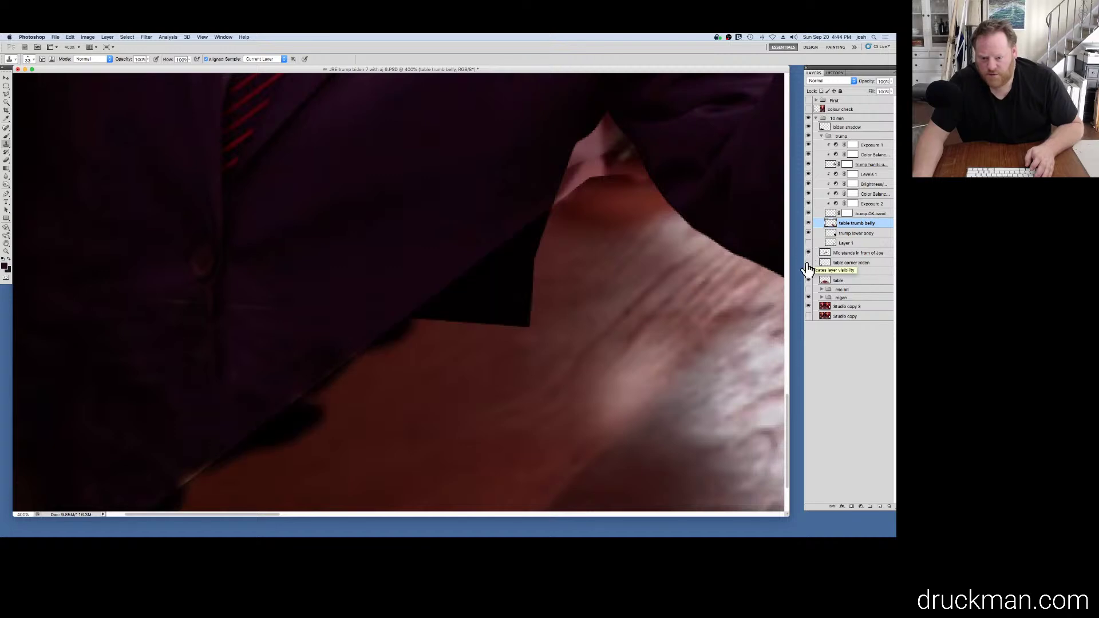
left_click(808, 270)
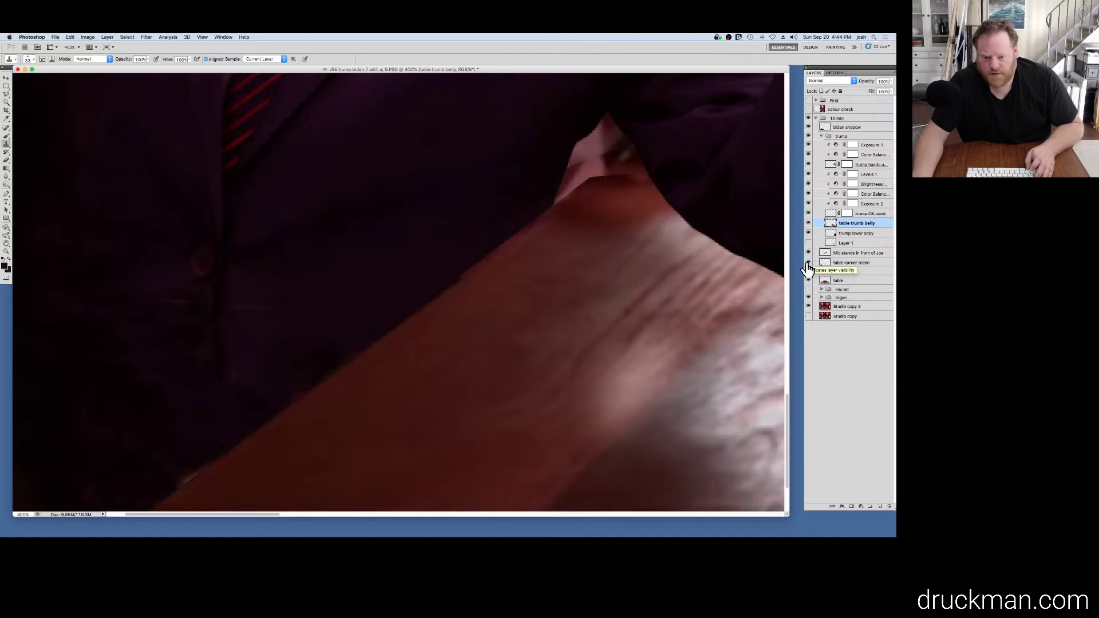
Step: Hide the biden shadow layer and clone tabletop wood over the gap beneath the left figure's arm on the table corner biden layer
left_click(877, 264)
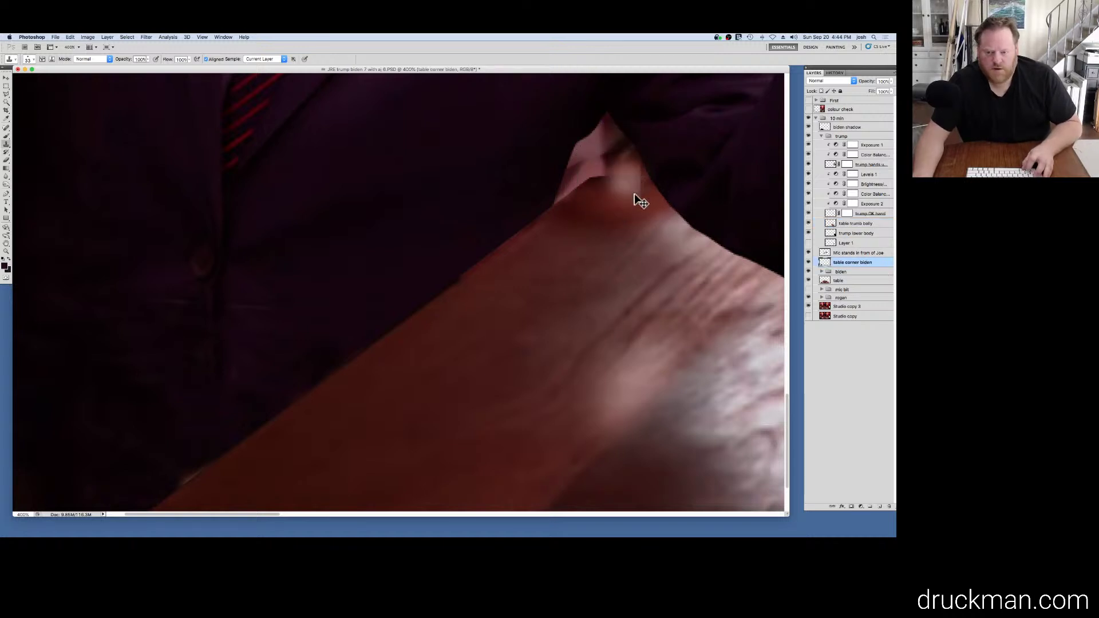
key("super+z")
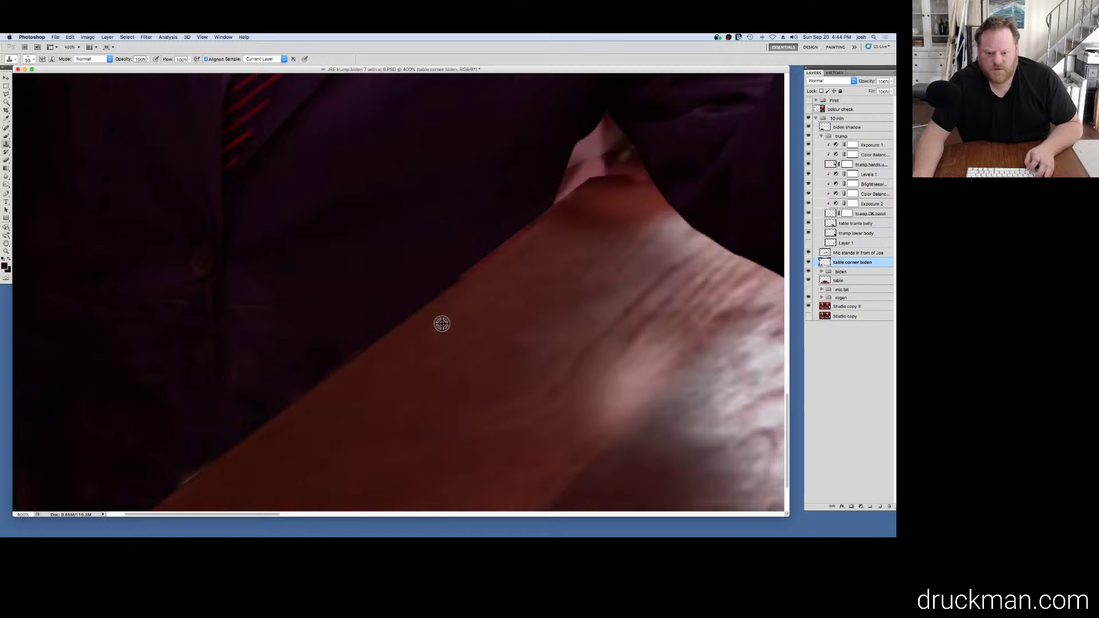
left_click(448, 321, "alt")
left_click_drag(631, 159, 607, 174)
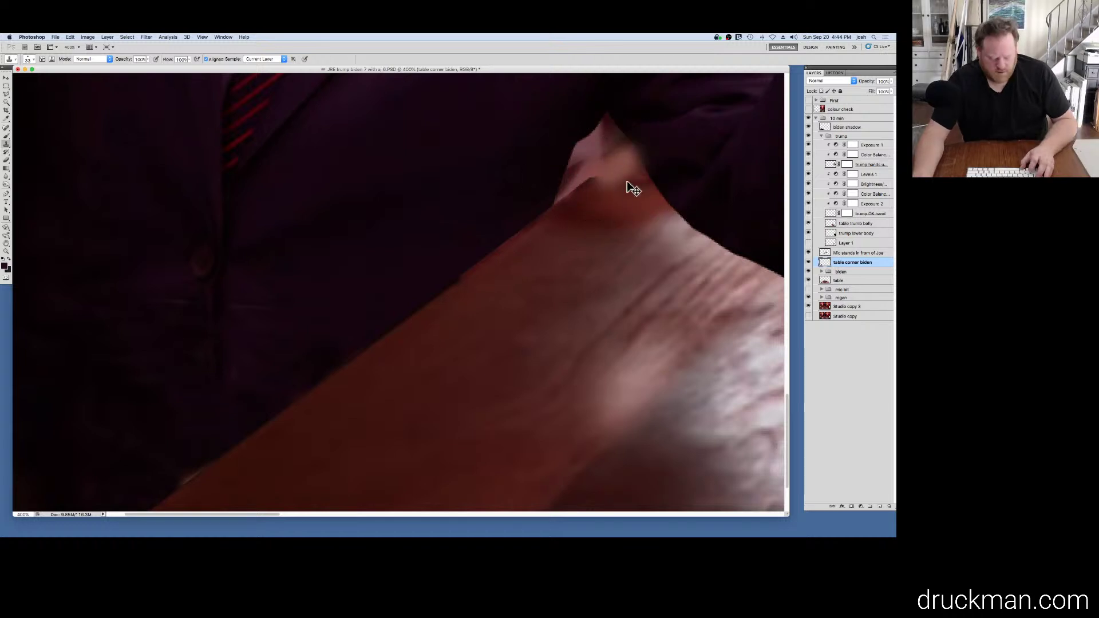
key("super+z")
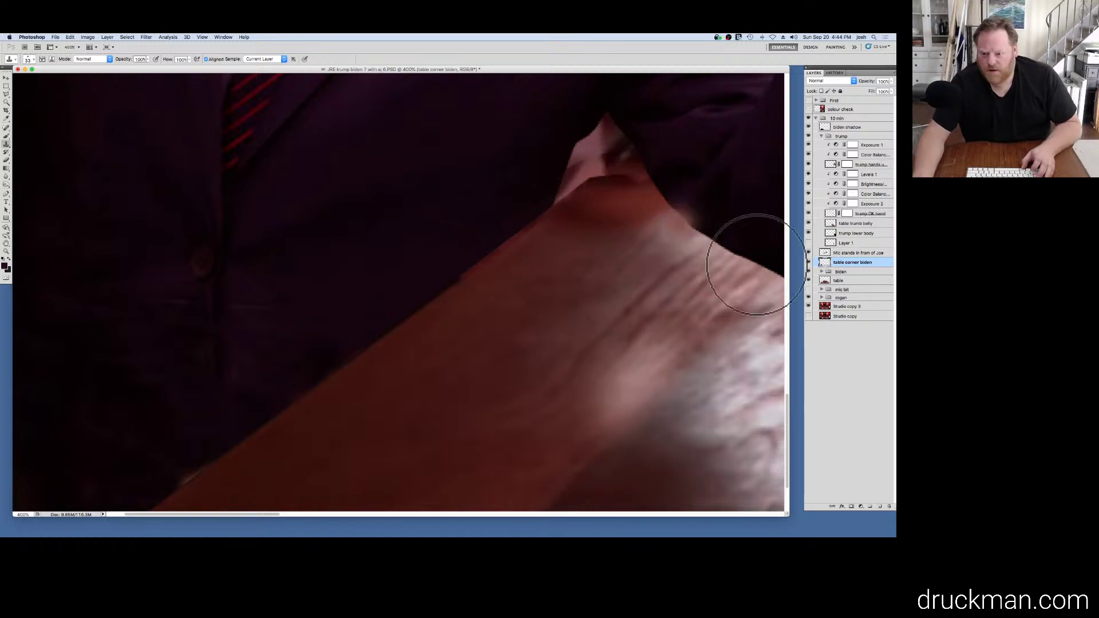
left_click(808, 127)
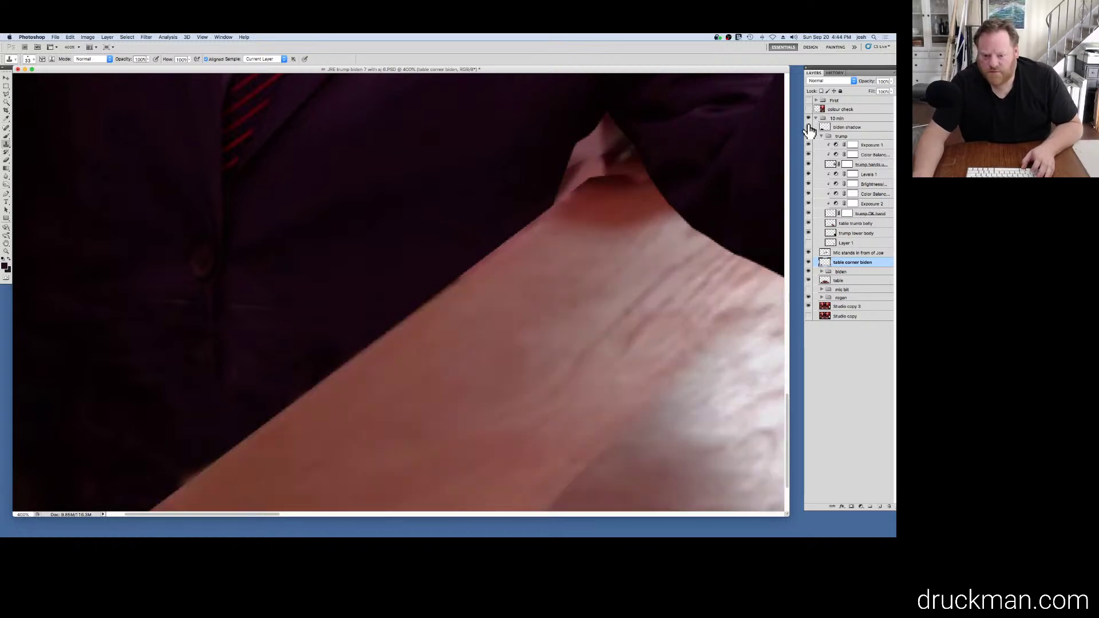
left_click(521, 282, "alt")
mouse_move(598, 213)
left_mouse_down()
mouse_move(618, 195)
mouse_move(570, 224)
mouse_move(633, 158)
mouse_move(586, 190)
mouse_move(647, 219)
mouse_move(638, 167)
mouse_move(658, 211)
mouse_move(530, 277)
mouse_move(517, 317)
mouse_move(668, 213)
mouse_move(629, 158)
mouse_move(607, 244)
mouse_move(596, 145)
mouse_move(637, 148)
mouse_move(624, 176)
left_mouse_up()
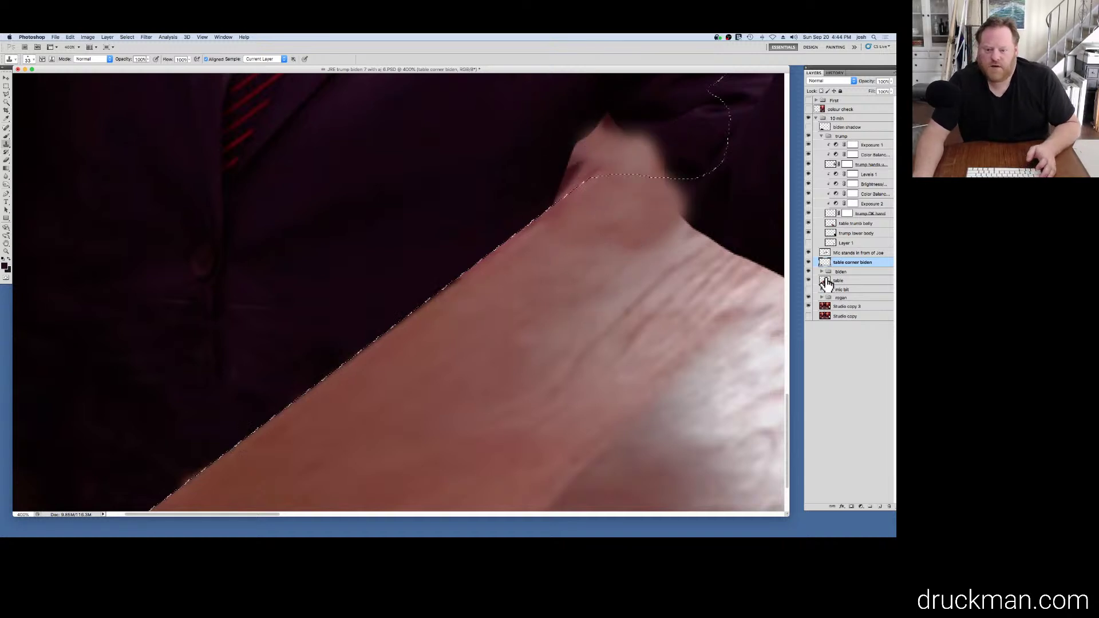
Step: Try to clear the cloned overspill outside the table layer's outline by inverting the loaded selection
right_click(616, 256)
key("Escape")
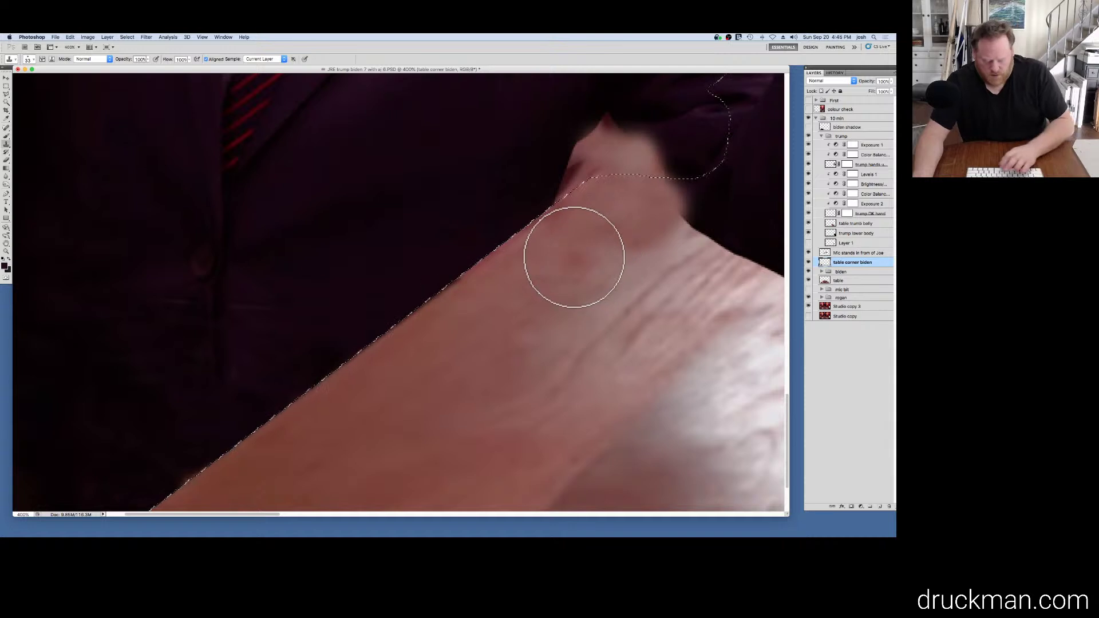
key("m")
right_click(575, 256)
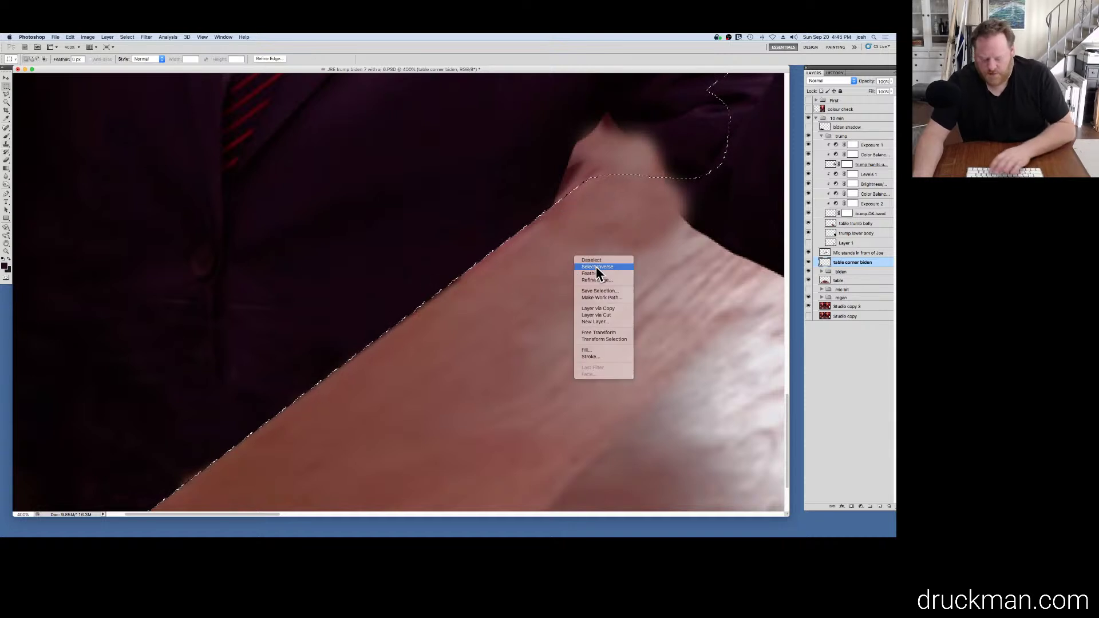
left_click(596, 266)
key("Delete")
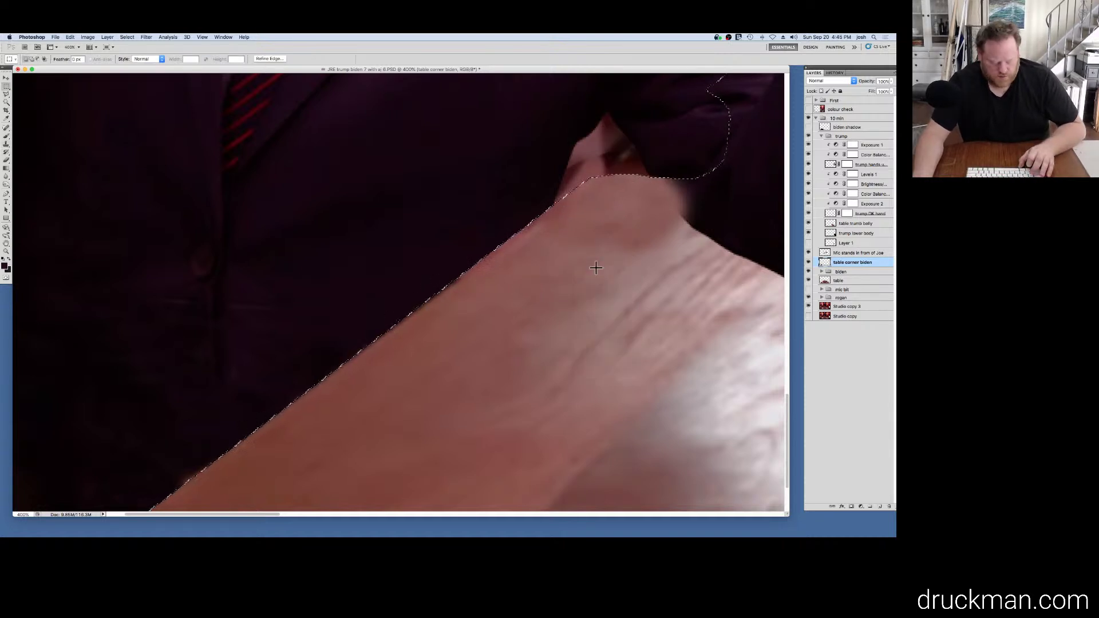
key("ctrl+z")
key("ctrl+d")
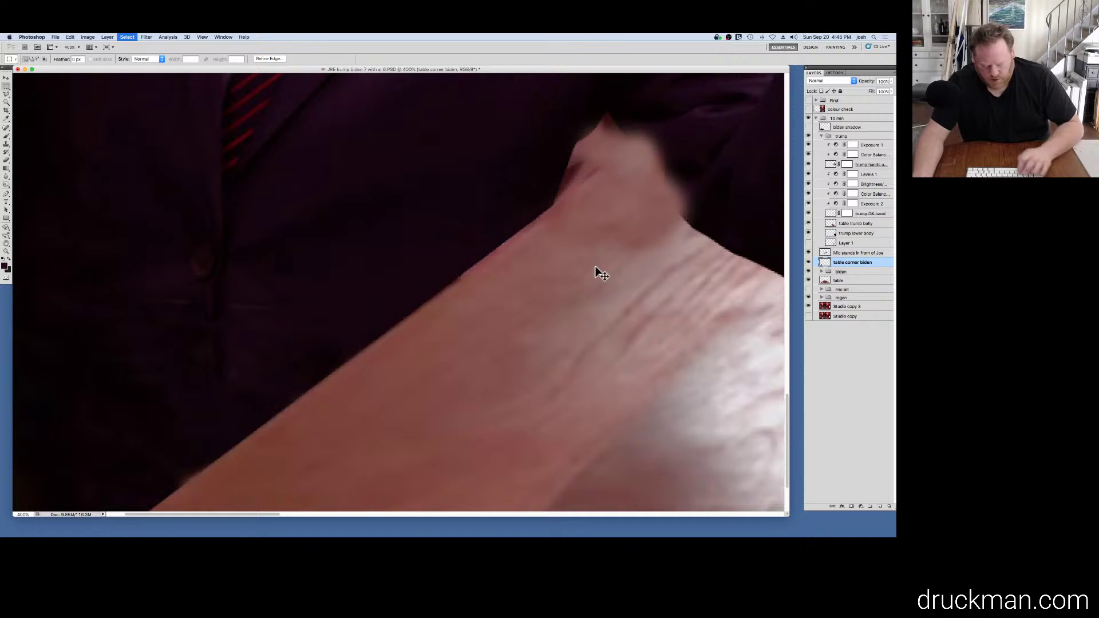
Step: Outline the cloned overspill above the table edge with the Polygonal Lasso along the edge's slope, clear it, and deselect
key("l")
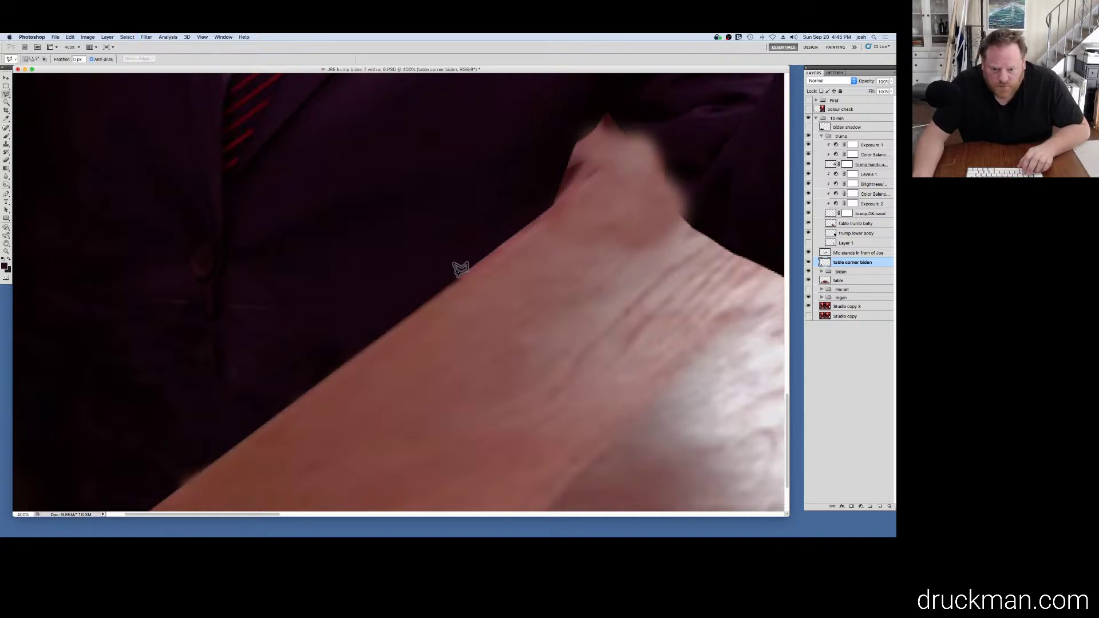
scroll(658, 123, "up", 3)
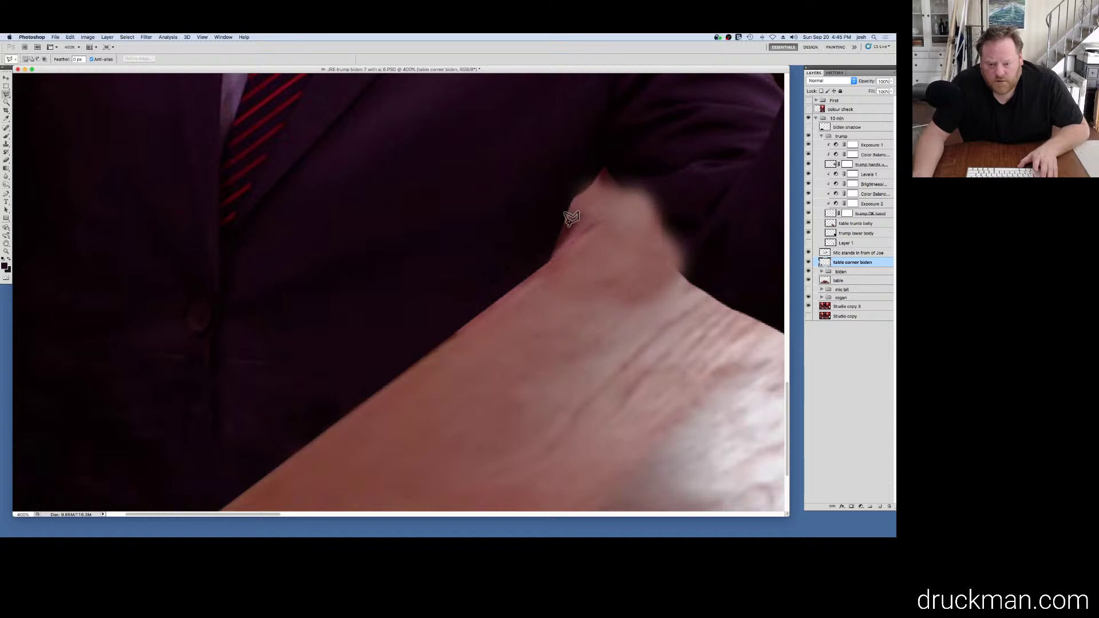
left_click(548, 258)
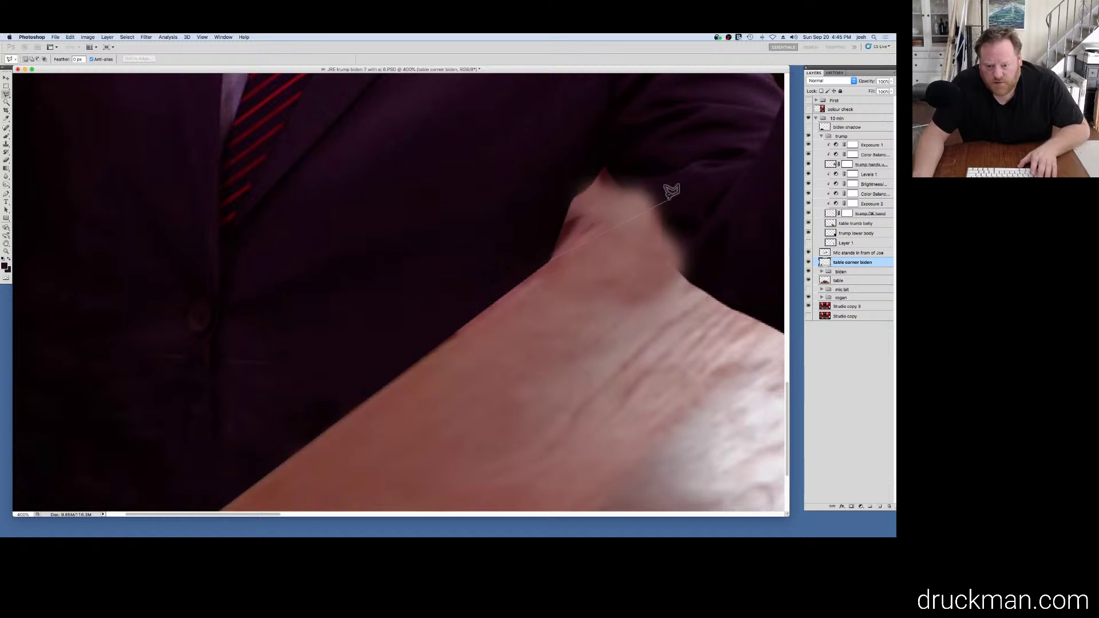
left_click(676, 157)
left_click(662, 148)
left_click(576, 139)
left_click(540, 170)
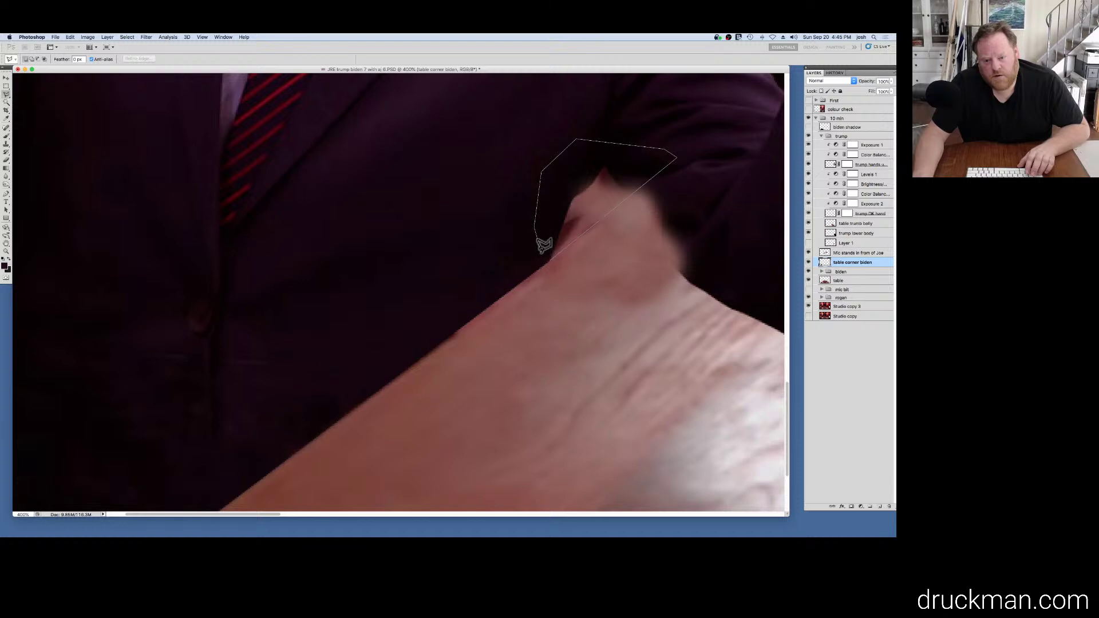
left_click(540, 251)
left_click(550, 260)
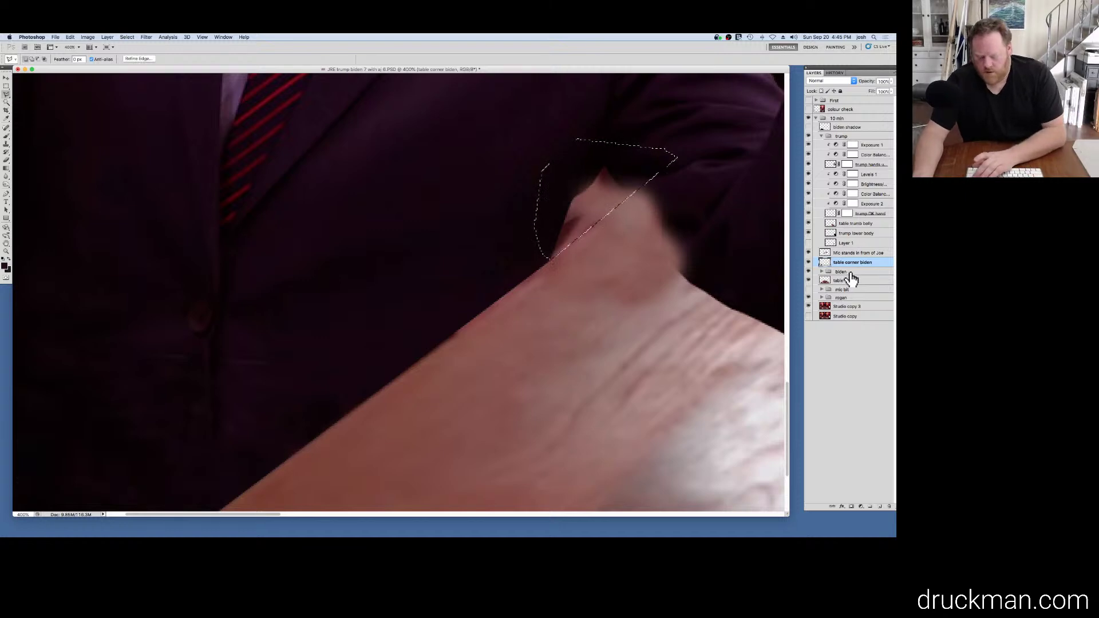
key("Delete")
key("ctrl+d")
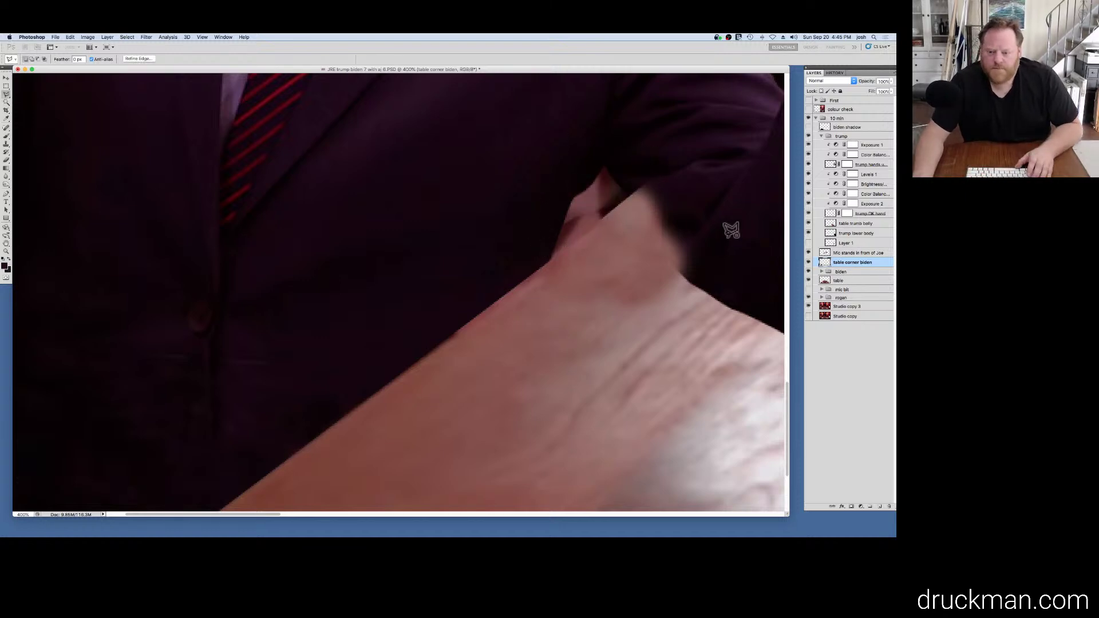
Step: Expand the biden group and try loading the figure layer's outline as a selection for trimming along the sleeve
left_click(726, 238)
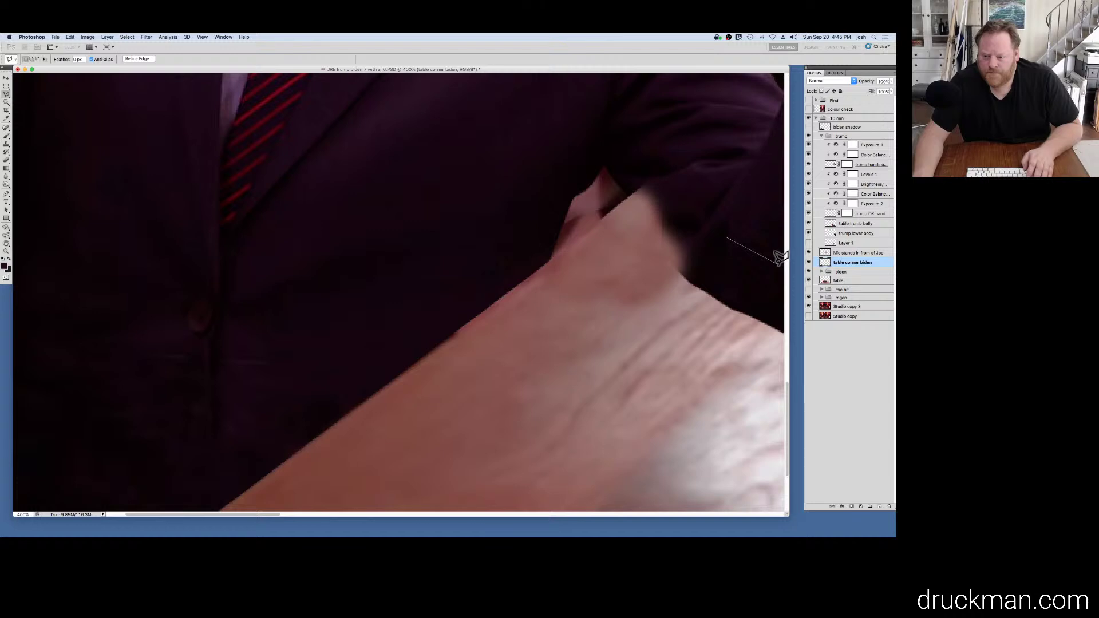
key("Escape")
key("super+shift+d")
left_click(821, 271)
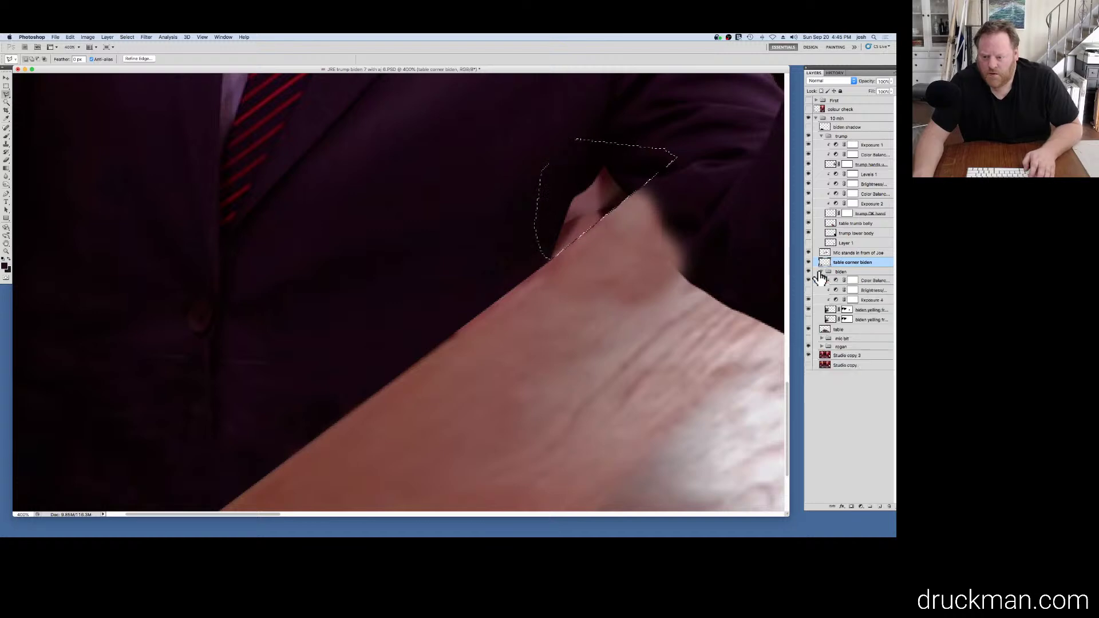
left_click(830, 310, "super")
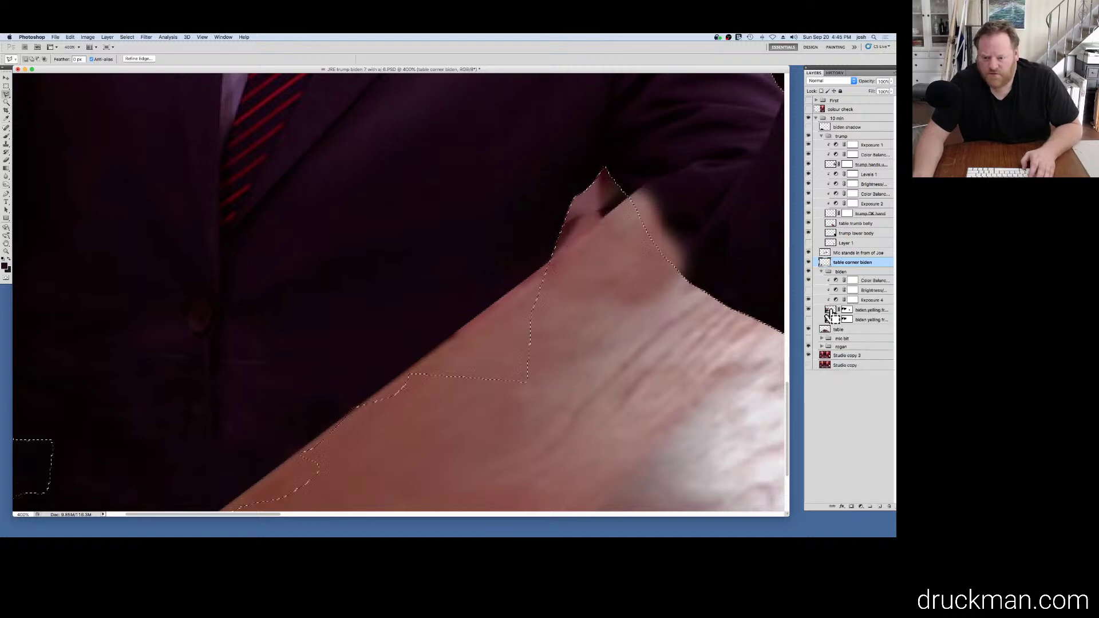
key("super+d")
Step: Outline the cloned wood overlapping the left figure's sleeve with the Polygonal Lasso, clear it, and deselect
left_click(627, 195)
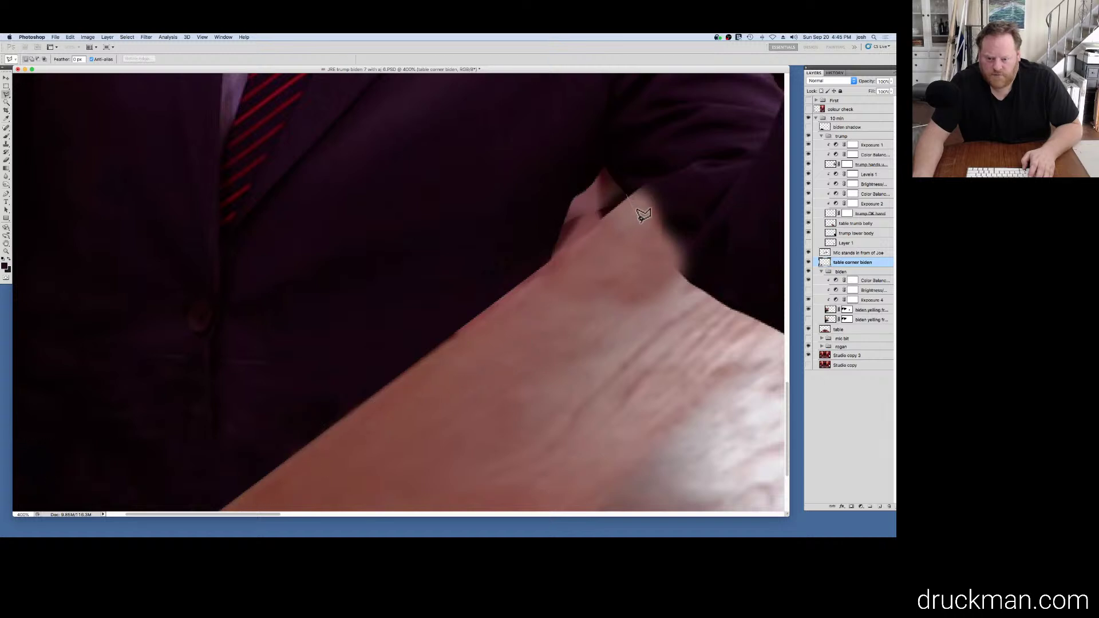
left_click(681, 269)
left_click(700, 280)
left_click(730, 263)
left_click(733, 190)
left_click(686, 166)
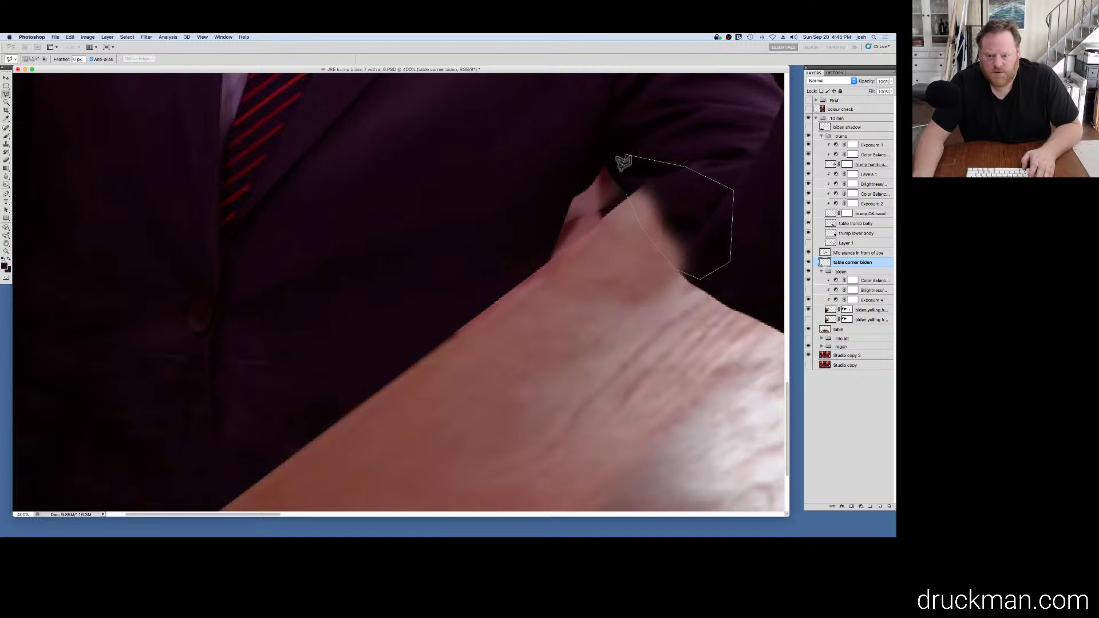
left_click(623, 163)
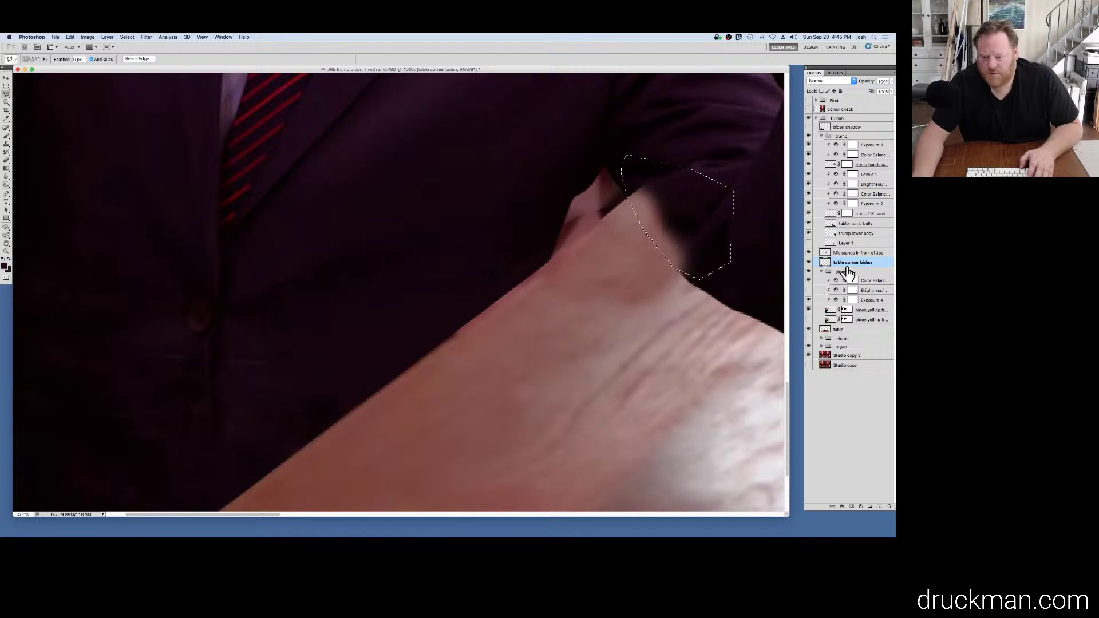
key("Delete")
key("ctrl+d")
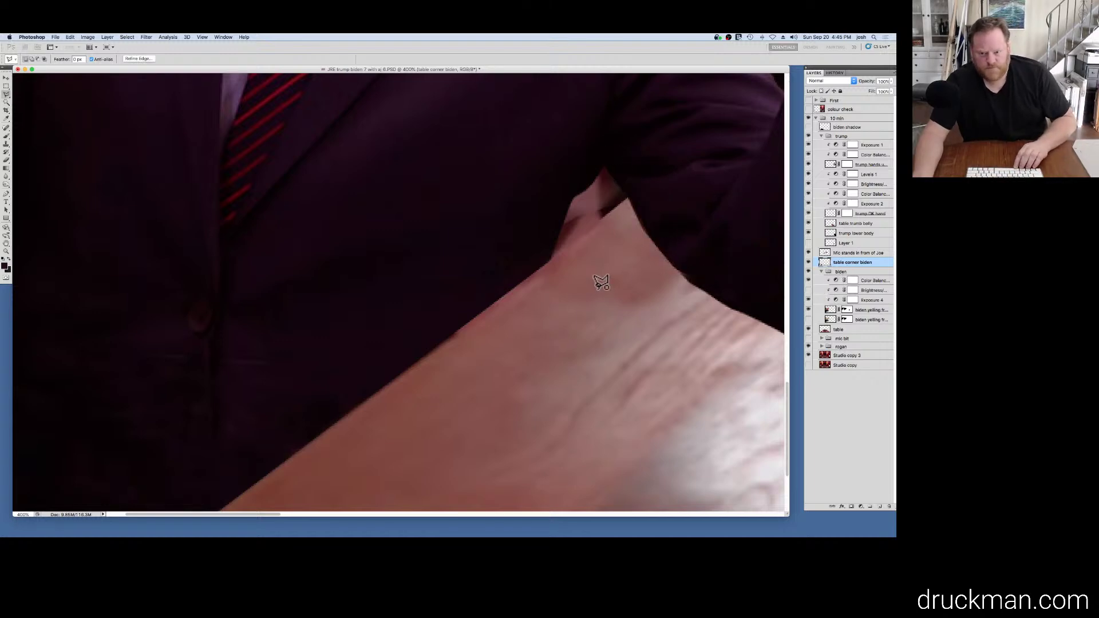
Step: Check the trimmed corner in the full composite, toggling the table and Studio copy 3 layers to find the remnant's source
key("ctrl+alt+0")
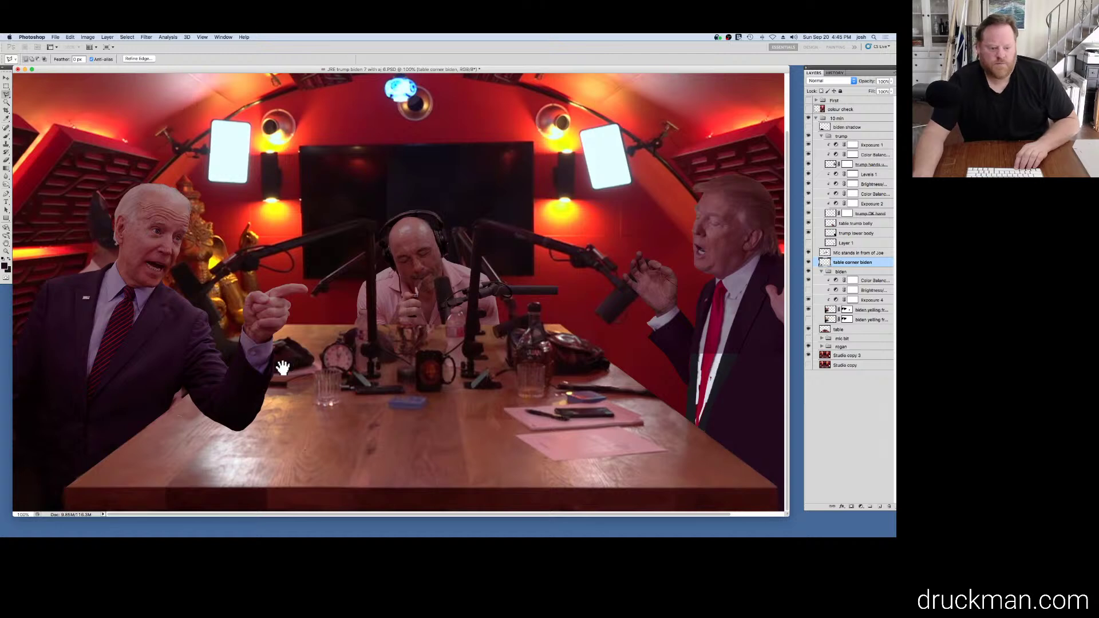
key("ctrl+space")
key("Escape")
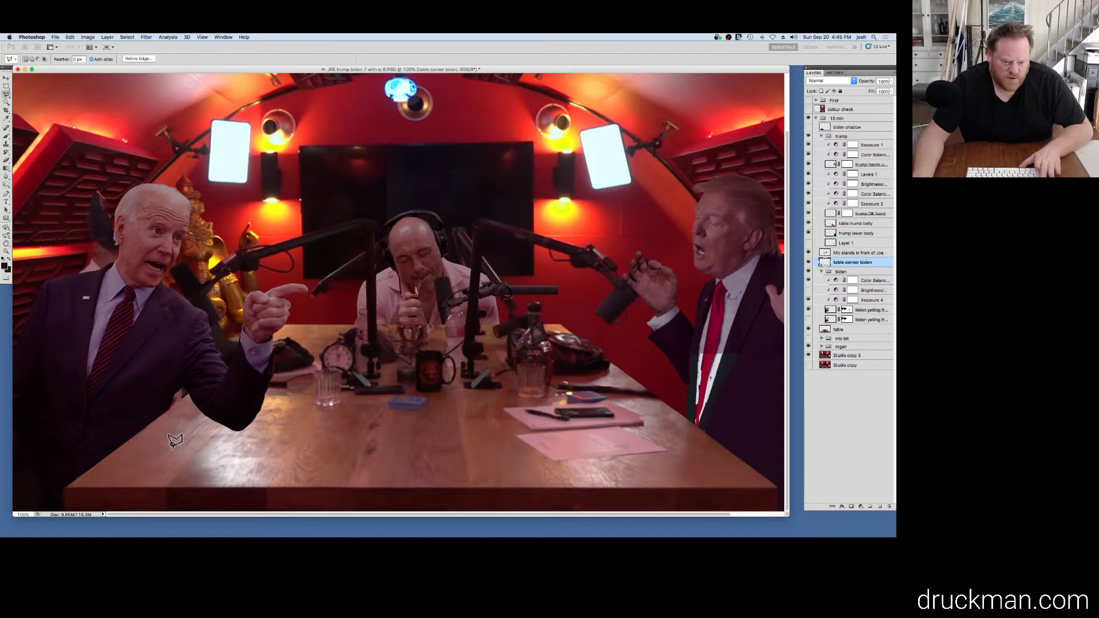
mouse_move(185, 416)
left_mouse_down()
mouse_move(187, 389)
mouse_move(213, 396)
mouse_move(188, 409)
left_mouse_up()
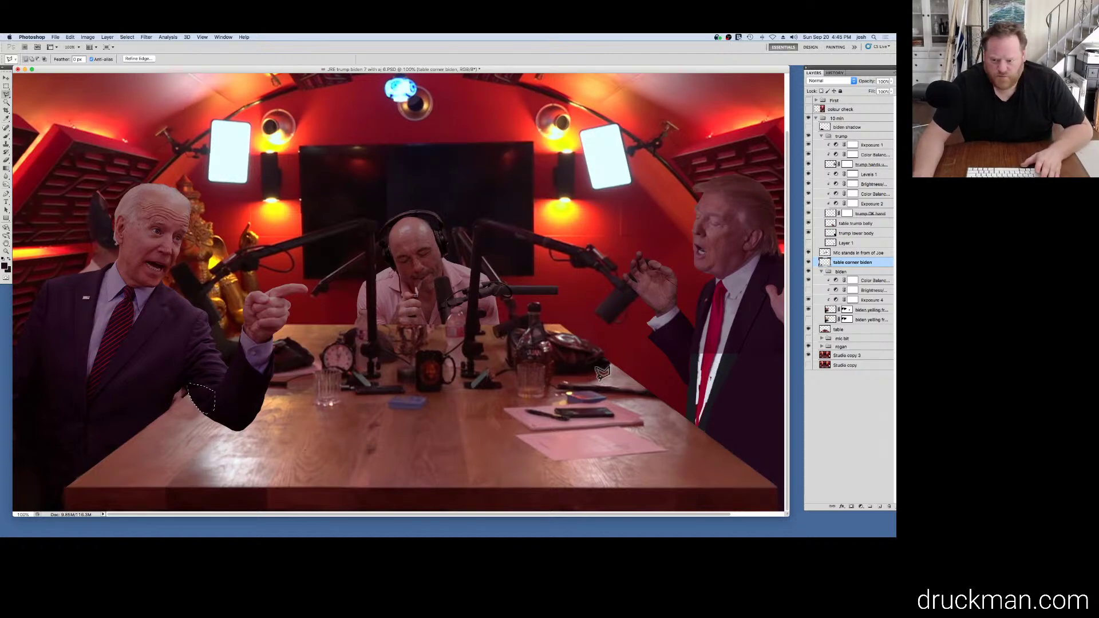
left_click(808, 330)
left_click(808, 330)
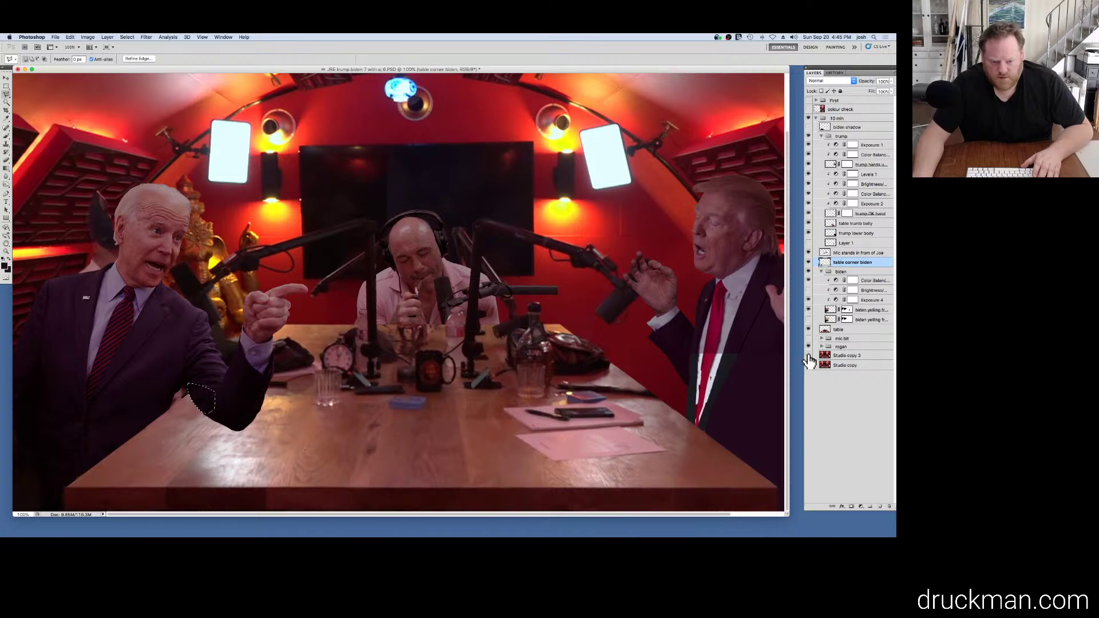
left_click(808, 356)
left_click(808, 356)
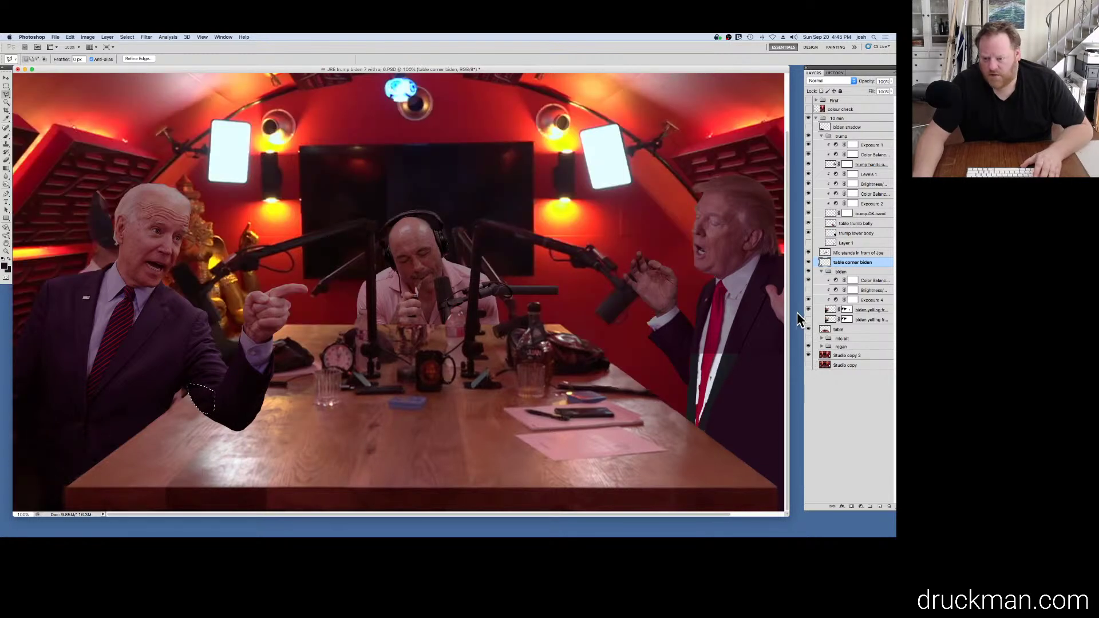
Step: Deselect the area around the sleeve, collapse the biden group, and hide it to expose the background behind the figure
left_click(171, 399, "super")
left_click(174, 397, "super")
left_click(175, 396, "super")
left_click(241, 373, "super")
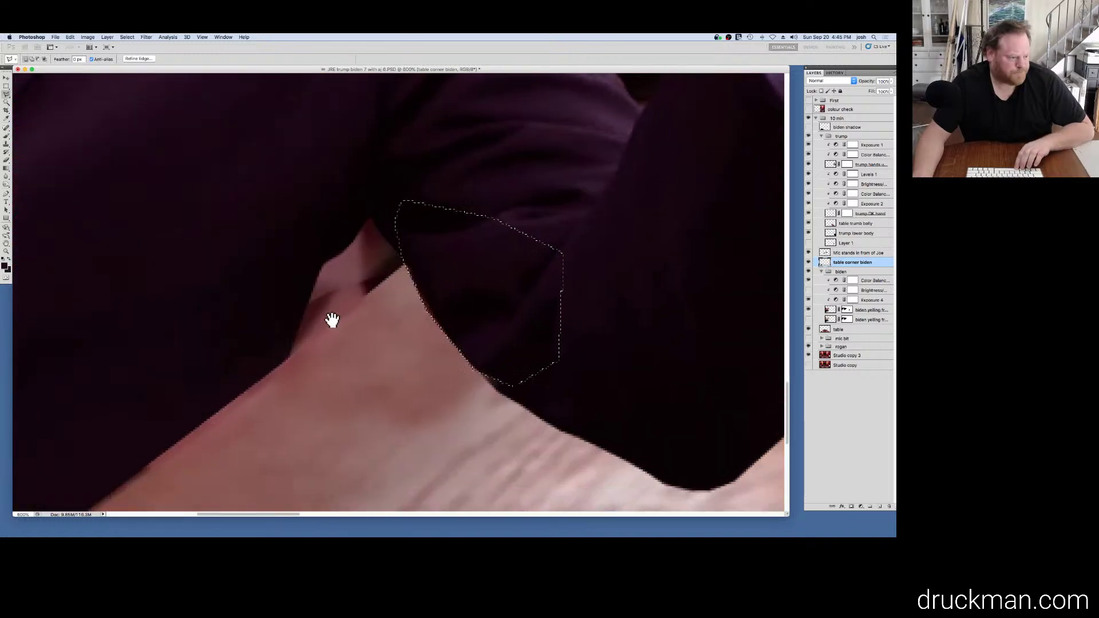
left_click(332, 319, "super")
key("super+d")
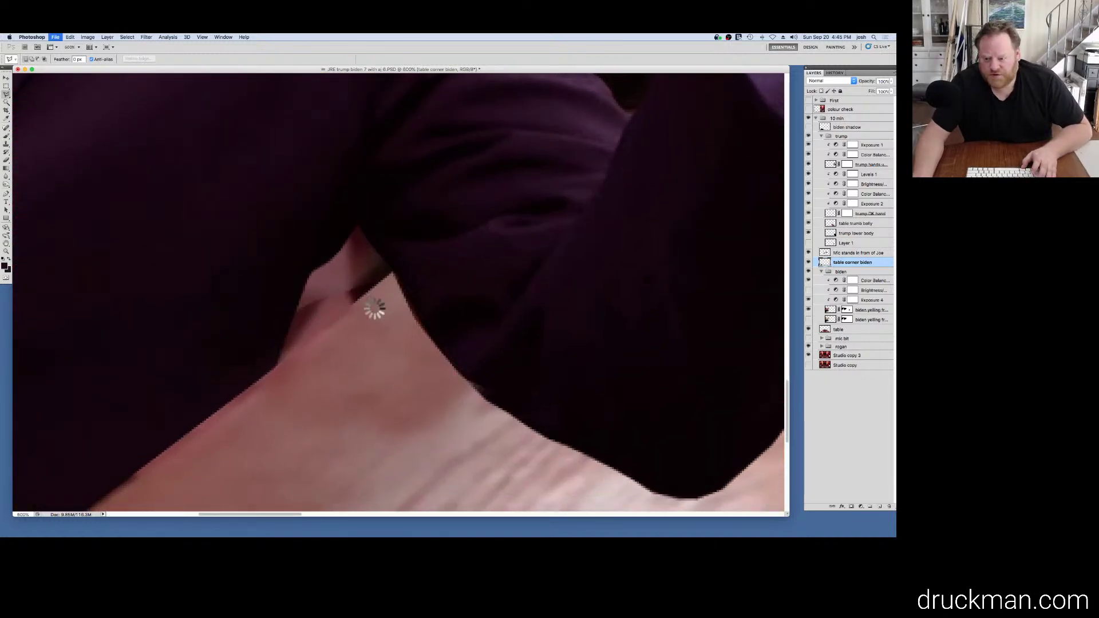
left_click(821, 272)
left_click(807, 280)
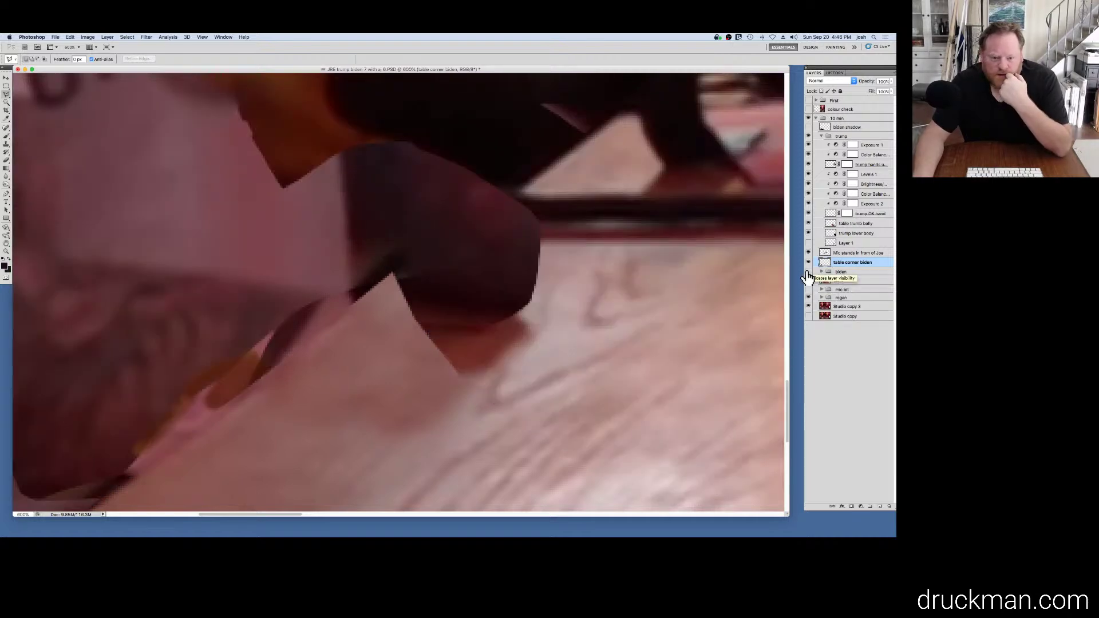
Step: Make Studio copy 3 the active layer and show the biden group again in the full composite
left_click(328, 293, "alt")
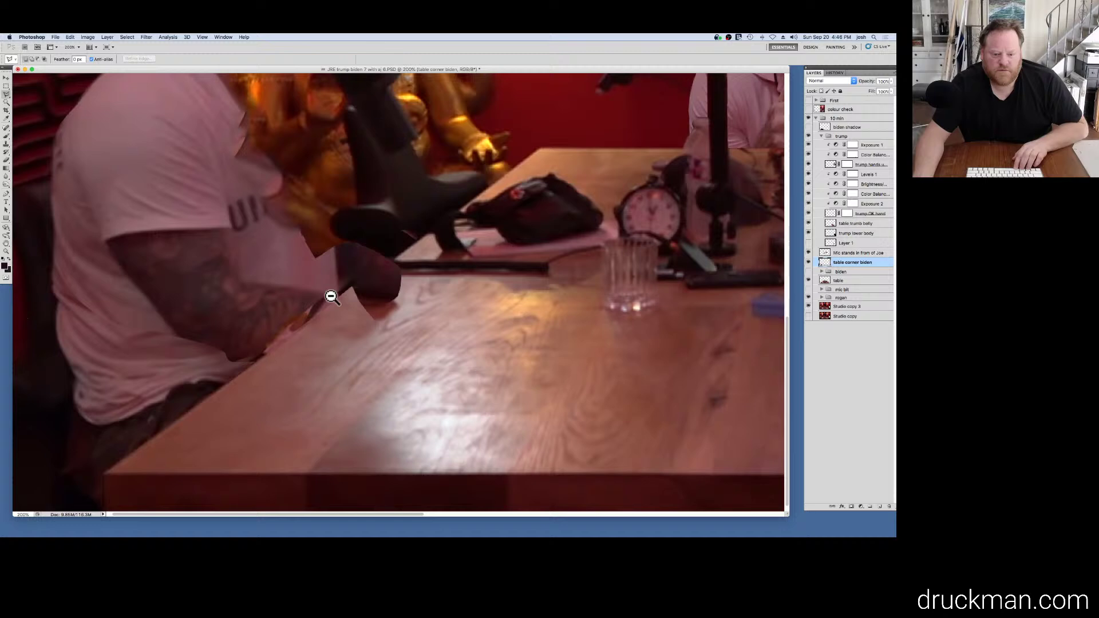
left_click(330, 295, "alt")
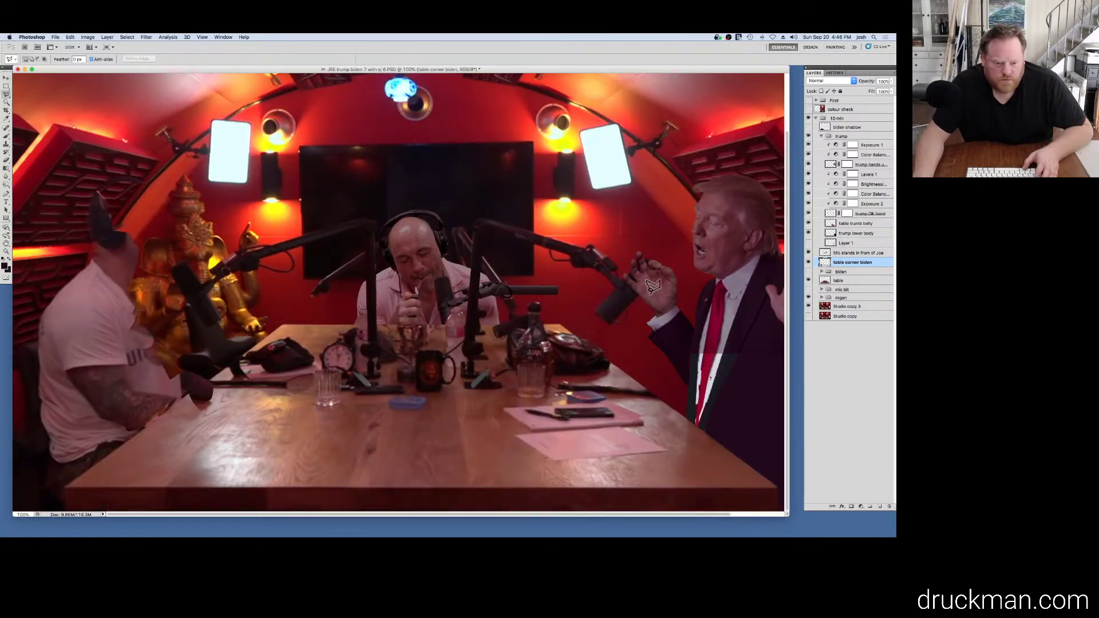
key("s")
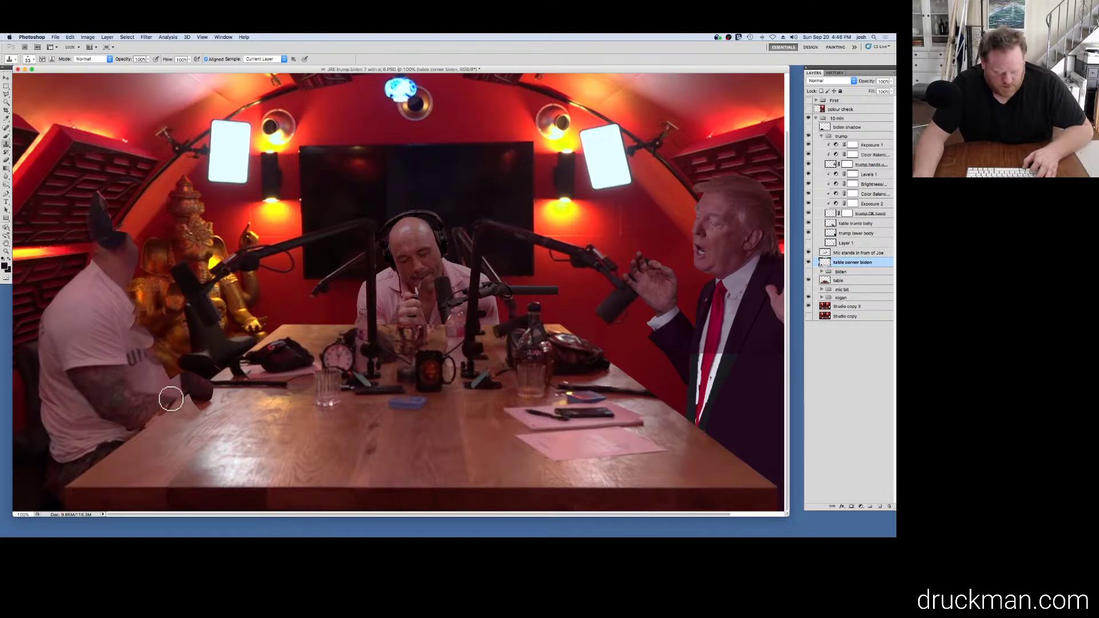
key("alt+bracketleft")
key("alt+bracketleft")
key("alt+bracketleft")
key("alt+bracketleft")
key("alt+bracketleft")
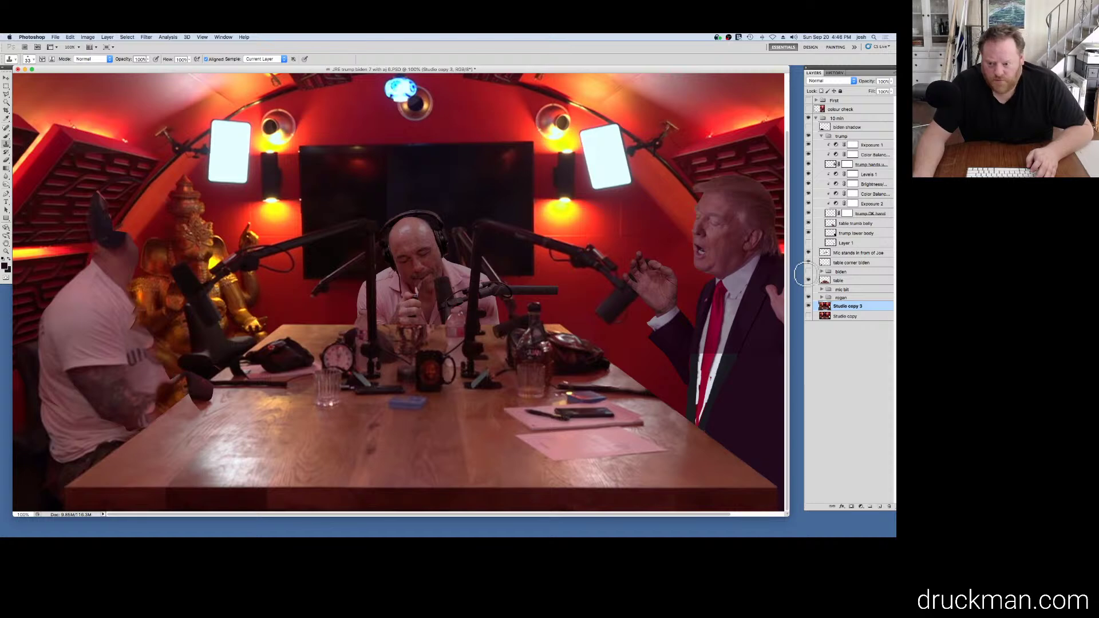
left_click(809, 272)
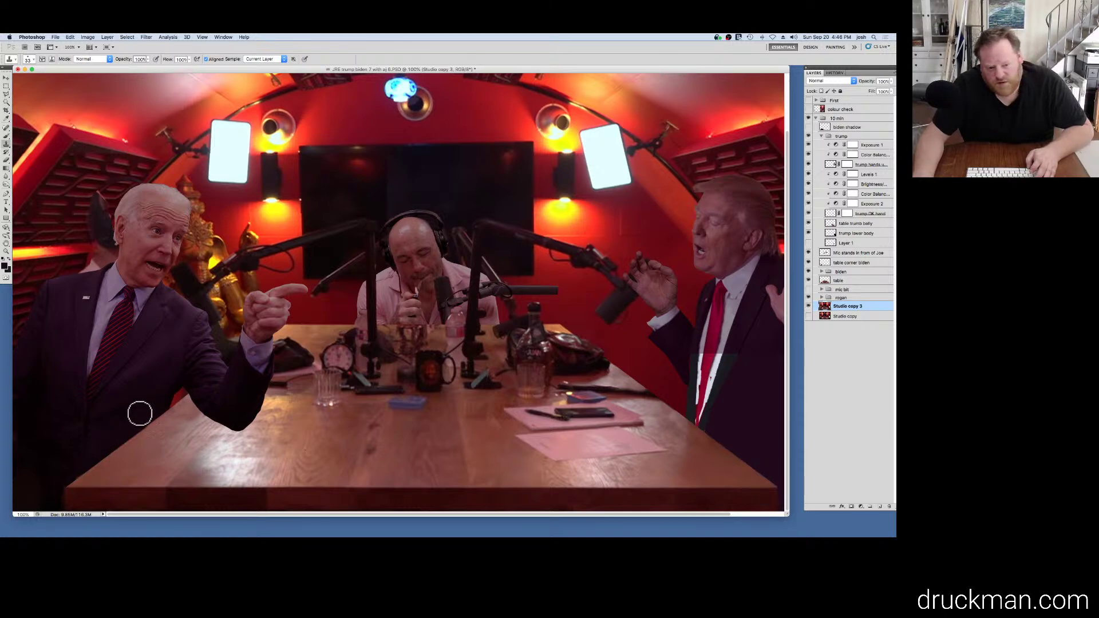
key("super+l")
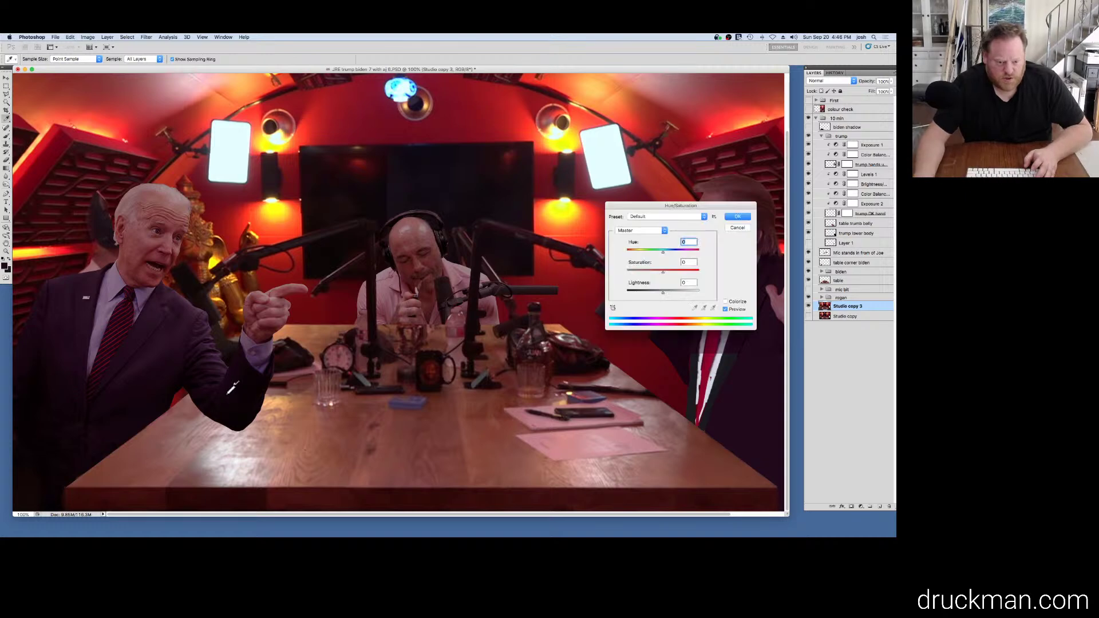
left_click(653, 292)
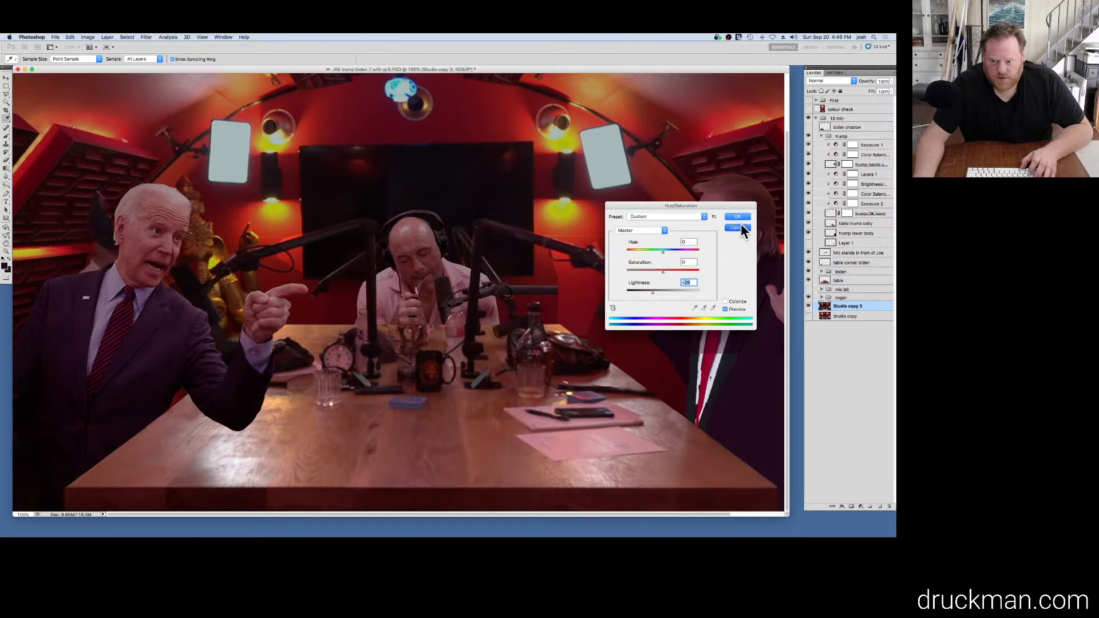
key("Escape")
key("s")
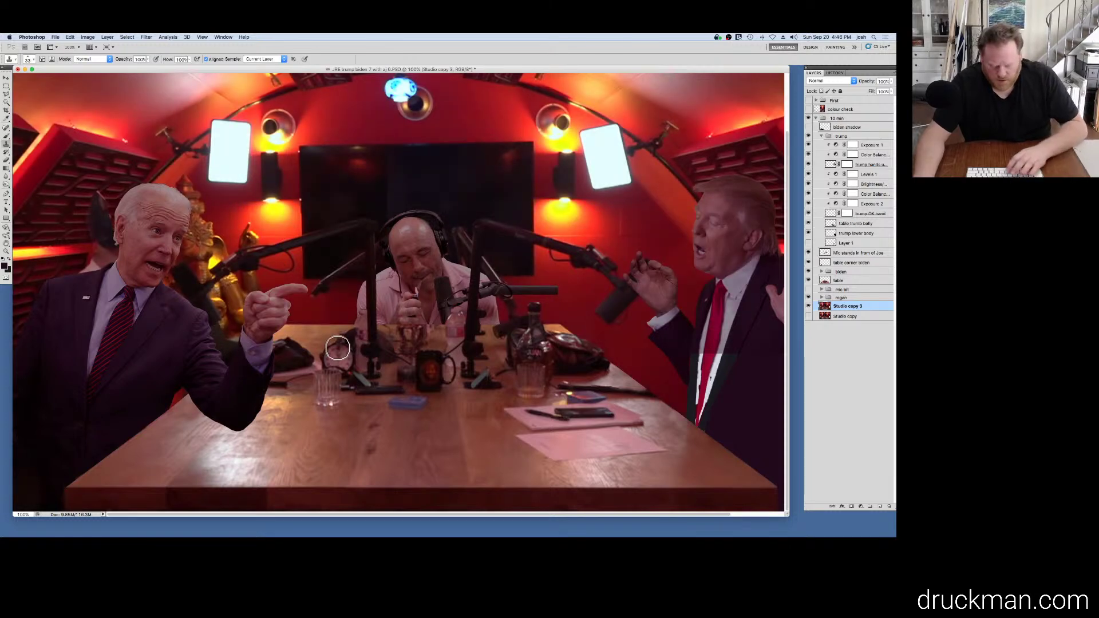
Step: Marquee the background patch beneath the left figure's arm, darken it with Hue/Saturation at Lightness -32, deselect, and save the file
key("m")
left_click_drag(224, 369, 152, 421)
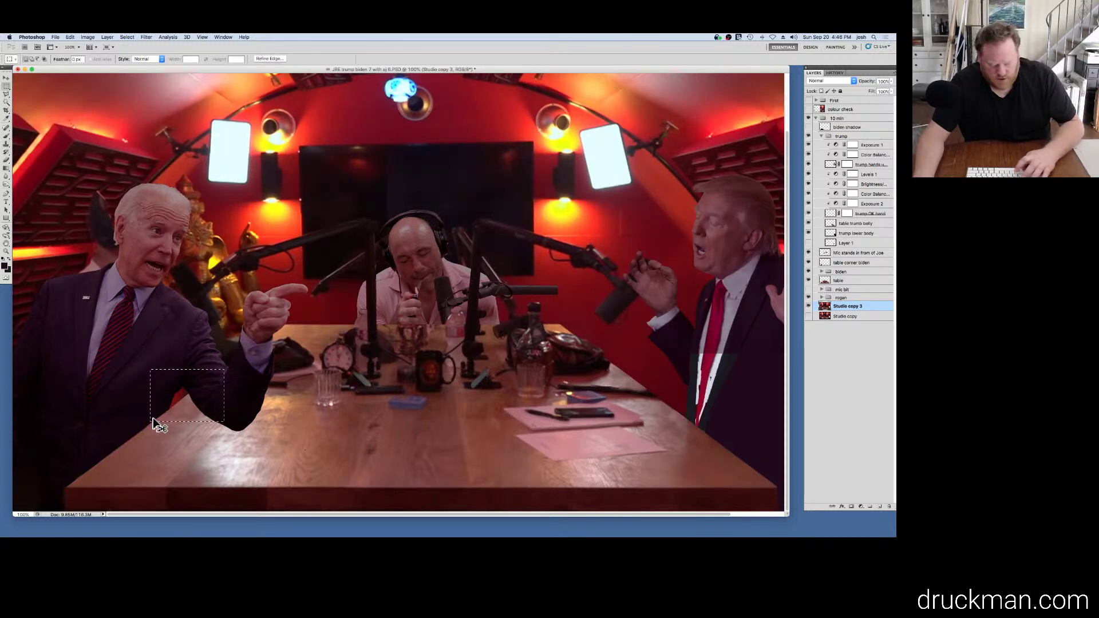
key("ctrl+u")
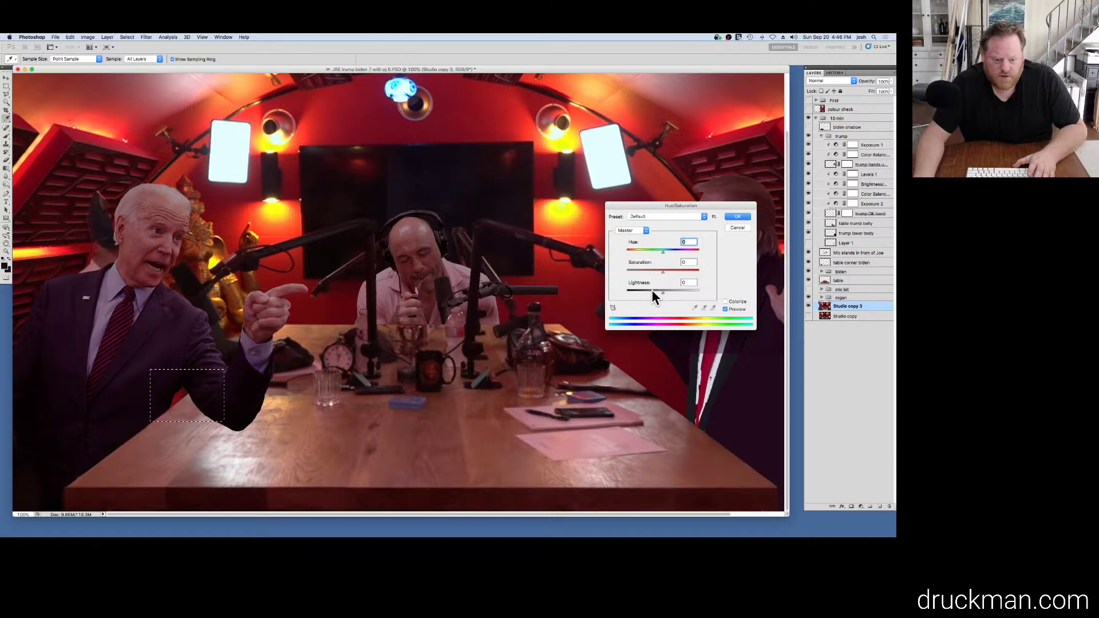
left_click(651, 291)
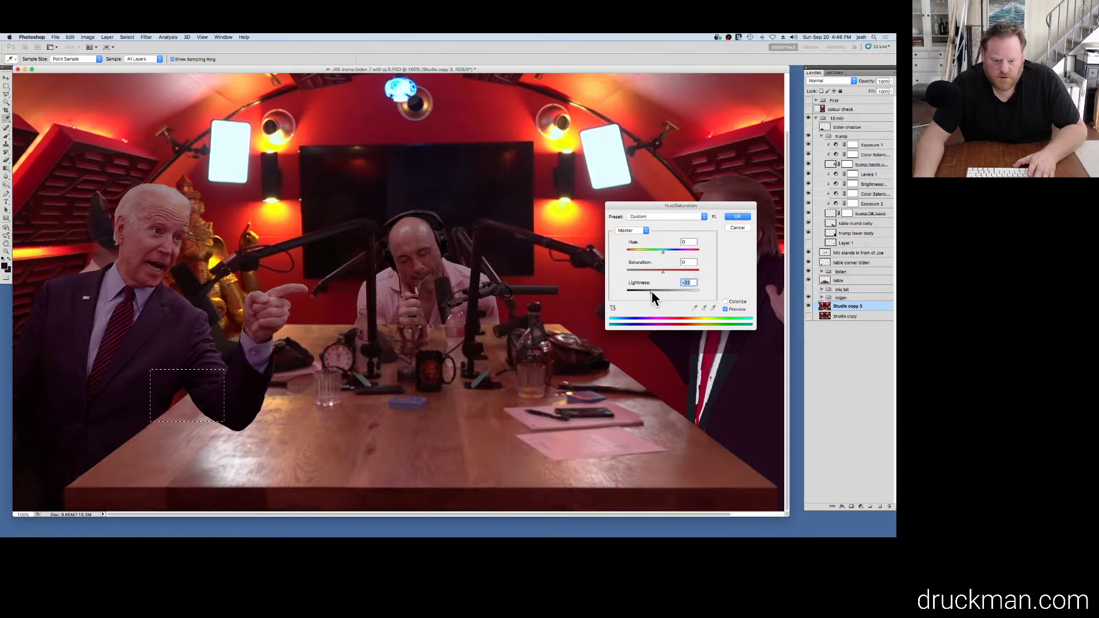
left_click(737, 217)
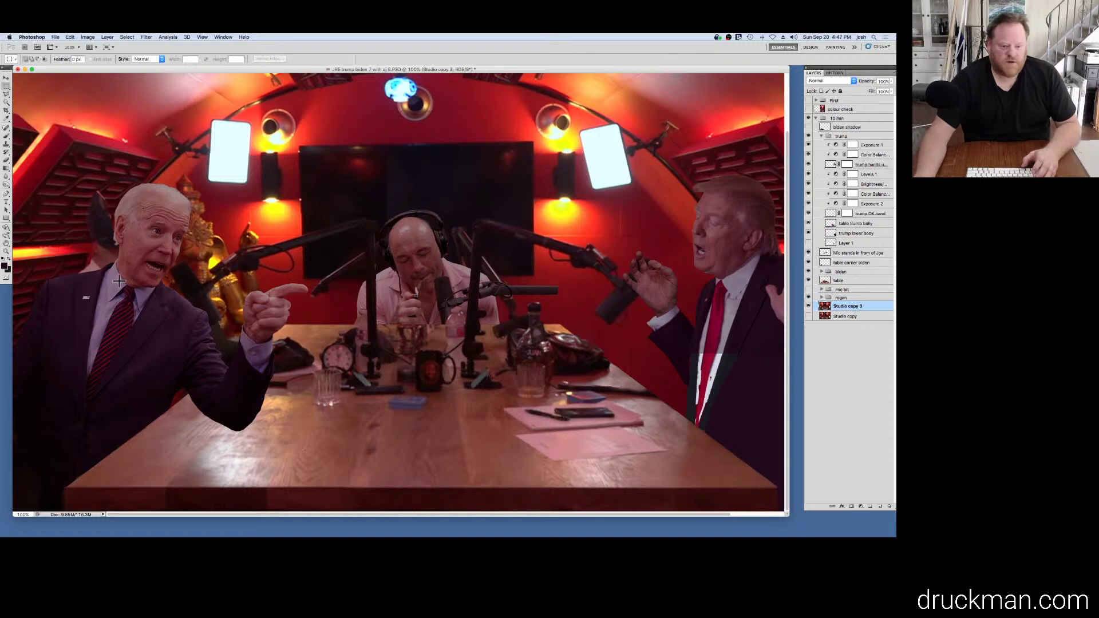
key("super+s")
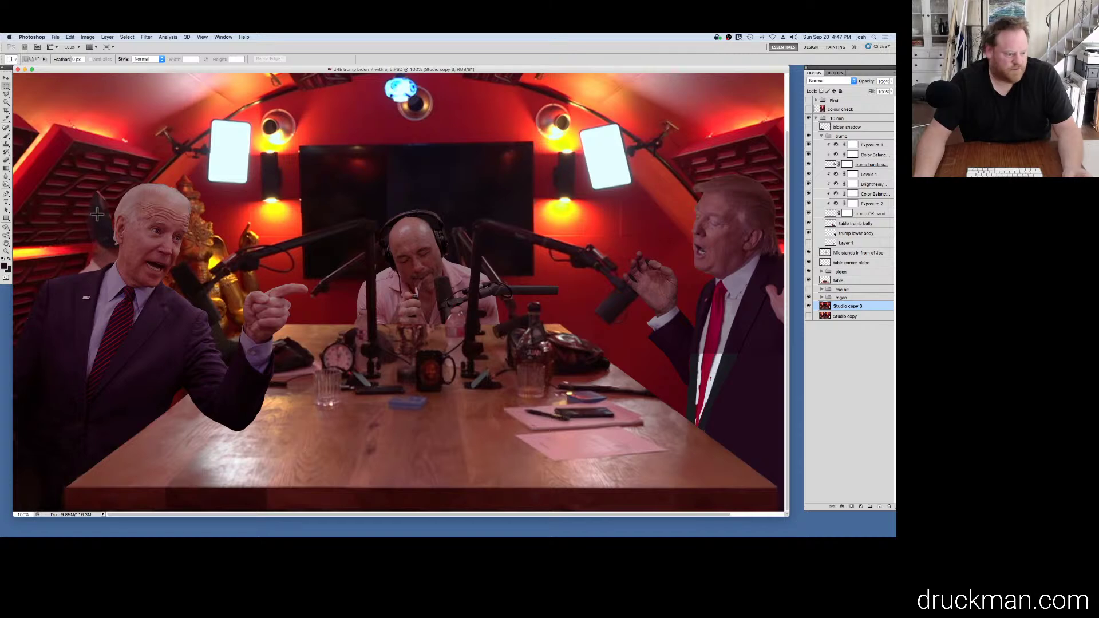
Step: Switch to Finder, locate the first screenshot in the Studio source folder, and preview it at a large size
left_click(321, 523)
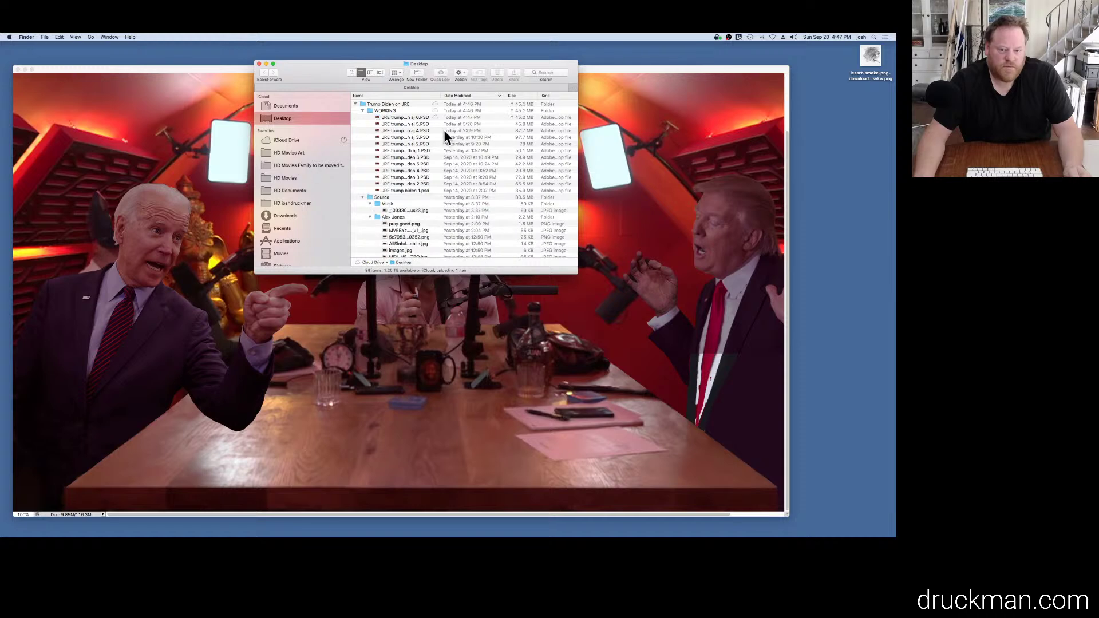
scroll(440, 155, "down", 15)
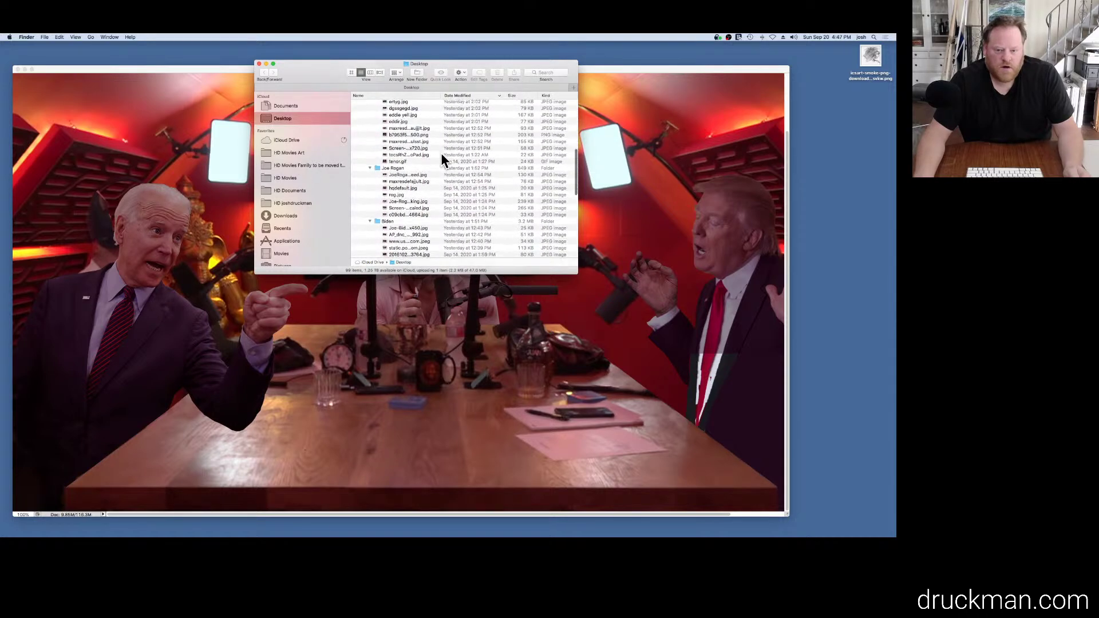
scroll(441, 153, "down", 5)
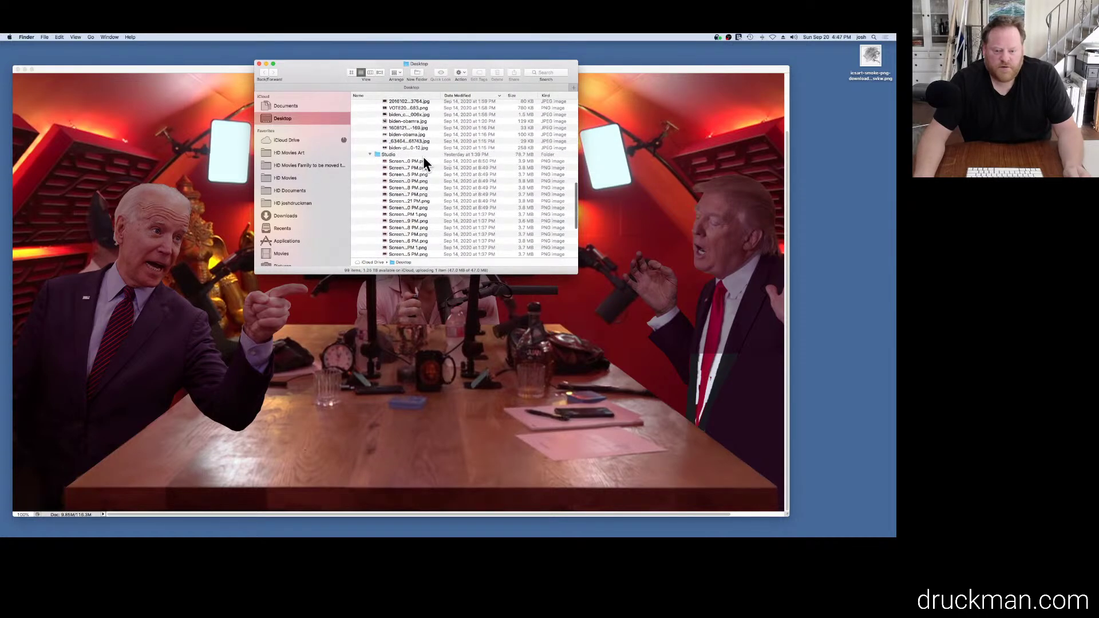
left_click(420, 161)
left_click_drag(304, 72, 583, 61)
left_click(710, 61)
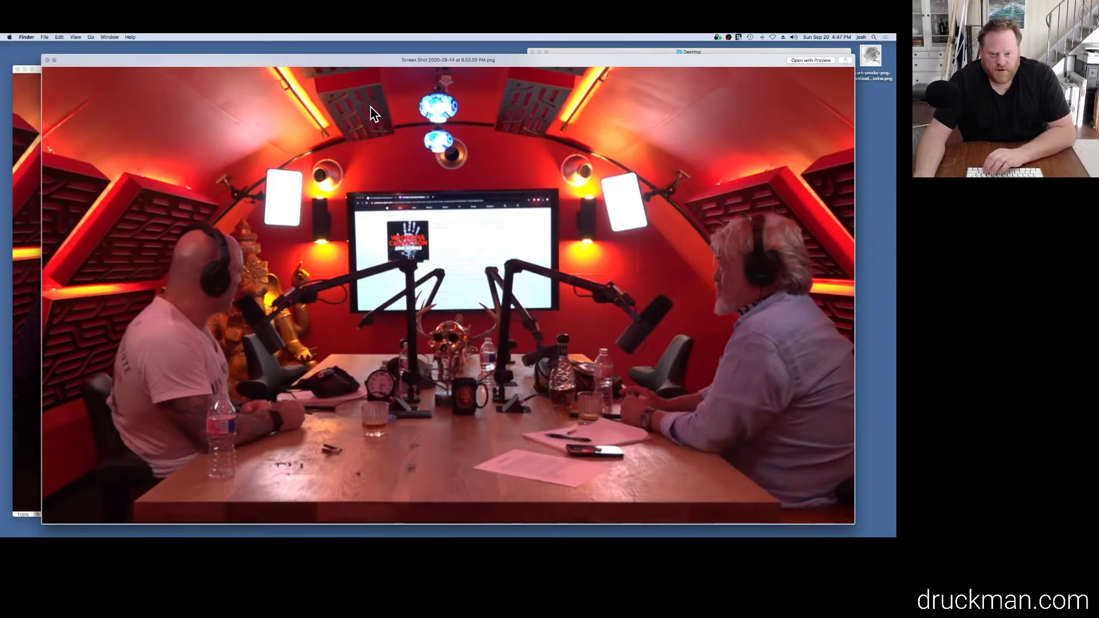
Step: Place the screenshot preview beside the composite to compare the studio backgrounds, and close the preview
left_click_drag(226, 58, 478, 61)
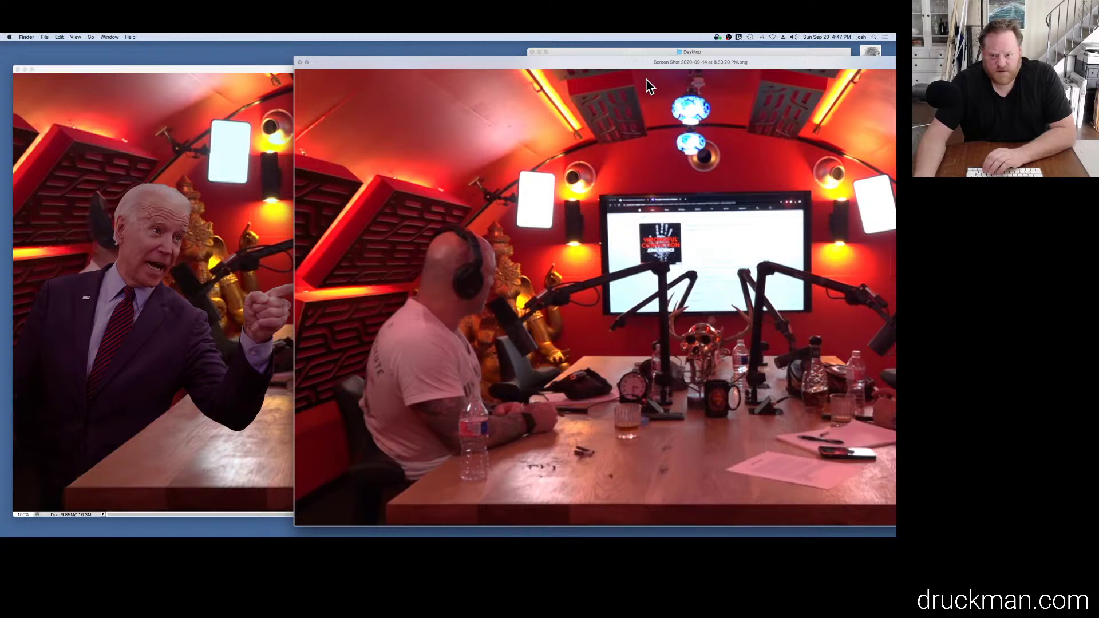
left_click_drag(636, 64, 617, 62)
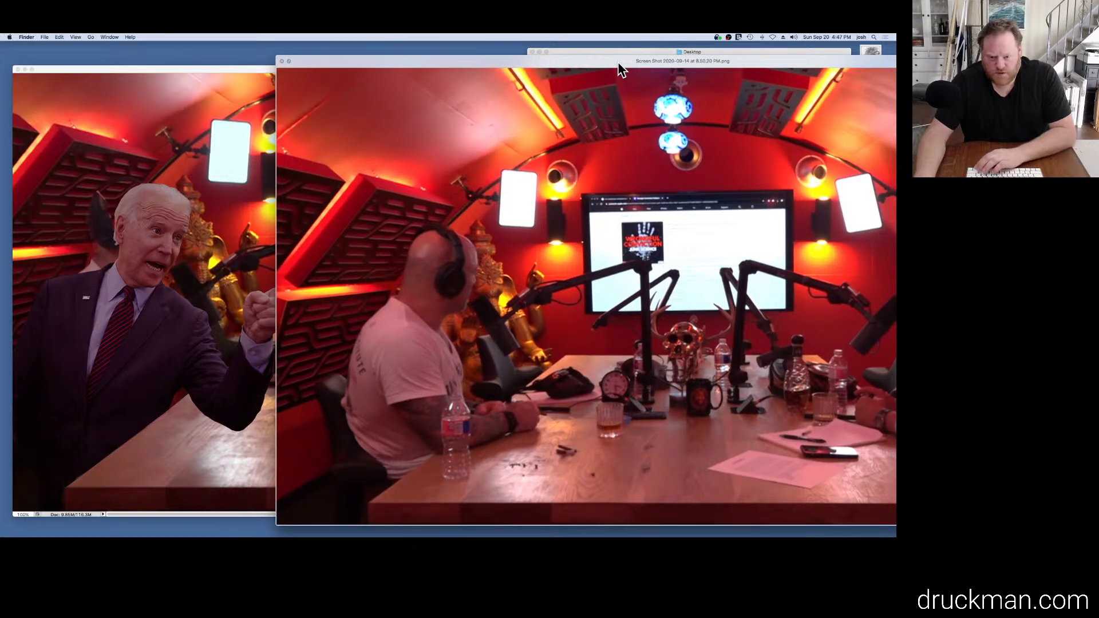
key("Left")
key("Right")
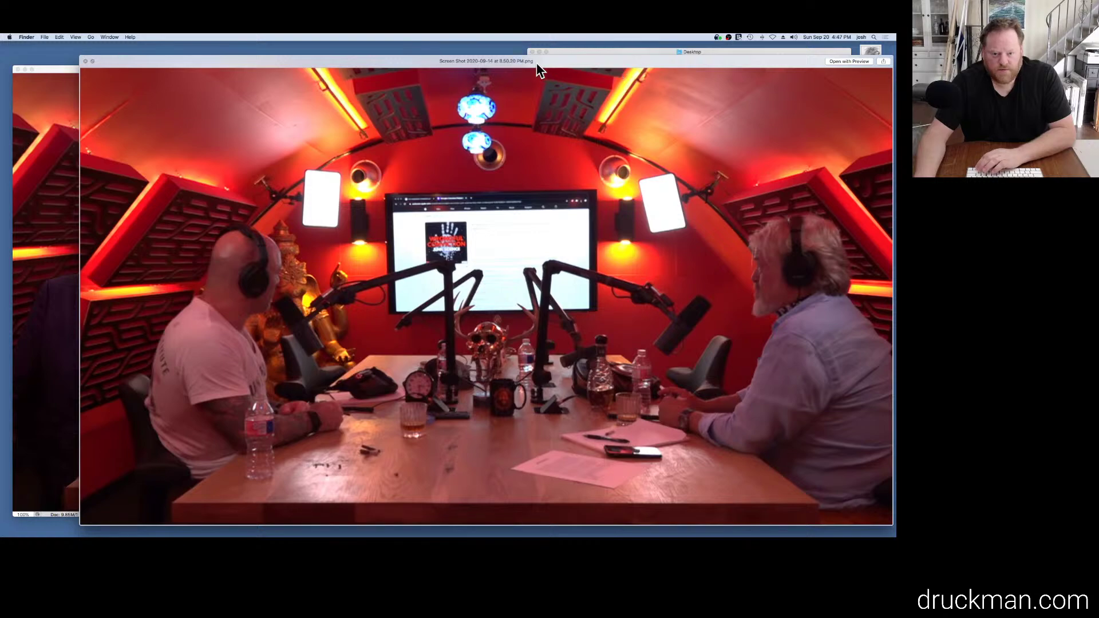
left_click_drag(537, 63, 621, 310)
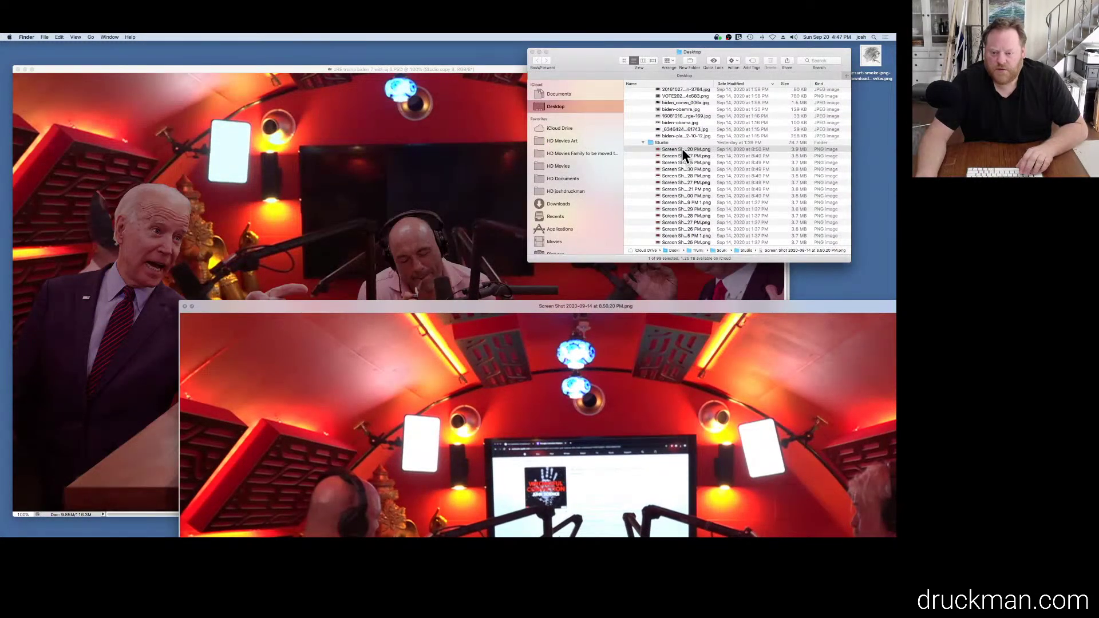
left_click(192, 306)
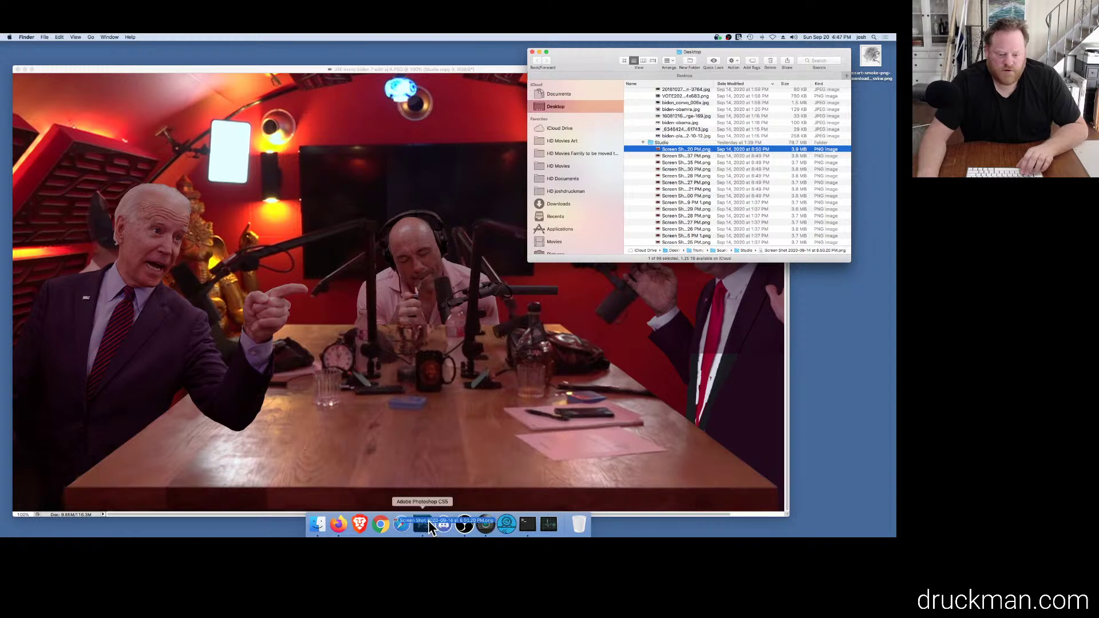
Step: Open the previewed studio screenshot in Photoshop and float it as a separate window over the composite
left_click(429, 520)
key("super+o")
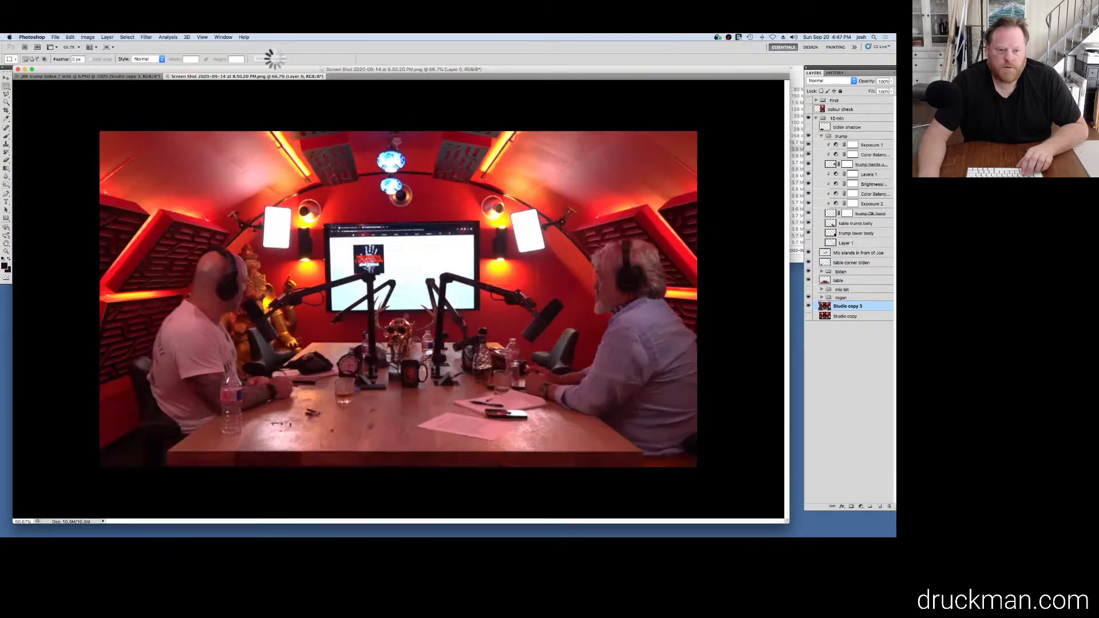
left_click_drag(244, 80, 198, 92)
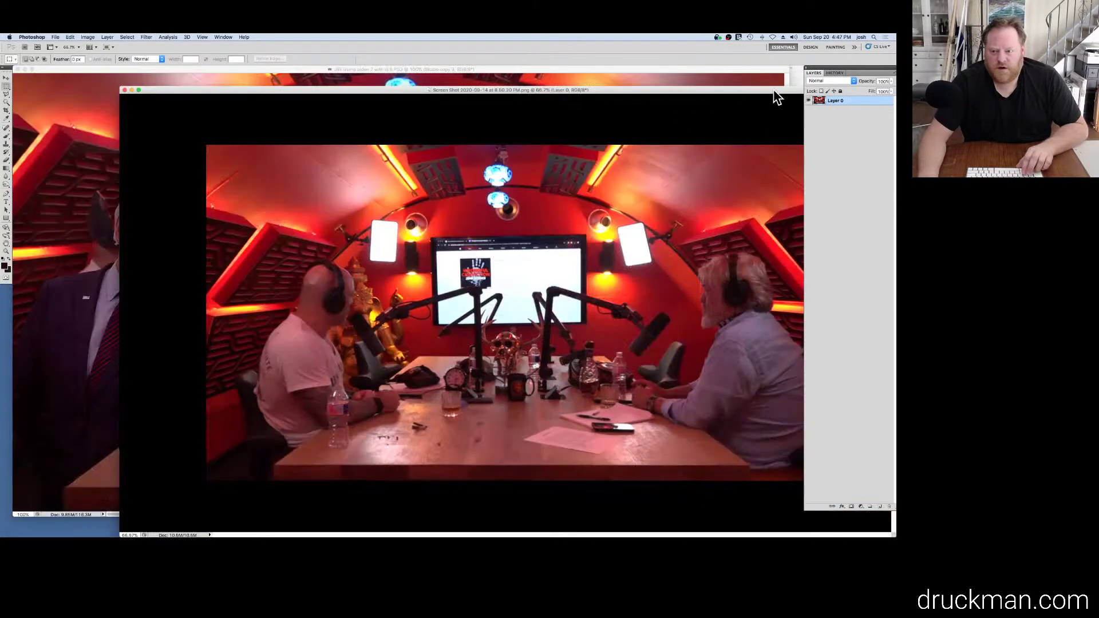
Step: Try the screenshot's layer in the composite above Studio copy 3, toggling its visibility to compare it with the existing background
left_click_drag(849, 103, 39, 254)
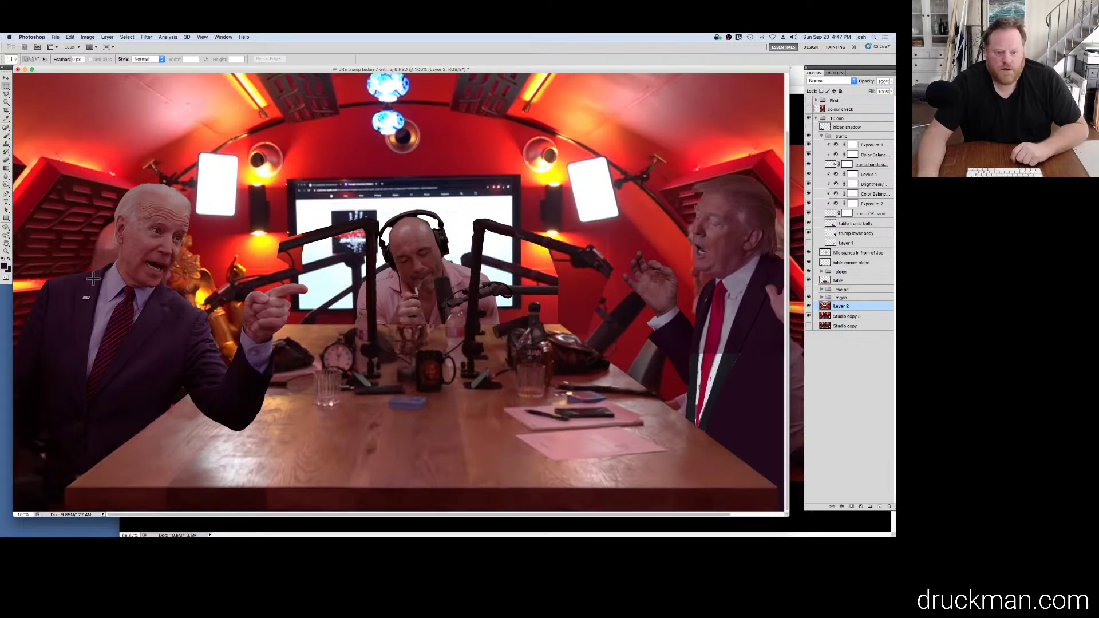
left_click(808, 307)
left_click(808, 308)
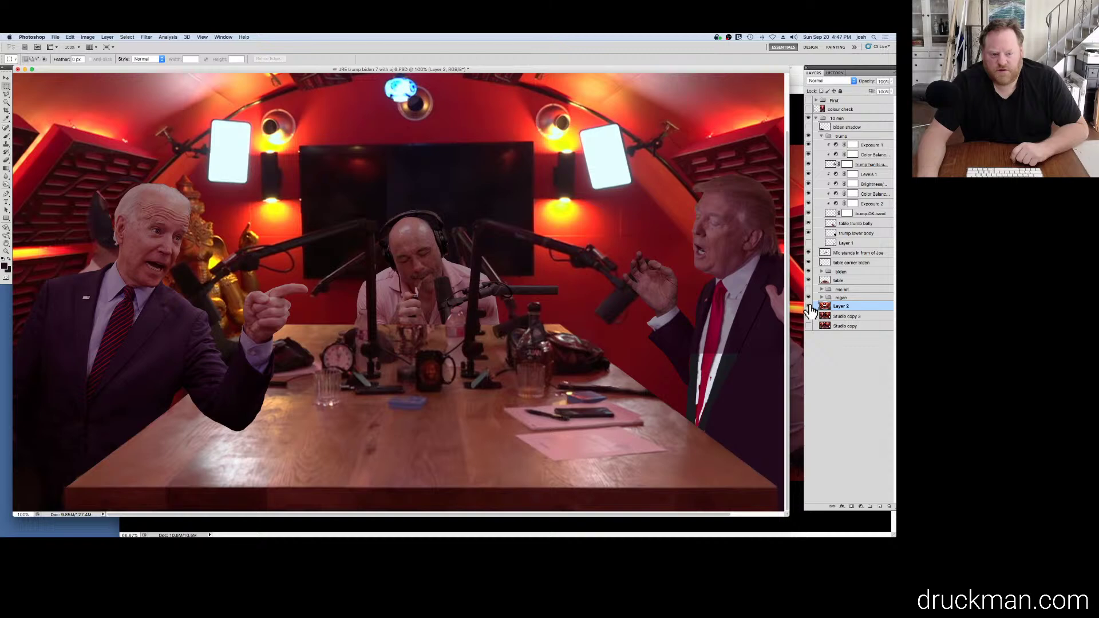
left_click(809, 308)
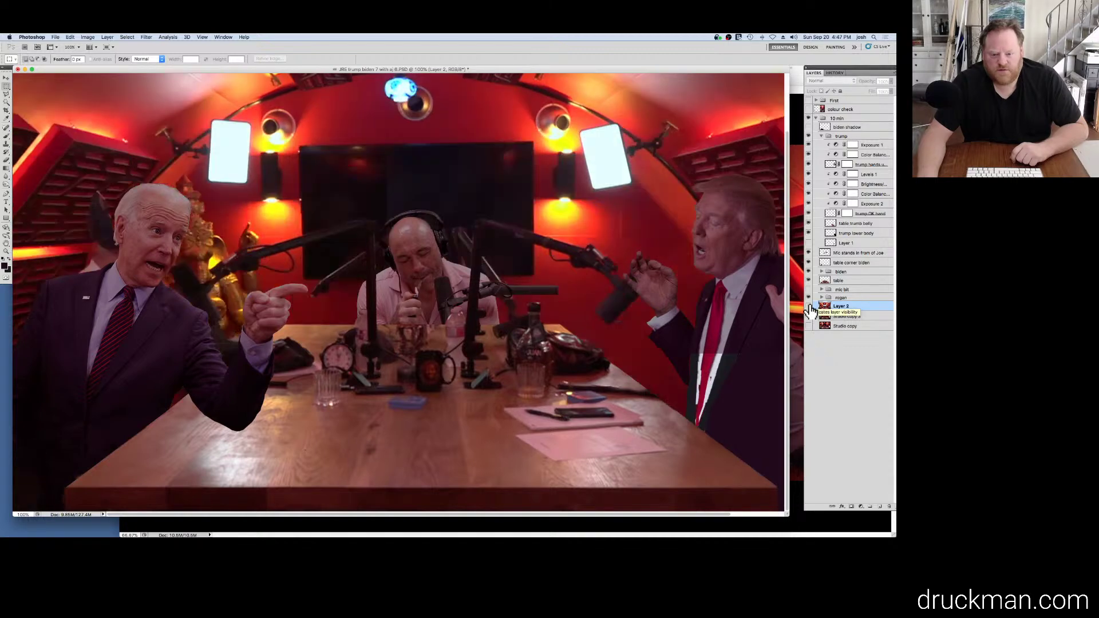
left_click(809, 307)
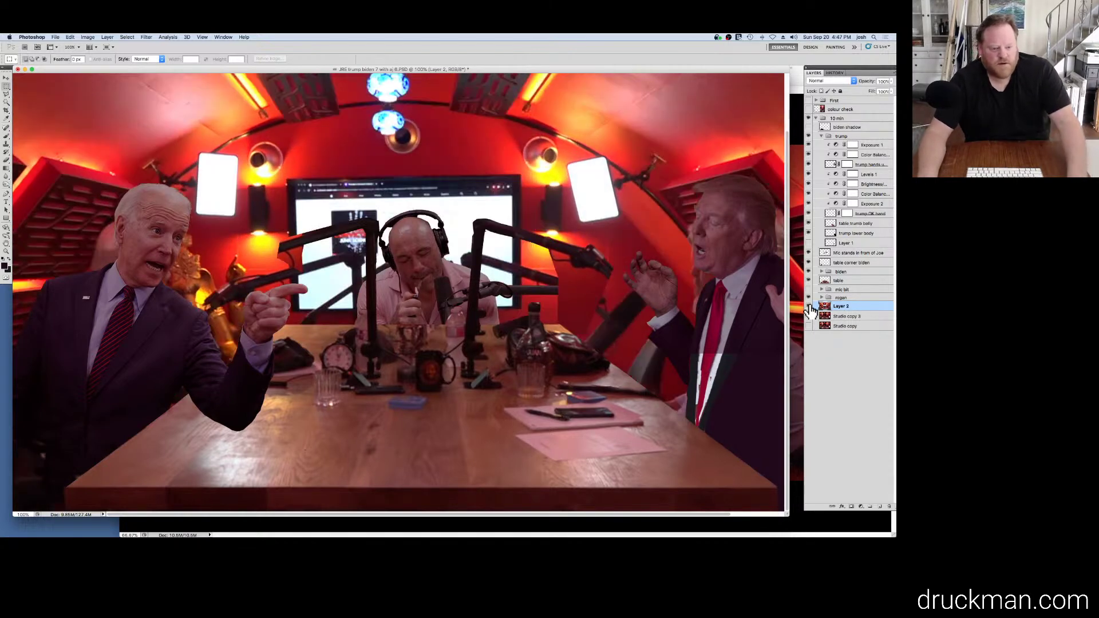
Step: Check the whole canvas with the imported screenshot layer, and delete that layer from the composite
key("super+Tab")
left_click(409, 265)
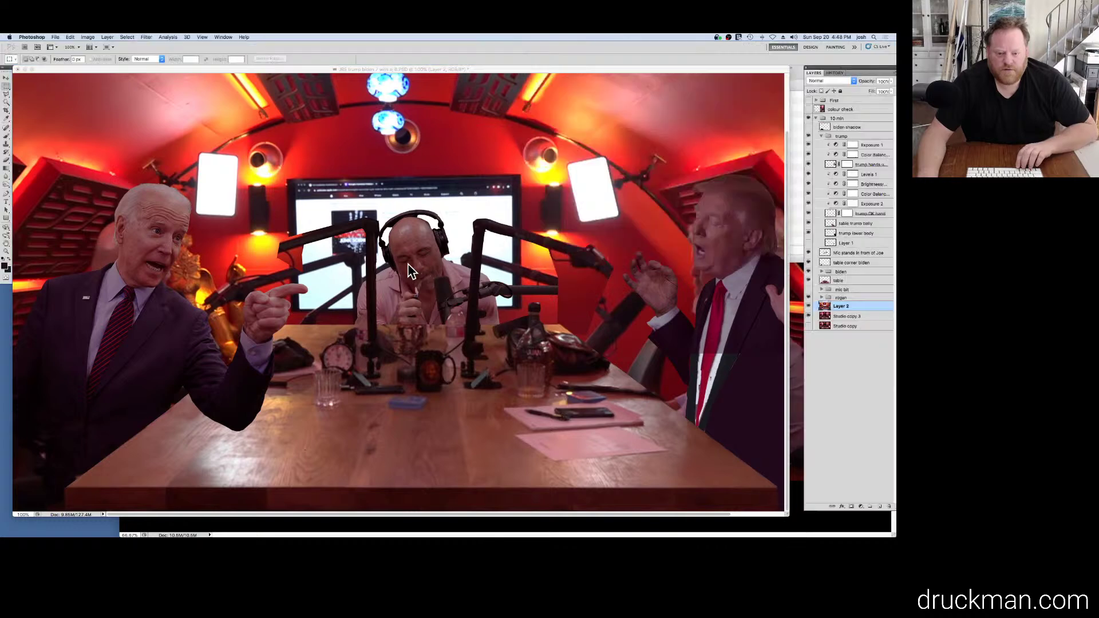
left_click(409, 265, "alt")
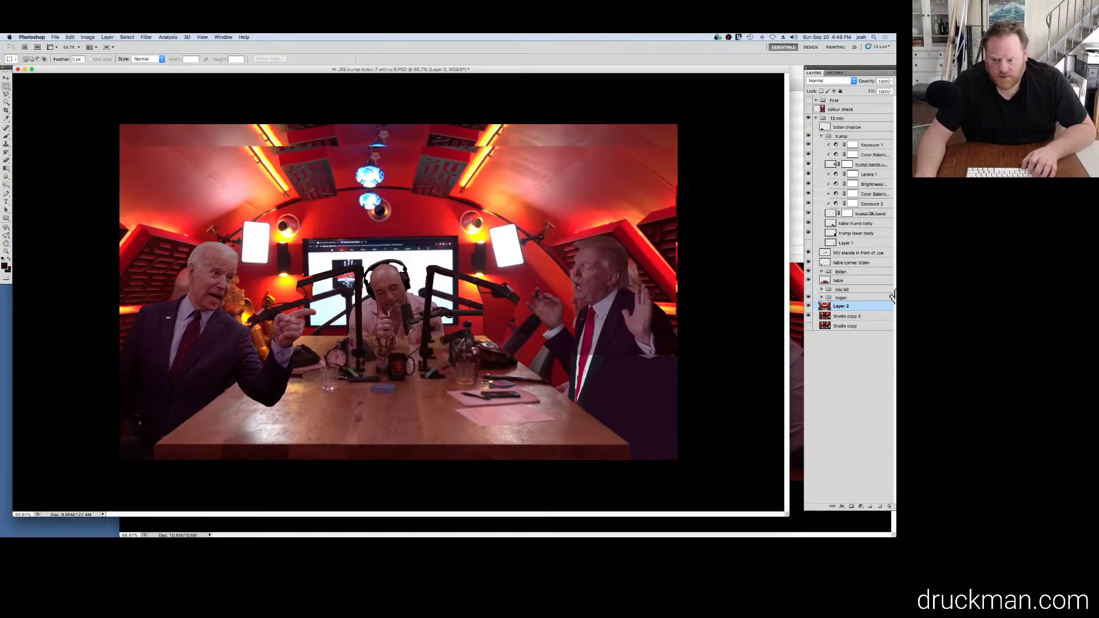
left_click_drag(863, 410, 889, 507)
Step: Bring the studio screenshot window forward, shrink it, and place it so the composite's left figure stays visible beside it
left_click(795, 438)
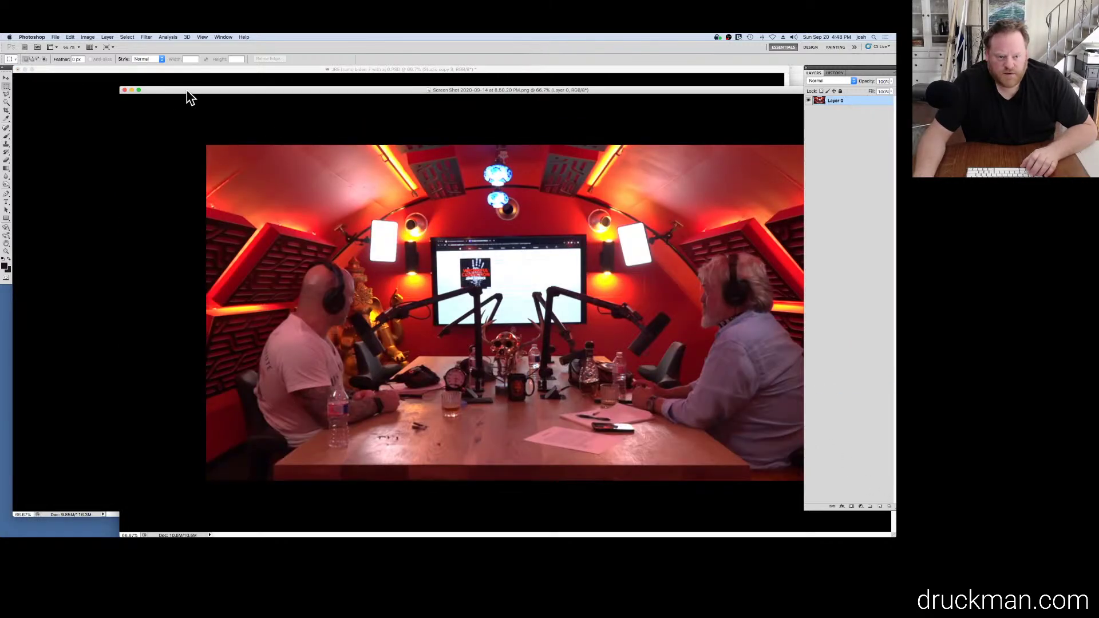
left_click_drag(190, 97, 673, 152)
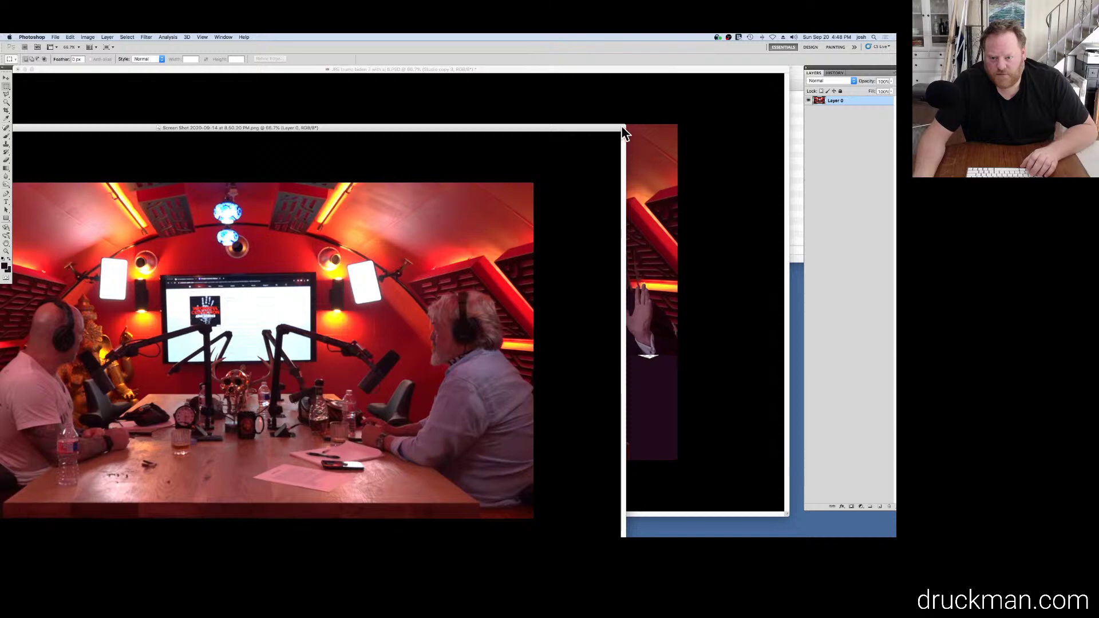
left_click_drag(615, 127, 602, 33)
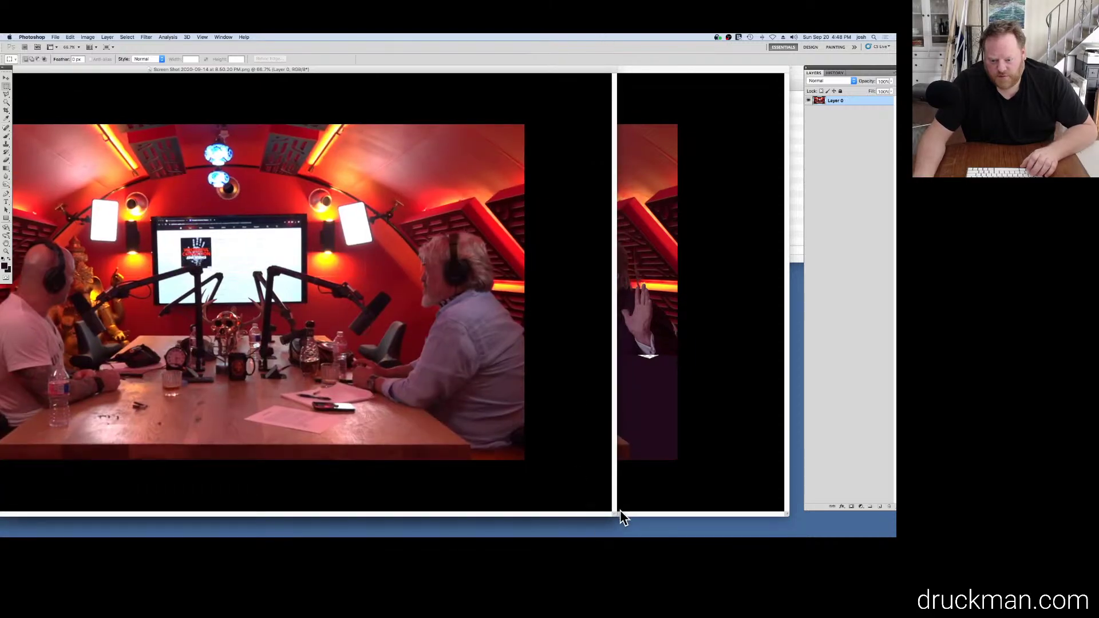
left_click_drag(615, 515, 371, 436)
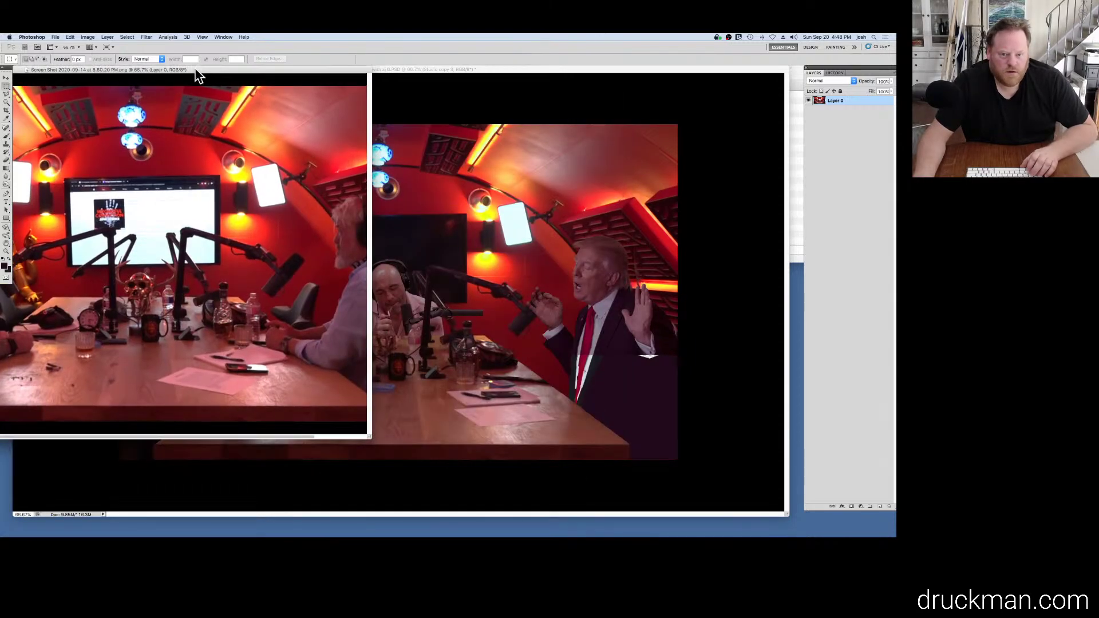
left_click_drag(194, 68, 718, 167)
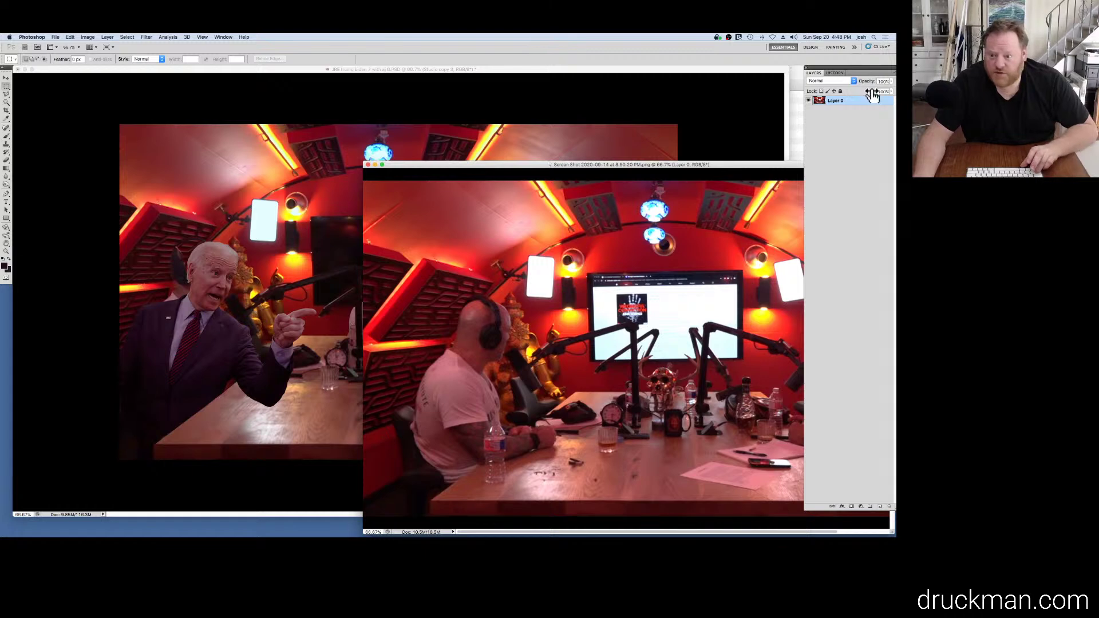
Step: Bring the studio screenshot's layer into the composite above Studio copy 3, close the screenshot's window, and shift the layer slightly towards the existing background
left_click_drag(858, 100, 218, 267)
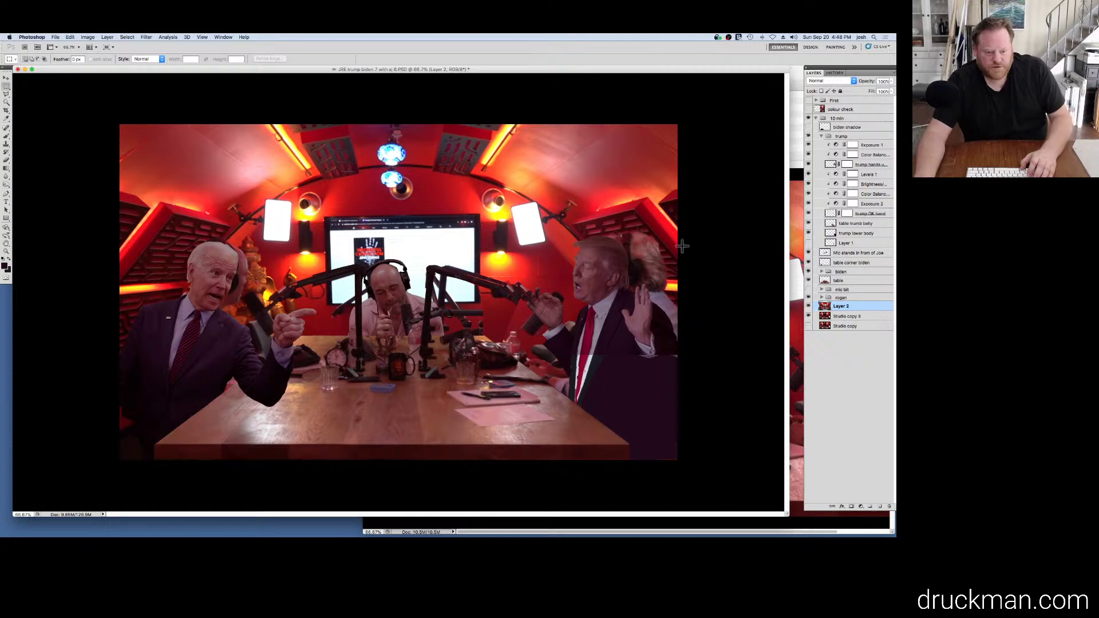
left_click(798, 252)
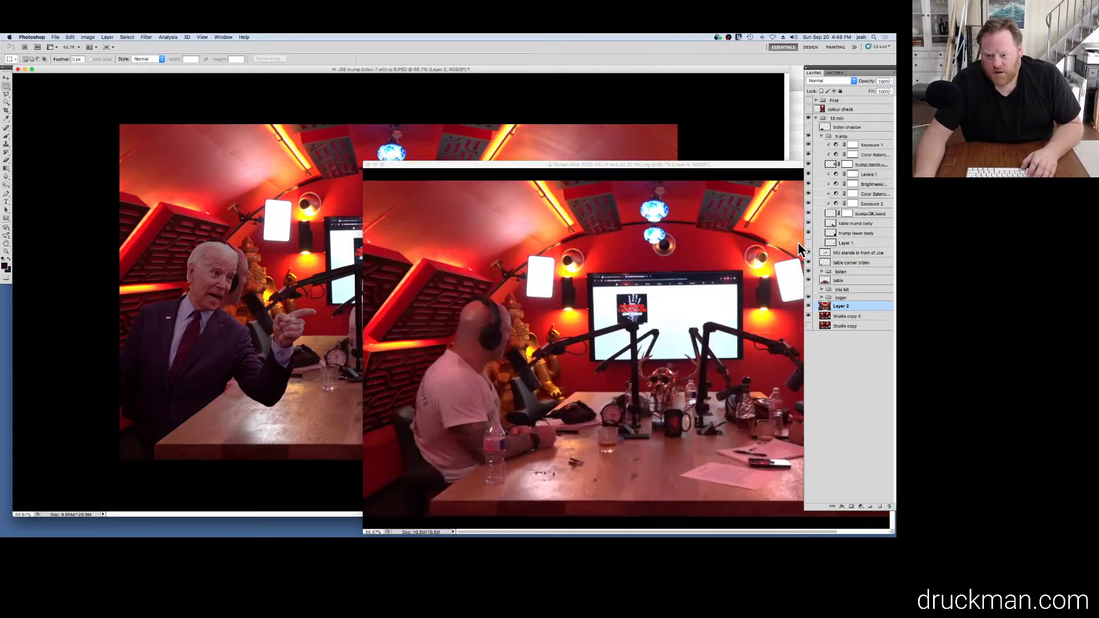
left_click(367, 165)
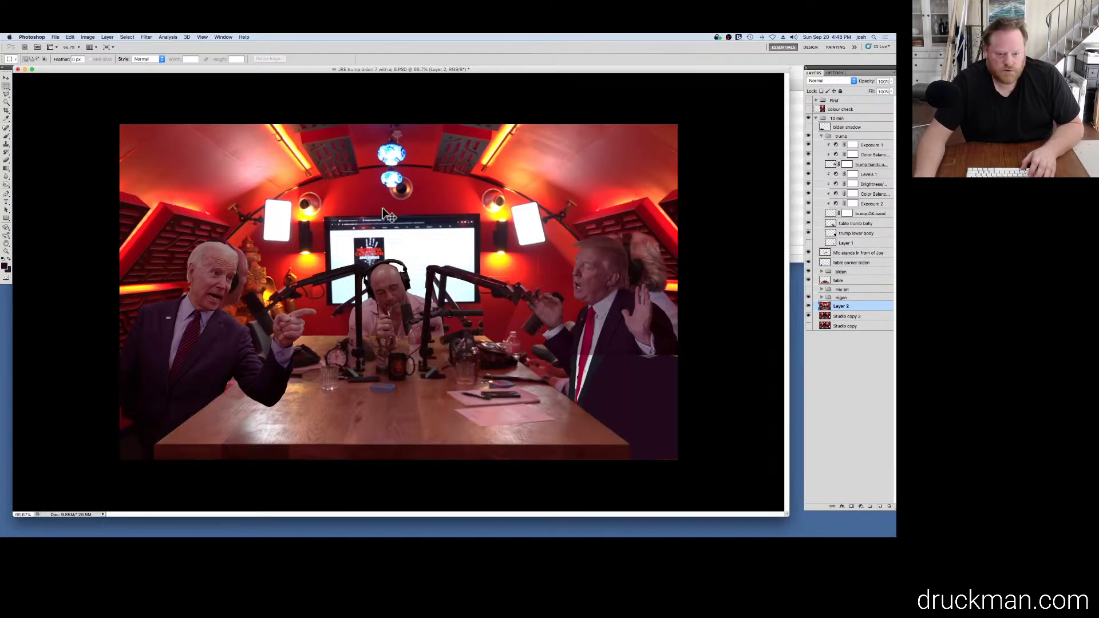
mouse_move(361, 212)
left_mouse_down()
mouse_move(342, 212)
mouse_move(356, 212)
left_mouse_up()
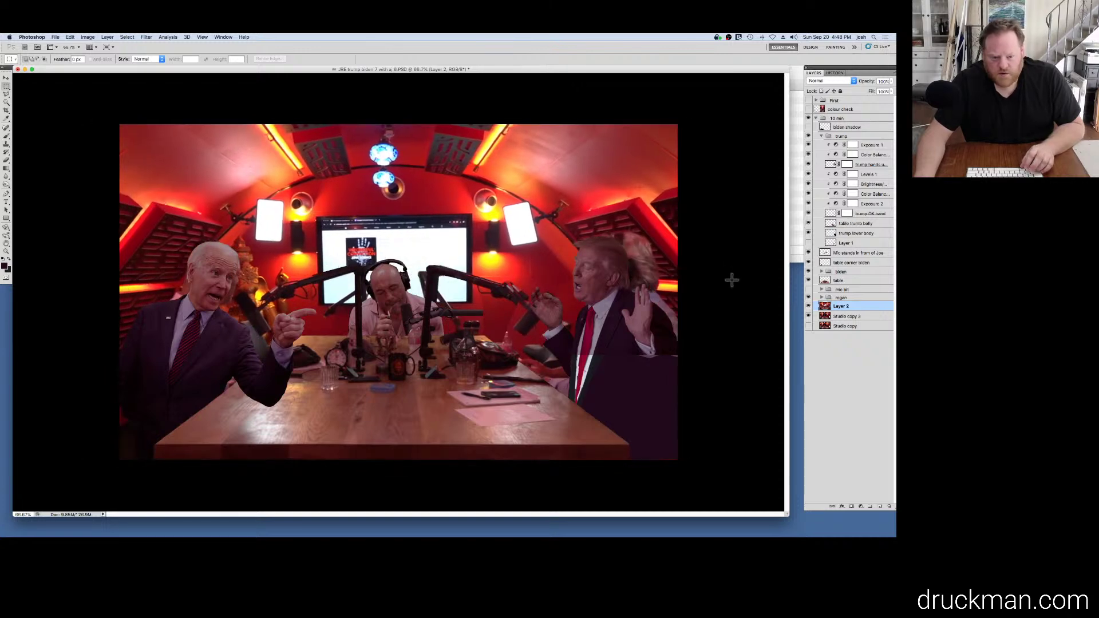
Step: Compare the imported Layer 2 with the existing studio background by hiding and showing it repeatedly
left_click(808, 307)
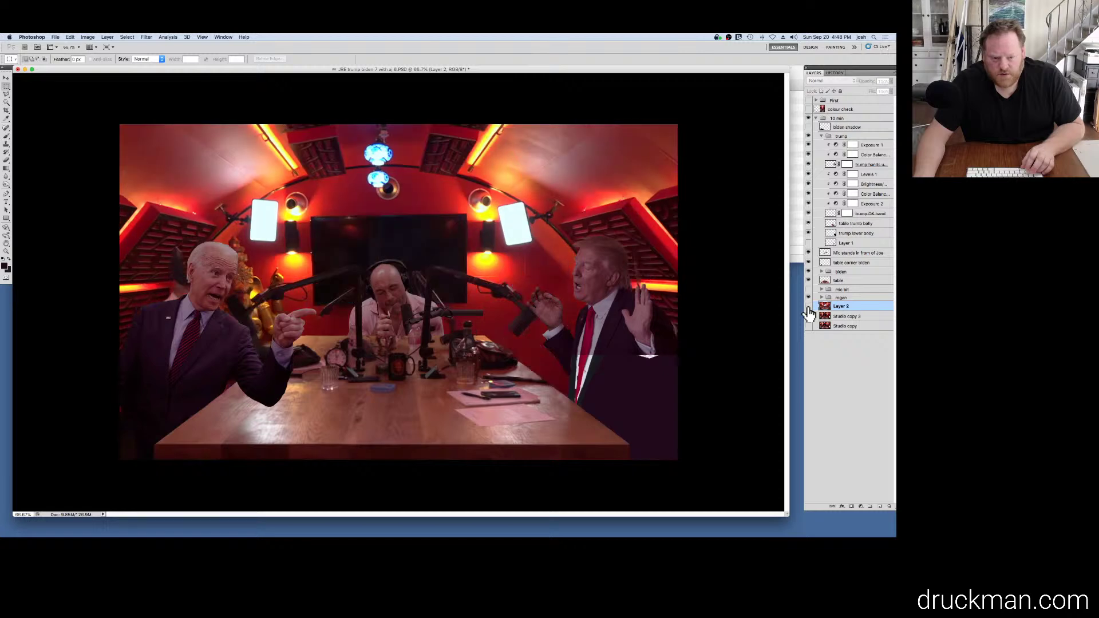
left_click(807, 307)
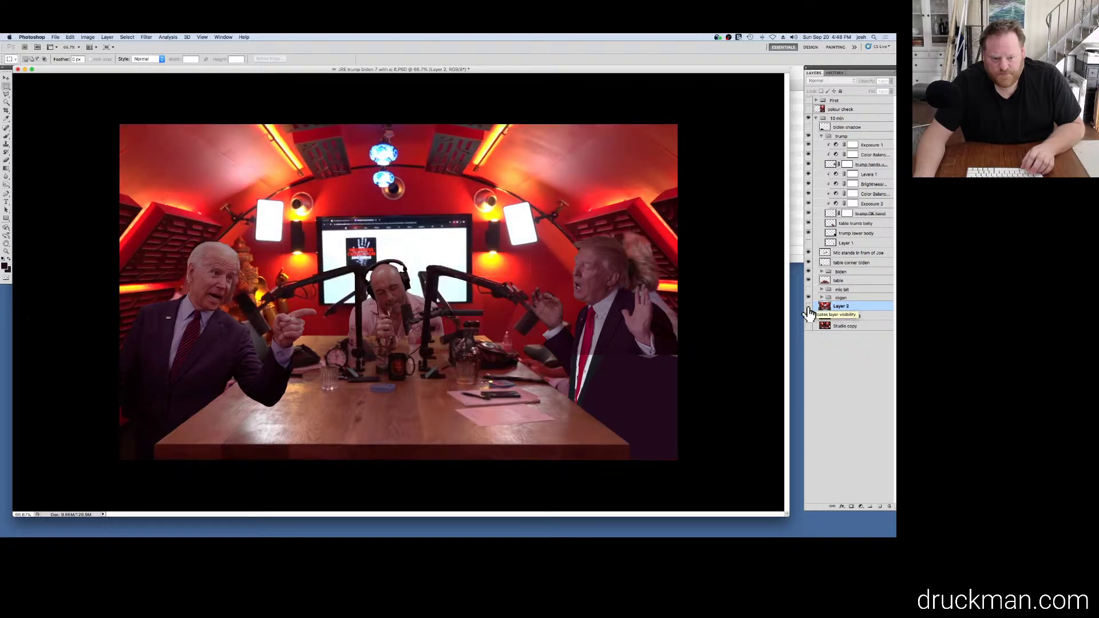
left_click(808, 307)
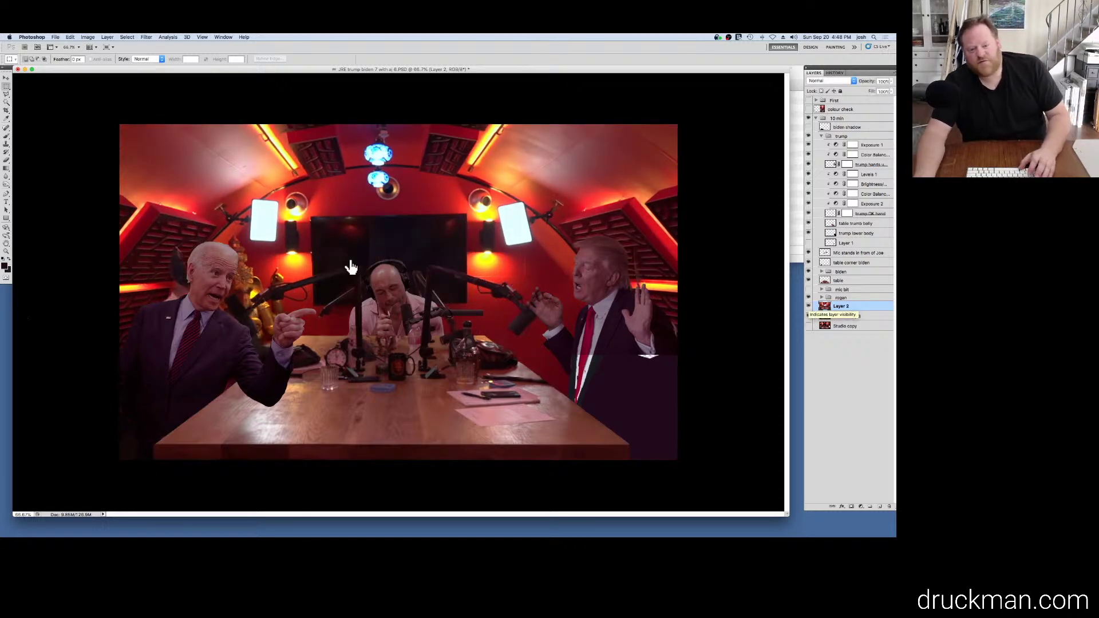
left_click(808, 306)
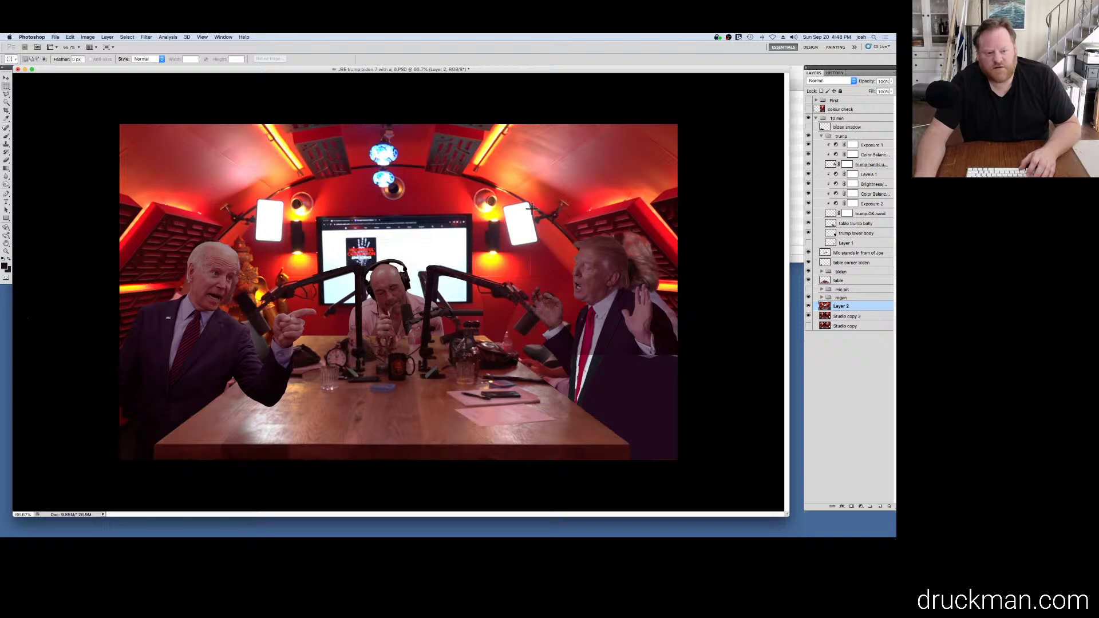
left_click(808, 307)
left_click(807, 307)
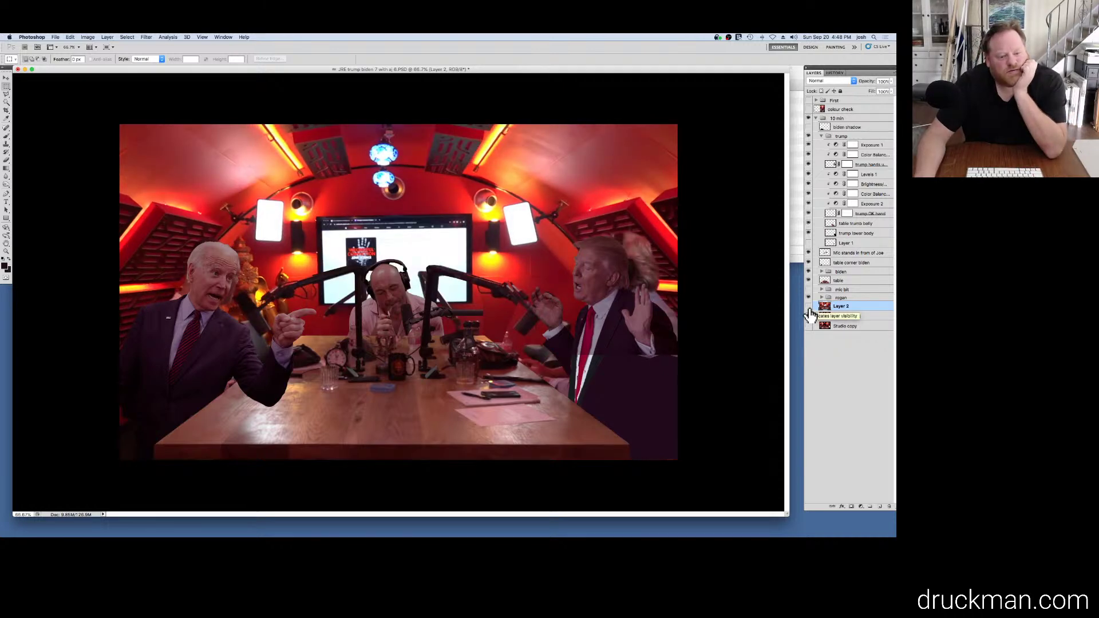
left_click(808, 308)
left_click(807, 307)
left_click(808, 309)
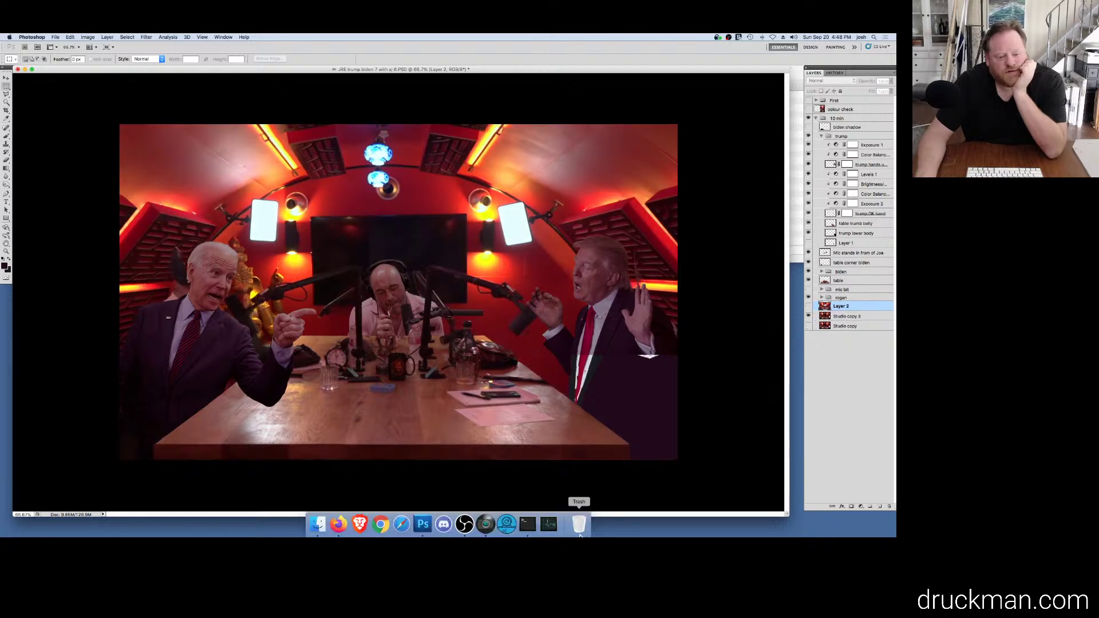
Step: Switch to Finder, show the Studio folder on the Desktop, and preview its first screenshot
left_click(319, 526)
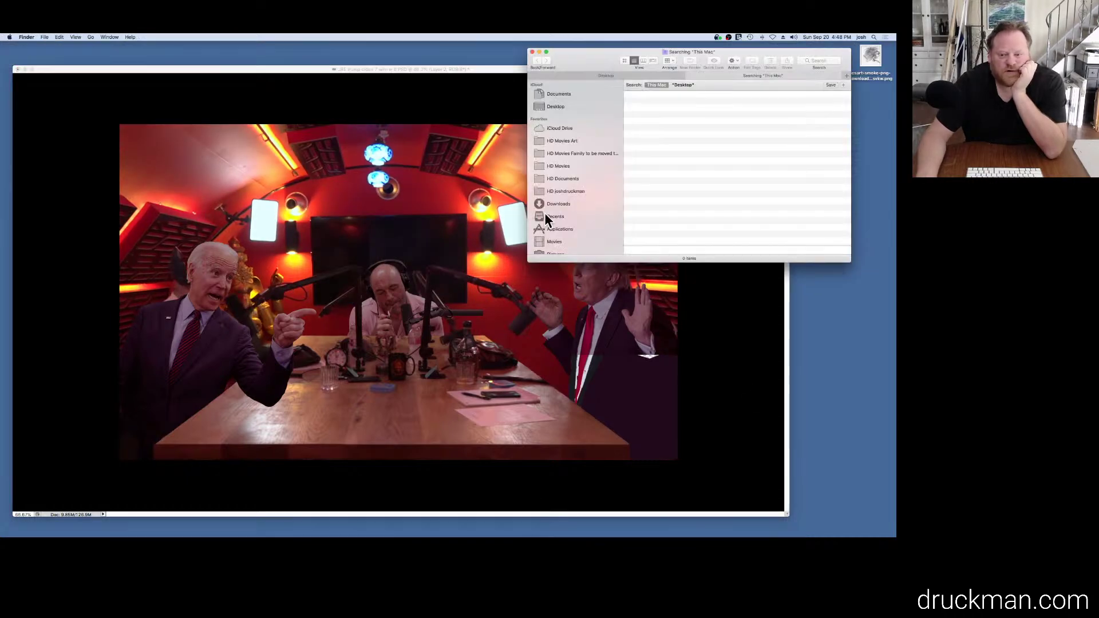
left_click(558, 105)
left_click_drag(599, 56, 532, 55)
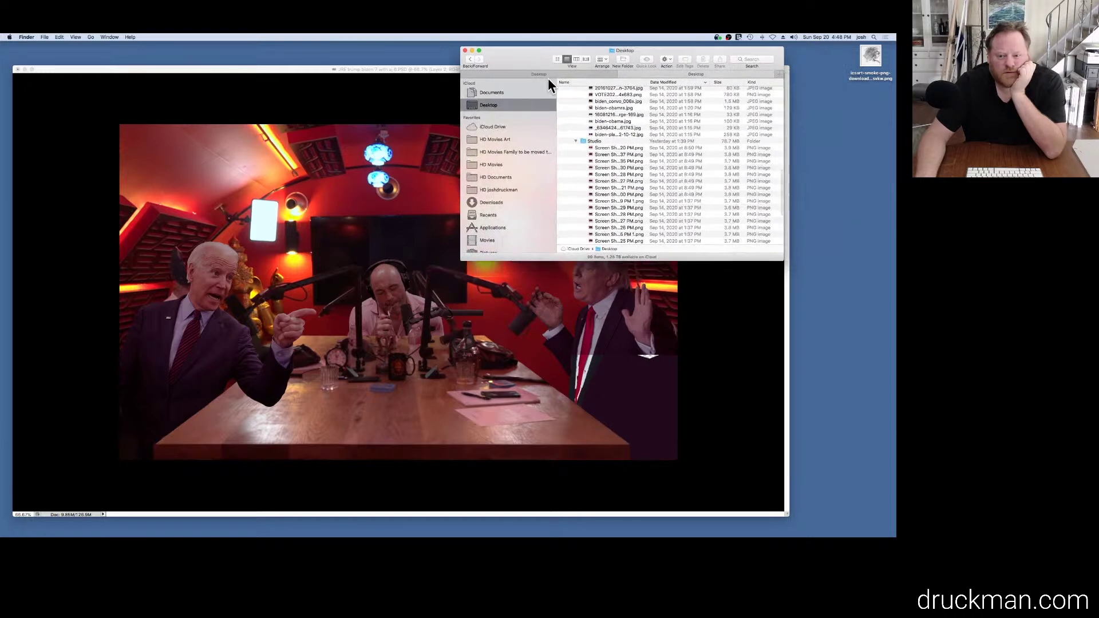
scroll(611, 135, "down", 2)
left_click(611, 118)
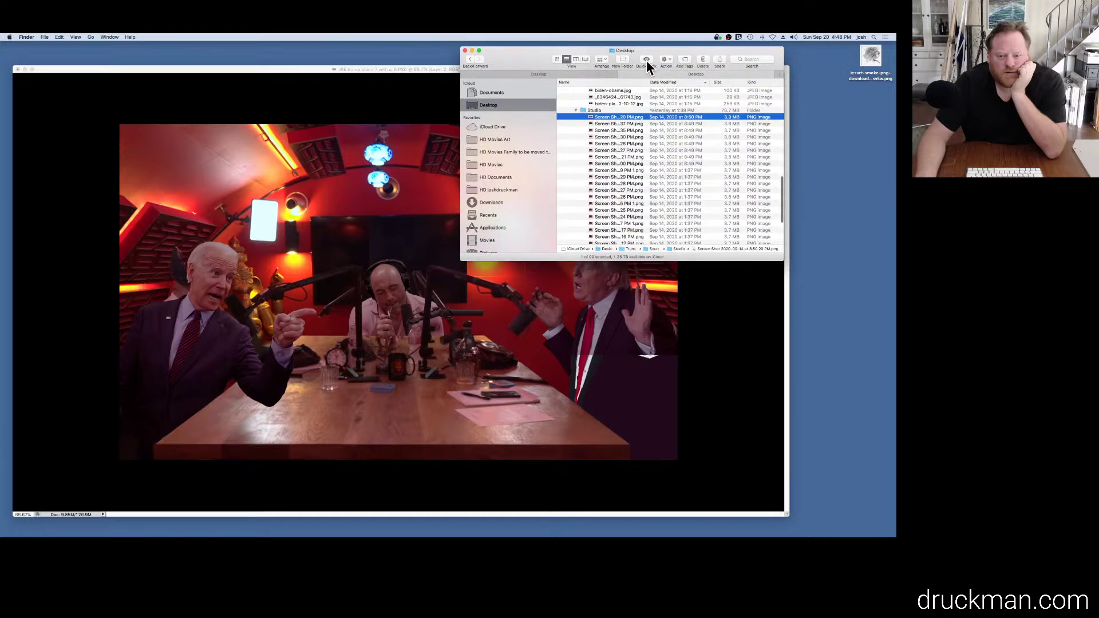
left_click(646, 59)
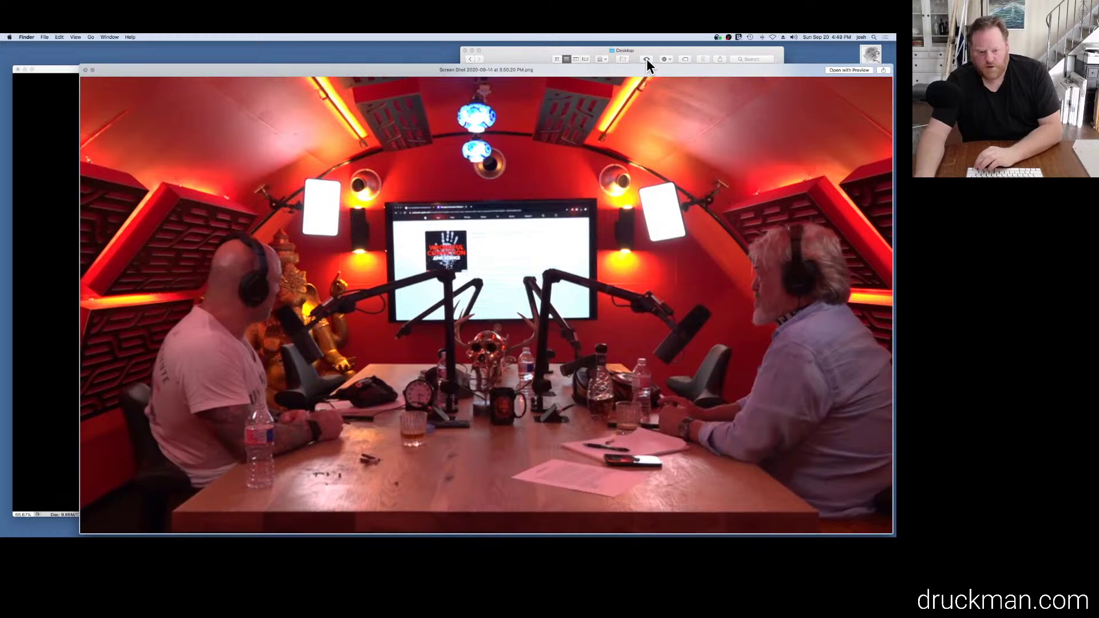
Step: Look through the neighbouring Studio screenshots in the preview, ending on the one from 8.49.35 PM with the dark TV screen
key("Up")
key("Up")
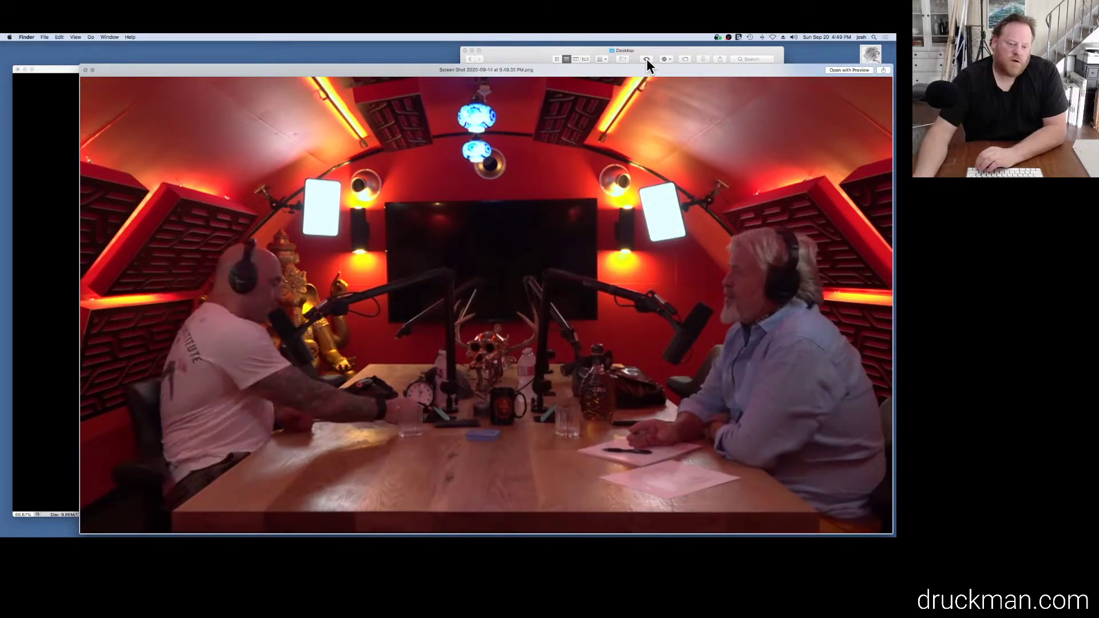
key("Down")
key("Up")
key("Up")
key("Up")
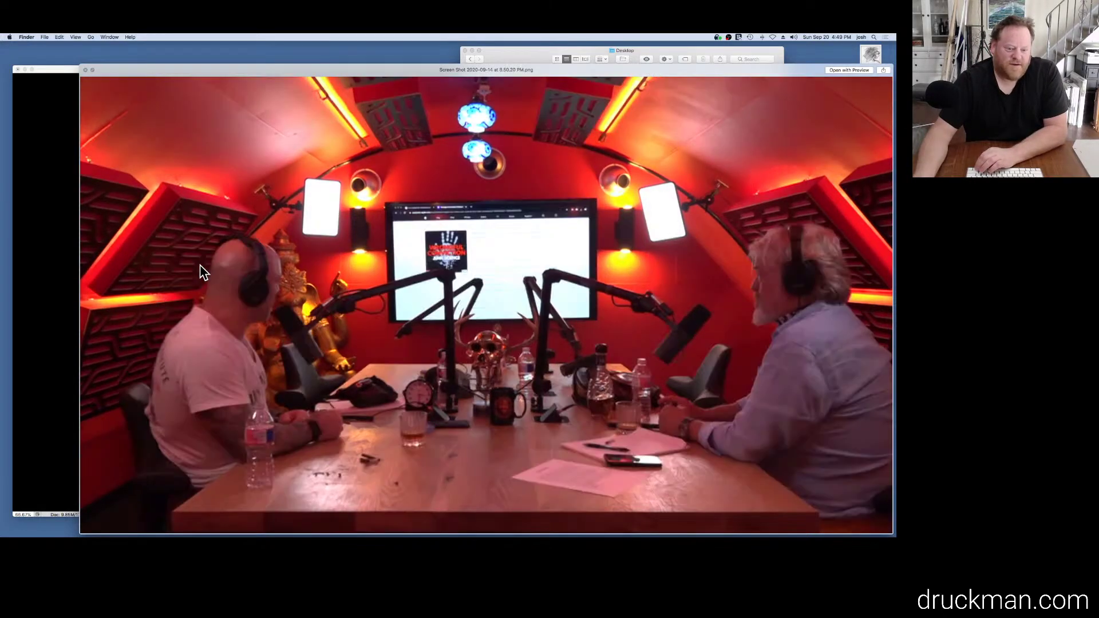
key("Down")
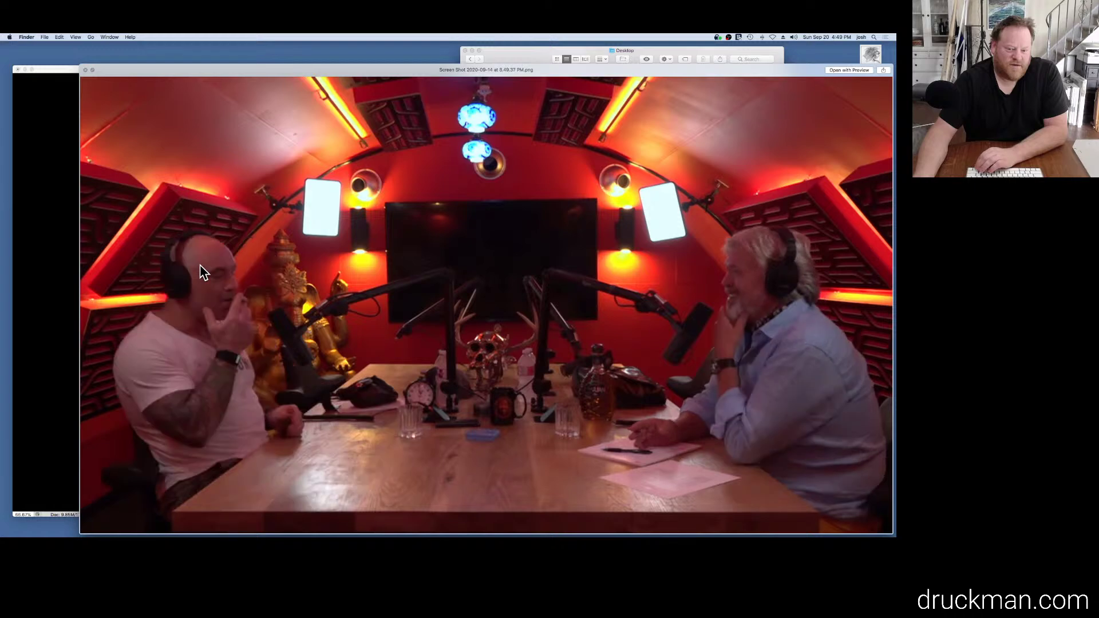
key("Down")
key("Up")
key("Up")
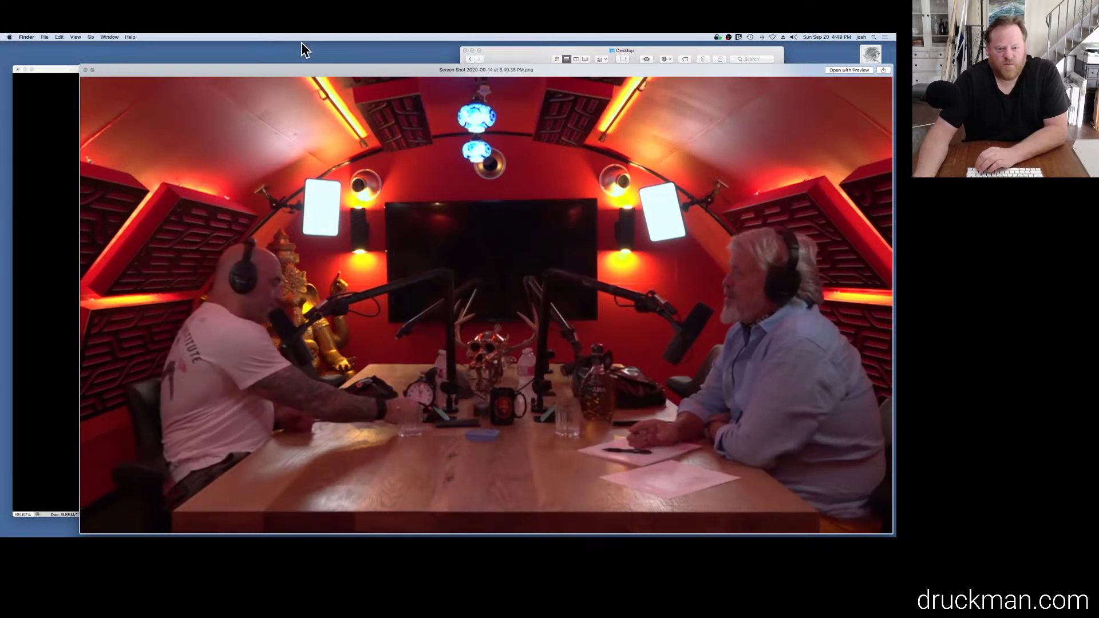
Step: Open the 8.49.35 PM studio screenshot in Photoshop and float it as a separate window over the composite
left_click_drag(279, 69, 708, 156)
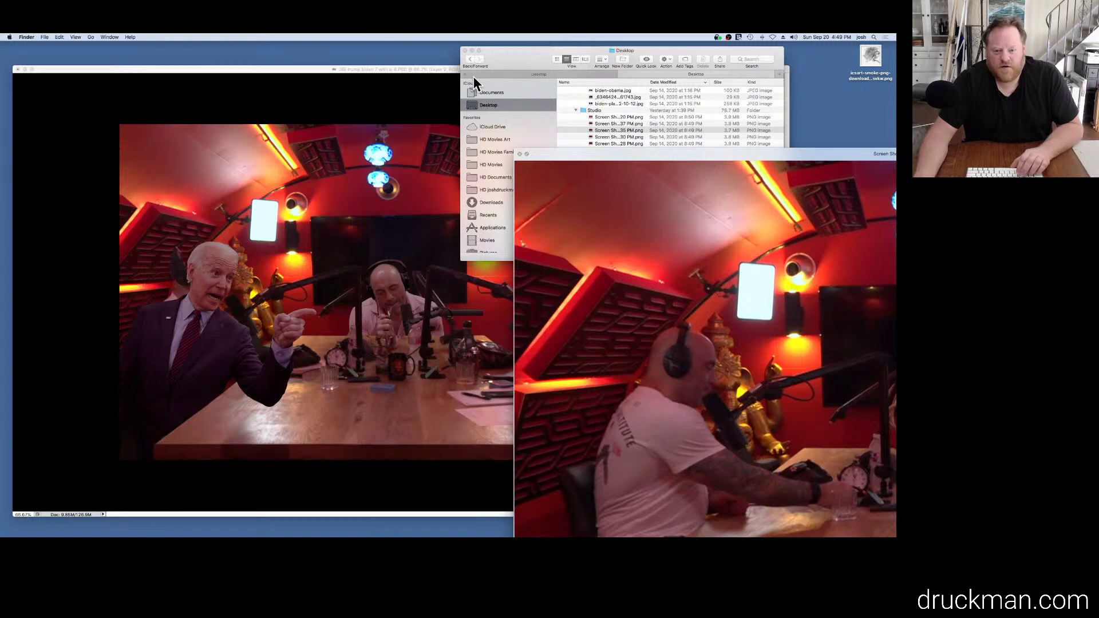
left_click(538, 86)
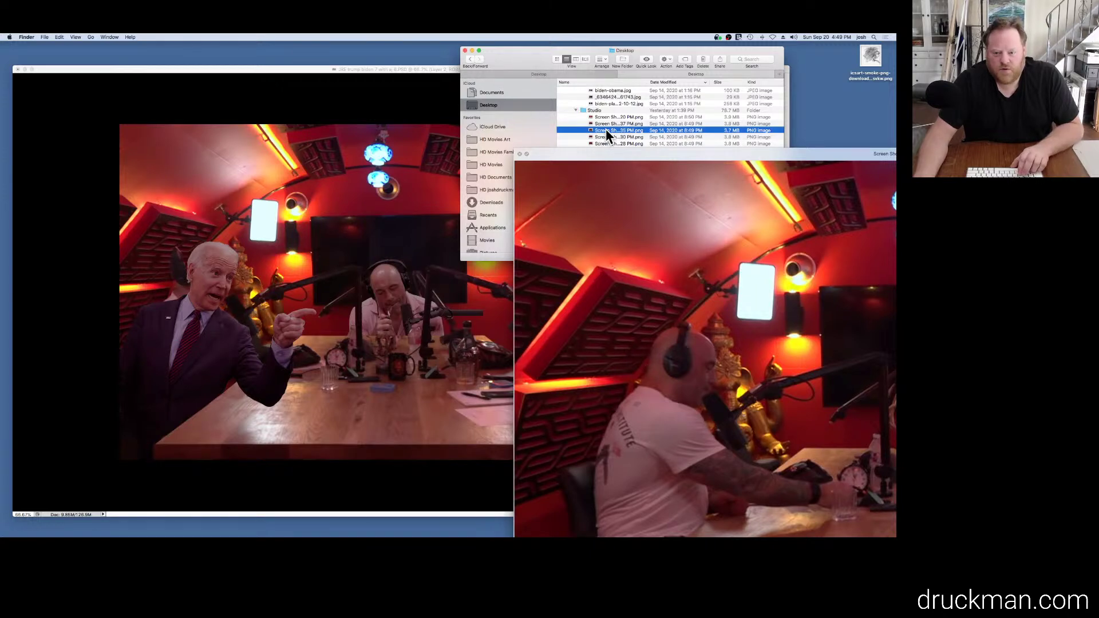
left_click_drag(606, 128, 422, 525)
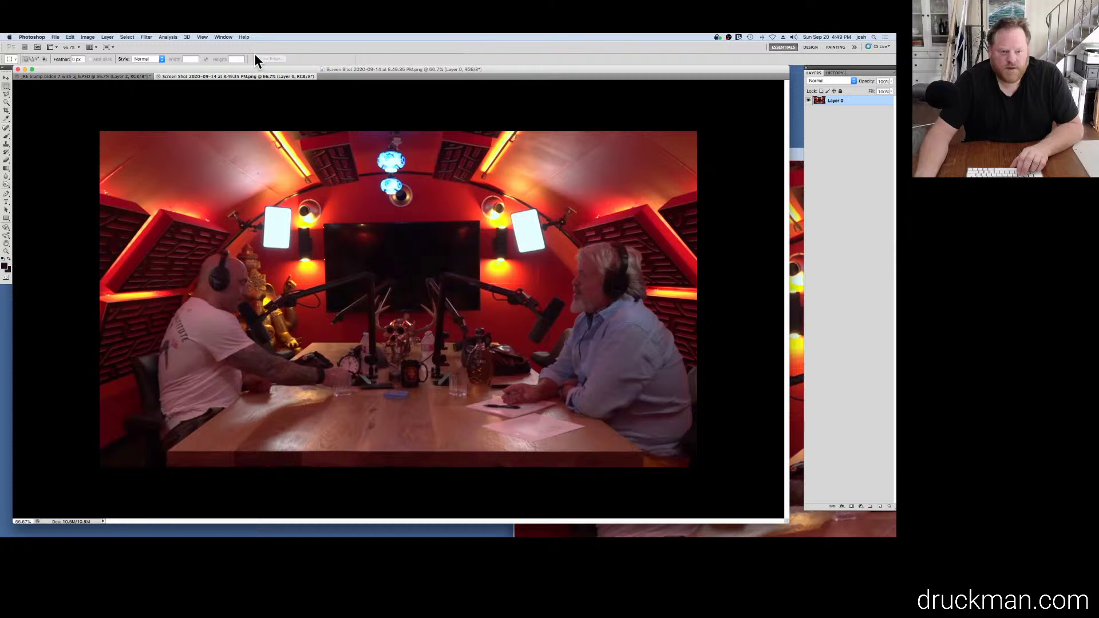
left_click_drag(257, 82, 603, 184)
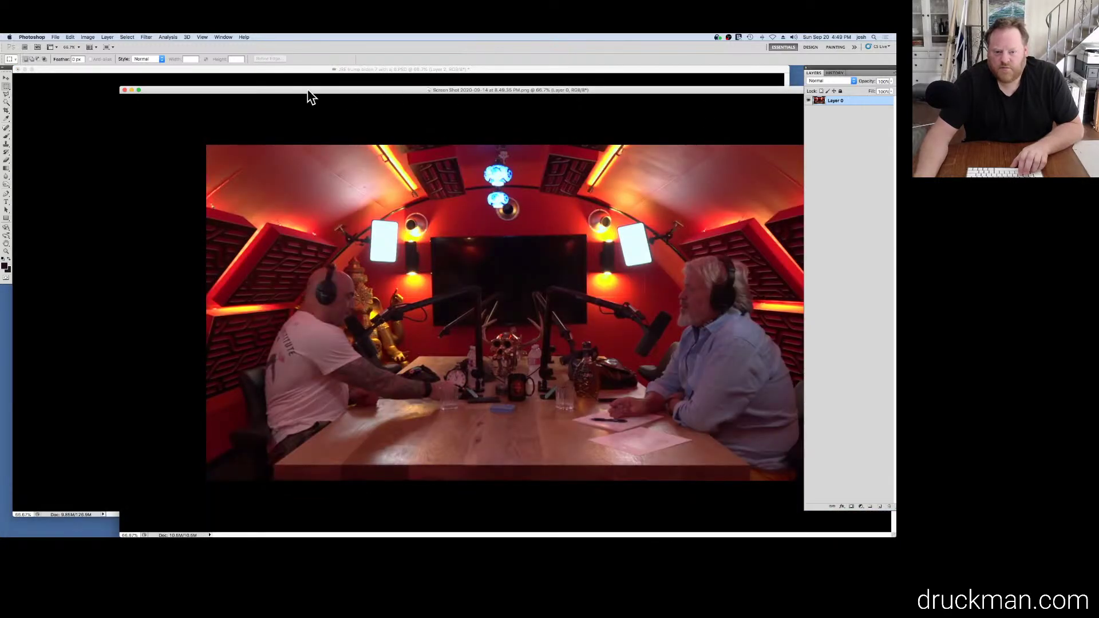
Step: Copy the new screenshot's layer into the composite above Layer 2, and toggle its visibility to compare it with the existing background
left_click_drag(308, 93, 631, 102)
left_click_drag(869, 104, 334, 260)
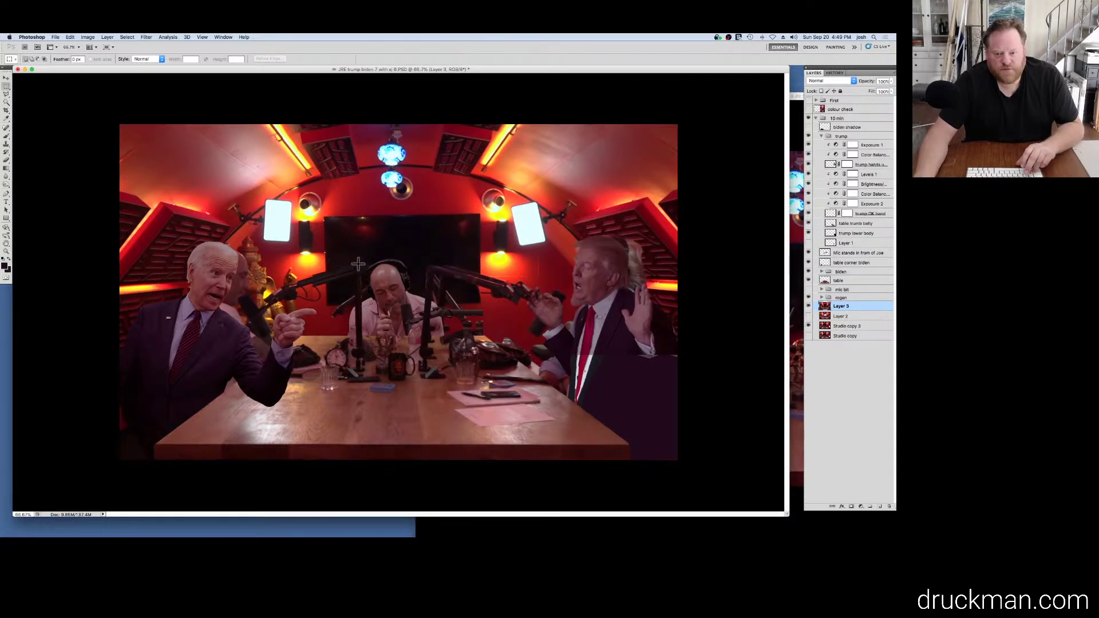
left_click(807, 308)
left_click(807, 307)
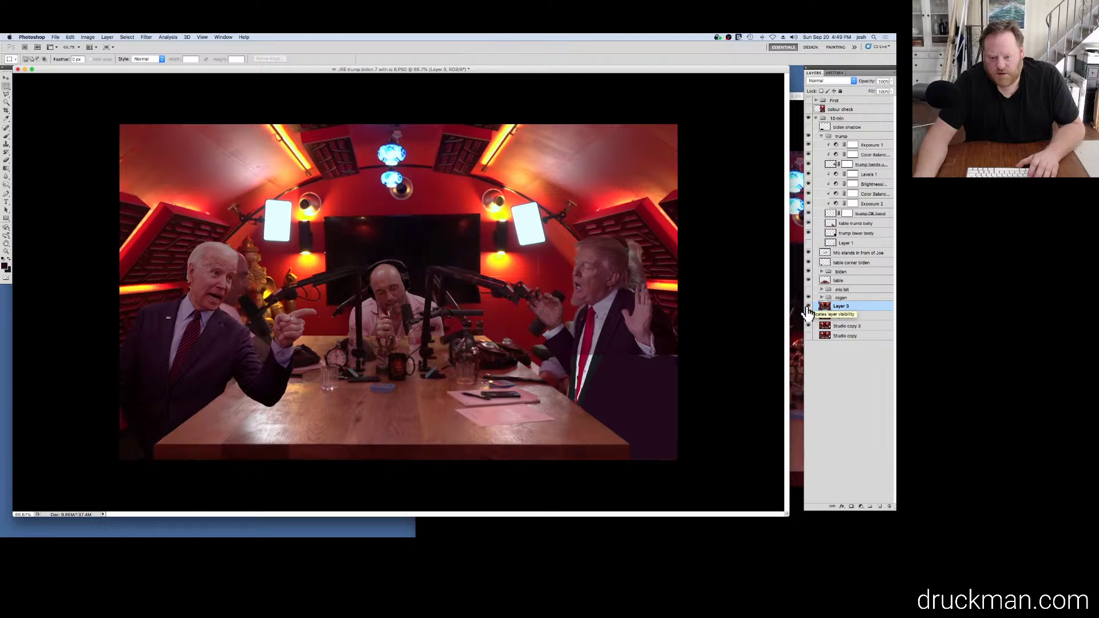
left_click(807, 308)
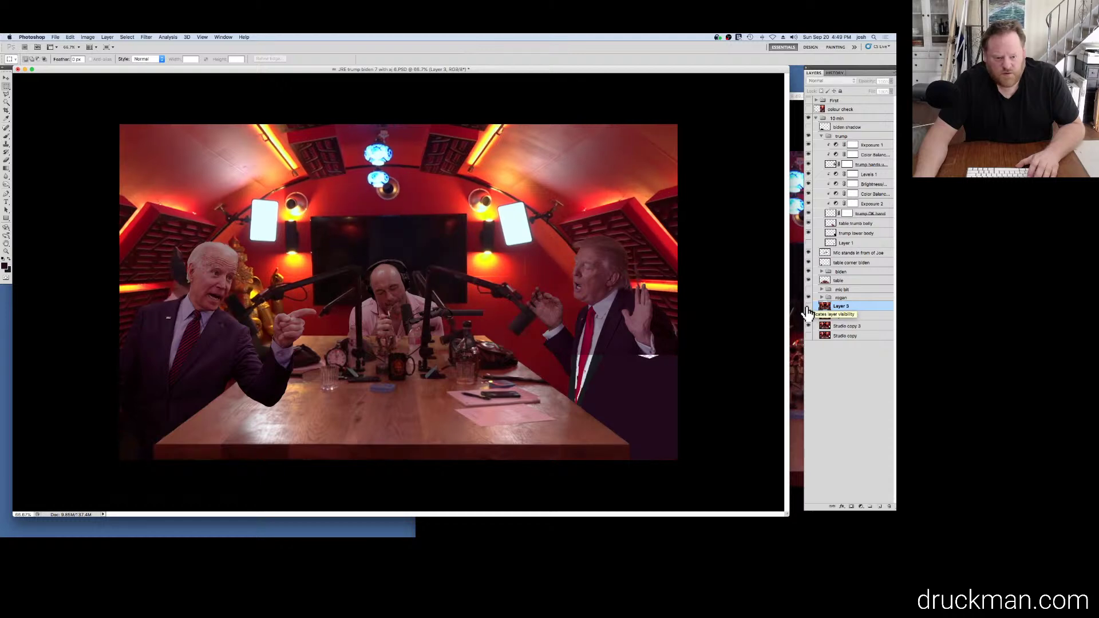
left_click(807, 307)
left_click(808, 308)
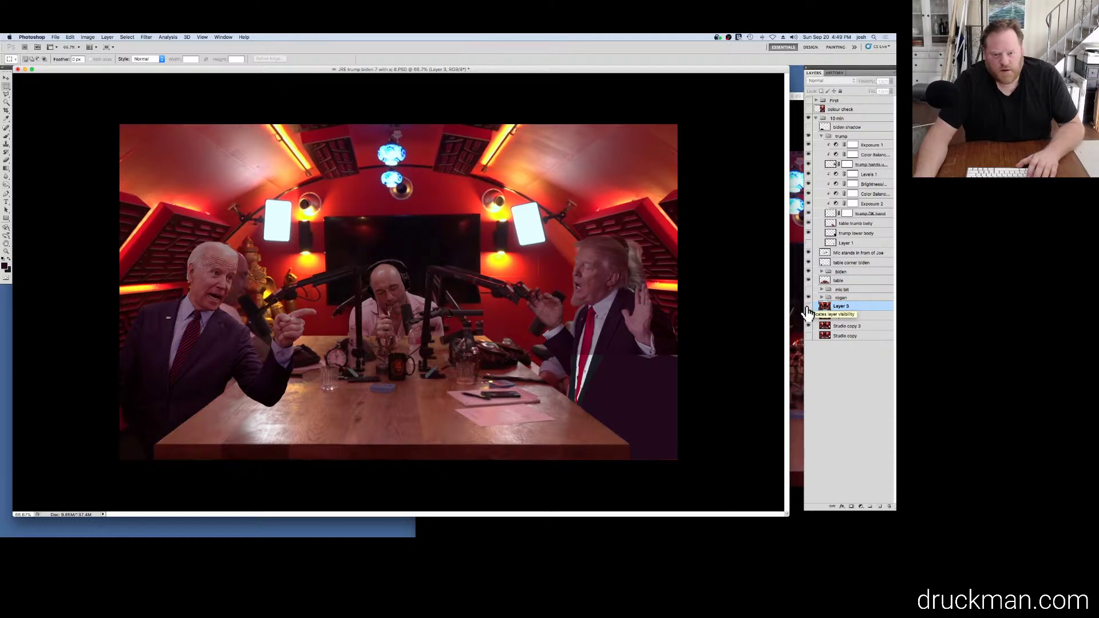
Step: Close the screenshot's window, show Layer 3 in the composite, and delete the earlier imported Layer 2
left_click(798, 353)
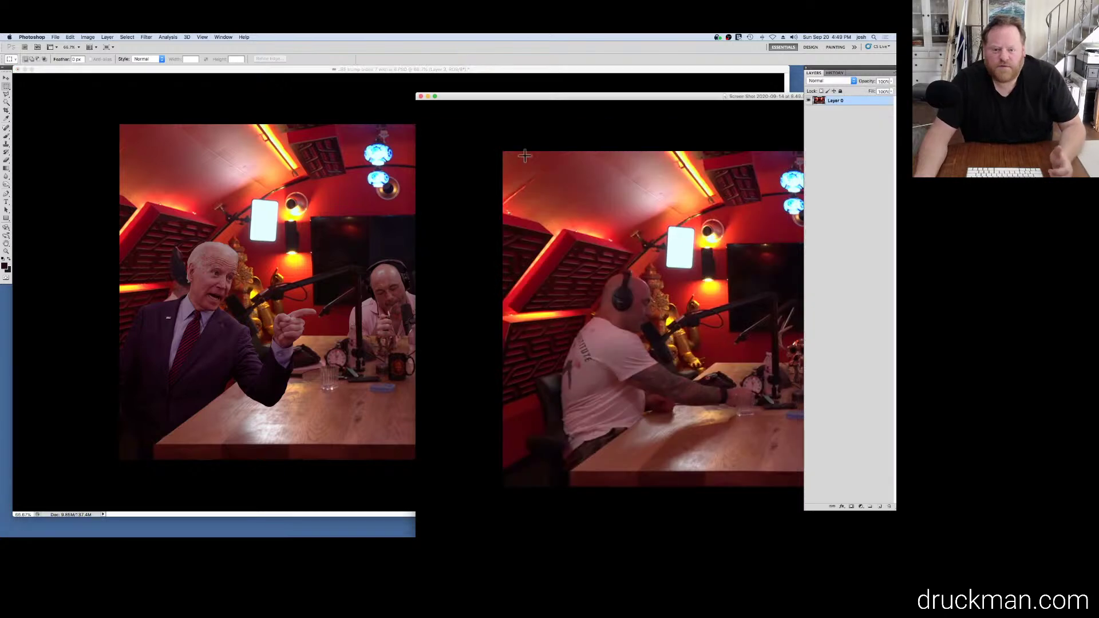
left_click(421, 96)
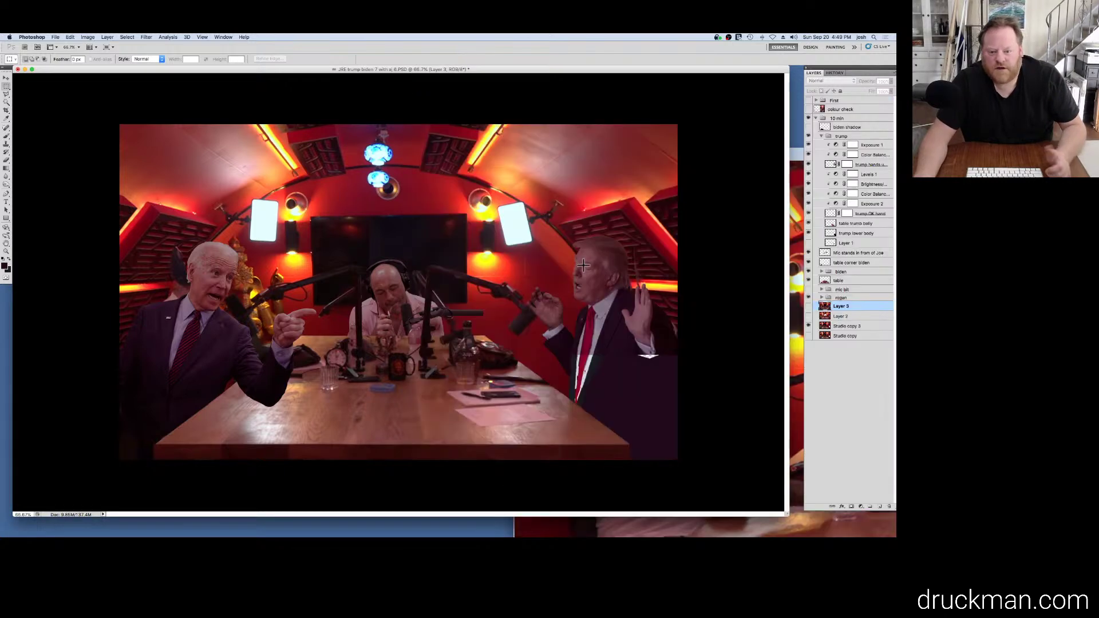
left_click(808, 307)
left_click_drag(860, 318, 889, 507)
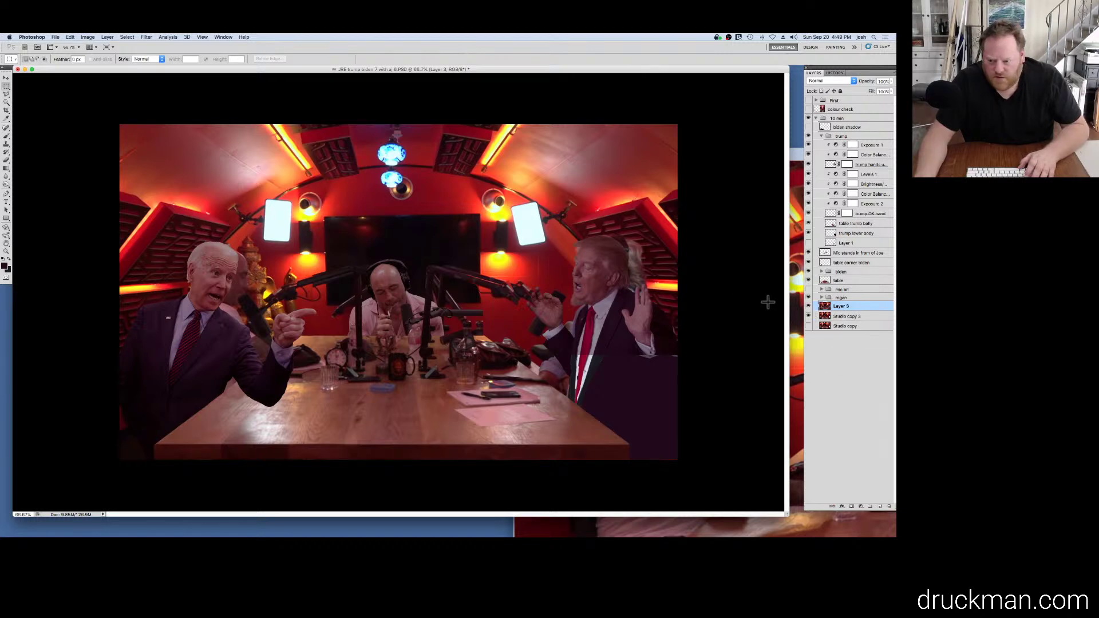
Step: Lower Layer 3's opacity to 50% and move it so its lights, TV and walls line up with the background underneath
left_click(808, 309)
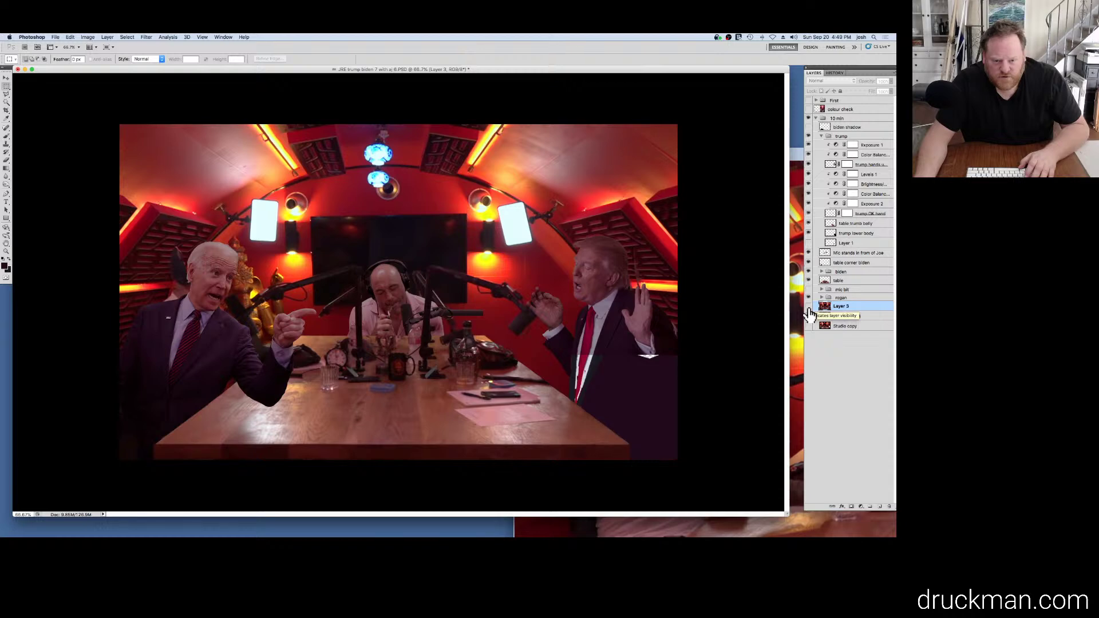
left_click(808, 308)
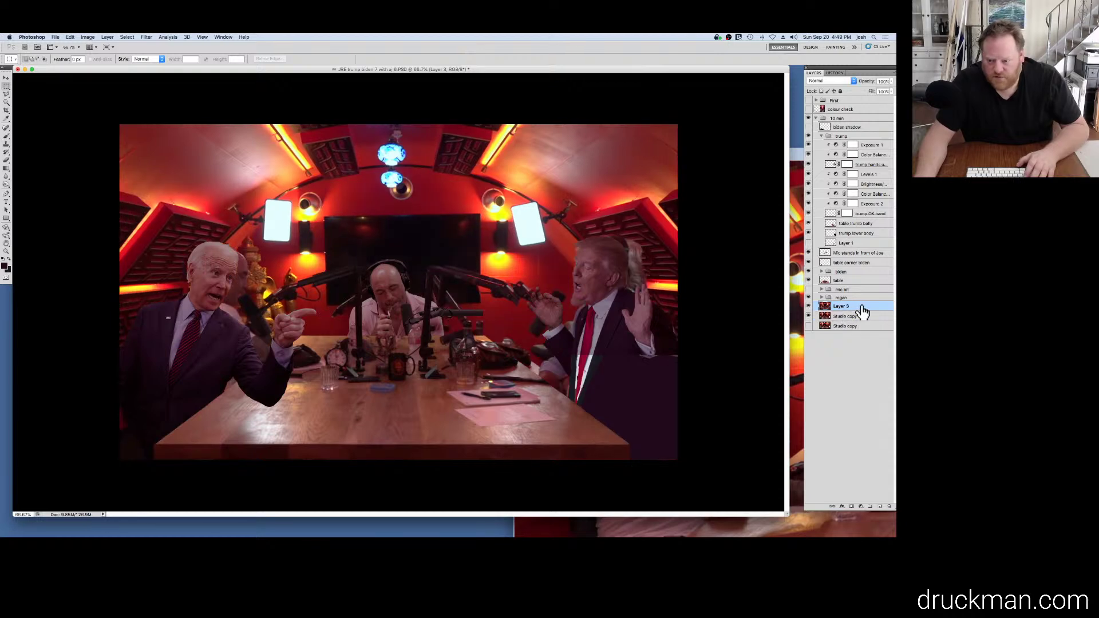
key("5")
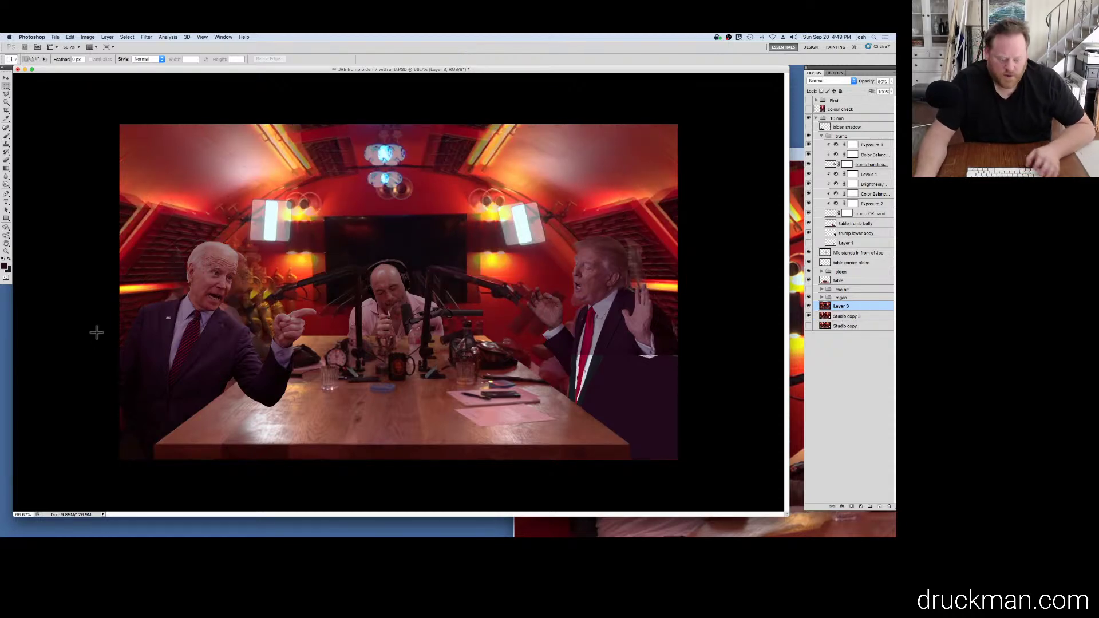
left_click_drag(308, 252, 293, 251)
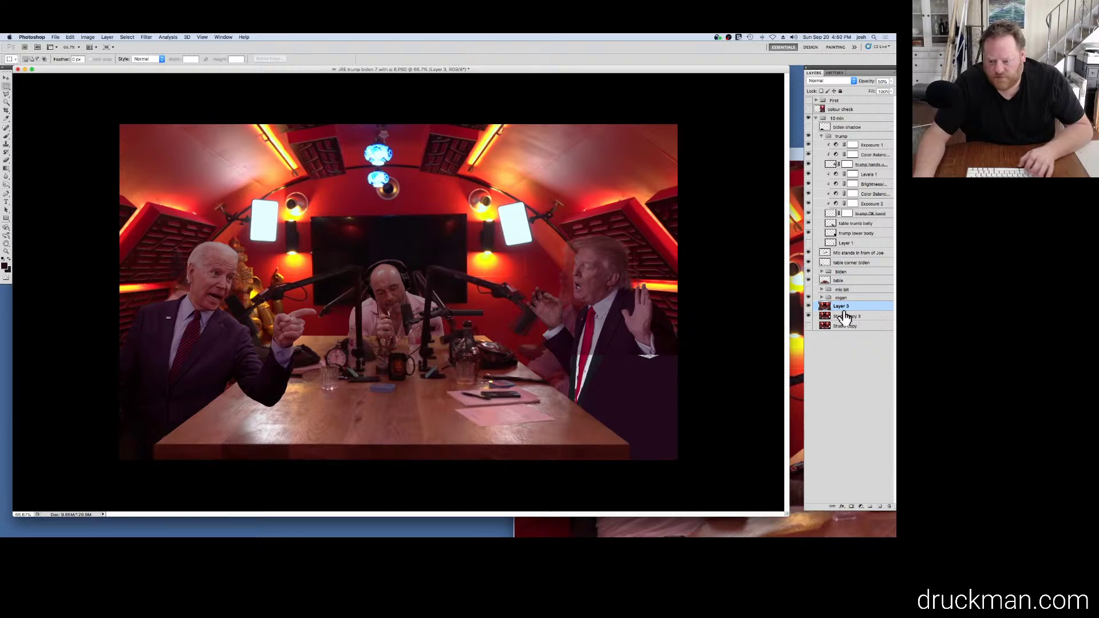
Step: Restore Layer 3 to full opacity and toggle its visibility to check its alignment with the existing background
key("0")
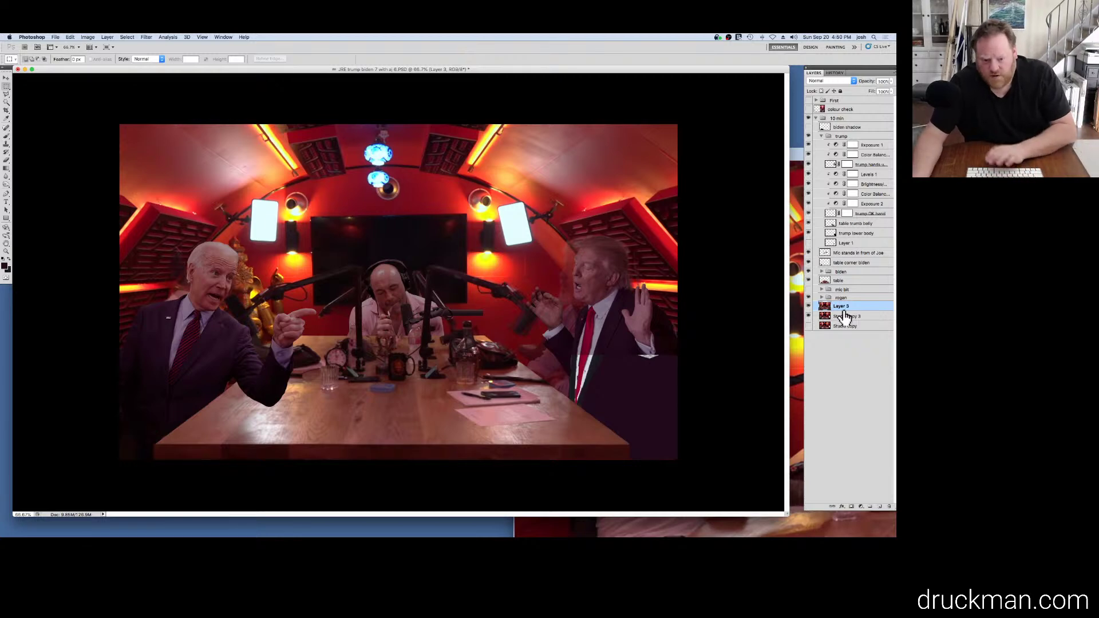
left_click(808, 307)
left_click(808, 307)
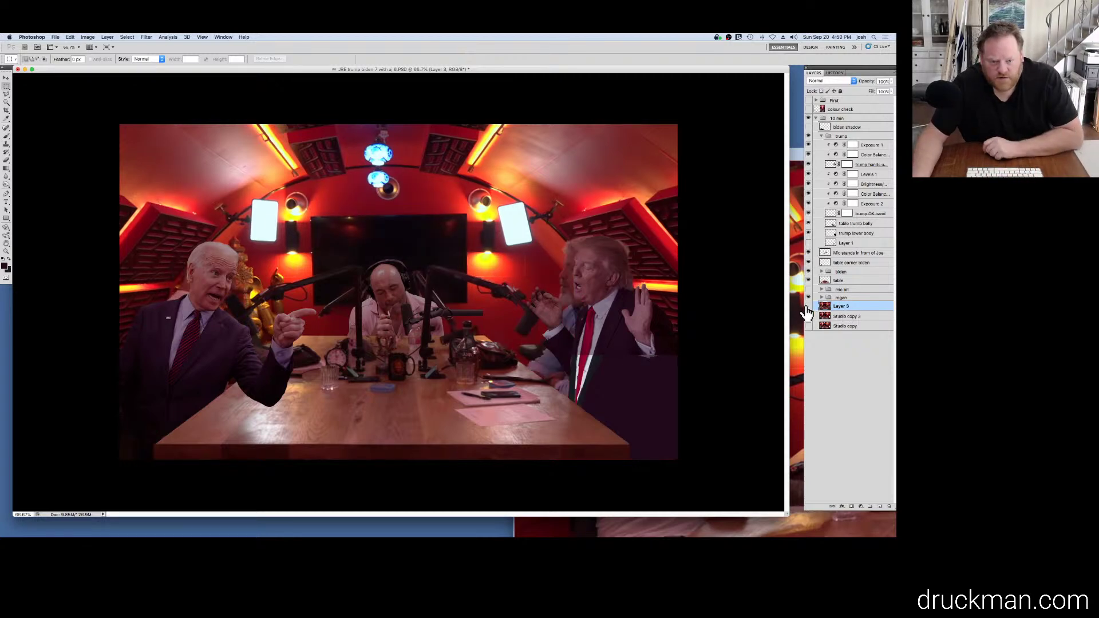
Step: Toggle Layer 3's visibility to compare its pixel-level alignment with the background at the mounting arm beside the light panel behind Biden
left_click(808, 307)
left_click(808, 307)
left_click(808, 307)
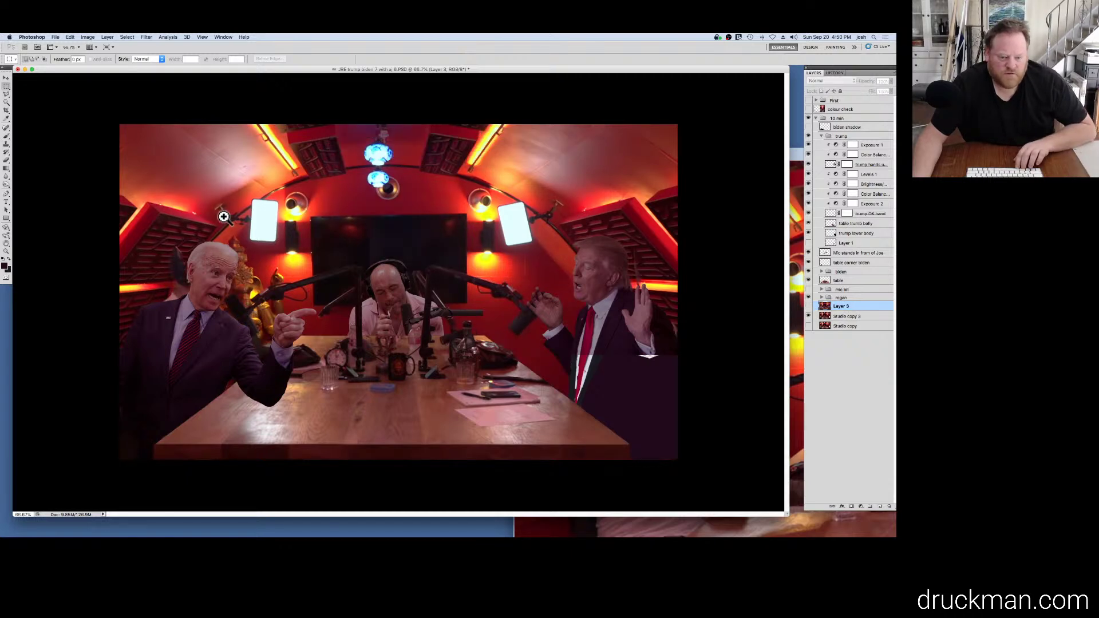
left_click_drag(223, 217, 170, 211)
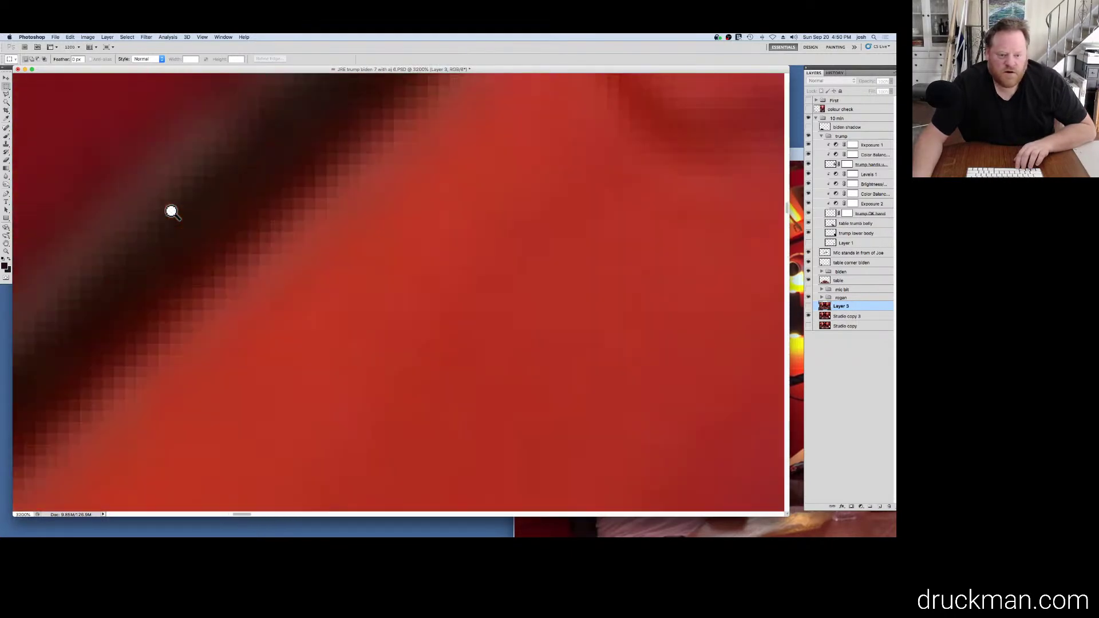
left_click(808, 308)
left_click(808, 308)
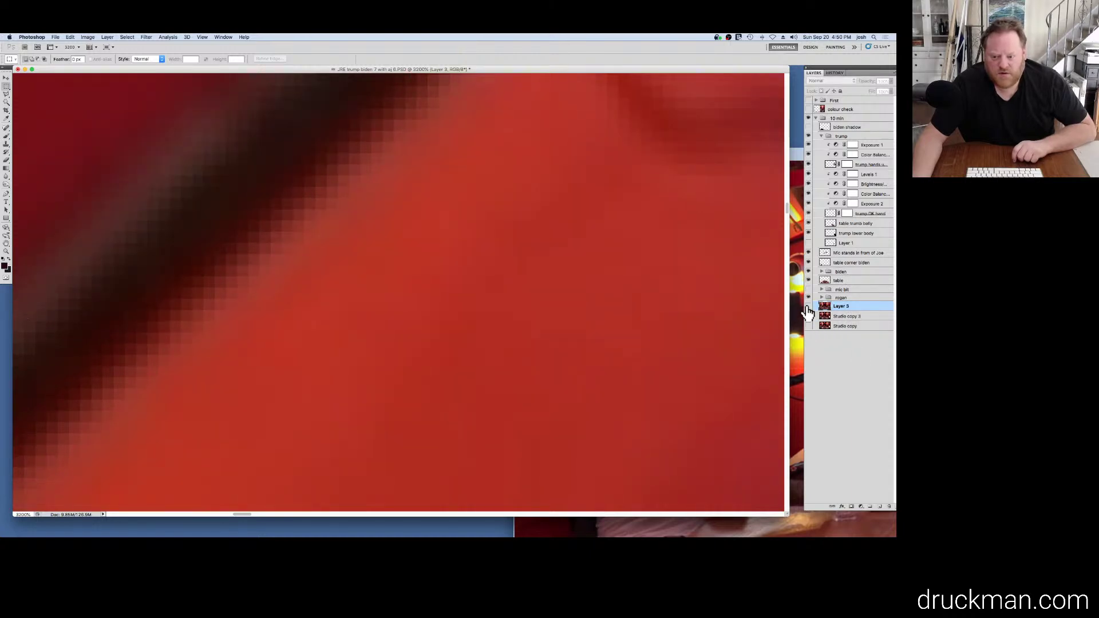
left_click(808, 308)
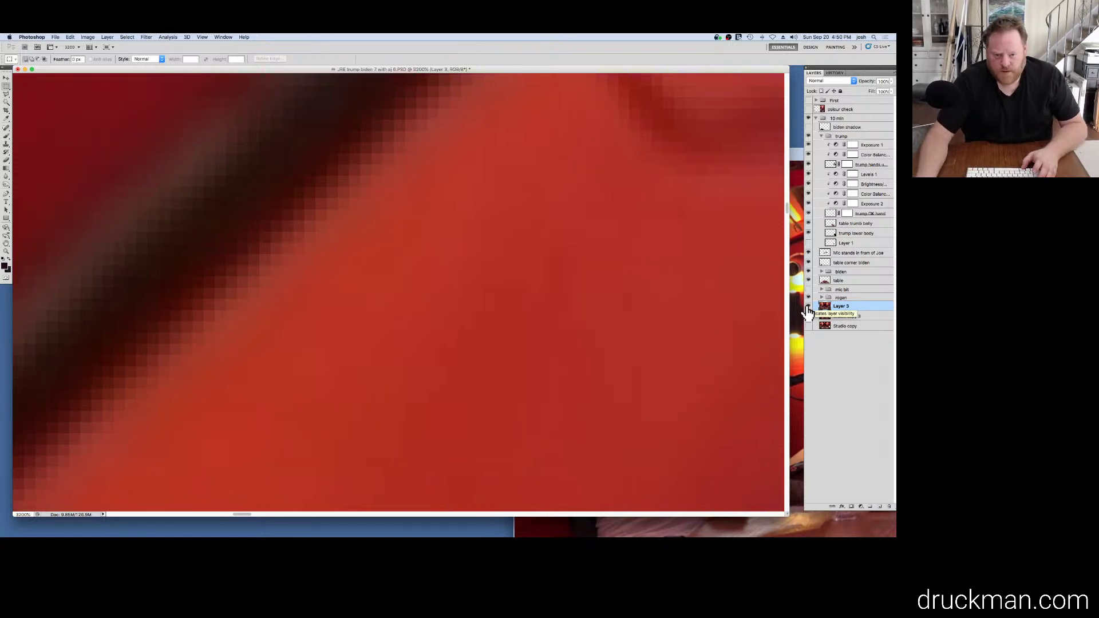
left_click(808, 308)
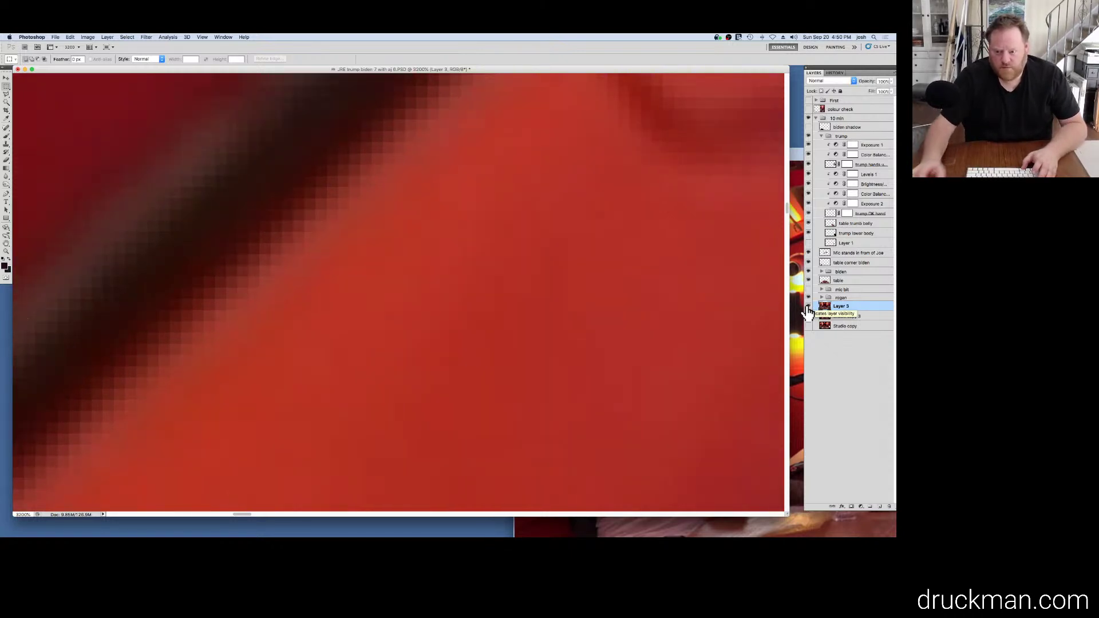
left_click(808, 308)
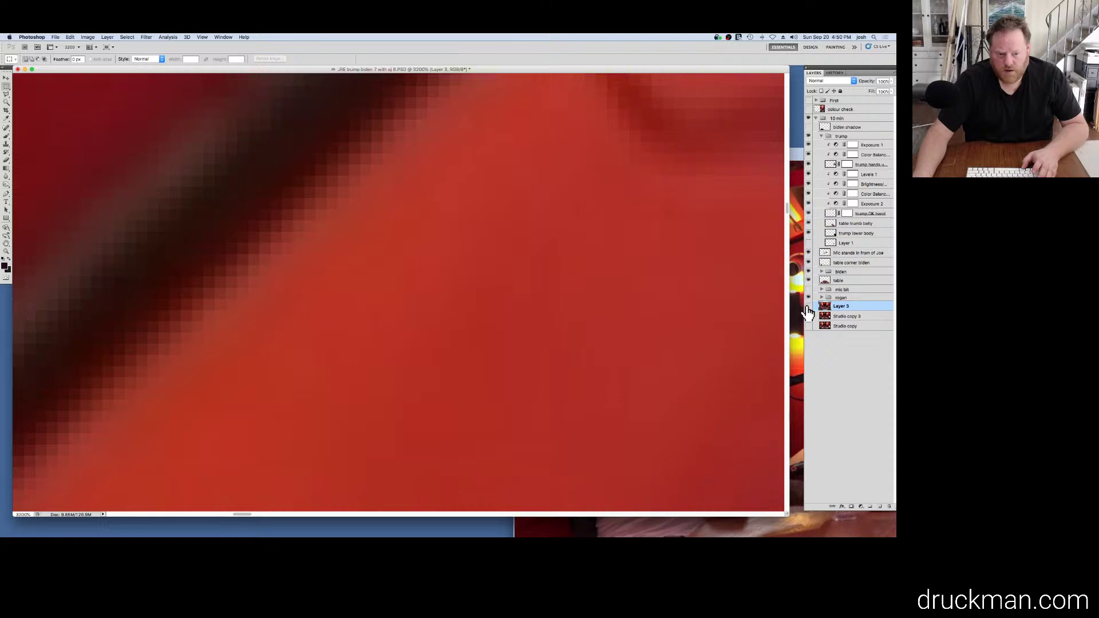
left_click(808, 308)
left_click(808, 308)
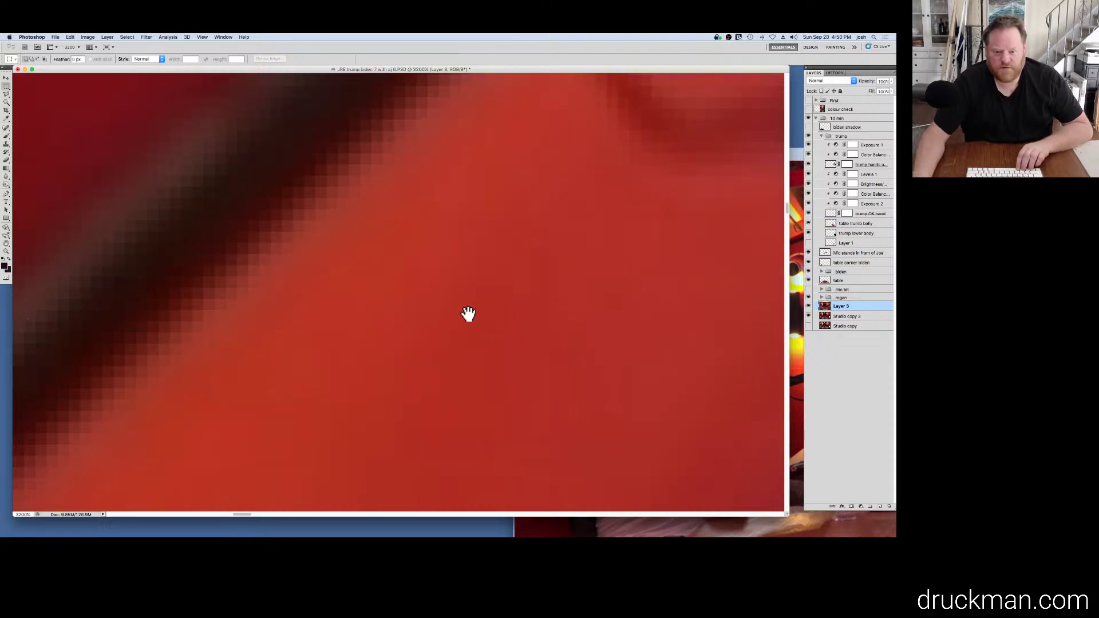
scroll(465, 313, "down", 5)
scroll(465, 313, "down", 7)
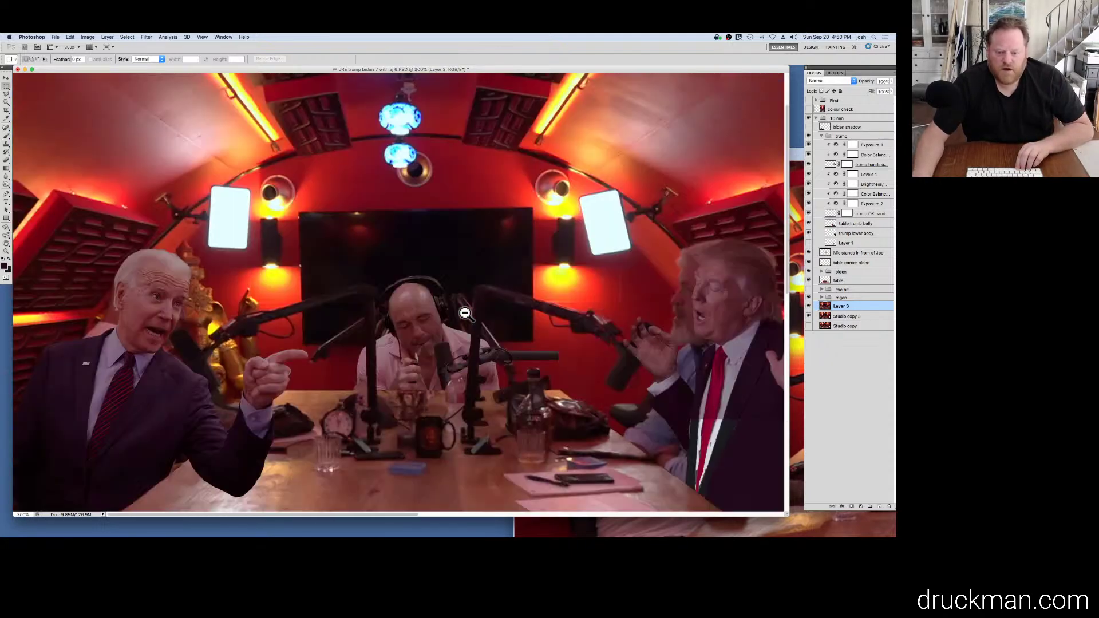
Step: Save the composite and duplicate Layer 3, leaving the duplicate visible and the original Layer 3 hidden
key("super+s")
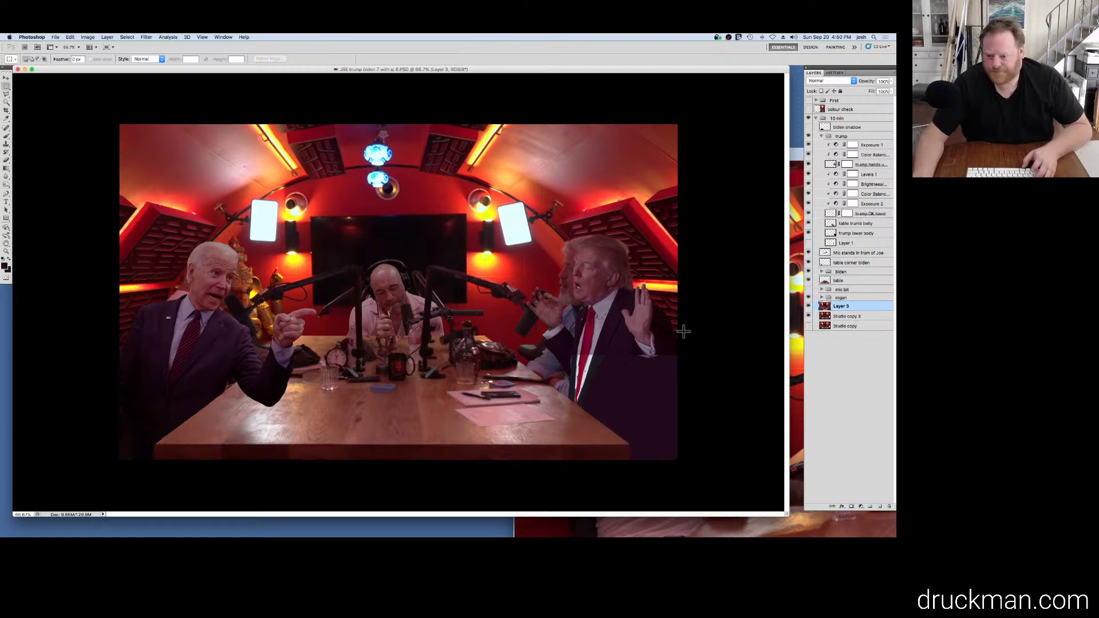
left_click(807, 308)
left_click(808, 307)
left_click(808, 308)
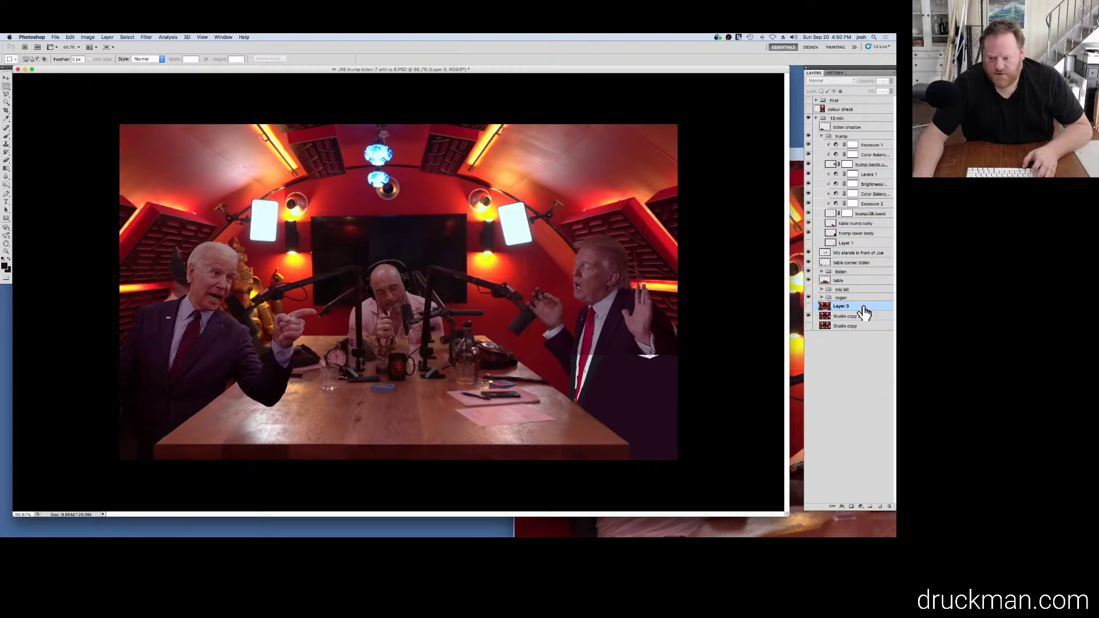
key("ctrl+z")
left_click_drag(862, 403, 880, 506)
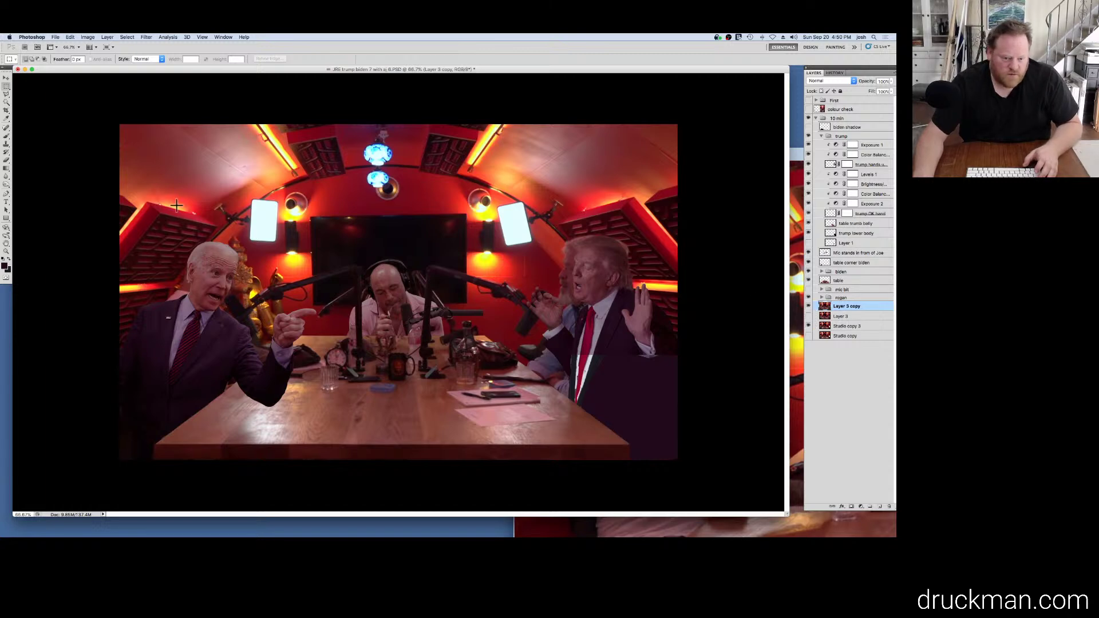
Step: Toggle the visibility of Layer 3 copy to compare the areas behind Biden and Trump with the existing background
left_click(808, 307)
left_click(808, 306)
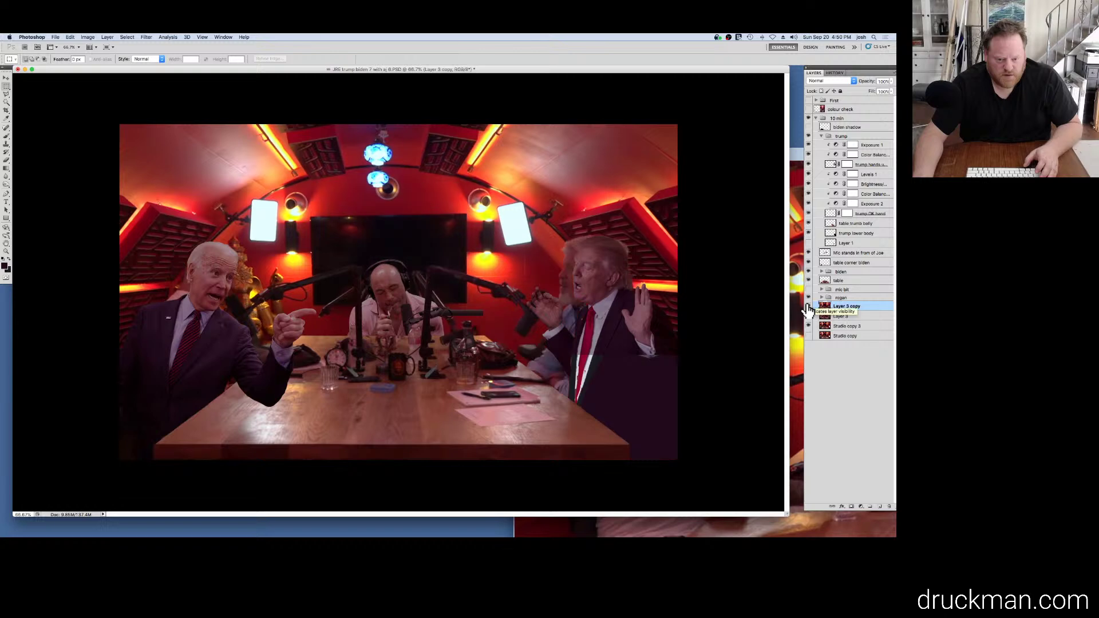
left_click(808, 307)
left_click(808, 307)
left_click(808, 307)
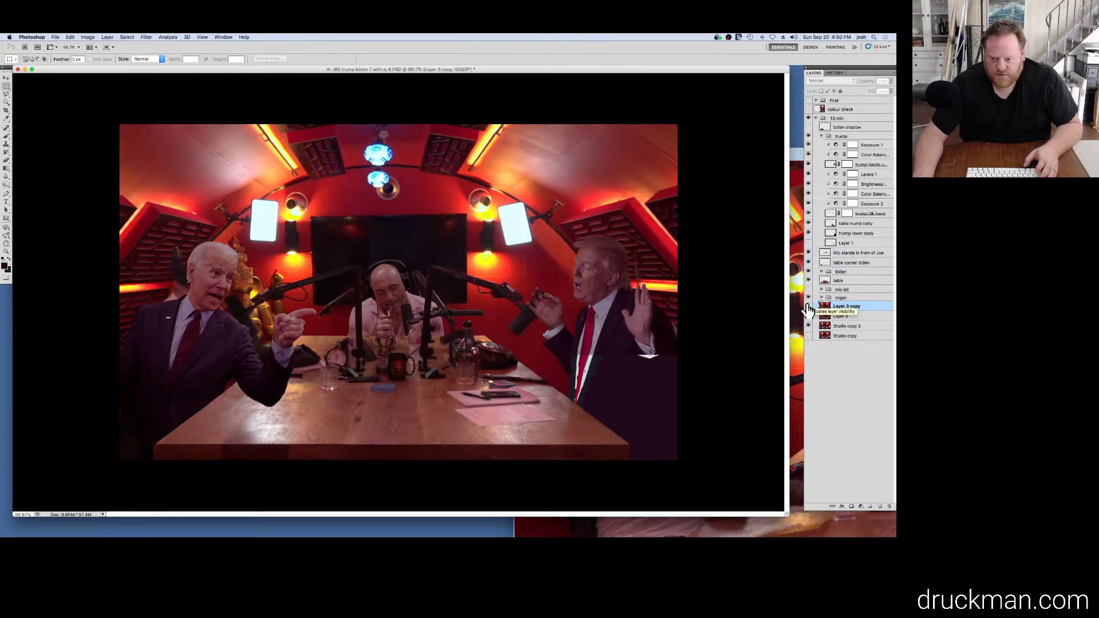
left_click(808, 306)
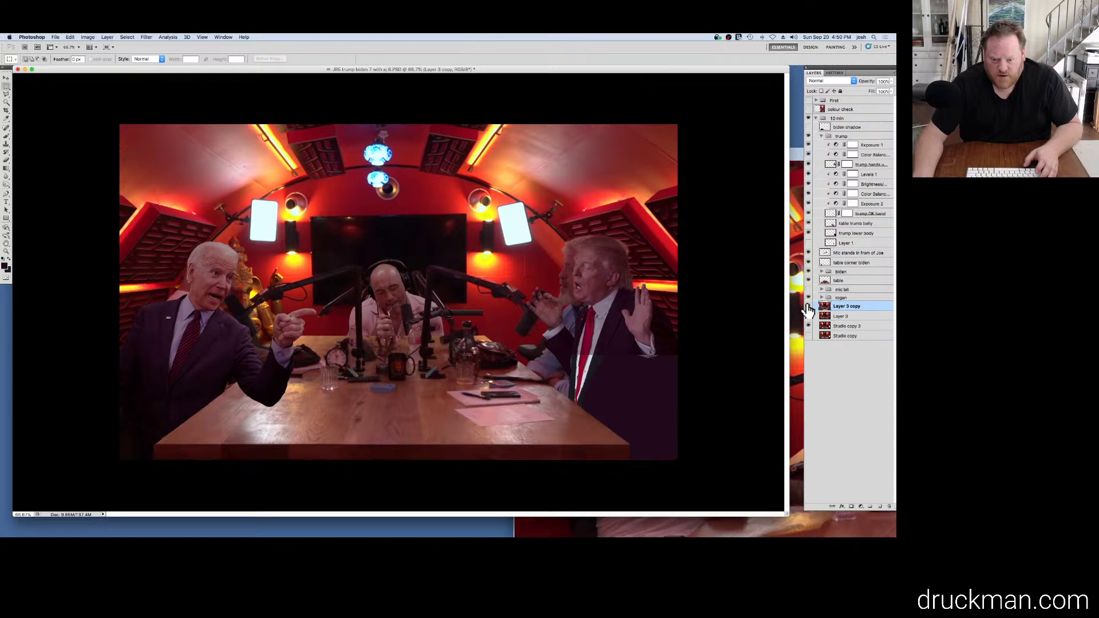
left_click(808, 307)
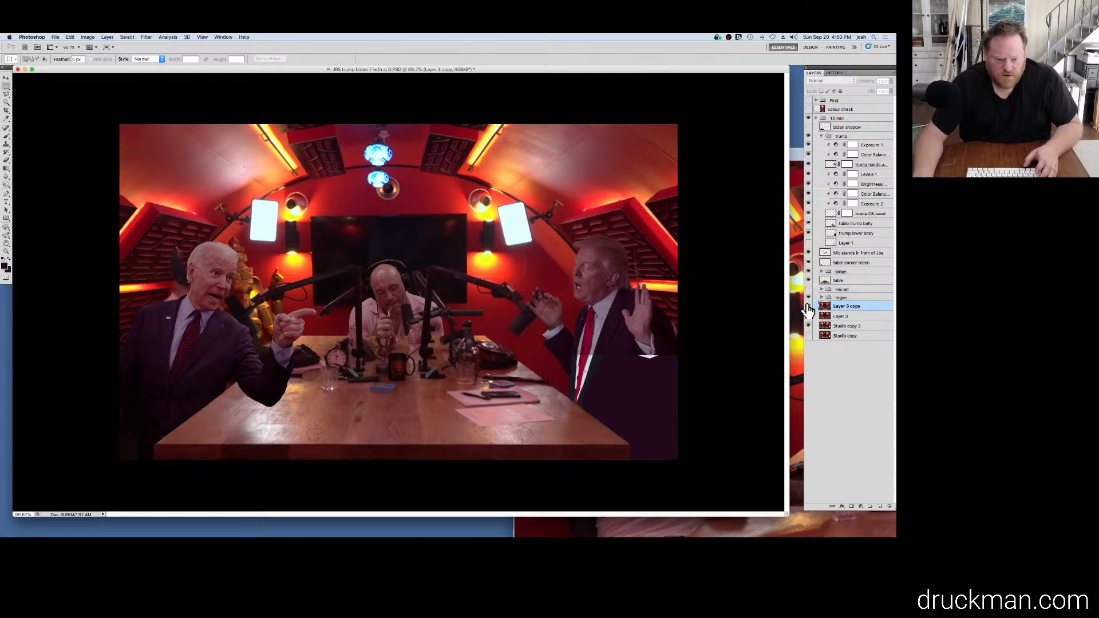
left_click(808, 306)
left_click(808, 307)
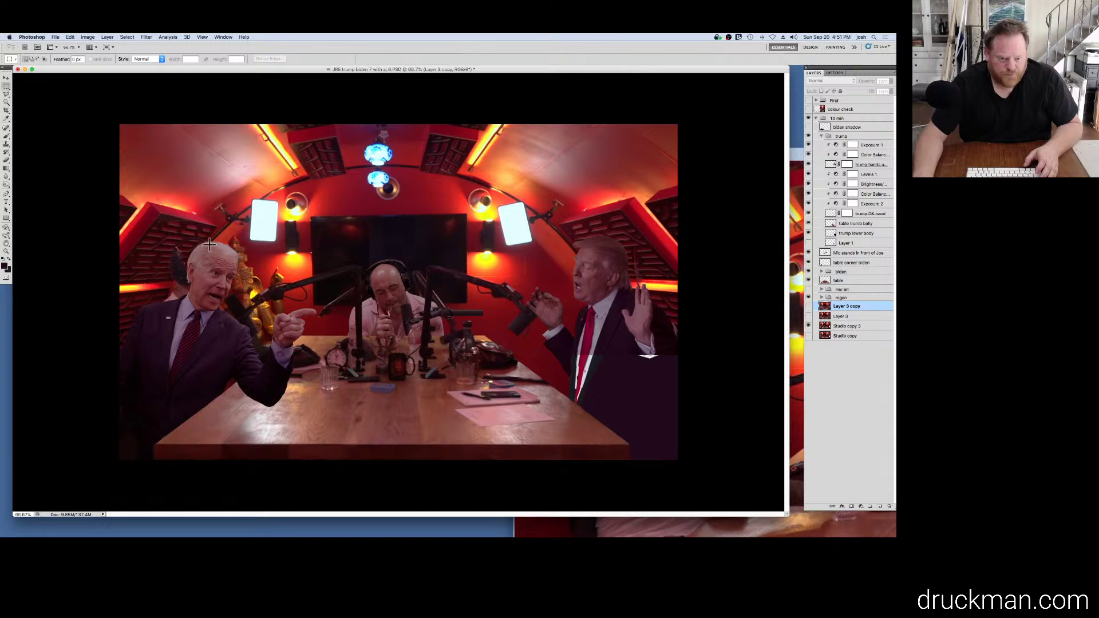
Step: Lasso the area around Biden's head and delete everything outside it from Layer 3 copy, with Studio copy 3 hidden
key("l")
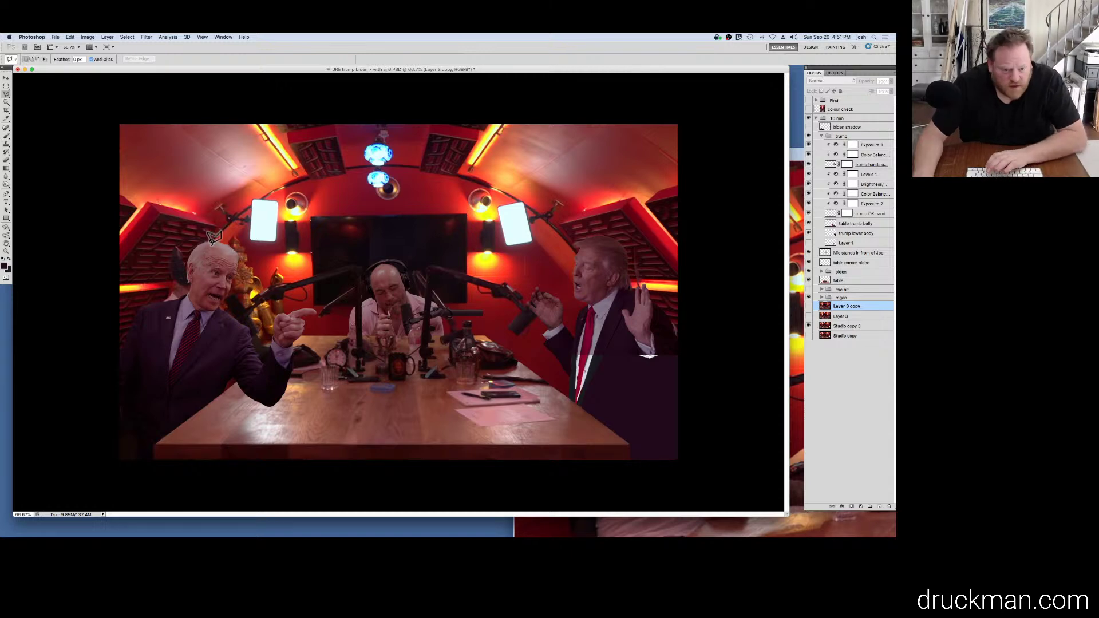
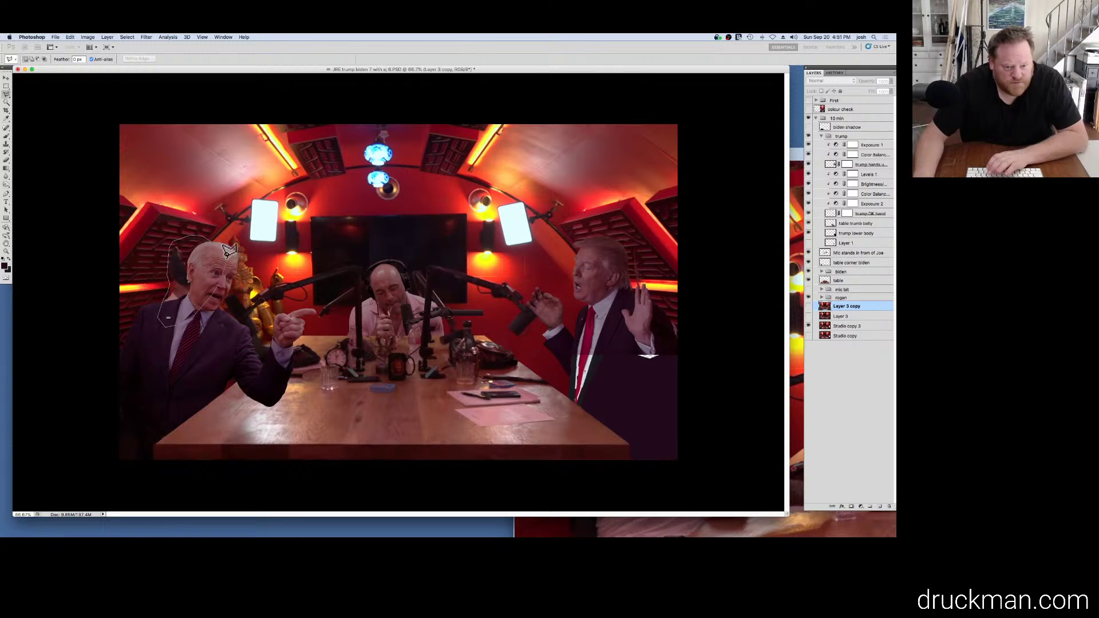
left_click_drag(220, 235, 221, 236)
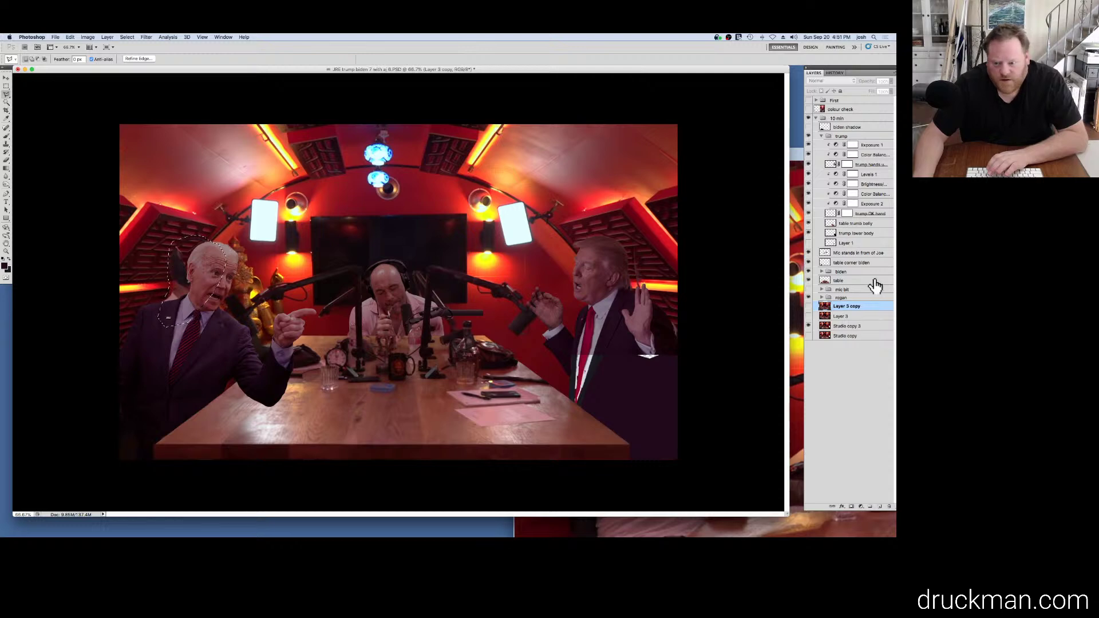
left_click(808, 307)
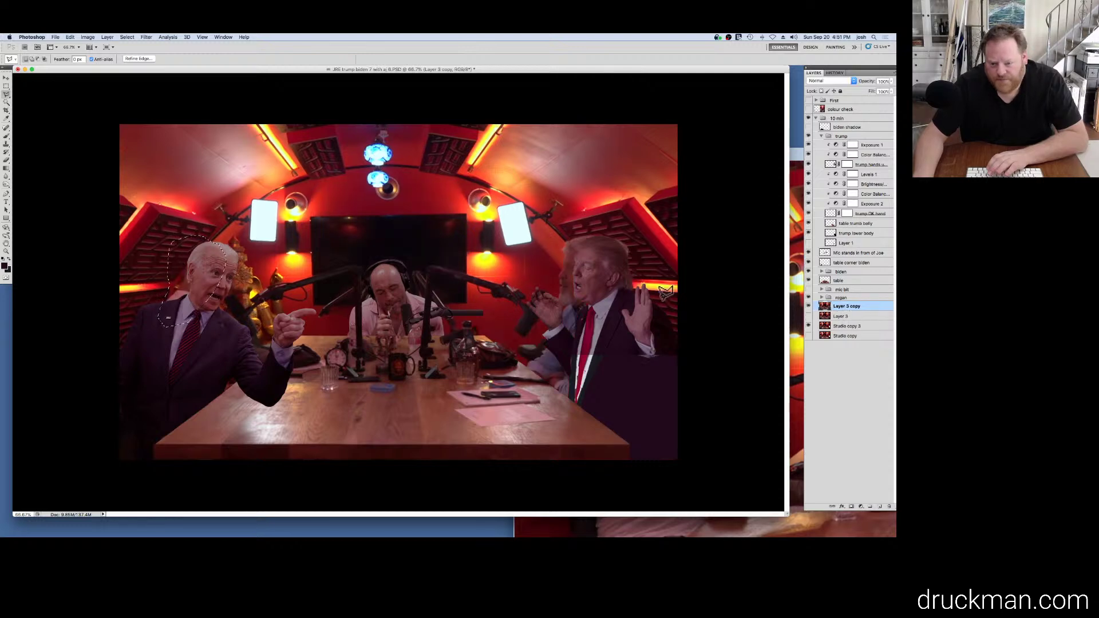
left_click(815, 326)
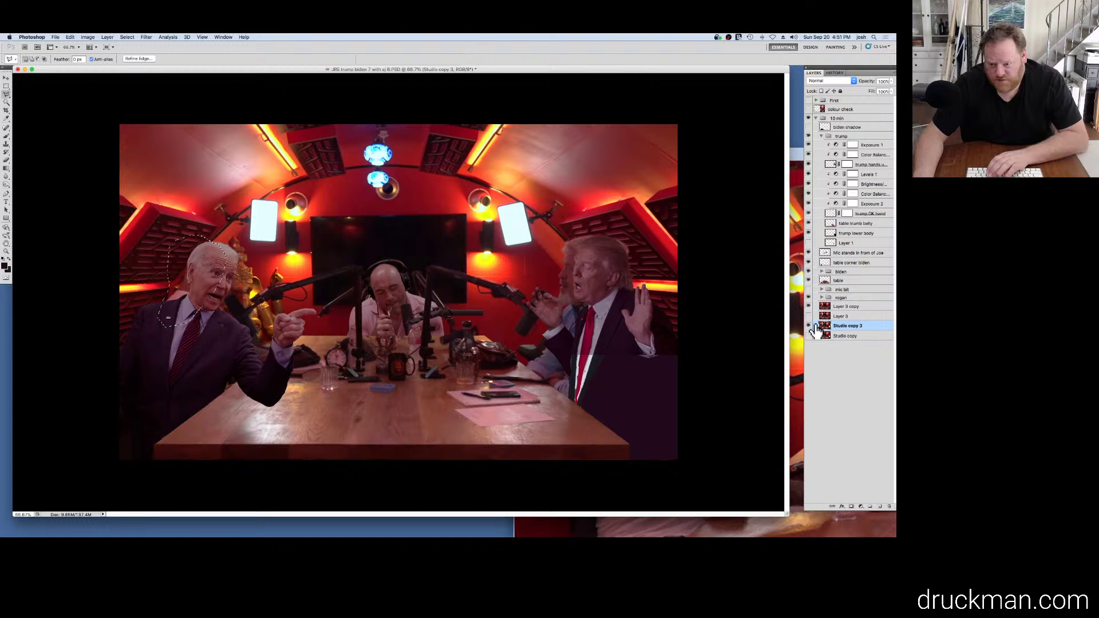
left_click(846, 307)
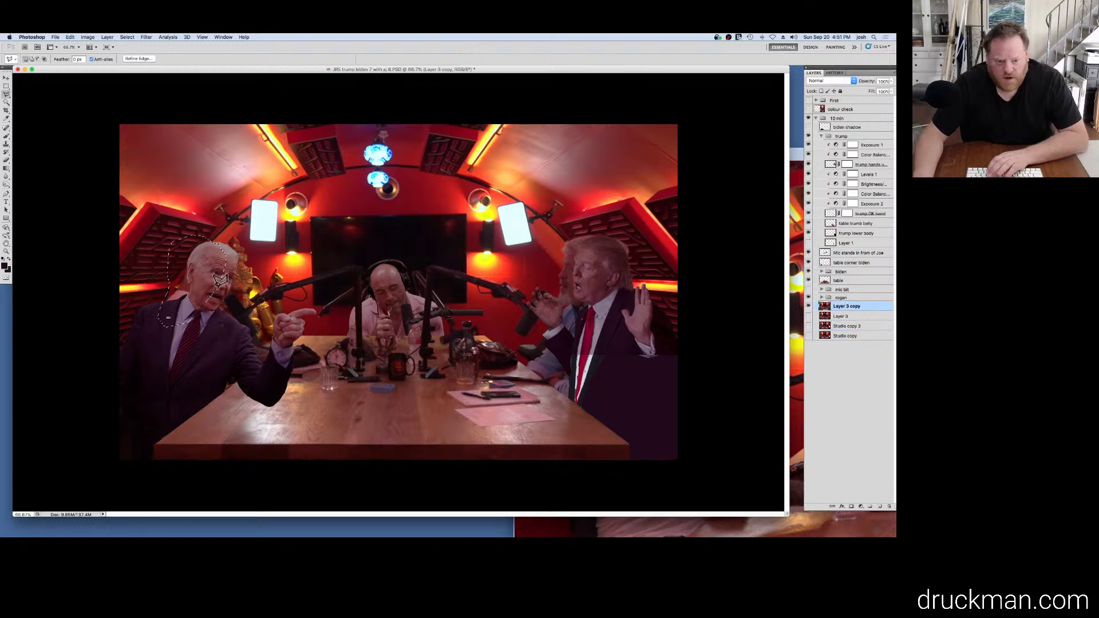
right_click(198, 277)
left_click(220, 286)
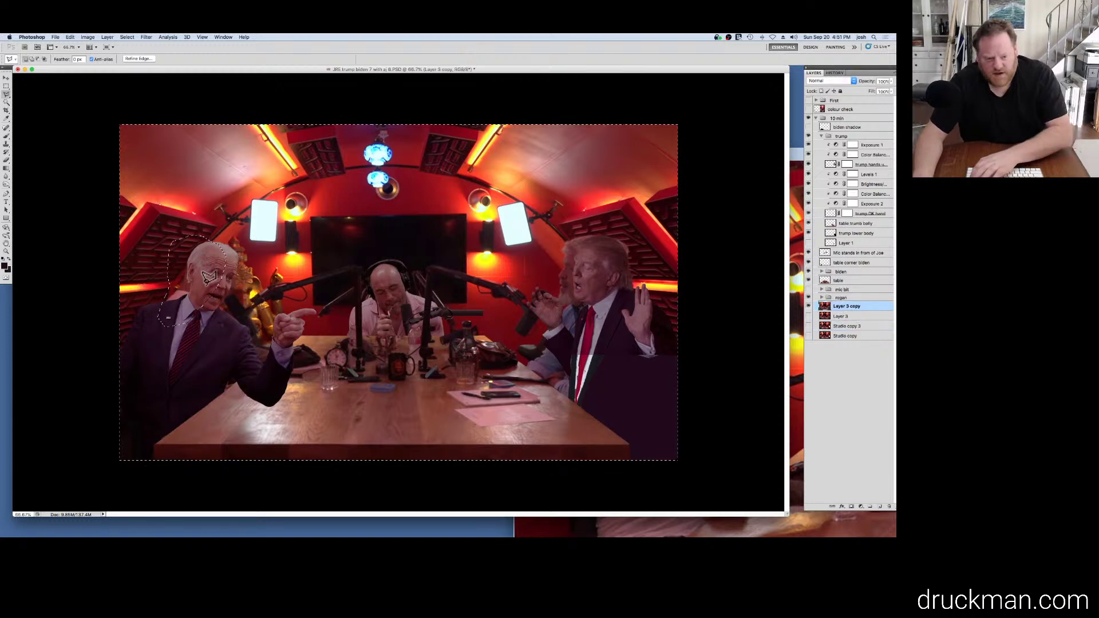
key("Delete")
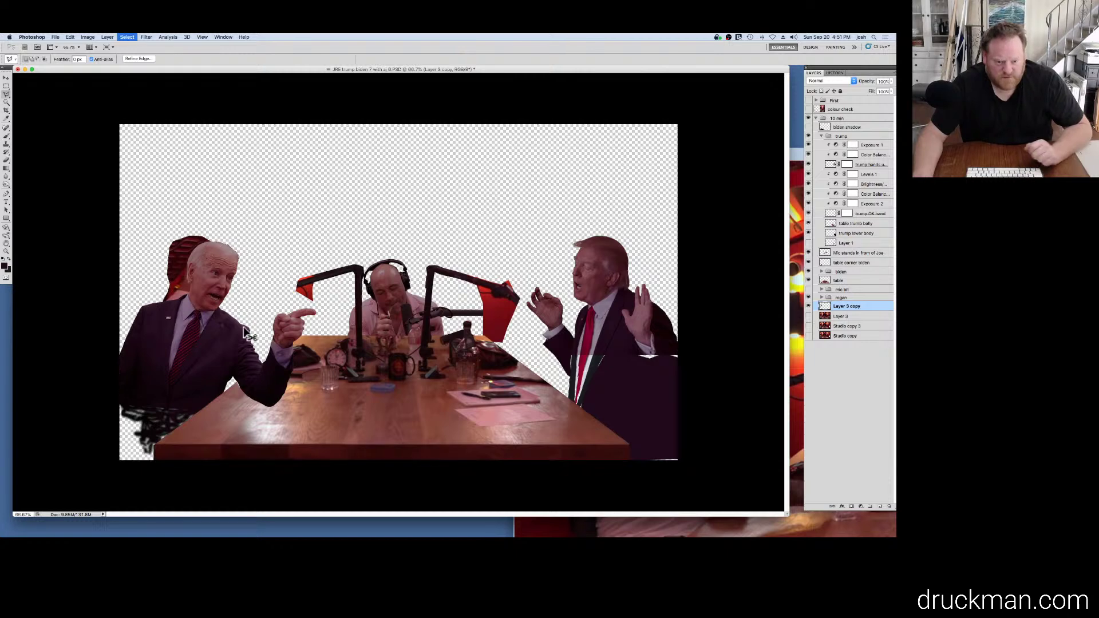
key("super+d")
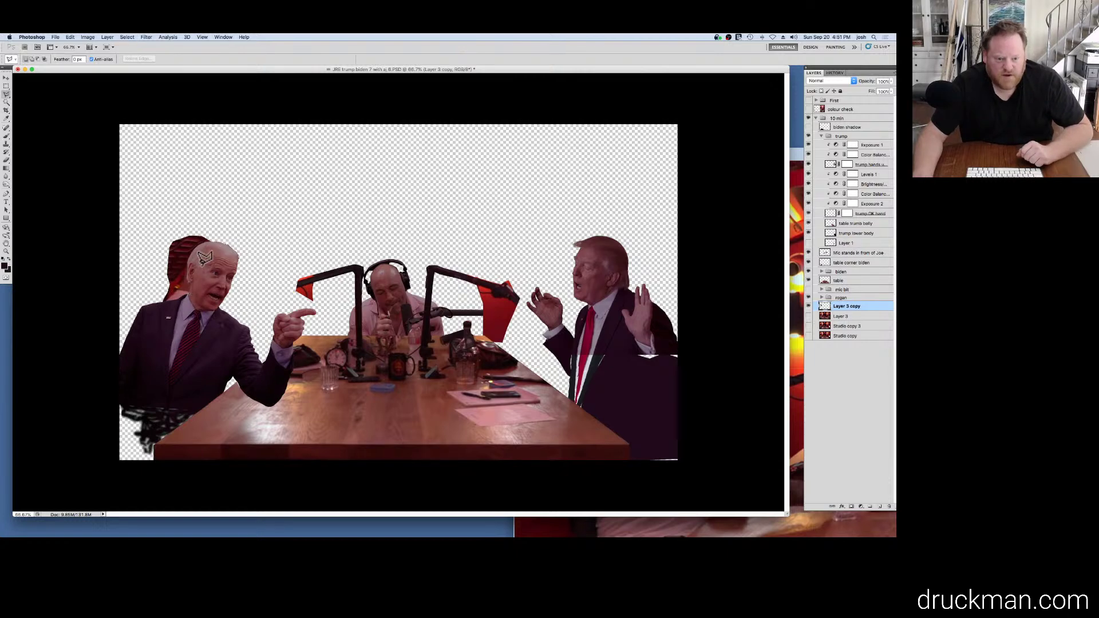
Step: Show Studio copy 3 beneath the cut-out patch, and toggle the patch's visibility to check the area behind Biden's head
left_click(809, 326)
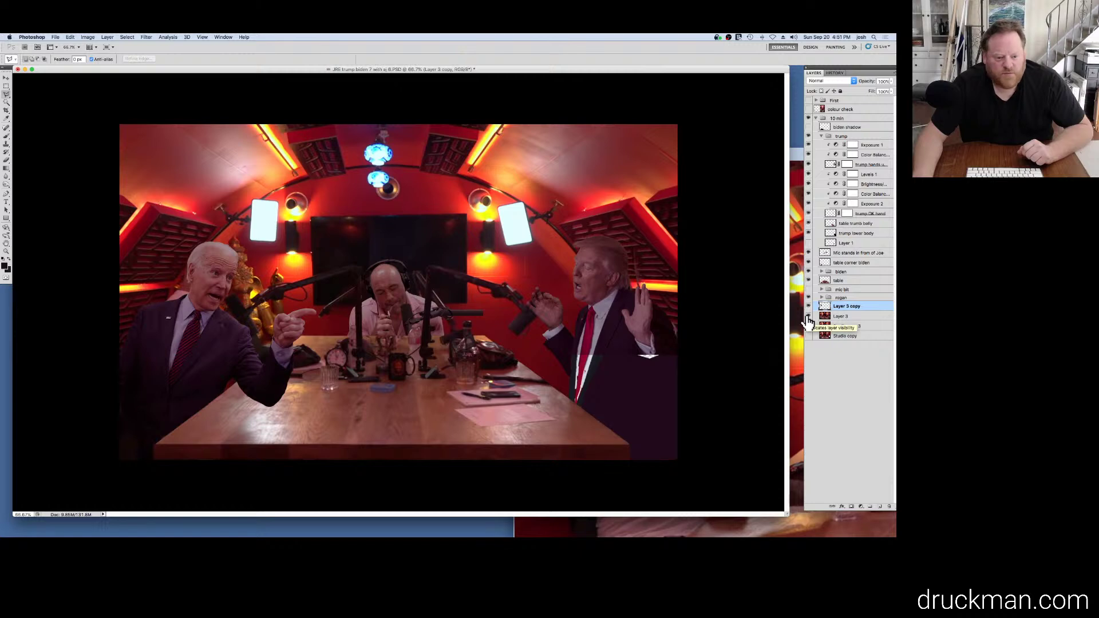
left_click(808, 321)
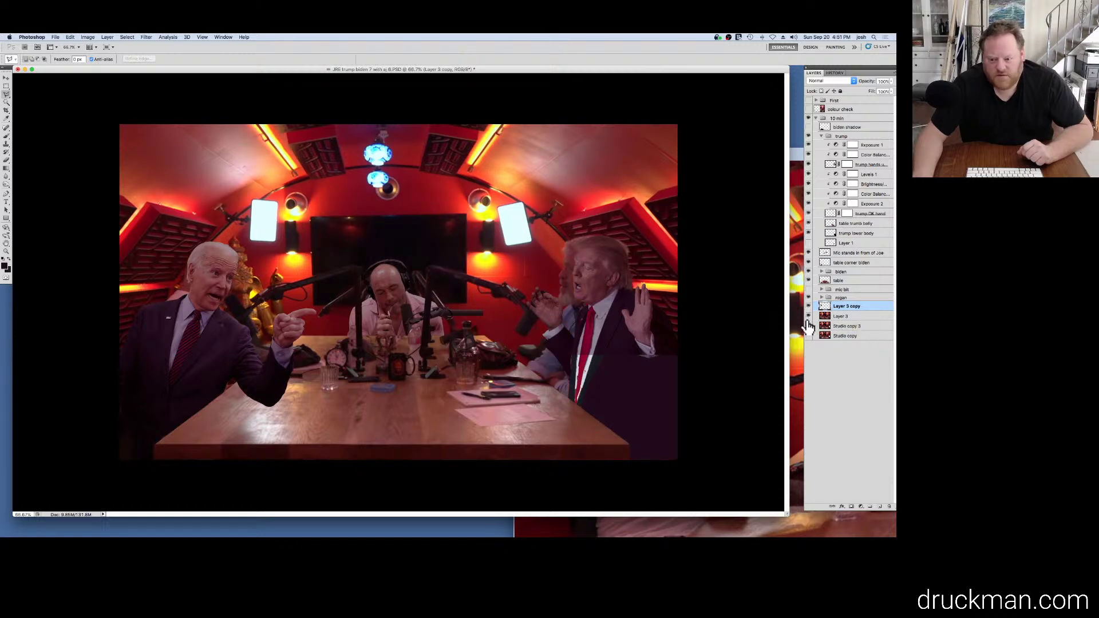
left_click(808, 307)
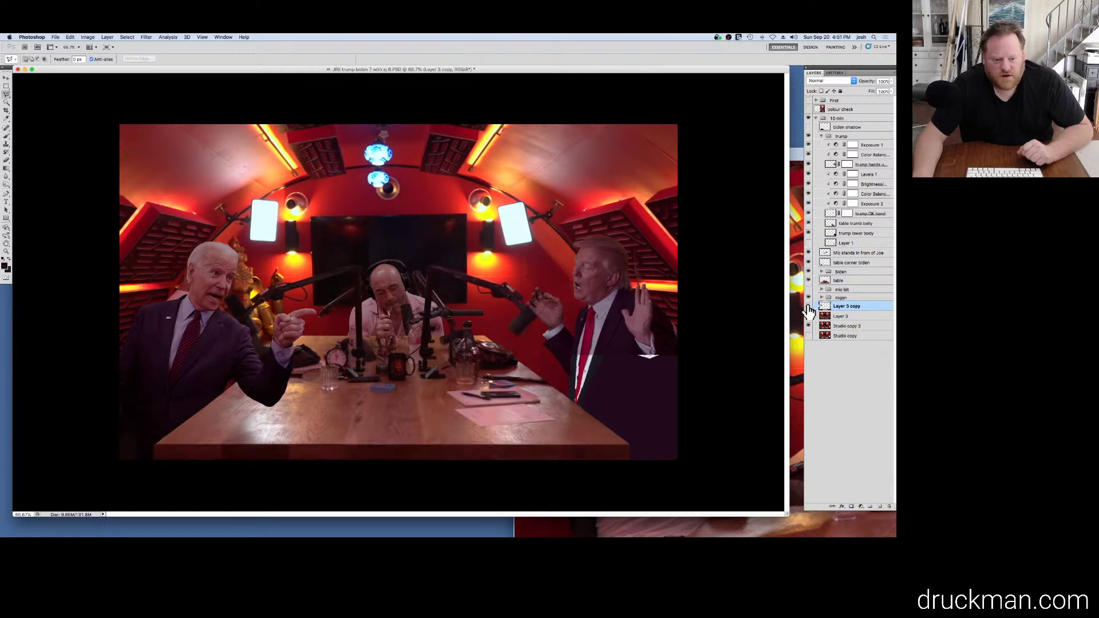
left_click(808, 307)
left_click(808, 307)
Step: Rename Layer 3 copy as "background biden head"
double_click(845, 306)
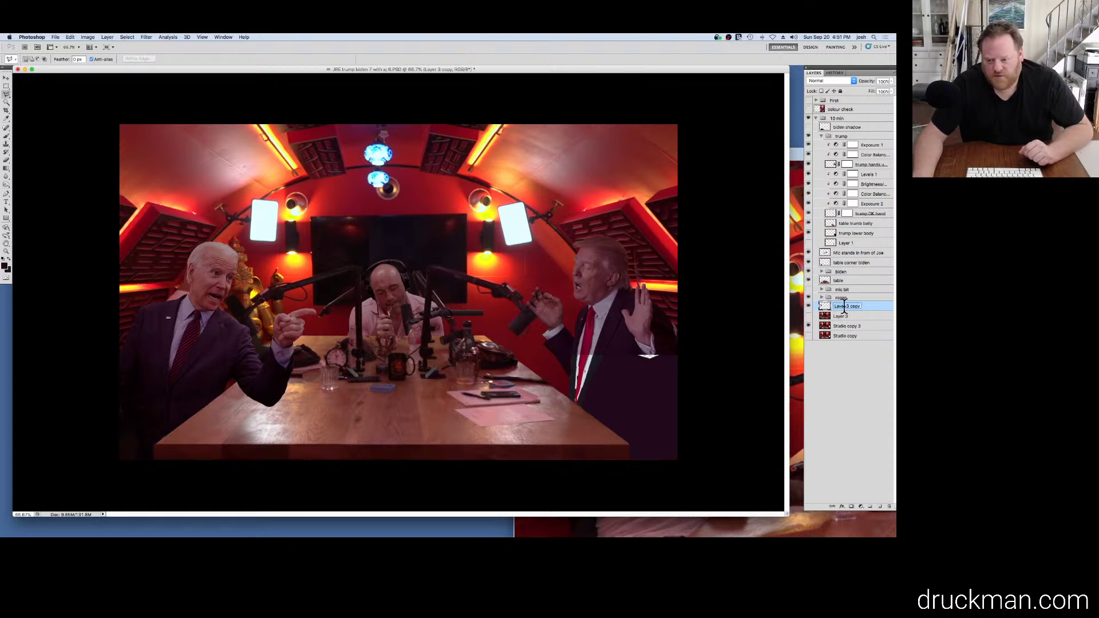
type("b")
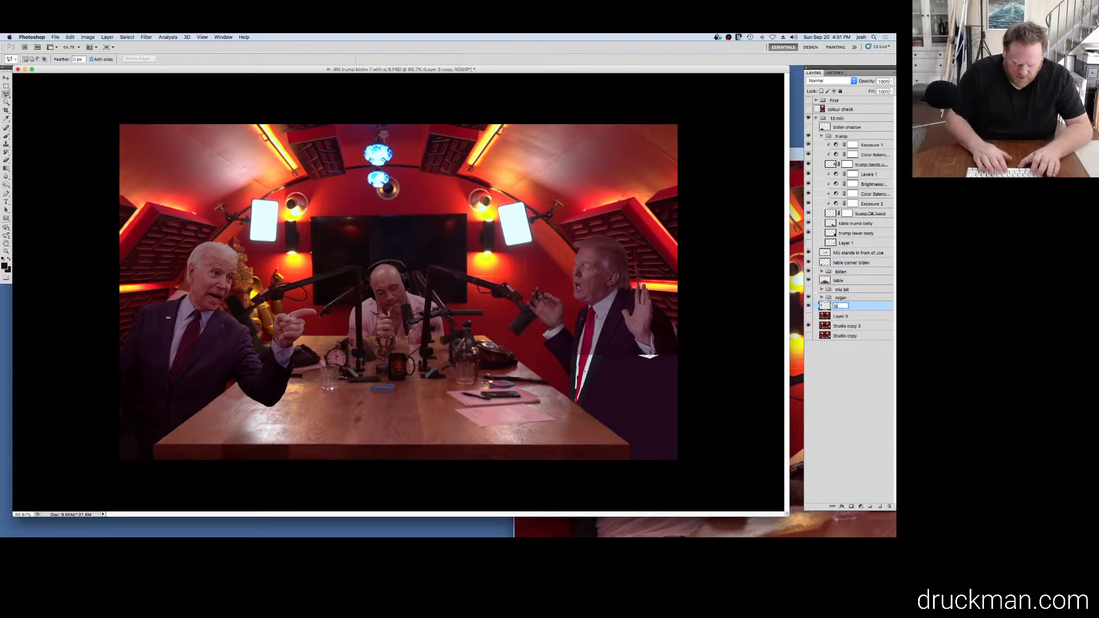
type("ackground")
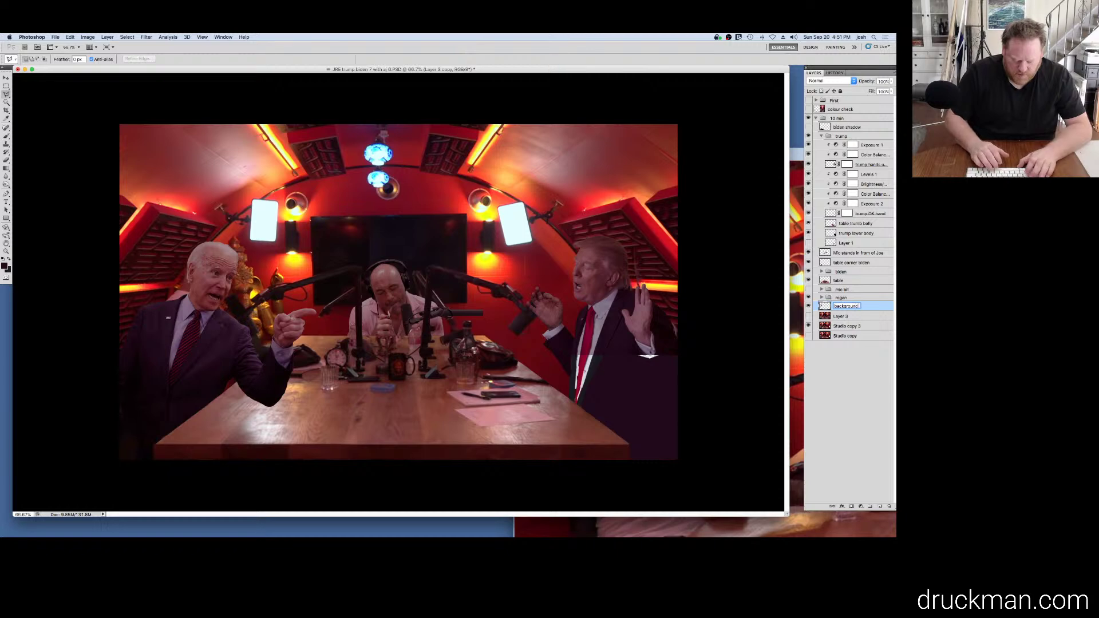
type(" biden head")
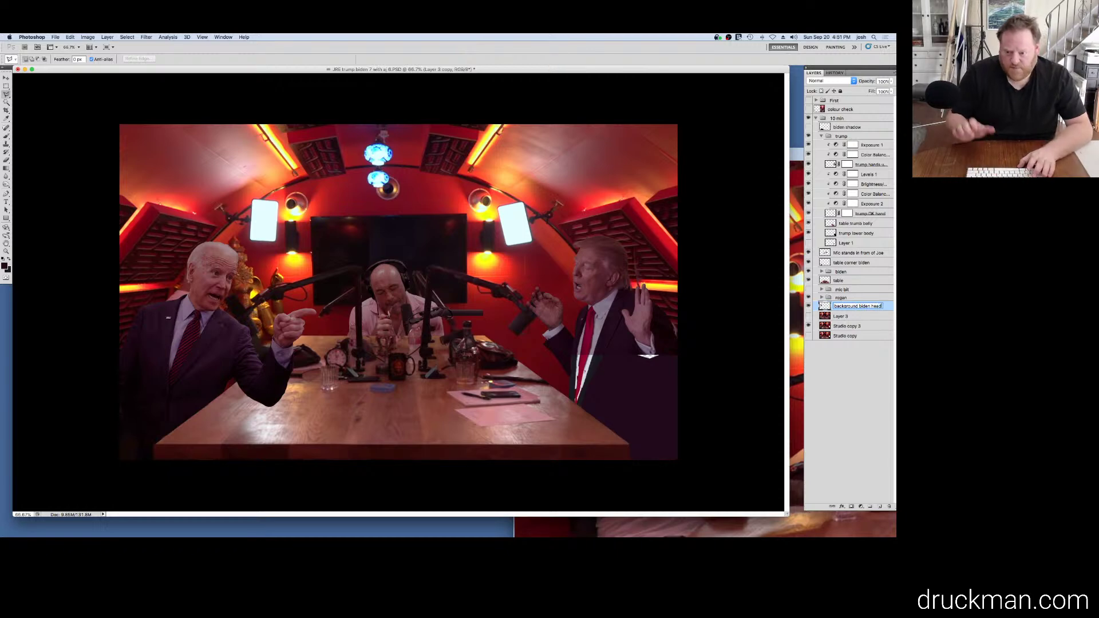
key("Return")
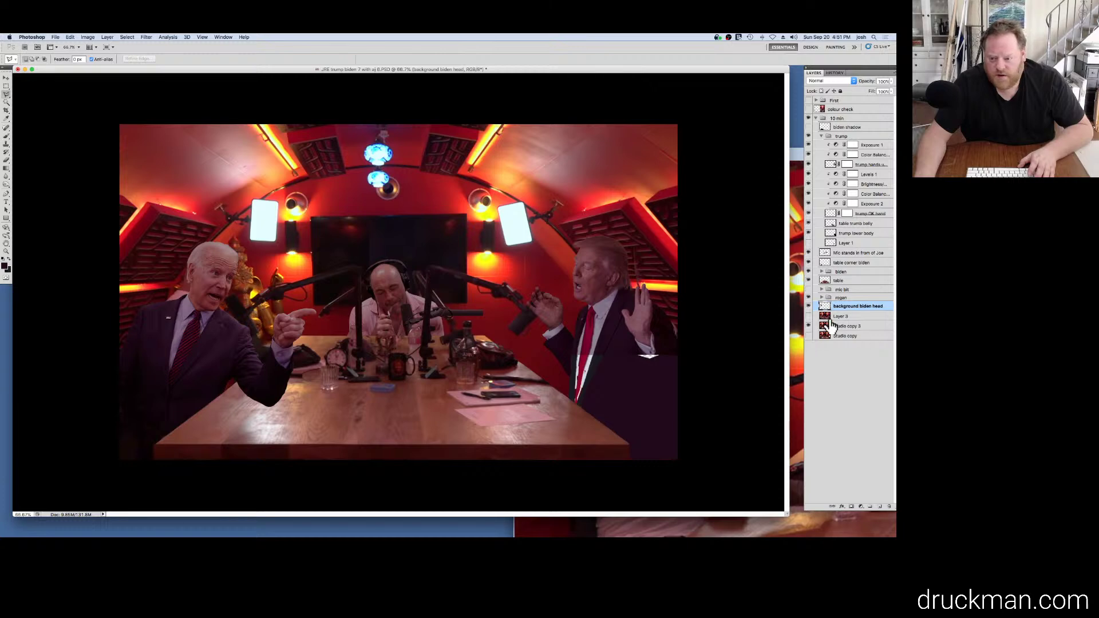
Step: Move Layer 3 below Studio copy 3 in the layer stack, and inspect the patched background around Biden's head
left_click_drag(839, 331, 839, 331)
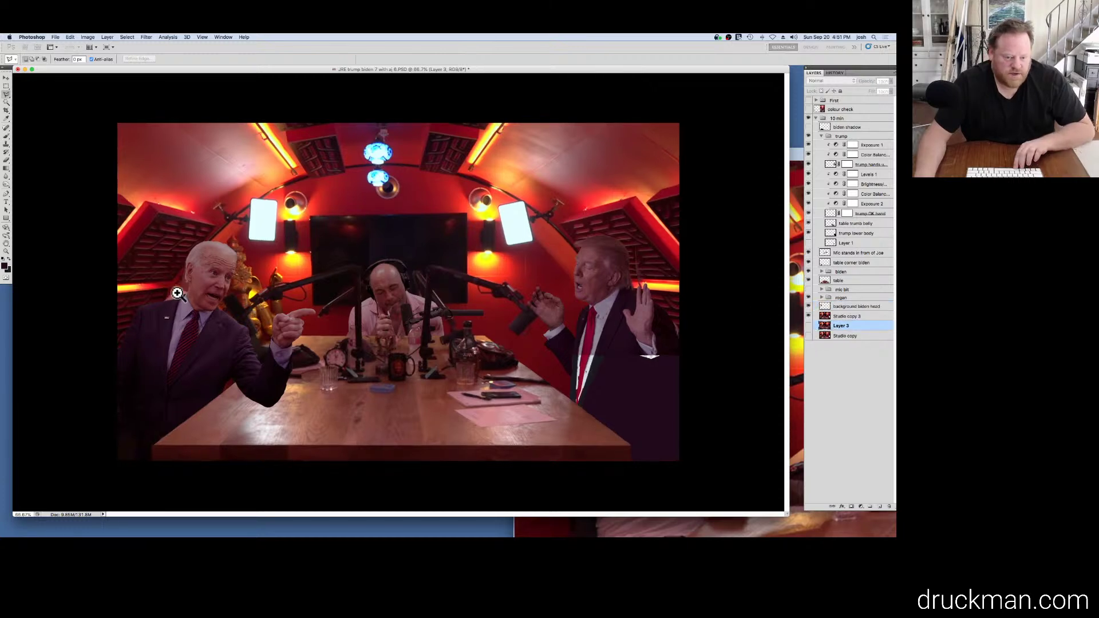
left_click(81, 294, "super")
left_click_drag(80, 294, 402, 304)
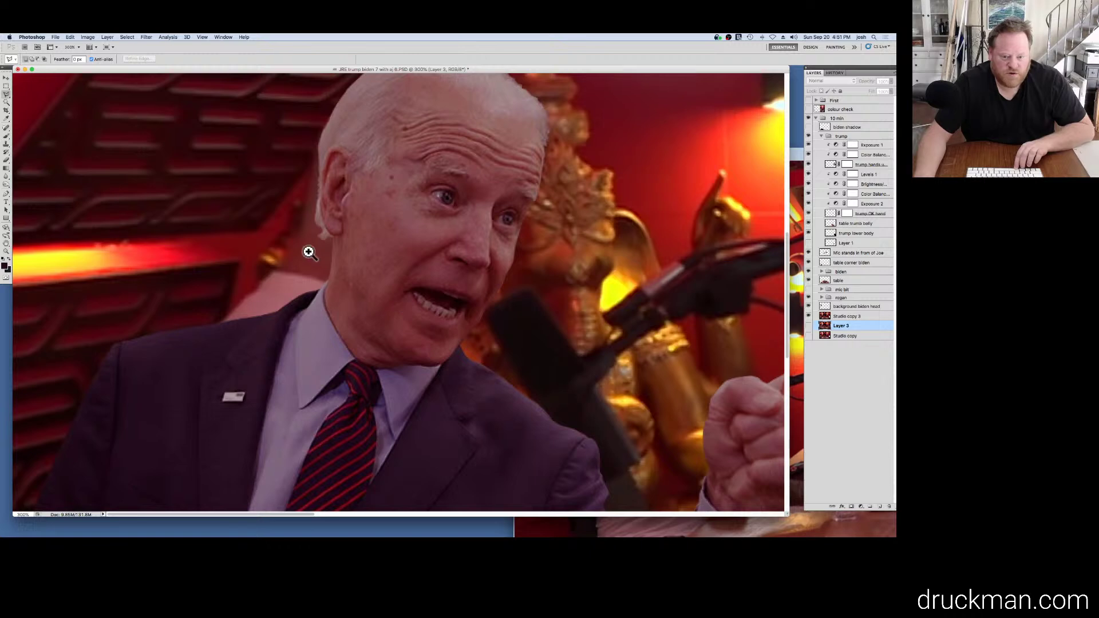
left_click(273, 237)
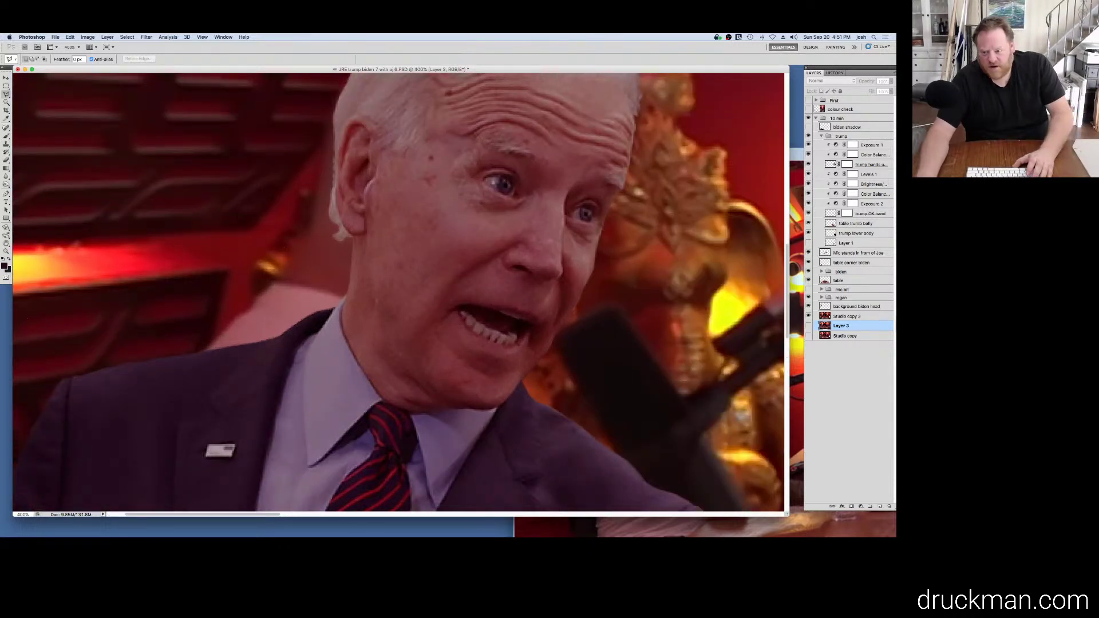
left_click(858, 317)
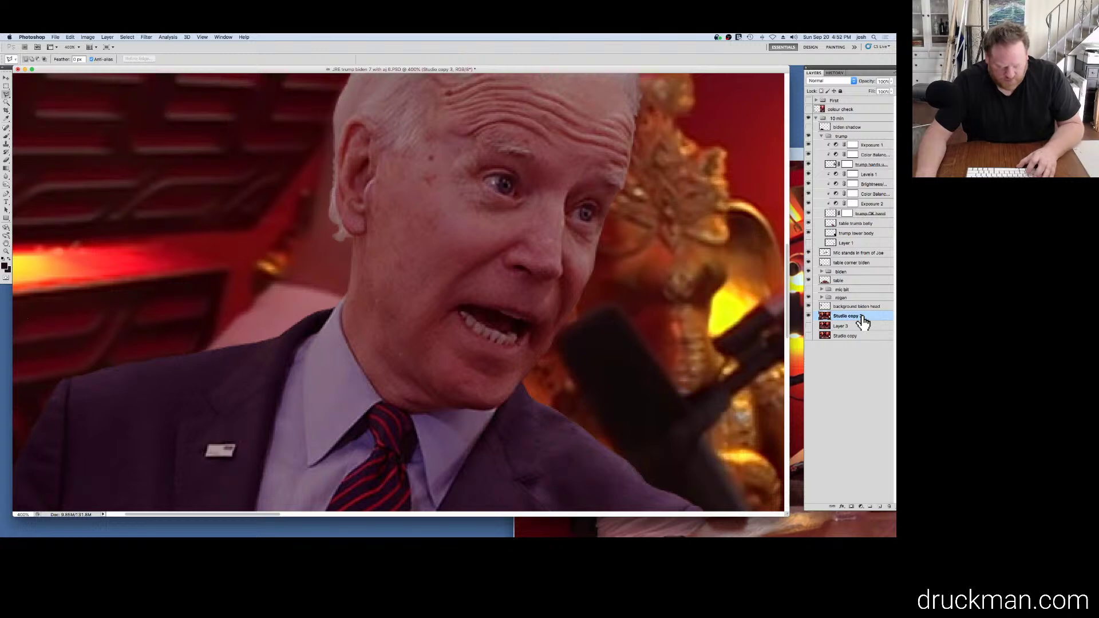
key("s")
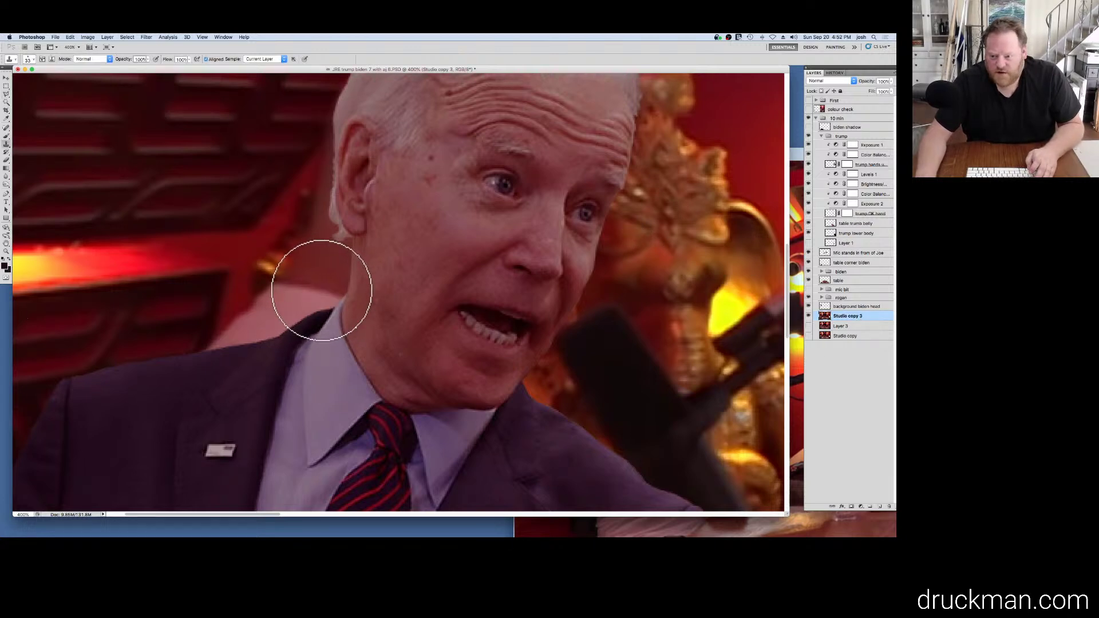
left_click(320, 283)
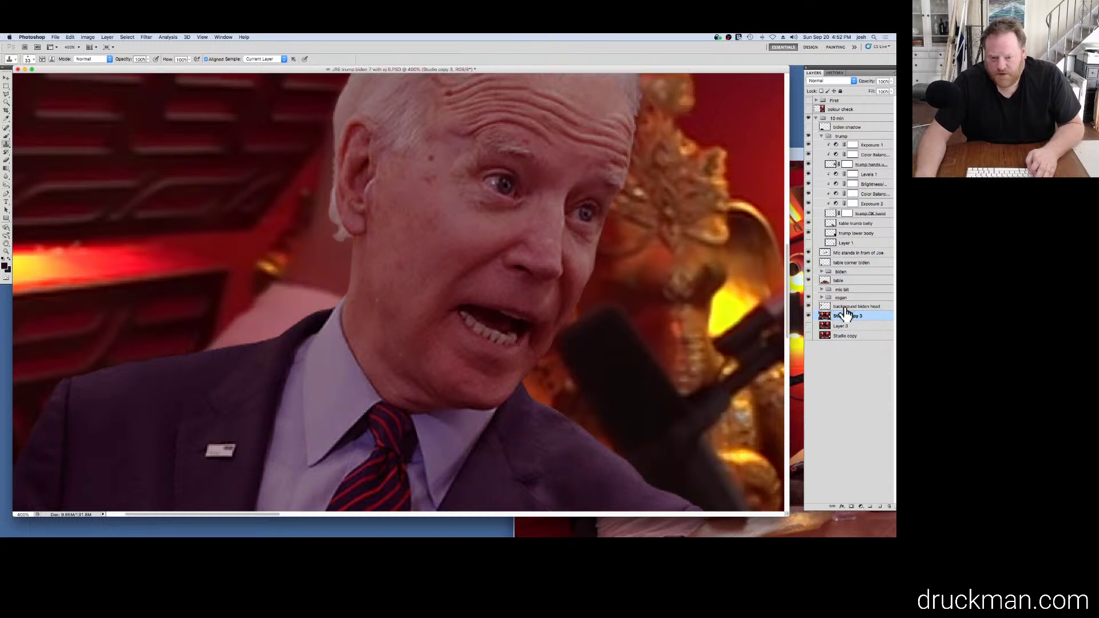
left_click_drag(847, 307, 883, 503)
left_click_drag(870, 449, 831, 351)
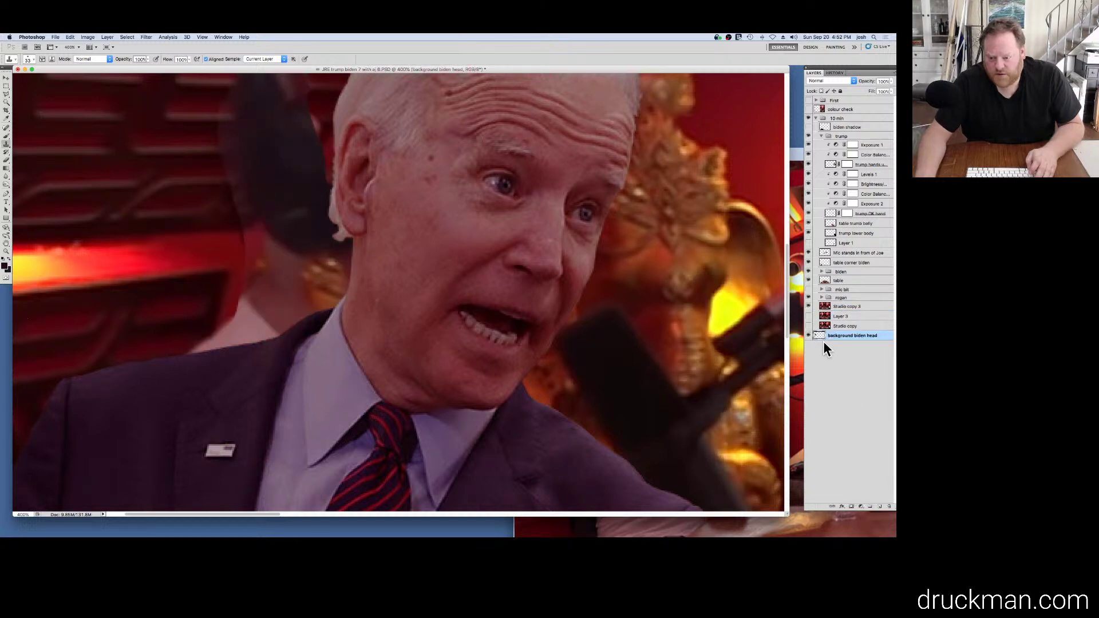
key("ctrl+z")
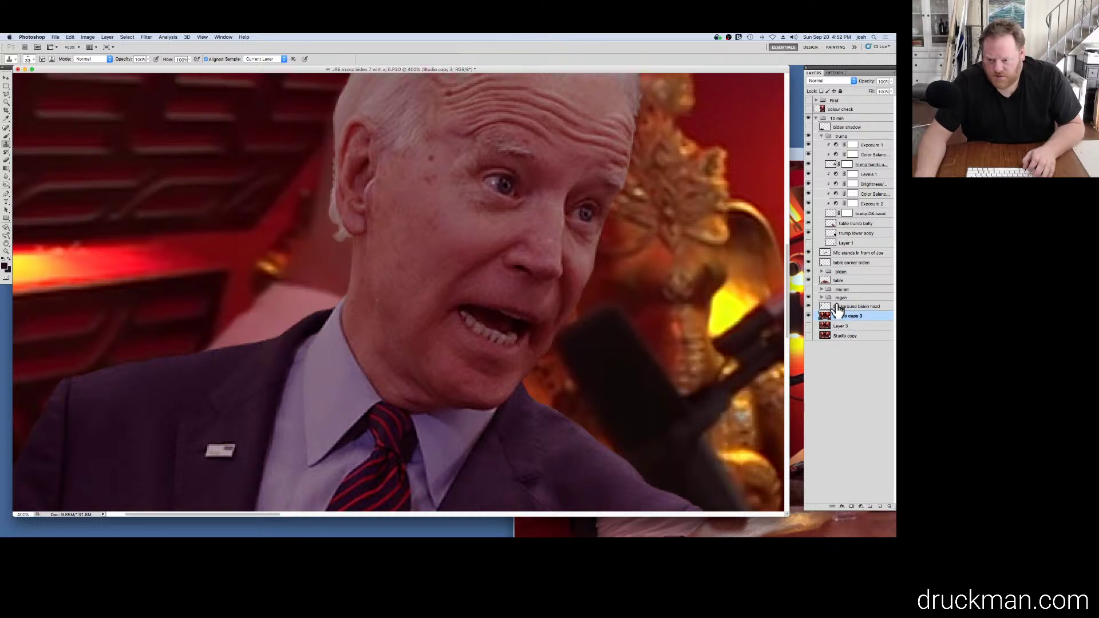
Step: Duplicate background biden head, load Biden's cut-out as a selection, and try a Clone Stamp dab on the duplicate
left_click_drag(838, 309, 881, 508)
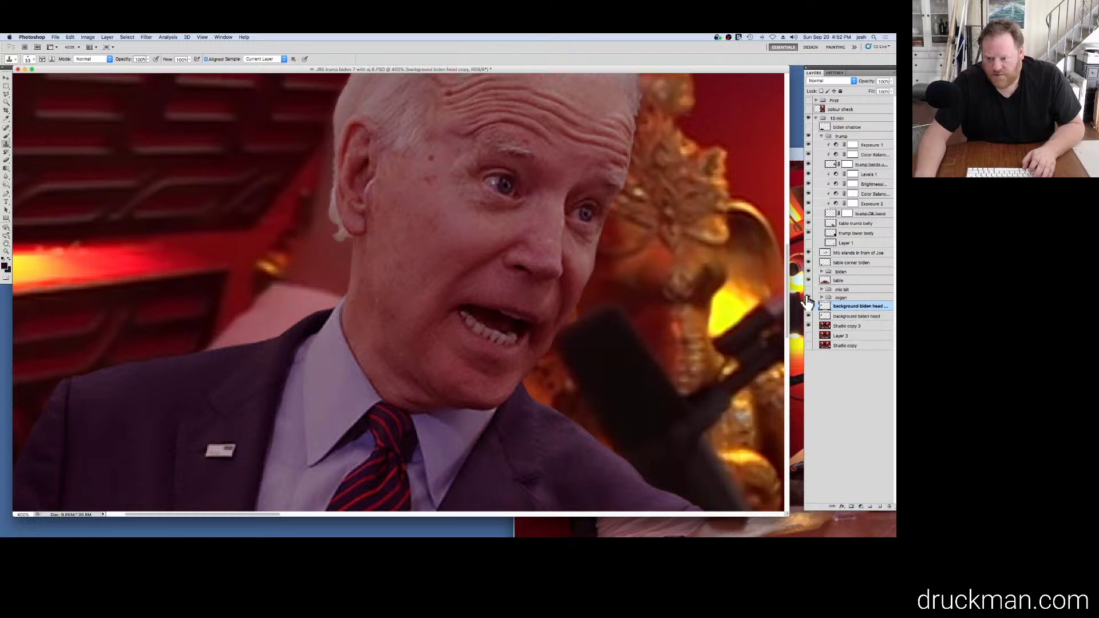
left_click(822, 271)
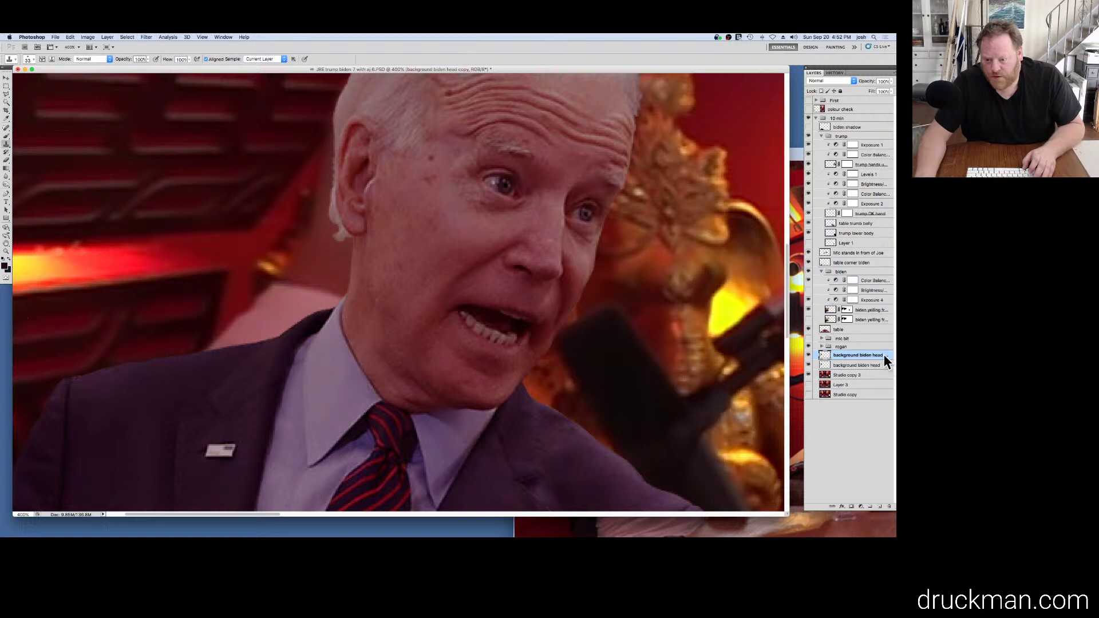
left_click(830, 312, "super")
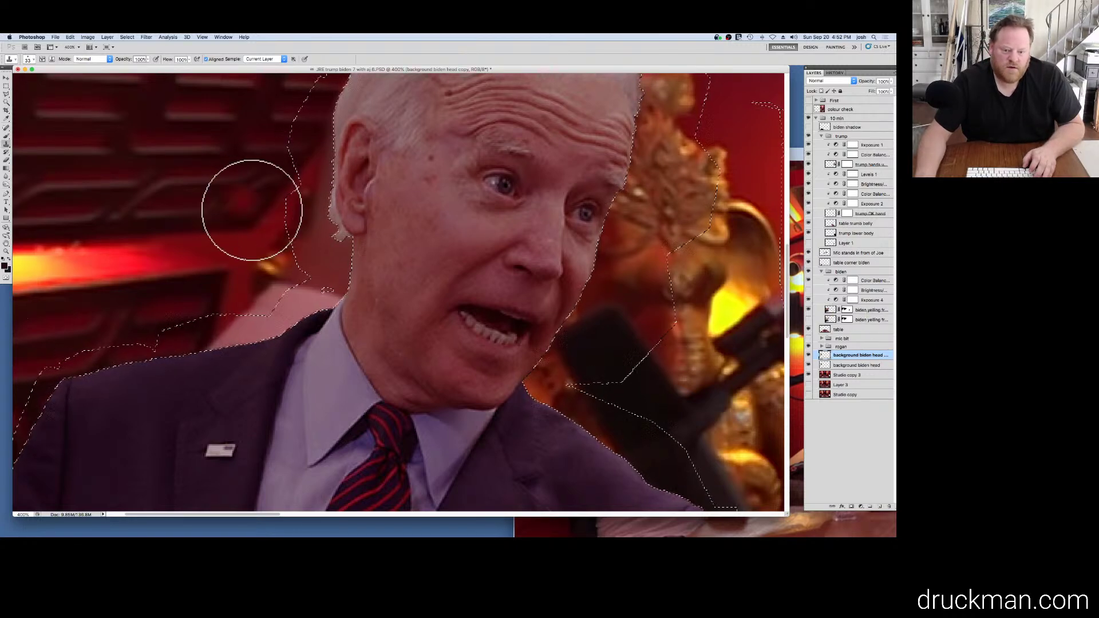
left_click(384, 229)
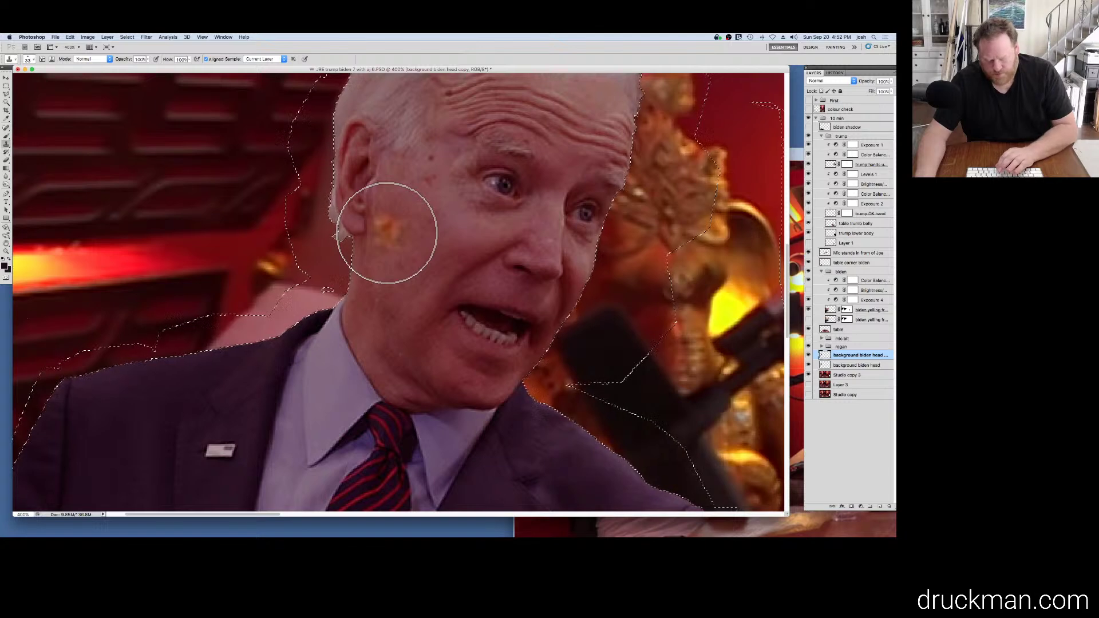
key("super+z")
Step: Invert the loaded Biden selection and clear it
key("m")
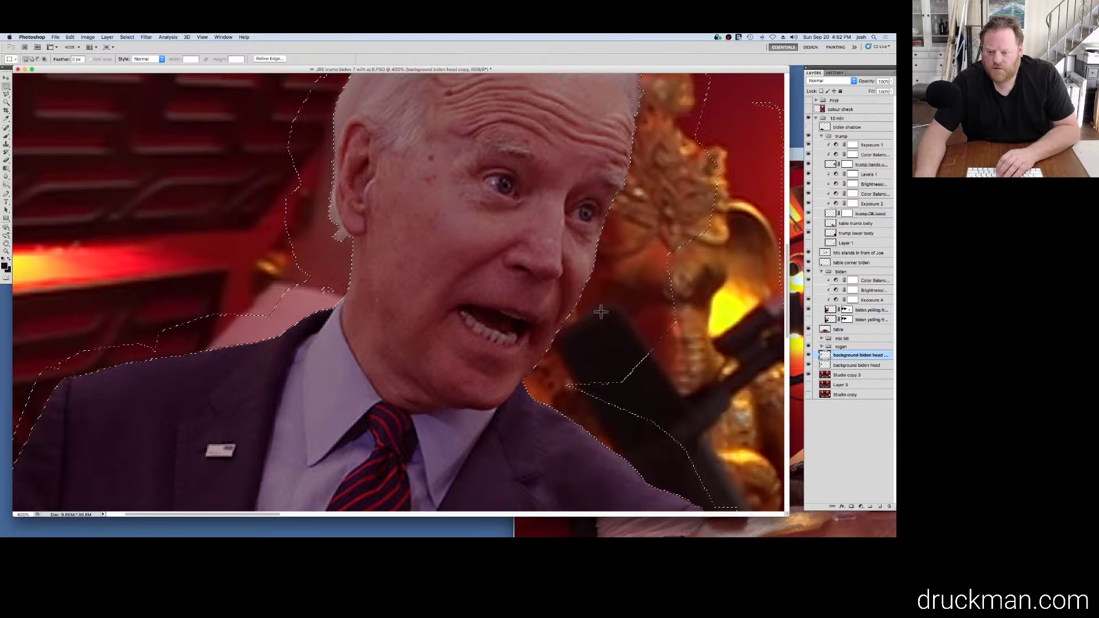
left_click(429, 320, "alt+super")
left_click(429, 319, "alt+super")
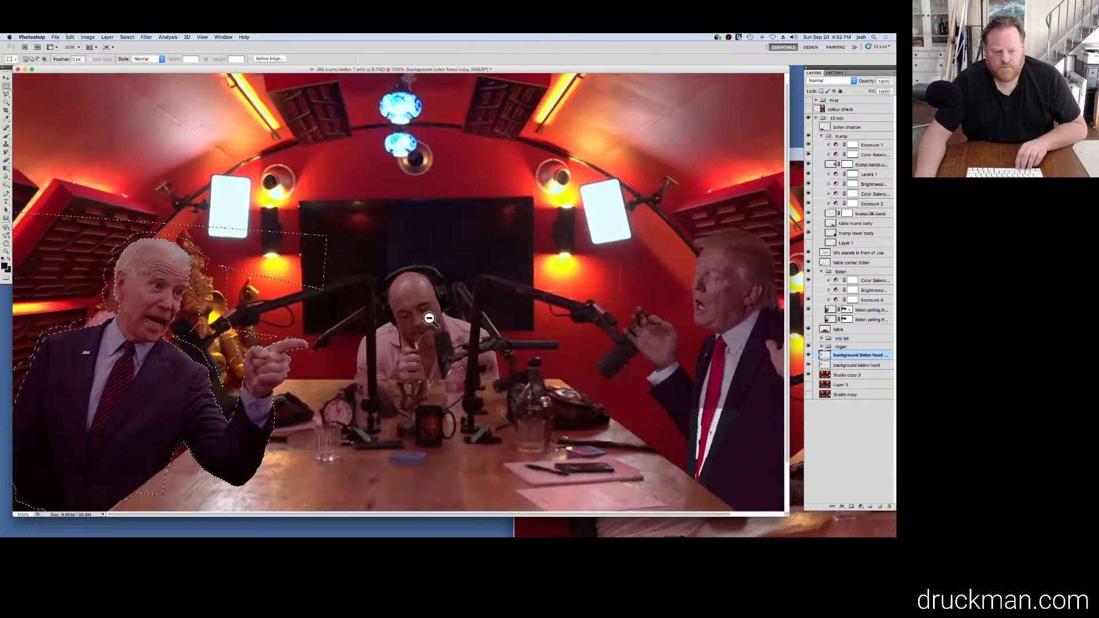
key("super+shift+i")
key("super+d")
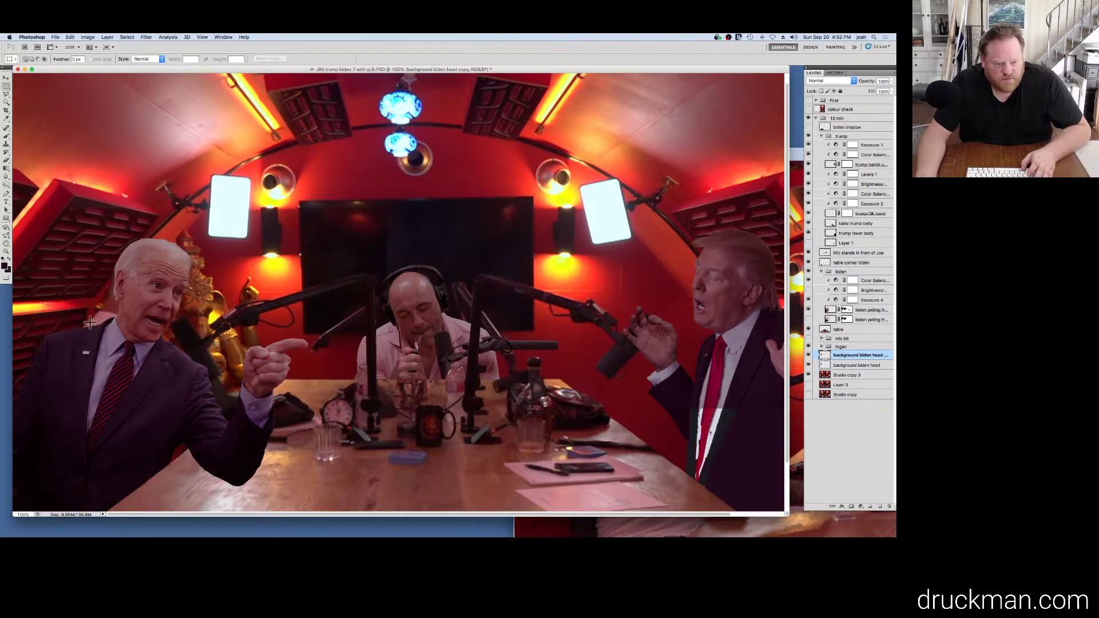
Step: Inspect the background around Biden's head and delete the duplicated background biden head layer
left_click(88, 297, "super")
left_click(94, 311, "super")
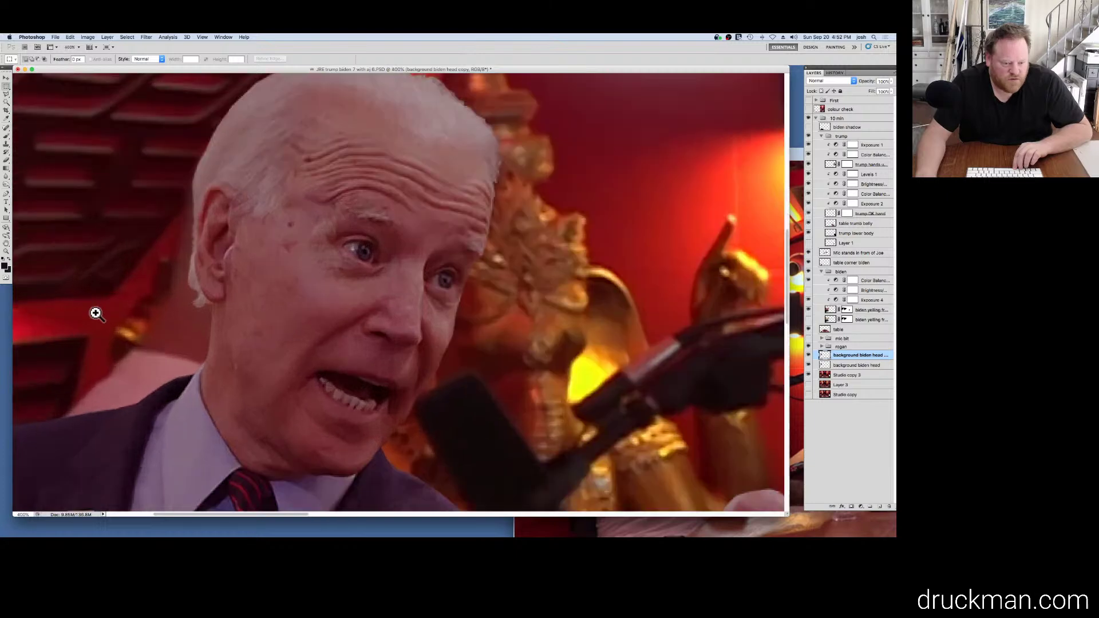
left_click(140, 327, "alt")
left_click(150, 329, "alt")
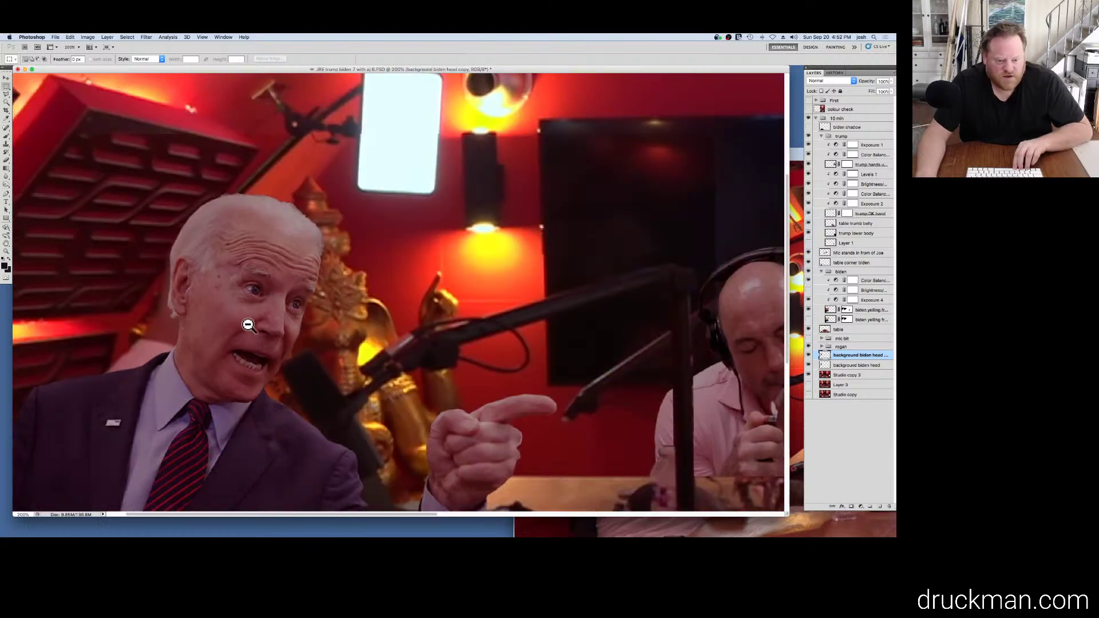
left_click(122, 337, "alt")
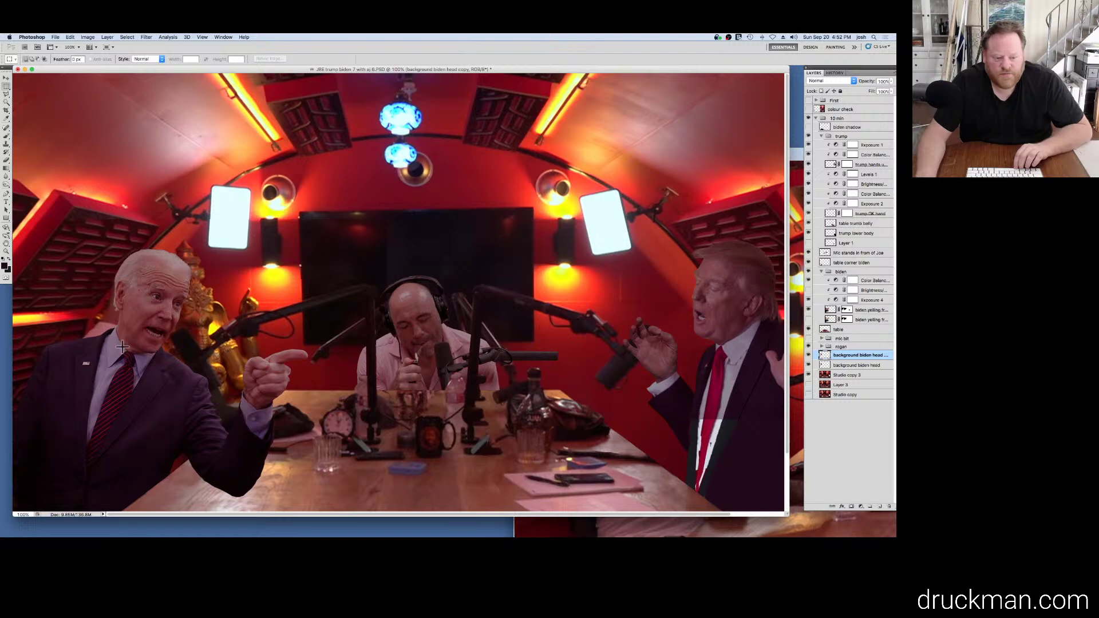
left_click(808, 355)
left_click_drag(862, 360, 888, 508)
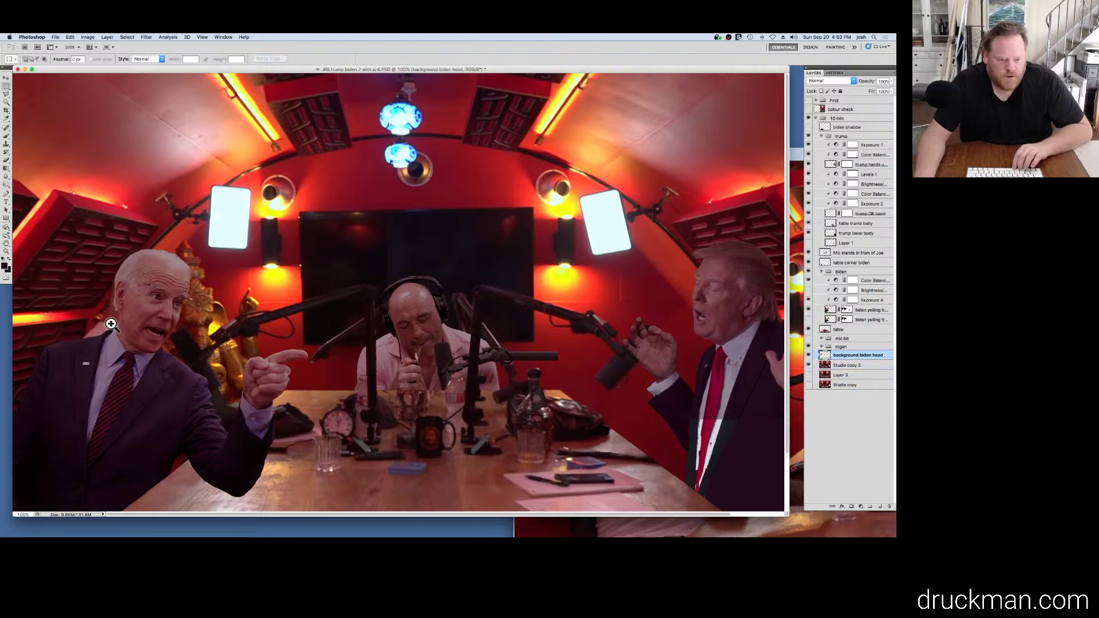
Step: Toggle the visibility of background biden head to compare the area behind Biden with and without the patch
scroll(86, 311, "up", 2)
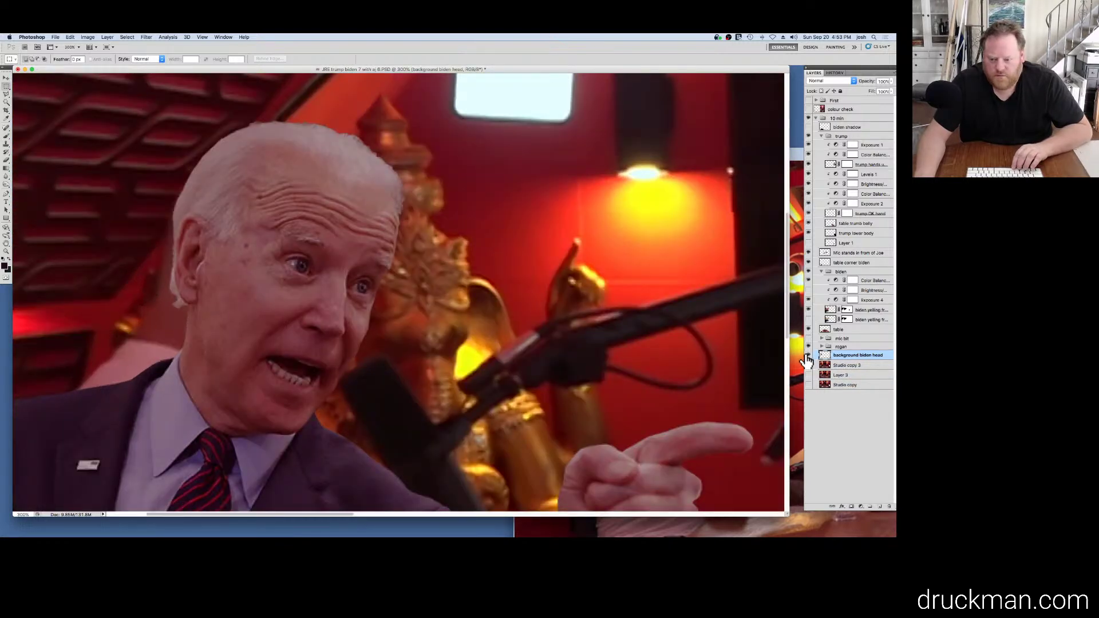
left_click(808, 356)
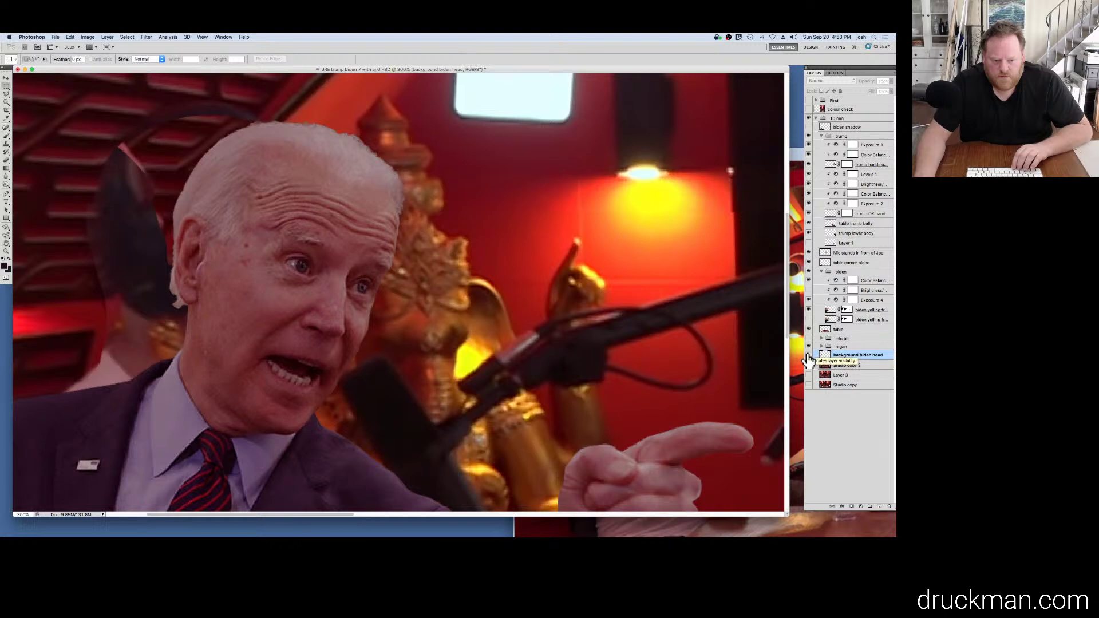
left_click(808, 356)
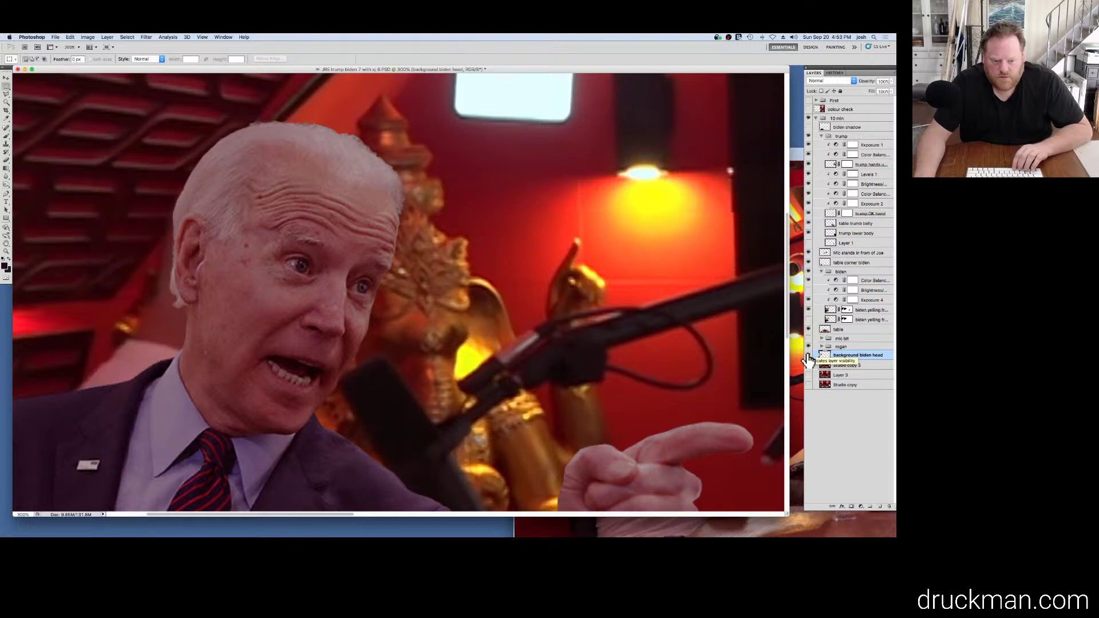
Step: Duplicate the background biden head layer as a working copy for retouching behind Biden's neck
scroll(88, 292, "up", 2)
left_click_drag(160, 287, 277, 242)
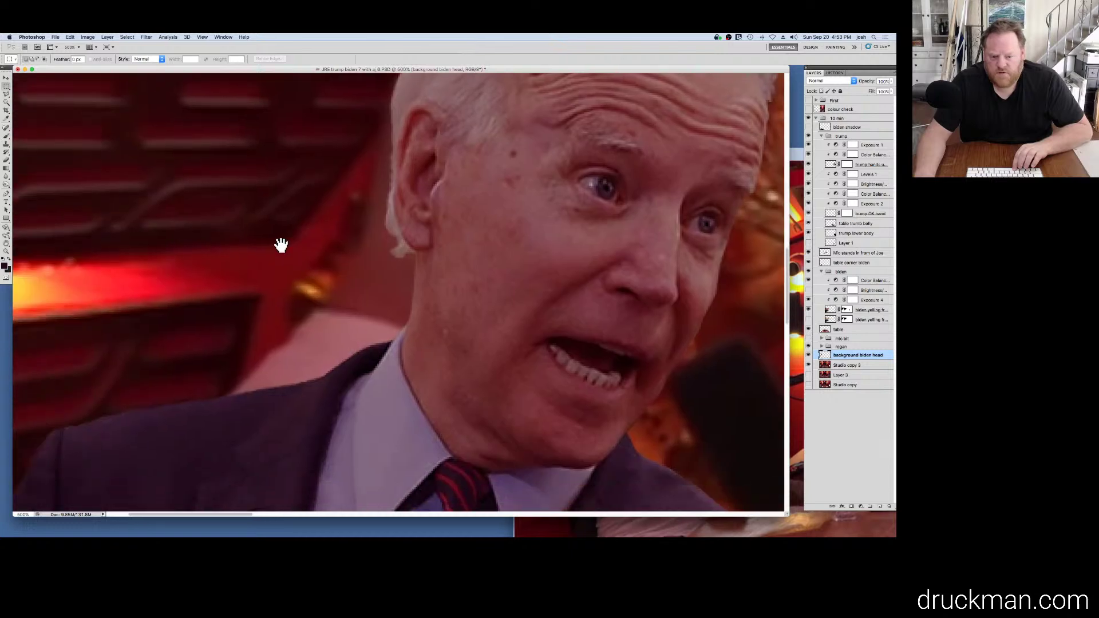
mouse_move(854, 359)
left_mouse_down()
mouse_move(876, 431)
mouse_move(869, 507)
left_mouse_up()
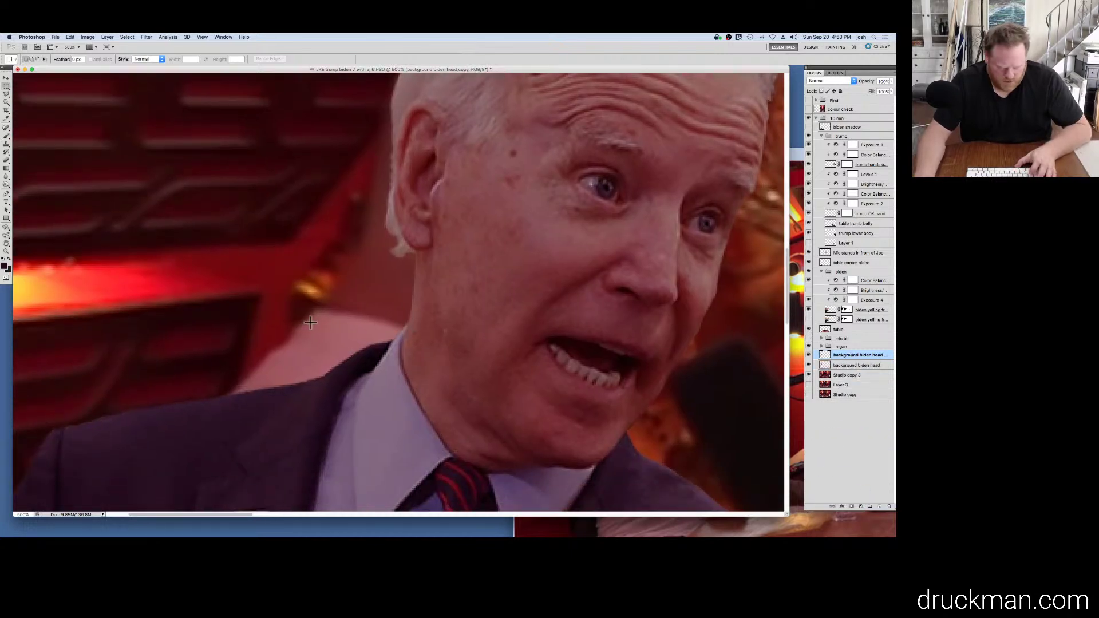
Step: Clone dark red wall over the pink patch above Biden's shoulder with a hard round Clone Stamp brush at 100% hardness
key("s")
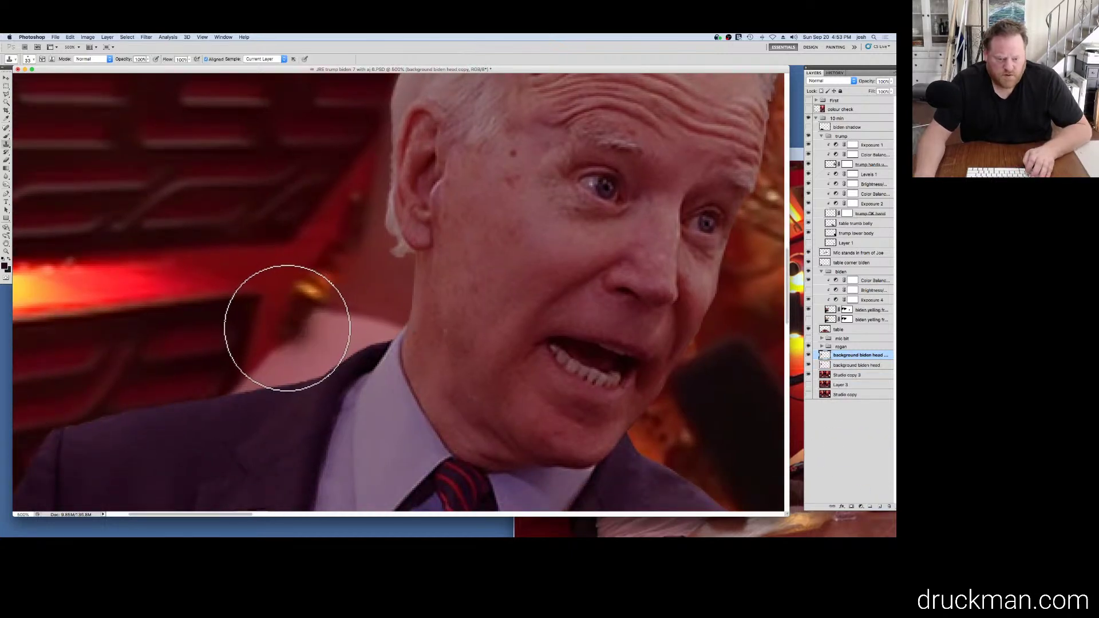
left_click(34, 59)
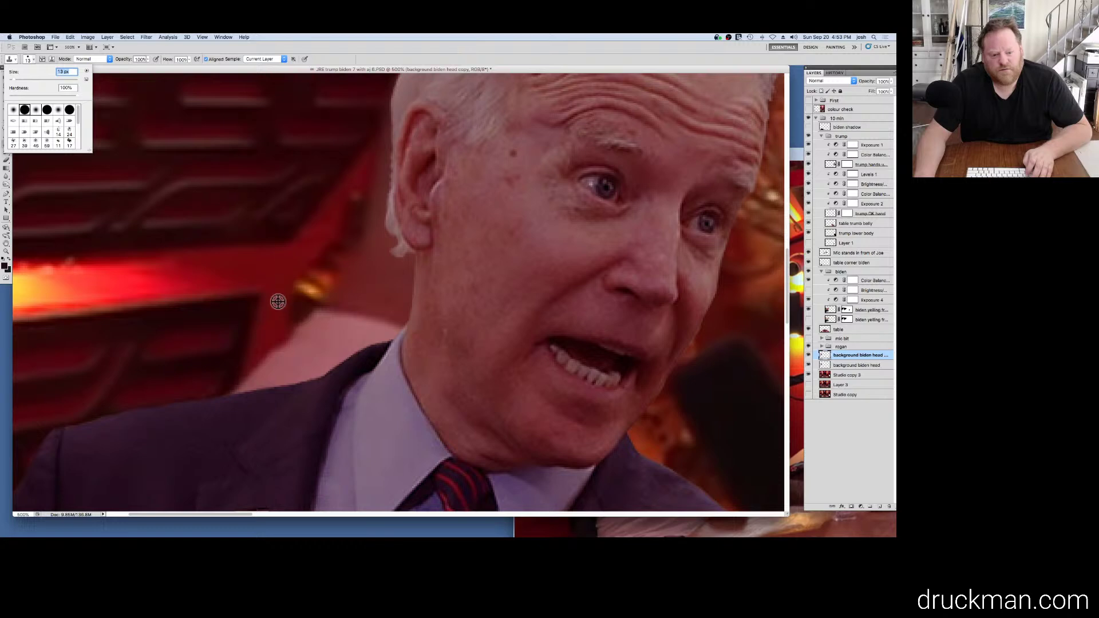
key("Return")
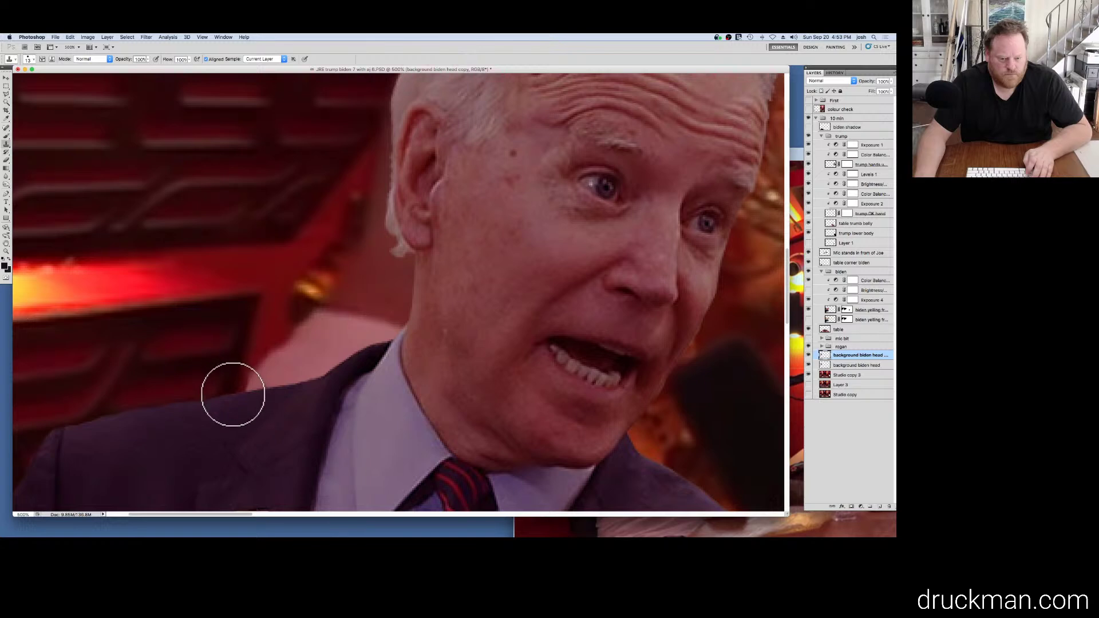
left_click(283, 343)
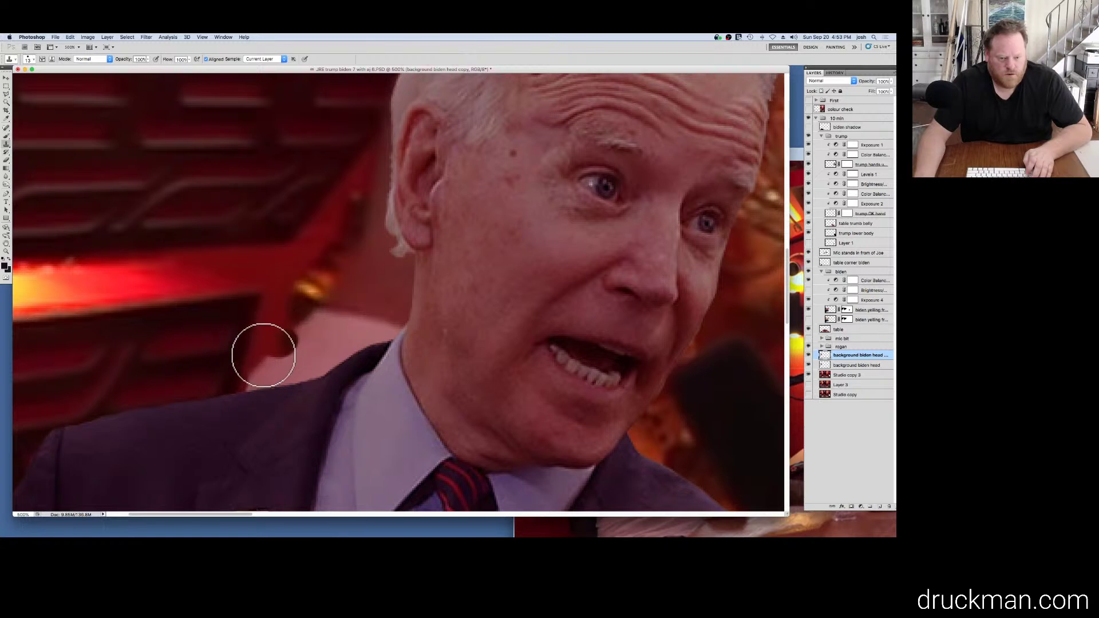
left_click(277, 361)
mouse_move(278, 363)
left_mouse_down()
mouse_move(266, 344)
mouse_move(252, 388)
mouse_move(274, 339)
left_mouse_up()
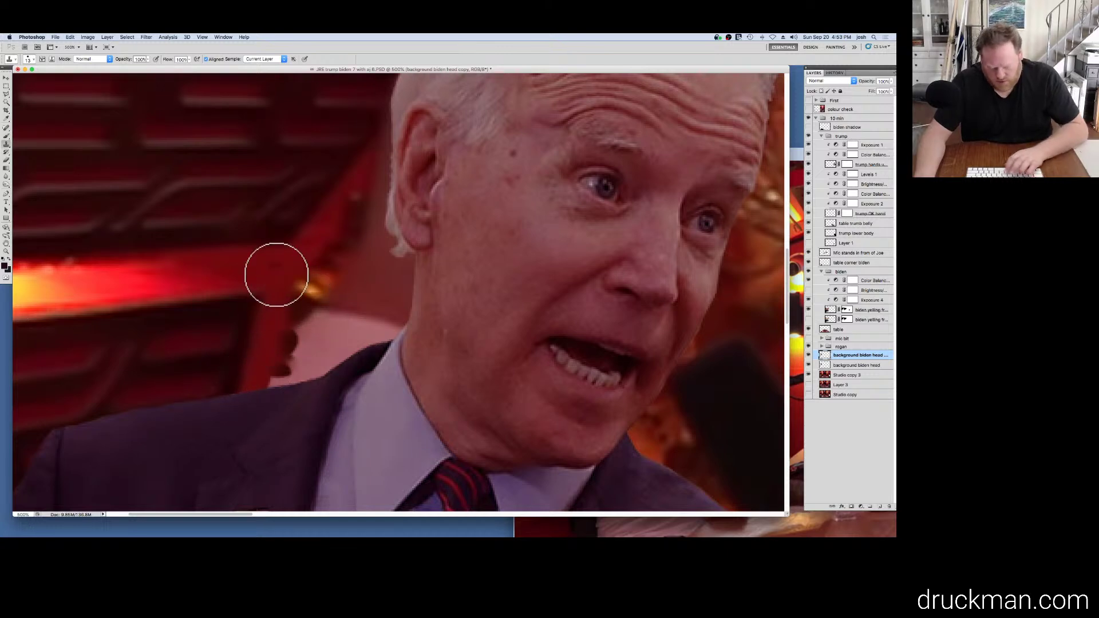
Step: Lasso the remaining pink area between Biden's ear and shoulder, fill it with dark red sampled from the adjacent wall, and deselect
key("l")
left_click(413, 131)
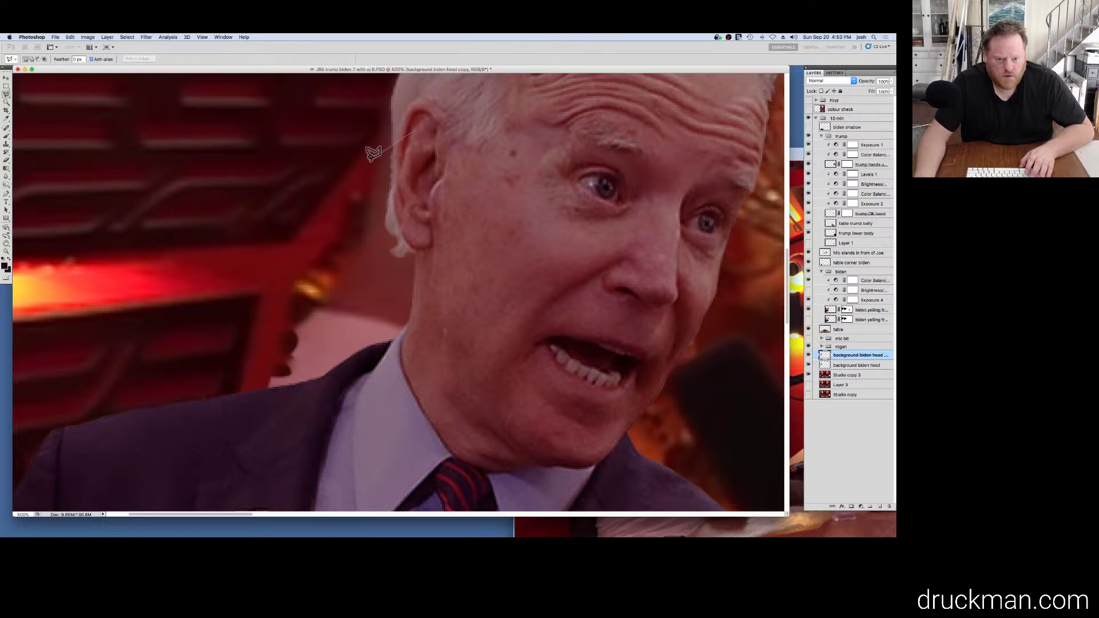
left_click(362, 179)
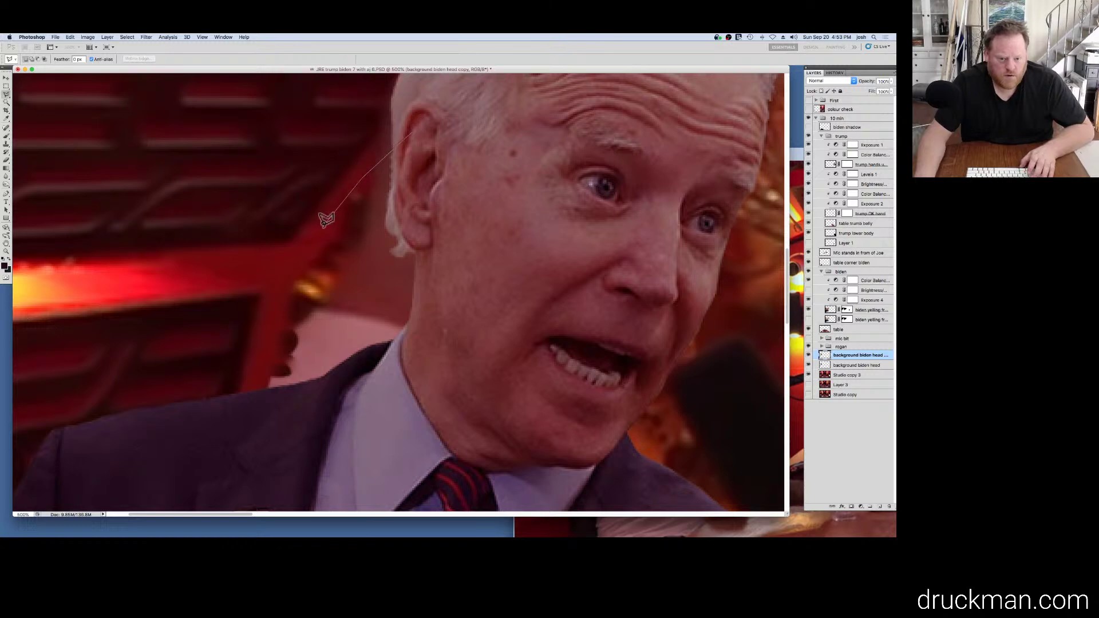
left_click(305, 259)
left_click(263, 357)
left_click(260, 409)
left_click(324, 421)
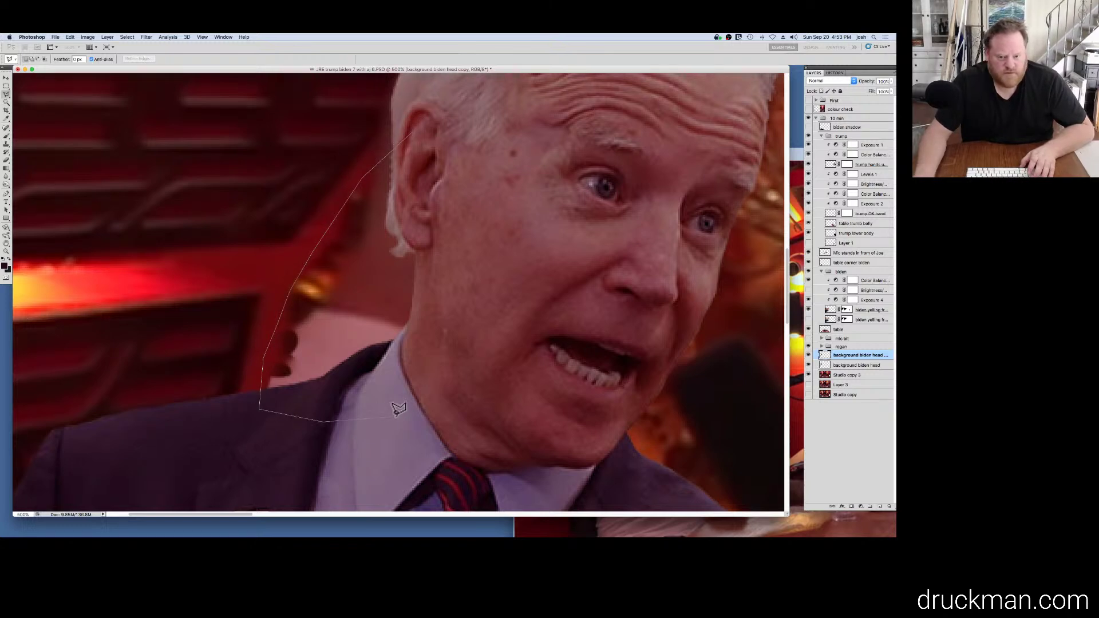
left_click(437, 391)
left_click(464, 327)
left_click(455, 224)
left_click(437, 182)
left_click(419, 133)
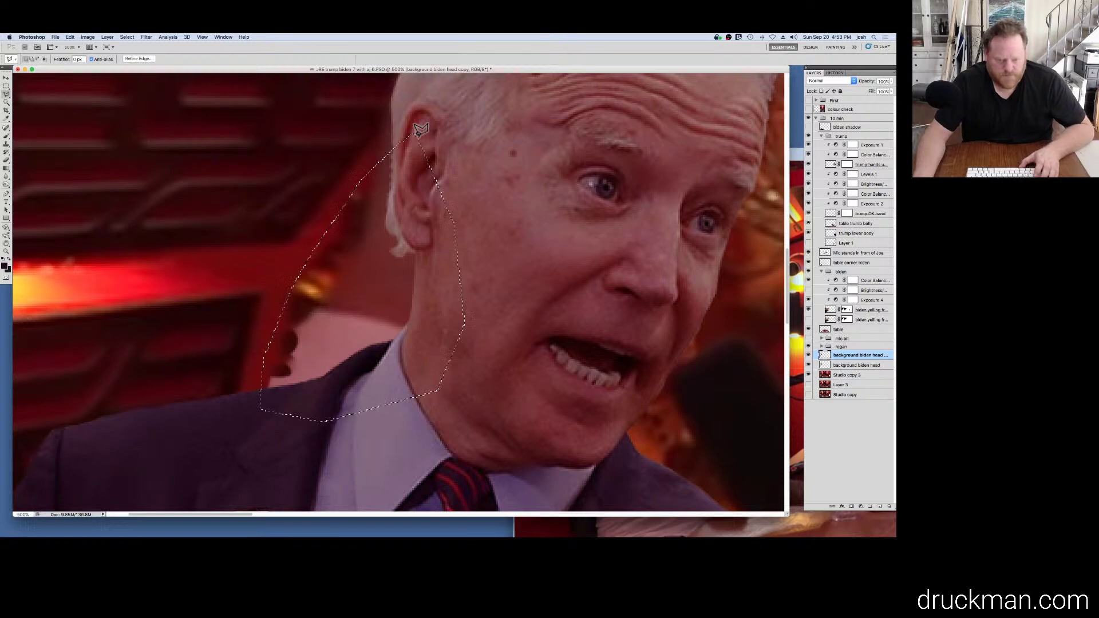
key("i")
left_click(278, 303)
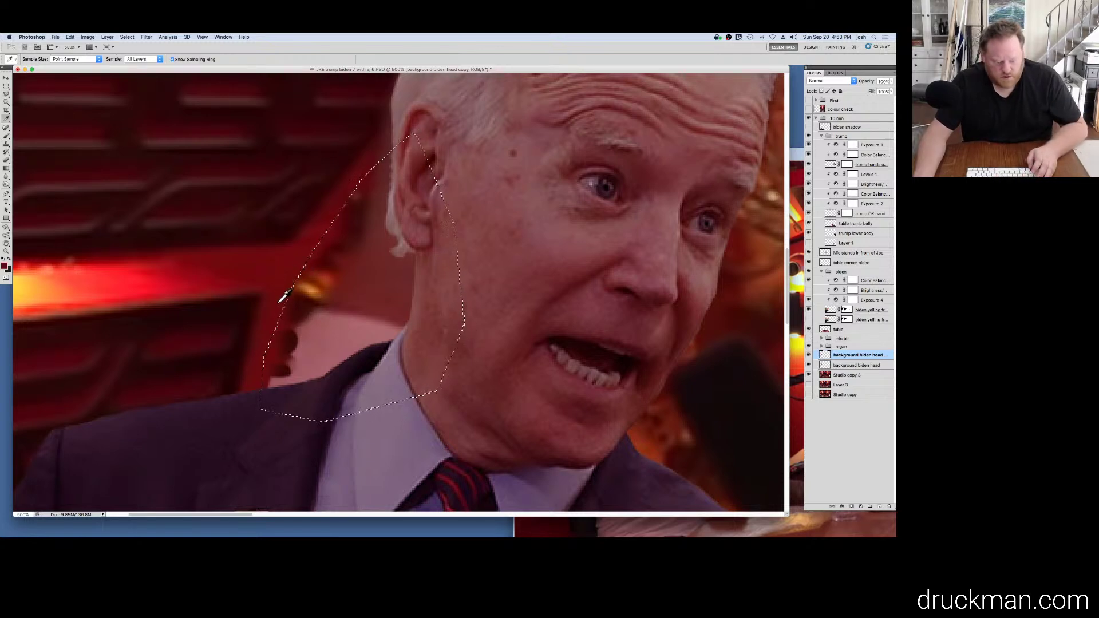
key("ctrl+BackSpace")
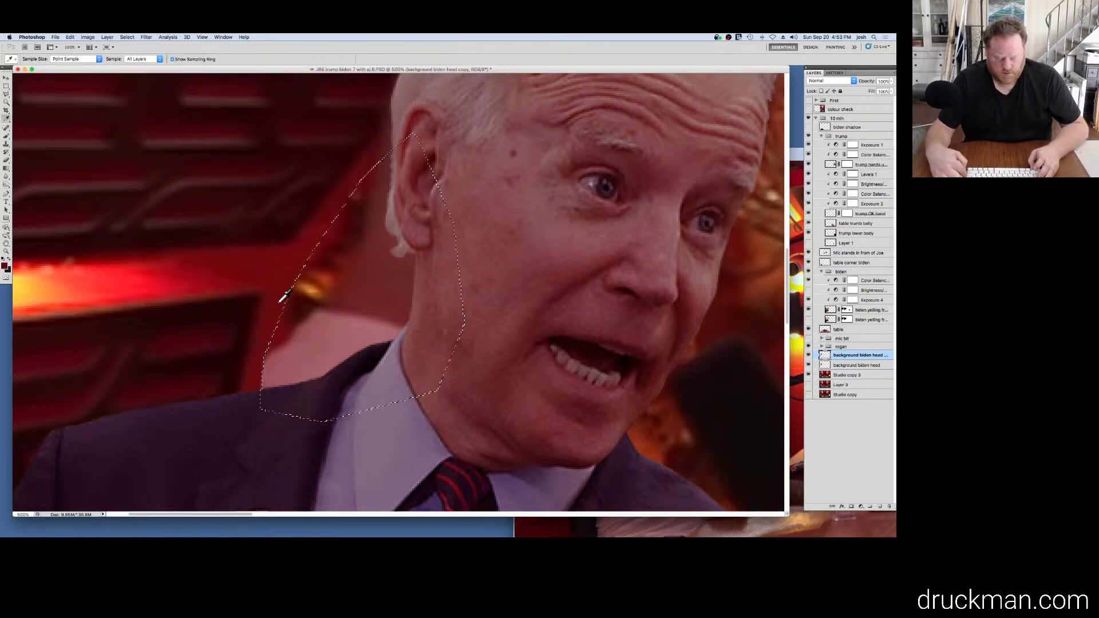
key("super+z")
key("alt+BackSpace")
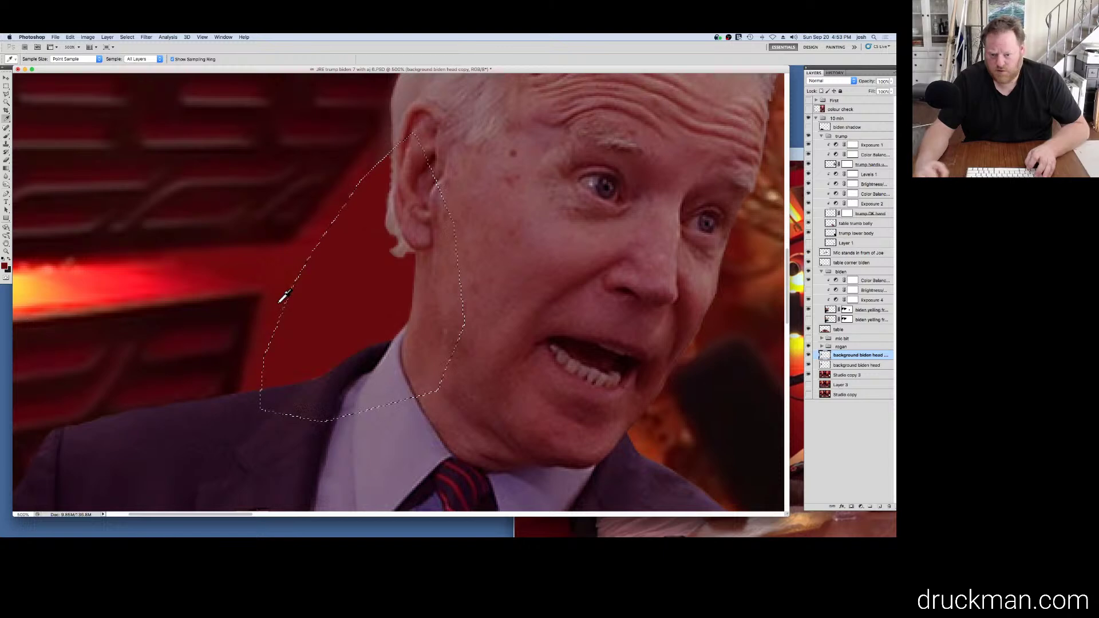
key("super+d")
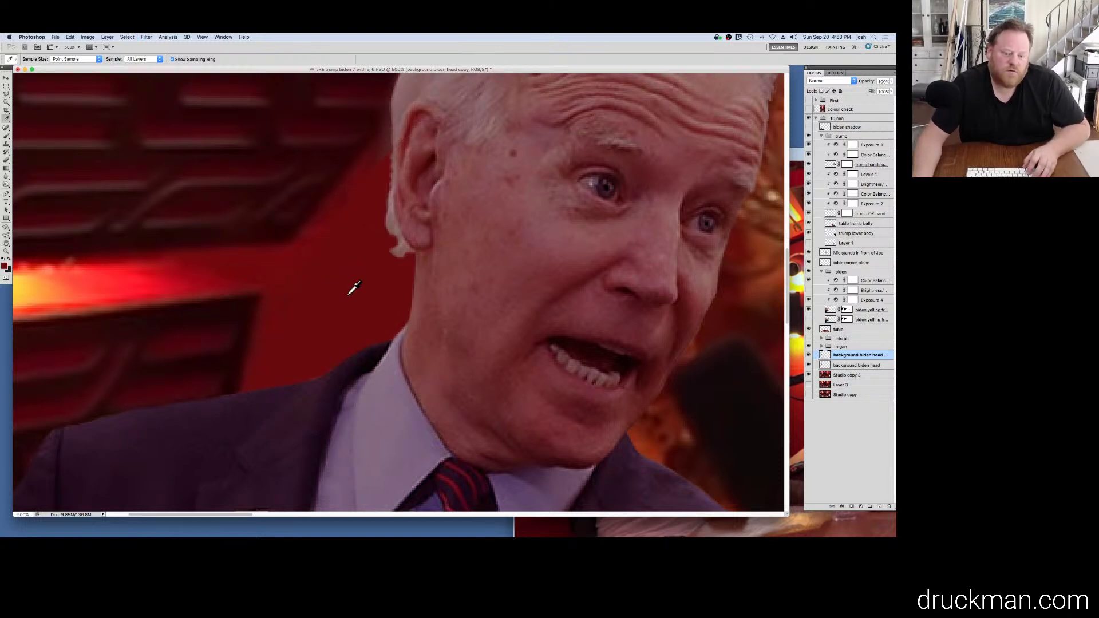
Step: Clone dark red wall texture over the flat filled patch behind Biden's neck and beside his ear with the Clone Stamp
key("b")
key("z")
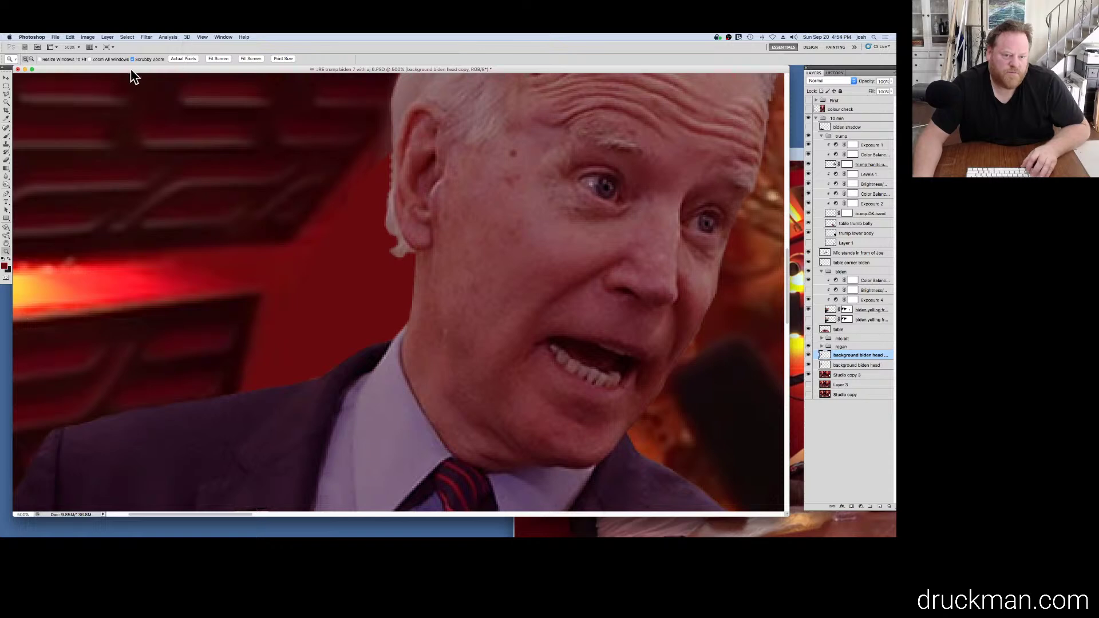
key("s")
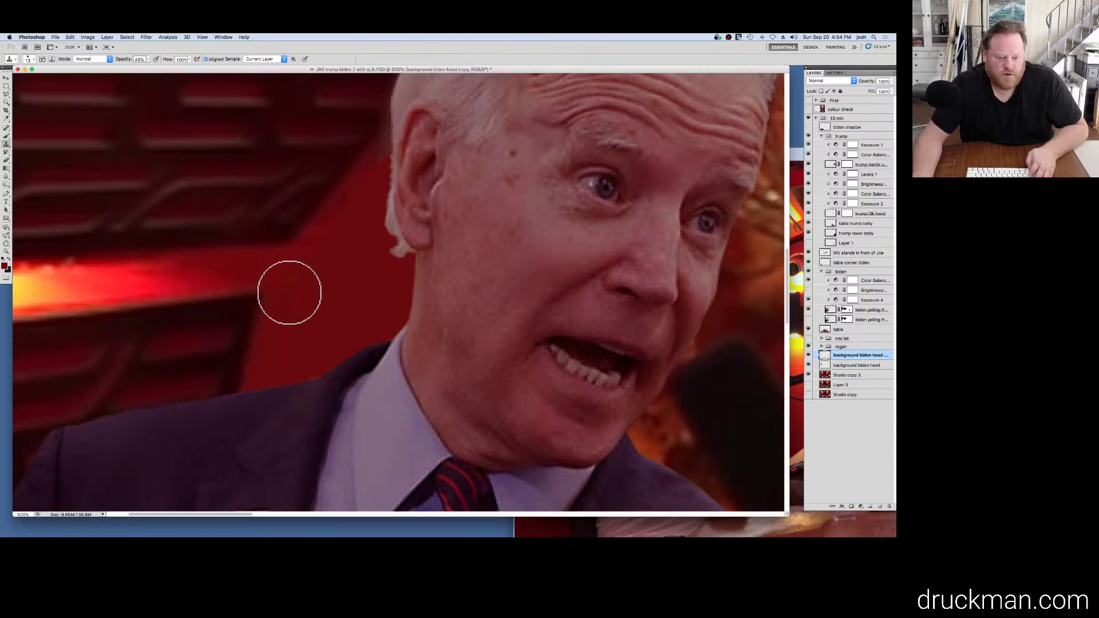
left_click(239, 264, "alt")
left_click(356, 198)
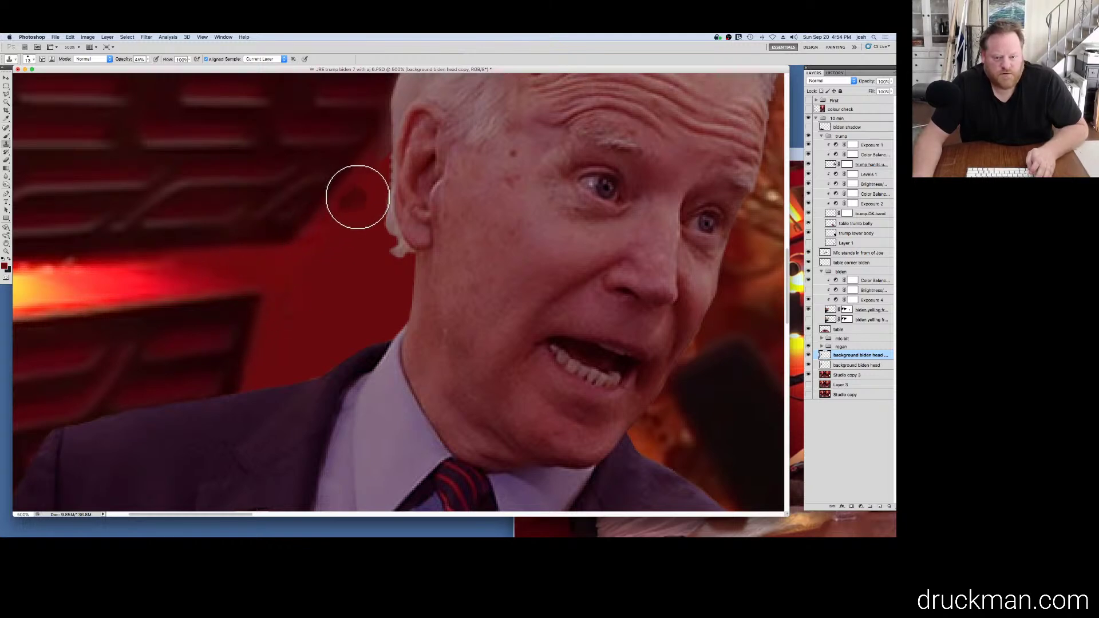
key("super+z")
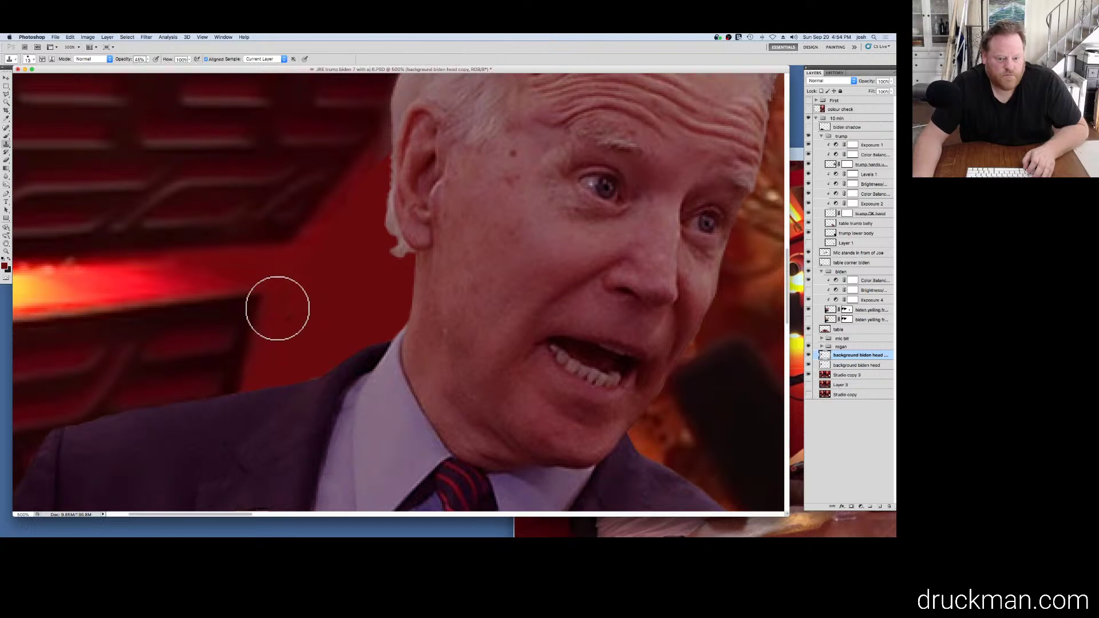
left_click(261, 275, "alt")
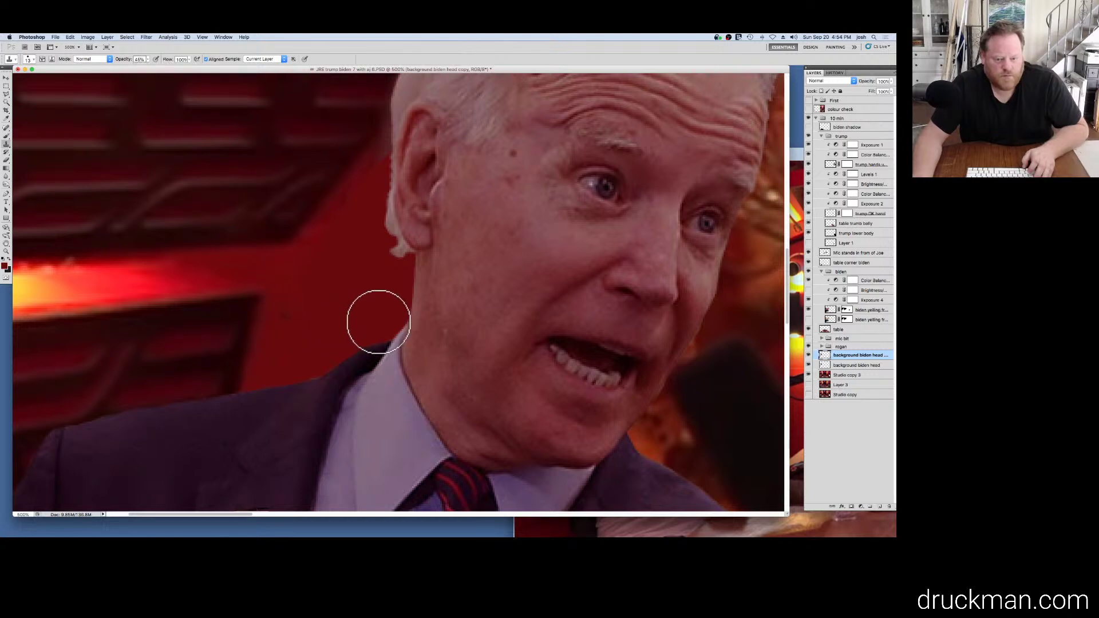
left_click(284, 312)
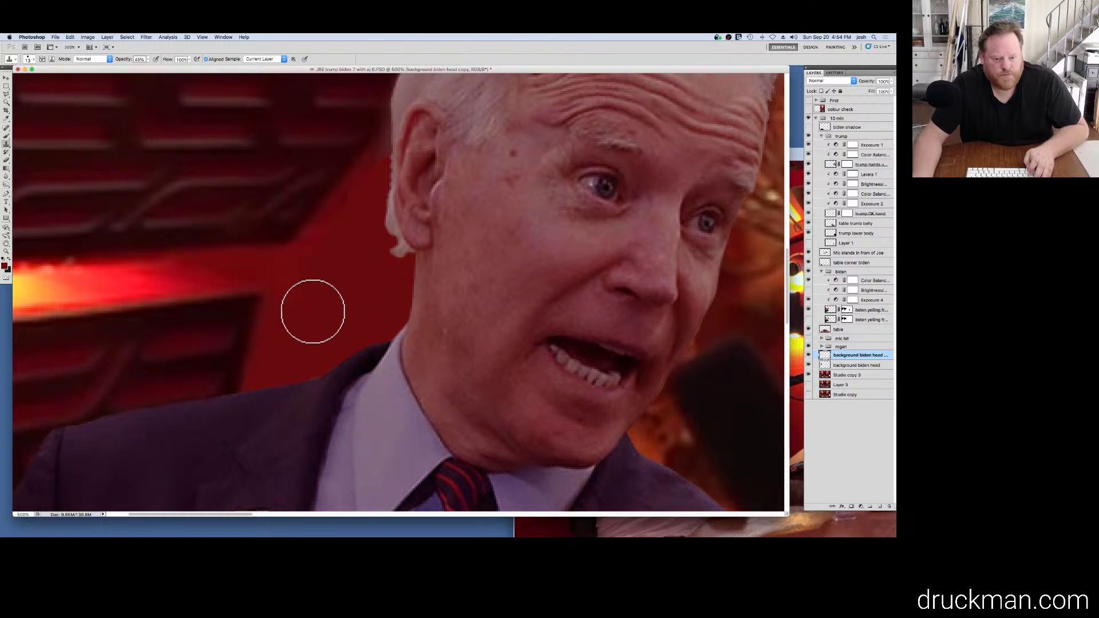
left_click(329, 292, "alt")
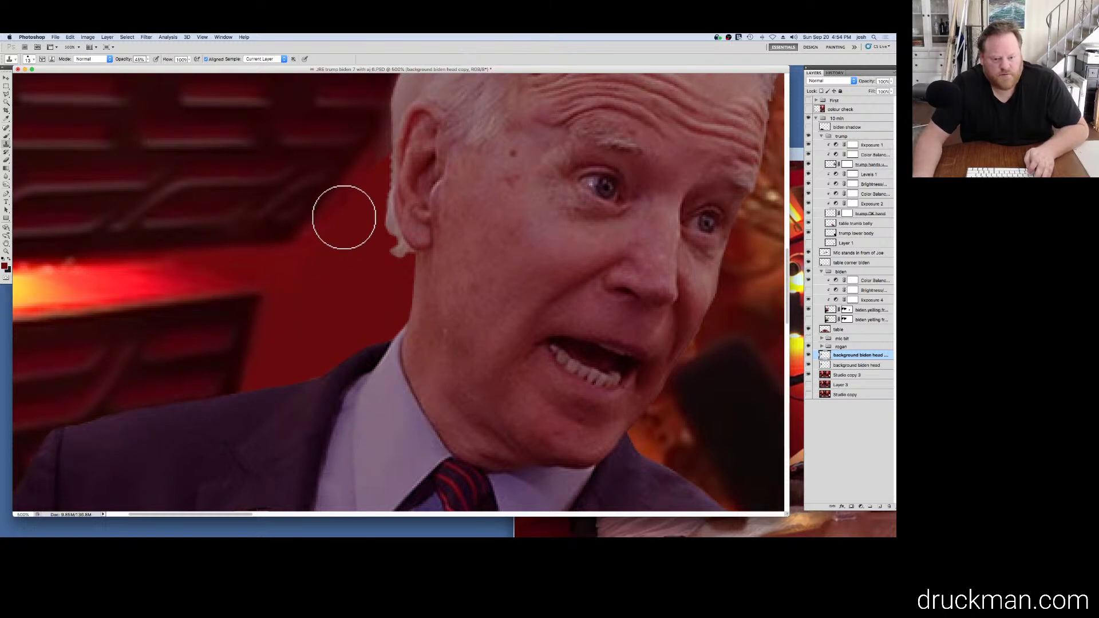
left_click(341, 283, "alt")
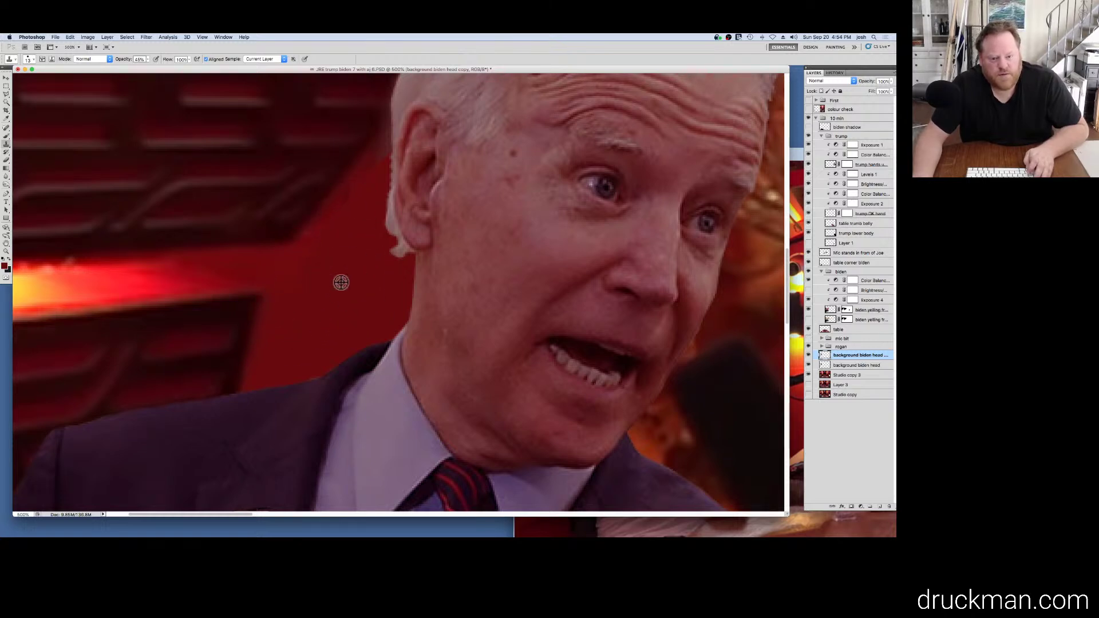
left_click(338, 246, "alt")
mouse_move(389, 155)
left_mouse_down()
mouse_move(374, 185)
mouse_move(397, 154)
left_mouse_up()
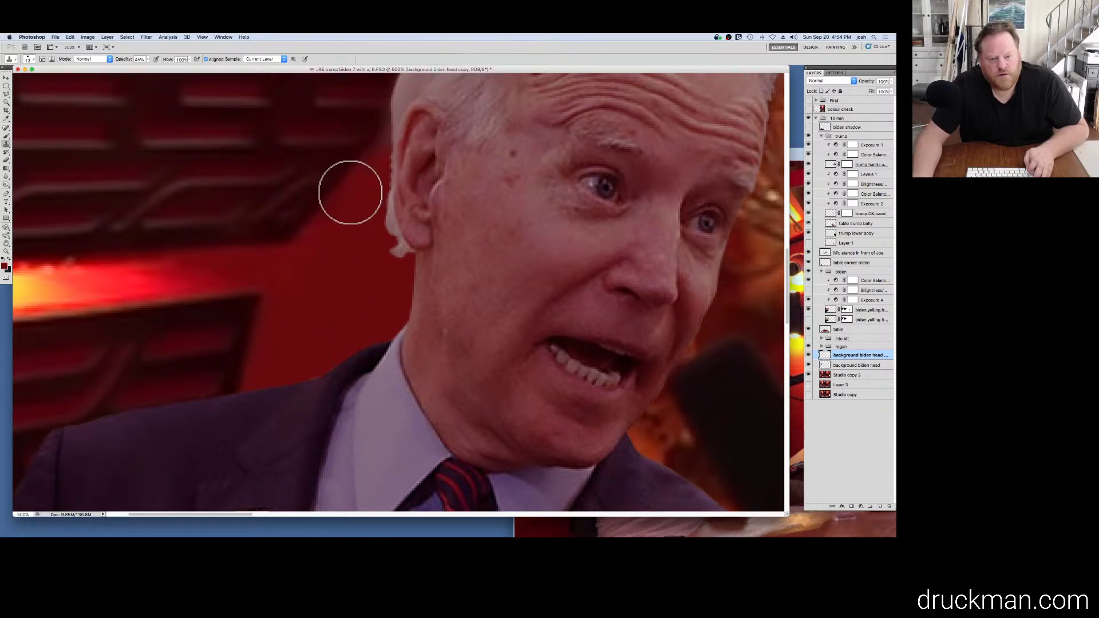
Step: Save the retouched composite with the whole scene in view
left_click(318, 246, "alt")
left_click(318, 246, "alt")
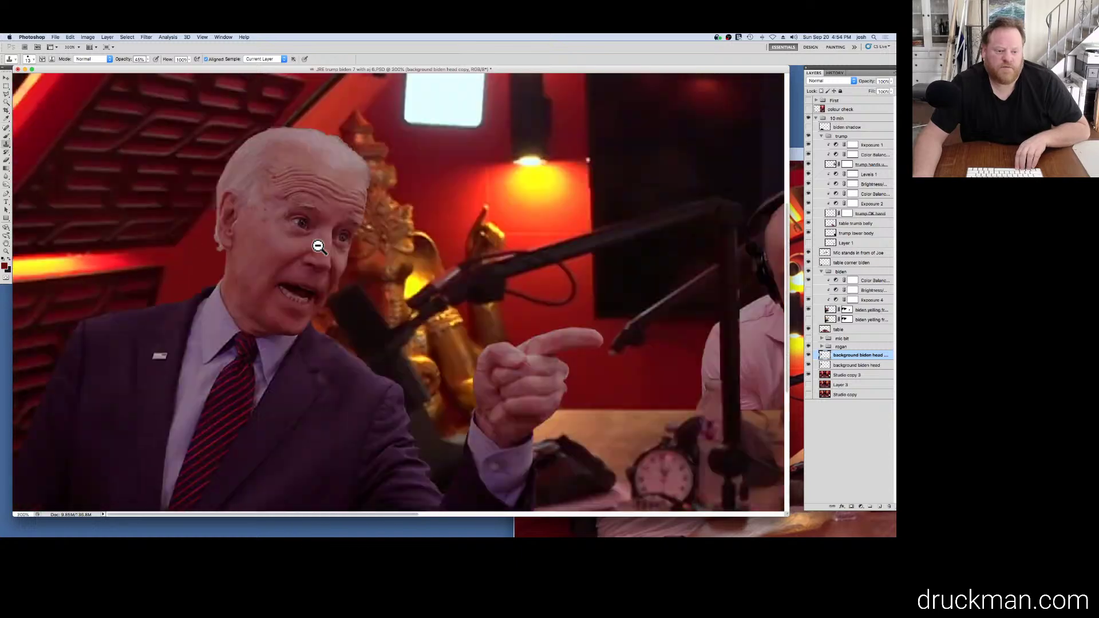
left_click(318, 246, "alt")
key("super+s")
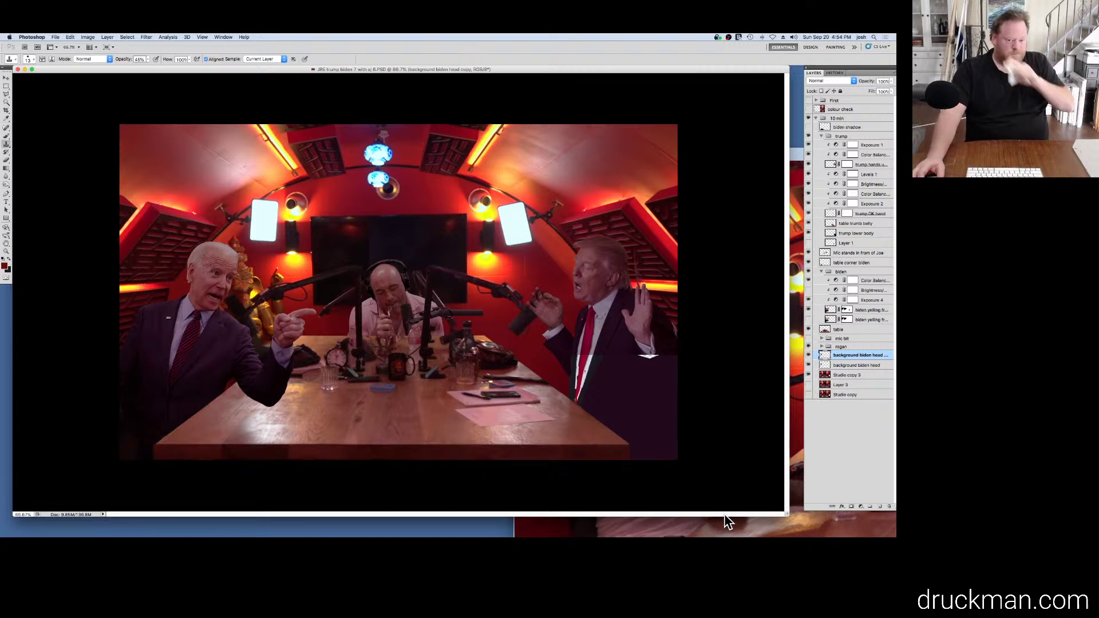
double_click(851, 290)
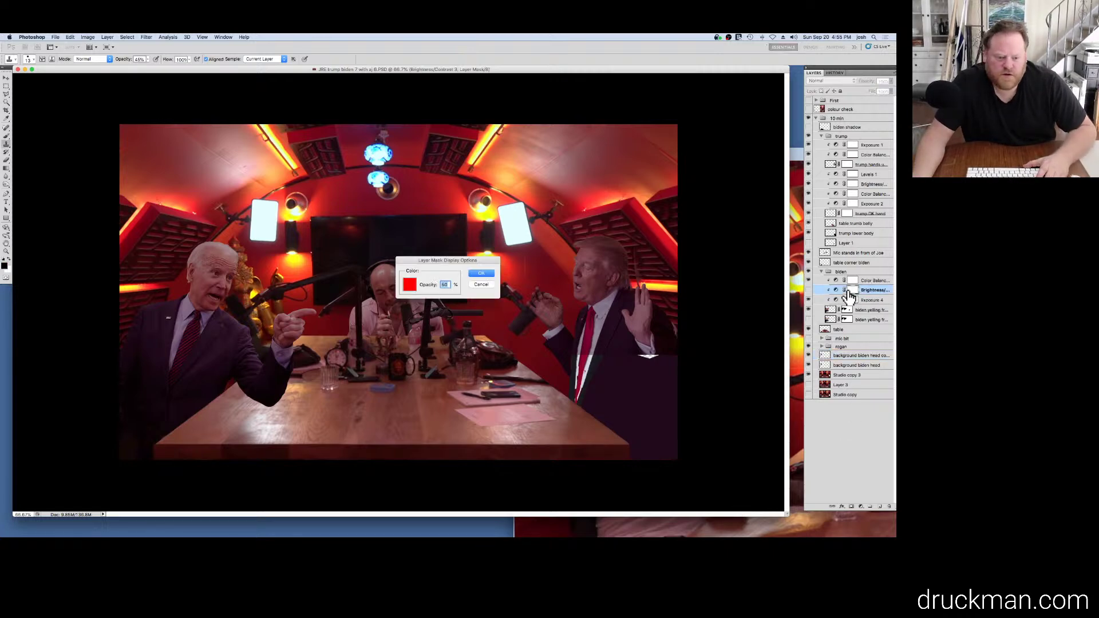
left_click(479, 284)
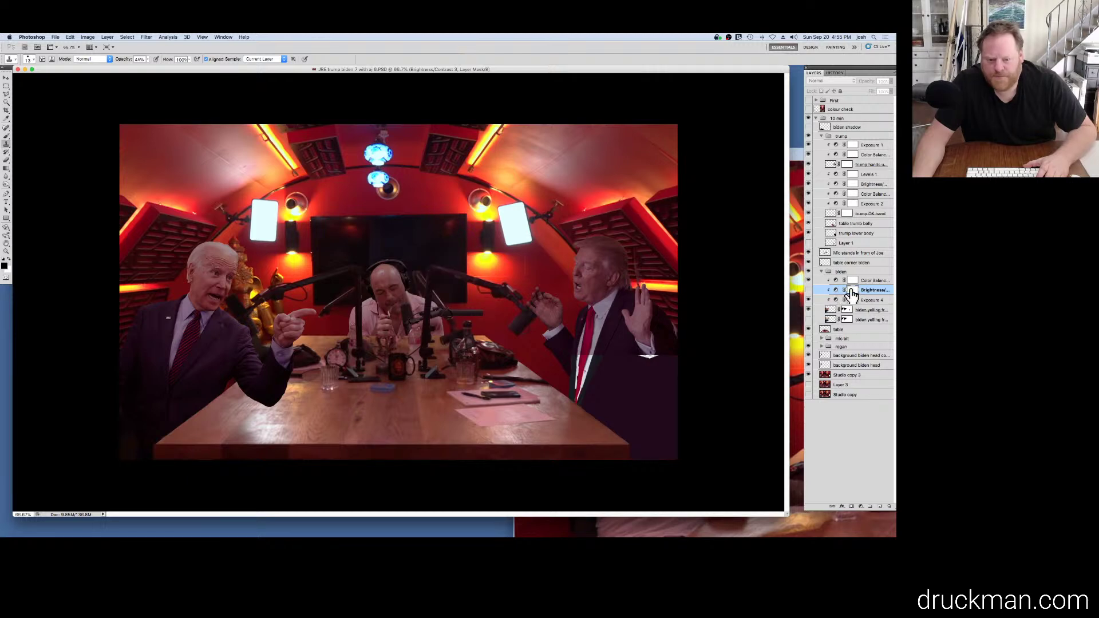
double_click(852, 292)
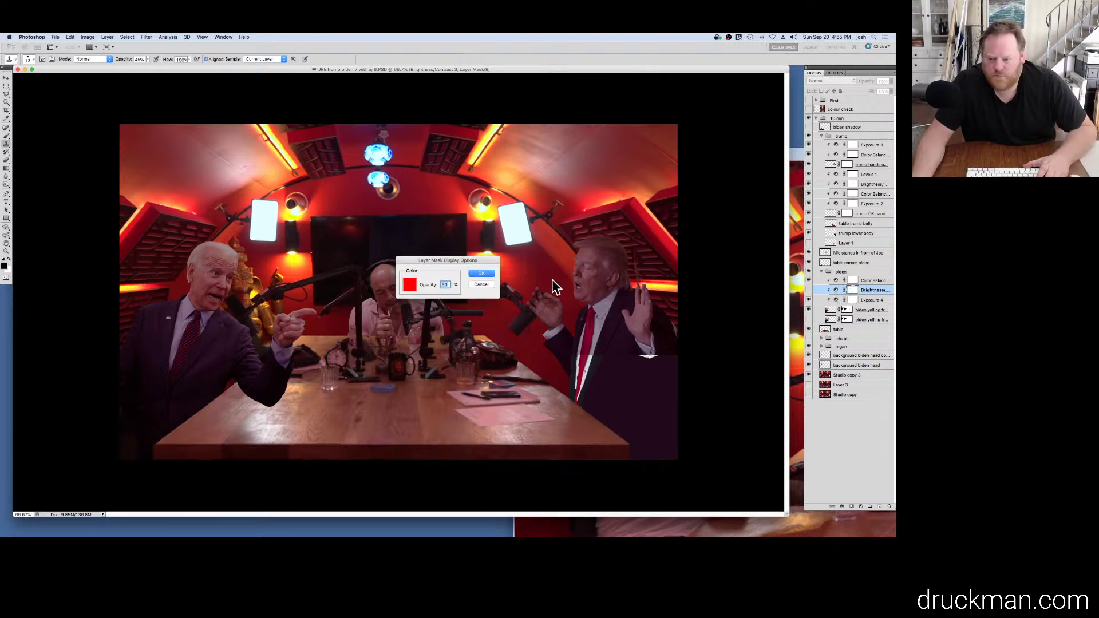
key("Escape")
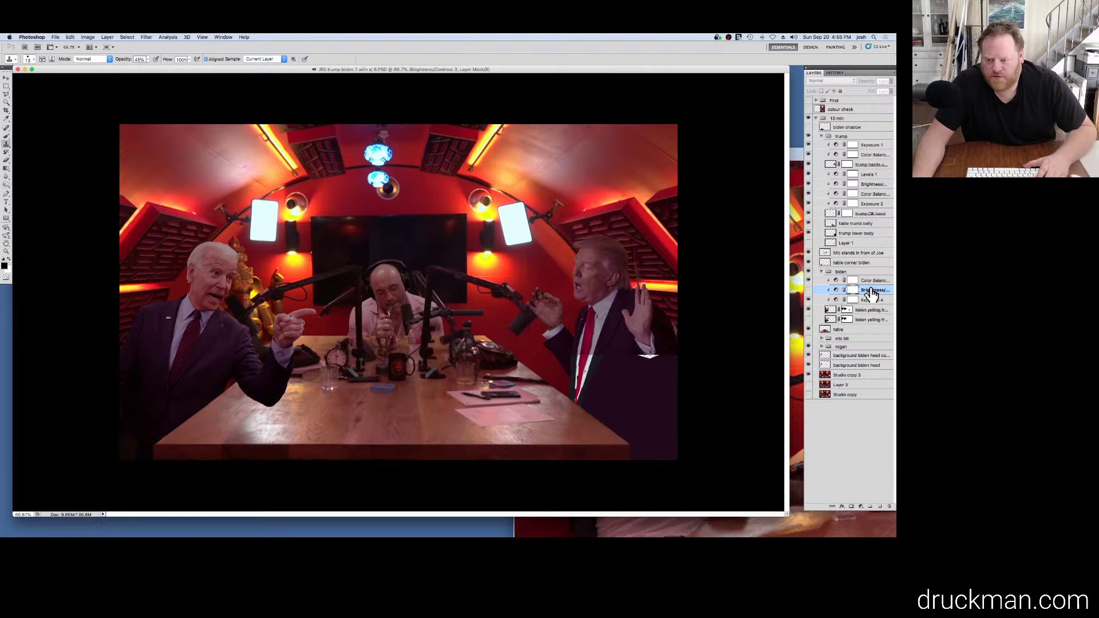
Step: Try different brightness and contrast values on the Brightness/Contrast adjustment layer in the biden group
left_click(871, 292)
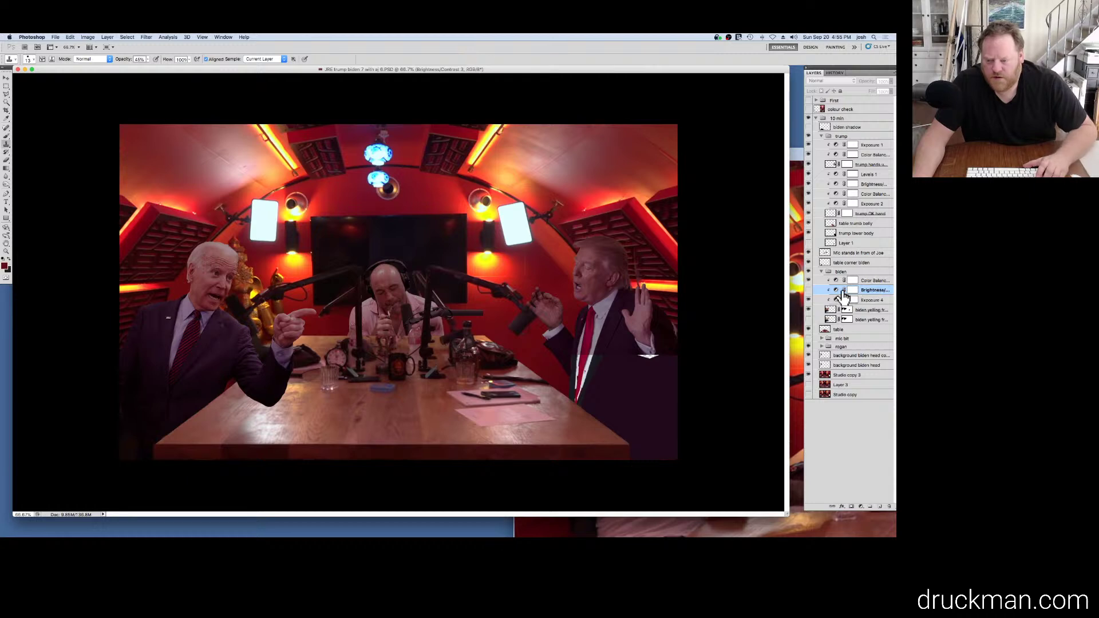
double_click(836, 291)
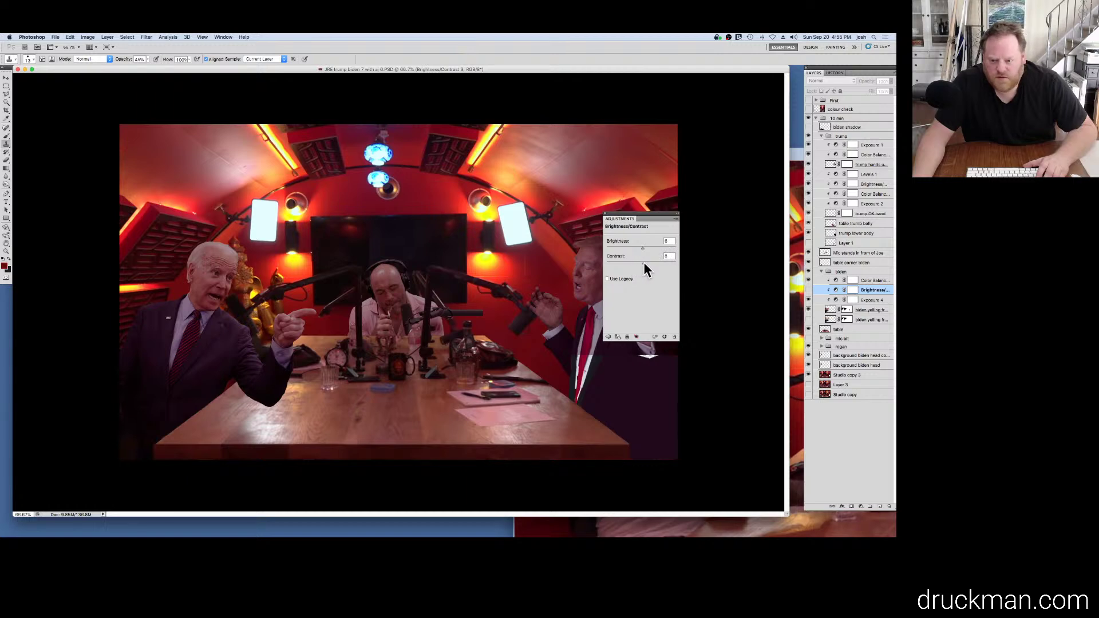
left_click_drag(643, 263, 670, 264)
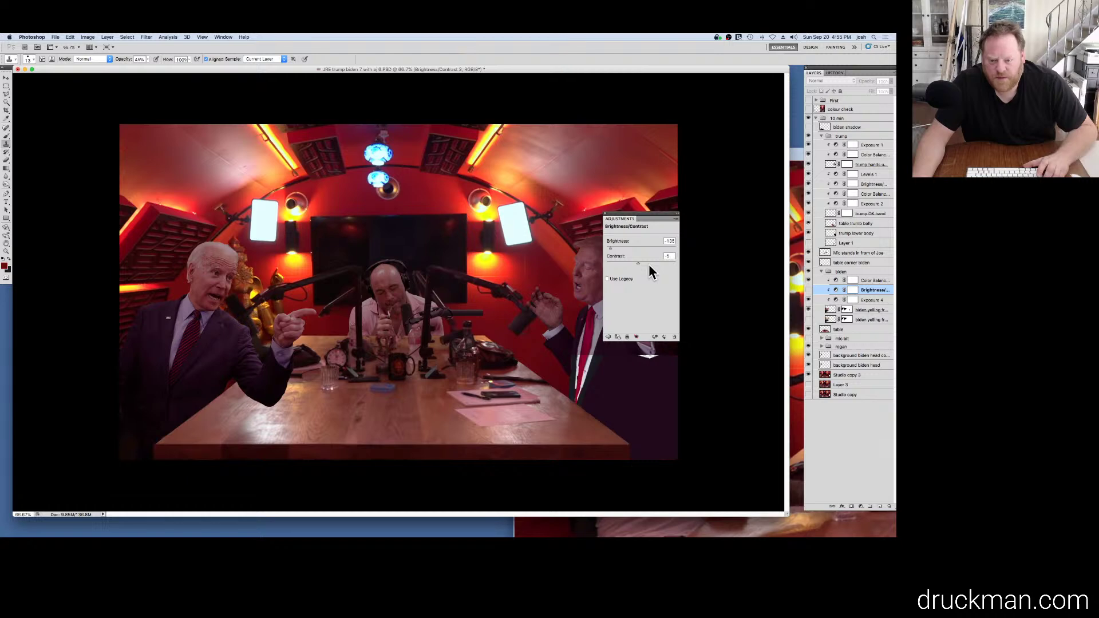
left_click(639, 247)
left_click(605, 216)
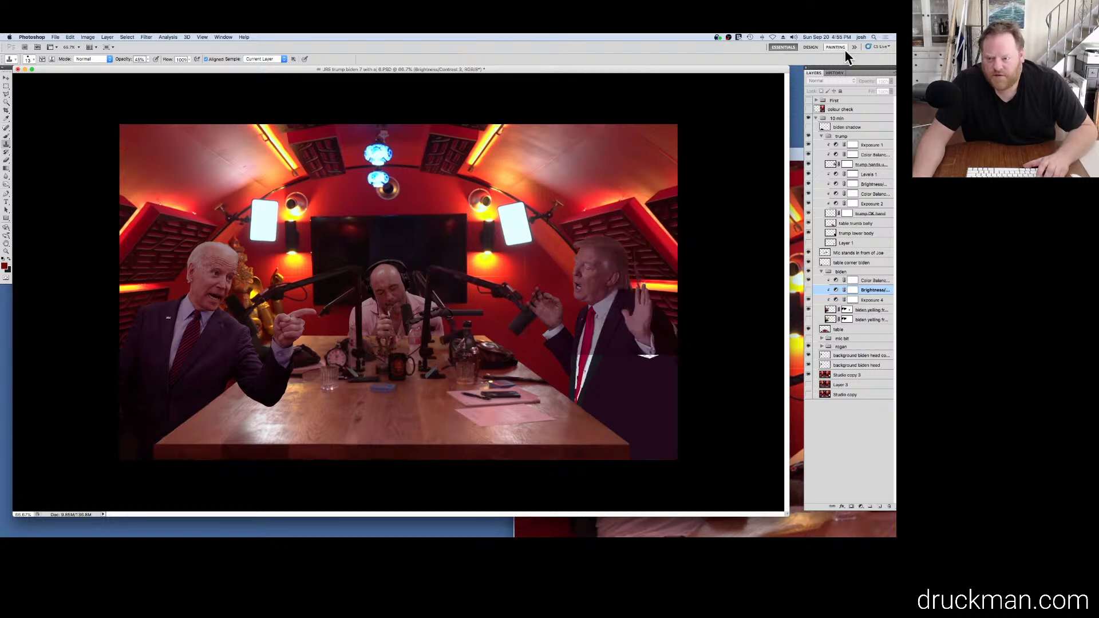
Step: Revert the document to its last Clone Stamp history state, undoing the Brightness/Contrast change
left_click(834, 73)
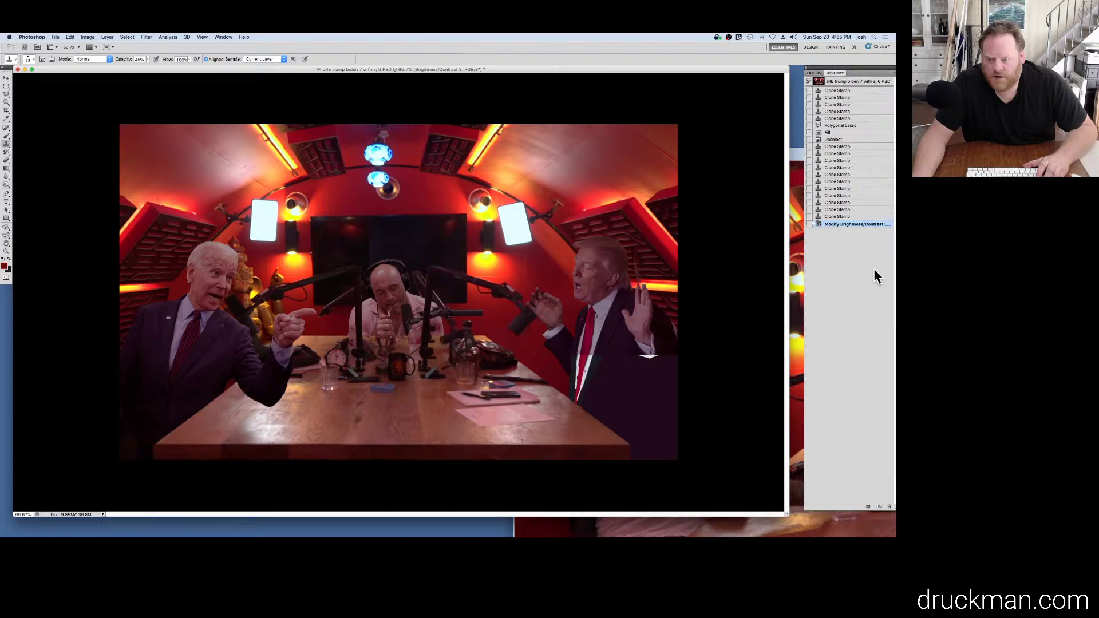
left_click(860, 217)
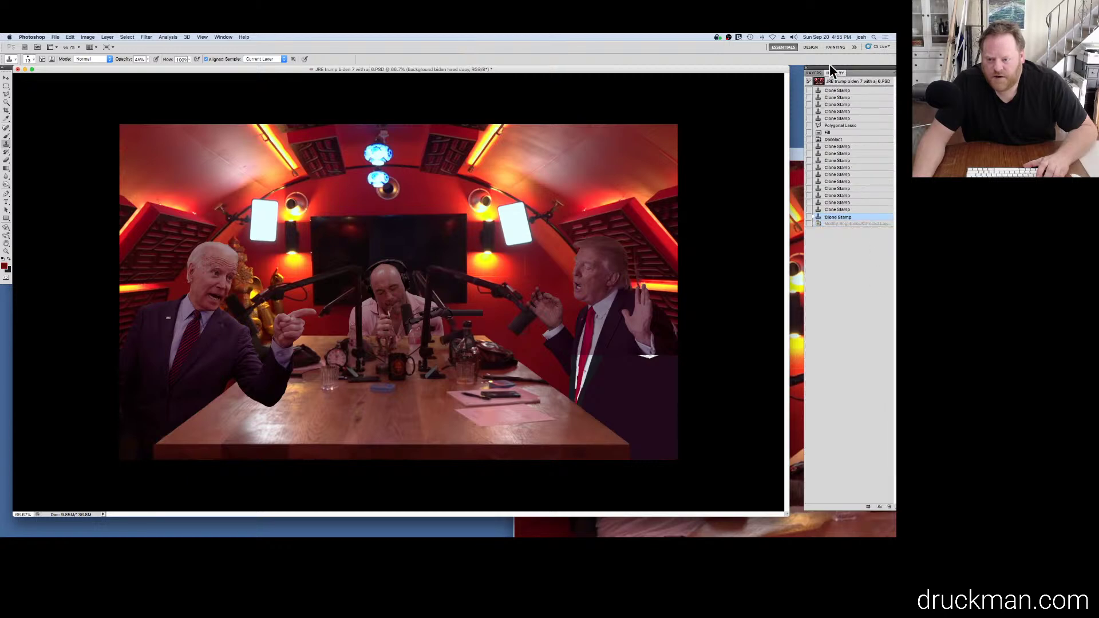
left_click(814, 73)
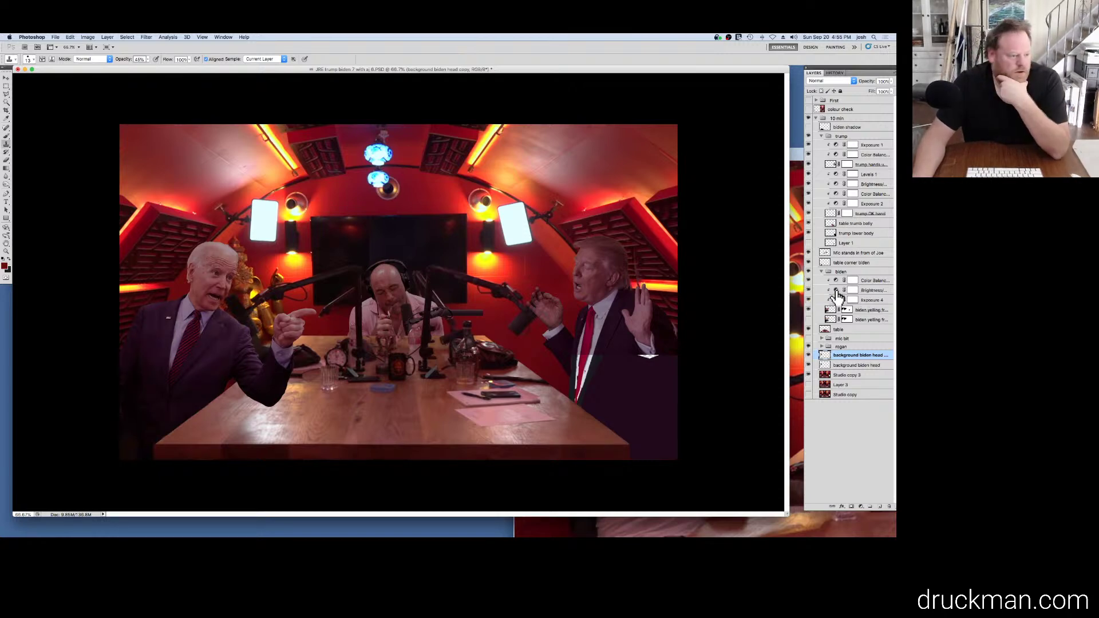
Step: Increase the contrast on the biden group's Brightness/Contrast adjustment layer and place its settings clear of the Trump figure
double_click(837, 291)
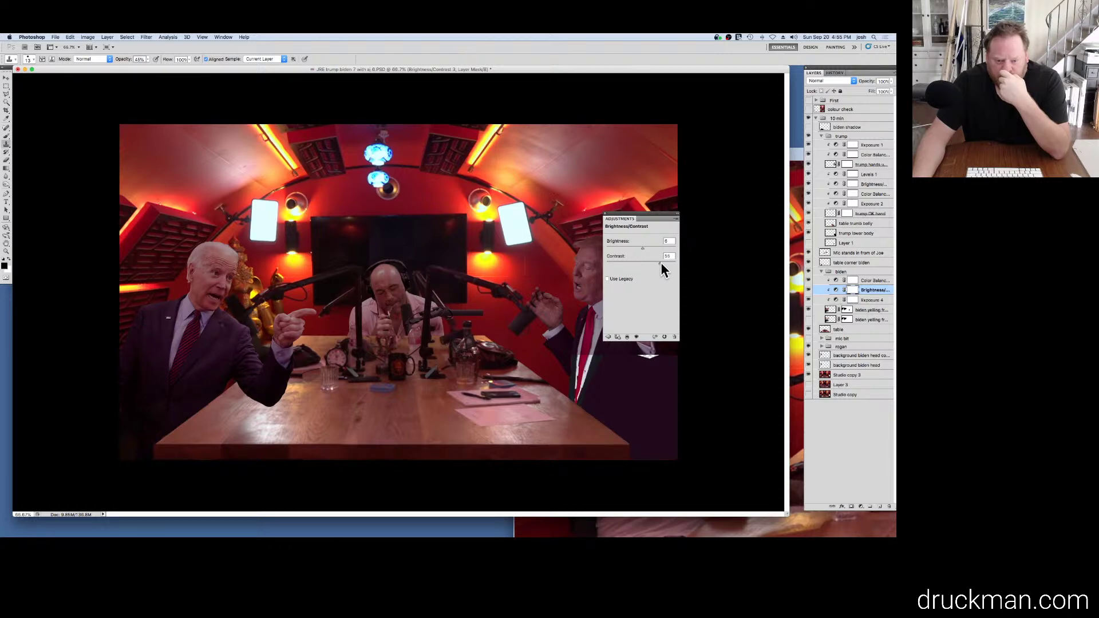
left_click_drag(661, 263, 658, 263)
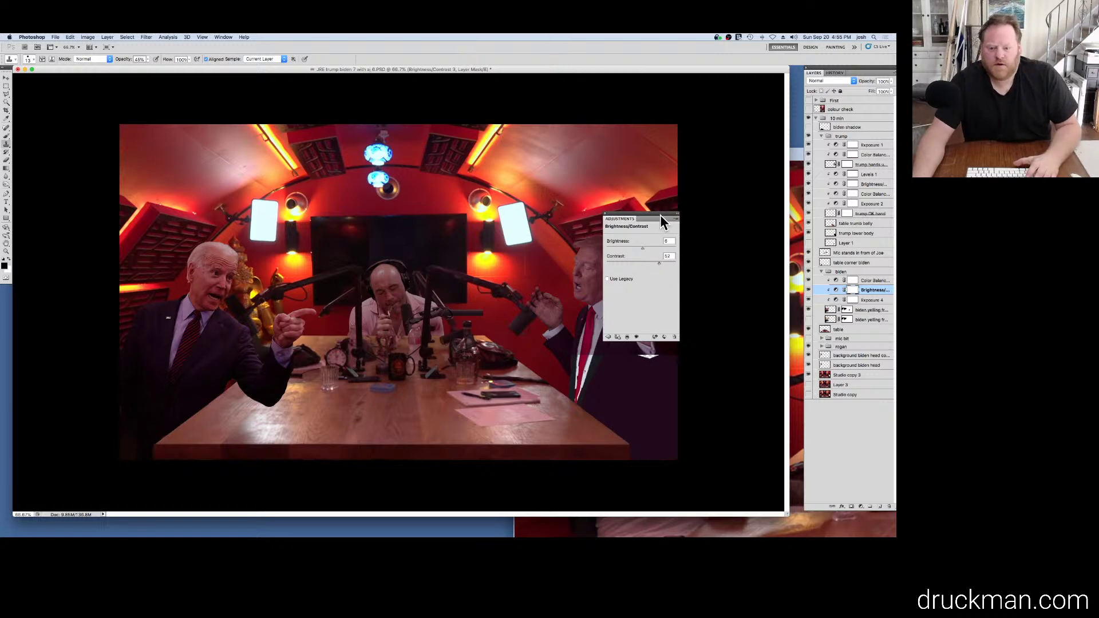
left_click_drag(660, 215, 738, 157)
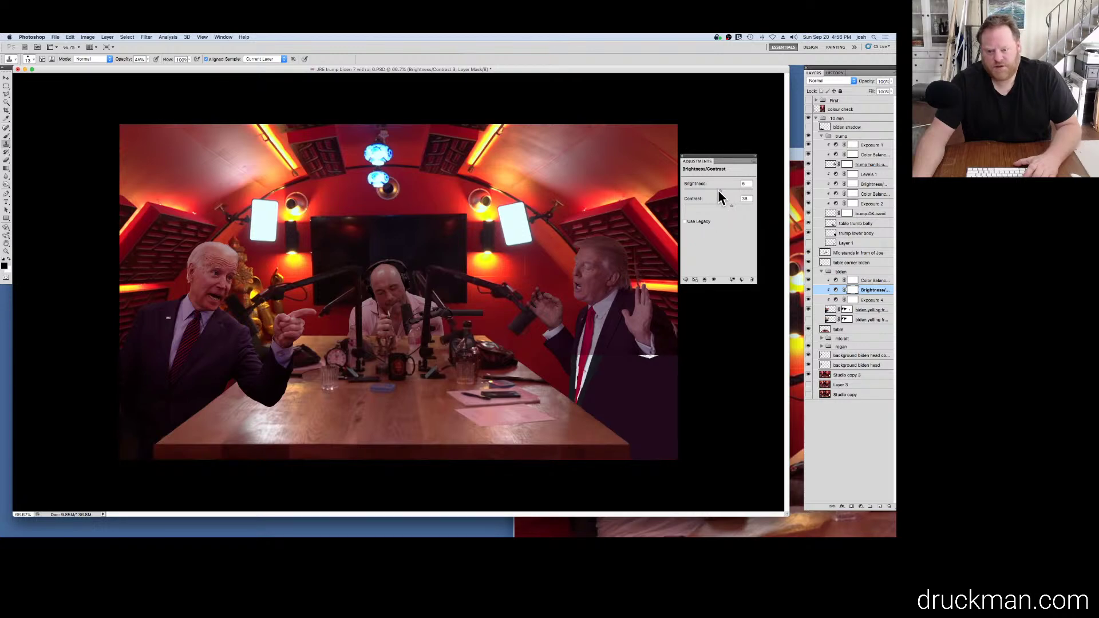
Step: Fine-tune the brightness in the biden group's Brightness/Contrast adjustment and compare the image with that adjustment hidden and shown
left_click_drag(719, 191, 723, 191)
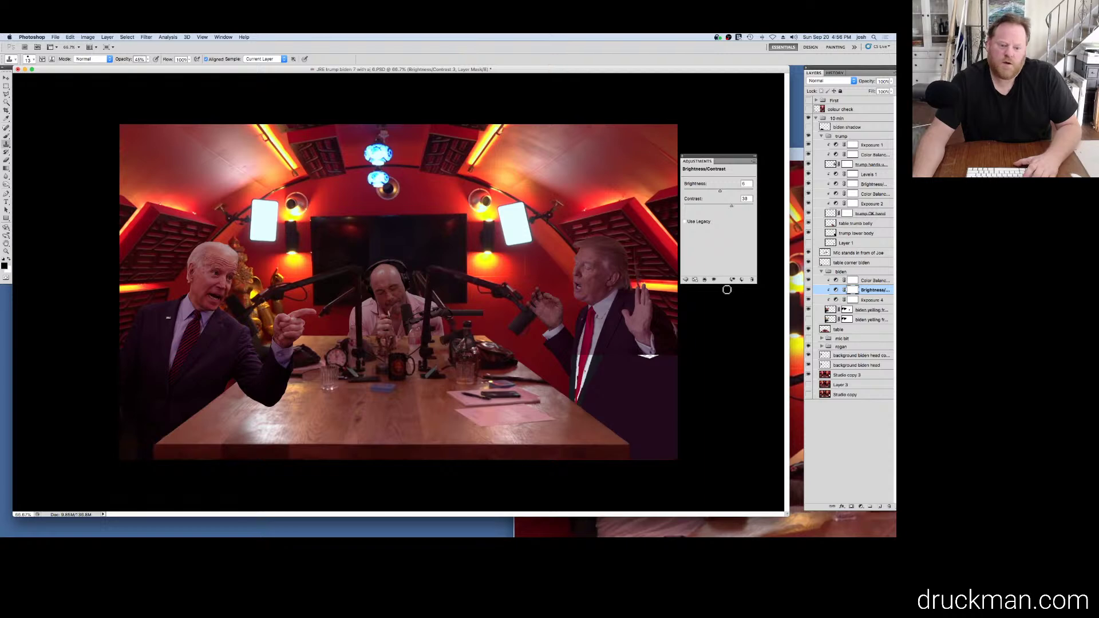
left_click(808, 291)
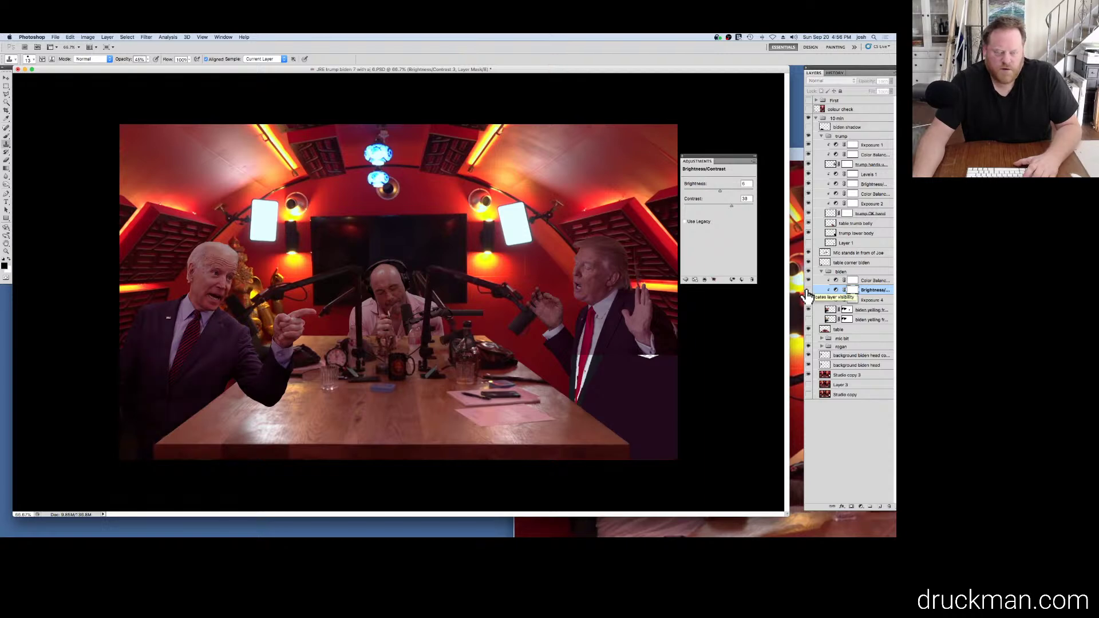
left_click(807, 292)
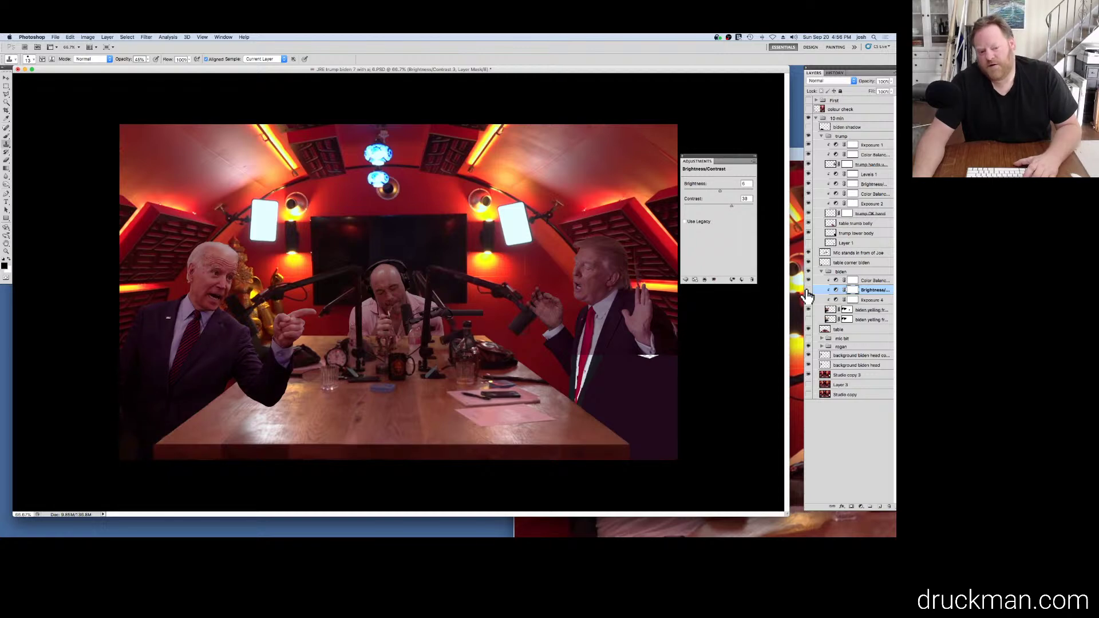
left_click(808, 290)
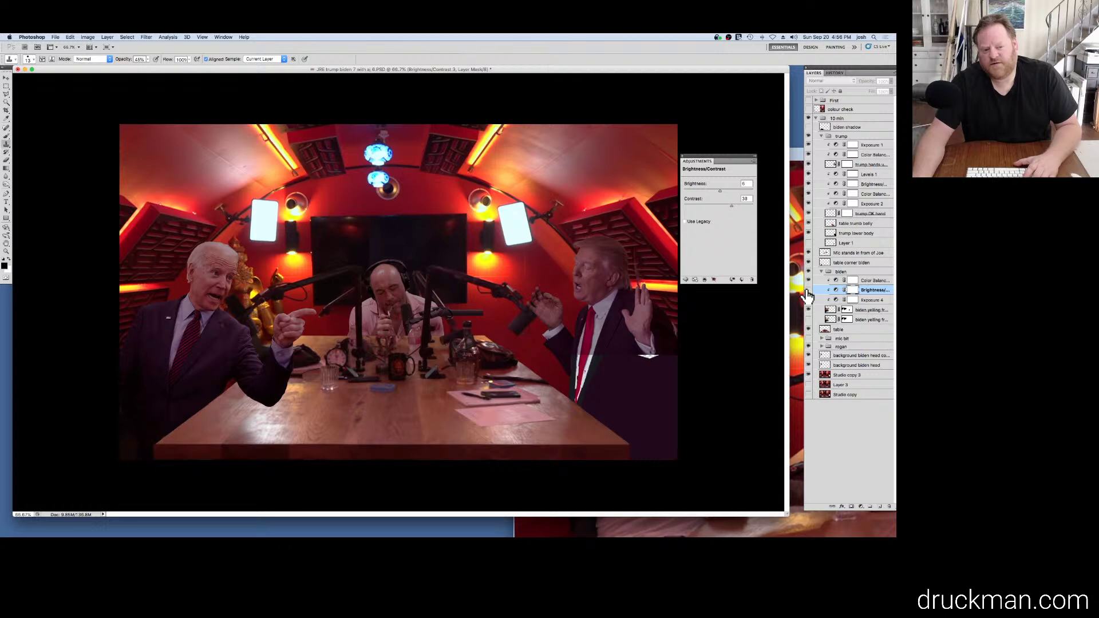
left_click(808, 291)
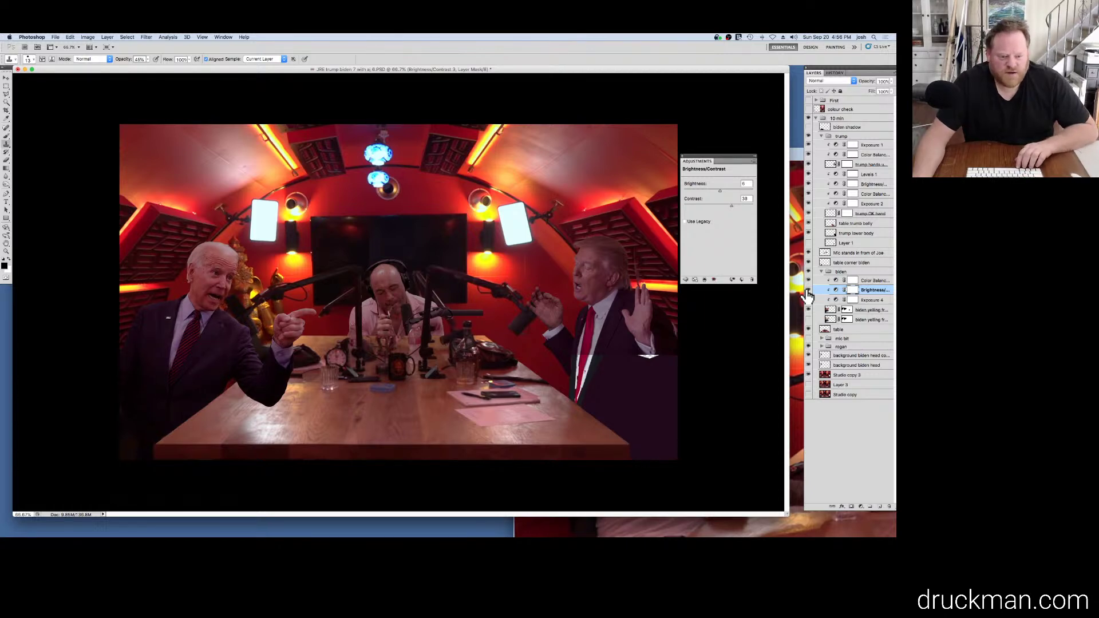
Step: Inspect the edges of Biden's head up close and save the document
key("super+space")
left_click(184, 283, "super")
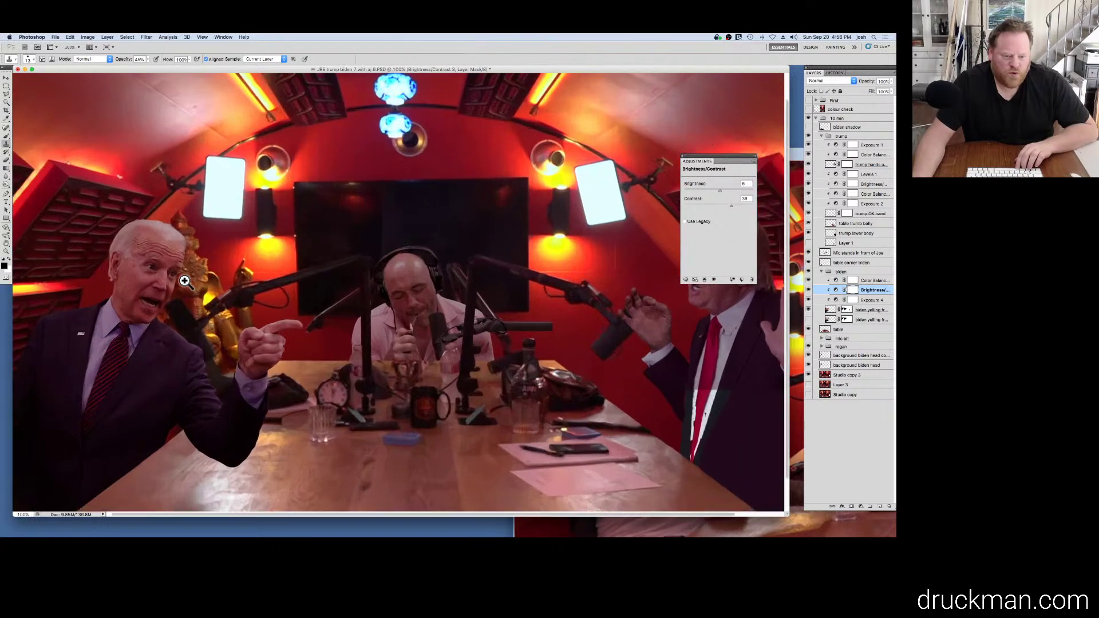
left_click(185, 282, "super")
left_click(184, 282, "super")
left_click_drag(37, 279, 318, 277)
left_click(211, 252)
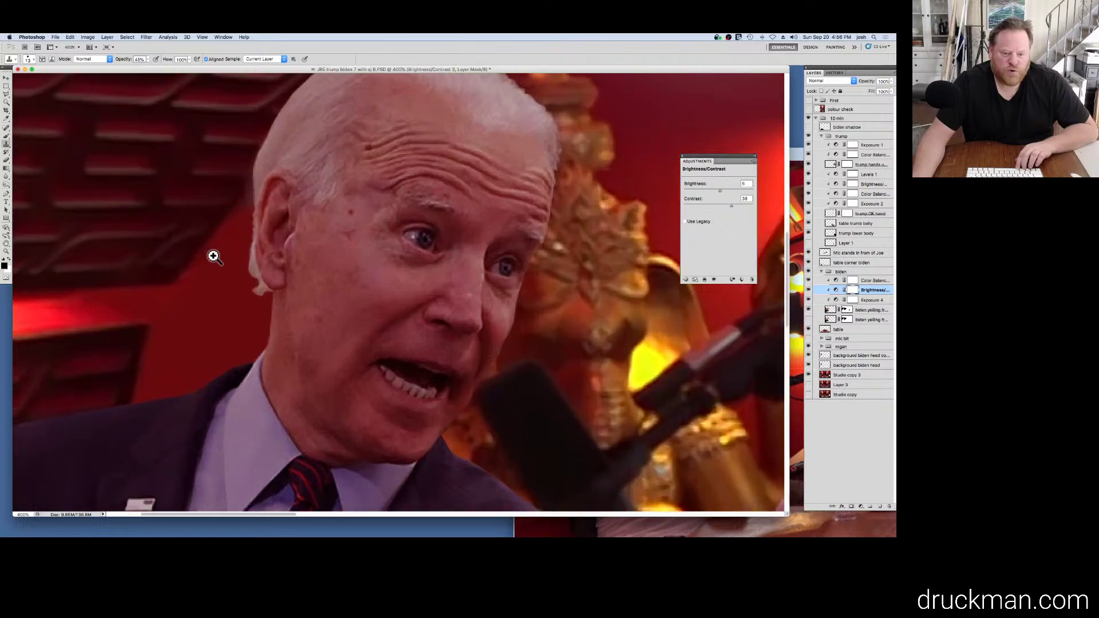
left_click(309, 289)
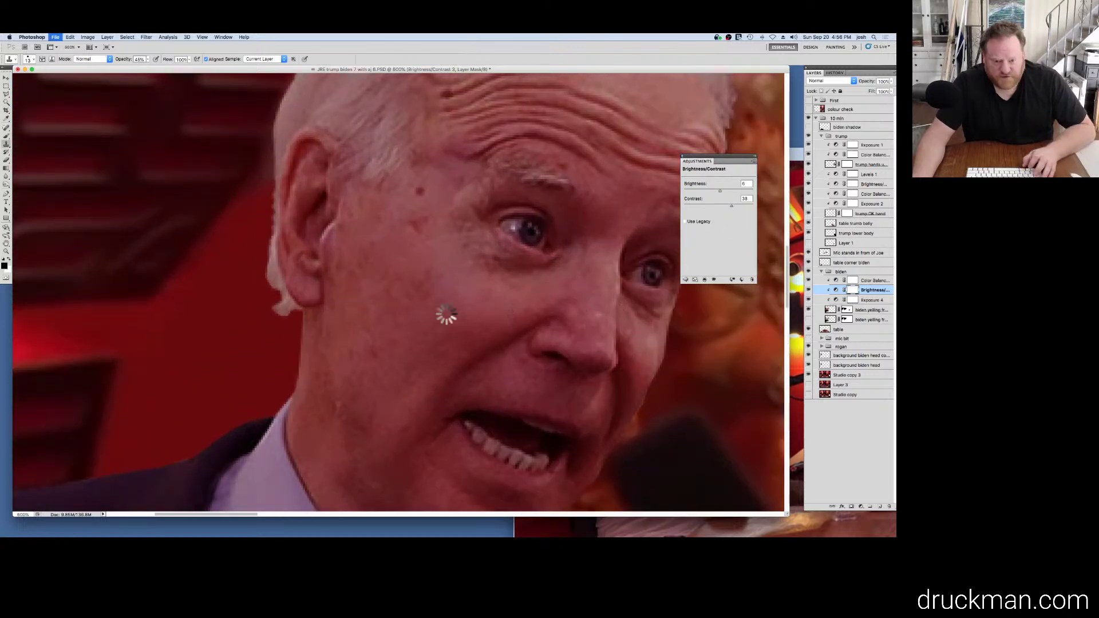
key("super+s")
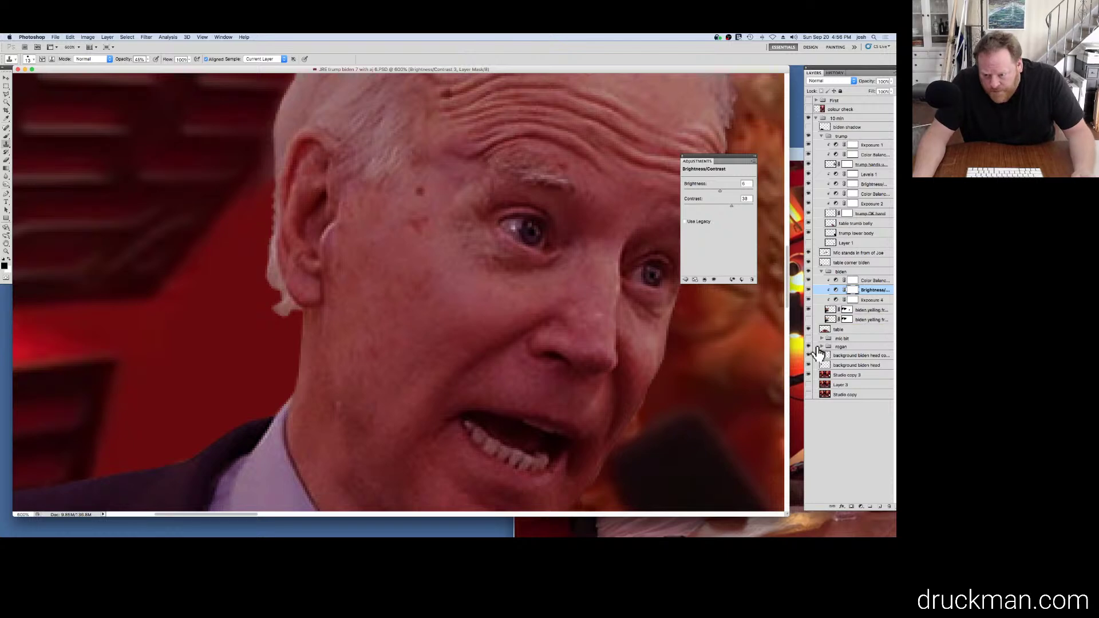
Step: Paint black at 22% opacity on the visible biden yelling layer's mask to fade the pale fringe behind the ear and hair
left_click(846, 309)
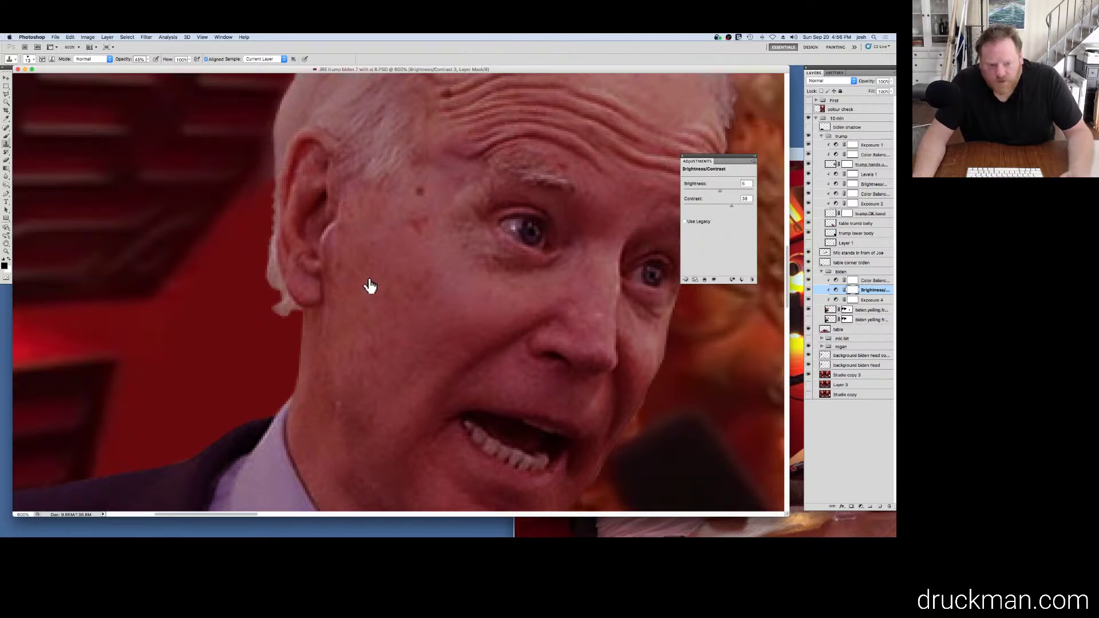
left_click(7, 136)
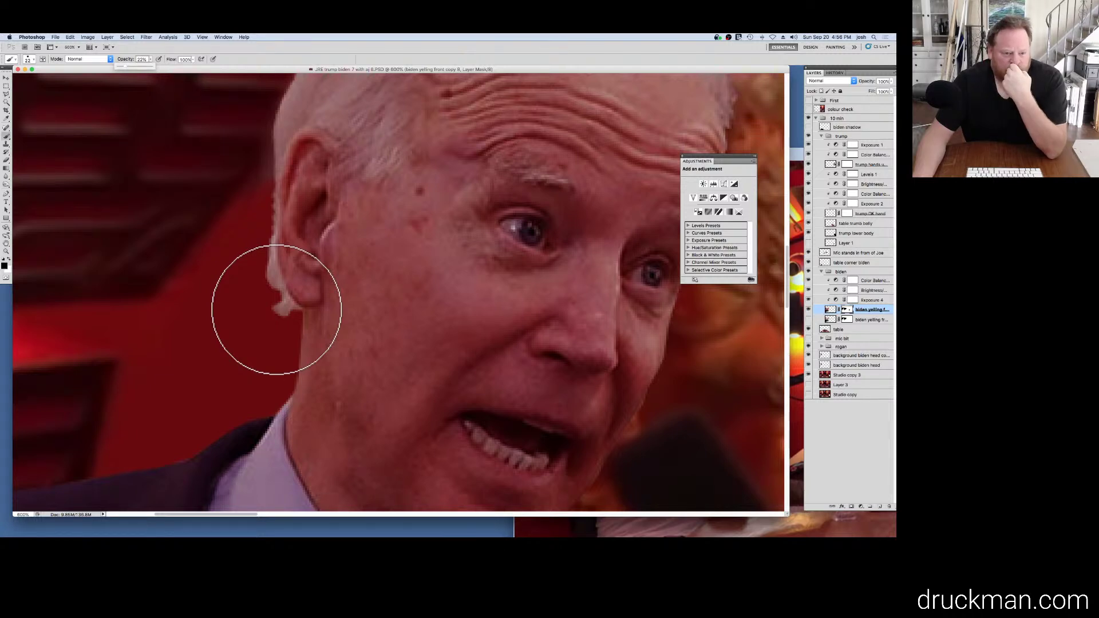
mouse_move(277, 309)
left_mouse_down()
mouse_move(259, 273)
mouse_move(263, 195)
left_mouse_up()
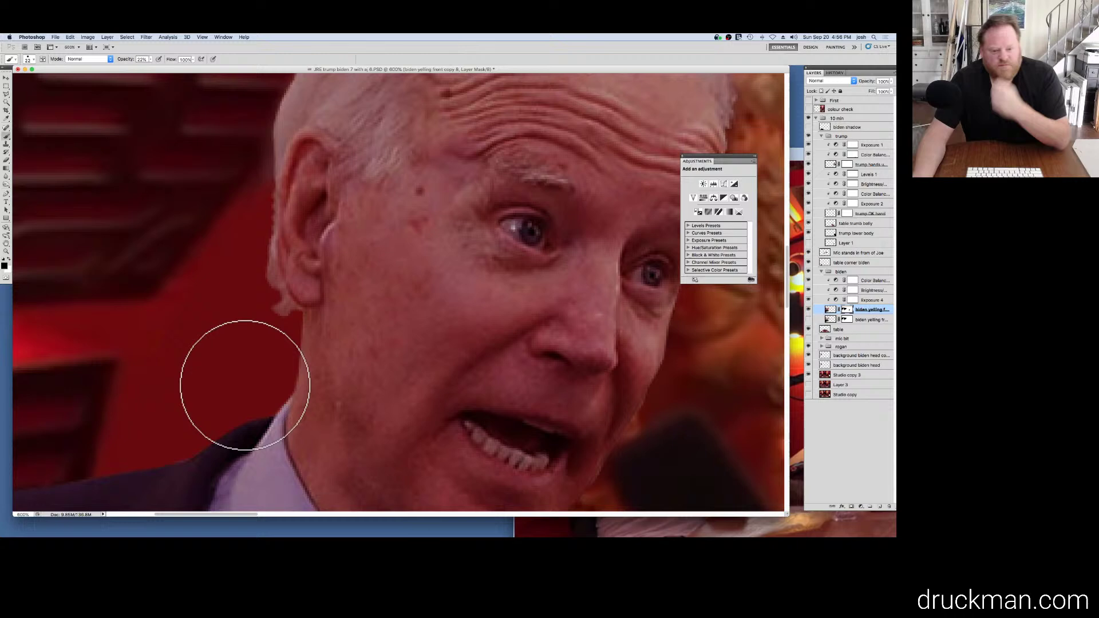
Step: Soften the mask along the back of Biden's head and shoulder with a larger 45 px brush at 11% opacity
left_click(292, 320, "super")
left_click(293, 321, "alt+super")
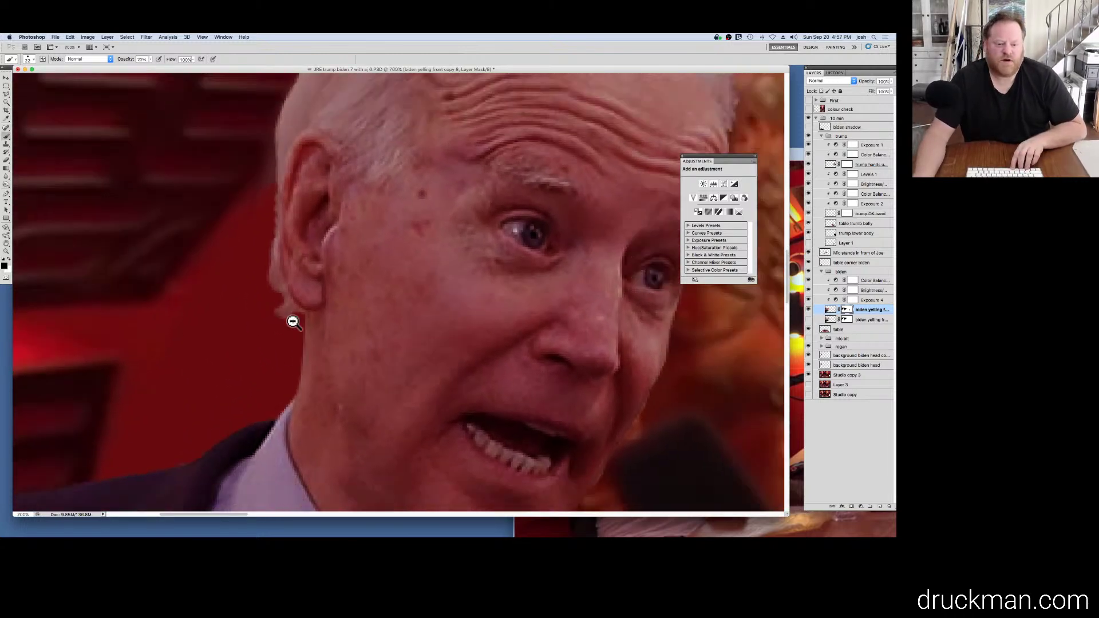
left_click(292, 321, "alt+super")
left_click(290, 319, "alt+super")
left_click(291, 319, "alt+super")
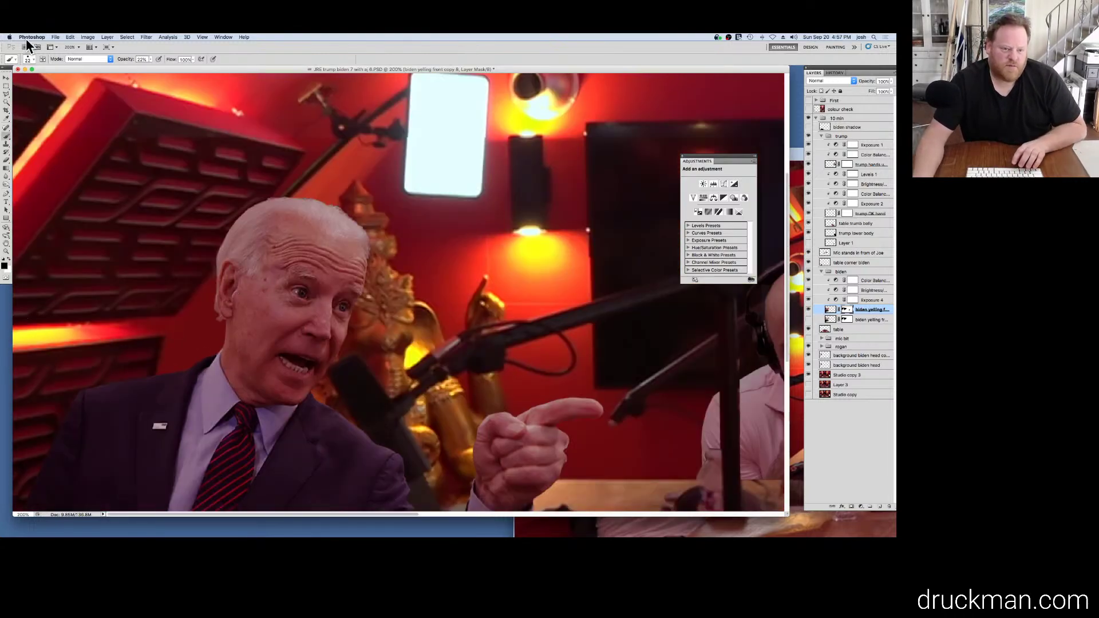
left_click(32, 60)
left_click(25, 78)
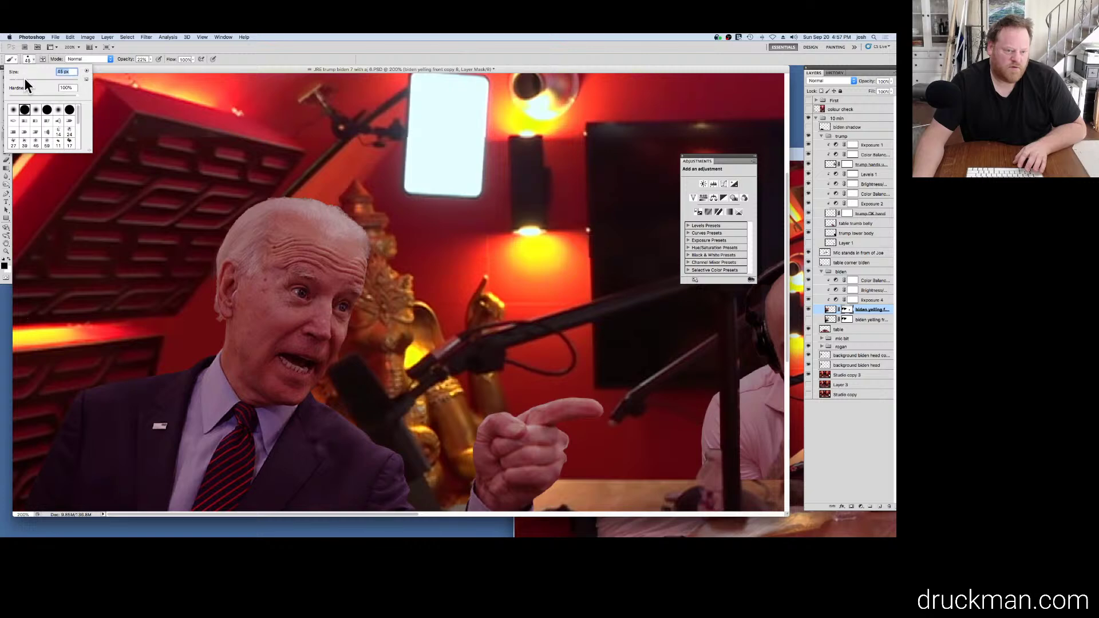
left_click(150, 58)
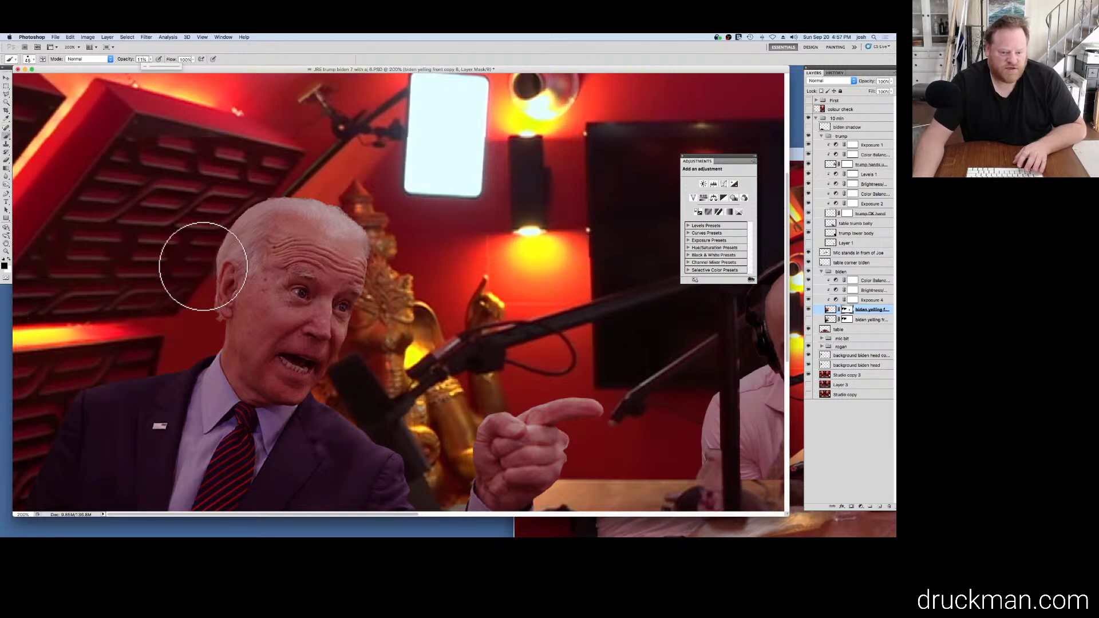
left_click(211, 296)
mouse_move(223, 219)
left_mouse_down()
mouse_move(233, 208)
mouse_move(208, 270)
mouse_move(208, 238)
mouse_move(196, 319)
mouse_move(207, 322)
mouse_move(118, 331)
mouse_move(216, 290)
mouse_move(223, 213)
mouse_move(114, 380)
left_mouse_up()
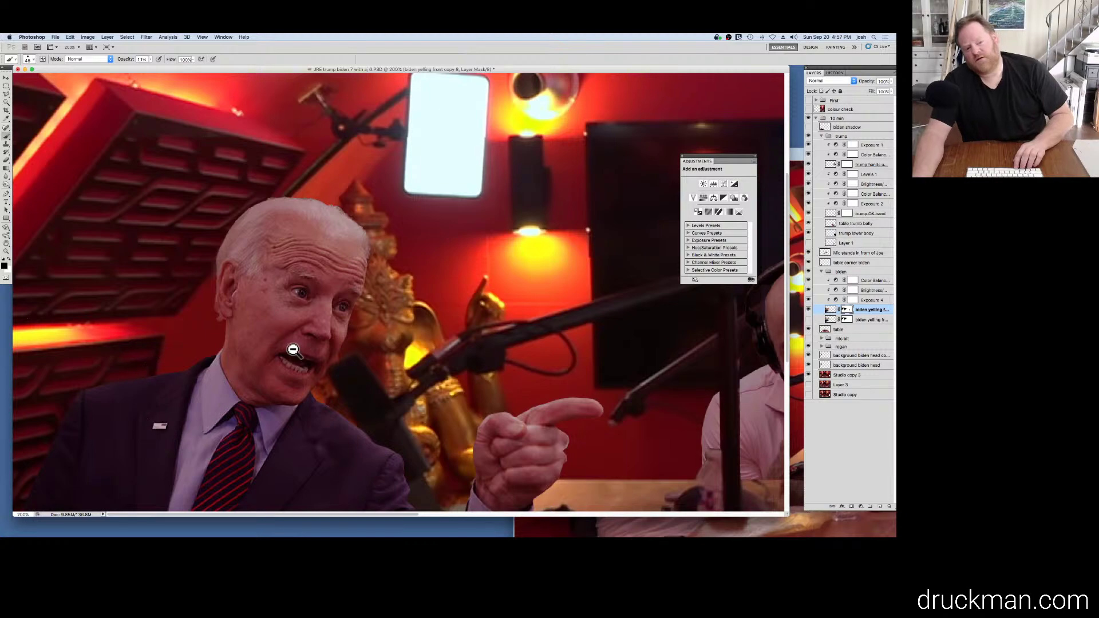
Step: Blend the mask edge from Biden's ear down to his collar using a soft 0% hardness brush at 7% opacity
key("super+minus")
key("super+minus")
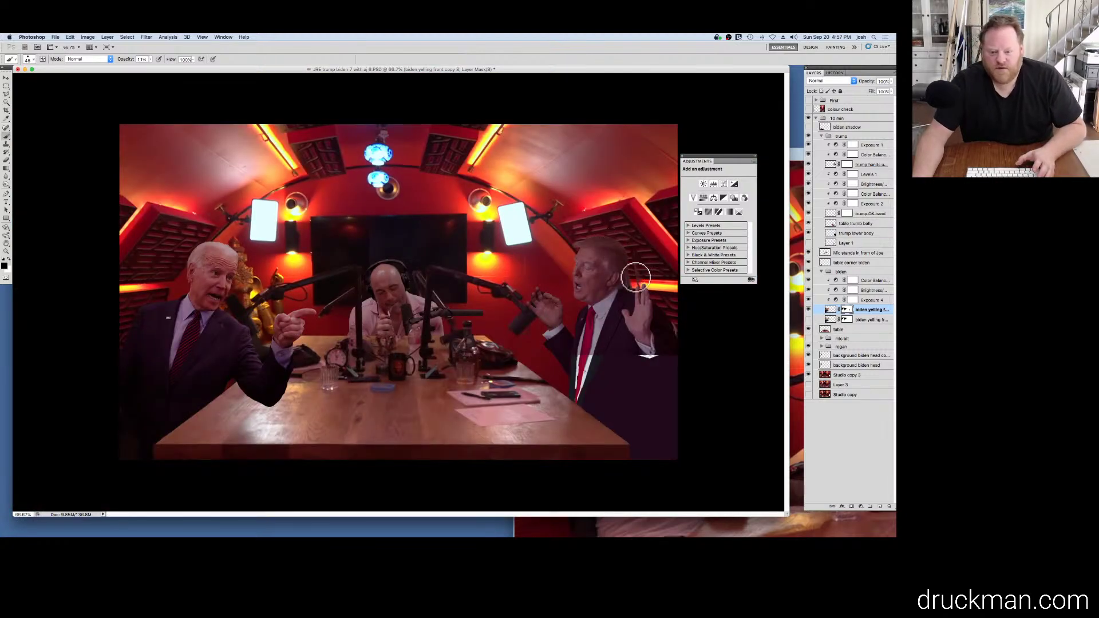
key("super+space")
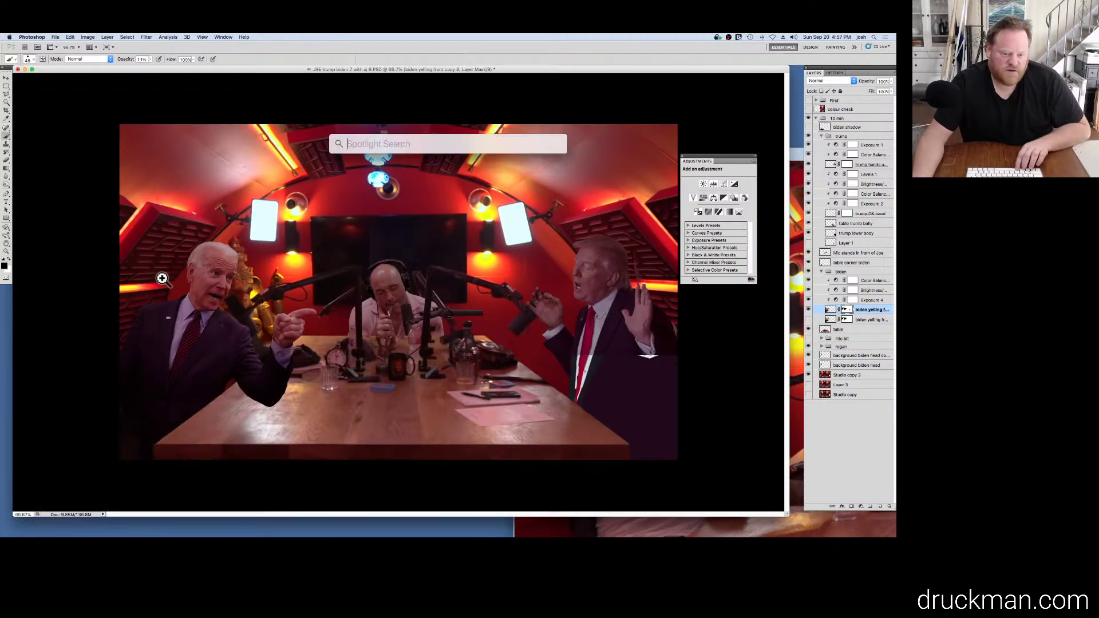
left_click(175, 280, "super")
left_click(177, 281, "super")
mouse_move(184, 279)
left_mouse_down()
mouse_move(275, 247)
mouse_move(286, 259)
left_mouse_up()
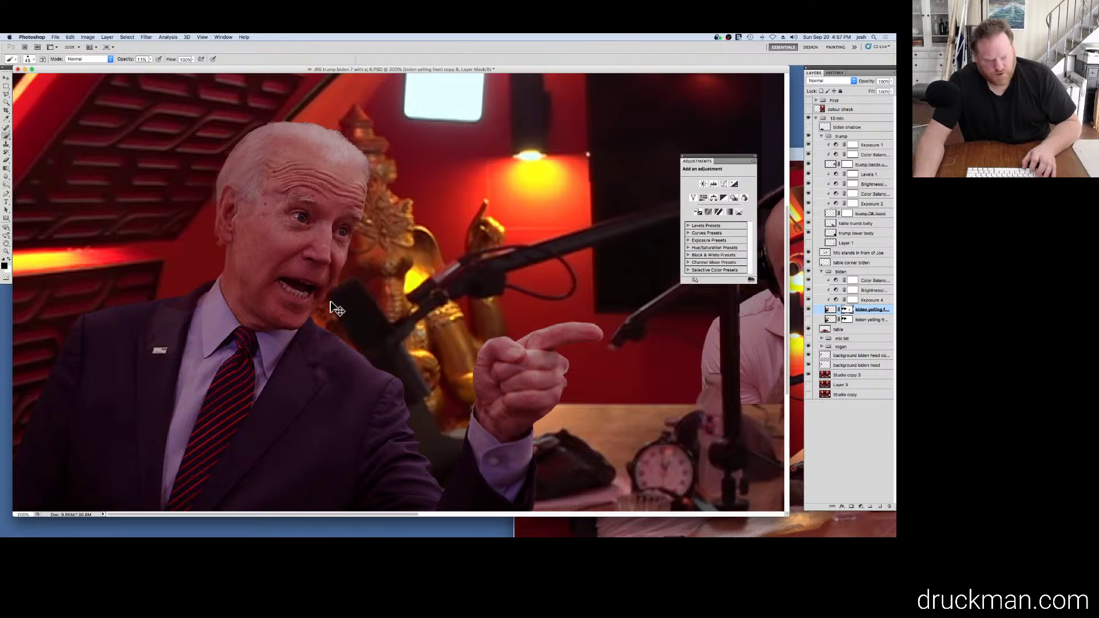
left_click(27, 60)
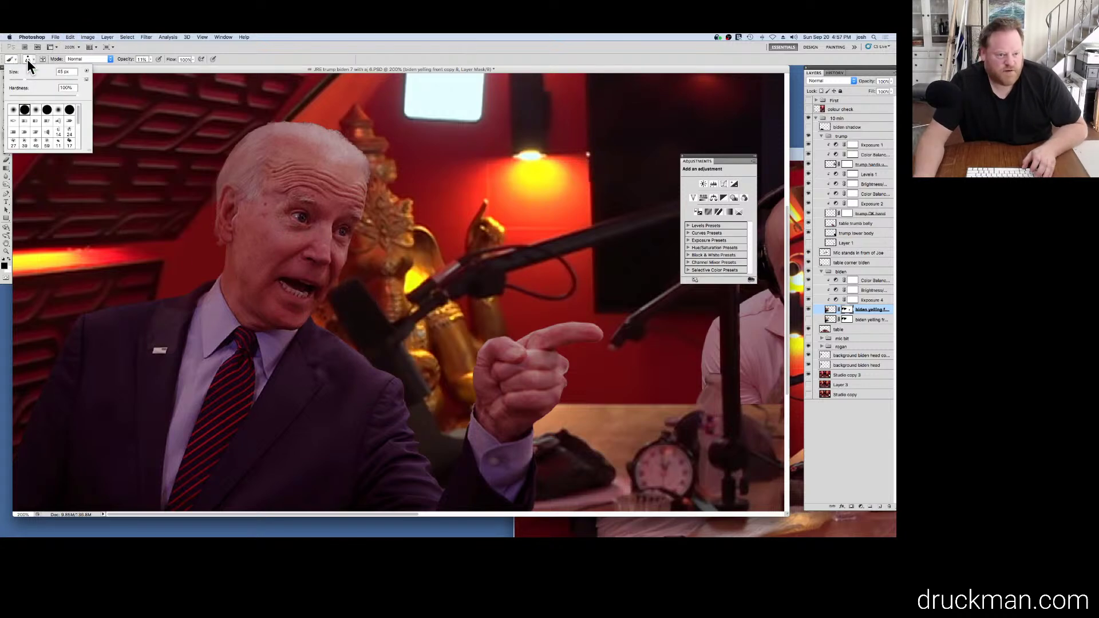
left_click(35, 110)
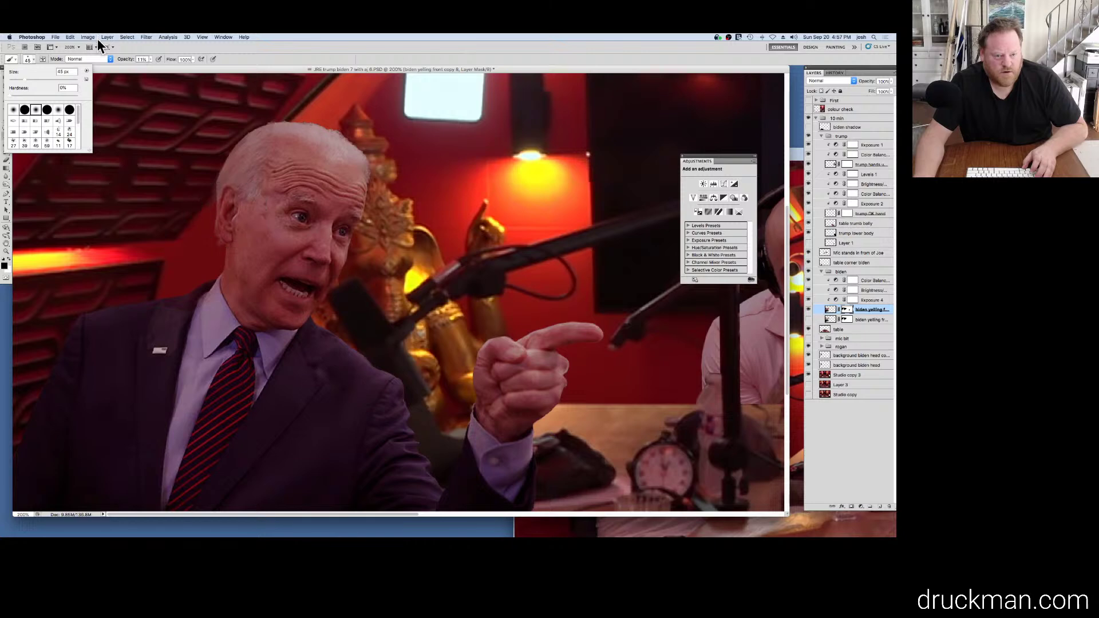
left_click(150, 59)
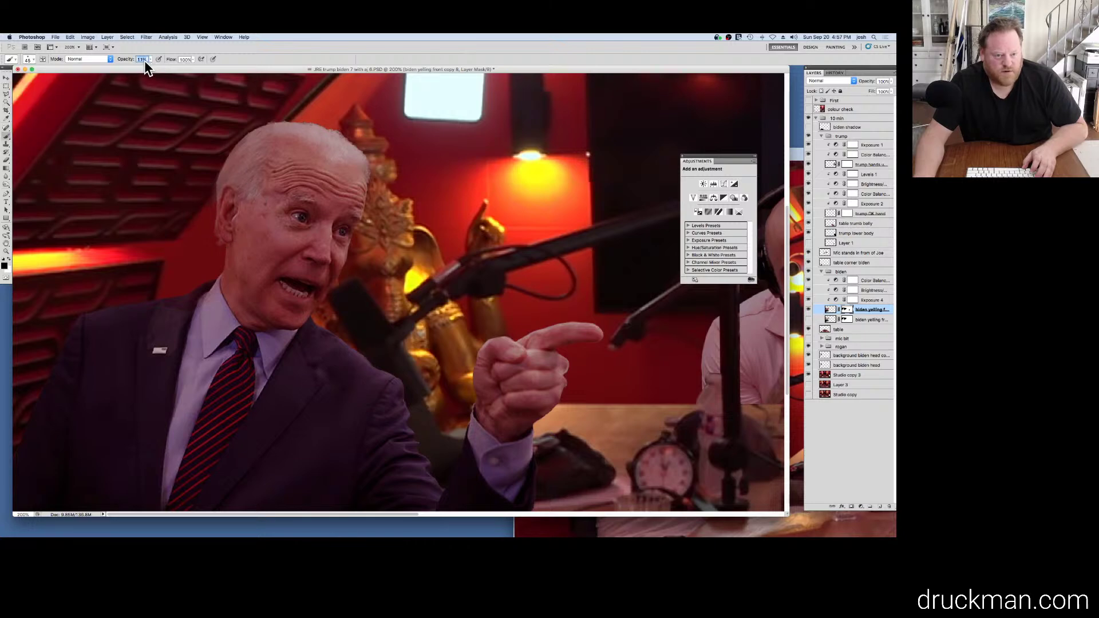
left_click(148, 59)
left_click(151, 67)
left_click_drag(153, 76, 149, 76)
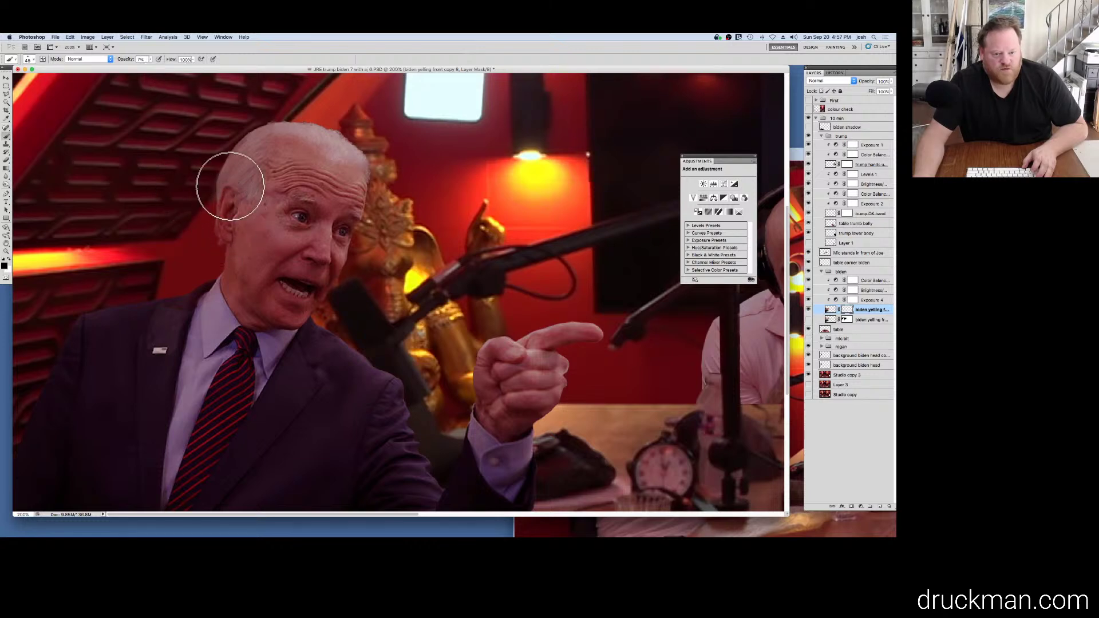
mouse_move(231, 173)
left_mouse_down()
mouse_move(353, 93)
mouse_move(207, 191)
mouse_move(196, 250)
mouse_move(225, 194)
mouse_move(205, 294)
mouse_move(216, 191)
mouse_move(227, 305)
mouse_move(287, 343)
left_mouse_up()
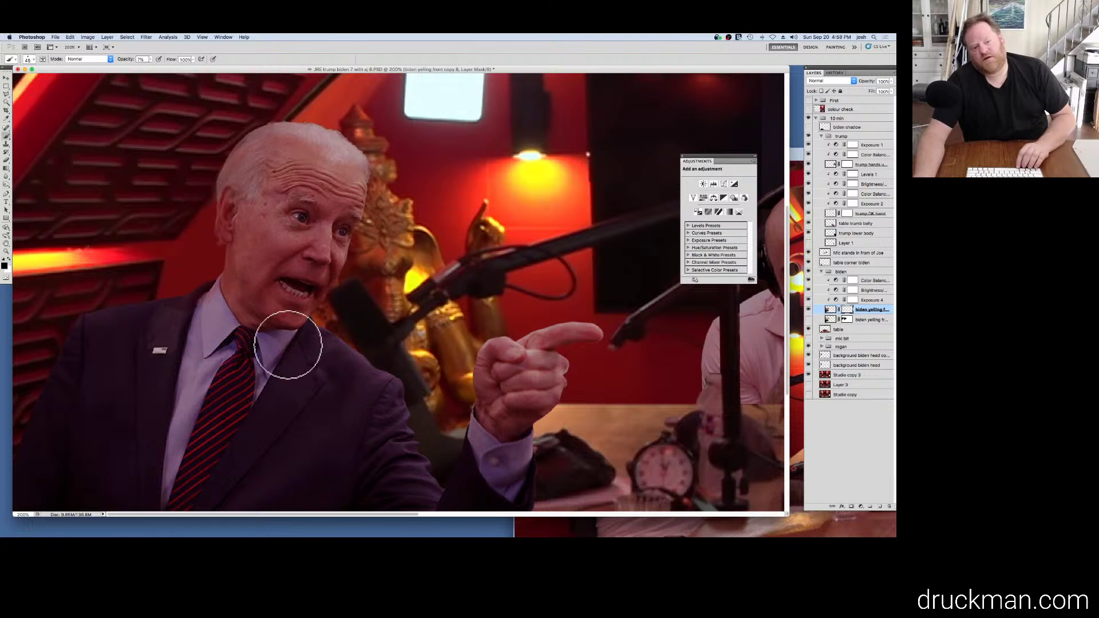
Step: Compare the full image before and after the mask brushing by switching between the earliest and latest history states
left_click(317, 349, "alt+super")
left_click(318, 349, "alt+super")
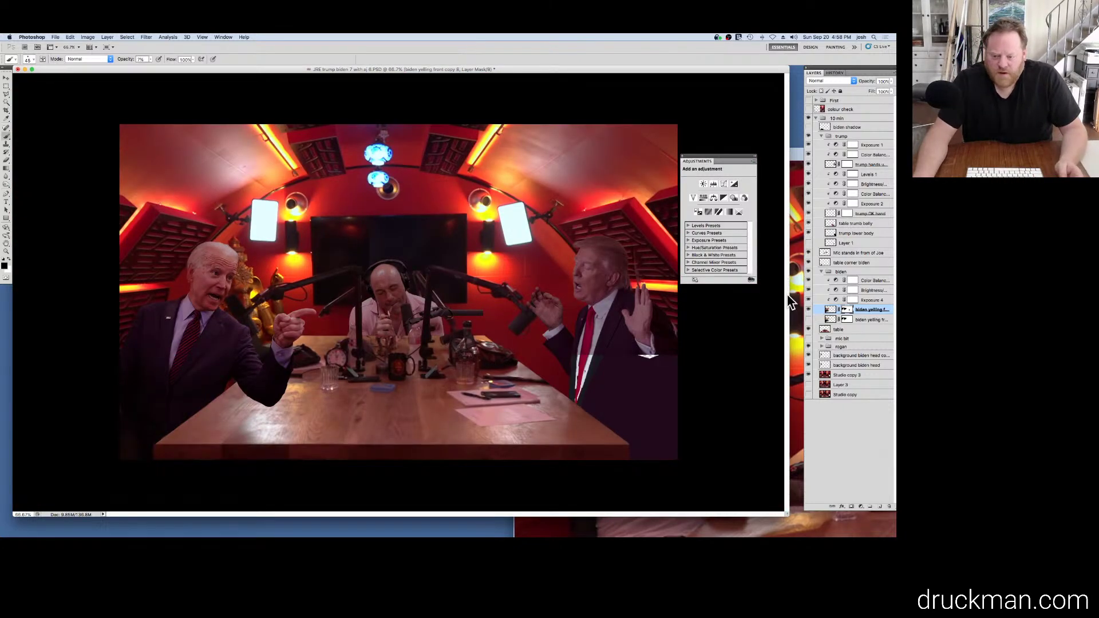
left_click(835, 73)
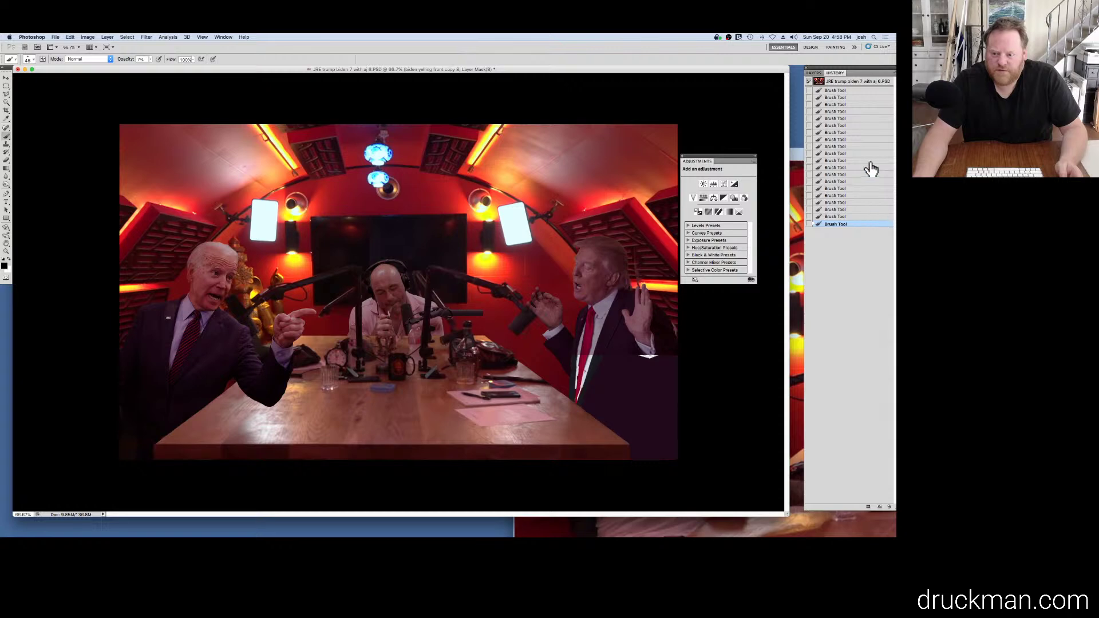
left_click(855, 91)
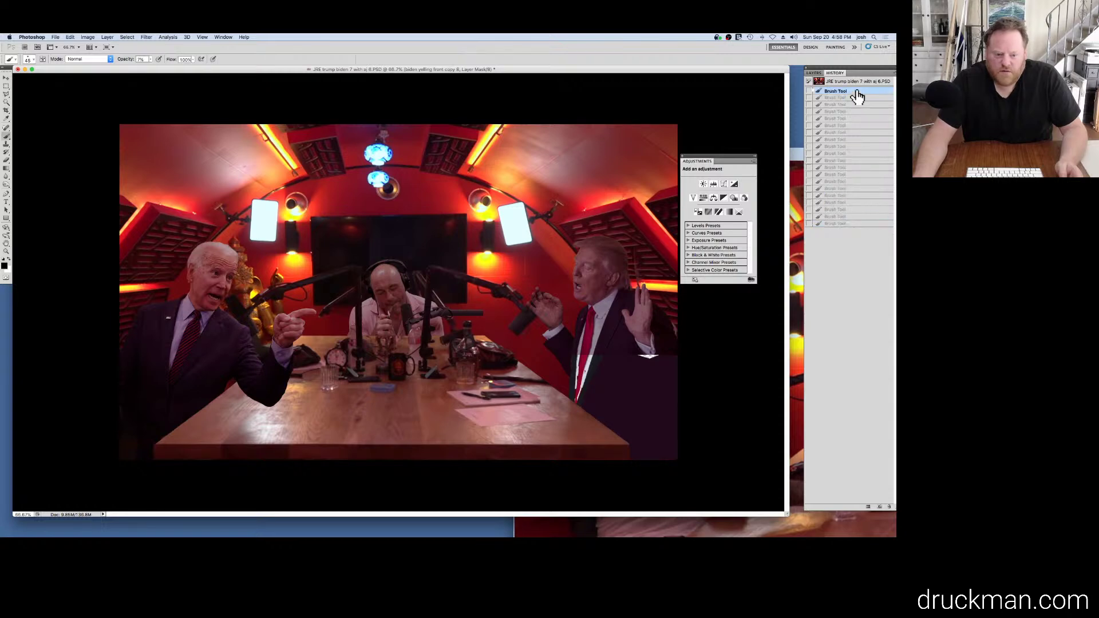
left_click(864, 224)
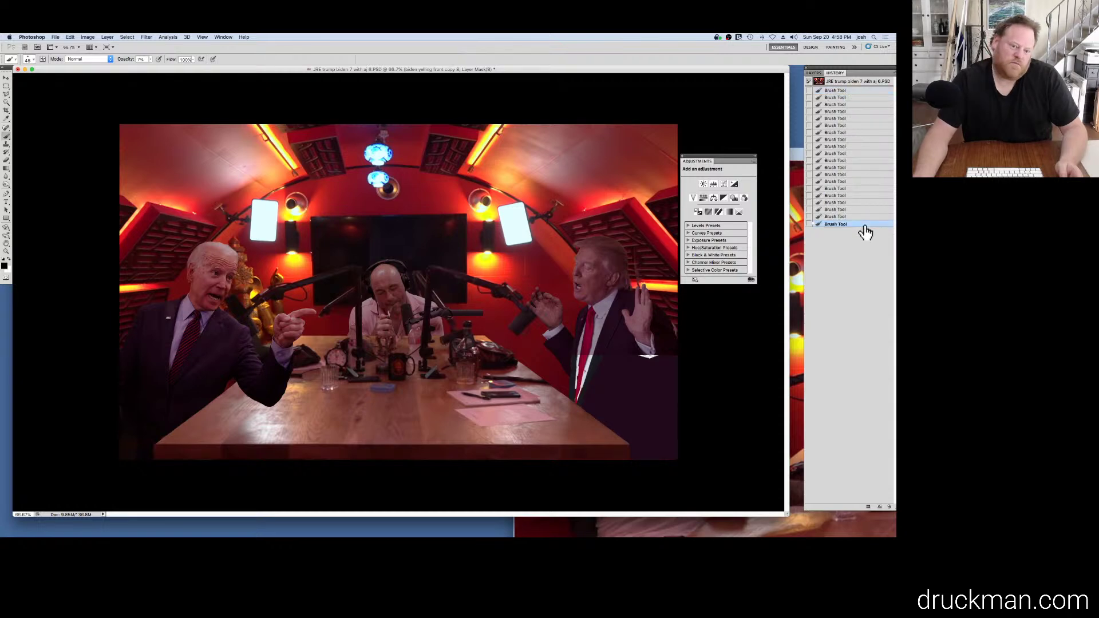
left_click(859, 92)
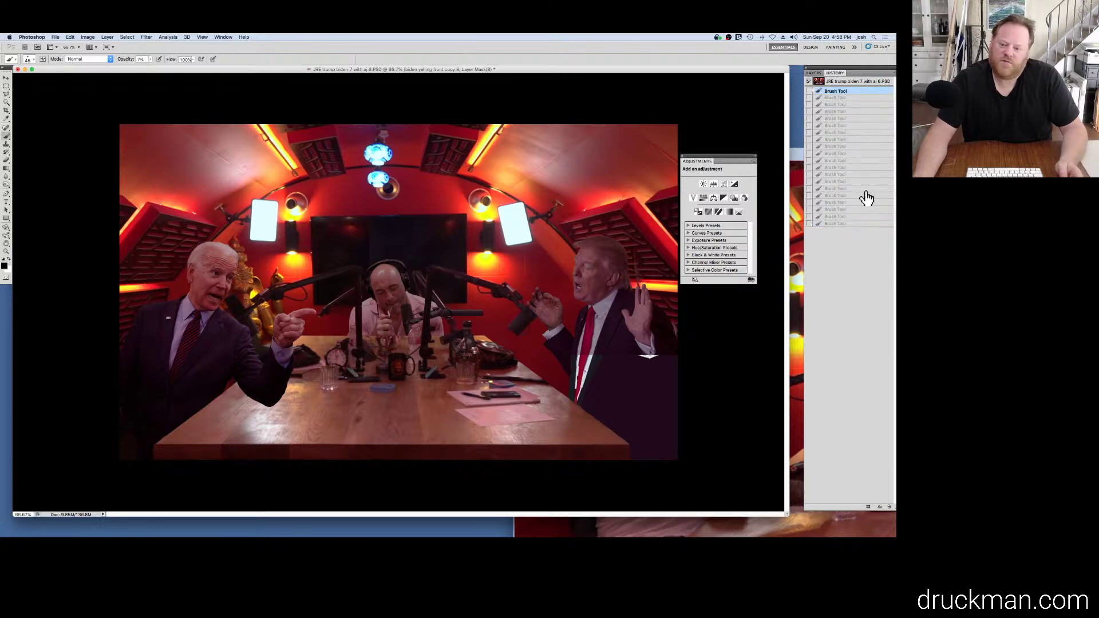
left_click(861, 224)
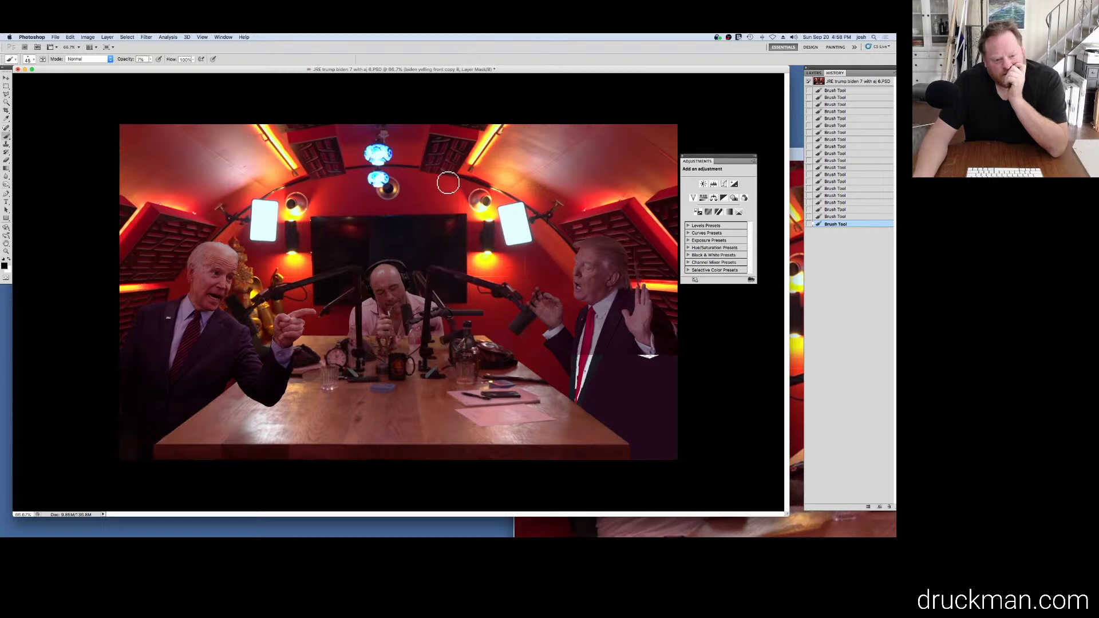
left_click(812, 73)
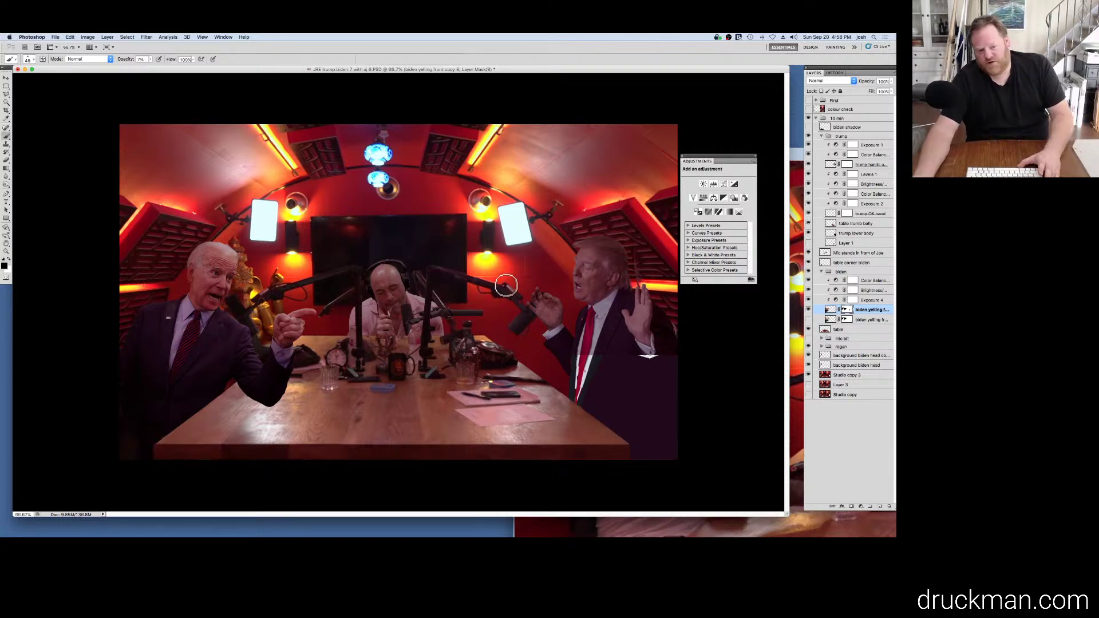
Step: Collapse the trump and biden layer groups and duplicate the biden group
left_click(821, 138)
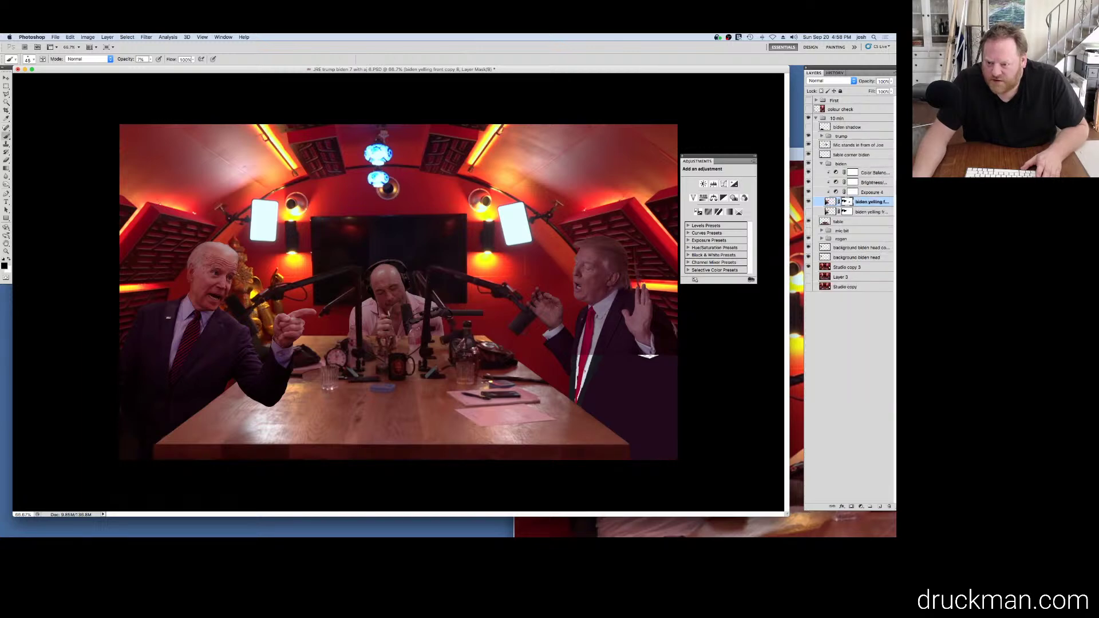
left_click(821, 164)
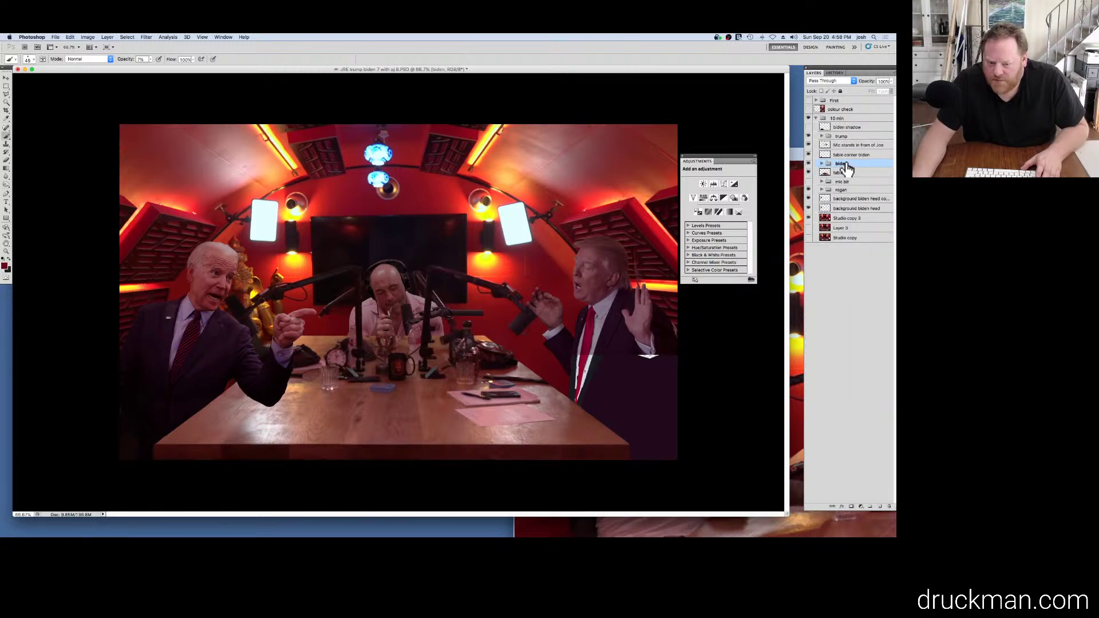
left_click_drag(847, 168, 880, 506)
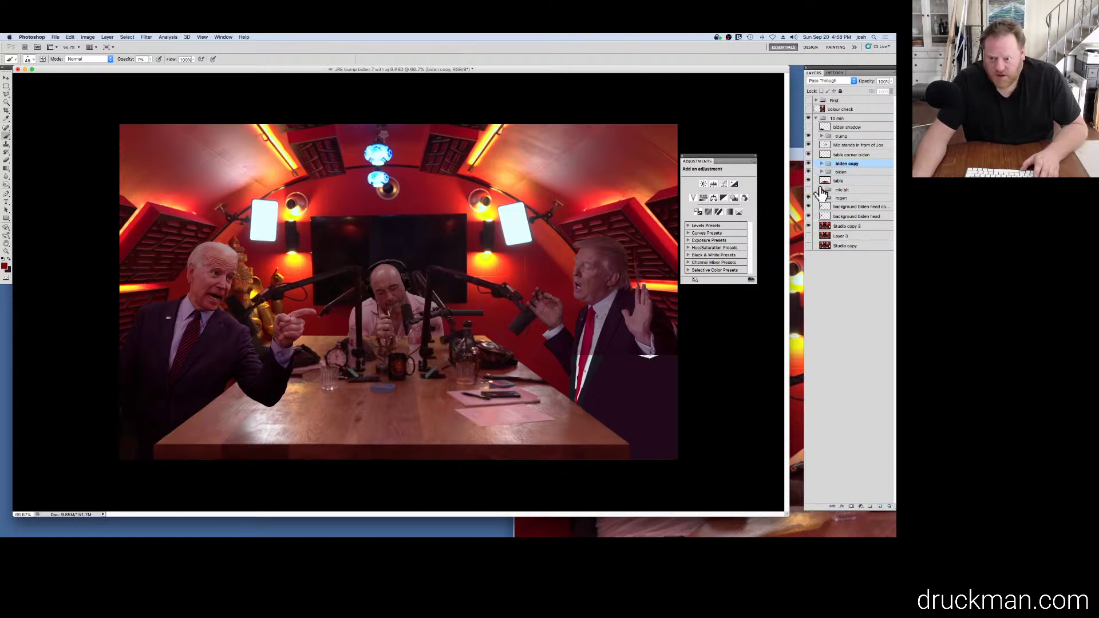
Step: Try rotating the biden copy group clockwise by about 3.7 degrees with Free Transform
key("ctrl+t")
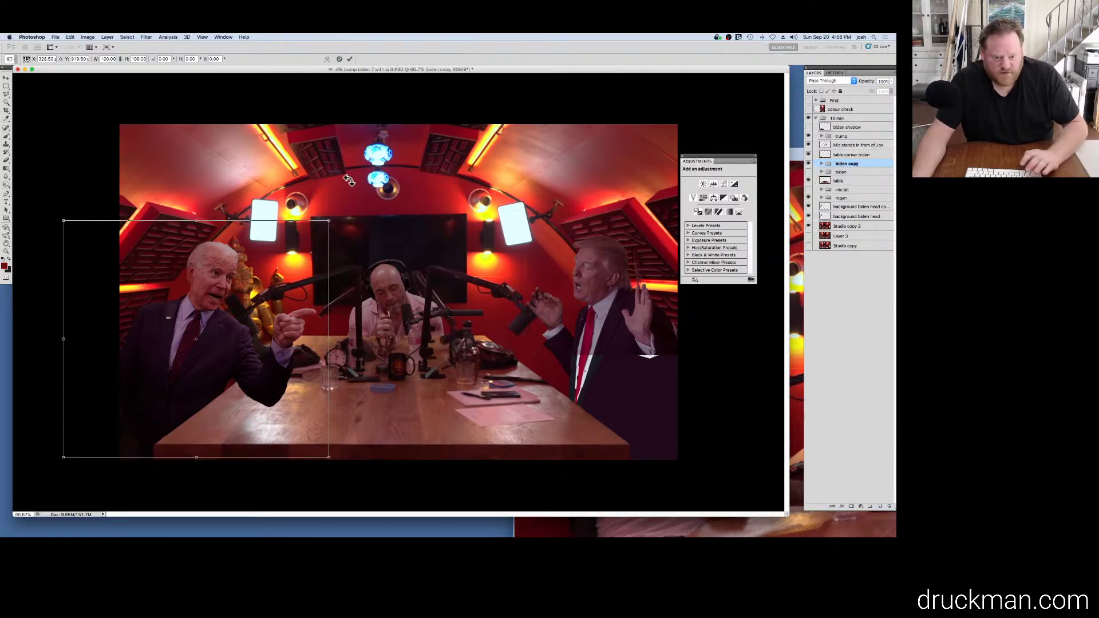
left_click_drag(368, 162, 380, 171)
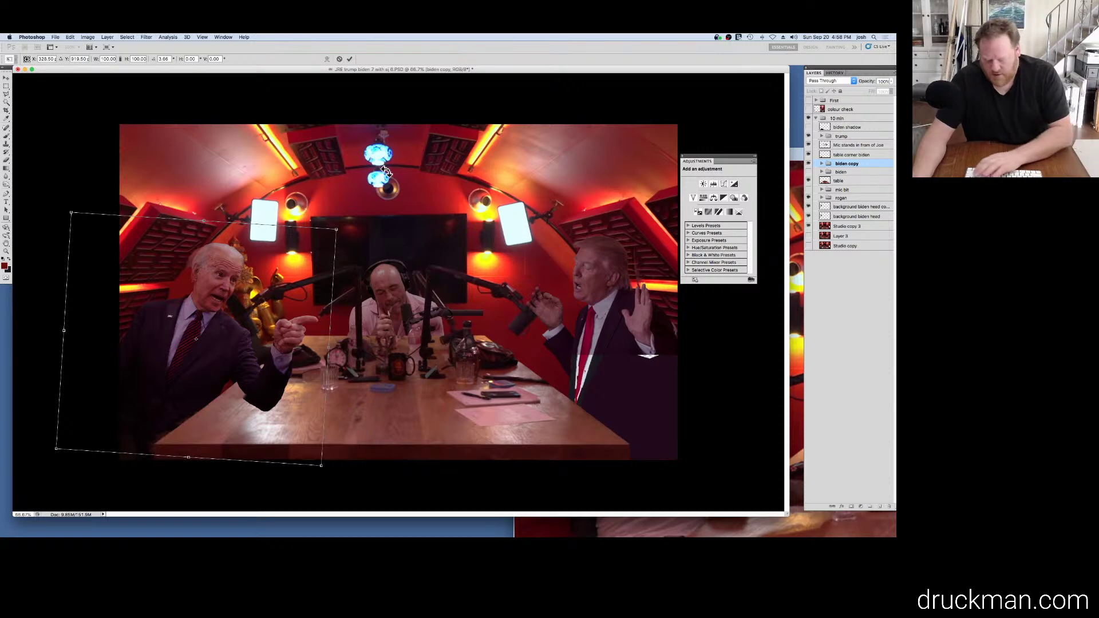
key("Return")
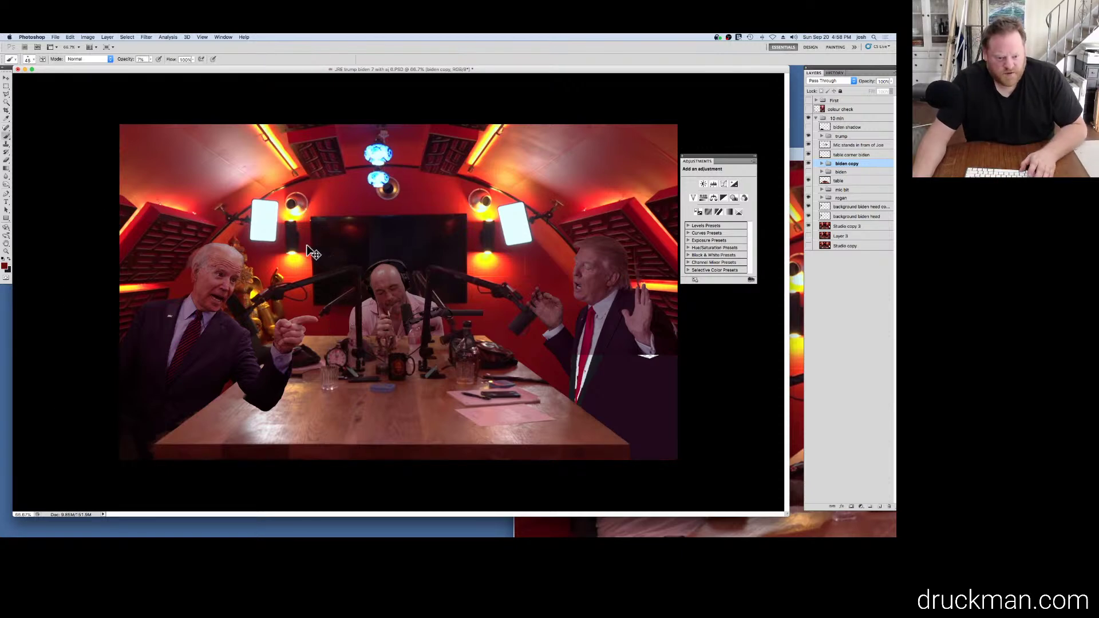
Step: Shift the rotated biden copy group around in small moves, settling it slightly up and over the original Biden figure
key("ctrl+z")
key("ctrl+z")
key("ctrl+z")
key("ctrl+z")
key("ctrl+z")
key("ctrl+z")
key("ctrl+z")
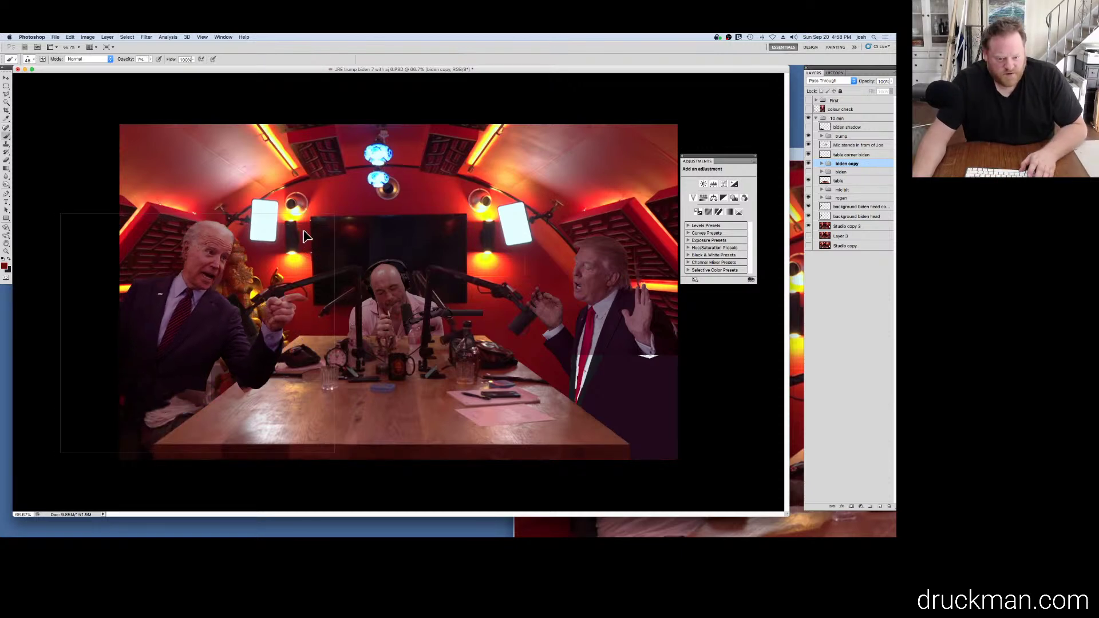
key("ctrl+z")
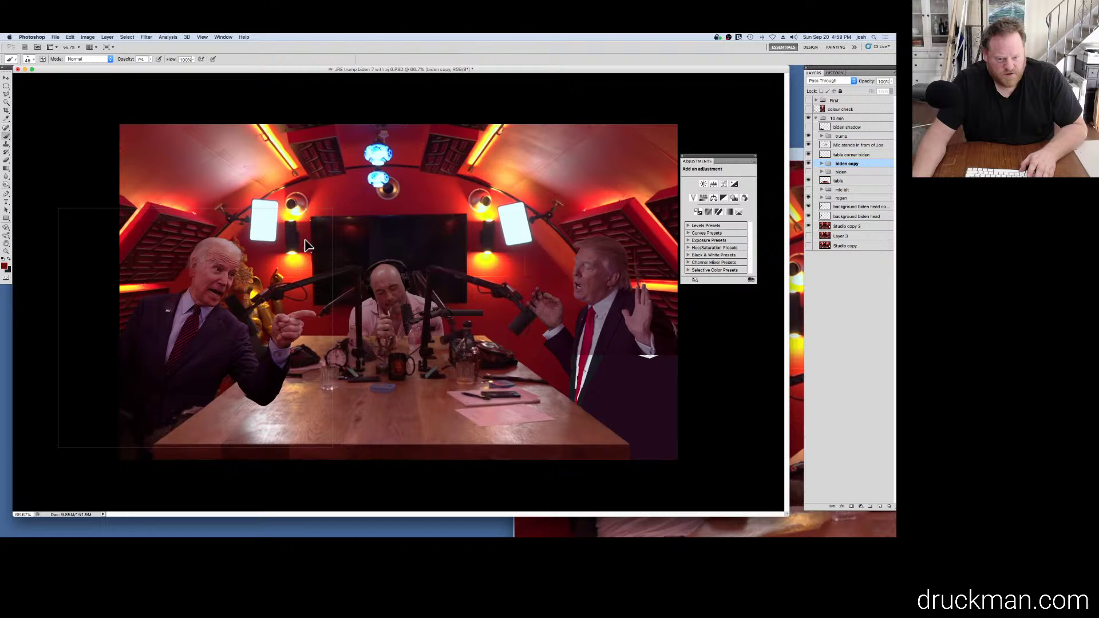
key("ctrl+z")
key("ctrl+z")
key("ctrl+z")
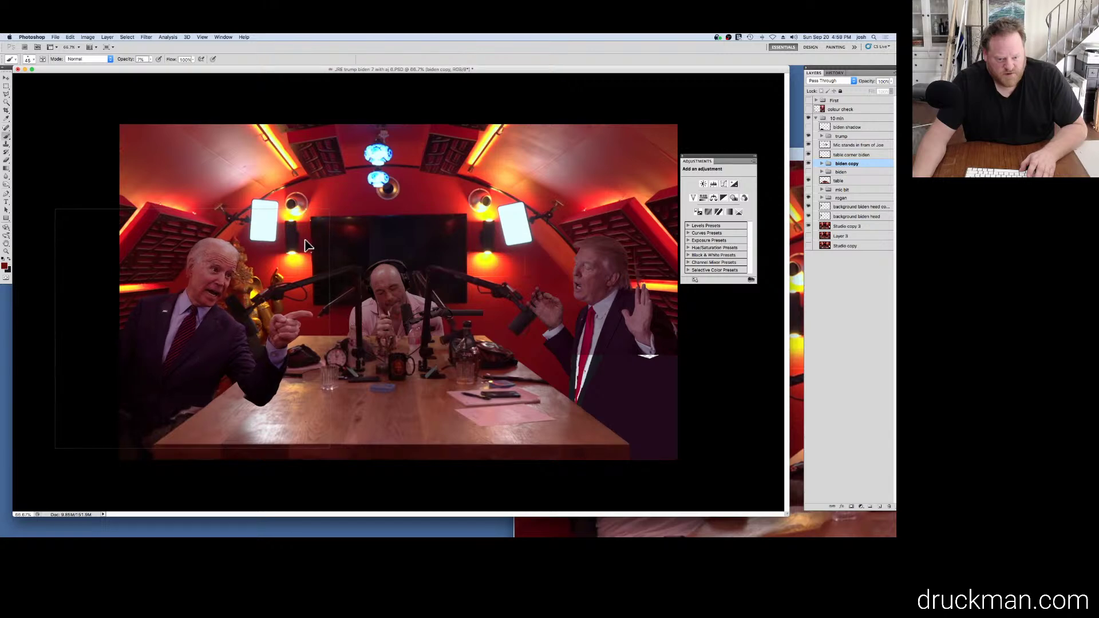
key("ctrl+z")
key("ctrl+z")
key("ctrl+z")
key("ctrl+z")
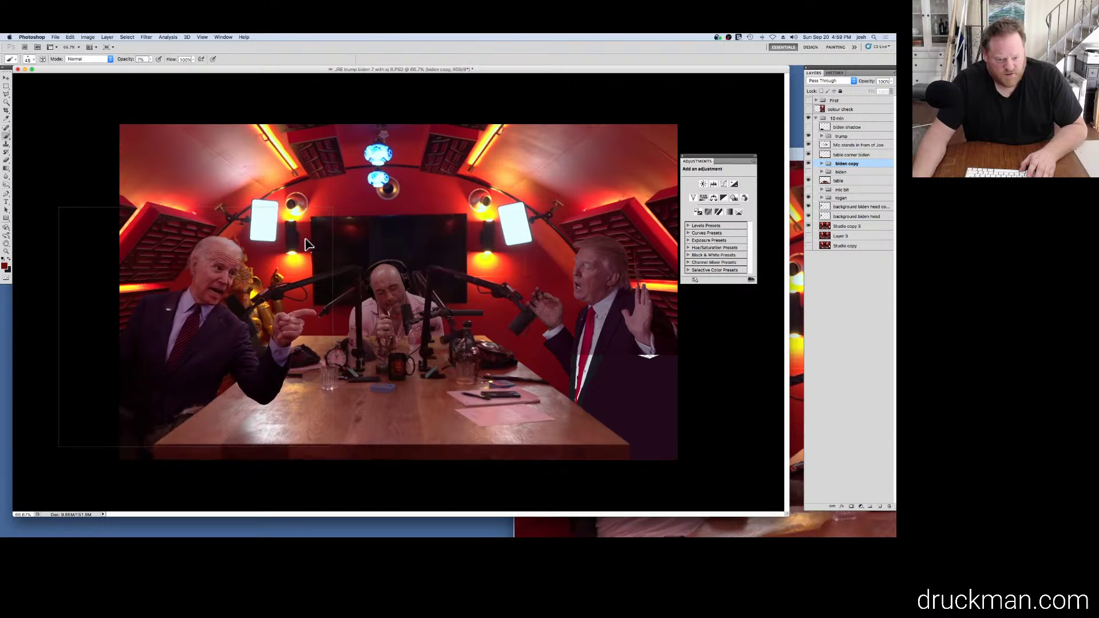
key("ctrl+z")
key("ctrl+z")
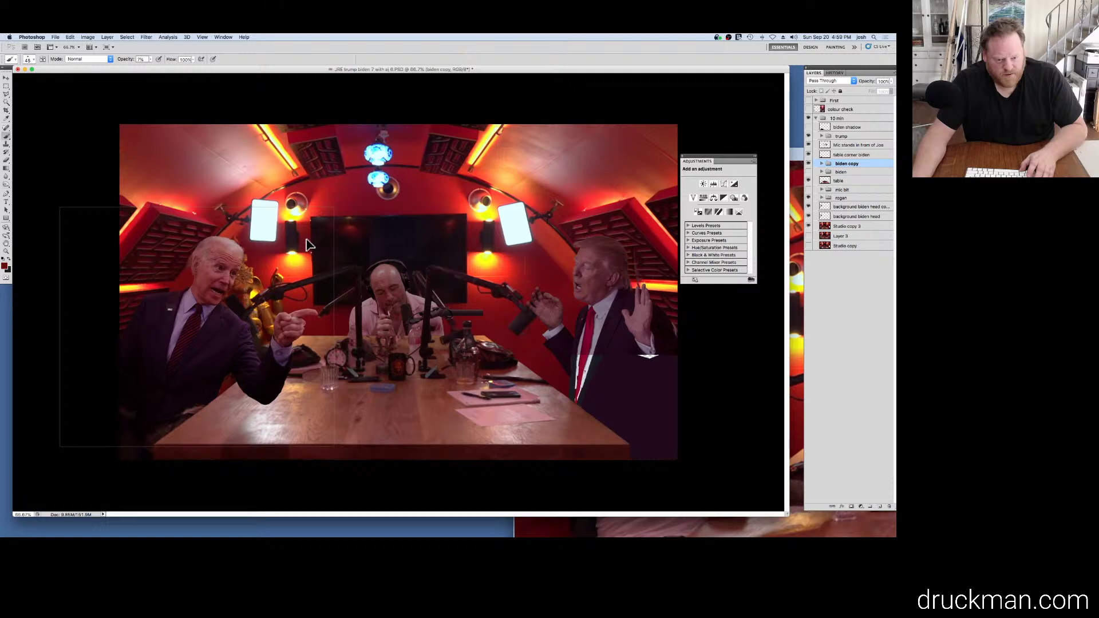
key("ctrl+z")
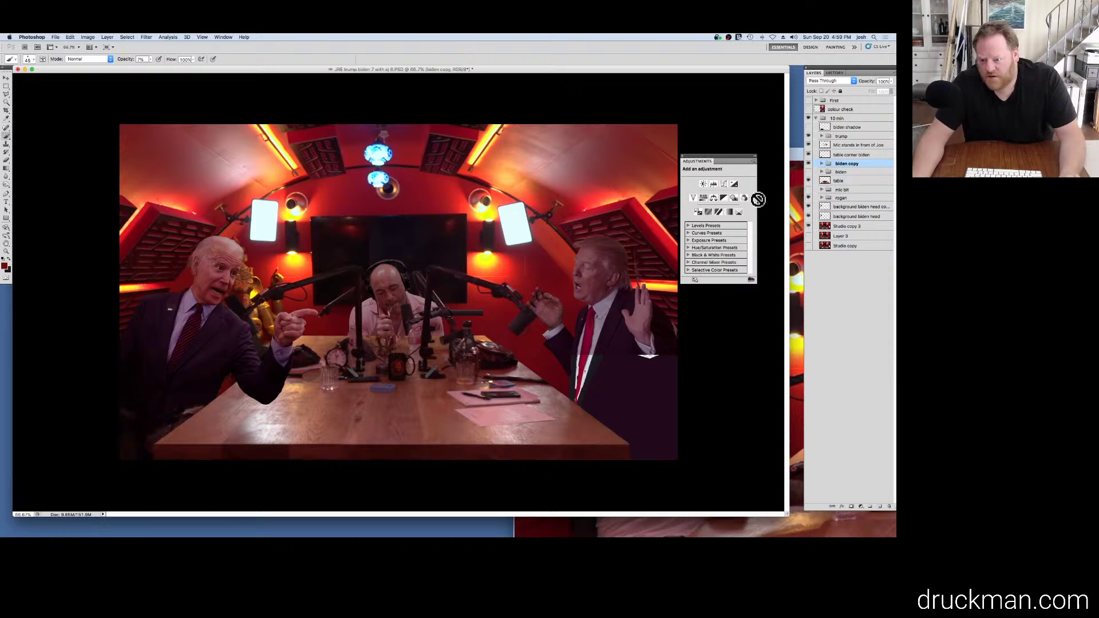
Step: Compare the rotated and original Biden poses by toggling the biden copy group's visibility, ending with the copy hidden
left_click(808, 172)
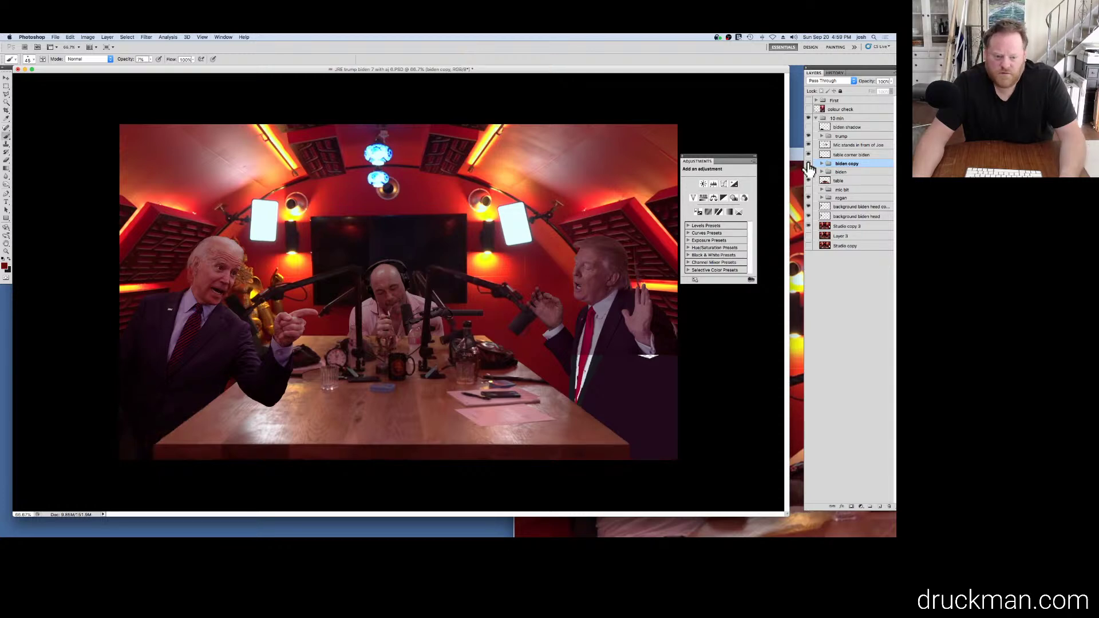
left_click(808, 163)
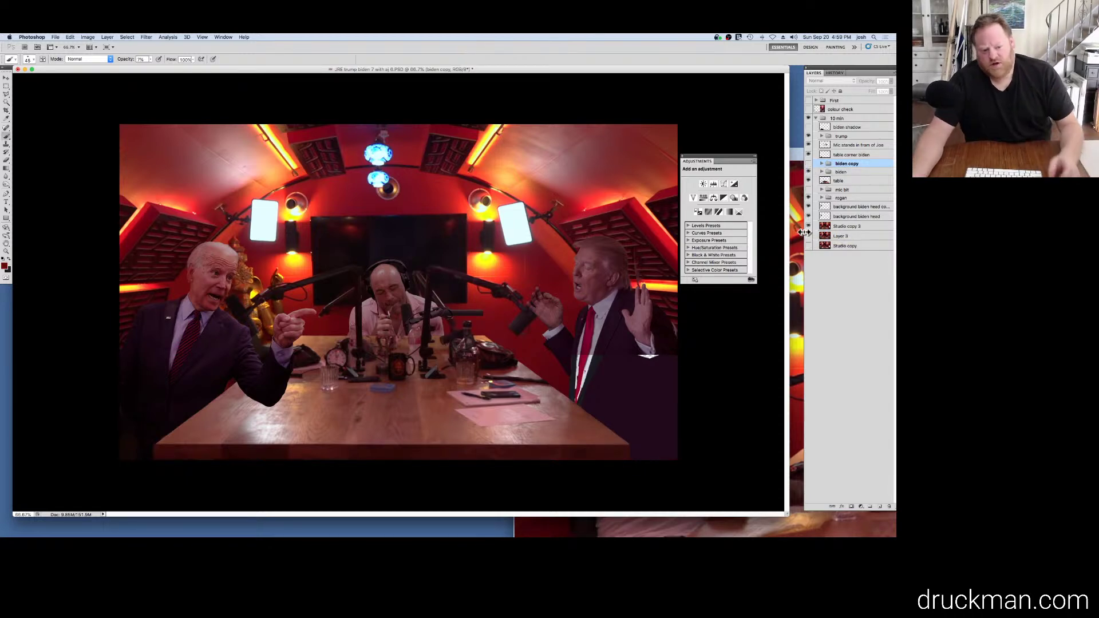
left_click(808, 170)
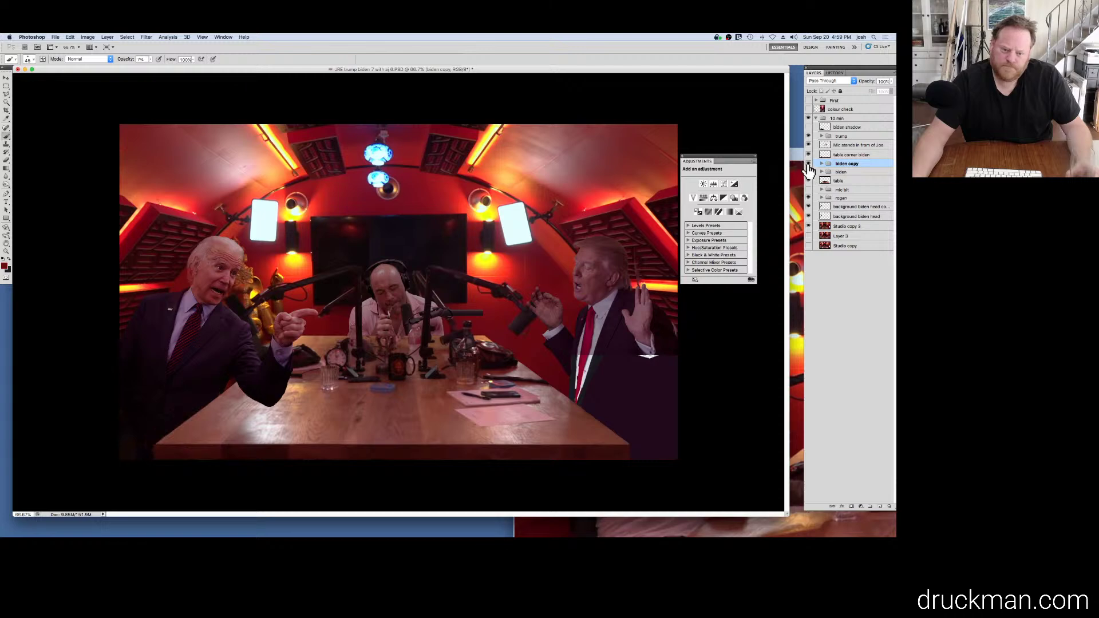
left_click(808, 164)
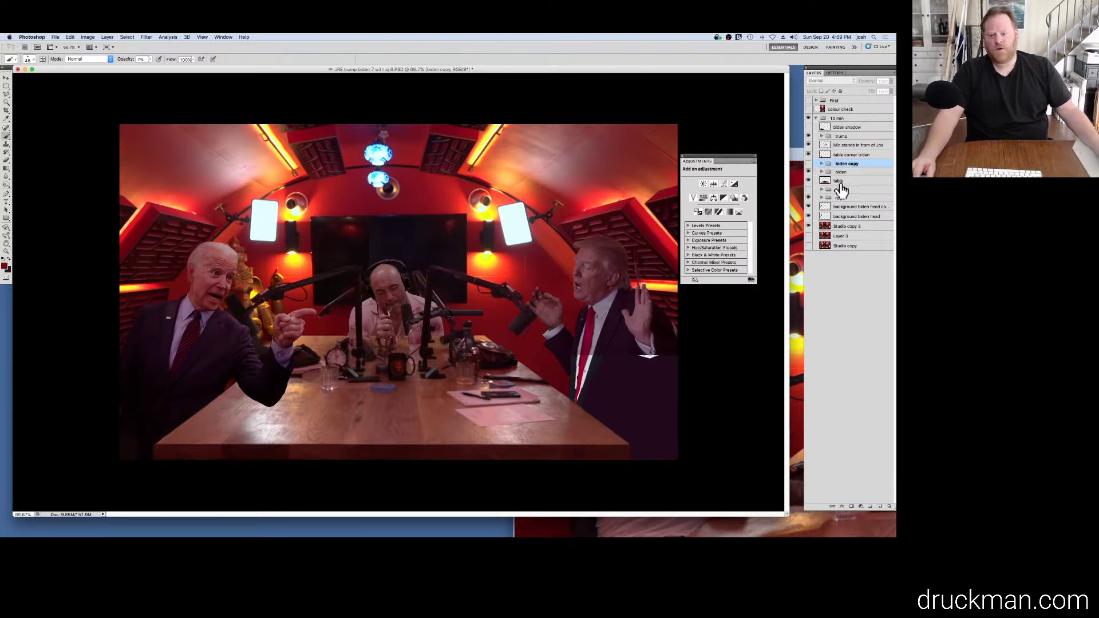
left_click(808, 164)
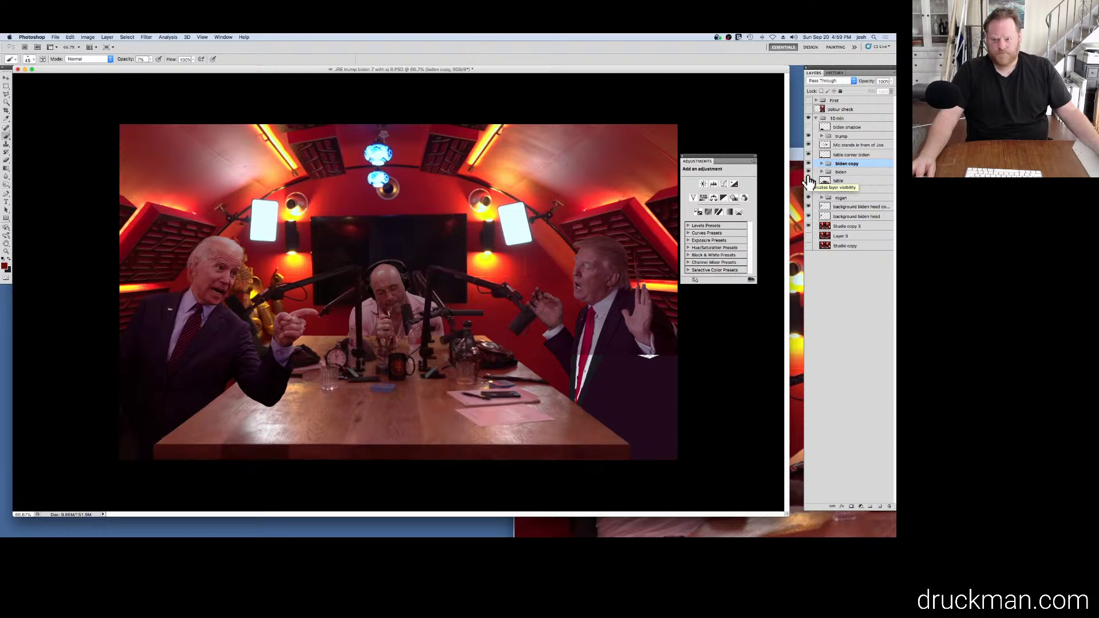
left_click(808, 181)
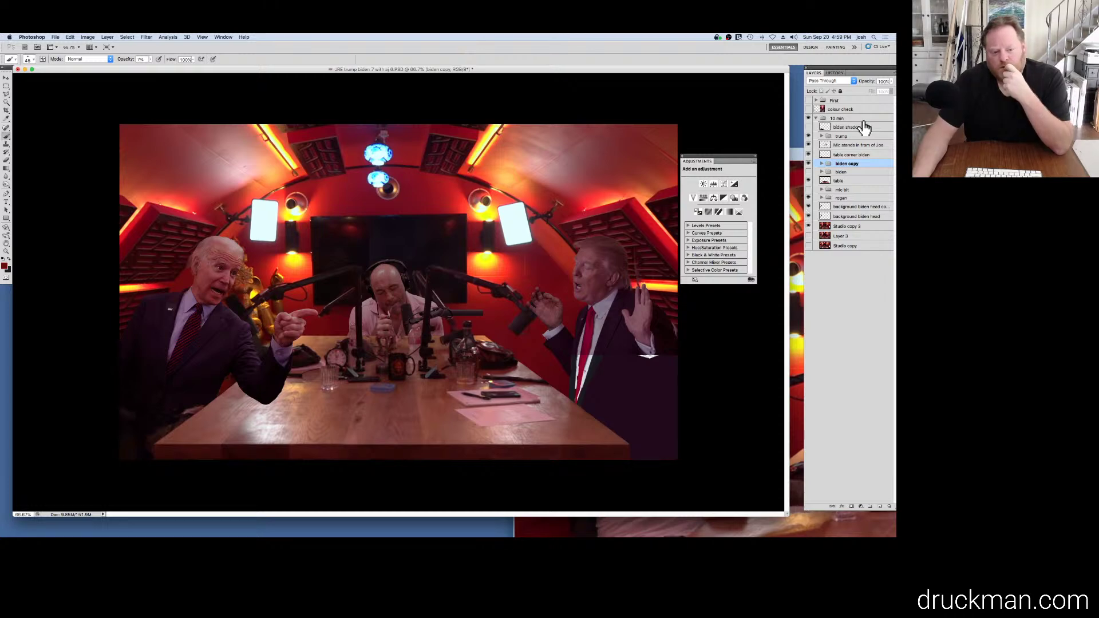
left_click(809, 164)
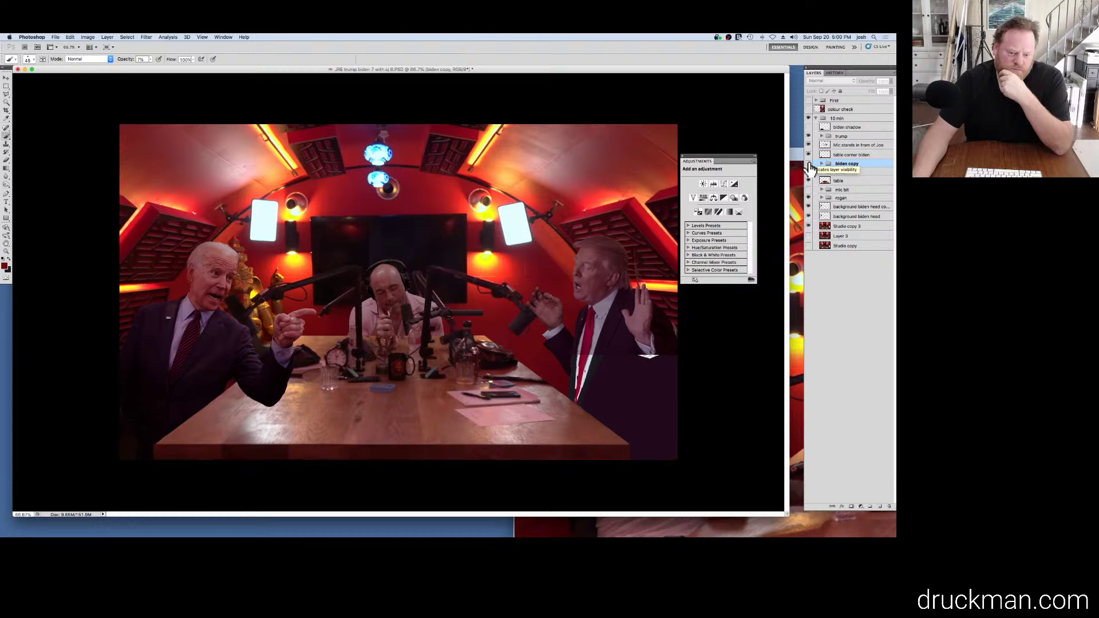
left_click(809, 164)
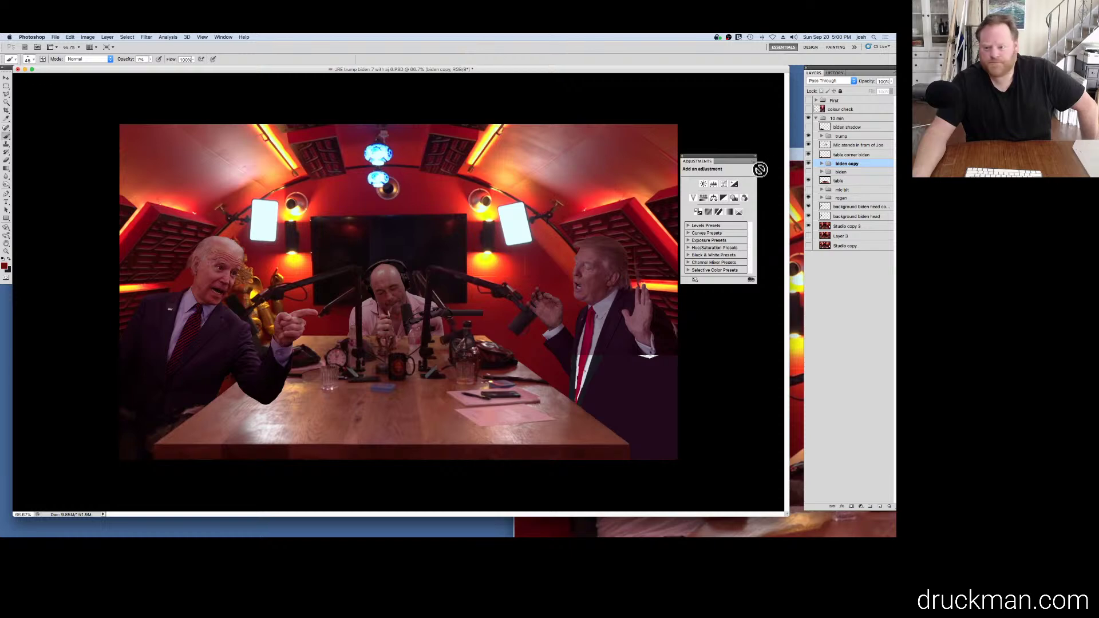
left_click(808, 166)
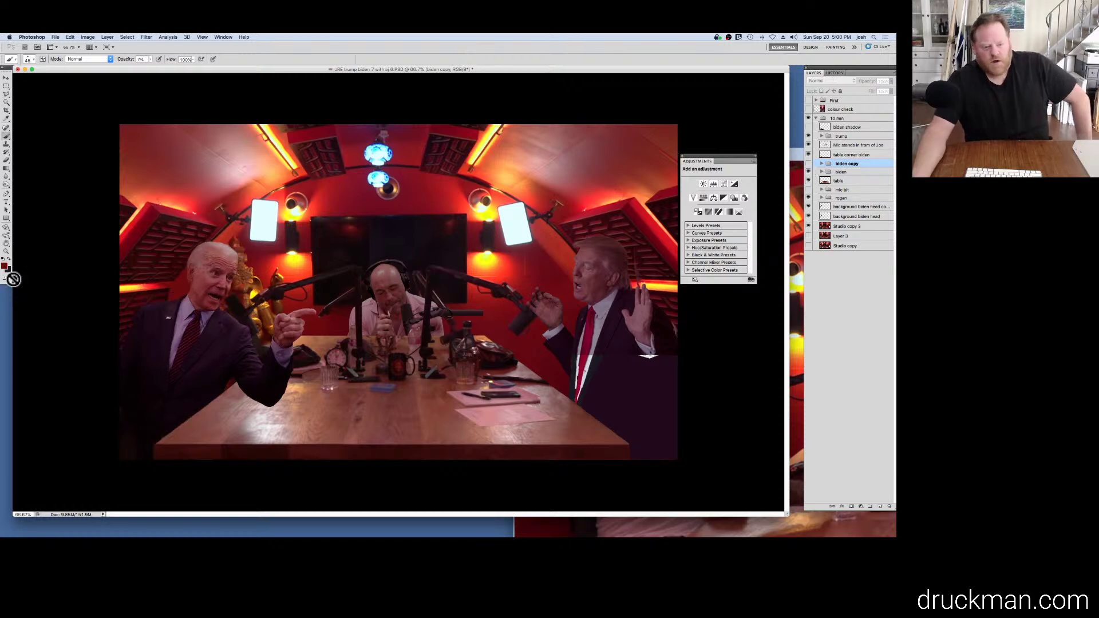
Step: Check the original Biden figure's face up close against the studio background, return to the whole image, and save the document
left_click(216, 280)
left_click(51, 257)
left_click(50, 257)
left_click_drag(51, 257, 177, 270)
left_click(204, 262, "alt")
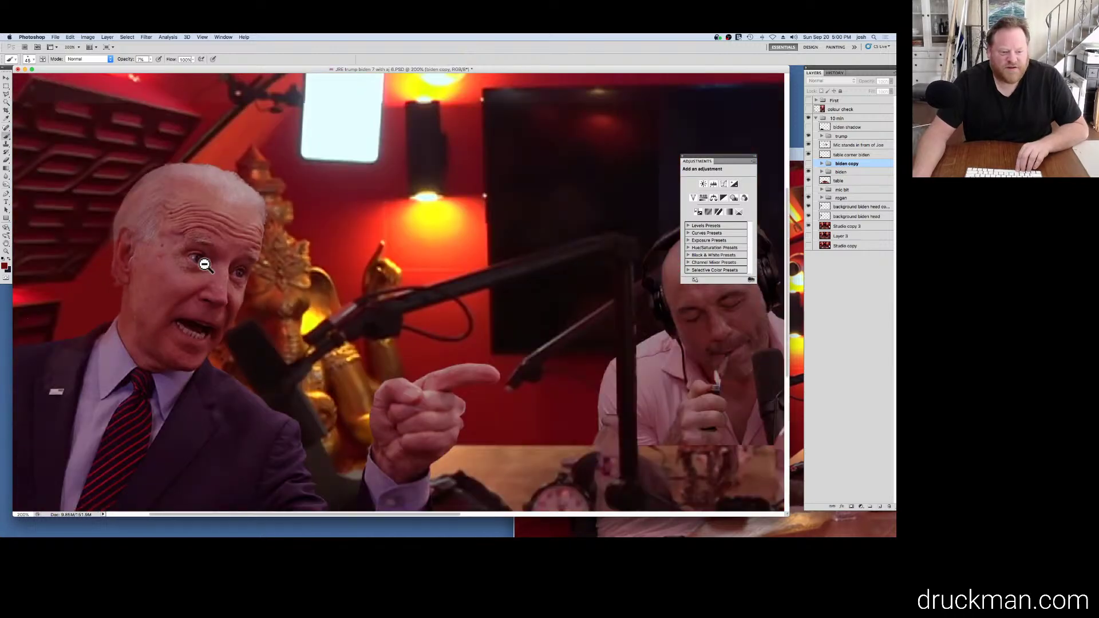
left_click(204, 263, "alt")
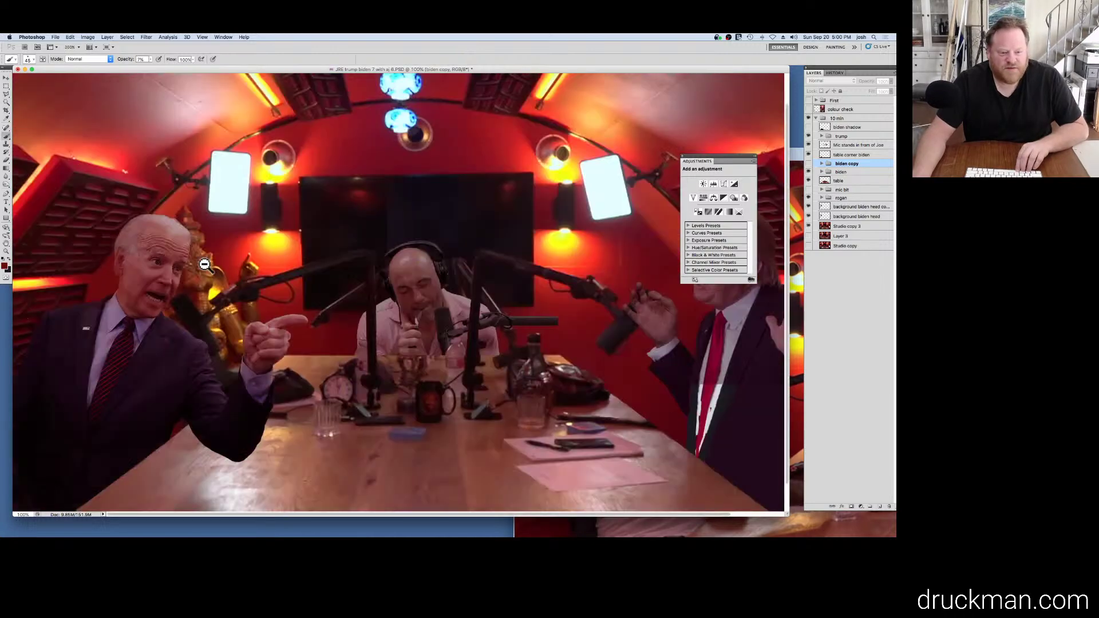
left_click(205, 264, "alt")
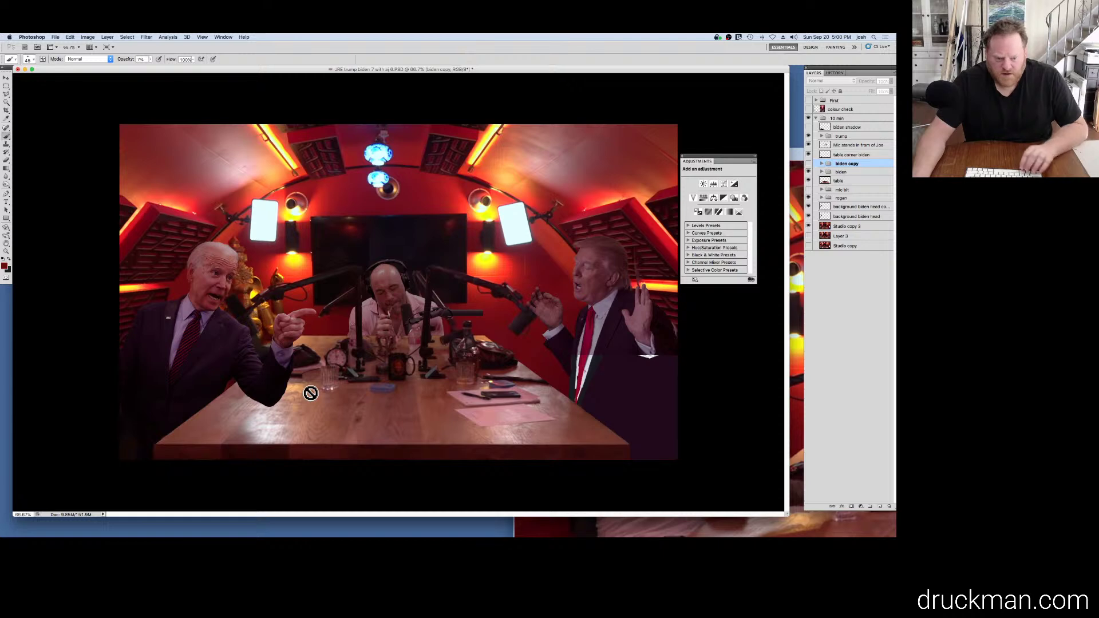
key("super+s")
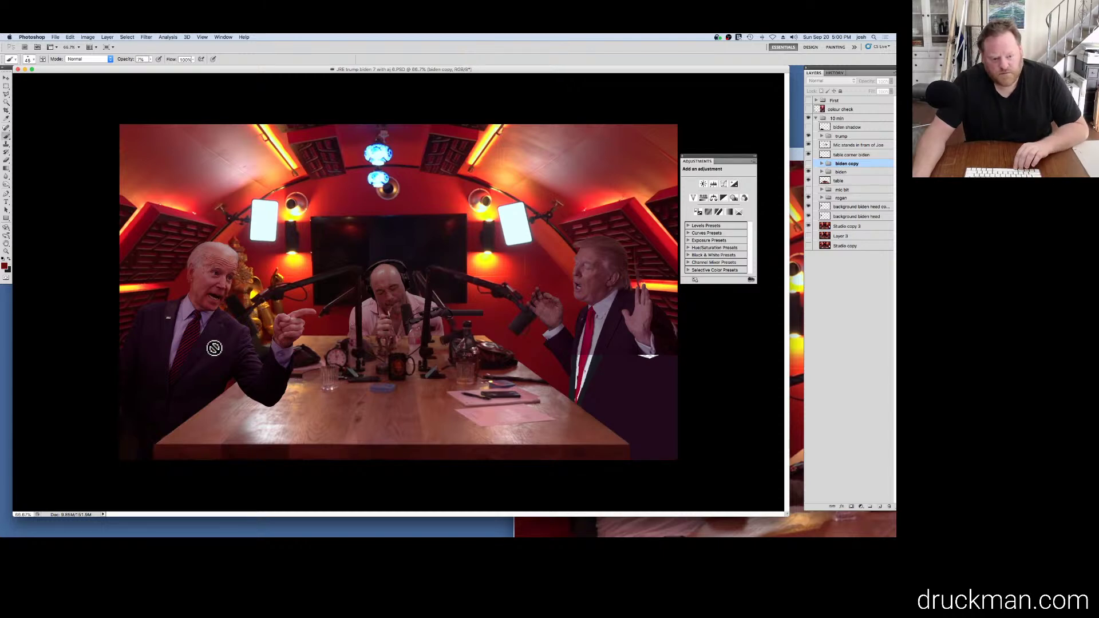
Step: Expand the original biden group and delete the biden copy group
key("super+equal")
key("super+equal")
key("super+equal")
left_click_drag(330, 324, 378, 319)
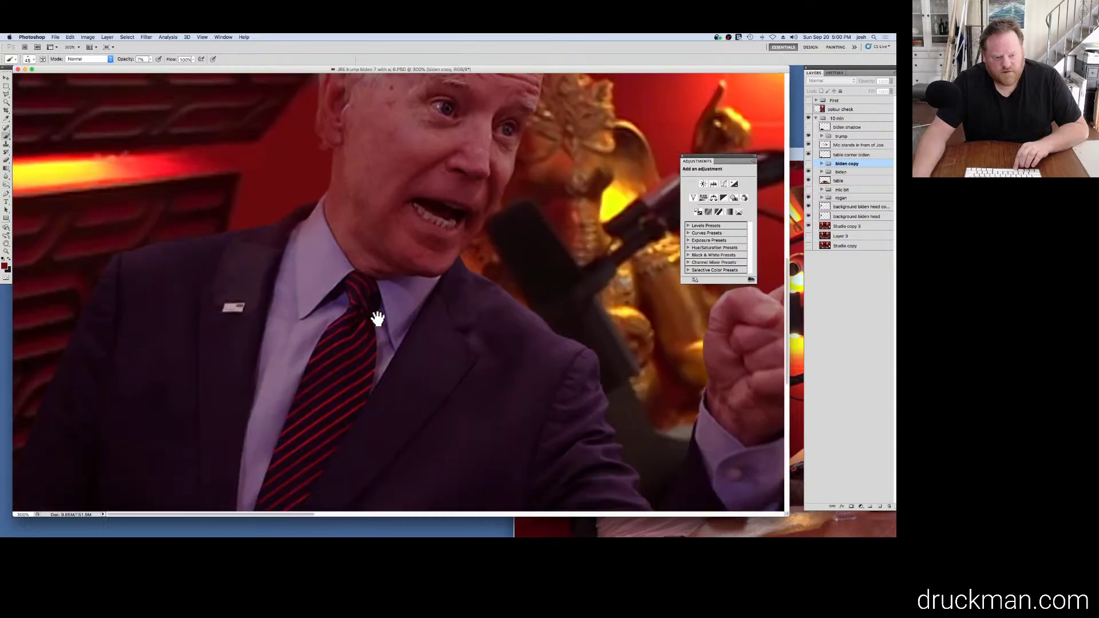
double_click(235, 311, "super")
left_click(235, 311, "super")
left_click(234, 311, "super")
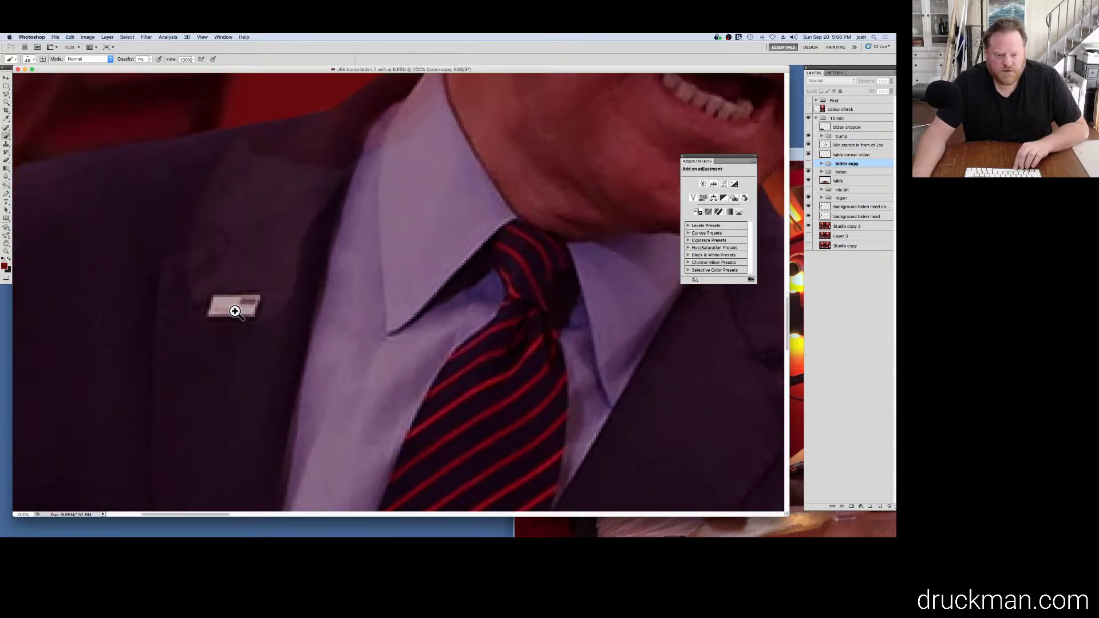
left_click(234, 311, "super")
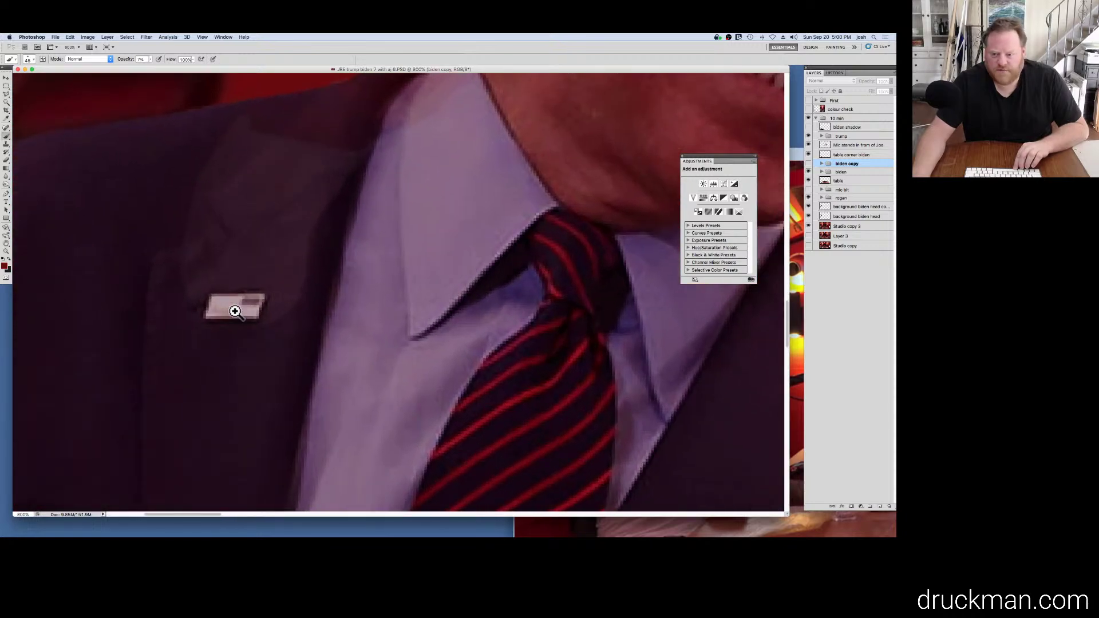
left_click(822, 172)
left_click_drag(852, 166, 888, 507)
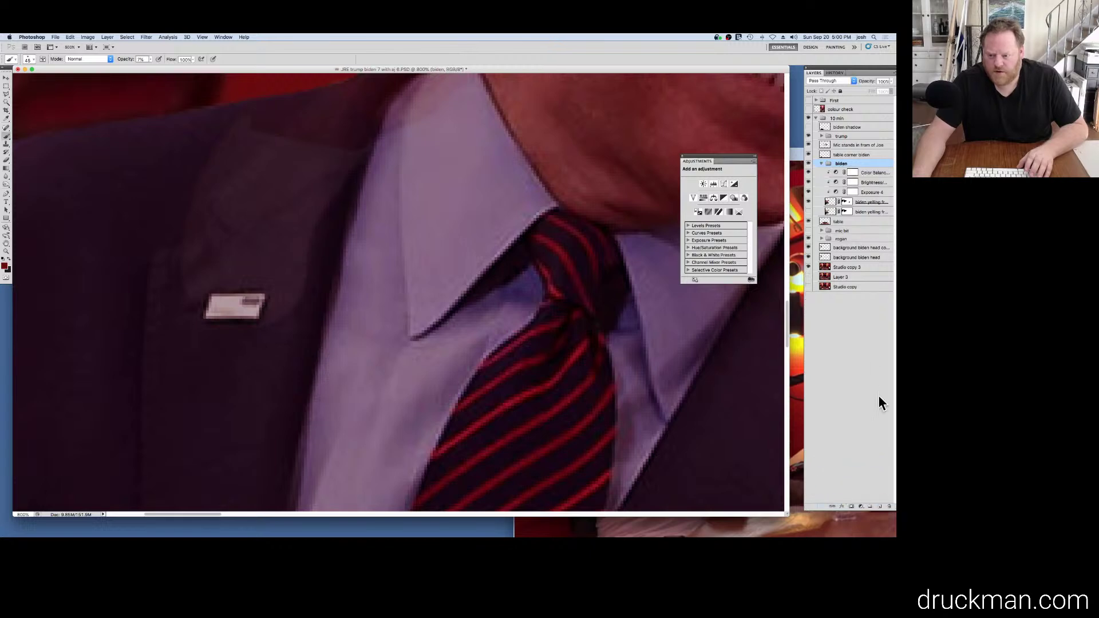
Step: Fade Biden's lapel pin on the upper biden yelling layer by cloning jacket fabric from below it with a soft, low-opacity 13 px Clone Stamp
left_click(844, 201)
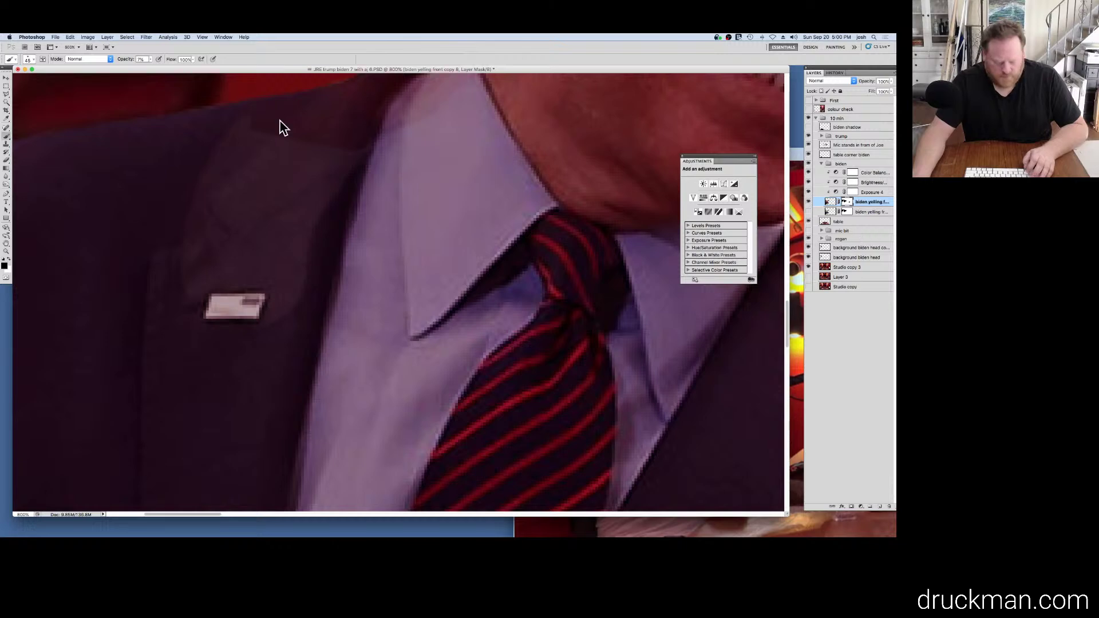
key("s")
left_click(832, 204)
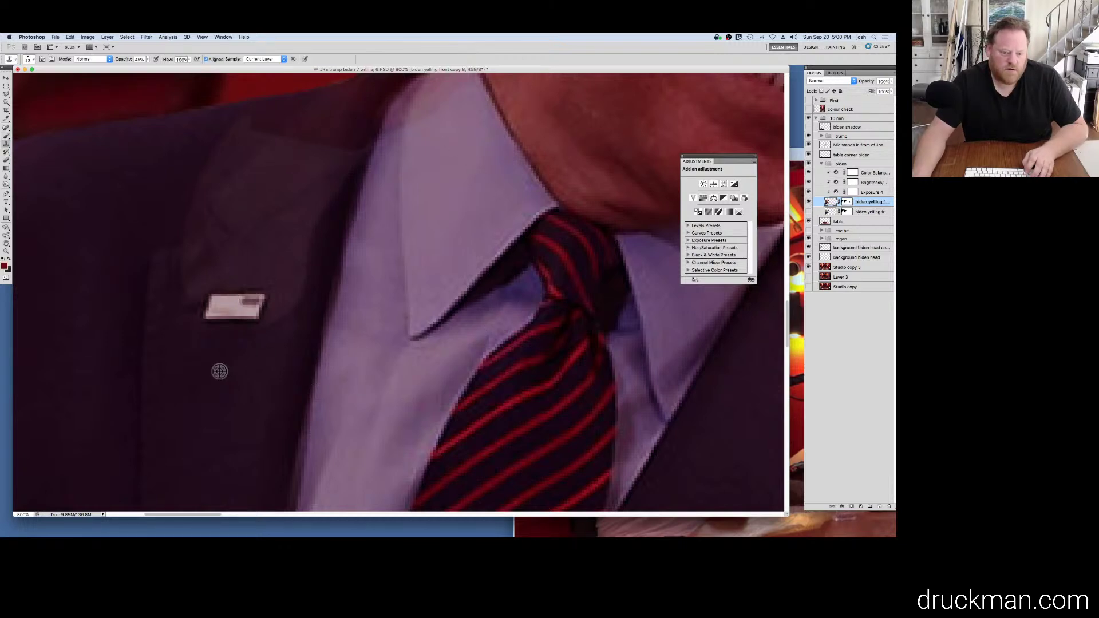
left_click(239, 366, "alt")
scroll(213, 313, "left", 1)
left_click(232, 312)
key("super+z")
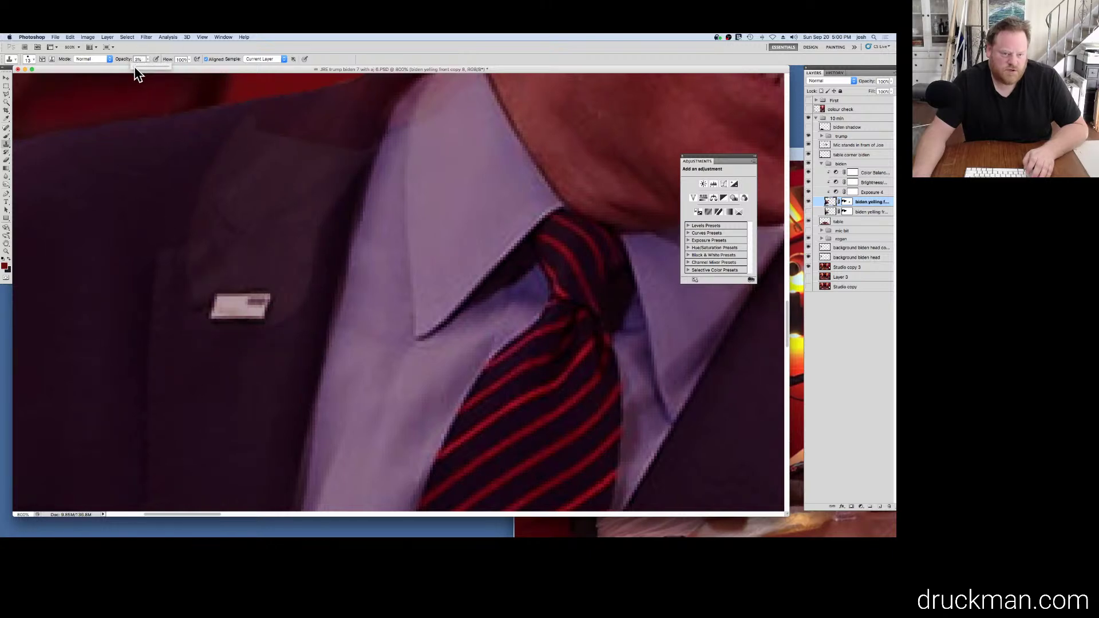
left_click(224, 377)
mouse_move(247, 302)
left_mouse_down()
mouse_move(219, 299)
mouse_move(247, 293)
mouse_move(203, 408)
mouse_move(215, 307)
mouse_move(227, 305)
mouse_move(214, 307)
mouse_move(252, 299)
mouse_move(245, 391)
mouse_move(239, 400)
mouse_move(257, 306)
mouse_move(254, 317)
mouse_move(229, 301)
mouse_move(209, 313)
mouse_move(240, 273)
left_mouse_up()
left_click(238, 403, "alt")
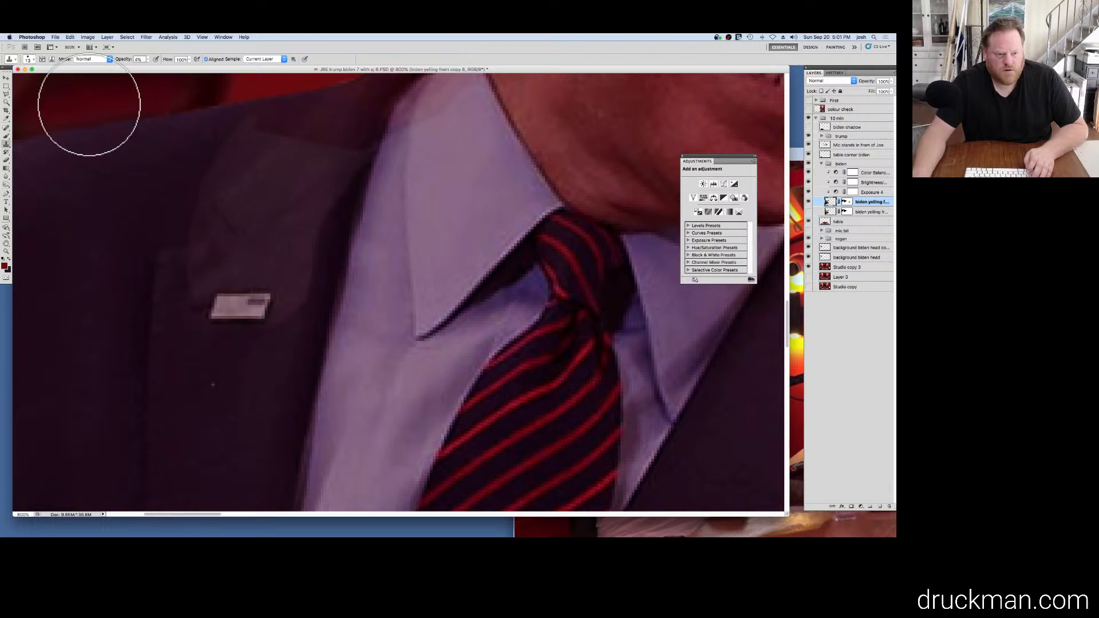
Step: Adjust the Clone Stamp size at 0% hardness, clone more jacket fabric over the lapel pin, and check the result in the full image
left_click(33, 60)
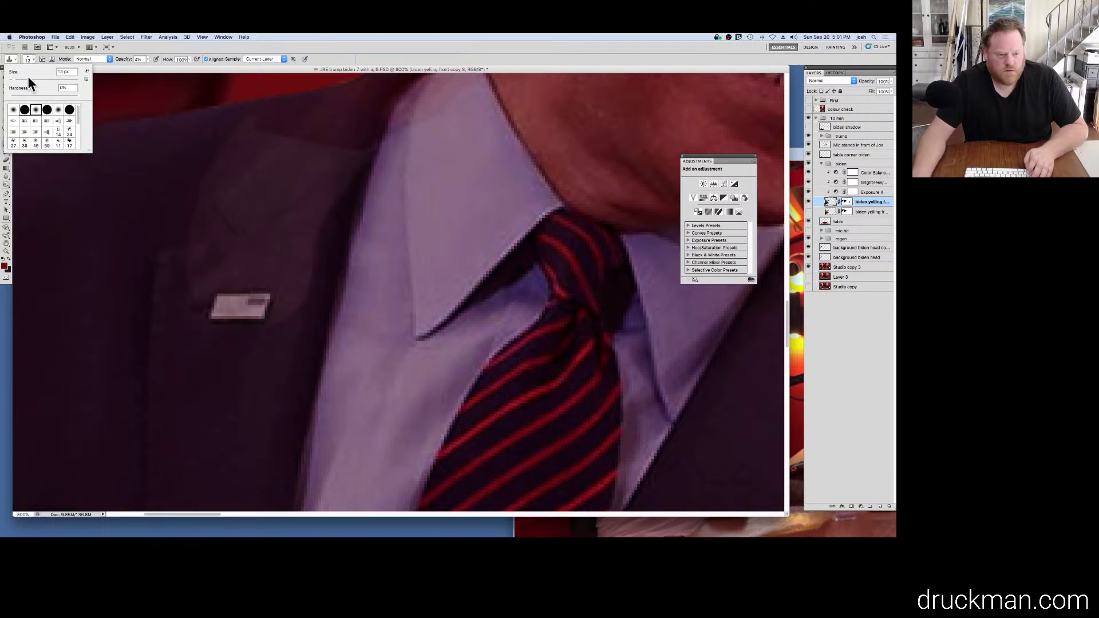
type("34")
left_click(26, 79)
left_click(214, 411, "alt")
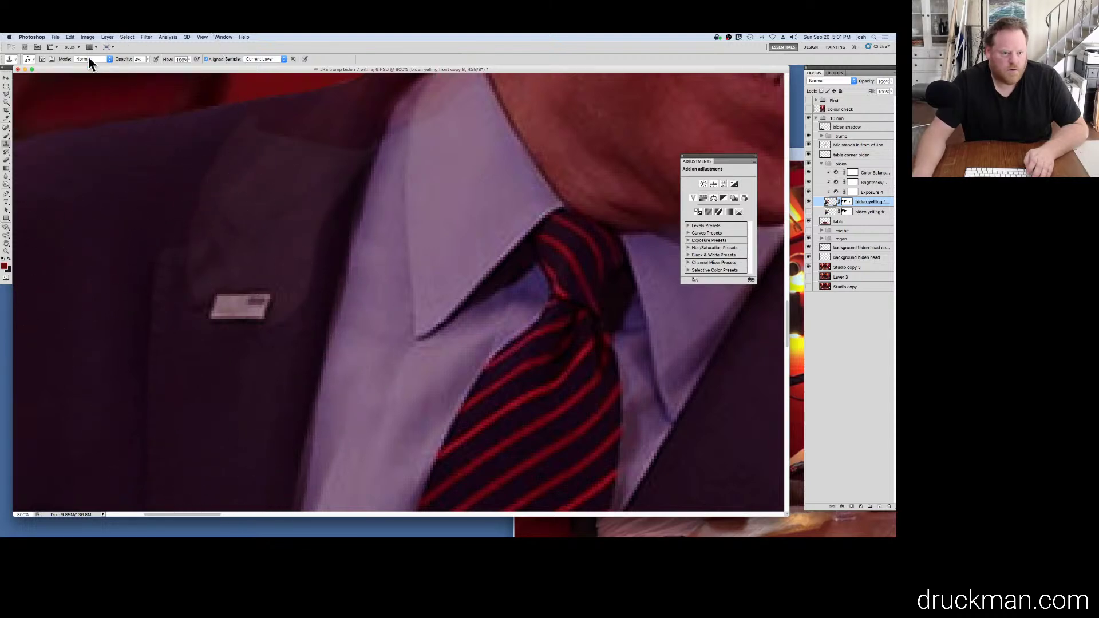
left_click(34, 61)
left_click(17, 79)
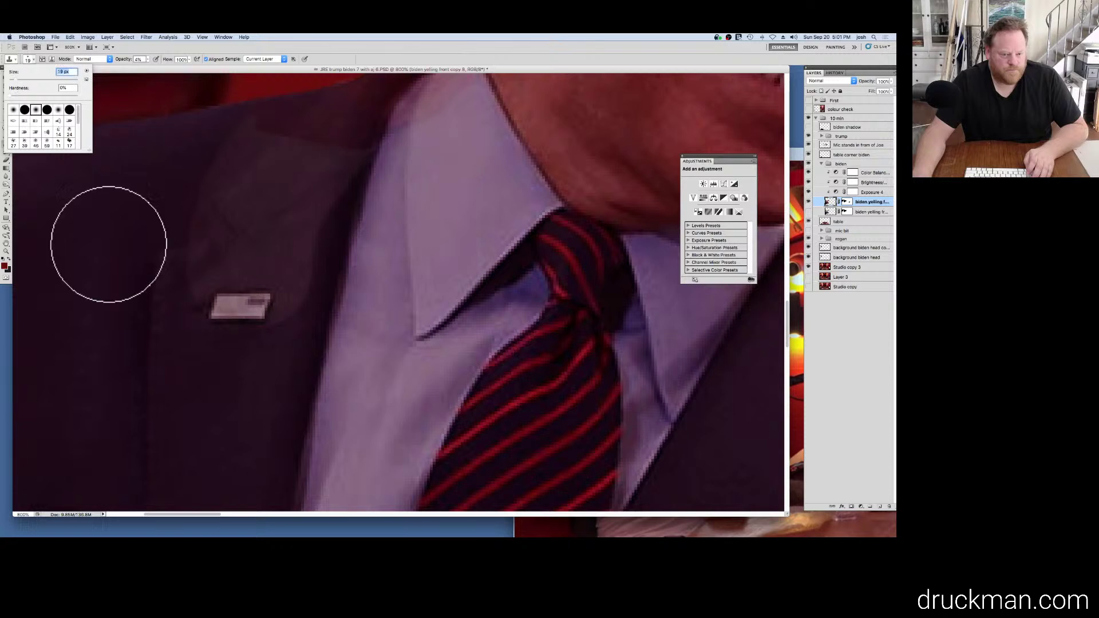
mouse_move(217, 318)
left_mouse_down()
mouse_move(279, 368)
mouse_move(258, 304)
mouse_move(235, 299)
mouse_move(226, 331)
mouse_move(257, 314)
mouse_move(218, 349)
mouse_move(203, 344)
mouse_move(239, 337)
mouse_move(213, 339)
mouse_move(235, 334)
mouse_move(223, 346)
left_mouse_up()
left_click(248, 314, "alt+super")
left_click(249, 313, "alt+super")
left_click(224, 407, "alt")
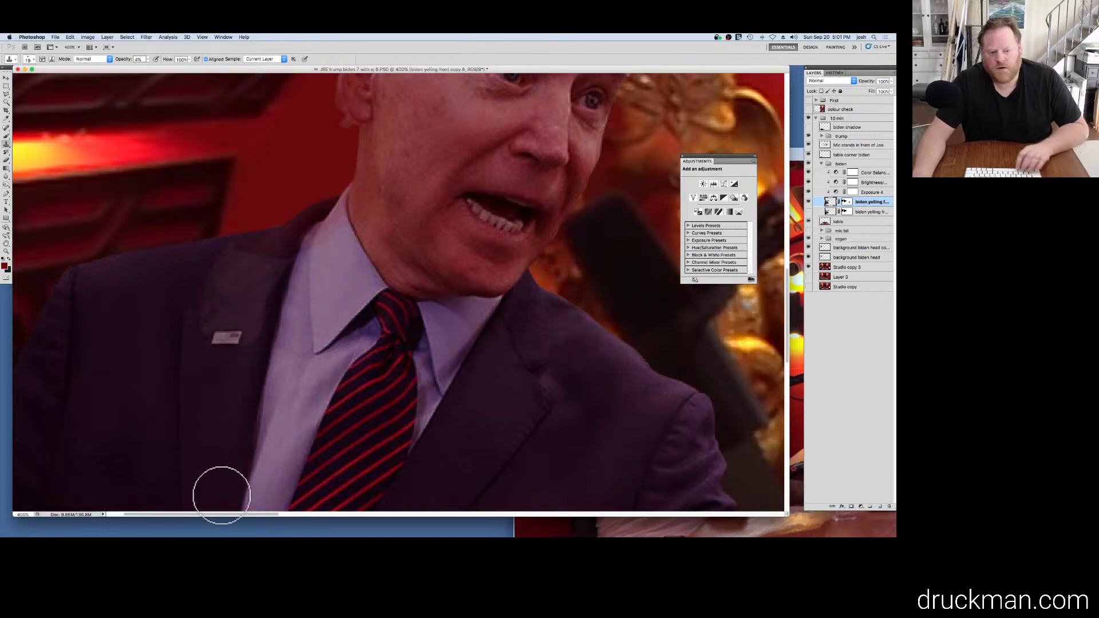
left_click(216, 429, "alt+super")
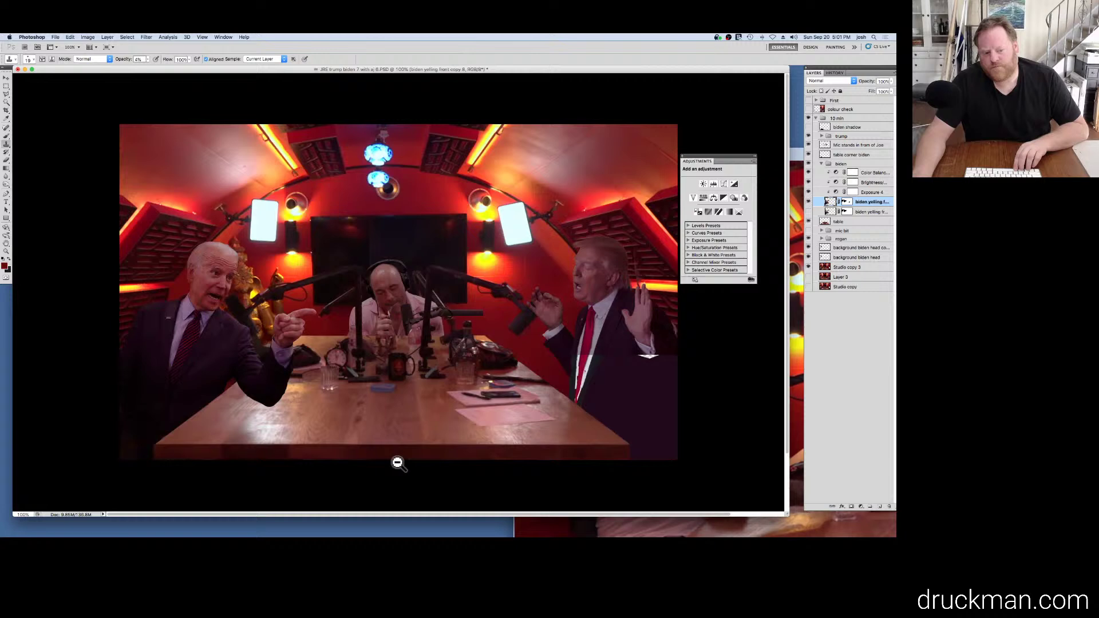
Step: Compare the full image before and after the lapel pin retouching by switching between the first and last Clone Stamp history states
left_click(398, 462, "alt+super")
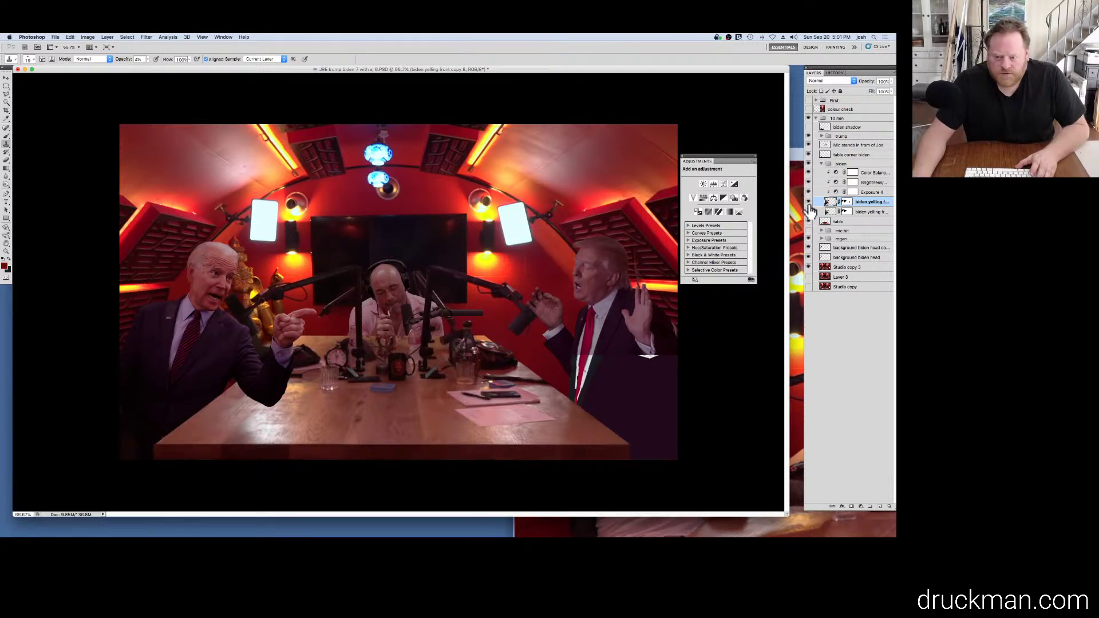
left_click(838, 74)
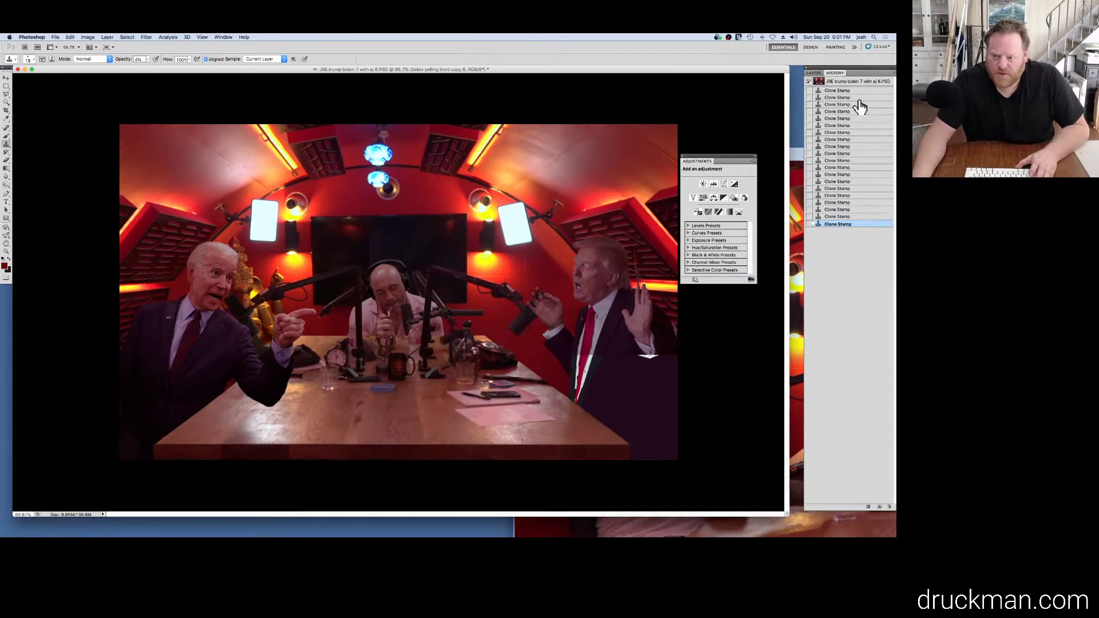
left_click(859, 91)
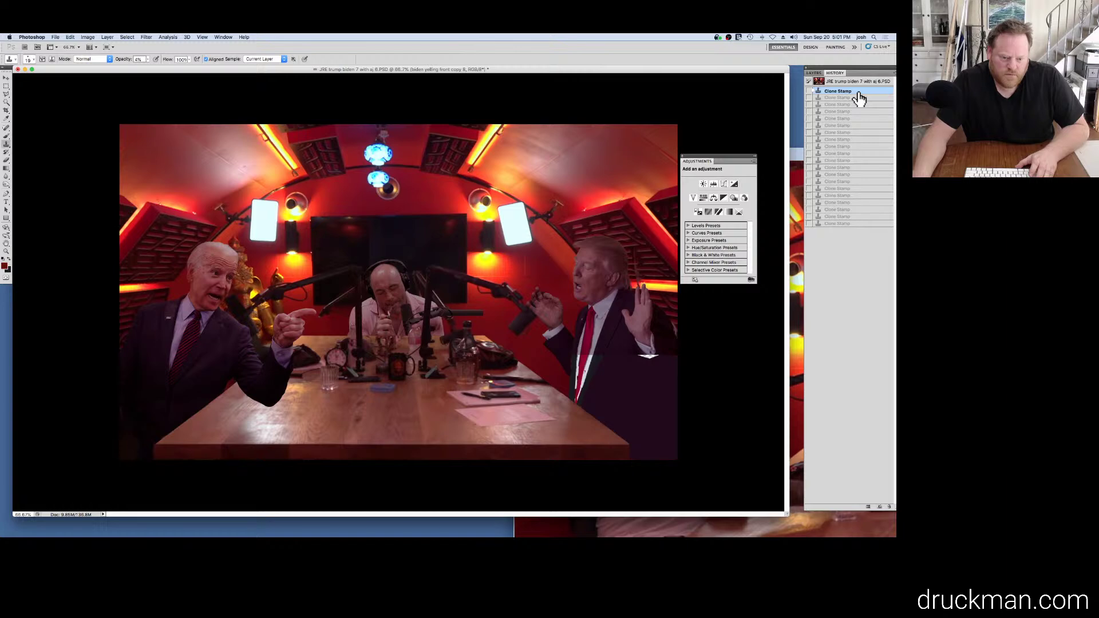
left_click(863, 225)
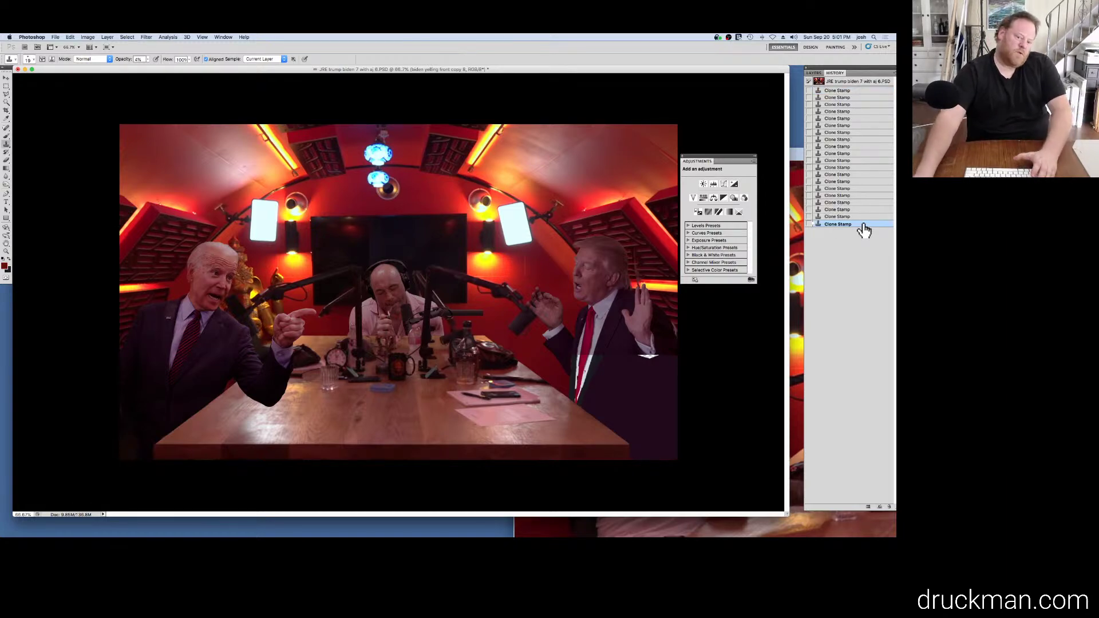
Step: Activate the upper biden yelling layer's mask, compare with the layer hidden, and try the Eraser along the edge of Biden's lower knuckle
left_click(271, 353, "super")
left_click(271, 353, "super")
left_click(167, 377, "super")
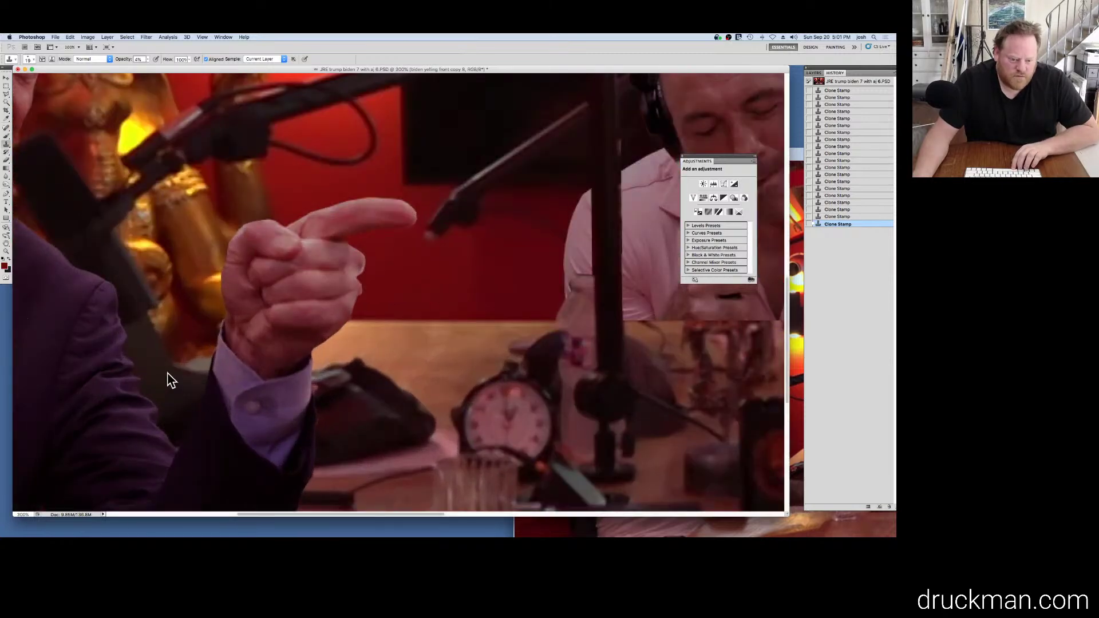
left_click(208, 349, "super")
left_click(493, 235, "super")
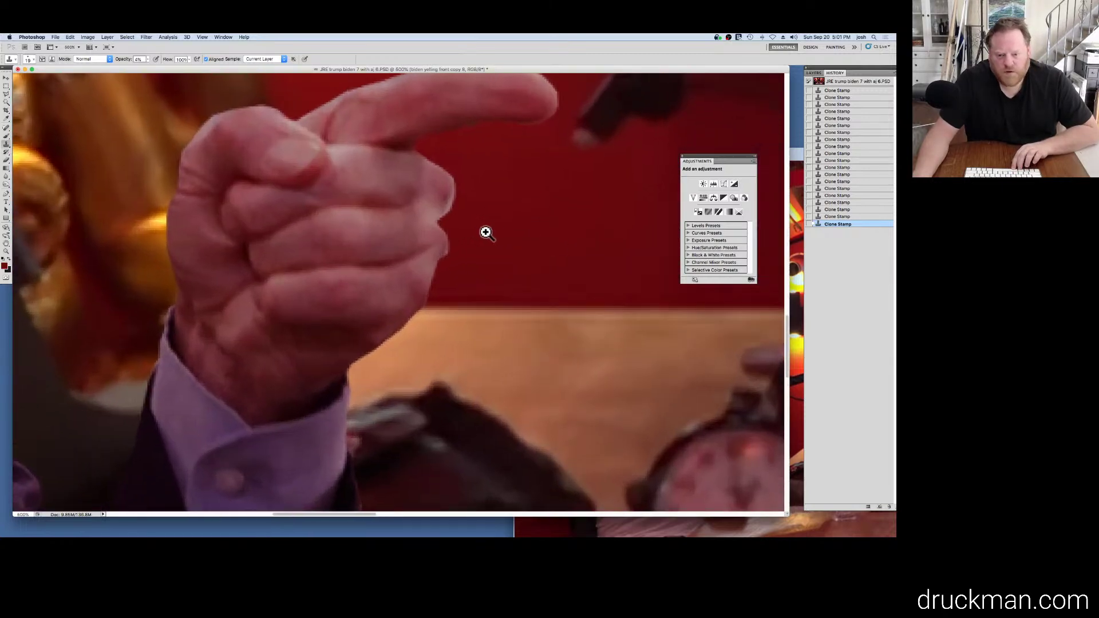
left_click(439, 241, "super")
left_click(439, 241, "super")
left_click(439, 240, "super")
left_click(440, 241, "super")
left_click(441, 236, "super")
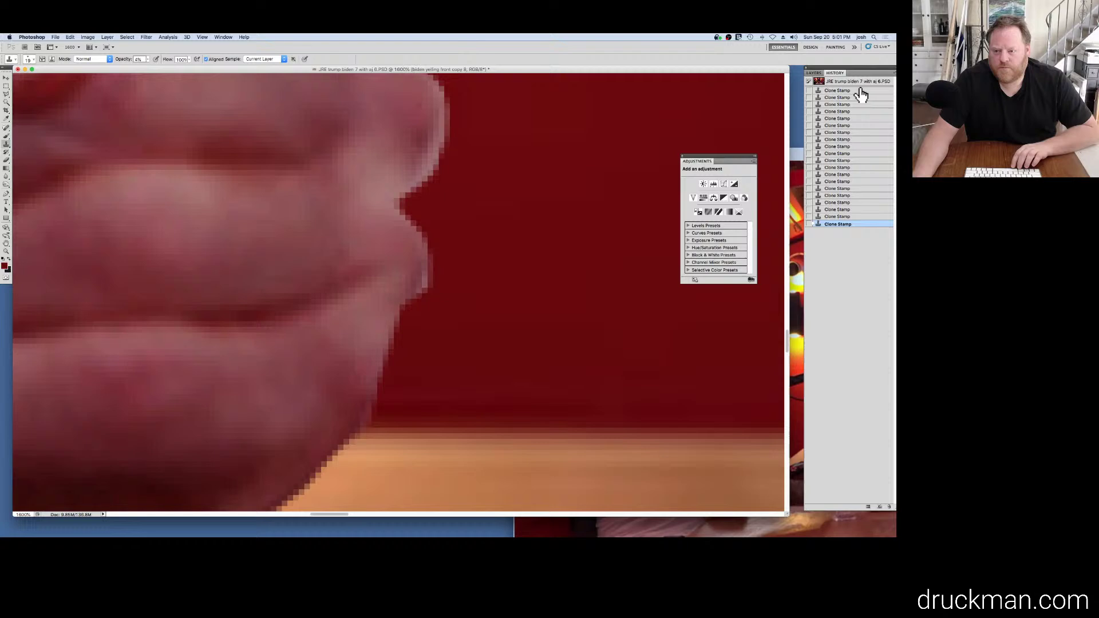
left_click(813, 73)
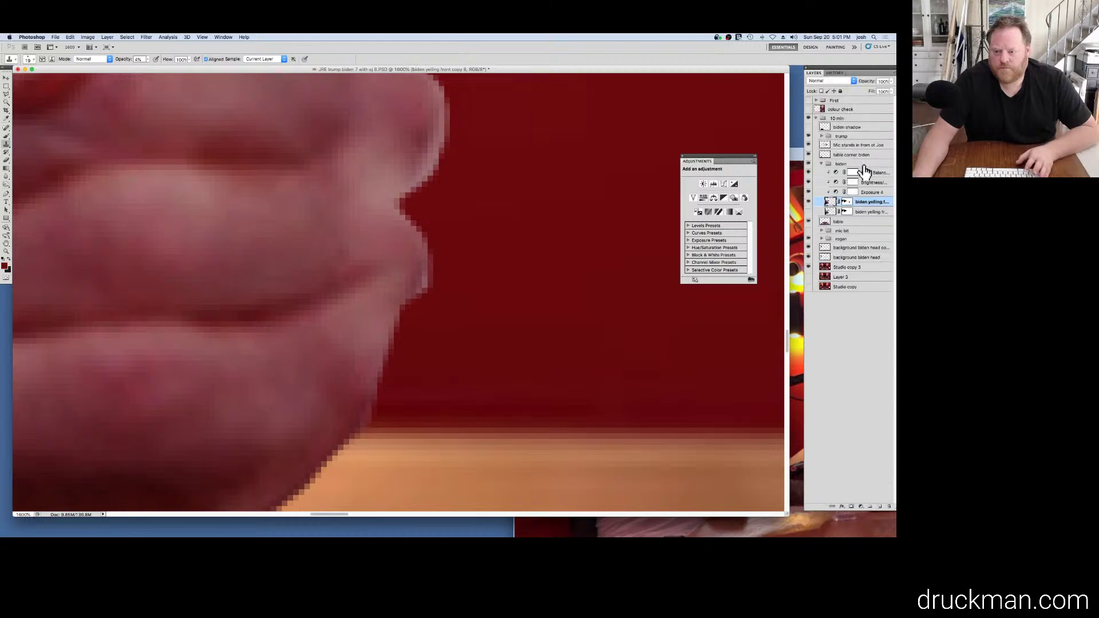
left_click(845, 202)
key("e")
key("d")
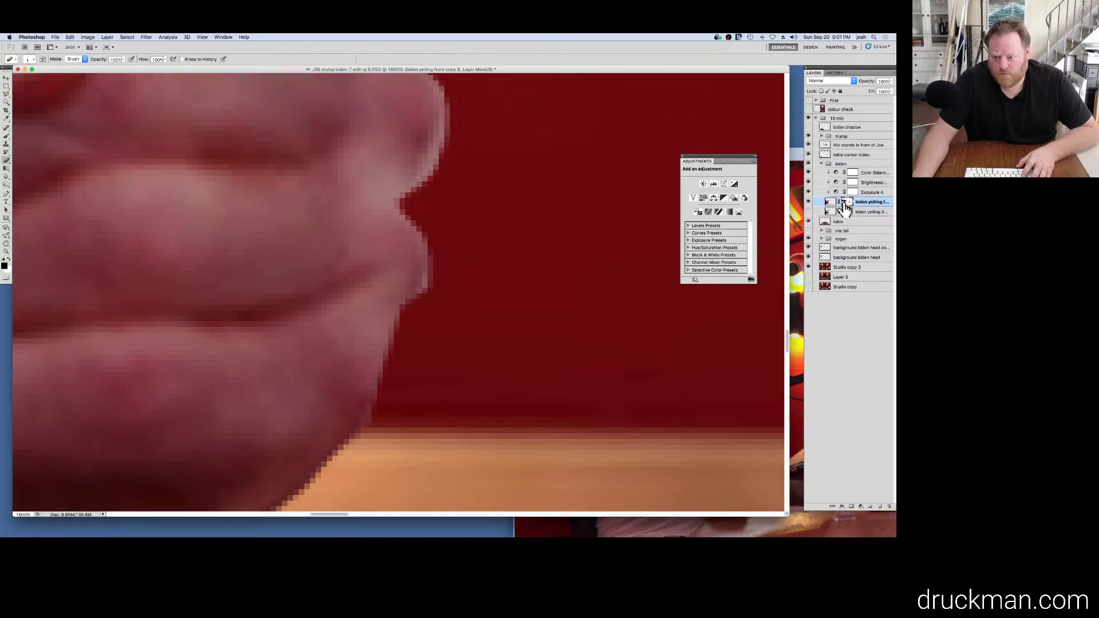
left_click(808, 203)
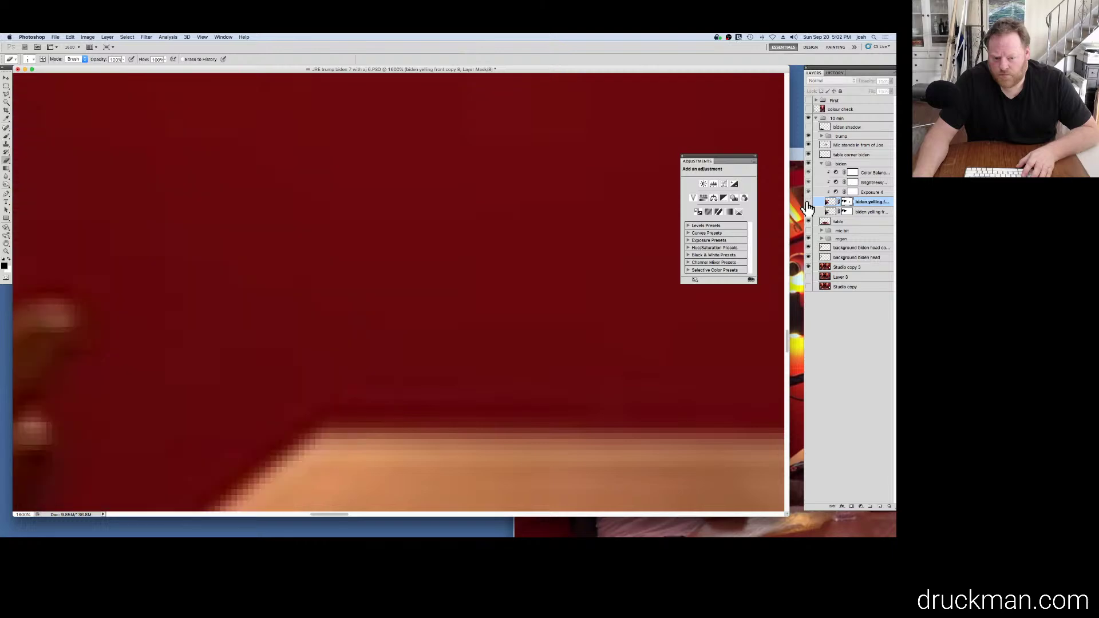
left_click(808, 202)
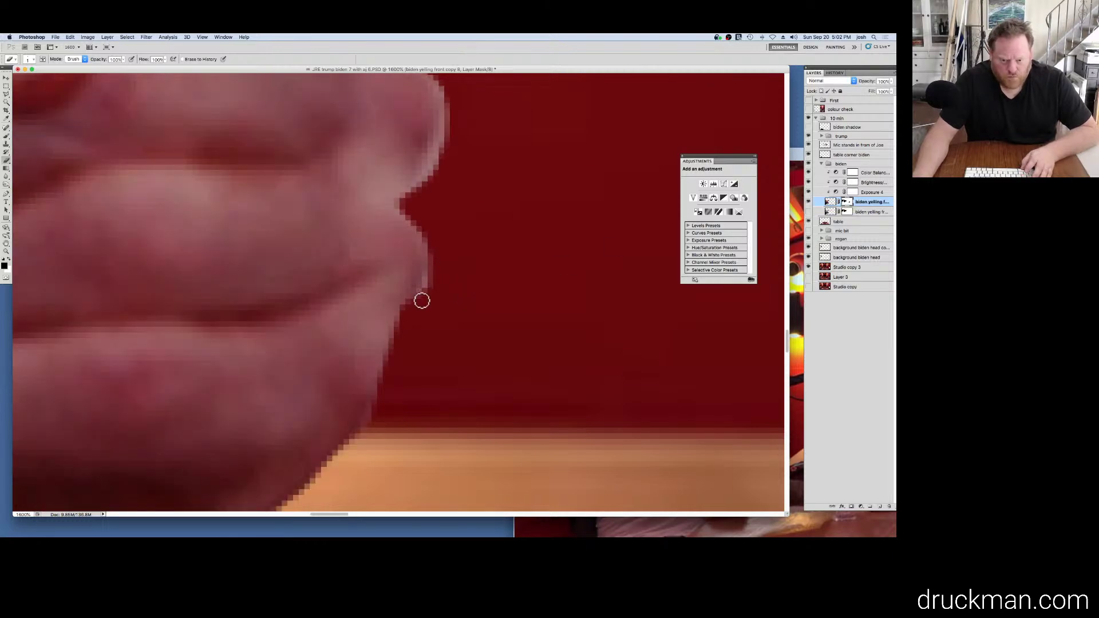
left_click_drag(422, 300, 429, 275)
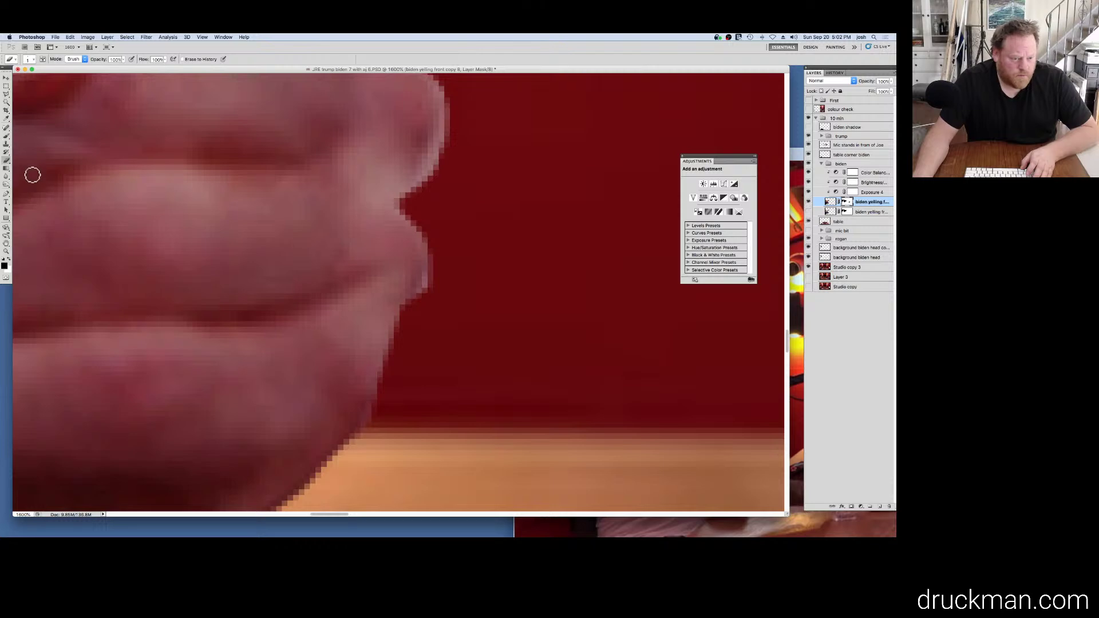
Step: Switch to a small Brush with 0% hardness and dab black on the mask at the lower knuckle's light edge
left_click(6, 136)
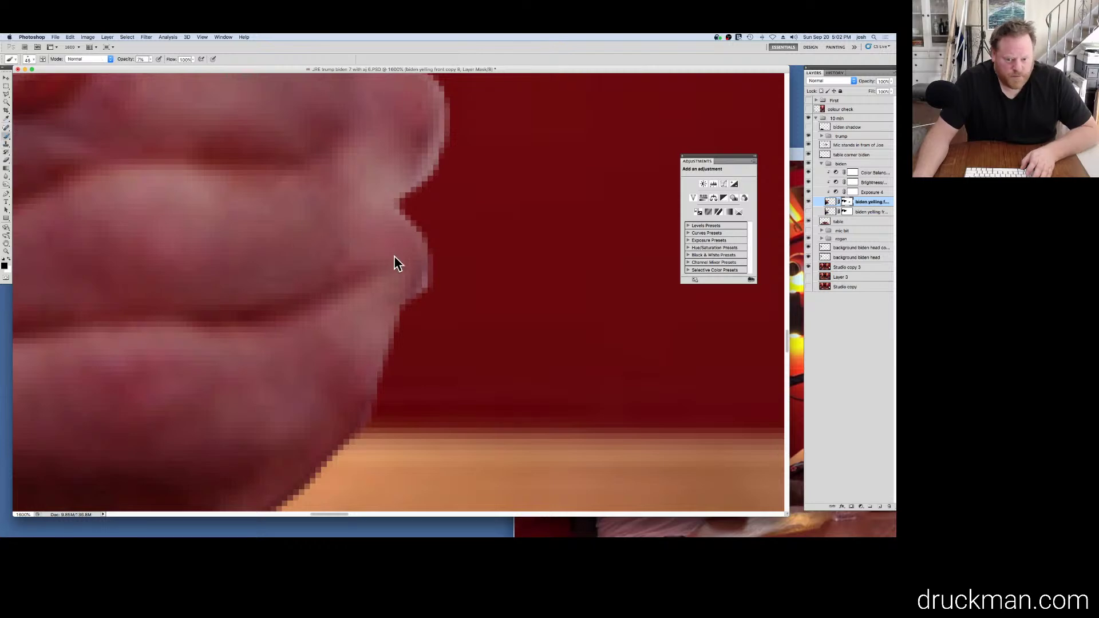
left_click(32, 59)
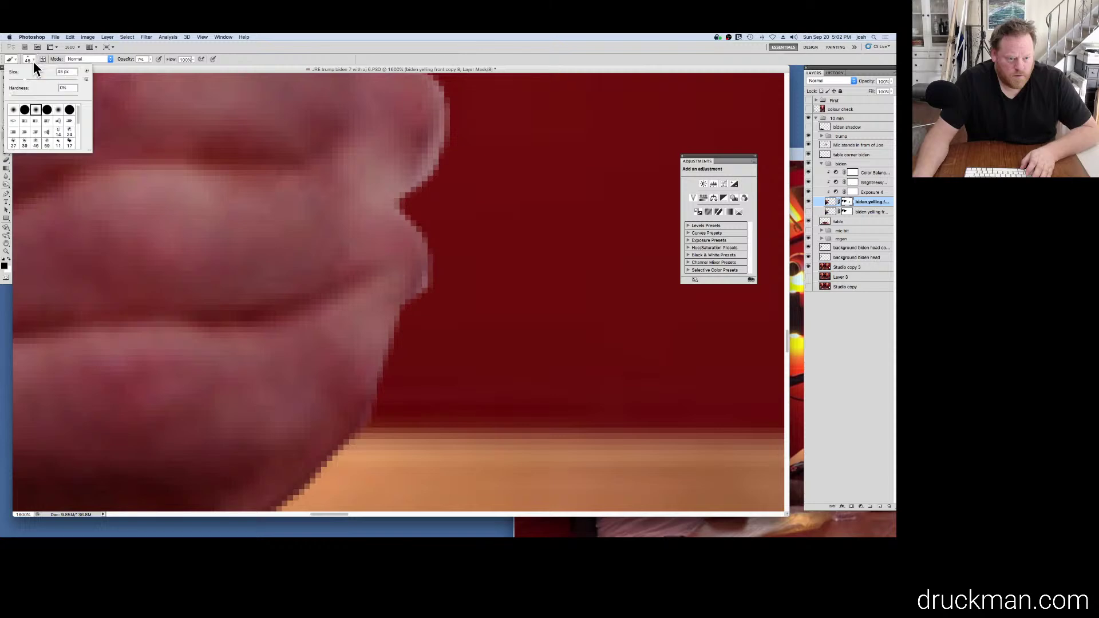
left_click_drag(24, 79, 10, 79)
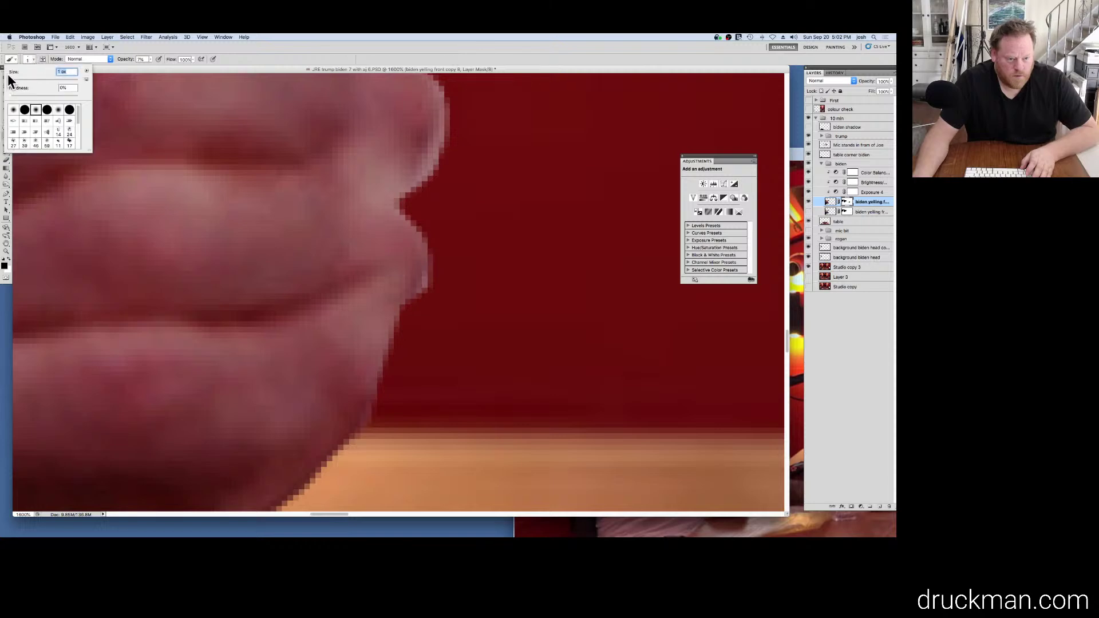
left_click(428, 282)
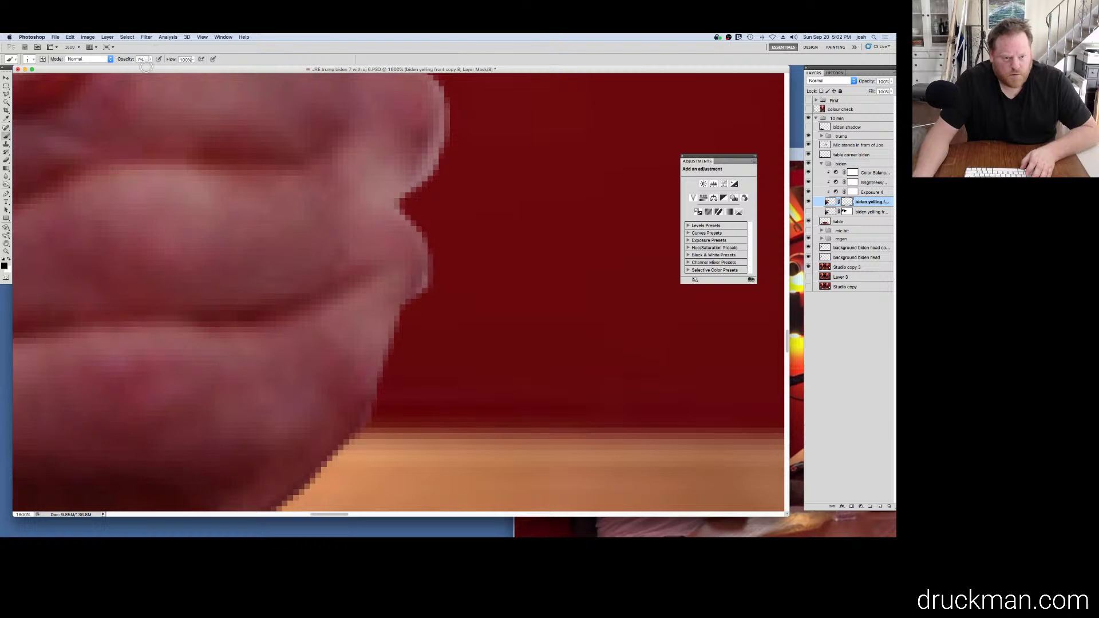
Step: Raise the brush opacity in stages and paint the mask more strongly along the knuckle edges against the red wall
left_click(150, 59)
left_click_drag(160, 66, 162, 66)
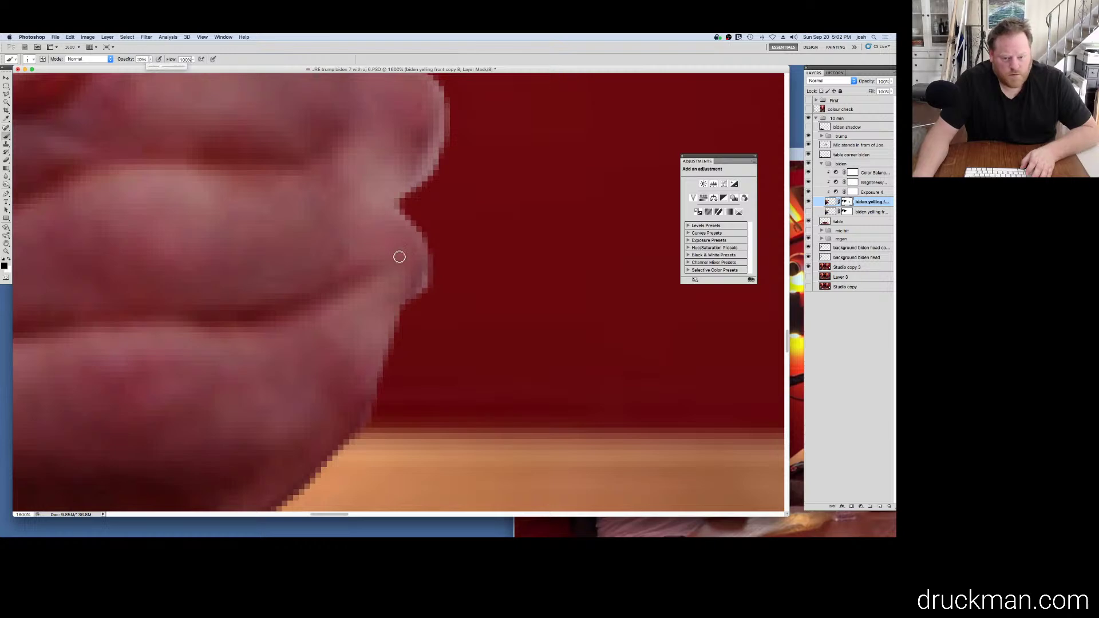
left_click(428, 280)
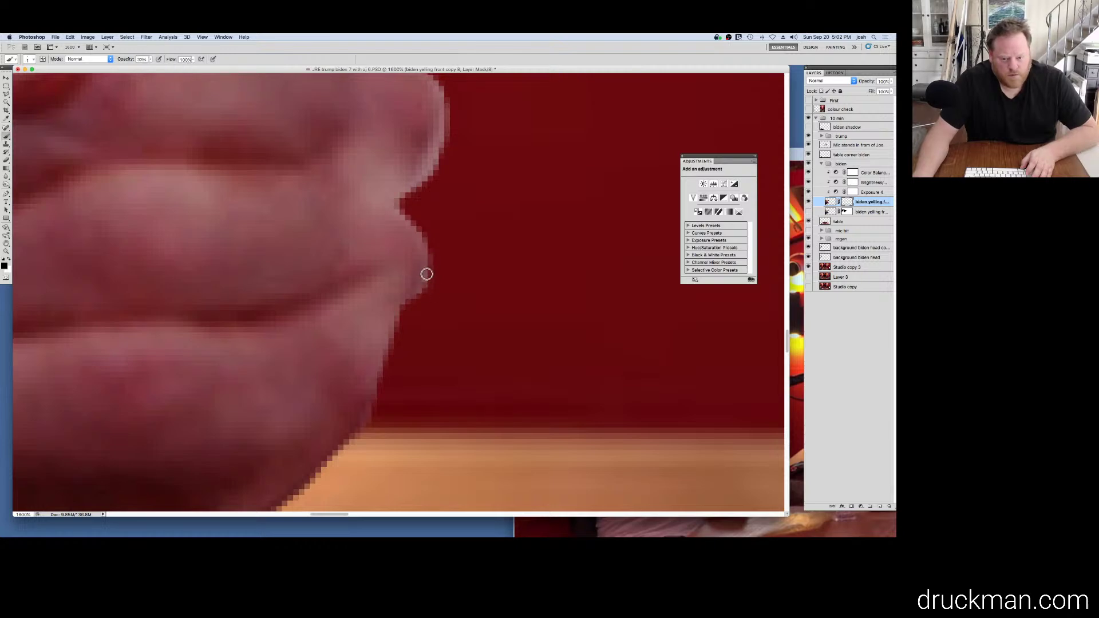
left_click(150, 58)
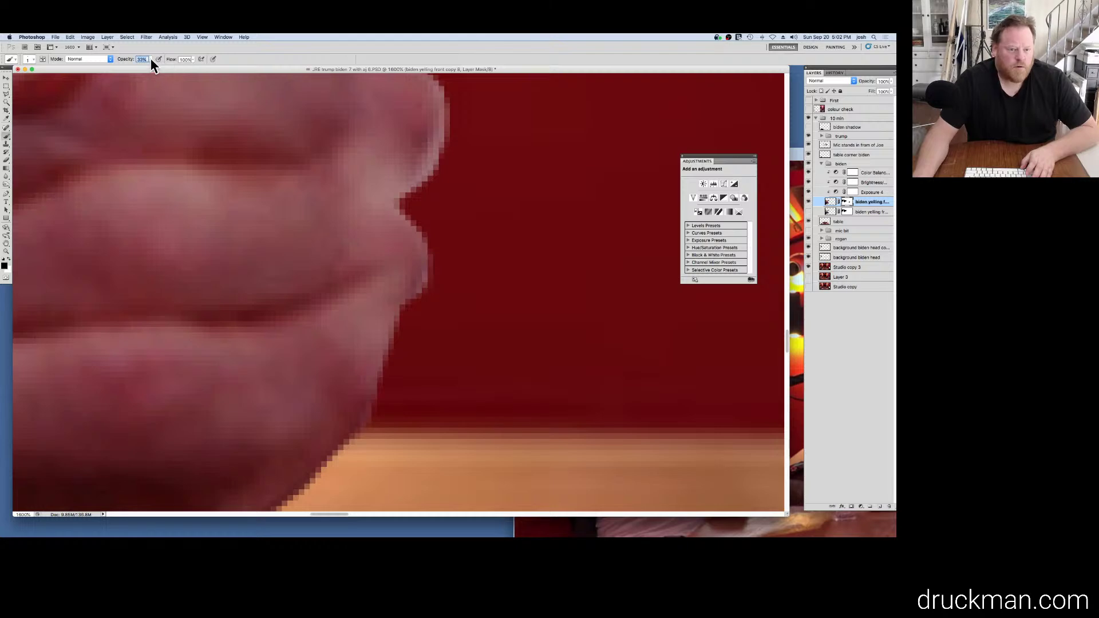
left_click_drag(162, 66, 164, 66)
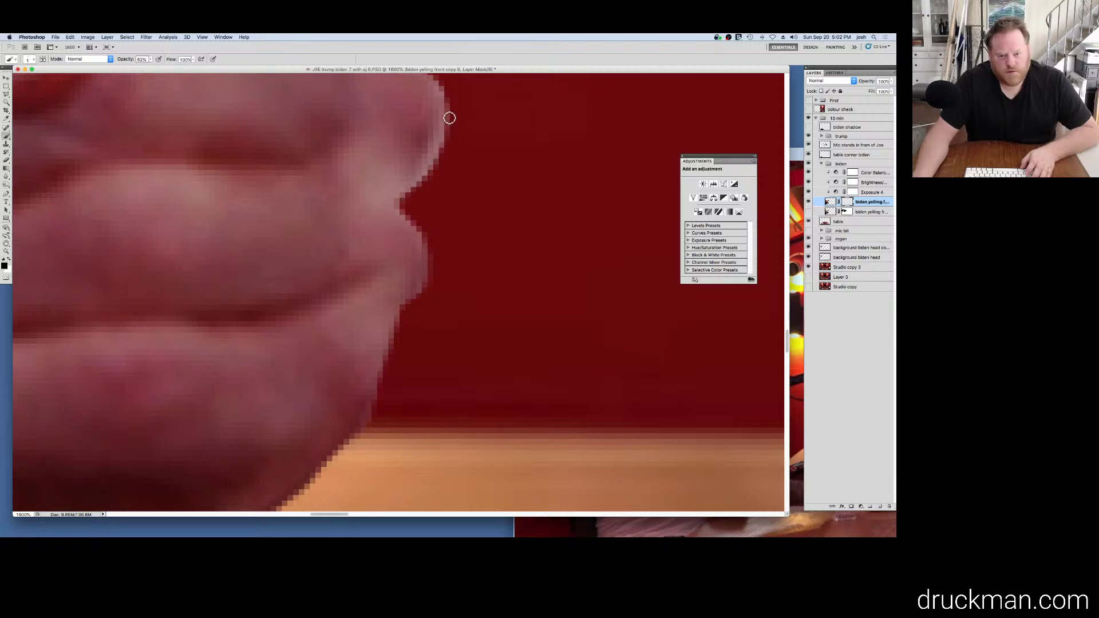
Step: Trim the upper knuckle's jagged edge on the mask at high magnification, raising the brush opacity to 100%
left_click(467, 186, "alt+super")
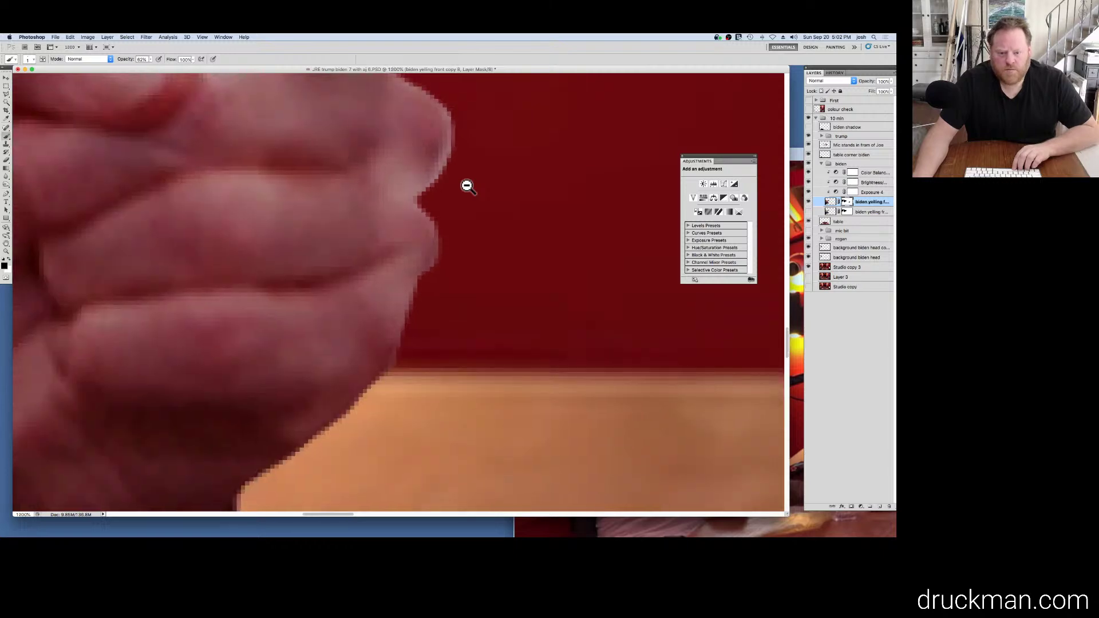
left_click(467, 186, "alt+super")
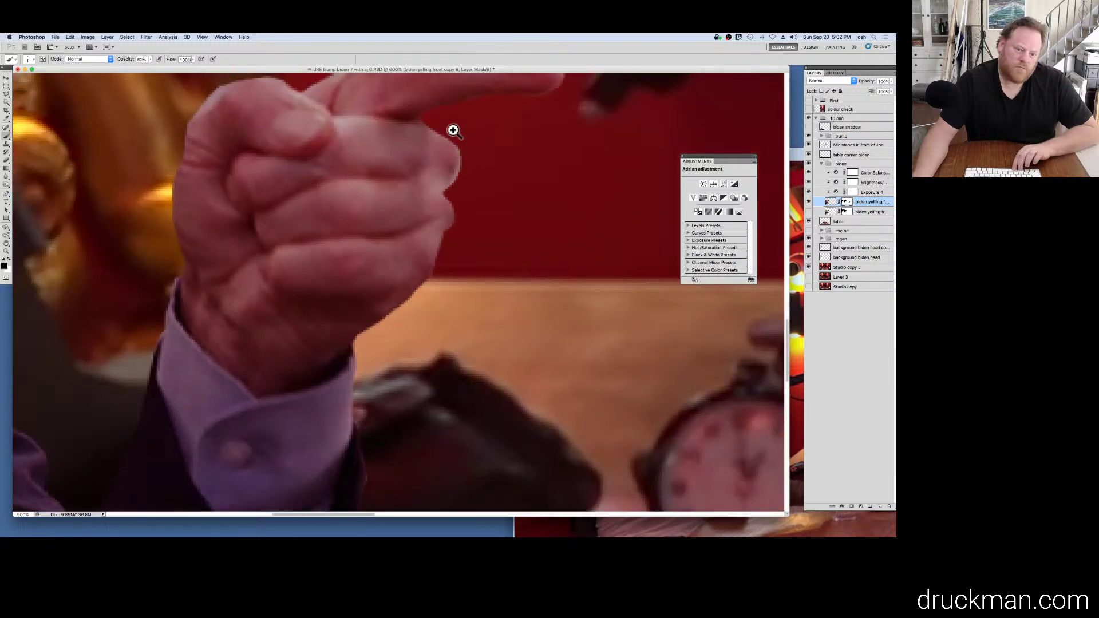
left_click(453, 130, "super")
left_click(471, 231, "super")
left_click(471, 230, "super")
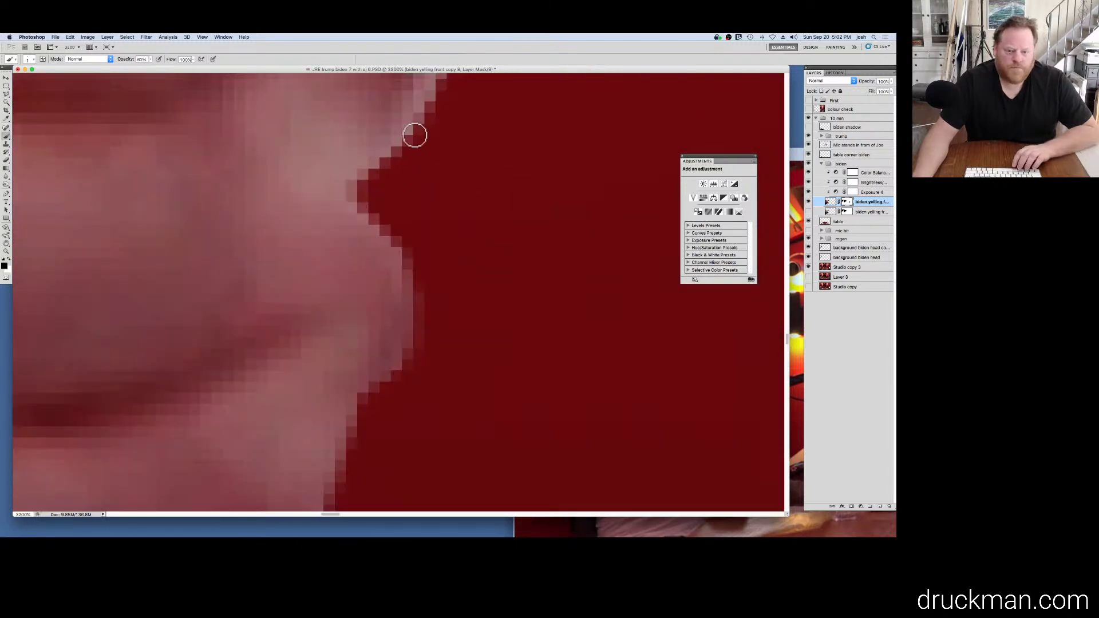
left_click_drag(414, 135, 363, 183)
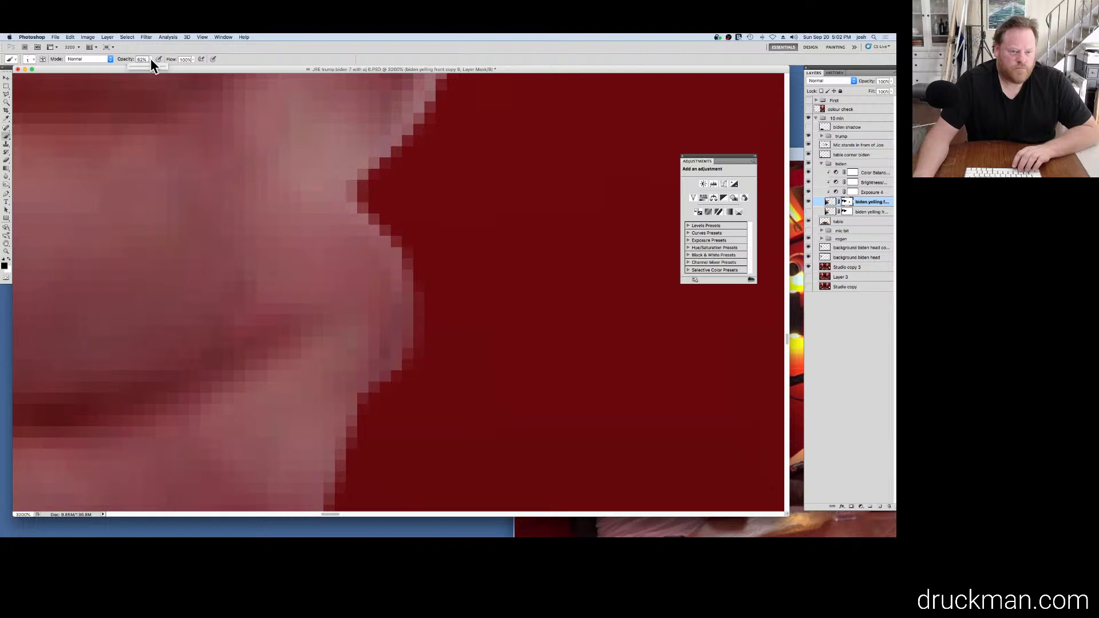
left_click_drag(436, 142, 439, 220)
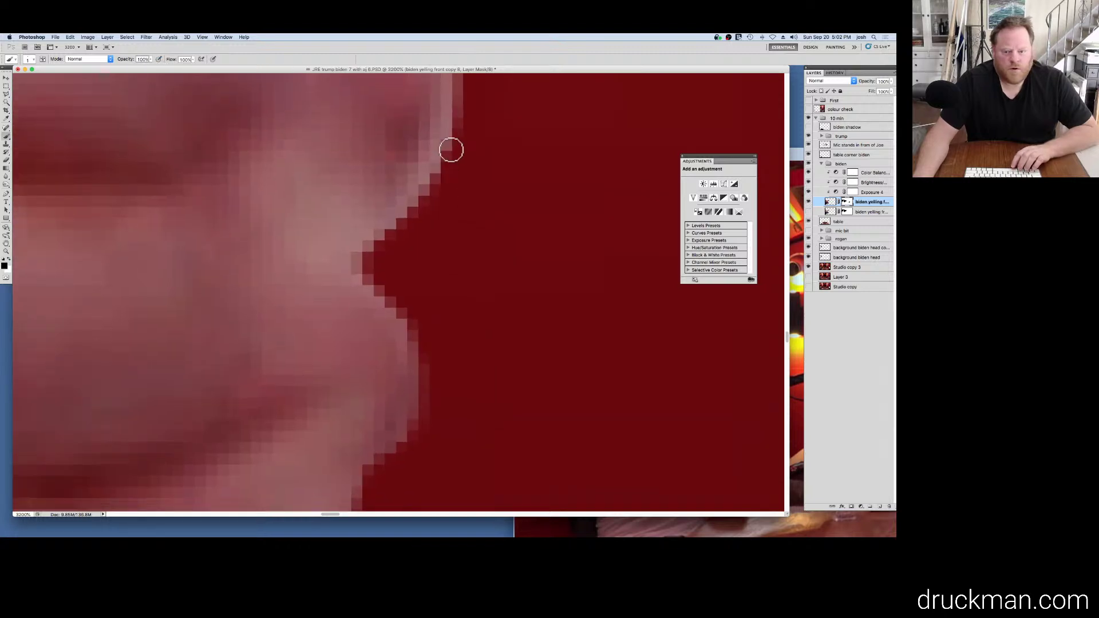
mouse_move(429, 183)
left_mouse_down()
mouse_move(400, 221)
mouse_move(455, 130)
mouse_move(417, 199)
left_mouse_up()
Step: Paint a test stroke across the fingers, undo it, and mask the fringe along the edges of both knuckles at full opacity
left_click_drag(187, 255, 356, 233)
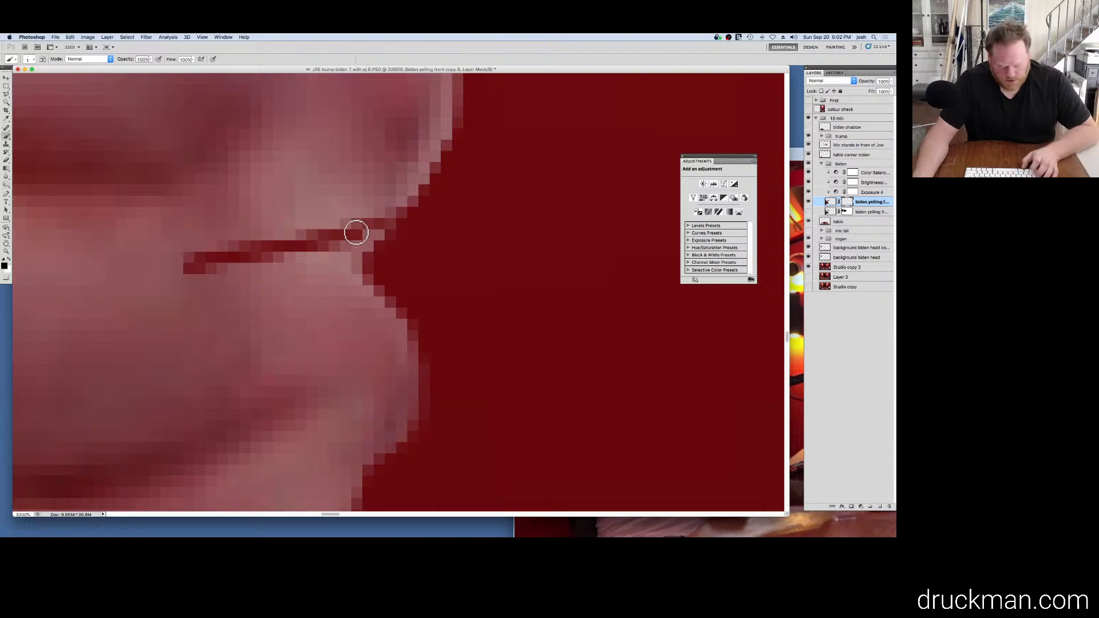
key("super+z")
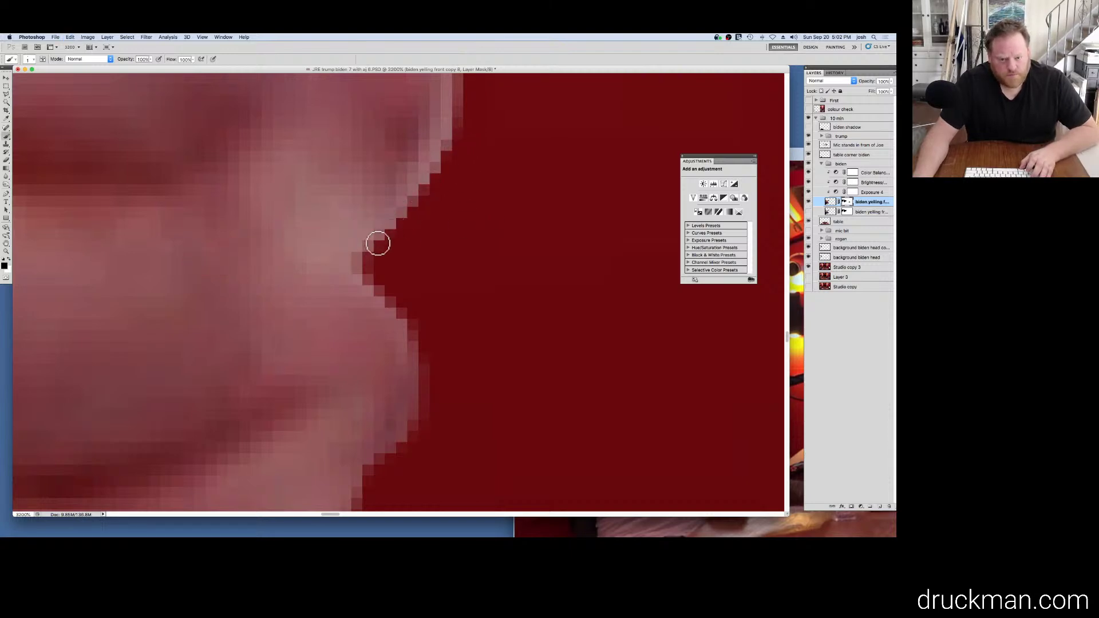
mouse_move(366, 245)
left_mouse_down()
mouse_move(414, 195)
mouse_move(454, 120)
left_mouse_up()
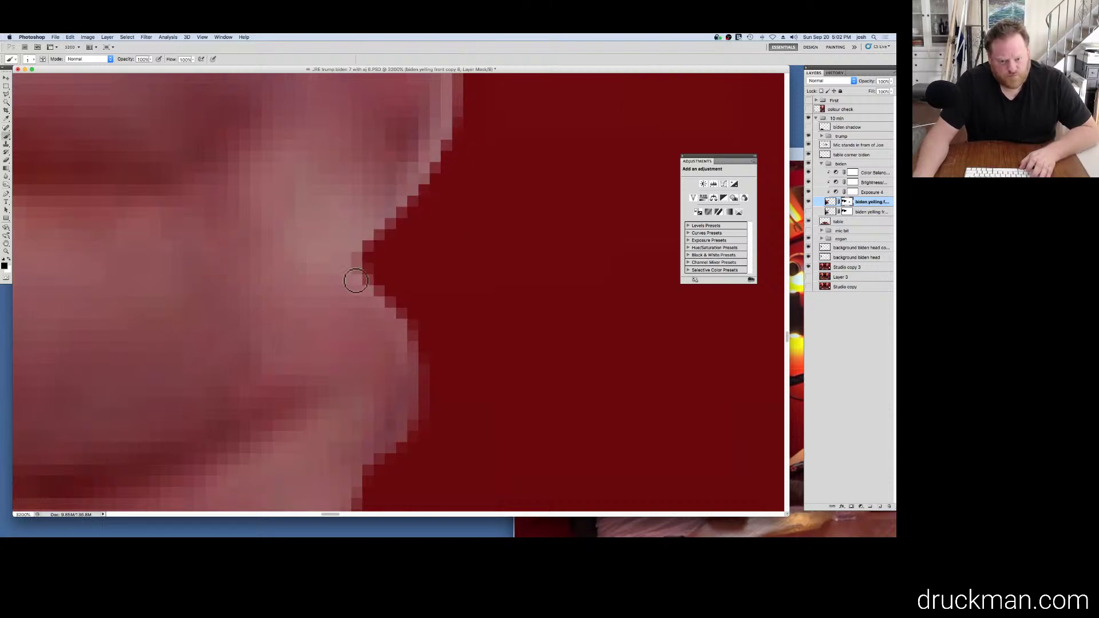
mouse_move(356, 277)
left_mouse_down()
mouse_move(399, 312)
mouse_move(420, 387)
mouse_move(410, 432)
left_mouse_up()
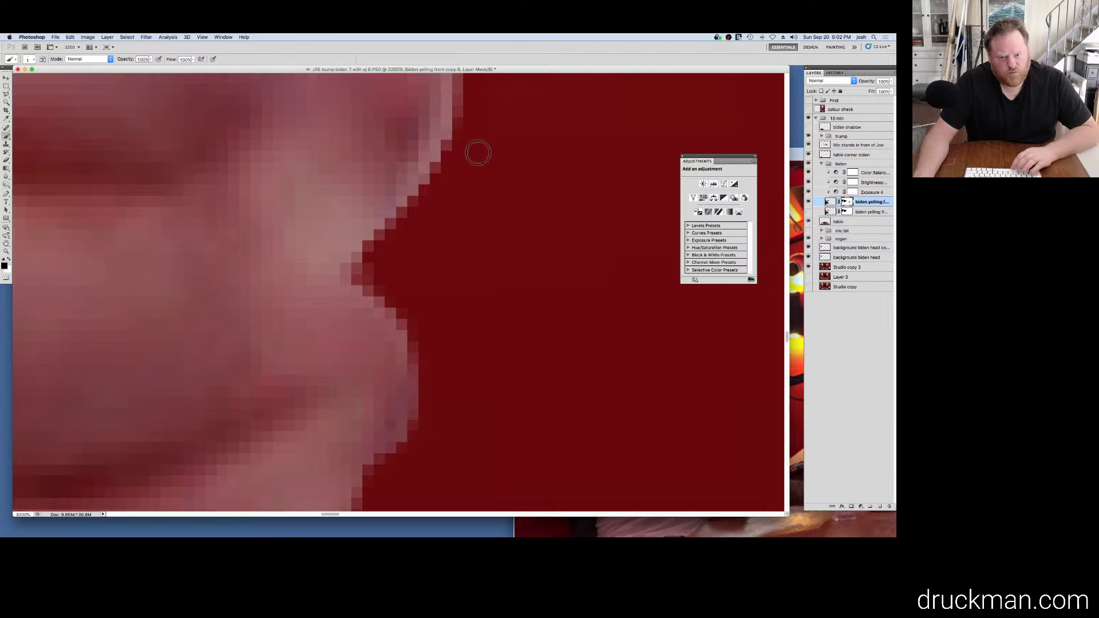
mouse_move(476, 152)
left_mouse_down()
mouse_move(457, 321)
mouse_move(510, 287)
left_mouse_up()
left_click(361, 225, "alt")
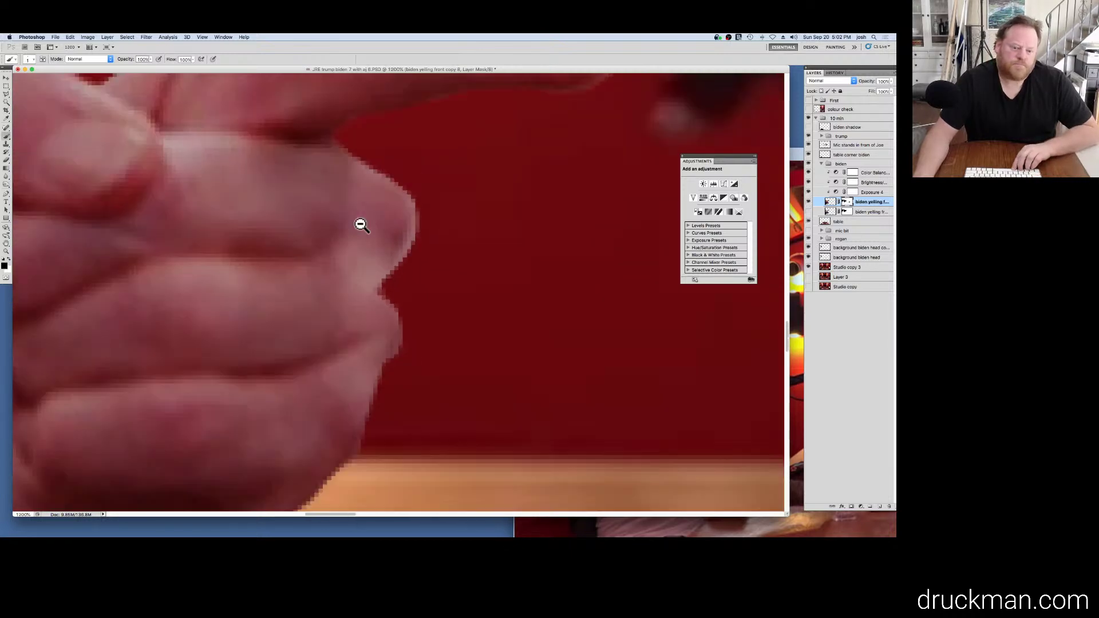
left_click(361, 225, "alt")
left_click_drag(368, 172, 356, 250)
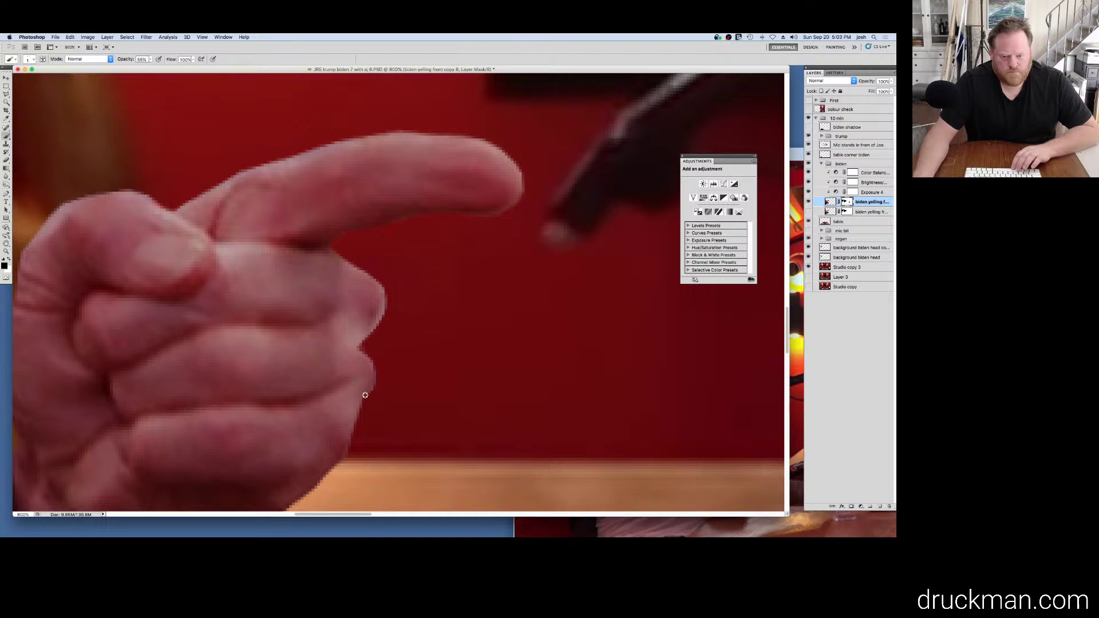
Step: Examine the refined edge of Biden's pointing hand at decreasing magnification, out to the whole image
left_click(396, 310, "alt")
left_click(396, 309, "alt")
left_click(396, 309, "alt")
left_click(396, 309, "alt")
left_click(396, 307, "alt")
left_click(396, 308, "alt")
left_click(396, 308, "alt")
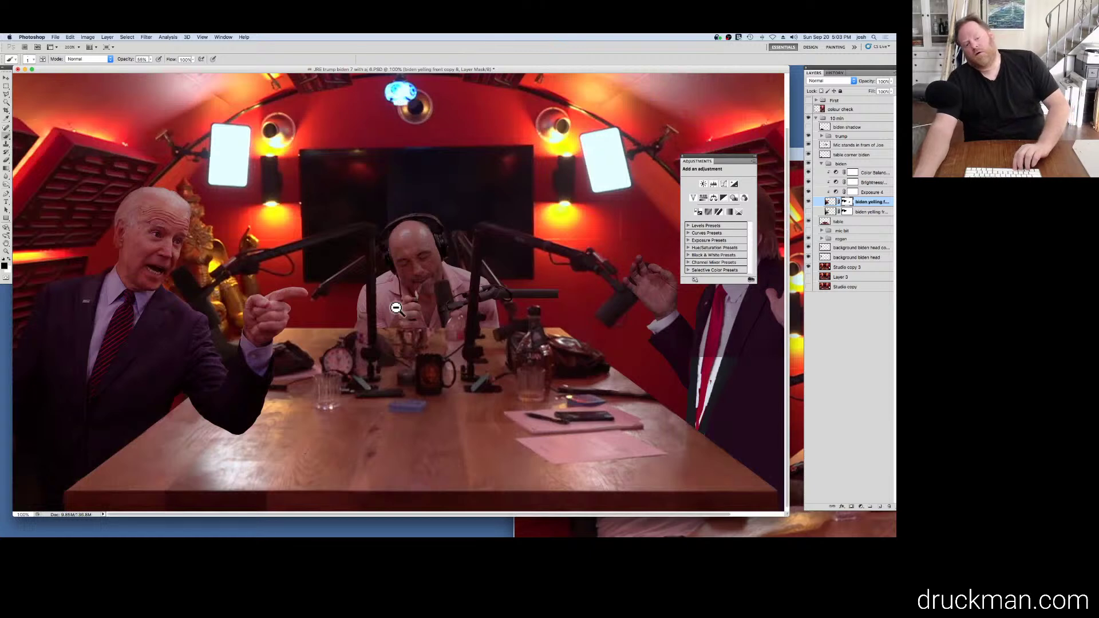
left_click(397, 309, "alt")
left_click(396, 309, "alt")
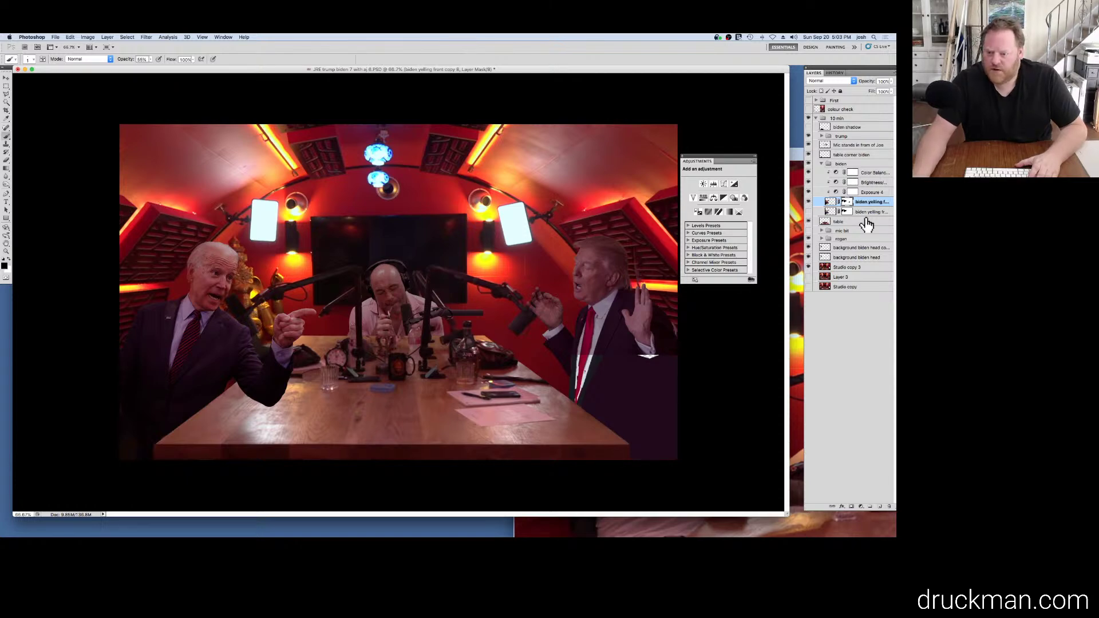
Step: Collapse the biden group and expand the trump group to show its layers and adjustments
left_click(822, 165)
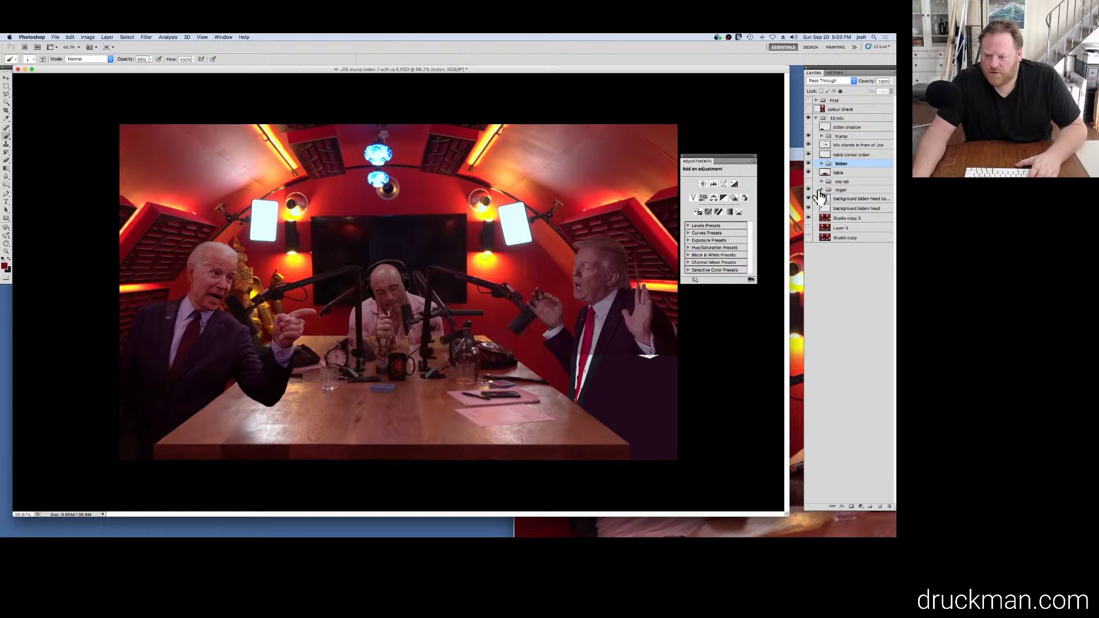
left_click(822, 137)
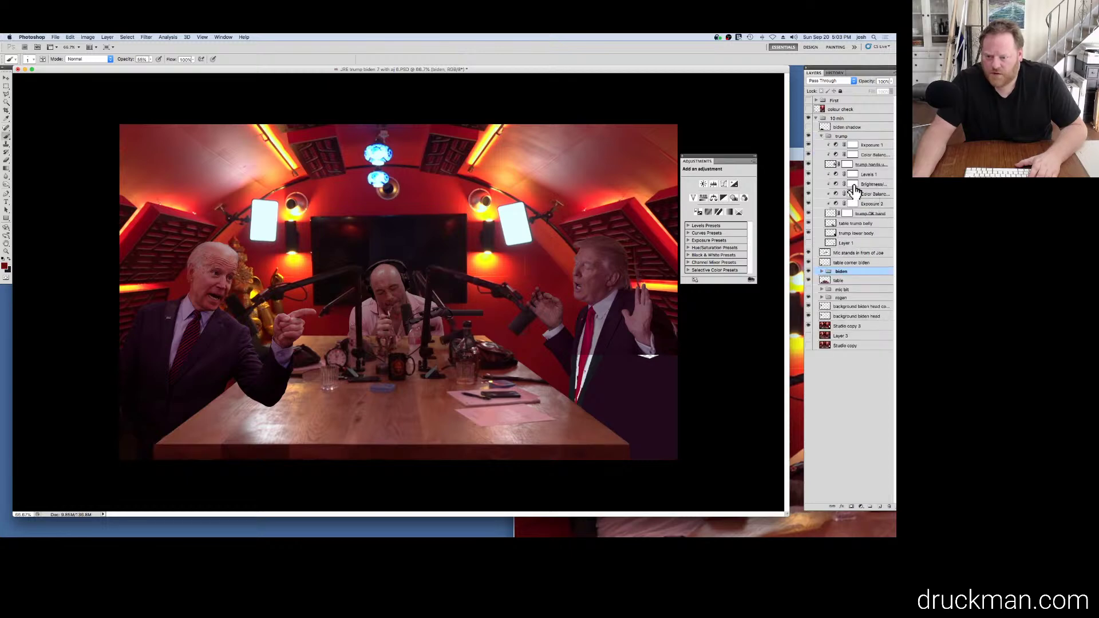
Step: Raise the exposure of the Exposure 1 adjustment in the trump group to -0.61
left_click(835, 185)
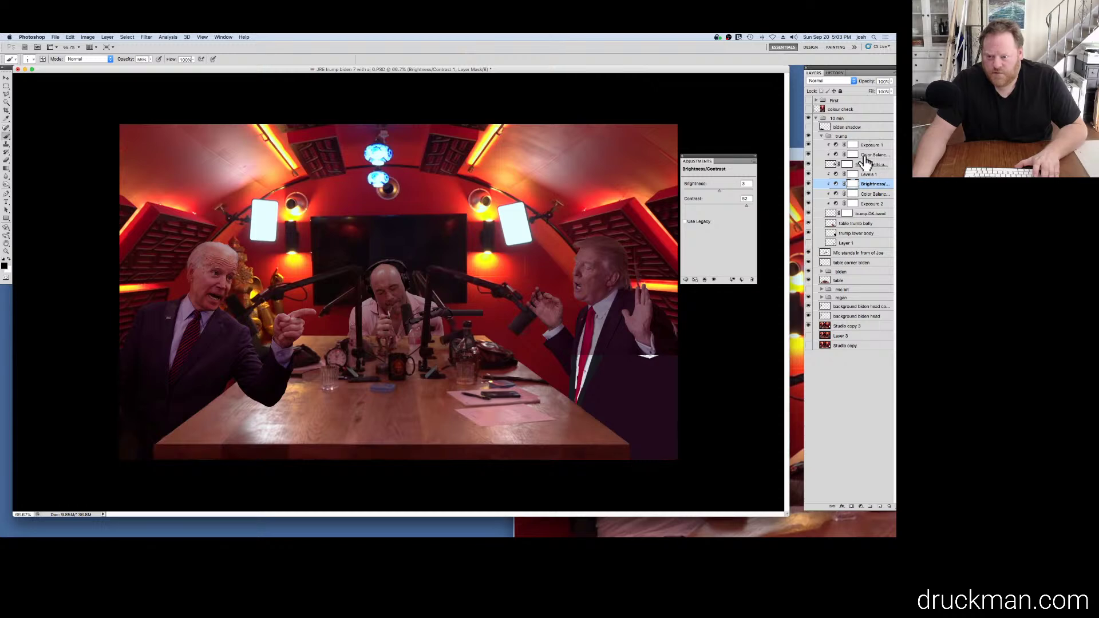
left_click(836, 146)
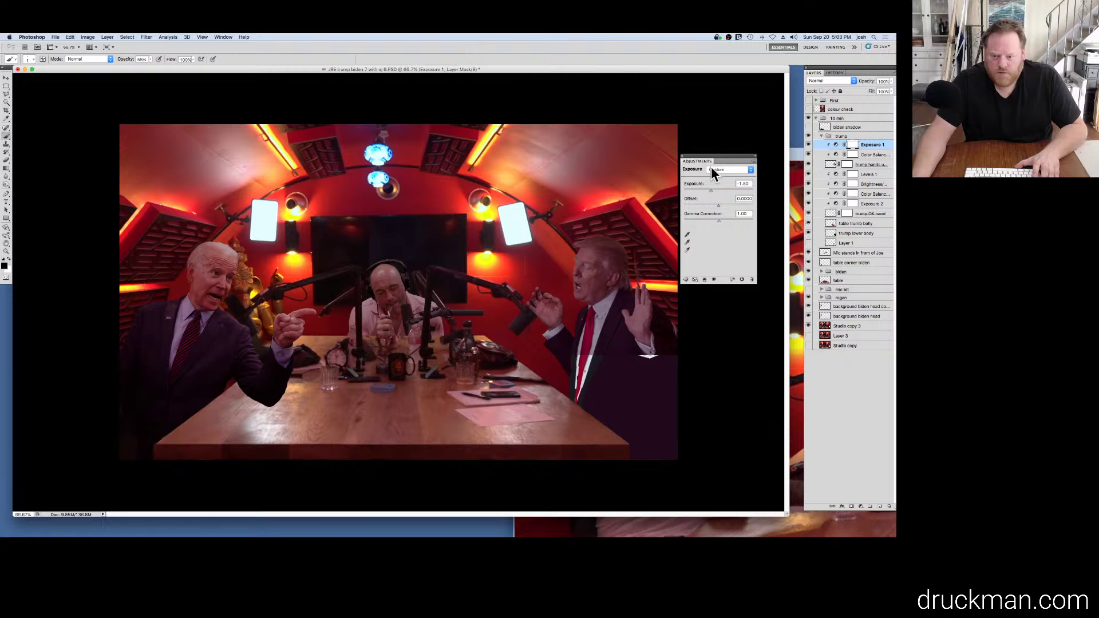
left_click_drag(713, 194, 714, 194)
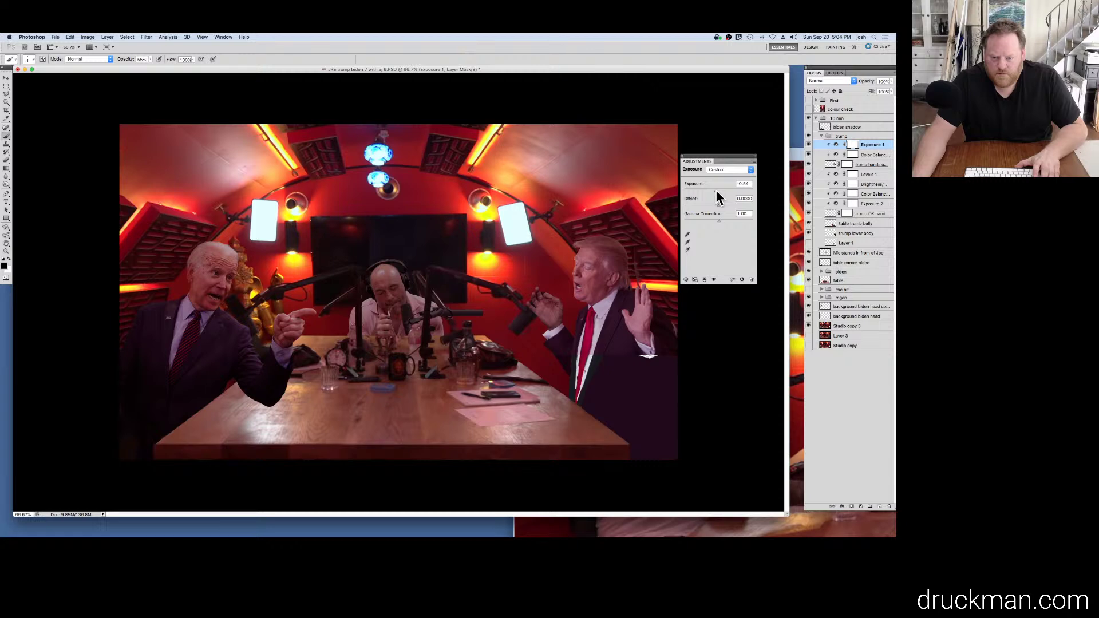
left_click_drag(715, 192, 716, 191)
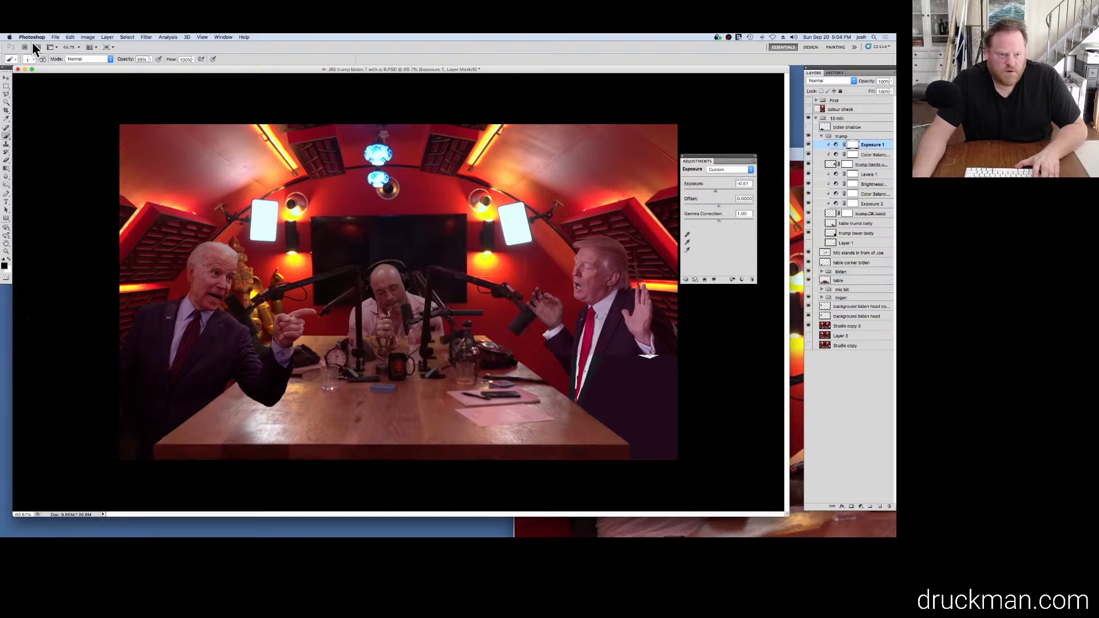
Step: Add a Brightness/Contrast adjustment layer above Exposure 1 in the trump group
left_click(97, 36)
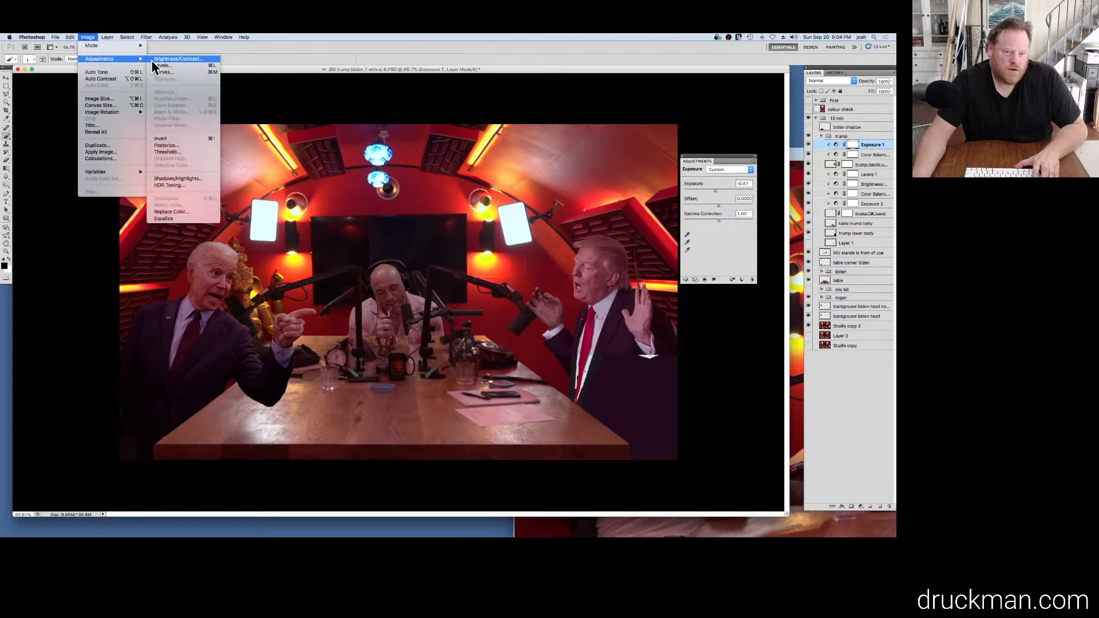
mouse_move(106, 37)
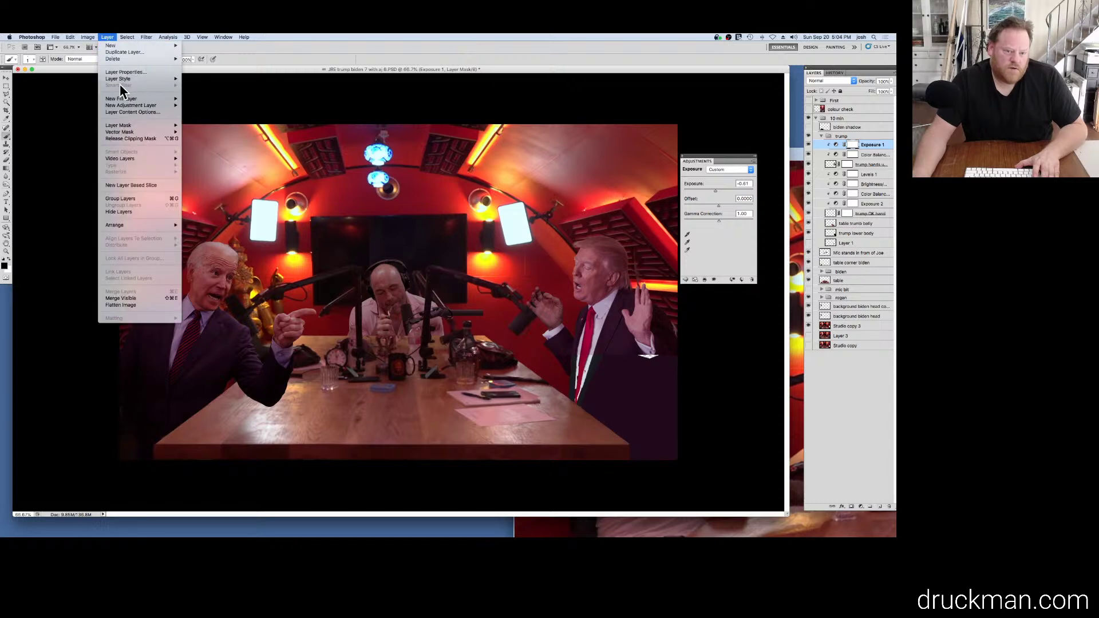
mouse_move(127, 105)
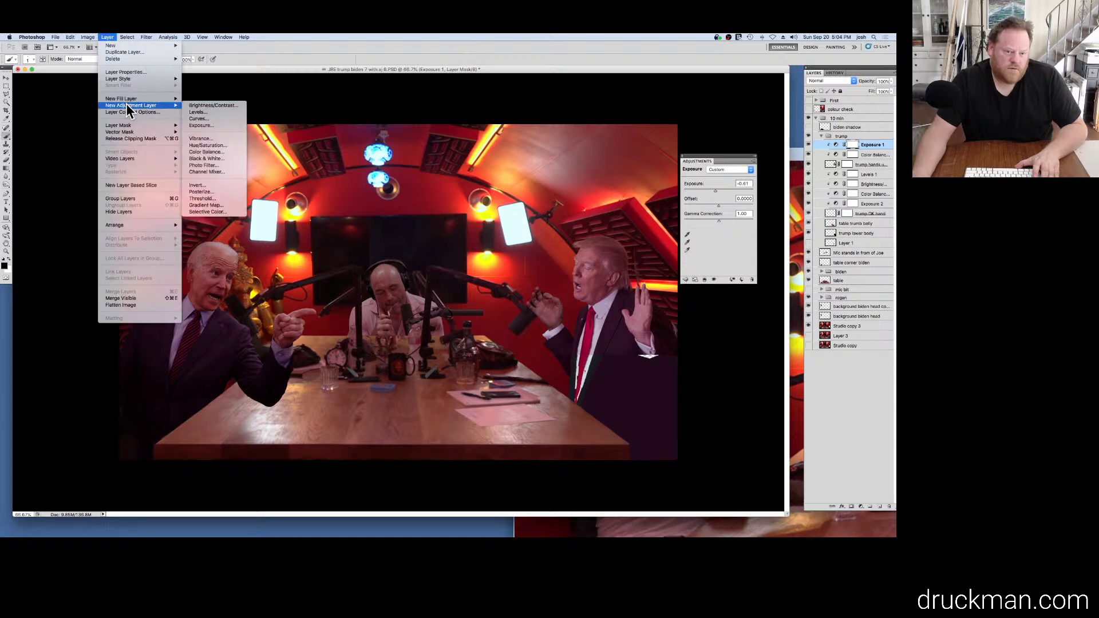
left_click(213, 106)
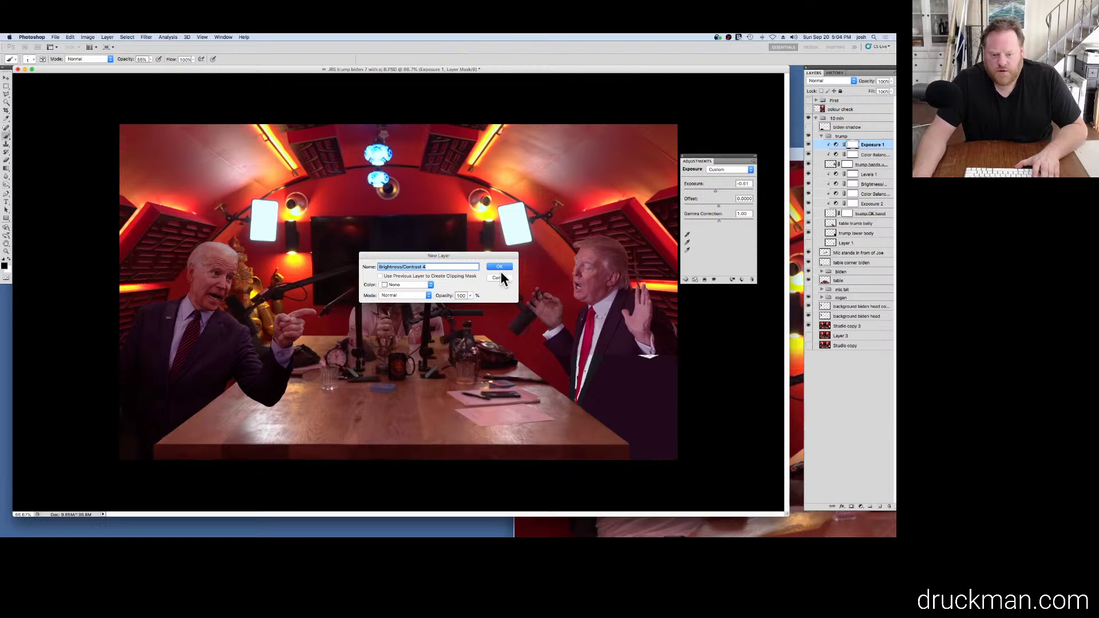
left_click(500, 266)
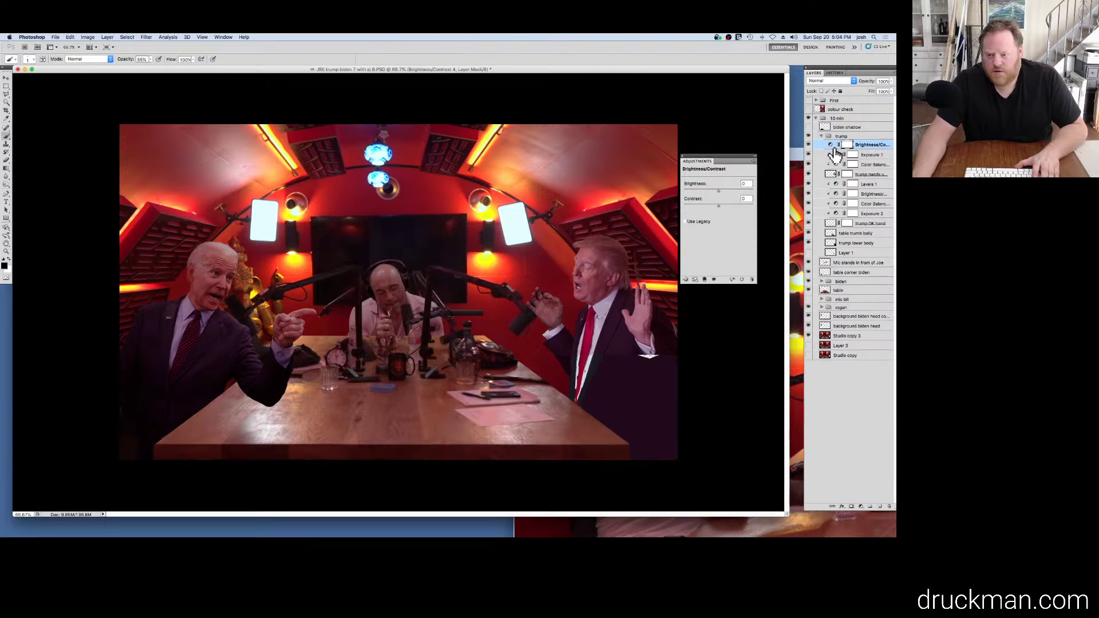
Step: Clip the new Brightness/Contrast adjustment to the Trump layer below, setting brightness to -20 and contrast to -3
left_click(703, 280)
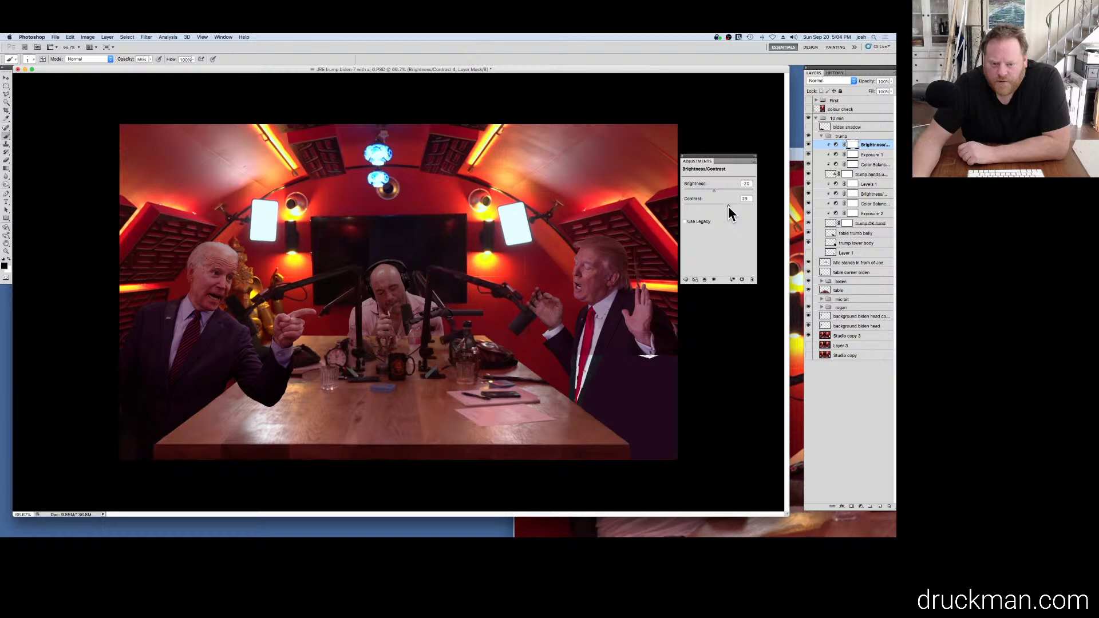
left_click_drag(728, 206, 684, 206)
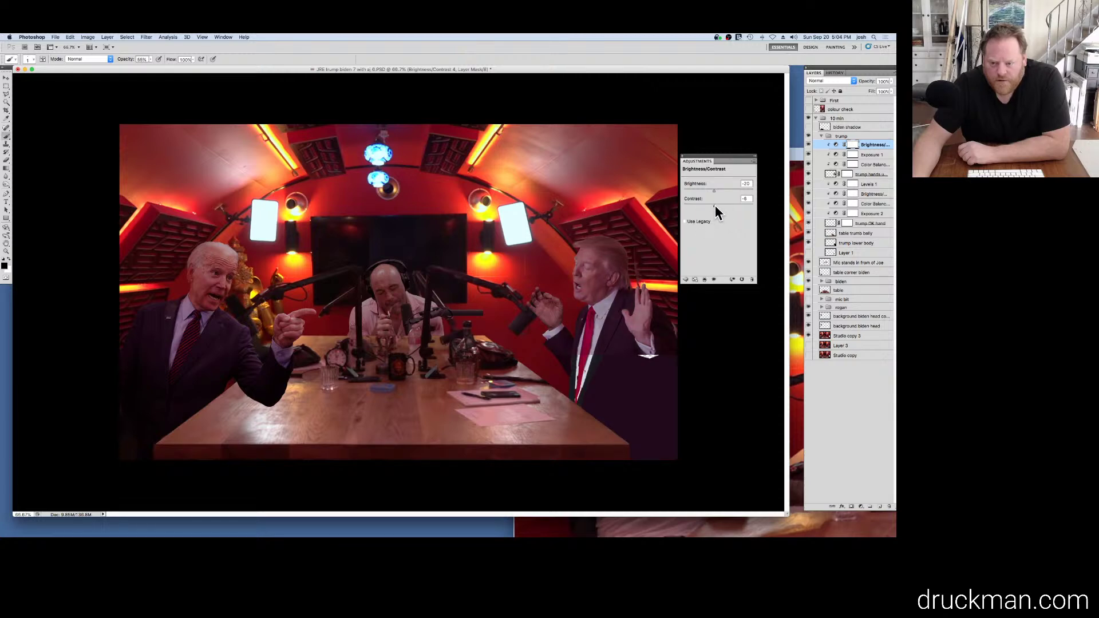
left_click_drag(719, 205, 721, 207)
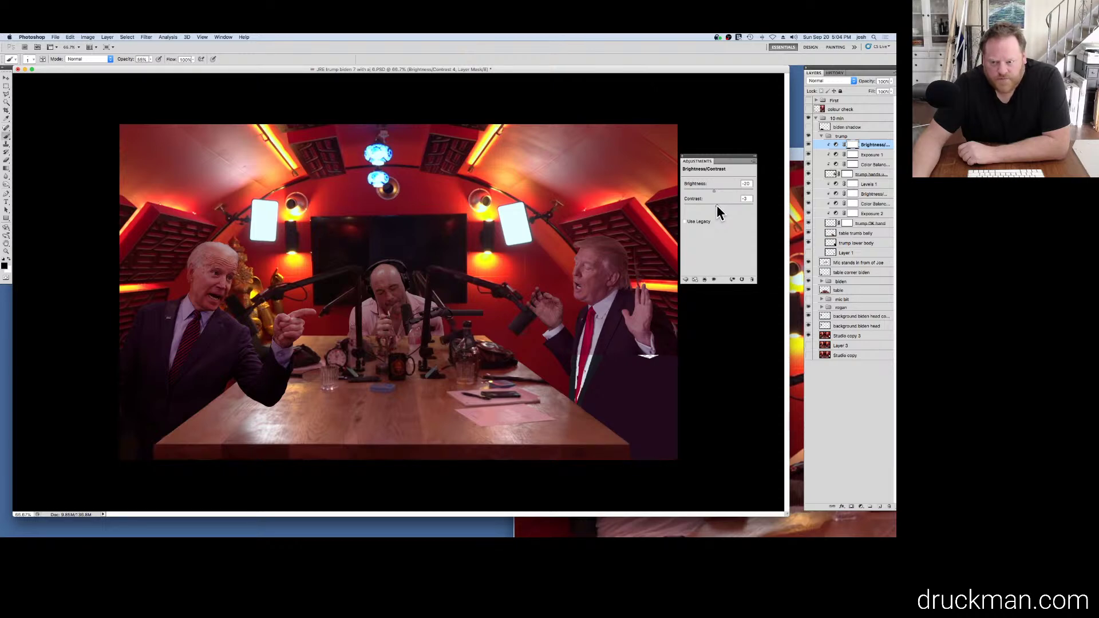
Step: Show the colour check layer and move the reference image between Biden and Trump
left_click(808, 109)
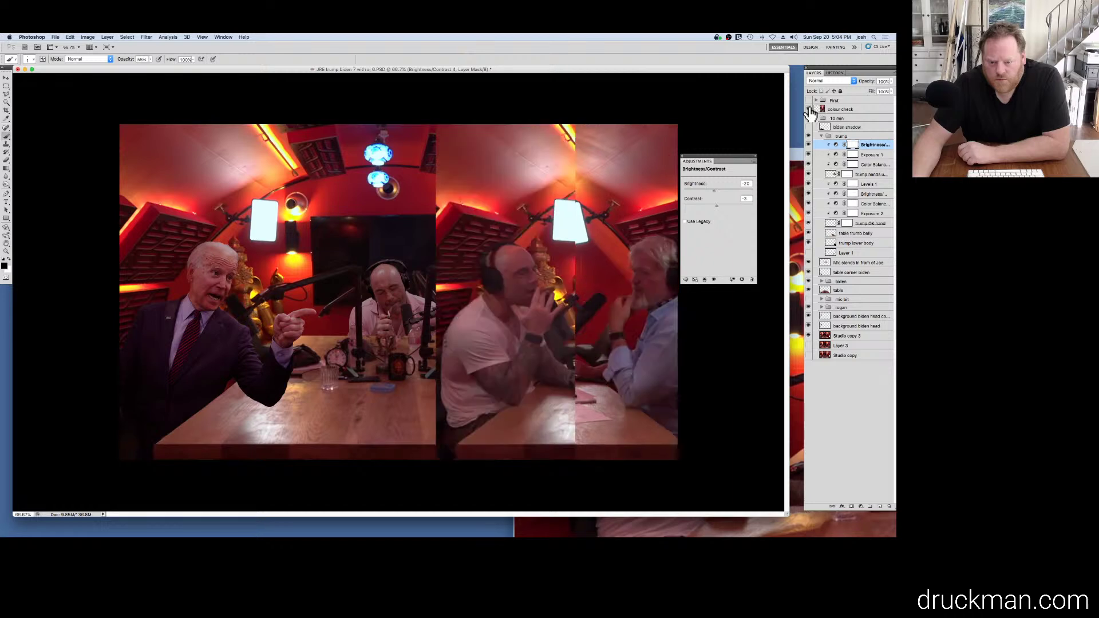
left_click(854, 110)
left_click_drag(532, 256, 346, 260)
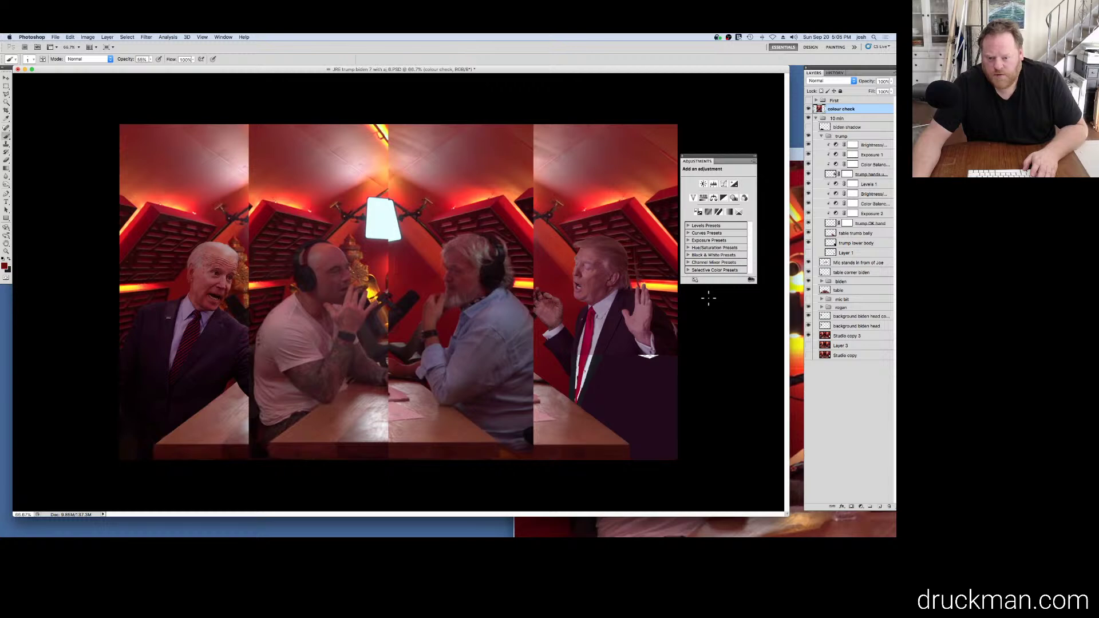
Step: Retune Trump's top Brightness/Contrast adjustment against the colour check reference, hide the reference, and settle on brightness -16 and contrast 8
left_click(874, 165)
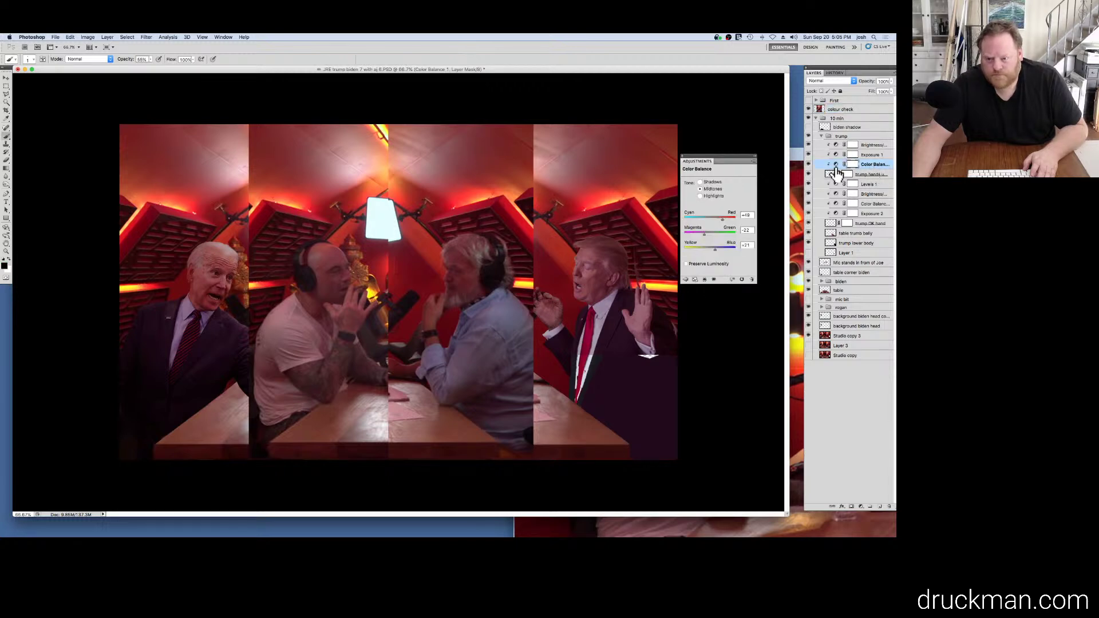
left_click(870, 154)
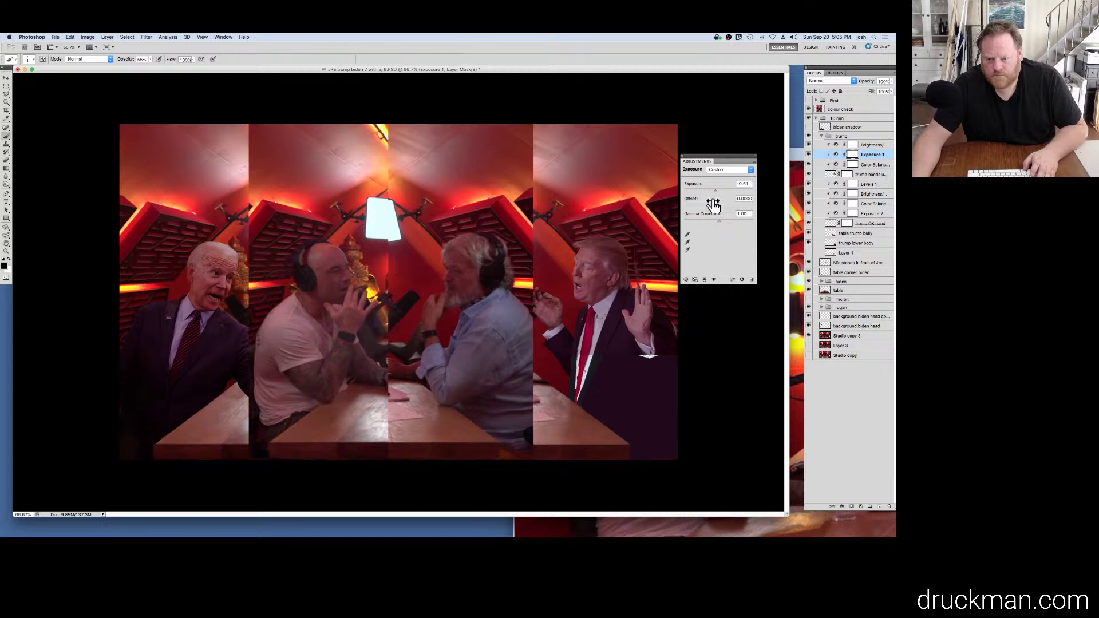
left_click(851, 146)
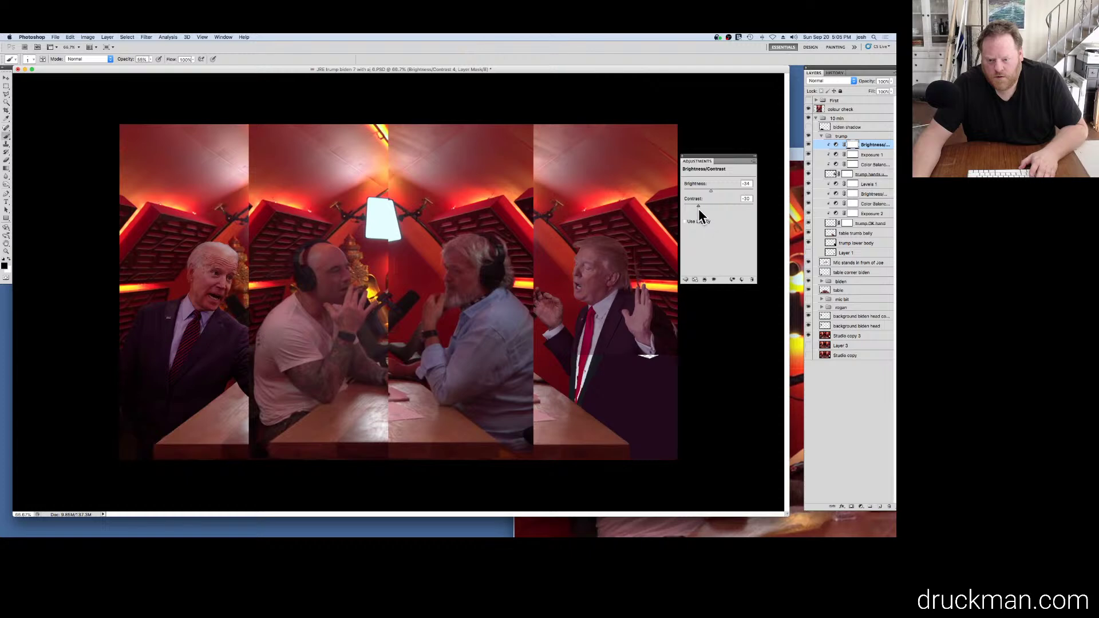
left_click_drag(698, 209, 717, 209)
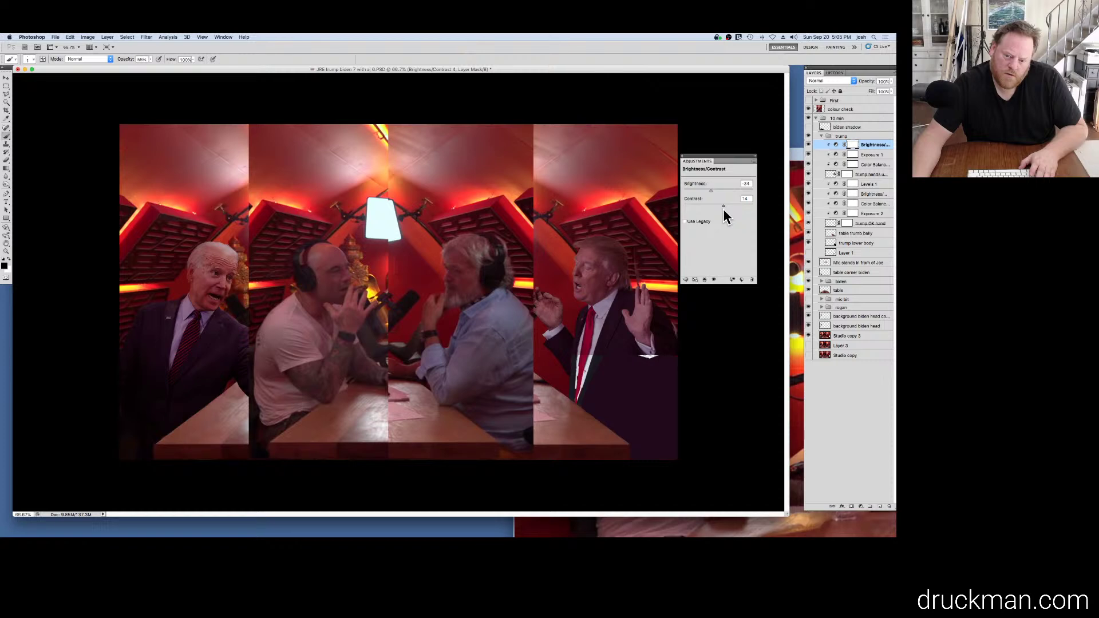
left_click_drag(723, 208, 720, 209)
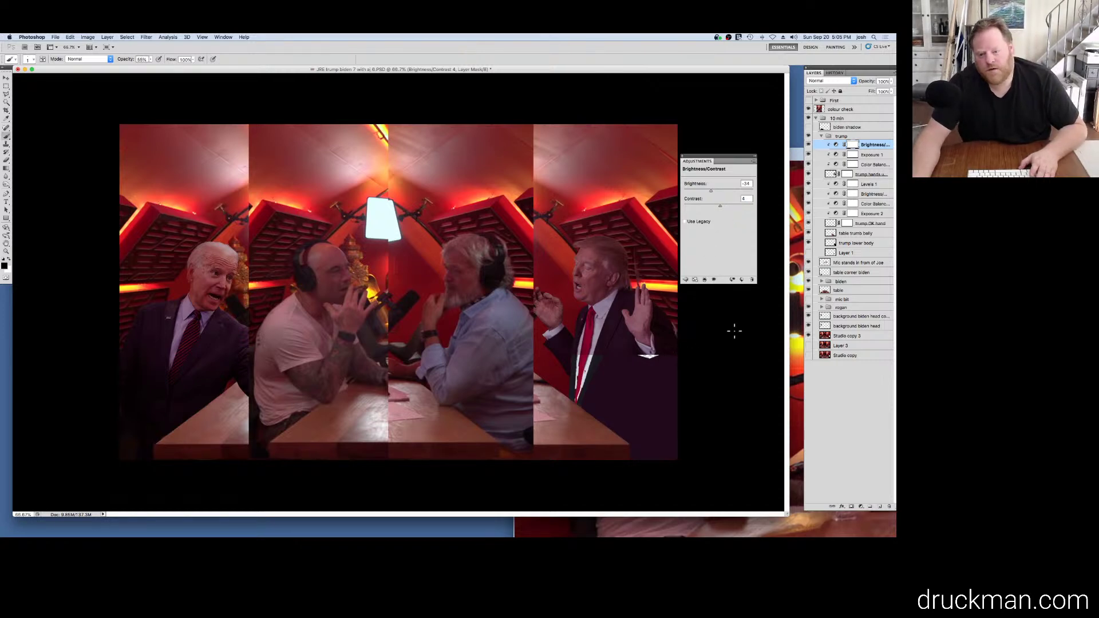
left_click(808, 118)
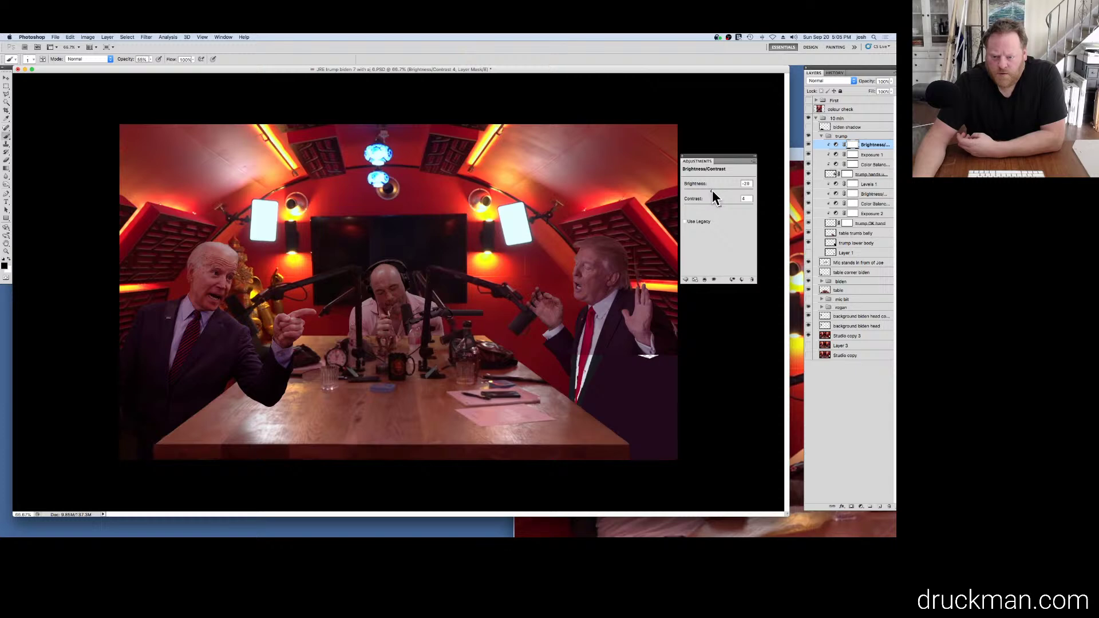
left_click_drag(712, 190, 714, 190)
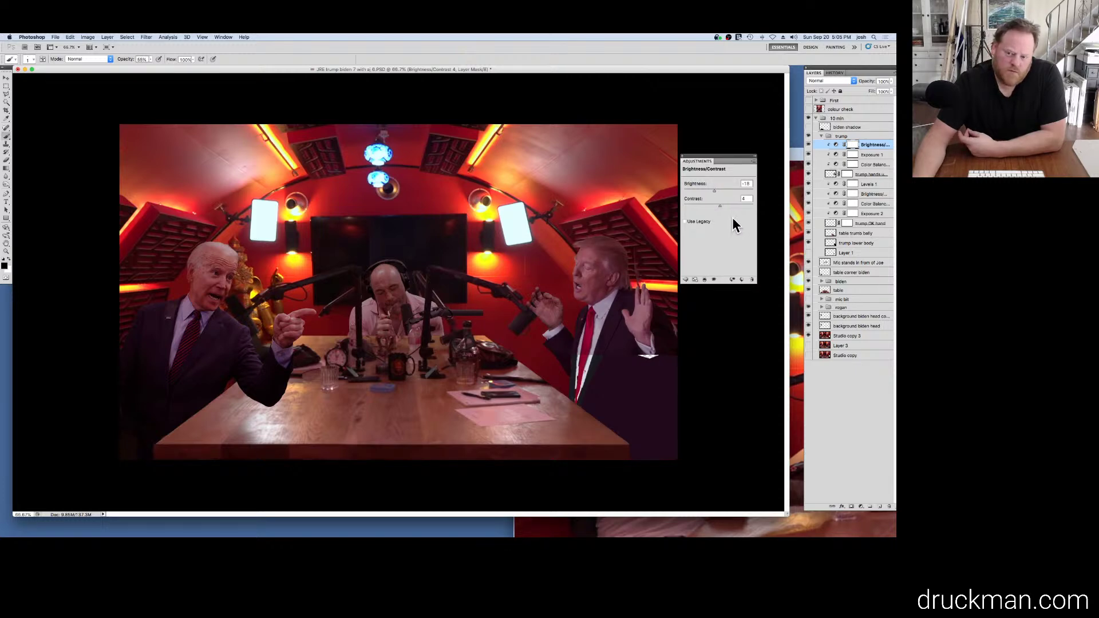
left_click_drag(732, 207, 733, 207)
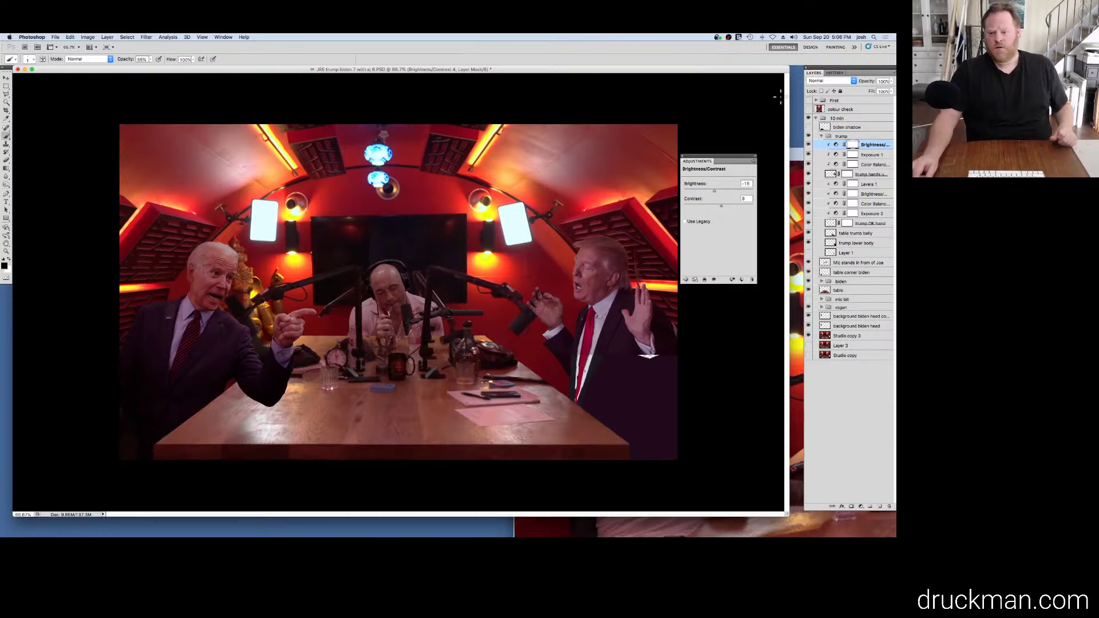
Step: Compare the figures' tones with the colour check reference and the First group's earlier composite by toggling their visibility
left_click(808, 110)
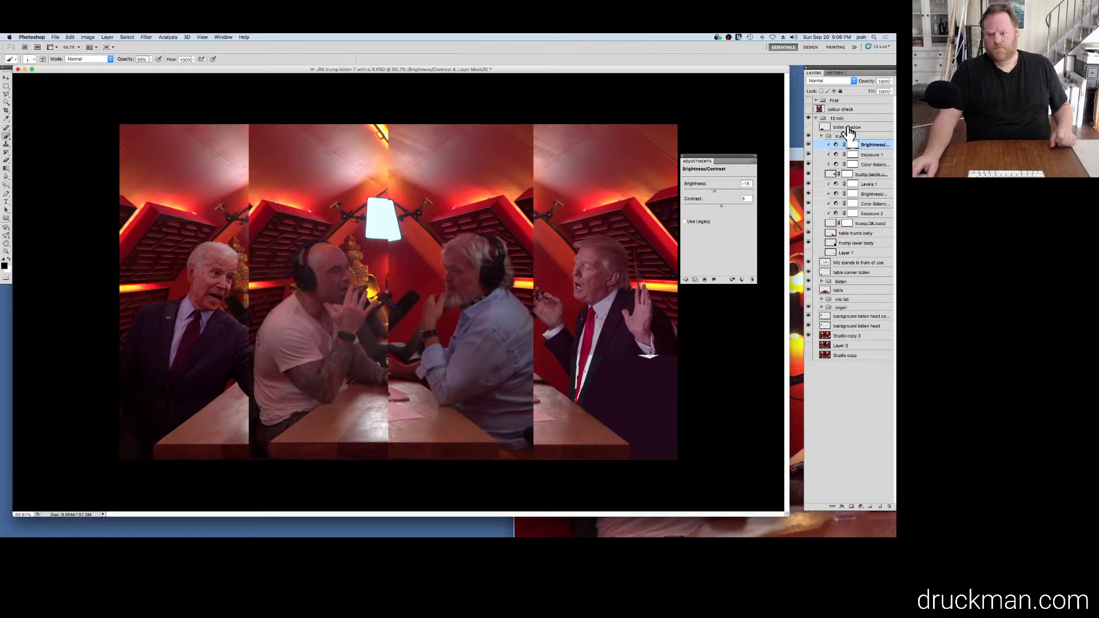
left_click(808, 109)
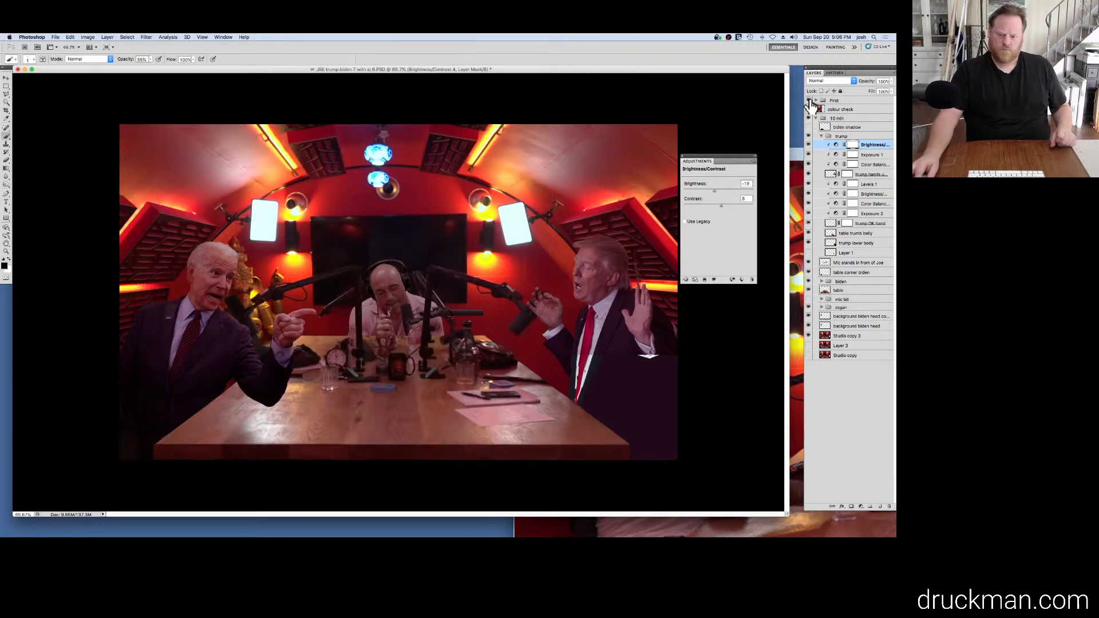
left_click(809, 108)
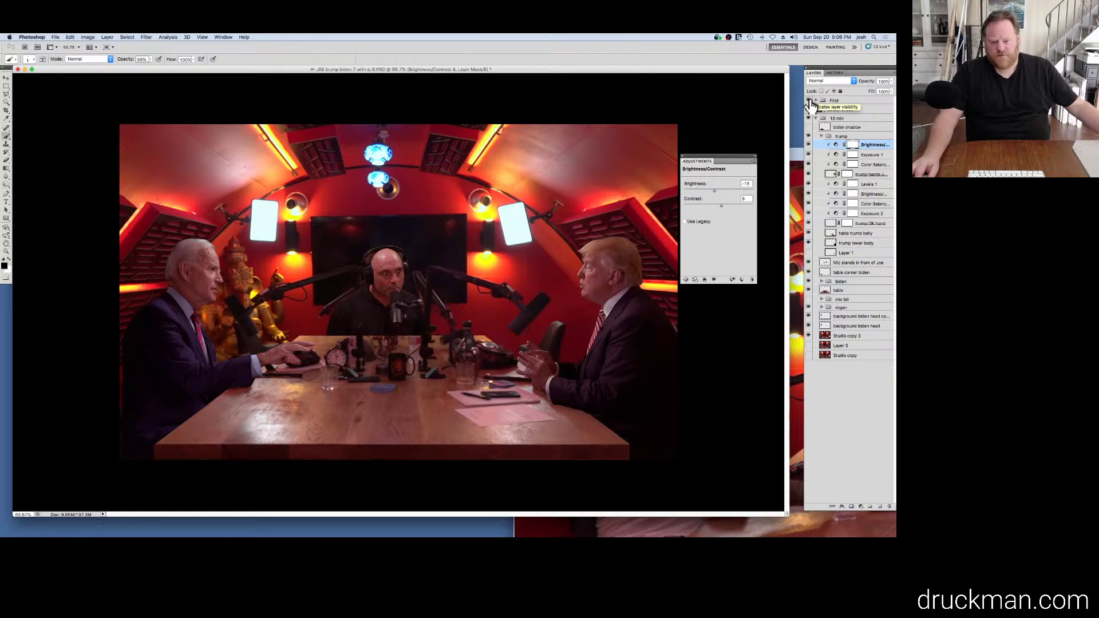
left_click(809, 107)
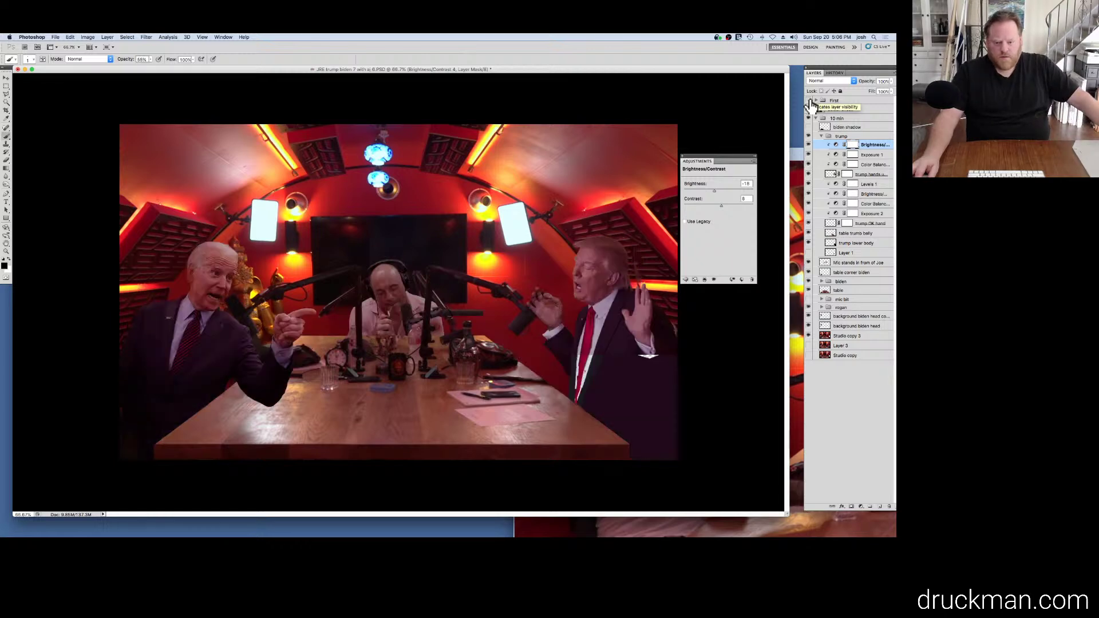
left_click(810, 108)
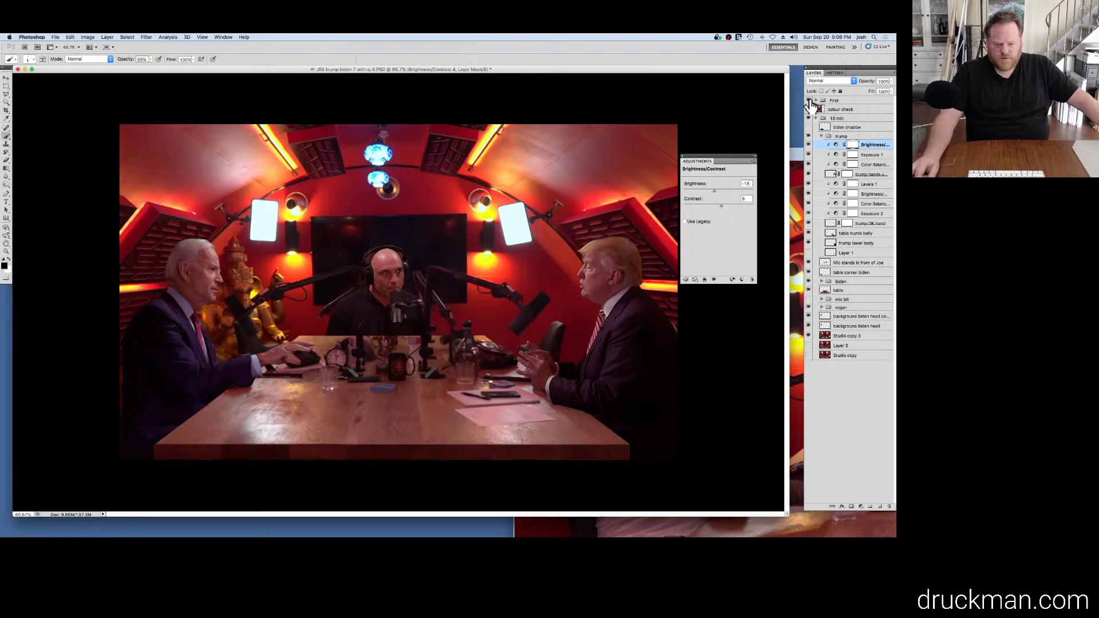
left_click(809, 108)
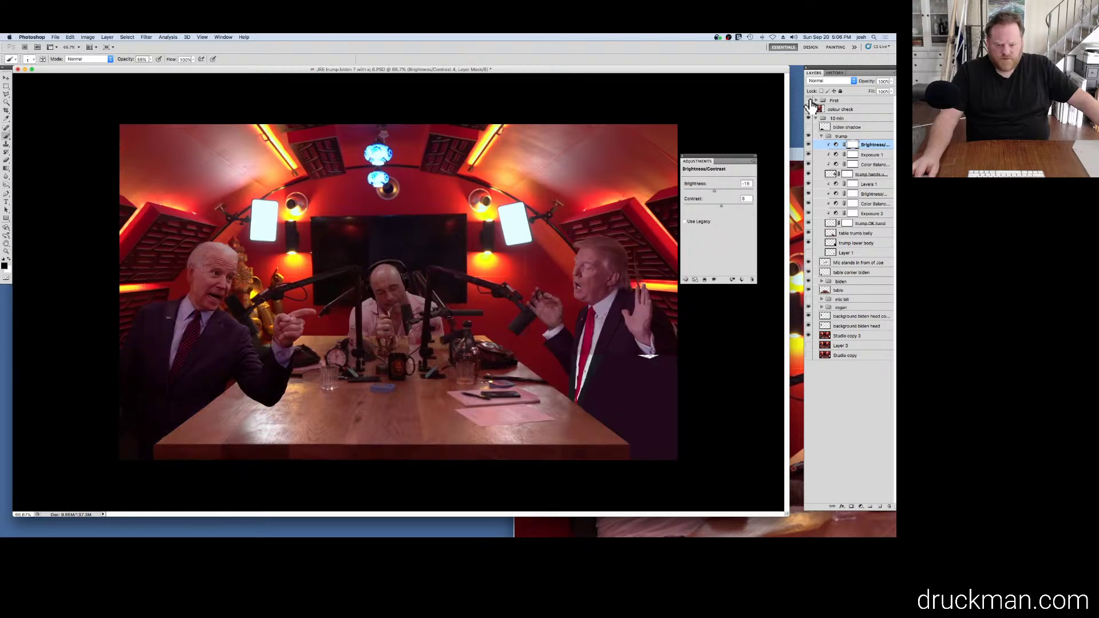
left_click(809, 108)
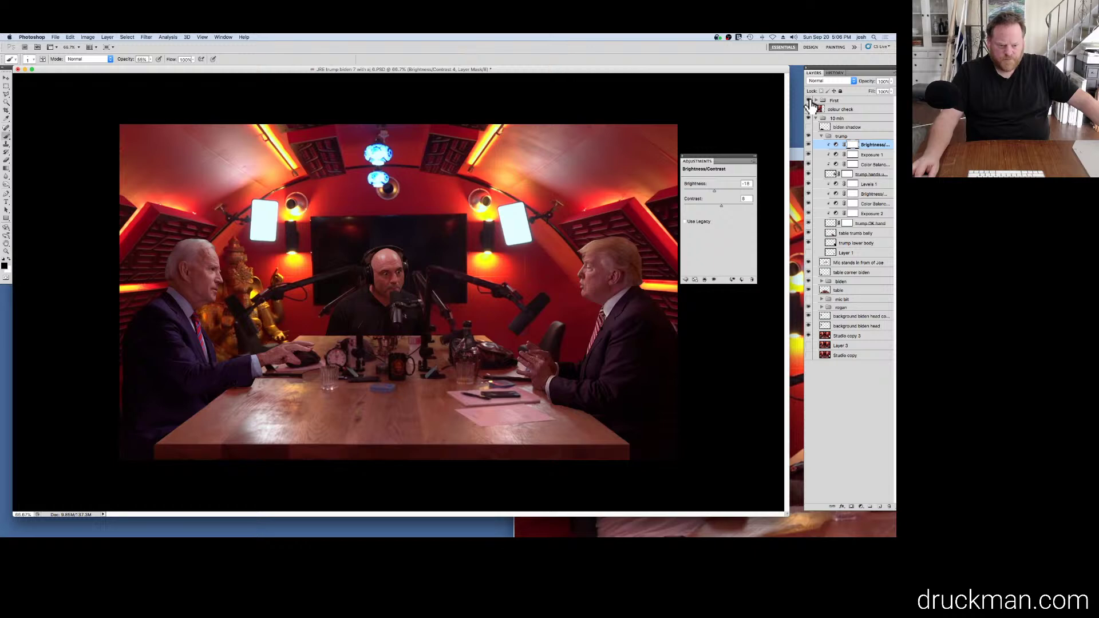
left_click(810, 108)
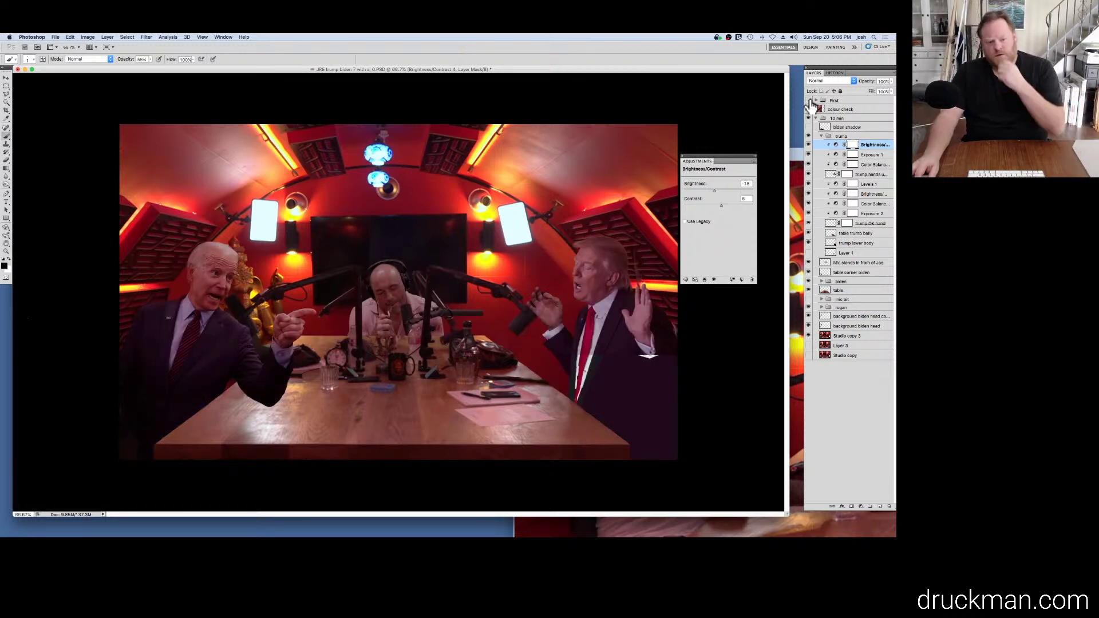
left_click(809, 108)
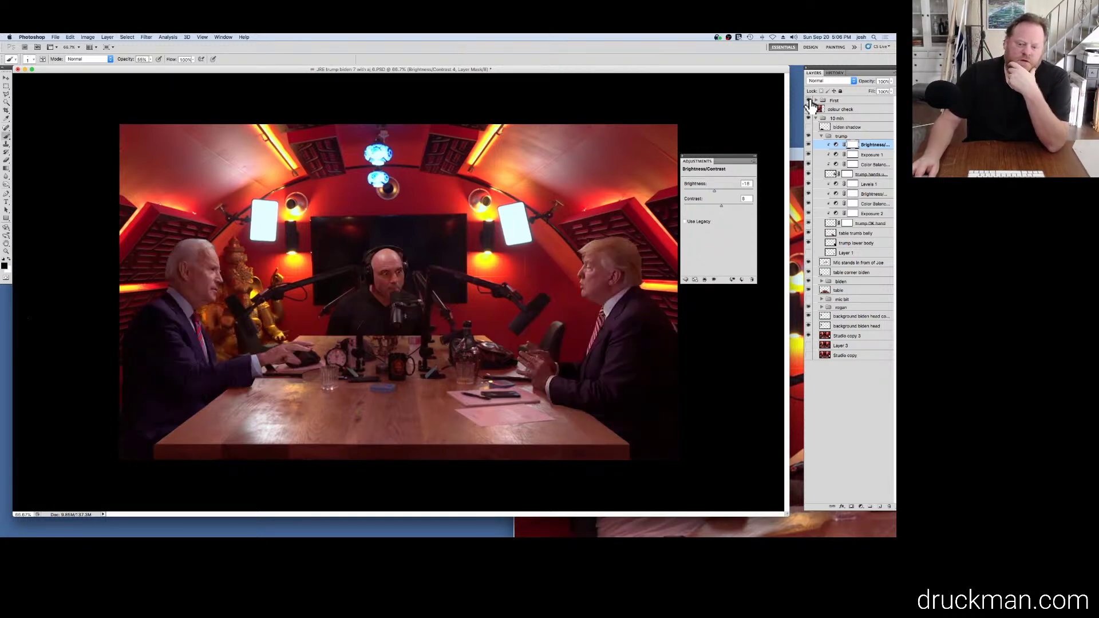
left_click(809, 108)
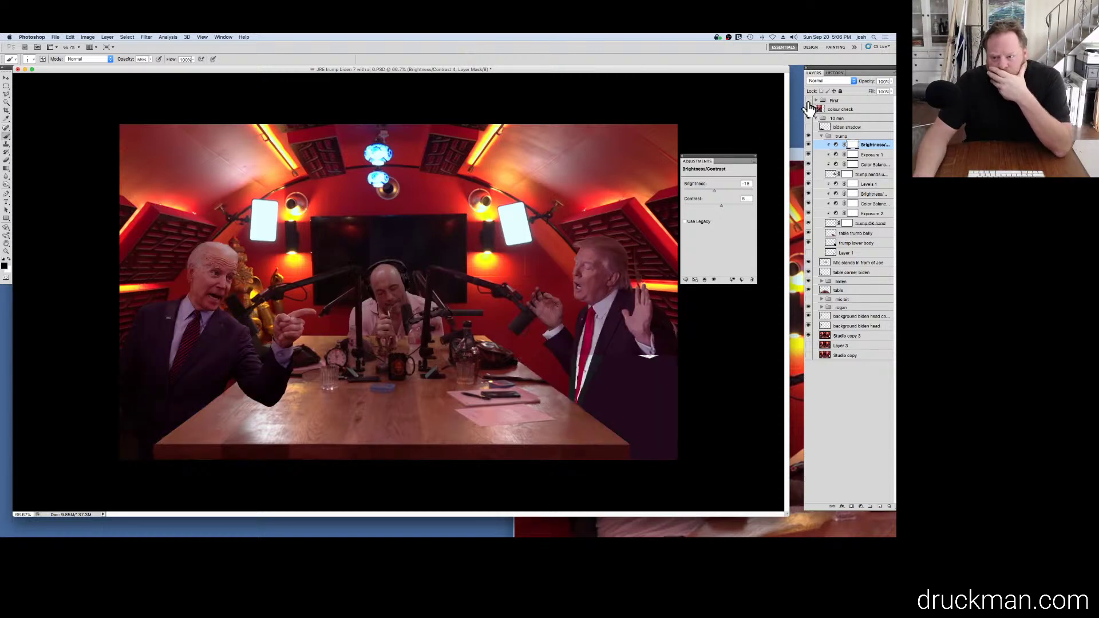
left_click(809, 108)
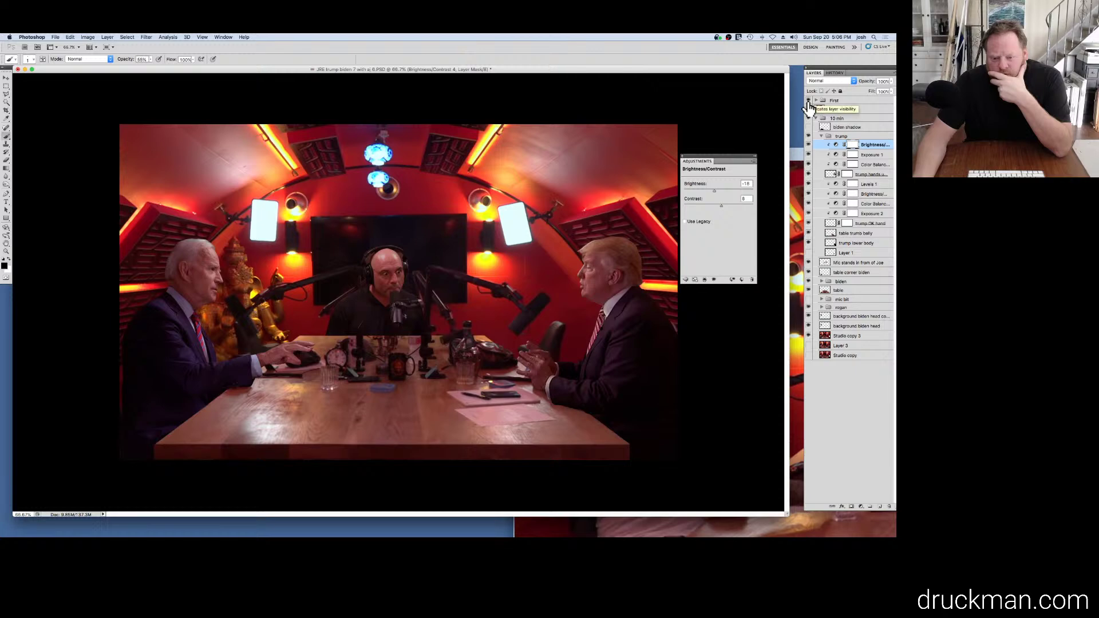
left_click(809, 108)
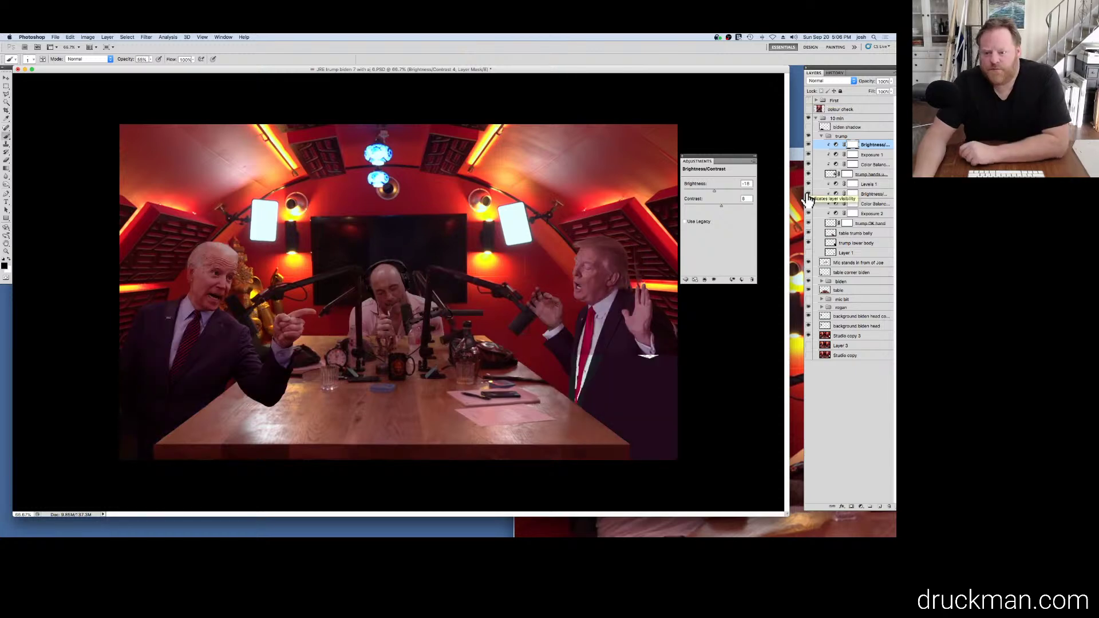
Step: Set the midtones of Trump's upper Color Balance adjustment to +32 cyan-red and -11 magenta-green
left_click(837, 166)
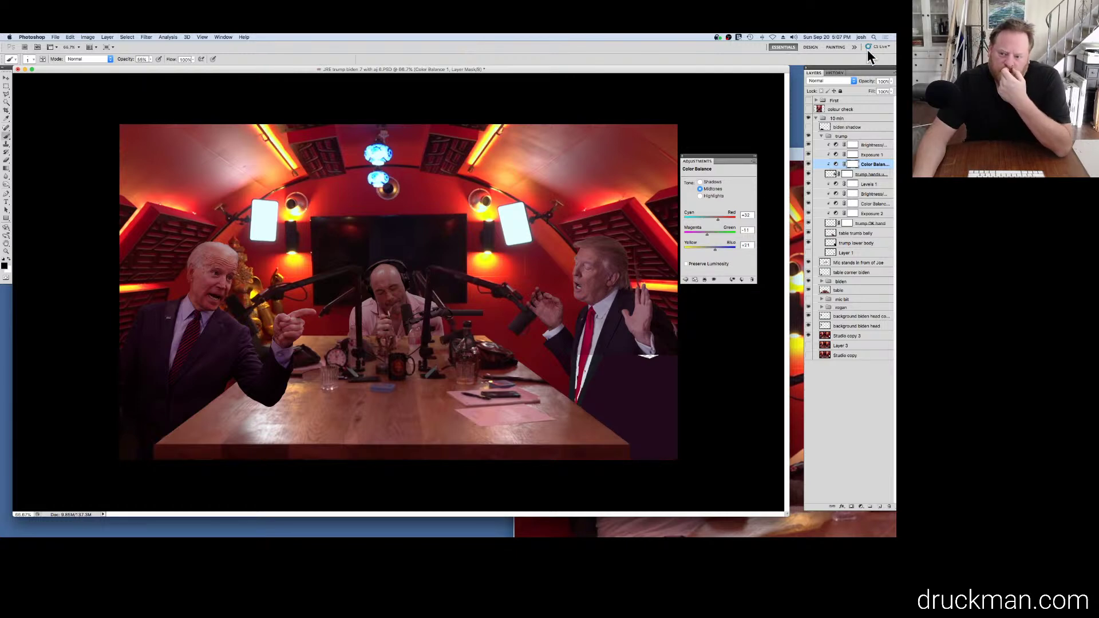
Step: Compare the figures with the First group's earlier composite and turn on Preserve Luminosity for Trump's upper Color Balance adjustment
left_click(808, 108)
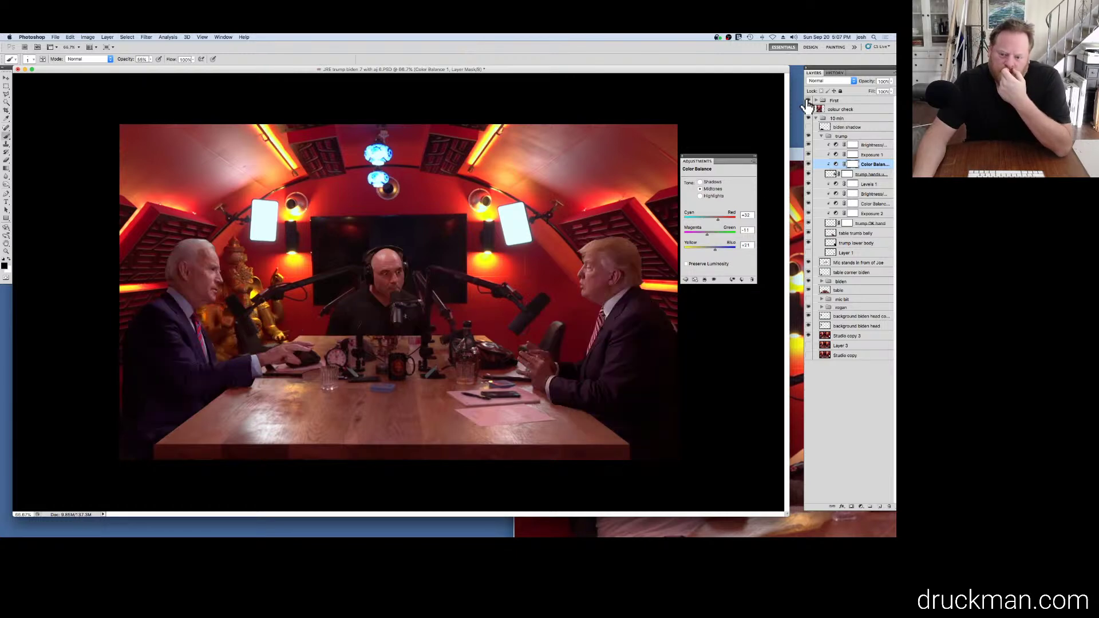
left_click(807, 107)
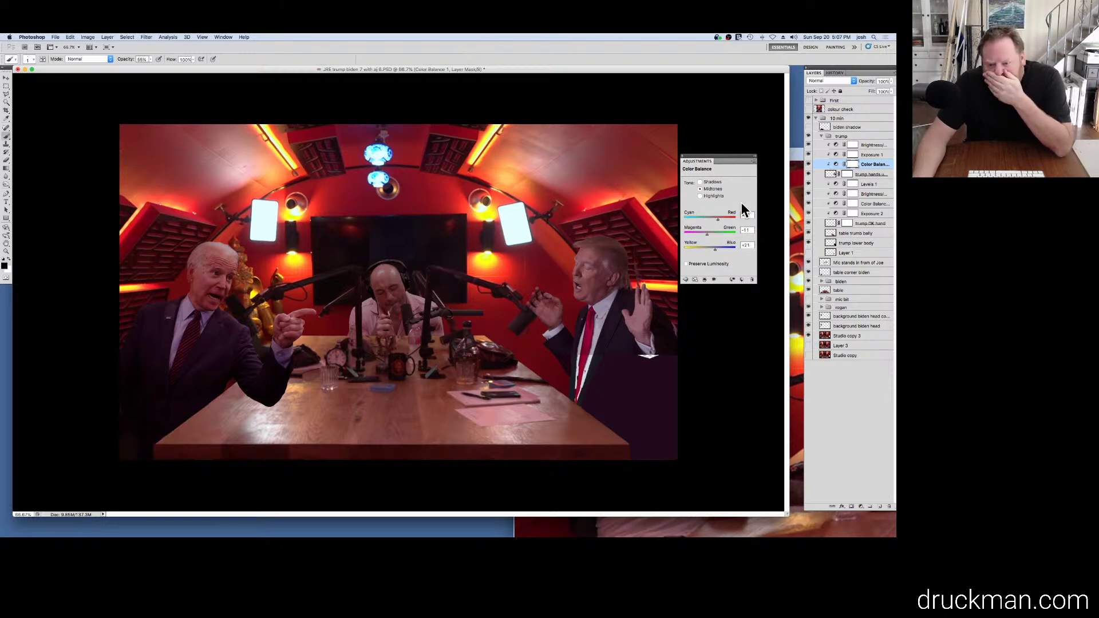
left_click(686, 263)
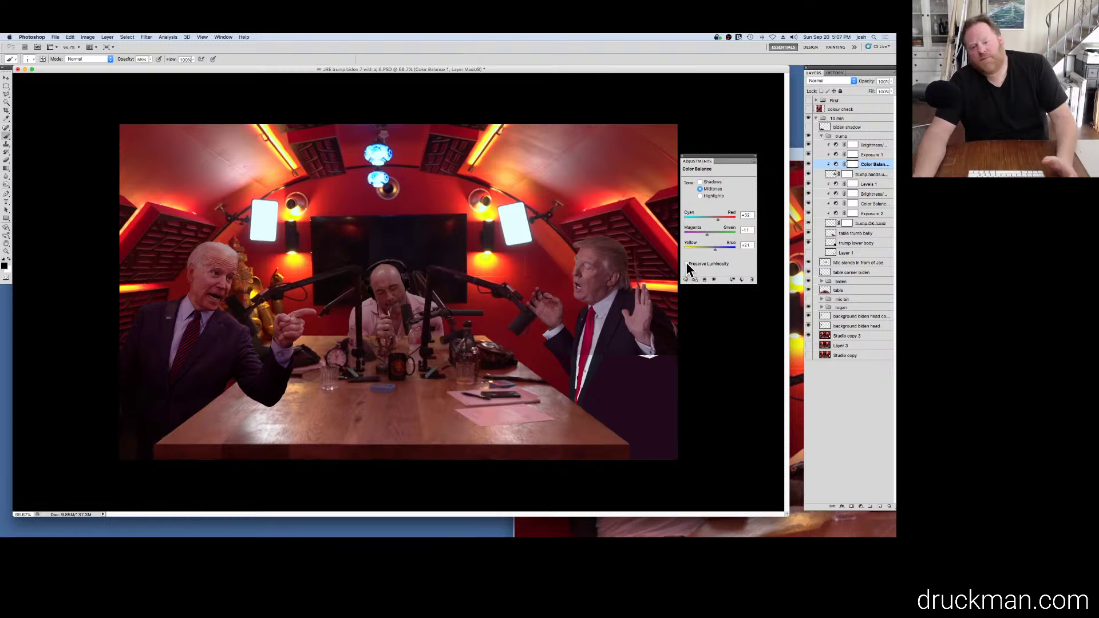
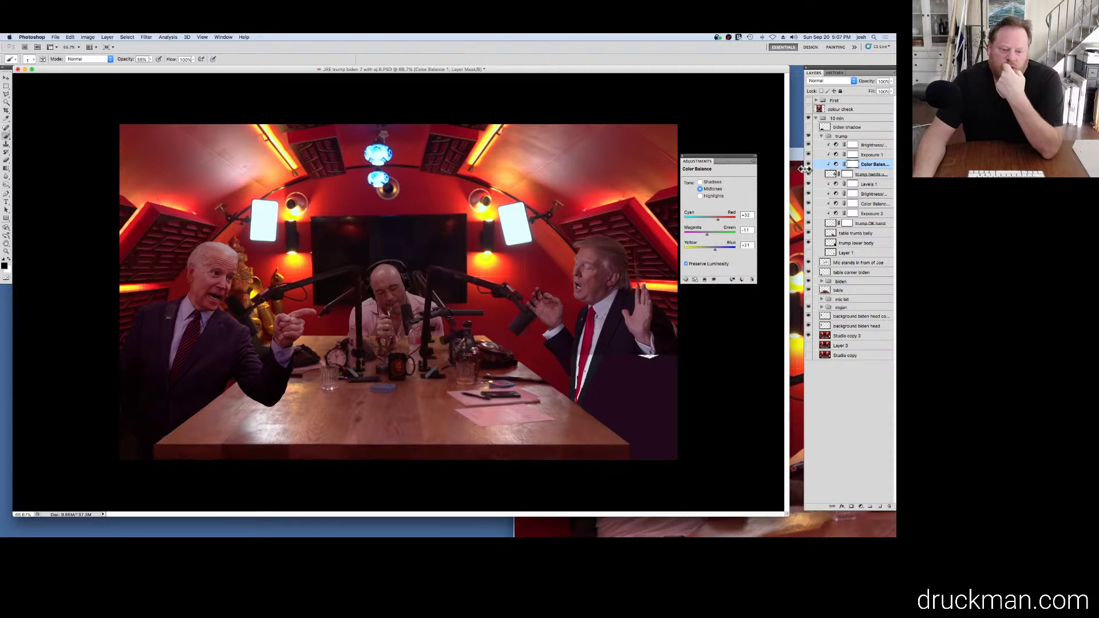
Step: Inspect Trump's upper Exposure and lower Color Balance settings, and the Color Balance adjustment inside the biden group
left_click(836, 155)
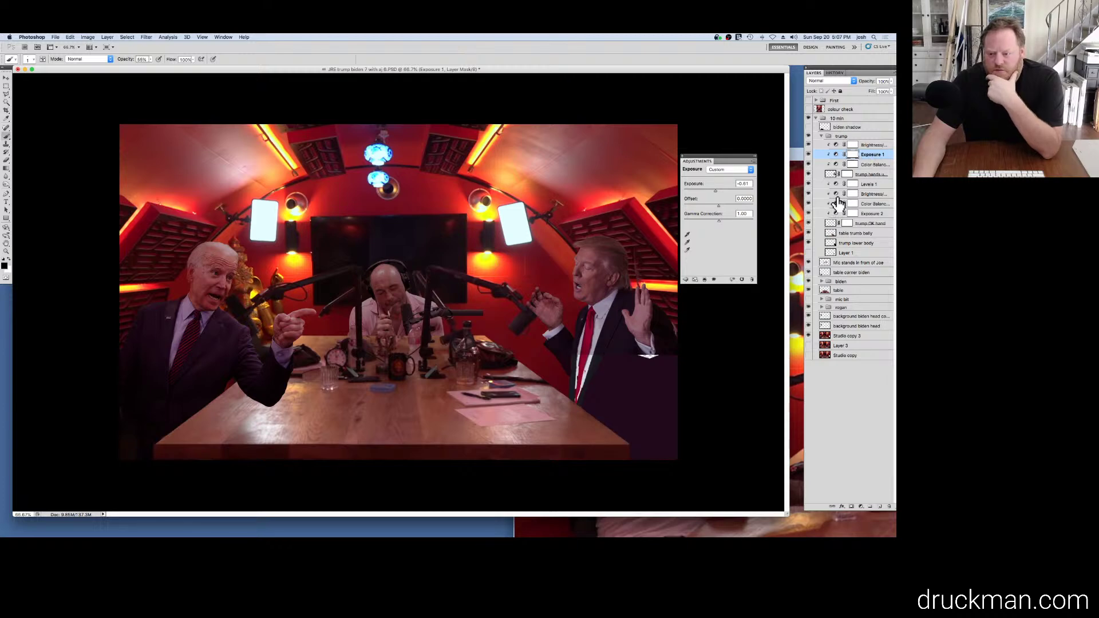
left_click(836, 205)
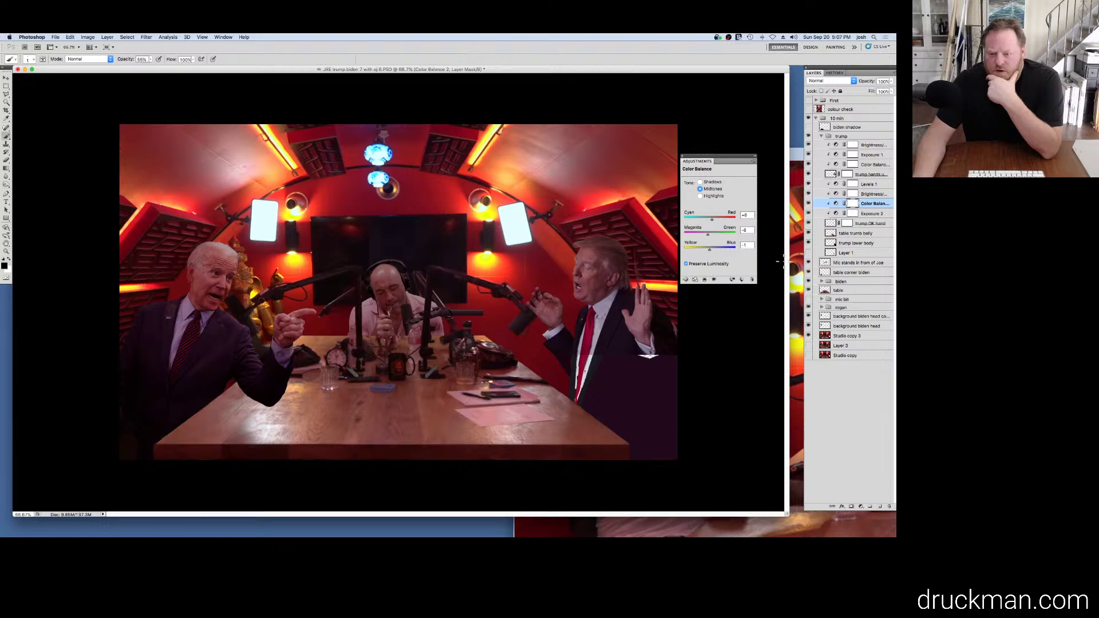
left_click(821, 282)
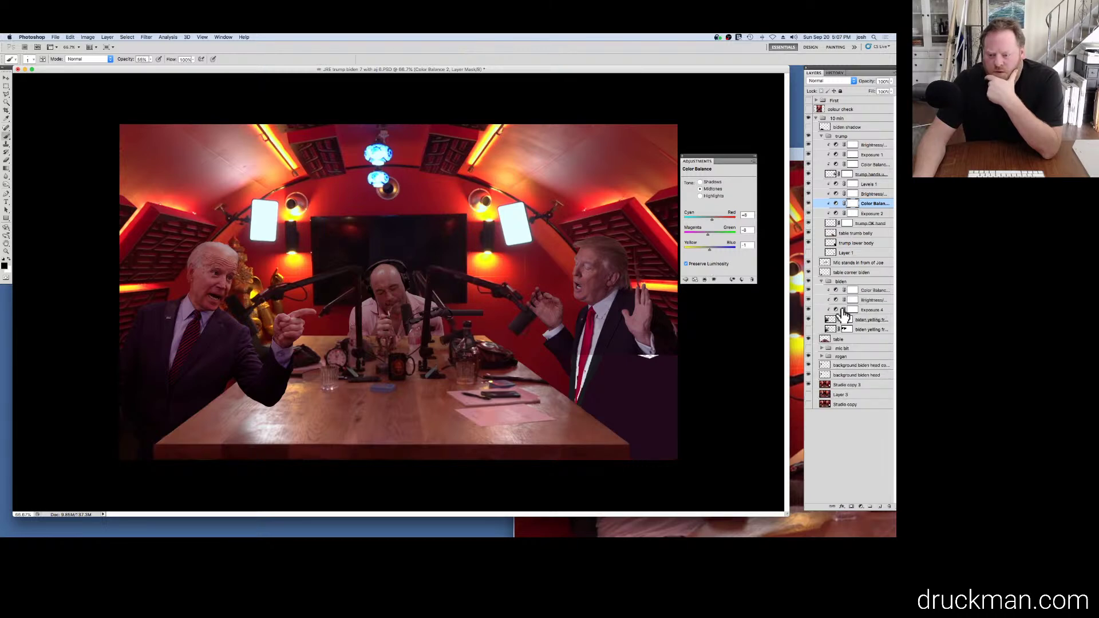
left_click(835, 290)
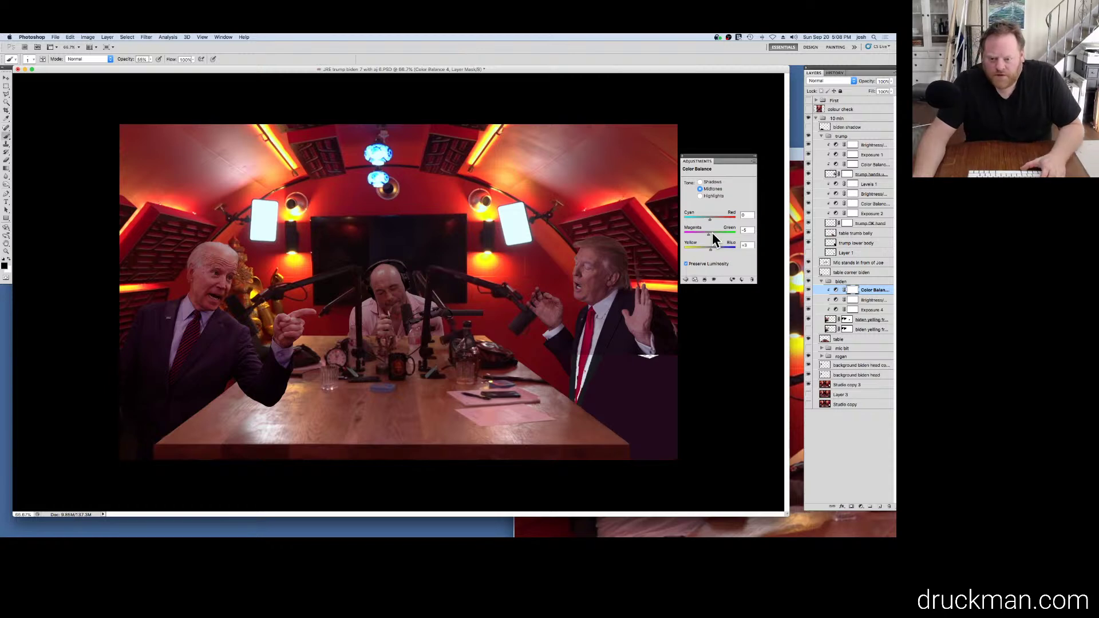
Step: Compare the two biden yelling layers by toggling the upper one's visibility and hiding the biden group's adjustments
left_click(808, 320)
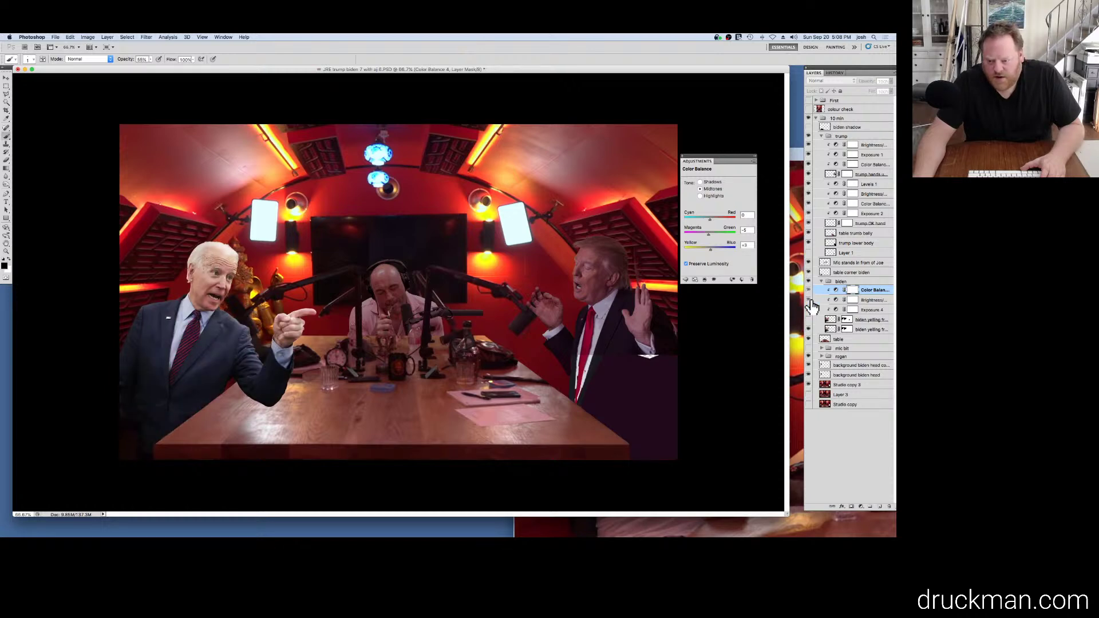
left_click(808, 320)
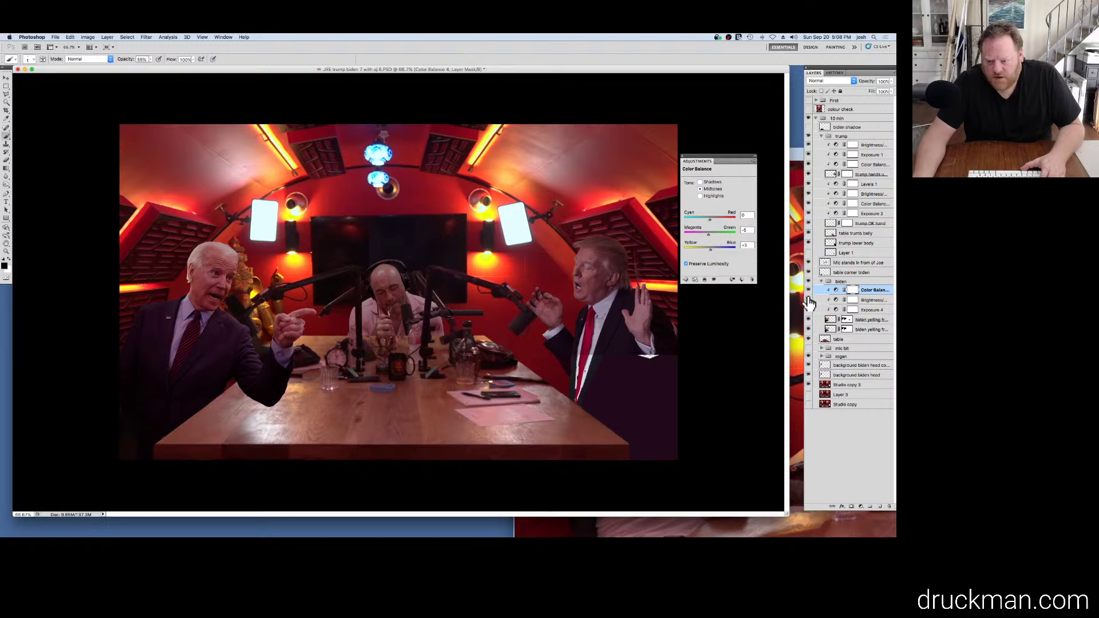
left_click(809, 310)
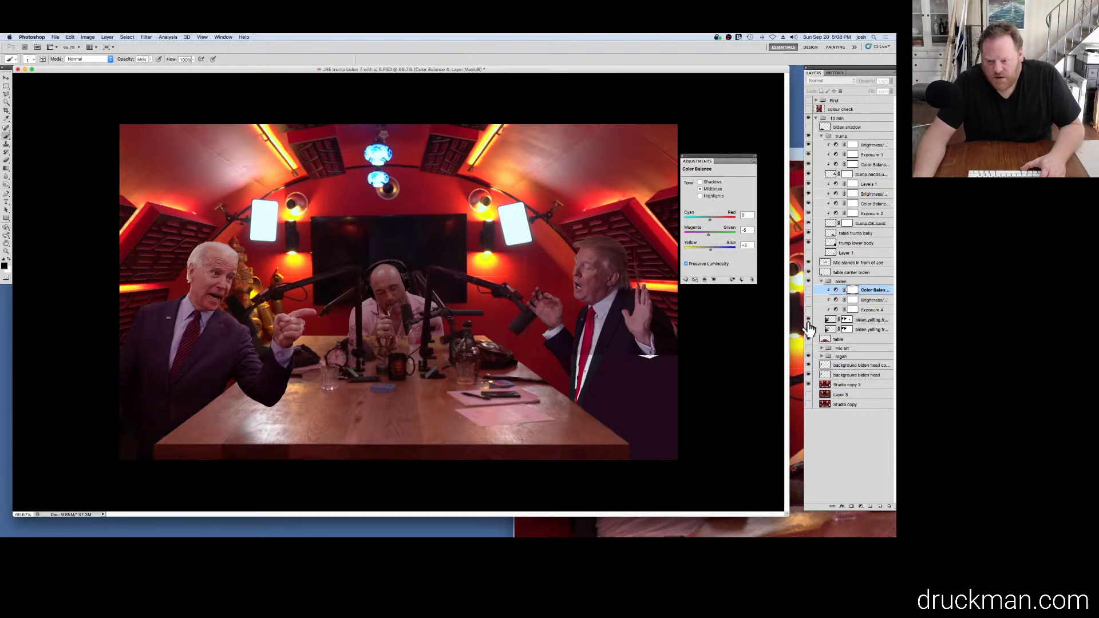
left_click(808, 329)
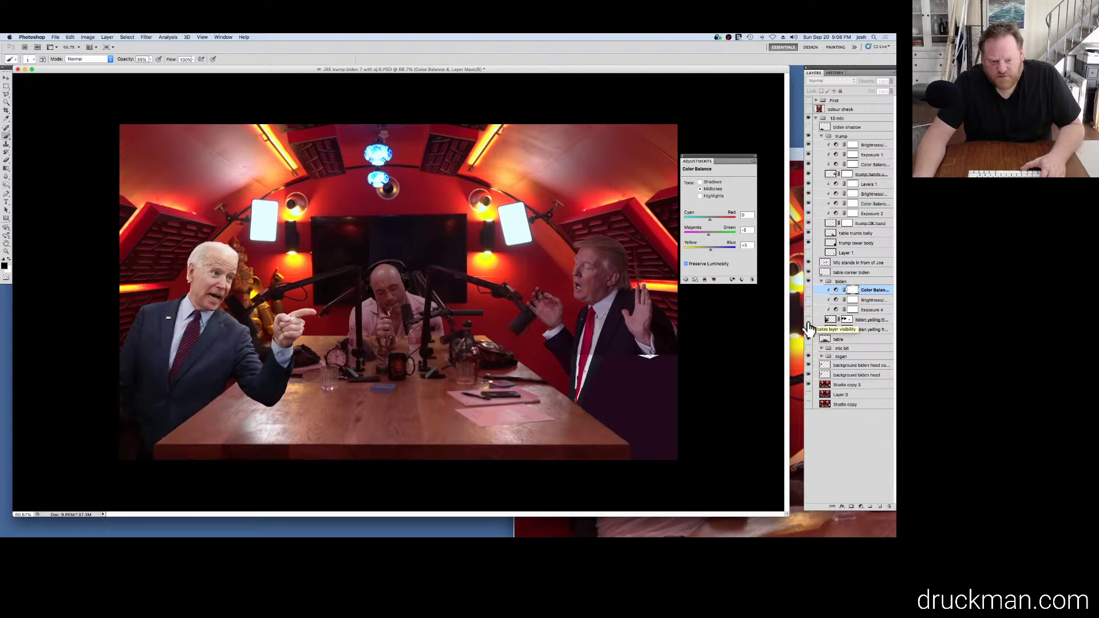
Step: Try stacking the untinted Biden layer above the tinted one, and revert the layer reordering through the history
left_click_drag(870, 329, 867, 319)
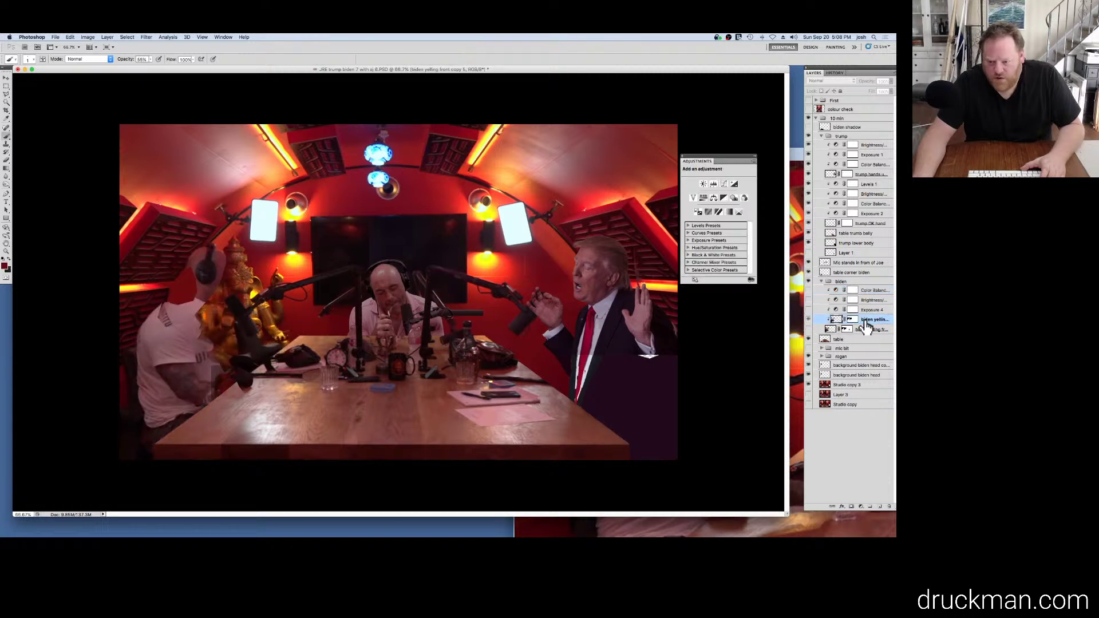
left_click(808, 319)
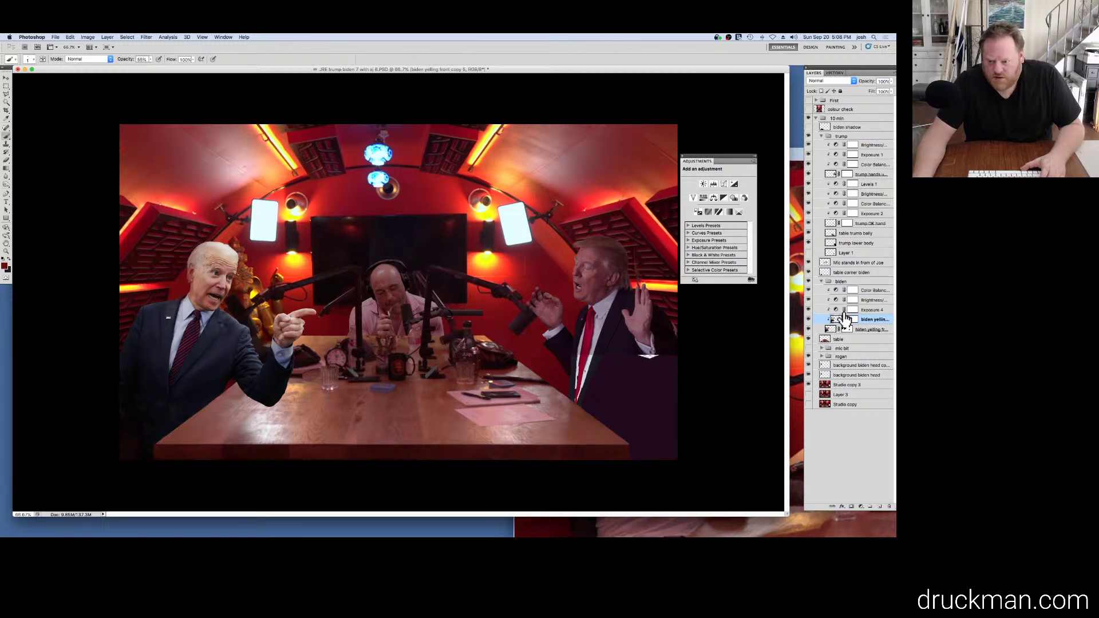
left_click(808, 329)
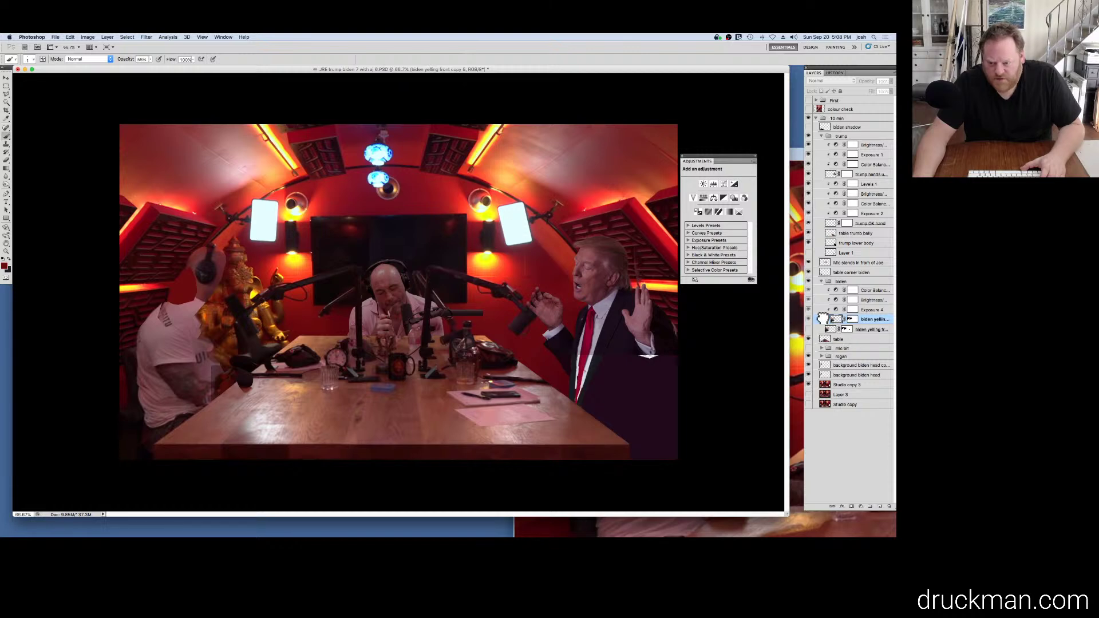
left_click_drag(825, 320, 869, 337)
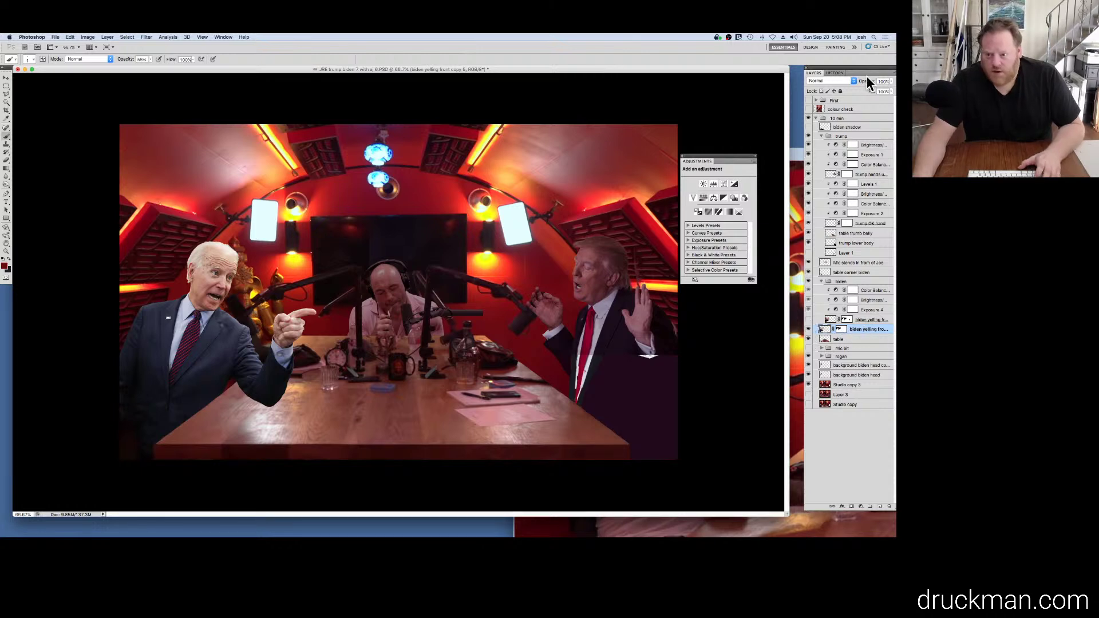
left_click(836, 73)
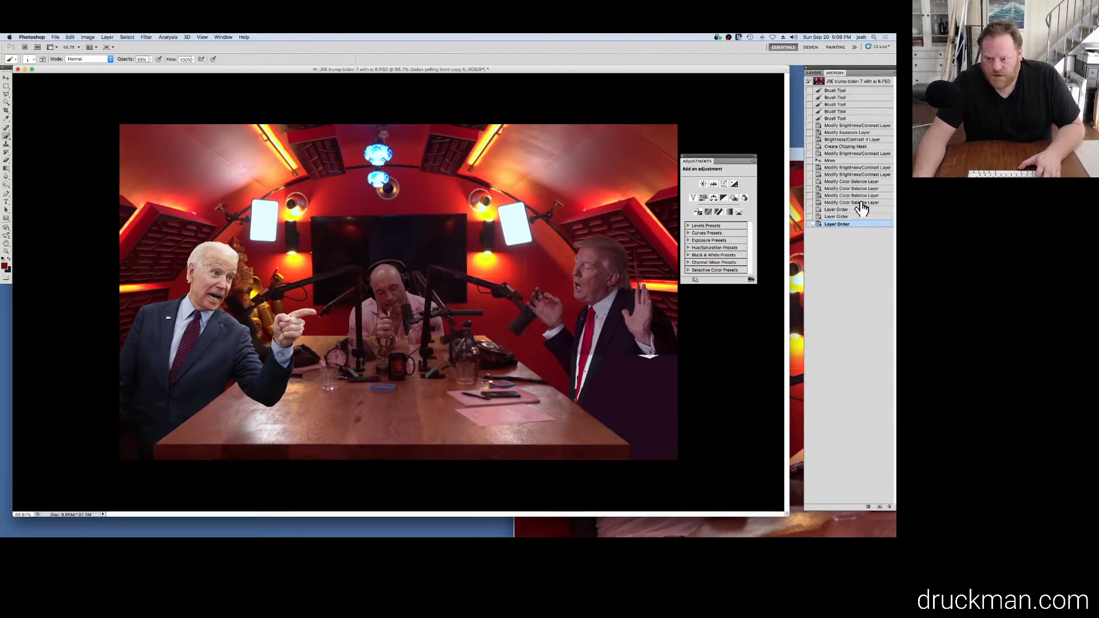
left_click(862, 203)
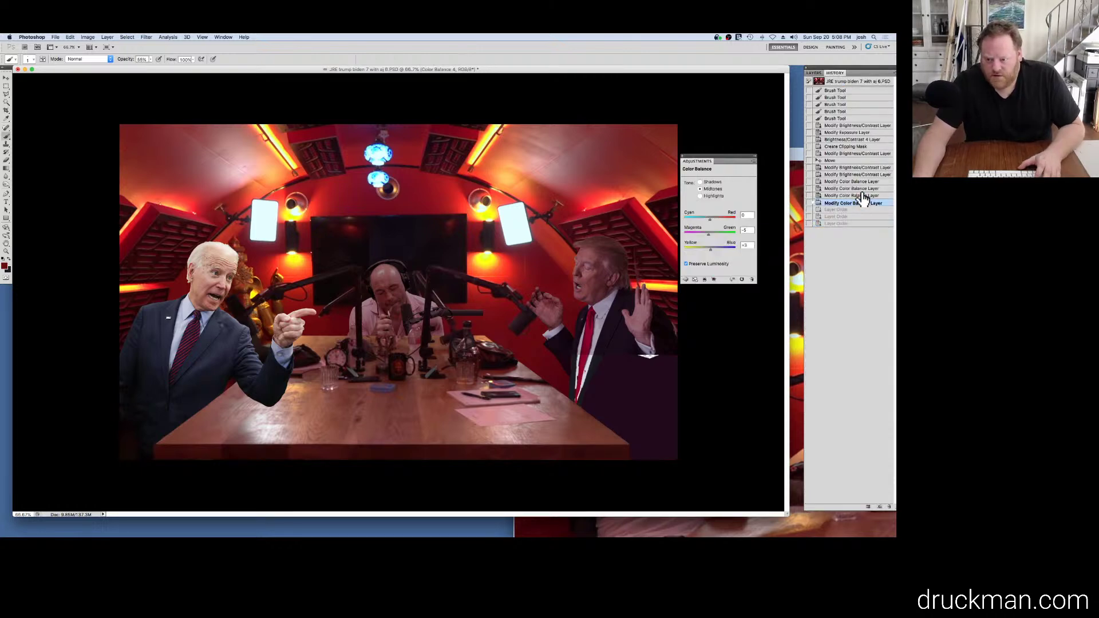
left_click(814, 72)
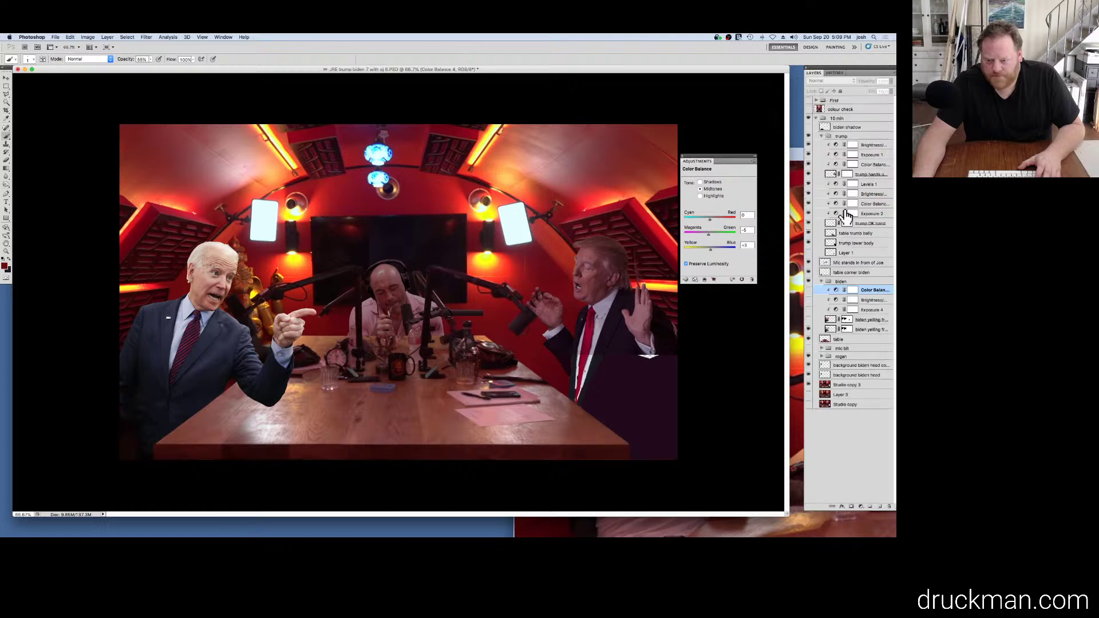
Step: Try moving the untinted Biden layer up under the adjustments and Exposure 4 below both Biden layers, undoing each move
left_click(808, 329)
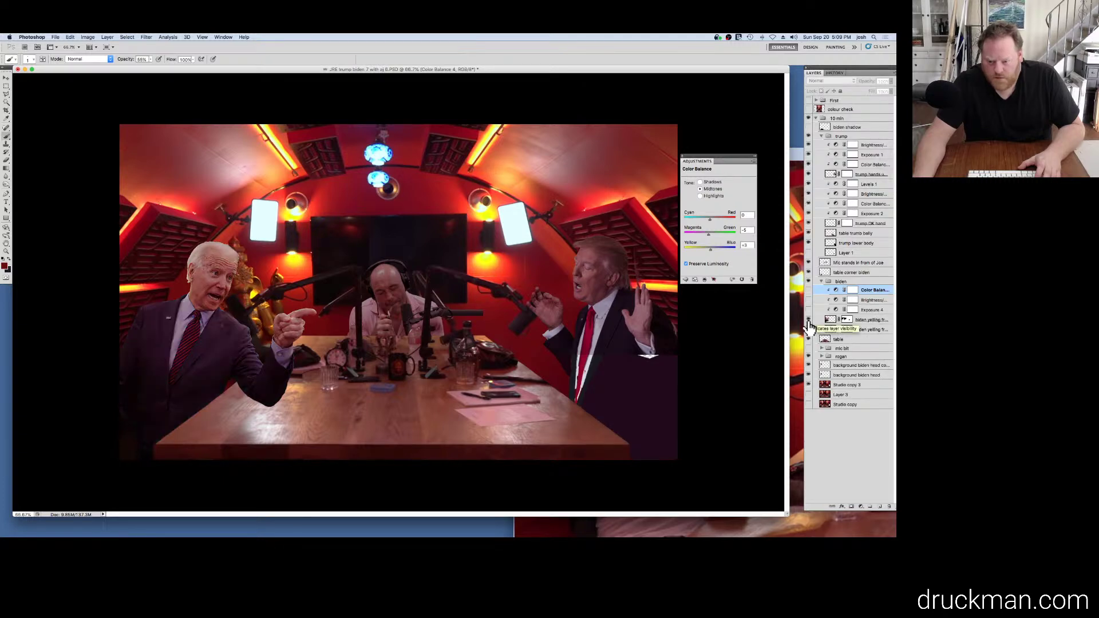
left_click(808, 319)
left_click(866, 331)
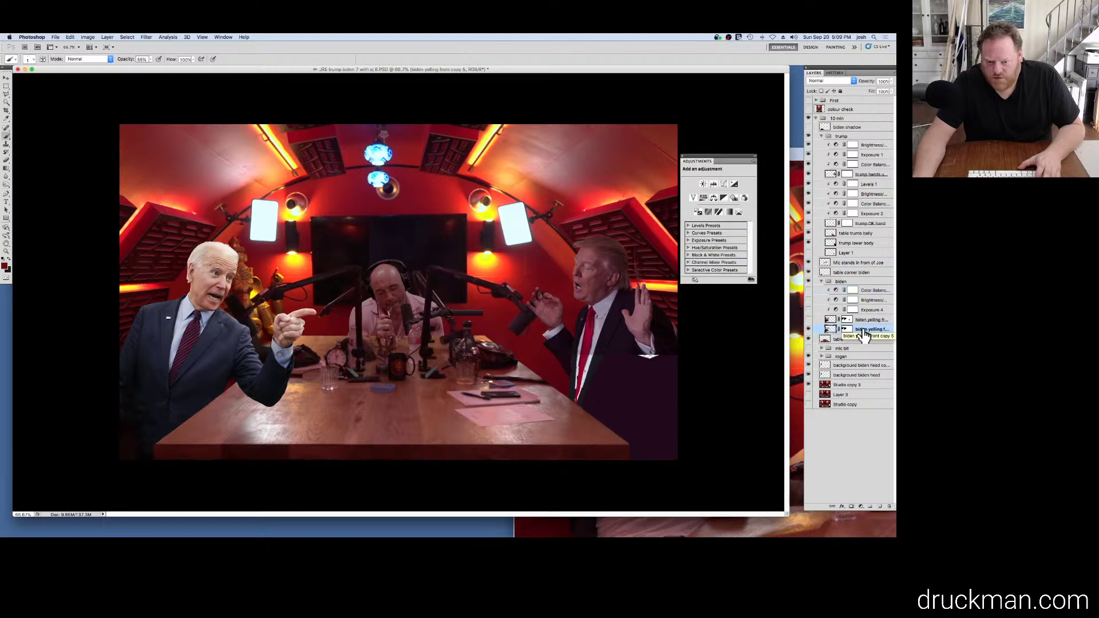
left_click_drag(862, 331, 866, 318)
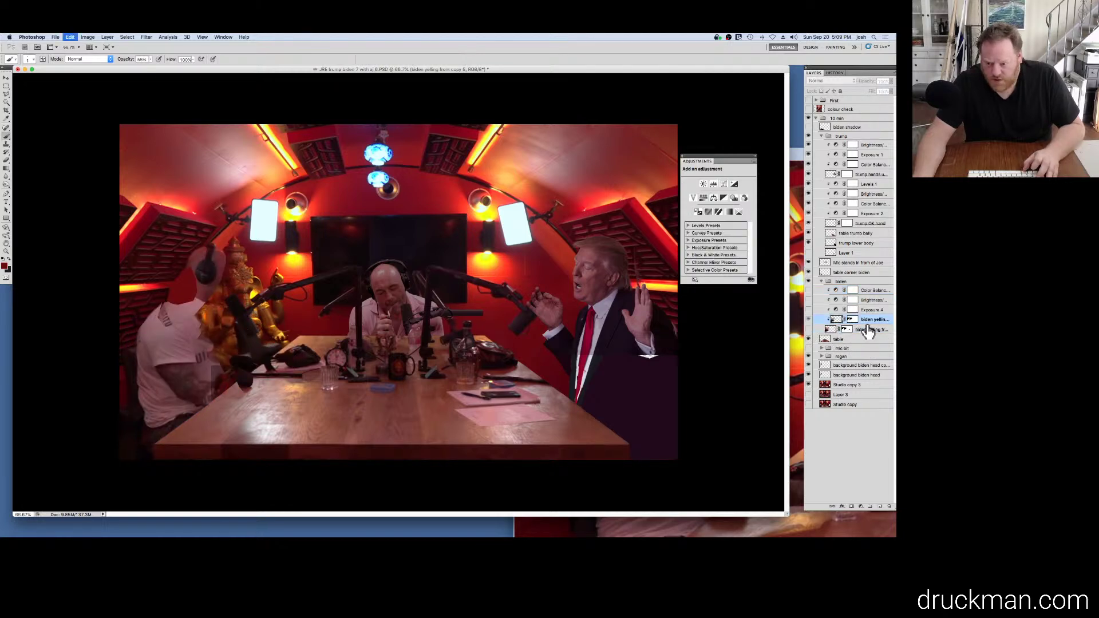
key("super+z")
left_click_drag(877, 328, 875, 343)
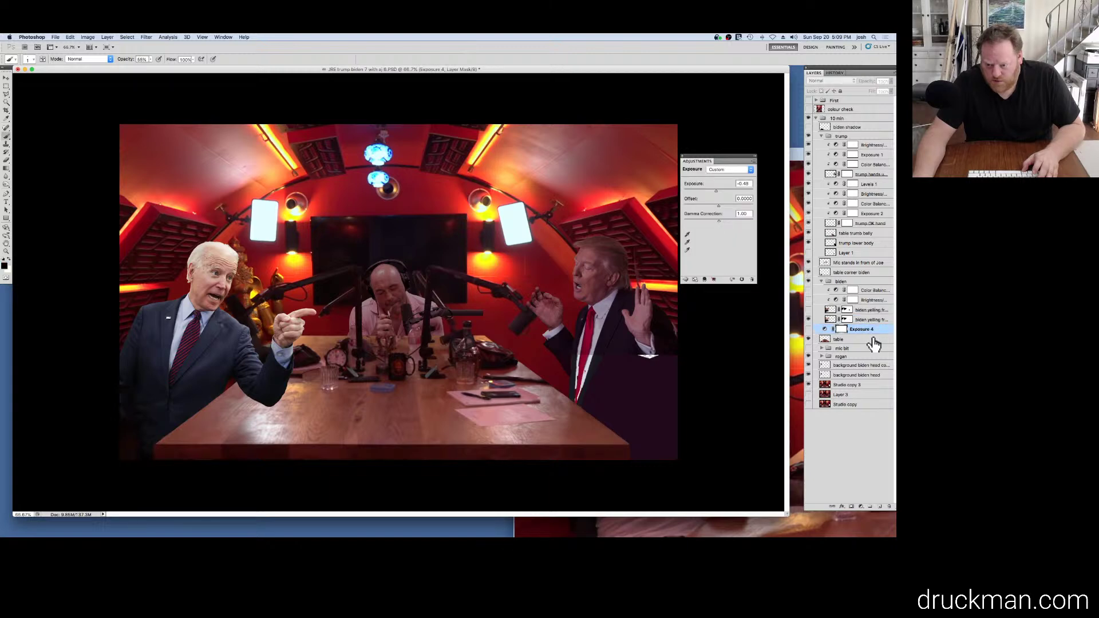
key("super+z")
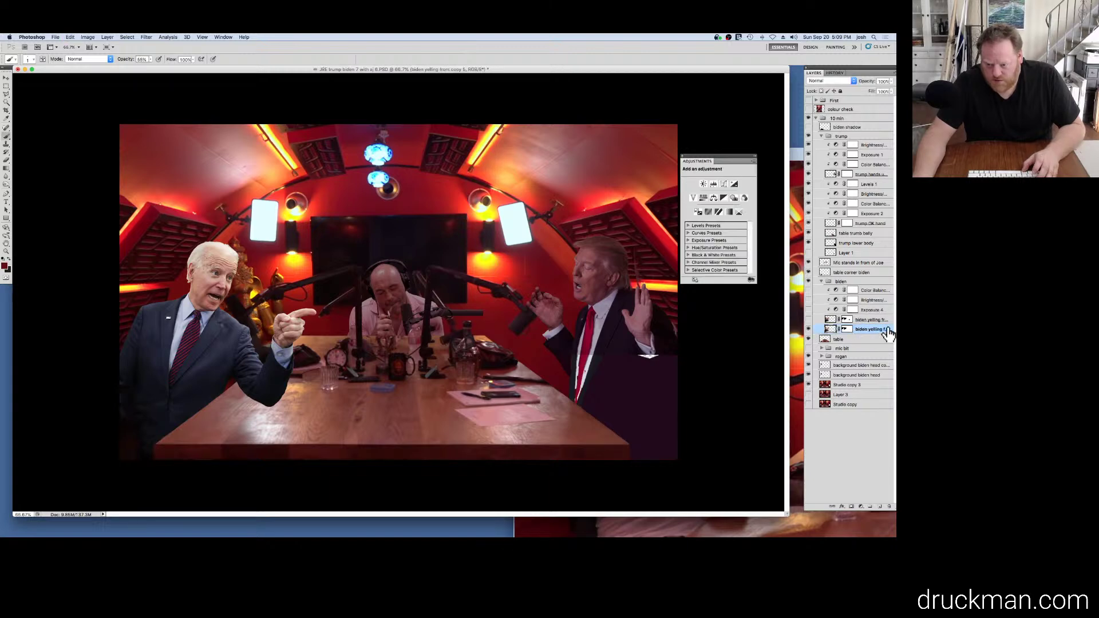
Step: Toggle the tinted Biden layer for comparison and try the untinted copy above it and back beneath it
left_click(808, 321)
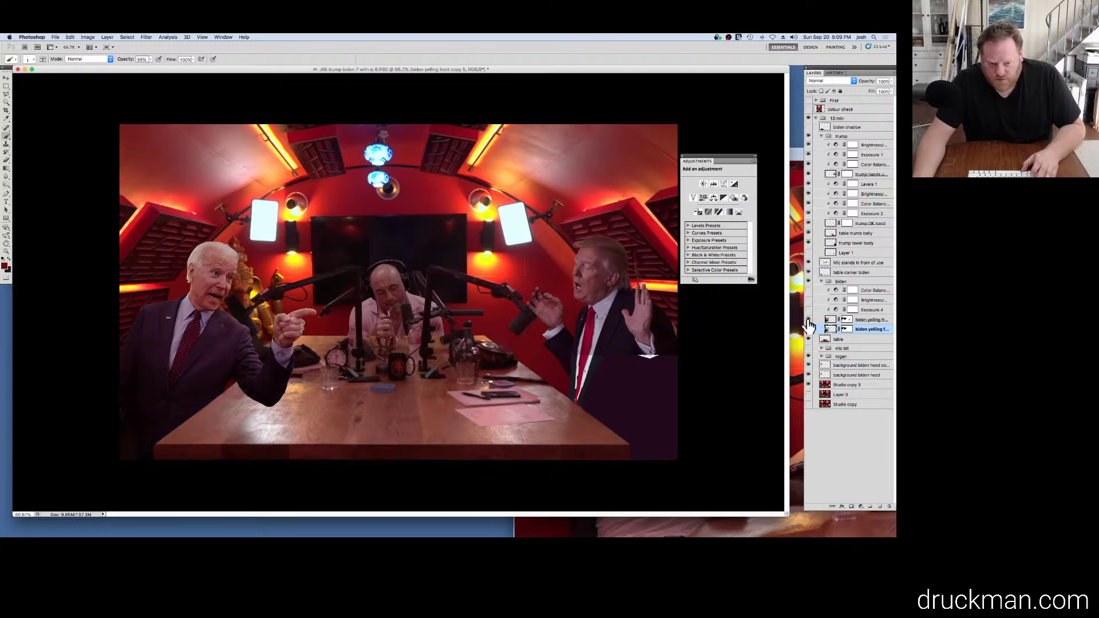
left_click(807, 320)
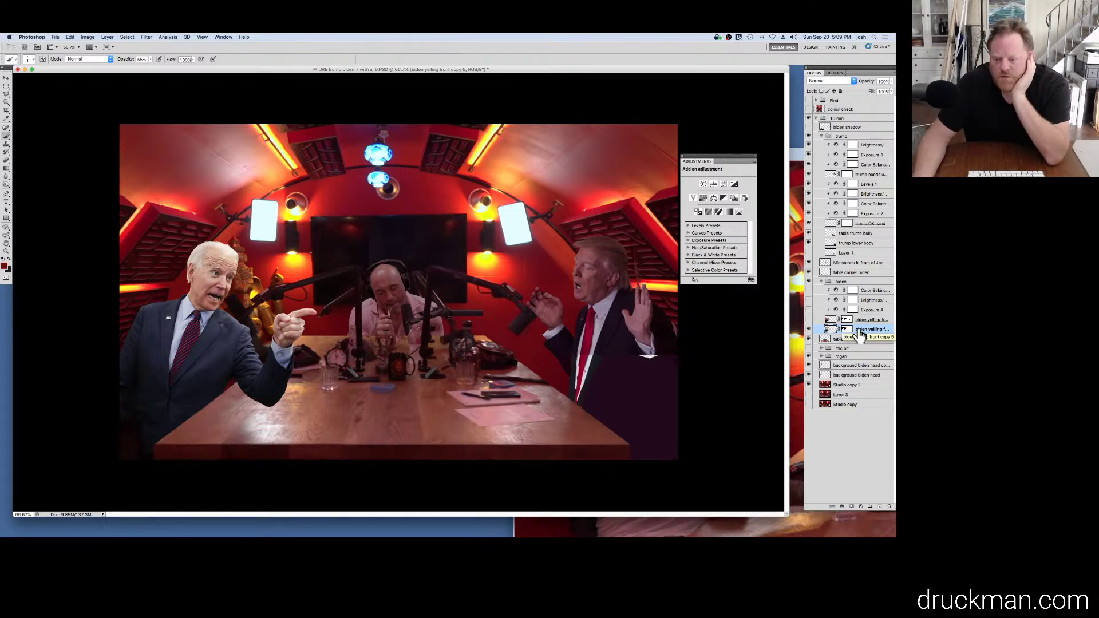
left_click_drag(860, 334, 857, 318)
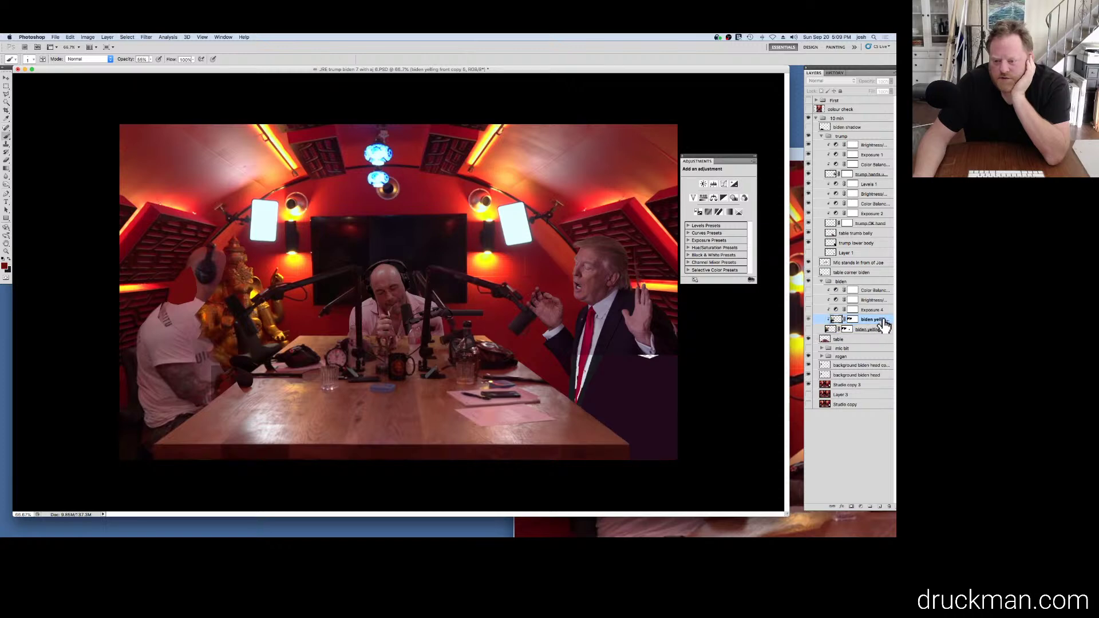
left_click_drag(884, 325, 871, 343)
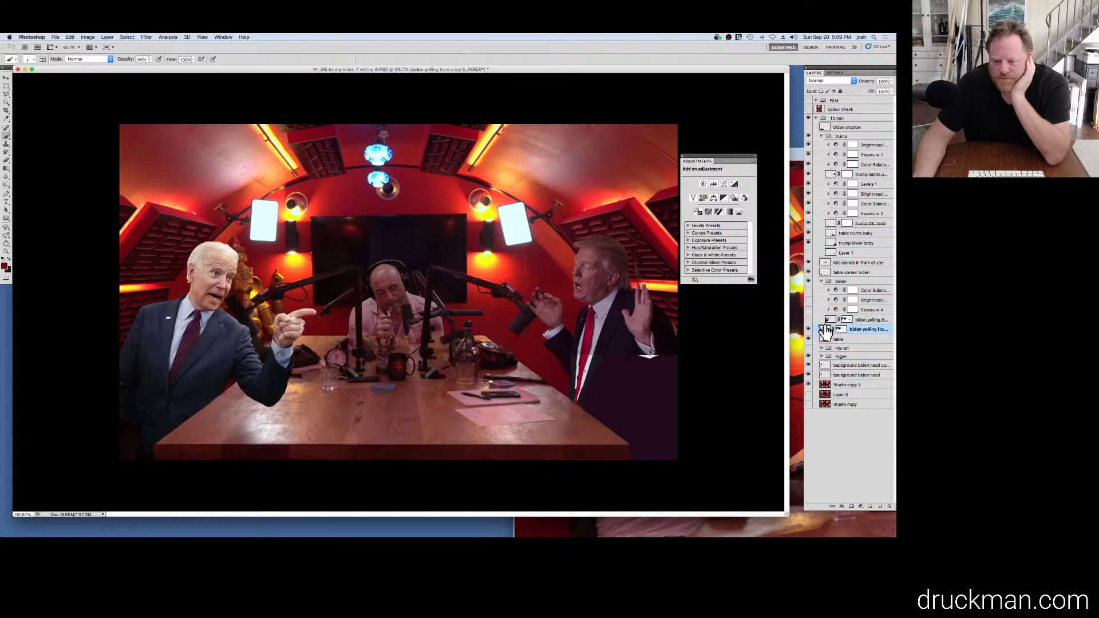
left_click(809, 320)
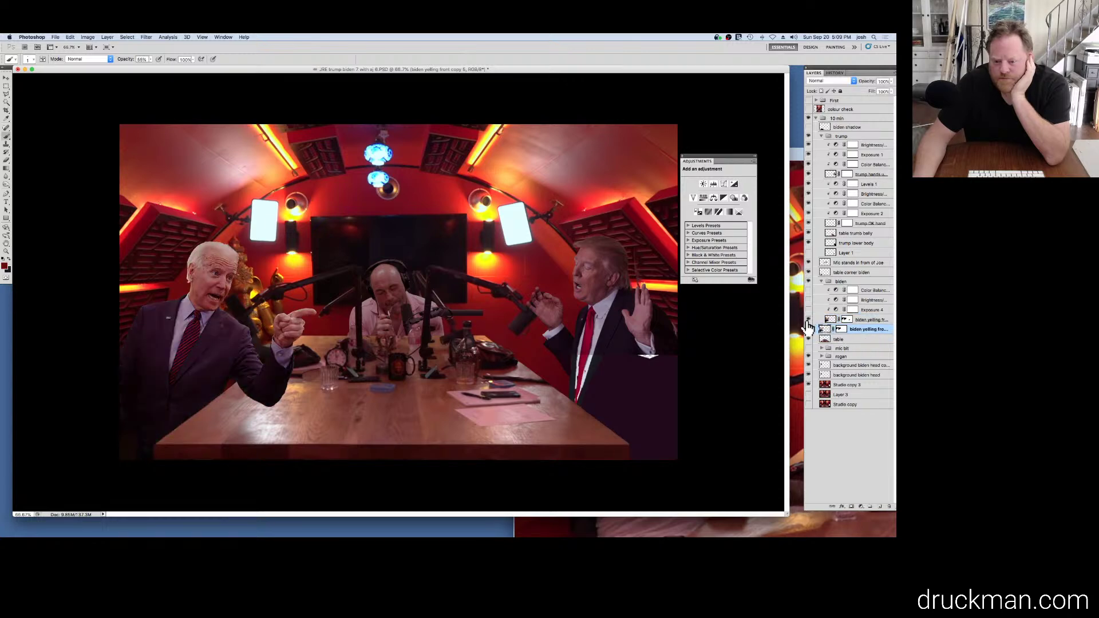
Step: Move the tinted Biden layer to the bottom of the stack, keep the untinted one in the biden group, and show its adjustments
left_click_drag(872, 325, 866, 413)
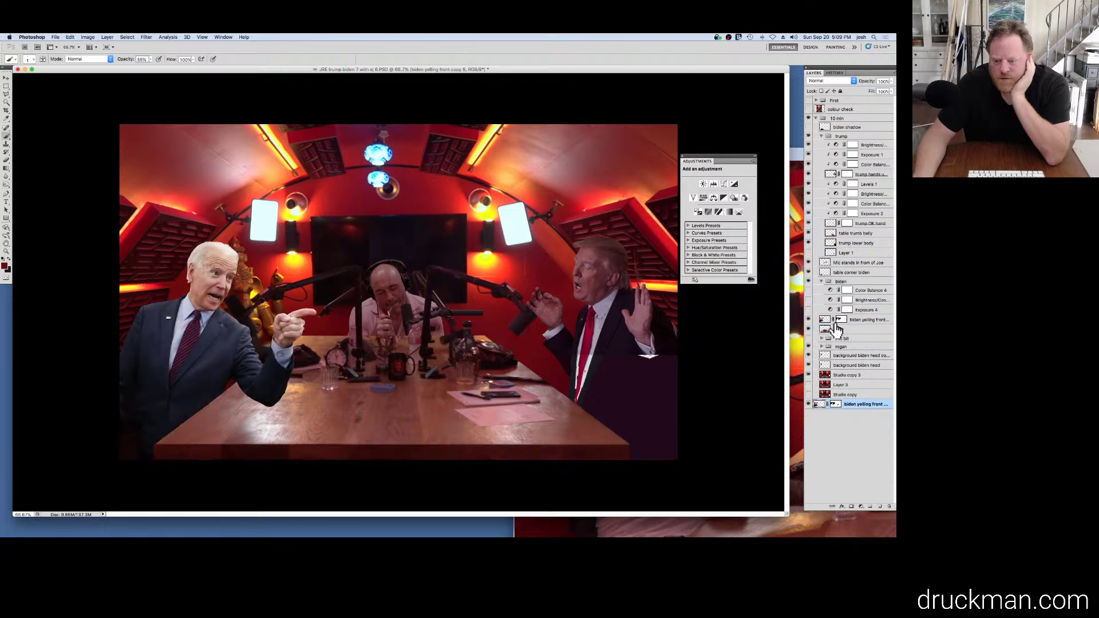
left_click_drag(858, 320, 868, 318)
left_click(809, 310)
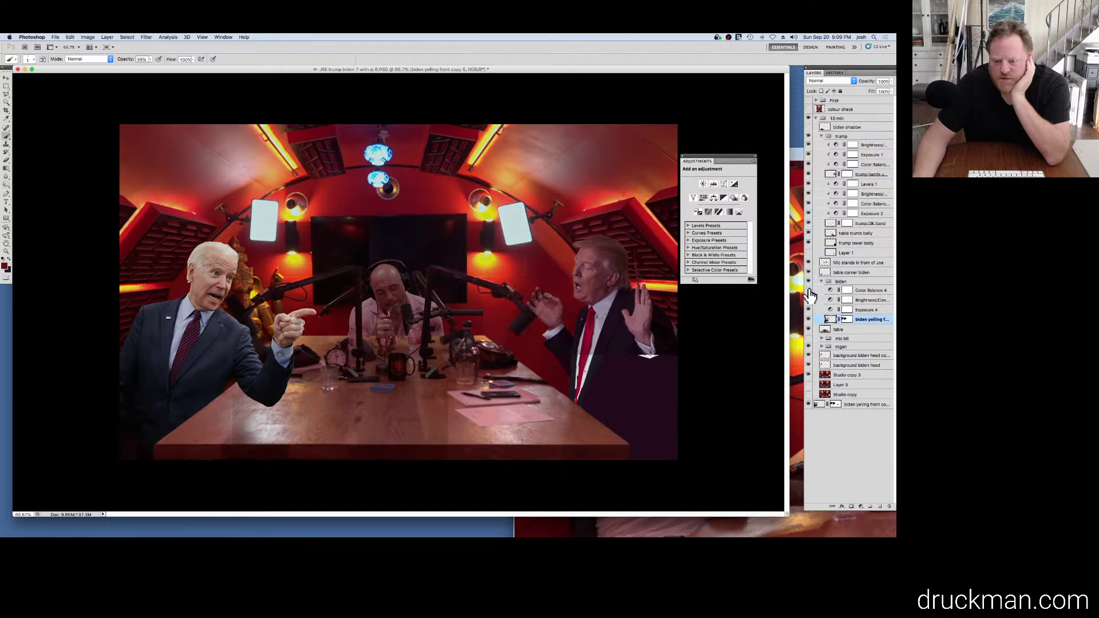
Step: Clip the Color Balance 4, Brightness/Contrast and Exposure 4 adjustments in the biden group to the Biden layer beneath them
left_click(847, 290)
left_click(704, 279)
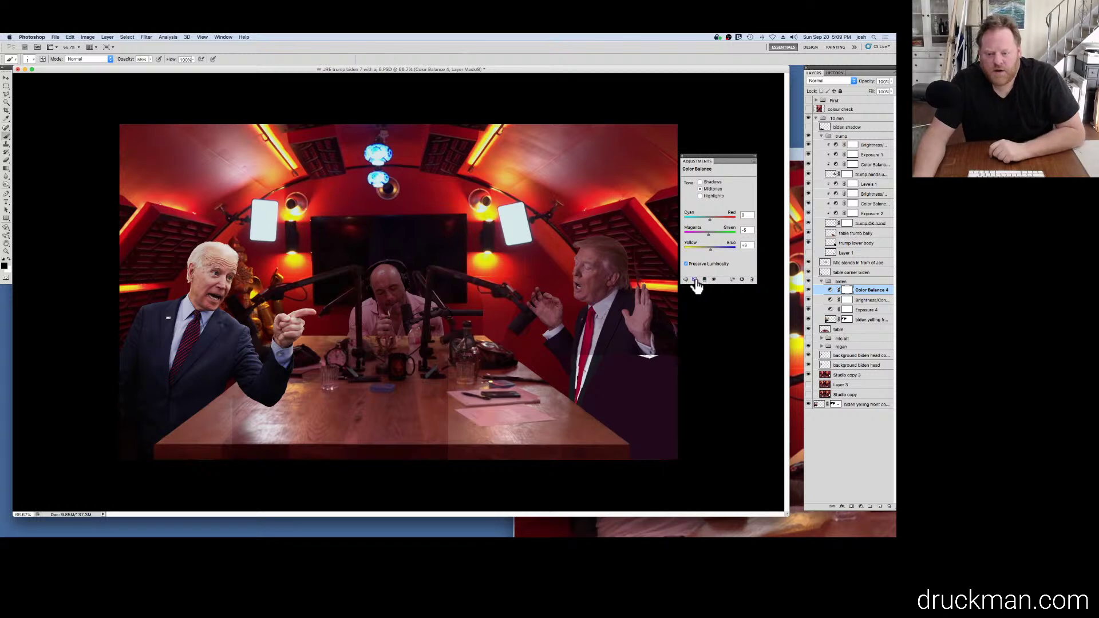
left_click(831, 301)
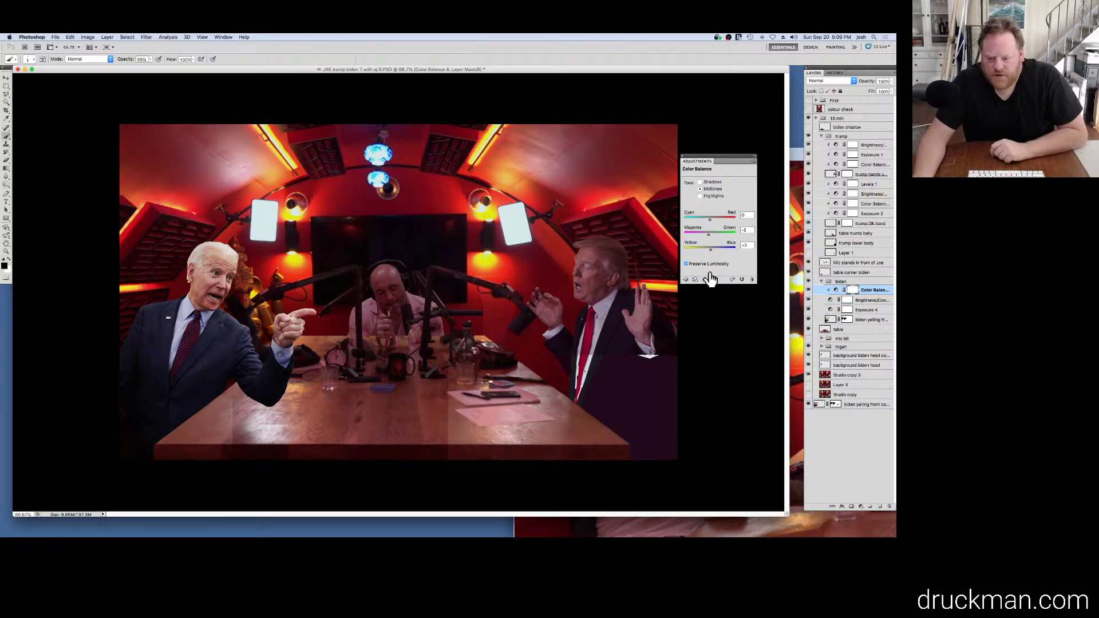
left_click(704, 280)
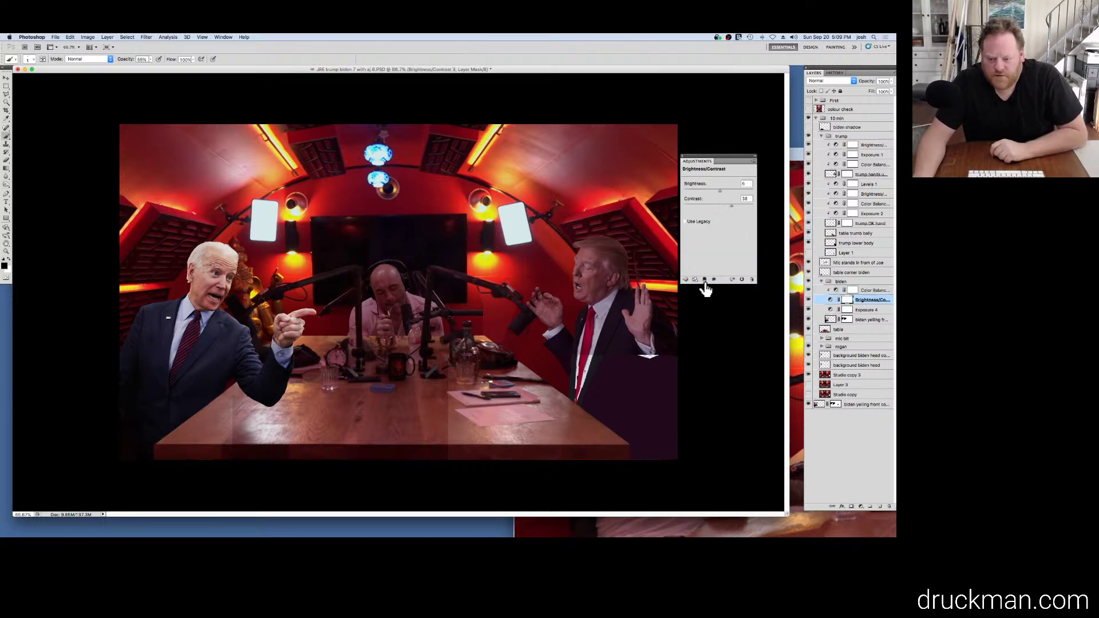
left_click(831, 312)
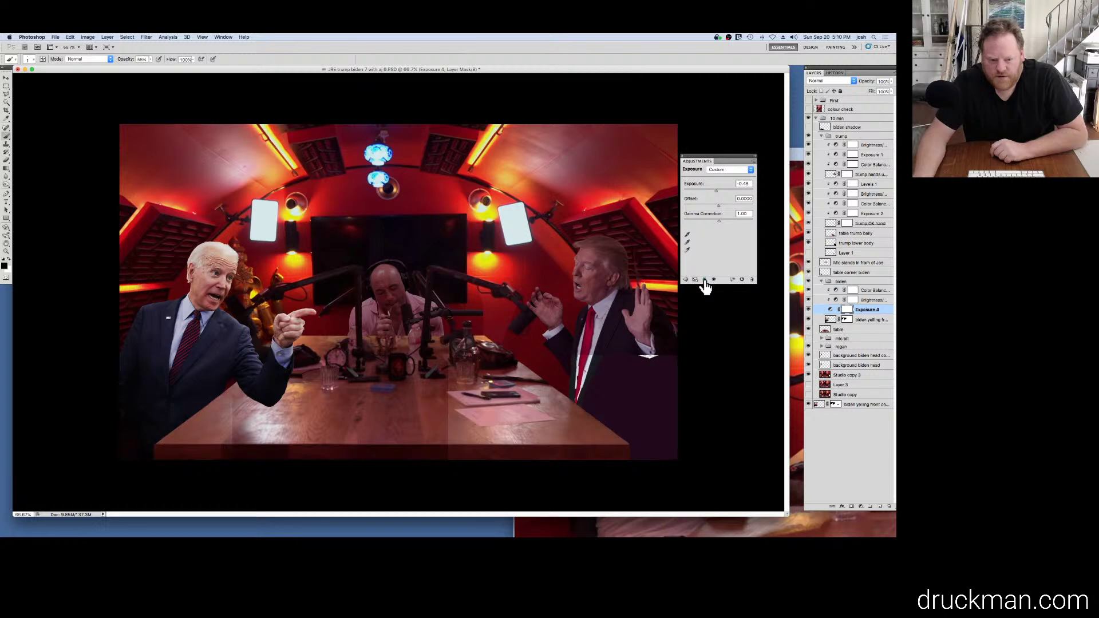
left_click(704, 280)
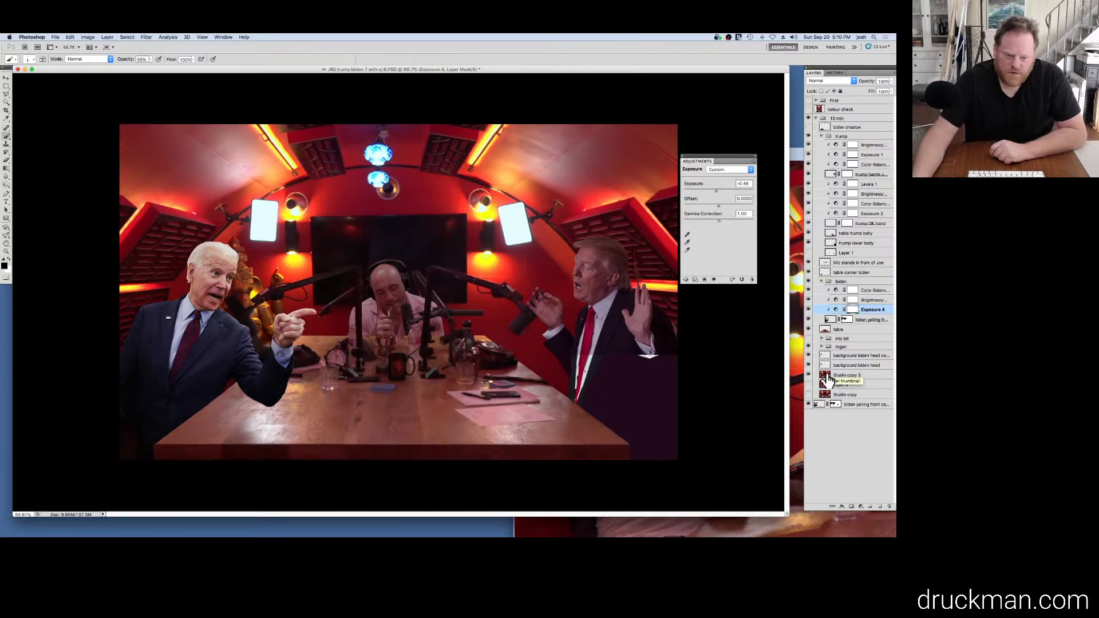
Step: Toggle the Biden layer's visibility for comparison and hide its three clipped adjustments
left_click(808, 320)
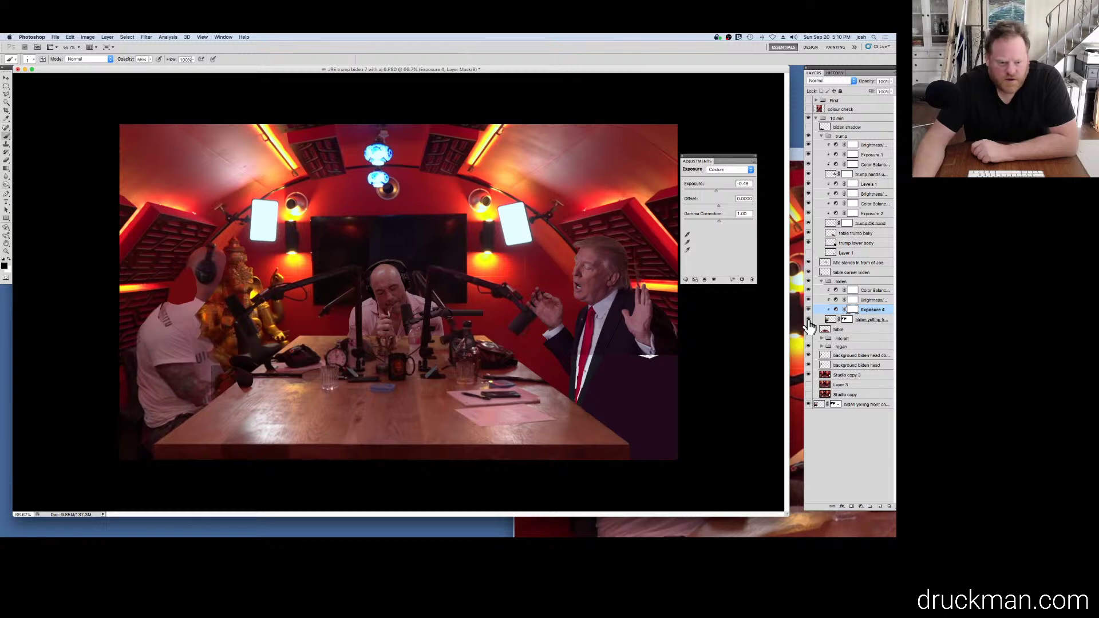
left_click(808, 320)
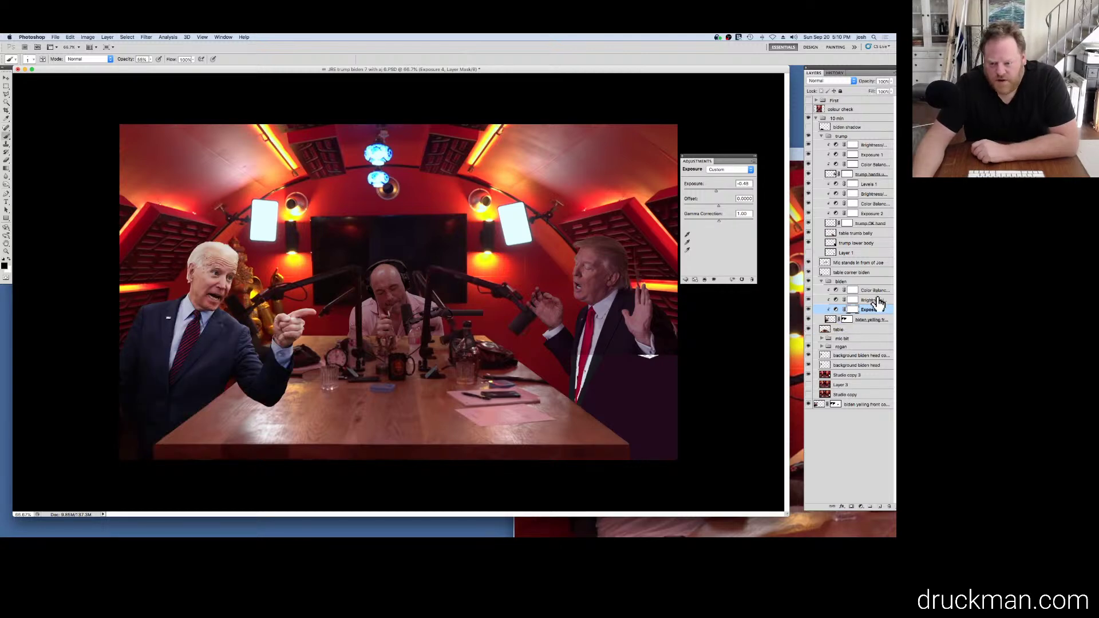
left_click(809, 309)
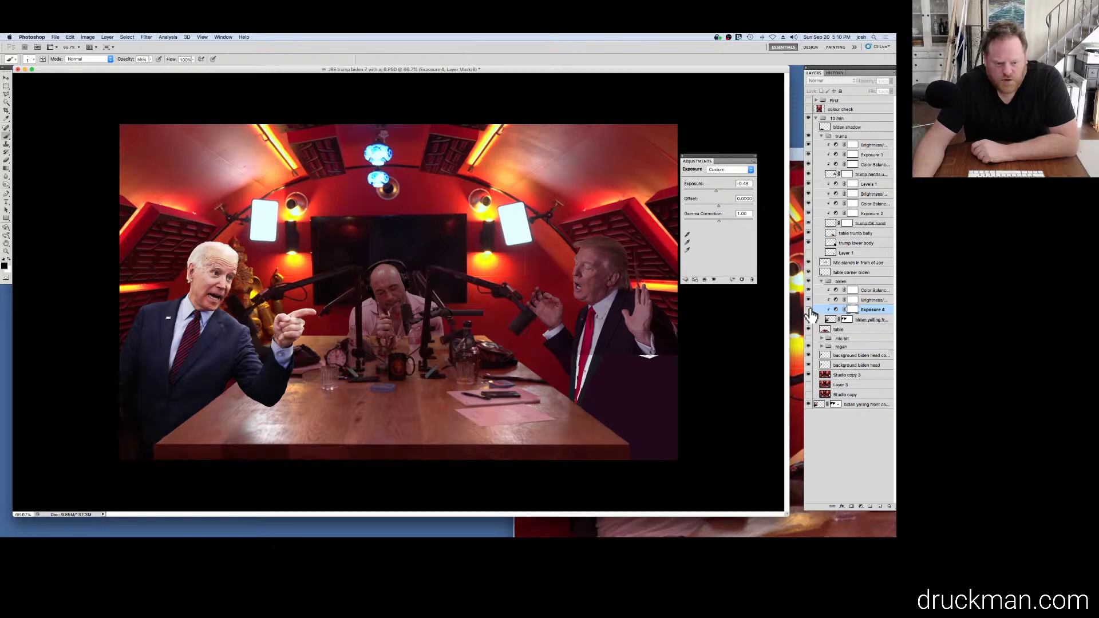
left_click_drag(809, 300, 809, 290)
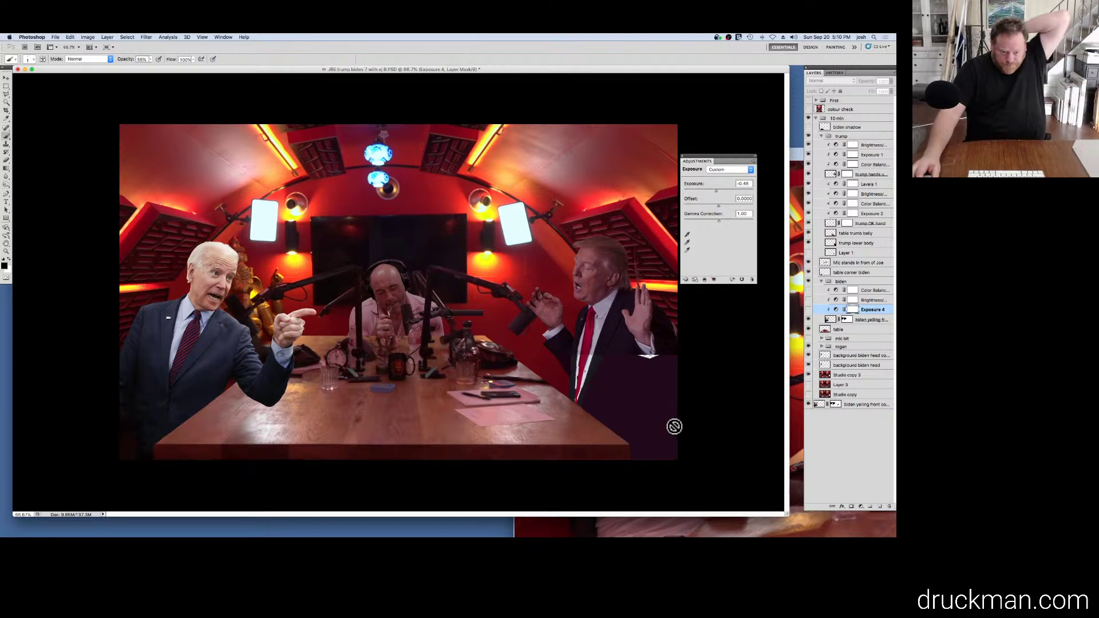
Step: Show the Exposure 4 adjustment on Biden again and set its exposure to -0.68
left_click(808, 311)
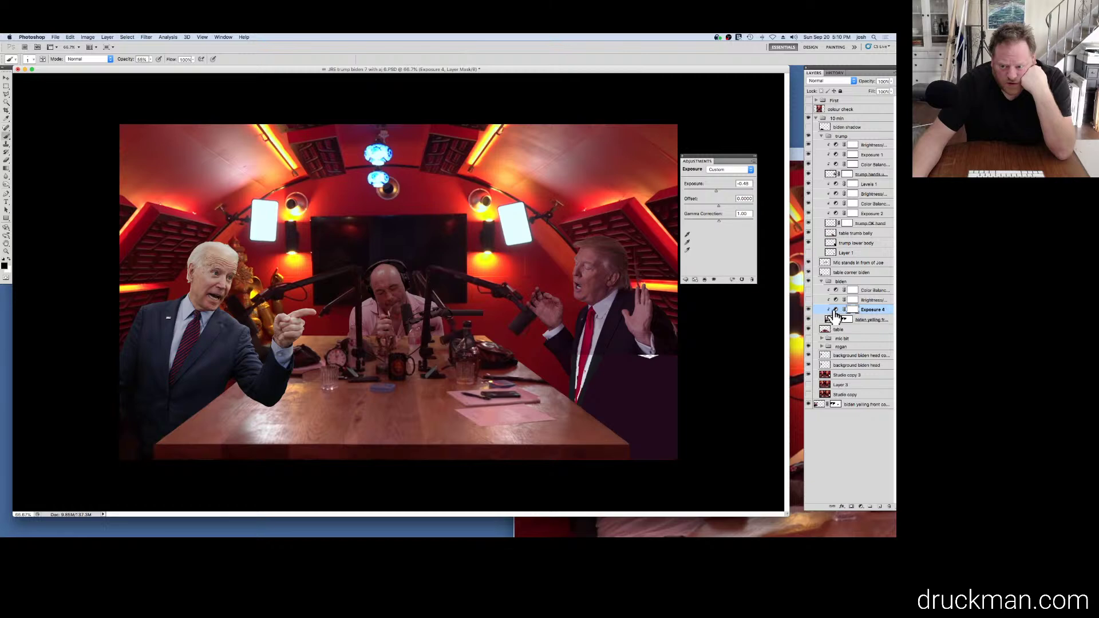
left_click(836, 310)
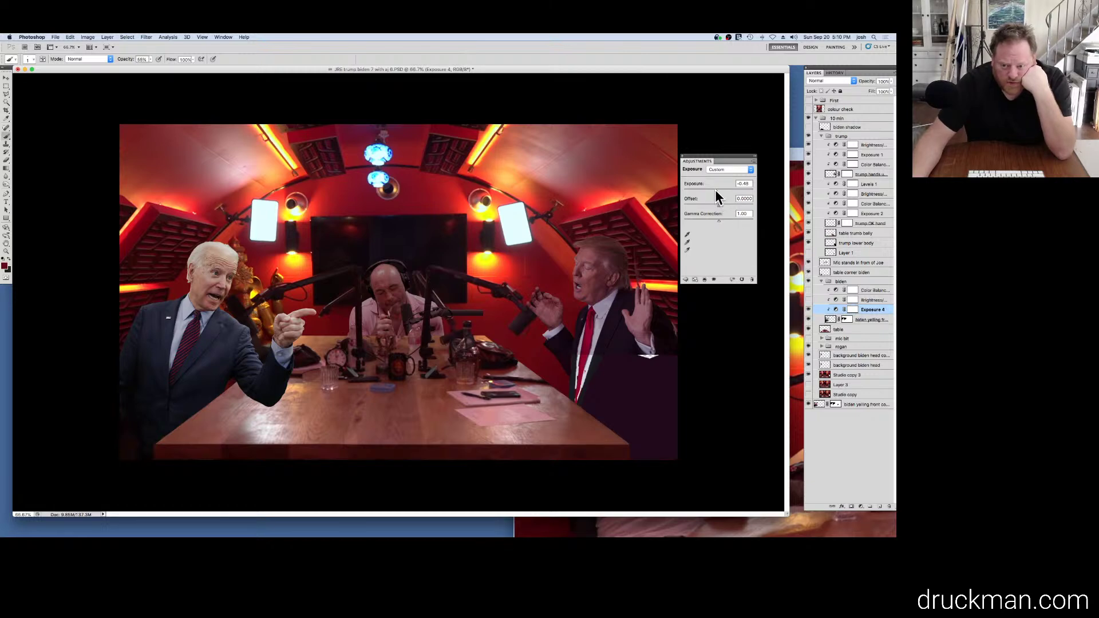
left_click_drag(716, 190, 715, 190)
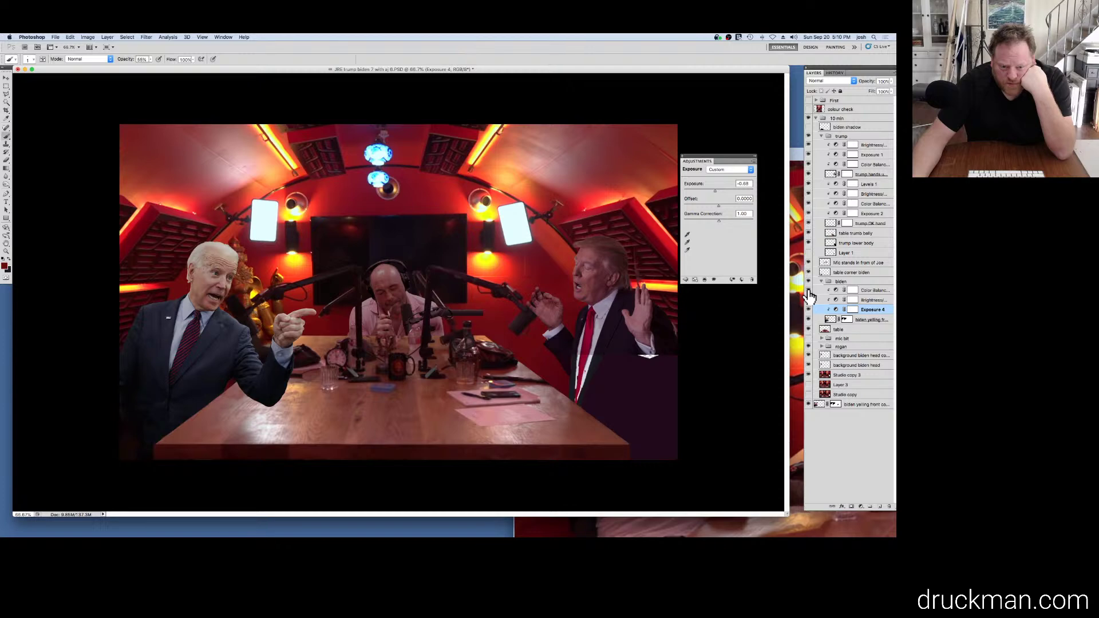
Step: Set Biden's Color Balance 4 midtones to red +33, magenta -11 and blue +11, comparing against the colour check layer
left_click(836, 292)
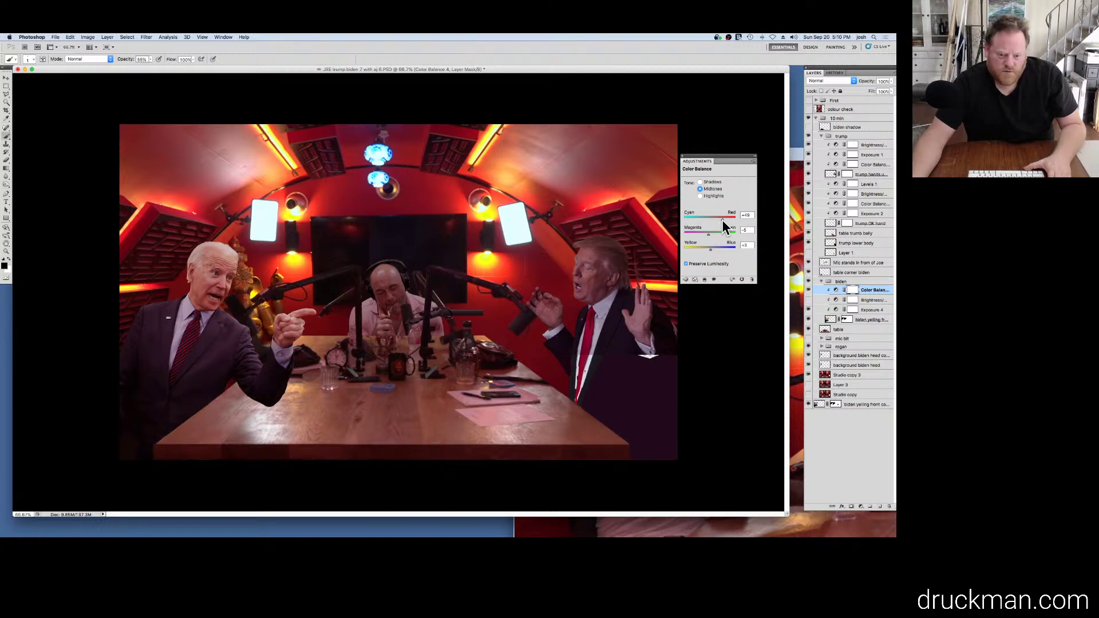
left_click_drag(723, 220, 719, 220)
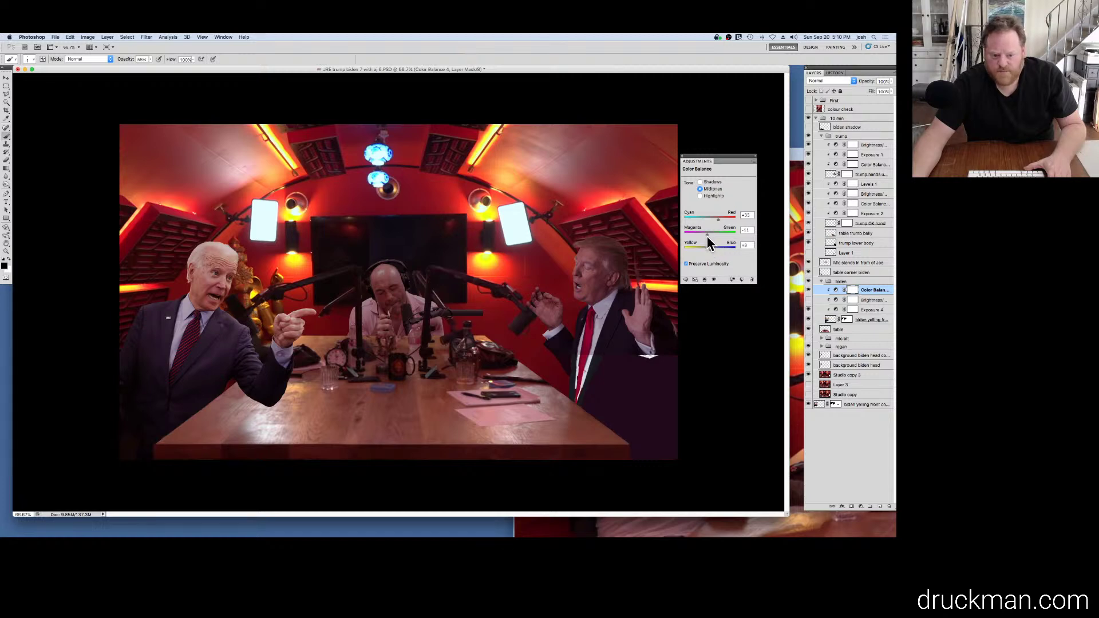
left_click(809, 109)
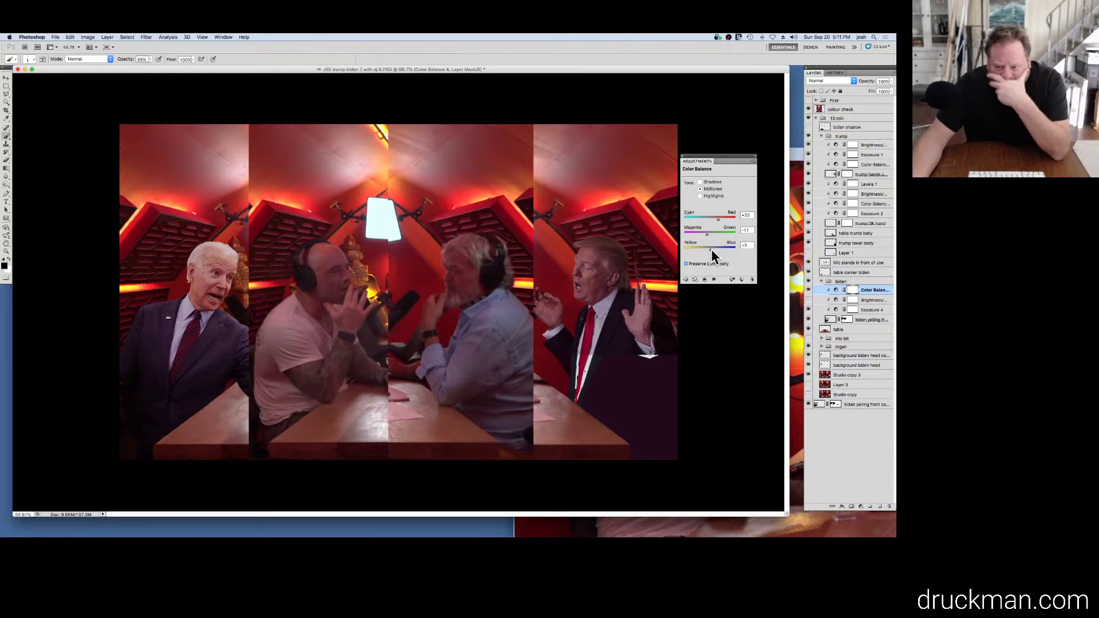
left_click_drag(711, 248, 712, 250)
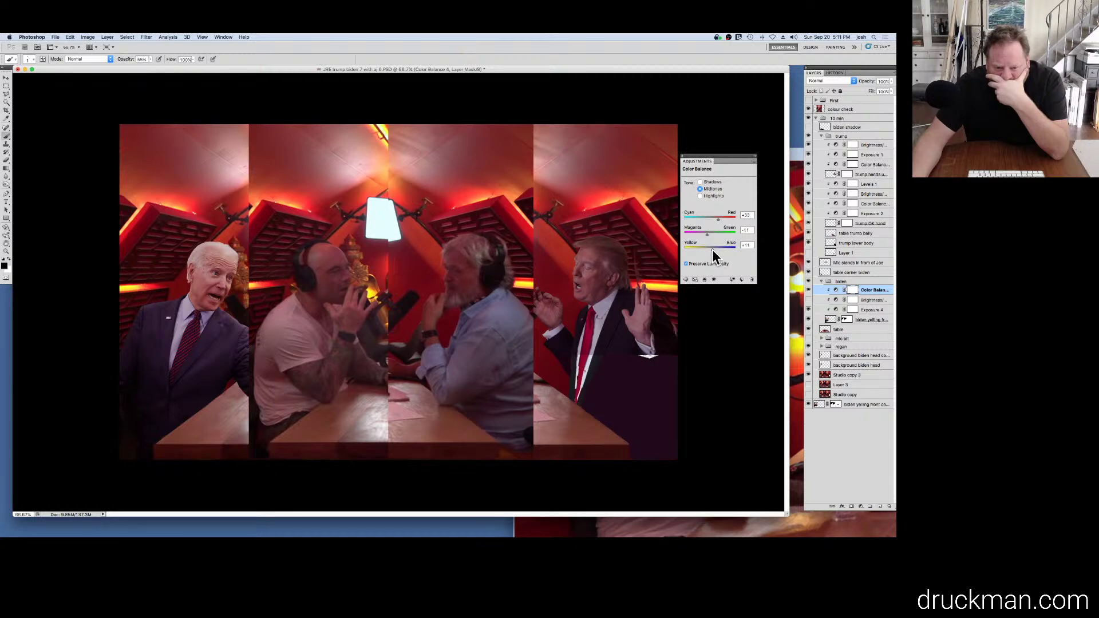
left_click(808, 109)
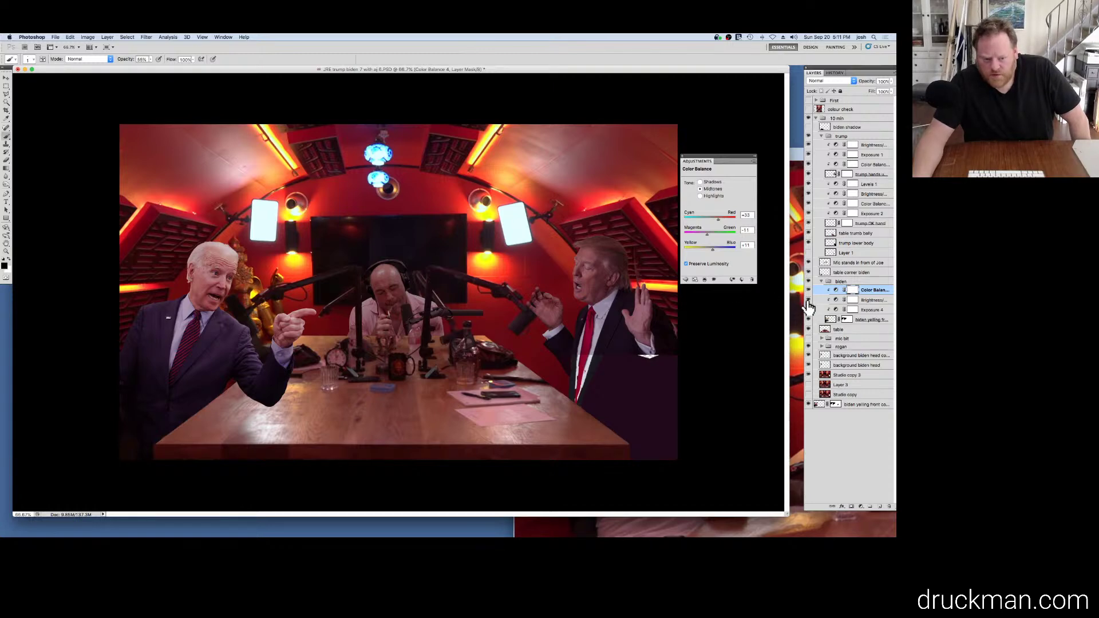
Step: Set Biden's Brightness/Contrast adjustment to brightness -20 and contrast about 38
left_click(807, 300)
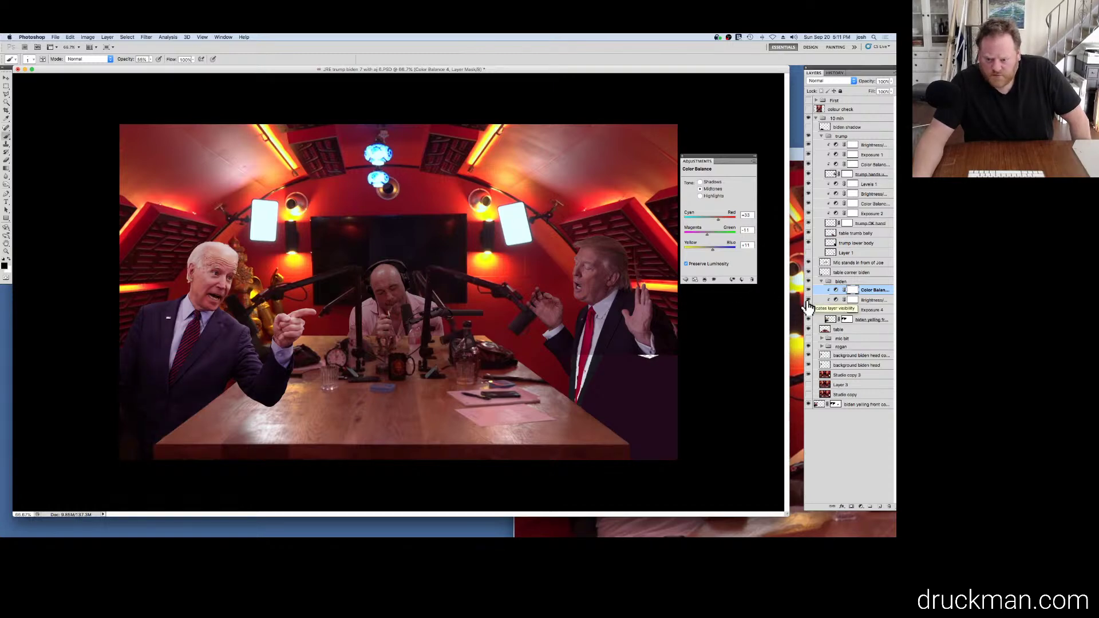
left_click(836, 301)
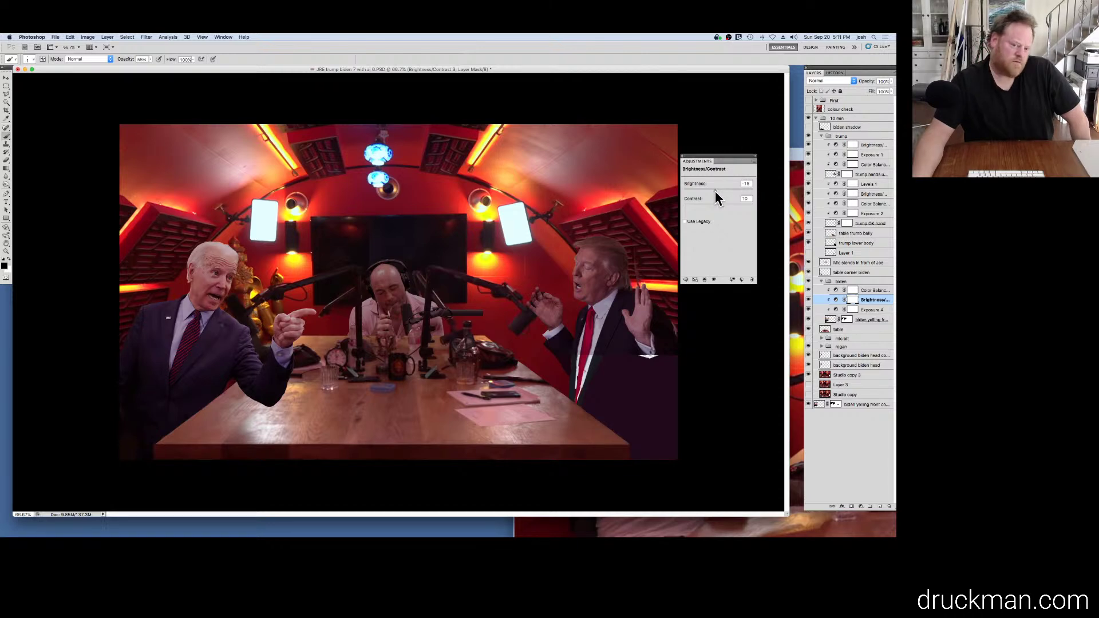
left_click_drag(715, 191, 713, 191)
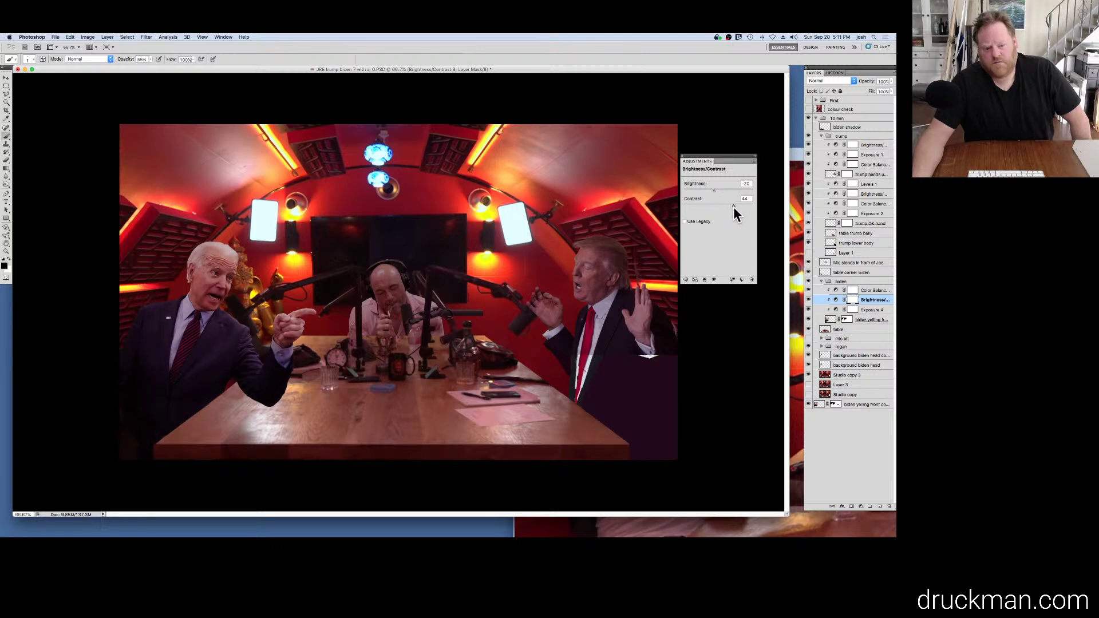
left_click_drag(733, 207, 730, 207)
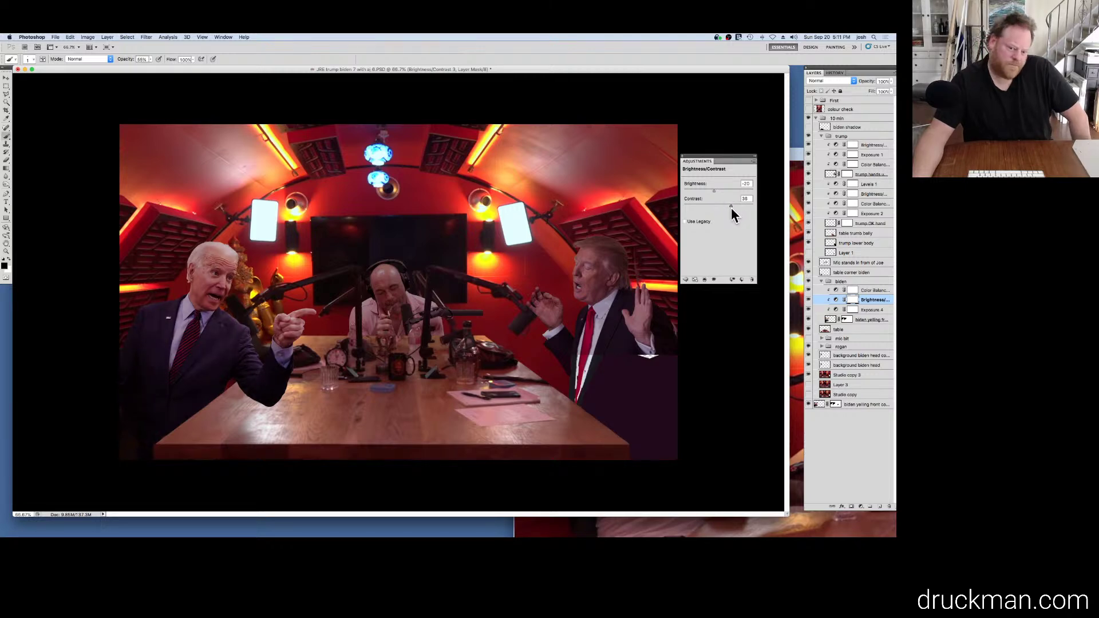
Step: Set Biden's Exposure 4 to -0.27 and reduce the brightness of the Brightness/Contrast adjustment to about -75
left_click(835, 310)
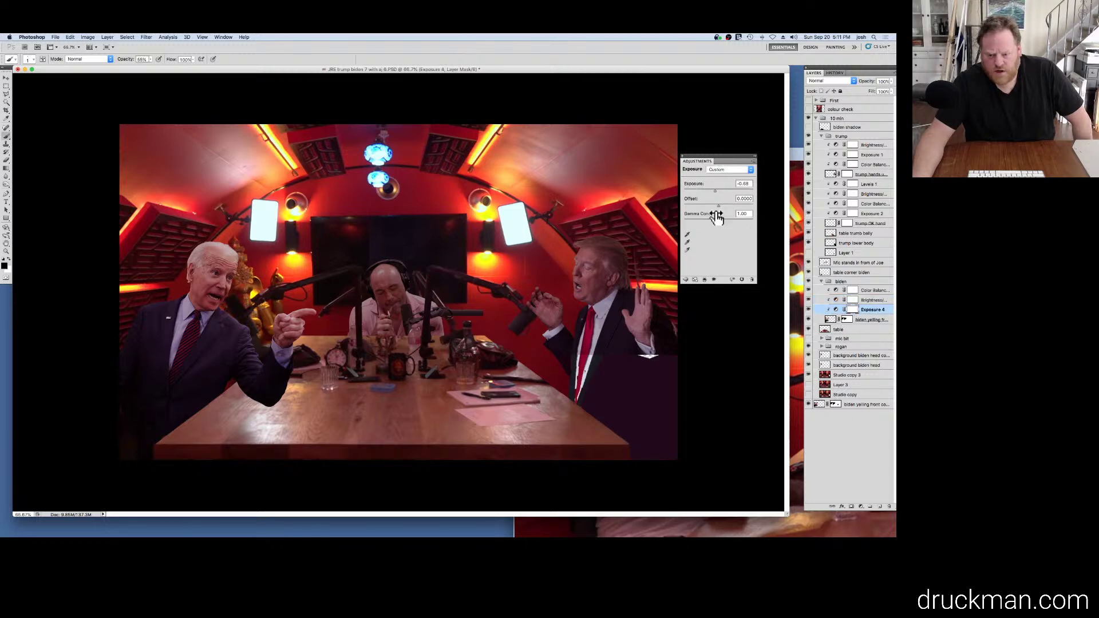
left_click_drag(712, 191, 717, 192)
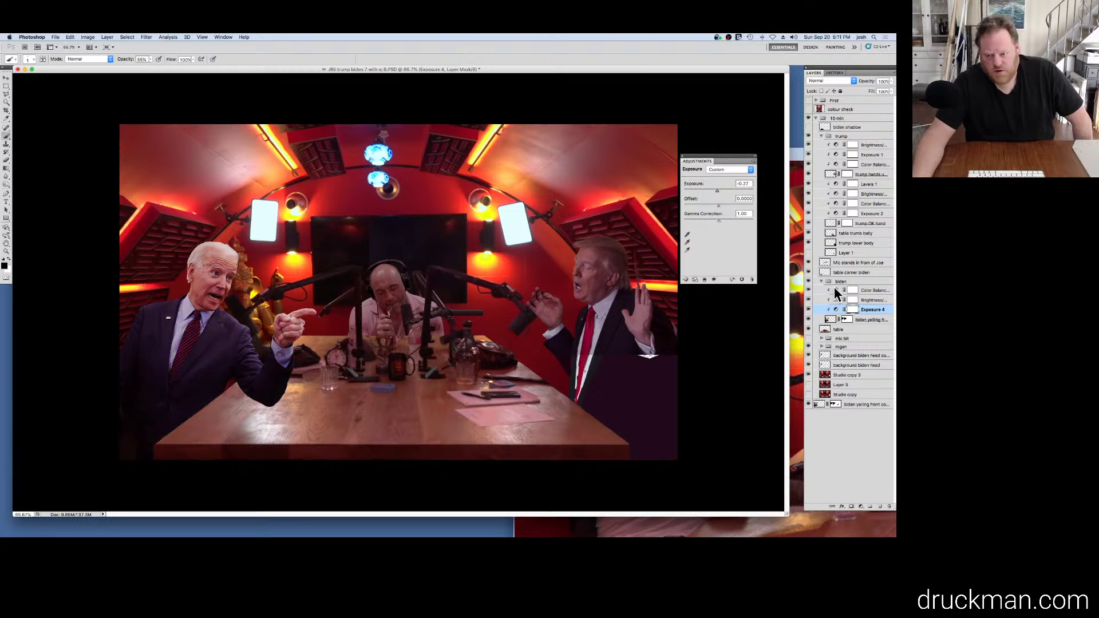
left_click(808, 311)
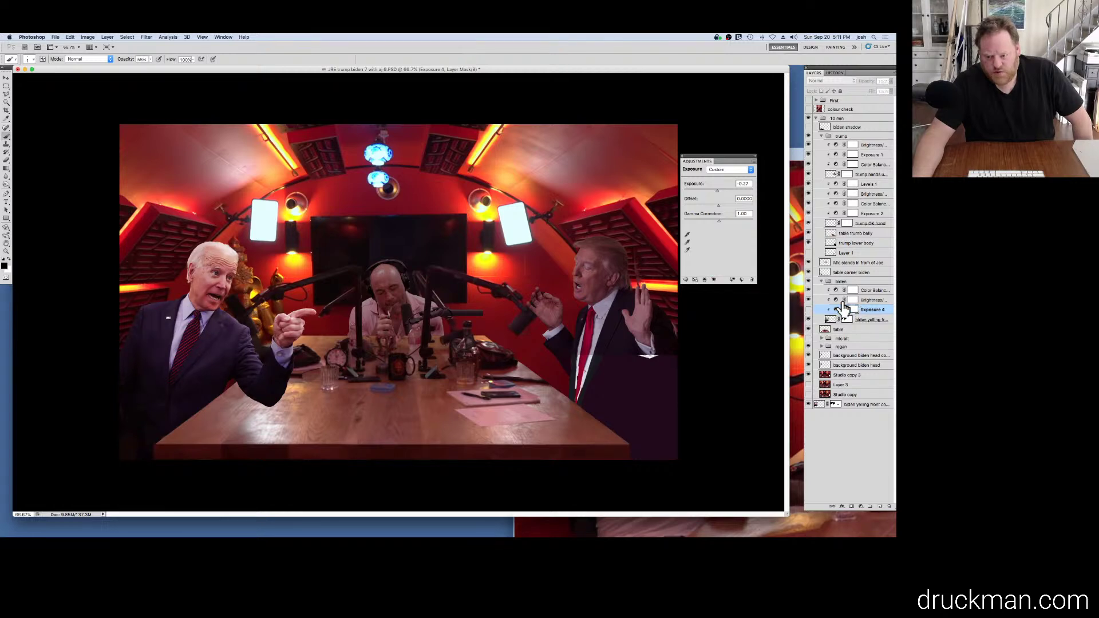
left_click(835, 301)
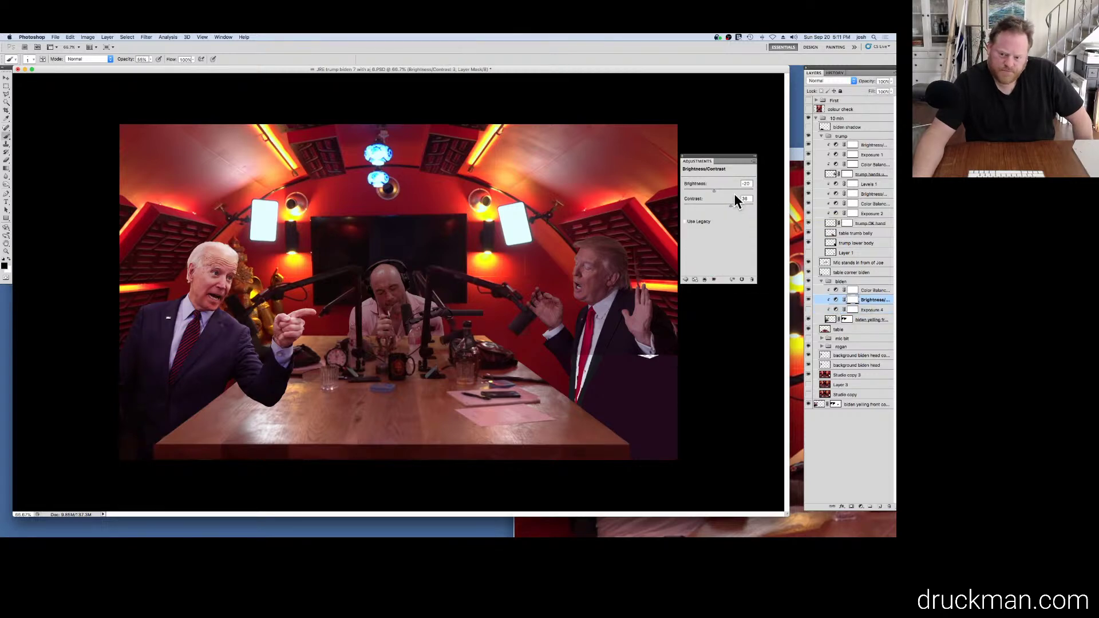
left_click_drag(712, 190, 709, 190)
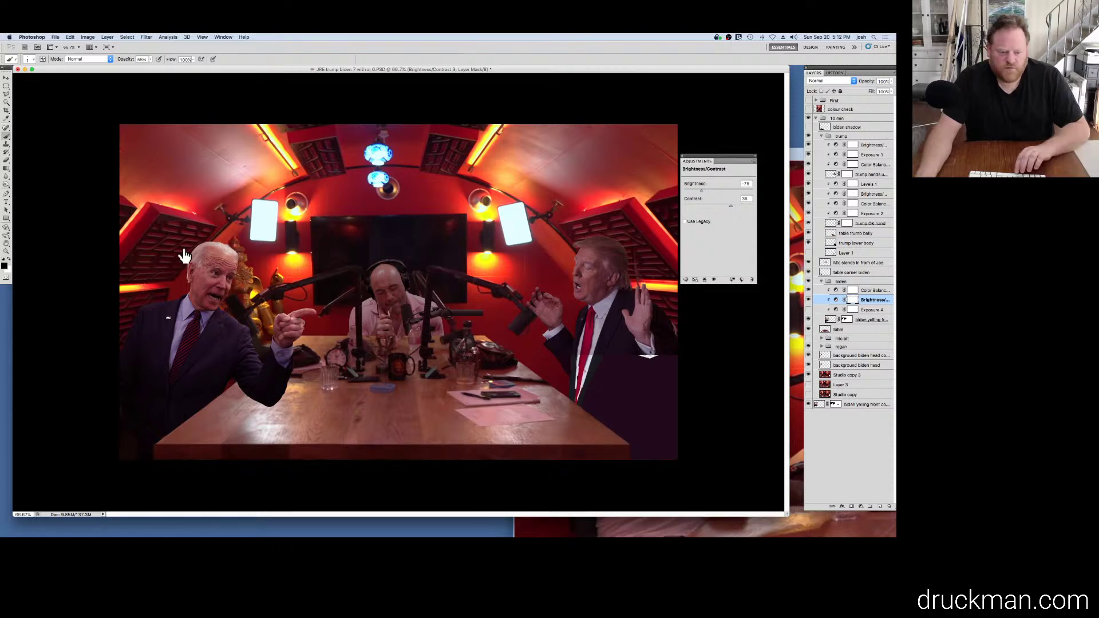
Step: Target the Biden layer's mask and set up a small soft brush of about 18 px at low opacity for the hair edge
left_click(828, 319)
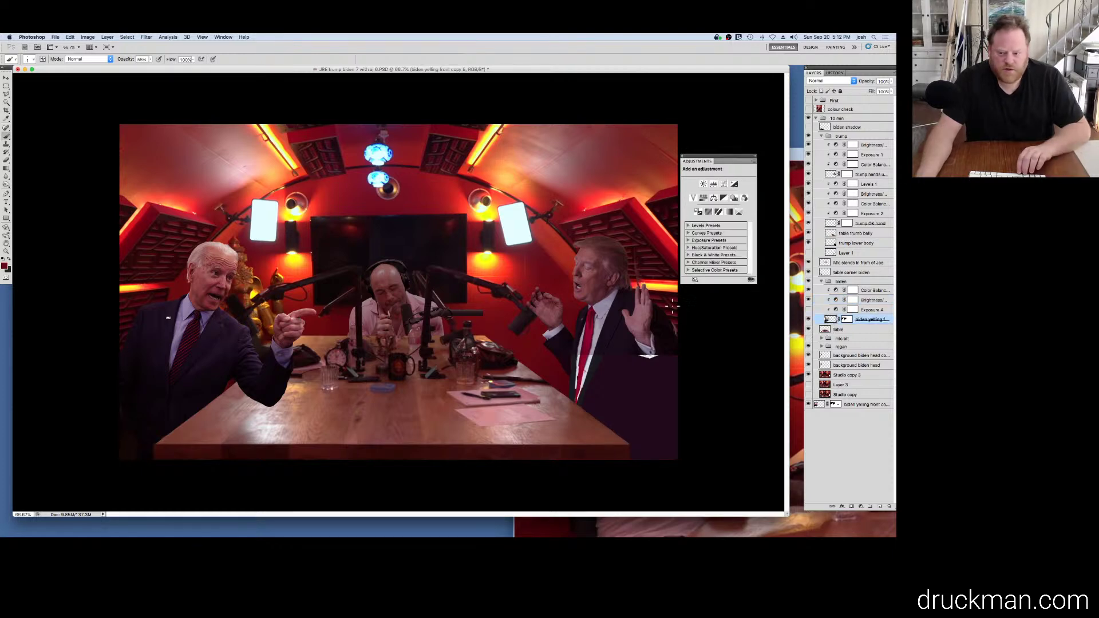
left_click(843, 320)
key("super+equal")
key("super+equal")
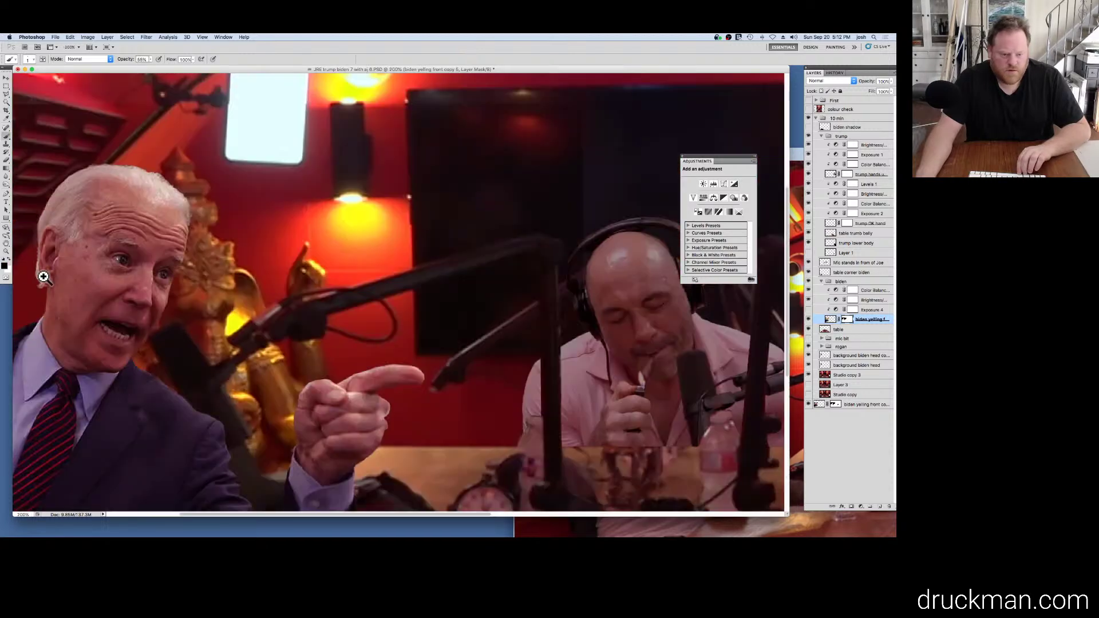
left_click_drag(23, 277, 181, 252)
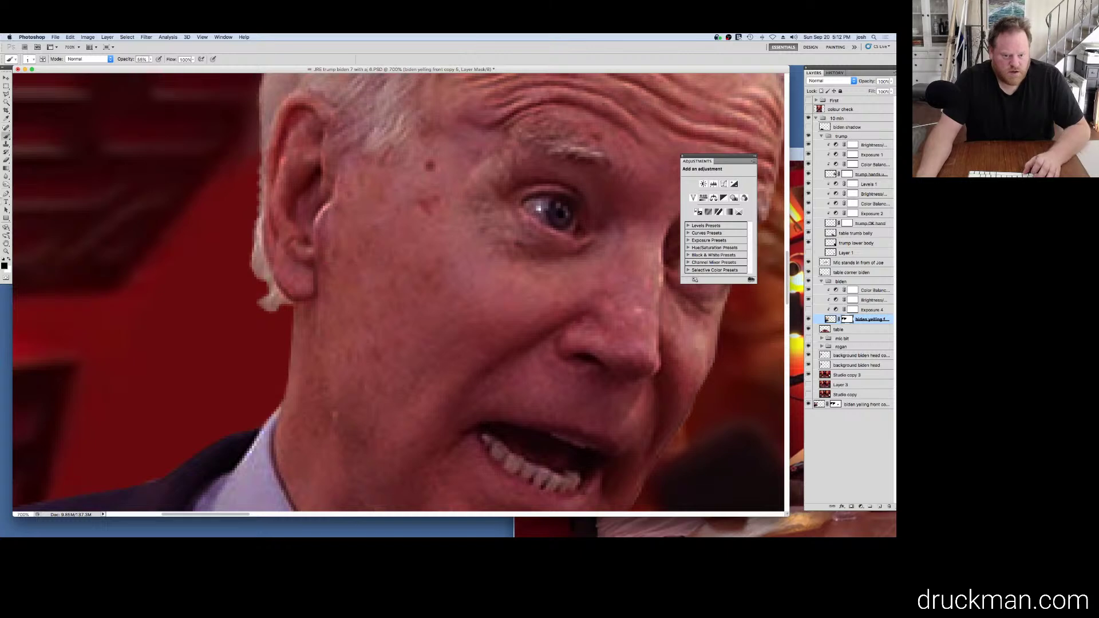
left_click(34, 61)
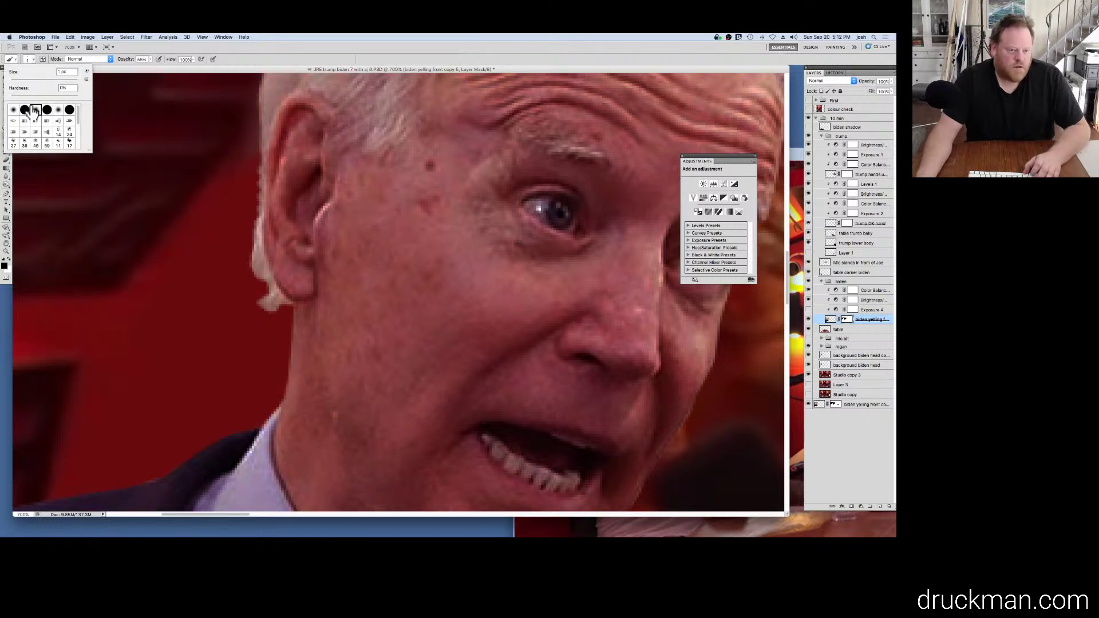
left_click_drag(10, 81, 26, 82)
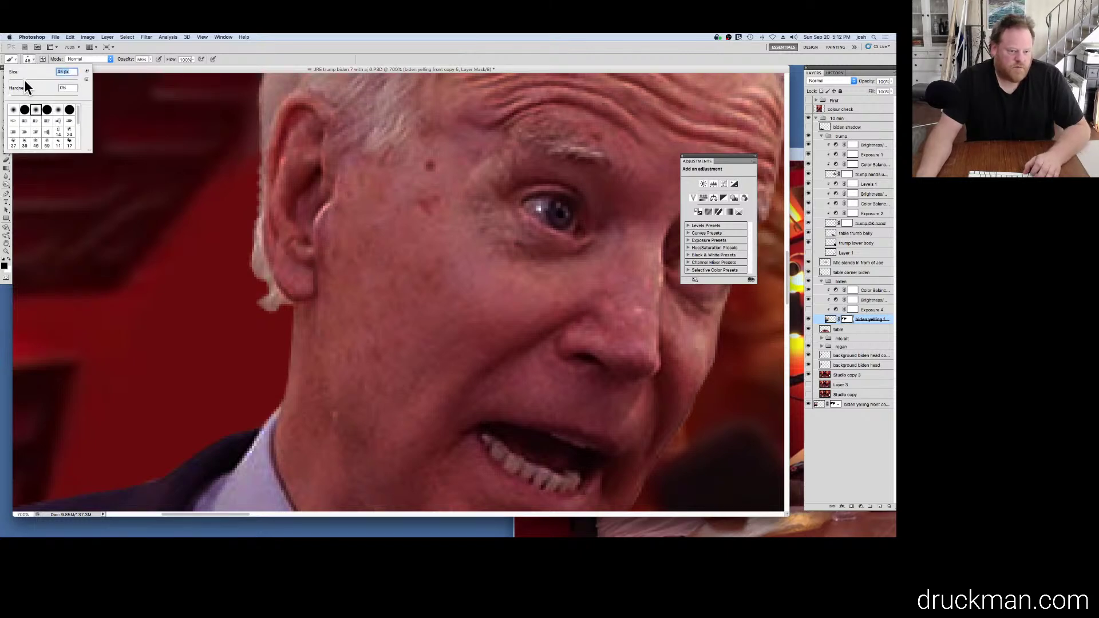
left_click(147, 59)
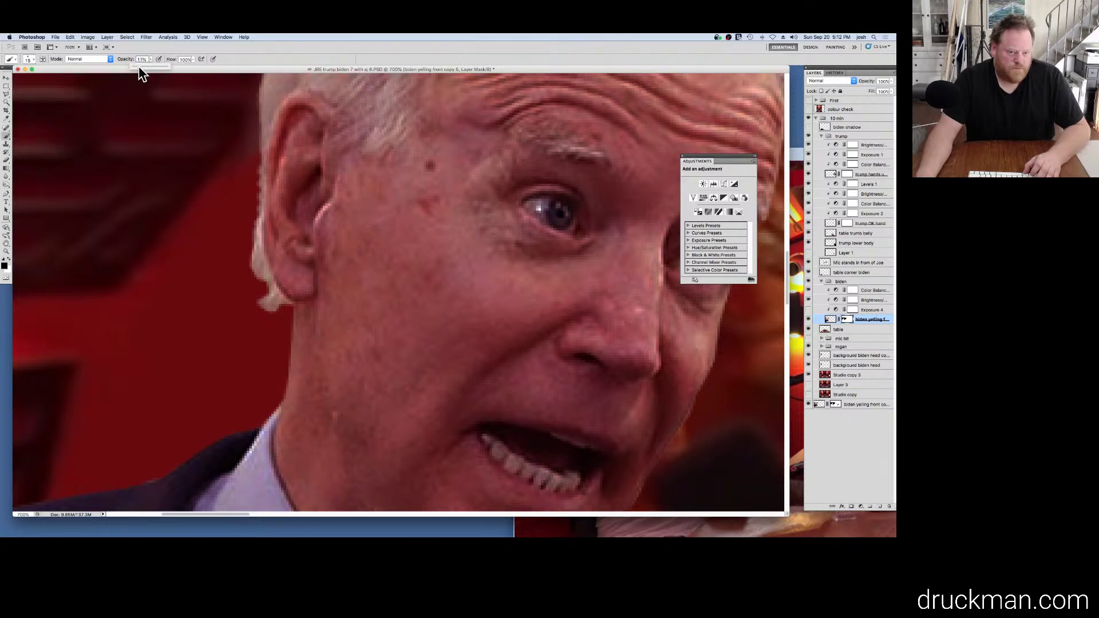
left_click_drag(139, 66, 138, 66)
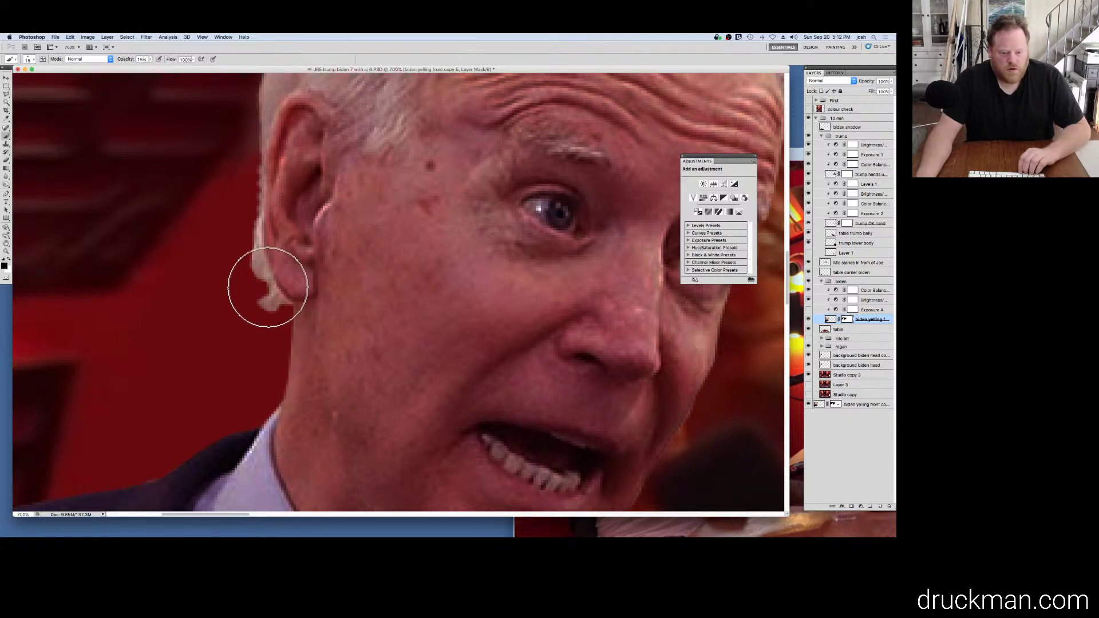
Step: Soften the mask along Biden's hair and ear edge with light strokes of the small low-opacity brush
left_click(263, 342, "alt")
left_click(264, 342, "alt")
left_click(264, 342, "alt")
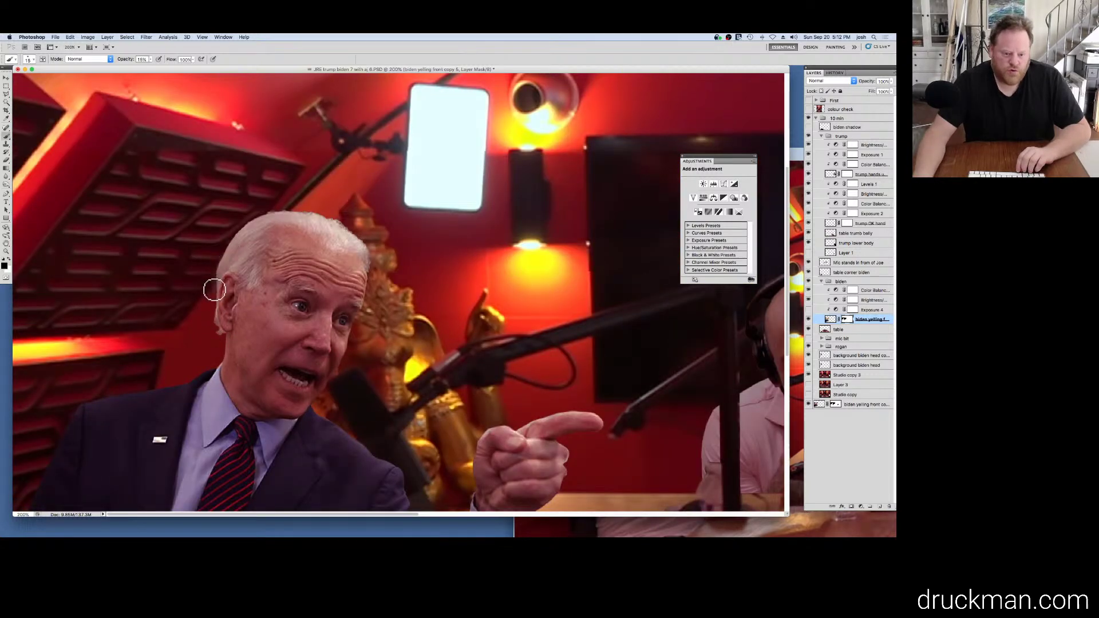
mouse_move(215, 290)
left_mouse_down()
mouse_move(218, 351)
mouse_move(226, 336)
left_mouse_up()
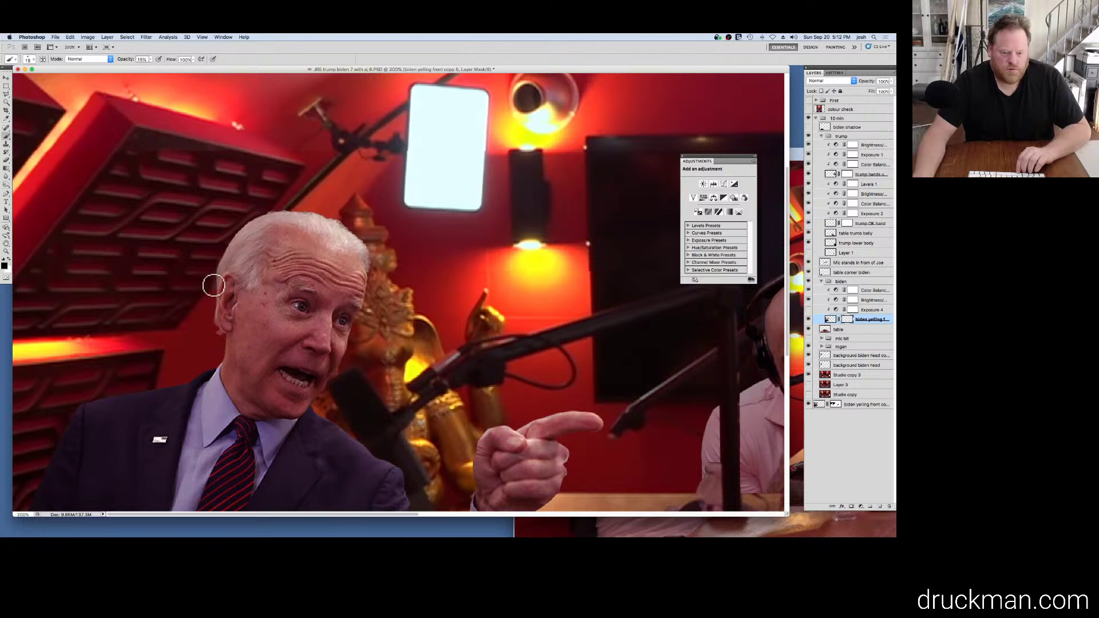
mouse_move(213, 285)
left_mouse_down()
mouse_move(226, 252)
mouse_move(241, 274)
left_mouse_up()
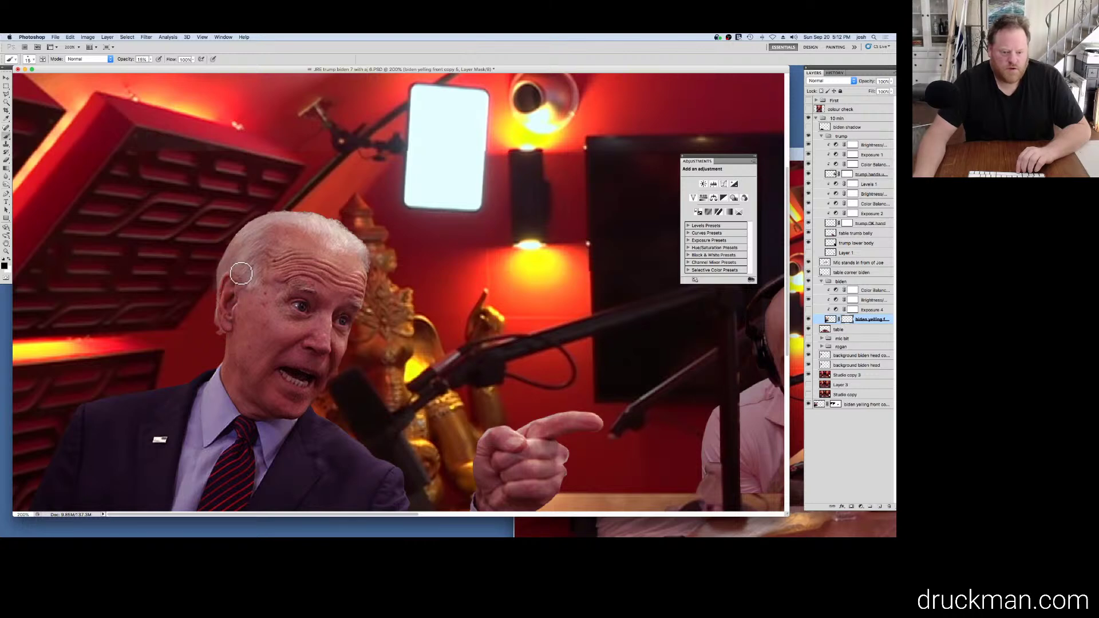
left_click(231, 342, "alt")
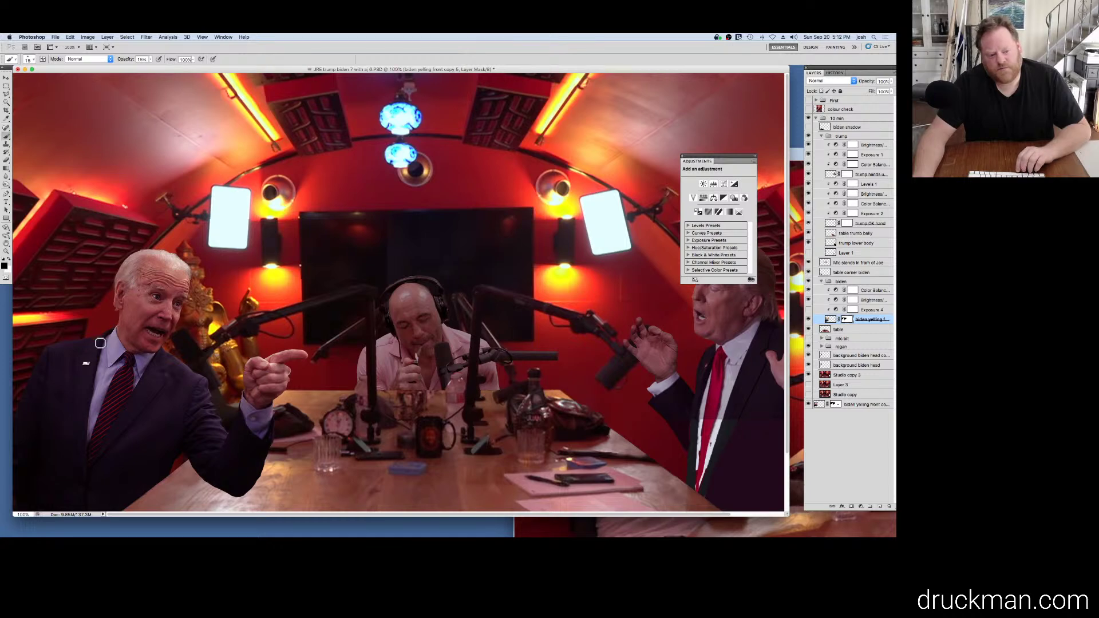
key("super+minus")
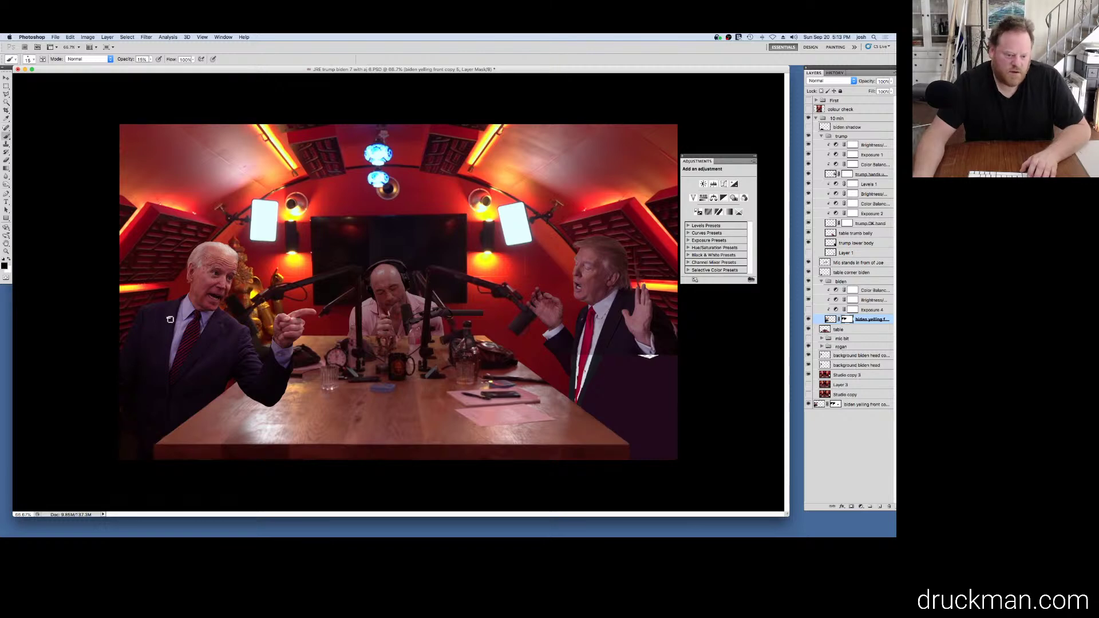
Step: Try to tone down the white pin on Biden's jacket lapel with a low-opacity Clone Stamp
scroll(170, 319, "up", 3)
left_click_drag(110, 319, 446, 292)
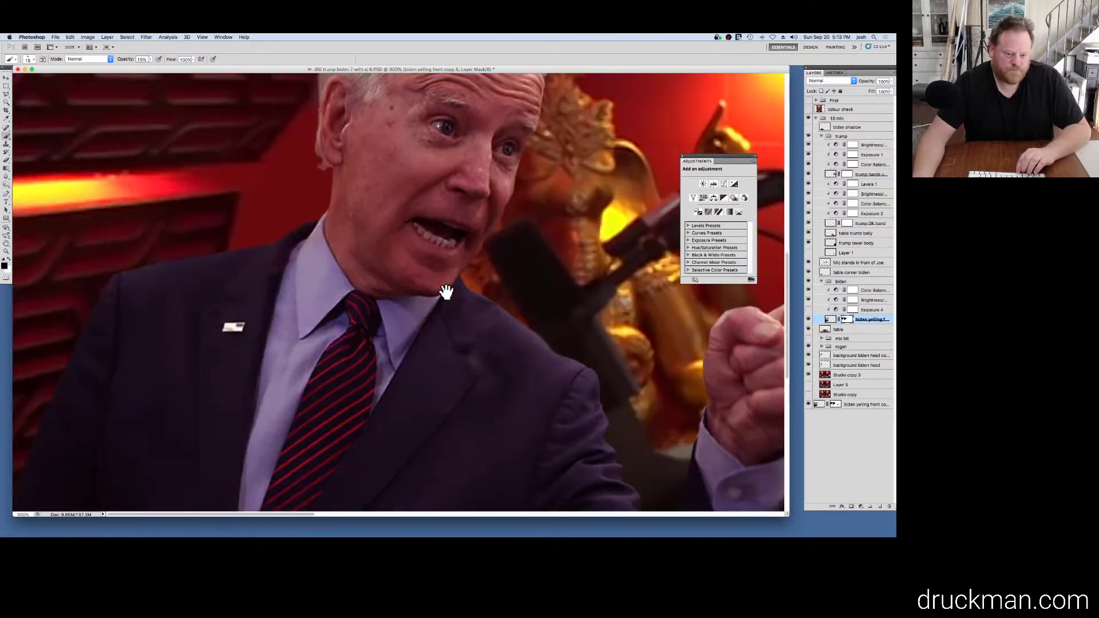
key("s")
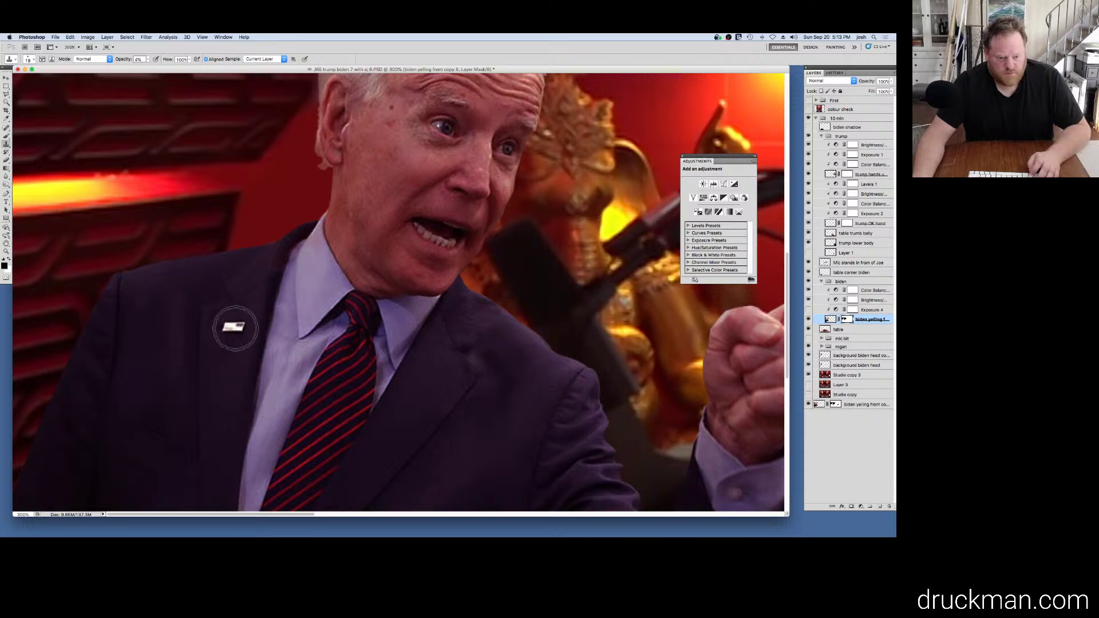
mouse_move(235, 329)
left_mouse_down()
mouse_move(218, 325)
mouse_move(235, 324)
mouse_move(226, 330)
left_mouse_up()
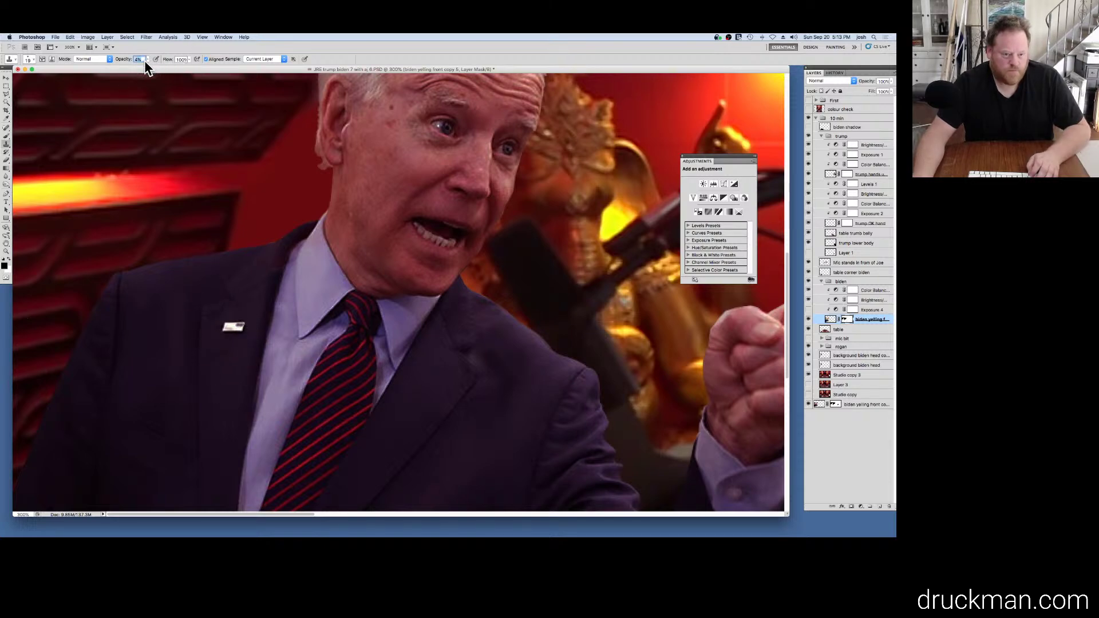
left_click_drag(145, 65, 147, 67)
left_click(228, 375)
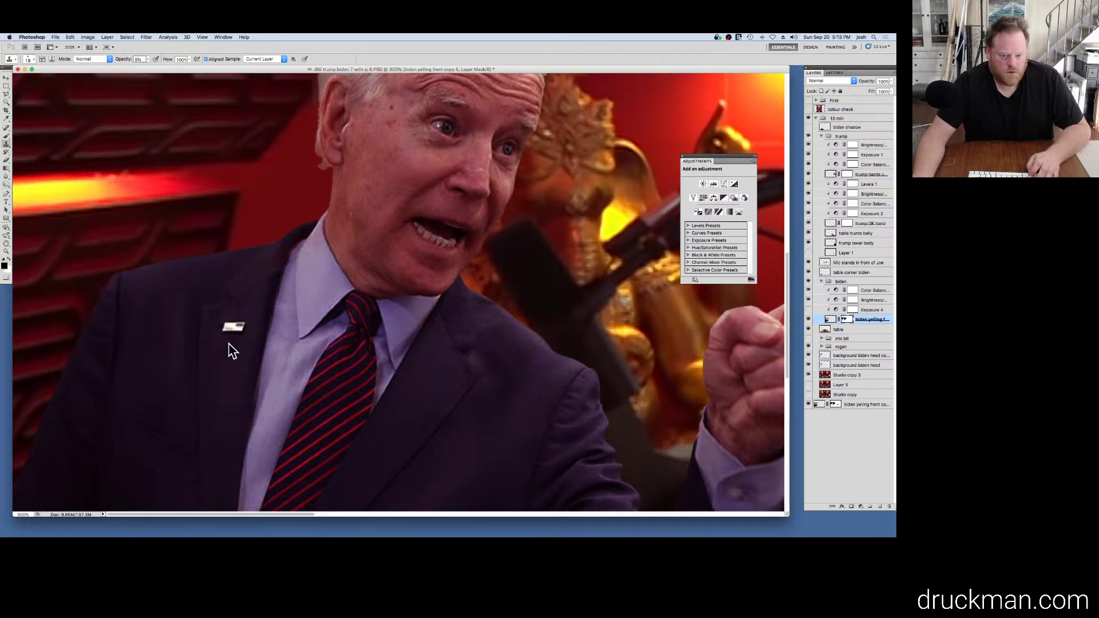
left_click(223, 321, "alt")
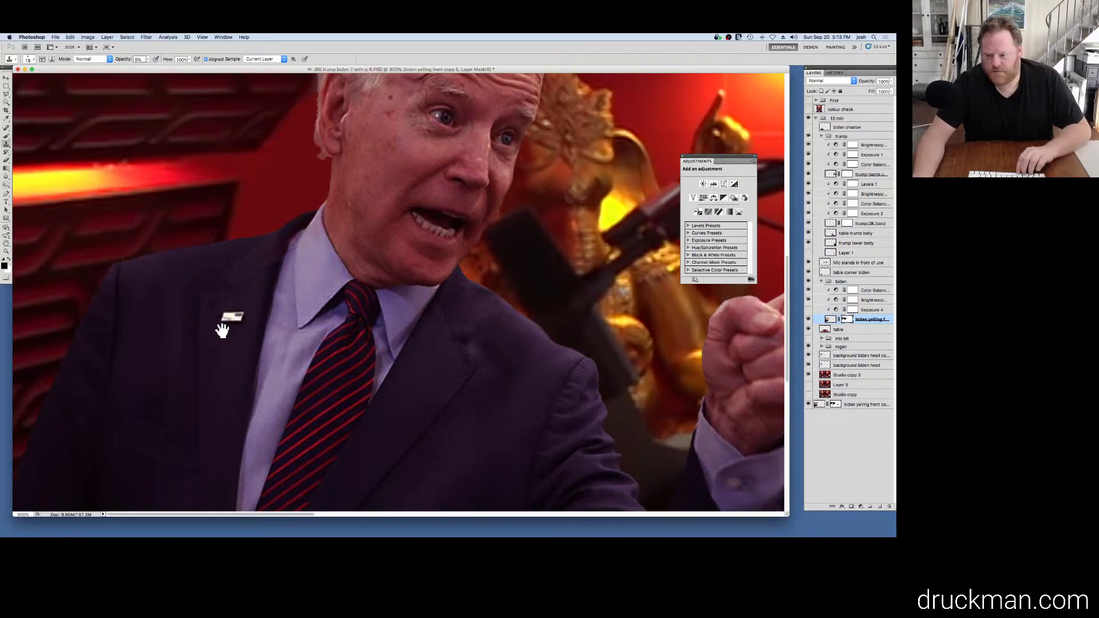
left_click(221, 329, "alt")
left_click(221, 330, "alt")
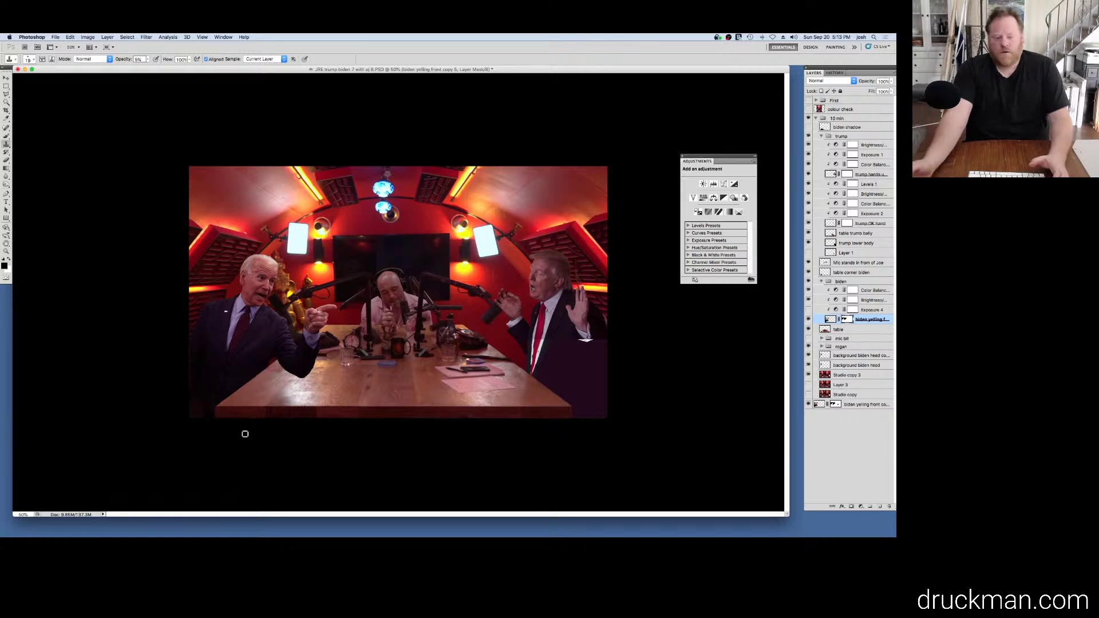
Step: Hide and reshow the Biden layer to check that it contains the jacket and lapel pin
key("super+plus")
key("super+plus")
key("super+plus")
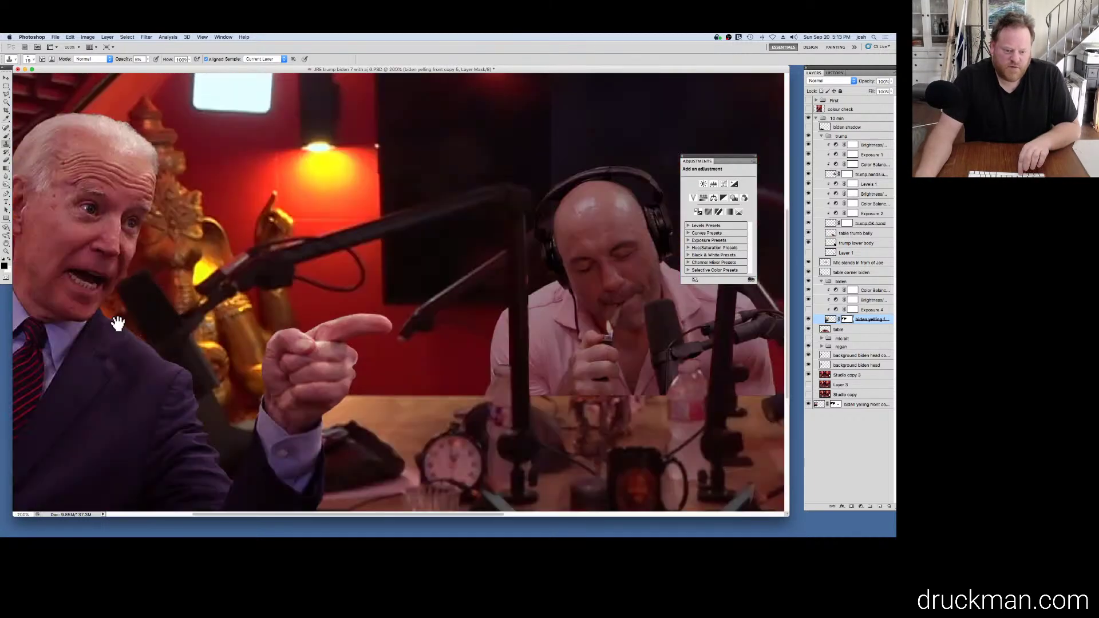
left_click_drag(115, 319, 299, 302)
left_click(158, 269, "super")
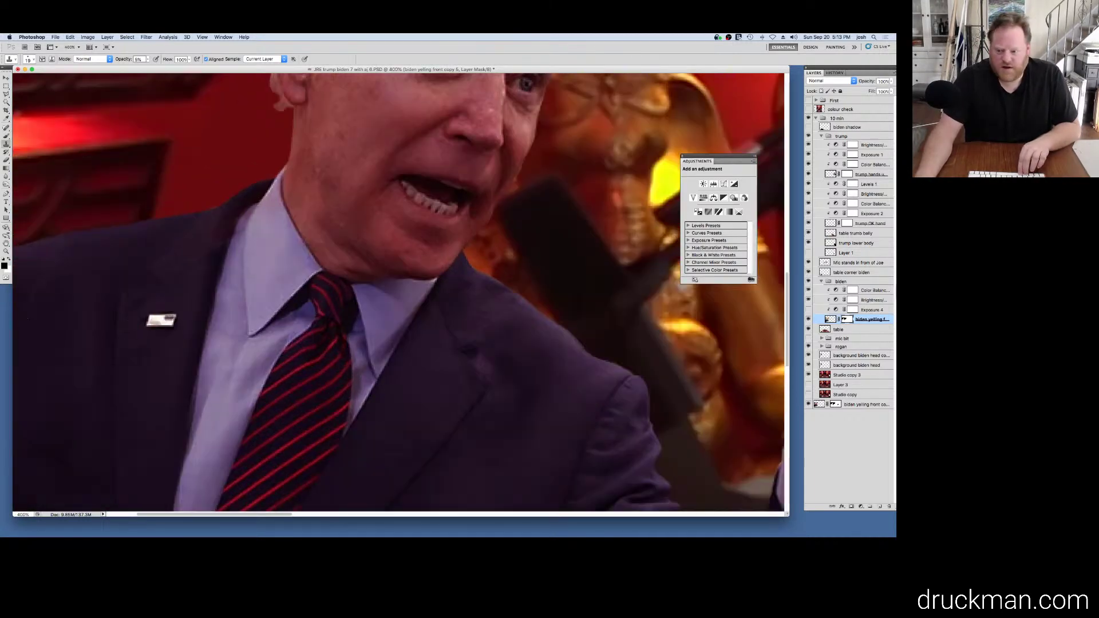
left_click(808, 320)
left_click(808, 320)
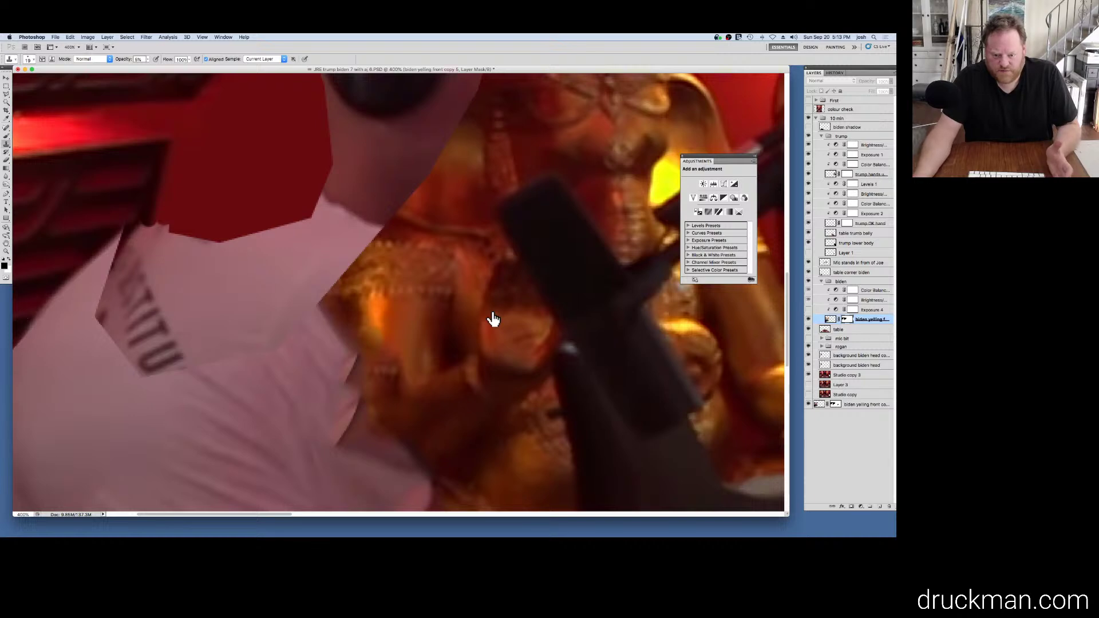
left_click(809, 320)
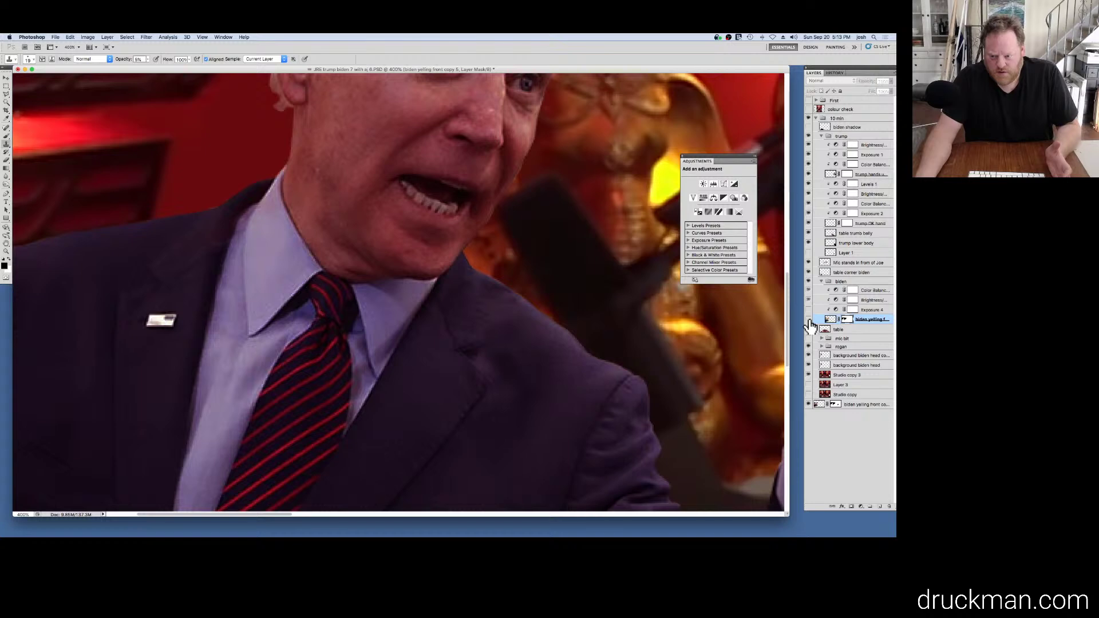
mouse_move(381, 533)
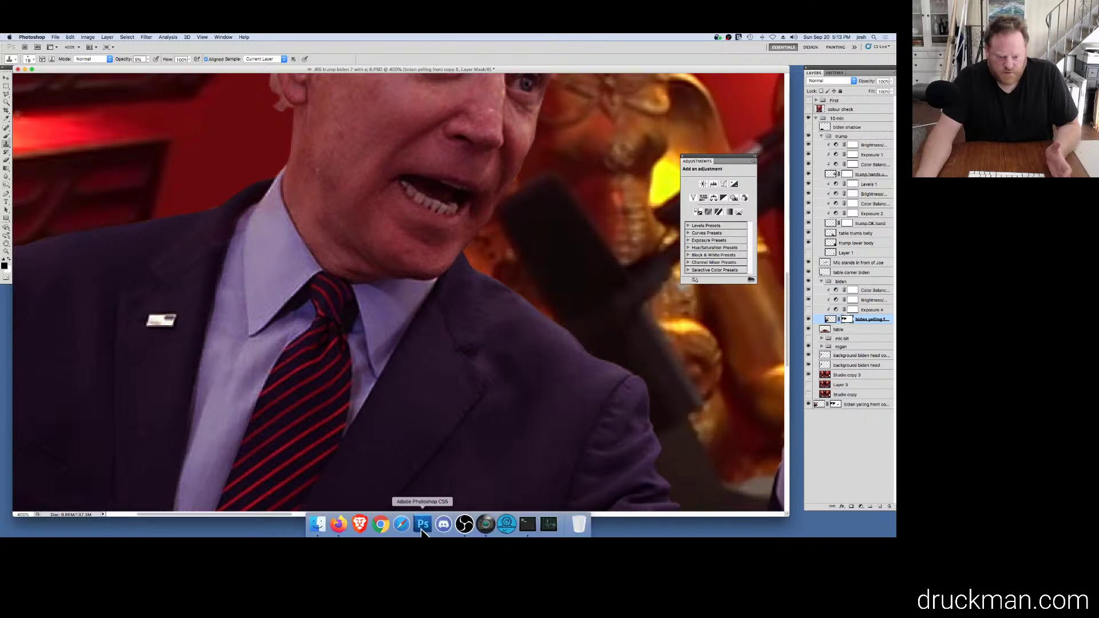
left_click(465, 525)
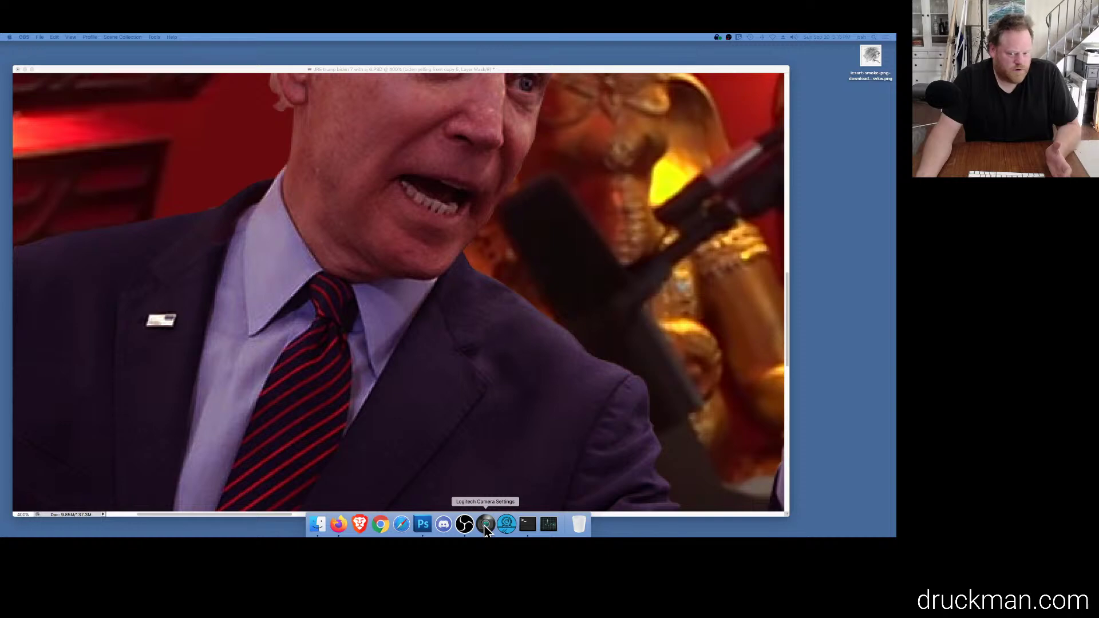
Step: Dull Biden's white lapel pin on the layer image instead of its mask with the Clone Stamp at 17% opacity, and save the document
left_click(171, 72)
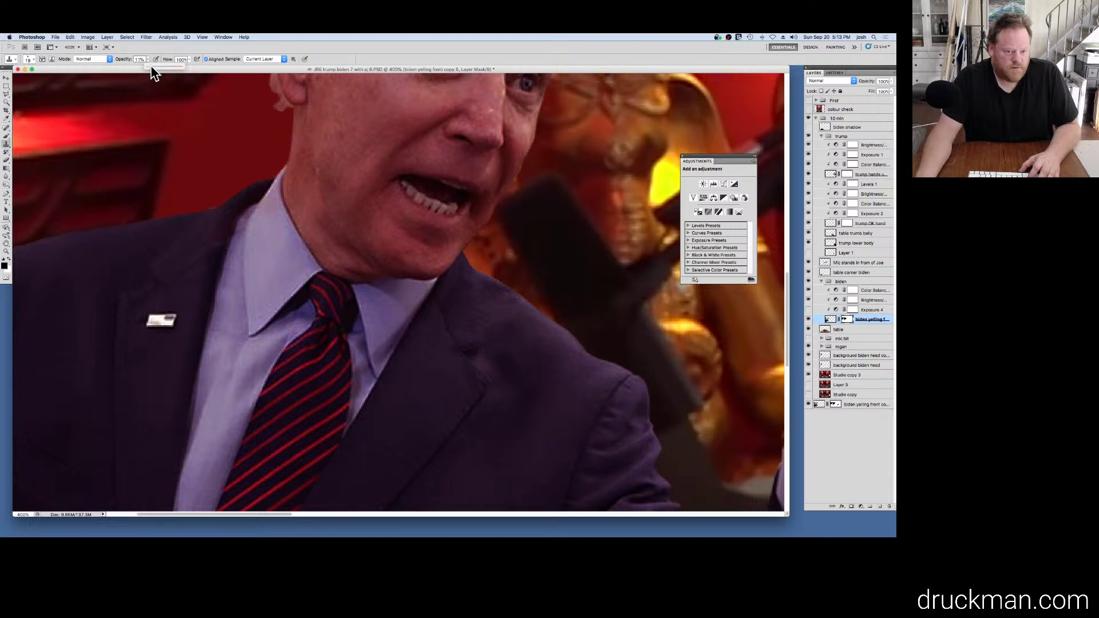
left_click(158, 322)
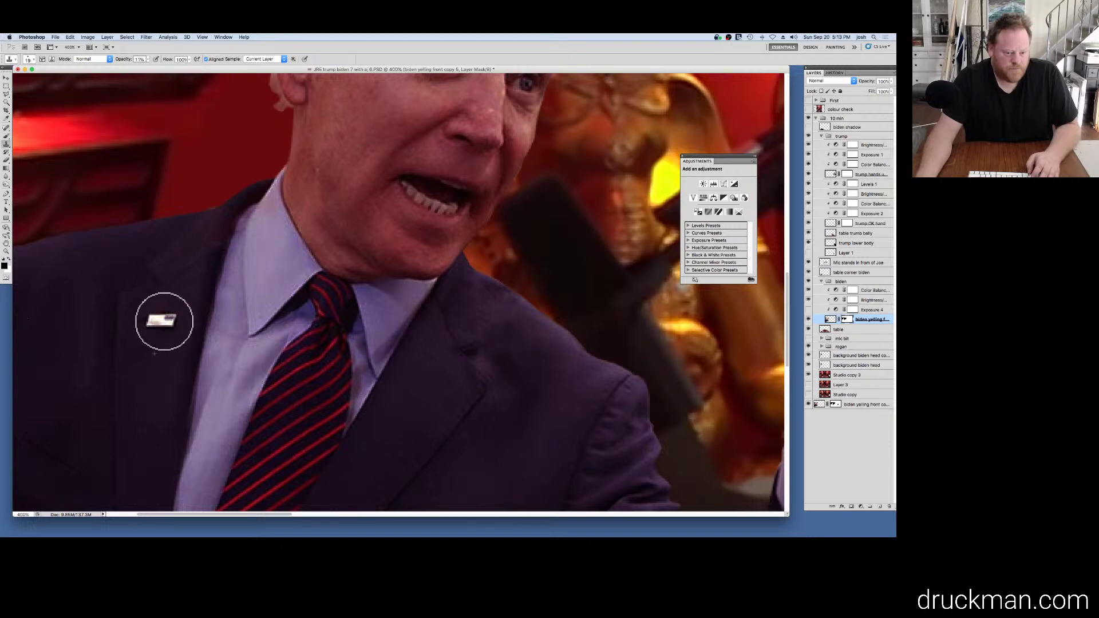
left_click(830, 319)
mouse_move(159, 319)
left_mouse_down()
mouse_move(141, 329)
mouse_move(160, 309)
left_mouse_up()
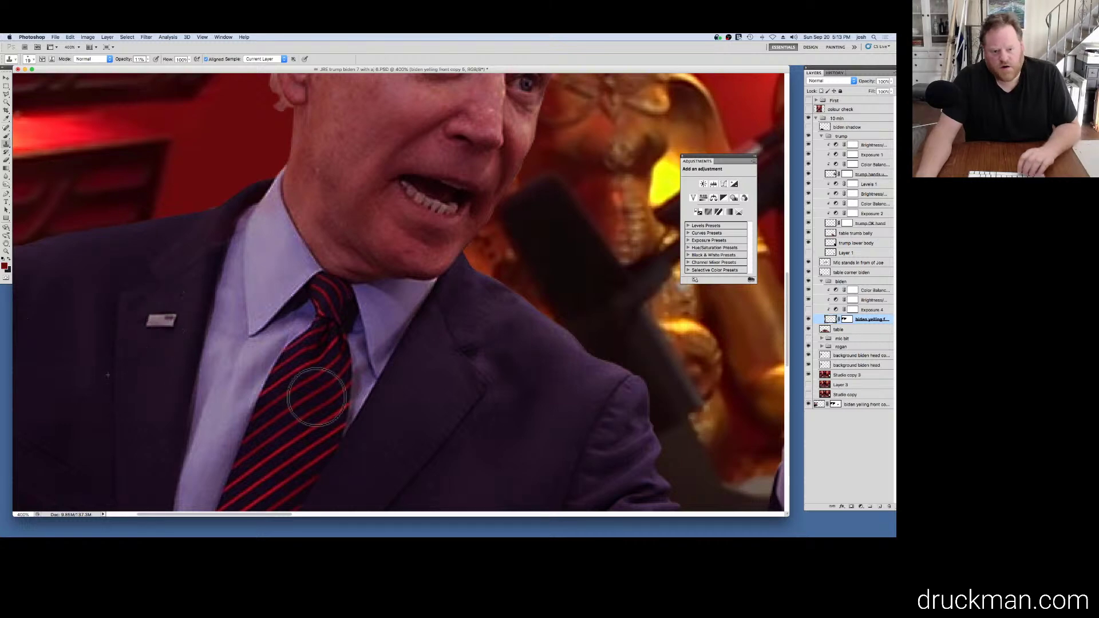
left_click(336, 371, "alt")
key("super+minus")
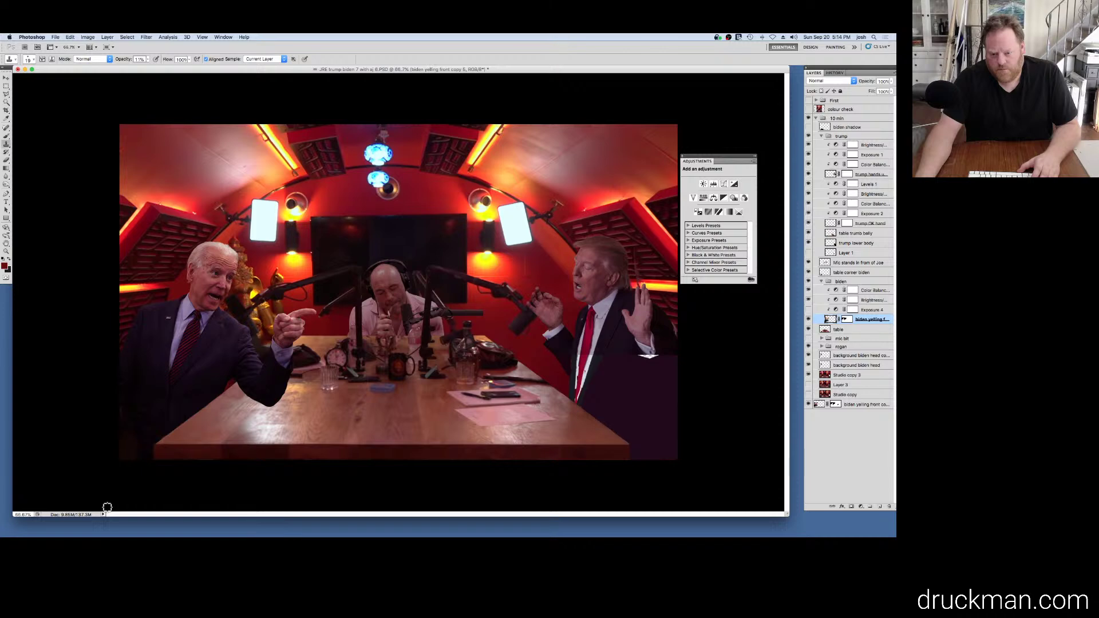
key("super+s")
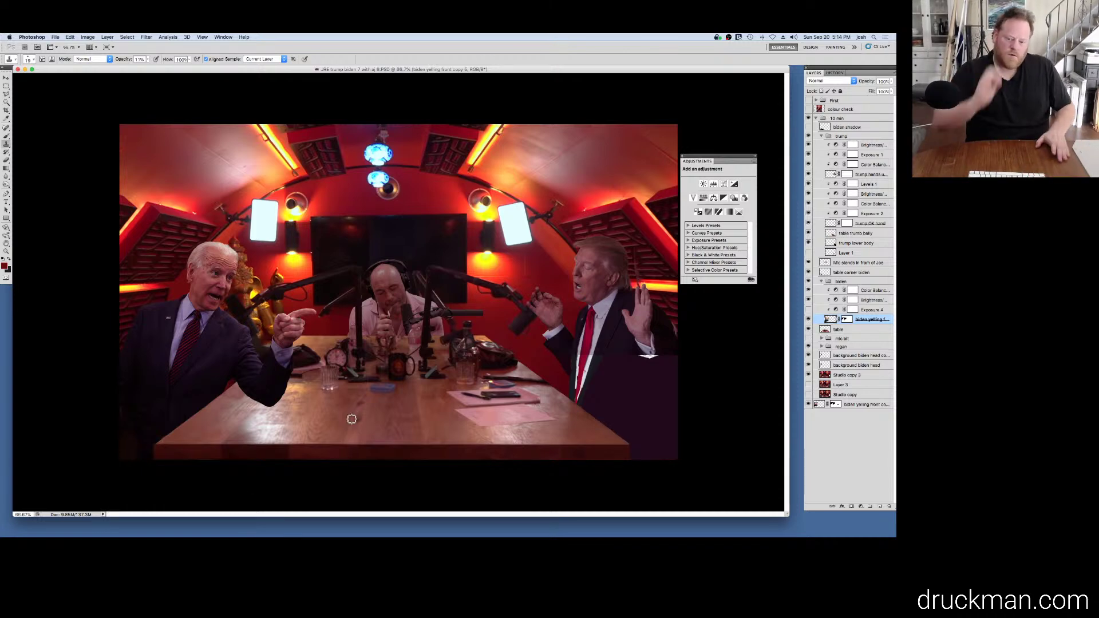
Step: Target the "table trumb belly" layer at the table edge beside Trump, toggling its visibility to check what it covers
left_click(543, 378, "super+space")
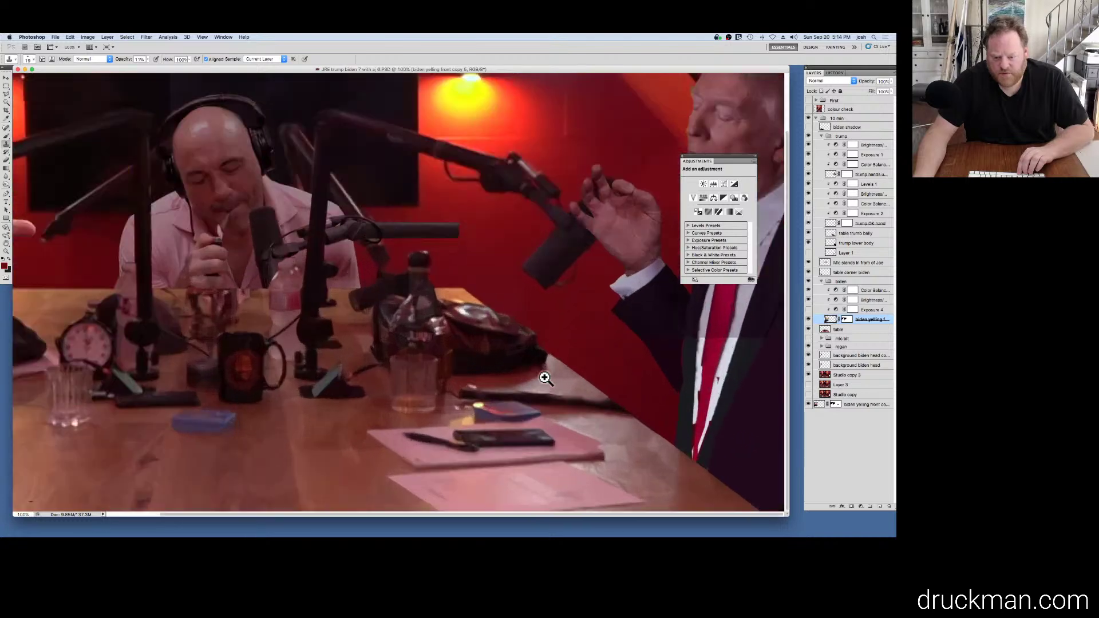
left_click(648, 430, "super+space")
left_click(647, 406, "super+space")
left_click_drag(645, 405, 531, 336)
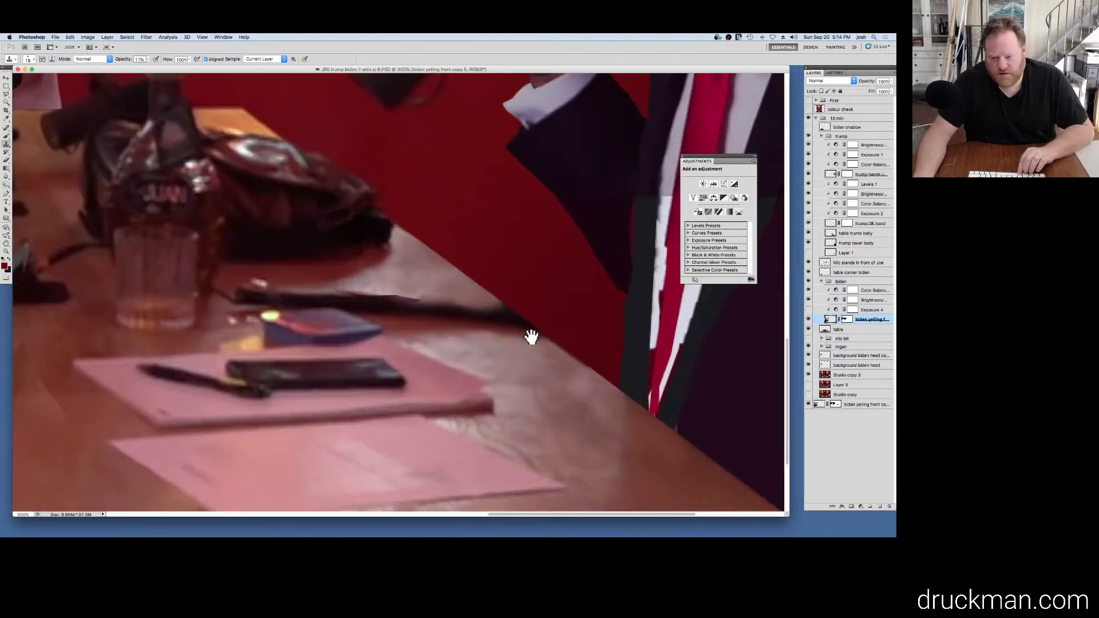
left_click(667, 451, "super")
left_click_drag(518, 347, 510, 319)
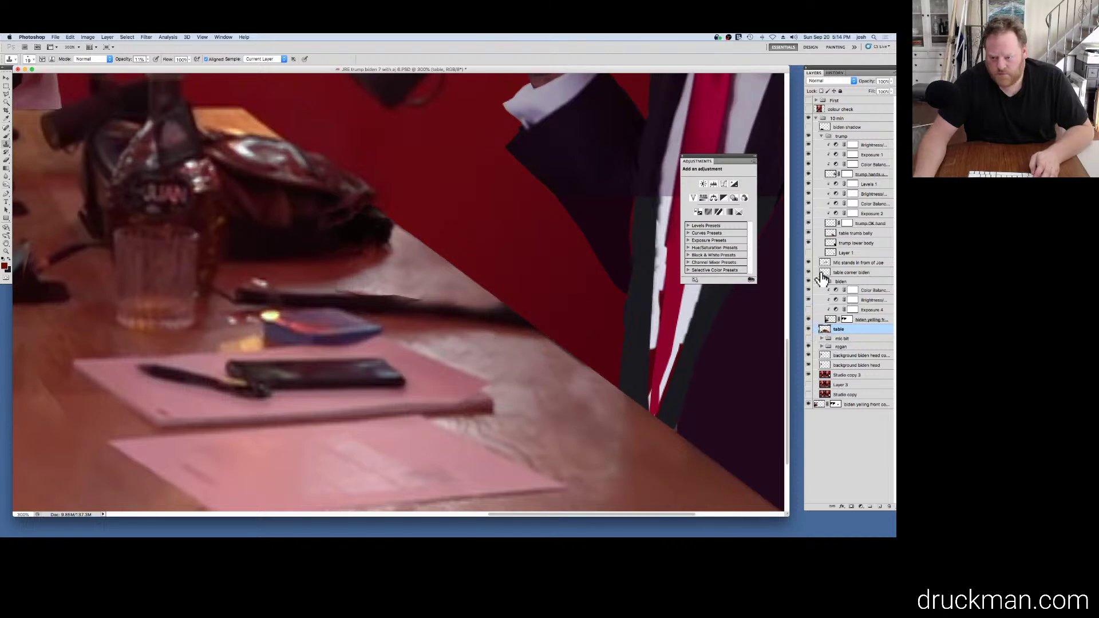
left_click(831, 234)
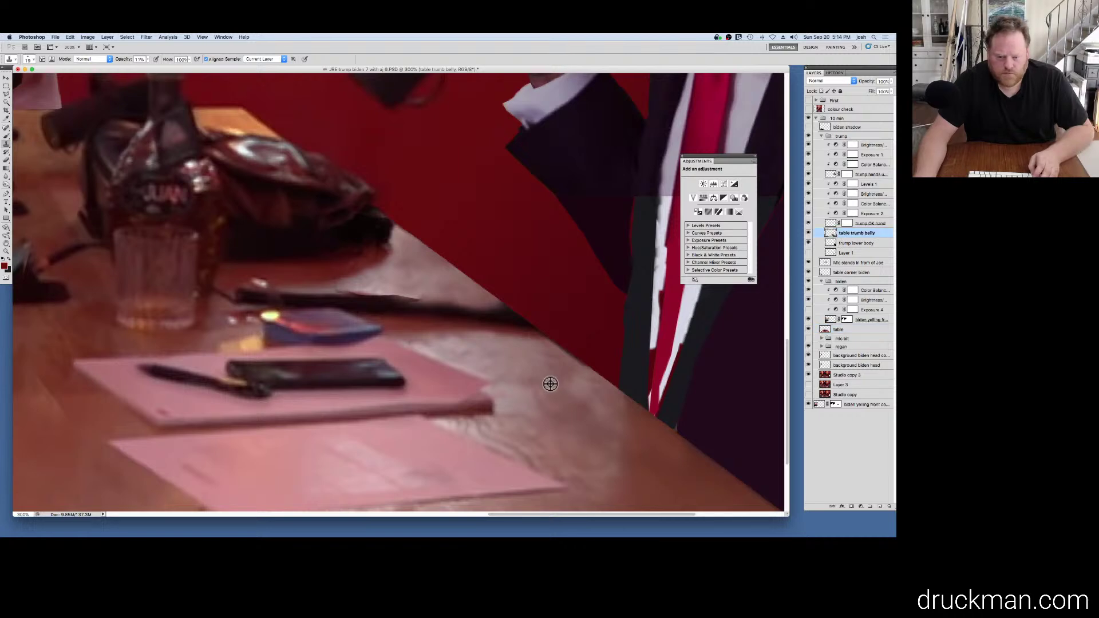
left_click(808, 233)
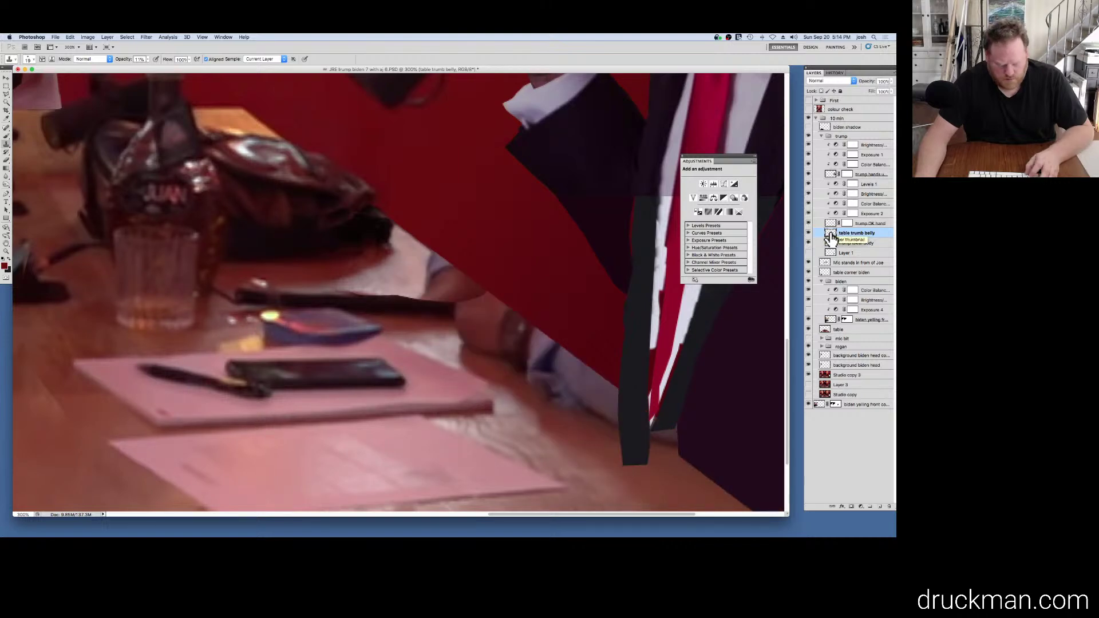
left_click(808, 233)
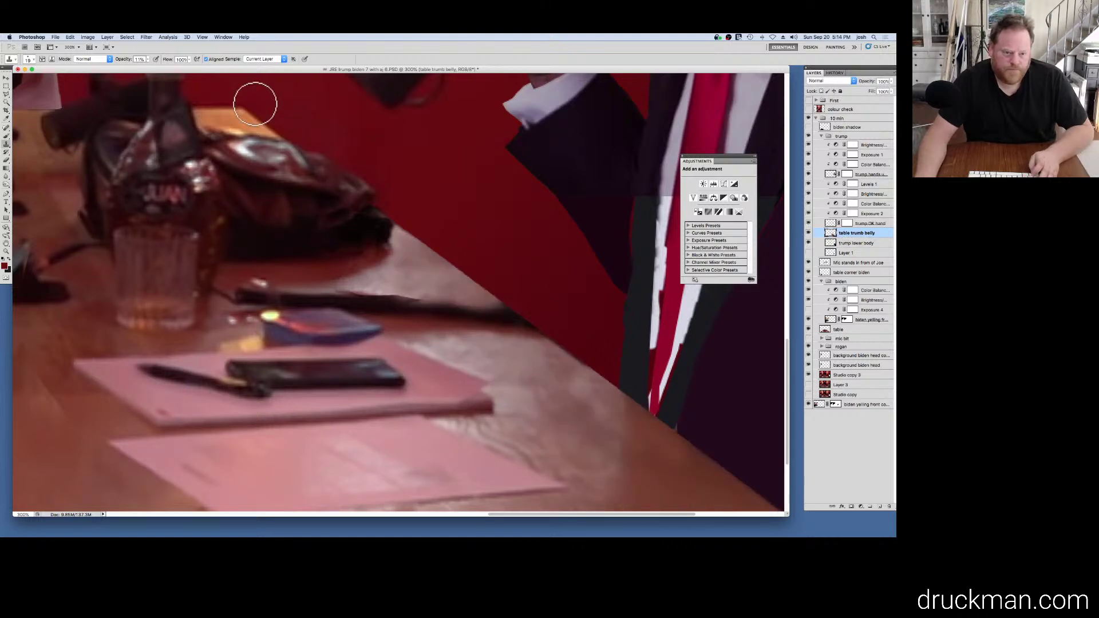
Step: Clone wood grain over the dark strap end at the table edge with a 32 px Clone Stamp at 100% opacity
left_click_drag(148, 60, 201, 68)
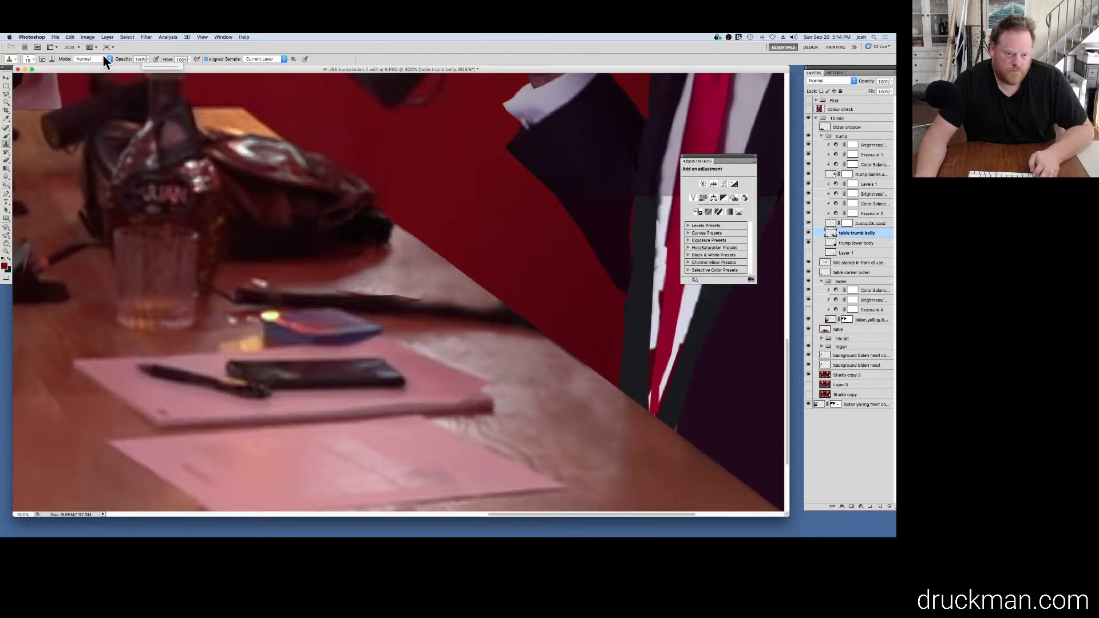
left_click(33, 58)
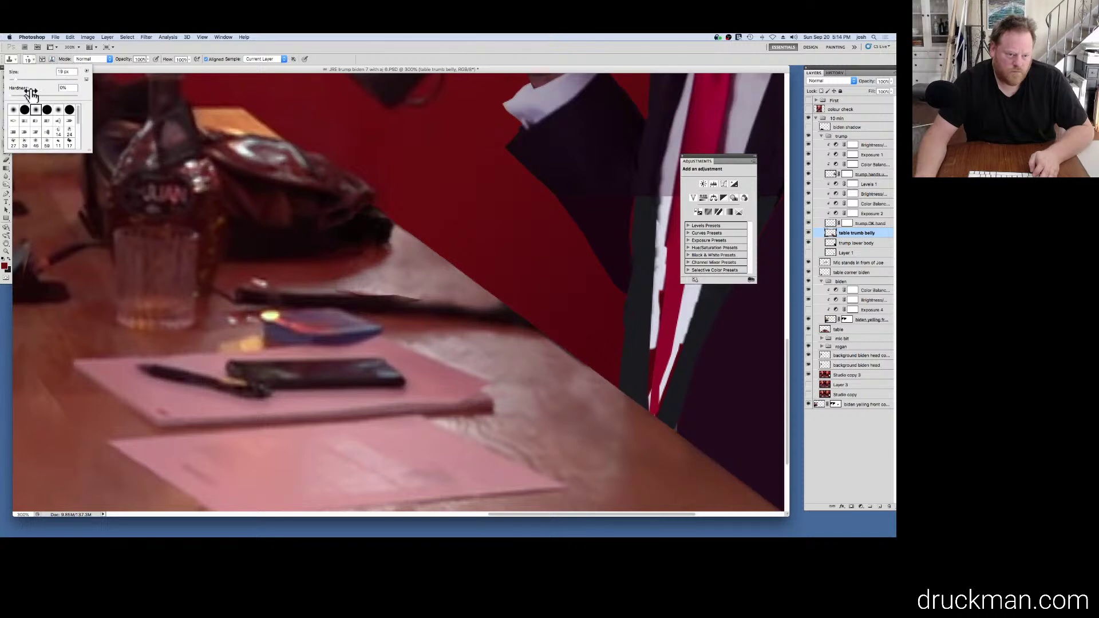
left_click_drag(16, 77, 18, 79)
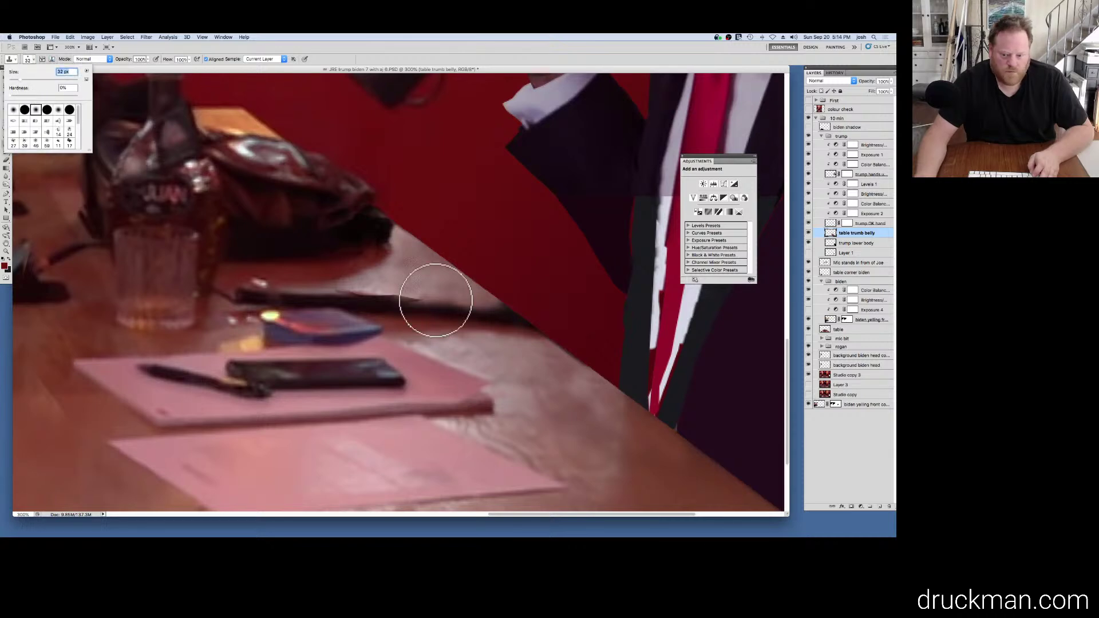
left_click(548, 388, "alt")
mouse_move(518, 331)
left_mouse_down()
mouse_move(494, 301)
mouse_move(527, 321)
mouse_move(545, 352)
mouse_move(441, 293)
mouse_move(487, 355)
mouse_move(473, 325)
mouse_move(421, 284)
mouse_move(579, 394)
mouse_move(545, 419)
mouse_move(398, 278)
mouse_move(431, 288)
left_mouse_up()
left_click(512, 384, "alt")
left_click(552, 418, "alt")
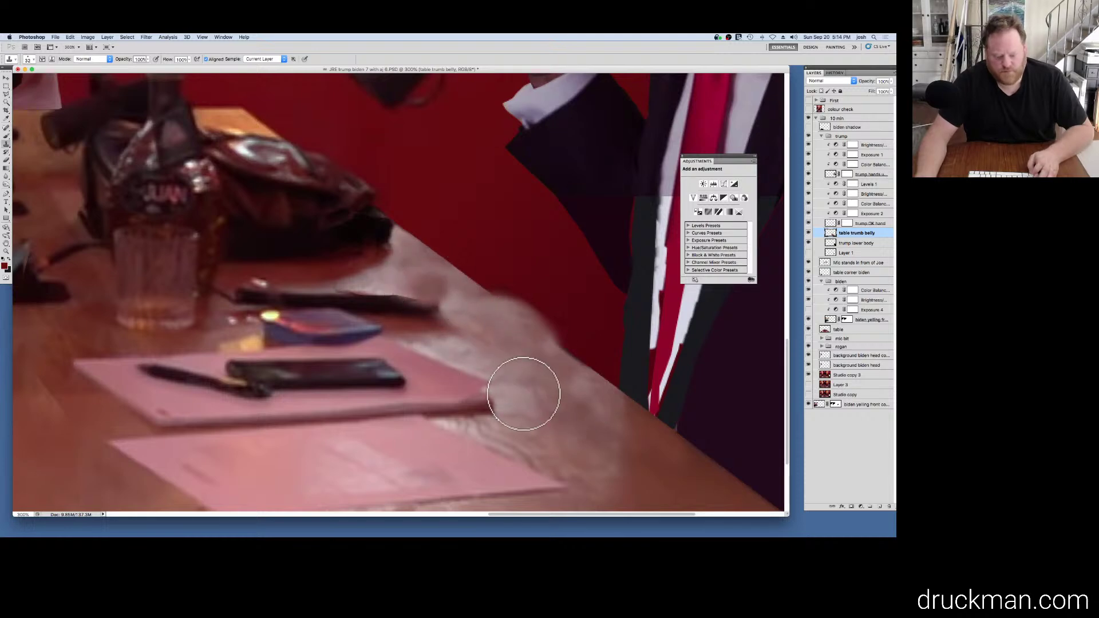
Step: Step back past the last clone stroke in the history and re-clone table wood near the strap tip from a new source point
key("super+z")
left_click(839, 73)
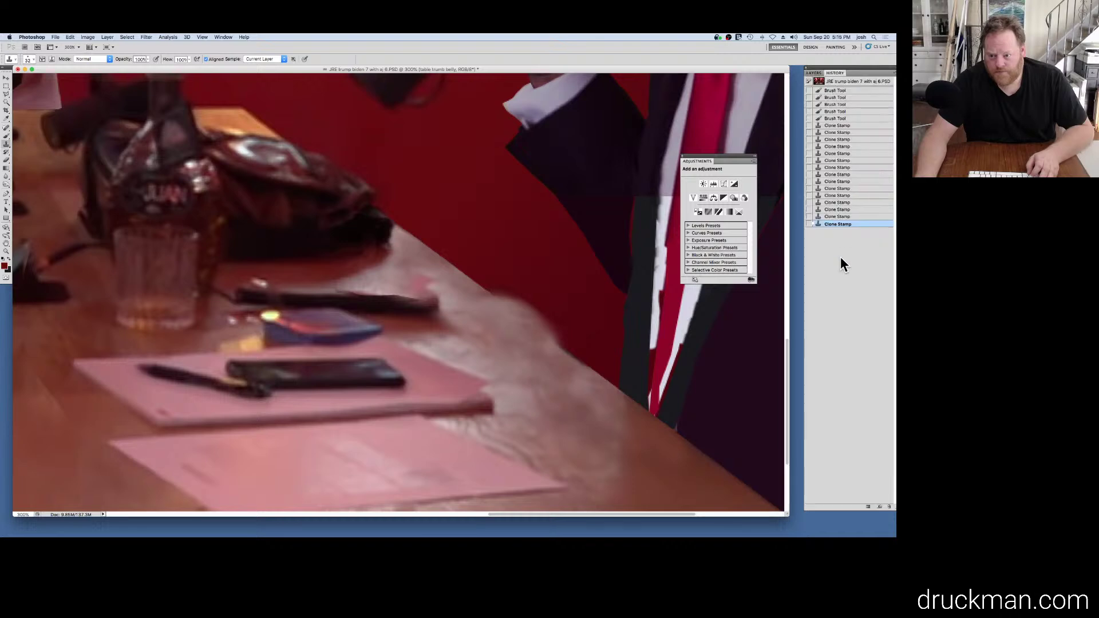
left_click(853, 218)
left_click(505, 366, "alt")
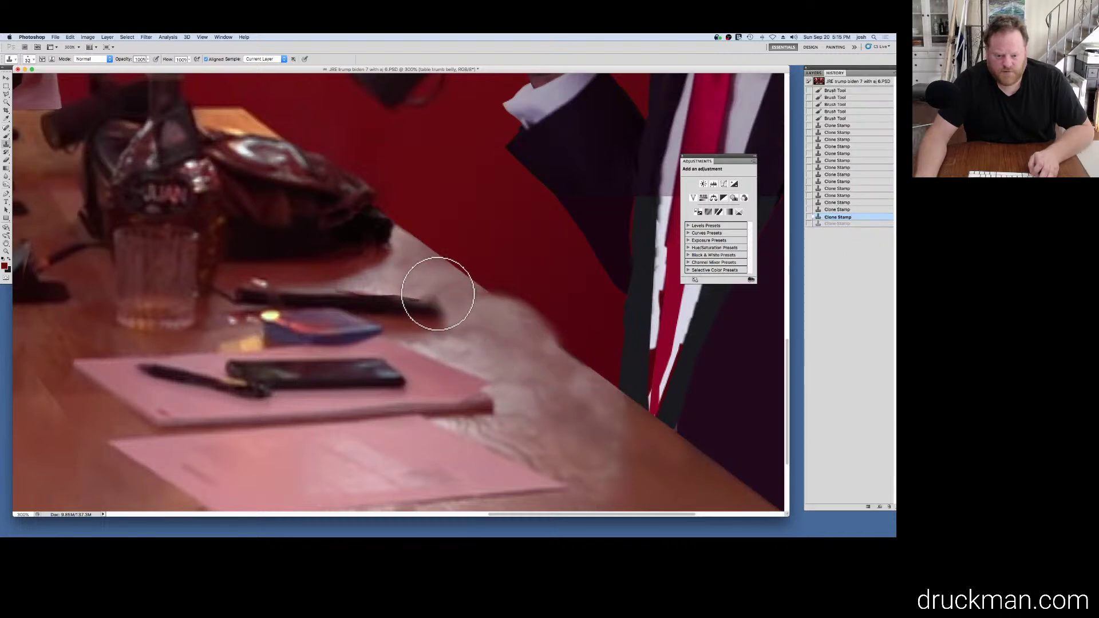
left_click(435, 294)
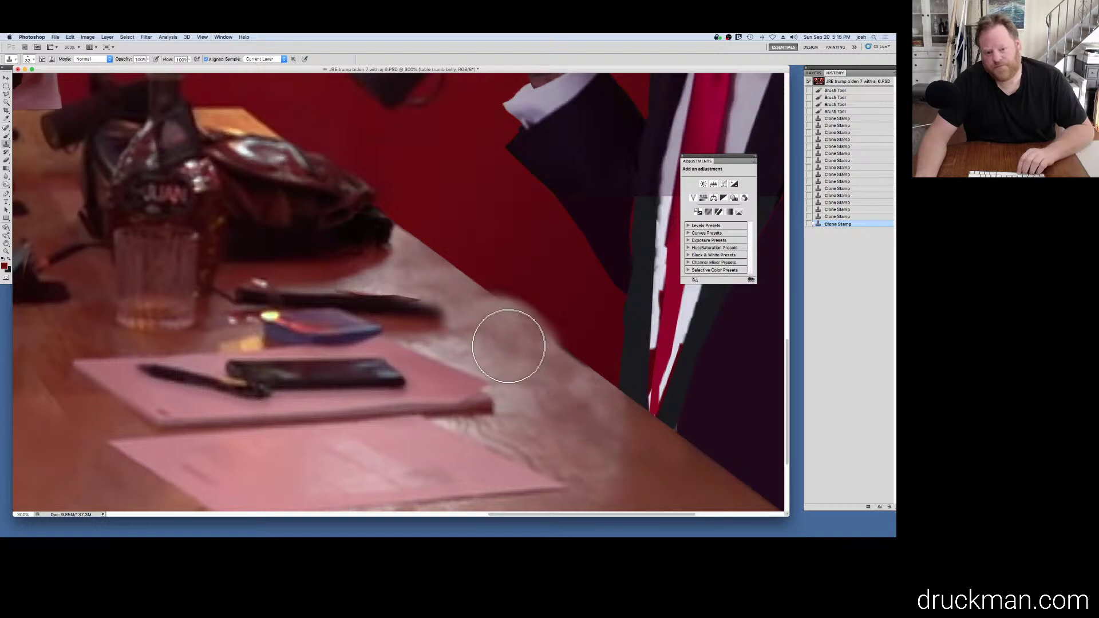
Step: Clone table wood over the tip of the dark strap near the table edge, resampling clean wood between strokes
left_click(382, 277, "alt")
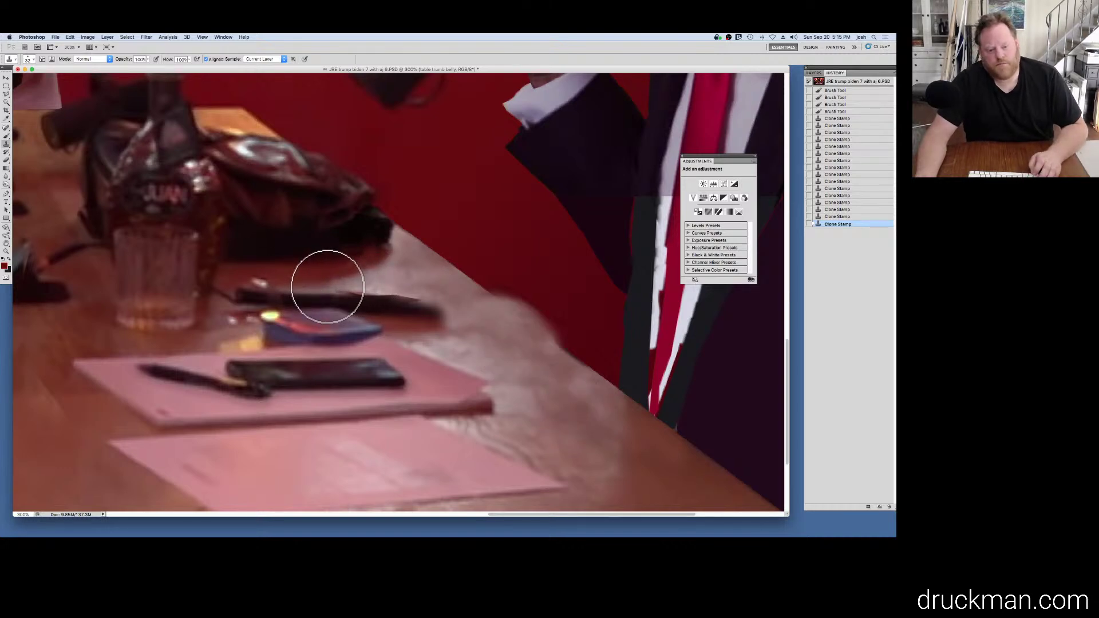
left_click(407, 289)
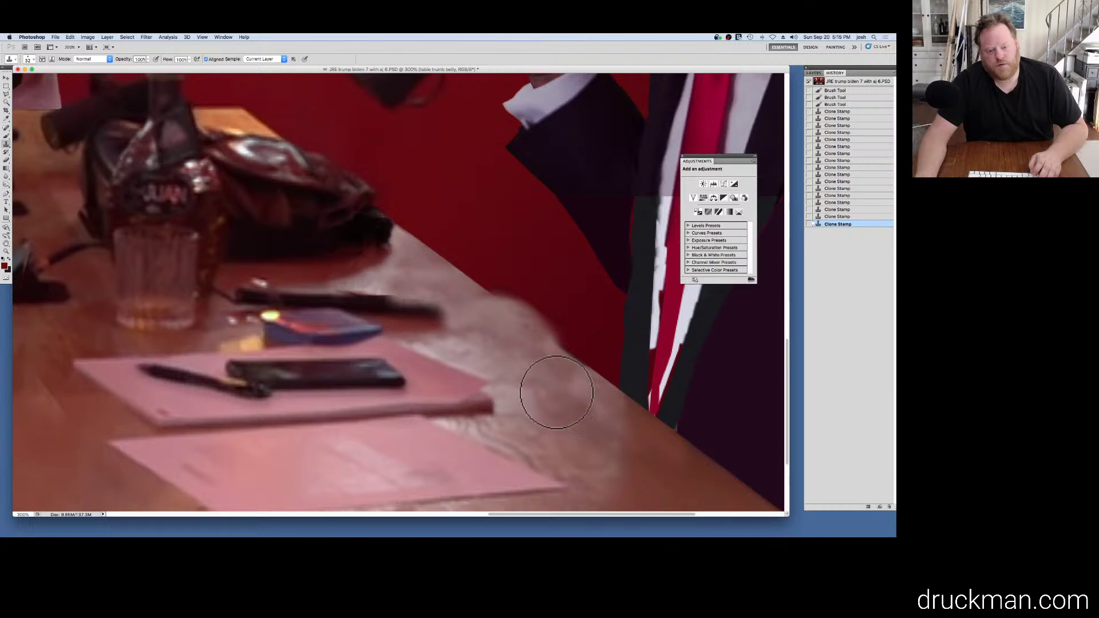
left_click(539, 391, "alt")
left_click(413, 287)
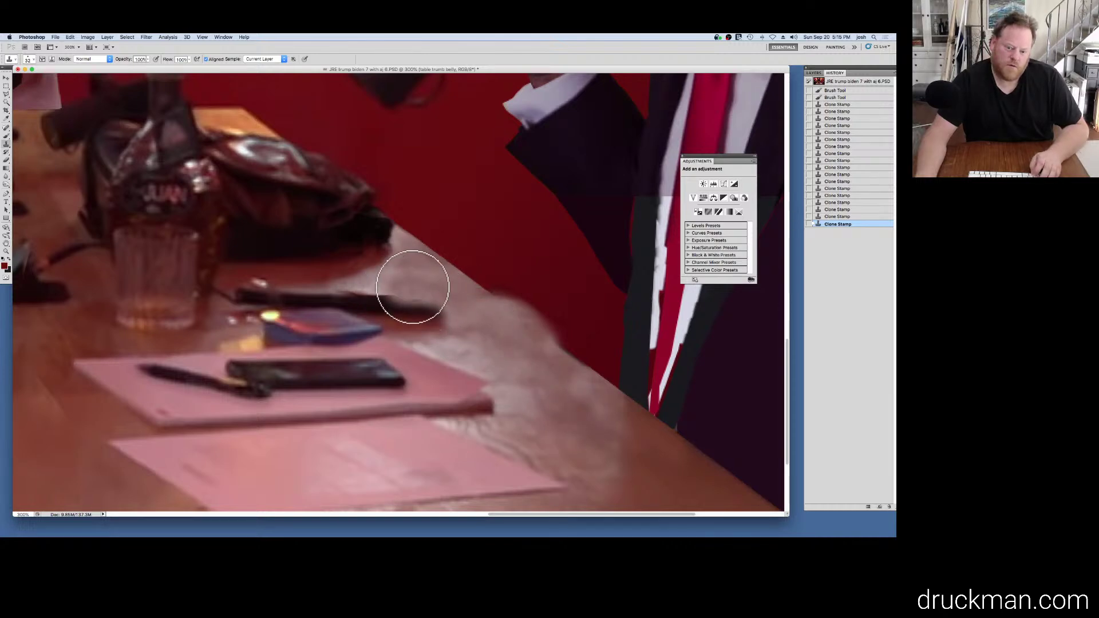
left_click(537, 386, "alt")
mouse_move(423, 319)
left_mouse_down()
mouse_move(413, 298)
mouse_move(460, 323)
mouse_move(368, 285)
mouse_move(407, 324)
mouse_move(435, 324)
mouse_move(442, 311)
mouse_move(487, 349)
left_mouse_up()
Step: Blend the retouched wood between the strap end and the pink papers with reduced-opacity Clone Stamp strokes from several source points
left_click(557, 417, "alt")
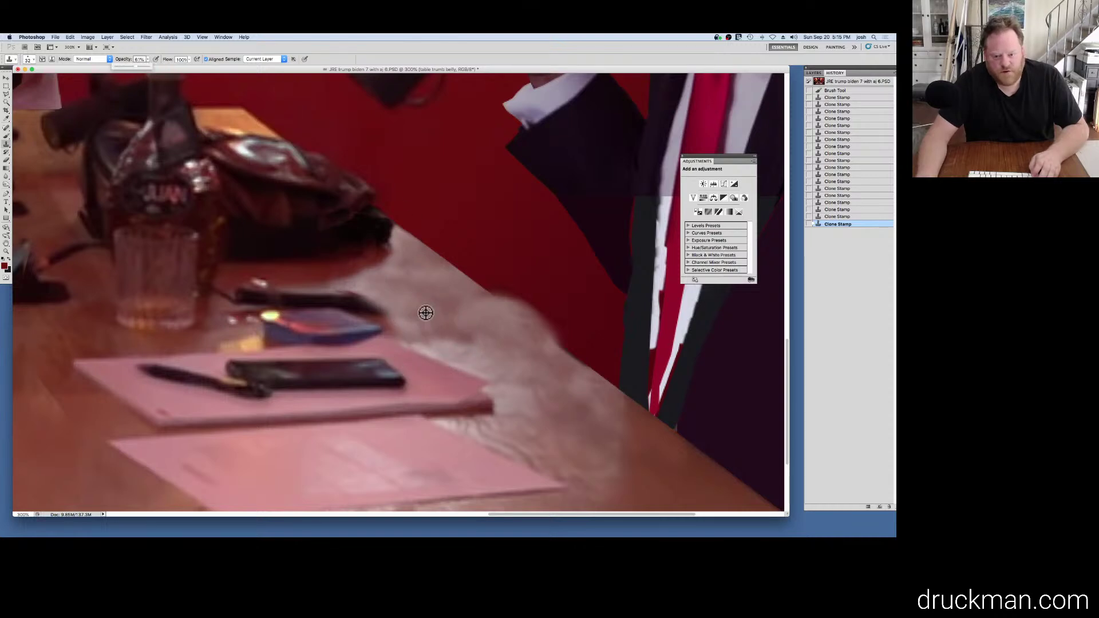
mouse_move(429, 341)
left_mouse_down()
mouse_move(461, 322)
mouse_move(408, 316)
left_mouse_up()
left_click(470, 351, "alt")
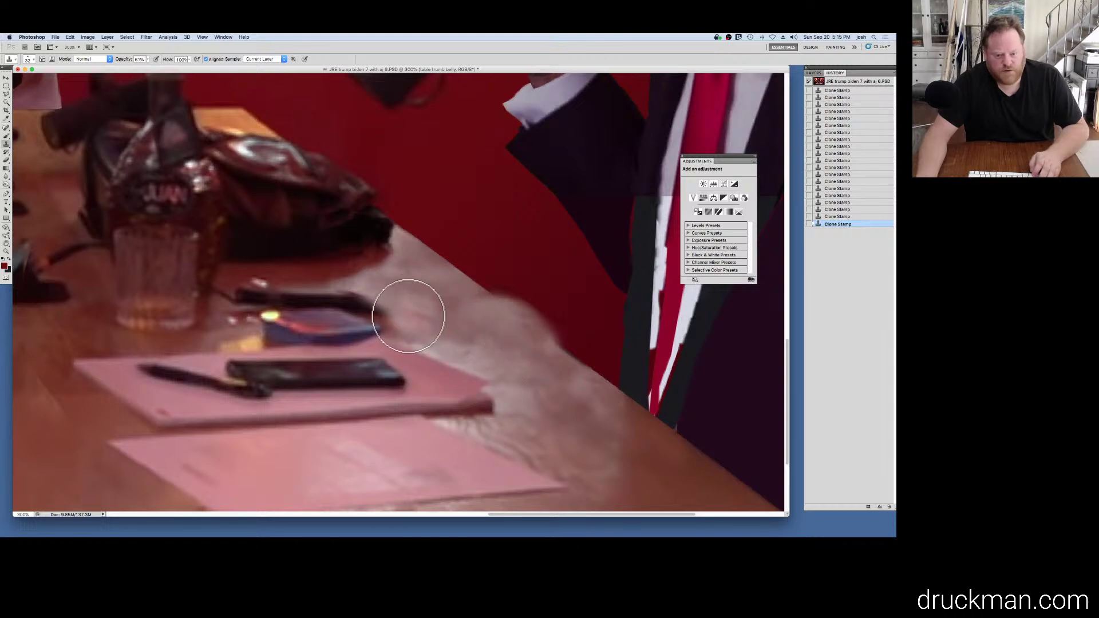
left_click(520, 448, "alt")
left_click(515, 431, "alt")
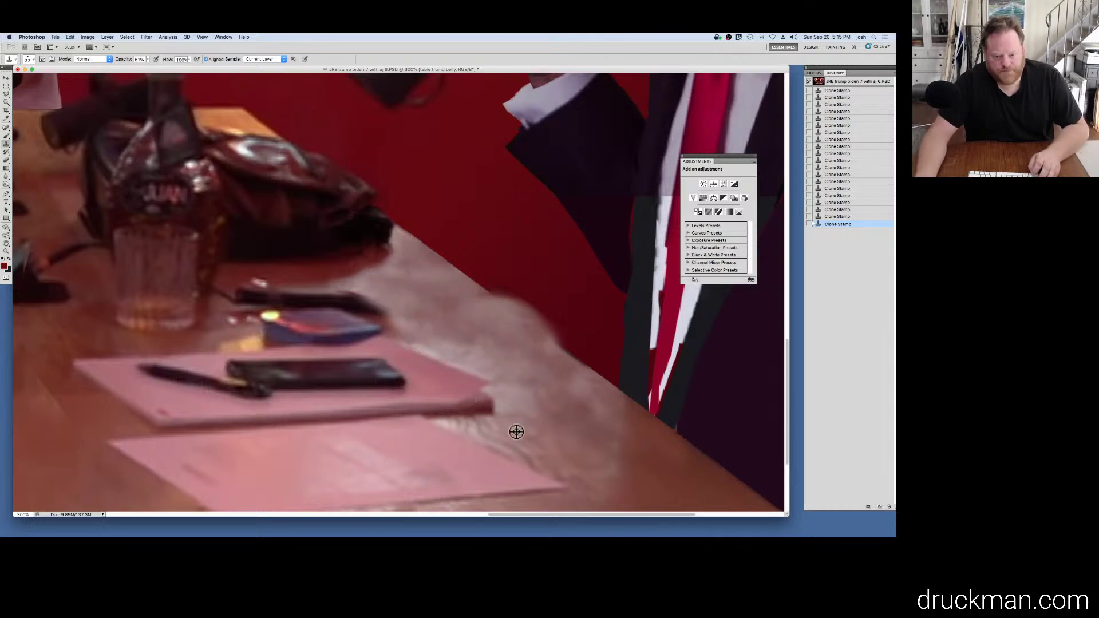
left_click_drag(437, 319, 418, 316)
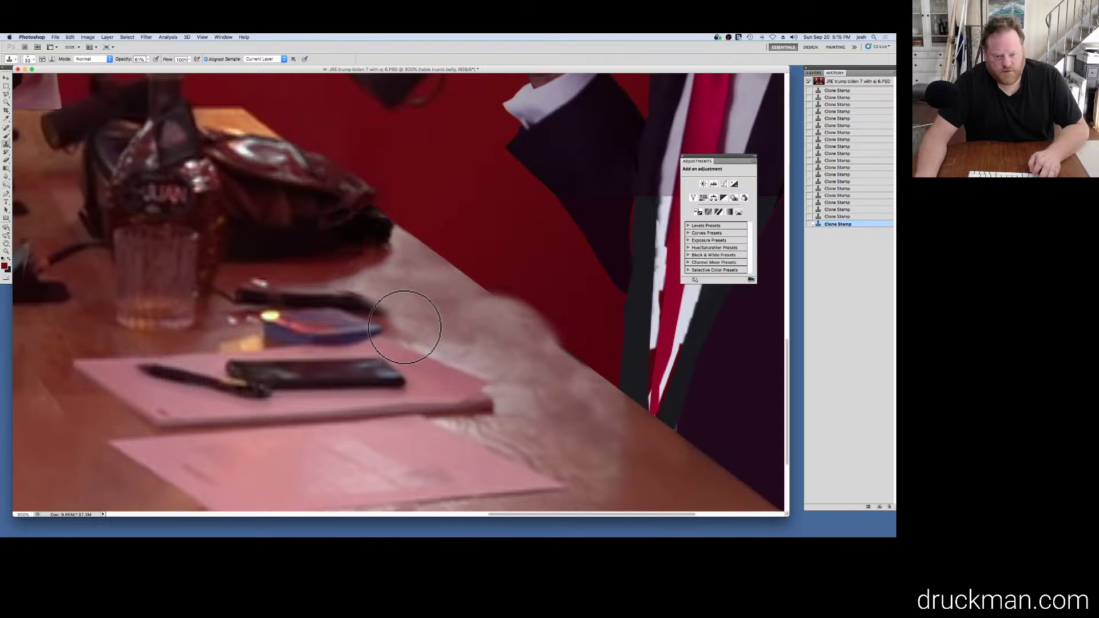
left_click(509, 352, "alt")
left_click(509, 352, "alt")
left_click(508, 351, "alt")
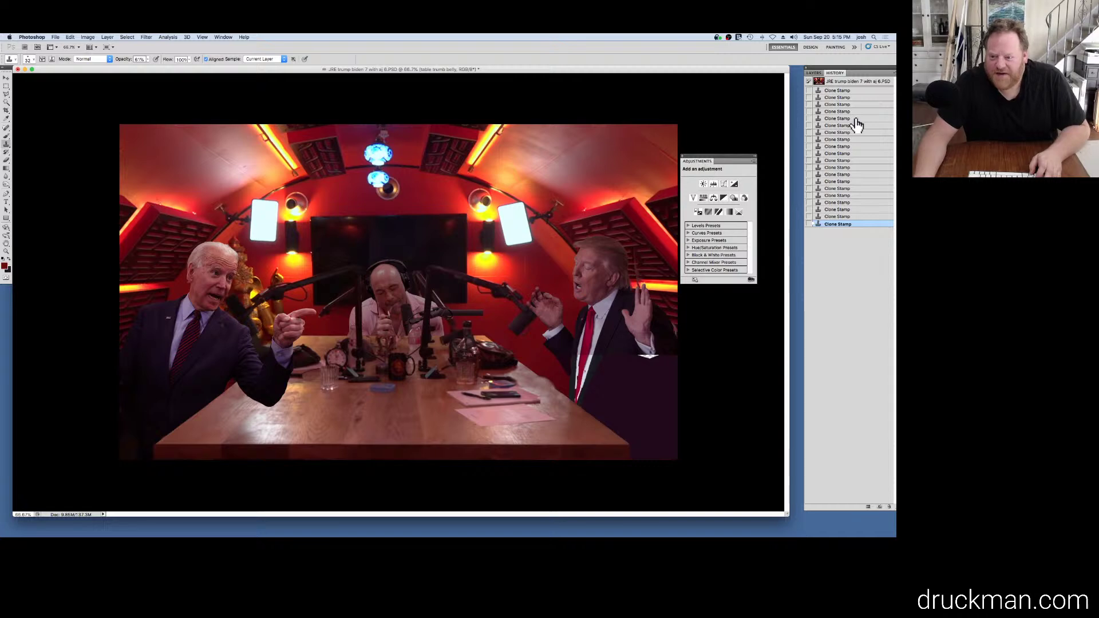
Step: Trim cloned spill outside the table from the "table trumb belly" layer using the inverted outline of the "table" layer, and deselect
left_click(814, 74)
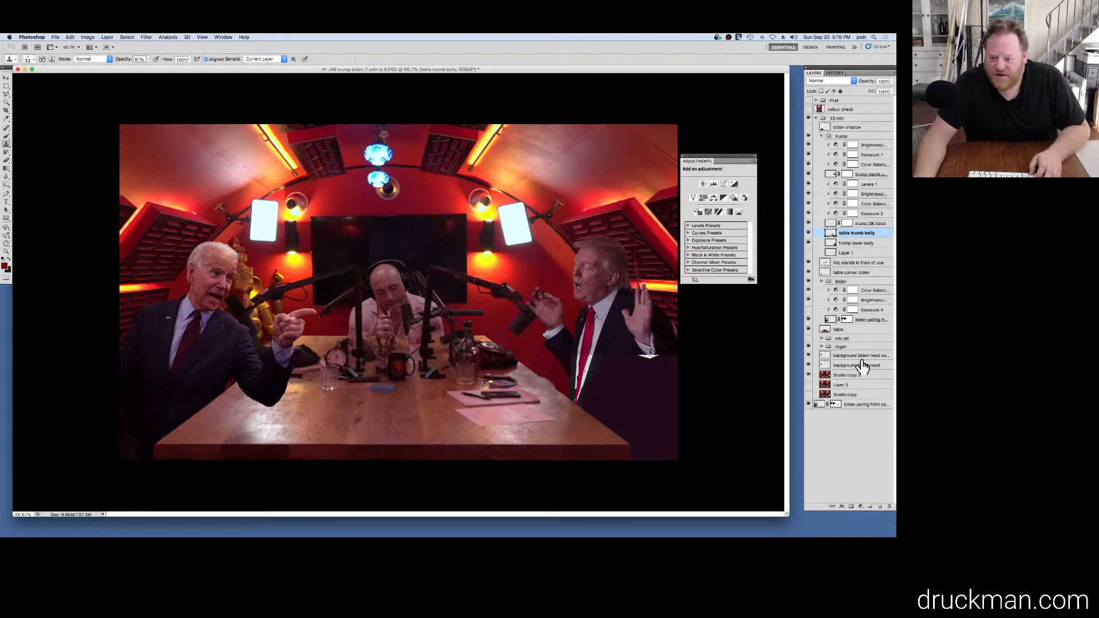
left_click(837, 329)
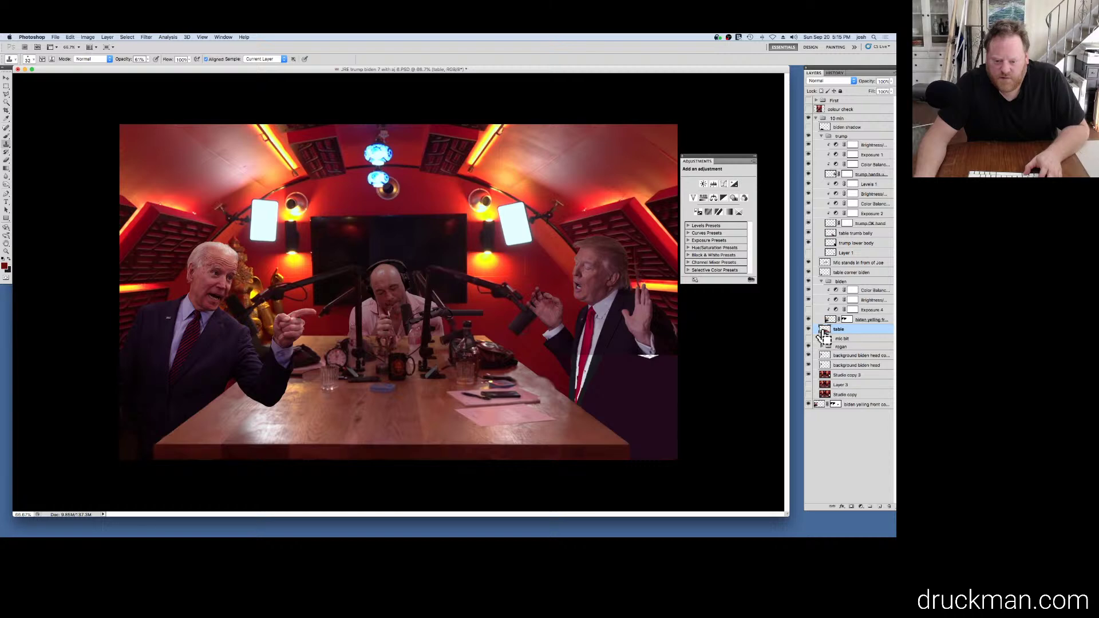
left_click(825, 336, "super")
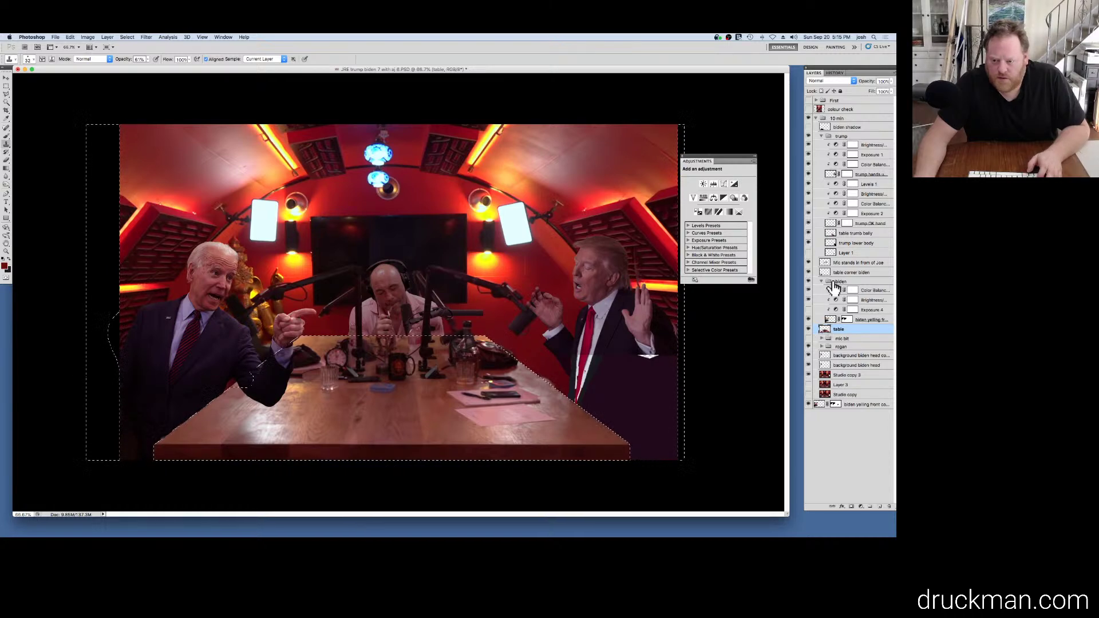
left_click(831, 236)
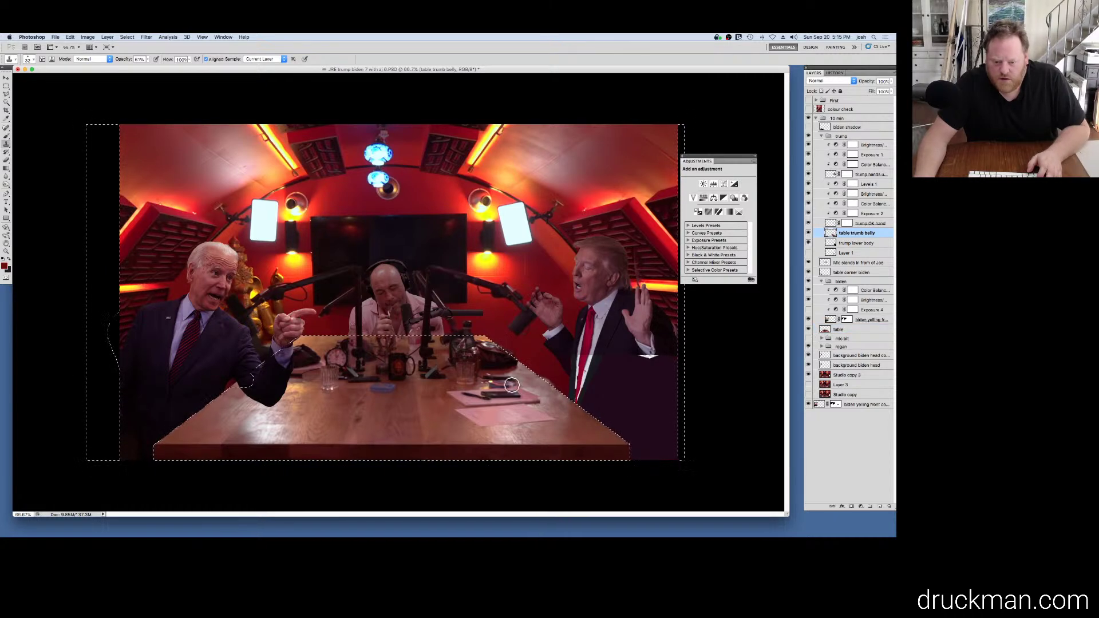
key("m")
right_click(552, 374)
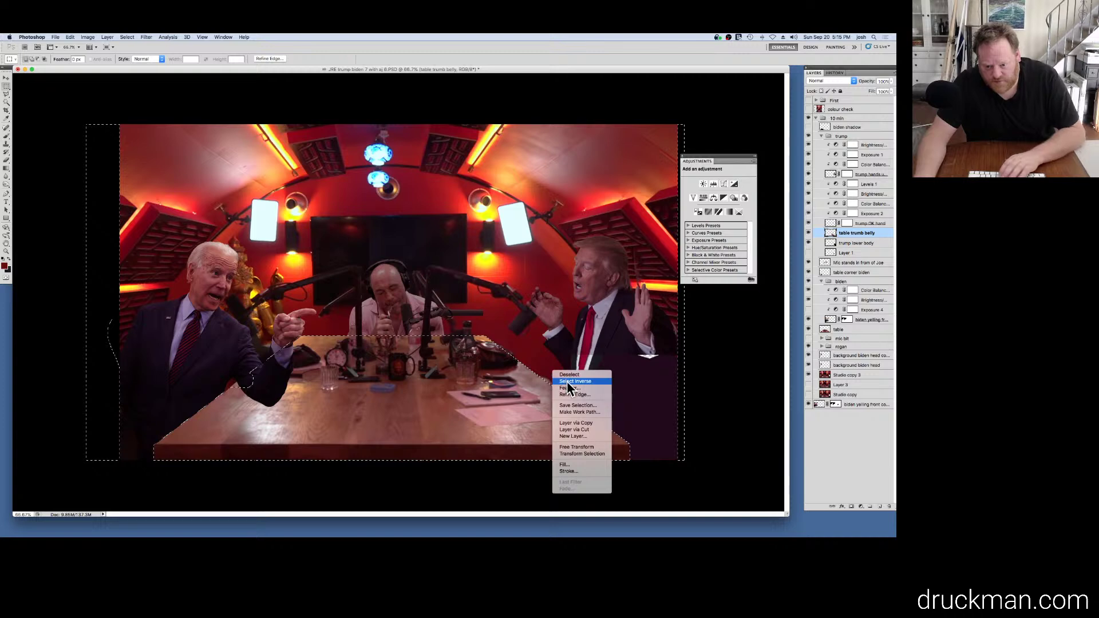
left_click(566, 381)
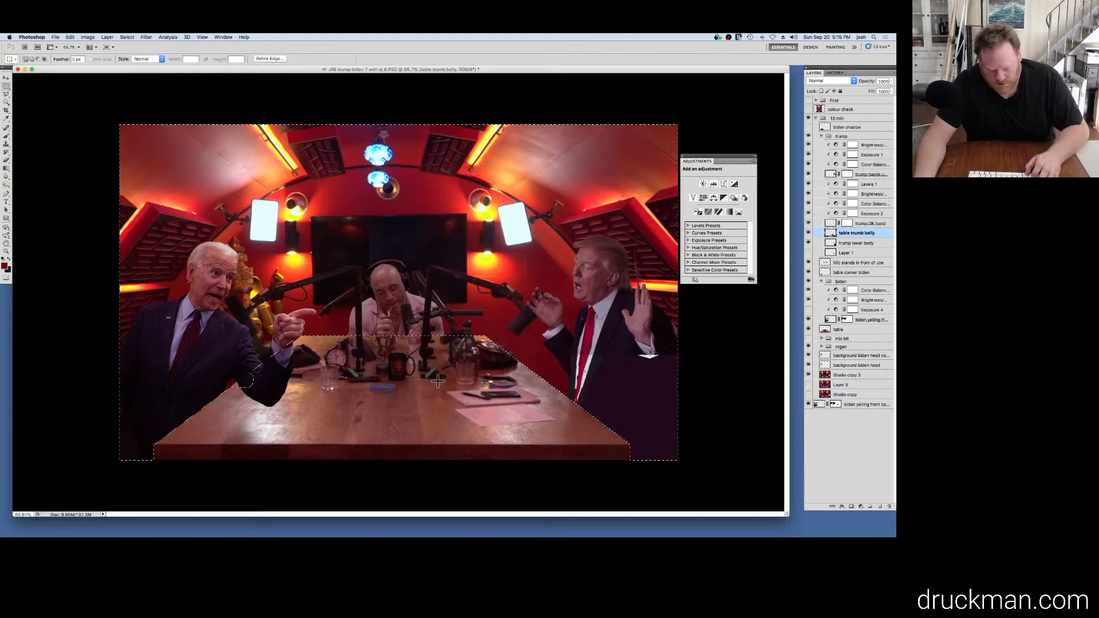
left_click(405, 386)
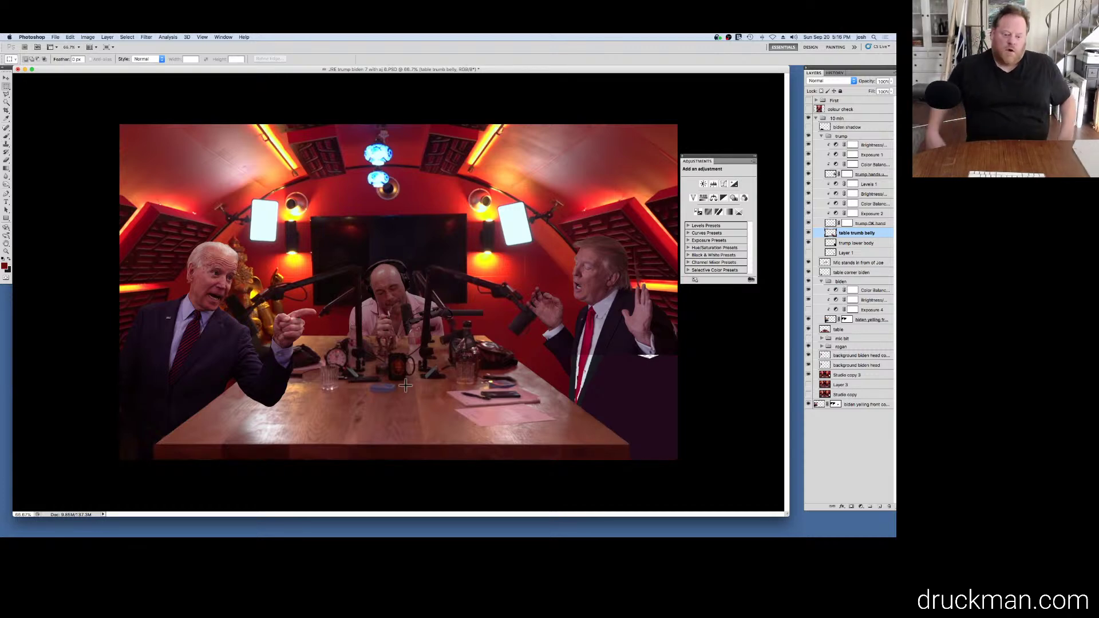
Step: Duplicate the "Studio copy 3" background layer for retouching the table area below the seated host's hands
key("super+space")
left_click(395, 344)
left_click(372, 354)
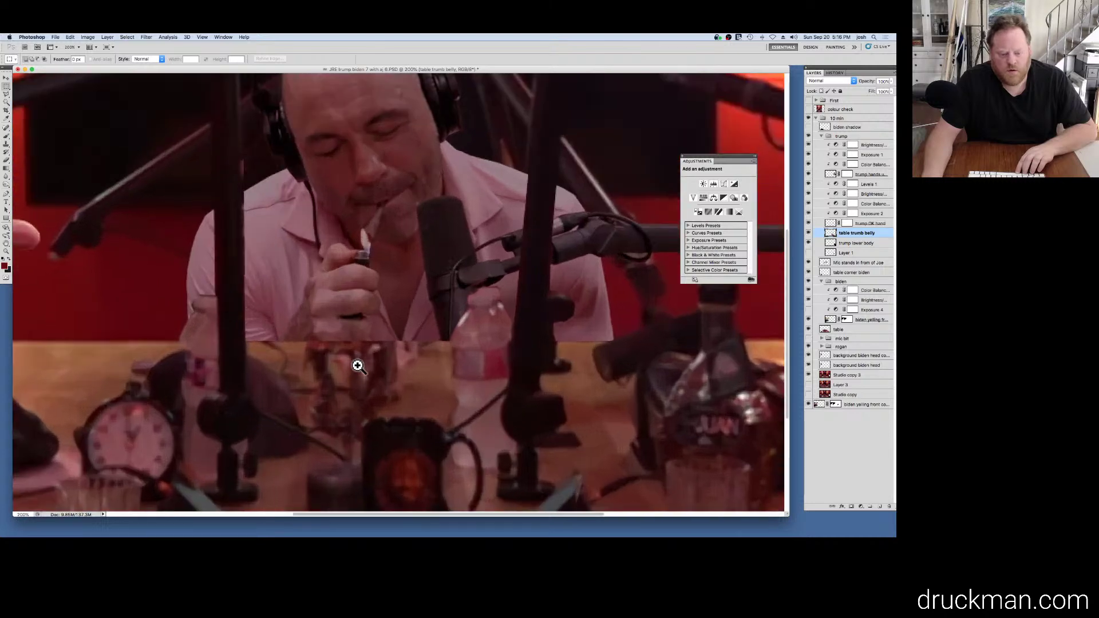
left_click(357, 394)
key("s")
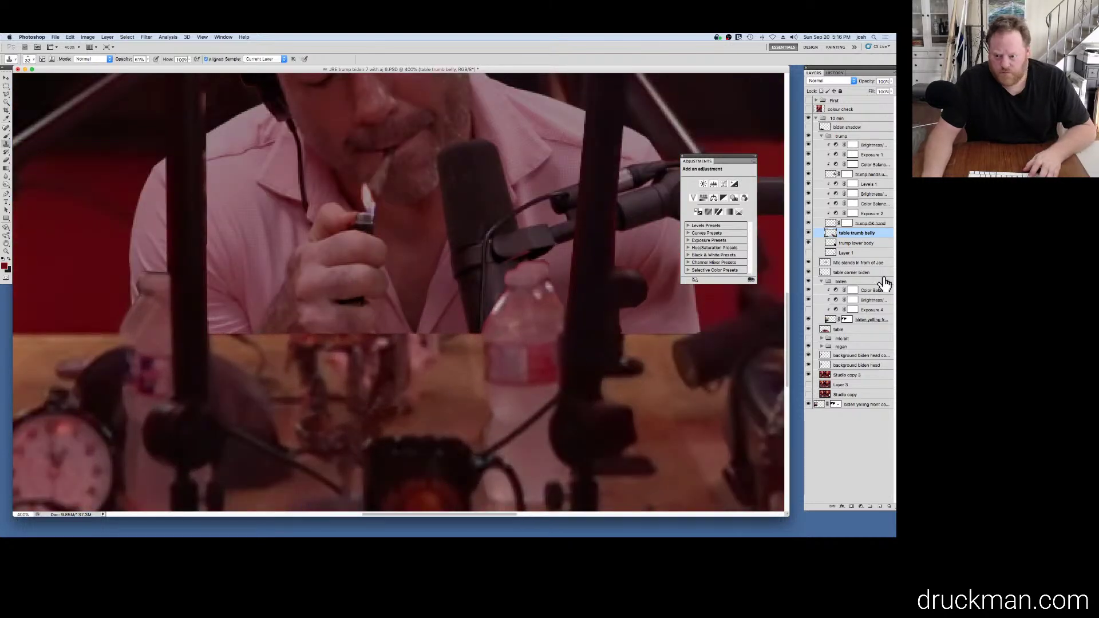
left_click_drag(861, 376, 879, 508)
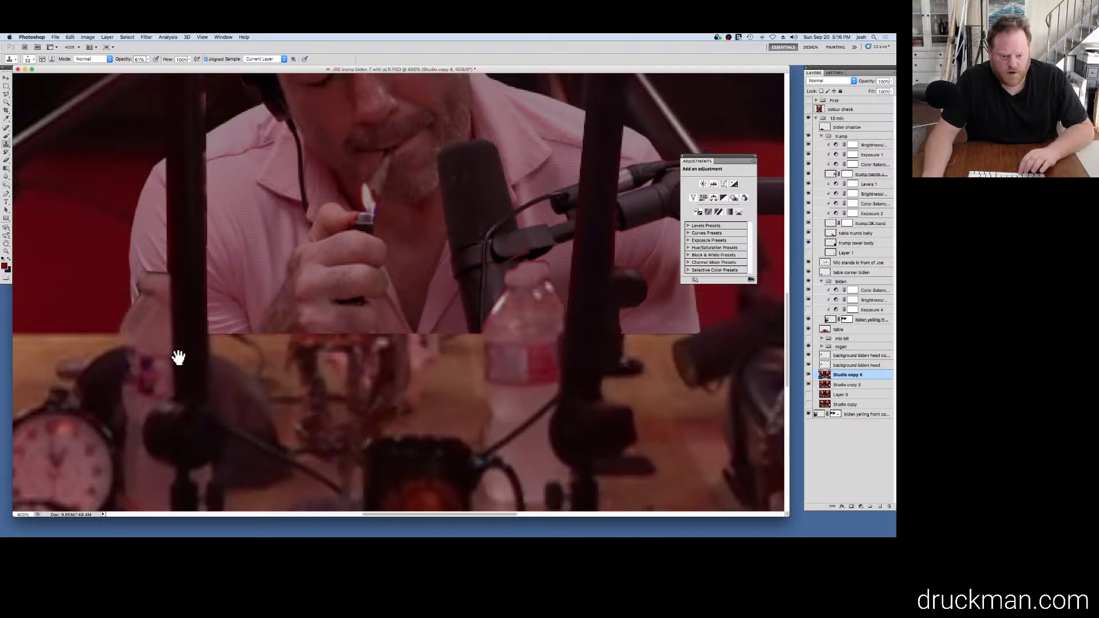
Step: Try to clone over the glass object below the host's hands on the duplicated studio layer
left_click_drag(176, 360, 375, 361)
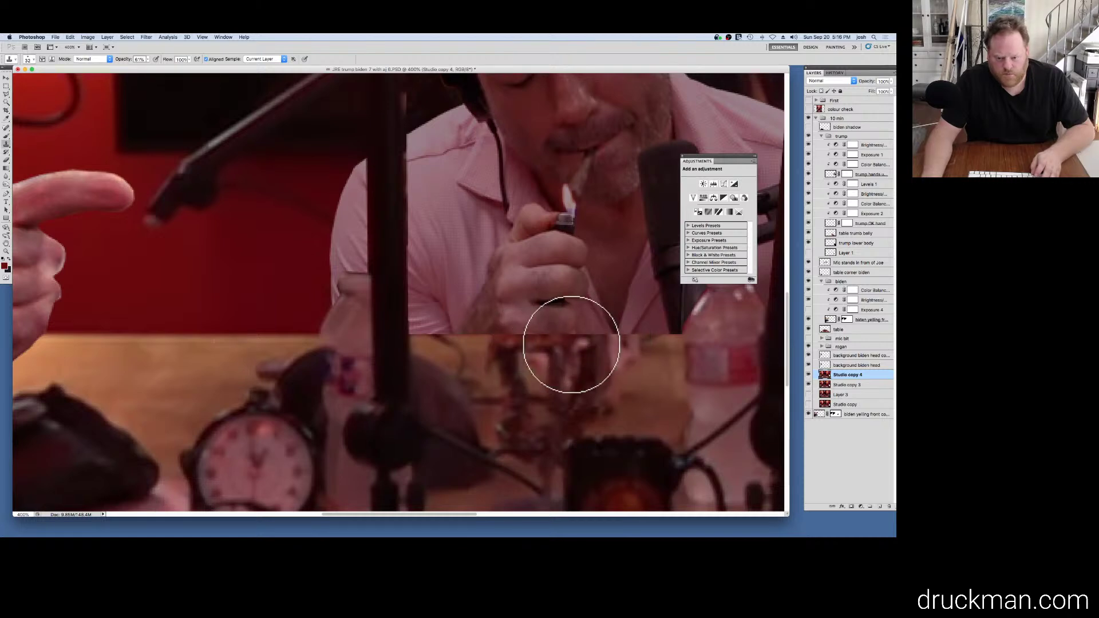
mouse_move(561, 346)
left_mouse_down()
mouse_move(610, 343)
mouse_move(586, 346)
left_mouse_up()
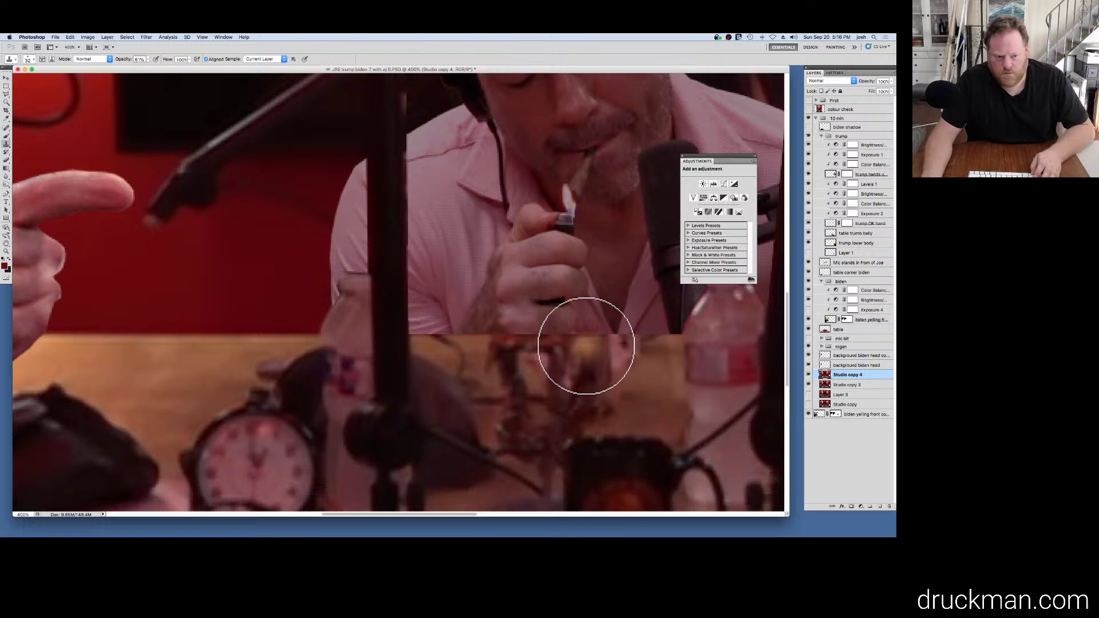
left_click(585, 345)
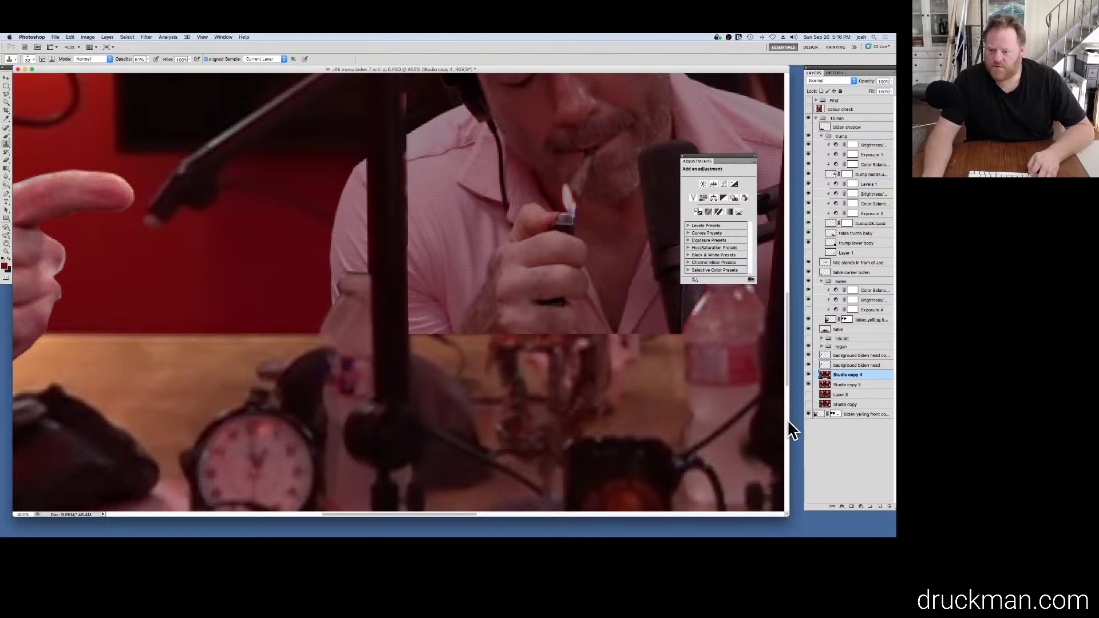
Step: Load the "table" layer's outline as a selection and try cloning inside it along the back table edge below the host's hands
left_click(807, 330)
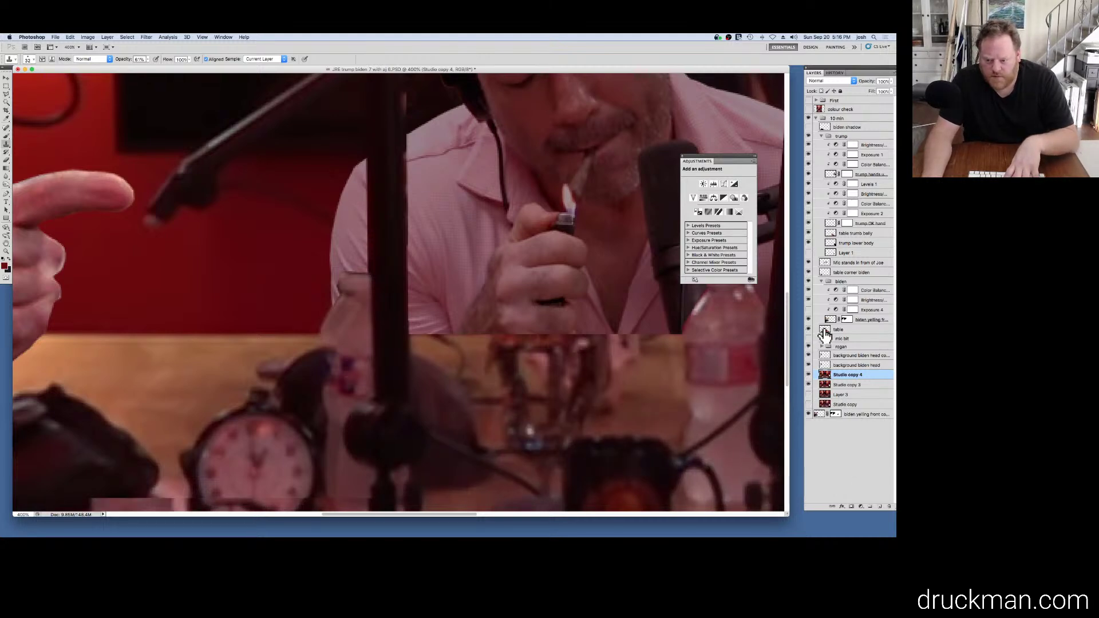
left_click(824, 331)
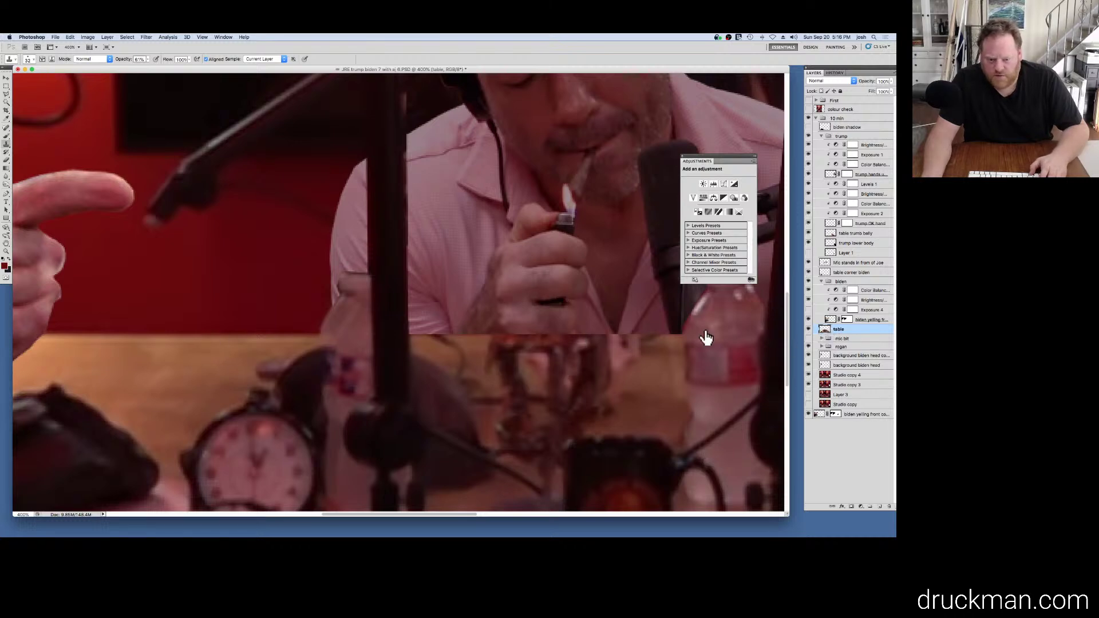
left_click(824, 331, "super")
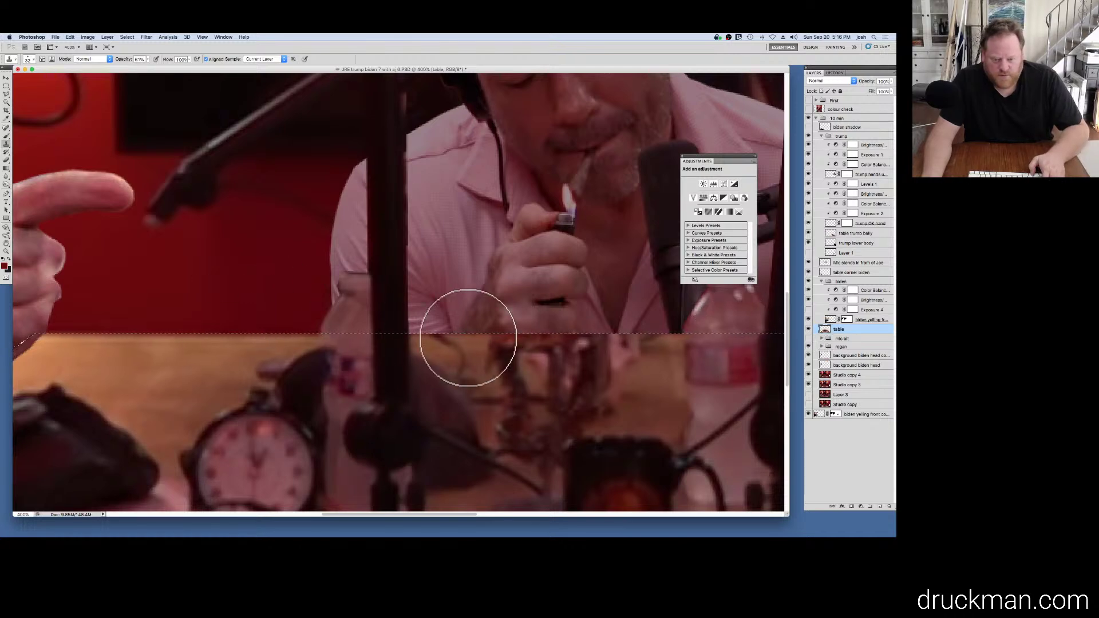
left_click_drag(576, 338, 540, 349)
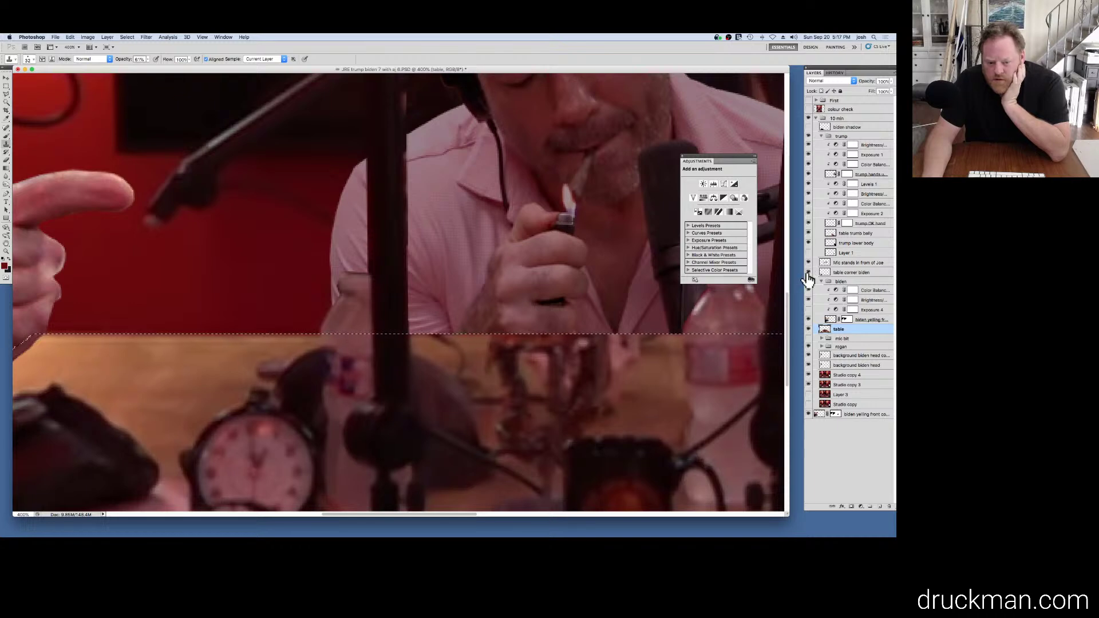
Step: Toggle the "table" layer's visibility to compare the glass object below the host's hands, and clear the selection
left_click(809, 330)
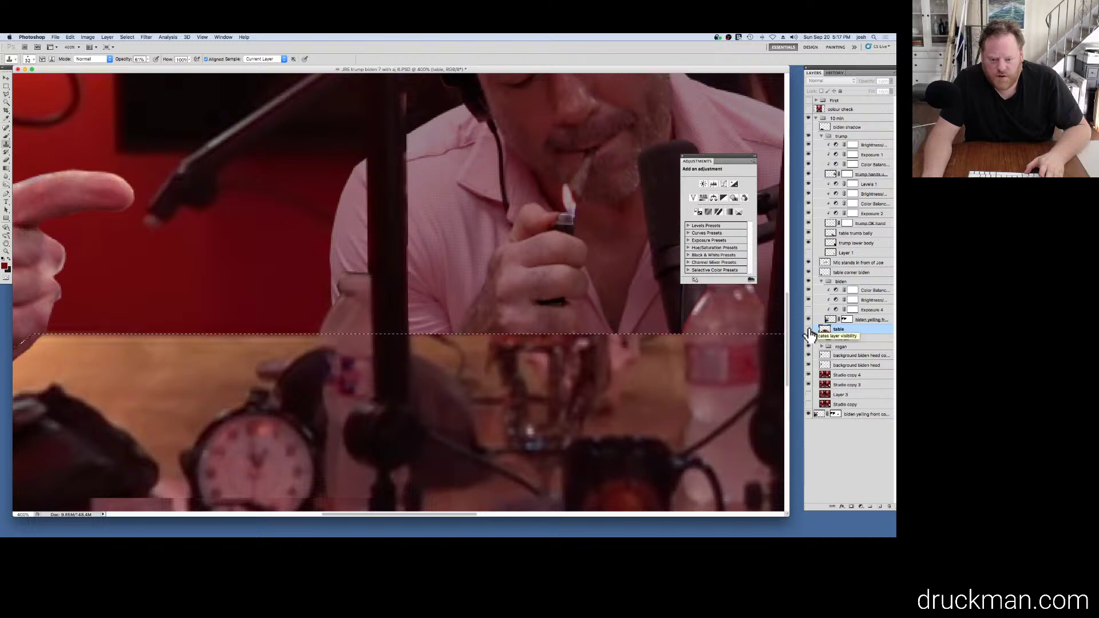
left_click(809, 331)
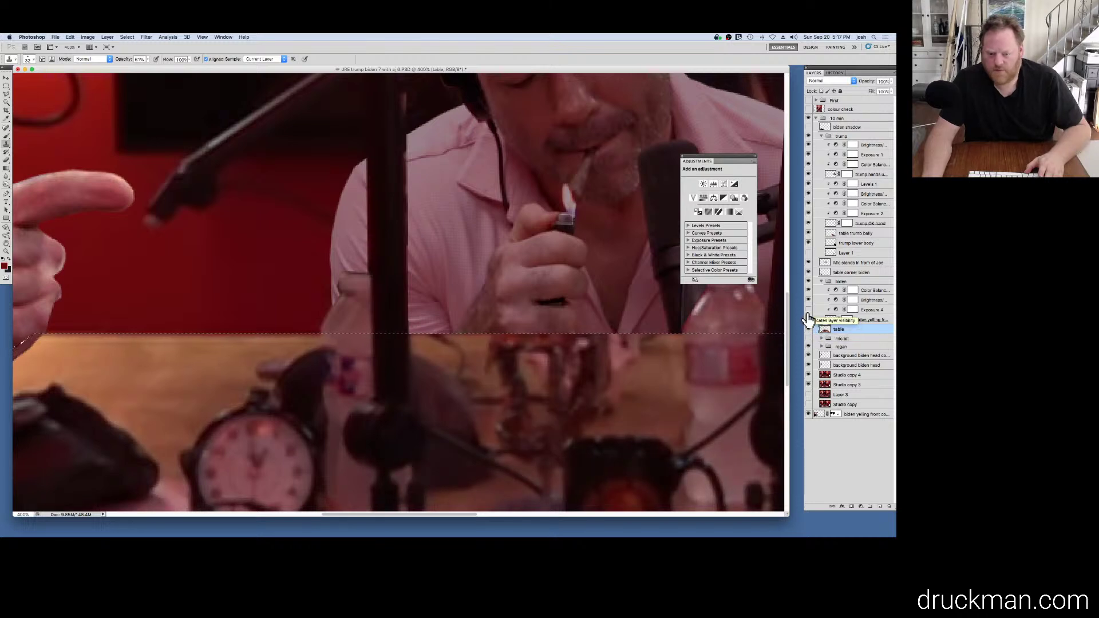
scroll(540, 351, "down", 5)
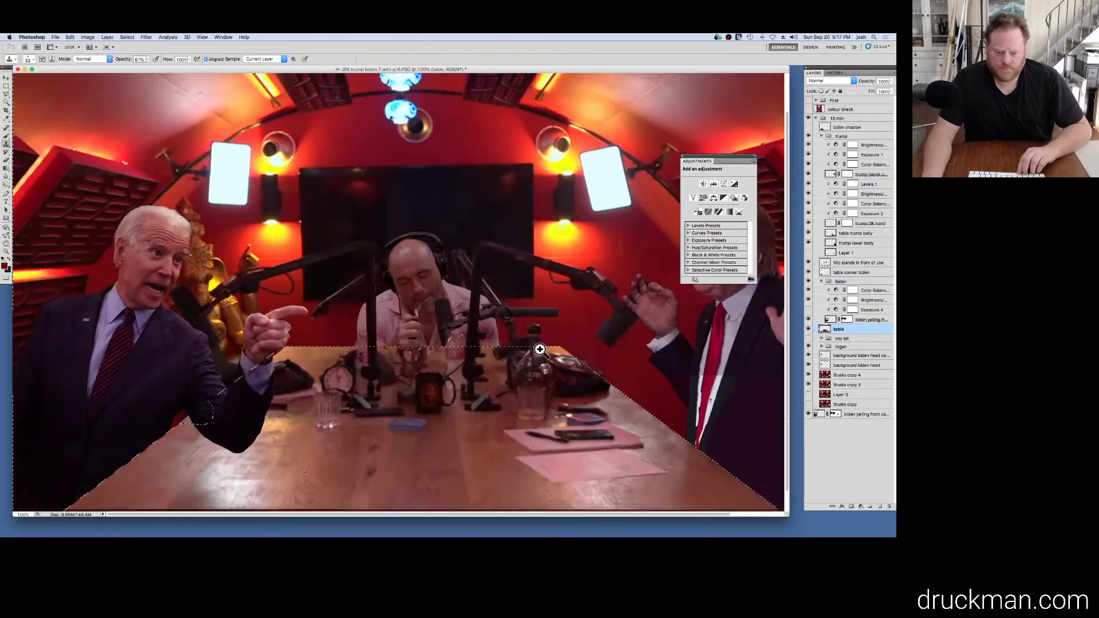
key("super+d")
Step: Collapse and hide the "trump" and "biden" layer groups to isolate the table area in front of the host
left_click_drag(482, 291, 471, 300)
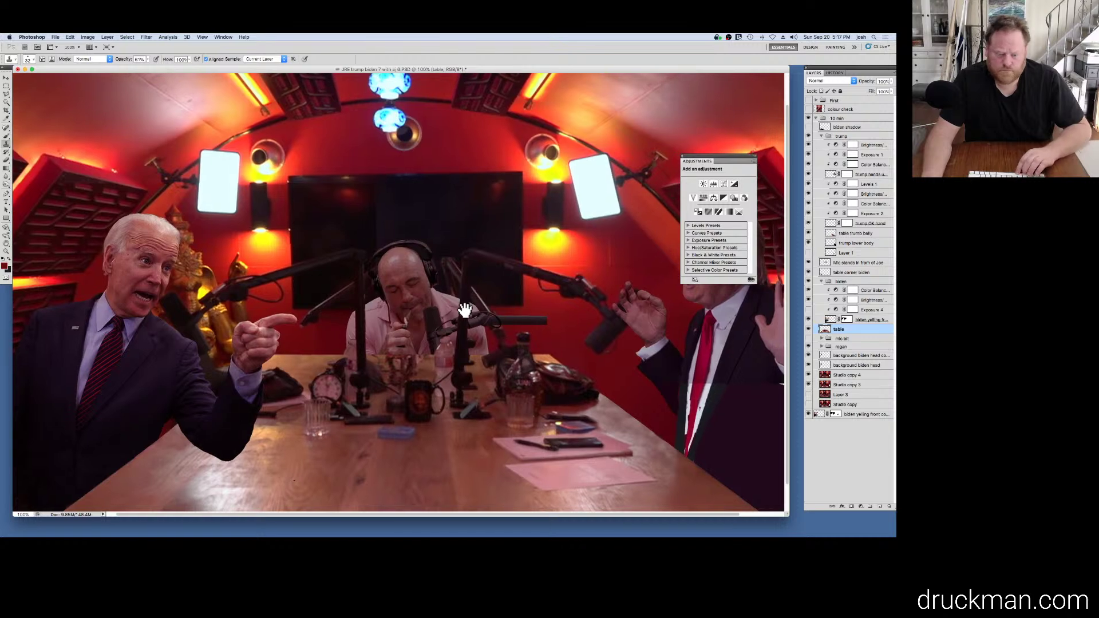
left_click(401, 366)
left_click(402, 366)
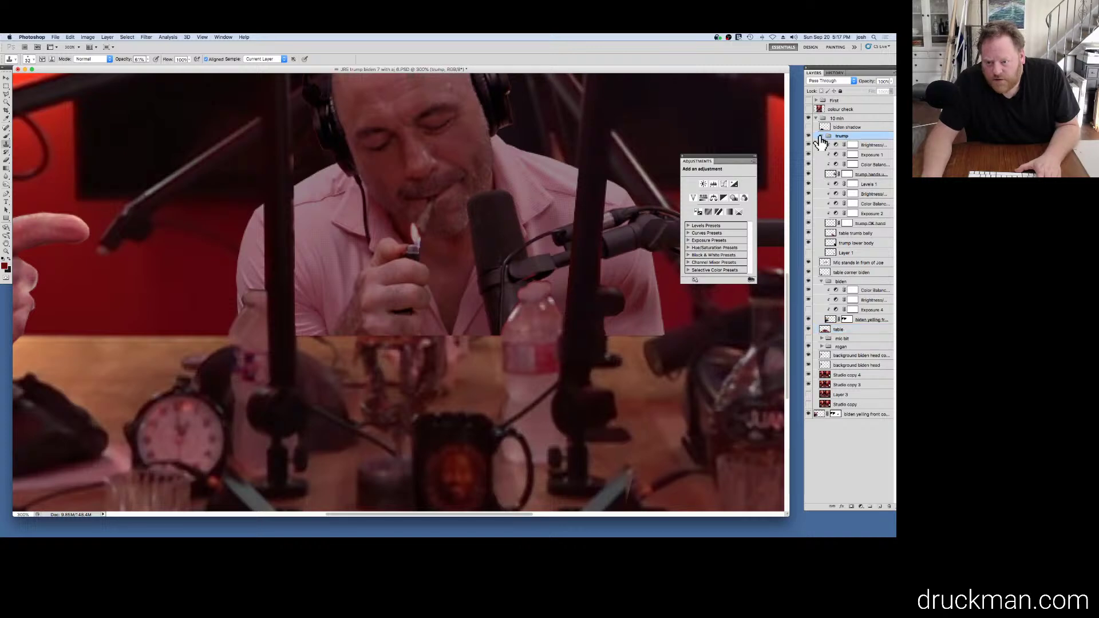
left_click(821, 136)
left_click(807, 137)
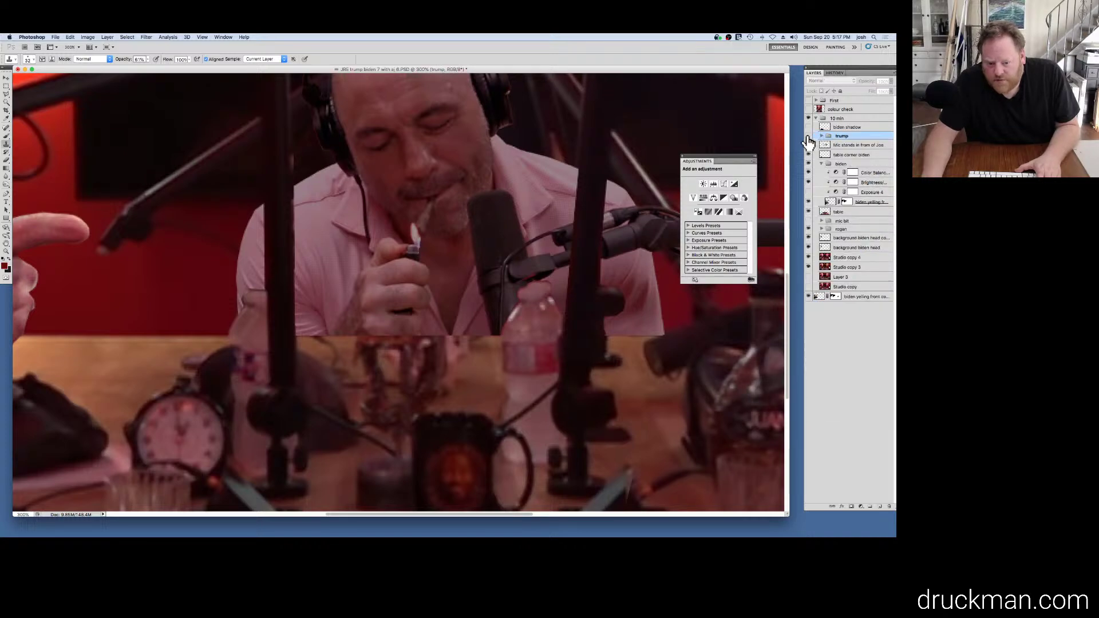
left_click(822, 165)
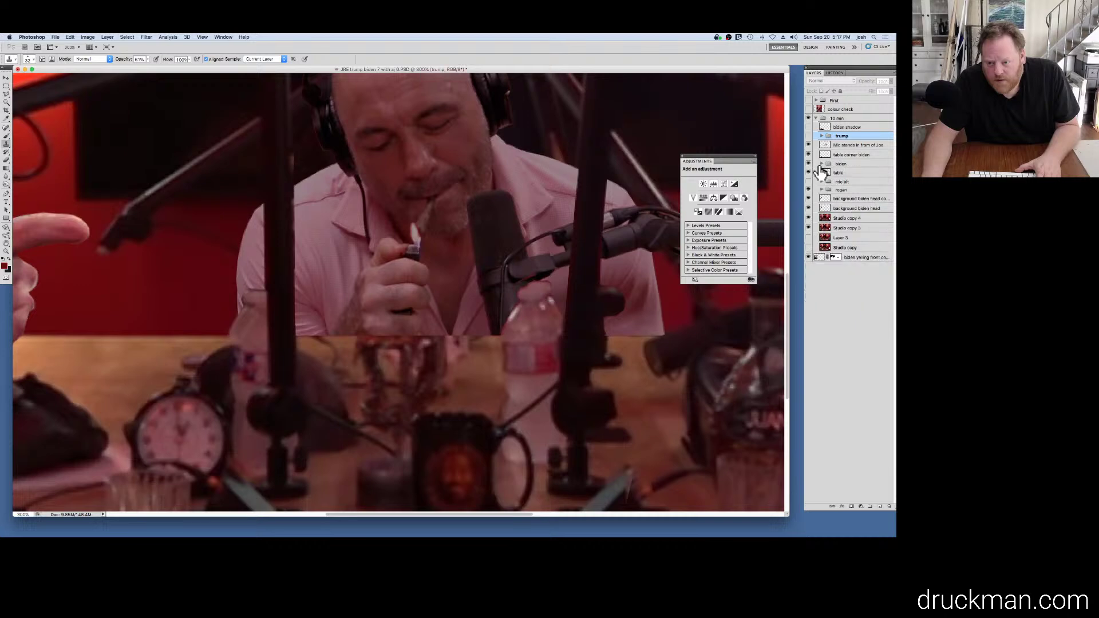
left_click(807, 166)
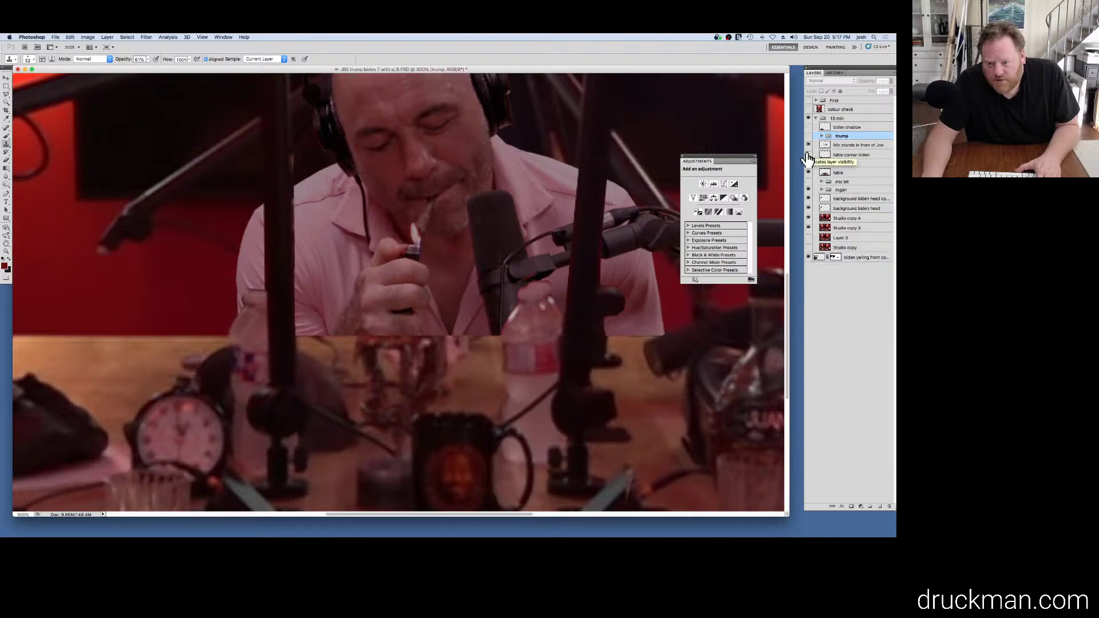
Step: Hide the "table corner biden" layer and the layer of mic stands in front of the host
left_click(807, 154)
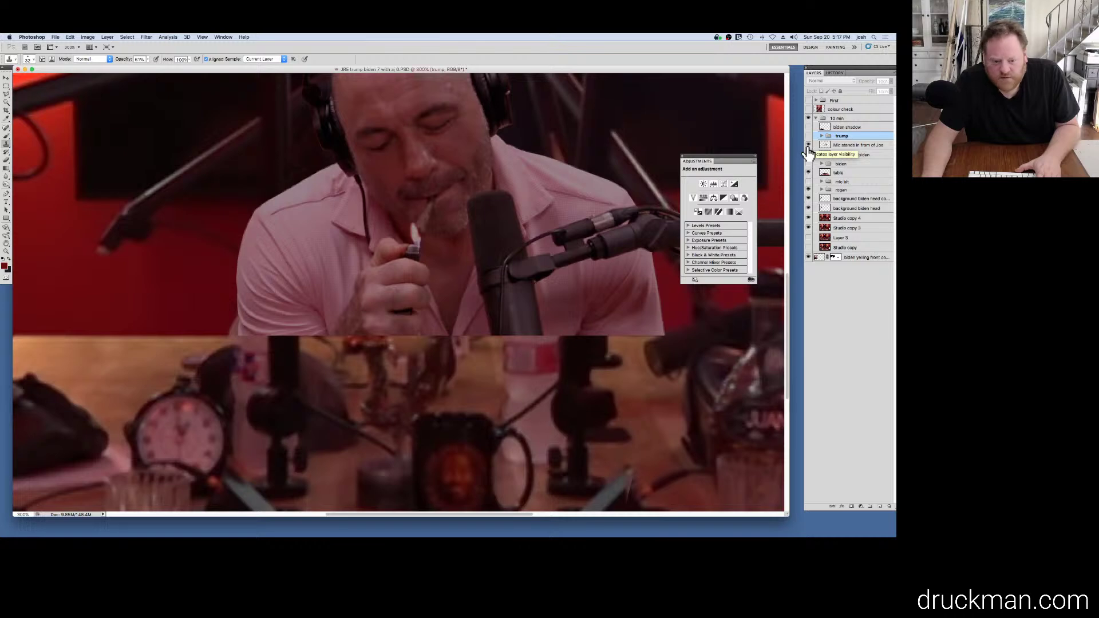
left_click(808, 153)
left_click(807, 154)
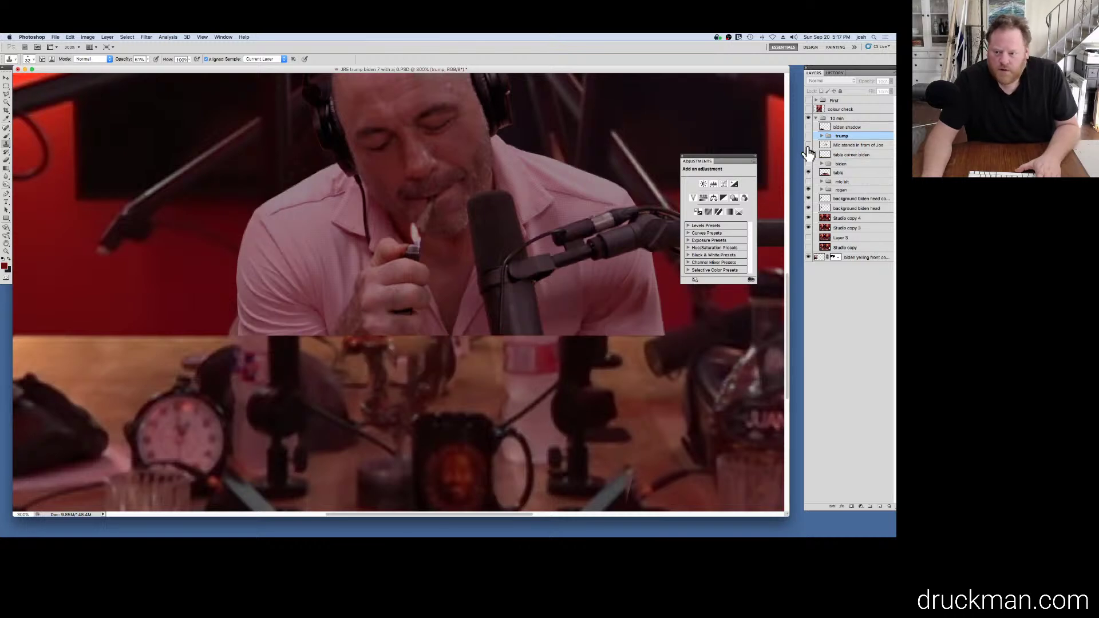
Step: Show the mic stands layer, the "biden" group and the "mic bit" group, and move "mic bit" above the mic stands layer
left_click(807, 154)
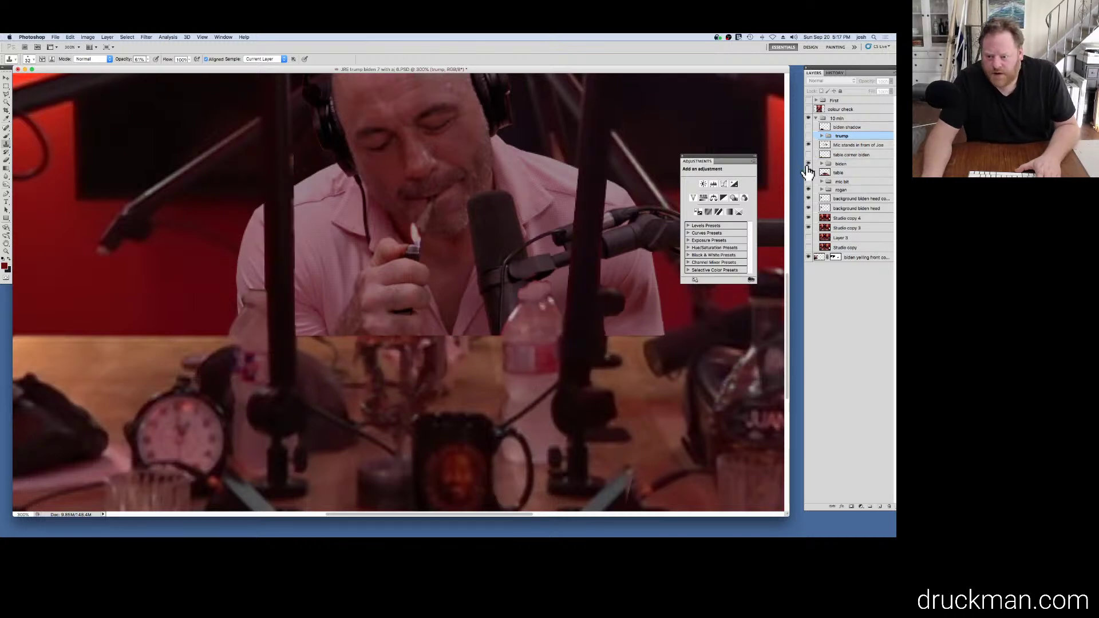
left_click(808, 182)
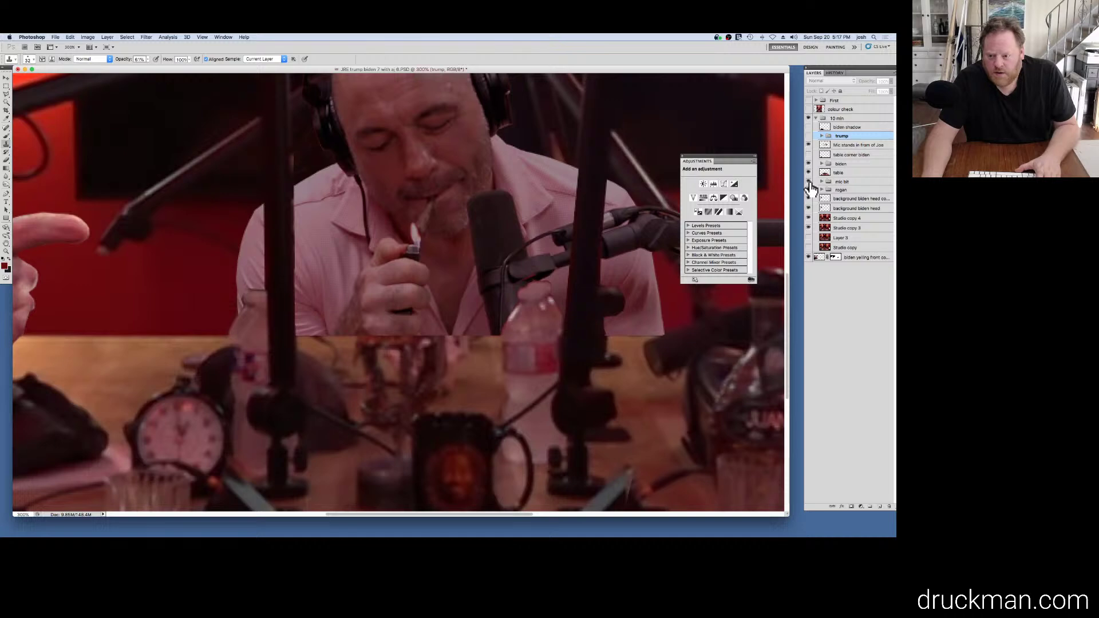
left_click_drag(857, 181, 861, 149)
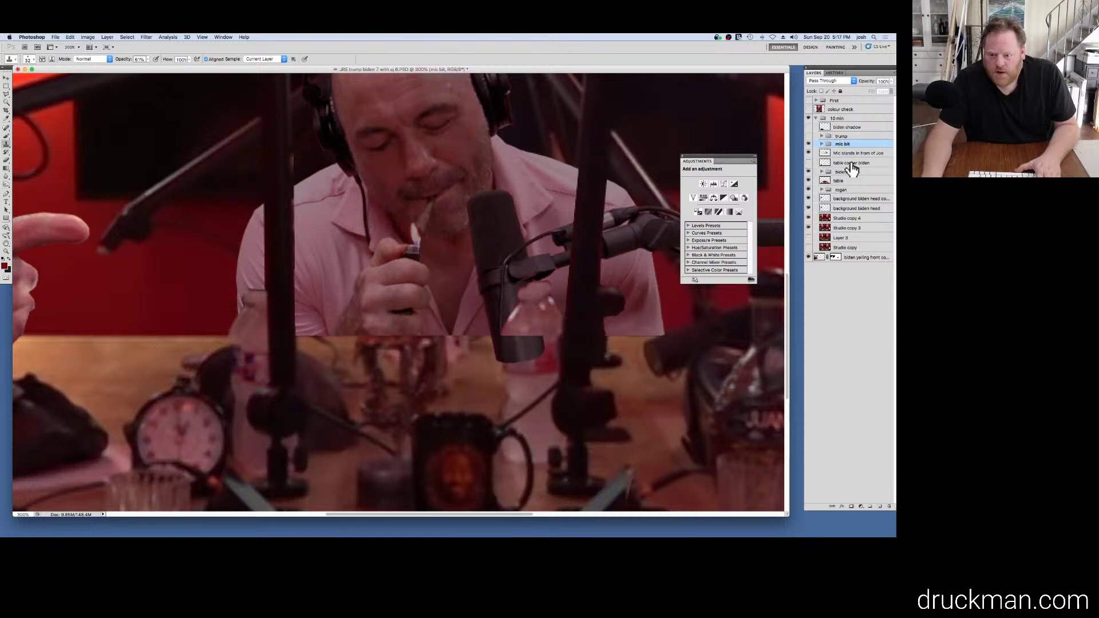
Step: Load the outline of the layer of mic stands in front of the host as a selection, ready for cloning inside it
left_click(853, 154)
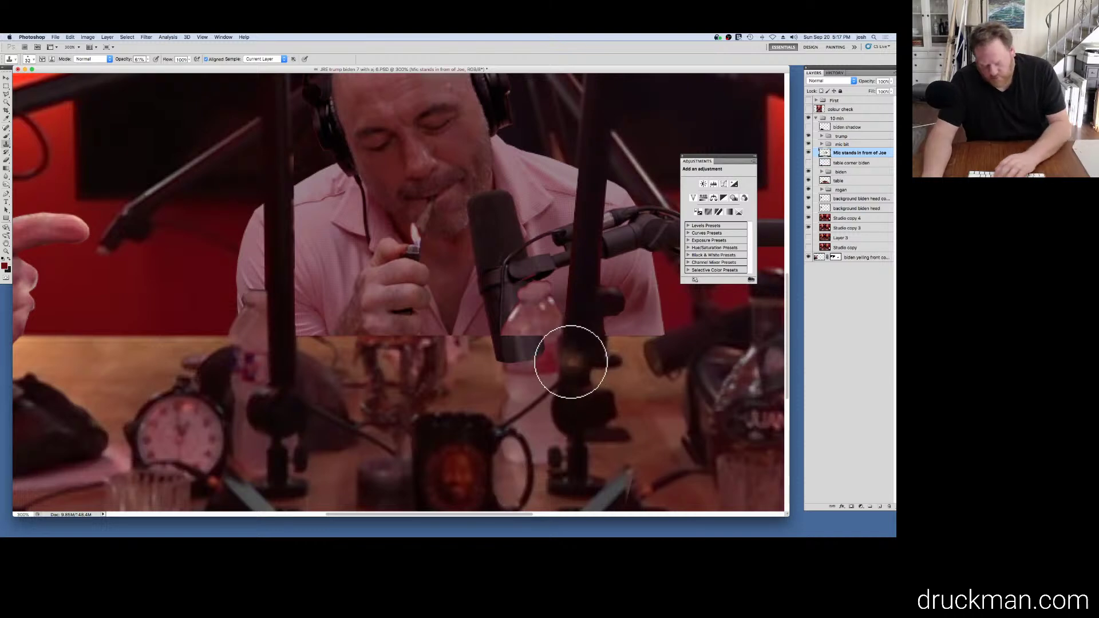
key("l")
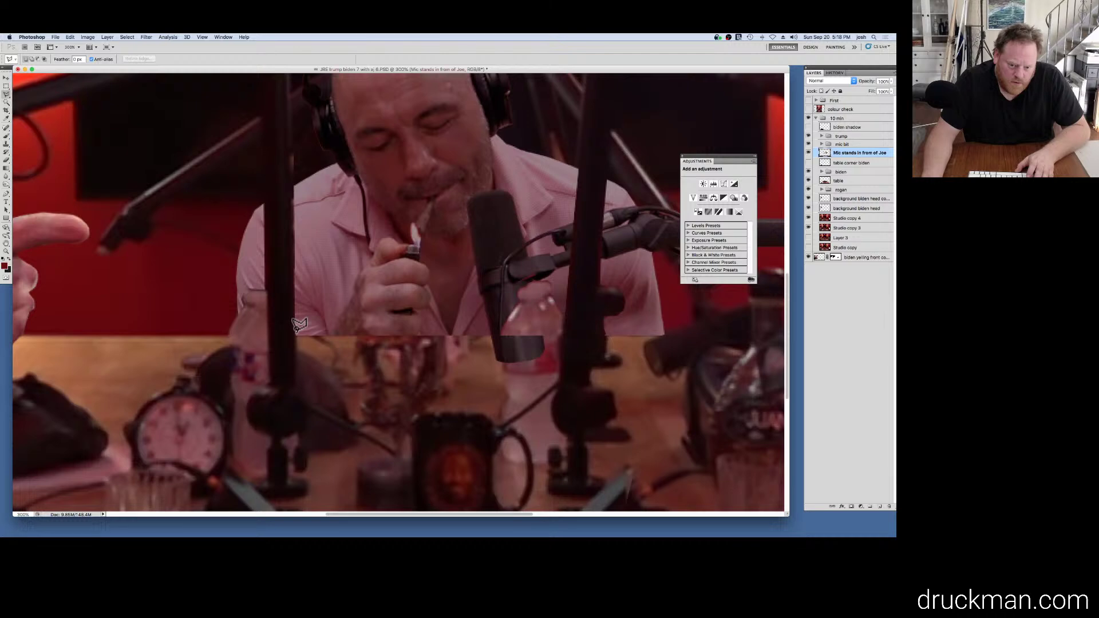
left_click(824, 153, "super")
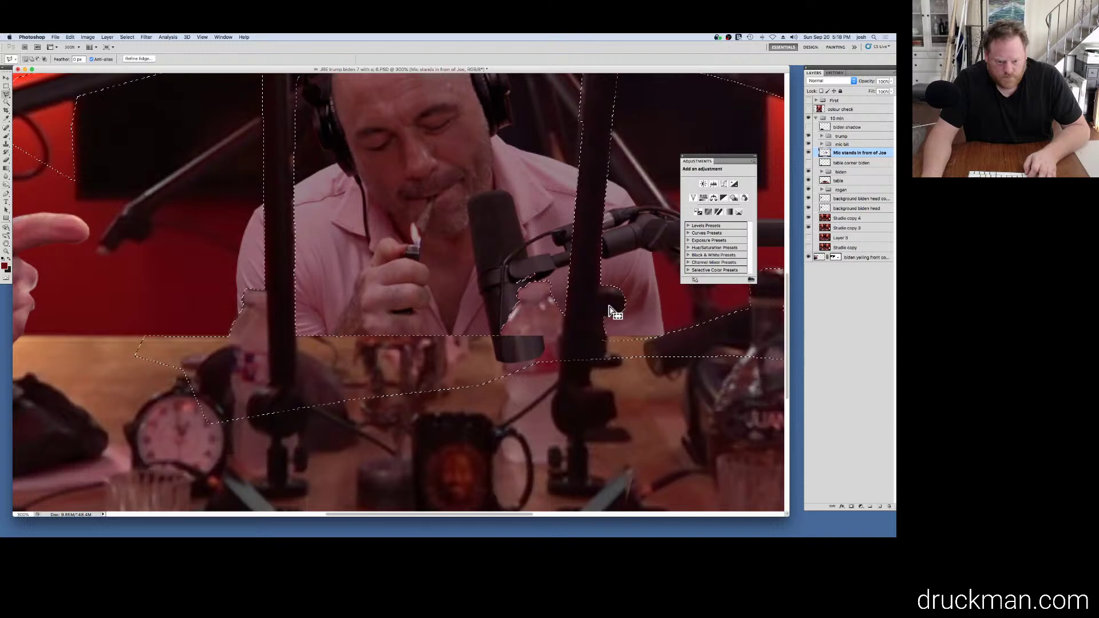
key("s")
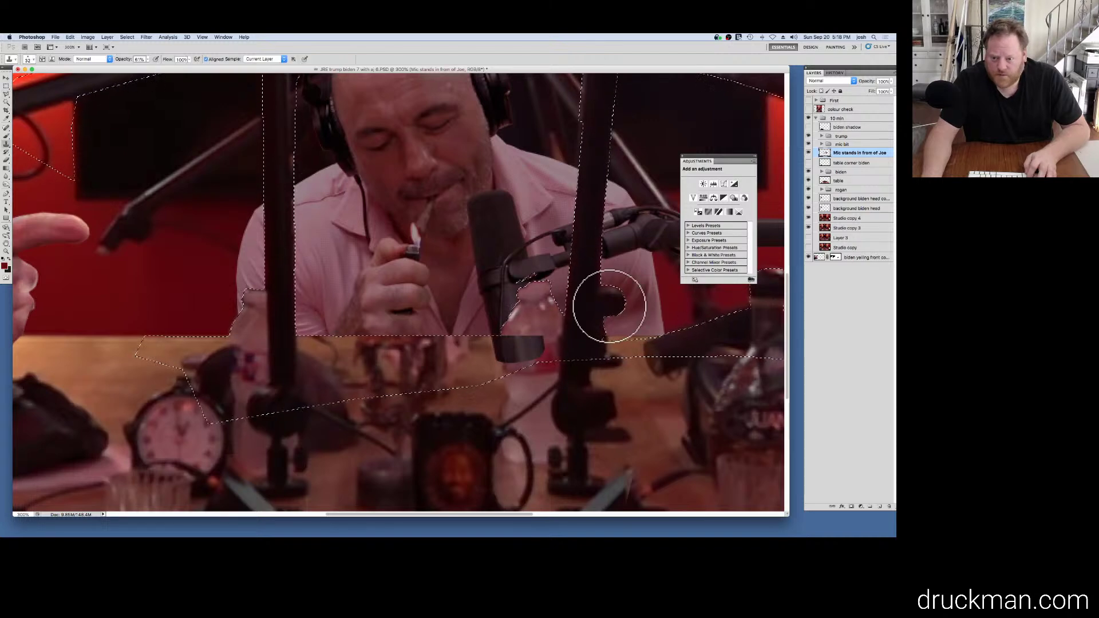
Step: Duplicate the mic stands layer and, at 100% Clone Stamp opacity, clone table wood over the glass object below the host's hands
left_click_drag(865, 155, 879, 506)
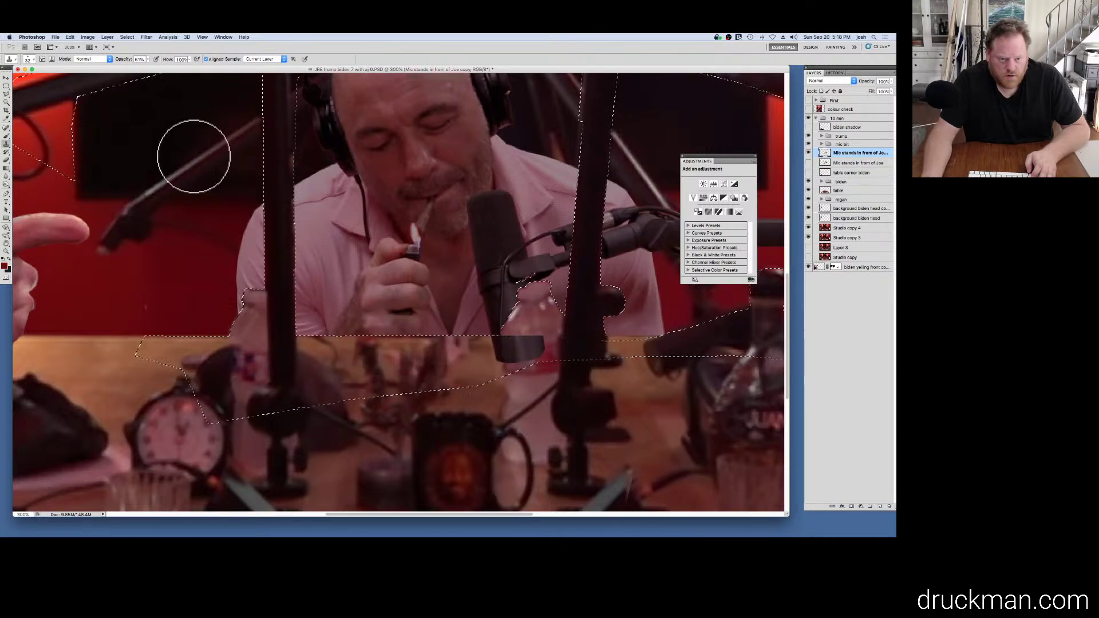
left_click_drag(147, 59, 210, 74)
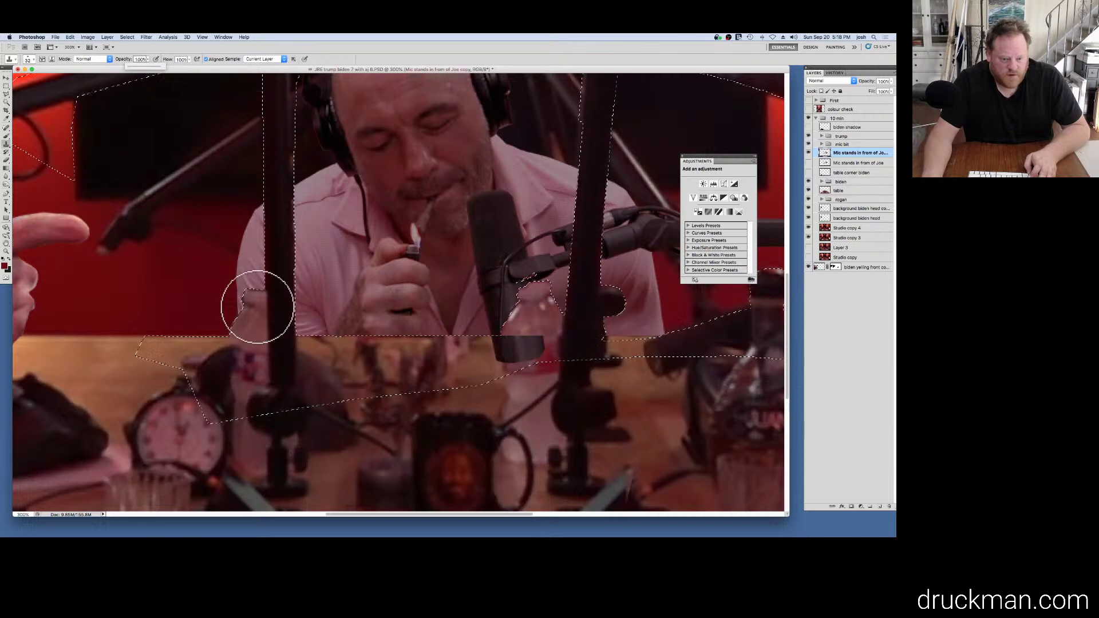
left_click(163, 340, "alt")
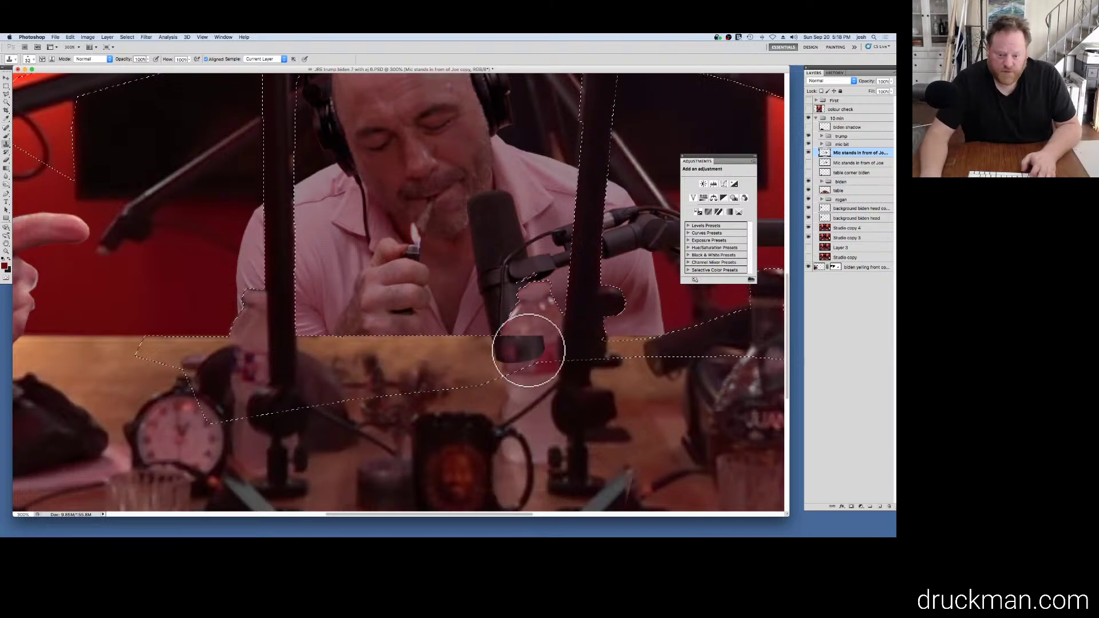
Step: Lasso the cloned table area between the two mic stands, delete it from the mic stands copy, and deselect
key("l")
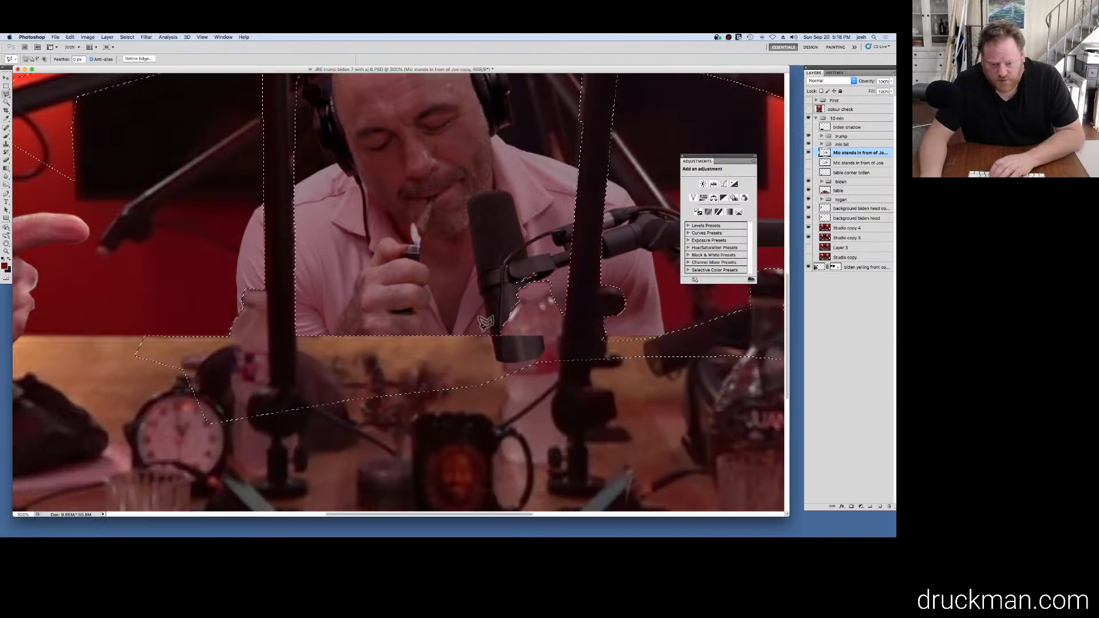
left_click(491, 321)
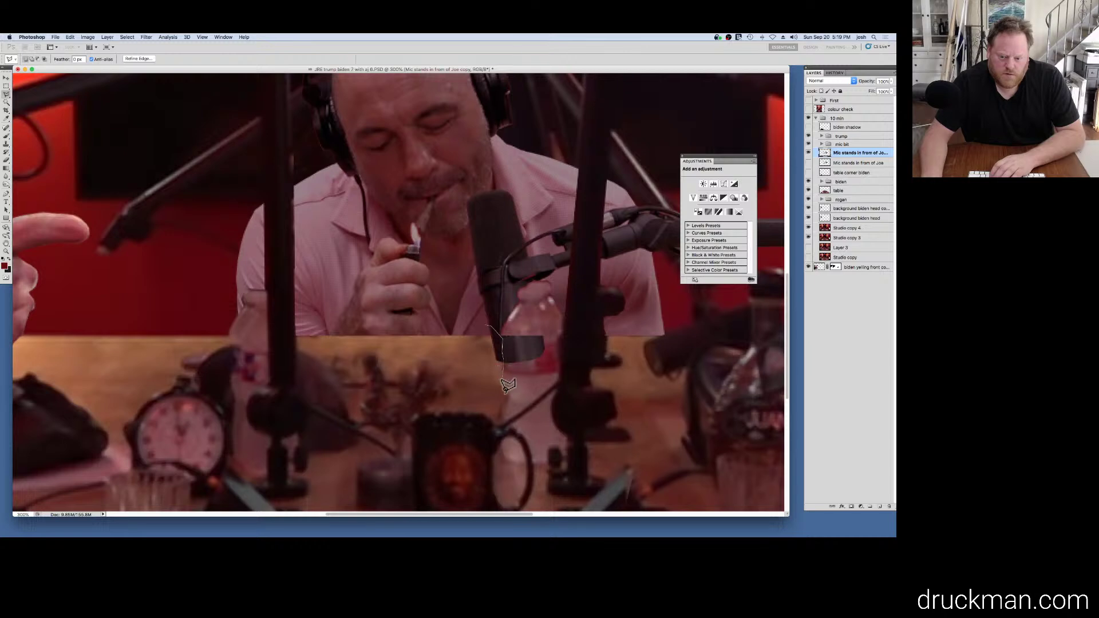
mouse_move(498, 397)
left_mouse_down()
mouse_move(357, 425)
mouse_move(349, 392)
mouse_move(302, 326)
mouse_move(336, 299)
mouse_move(421, 288)
mouse_move(480, 307)
left_mouse_up()
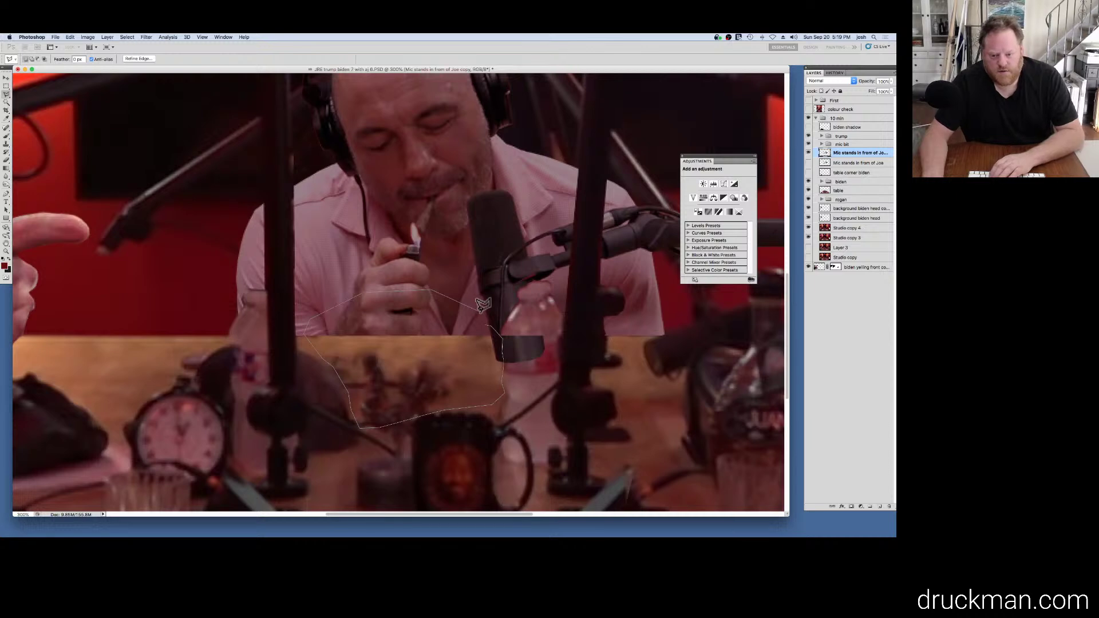
key("Delete")
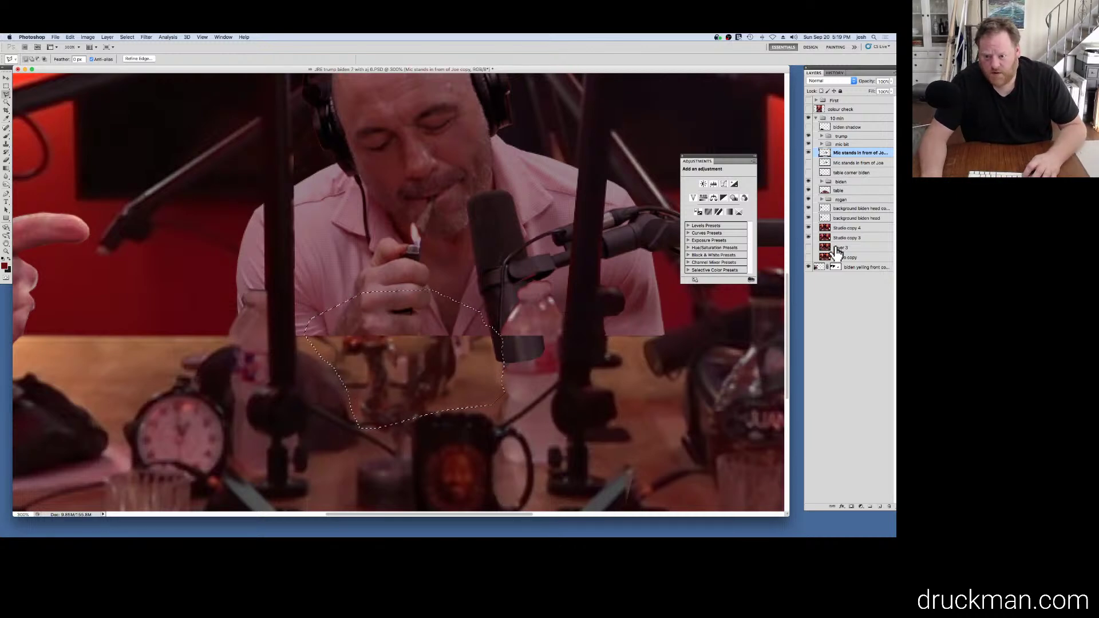
key("super+d")
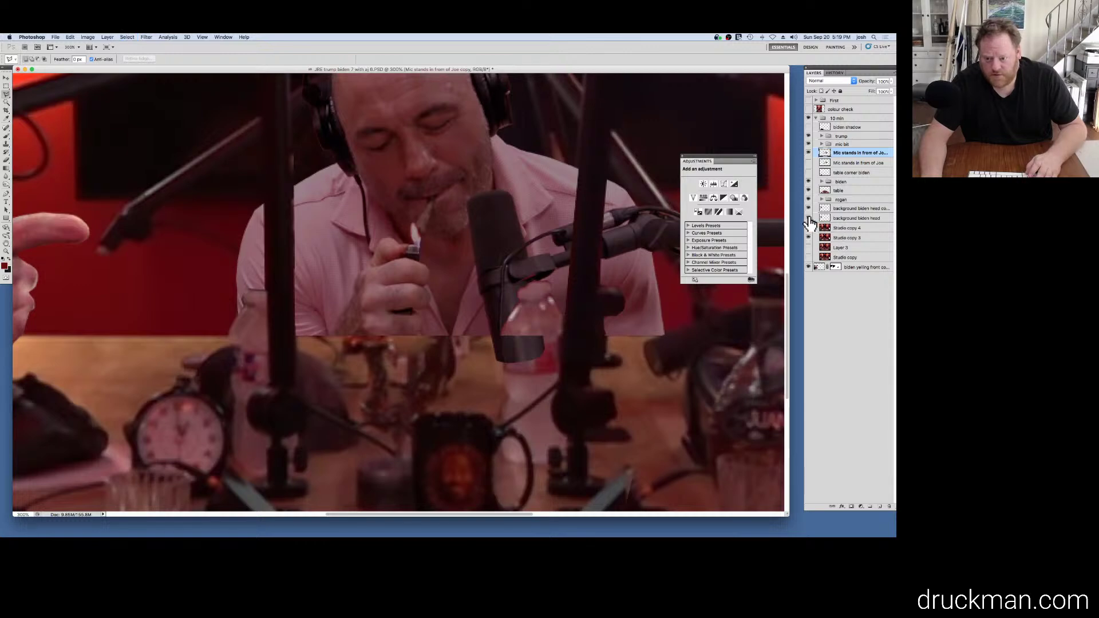
Step: Hide the "biden" group and the "table" layer, and duplicate the "Studio copy 4" layer
left_click(808, 199)
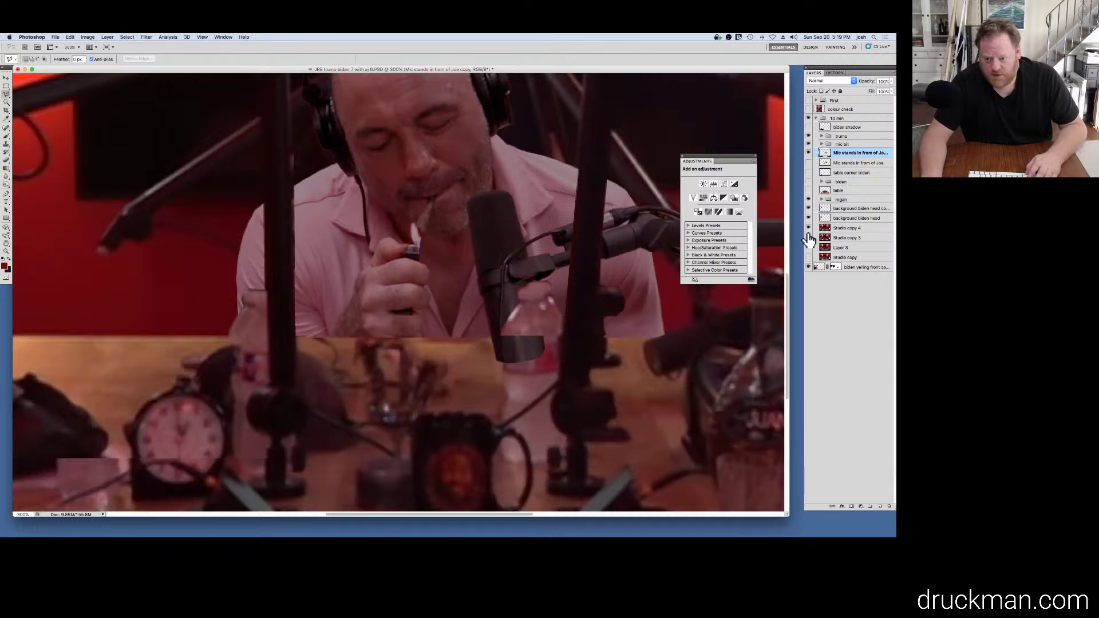
left_click(808, 191)
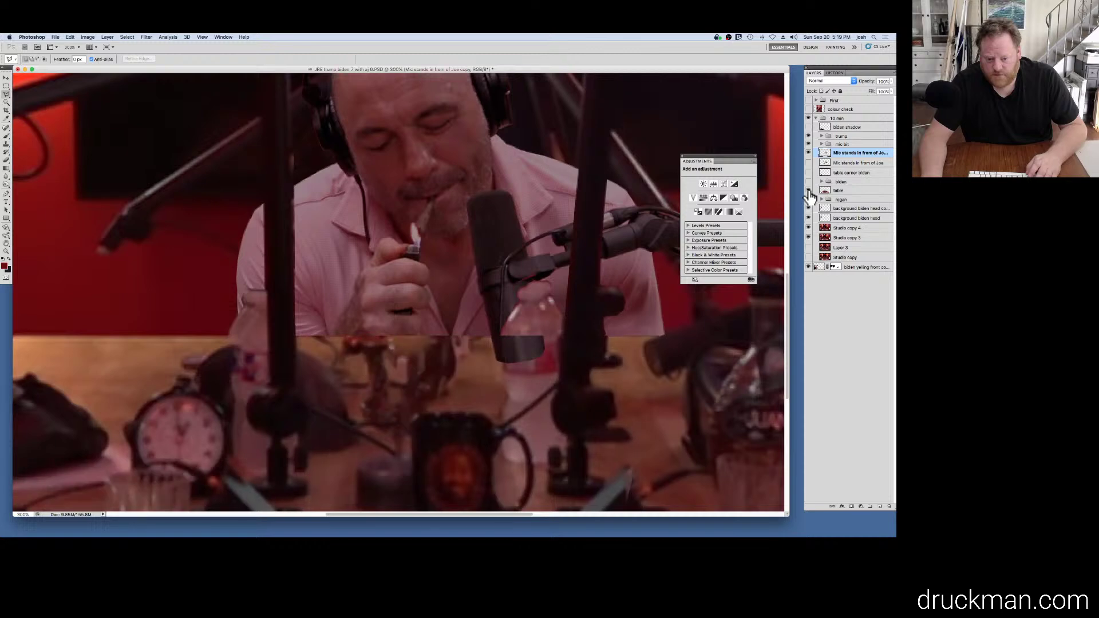
left_click(808, 192)
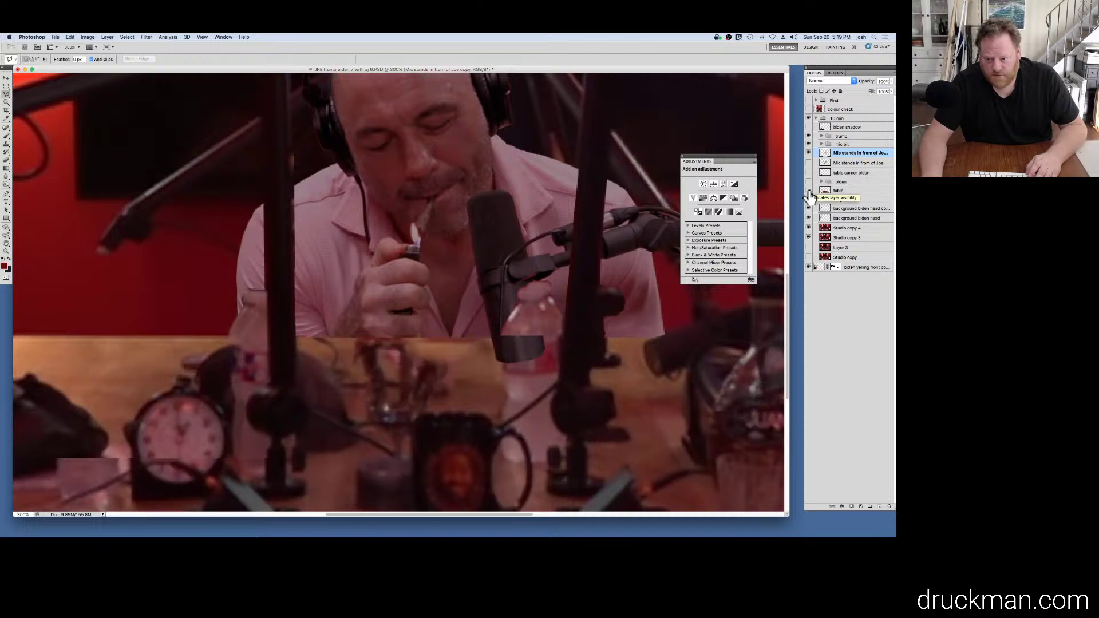
left_click(847, 229)
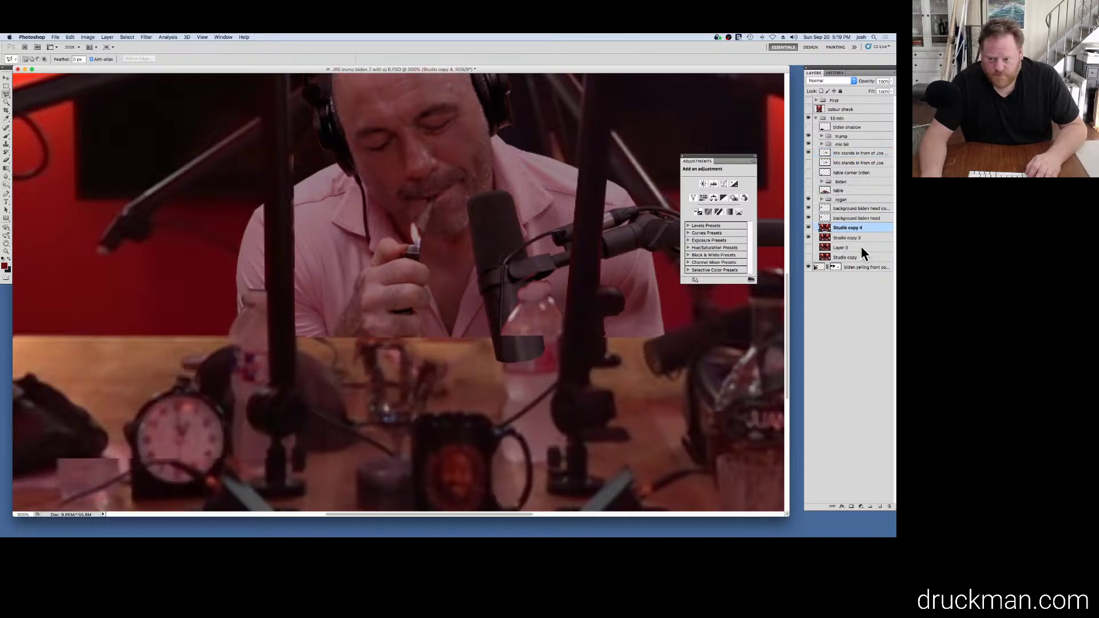
left_click_drag(850, 232, 878, 507)
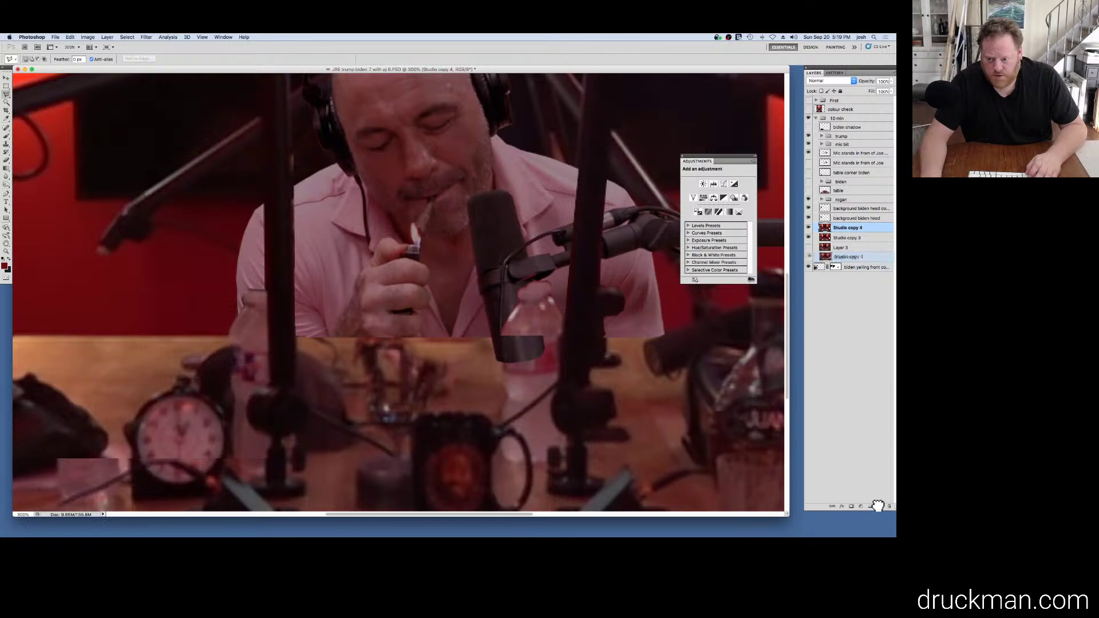
Step: Clone clean table wood from beside the clock over the glass object between the mic stands on the new studio copy
key("s")
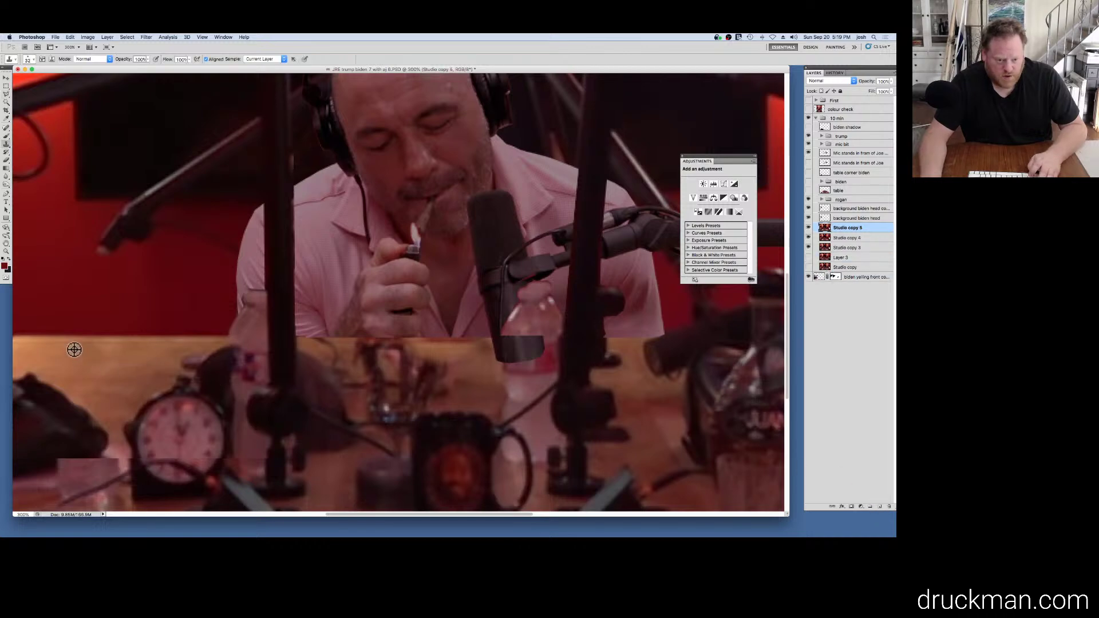
left_click(74, 349, "alt")
mouse_move(377, 353)
left_mouse_down()
mouse_move(413, 361)
mouse_move(403, 355)
mouse_move(439, 340)
mouse_move(393, 352)
mouse_move(412, 347)
mouse_move(362, 344)
mouse_move(428, 346)
mouse_move(433, 358)
mouse_move(412, 370)
mouse_move(378, 357)
left_mouse_up()
left_click(123, 368, "alt")
mouse_move(456, 376)
left_mouse_down()
mouse_move(401, 378)
mouse_move(425, 380)
mouse_move(445, 357)
left_mouse_up()
left_click(110, 374, "alt")
mouse_move(360, 373)
left_mouse_down()
mouse_move(321, 337)
mouse_move(391, 385)
mouse_move(382, 394)
mouse_move(422, 390)
mouse_move(358, 378)
left_mouse_up()
left_click(138, 368, "alt")
mouse_move(426, 369)
left_mouse_down()
mouse_move(407, 386)
mouse_move(435, 382)
left_mouse_up()
Step: Even out the cloned wood along the back table edge up to the host's microphone with fresh samples from the clean table area
left_click(105, 366, "alt")
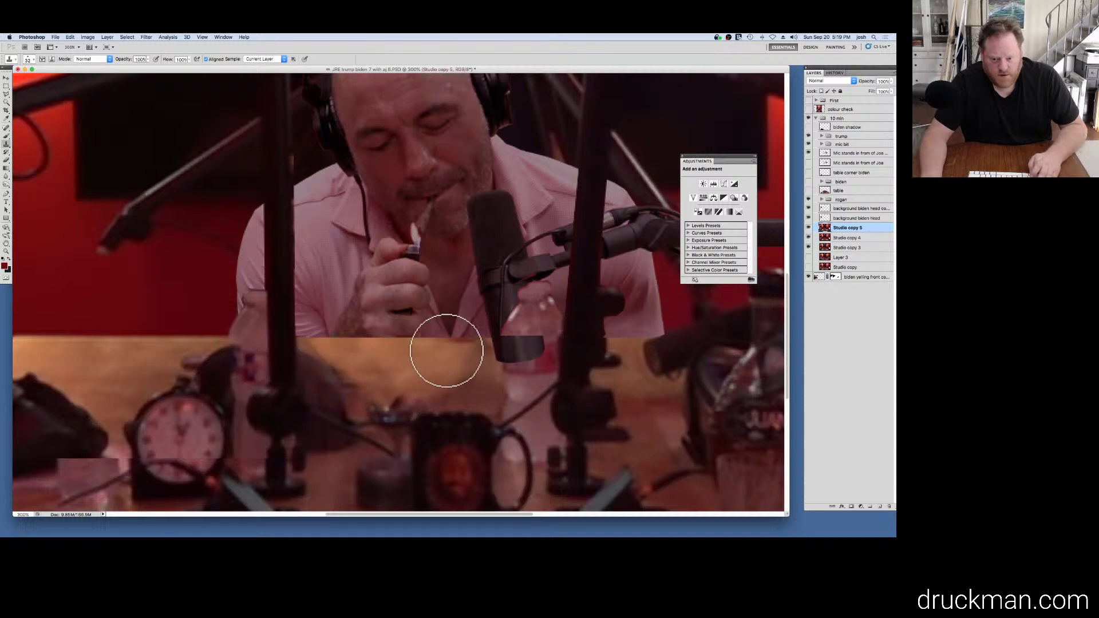
left_click(135, 368, "alt")
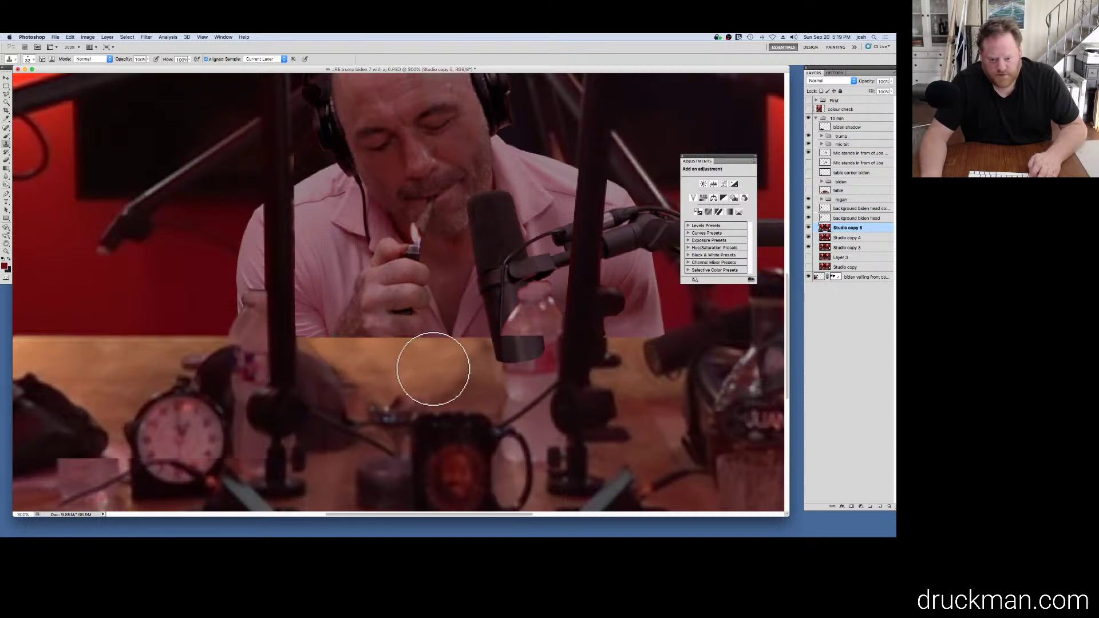
mouse_move(431, 368)
left_mouse_down()
mouse_move(472, 378)
mouse_move(387, 368)
mouse_move(453, 381)
mouse_move(485, 358)
mouse_move(477, 383)
mouse_move(466, 381)
mouse_move(490, 342)
mouse_move(390, 359)
mouse_move(489, 345)
left_mouse_up()
left_click(120, 362, "alt")
left_click(484, 345)
Step: Clone table wood beside the dark object next to the mic stand and over the glass remnants above the mug
left_click(111, 373, "alt")
left_click(91, 368, "alt")
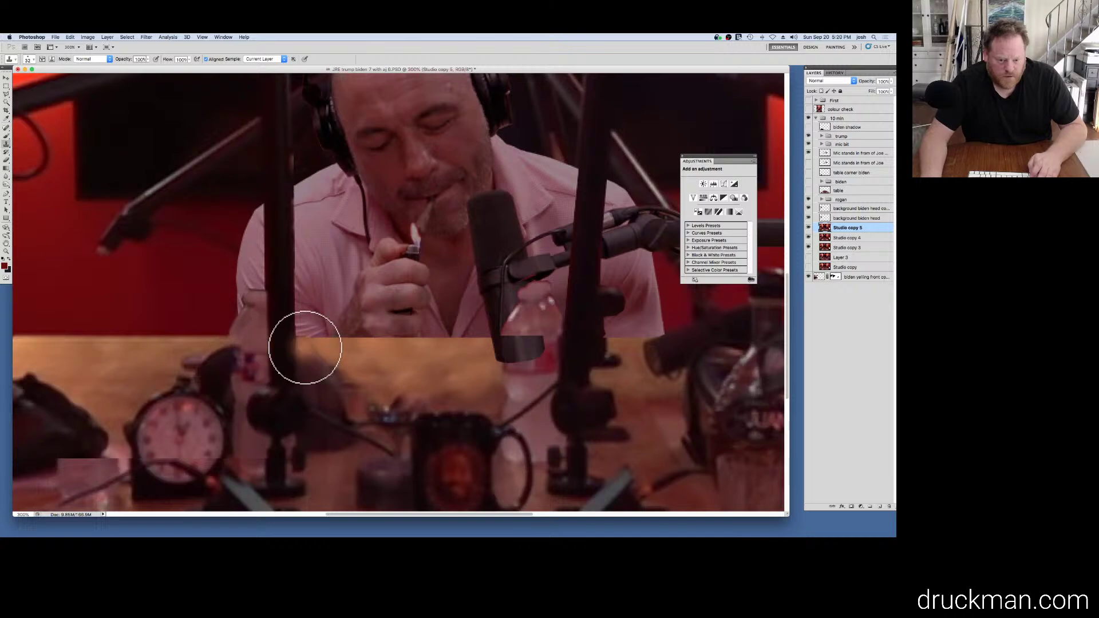
mouse_move(347, 378)
left_mouse_down()
mouse_move(371, 378)
mouse_move(336, 383)
mouse_move(358, 388)
mouse_move(329, 360)
mouse_move(314, 388)
left_mouse_up()
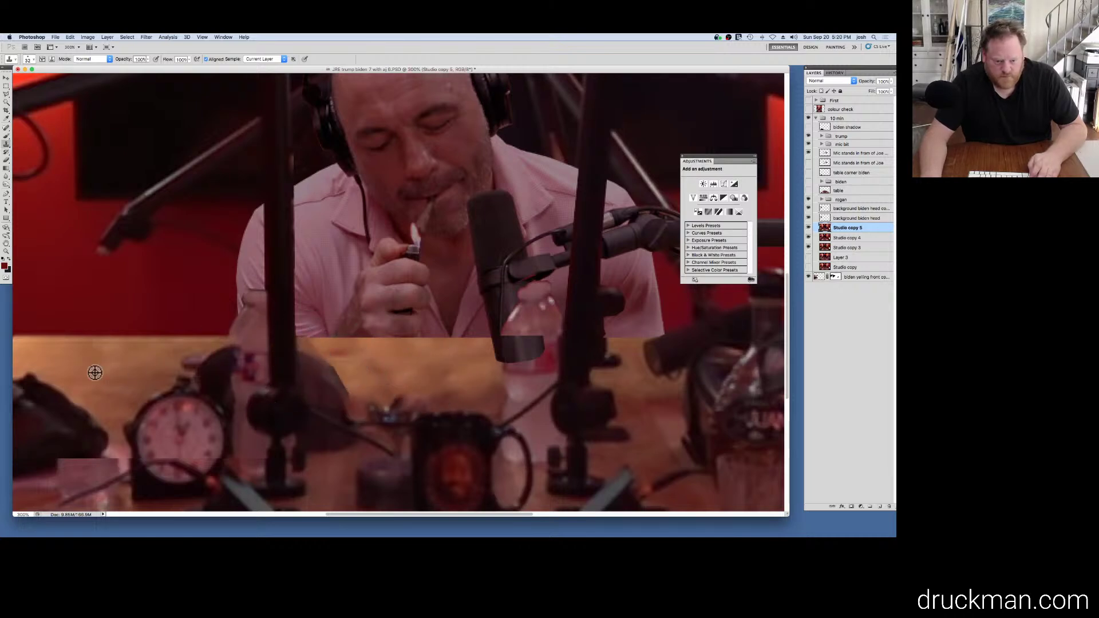
left_click(109, 361, "alt")
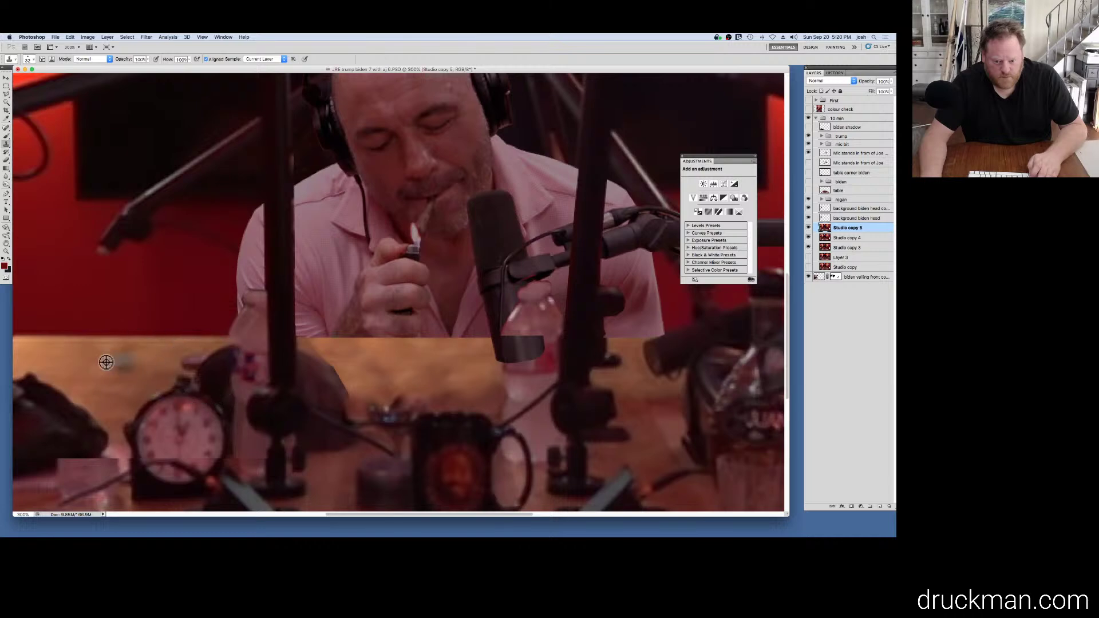
mouse_move(362, 394)
left_mouse_down()
mouse_move(417, 397)
mouse_move(374, 410)
mouse_move(442, 395)
mouse_move(490, 496)
mouse_move(377, 369)
mouse_move(408, 367)
mouse_move(475, 404)
mouse_move(432, 407)
left_mouse_up()
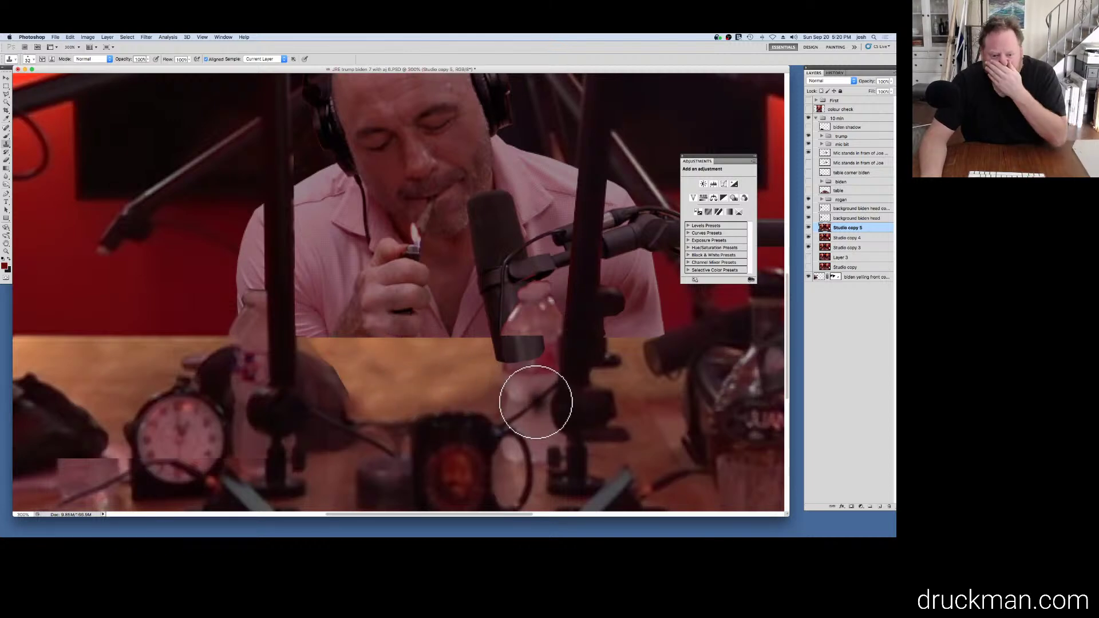
Step: On the mic stands copy layer, lasso the strip of table along the edge of the dark object beside the mic stand, and deselect
left_click(861, 152)
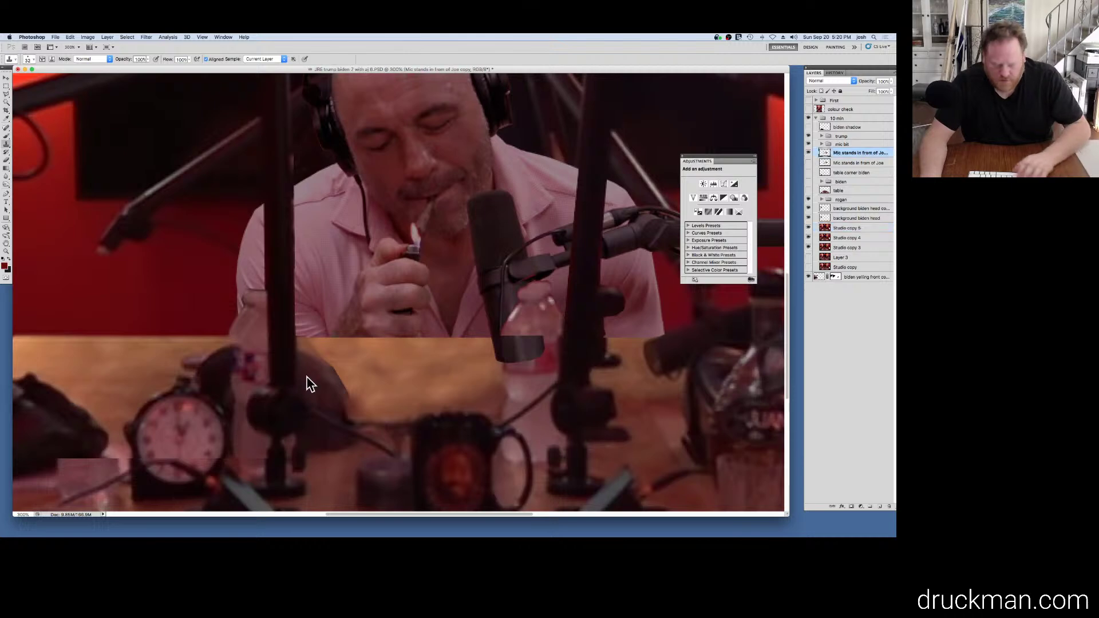
key("l")
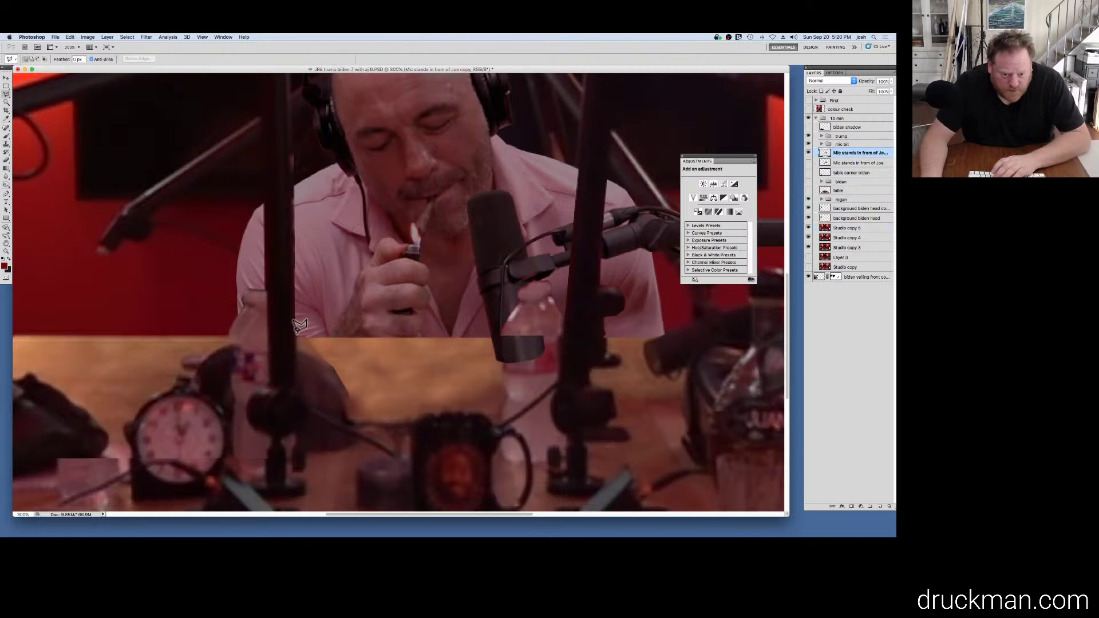
mouse_move(297, 329)
left_mouse_down()
mouse_move(326, 369)
mouse_move(346, 411)
mouse_move(379, 390)
mouse_move(370, 325)
mouse_move(332, 295)
mouse_move(309, 312)
left_mouse_up()
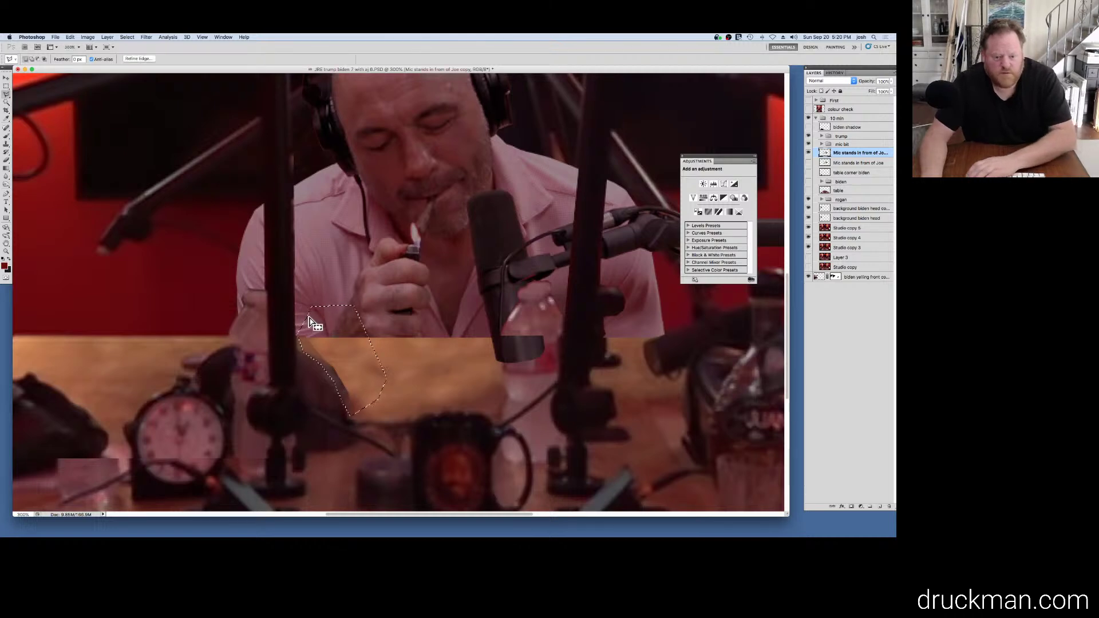
key("super+d")
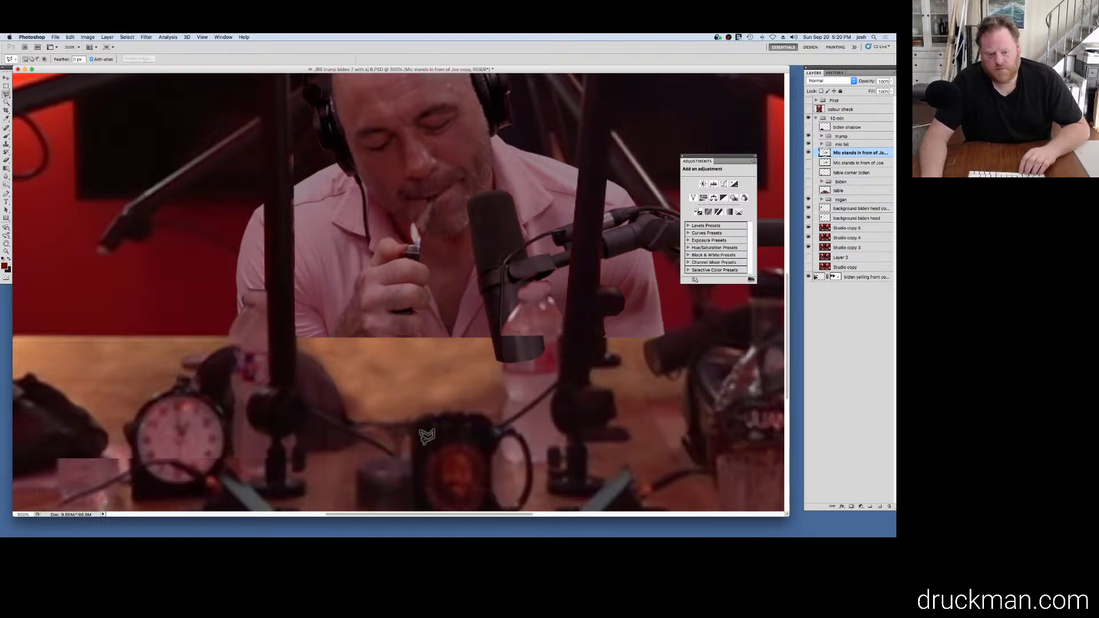
Step: Check the whole composite, and examine closely the base of the host's microphone where it overlaps the bottle and table edge
left_click(413, 437, "alt")
left_click(407, 450, "alt")
left_click(404, 453, "alt")
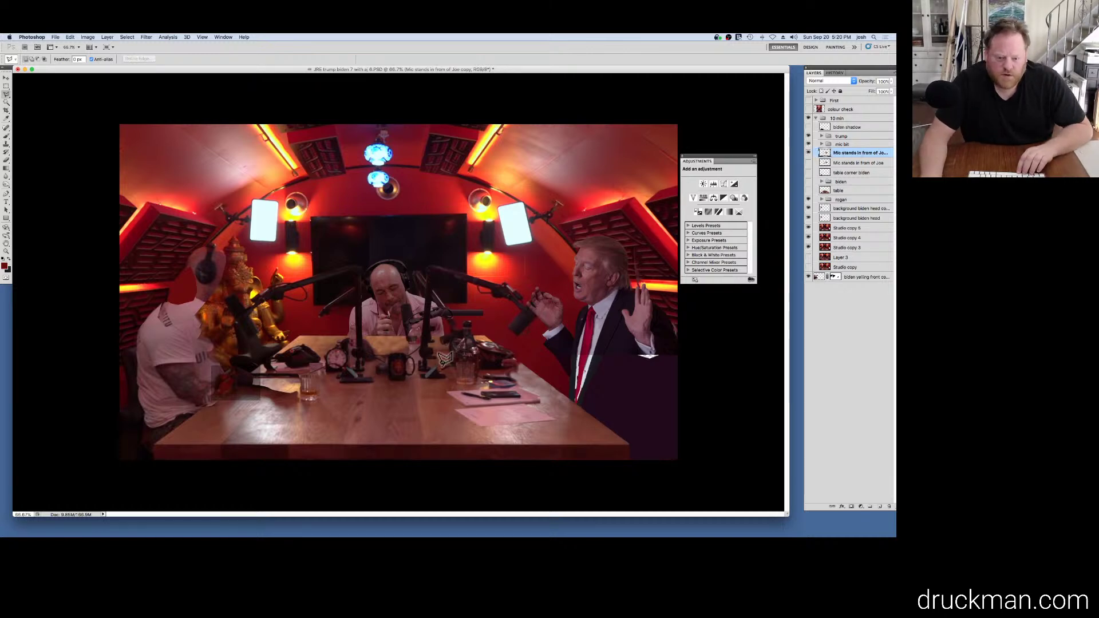
left_click(407, 340)
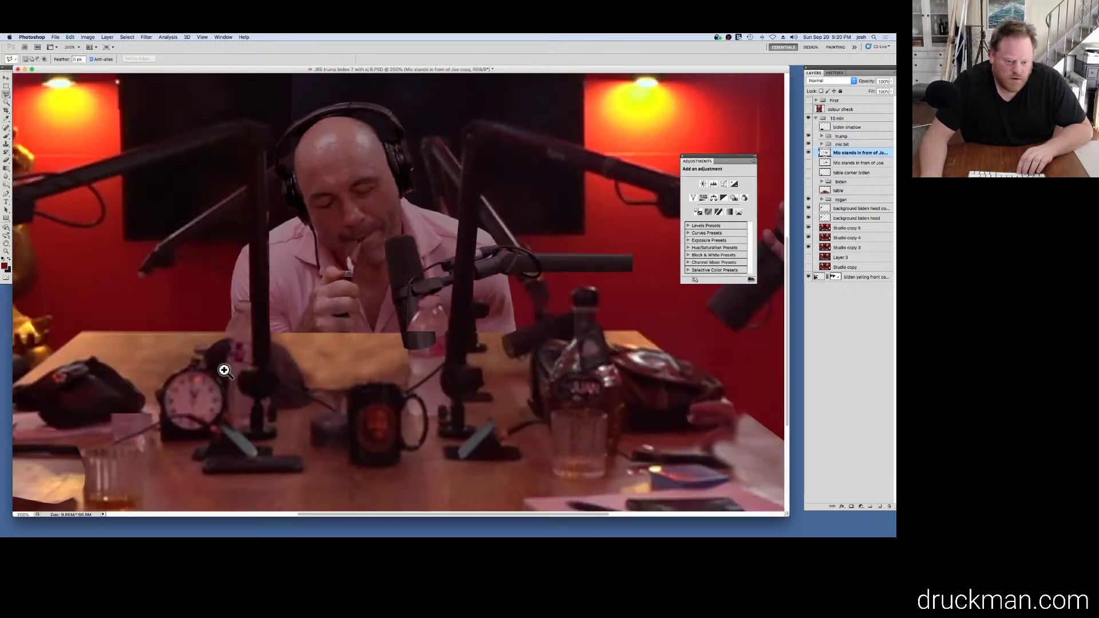
left_click(399, 327)
left_click(400, 325)
left_click(415, 350)
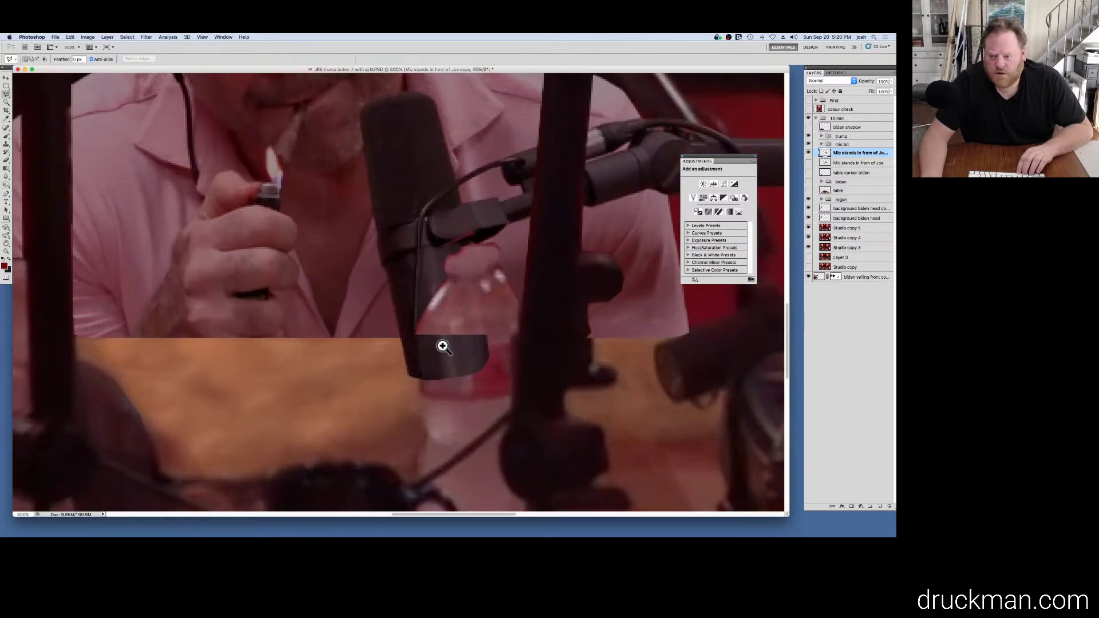
left_click(449, 342)
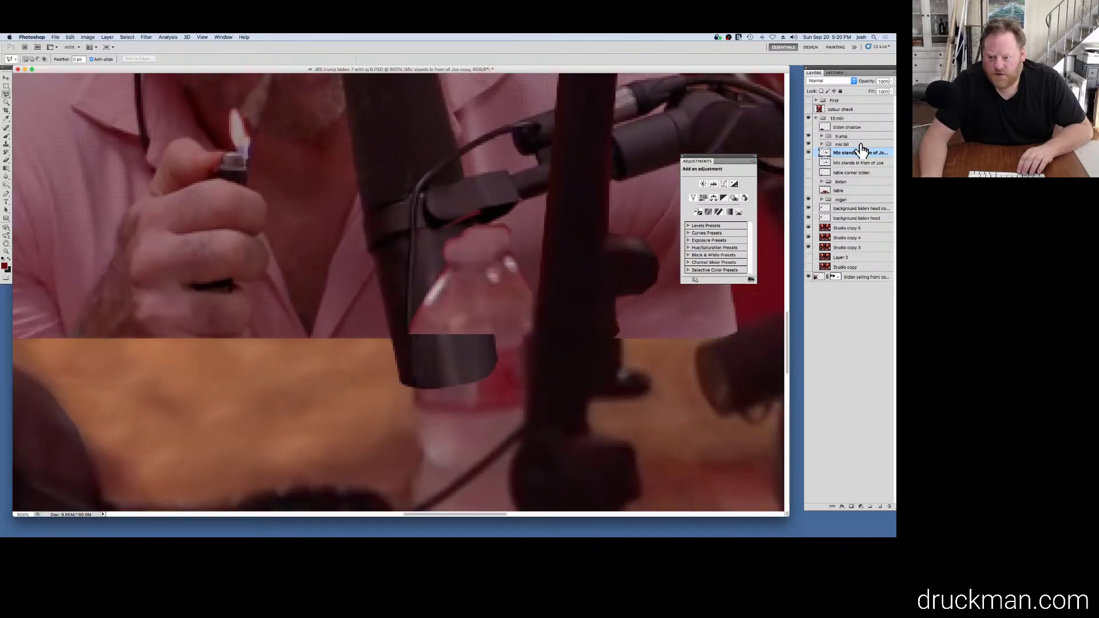
Step: Expand the mic bit group and add a layer mask to the Joe mic bit layer
left_click(822, 145)
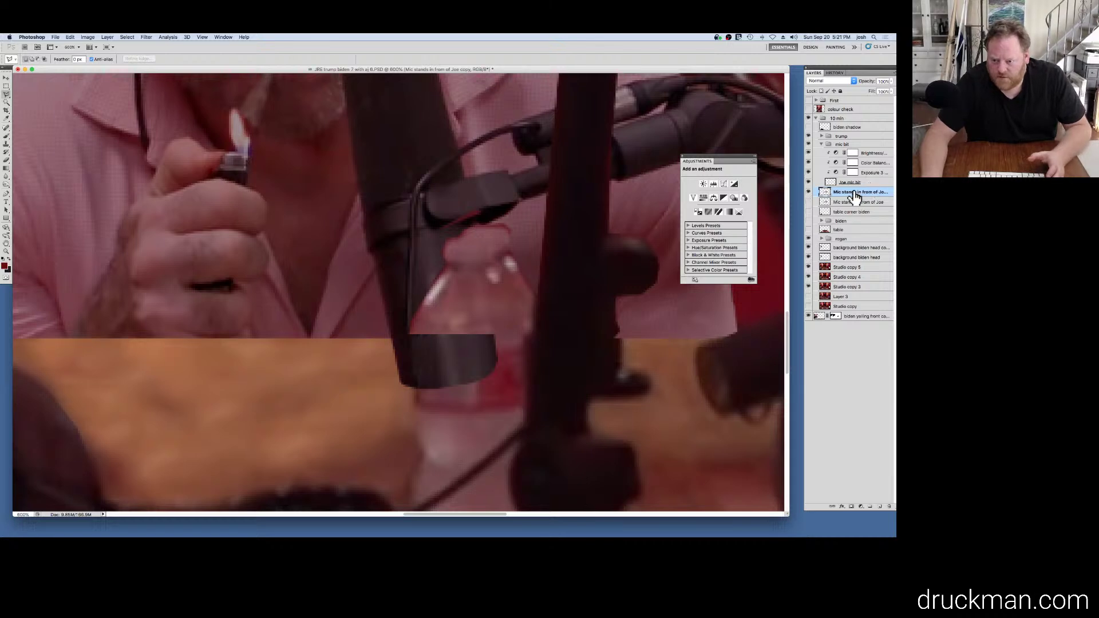
left_click(851, 507)
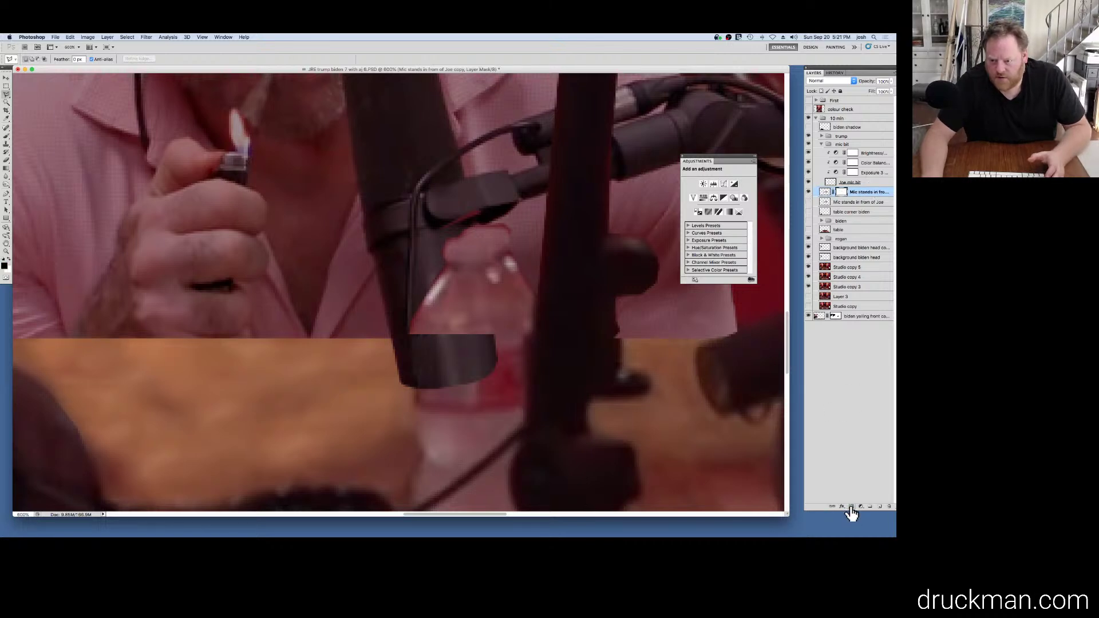
key("super+z")
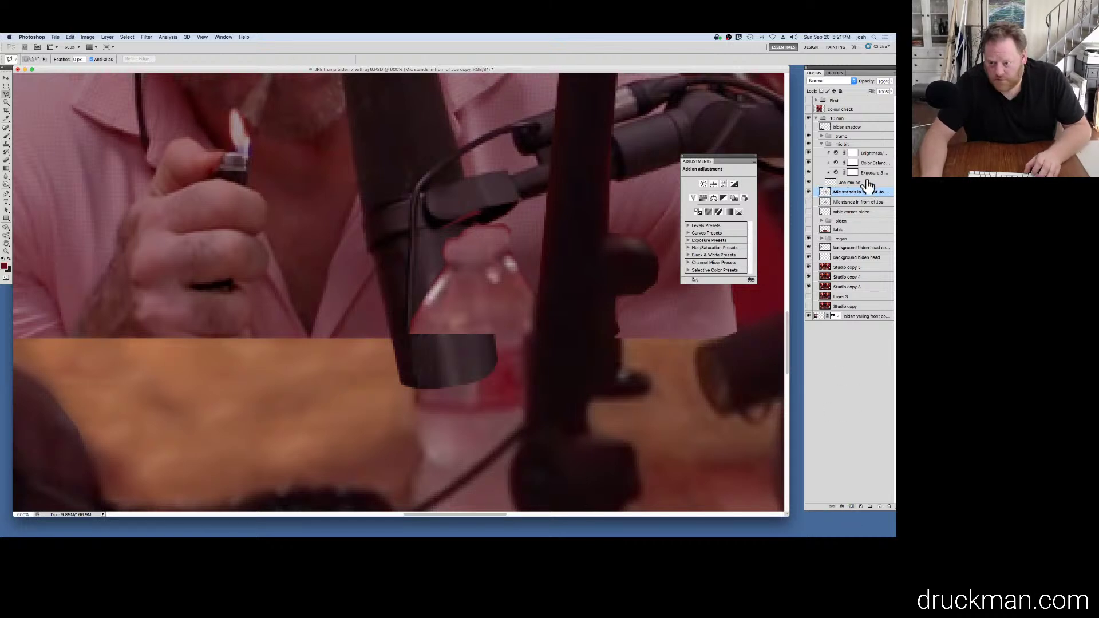
left_click(870, 182)
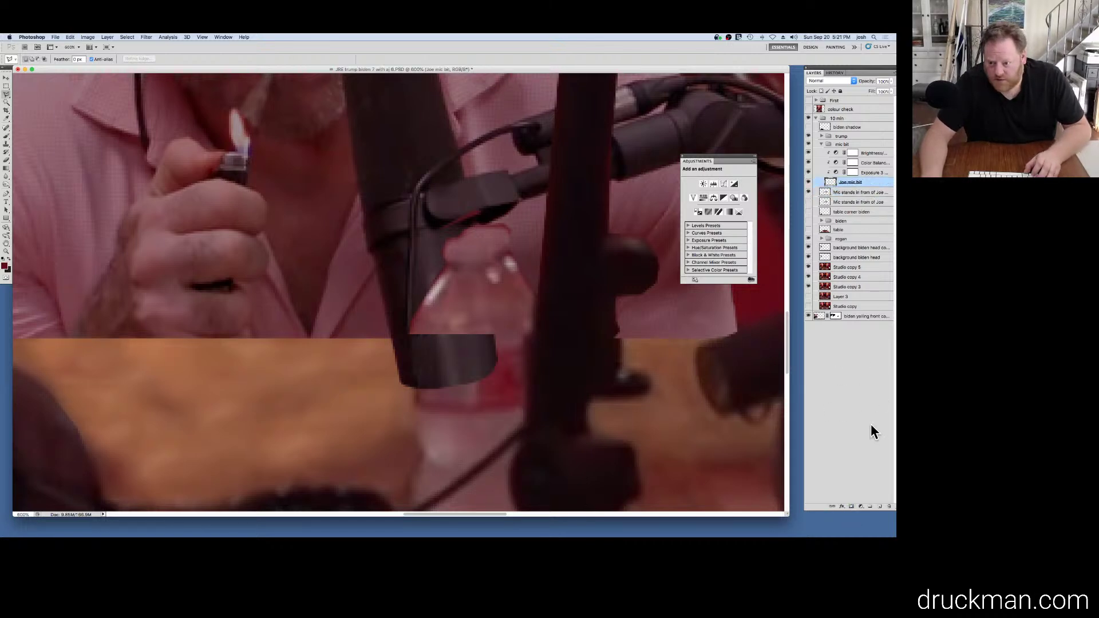
left_click(851, 507)
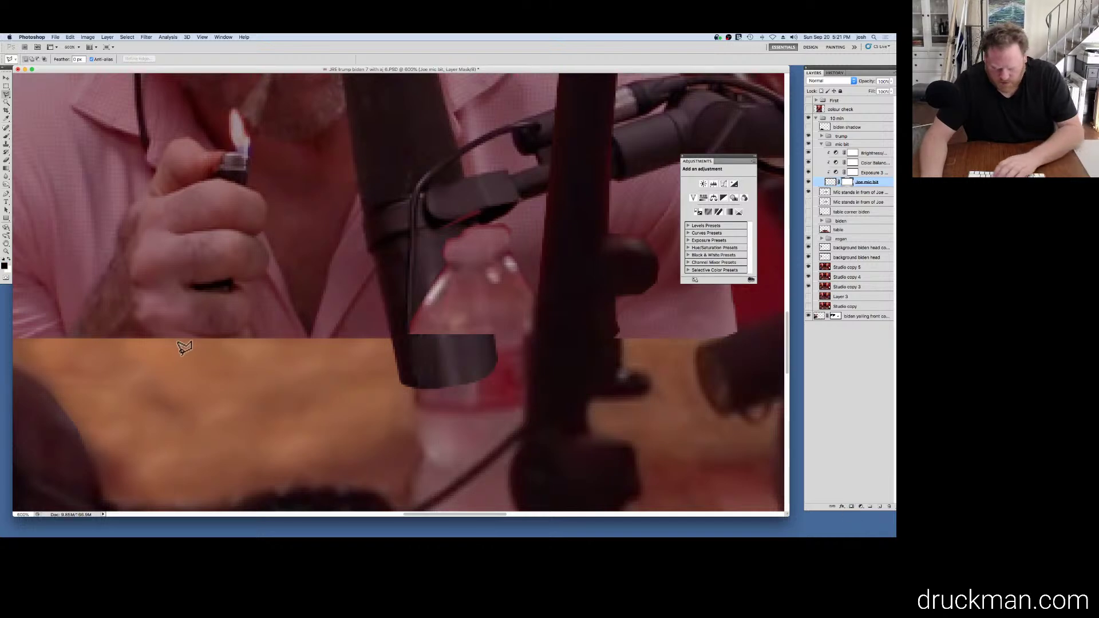
Step: Lasso the part of the host's microphone base overlapping the bottle, hide it on the Joe mic bit mask, and deselect
left_click(409, 334)
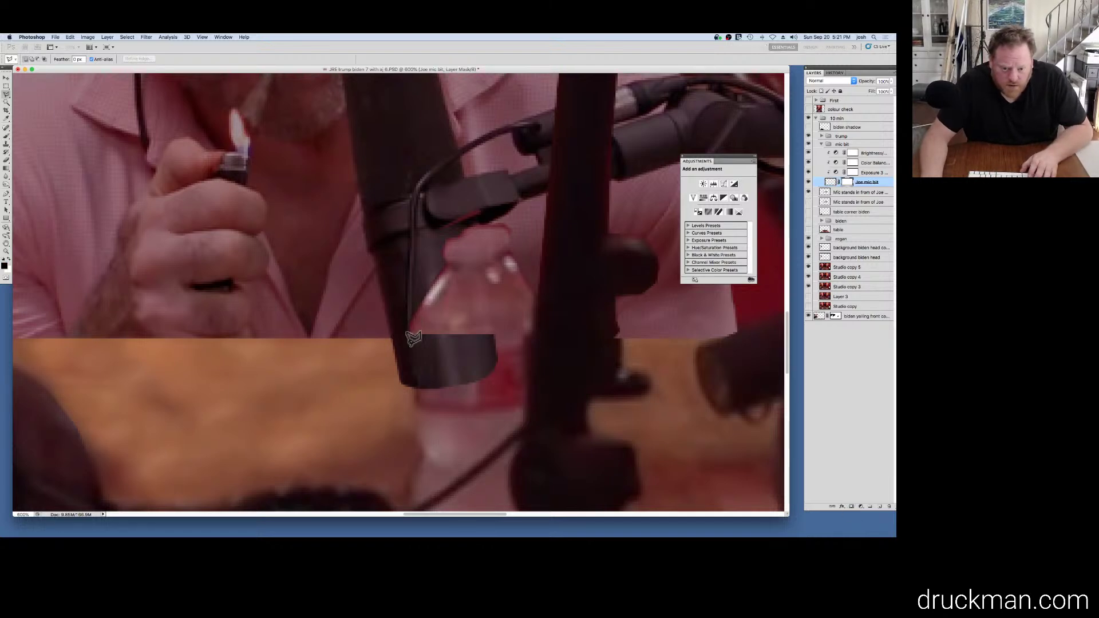
left_click(413, 400)
left_click(457, 412)
left_click(491, 404)
left_click(513, 378)
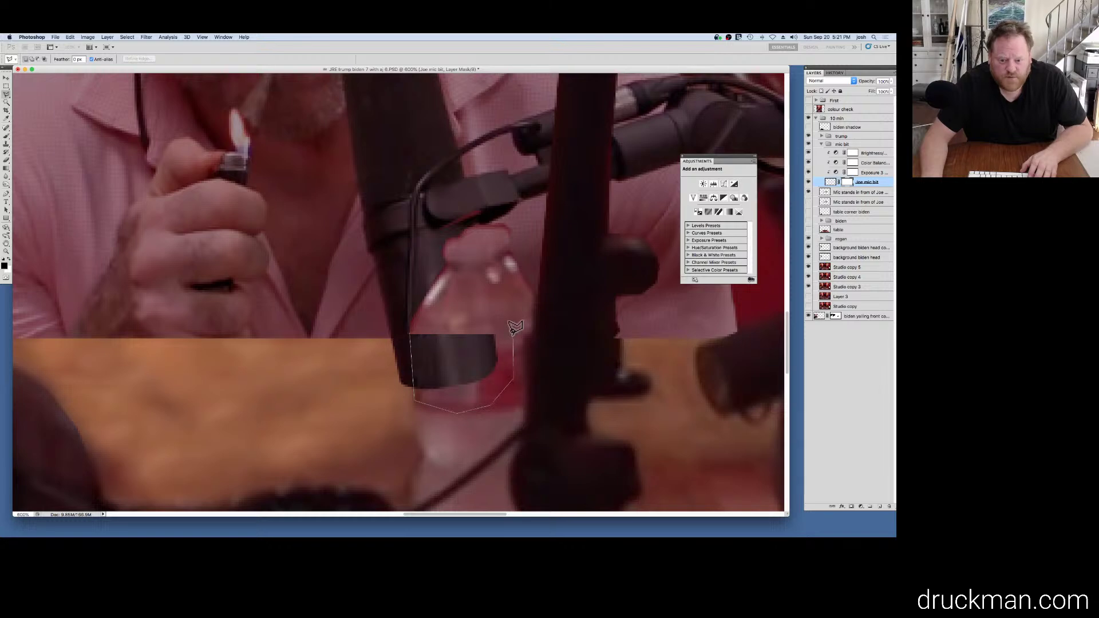
left_click(510, 330)
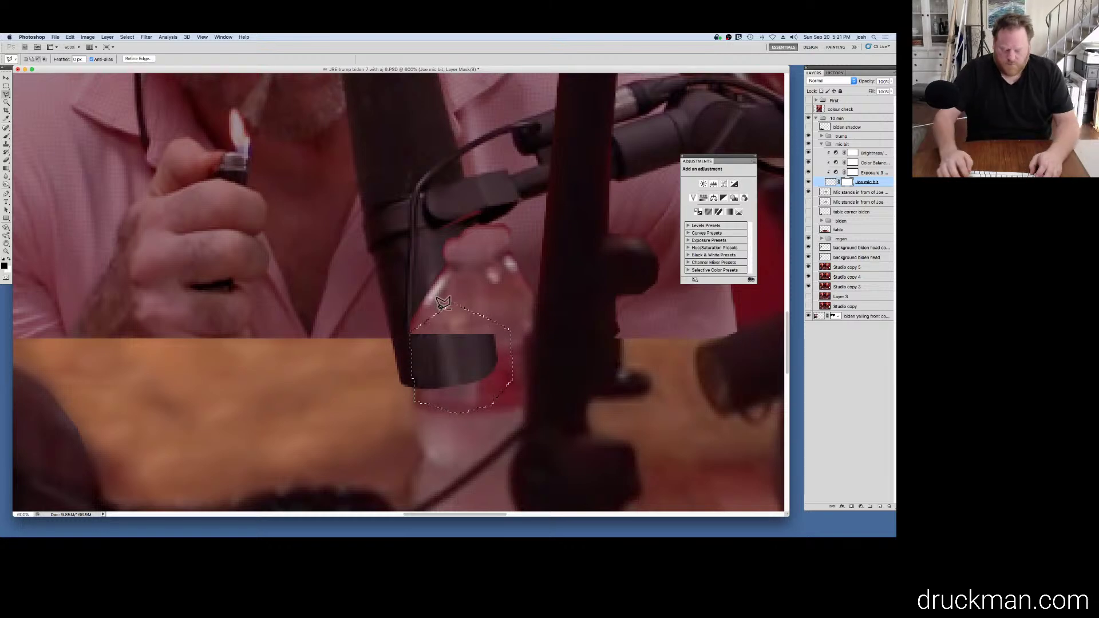
double_click(443, 303)
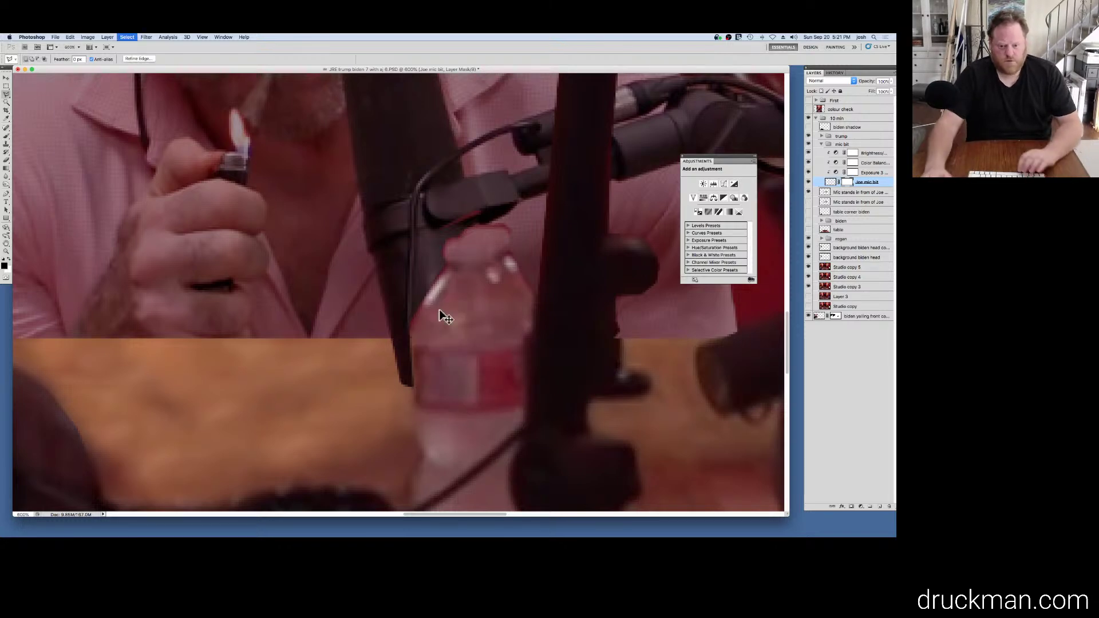
key("super+d")
Step: On the Mic stands in from of Joe copy layer, erase the dark edge along the bottle top beside the left mic stand
left_click(439, 310, "alt")
left_click(439, 311, "alt")
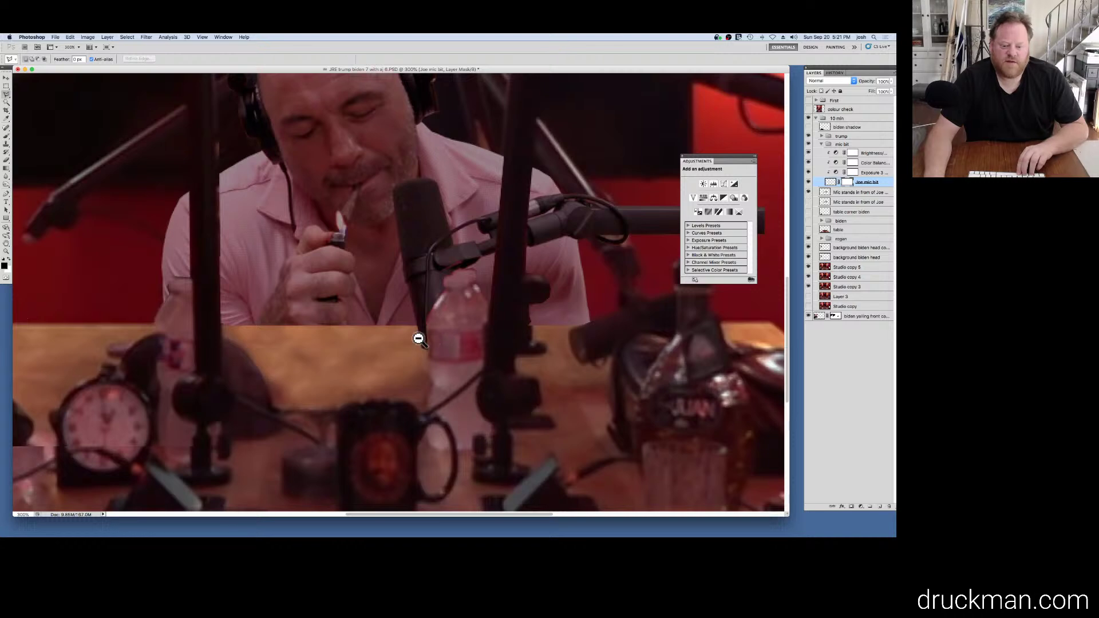
left_click(420, 338, "alt")
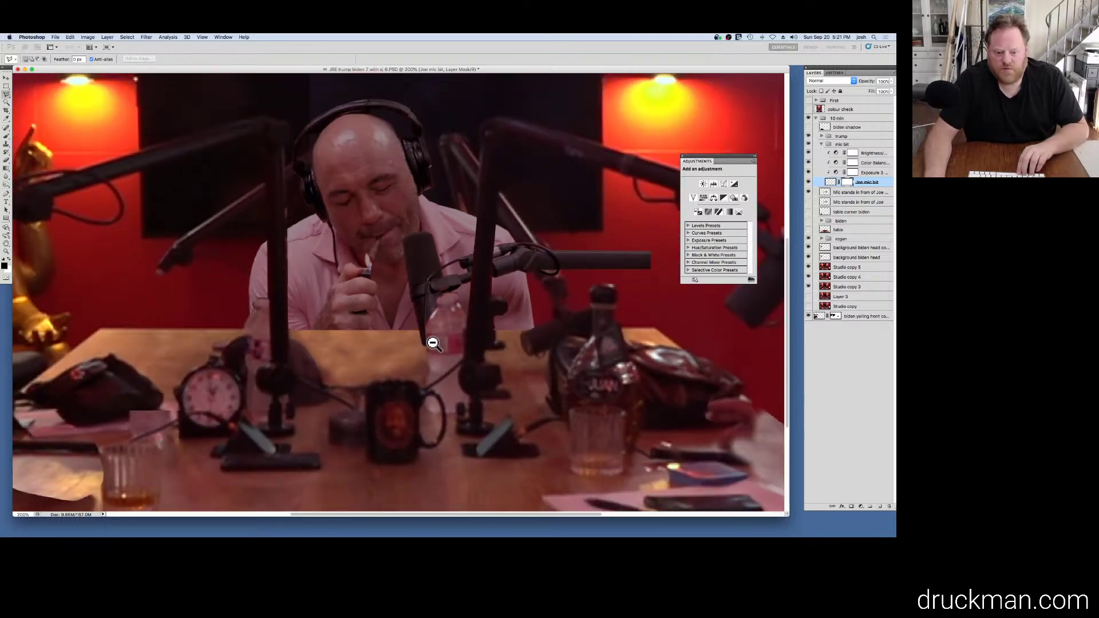
left_click(383, 423, "alt")
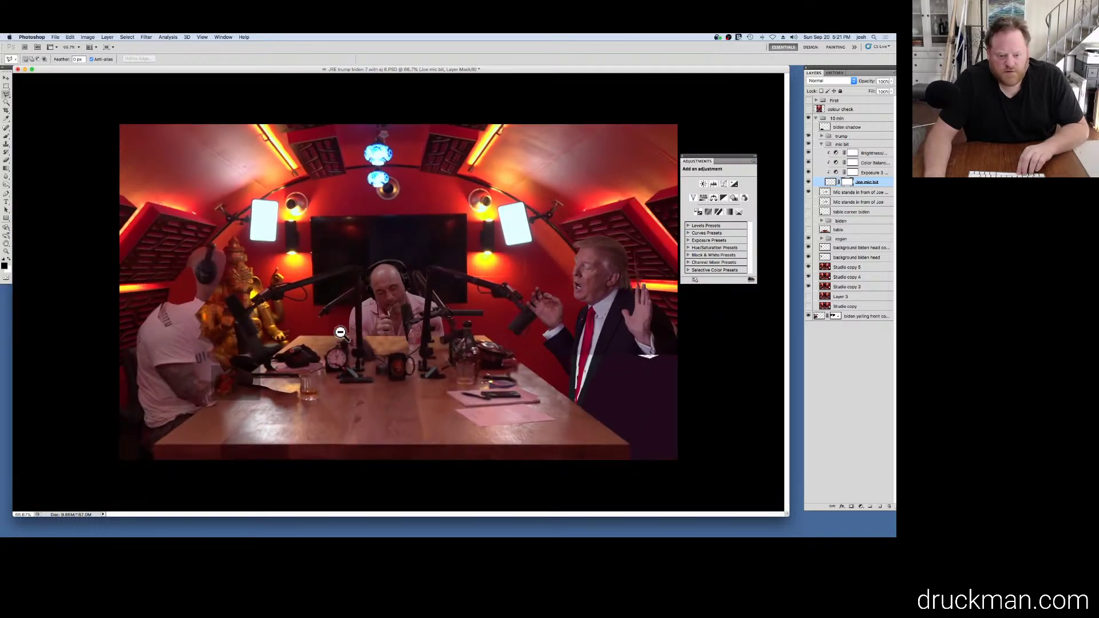
left_click_drag(347, 331, 347, 332)
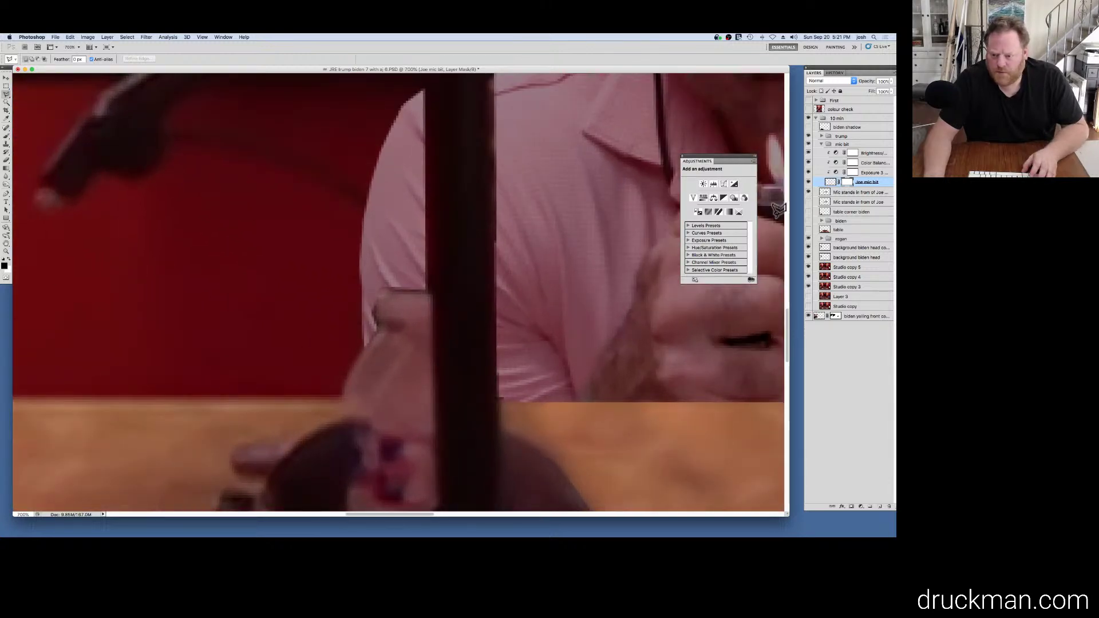
left_click(849, 193)
key("b")
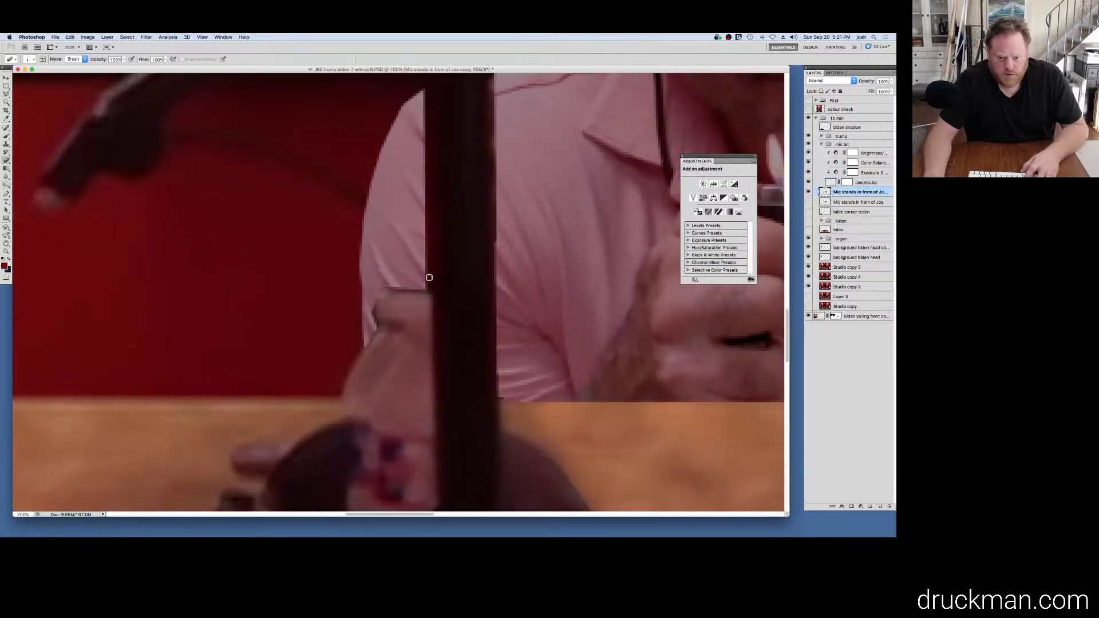
mouse_move(408, 291)
left_mouse_down()
mouse_move(380, 289)
mouse_move(426, 287)
left_mouse_up()
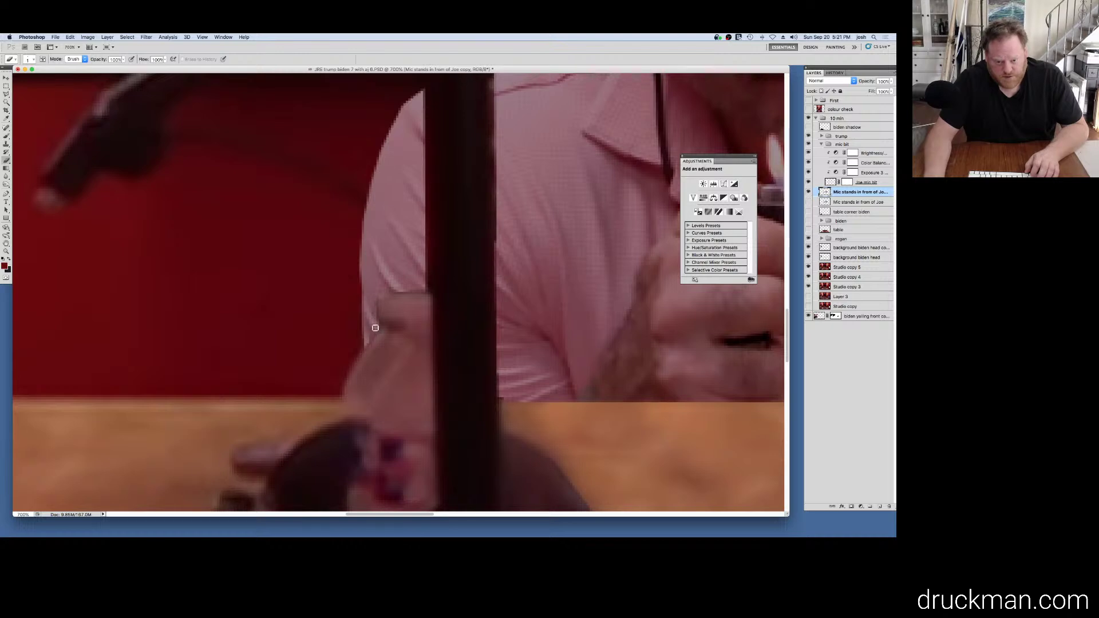
Step: Marquee-select the tiny block of stray dark pixels between the host's microphone base and the bottle, clear it, and deselect
left_click_drag(474, 304, 281, 253)
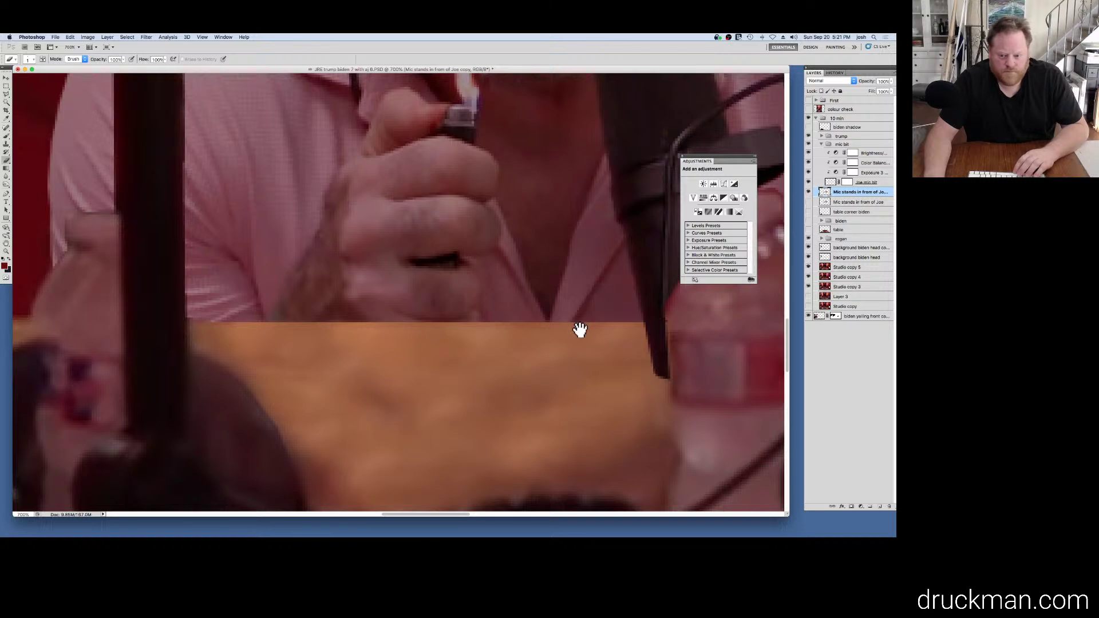
mouse_move(580, 327)
left_mouse_down()
mouse_move(420, 313)
mouse_move(403, 331)
left_mouse_up()
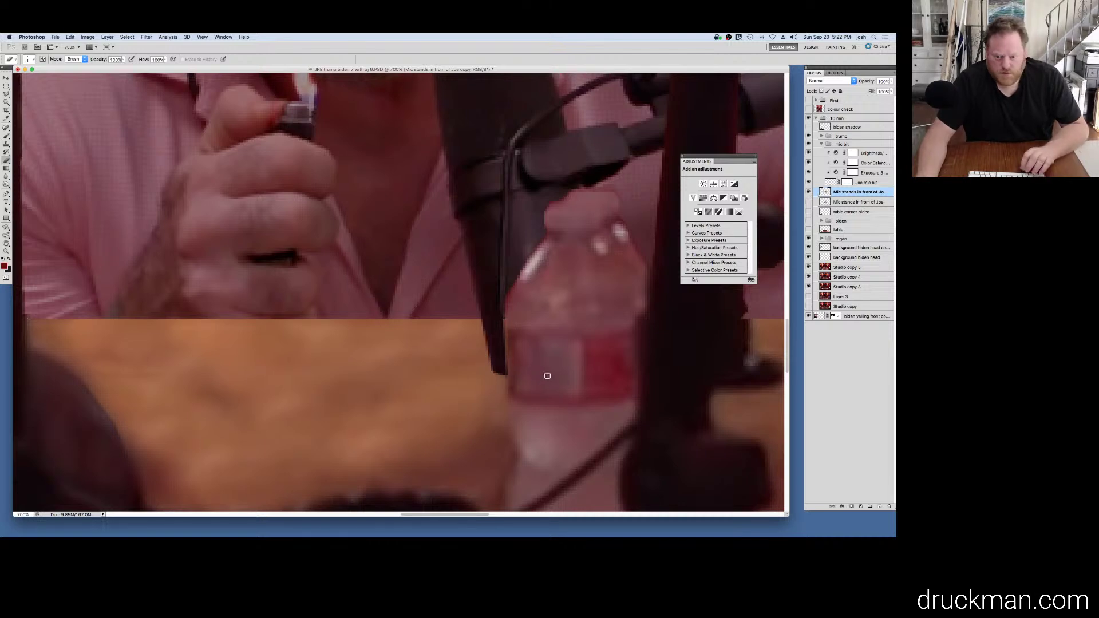
left_click(502, 317)
left_click(501, 318)
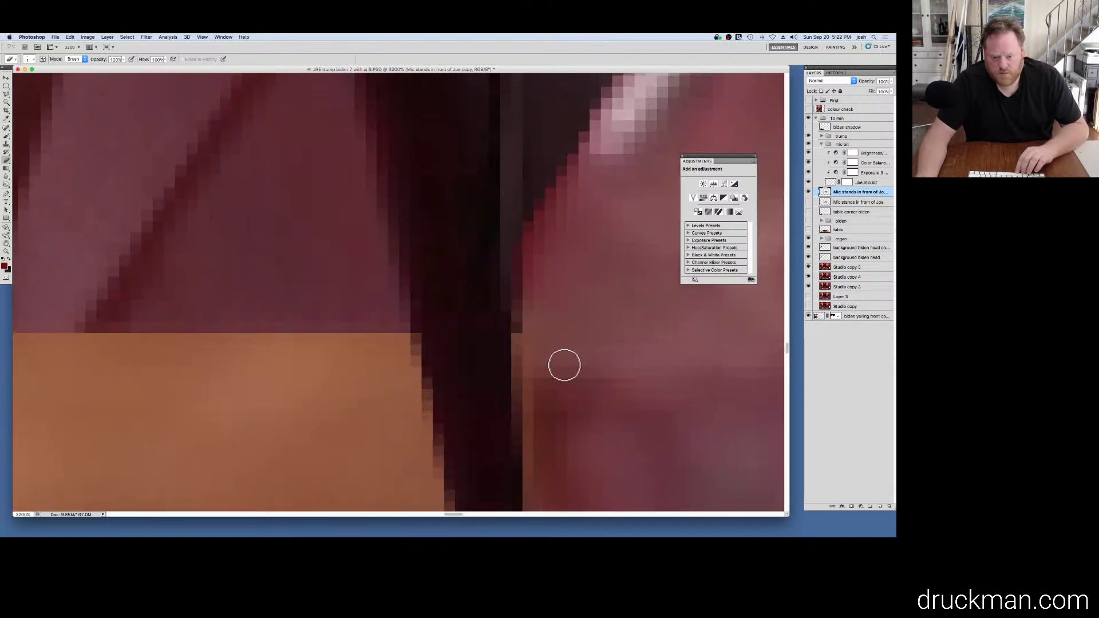
key("m")
mouse_move(512, 334)
left_mouse_down()
mouse_move(532, 355)
mouse_move(524, 332)
left_mouse_up()
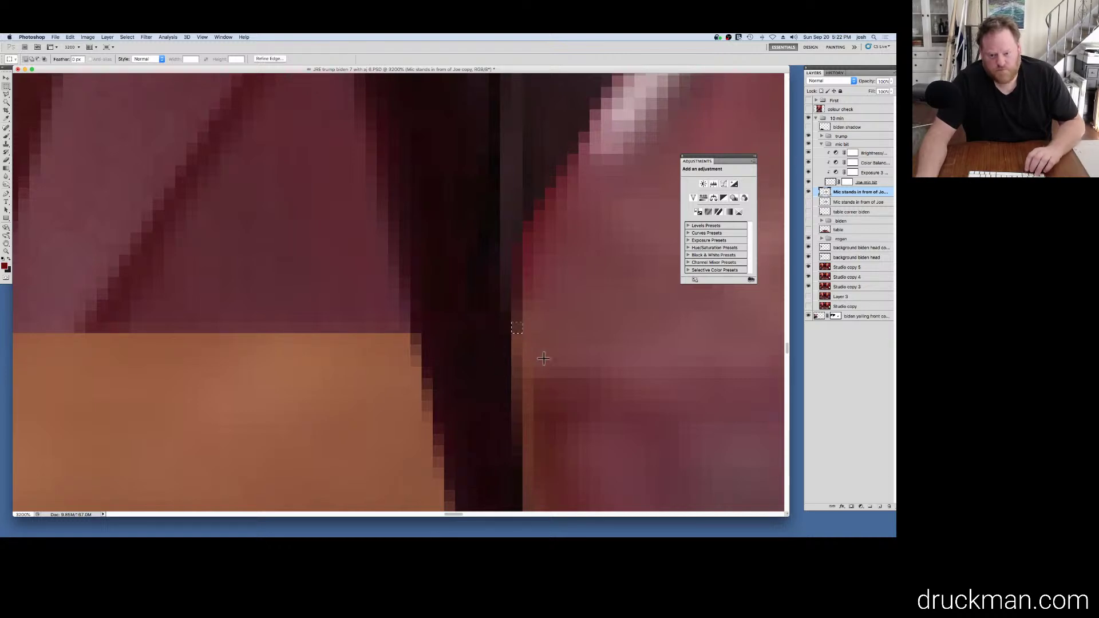
left_click(524, 362, "alt")
left_click(525, 363, "alt")
left_click(526, 363, "alt")
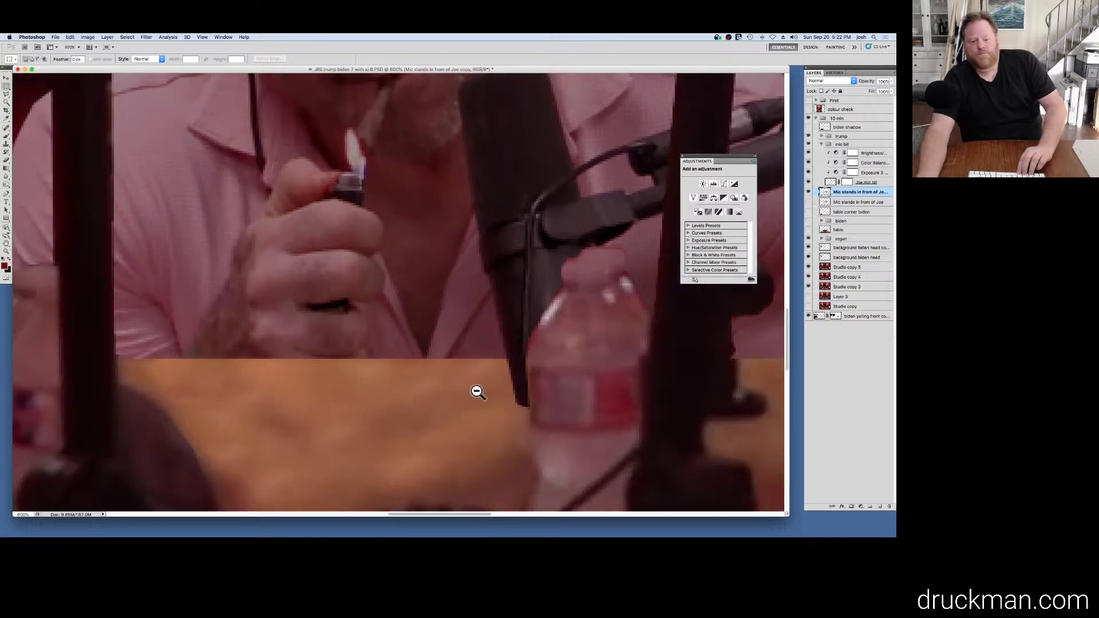
Step: With the whole composite in view, show the biden group and the table corner biden layer
left_click(476, 390, "alt")
left_click(476, 390, "alt")
left_click(477, 392, "alt")
left_click(477, 392, "alt")
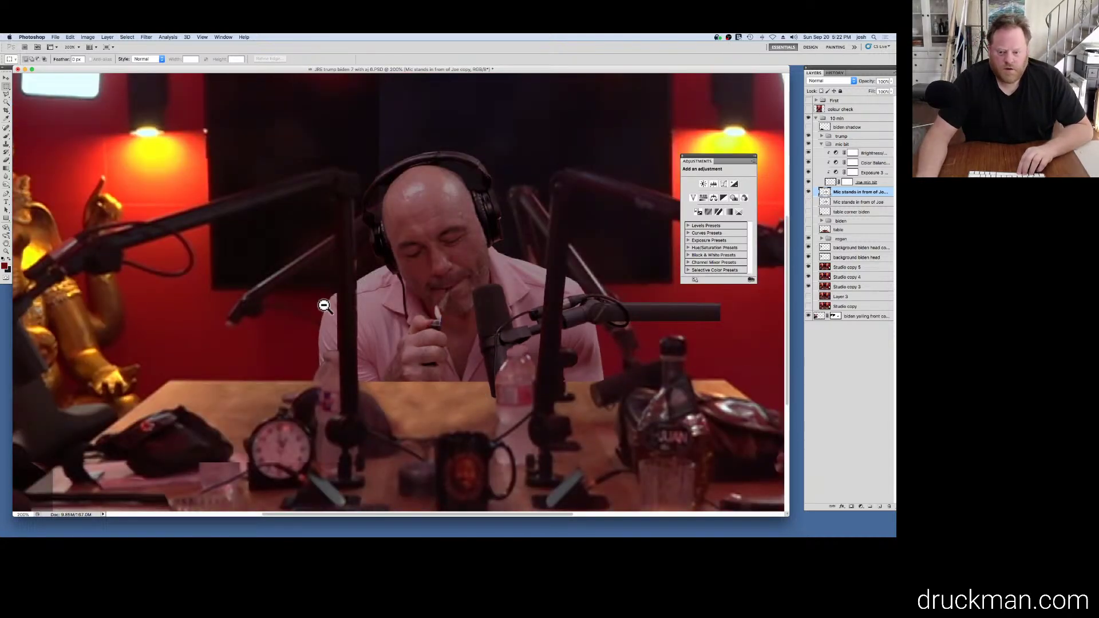
left_click(327, 331, "alt")
left_click(328, 331, "alt")
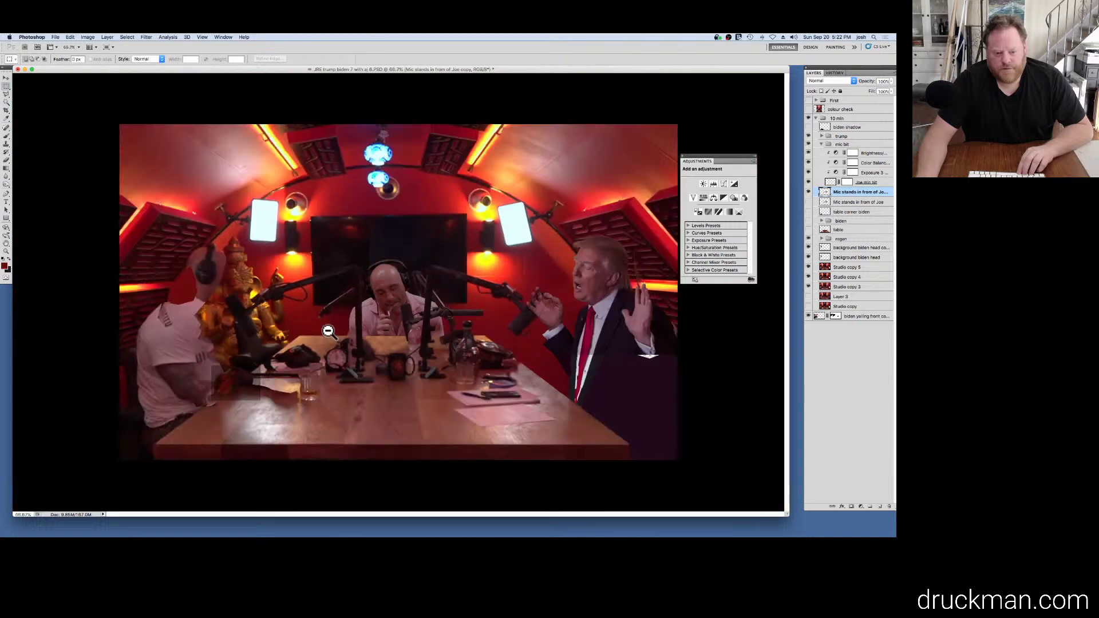
left_click(808, 221)
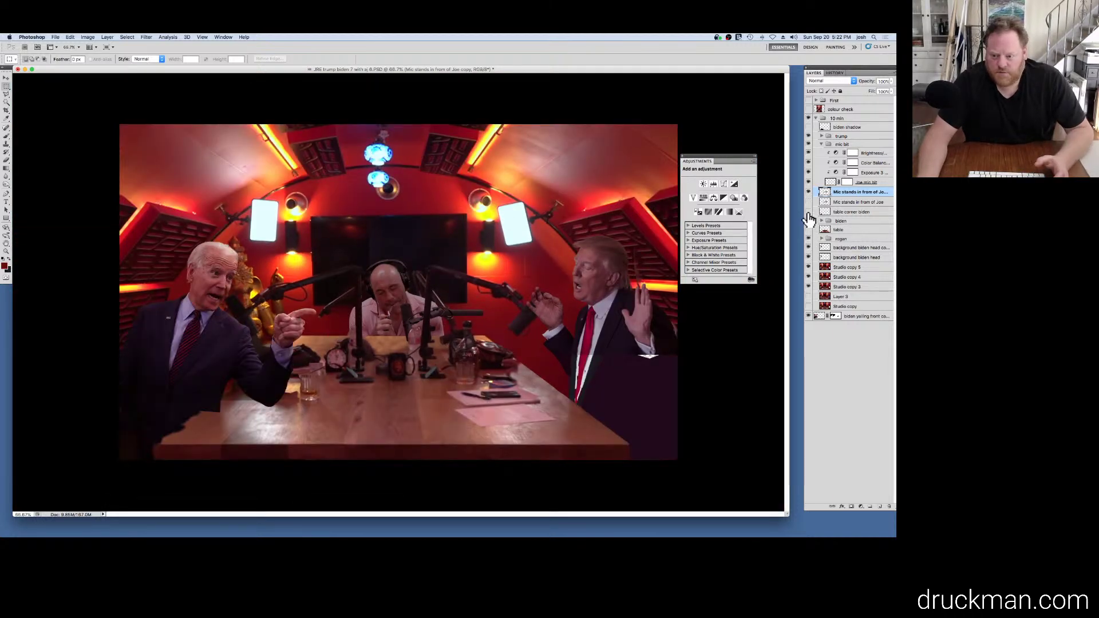
left_click(808, 213)
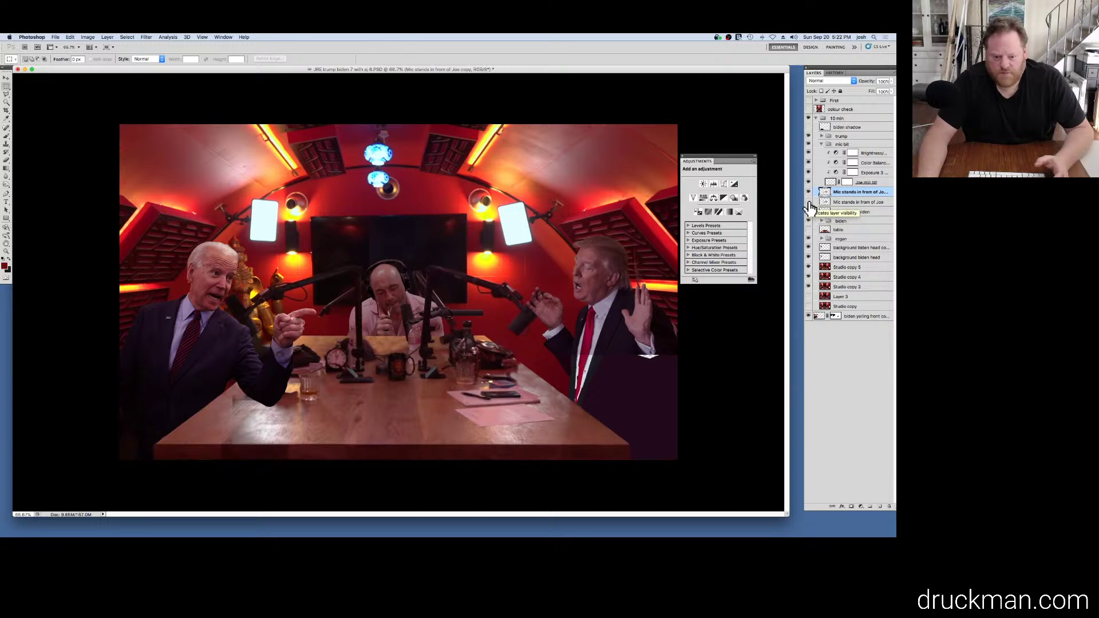
Step: Compare the original Mic stands in from of Joe layer on and off, move it hidden to the stack's end, and save the document
left_click(808, 202)
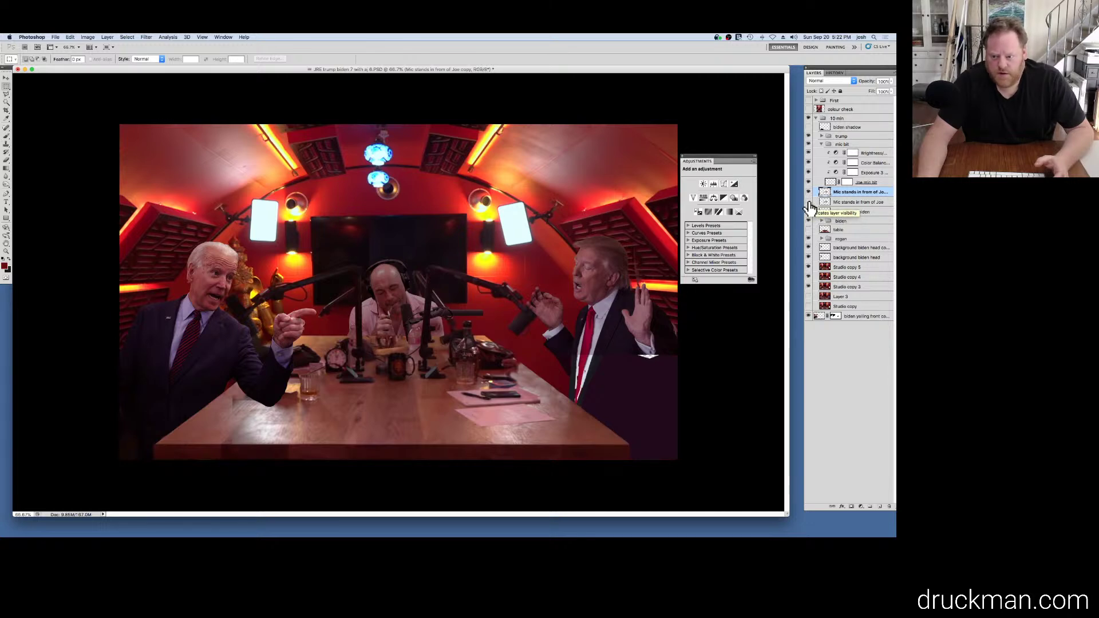
left_click(808, 202)
left_click_drag(856, 211, 849, 319)
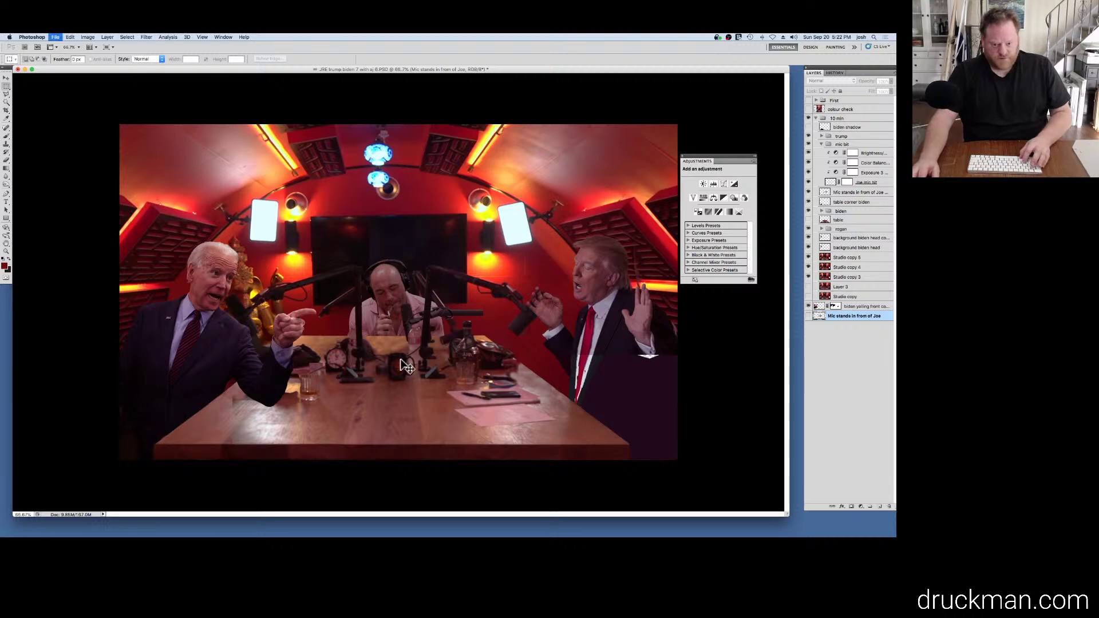
key("super+s")
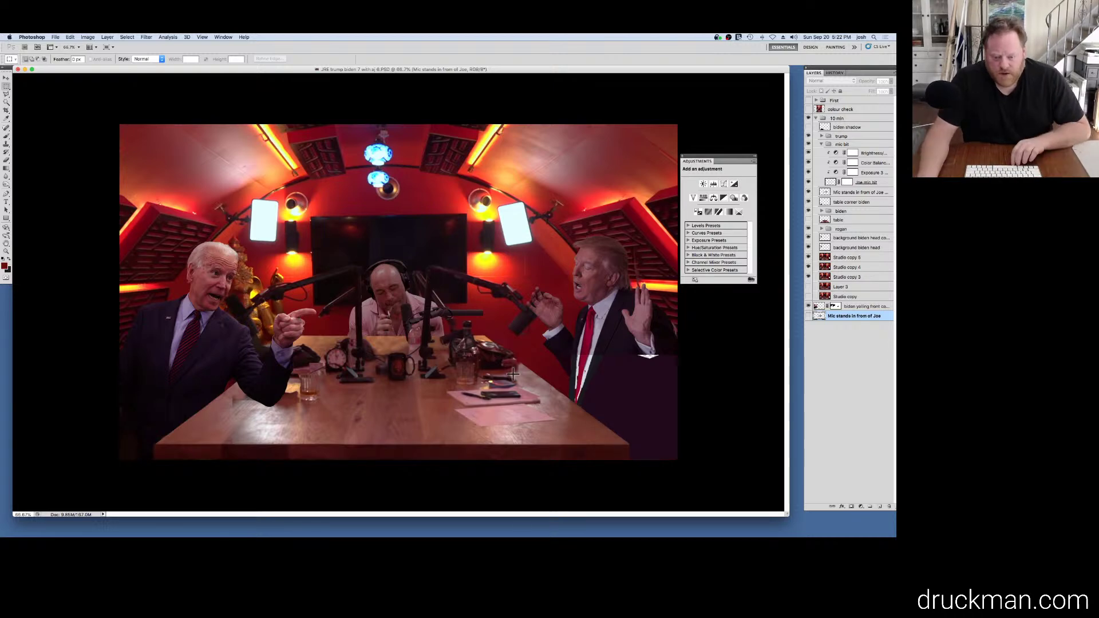
Step: Show the table layer, comparing the composite with and without it, and duplicate that layer
left_click(808, 221)
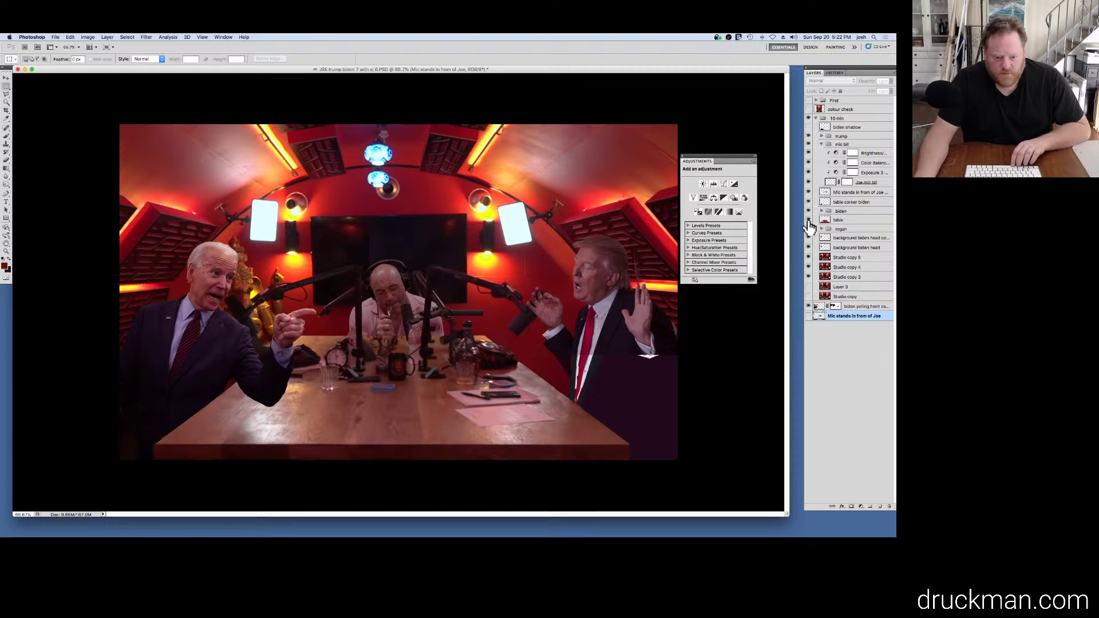
left_click(809, 228)
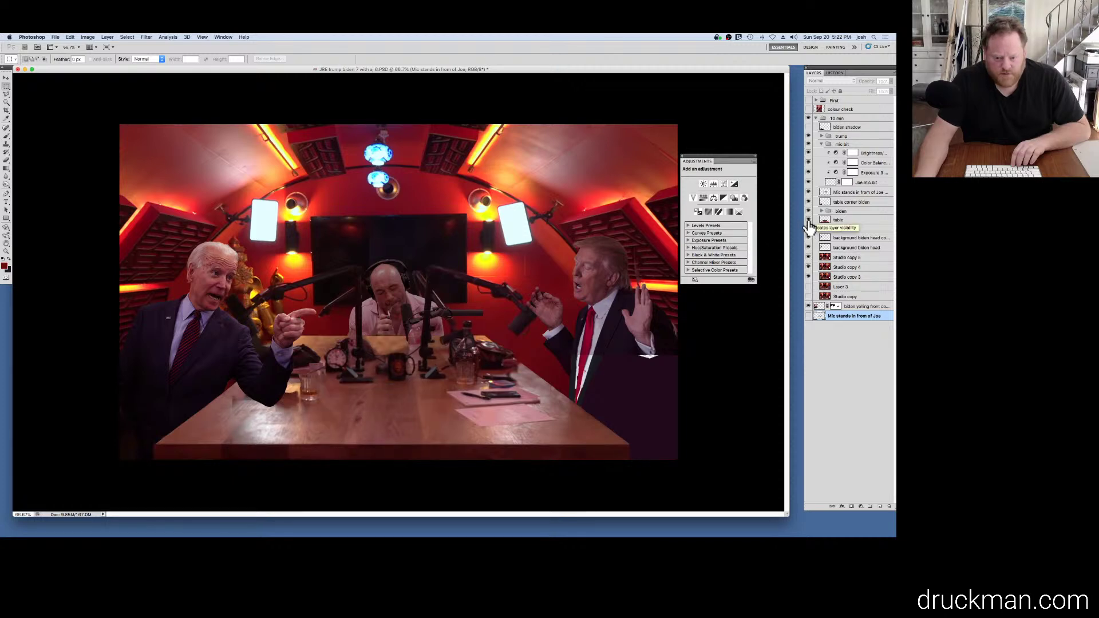
left_click(808, 228)
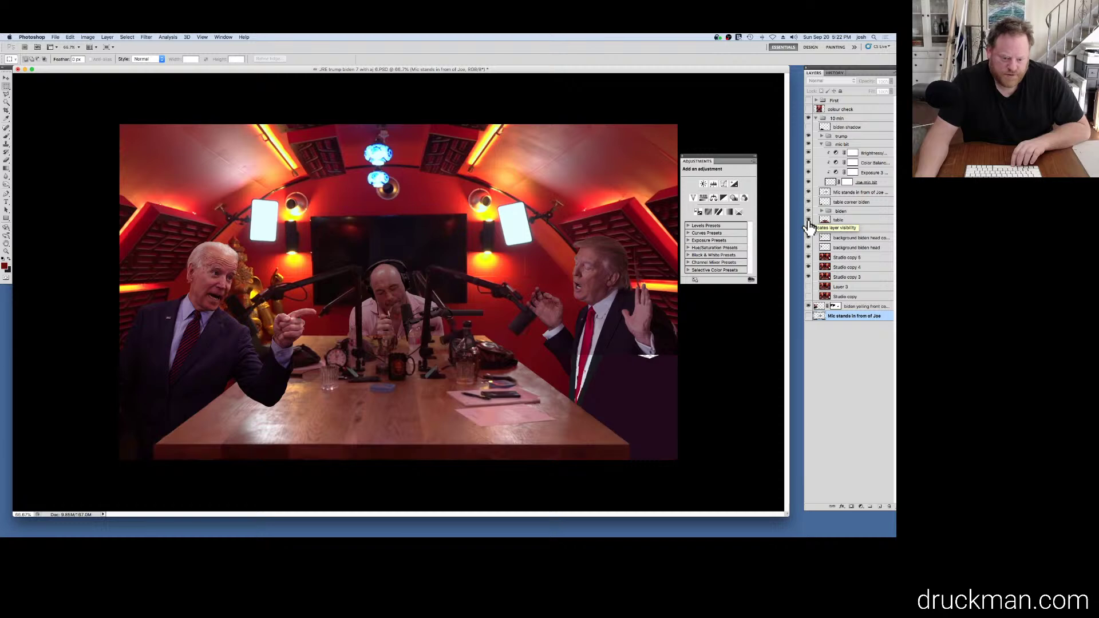
left_click(808, 228)
left_click(808, 229)
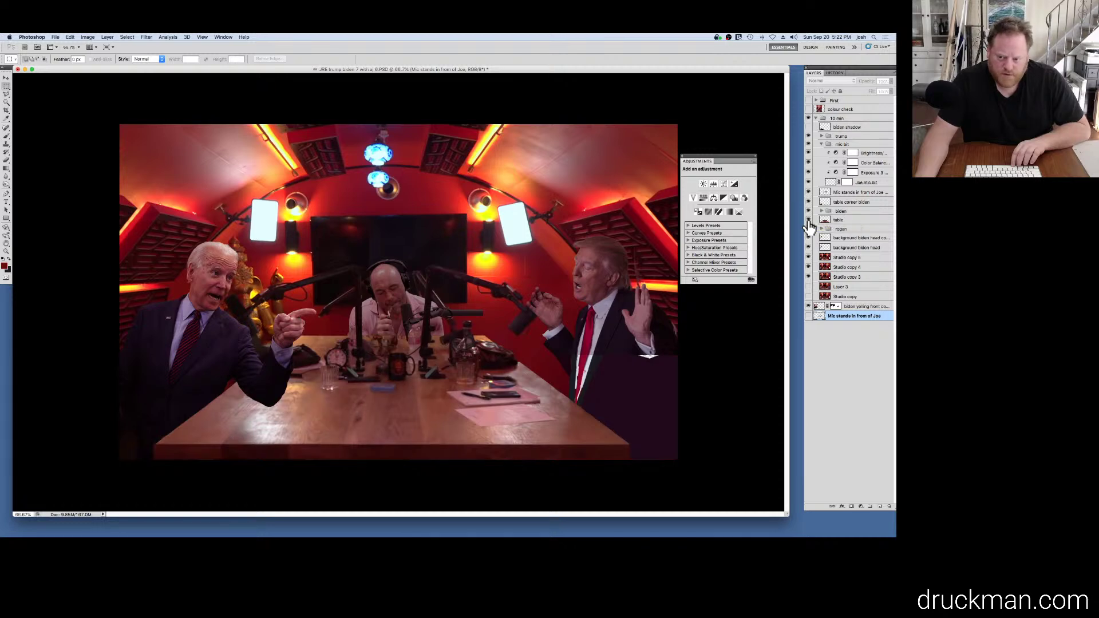
left_click(853, 220)
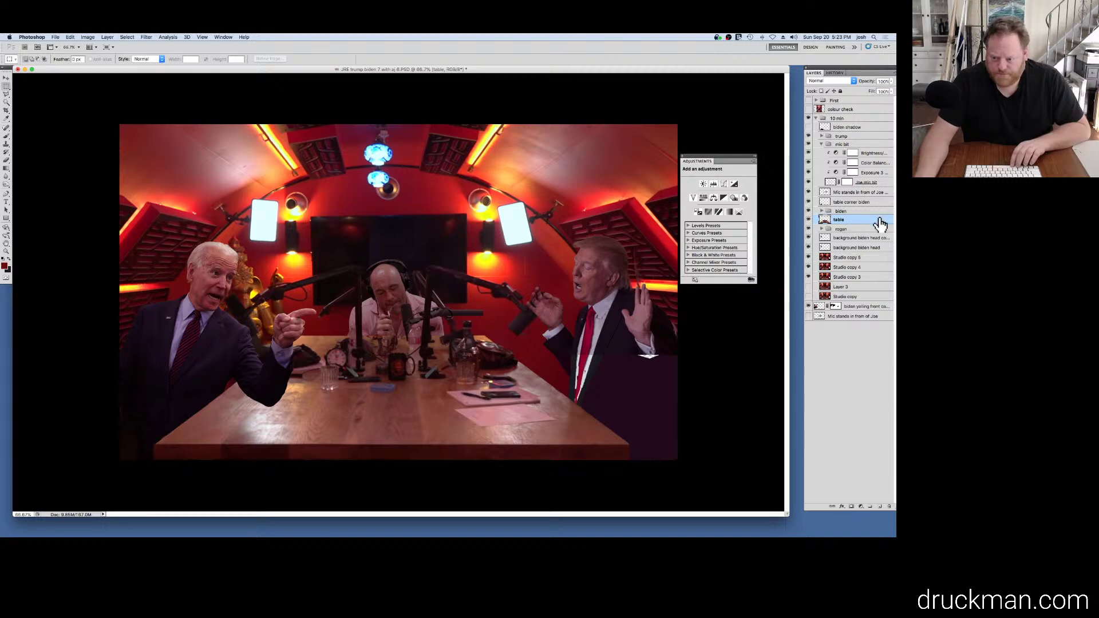
left_click_drag(879, 223, 878, 506)
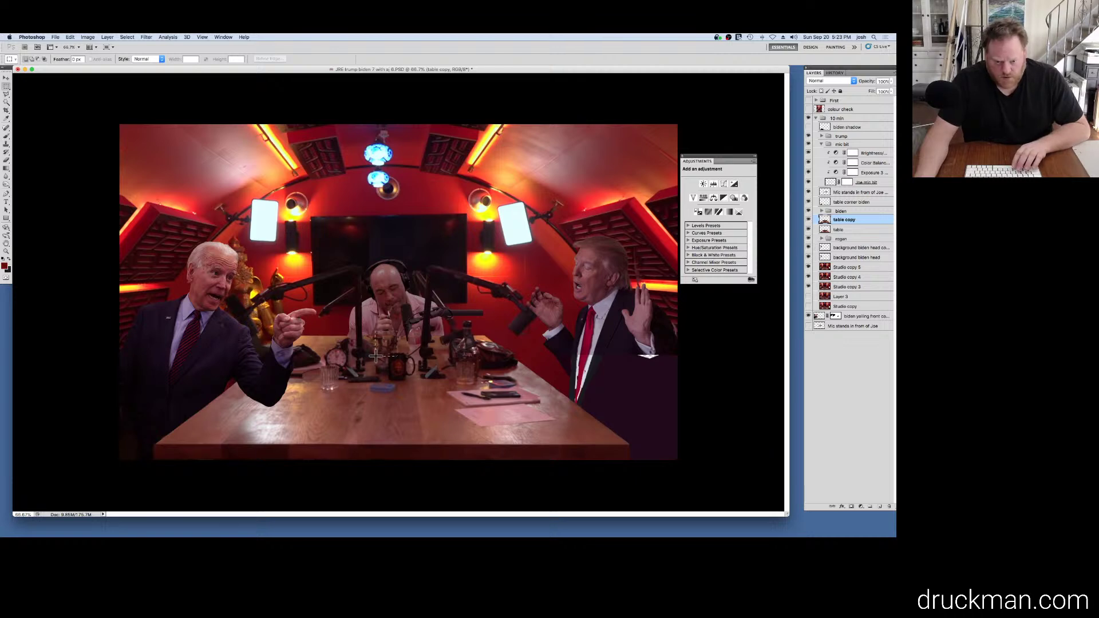
Step: On the table copy layer, lasso the glass clutter between the host's hands and the mug, remove it, hide the table layer, and deselect
left_click_drag(375, 356, 399, 329)
left_click(390, 331, "ctrl")
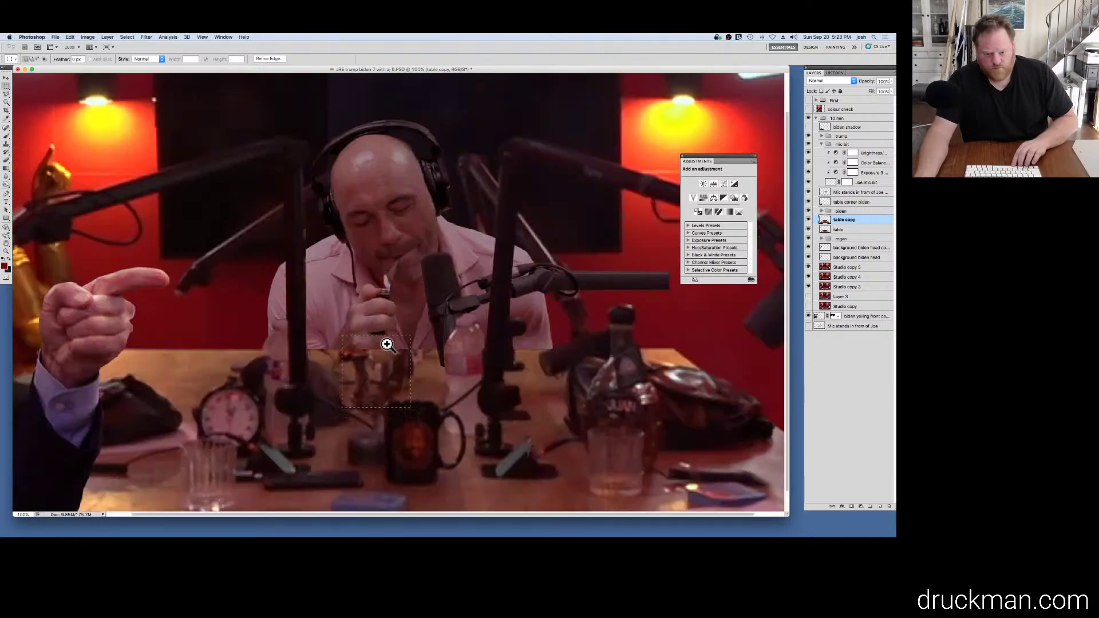
left_click(387, 344, "ctrl")
key("l")
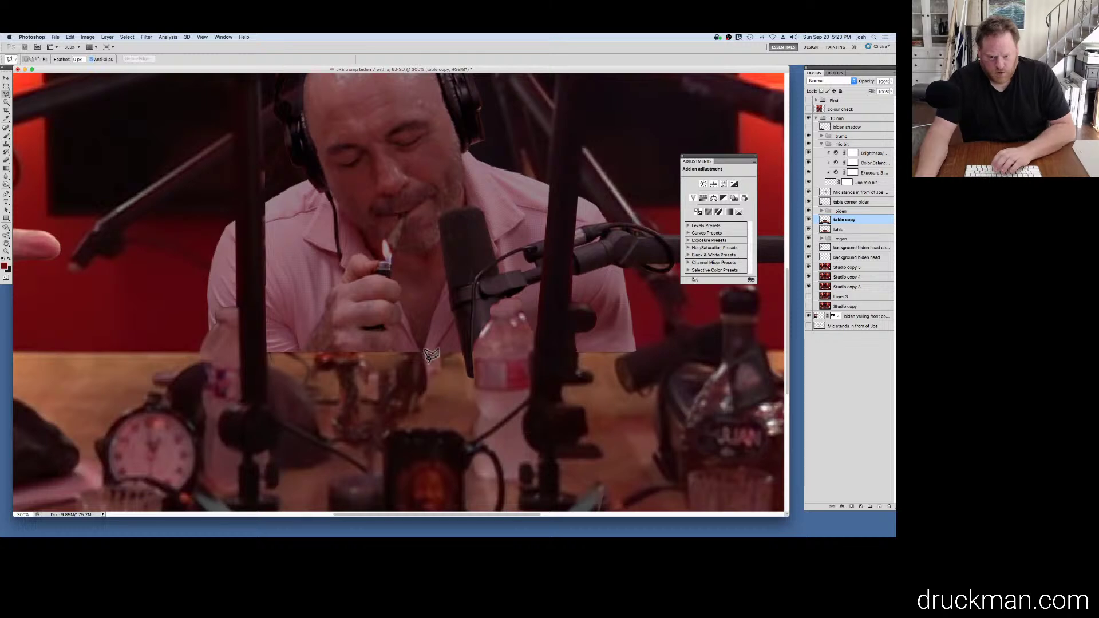
mouse_move(429, 356)
left_mouse_down()
mouse_move(428, 395)
mouse_move(410, 415)
mouse_move(338, 440)
mouse_move(308, 355)
mouse_move(320, 344)
mouse_move(428, 338)
left_mouse_up()
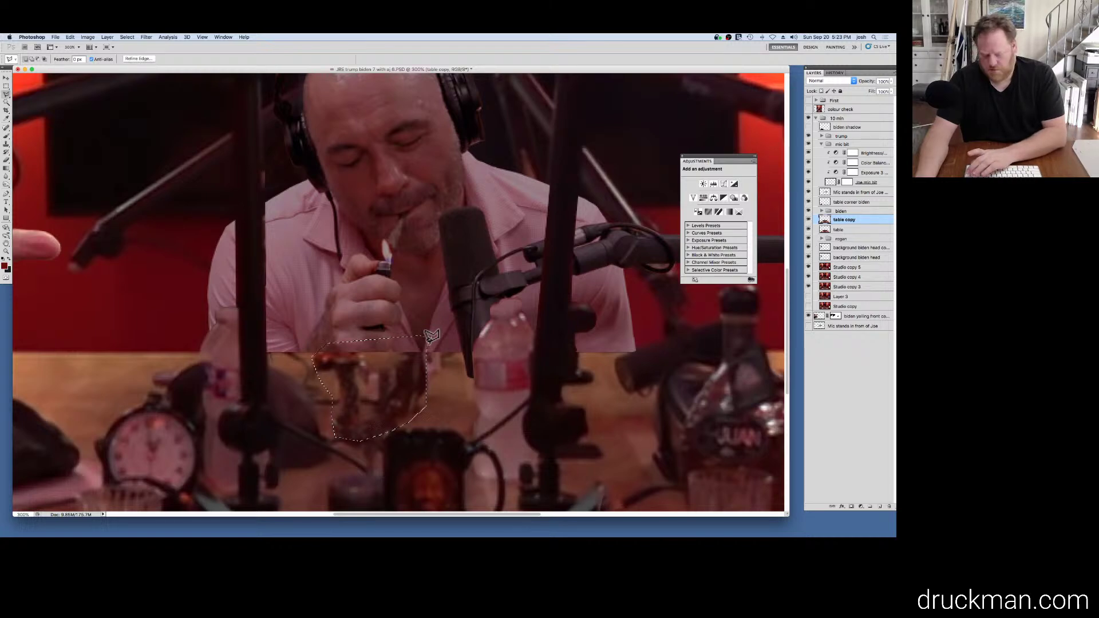
left_click(808, 229)
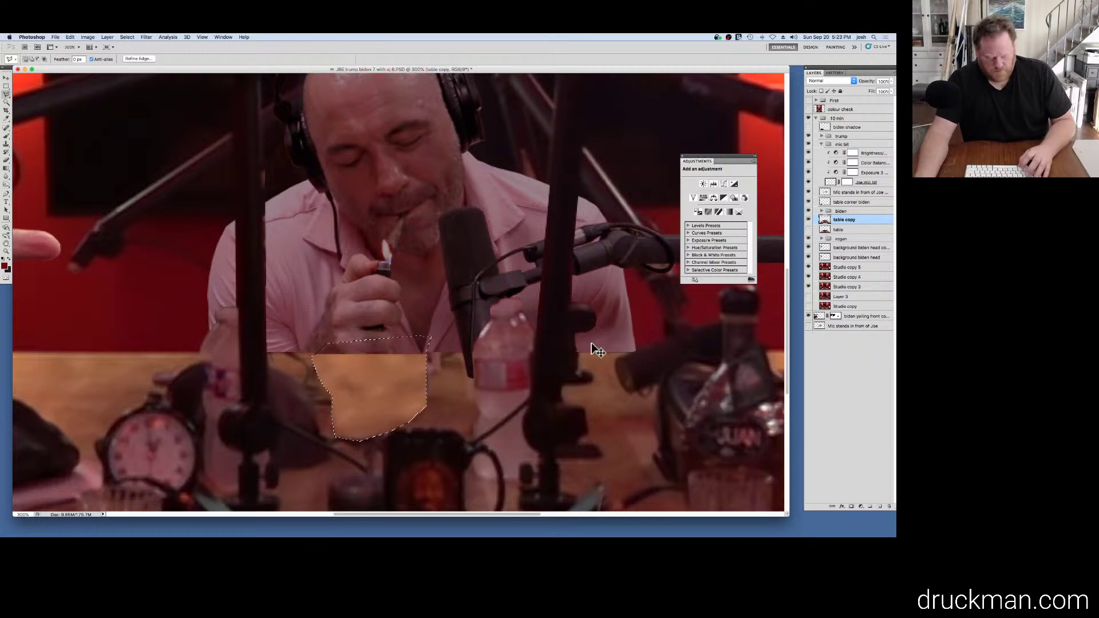
key("super+d")
Step: Clone nearby tabletop texture over the hard edge of the cleaned patch on the side facing the water bottle, just above the mug
left_click(405, 380, "alt")
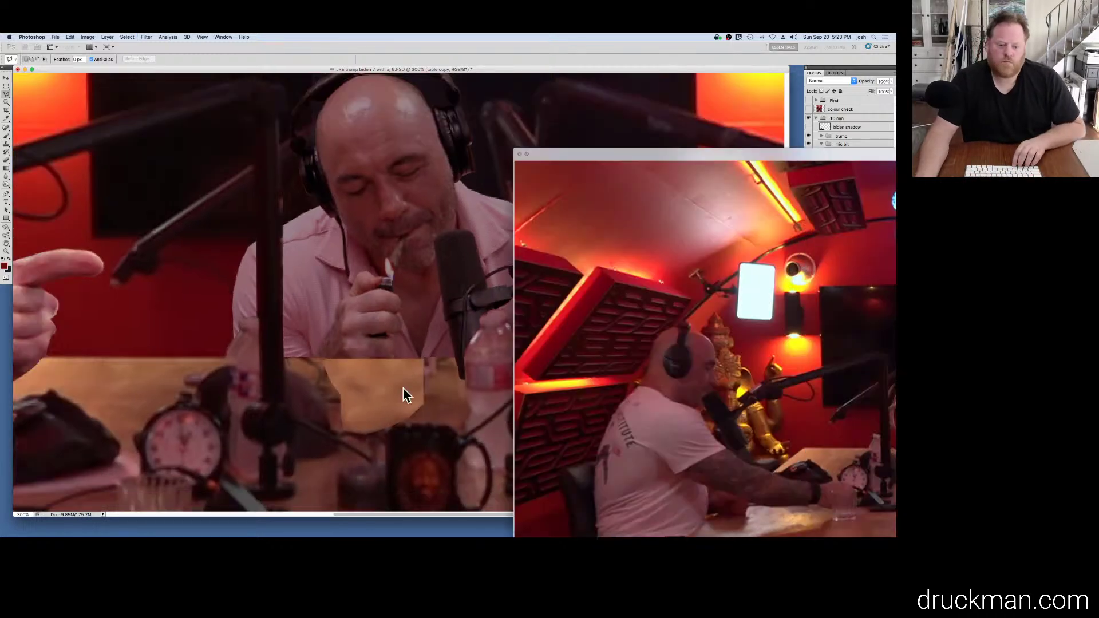
left_click(414, 404)
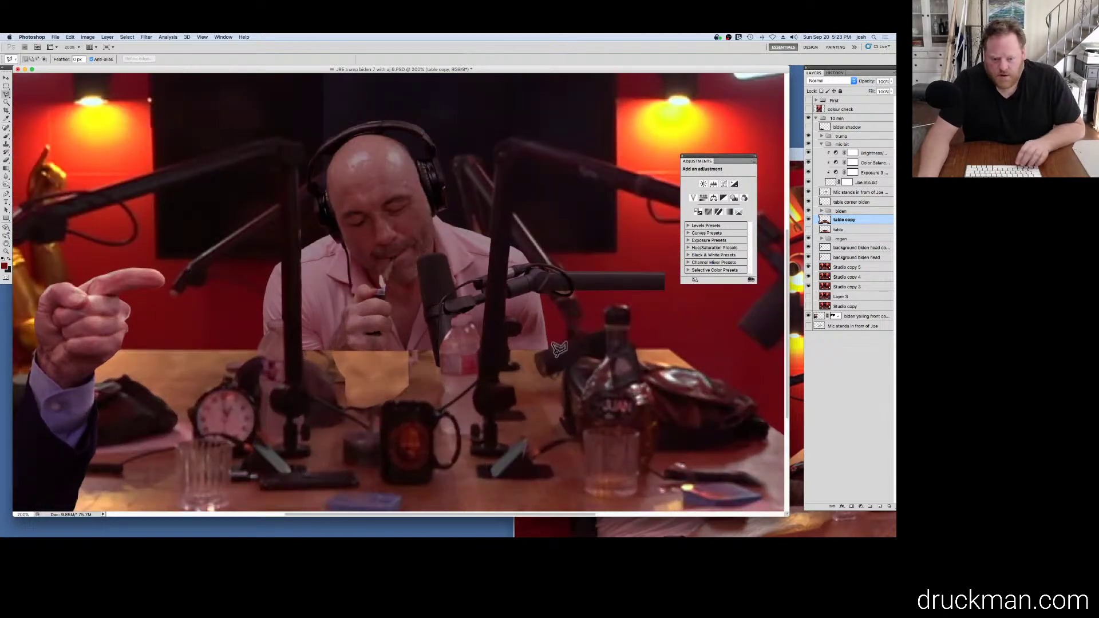
key("s")
left_click(424, 380, "alt")
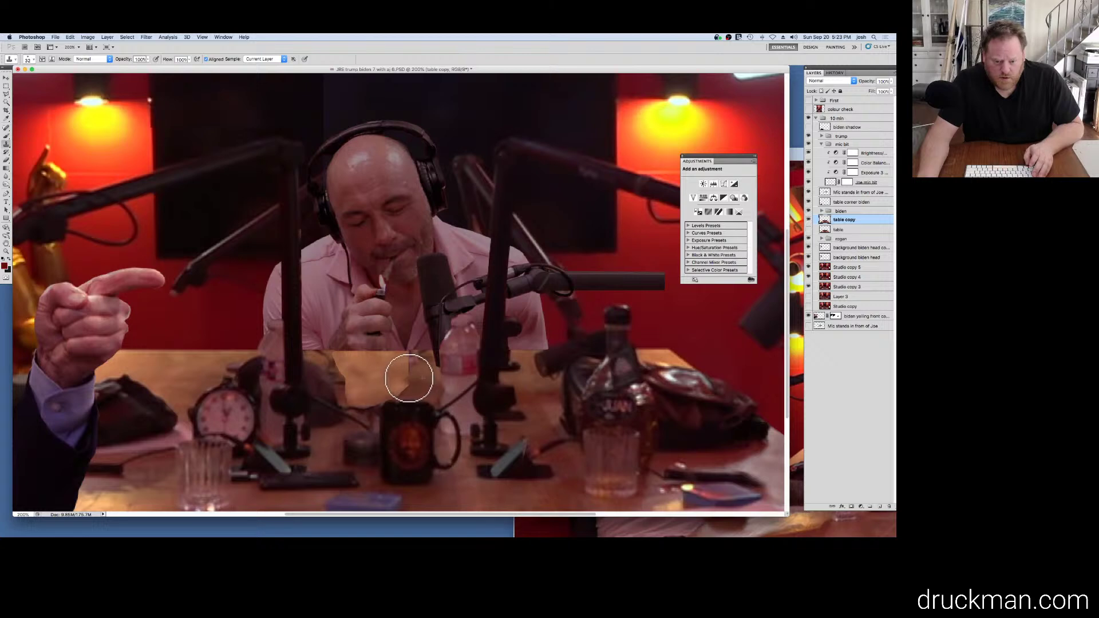
left_click_drag(400, 372, 402, 380)
left_click(394, 383)
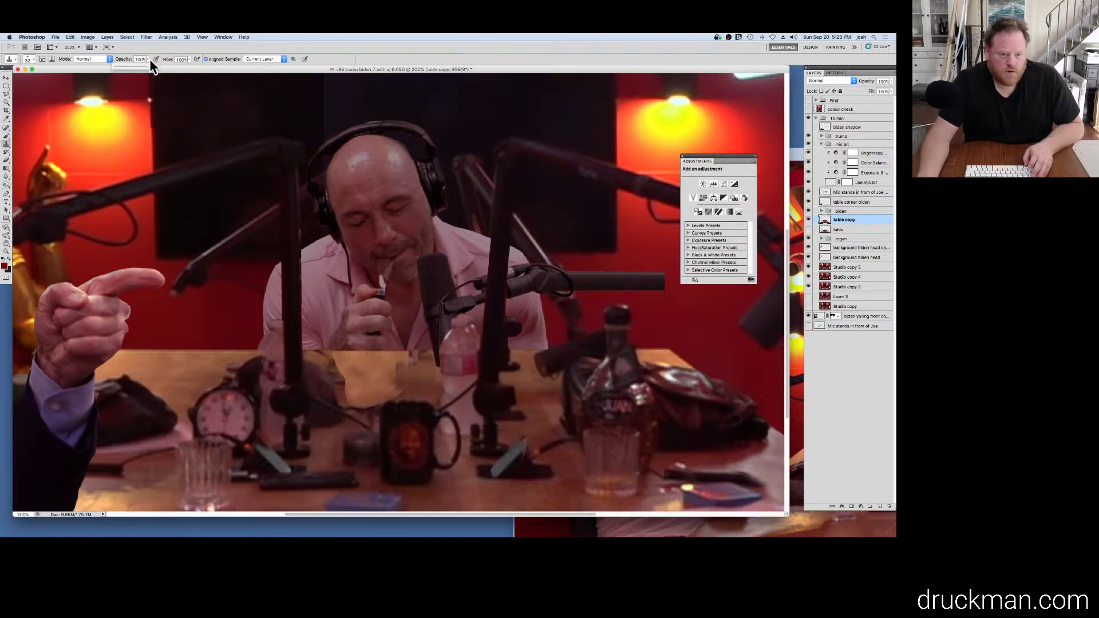
Step: Lower the Clone Stamp opacity to roughly one third and blend the cleaned patch into the surrounding tabletop below the host's hands
left_click_drag(130, 69, 126, 64)
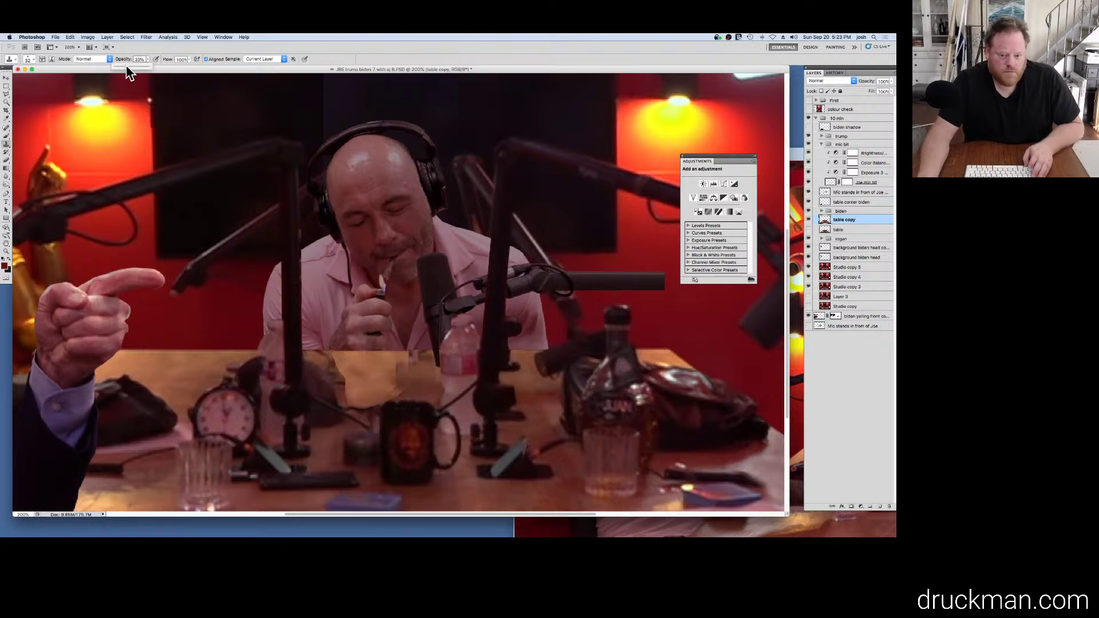
left_click(418, 369)
mouse_move(418, 369)
left_mouse_down()
mouse_move(196, 361)
mouse_move(405, 358)
mouse_move(393, 369)
mouse_move(208, 361)
mouse_move(390, 374)
mouse_move(409, 351)
mouse_move(391, 385)
mouse_move(224, 374)
mouse_move(424, 382)
mouse_move(387, 386)
mouse_move(401, 381)
mouse_move(394, 368)
mouse_move(336, 365)
left_mouse_up()
left_click(181, 368, "alt")
left_click(177, 367, "alt")
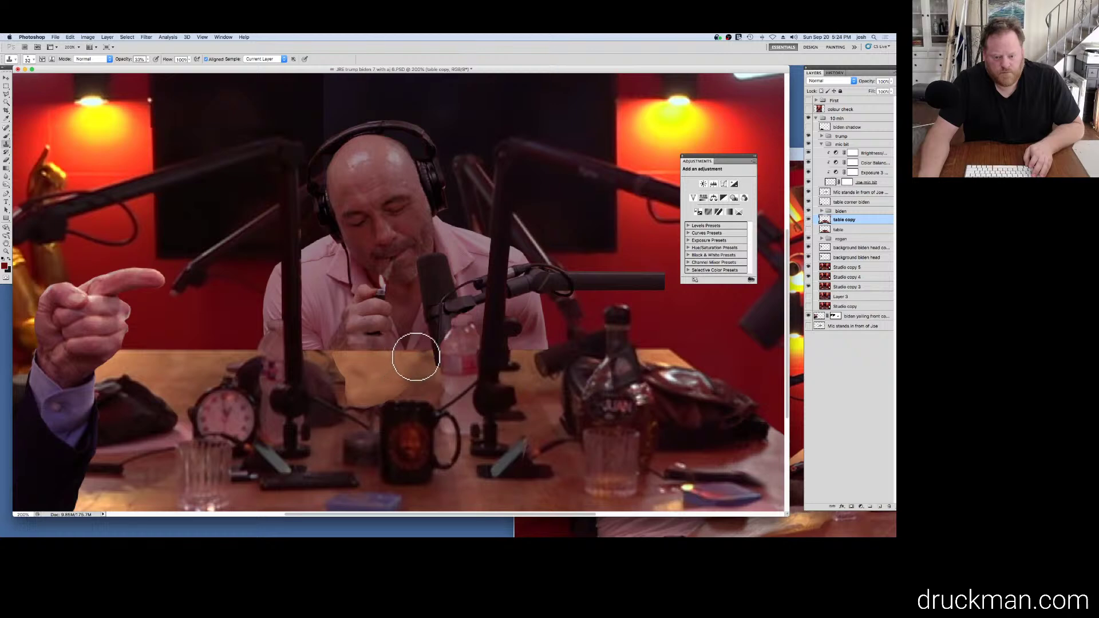
left_click_drag(389, 383, 388, 382)
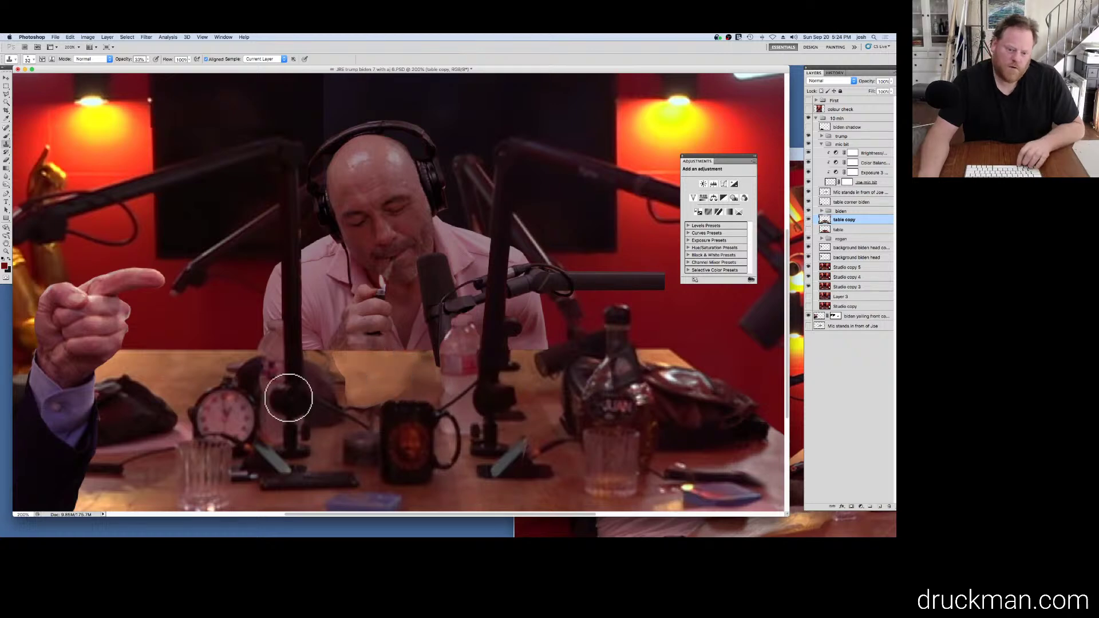
Step: With a soft, partly transparent eraser, feather the cleaned patch's edges beside the dark object and along the mug's rim
key("super+space")
key("super+space")
scroll(349, 414, "up", 2)
key("super+space")
key("super+space")
scroll(343, 406, "up", 4)
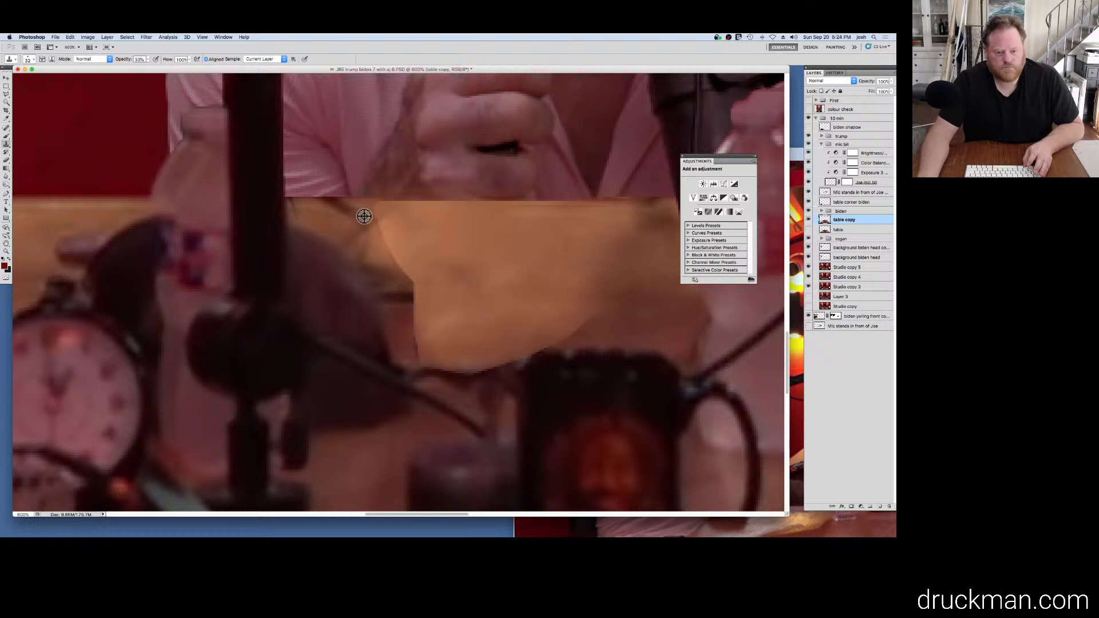
key("e")
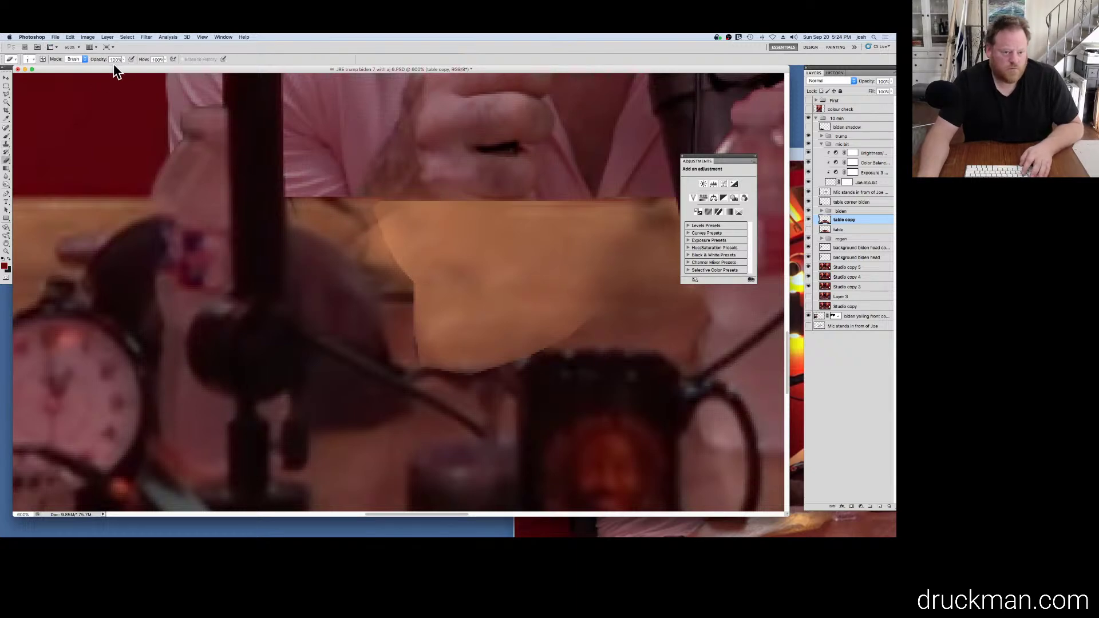
left_click(33, 60)
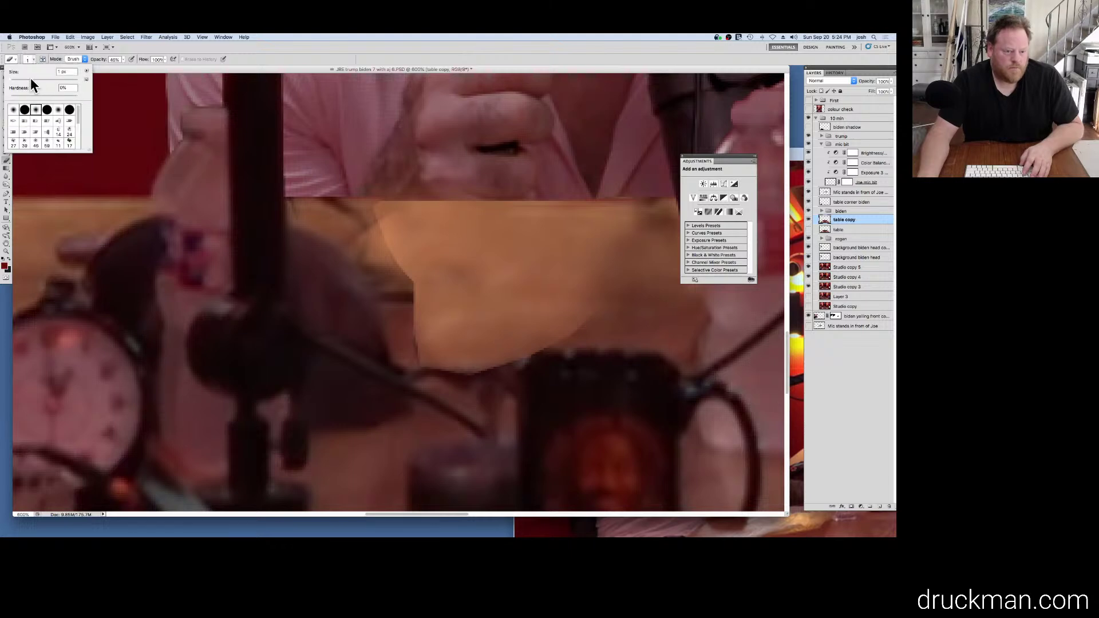
key("Return")
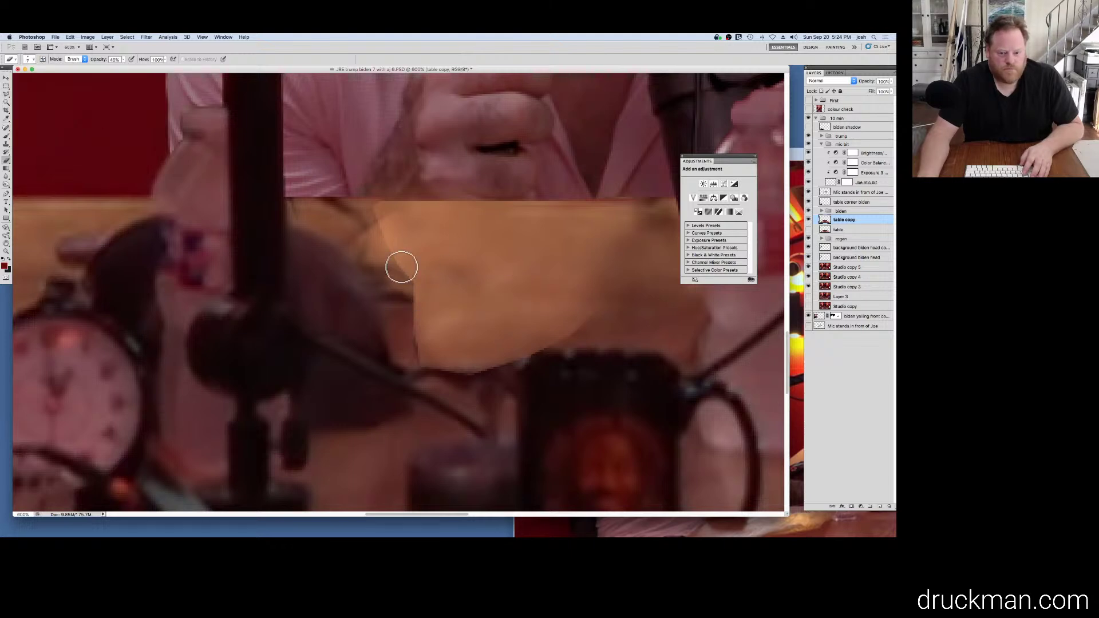
mouse_move(368, 221)
left_mouse_down()
mouse_move(414, 311)
mouse_move(416, 275)
mouse_move(409, 262)
mouse_move(413, 295)
mouse_move(378, 221)
mouse_move(402, 269)
mouse_move(418, 354)
mouse_move(407, 272)
mouse_move(420, 331)
left_mouse_up()
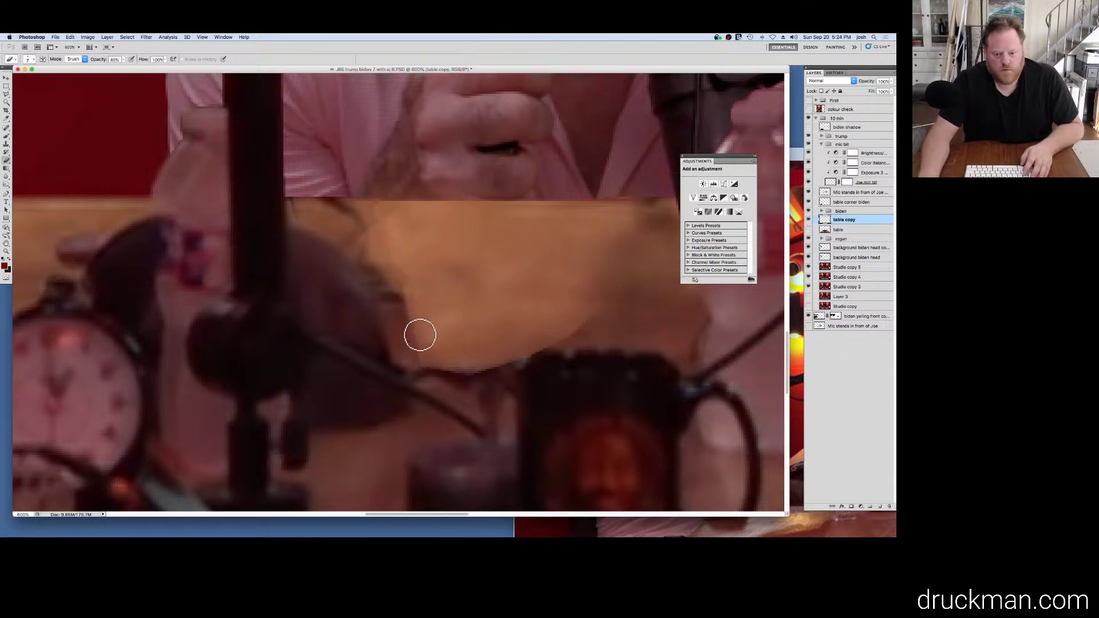
mouse_move(559, 330)
left_mouse_down()
mouse_move(531, 344)
mouse_move(595, 318)
mouse_move(522, 351)
left_mouse_up()
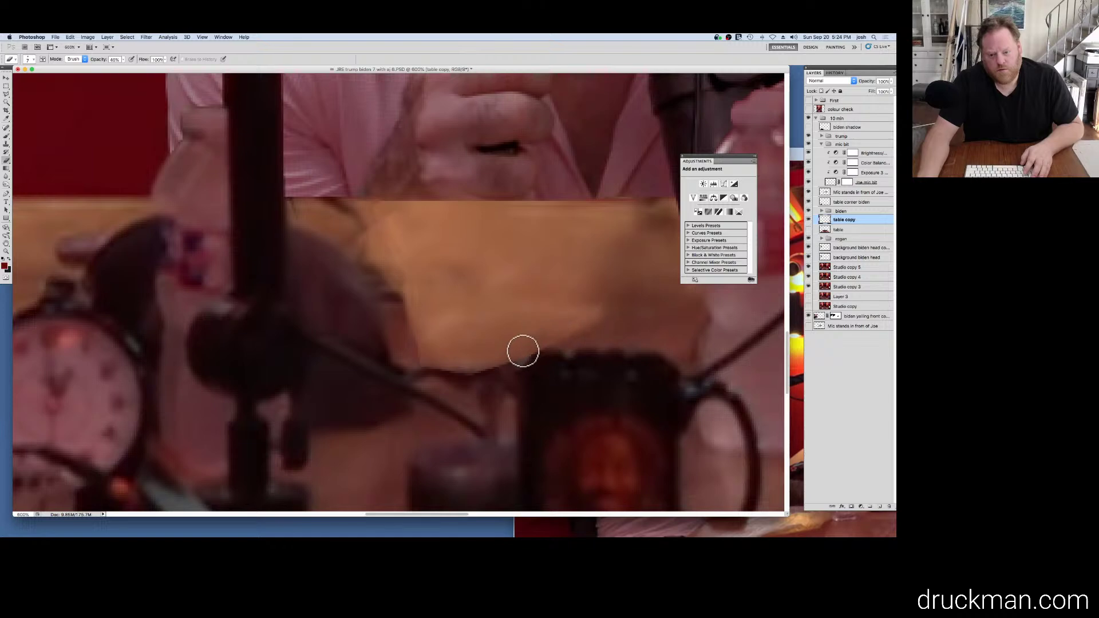
mouse_move(410, 322)
left_mouse_down()
mouse_move(397, 263)
mouse_move(390, 256)
mouse_move(406, 326)
mouse_move(368, 267)
mouse_move(388, 266)
mouse_move(338, 212)
mouse_move(364, 205)
mouse_move(302, 198)
mouse_move(398, 201)
mouse_move(295, 210)
mouse_move(296, 199)
mouse_move(373, 221)
mouse_move(334, 226)
mouse_move(398, 297)
mouse_move(402, 273)
mouse_move(343, 192)
left_mouse_up()
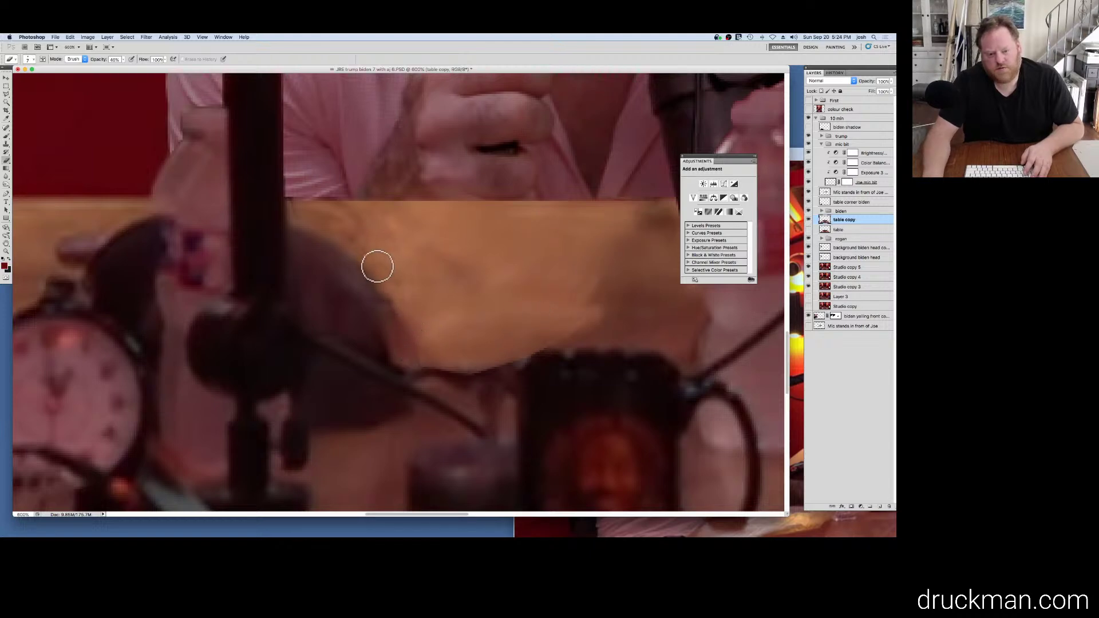
Step: With the whole composite in view, compare the tabletop with the table layer on and off, leaving the layer shown
left_click(550, 304, "alt")
left_click(549, 304, "alt")
left_click(550, 304, "alt")
left_click(549, 304, "alt")
left_click(550, 304, "alt")
left_click(550, 304, "alt")
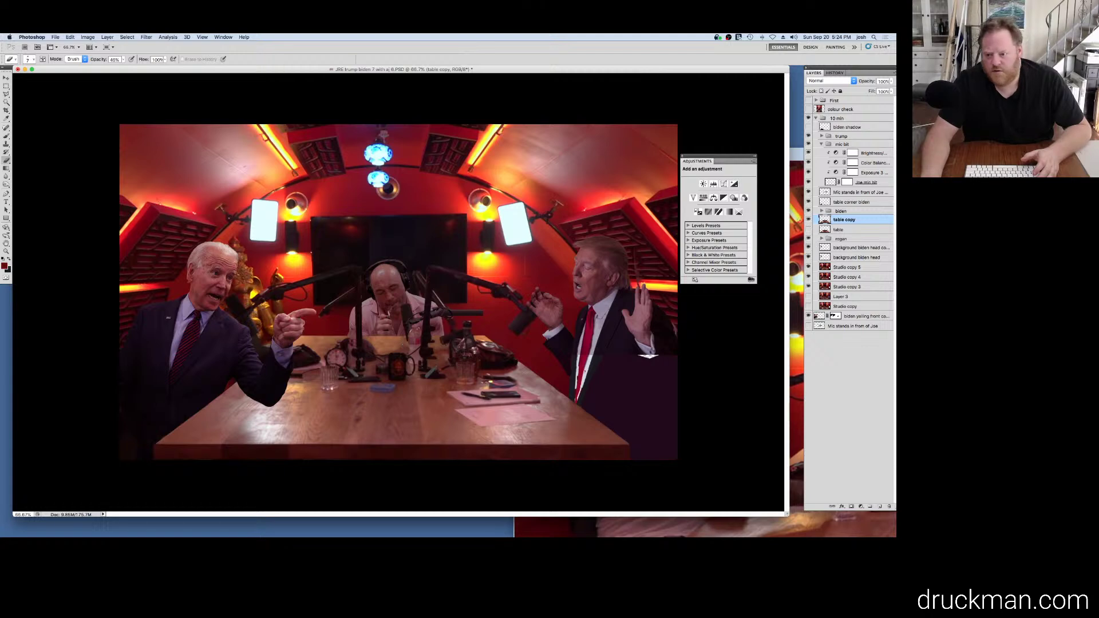
left_click(809, 229)
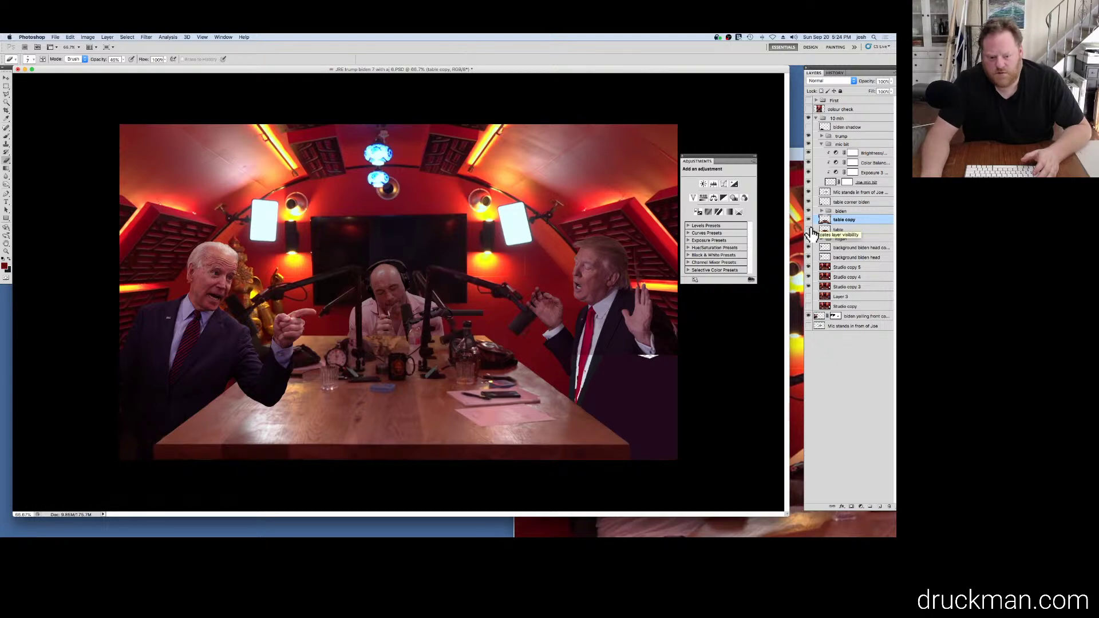
left_click(809, 229)
left_click(809, 229)
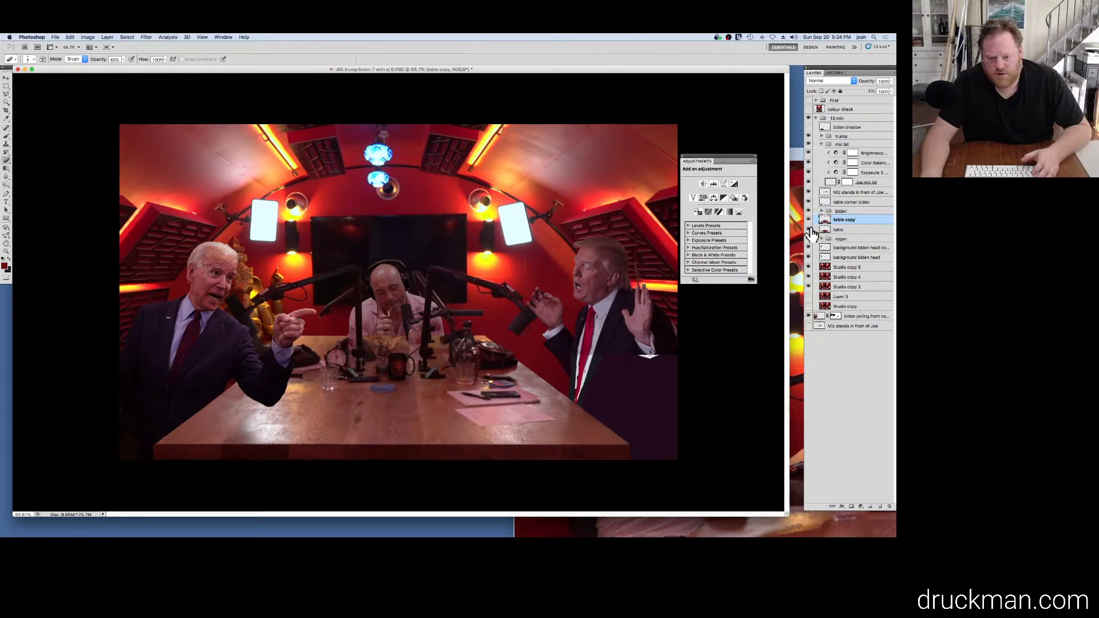
Step: Try adjusting the table copy layer's opacity, and hide that layer to compare the tabletop without the retouching
key("3")
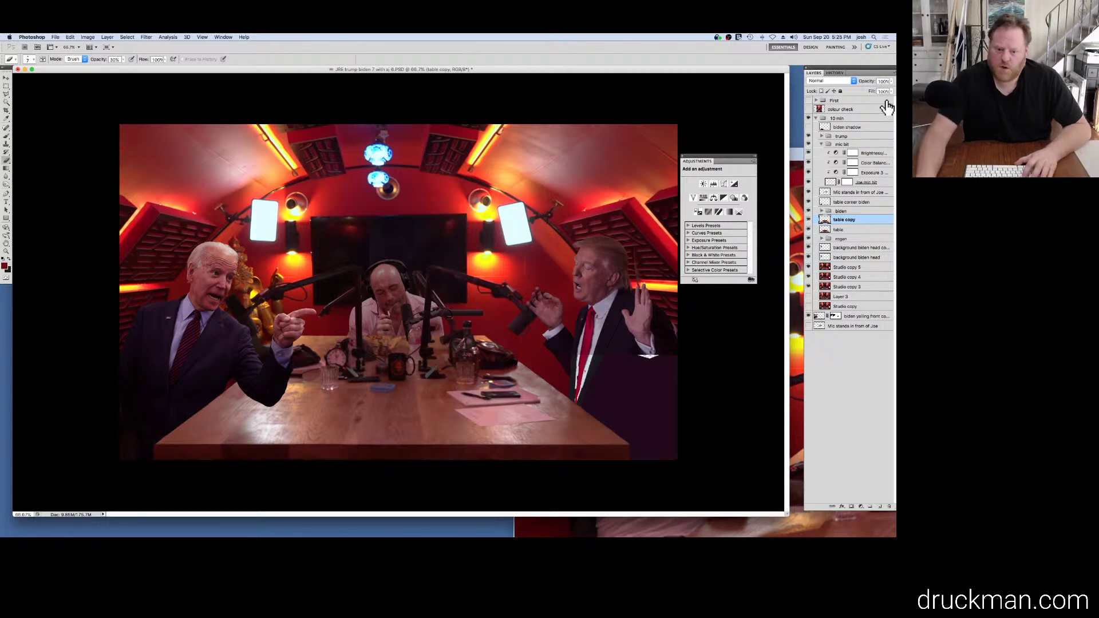
mouse_move(891, 82)
left_mouse_down()
mouse_move(862, 87)
mouse_move(895, 95)
left_mouse_up()
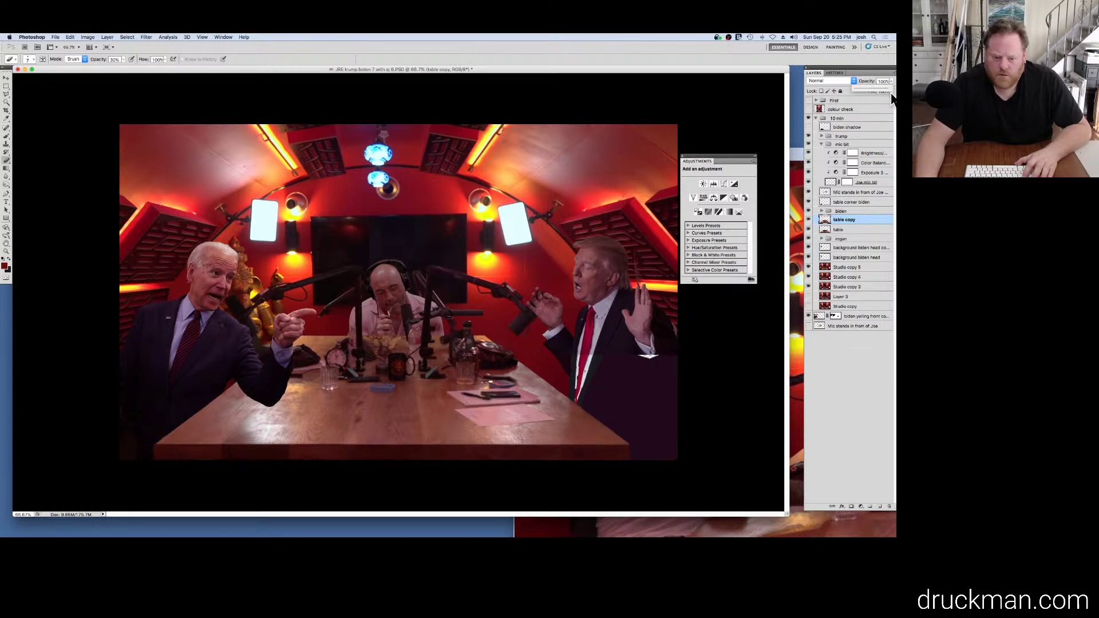
left_click(807, 222)
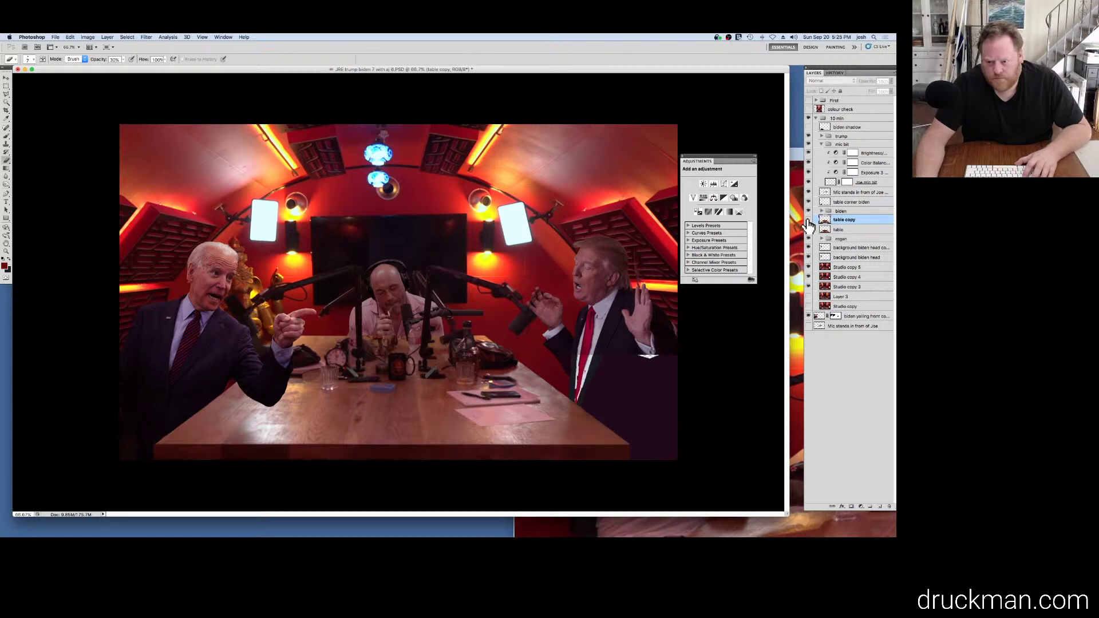
Step: Revert the latest eraser stroke and opacity change on the table copy layer, and hide the original table layer
left_click(808, 221)
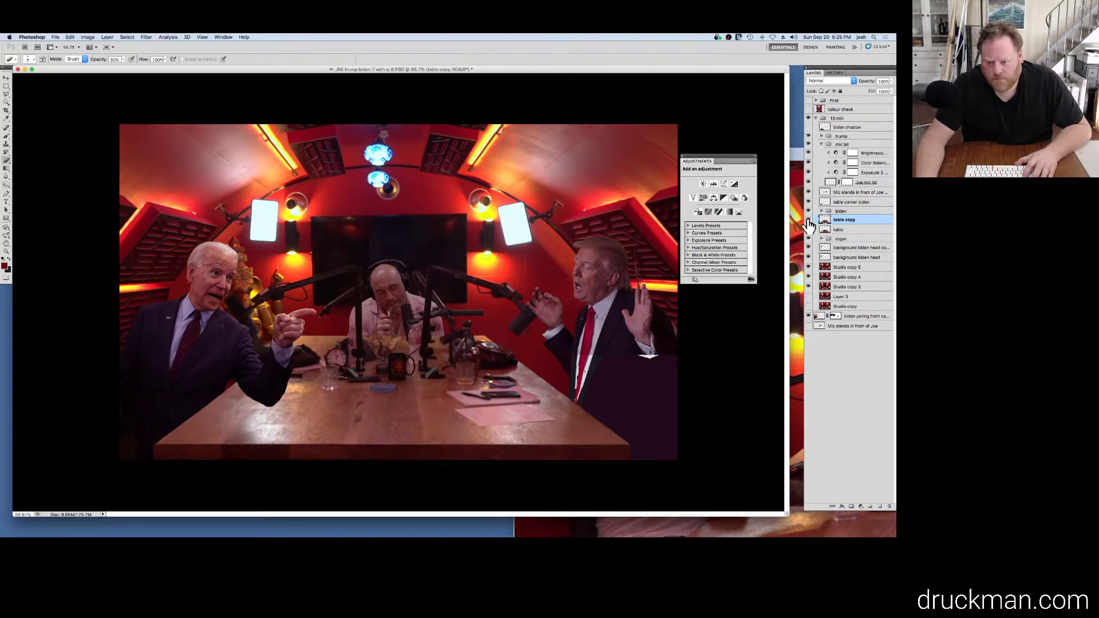
left_click(840, 230)
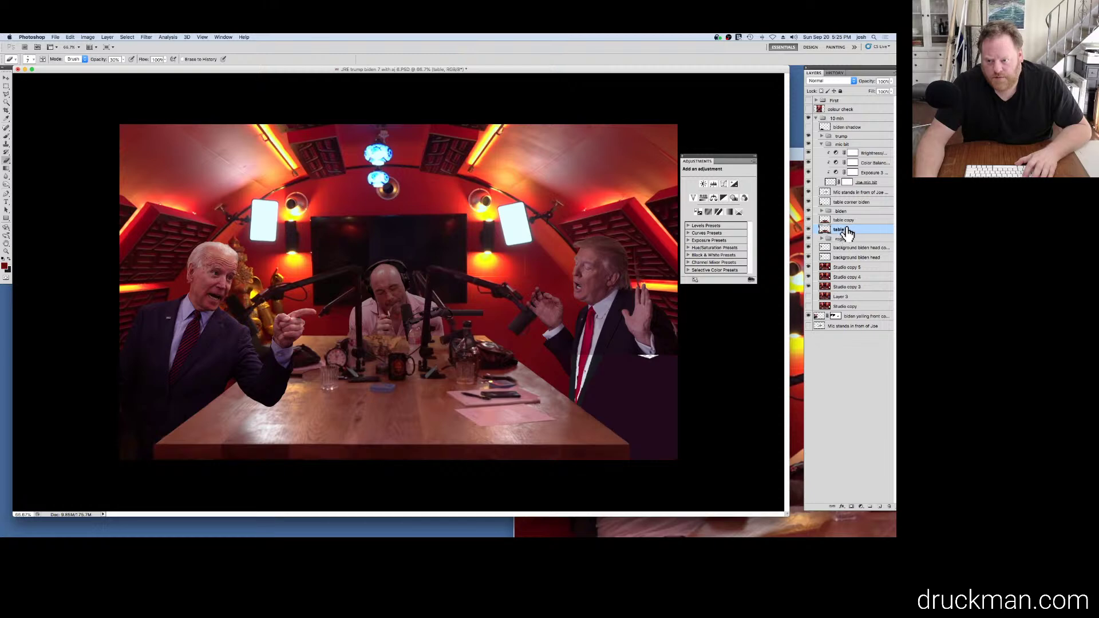
left_click(855, 221)
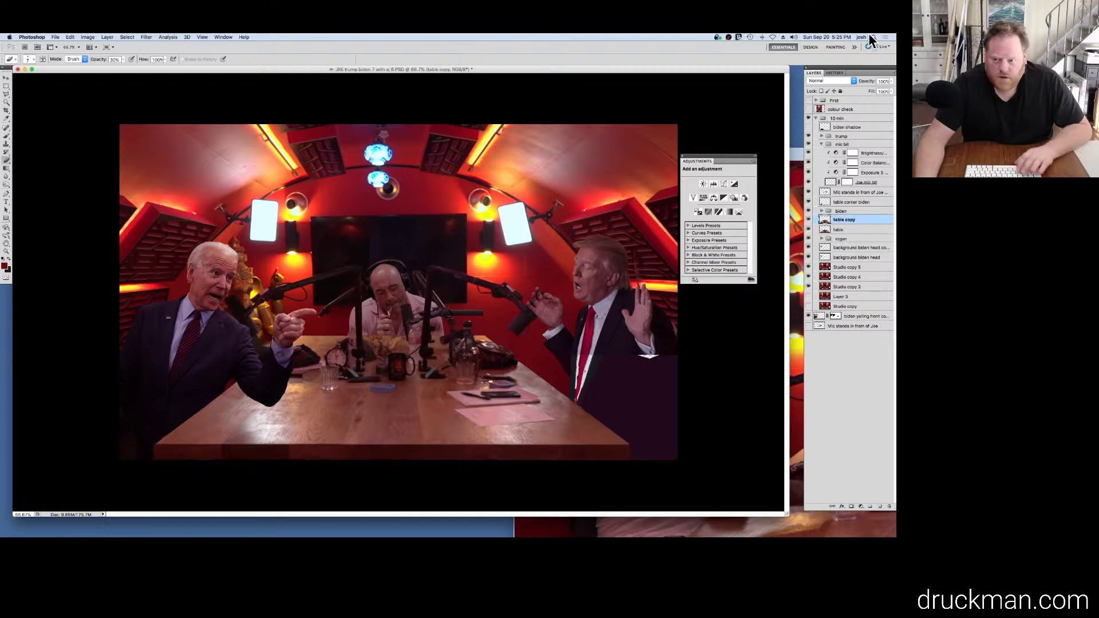
left_click(839, 73)
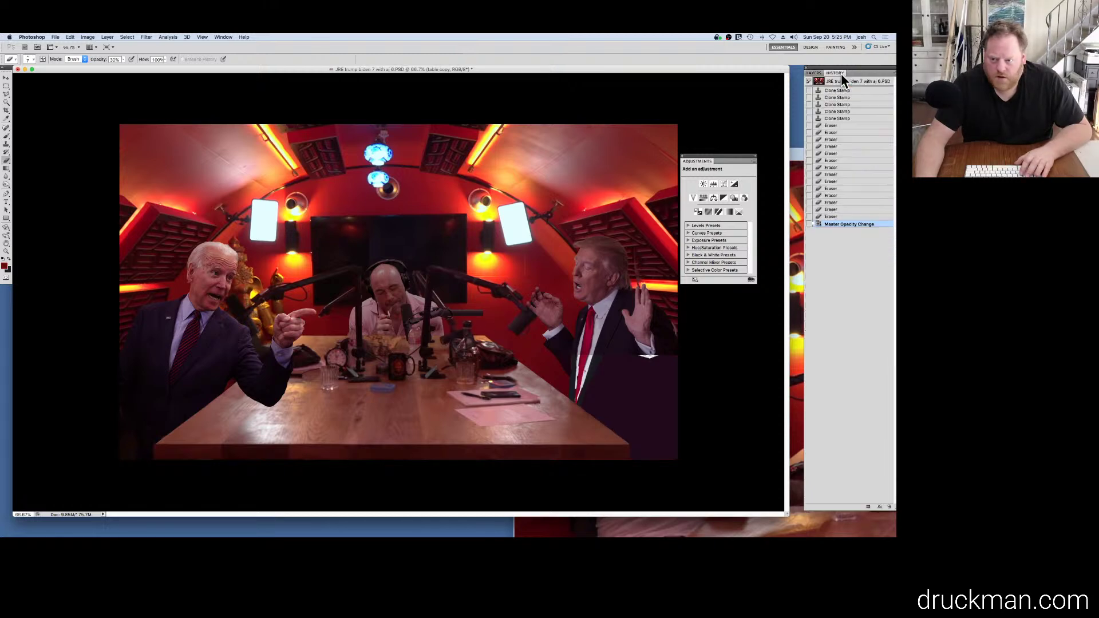
left_click(860, 211)
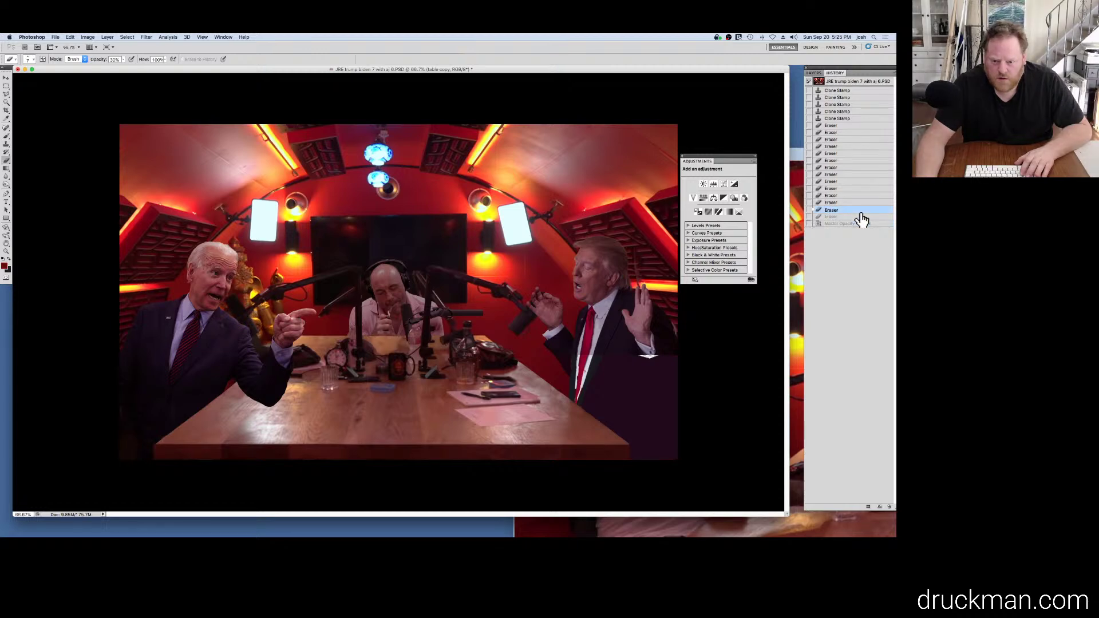
left_click(815, 73)
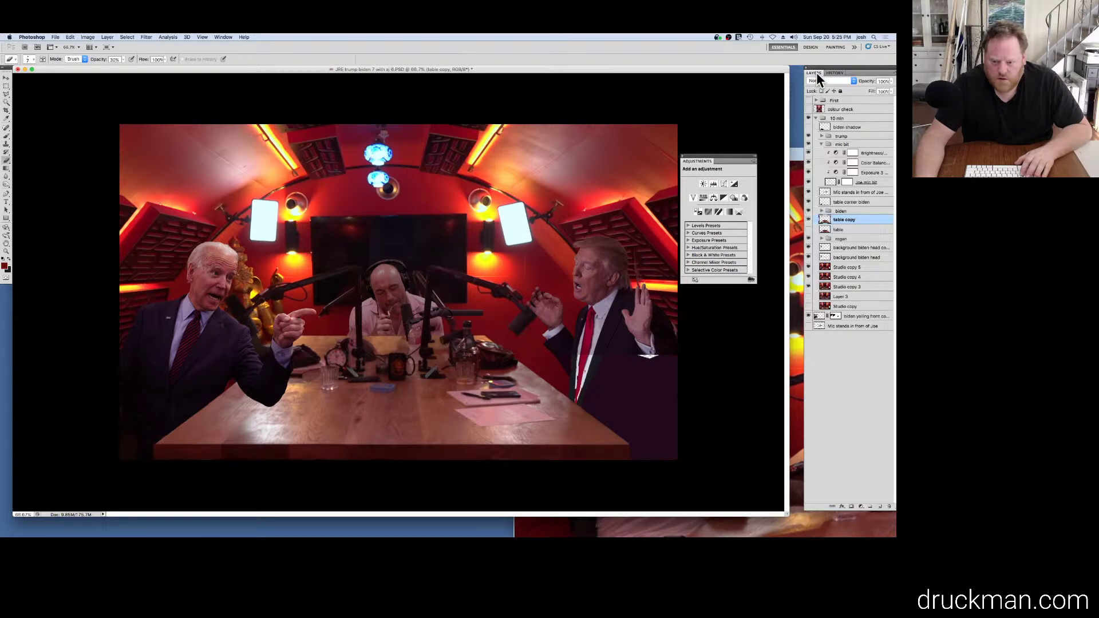
left_click(809, 229)
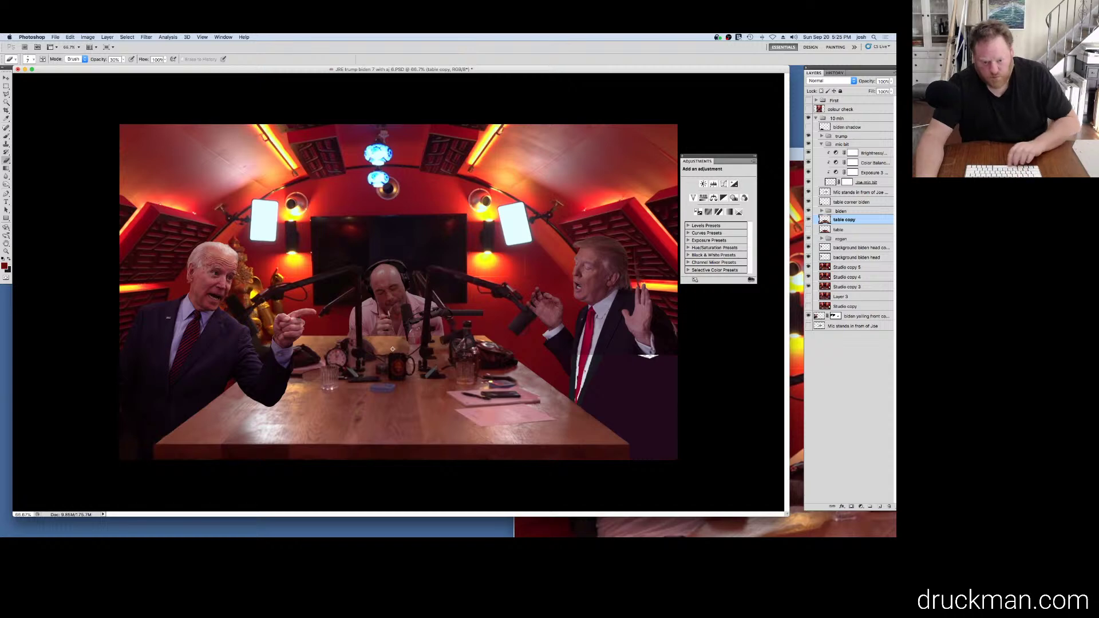
Step: Clone clean wood grain over the bare tabletop area between the microphone stands on the table copy layer
left_click(391, 340, "super")
left_click(391, 340, "super")
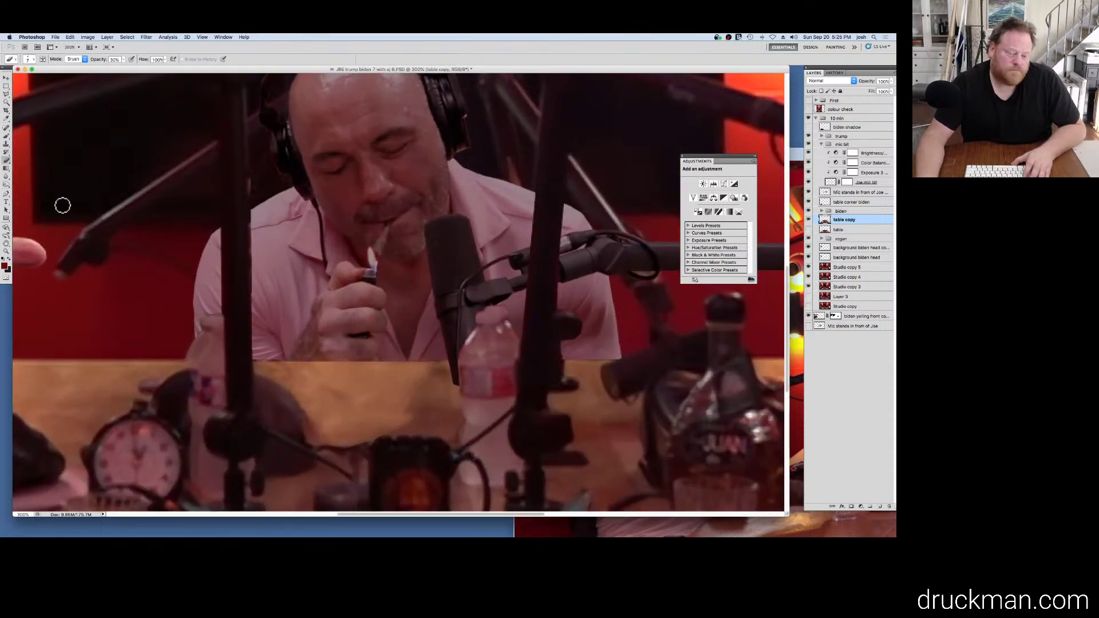
left_click(427, 403)
key("Return")
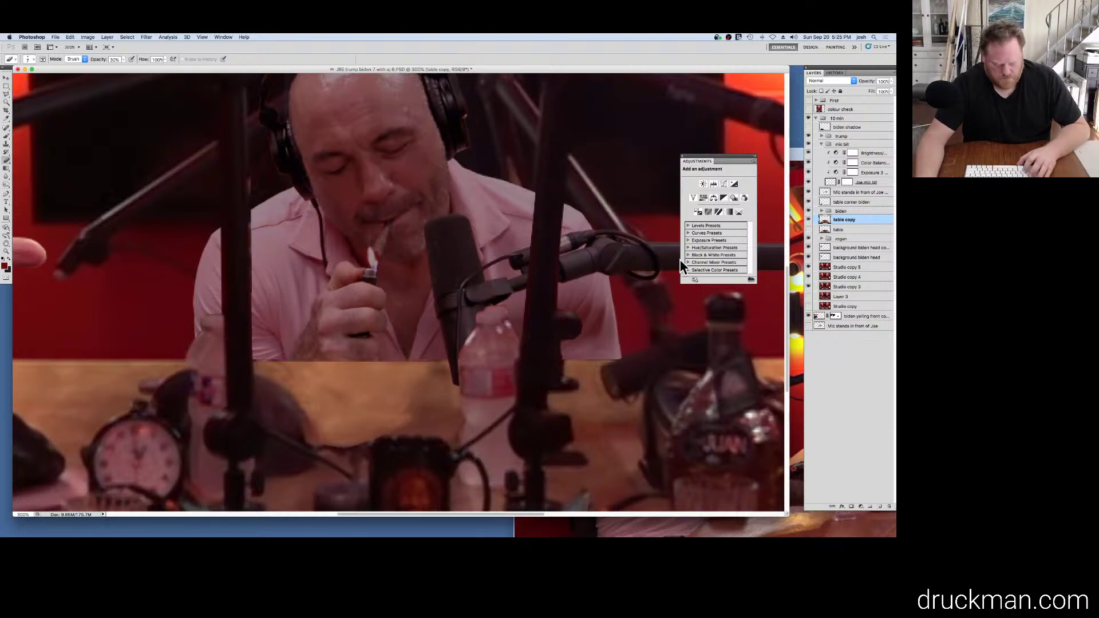
key("s")
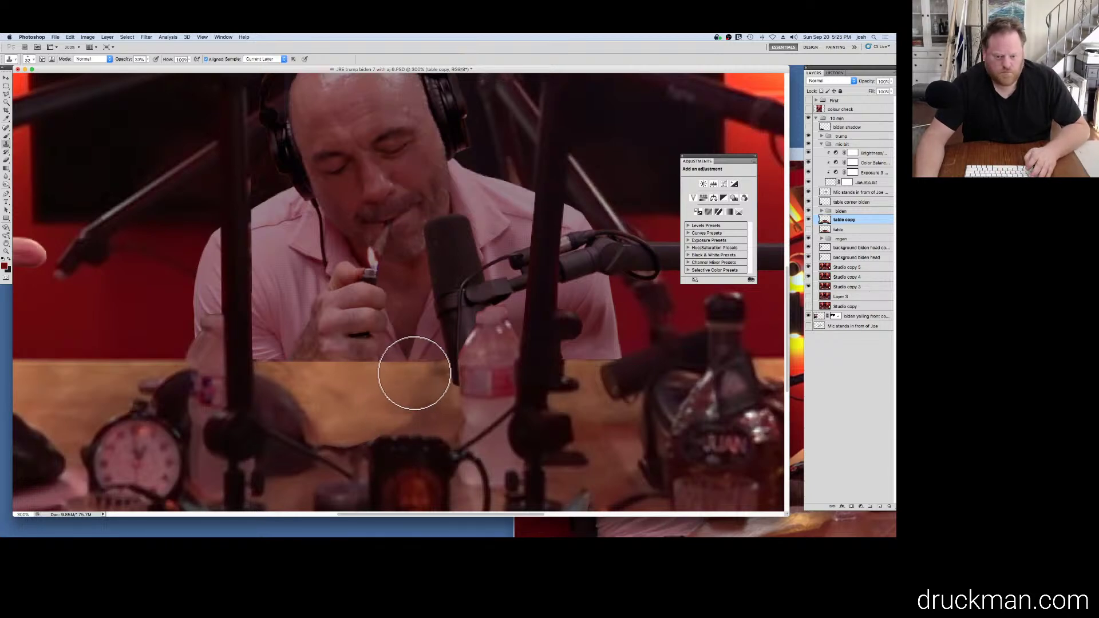
mouse_move(414, 373)
left_mouse_down()
mouse_move(400, 413)
mouse_move(425, 412)
mouse_move(370, 418)
mouse_move(417, 411)
left_mouse_up()
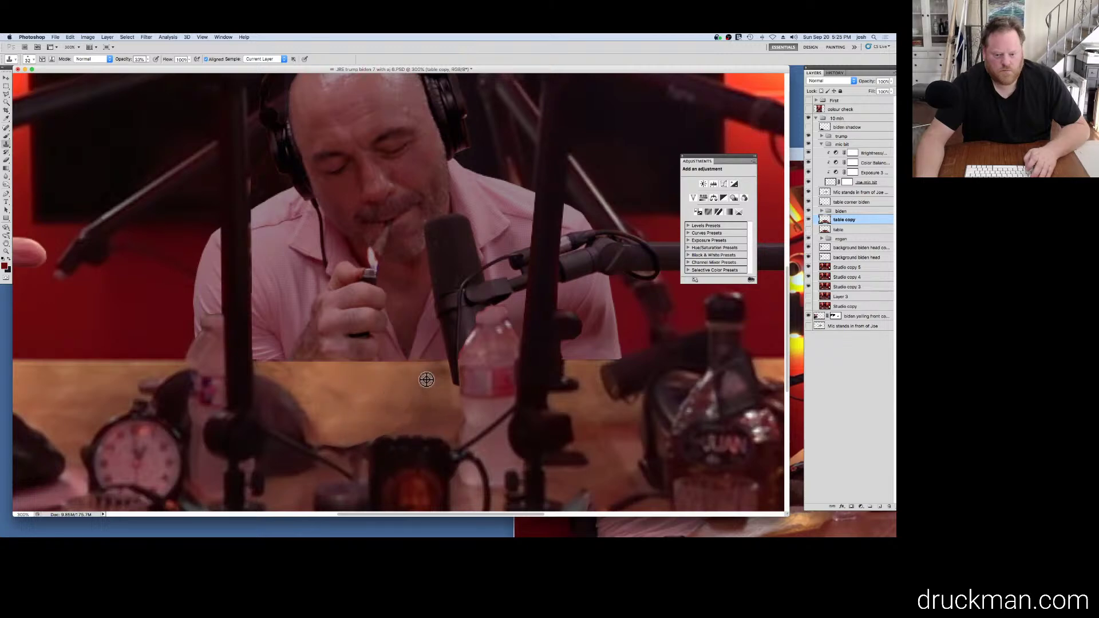
left_click(124, 376, "alt")
left_click_drag(368, 372, 324, 373)
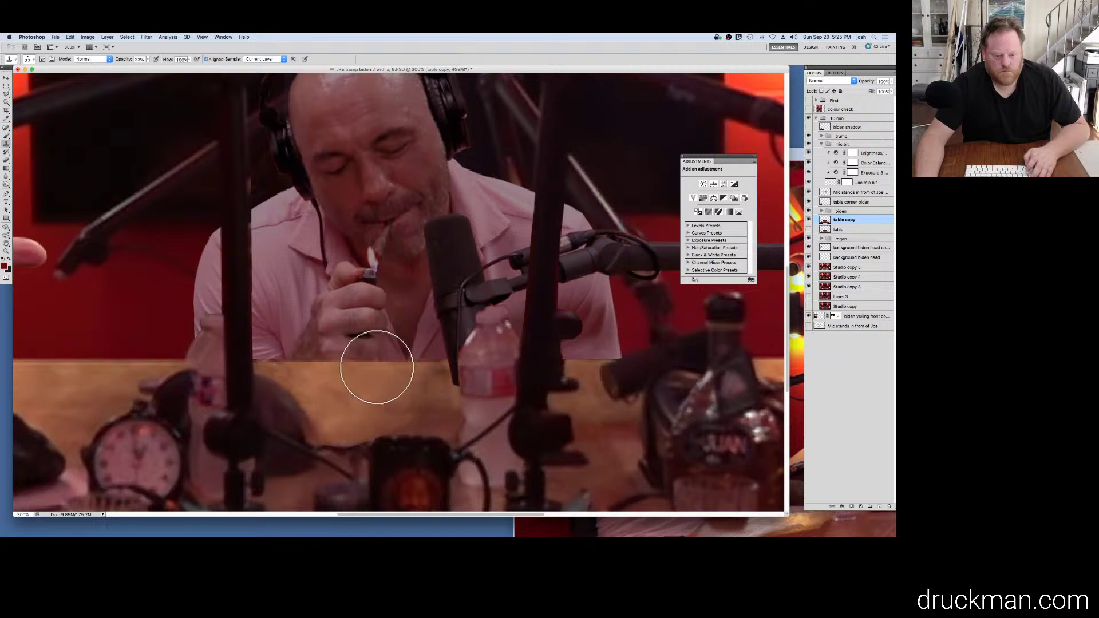
mouse_move(371, 377)
left_mouse_down()
mouse_move(414, 409)
mouse_move(352, 411)
mouse_move(435, 412)
left_mouse_up()
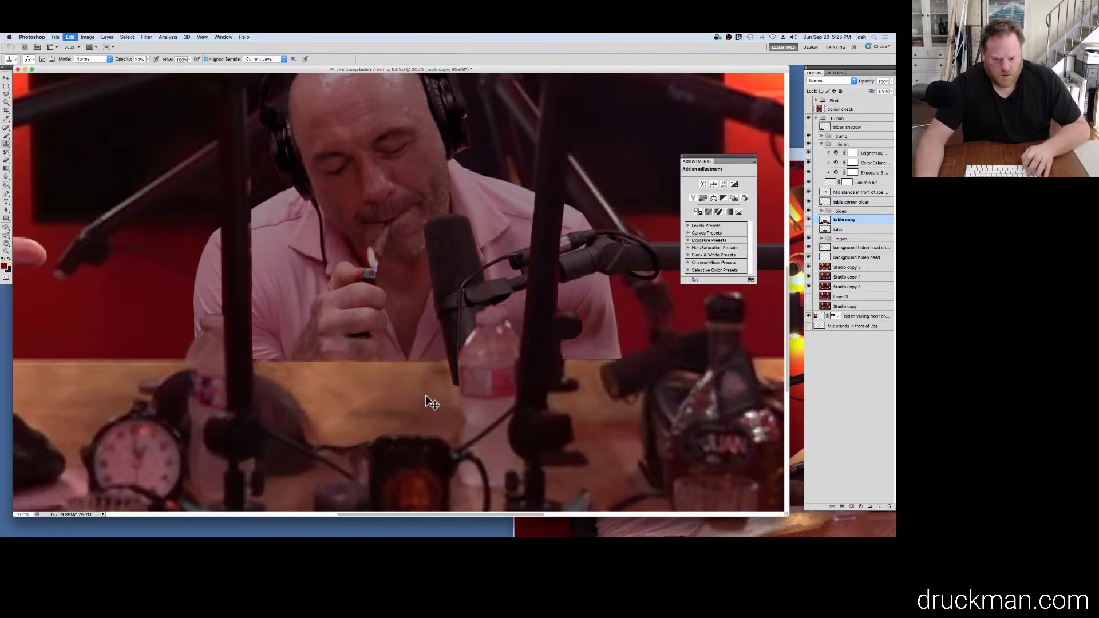
Step: Clear the excess cloned pixels along the table's back edge with a rectangular marquee selection, and deselect
left_click(580, 403, "alt")
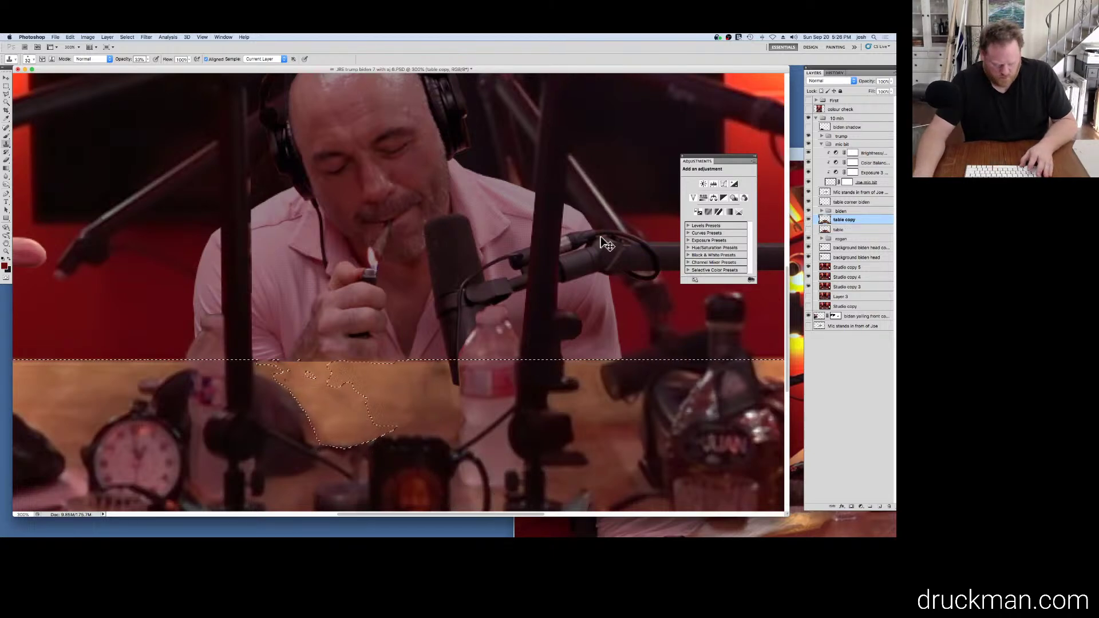
key("super+d")
key("m")
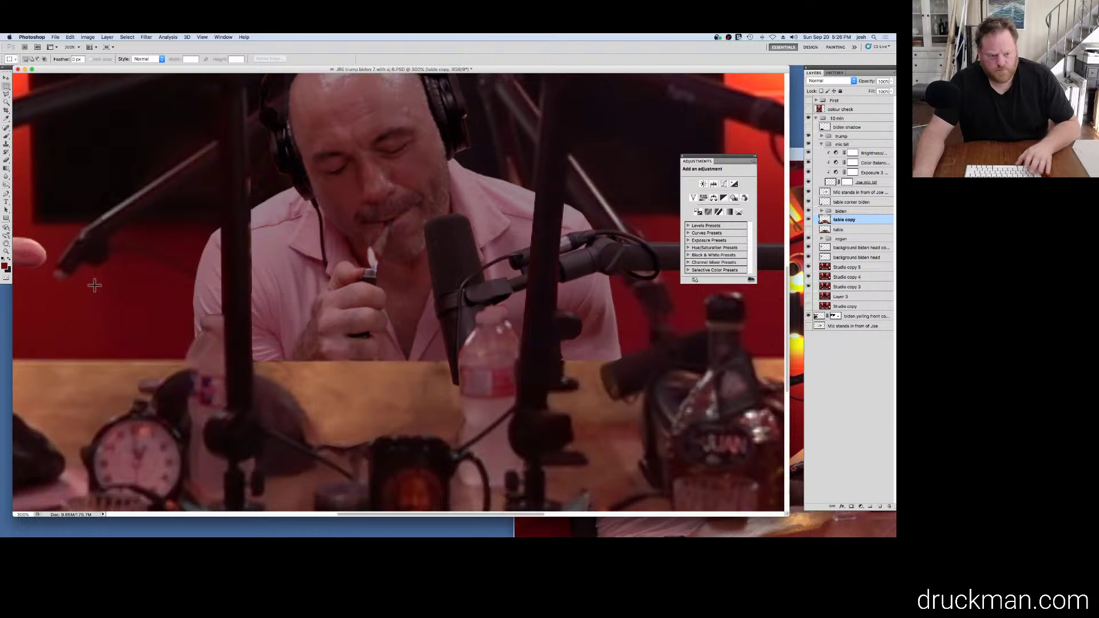
left_click(330, 373, "alt")
left_click(331, 374, "alt")
left_click(321, 400, "alt")
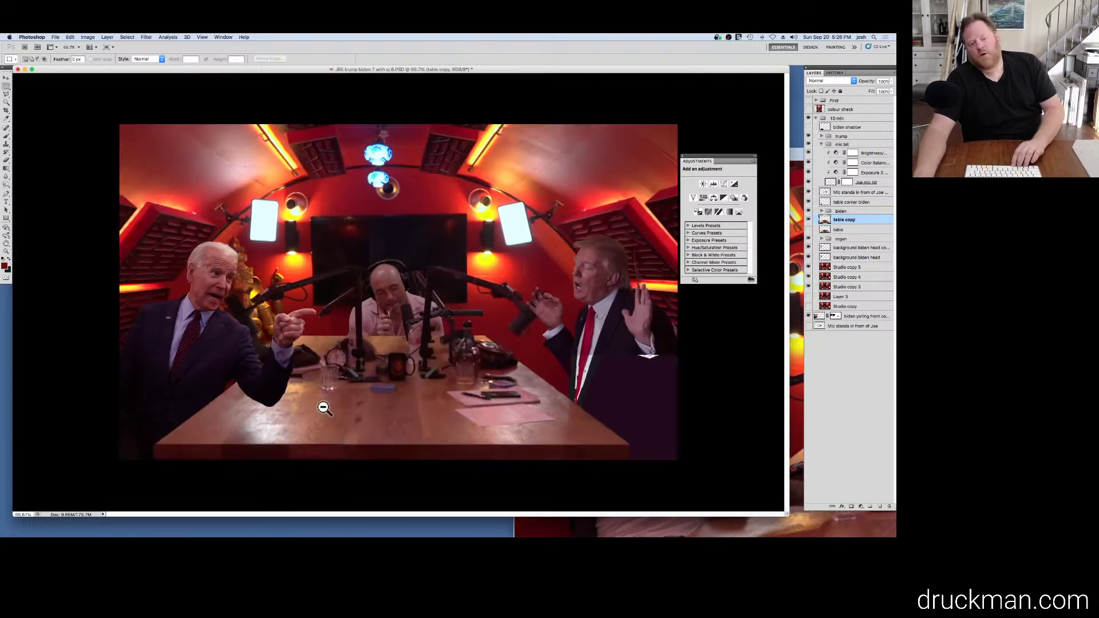
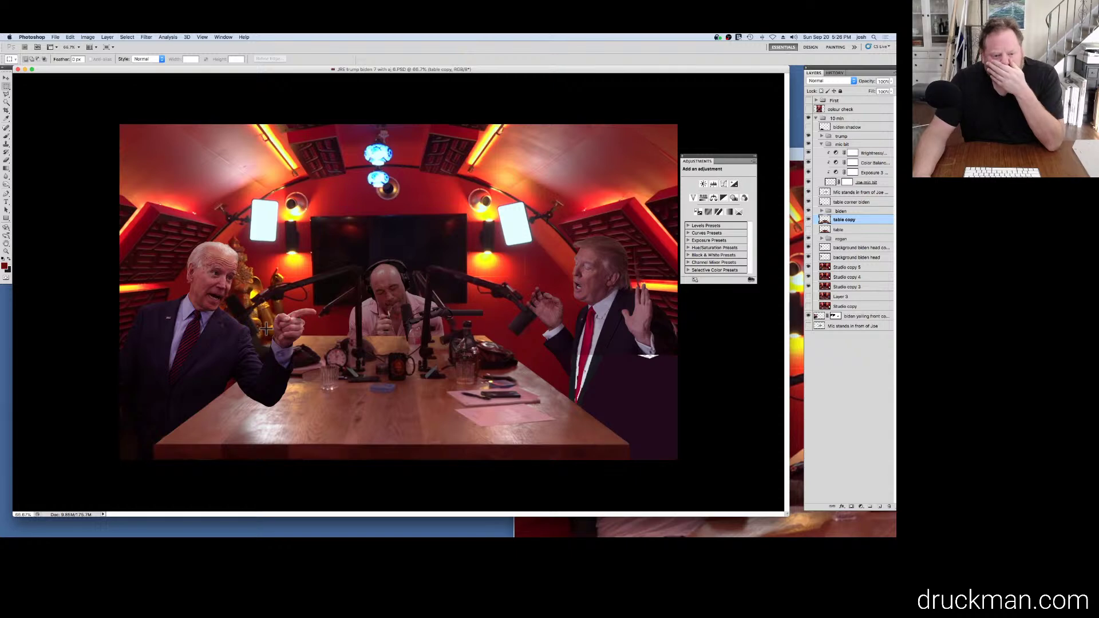
Step: Close the studio reference picture and the Finder search window, and return to the composite in Photoshop
mouse_move(280, 537)
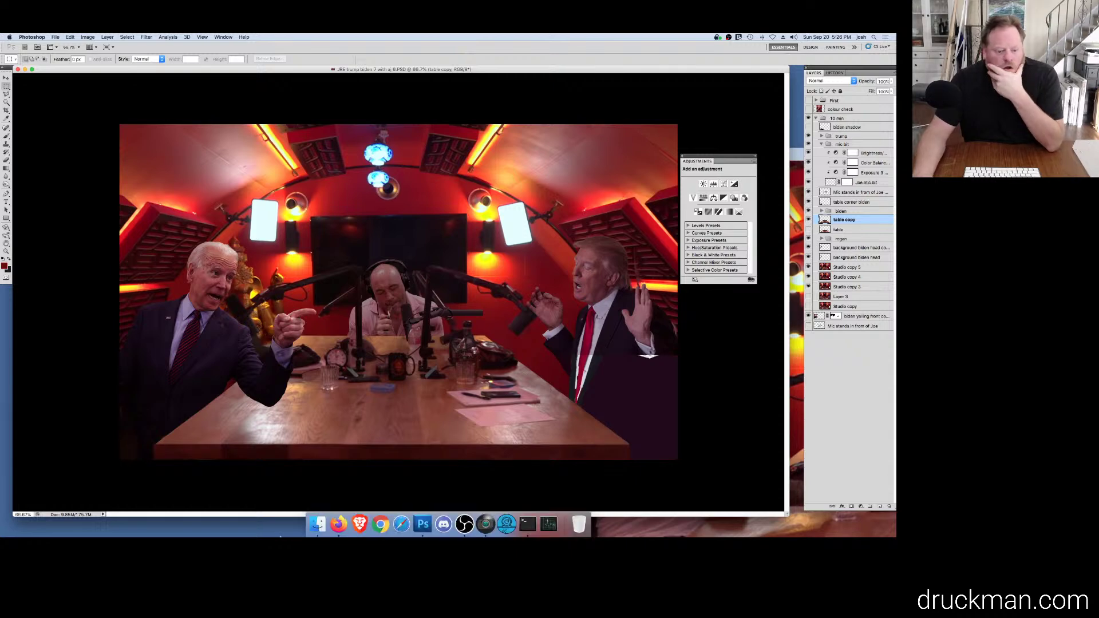
left_click(336, 525)
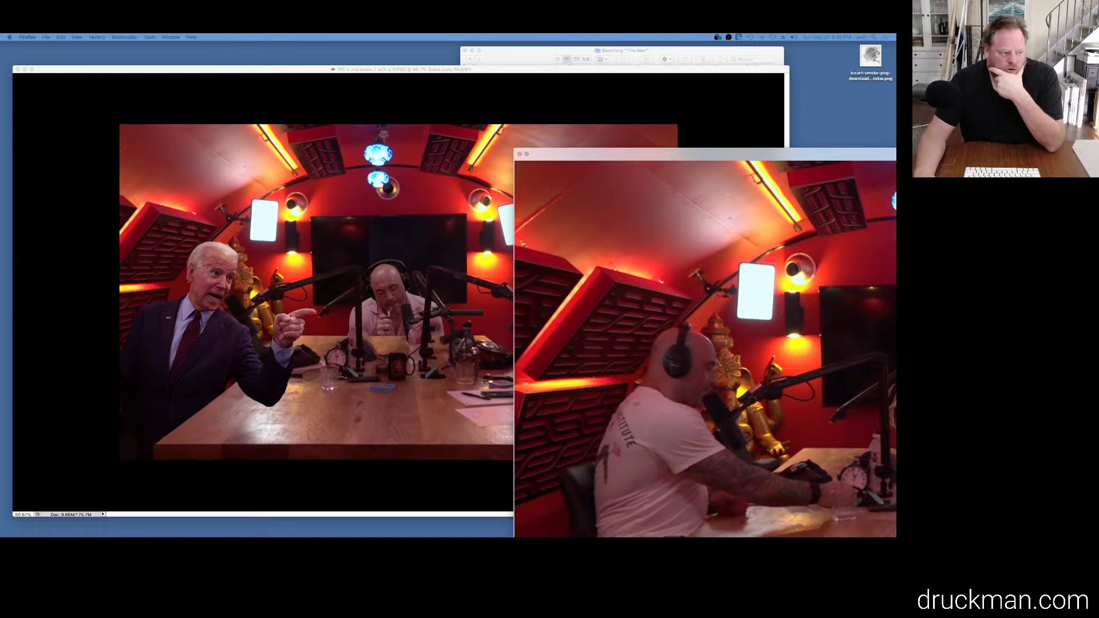
left_click(519, 154)
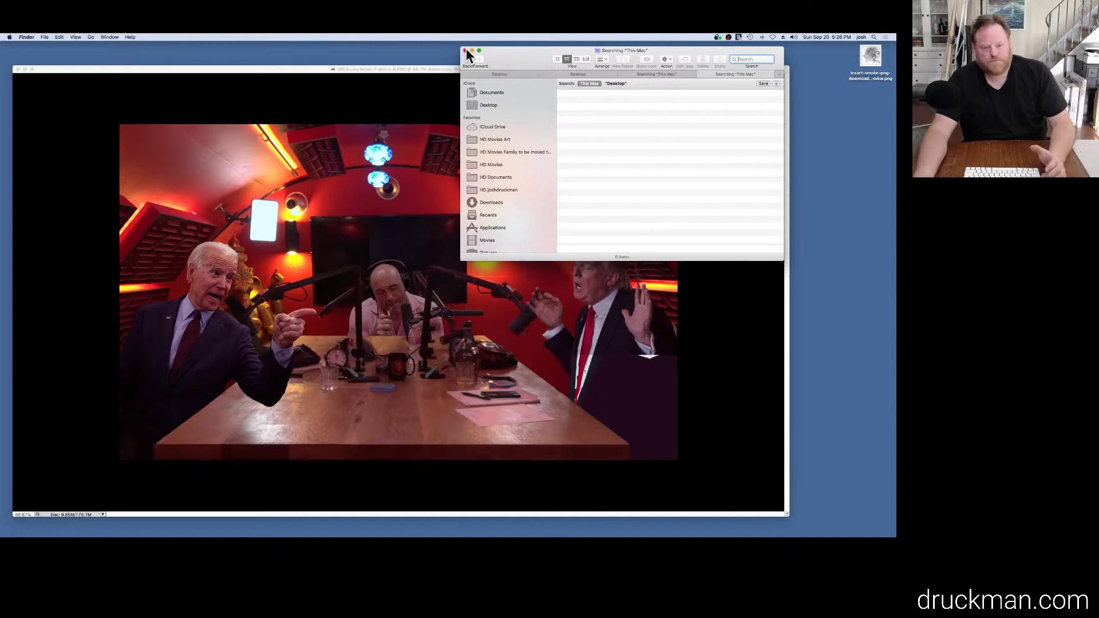
left_click(464, 51)
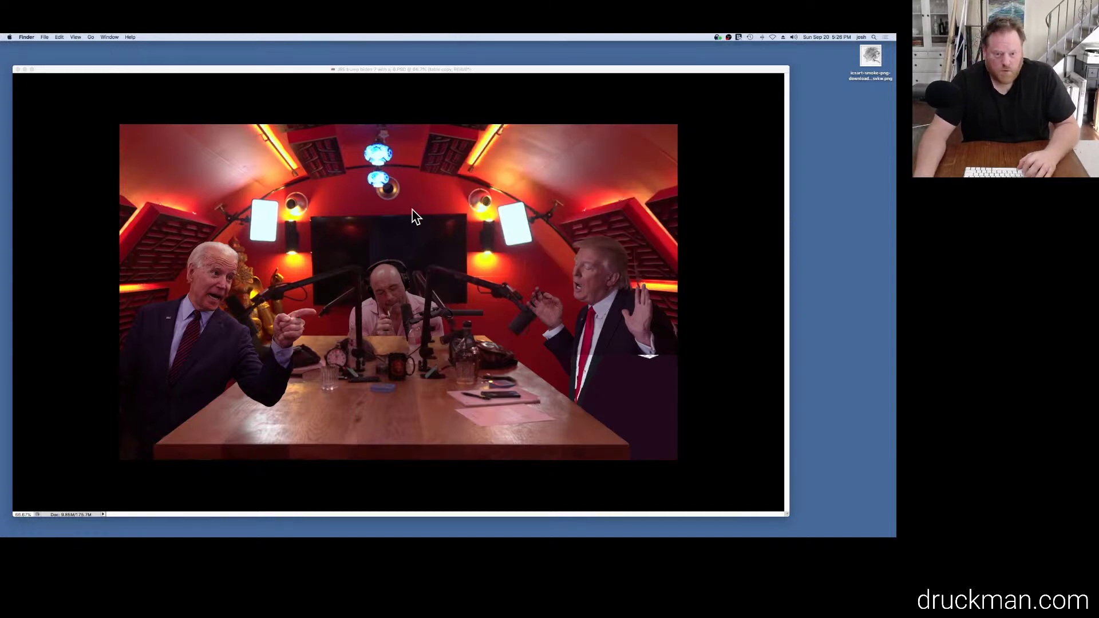
left_click(204, 73)
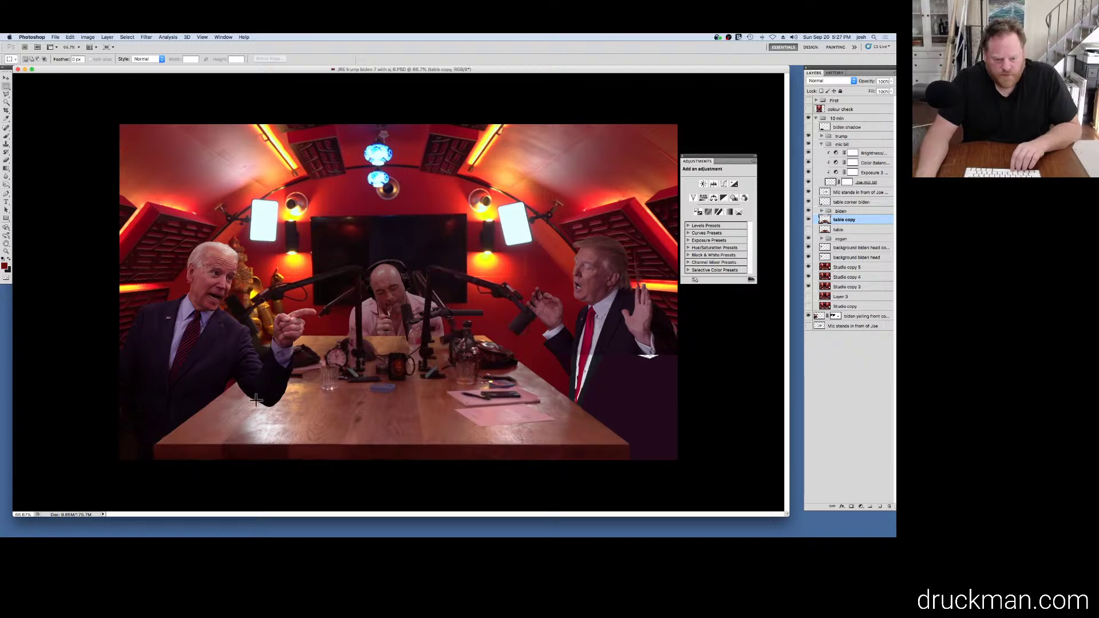
Step: Show the biden shadow layer and erase the dark speck on the tabletop with a 0% hardness, 100% opacity eraser
left_click(808, 128)
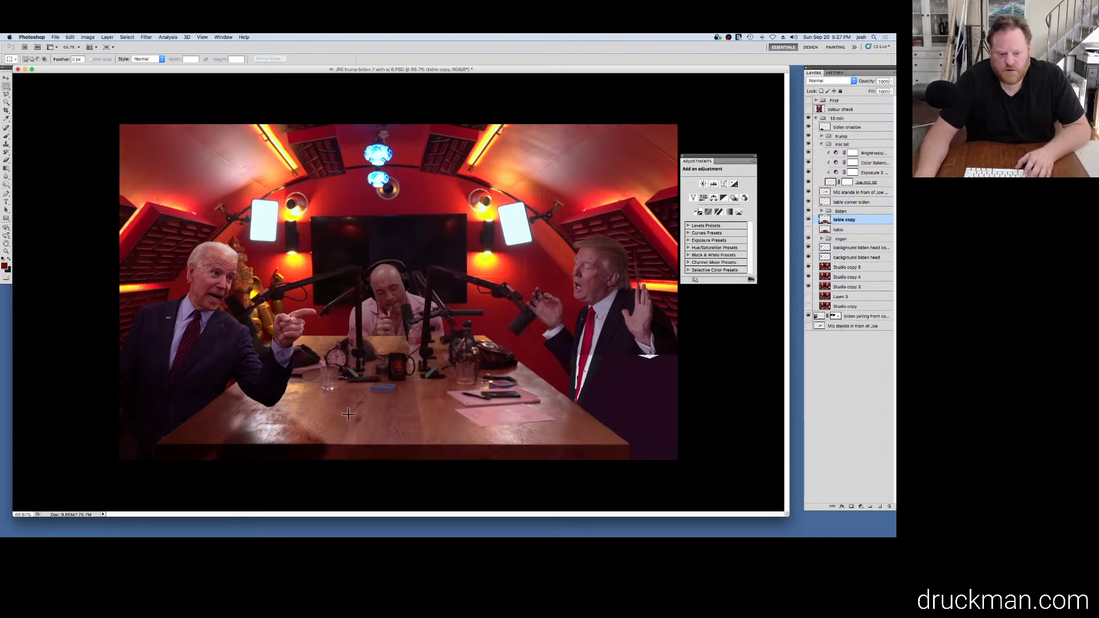
key("e")
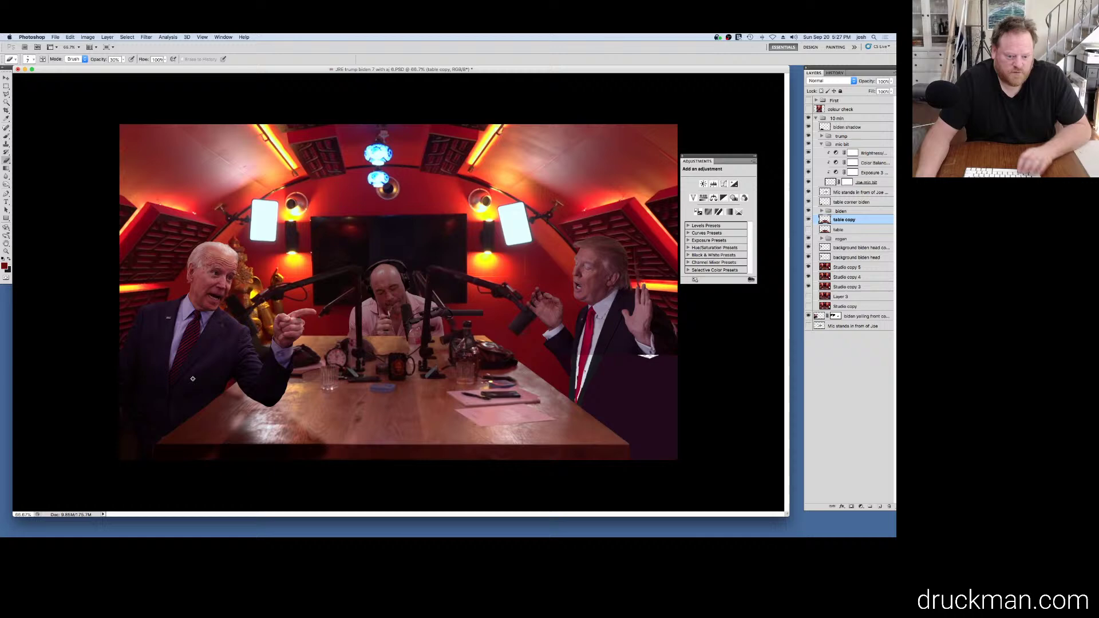
left_click(252, 440, "ctrl")
left_click_drag(252, 436, 286, 346)
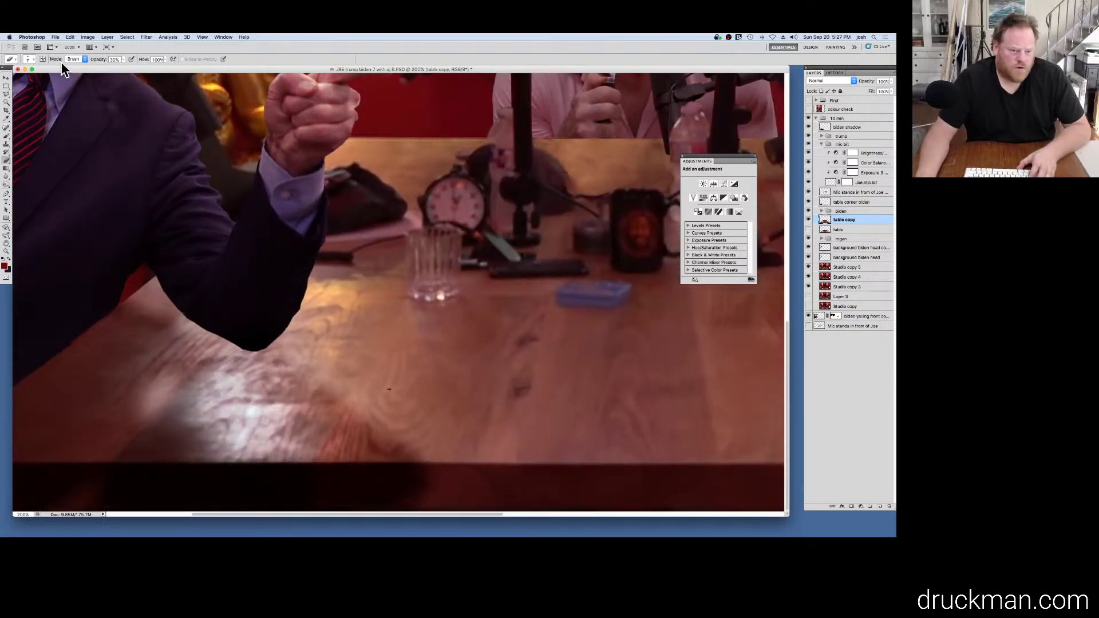
left_click(34, 60)
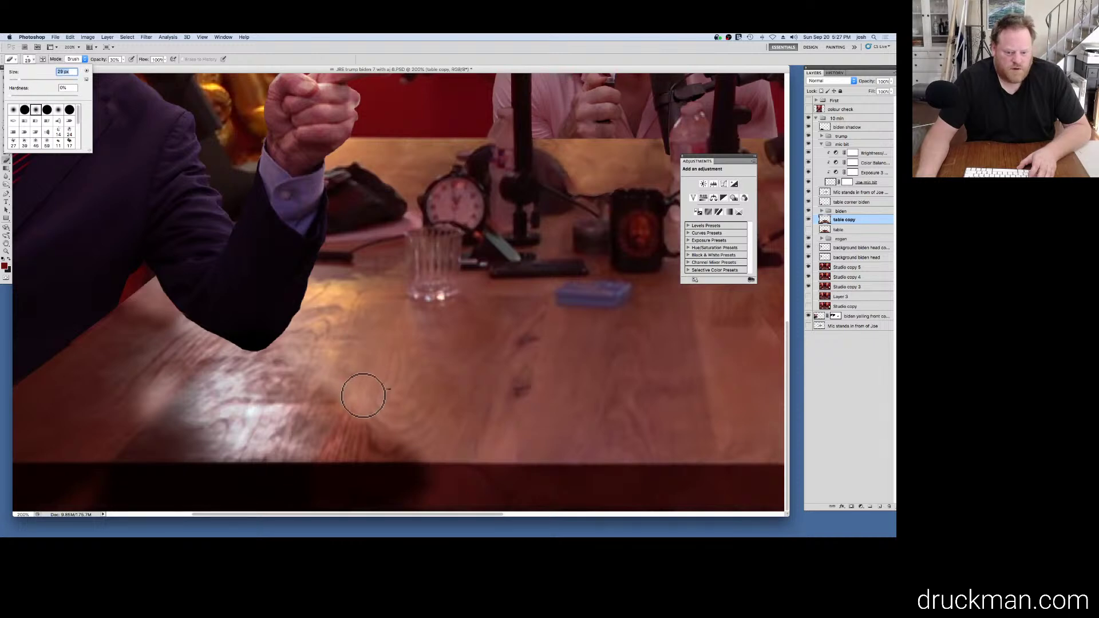
key("Return")
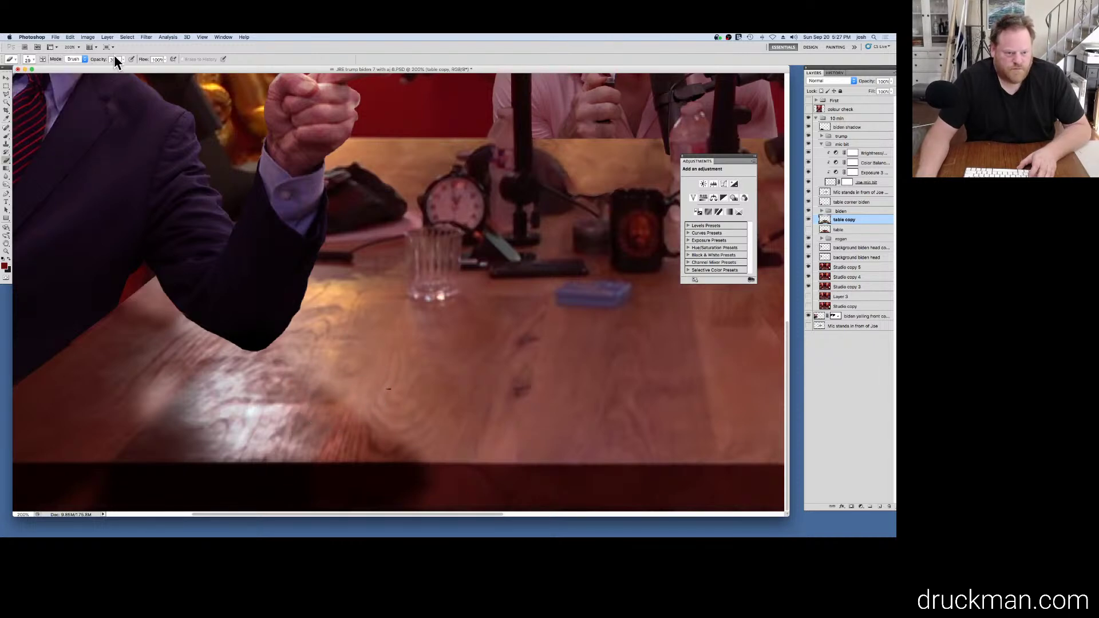
left_click_drag(123, 60, 154, 67)
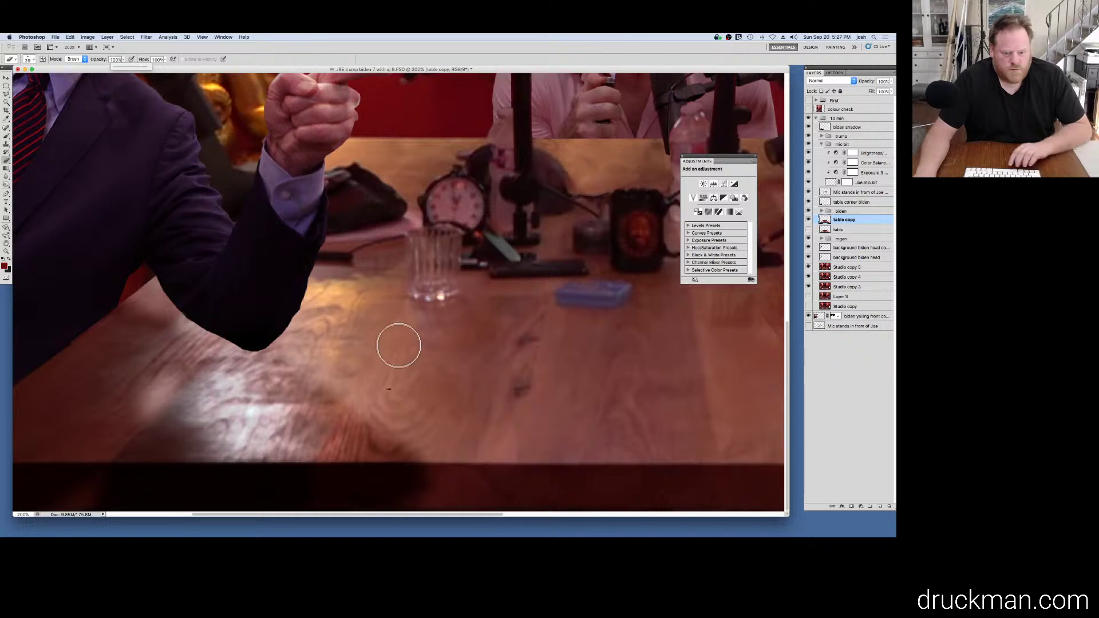
left_click(351, 369, "alt")
left_click(351, 370, "alt")
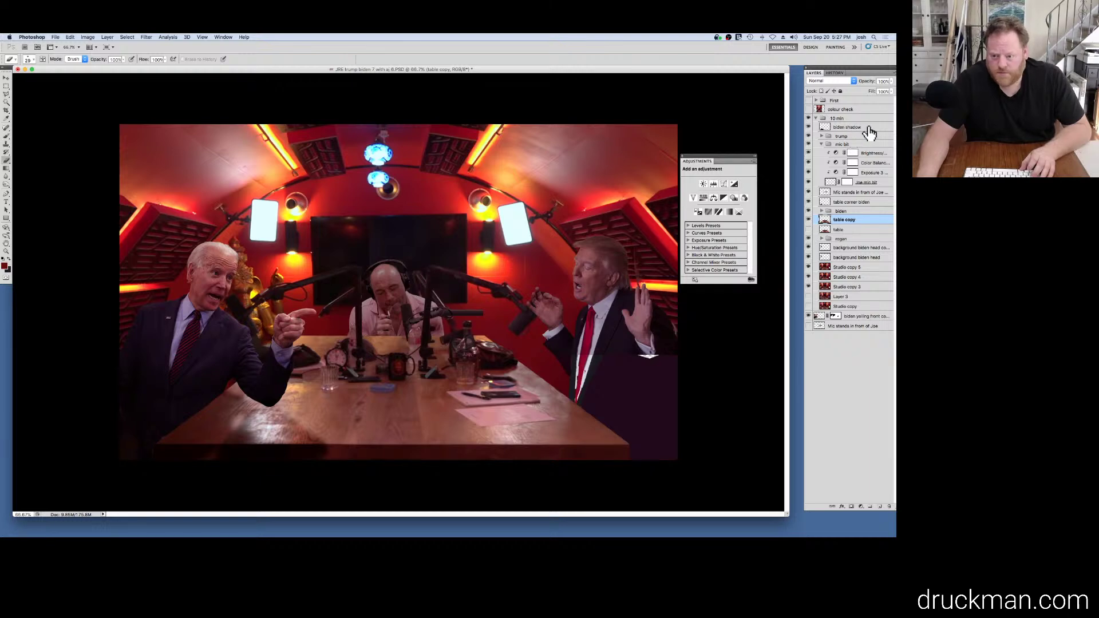
Step: Select the biden shadow layer and lower the eraser's opacity
left_click(837, 73)
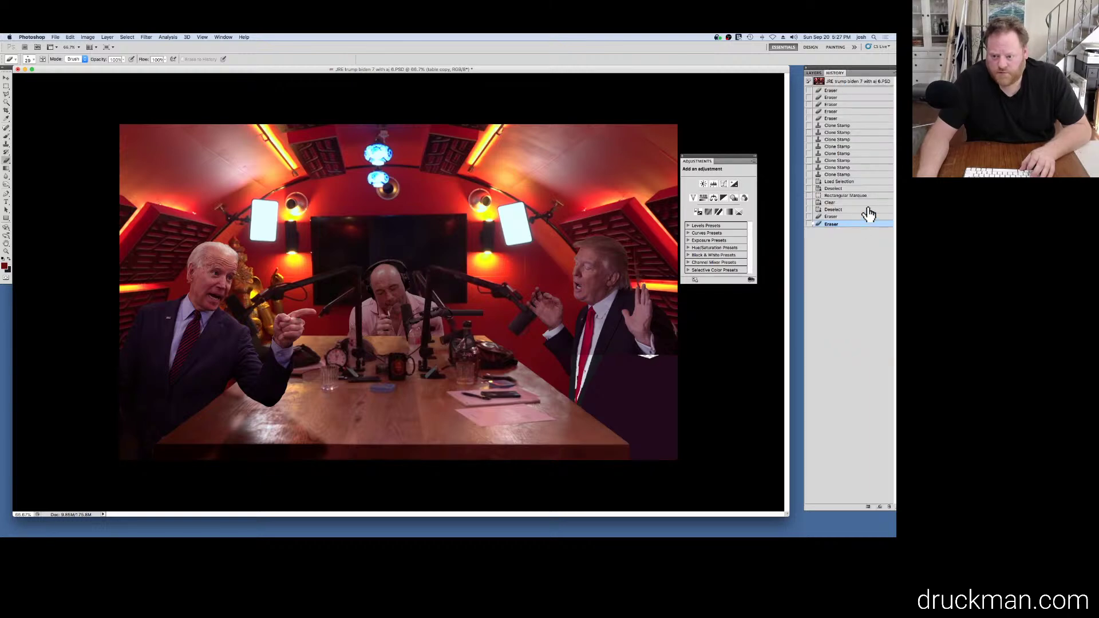
left_click(814, 74)
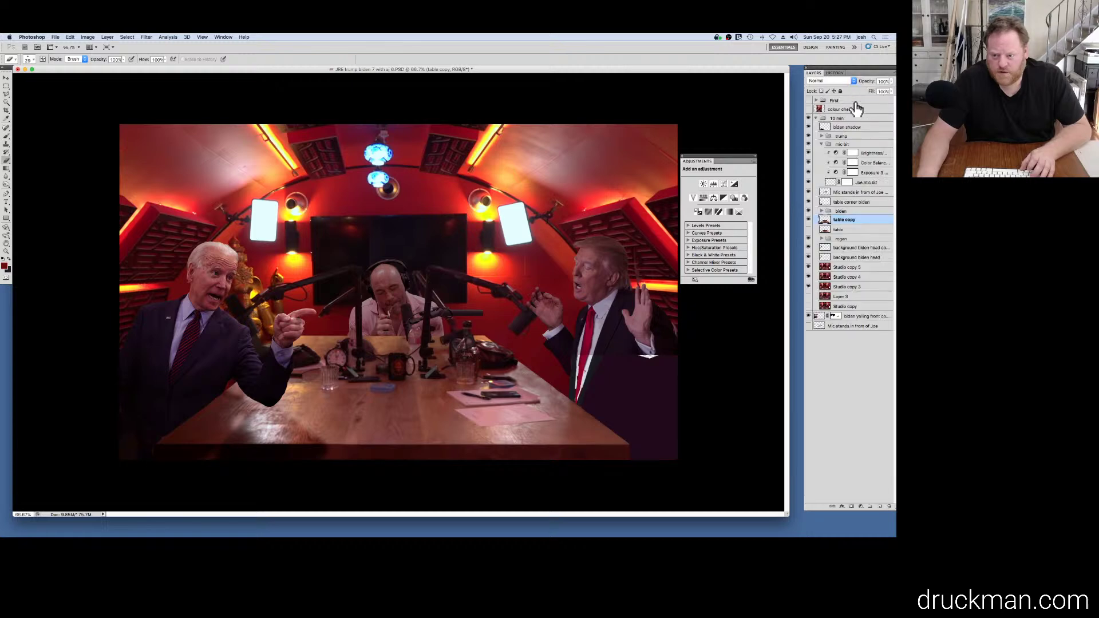
left_click(858, 127)
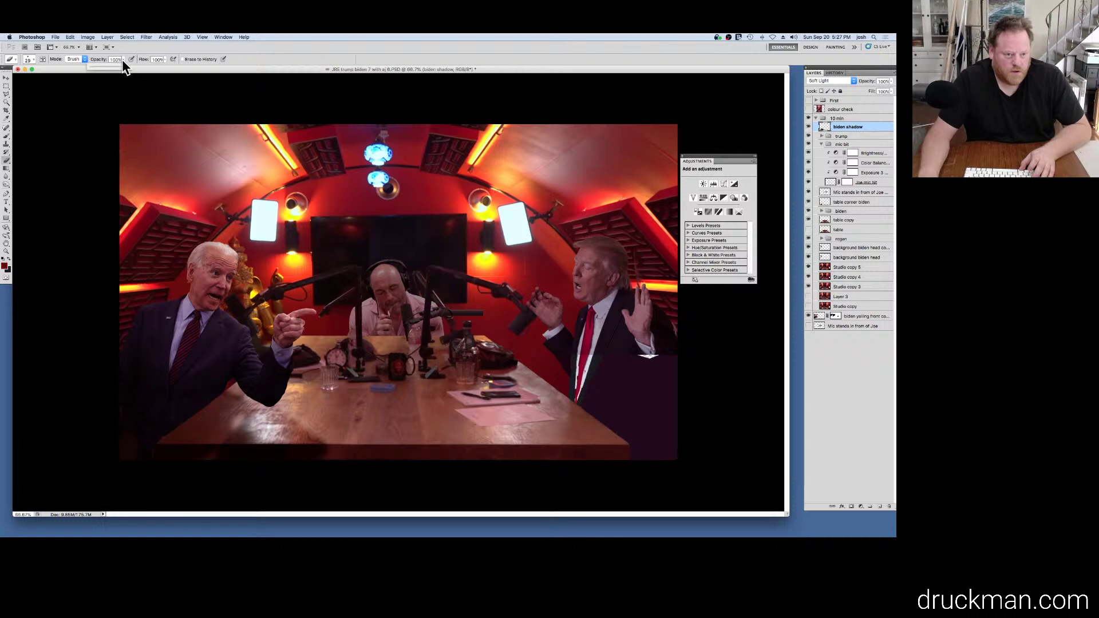
left_click_drag(122, 60, 109, 74)
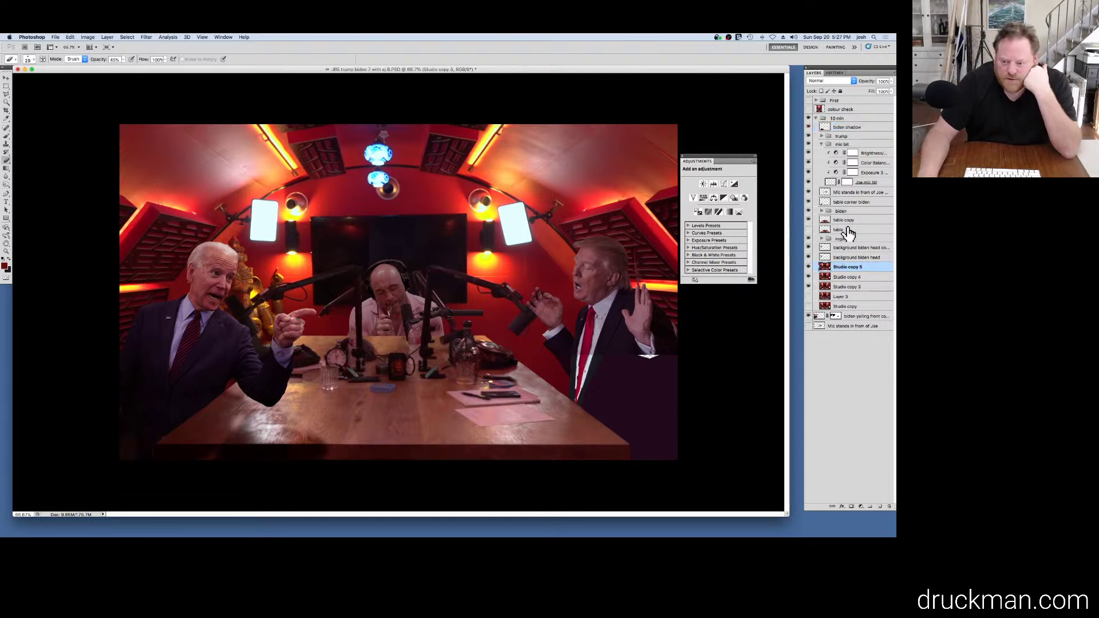
Step: Duplicate the table copy layer
left_click(871, 222)
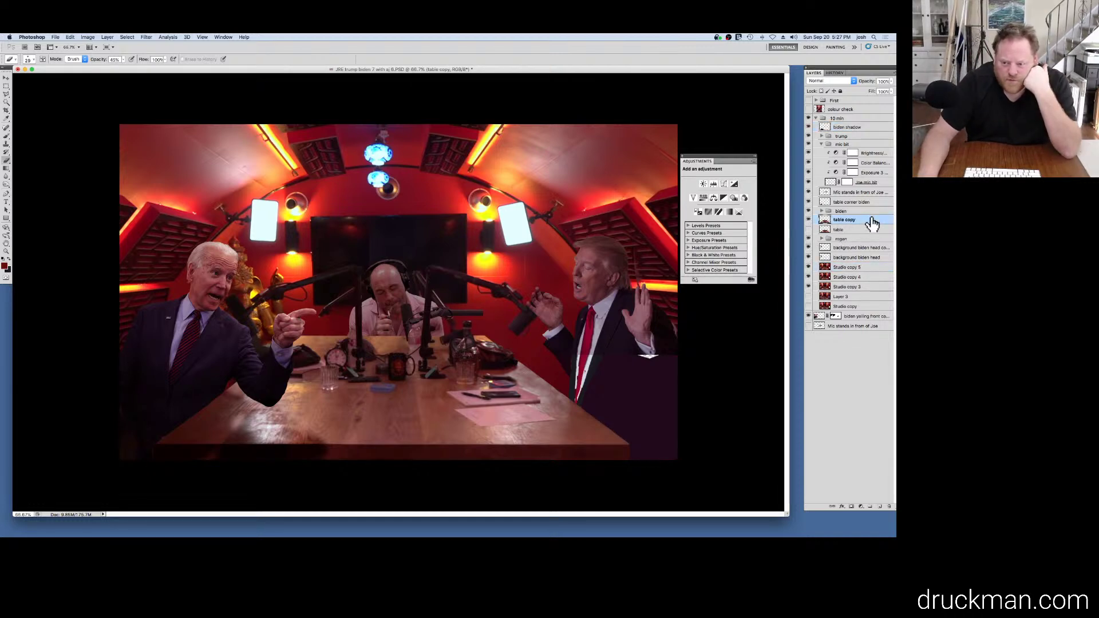
left_click_drag(871, 223, 879, 507)
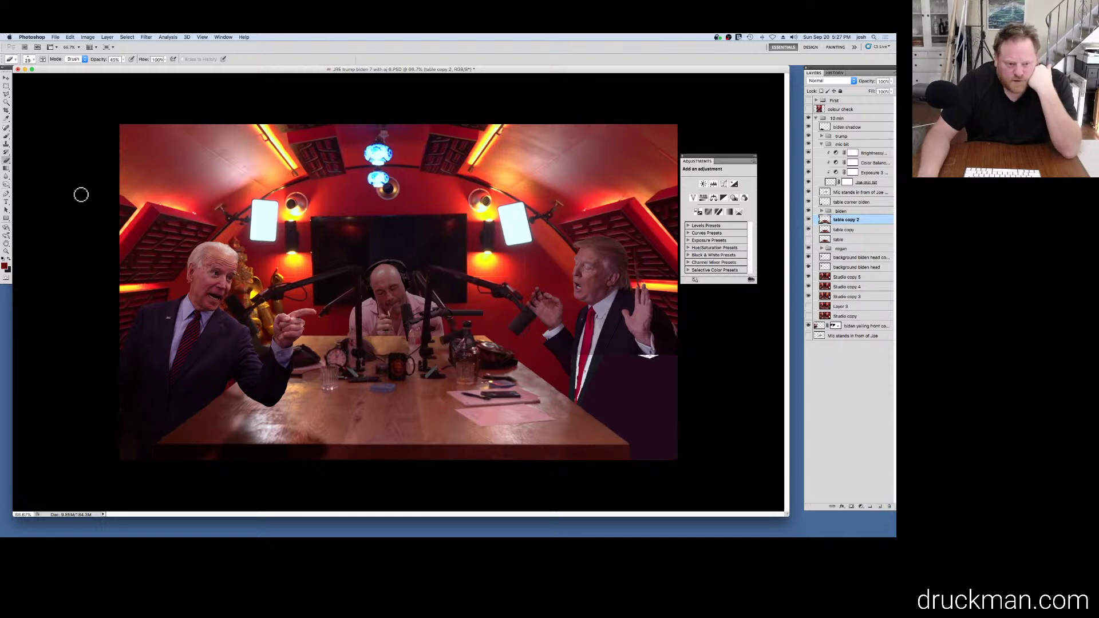
Step: Add a new empty layer directly above the biden shadow layer
left_click(7, 186)
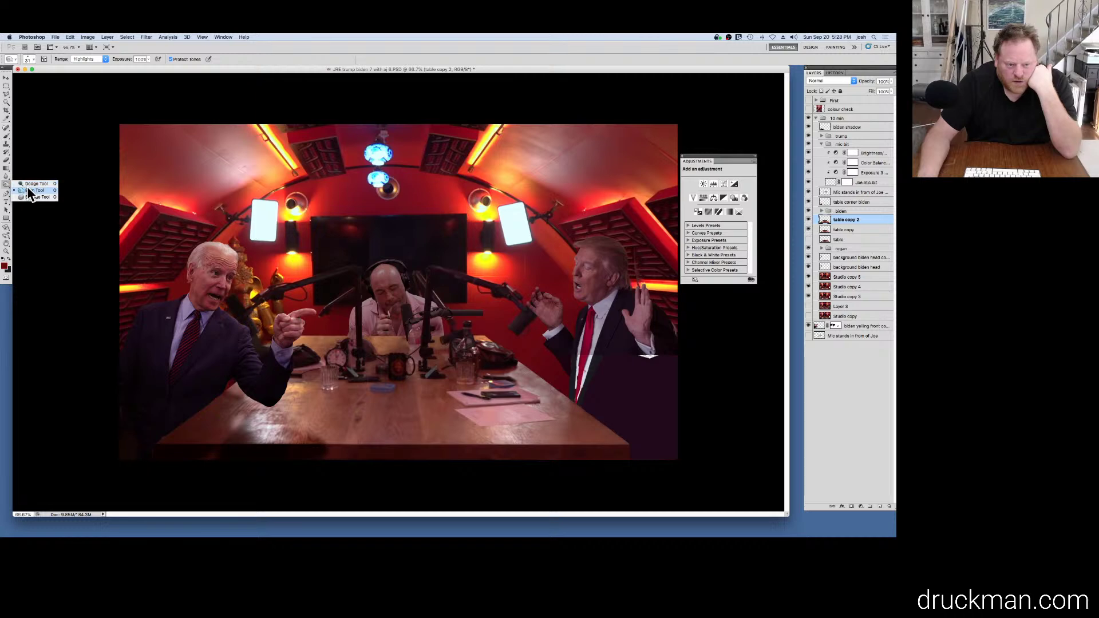
left_click(29, 190)
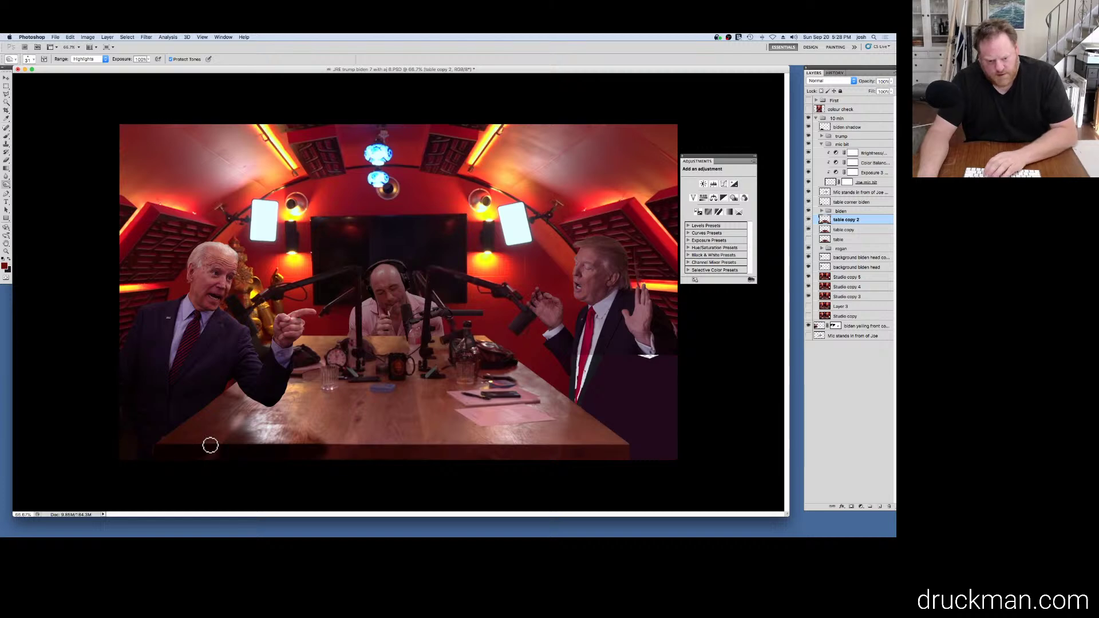
key("l")
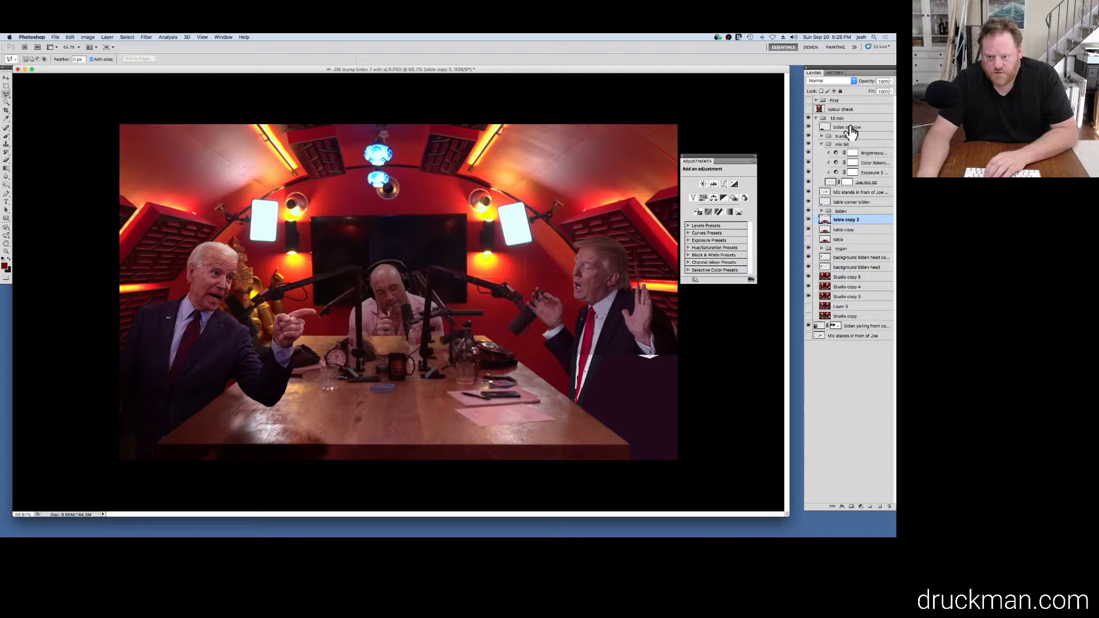
key("alt+period")
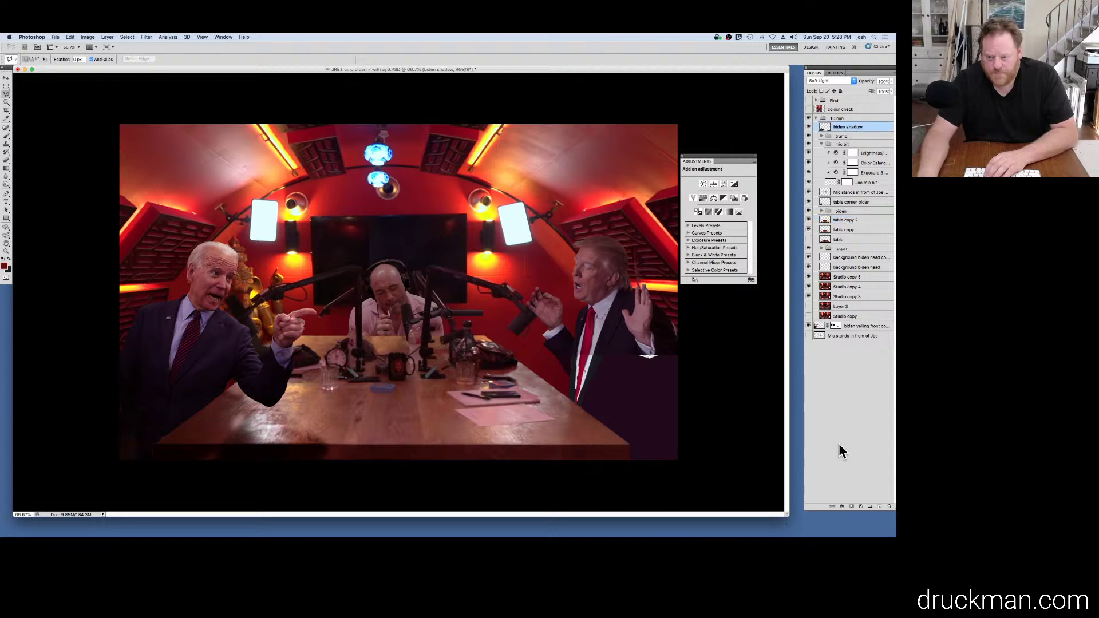
left_click(879, 508)
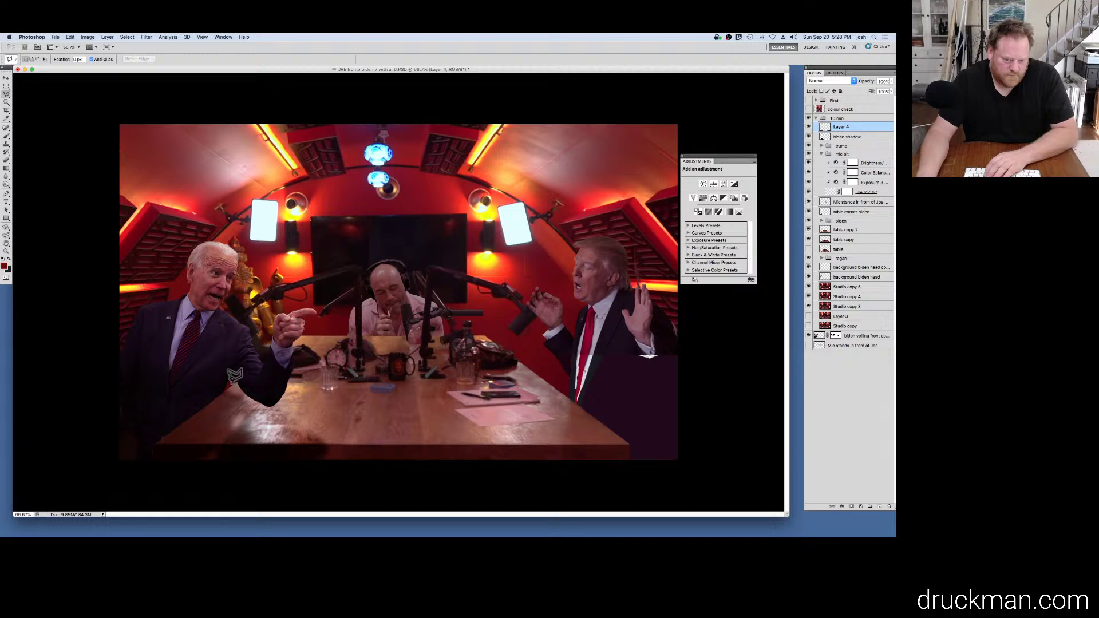
Step: Outline a shadow-shaped polygonal selection on the tabletop, running from beneath Biden's elbow down past the table's front edge
left_click(234, 378)
key("Escape")
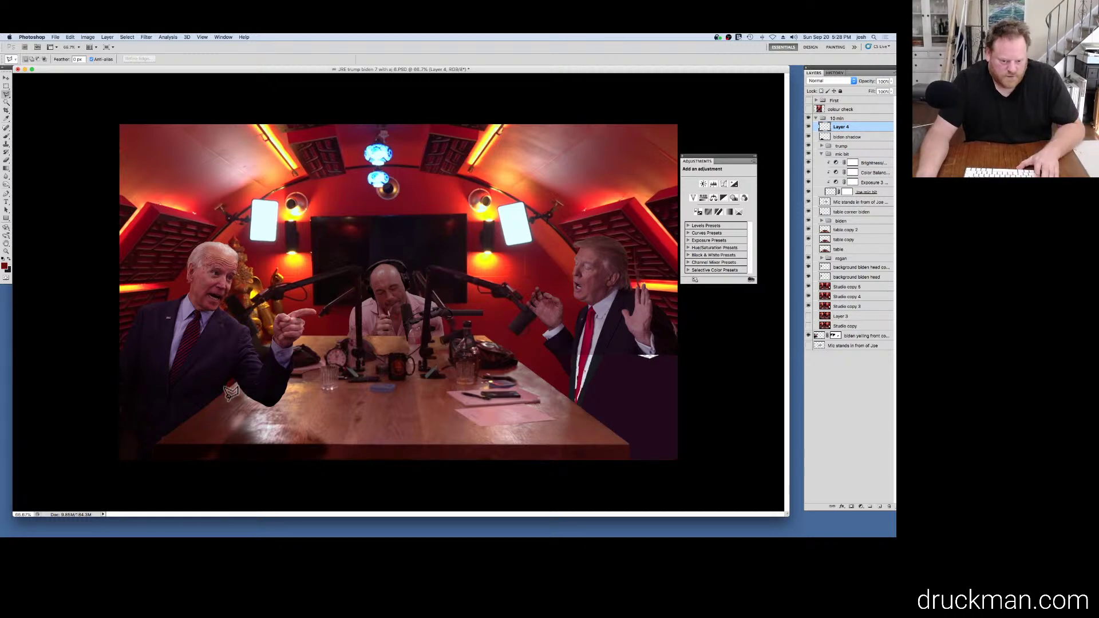
left_click(220, 400)
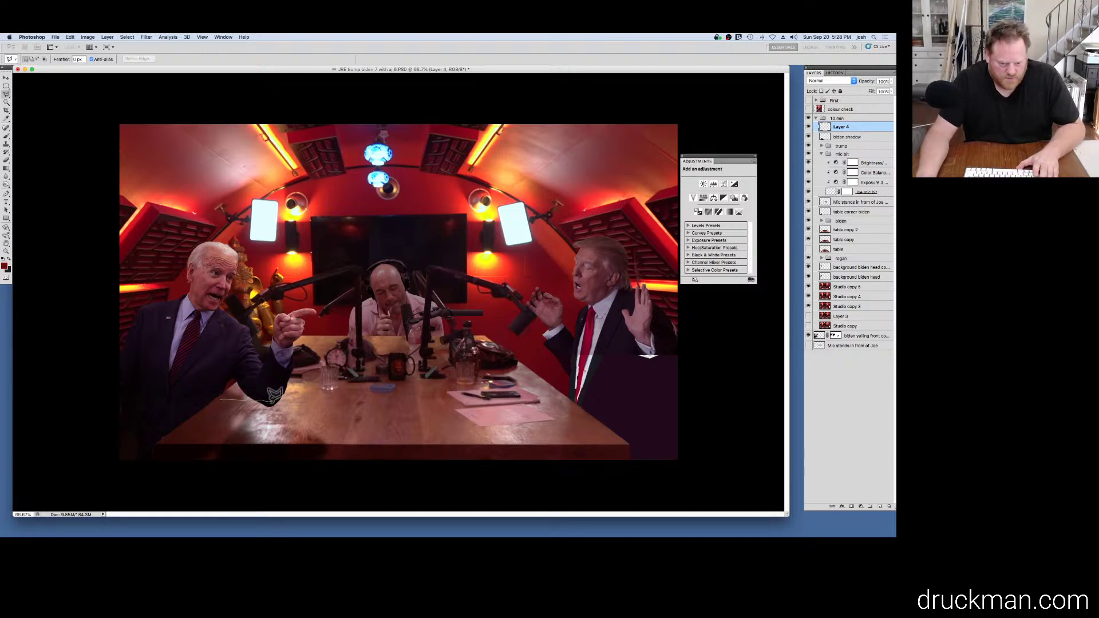
left_click(274, 402)
left_click(288, 425)
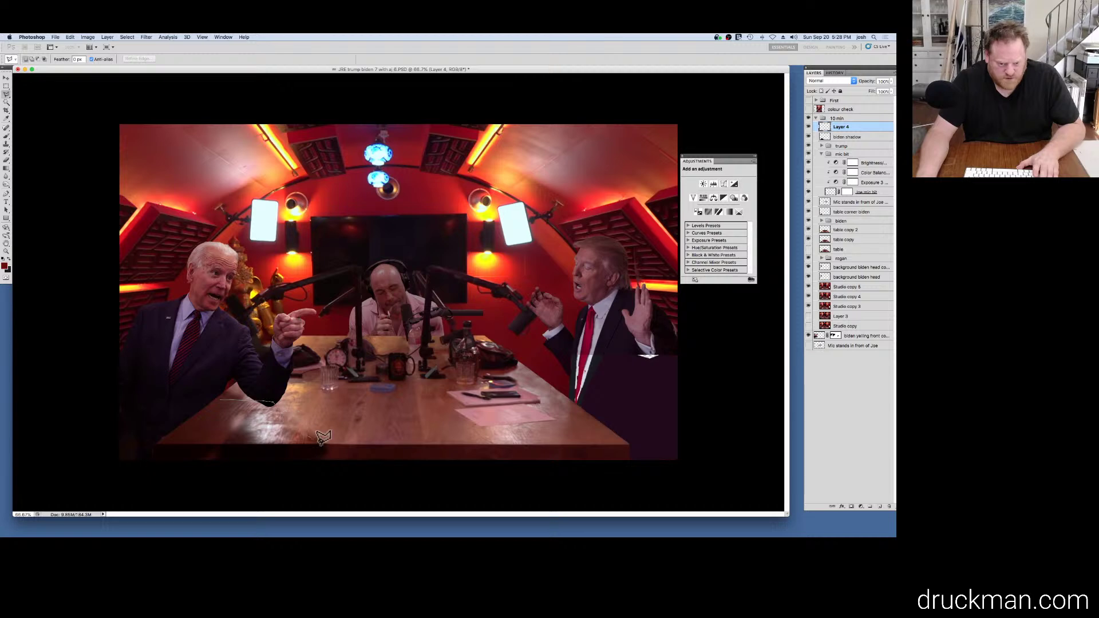
left_click(323, 447)
left_click(324, 458)
left_click(195, 453)
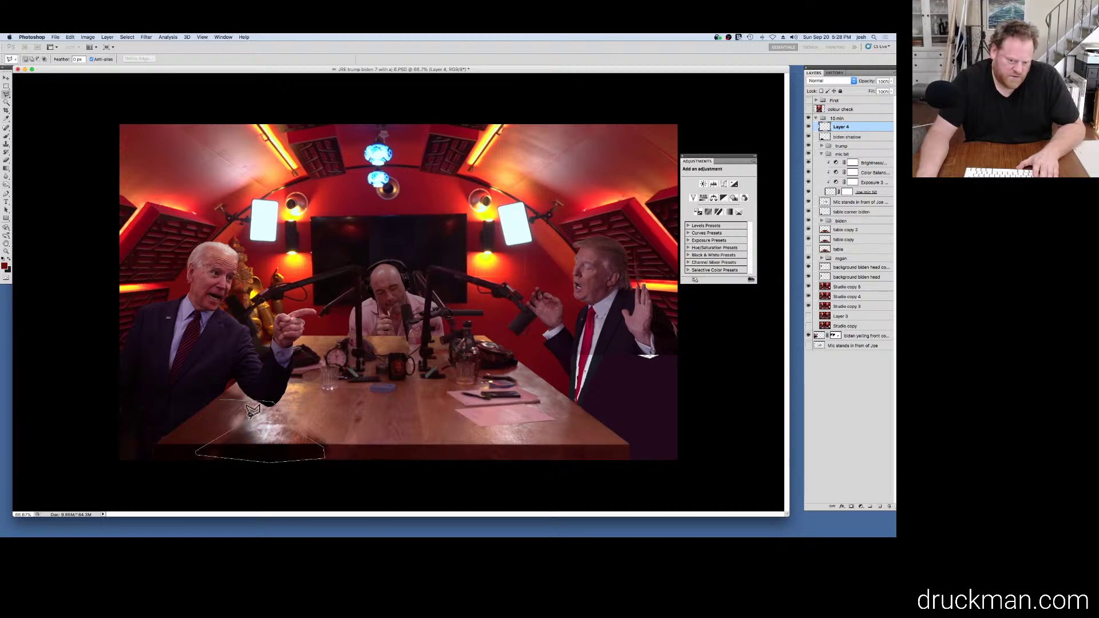
left_click(220, 400)
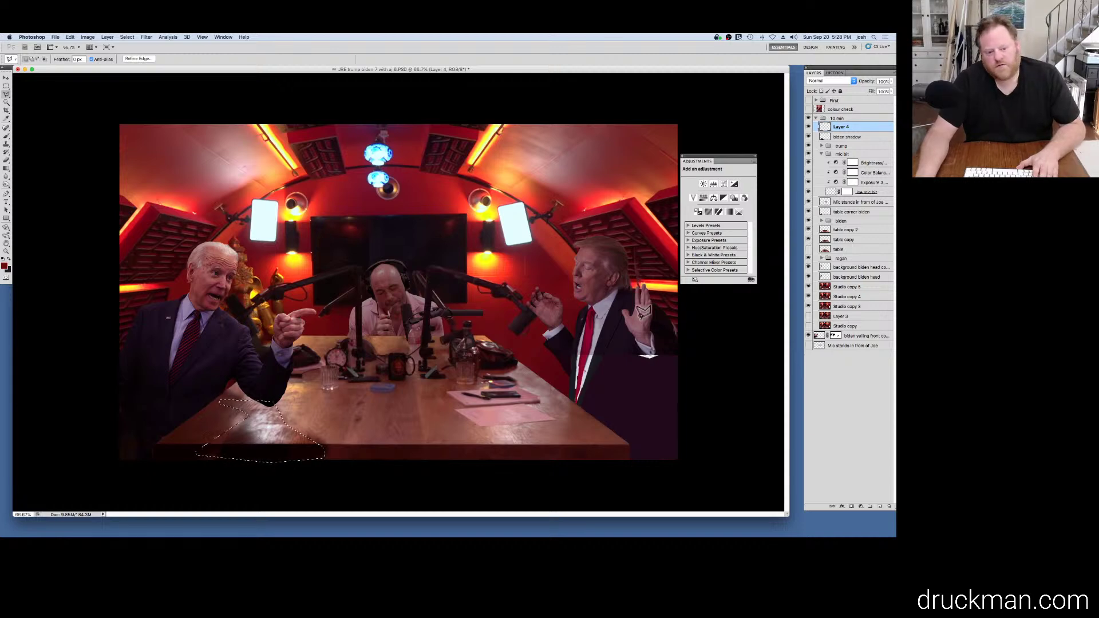
Step: Feather the tabletop selection by 10 pixels, fill it with the swapped-in dark foreground colour and deselect
left_click(9, 261)
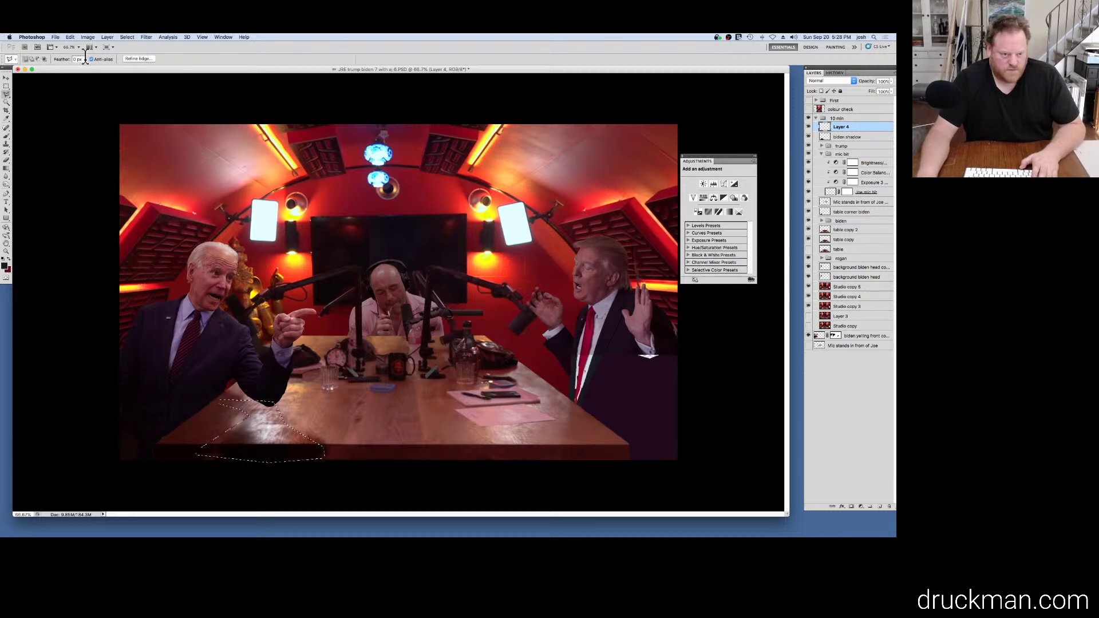
left_click(127, 37)
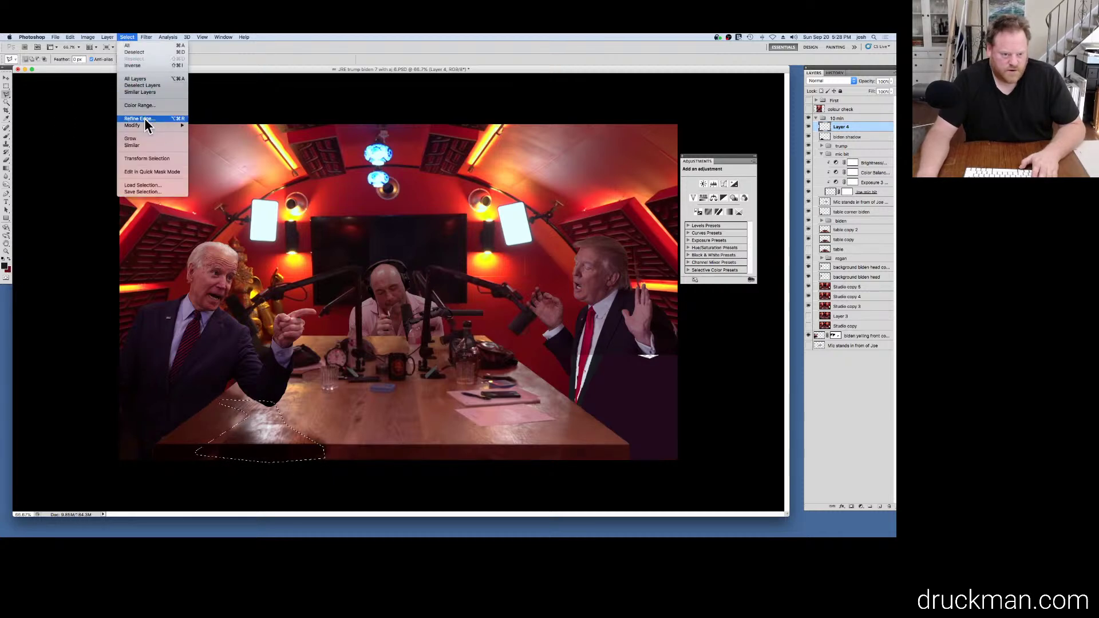
mouse_move(145, 125)
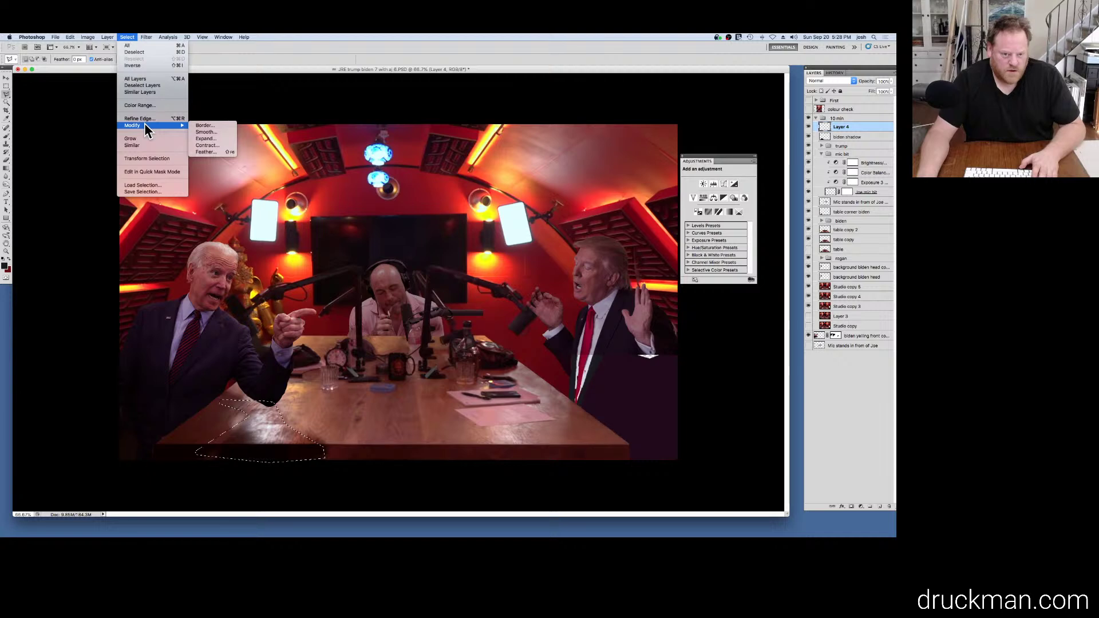
left_click(207, 150)
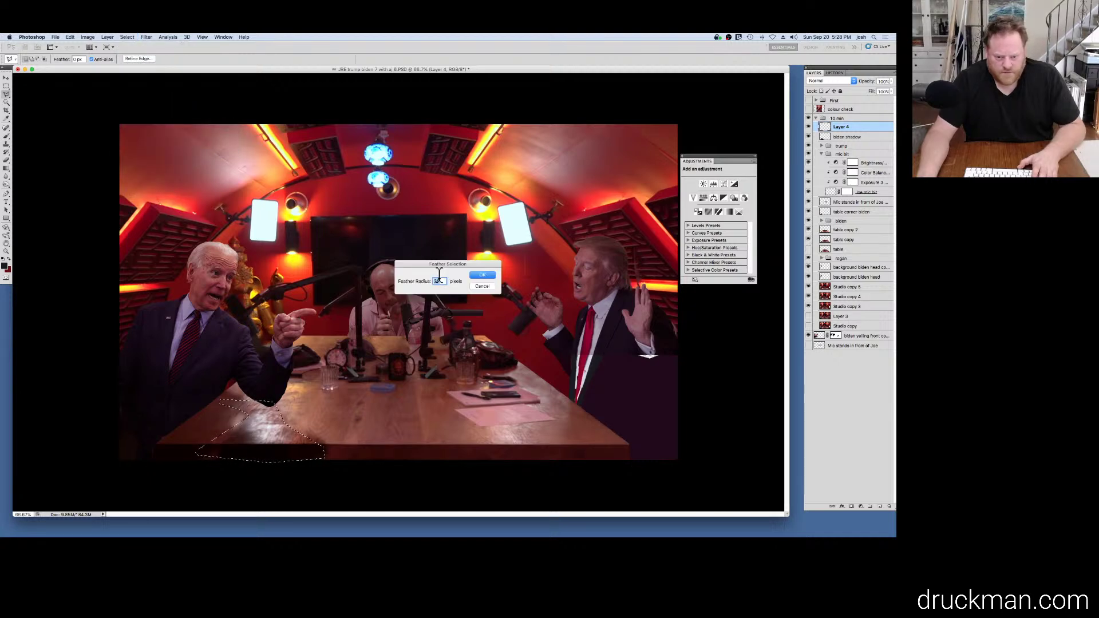
type("10")
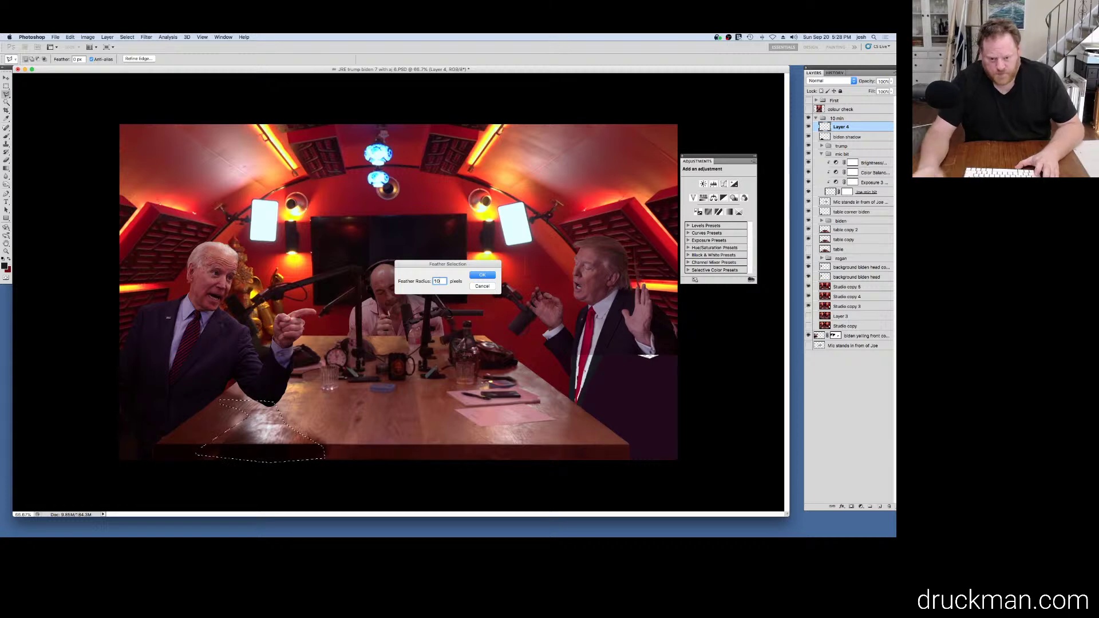
left_click(482, 276)
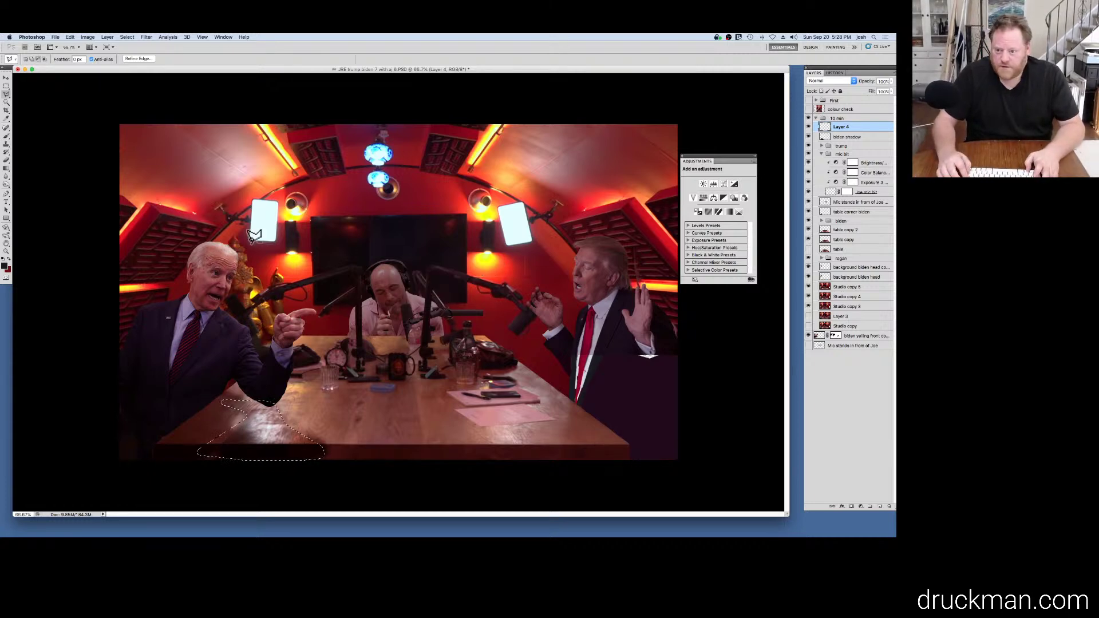
key("alt+BackSpace")
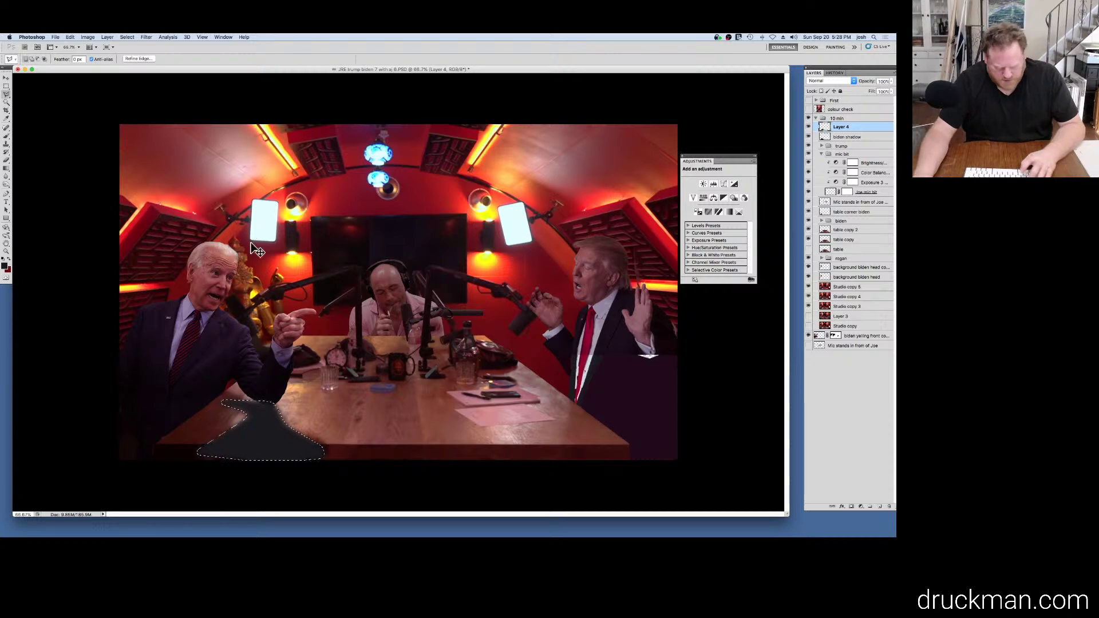
key("ctrl+d")
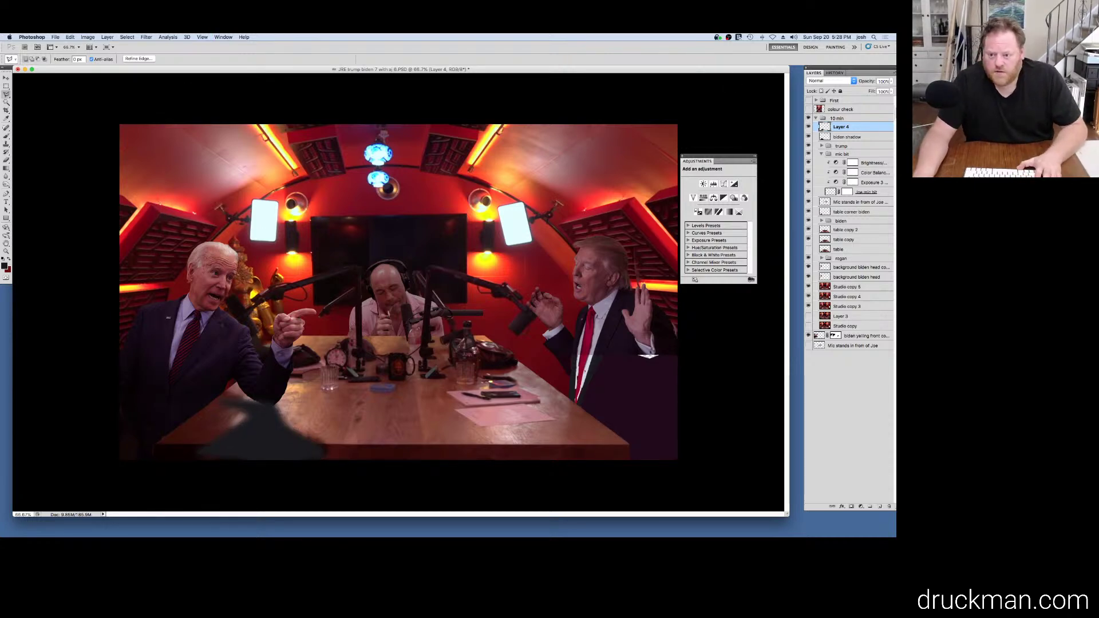
Step: Try the Darken, Multiply, Screen, Overlay and Soft Light blend modes on the new shadow layer, going back to Multiply
left_click(852, 80)
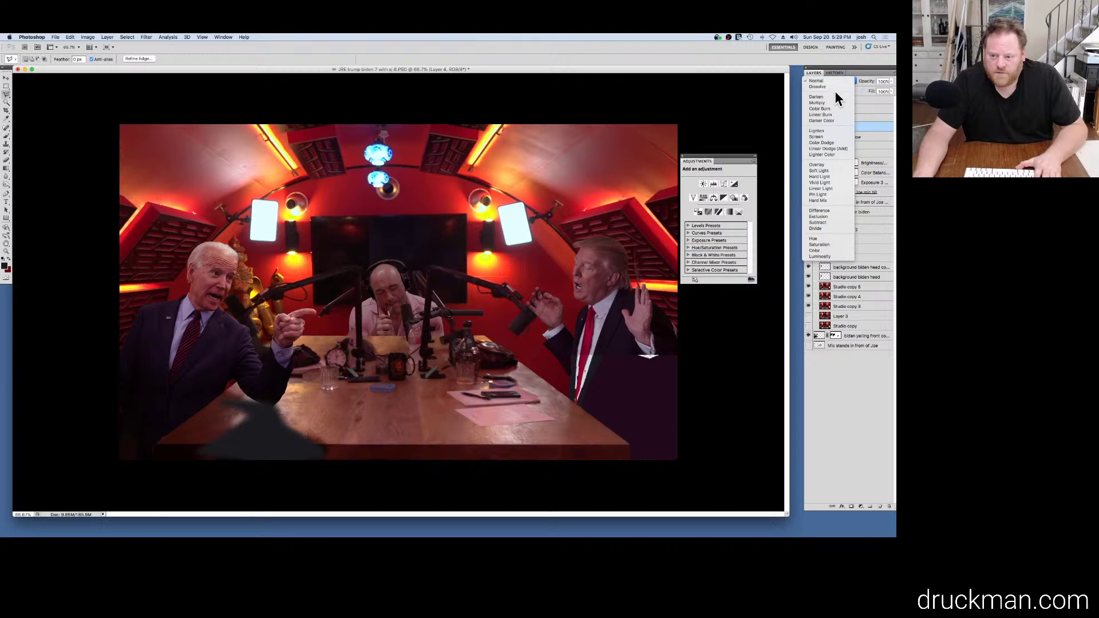
left_click(831, 97)
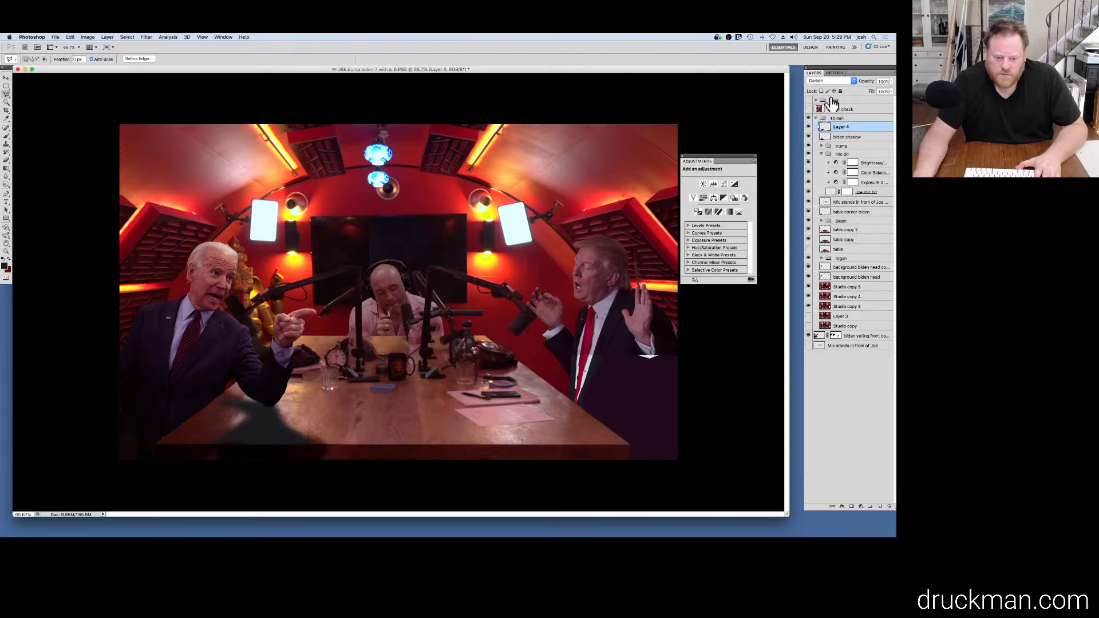
left_click(853, 81)
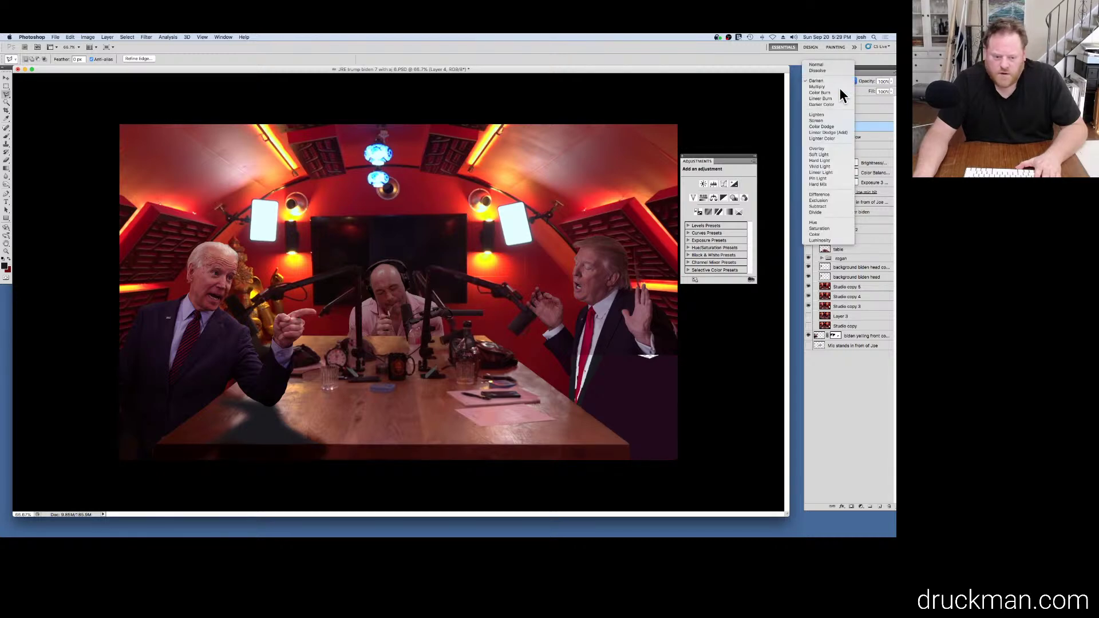
left_click(839, 87)
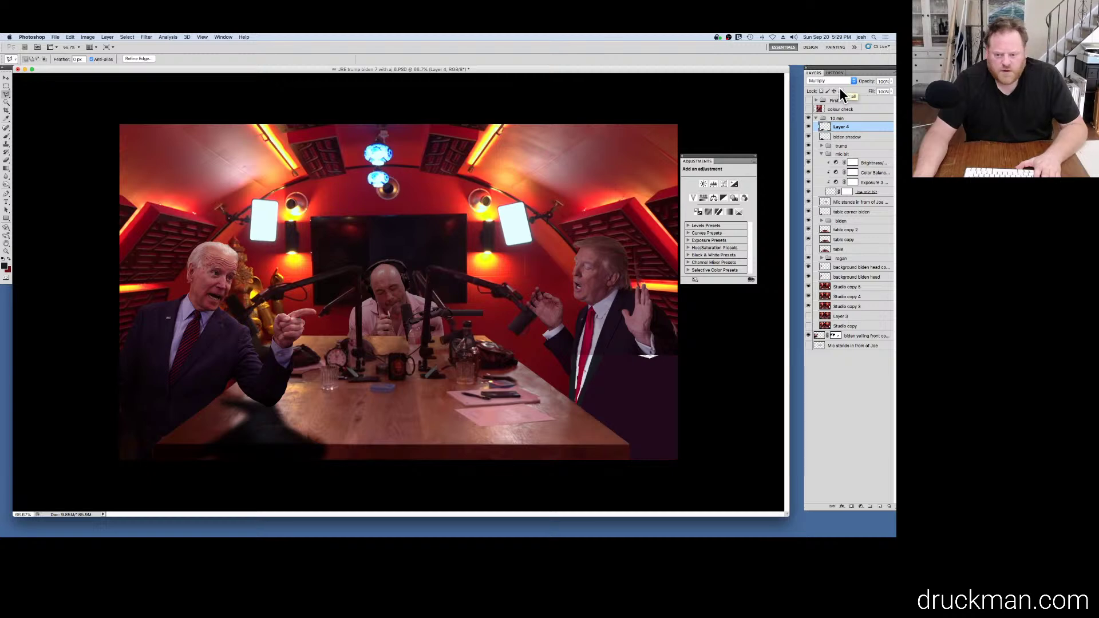
left_click(853, 80)
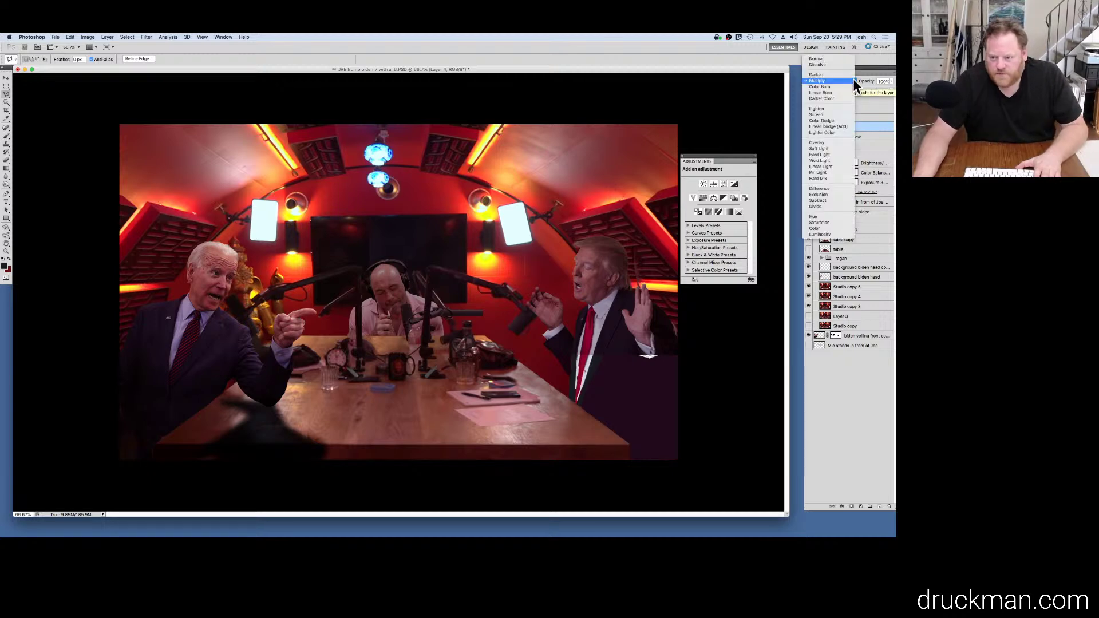
left_click(830, 114)
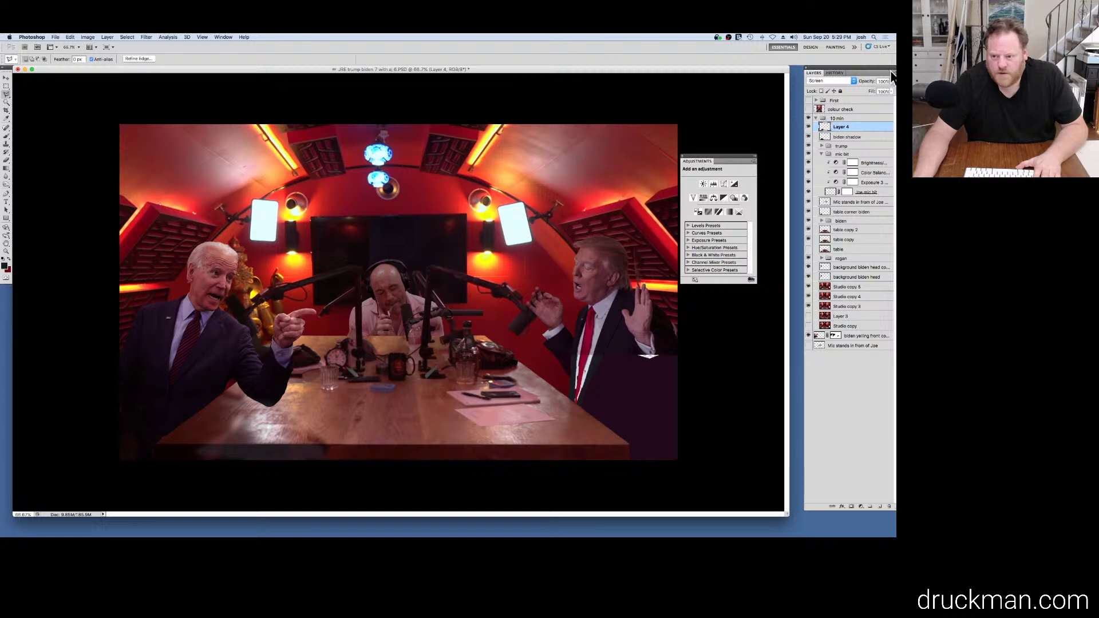
left_click(853, 80)
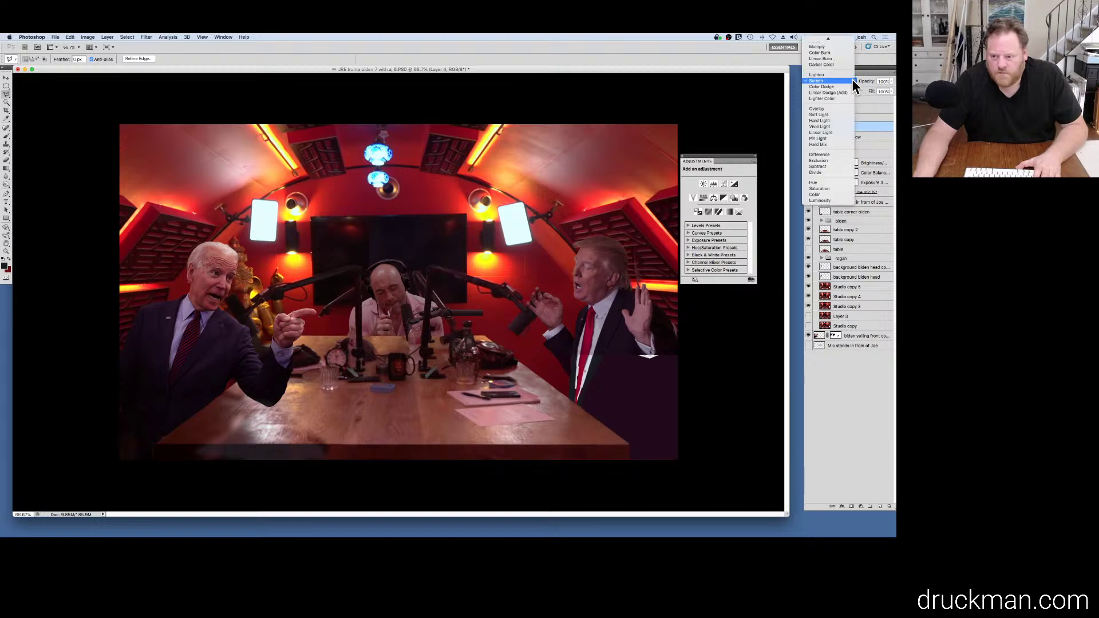
left_click(831, 109)
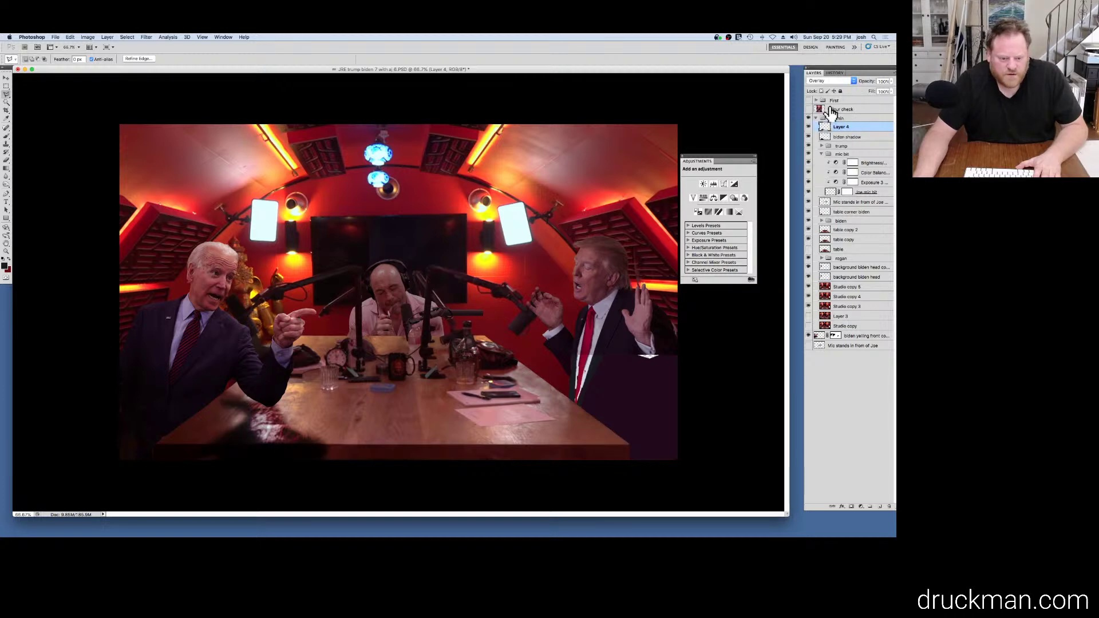
left_click(853, 81)
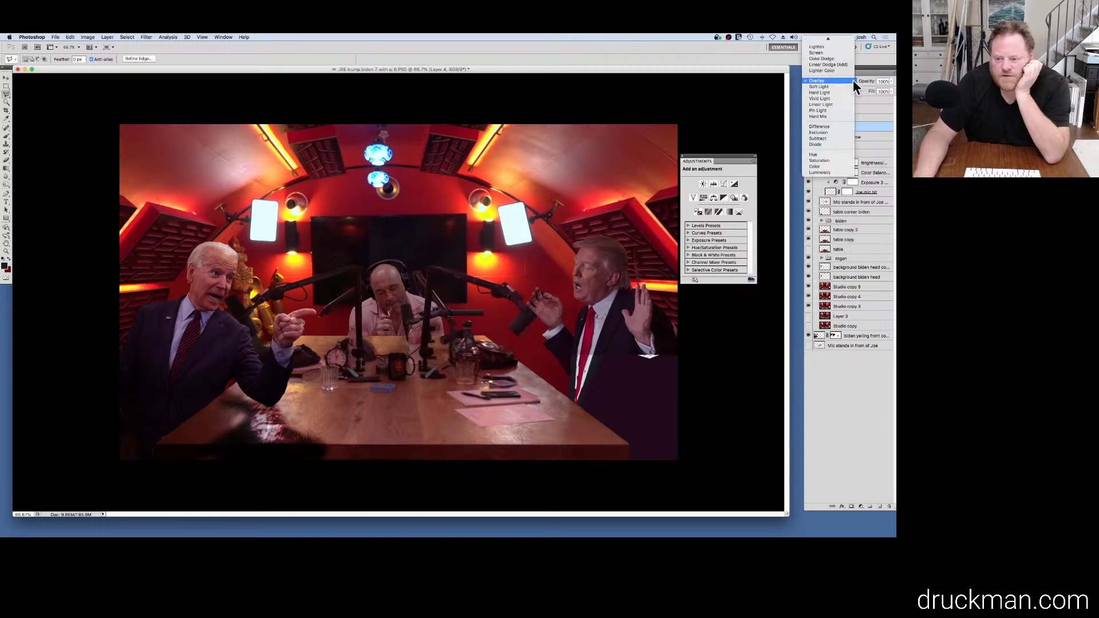
left_click(842, 85)
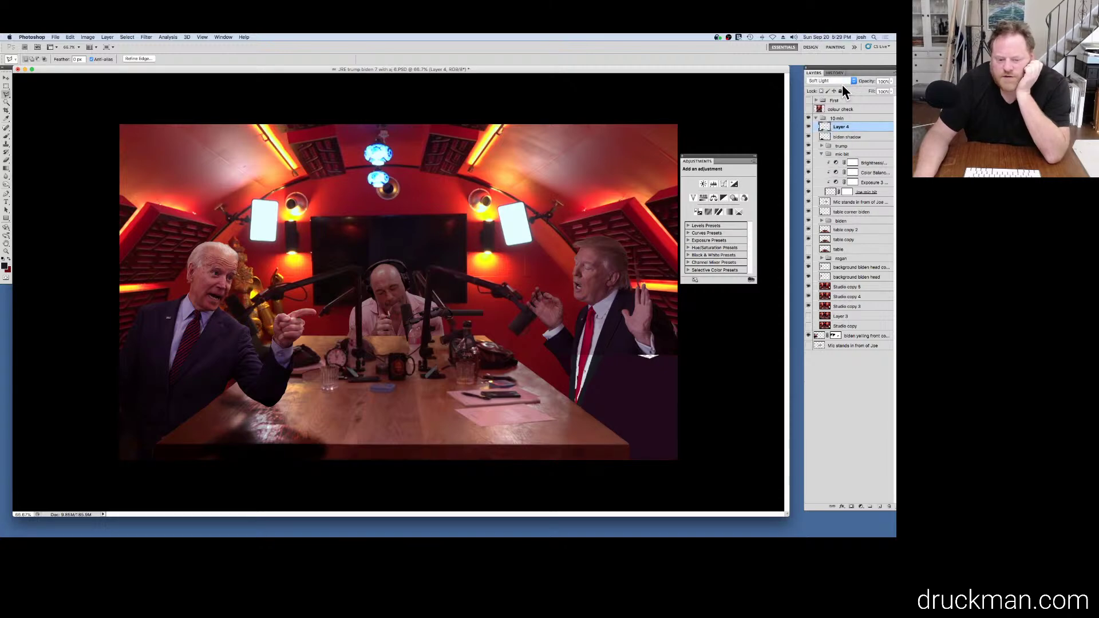
left_click(853, 80)
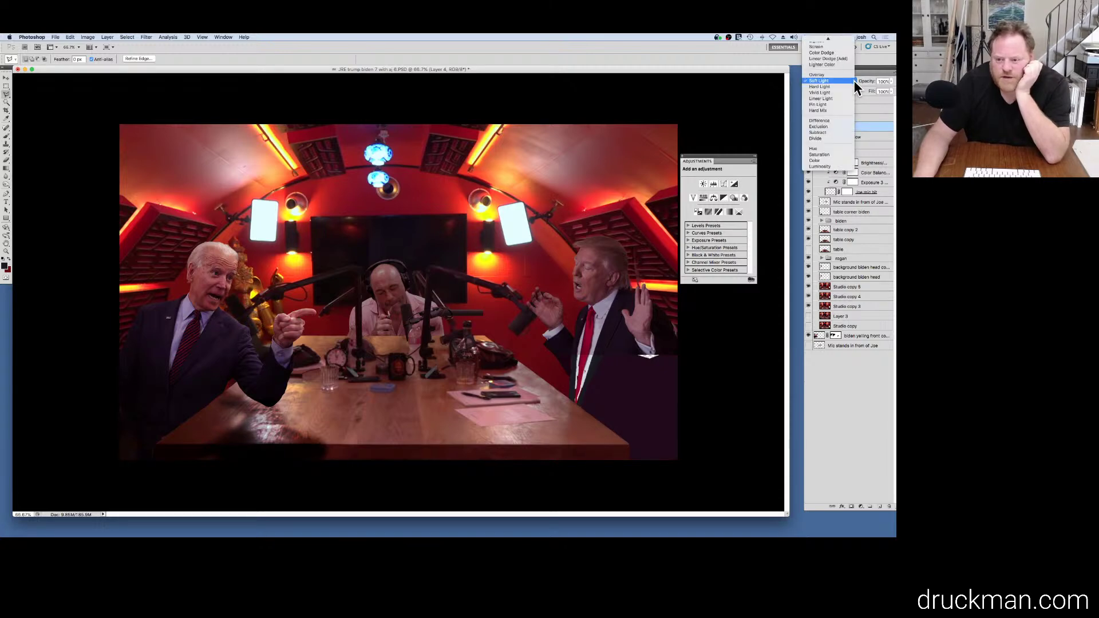
scroll(837, 101, "up", 3)
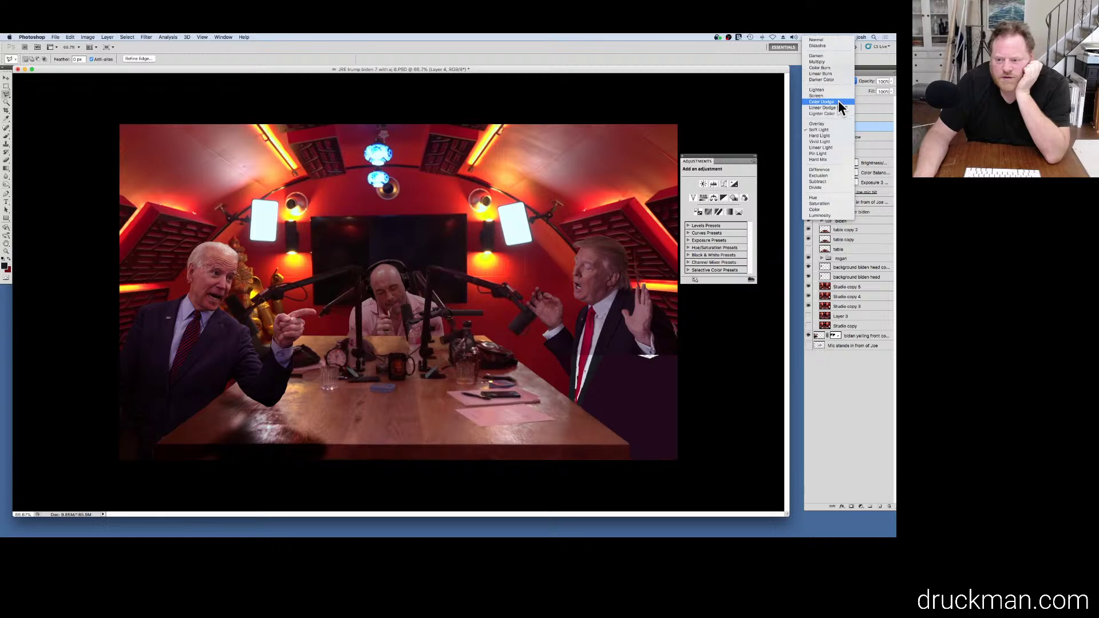
left_click(825, 62)
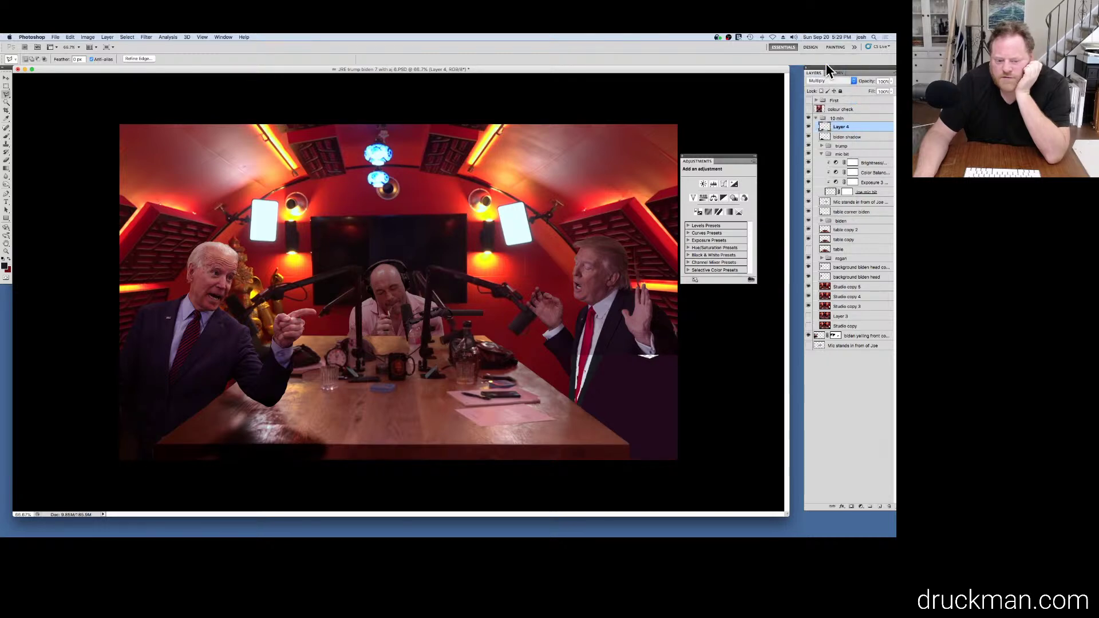
Step: Lower the new shadow layer's opacity to 40%, try Darken, and set its blend mode to Normal
key("4")
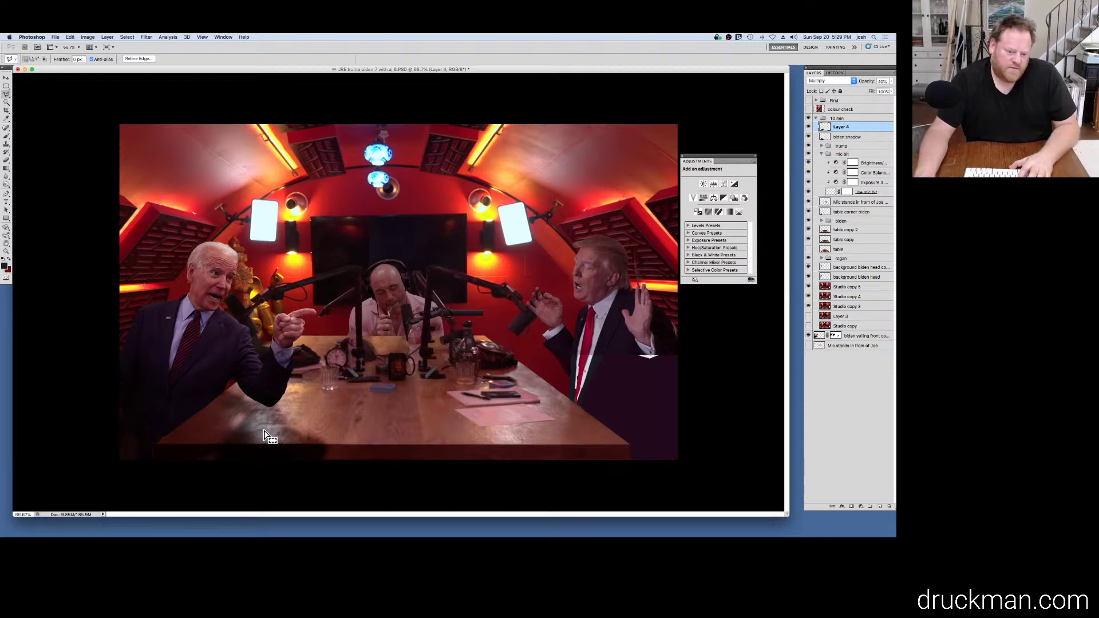
left_click(853, 80)
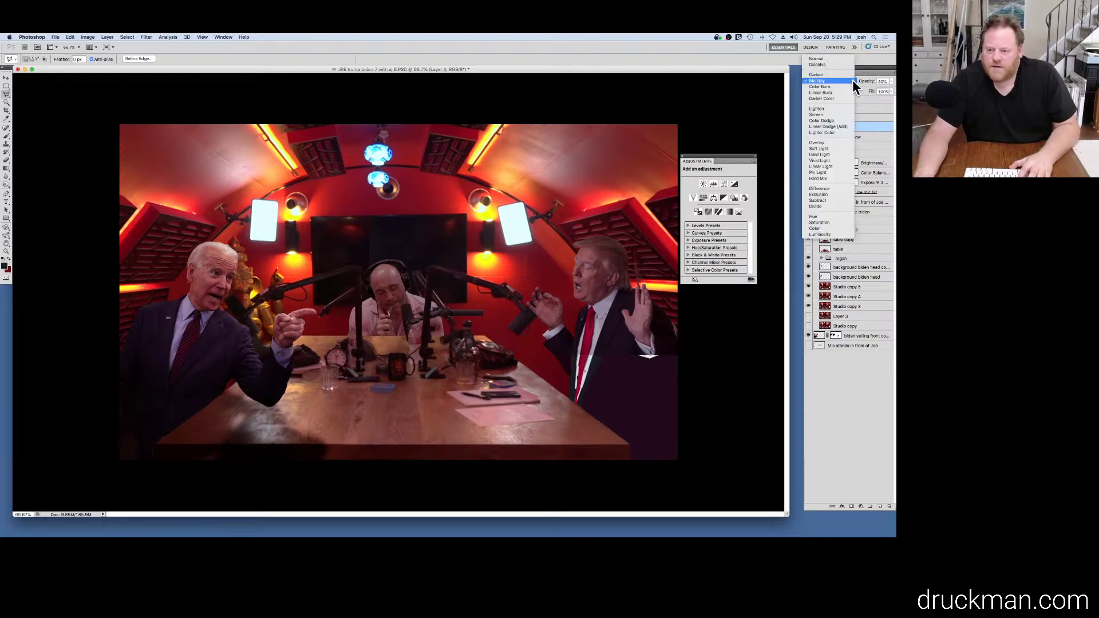
left_click(842, 76)
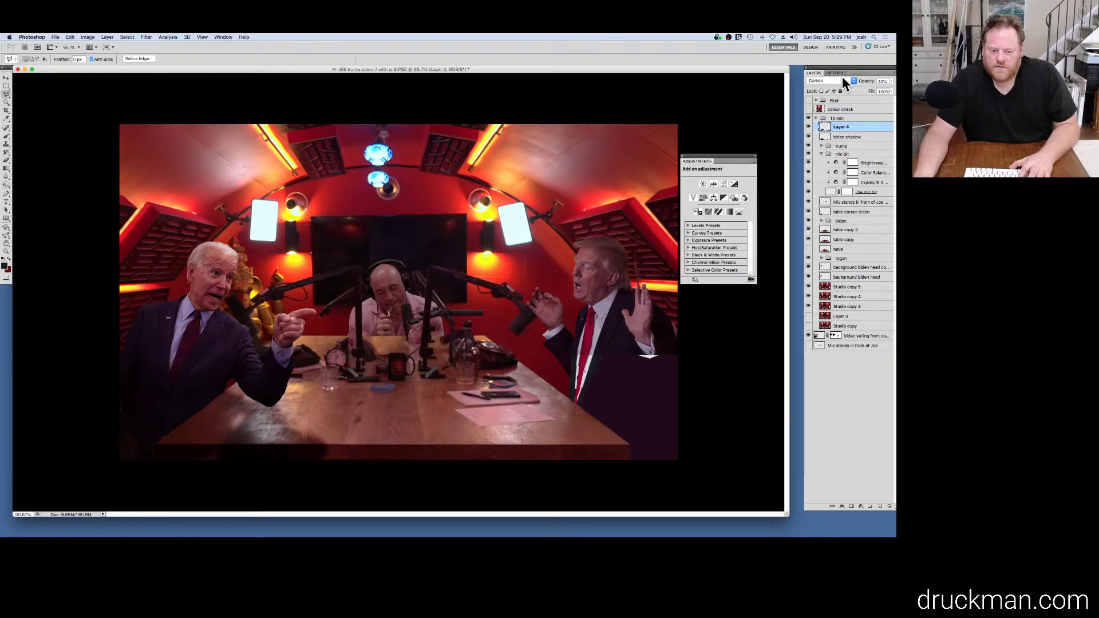
left_click(849, 77)
left_click(833, 65)
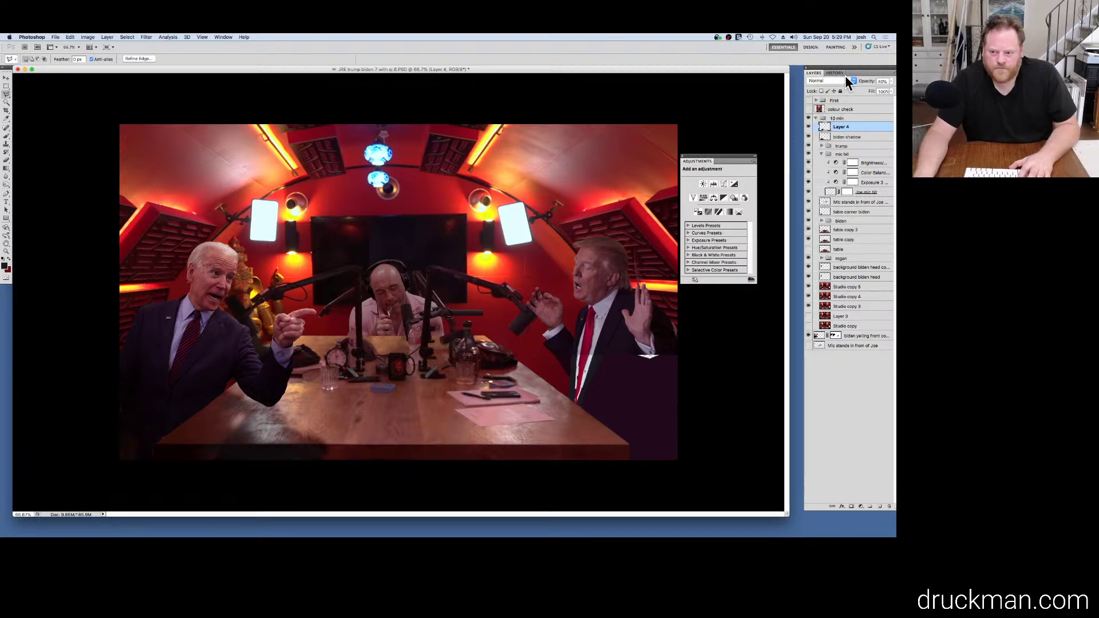
Step: Raise Layer 4's opacity to 60%, try the Multiply blend mode, and set the layer to Lighten
key("5")
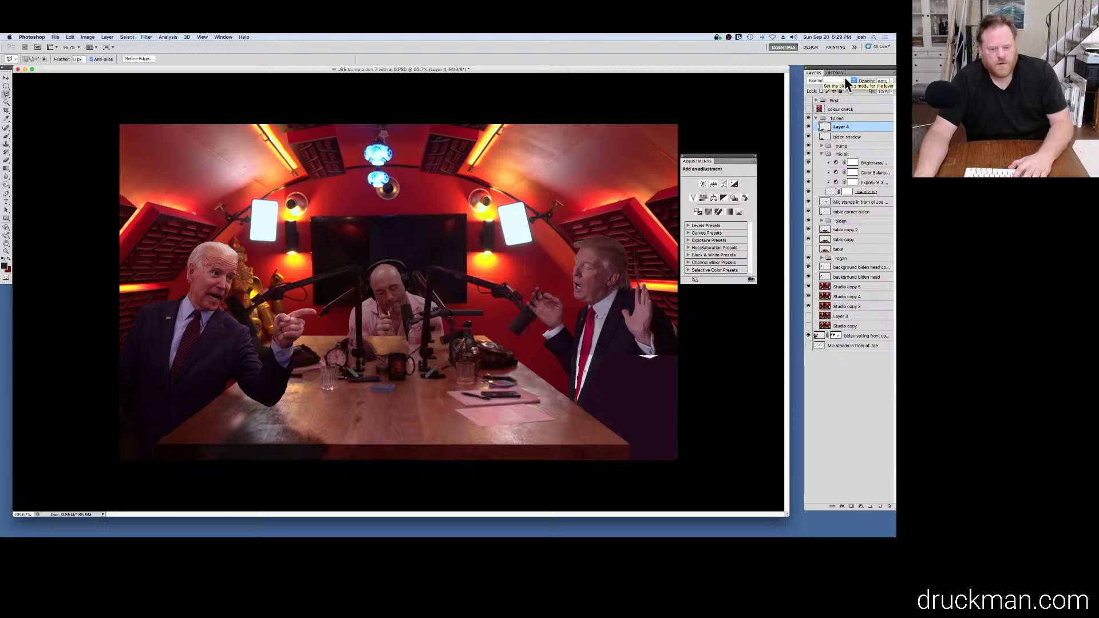
key("6")
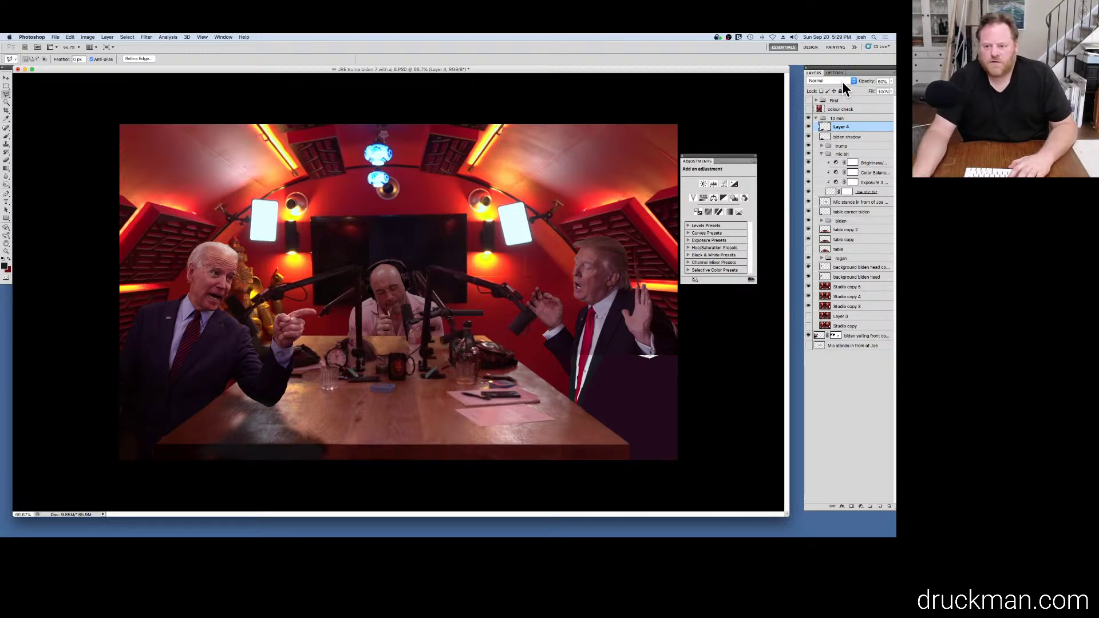
left_click(845, 80)
left_click(823, 102)
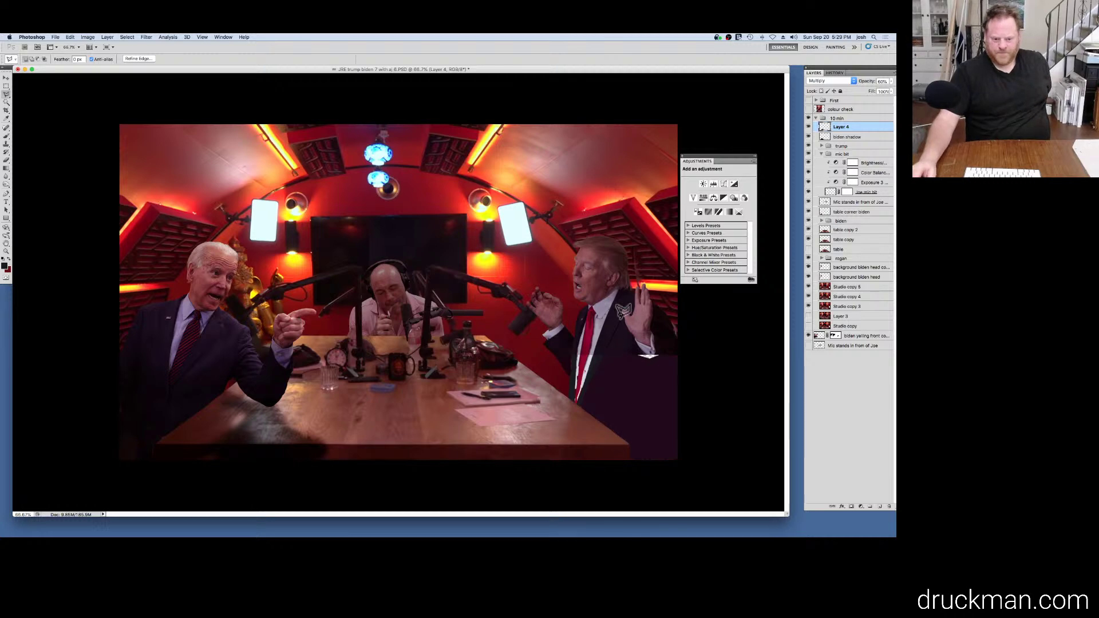
left_click(841, 80)
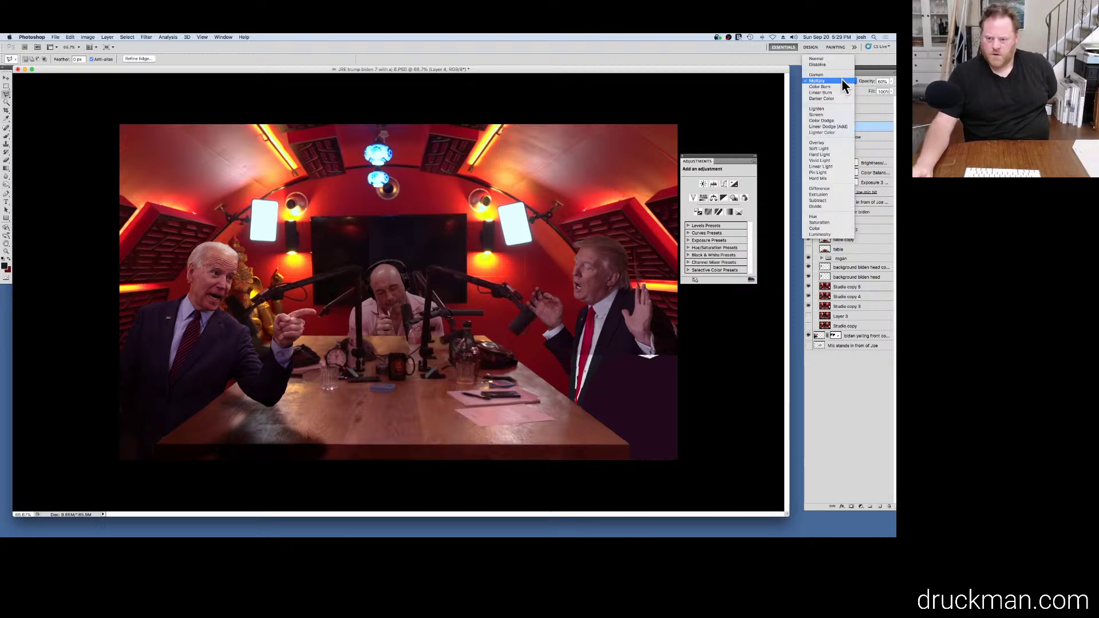
left_click(828, 107)
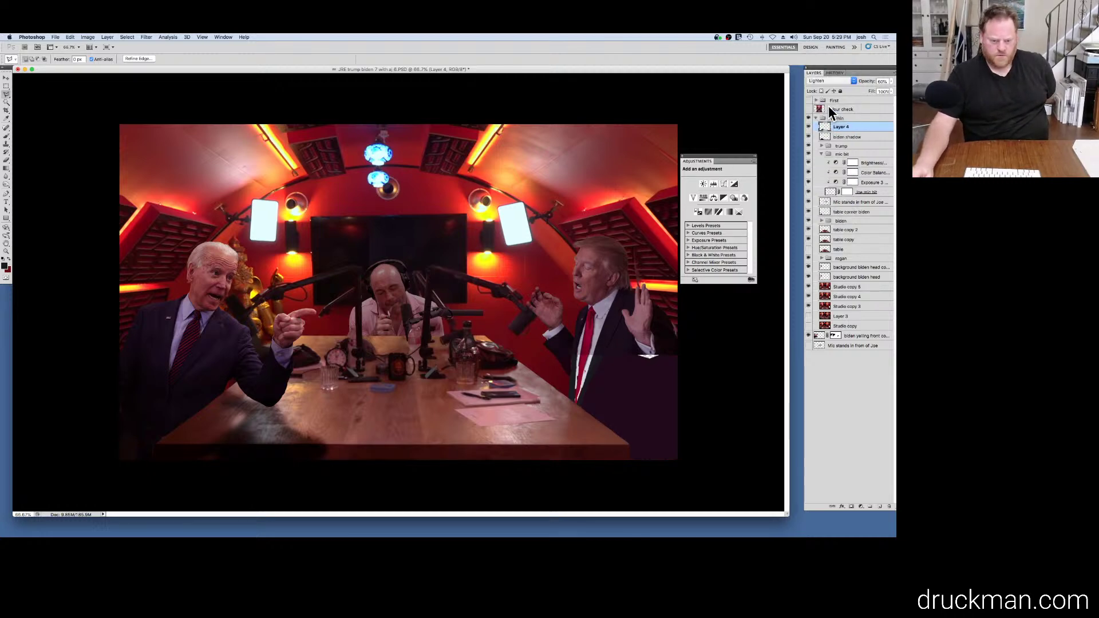
Step: Compare the tabletop with the biden shadow layer hidden and shown
left_click(809, 140)
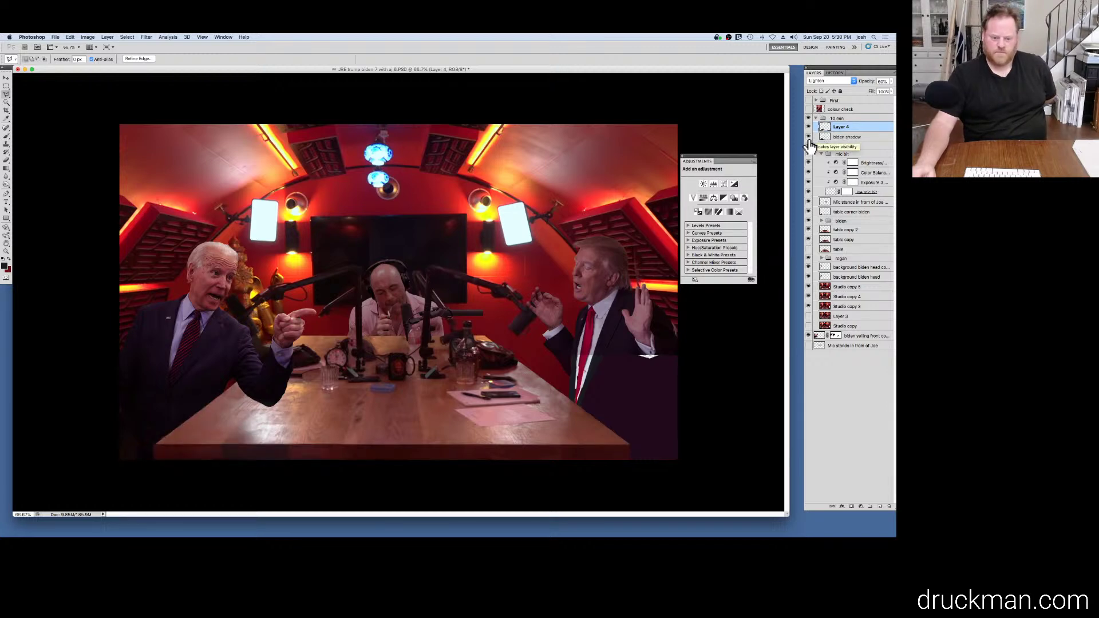
left_click(809, 139)
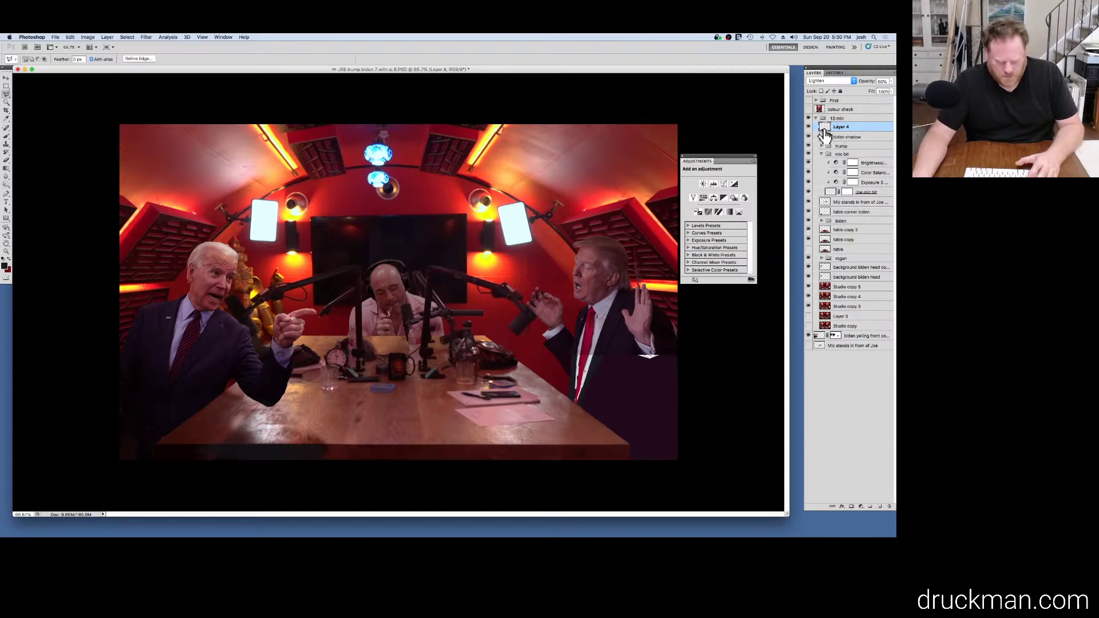
key("b")
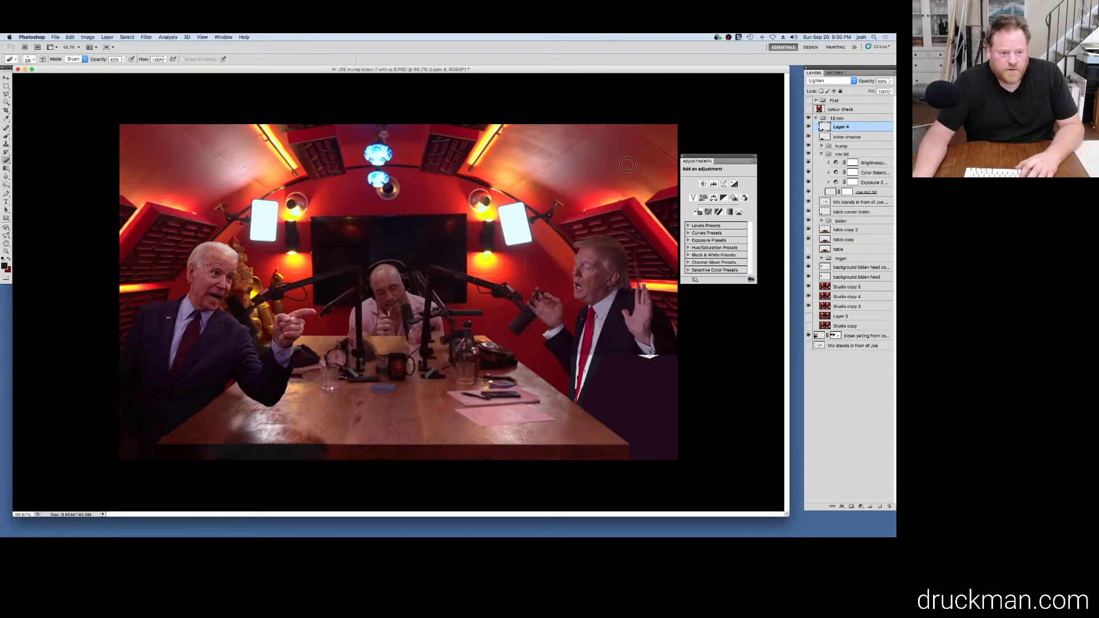
left_click(807, 138)
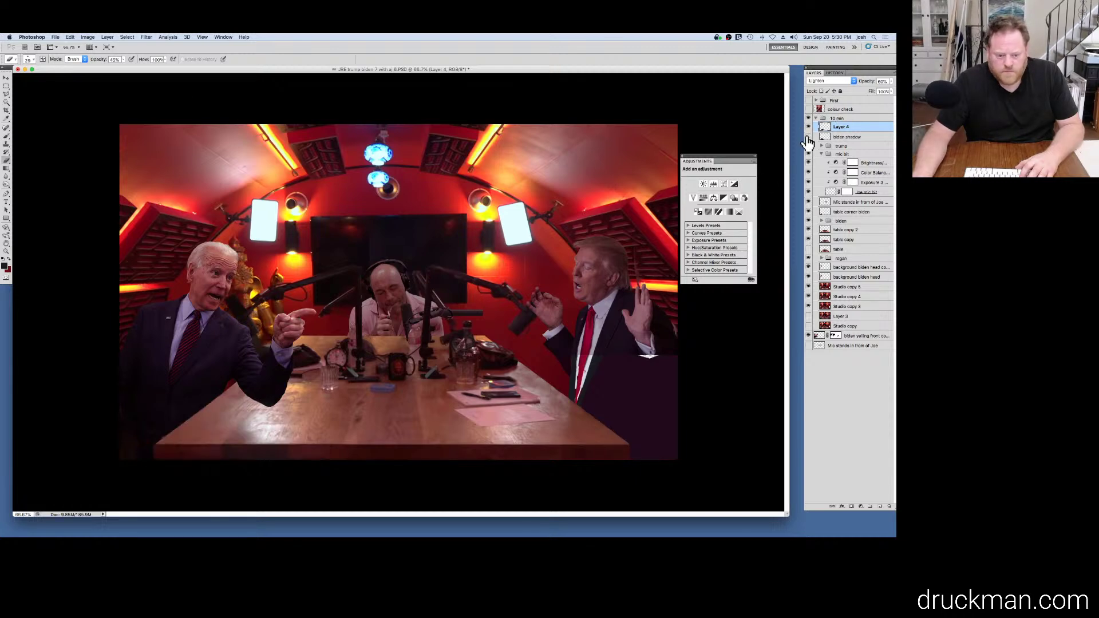
left_click(808, 137)
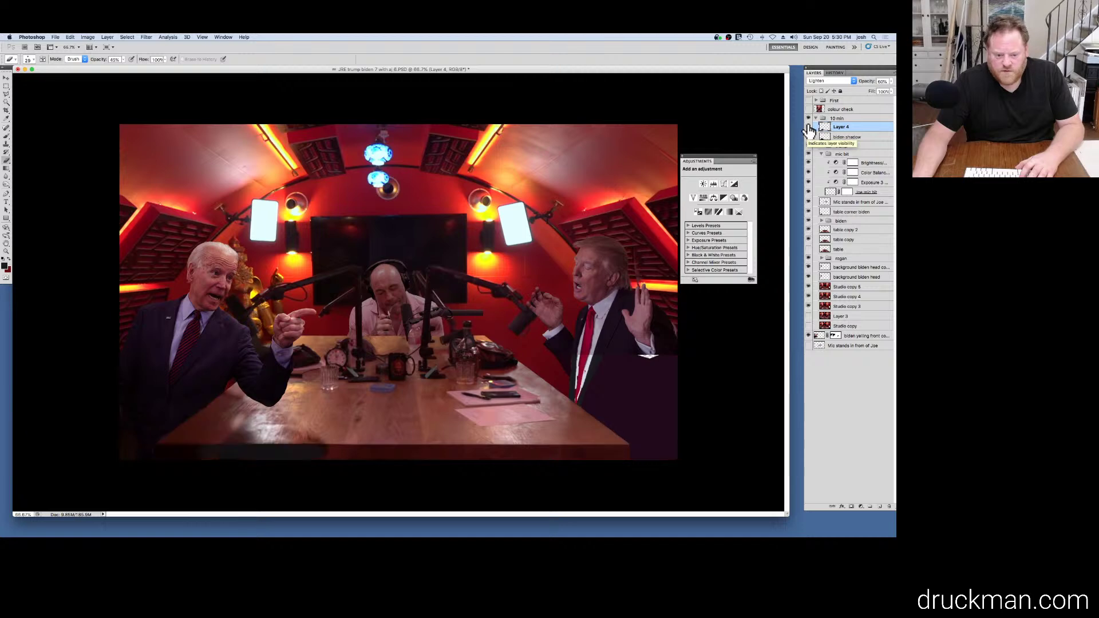
Step: Hide Layer 4, duplicate the biden shadow layer, and hide the duplicate
left_click(808, 126)
left_click_drag(847, 140, 879, 506)
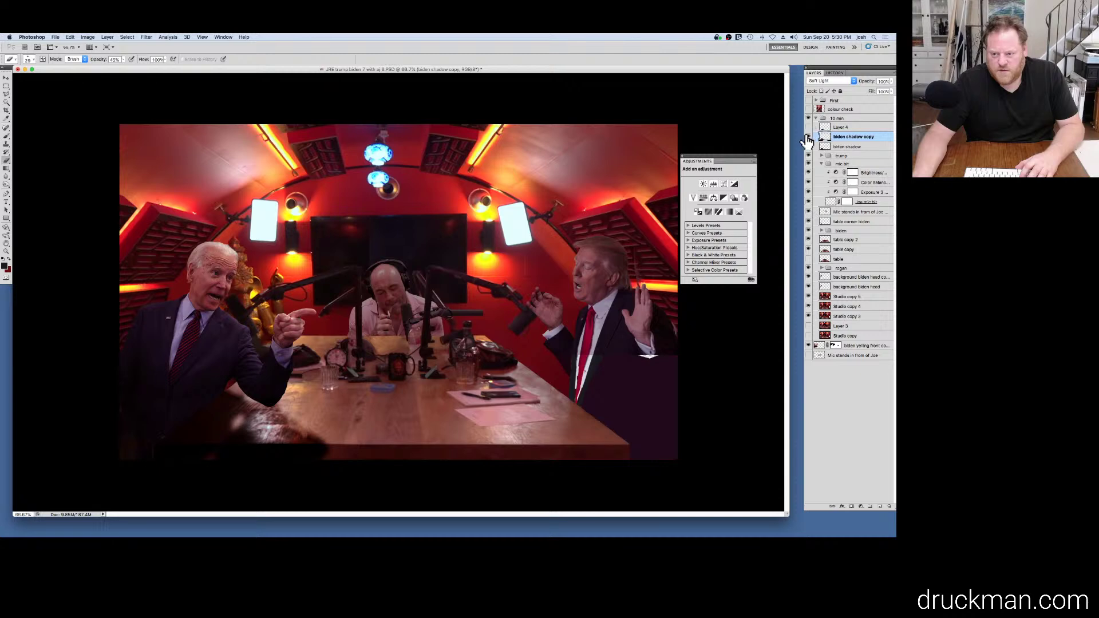
left_click(807, 137)
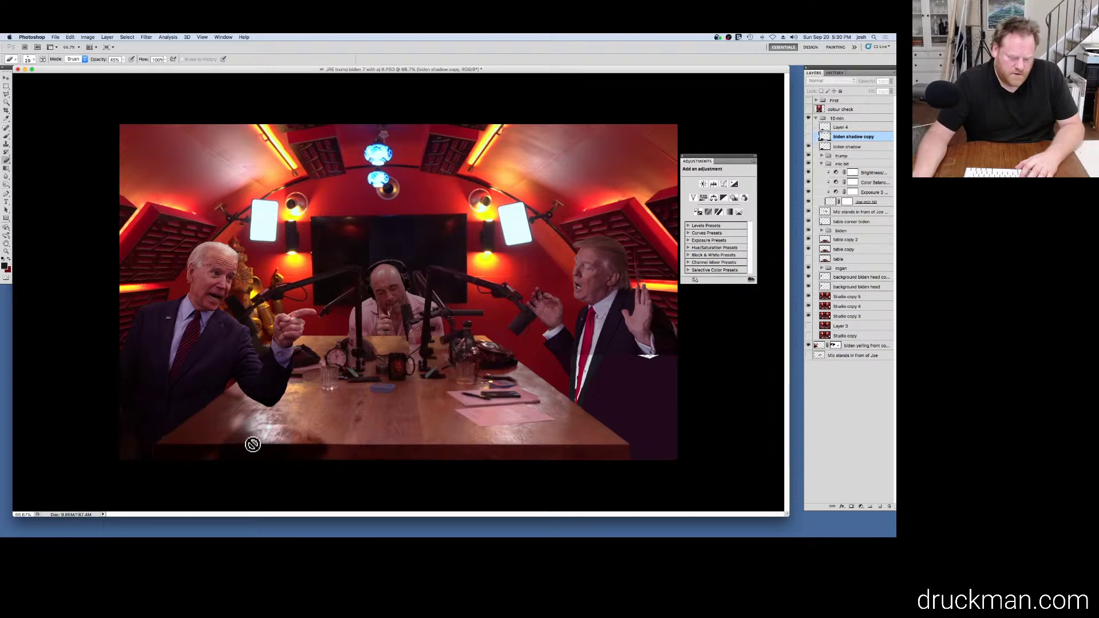
Step: Select the original biden shadow layer and set the Brush tool to 28% opacity with a resized soft tip
left_click(847, 147)
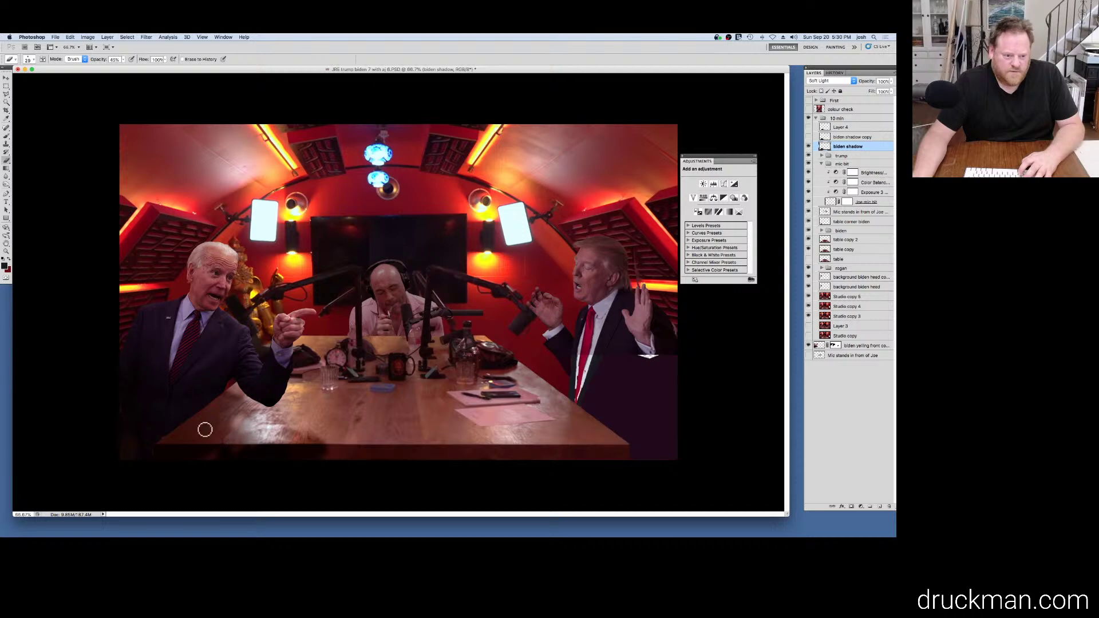
left_click(6, 136)
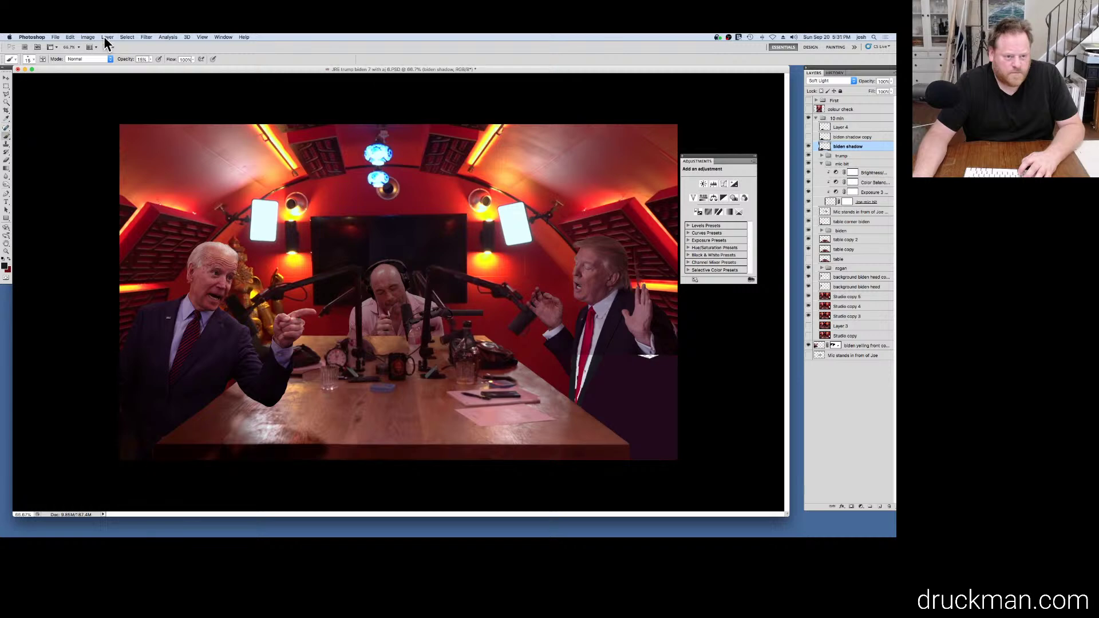
left_click_drag(151, 60, 157, 70)
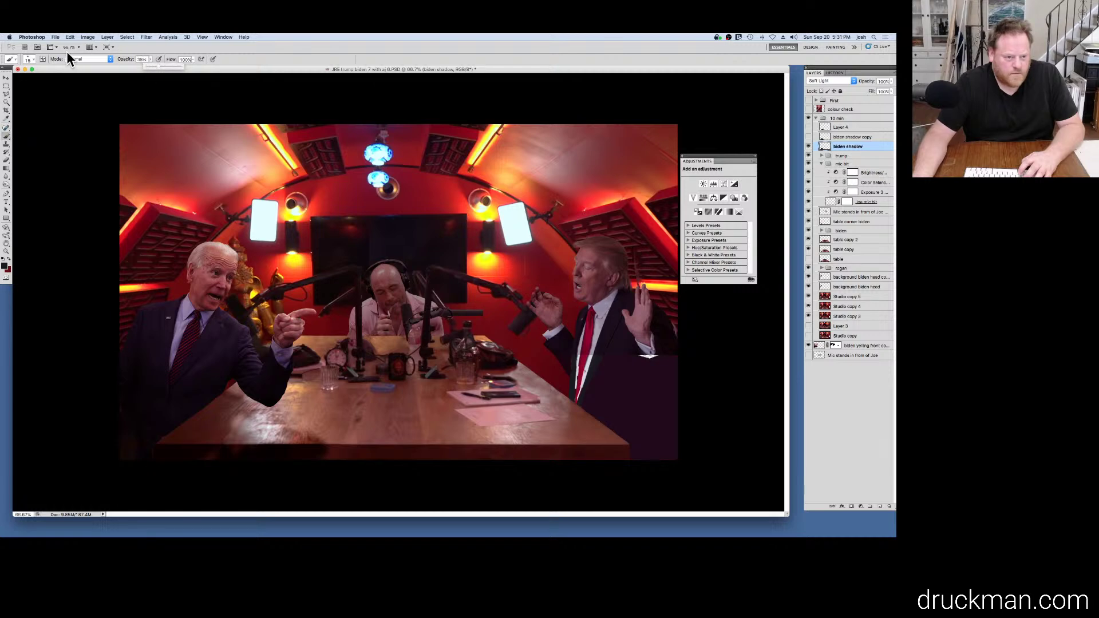
left_click(33, 60)
left_click(19, 80)
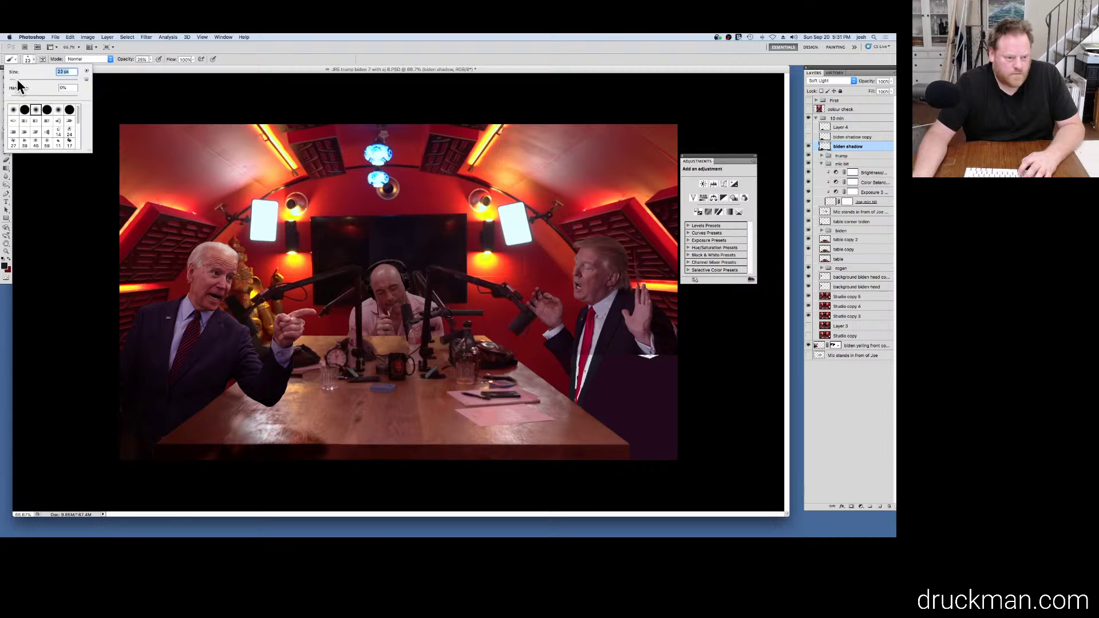
key("Return")
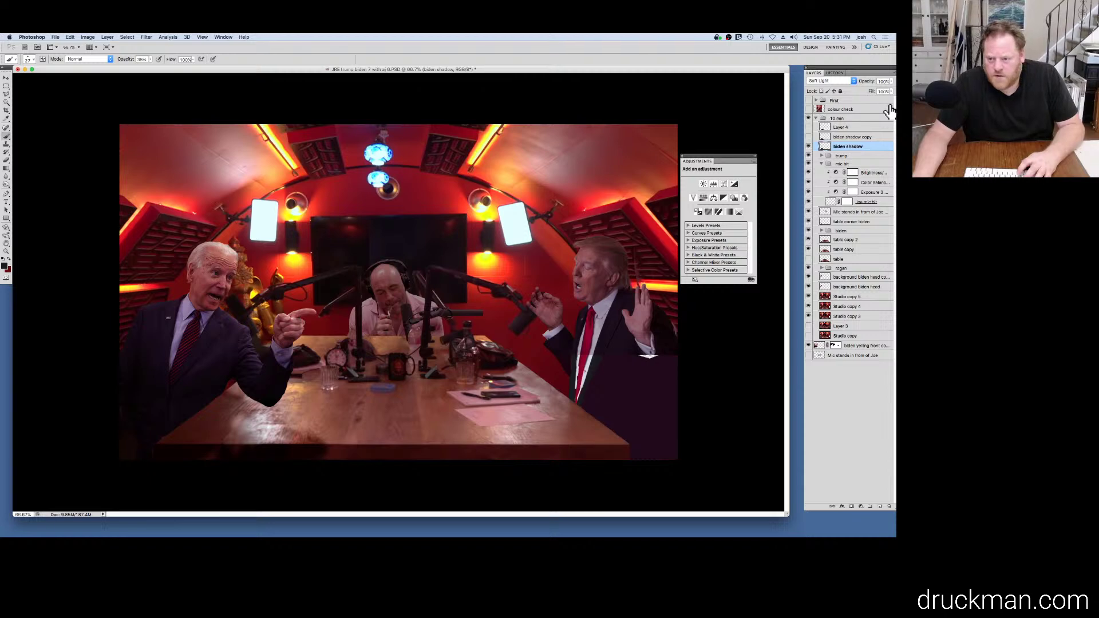
Step: Compare the table shadow with the biden shadow copy shown and hidden, and make Layer 4 visible again
left_click(807, 139)
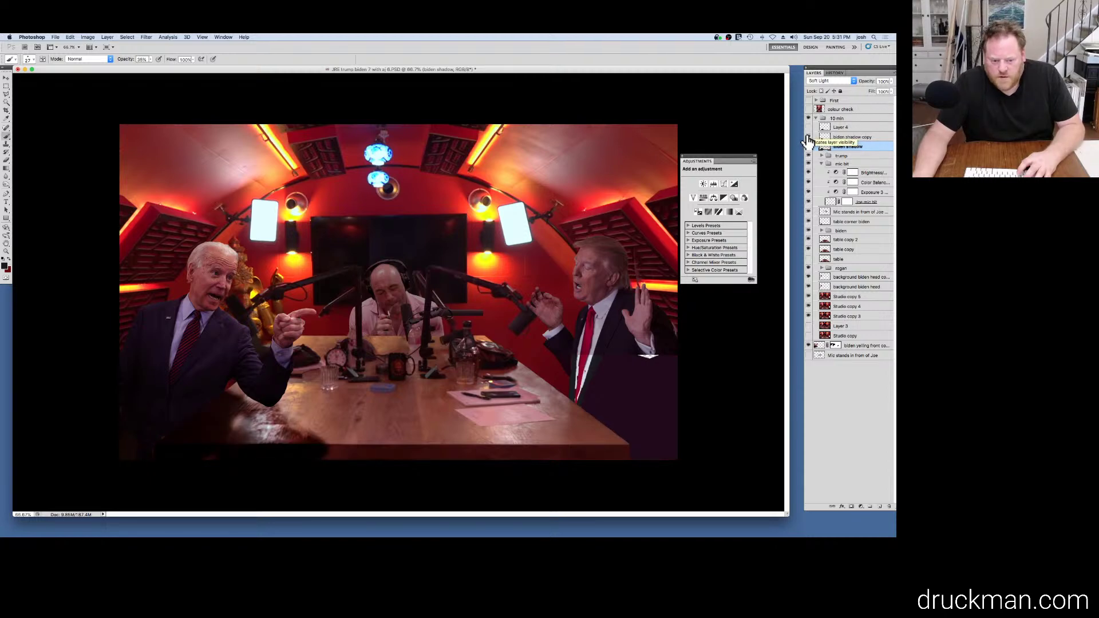
left_click(808, 138)
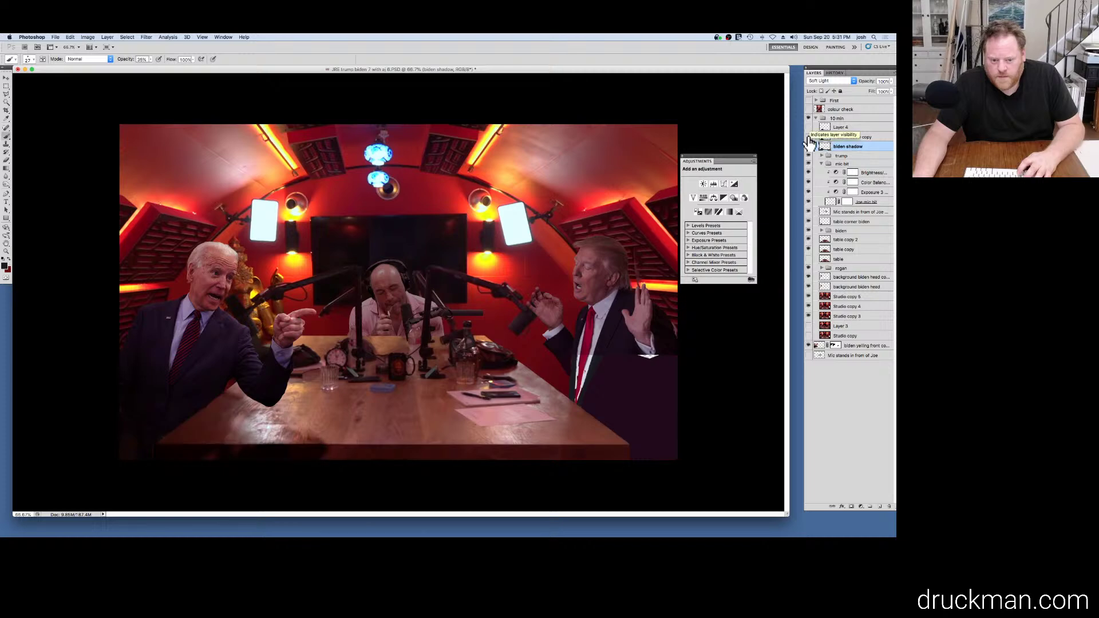
left_click(807, 137)
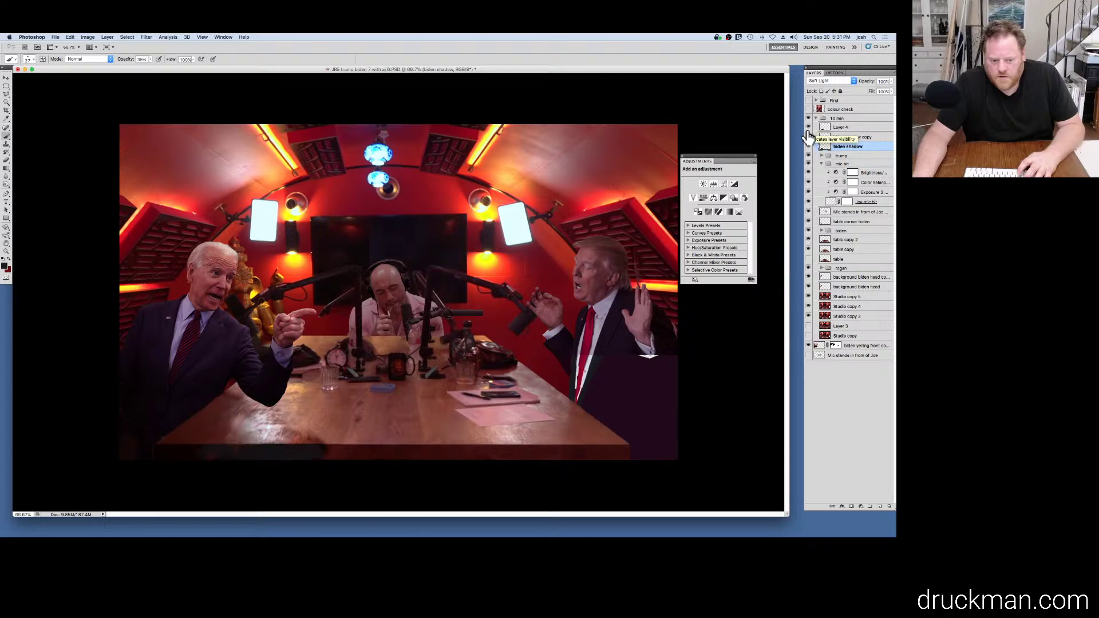
Step: Try the Overlay, Soft Light and Hard Mix blend modes on Layer 4
left_click(857, 127)
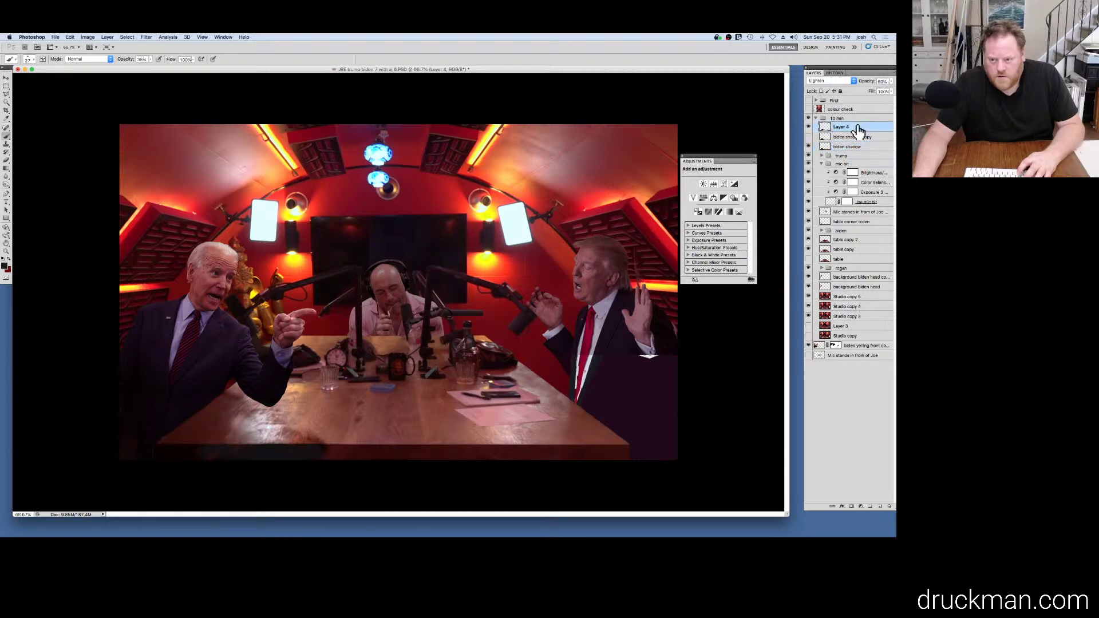
left_click(831, 81)
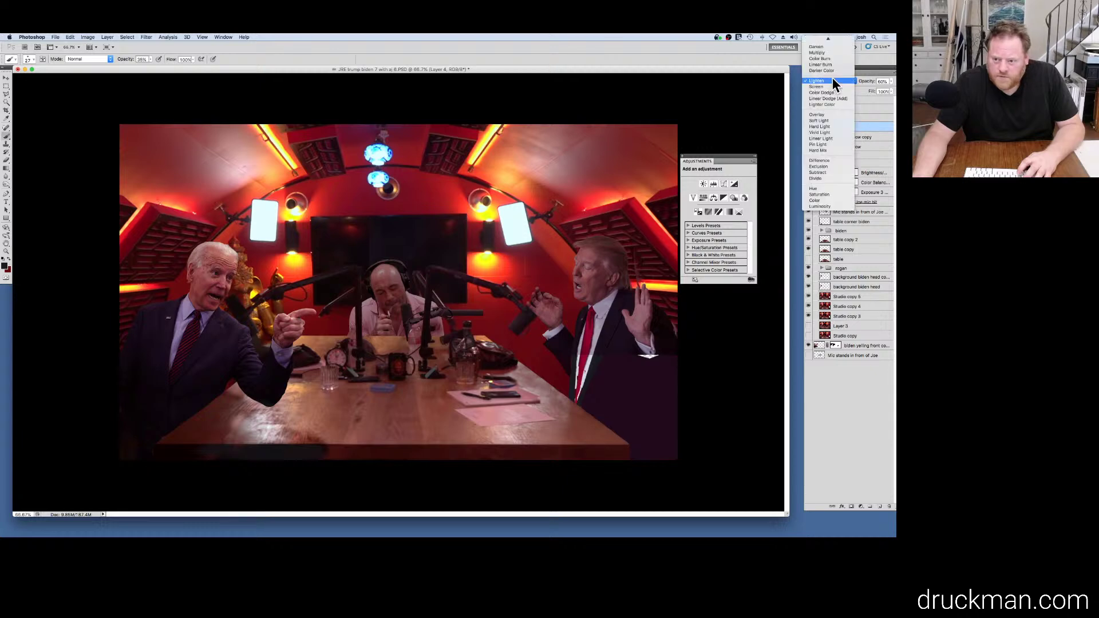
left_click(822, 114)
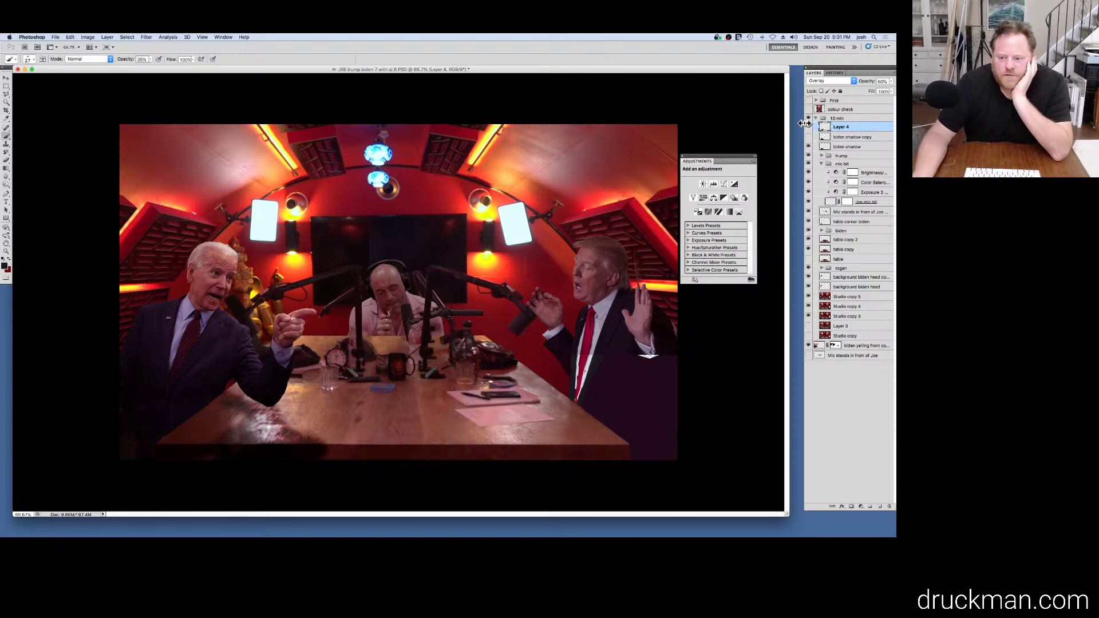
left_click(837, 80)
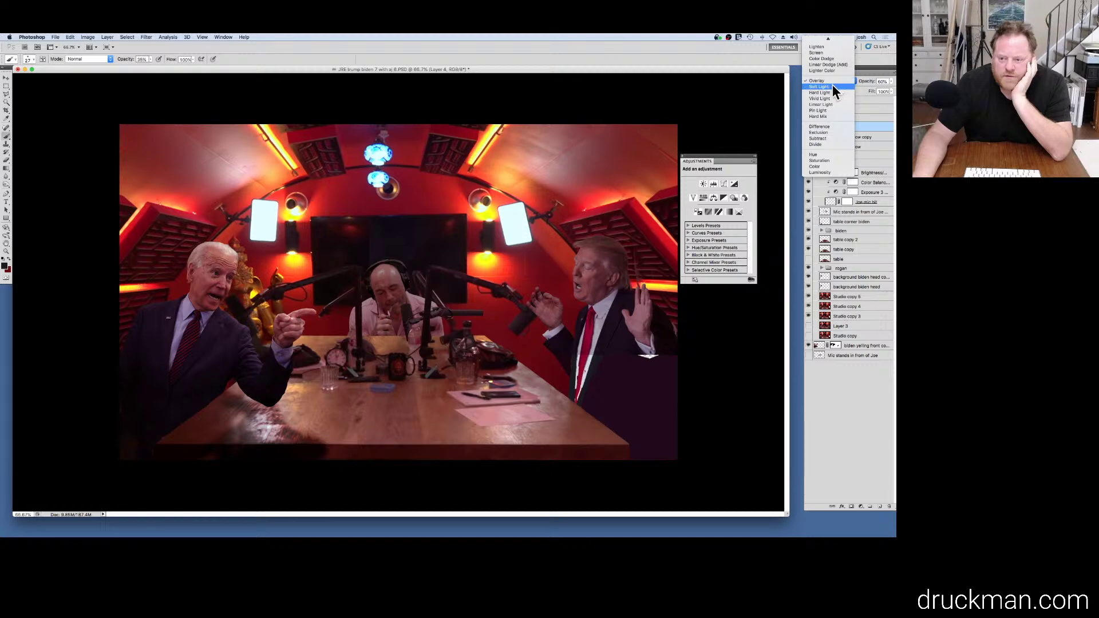
left_click(830, 86)
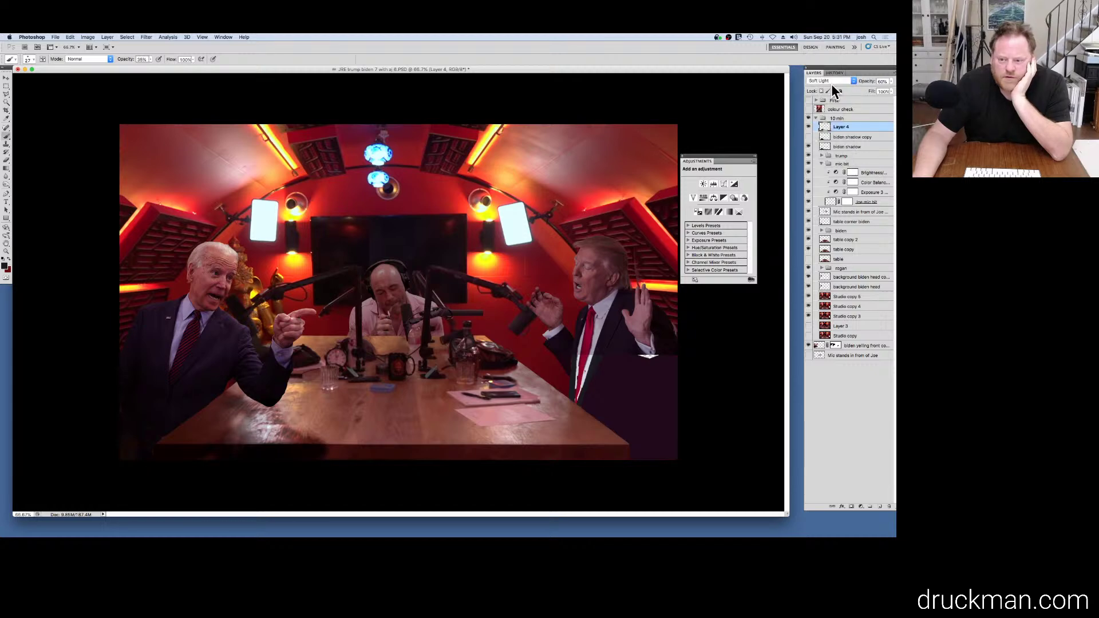
left_click(835, 82)
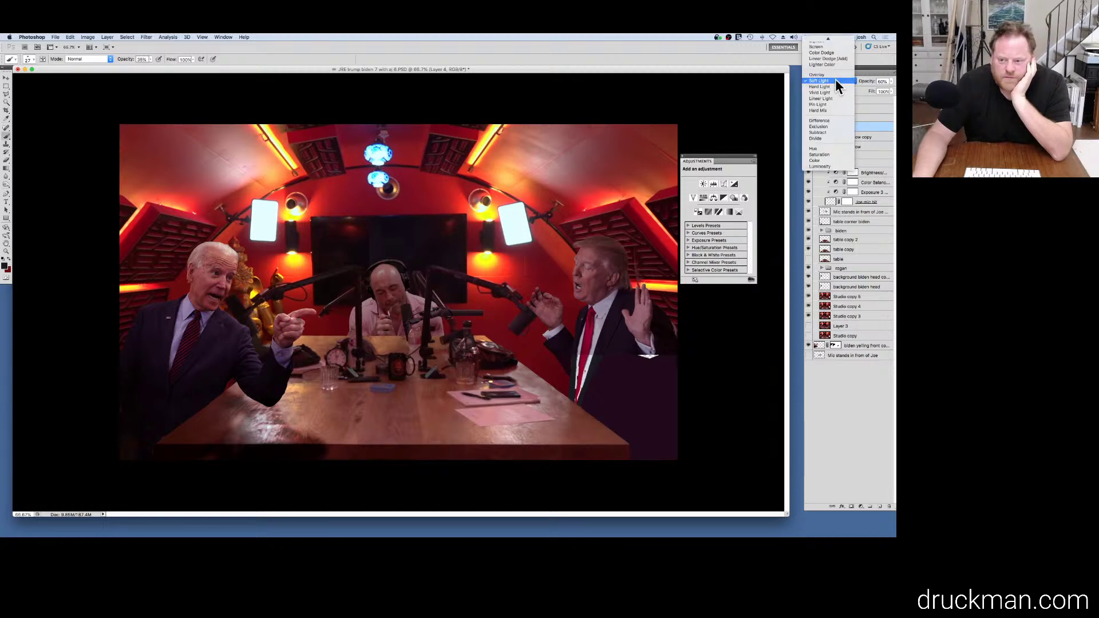
left_click(827, 110)
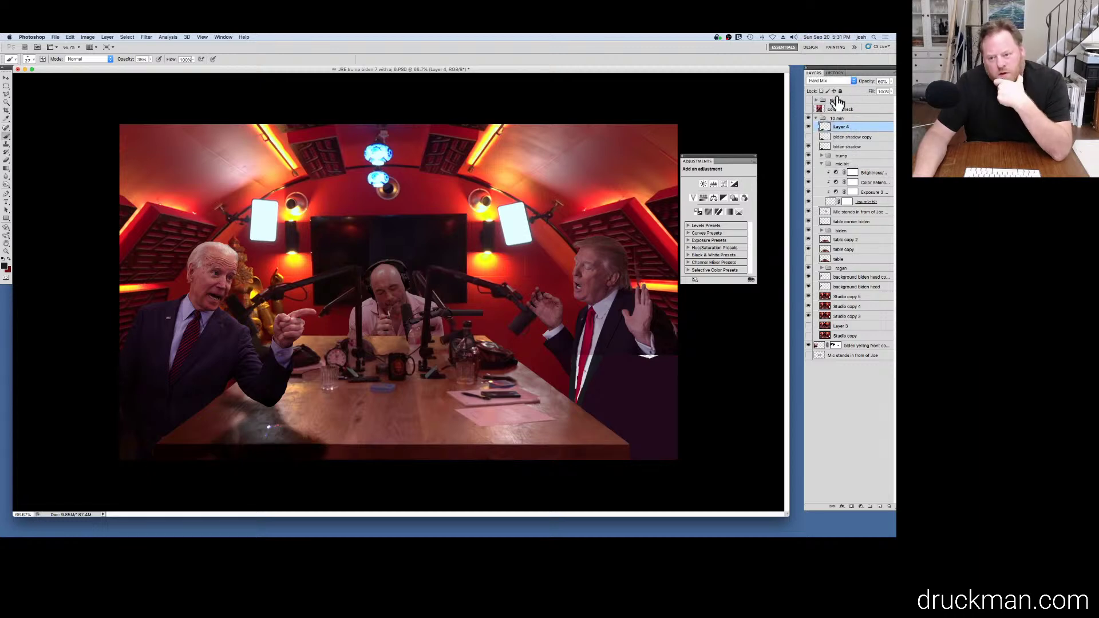
Step: Try the Difference and Exclusion blend modes on Layer 4 and set it to Subtract
left_click(847, 79)
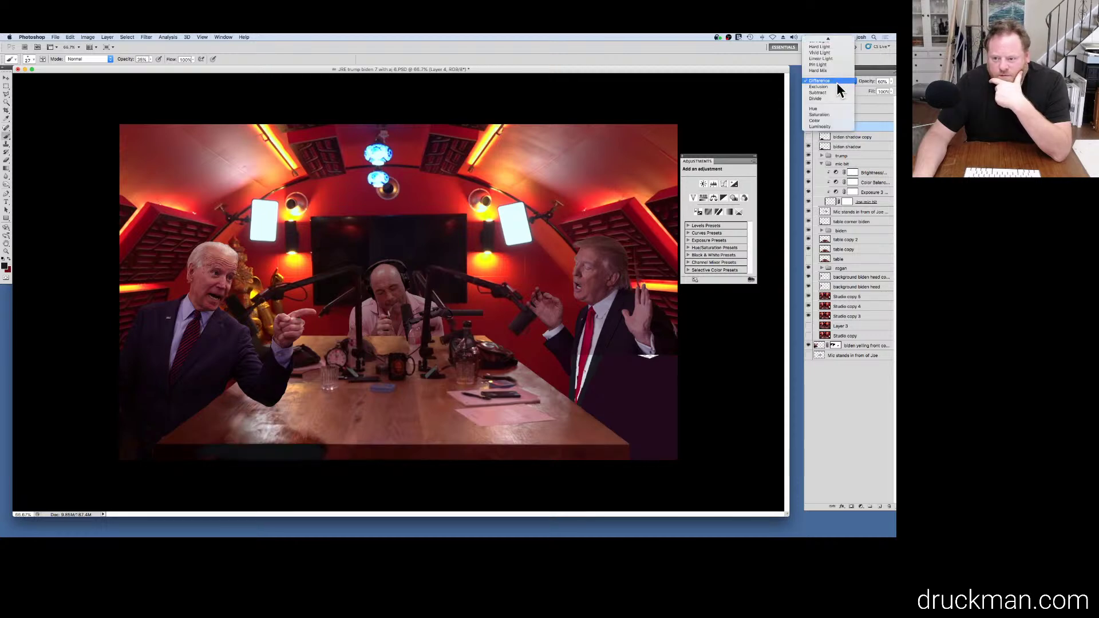
left_click(834, 86)
left_click(836, 80)
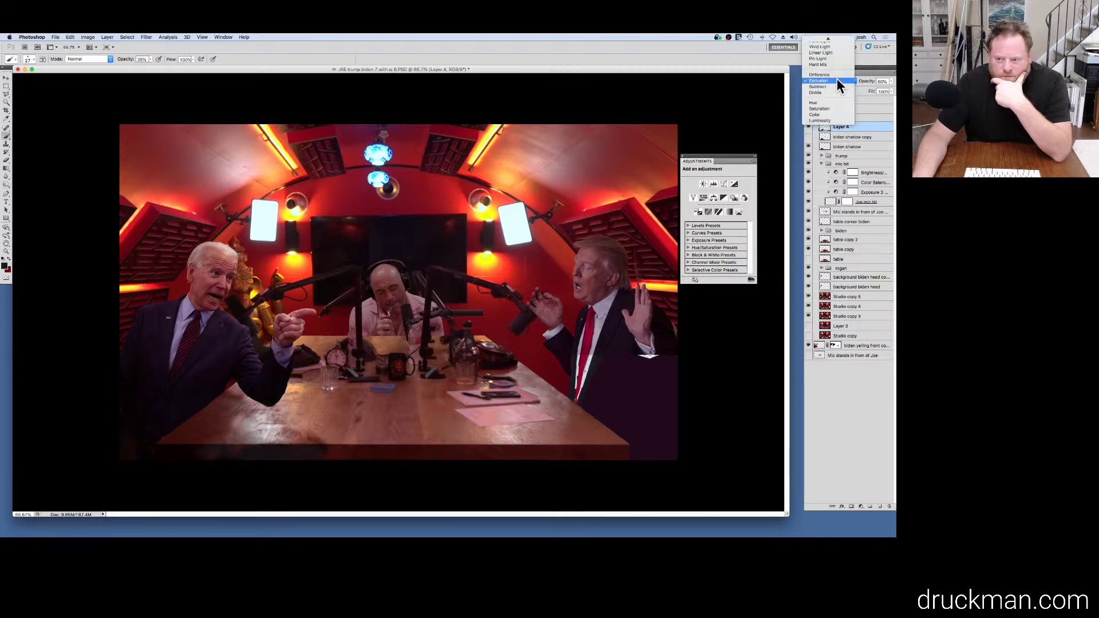
left_click(833, 86)
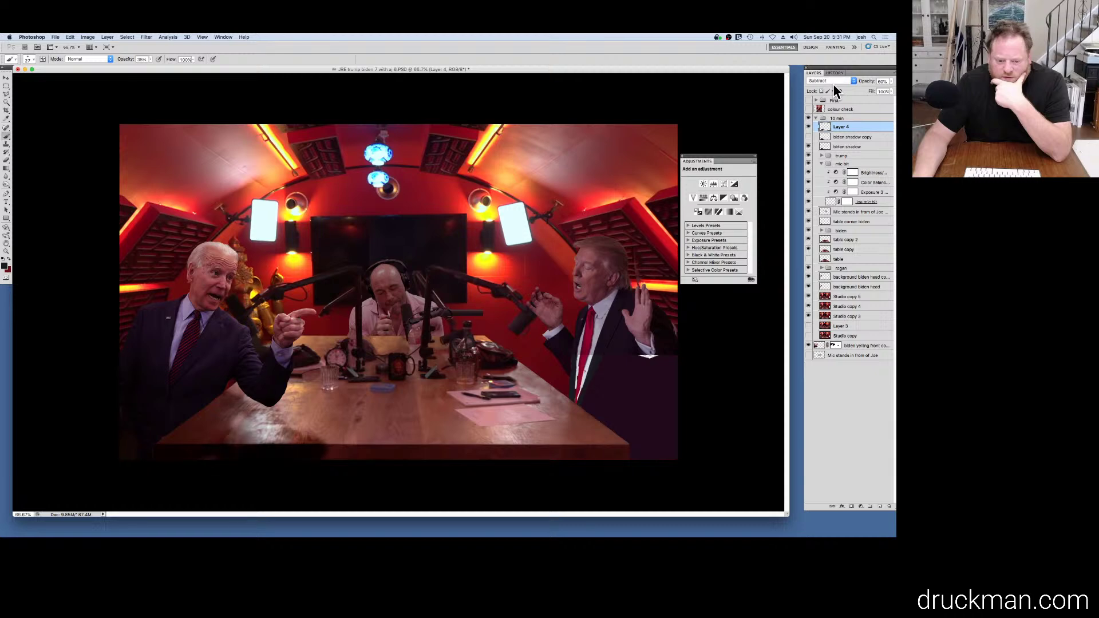
Step: Hide Layer 4, keep the biden shadow layer visible, and change that layer's blend mode to Hard Light
left_click(808, 147)
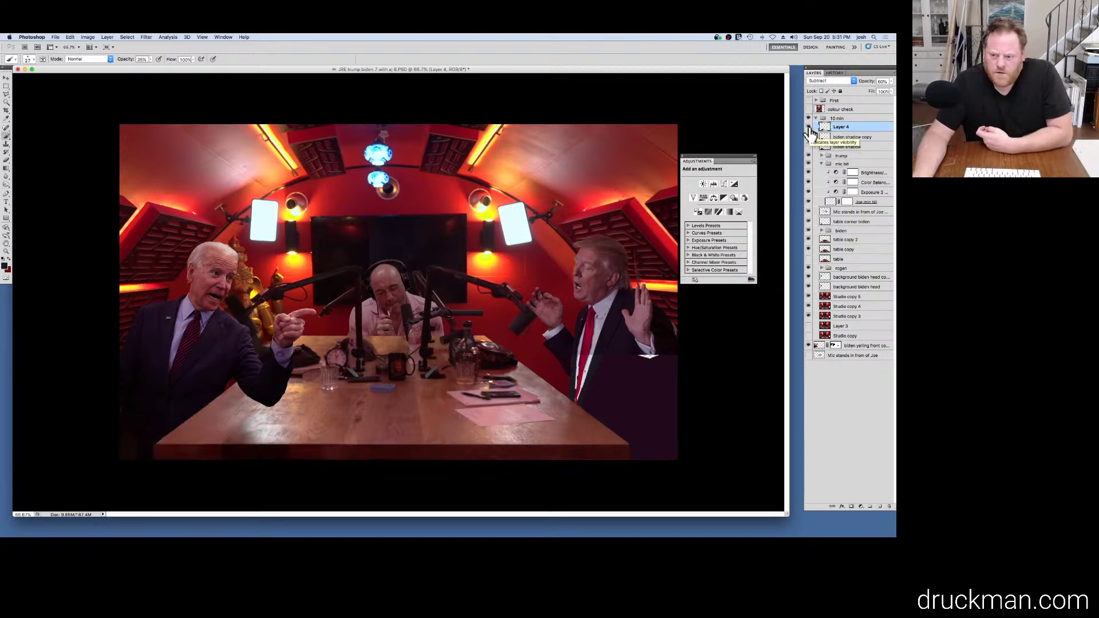
left_click(808, 127)
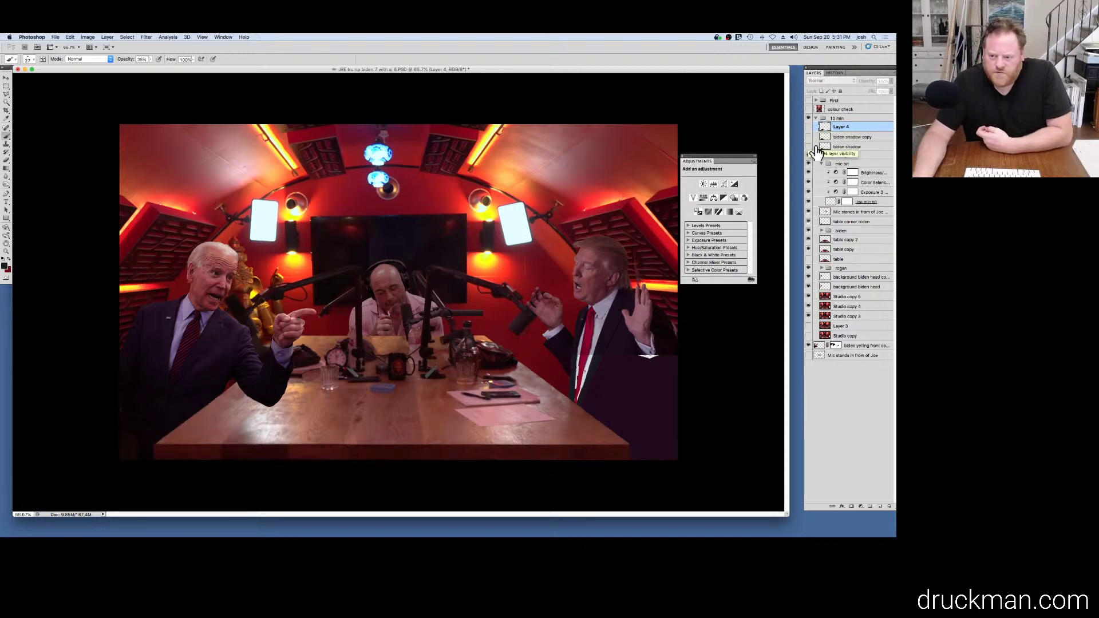
left_click(853, 149)
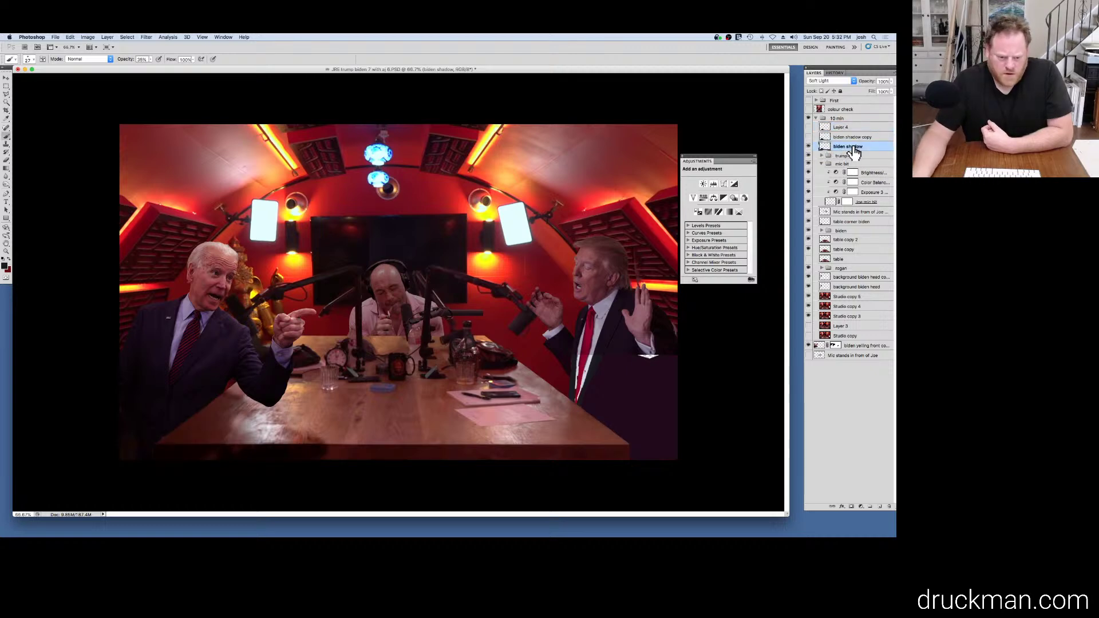
left_click(836, 80)
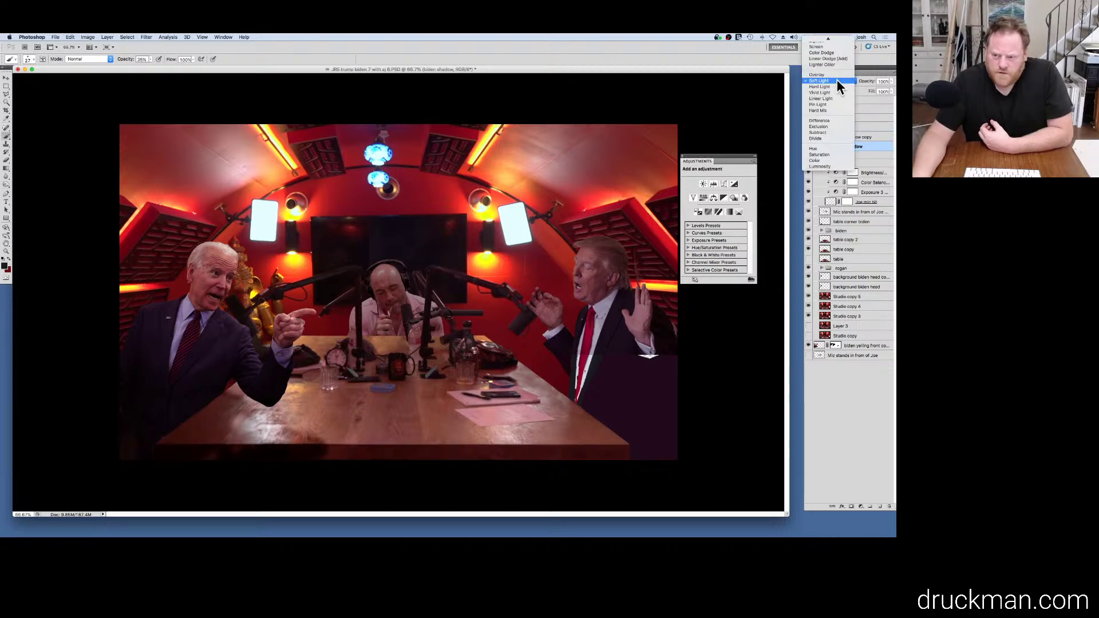
left_click(830, 87)
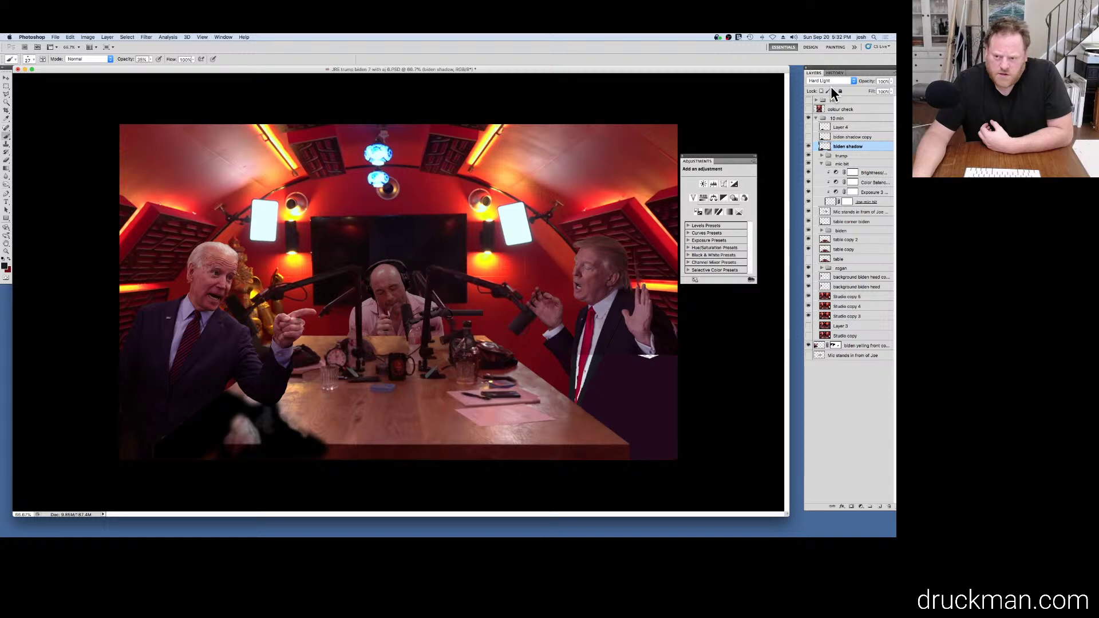
Step: Try the Exclusion, Subtract and Luminosity blend modes on the biden shadow layer
left_click(831, 80)
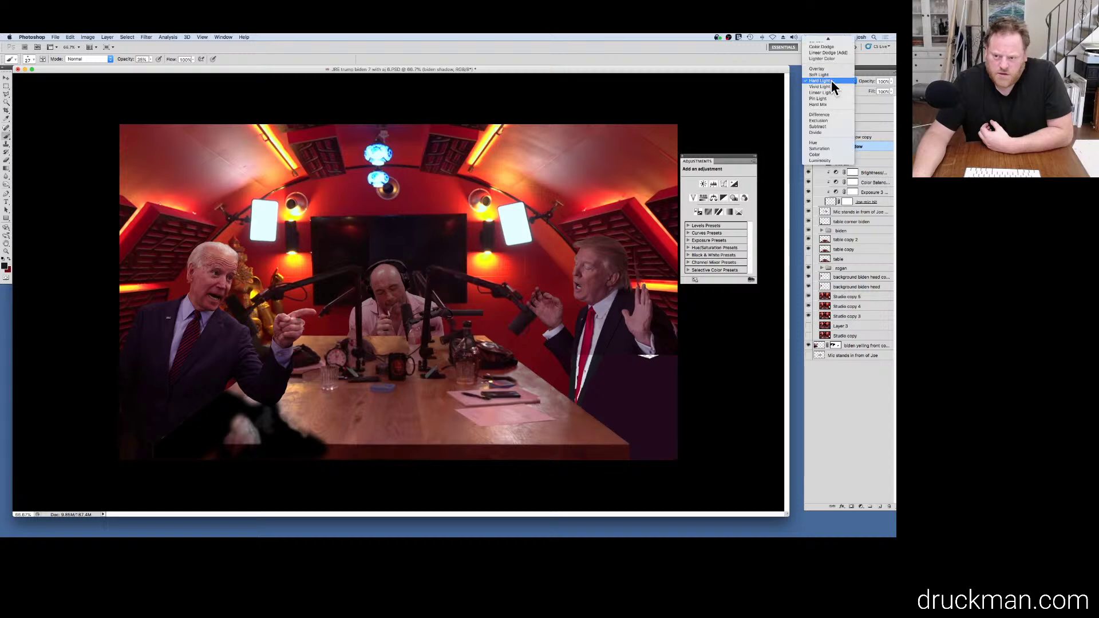
left_click(828, 121)
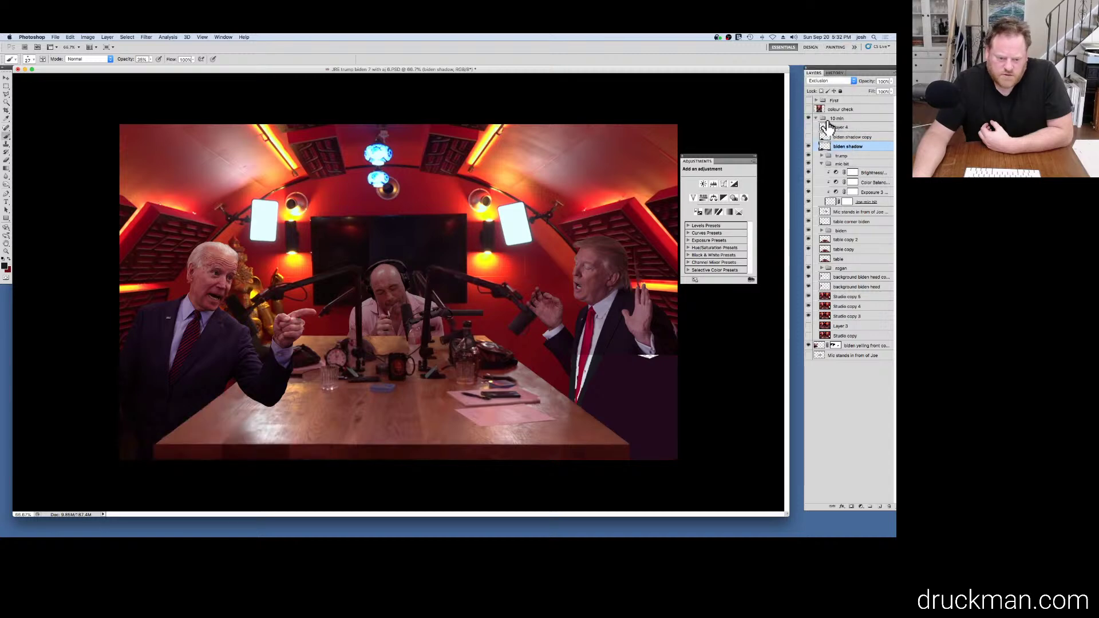
left_click(839, 80)
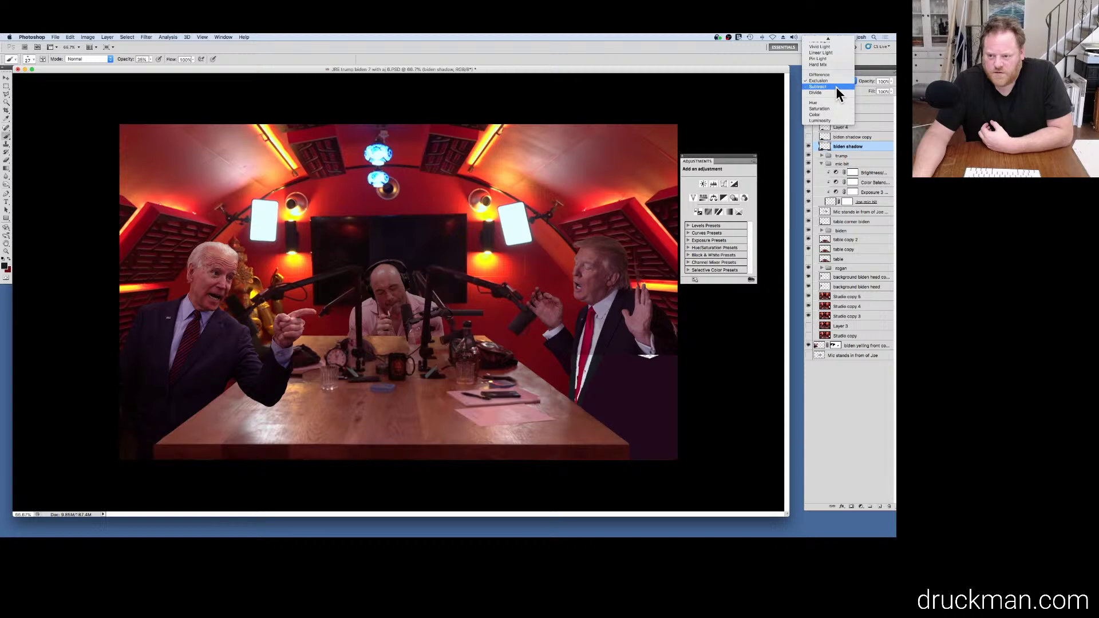
left_click(835, 87)
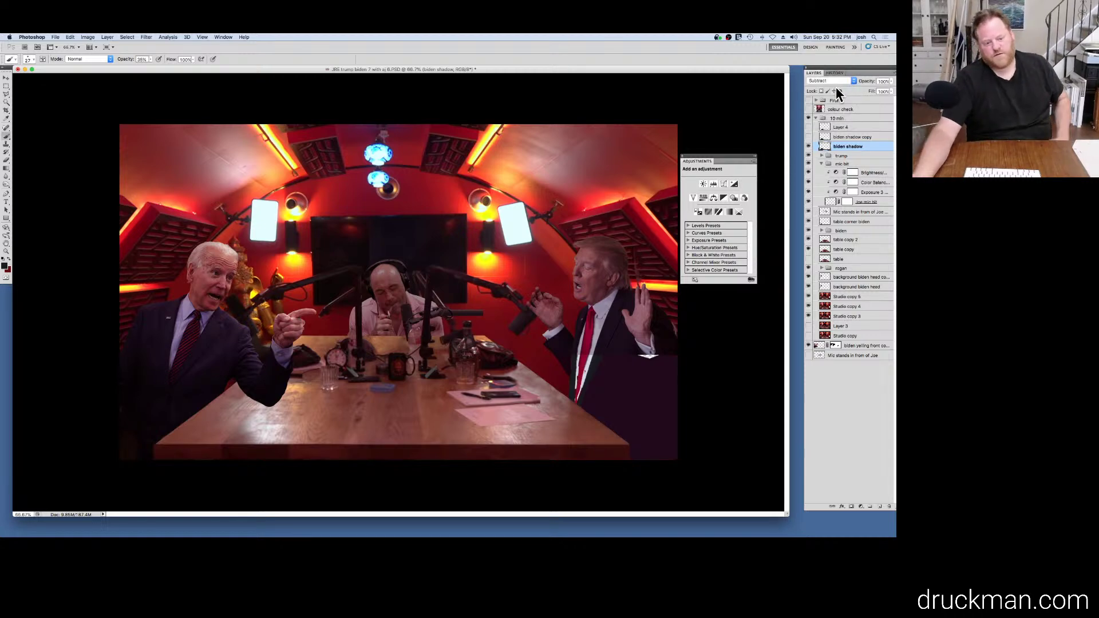
left_click(839, 81)
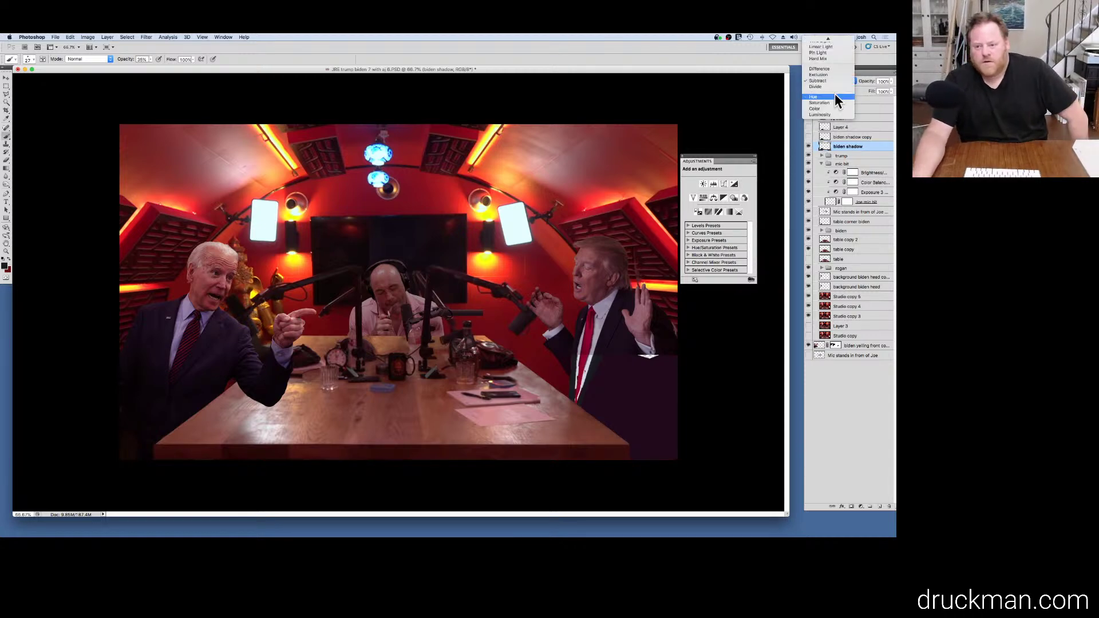
left_click(830, 114)
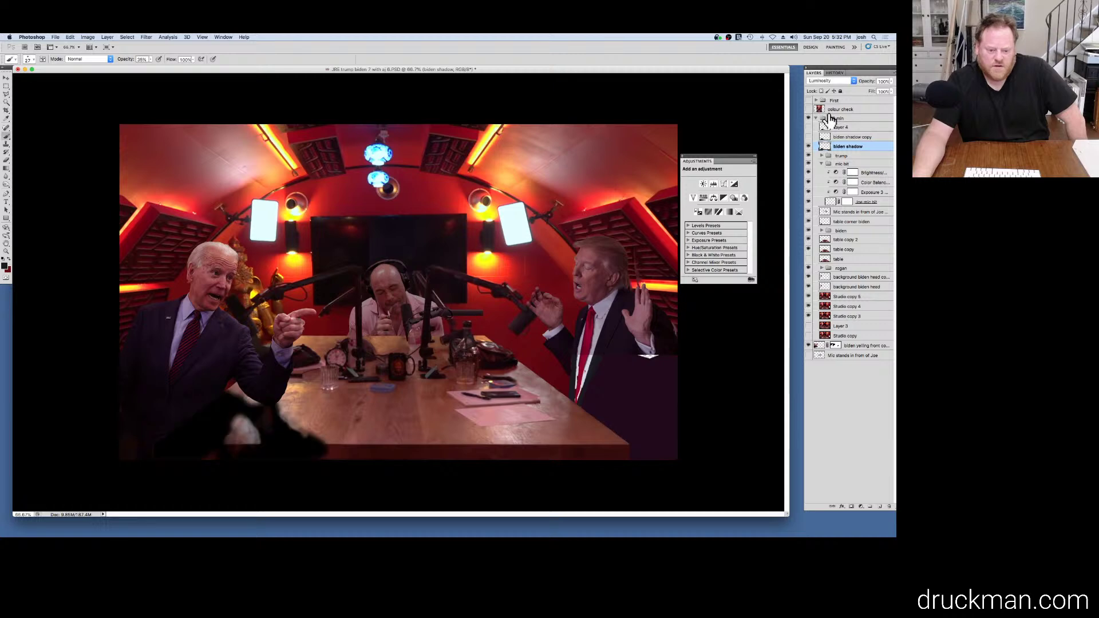
Step: Try the Color Dodge, Linear Dodge (Add) and Lighter Color blend modes on the biden shadow layer
left_click(833, 80)
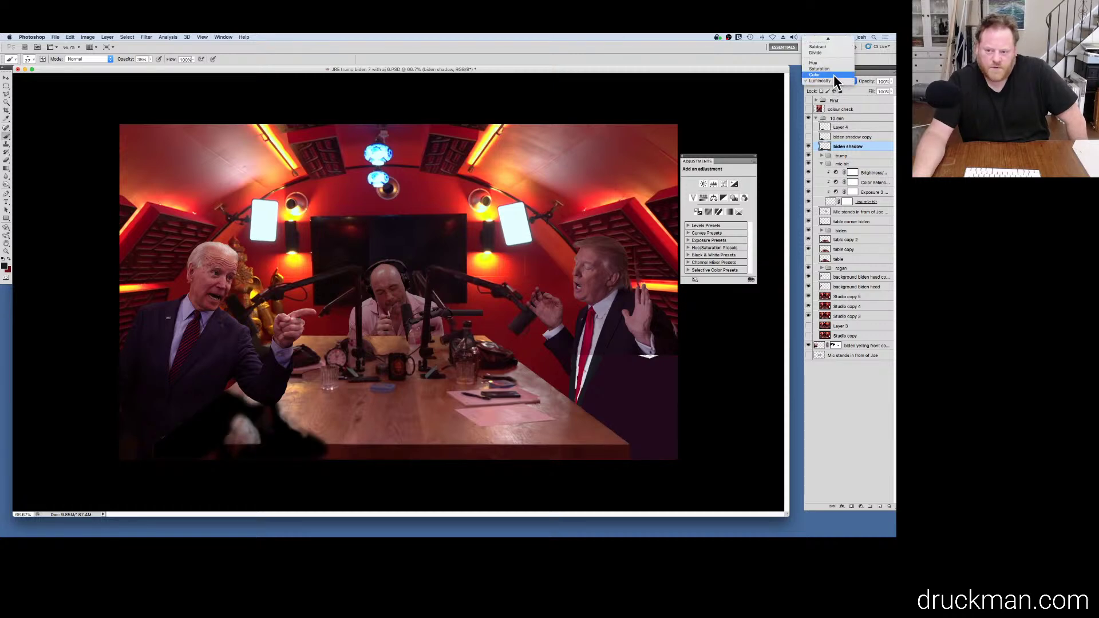
scroll(833, 74, "up", 5)
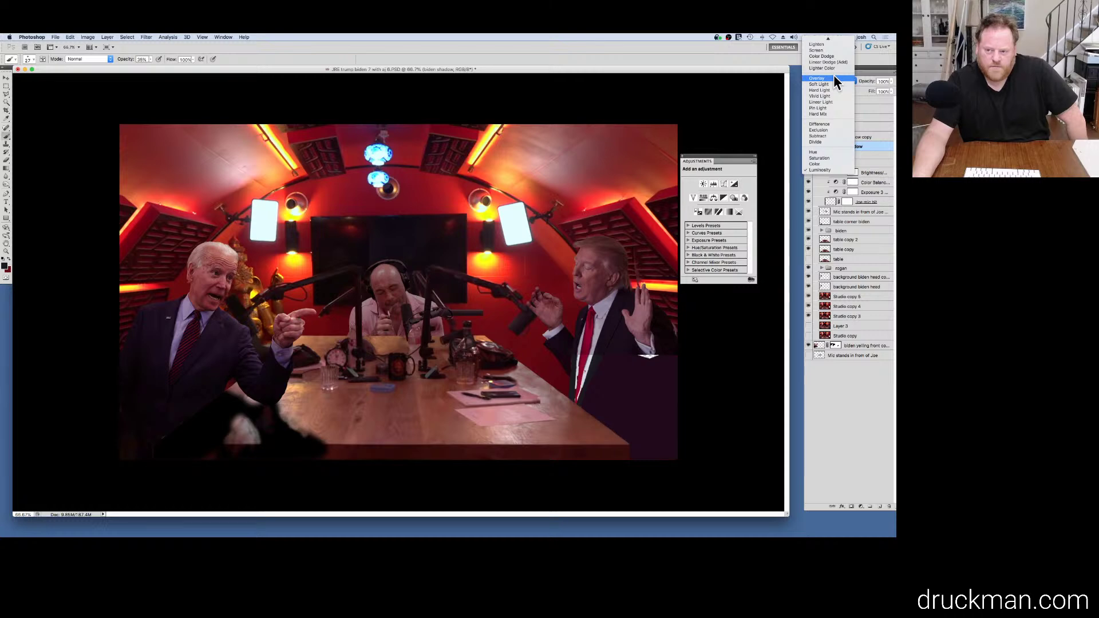
scroll(834, 74, "up", 2)
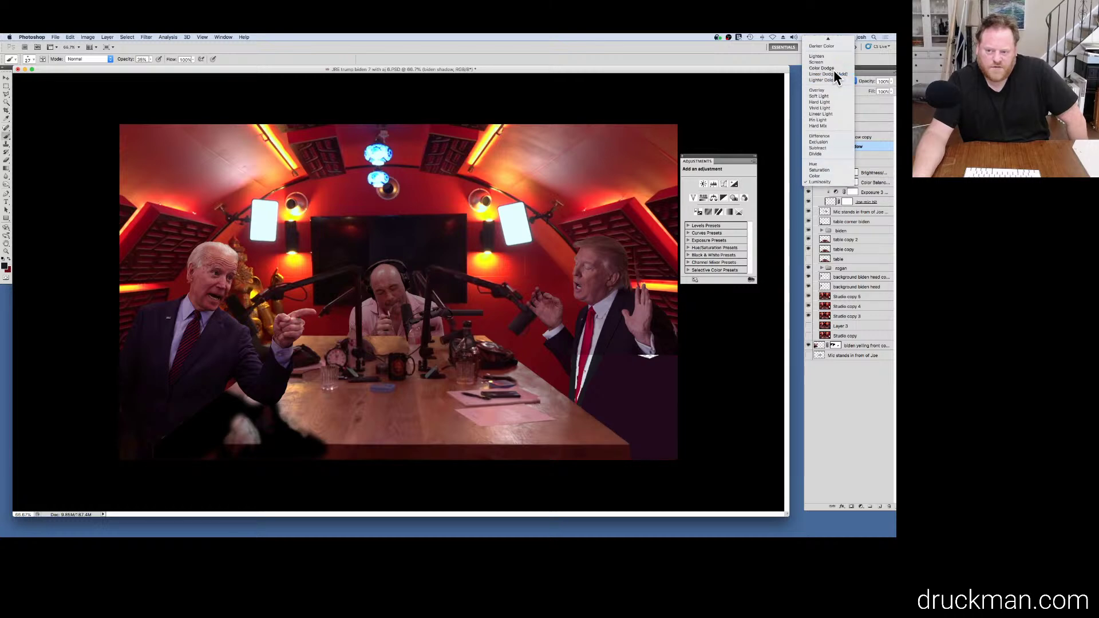
left_click(833, 68)
left_click(831, 81)
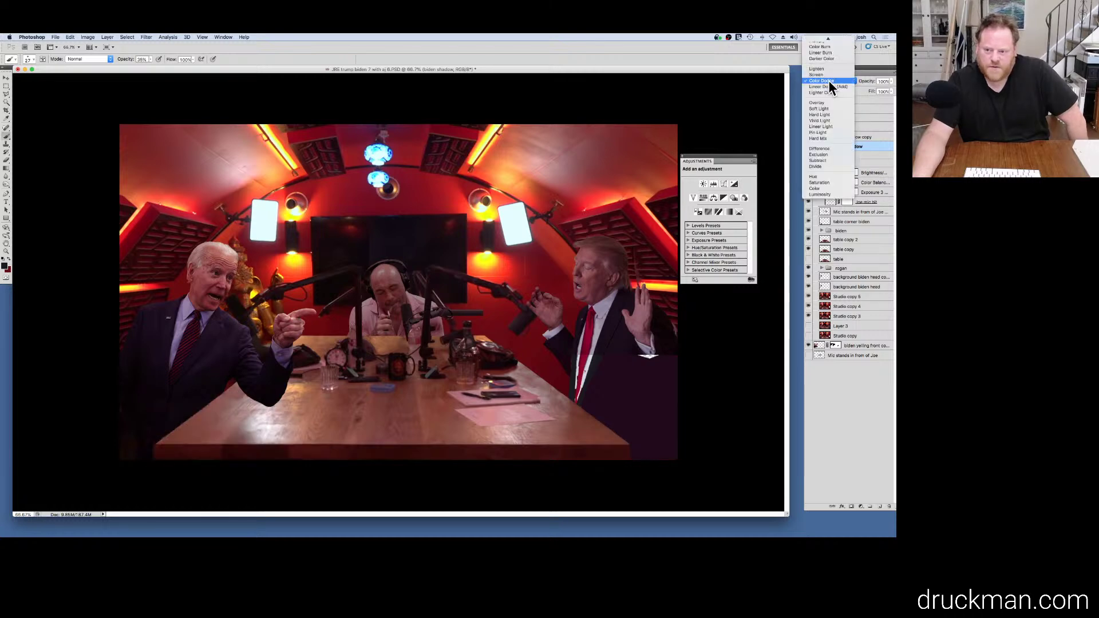
left_click(829, 85)
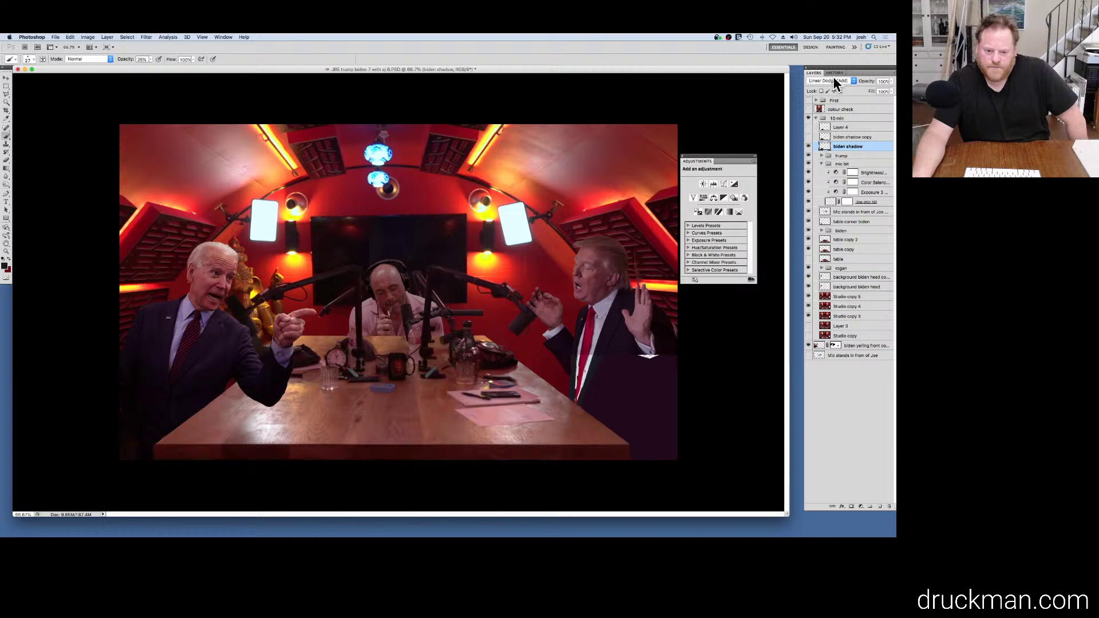
left_click(833, 77)
left_click(832, 83)
Step: Set the biden shadow layer to the Darker Color blend mode and lower its opacity to 43%
left_click(835, 79)
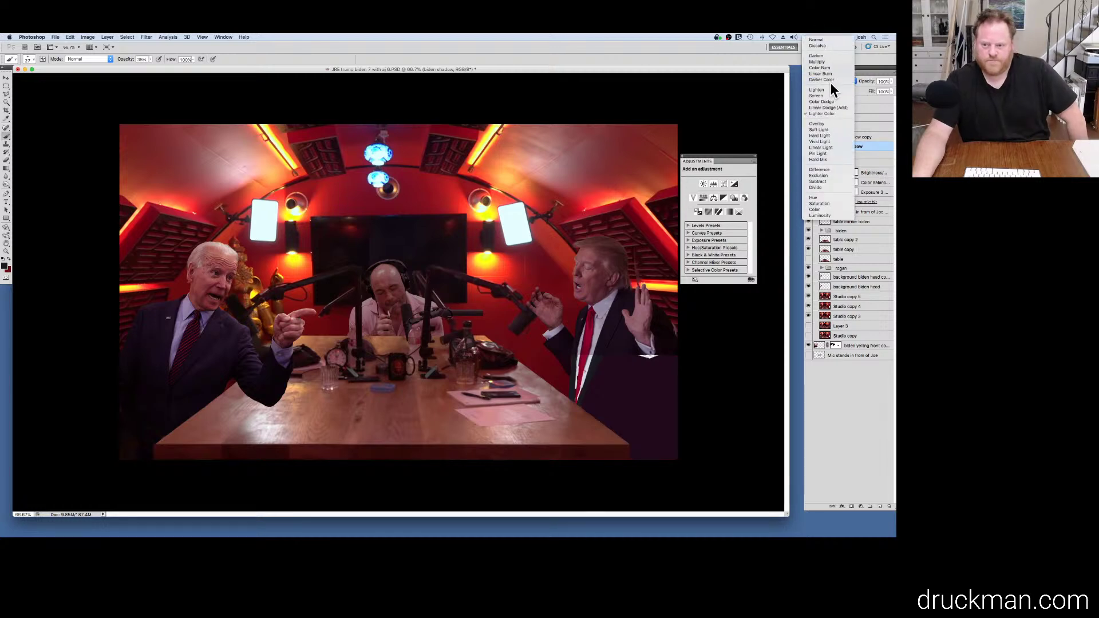
left_click(830, 79)
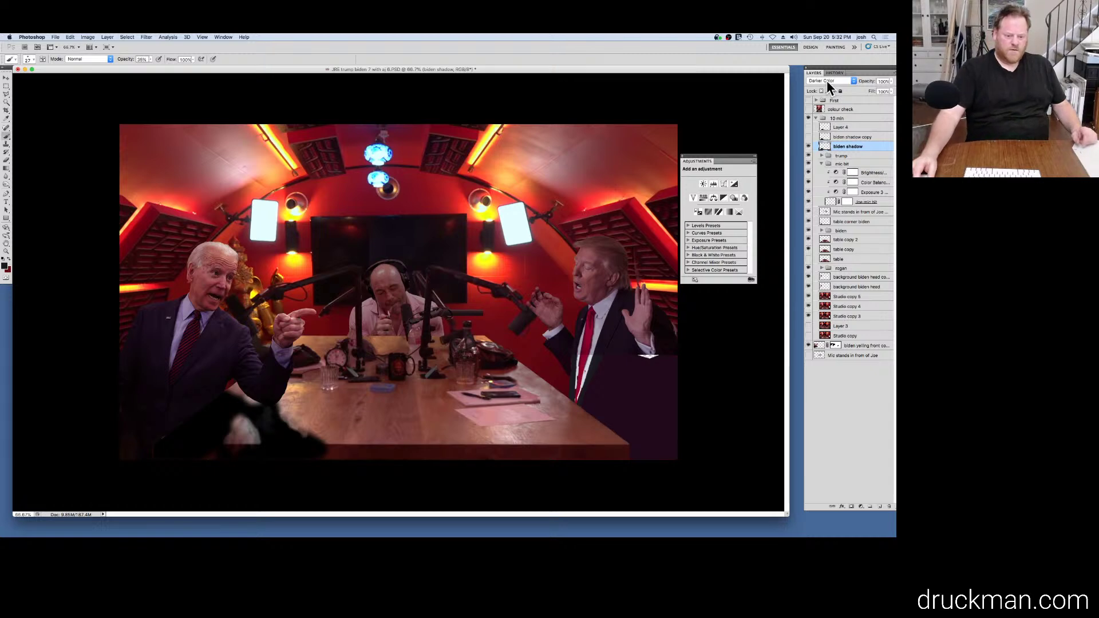
key("3")
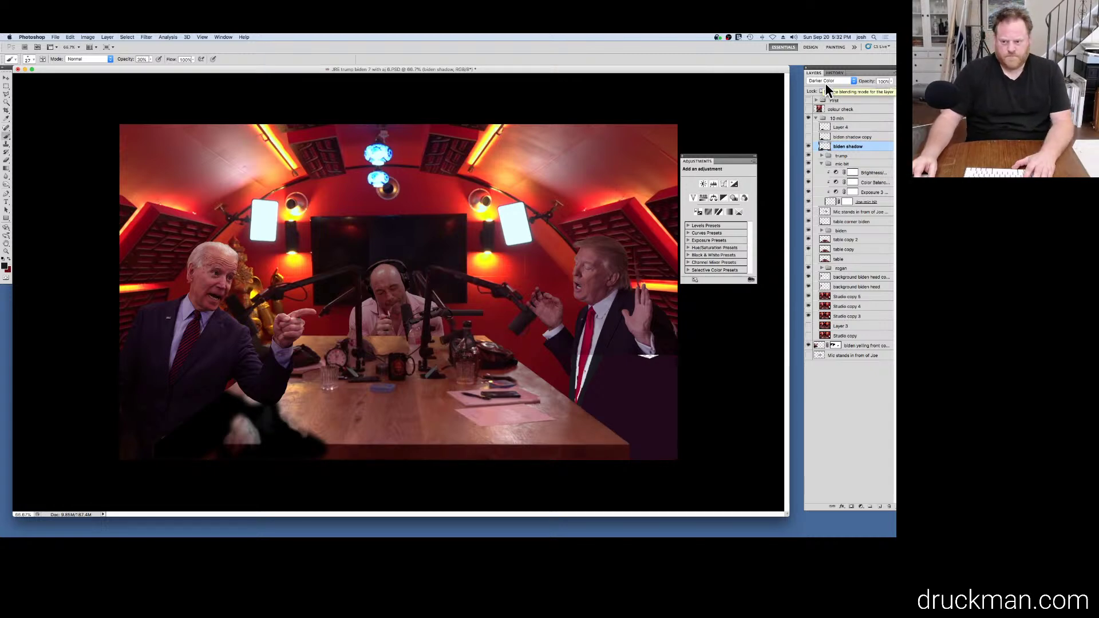
left_click(891, 82)
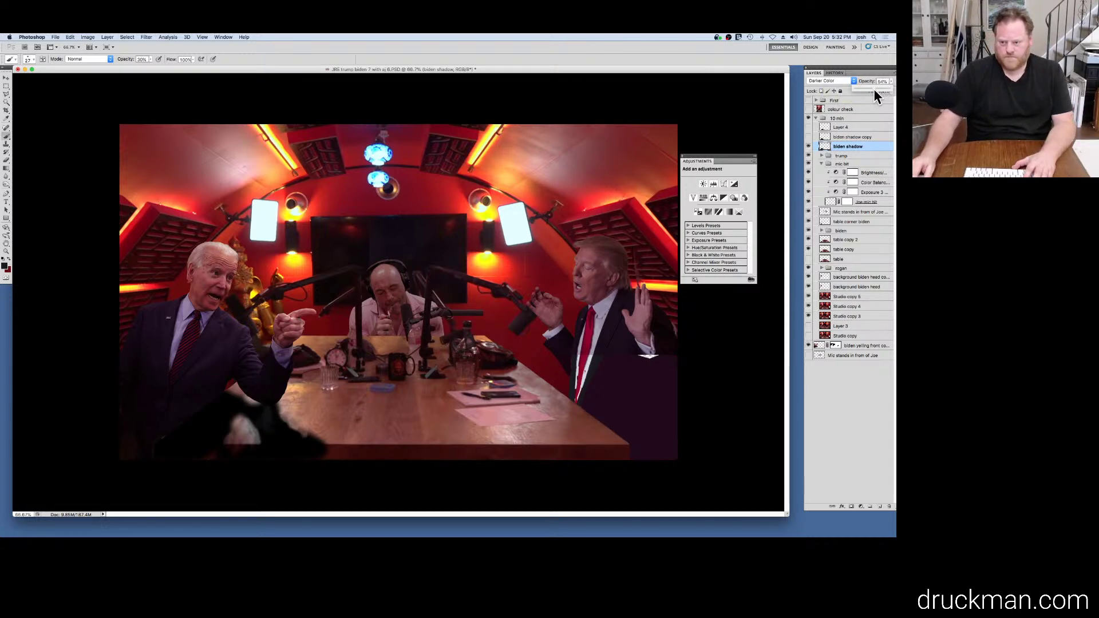
left_click_drag(873, 88, 870, 89)
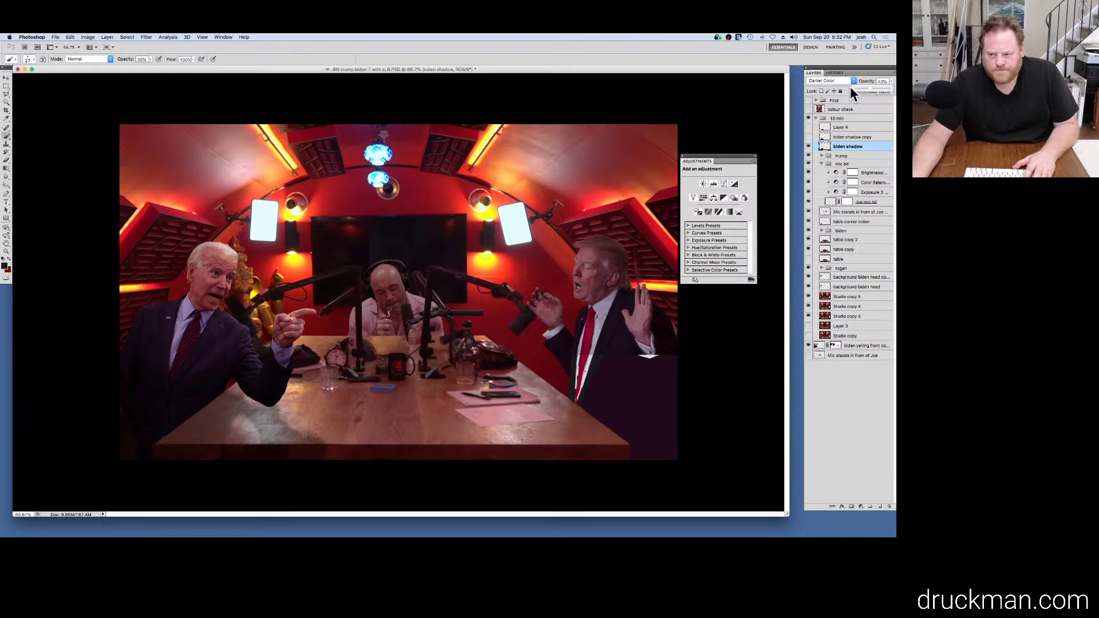
Step: Try the Linear Burn, Color Burn, Multiply, Darken and Overlay blend modes on the biden shadow layer
left_click(851, 83)
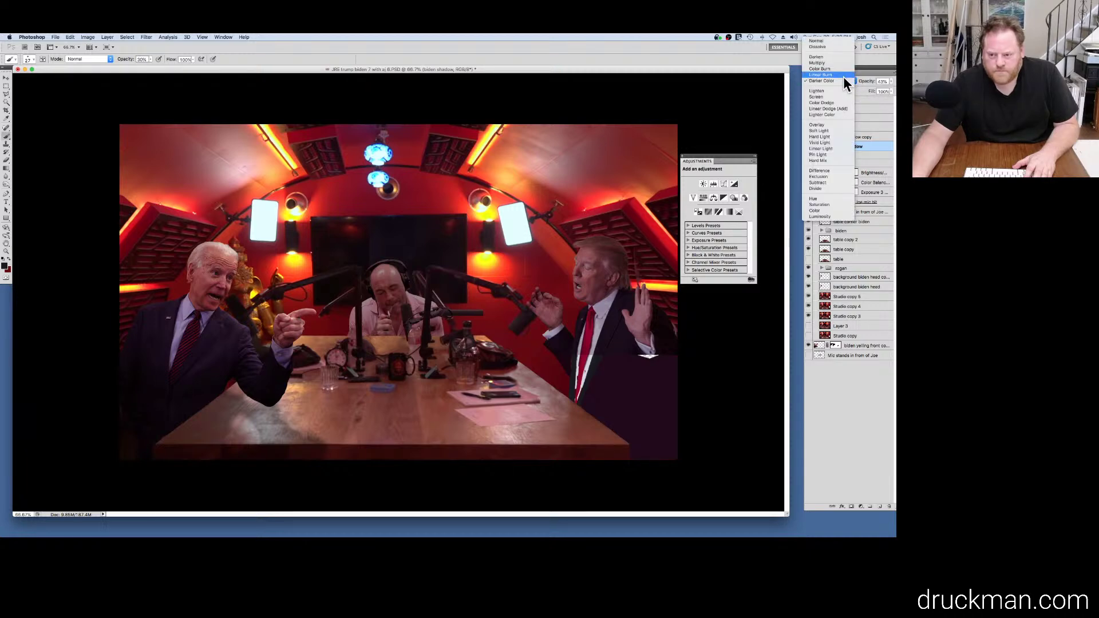
left_click(844, 77)
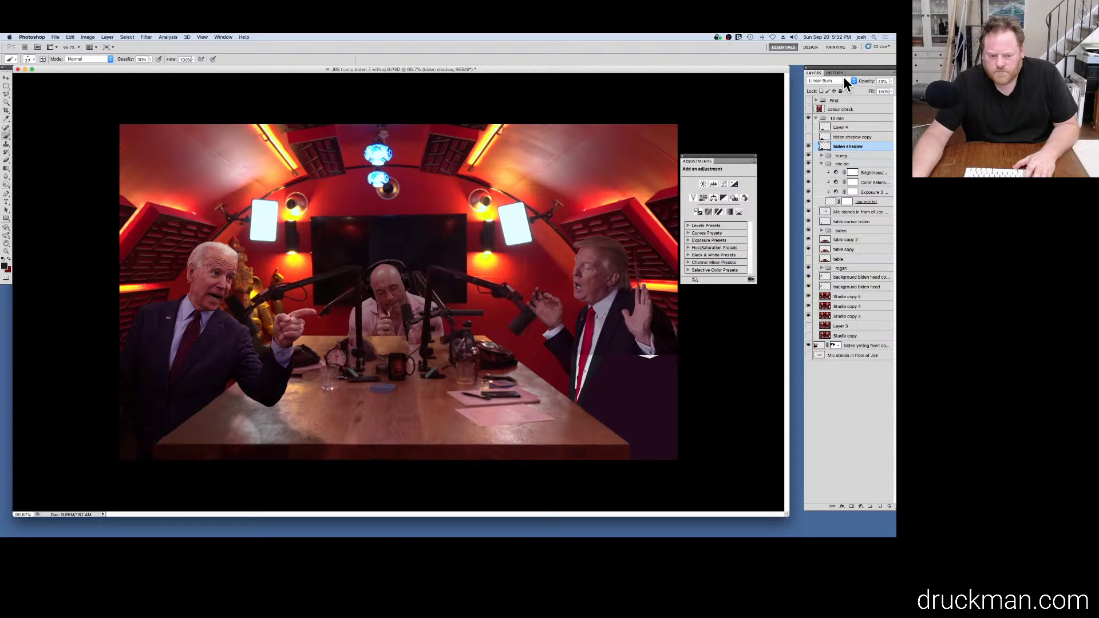
left_click(853, 80)
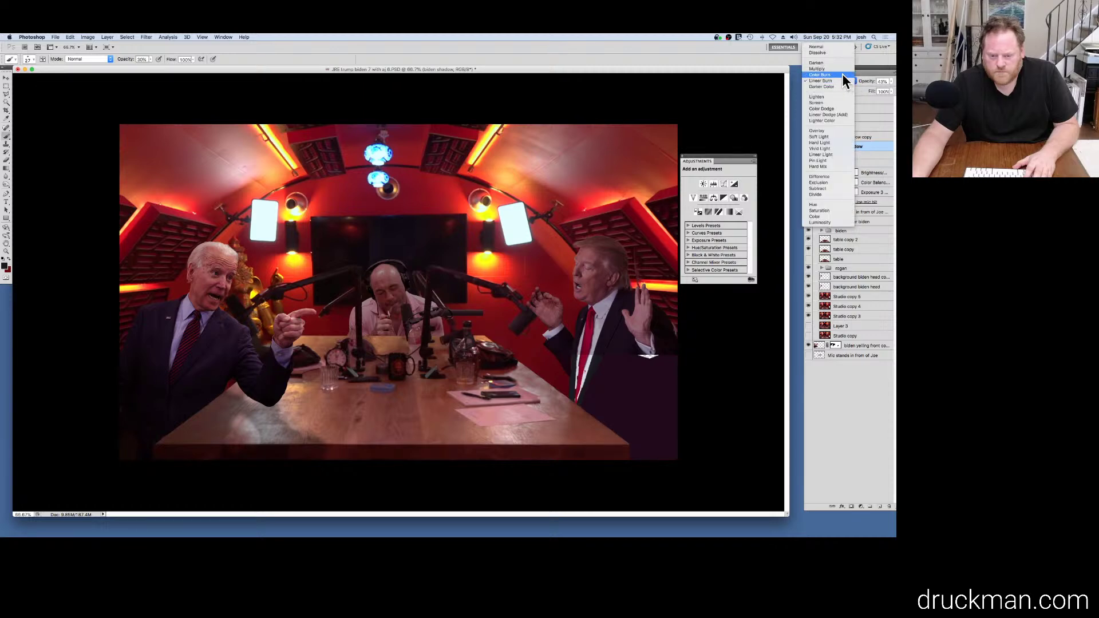
left_click(843, 75)
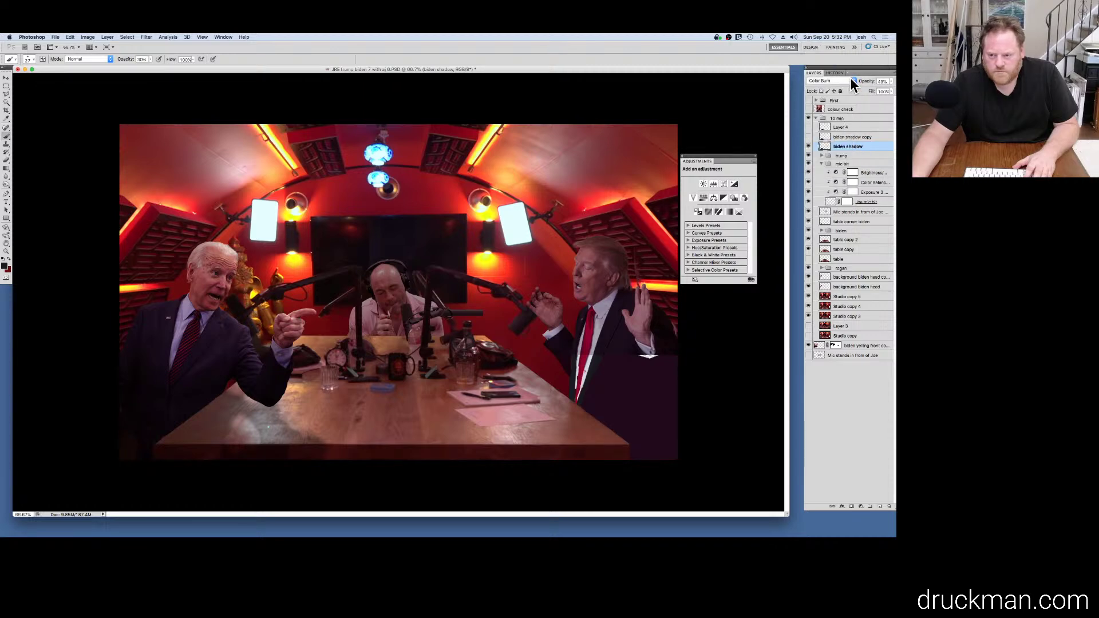
left_click(850, 78)
left_click(840, 74)
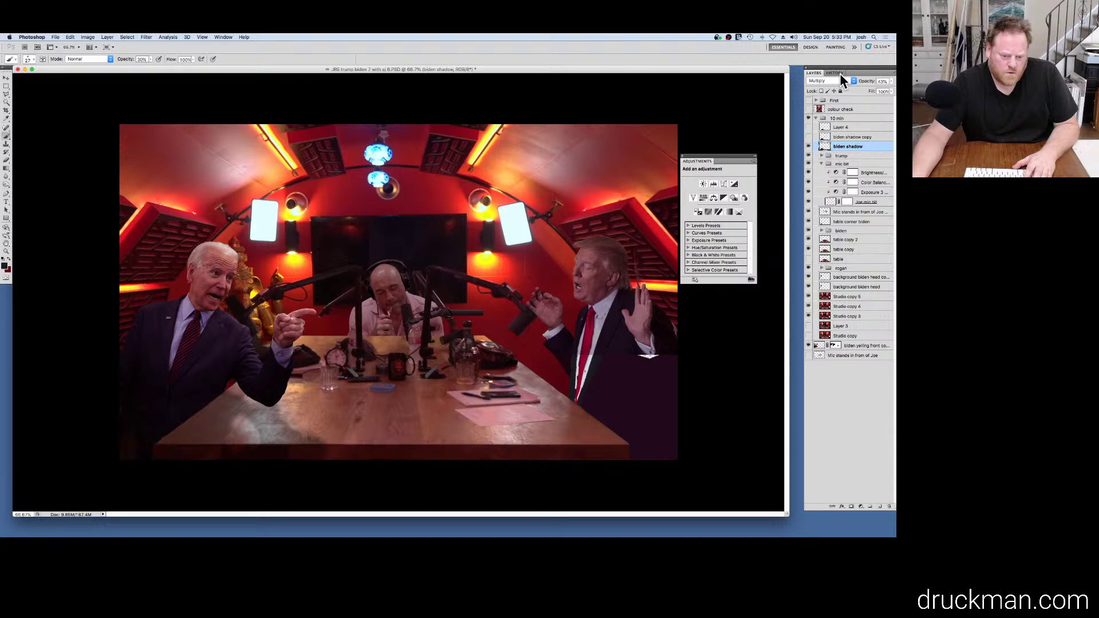
left_click(852, 79)
left_click(840, 74)
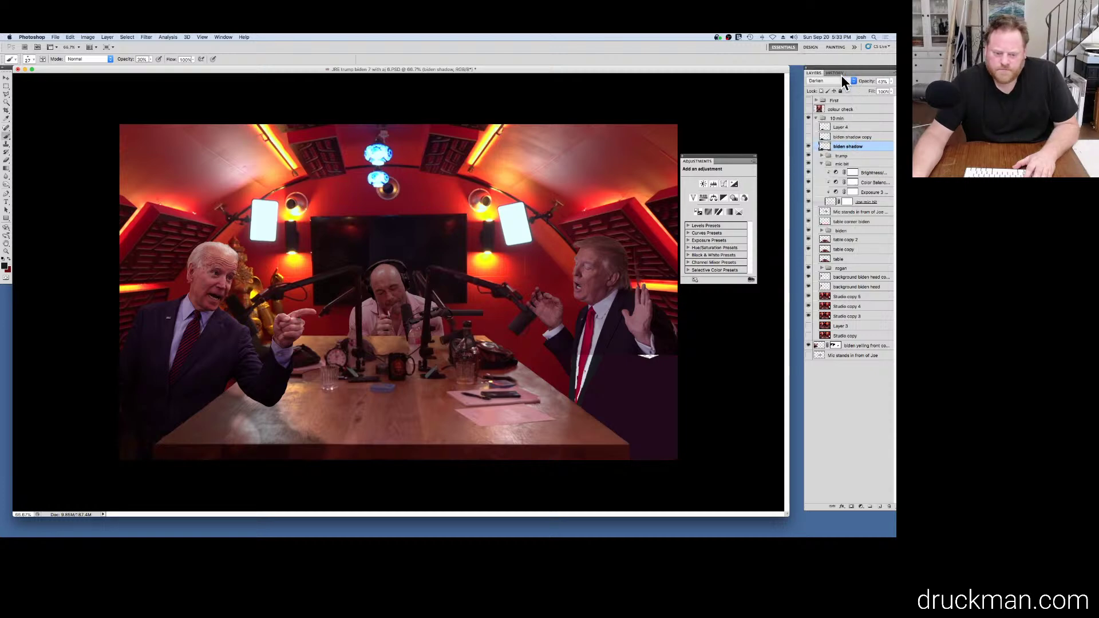
left_click(852, 80)
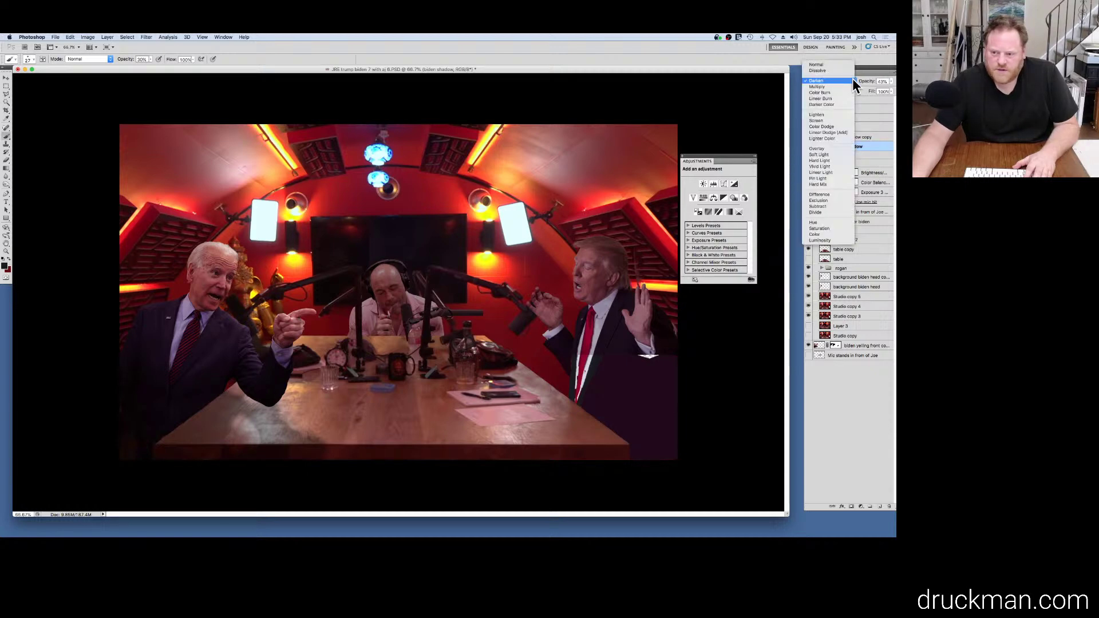
left_click(826, 148)
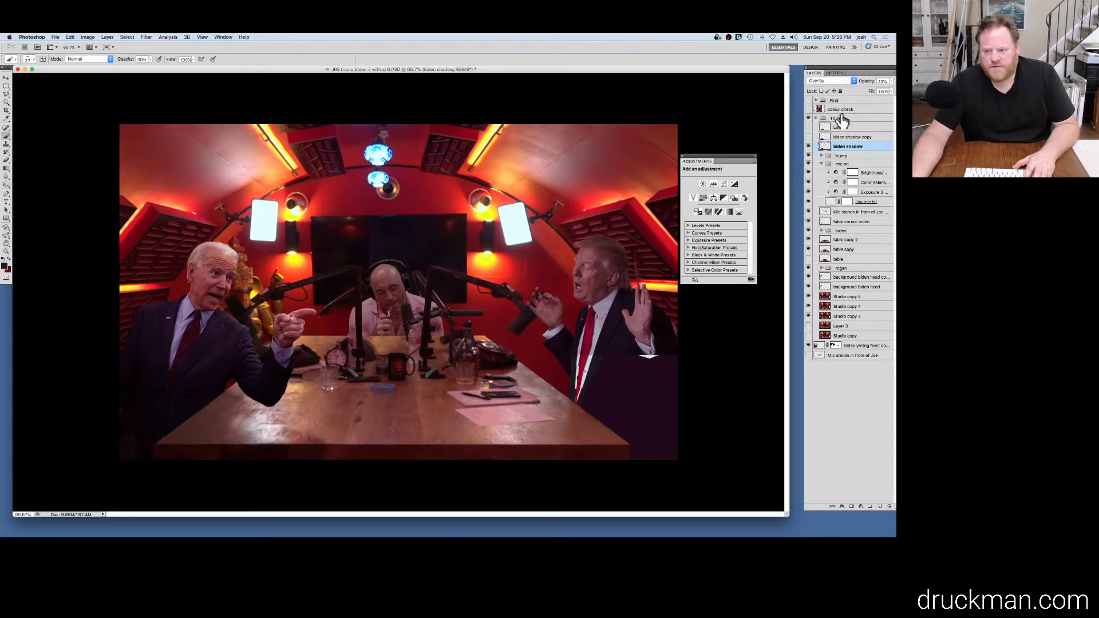
Step: Set the biden shadow layer to Multiply and adjust its opacity to about 41%
left_click(851, 78)
scroll(839, 69, "up", 3)
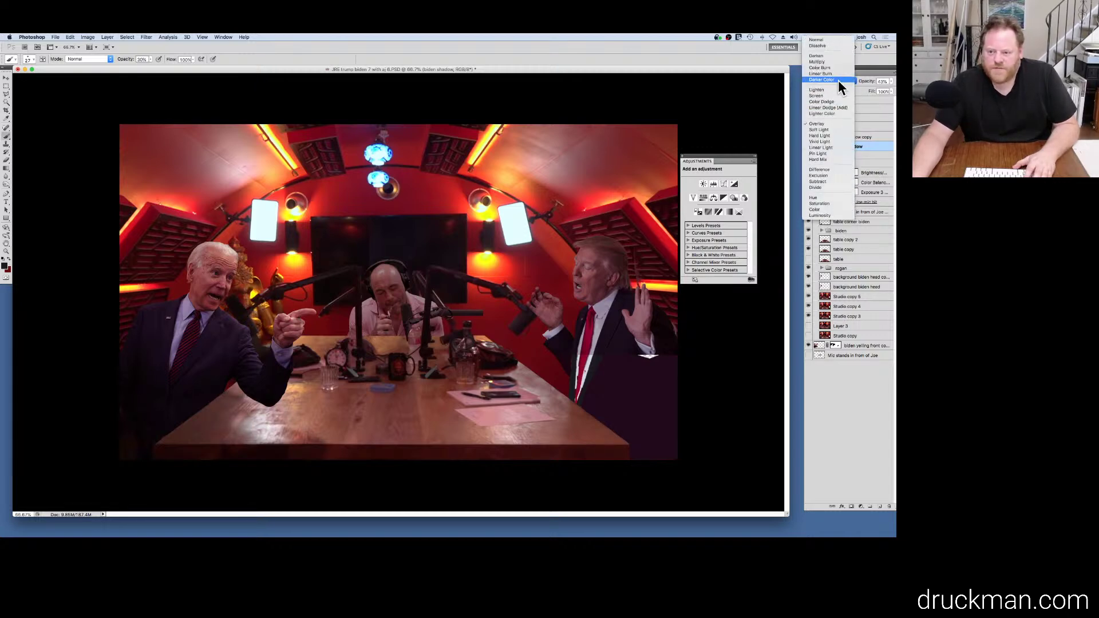
left_click(835, 62)
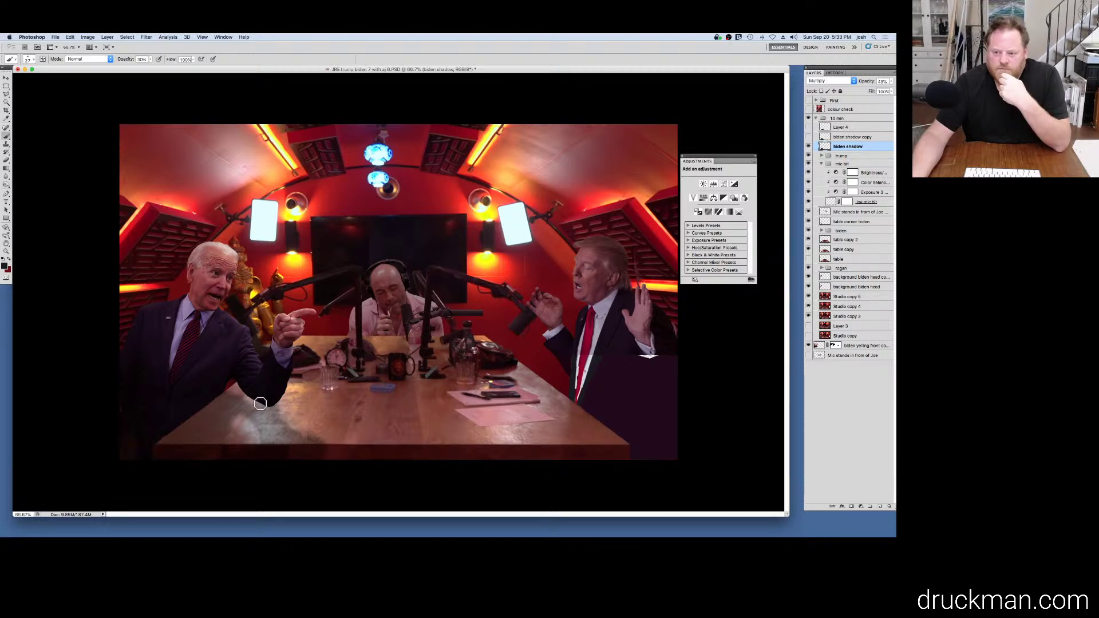
left_click(889, 81)
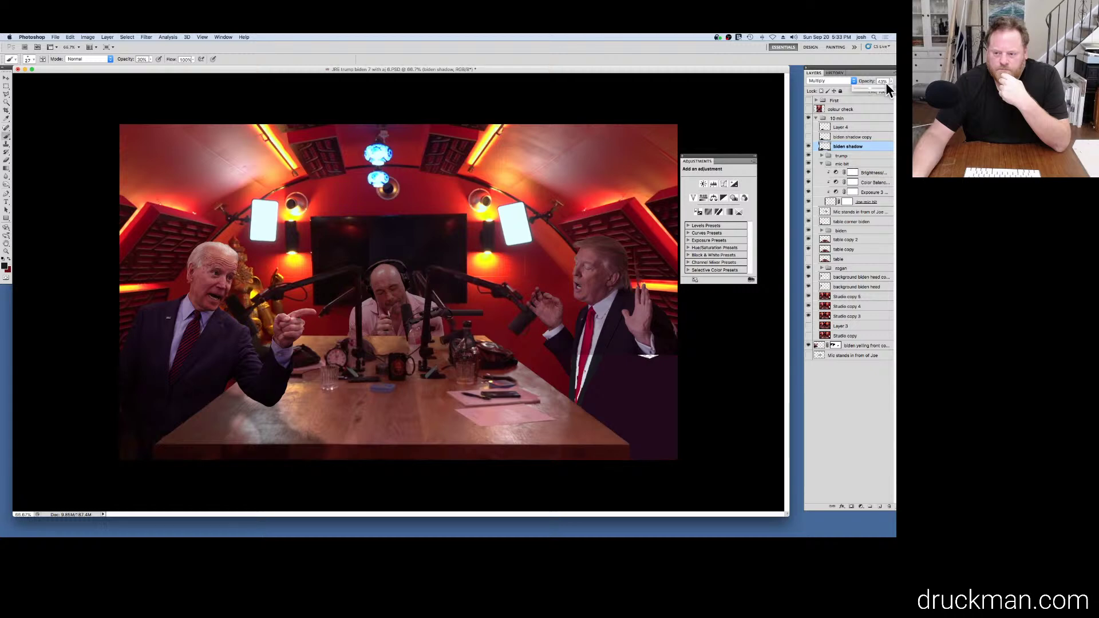
left_click_drag(872, 89, 891, 89)
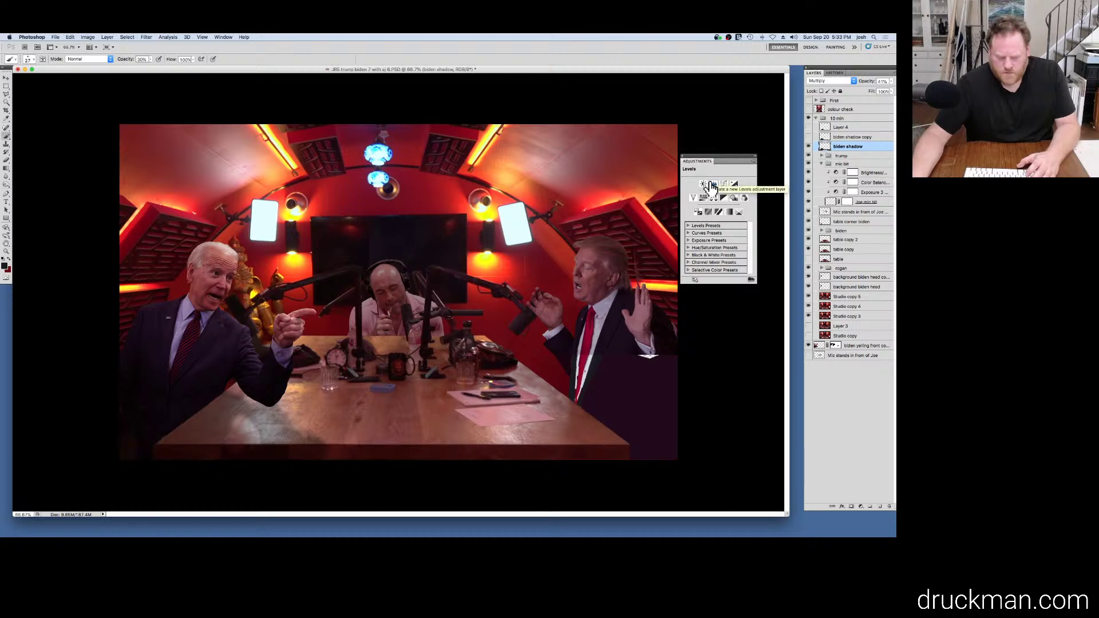
Step: Lighten the biden shadow layer with a Hue/Saturation adjustment, raising Lightness to +31
key("super+u")
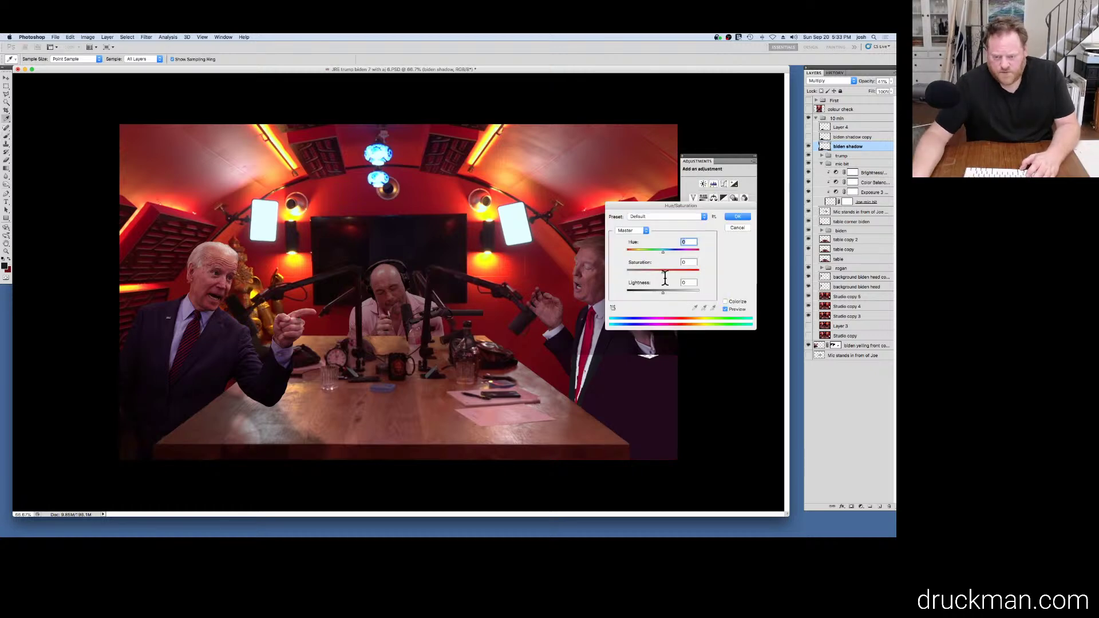
left_click_drag(666, 288, 674, 292)
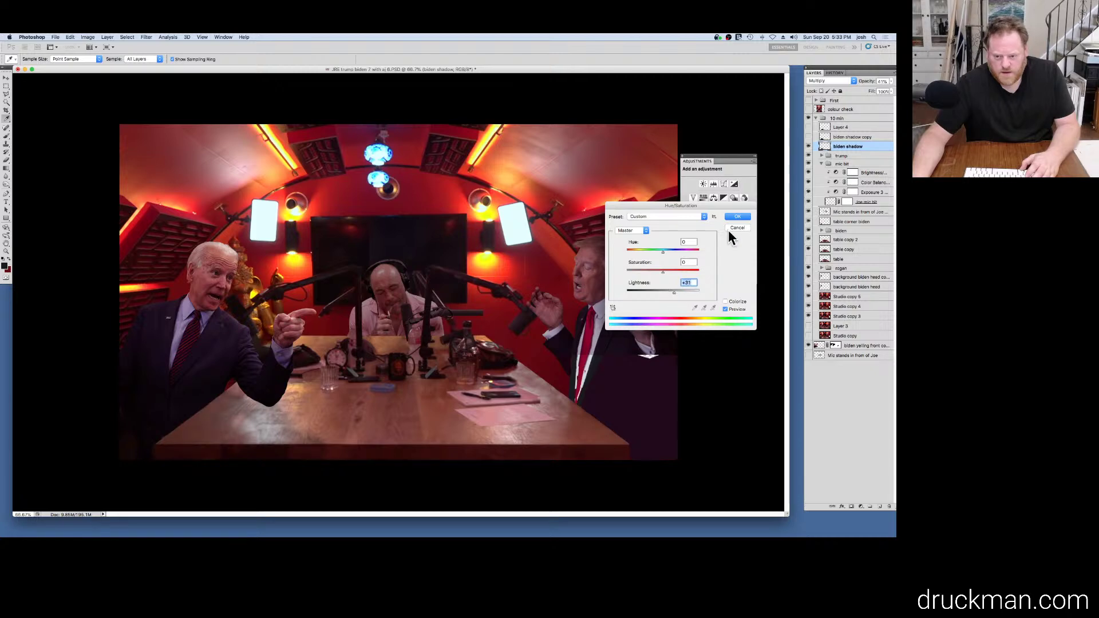
left_click(738, 216)
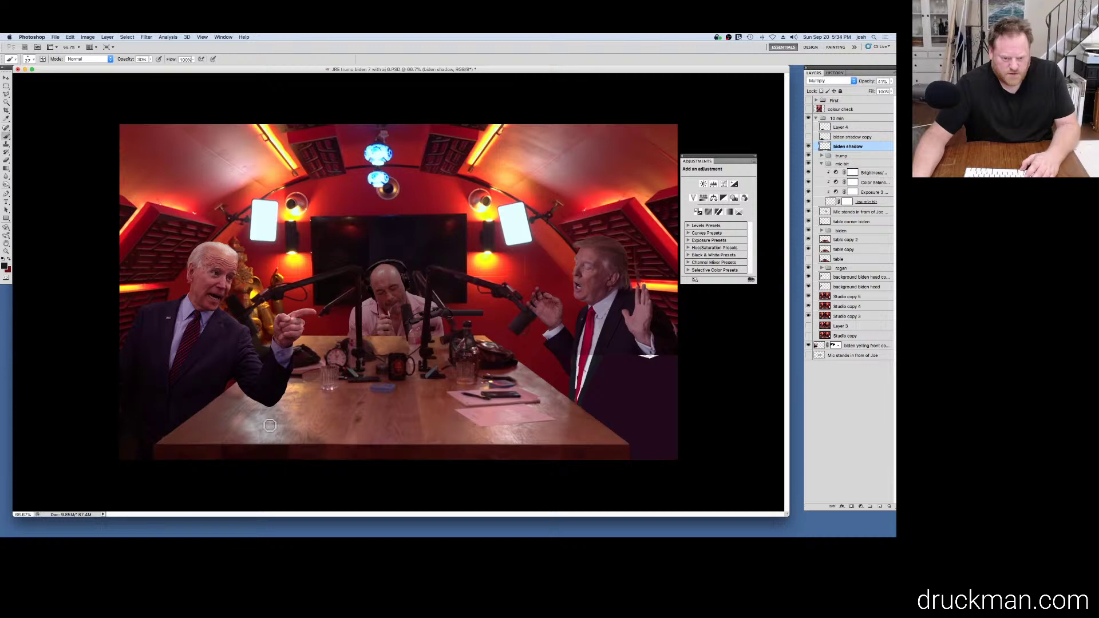
Step: Paint shadow onto the table below Biden's elbow with the brush at 100% opacity, enlarging the soft brush between strokes
left_click(150, 60)
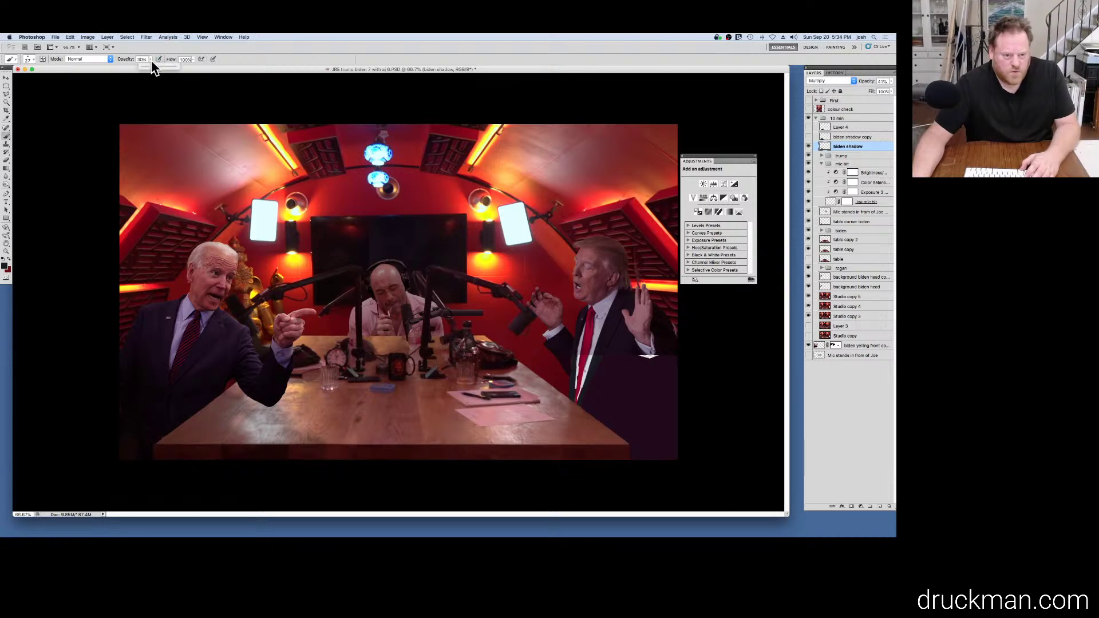
left_click(269, 408)
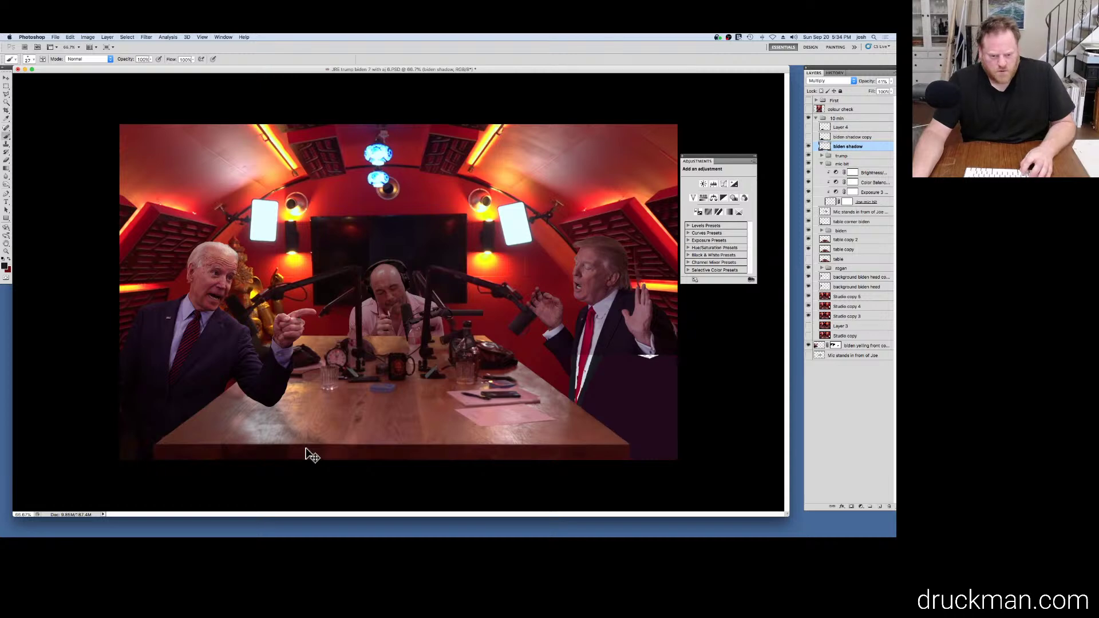
left_click(28, 59)
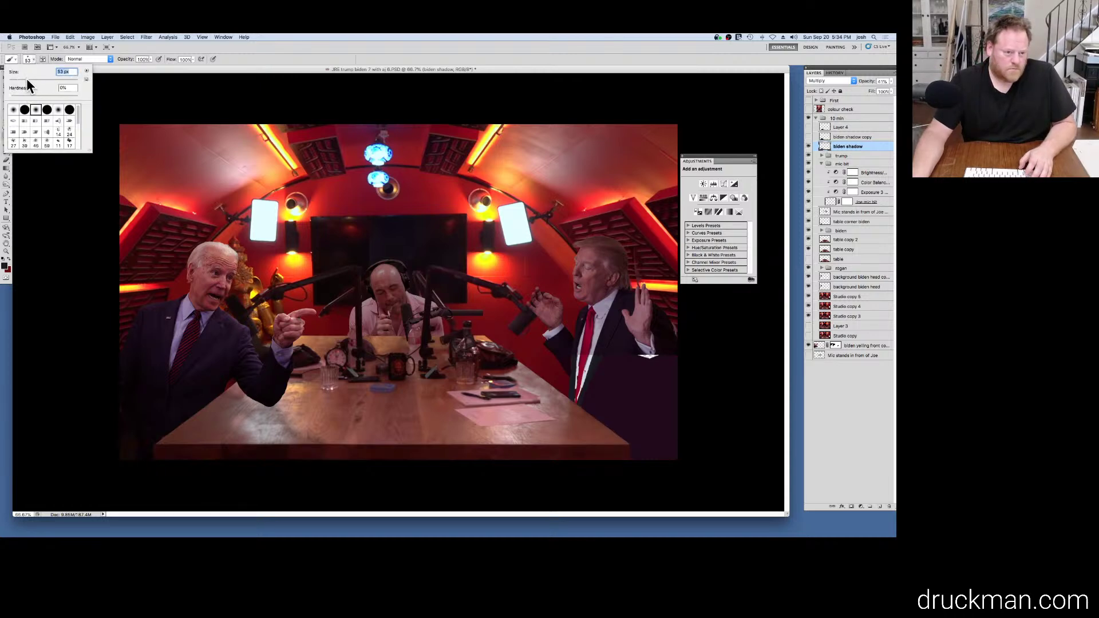
left_click(264, 415)
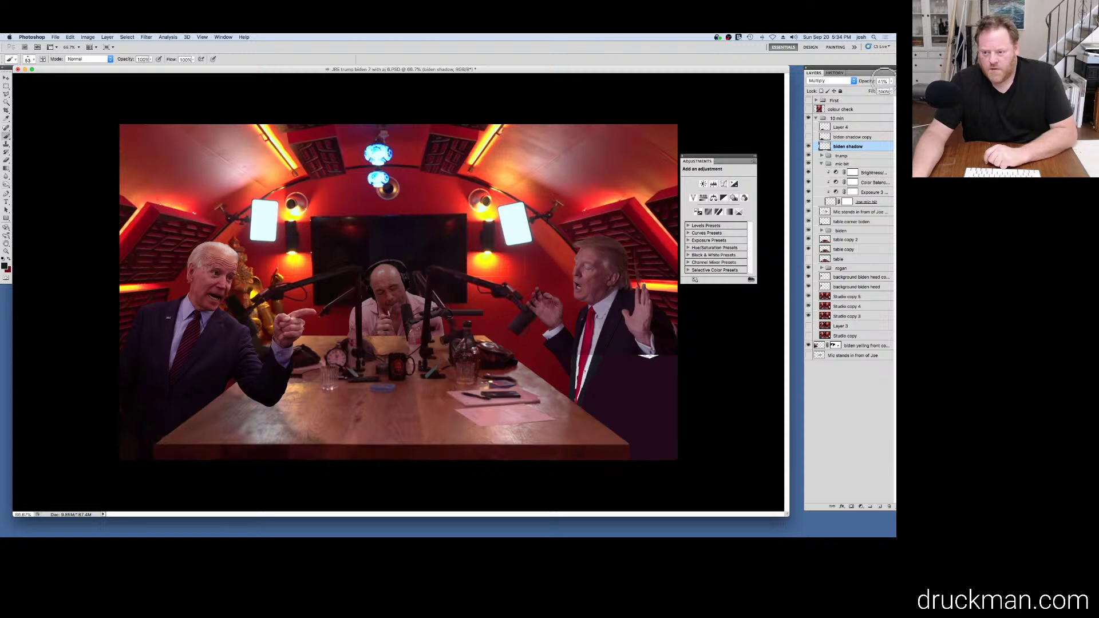
Step: Lower the opacity of the biden shadow layer to about 37% and of the shown biden shadow copy layer to about 47%
left_click(891, 82)
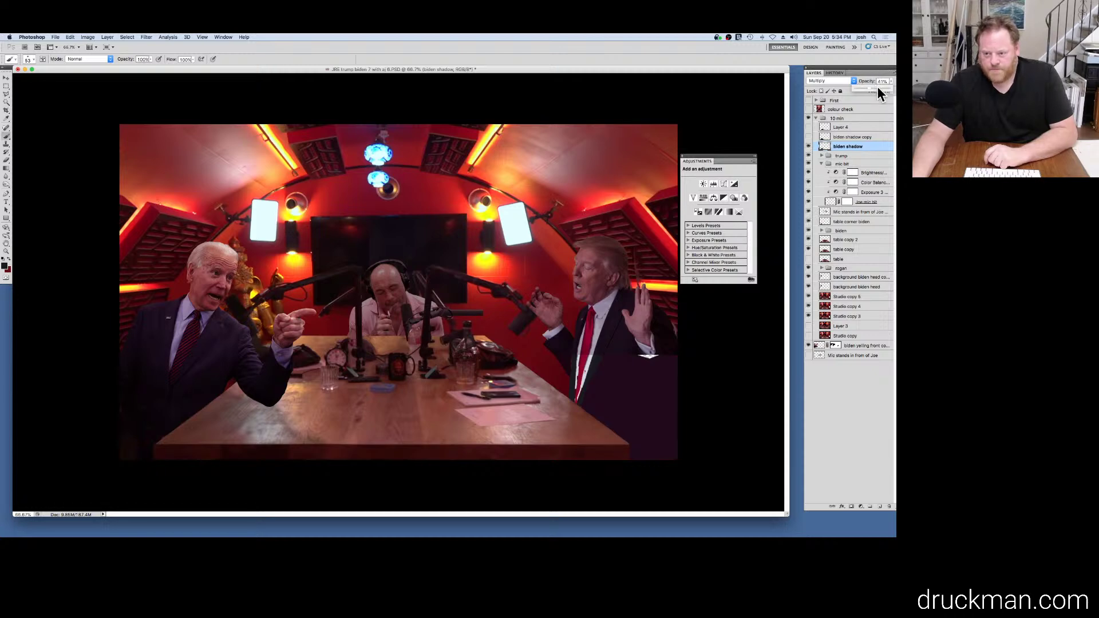
left_click_drag(874, 87, 277, 417)
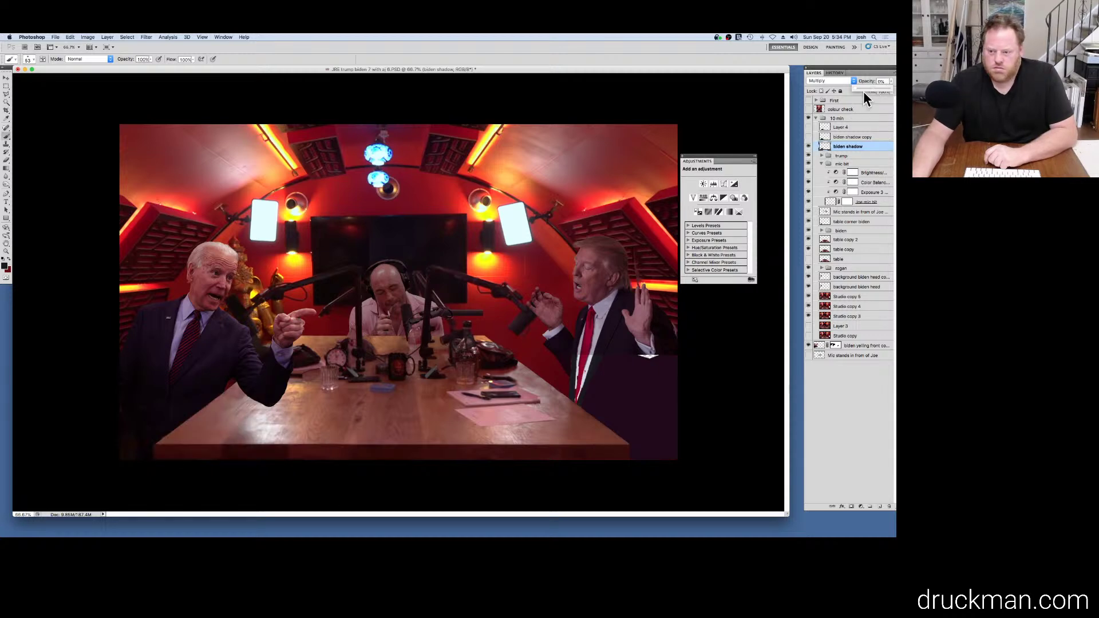
left_click(808, 137)
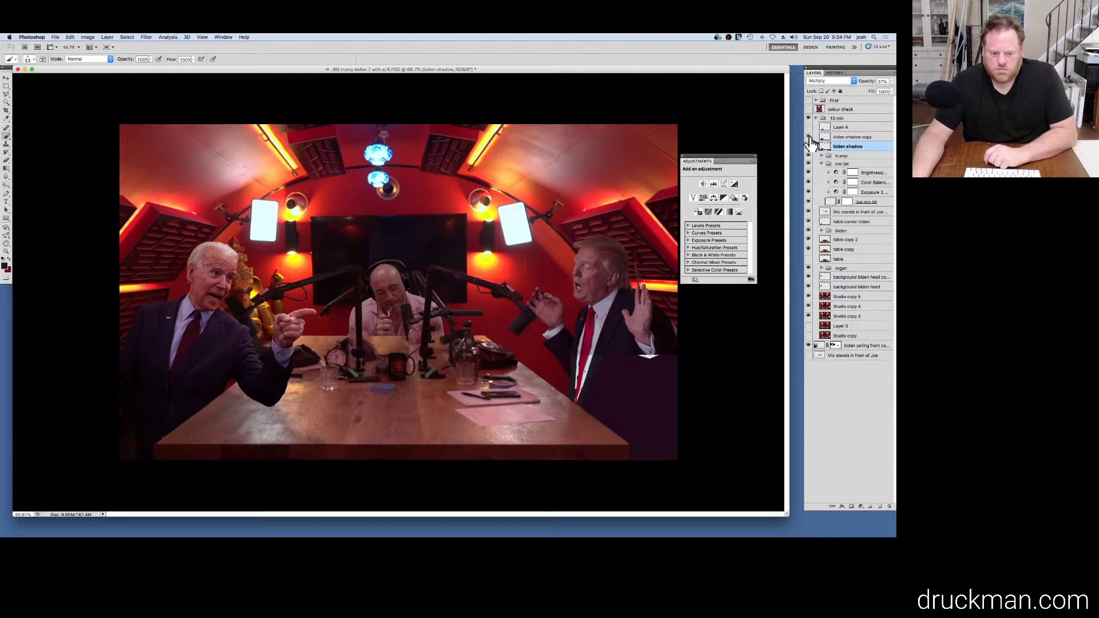
left_click(808, 137)
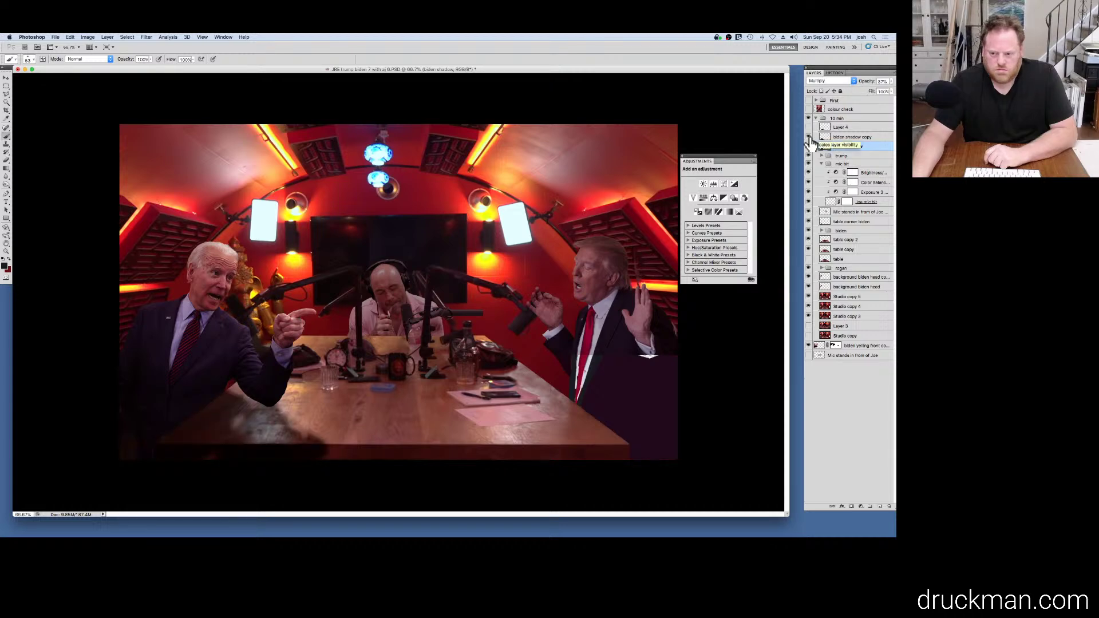
left_click(871, 137)
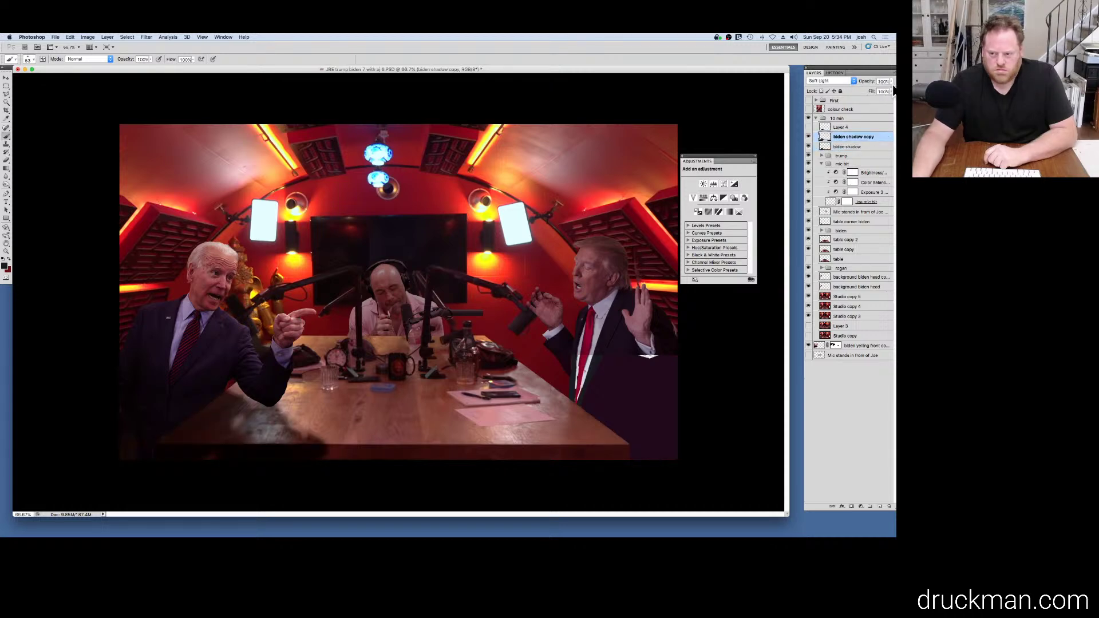
left_click(892, 82)
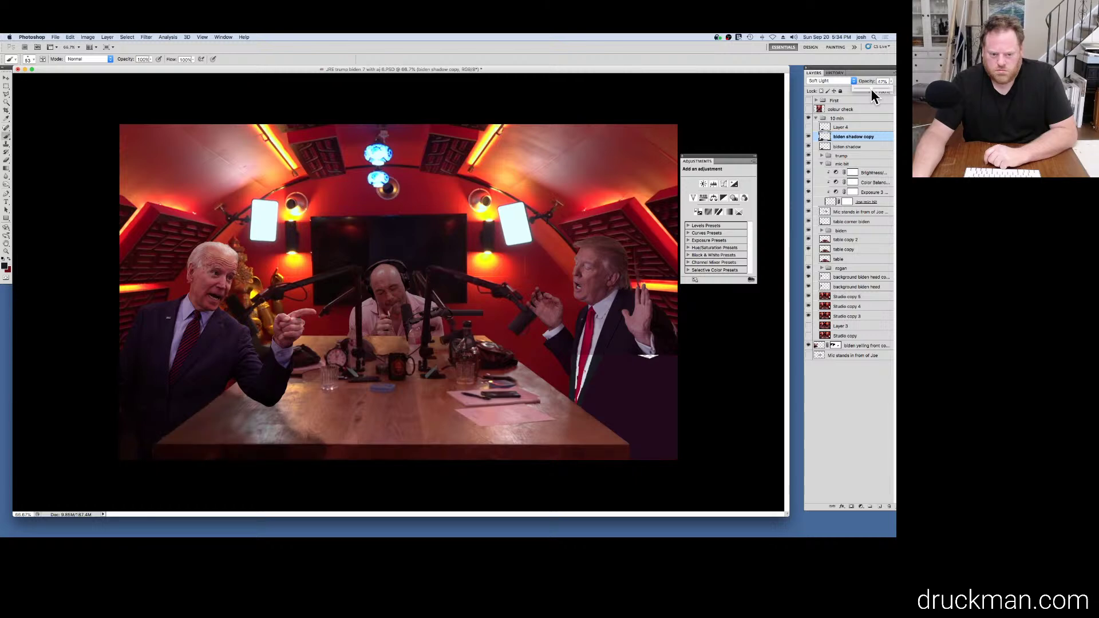
Step: Compare the table with Layer 4, biden shadow copy and biden shadow toggled on and off
left_click(808, 128)
left_click(807, 132)
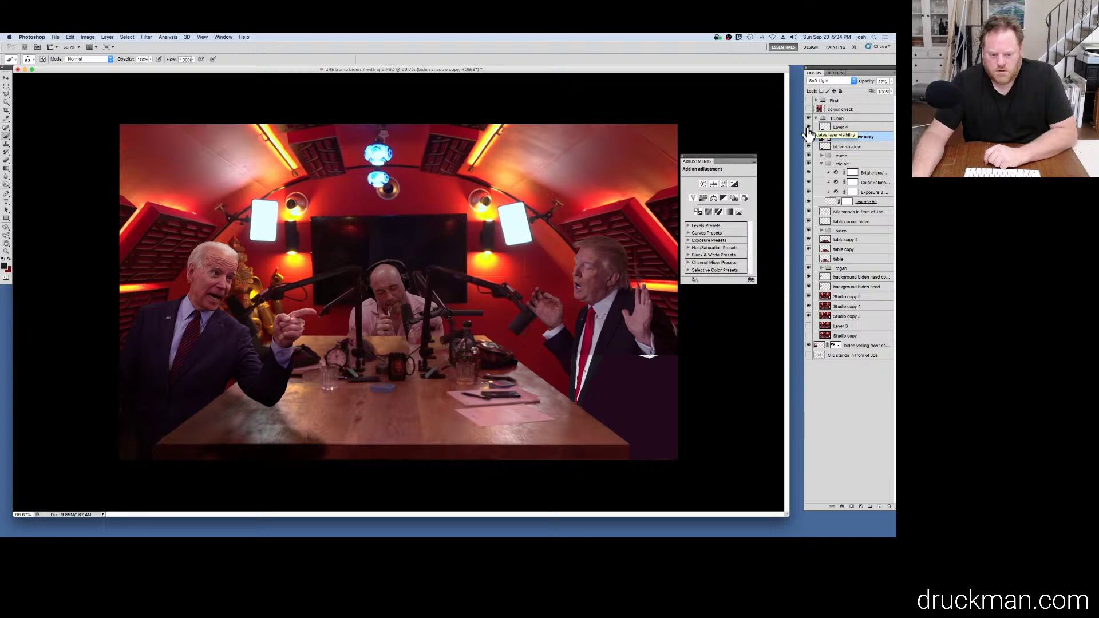
left_click(808, 133)
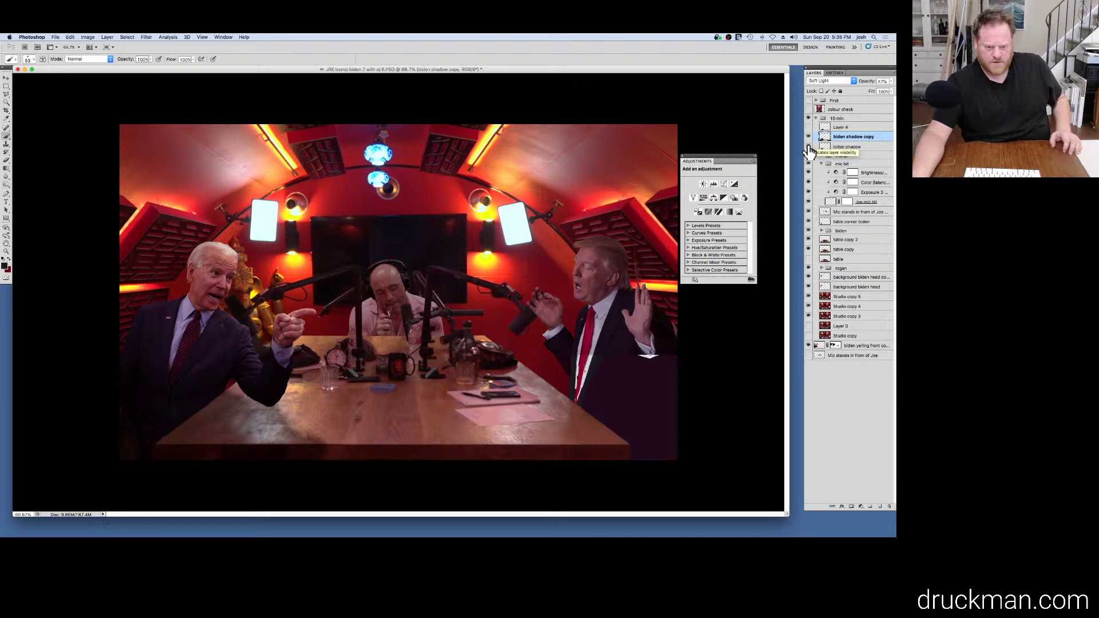
left_click(809, 138)
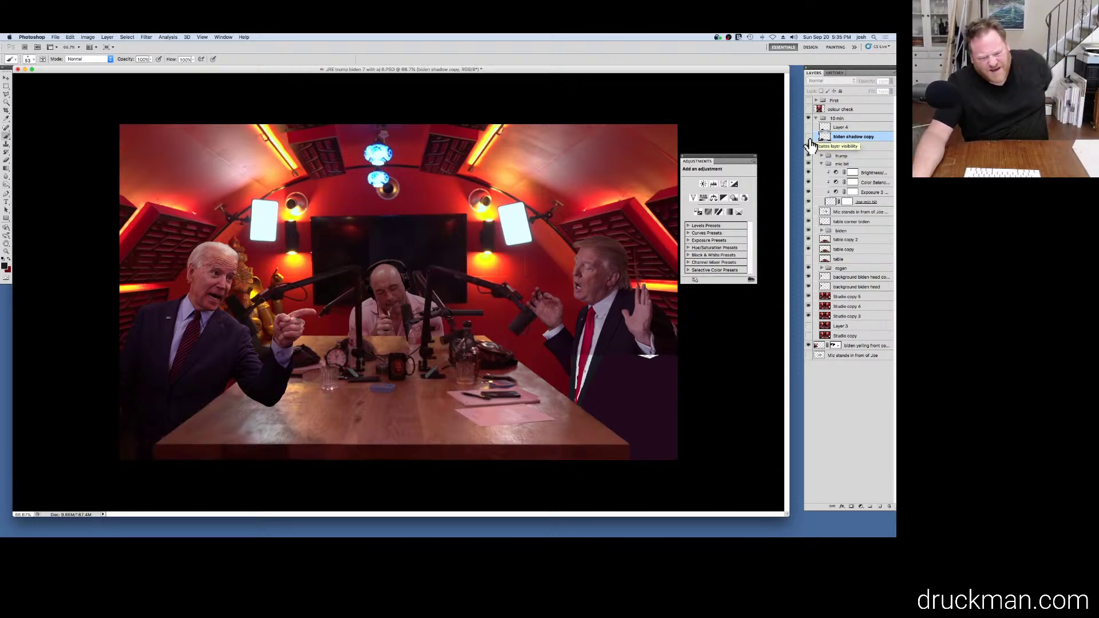
left_click(809, 137)
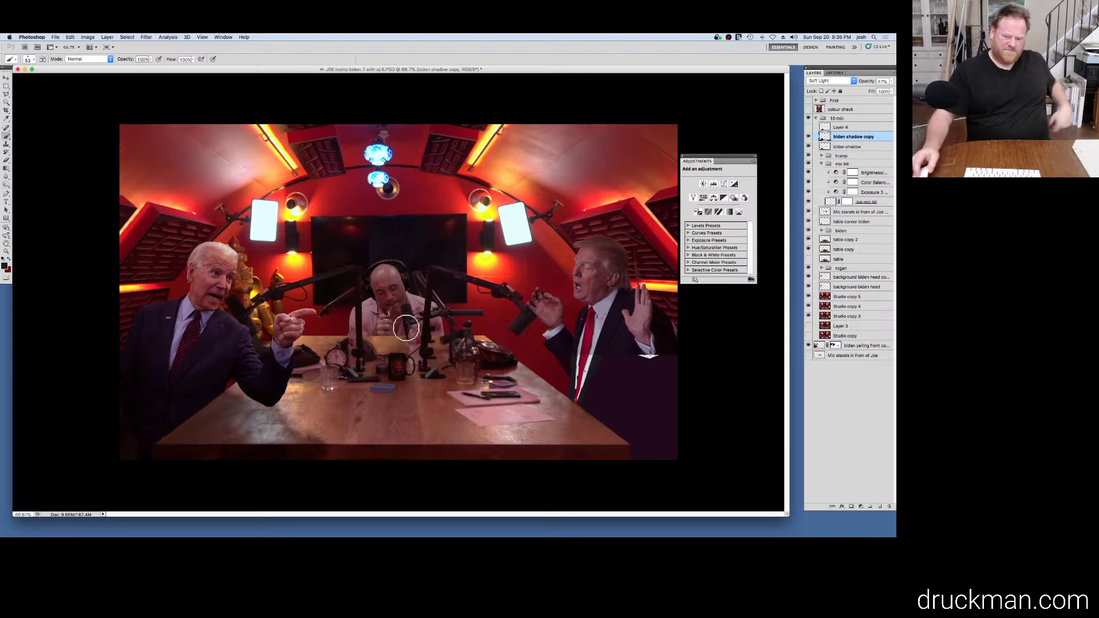
left_click(808, 148)
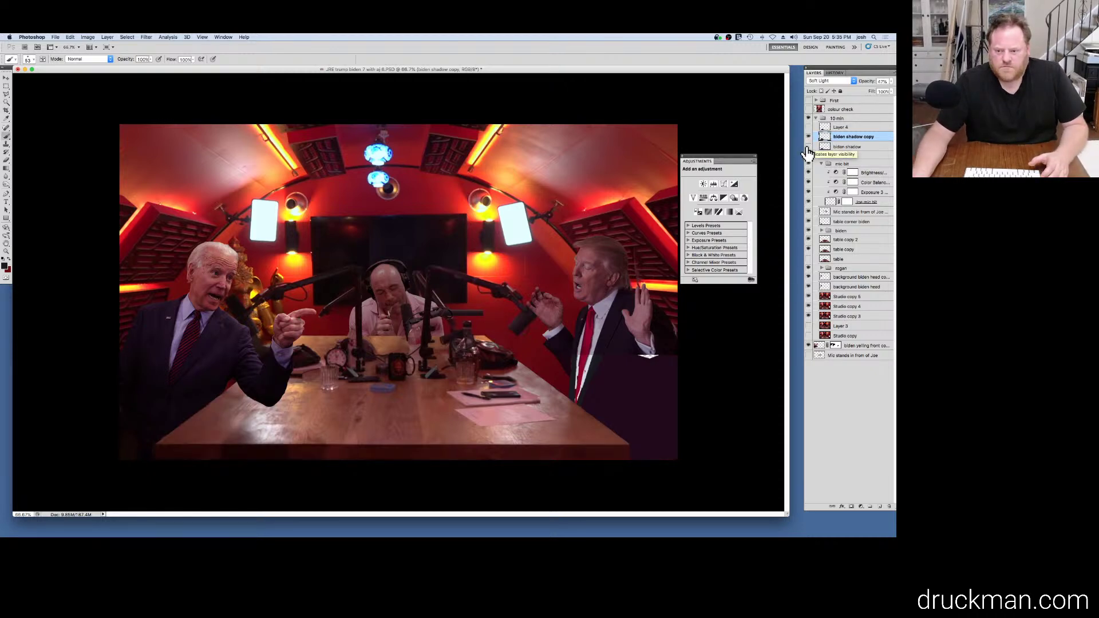
left_click(807, 147)
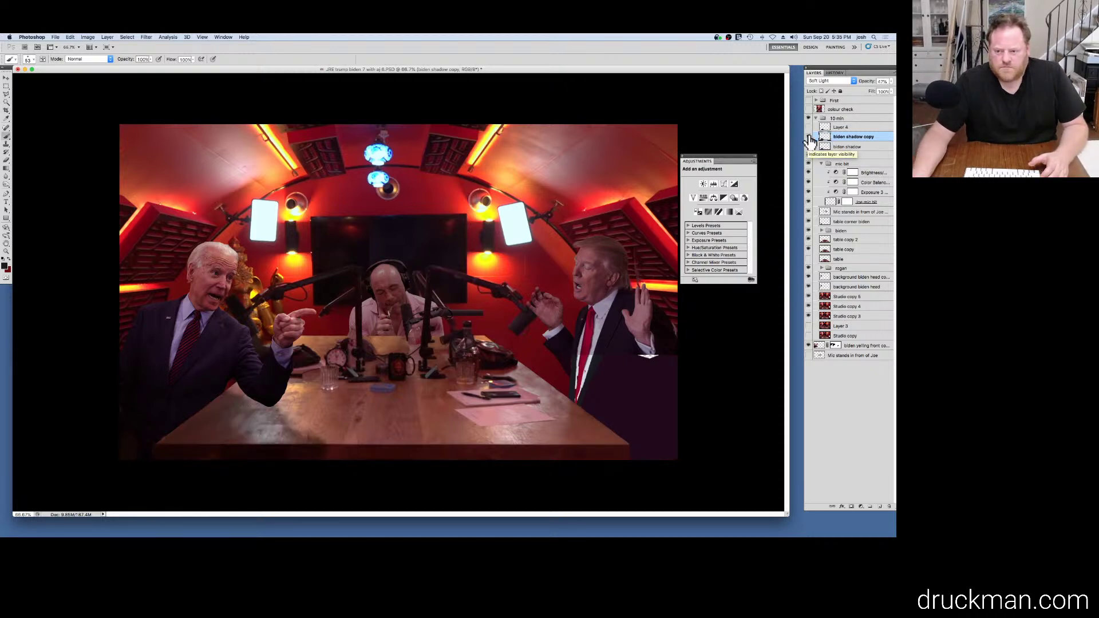
Step: Set the biden shadow copy layer to Multiply and reduce its opacity to about 29%
left_click(833, 80)
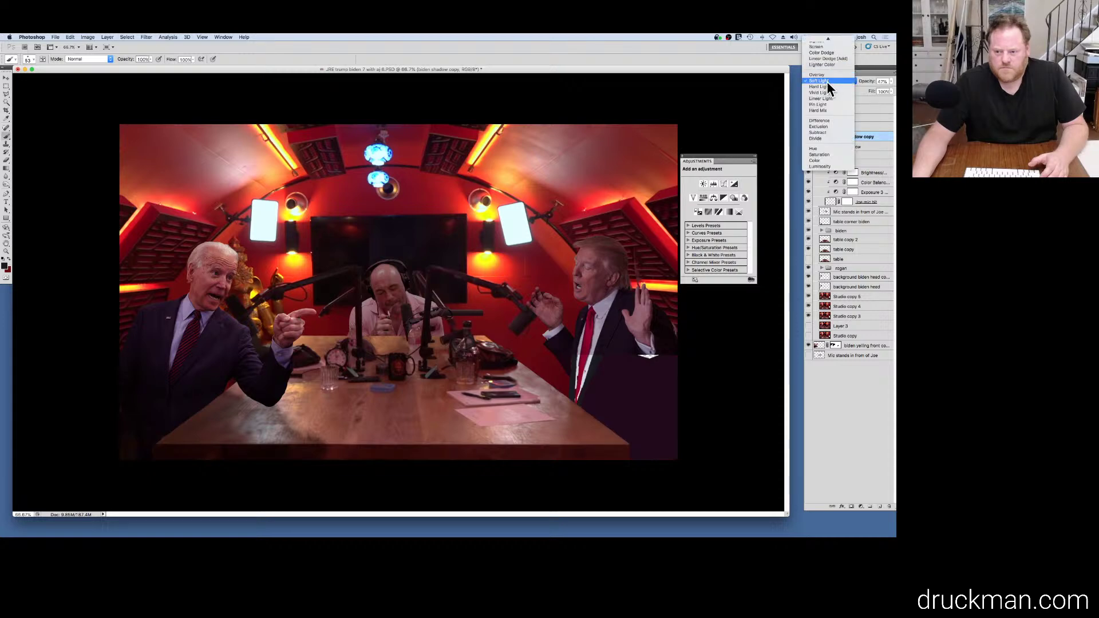
scroll(827, 84, "up", 3)
left_click(826, 62)
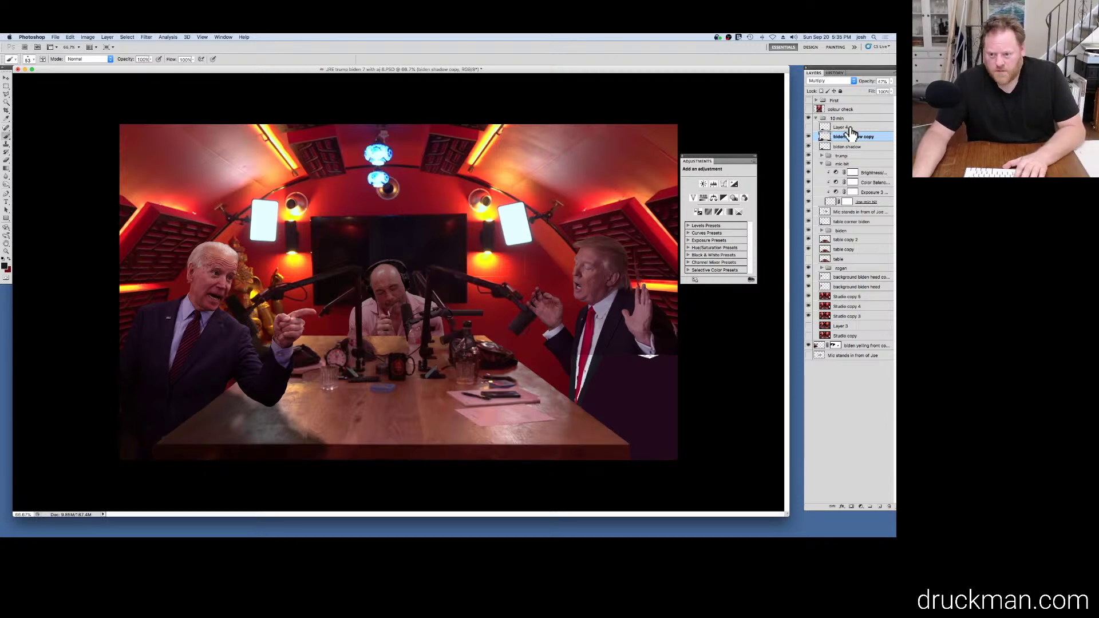
left_click(891, 81)
left_click_drag(864, 89, 863, 89)
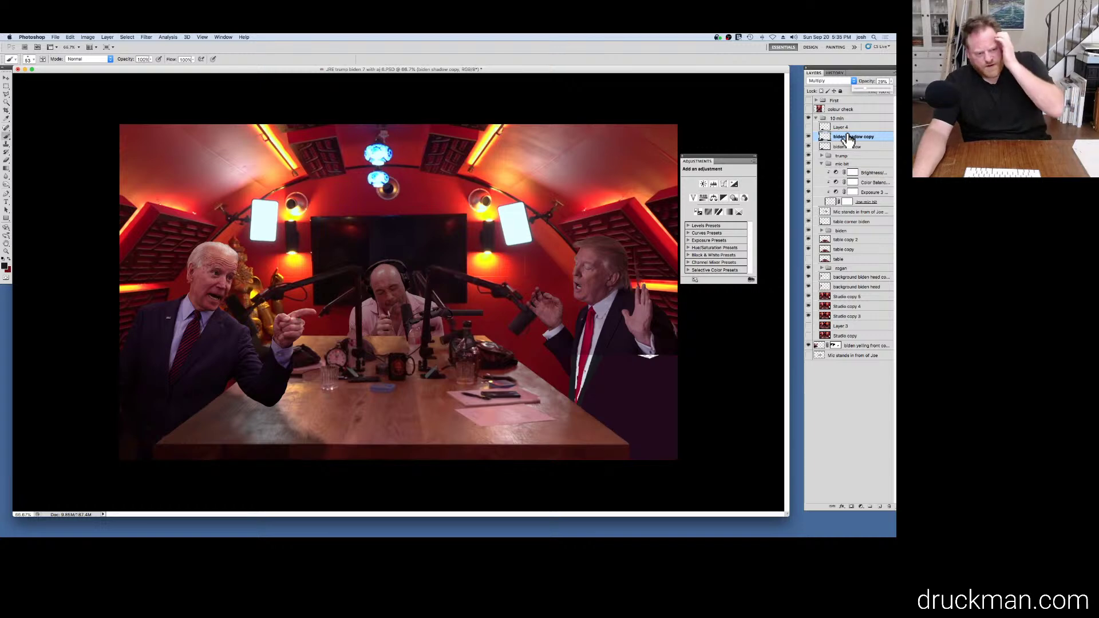
Step: Create a new layer above biden shadow copy and paint a sampled brown tone over the table area below Biden's elbow
left_click(880, 507)
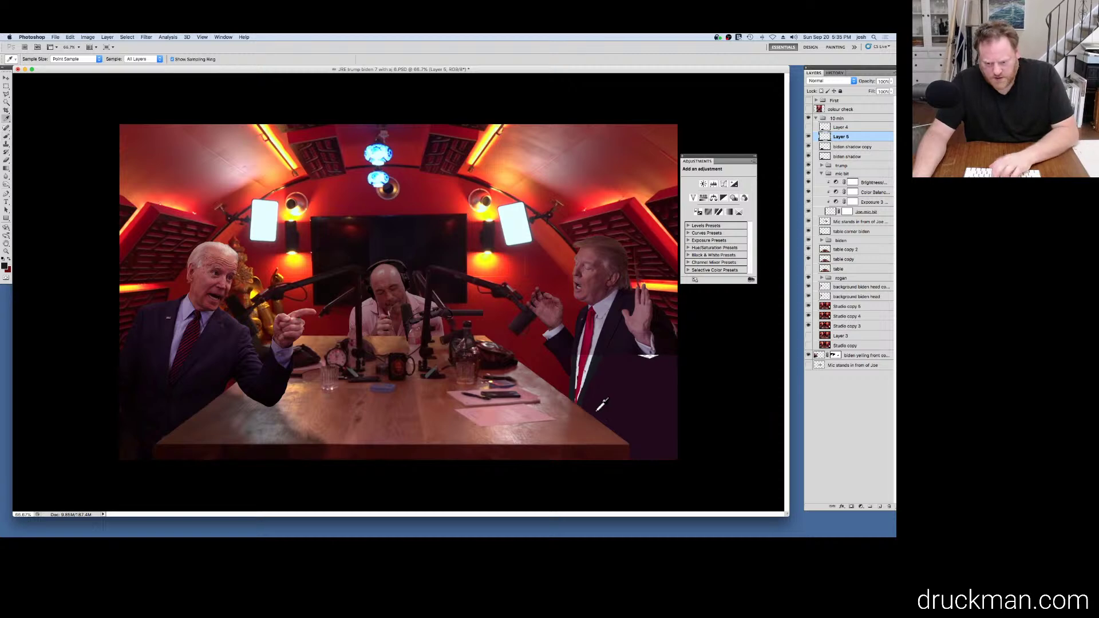
key("i")
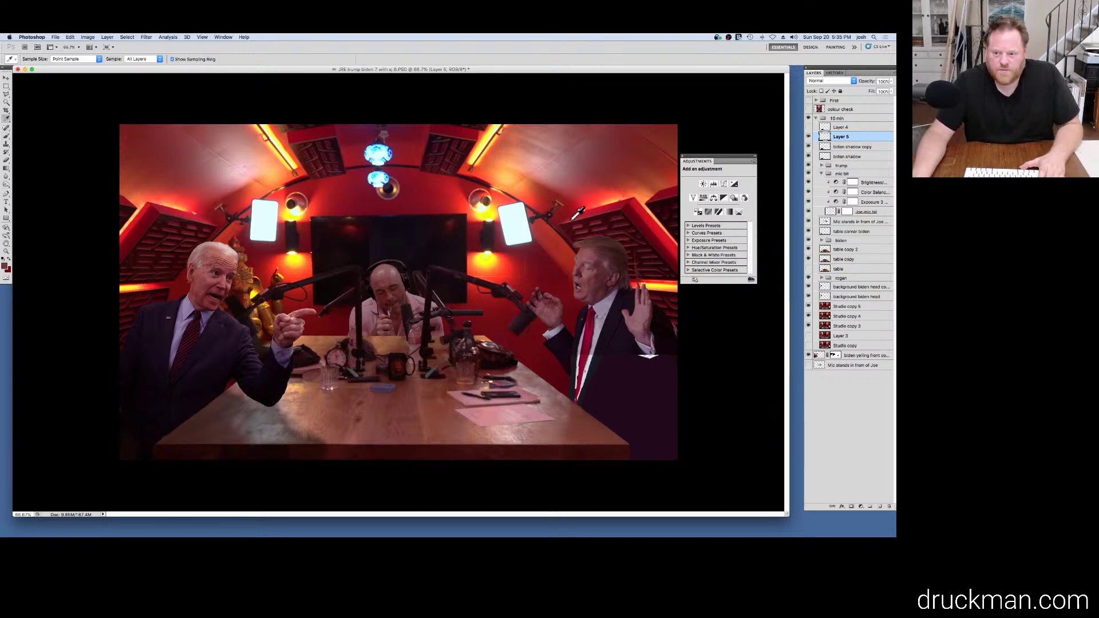
key("b")
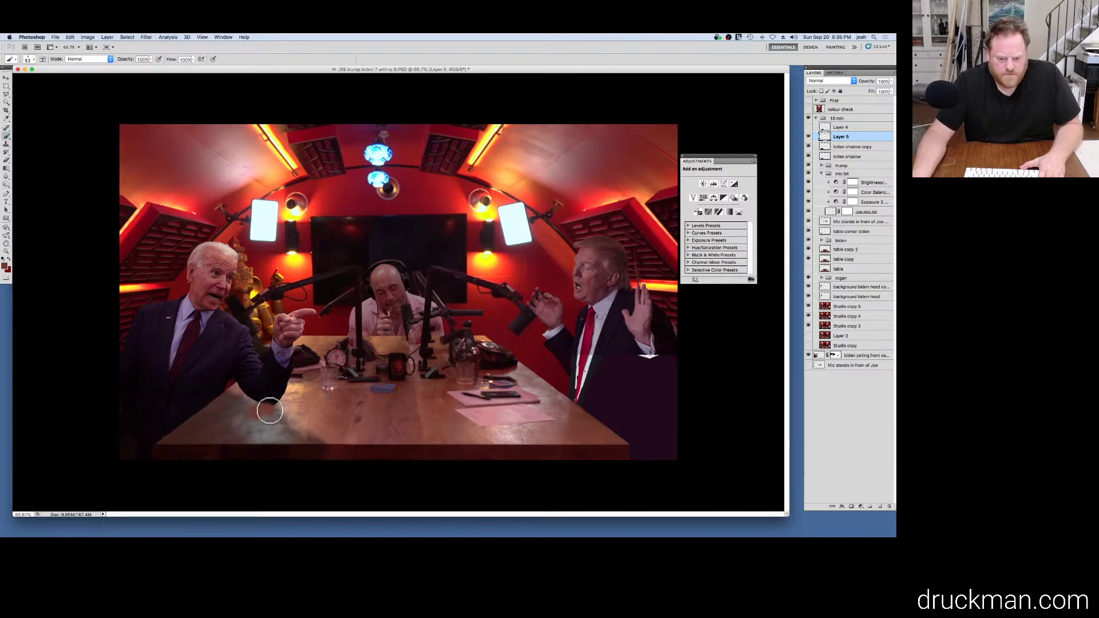
mouse_move(269, 413)
left_mouse_down()
mouse_move(235, 423)
mouse_move(261, 410)
mouse_move(228, 422)
mouse_move(247, 415)
mouse_move(235, 413)
mouse_move(174, 441)
mouse_move(276, 426)
mouse_move(241, 428)
mouse_move(301, 440)
mouse_move(268, 424)
mouse_move(309, 439)
mouse_move(171, 437)
mouse_move(214, 426)
mouse_move(215, 414)
mouse_move(200, 416)
mouse_move(177, 426)
mouse_move(248, 410)
mouse_move(310, 443)
mouse_move(240, 442)
left_mouse_up()
left_click(582, 420, "alt")
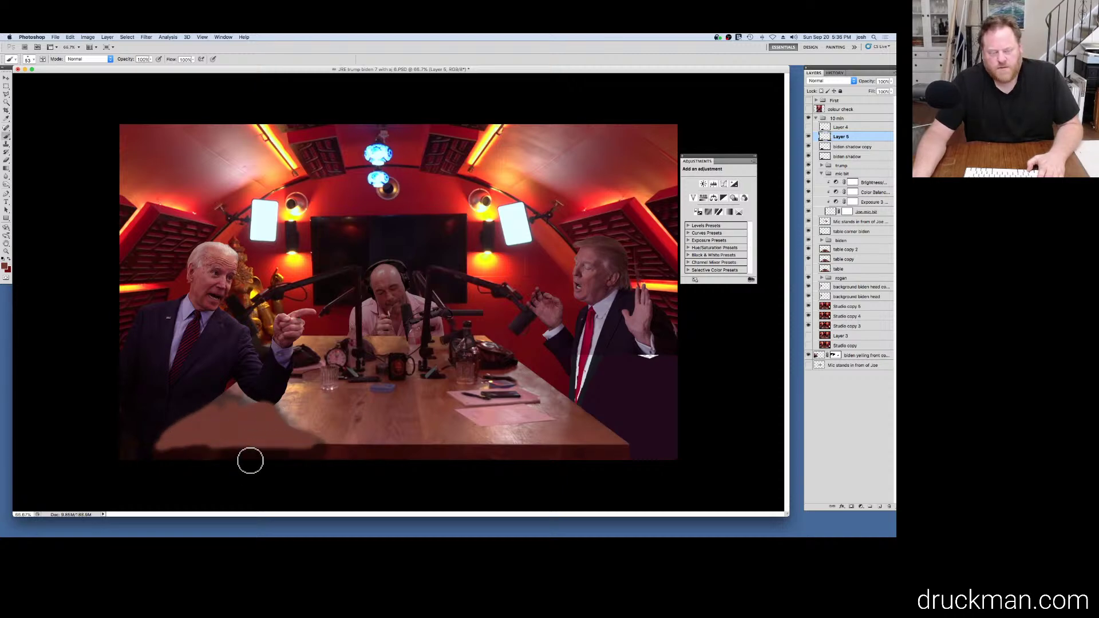
Step: Try the Multiply, Lighten and Overlay blend modes on the newly painted brown layer
left_click(841, 81)
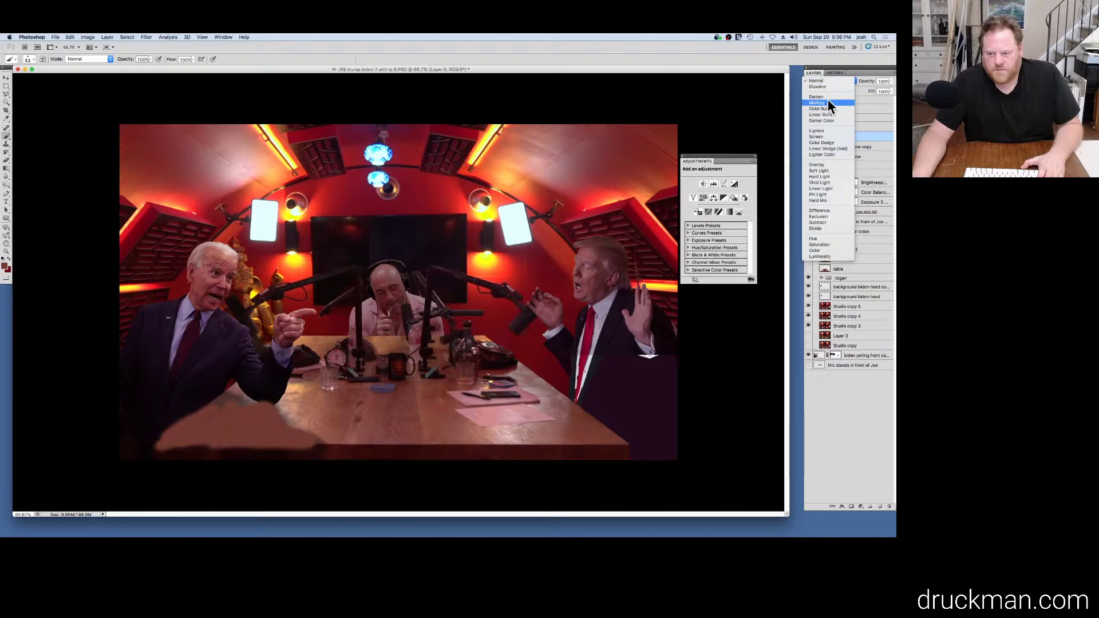
left_click(827, 102)
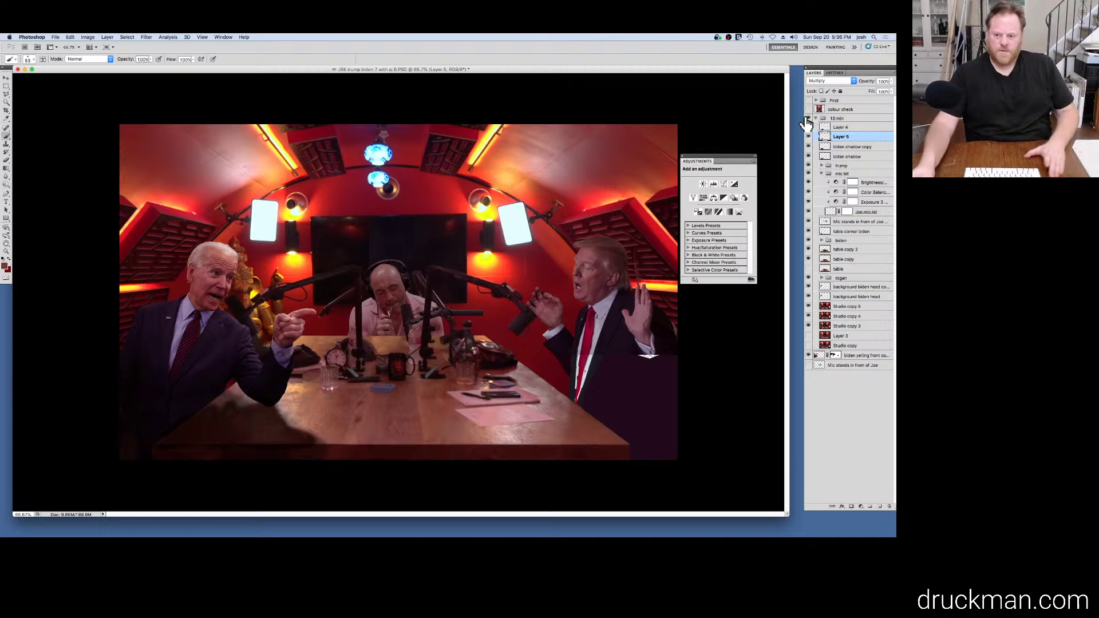
left_click(849, 81)
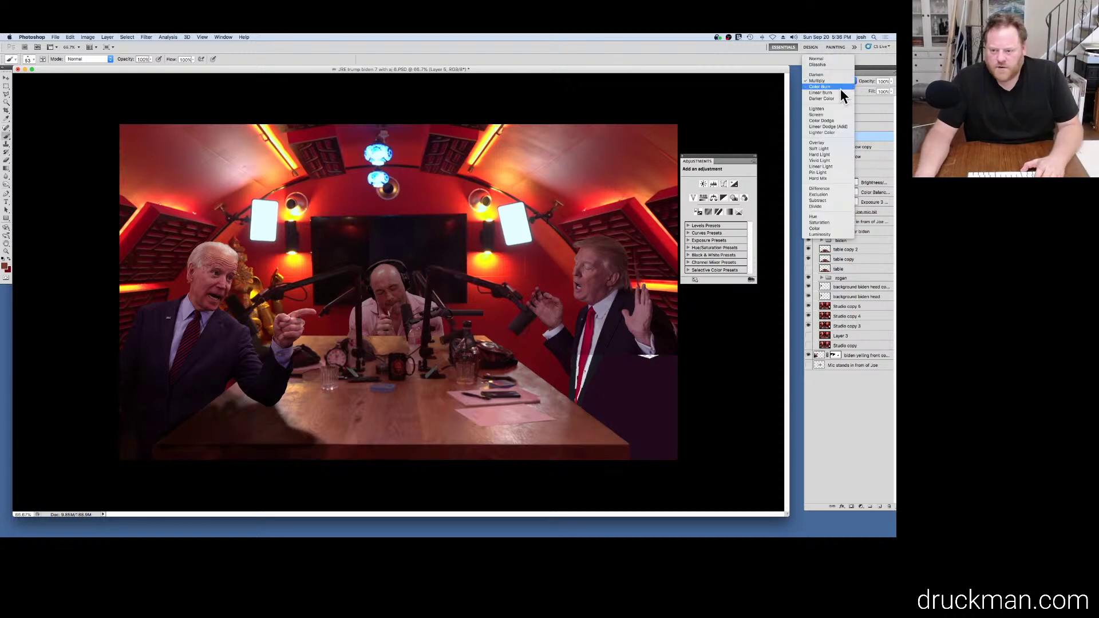
left_click(828, 110)
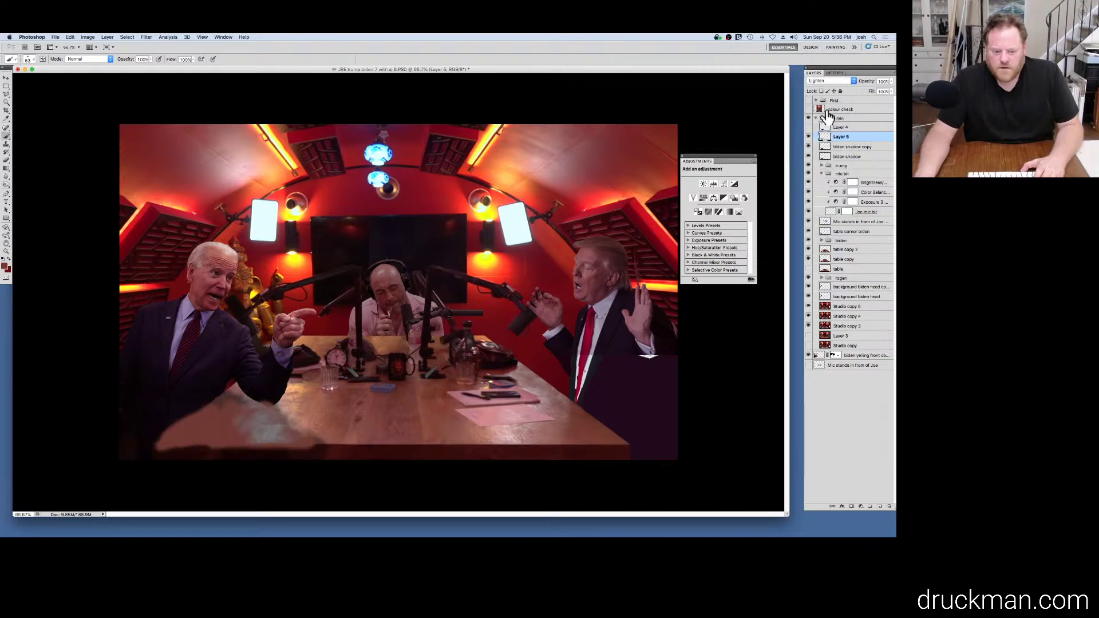
left_click(852, 81)
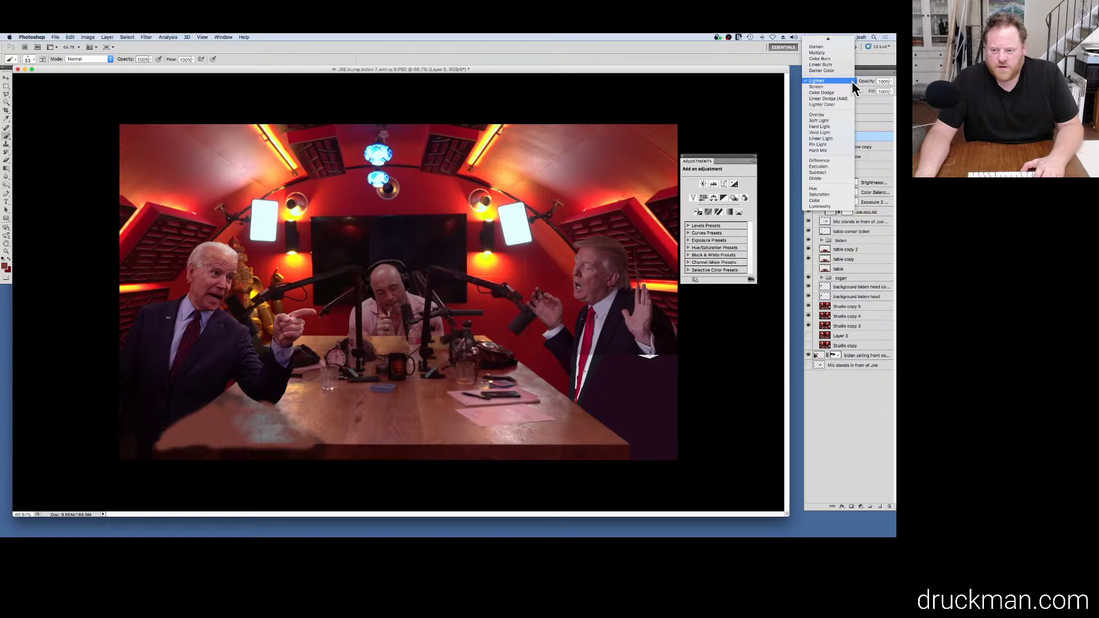
left_click(832, 114)
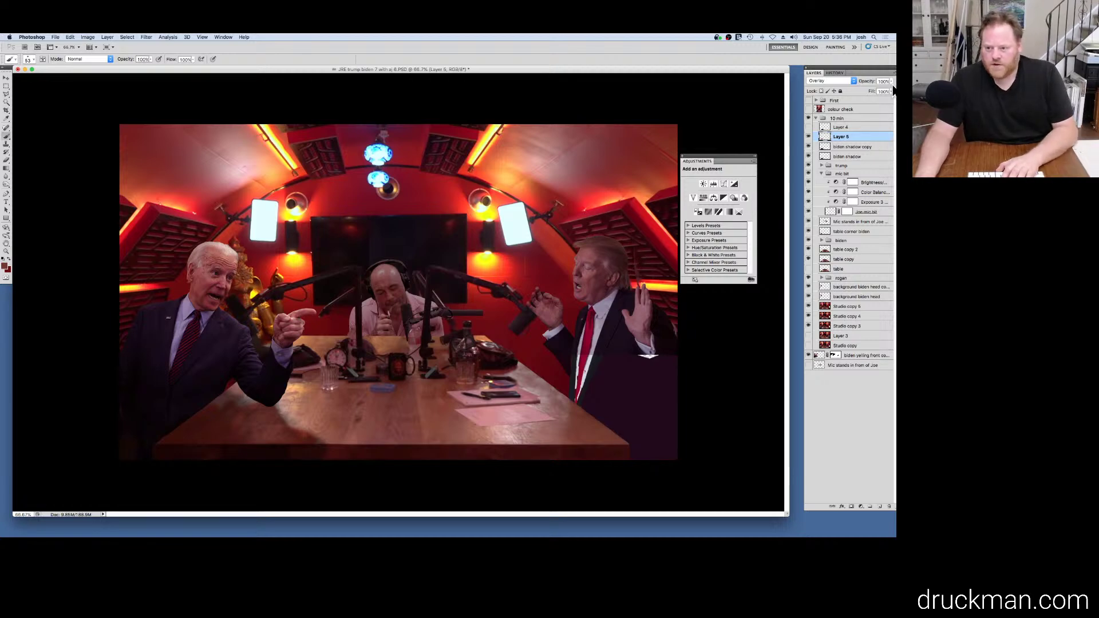
Step: Try a reduced opacity on the brown Overlay layer and return it to 100%
key("7")
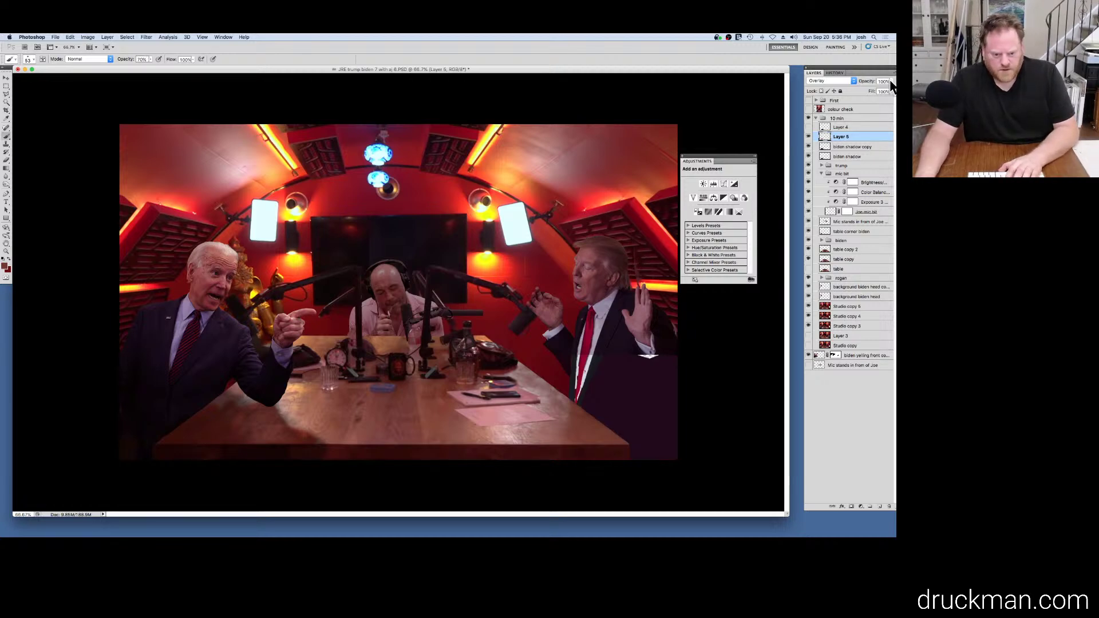
left_click(890, 82)
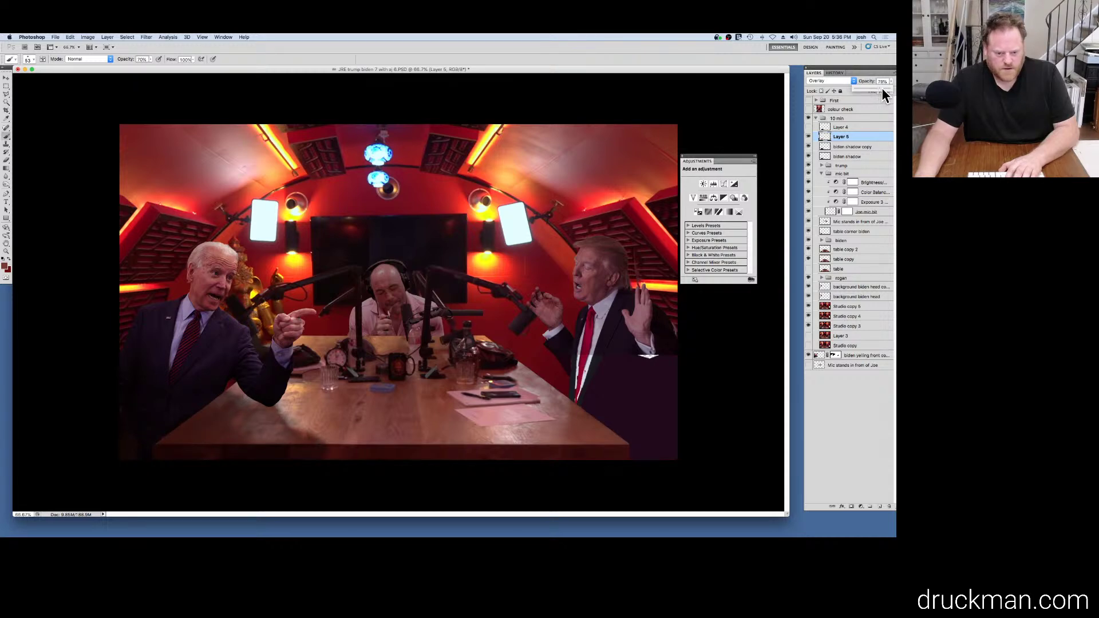
left_click_drag(882, 89, 891, 87)
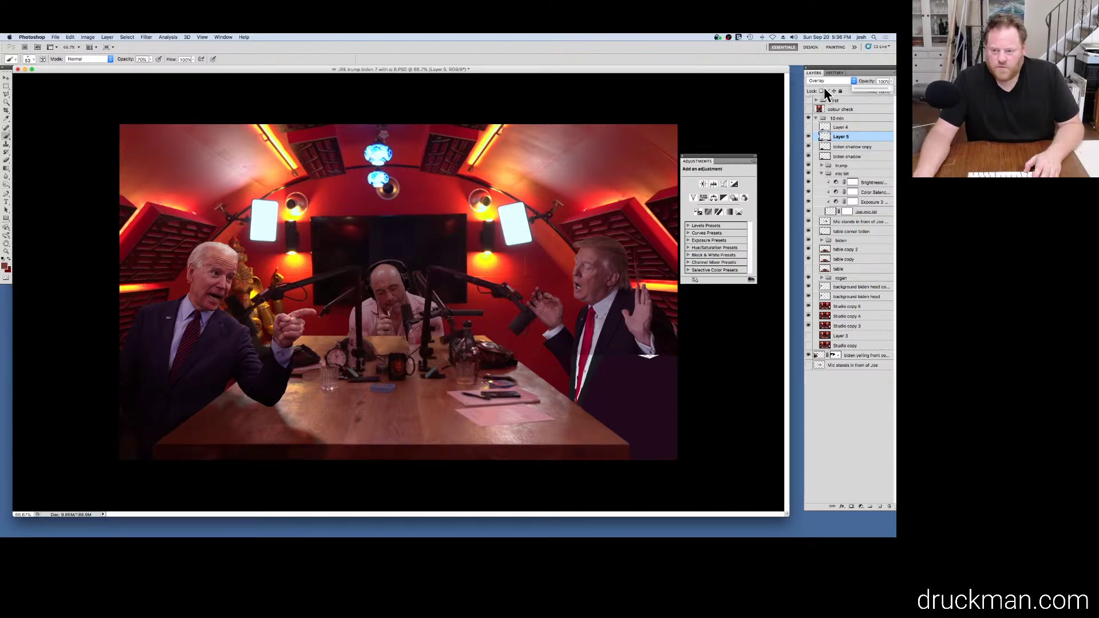
Step: Try the brown layer in Multiply at about 50% opacity and bring it back to 100%
left_click(848, 80)
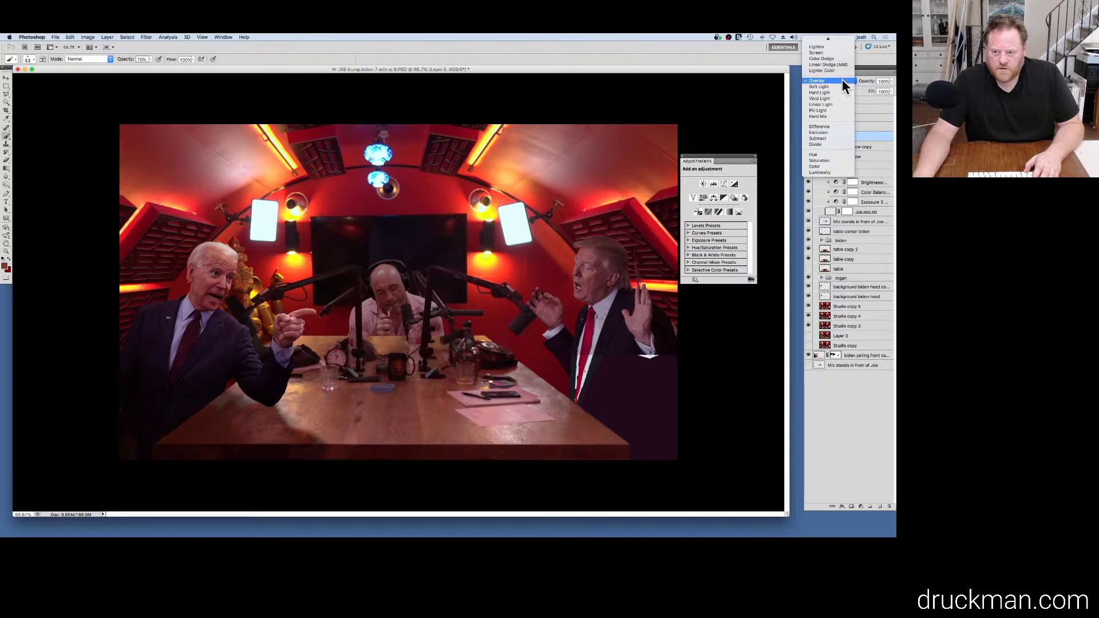
left_click(823, 63)
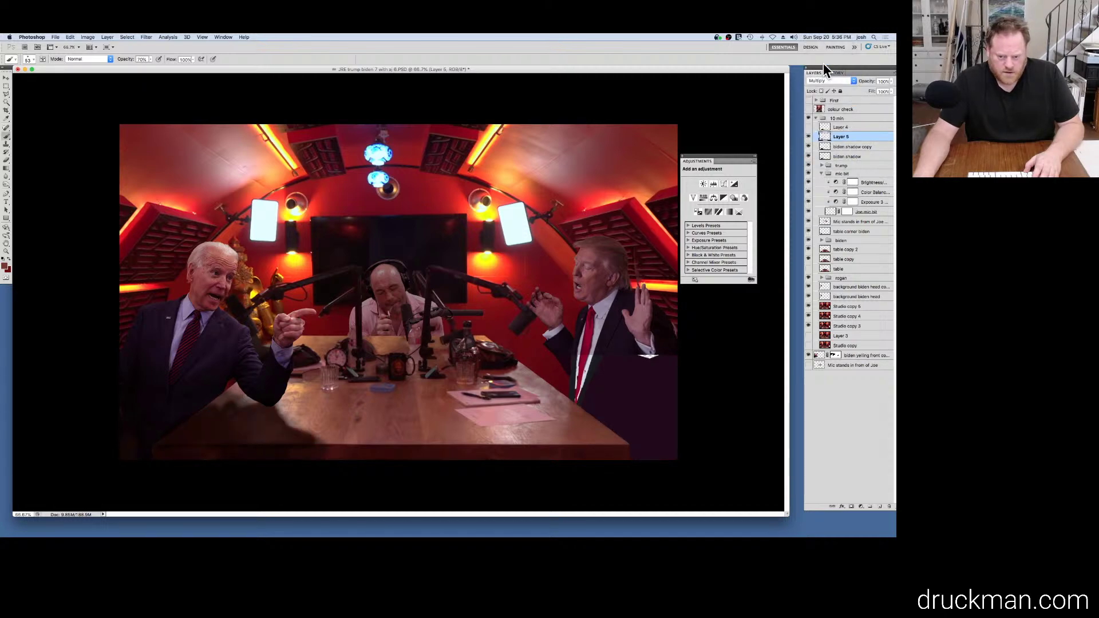
left_click(892, 82)
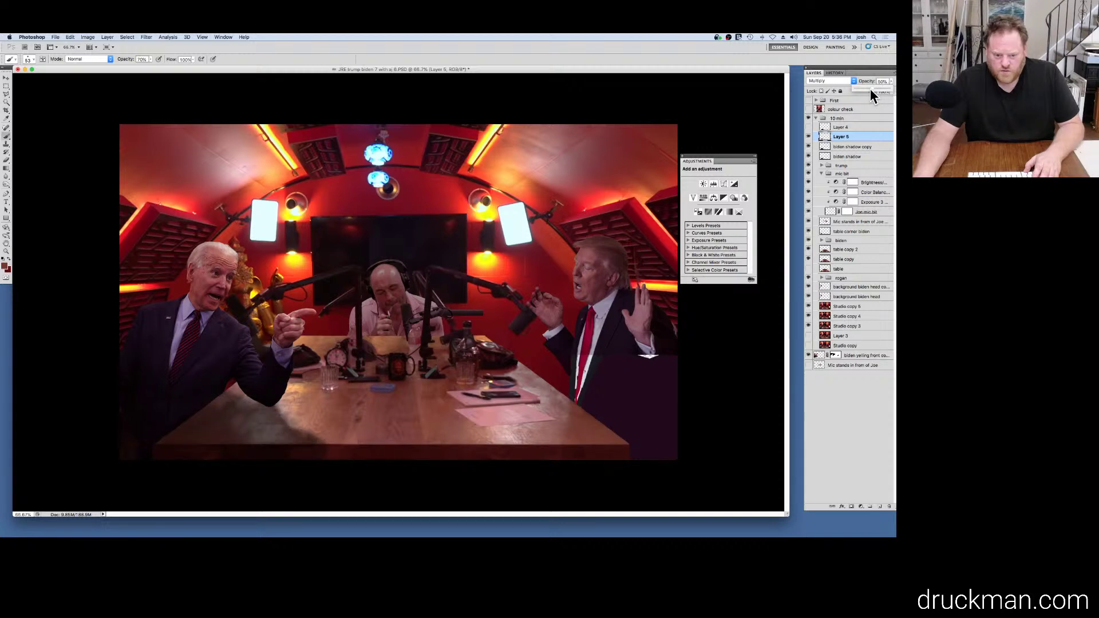
left_click_drag(870, 90, 892, 91)
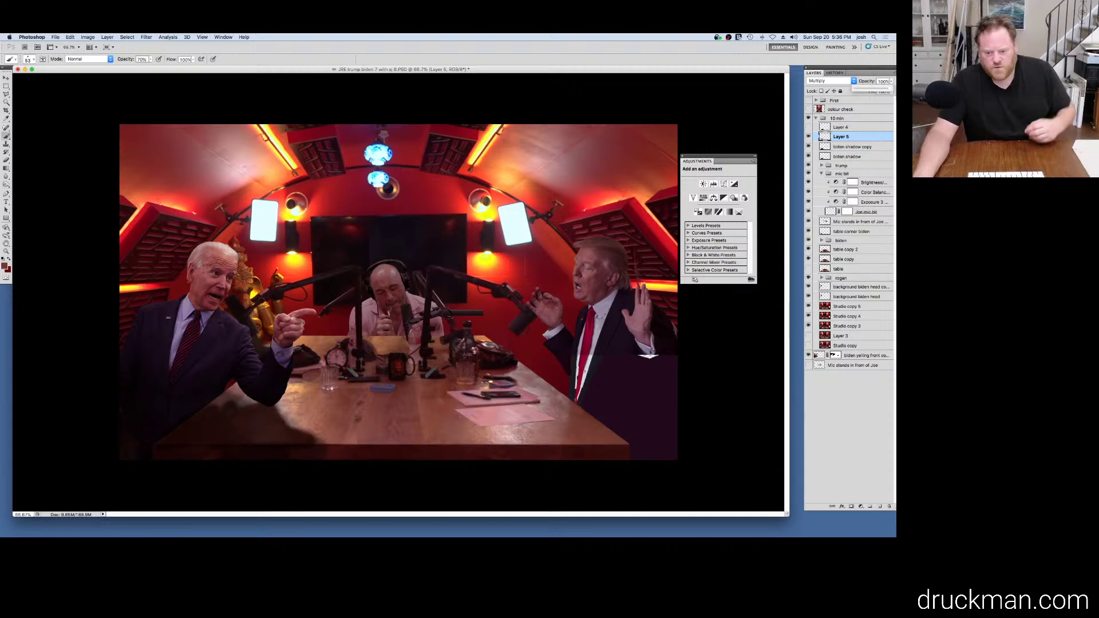
Step: Try the Lighten and Overlay blend modes on the brown Layer 5 and return it to Multiply
left_click(852, 81)
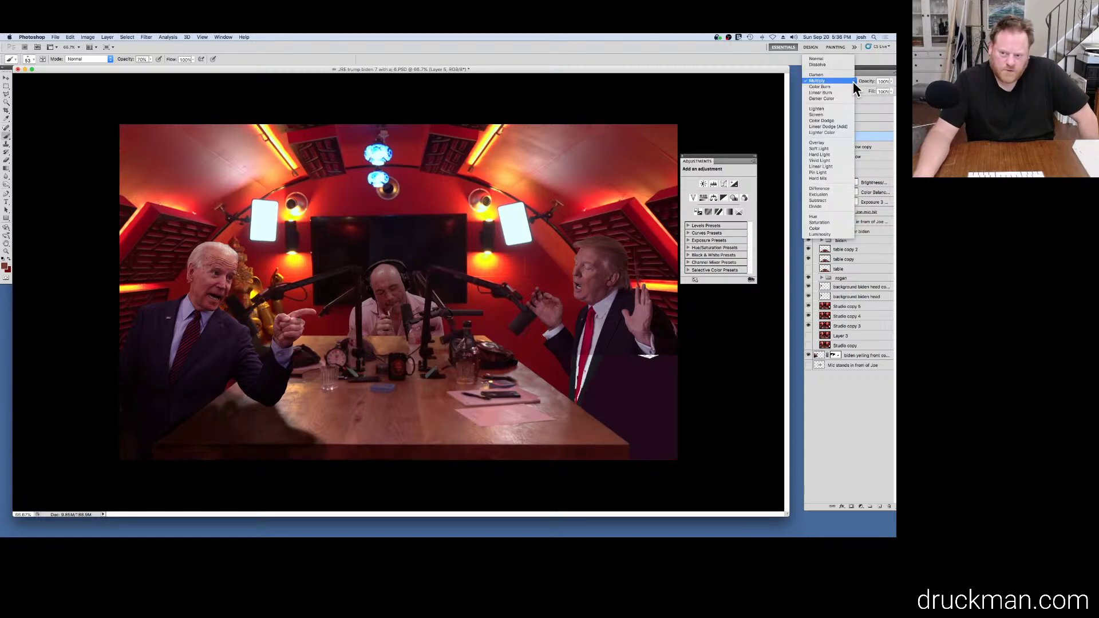
left_click(832, 108)
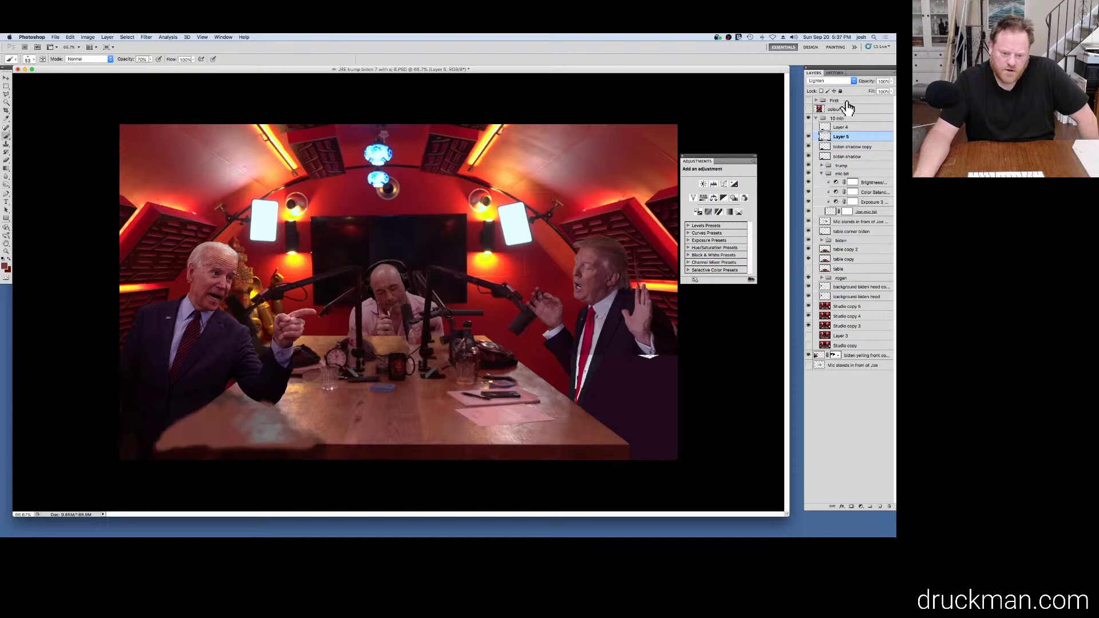
left_click(854, 80)
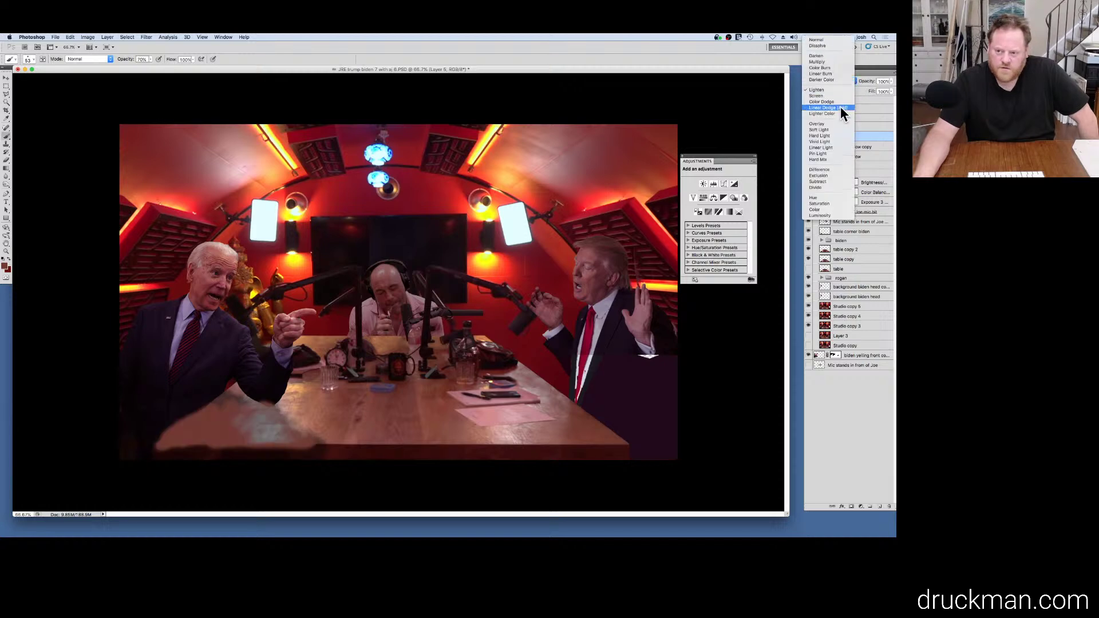
left_click(823, 63)
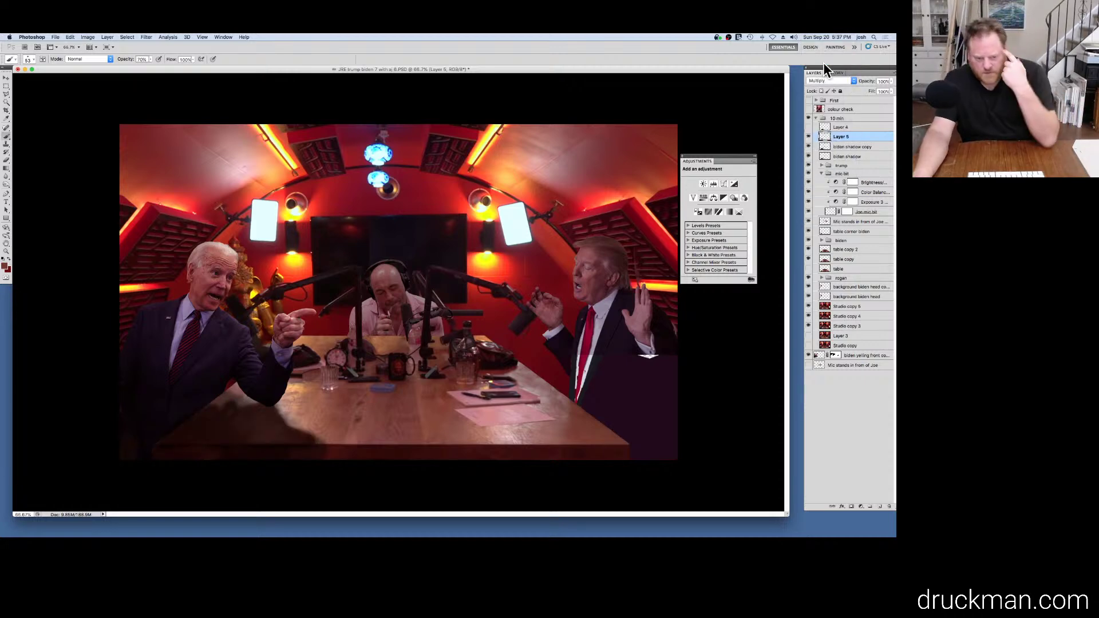
left_click(850, 80)
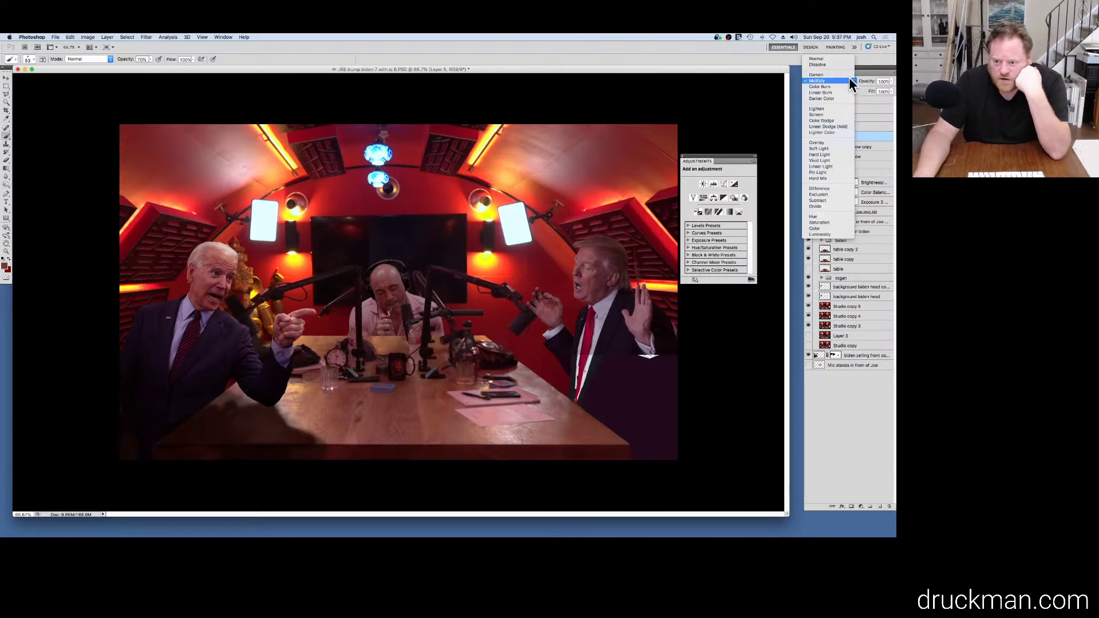
left_click(830, 142)
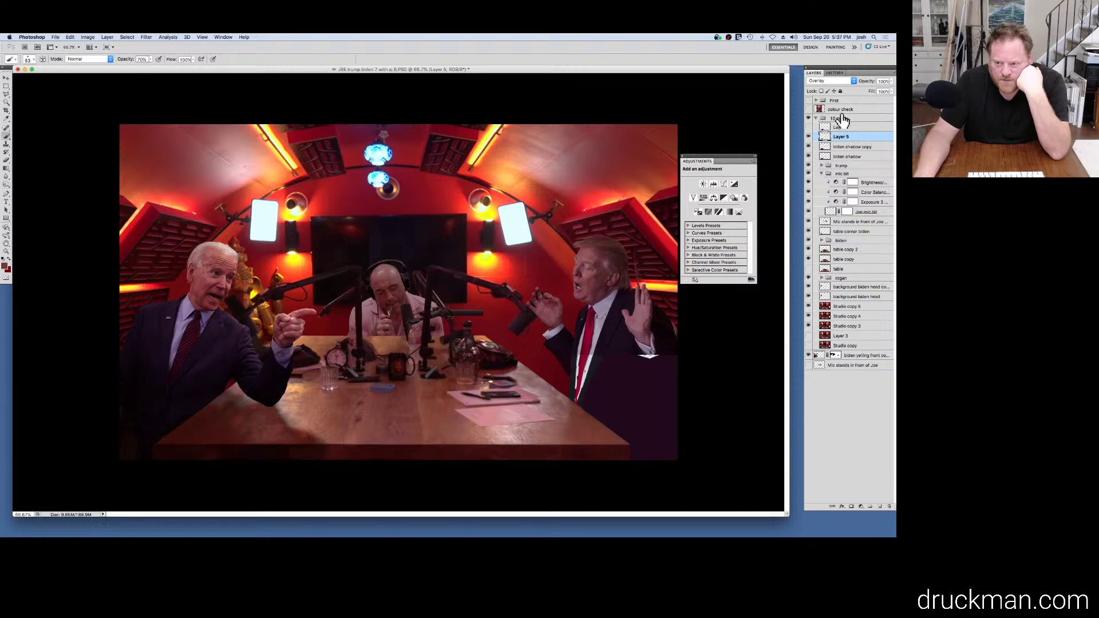
left_click(846, 81)
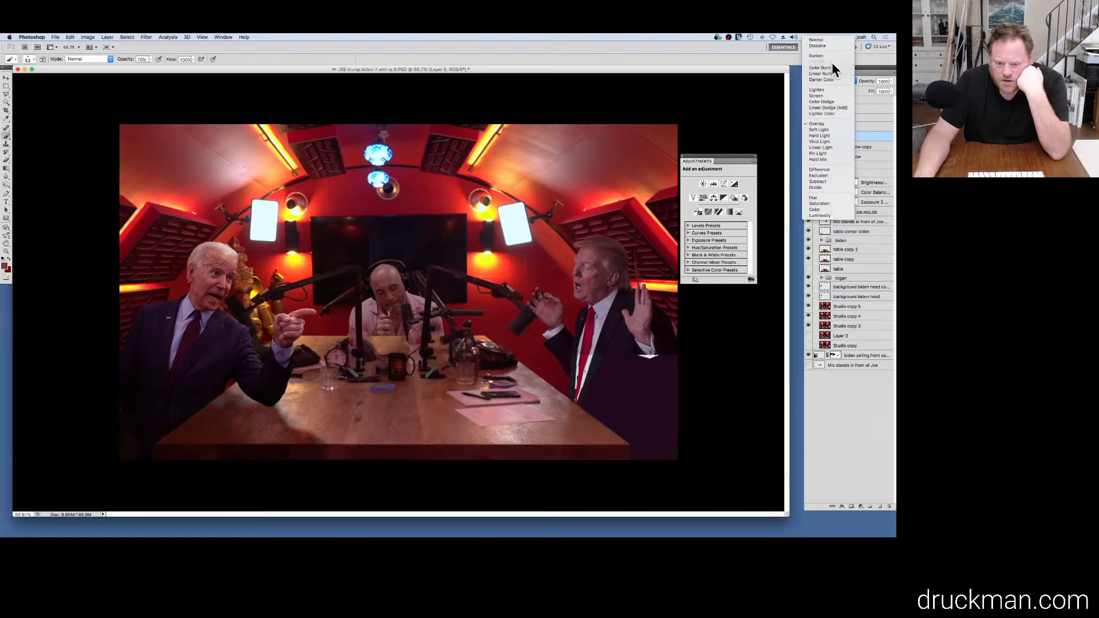
left_click(832, 63)
Step: Try a Hue/Saturation adjustment on the brown layer with saturation +22, lightness +41 and a shifted hue, and cancel it
key("i")
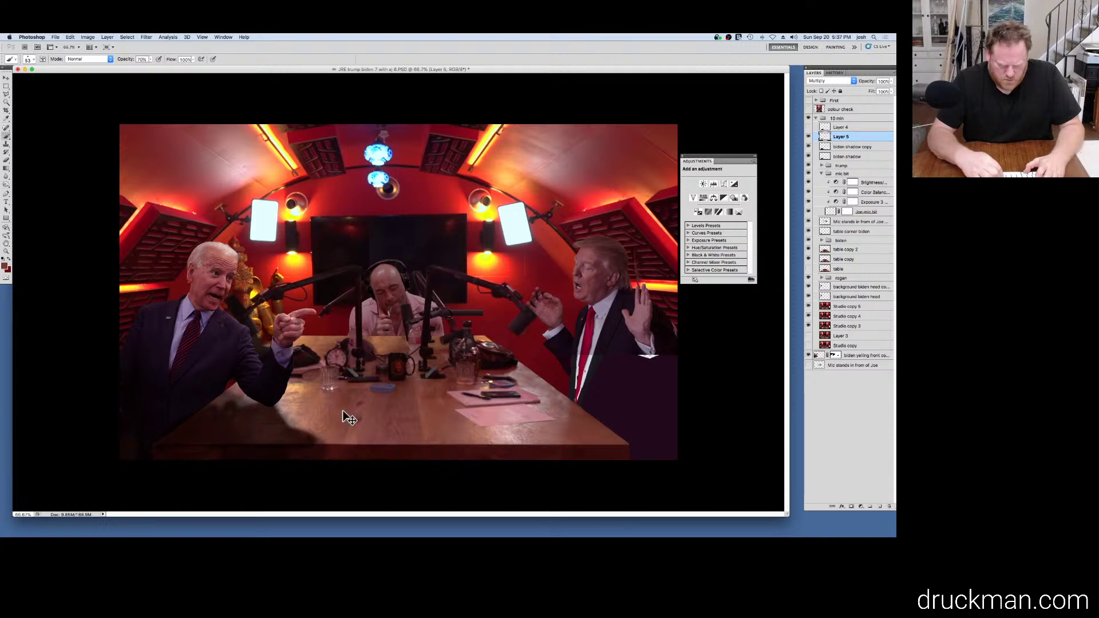
key("super+u")
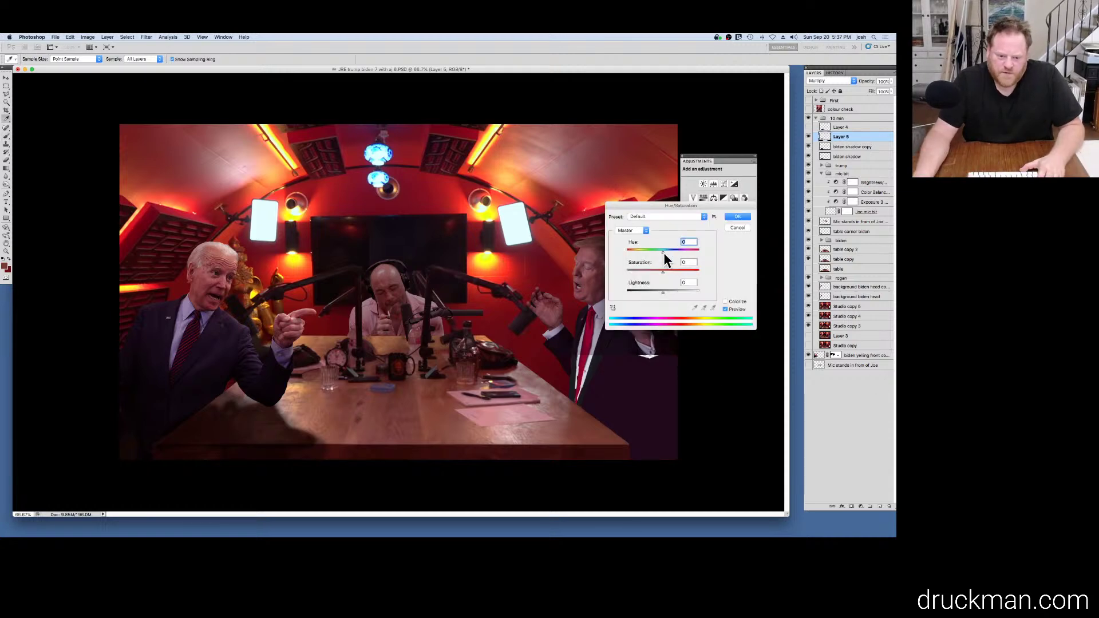
left_click_drag(663, 292, 666, 293)
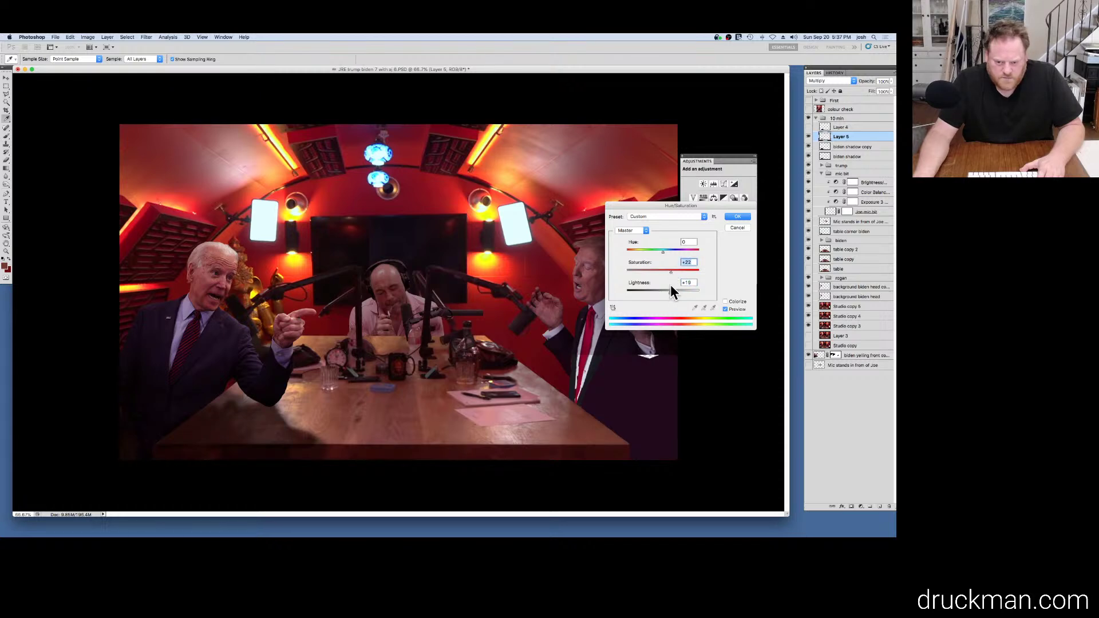
left_click_drag(671, 286, 678, 292)
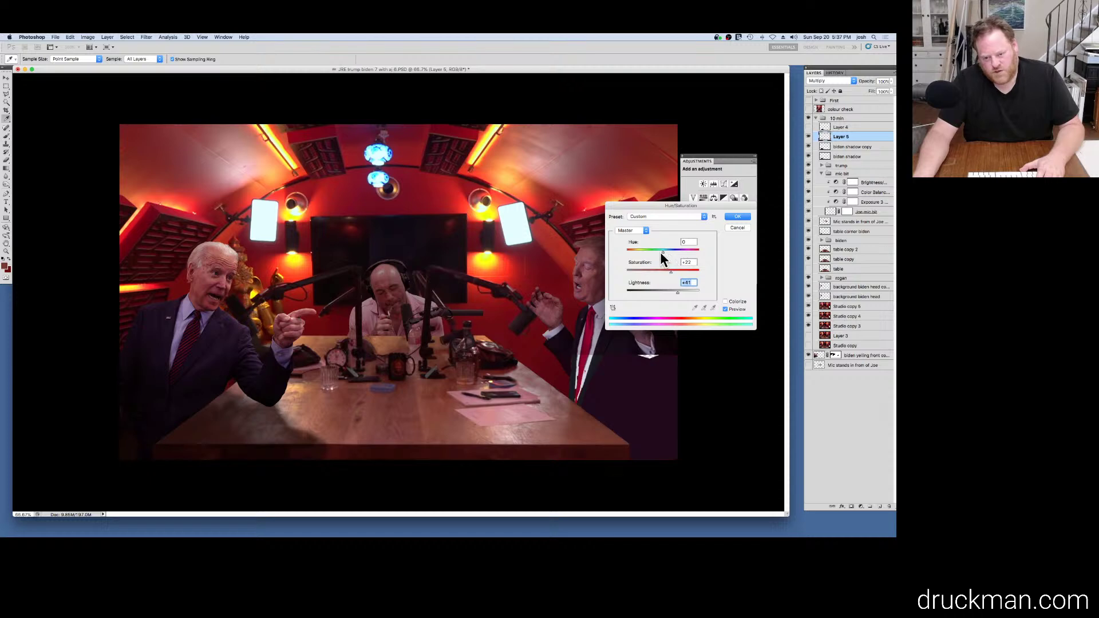
mouse_move(660, 252)
left_mouse_down()
mouse_move(641, 251)
mouse_move(656, 250)
left_mouse_up()
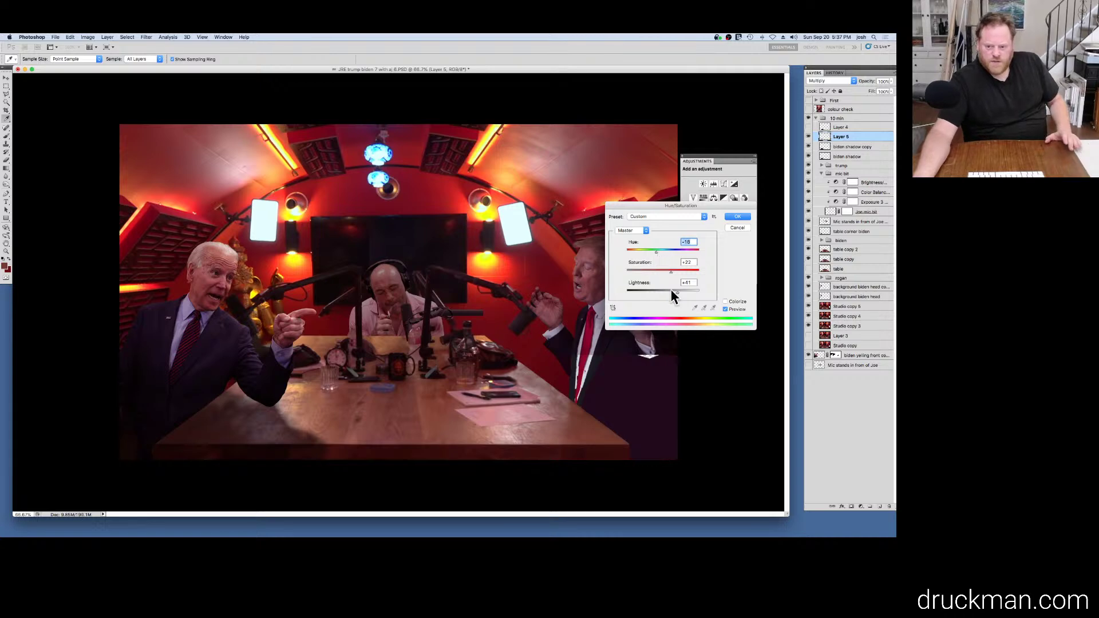
left_click(737, 228)
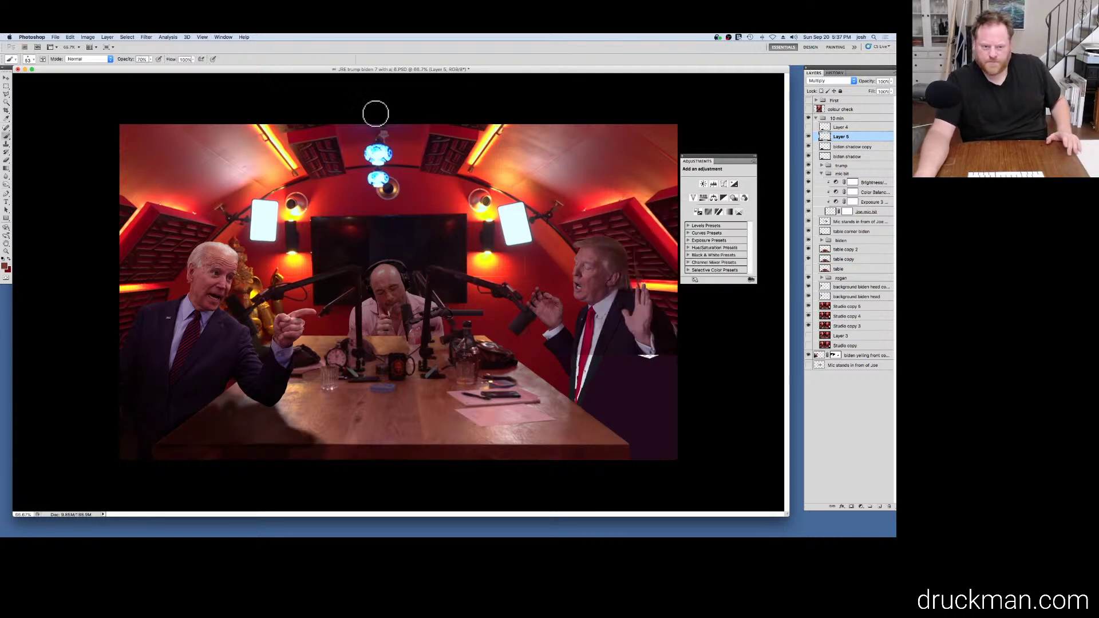
Step: Add a Color Balance adjustment layer clipped to Layer 5, with midtones at +40 towards red and about -45 towards yellow
left_click(90, 36)
mouse_move(110, 37)
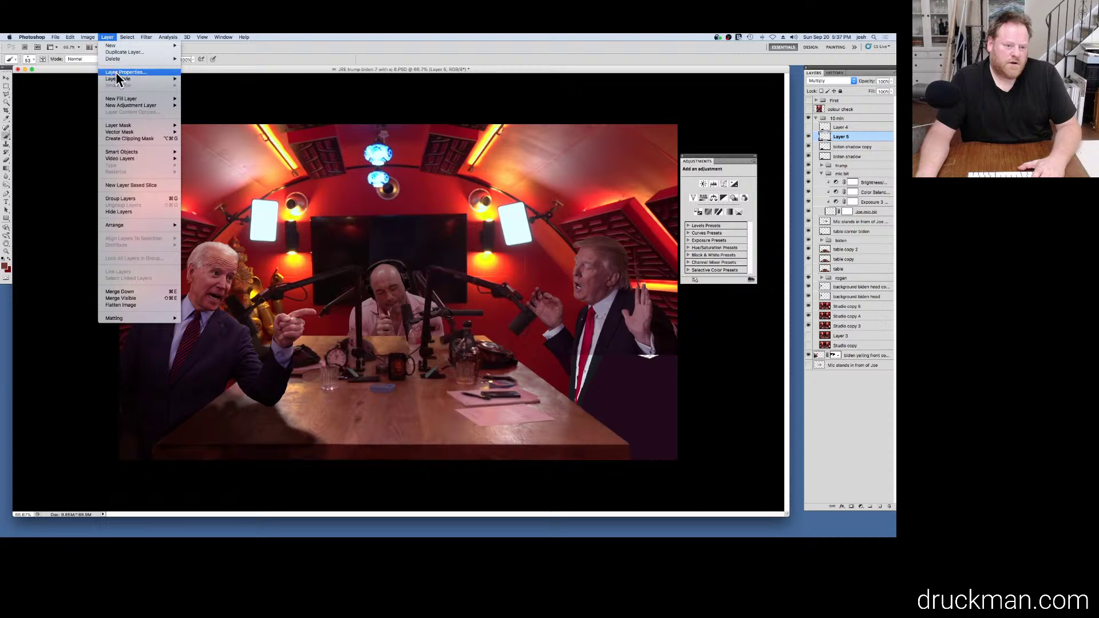
mouse_move(124, 104)
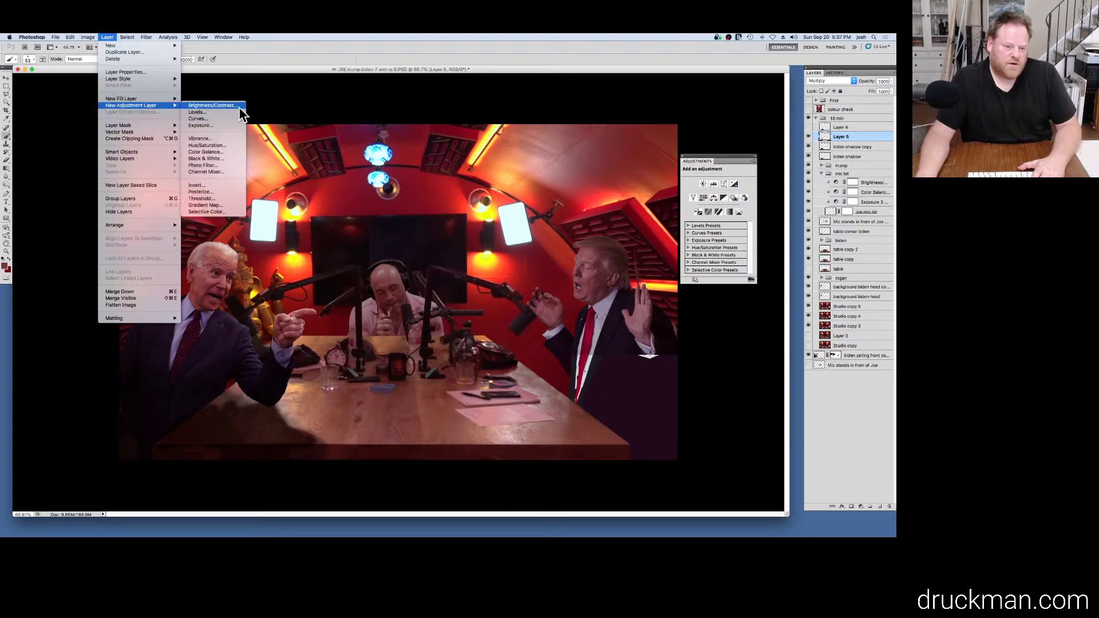
left_click(219, 151)
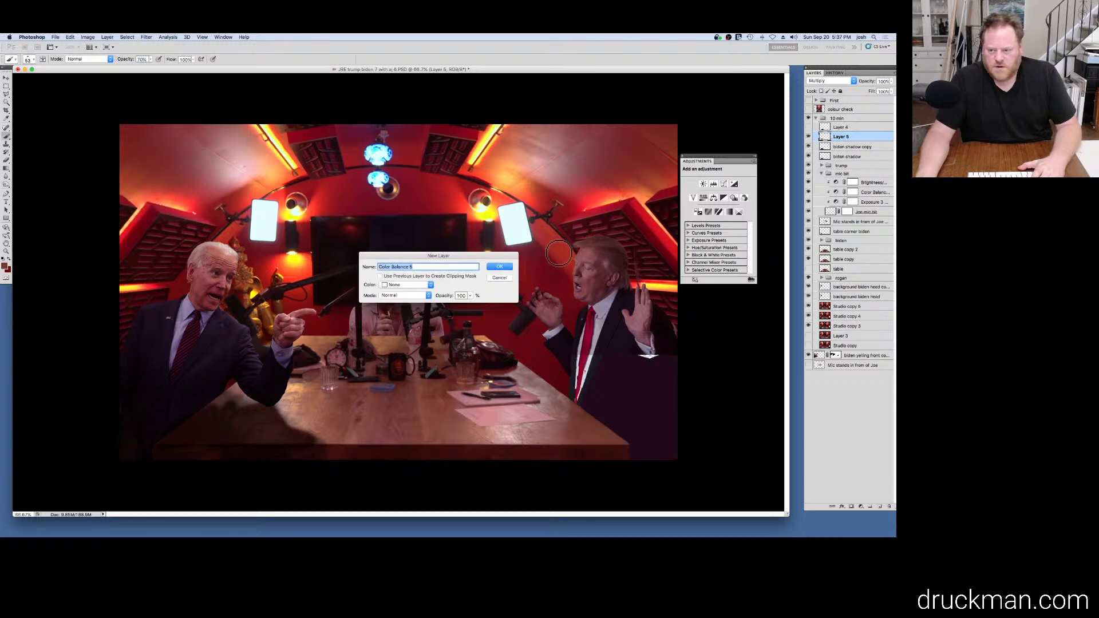
key("Return")
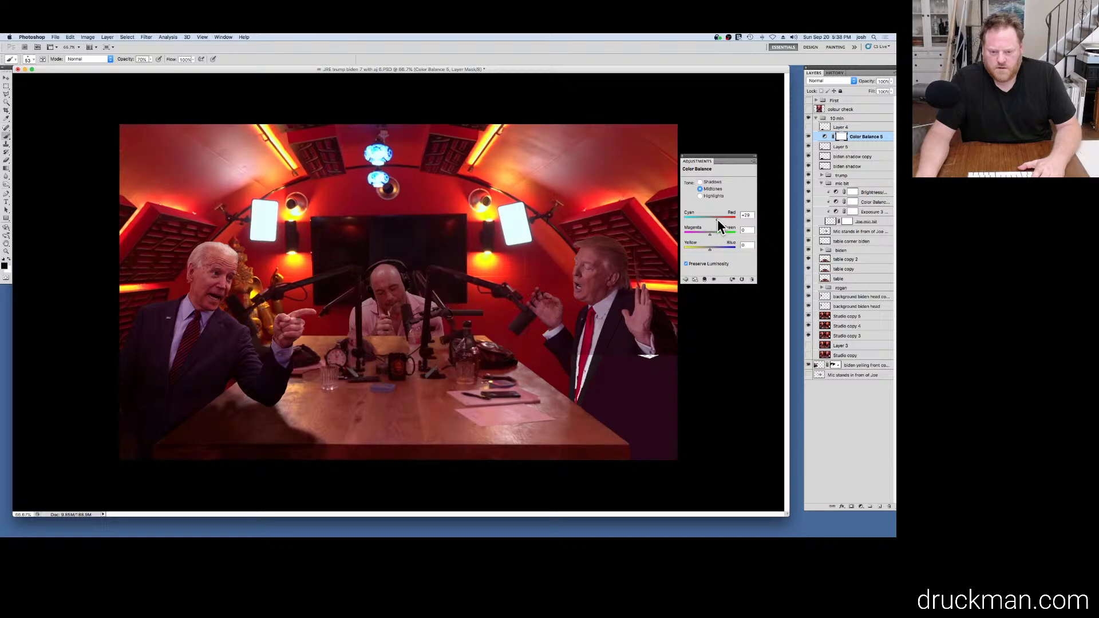
left_click_drag(721, 219, 719, 219)
left_click(705, 280)
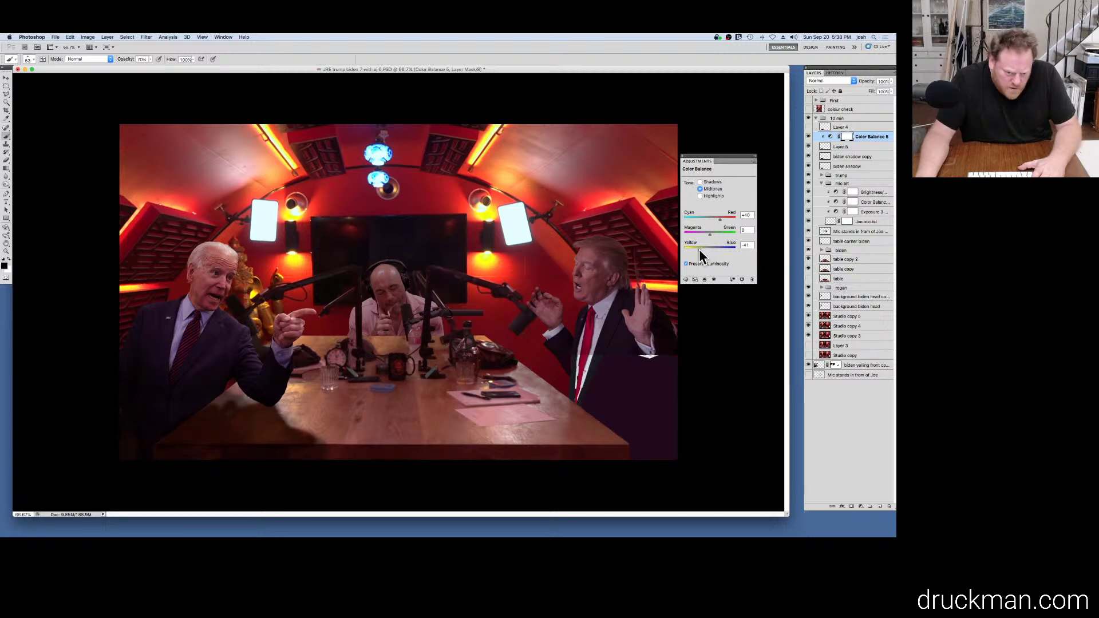
left_click_drag(699, 249, 698, 250)
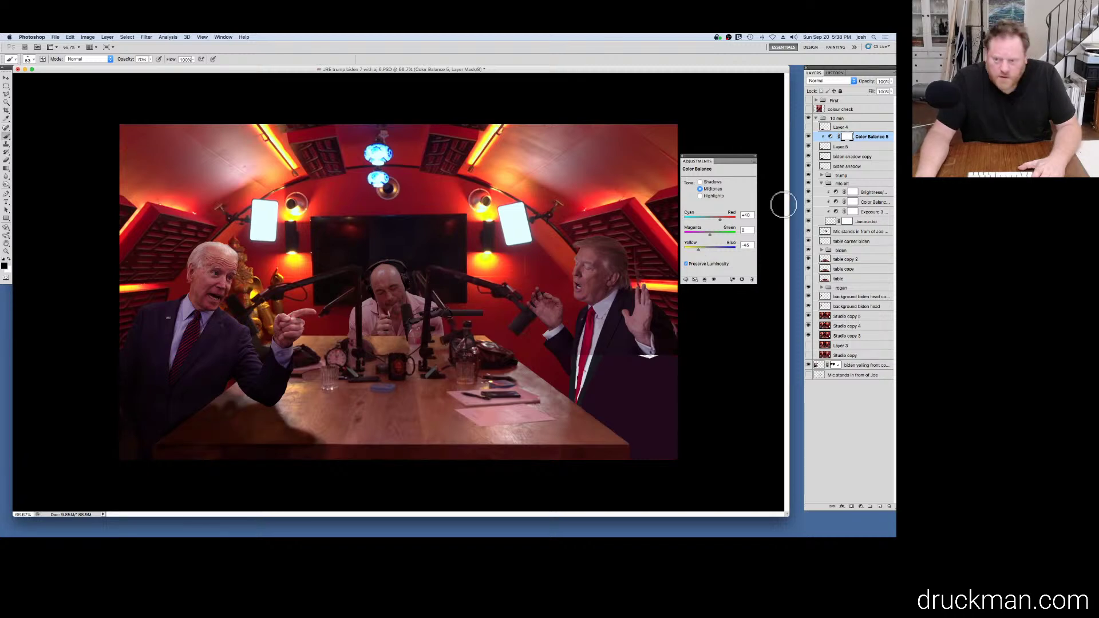
Step: Try a reduced opacity on the Color Balance adjustment layer and return it to 100%
left_click_drag(890, 81, 881, 89)
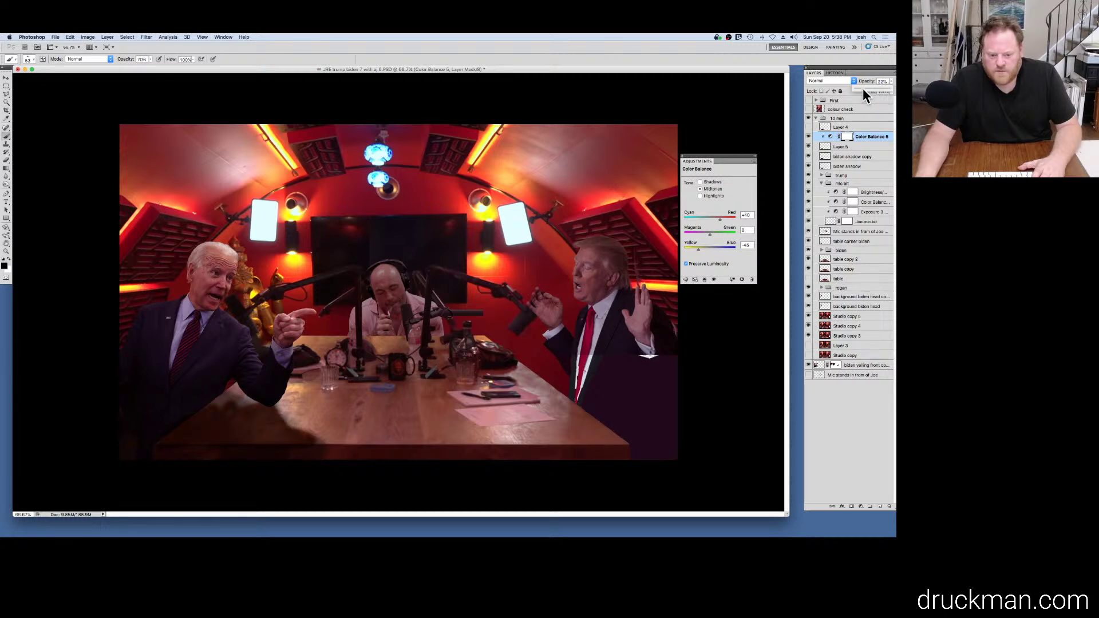
left_click_drag(863, 88, 894, 89)
left_click(883, 148)
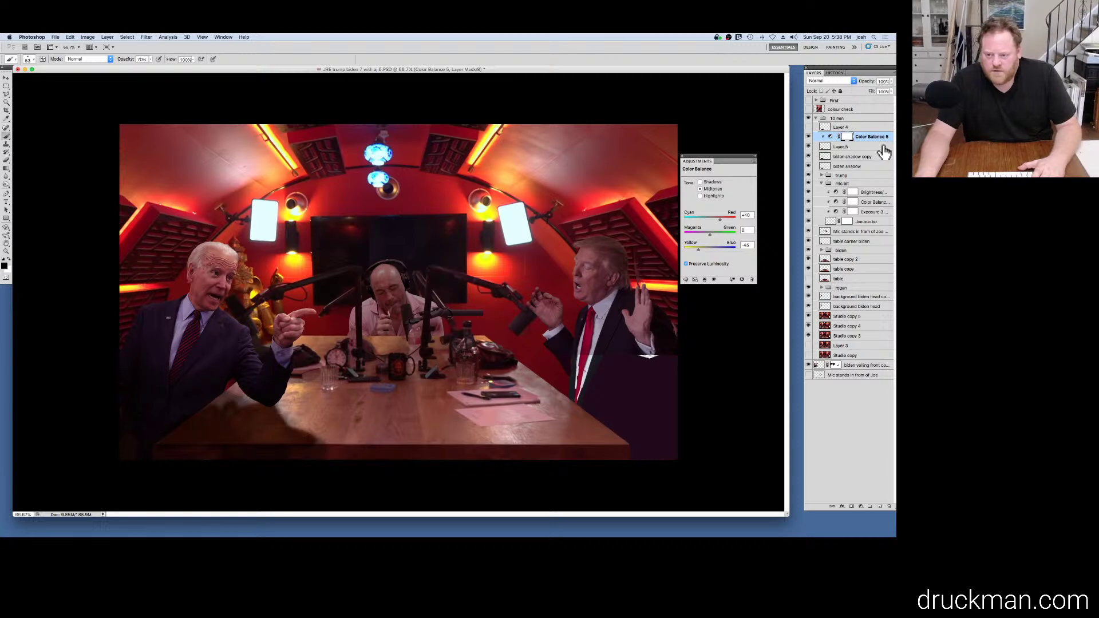
Step: Compare the table shadow with Layer 5, biden shadow copy and biden shadow hidden and shown
left_click(808, 147)
left_click(807, 147)
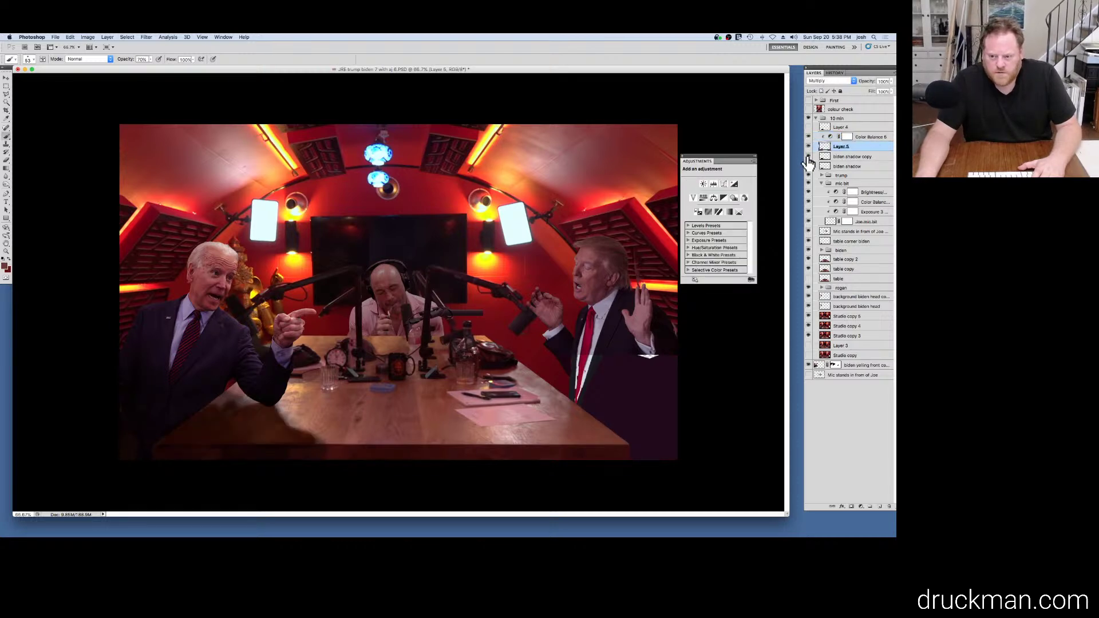
left_click(808, 156)
left_click(808, 166)
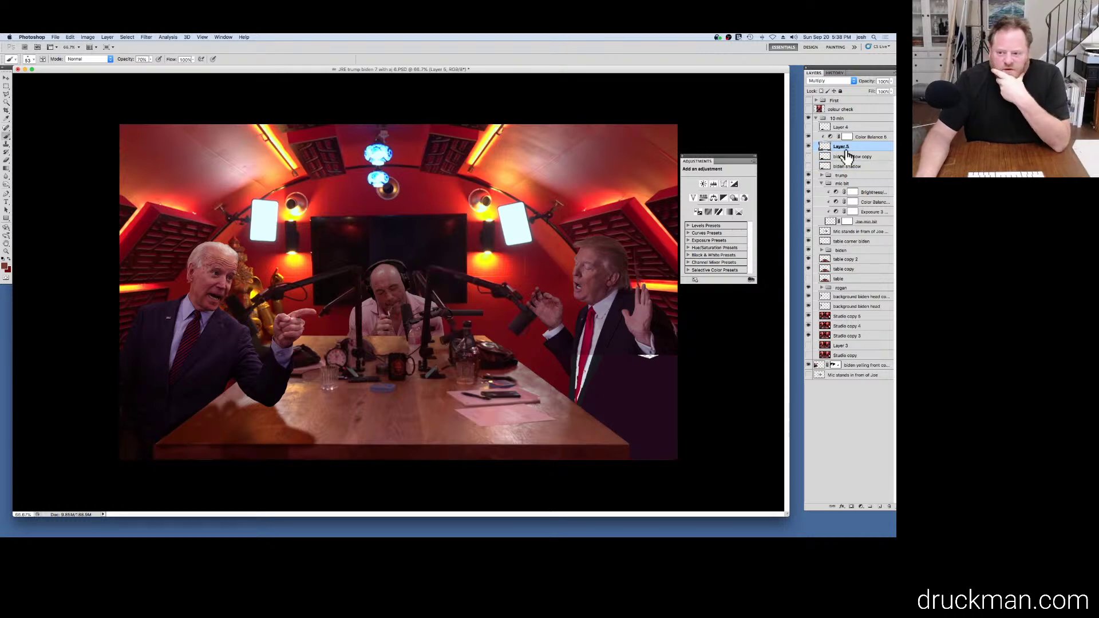
left_click(807, 157)
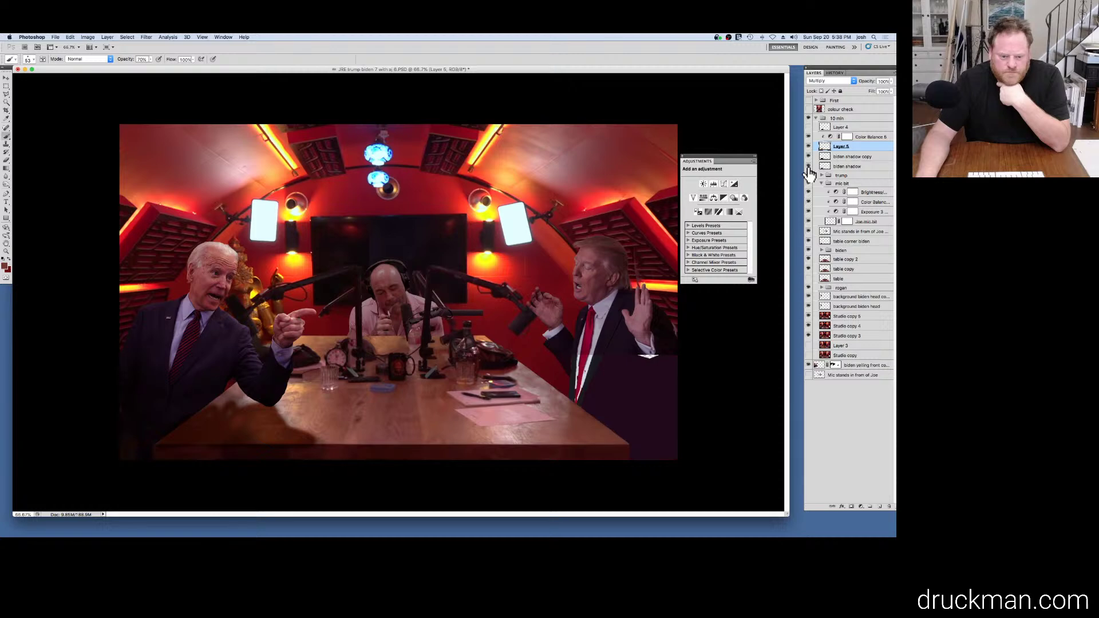
left_click(808, 166)
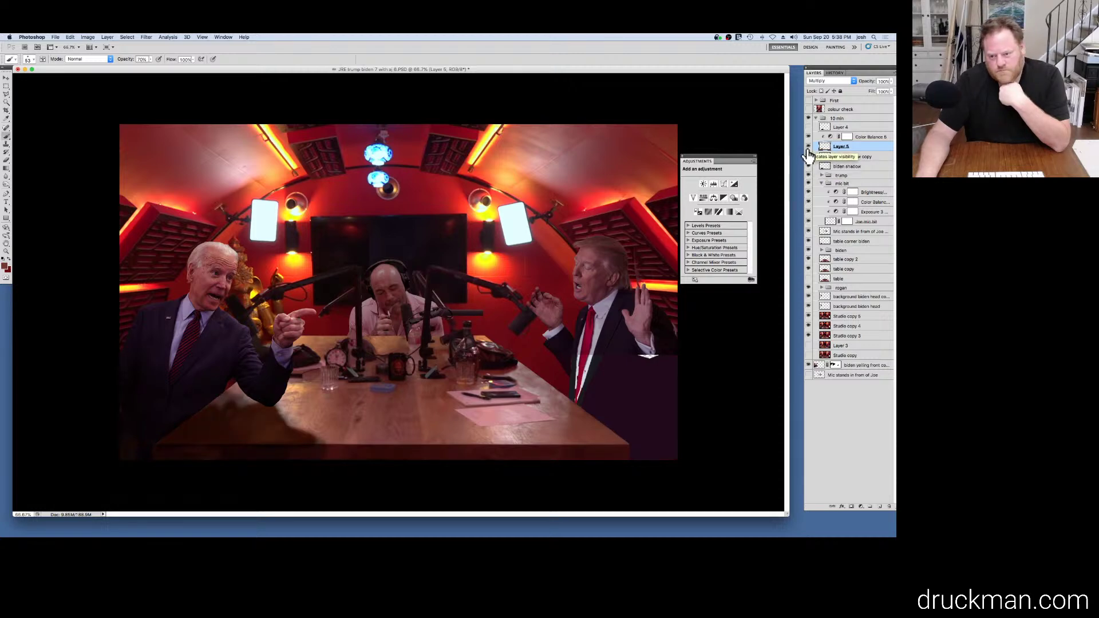
left_click(808, 148)
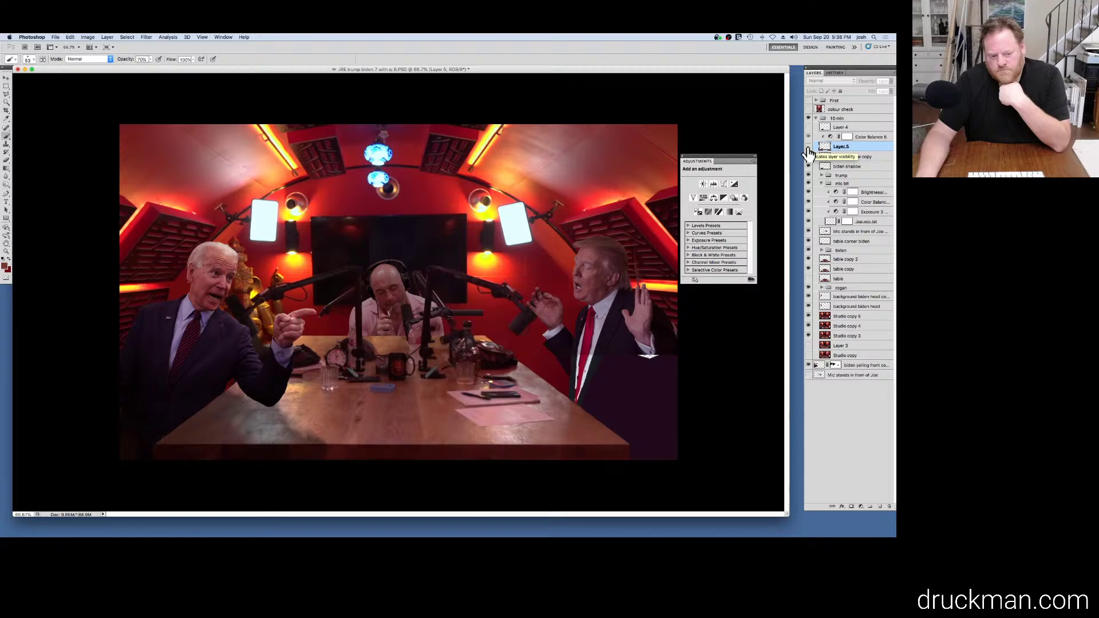
left_click(808, 150)
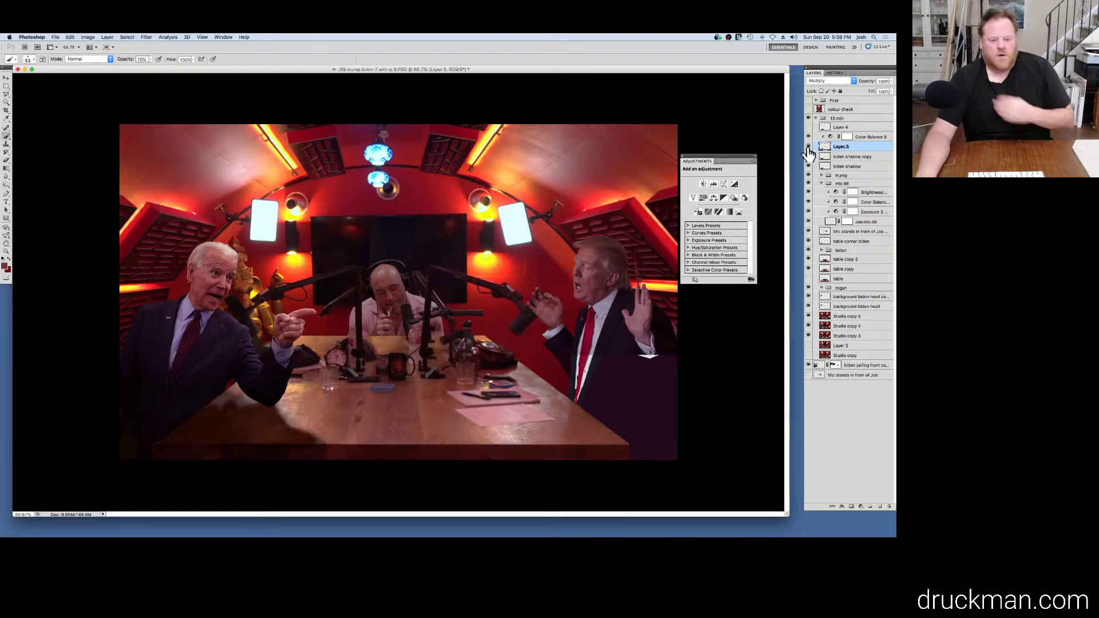
Step: Set the brush opacity to 80% and reduce the opacity of Layer 5 to about 56%
key("8")
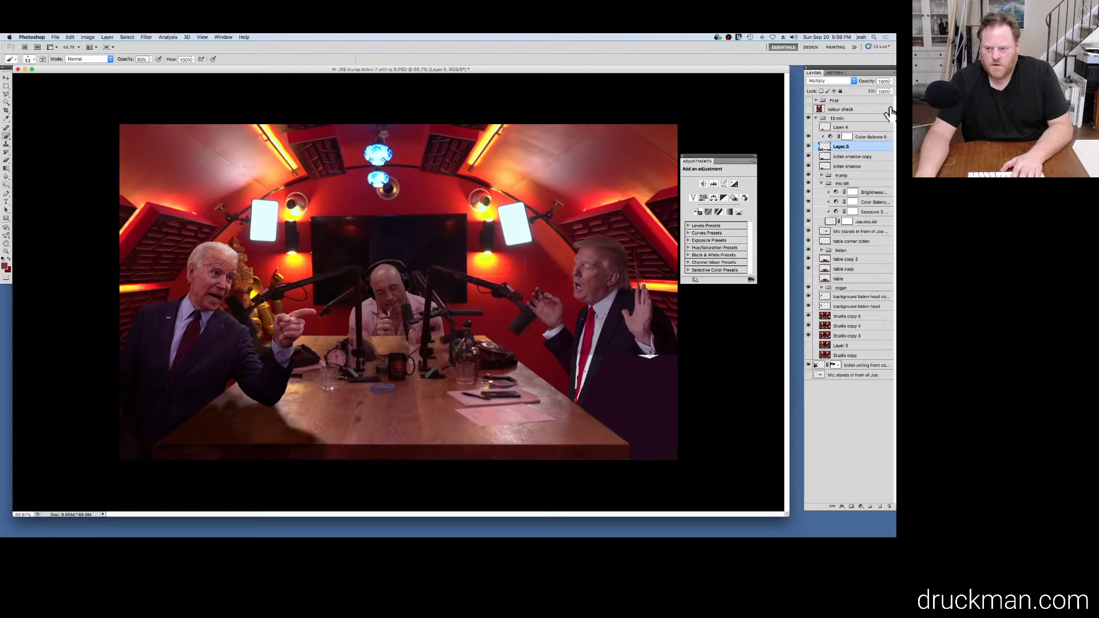
left_click_drag(891, 81, 874, 89)
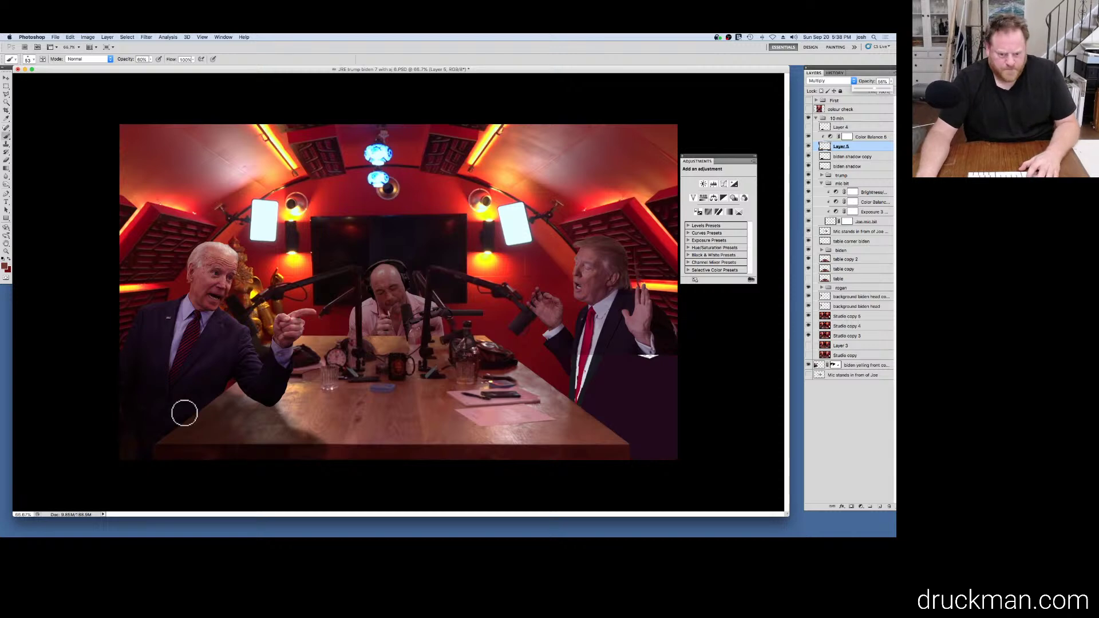
Step: Soften Layer 5's shadow edge near the table front with an enlarged soft eraser at 15% opacity, then return to the Brush tool
key("e")
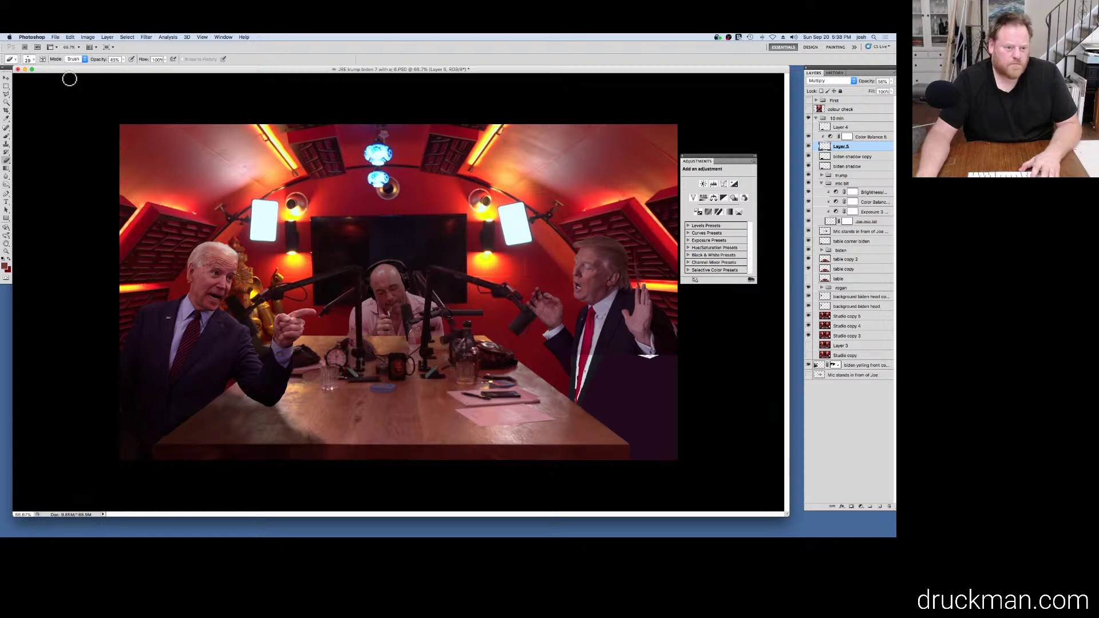
left_click_drag(125, 59, 113, 67)
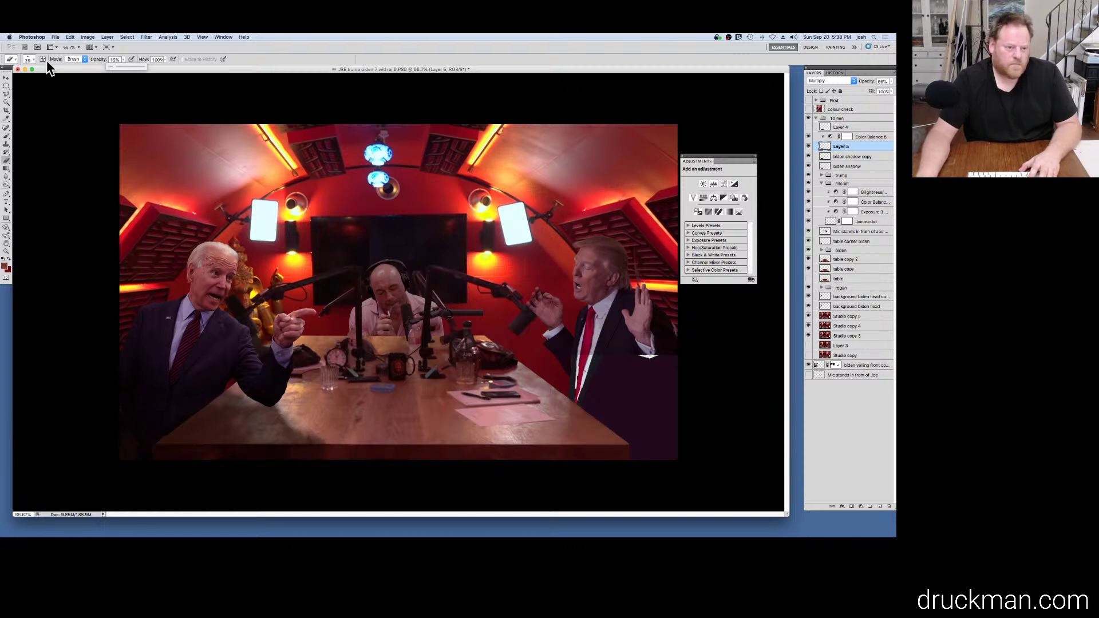
left_click(32, 60)
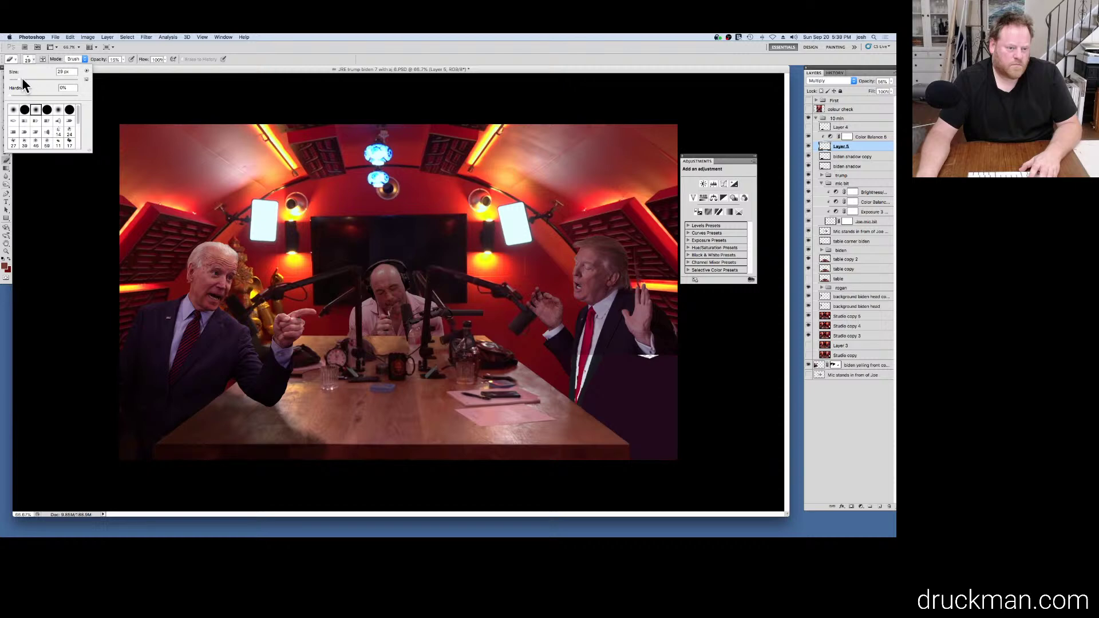
left_click_drag(19, 80, 22, 82)
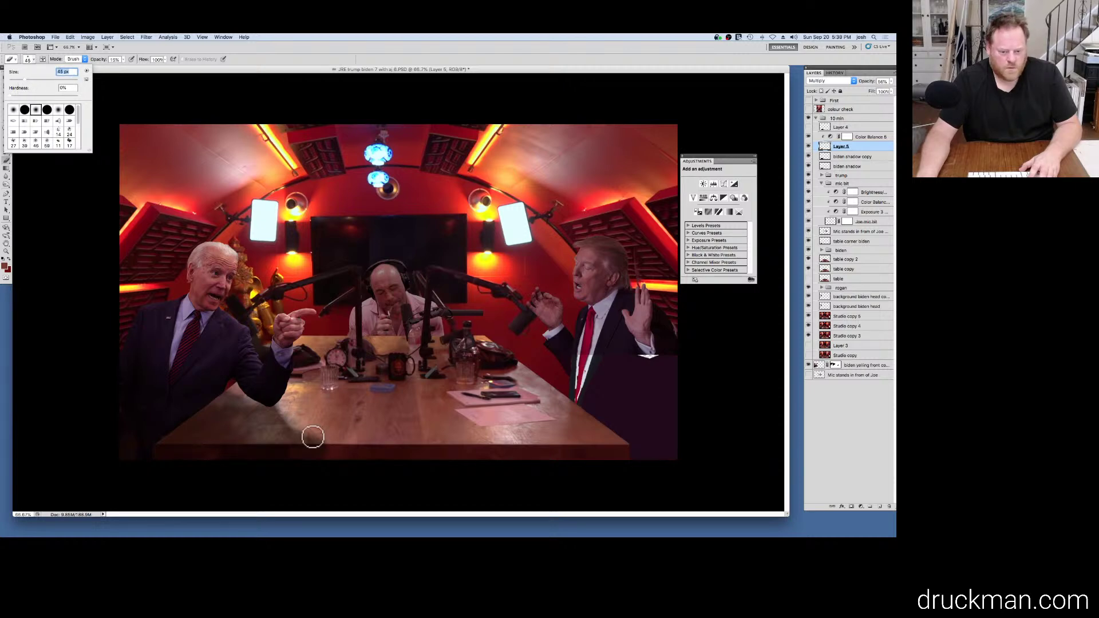
left_click(312, 438)
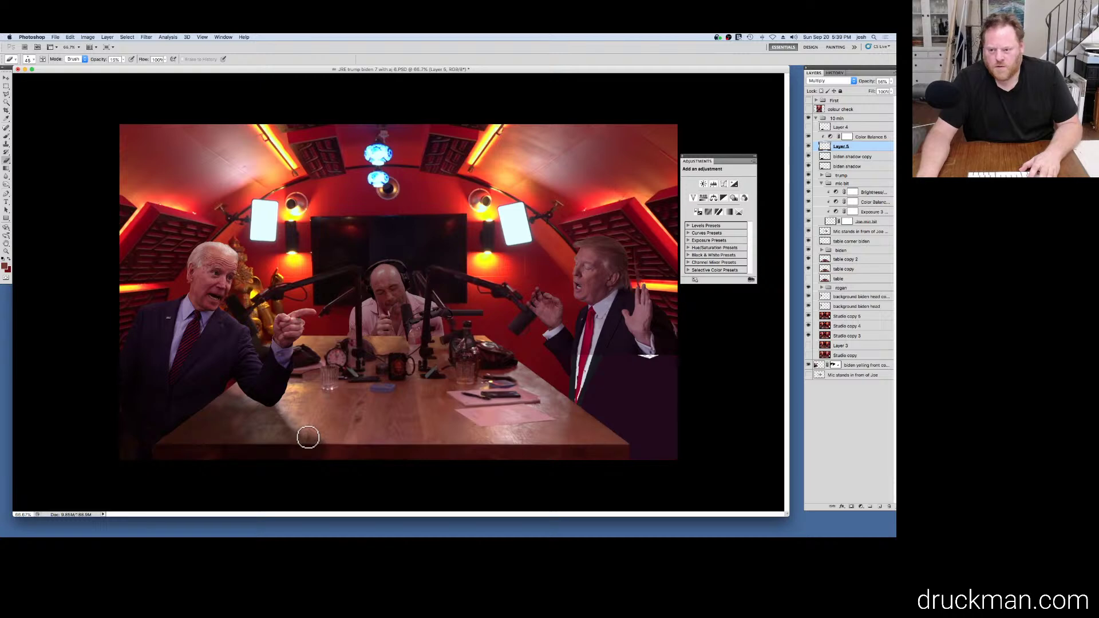
left_click(8, 134)
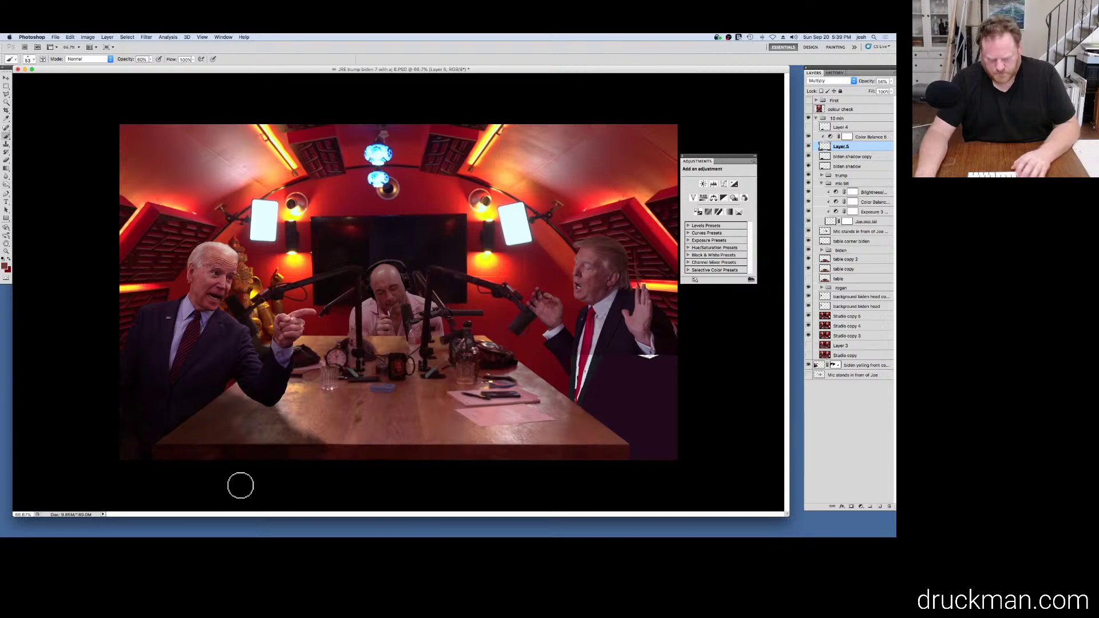
Step: Marquee-select the strip along the table's front edge and clear it from Layer 5, biden shadow copy and biden shadow, then deselect
key("m")
left_click_drag(436, 490, 88, 445)
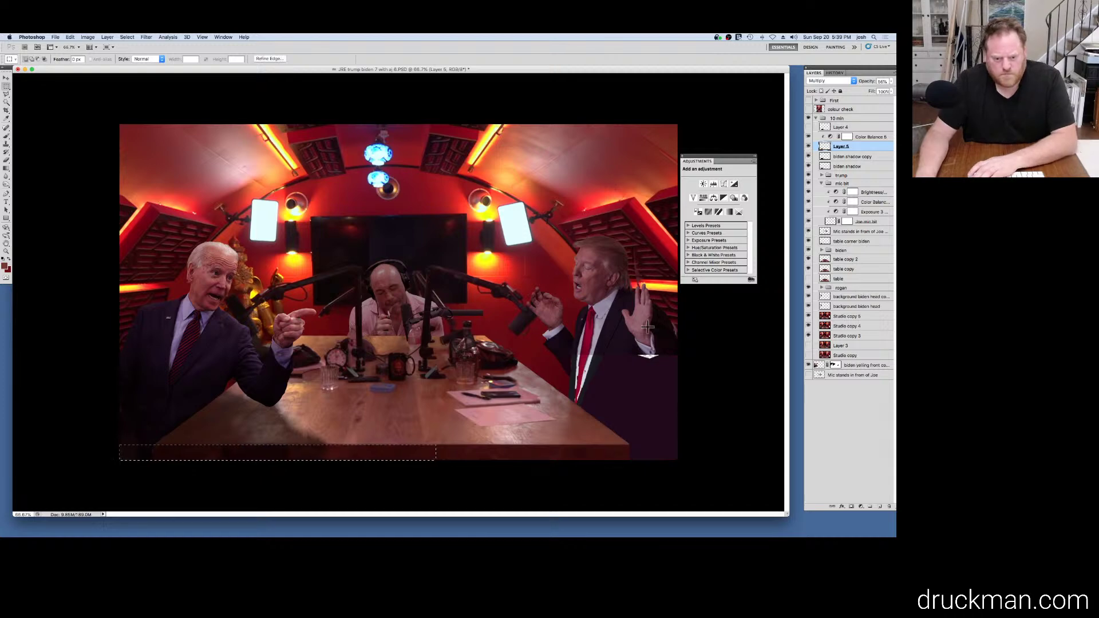
left_click(853, 157)
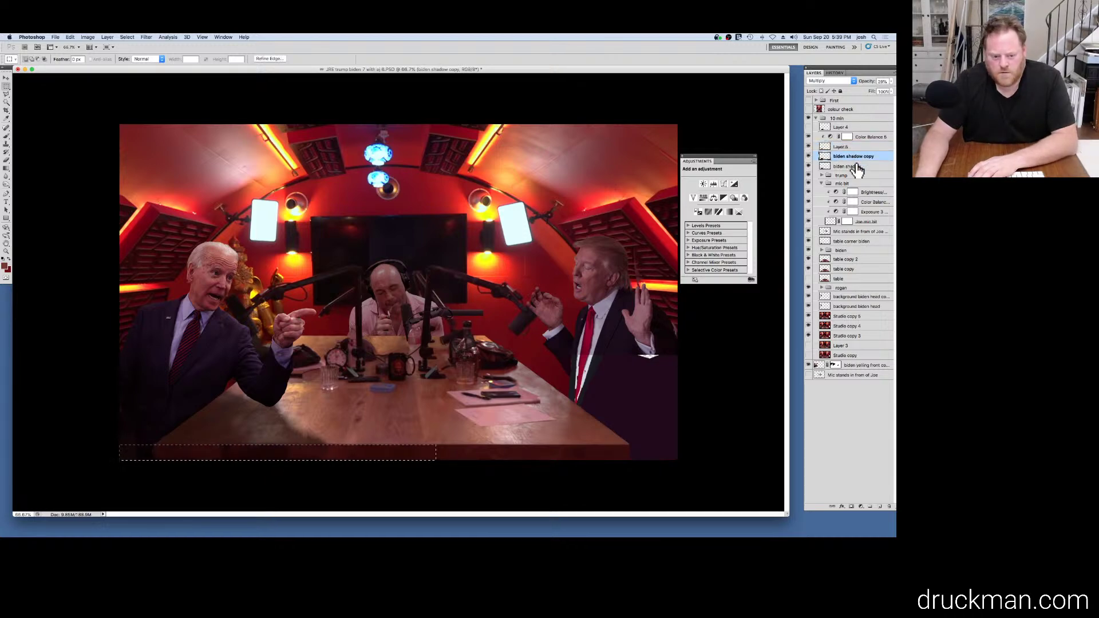
left_click(847, 166)
left_click(466, 268)
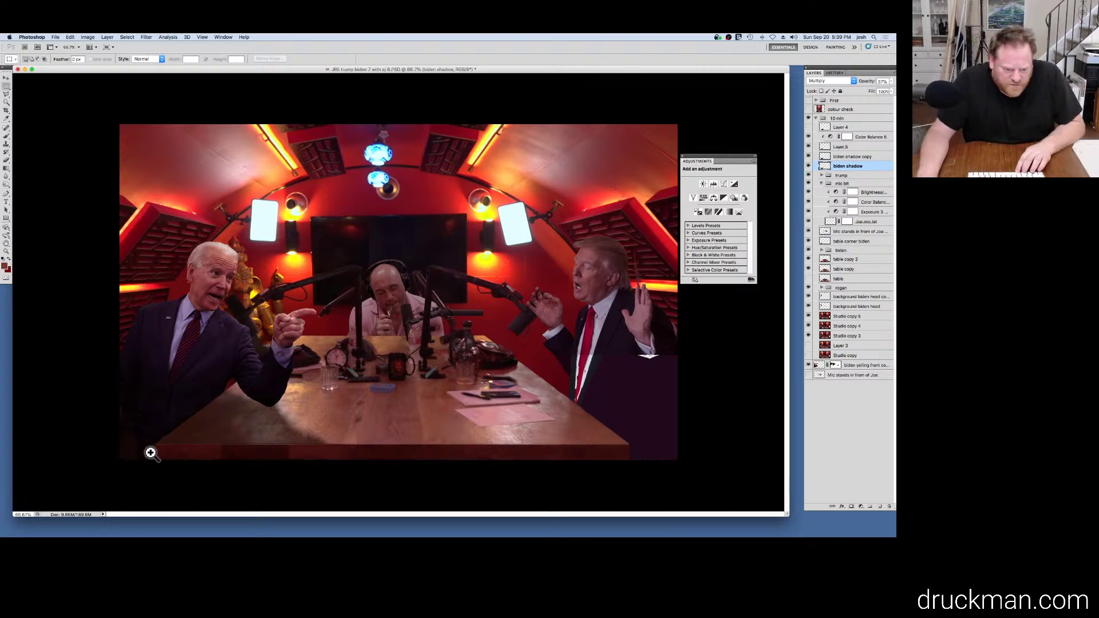
Step: Step back to the marquee selection and nudge its outline to line up with the table's front edge
left_click_drag(151, 452, 277, 245)
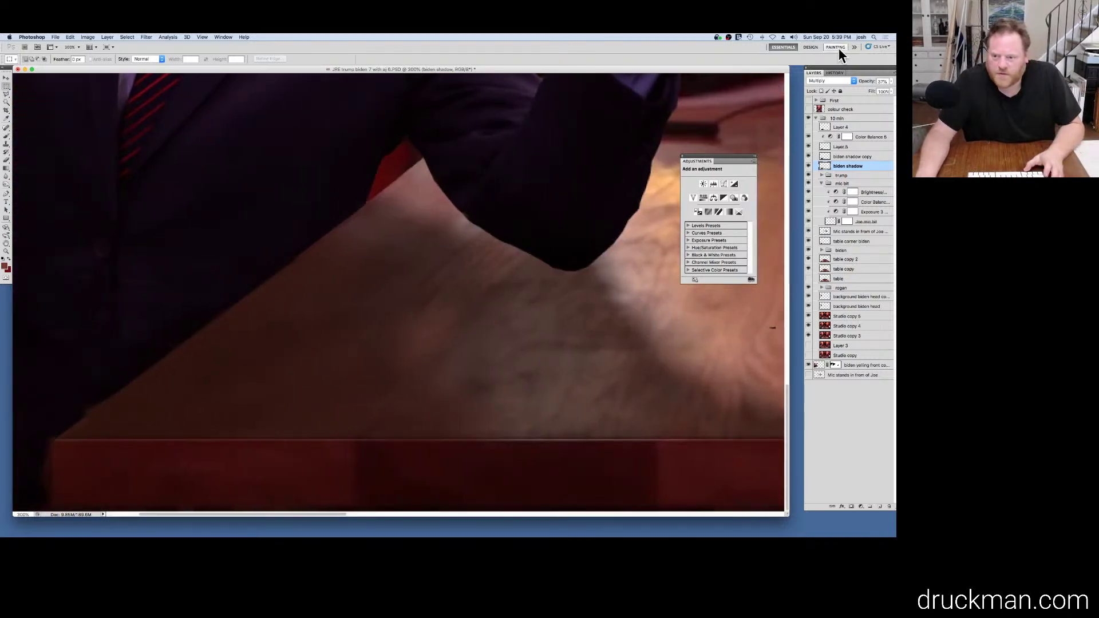
left_click(836, 73)
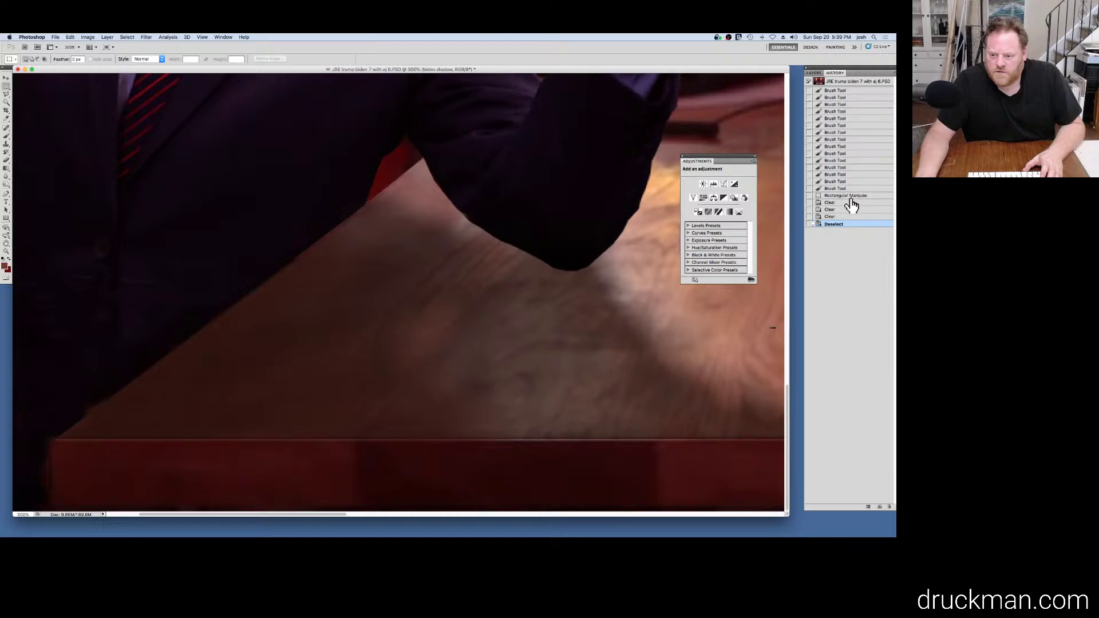
left_click(847, 195)
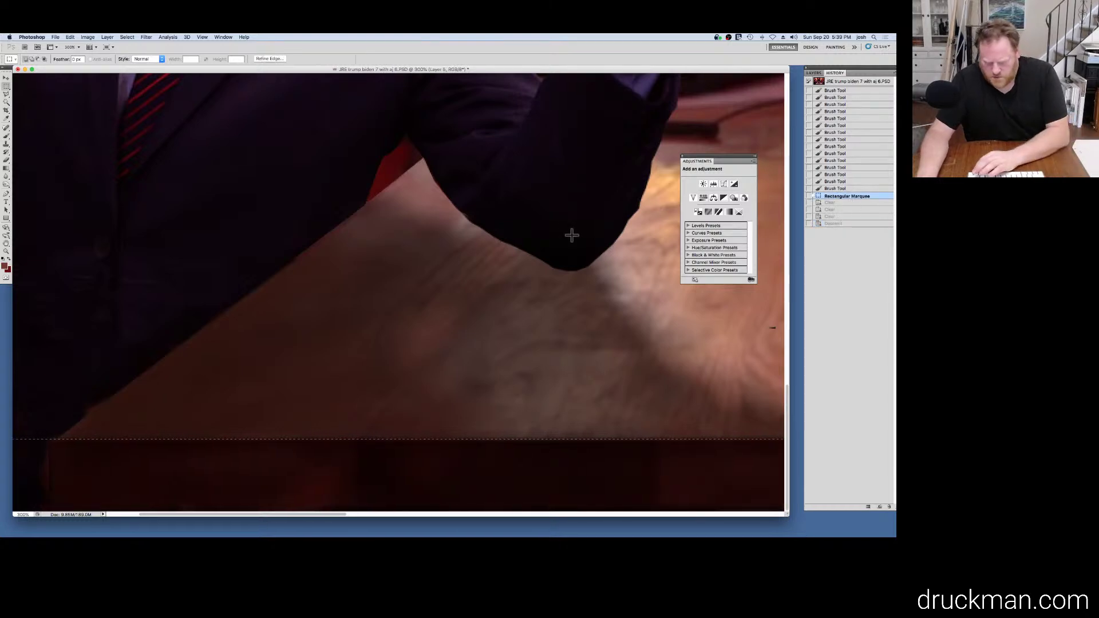
key("Down")
key("Down")
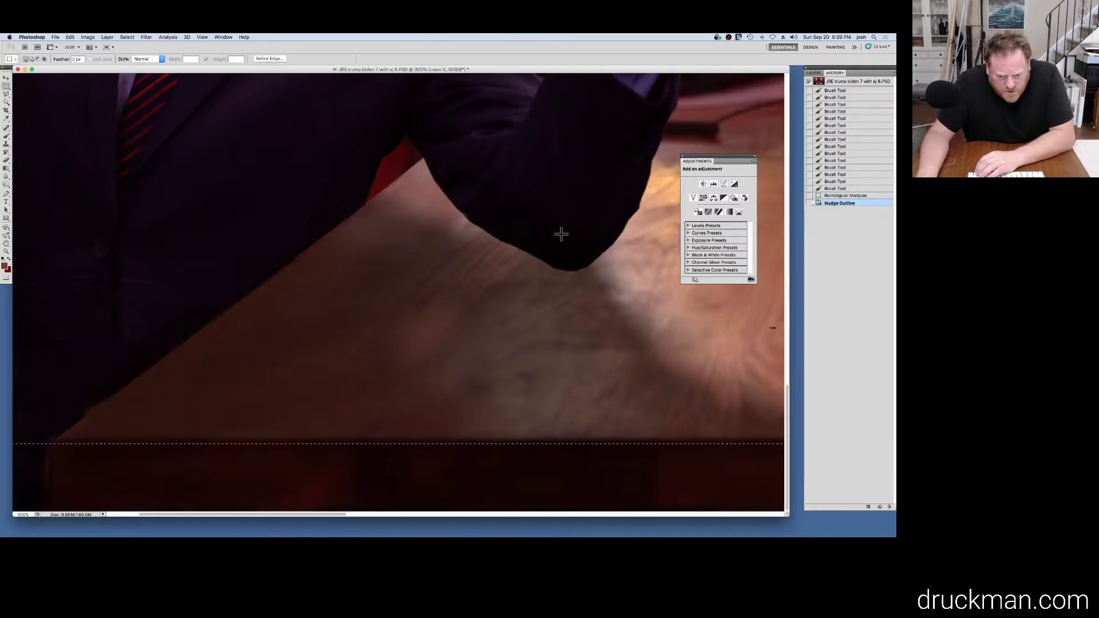
key("Up")
key("Up")
key("Up")
key("Up")
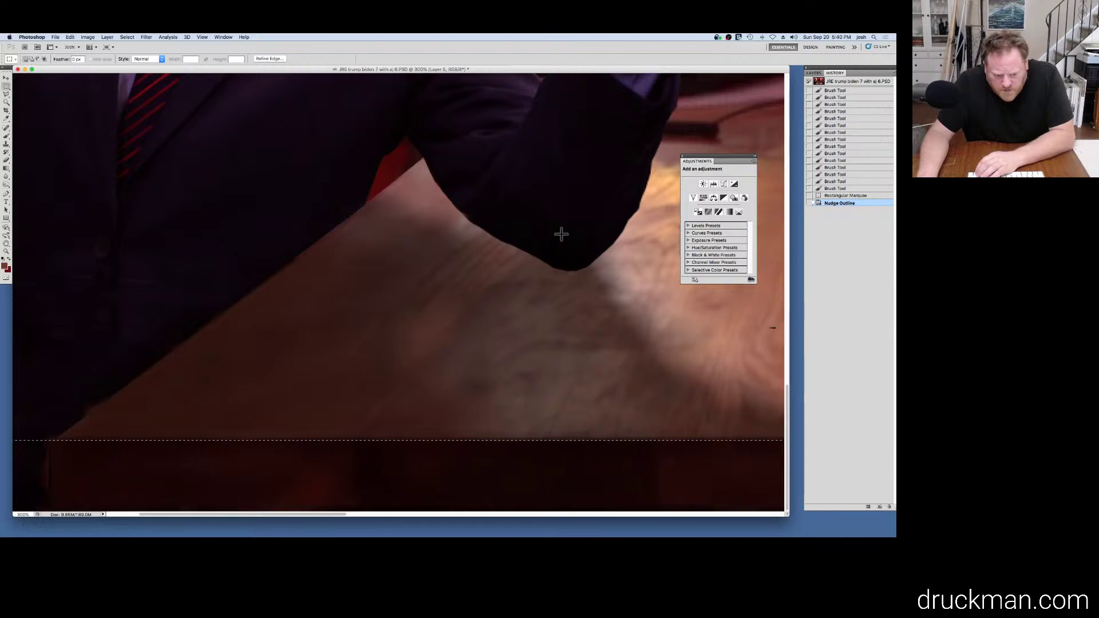
key("Up")
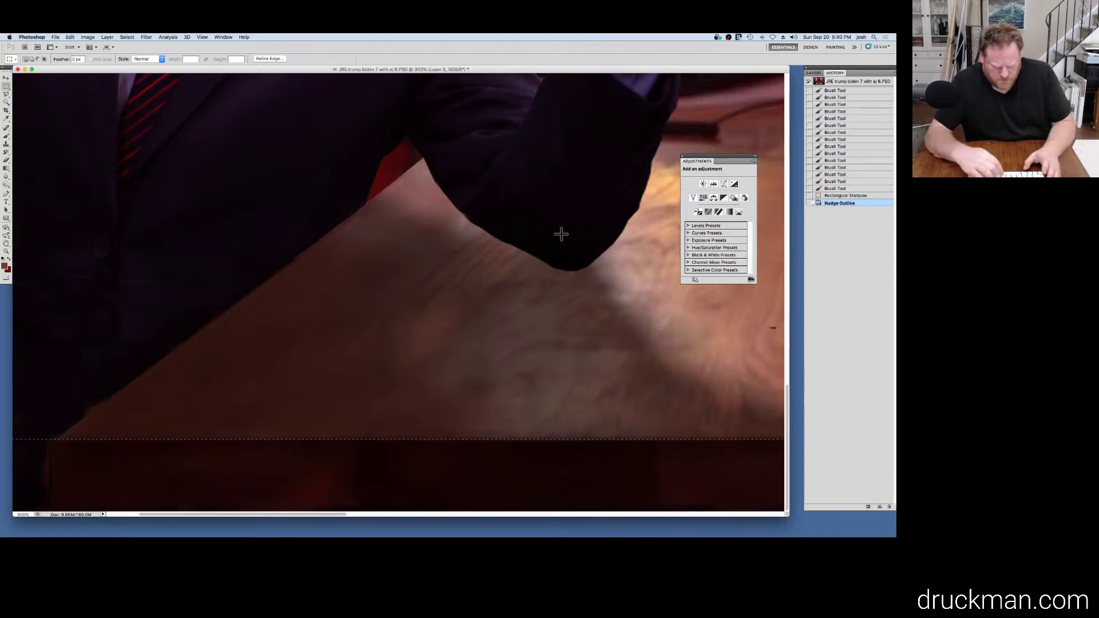
Step: Hide the guides and selection edges, try clearing the front-edge strip on Layer 5, and select biden shadow copy
key("super+;")
key("super+h")
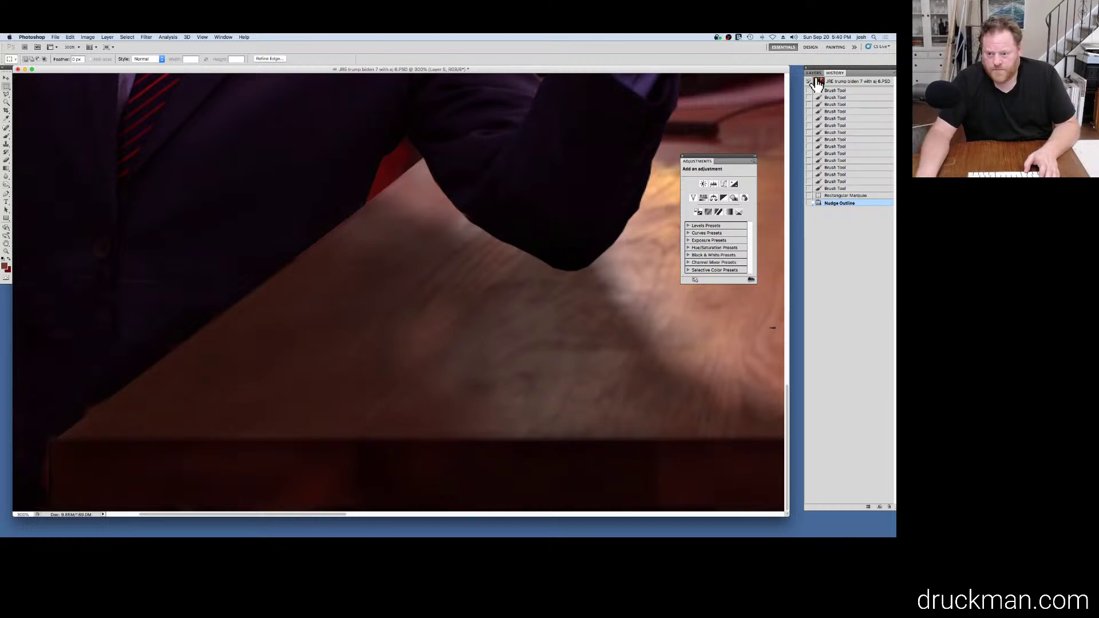
left_click(813, 72)
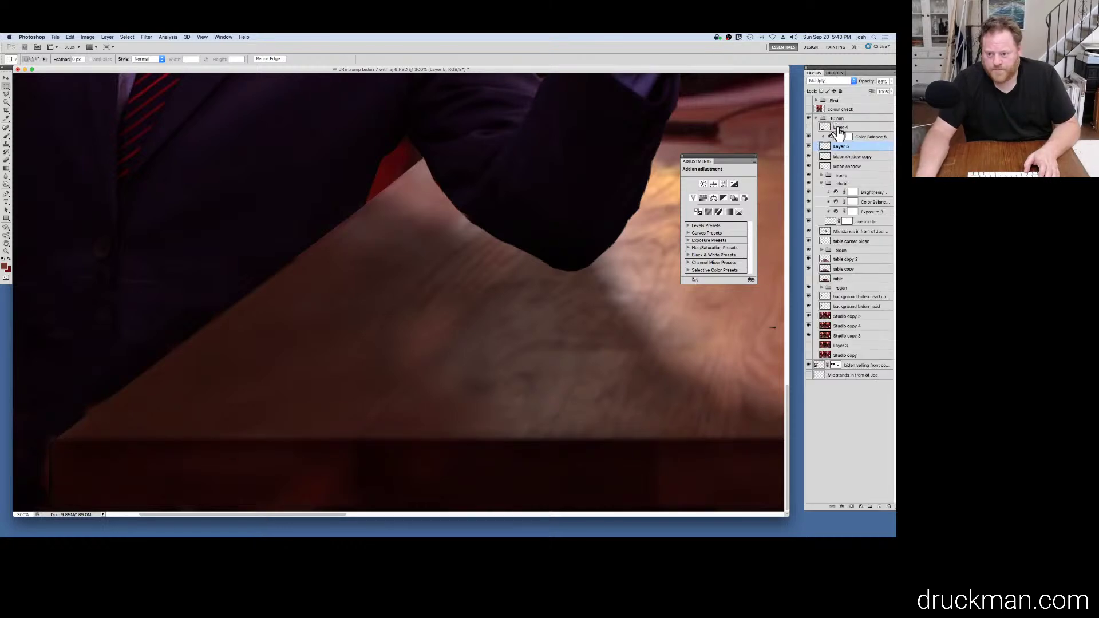
left_click(861, 158)
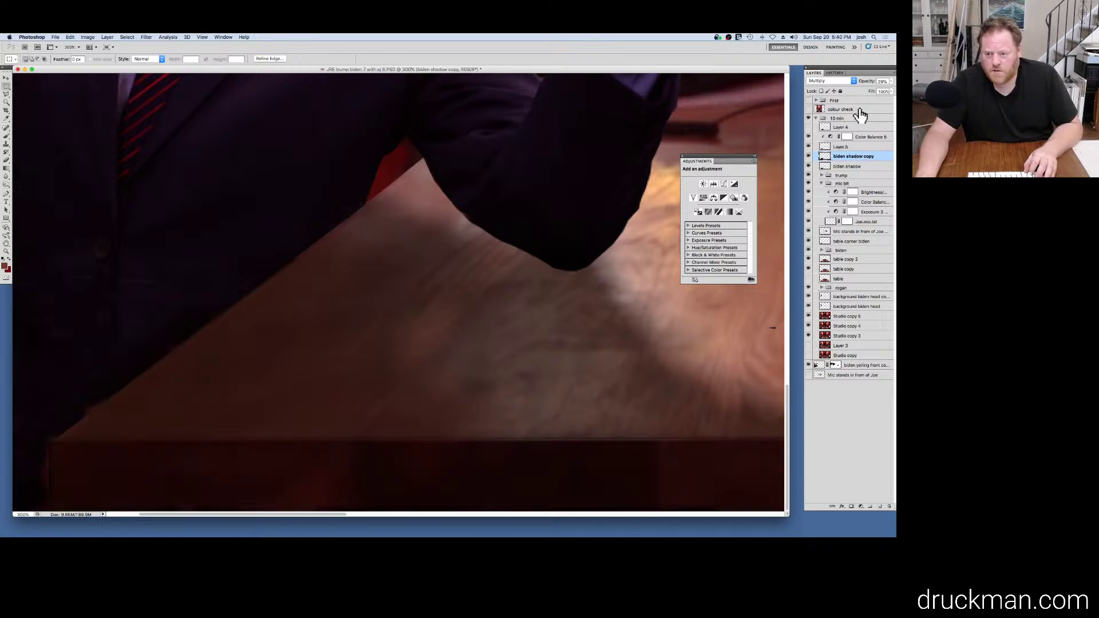
Step: Step back through the history to the original rectangular selection and show the guides and selection edges again
left_click(840, 73)
left_click(868, 204)
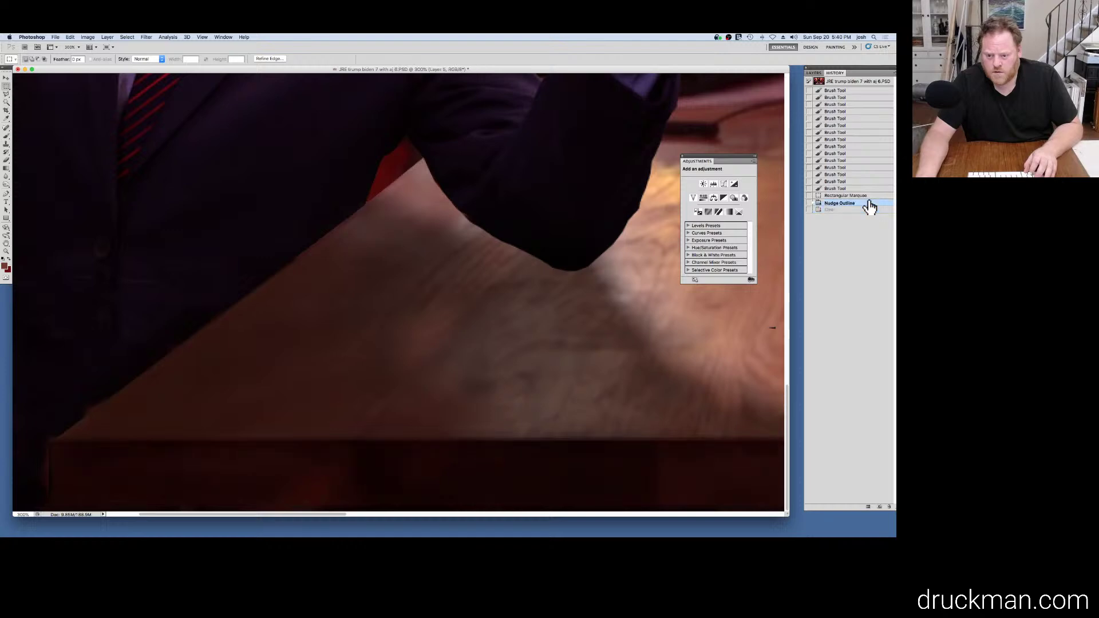
left_click(869, 192)
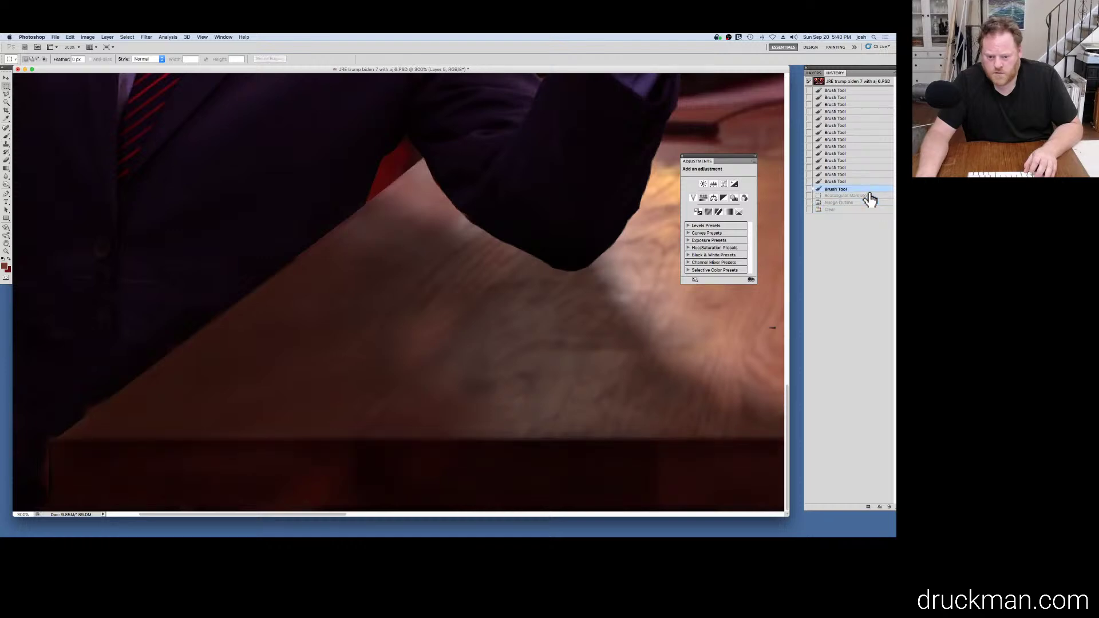
left_click(869, 197)
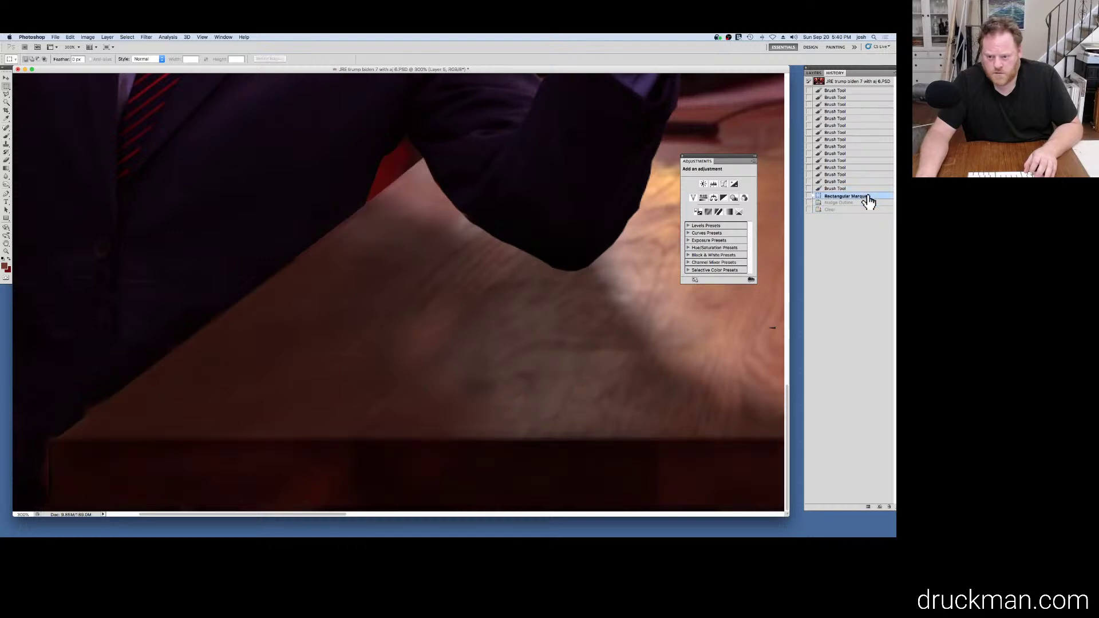
left_click(813, 74)
key("ctrl+h")
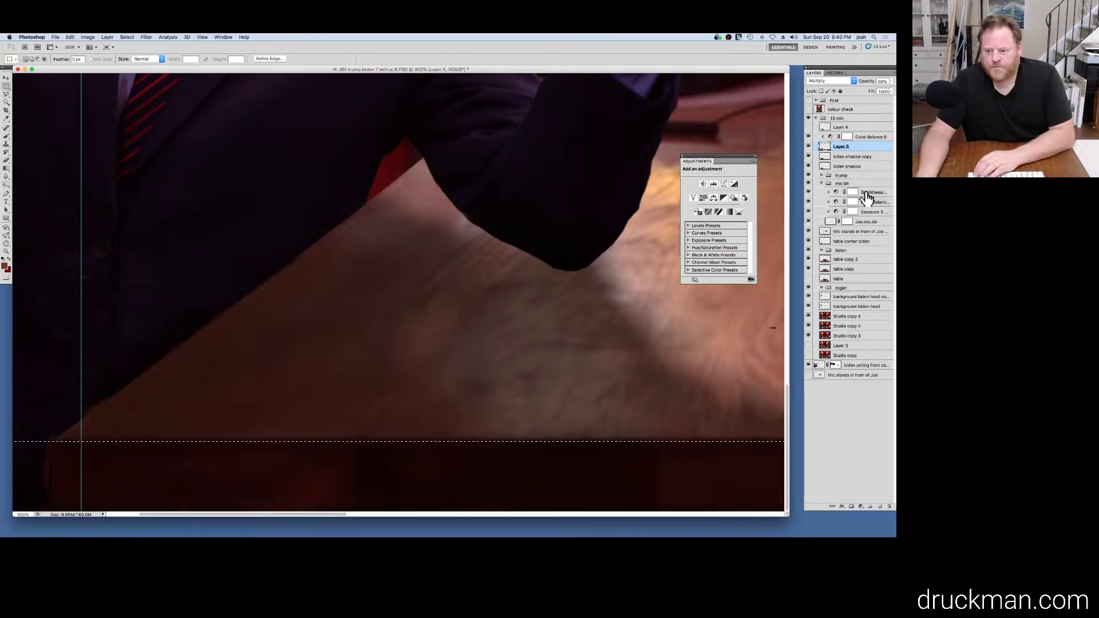
Step: Clear the front-edge strip from Layer 5, biden shadow copy and biden shadow, then deselect and hide the guides
left_click(855, 158)
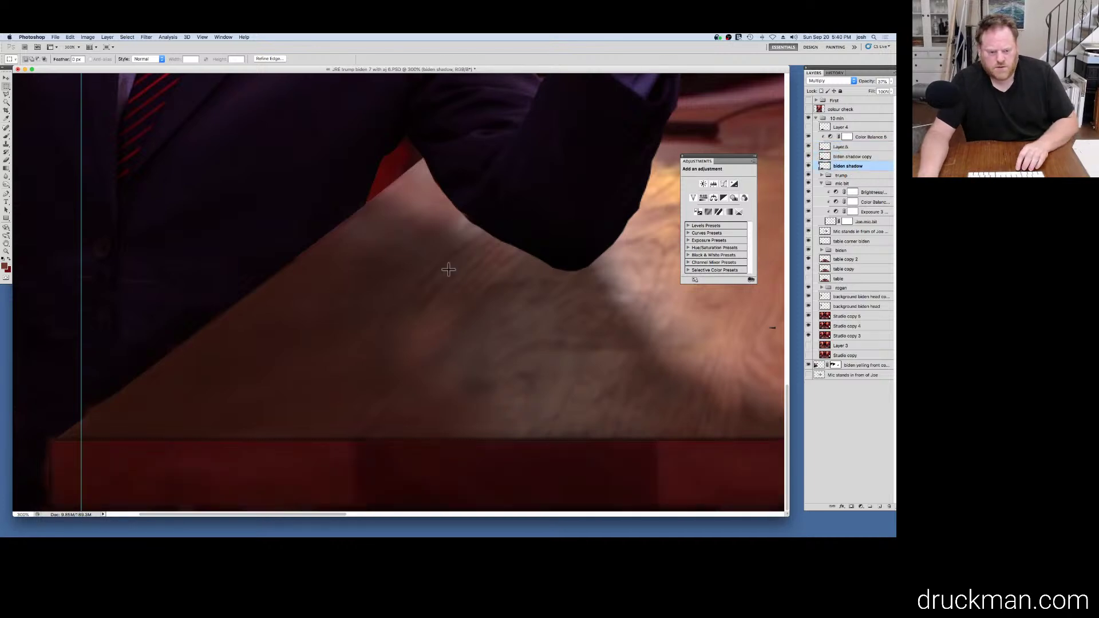
key("super+d")
key("super+alt+0")
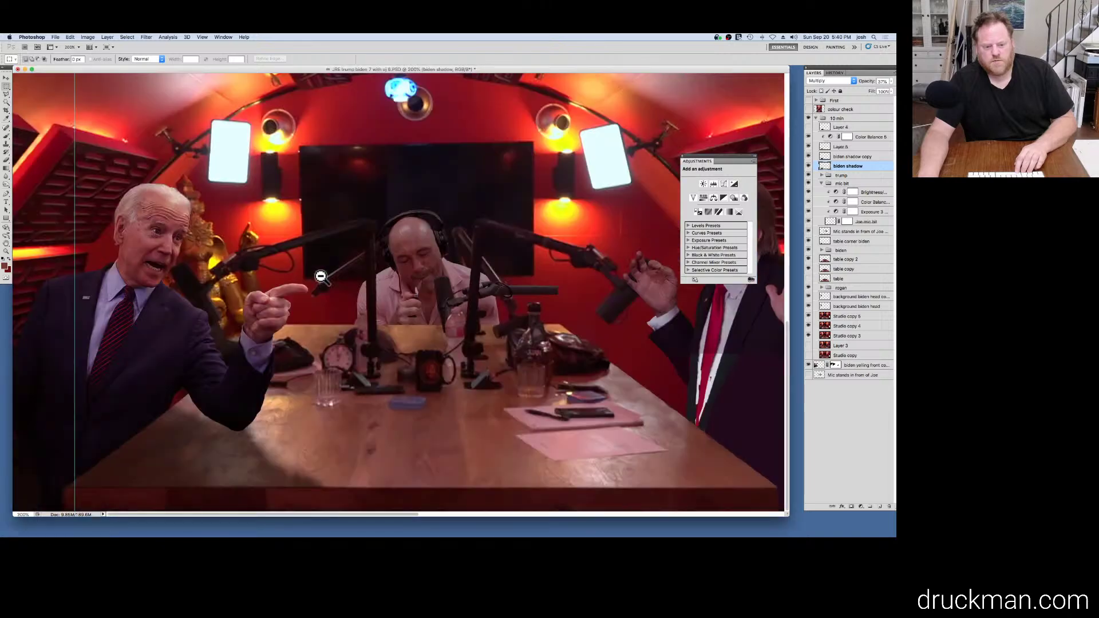
left_click(278, 279, "alt")
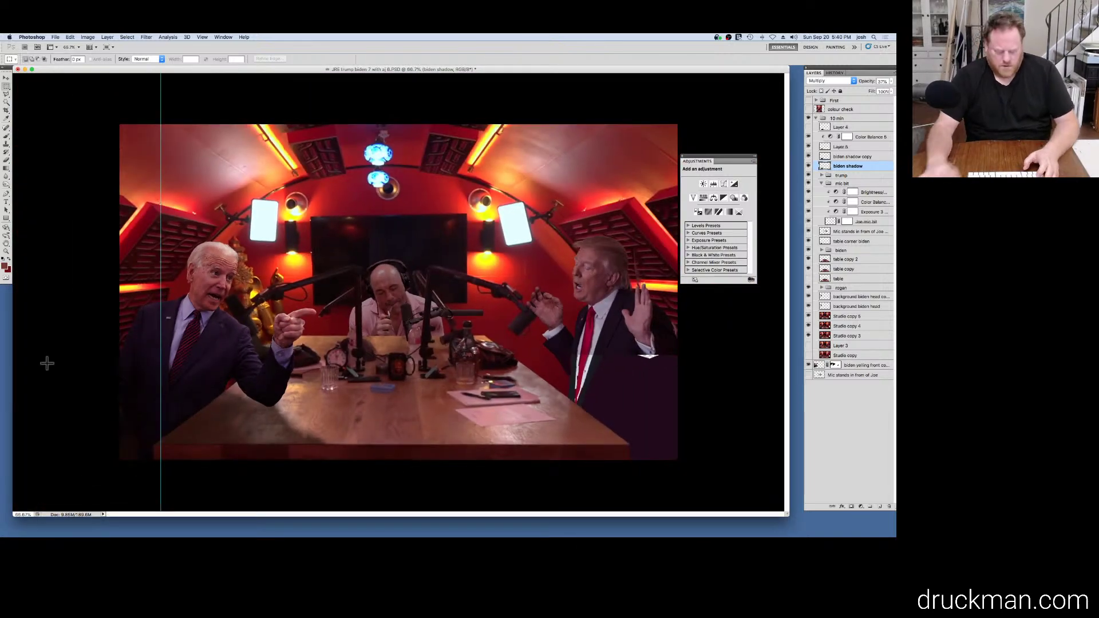
key("super+semicolon")
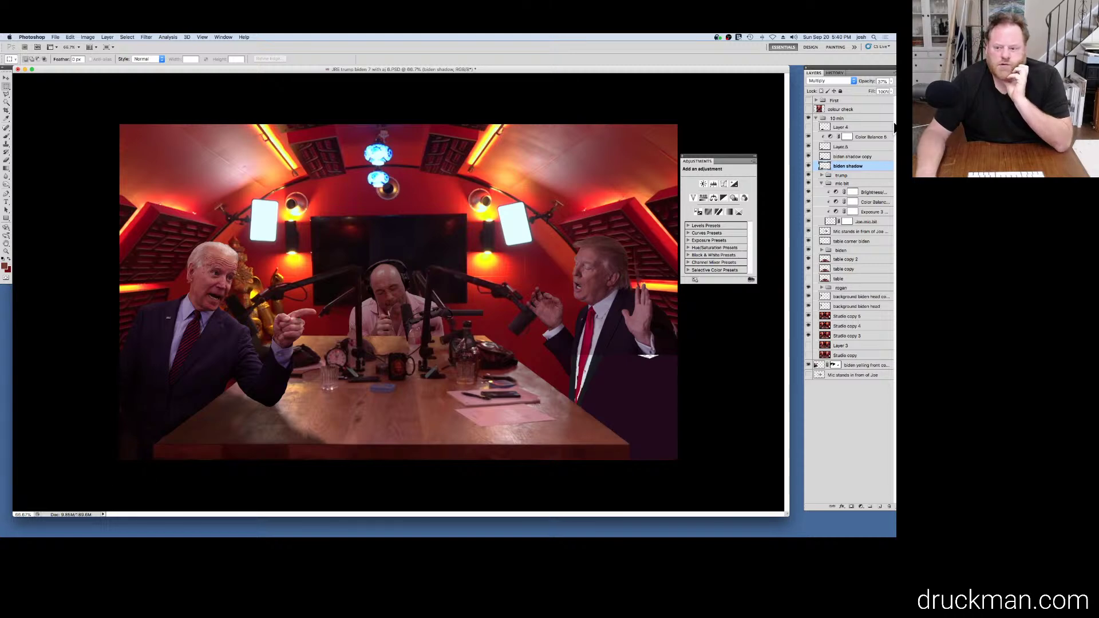
Step: Step back through the history to the first clear, made on Layer 5, and select the biden shadow copy layer
left_click(834, 73)
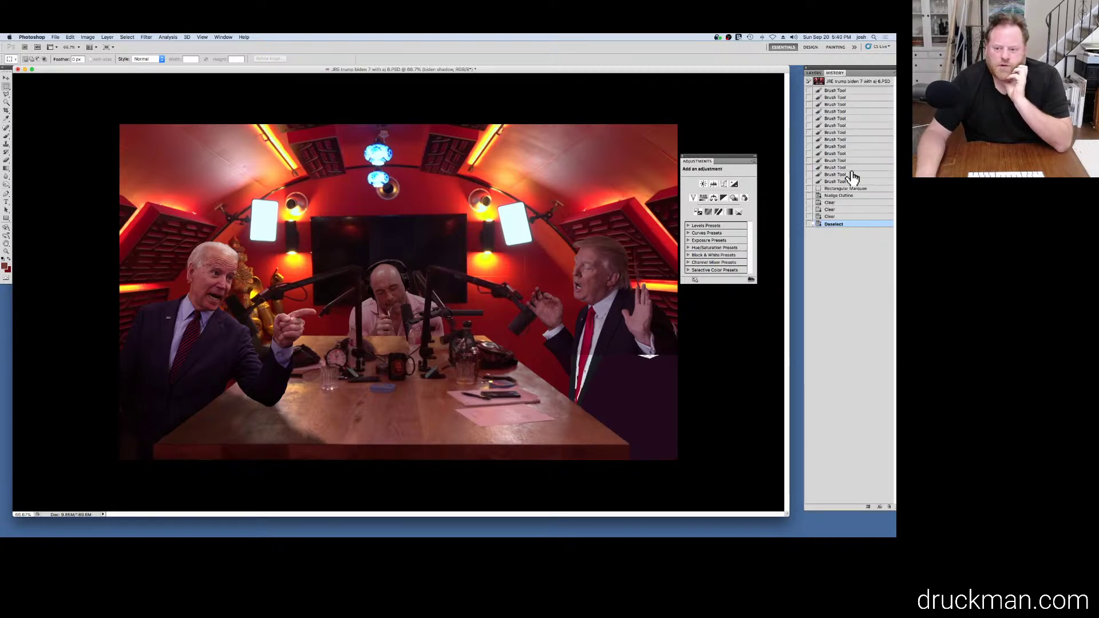
left_click(853, 217)
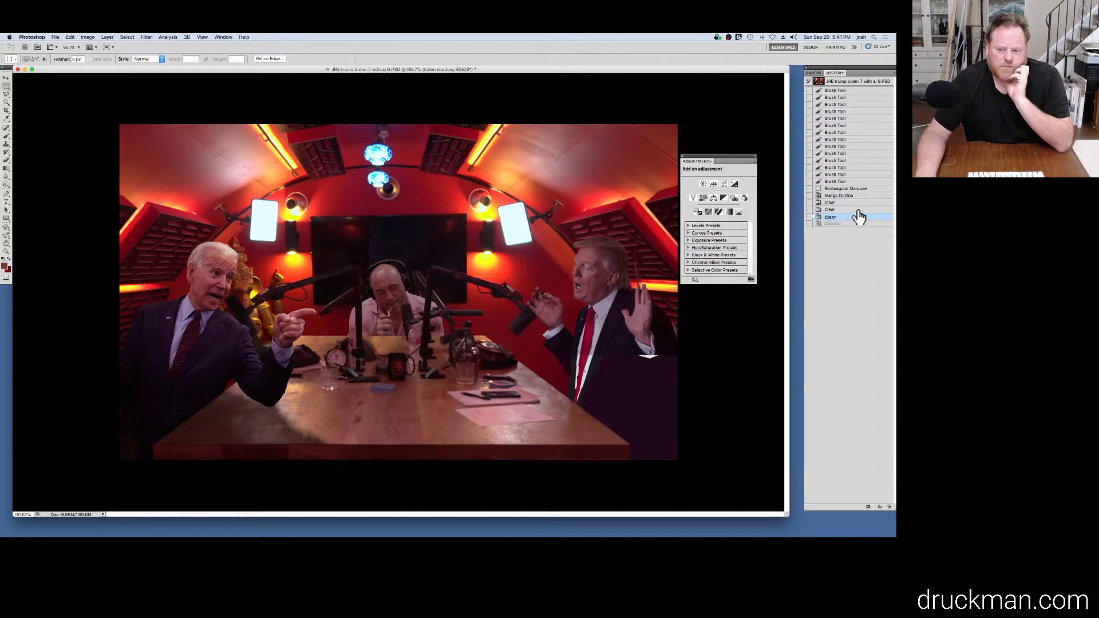
key("super+alt+z")
key("super+alt+z")
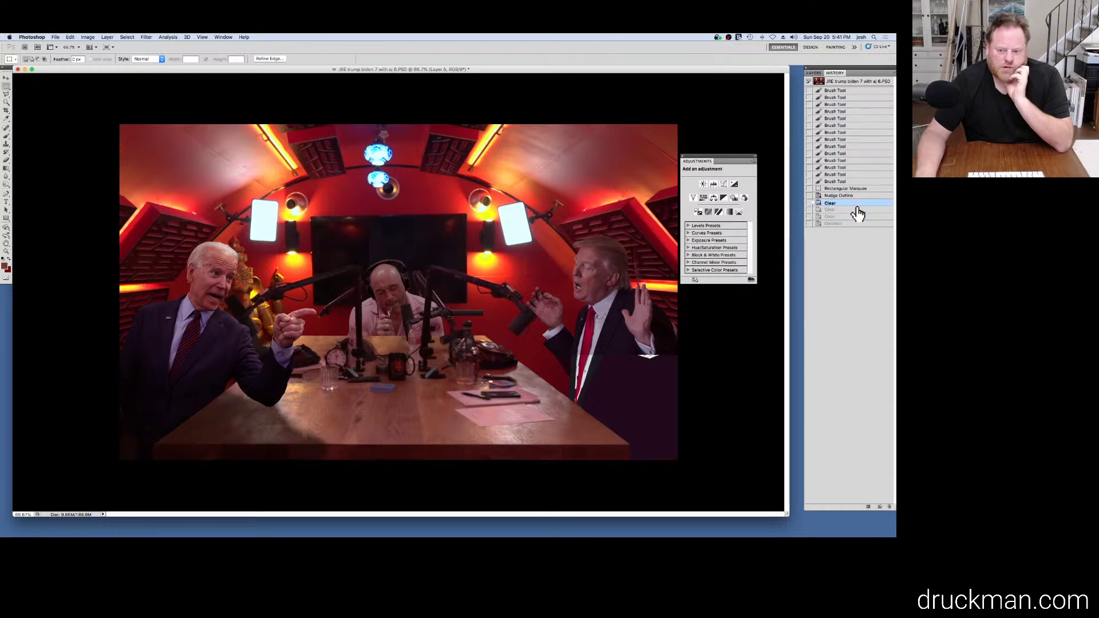
left_click(813, 73)
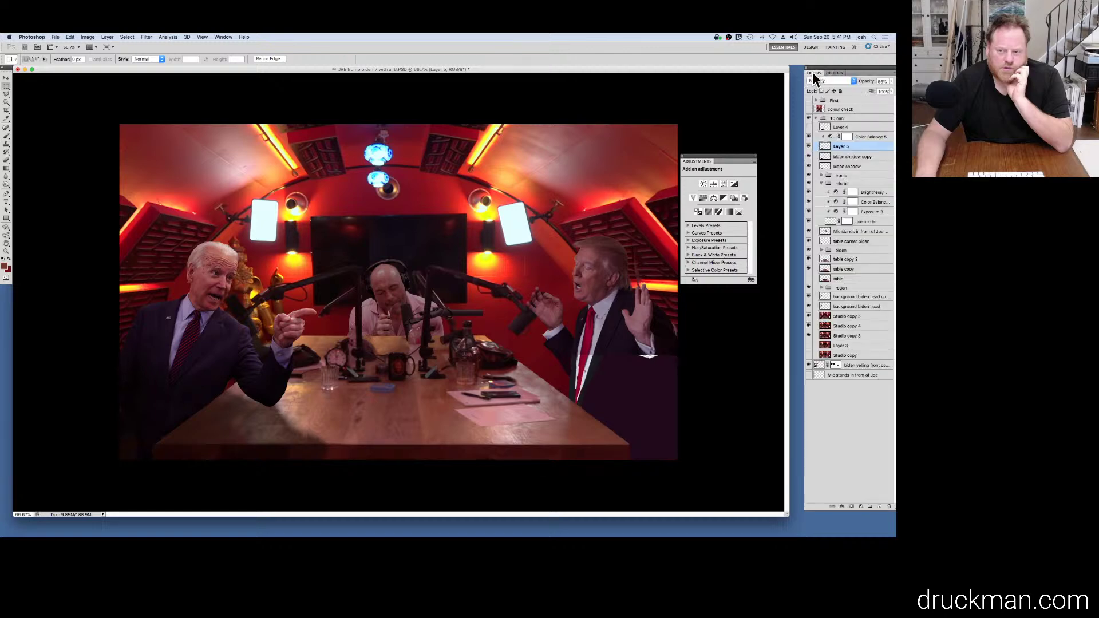
left_click(874, 157)
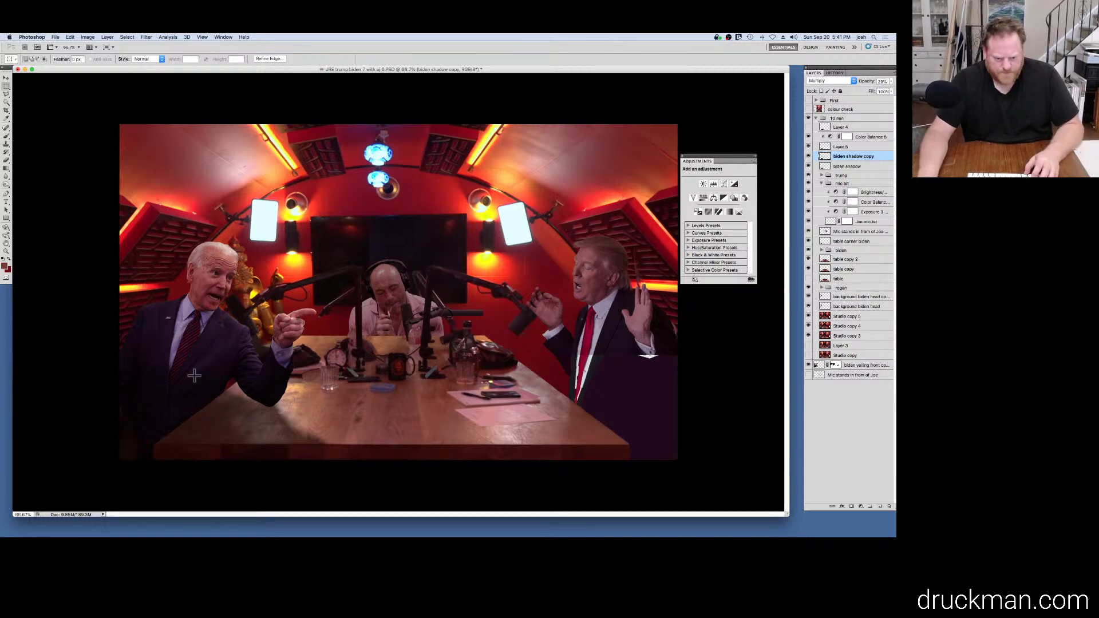
Step: Compare the table with the biden shadow layer shown and hidden, leave that layer hidden, and save the document
left_click(807, 167)
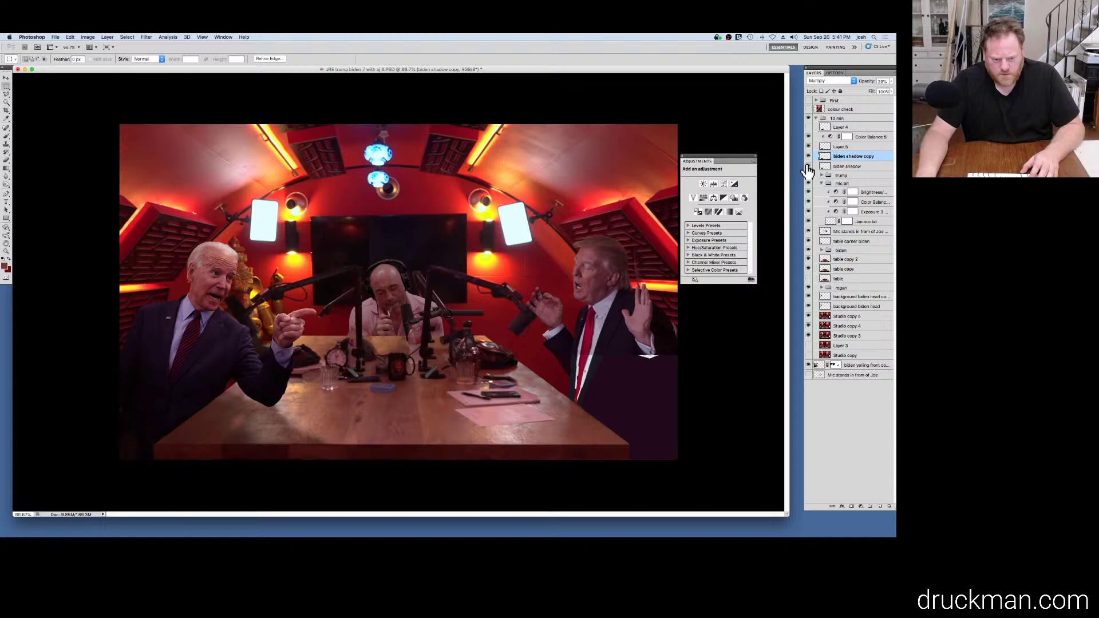
left_click(807, 167)
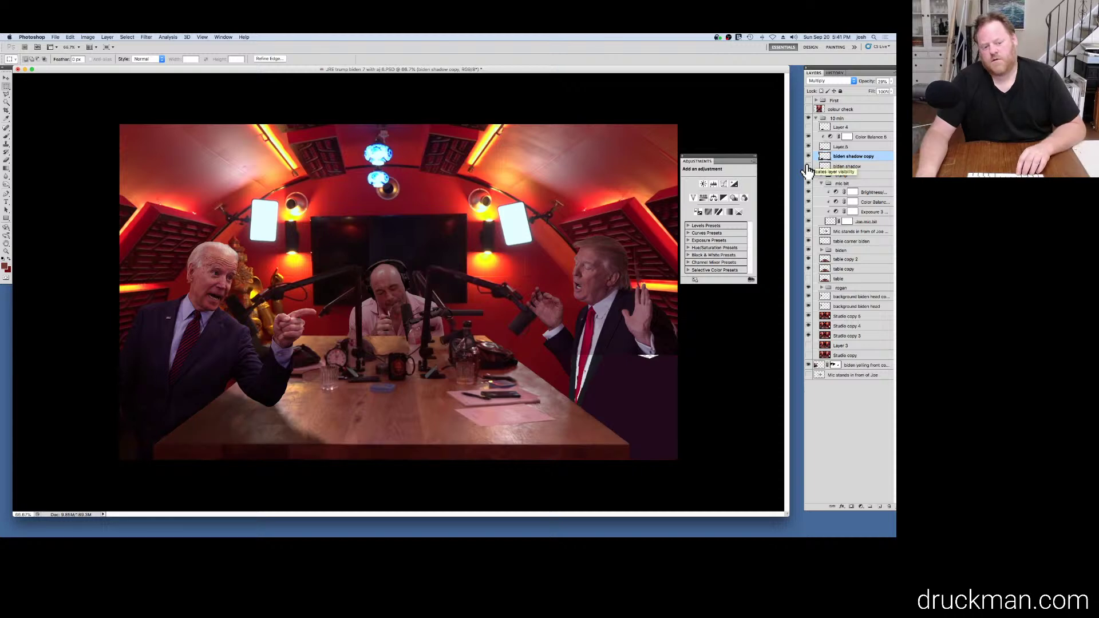
left_click(808, 168)
key("super+minus")
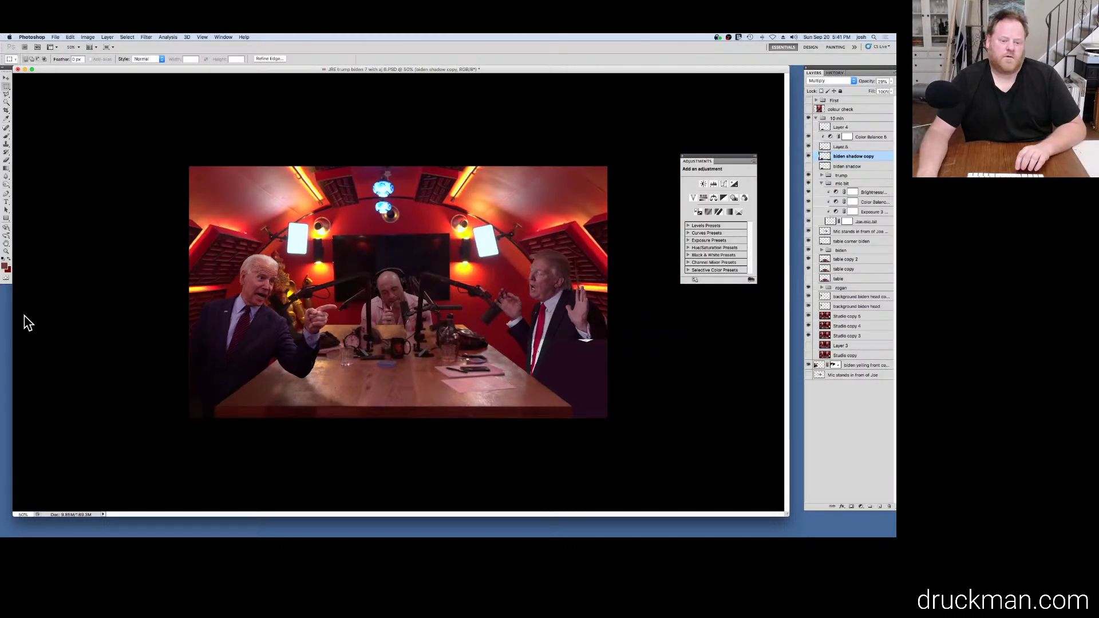
left_click(807, 167)
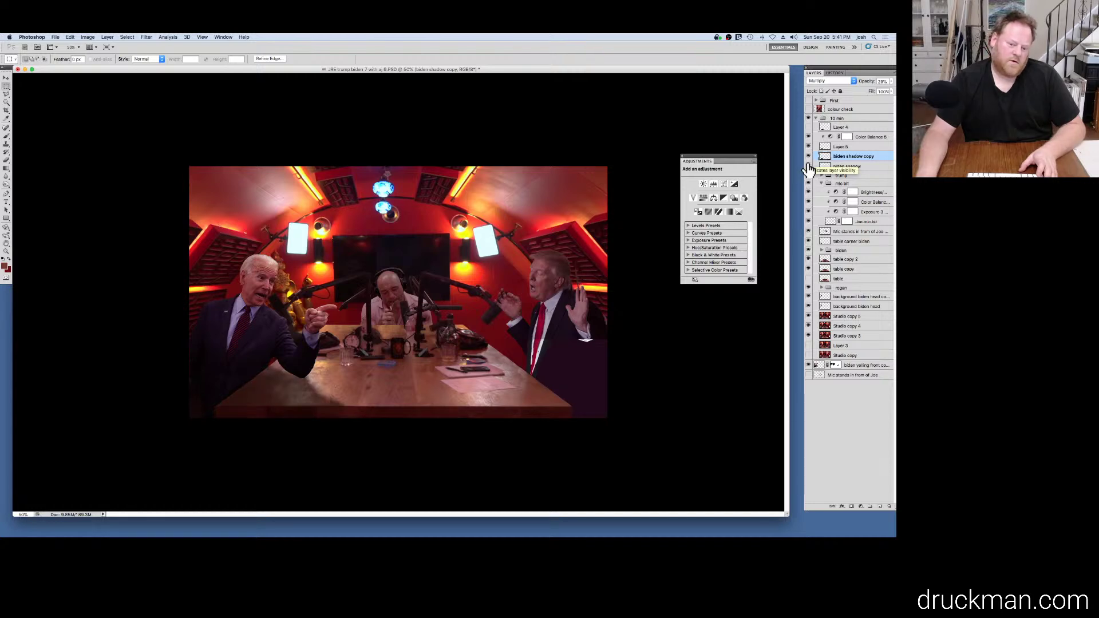
left_click(807, 167)
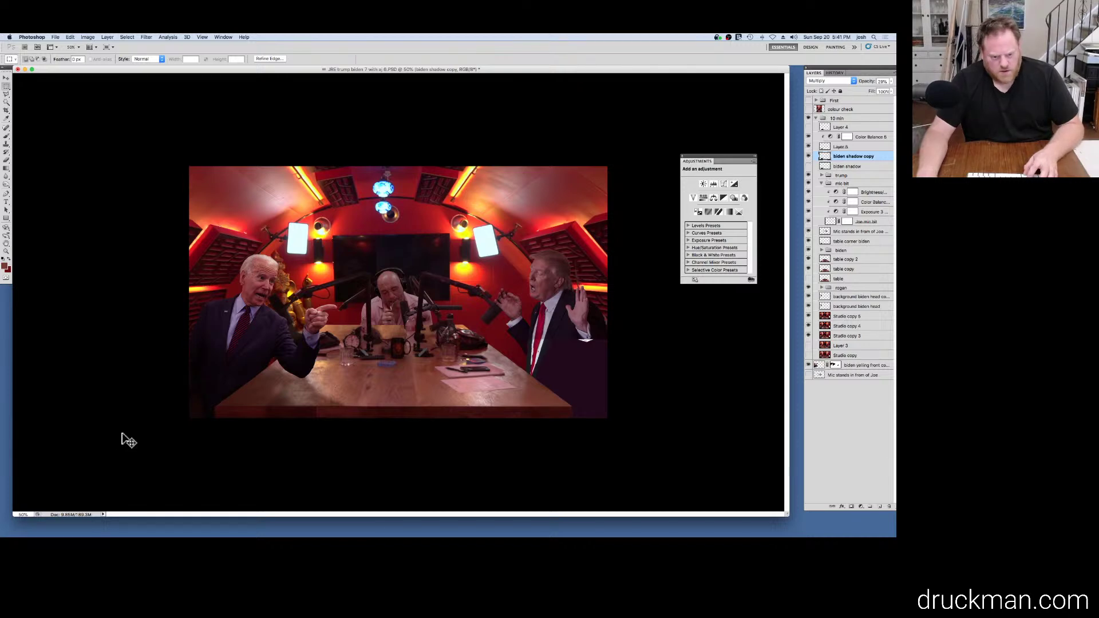
key("super+s")
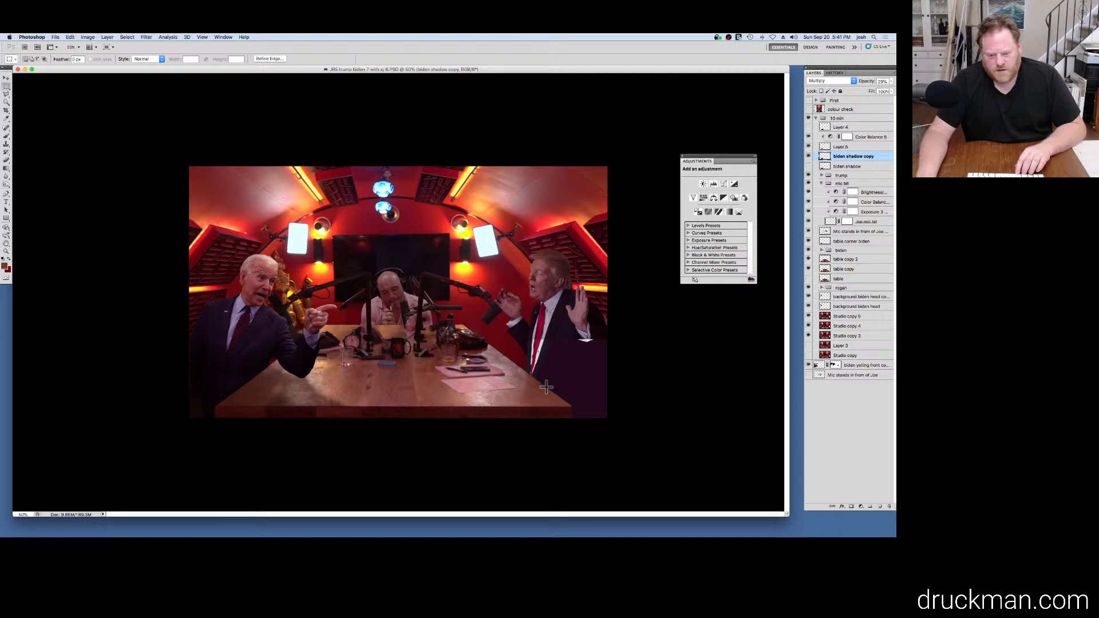
Step: Select the trump group and nudge it slightly to the right in the composition
key("super+1")
left_click_drag(689, 471, 632, 433)
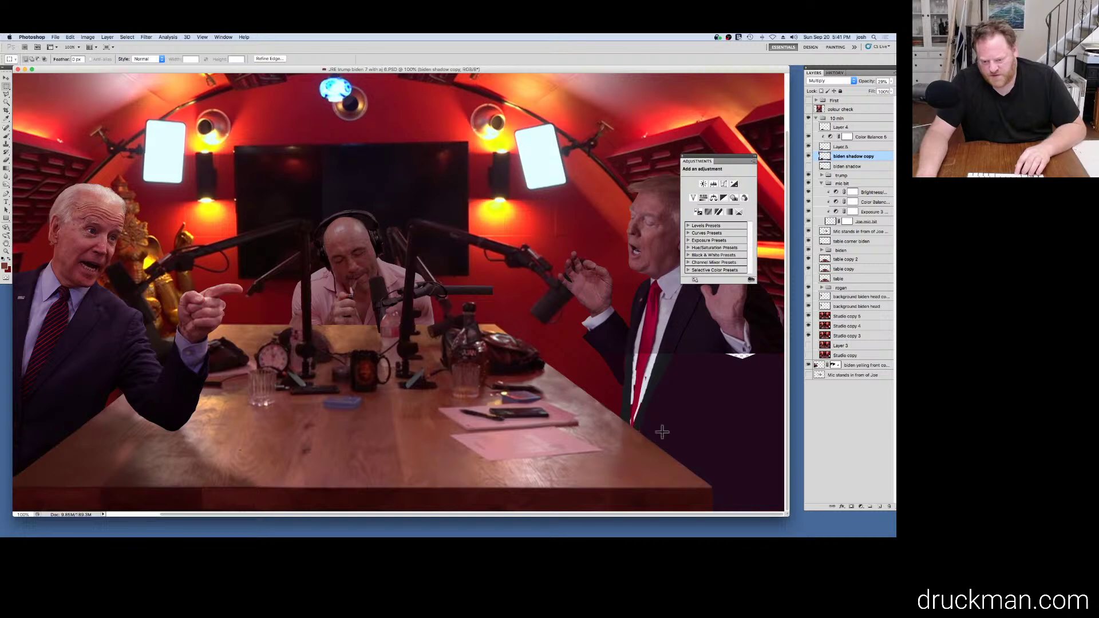
left_click(857, 176)
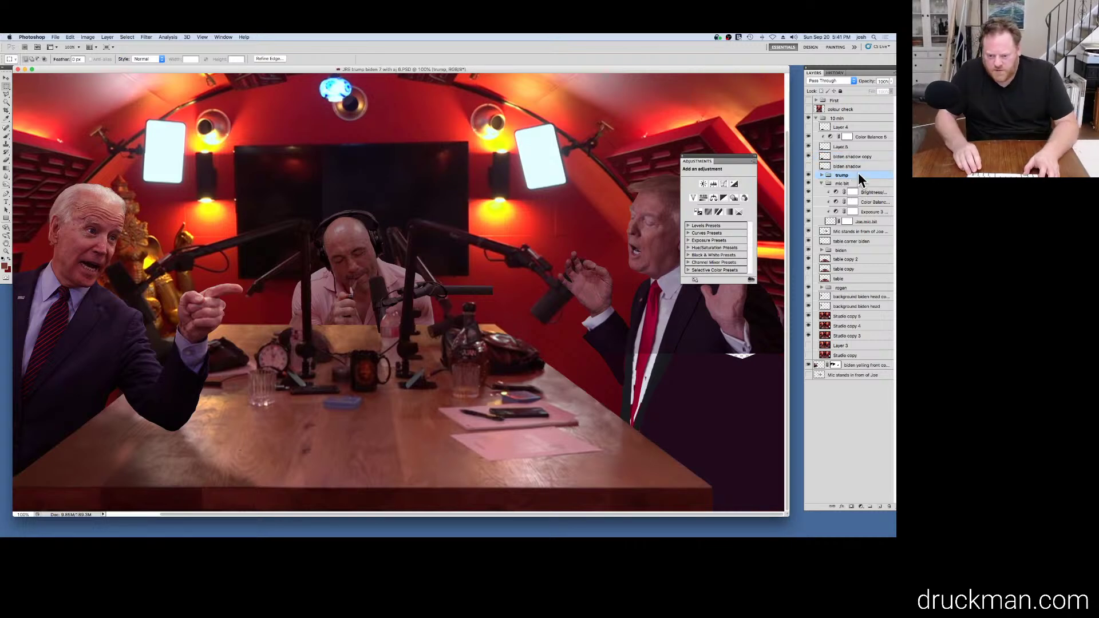
key("super+t")
key("Return")
key("super+d")
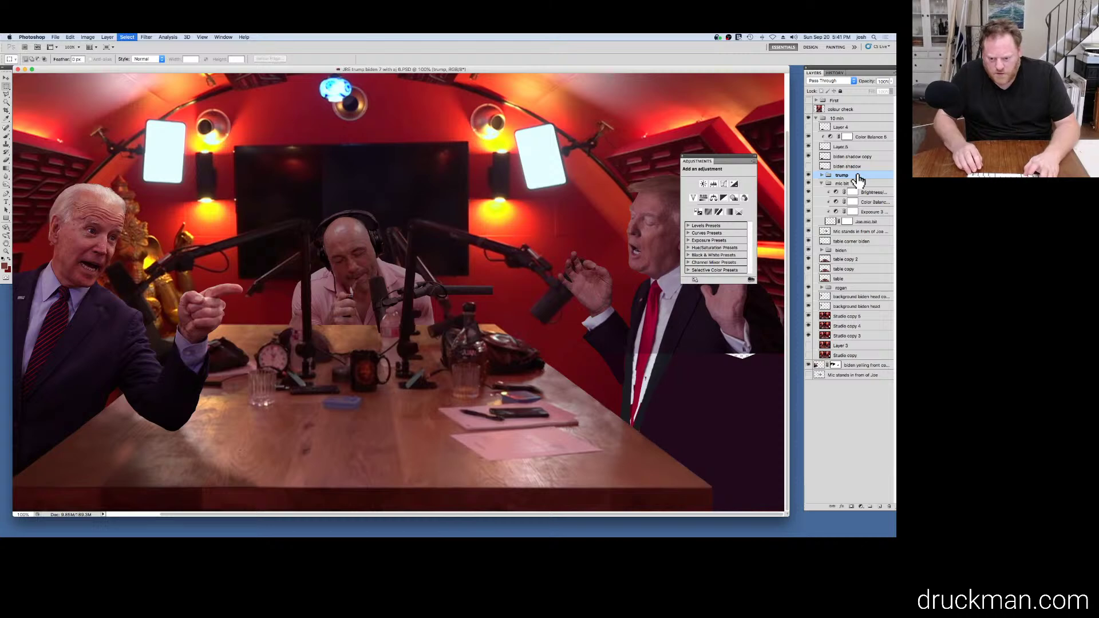
key("super+Right")
key("super+Right")
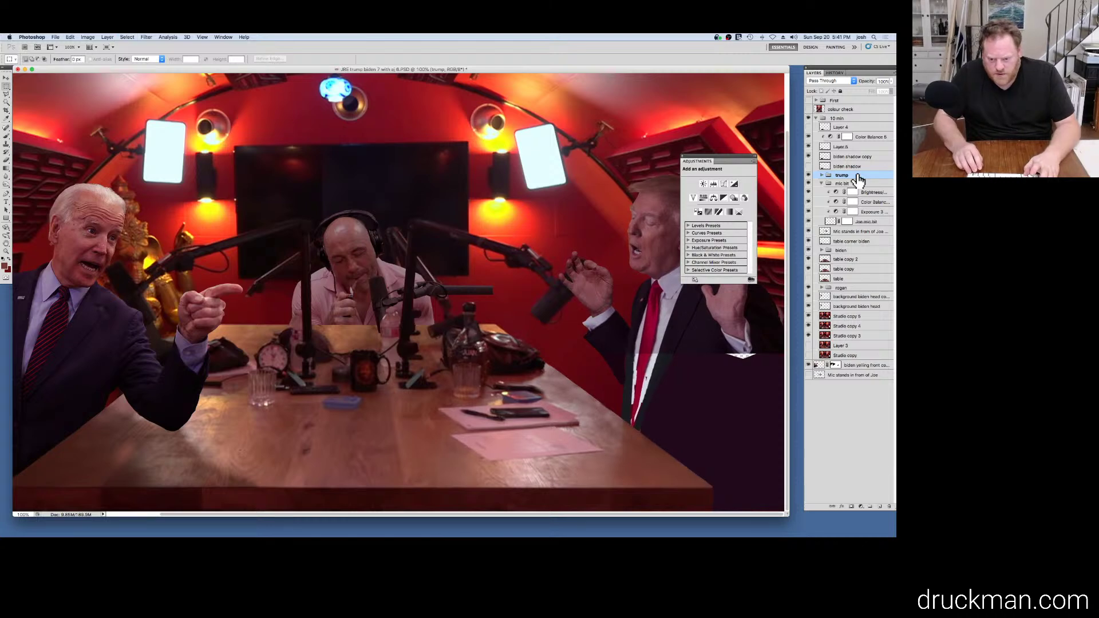
Step: Fine-tune the horizontal position of the trump group with small nudges right and then back left
key("super+Right")
key("super+Left")
key("super+Left")
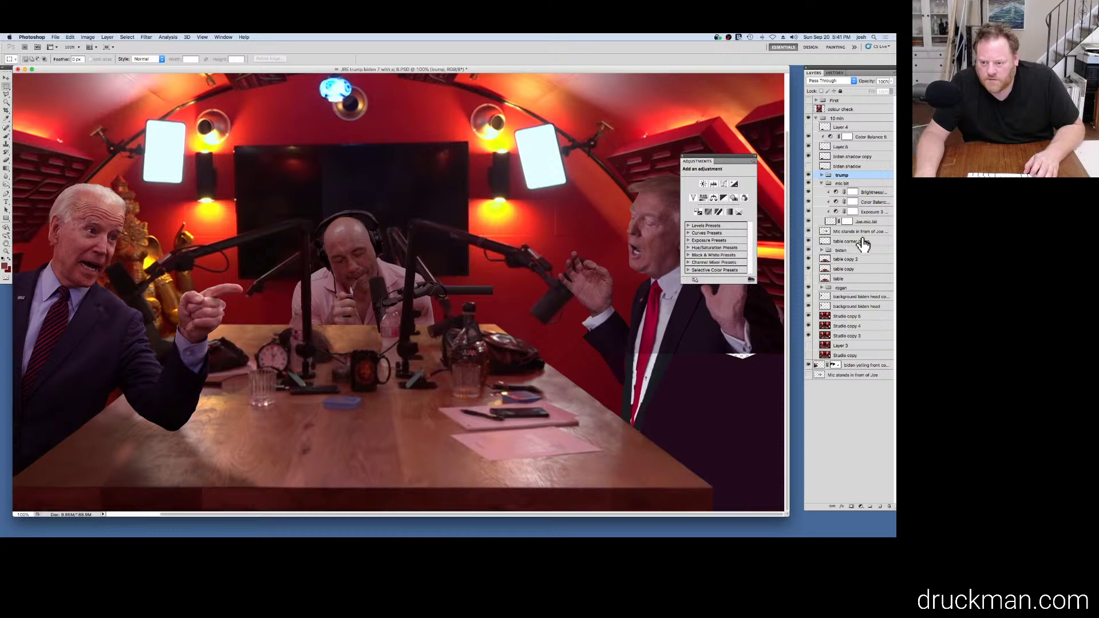
Step: Expand the trump group and inspect Trump's lower jacket up close, toggling layer visibility to identify which layers form it
left_click(822, 176)
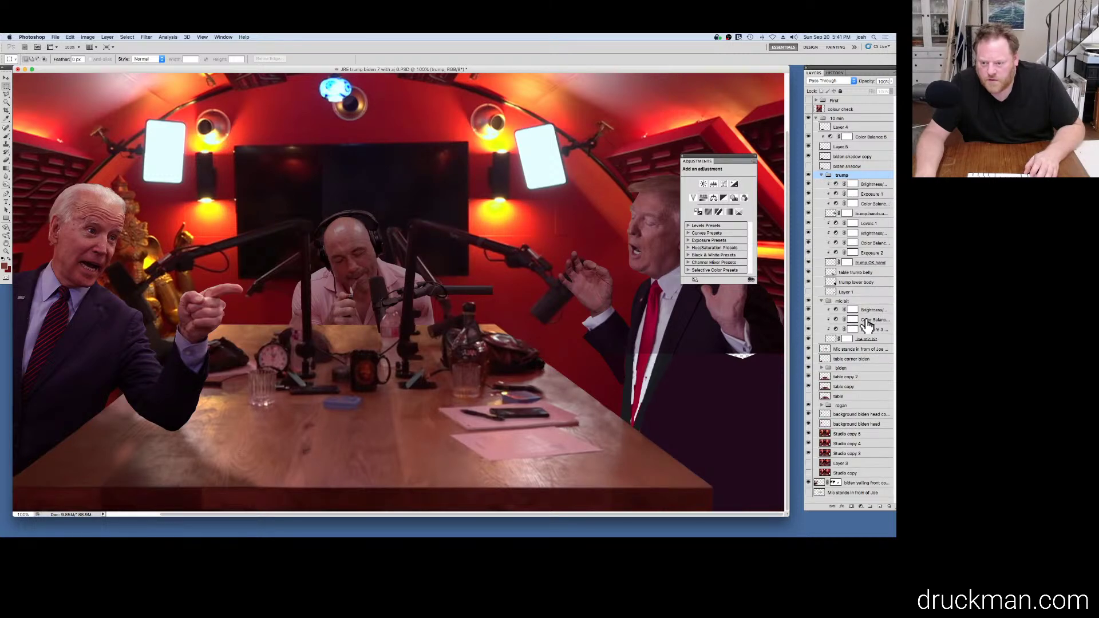
left_click(641, 409)
left_click(638, 418)
left_click(630, 412)
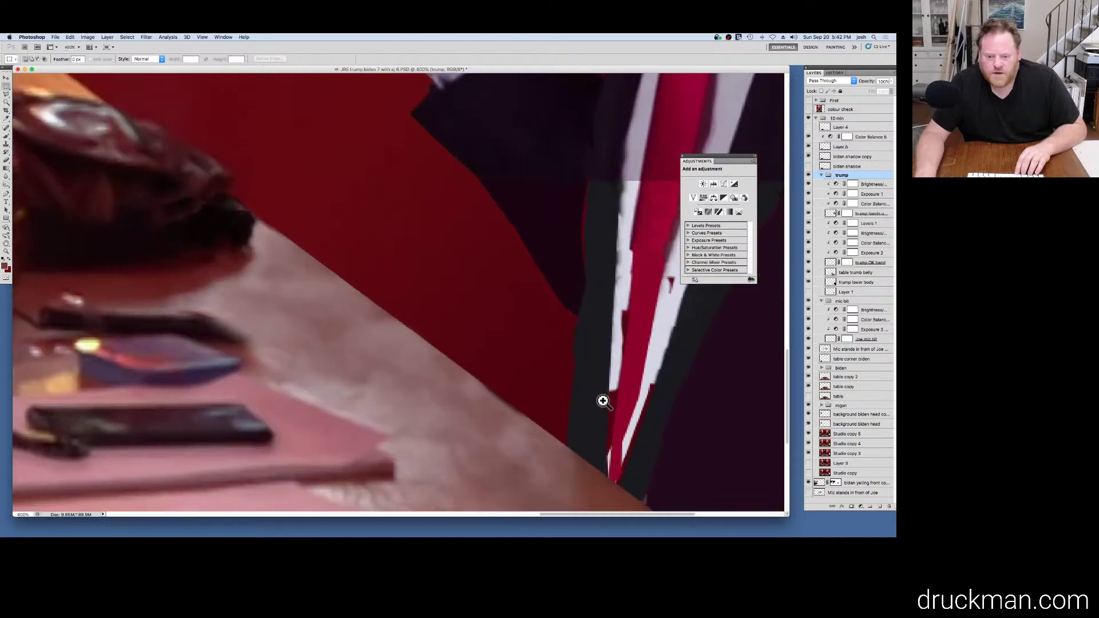
left_click(602, 401)
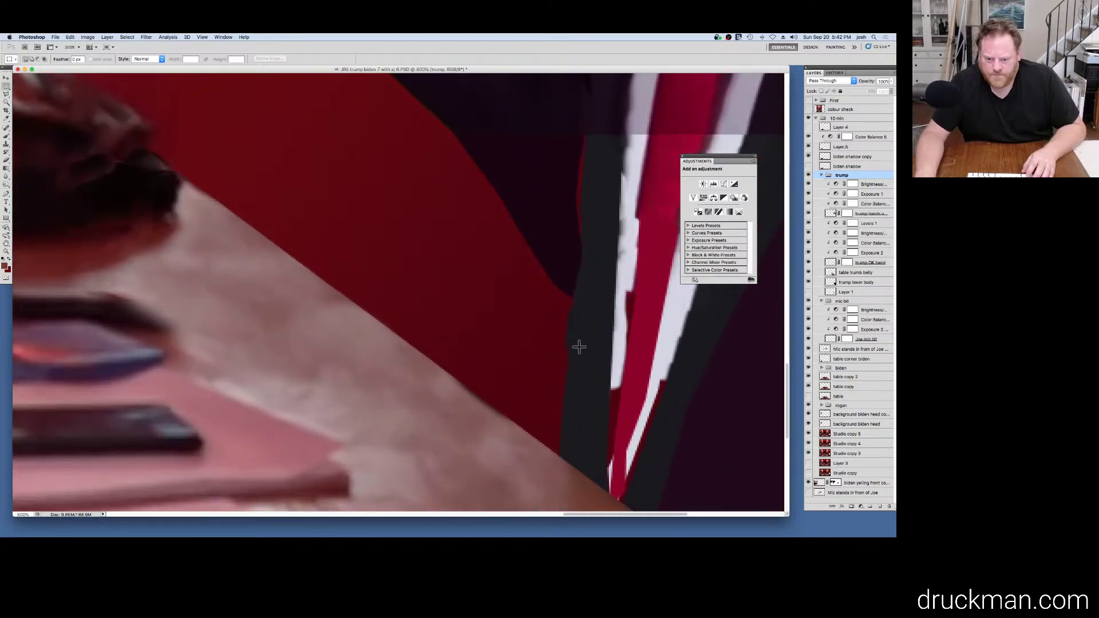
key("l")
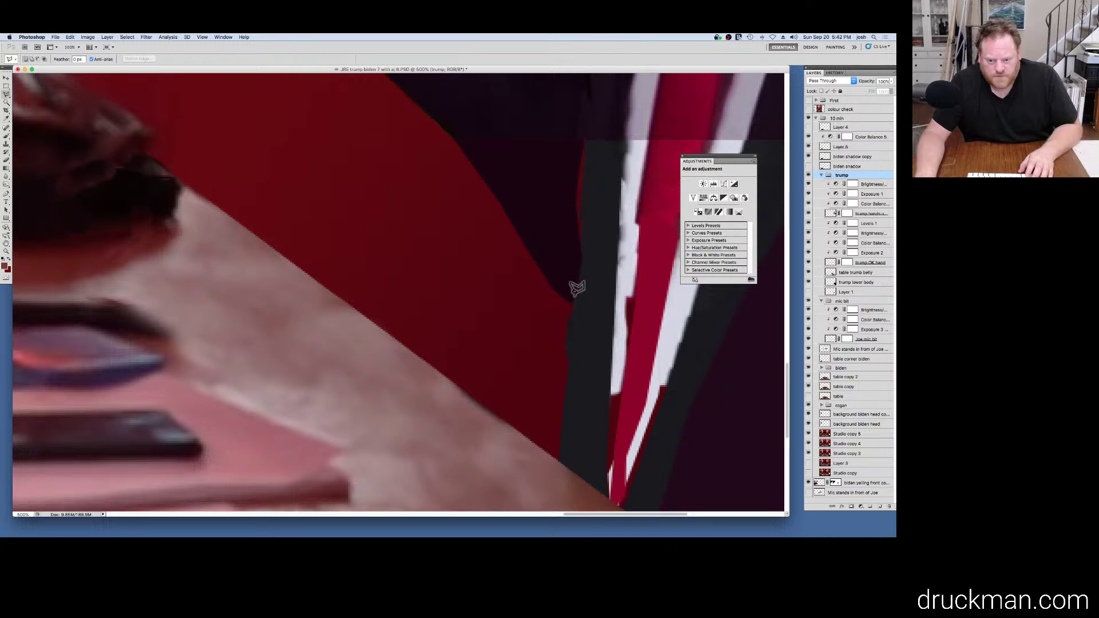
mouse_move(586, 252)
left_mouse_down()
mouse_move(554, 372)
mouse_move(538, 371)
left_mouse_up()
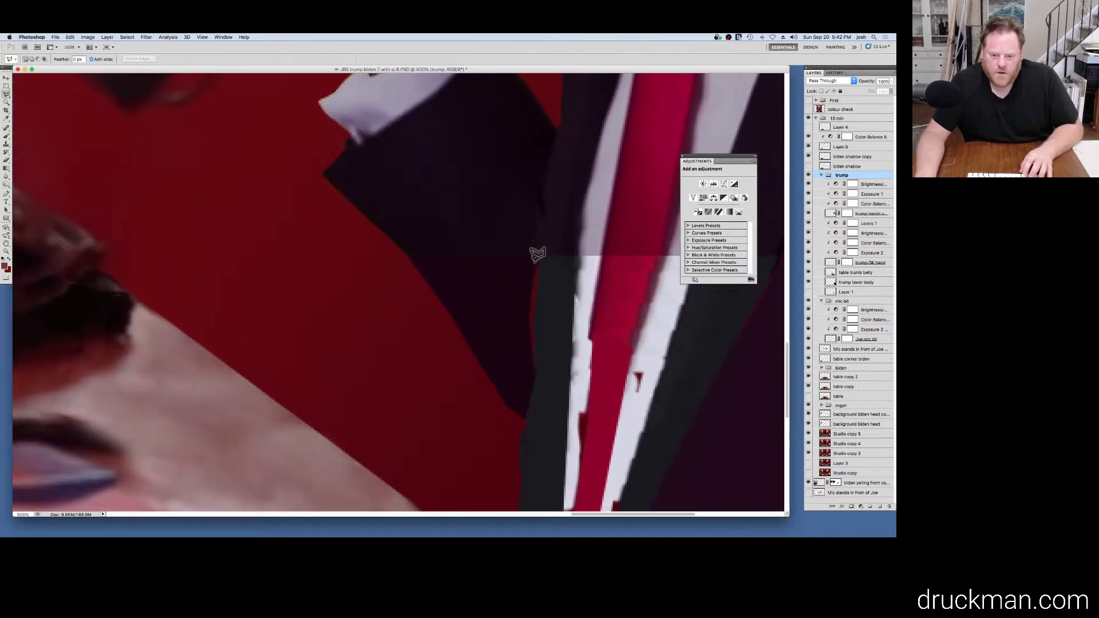
left_click(809, 214)
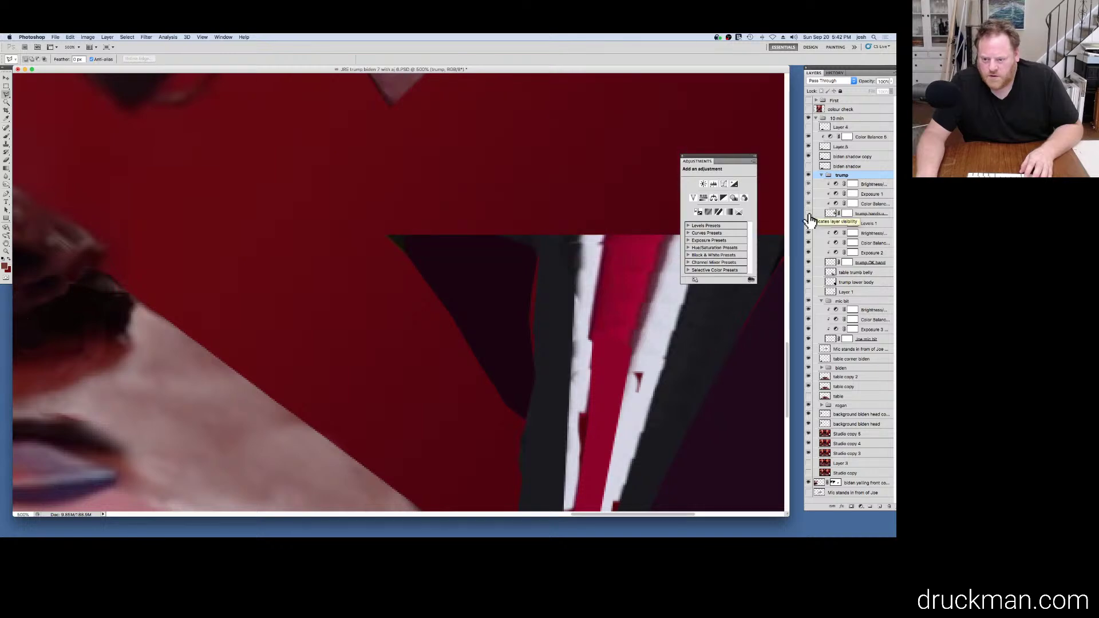
left_click(809, 214)
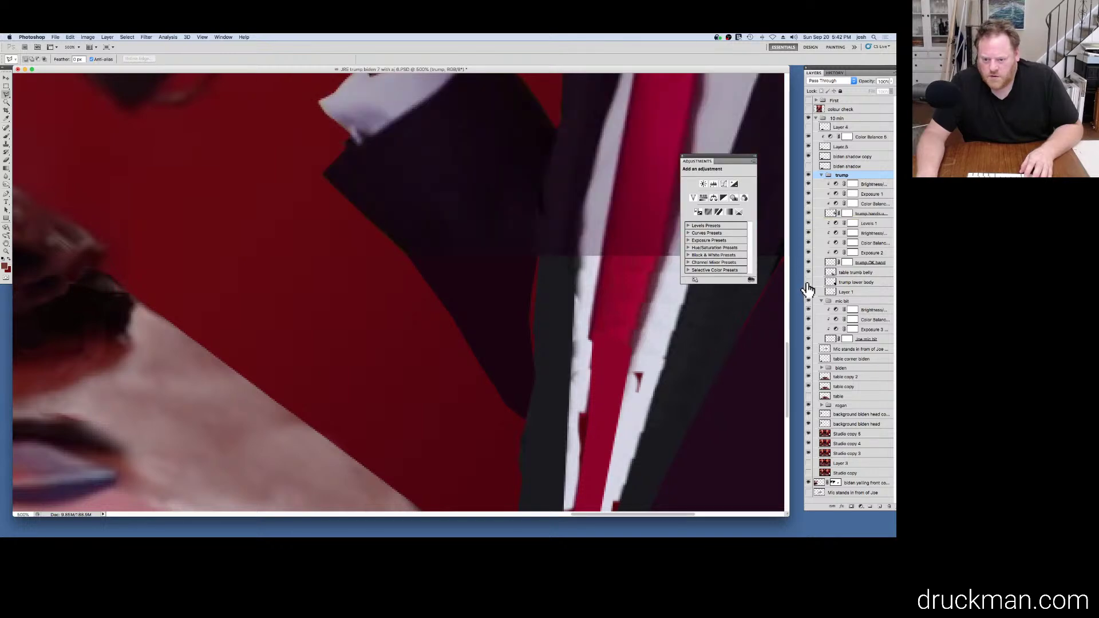
left_click(808, 291)
left_click(807, 291)
Step: Duplicate the trump lower body layer and fill a lassoed jacket strip left of the tie with the dark suit colour sampled from above
left_click(833, 280)
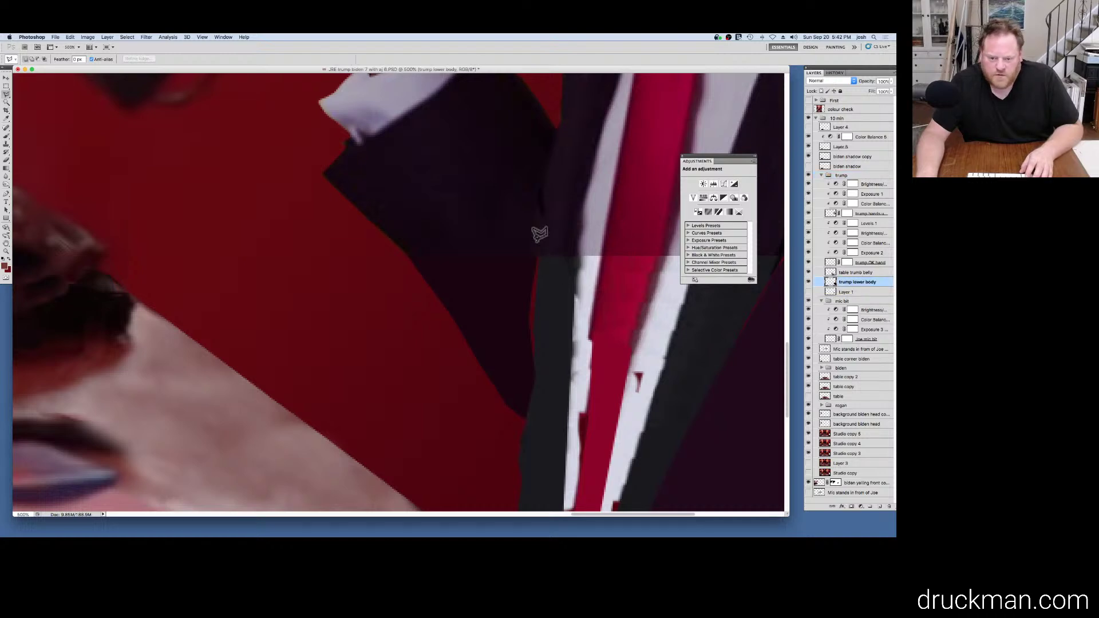
mouse_move(537, 243)
left_mouse_down()
mouse_move(518, 436)
mouse_move(534, 426)
mouse_move(537, 473)
mouse_move(517, 533)
mouse_move(532, 251)
mouse_move(506, 484)
mouse_move(515, 500)
mouse_move(561, 501)
mouse_move(559, 312)
mouse_move(577, 237)
mouse_move(562, 191)
mouse_move(575, 175)
mouse_move(553, 114)
left_mouse_up()
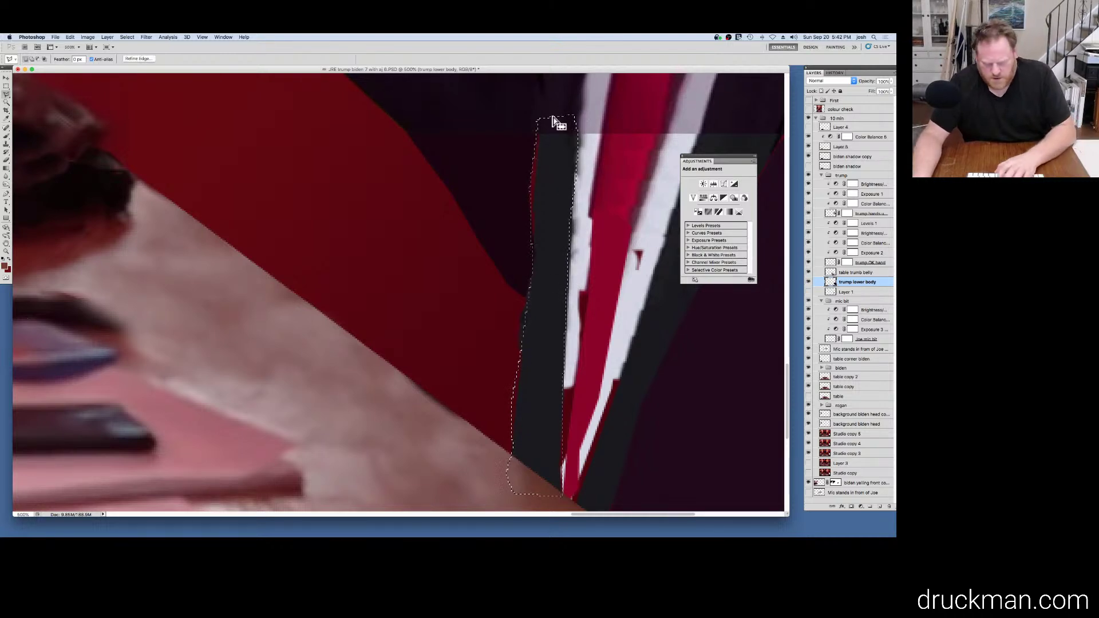
key("i")
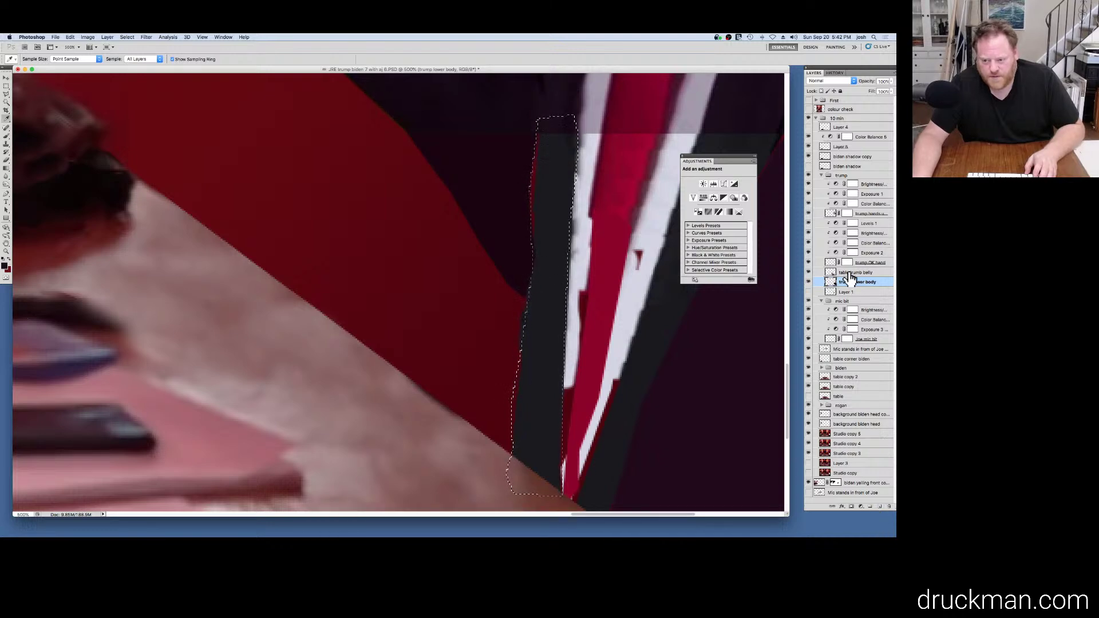
left_click_drag(850, 284, 879, 506)
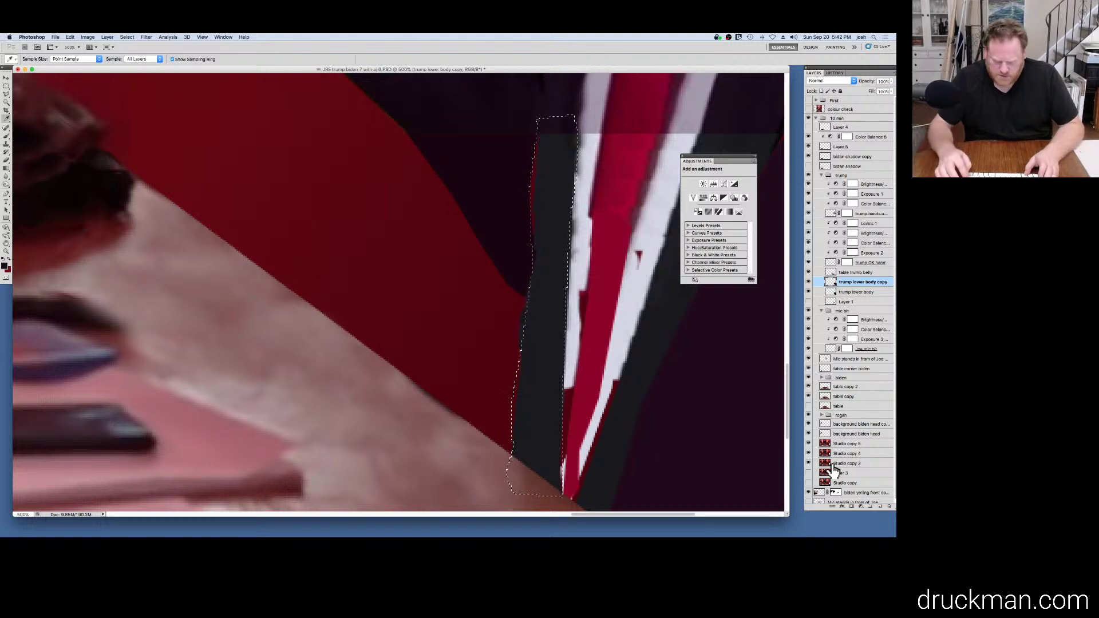
key("alt+BackSpace")
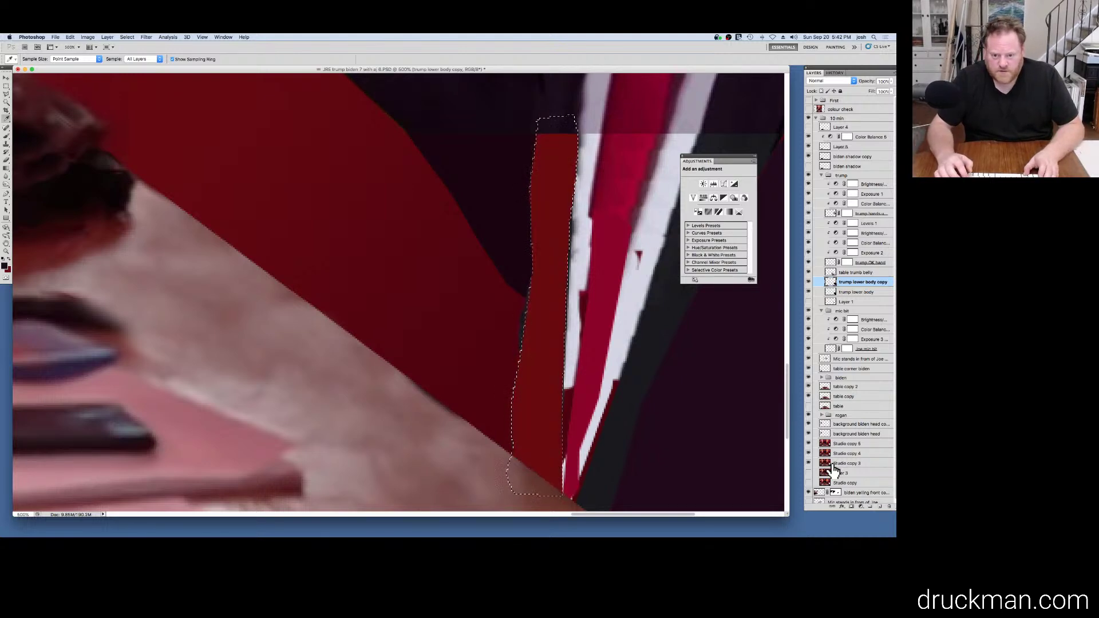
key("super+BackSpace")
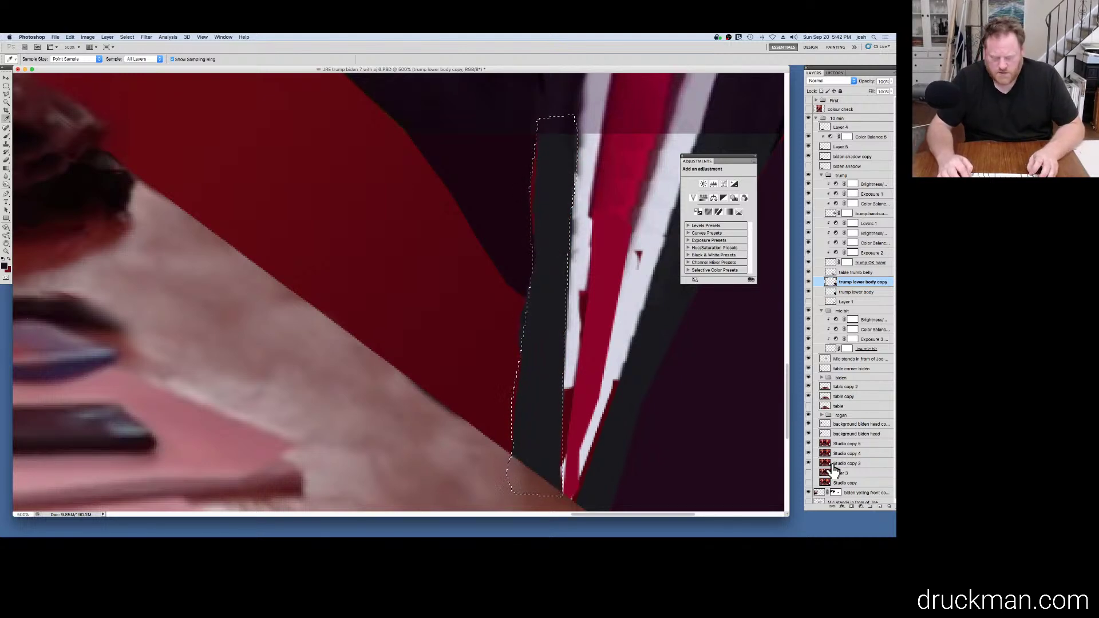
key("super+d")
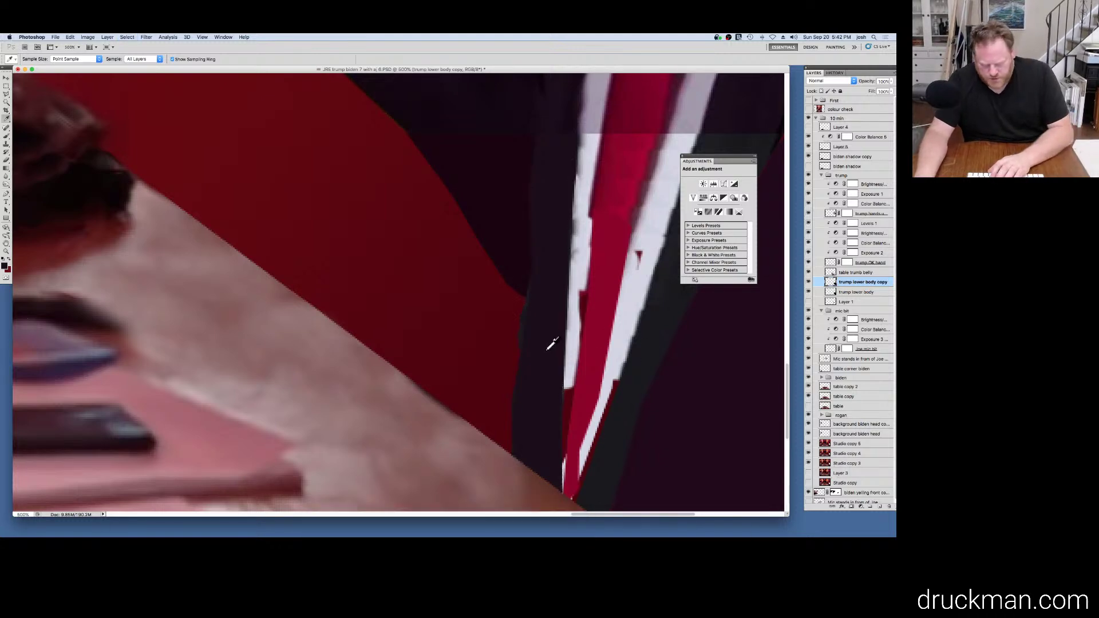
Step: Trim a thin lassoed sliver from the jacket's left edge on trump lower body copy, reverting the history to the first clear
key("l")
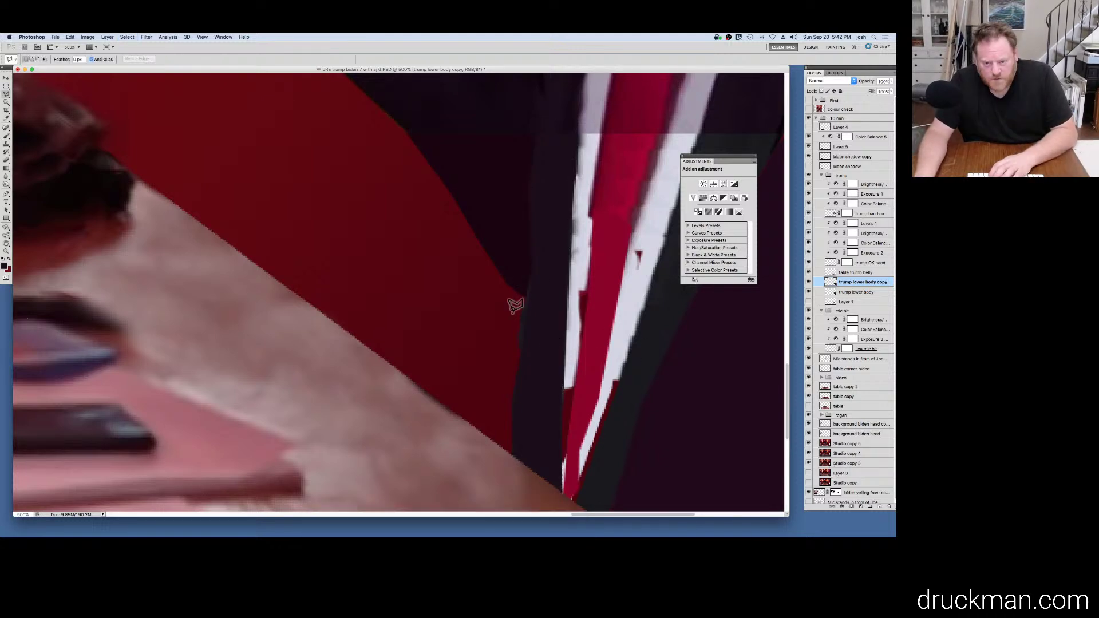
left_click(534, 264)
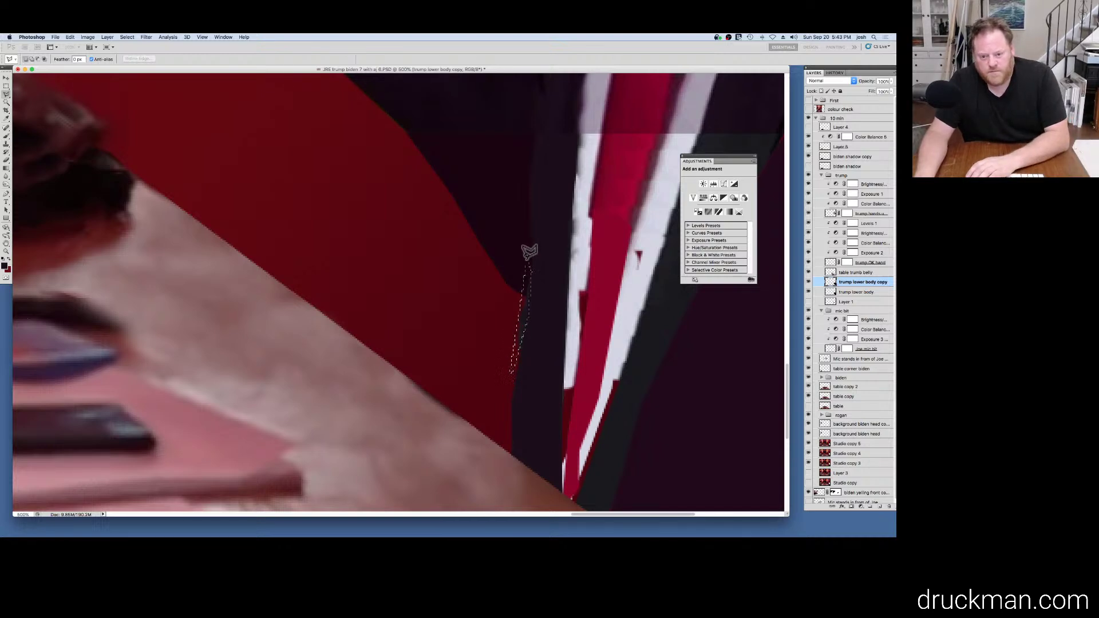
left_click(527, 261)
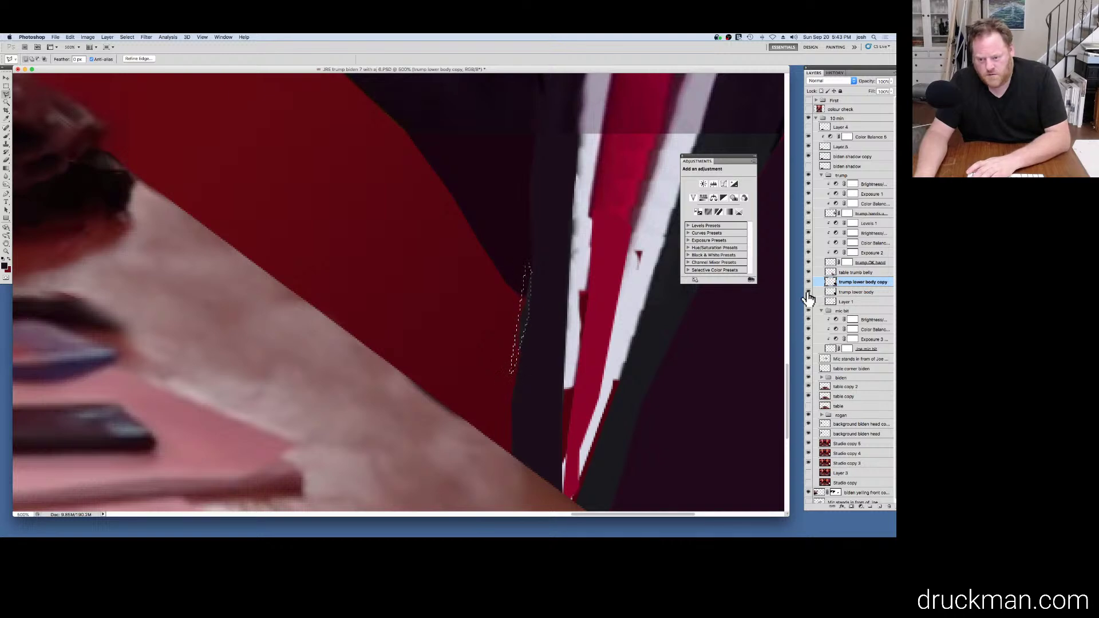
left_click(528, 231)
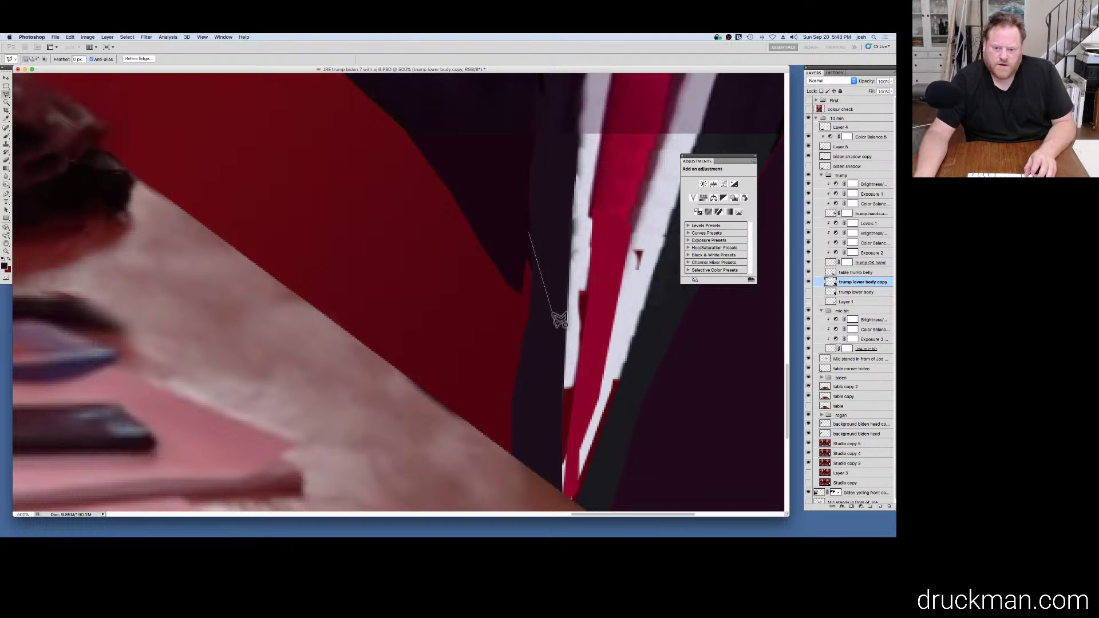
key("Escape")
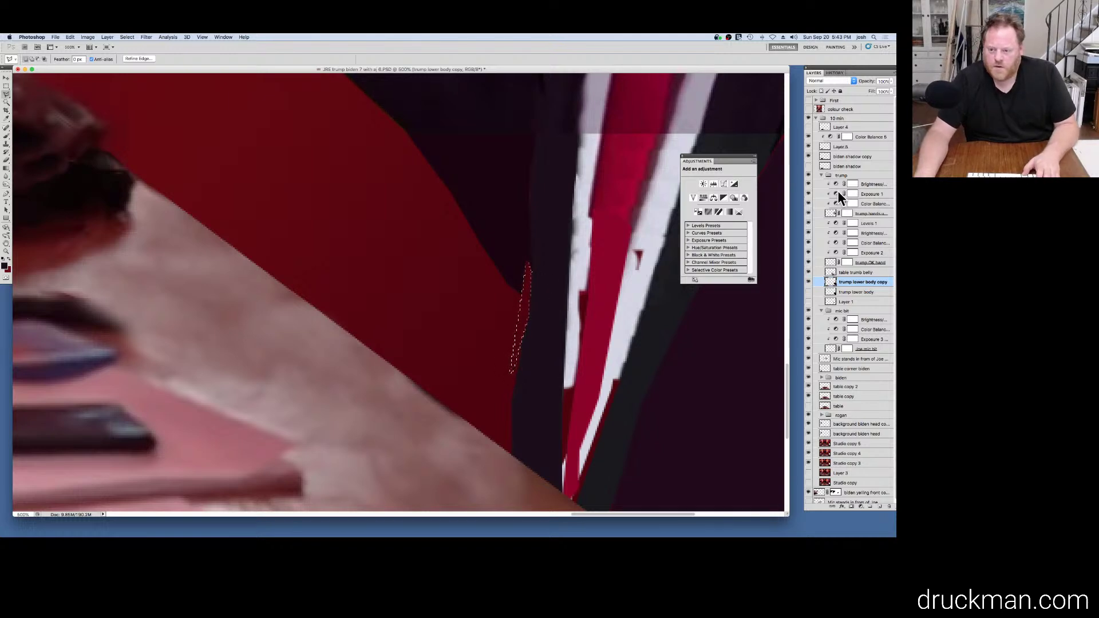
left_click(834, 73)
left_click(854, 218)
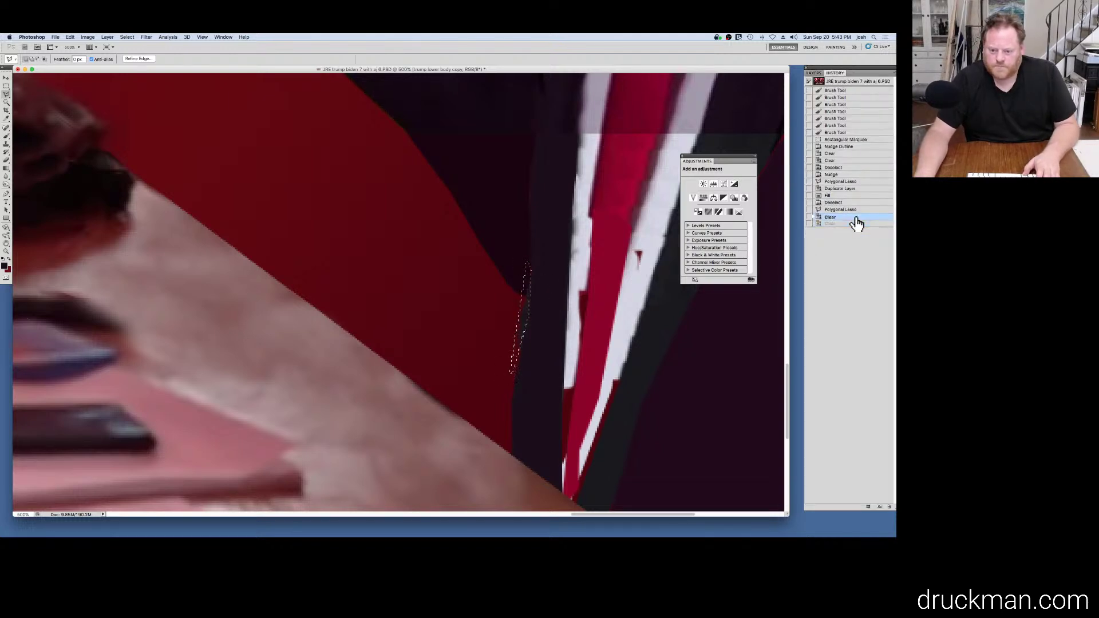
left_click(536, 205, "shift")
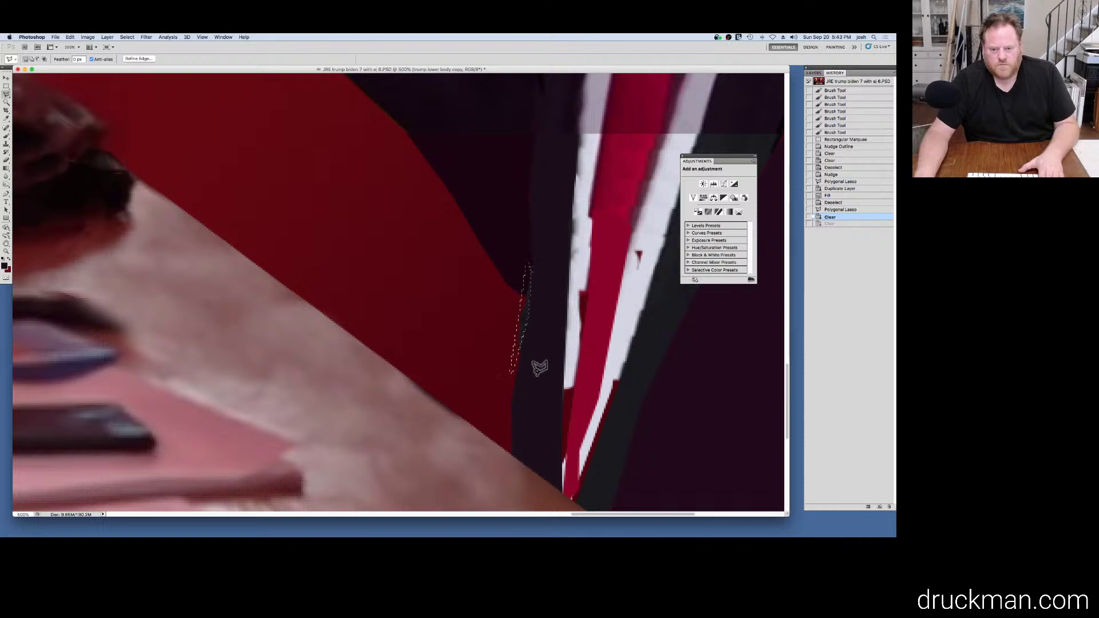
left_click(509, 355)
key("Escape")
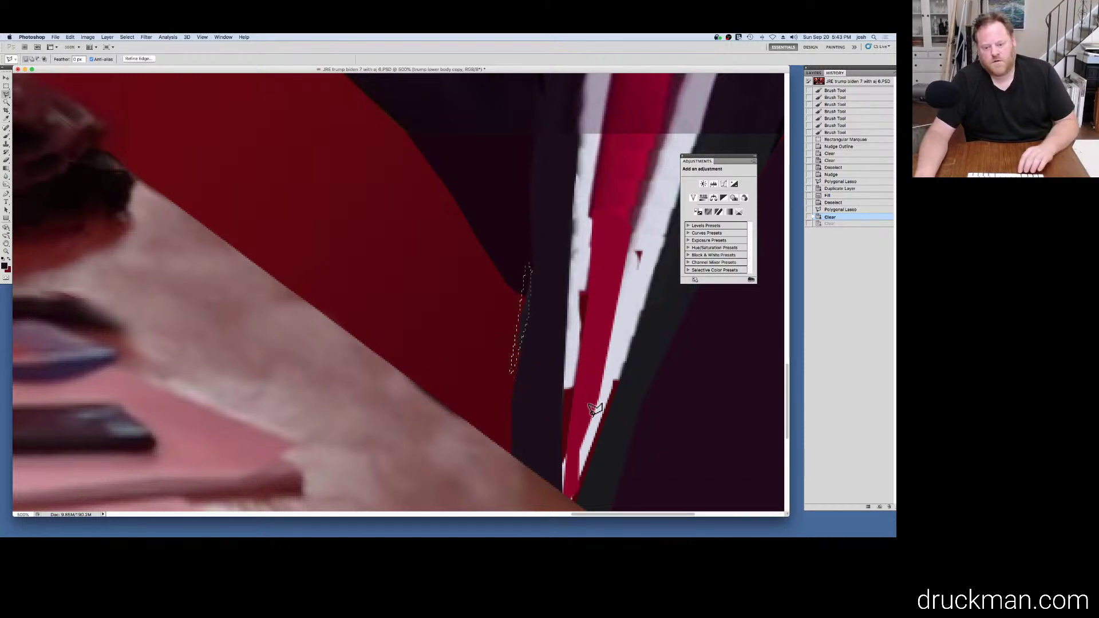
Step: Deselect the sliver outline and close the Adjustments panel so that all of Trump's figure is uncovered
left_click(581, 395, "alt+super")
left_click(581, 395, "alt+super")
left_click(555, 393, "alt+super")
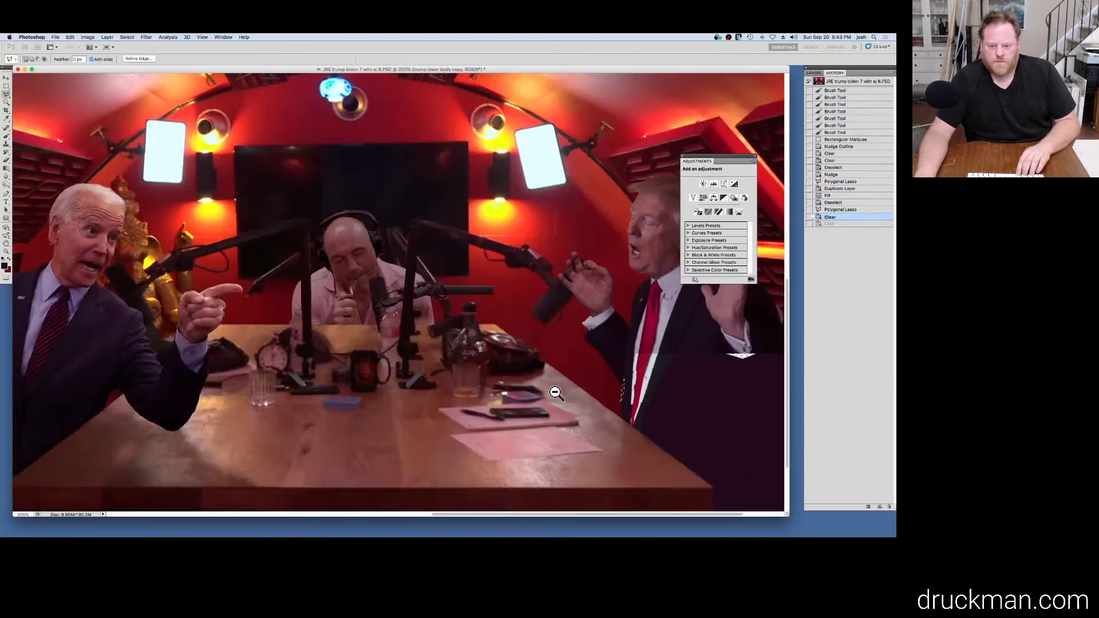
left_click(555, 392, "alt+super")
key("super+d")
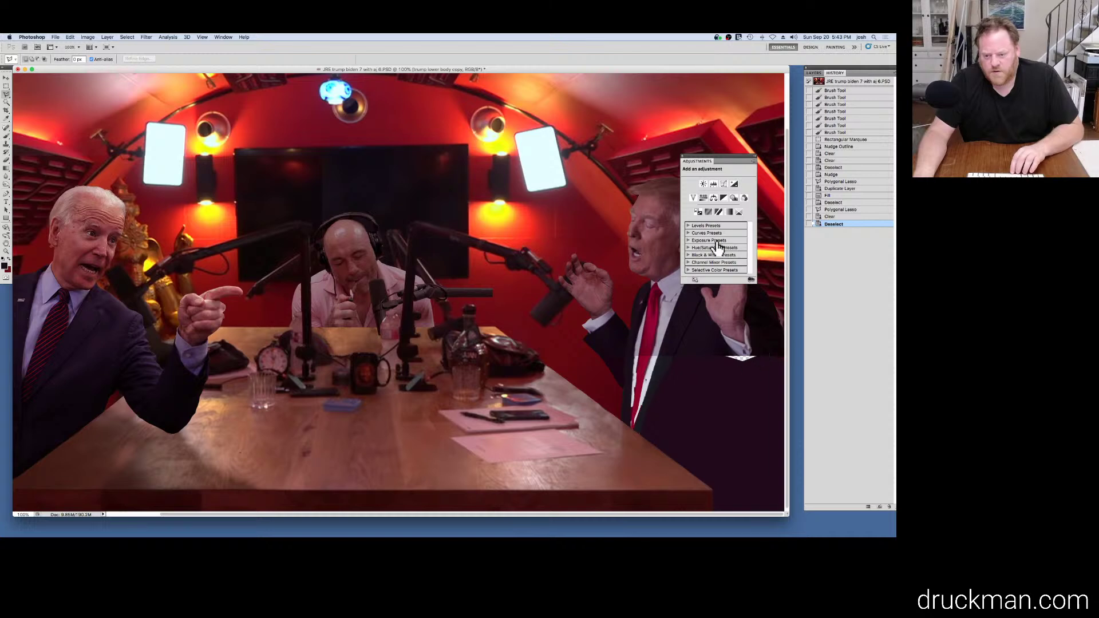
left_click(682, 155)
Step: Outline Trump's flat lower body with the Polygonal Lasso, following the jacket edge beside the tie, down across the table corner and up below the hand
left_click(743, 481)
left_click(744, 481)
left_click(667, 442)
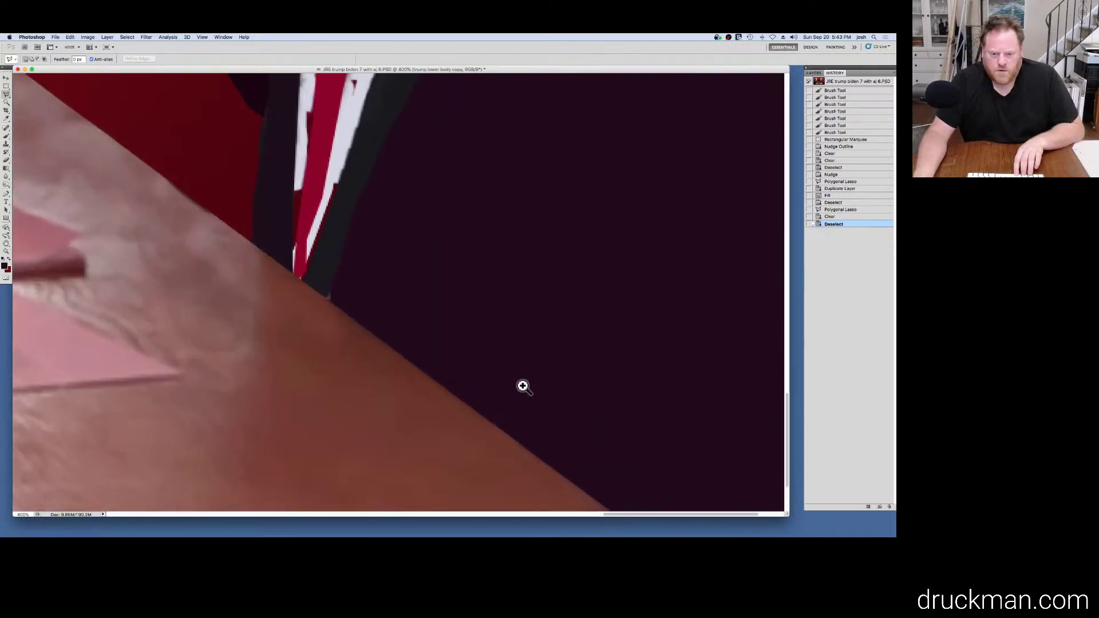
key("super+minus")
key("super+minus")
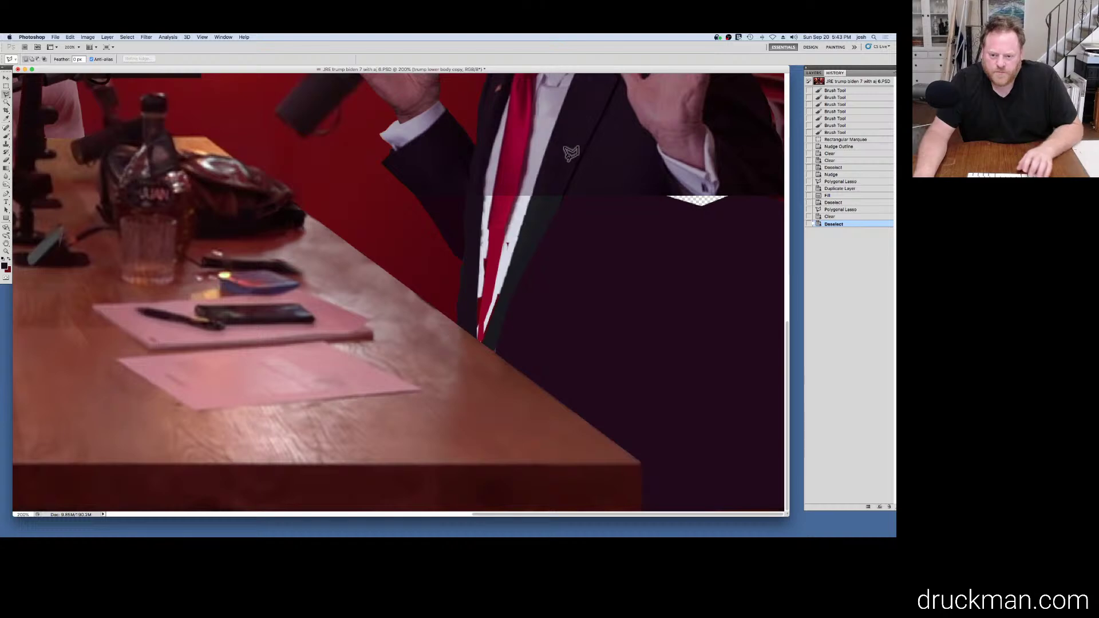
left_click(565, 192)
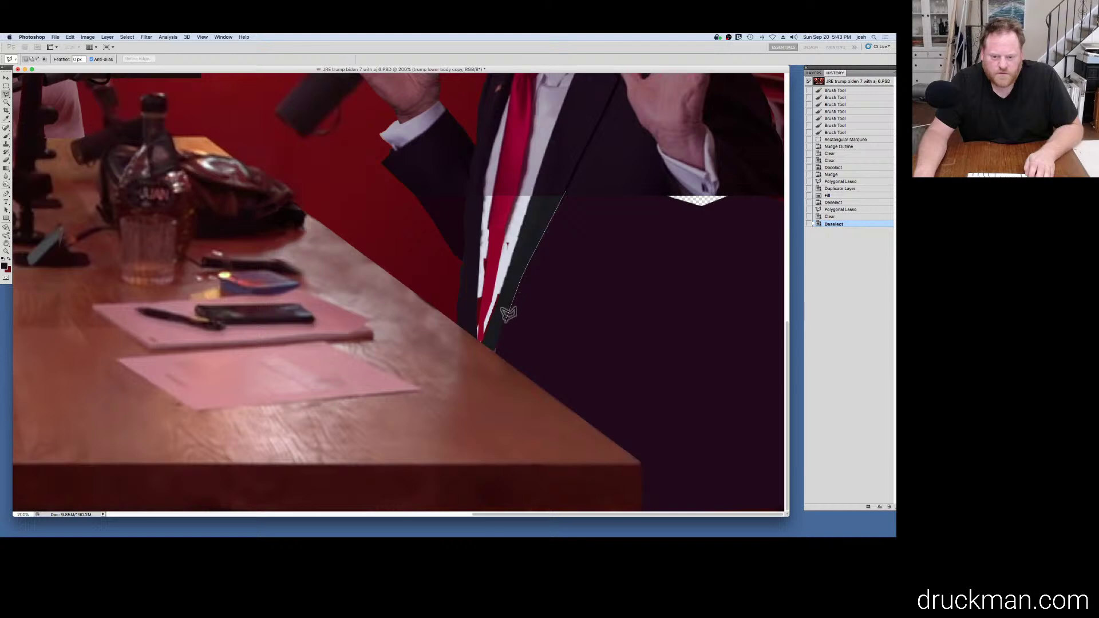
left_click(494, 350)
left_click(464, 403)
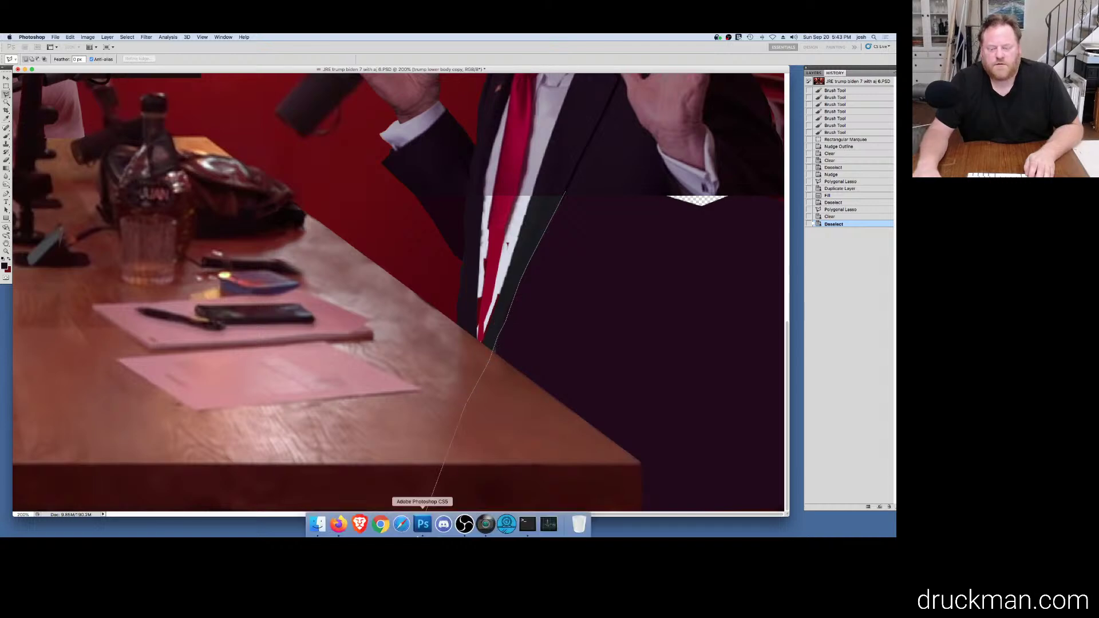
left_click(491, 494)
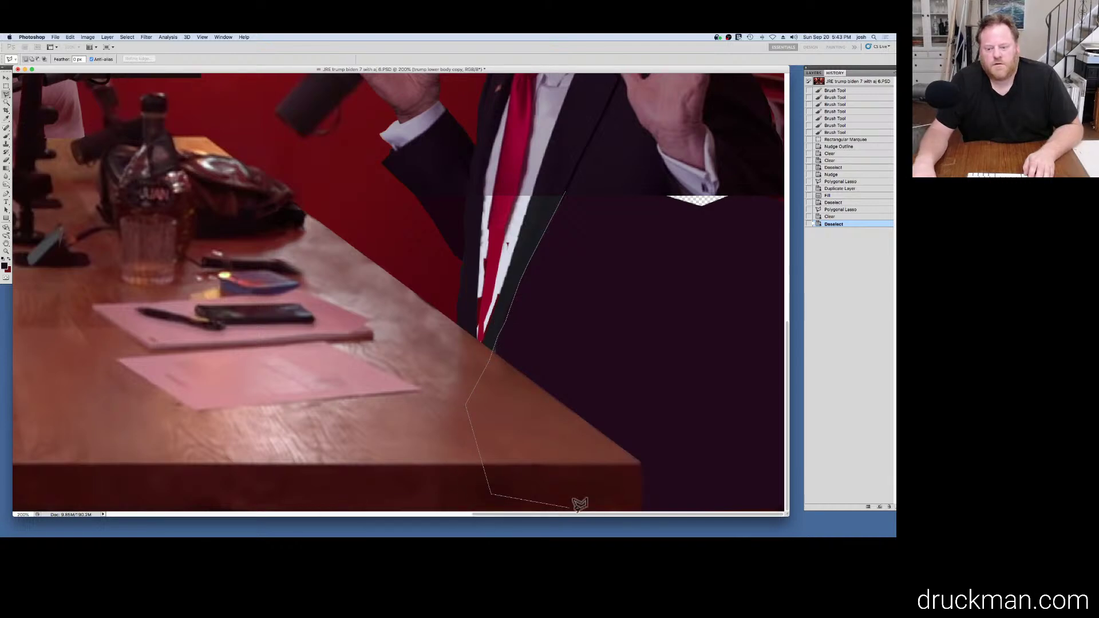
left_click(764, 503)
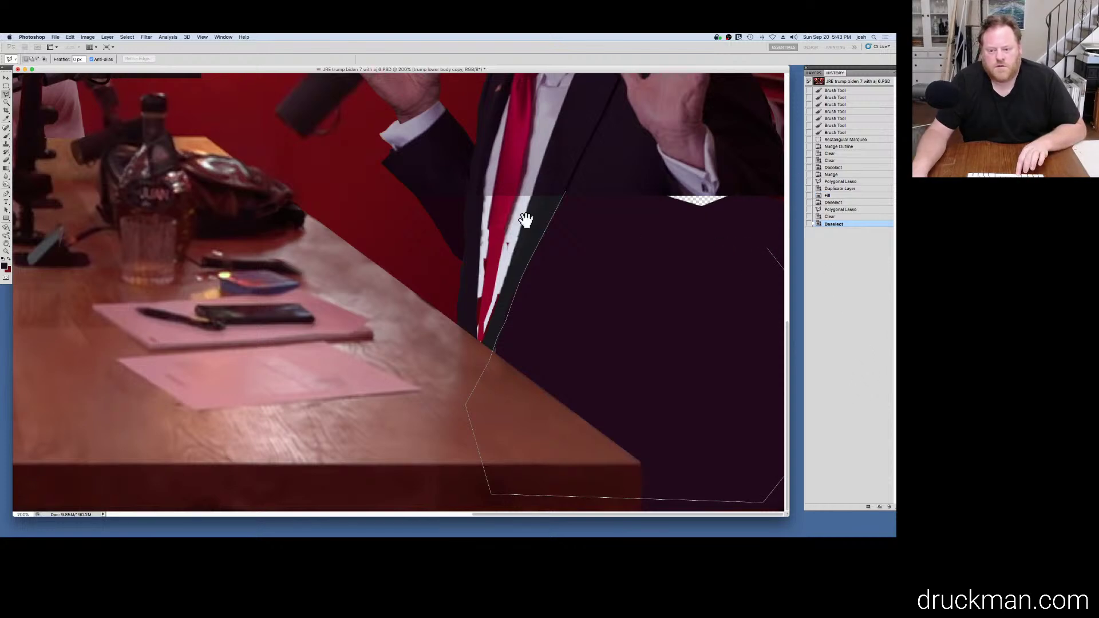
key("super+minus")
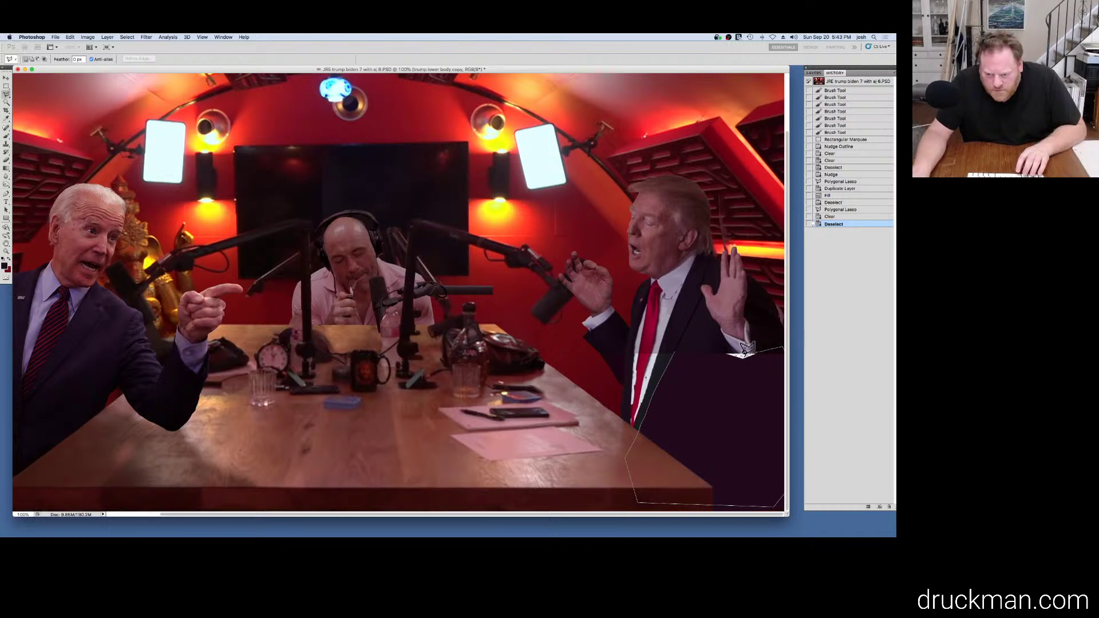
left_click(681, 341)
Step: Fill the outlined lower body with the dark colour sampled from Trump's jacket, including the transparent gap below his hand, and deselect
key("i")
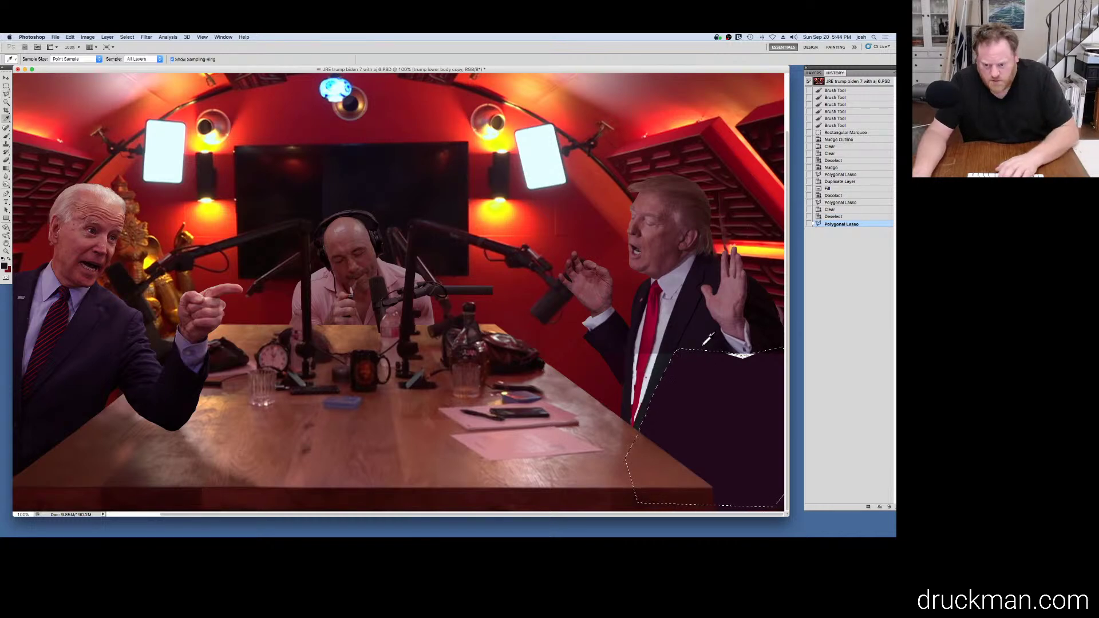
key("alt+BackSpace")
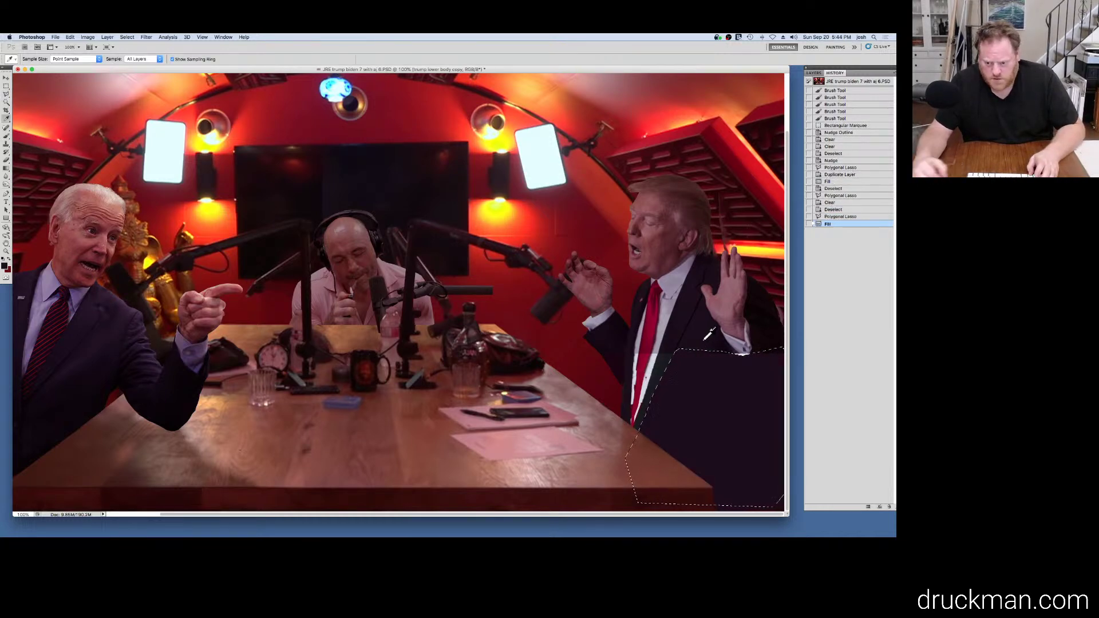
key("alt+BackSpace")
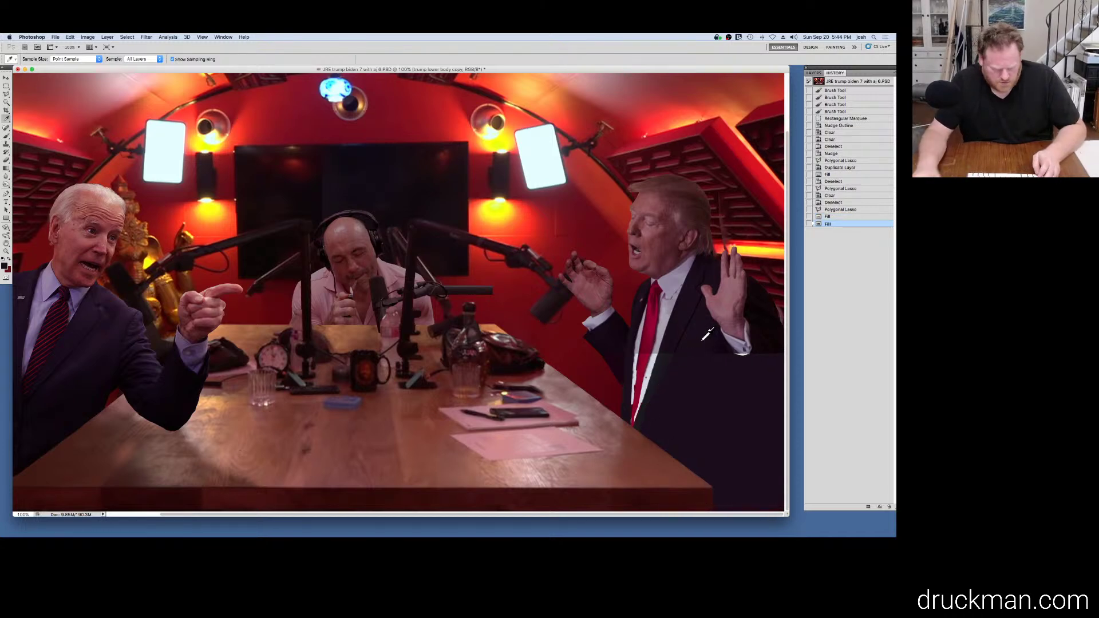
Step: Refill the outlined lower body on trump lower body copy with a dark tone resampled from the jacket
key("alt+BackSpace")
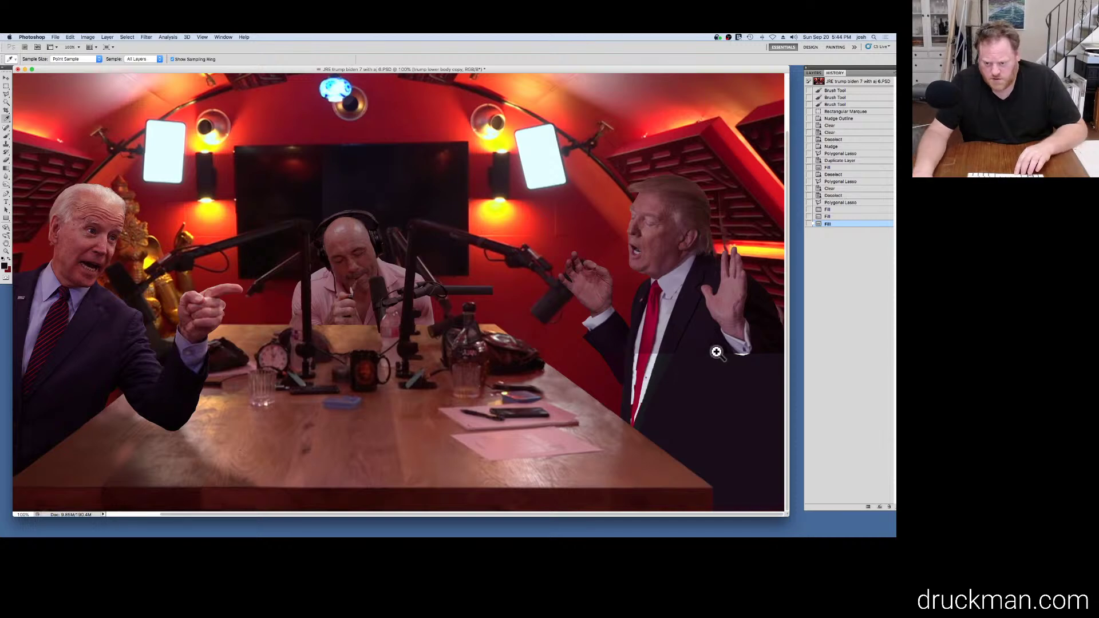
Step: Examine the seam between the jacket and the filled lower body around the tie, lapel and raised hand
left_click(716, 352)
left_click(714, 372)
left_click(638, 375)
left_click(638, 377)
left_click(637, 383)
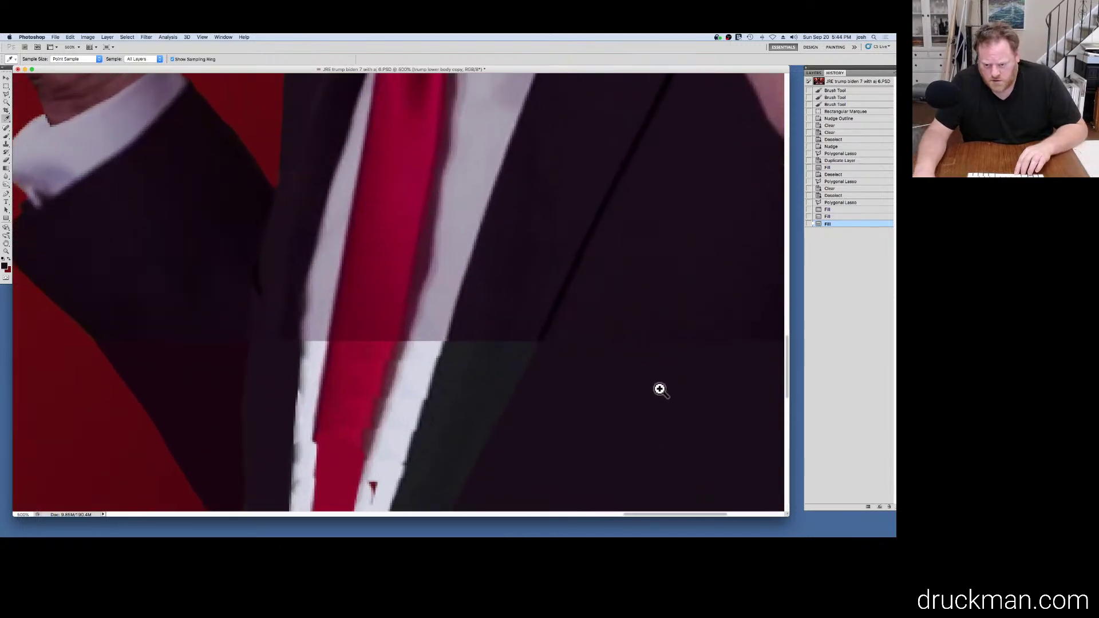
left_click(659, 389)
left_click(672, 391)
left_click(672, 392)
left_click(663, 391)
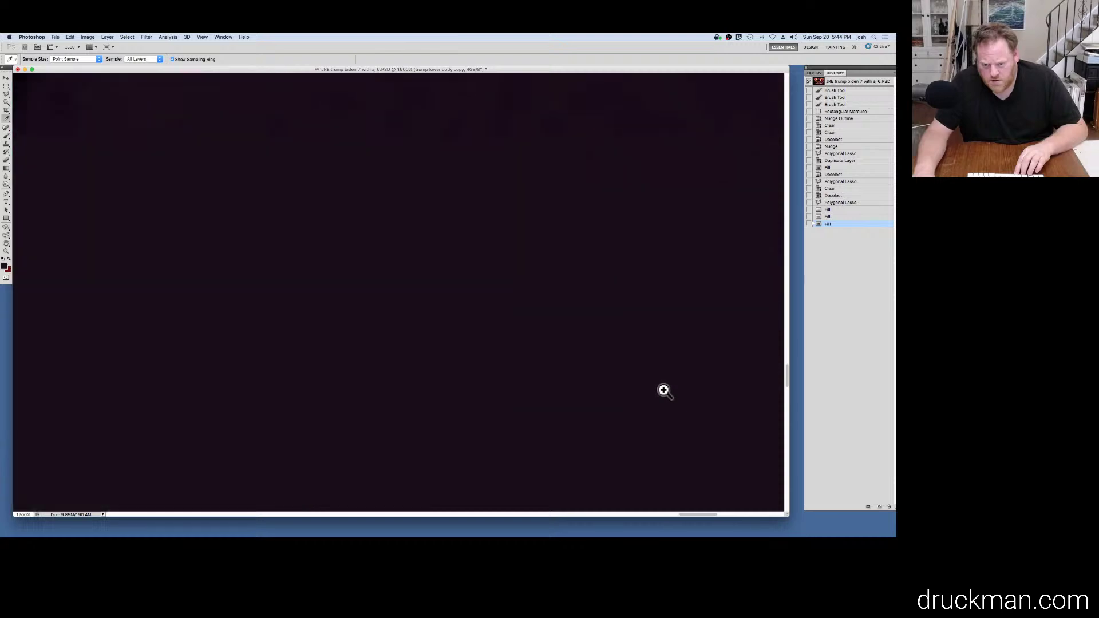
left_click(551, 315, "alt")
left_click(552, 314, "alt")
left_click(552, 314, "alt")
left_click(551, 314, "alt")
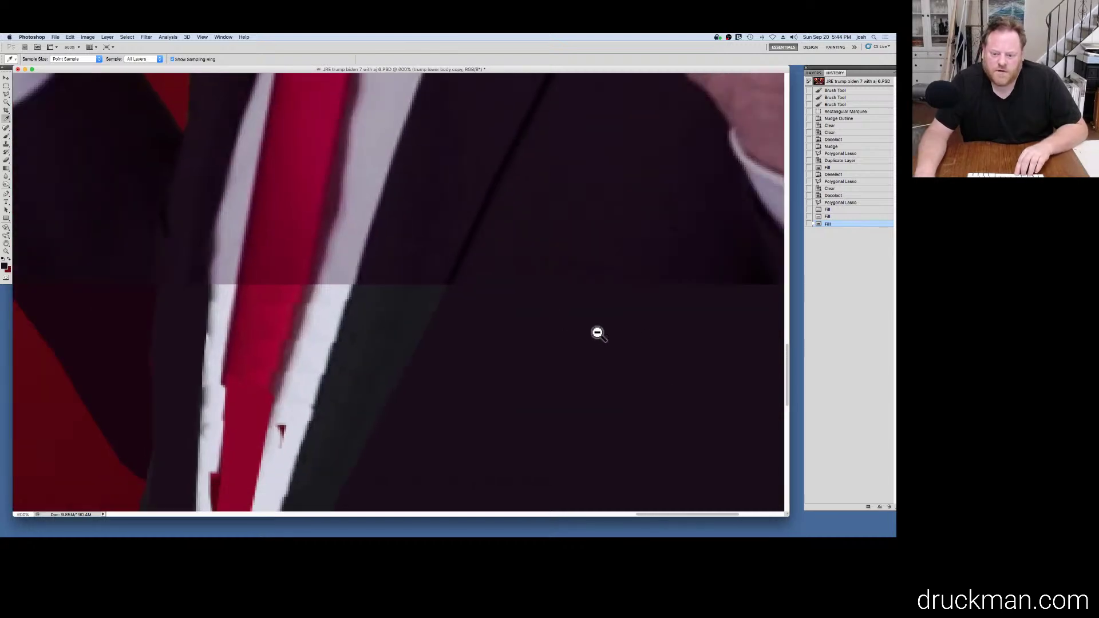
left_click(623, 341, "alt")
left_click(625, 350, "alt")
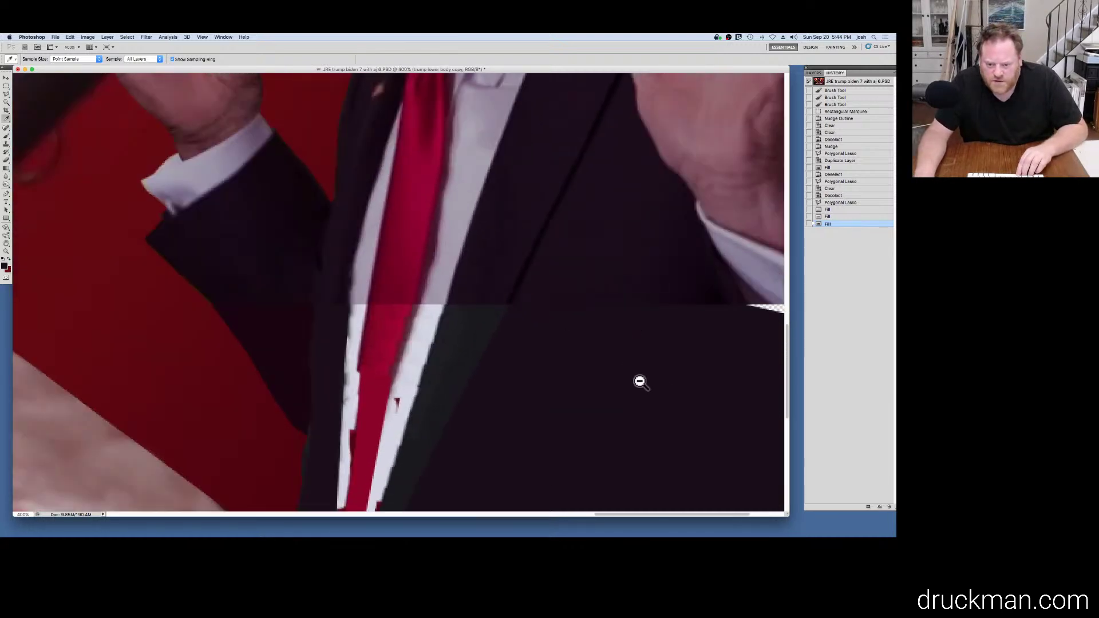
left_click(635, 382, "alt")
left_click(631, 390, "alt")
left_click(632, 392, "alt")
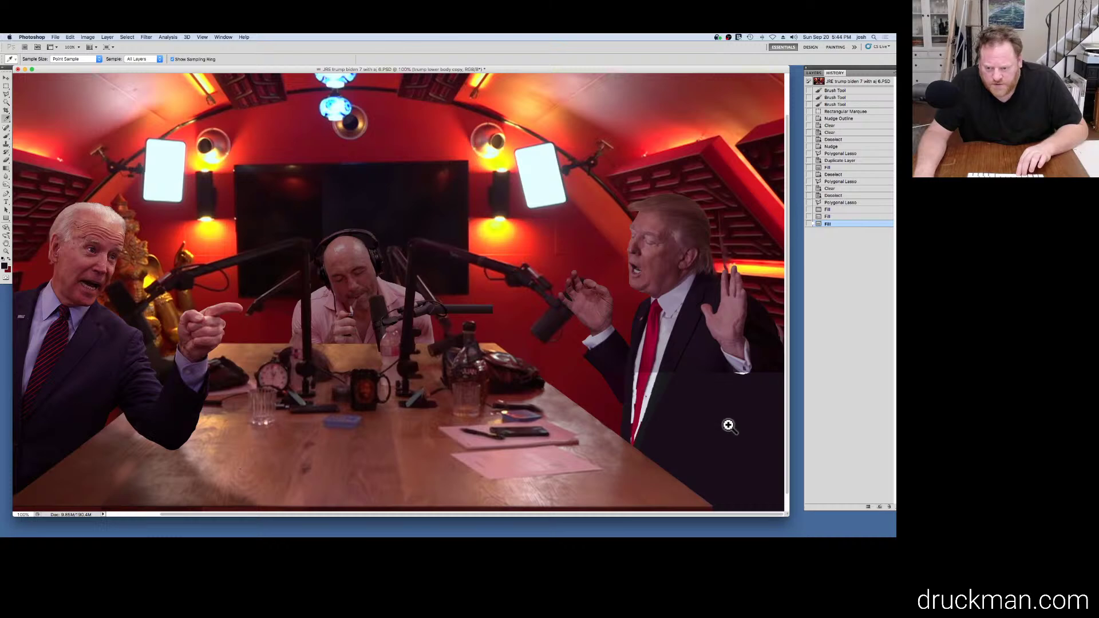
Step: Clone a dab onto the flat lower body beneath the hand with the Clone Stamp, and bring up the layer list and the full composite
left_click(720, 367)
left_click(720, 367)
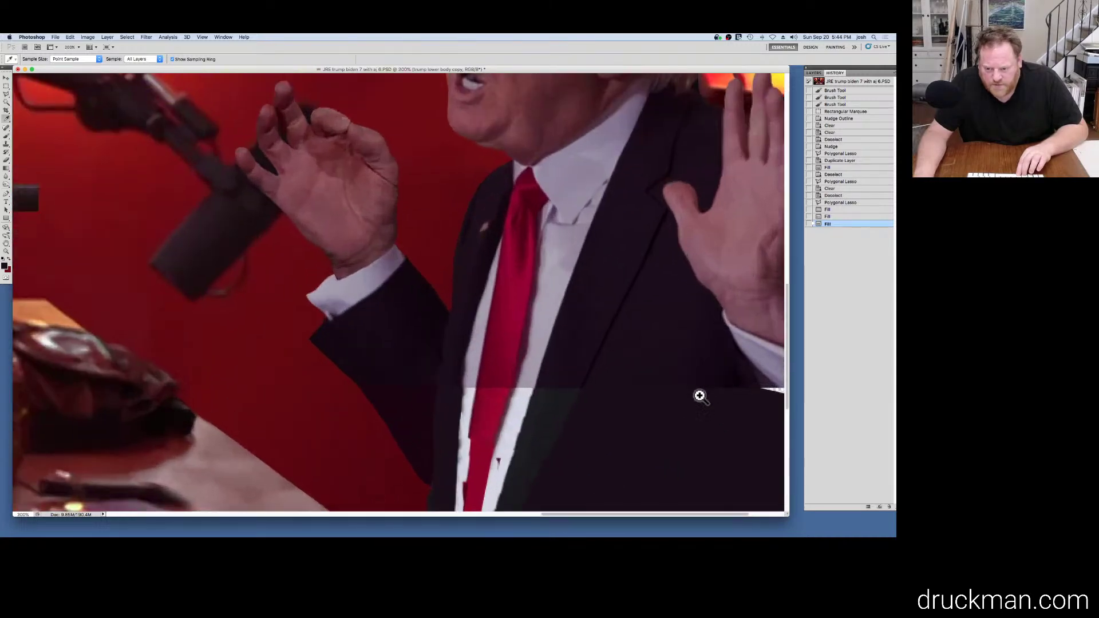
key("s")
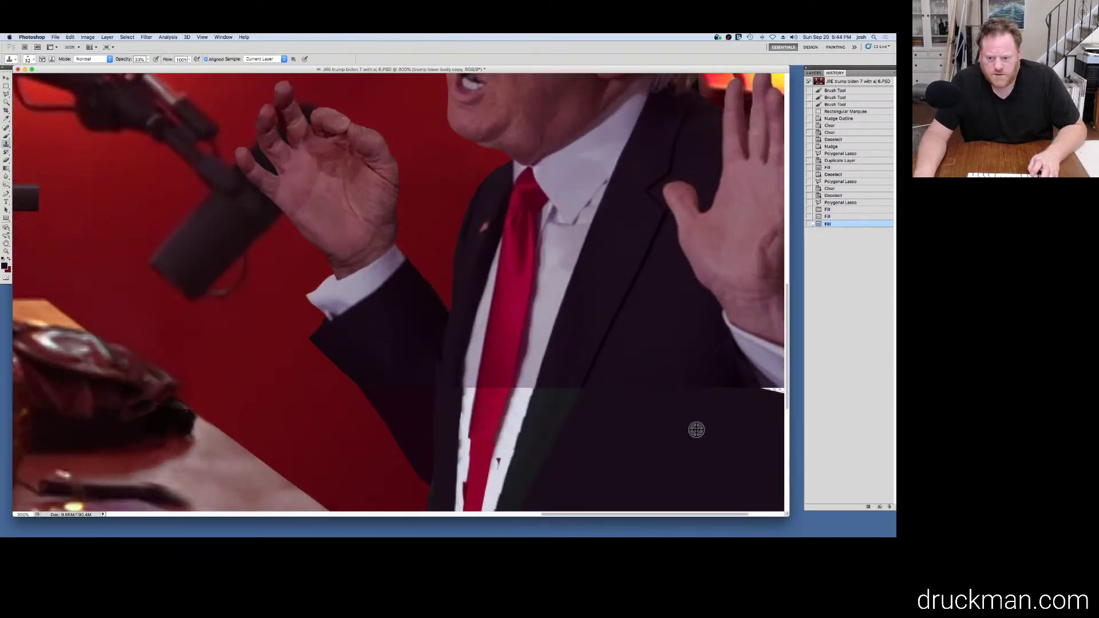
left_click(723, 499)
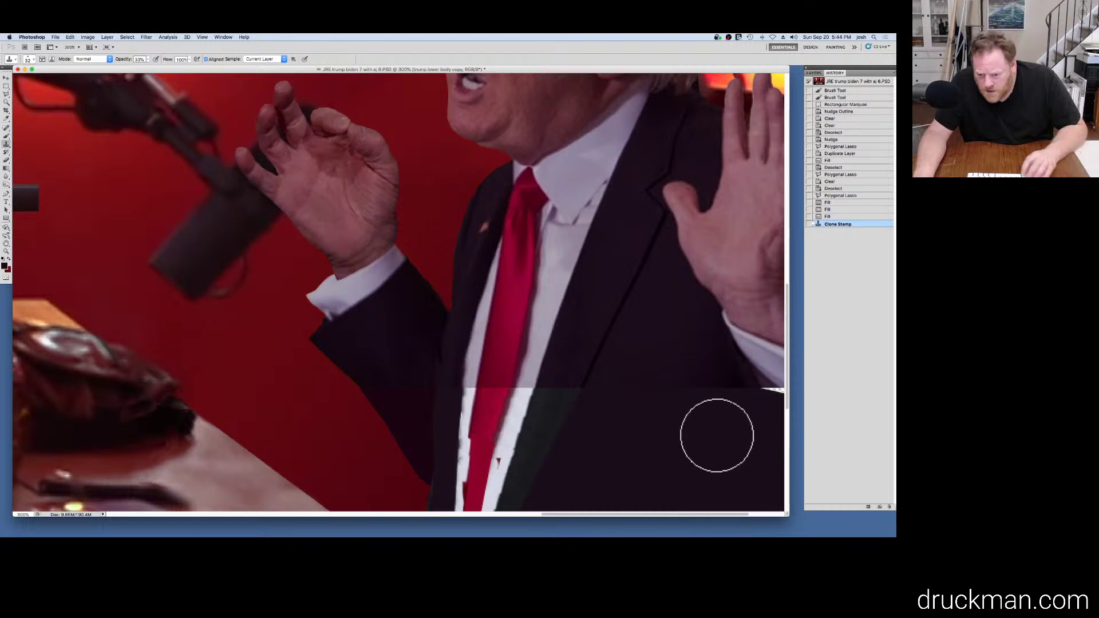
left_click(696, 436)
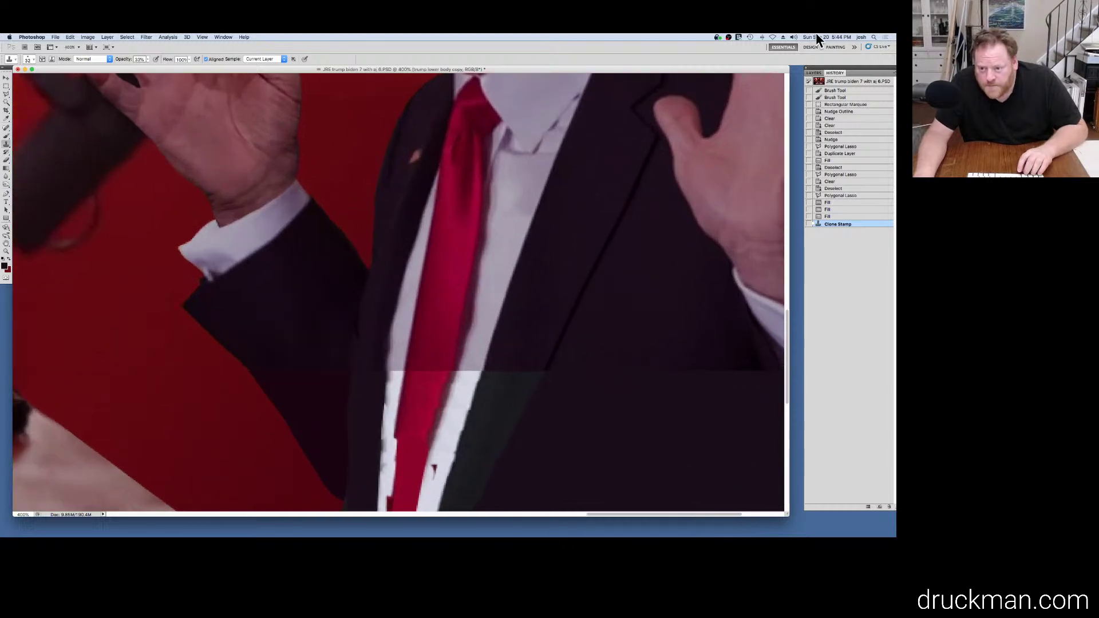
left_click(813, 73)
key("alt+super+0")
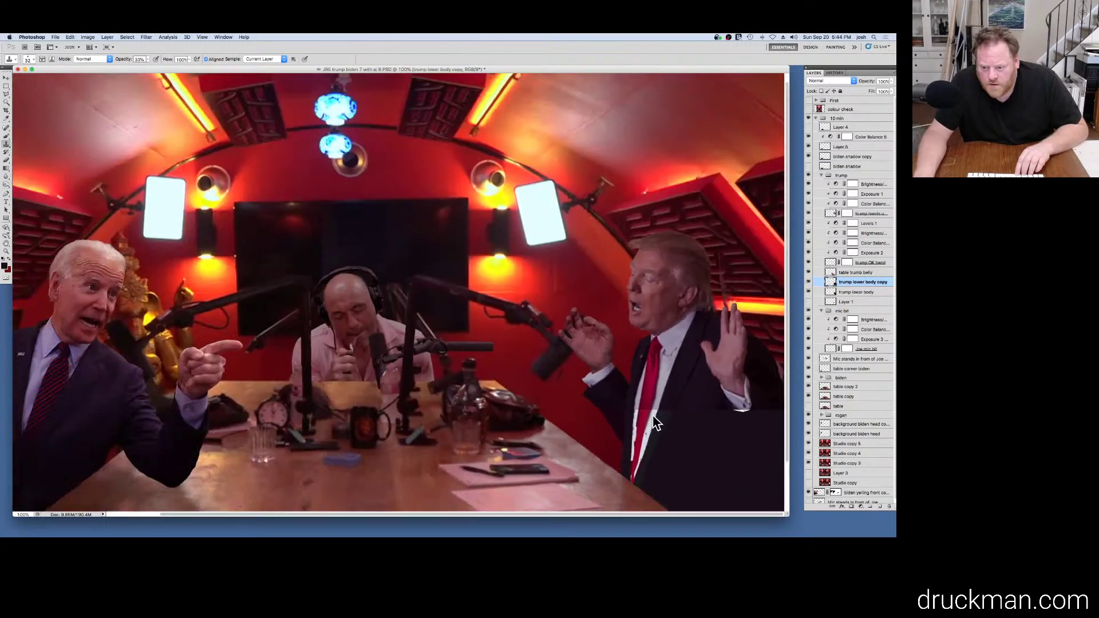
Step: Set the Clone Stamp to sample all layers and undo the shift of trump lower body copy in the history
left_click_drag(658, 429, 647, 428)
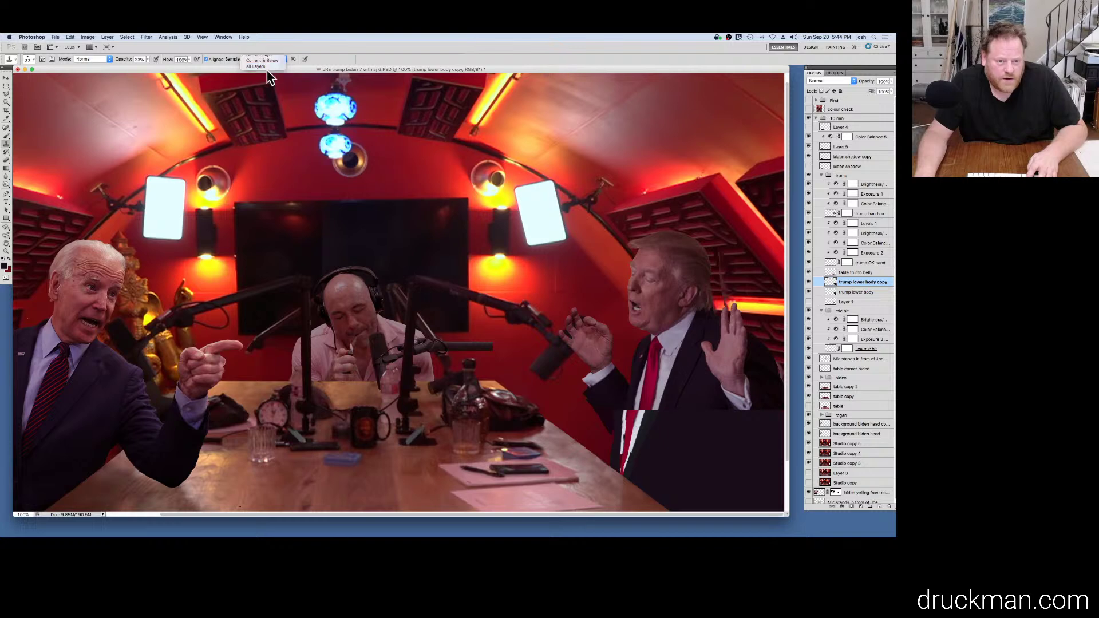
left_click(260, 71)
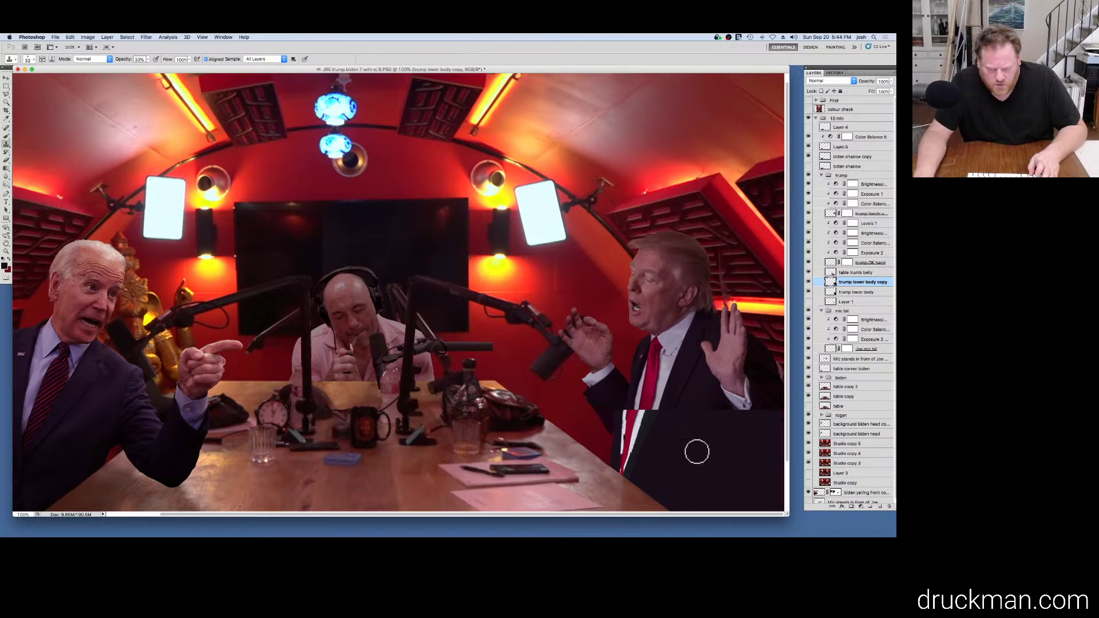
left_click(835, 75)
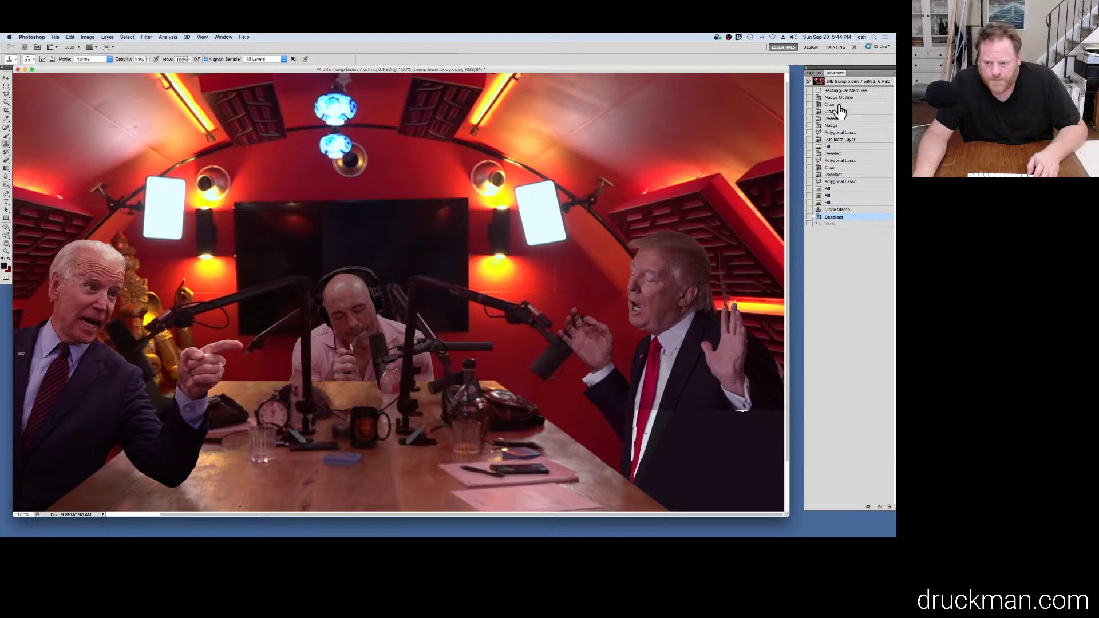
left_click(813, 73)
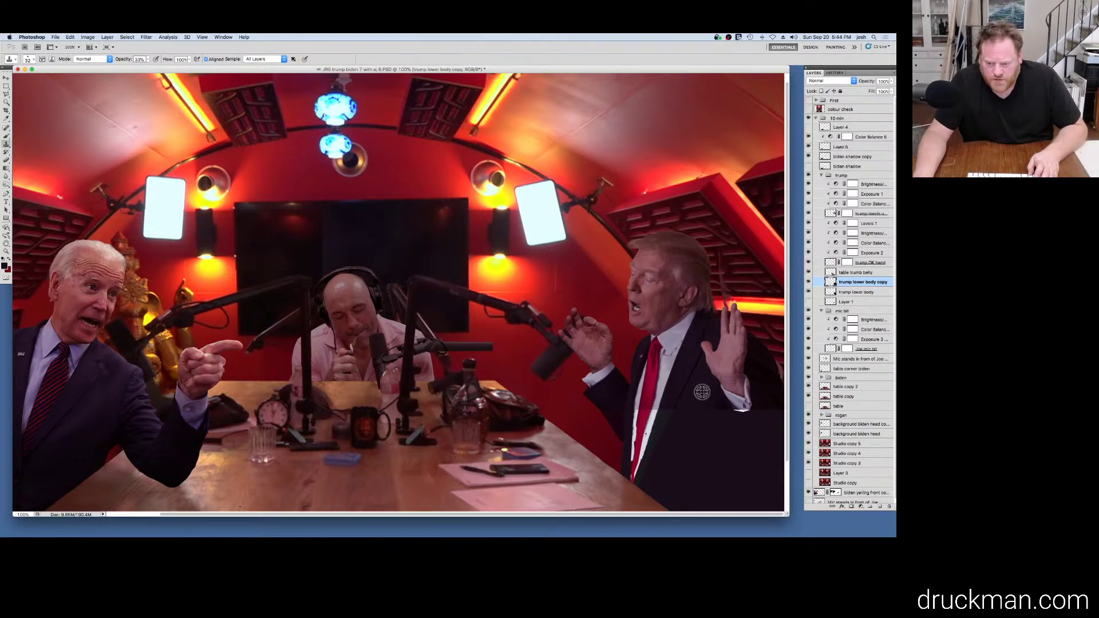
Step: Set the Clone Stamp opacity to 100% and undo the dab of hand and cuff cloned onto the lower jacket
left_click(732, 438)
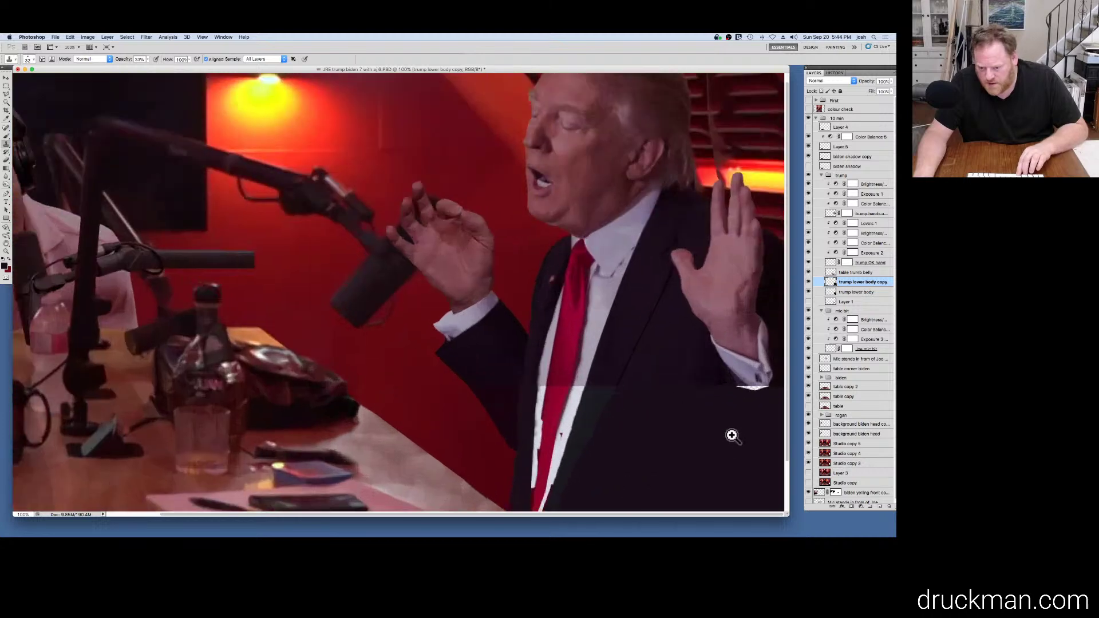
left_click(677, 417)
left_click(679, 418)
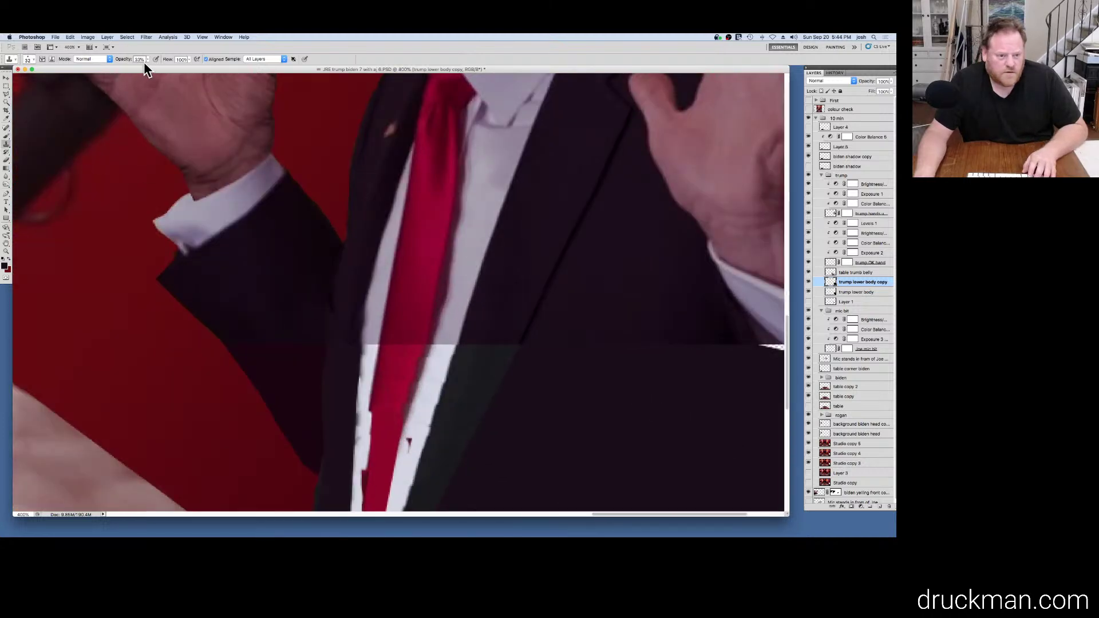
left_click_drag(148, 64, 309, 86)
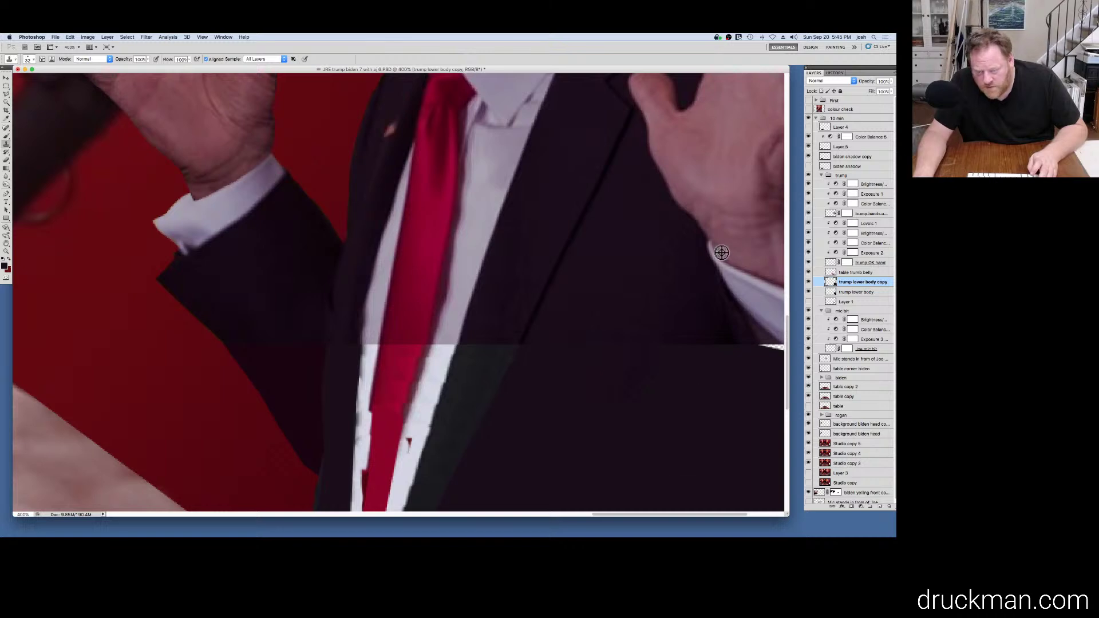
left_click(645, 410)
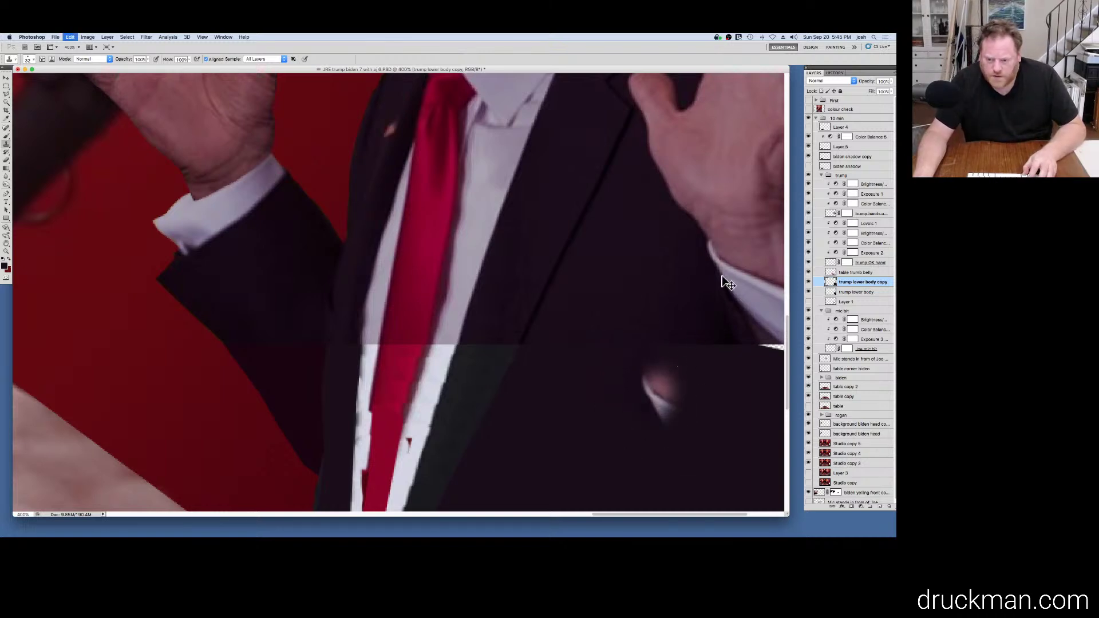
key("super+alt+z")
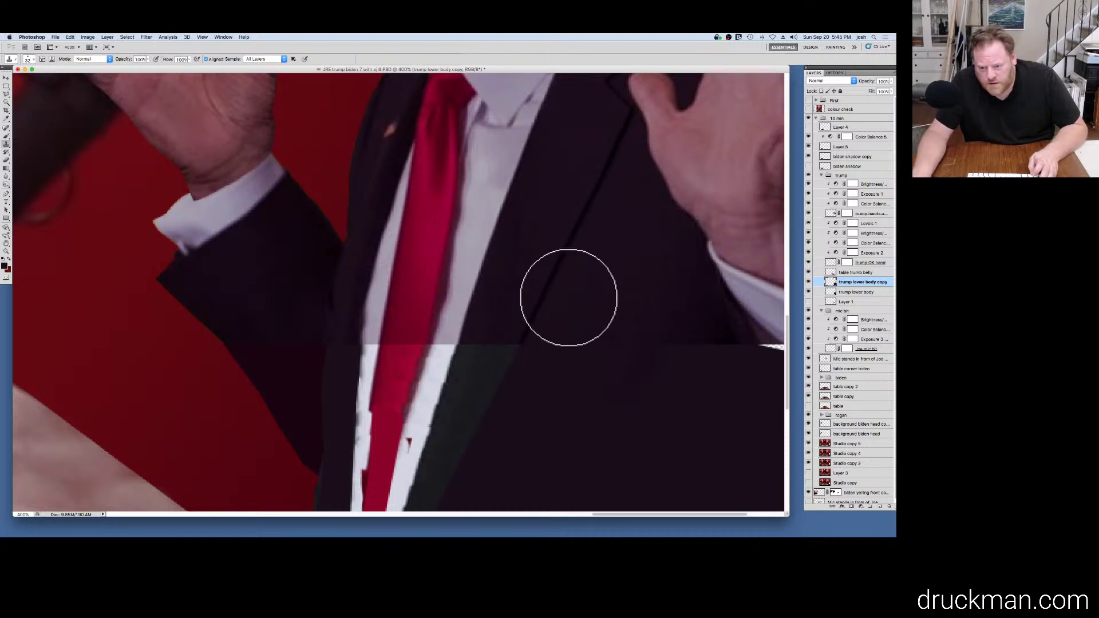
Step: Clone the dark lapel edge line from the upper jacket down across the seam onto the filled lower body
key("super+space")
left_click_drag(555, 348, 581, 275)
left_click(480, 367, "alt+super")
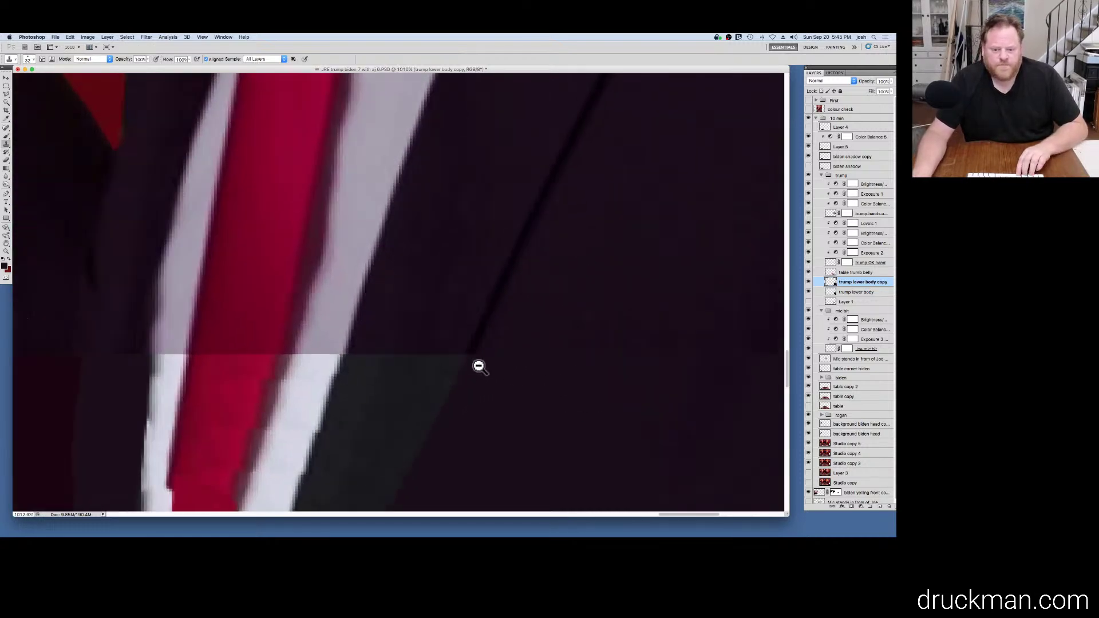
left_click(480, 366, "alt+super")
left_click(486, 366, "alt+super")
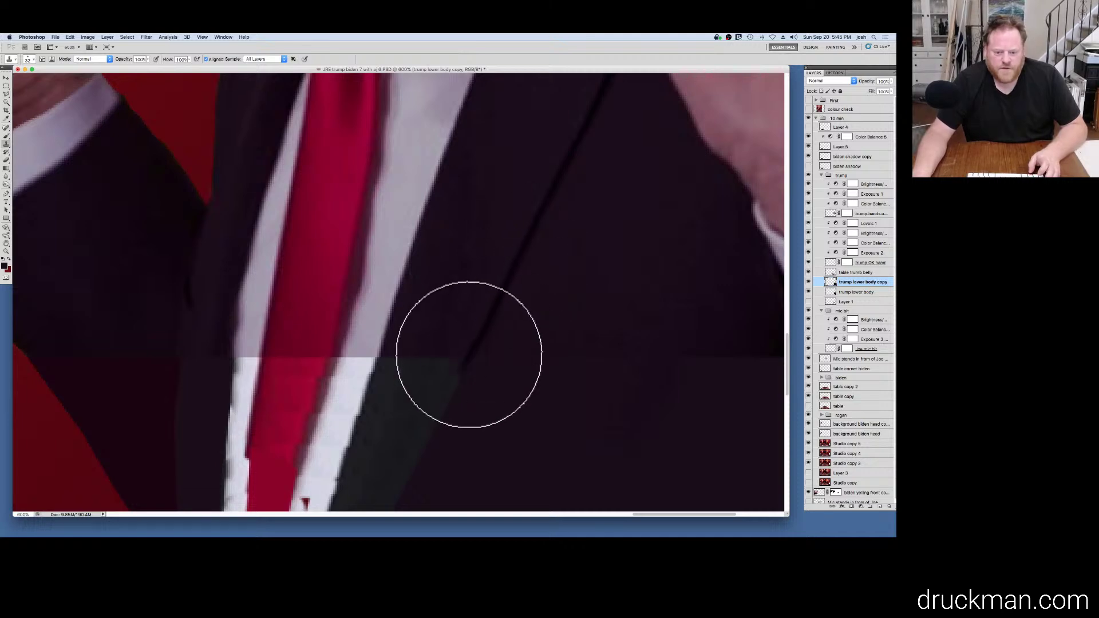
left_click_drag(462, 371, 429, 441)
scroll(584, 177, "down", 5)
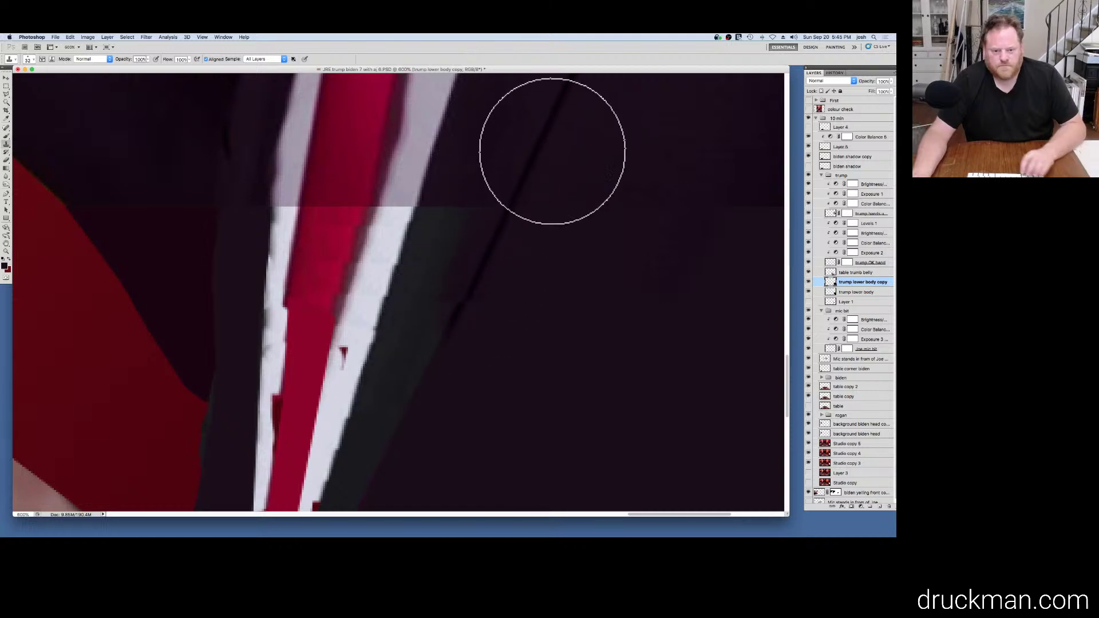
Step: Cover the greenish lapel beside the shirt just below the seam with cloned jacket, and extend the lapel line down towards the table
left_click(553, 151, "alt")
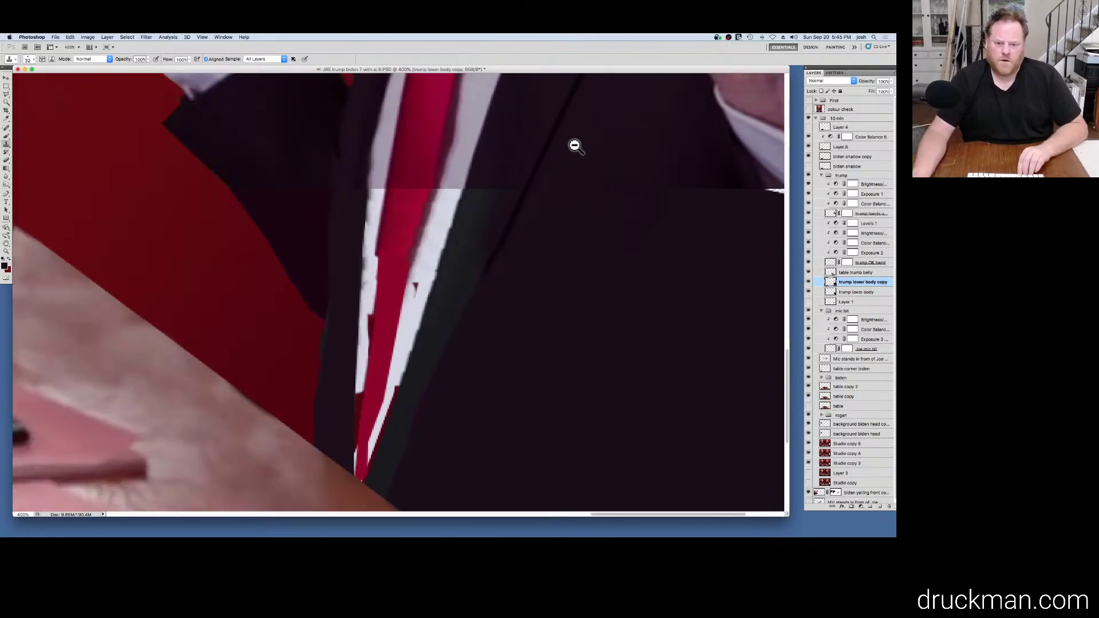
left_click(574, 142, "alt")
left_click_drag(537, 233, 517, 255)
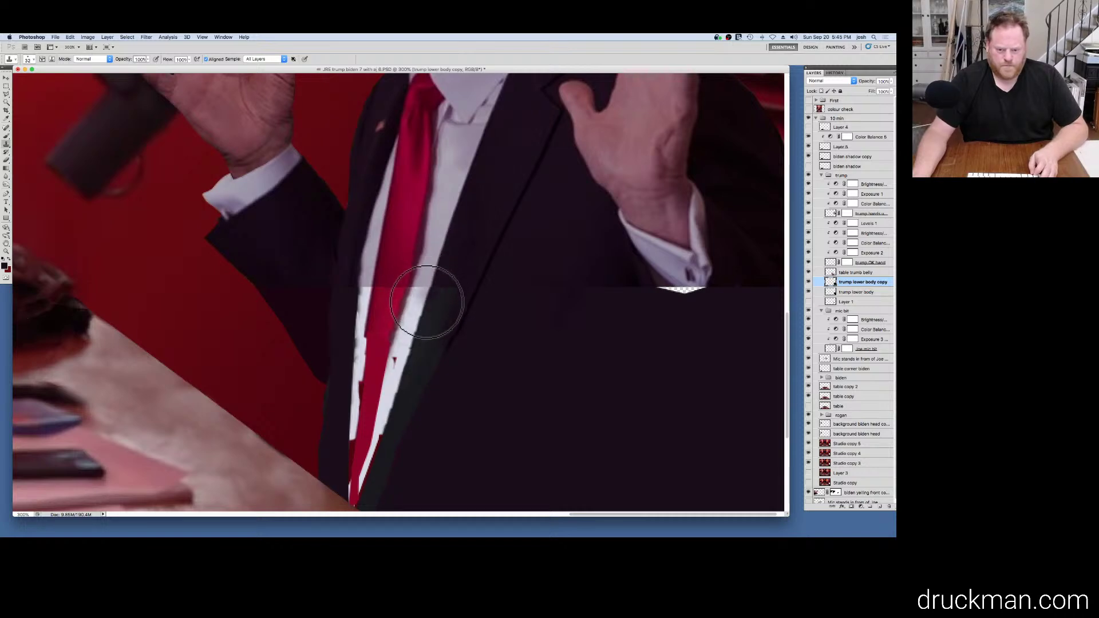
left_click_drag(426, 302, 420, 329)
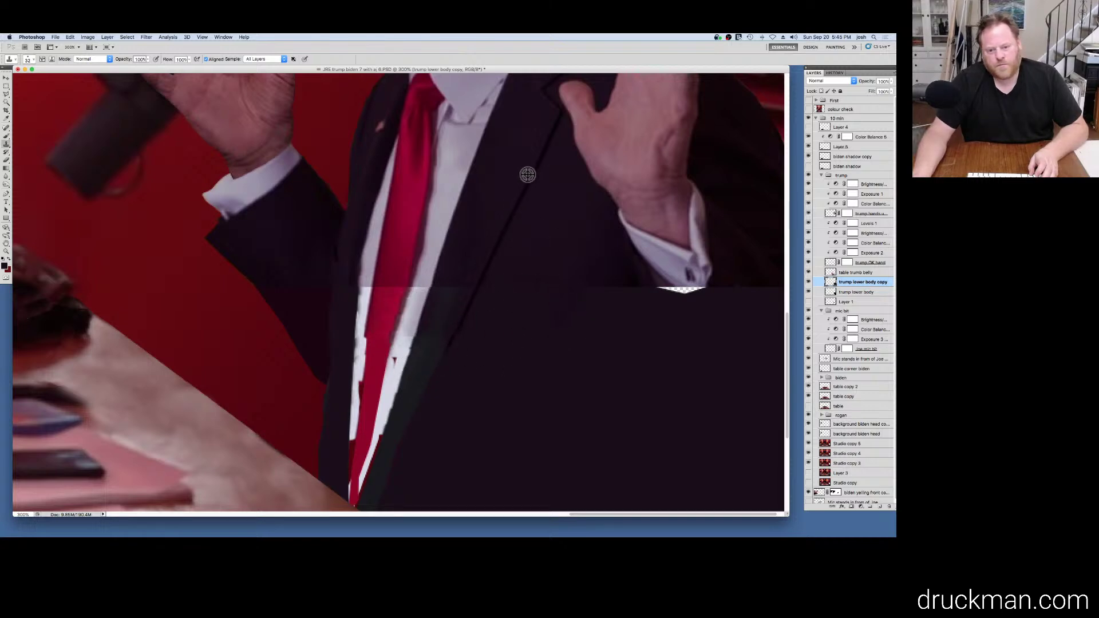
left_click(532, 175, "alt")
mouse_move(466, 331)
left_mouse_down()
mouse_move(475, 288)
mouse_move(397, 464)
left_mouse_up()
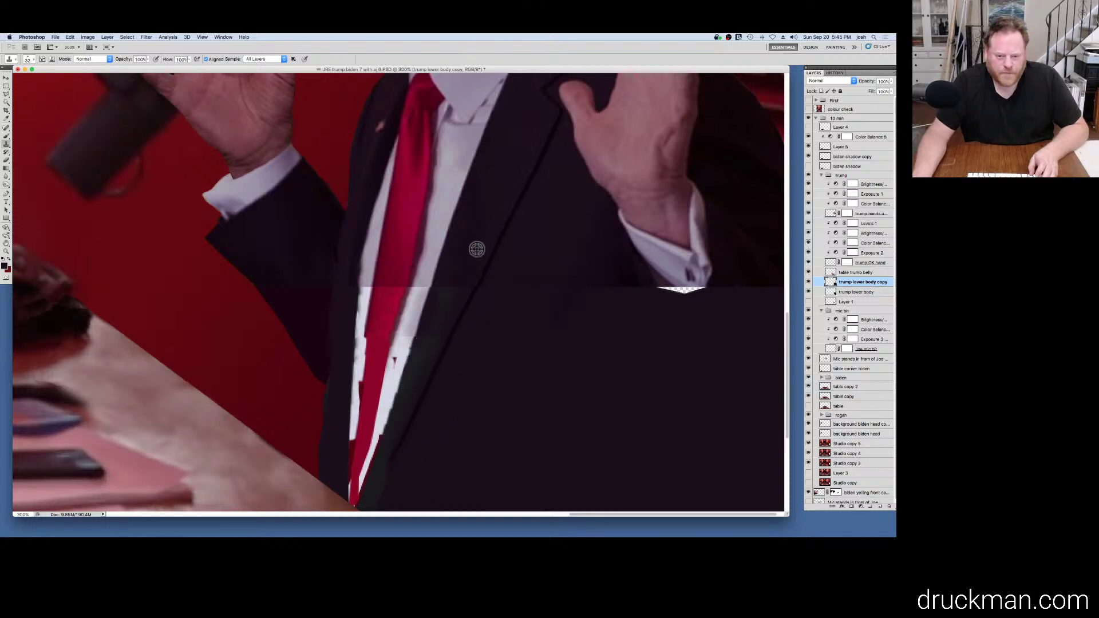
Step: Clone the shirt and tie edges from above the seam over the brighter shirt strip directly below it
left_click(437, 256, "alt")
left_click_drag(429, 282, 430, 290)
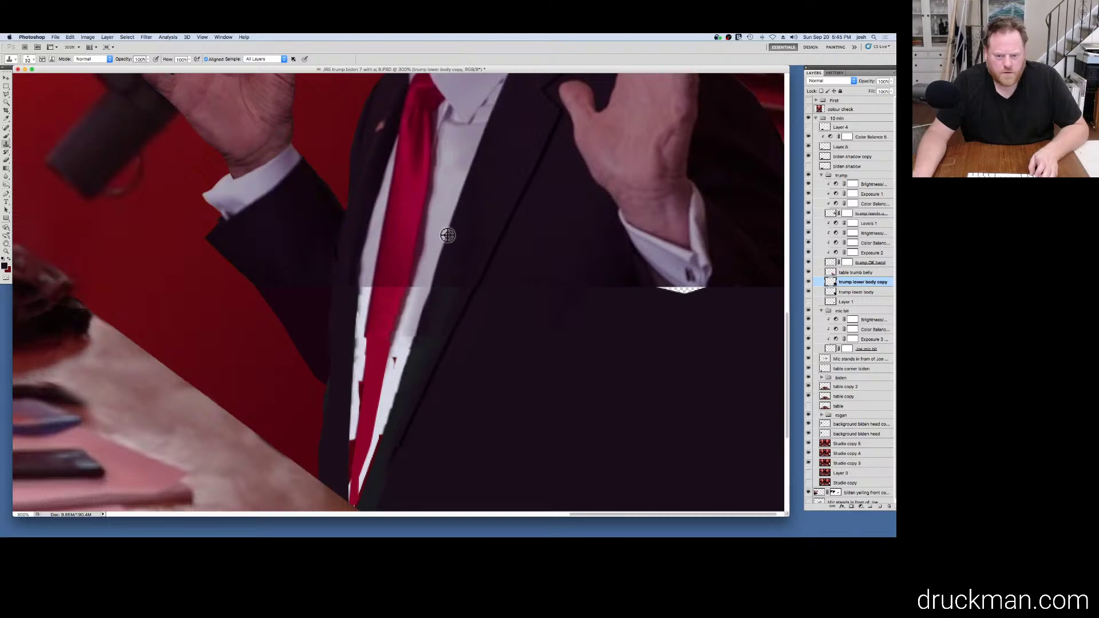
left_click(440, 255, "alt")
left_click_drag(404, 306, 422, 312)
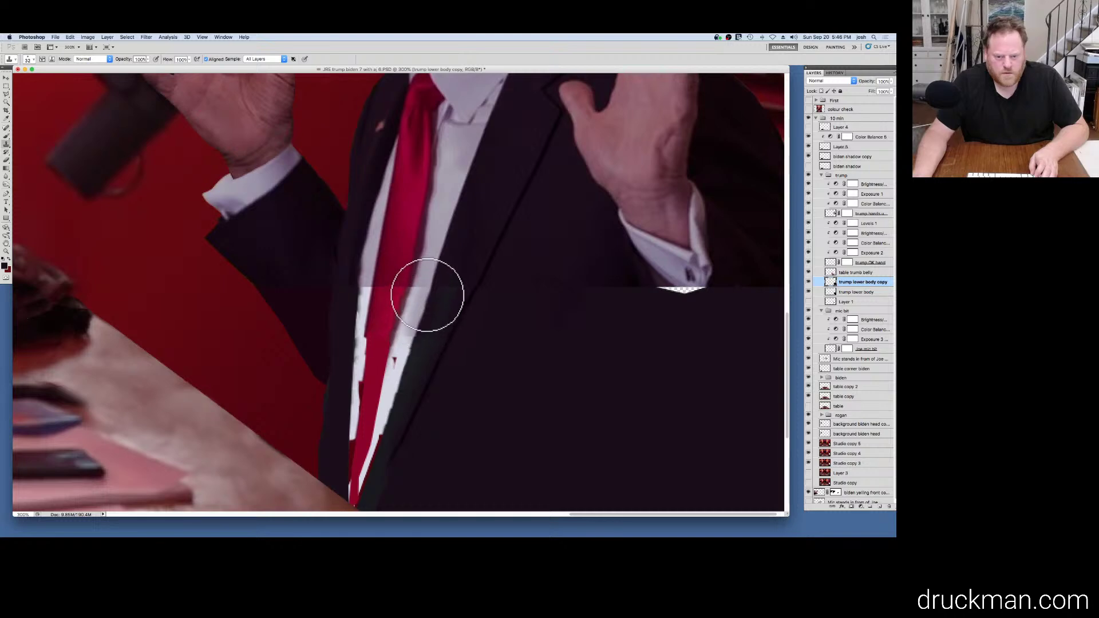
left_click(413, 268, "alt")
left_click_drag(410, 283, 406, 297)
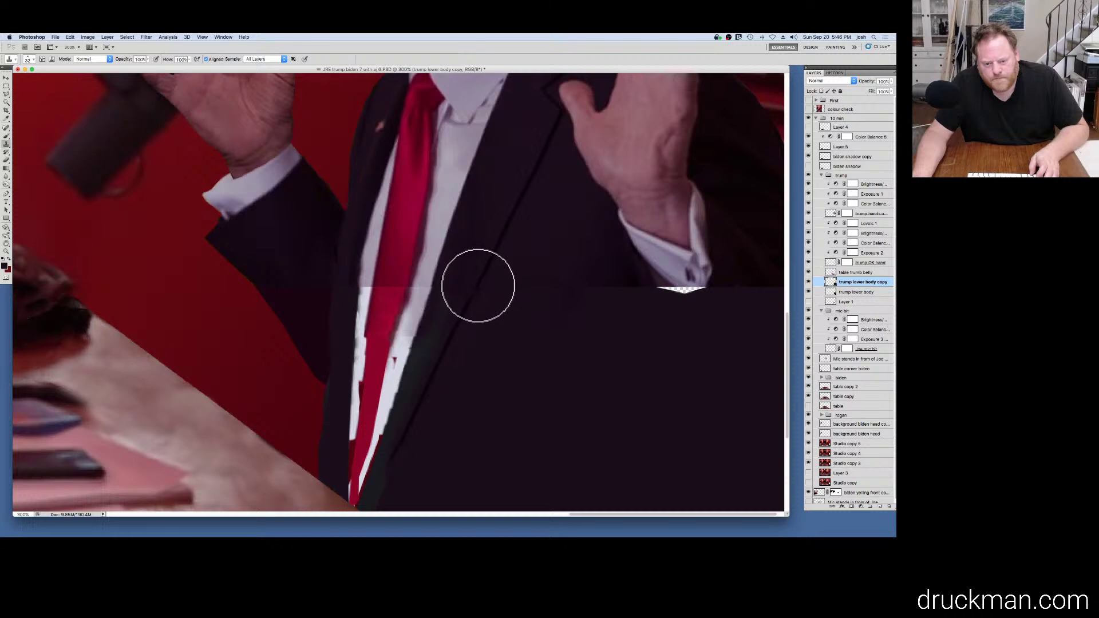
Step: Clone dabs of dark jacket fabric onto the filled lower body, right of the lapel line and just below the seam under the sleeve
left_click_drag(685, 316, 545, 346)
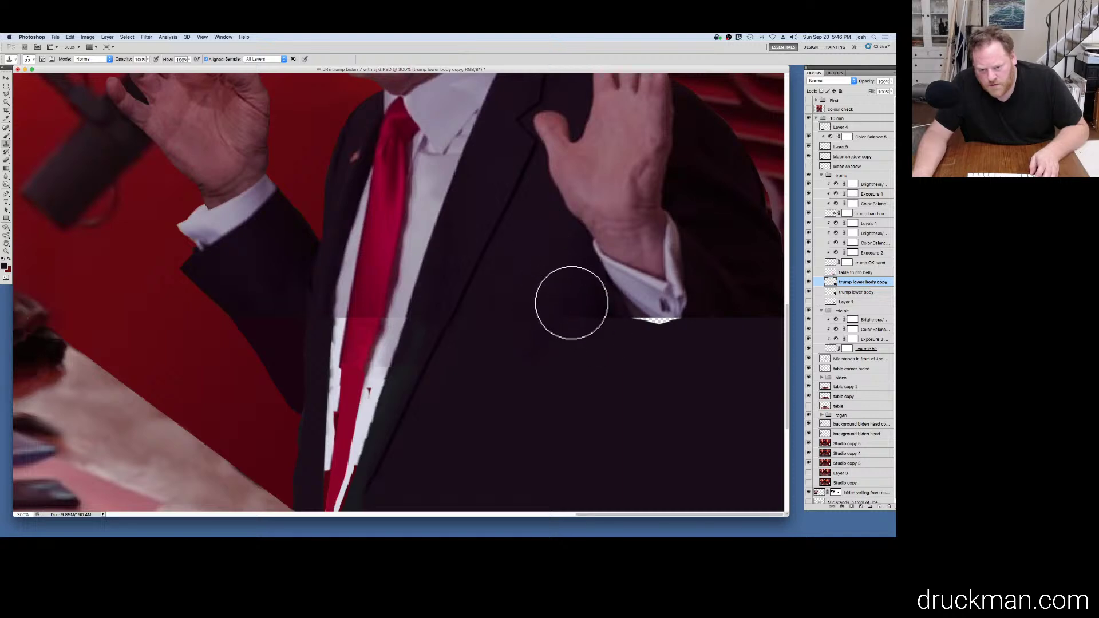
left_click(549, 383)
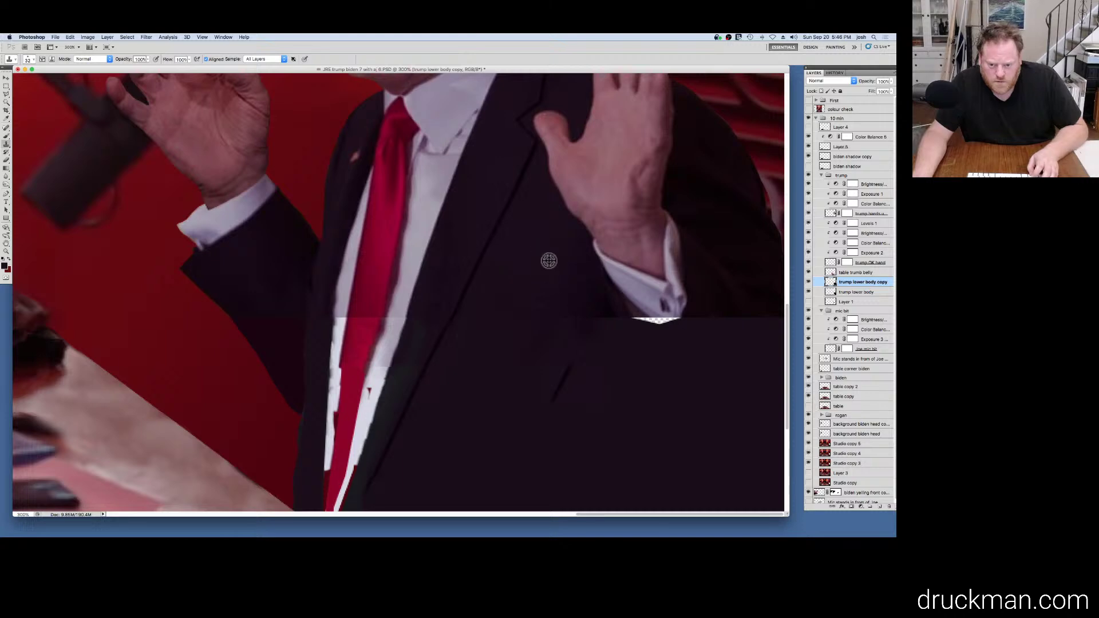
left_click(543, 386)
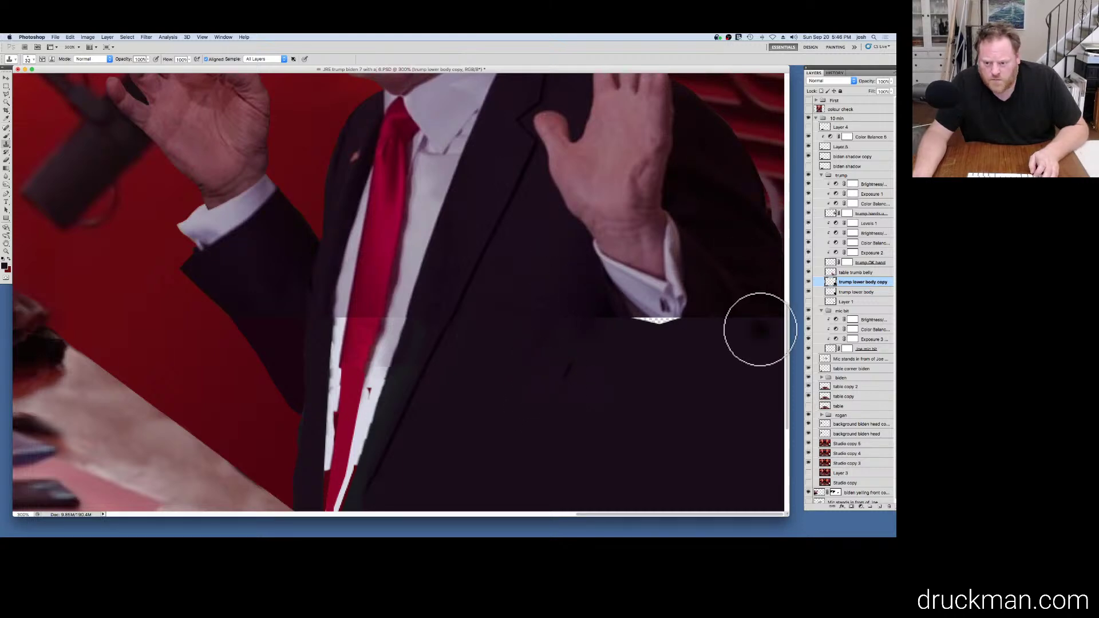
left_click_drag(609, 400, 590, 362)
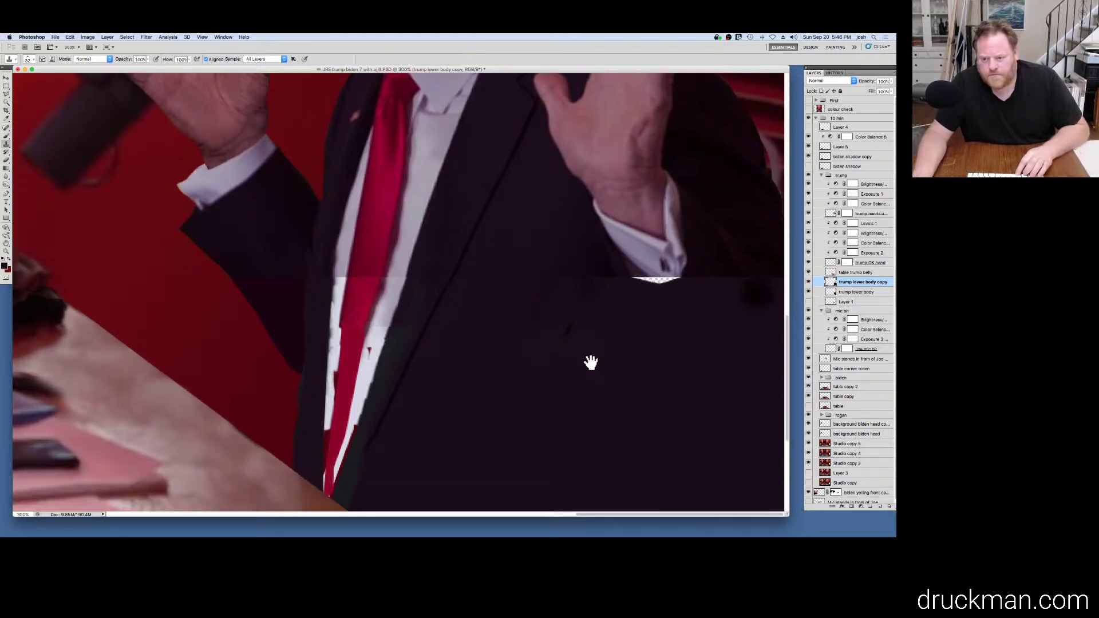
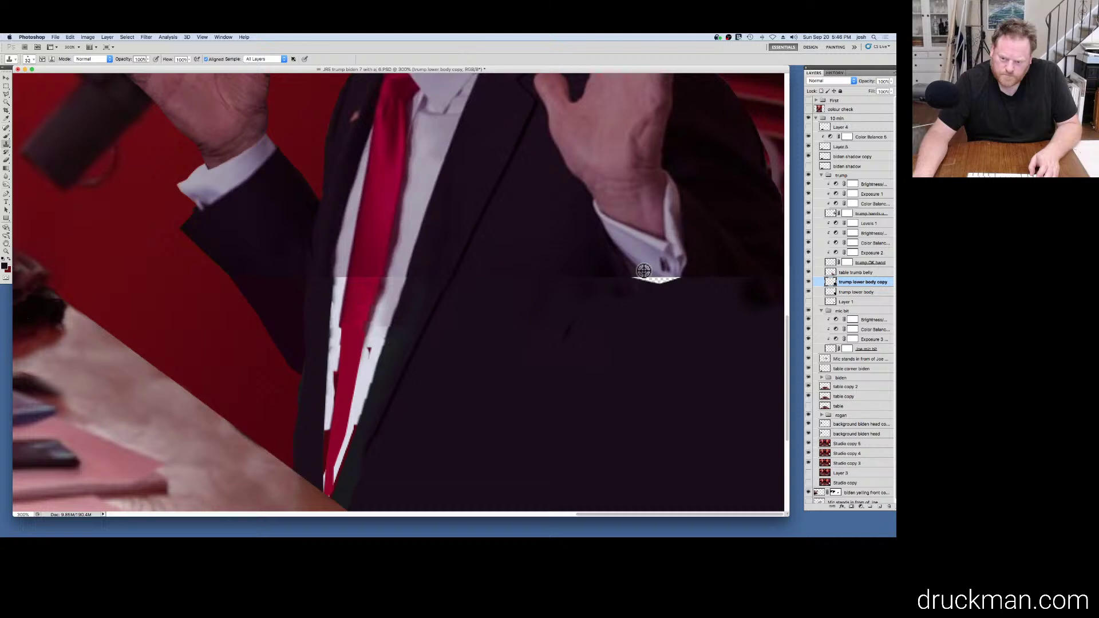
Step: Clone the white shirt cuff's tip over the transparent gap just below the seam, and undo the last stray dab
left_click(643, 270, "alt")
left_click_drag(663, 282, 656, 280)
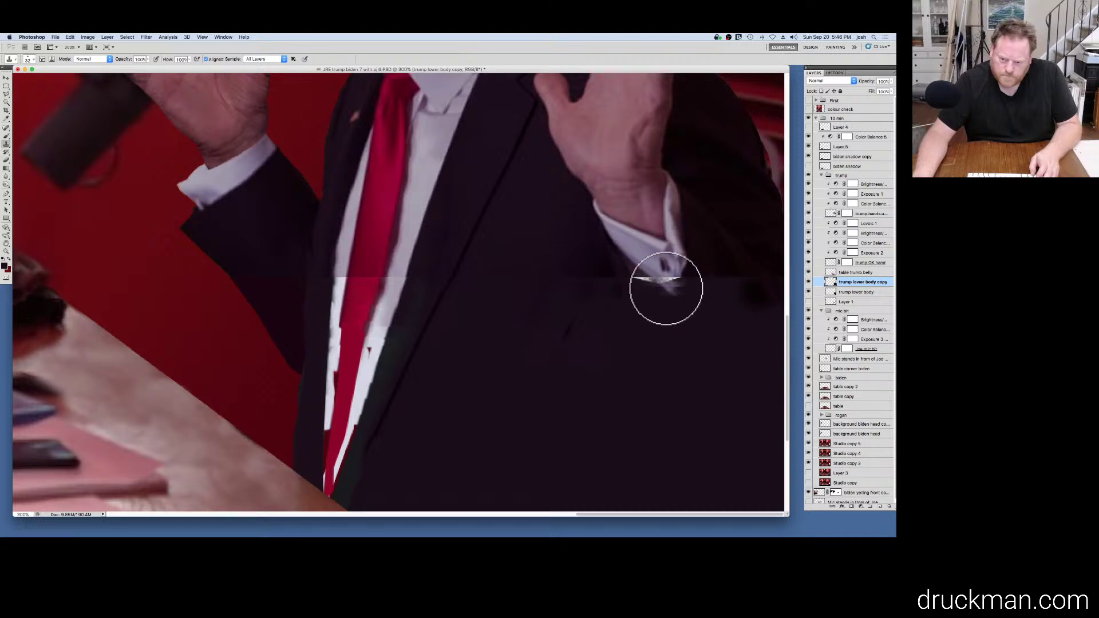
left_click(648, 261, "alt")
left_click_drag(662, 277, 670, 282)
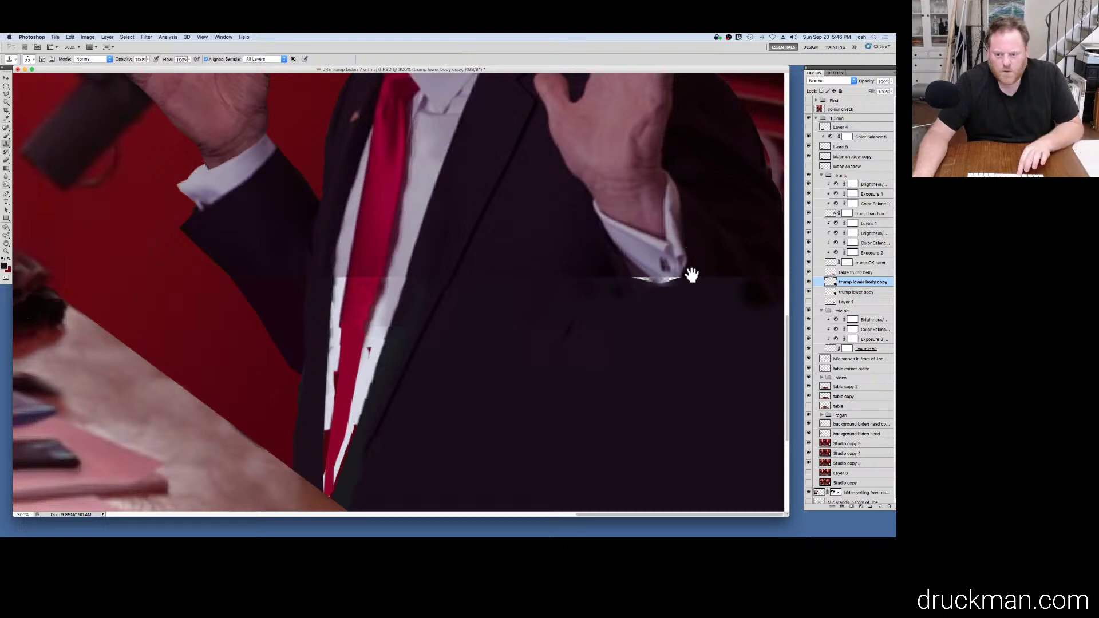
left_click(690, 272, "super")
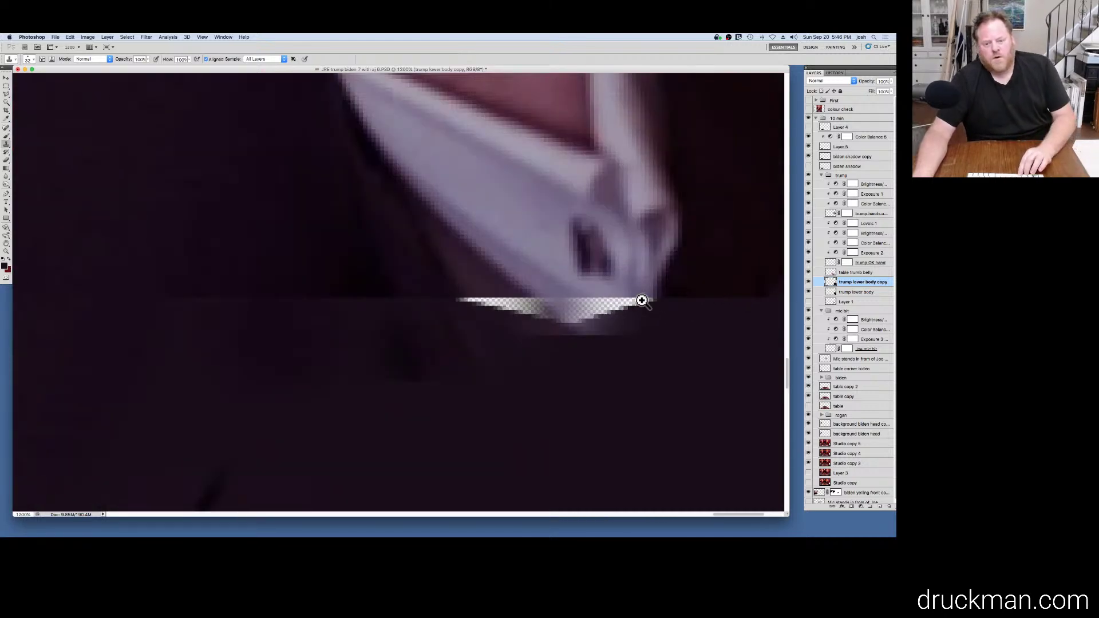
left_click(641, 300, "super")
key("m")
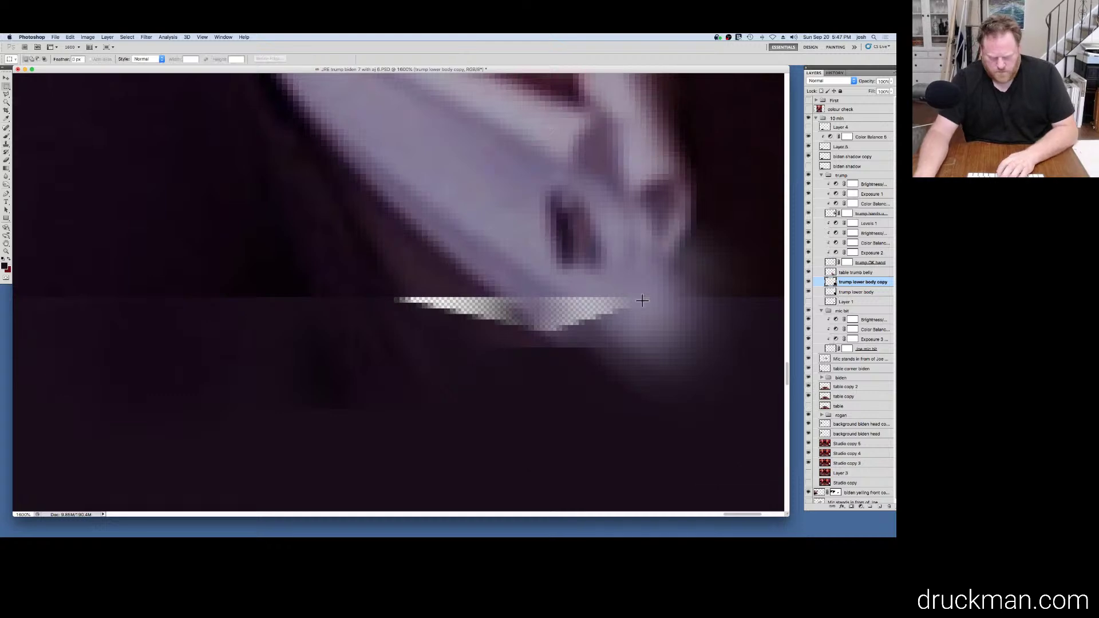
key("super+z")
Step: Try to patch the gap under the cuff with a sliver of the cuff's edge copied to a new layer, and delete that layer
key("l")
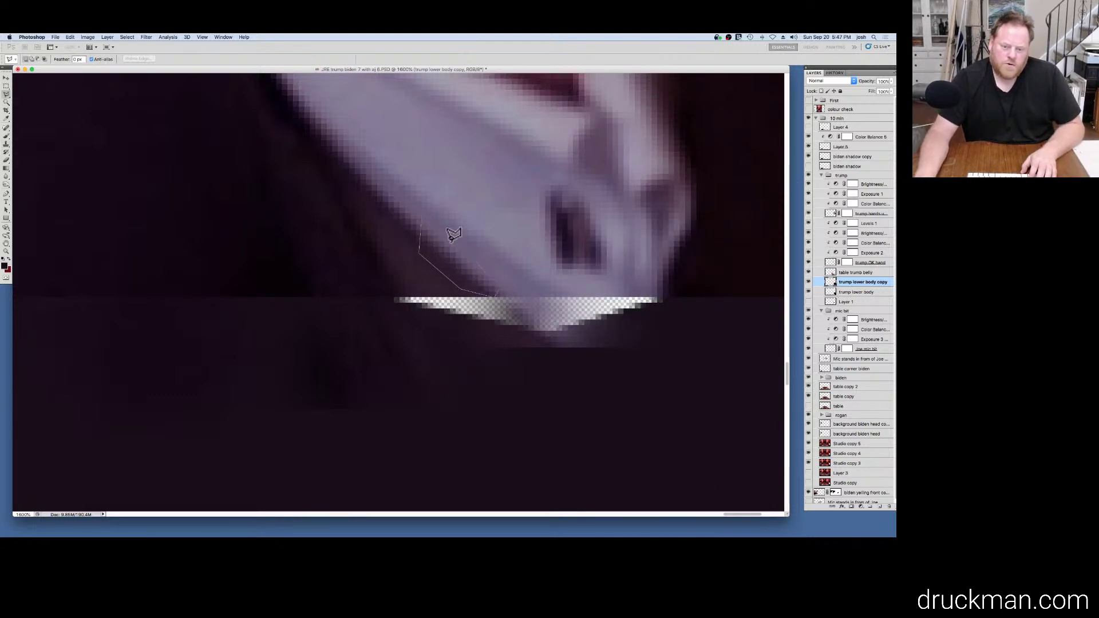
left_click(423, 211)
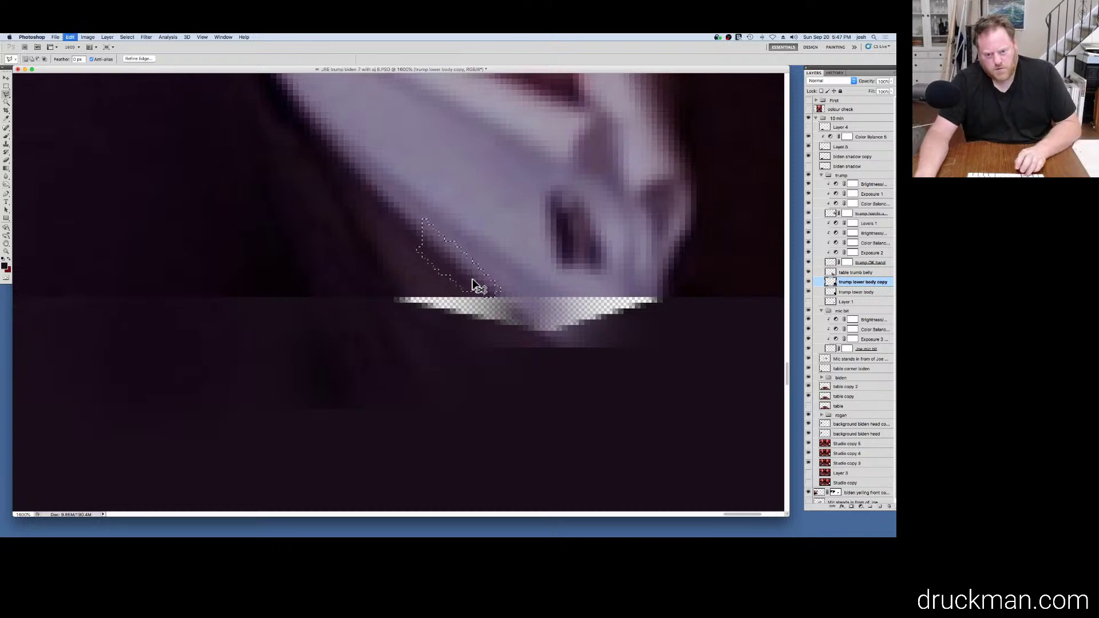
key("super+j")
mouse_move(474, 284)
left_mouse_down()
mouse_move(538, 338)
mouse_move(480, 289)
left_mouse_up()
left_click_drag(508, 326, 487, 381)
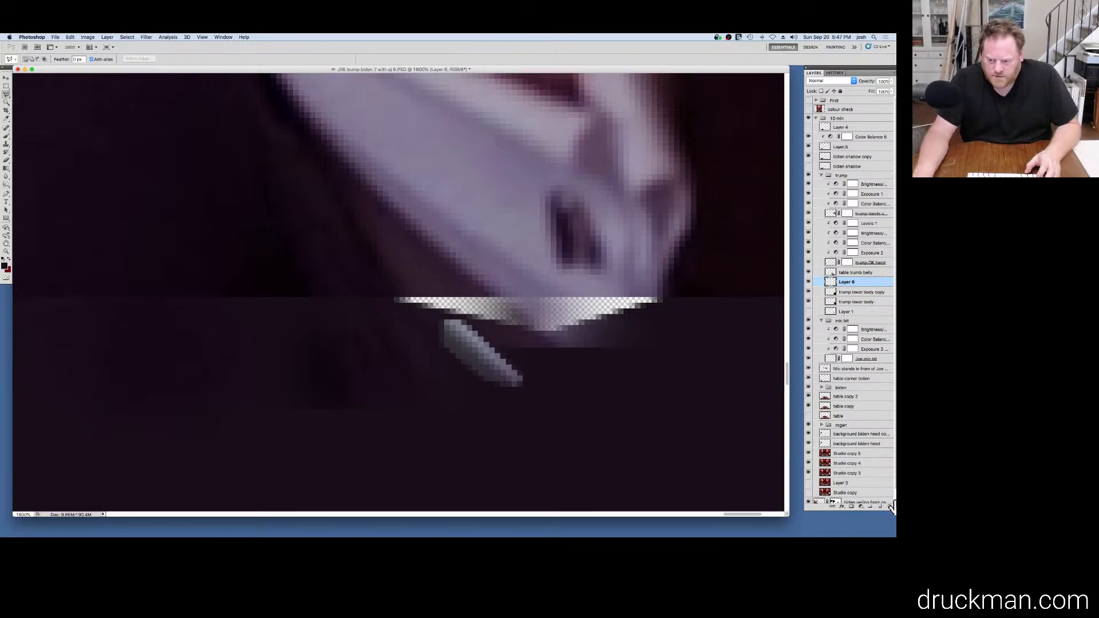
left_click_drag(884, 400, 837, 483)
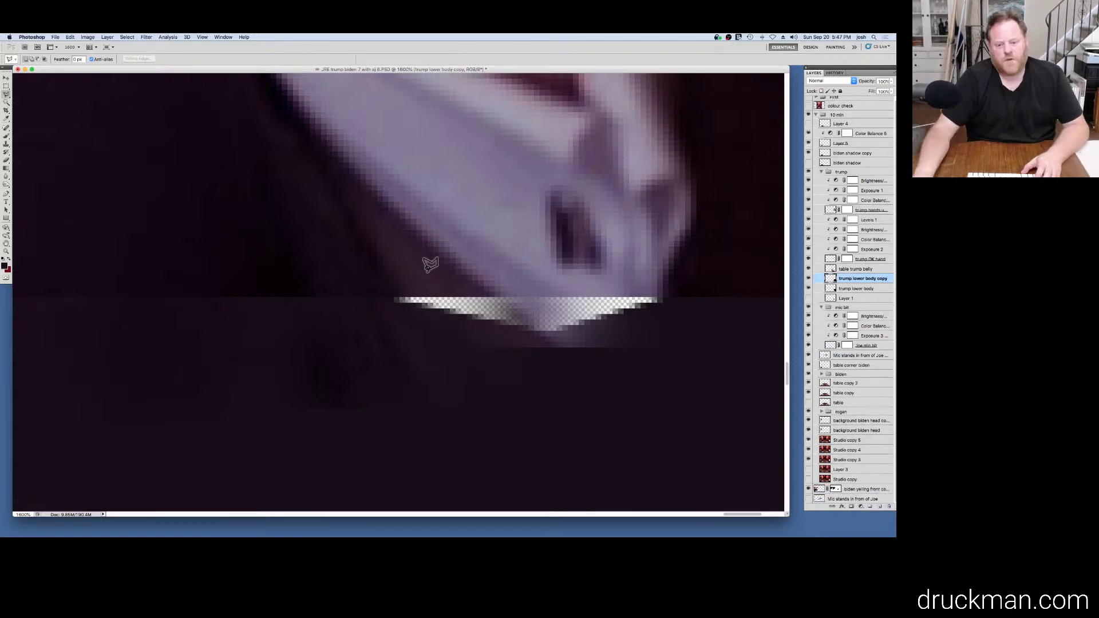
Step: Clone the jacket and the cuff's lower edge over the left part of the transparent gap under the cuff
scroll(435, 269, "left", 1)
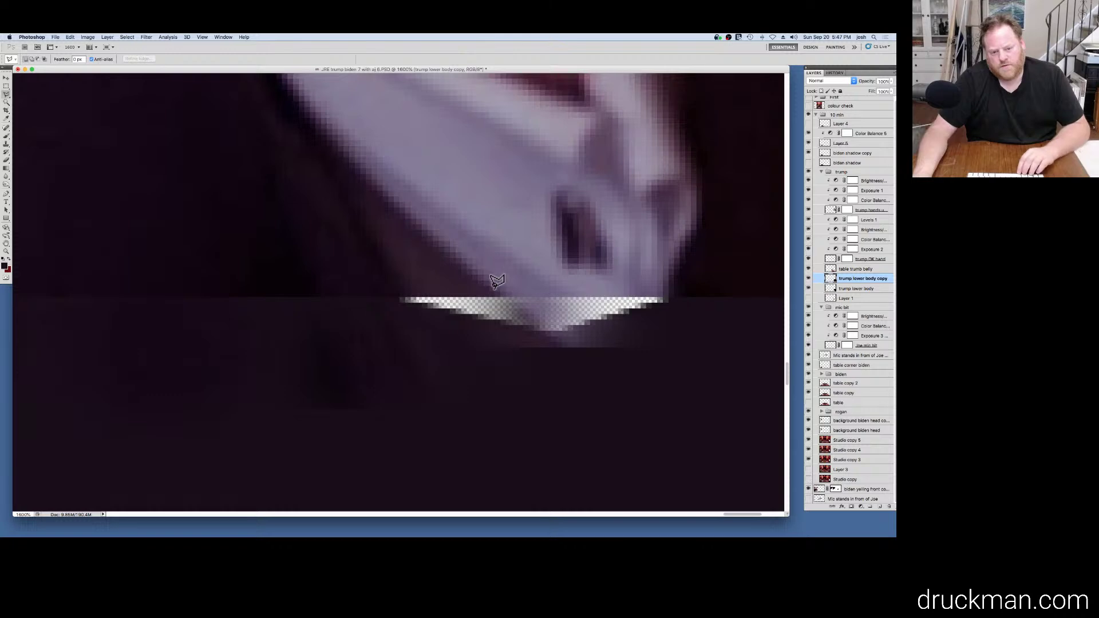
scroll(490, 286, "down", 2)
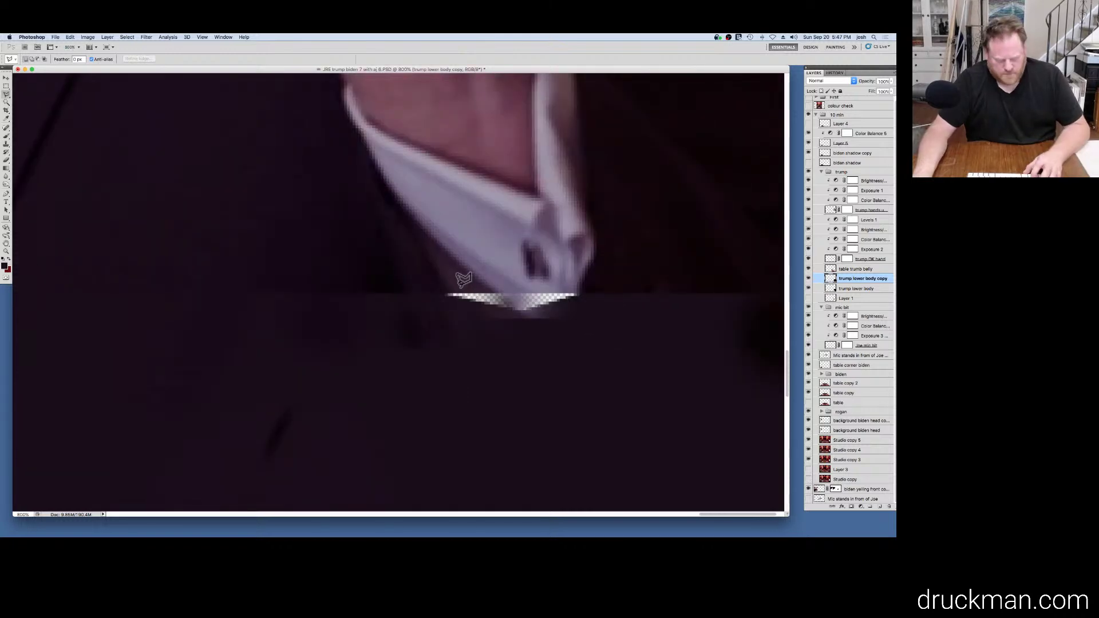
key("s")
mouse_move(484, 285)
left_mouse_down()
mouse_move(483, 297)
mouse_move(446, 295)
mouse_move(465, 267)
left_mouse_up()
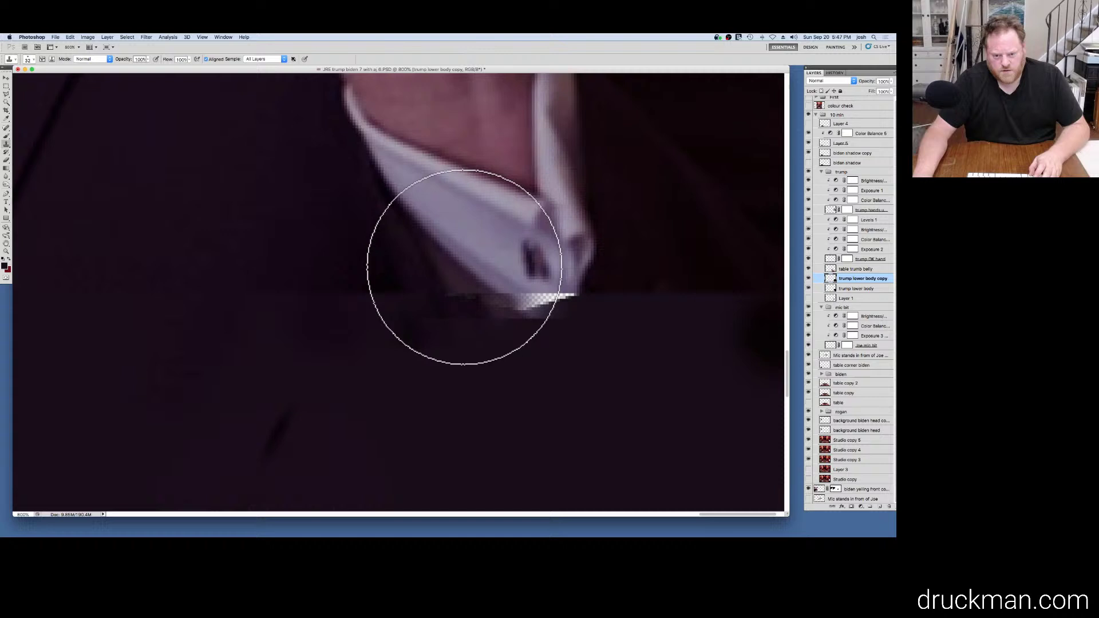
left_click(466, 265, "alt")
left_click(495, 299)
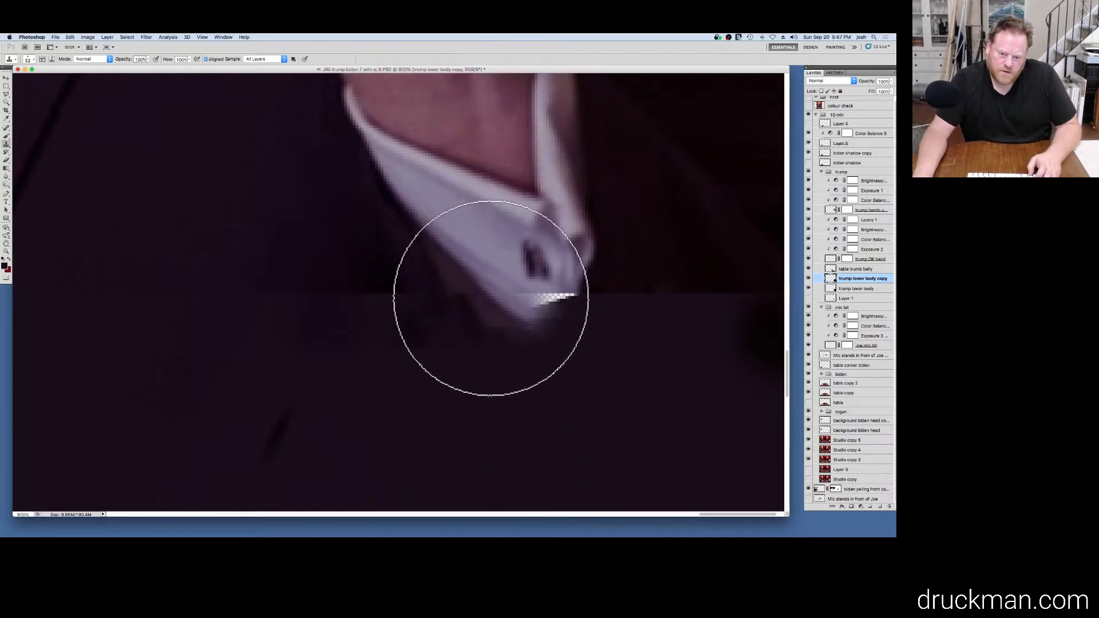
Step: Clone the cuff tip over the remaining transparent gap and continue the cuff's right edge down across the seam
mouse_move(490, 299)
left_mouse_down()
mouse_move(535, 329)
mouse_move(557, 294)
left_mouse_up()
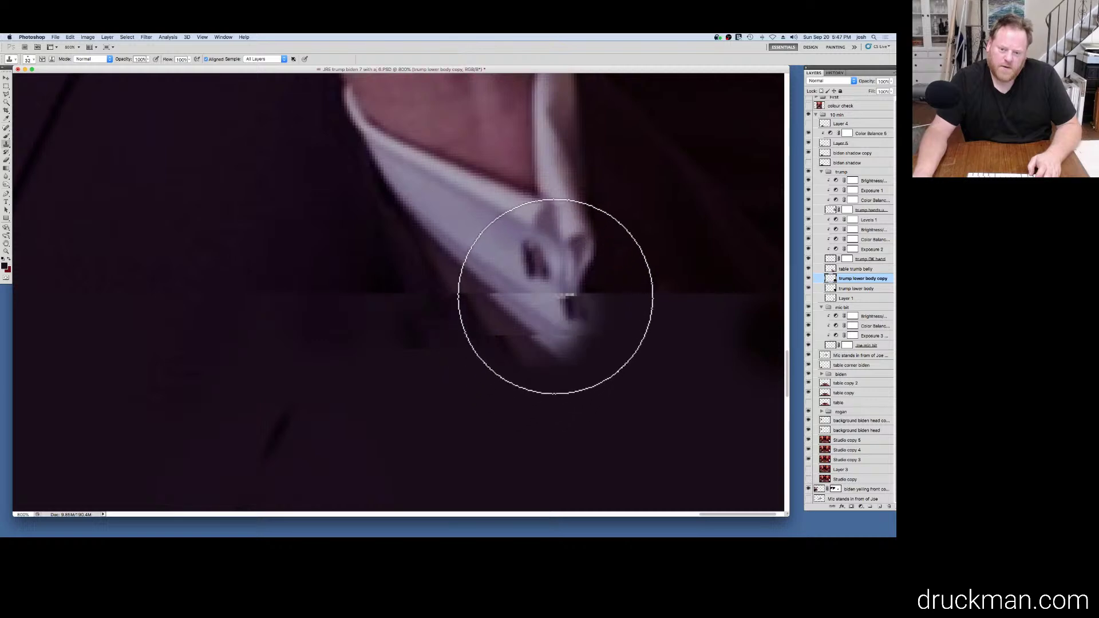
left_click_drag(559, 334, 559, 315)
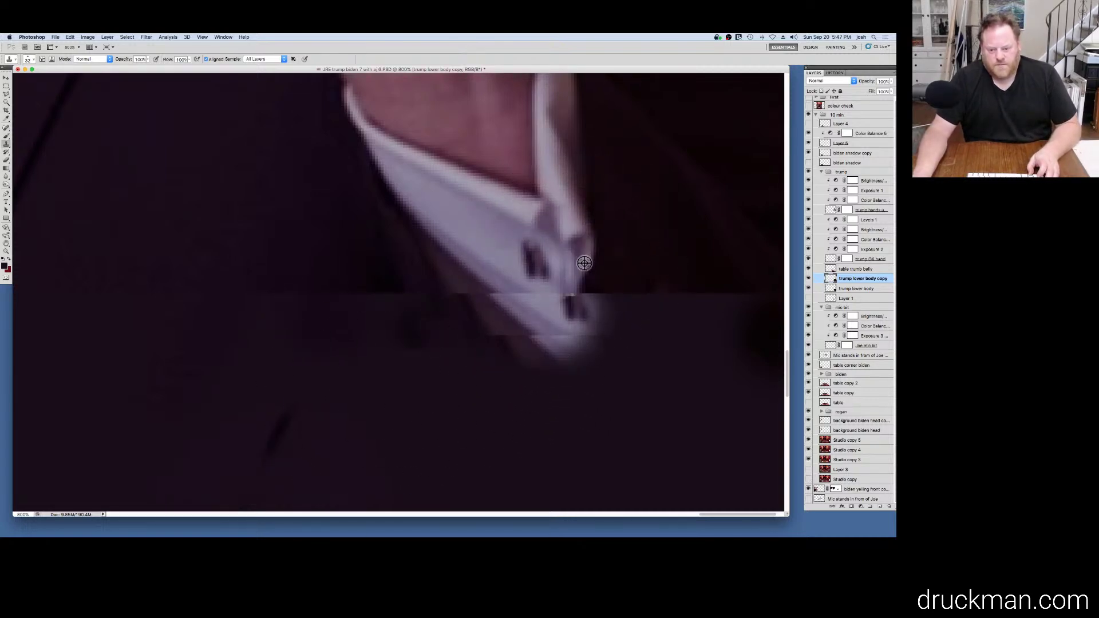
left_click(583, 262, "alt")
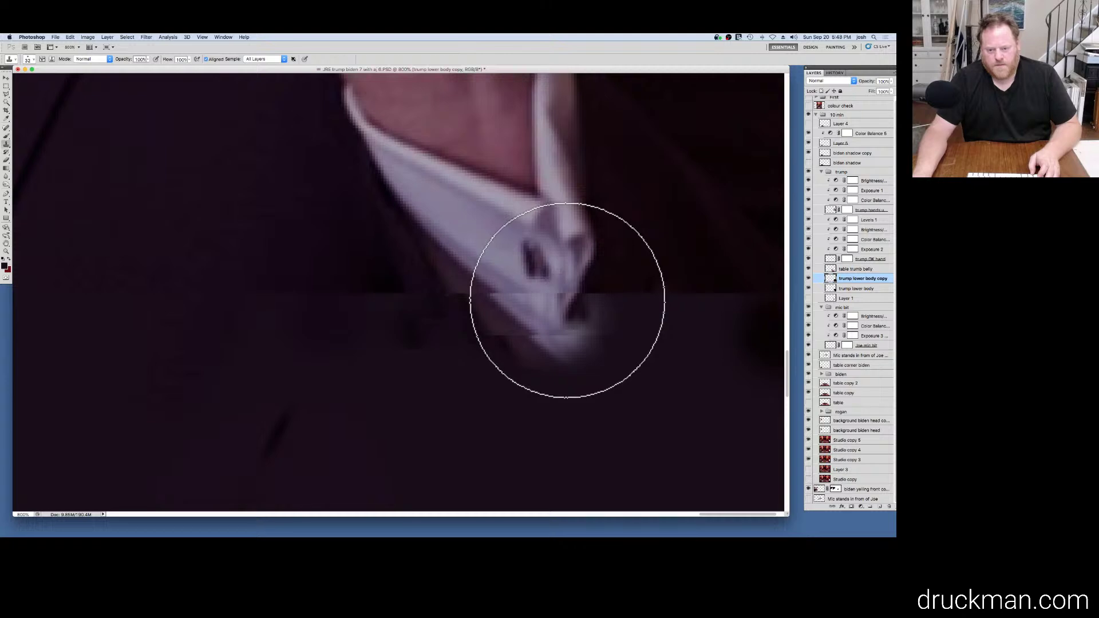
left_click(368, 413, "alt+super")
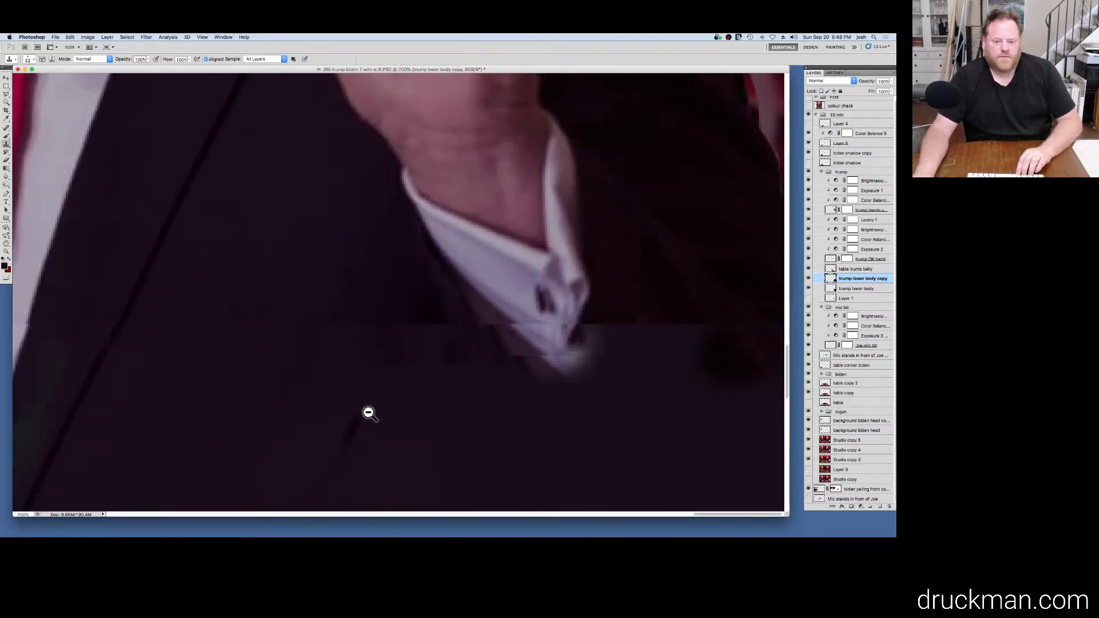
left_click(368, 416, "alt+super")
left_click(362, 409, "alt+super")
left_click(368, 401, "alt+super")
Step: Switch to Firefox, close the open Finder search window and return to the Photoshop document
mouse_move(265, 536)
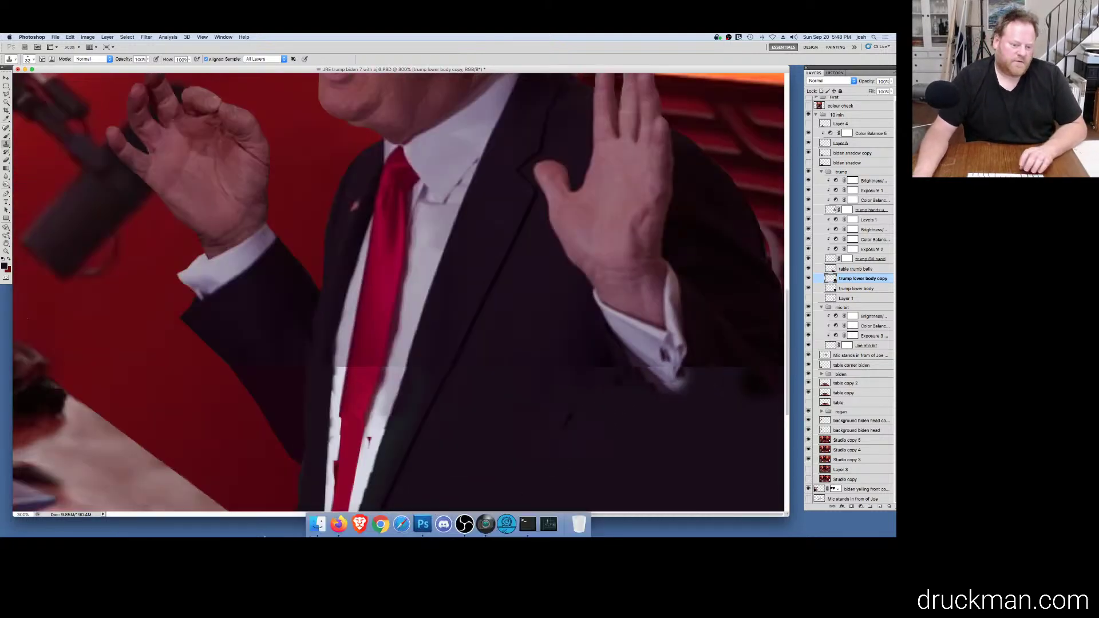
left_click(338, 524)
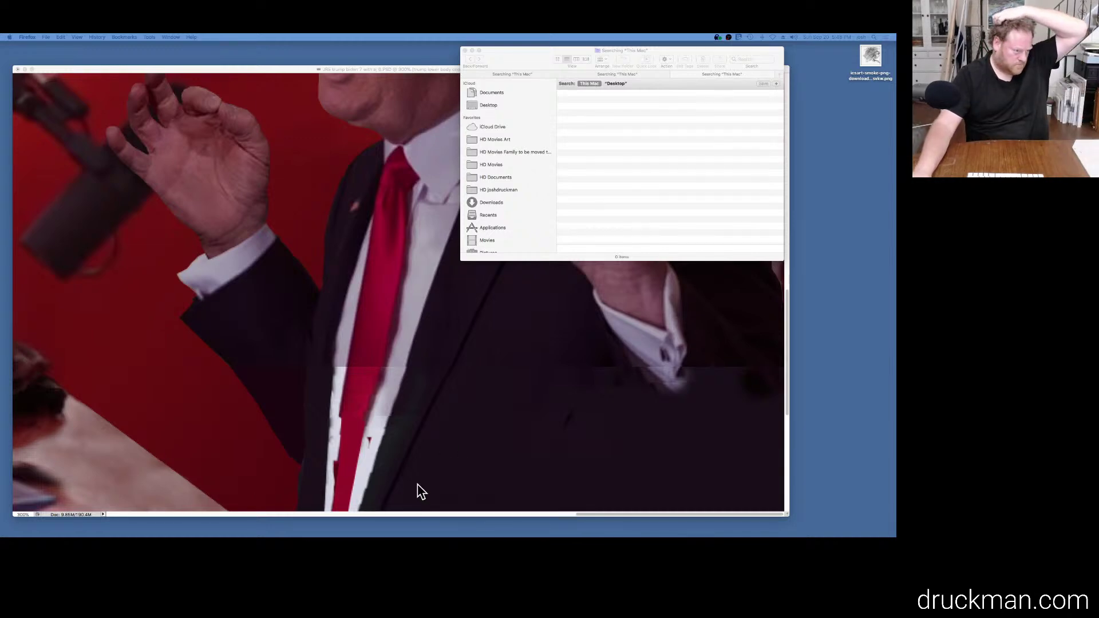
left_click(465, 51)
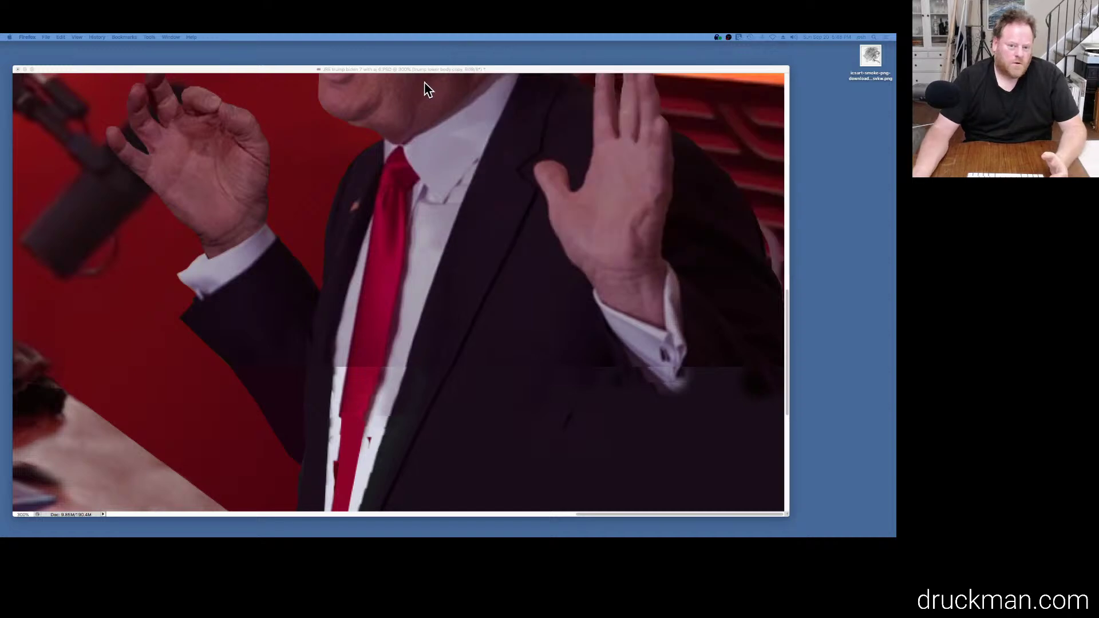
left_click(422, 71)
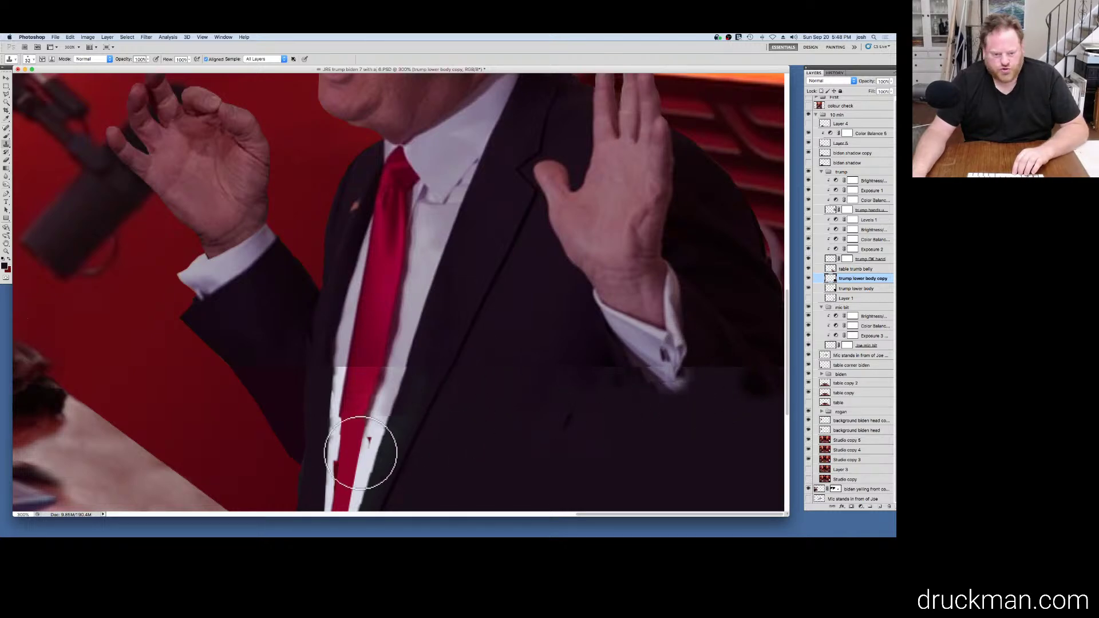
mouse_move(653, 417)
left_mouse_down()
mouse_move(620, 365)
mouse_move(551, 341)
mouse_move(555, 423)
mouse_move(555, 389)
left_mouse_up()
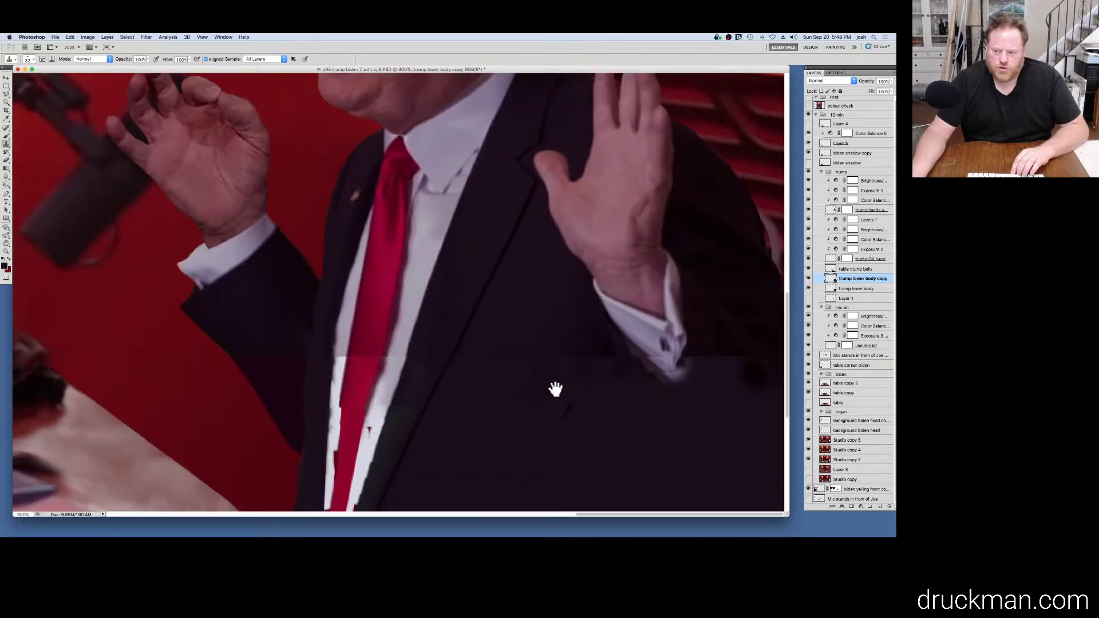
left_click(691, 365, "ctrl")
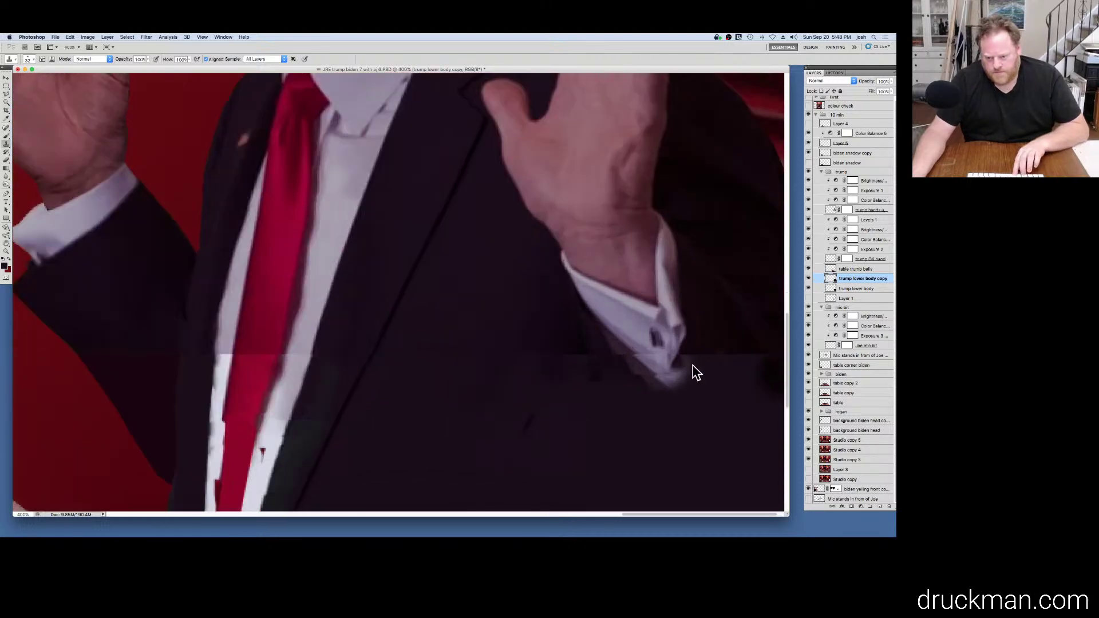
key("l")
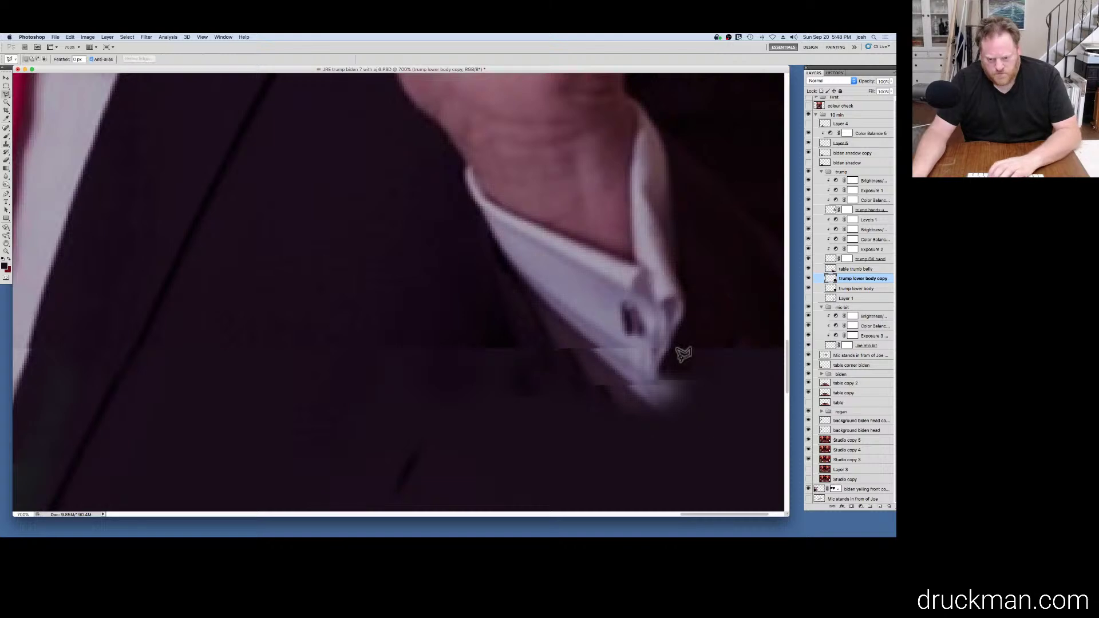
left_click(543, 326)
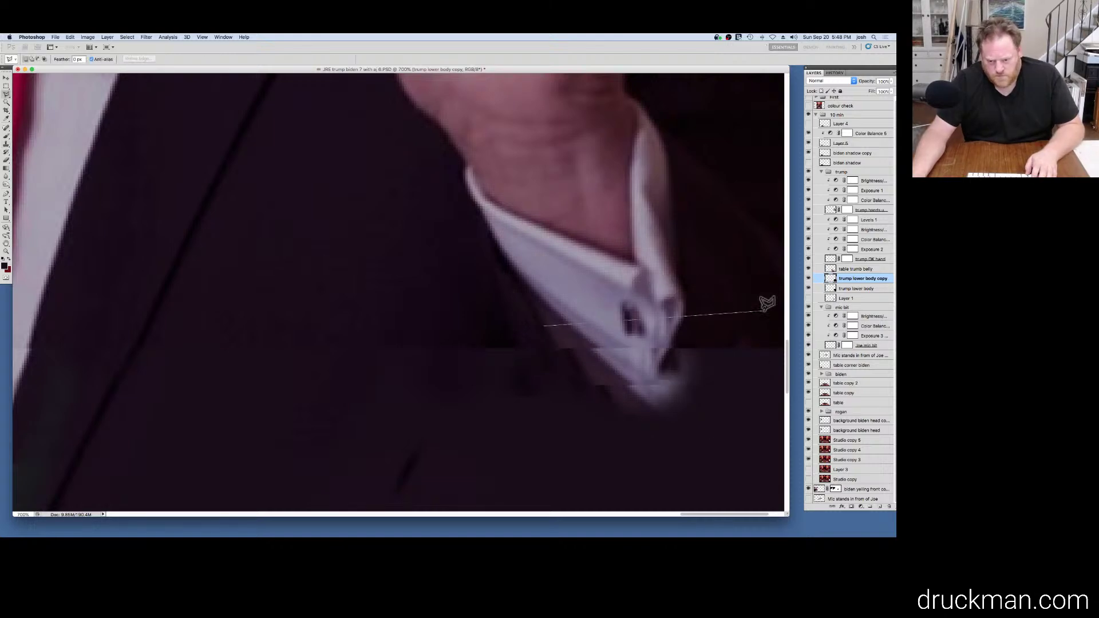
left_click(762, 315)
left_click(733, 392)
left_click(624, 453)
left_click(542, 407)
double_click(508, 306)
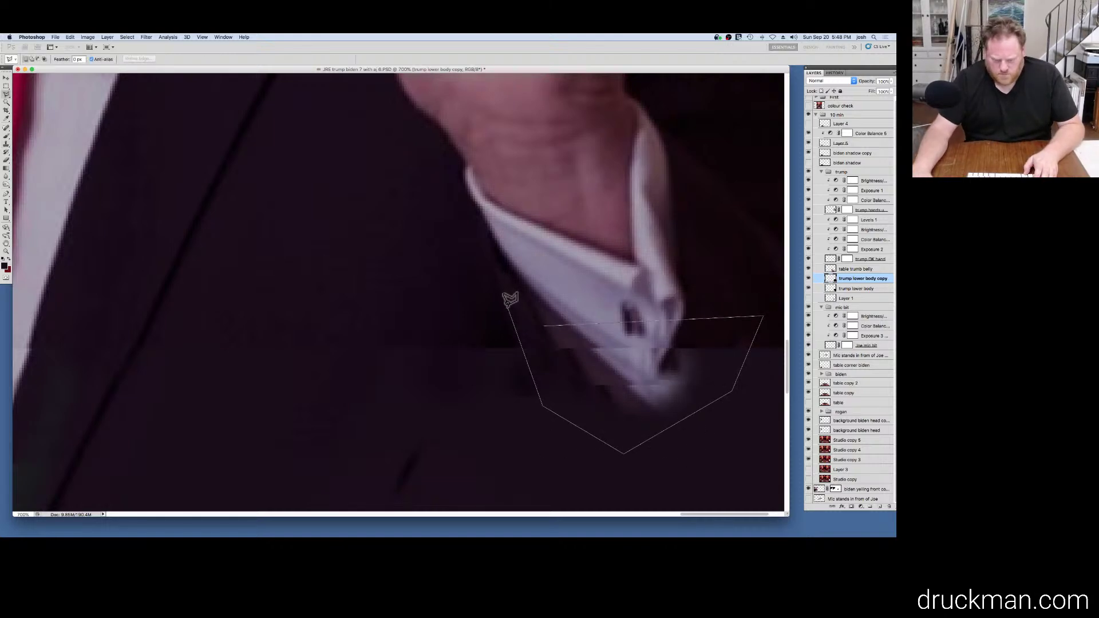
key("super+h")
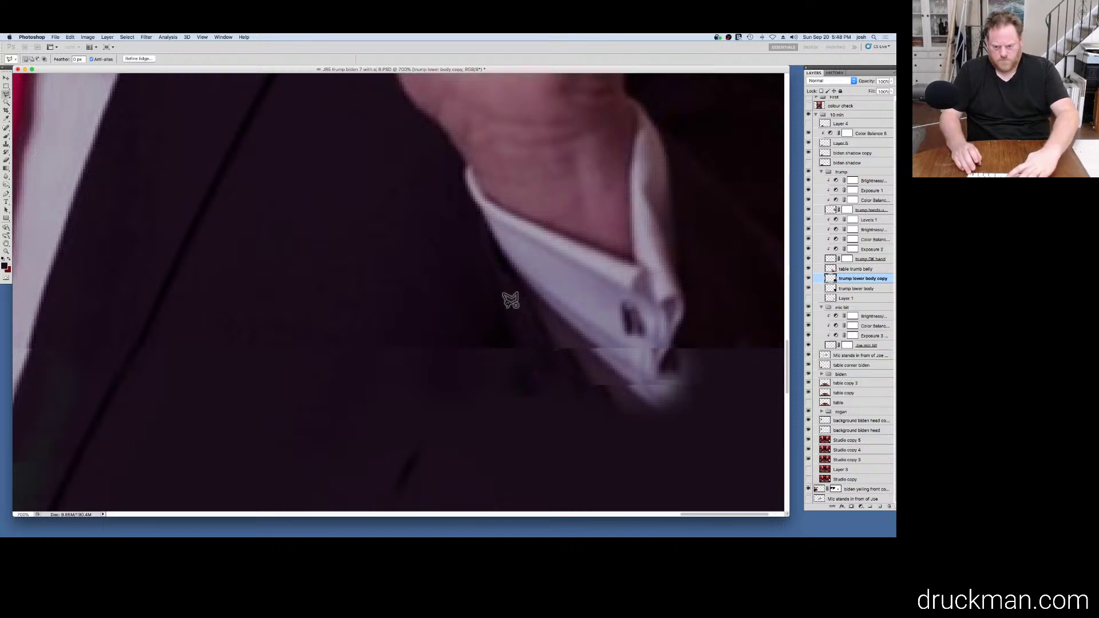
Step: Select the cloned cuff tip and the jacket around it with the Polygonal Lasso, and nudge the selected pixels slightly to the right
left_click(508, 303)
scroll(573, 303, "right", 2)
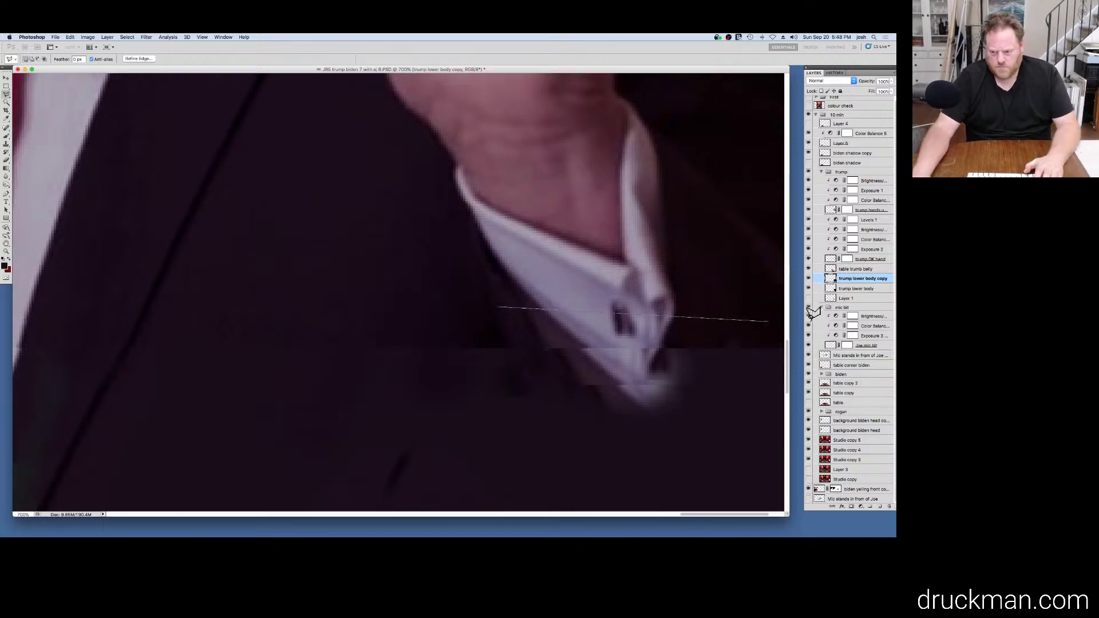
left_click(694, 312)
left_click(720, 395)
left_click(672, 460)
left_click(521, 473)
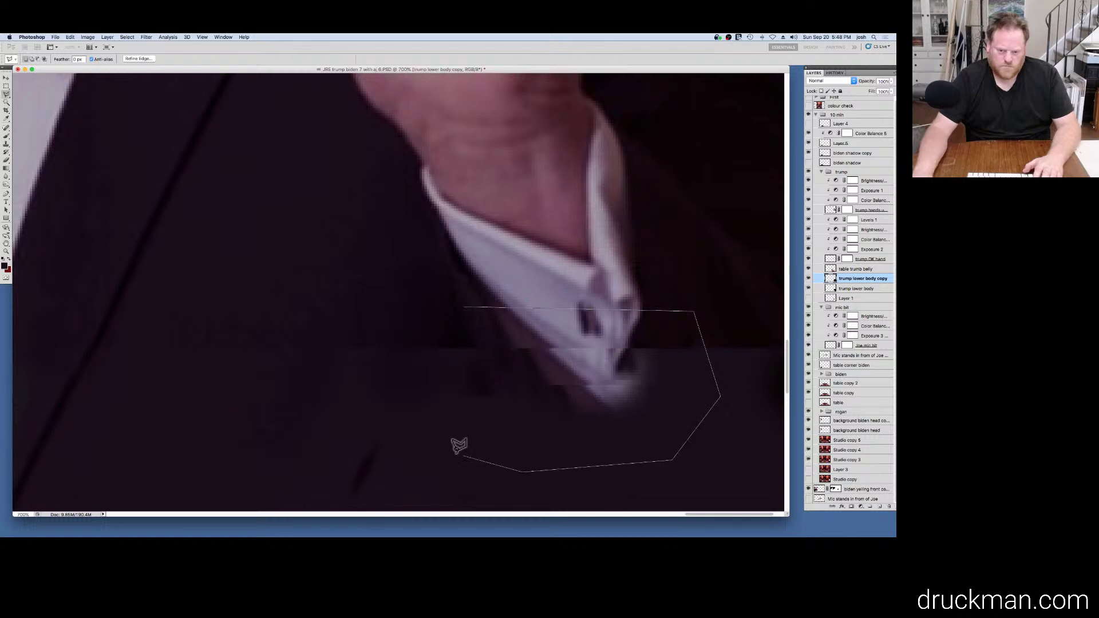
left_click(454, 448)
left_click(432, 369)
left_click(453, 308)
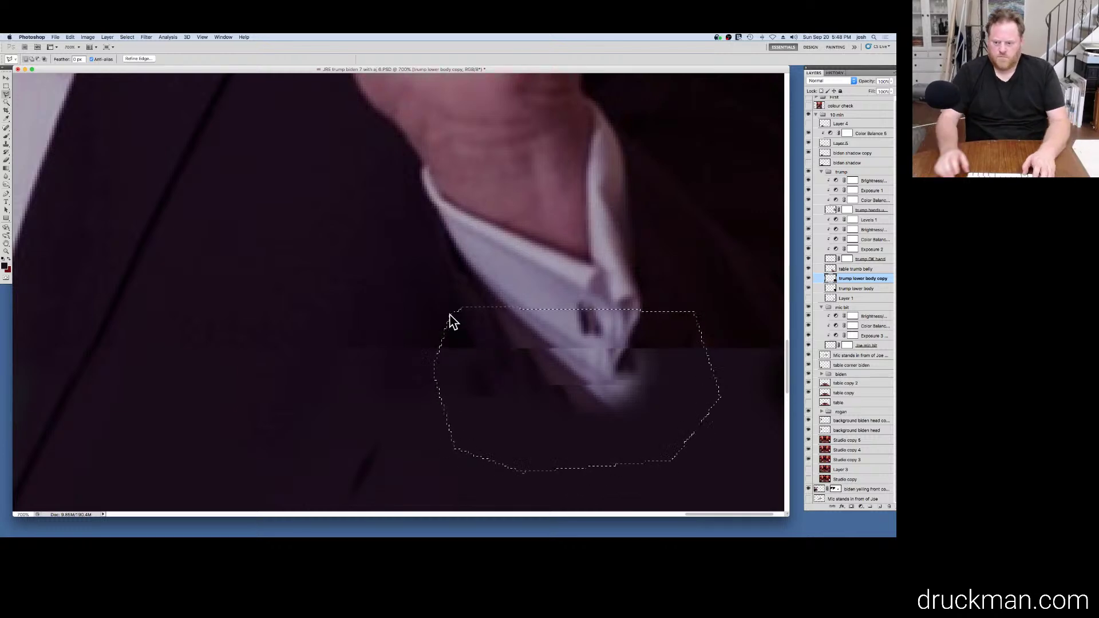
key("super+Right")
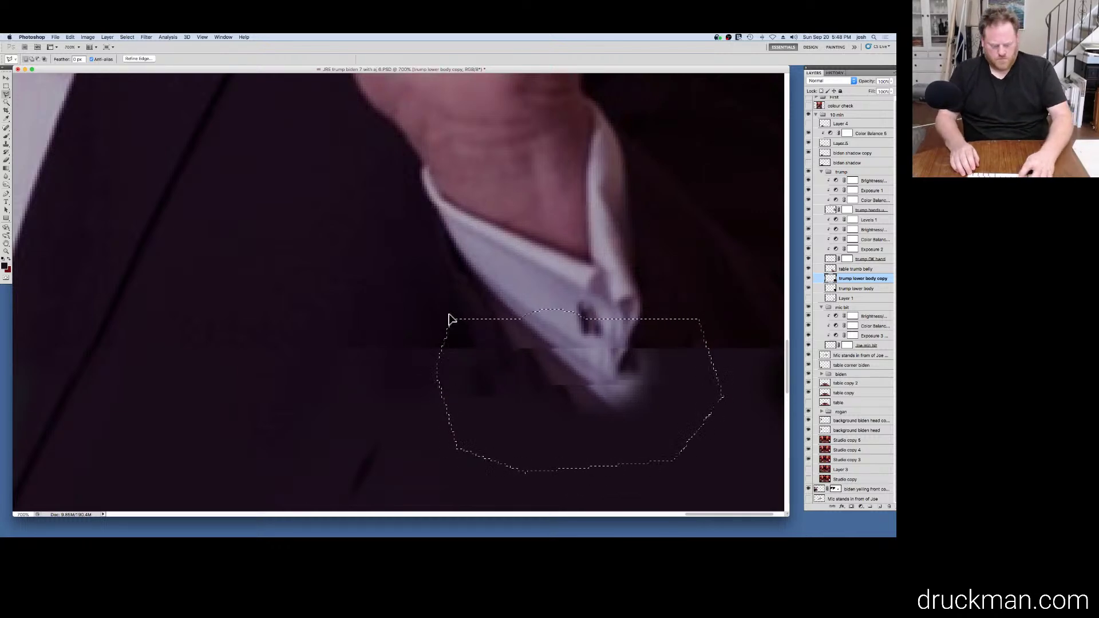
Step: Hide the selection outline and nudge the selected cuff tip and surrounding jacket two more steps to the right
key("super+h")
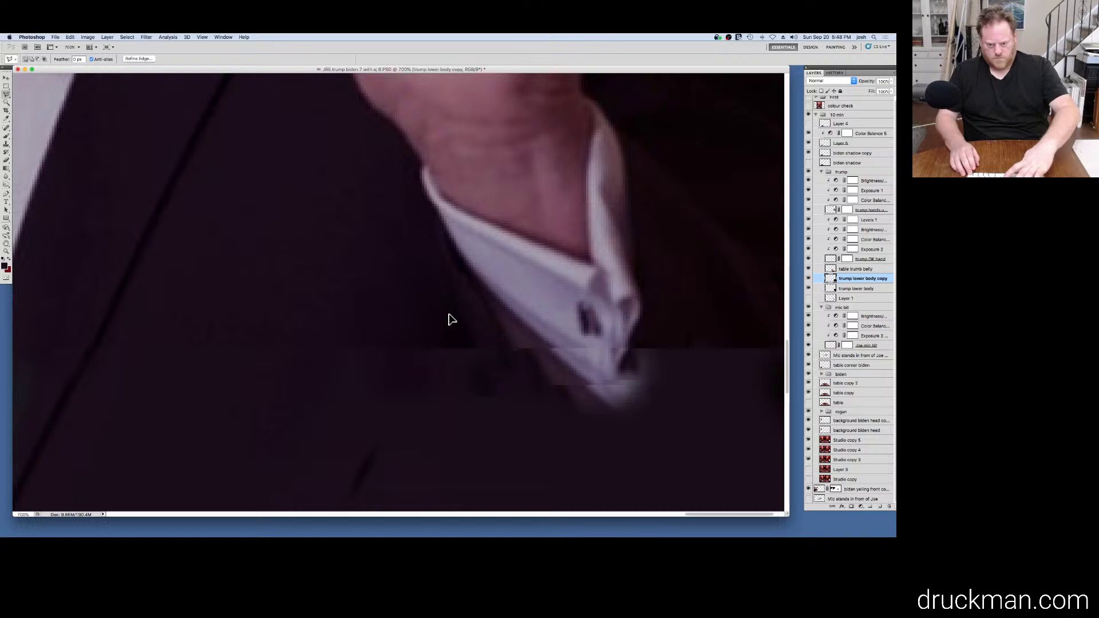
key("super+Right")
key("super+Right")
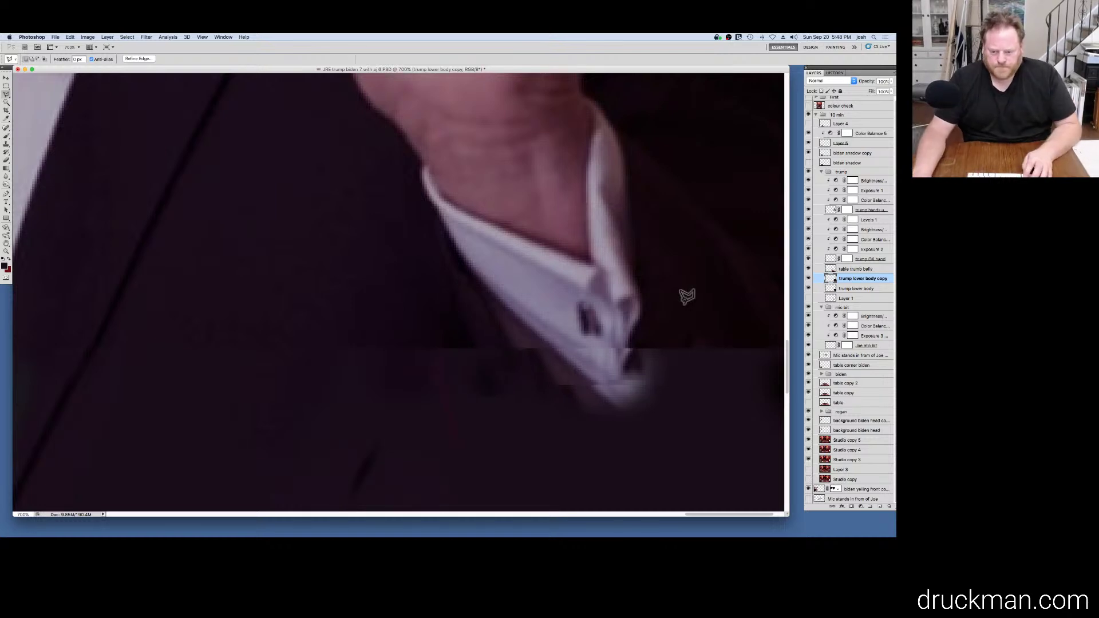
Step: Select the cuff's right edge around the seam with the Polygonal Lasso, nudge those pixels slightly left and deselect
key("super+space")
left_click(638, 334, "super")
left_click(639, 334, "super")
left_click(638, 335, "super")
left_click(638, 343, "super")
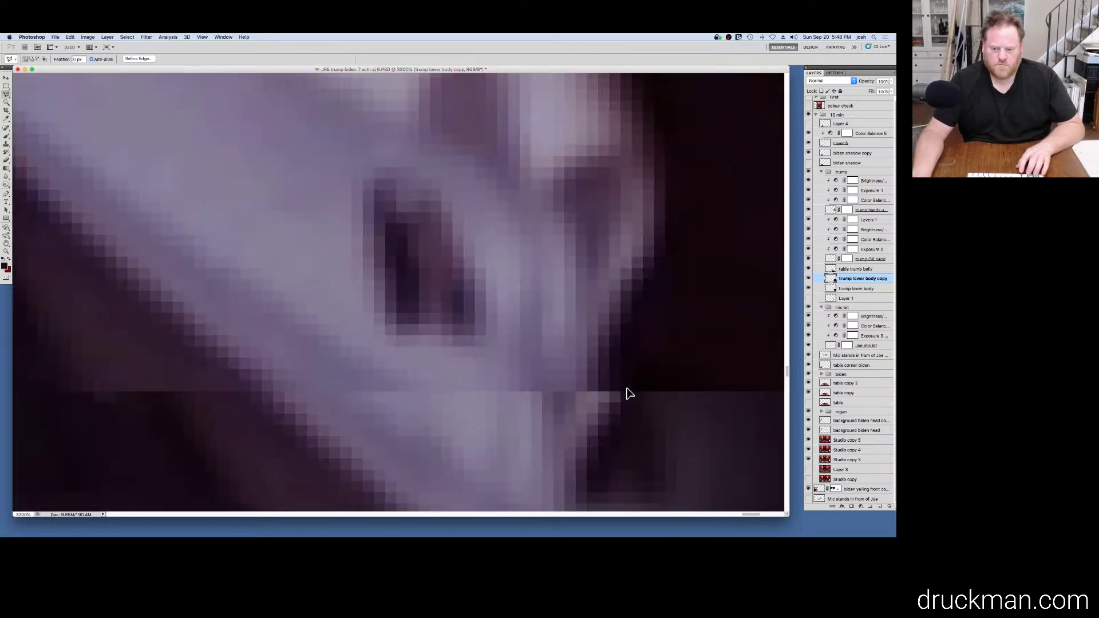
left_click_drag(626, 413, 620, 338)
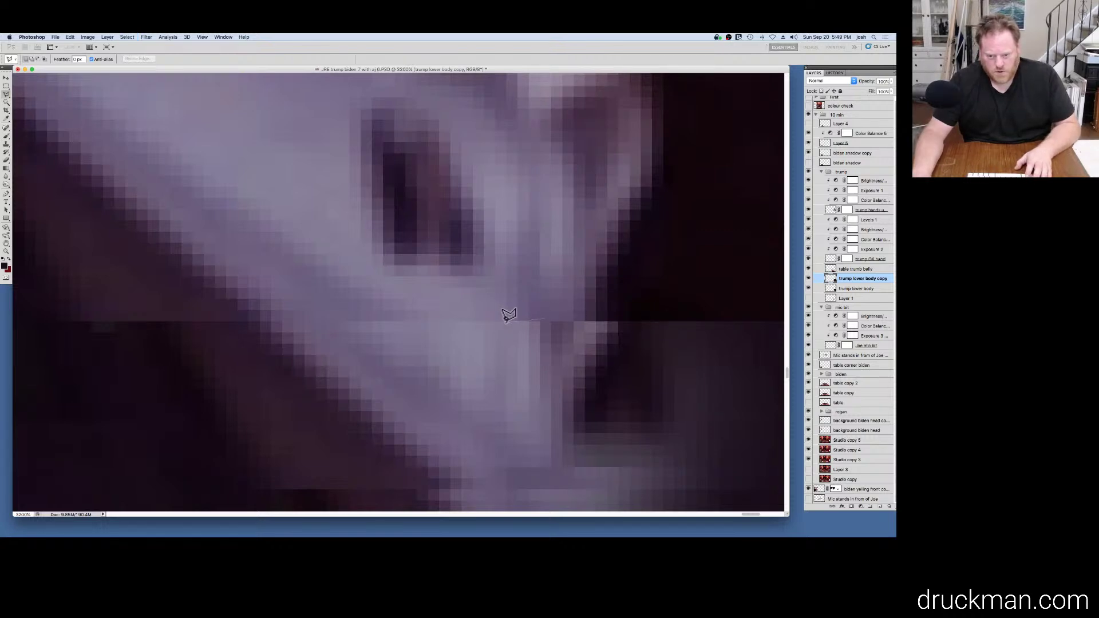
key("Escape")
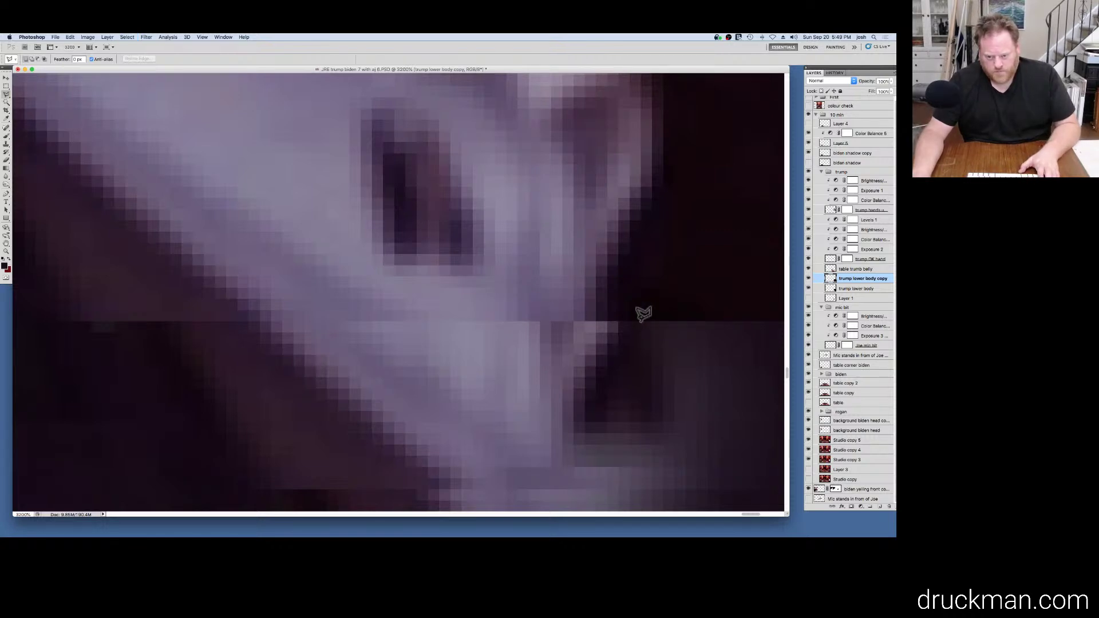
left_click(640, 322)
left_click(592, 439)
left_click(521, 432)
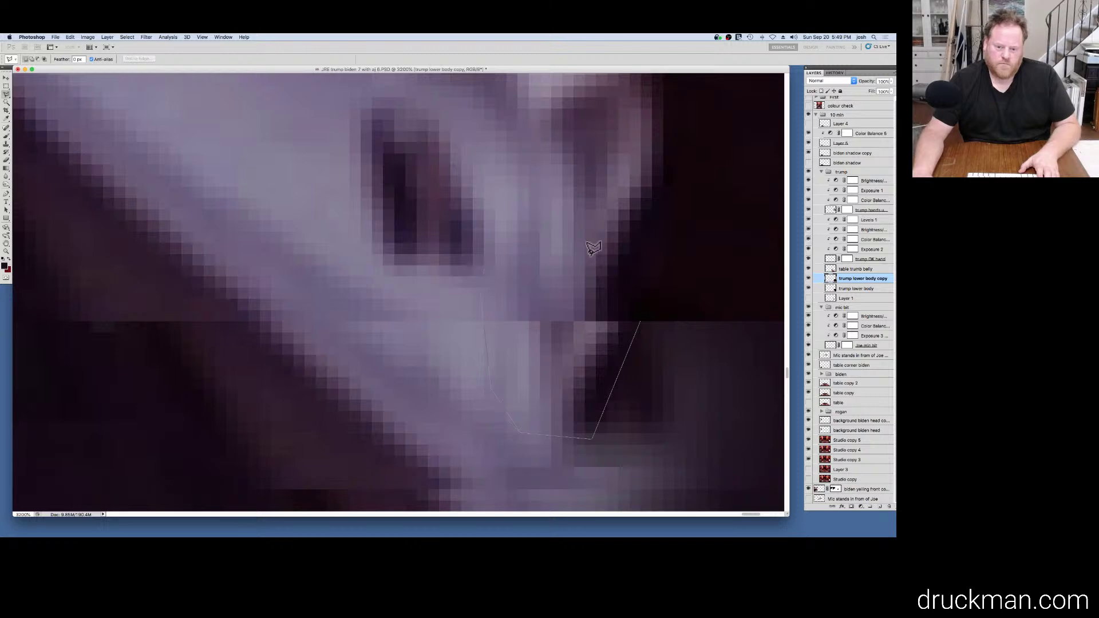
left_click(658, 259)
double_click(656, 305)
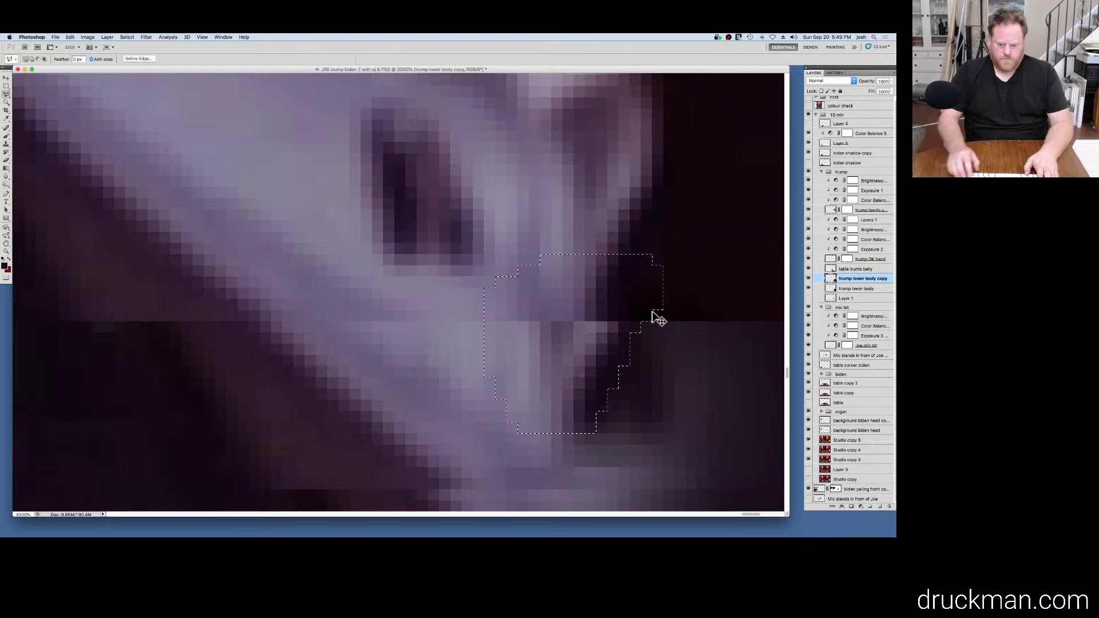
key("super+Left")
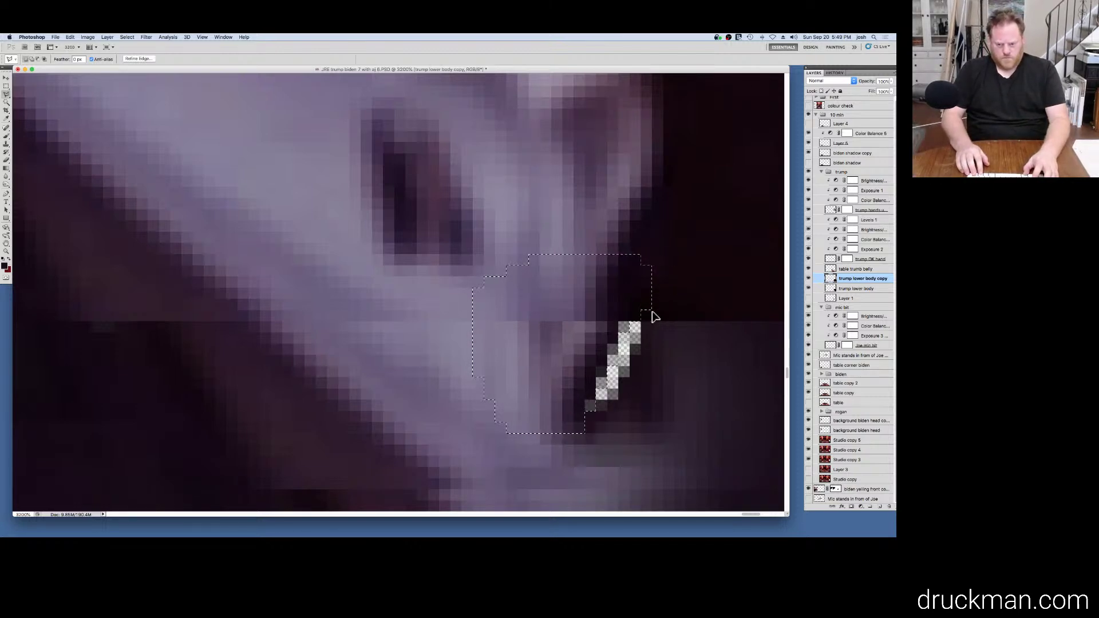
key("super+Left")
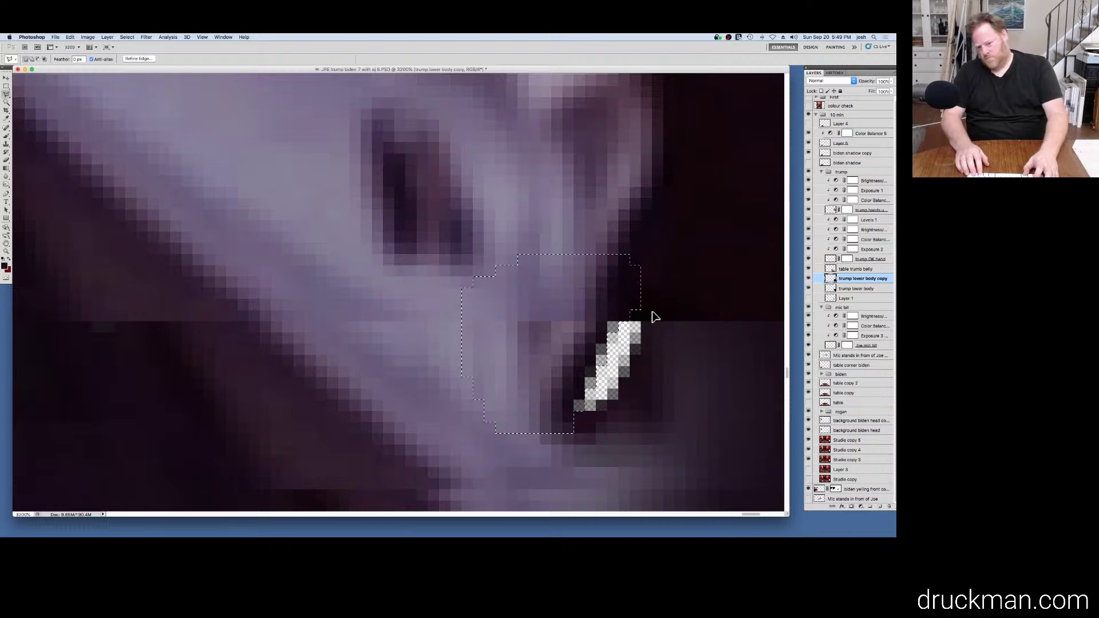
key("super+Left")
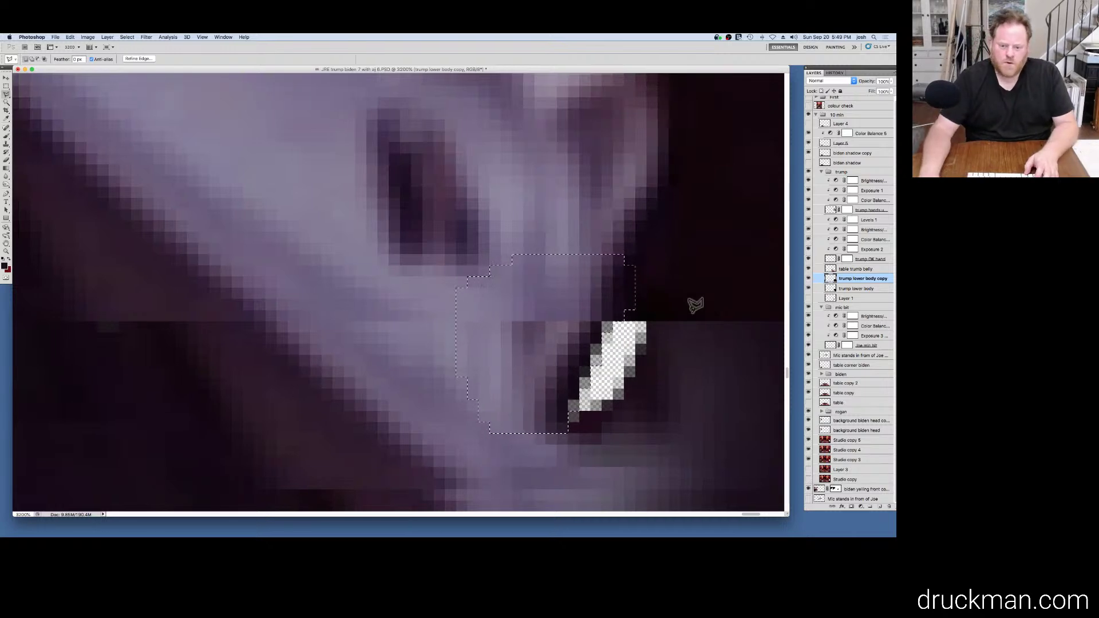
left_click(692, 313)
key("Escape")
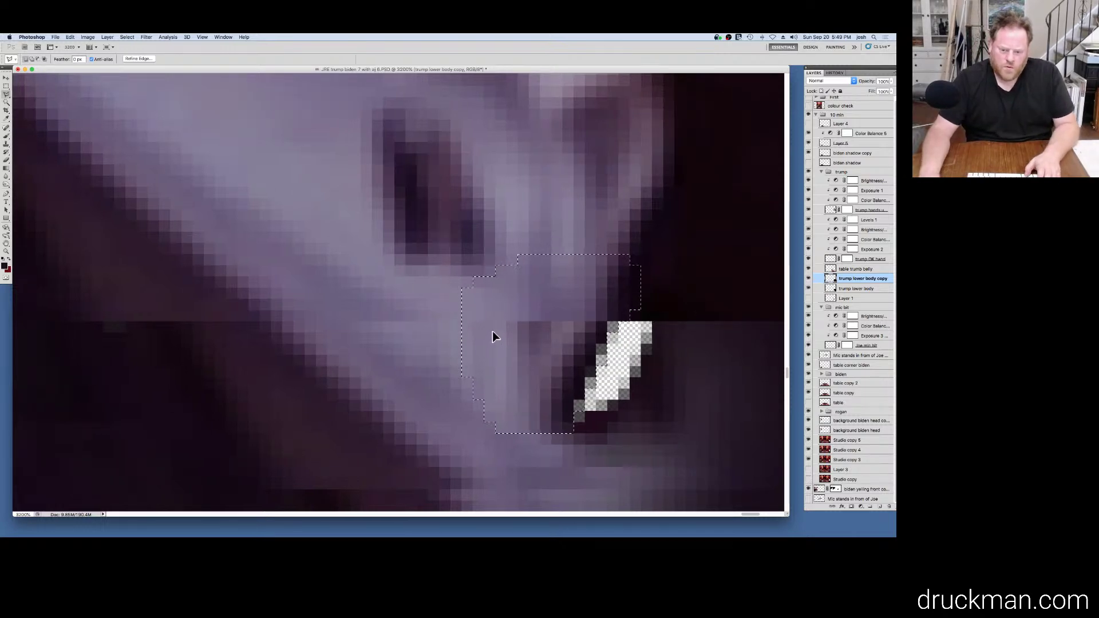
key("super+d")
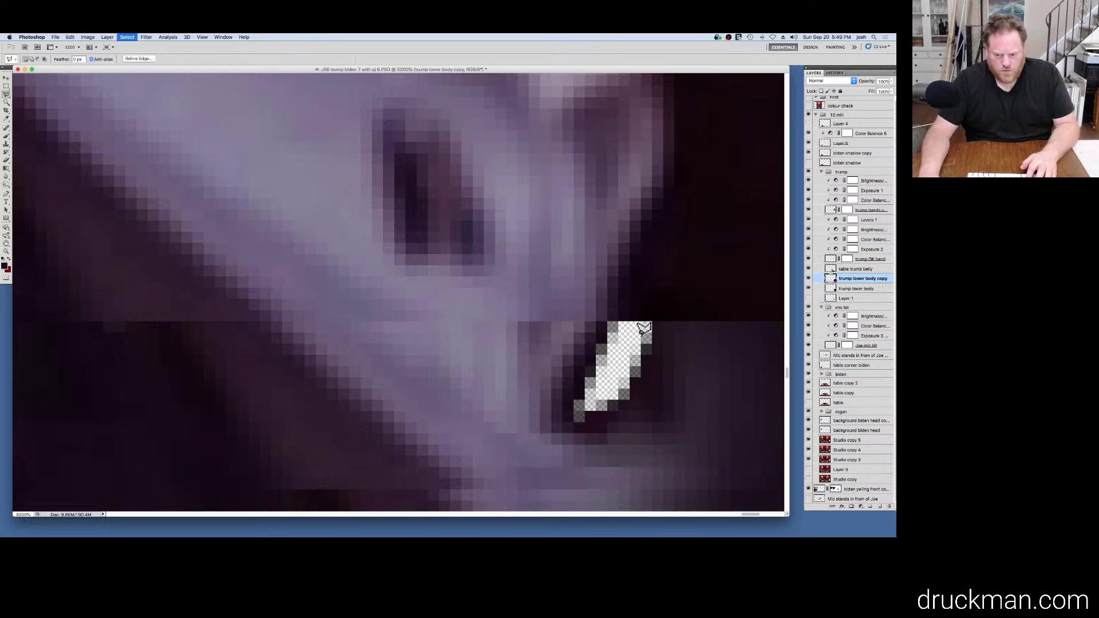
key("super+d")
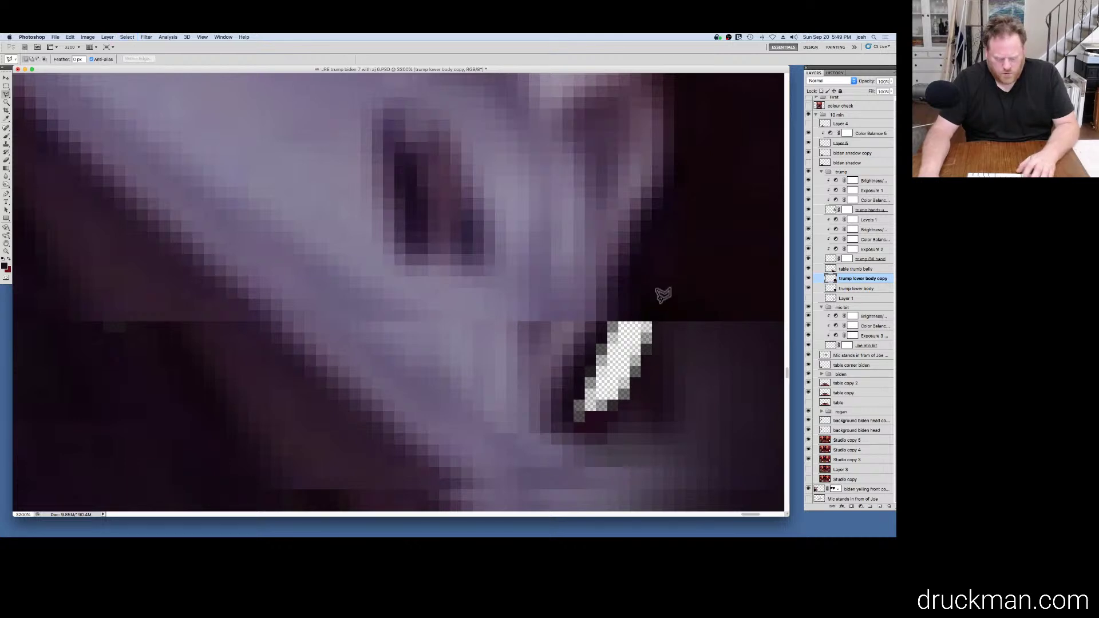
Step: Clone dark jacket pixels into the upper and right parts of the transparent gap beside the cuff tip with a very small Clone Stamp brush
key("s")
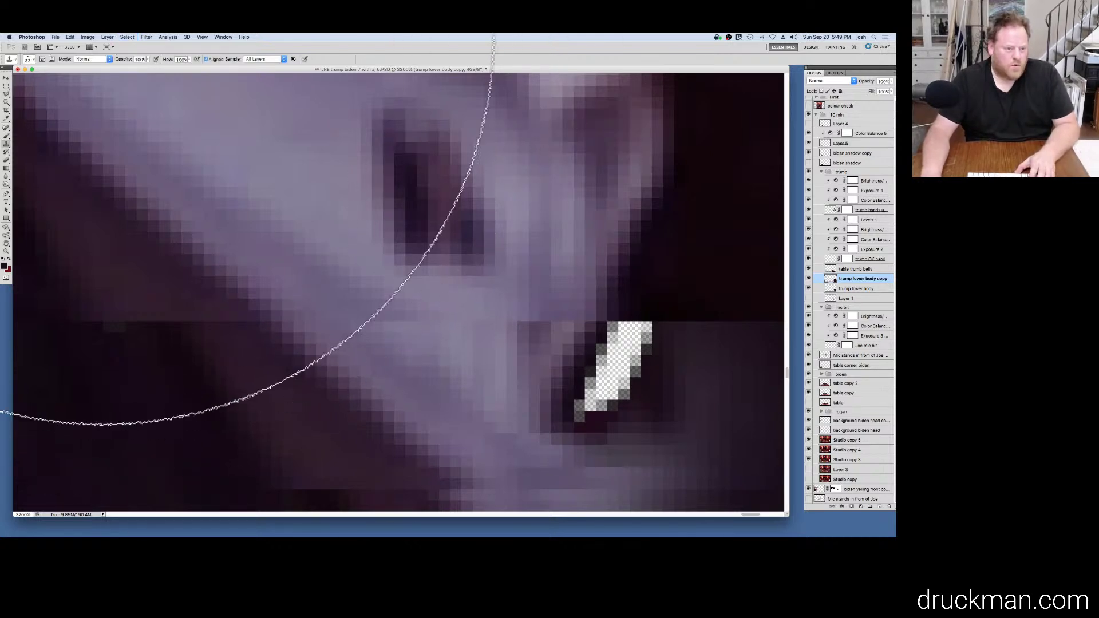
key("l")
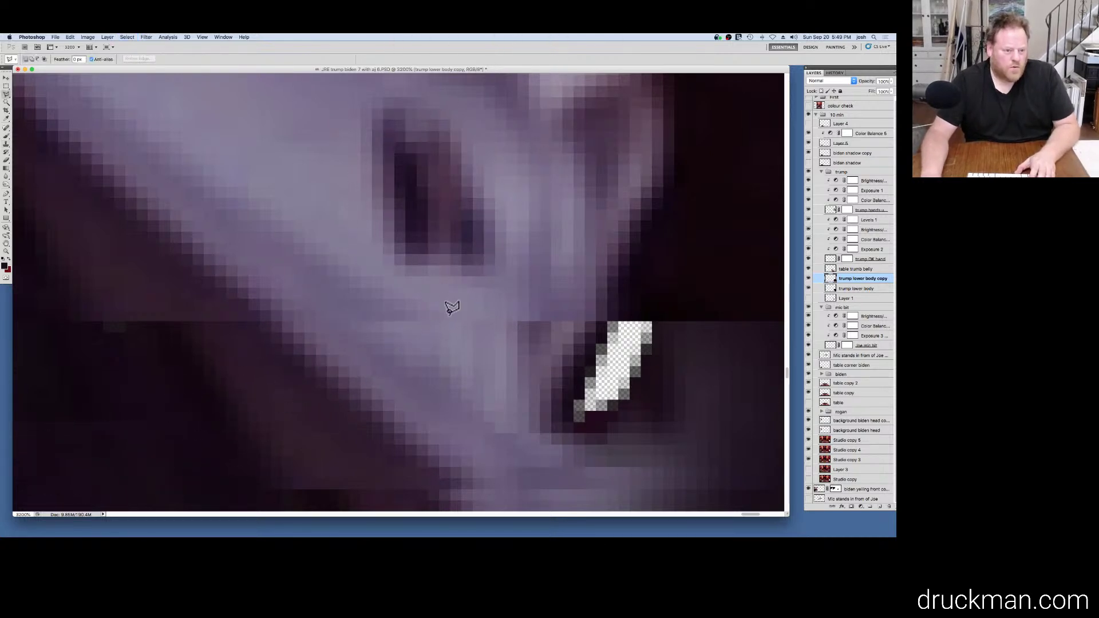
key("s")
left_click(33, 60)
left_click_drag(16, 85, 1, 86)
key("Return")
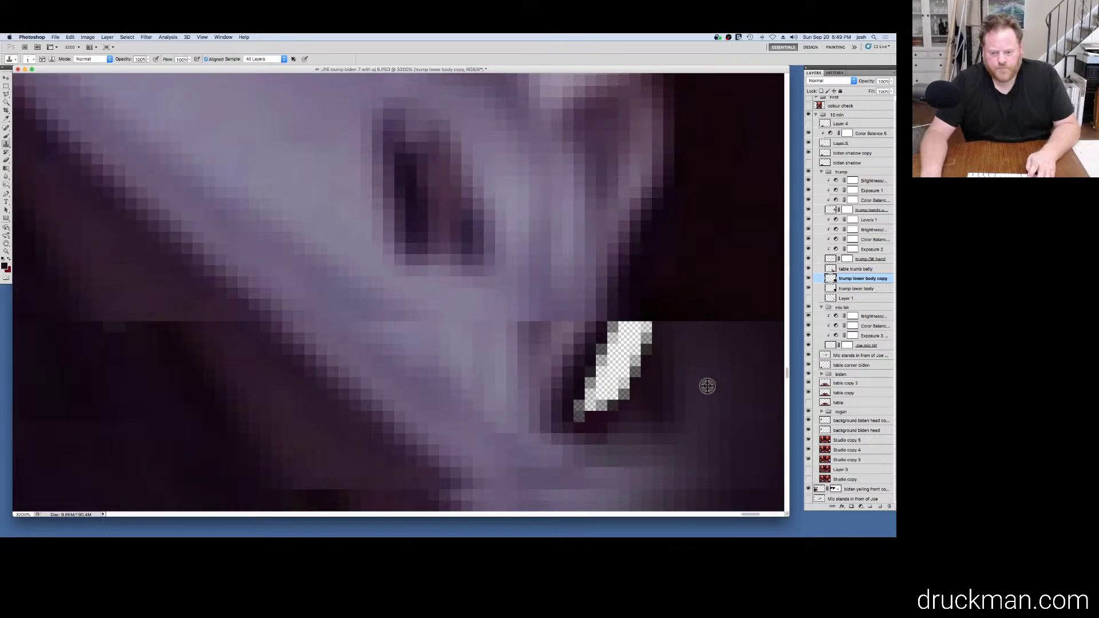
left_click_drag(630, 336, 622, 345)
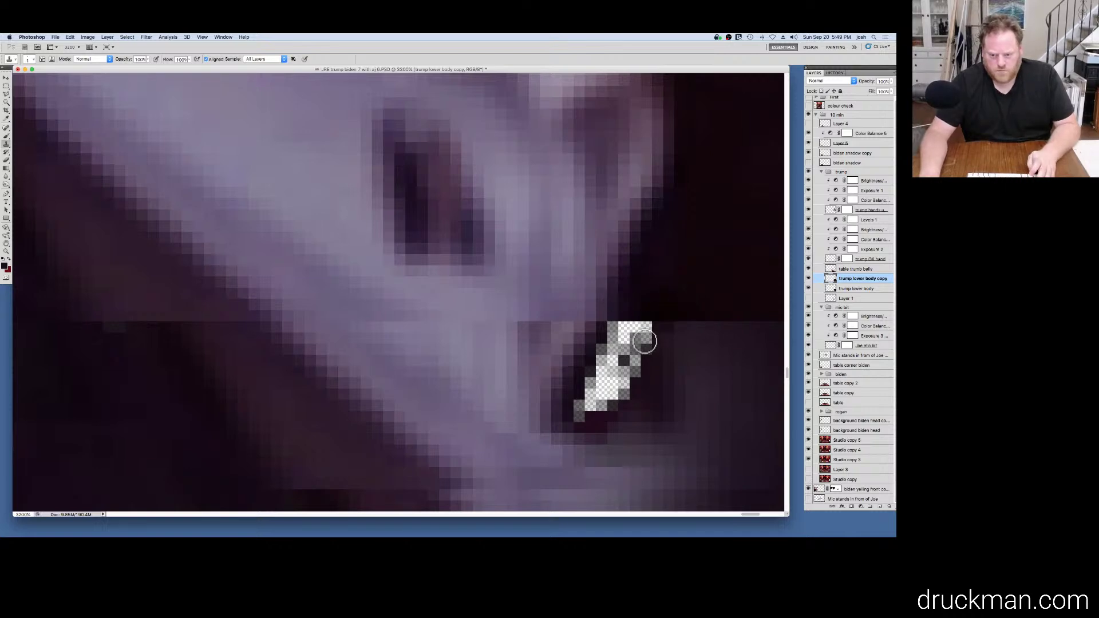
left_click_drag(635, 333, 632, 324)
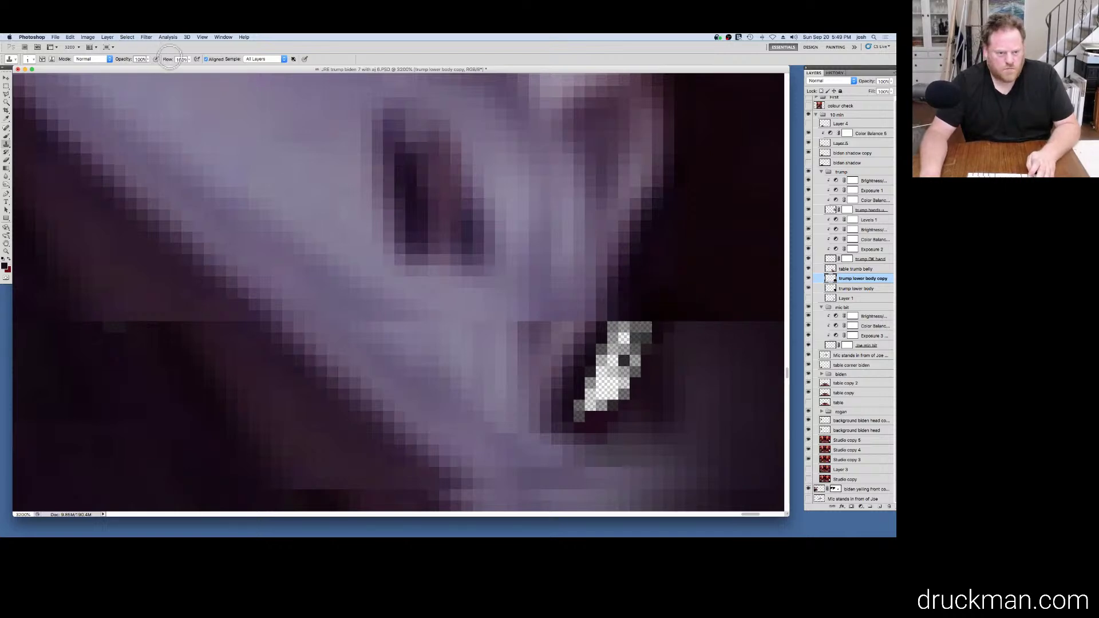
mouse_move(638, 296)
left_mouse_down()
mouse_move(610, 365)
mouse_move(646, 311)
mouse_move(618, 386)
left_mouse_up()
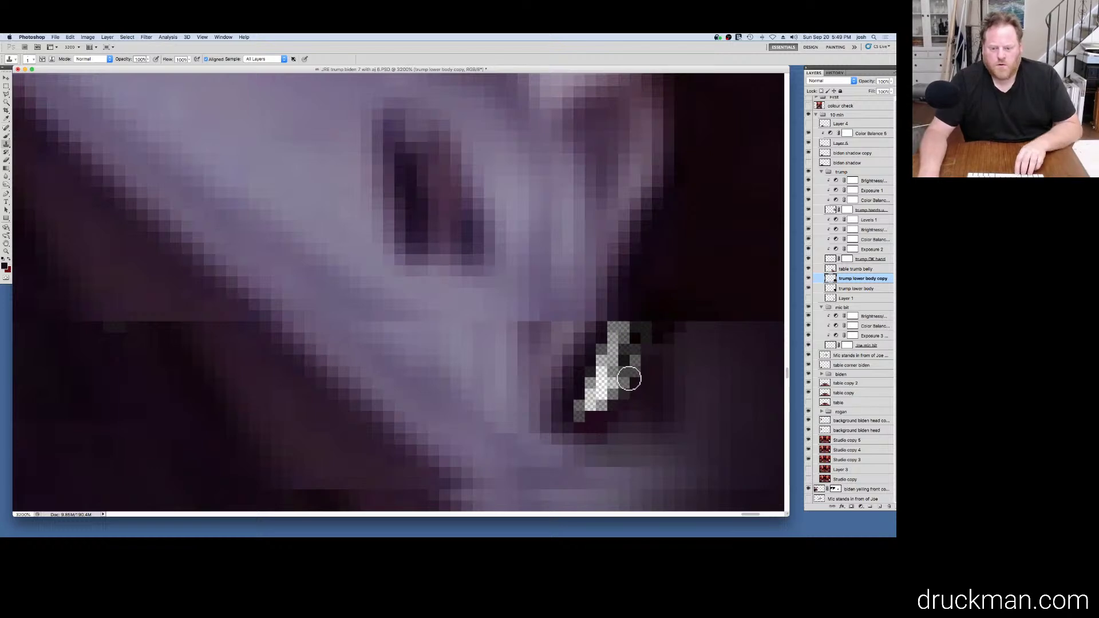
Step: Enlarge the Clone Stamp brush and retouch the cuff below the buttonhole and the remaining gap beside the cuff tip
scroll(618, 386, "down", 4)
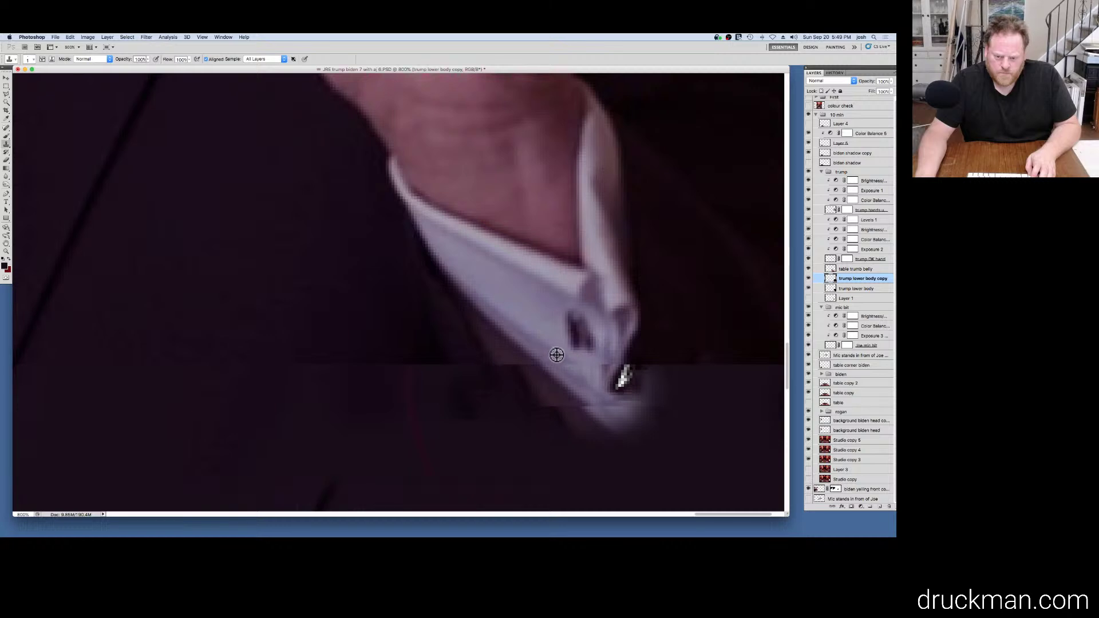
left_click(33, 60)
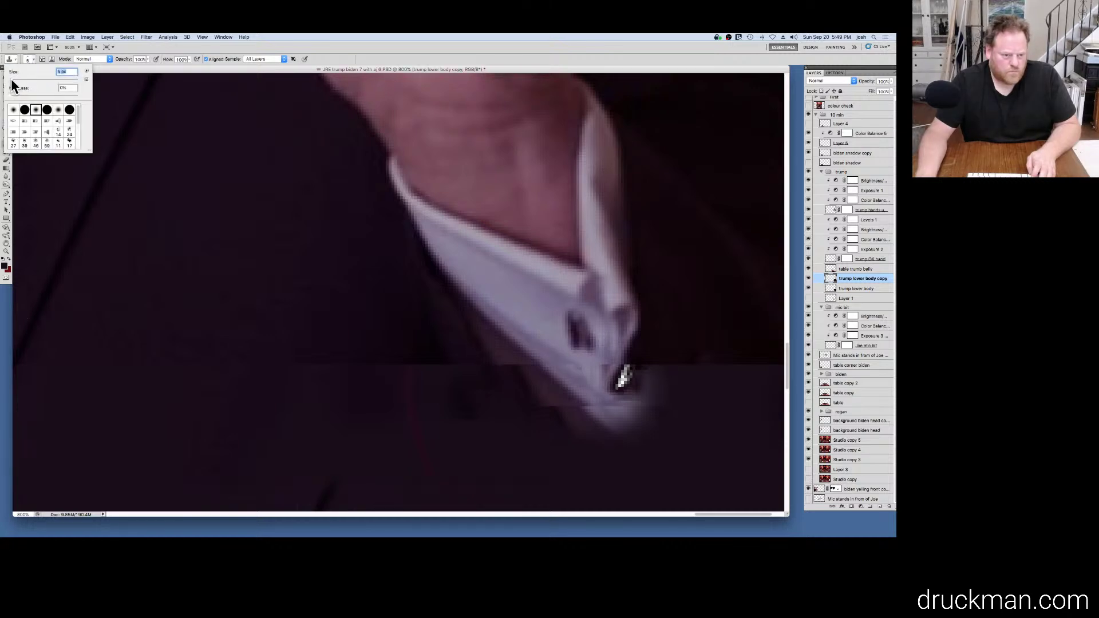
left_click(501, 349)
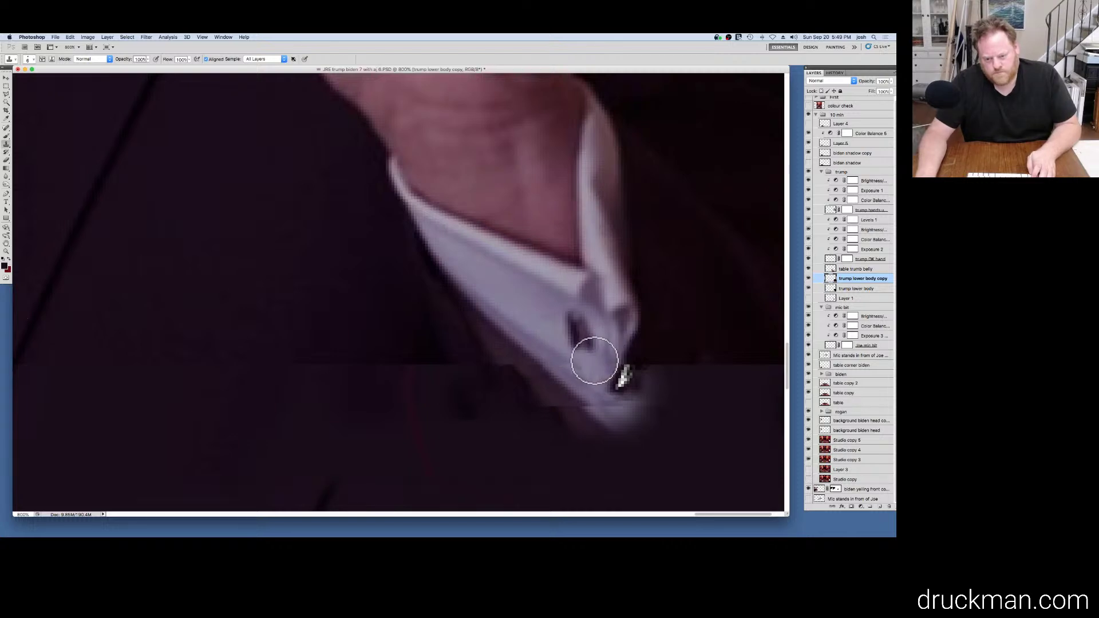
left_click(557, 358, "alt")
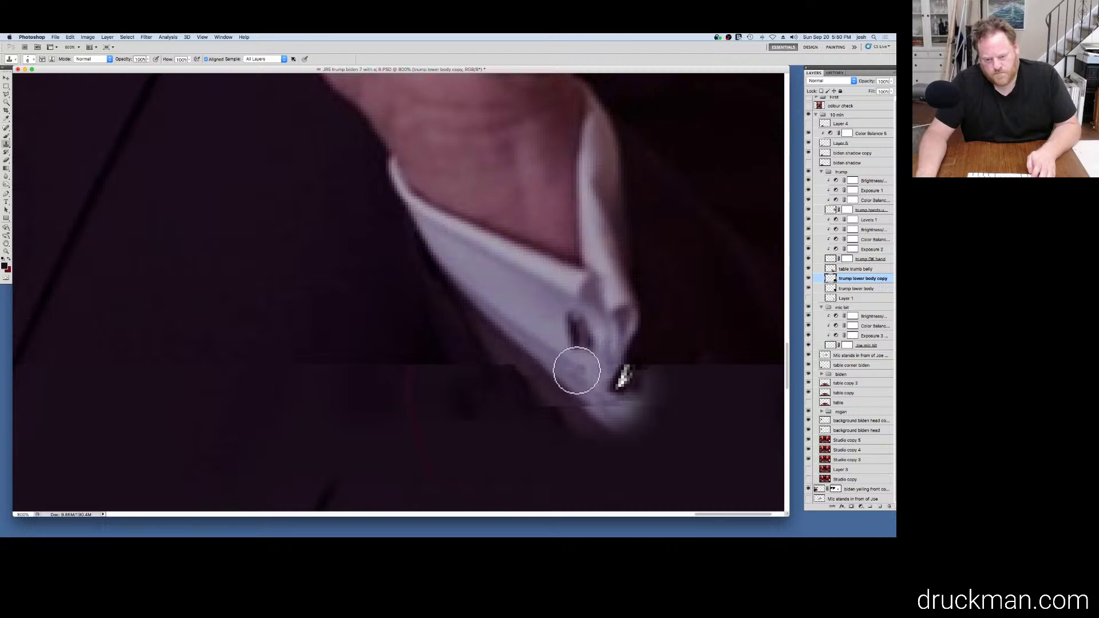
key("super+z")
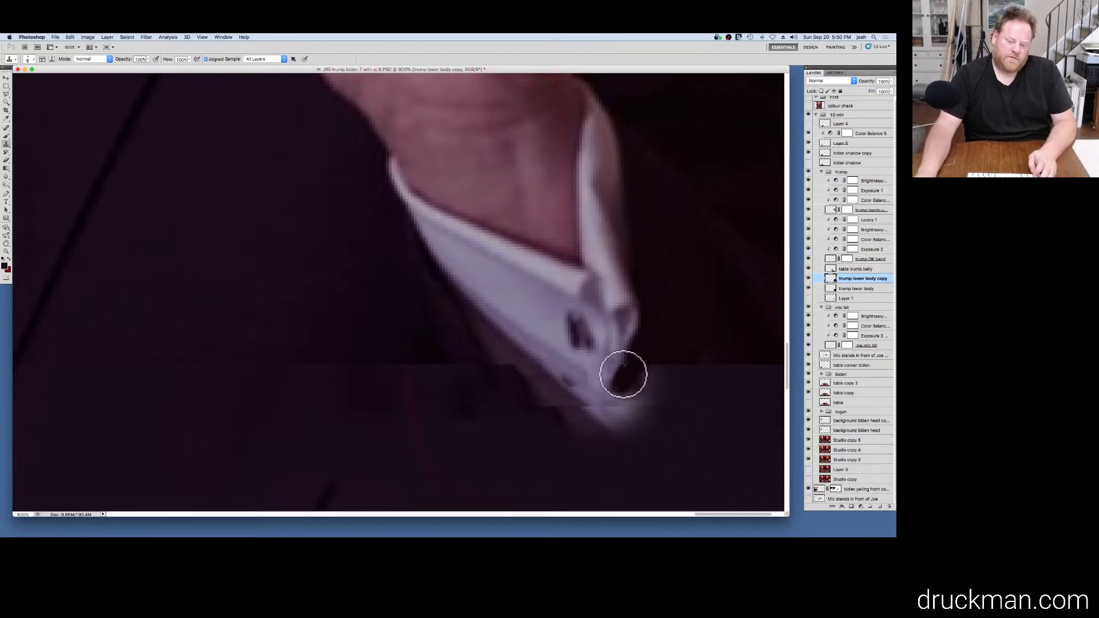
Step: Clone dark jacket fabric over the ragged edge at the shirt cuff's lower tip on the trump lower body copy layer
left_click(620, 382)
left_click(551, 383)
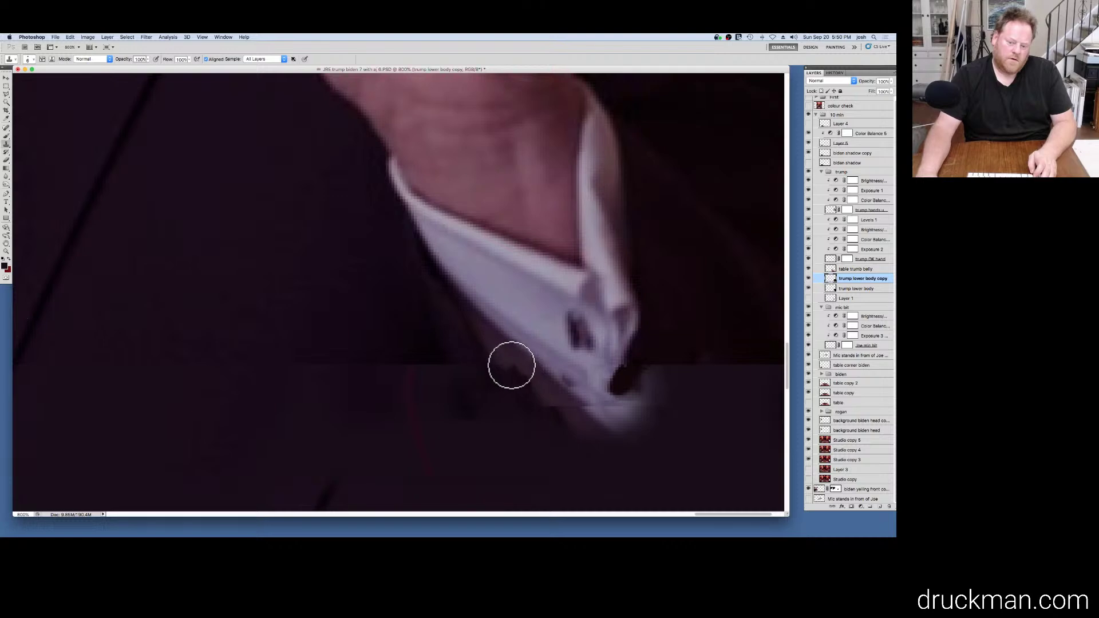
left_click(524, 381)
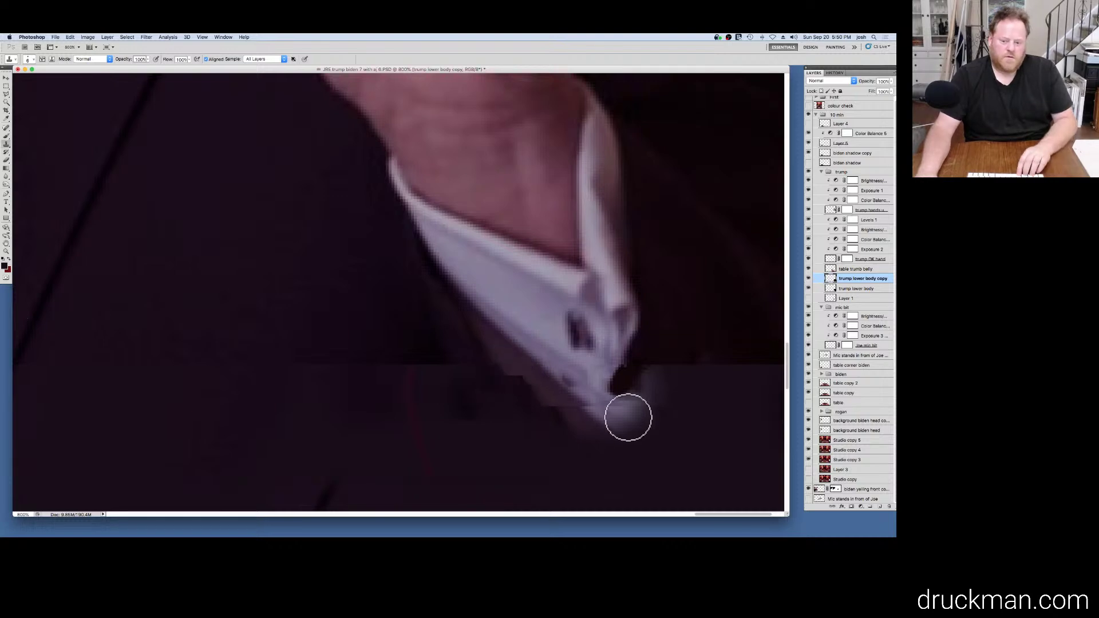
left_click(628, 418, "alt")
left_click(628, 418, "alt")
left_click(627, 418, "alt")
left_click(628, 418, "alt")
left_click(628, 419, "alt")
left_click(748, 474, "alt")
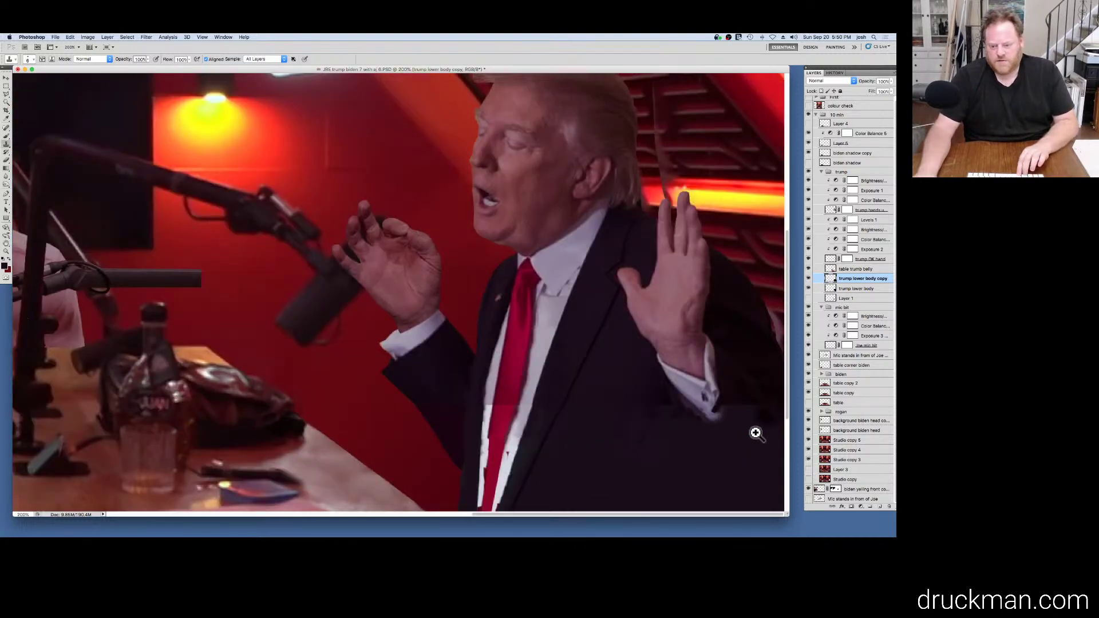
Step: Clone along the sleeve lining beneath the raised hand's shirt cuff to smooth its jagged lower edge
left_click(732, 407, "super")
left_click(697, 431, "super")
left_click(696, 431, "super")
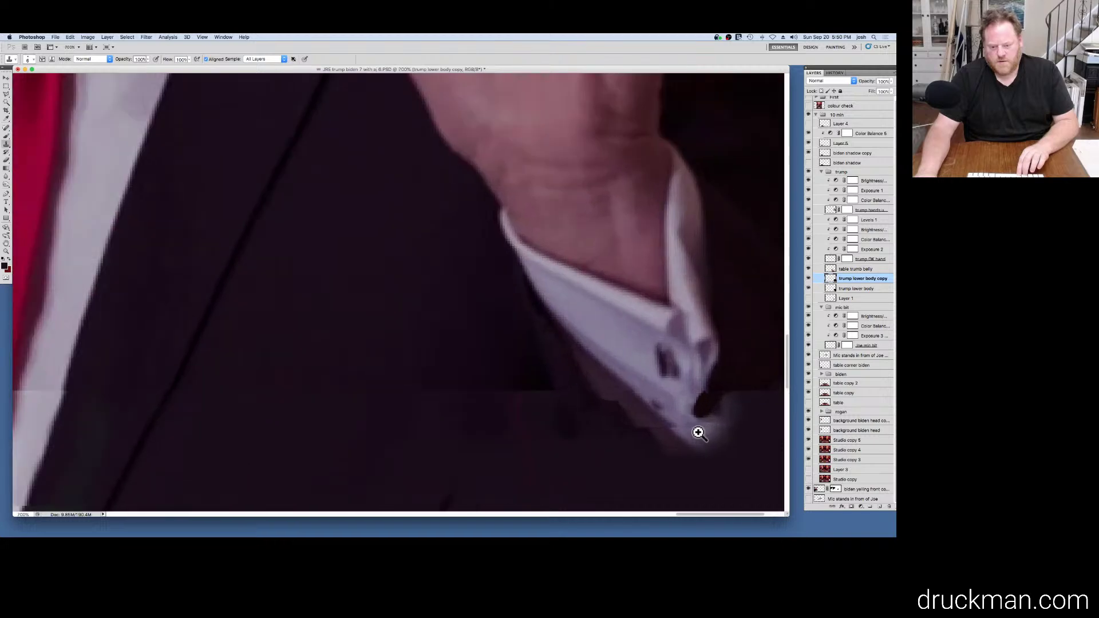
left_click(697, 431, "super")
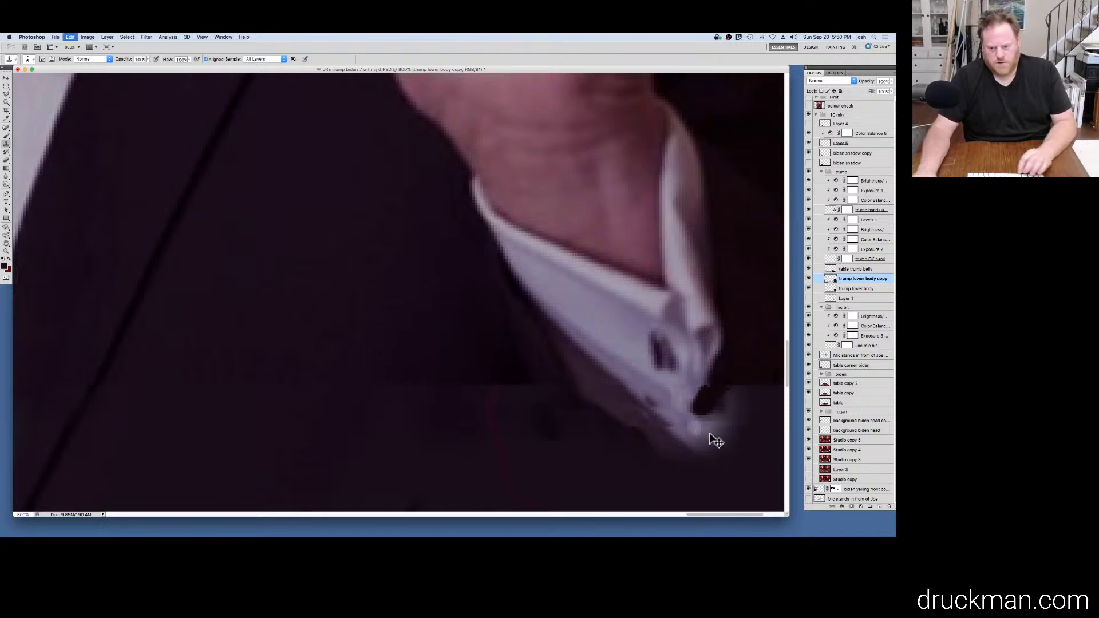
left_click_drag(667, 398, 595, 340)
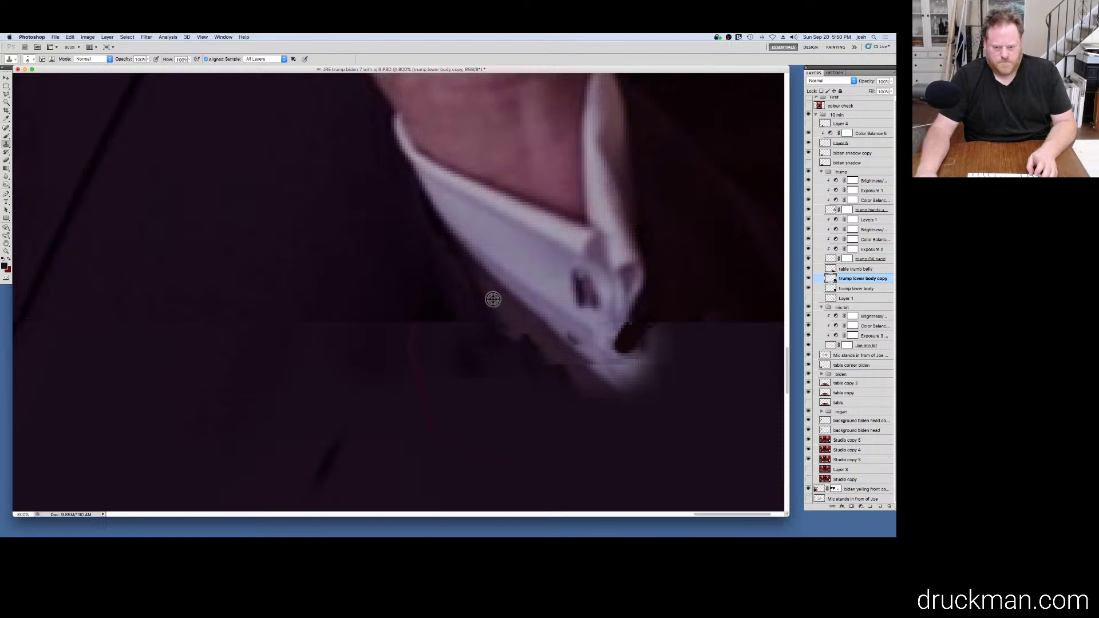
key("super+z")
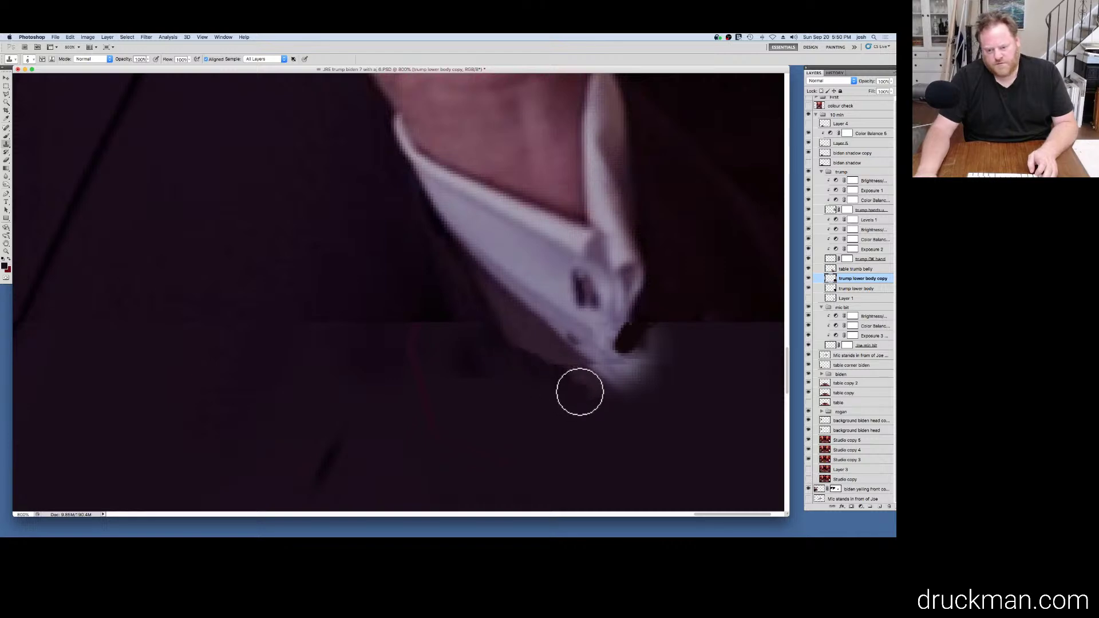
Step: Clone dark fabric over the seam beside the cuff's tip and tidy the sleeve lining's lower edge
mouse_move(579, 391)
left_mouse_down()
mouse_move(631, 394)
mouse_move(653, 380)
mouse_move(682, 326)
mouse_move(635, 395)
left_mouse_up()
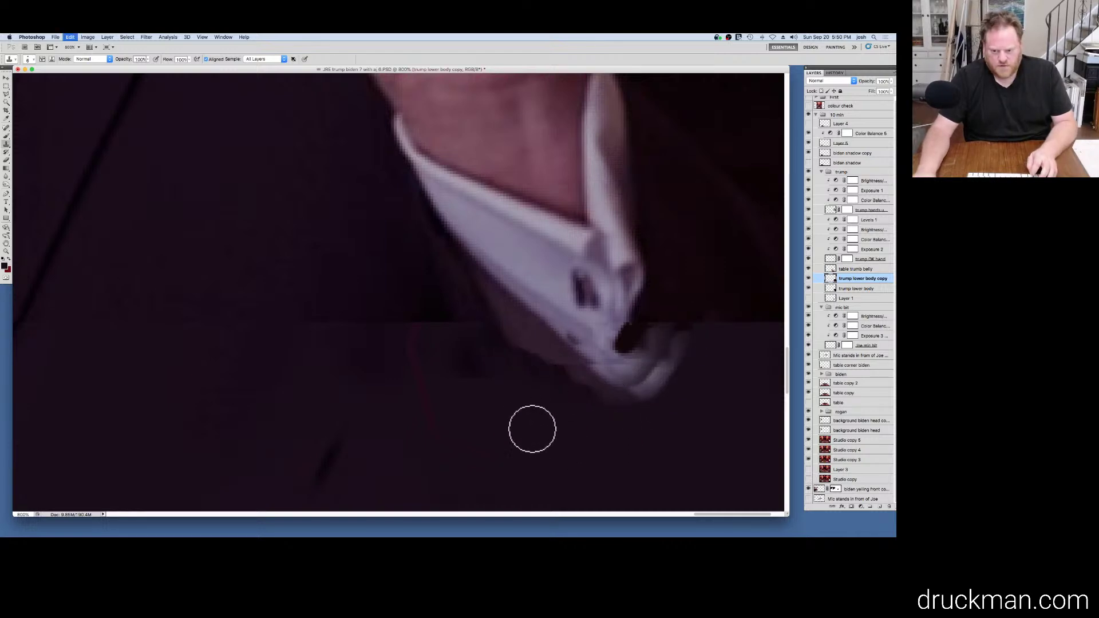
key("super+z")
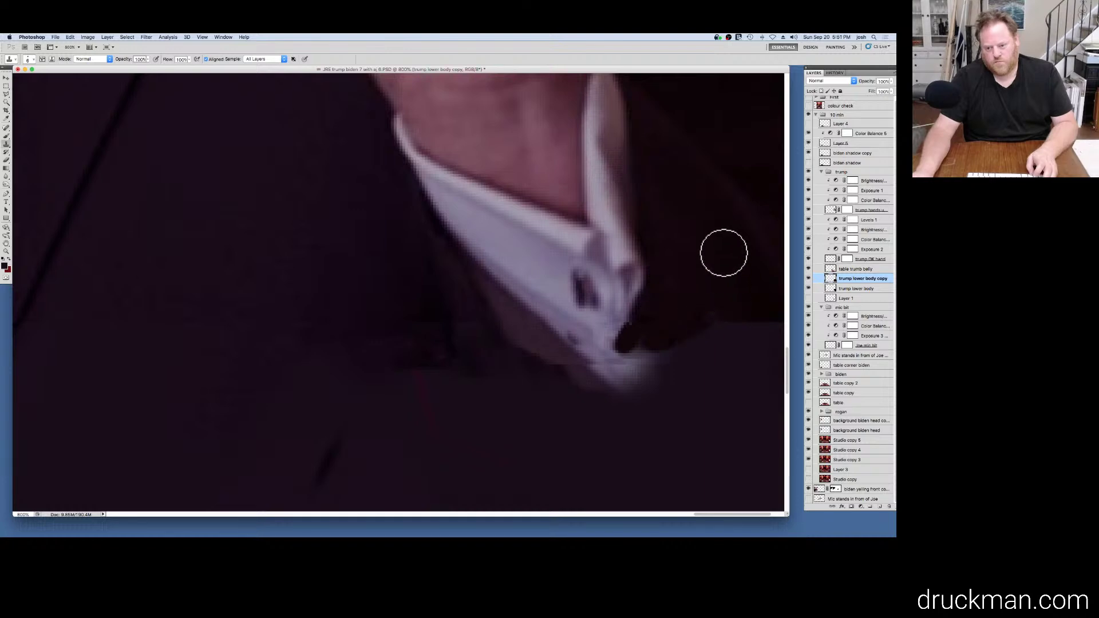
left_click(670, 368)
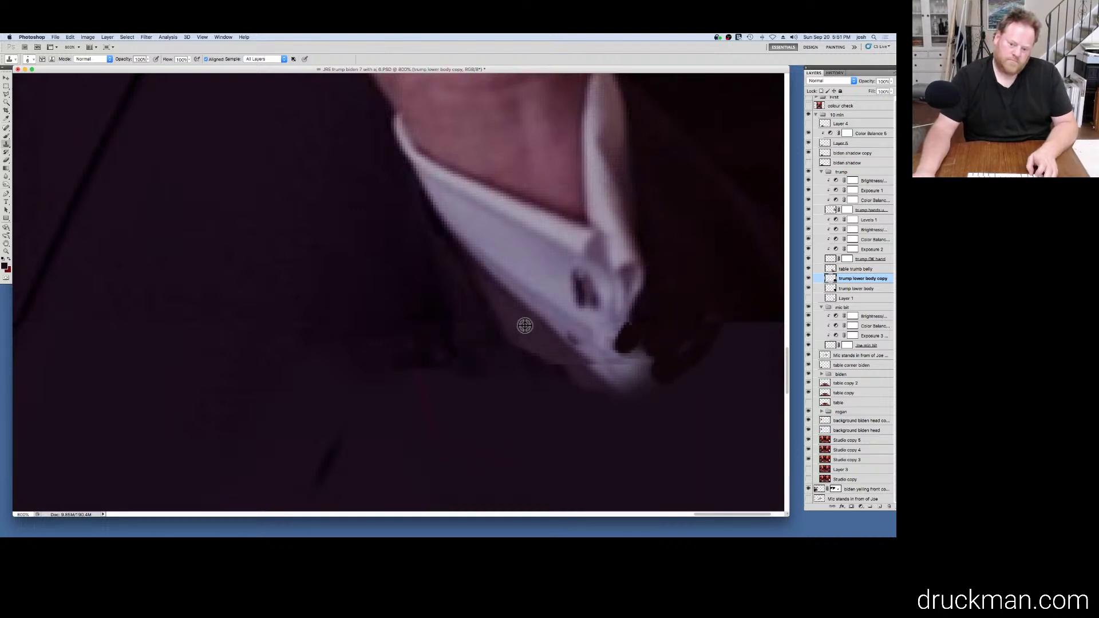
mouse_move(519, 347)
left_mouse_down()
mouse_move(556, 367)
mouse_move(508, 336)
mouse_move(509, 310)
mouse_move(570, 377)
left_mouse_up()
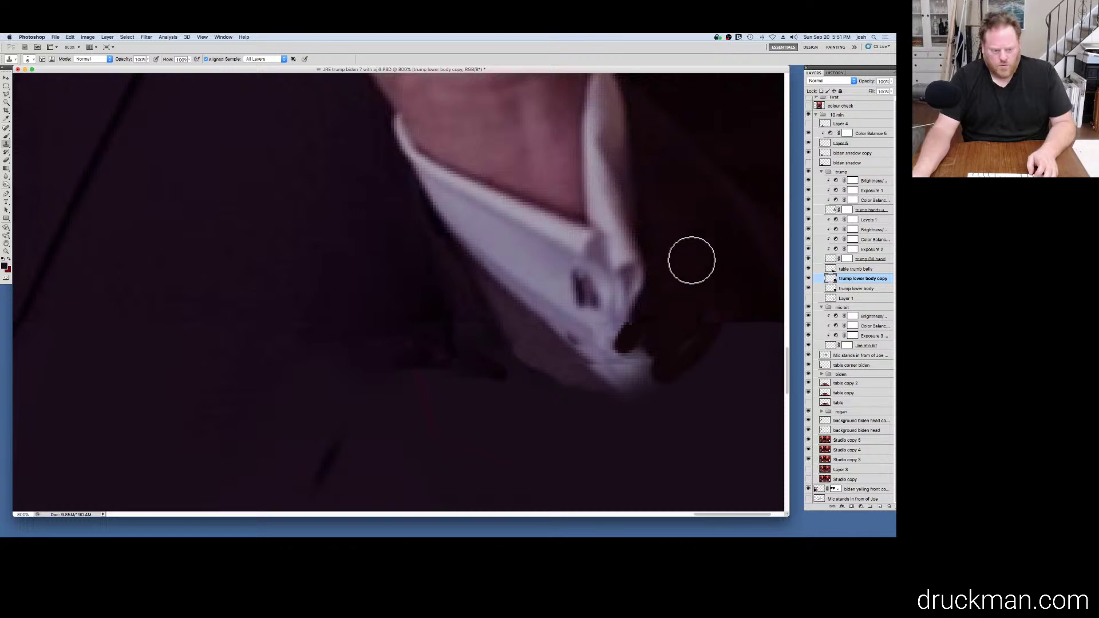
Step: Paint the jacket around and below the cuff with a 20 px soft brush in the dark fabric colour sampled beside it
left_click(6, 136)
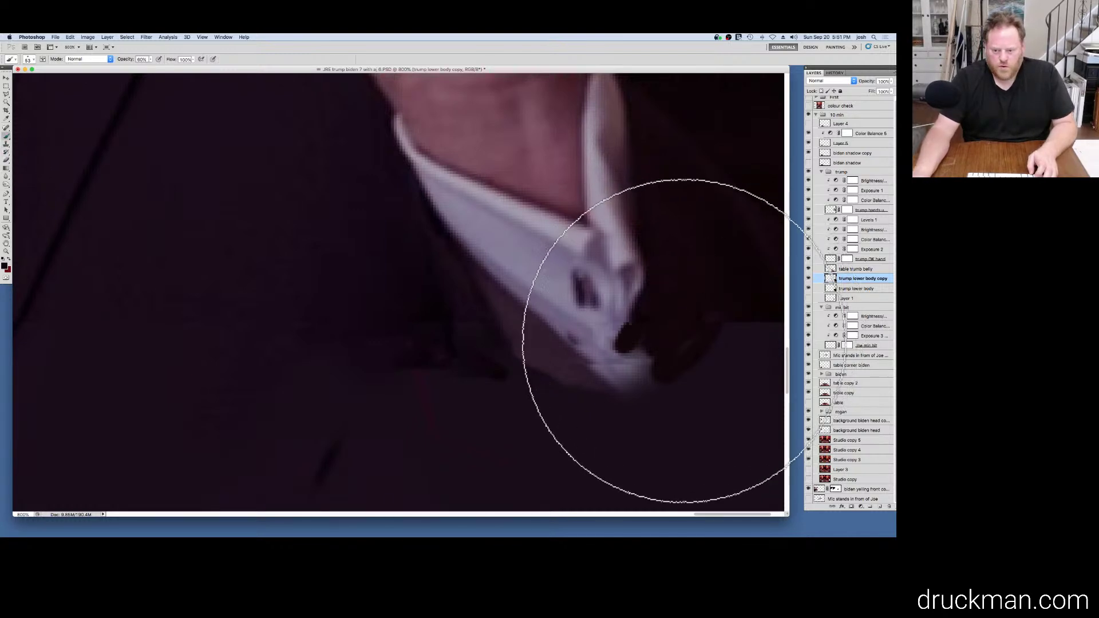
left_click(32, 60)
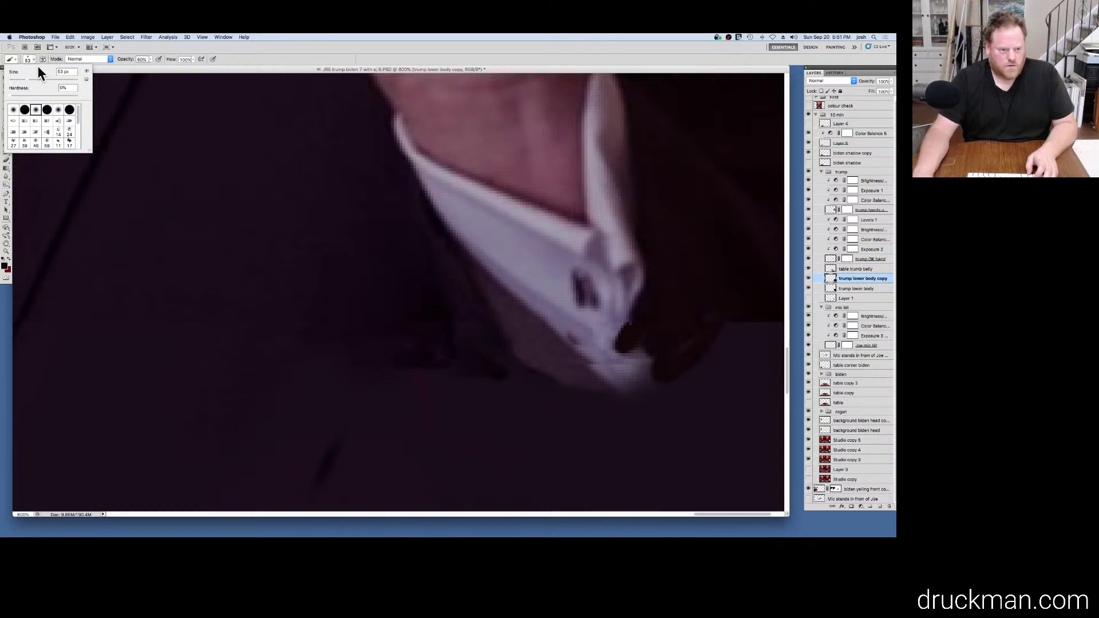
left_click_drag(25, 78, 17, 80)
left_click(711, 273, "alt")
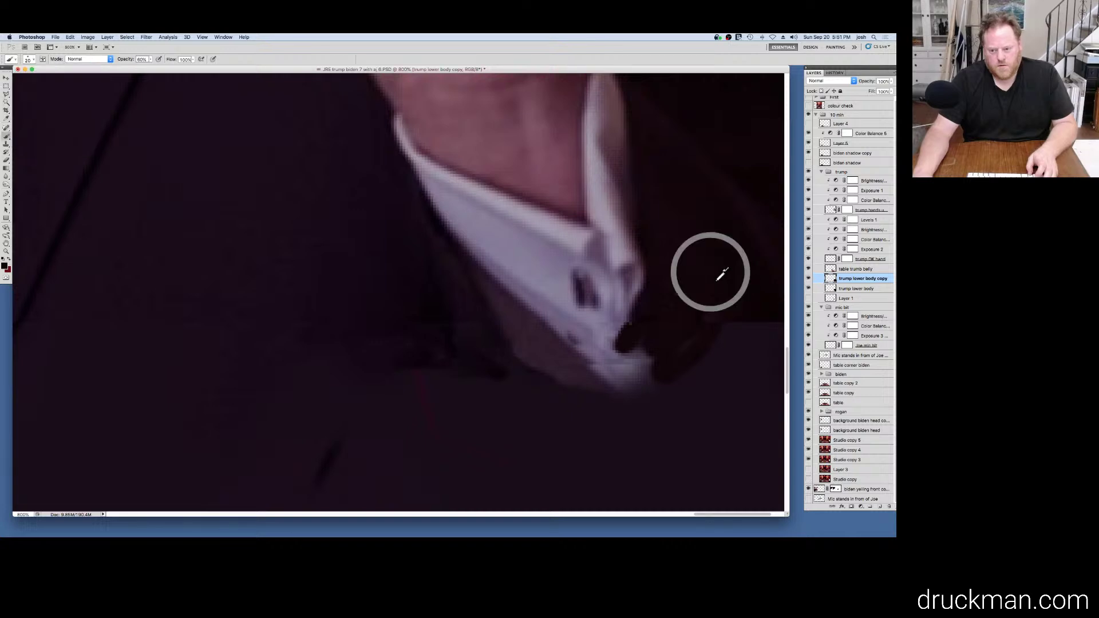
mouse_move(719, 324)
left_mouse_down()
mouse_move(696, 369)
mouse_move(709, 318)
mouse_move(659, 374)
mouse_move(606, 405)
mouse_move(531, 400)
mouse_move(494, 384)
mouse_move(452, 338)
mouse_move(422, 337)
mouse_move(448, 428)
mouse_move(429, 380)
mouse_move(531, 437)
mouse_move(717, 471)
mouse_move(758, 291)
mouse_move(722, 320)
mouse_move(733, 321)
mouse_move(712, 399)
mouse_move(614, 432)
mouse_move(382, 332)
mouse_move(408, 345)
mouse_move(436, 336)
mouse_move(464, 346)
mouse_move(564, 439)
left_mouse_up()
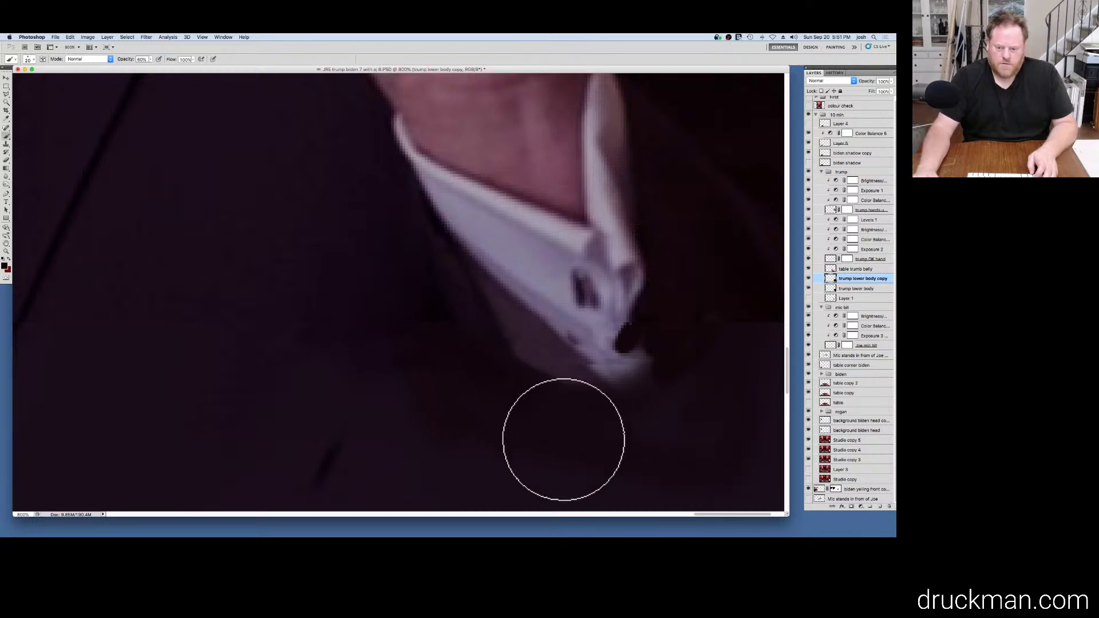
Step: Raise the brush opacity and extend the dark sleeve shading over the jacket below the raised hand's cuff
left_click(739, 362, "alt+super")
left_click(754, 377, "alt+super")
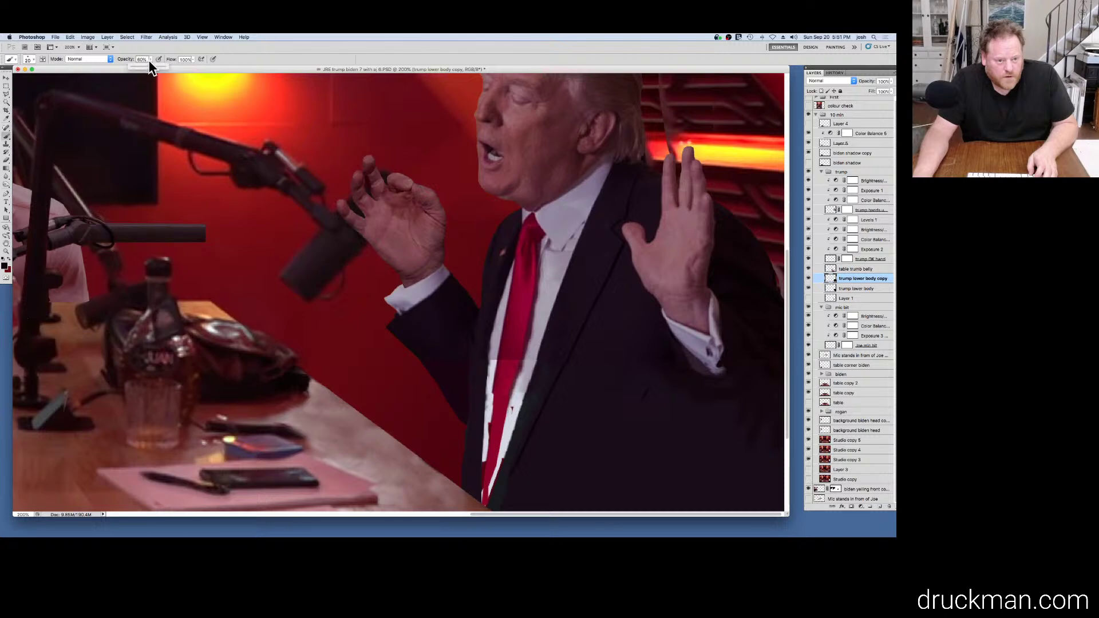
left_click_drag(150, 63, 153, 64)
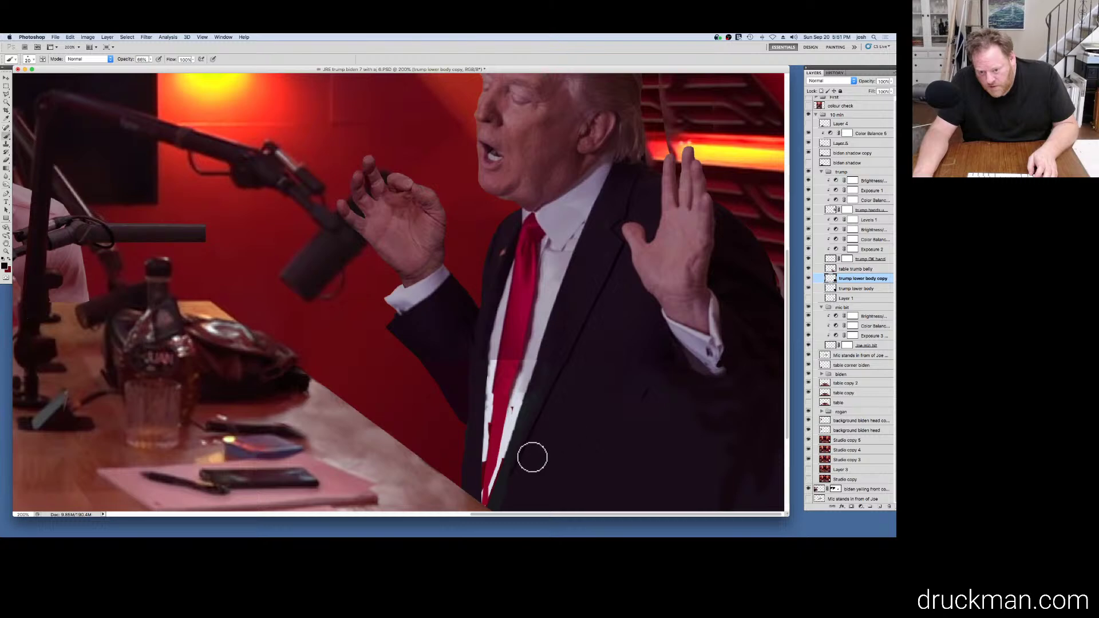
left_click(710, 390, "super")
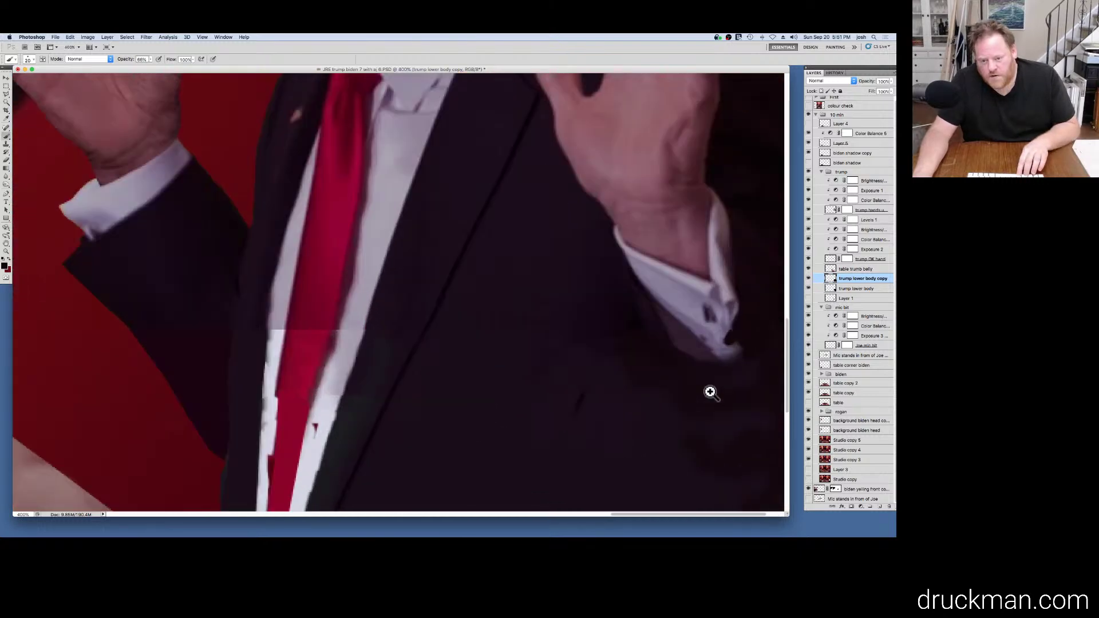
left_click(710, 393, "alt")
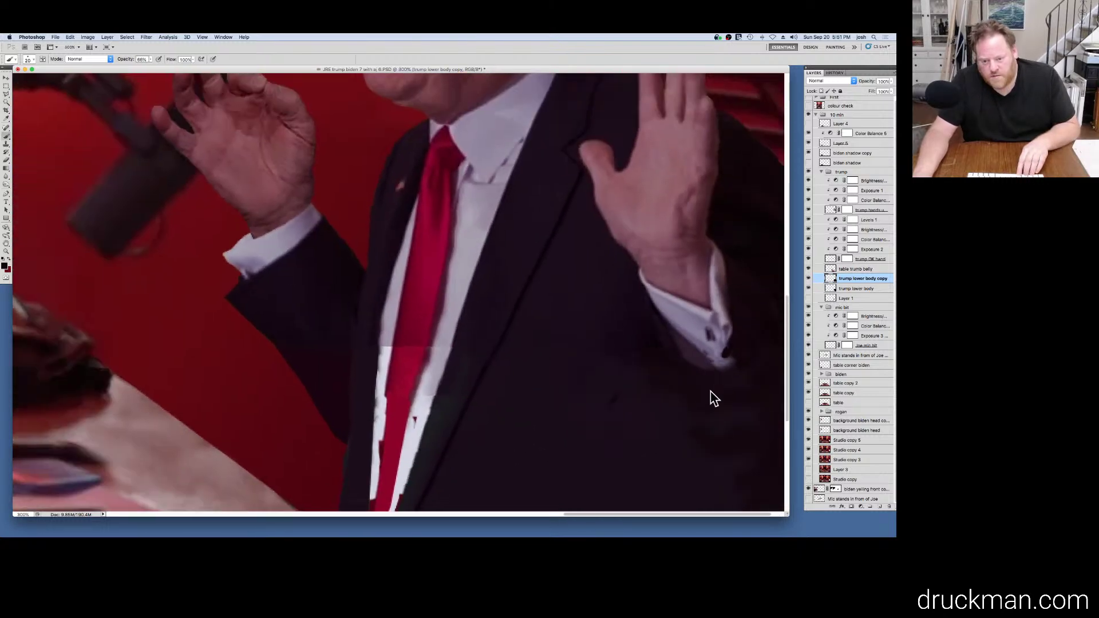
left_click(709, 392, "alt")
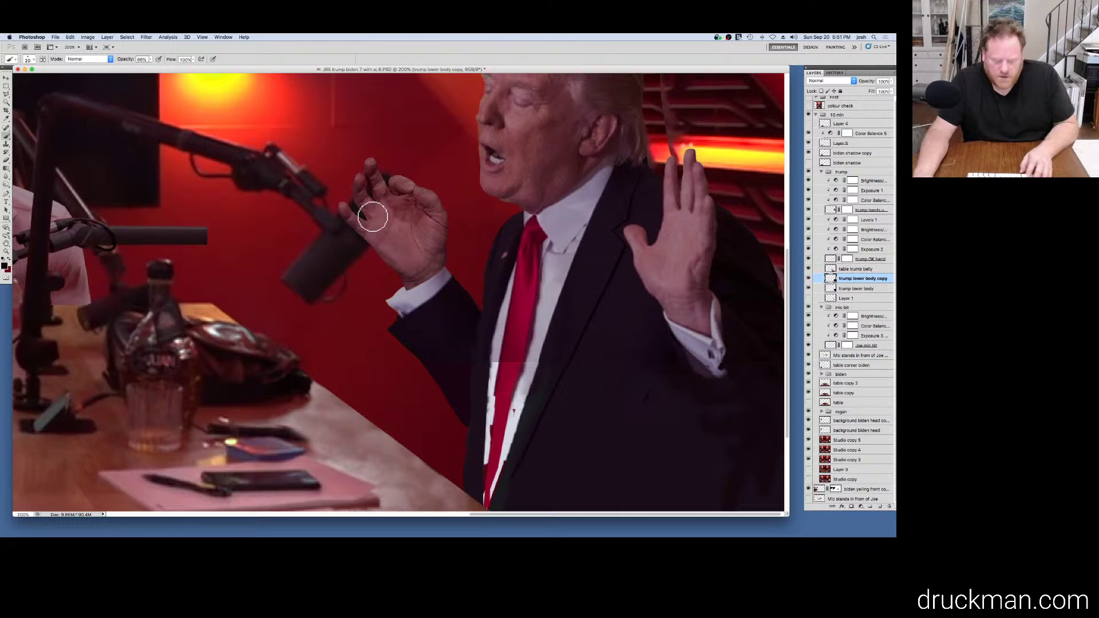
key("l")
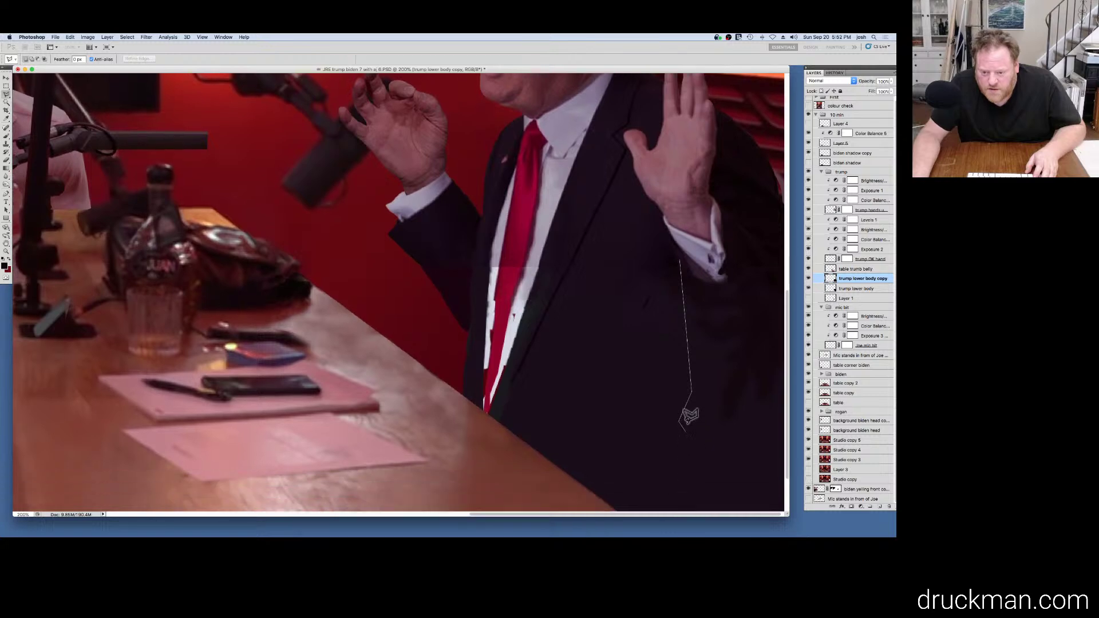
key("Escape")
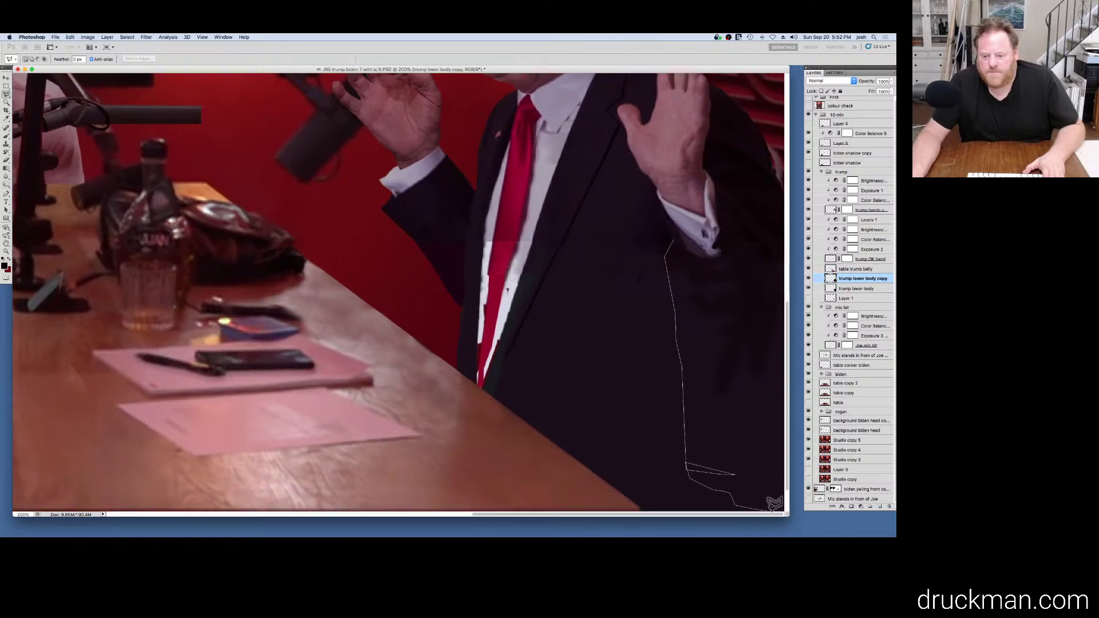
key("Escape")
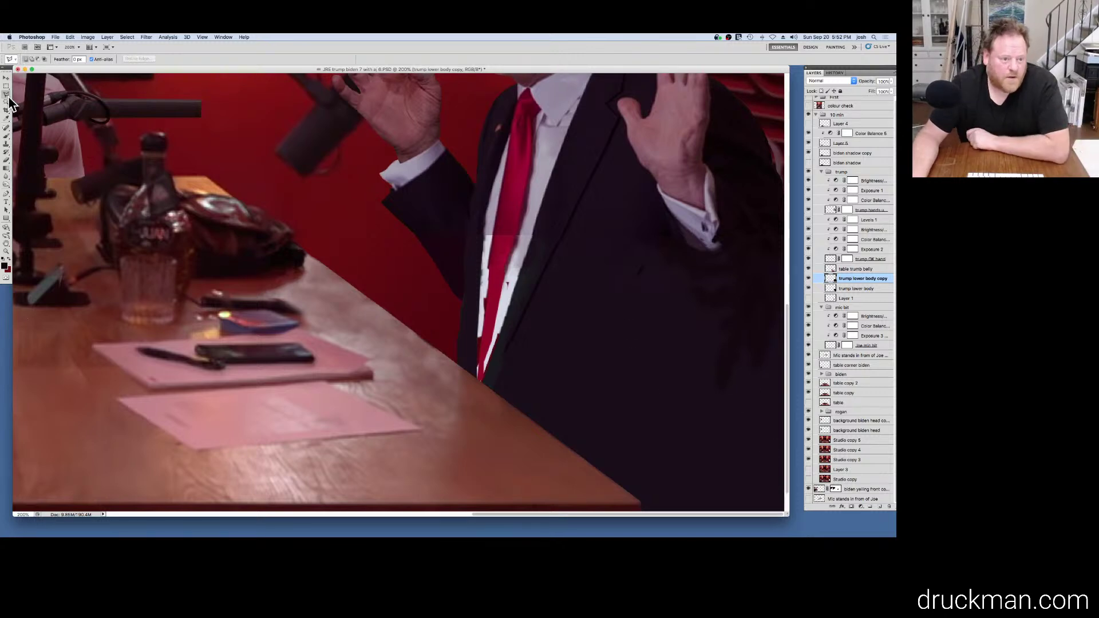
Step: Enlarge the soft brush to 48 px and paint dark shading down the jacket from the cuff to the table's end
left_click(7, 136)
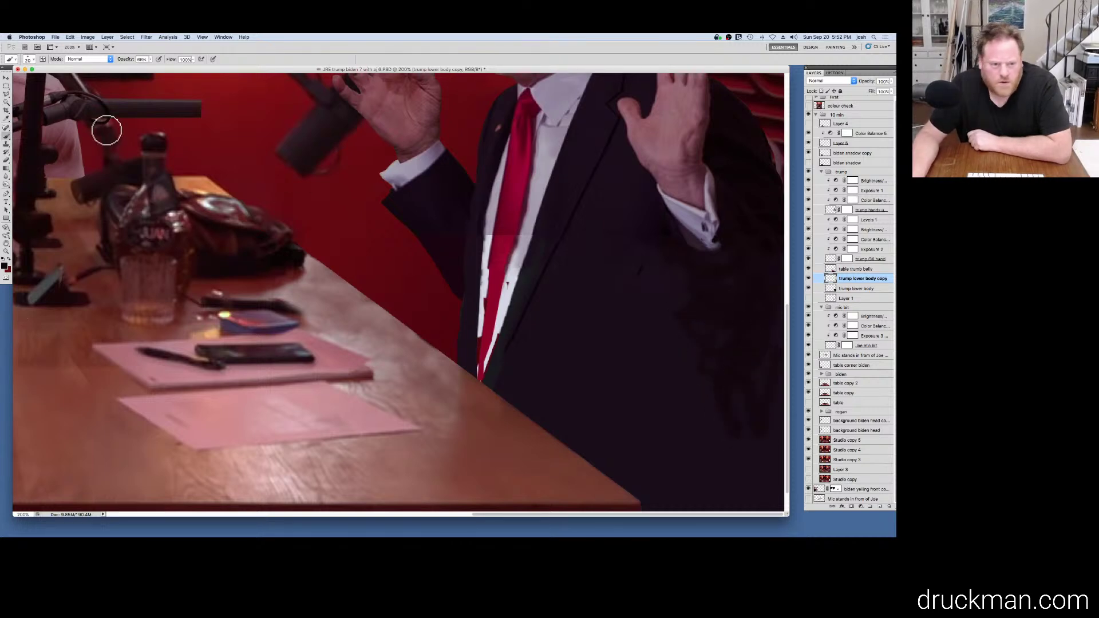
left_click(32, 59)
left_click(22, 81)
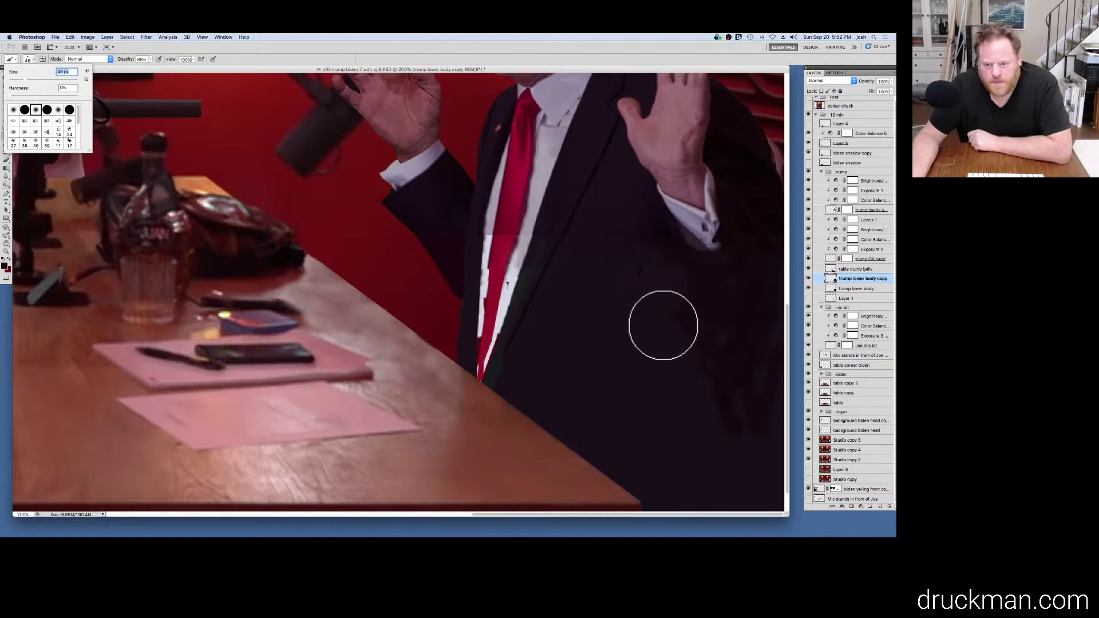
key("Return")
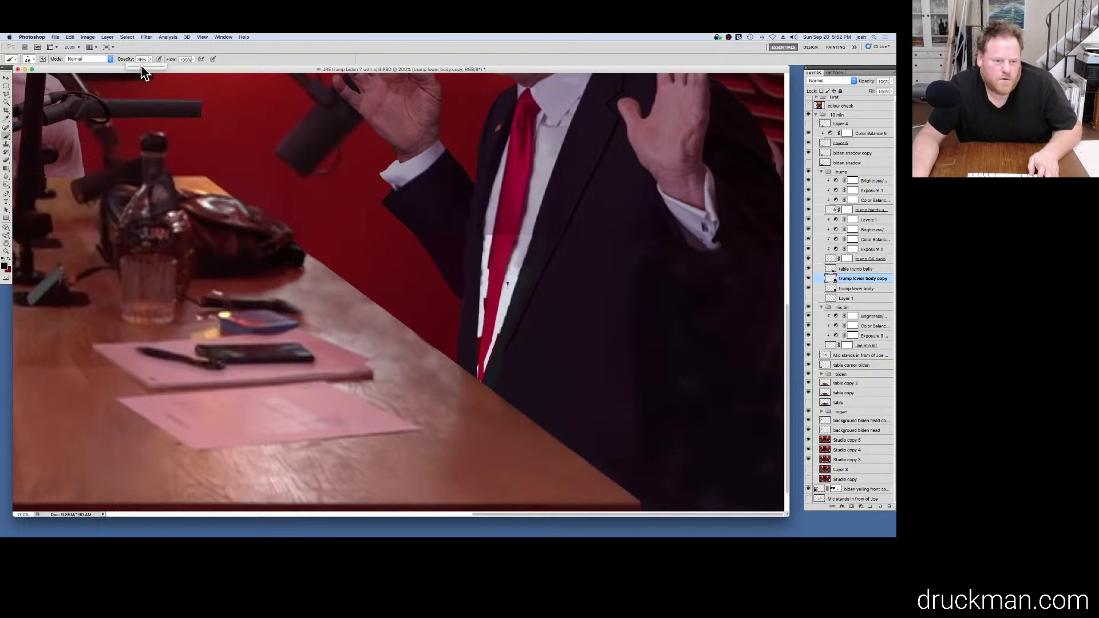
Step: Set the brush opacity to 28%, soften the dark shading's edge on the jacket, and check the whole composition
left_click_drag(140, 64, 138, 66)
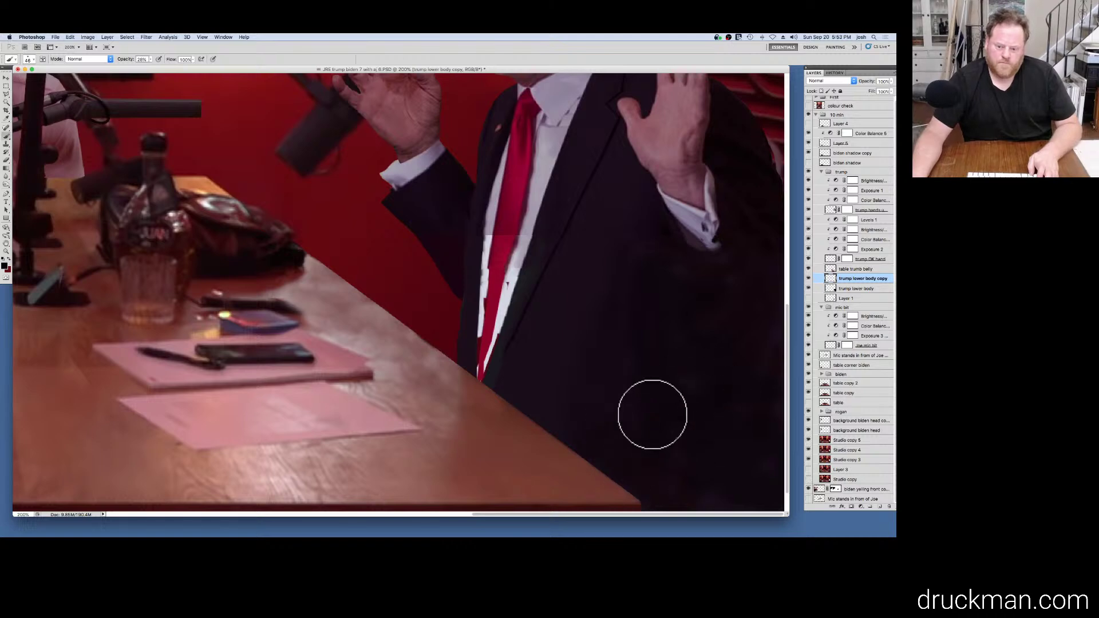
left_click(607, 386, "alt")
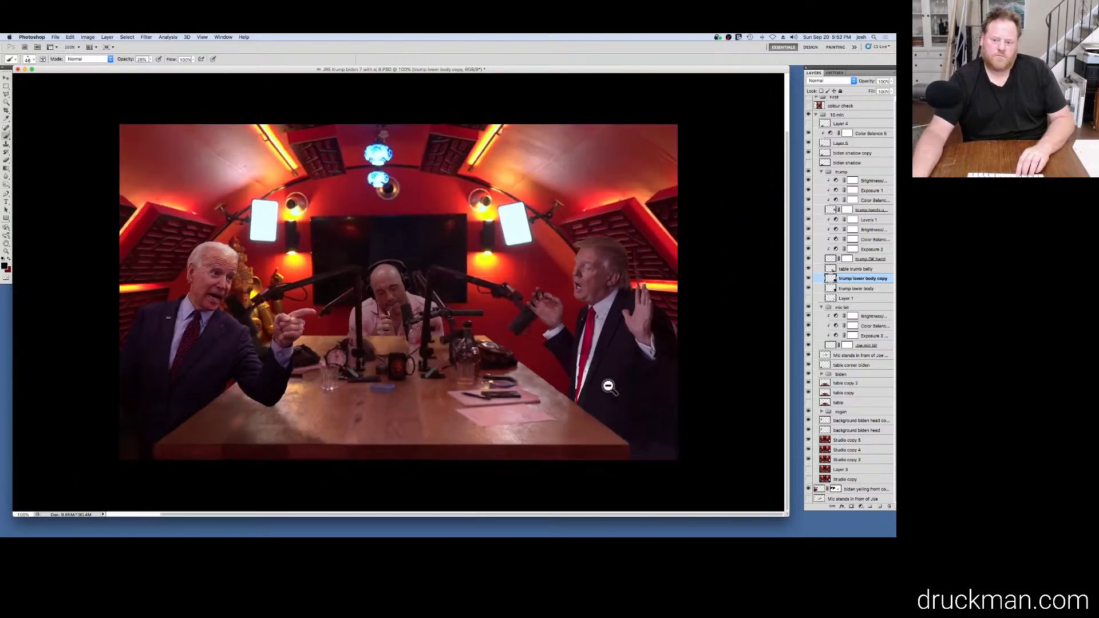
left_click(608, 387, "alt")
mouse_move(752, 535)
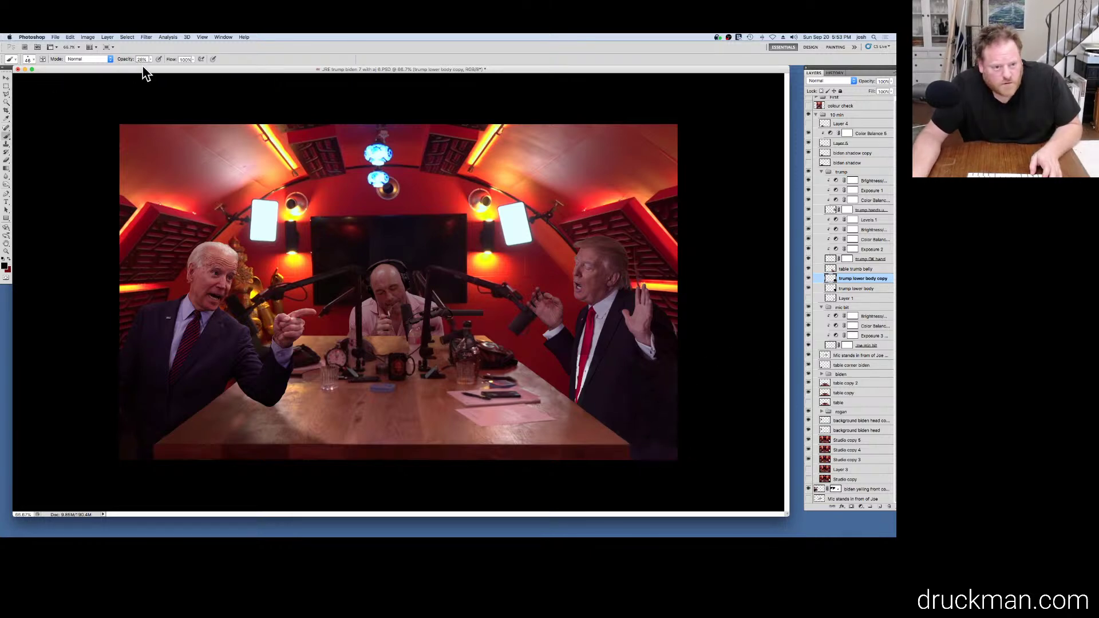
Step: Set the brush opacity to 100% and darken the picture's bottom corner beside the table's end
left_click_drag(150, 59, 175, 77)
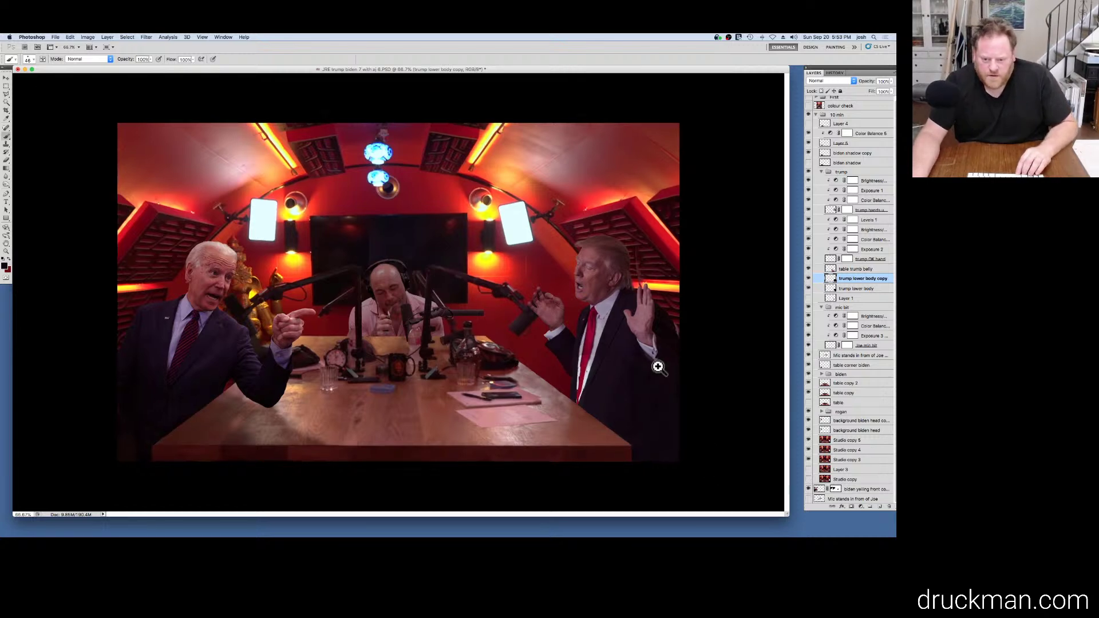
key("super+equal")
key("super+equal")
left_click_drag(550, 376, 458, 323)
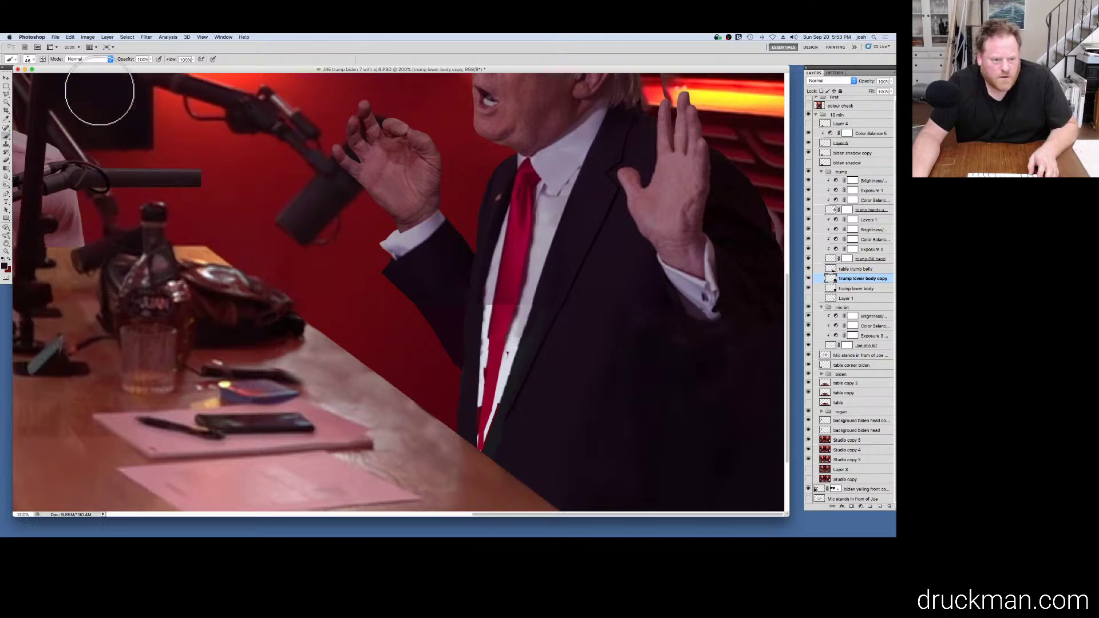
Step: Lower the brush opacity and blend the dark shading into the jacket front below the cuff with the 48 px soft brush
left_click(150, 60)
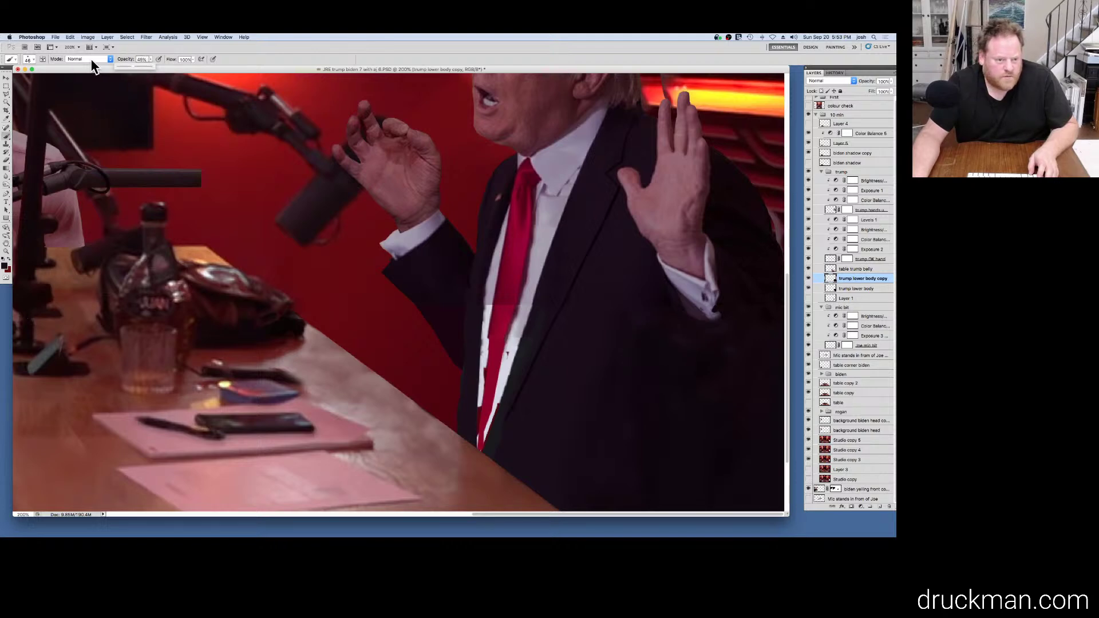
left_click(32, 59)
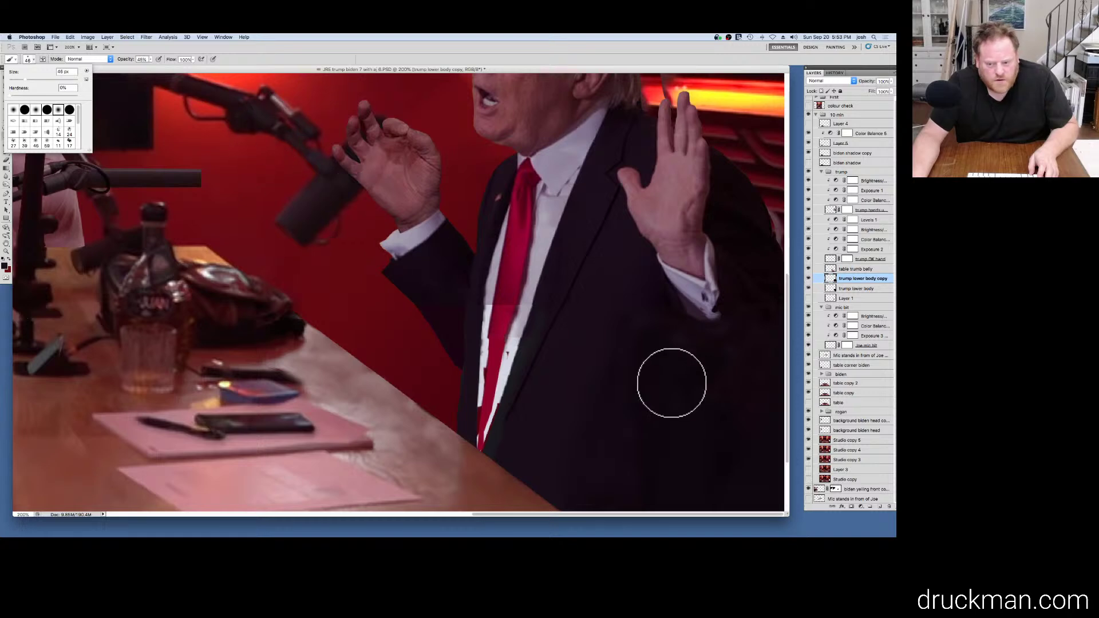
key("Return")
mouse_move(678, 373)
left_mouse_down()
mouse_move(694, 456)
mouse_move(659, 386)
mouse_move(719, 430)
mouse_move(610, 424)
left_mouse_up()
left_click_drag(697, 444, 682, 345)
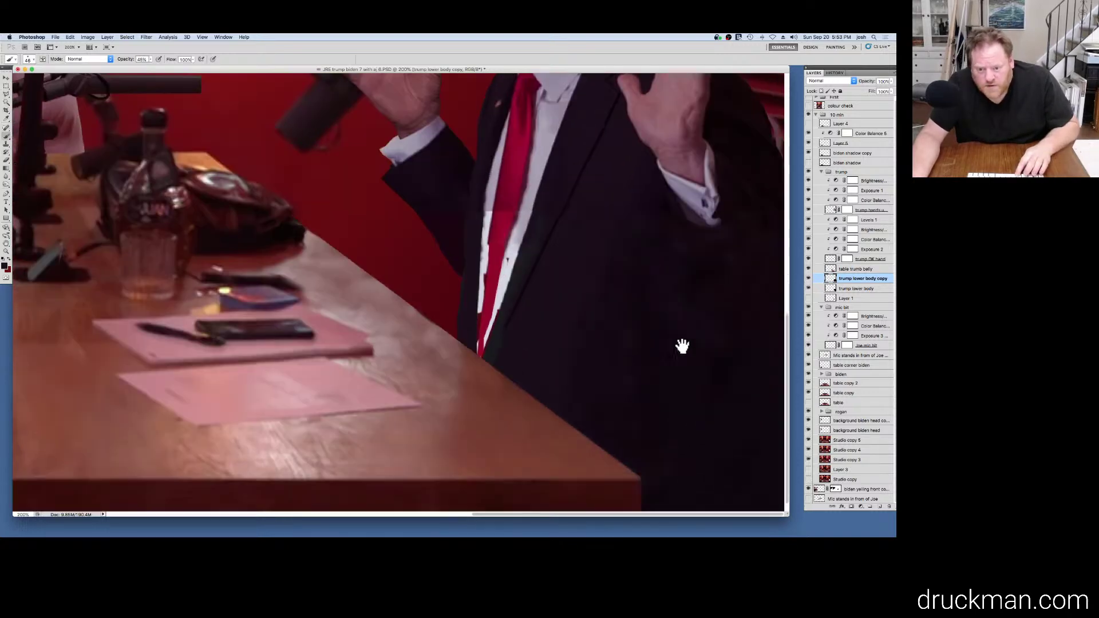
mouse_move(632, 230)
left_mouse_down()
mouse_move(633, 407)
mouse_move(662, 277)
mouse_move(680, 401)
mouse_move(709, 409)
mouse_move(647, 435)
left_mouse_up()
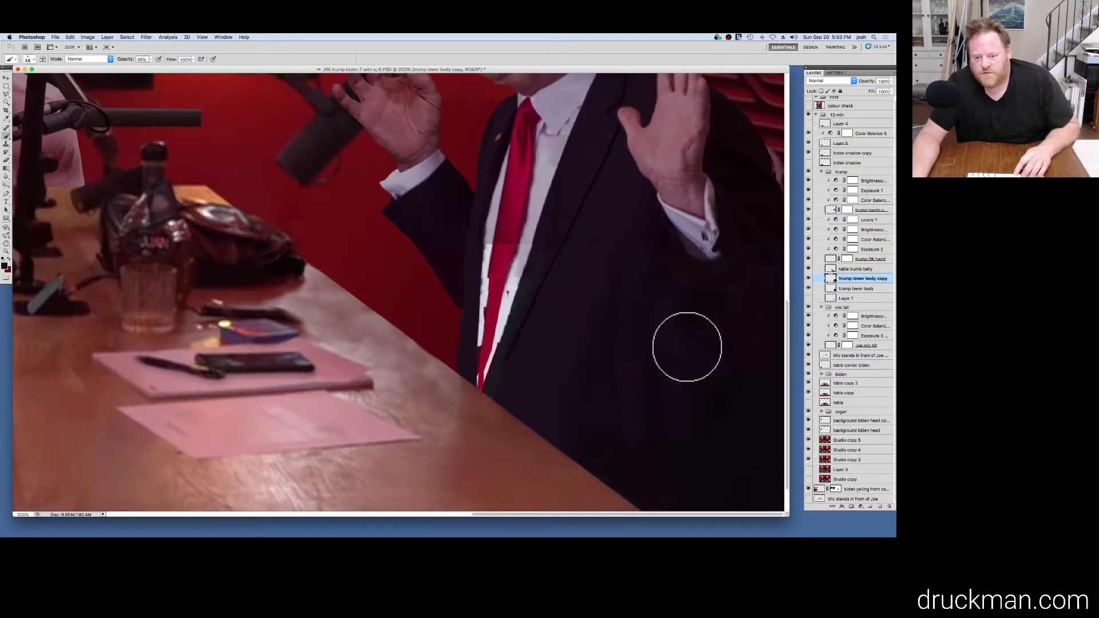
Step: Extend the dark shading down the jacket front with the 48 px brush, check the whole composition, and save the document
mouse_move(679, 289)
left_mouse_down()
mouse_move(706, 422)
mouse_move(694, 344)
mouse_move(582, 236)
mouse_move(605, 200)
mouse_move(687, 307)
mouse_move(710, 378)
left_mouse_up()
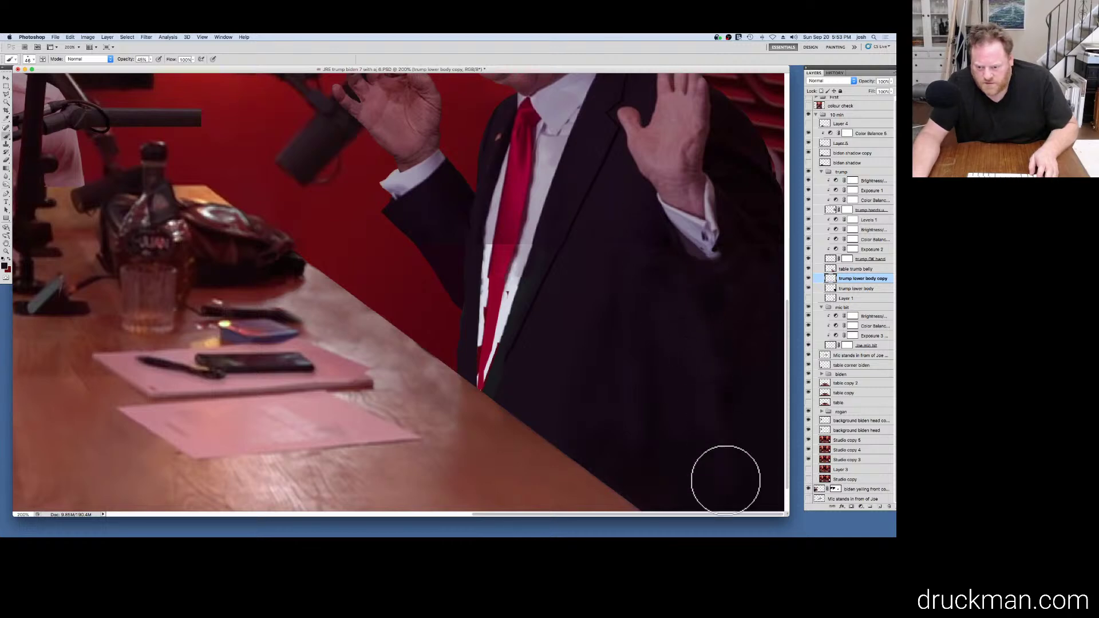
left_click(620, 347, "alt")
left_click(619, 348, "alt")
left_click(619, 348, "alt")
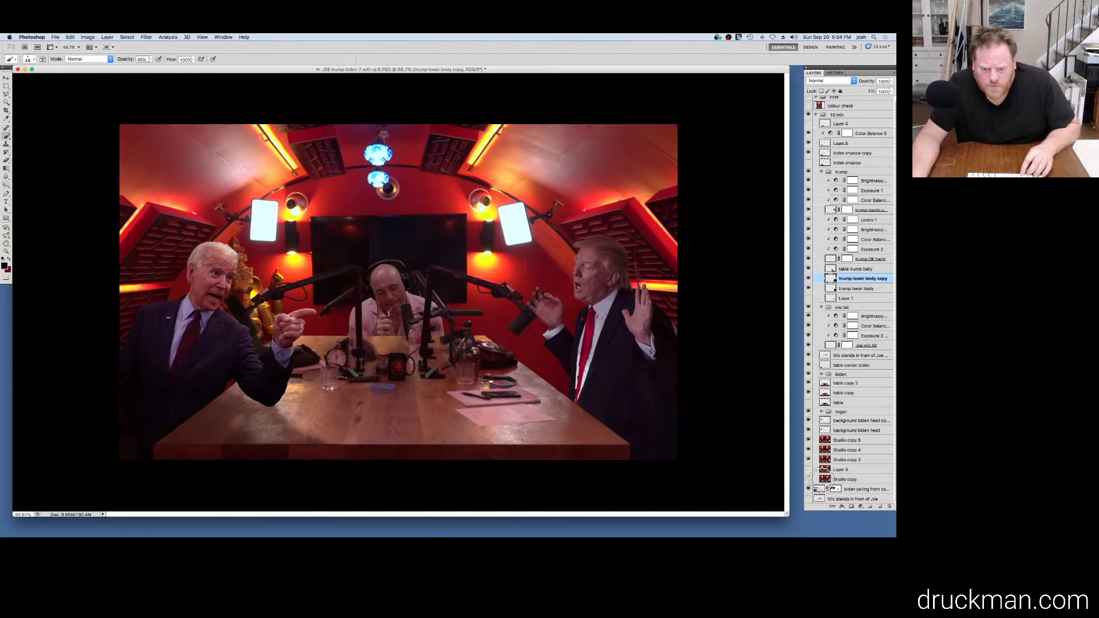
key("super+space")
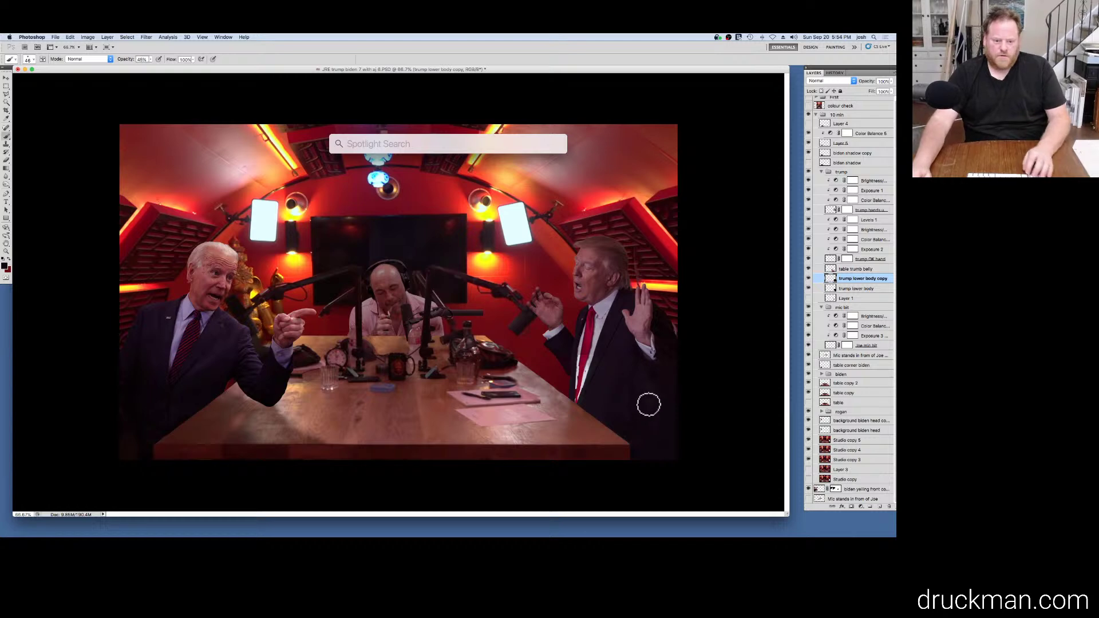
left_click(376, 70)
key("super+s")
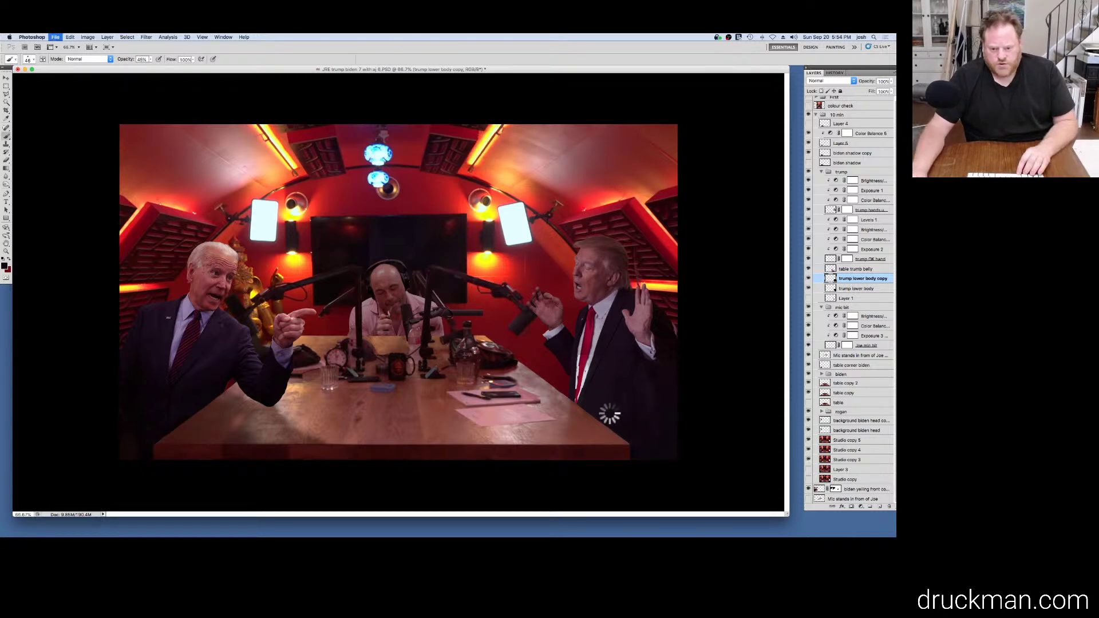
Step: Retouch the shirt edge beside the red tie with the Clone Stamp, sampling all layers
left_click(589, 360)
left_click_drag(588, 359, 802, 413)
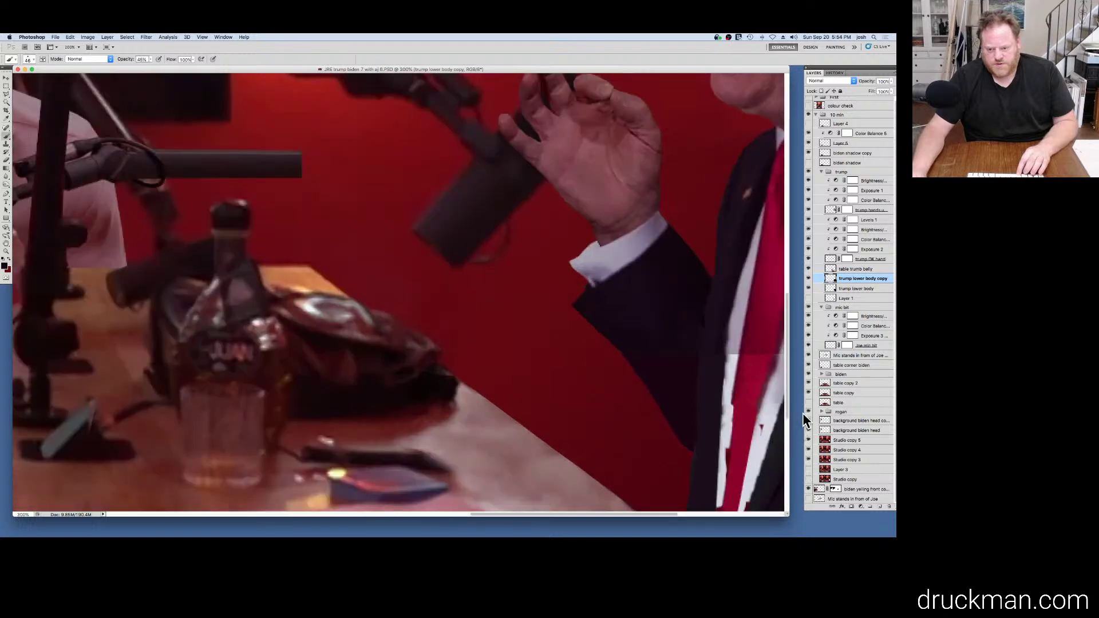
left_click(773, 390)
left_click_drag(618, 350, 236, 236)
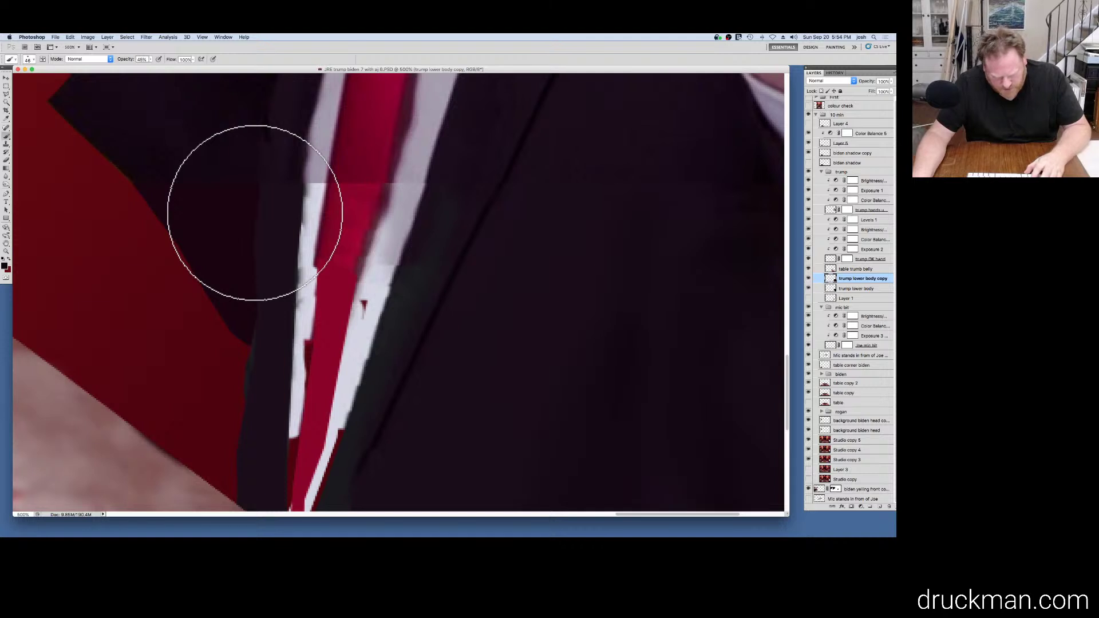
key("s")
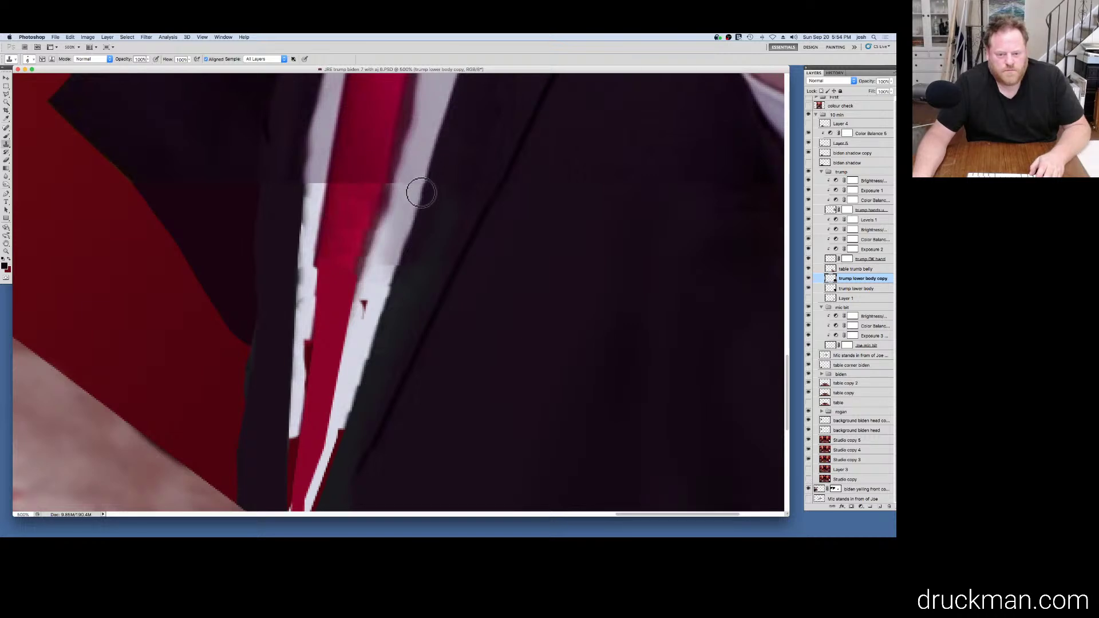
key("super+f")
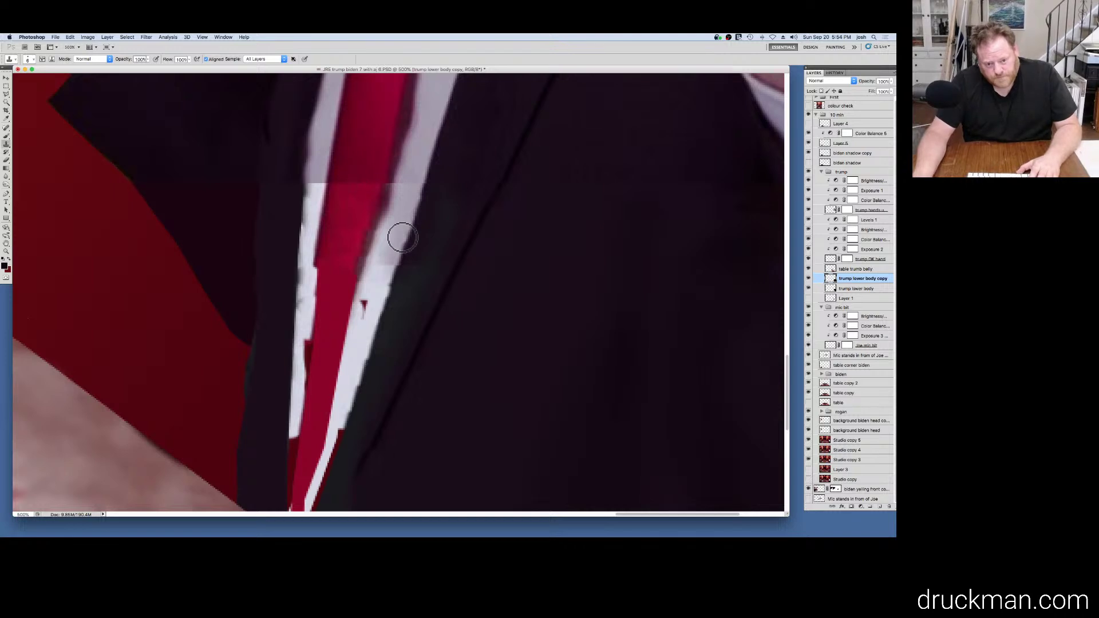
Step: Outline the jagged strip between the shirt and the tie's edge down to the table with the Polygonal Lasso
key("l")
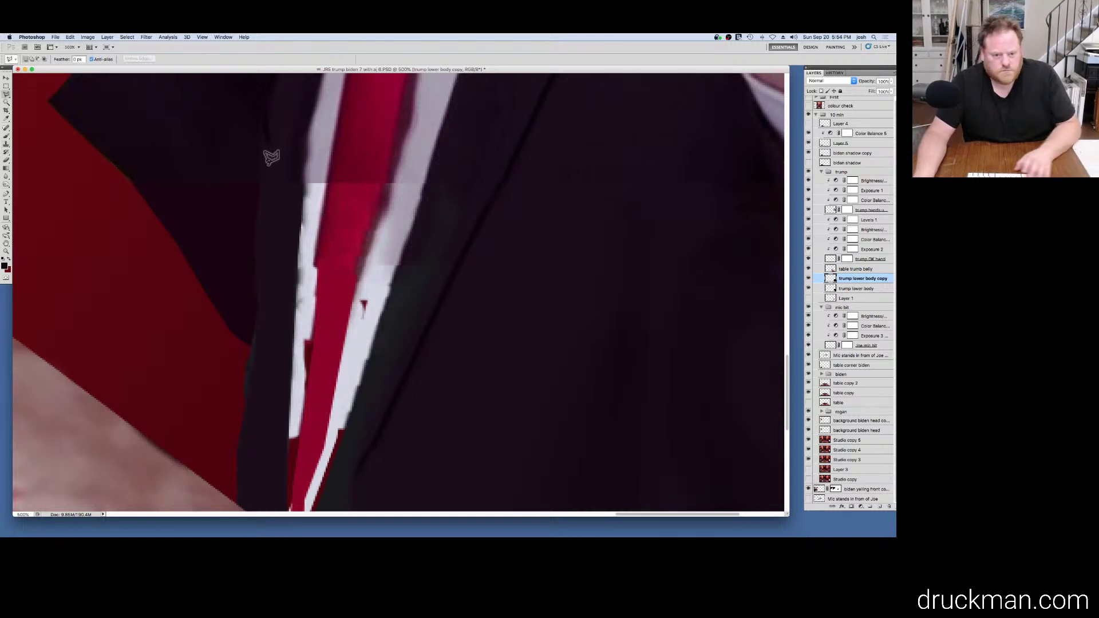
mouse_move(303, 174)
left_mouse_down()
mouse_move(302, 214)
mouse_move(307, 192)
left_mouse_up()
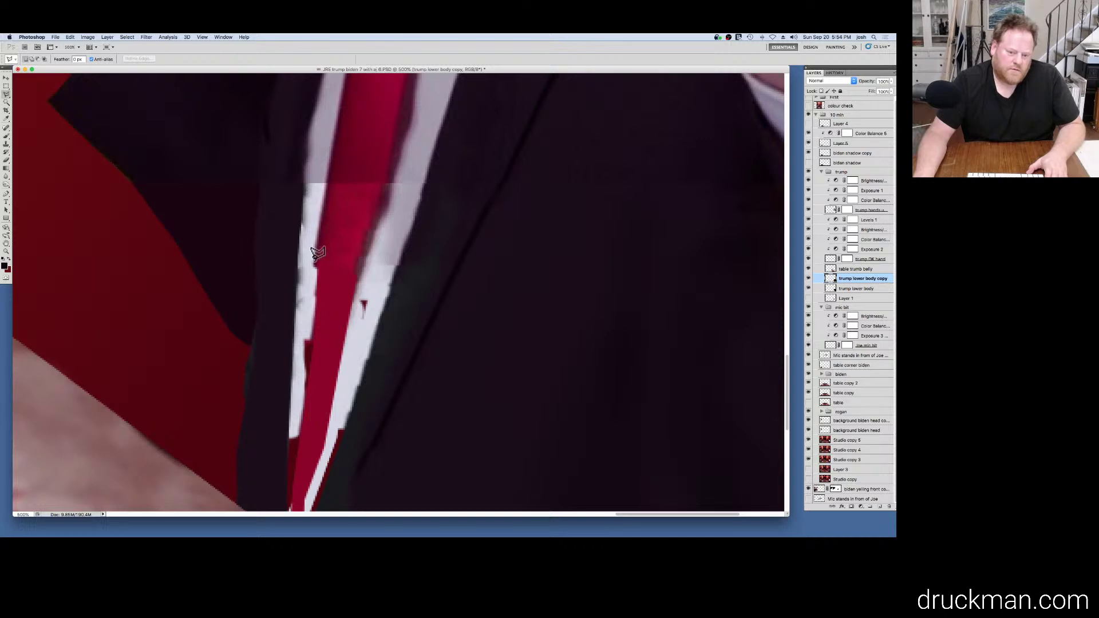
left_click(314, 267)
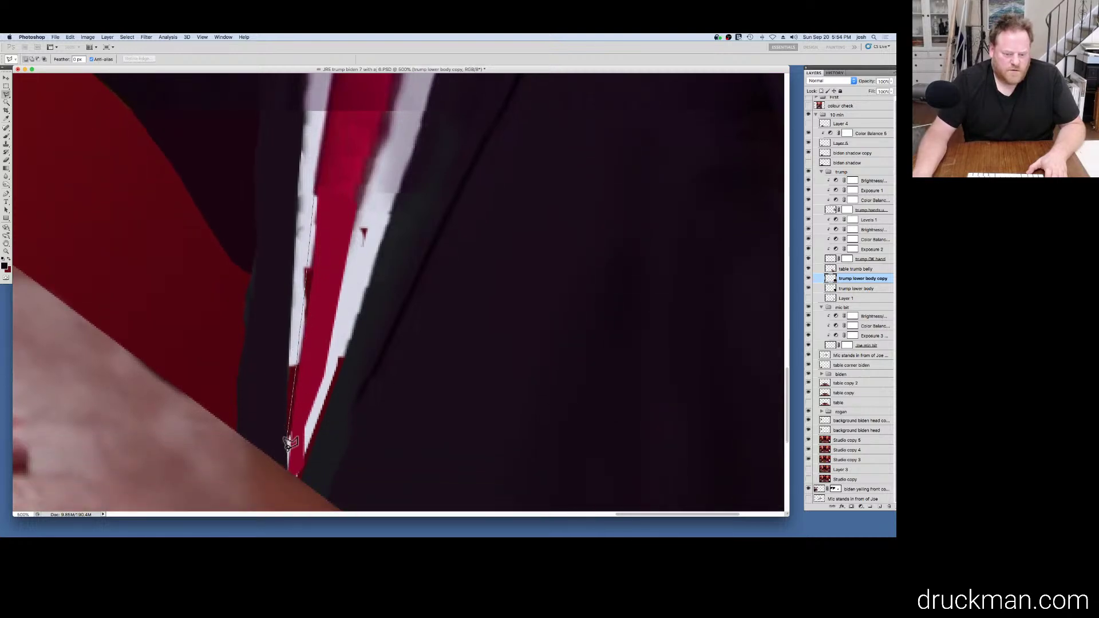
left_click(286, 476)
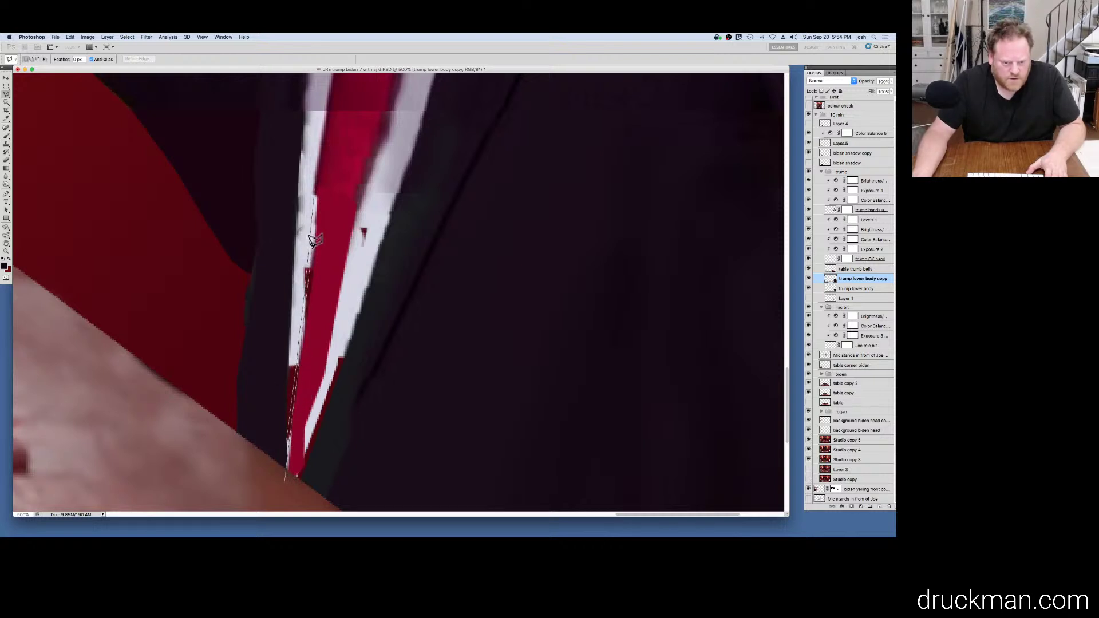
double_click(316, 186)
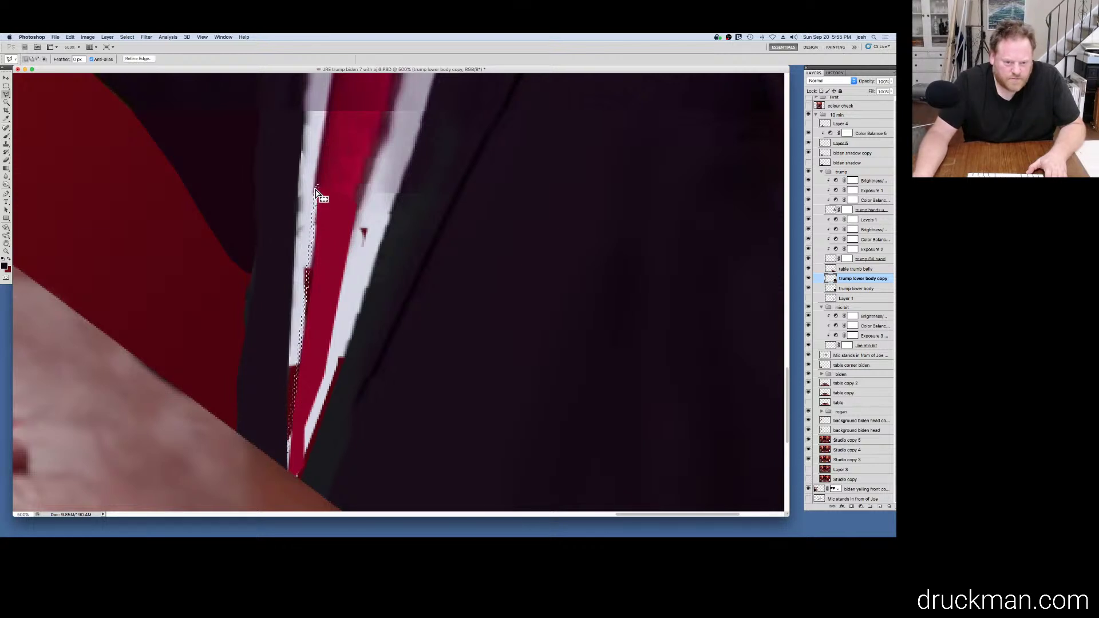
Step: Sample the colour at the shirt's outer edge beside the lapel with the Eyedropper
key("i")
left_click(299, 162)
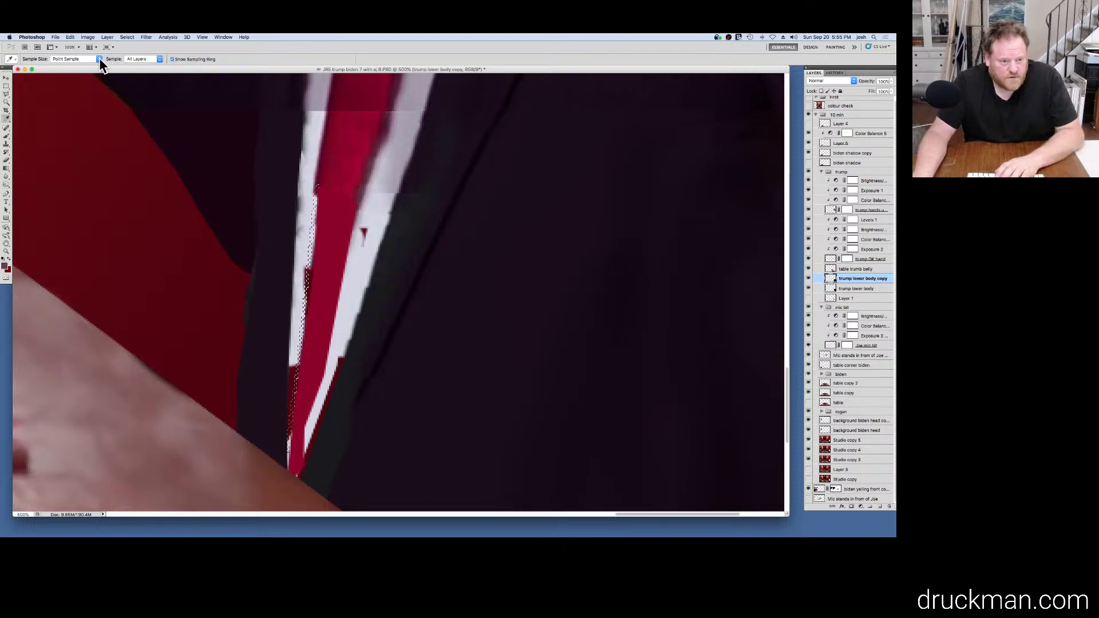
left_click(68, 37)
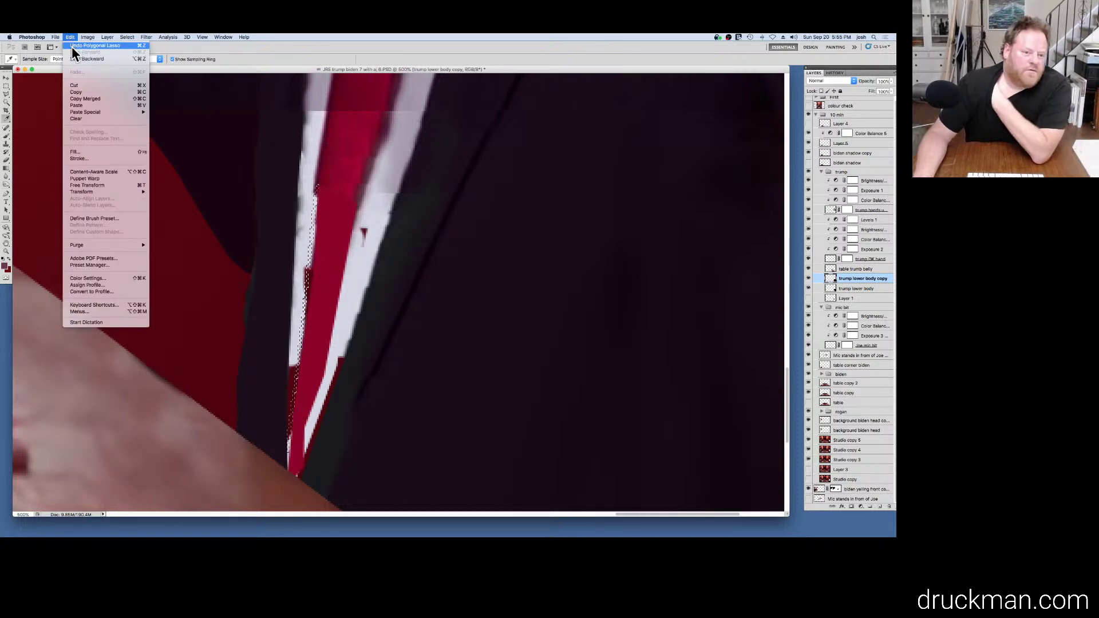
mouse_move(87, 39)
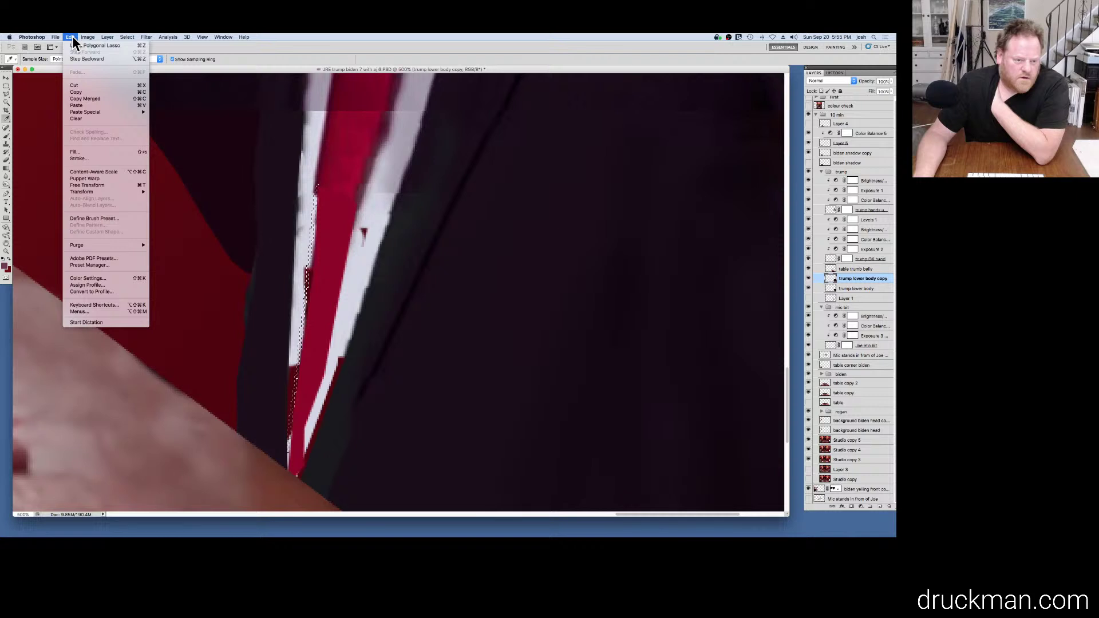
left_click(274, 42)
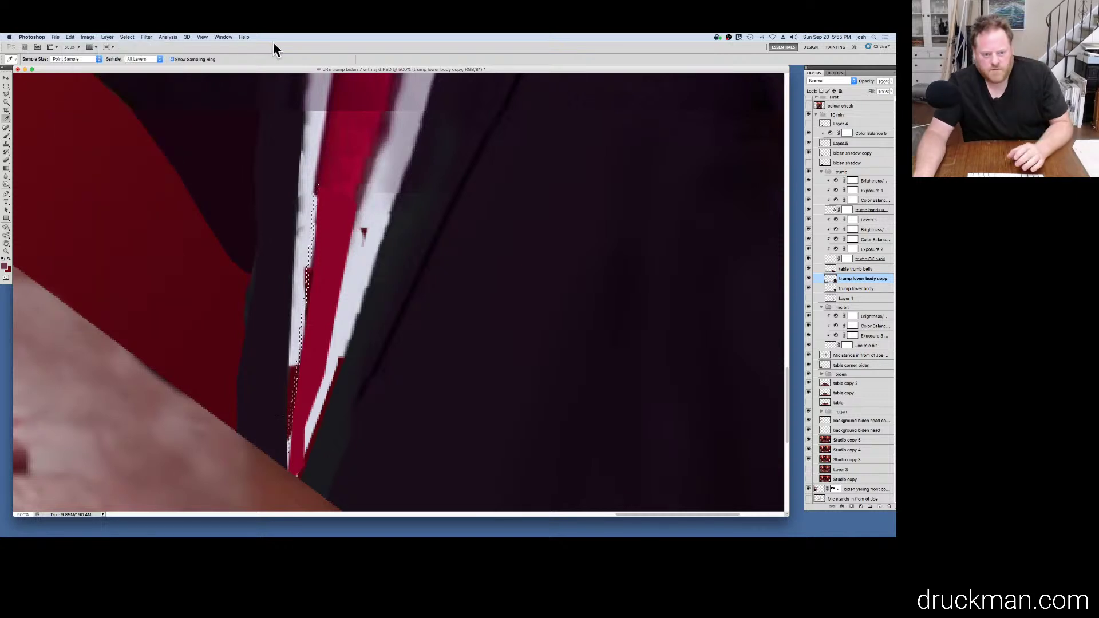
Step: Set the Rectangular Marquee's feather to 10 px and clear the selection along the tie's edge
key("m")
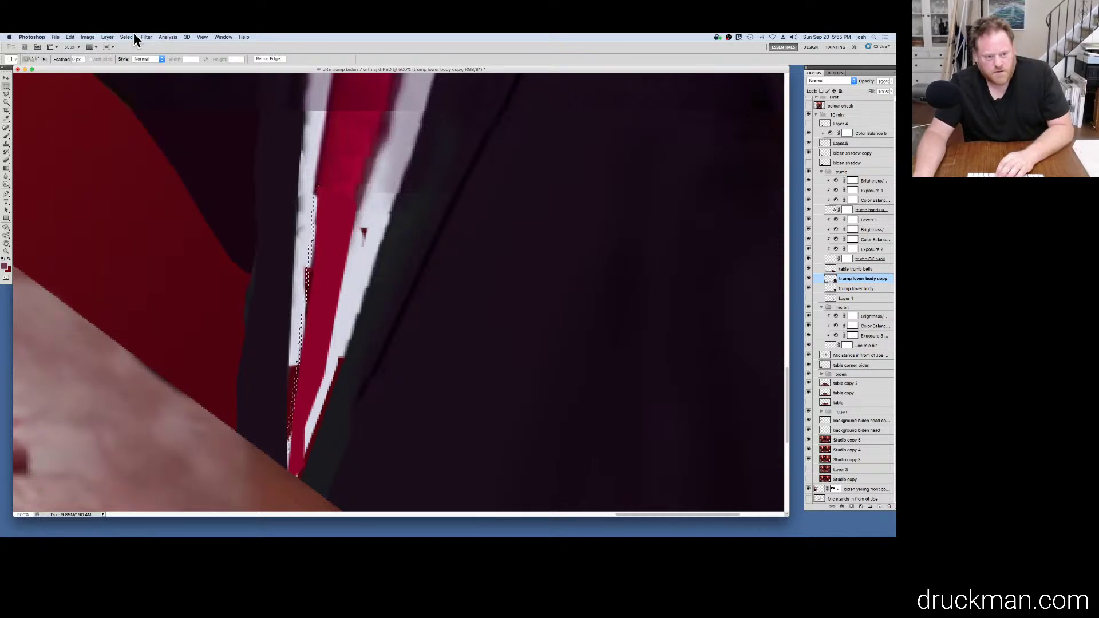
left_click(70, 37)
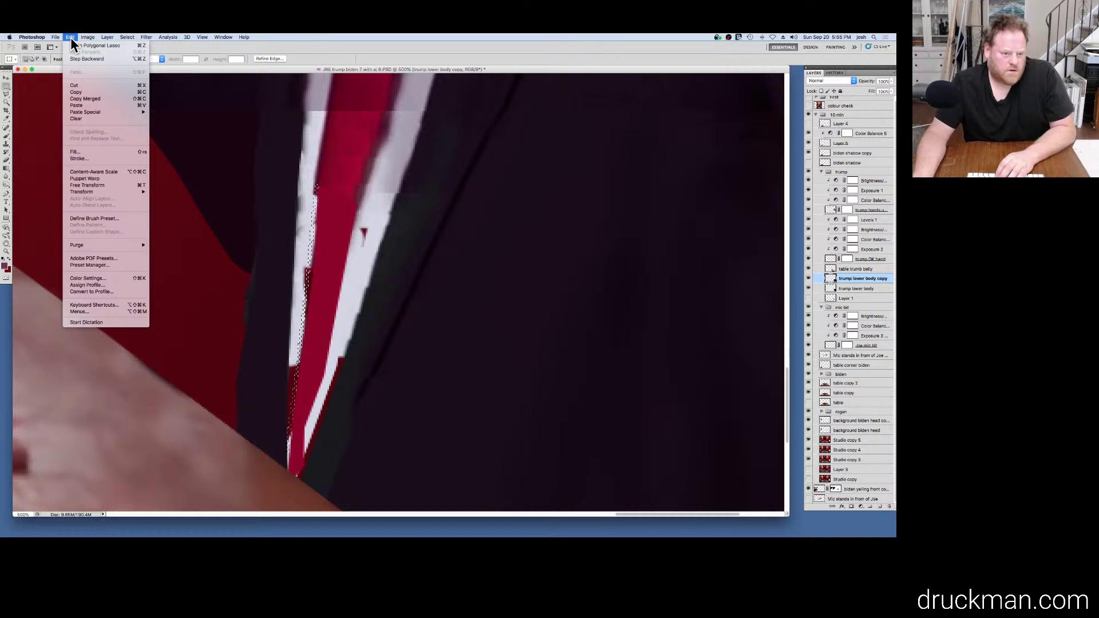
left_click(204, 50)
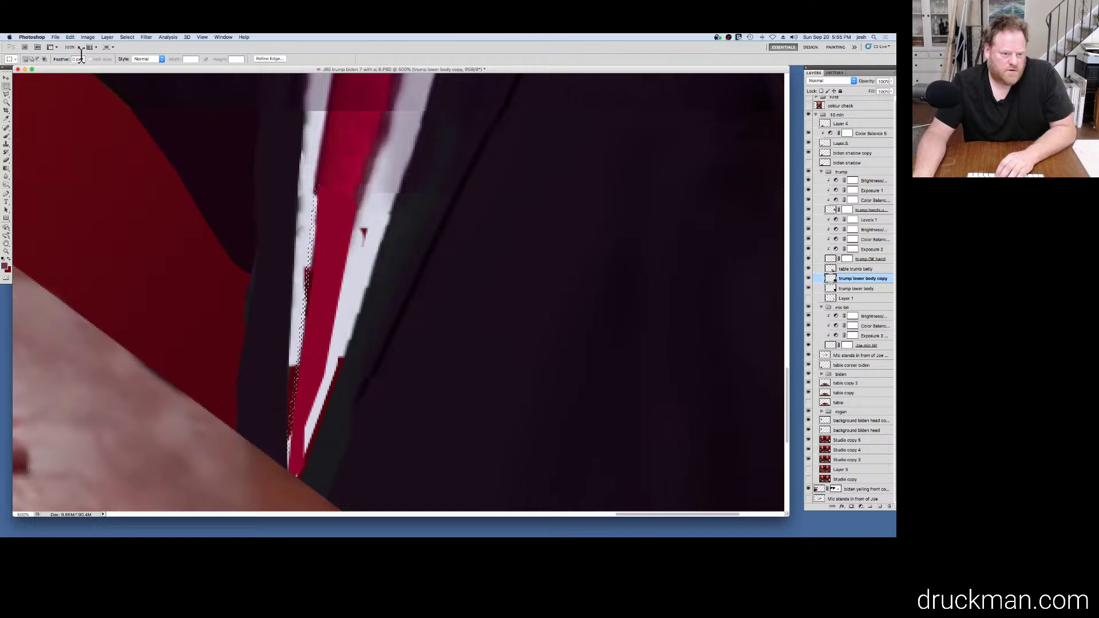
left_click(57, 61)
type("10")
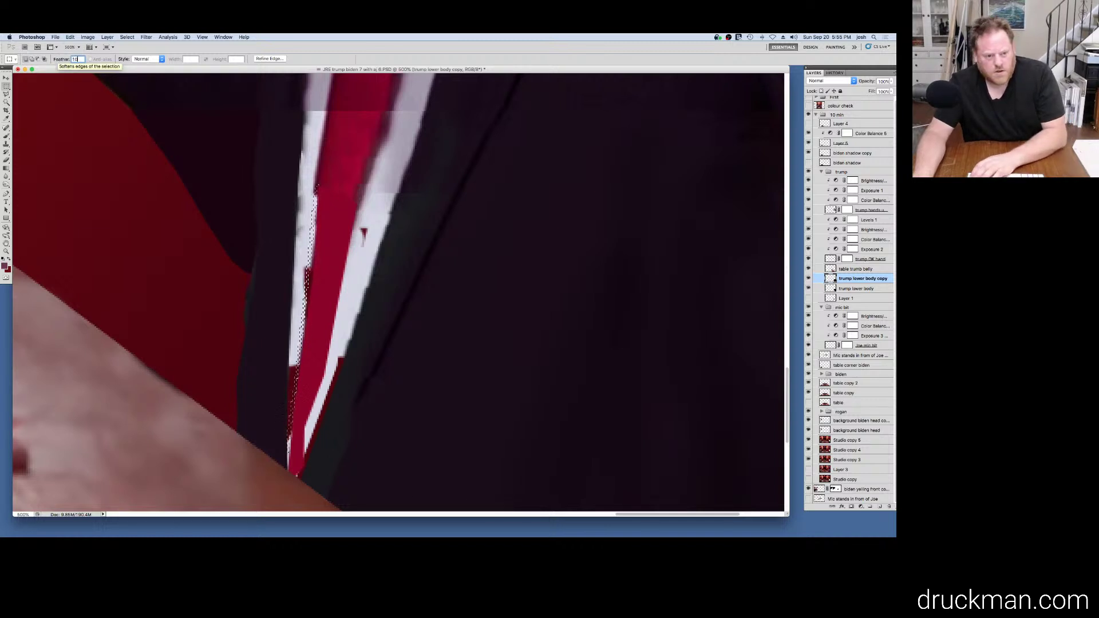
key("Return")
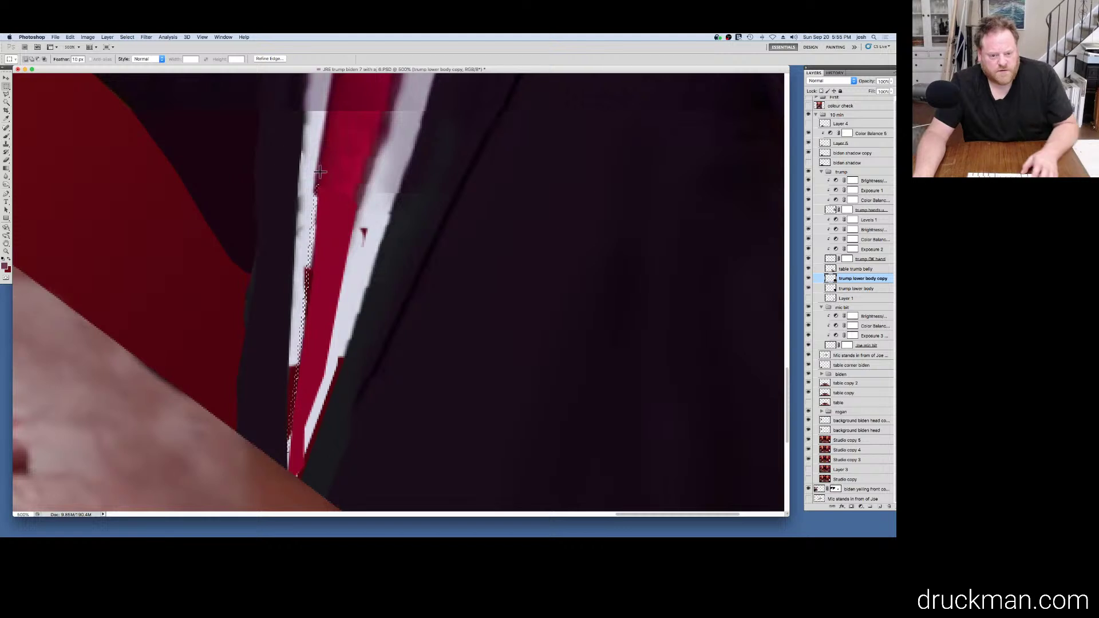
scroll(269, 166, "left", 2)
left_click(322, 184)
Step: Set the Polygonal Lasso's feather to 5 px and try to reselect the thin strip along the tie's jagged edge
key("l")
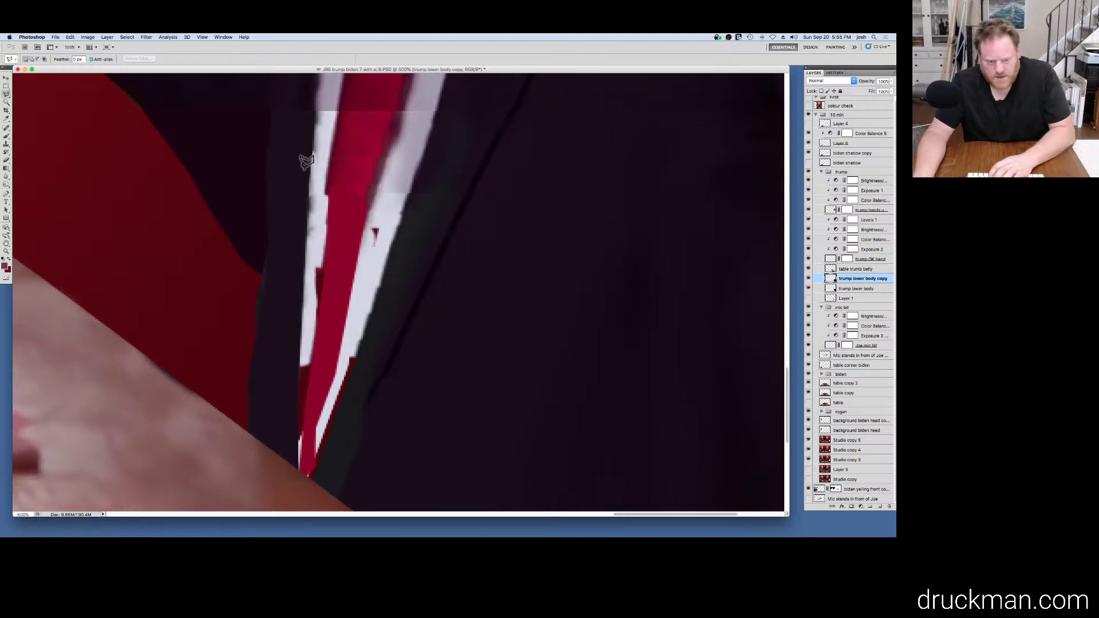
double_click(80, 59)
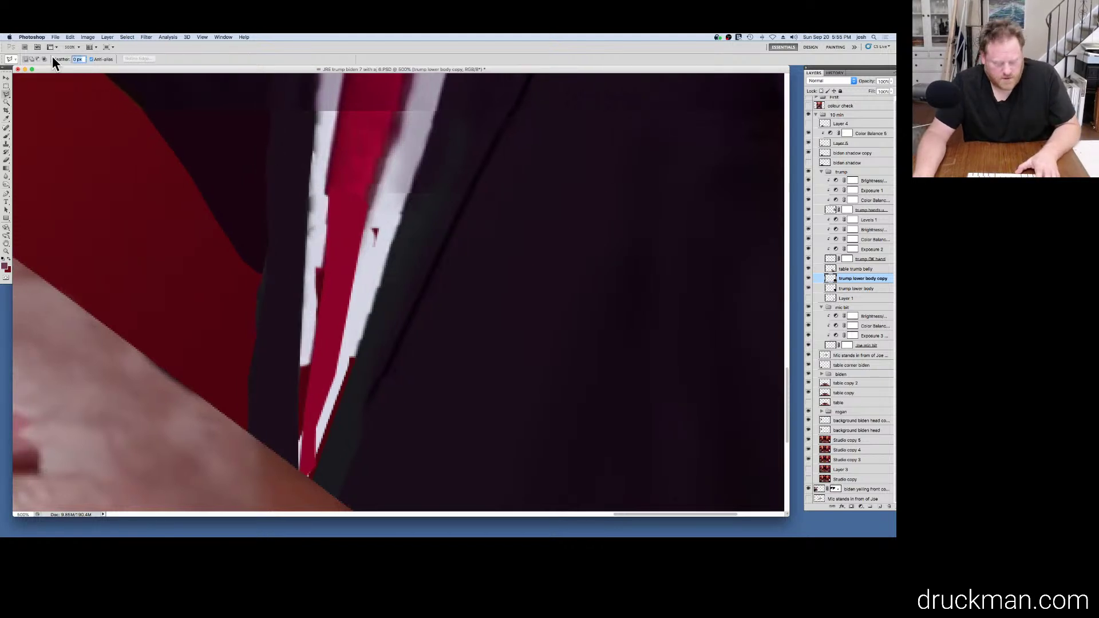
type("5")
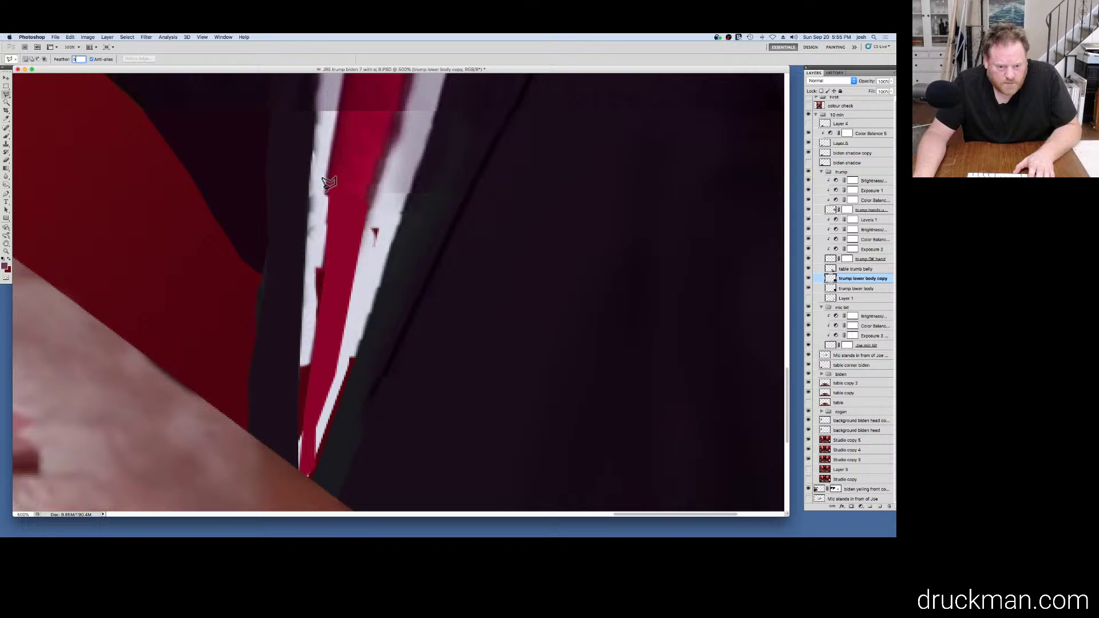
mouse_move(322, 197)
left_mouse_down()
mouse_move(295, 476)
mouse_move(336, 204)
mouse_move(331, 163)
mouse_move(321, 171)
mouse_move(327, 188)
mouse_move(339, 94)
mouse_move(323, 200)
left_mouse_up()
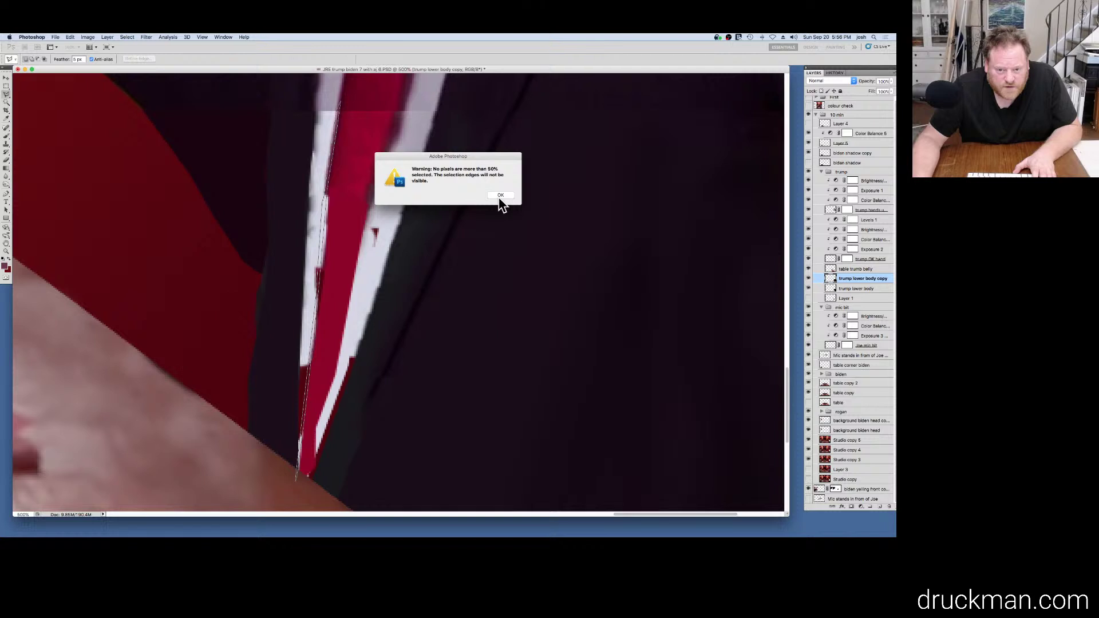
left_click(500, 195)
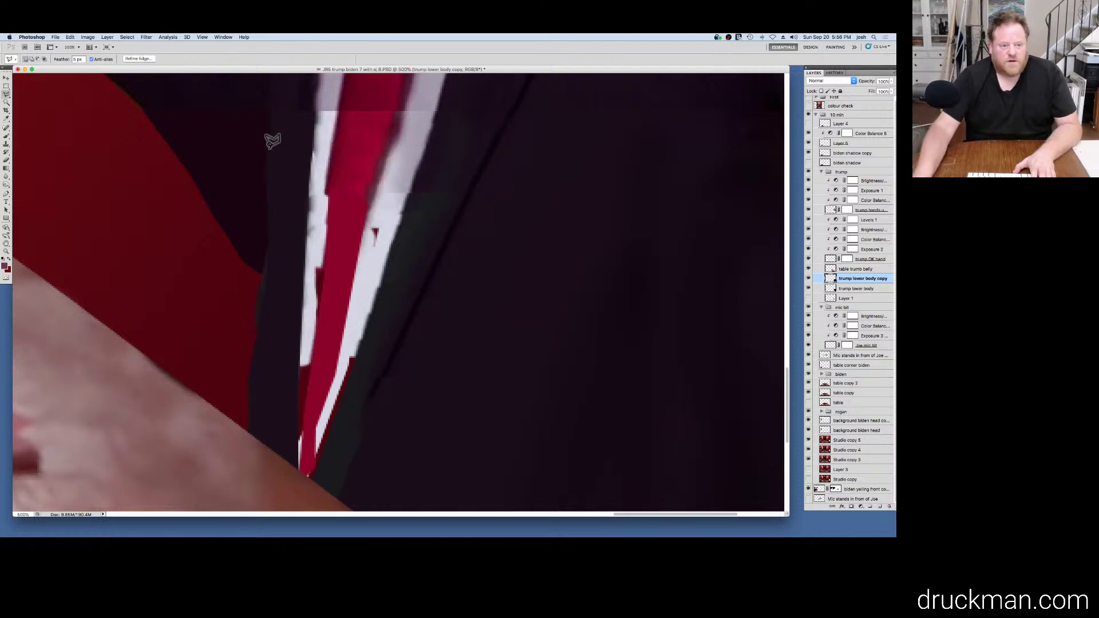
Step: Set the Polygonal Lasso's feather to 3 px and add a new layer above trump lower body copy
left_click(58, 59)
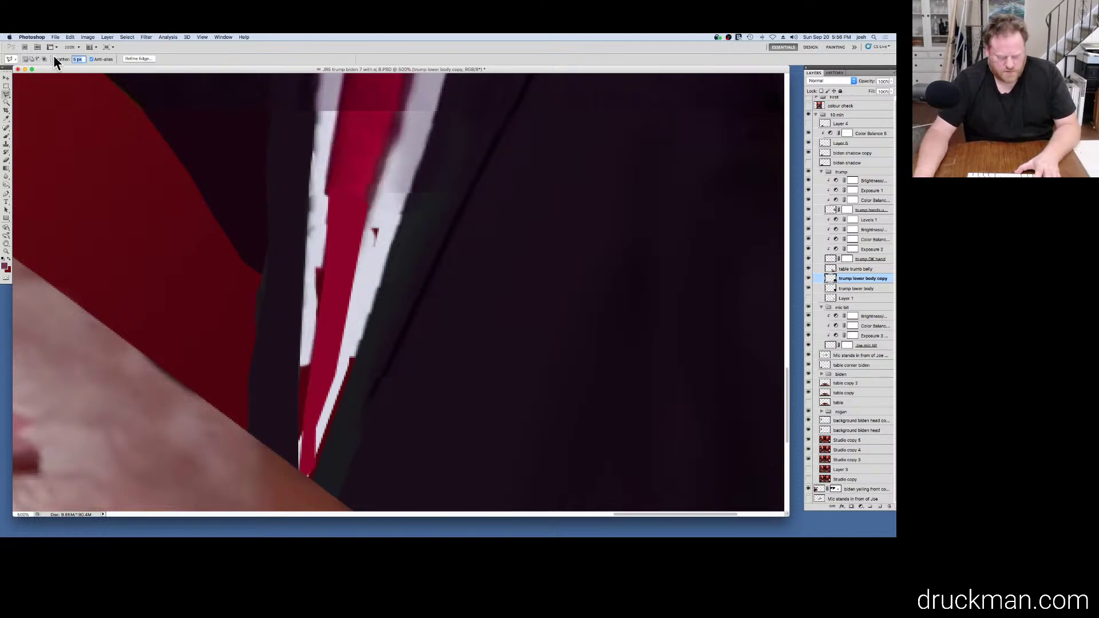
type("3")
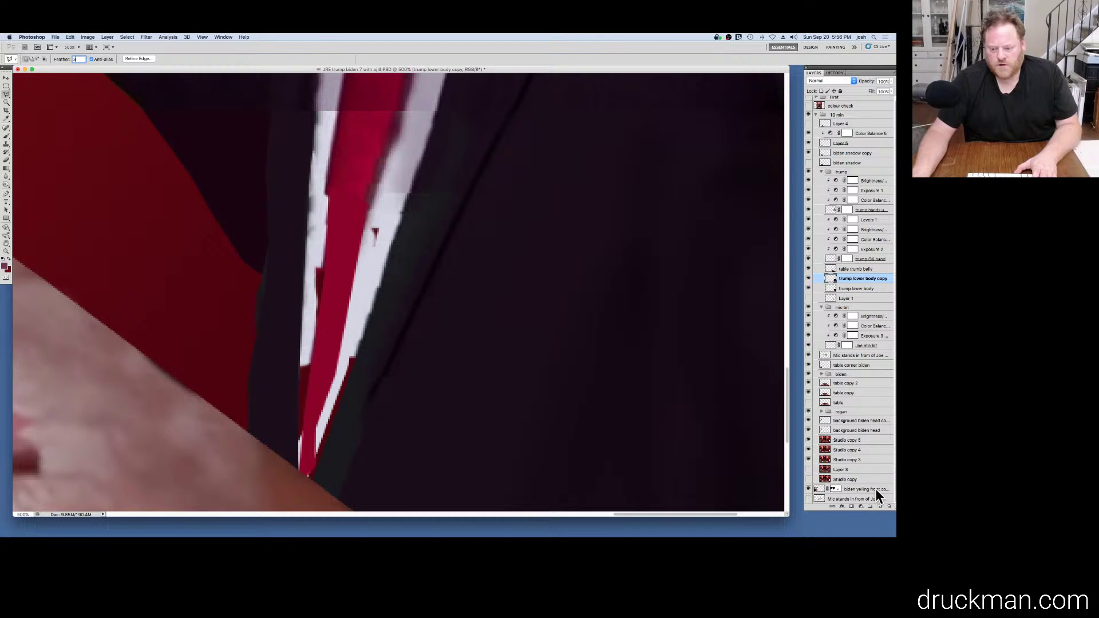
left_click(878, 507)
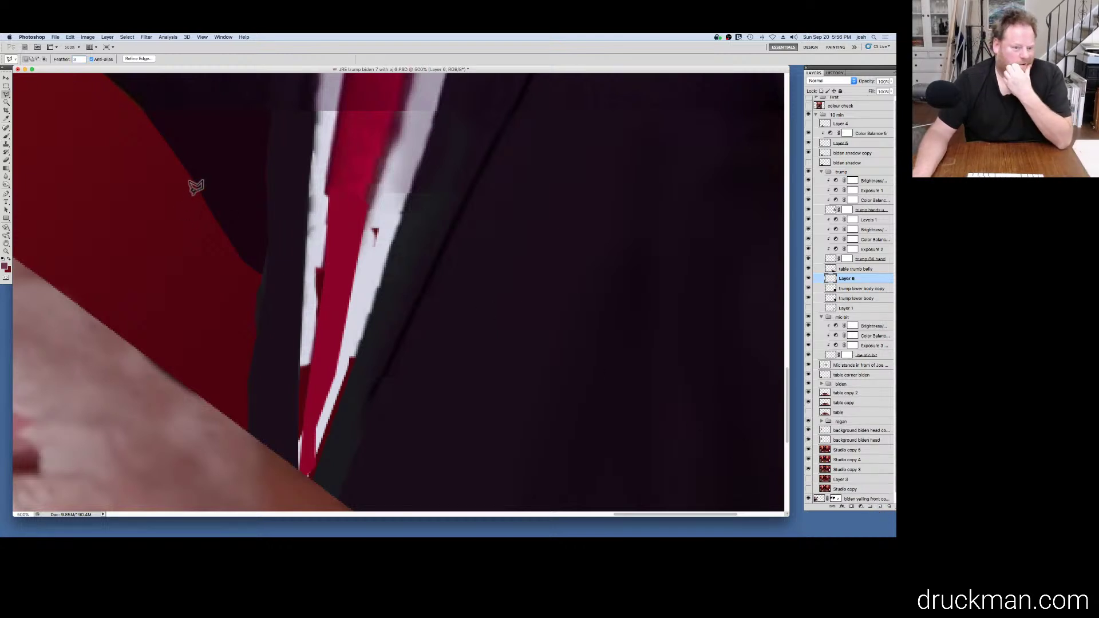
Step: Switch to the Brush tool and reduce the brush size to 1 px
left_click(6, 135)
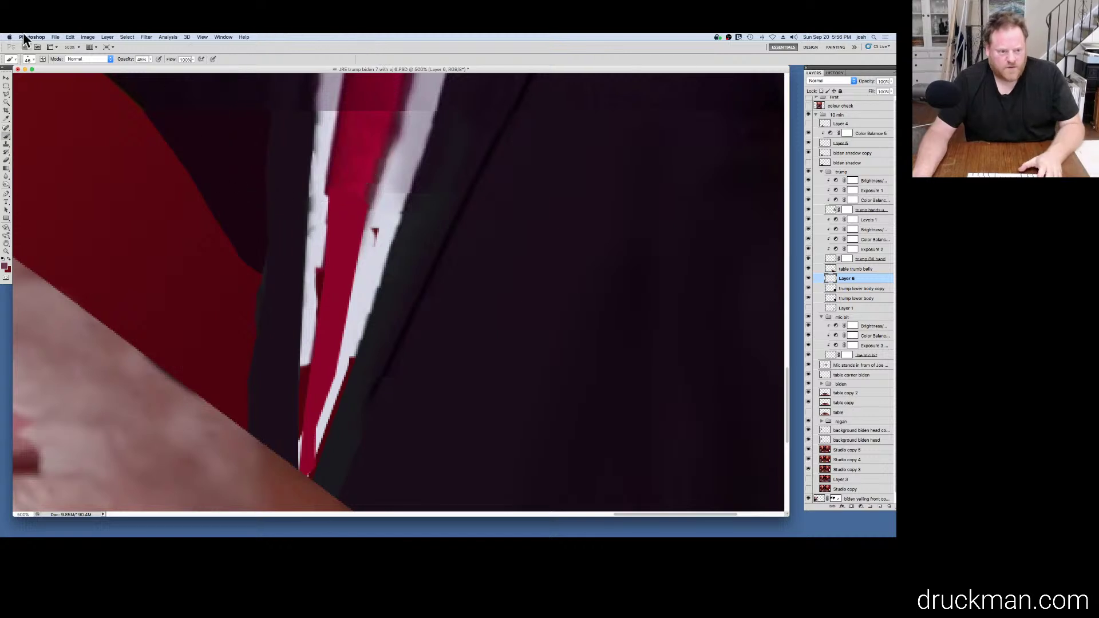
left_click(32, 59)
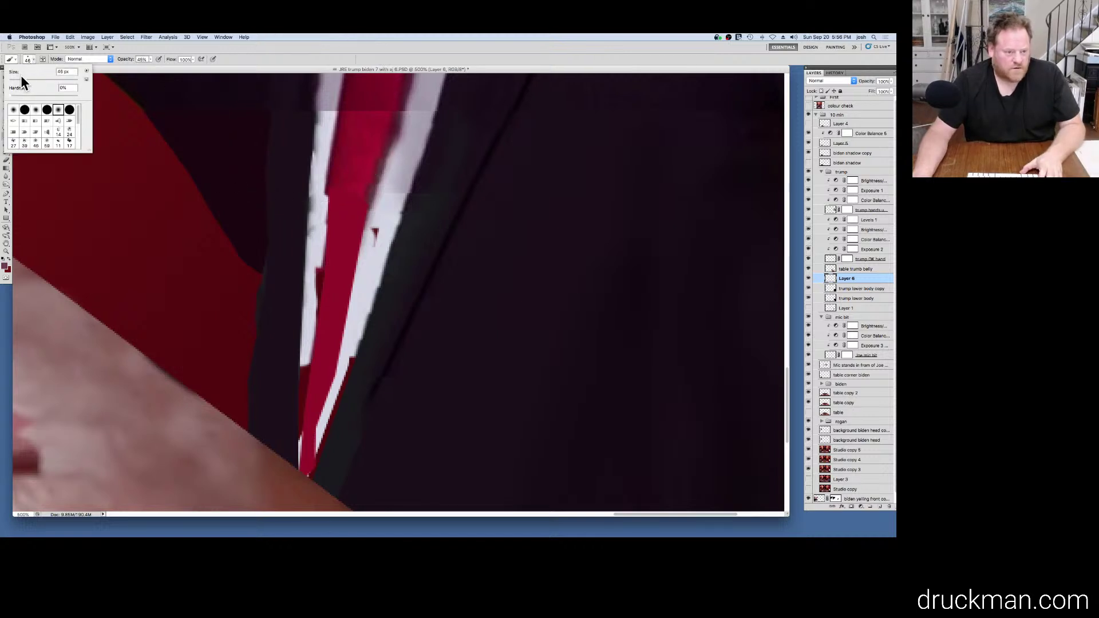
left_click_drag(21, 79, 4, 81)
key("BackSpace")
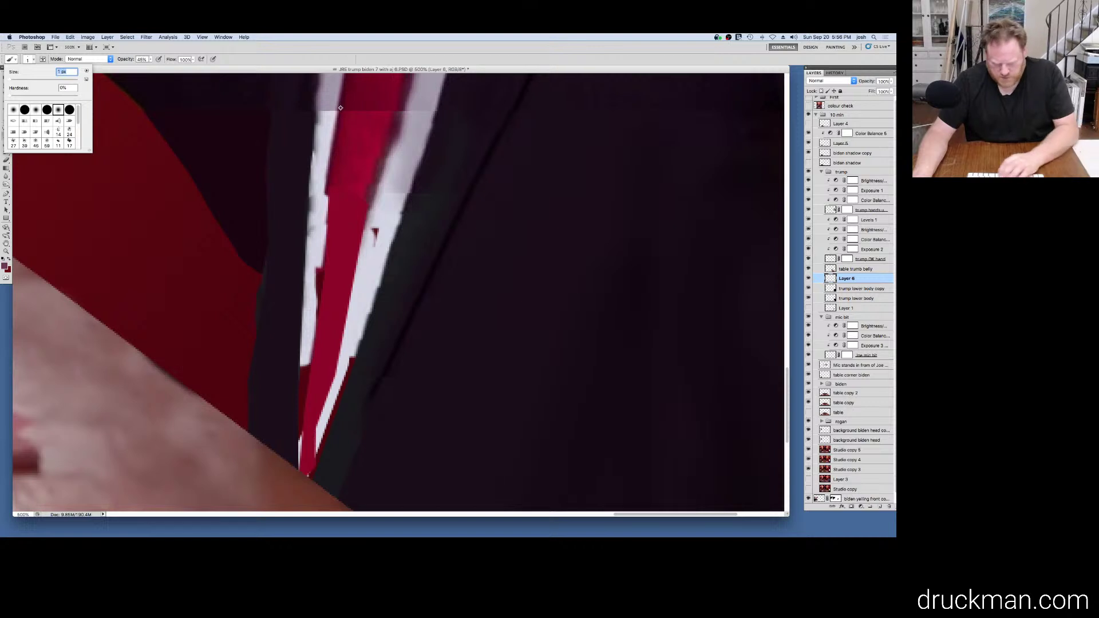
key("Return")
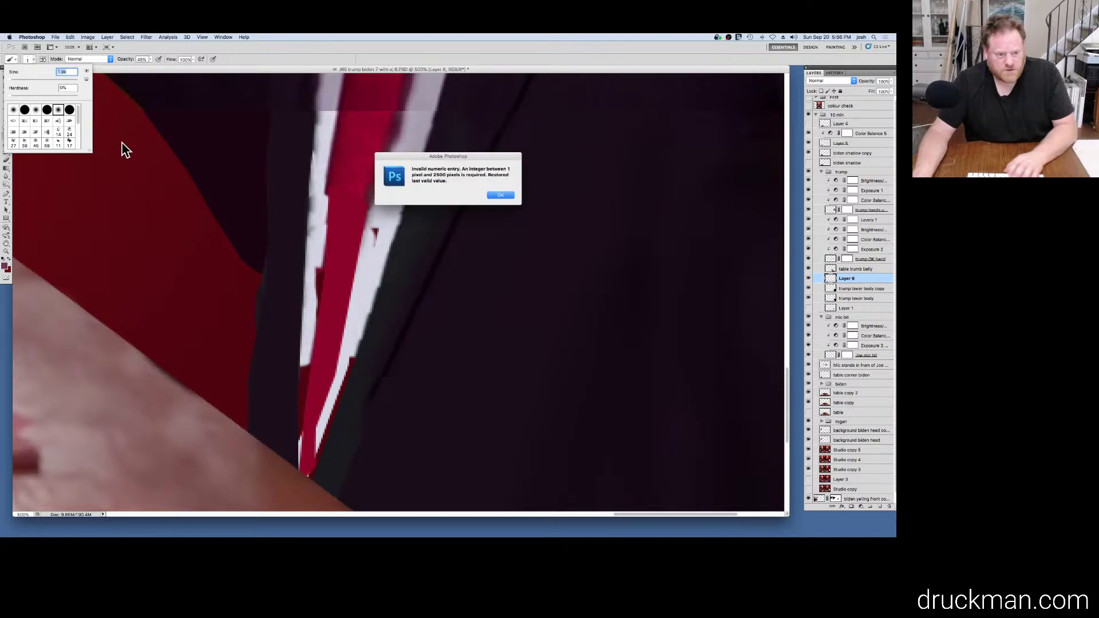
left_click(500, 195)
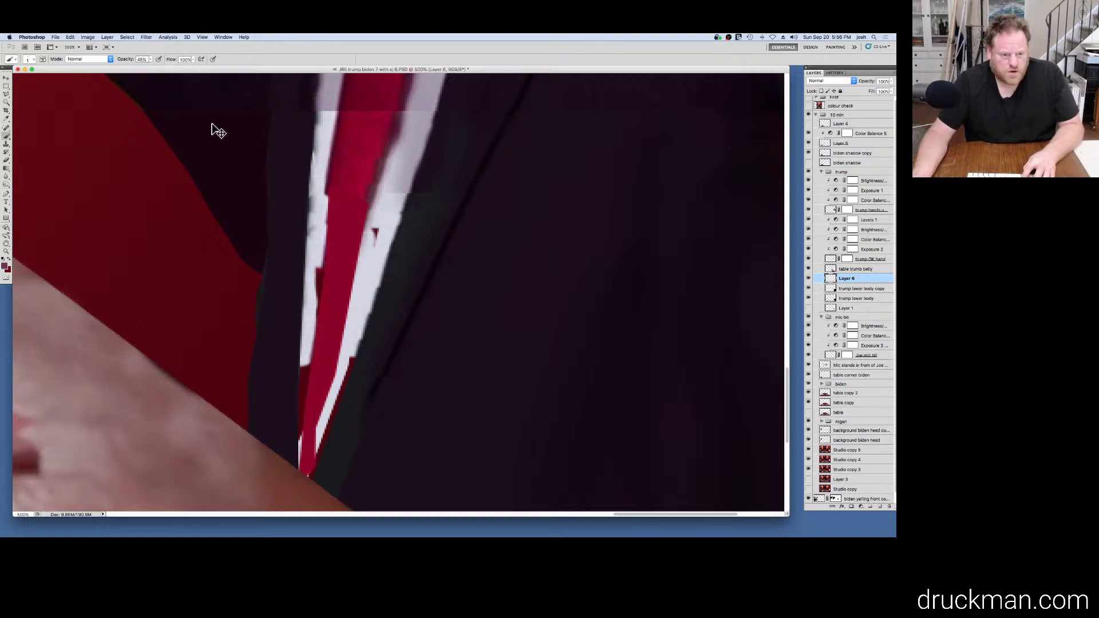
key("super+d")
left_click_drag(152, 60, 209, 76)
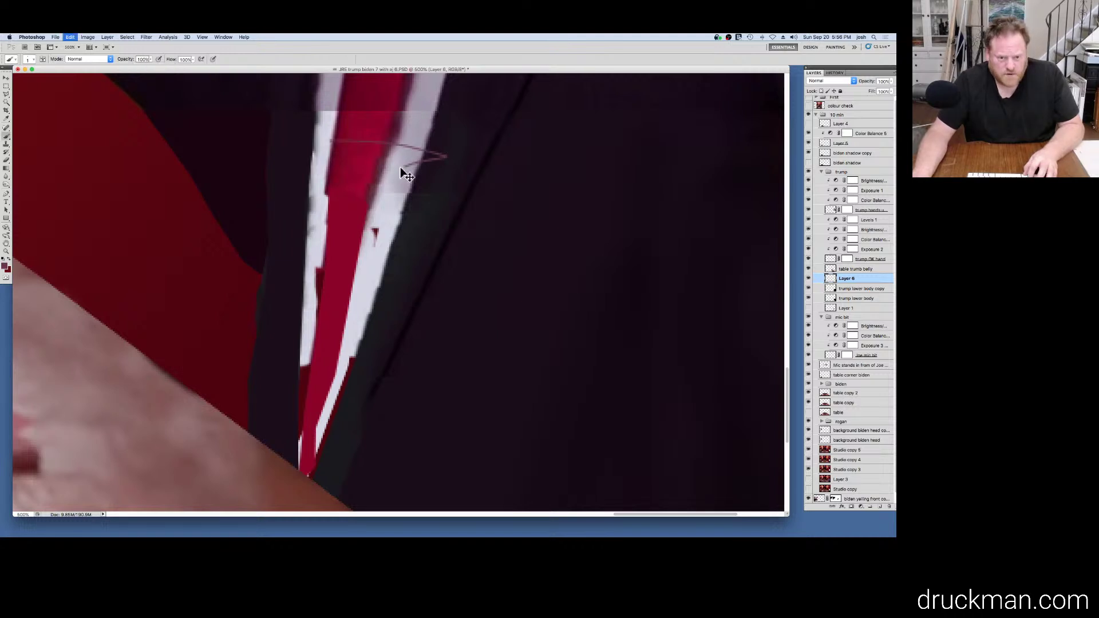
key("super+z")
key("i")
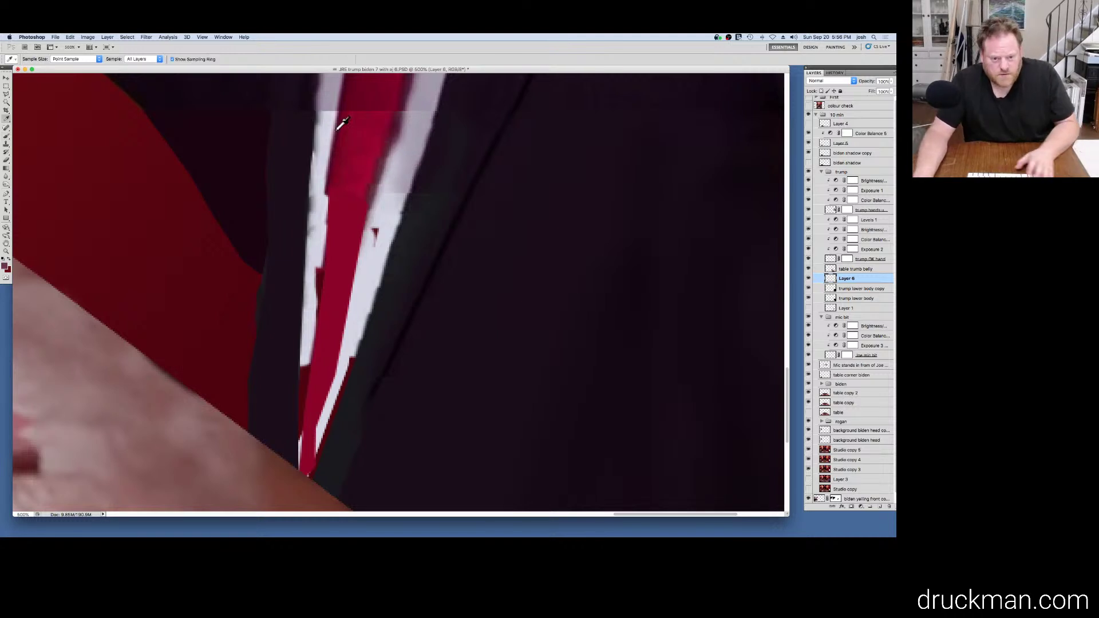
left_click(6, 136)
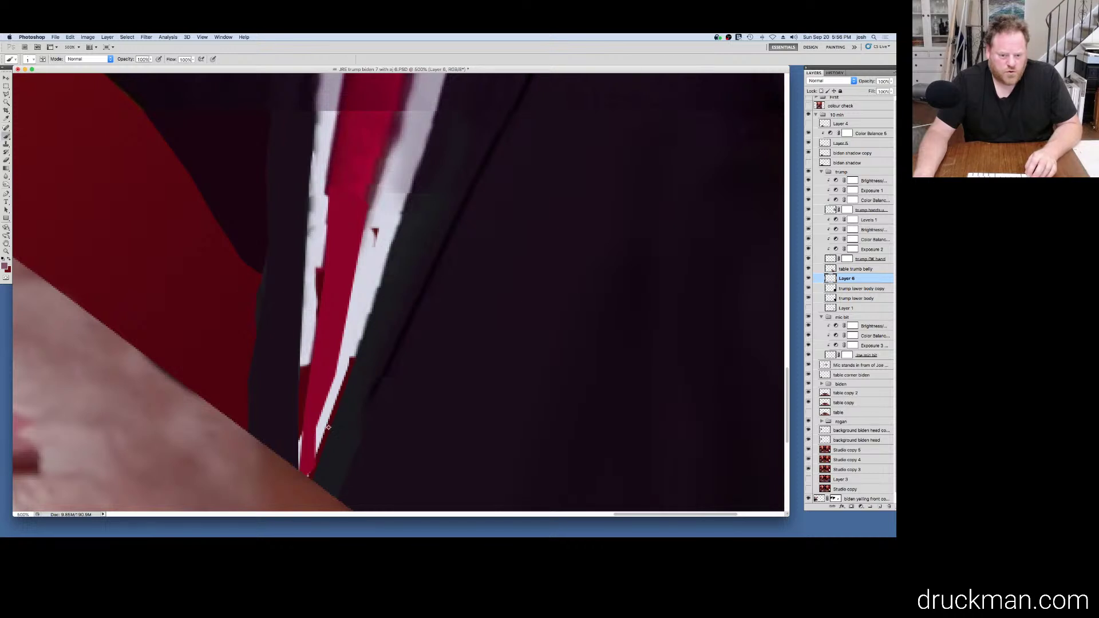
left_click(320, 258, "shift")
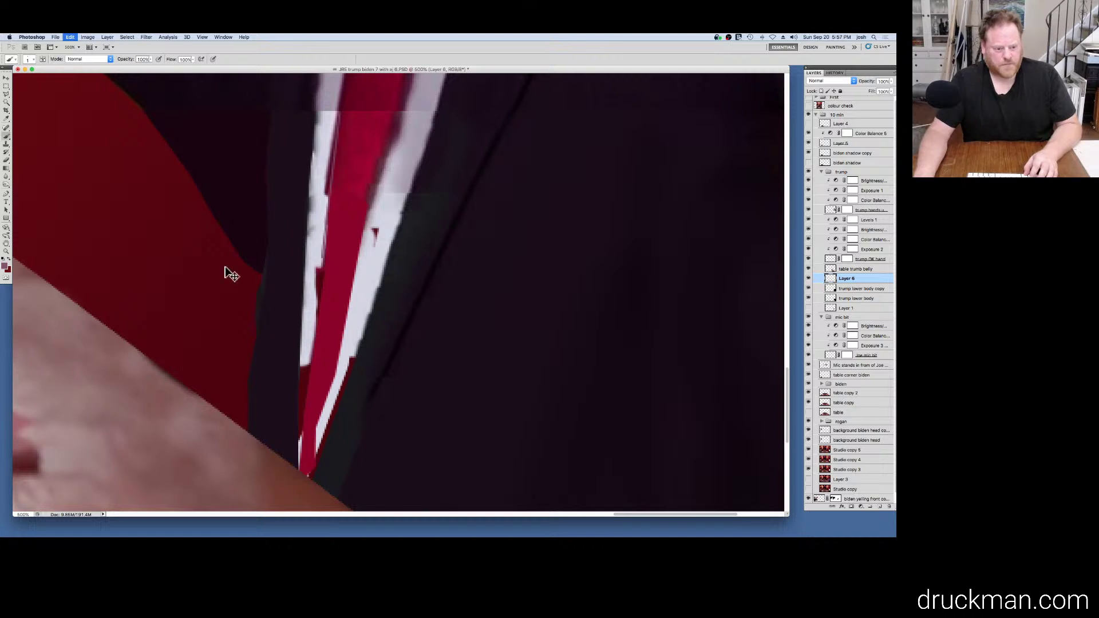
key("ctrl+z")
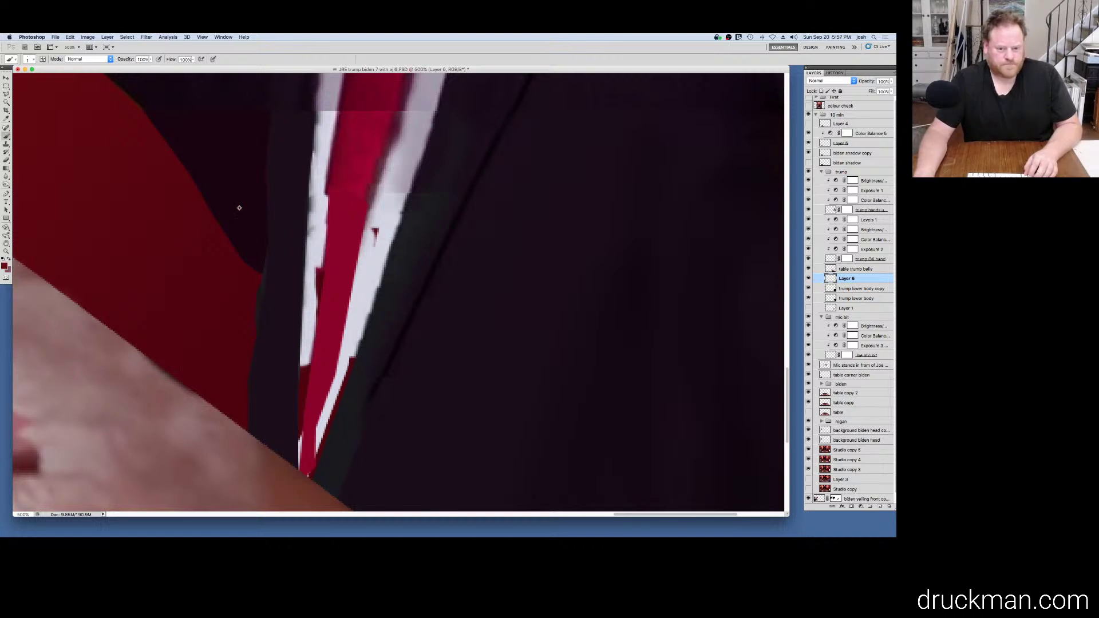
Step: Set the foreground to a dark maroon sampled from the tie's shaded edge and paint a thin straight line down the tie's left edge
left_click(332, 146, "alt")
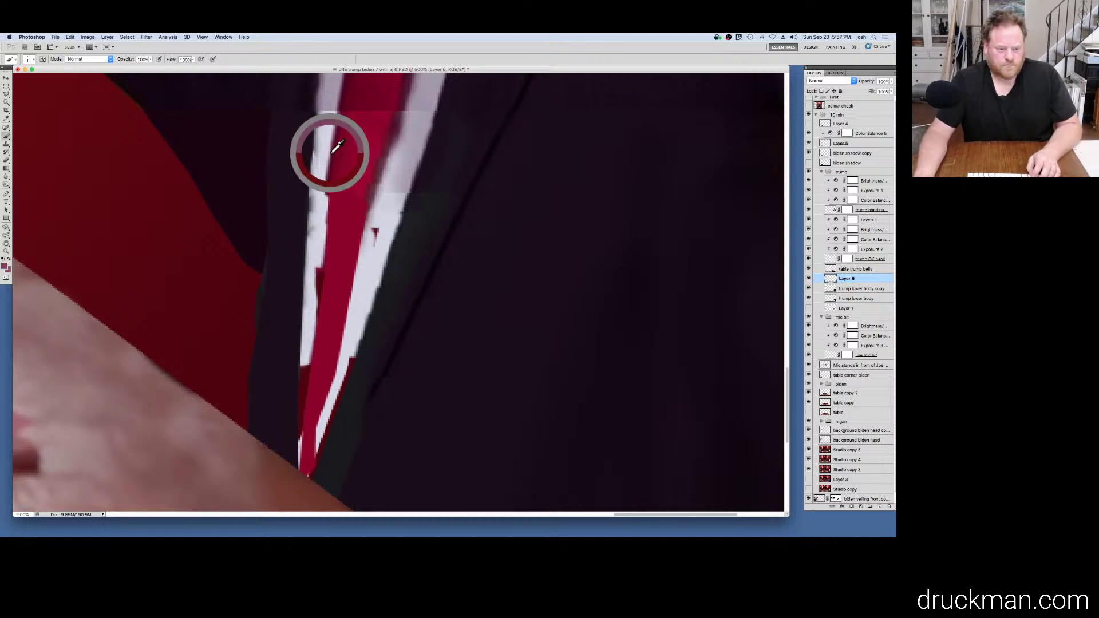
left_click(8, 269)
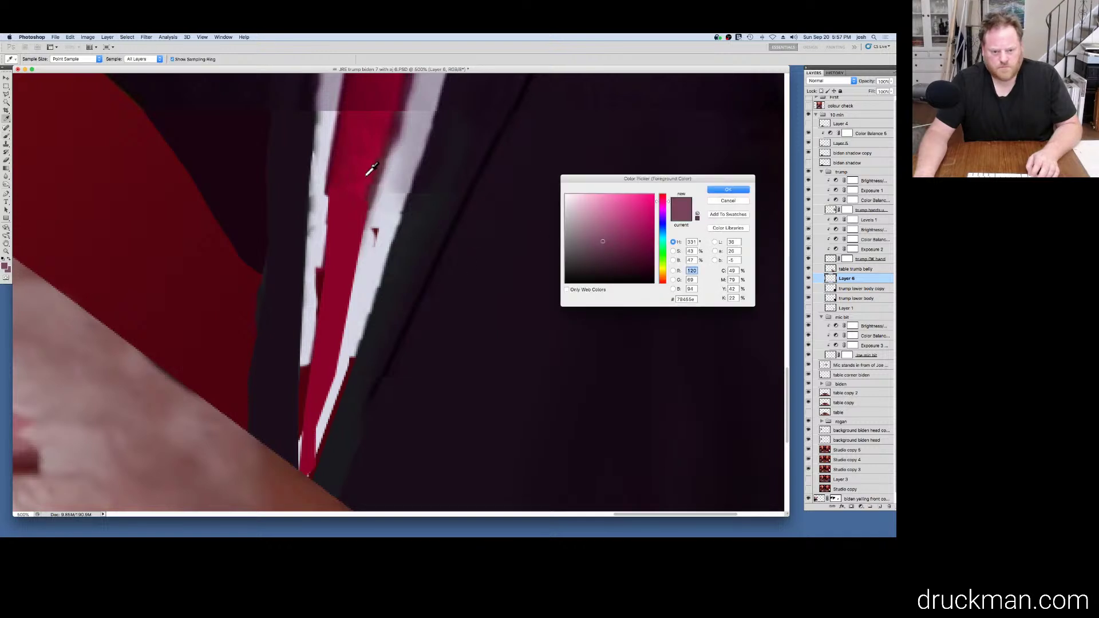
left_click(371, 191)
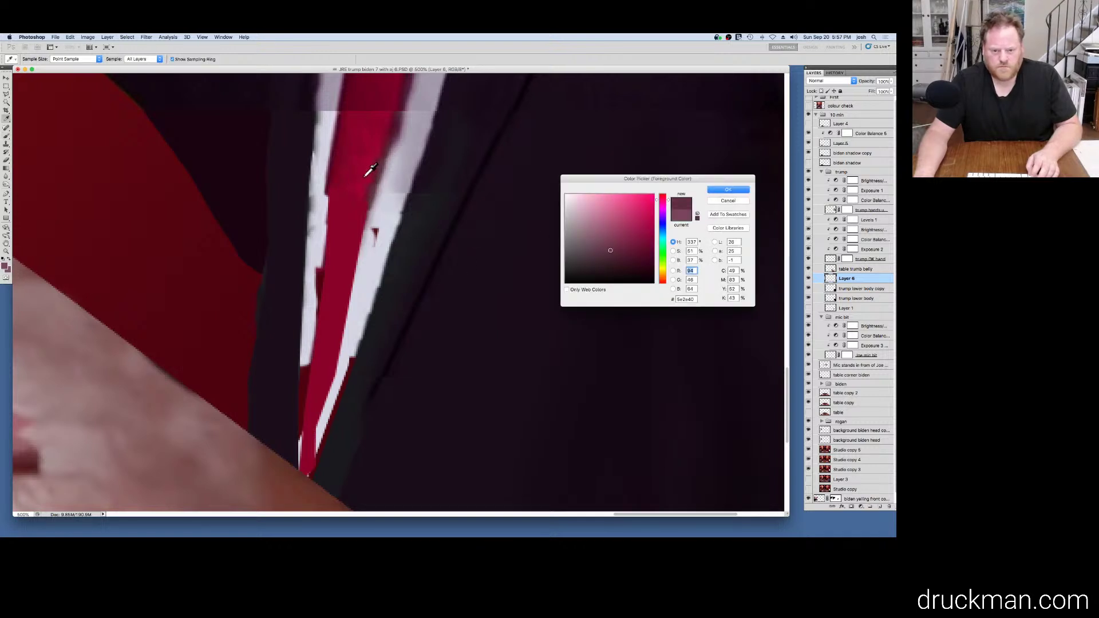
left_click(726, 190)
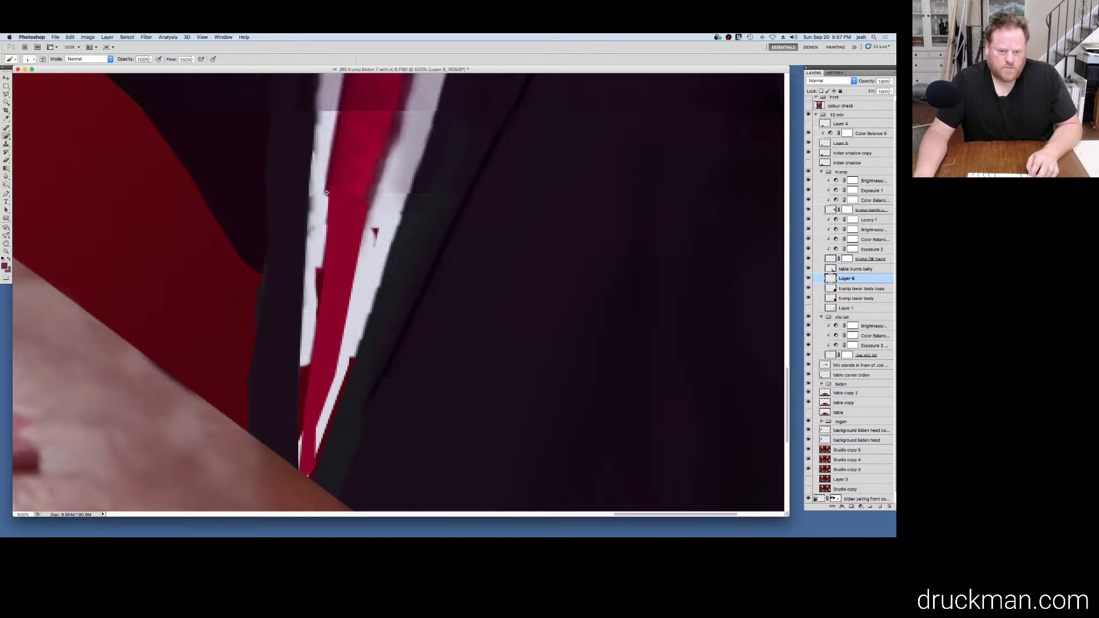
left_click(310, 363, "shift")
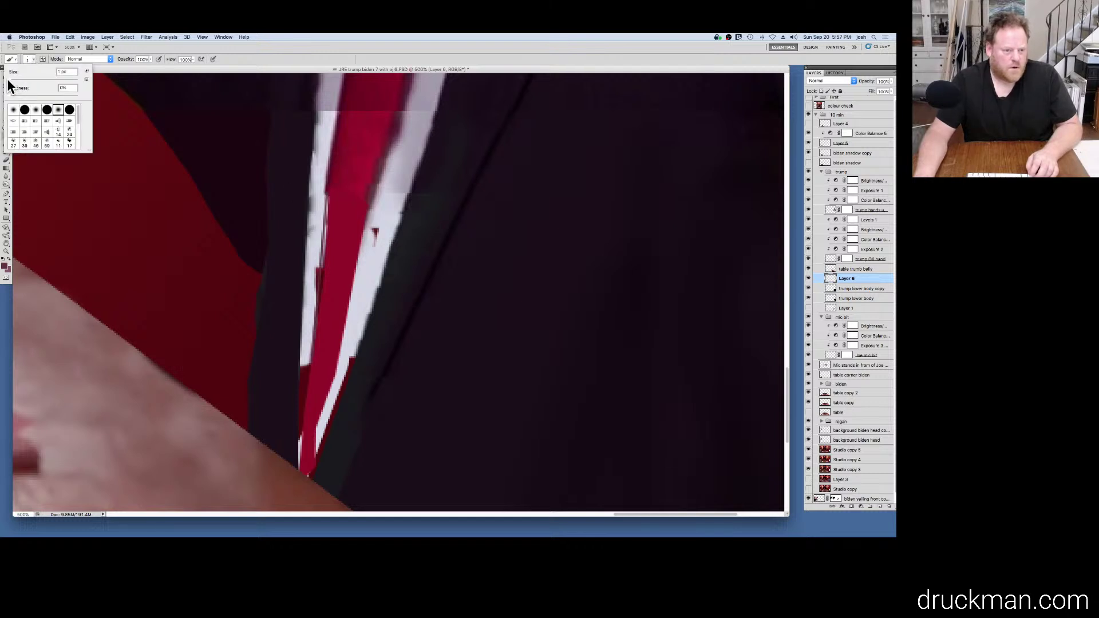
Step: Enlarge the brush and paint soft dark strokes along the tie's left edge to its tip, resampling the colour from the tie's upper edge
key("Down")
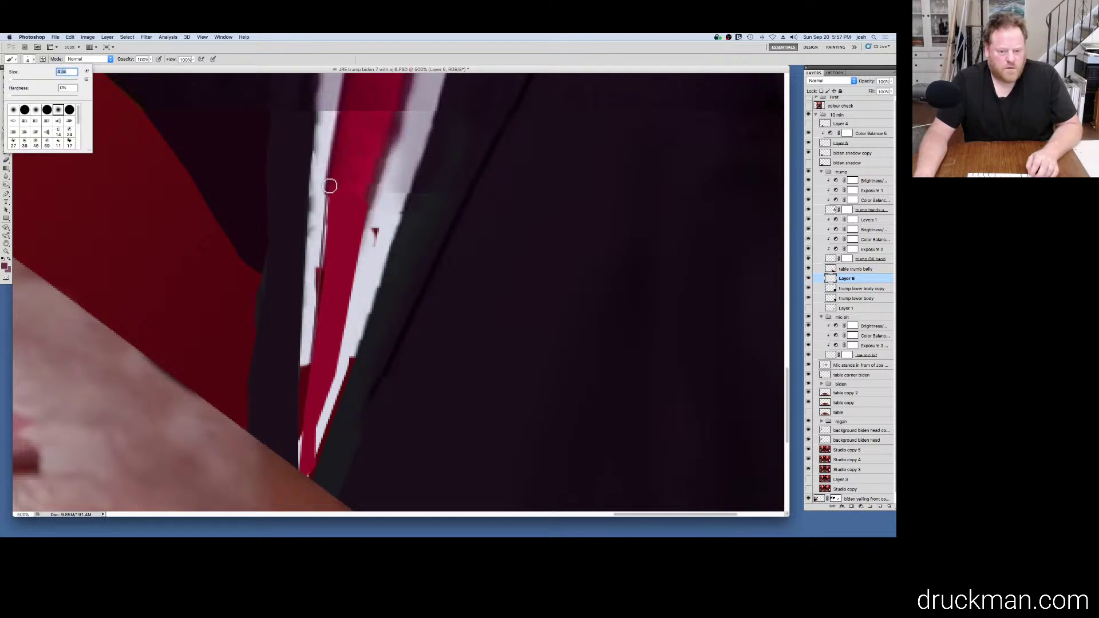
key("Return")
left_click(298, 454, "shift")
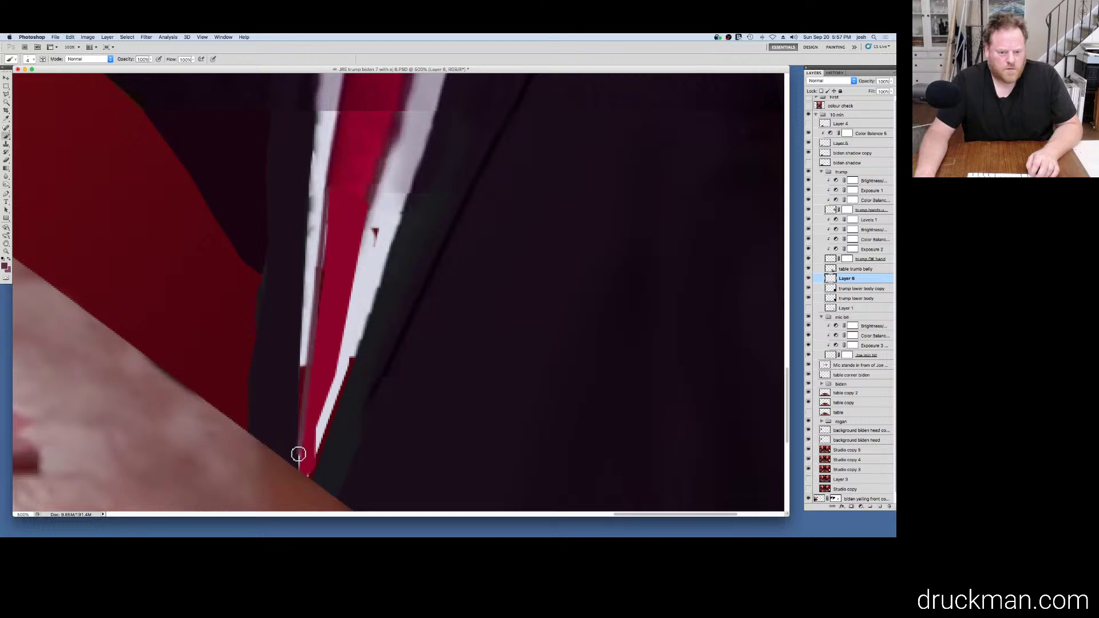
left_click(333, 163, "alt")
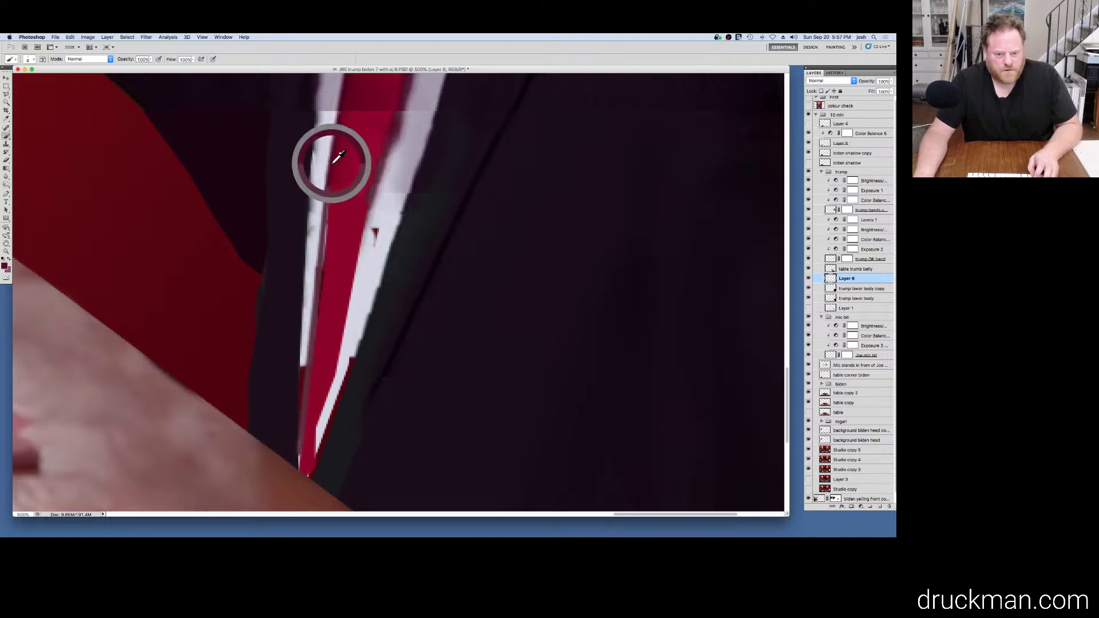
left_click(305, 413, "shift")
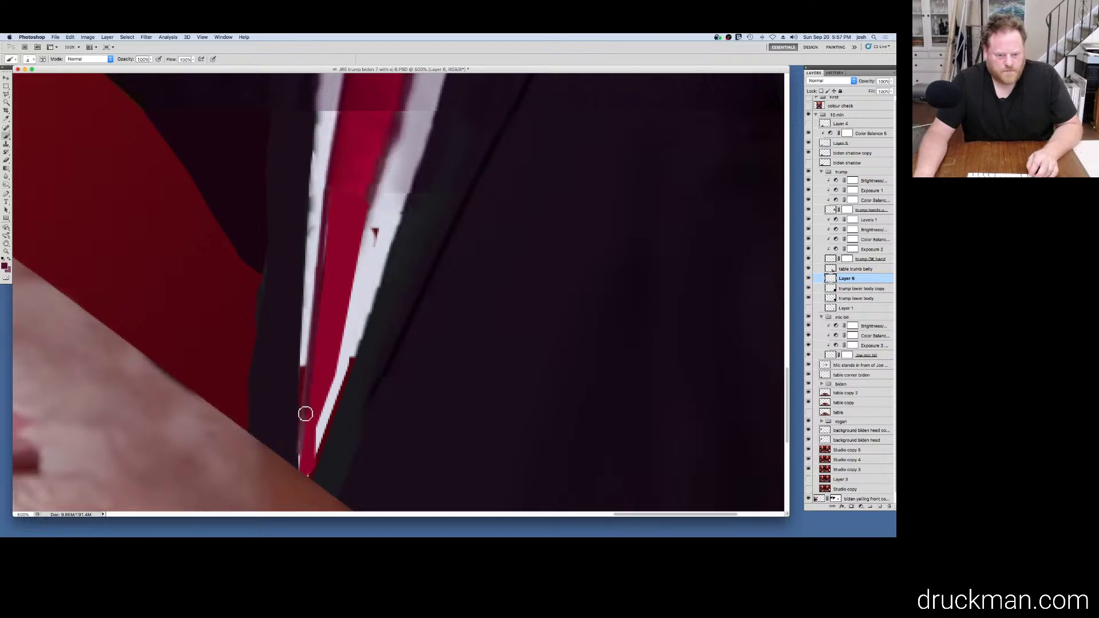
Step: Paint a dark maroon edge down the tie's right side and cover the tie's tip with the tie's red
left_click(376, 190, "alt")
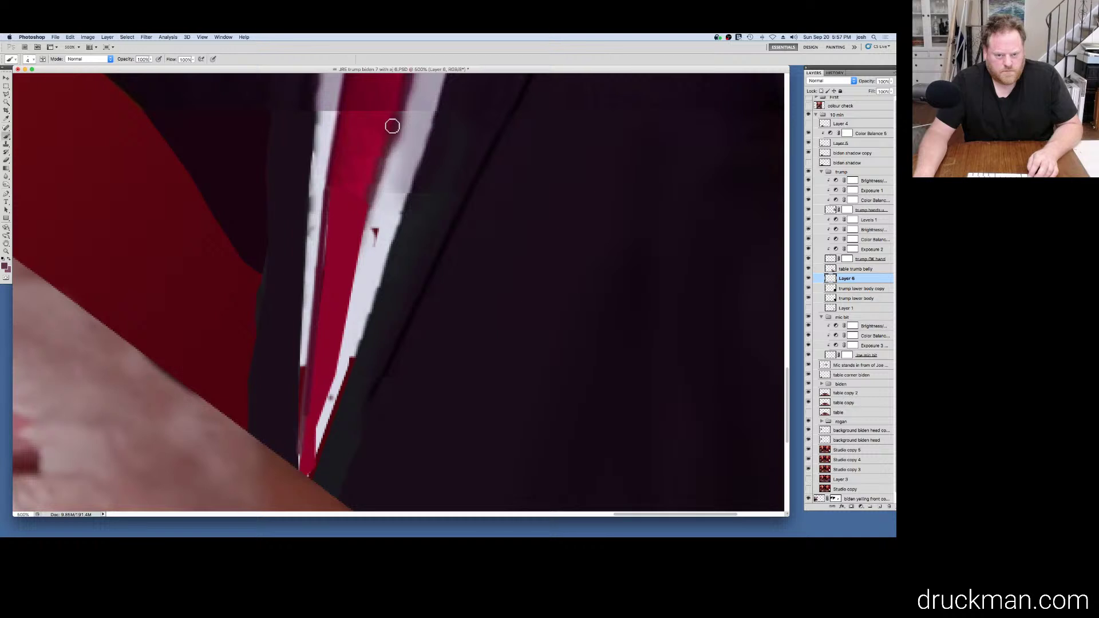
left_click(347, 306, "shift")
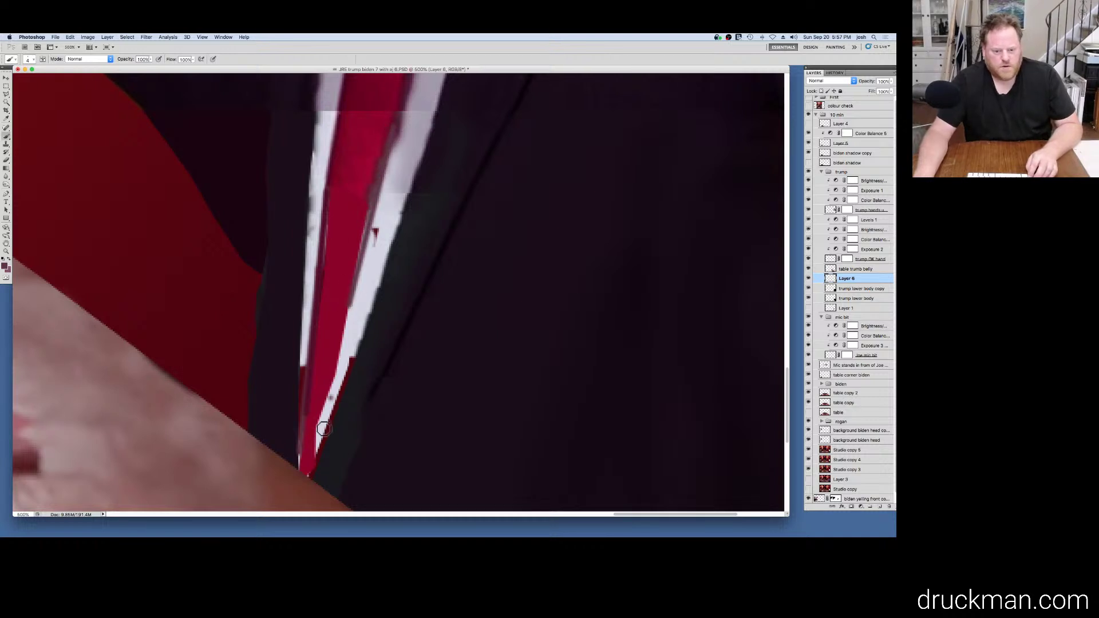
left_click(369, 218, "shift")
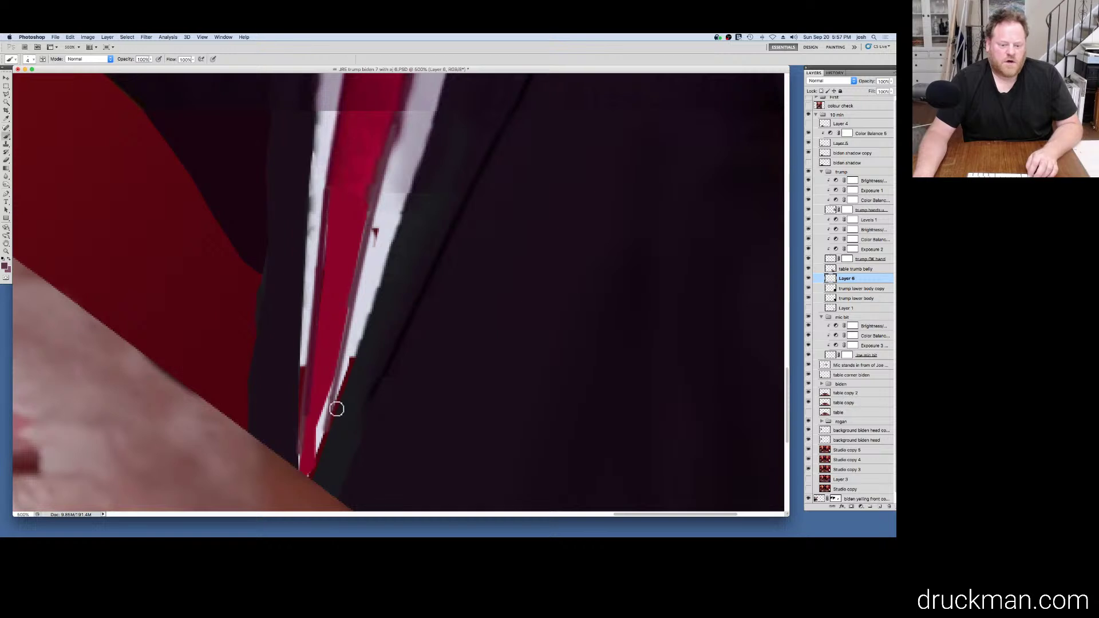
left_click(322, 379, "super")
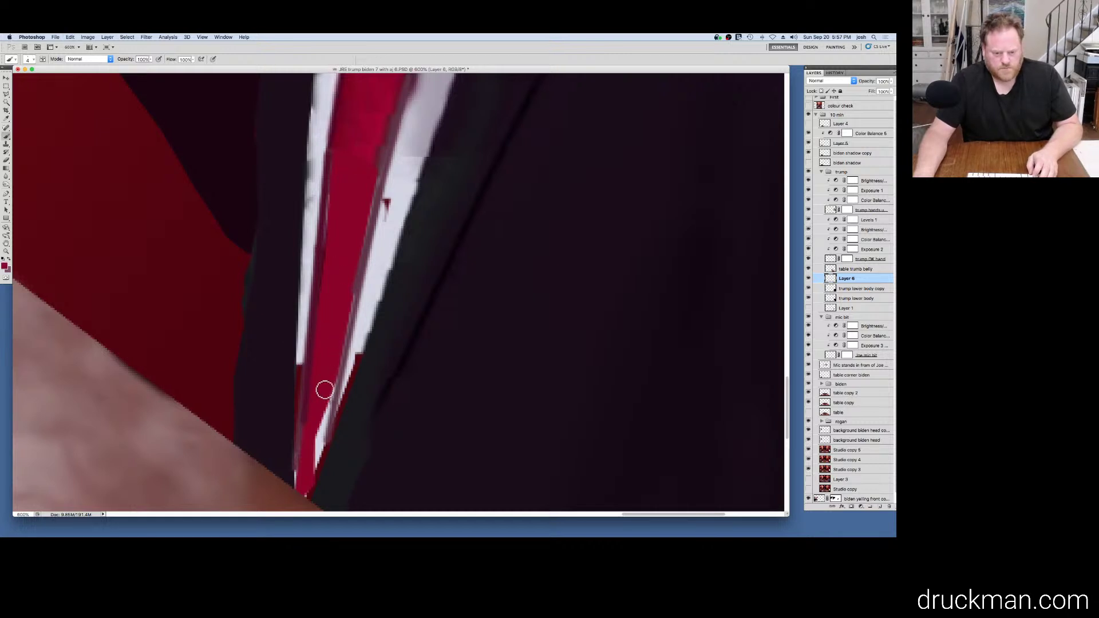
mouse_move(324, 390)
left_mouse_down()
mouse_move(311, 480)
mouse_move(332, 386)
mouse_move(324, 438)
left_mouse_up()
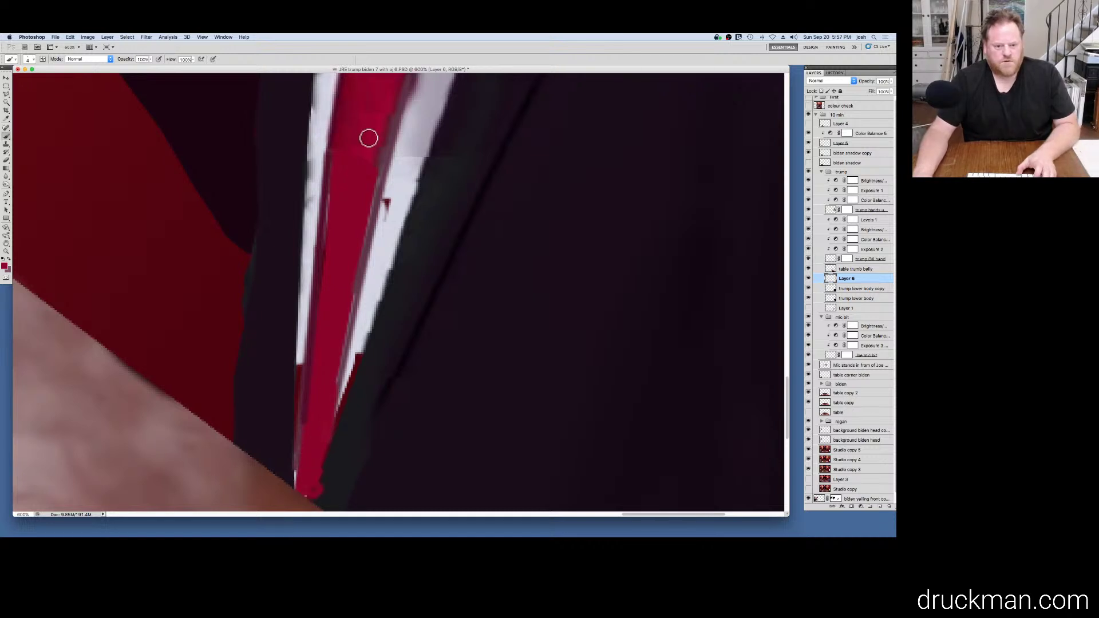
Step: Sample the shirt's grey and paint a short stroke along the boundary between the shirt and the tie's upper right edge
left_click_drag(368, 135, 287, 324)
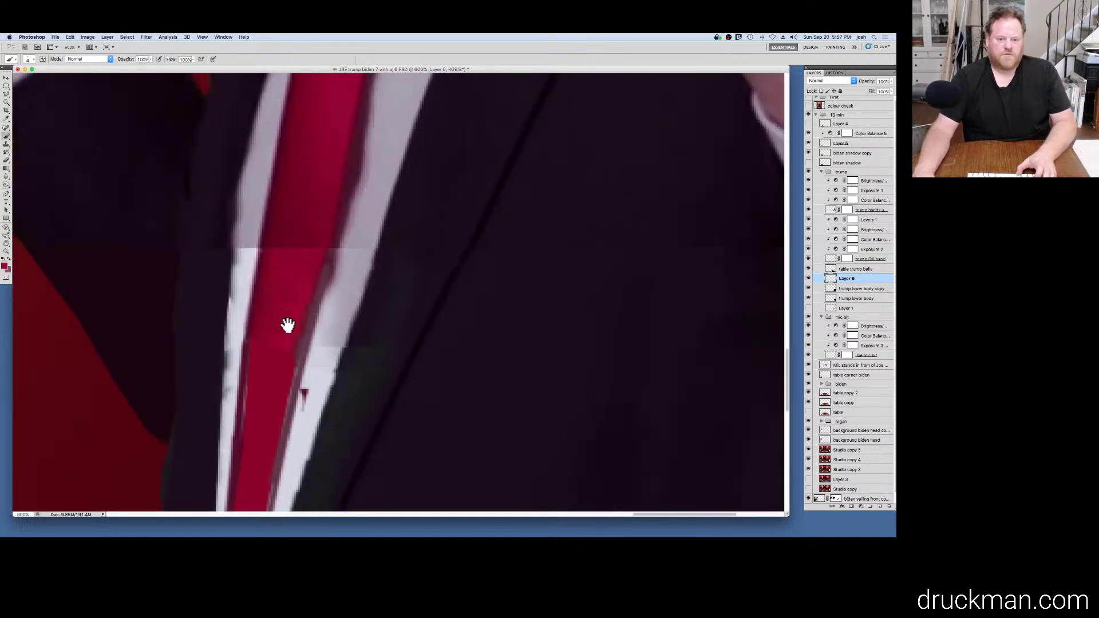
left_click(379, 119, "alt")
mouse_move(357, 184)
left_mouse_down()
mouse_move(375, 213)
mouse_move(370, 201)
mouse_move(354, 205)
mouse_move(341, 229)
left_mouse_up()
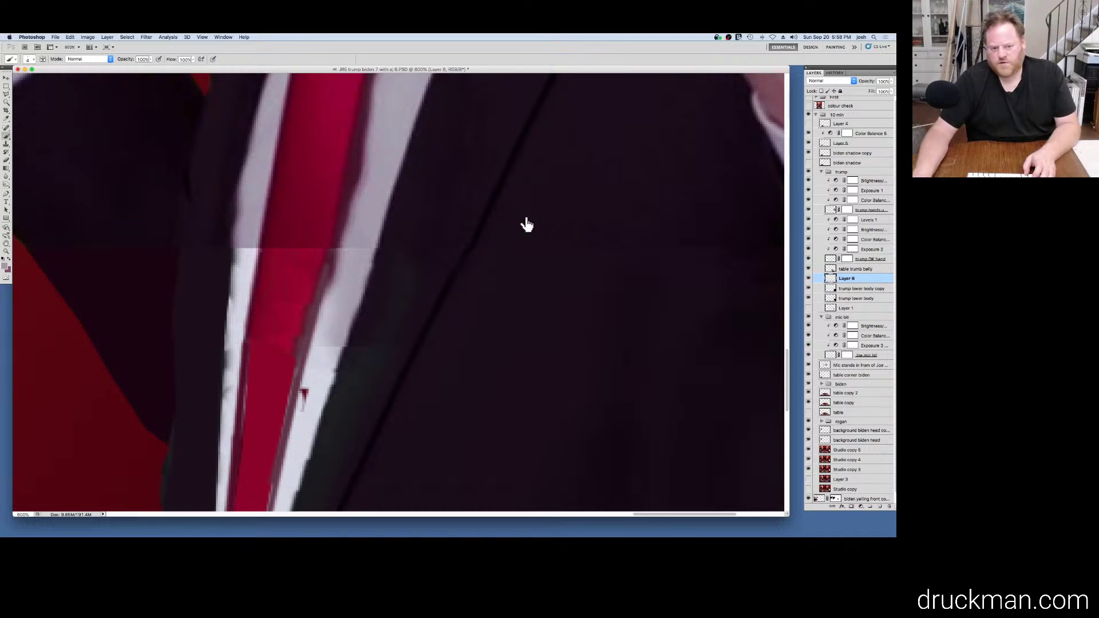
Step: Merge the new retouch layer with the trump lower body copy layer
left_click(377, 155, "super")
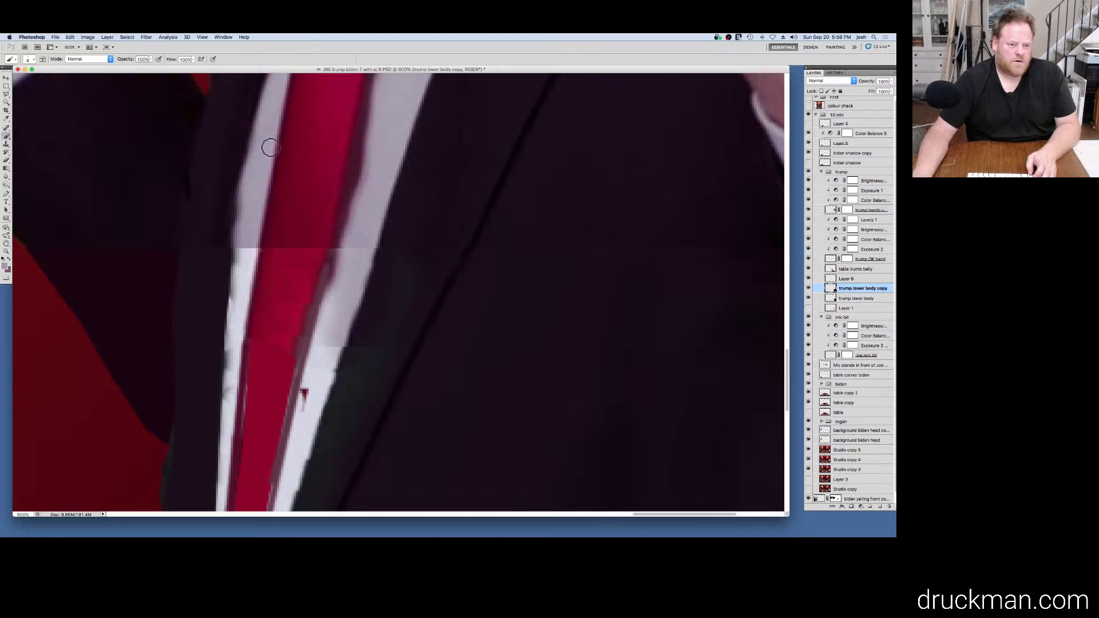
left_click(333, 223, "alt+super")
left_click(327, 214, "alt+super")
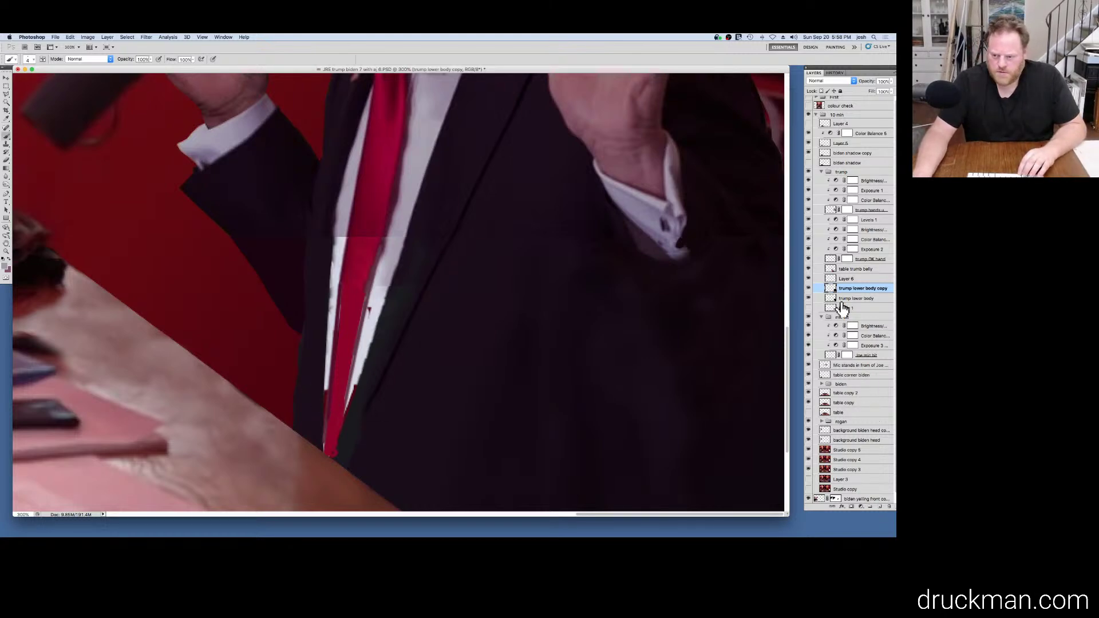
left_click(865, 279, "shift")
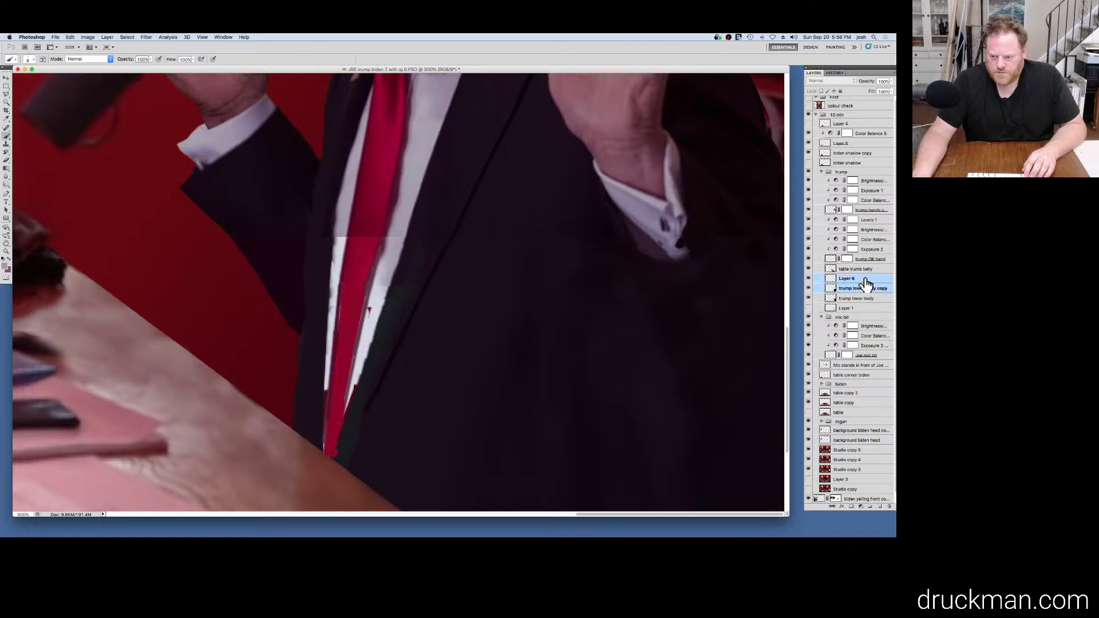
left_click(856, 289, "super")
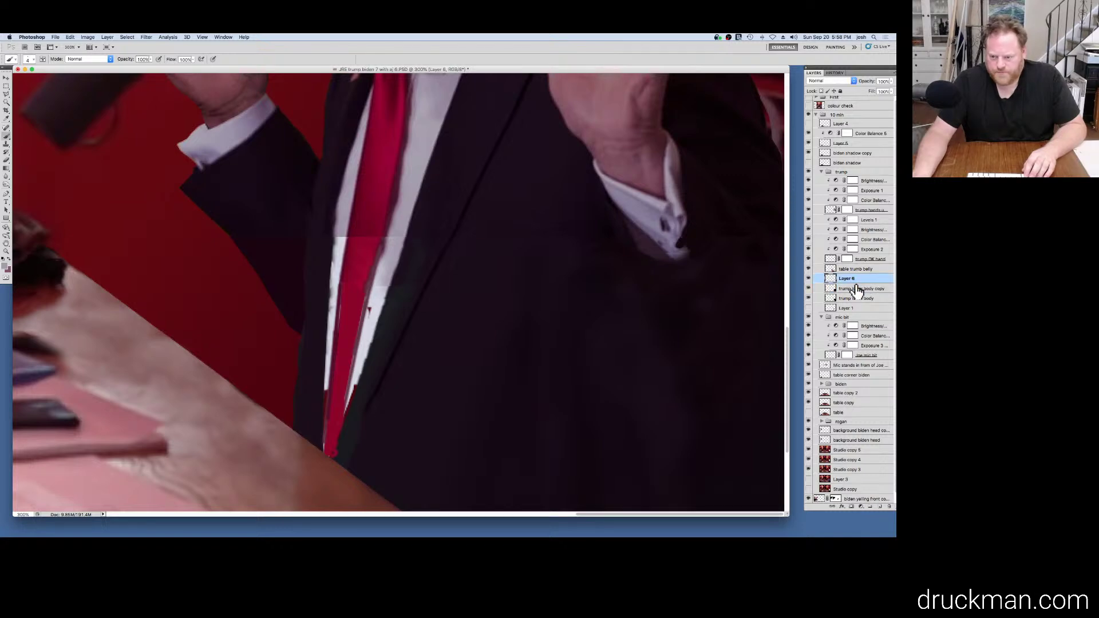
left_click(857, 287, "shift")
right_click(858, 286)
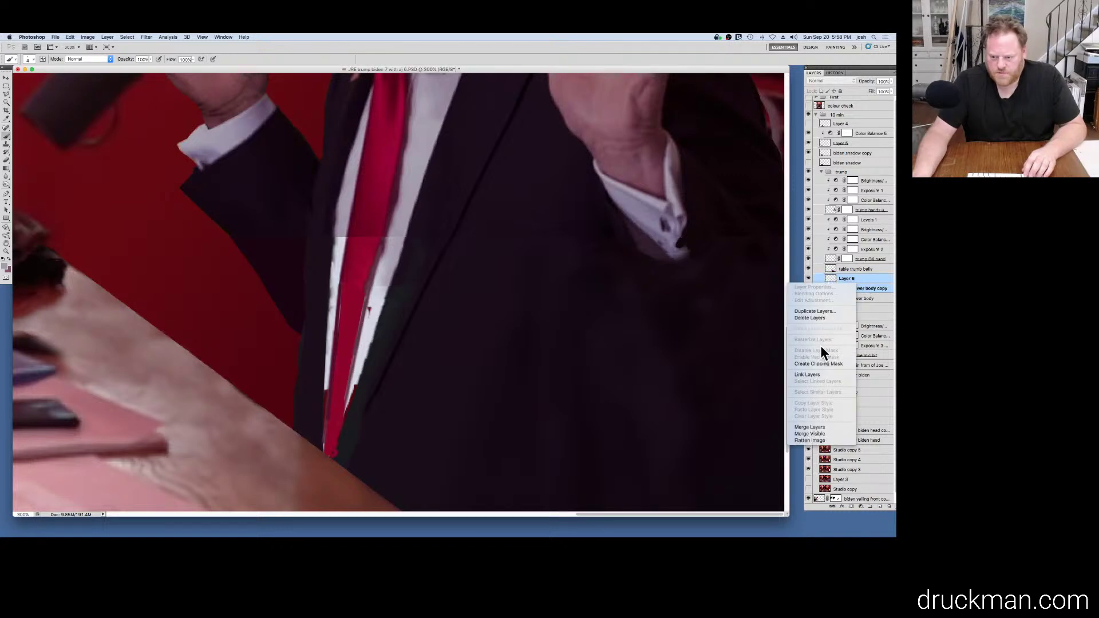
left_click(817, 427)
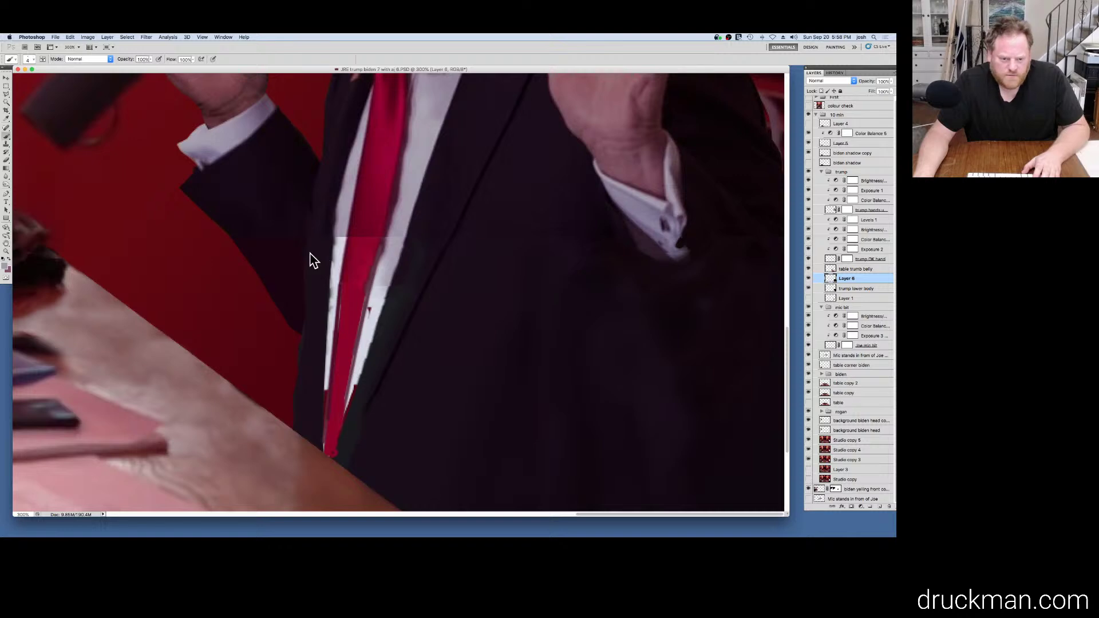
Step: Try to select the dark jacket area beside the shirt with the Magic Wand and clear the selection
key("w")
left_click(297, 300)
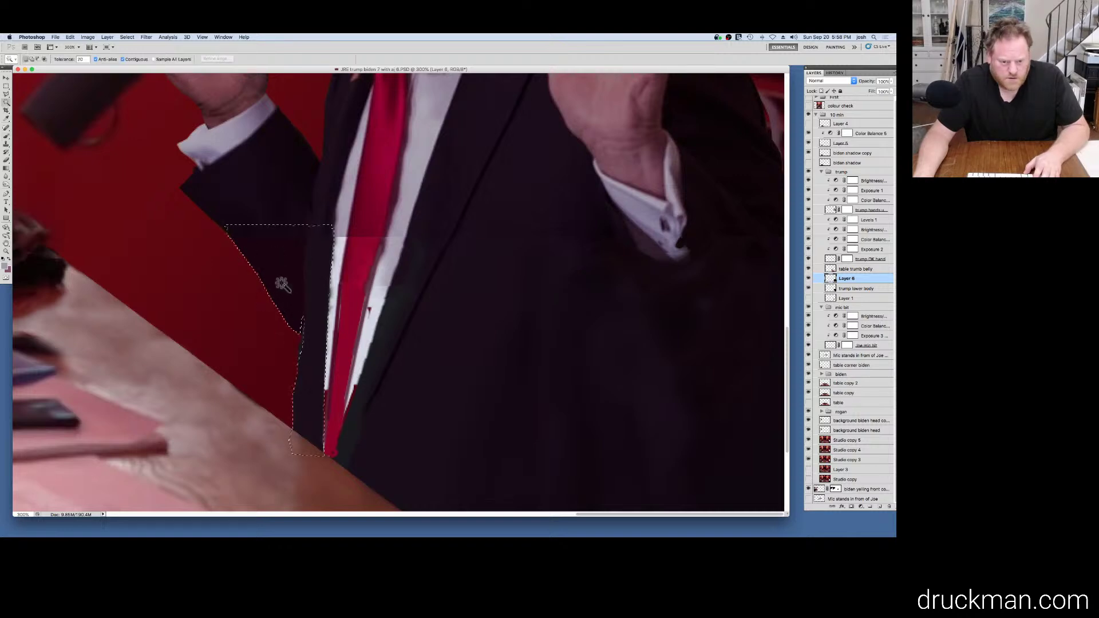
key("super+d")
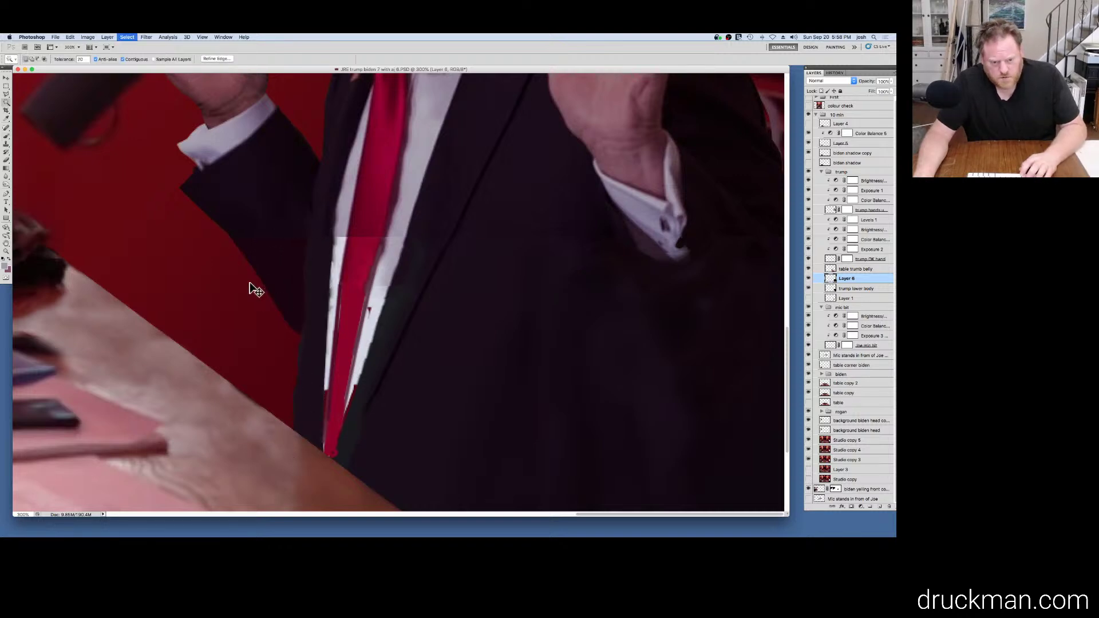
left_click(293, 251, "super")
left_click(293, 250, "super")
left_click(293, 250, "super")
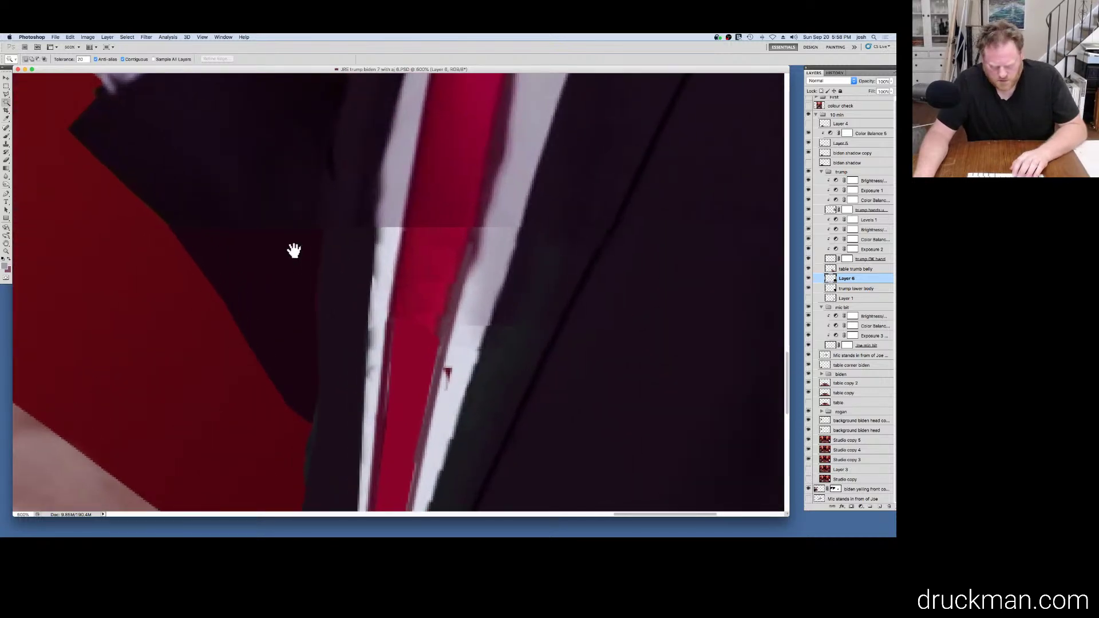
key("l")
left_click(231, 188)
left_click(107, 221)
left_click(168, 462)
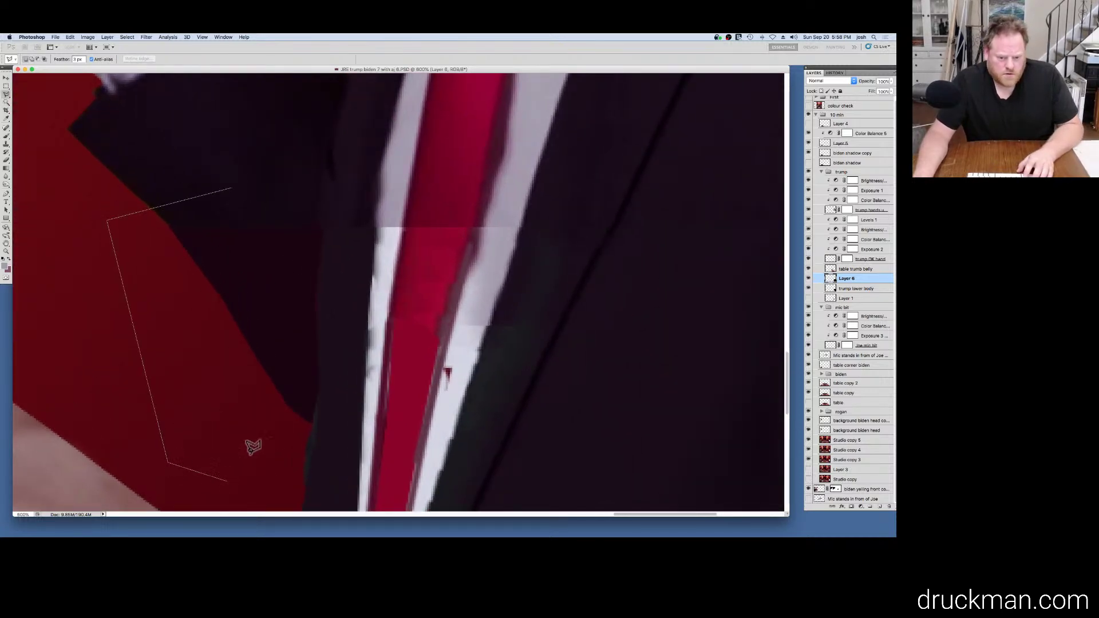
left_click(231, 475)
left_click(317, 419)
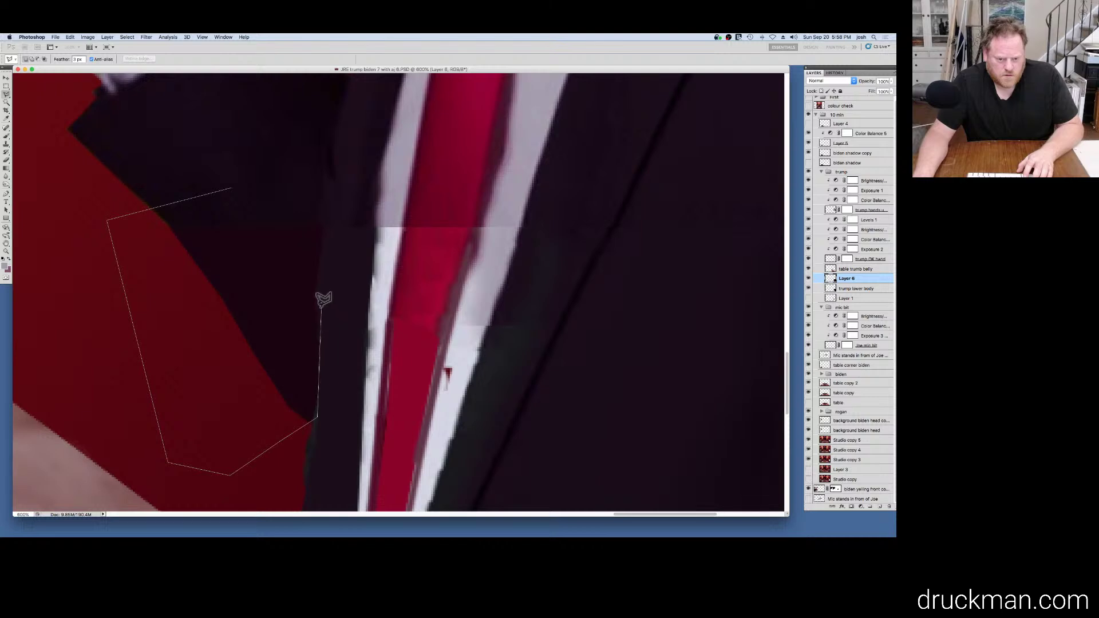
left_click(319, 302)
left_click(313, 267)
key("Escape")
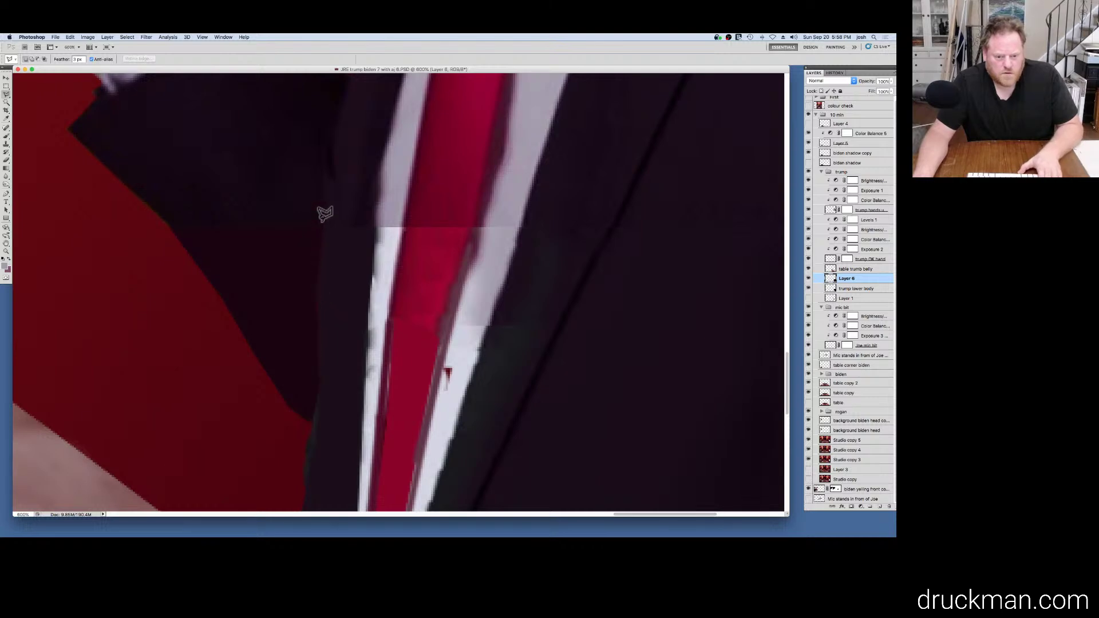
Step: Outline the dark jacket area beside the lapel with the Polygonal Lasso and lower its Hue/Saturation lightness to -14
left_click(323, 192)
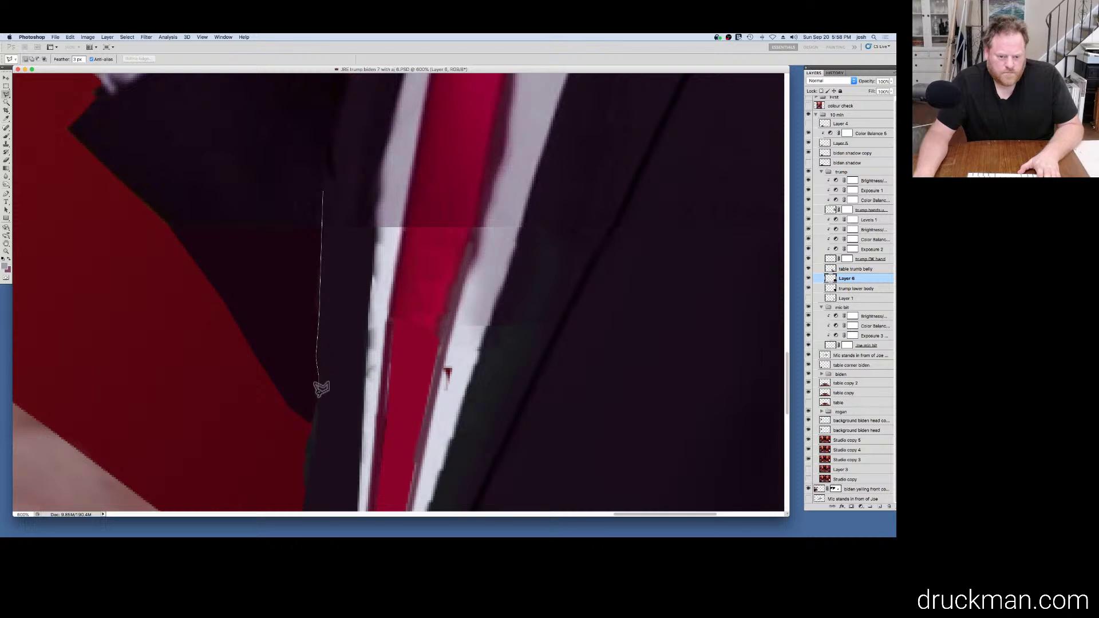
left_click(273, 433)
left_click(212, 415)
left_click(129, 252)
left_click(145, 198)
left_click(246, 155)
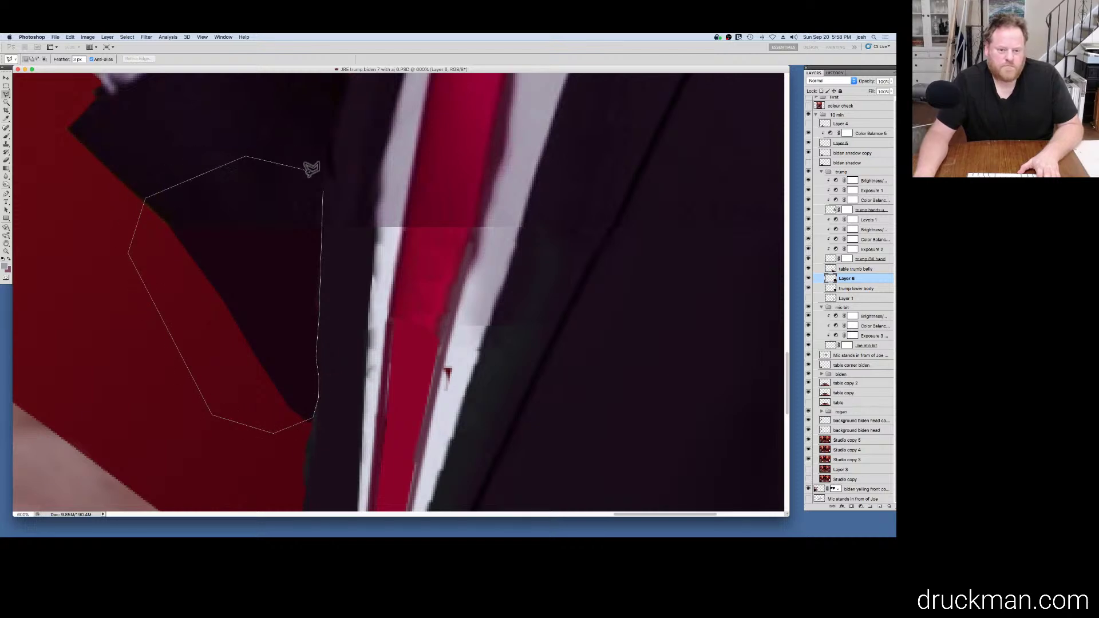
double_click(311, 168)
key("super+u")
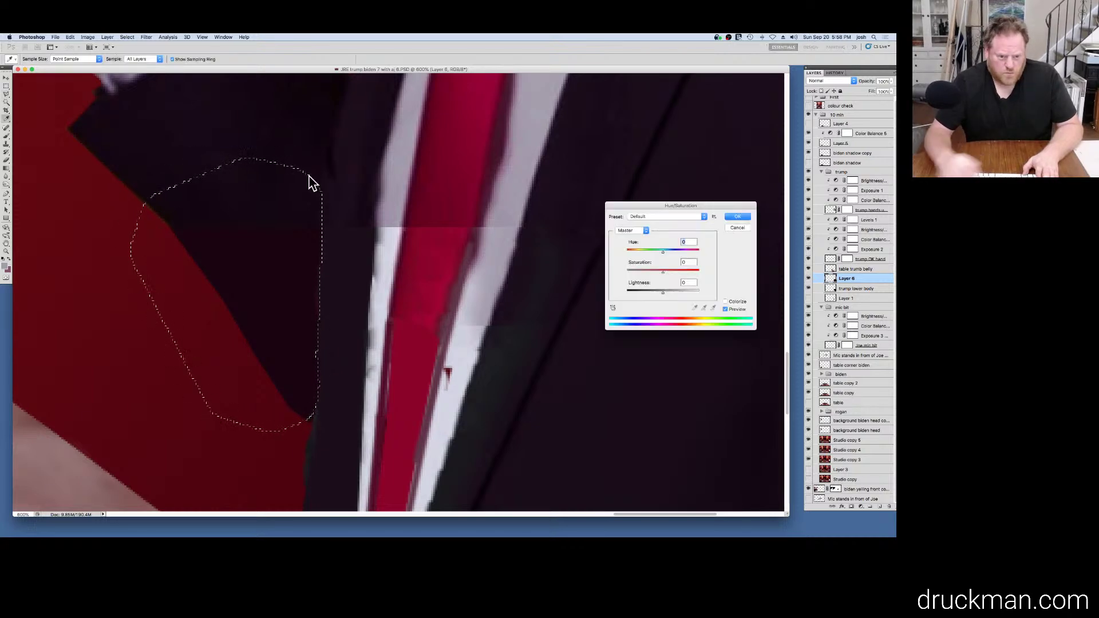
left_click(658, 290)
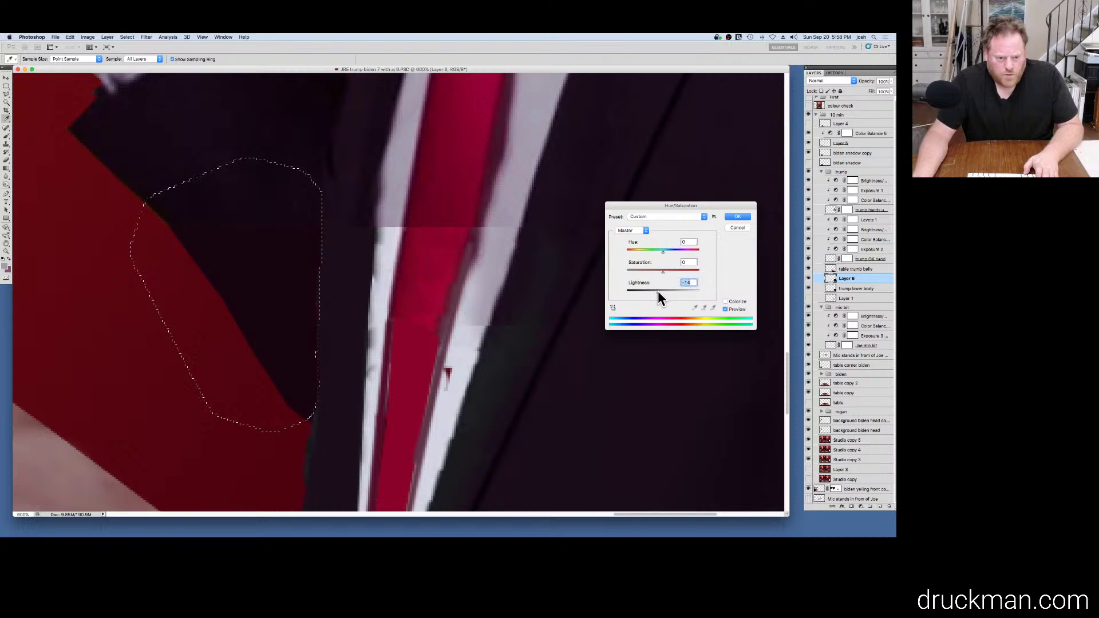
left_click(738, 216)
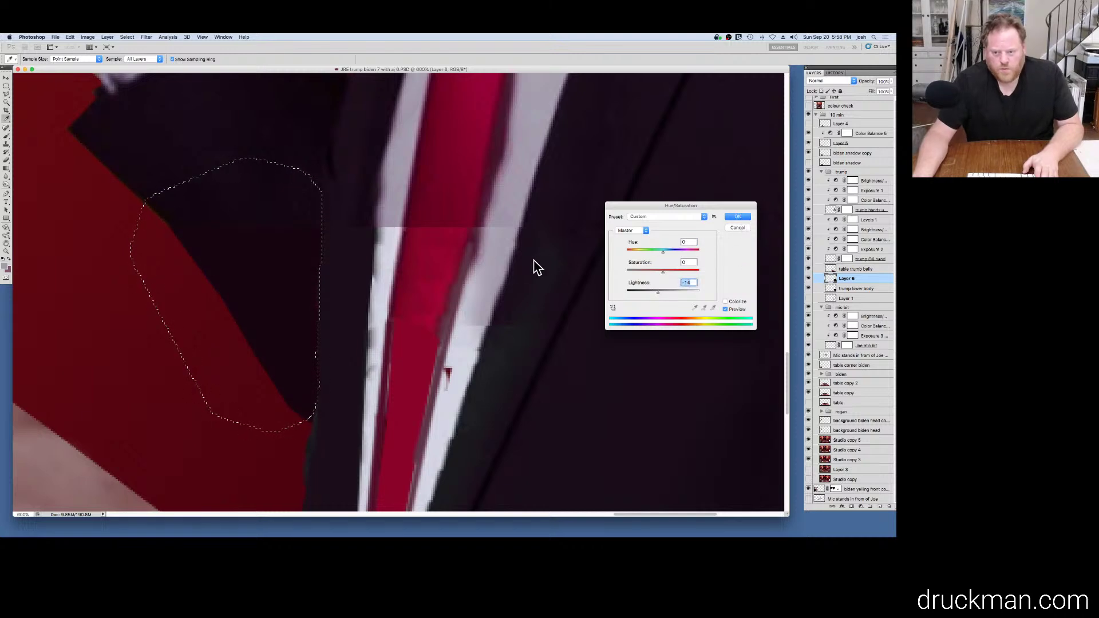
key("super+d")
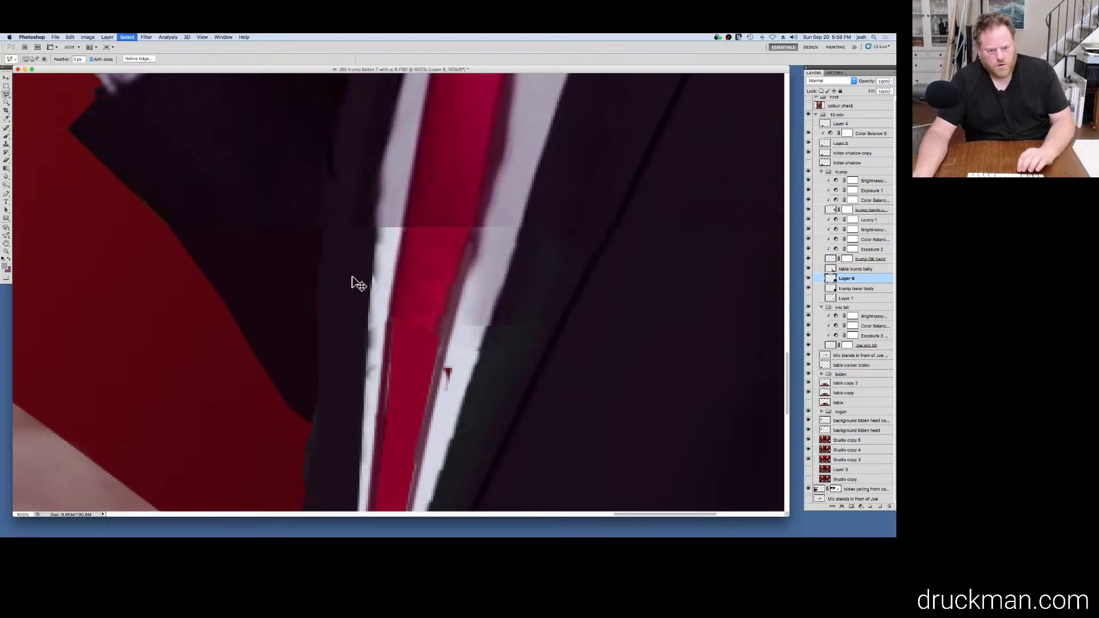
key("shift+super+d")
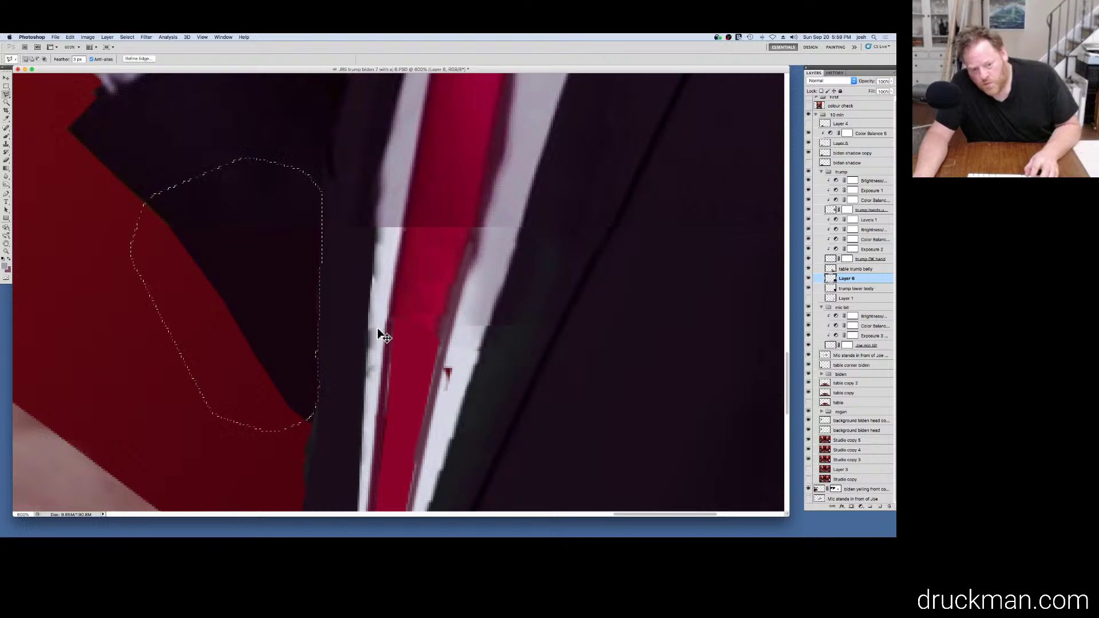
key("super+u")
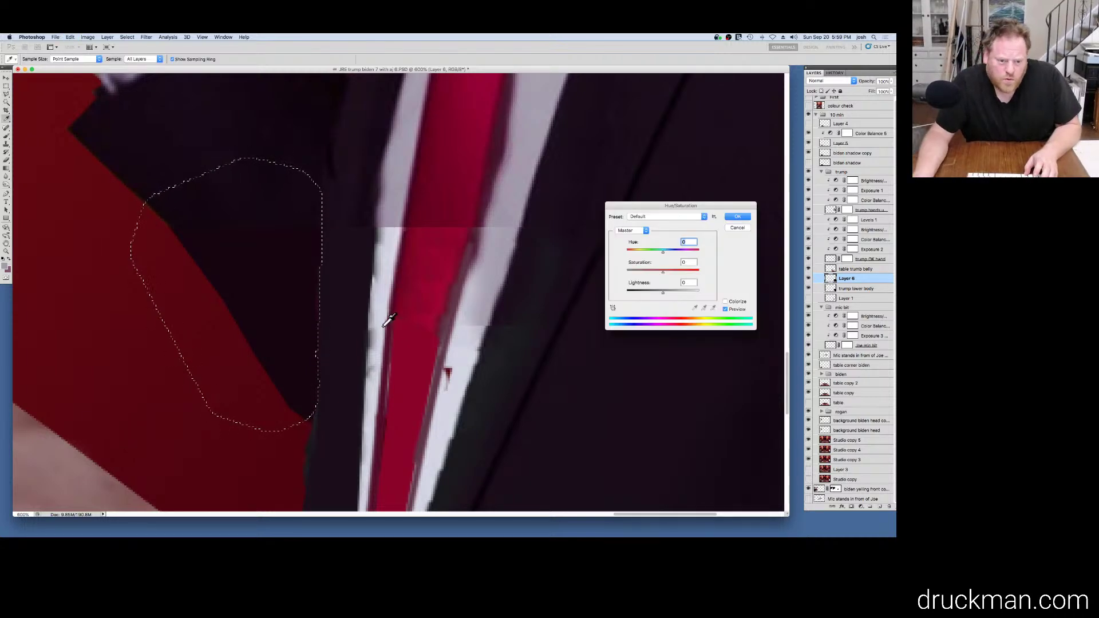
left_click(658, 290)
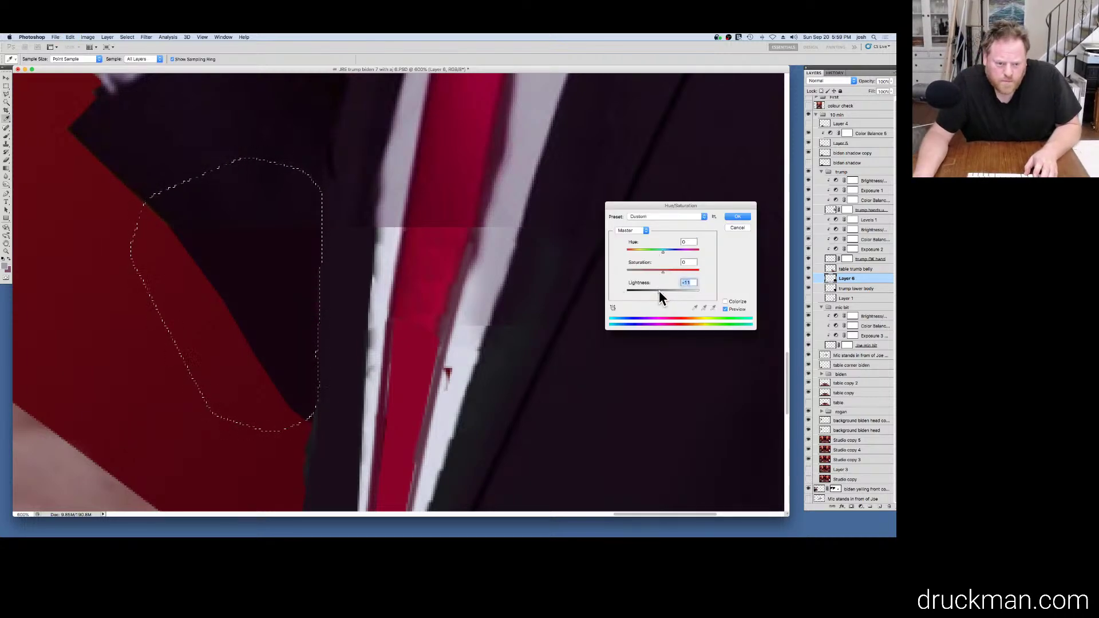
left_click_drag(658, 290, 661, 291)
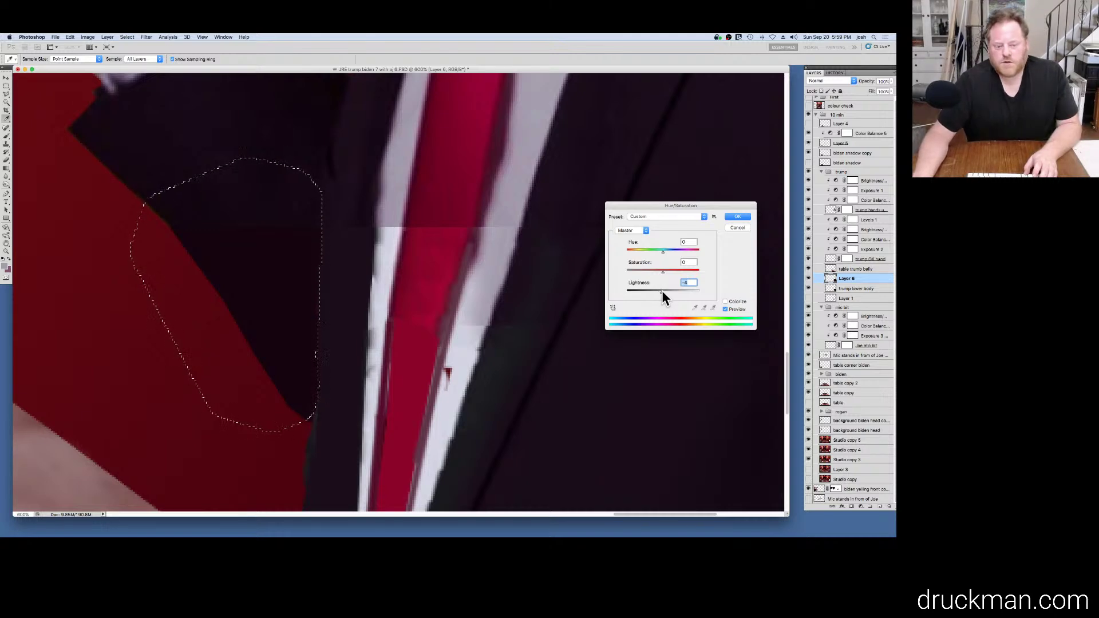
left_click(733, 228)
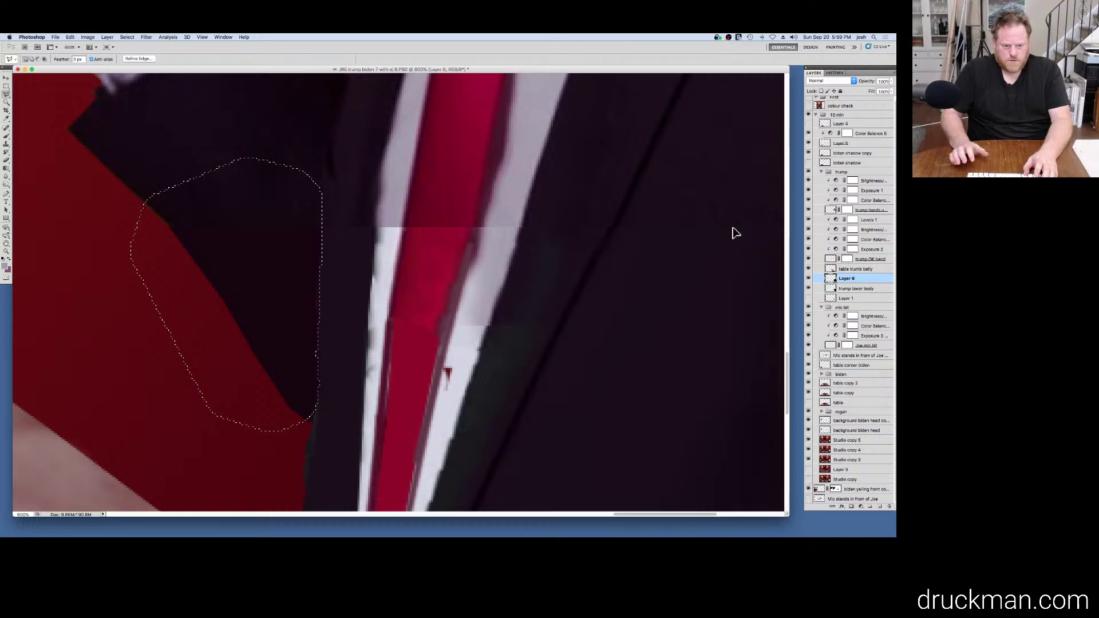
Step: Shrink the selection to the layer's jacket pixels, sample the dark jacket colour just above, and fill with that foreground colour at 100% opacity
key("super+z")
key("i")
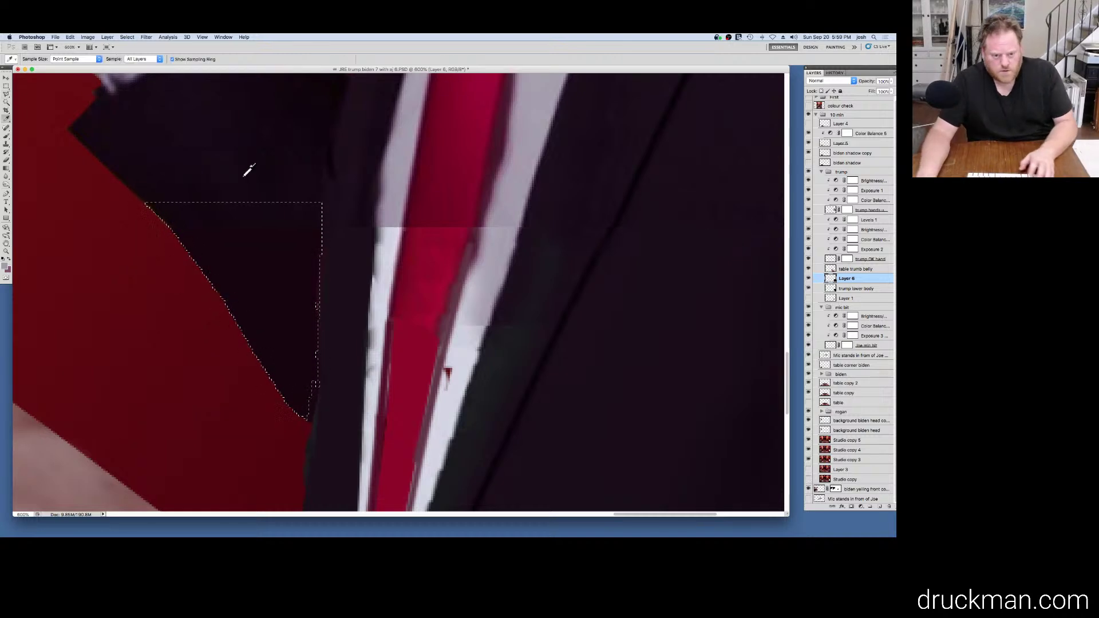
left_click(247, 178)
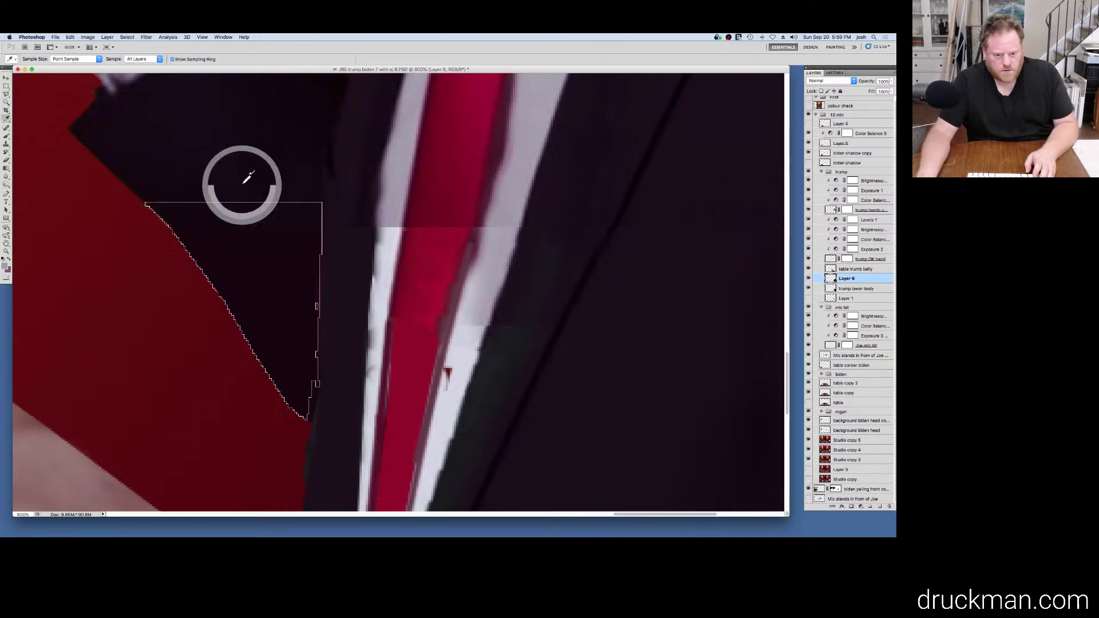
left_click(68, 37)
left_click(88, 152)
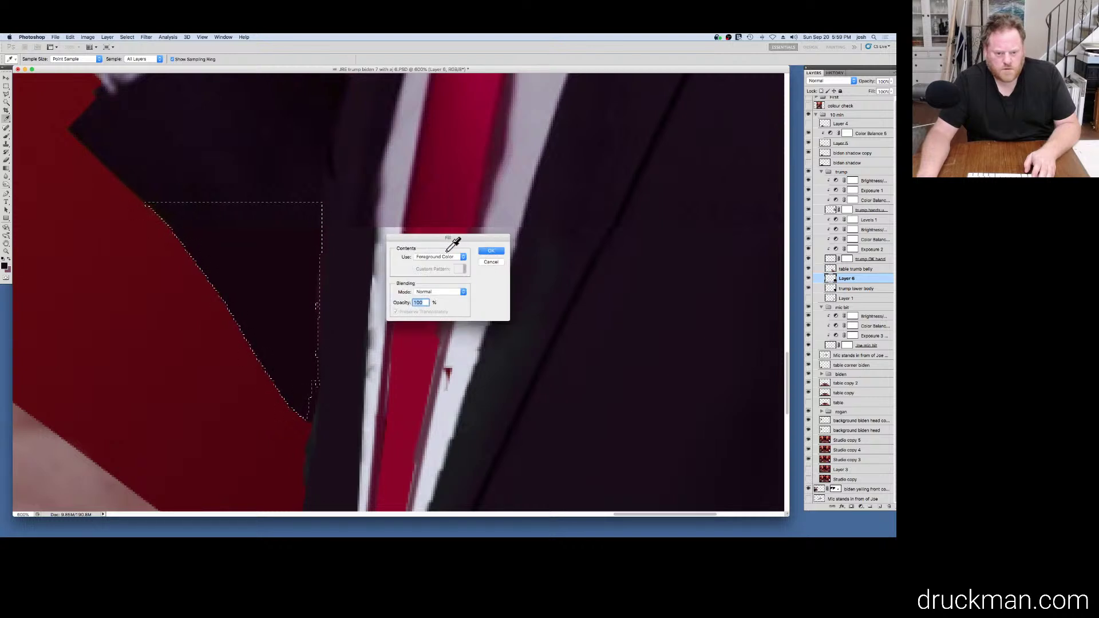
key("Return")
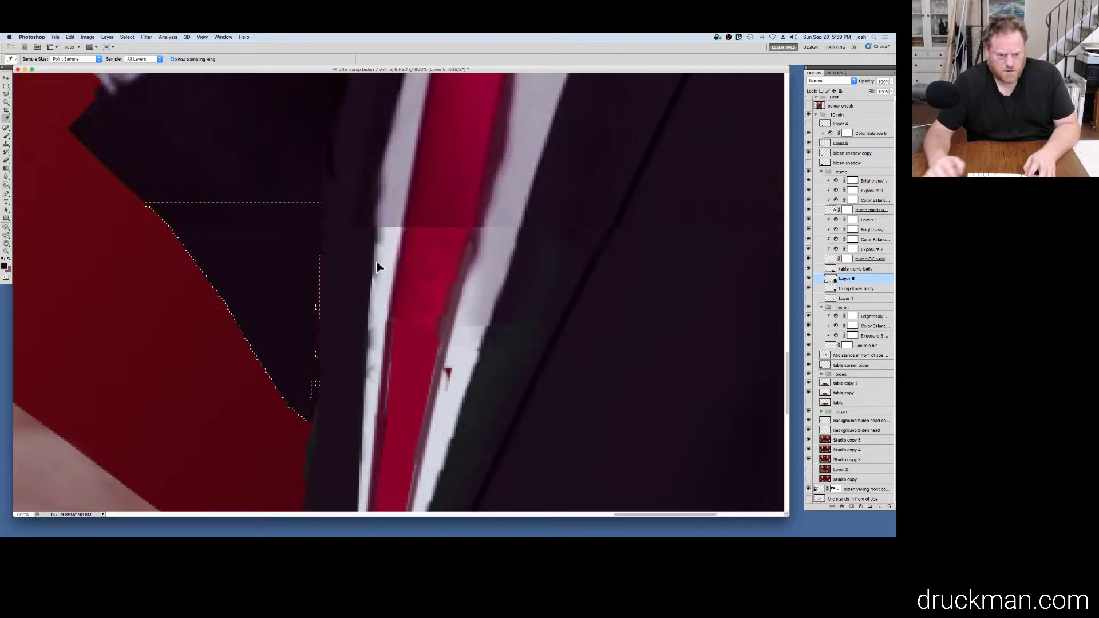
Step: Hide the selection outline and darken the filled jacket area with a Hue/Saturation lightness of -14
key("super+d")
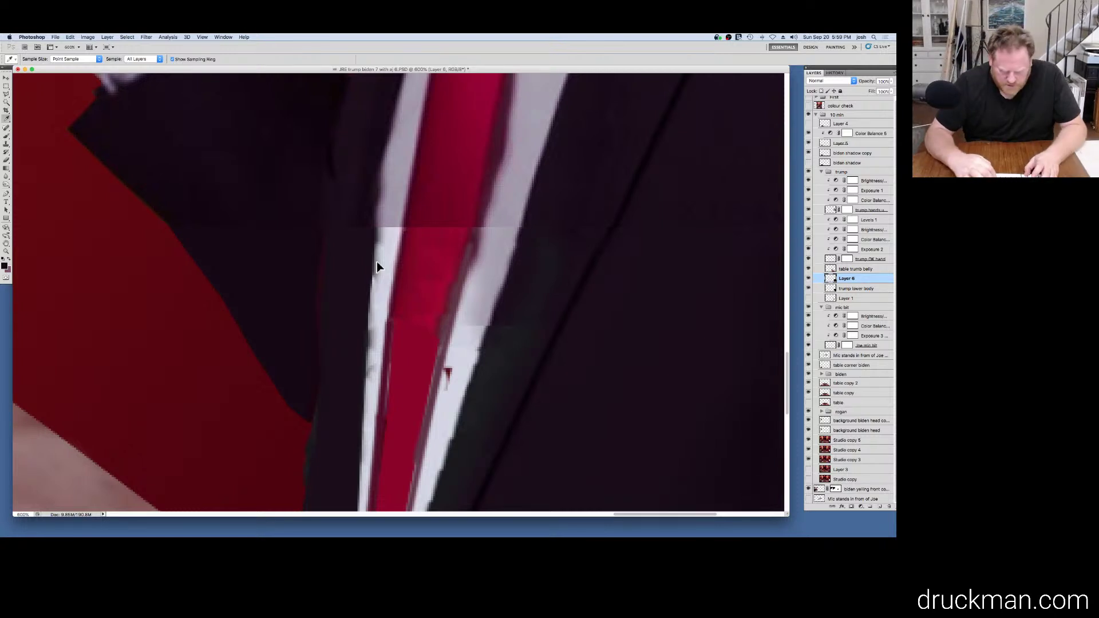
key("super+u")
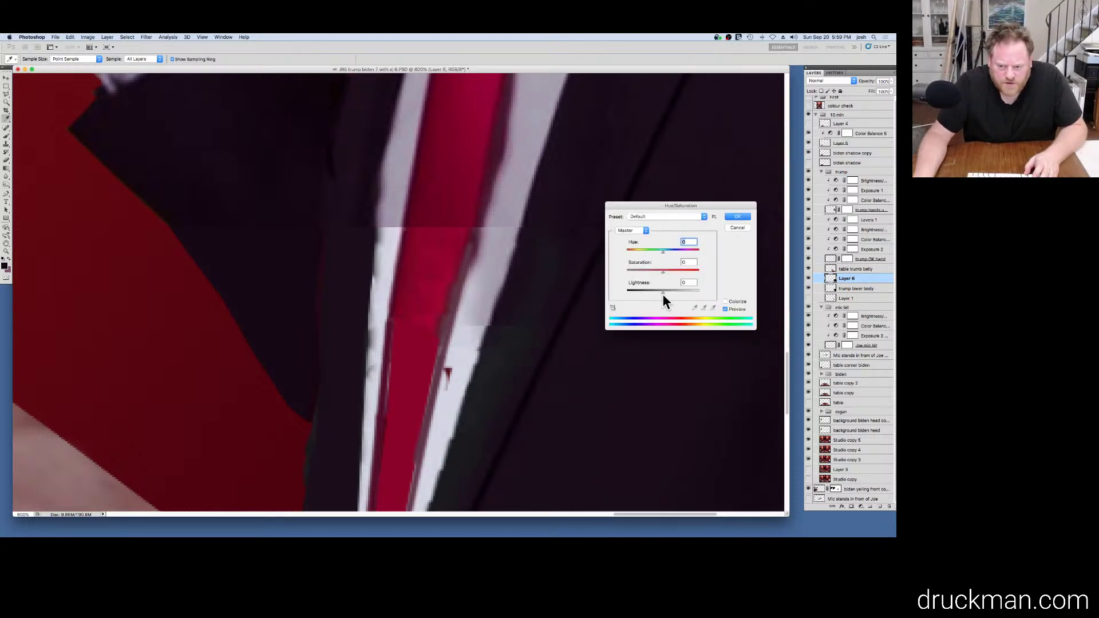
left_click_drag(661, 292, 658, 293)
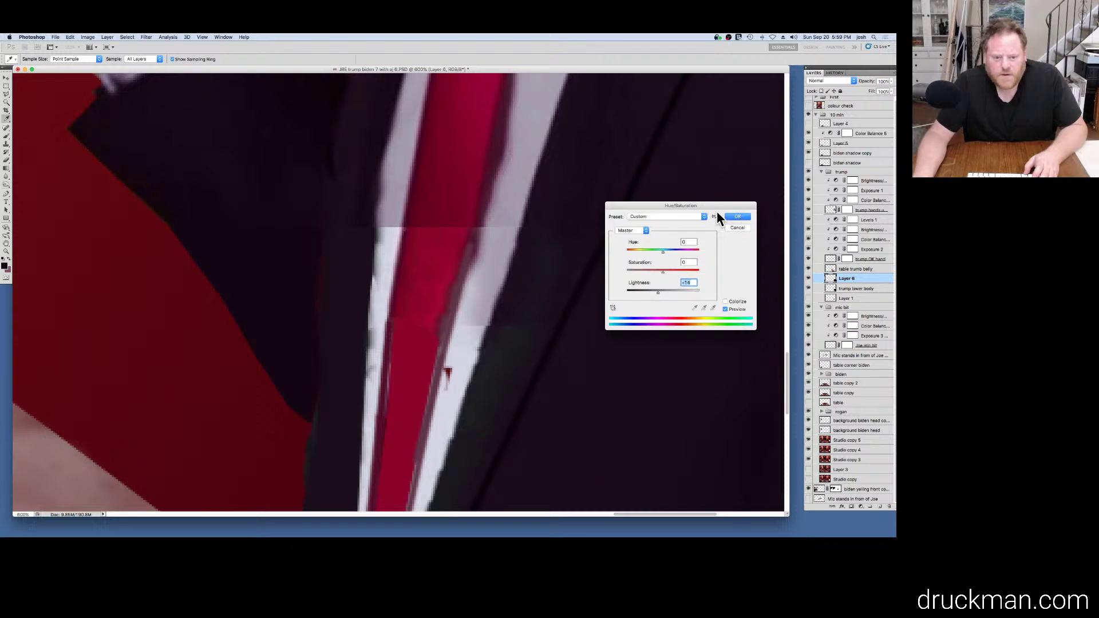
left_click(737, 216)
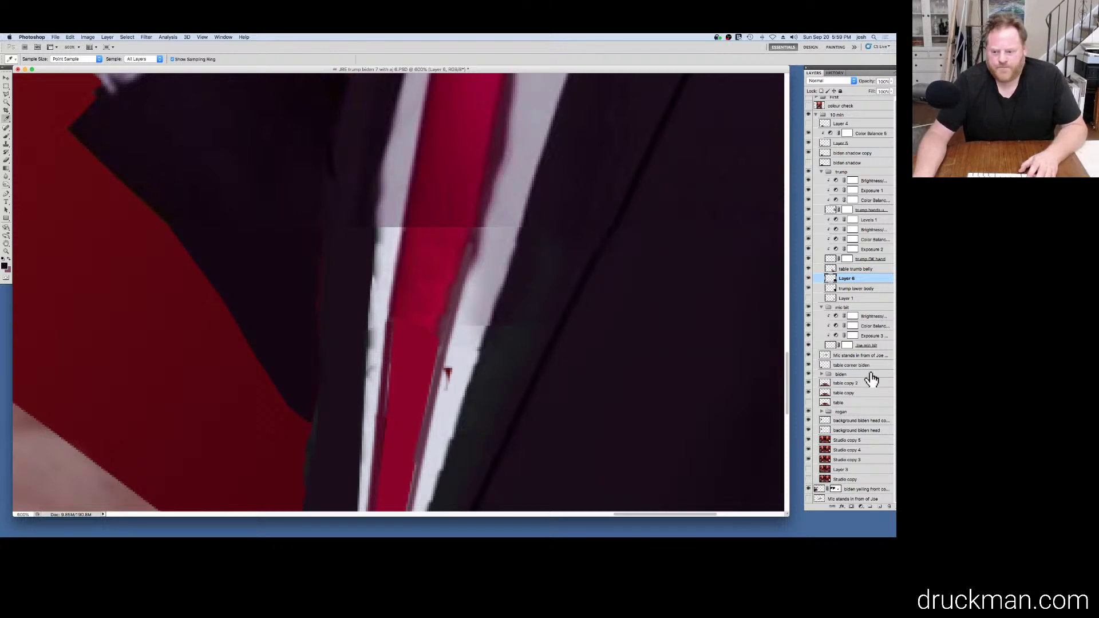
Step: Lasso a narrow strip along the lapel's outer edge and fill it with the dark jacket colour to cover the reddish fringe
key("l")
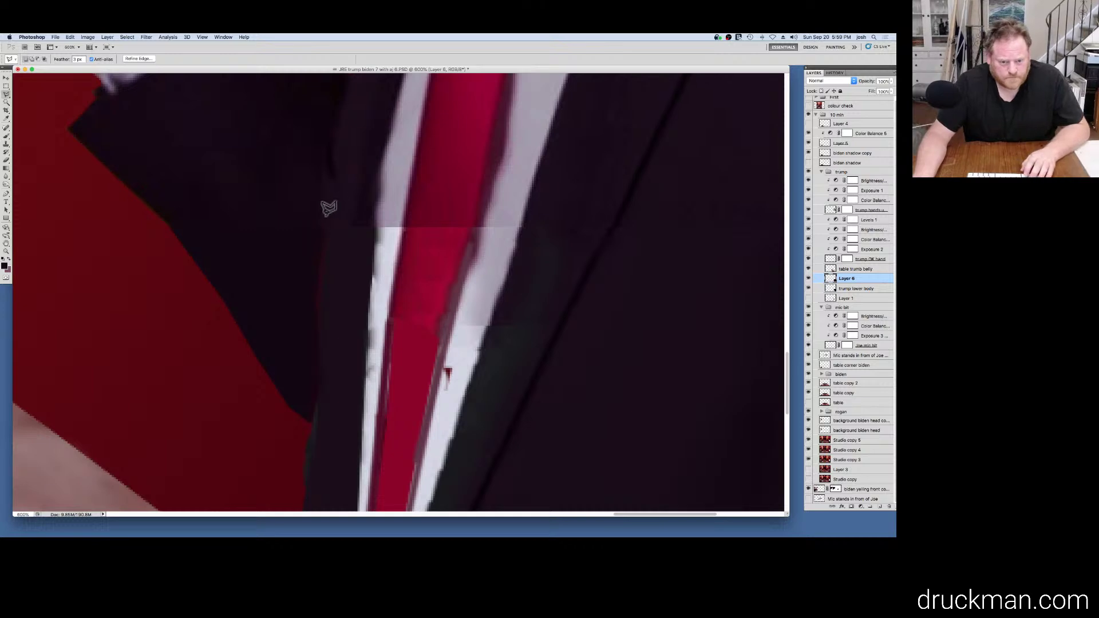
left_click(325, 228)
left_click(318, 281)
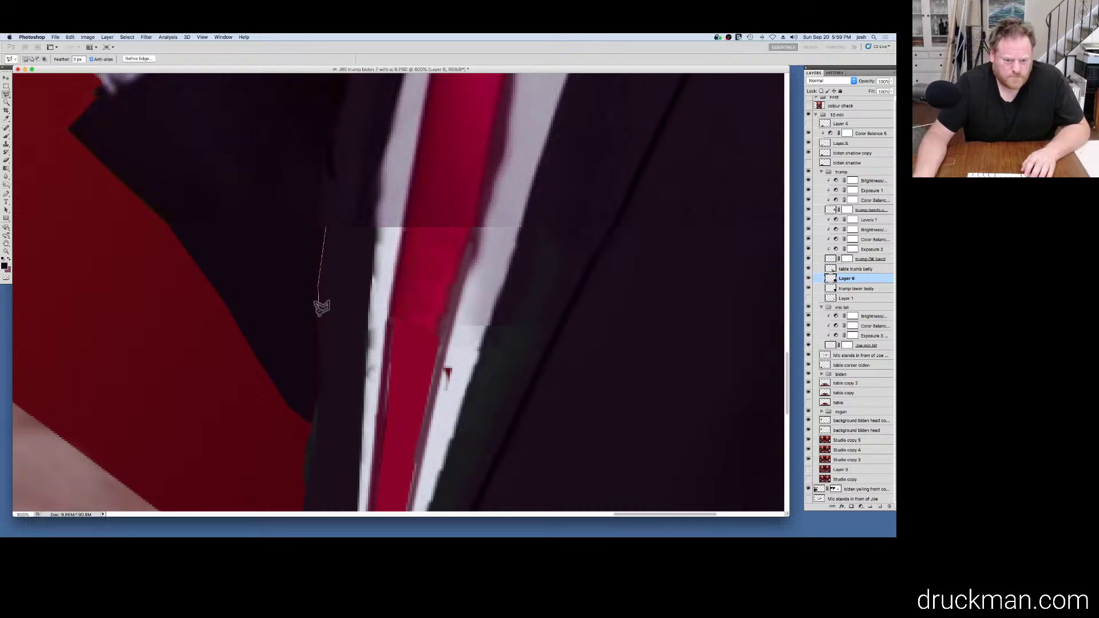
left_click(316, 393)
left_click(342, 336)
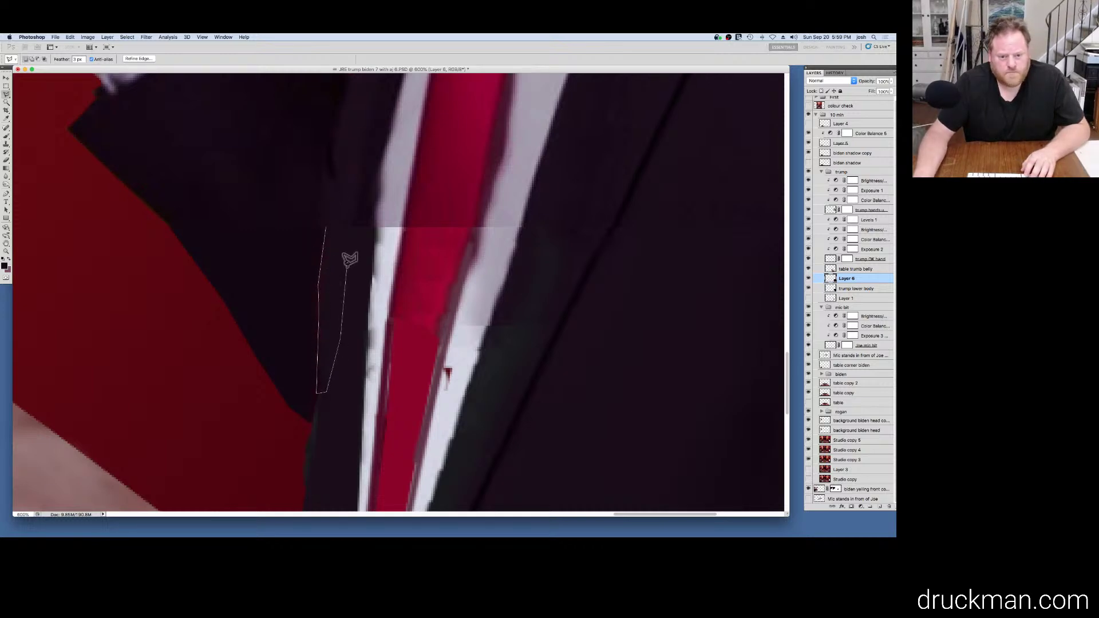
left_click(346, 252)
left_click(333, 217)
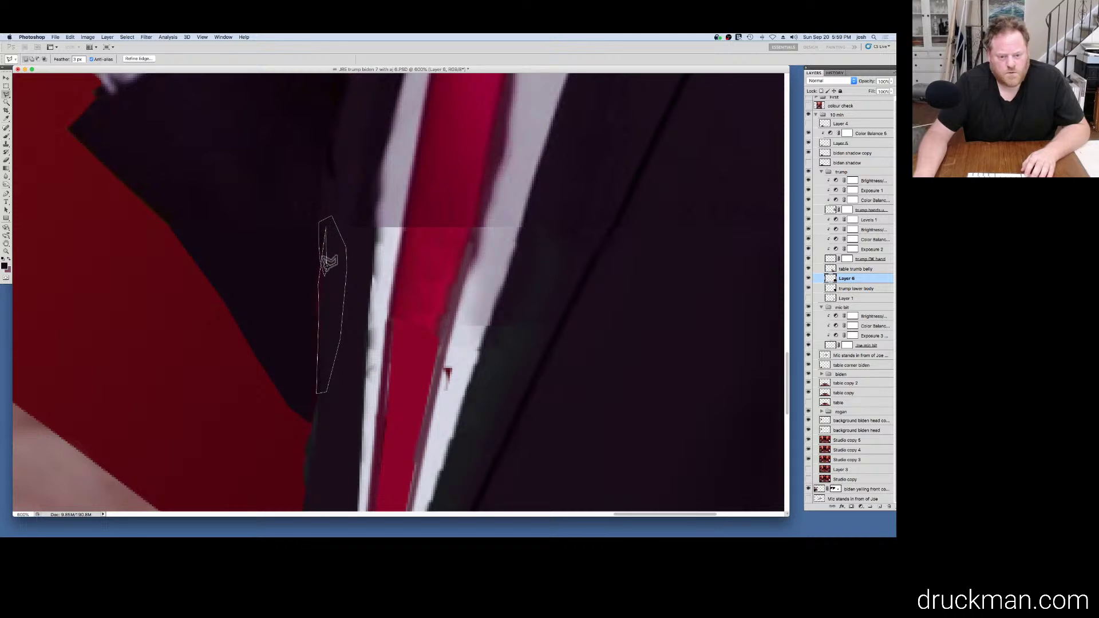
key("Return")
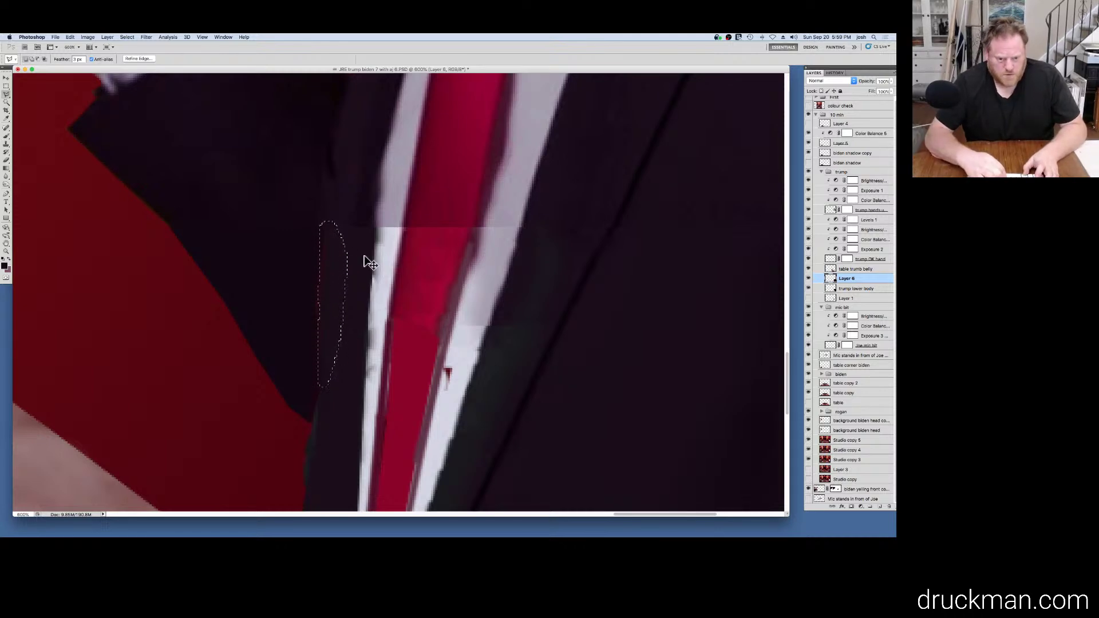
key("super+h")
key("i")
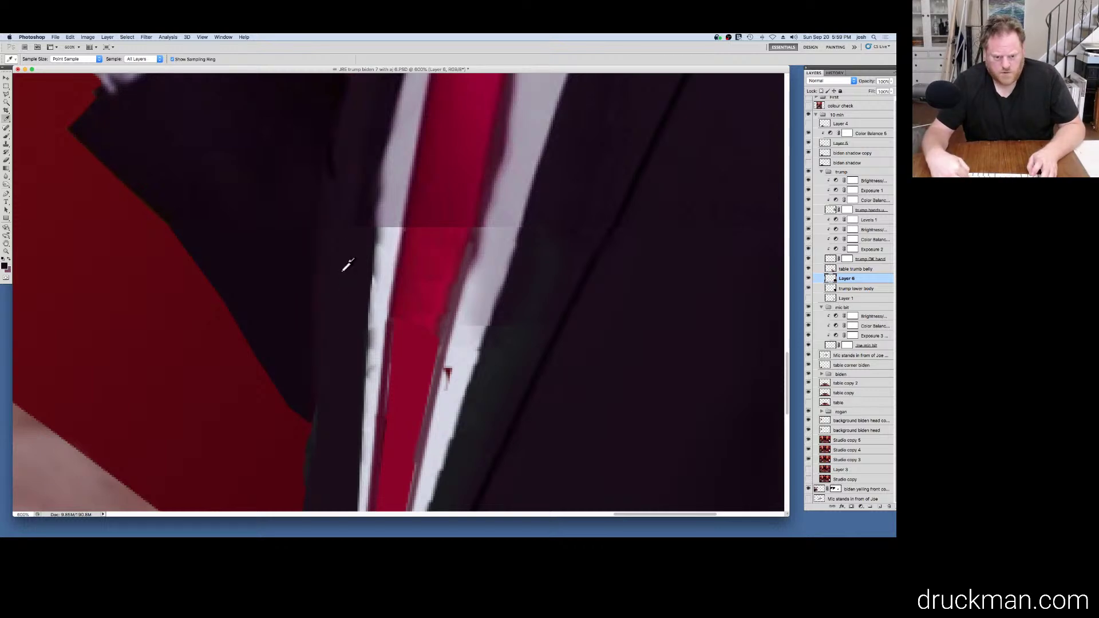
Step: Try filling a lassoed strip along the lapel's lower outer edge with the dark jacket colour, and revert to the state before the fill
left_click_drag(312, 351, 324, 167)
key("l")
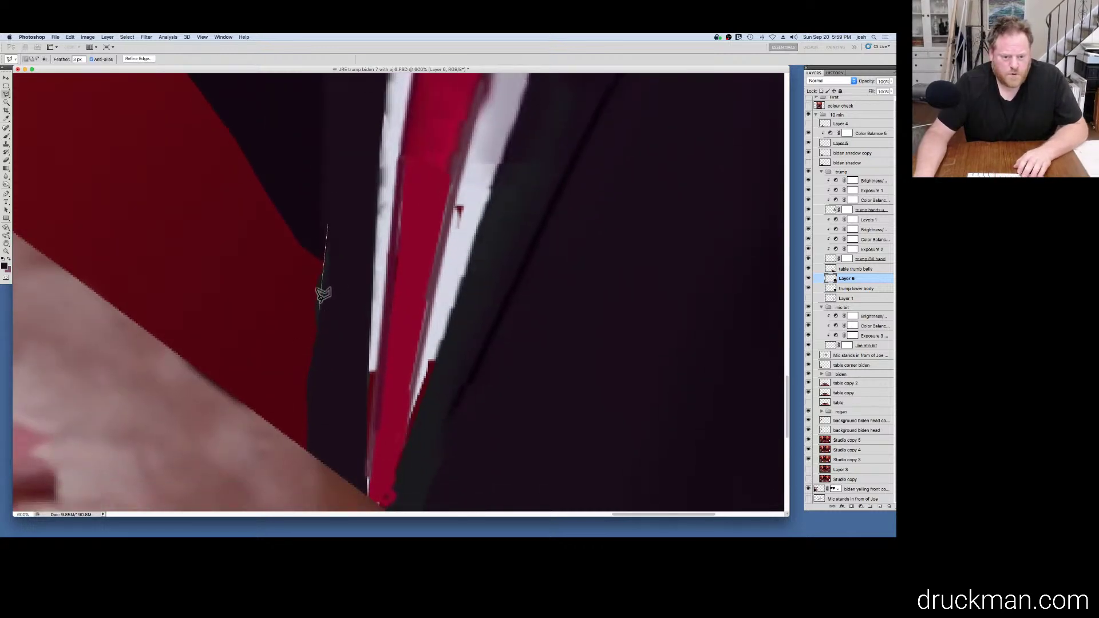
left_click(321, 232)
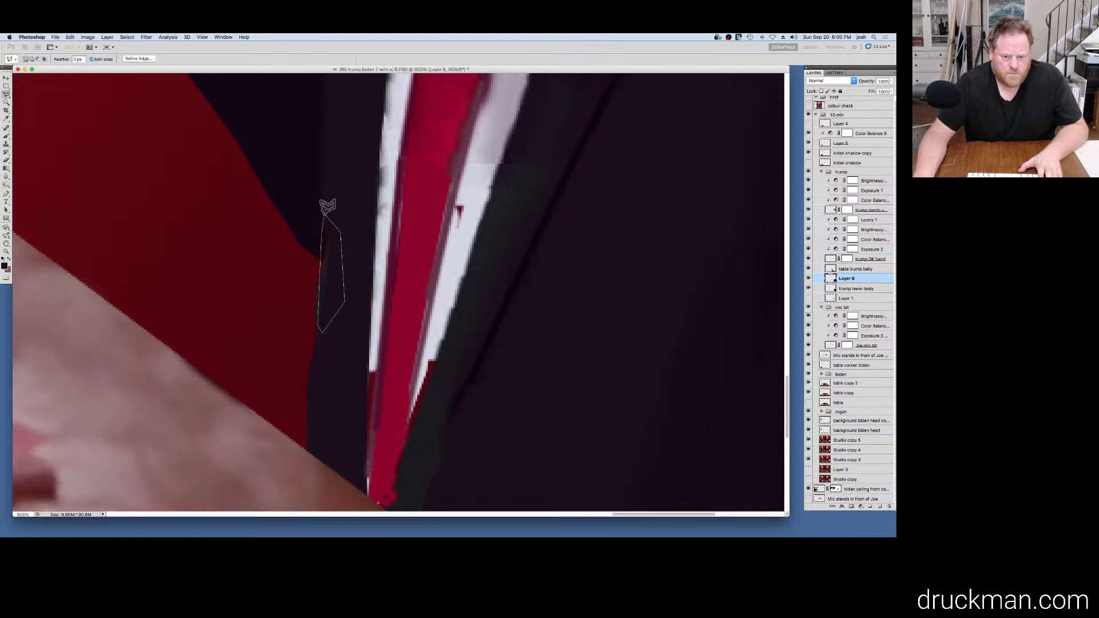
key("Escape")
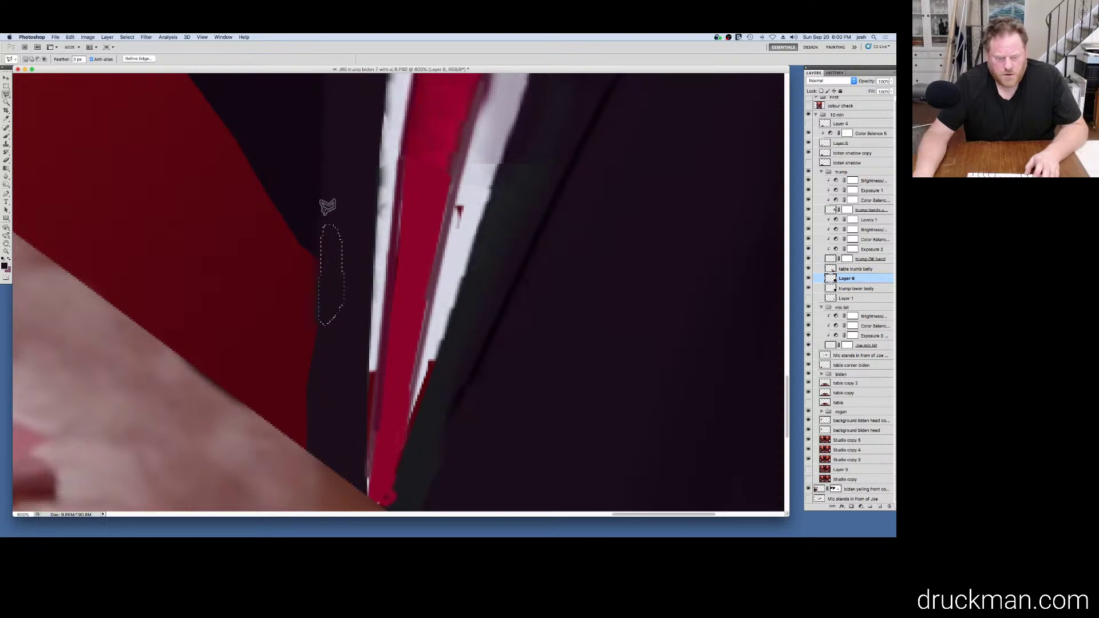
key("super+c")
left_click(836, 73)
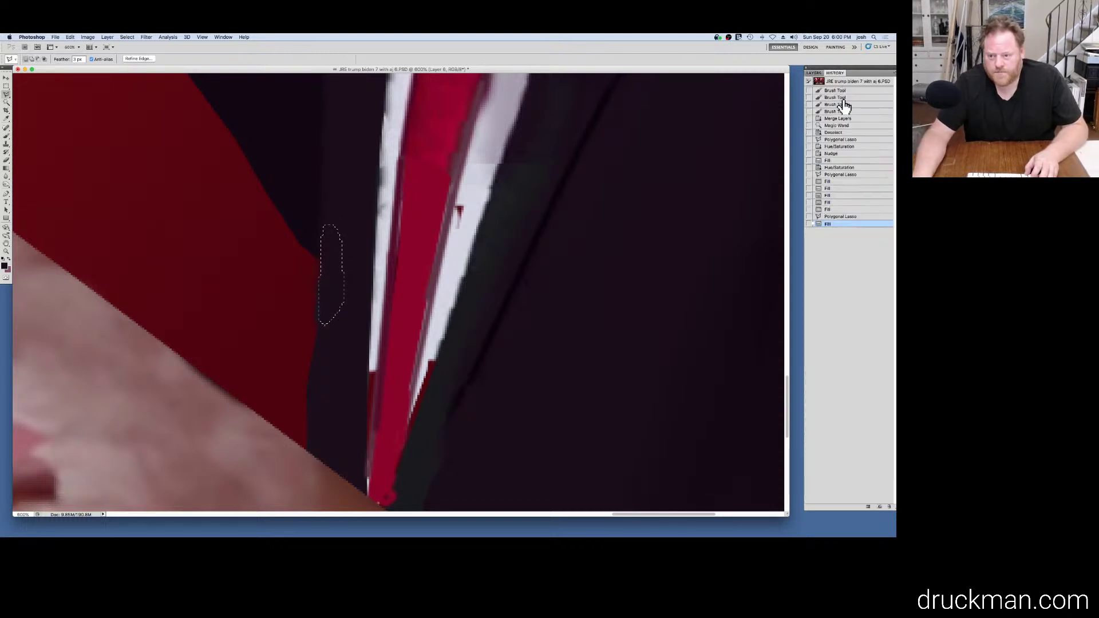
left_click(873, 217)
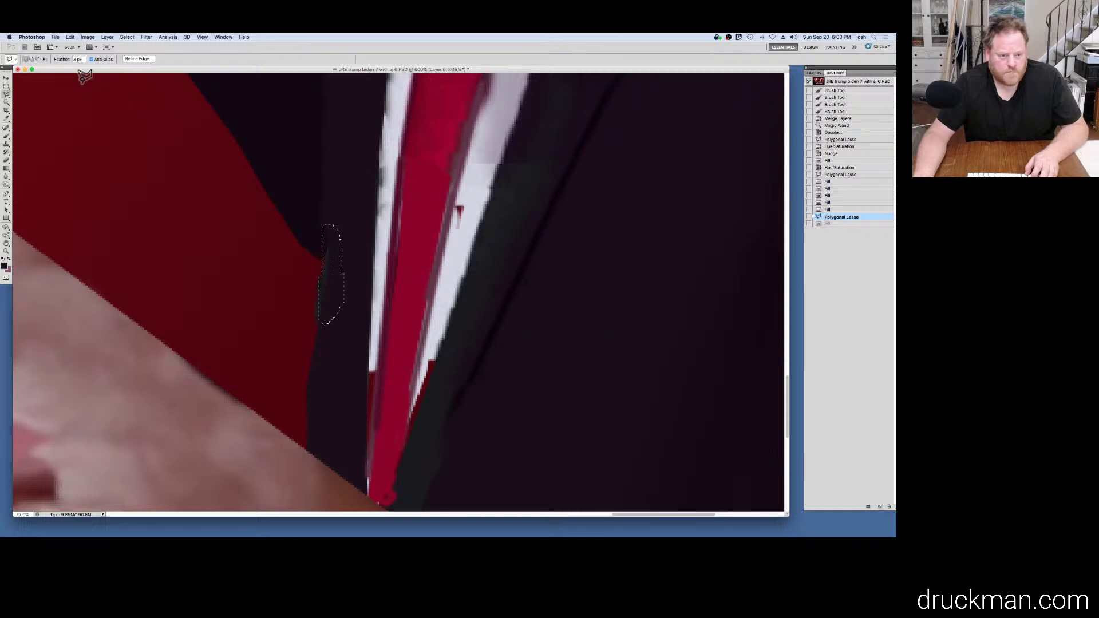
Step: Reset the lasso's feather, reselect the strip along the lapel's lower outer edge, and fill it with the dark jacket colour
left_click(53, 58)
key("BackSpace")
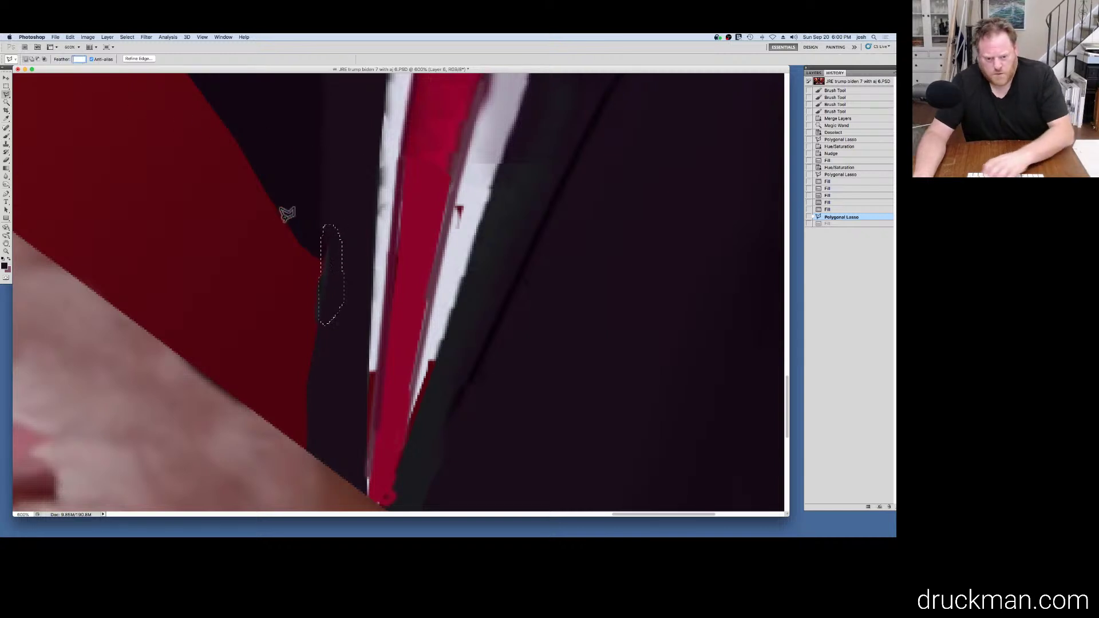
left_click(333, 216)
key("Return")
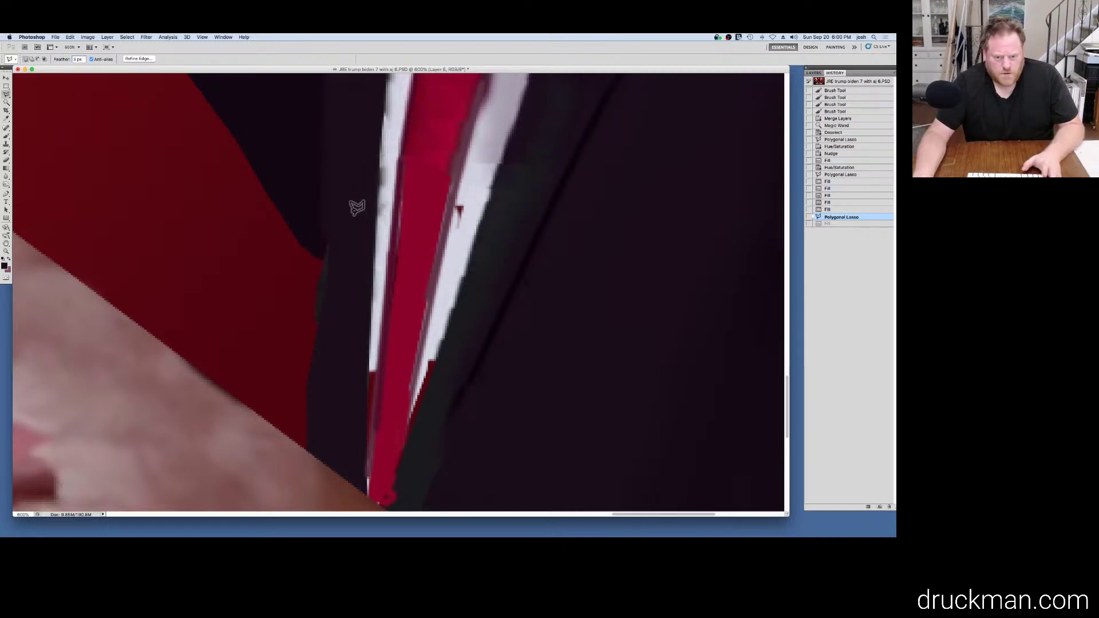
left_click(322, 223)
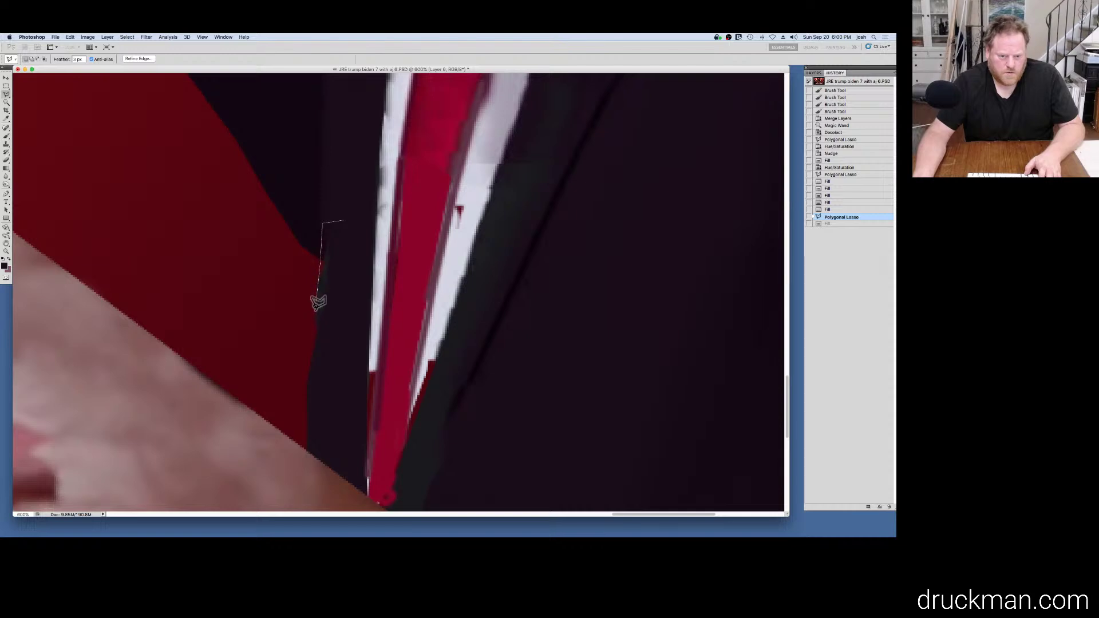
left_click(343, 220)
key("alt+BackSpace")
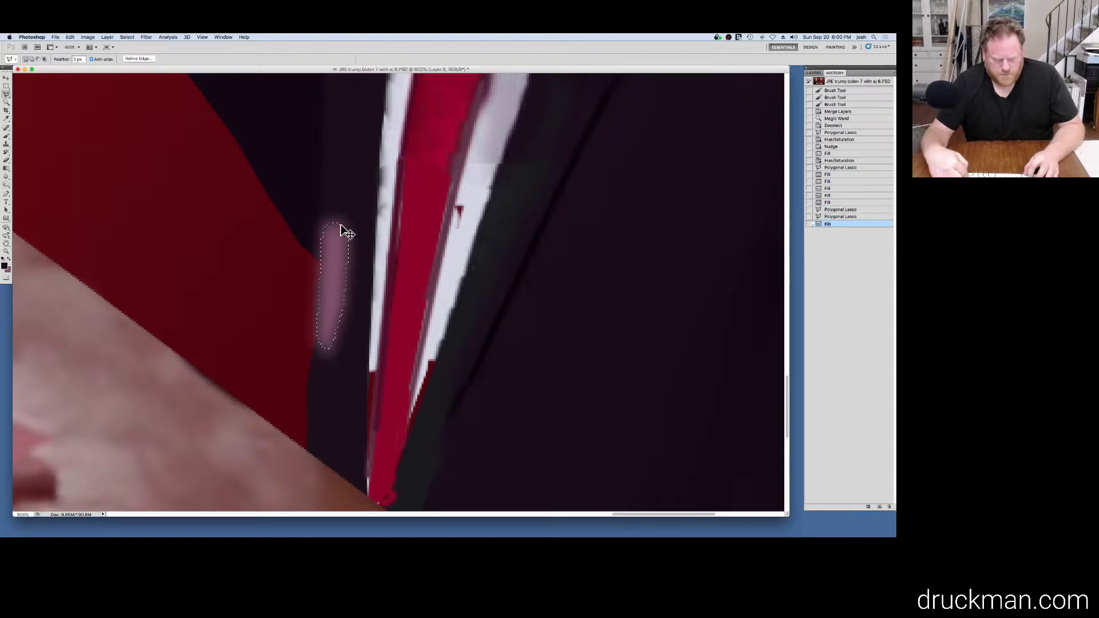
key("ctrl+z")
key("alt+BackSpace")
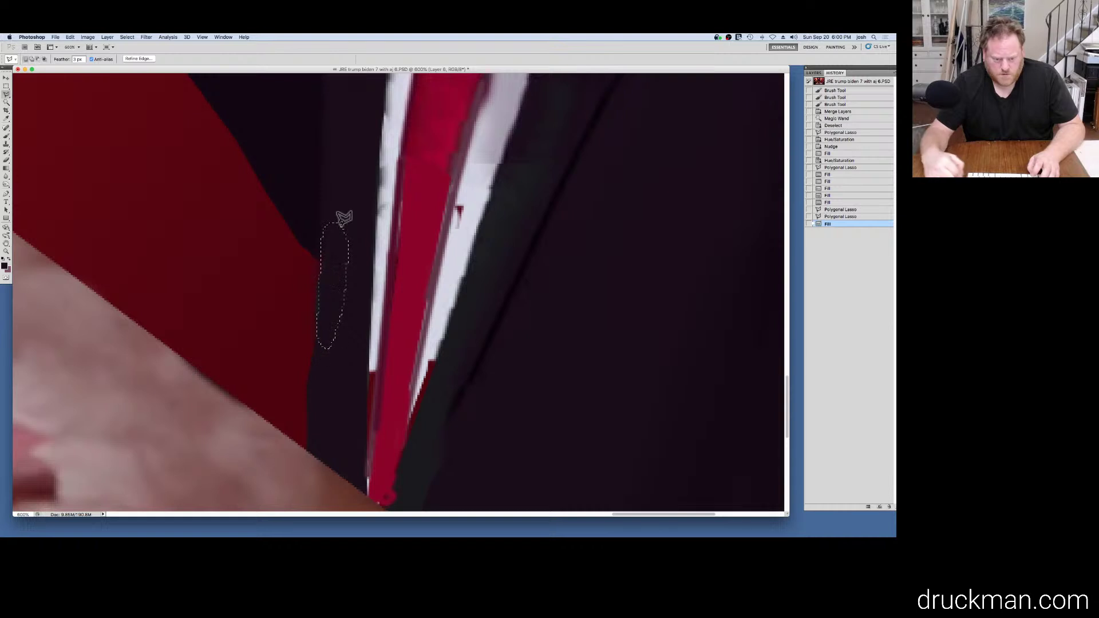
Step: Deselect, then lasso a narrow sliver outside the lapel's lower outer edge and clear it to smooth the jacket outline
key("ctrl+d")
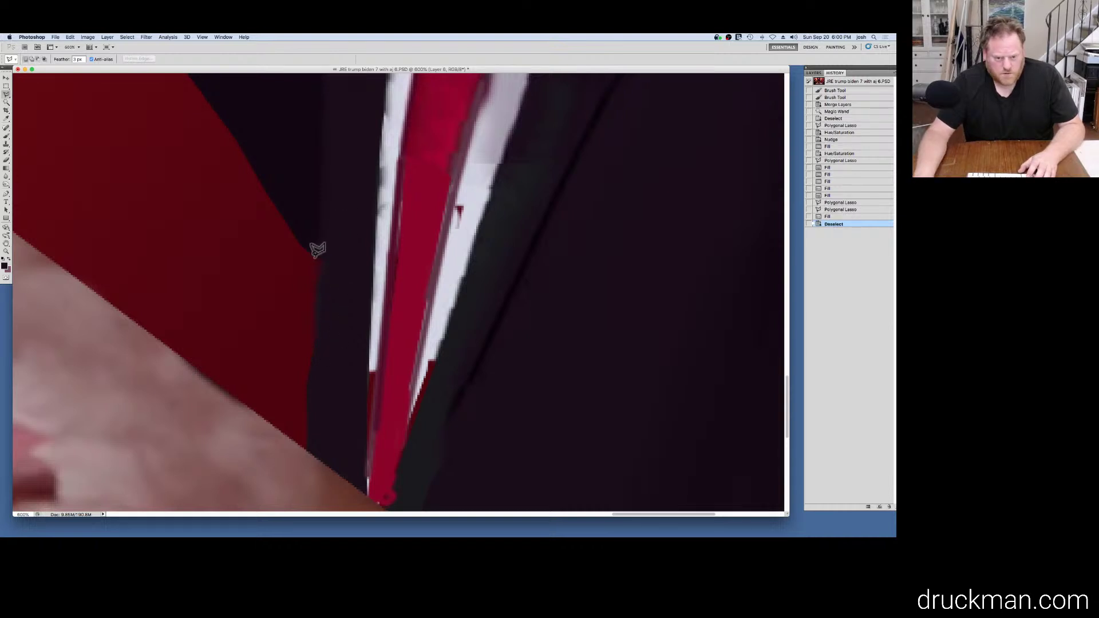
left_click(313, 257)
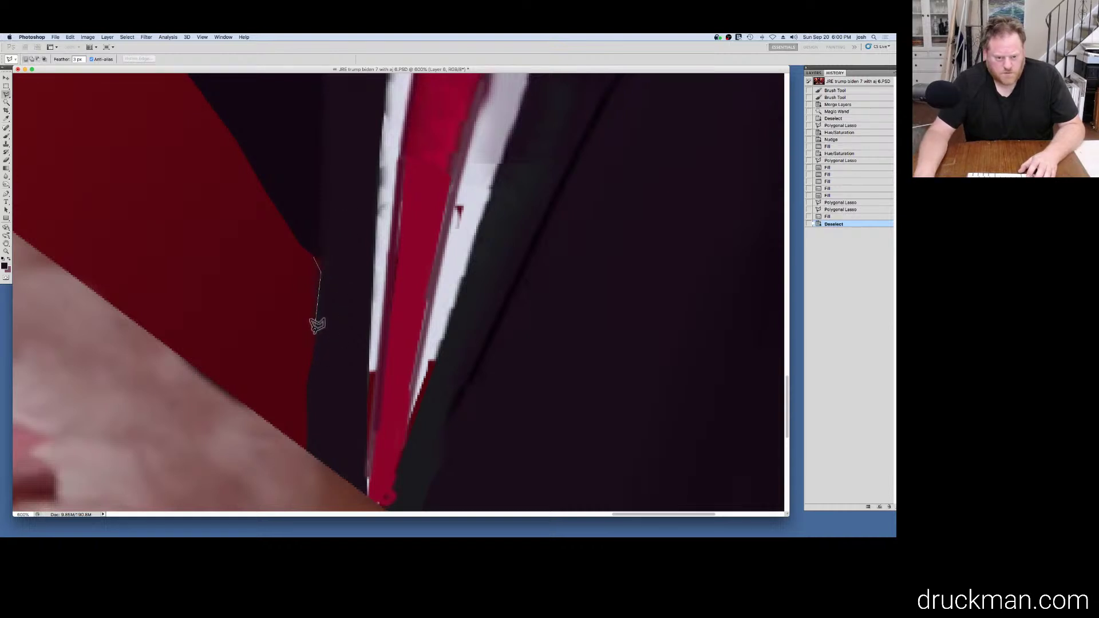
left_click(305, 341)
double_click(301, 295)
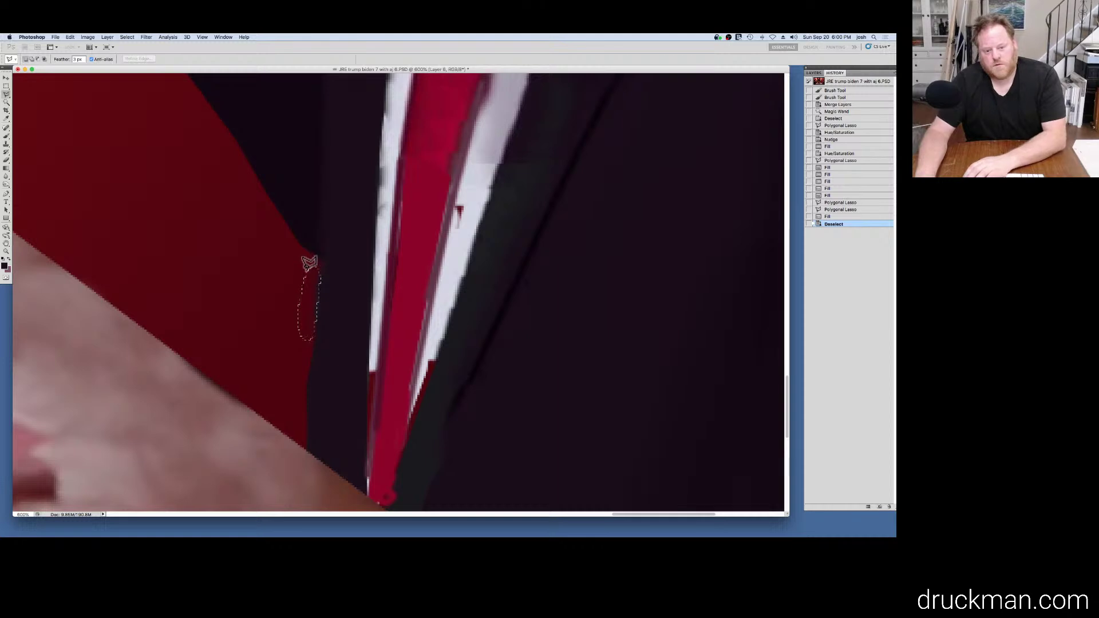
key("Delete")
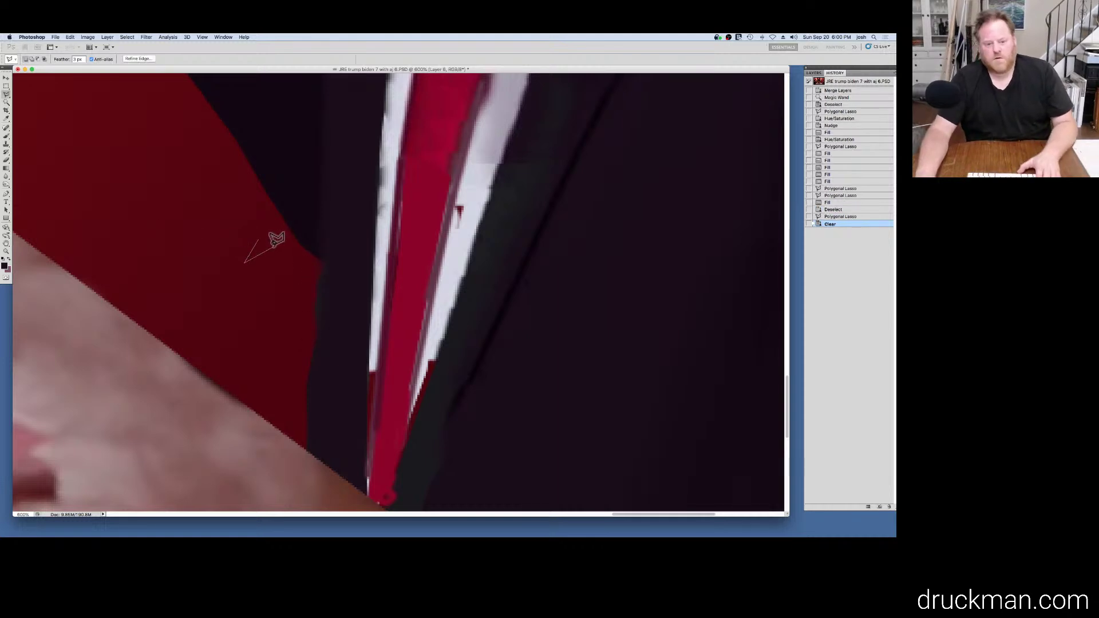
Step: Drop the selection and save the document
left_click(314, 434)
key("Escape")
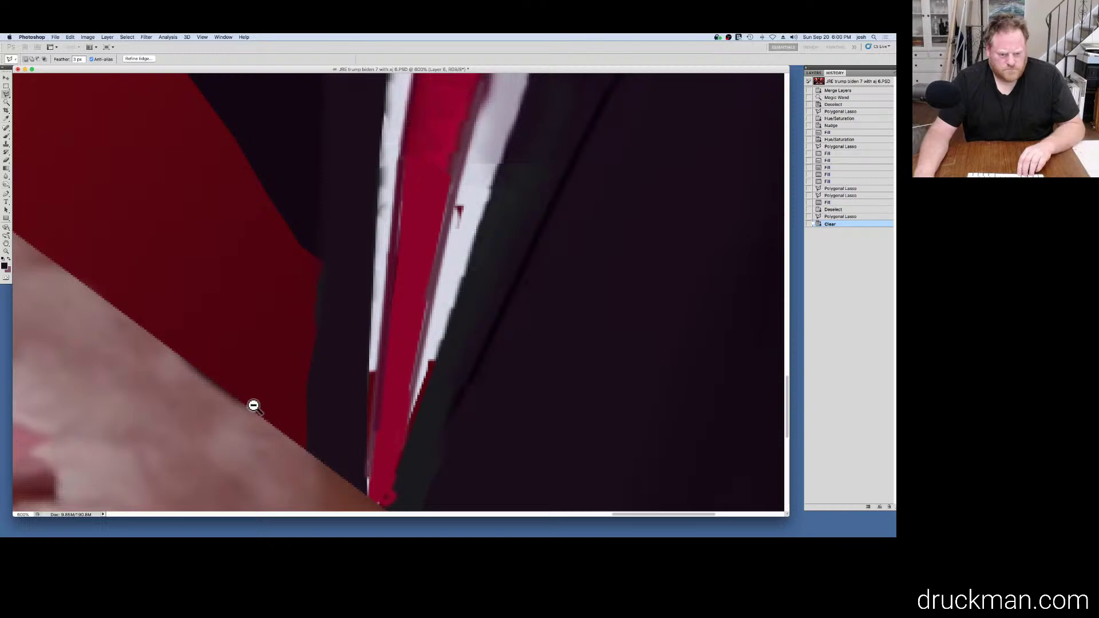
left_click(255, 404, "alt")
left_click(254, 405, "alt")
left_click(254, 406, "alt")
left_click(254, 406, "alt")
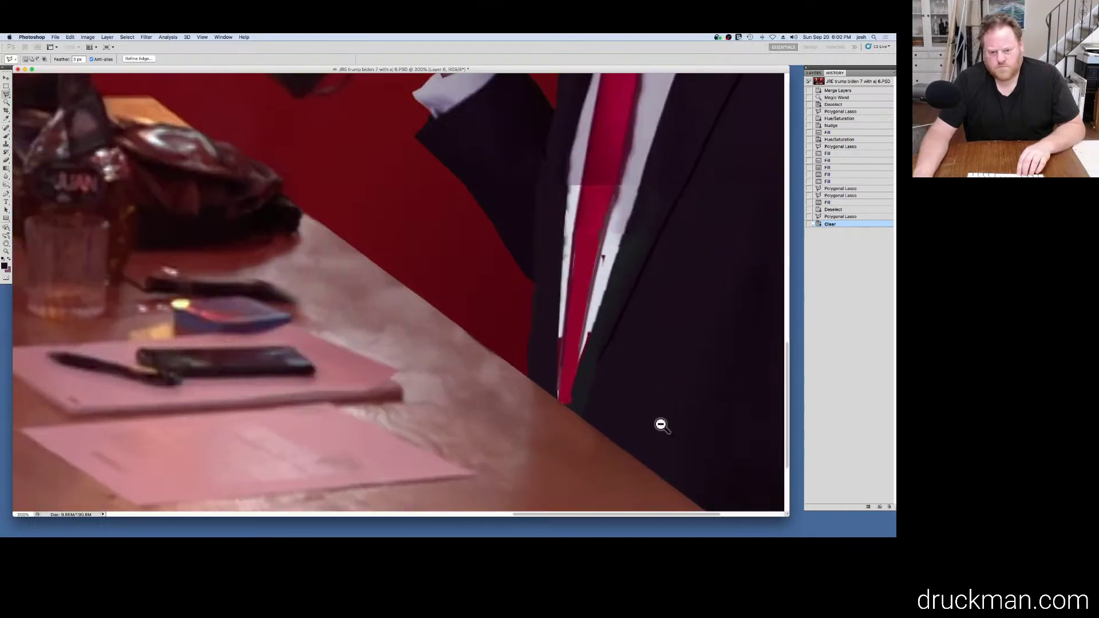
left_click(661, 425, "alt+super")
left_click(660, 425, "alt+super")
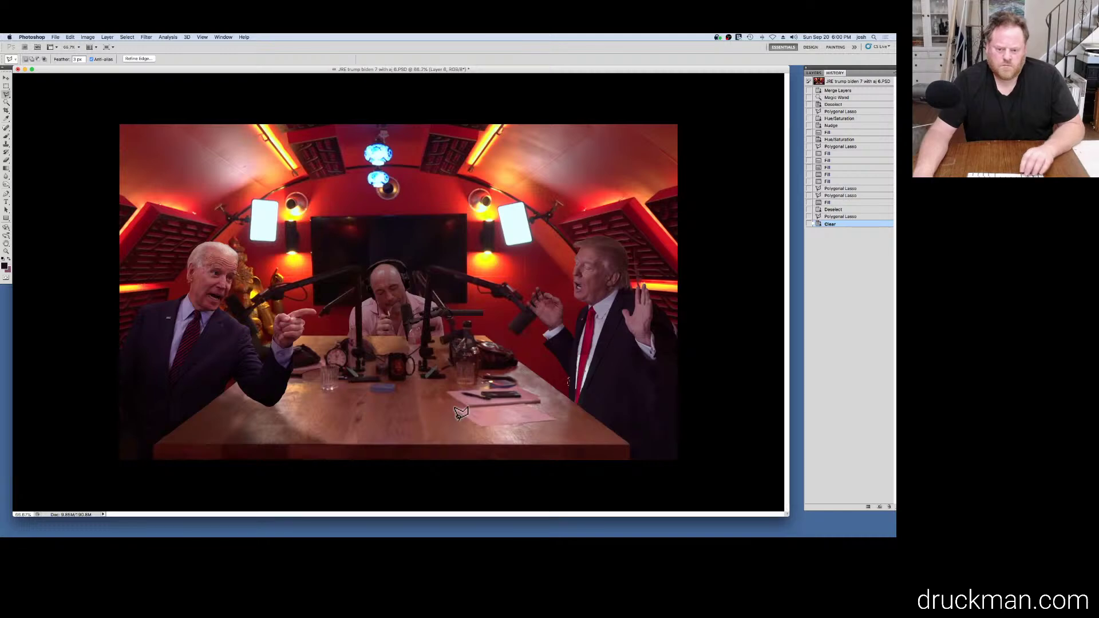
key("super+d")
key("super+s")
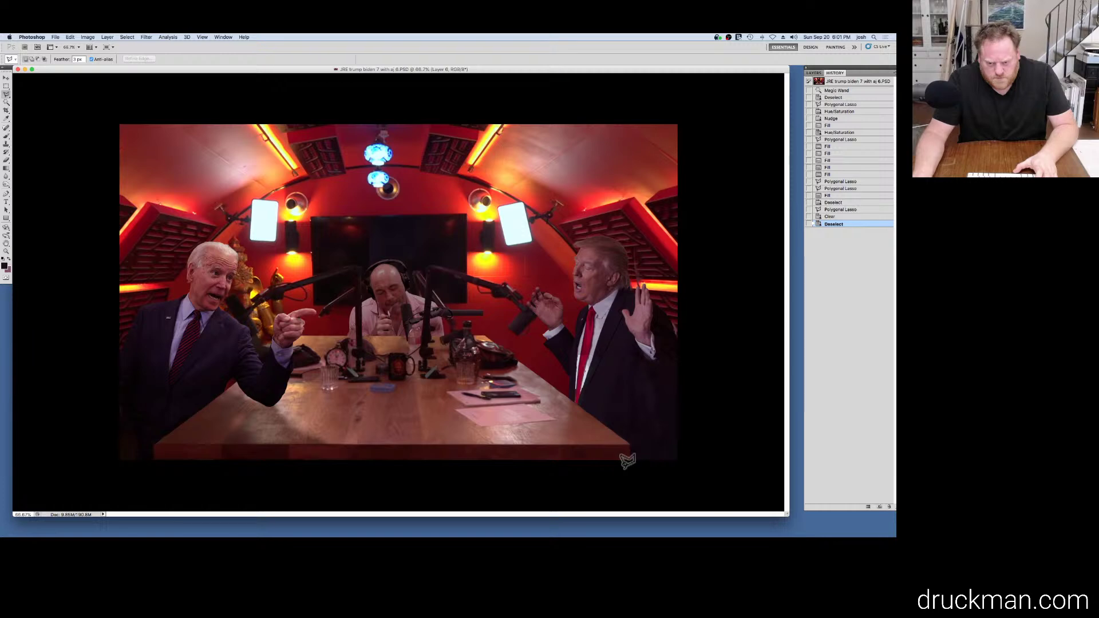
Step: Hide and reshow the retouch layer above the trump lower body layer to compare the tie and shirt with the original
left_click(590, 382, "super")
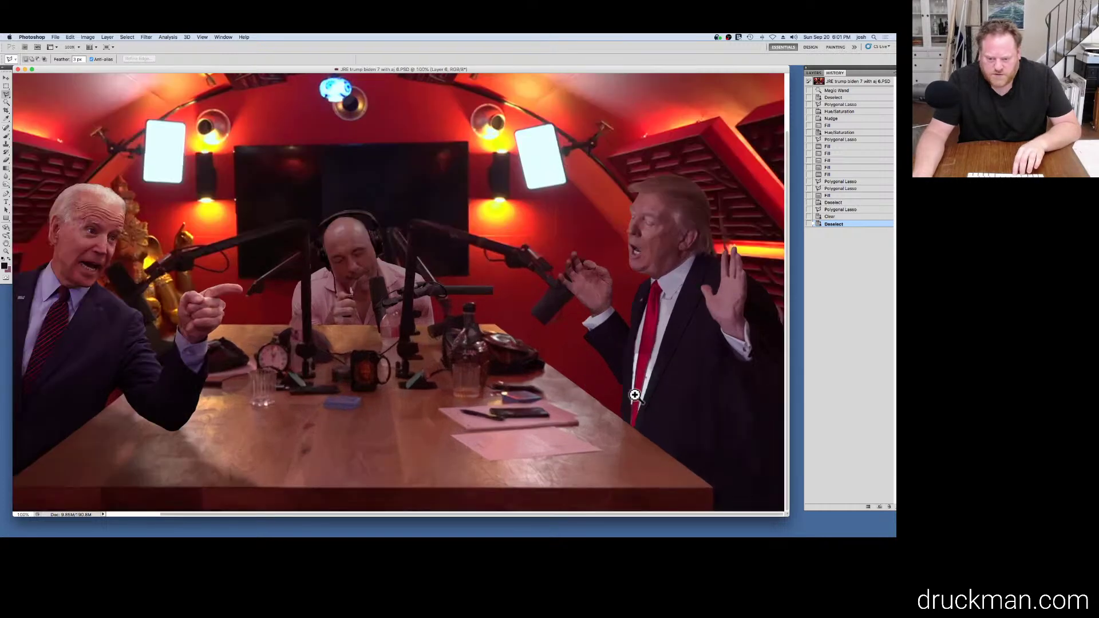
left_click(668, 404, "super")
left_click(674, 404, "super")
left_click(674, 405, "super")
left_click(674, 404, "super")
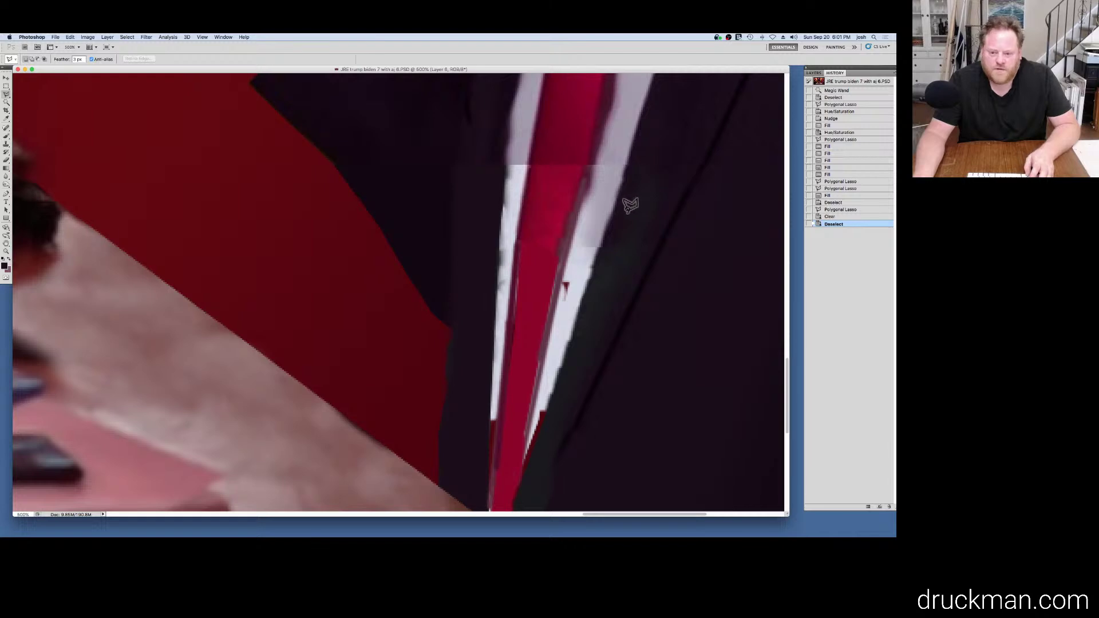
key("s")
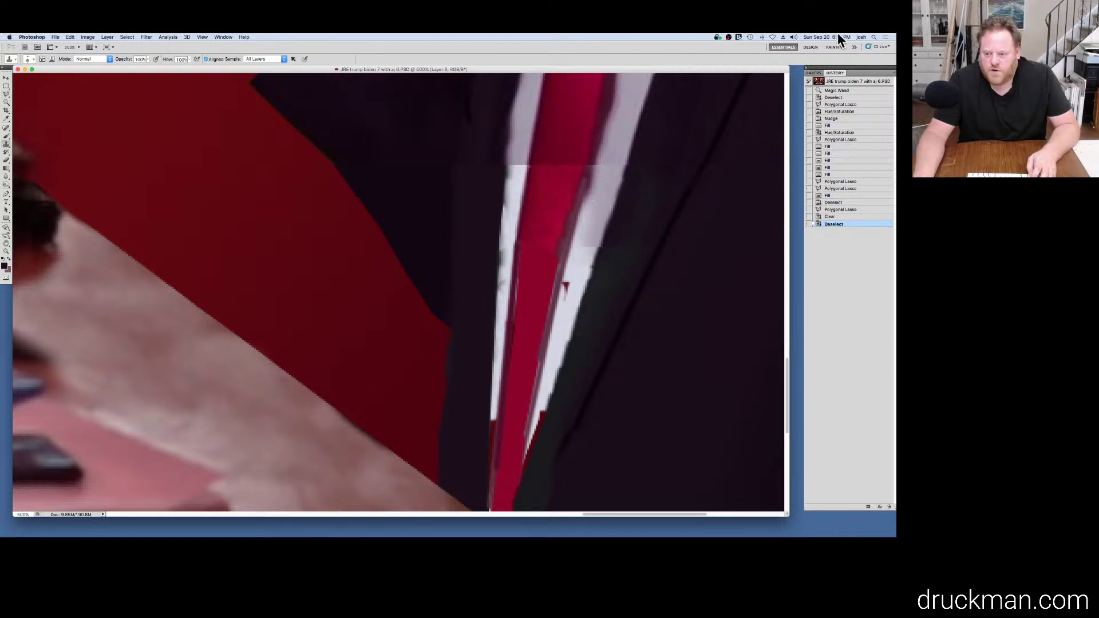
left_click(813, 73)
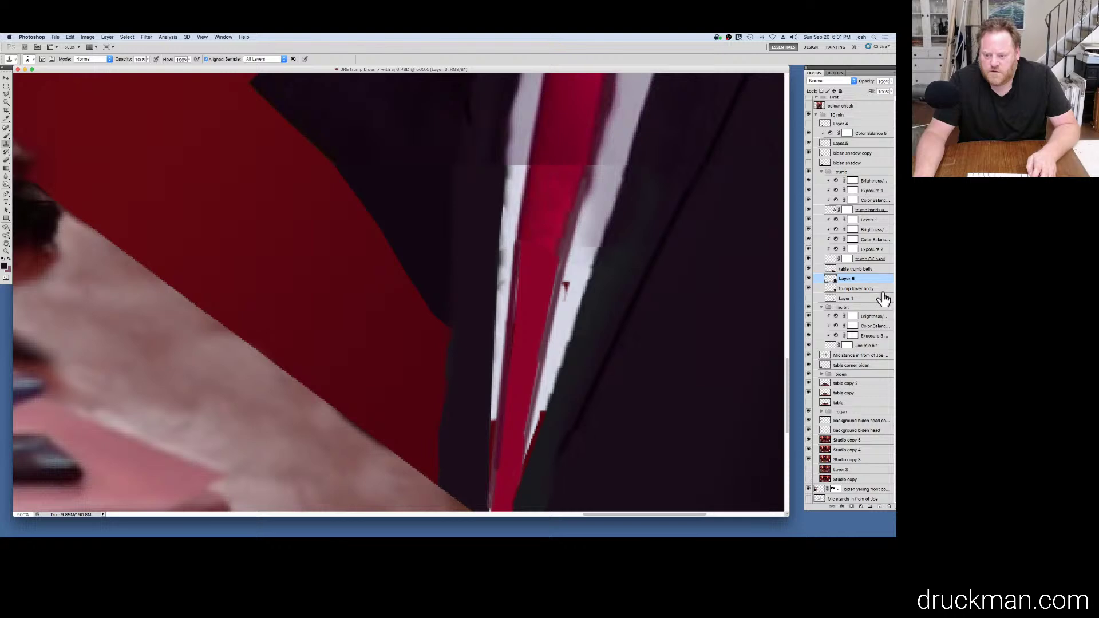
left_click(810, 279)
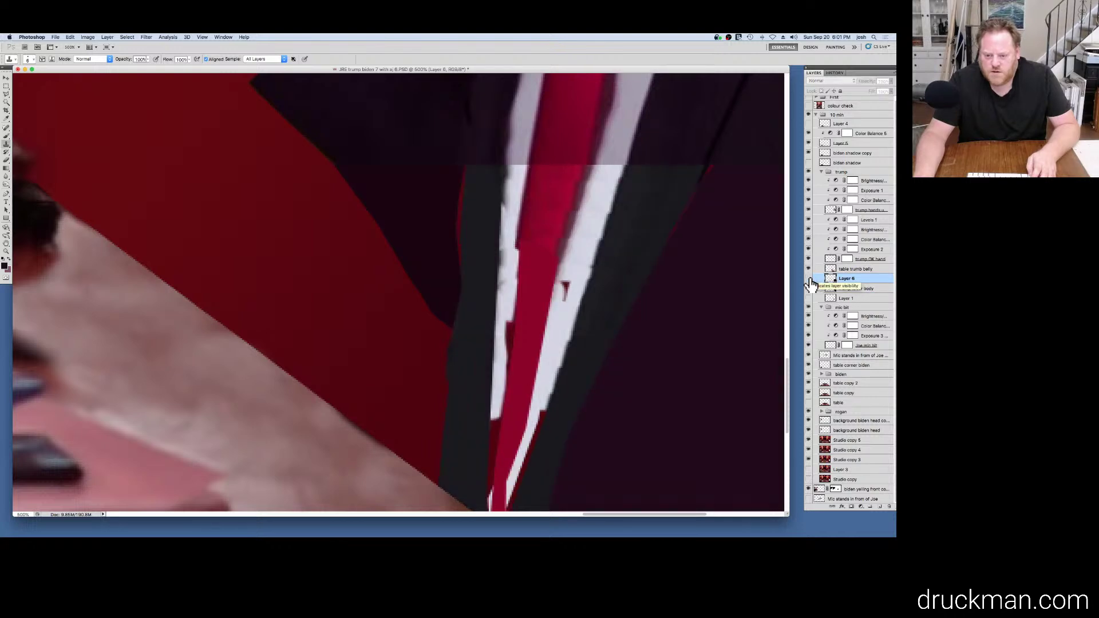
left_click(810, 279)
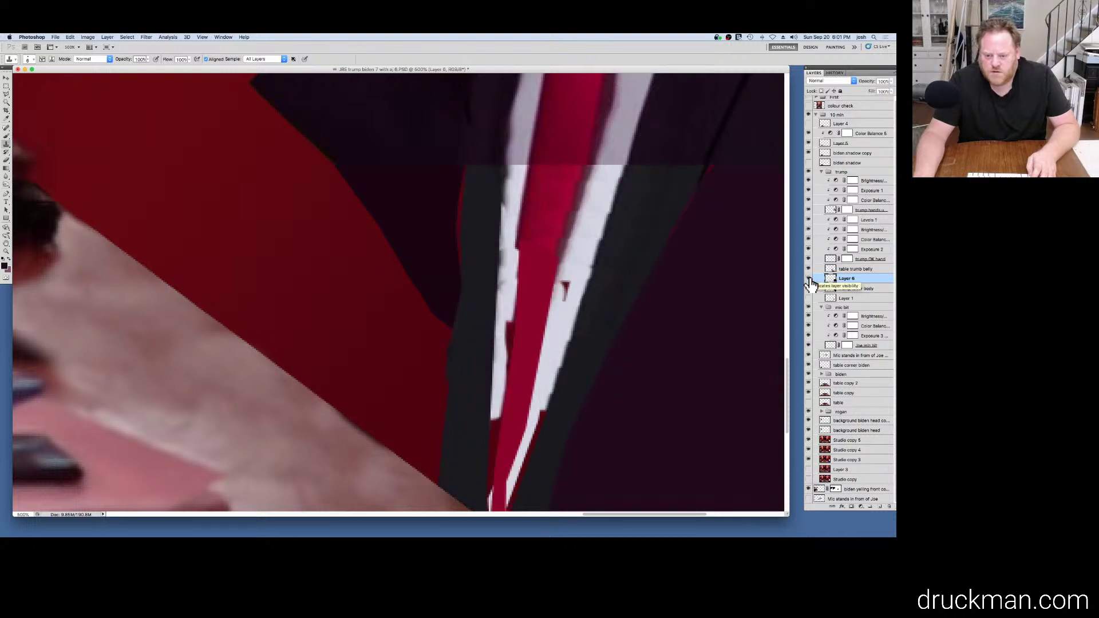
Step: Clone the greyish shirt tone down over the bright part of the shirt strip on the jacket-front side of the tie
left_click(586, 229, "alt")
left_click_drag(591, 247, 590, 247)
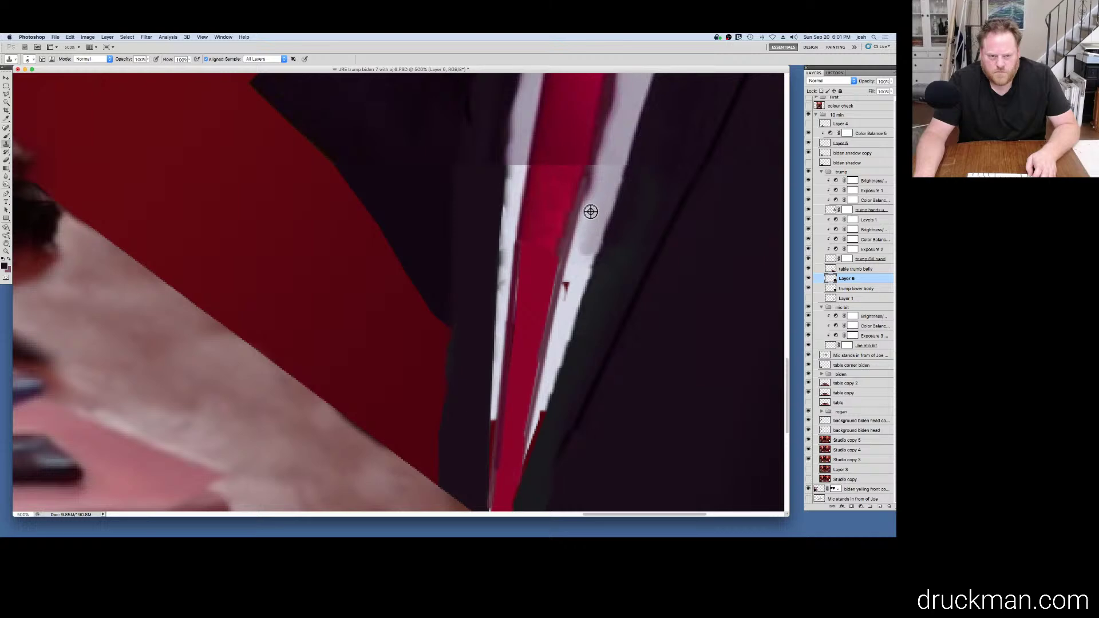
scroll(590, 212, "up", 1)
Step: Lower the Clone Stamp opacity to 22% and blend the horizontal seam across the shirt and down the tie
left_click(122, 66)
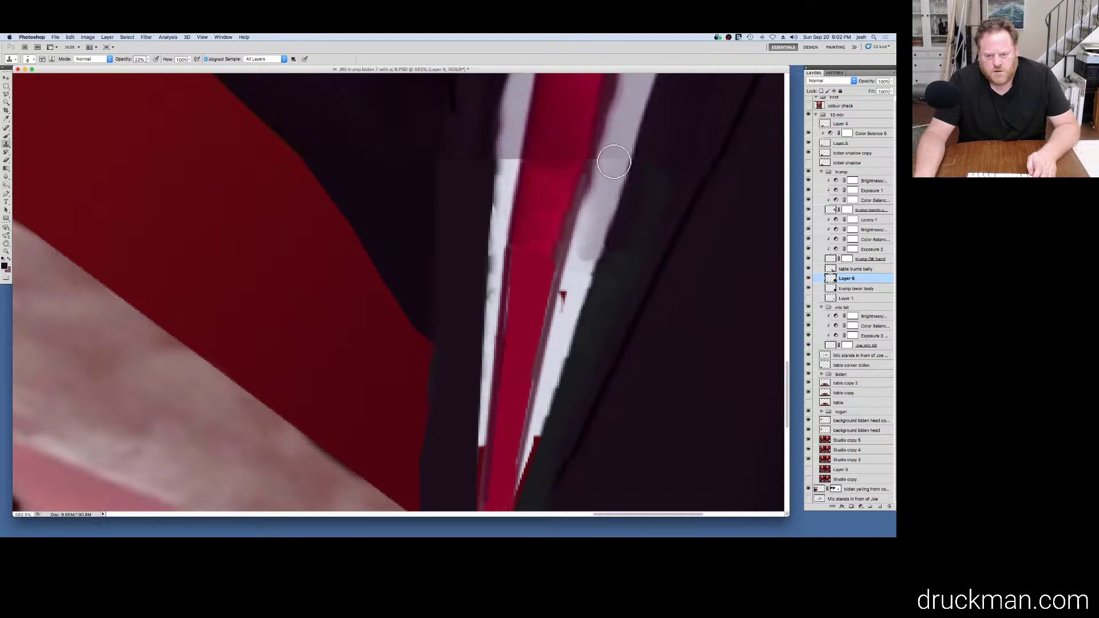
left_click(525, 140, "alt")
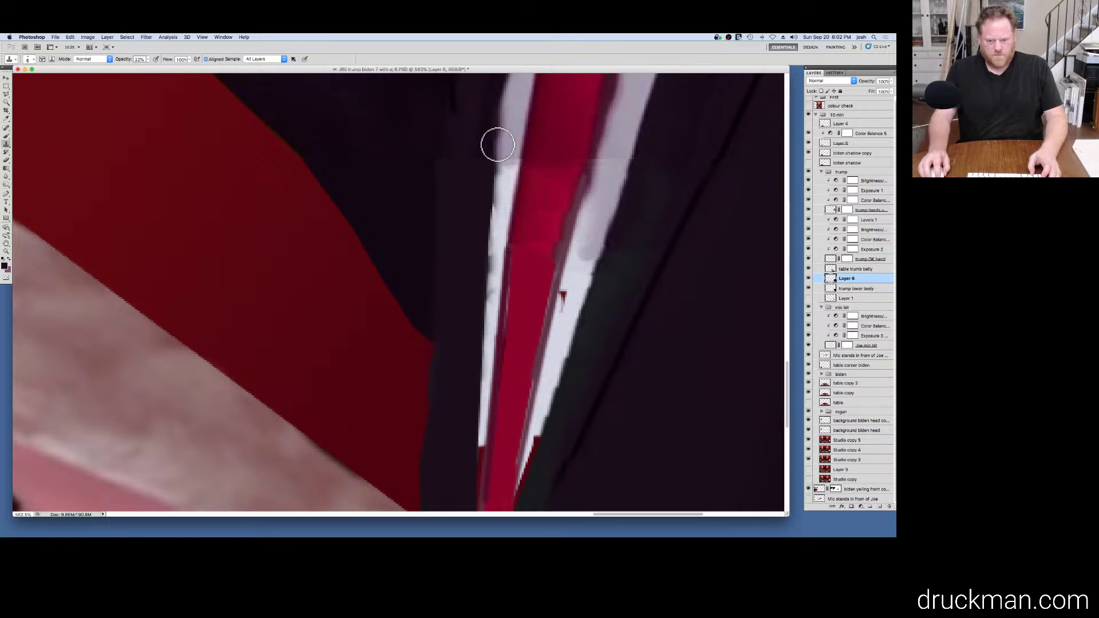
left_click(499, 160, "alt")
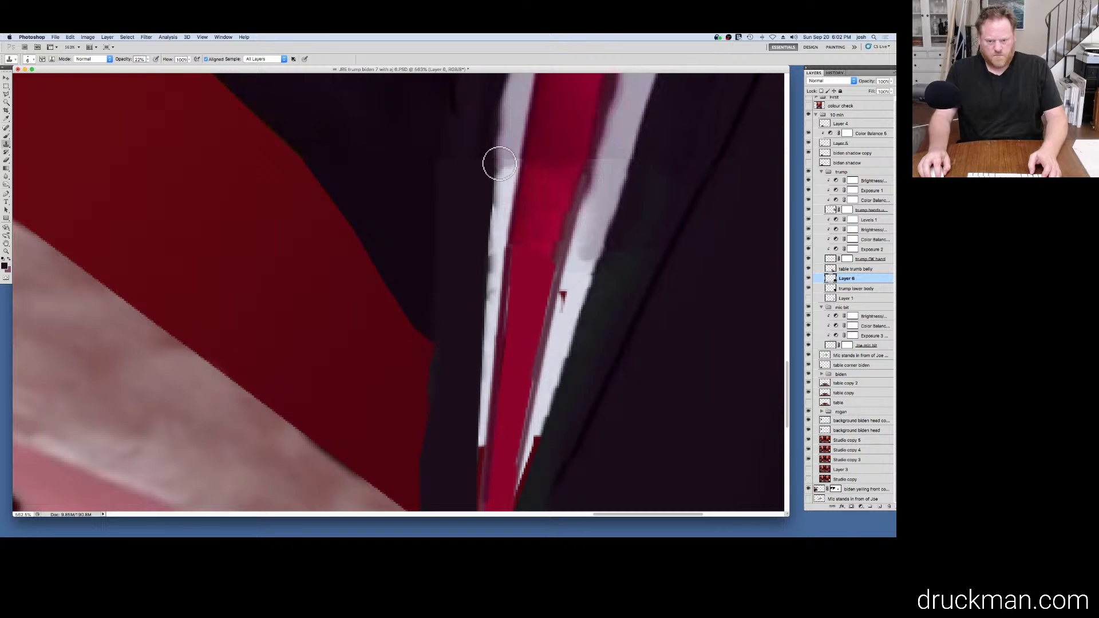
left_click(523, 143, "alt")
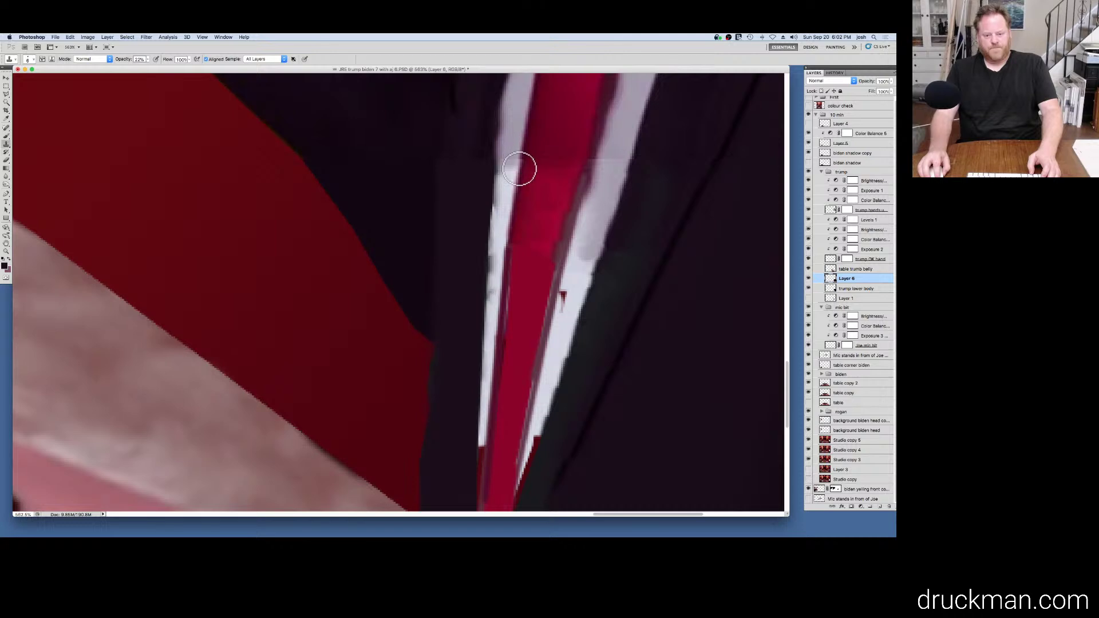
left_click_drag(519, 169, 592, 162)
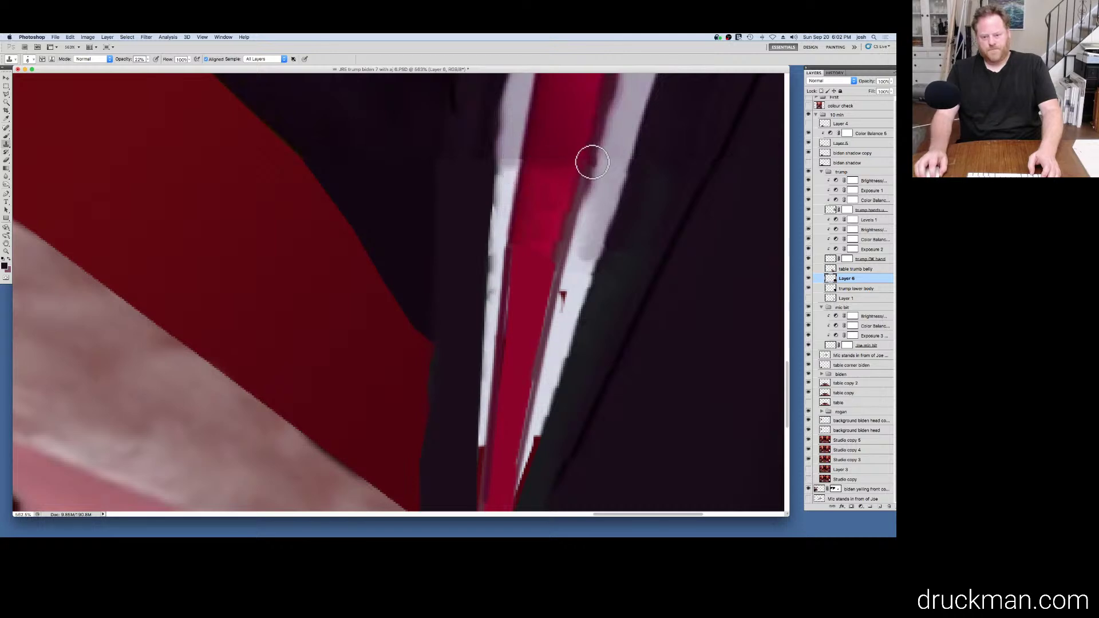
left_click(613, 139, "alt")
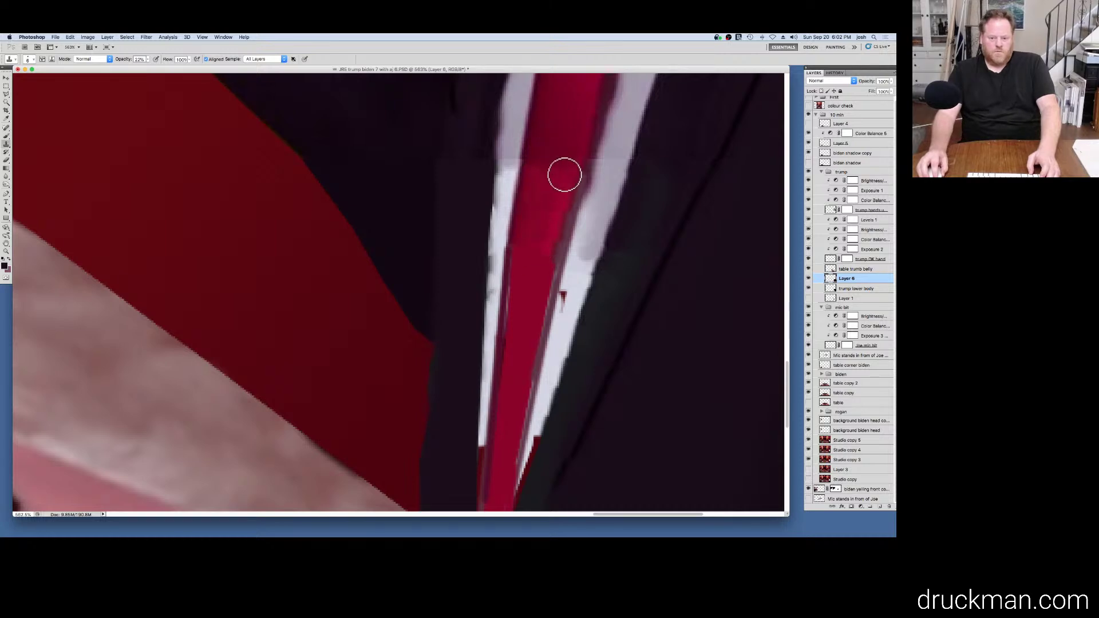
left_click_drag(552, 194, 518, 302)
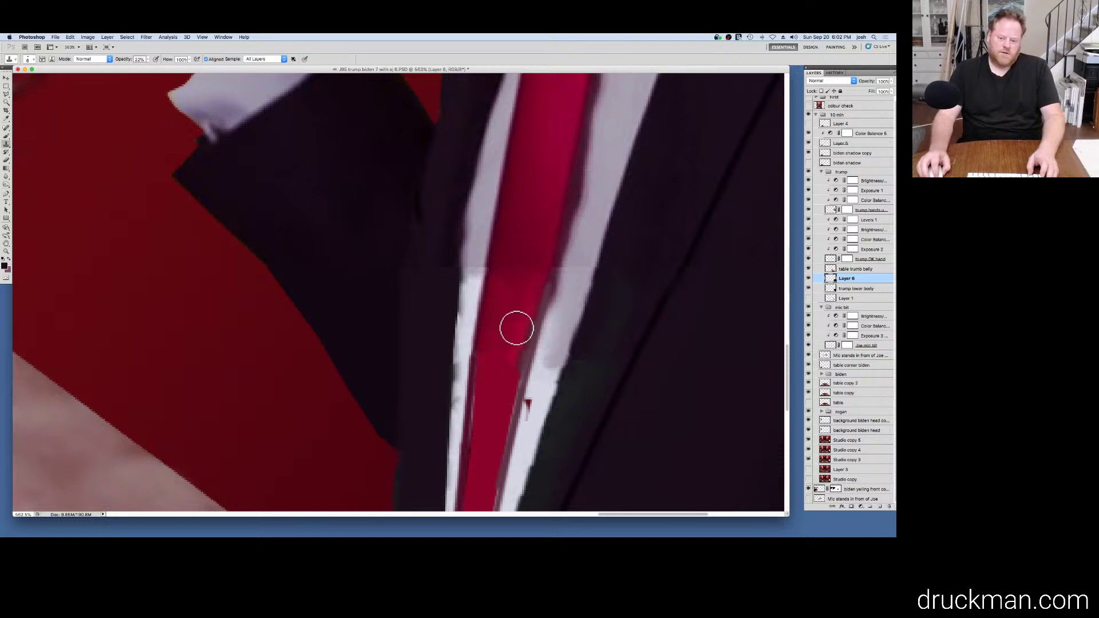
mouse_move(508, 332)
left_mouse_down()
mouse_move(527, 320)
mouse_move(517, 375)
left_mouse_up()
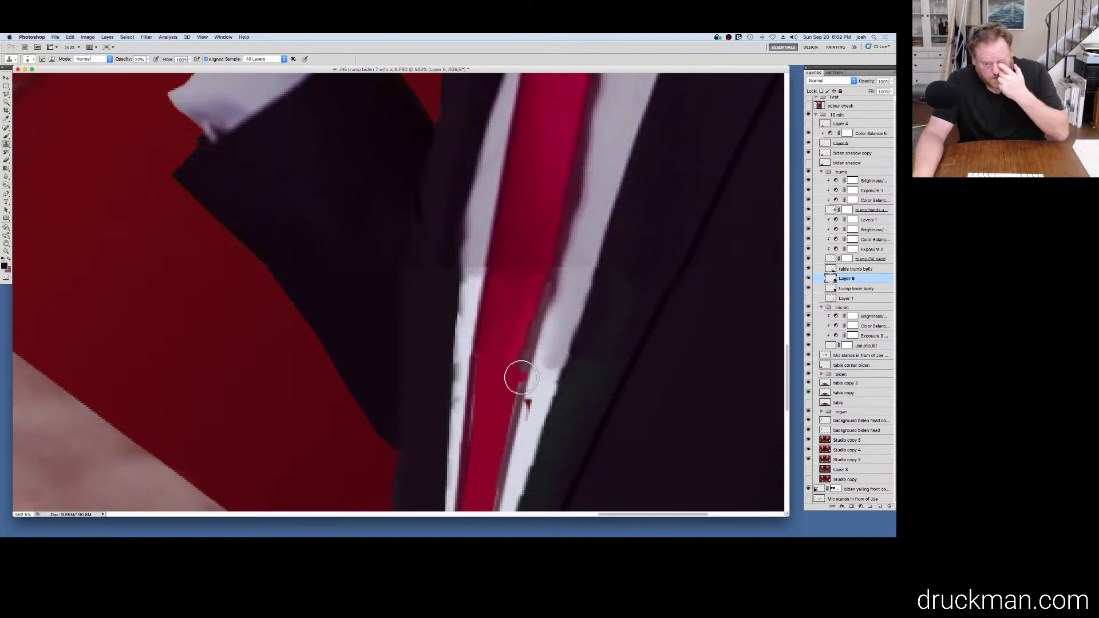
Step: Lasso the lower part of the tie and fill it with dark red sampled from the tie just above the seam
key("l")
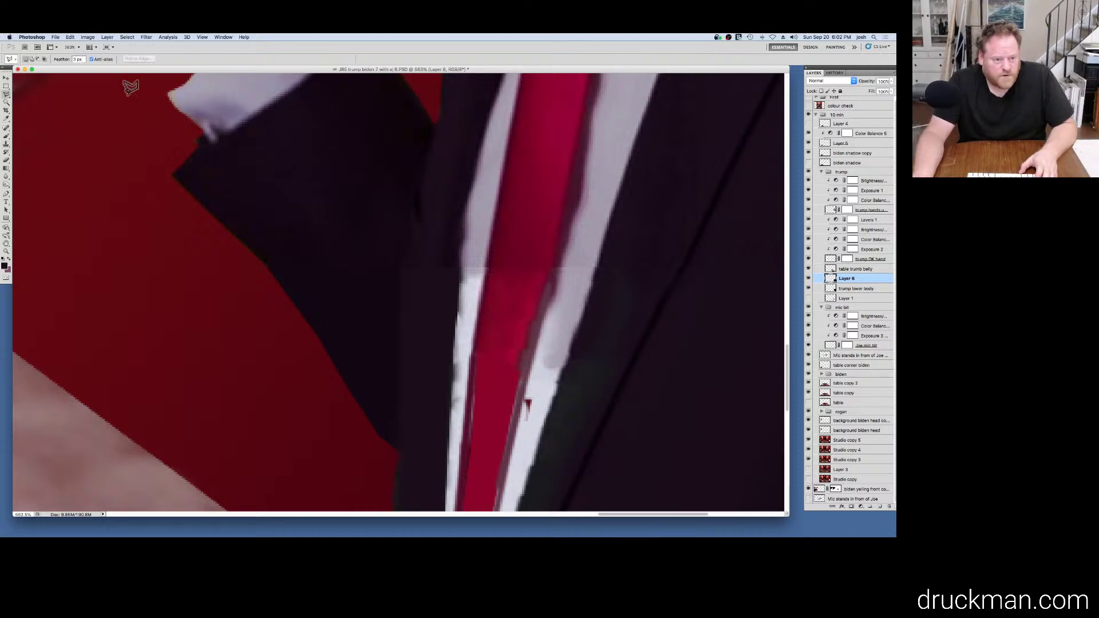
left_click(549, 280)
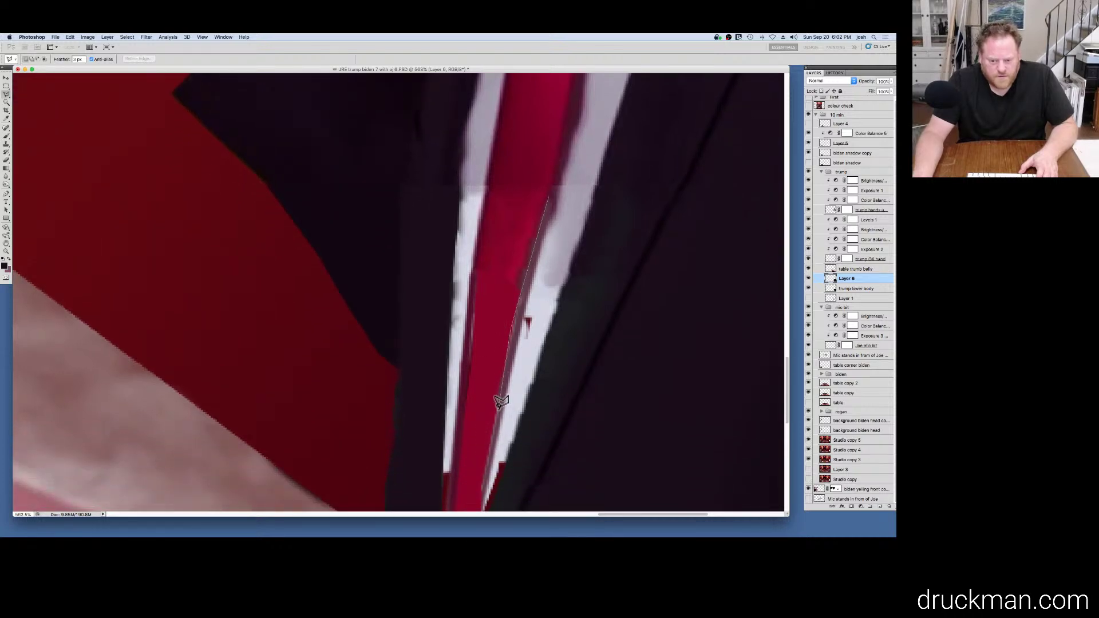
key("Escape")
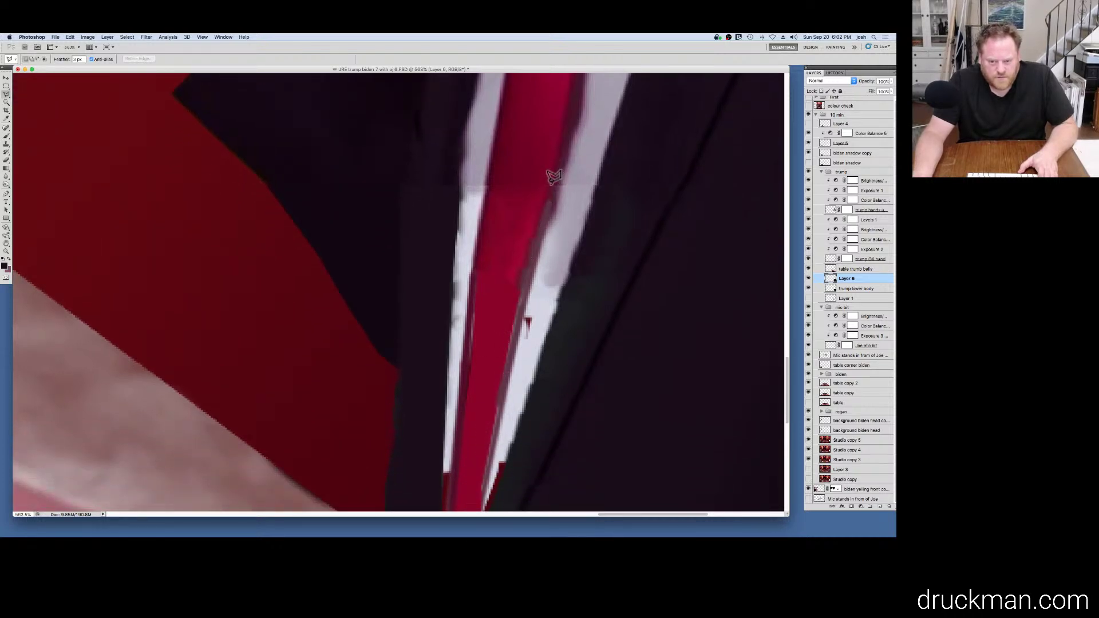
left_click(551, 185)
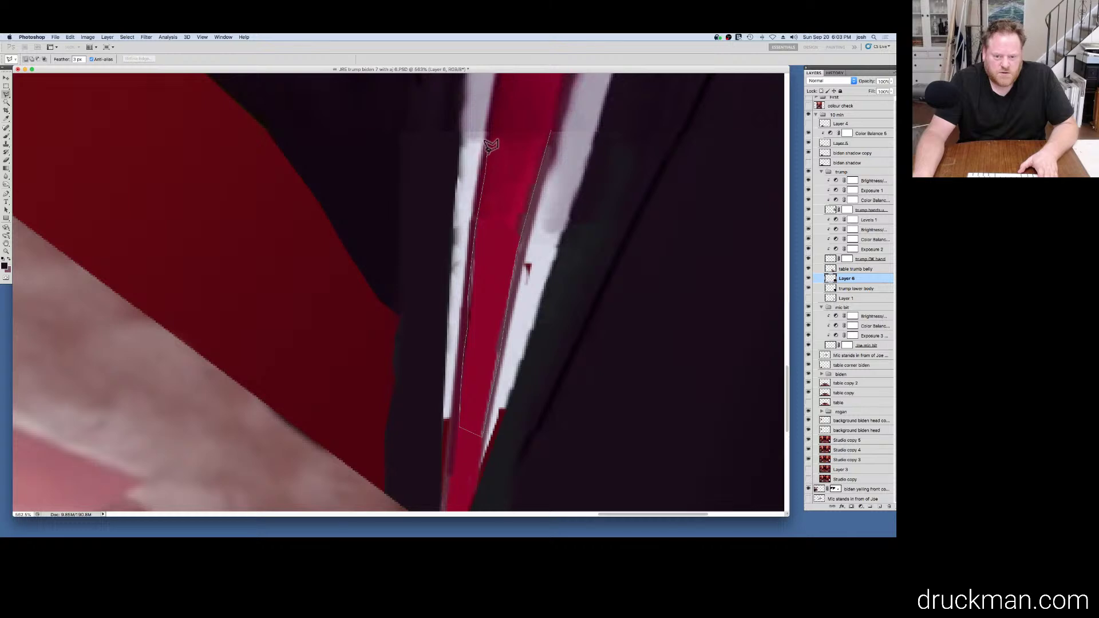
left_click(497, 117)
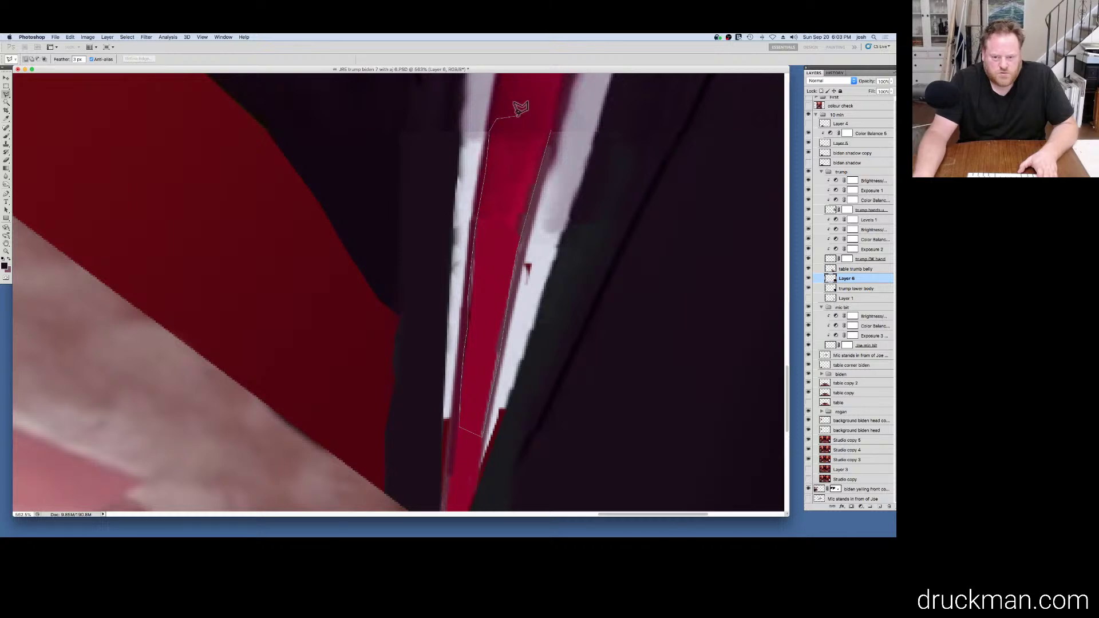
double_click(549, 118)
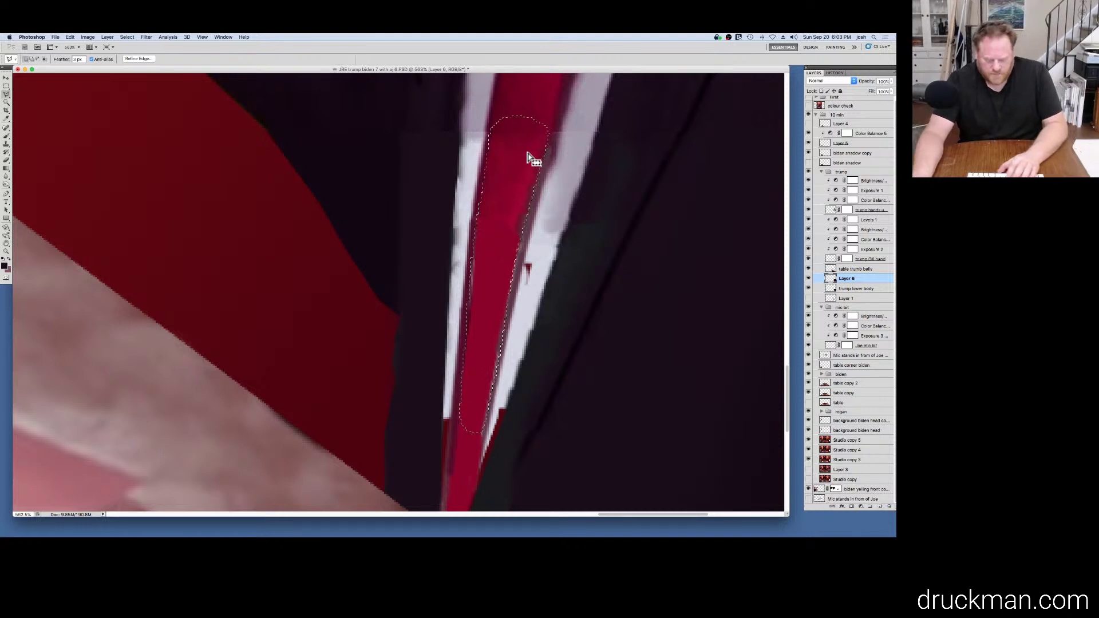
key("i")
left_click(511, 115)
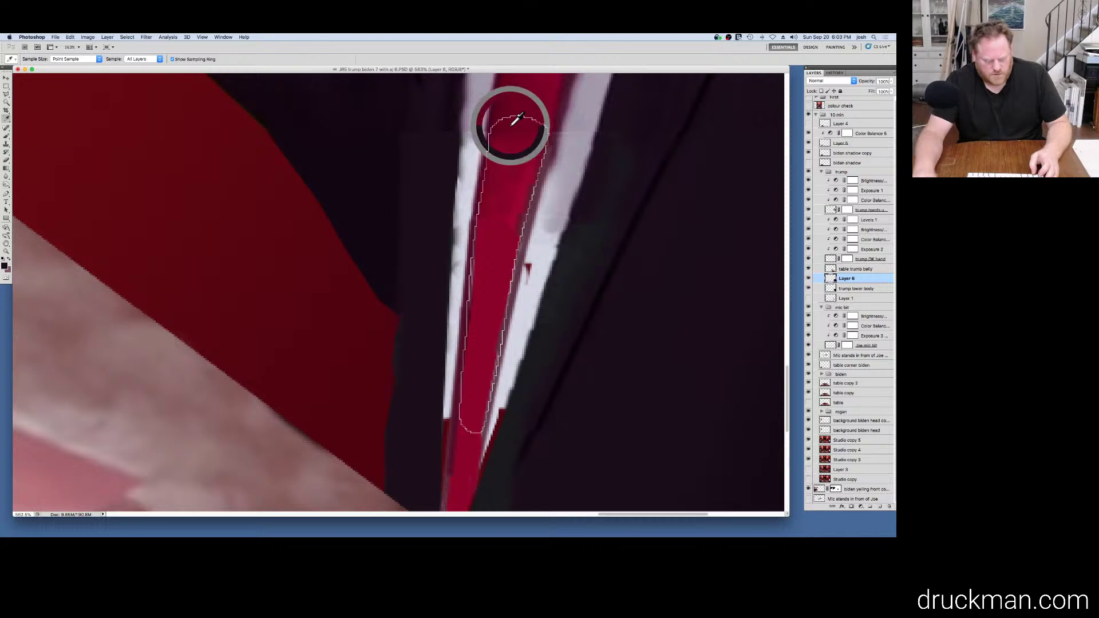
key("alt+BackSpace")
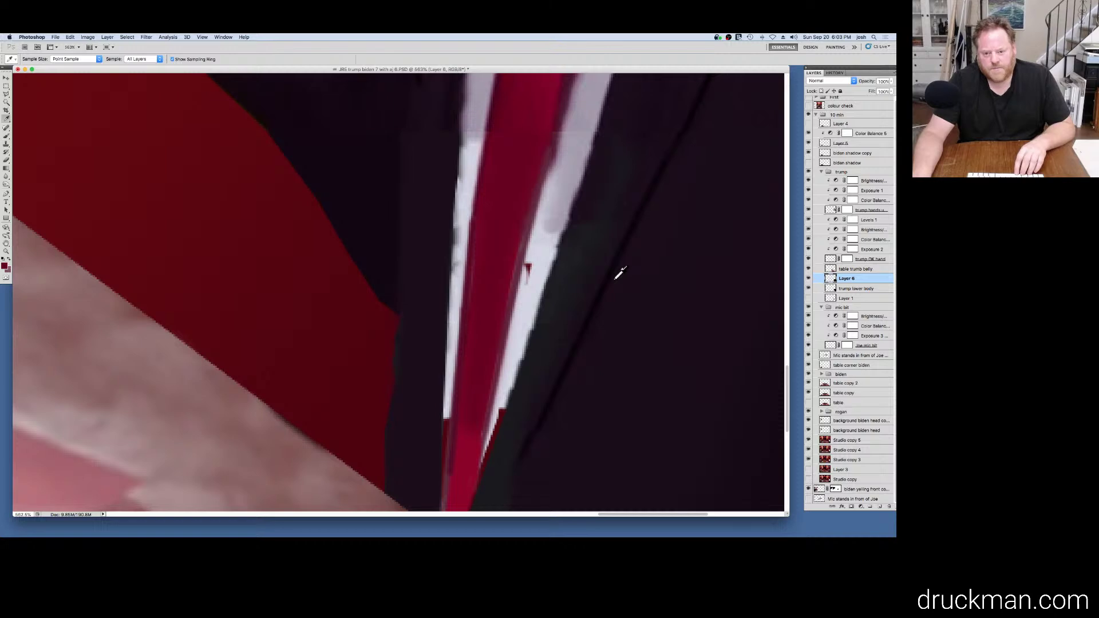
Step: Examine the filled tie within the figure from a distance, and inspect the shirt and tie edges up close
left_click(527, 339, "alt+super")
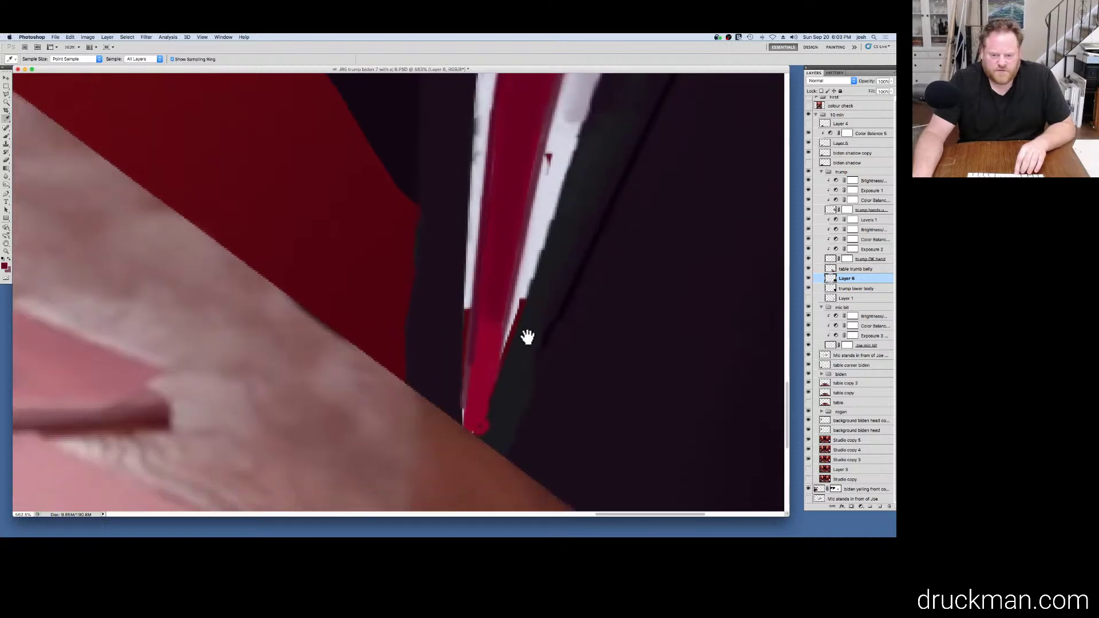
left_click(545, 335, "alt+super")
left_click(546, 336, "alt+super")
left_click(535, 334, "alt+super")
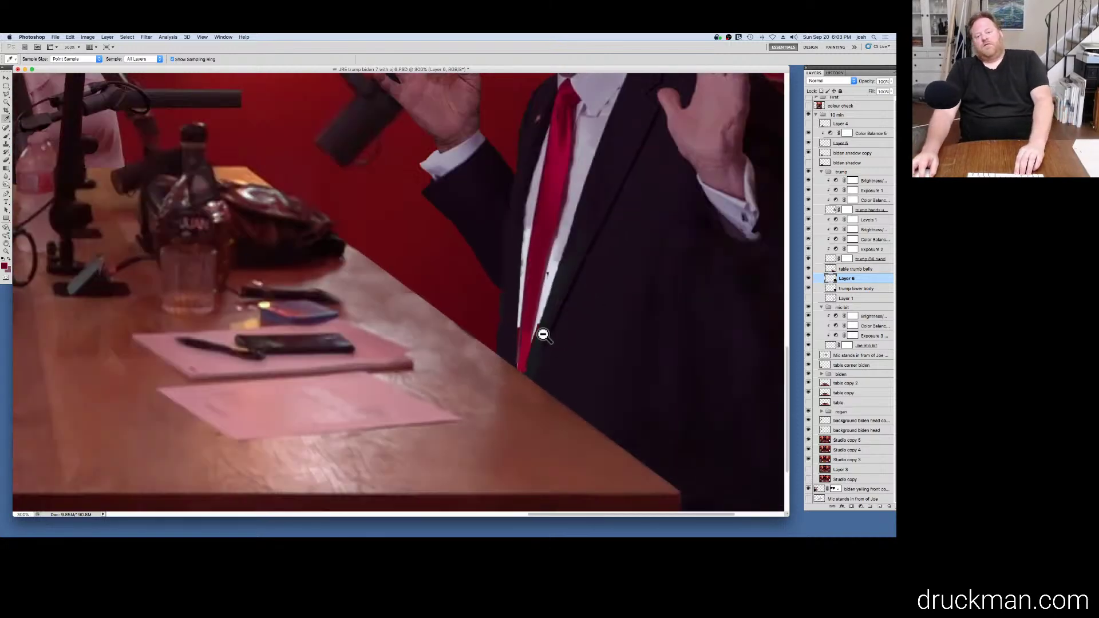
left_click(542, 332, "alt+super")
left_click(656, 394)
left_click(664, 377)
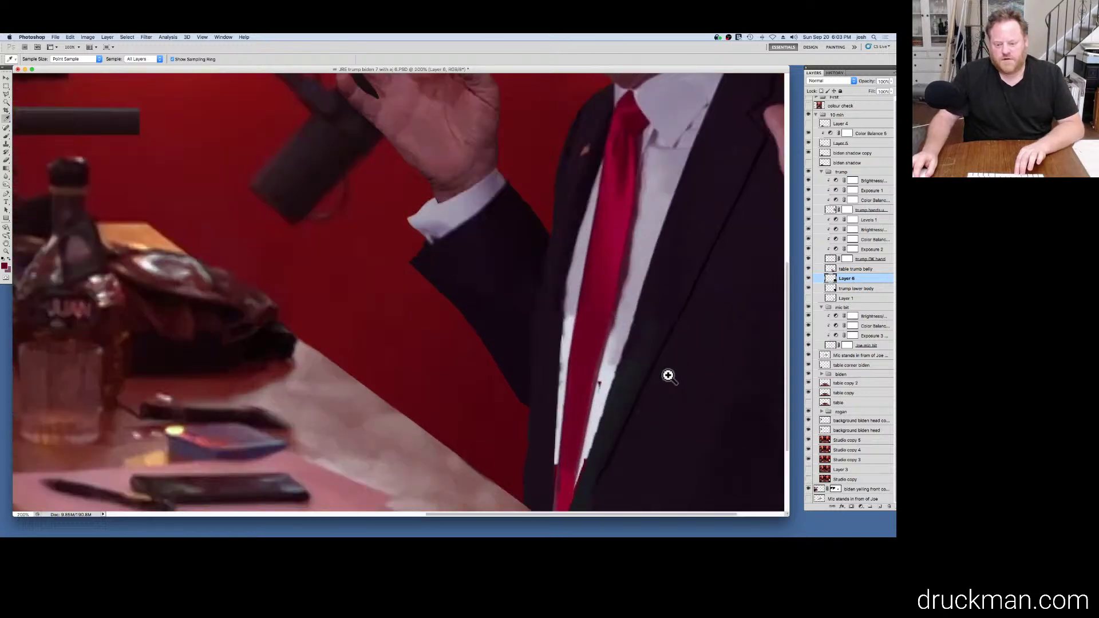
left_click(614, 372)
left_click(615, 372)
left_click(615, 371)
left_click(617, 371)
left_click(618, 371)
left_click_drag(619, 371, 527, 290)
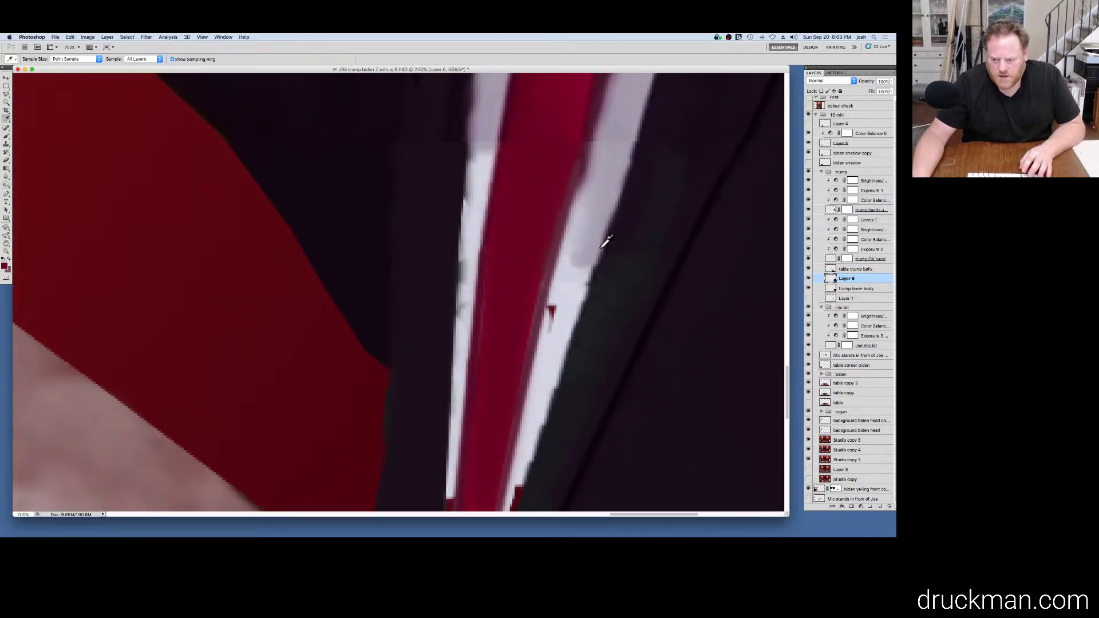
key("l")
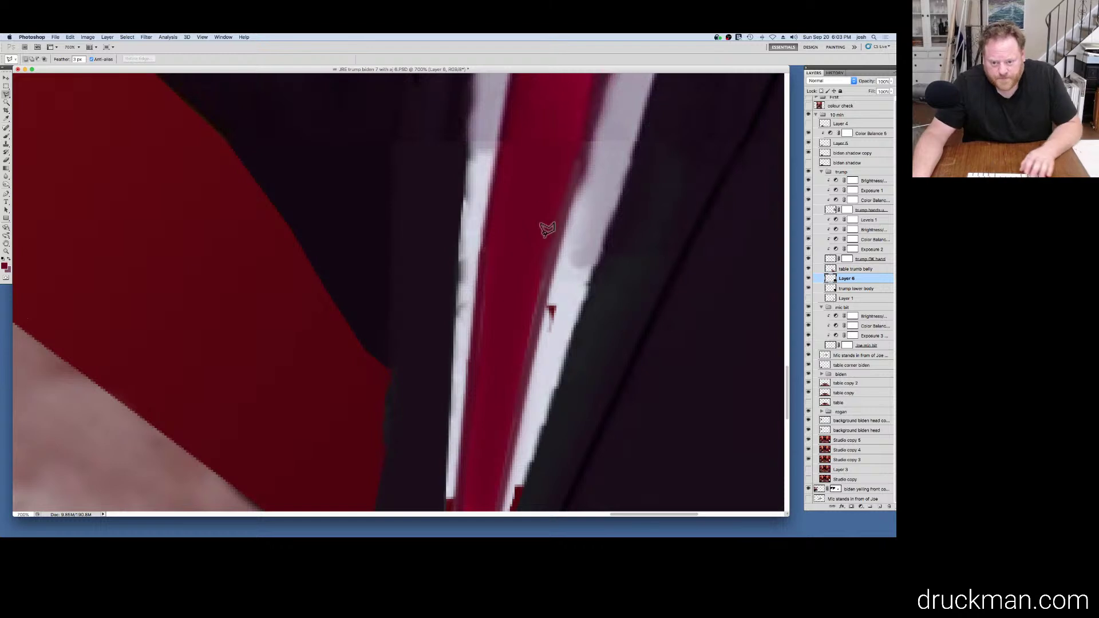
left_click(562, 236)
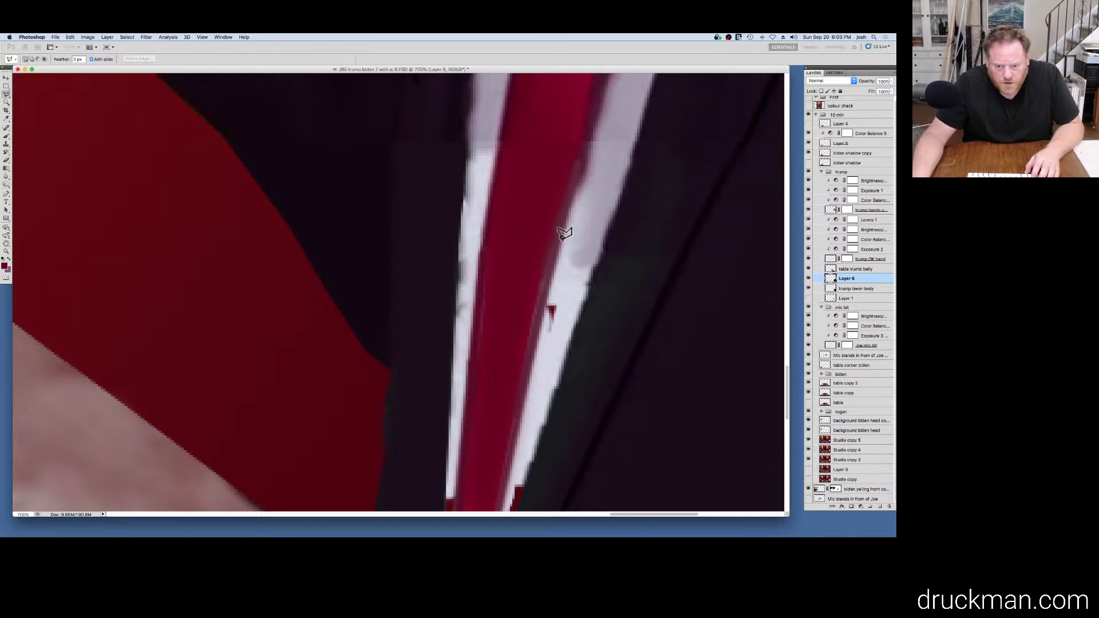
left_click(544, 310)
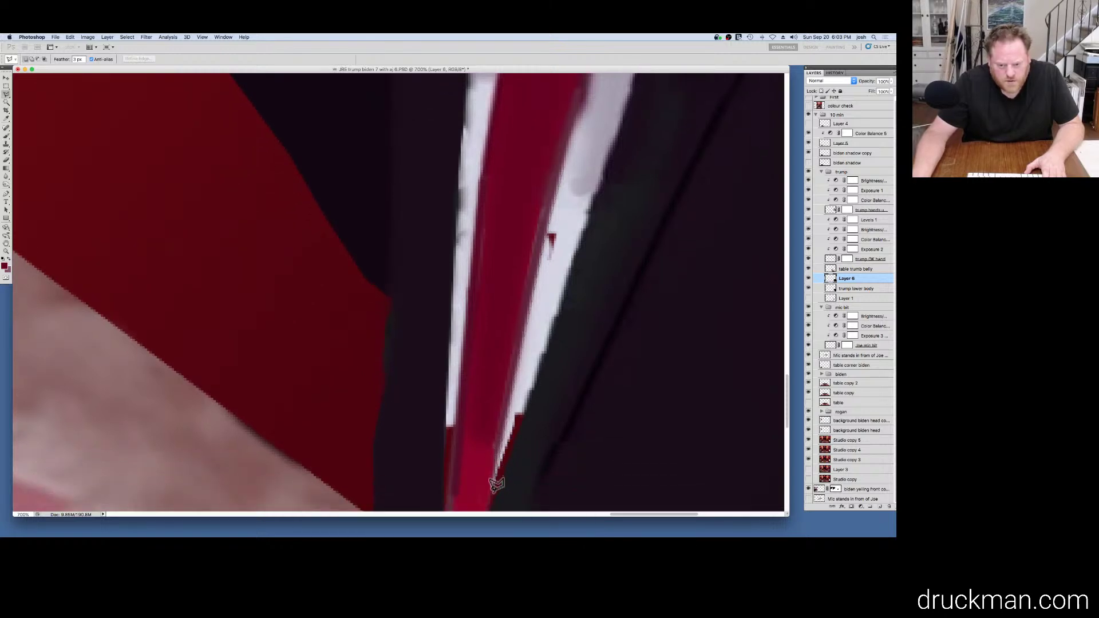
left_click(493, 496)
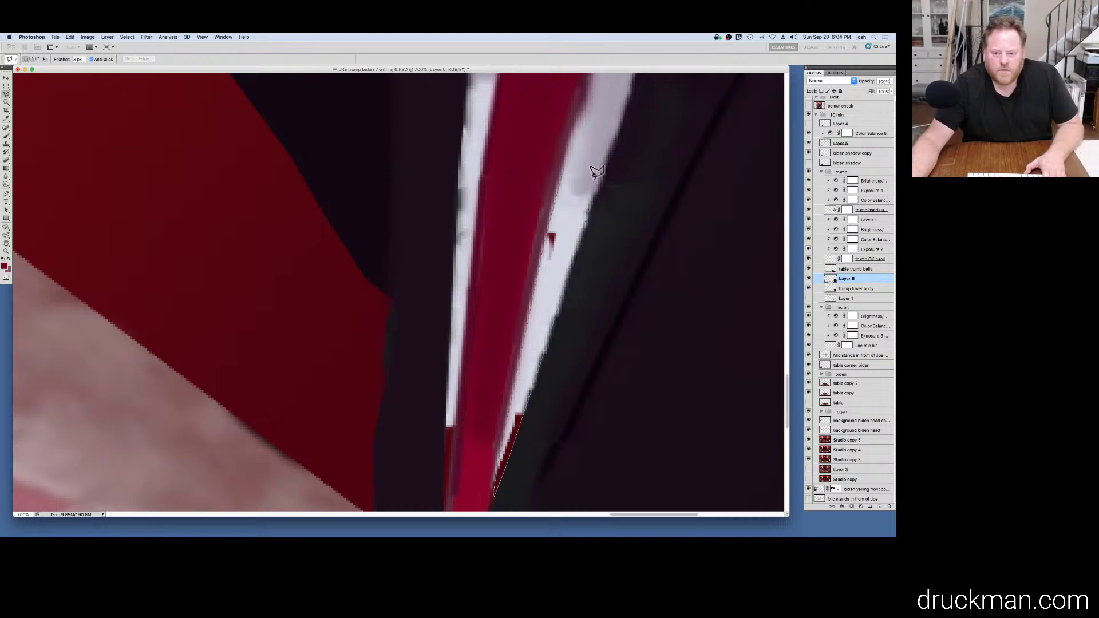
left_click(566, 164)
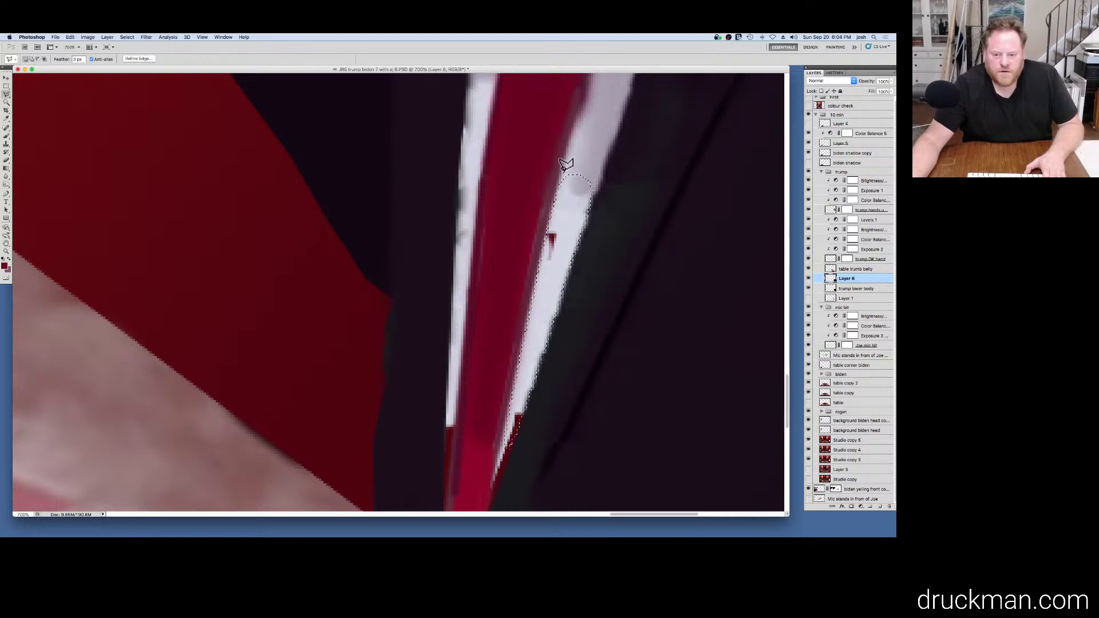
key("i")
left_click(580, 163)
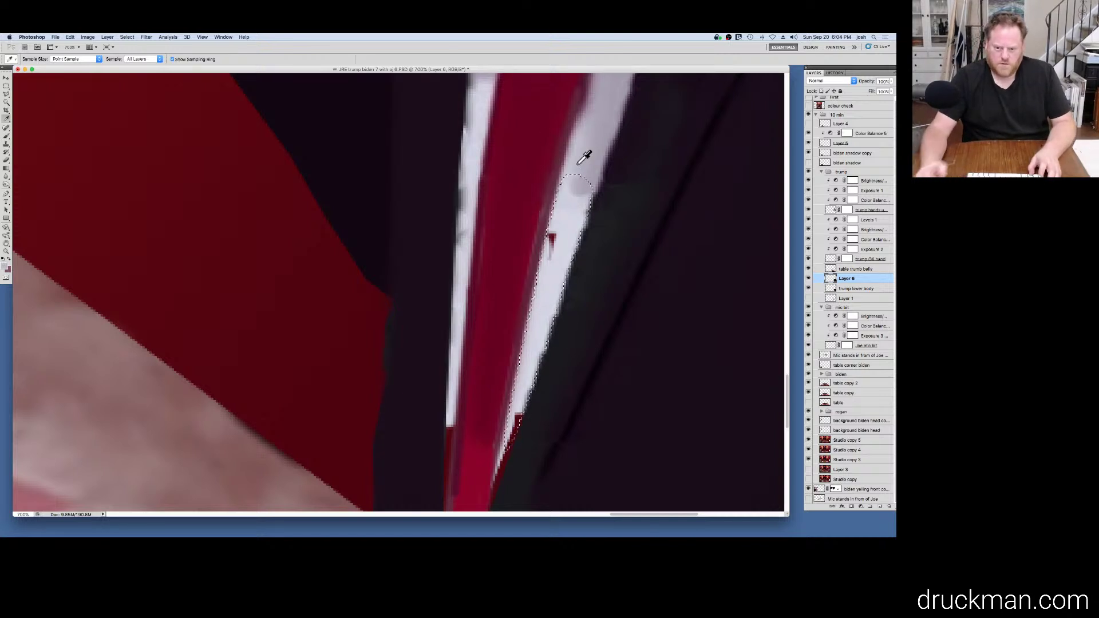
key("alt+BackSpace")
key("alt+BackSpace")
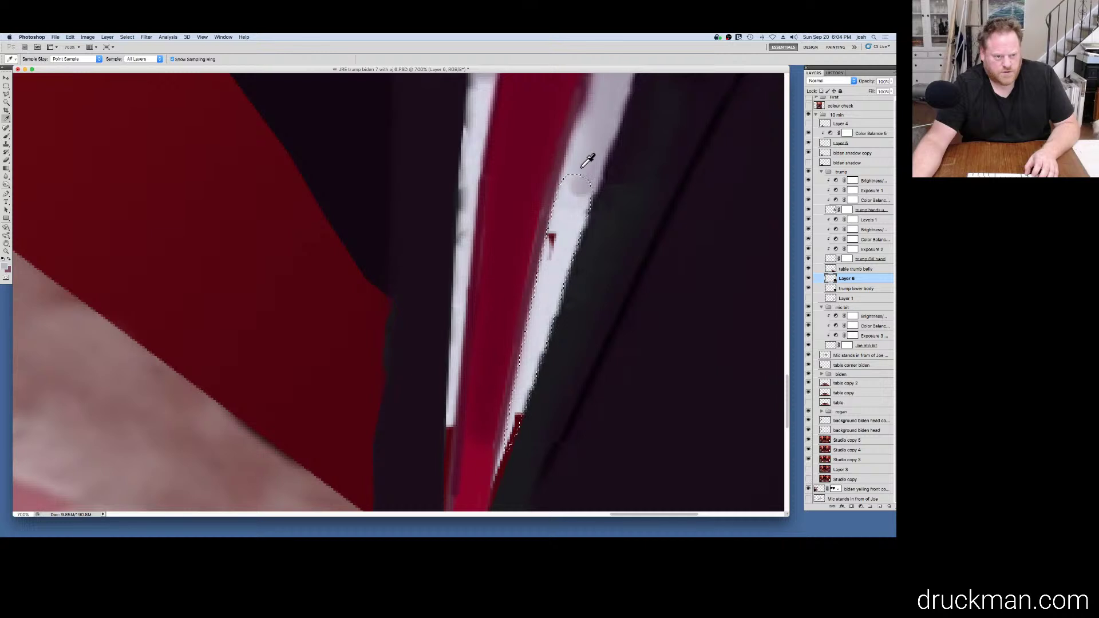
key("l")
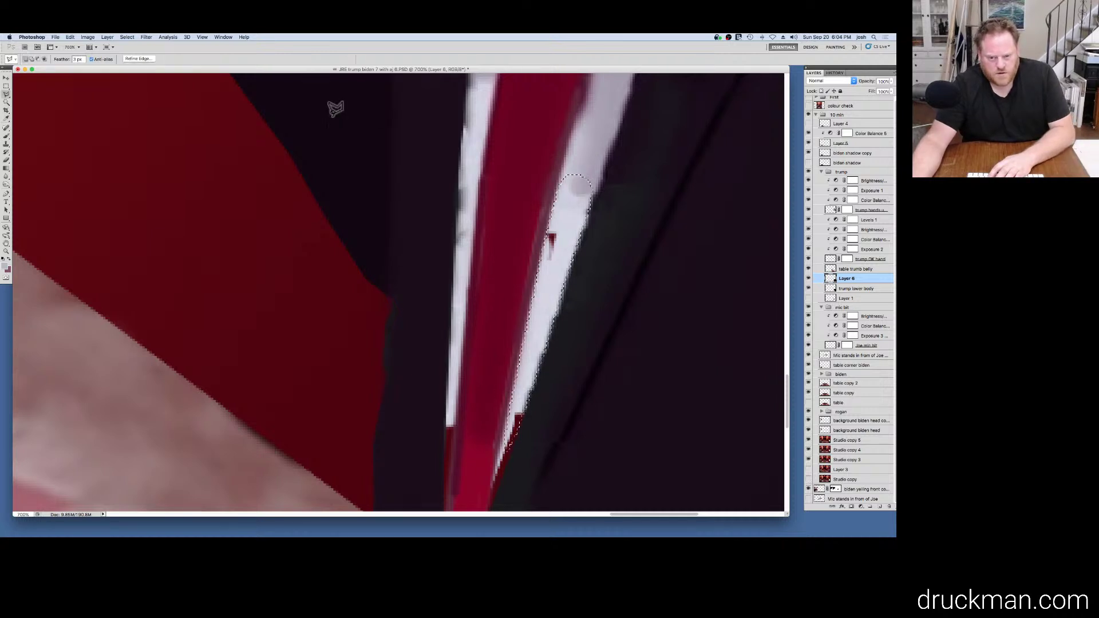
key("super+d")
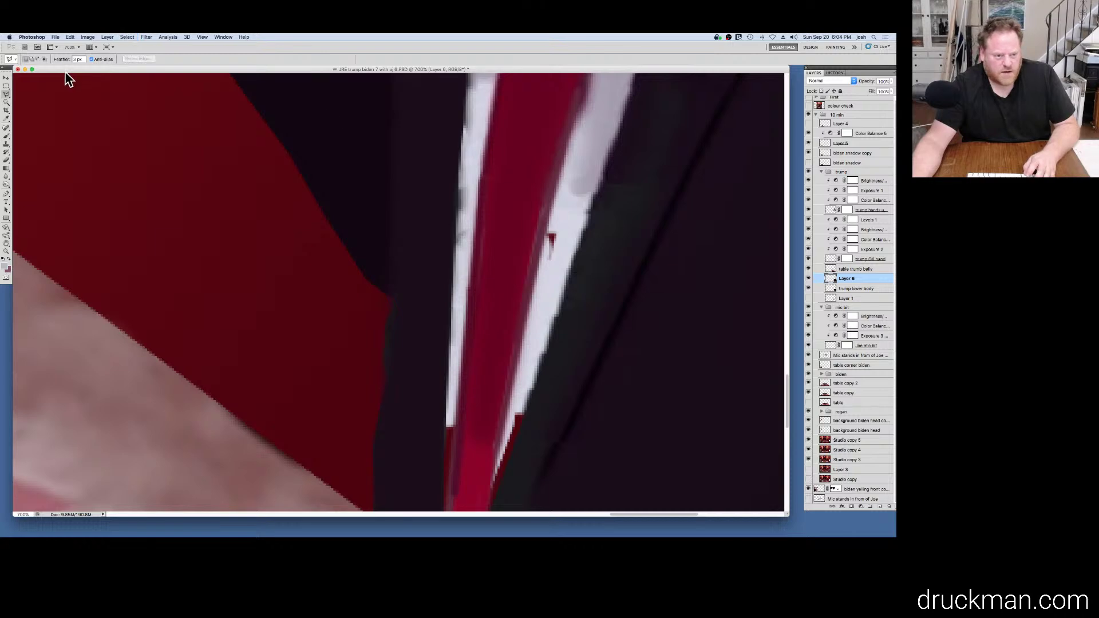
Step: Set the lasso feather to 0 px, outline the bright lower shirt strip on the jacket-front side of the tie, and fill it with grey sampled just above
double_click(83, 59)
type("0")
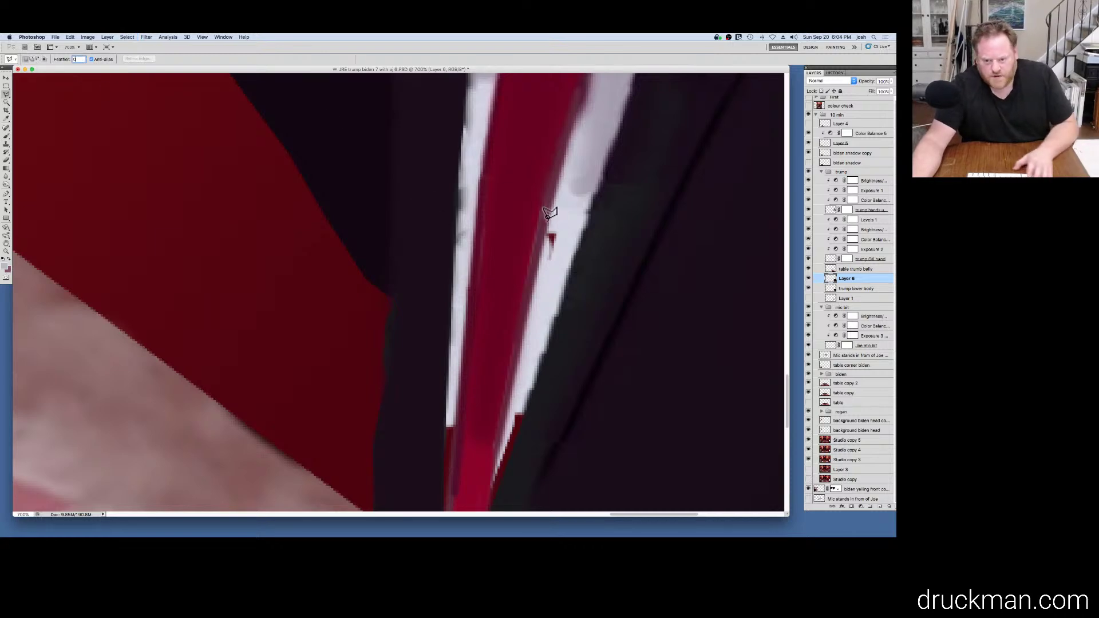
left_click(555, 175)
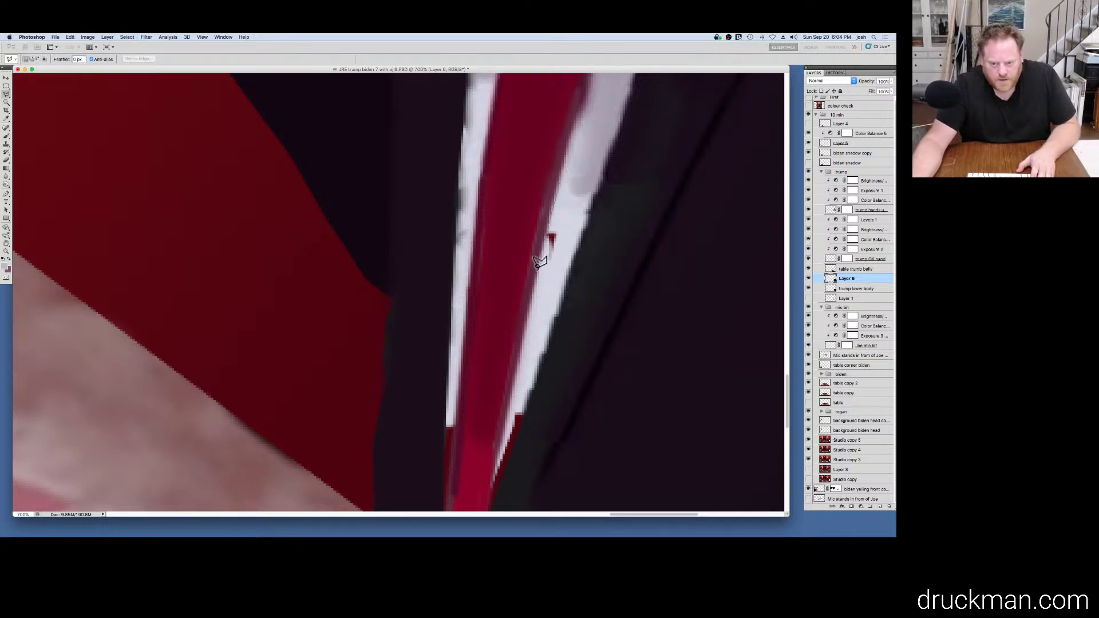
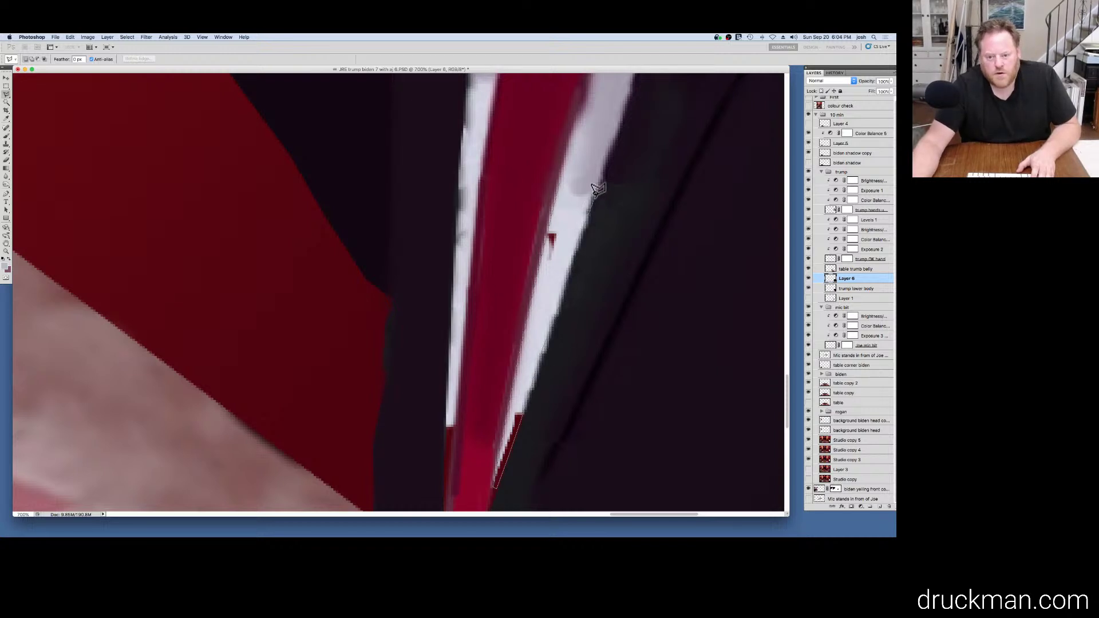
double_click(558, 177)
key("i")
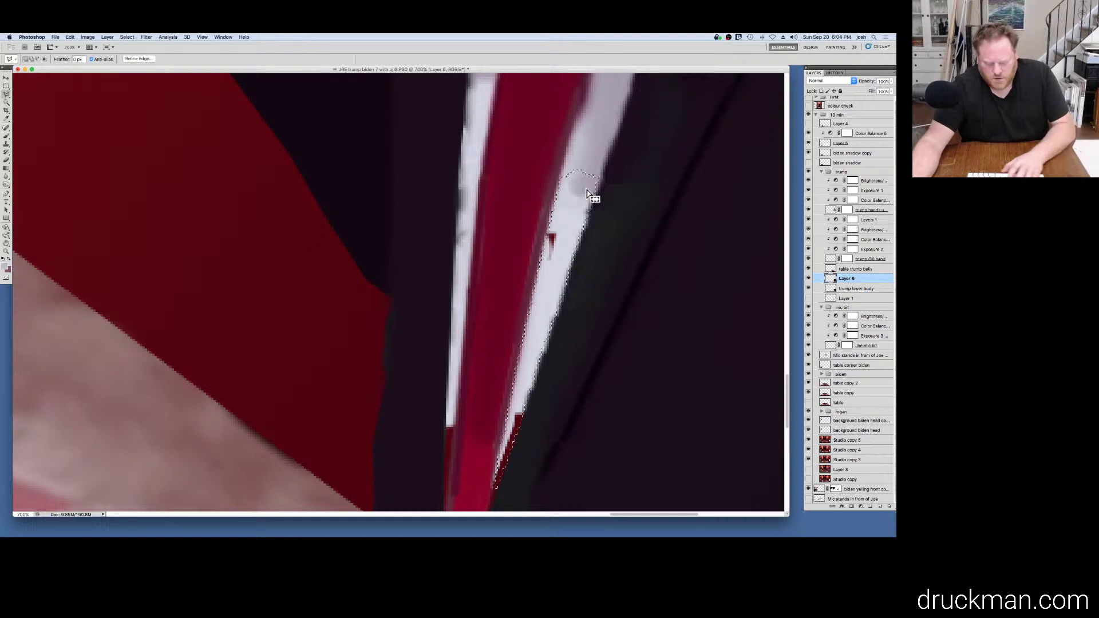
left_click(593, 150)
key("alt+BackSpace")
key("super+d")
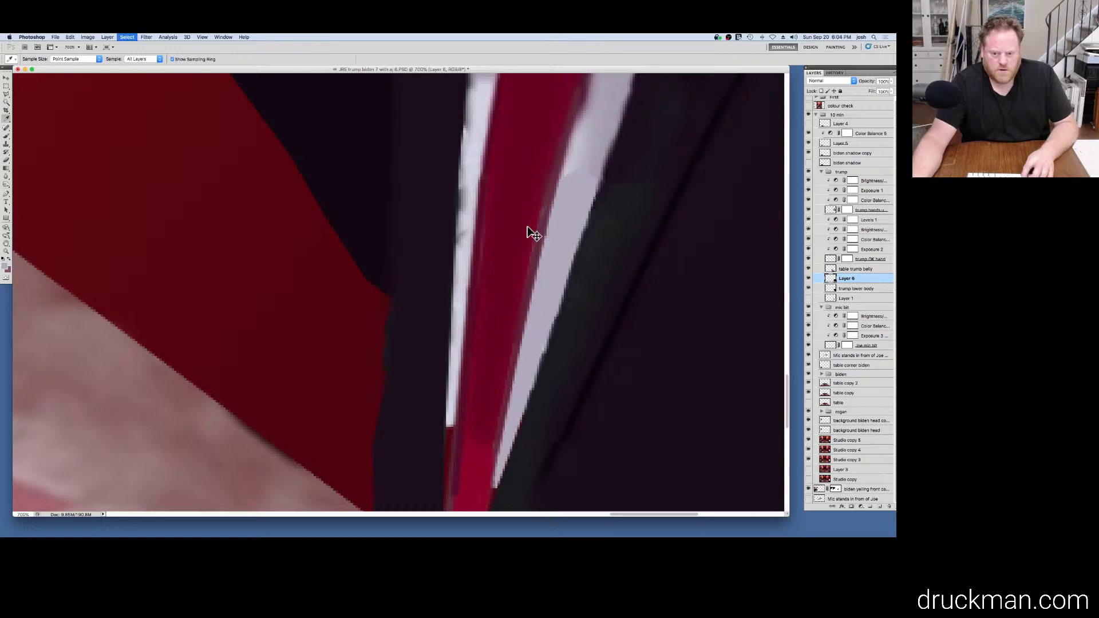
Step: Examine the filled shirt strip within the whole composite, and inspect the seam beside the tie up close
left_click(554, 277, "alt")
left_click(555, 296, "alt")
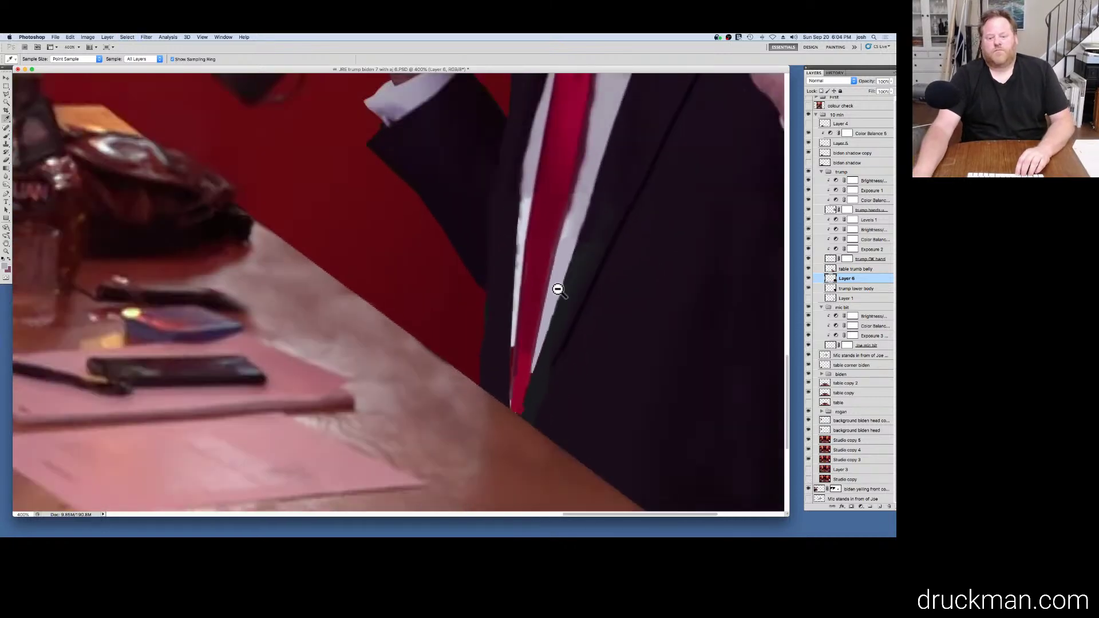
left_click(557, 292, "alt")
left_click(557, 289, "alt")
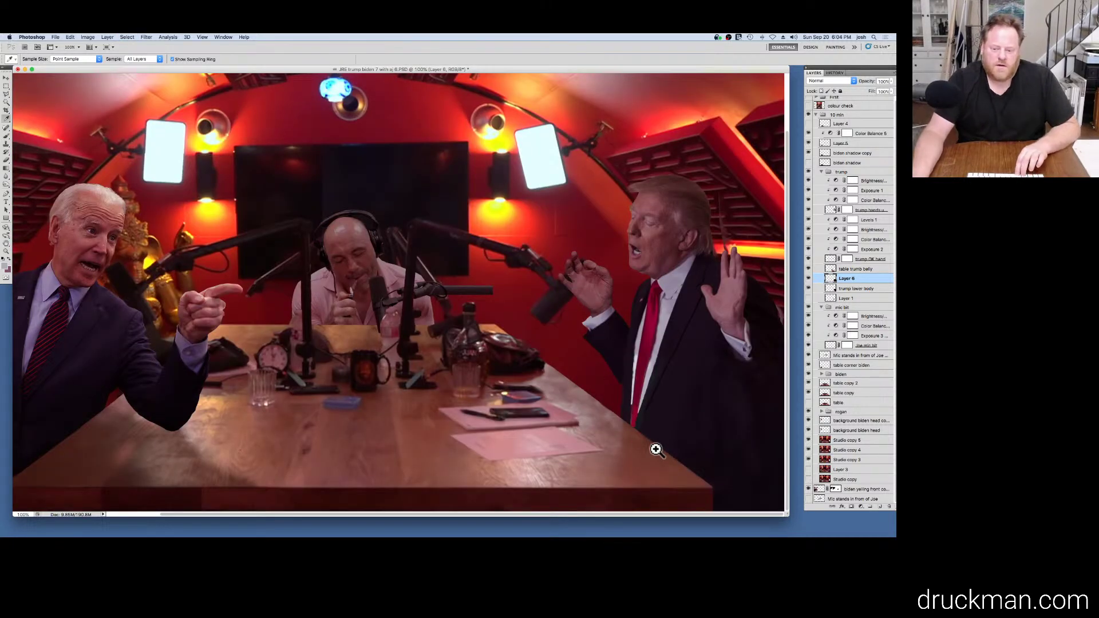
left_click(660, 370)
left_click(657, 364)
left_click(657, 362)
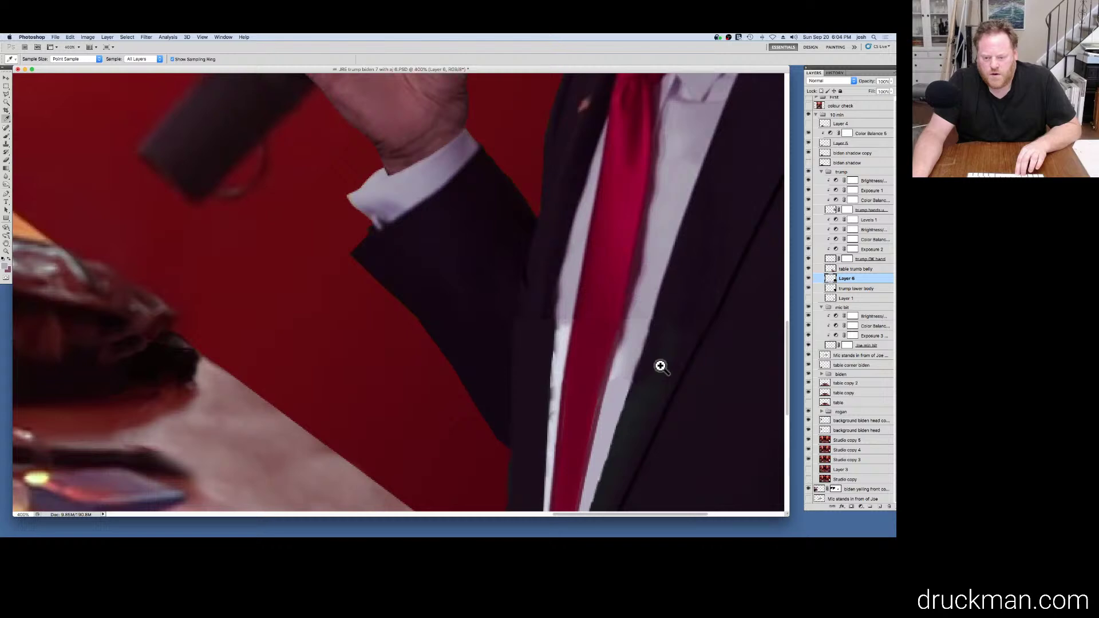
left_click(651, 373)
left_click(650, 374)
left_click(640, 372)
left_click(584, 393)
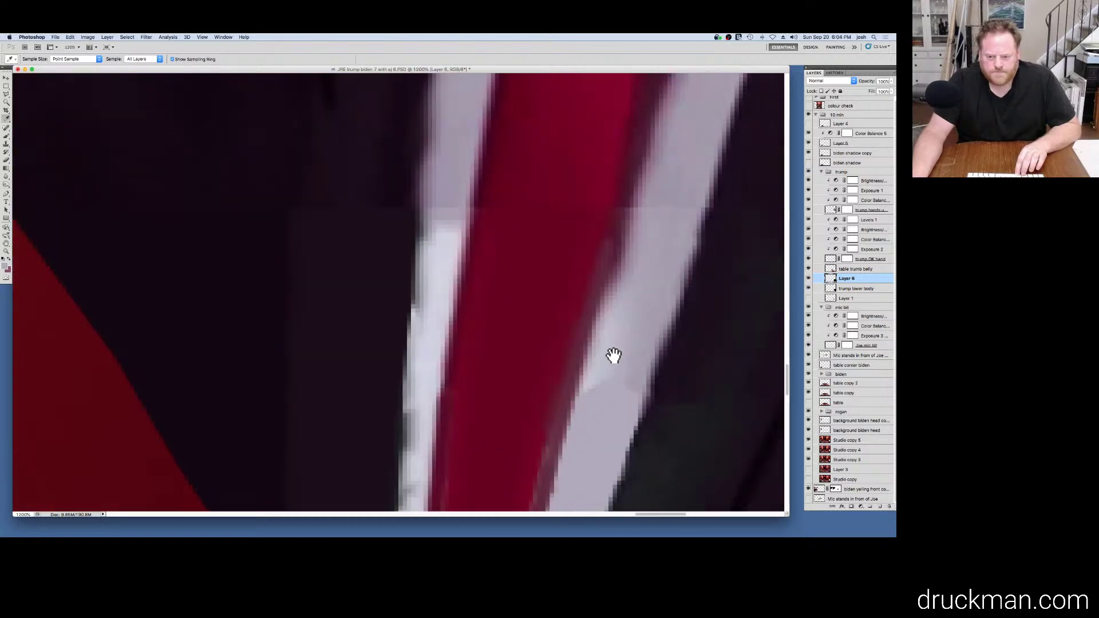
Step: Lasso the uneven shirt patch between the horizontal seam and the filled strip, and fill it with greyish mauve sampled near the seam
key("l")
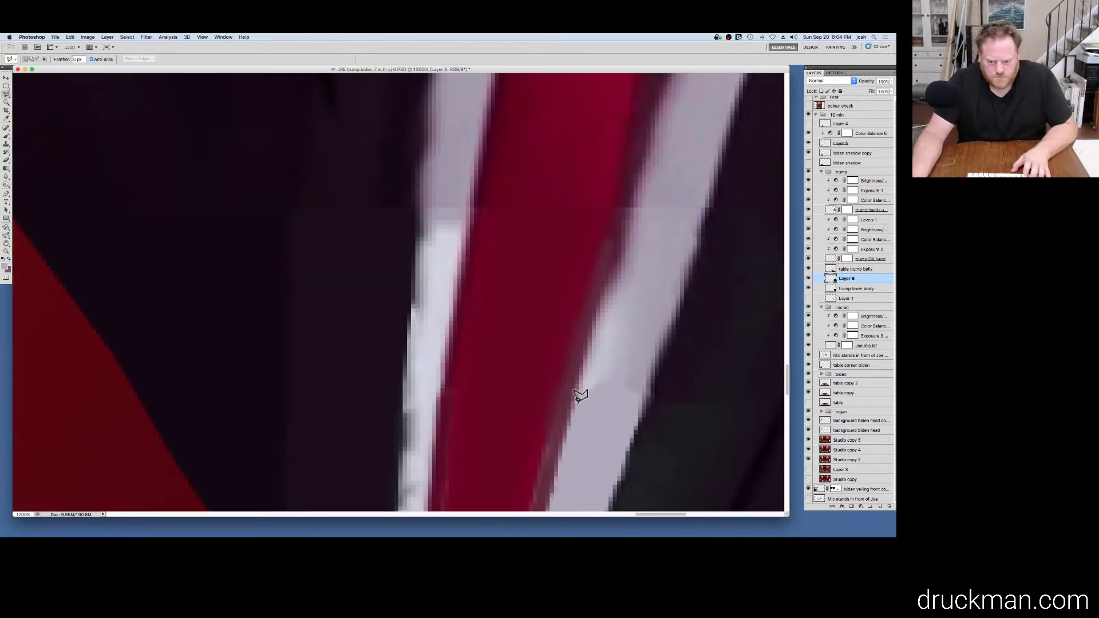
left_click_drag(576, 406, 609, 288)
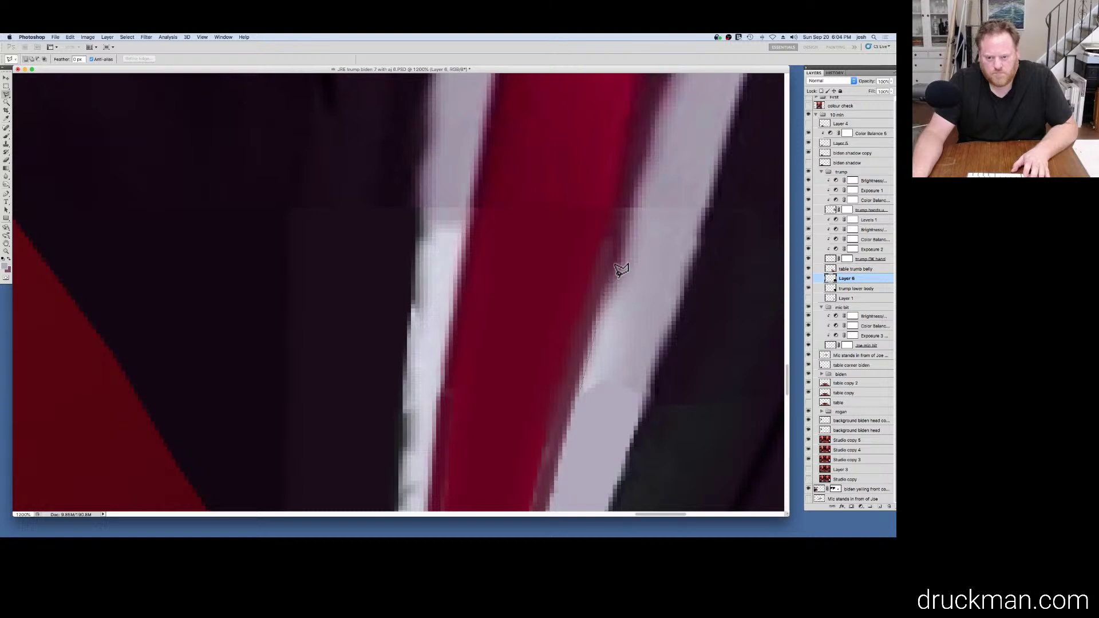
left_click_drag(635, 197, 659, 190)
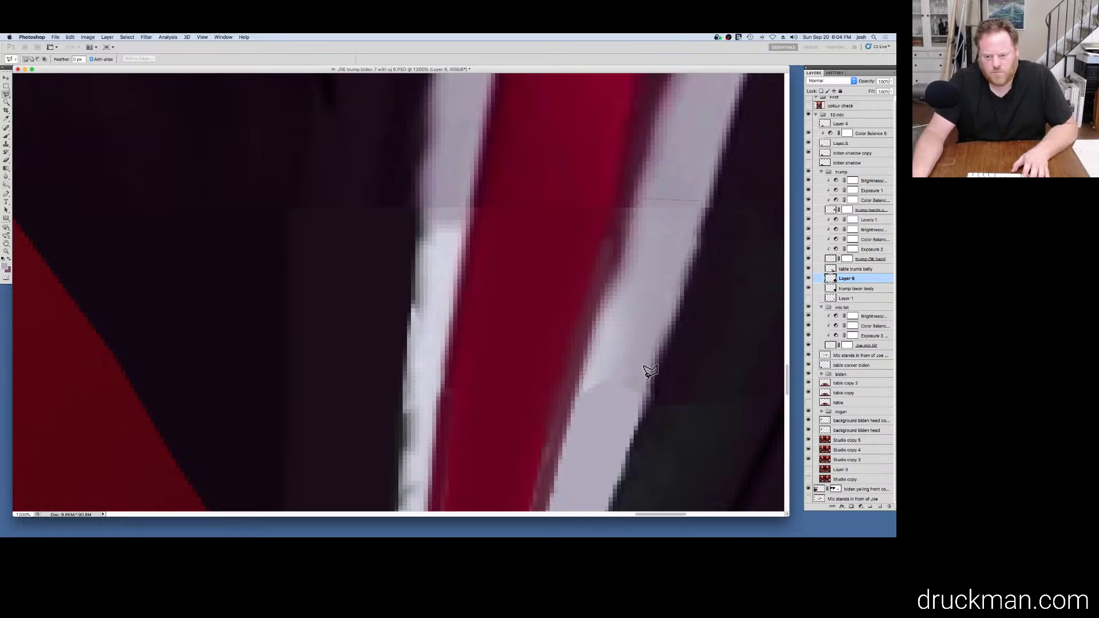
left_click_drag(582, 392, 583, 394)
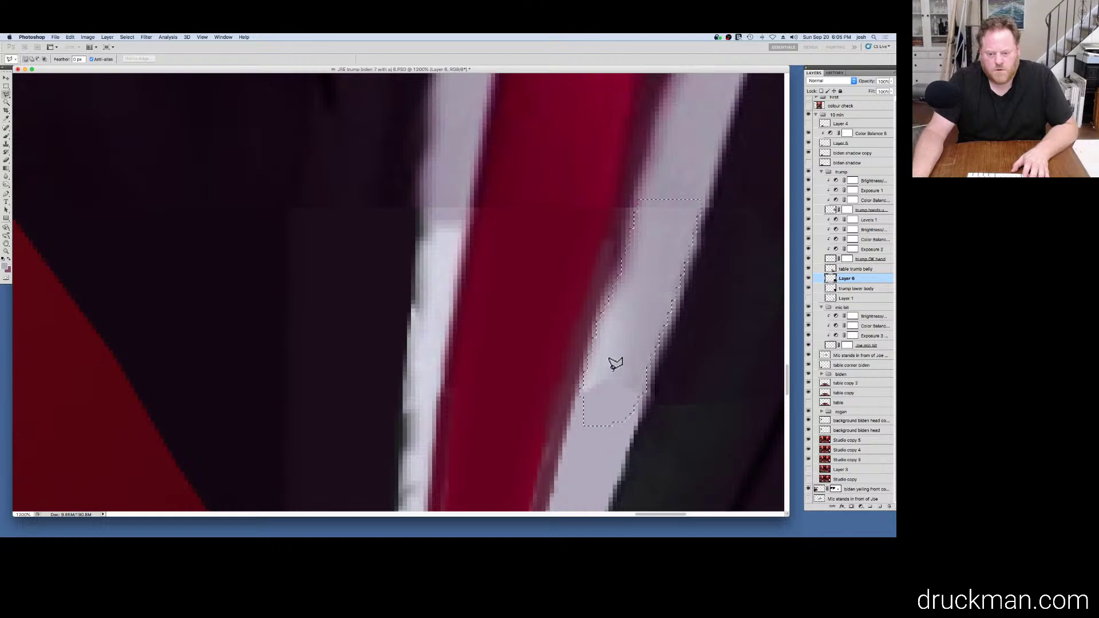
key("i")
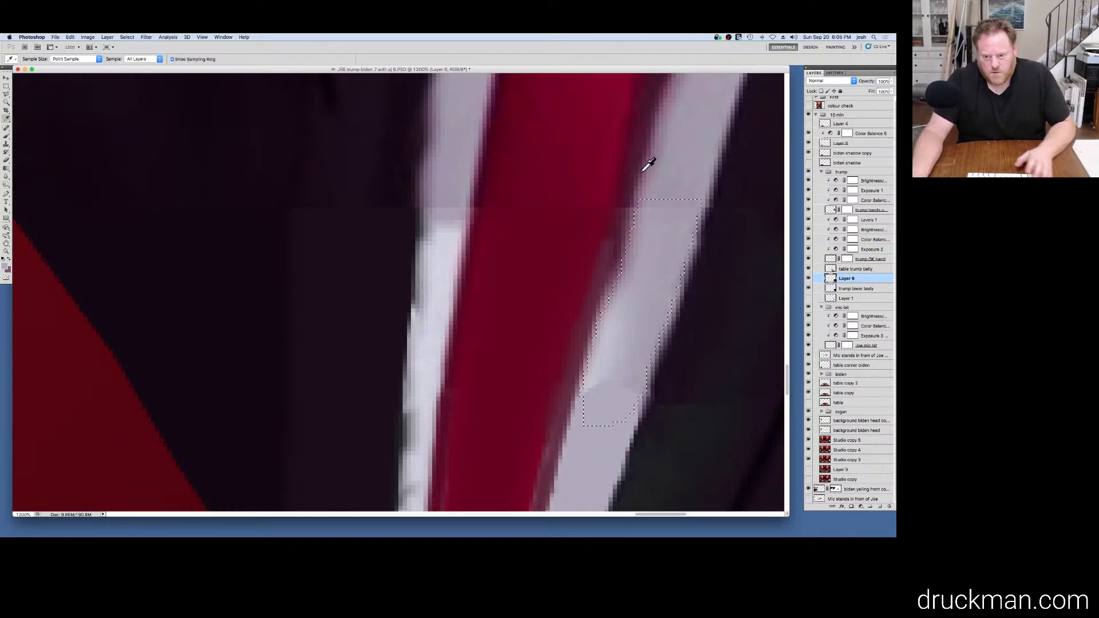
left_click(666, 203)
key("alt+BackSpace")
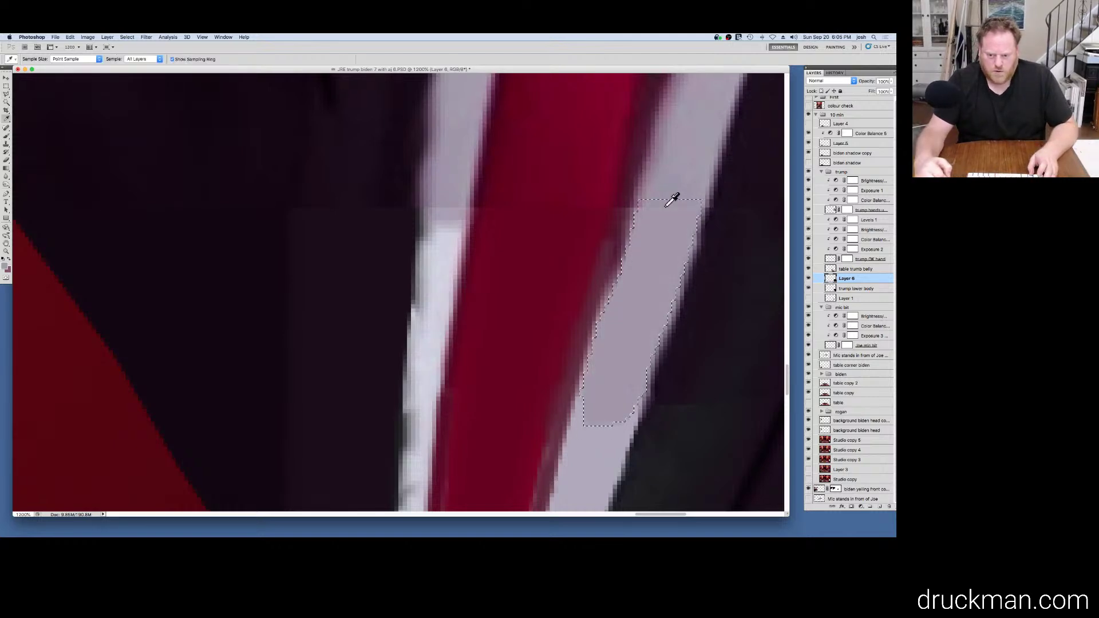
key("super+d")
Step: Examine the patched shirt strip within the whole composite and clear the selection
left_click(579, 314, "alt")
left_click(580, 315, "alt")
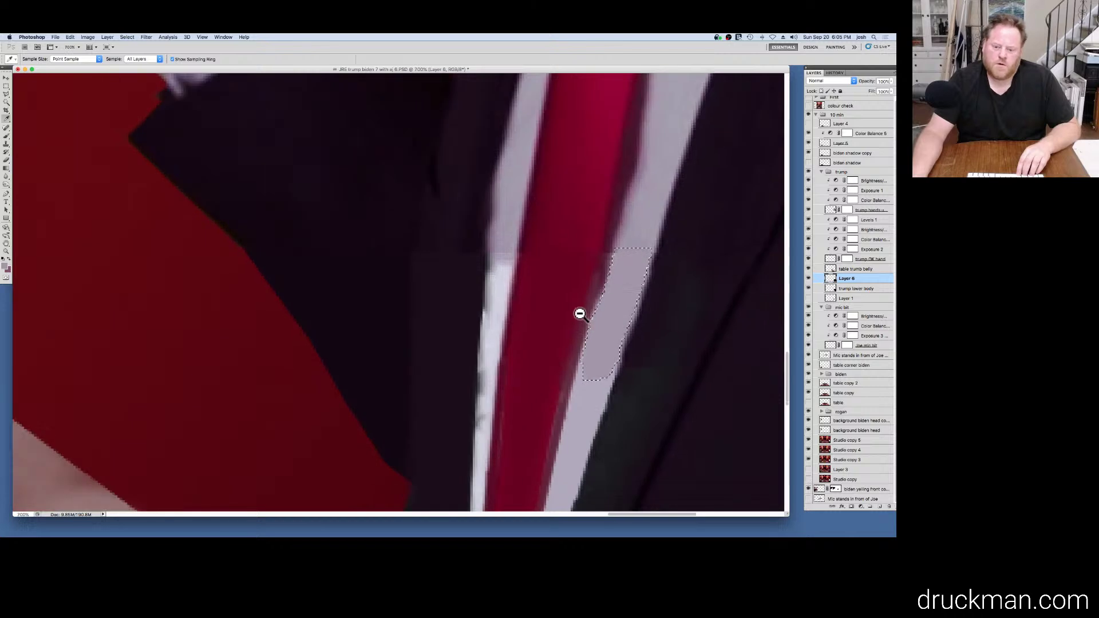
left_click(580, 314, "alt")
left_click(580, 314, "alt")
left_click(580, 314, "alt")
left_click(579, 314, "alt")
left_click(579, 314, "alt")
left_click(580, 314, "alt")
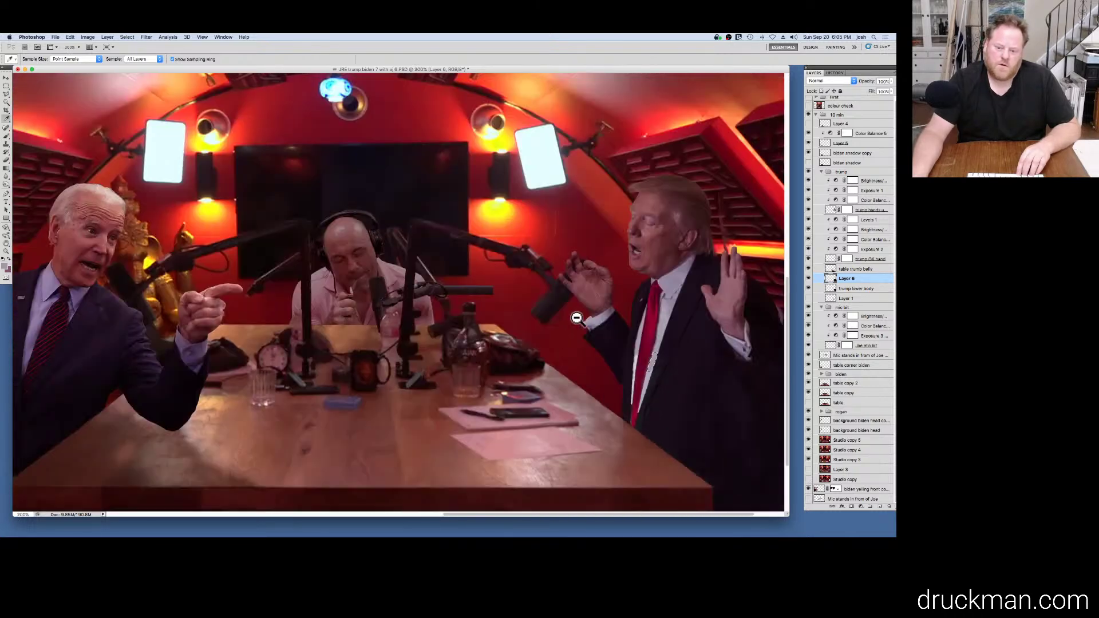
key("super+d")
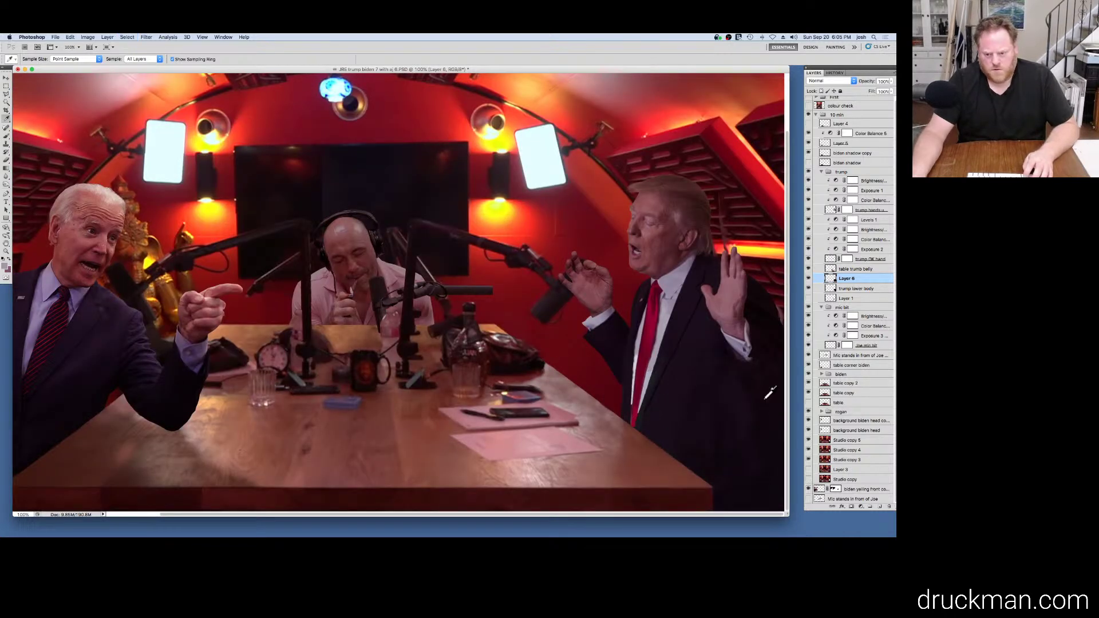
Step: Select the lower, lighter part of the filled shirt strip with the Magic Wand at a tolerance of 10
left_click(652, 391, "super")
left_click(652, 390, "super")
left_click(651, 391, "super")
left_click(651, 391, "super")
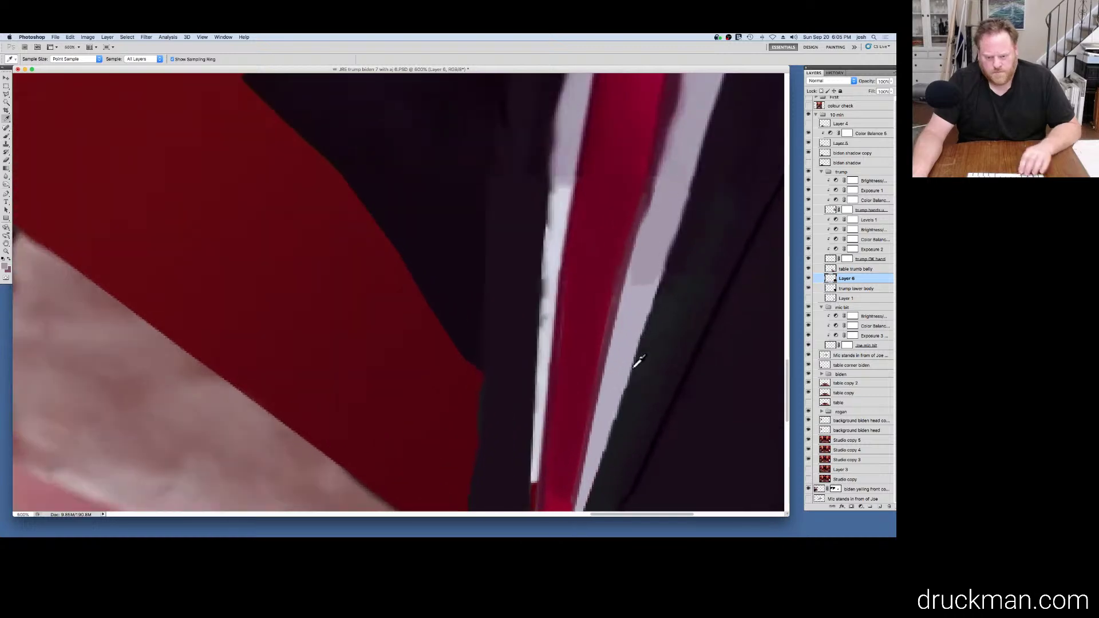
key("w")
left_click(633, 334)
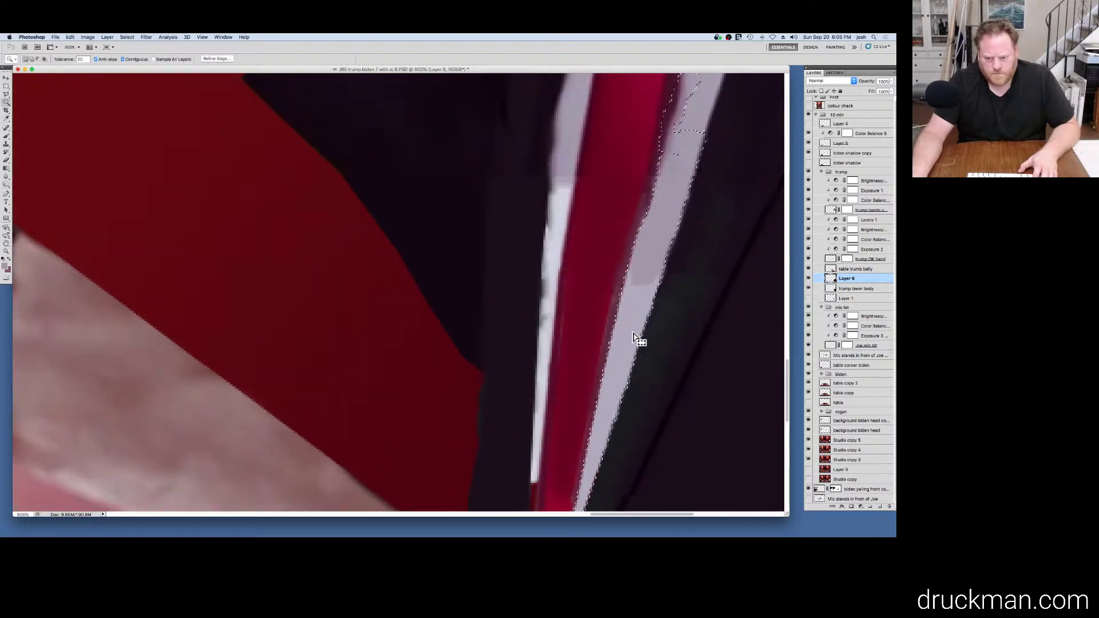
double_click(83, 59)
type("10")
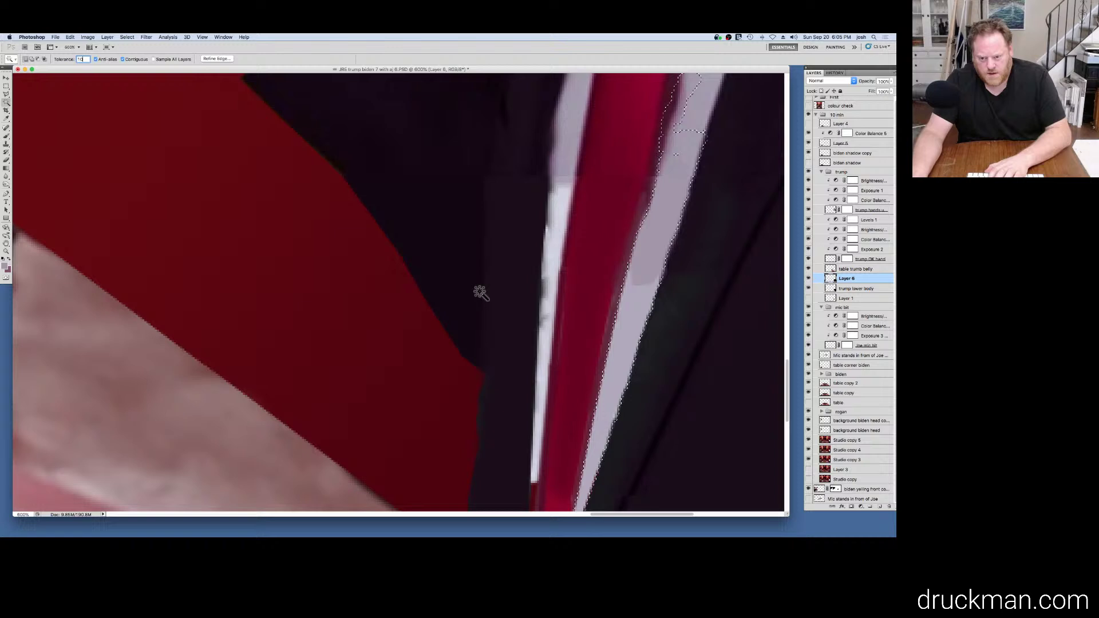
left_click(638, 305)
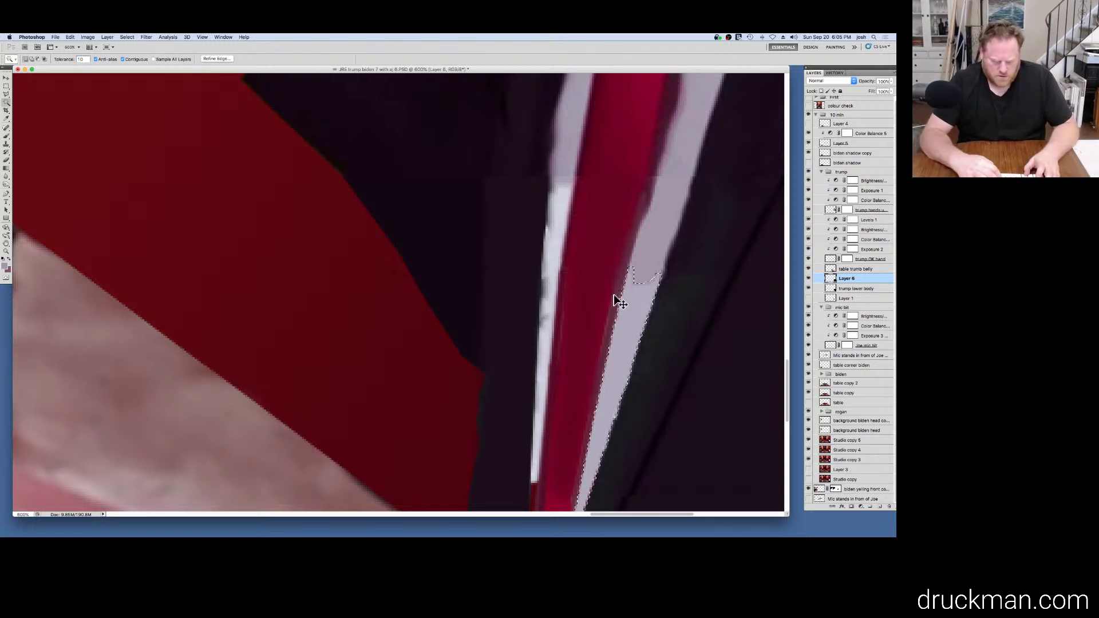
Step: Try darkening the selected lower shirt strip with a Hue/Saturation lightness of -10
key("alt+BackSpace")
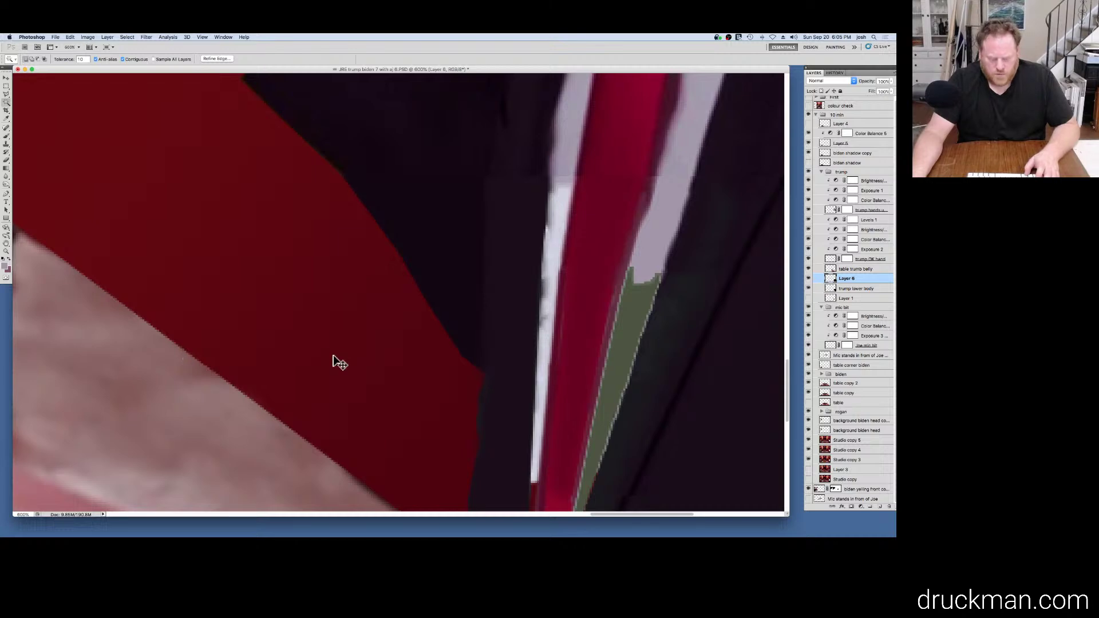
key("ctrl+z")
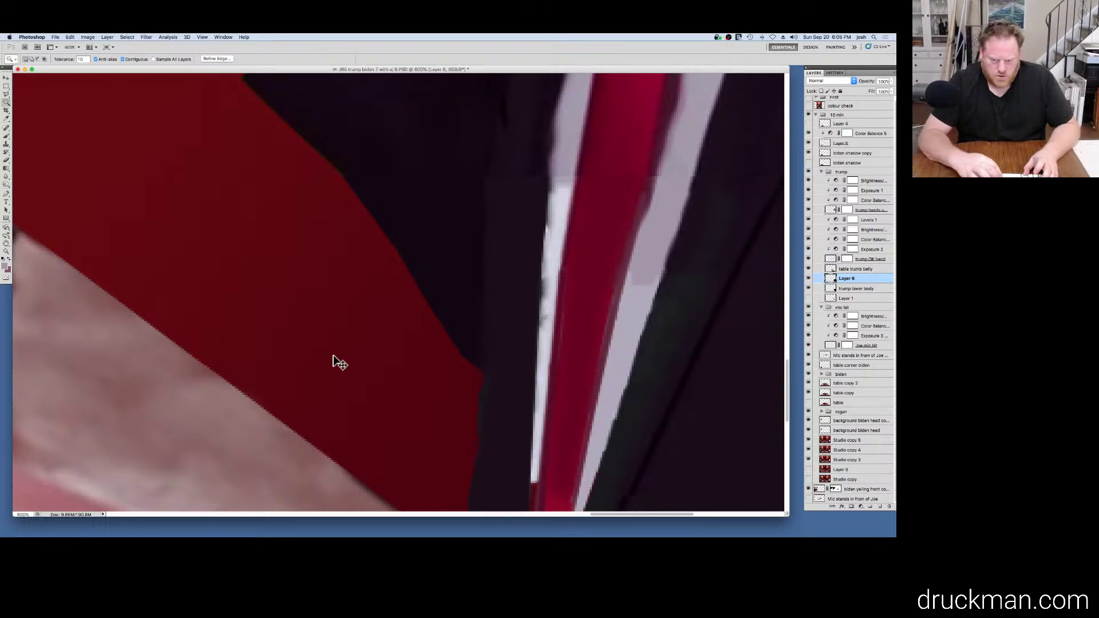
key("ctrl+u")
left_click_drag(632, 206, 401, 154)
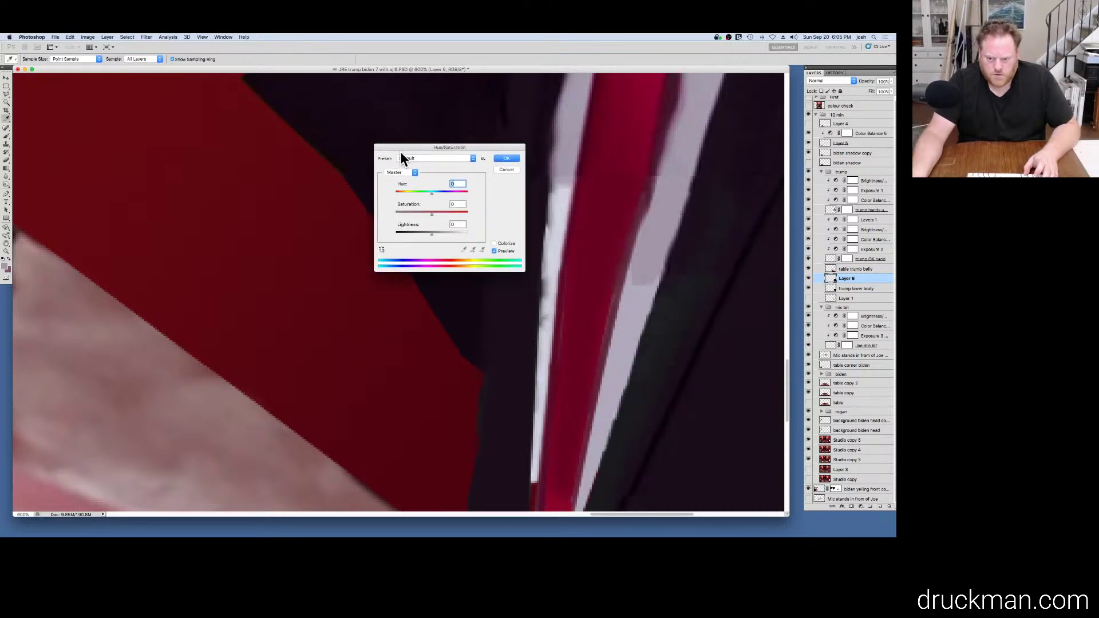
left_click_drag(431, 234, 428, 235)
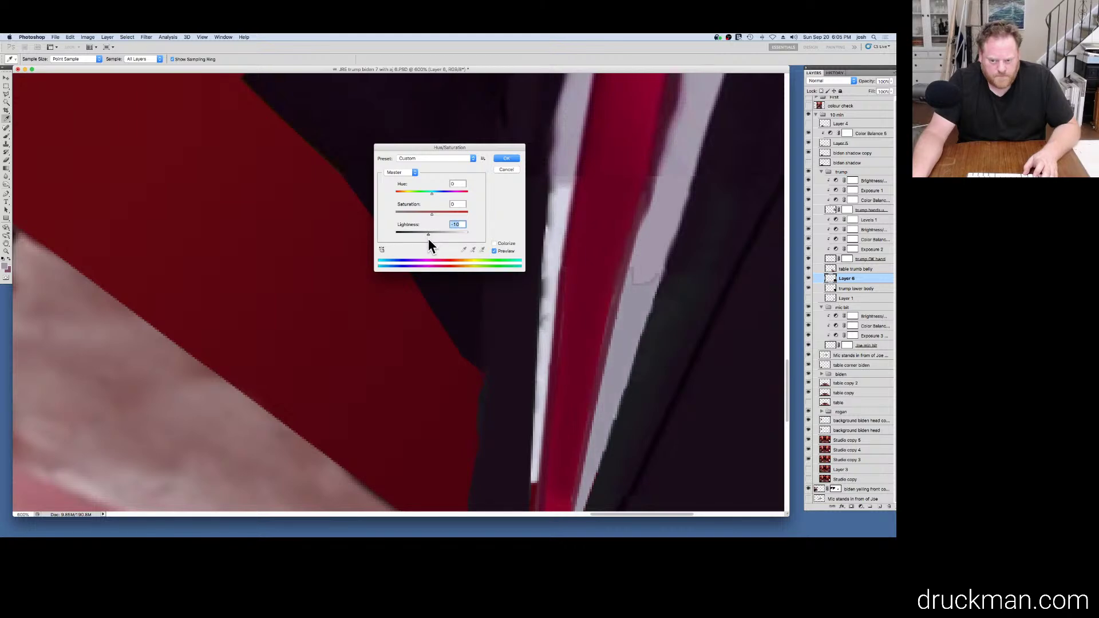
key("Return")
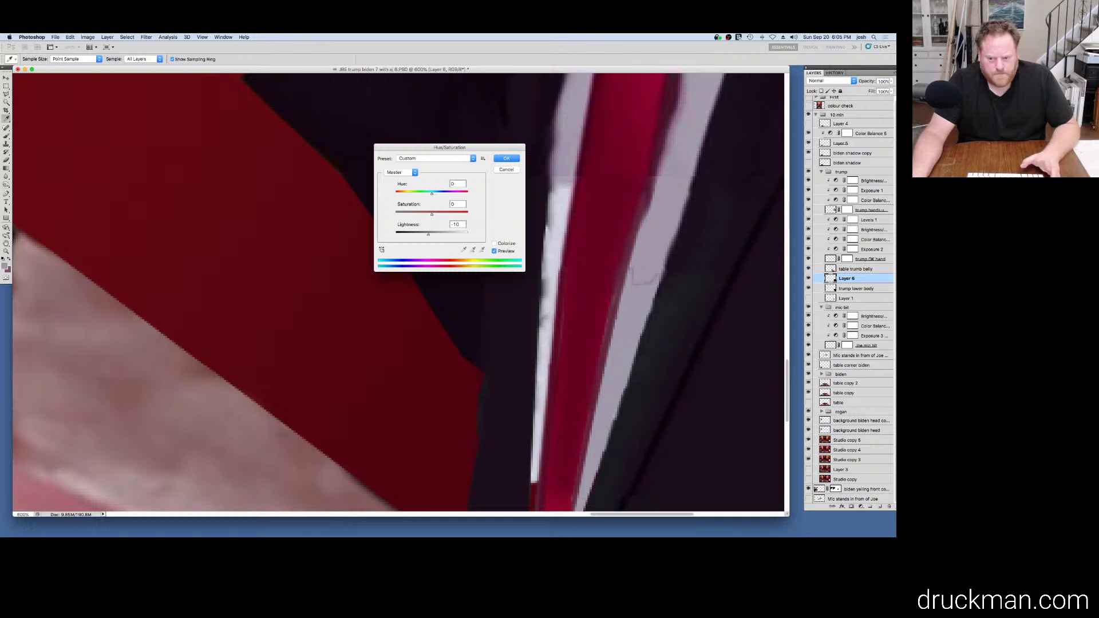
key("Return")
key("w")
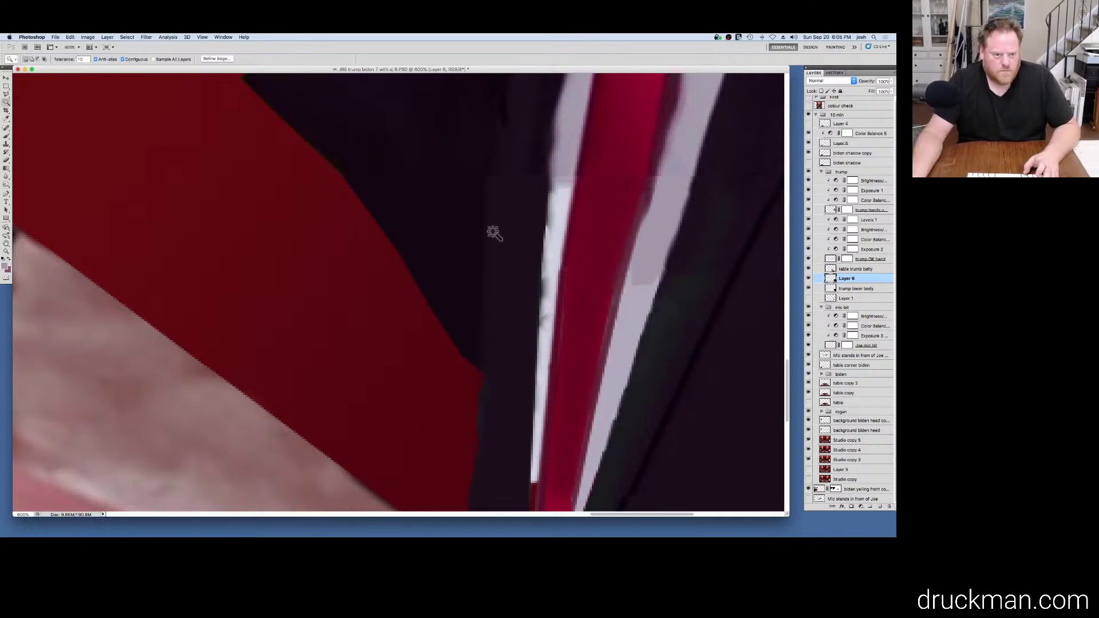
Step: Darken the selected lower shirt strip slightly with Brightness/Contrast to match the strip above it, and clear the selection
left_click(87, 37)
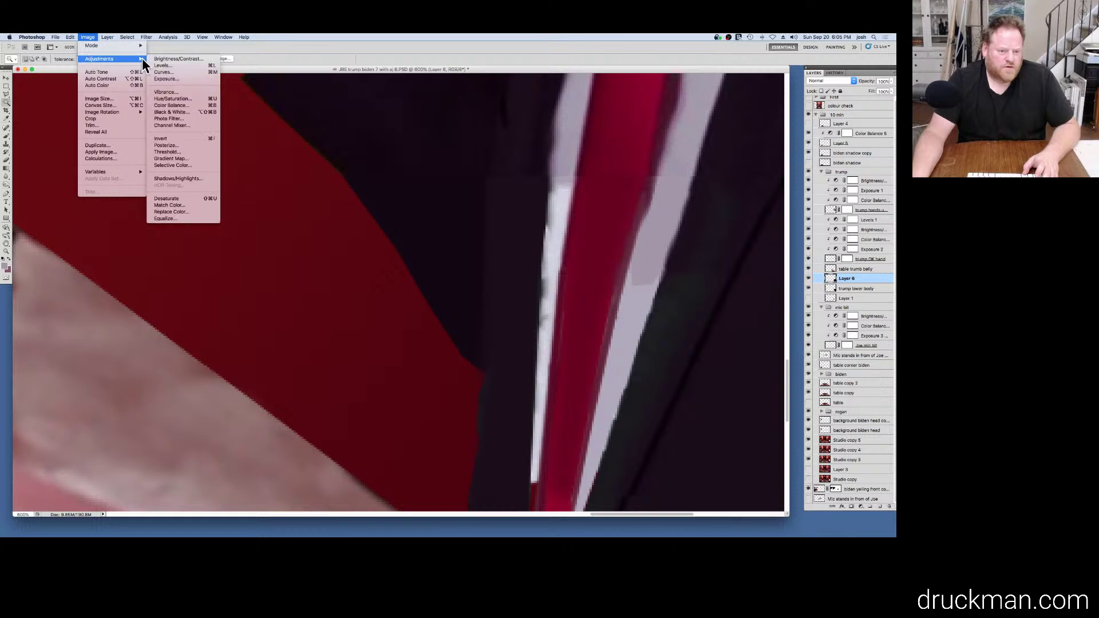
left_click(163, 59)
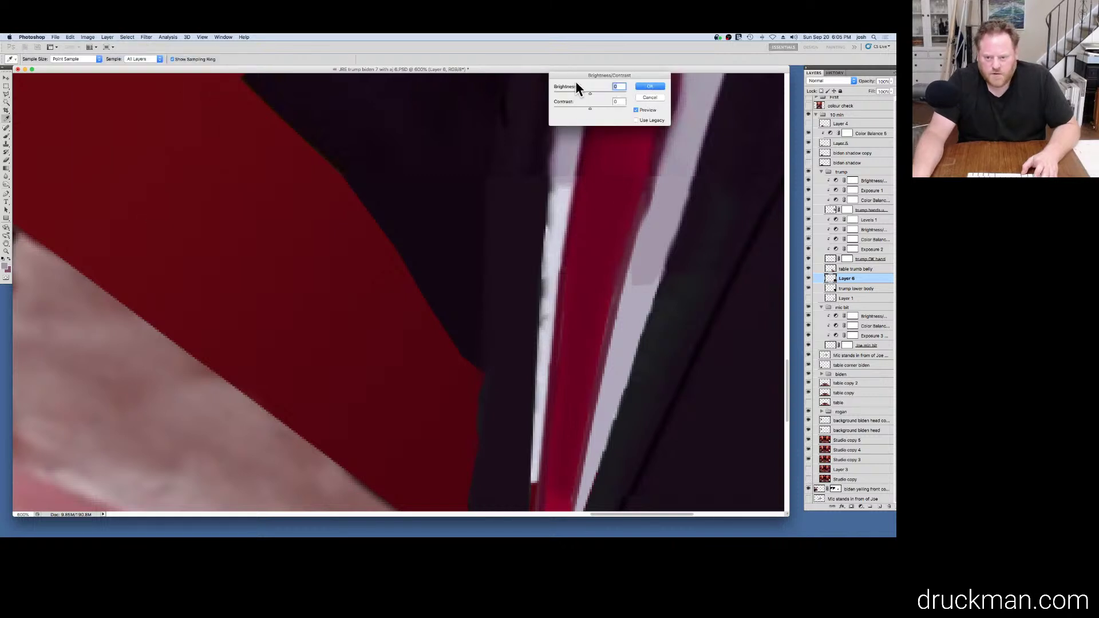
left_click_drag(589, 92, 586, 94)
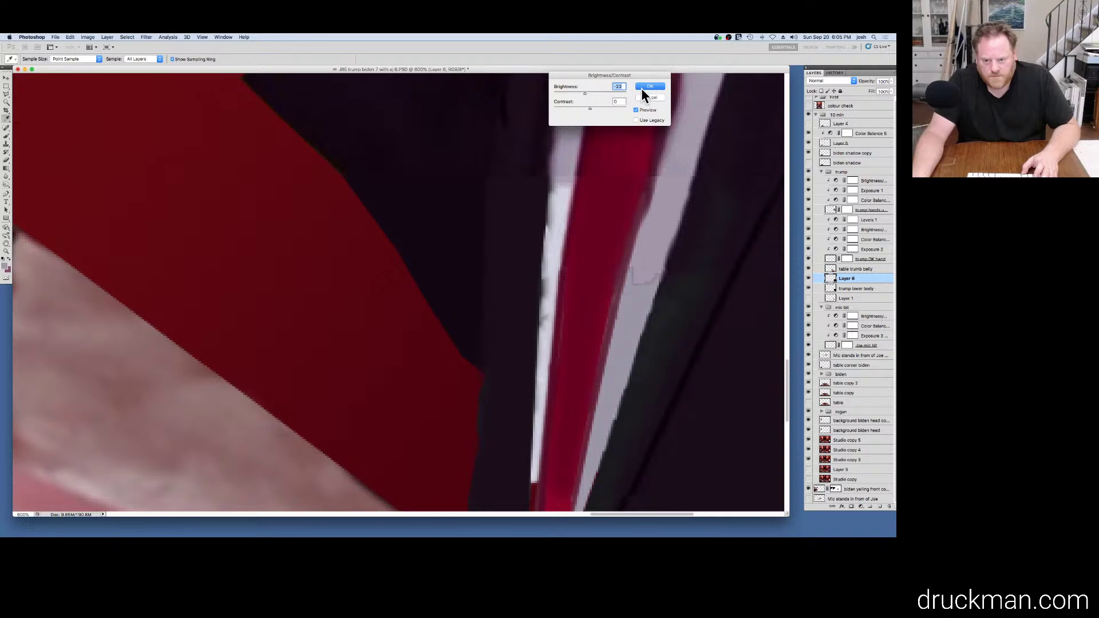
key("Return")
key("w")
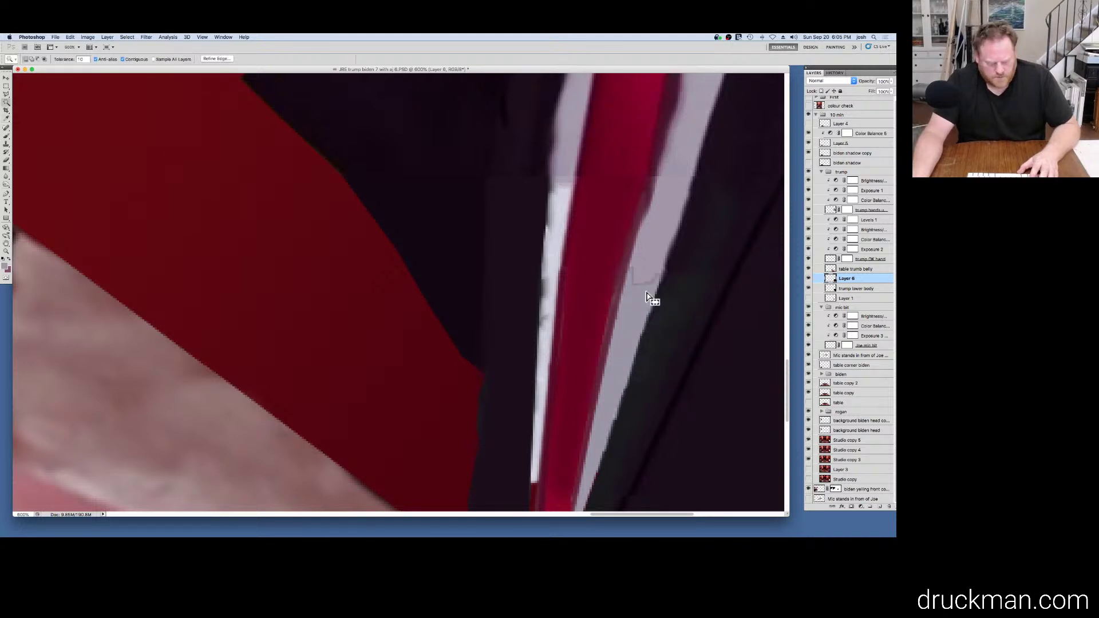
Step: Blend away the jagged seam in the shirt strip with the Clone Stamp, sampling shirt tones beside it and raising the stamp's opacity
key("s")
left_click(647, 268, "alt")
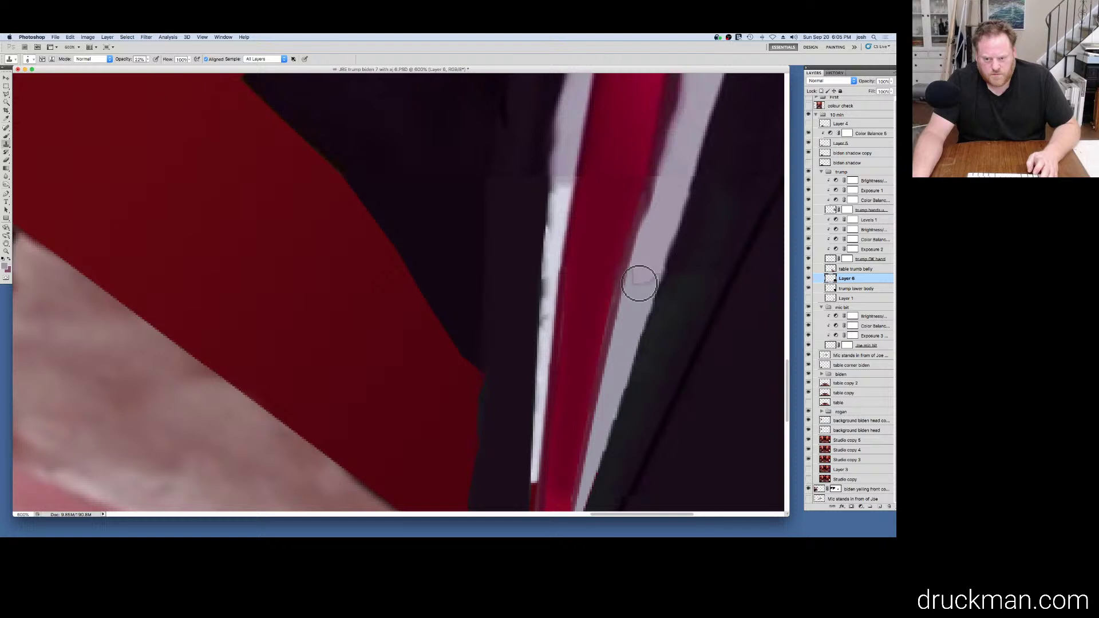
mouse_move(638, 283)
left_mouse_down()
mouse_move(632, 255)
mouse_move(633, 273)
left_mouse_up()
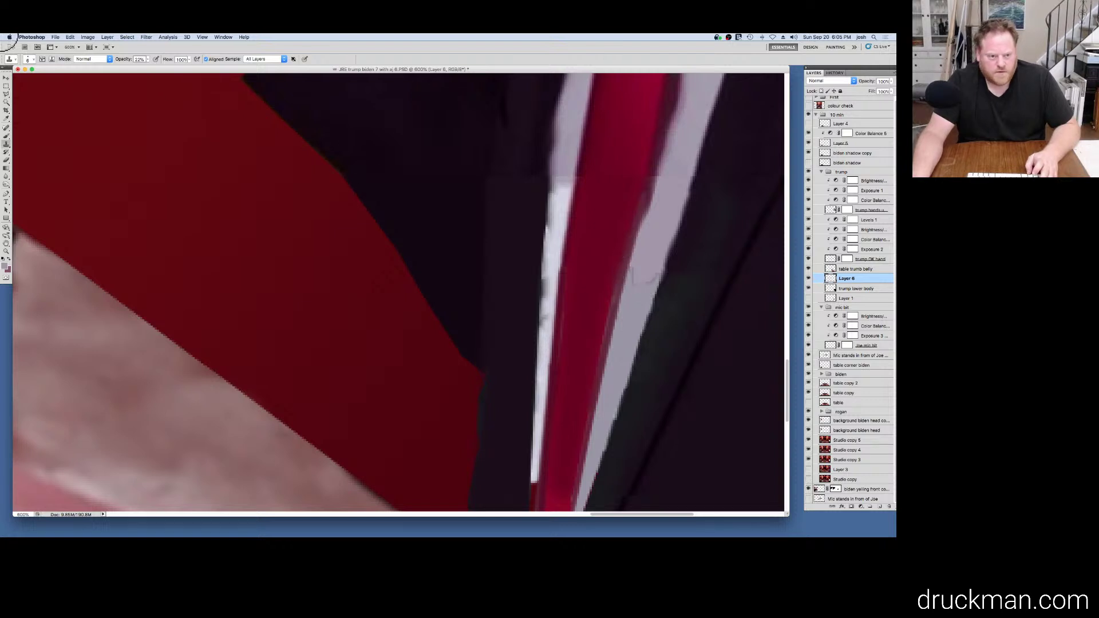
left_click(638, 300, "alt")
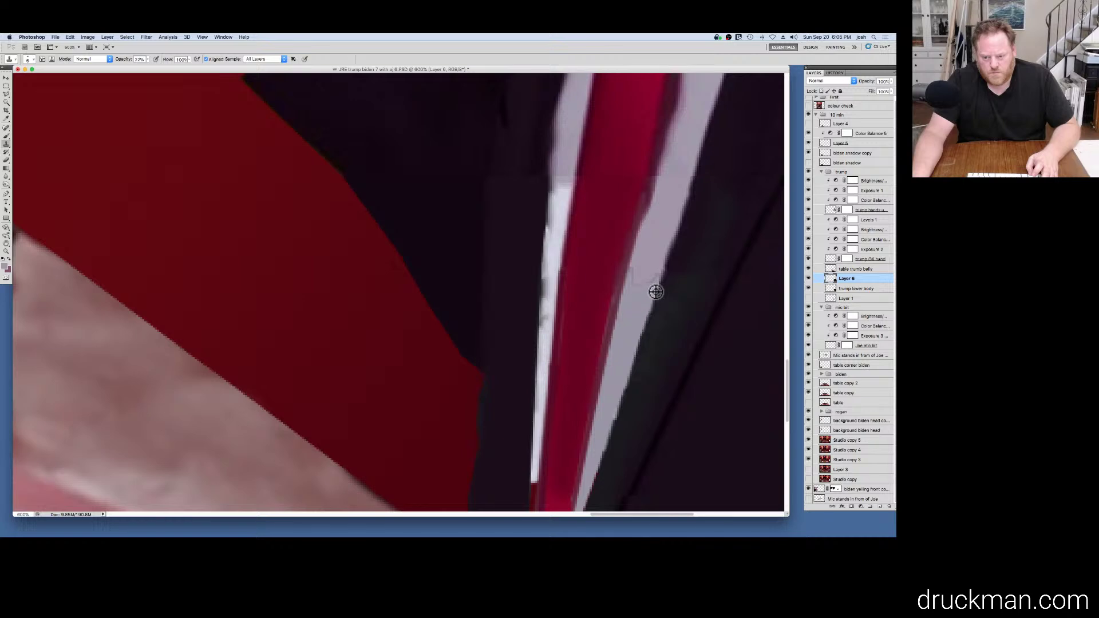
left_click(655, 290, "alt")
left_click_drag(645, 282, 652, 275)
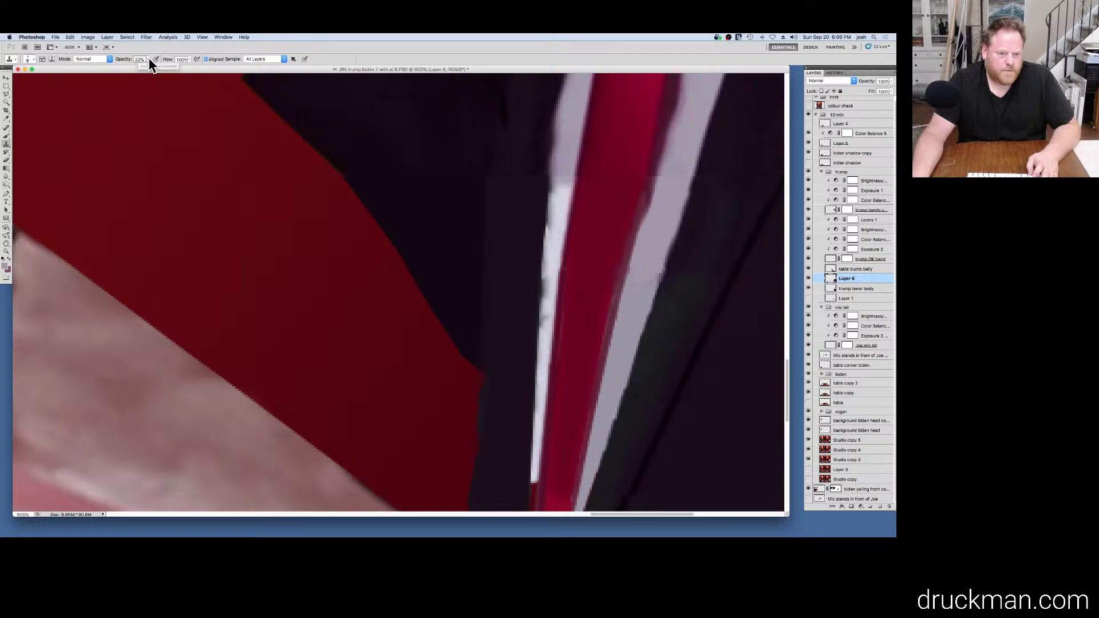
left_click_drag(161, 75, 158, 75)
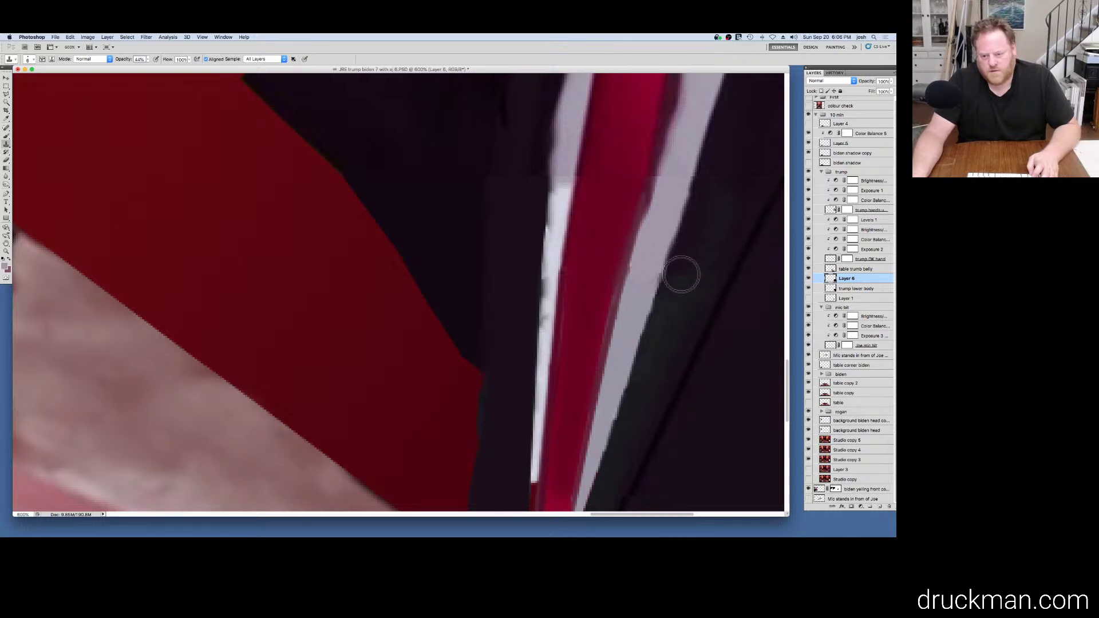
Step: Examine the blended shirt strip within the whole composite, and inspect the tie's lower tip at the table edge up close
left_click(544, 304, "alt")
left_click(543, 304, "alt")
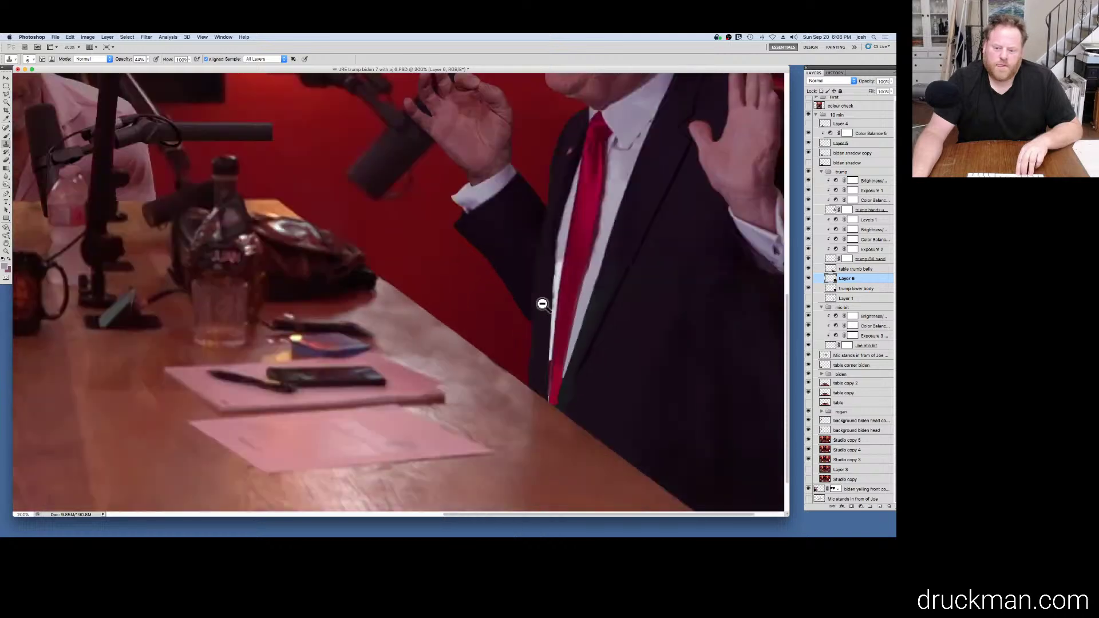
left_click(542, 304, "alt")
left_click(542, 304, "alt")
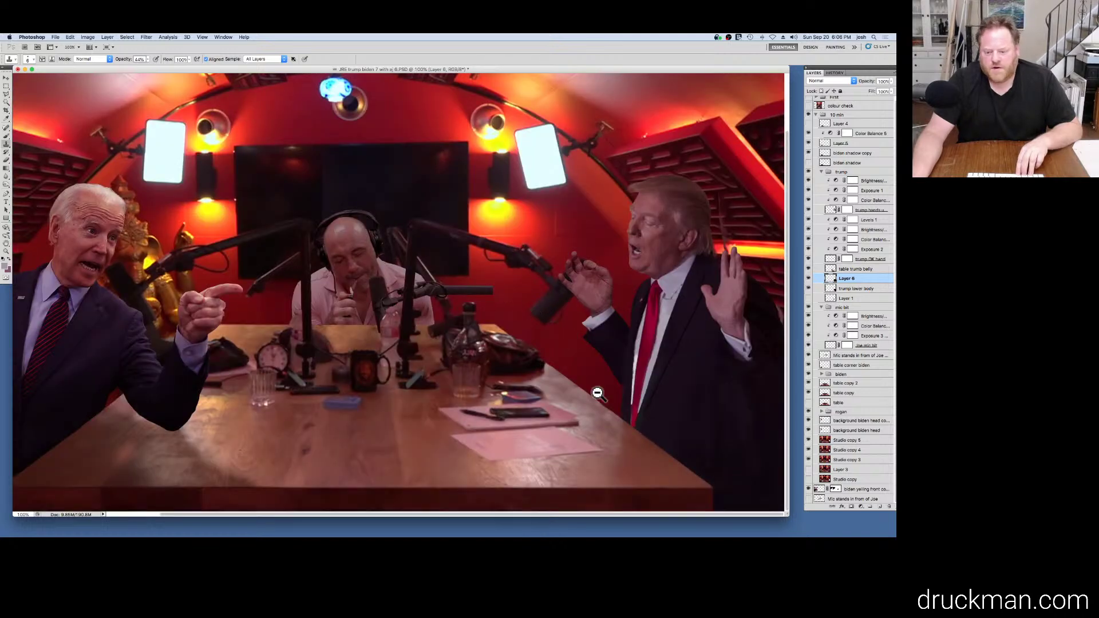
left_click(654, 430, "ctrl")
left_click(655, 429, "ctrl")
left_click(653, 429, "ctrl")
left_click(653, 429, "ctrl")
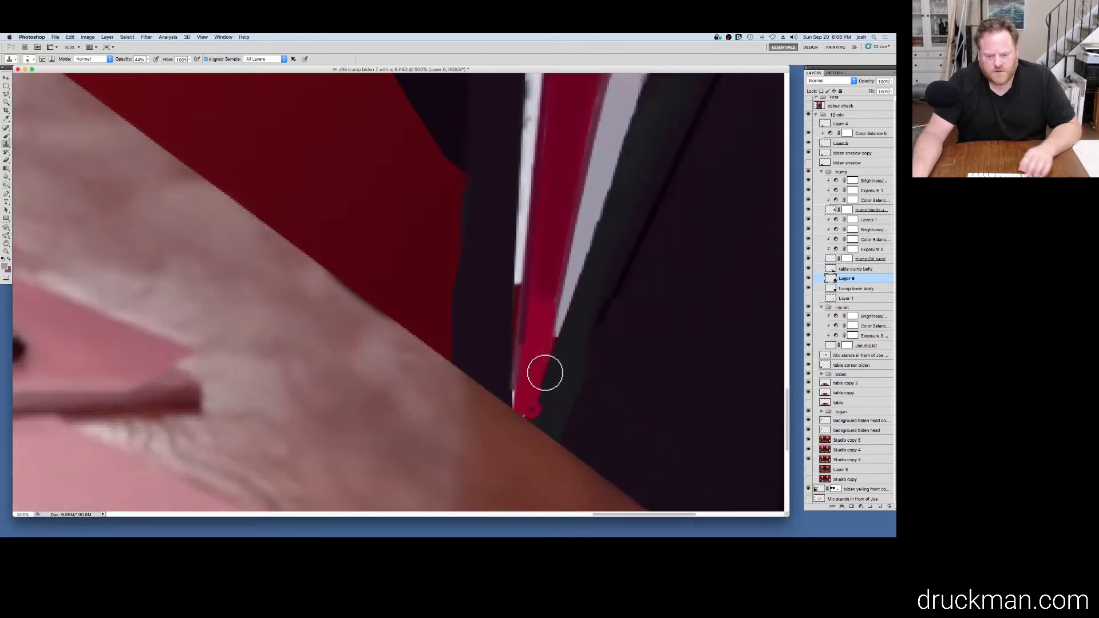
key("w")
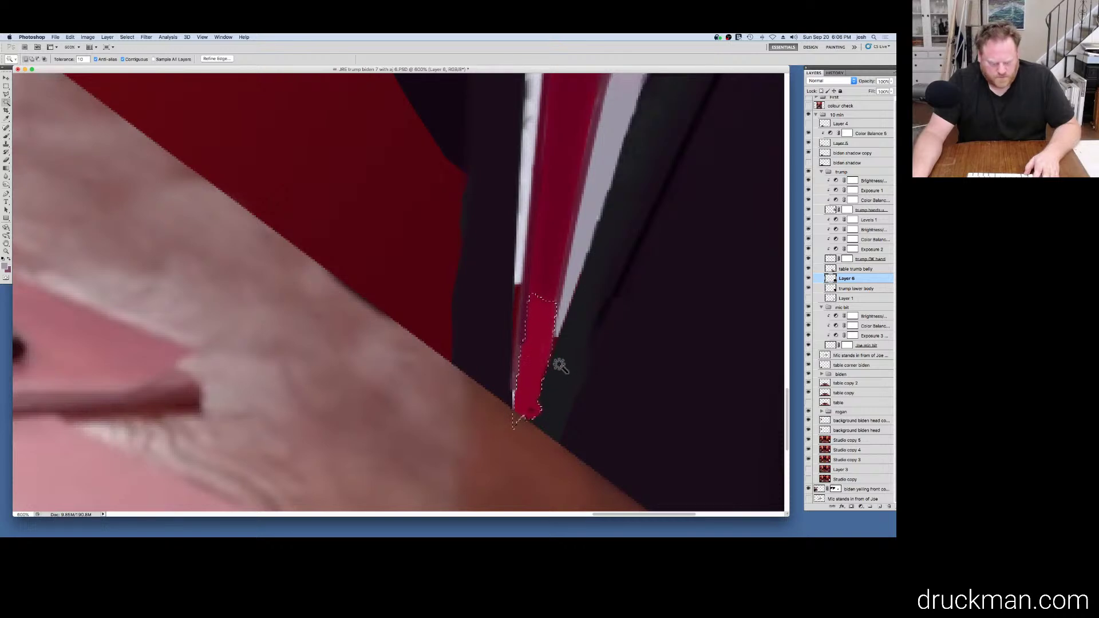
key("ctrl+d")
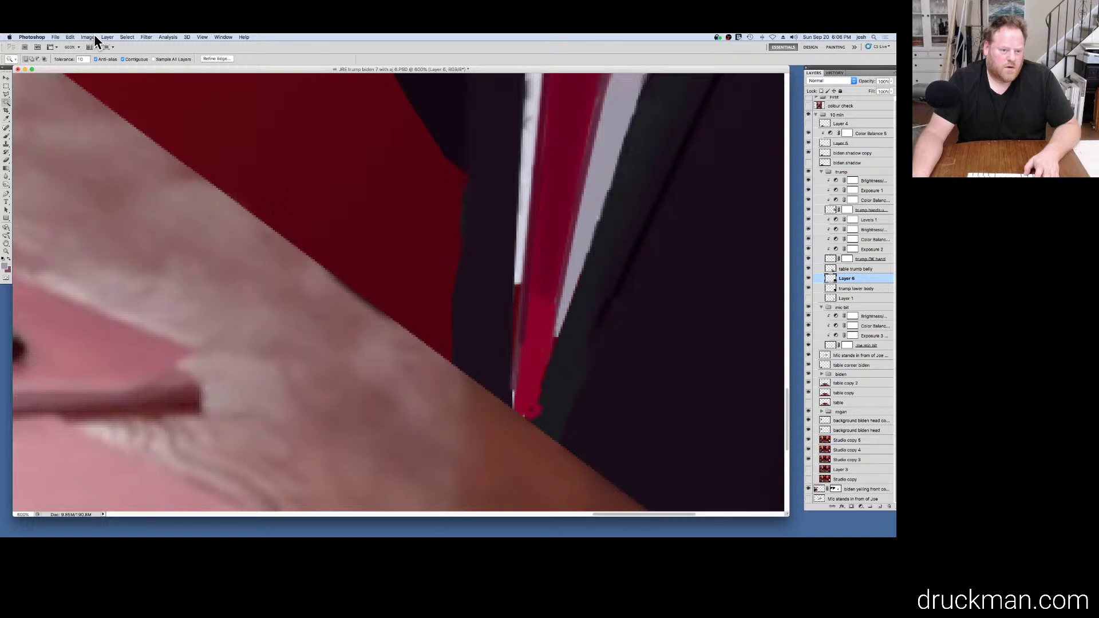
key("l")
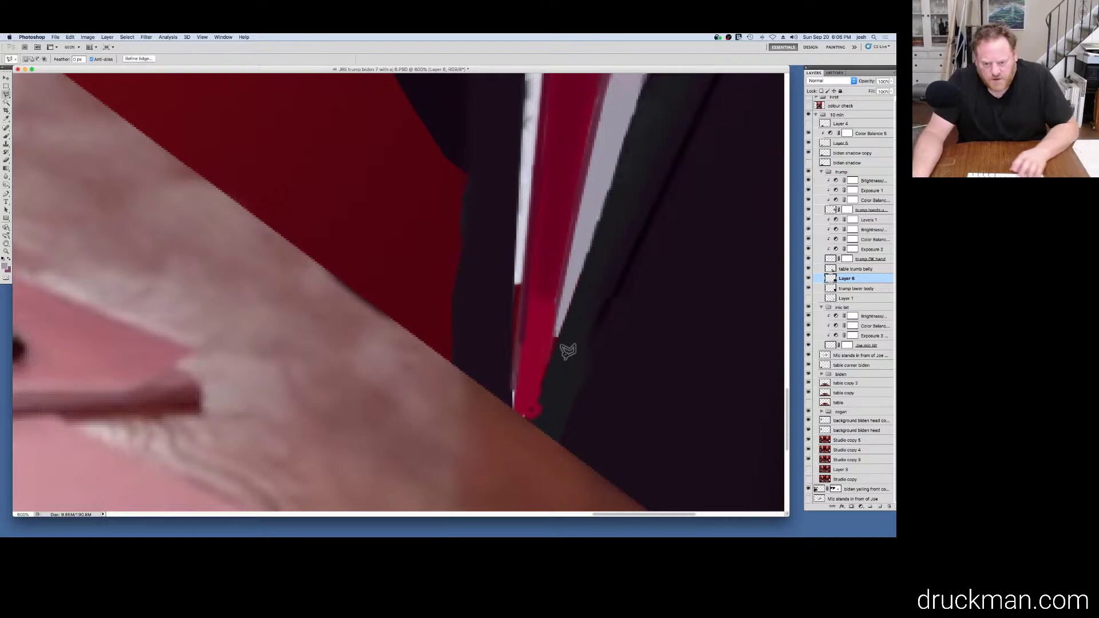
left_click(527, 283)
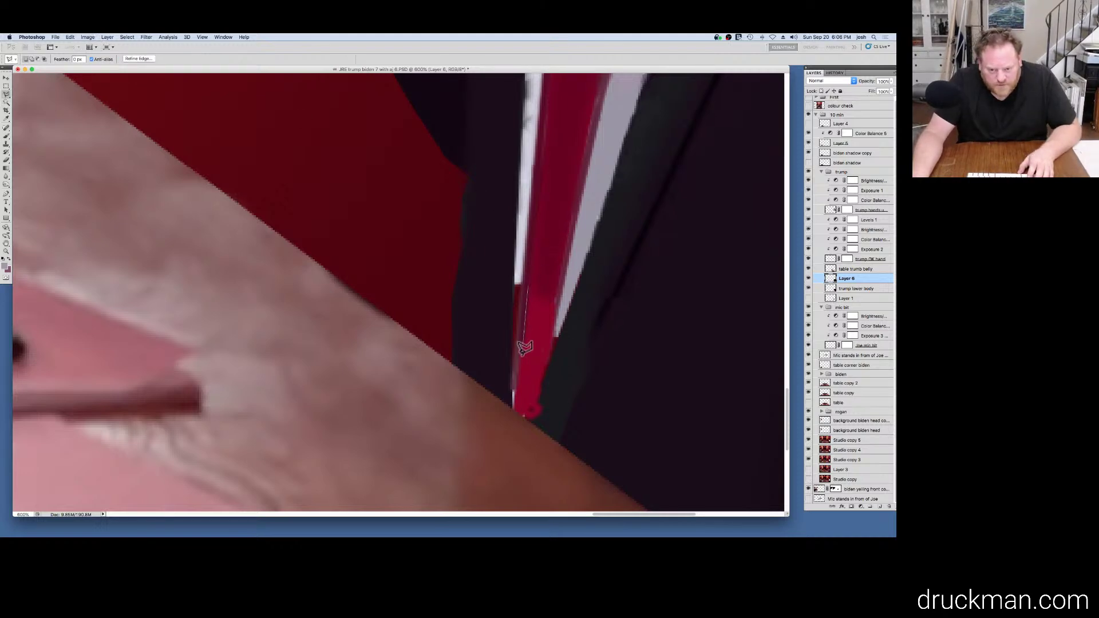
left_click(513, 393)
left_click(510, 440)
left_click(531, 448)
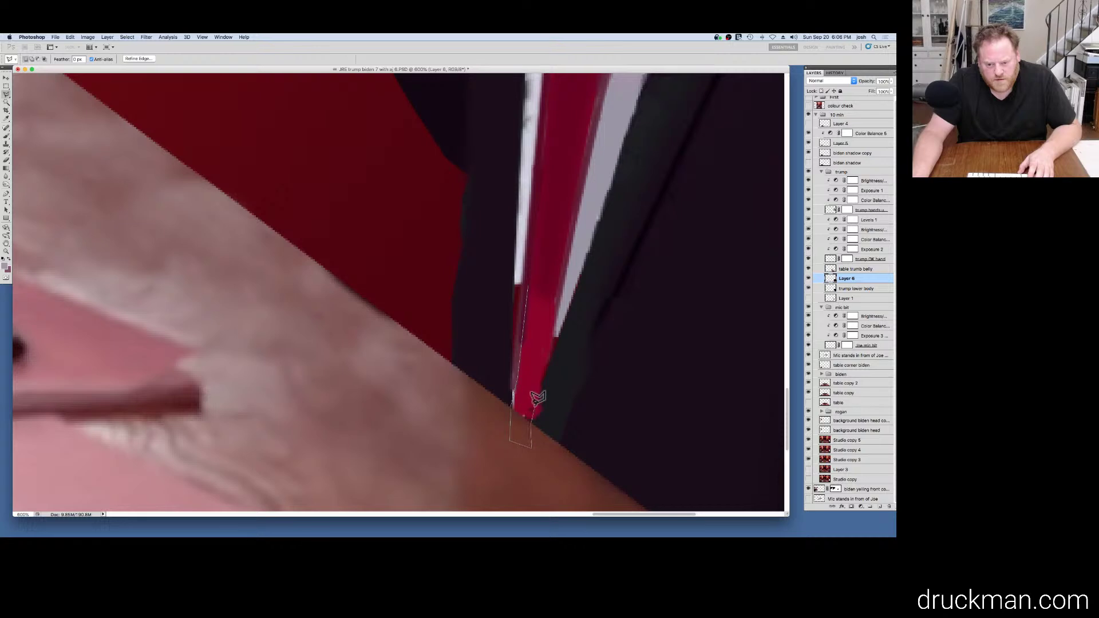
key("Escape")
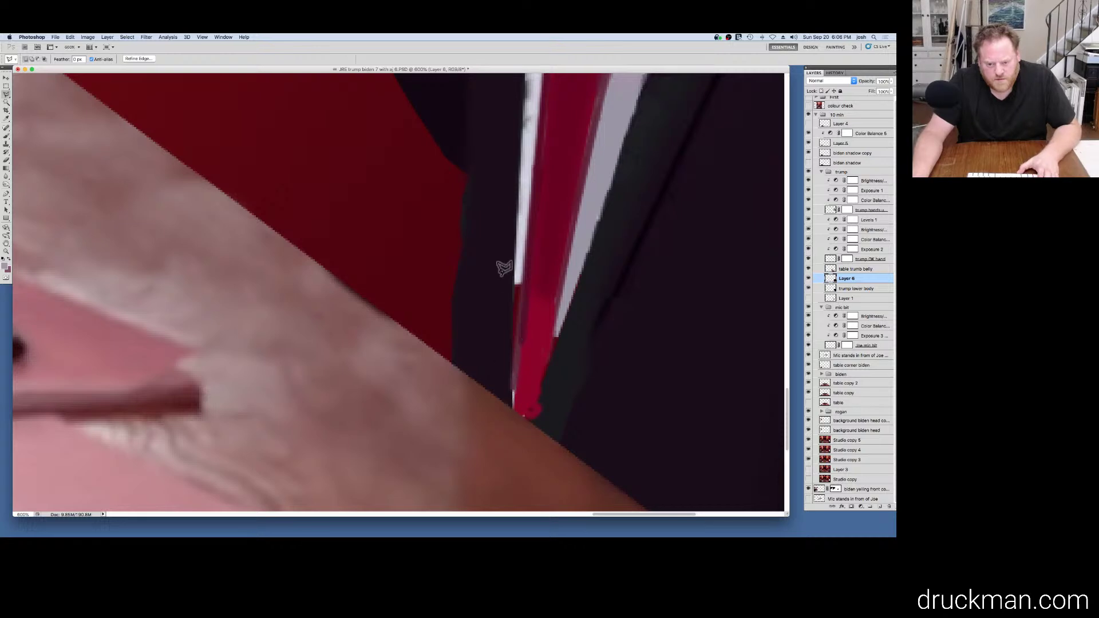
left_click(561, 286)
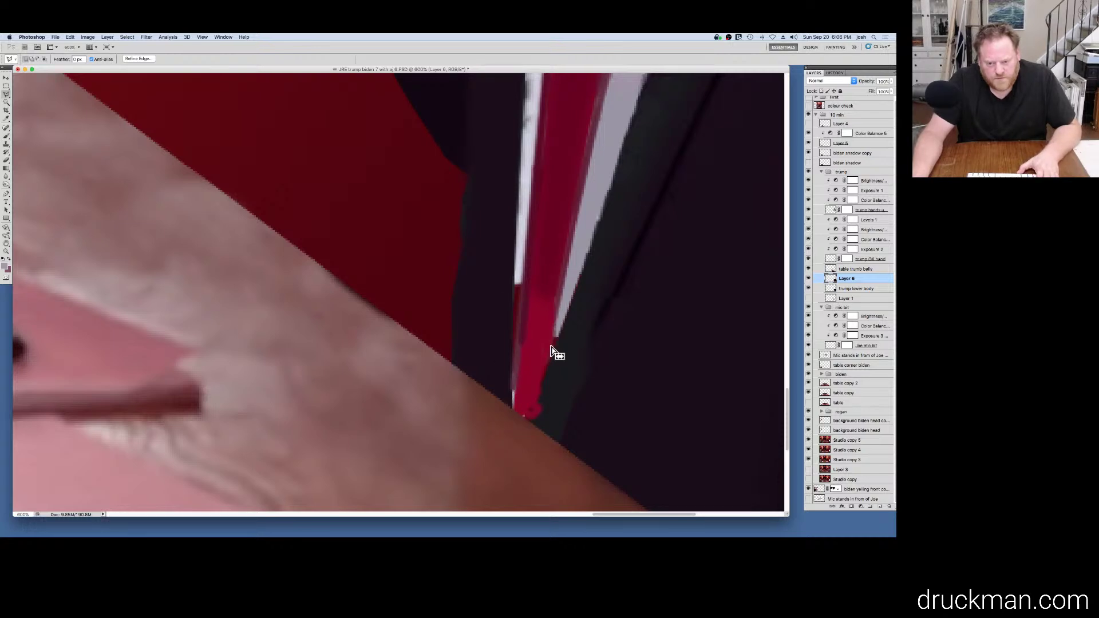
key("Escape")
Step: Lasso the lower lapel edge over the red bulge at the tie's tip, fill it with sampled dark lapel colour, and clear the selection
left_click(543, 375)
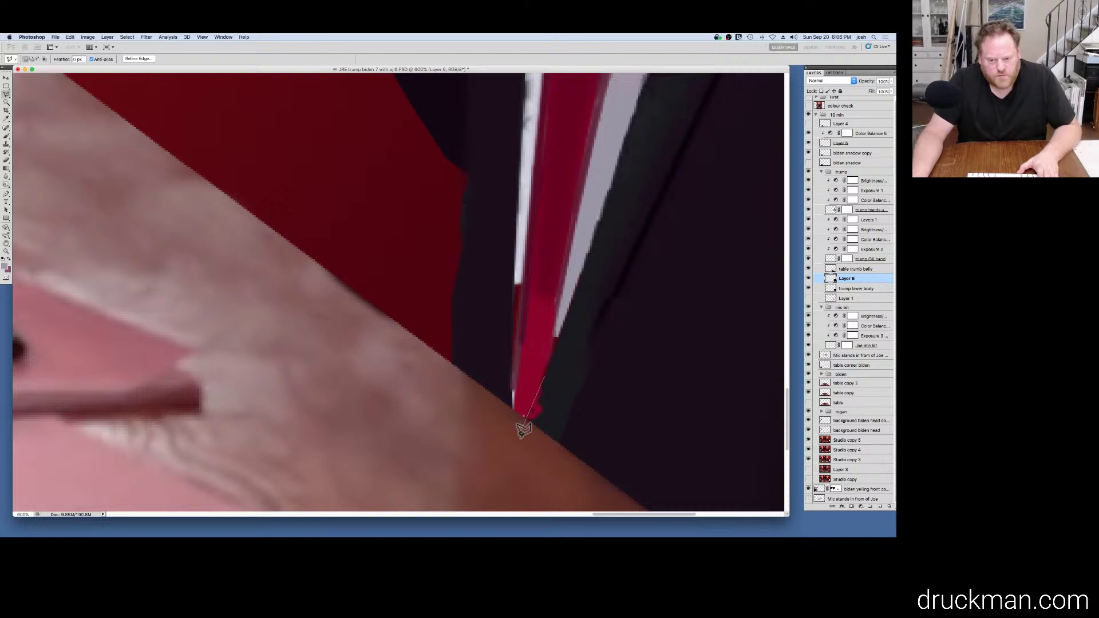
left_click(532, 449)
left_click(551, 433)
left_click(558, 405)
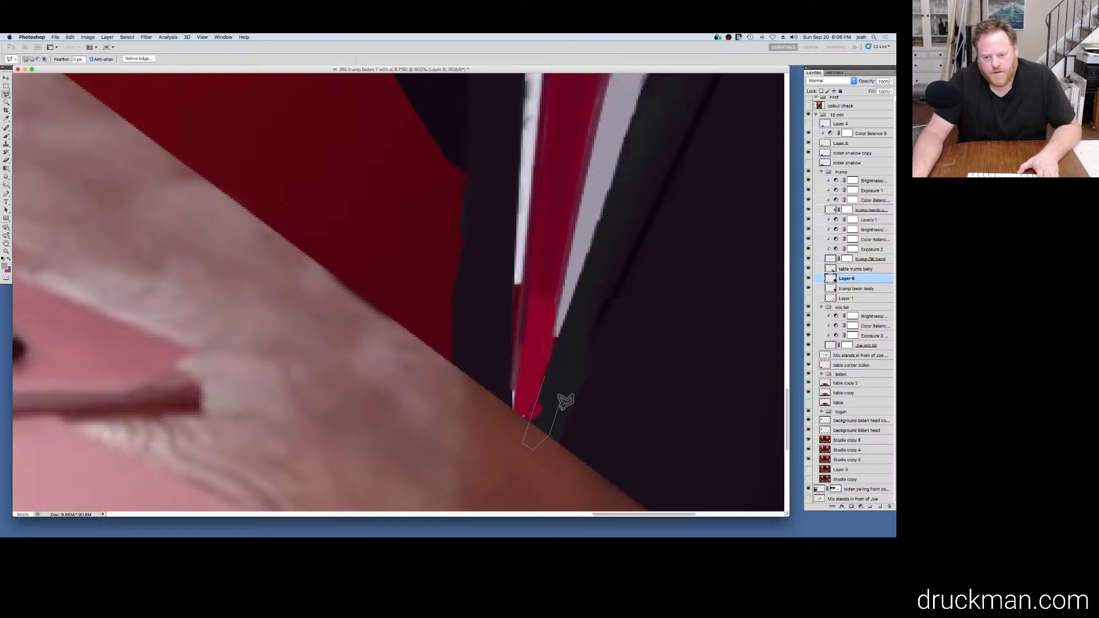
left_click(602, 300)
left_click(600, 293)
left_click(585, 296)
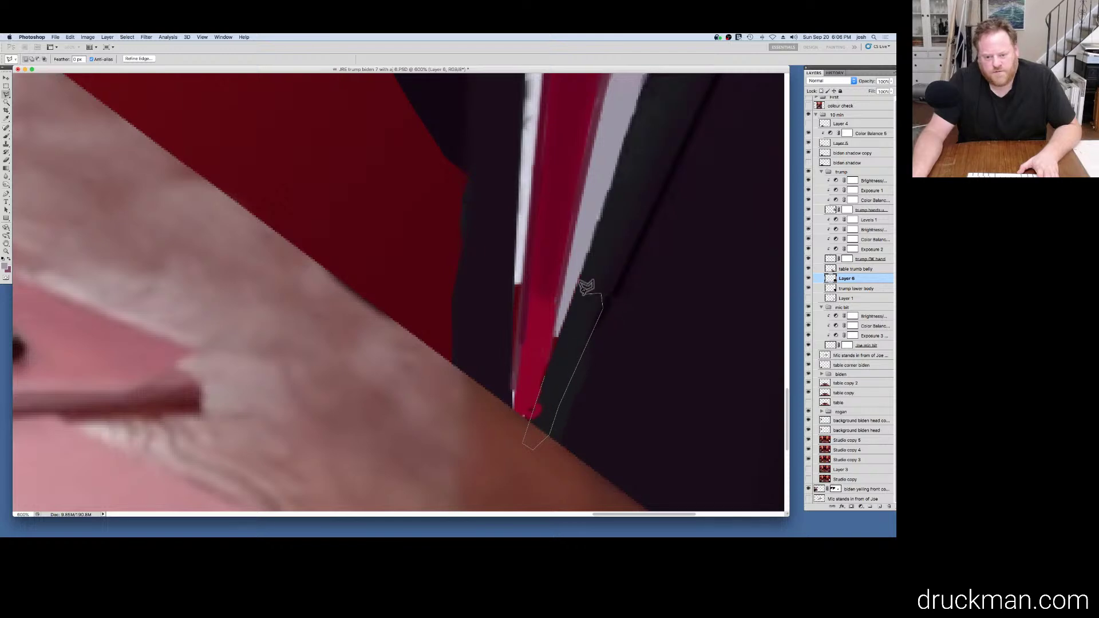
key("i")
left_click(573, 335)
key("alt+BackSpace")
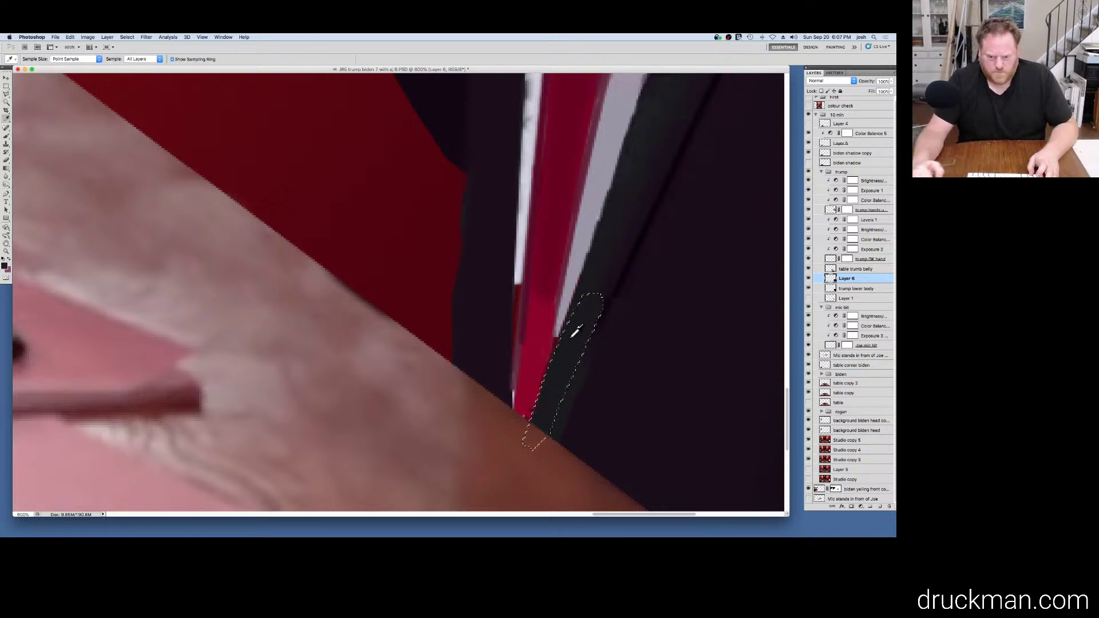
key("super+d")
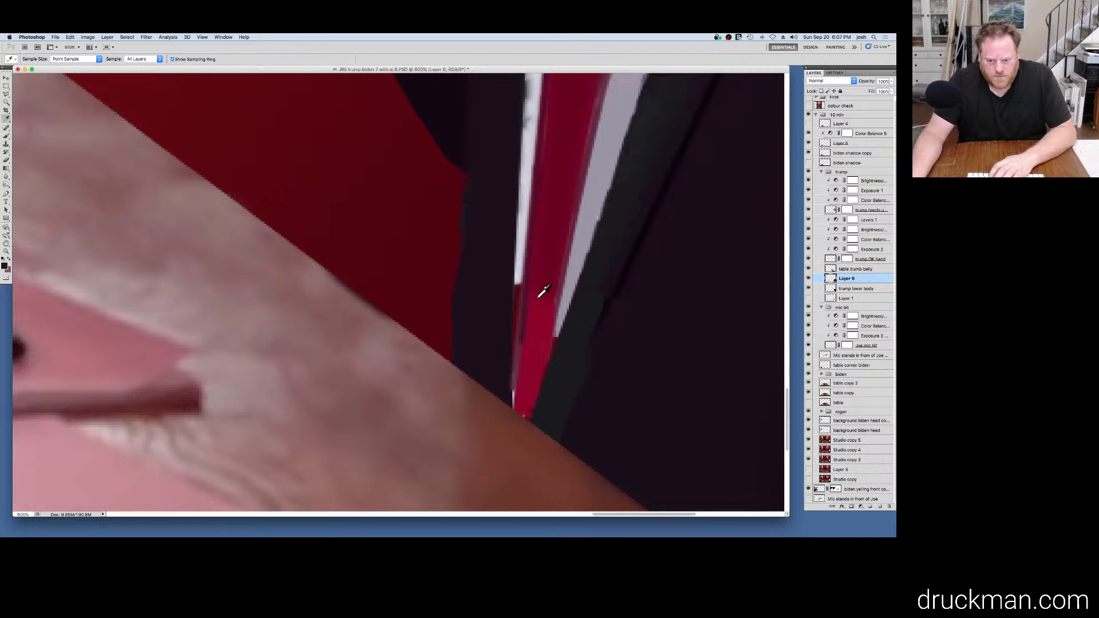
Step: Lasso the brighter lower end of the tie, fill it with red sampled from the tie just above, and clear the selection
key("l")
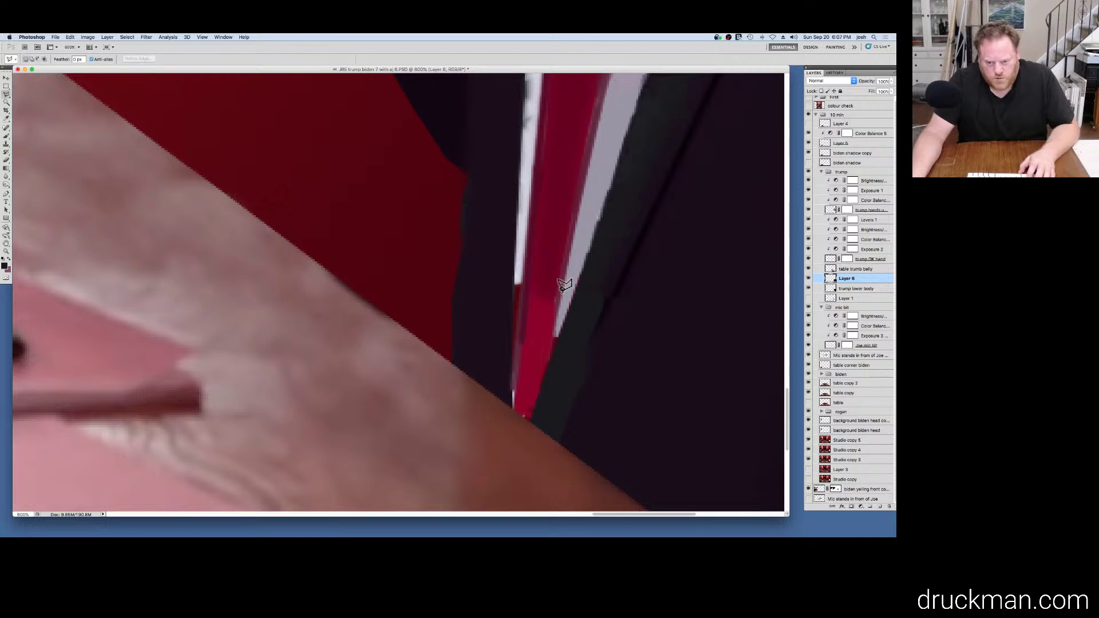
left_click(563, 286)
left_click(554, 339)
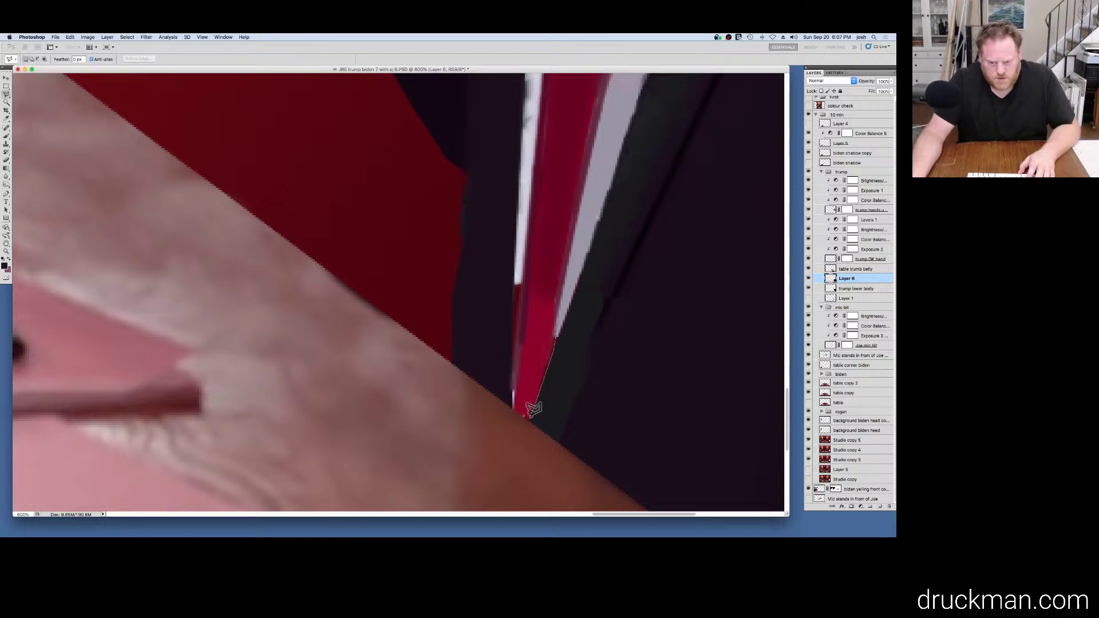
left_click(519, 441)
left_click(506, 437)
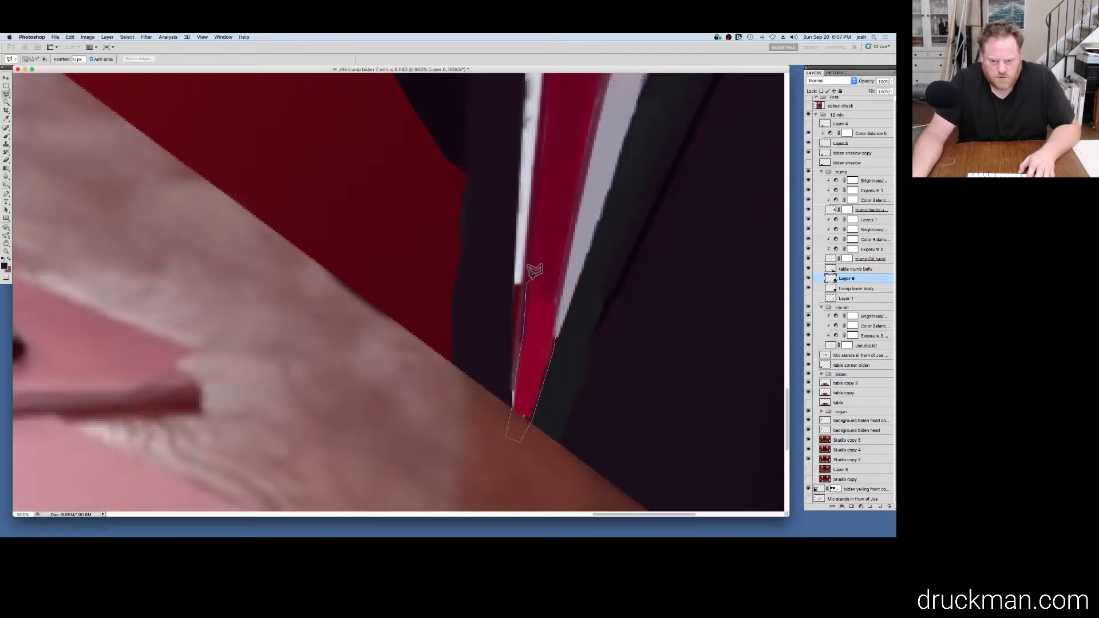
left_click(556, 301)
key("i")
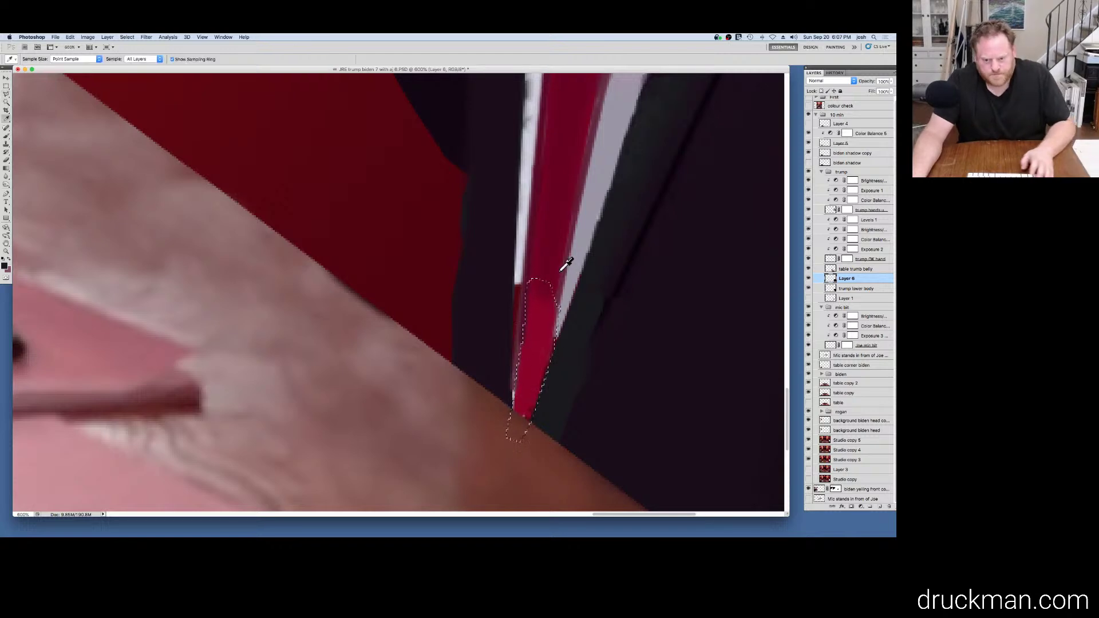
left_click(553, 272)
key("alt+BackSpace")
key("super+d")
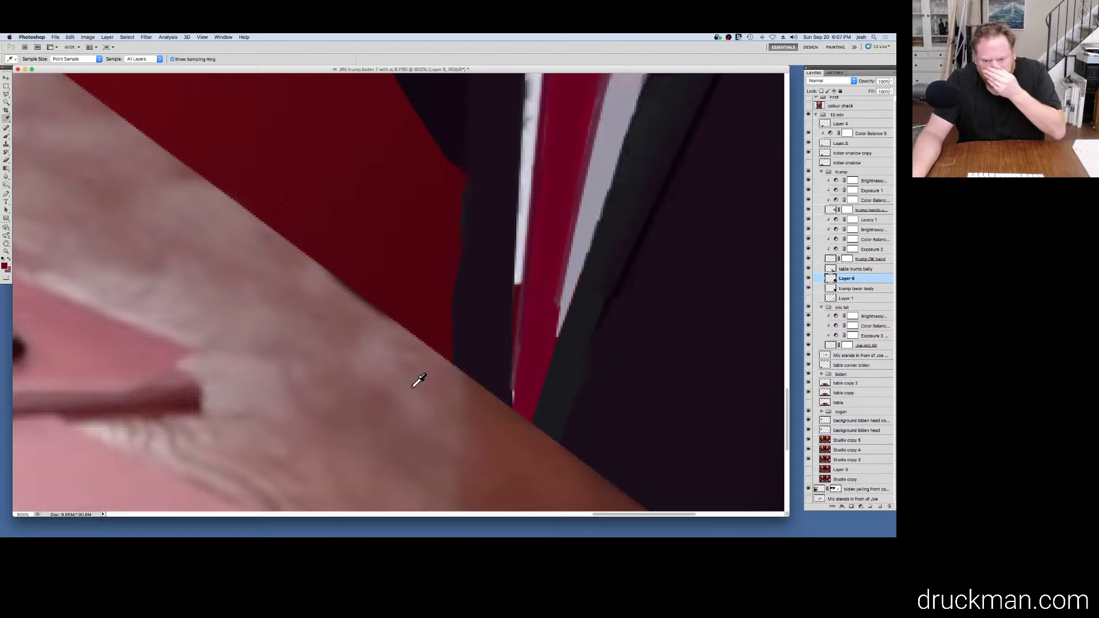
Step: Extend the dark fold line along the lower lapel edge with the Clone Stamp, sampling the lapel above, and undo the last stroke
scroll(581, 346, "down", 2)
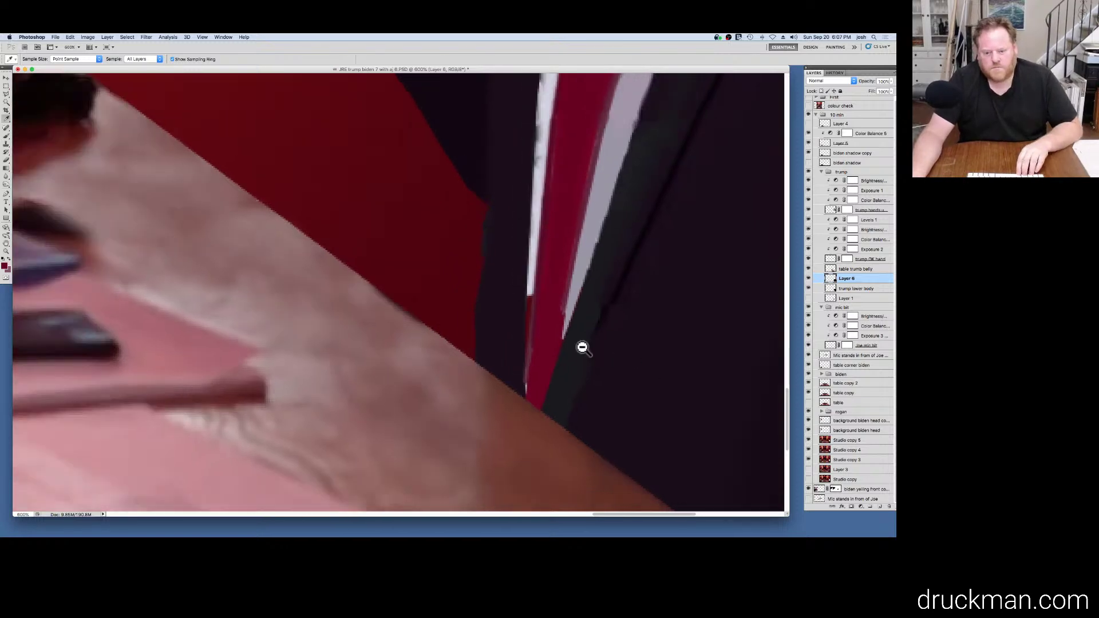
scroll(612, 330, "up", 3)
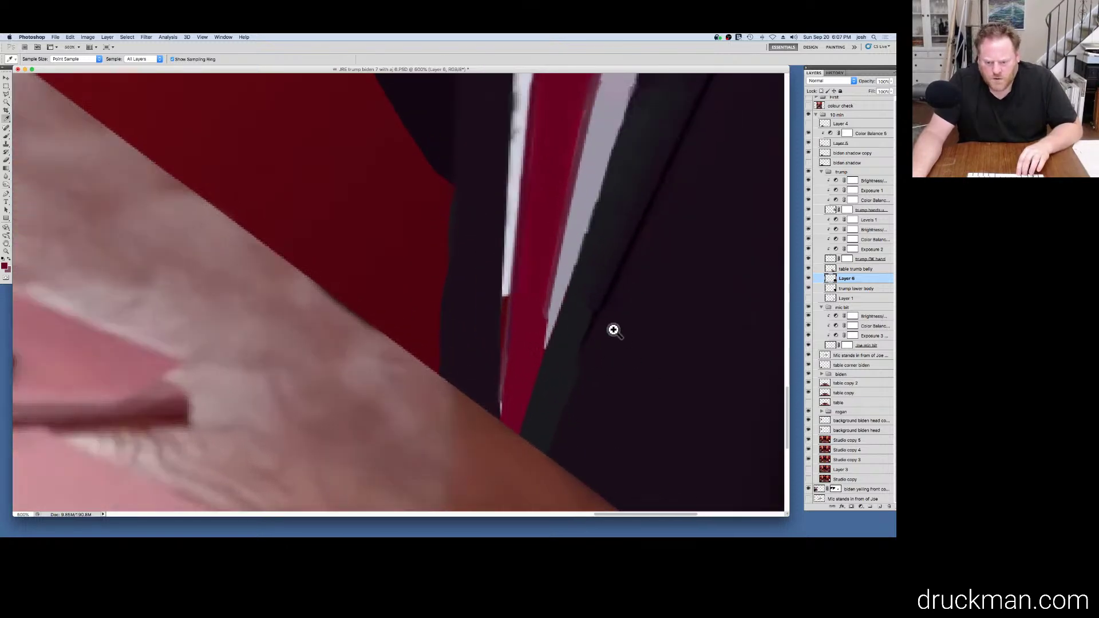
key("s")
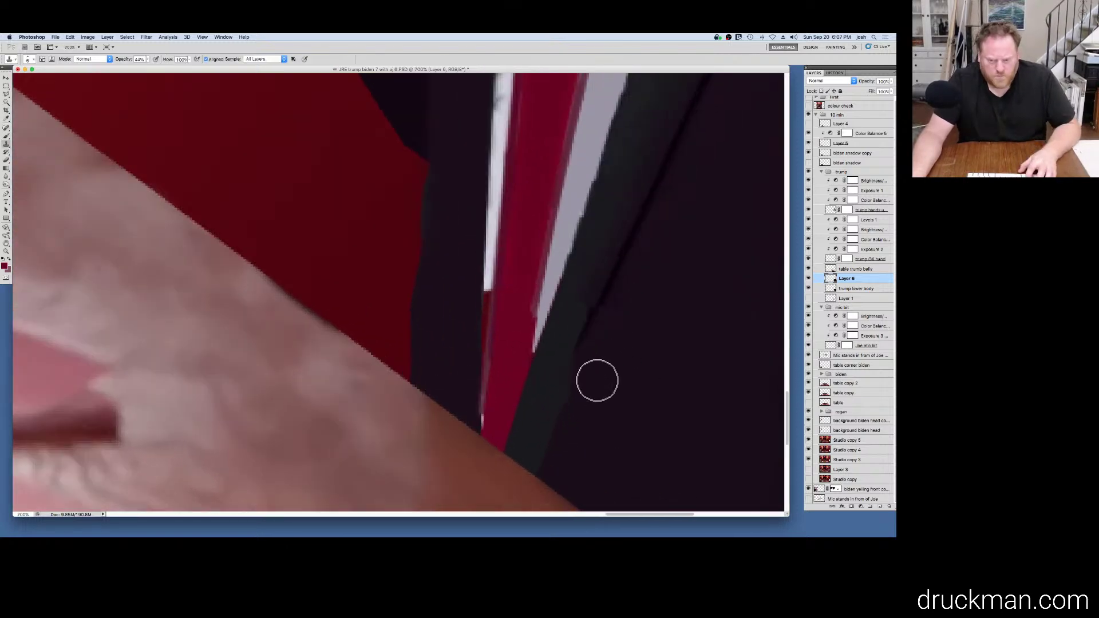
left_click(587, 332, "alt")
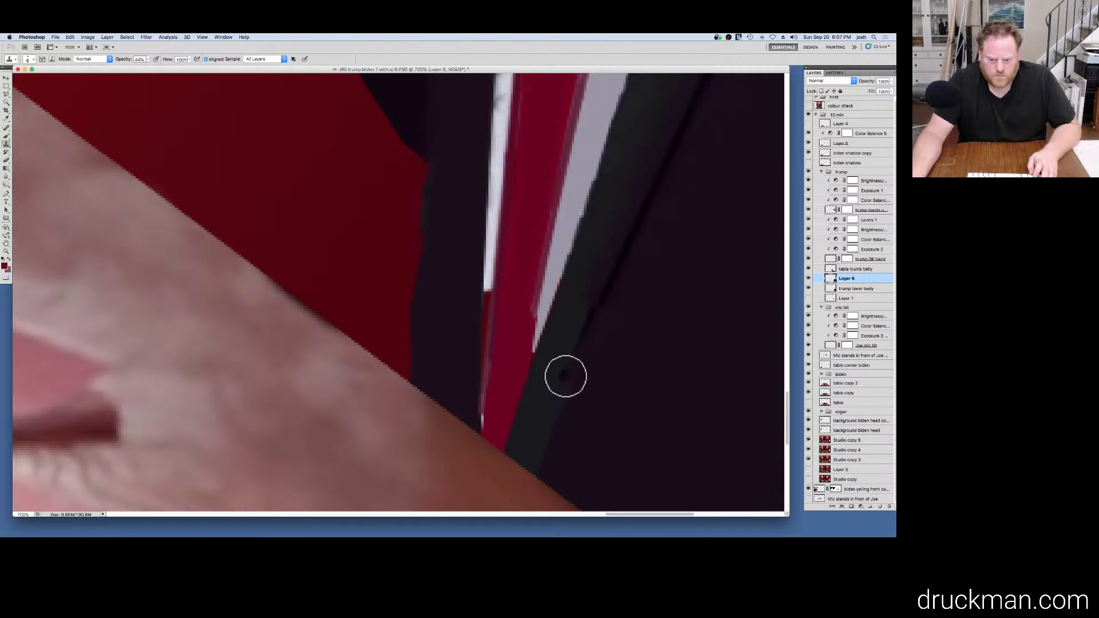
left_click(565, 376)
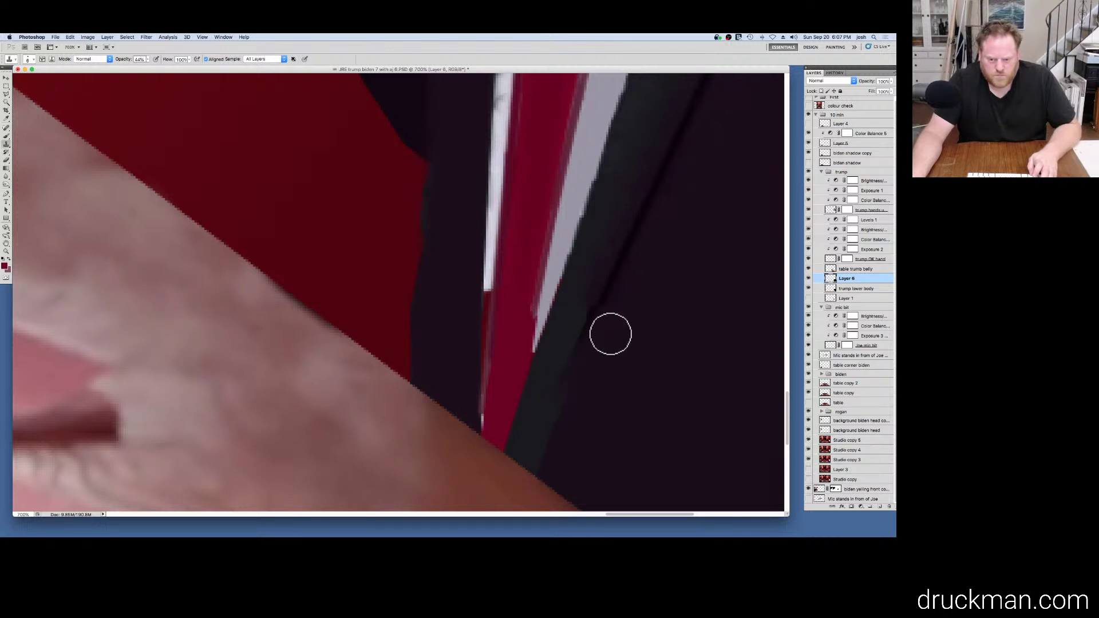
left_click(579, 340, "alt")
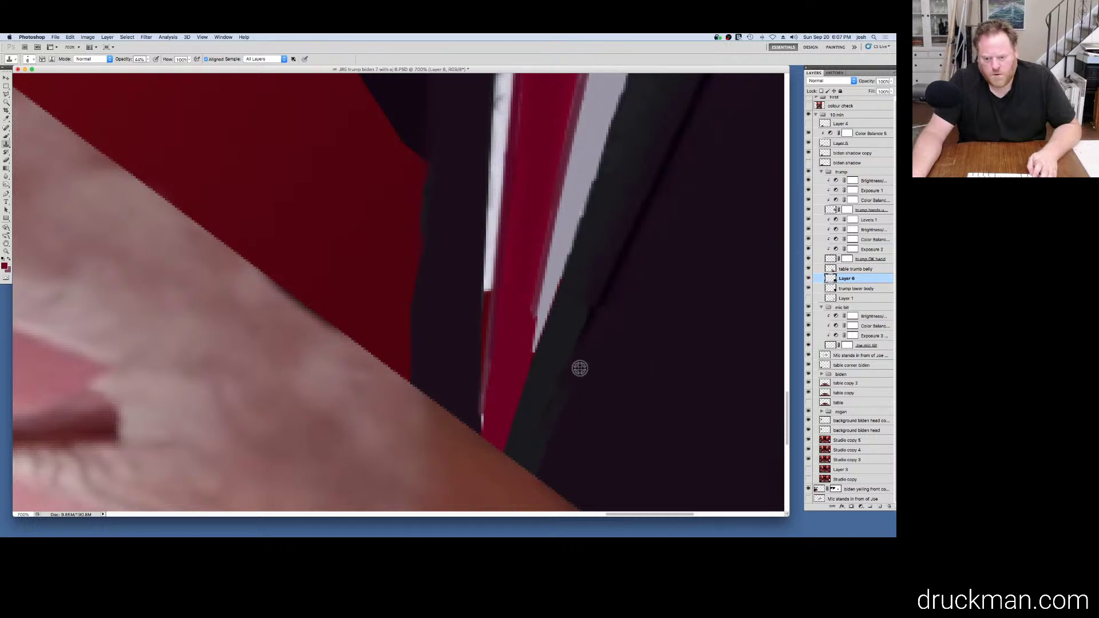
left_click(578, 353, "alt")
left_click(537, 432)
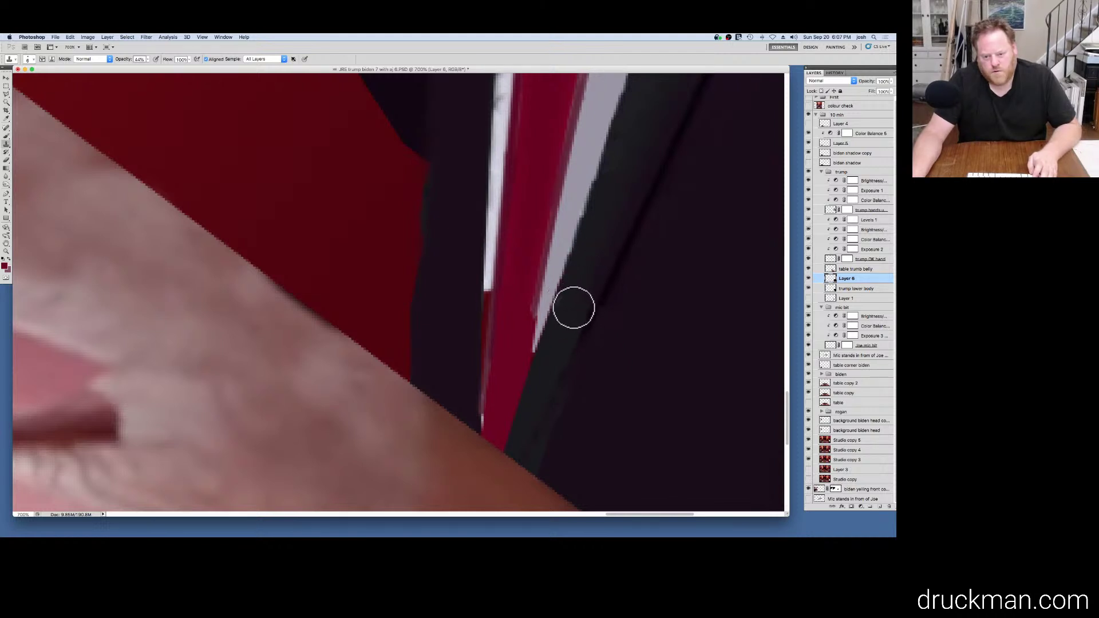
key("super+z")
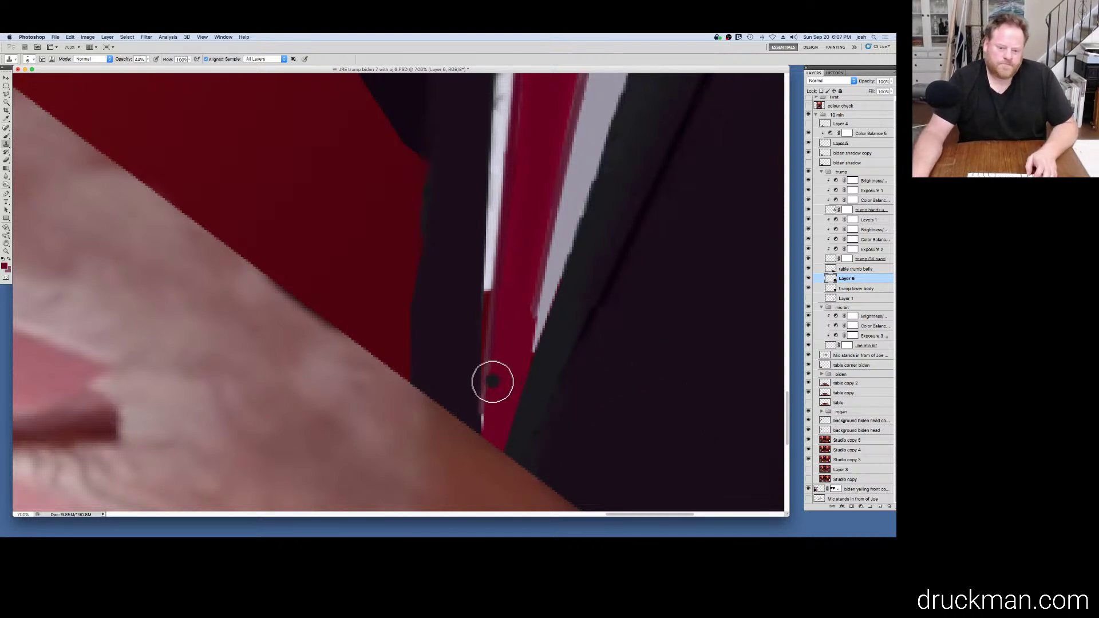
Step: Lasso the bright white shirt strip beside the tie, fill it with the greyish shirt tone sampled just above, and clear the selection
left_click(535, 322, "alt+super")
left_click(535, 322, "alt+super")
left_click(536, 322, "alt+super")
left_click(536, 322, "alt+super")
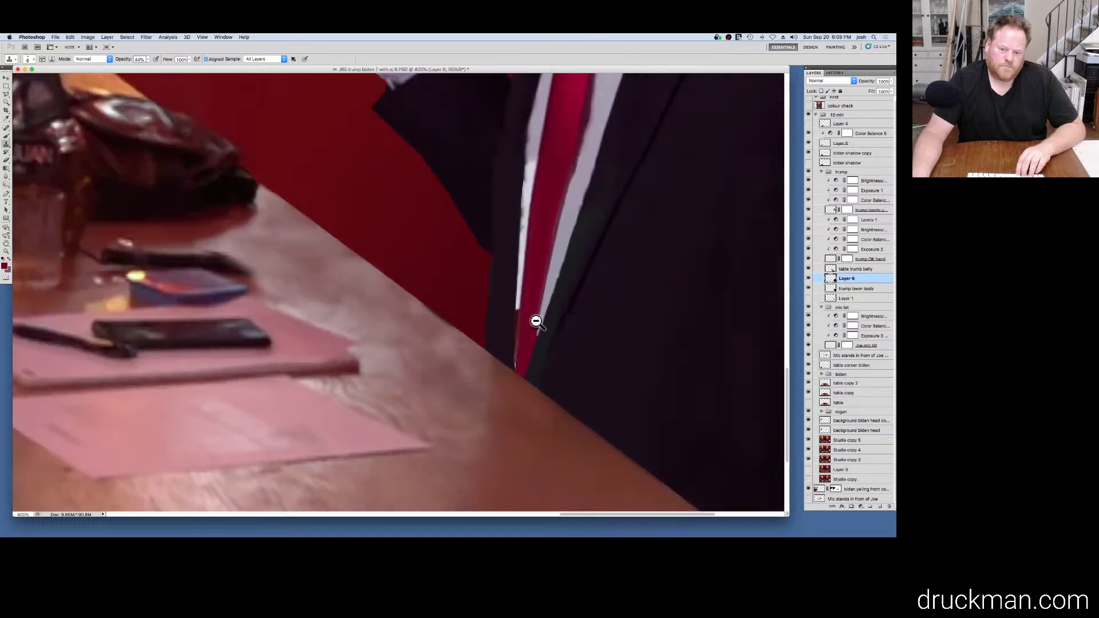
left_click(527, 130, "super")
left_click(532, 137, "super")
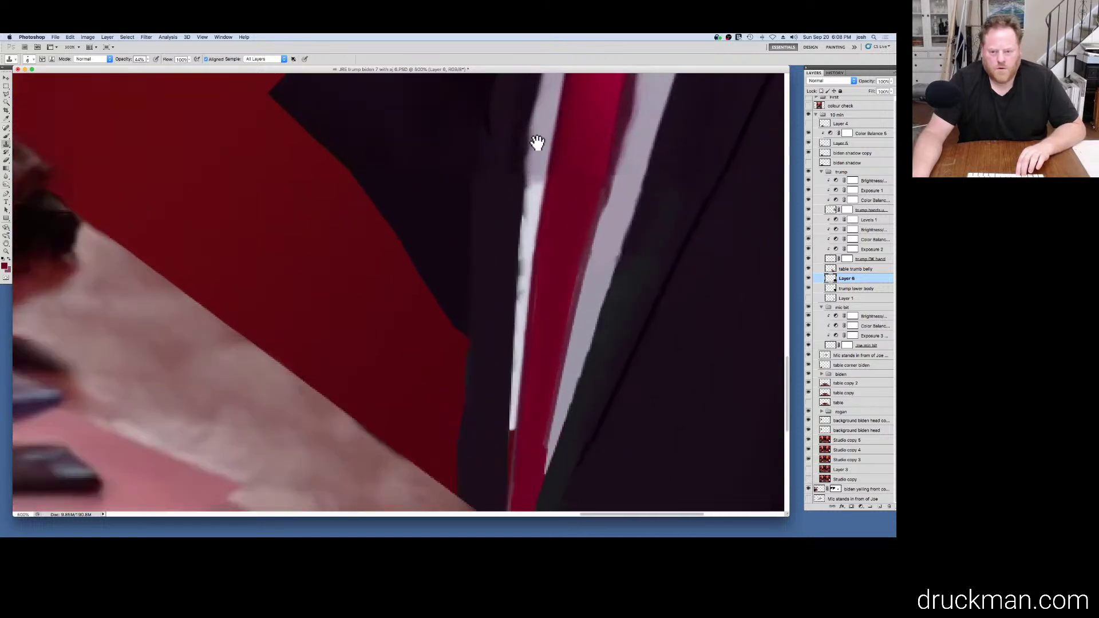
key("l")
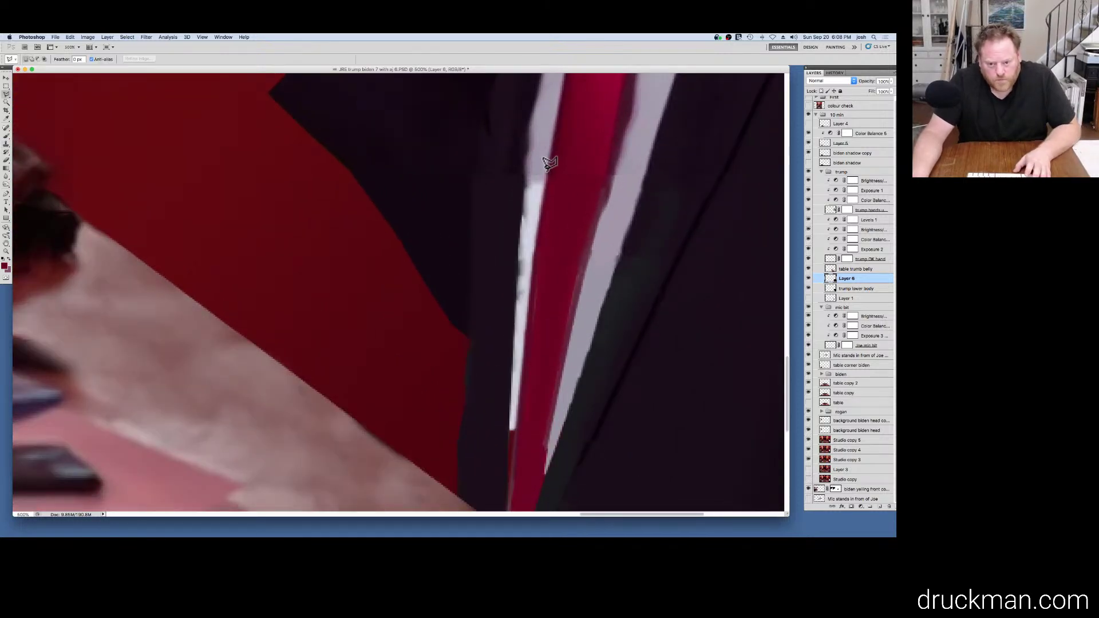
left_click(539, 204)
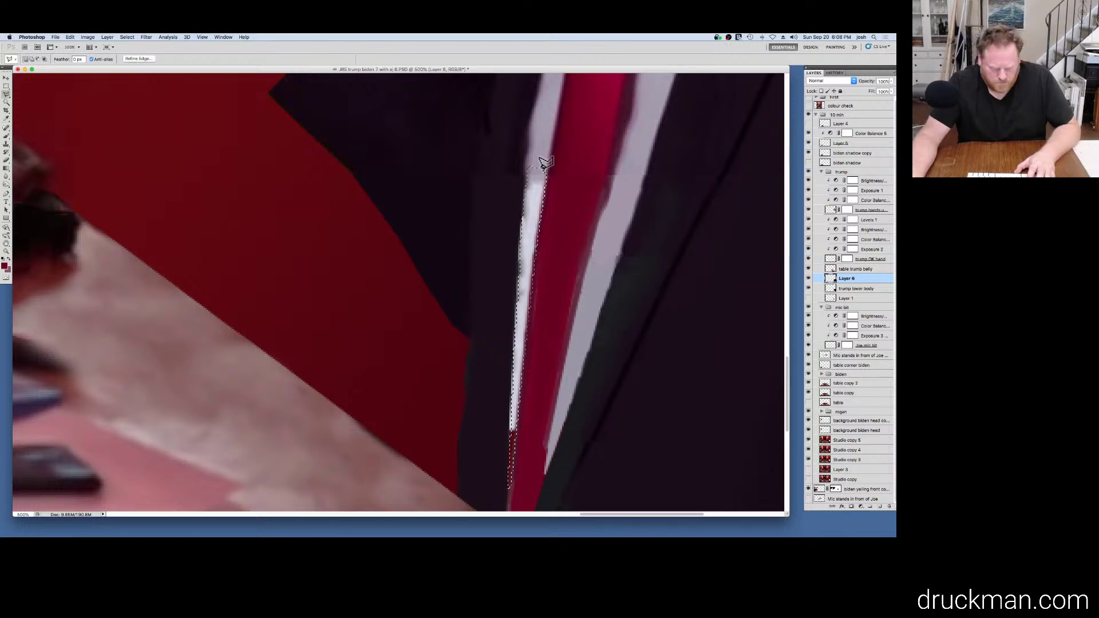
key("i")
left_click(541, 166)
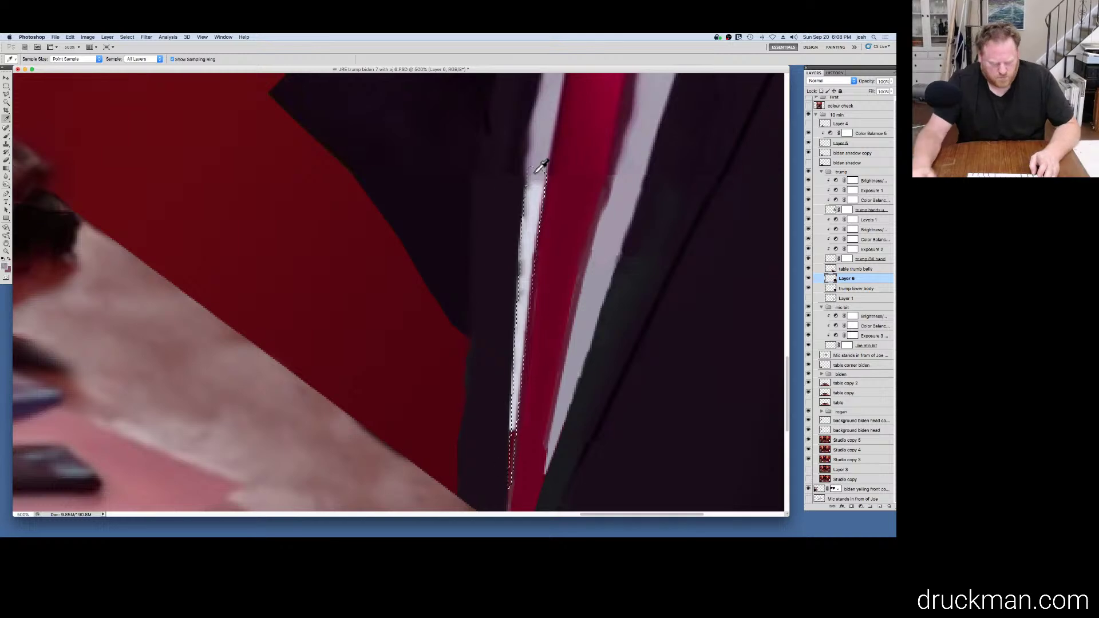
key("alt+BackSpace")
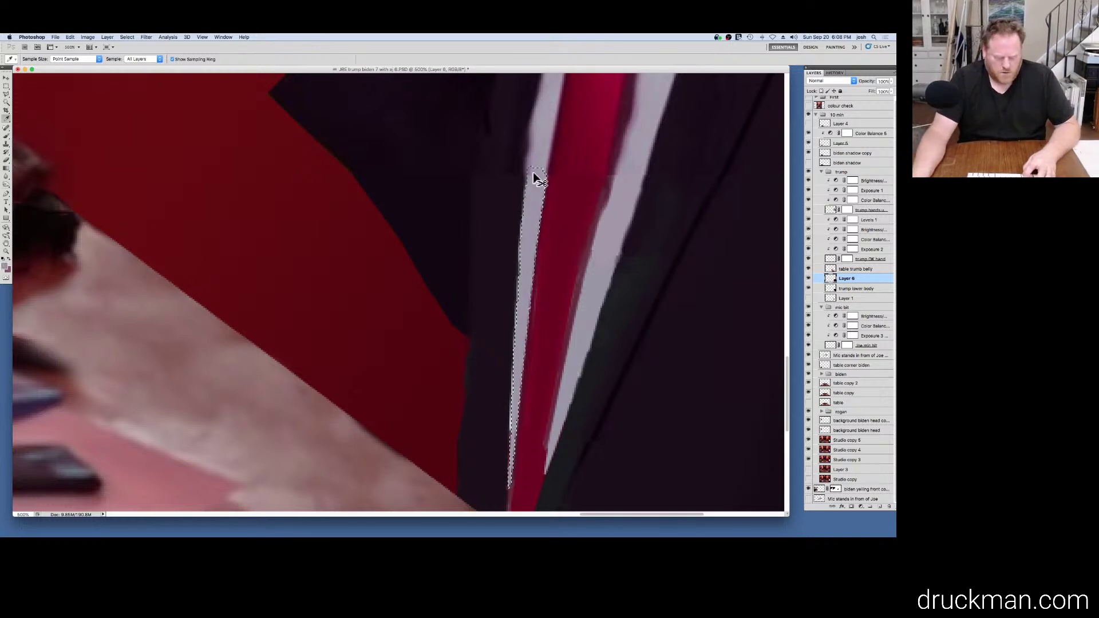
key("super+d")
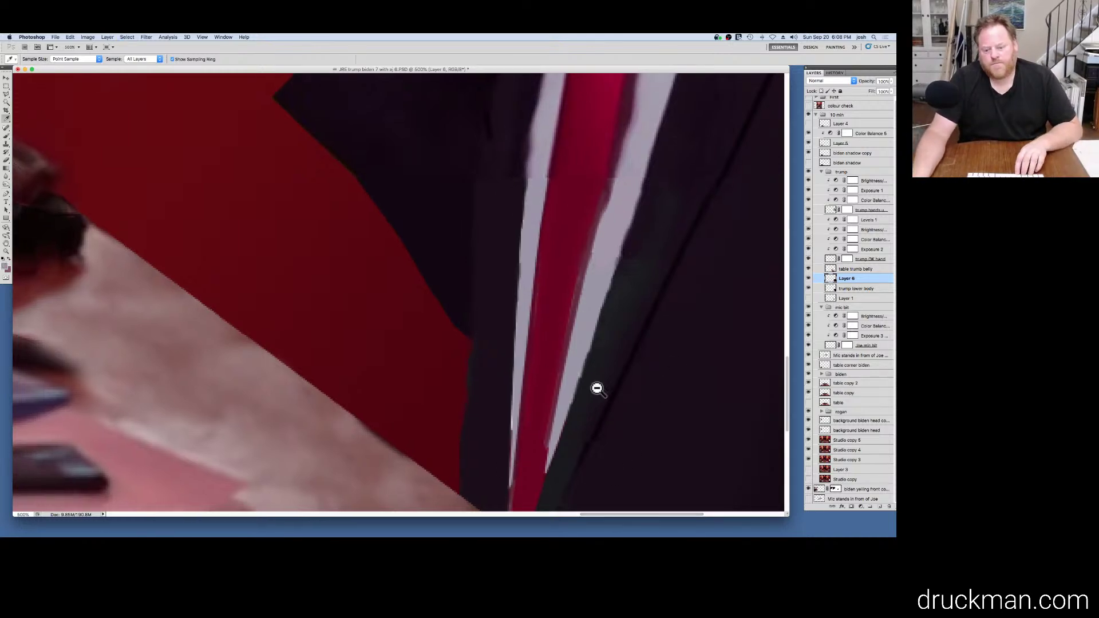
Step: Check the recoloured shirt strip within the whole composite and up close near the table edge, and save the document
left_click(598, 388, "alt+super")
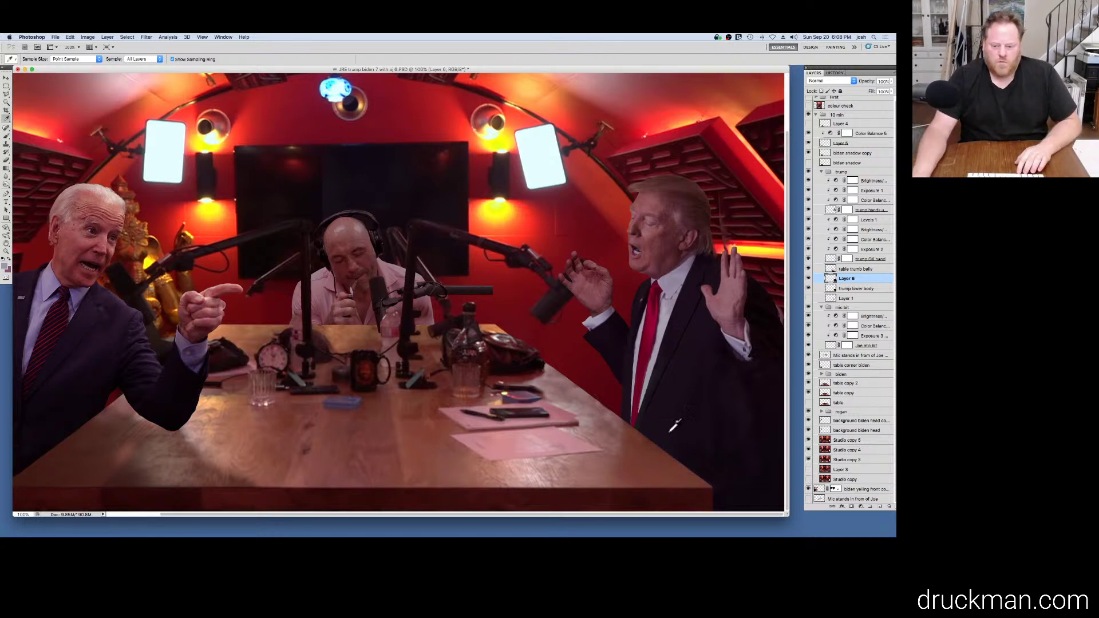
left_click(643, 428, "super")
left_click(643, 428, "super")
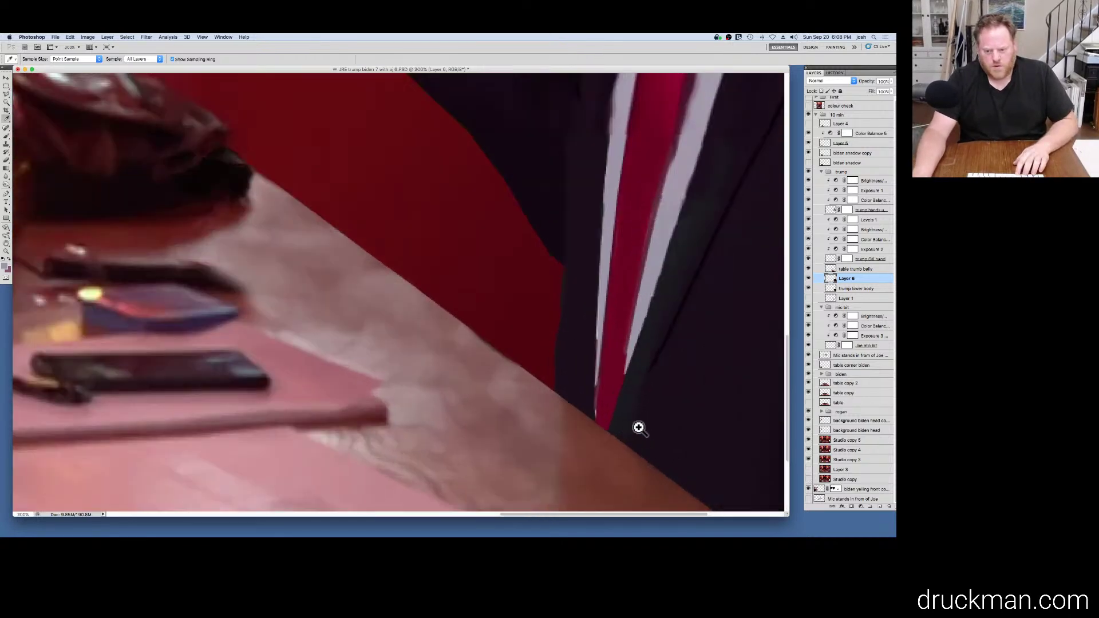
left_click(641, 429, "super")
left_click(640, 429, "super")
left_click(583, 300, "super")
left_click(584, 299, "super")
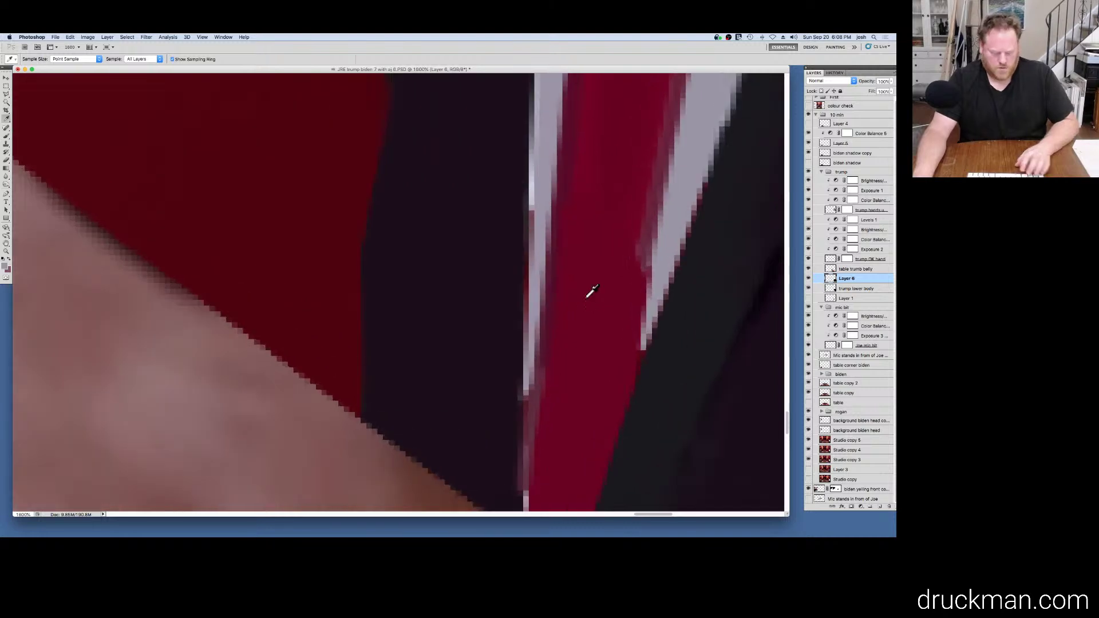
key("super+s")
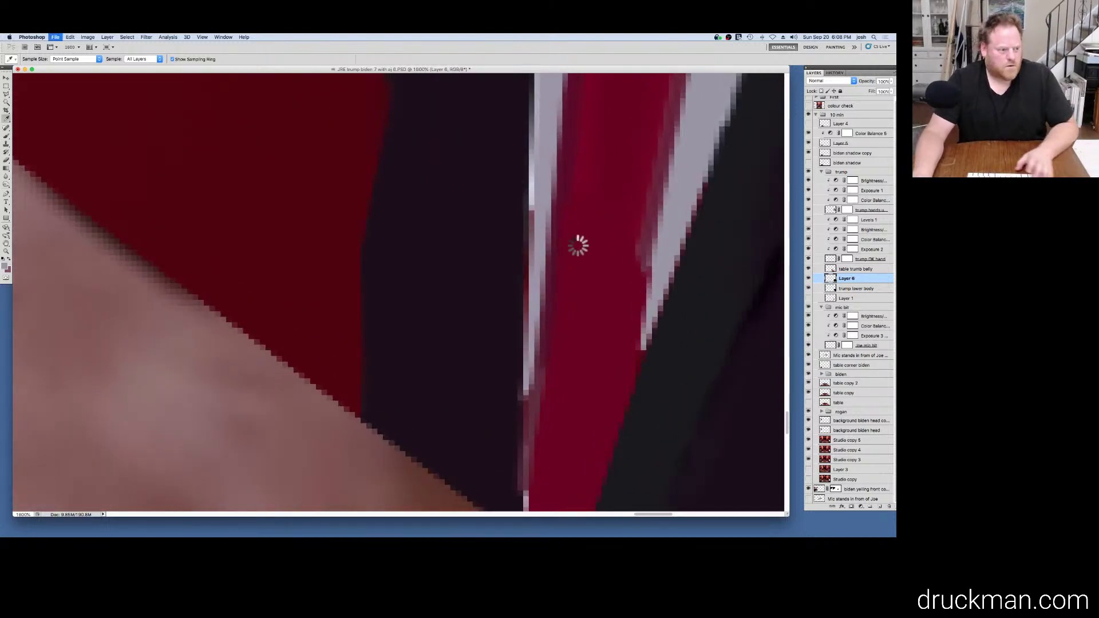
Step: Lasso the reddish gap along the shirt strip's jacket-side edge, fill it with sampled shirt grey, and clear the selection
key("l")
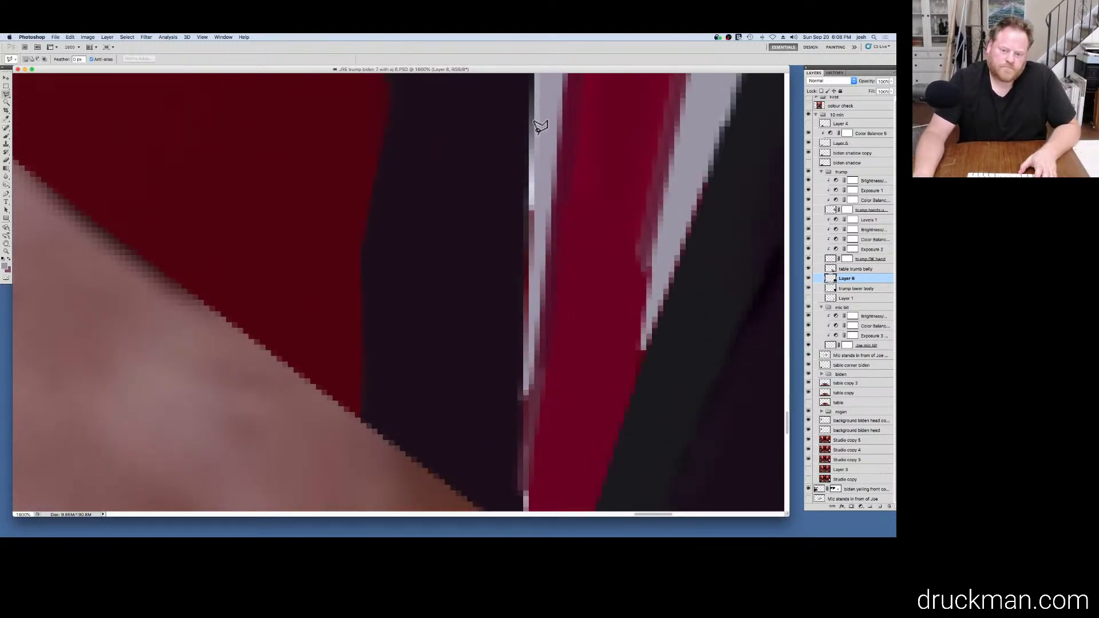
left_click_drag(533, 133, 527, 195)
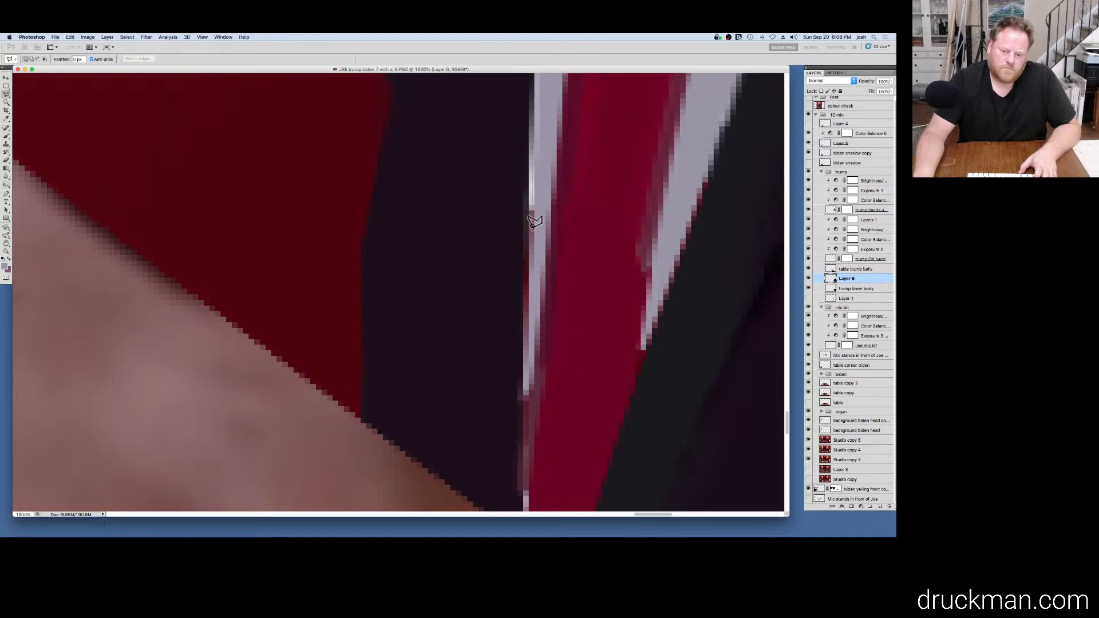
left_click_drag(526, 275, 527, 304)
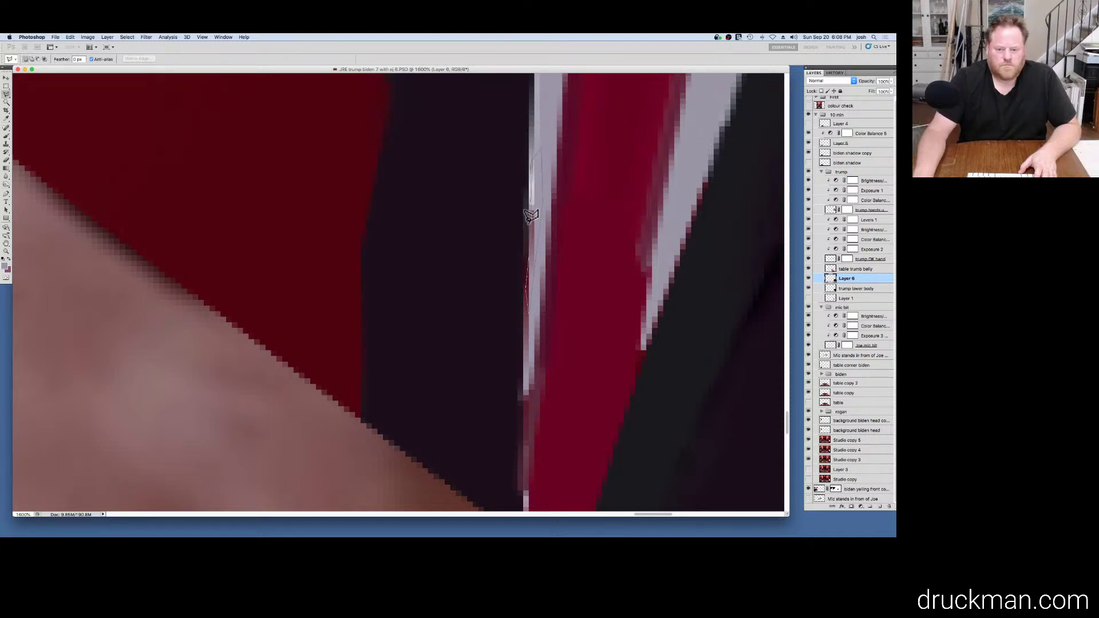
left_click_drag(531, 216, 544, 172)
key("i")
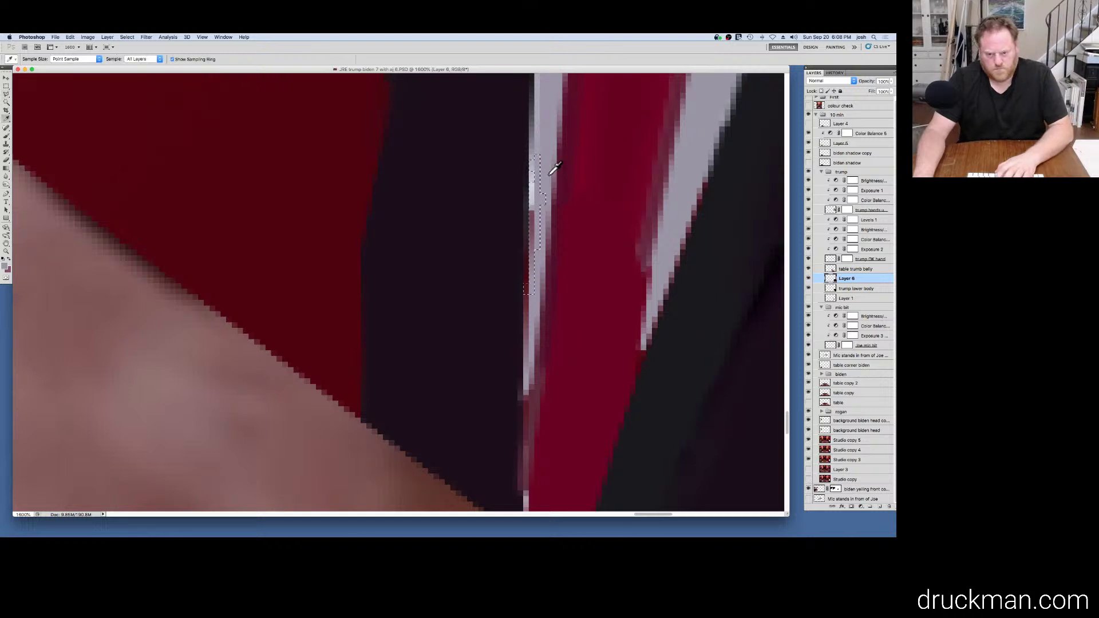
left_click(539, 146)
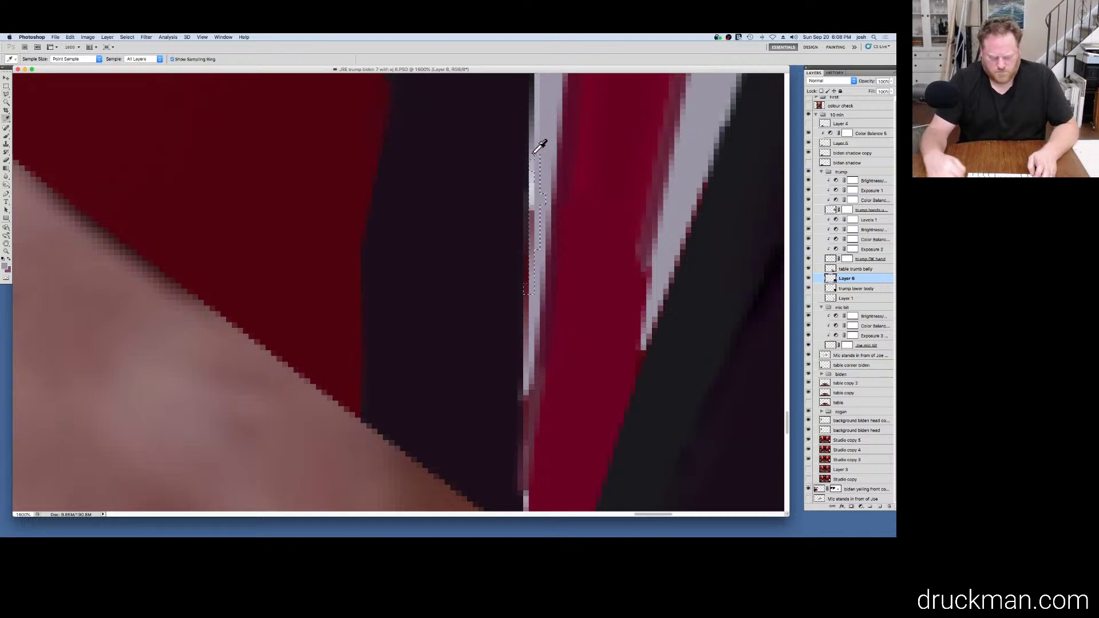
key("alt+BackSpace")
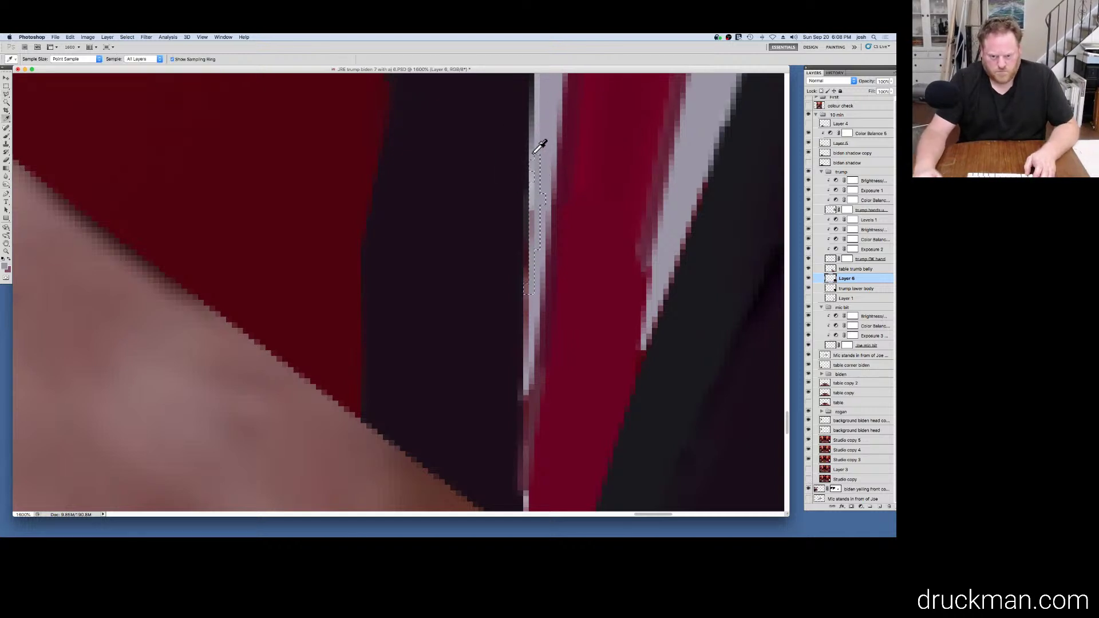
left_click(541, 146)
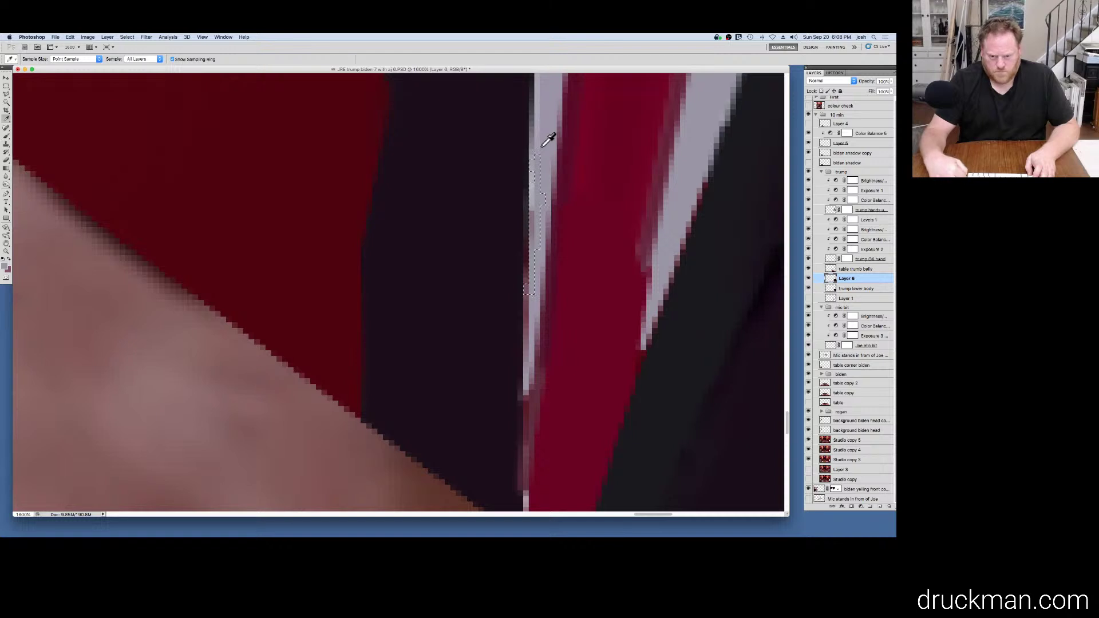
key("super+d")
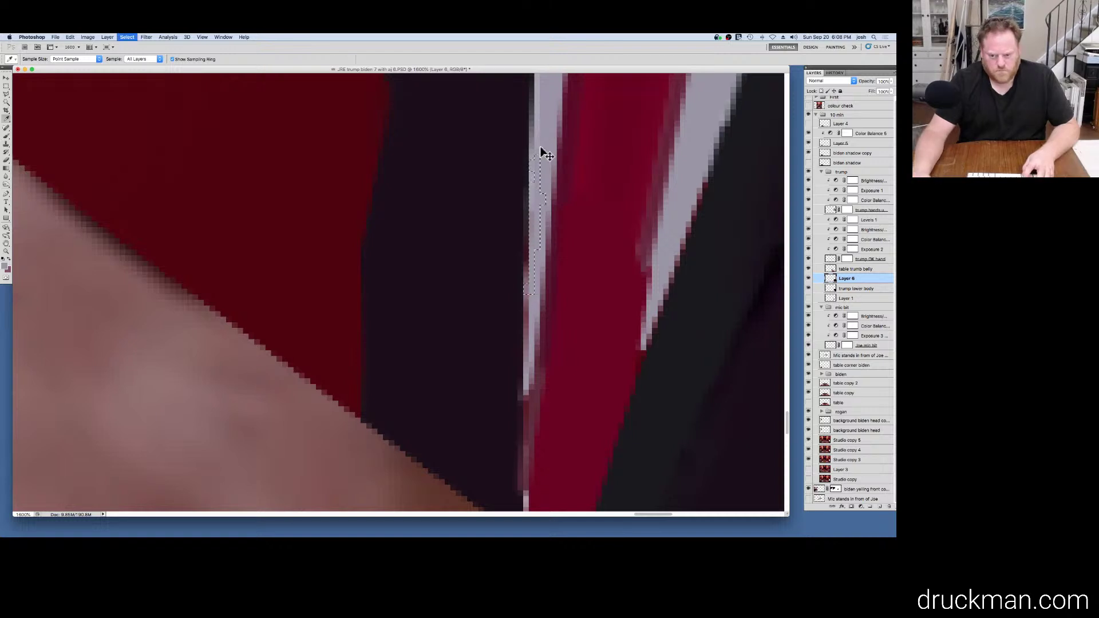
Step: Darken the lower ends of the shirt strips around the tie's tip with the Burn tool, using the Highlights range
left_click_drag(532, 380, 529, 255)
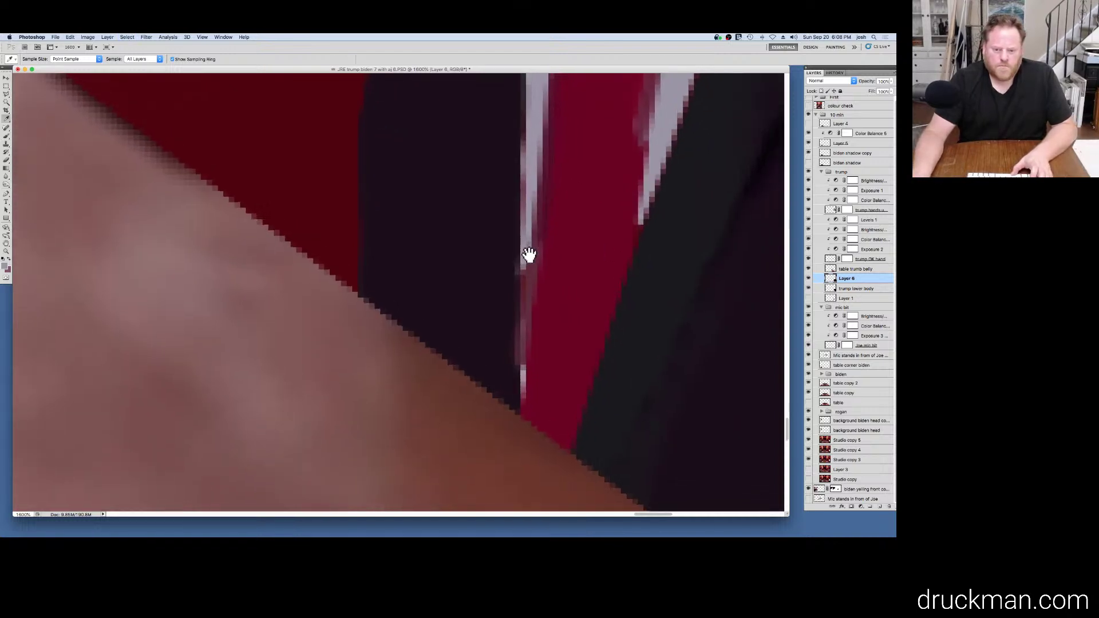
left_click(6, 185)
left_click(476, 260, "alt")
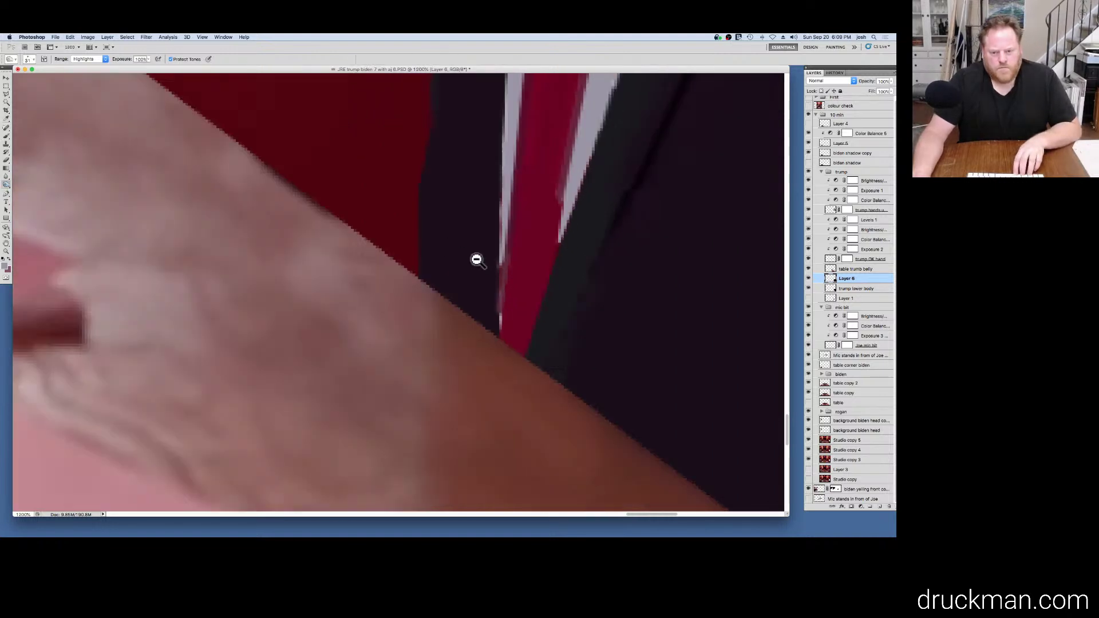
left_click(477, 260, "alt")
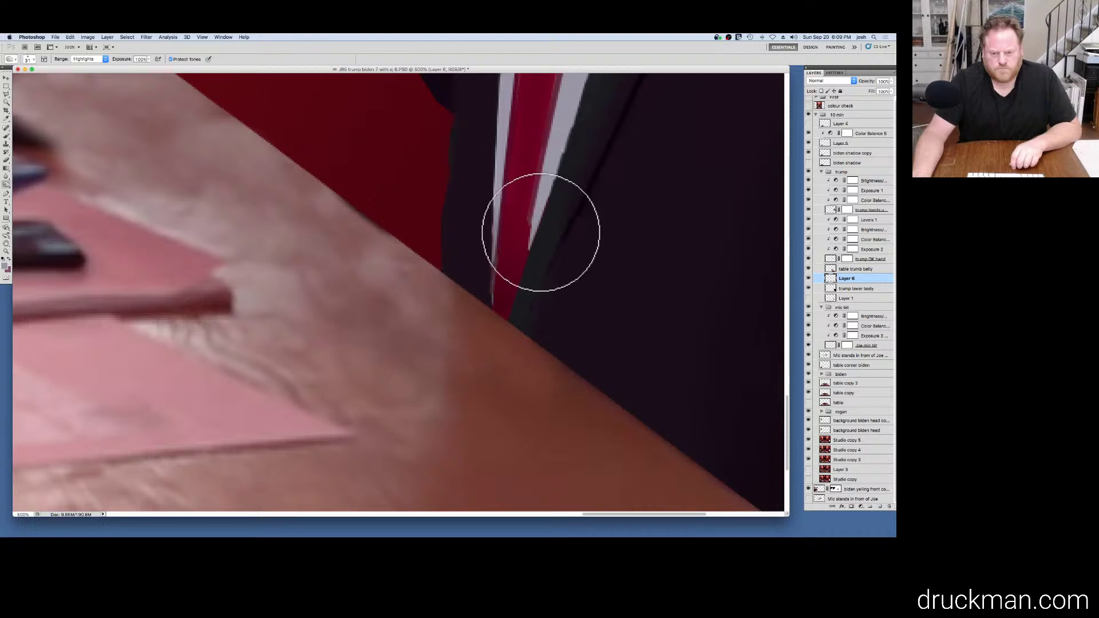
scroll(540, 231, "down", 5)
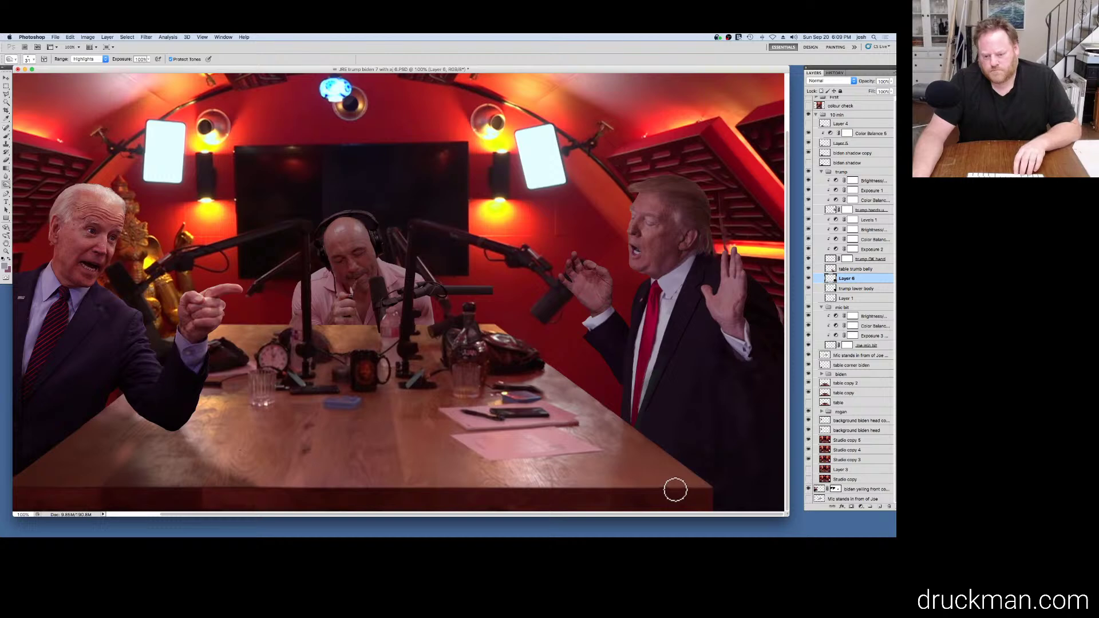
Step: Clone jacket and tie tones over the pale lower end of the shirt strip beside the tie with the Clone Stamp tool
left_click(633, 428, "super")
left_click(633, 428, "super")
left_click(633, 428, "super")
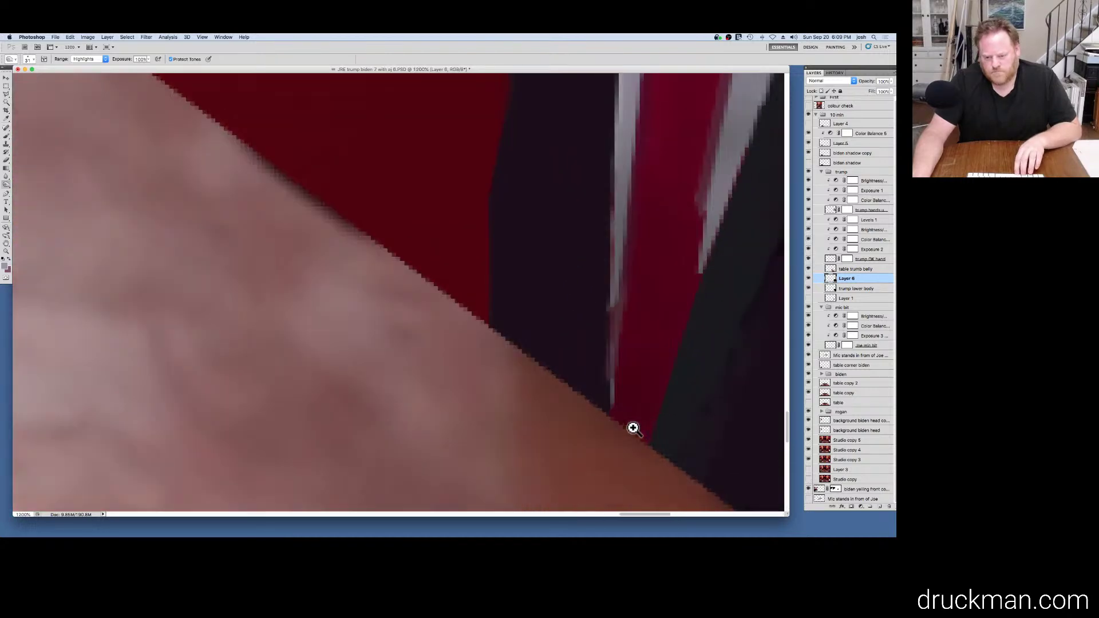
key("s")
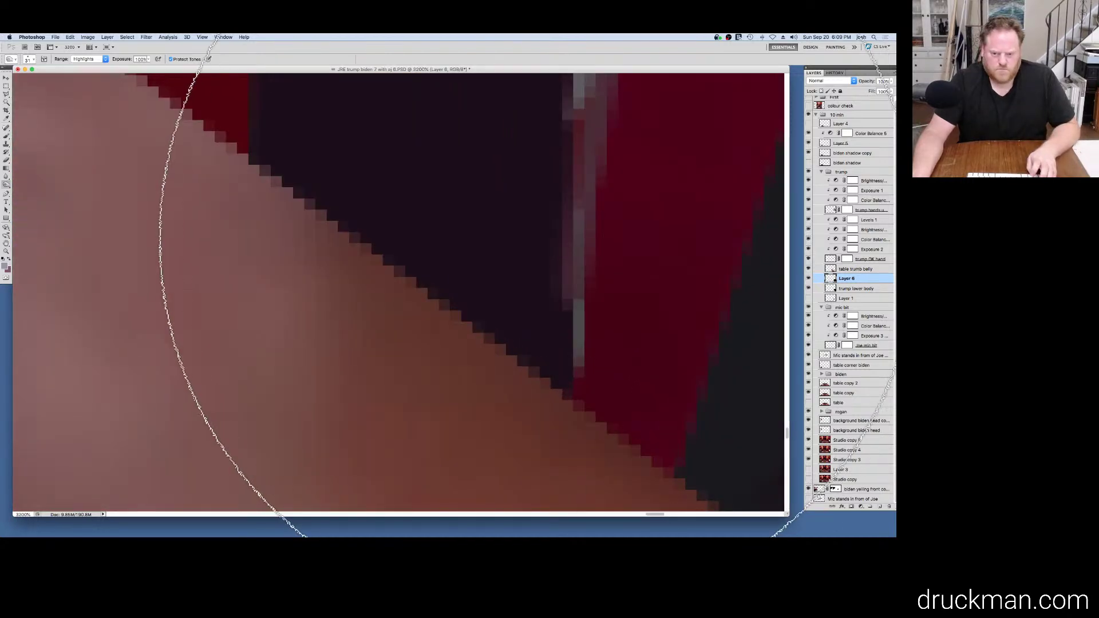
key("[")
key("[")
key("[")
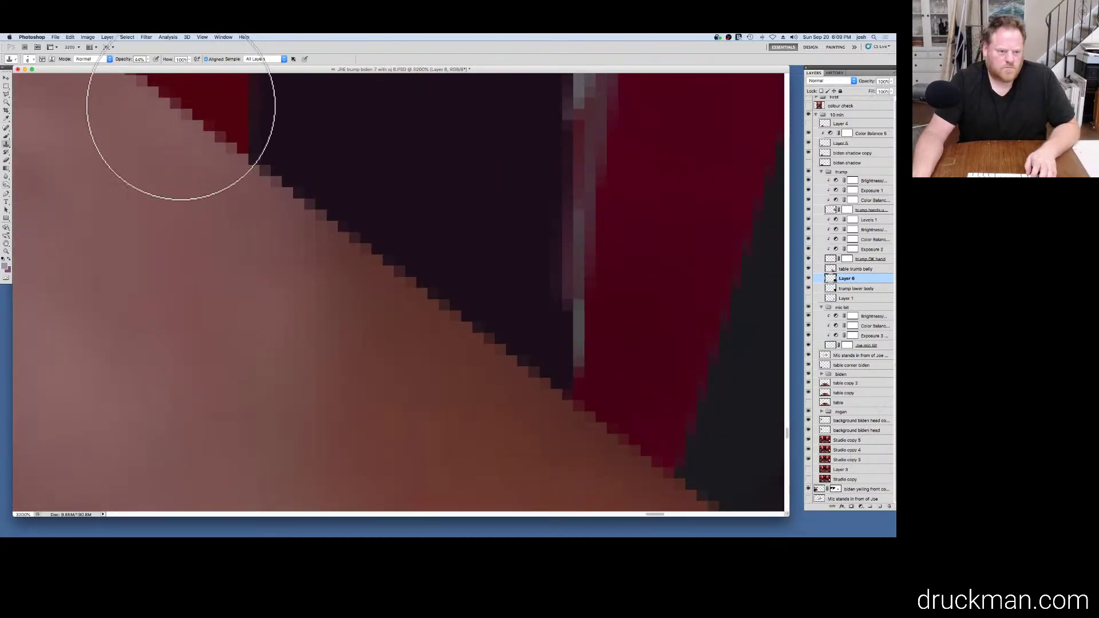
left_click(578, 252, "alt")
left_click(582, 294)
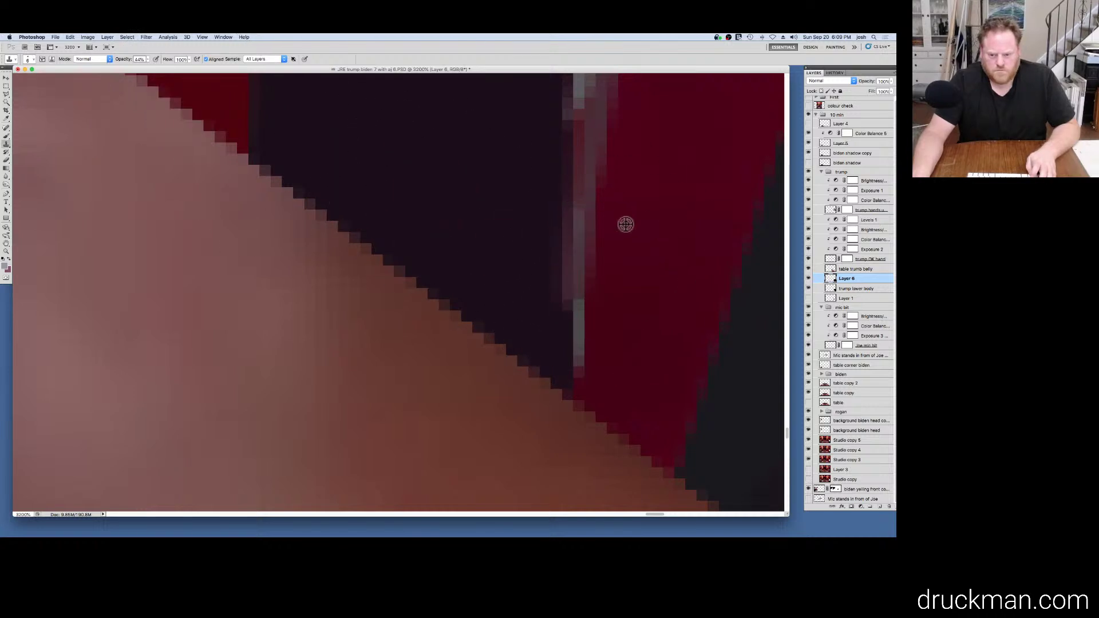
left_click(630, 227, "alt")
left_click(595, 320)
left_click(596, 344)
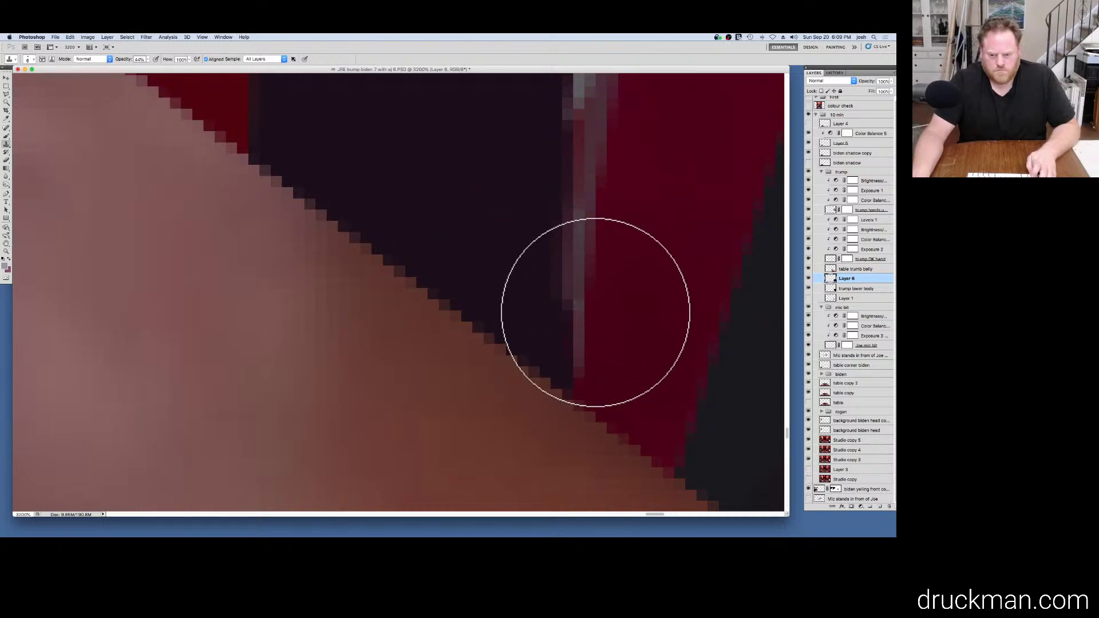
left_click(595, 319)
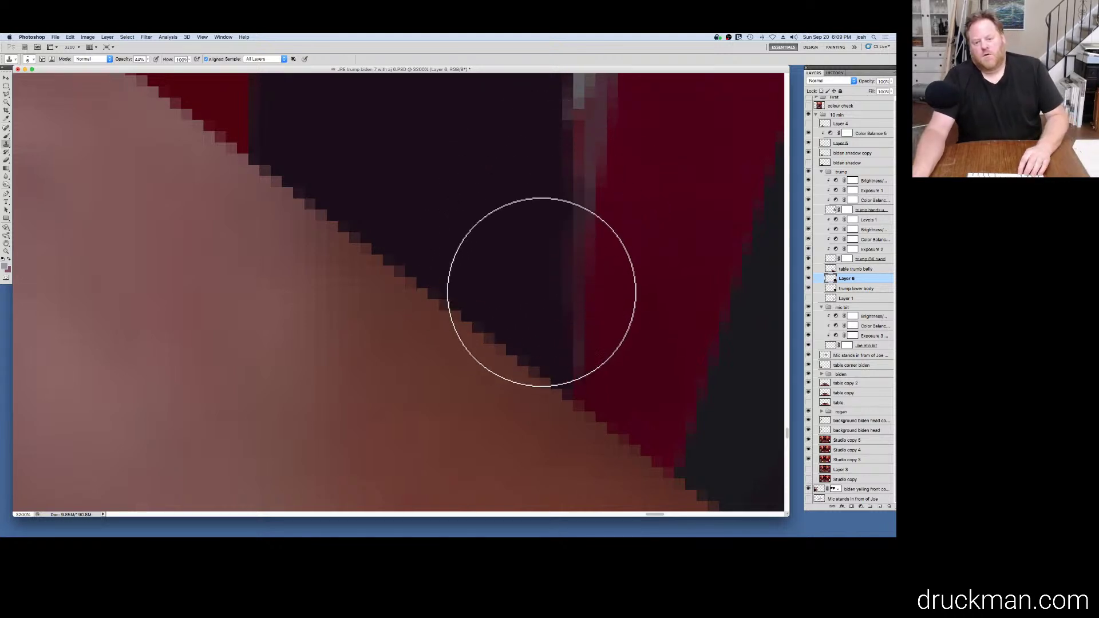
Step: Step back in the history to remove the stray Clone Stamp dabs made around the tie and table edge
left_click(554, 288, "alt+super")
left_click(554, 287, "super")
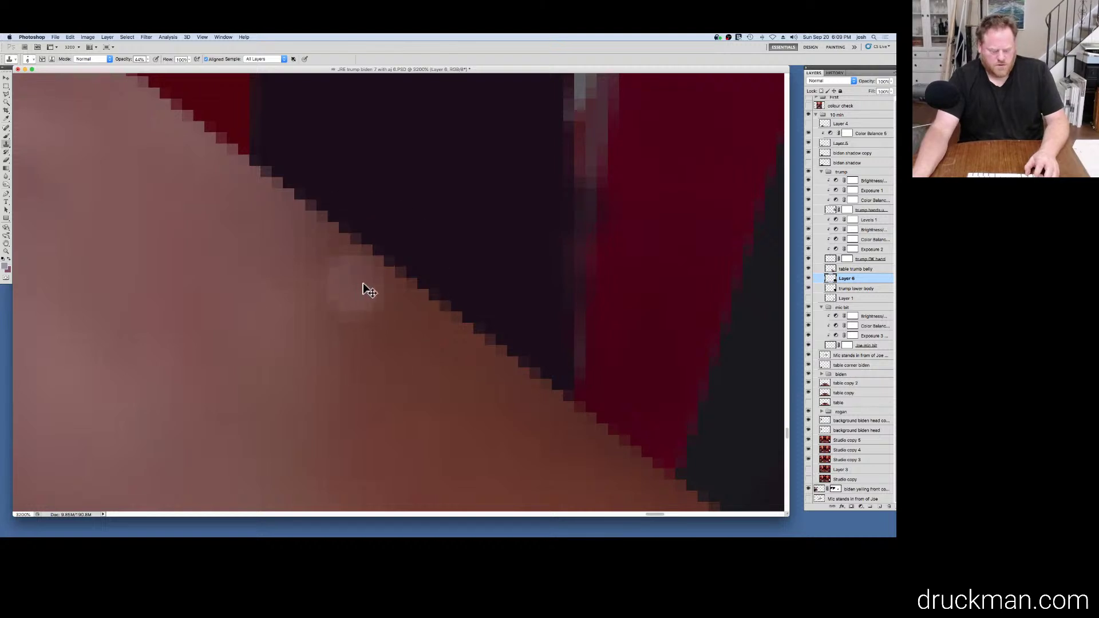
left_click(837, 73)
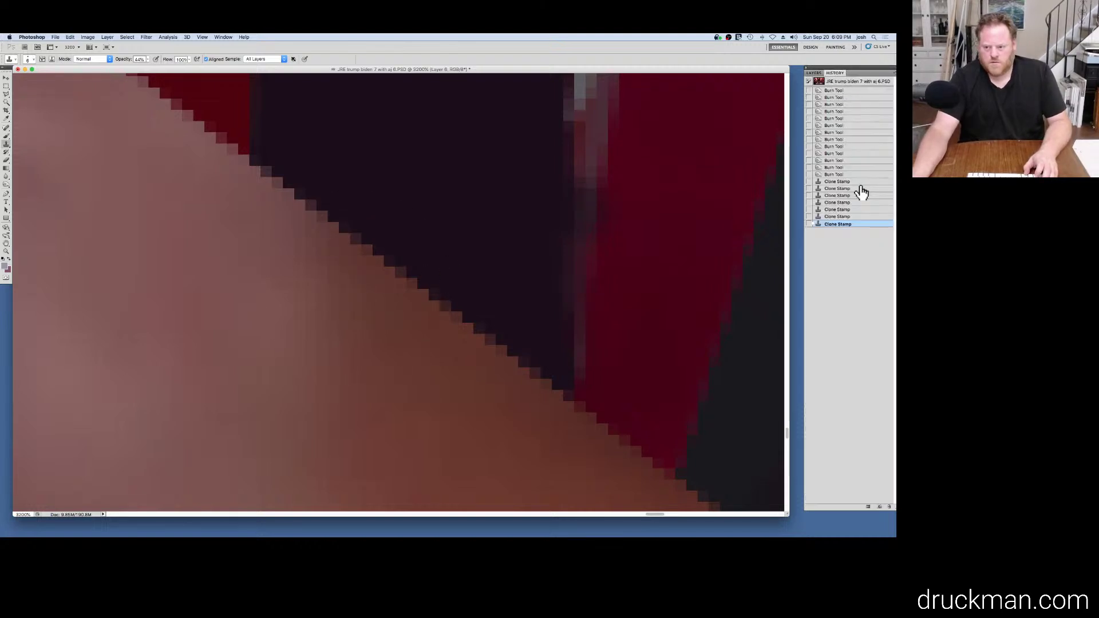
key("super+space")
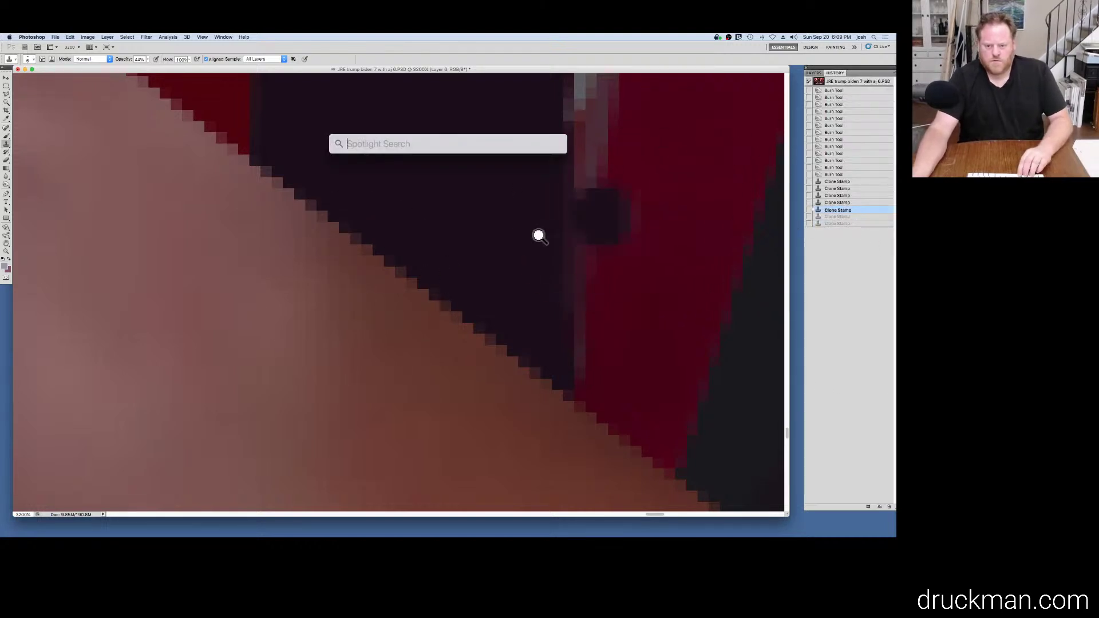
key("Escape")
Step: Check the retouched tie and shirt strip where they meet the table edge within the whole composite
left_click(538, 235, "alt")
left_click(537, 235, "alt")
left_click(537, 235, "alt")
left_click(531, 235, "alt")
left_click(517, 238, "alt")
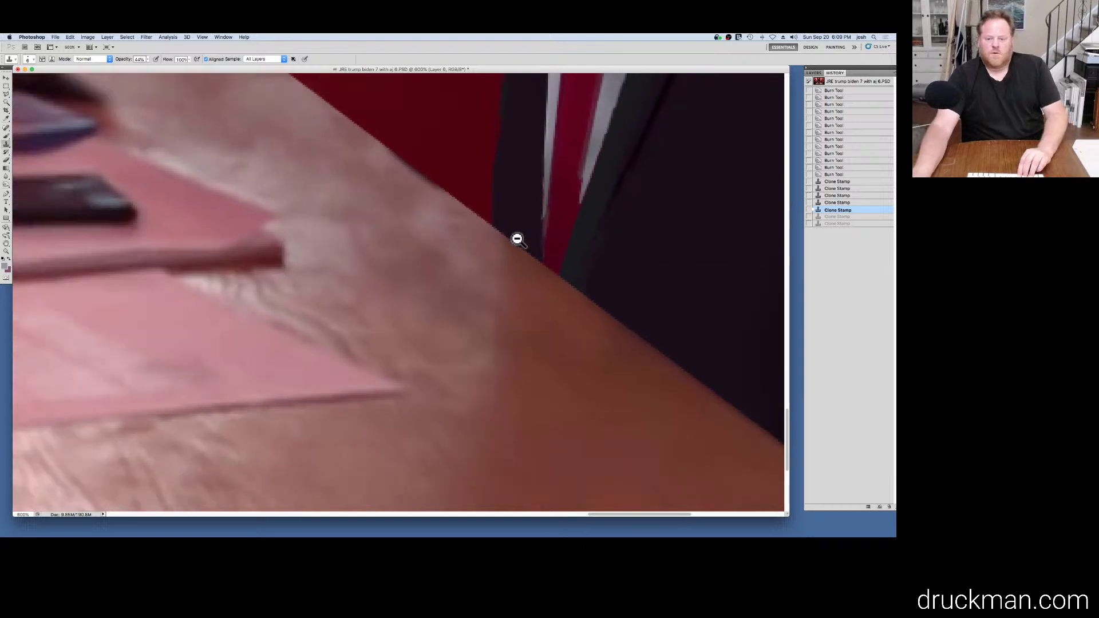
left_click(517, 239, "alt")
left_click(517, 239, "alt")
left_click(517, 239, "alt")
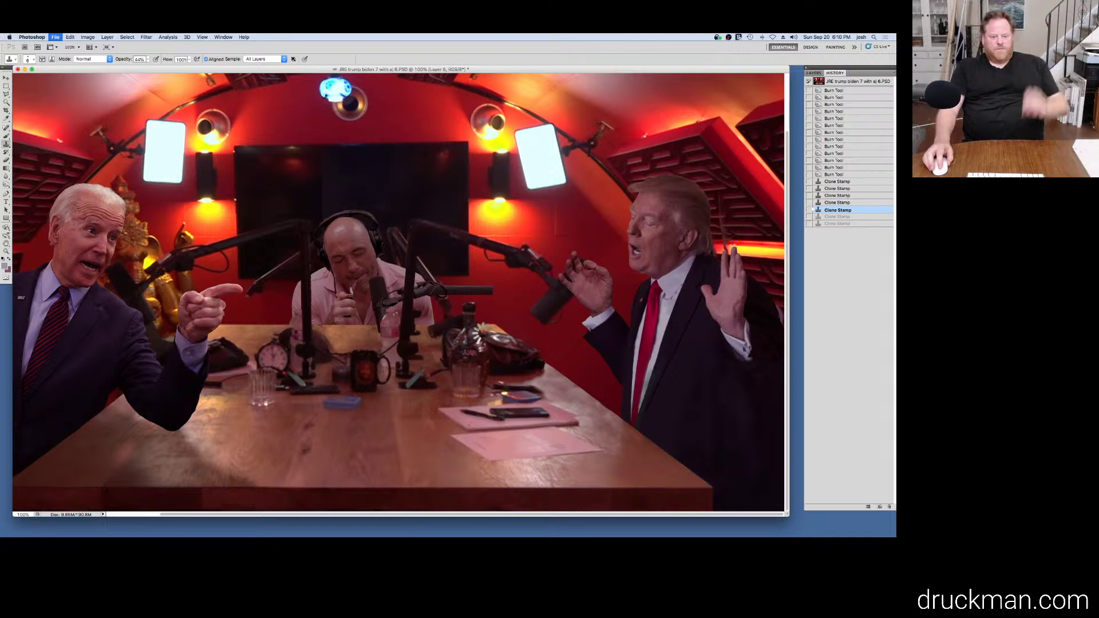
left_click(397, 327, "alt")
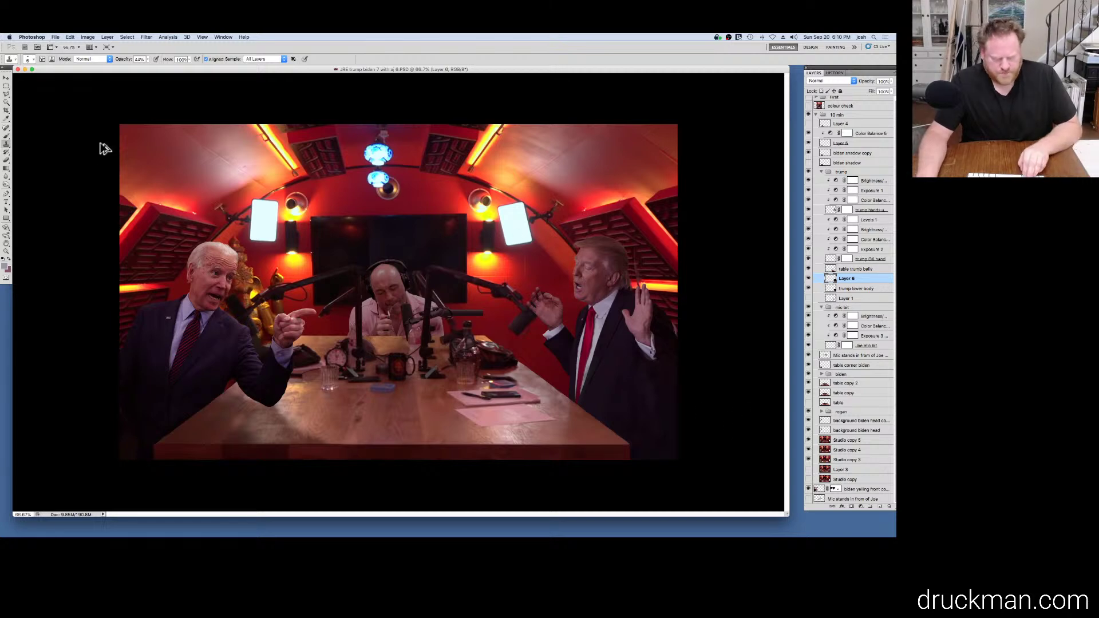
Step: Save the document as a new version named "JRE trump biden 7 with aj 7.PSD" in the WORKING folder, keeping Maximize Compatibility on
key("super+shift+s")
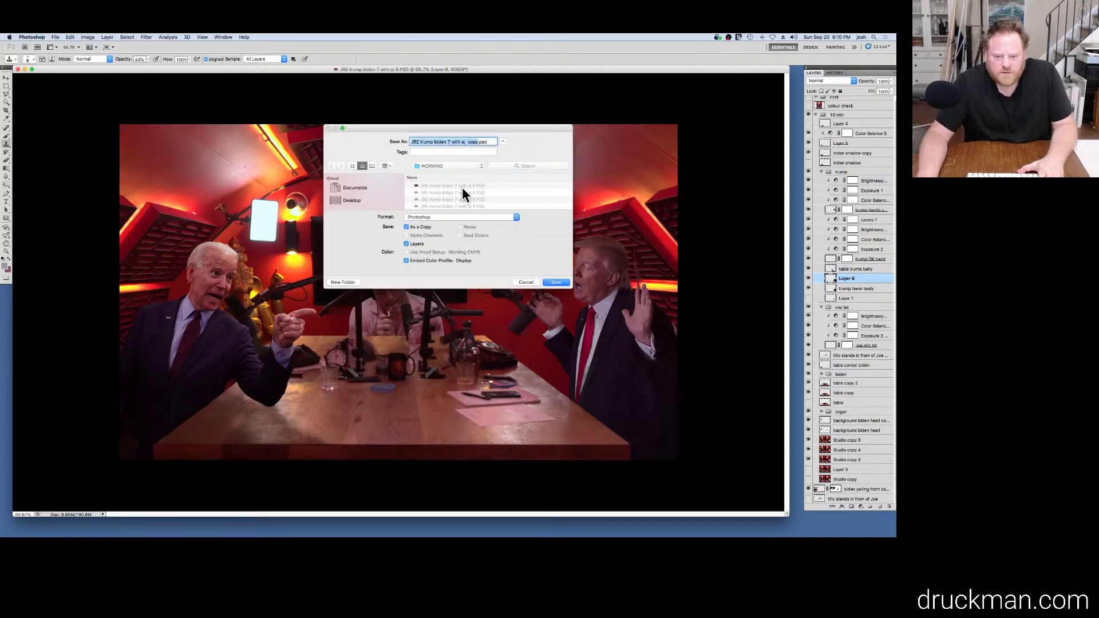
left_click(462, 186)
left_click(470, 143)
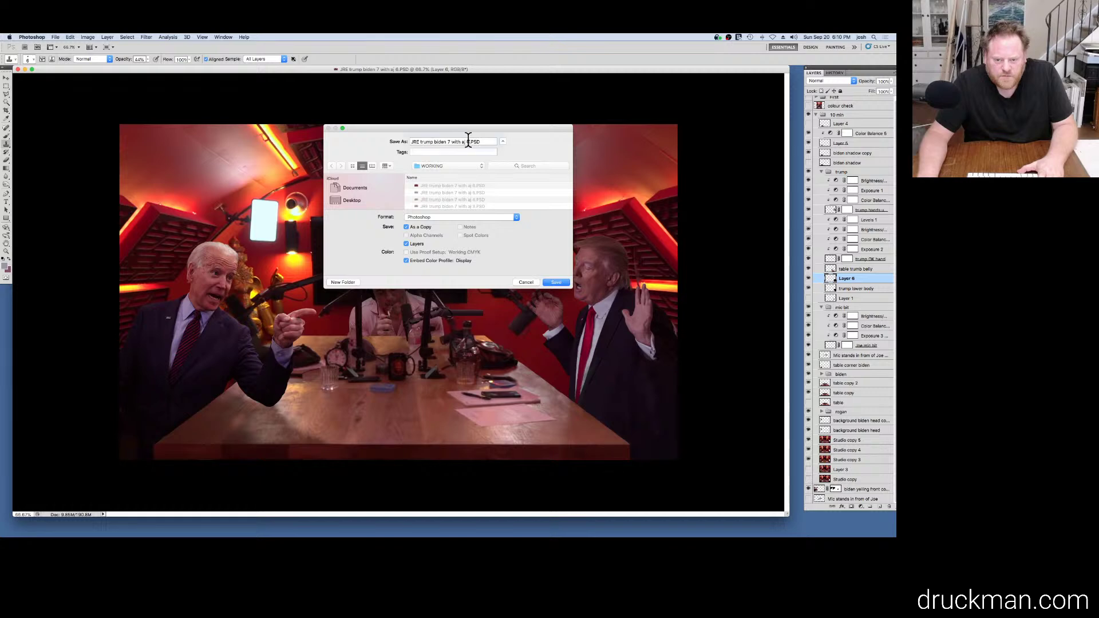
key("BackSpace")
type("7")
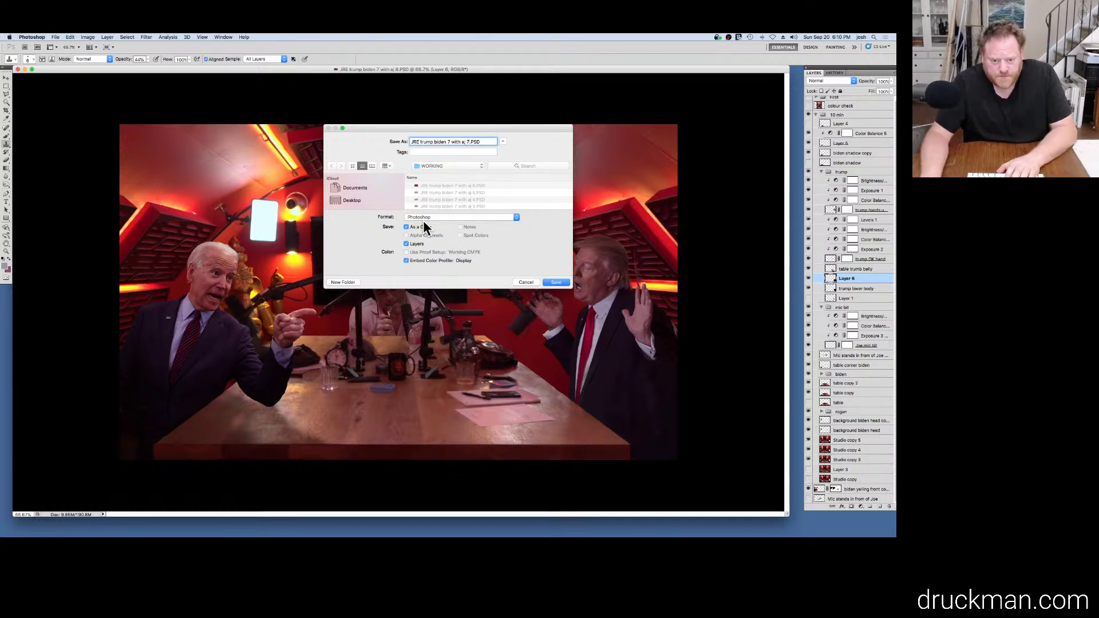
left_click(556, 283)
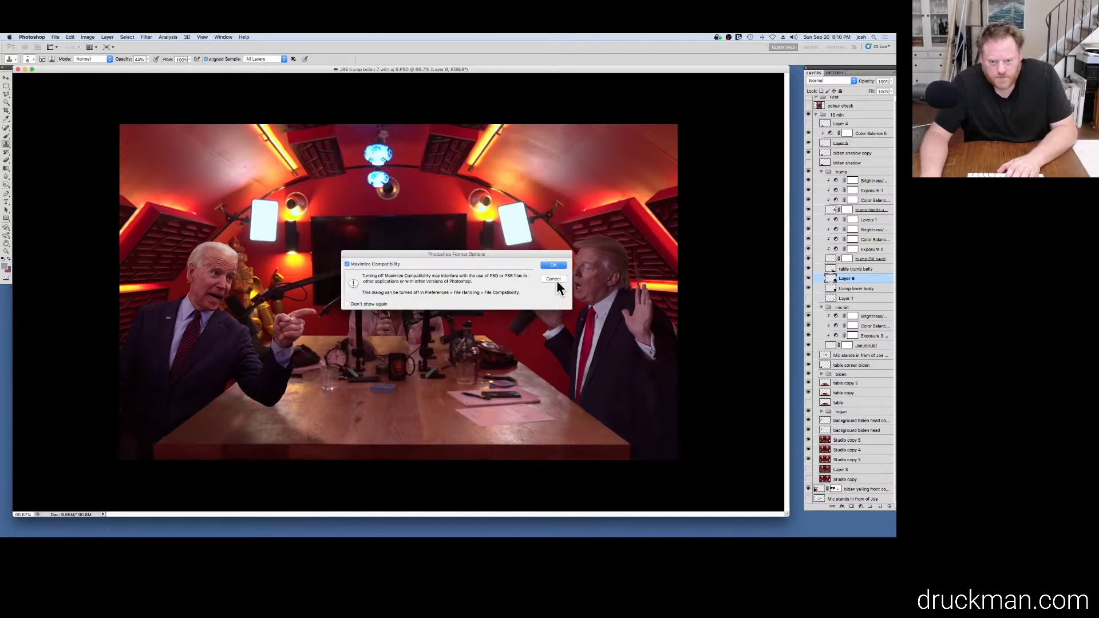
left_click(551, 267)
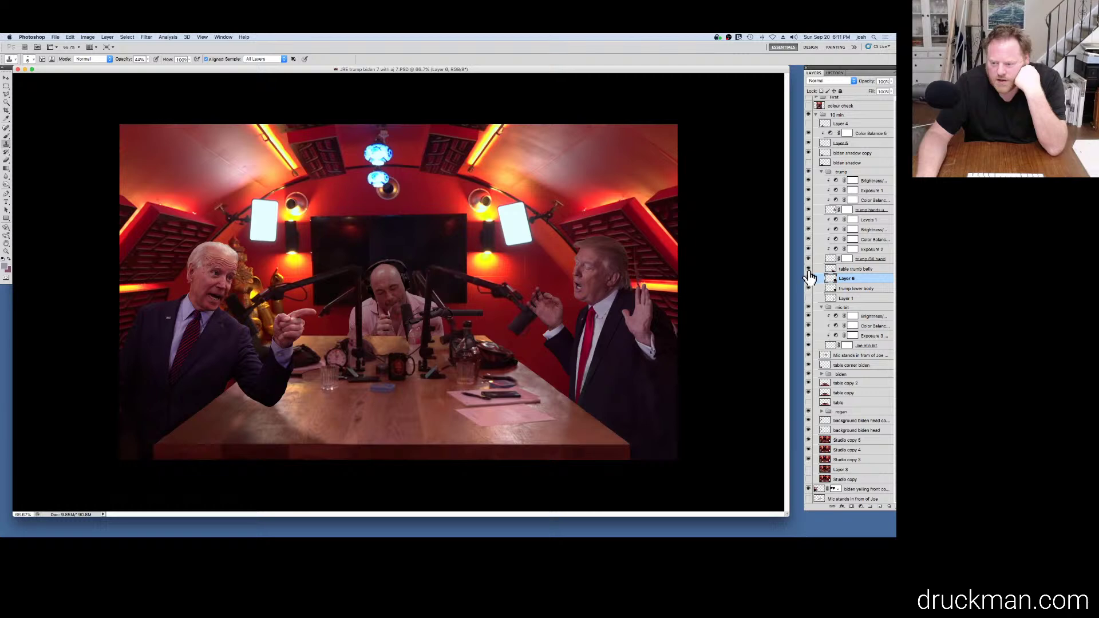
Step: Set the Brightness/Contrast adjustment clipped to Trump's hands-up layer to brightness -16 and contrast 23
left_click(808, 212)
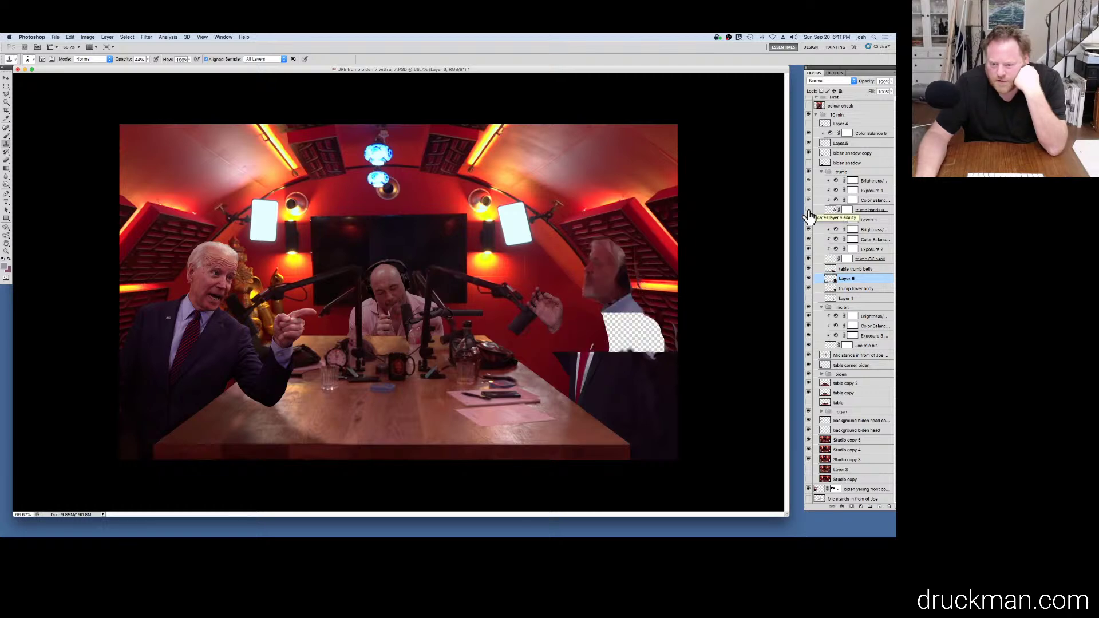
left_click(808, 212)
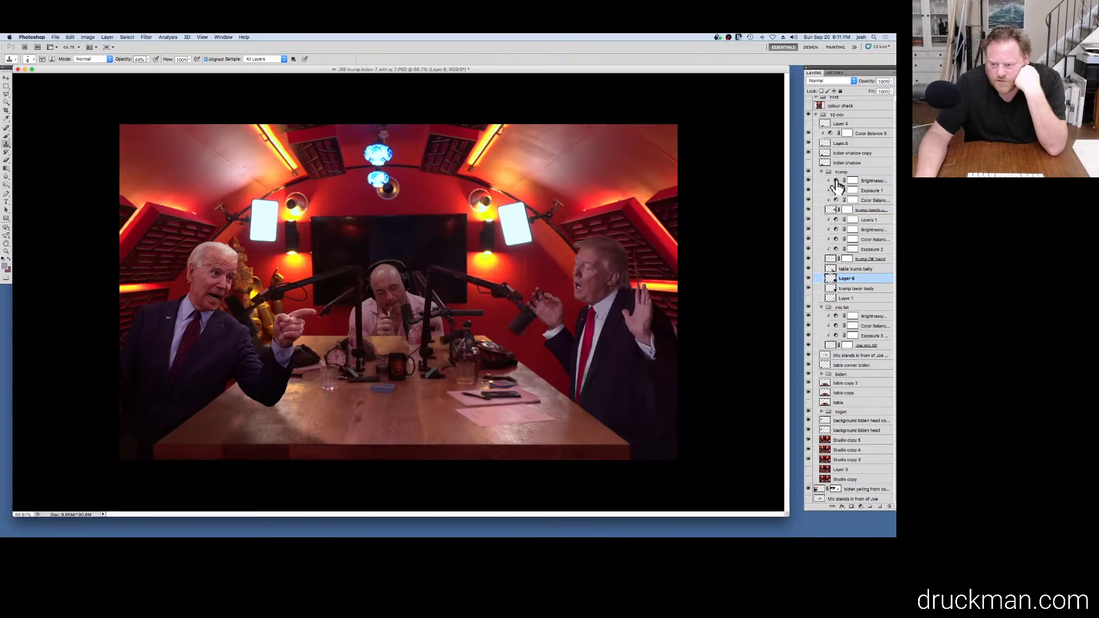
left_click(837, 183)
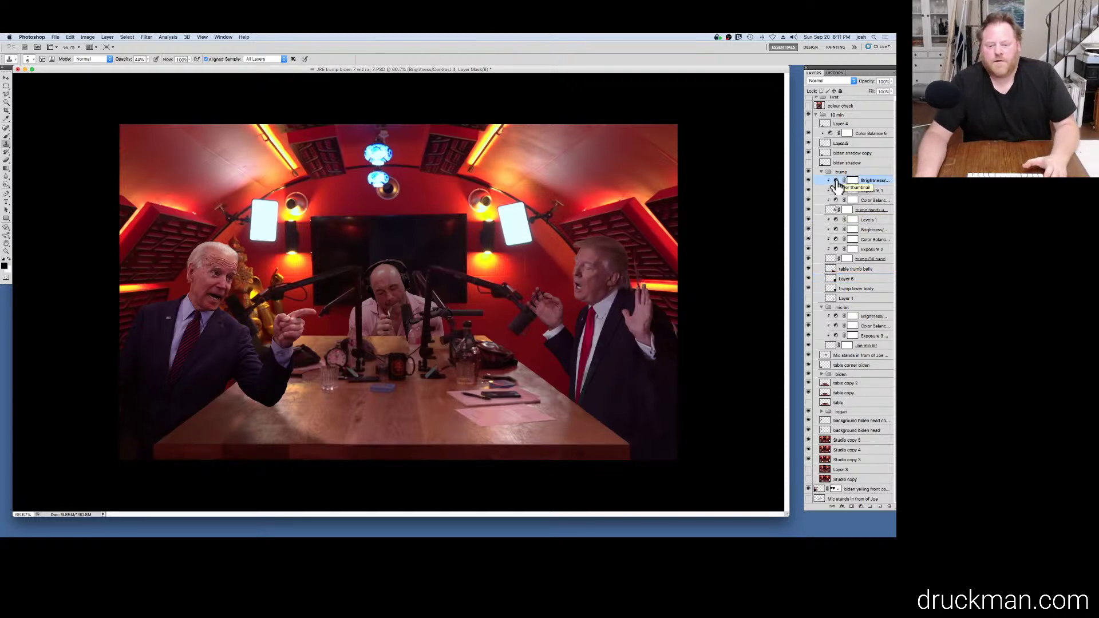
double_click(837, 183)
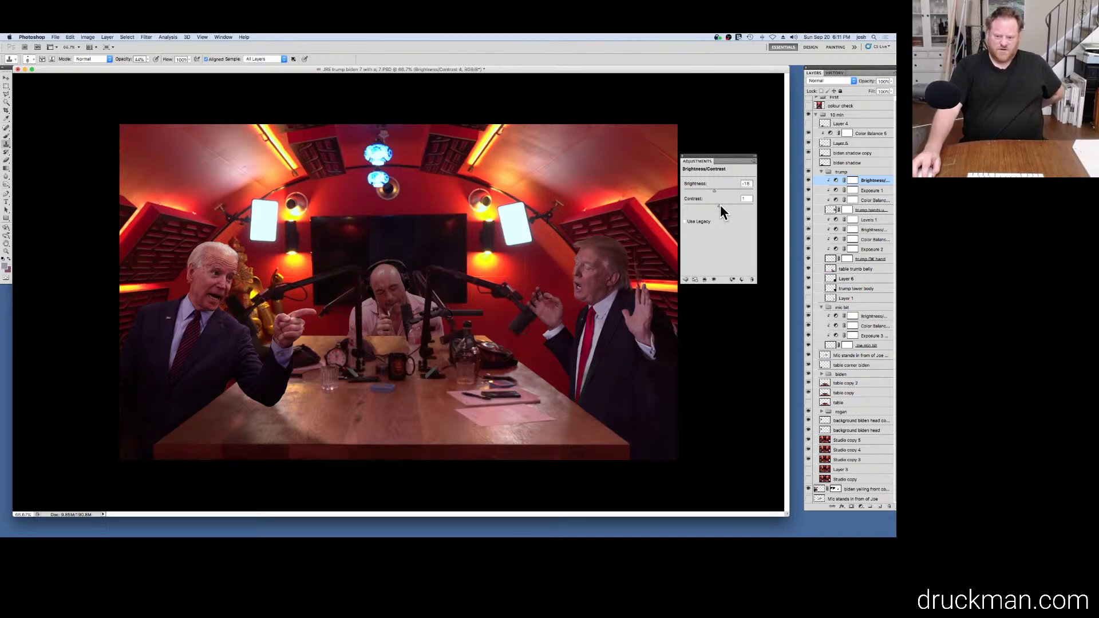
left_click_drag(720, 206, 721, 206)
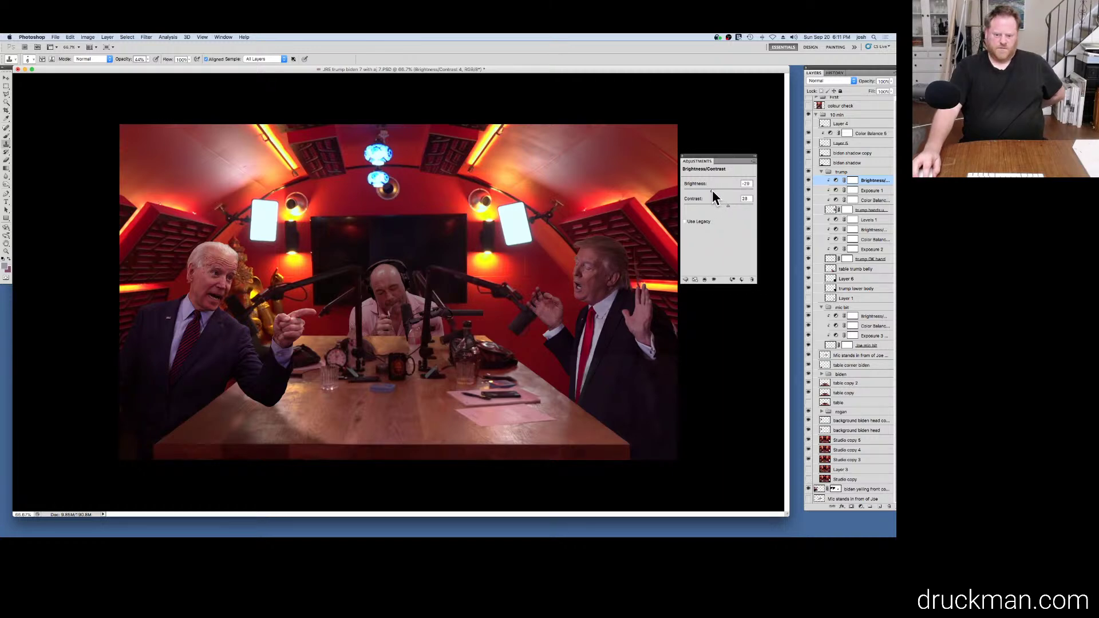
left_click_drag(712, 191, 716, 191)
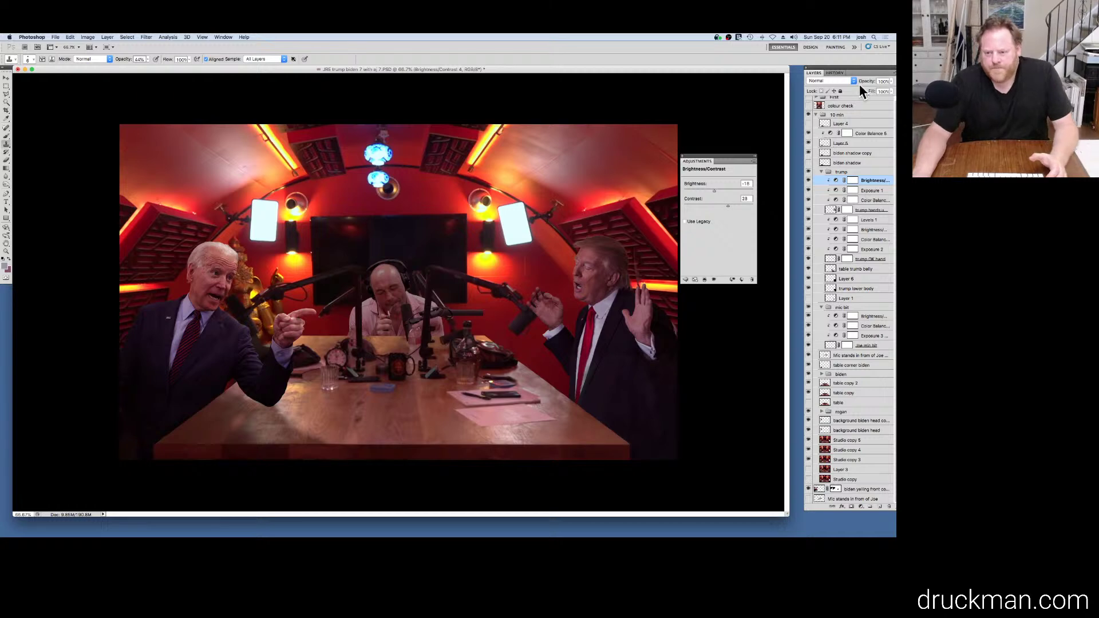
Step: Compare the composite before and after the Brightness/Contrast change through the history, ending on the adjusted state
left_click(835, 72)
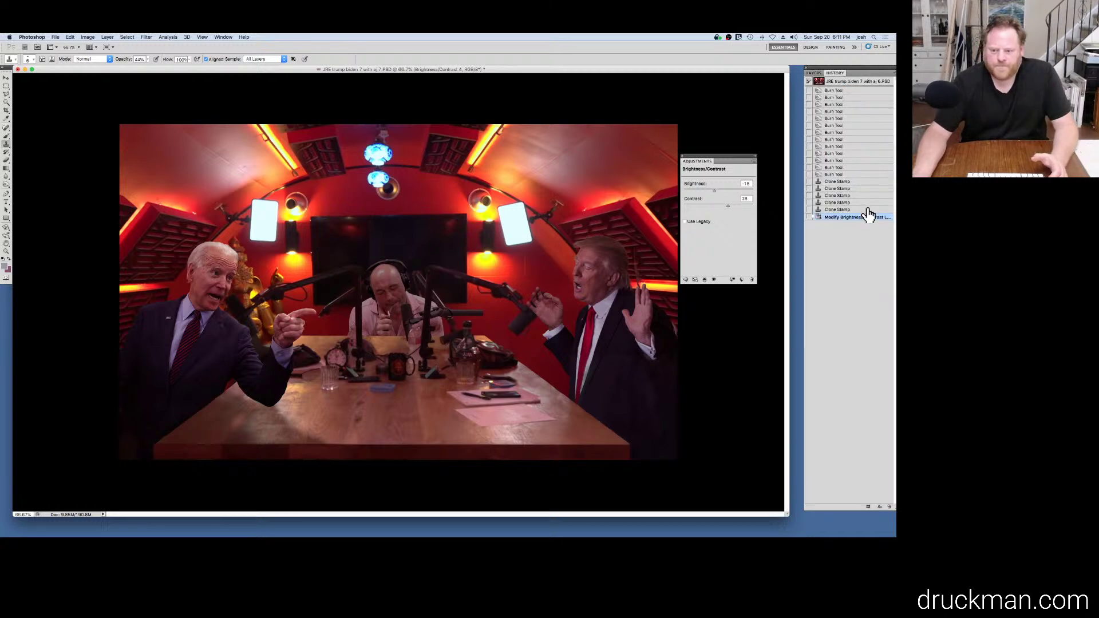
left_click(868, 209)
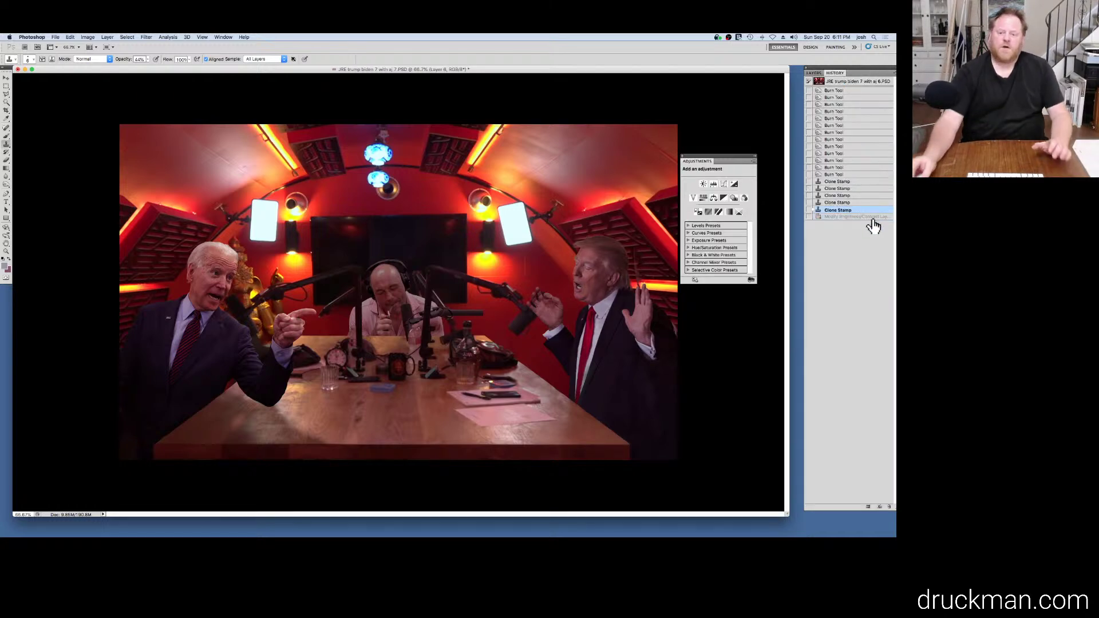
left_click(869, 218)
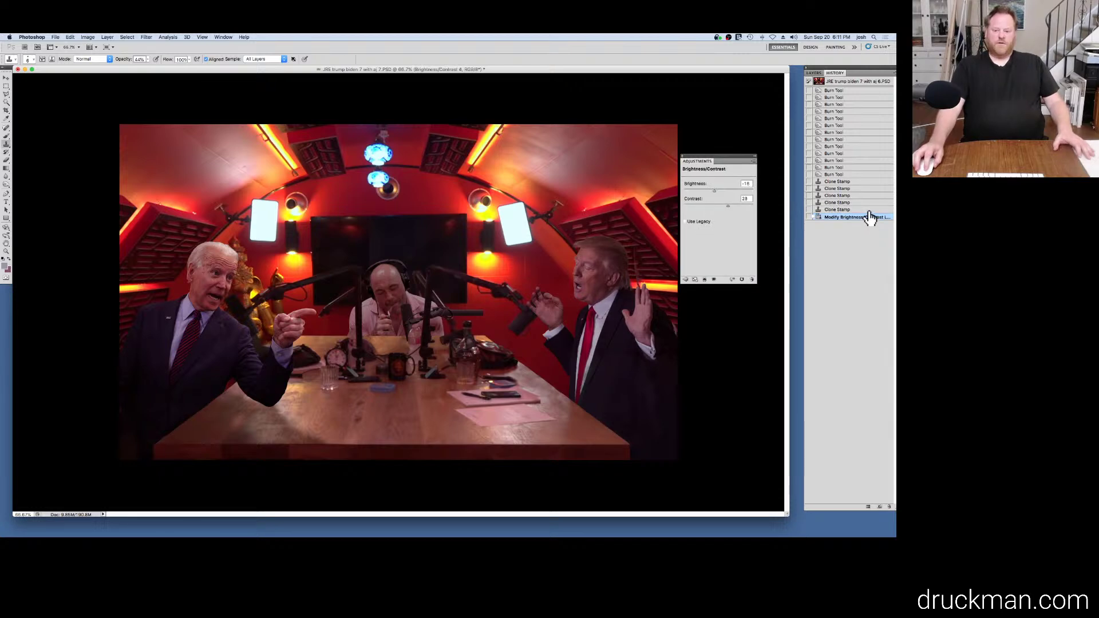
left_click(869, 211)
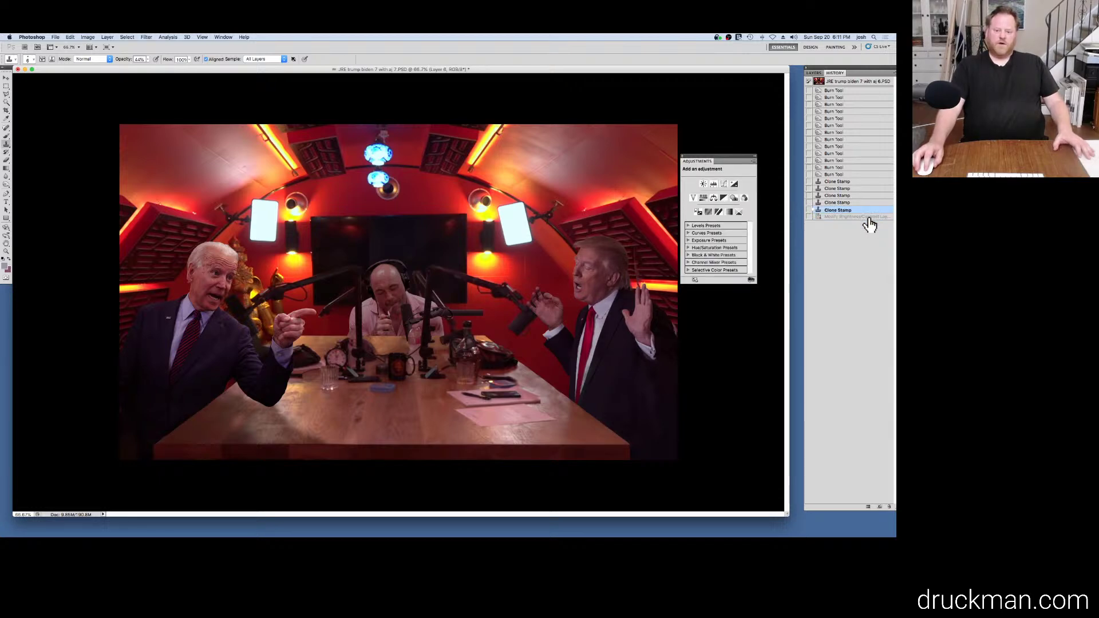
left_click(870, 217)
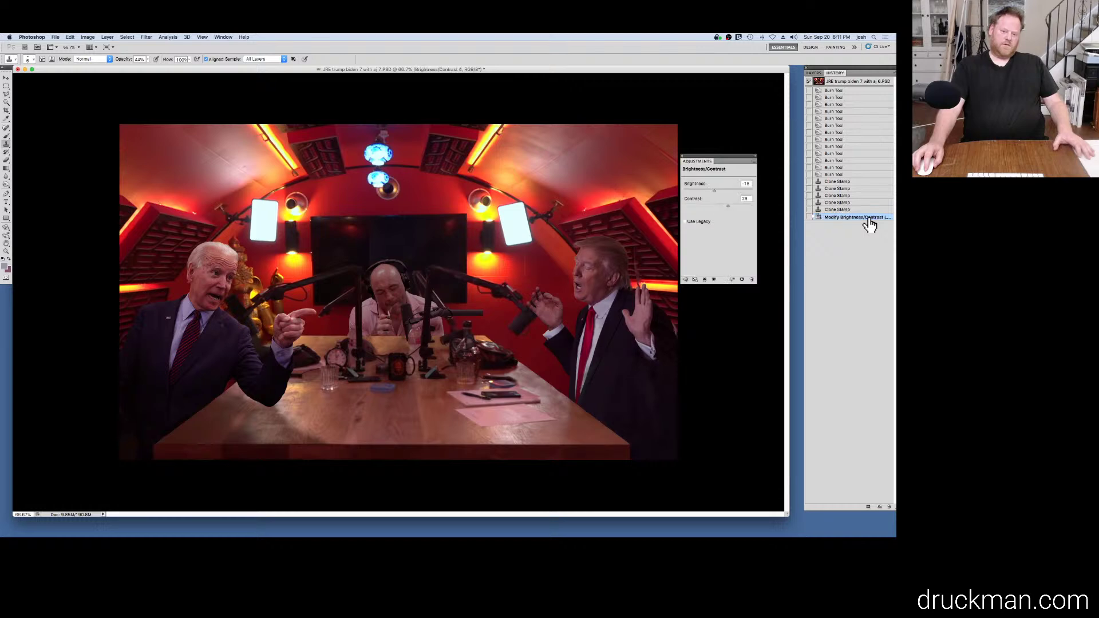
left_click(868, 204)
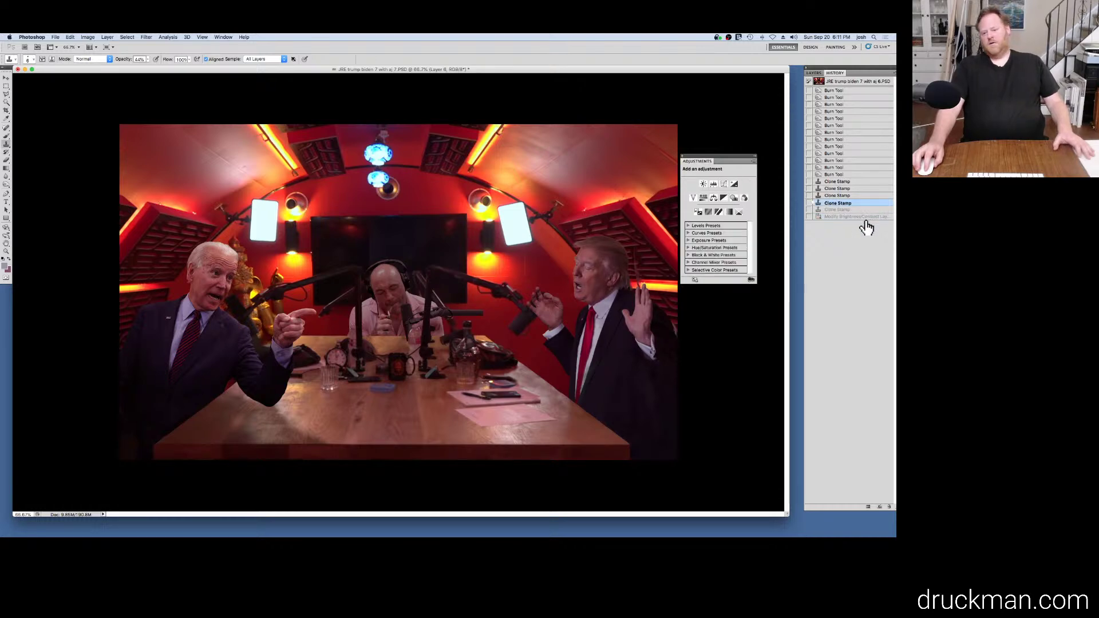
left_click(867, 218)
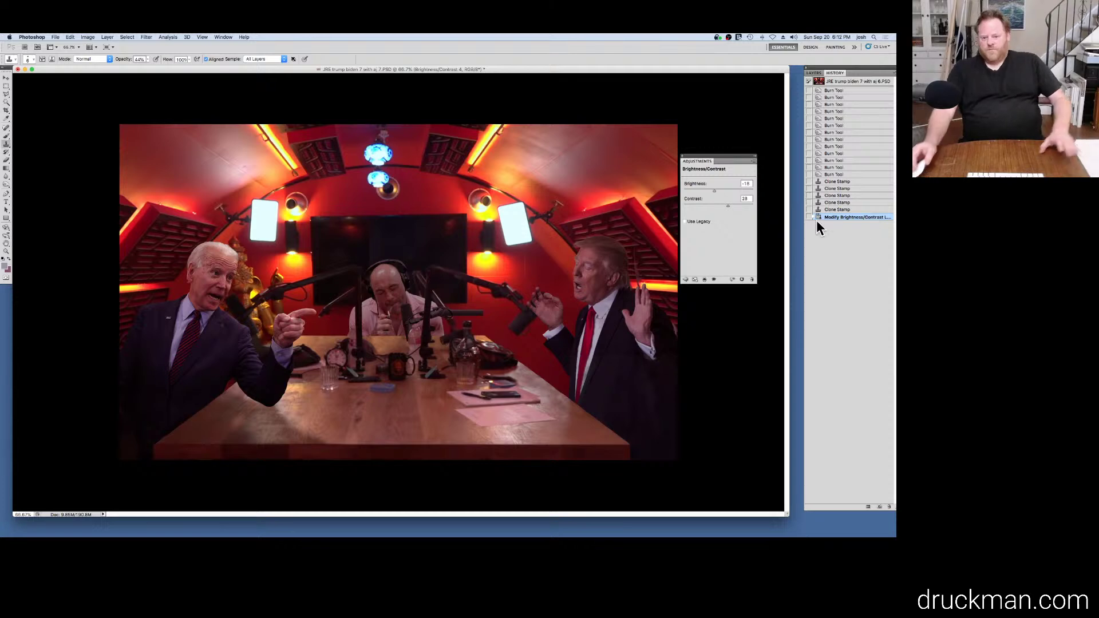
left_click(814, 73)
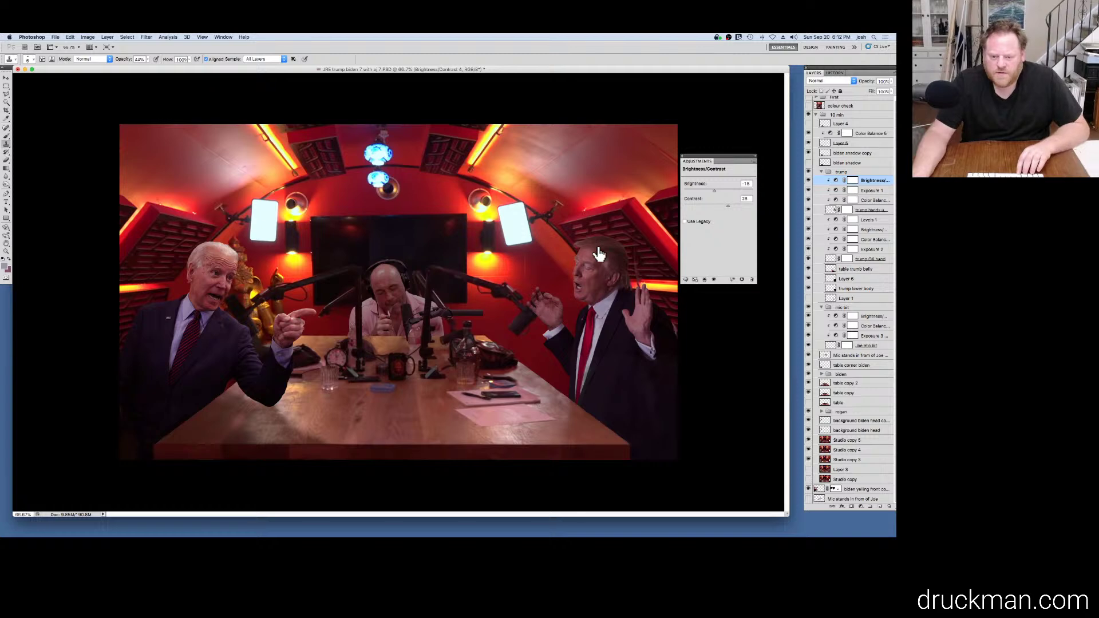
Step: Target the layer mask of Trump's hands-up layer for retouching the outline of his hair
left_click(841, 210)
key("super+equal")
key("super+equal")
left_click_drag(638, 228, 319, 233)
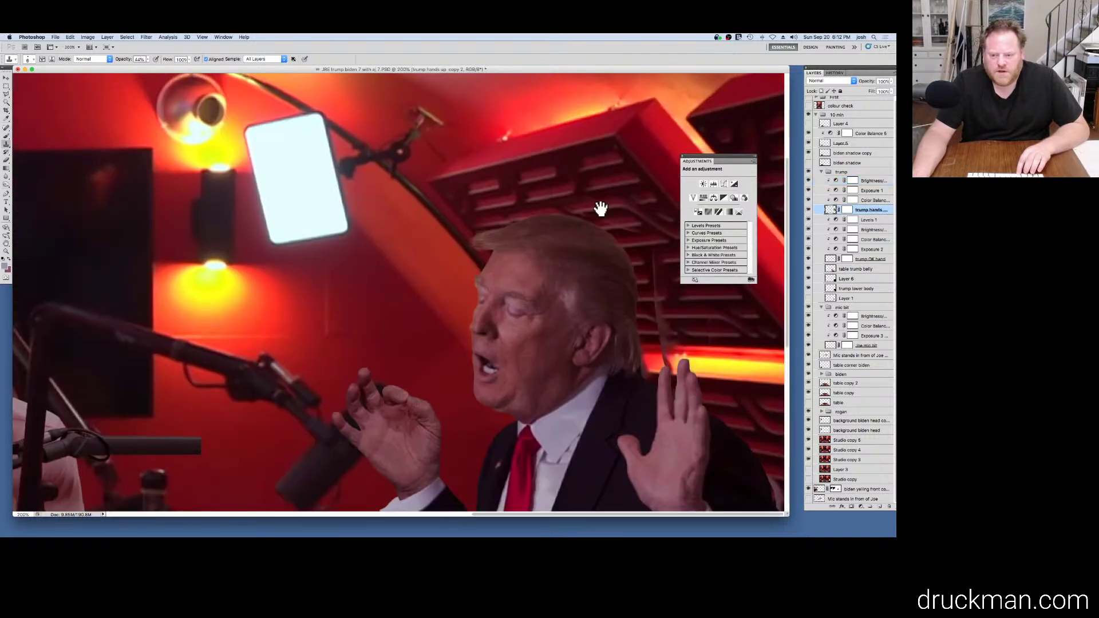
left_click_drag(601, 208, 315, 184)
left_click(633, 179, "super")
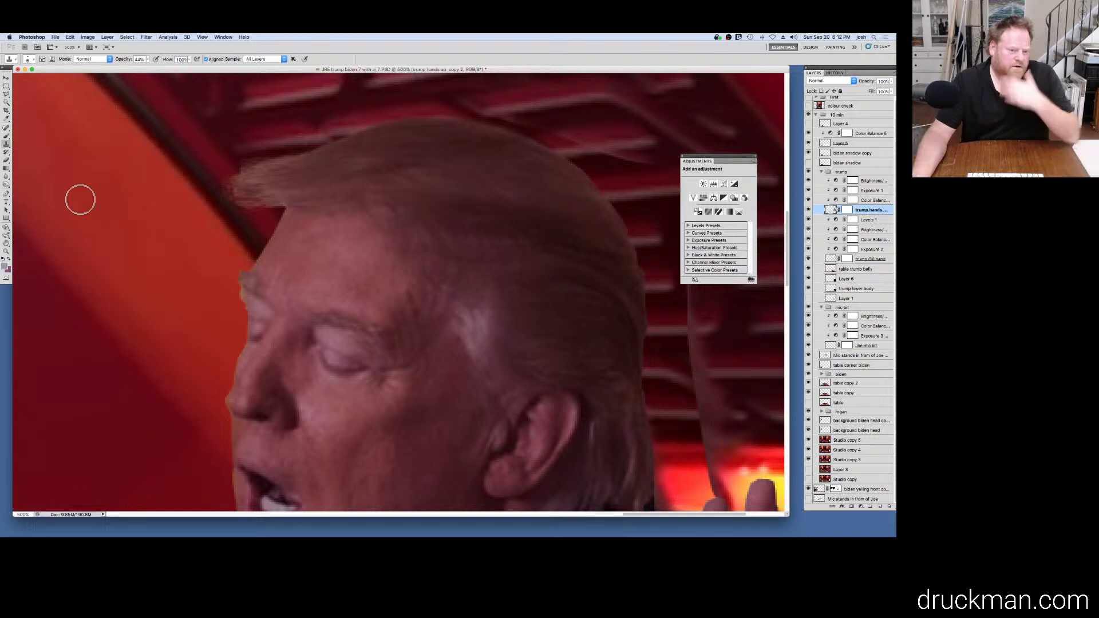
left_click(847, 209)
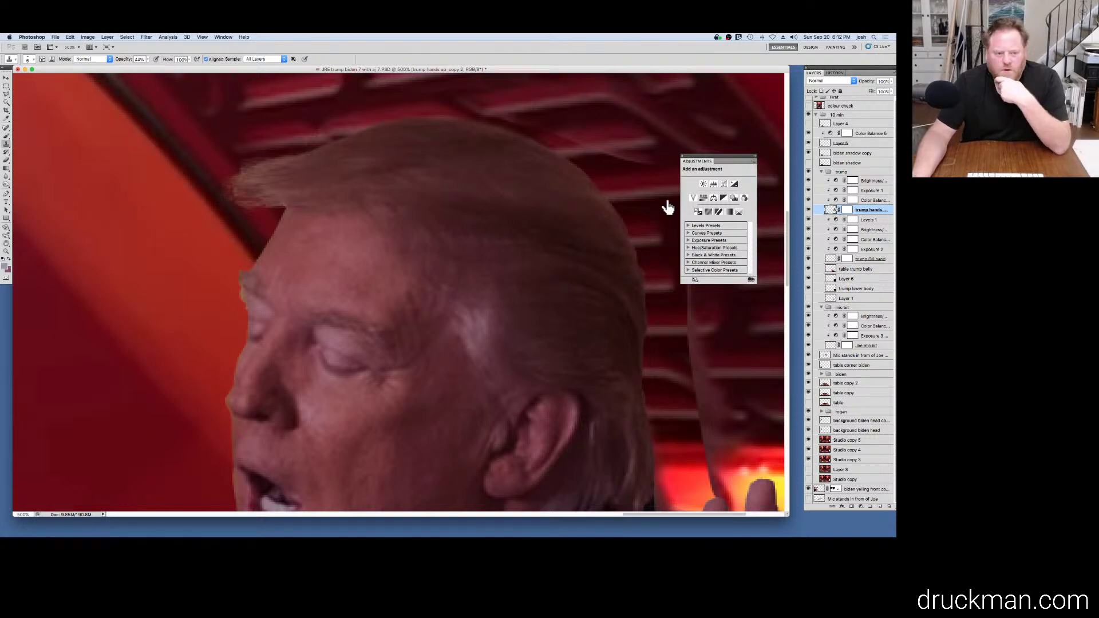
Step: Soften the mask edge at the upper back of Trump's hair with a soft 7 px black brush at about 25% opacity
left_click(7, 136)
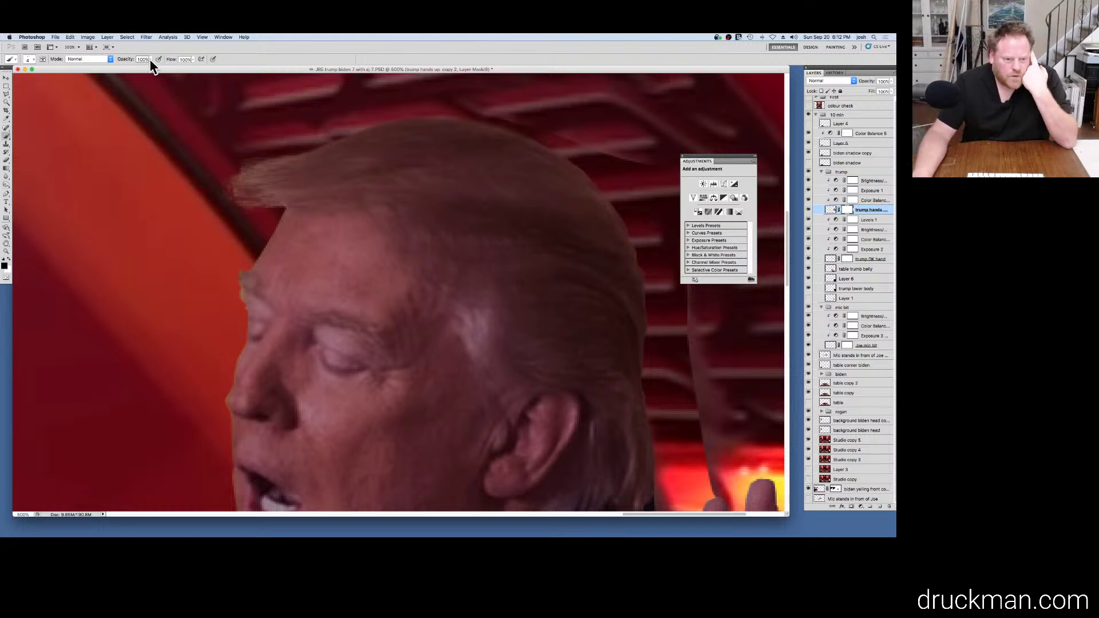
left_click_drag(150, 60, 128, 73)
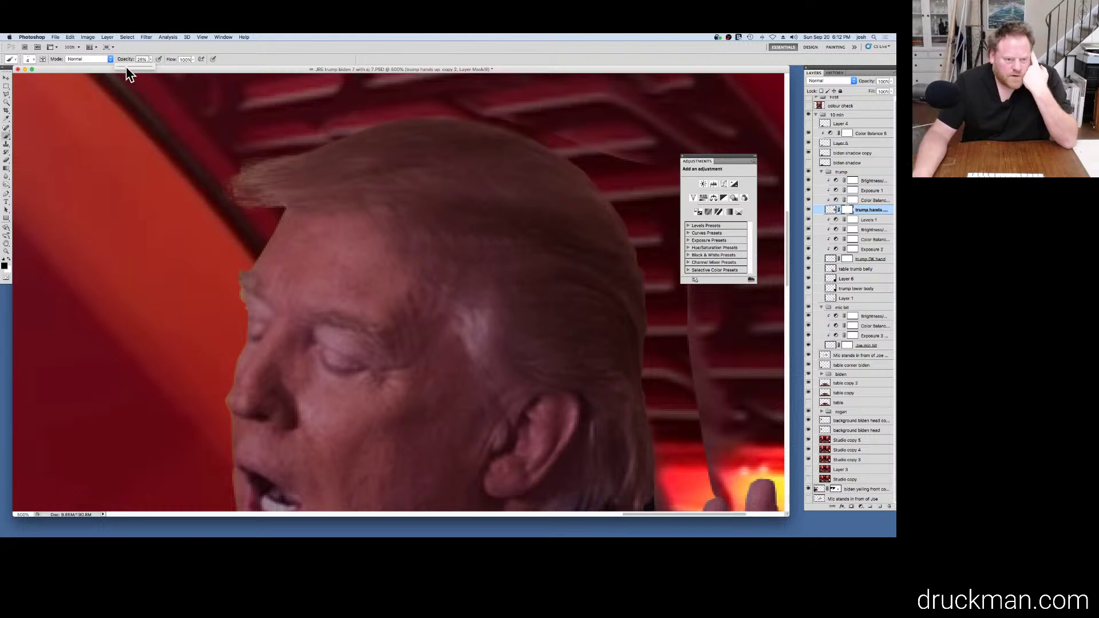
left_click(33, 59)
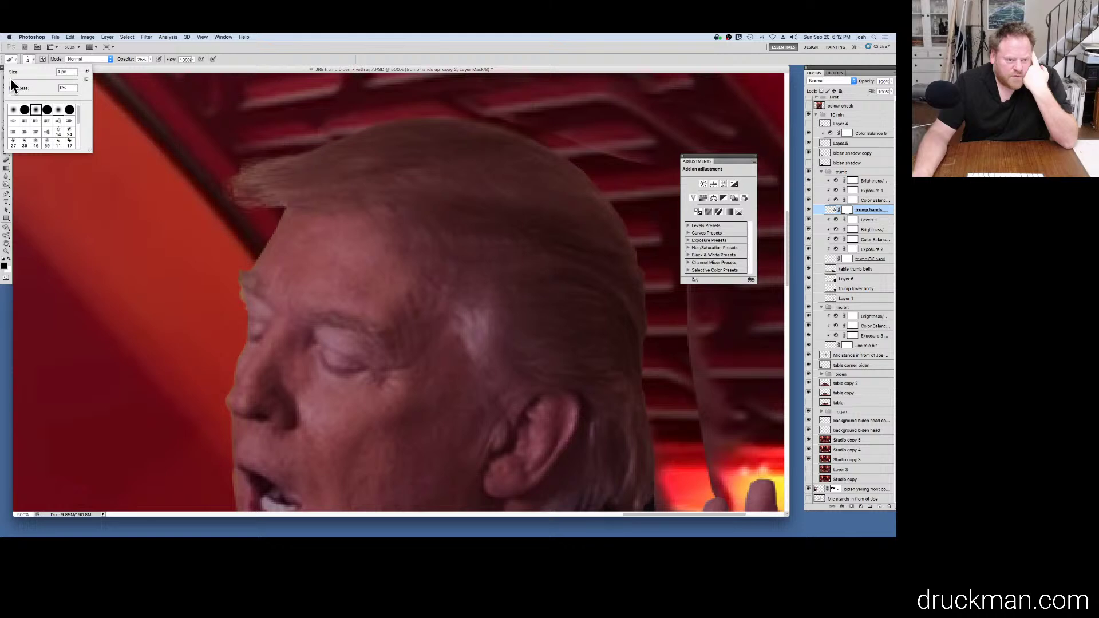
left_click_drag(11, 80, 13, 80)
key("Return")
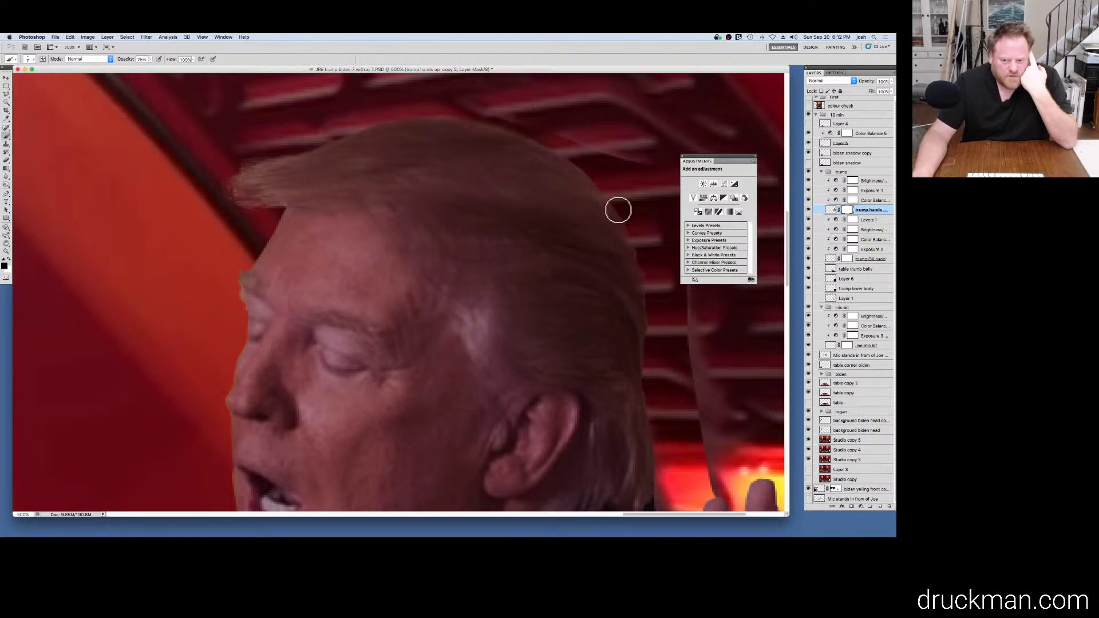
left_click_drag(618, 210, 627, 212)
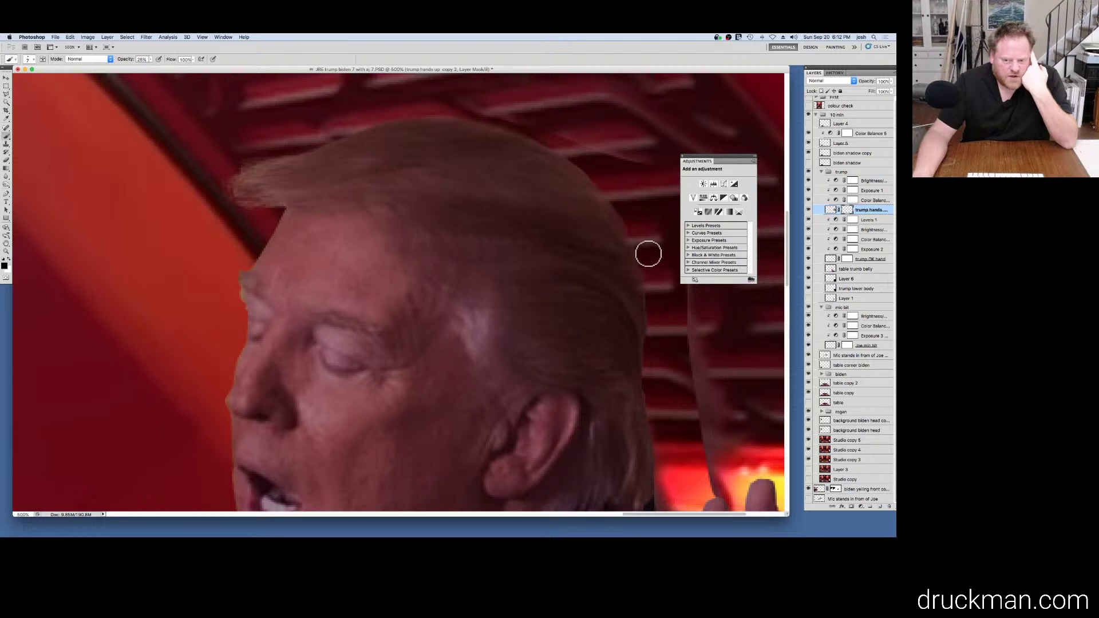
Step: Reduce the mask brush size to 5 px
left_click(33, 60)
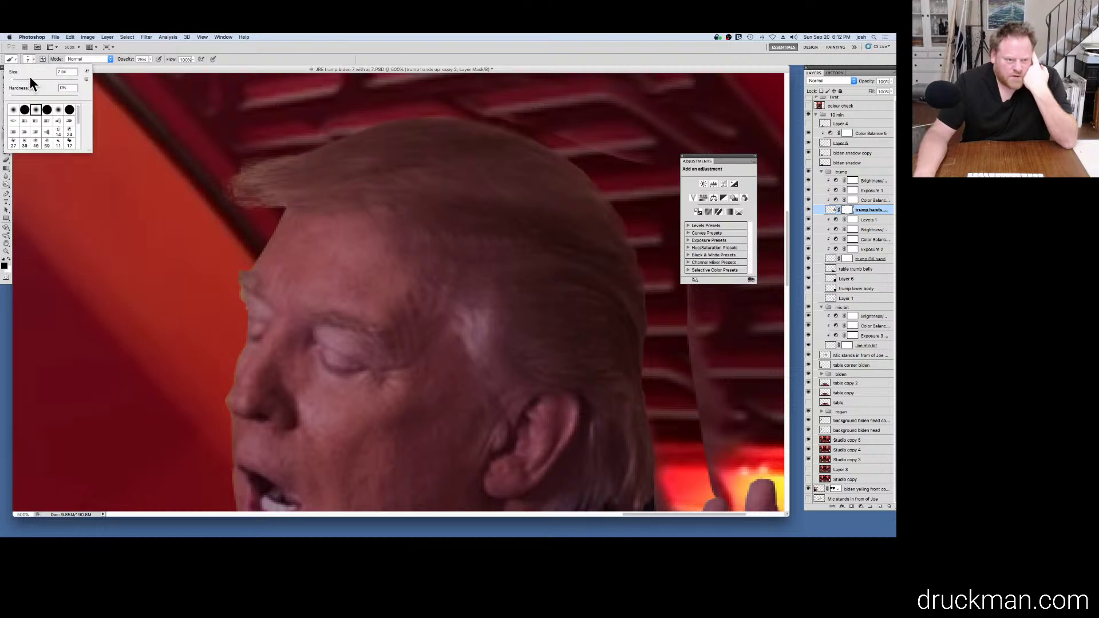
double_click(68, 71)
type("5")
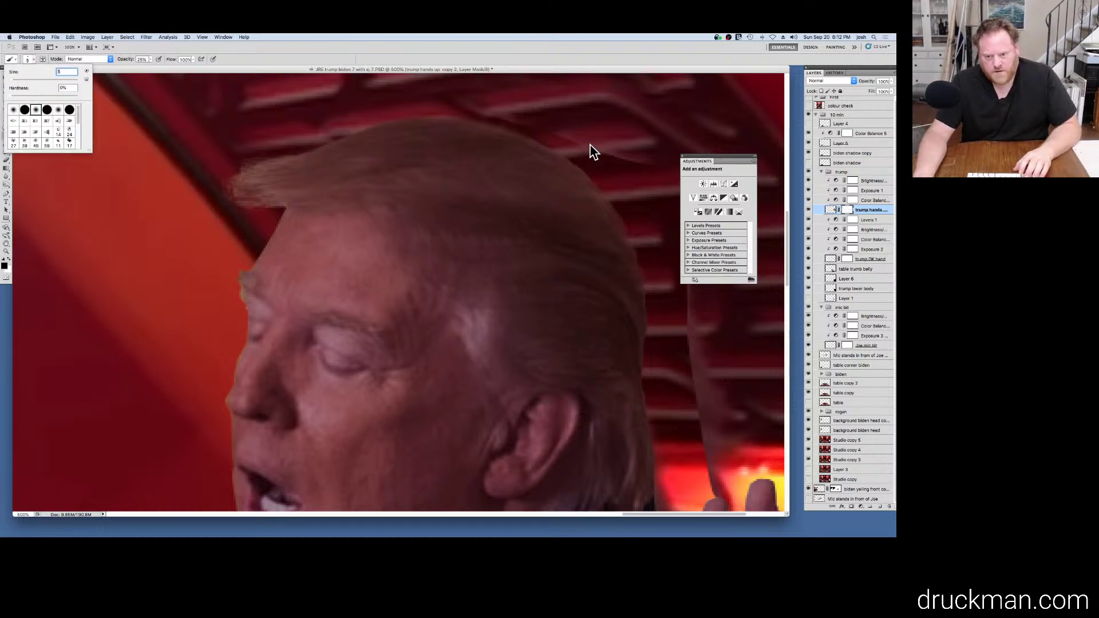
key("Return")
Step: Soften the jagged mask edge at the upper back of Trump's hair using a 3 px brush at about 42% opacity
left_click(596, 173, "ctrl")
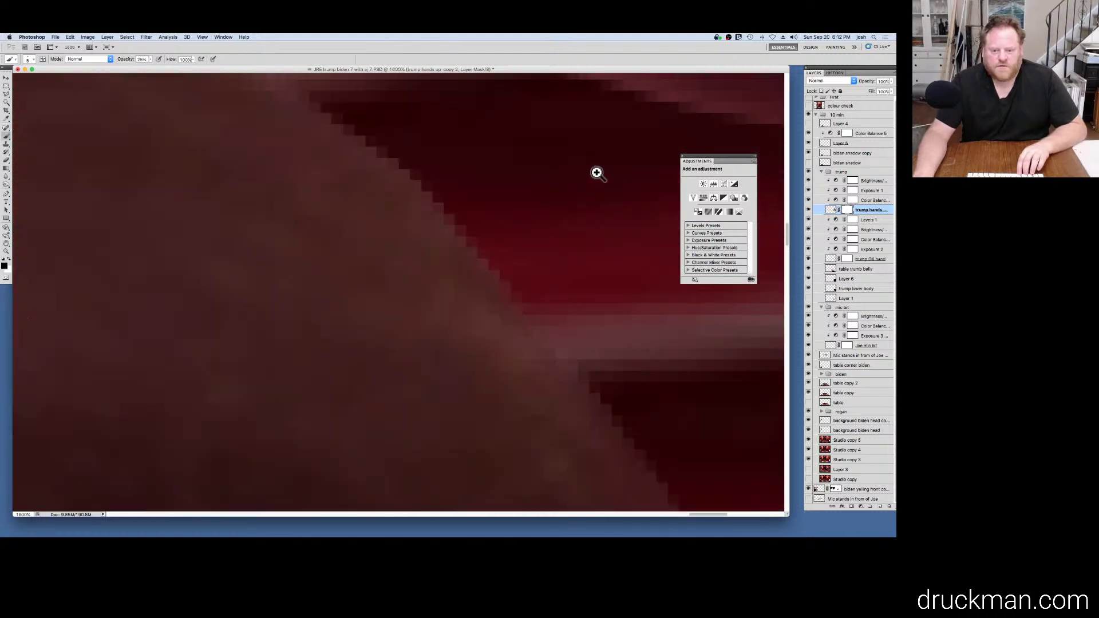
left_click(597, 172, "ctrl")
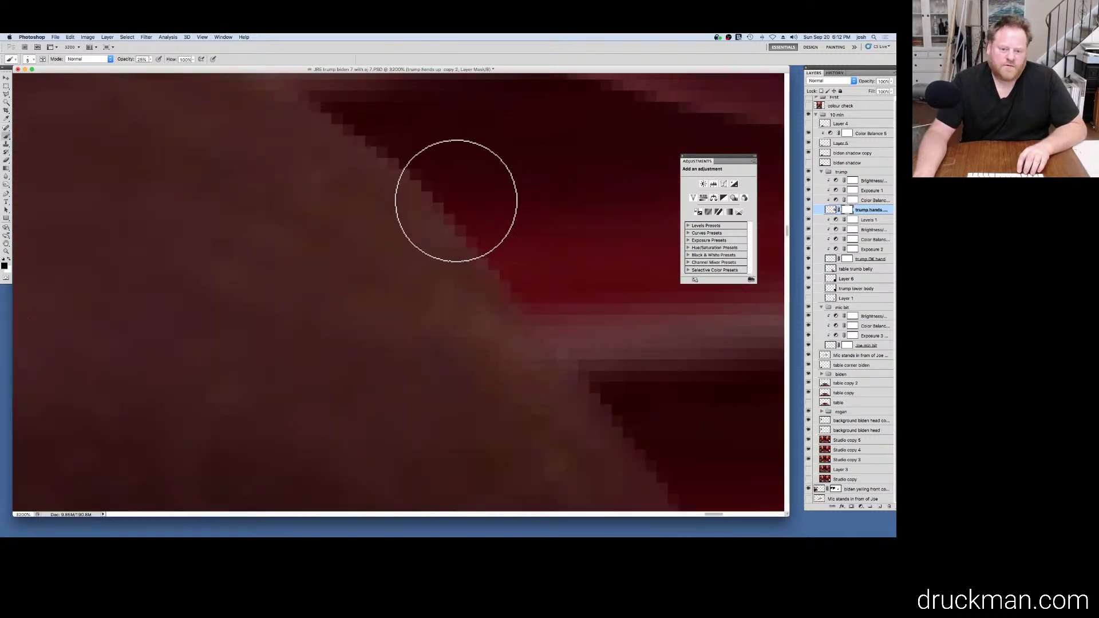
left_click(30, 60)
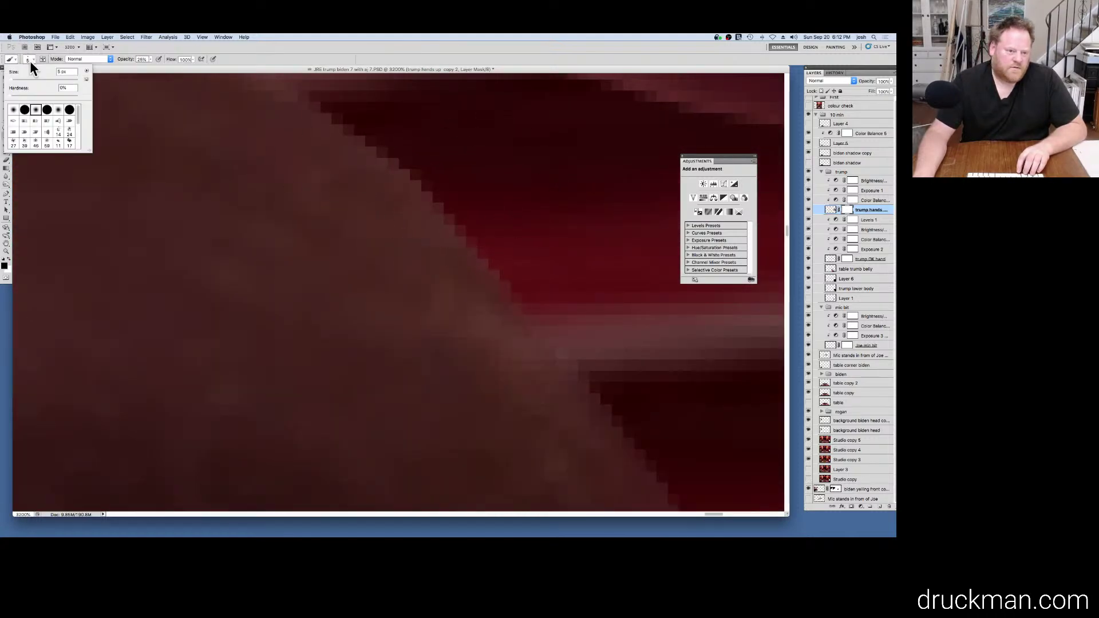
left_click(63, 71)
type("3")
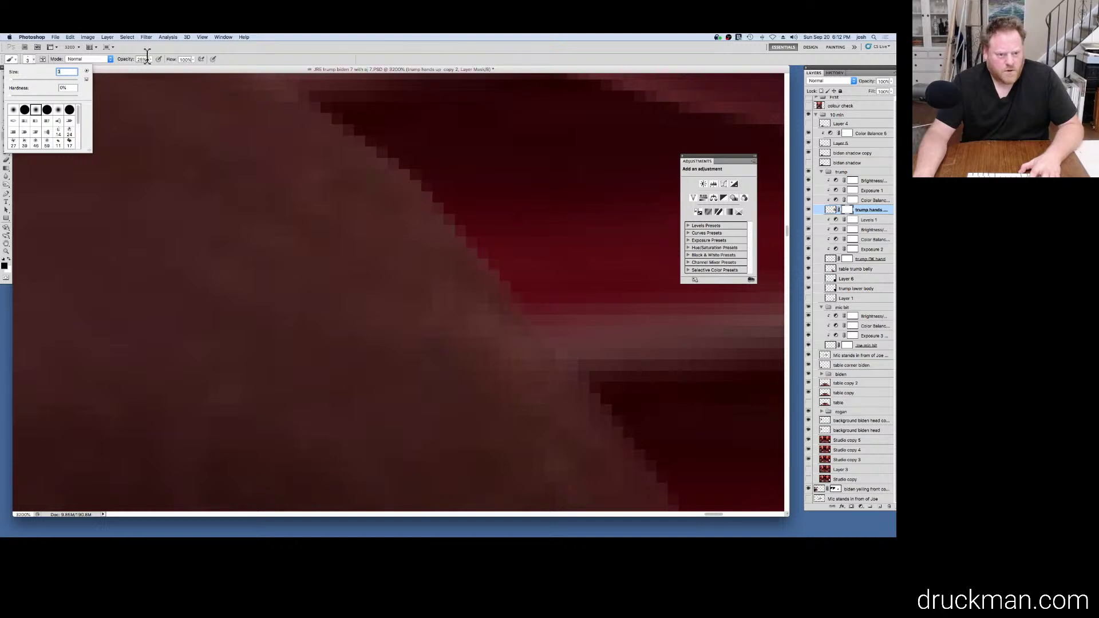
key("Return")
left_click(150, 59)
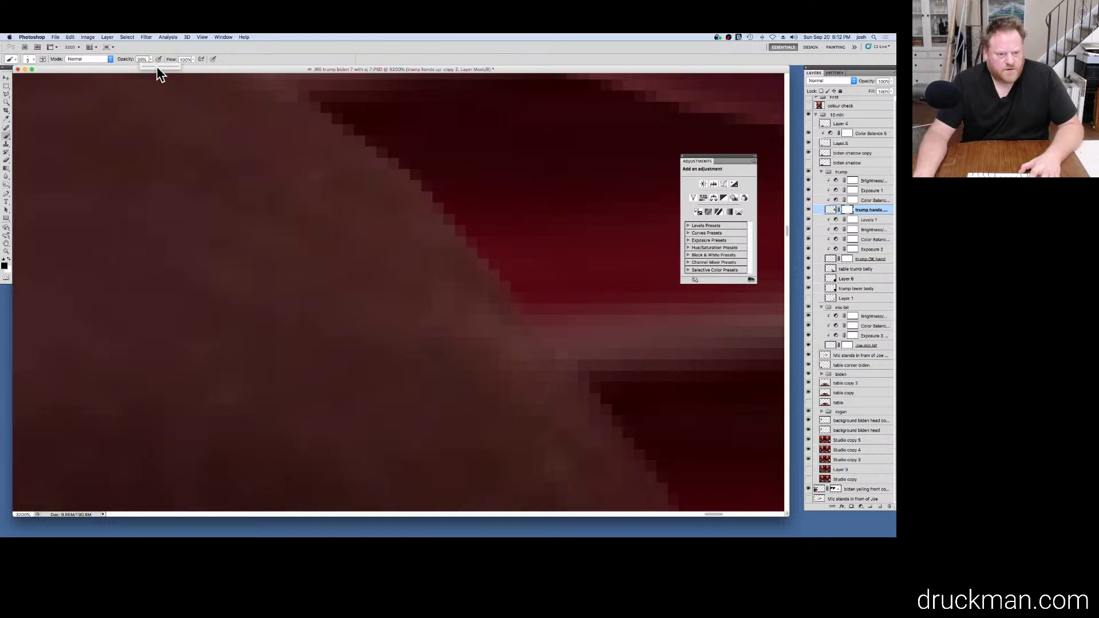
left_click_drag(157, 67, 160, 67)
left_click(373, 144)
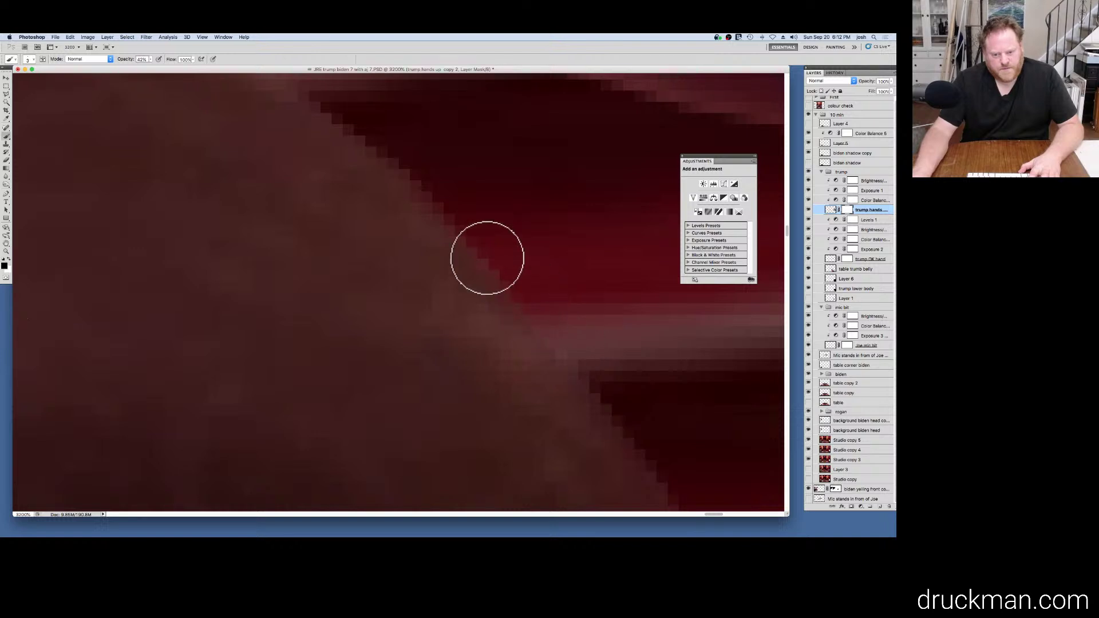
Step: Refine the mask edge down the back of Trump's hair to his collar, undoing the stray stroke on the raised fingertip
key("super+minus")
key("super+minus")
key("super+minus")
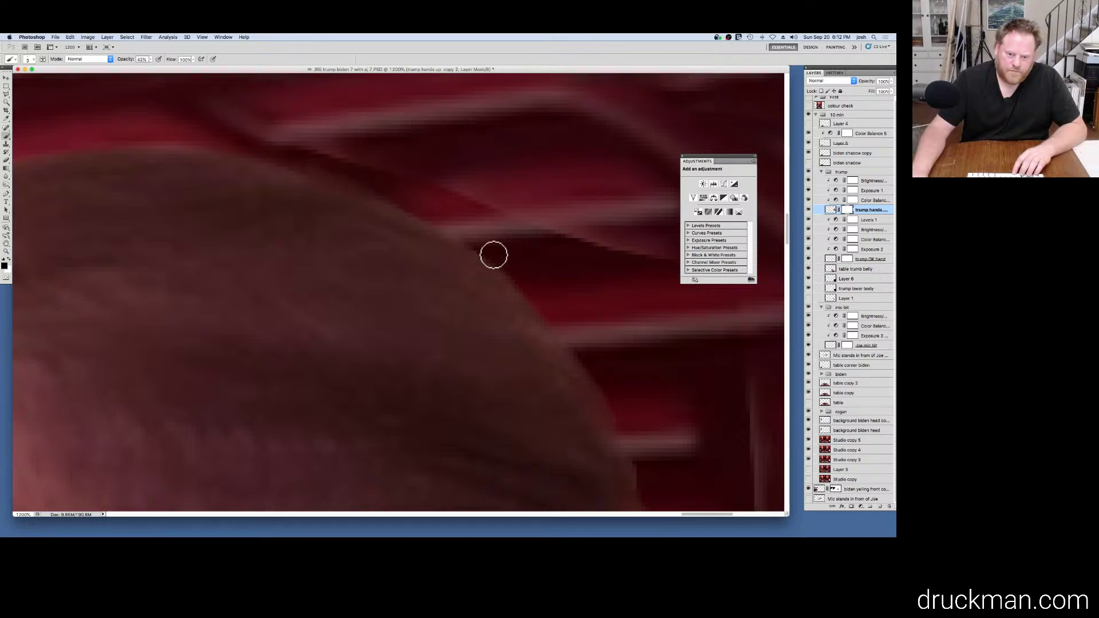
left_click_drag(424, 91, 478, 287)
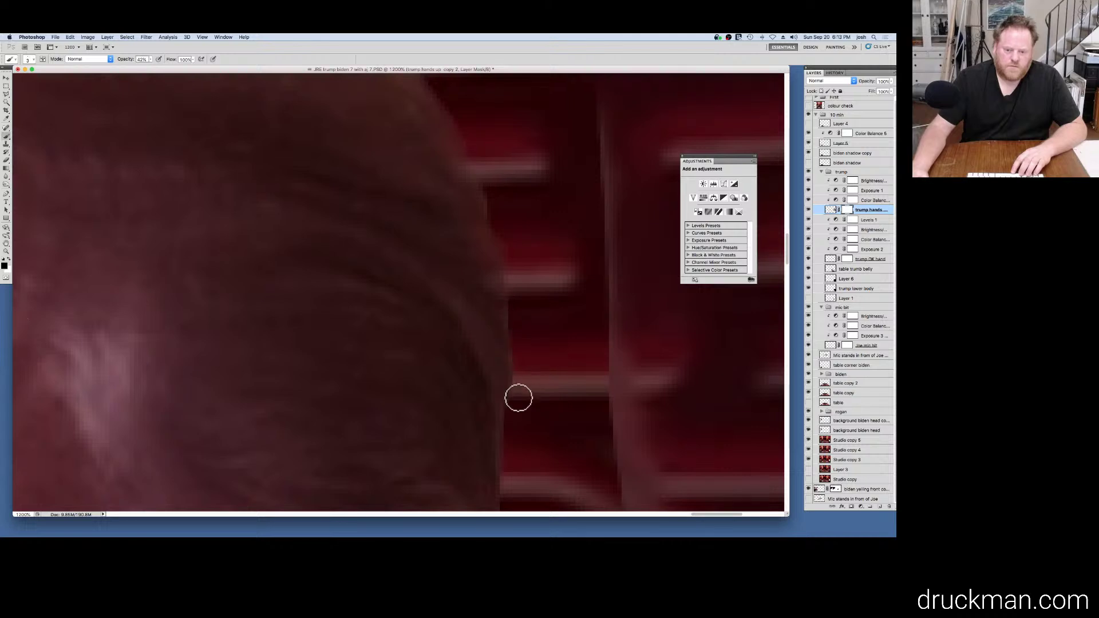
left_click_drag(579, 286, 581, 162)
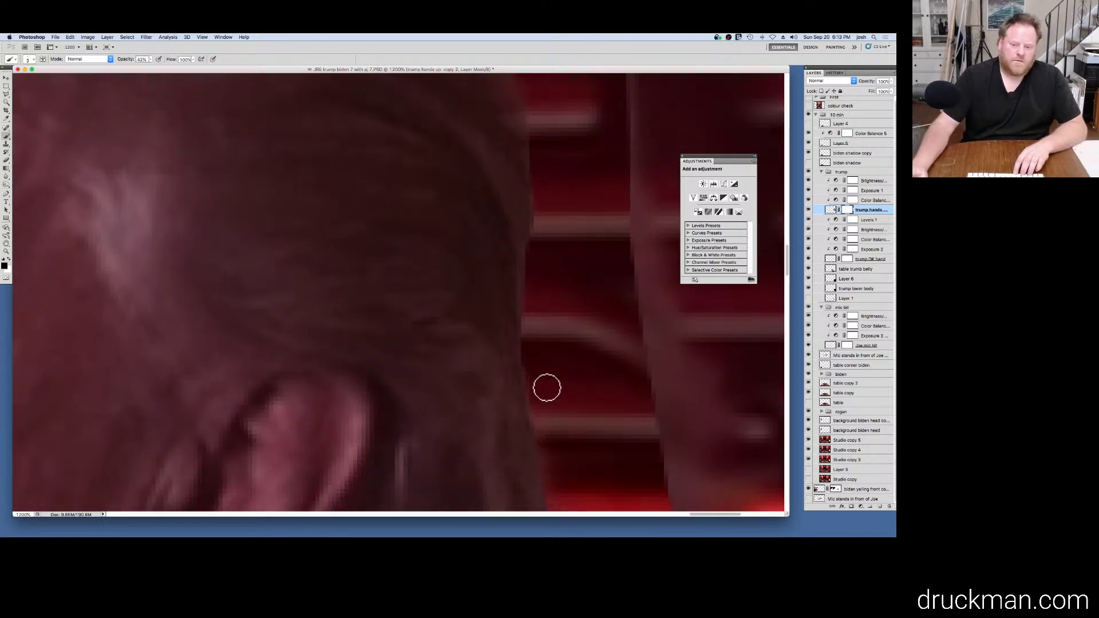
scroll(547, 387, "down", 5)
mouse_move(601, 536)
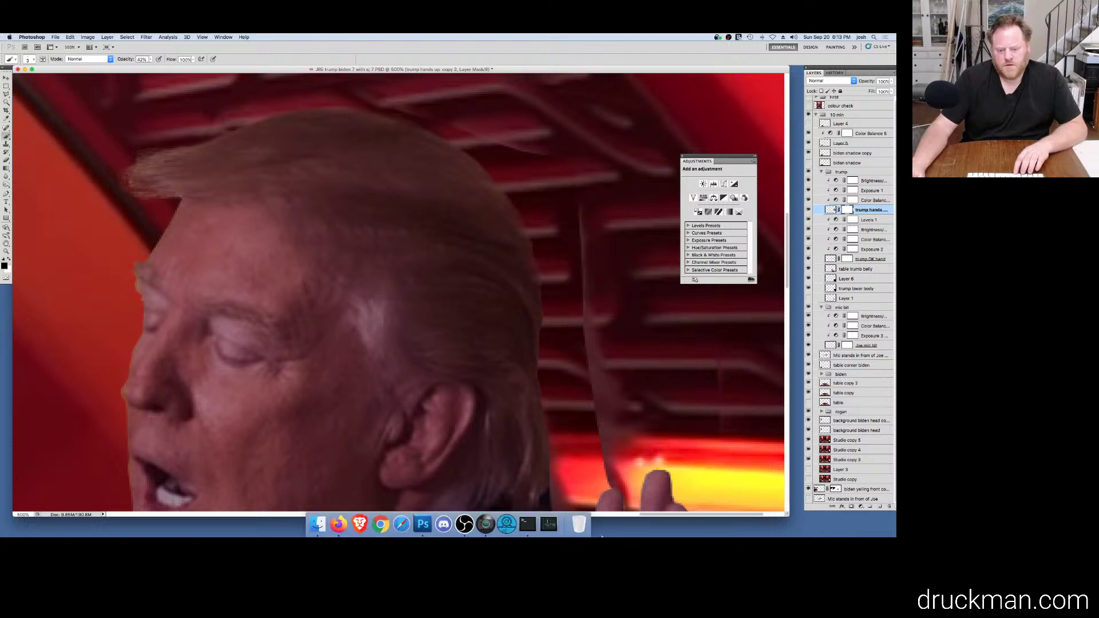
scroll(567, 480, "up", 2)
left_click_drag(562, 481, 570, 351)
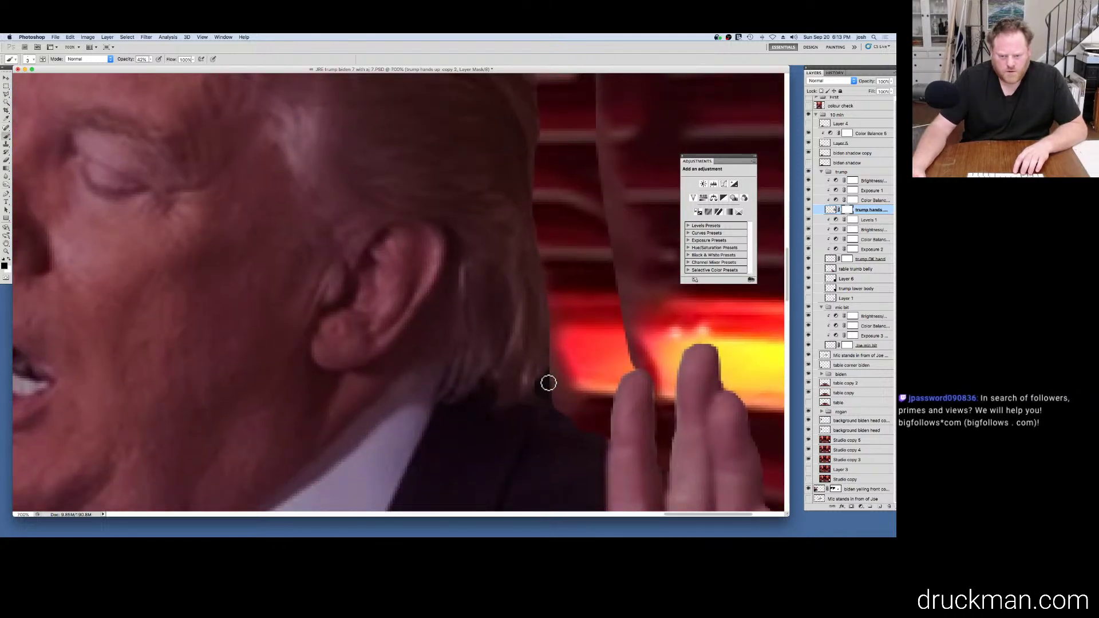
left_click_drag(553, 371, 552, 318)
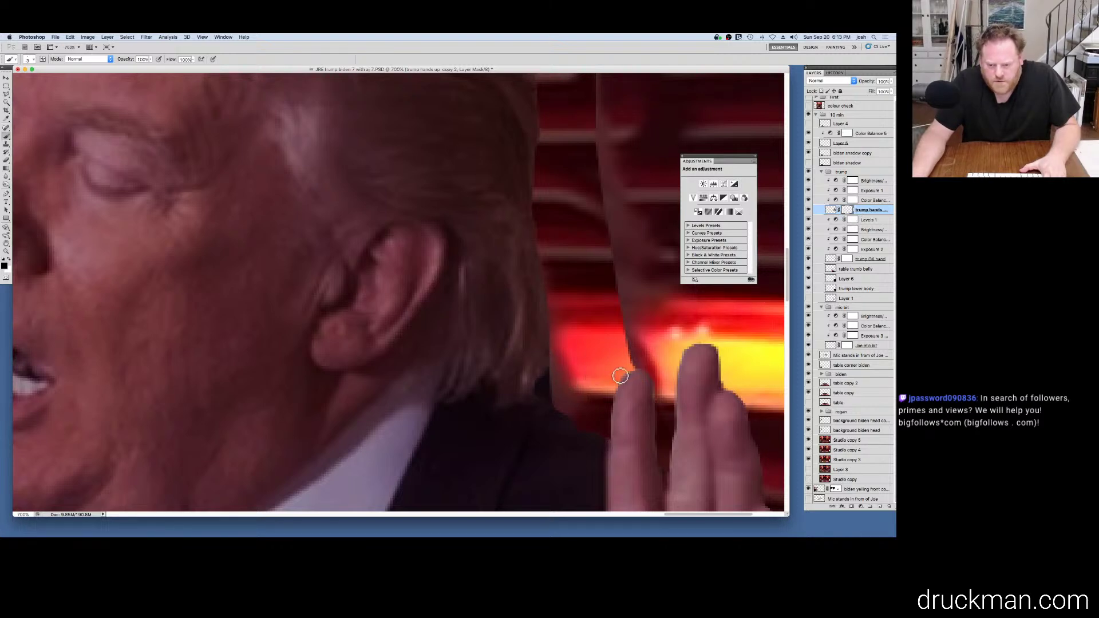
key("super+z")
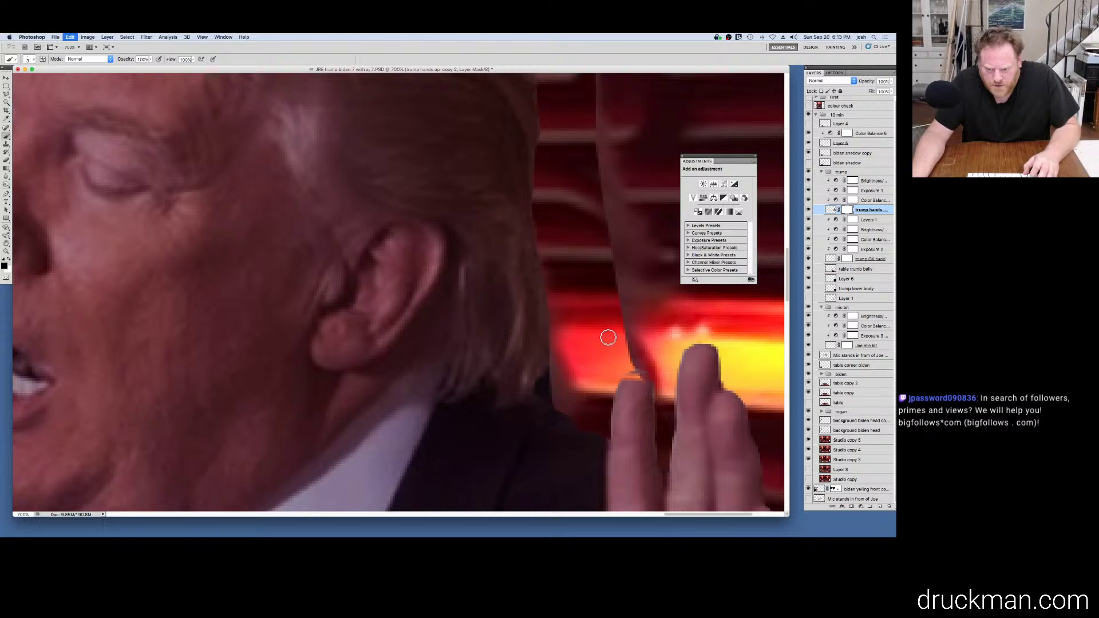
key("super+z")
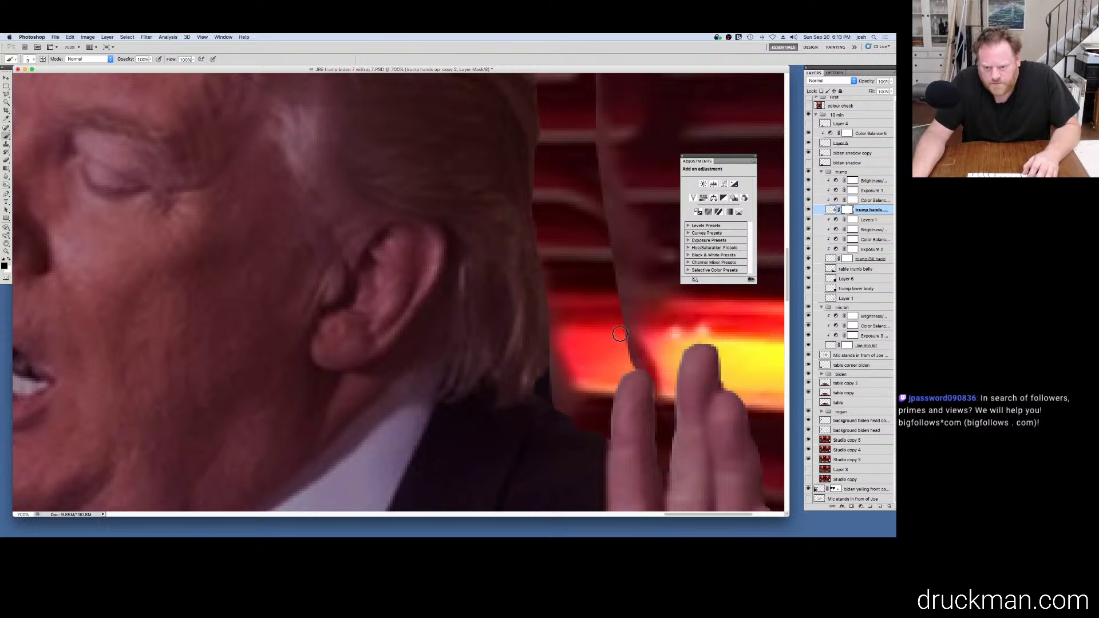
Step: Lower the brush opacity to under 10% and gently fade the mask around the front tip of Trump's hair
left_click(618, 289, "alt")
left_click(618, 289, "alt")
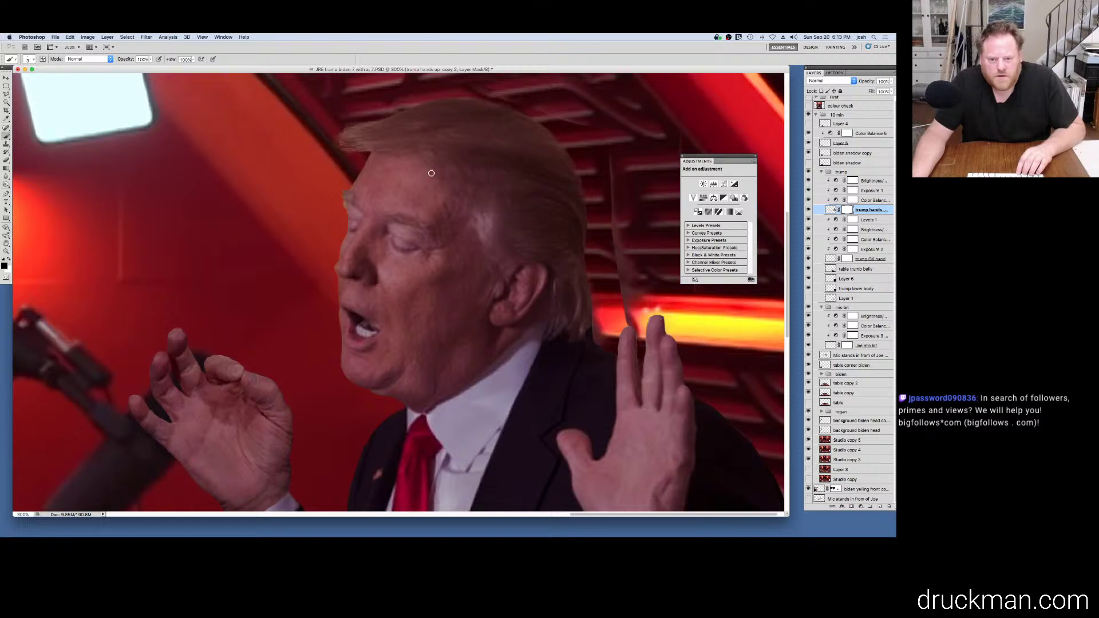
left_click_drag(418, 186, 449, 280)
left_click(385, 255, "ctrl")
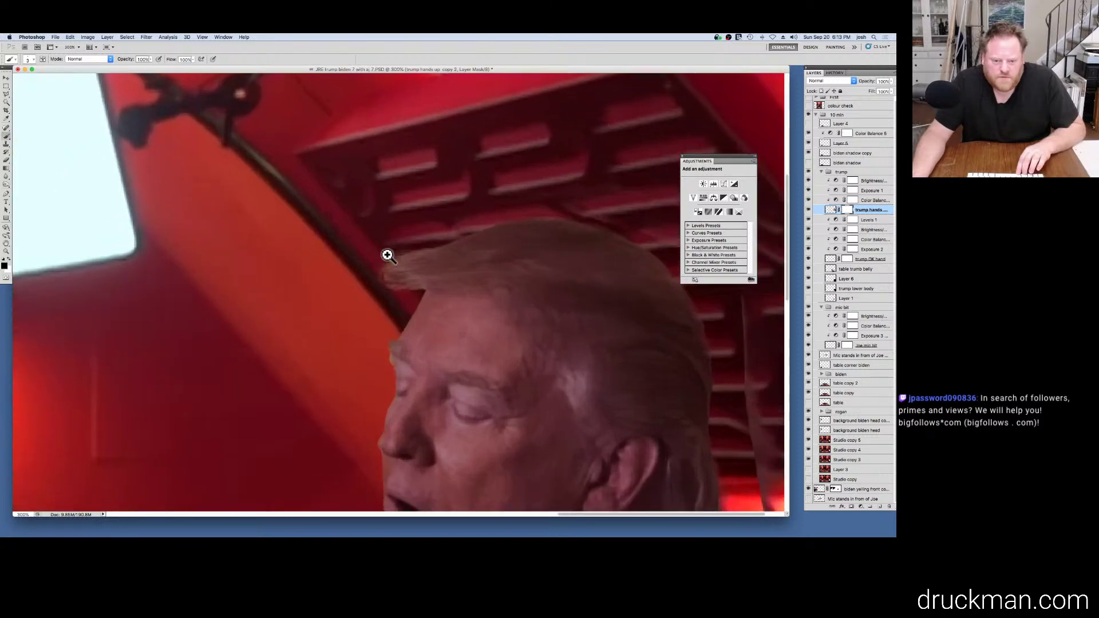
left_click(388, 255, "ctrl")
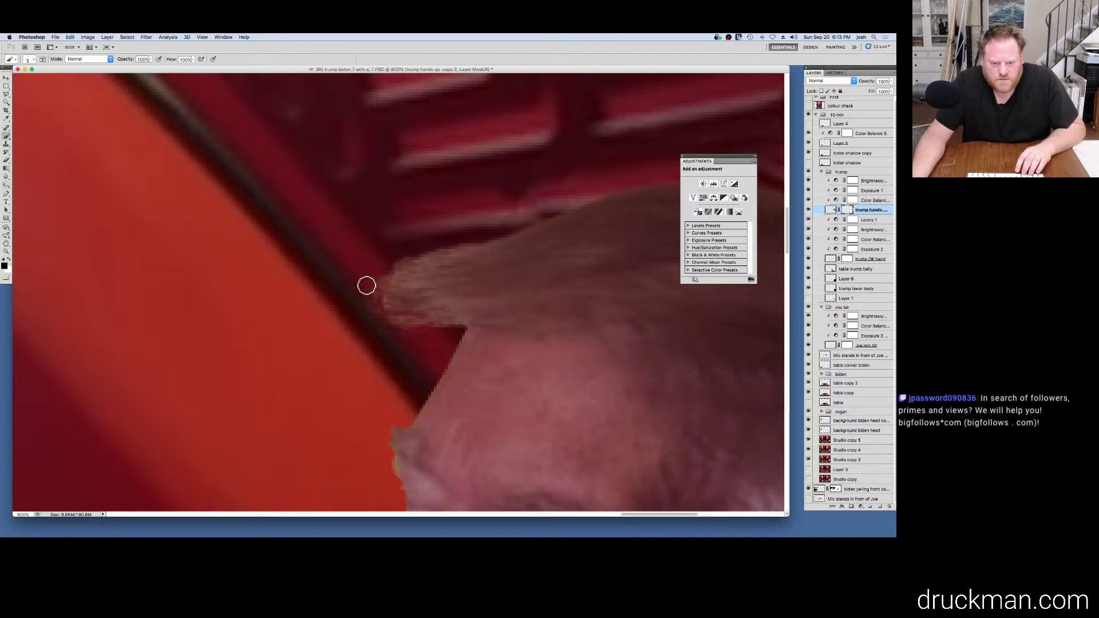
left_click(150, 60)
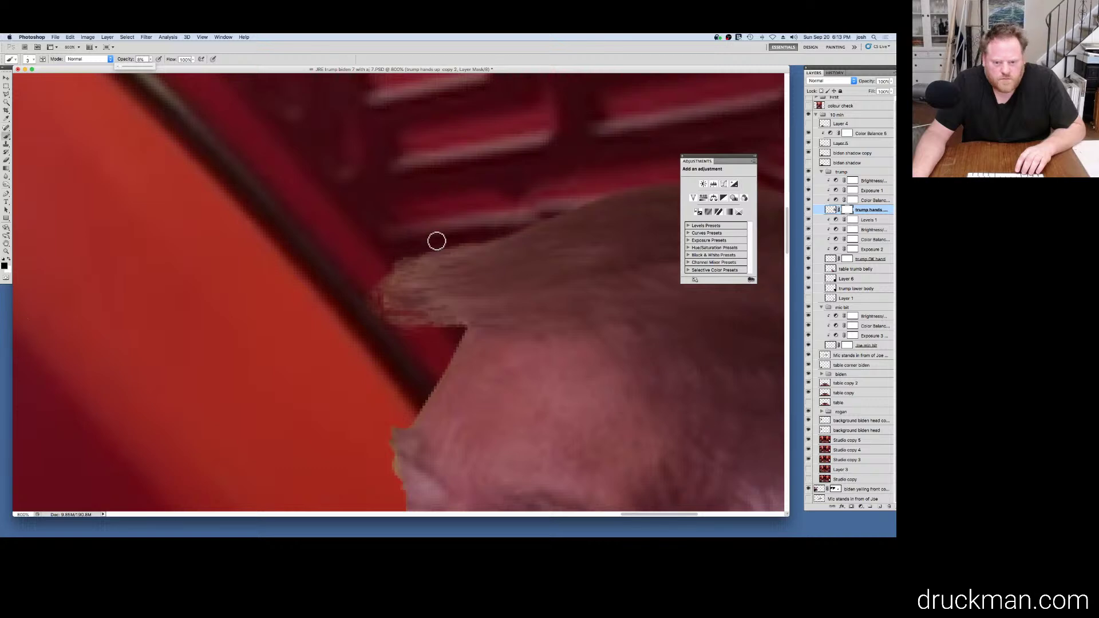
left_click(394, 263)
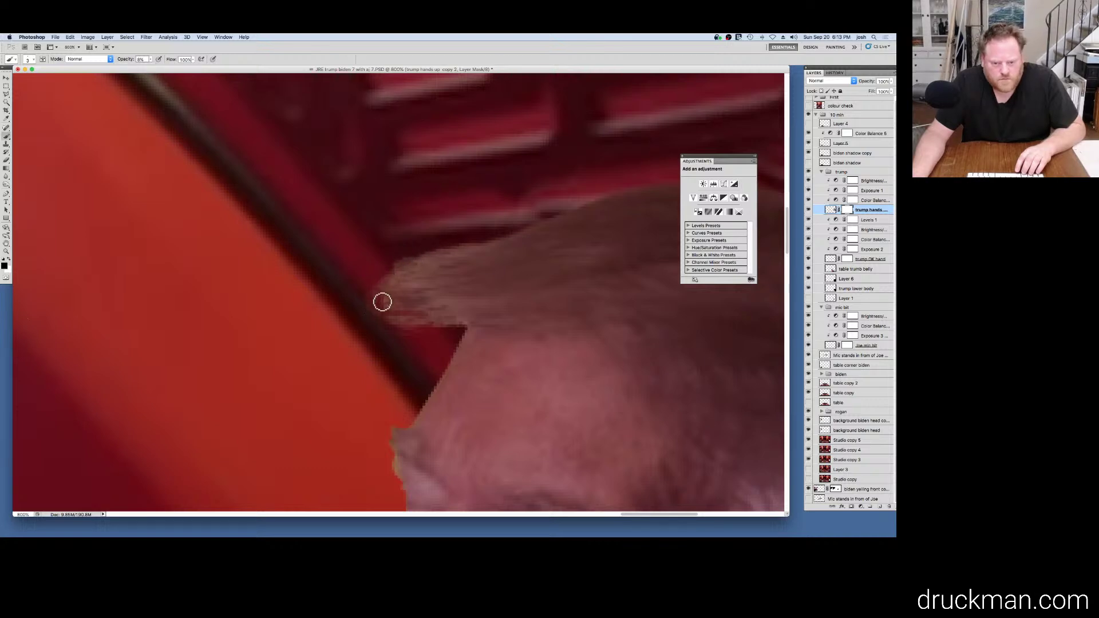
mouse_move(389, 308)
left_mouse_down()
mouse_move(413, 331)
mouse_move(448, 330)
left_mouse_up()
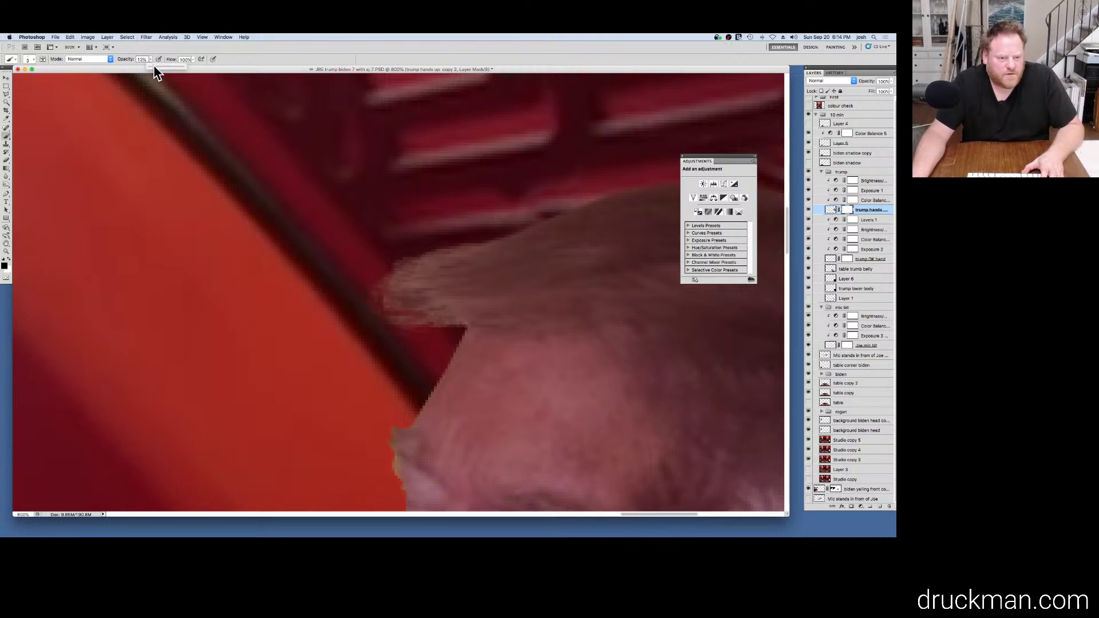
Step: Fade the lower edge of the front hair tip further on the mask, using 15% and 20% brush opacity
left_click_drag(154, 65, 155, 66)
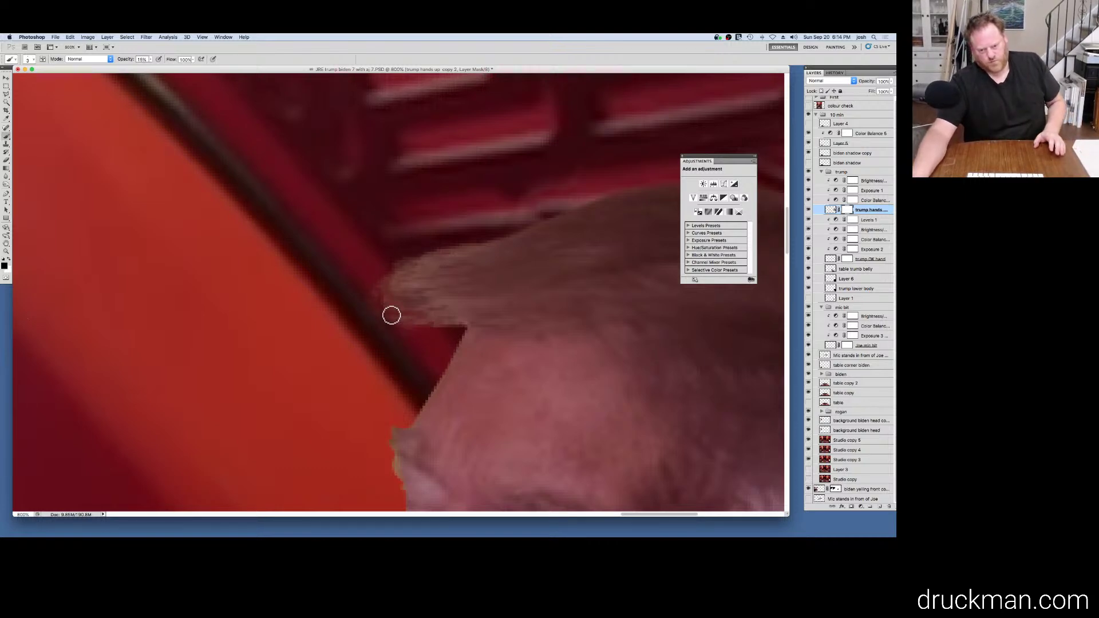
mouse_move(375, 284)
left_mouse_down()
mouse_move(399, 321)
mouse_move(437, 319)
left_mouse_up()
left_click_drag(375, 285, 408, 322)
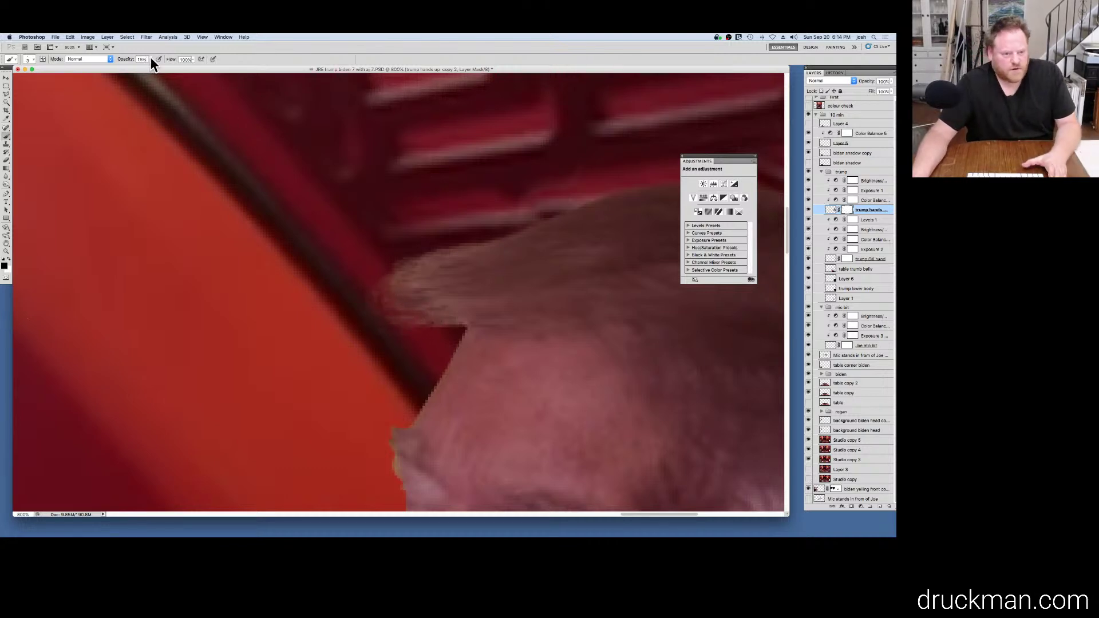
left_click(405, 324)
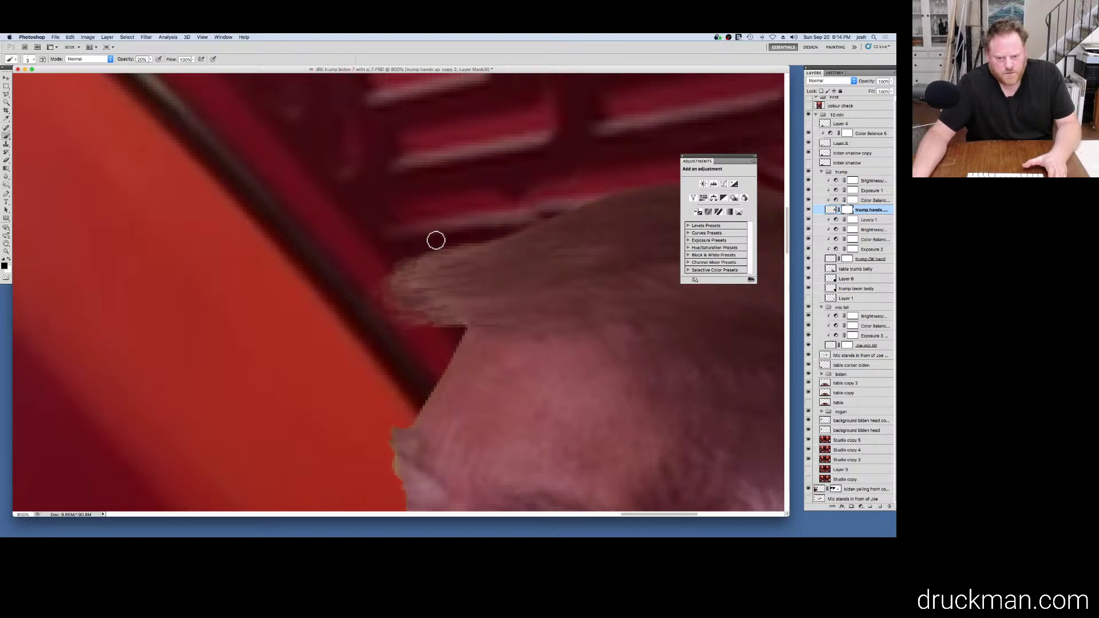
Step: Set the brush size to 2 px and soften the jagged mask edge along Trump's upper forehead under the front hair
left_click(478, 357, "super")
left_click(480, 354, "super")
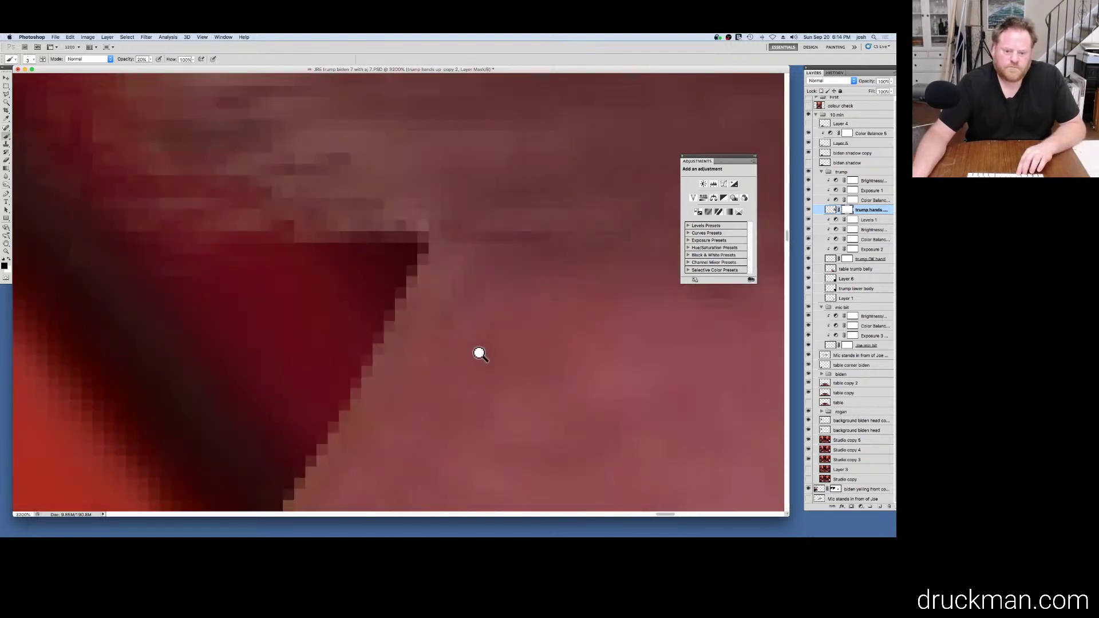
key("super+equal")
key("super+equal")
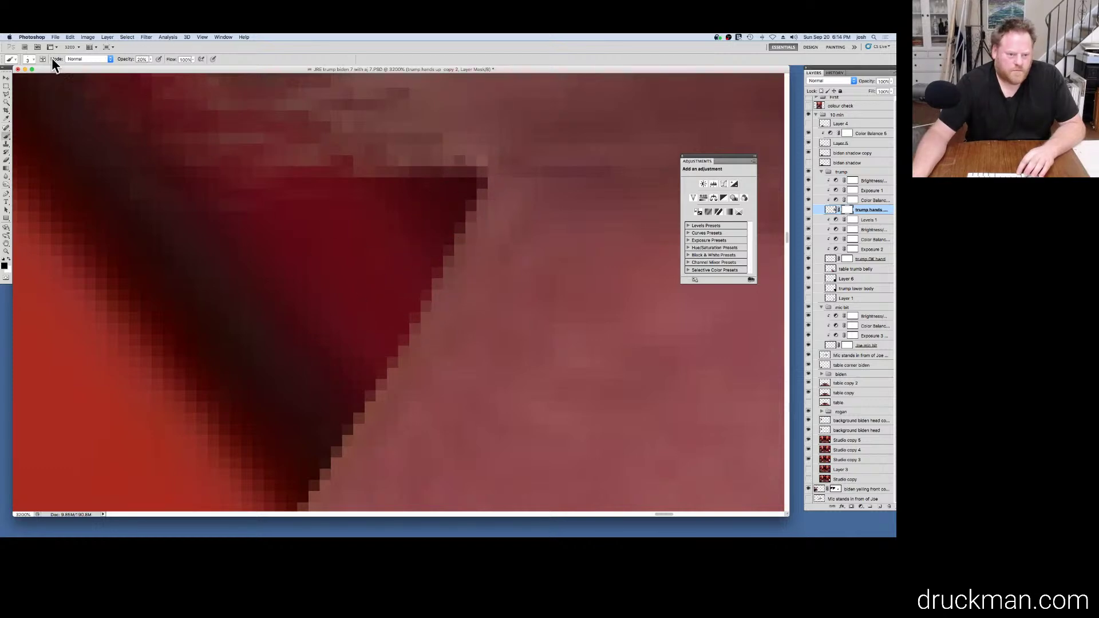
left_click(30, 60)
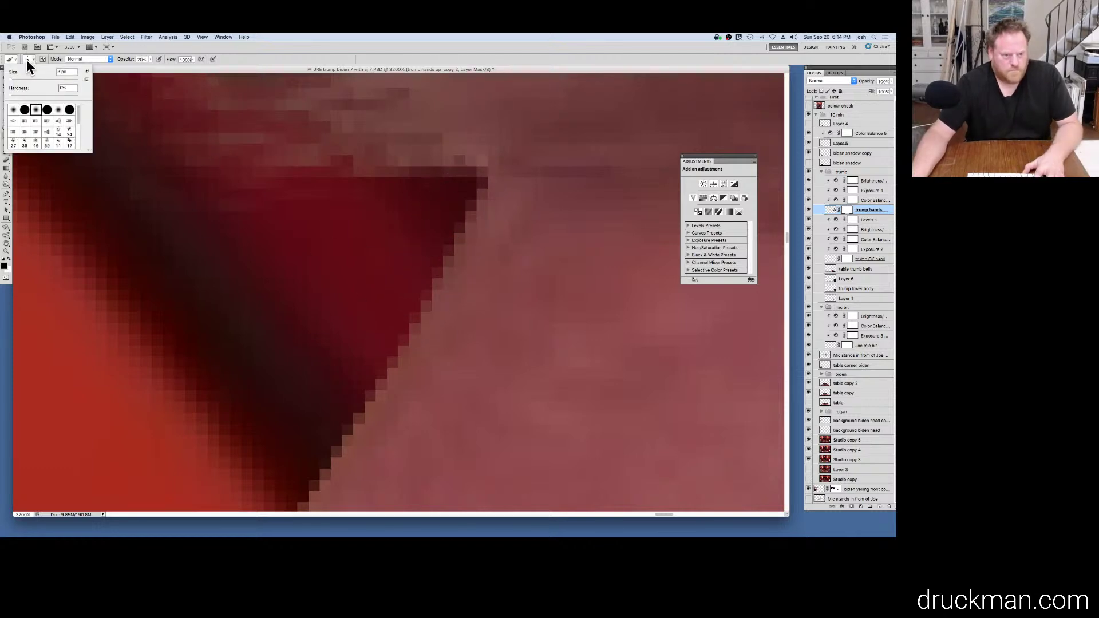
left_click(26, 60)
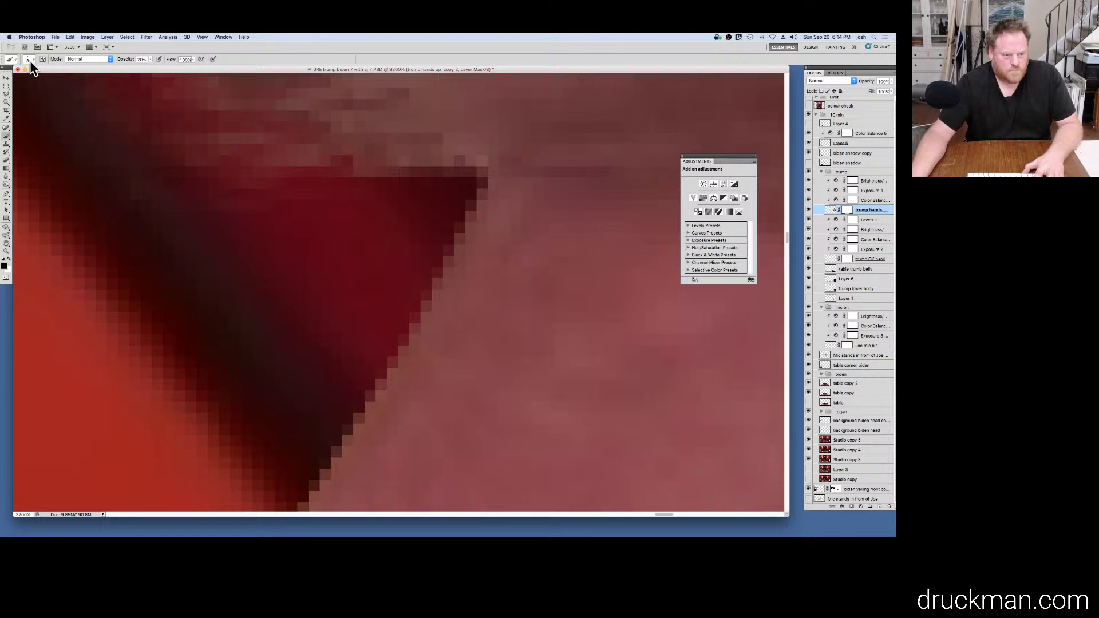
left_click(31, 61)
left_click_drag(73, 73, 24, 67)
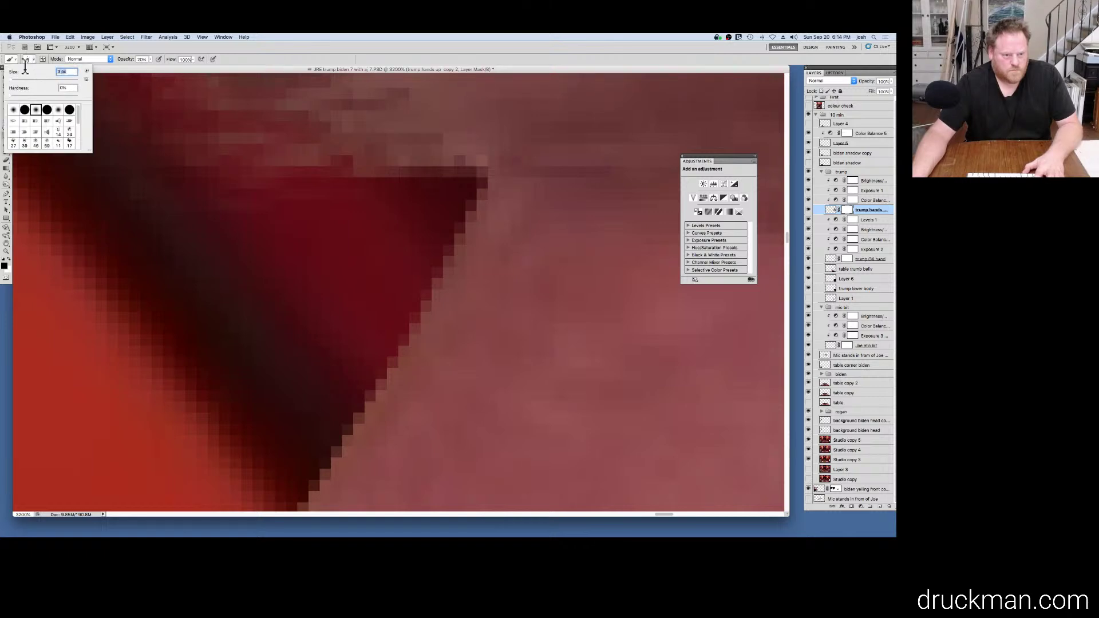
type("2")
key("Return")
left_click_drag(432, 270, 447, 231)
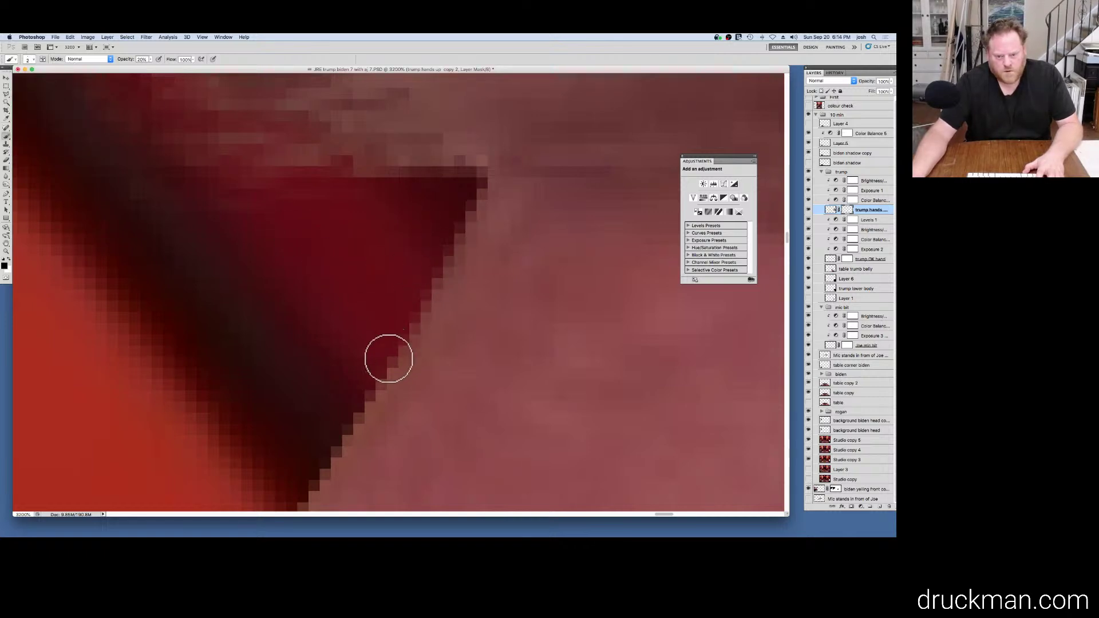
Step: Continue softening the mask edge down Trump's lower forehead toward the brow with the 2 px brush
key("v")
left_click_drag(434, 279, 480, 176)
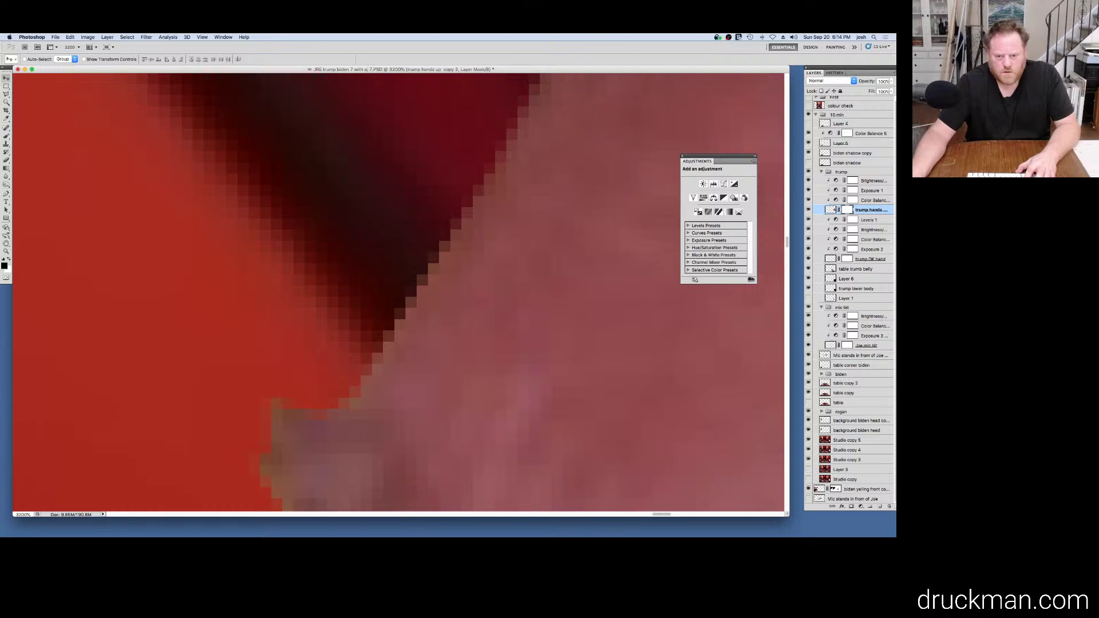
key("b")
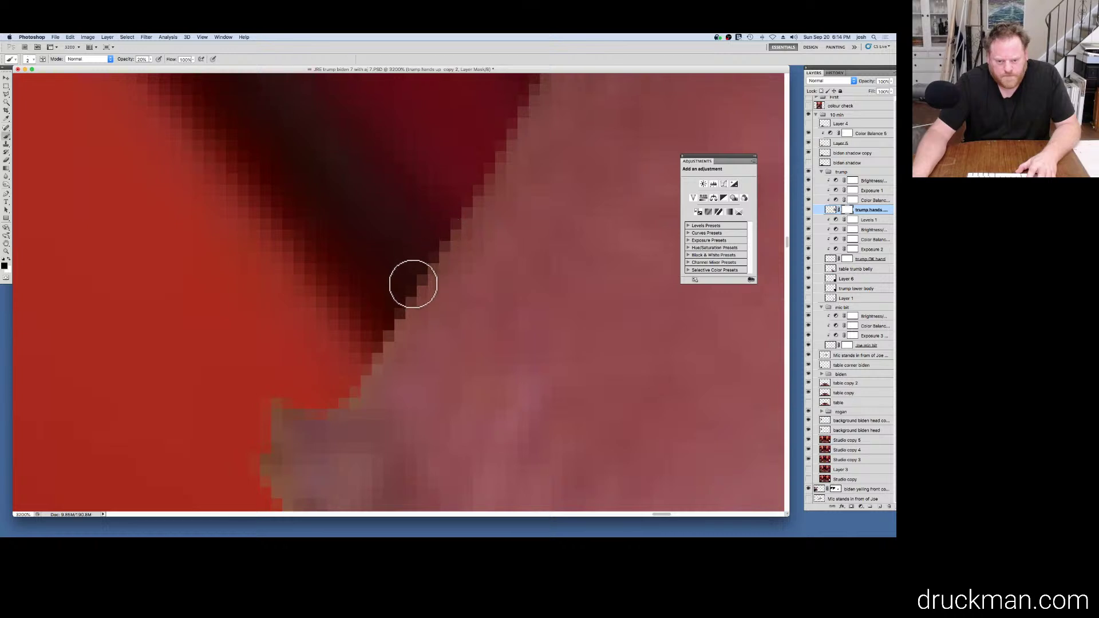
mouse_move(413, 284)
left_mouse_down()
mouse_move(319, 395)
mouse_move(263, 400)
mouse_move(329, 387)
mouse_move(371, 353)
mouse_move(421, 274)
left_mouse_up()
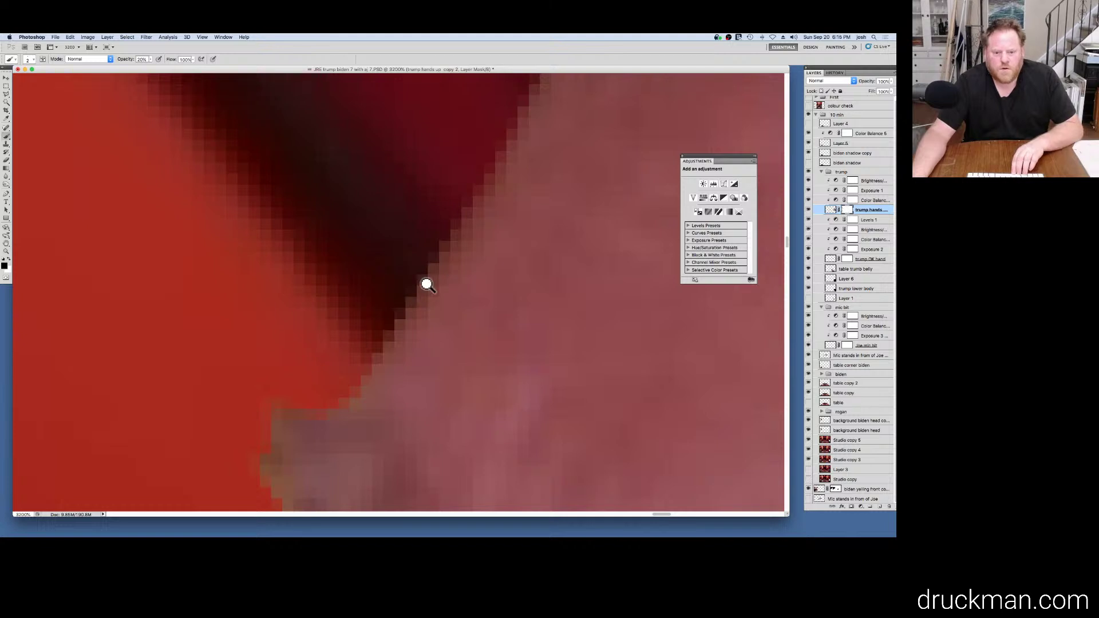
left_click(427, 285, "alt")
left_click(427, 284, "alt")
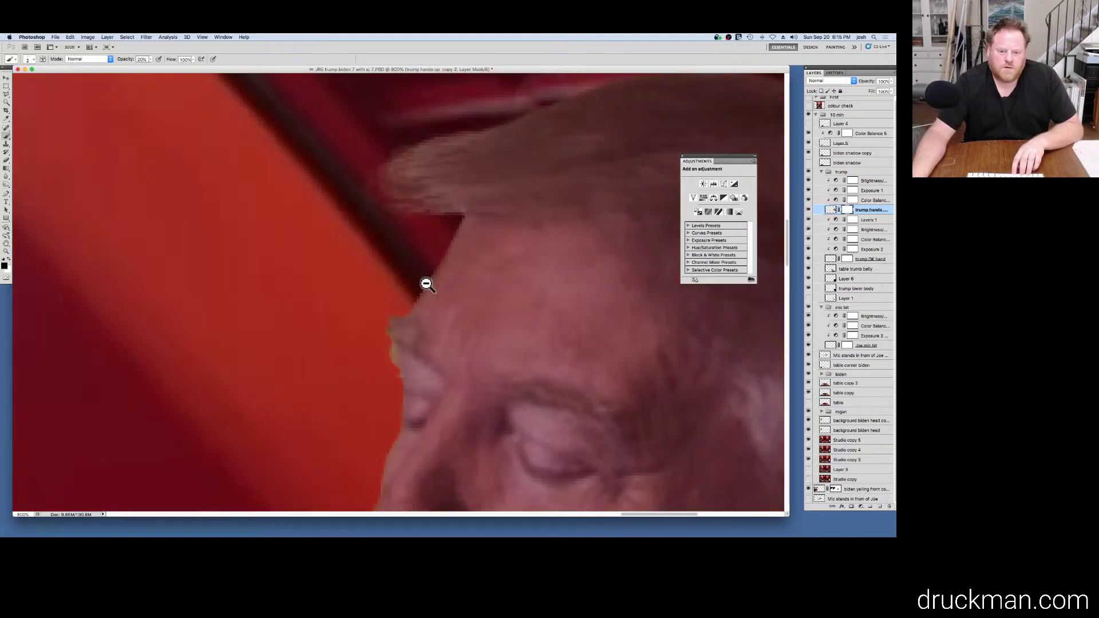
left_click(421, 282, "alt")
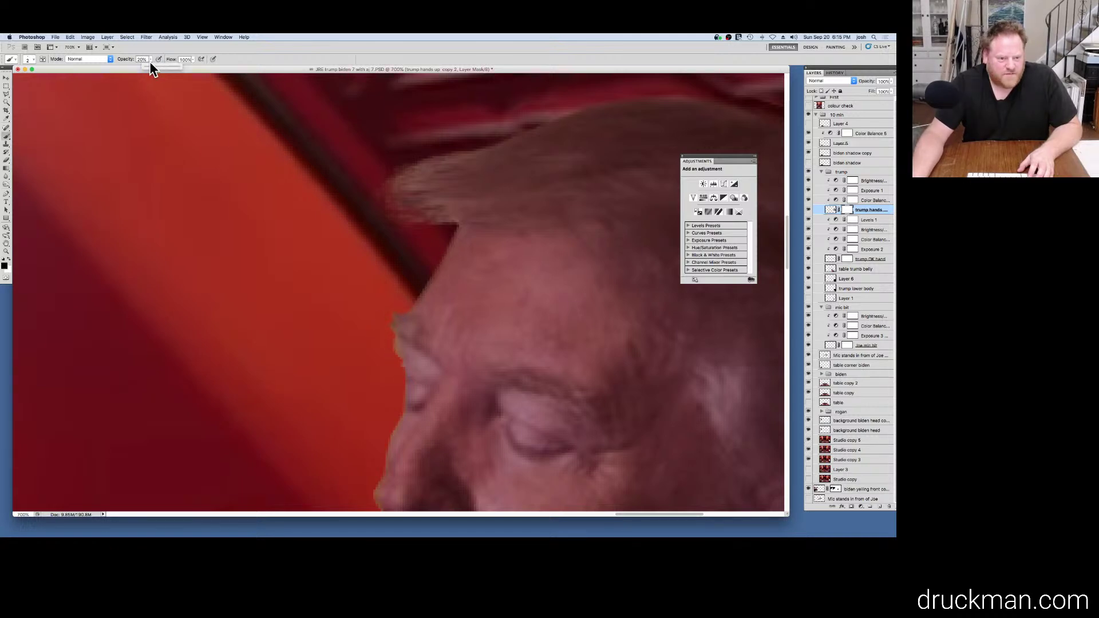
Step: Raise the brush opacity to about 25% and soften the mask edge down Trump's brow, nose, mouth and chin
left_click_drag(153, 66, 154, 67)
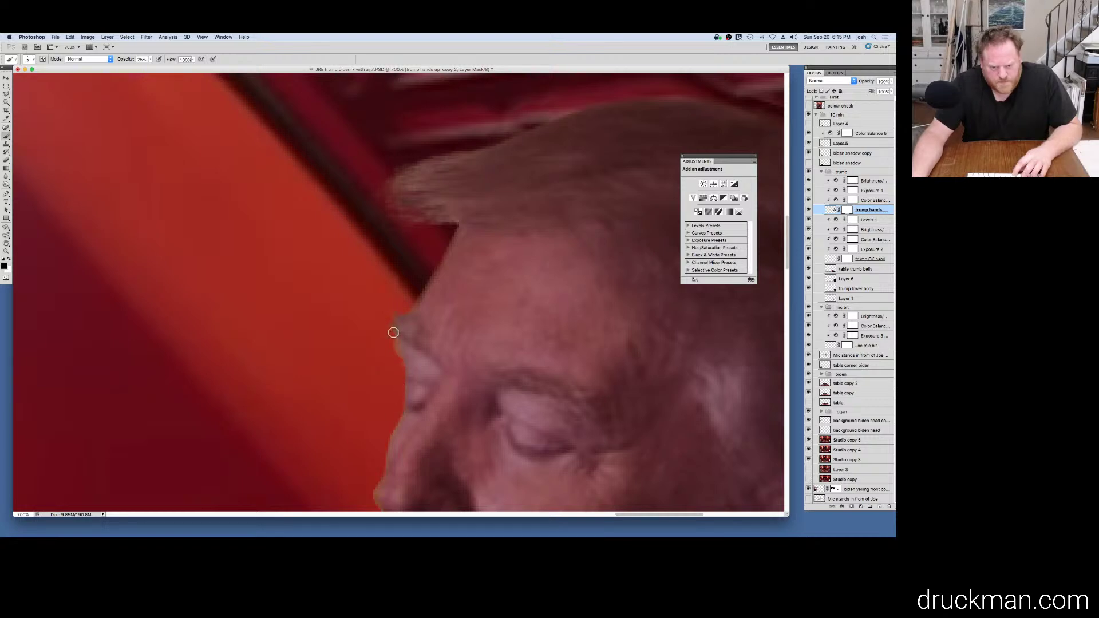
scroll(395, 321, "down", 5)
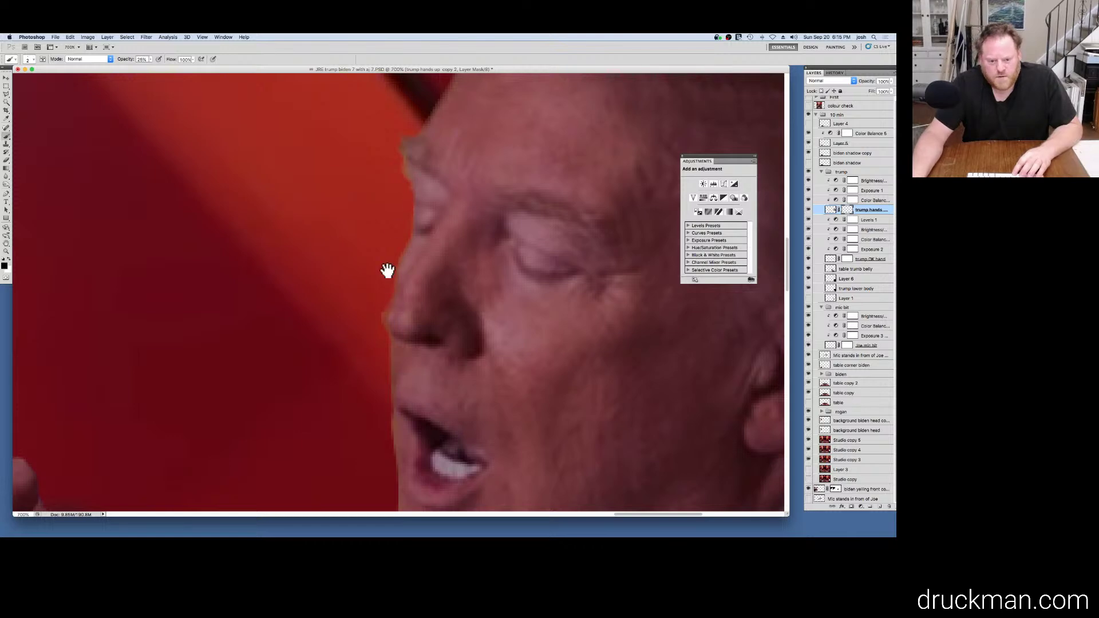
scroll(384, 270, "down", 5)
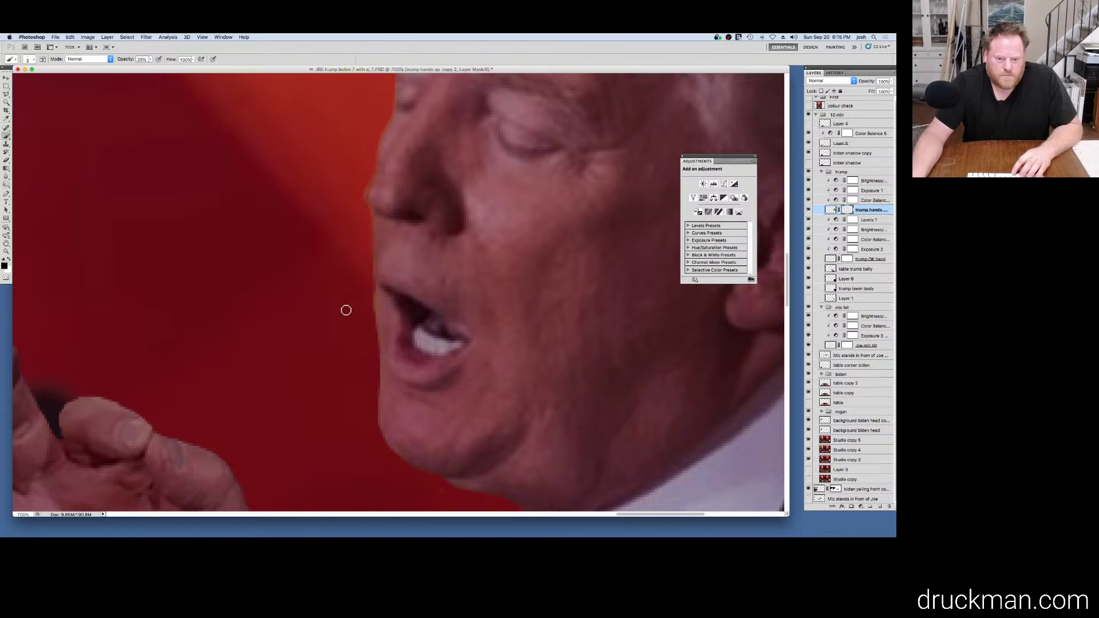
left_click_drag(336, 285, 282, 192)
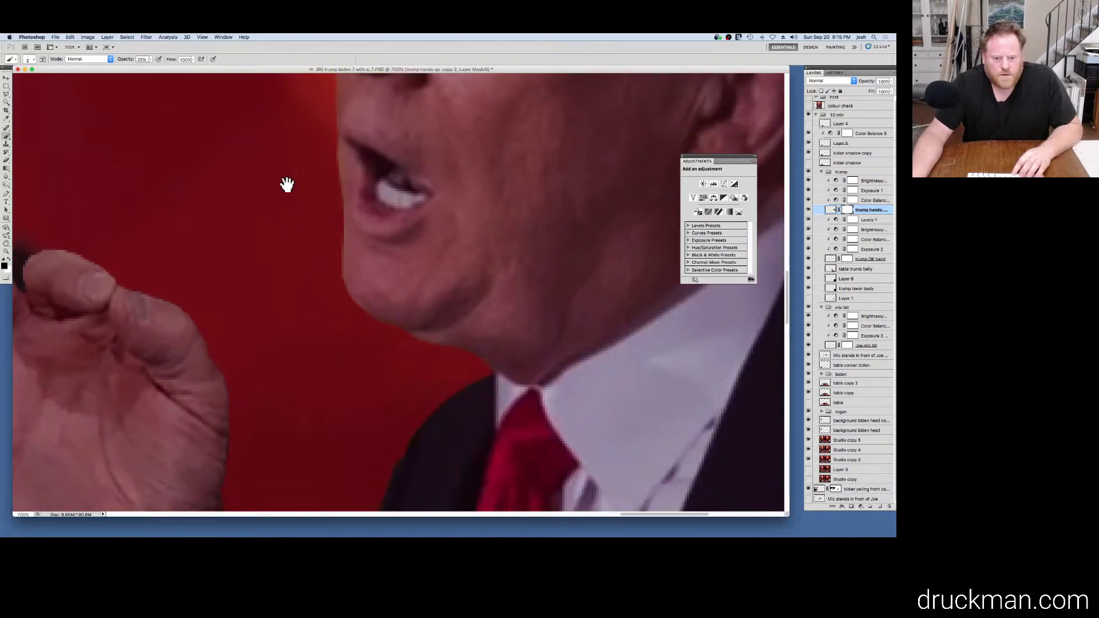
left_click_drag(189, 300, 292, 183)
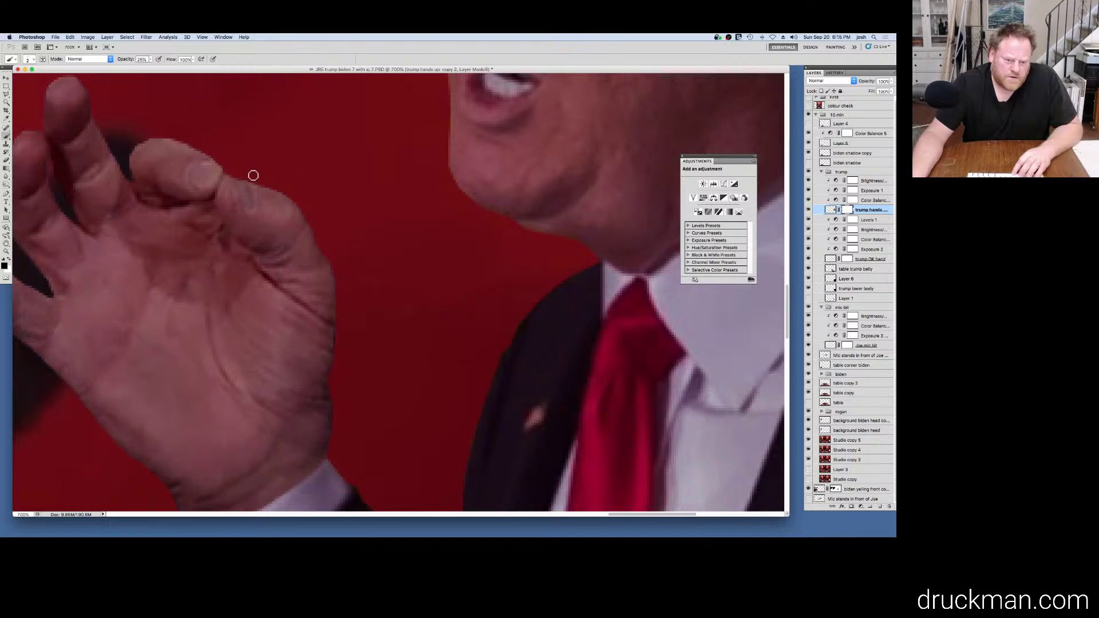
left_click_drag(502, 279, 380, 270)
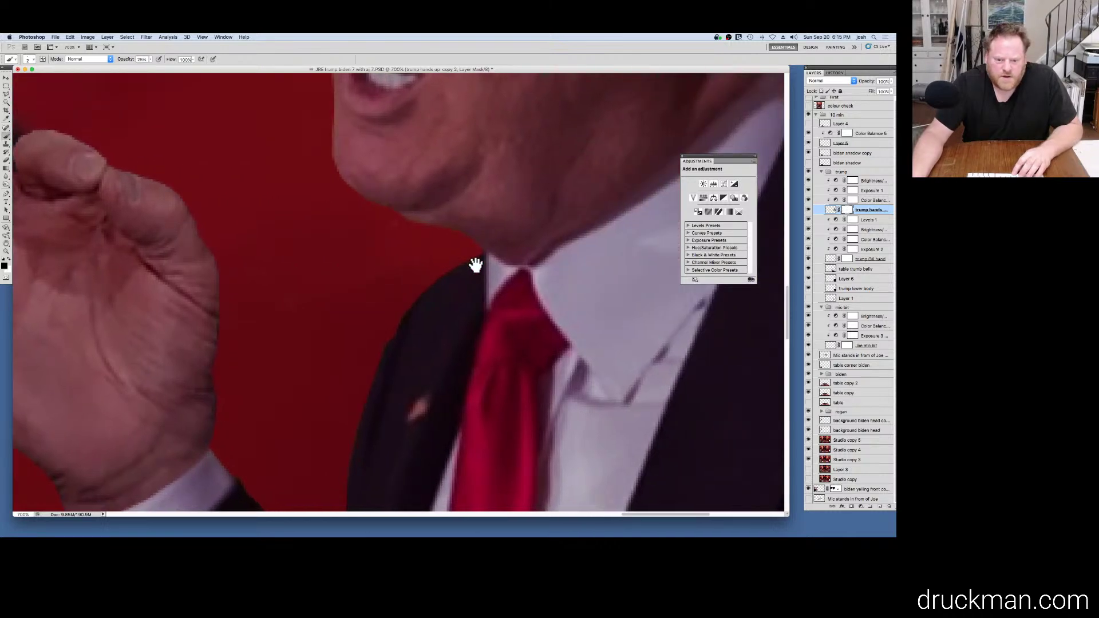
Step: Soften the mask edges around the fingers of Trump's open hand and along the shoulder behind it
left_click_drag(476, 262, 284, 319)
left_click_drag(458, 403, 358, 284)
left_click_drag(432, 250, 355, 287)
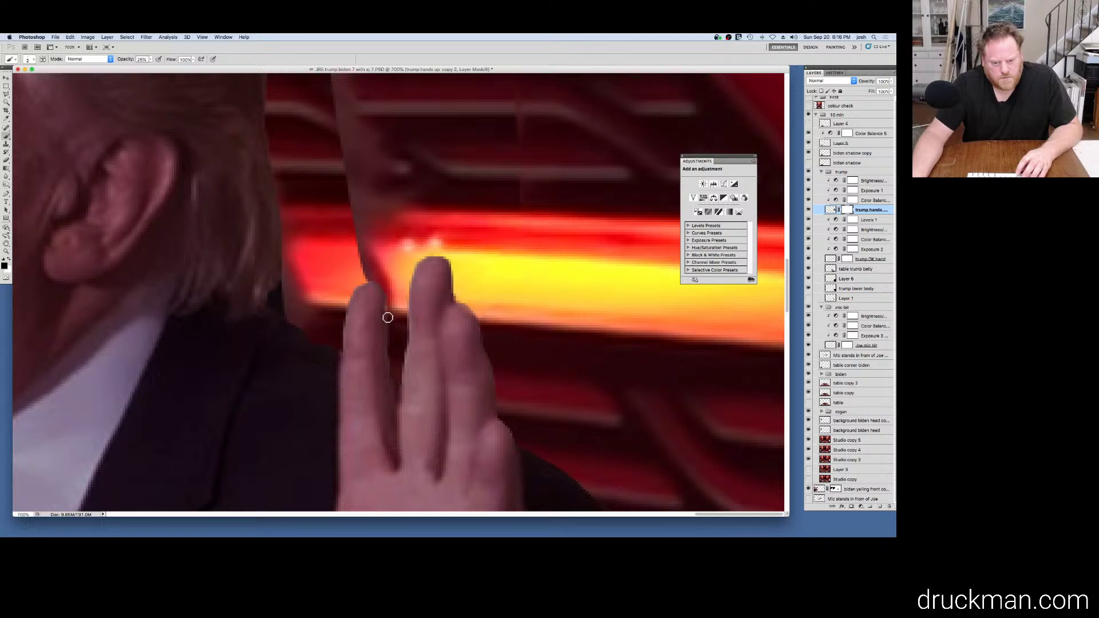
left_click_drag(579, 385, 434, 123)
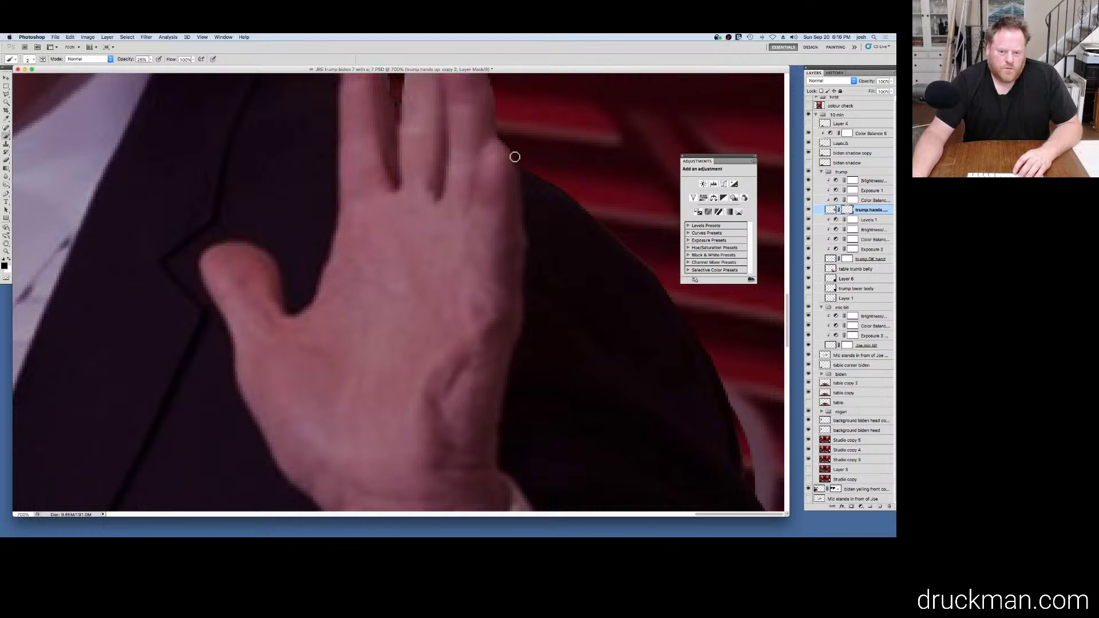
scroll(550, 265, "up", 5)
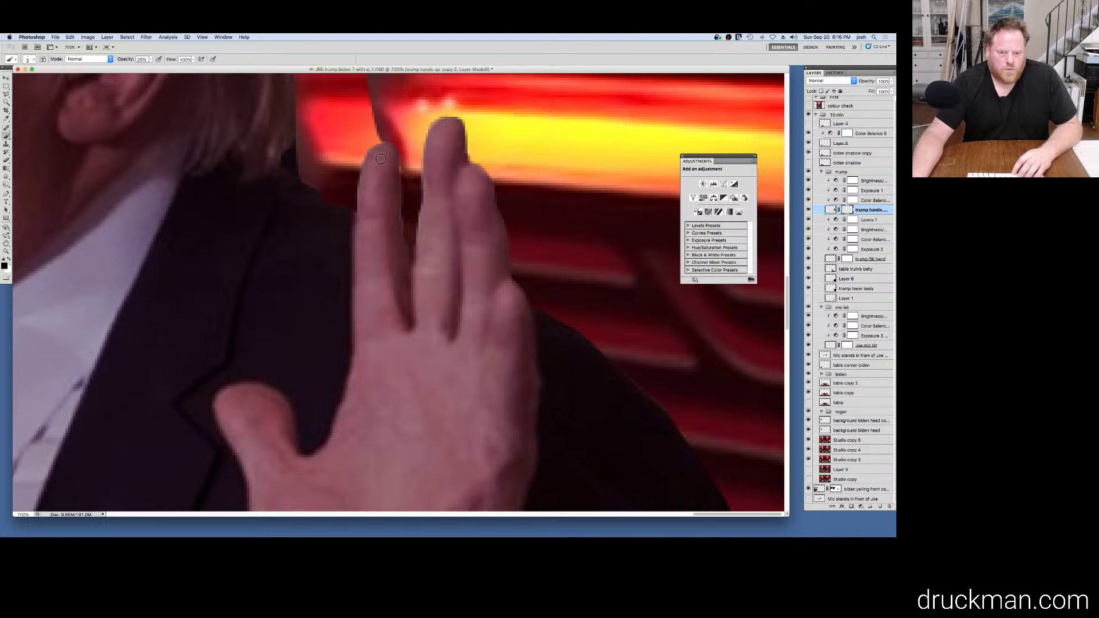
scroll(331, 350, "up", 15)
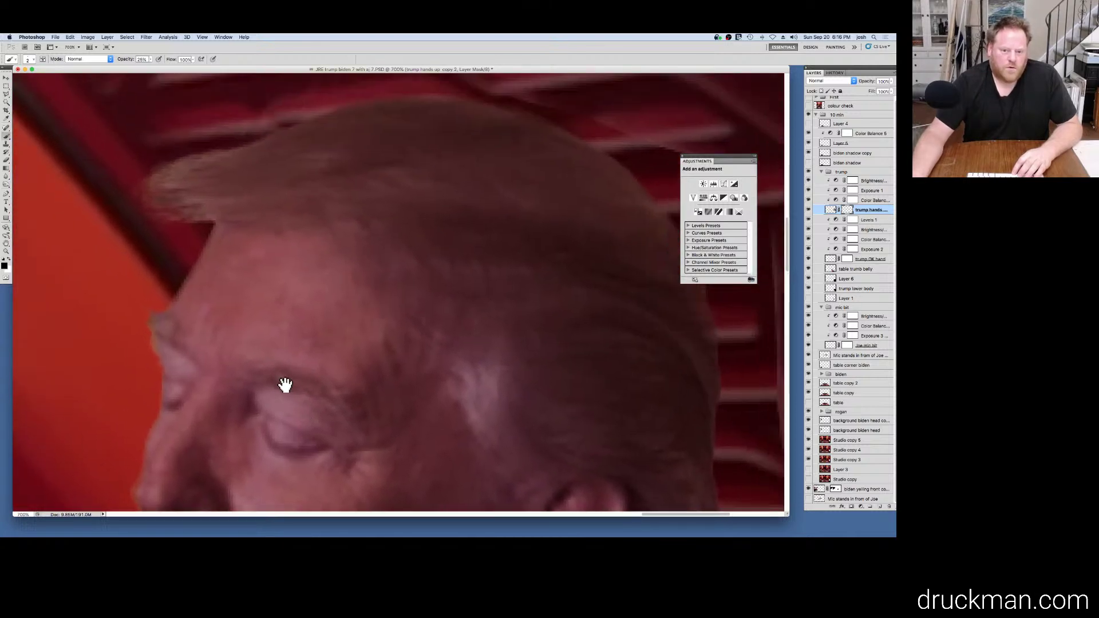
scroll(285, 384, "up", 2)
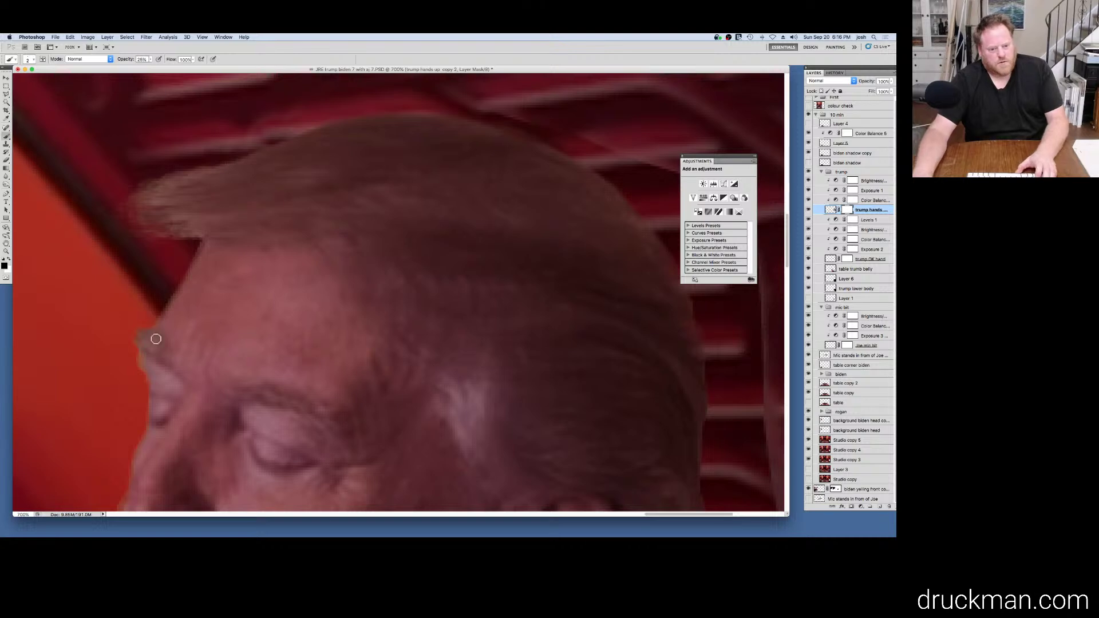
Step: Touch up the mask edge along Trump's facial profile from the brow past the nose and lips to the chin
mouse_move(152, 343)
left_mouse_down()
mouse_move(245, 221)
mouse_move(258, 184)
mouse_move(206, 169)
left_mouse_up()
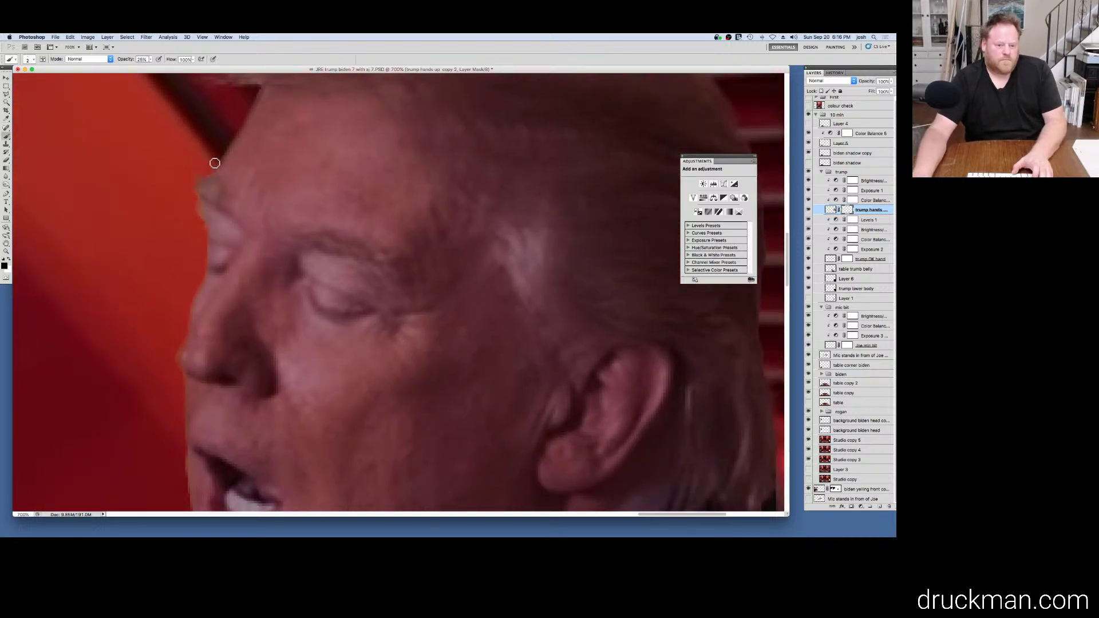
left_click_drag(242, 286, 245, 191)
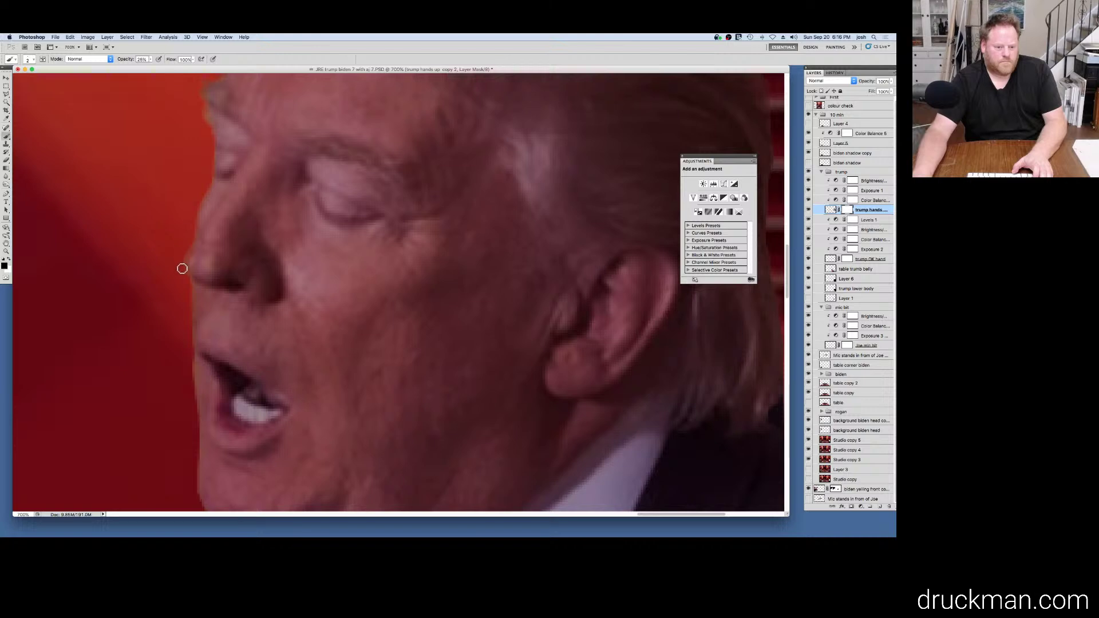
left_click_drag(181, 269, 150, 312)
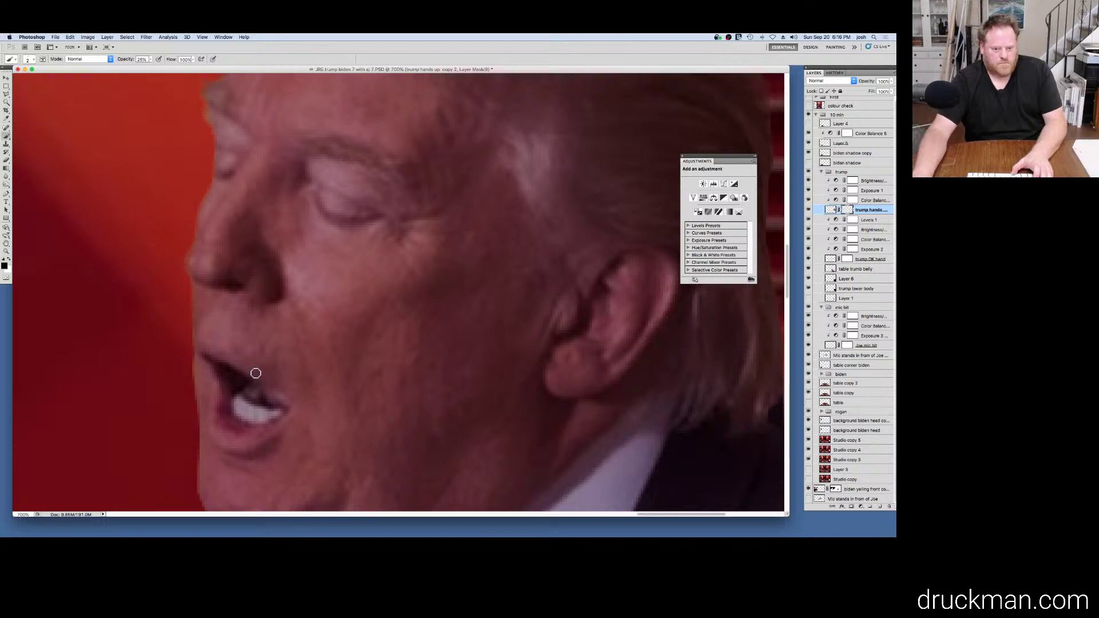
left_click_drag(255, 373, 246, 319)
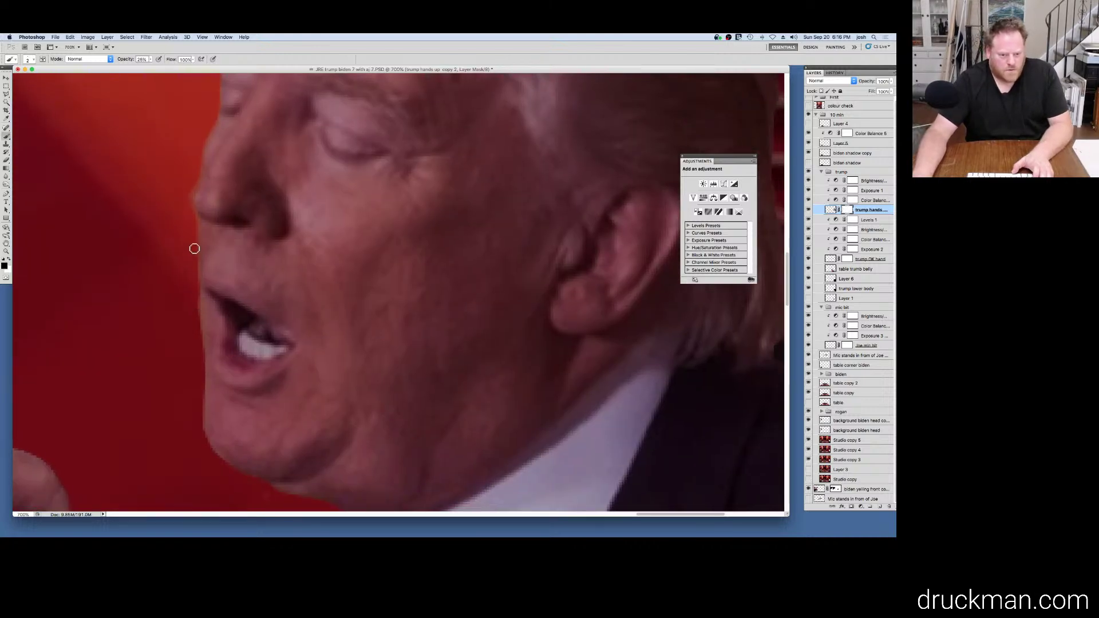
left_click_drag(298, 326, 460, 201)
scroll(442, 344, "down", 5)
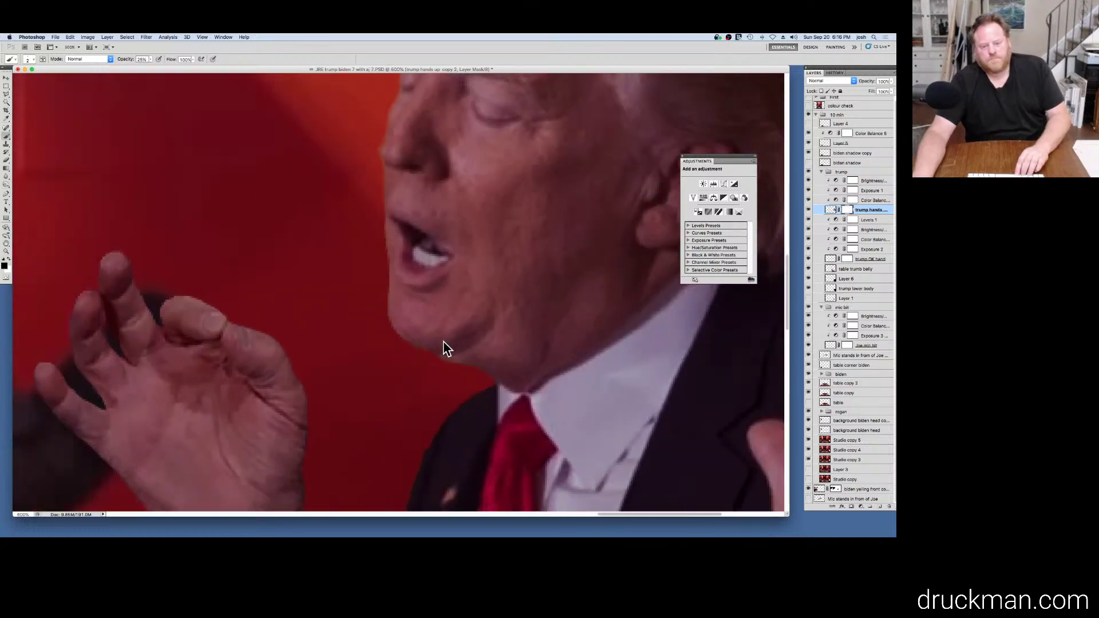
scroll(443, 343, "down", 1)
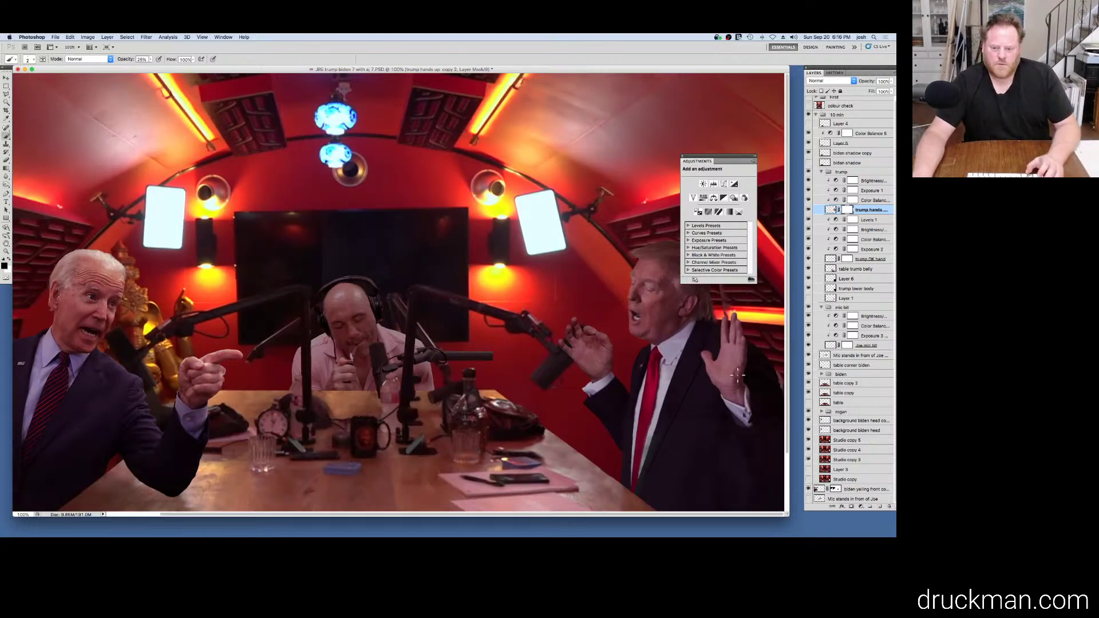
Step: Compare the composite's earliest and latest brush history states, restore the latest one, and save the document
left_click(682, 155)
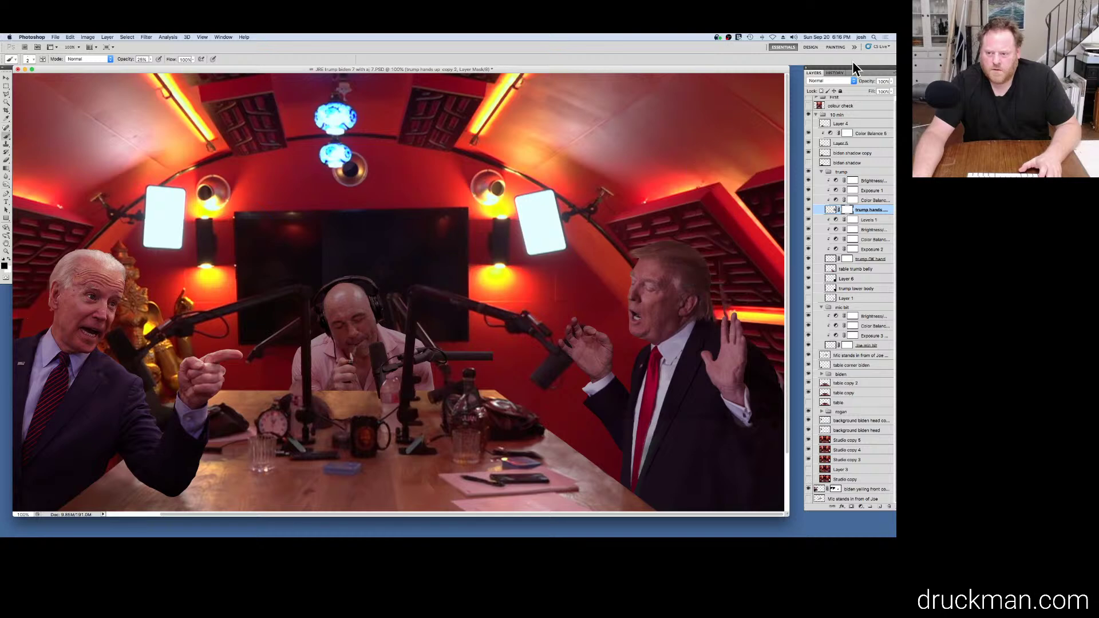
left_click(841, 74)
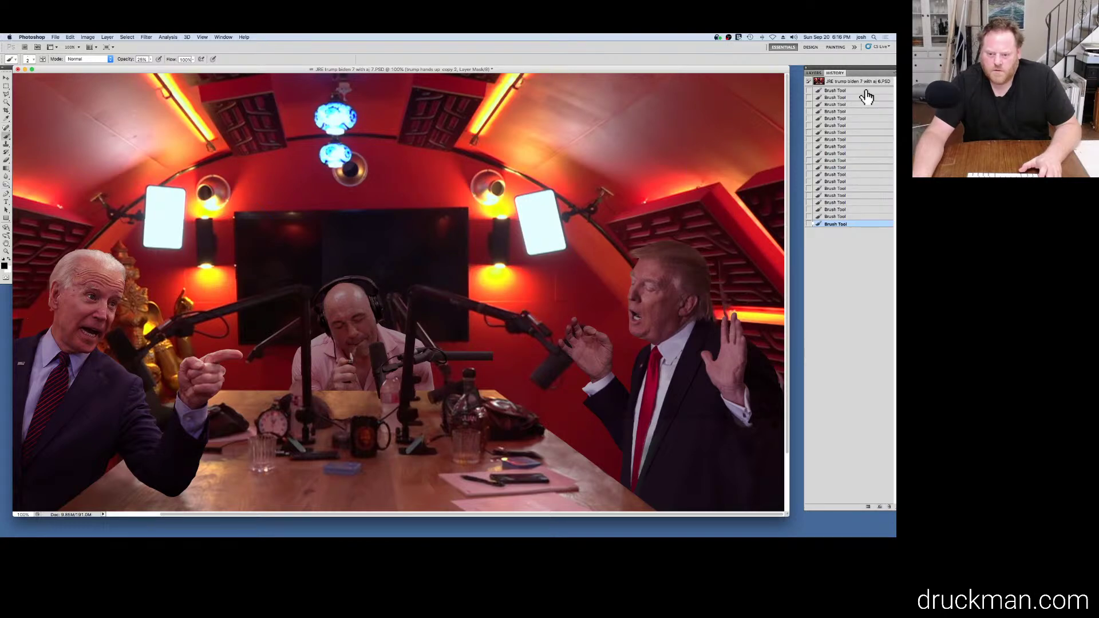
left_click(859, 91)
left_click(859, 224)
key("super+s")
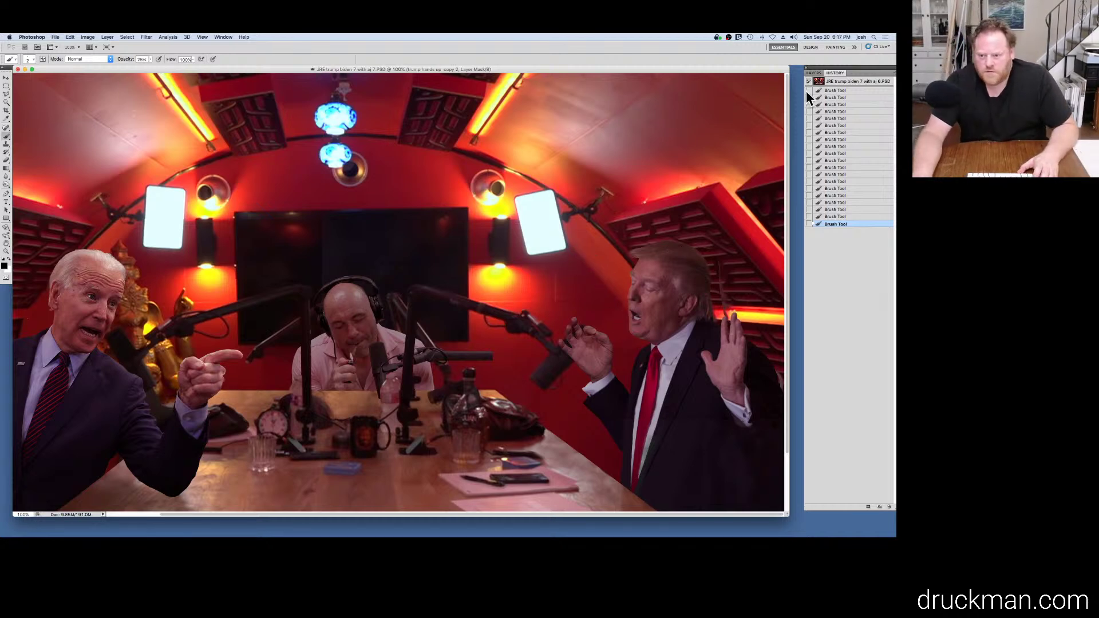
left_click(814, 73)
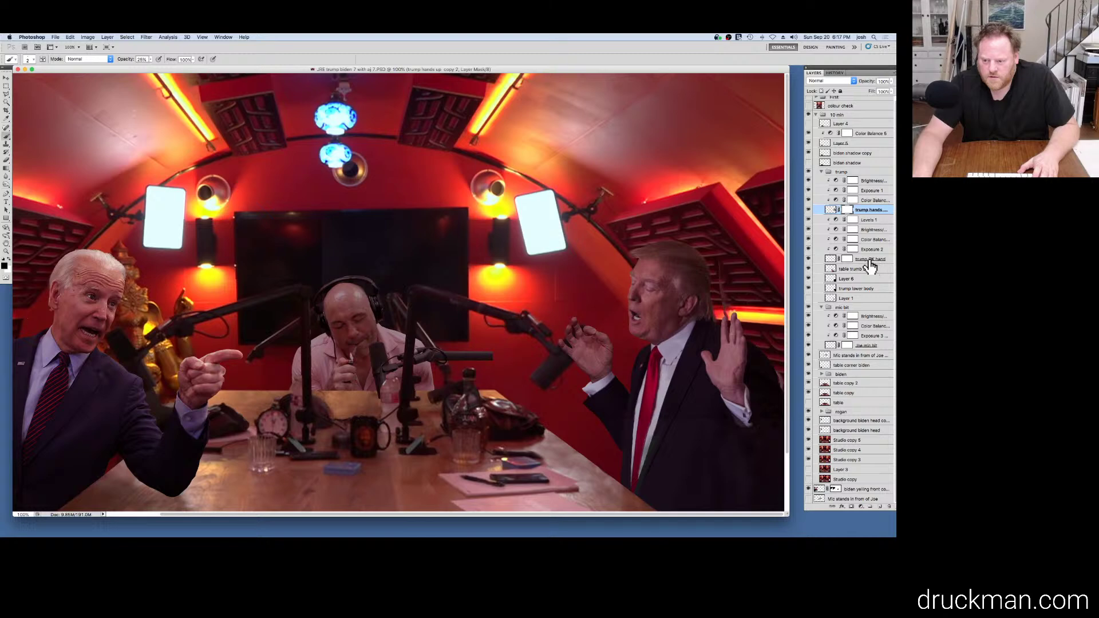
left_click(608, 349, "super")
scroll(608, 349, "up", 7)
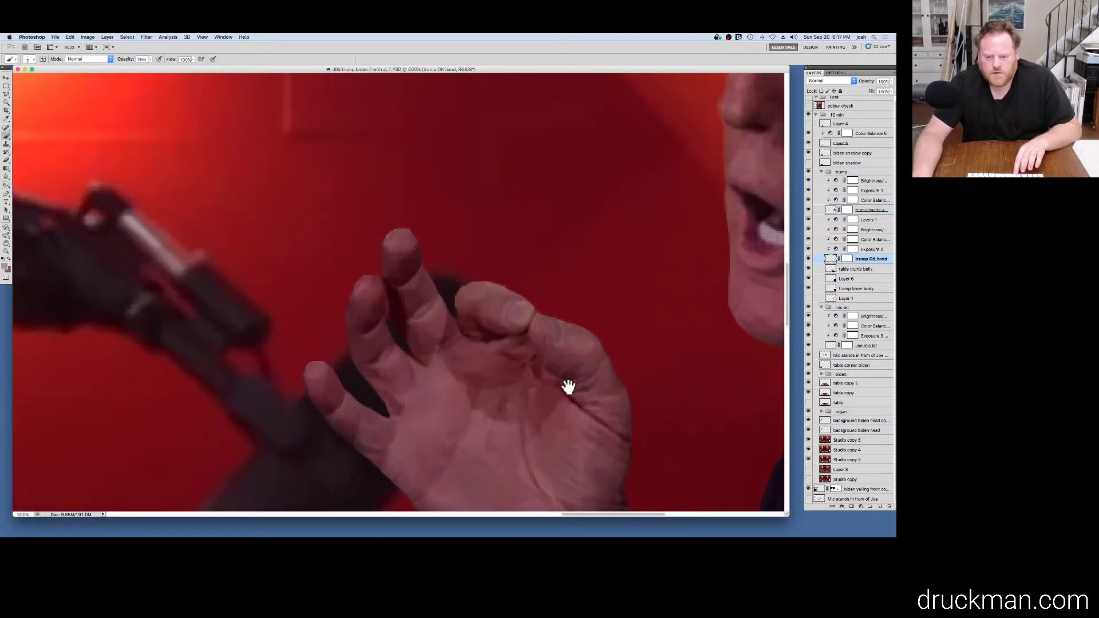
scroll(467, 260, "down", 2)
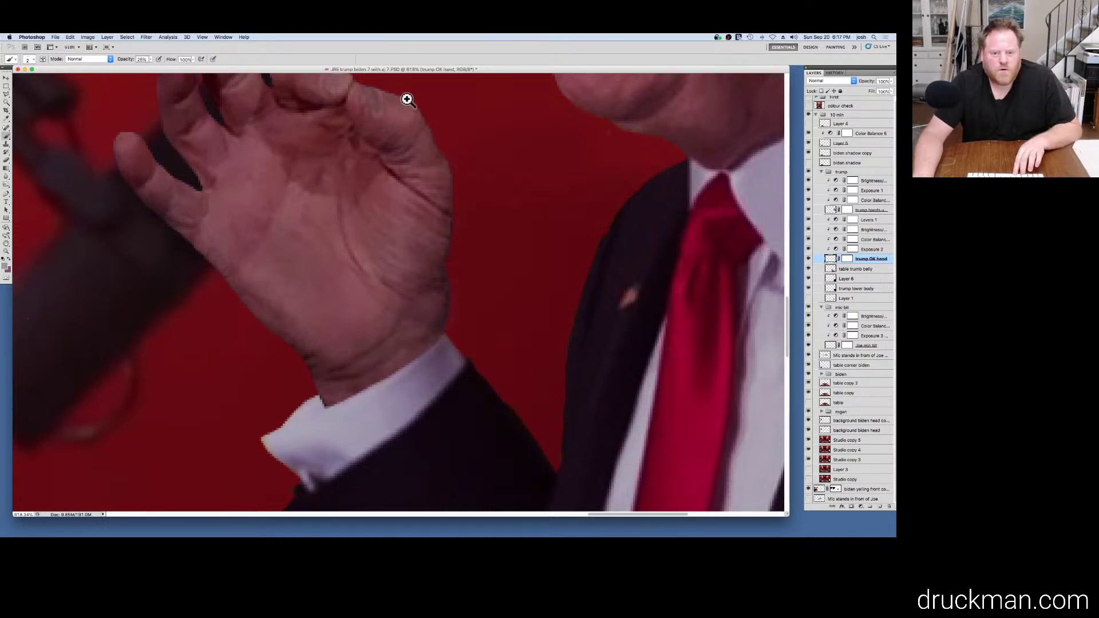
scroll(417, 107, "up", 2)
scroll(418, 108, "up", 2)
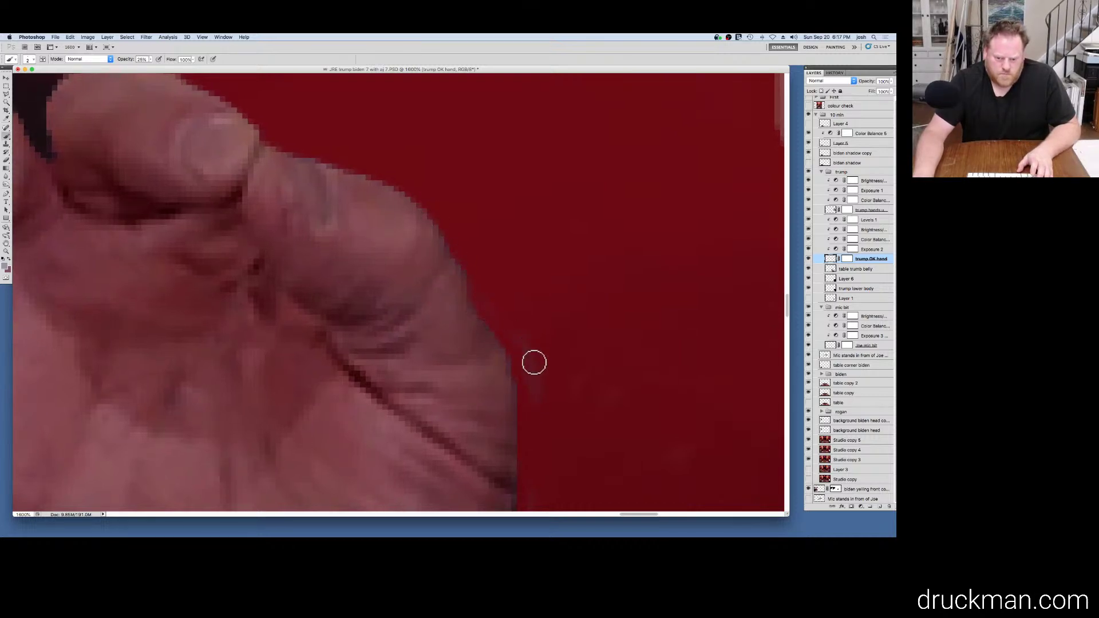
left_click_drag(531, 395, 530, 304)
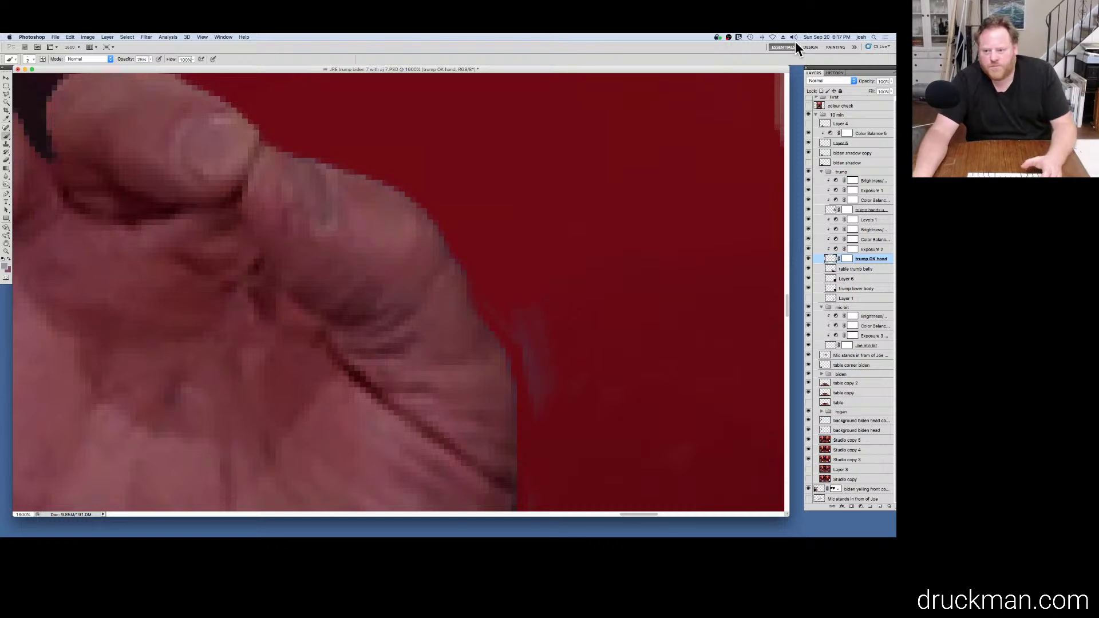
left_click(835, 73)
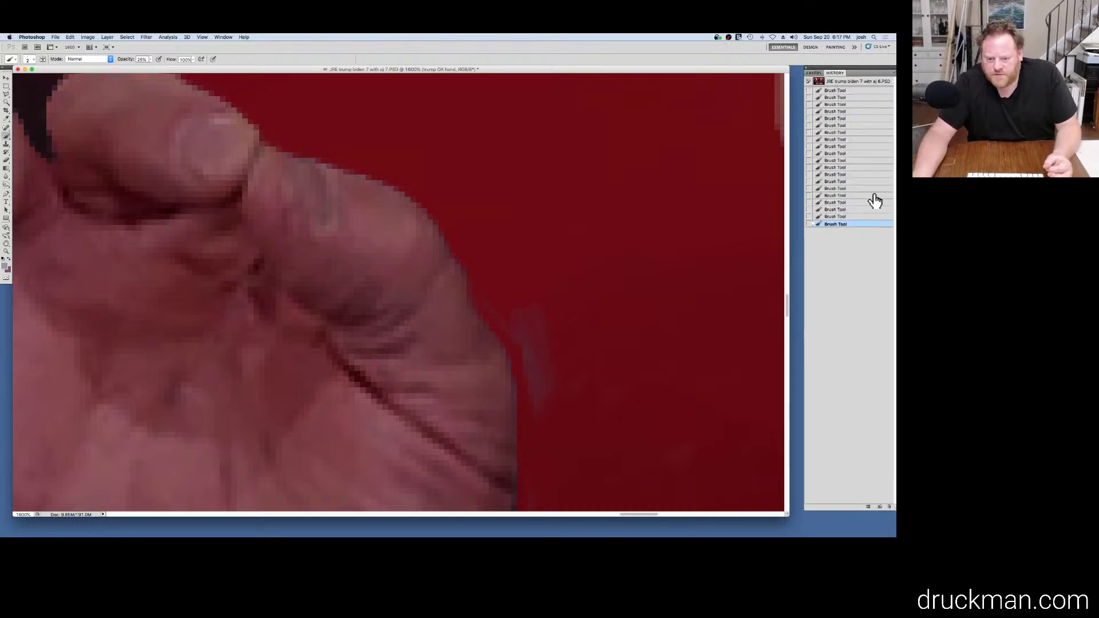
left_click(874, 197)
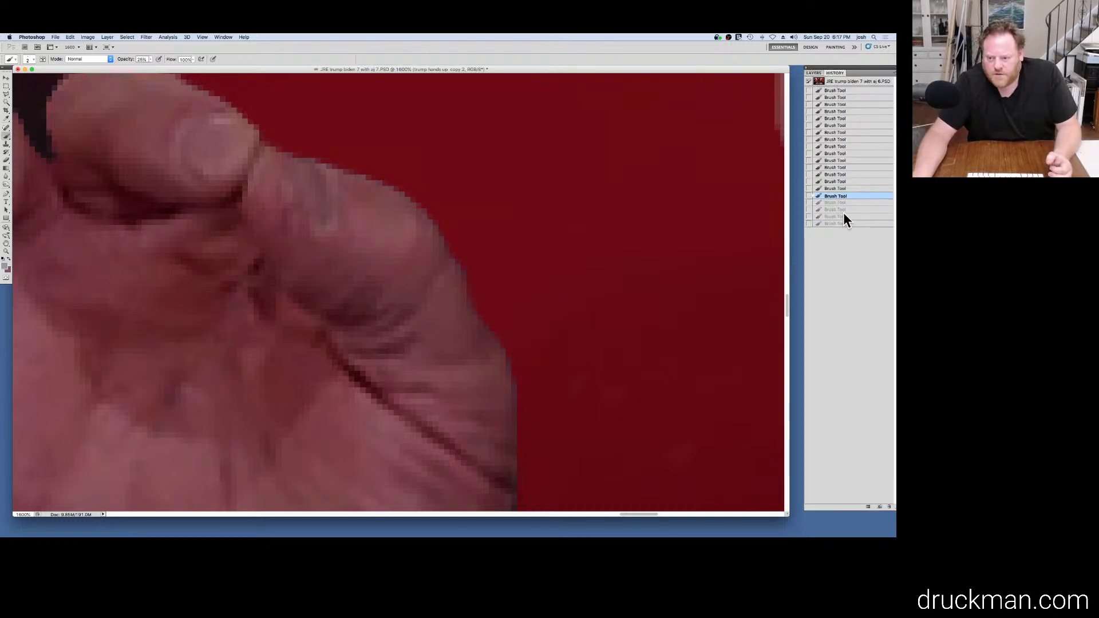
Step: Make the layer mask of "trump OK hand" active and raise the brush opacity for painting black along the hand's edge
key("F7")
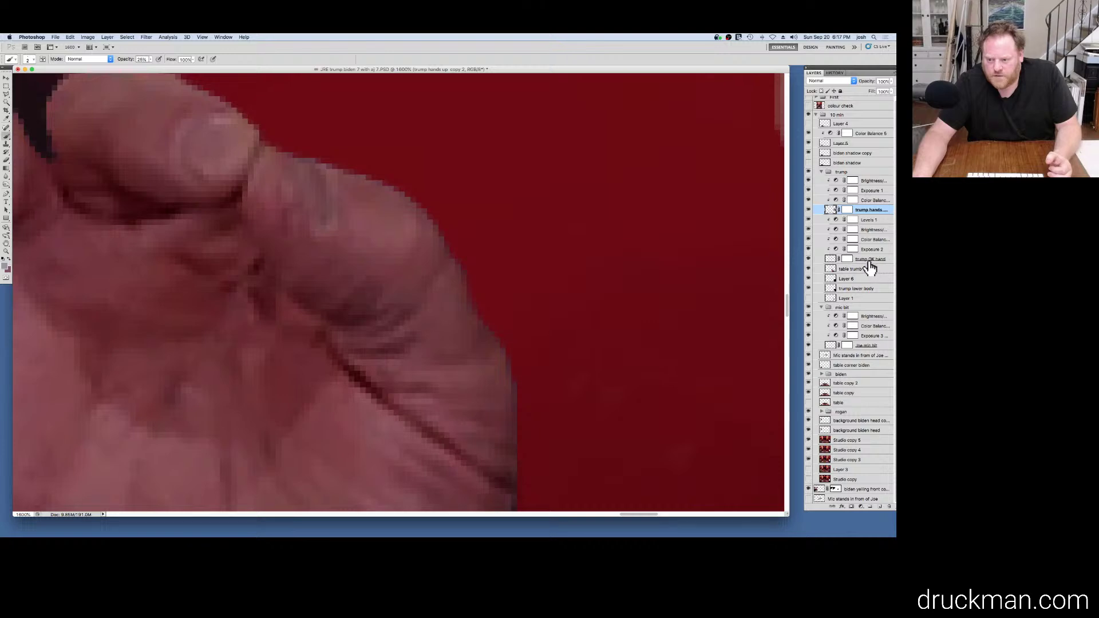
left_click(863, 259)
left_click(848, 259)
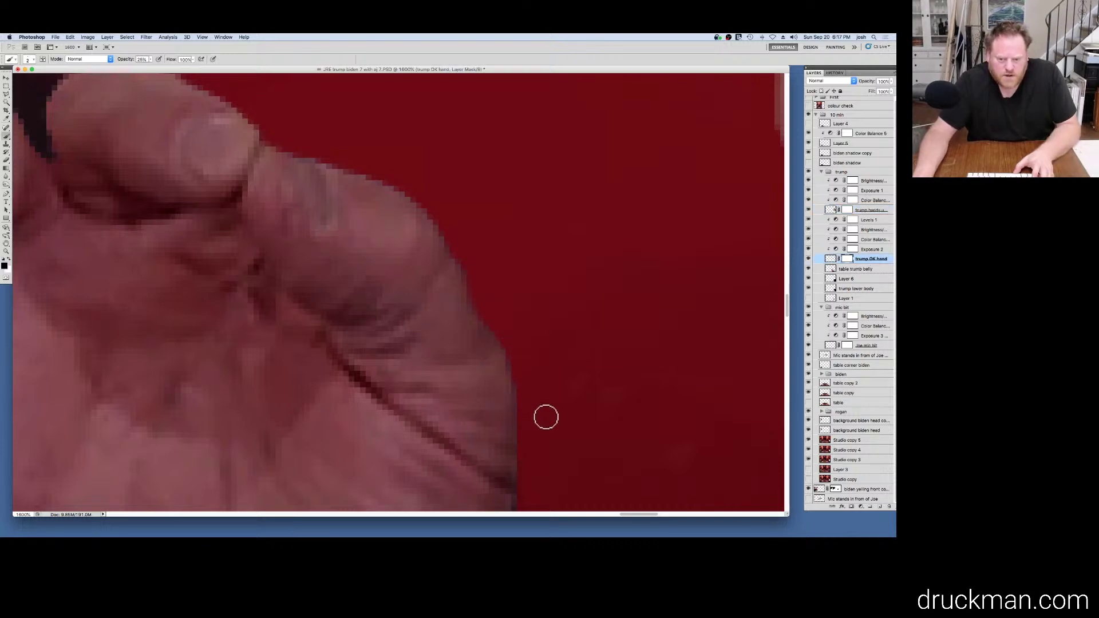
left_click_drag(544, 418, 488, 162)
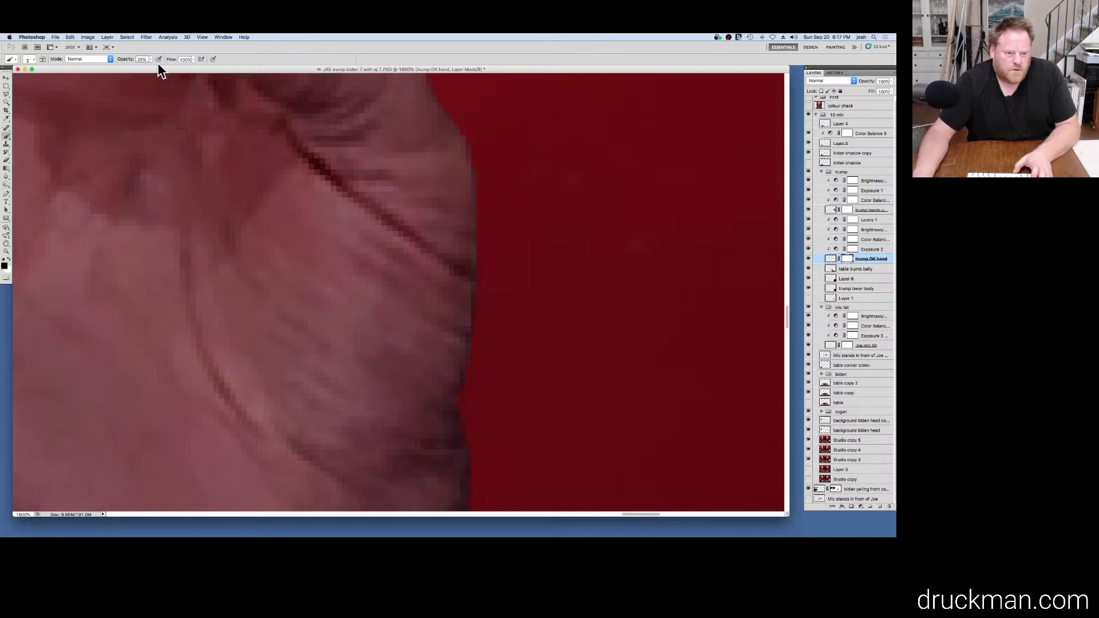
key("super+z")
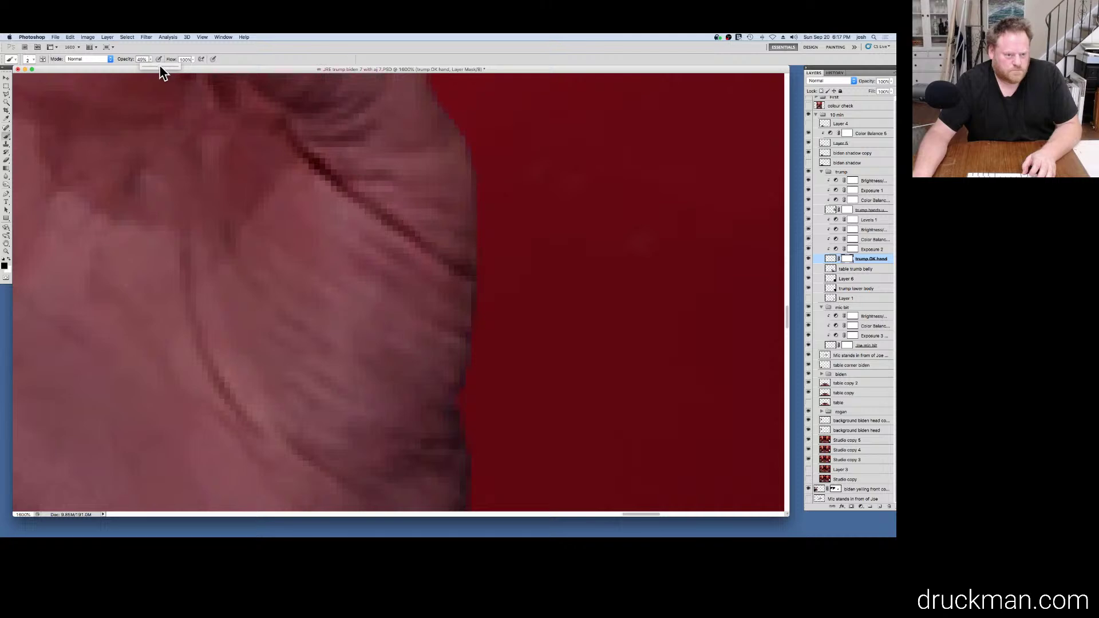
left_click_drag(159, 64, 158, 64)
Step: Paint black on the "trump OK hand" mask to clean the thumb-side edge of the palm down to the shirt cuff
mouse_move(535, 412)
left_mouse_down()
mouse_move(560, 250)
mouse_move(490, 228)
left_mouse_up()
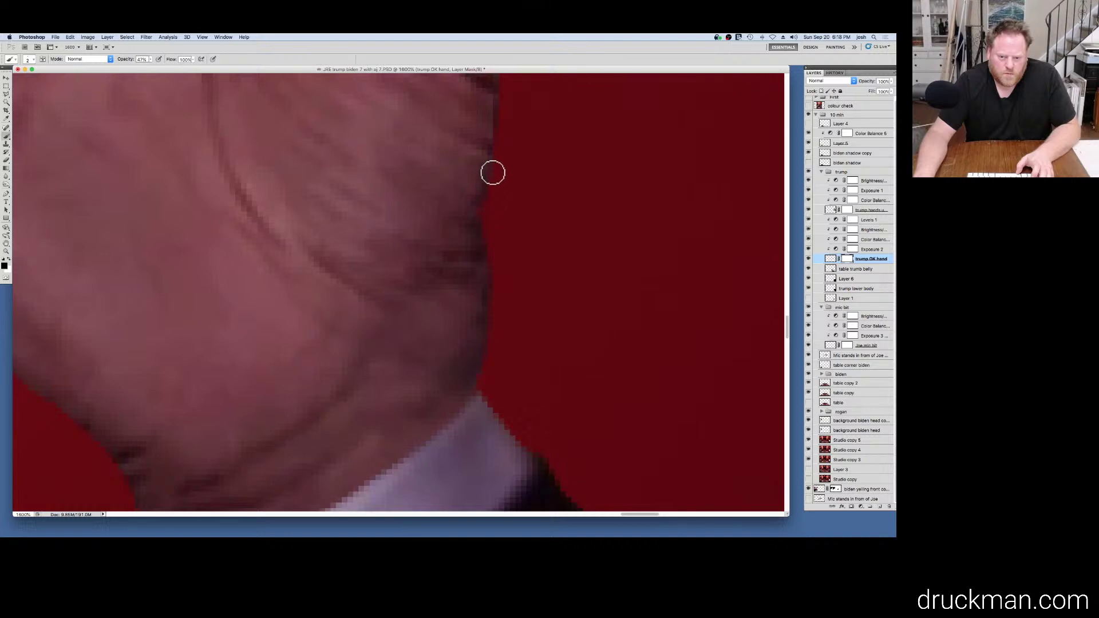
mouse_move(591, 238)
left_mouse_down()
mouse_move(547, 405)
mouse_move(498, 293)
left_mouse_up()
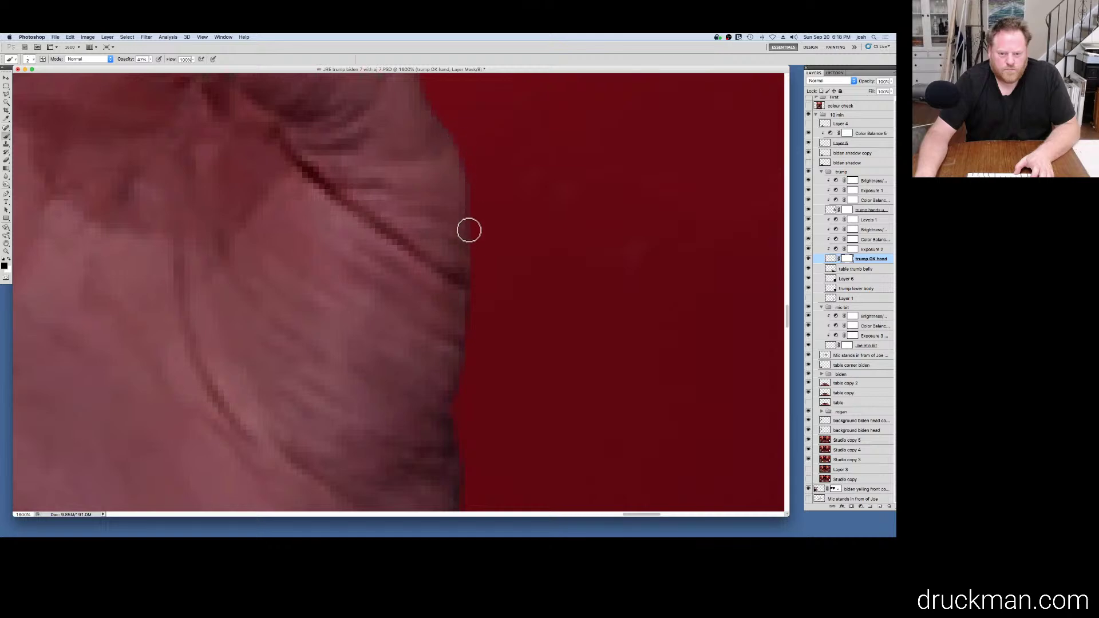
left_click_drag(500, 177, 504, 135)
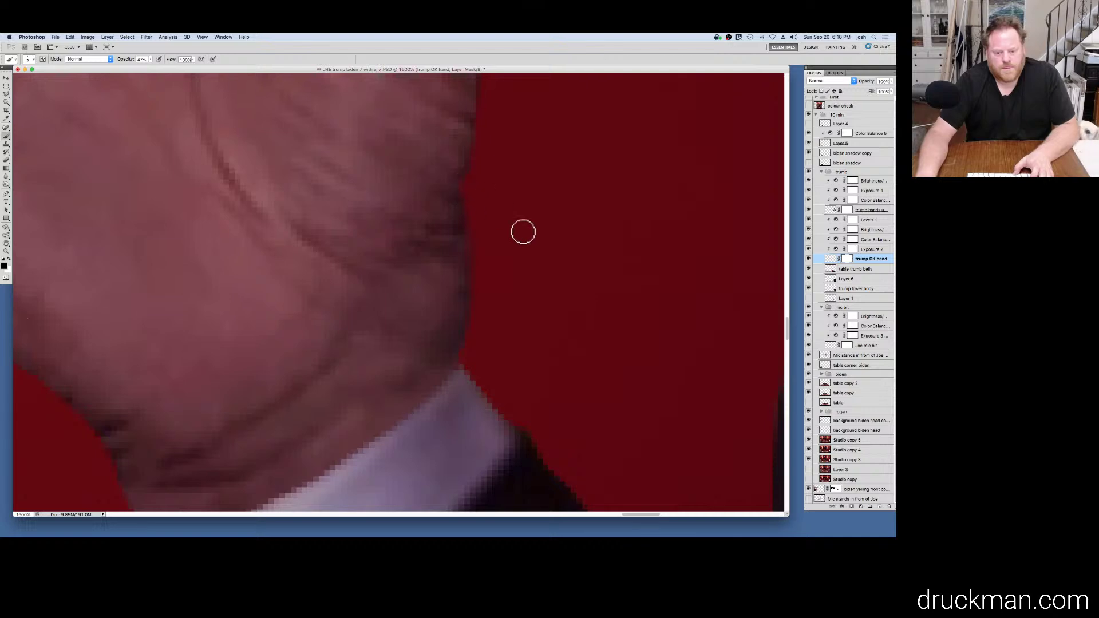
scroll(461, 135, "down", 5)
scroll(461, 135, "right", 3)
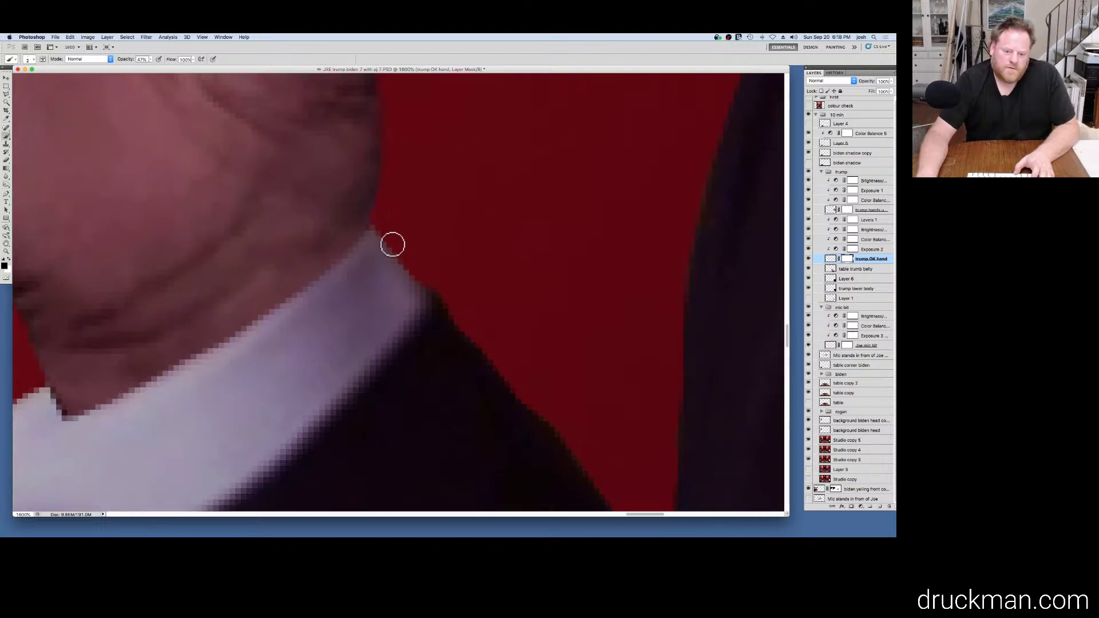
Step: Clean the mask edge around the thumb and curled index finger of the OK hand with the black brush
scroll(444, 150, "up", 10)
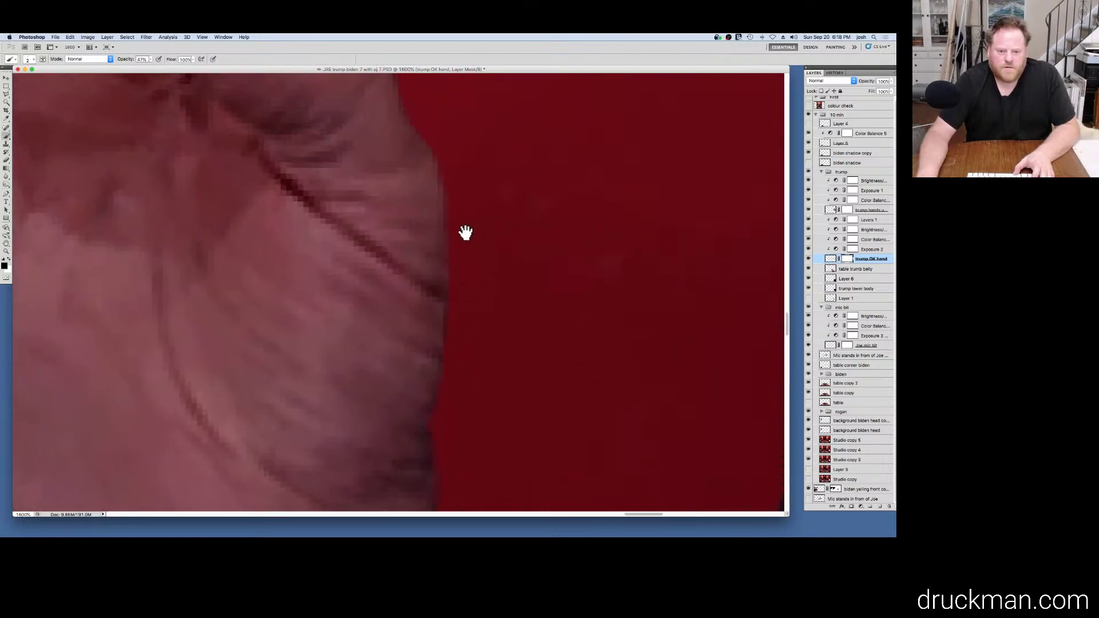
scroll(480, 372, "up", 1)
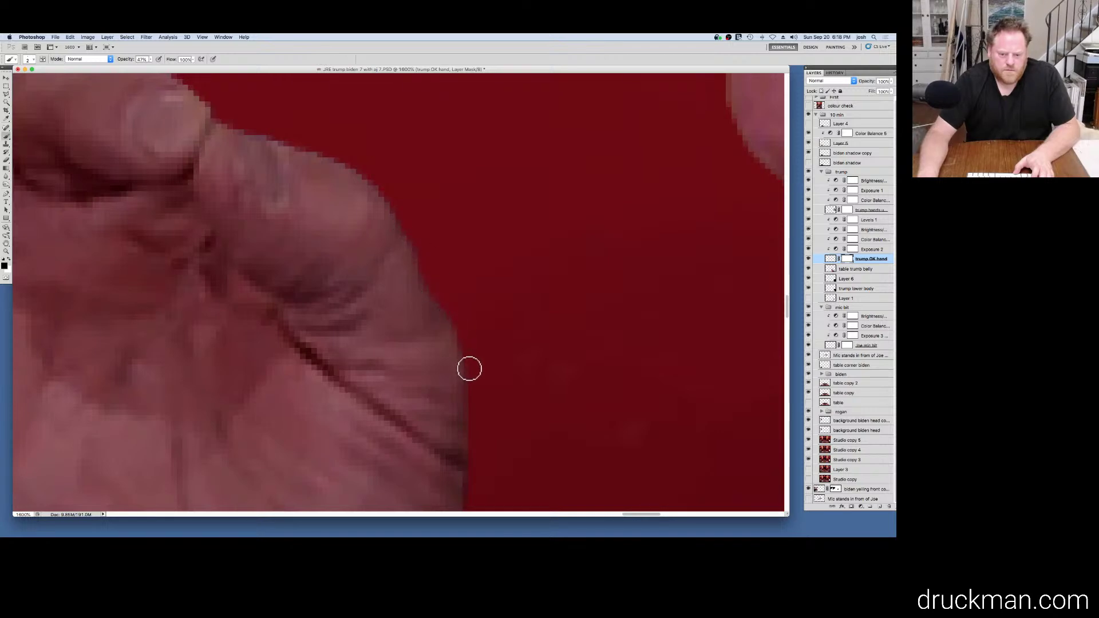
left_click_drag(290, 196, 301, 275)
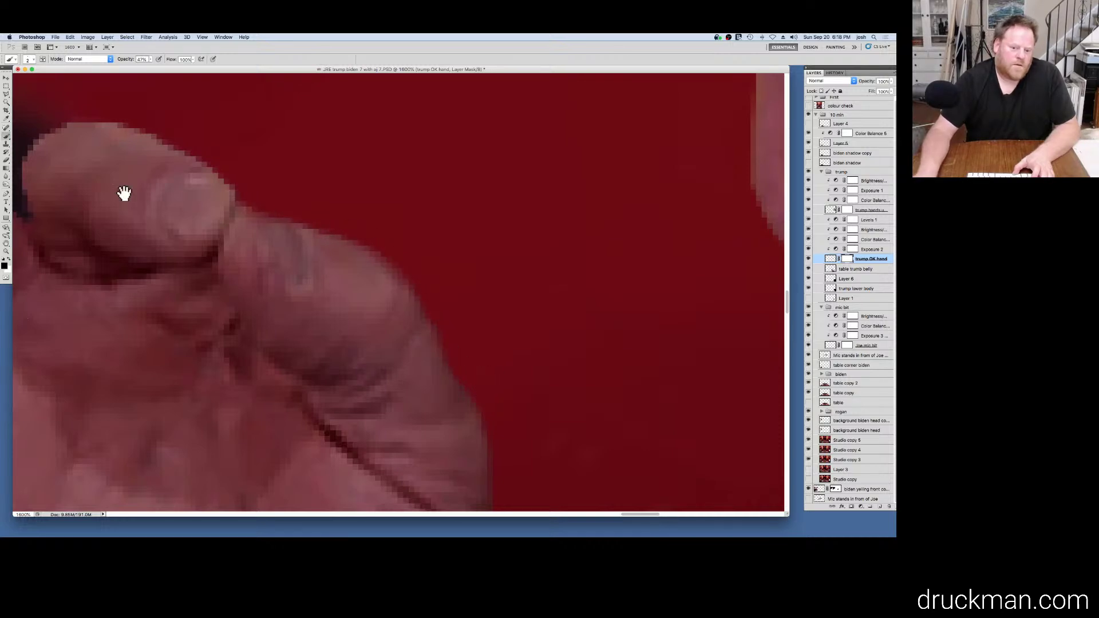
left_click_drag(140, 197, 277, 314)
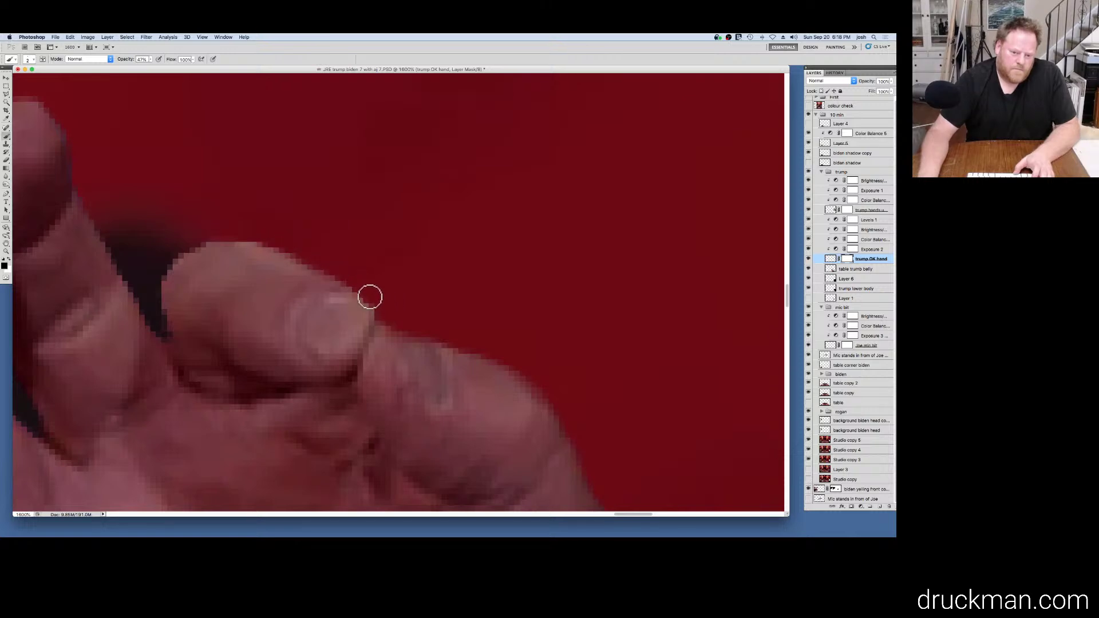
mouse_move(183, 244)
left_mouse_down()
mouse_move(152, 277)
mouse_move(223, 231)
left_mouse_up()
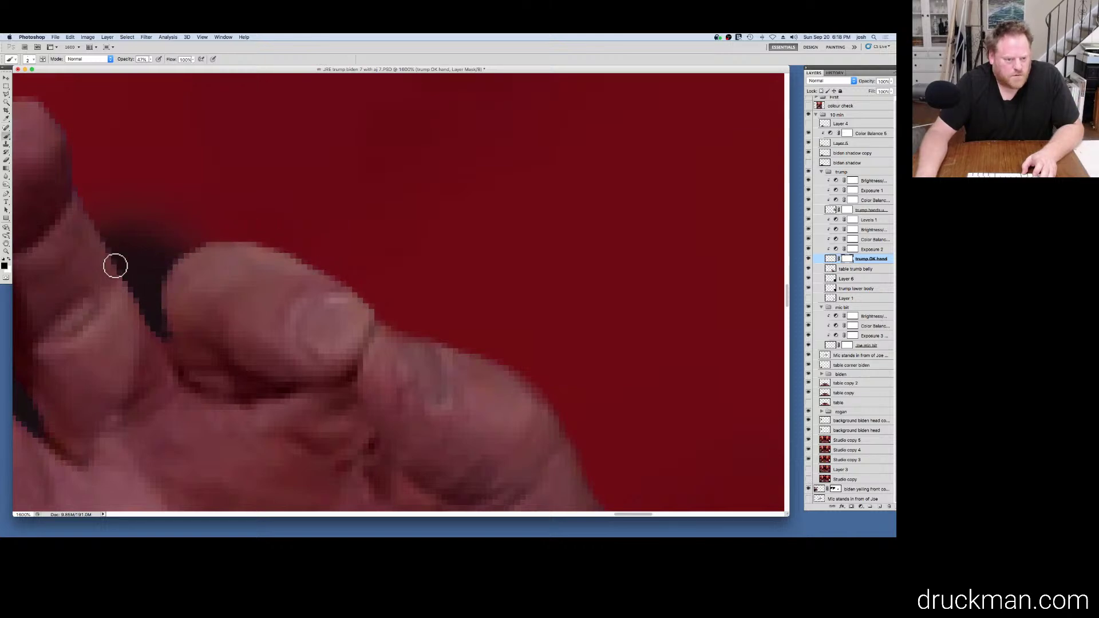
Step: Mask the fringe around the middle and ring fingers of the OK hand, including the gap between them
mouse_move(98, 218)
left_mouse_down()
mouse_move(78, 195)
mouse_move(274, 312)
left_mouse_up()
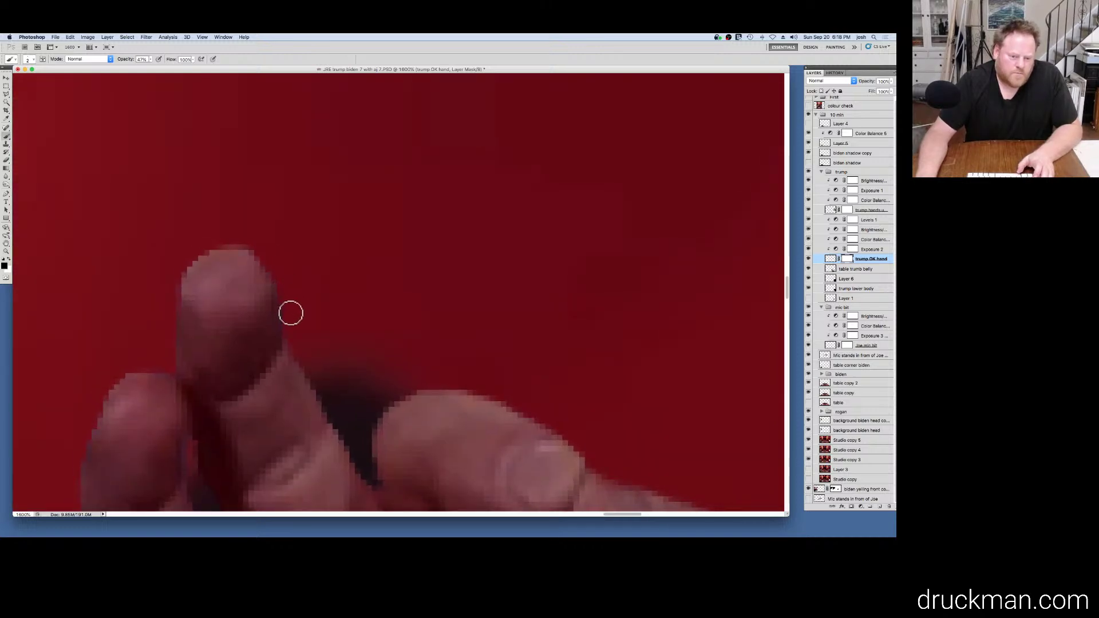
left_click_drag(209, 241, 173, 283)
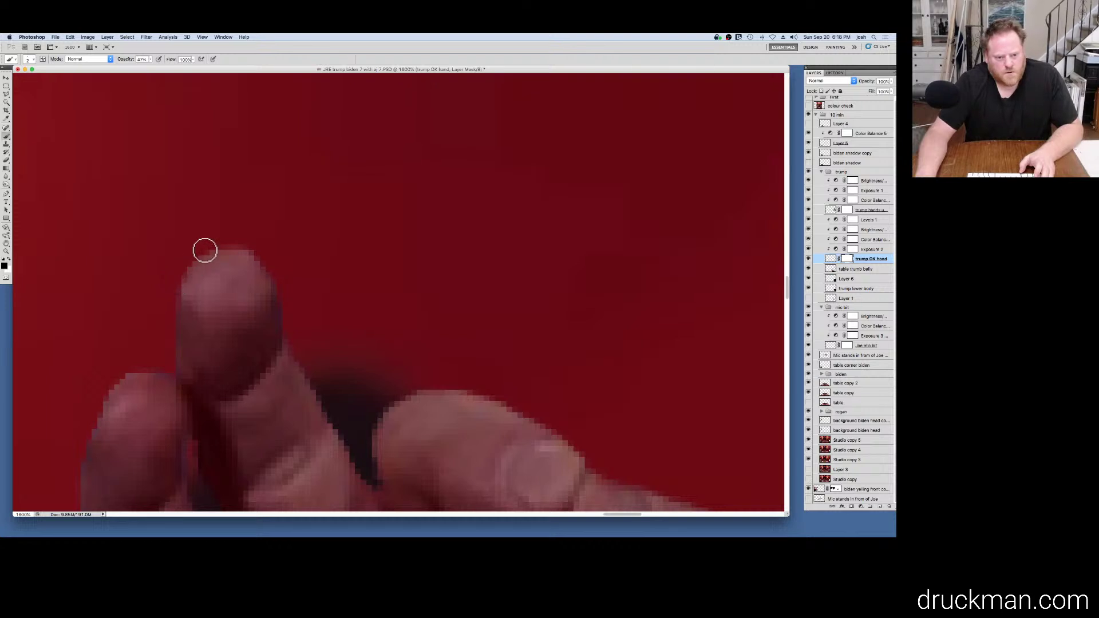
mouse_move(154, 257)
left_mouse_down()
mouse_move(166, 187)
mouse_move(226, 174)
left_mouse_up()
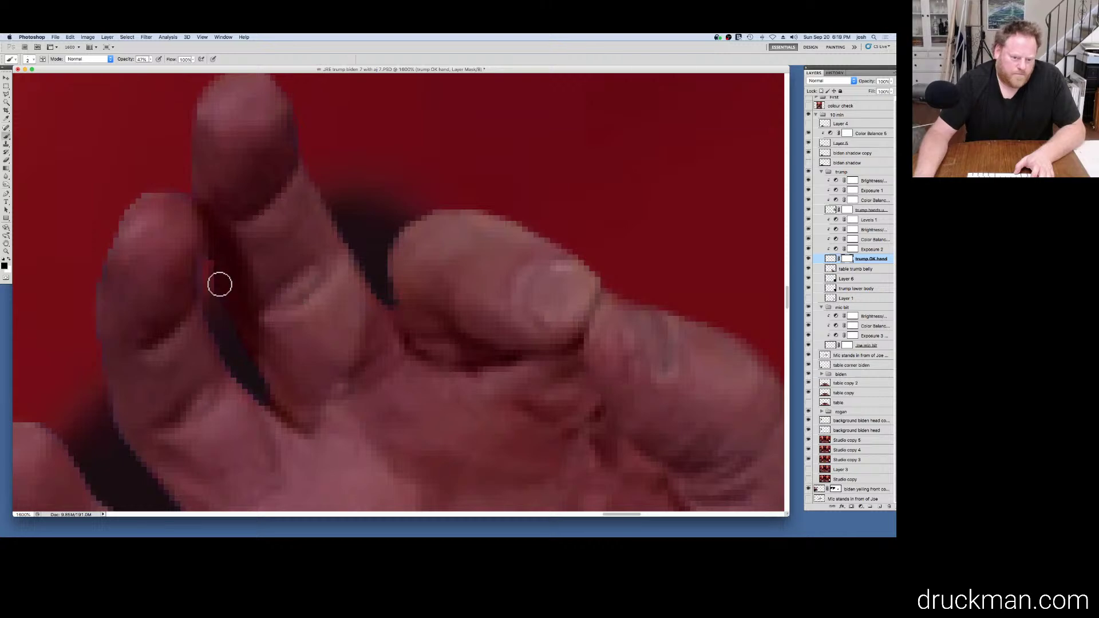
left_click_drag(210, 275, 218, 330)
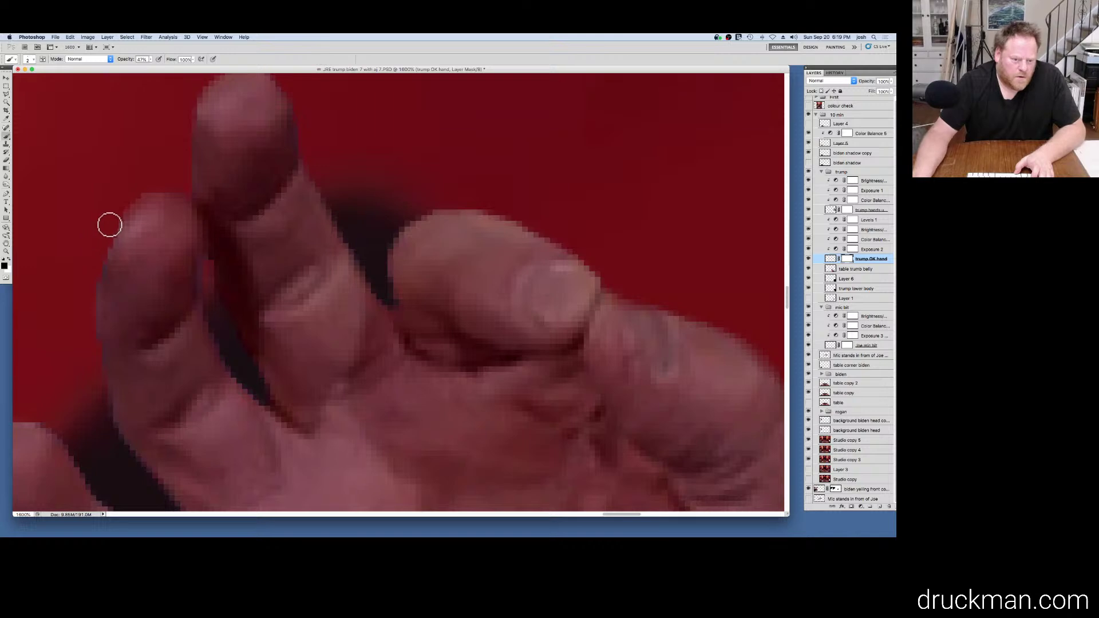
left_click_drag(101, 253, 92, 300)
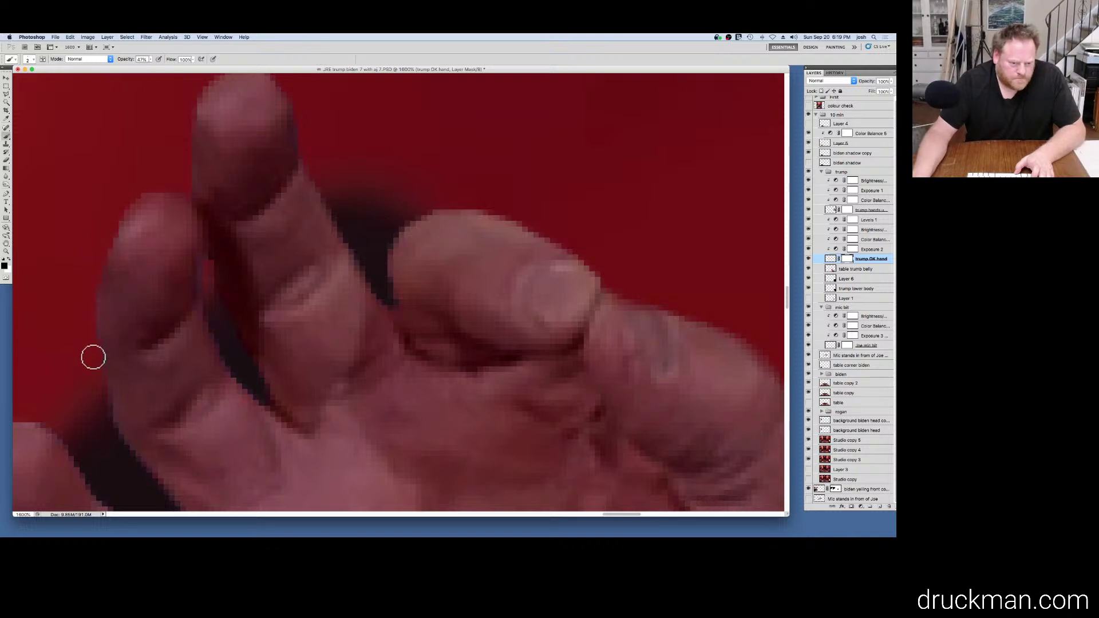
Step: Refine the OK hand's mask around the little finger and along the outer palm edge down to the wrist
left_click_drag(157, 326, 196, 204)
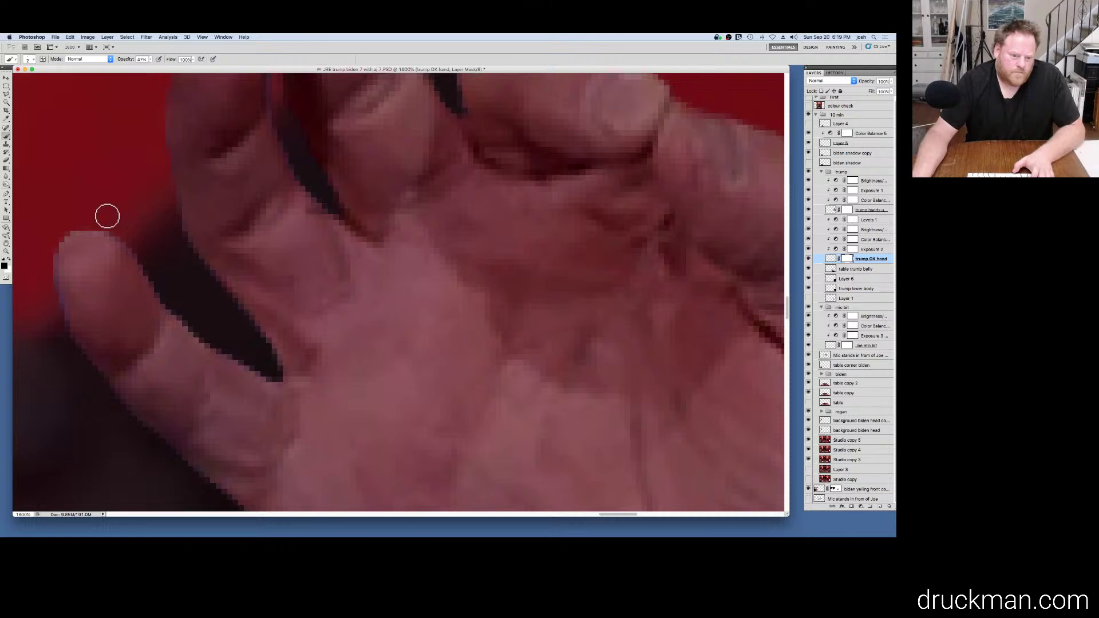
mouse_move(73, 229)
left_mouse_down()
mouse_move(147, 259)
mouse_move(172, 307)
mouse_move(121, 241)
left_mouse_up()
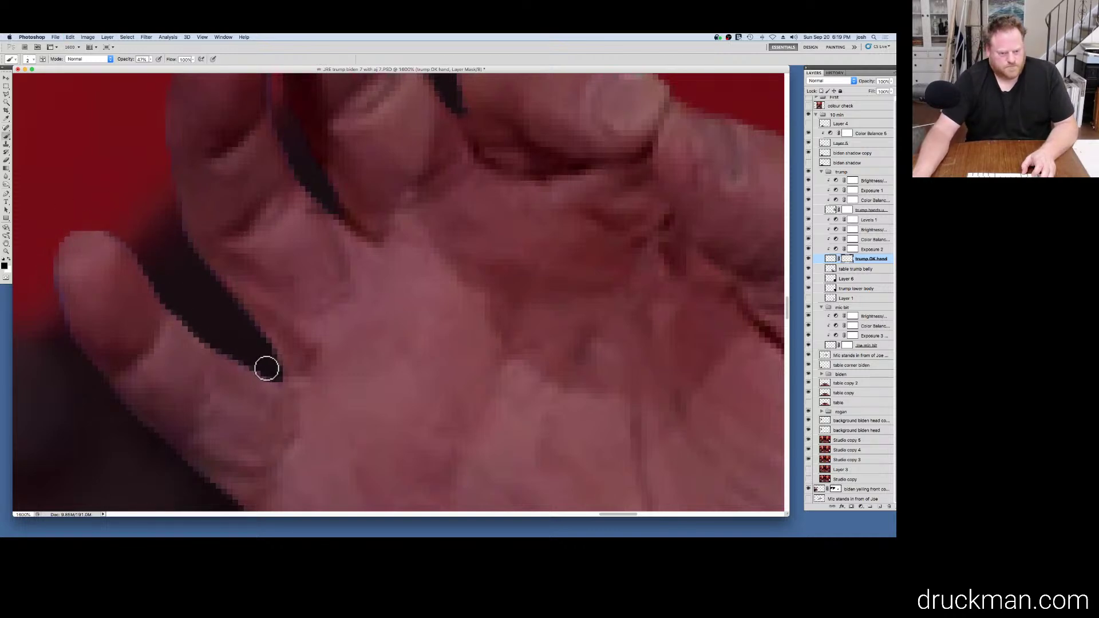
left_click_drag(162, 312, 228, 140)
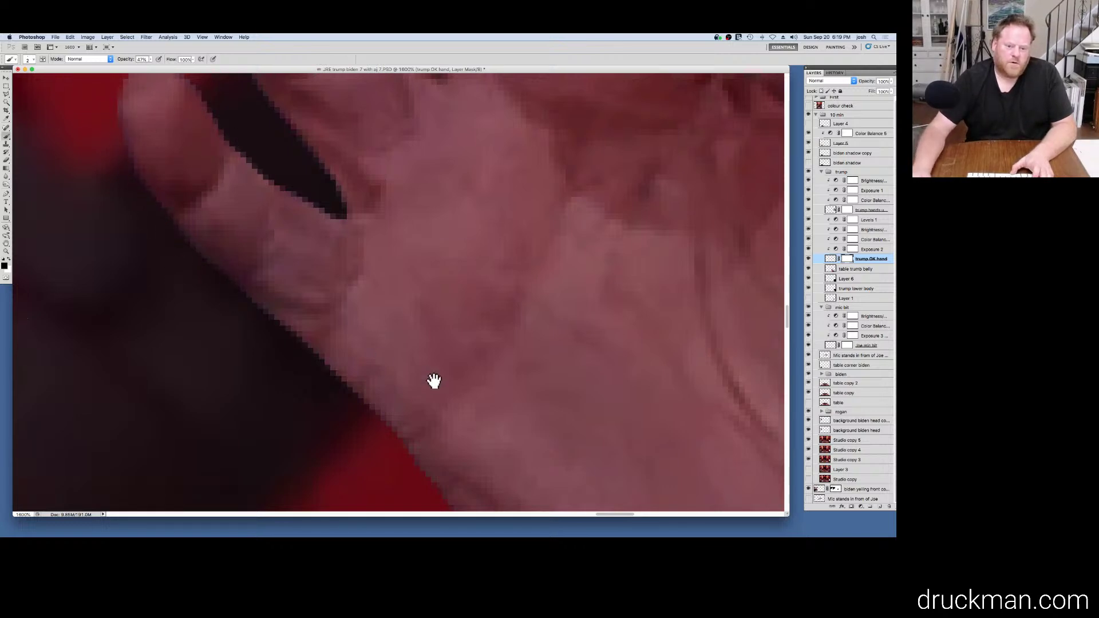
left_click_drag(430, 380, 351, 293)
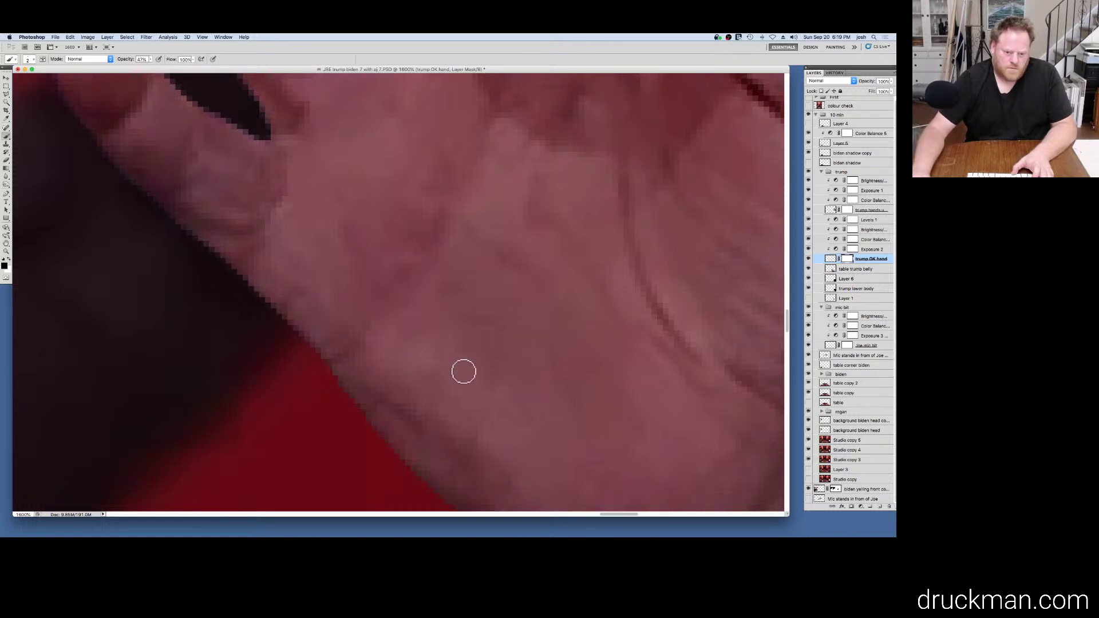
left_click_drag(463, 371, 301, 201)
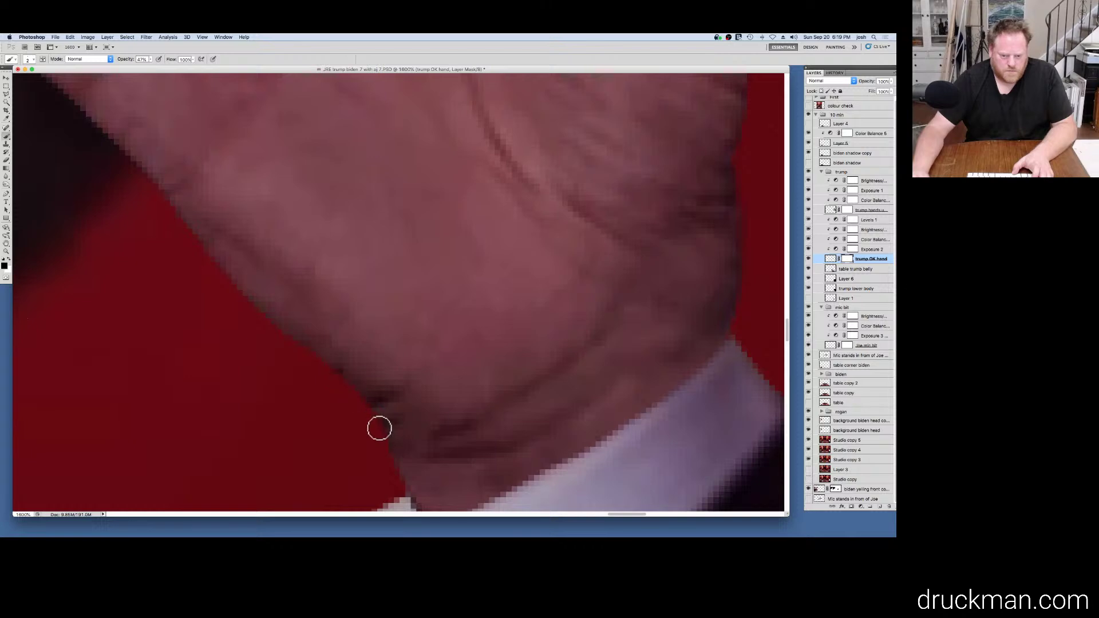
left_click_drag(424, 389, 349, 147)
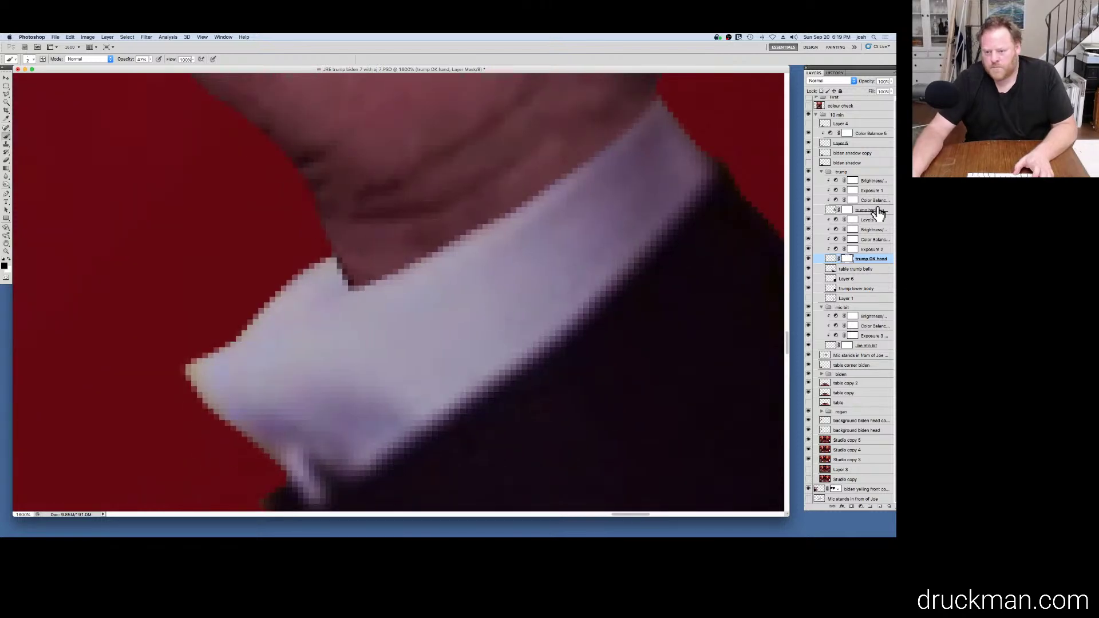
Step: Clean the edges of the raised hand's cuff and sleeve on the layer mask of "trump hands up copy 2"
left_click(870, 210)
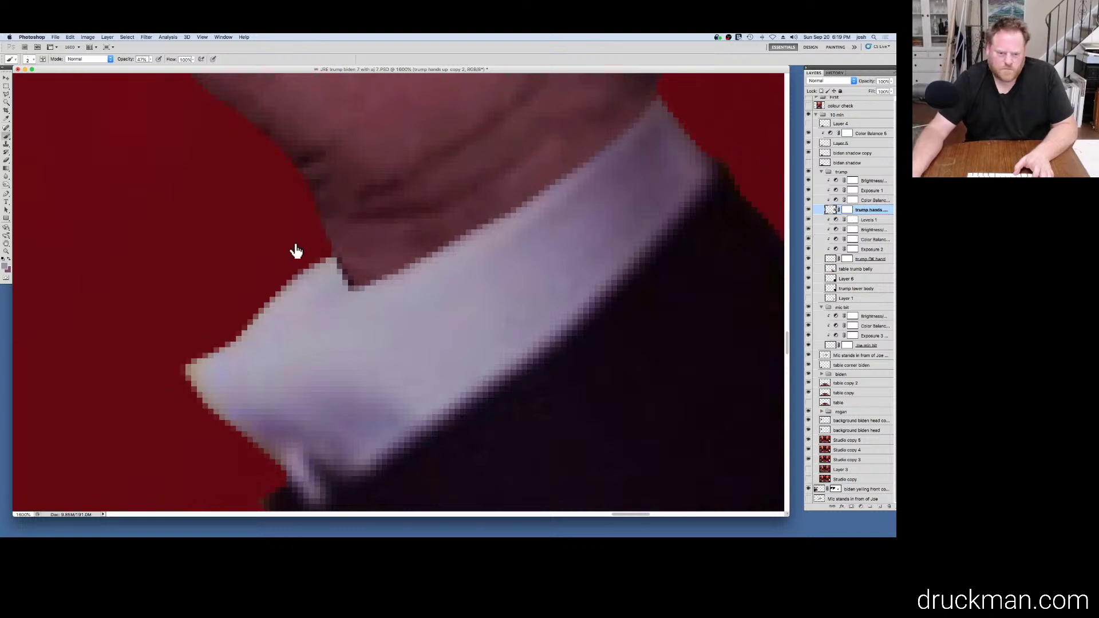
key("super+backslash")
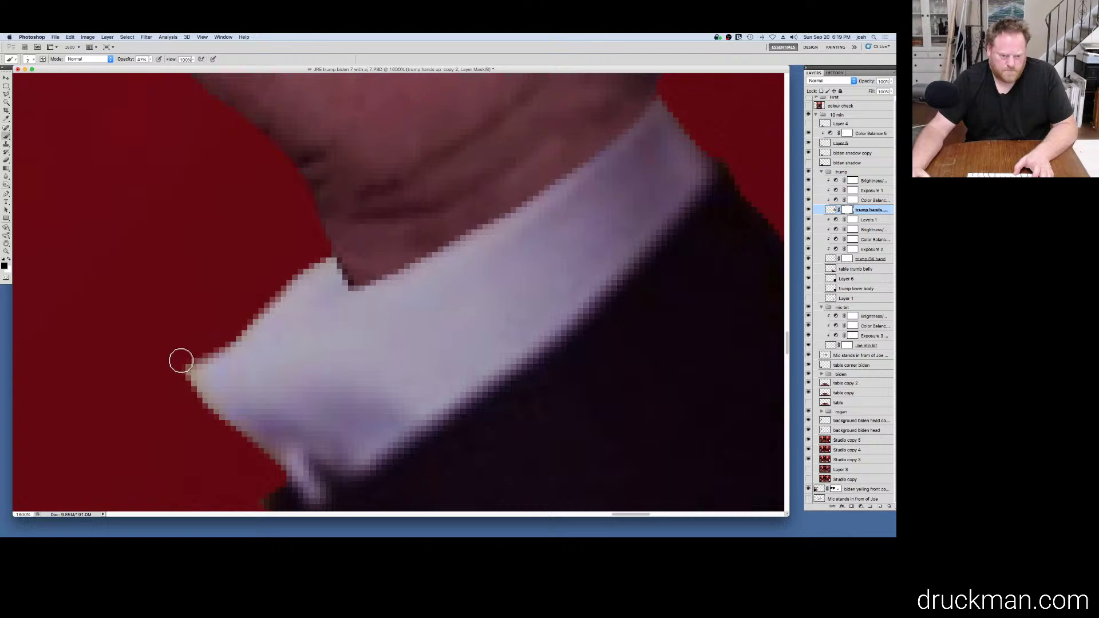
mouse_move(660, 196)
left_mouse_down()
mouse_move(446, 240)
mouse_move(428, 217)
left_mouse_up()
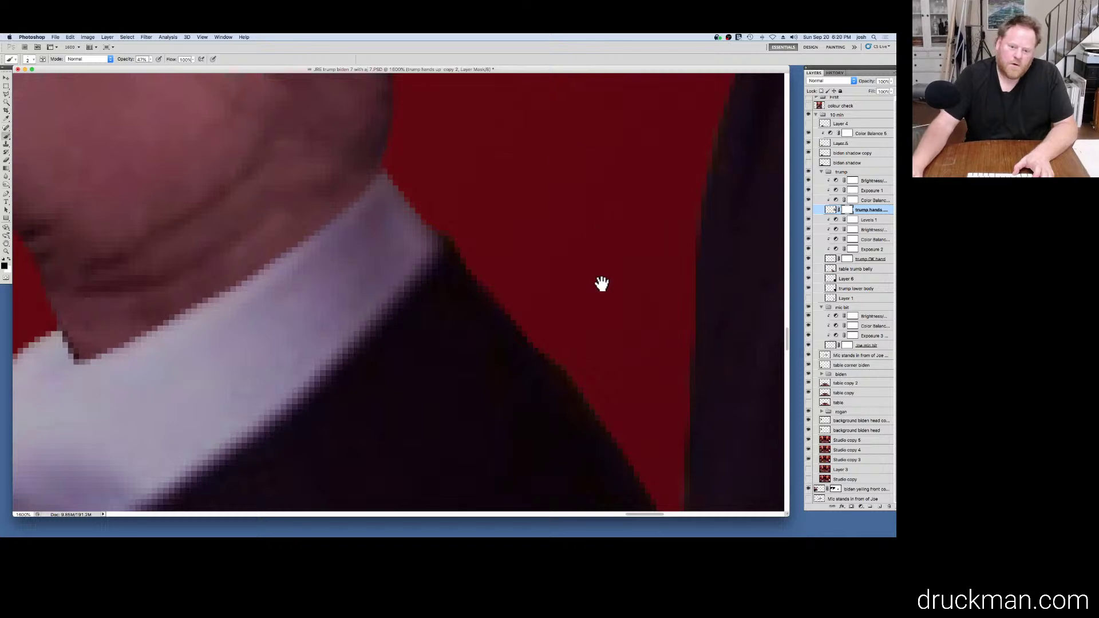
left_click_drag(601, 282, 528, 187)
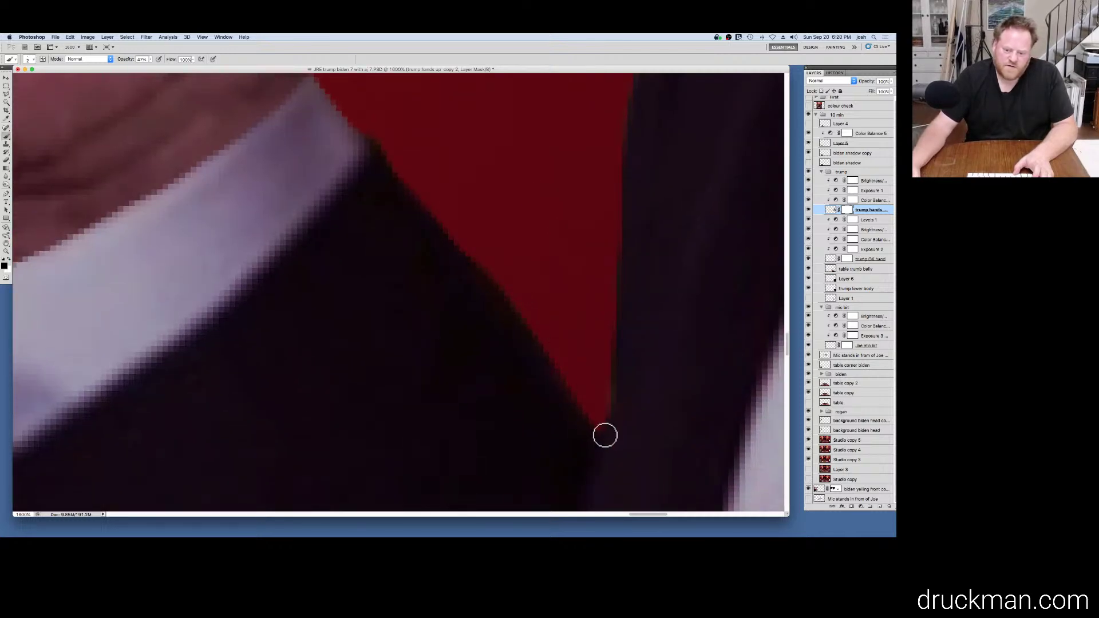
mouse_move(539, 324)
left_mouse_down()
mouse_move(595, 154)
mouse_move(358, 252)
mouse_move(284, 190)
mouse_move(272, 231)
left_mouse_up()
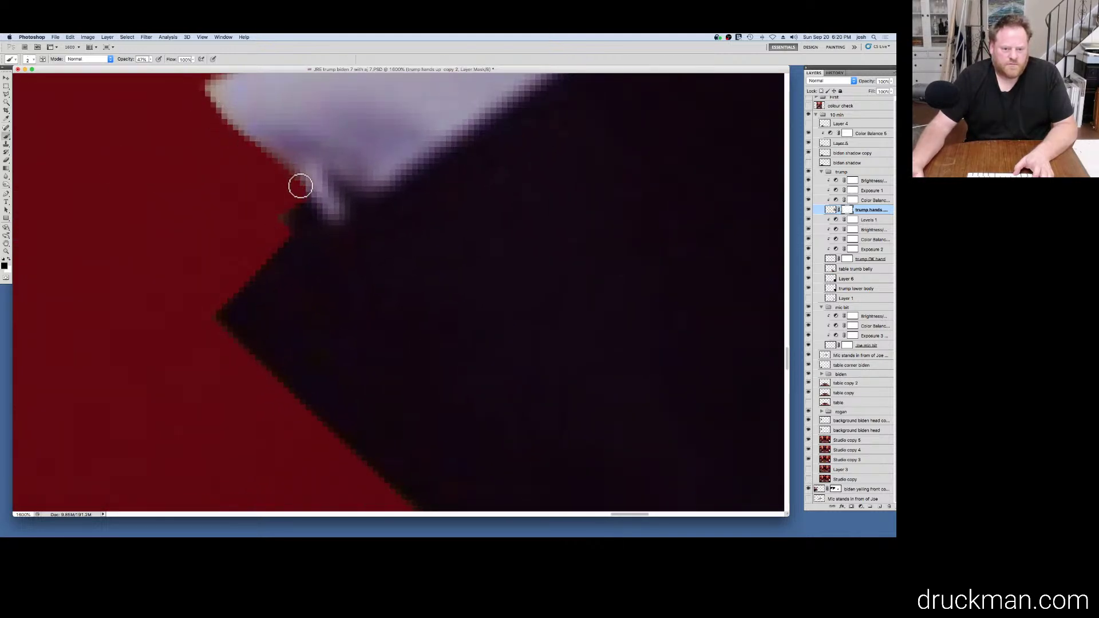
left_click(297, 319, "alt")
left_click(297, 319, "alt")
left_click(297, 319, "alt")
left_click_drag(343, 358, 317, 304)
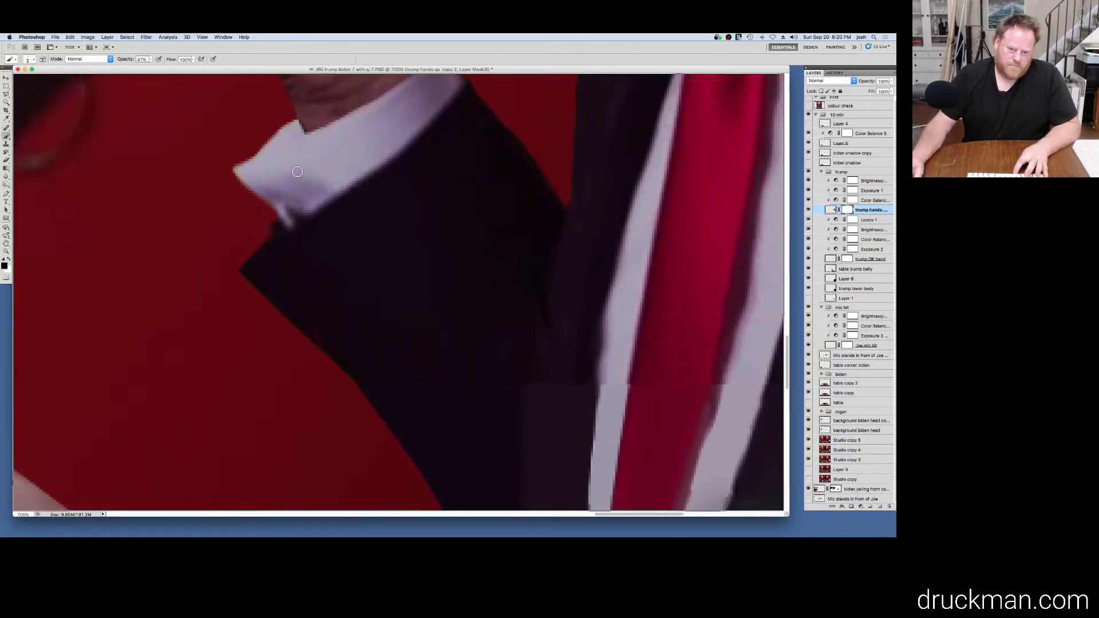
left_click(302, 106, "ctrl")
left_click(302, 111, "ctrl")
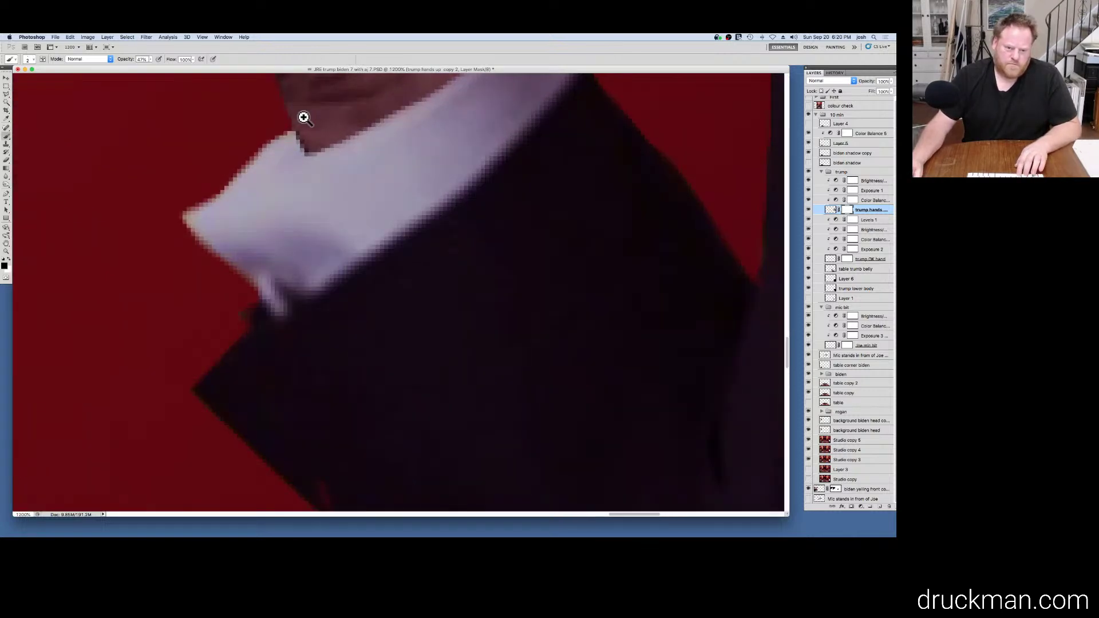
left_click(303, 150)
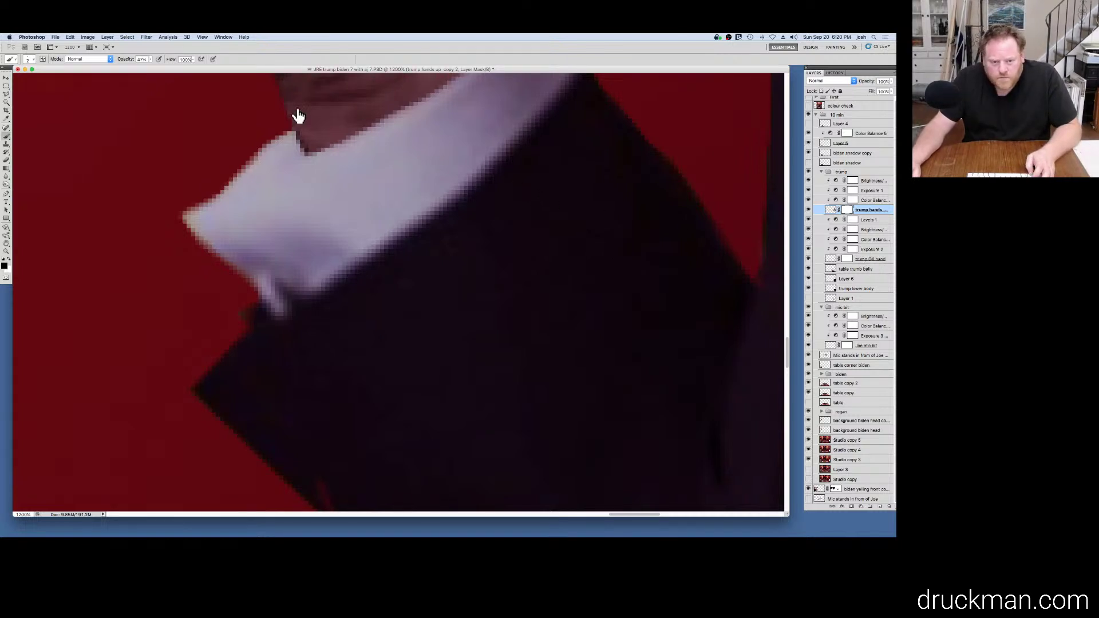
Step: Try to clone skin over the jagged wrist corner at the cuff on the "trump OK hand" layer
left_click(330, 125, "super")
left_click(326, 125, "alt")
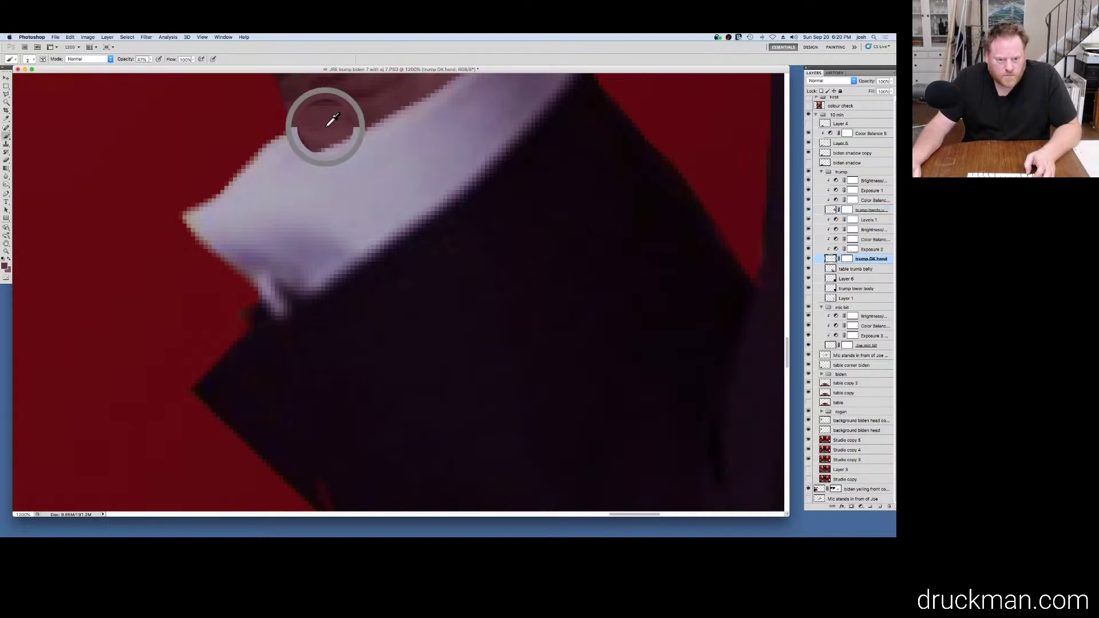
key("s")
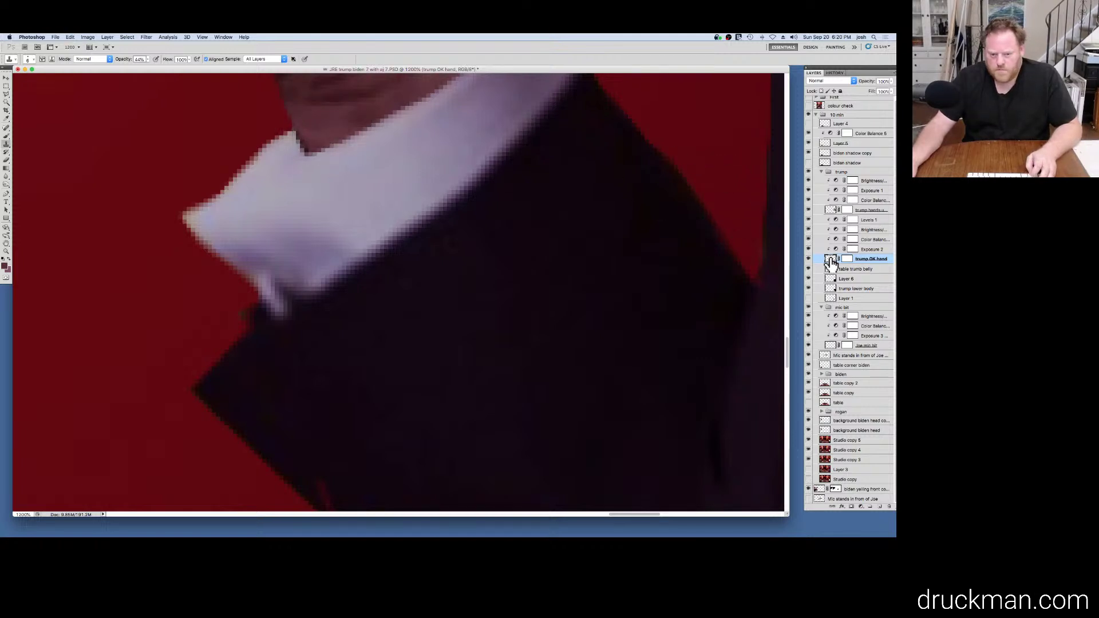
left_click(330, 129, "alt")
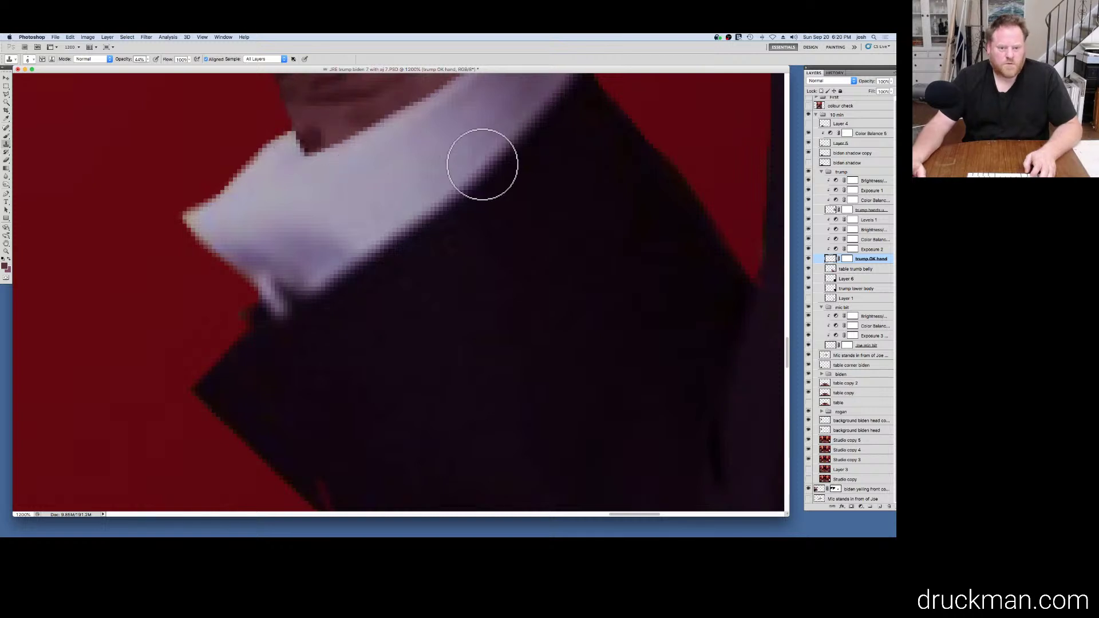
left_click(480, 165, "alt")
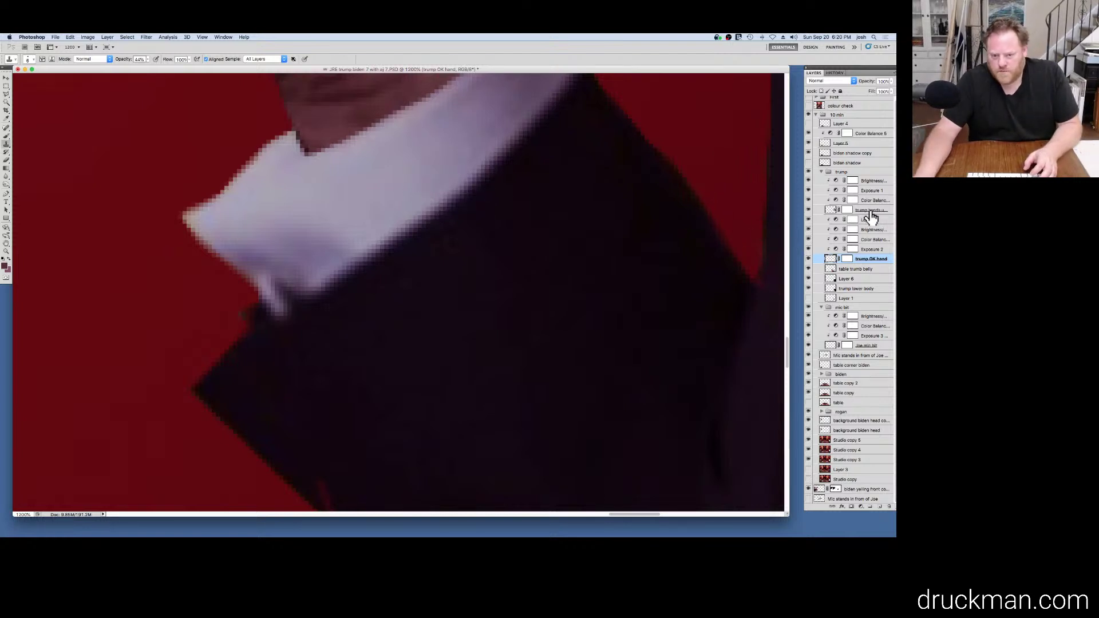
Step: Try to clone clean cuff fabric over the wrist corner on the "trump hands up copy 2" layer
left_click(822, 210)
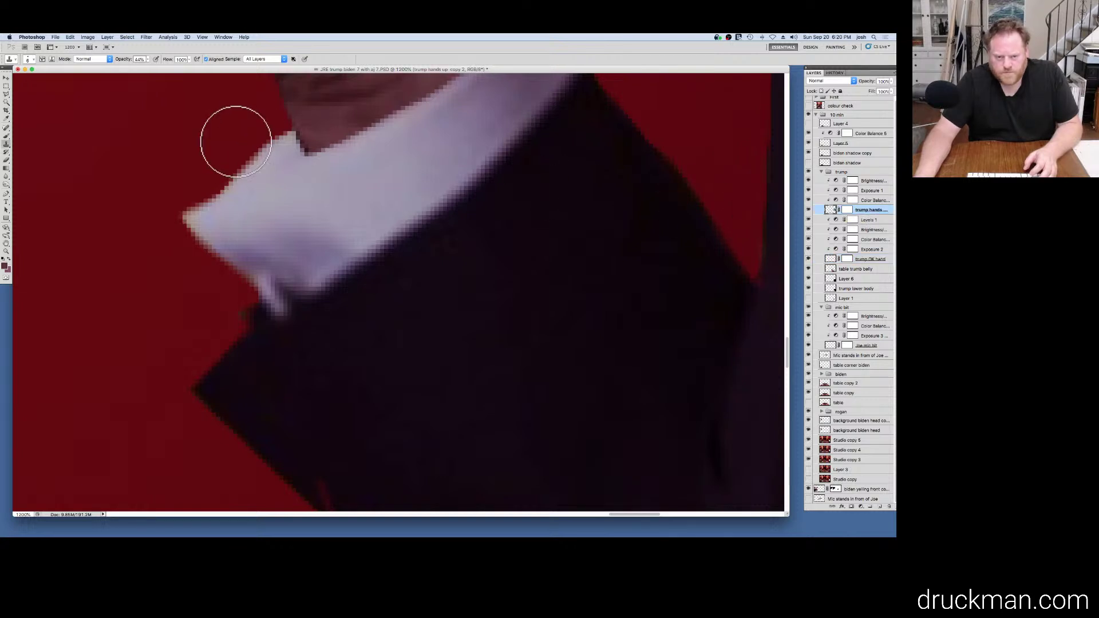
mouse_move(239, 144)
left_mouse_down()
mouse_move(276, 130)
mouse_move(279, 164)
left_mouse_up()
left_click(279, 165, "alt")
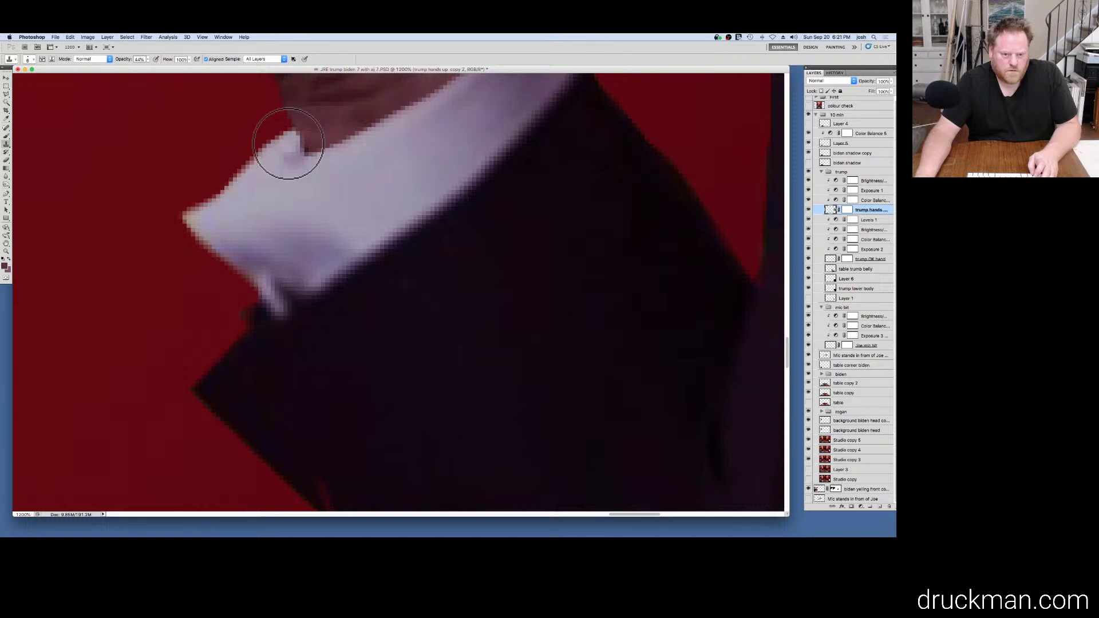
key("super+z")
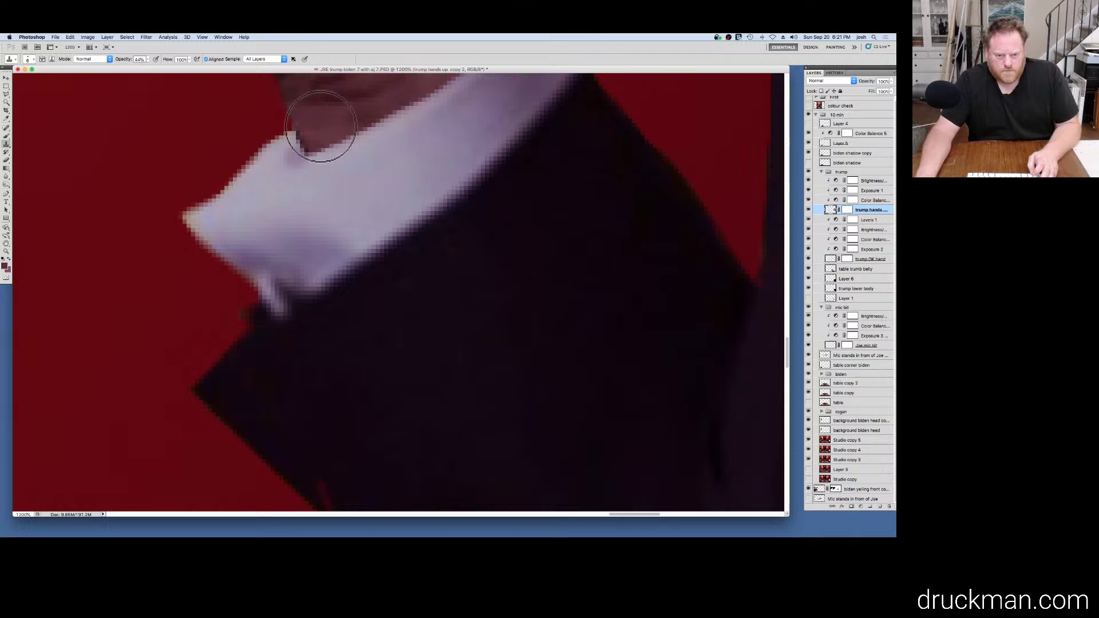
Step: Review Trump's hands, cuff and sleeve within the full studio composite
left_click(339, 194, "alt")
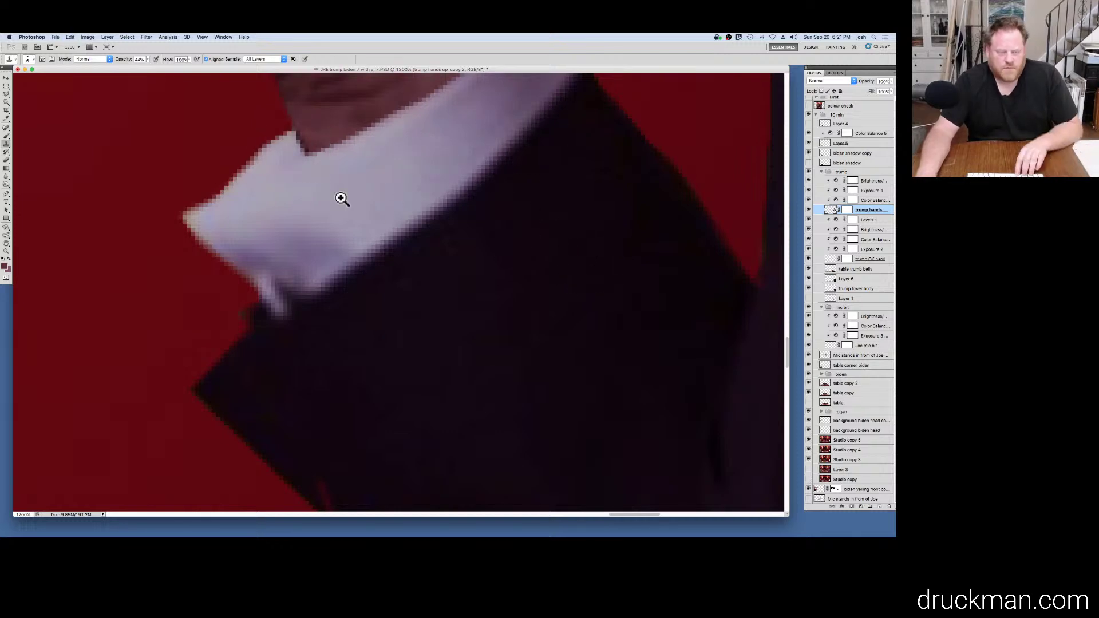
left_click(339, 195, "alt")
left_click(339, 195, "alt")
left_click(339, 194, "alt")
left_click(339, 195, "alt")
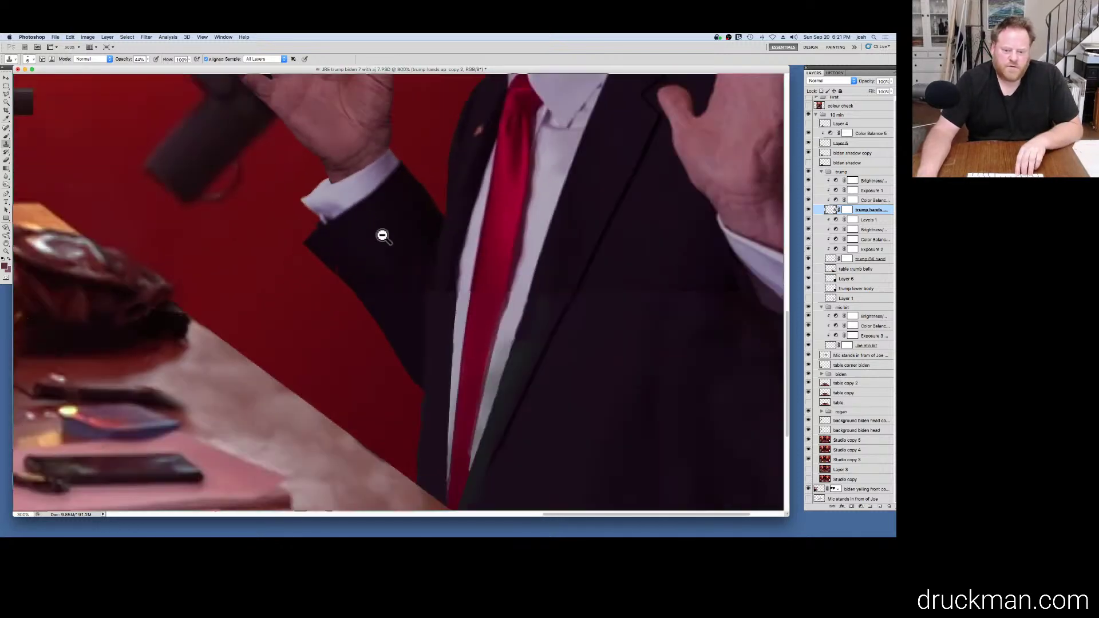
left_click(383, 238, "alt")
left_click(496, 320, "alt")
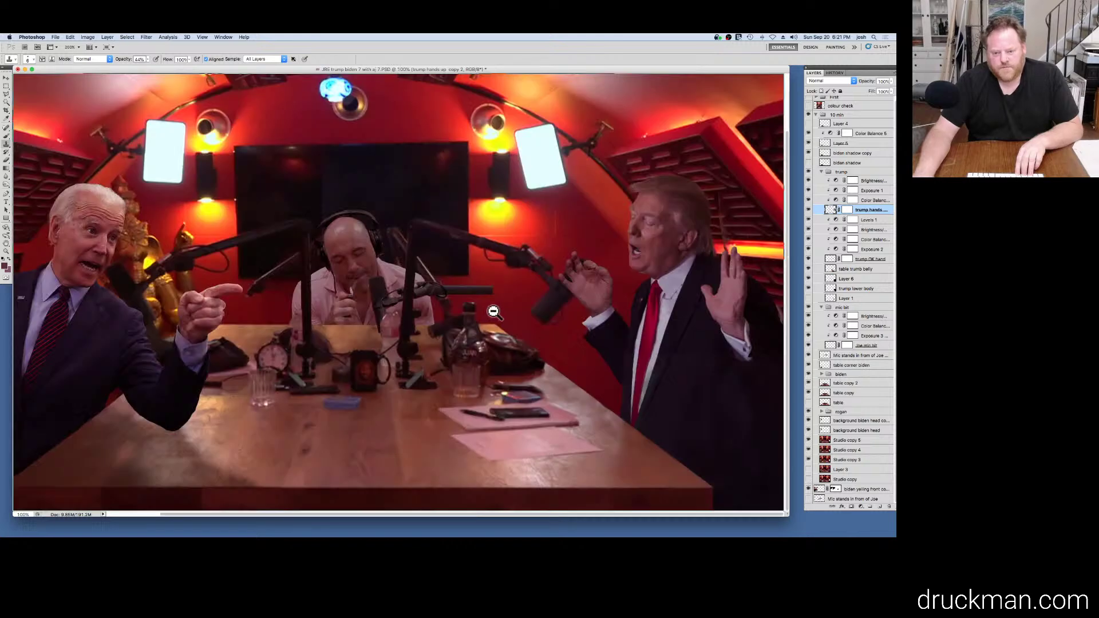
Step: Load the outline of the "table copy 2" layer as a selection around the table edge beside Trump
left_click(619, 400, "super")
left_click(620, 400, "super")
left_click(620, 400, "super")
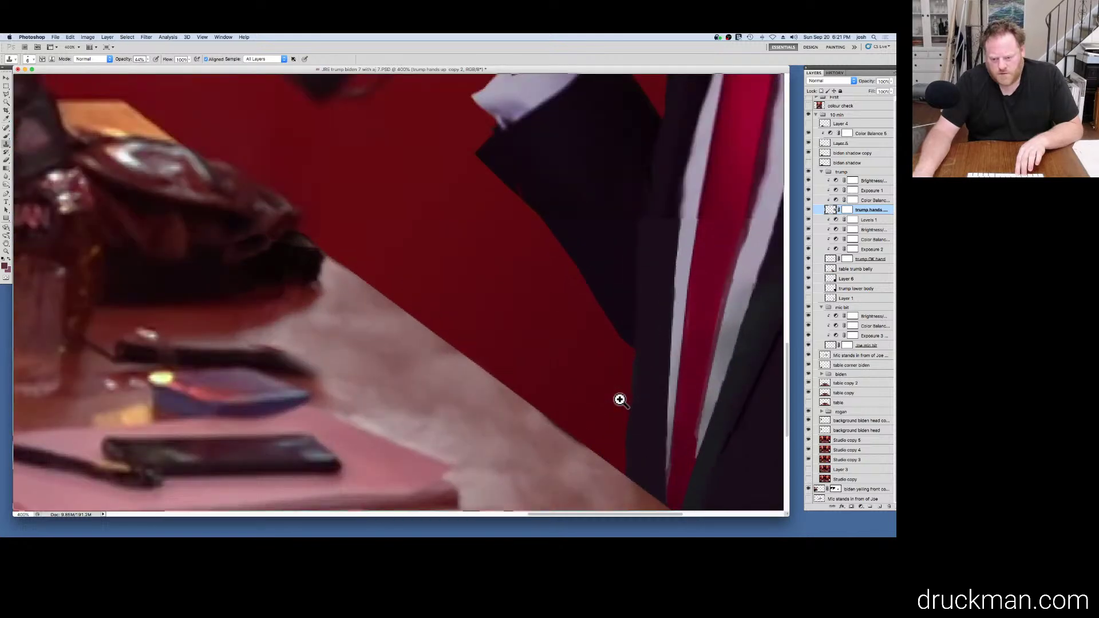
left_click(610, 463, "super")
left_click(610, 462, "super")
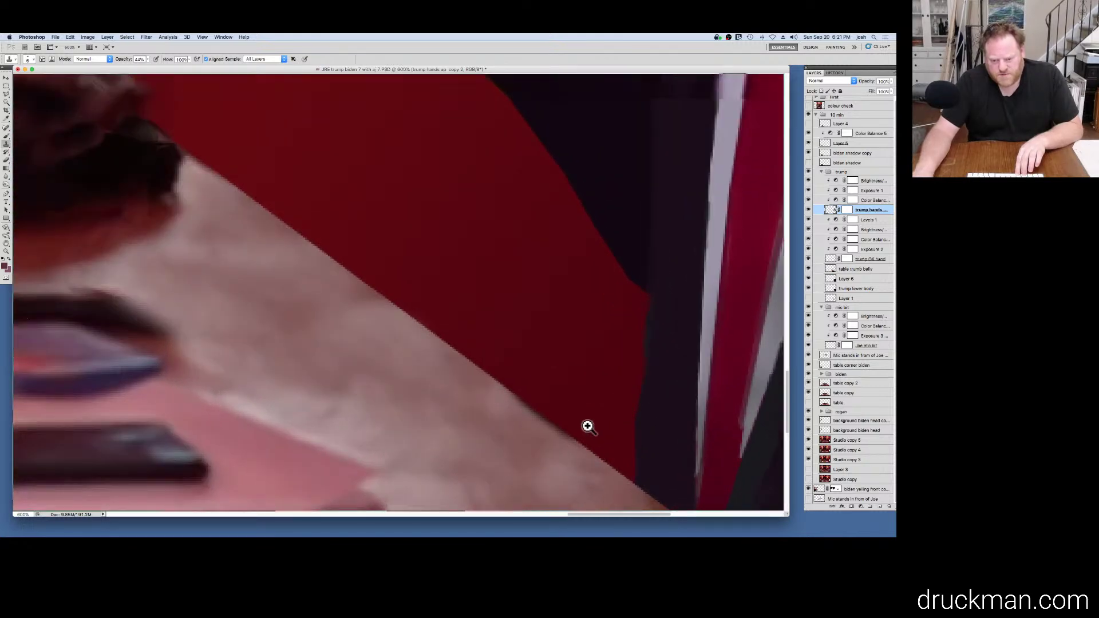
left_click(587, 426, "super")
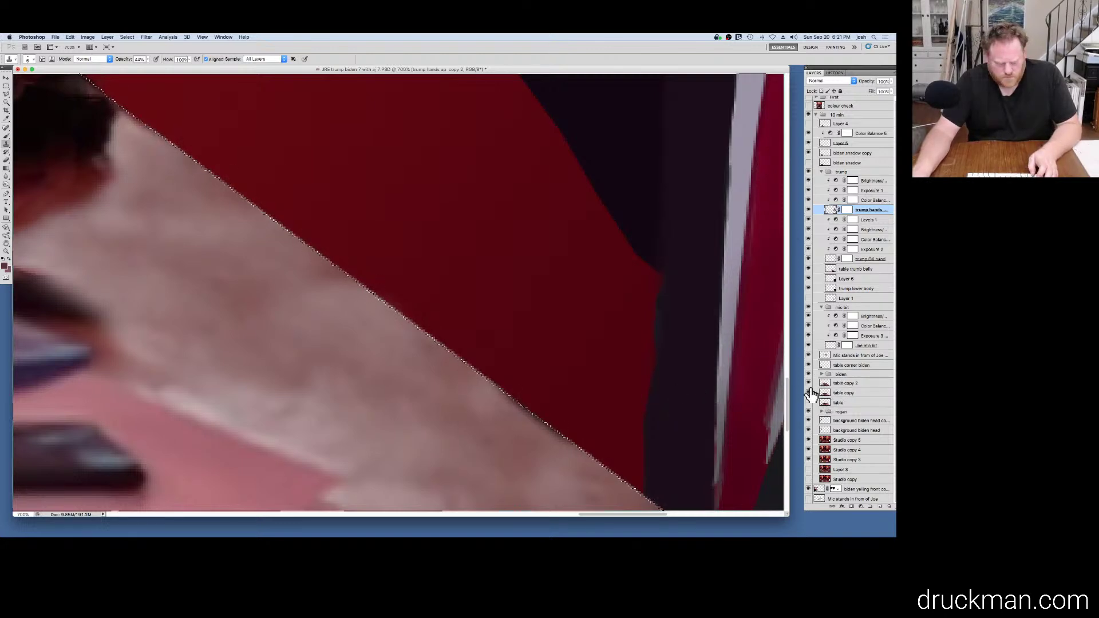
key("super+z")
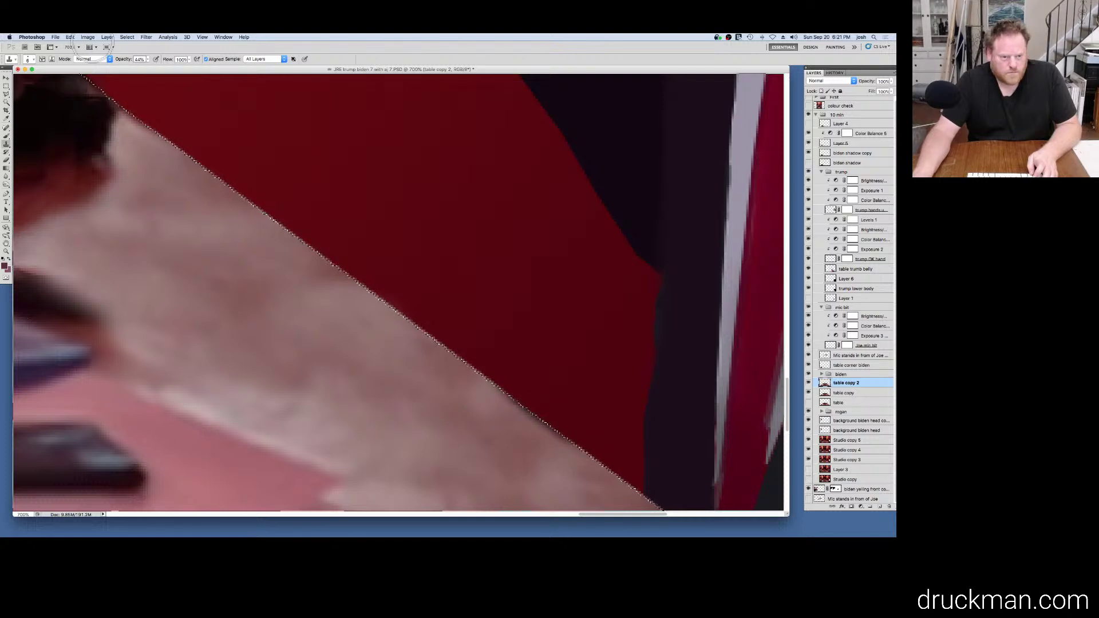
Step: Set the Clone Stamp opacity to 100%, touch up the edge on "table copy 2" inside the selection, and deselect
left_click(148, 59)
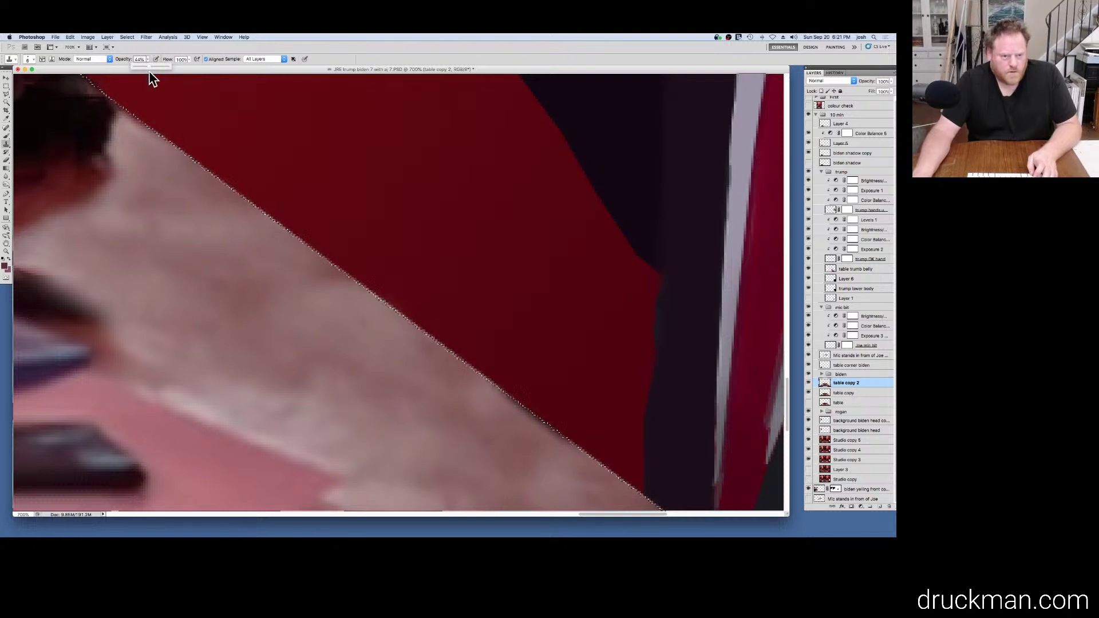
left_click_drag(149, 67, 168, 66)
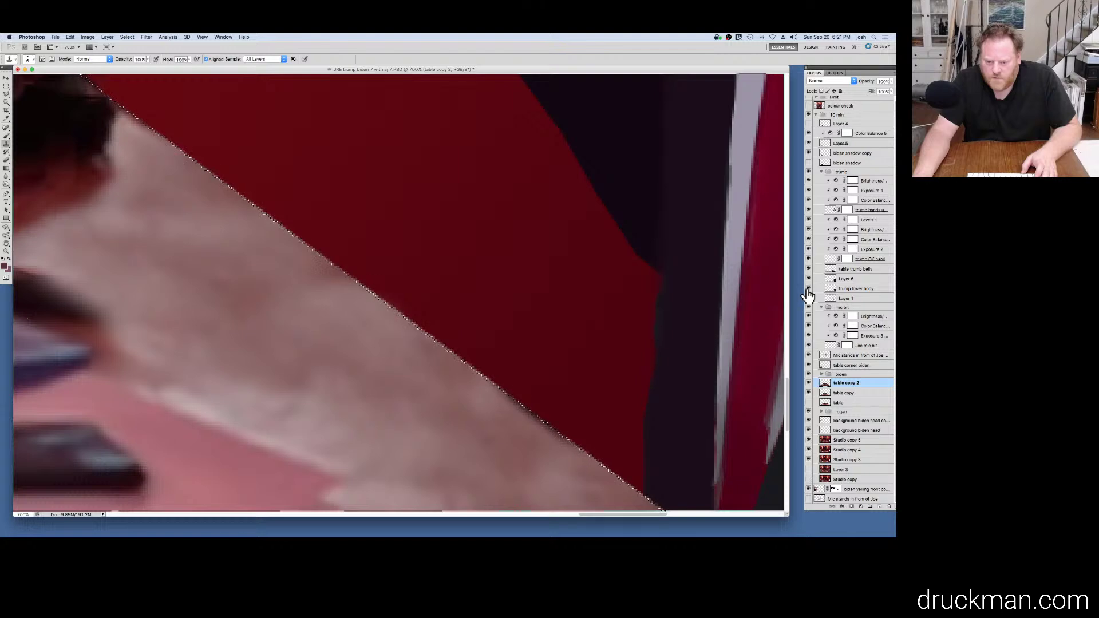
left_click(468, 342, "alt")
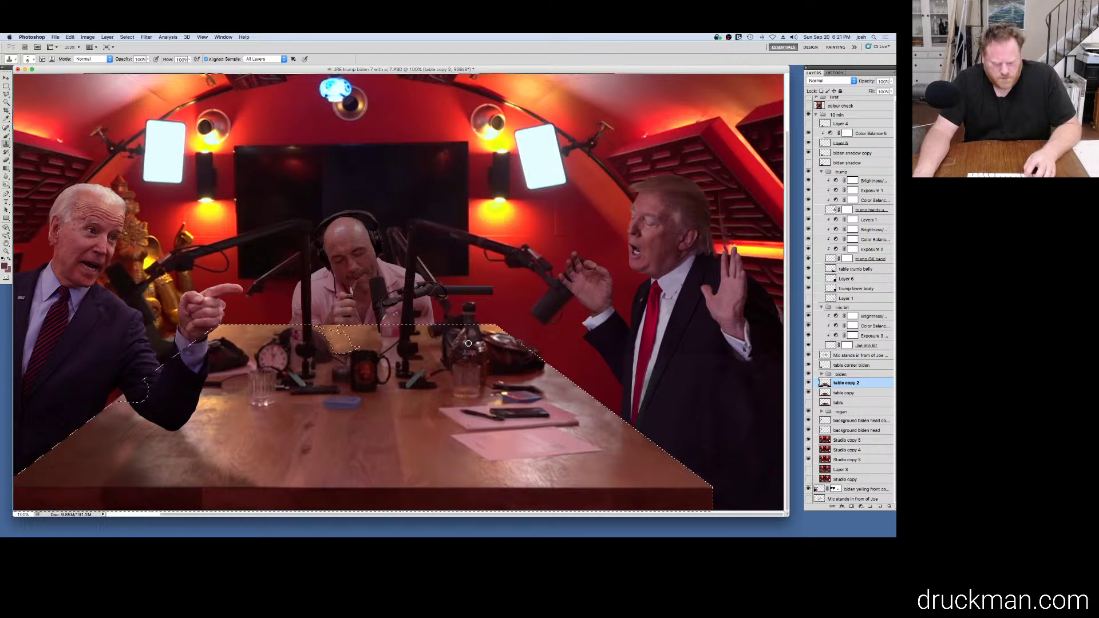
key("super+d")
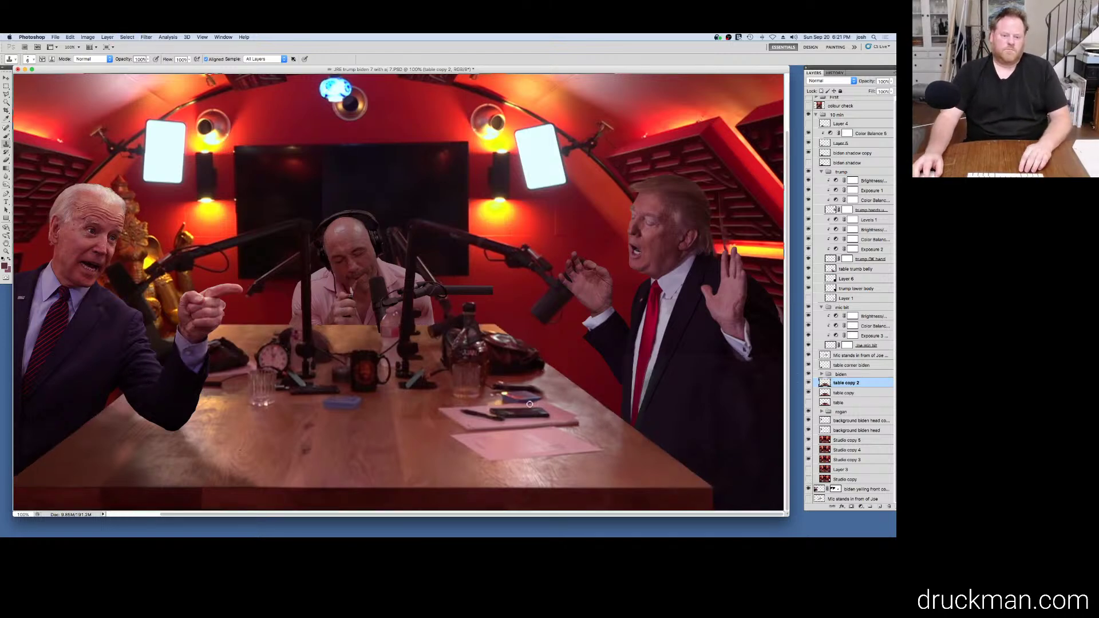
Step: Examine the overall composite and the shading on the table beneath Biden's elbow
key("super+minus")
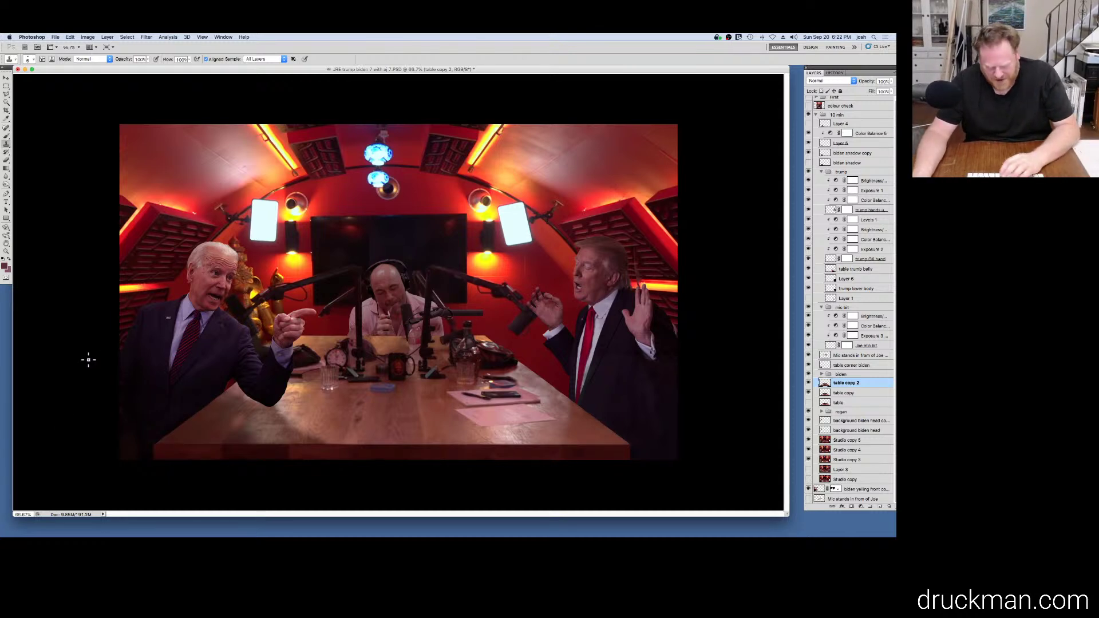
key("m")
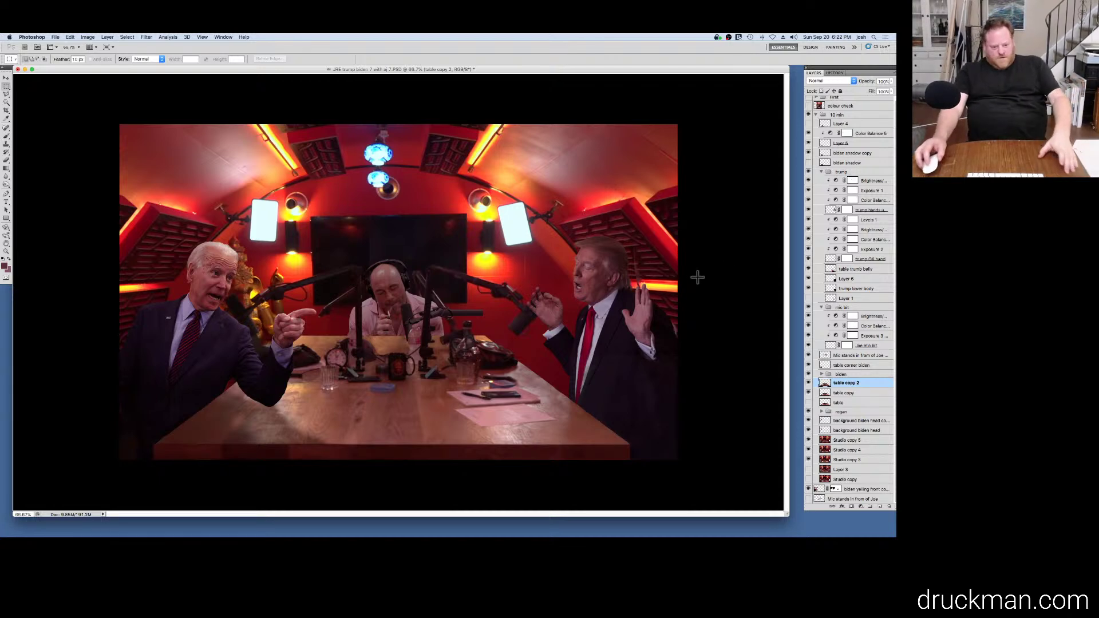
left_click(269, 406)
left_click(184, 479)
left_click(338, 331)
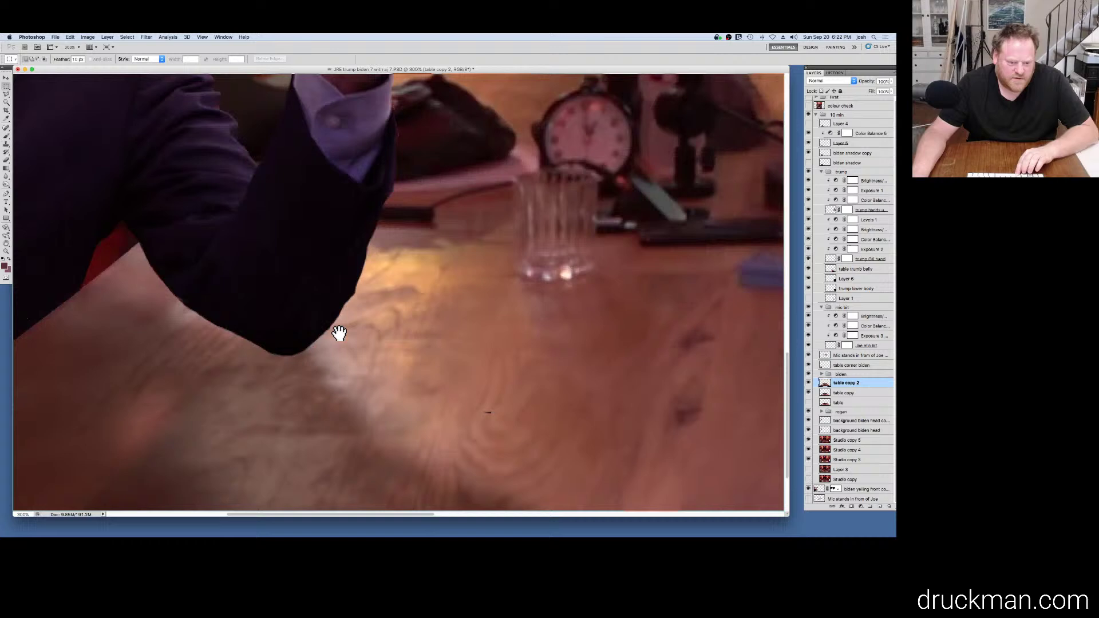
left_click(253, 362)
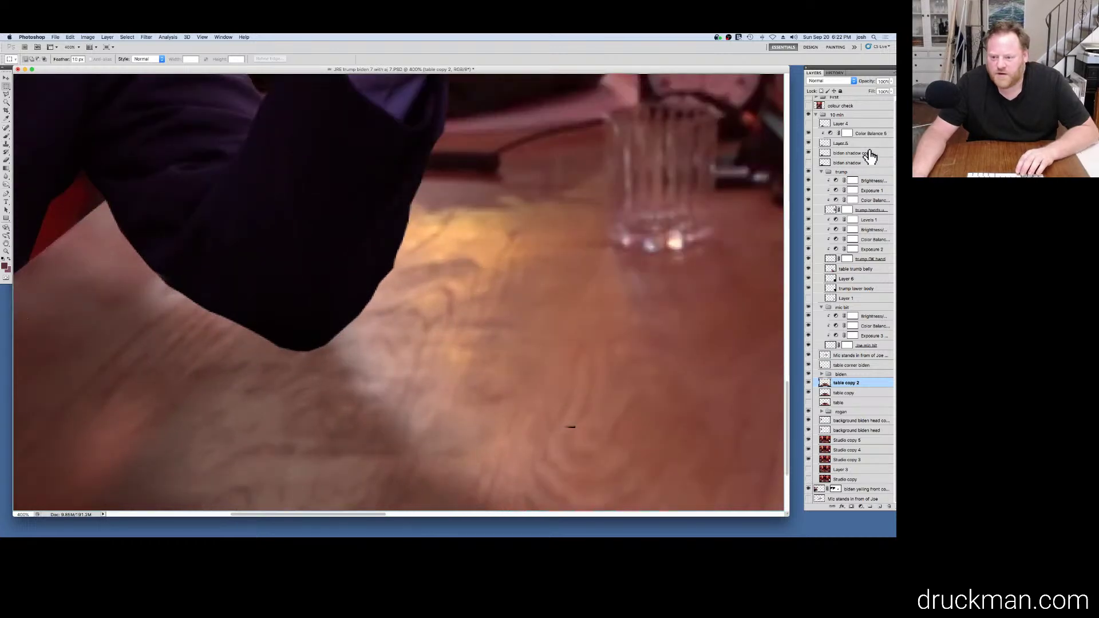
Step: Duplicate the "biden shadow copy" layer to strengthen Biden's shadow on the table
left_click(851, 154)
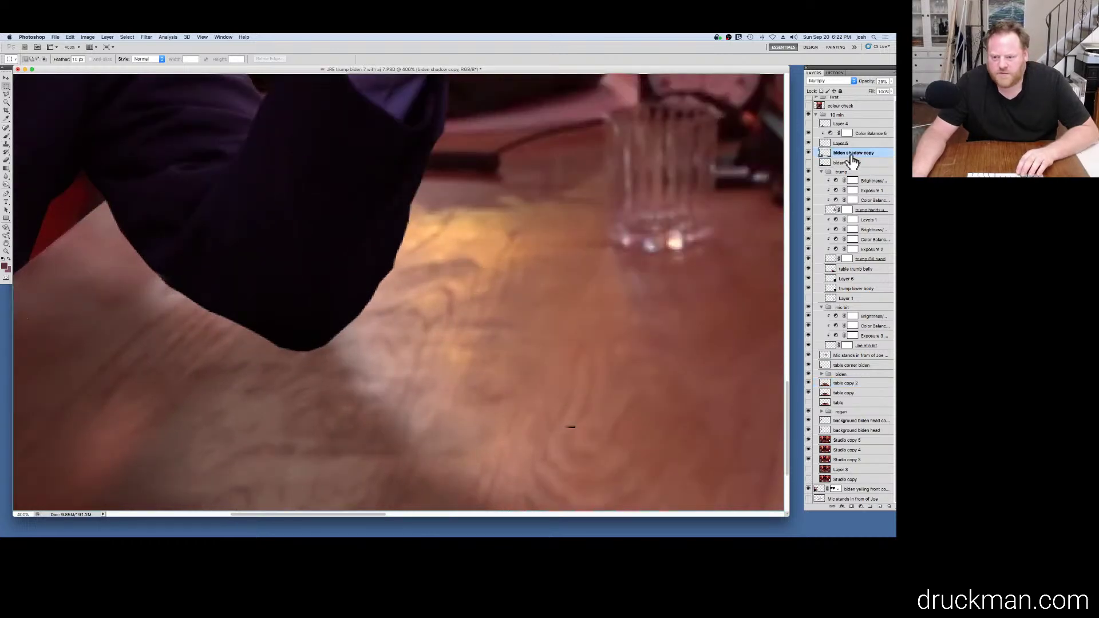
left_click(414, 306, "alt")
left_click(415, 305, "alt")
left_click(414, 306, "alt")
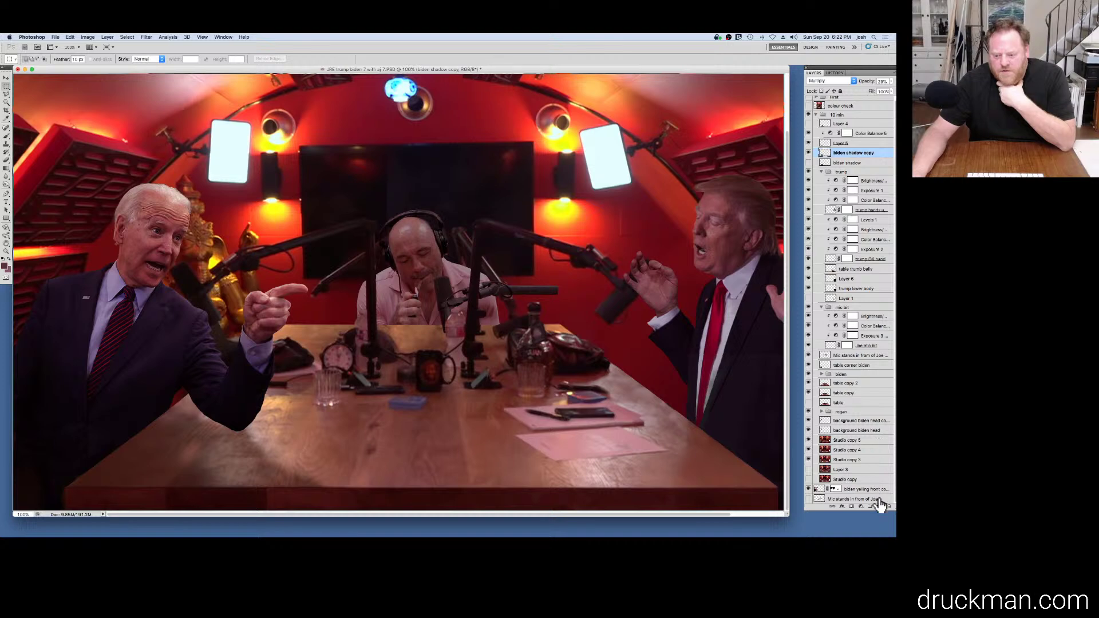
left_click_drag(878, 502, 878, 504)
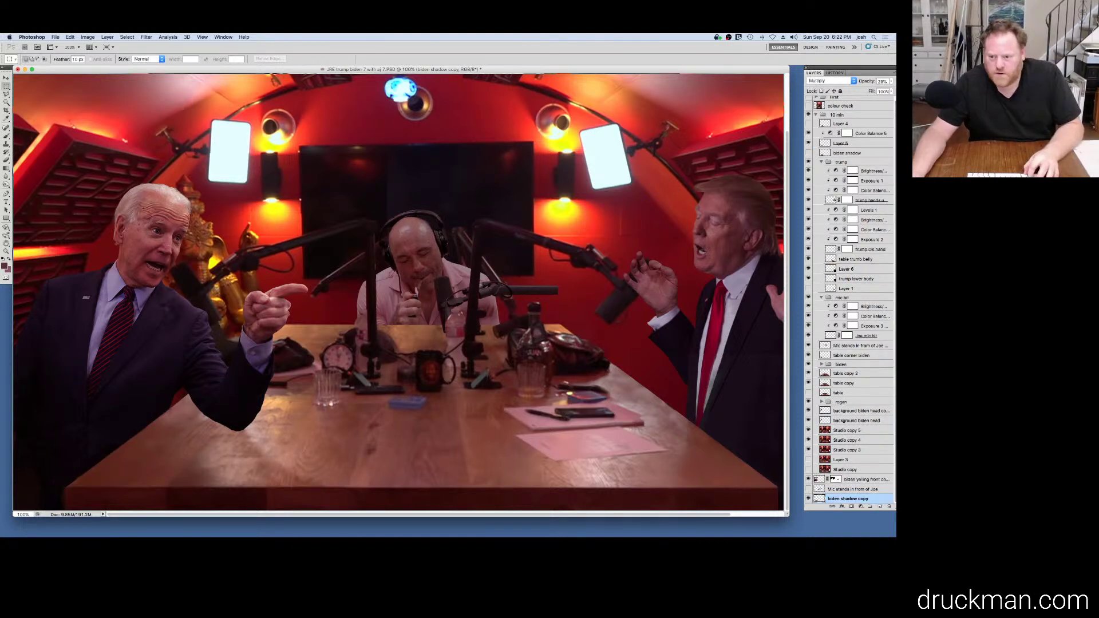
key("super+z")
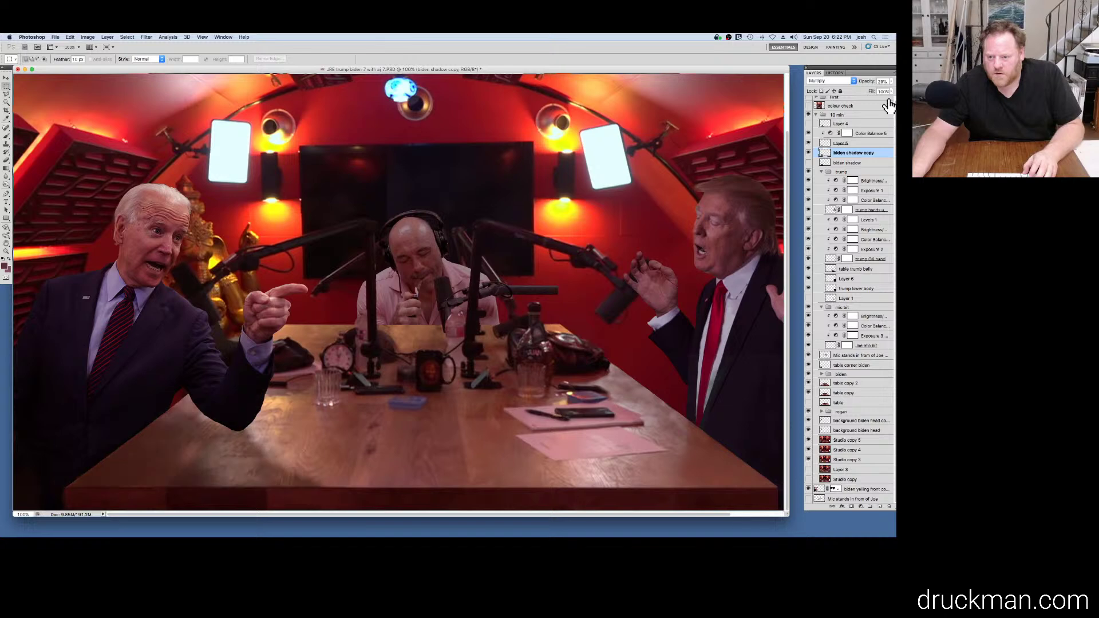
left_click_drag(880, 156, 880, 512)
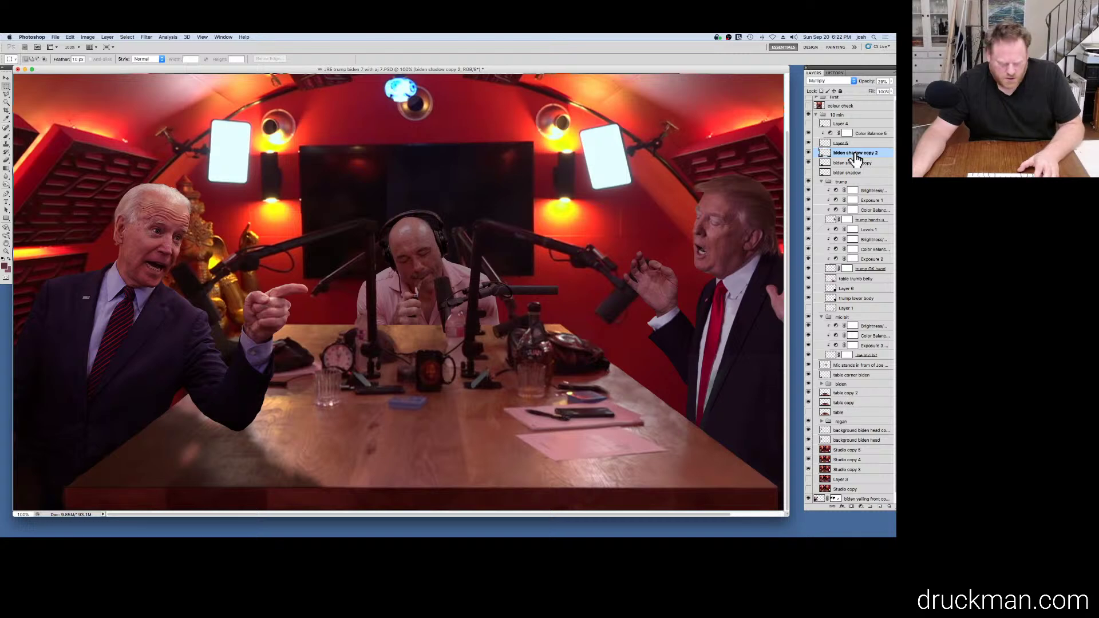
Step: Add a layer mask to the "biden shadow copy 2" layer and choose a soft 72 px brush for painting on it
key("e")
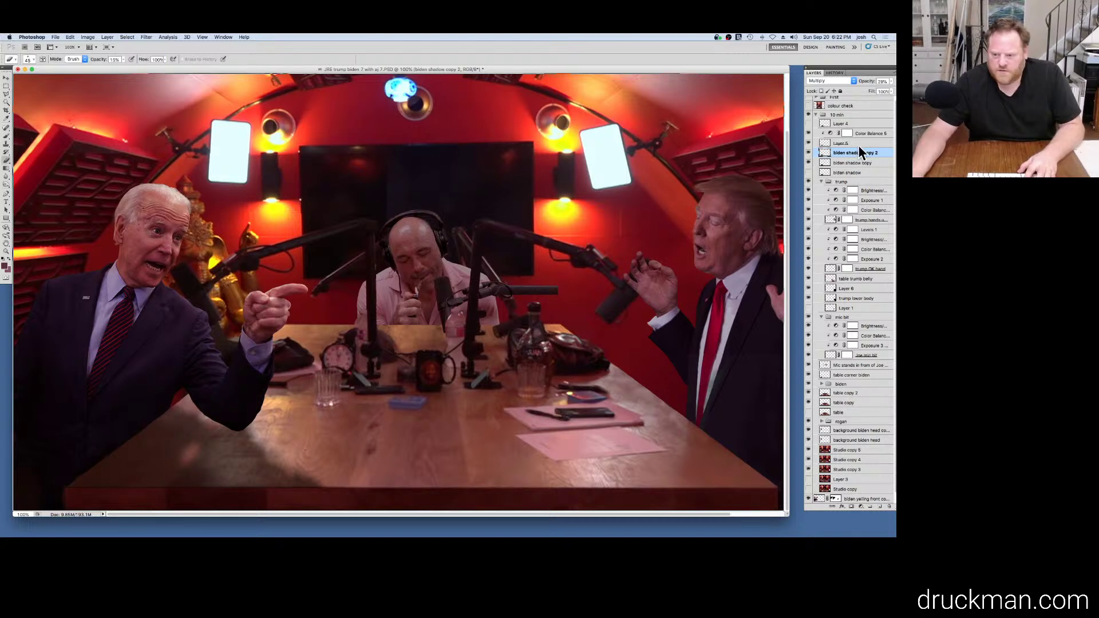
left_click(851, 508)
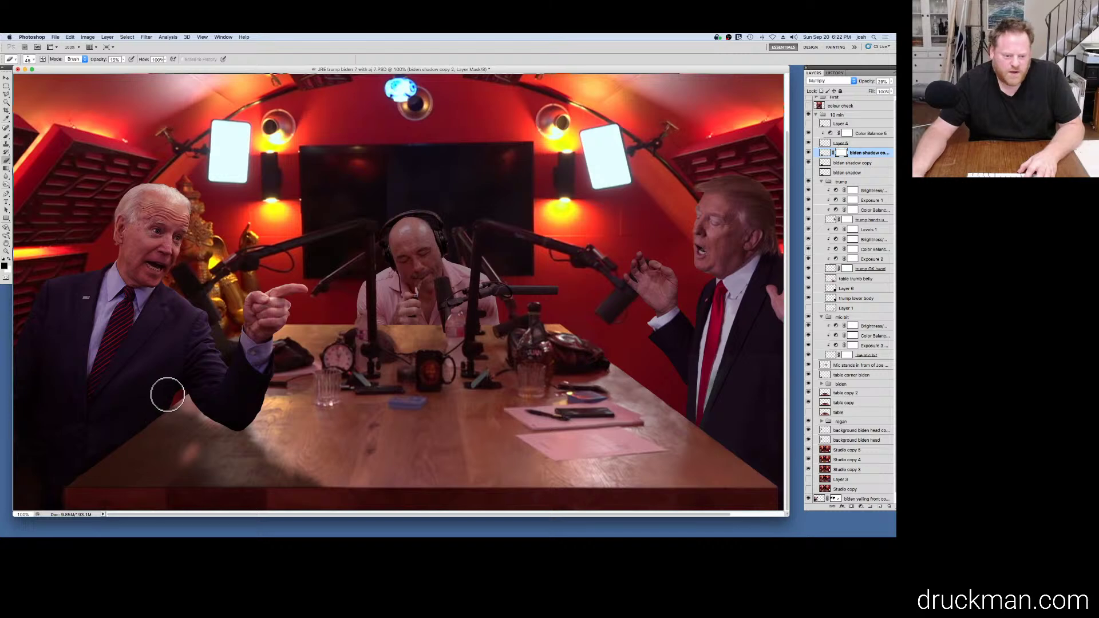
left_click_drag(48, 181, 32, 162)
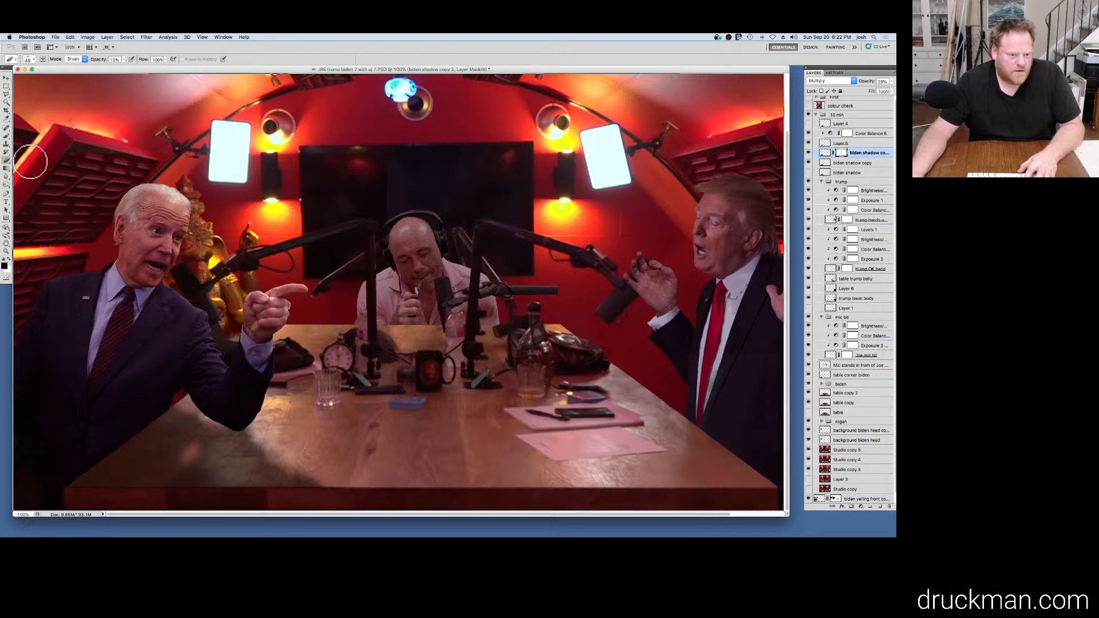
left_click(7, 136)
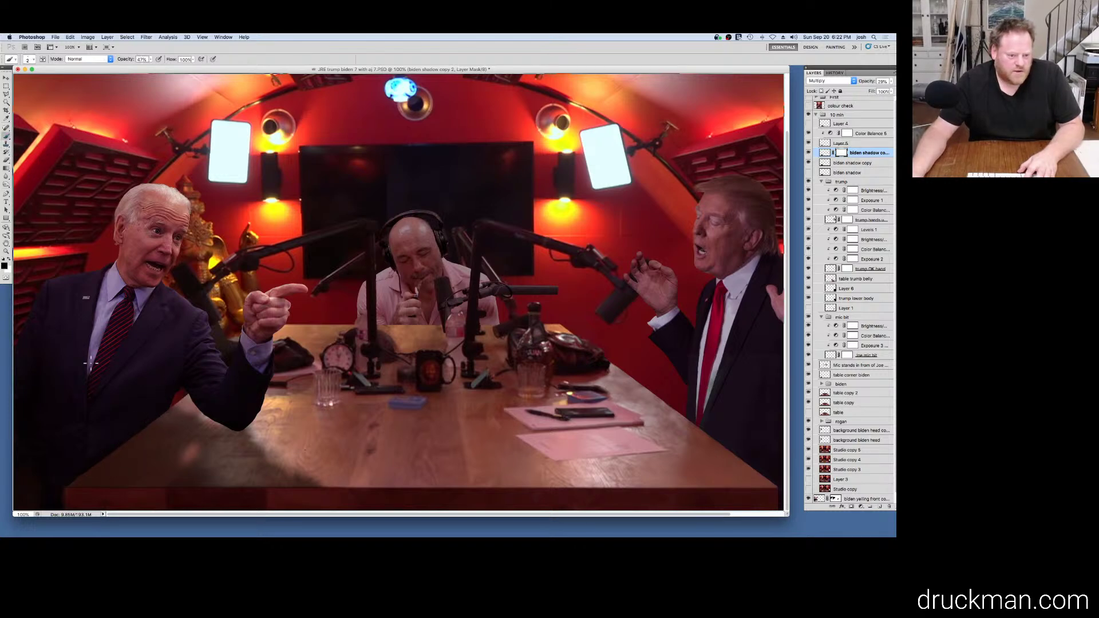
left_click(29, 60)
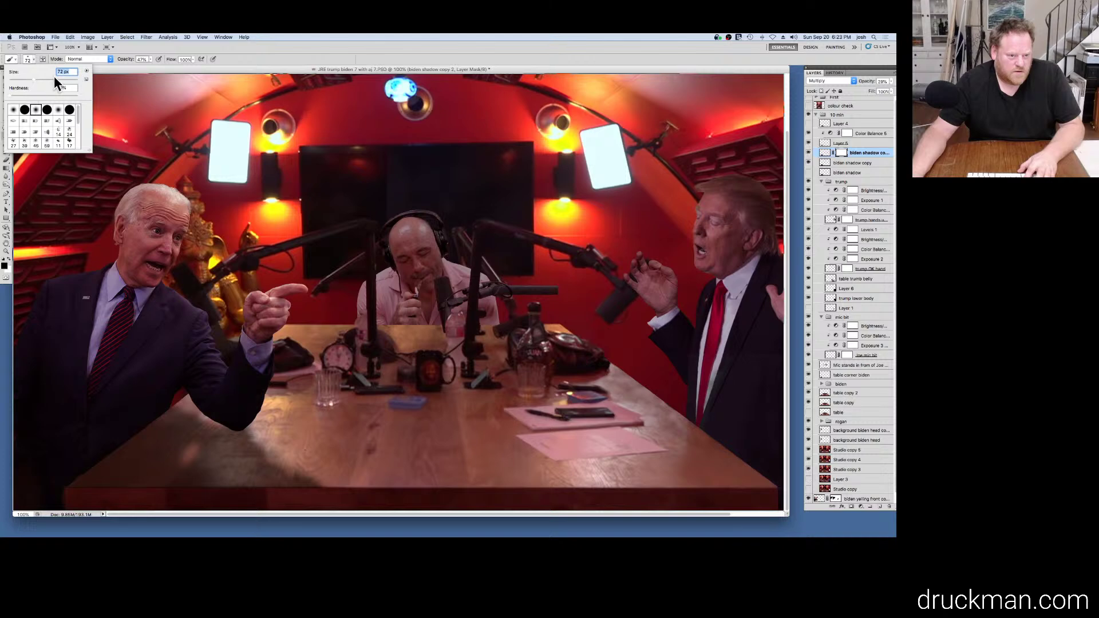
left_click(139, 441)
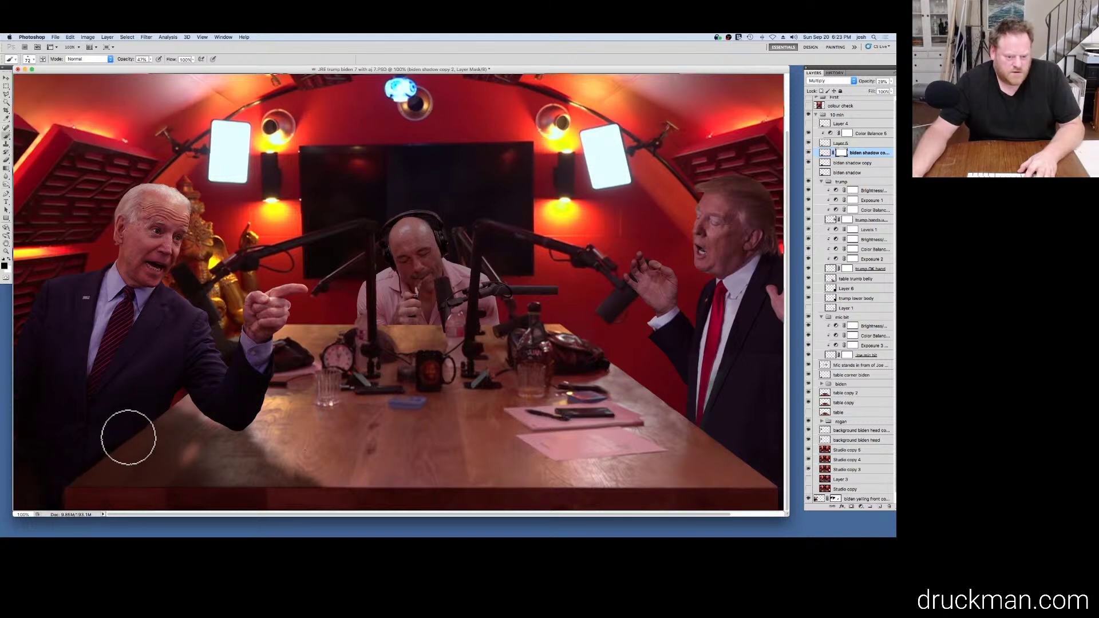
Step: Paint on the mask of "biden shadow copy 2" with Brush and Eraser to soften the shadow on the table beneath Biden's arm
mouse_move(128, 437)
left_mouse_down()
mouse_move(121, 470)
mouse_move(137, 477)
mouse_move(167, 429)
mouse_move(210, 499)
mouse_move(310, 490)
mouse_move(273, 483)
mouse_move(289, 478)
mouse_move(302, 480)
mouse_move(255, 489)
mouse_move(180, 479)
mouse_move(150, 445)
mouse_move(119, 477)
mouse_move(182, 475)
mouse_move(178, 484)
mouse_move(167, 466)
mouse_move(225, 495)
mouse_move(181, 414)
left_mouse_up()
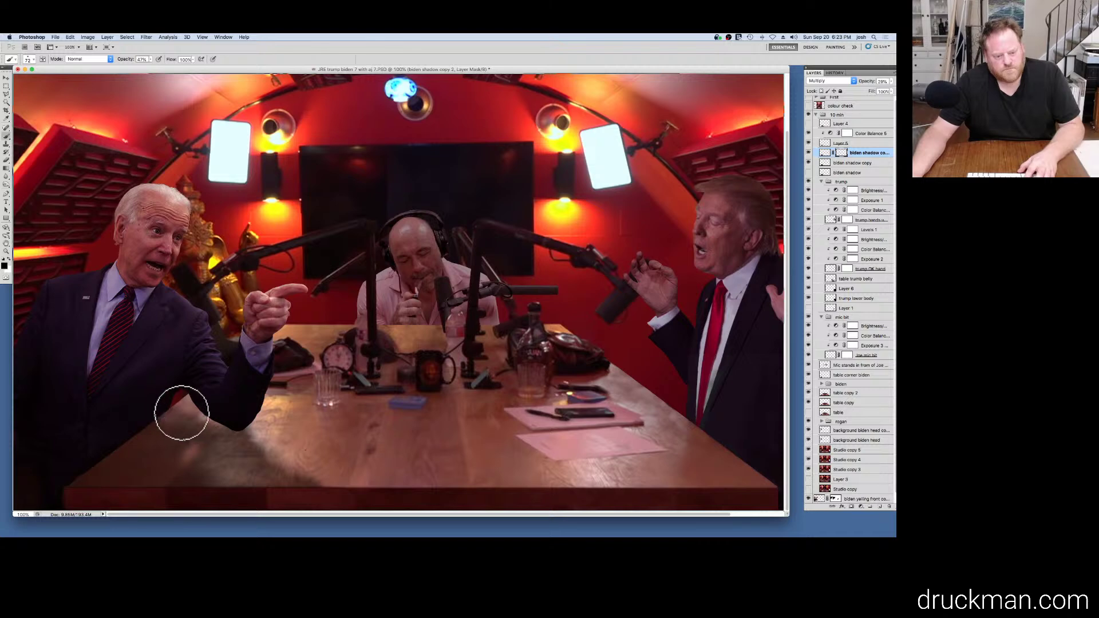
mouse_move(45, 536)
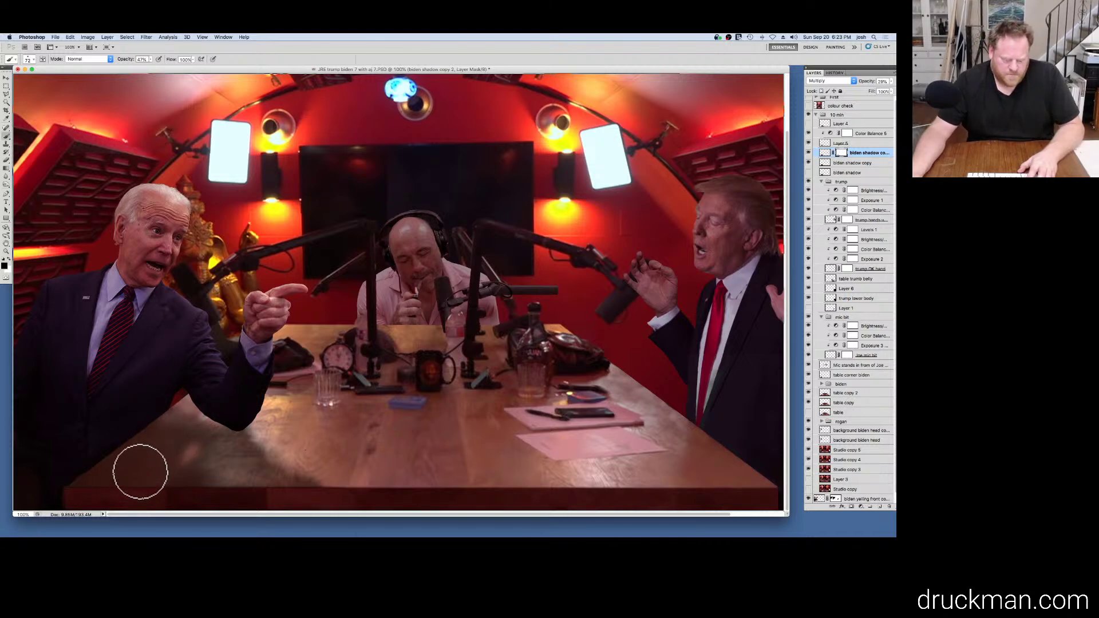
key("e")
mouse_move(171, 428)
left_mouse_down()
mouse_move(152, 407)
mouse_move(201, 455)
mouse_move(161, 415)
mouse_move(198, 452)
mouse_move(184, 437)
mouse_move(105, 431)
left_mouse_up()
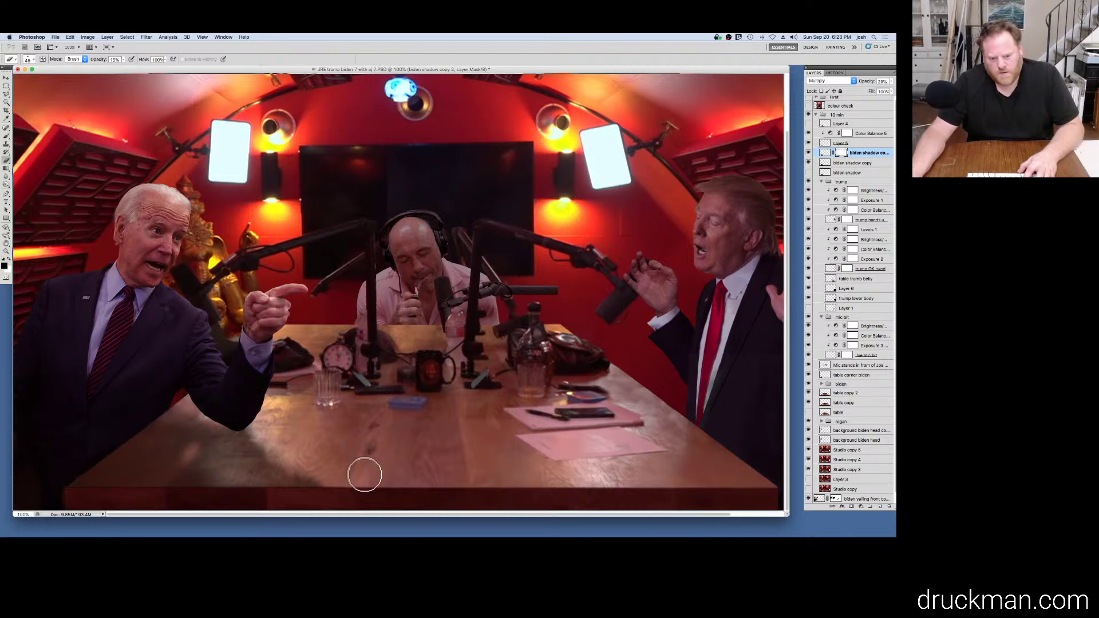
left_click(6, 135)
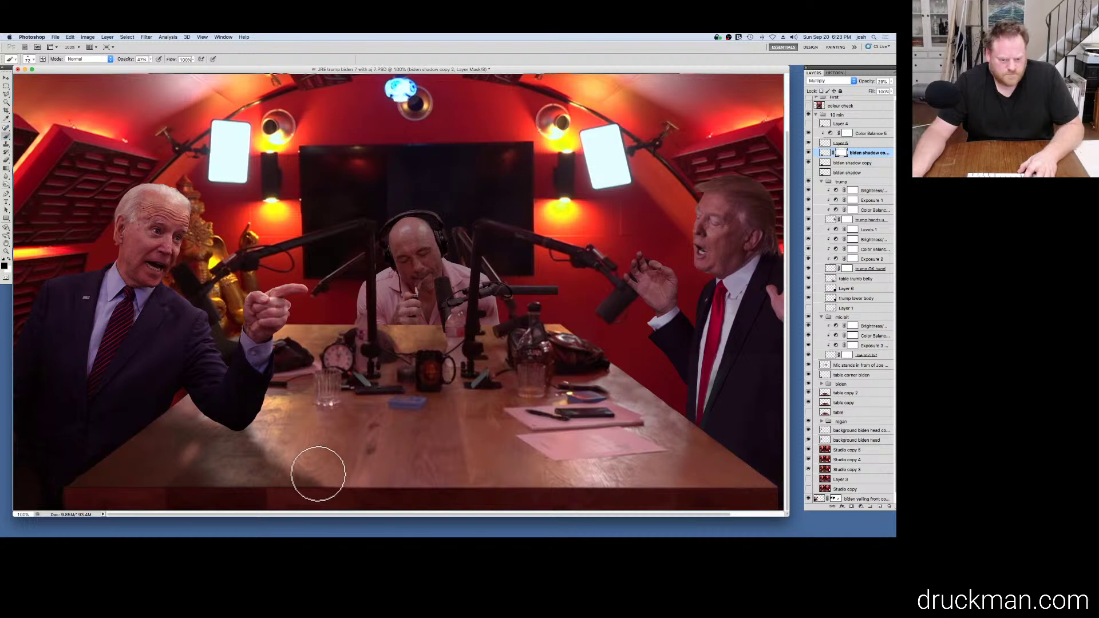
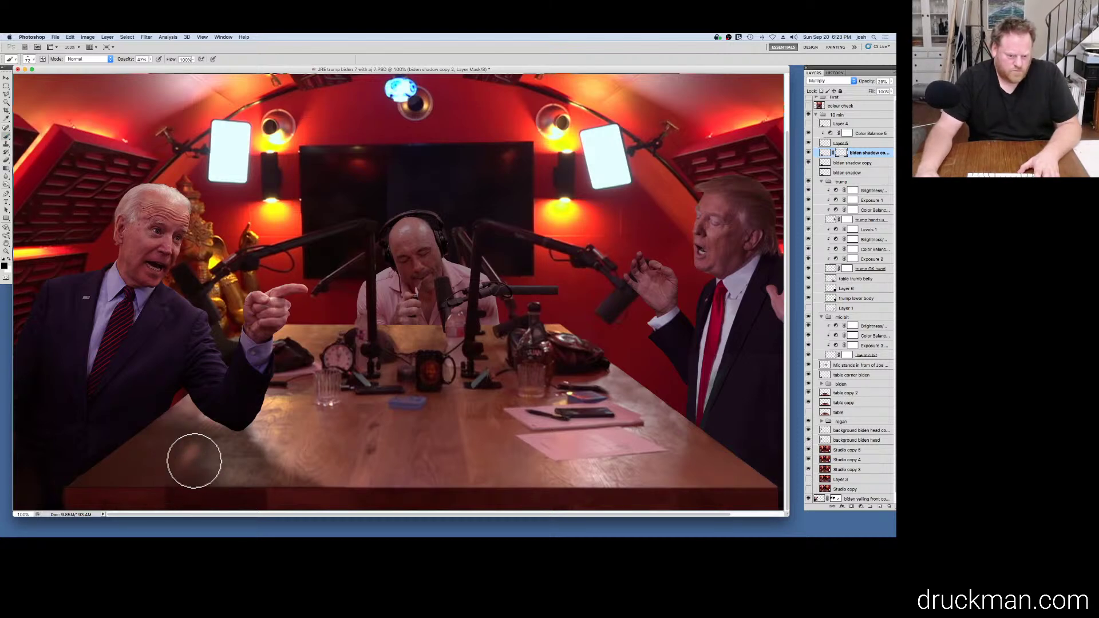
left_click_drag(194, 461, 182, 473)
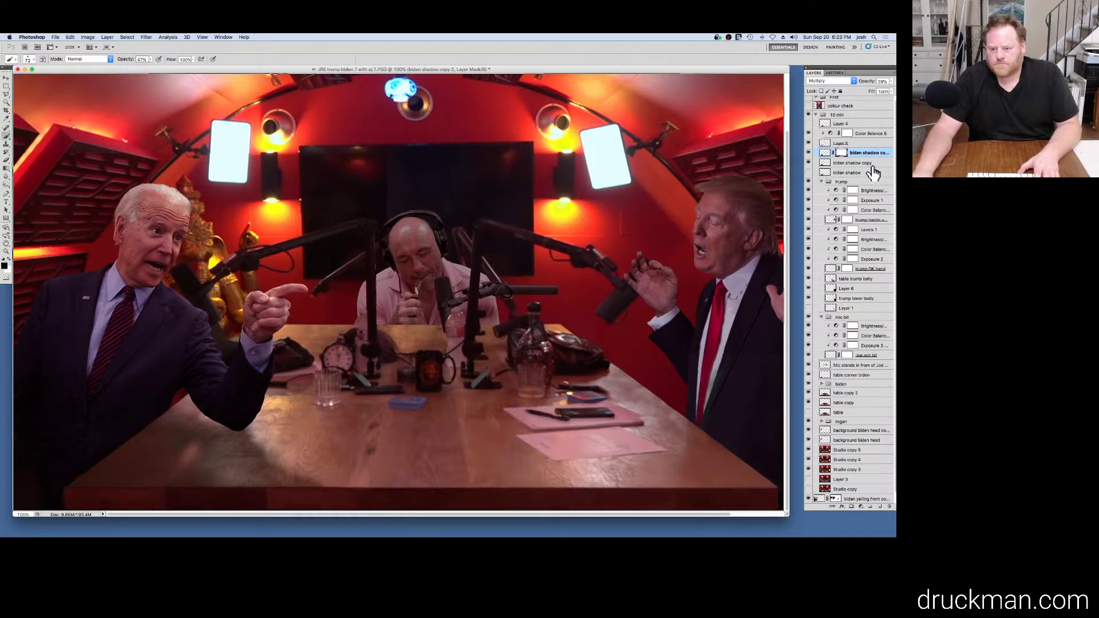
Step: Add a layer mask to the "biden shadow copy" layer and paint out part of its shadow along the table edge beside Biden
left_click(852, 164)
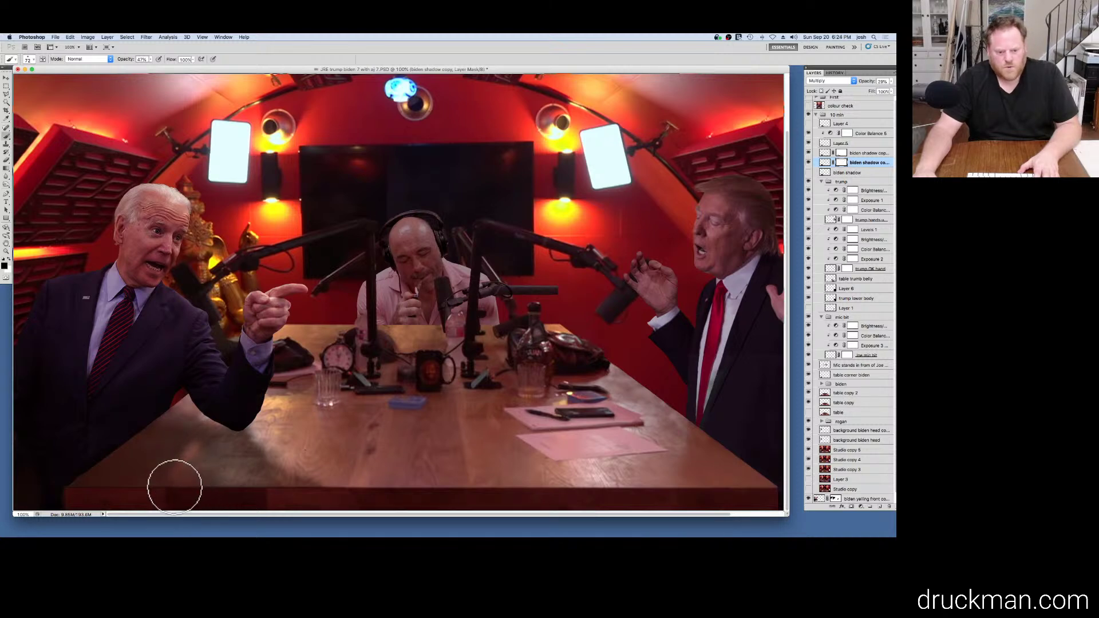
mouse_move(178, 410)
left_mouse_down()
mouse_move(215, 410)
mouse_move(171, 412)
left_mouse_up()
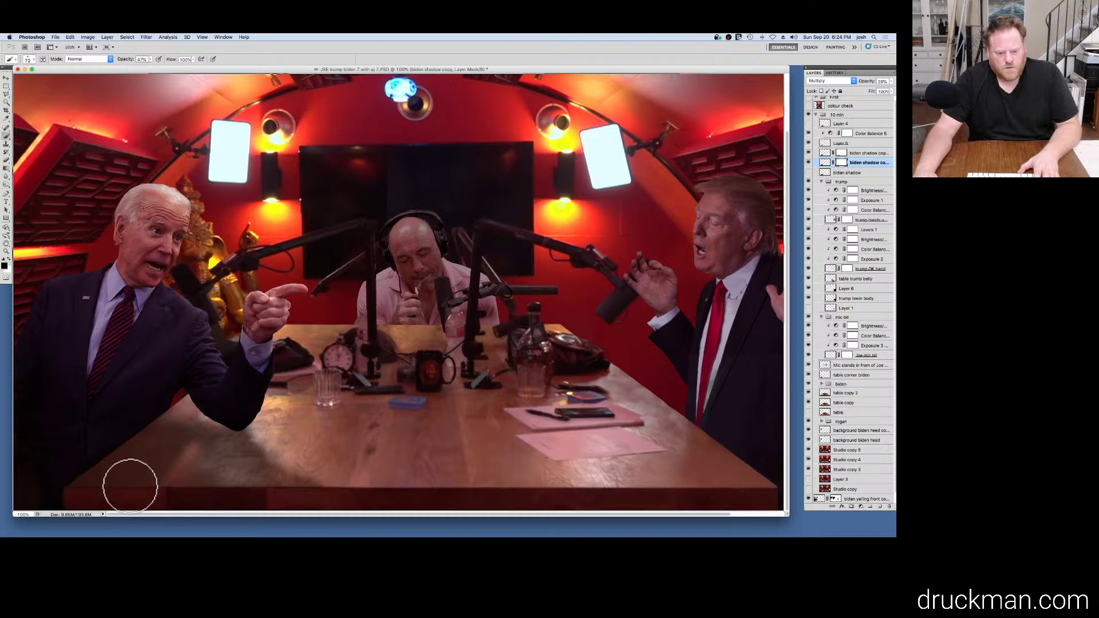
mouse_move(193, 536)
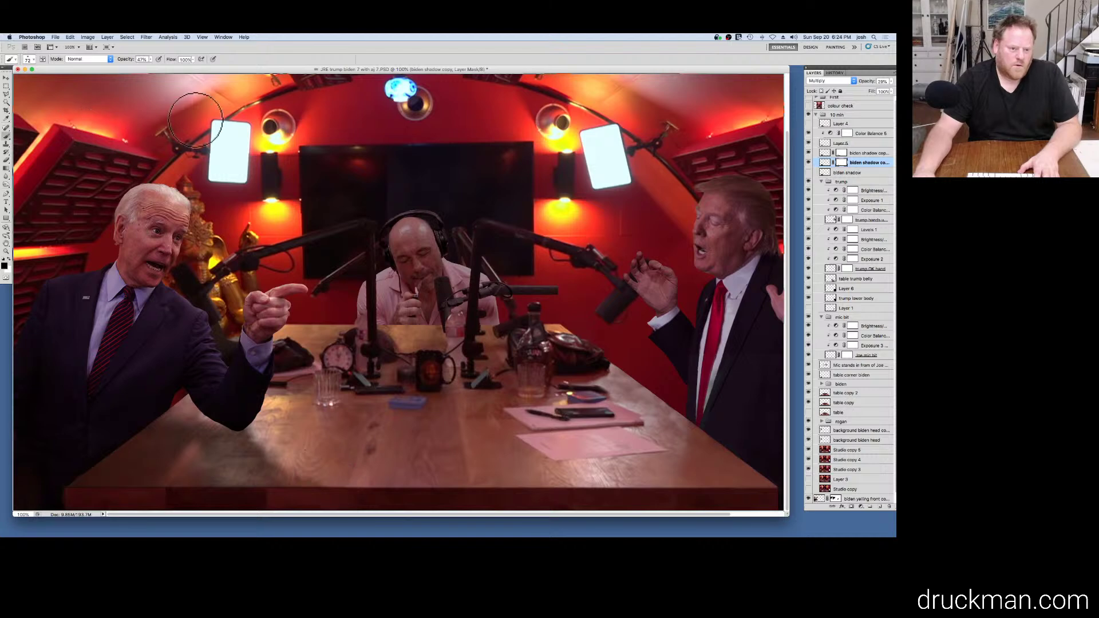
Step: Set the brush opacity to 29%, refine the masks of both shadow copies with the Eraser, and target the "biden shadow copy 2" layer image
left_click_drag(145, 66, 145, 66)
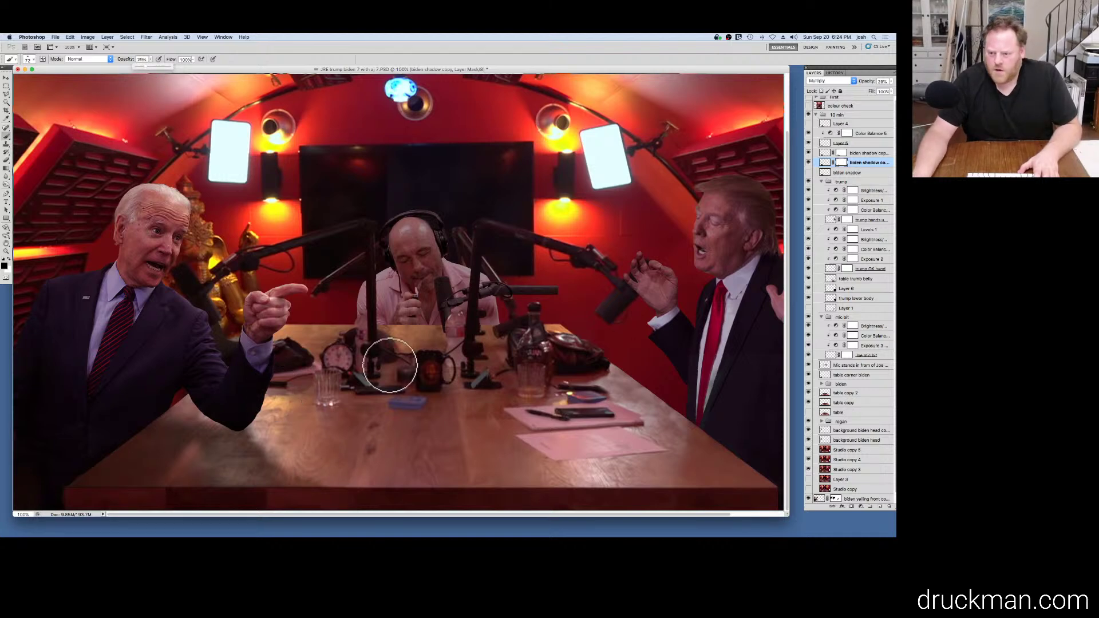
left_click(841, 152)
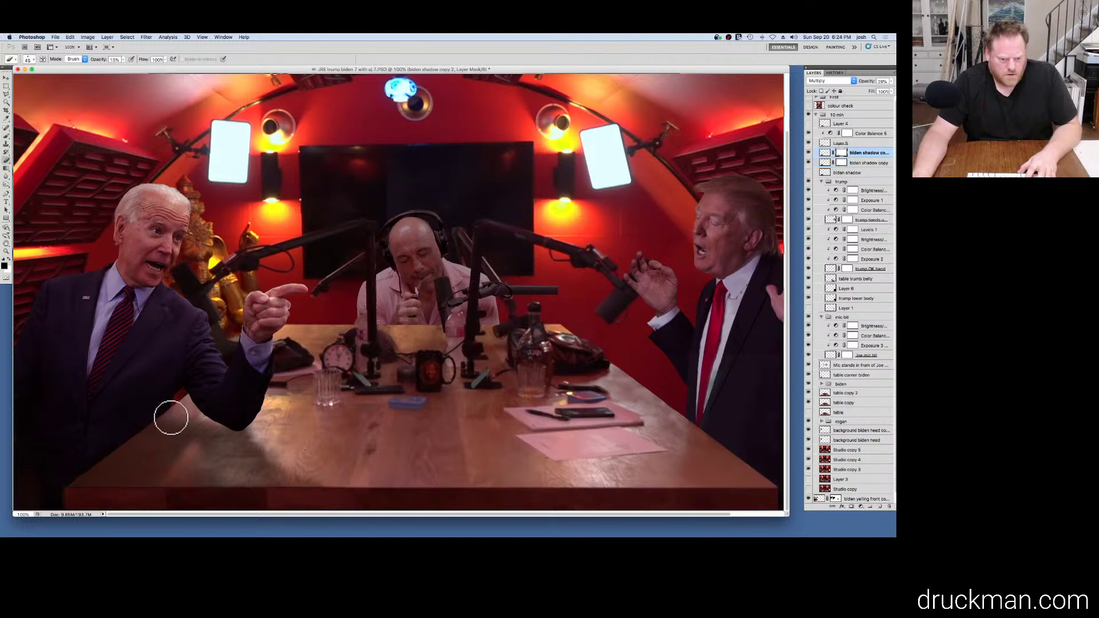
key("e")
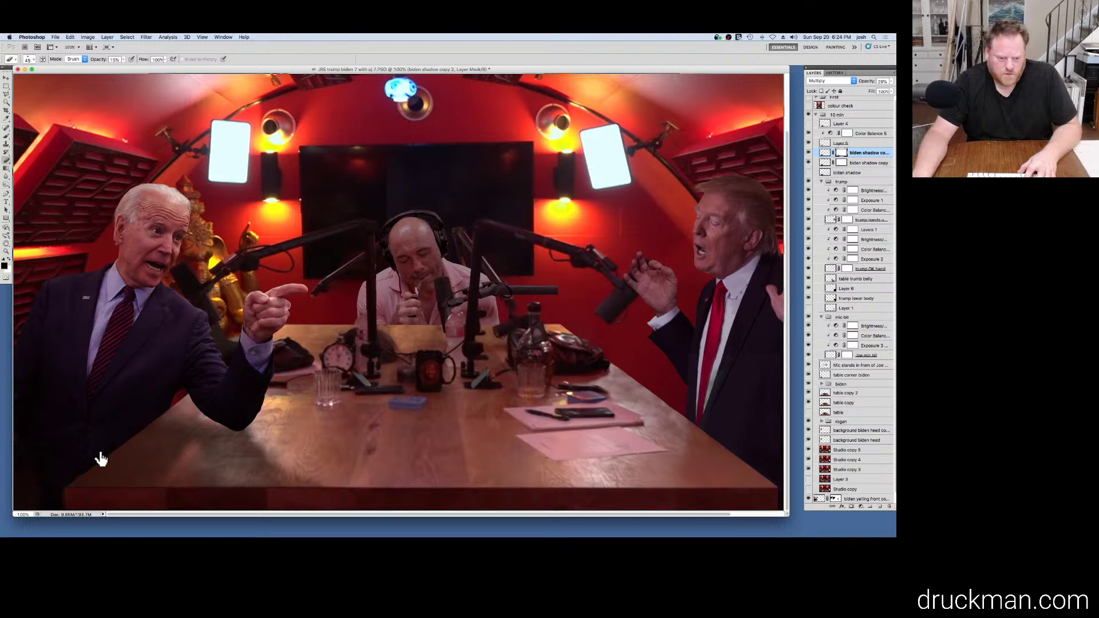
key("alt+bracketleft")
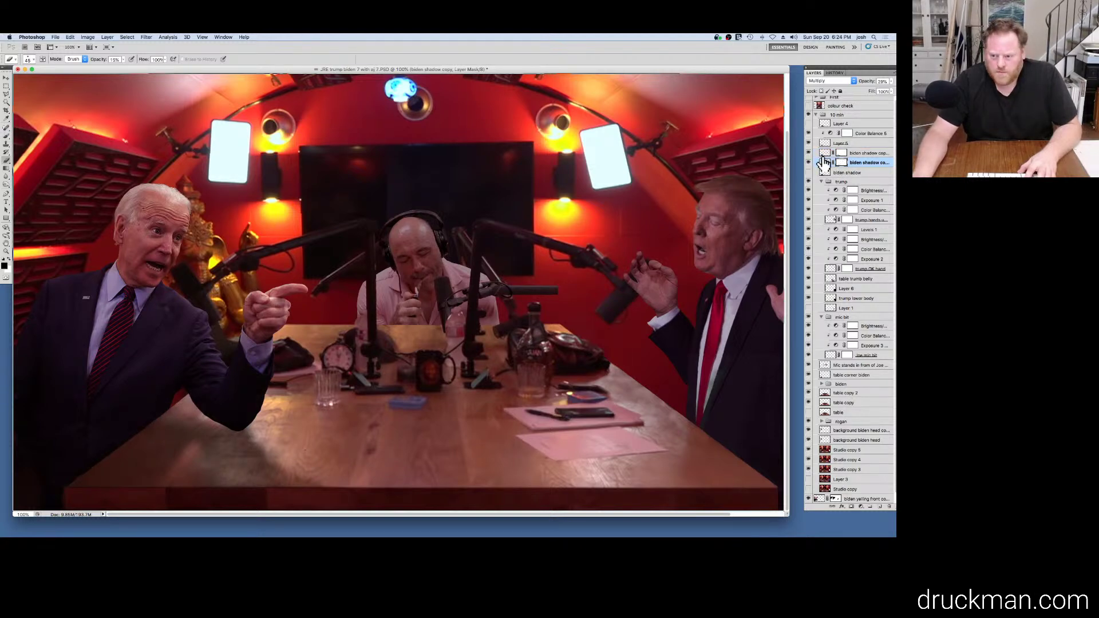
left_click(824, 153)
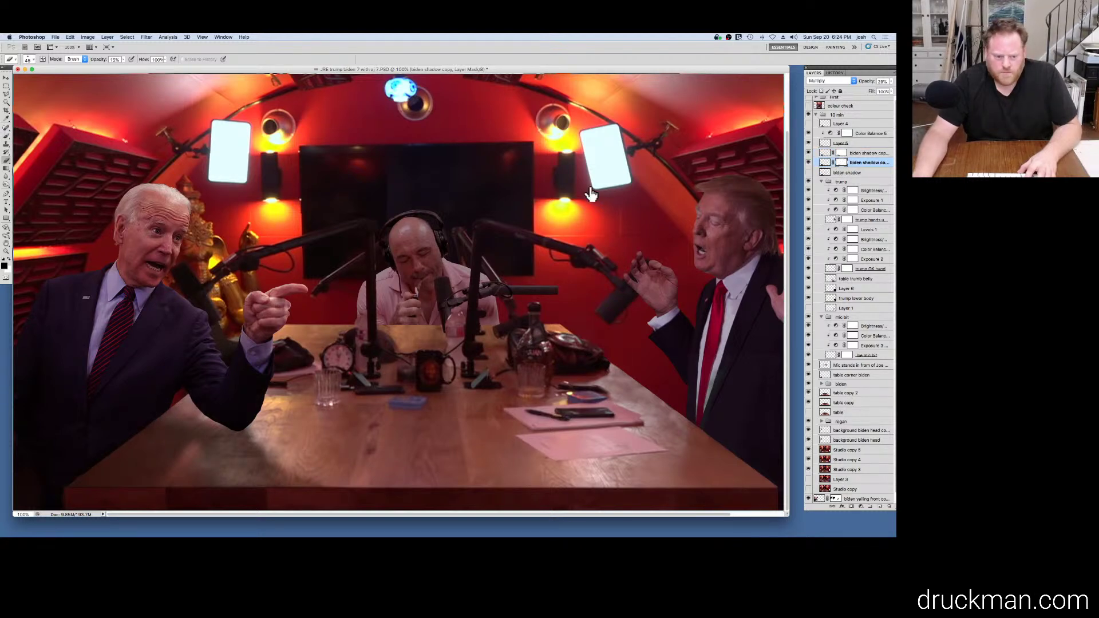
left_click(8, 138)
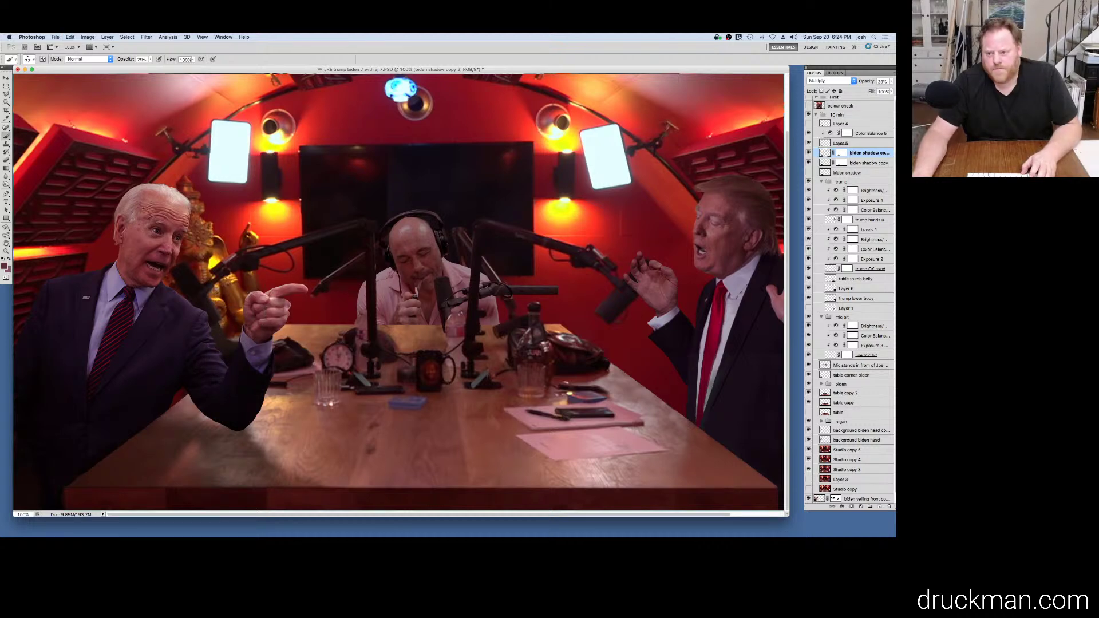
Step: Compare the whole composite with the Biden shadow layers hidden and shown, examining the shading on the table
left_click(808, 172)
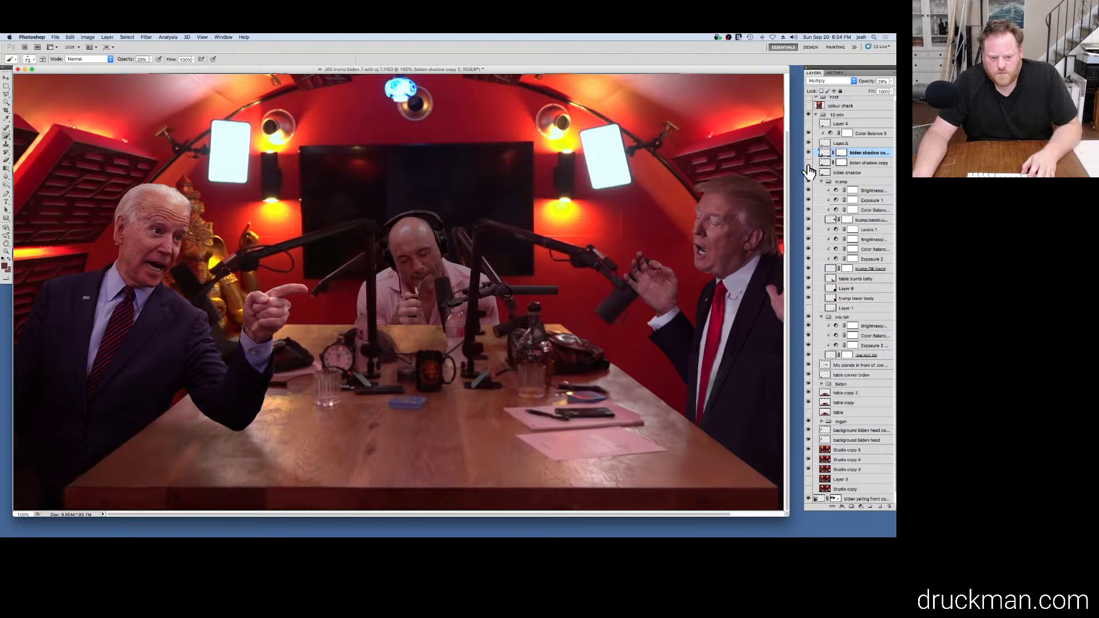
left_click(808, 172)
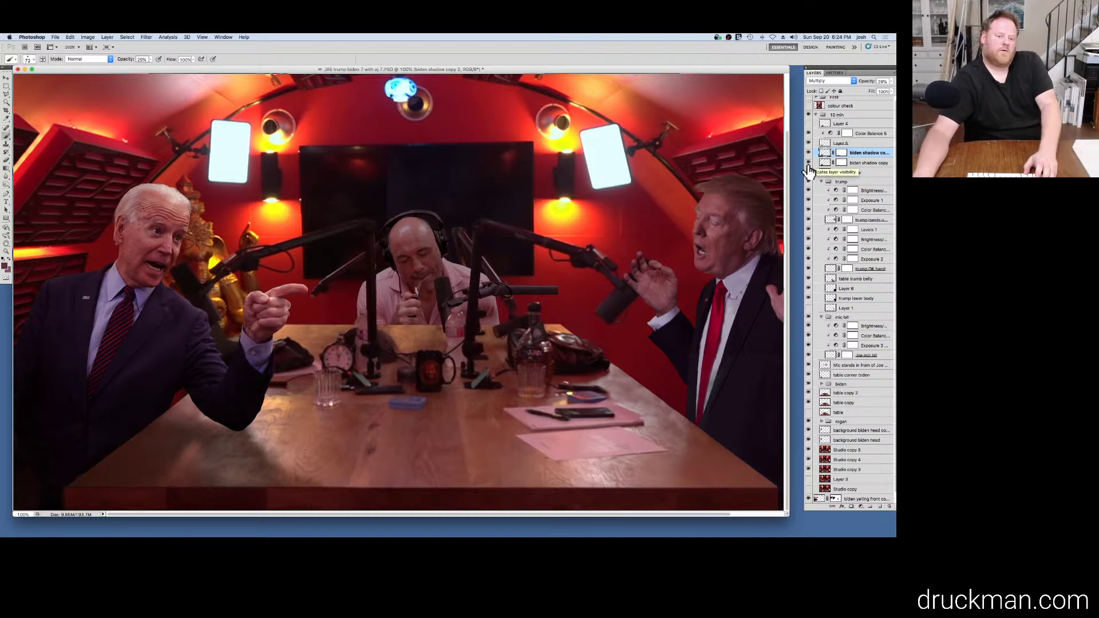
left_click(808, 172)
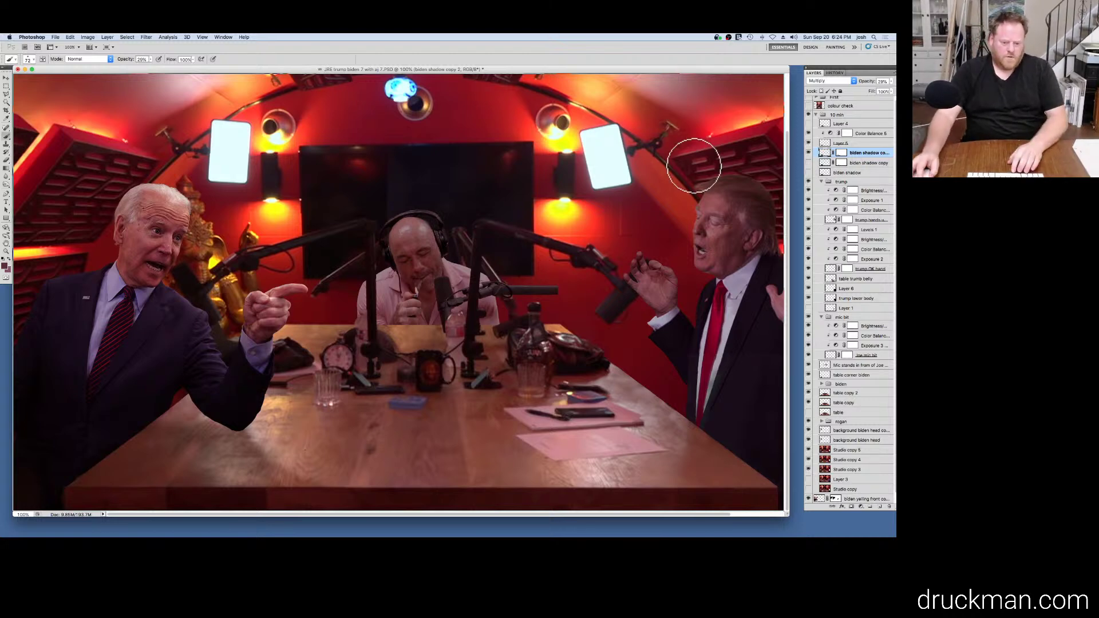
left_click(434, 308)
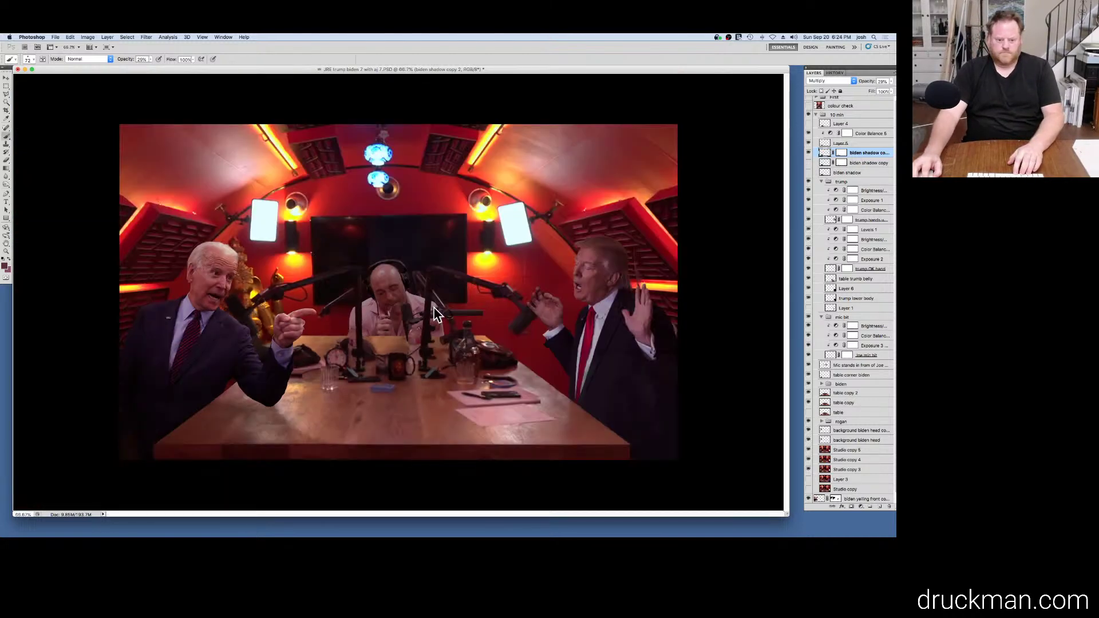
left_click(807, 165)
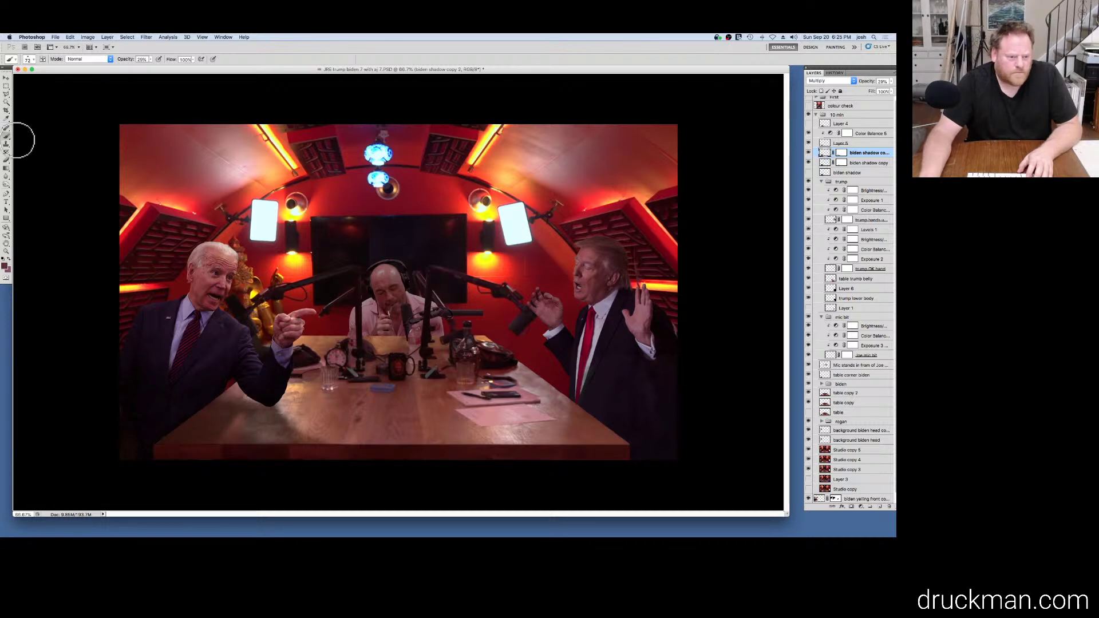
left_click(811, 148)
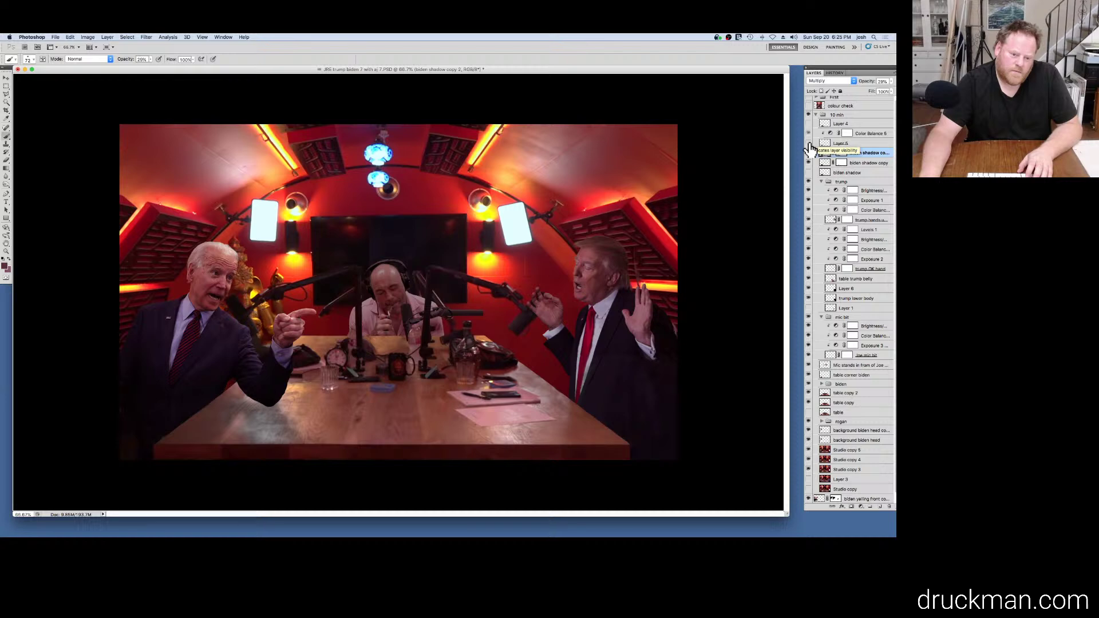
left_click(810, 148)
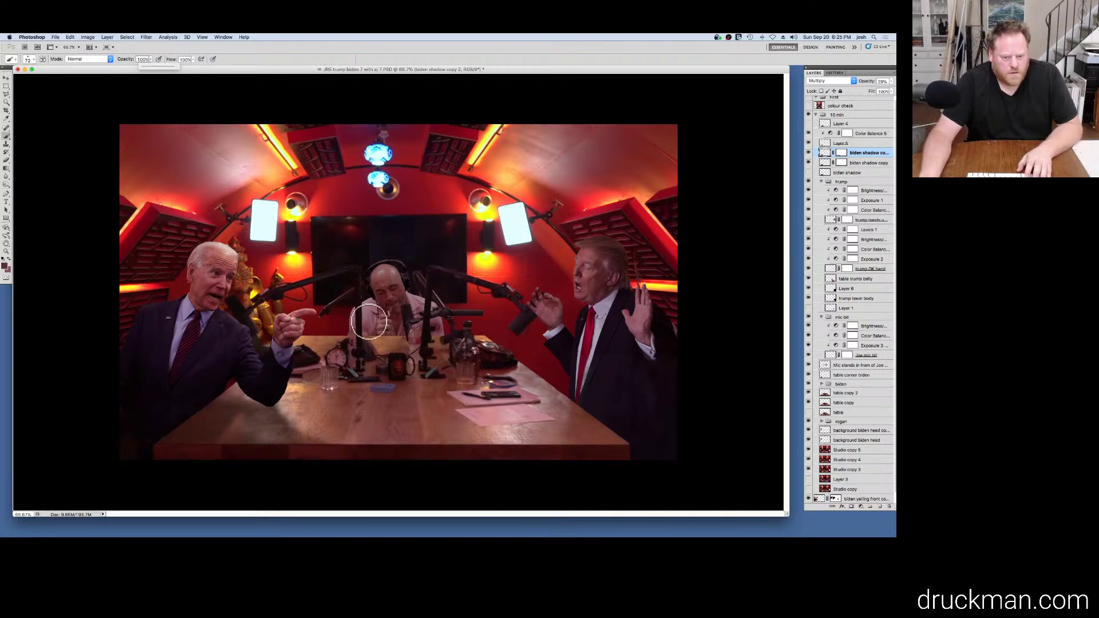
Step: Create a new layer above "biden shadow copy 2" and paint a contact shadow beneath Biden's elbow with the brush at 100% opacity
key("0")
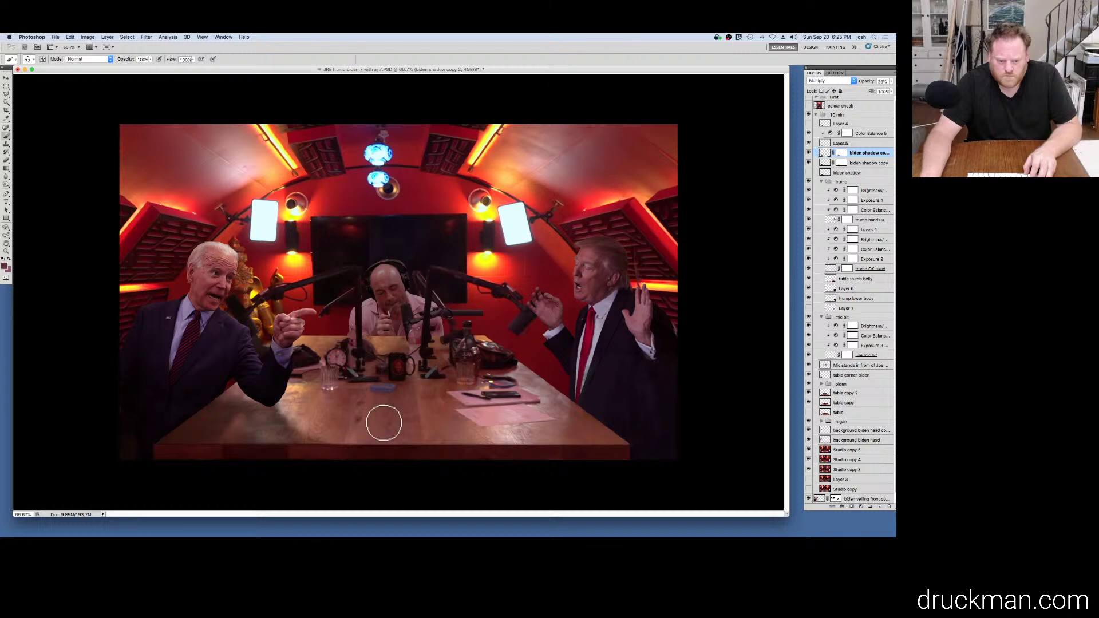
left_click(879, 507)
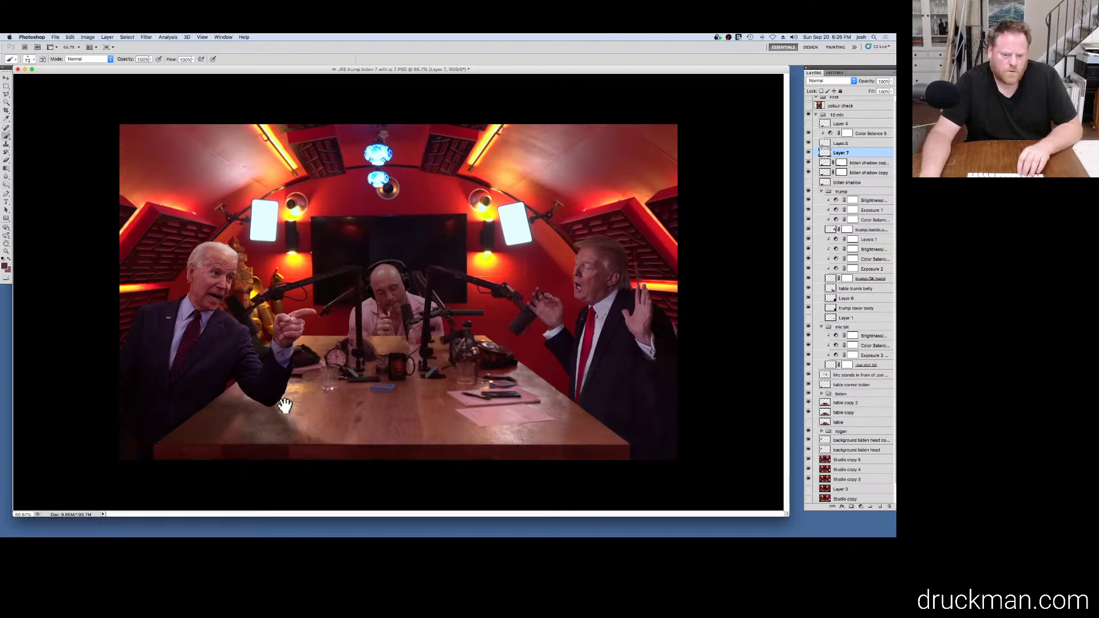
left_click(268, 403)
left_click(268, 403)
left_click_drag(233, 433, 355, 338)
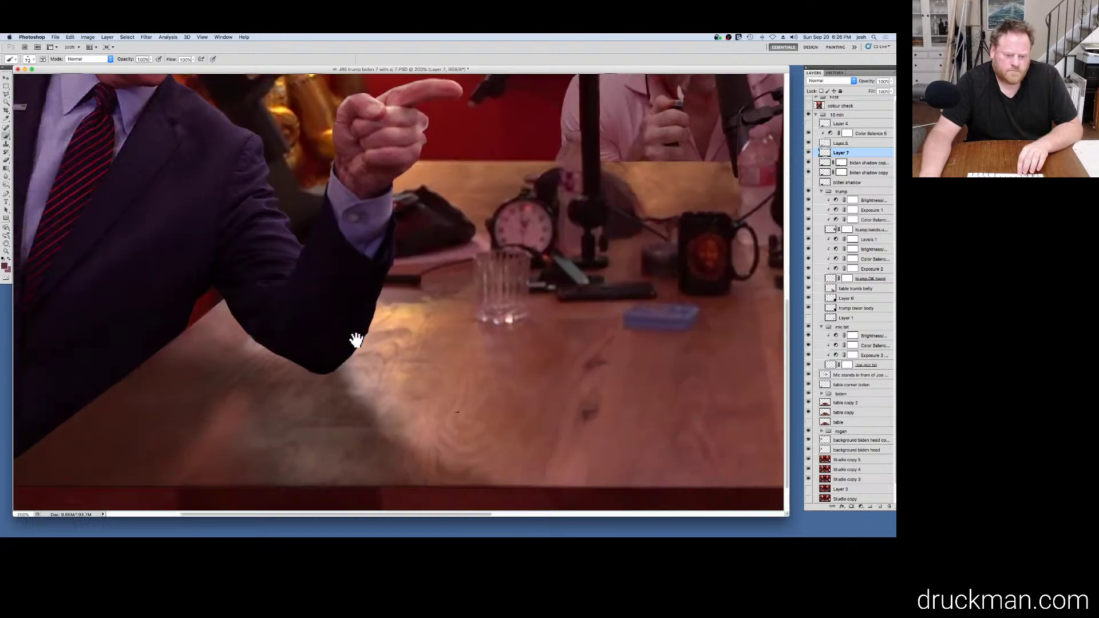
left_click(323, 369)
mouse_move(317, 373)
left_mouse_down()
mouse_move(291, 378)
mouse_move(297, 390)
mouse_move(314, 378)
left_mouse_up()
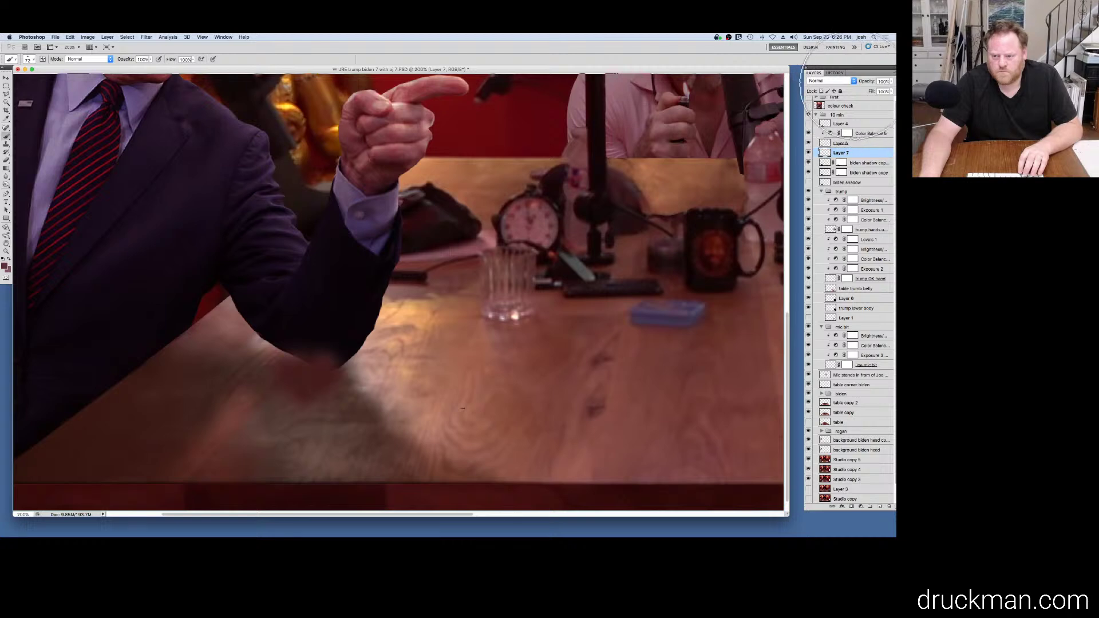
Step: Set the blend mode of the elbow shadow layer to Multiply and check it in the full composite
left_click(853, 80)
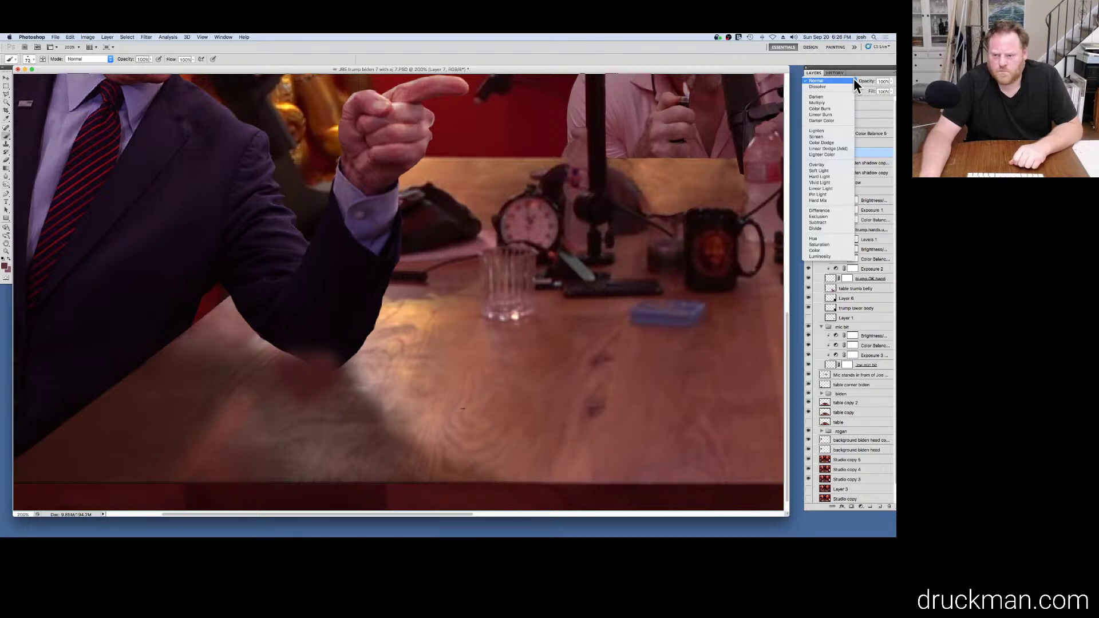
left_click(832, 102)
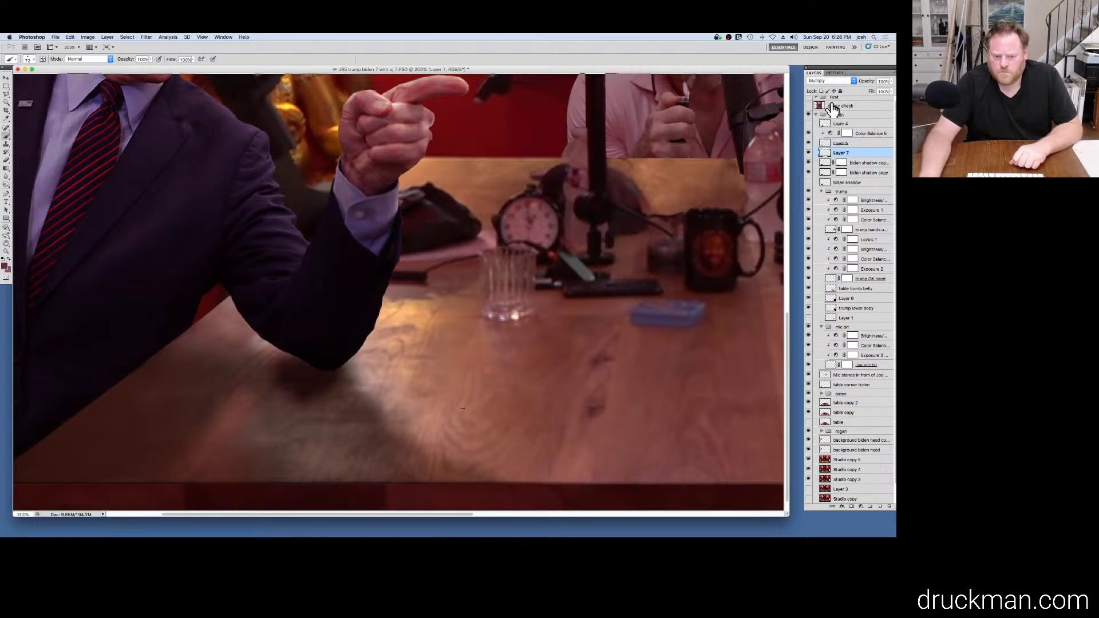
left_click(336, 378, "alt+super")
left_click(336, 378, "alt+super")
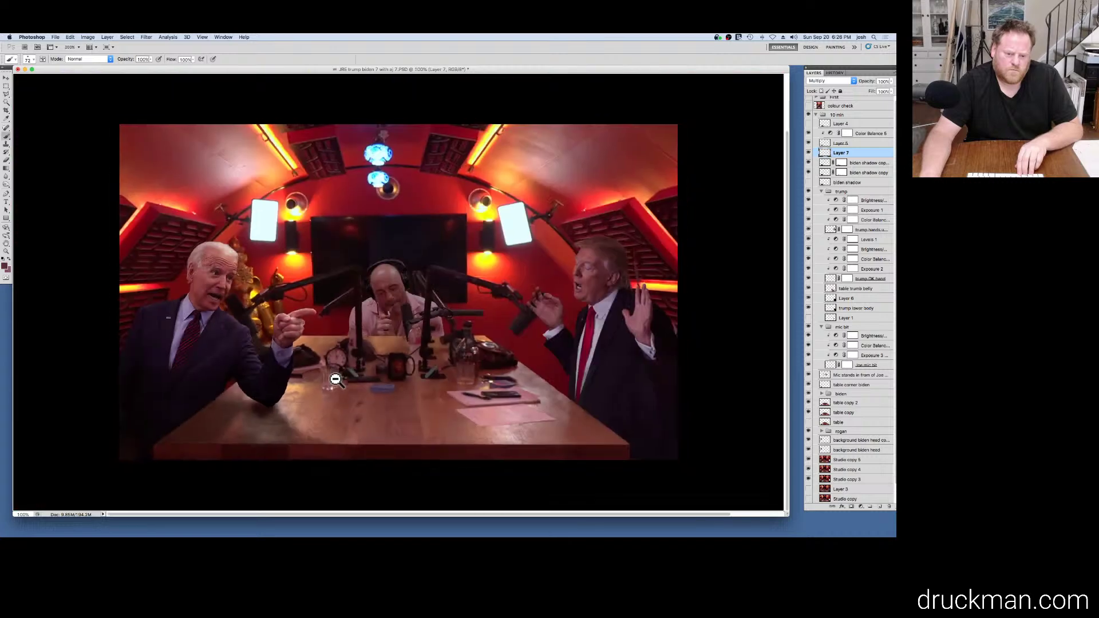
Step: Paint soft shadow strokes on the table beneath Biden's elbow on Layer 7 with the brush opacity reduced to 21%
left_click(335, 377, "alt+super")
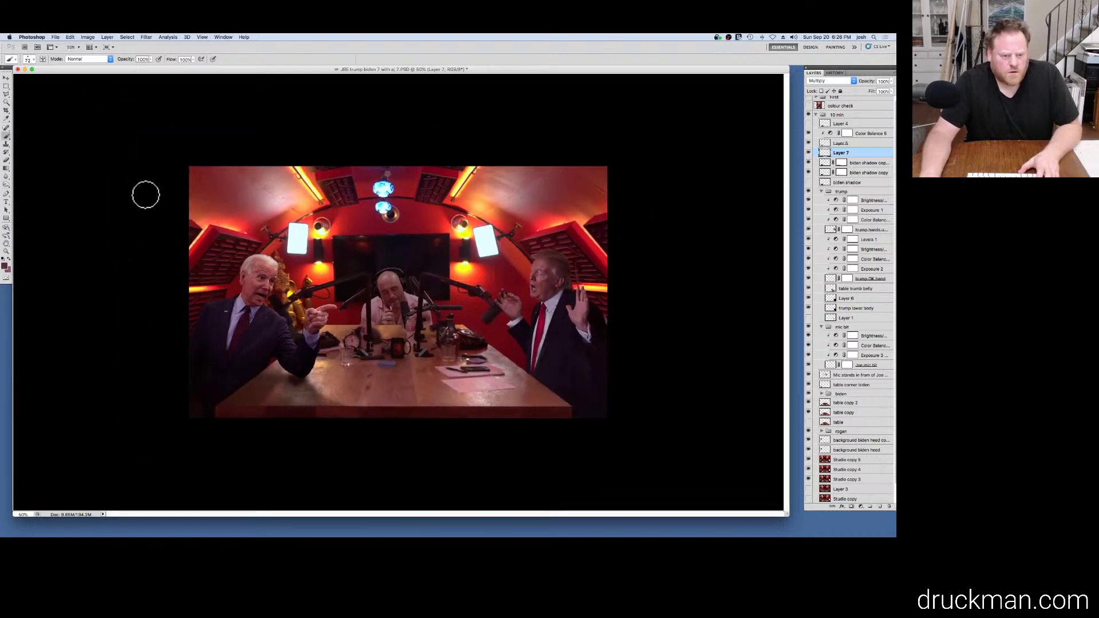
left_click_drag(285, 383, 295, 381)
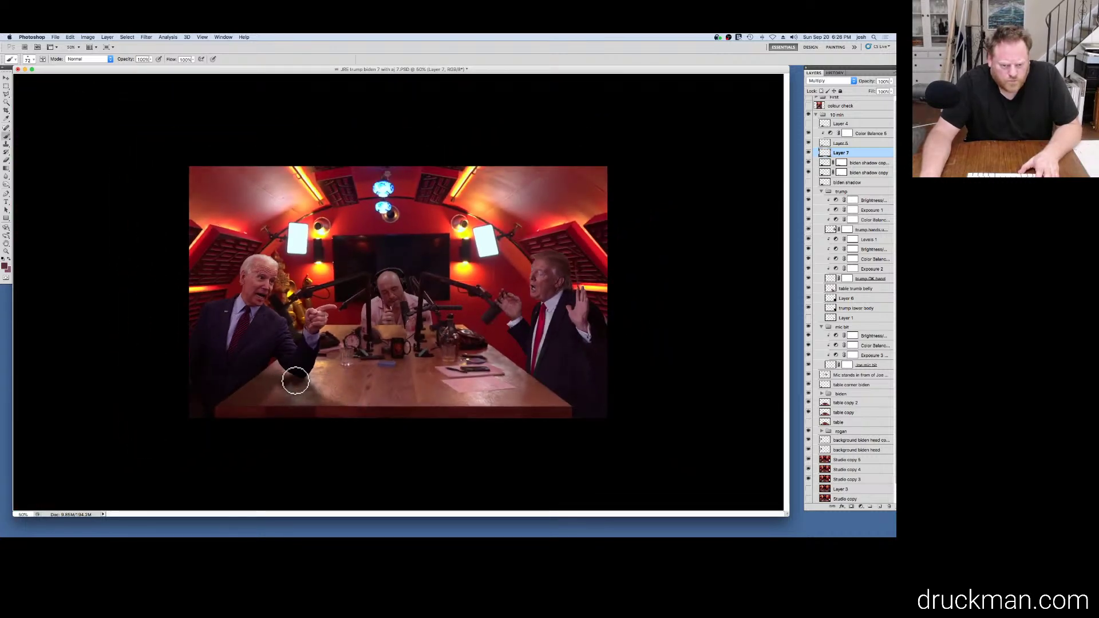
left_click_drag(151, 59, 132, 74)
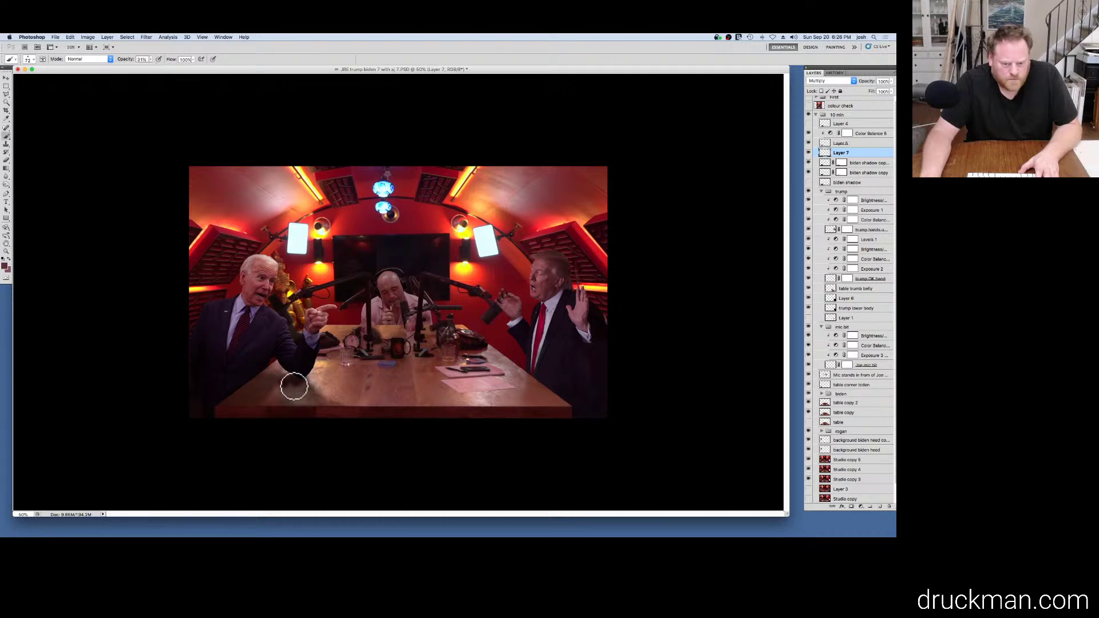
left_click_drag(304, 385, 262, 371)
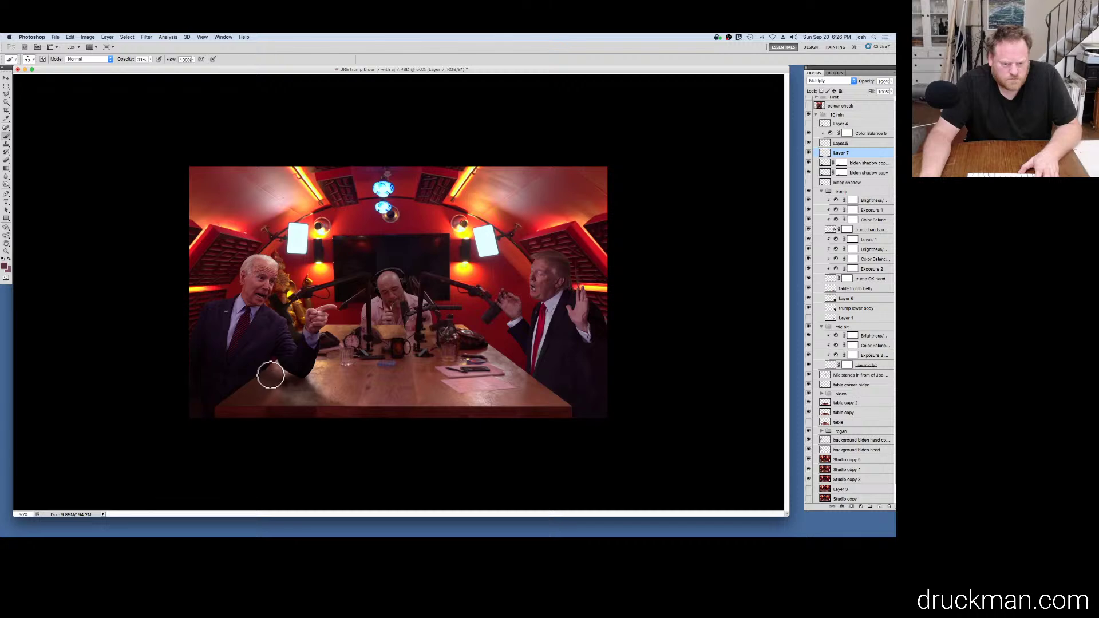
mouse_move(284, 389)
left_mouse_down()
mouse_move(300, 404)
mouse_move(252, 380)
mouse_move(306, 388)
left_mouse_up()
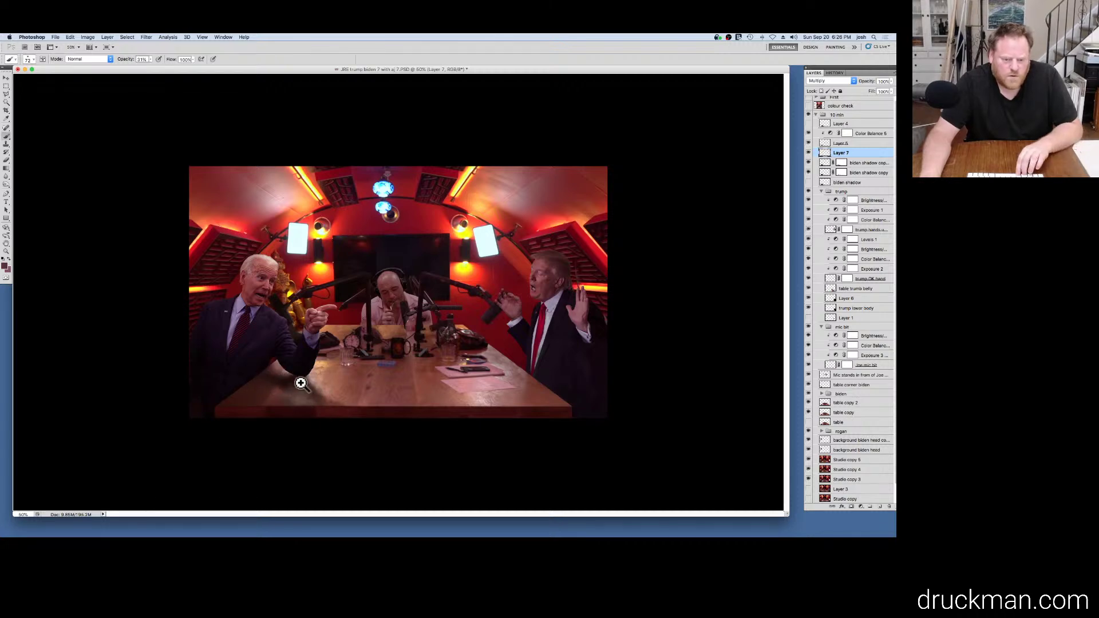
left_click(304, 387)
left_click(289, 394, "alt")
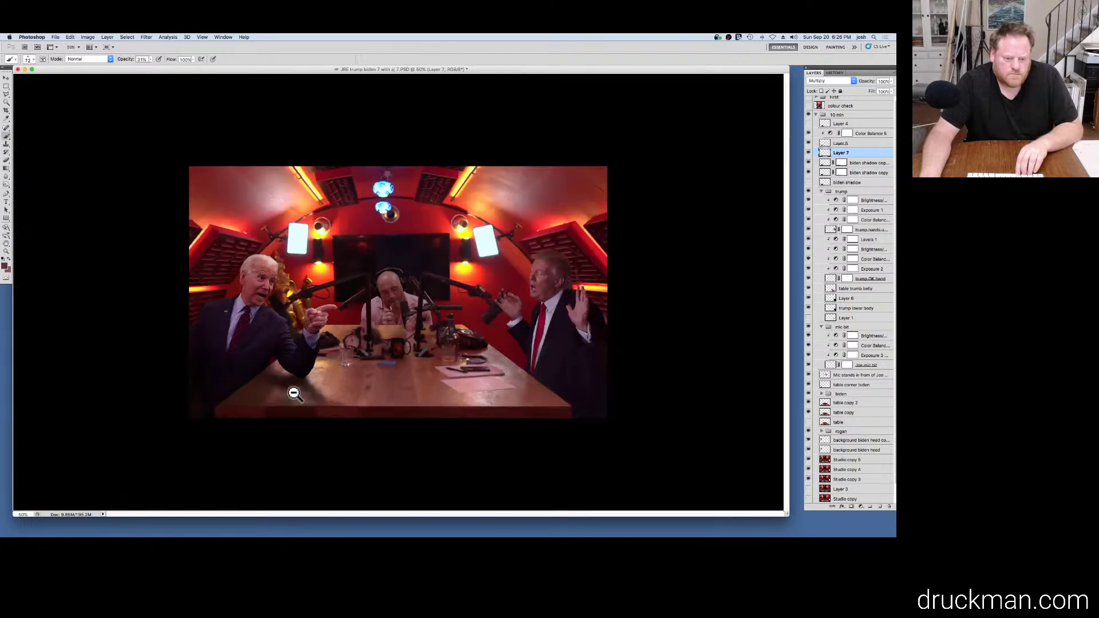
mouse_move(251, 401)
left_mouse_down()
mouse_move(241, 387)
mouse_move(216, 400)
mouse_move(248, 380)
mouse_move(204, 417)
mouse_move(277, 390)
left_mouse_up()
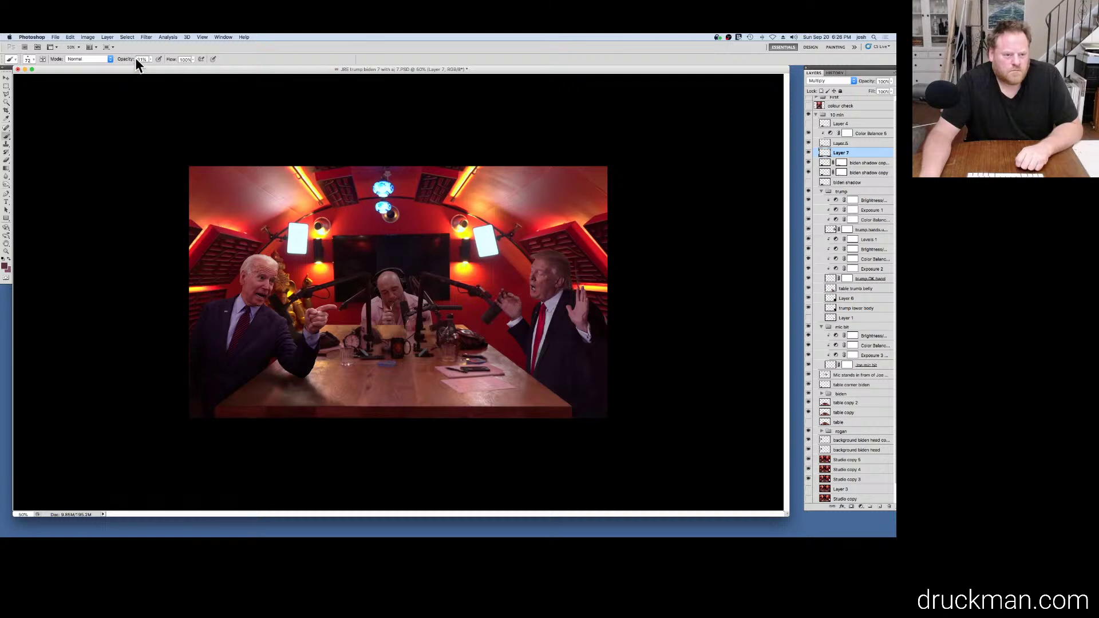
Step: Build up the elbow shadow with a fainter brush and reduce the opacity of Layer 7 to 72%
left_click(150, 58)
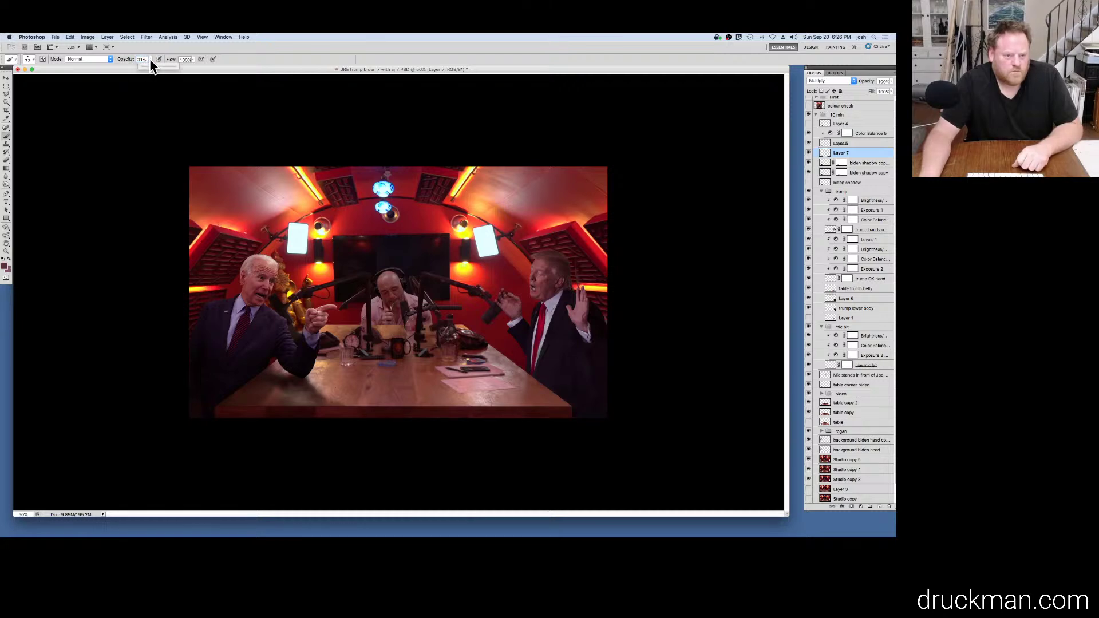
left_click(289, 392)
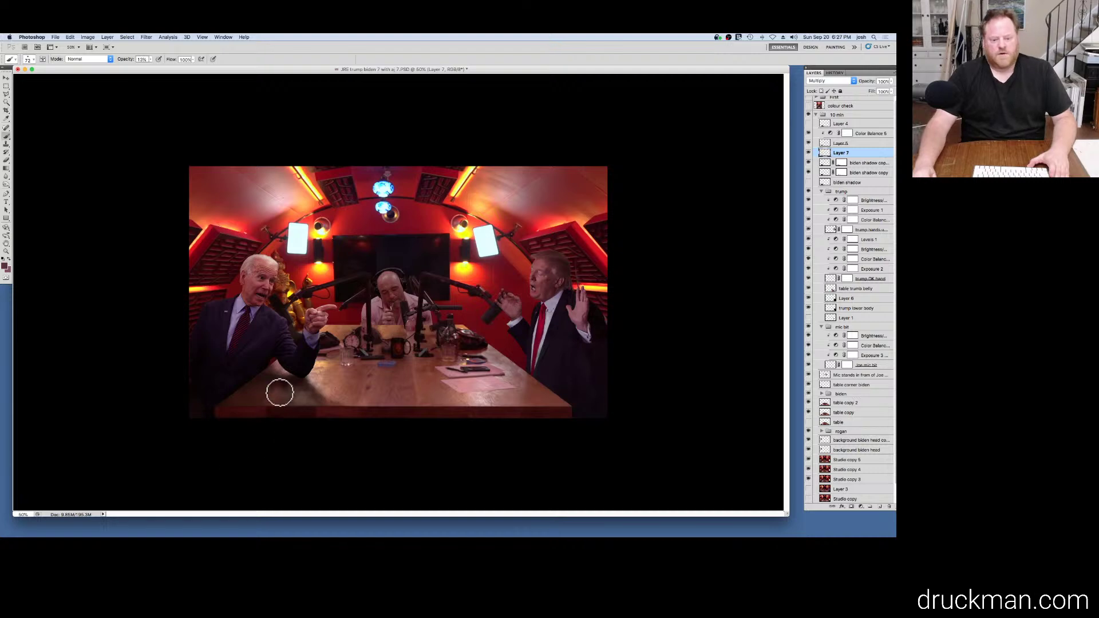
mouse_move(502, 535)
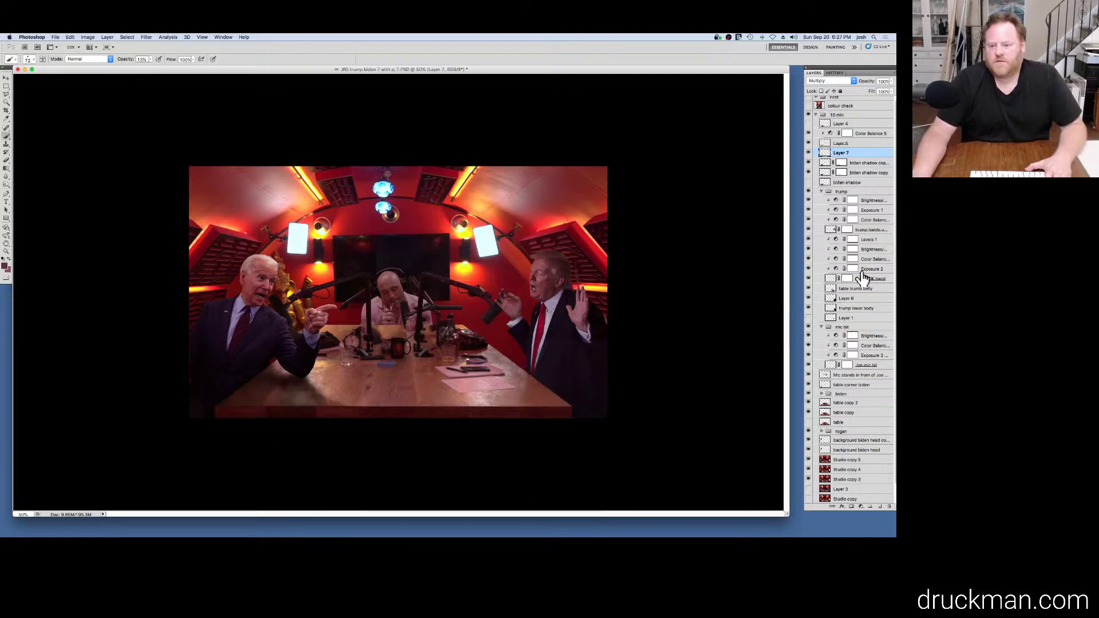
left_click(808, 154)
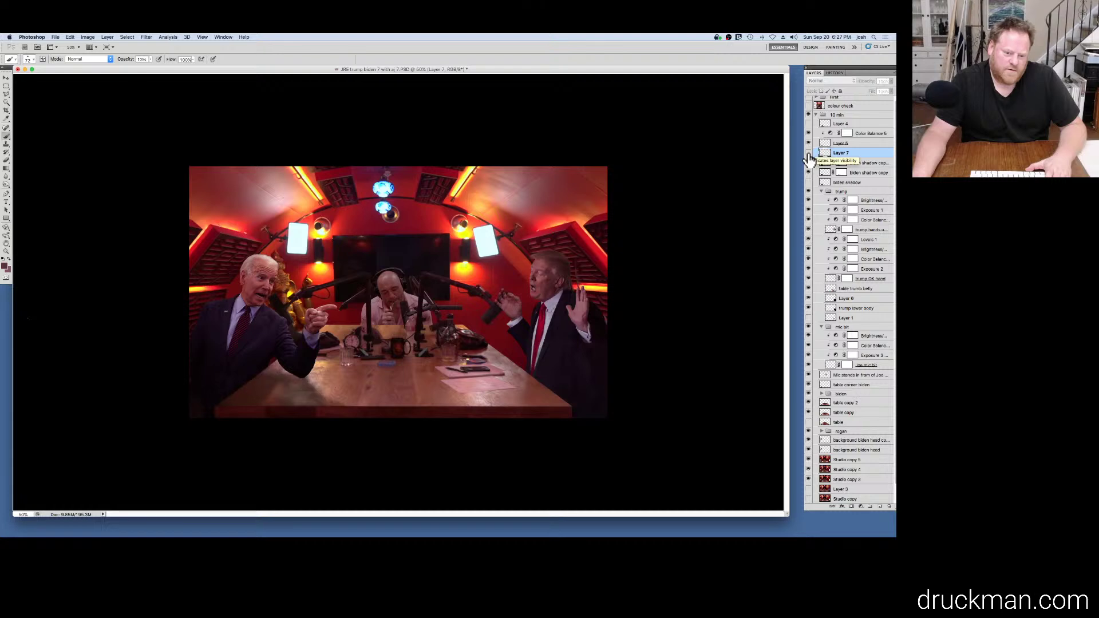
left_click(808, 153)
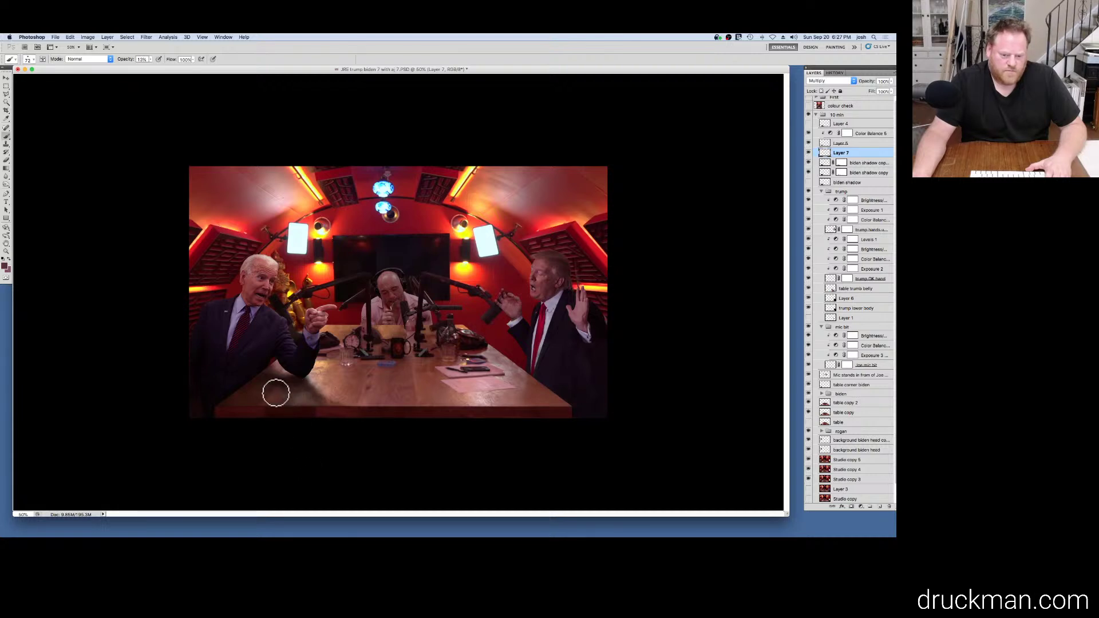
mouse_move(266, 393)
left_mouse_down()
mouse_move(217, 408)
mouse_move(267, 368)
left_mouse_up()
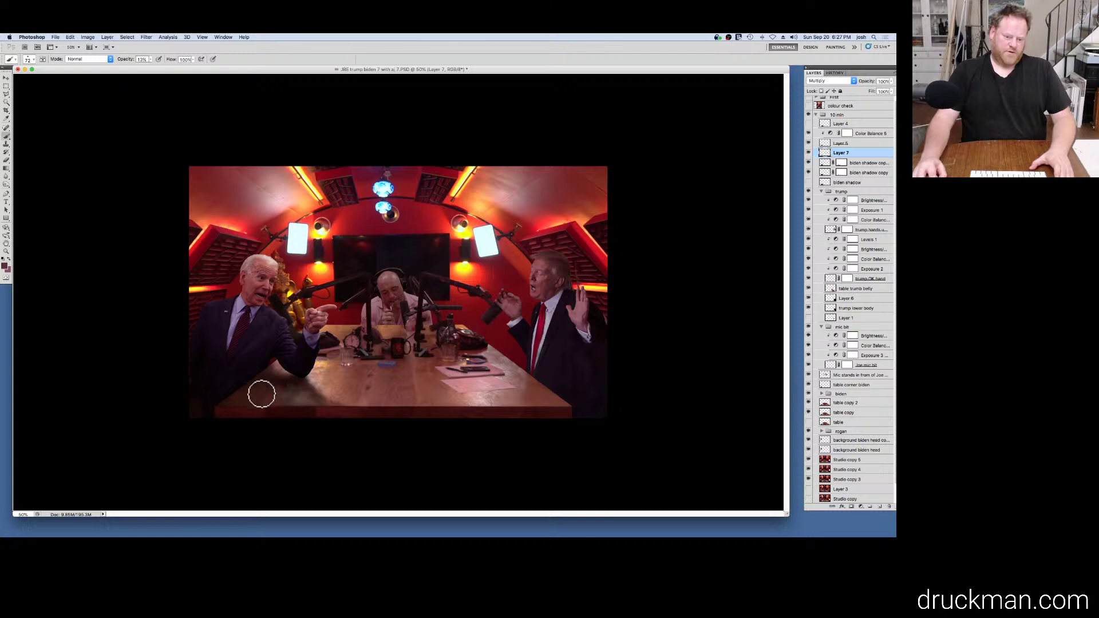
left_click(891, 82)
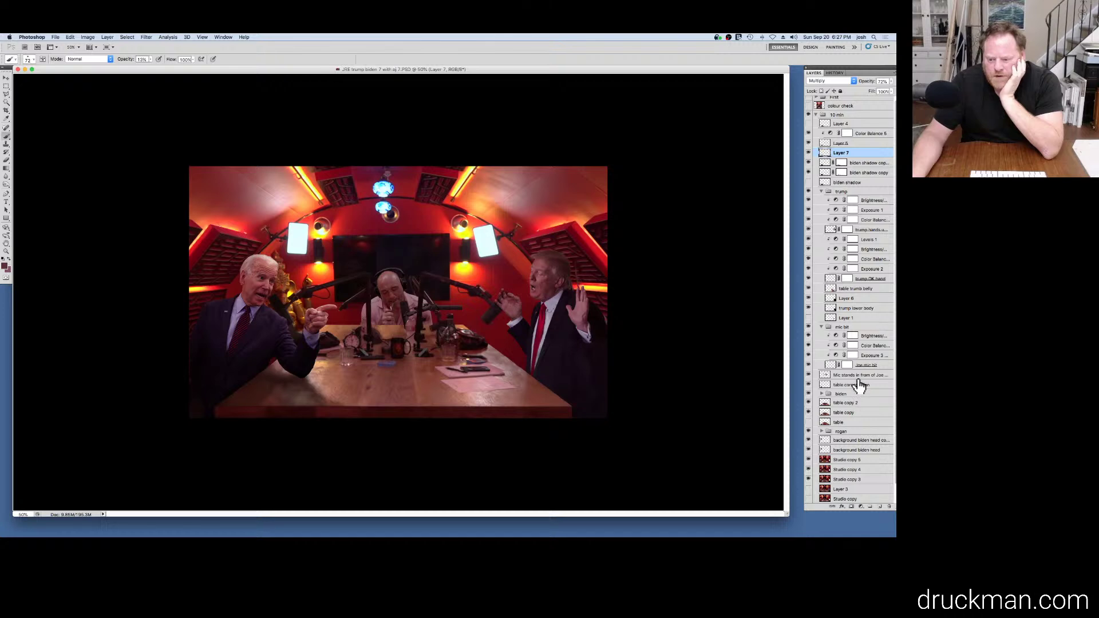
Step: In the "biden" group, darken the Brightness/Contrast adjustment's brightness and lower its contrast to 11
scroll(862, 385, "down", 3)
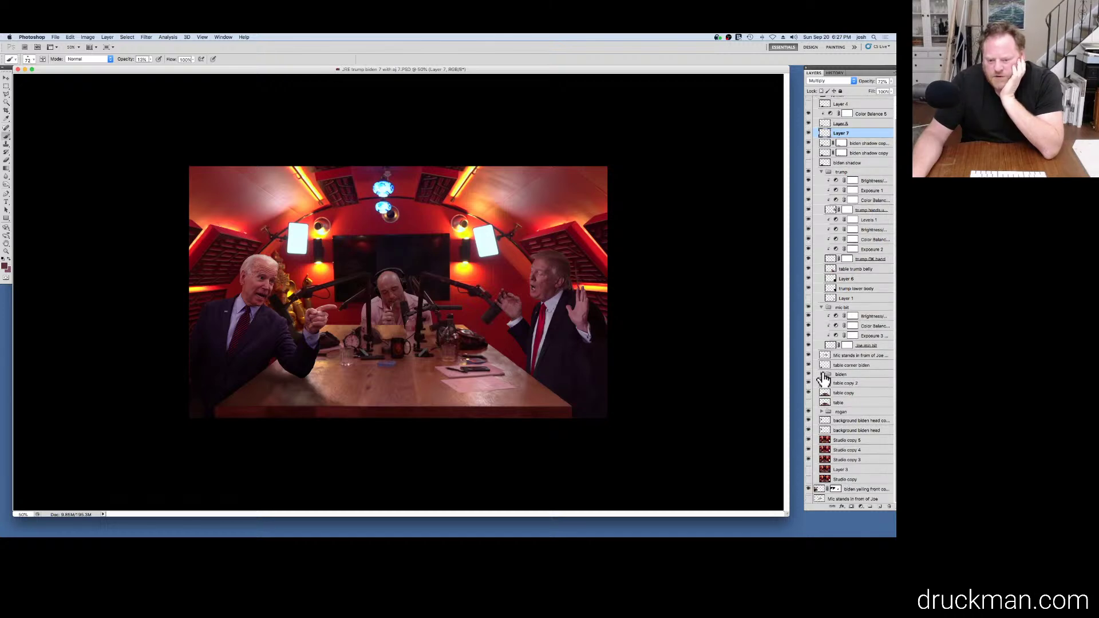
left_click(821, 375)
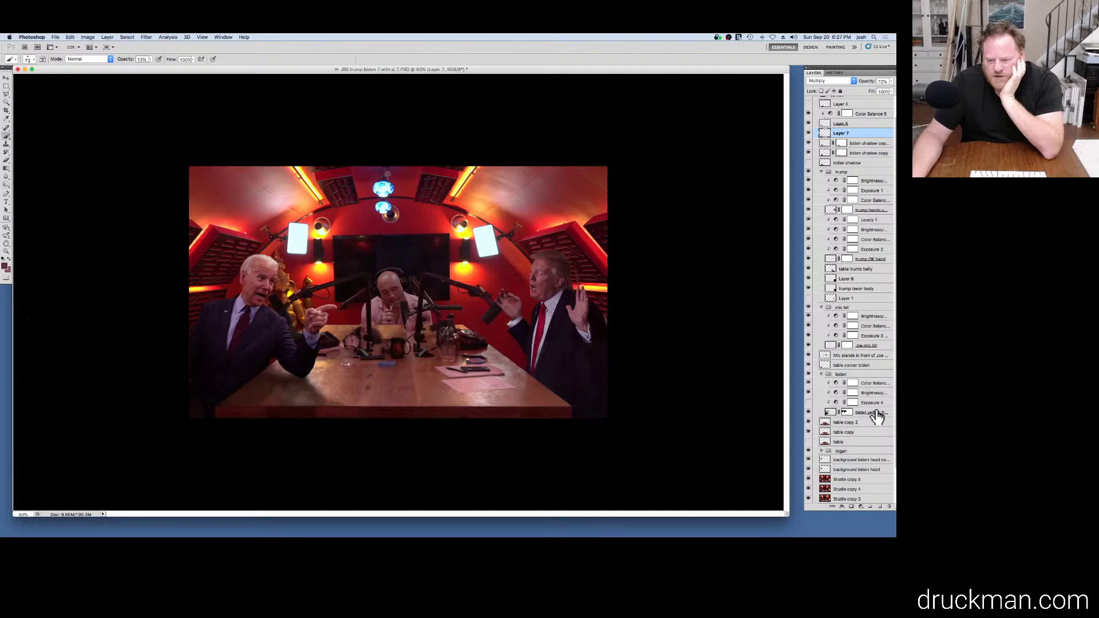
scroll(876, 401, "down", 1)
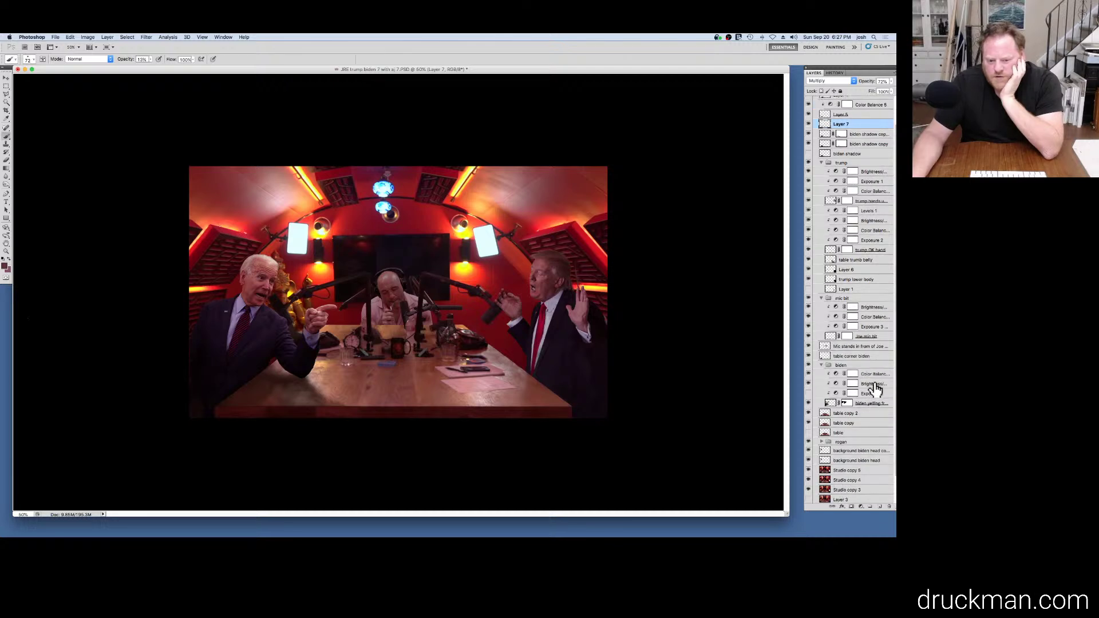
double_click(875, 382)
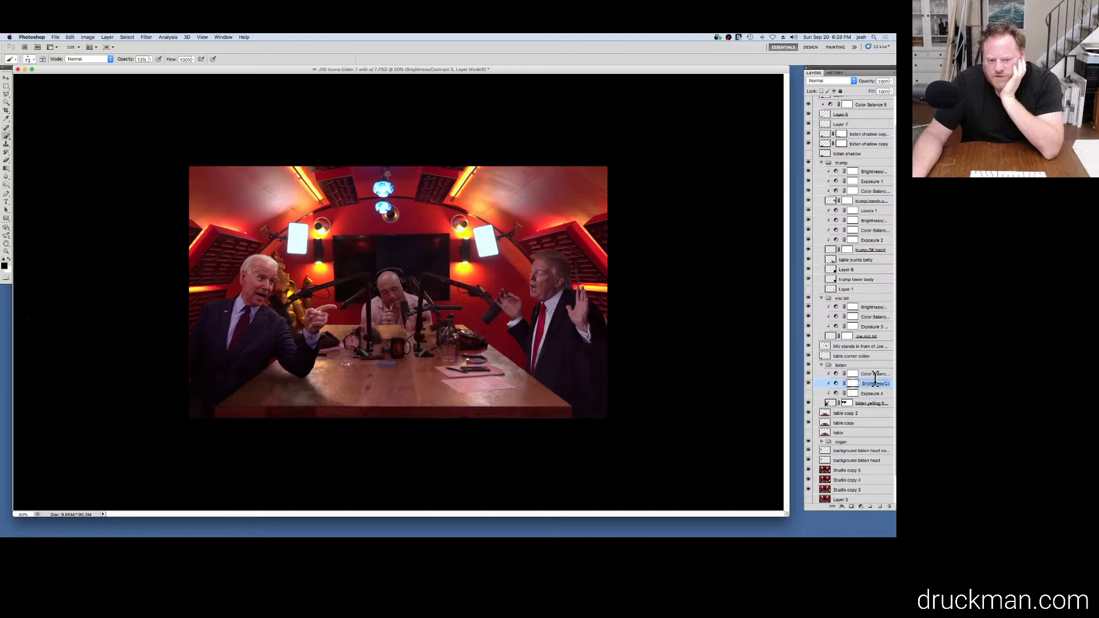
double_click(835, 384)
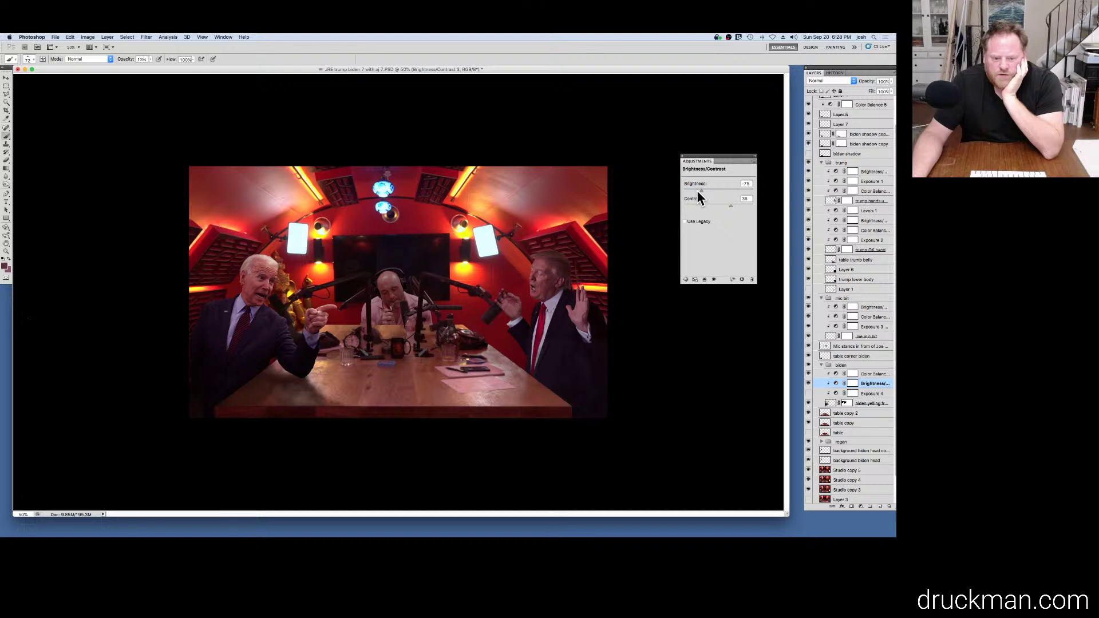
left_click_drag(697, 194, 694, 197)
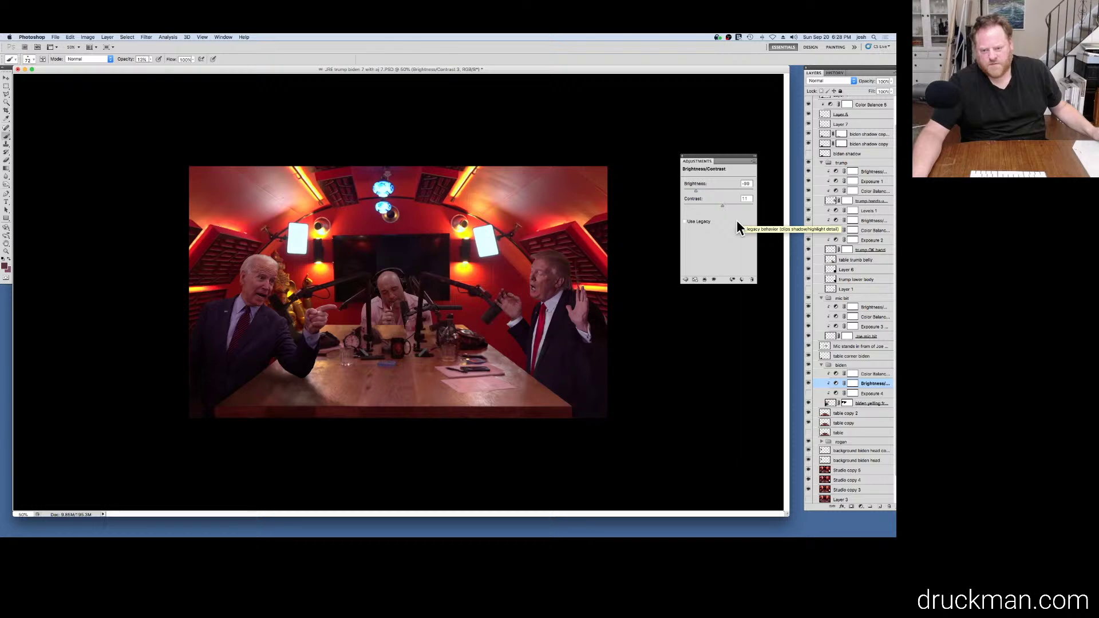
Step: Compare earlier and current history states to judge Biden's brightness change, keep the latest state, and save the document
left_click(835, 73)
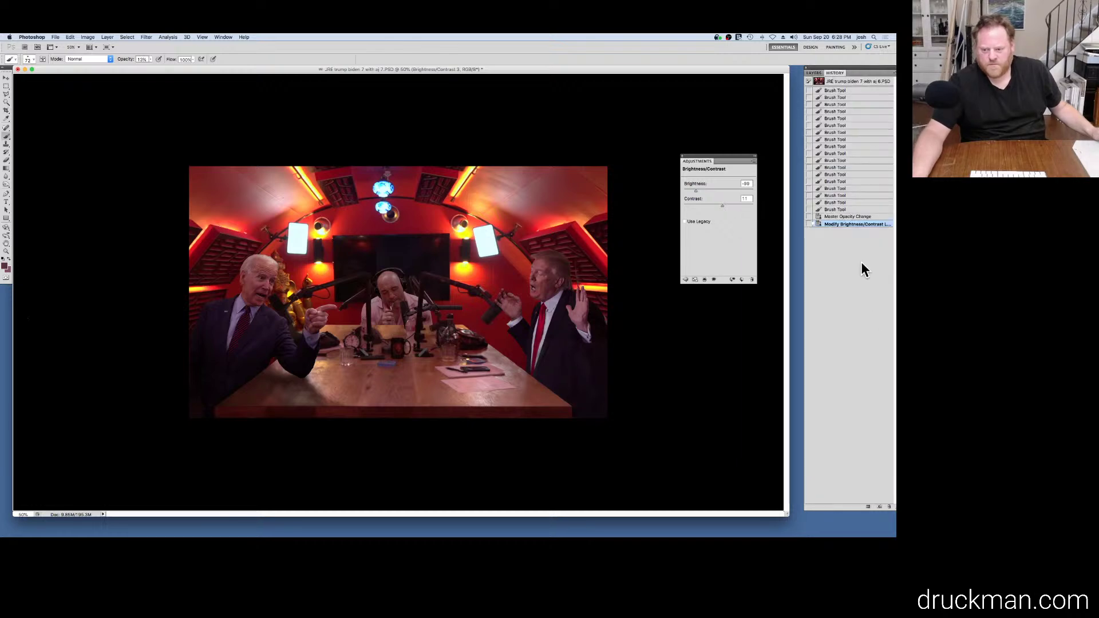
left_click(854, 210)
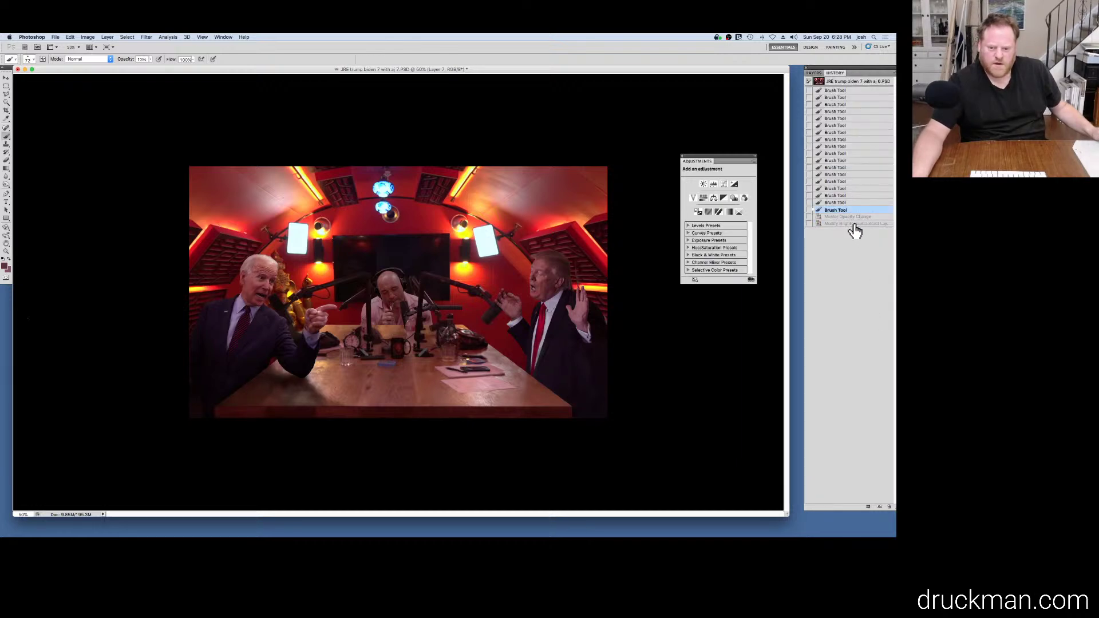
left_click(853, 224)
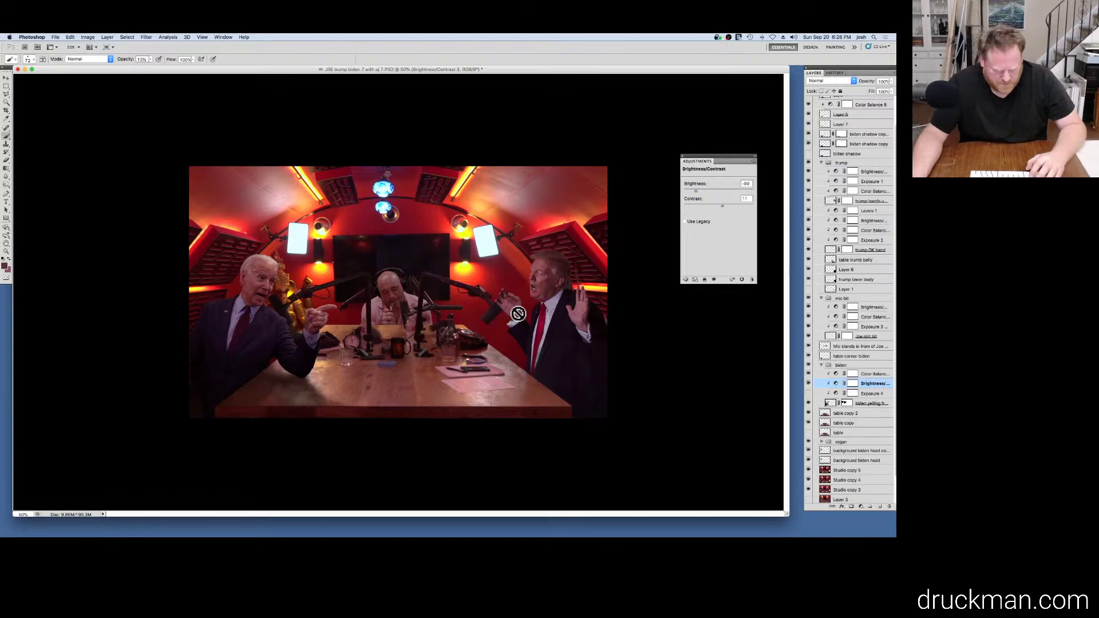
key("super+s")
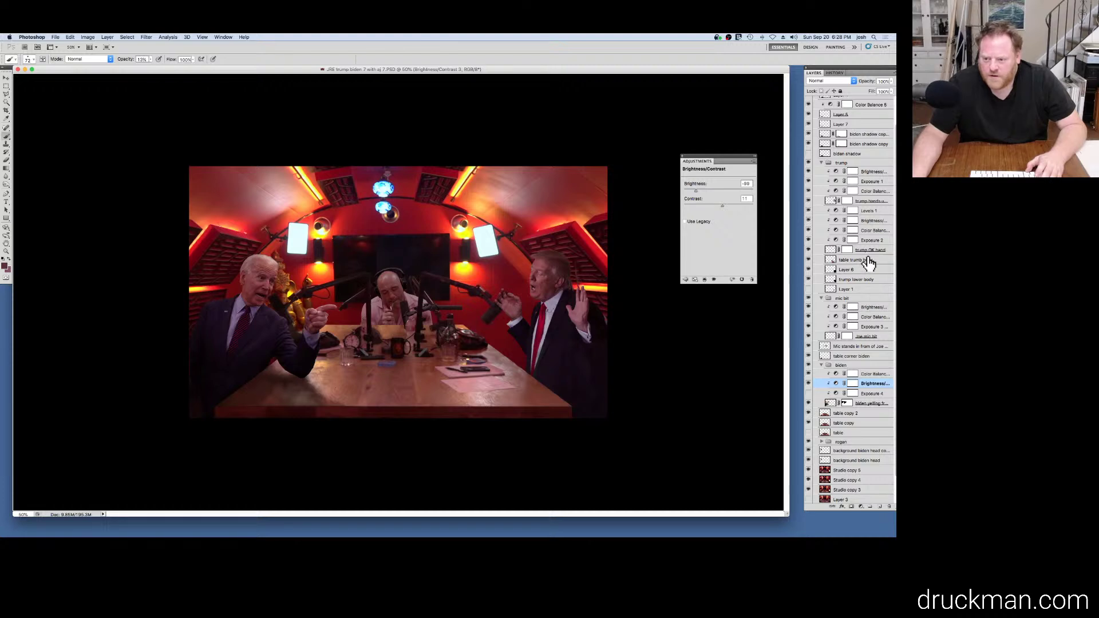
Step: Set the brightness to -15 in the Brightness/Contrast adjustment above Trump's hands-up layer
left_click(866, 201)
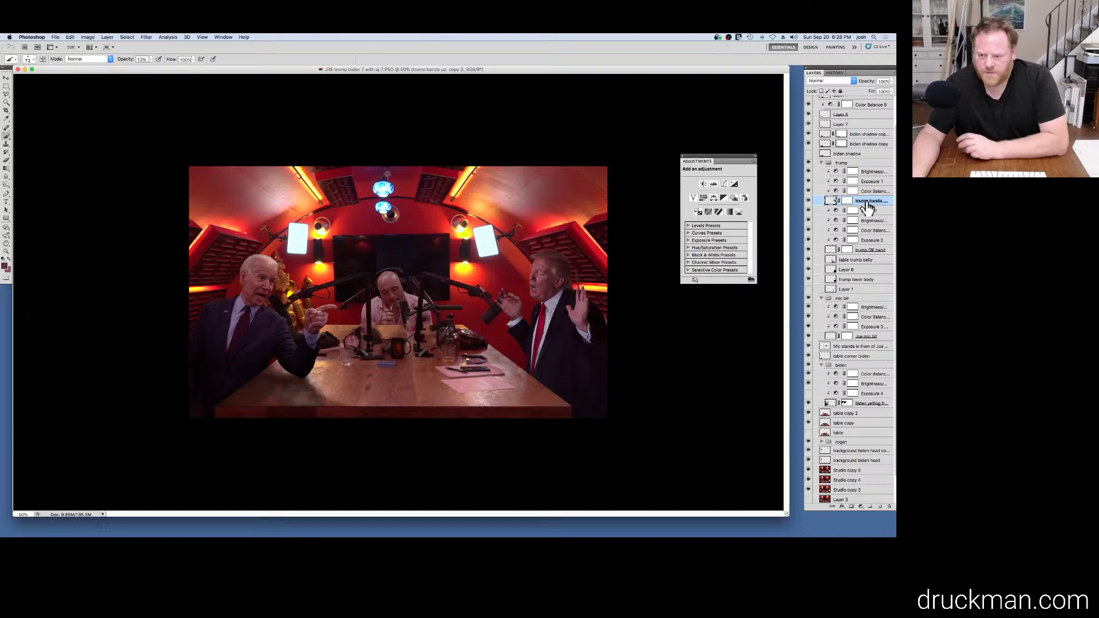
left_click(837, 183)
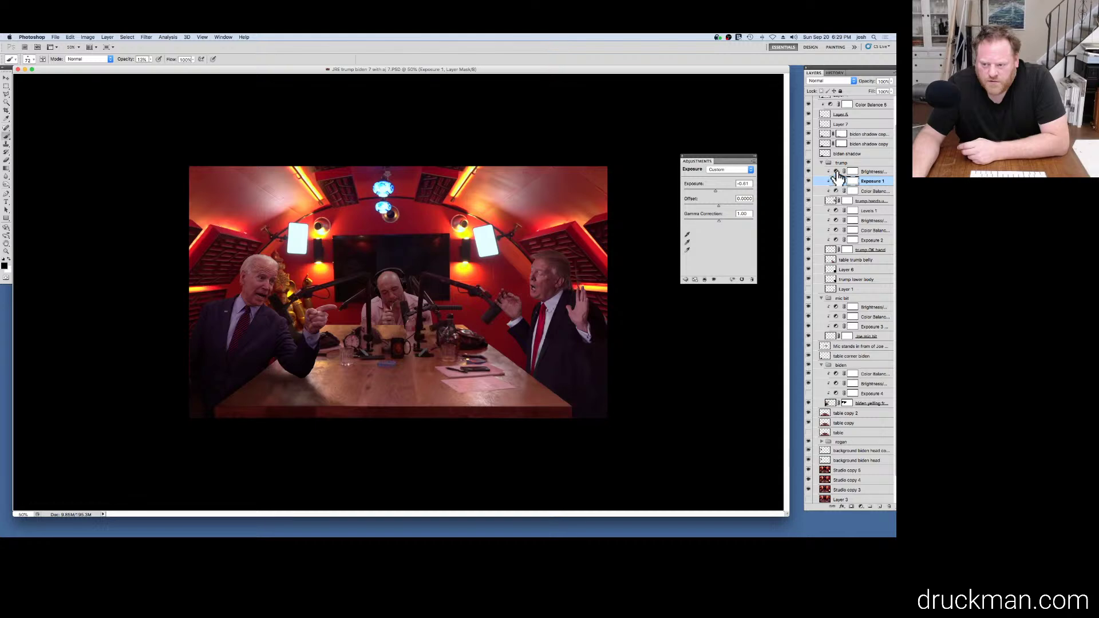
left_click(837, 172)
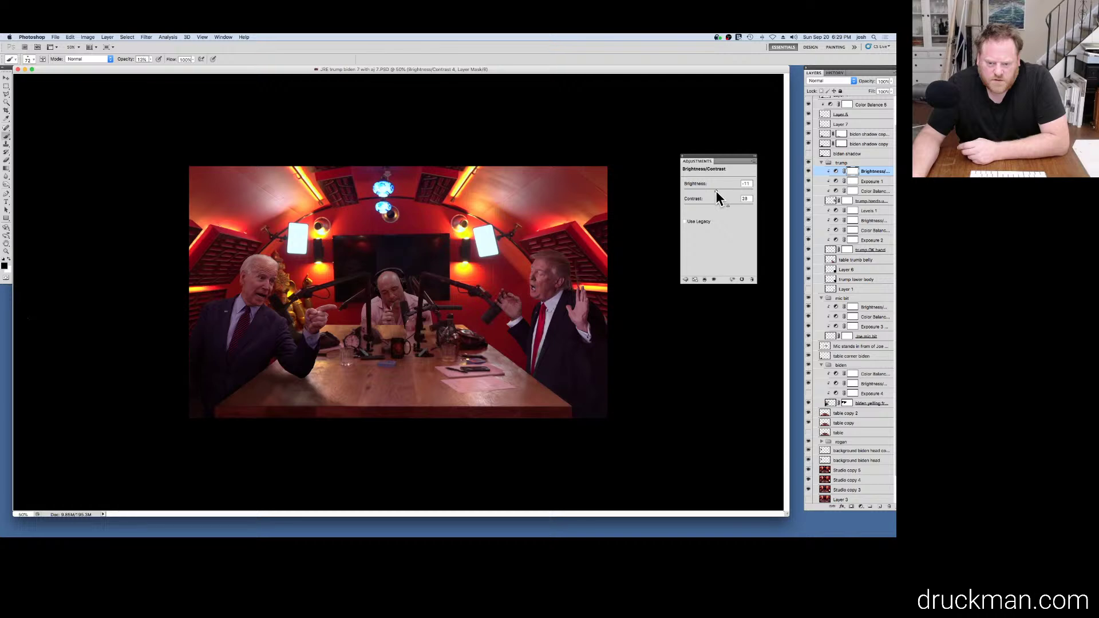
left_click_drag(717, 191, 715, 192)
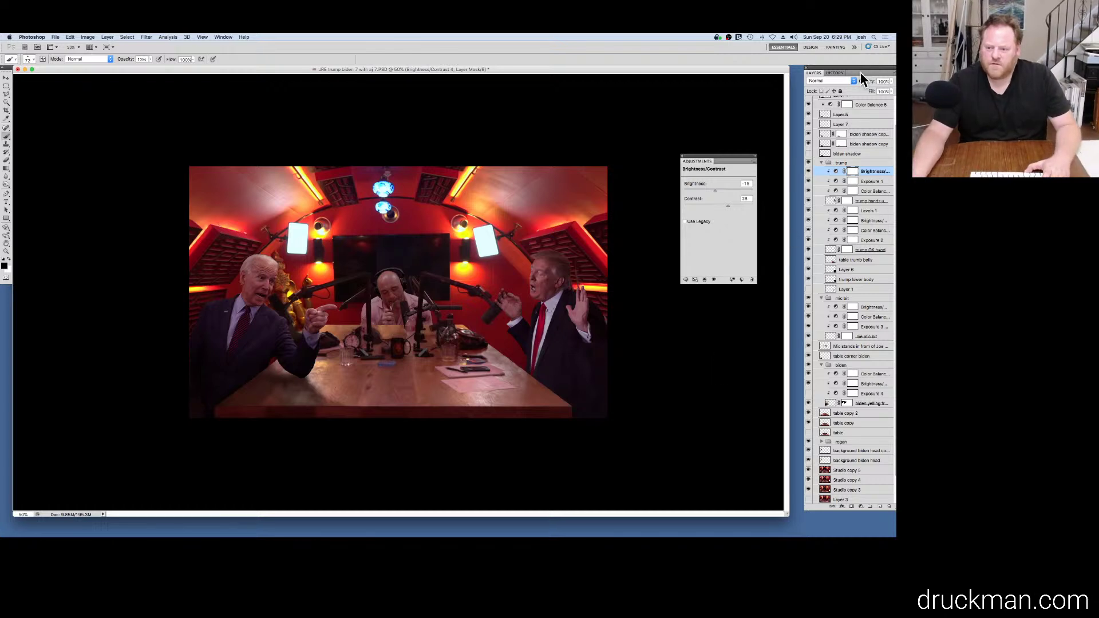
Step: Compare the history states before and after Trump's brightness change and return to the latest one
left_click(835, 72)
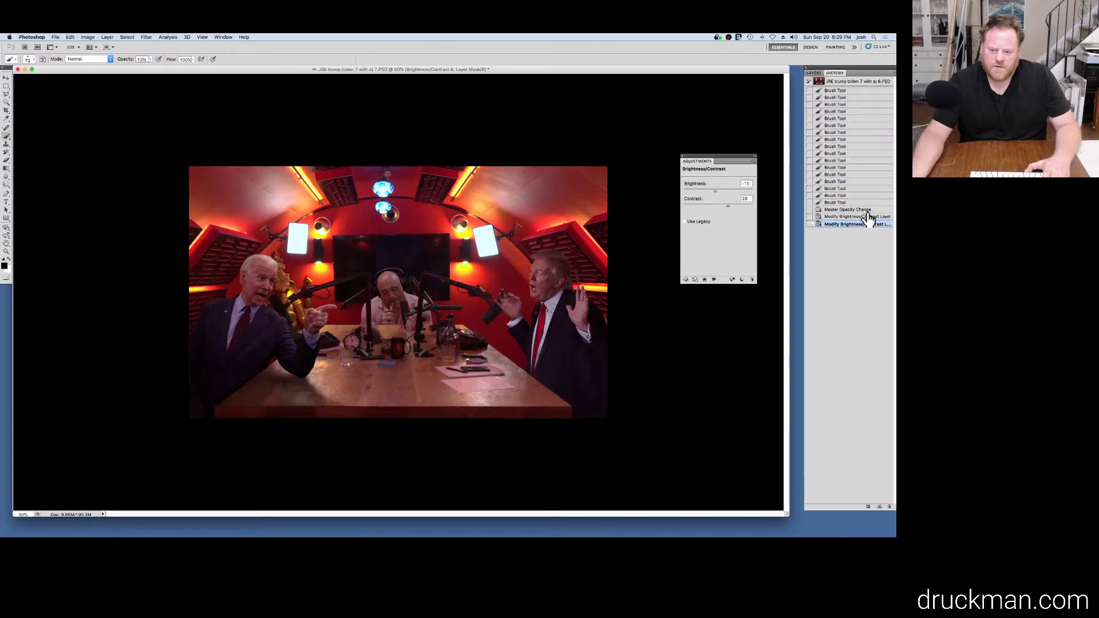
left_click(864, 211)
left_click(865, 218)
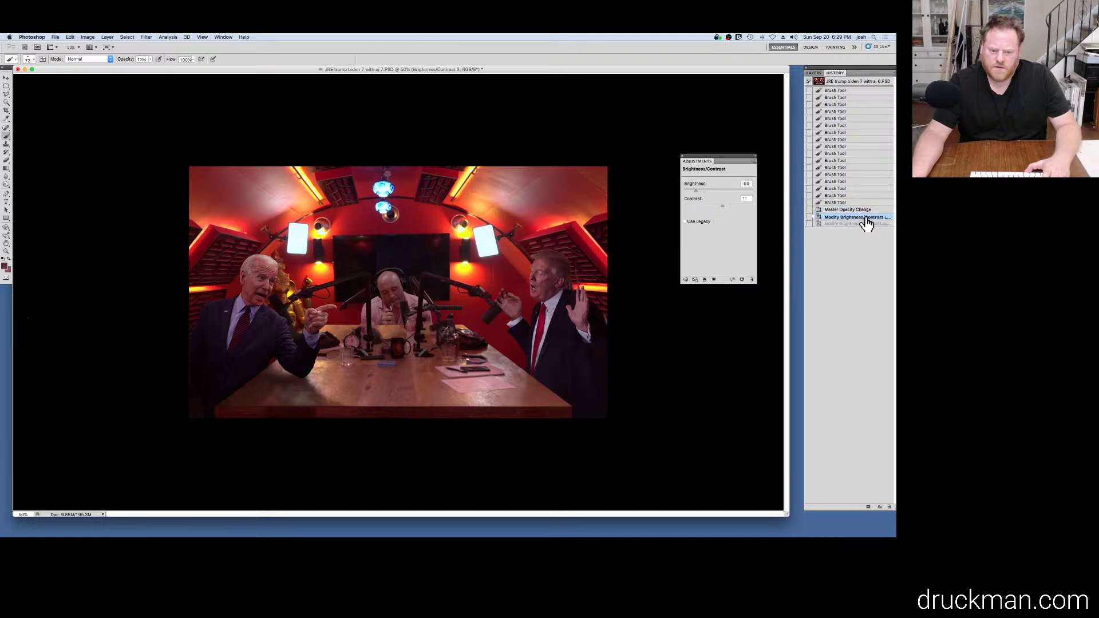
left_click(860, 224)
left_click(815, 72)
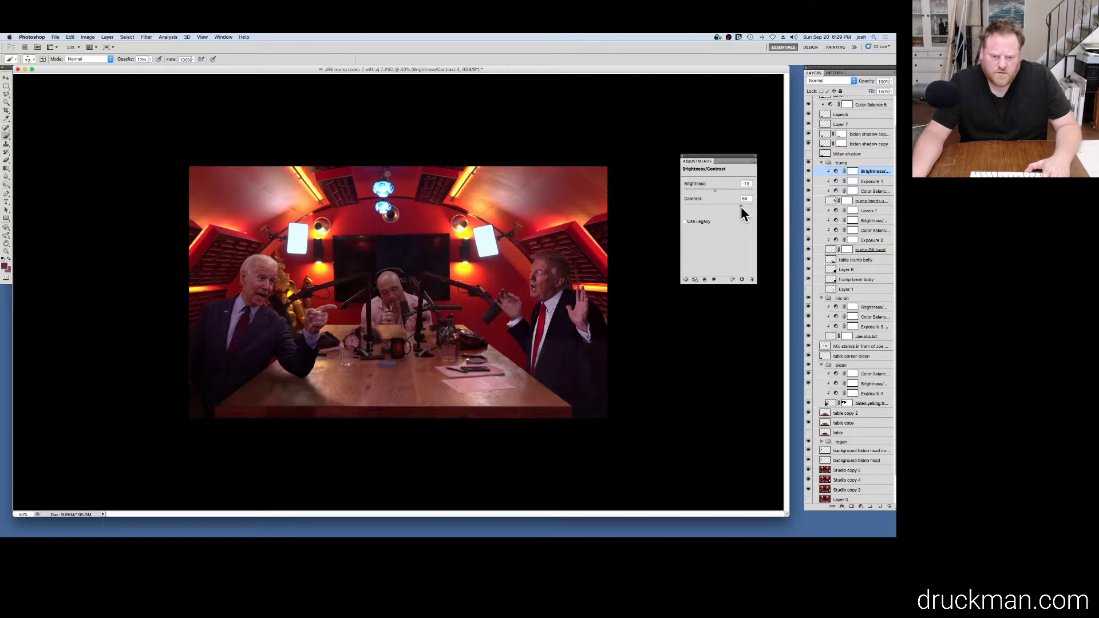
Step: Fine-tune the contrast of Trump's Brightness/Contrast adjustment by testing stronger and weaker amounts, keeping the brightness at -15
left_click_drag(740, 206, 719, 191)
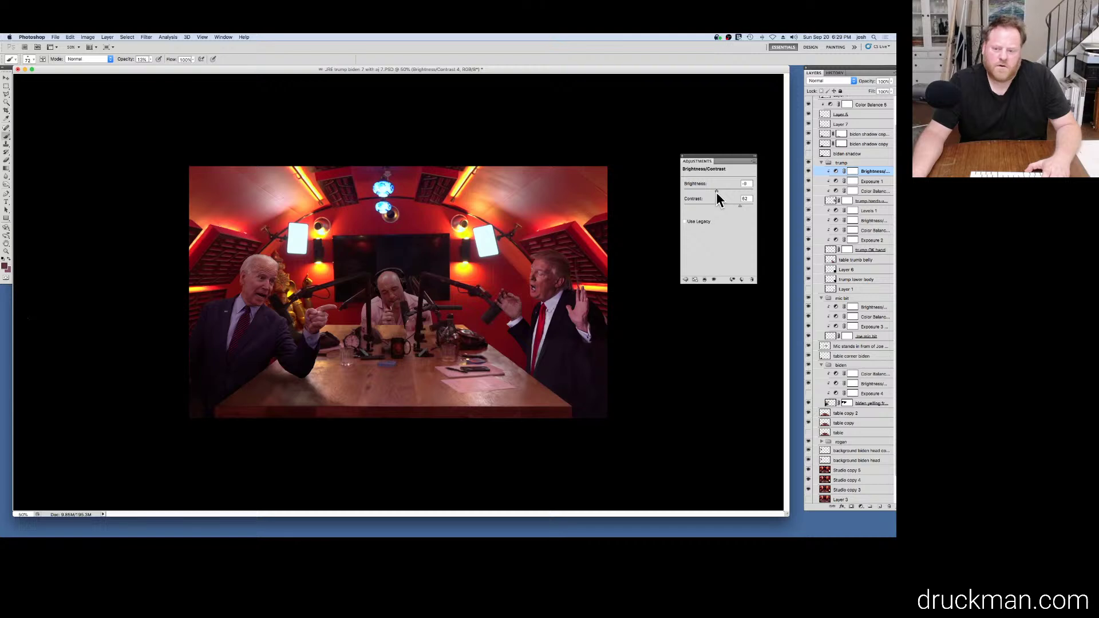
left_click_drag(715, 192, 715, 191)
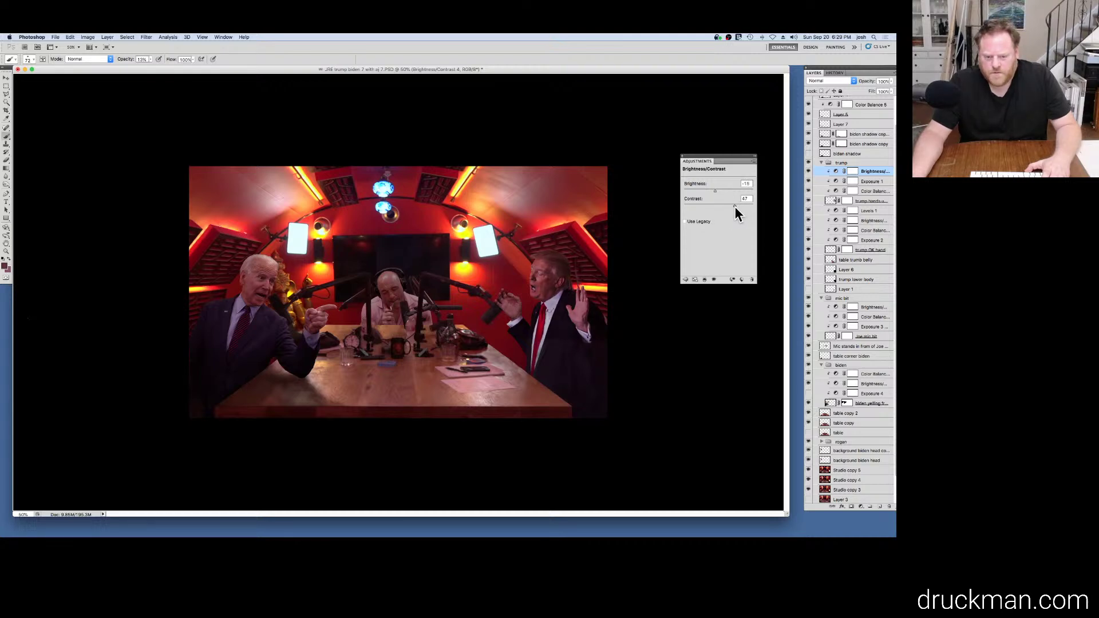
left_click_drag(733, 208, 722, 209)
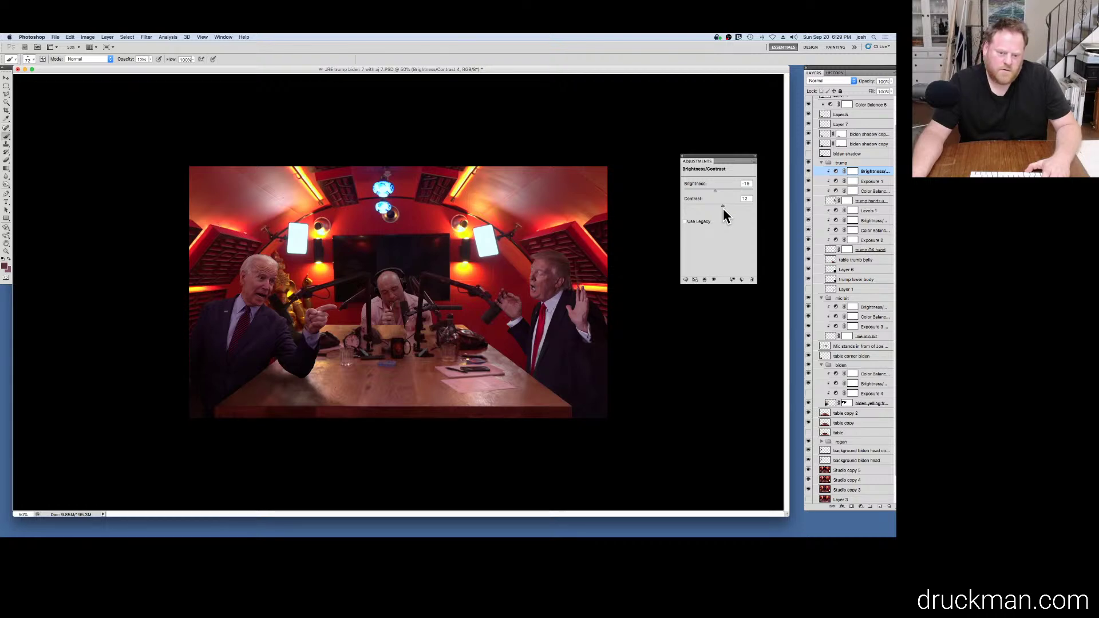
left_click_drag(724, 208, 725, 208)
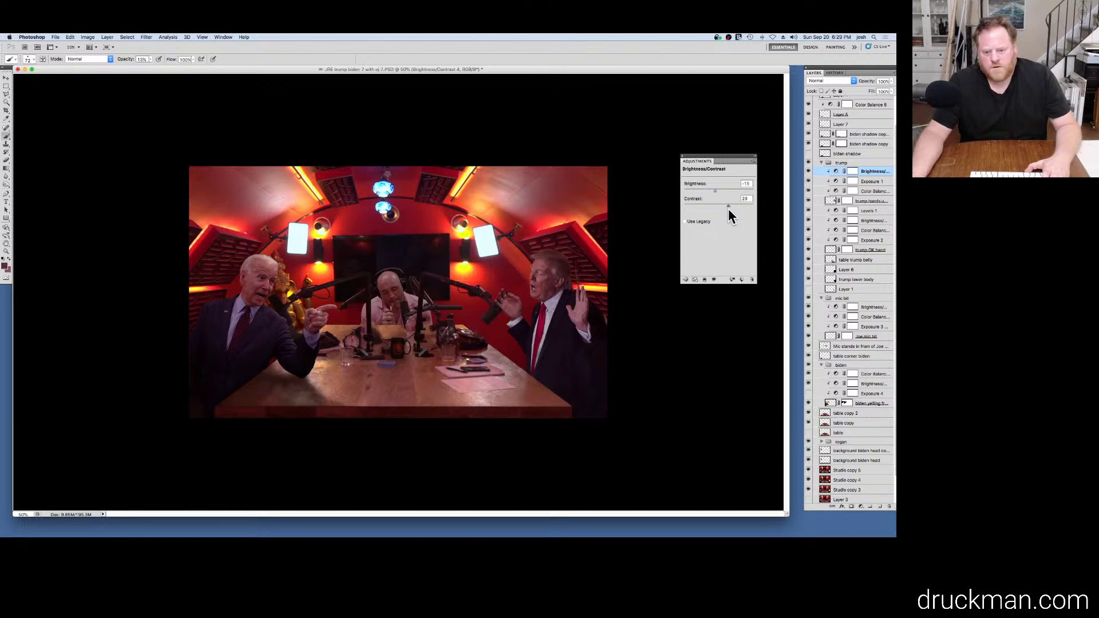
Step: Set the contrast to 27 in the Brightness/Contrast adjustment above Trump's hands-up layer and compare it against the previous history state
left_click_drag(727, 208, 727, 208)
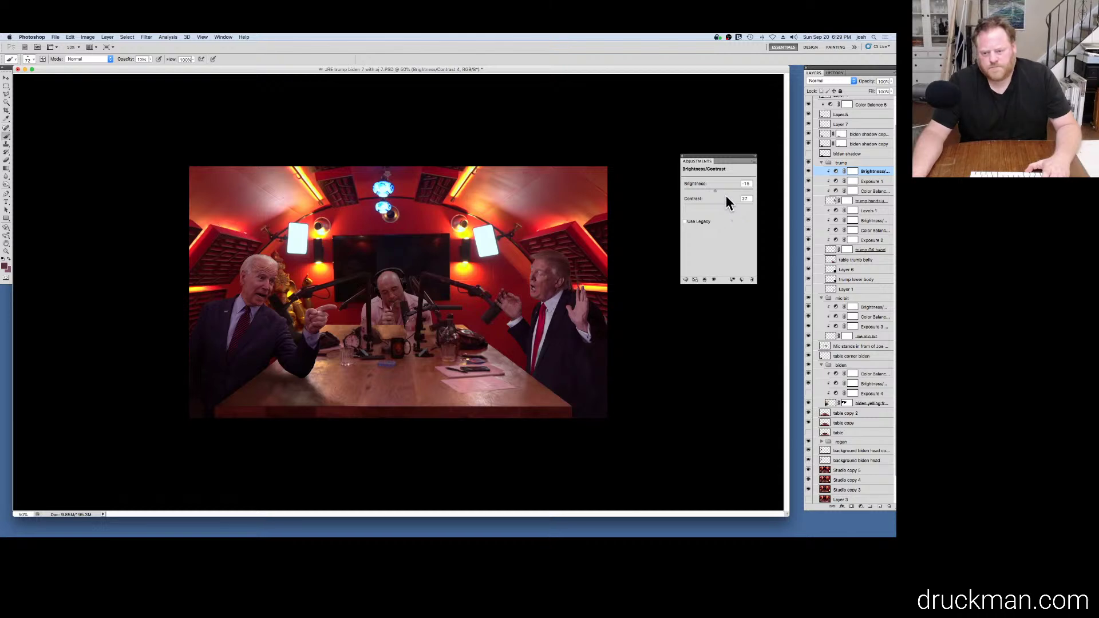
left_click(835, 73)
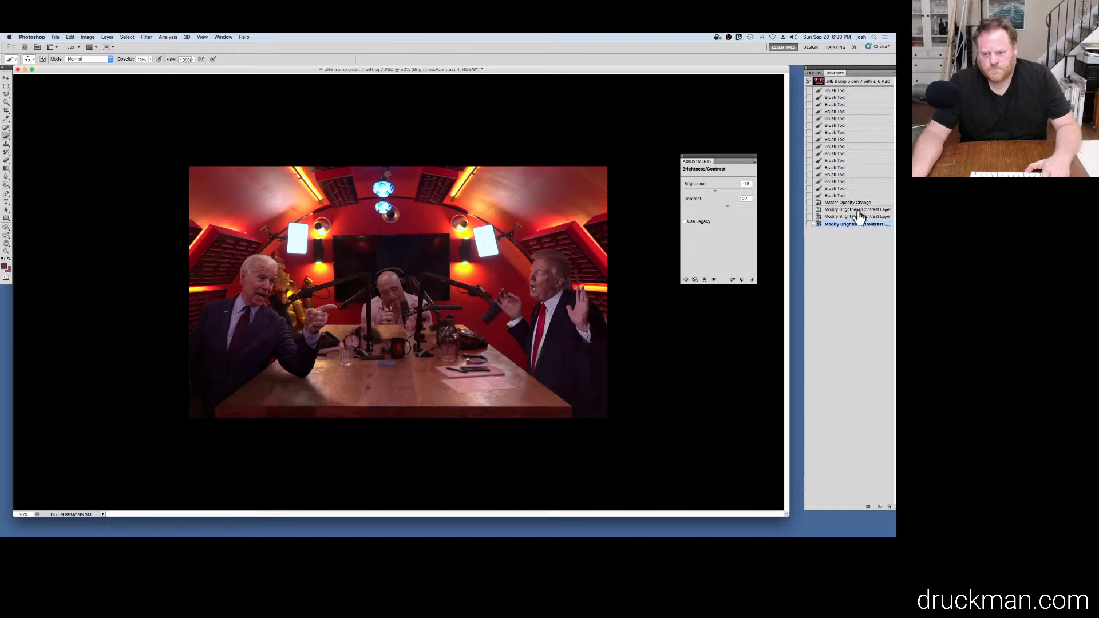
left_click(866, 218)
left_click(864, 224)
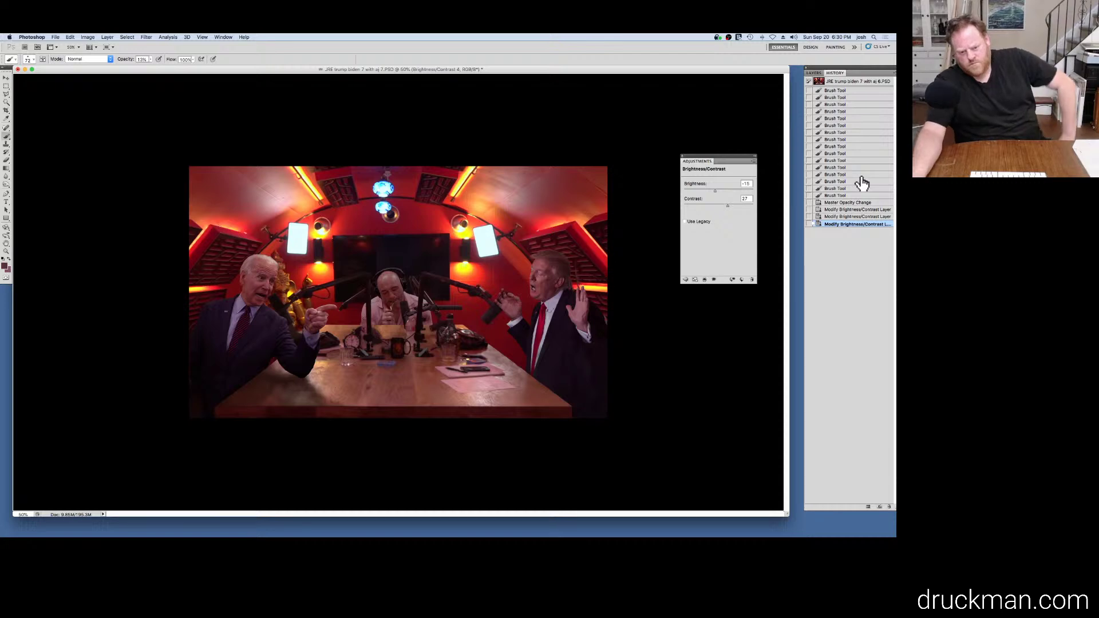
left_click(814, 73)
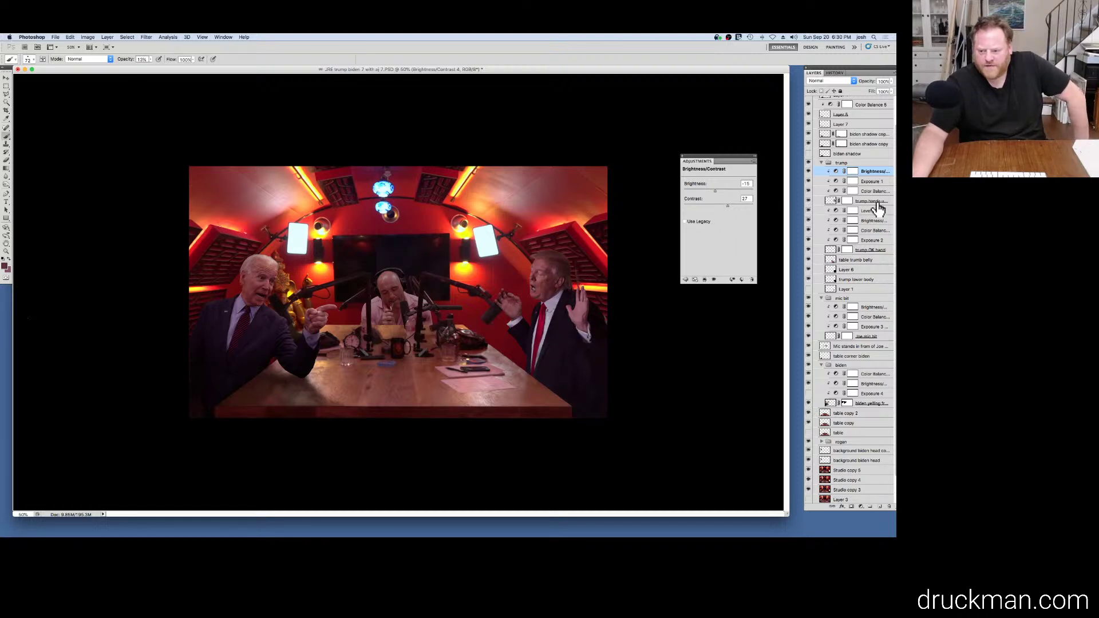
Step: Test an extreme red shift in the midtones of the hands-up layer's Color Balance adjustment, and settle on a Cyan-Red value of +34
left_click(836, 191)
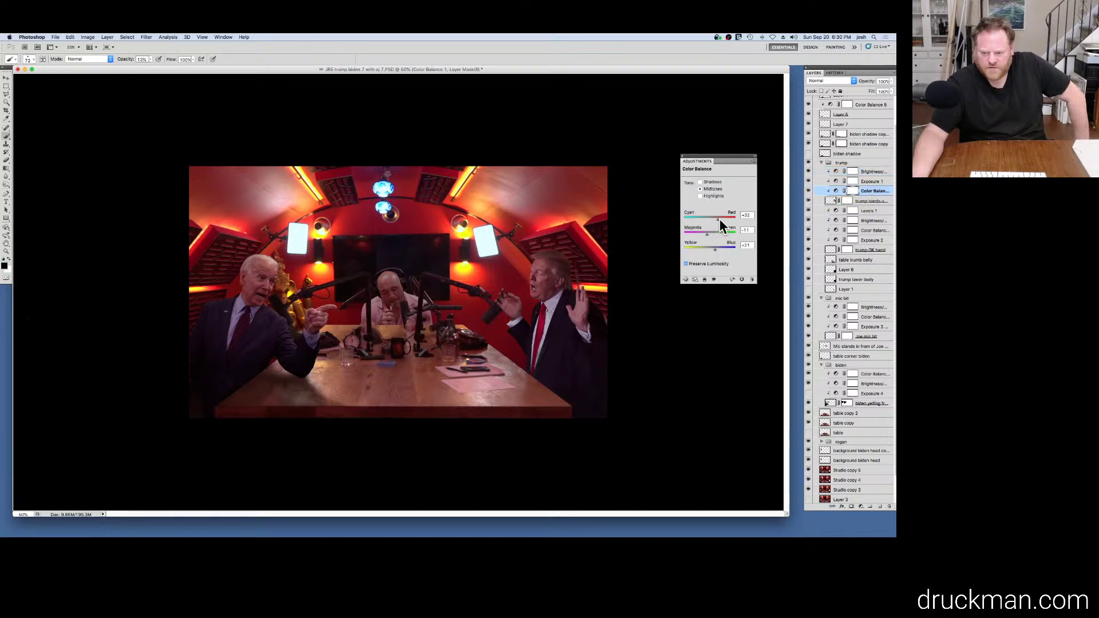
left_click_drag(720, 219, 775, 228)
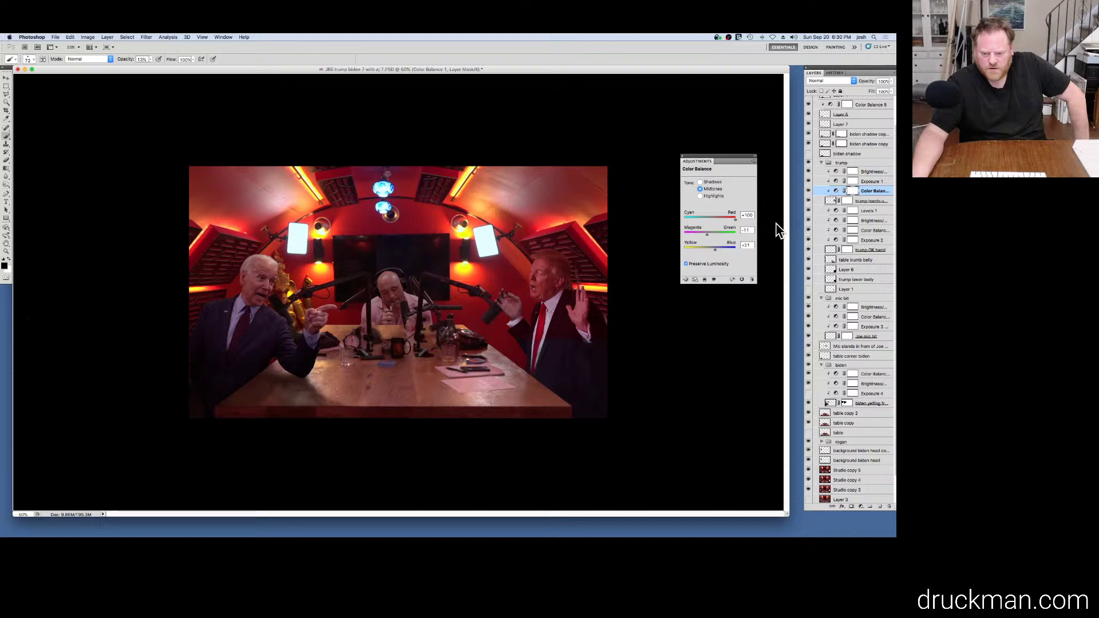
left_click_drag(719, 219, 719, 219)
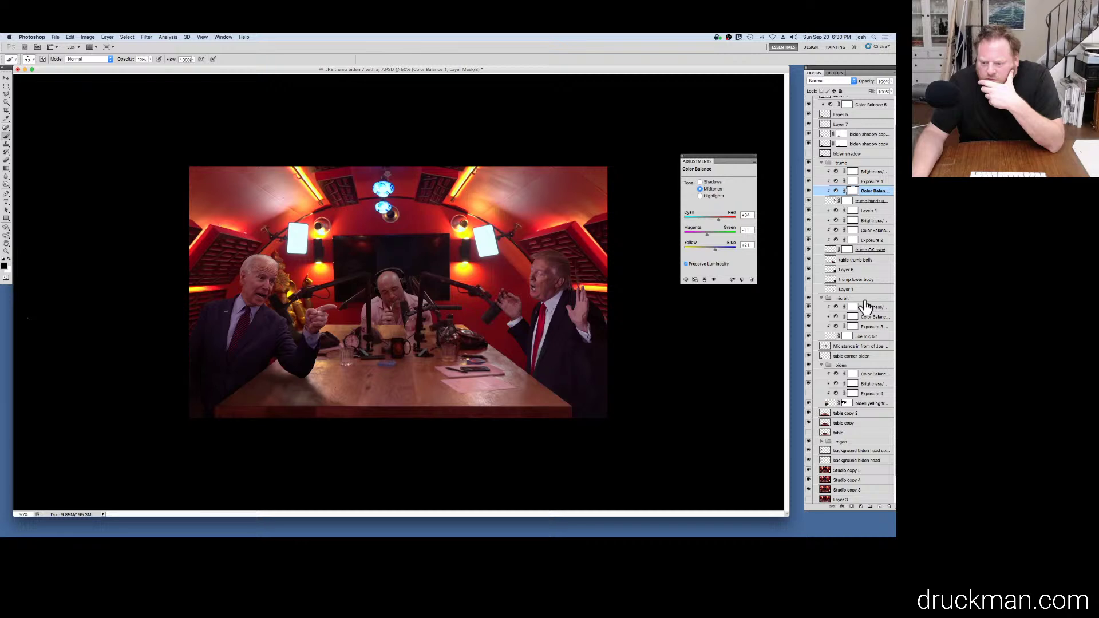
Step: Review the Color Balance settings of Biden's layer and of Trump's OK hand layer
scroll(866, 307, "down", 2)
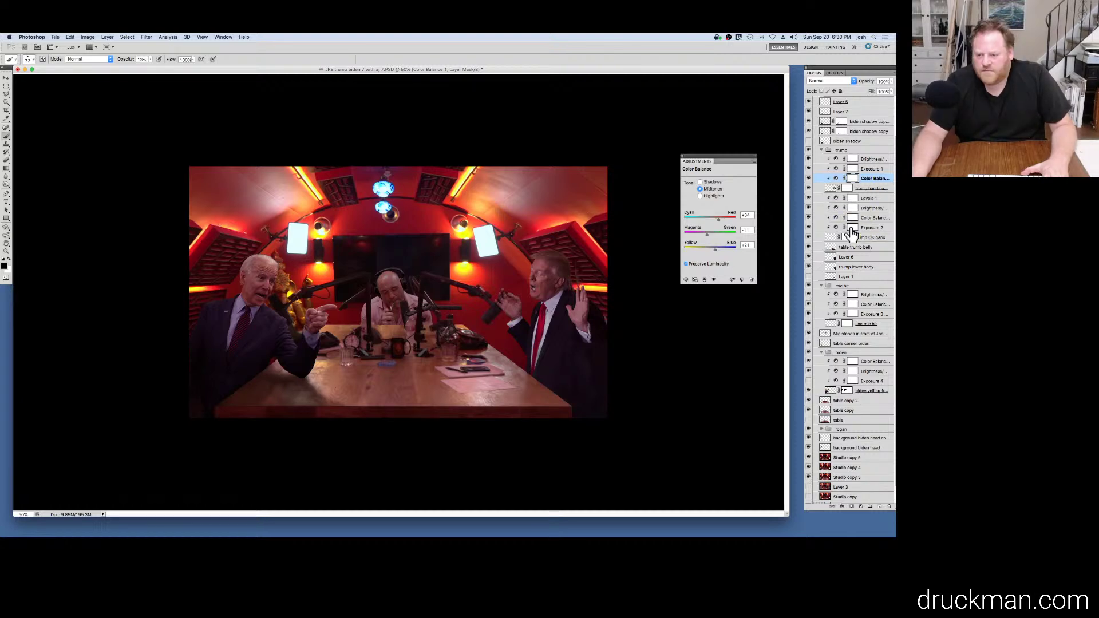
scroll(861, 255, "up", 1)
scroll(861, 275, "up", 4)
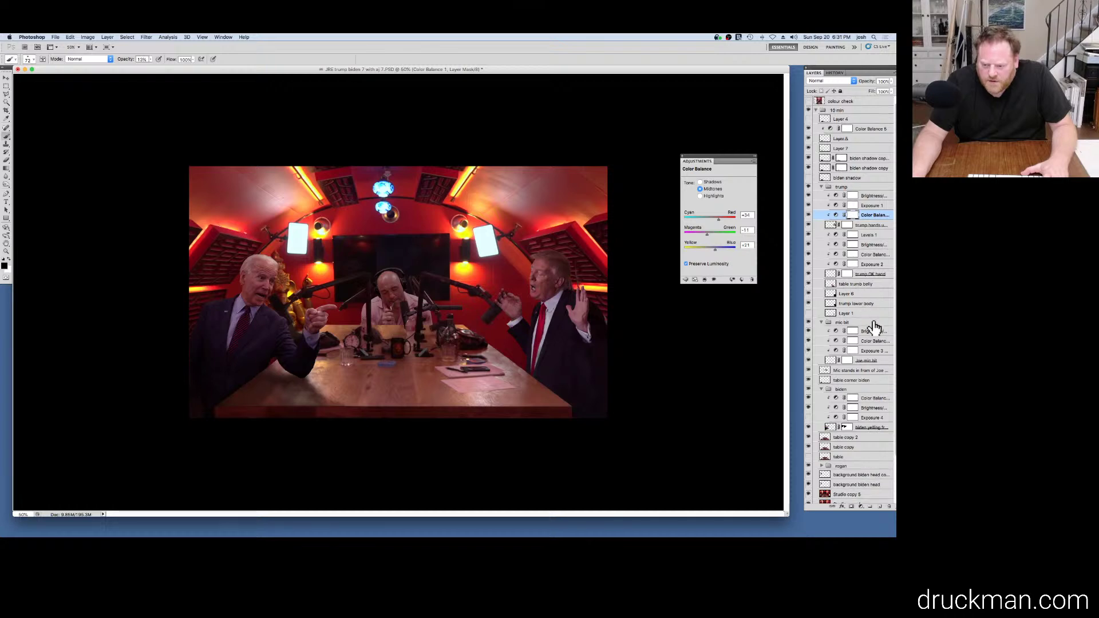
scroll(878, 409, "down", 4)
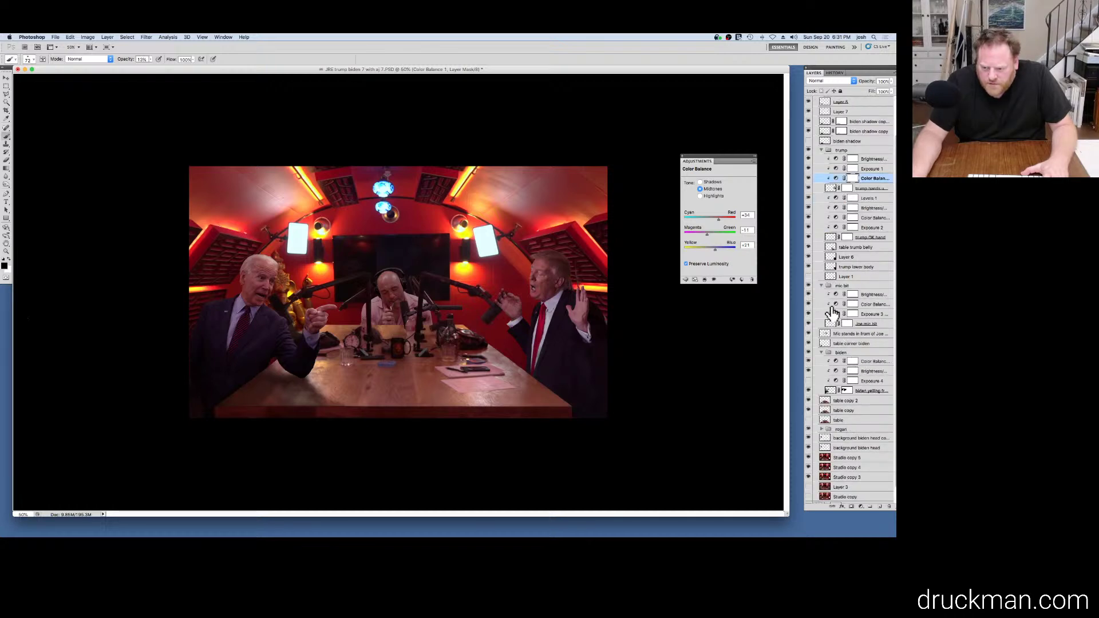
left_click(836, 363)
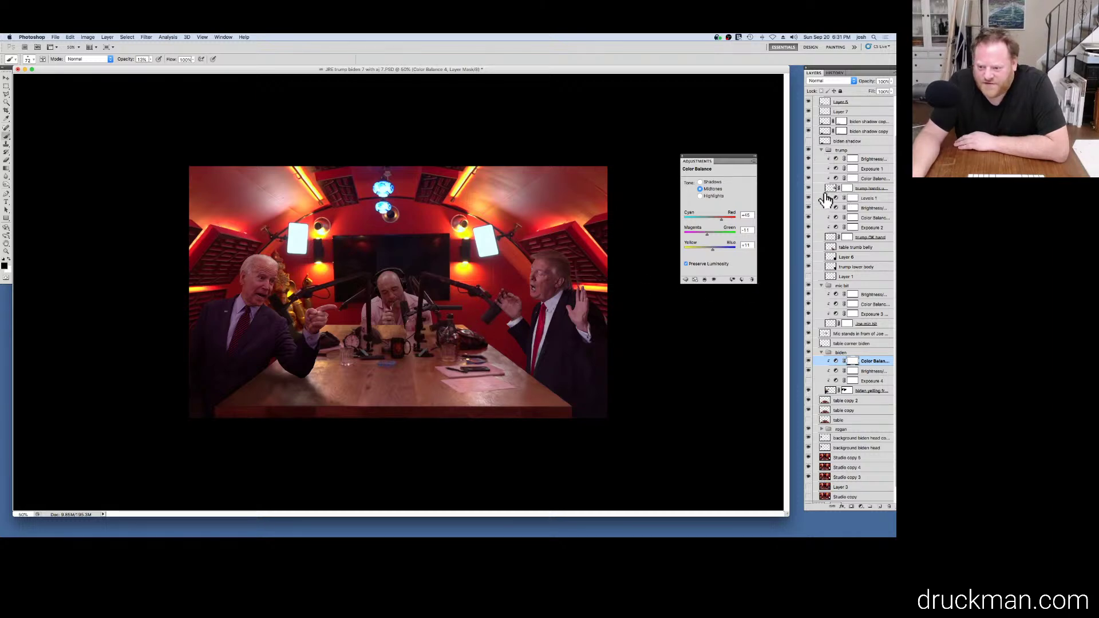
left_click(867, 238)
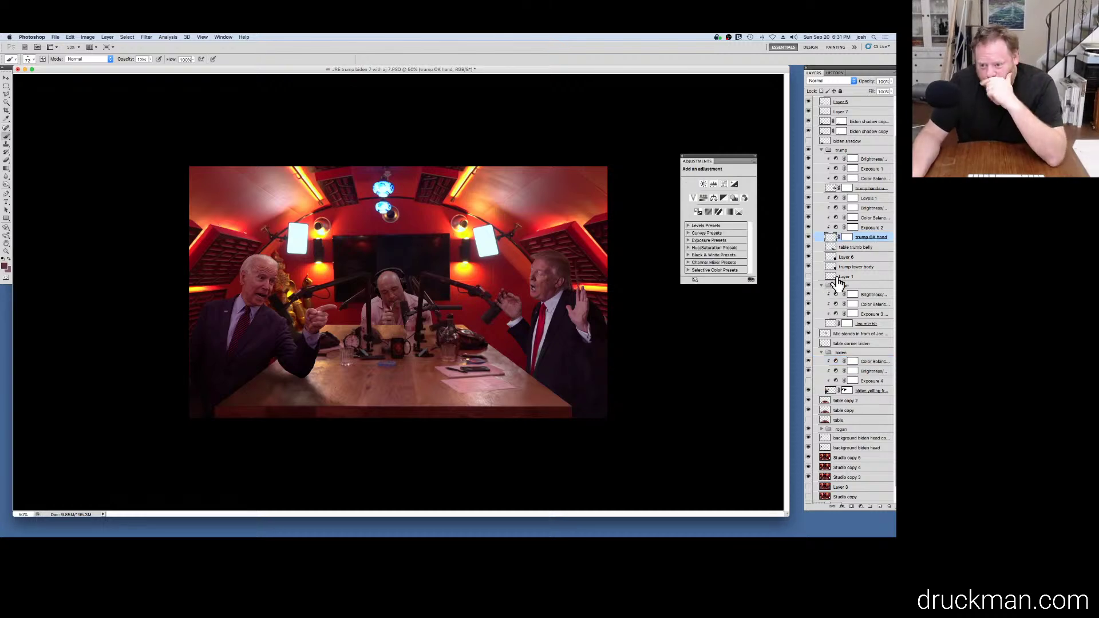
left_click(836, 219)
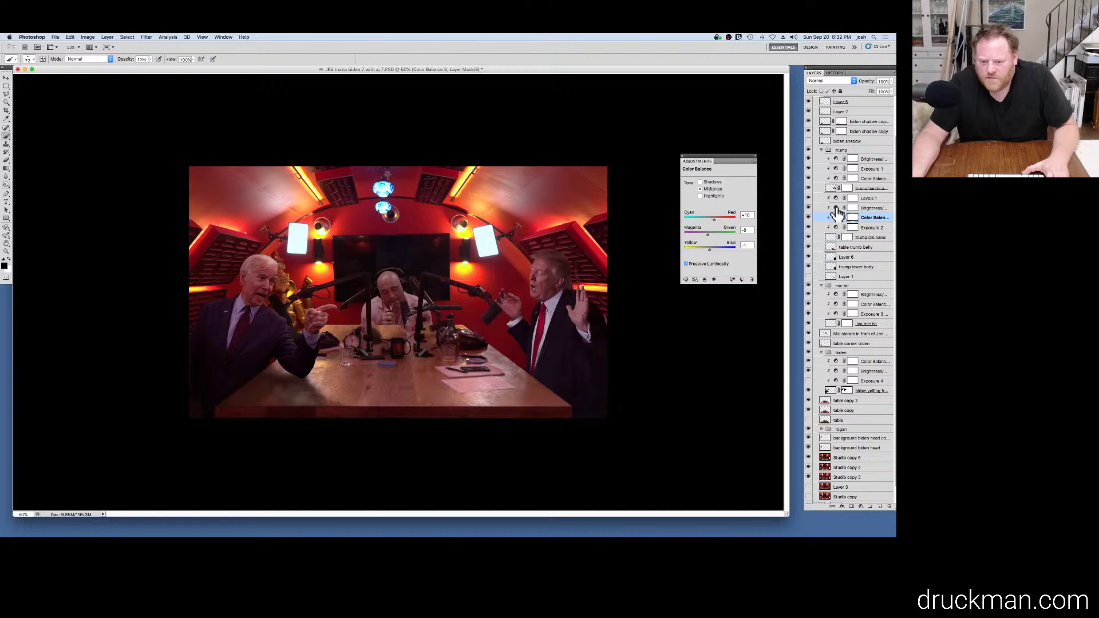
Step: Set the brightness to 0 and the contrast to 57 in the Brightness/Contrast adjustment above the trump OK hand layer
mouse_move(836, 210)
left_mouse_down()
mouse_move(721, 216)
mouse_move(863, 209)
mouse_move(847, 211)
left_mouse_up()
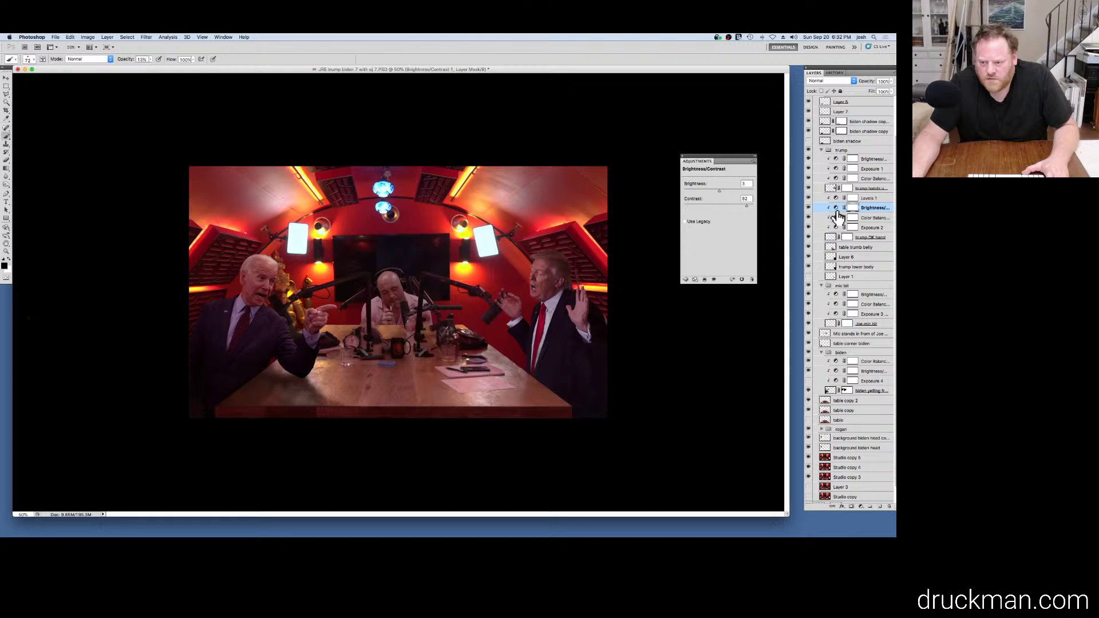
left_click_drag(719, 191, 720, 190)
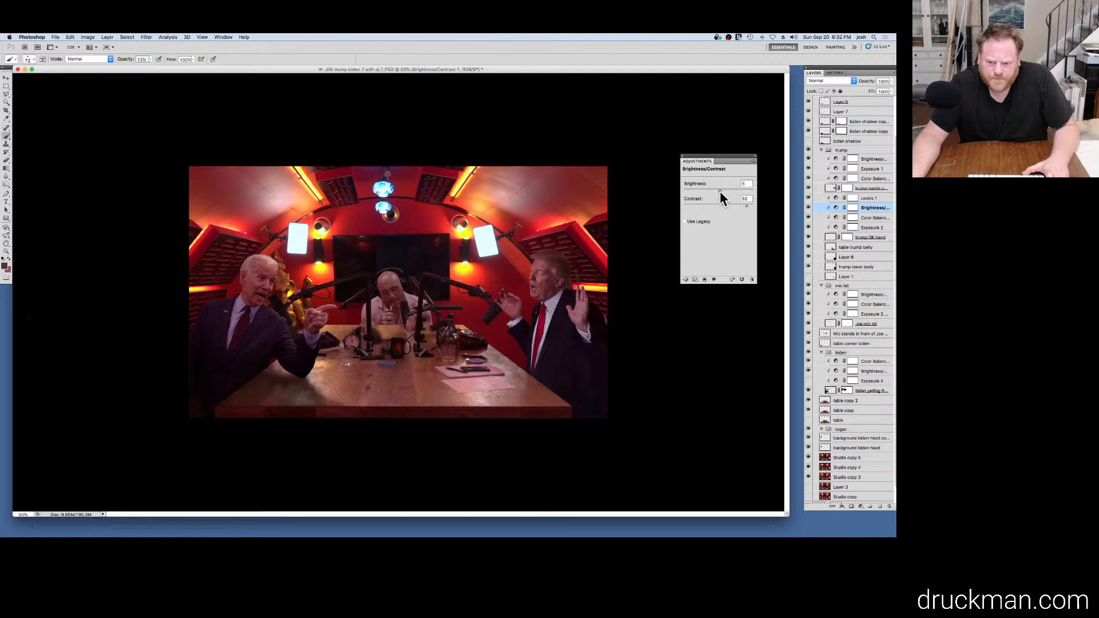
mouse_move(746, 206)
left_mouse_down()
mouse_move(702, 206)
mouse_move(779, 209)
mouse_move(737, 218)
left_mouse_up()
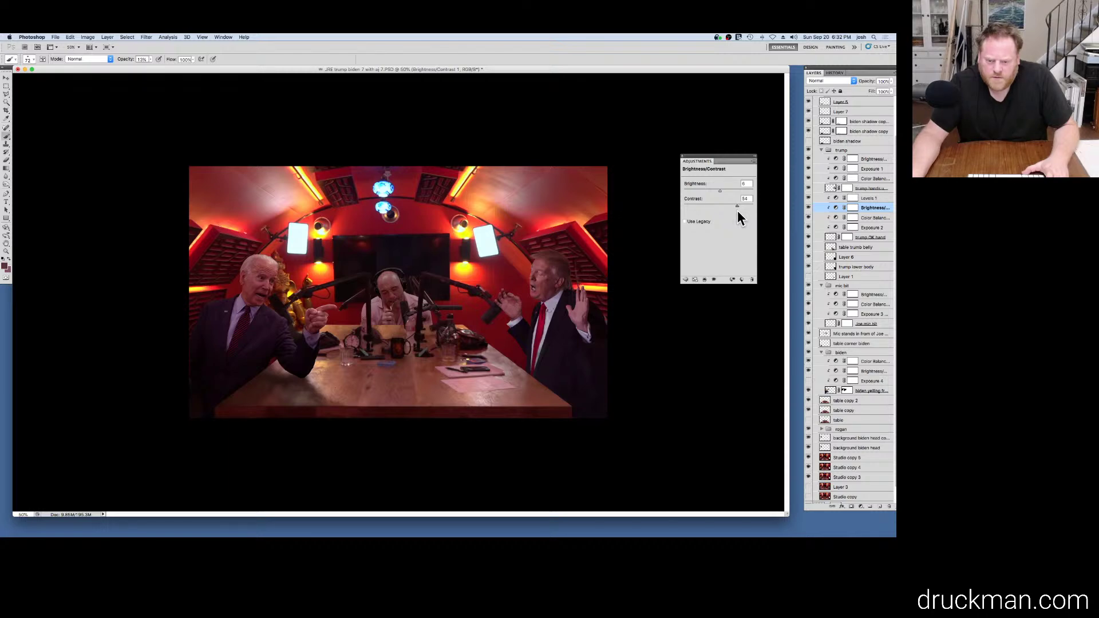
left_click_drag(737, 206, 738, 205)
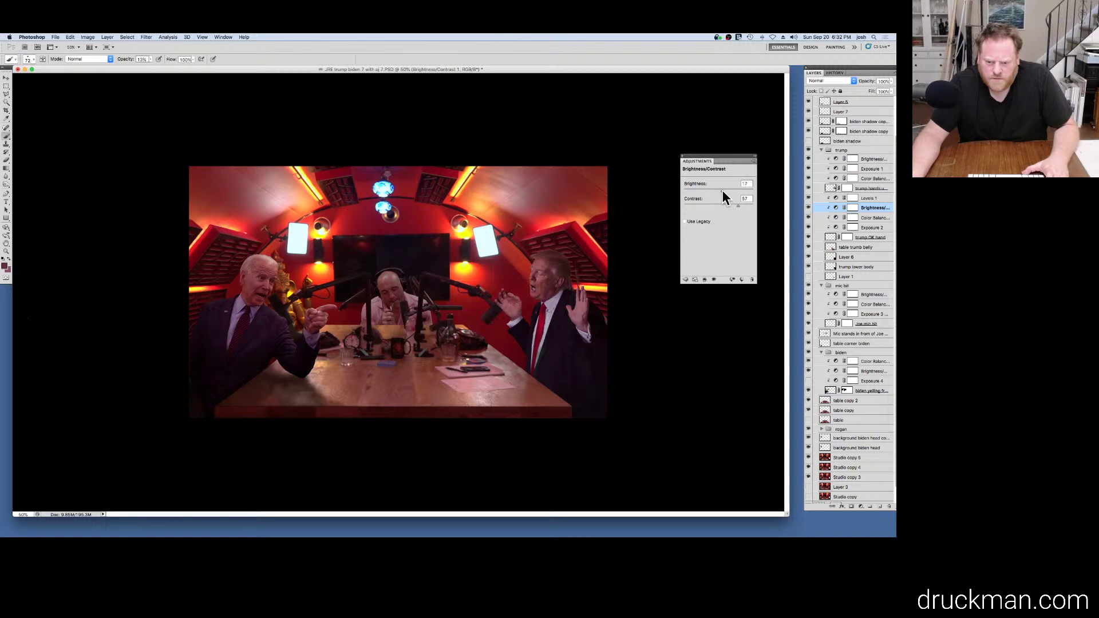
left_click_drag(722, 190, 719, 190)
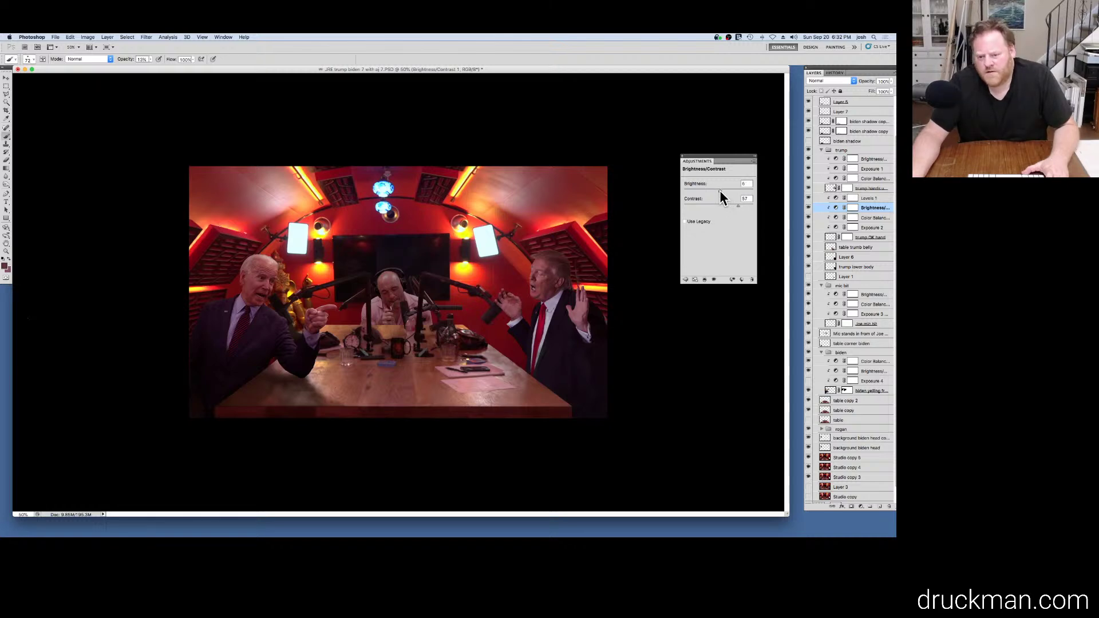
double_click(745, 183)
type("5")
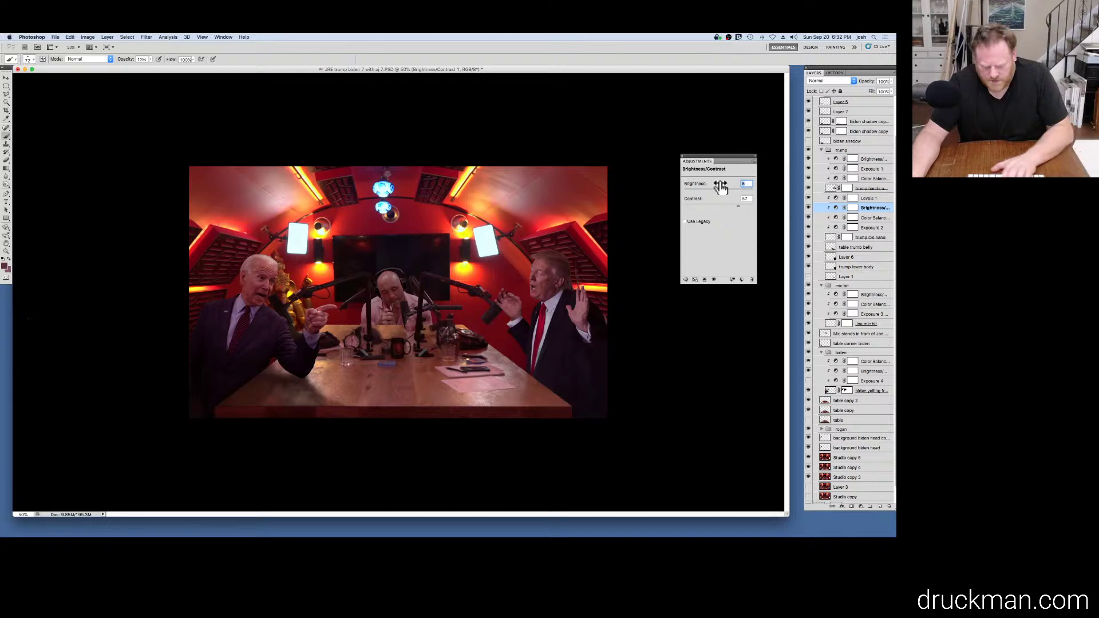
type("0")
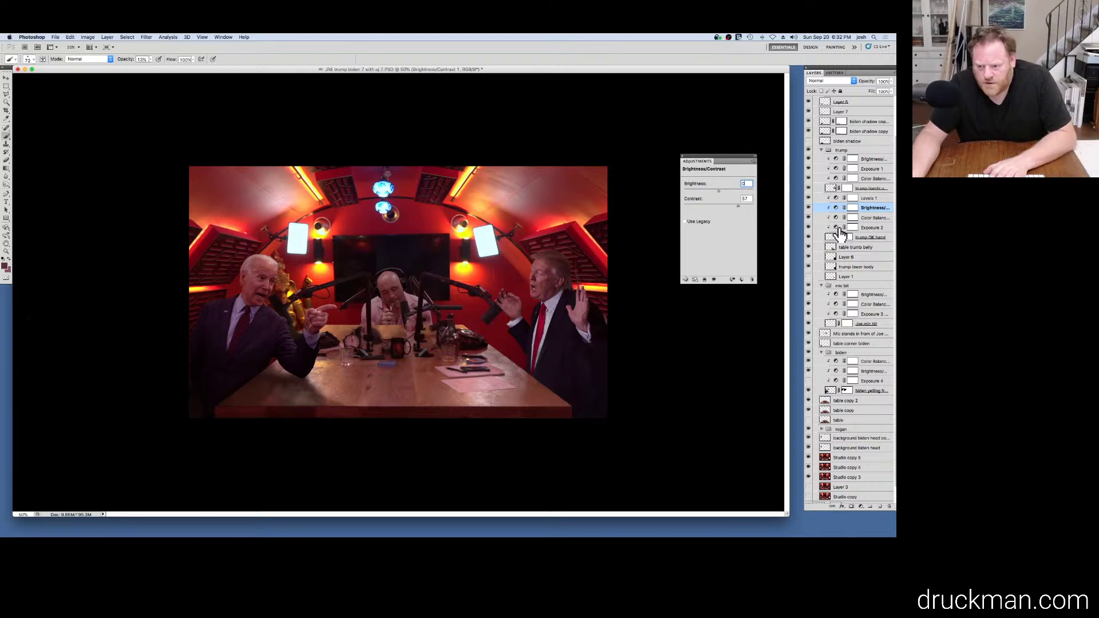
Step: Try an exposure of -1.02 in Exposure 2 and a contrast of 47 in the Brightness/Contrast adjustment above the trump OK hand layer
left_click(835, 229)
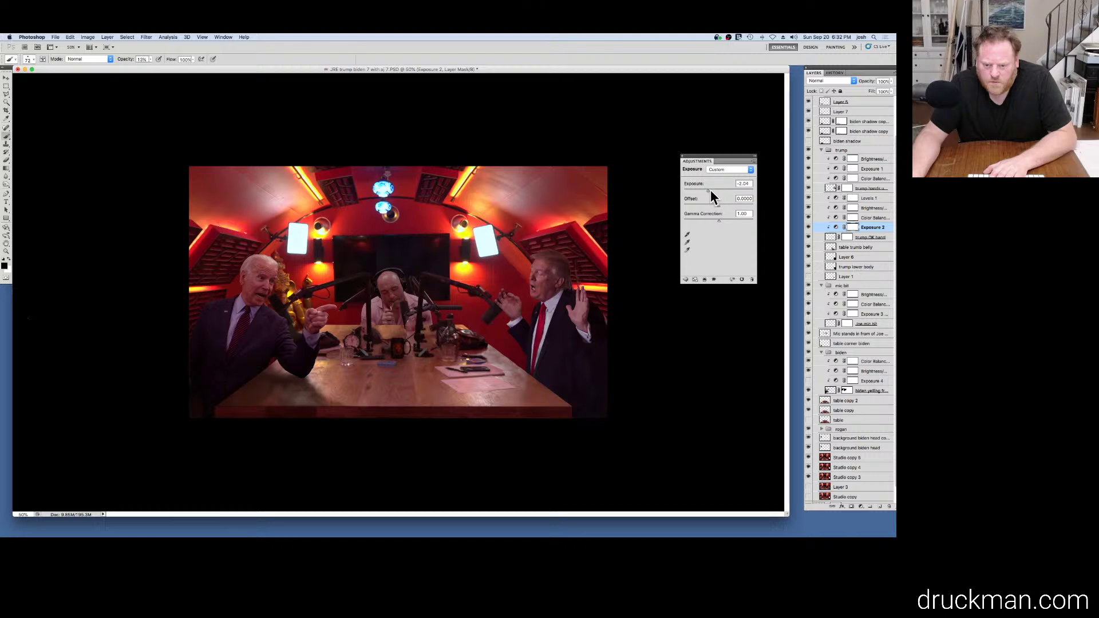
left_click_drag(709, 191, 709, 190)
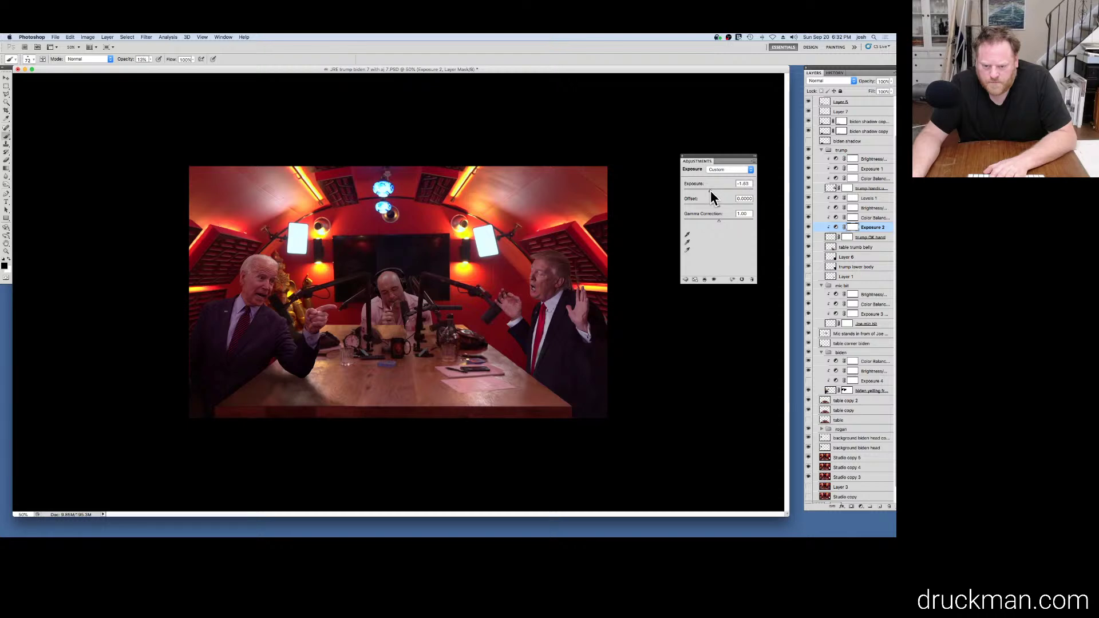
left_click_drag(710, 191, 712, 191)
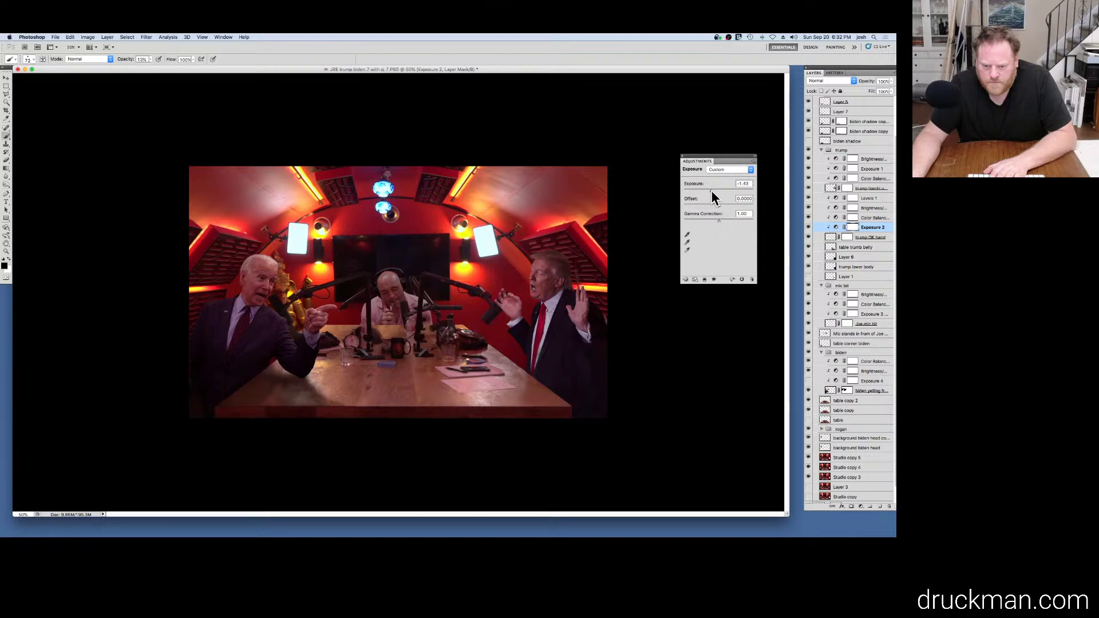
left_click(743, 183)
type("-1.36")
key("Return")
type("0")
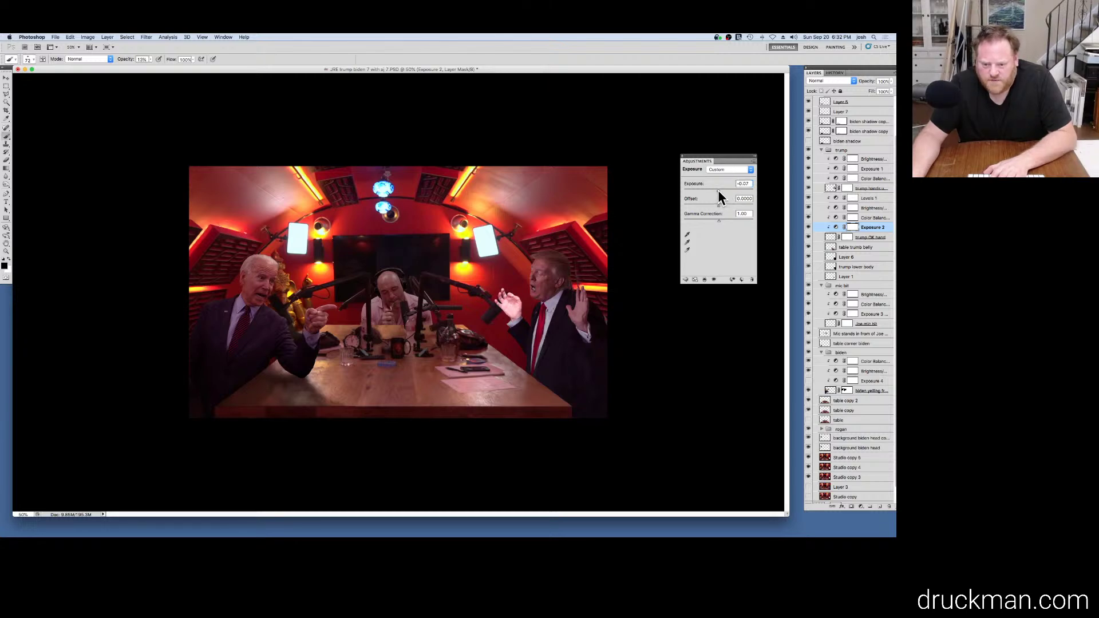
left_click_drag(718, 190, 713, 190)
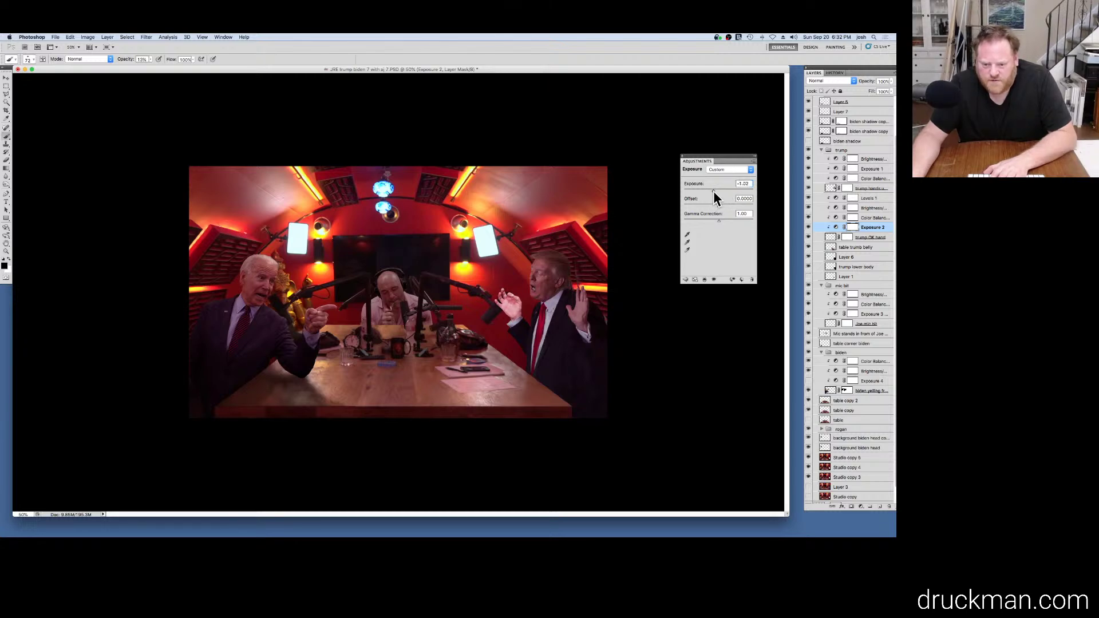
left_click(836, 208)
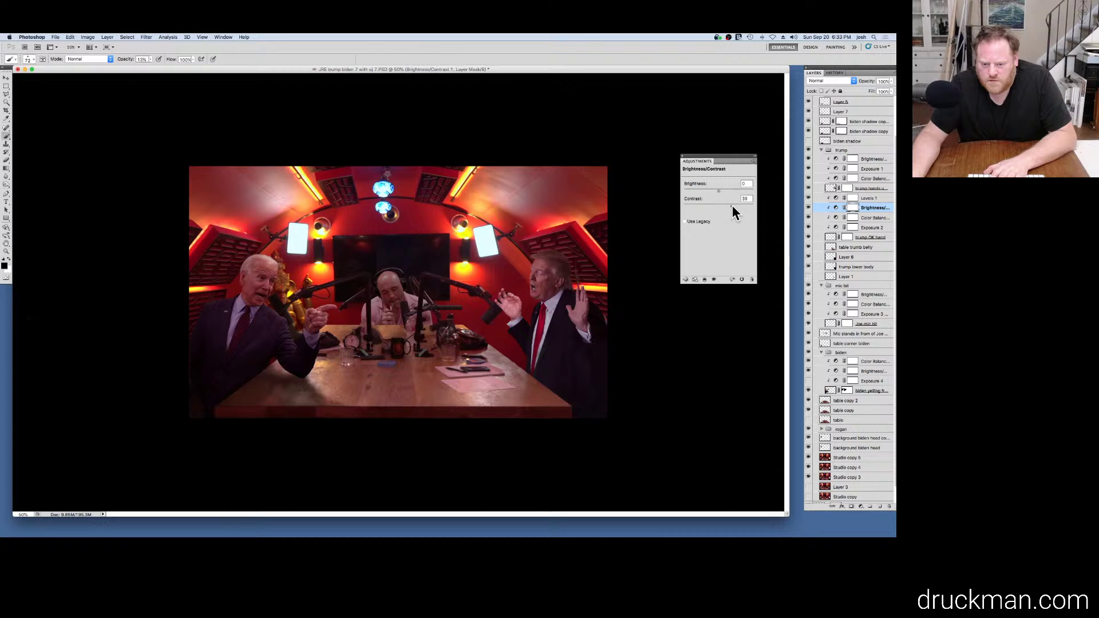
left_click(836, 228)
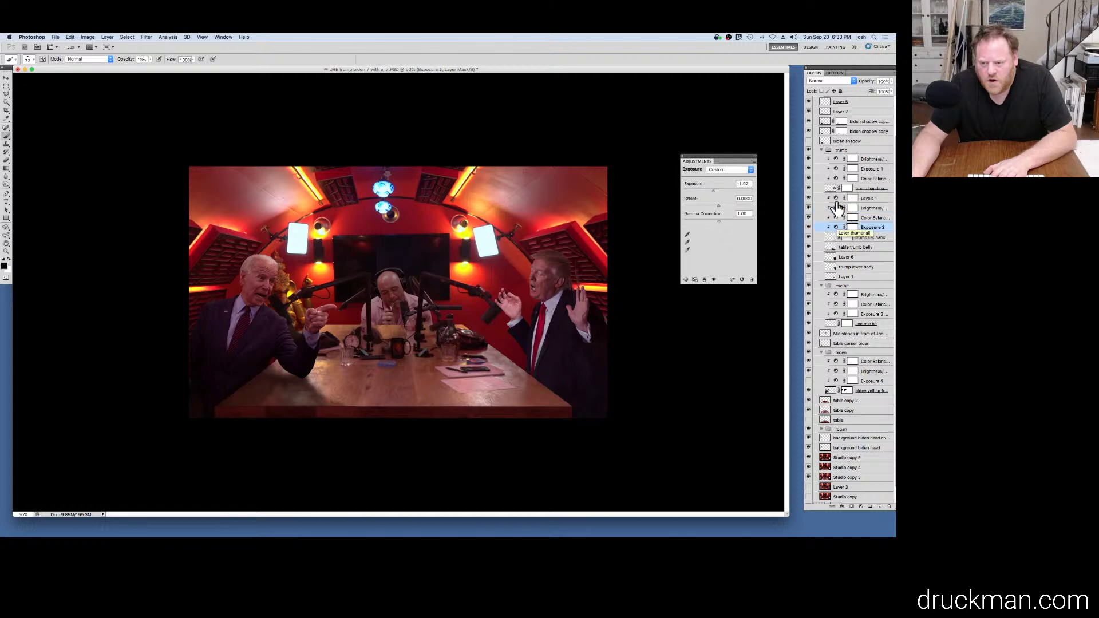
Step: Delete the Levels 1 adjustment above the trump OK hand layer and set the exposure of Exposure 2 to -1.43
left_click(838, 200)
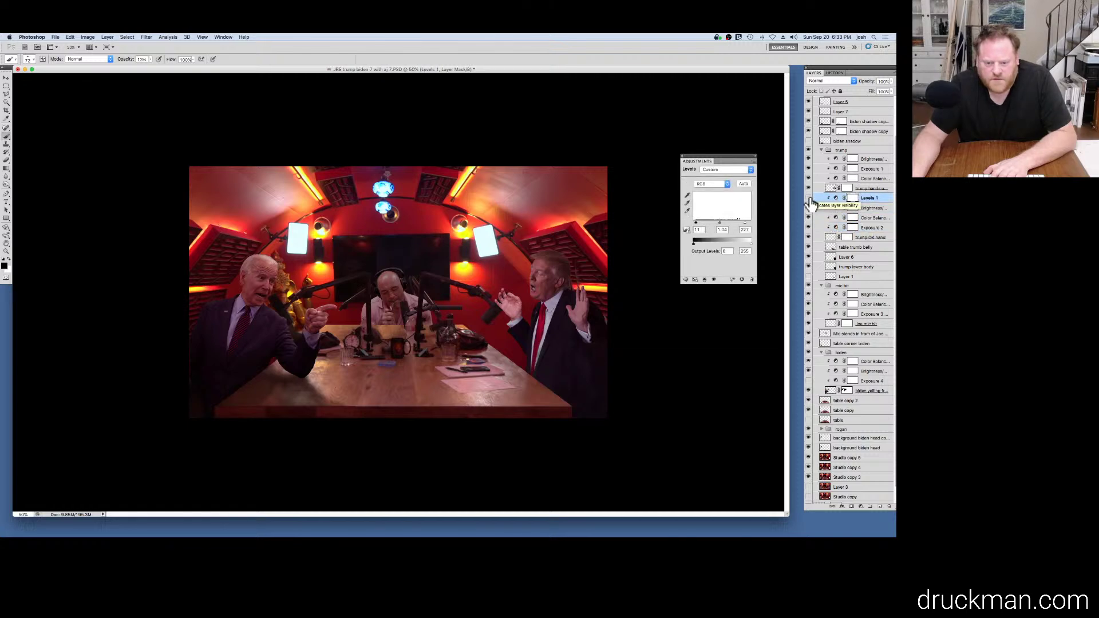
left_click_drag(870, 201, 889, 508)
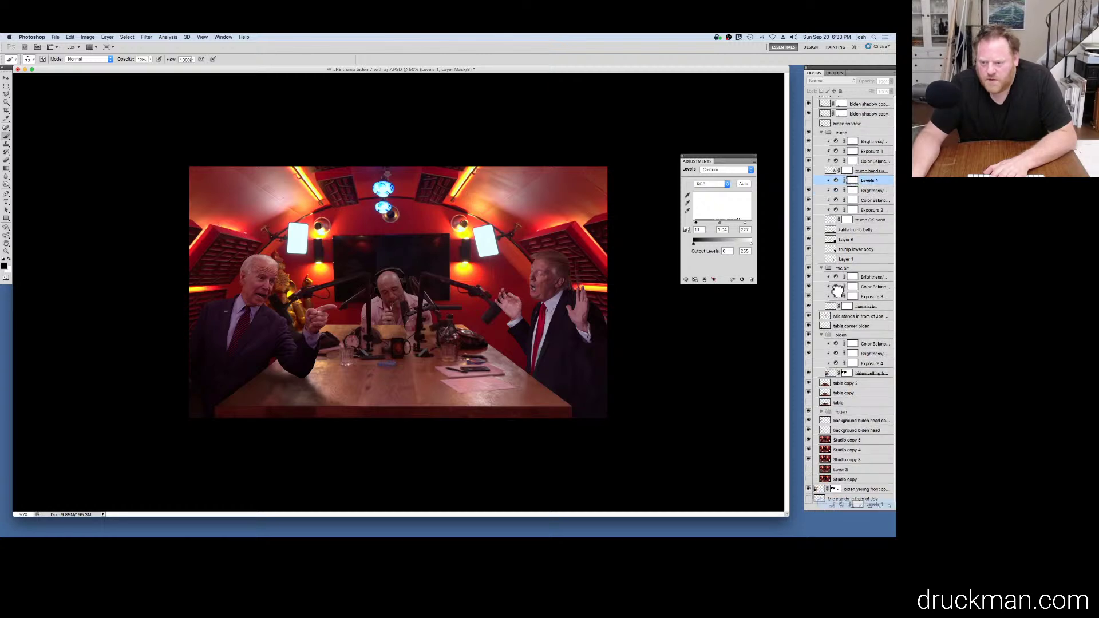
left_click(834, 210)
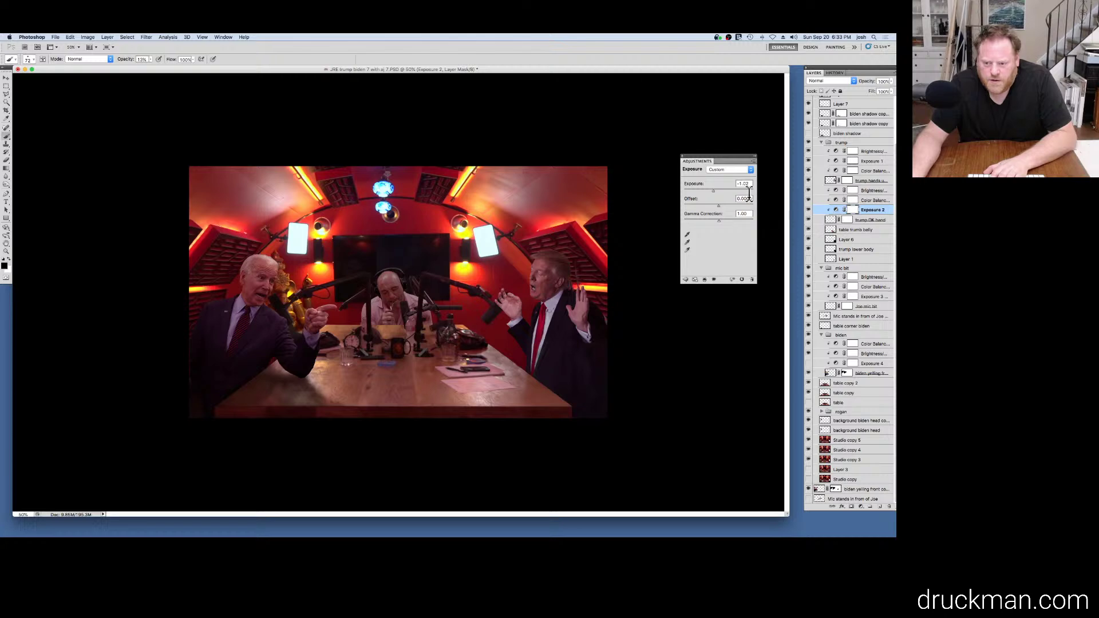
left_click_drag(713, 190, 712, 190)
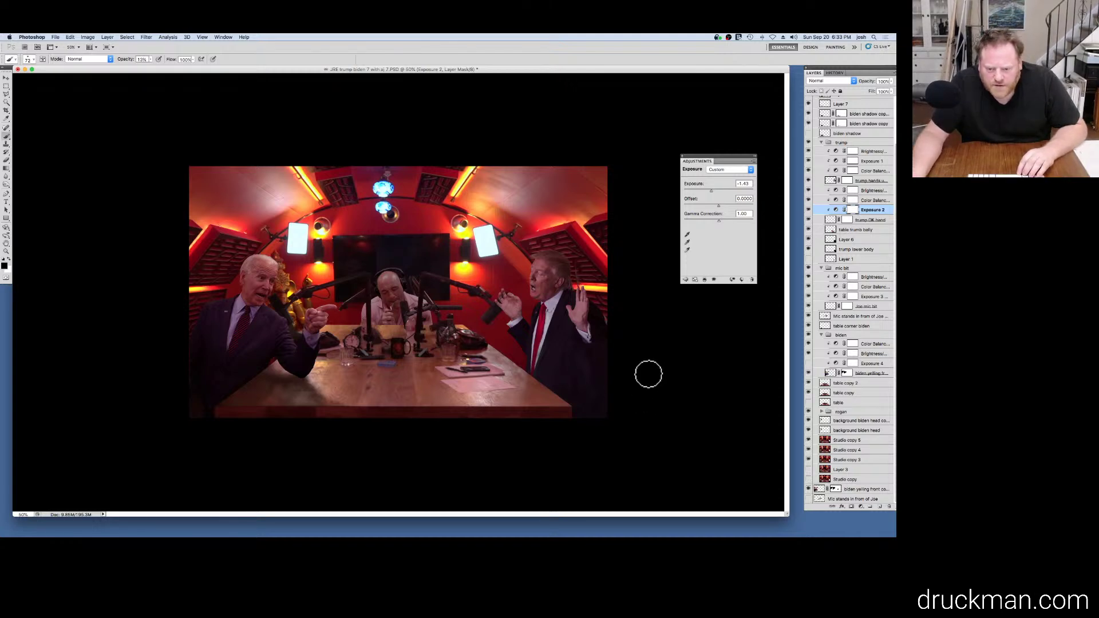
Step: Raise the contrast to about 62 in the Brightness/Contrast adjustment above the trump OK hand layer and save the document
left_click(836, 193)
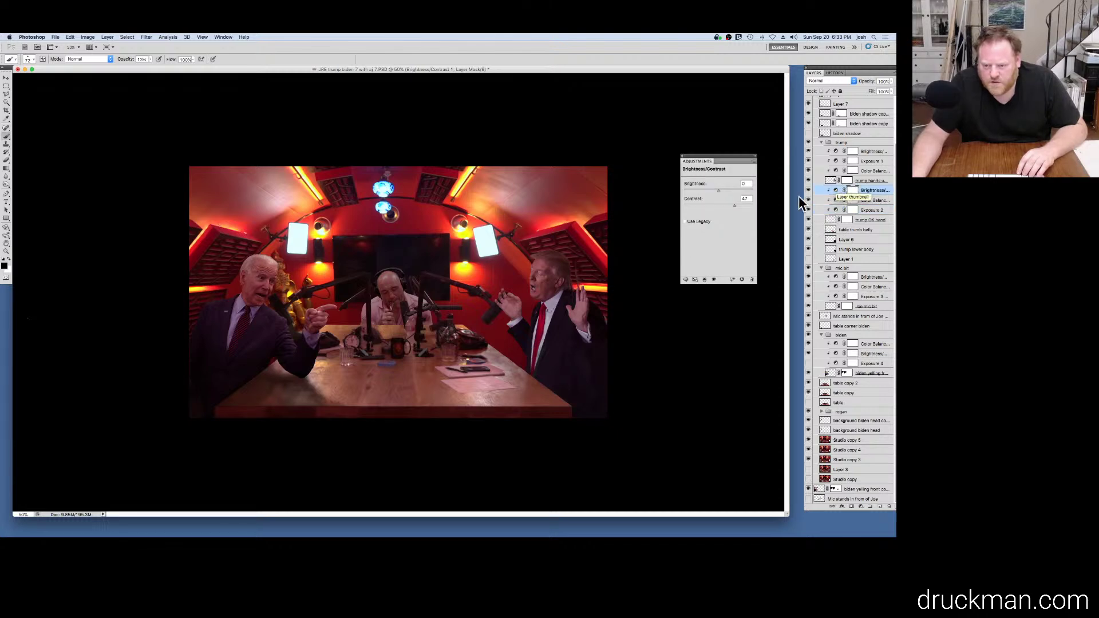
left_click_drag(736, 207, 740, 206)
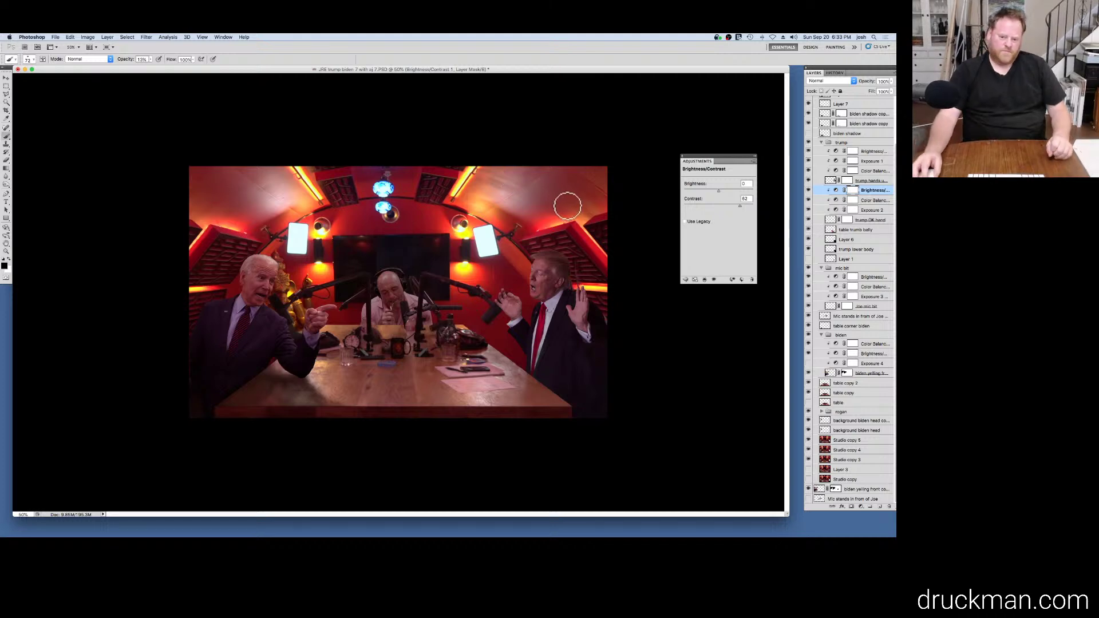
key("super+s")
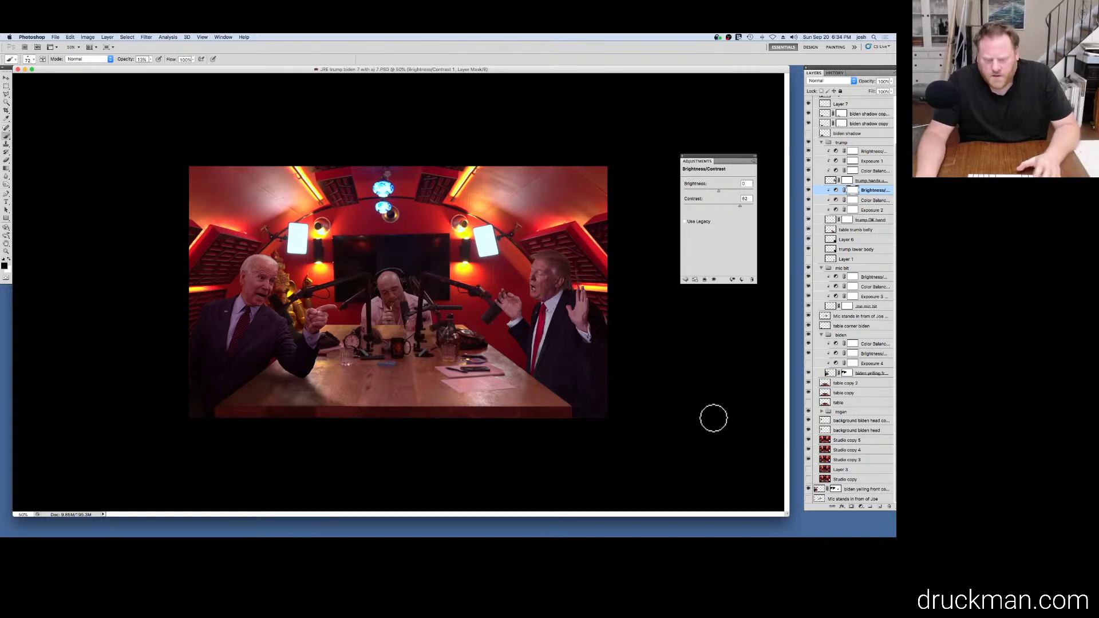
Step: Save a JPEG copy of the composite as "Trump Biden JRE 10 min later" in the WORKING folder with High quality
key("m")
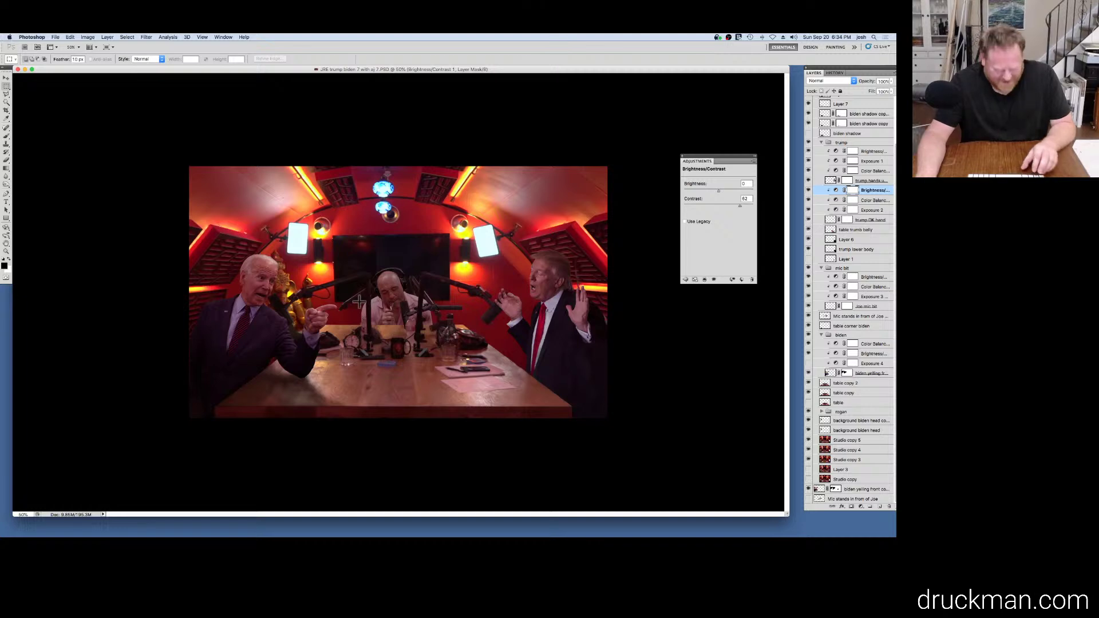
key("super+shift+s")
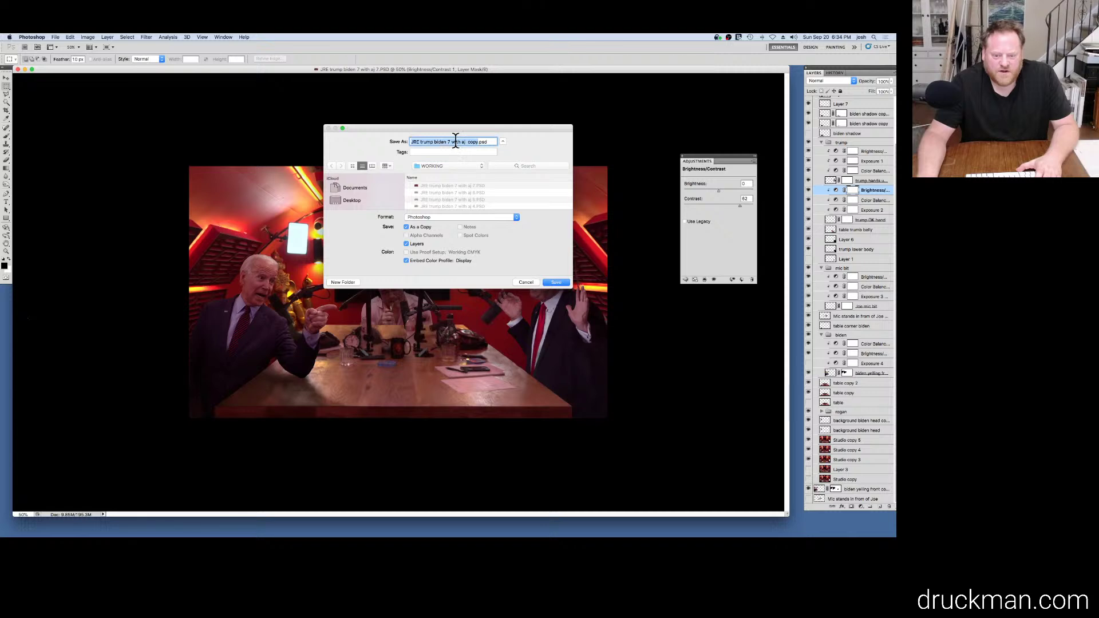
type("T")
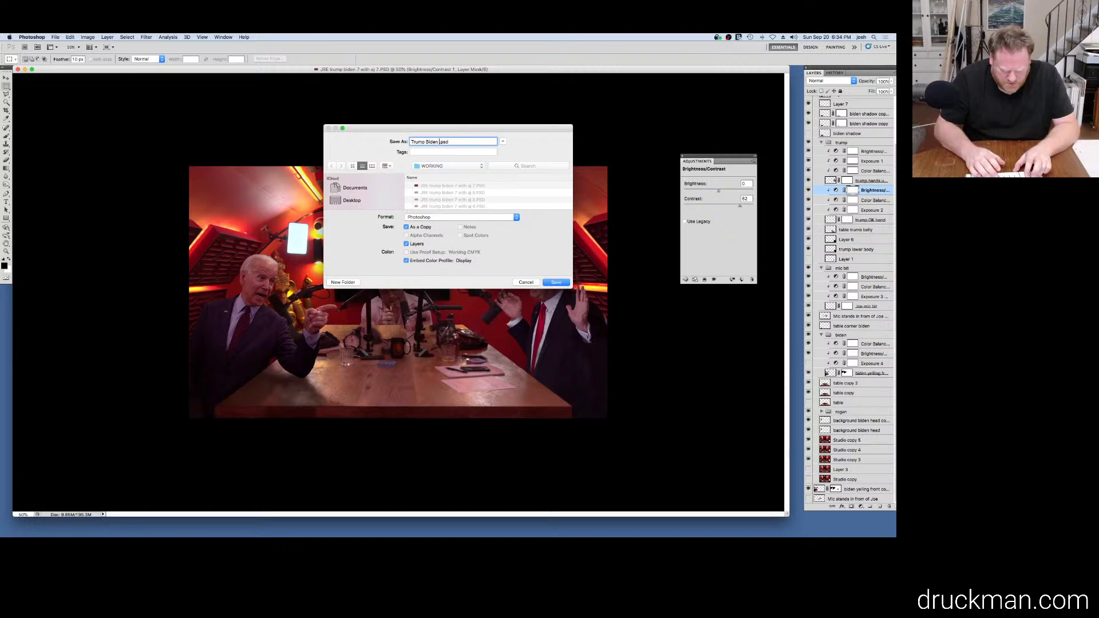
type("rump Biden ")
type("JR")
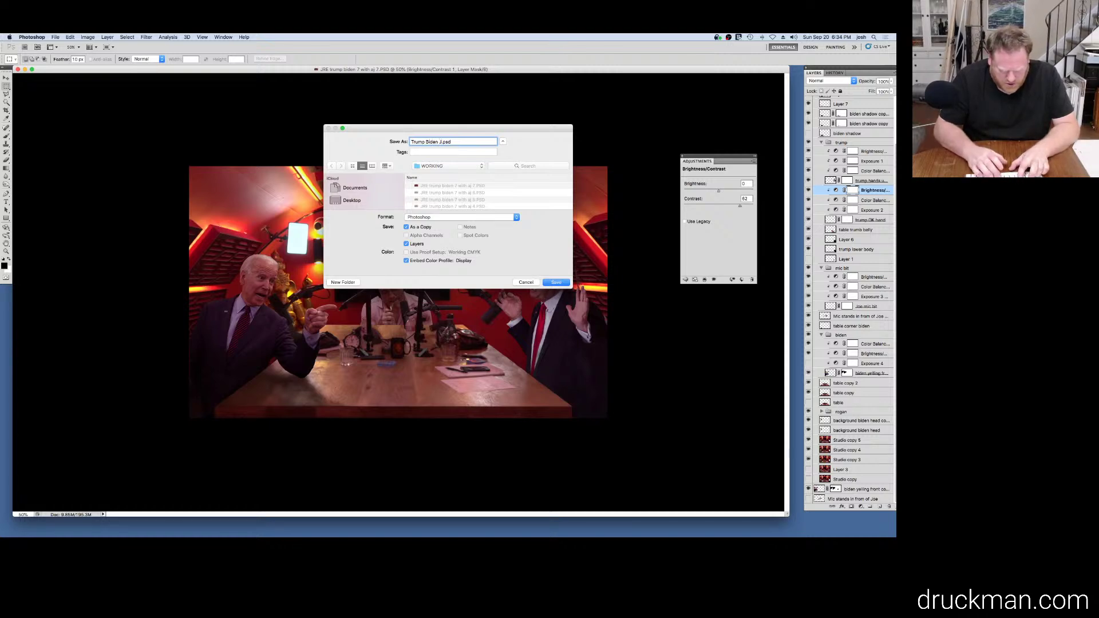
type("E 10")
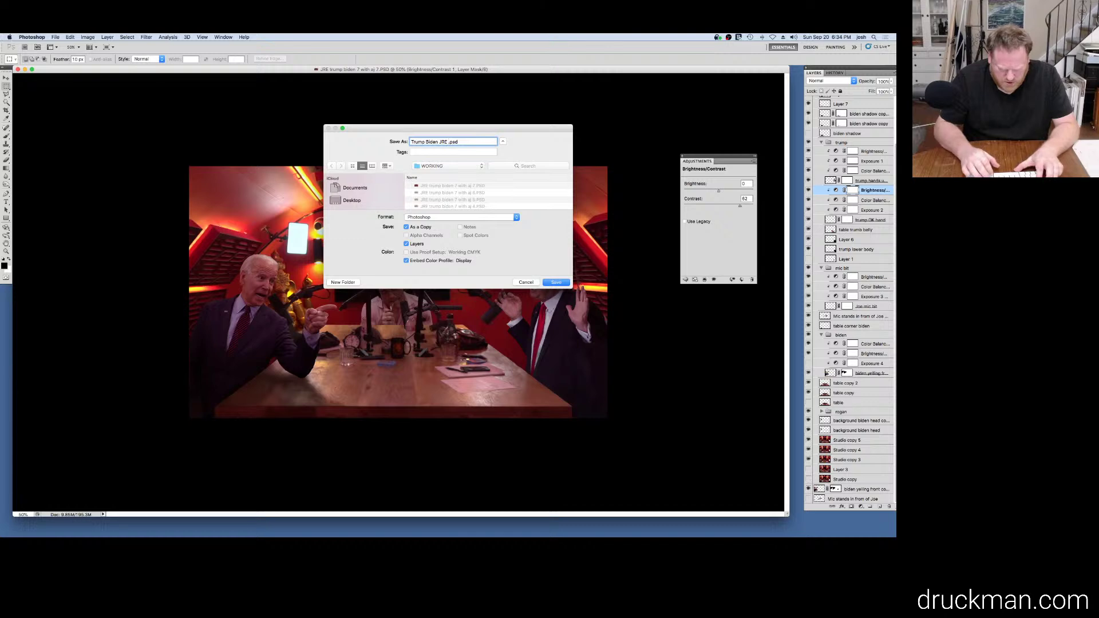
type(" min late")
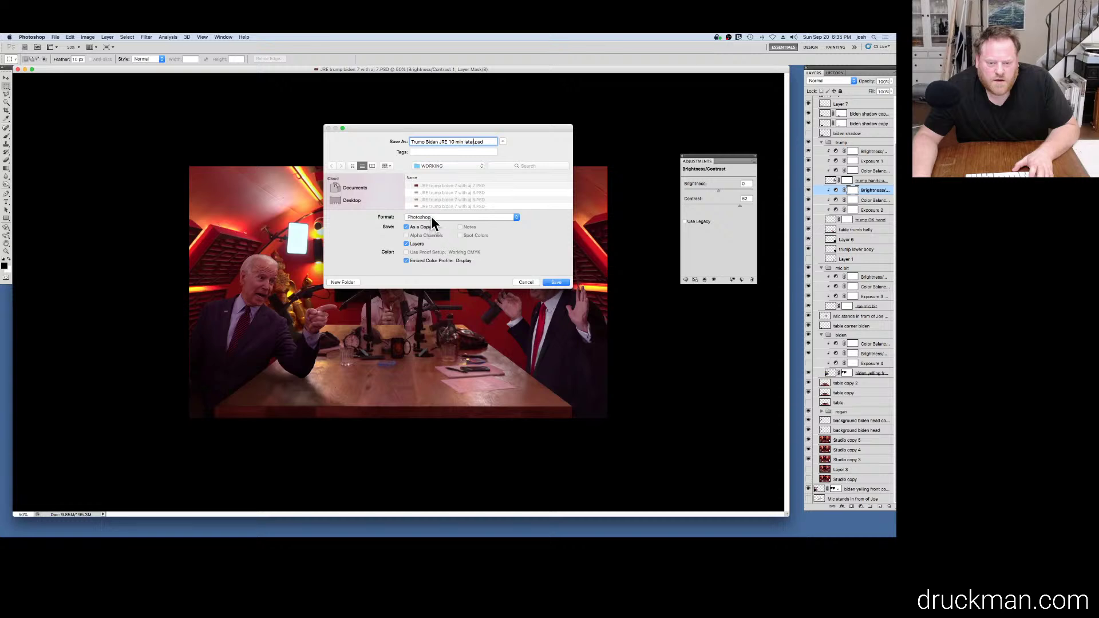
left_click(432, 218)
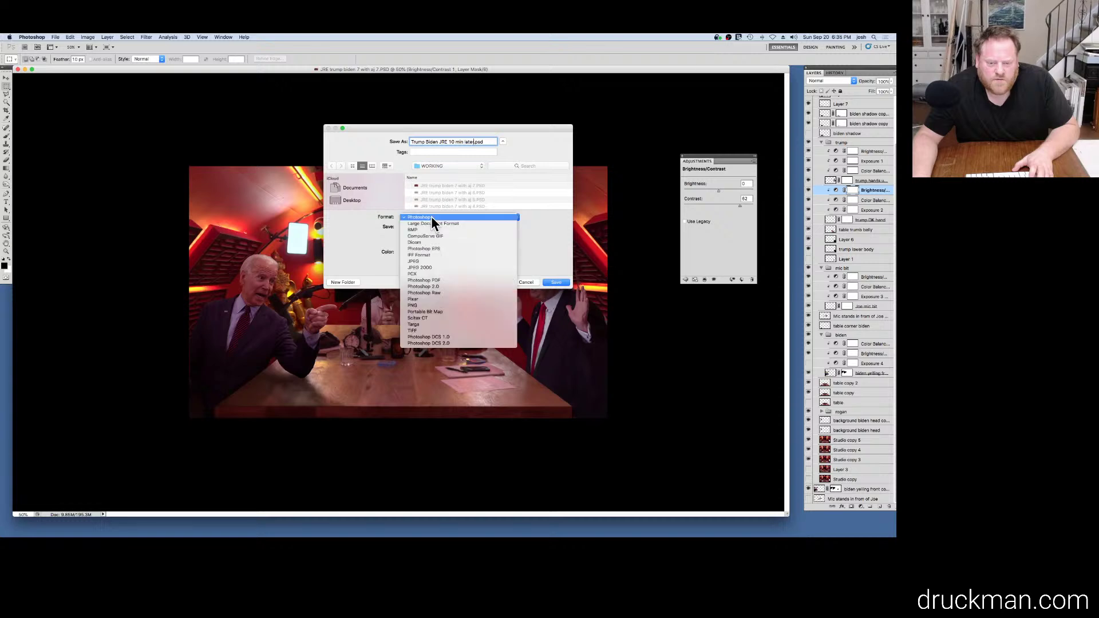
left_click(433, 261)
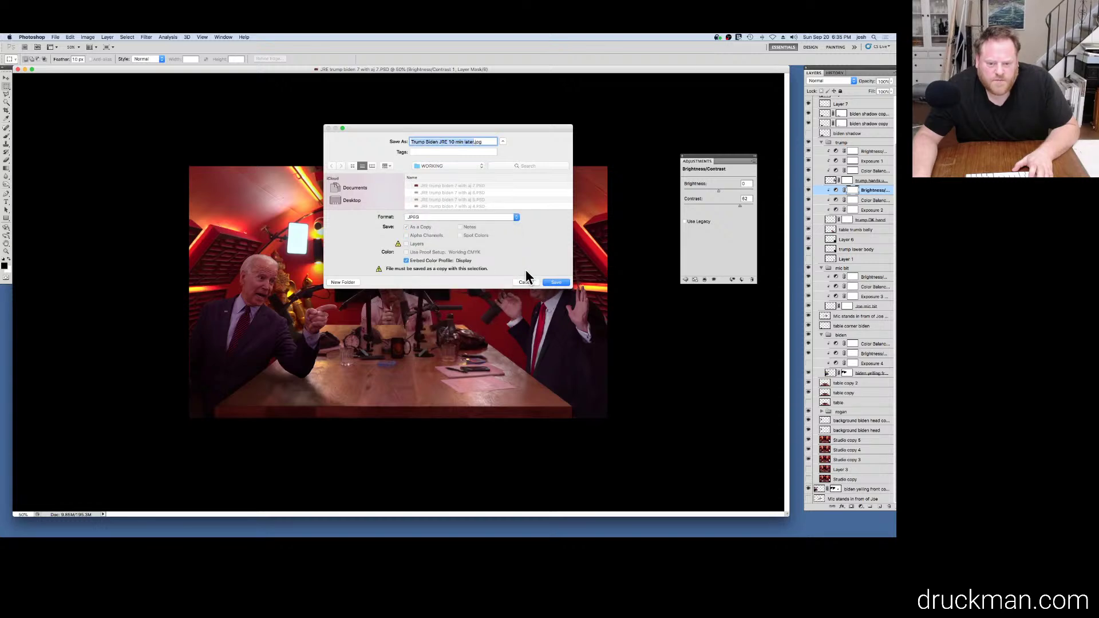
left_click(555, 282)
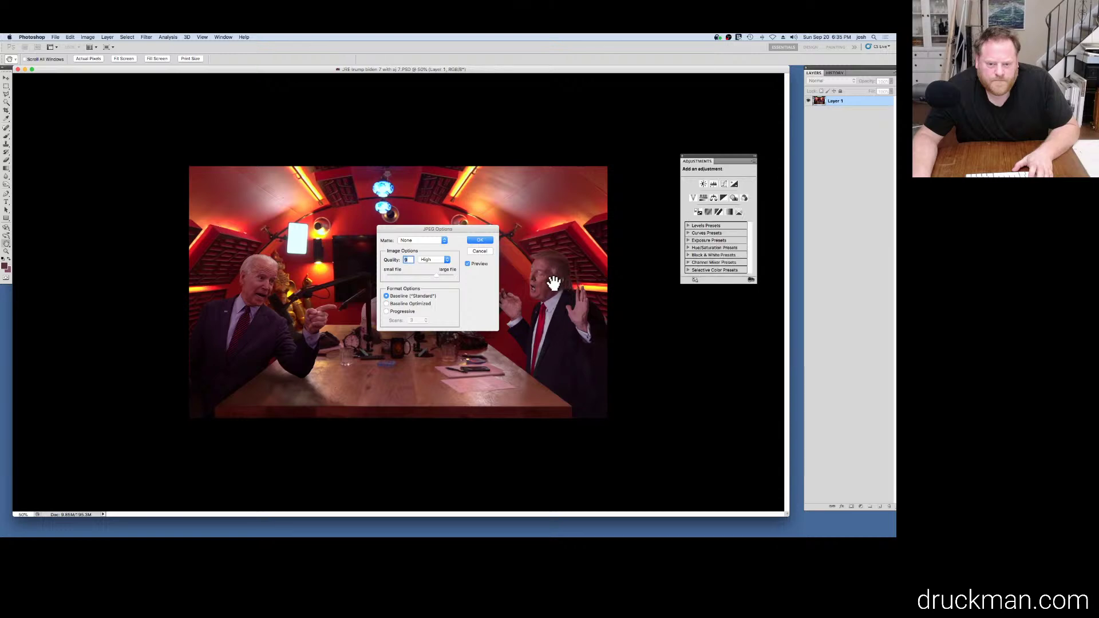
left_click(481, 241)
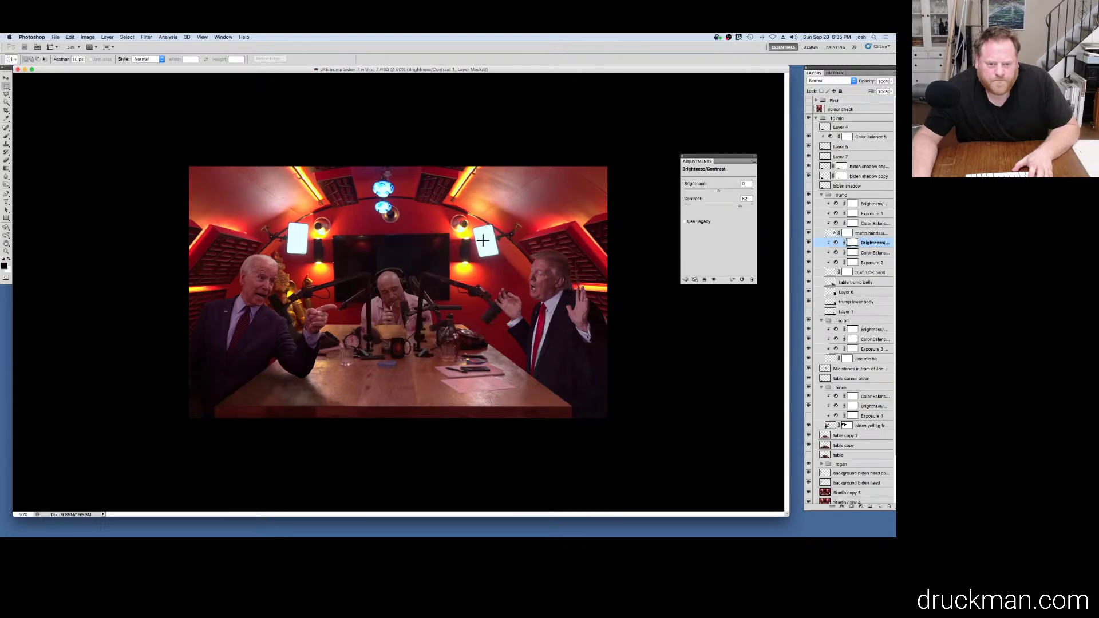
Step: Close the document, switch to Finder and move the smoke PNG on the desktop to the trash
left_click_drag(106, 71, 68, 98)
left_click(41, 99)
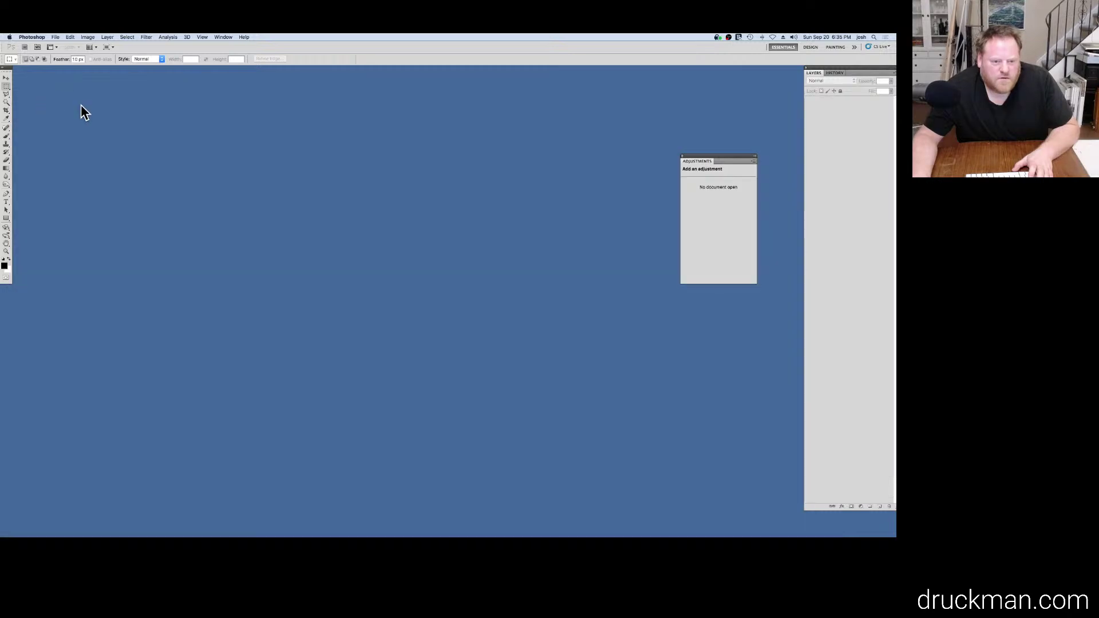
left_click(325, 165)
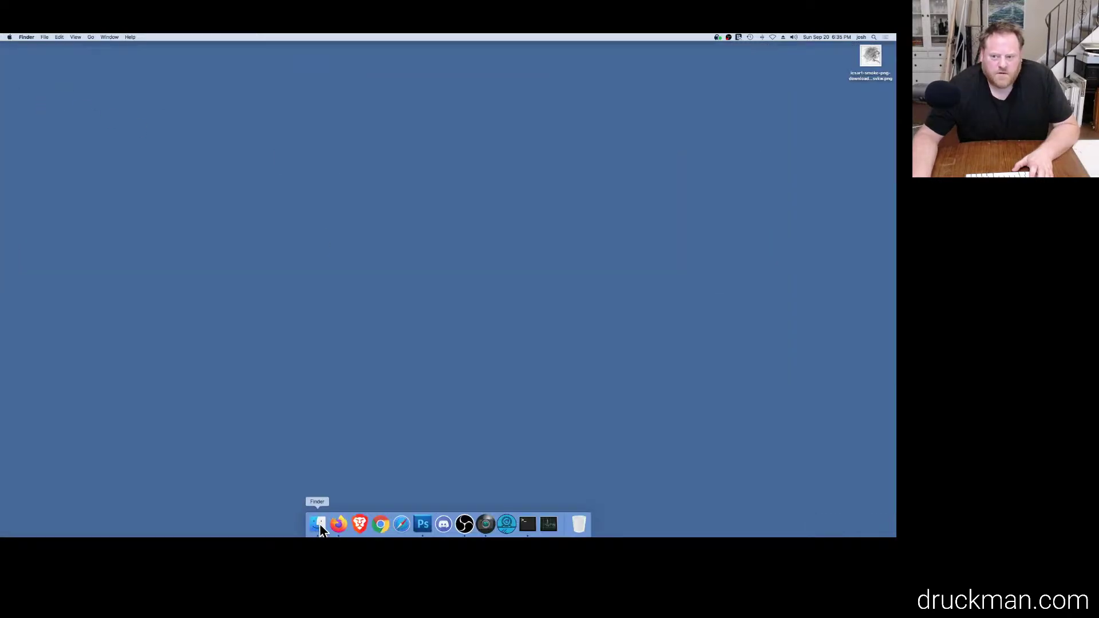
left_click(318, 525)
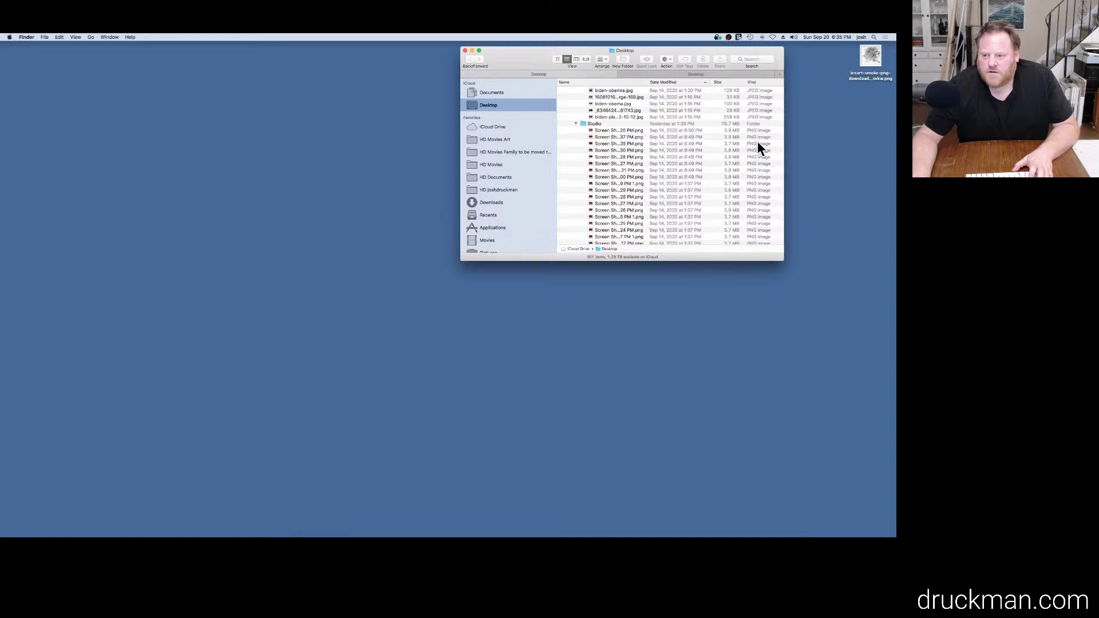
left_click_drag(872, 59, 582, 522)
Step: Move Trump Biden JRE 10 min later.JPG from WORKING and Joe Trump Biden.JPG from Final onto the desktop
scroll(621, 126, "up", 10)
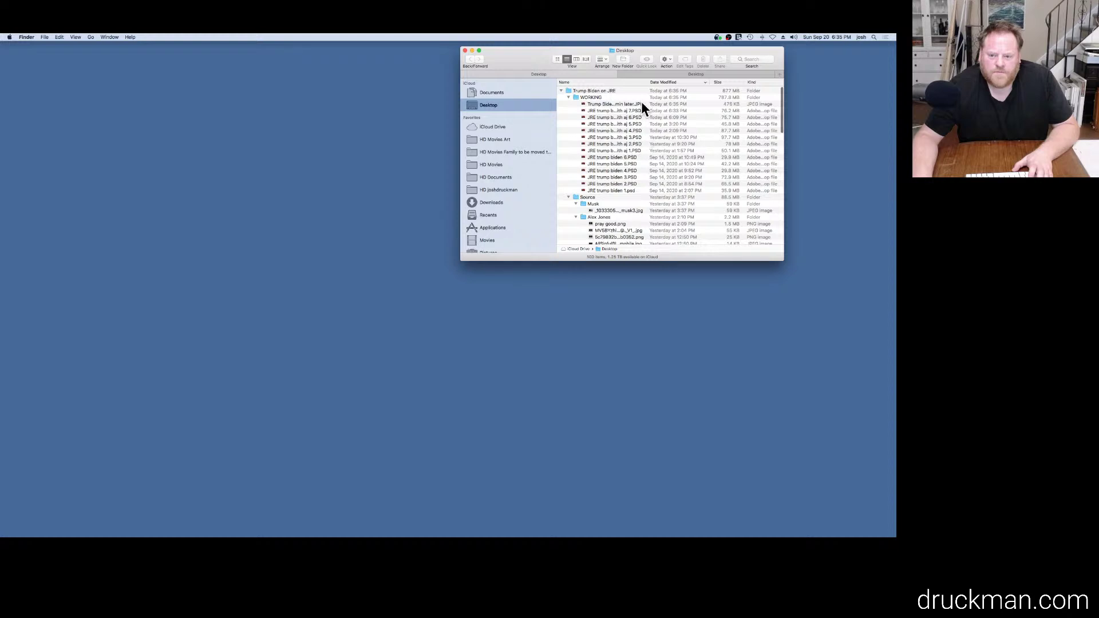
left_click_drag(634, 103, 312, 149)
scroll(624, 171, "down", 1)
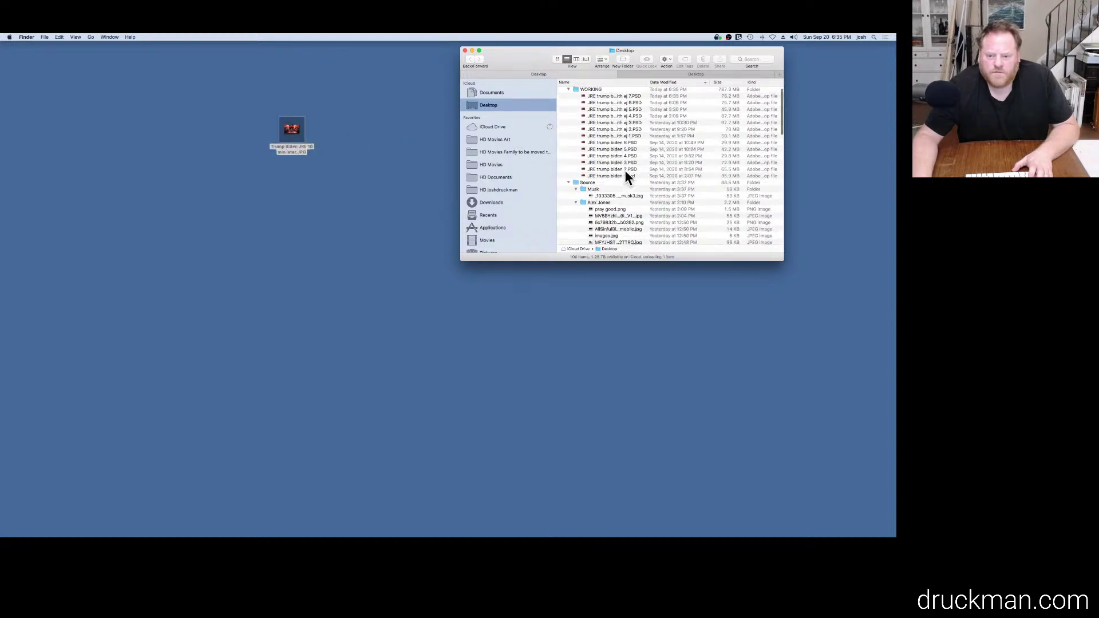
scroll(625, 170, "down", 15)
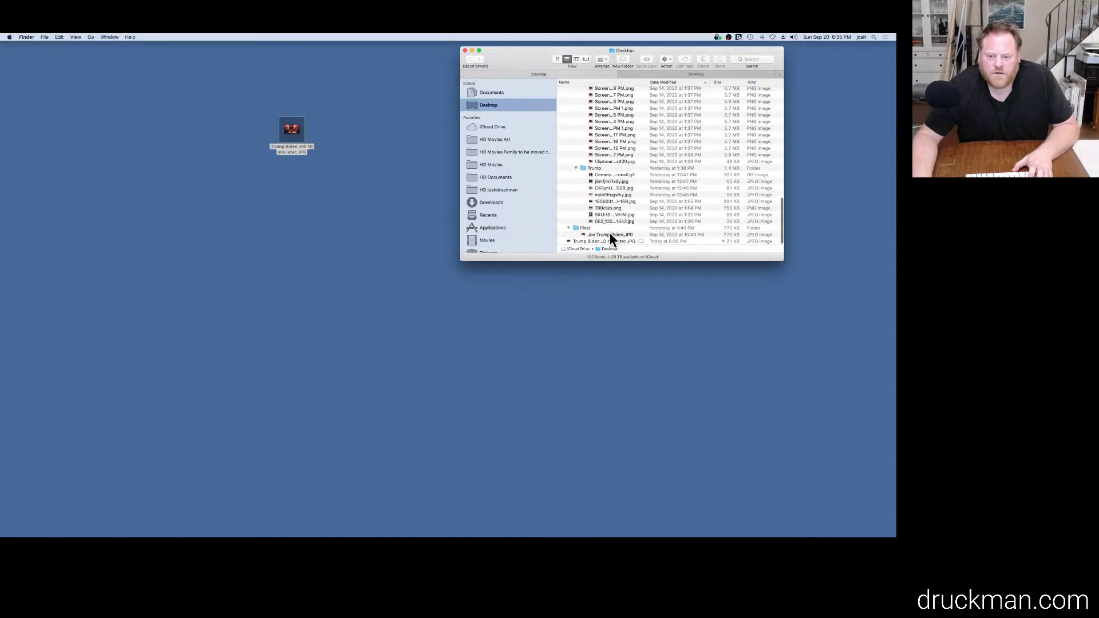
left_click_drag(610, 235, 388, 136)
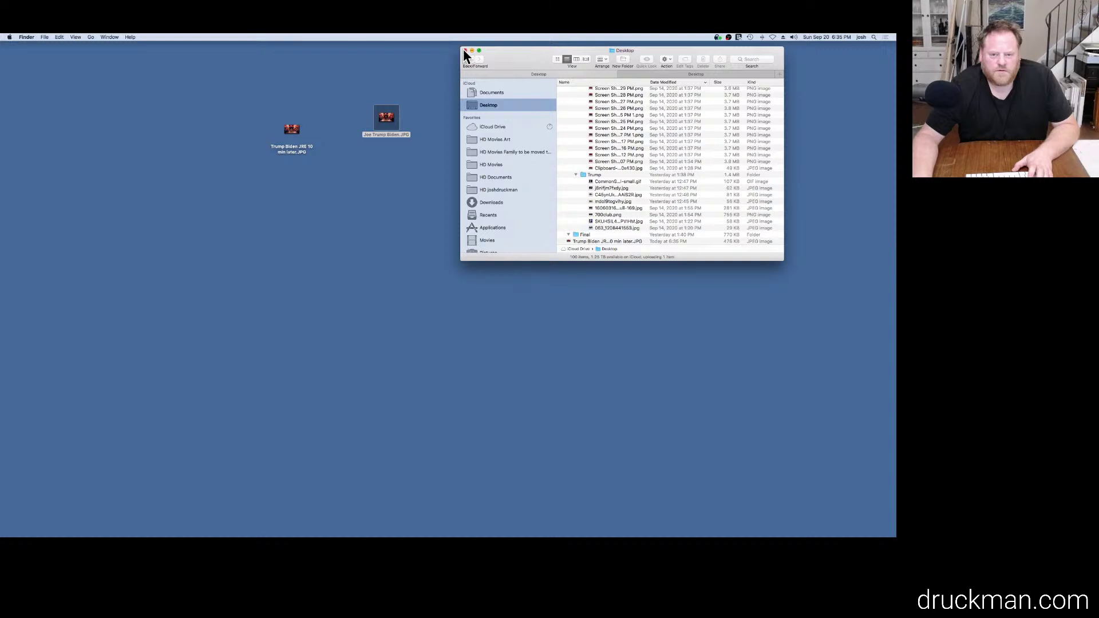
left_click(465, 50)
Step: Open Joe Trump Biden.JPG and Trump Biden JRE 10 min later.JPG in Preview and arrange their overlapping windows for comparison
double_click(387, 117)
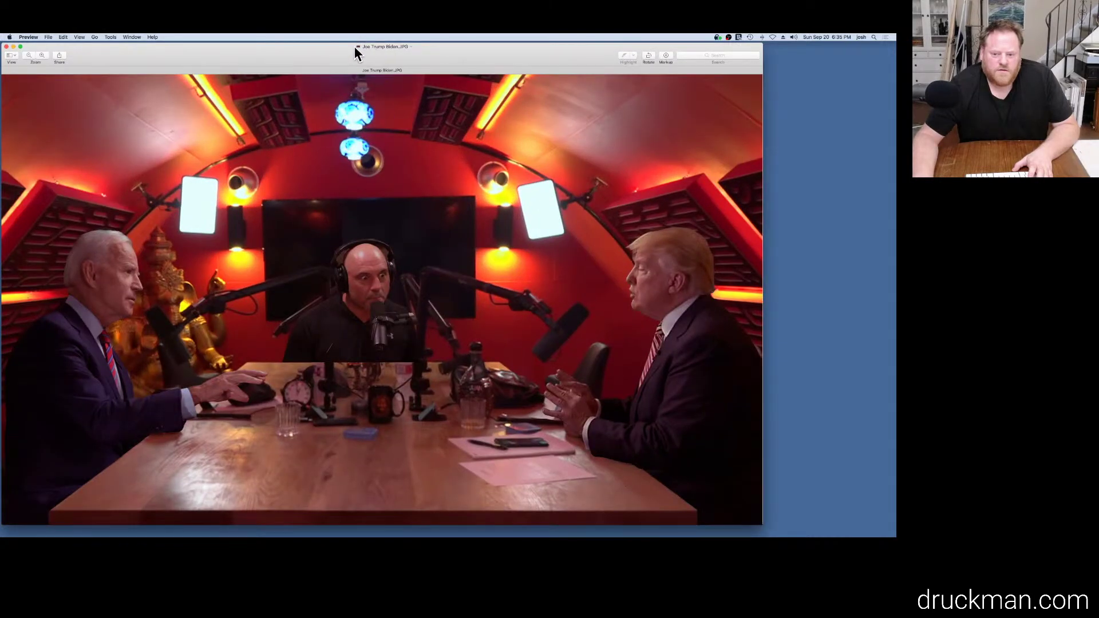
left_click_drag(355, 48, 431, 150)
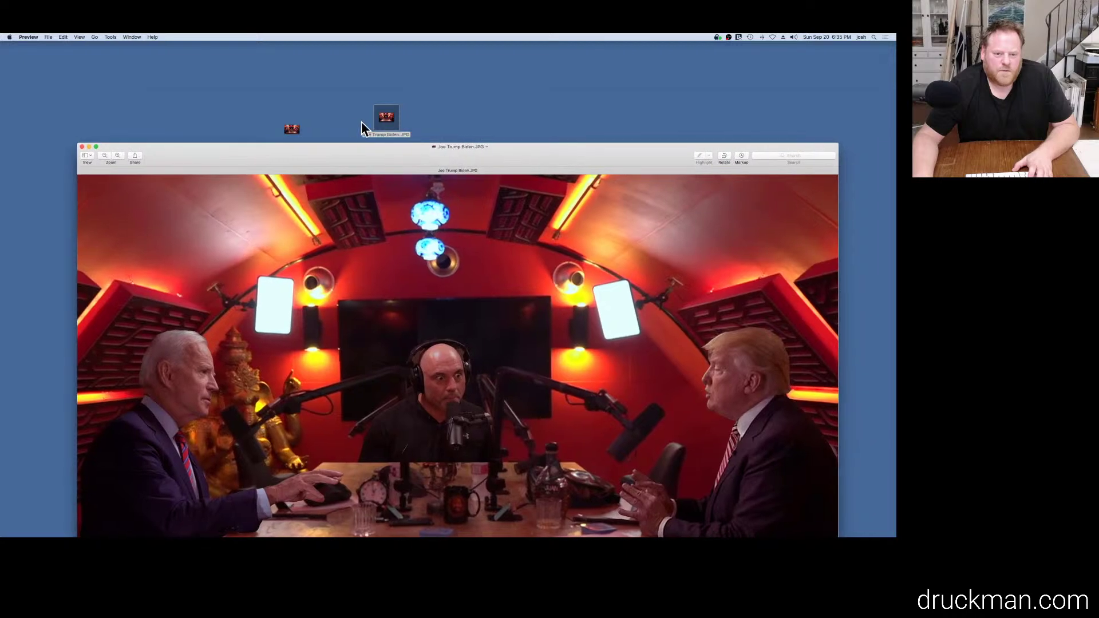
double_click(294, 127)
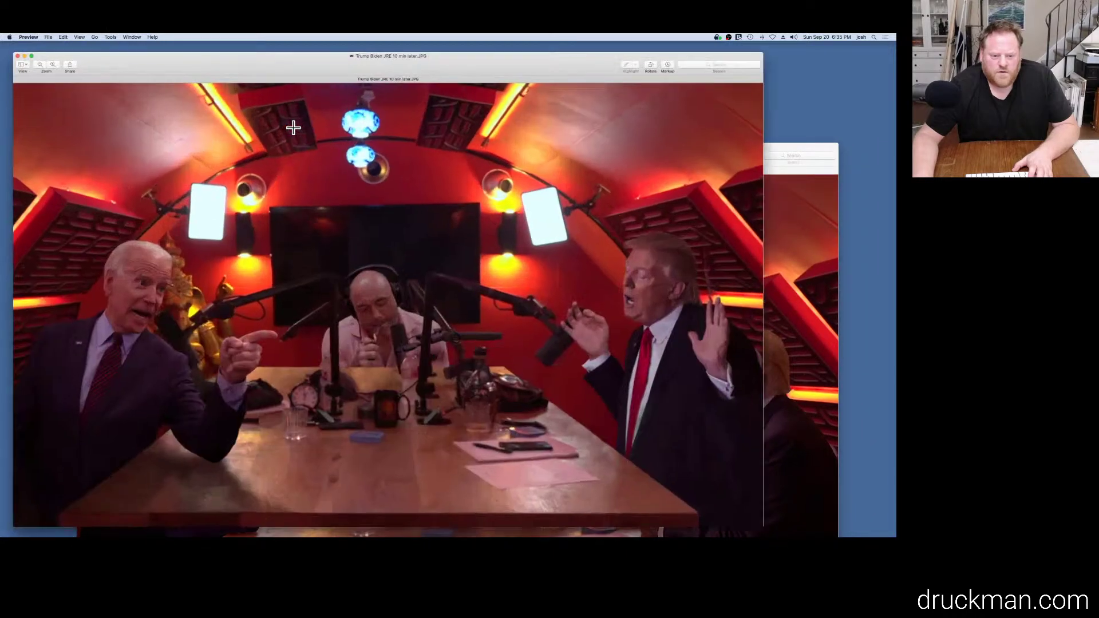
left_click_drag(811, 146, 860, 38)
left_click(114, 57)
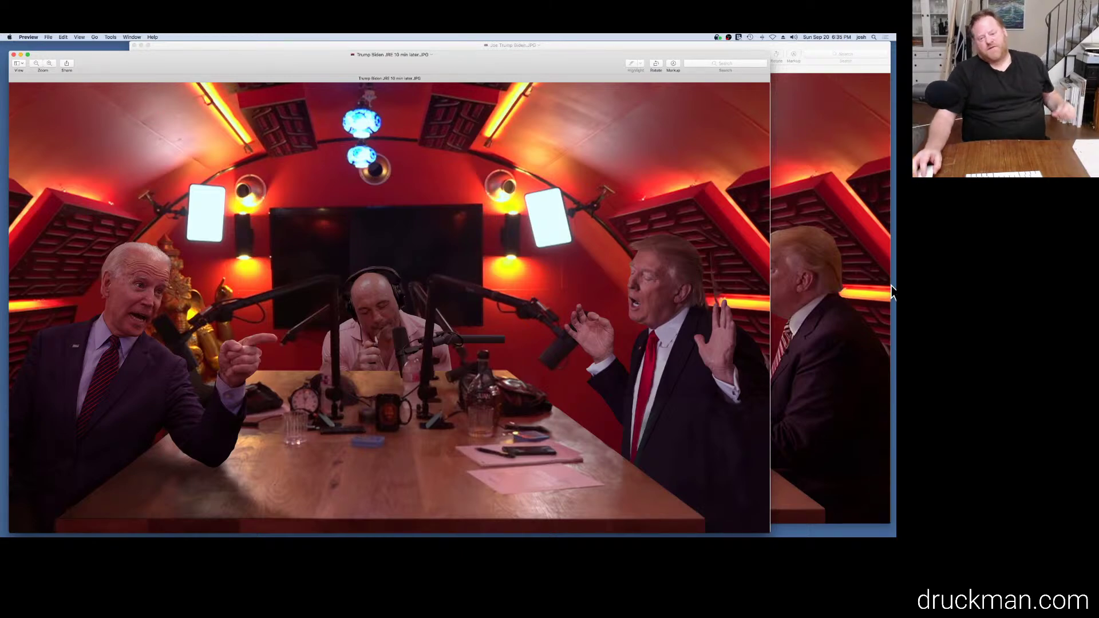
Step: Compare the figures' lighting and colors by alternating between the two JPEG composites, and close both images
left_click(821, 198)
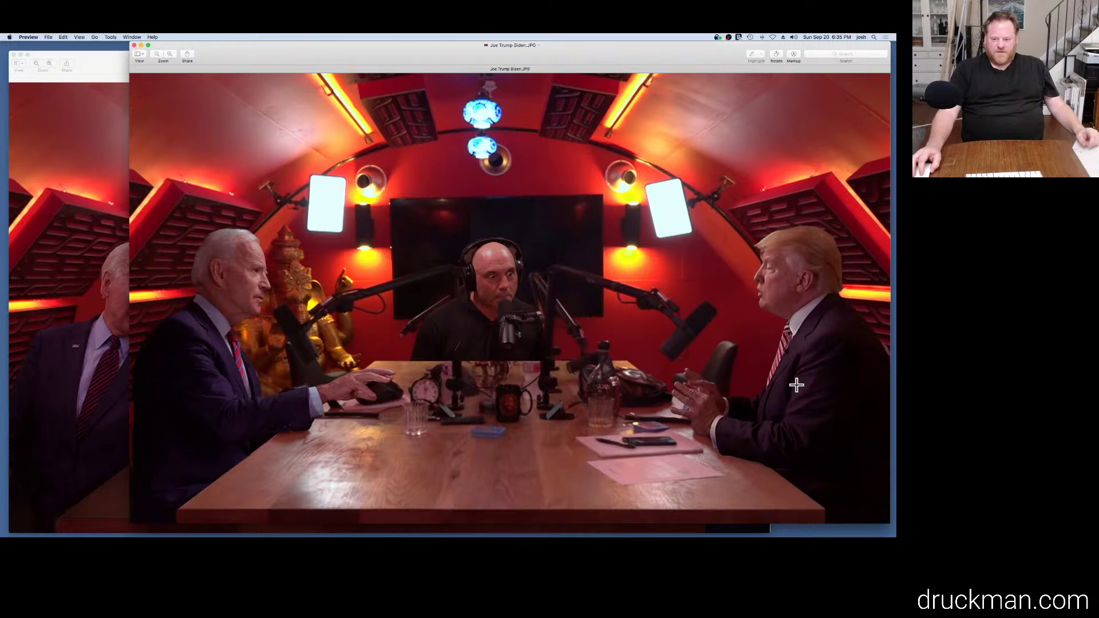
left_click(117, 277)
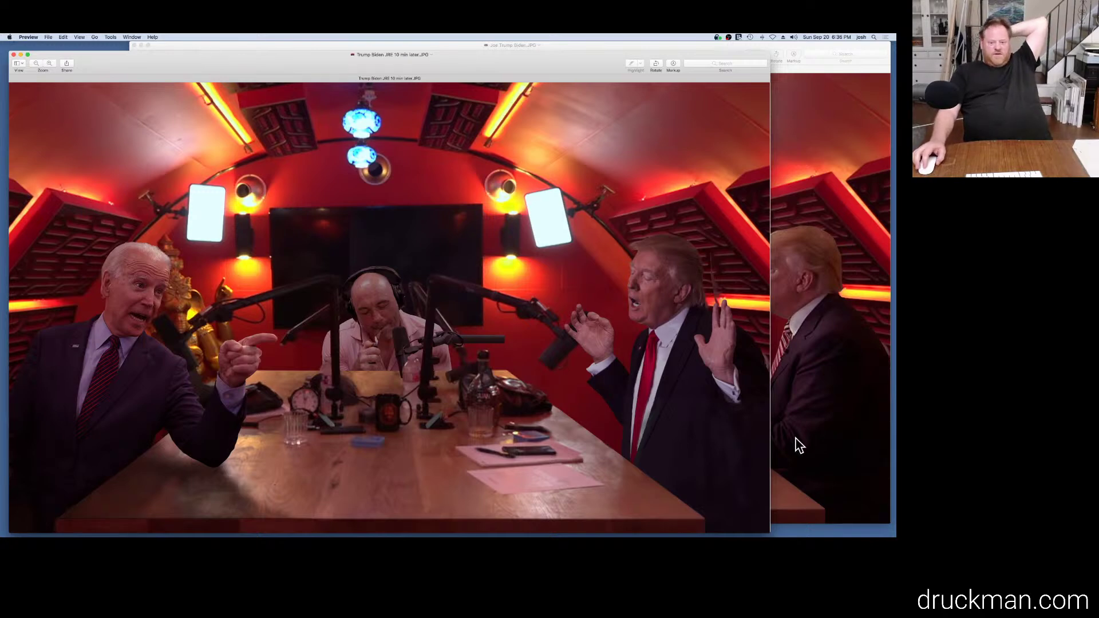
left_click(806, 422)
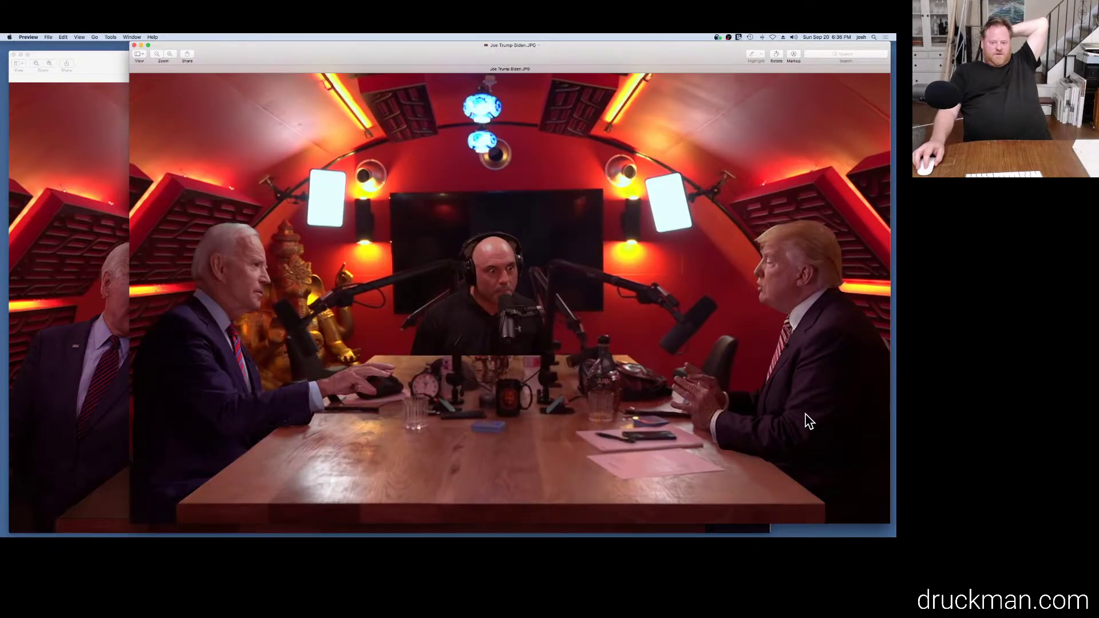
left_click(106, 352)
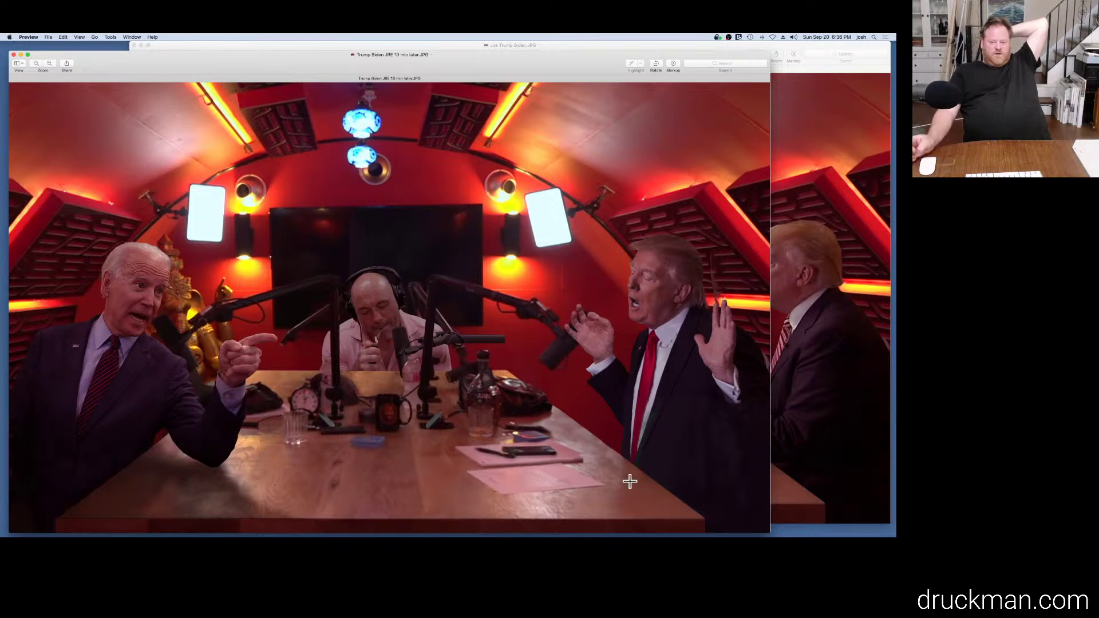
left_click(13, 54)
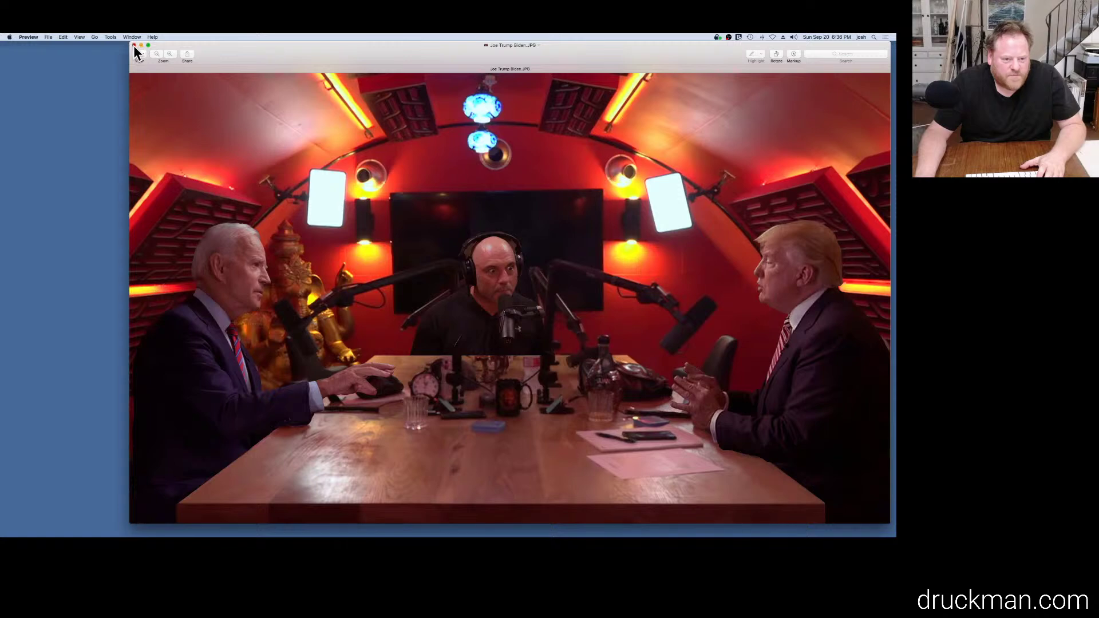
left_click(134, 45)
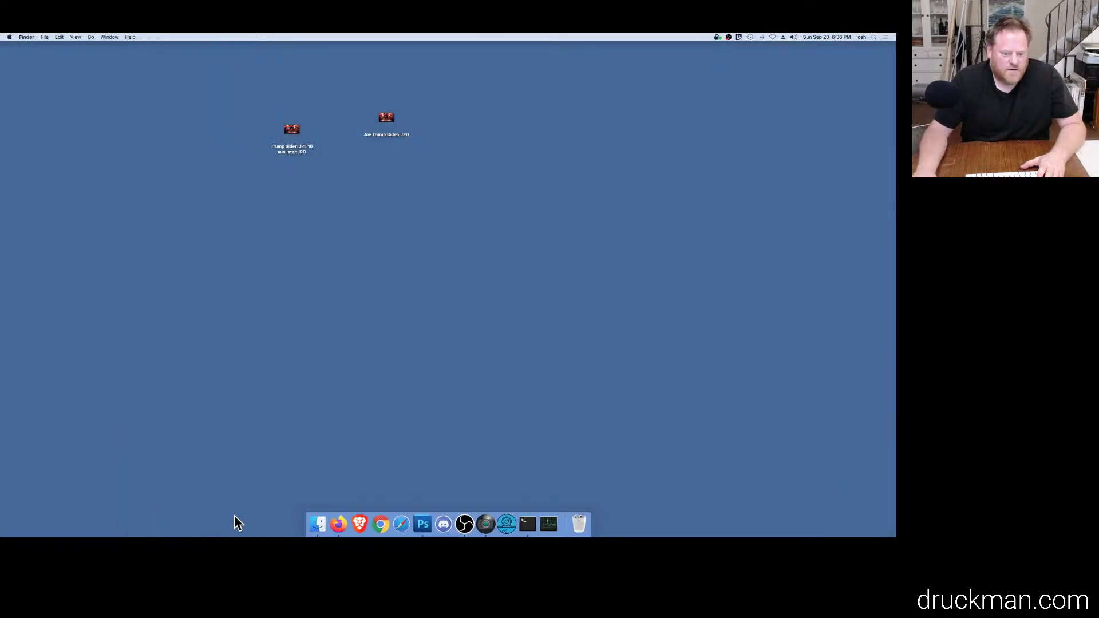
Step: Reopen JRE trump biden 7 with aj 7.PSD from the WORKING folder in Photoshop and enlarge its document window
left_click(318, 525)
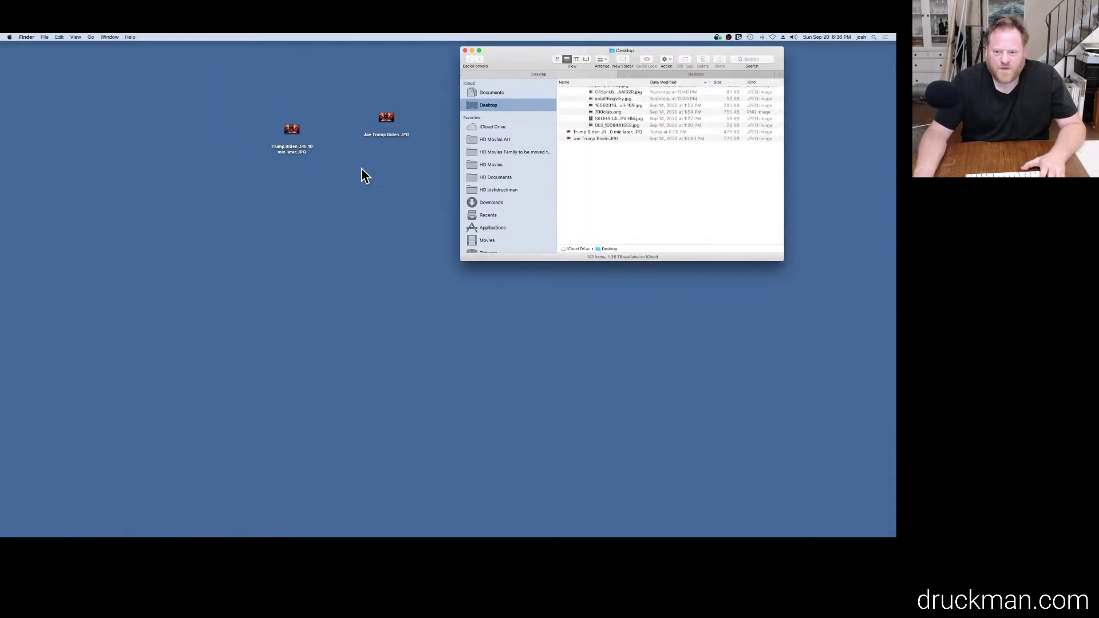
scroll(642, 134, "up", 10)
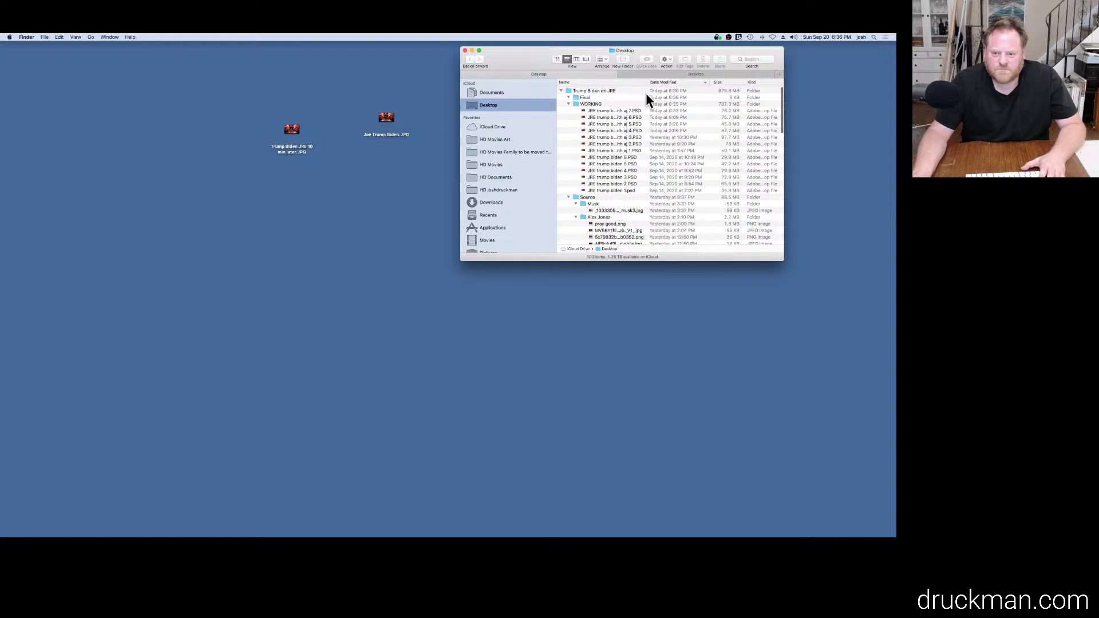
left_click_drag(647, 83, 686, 83)
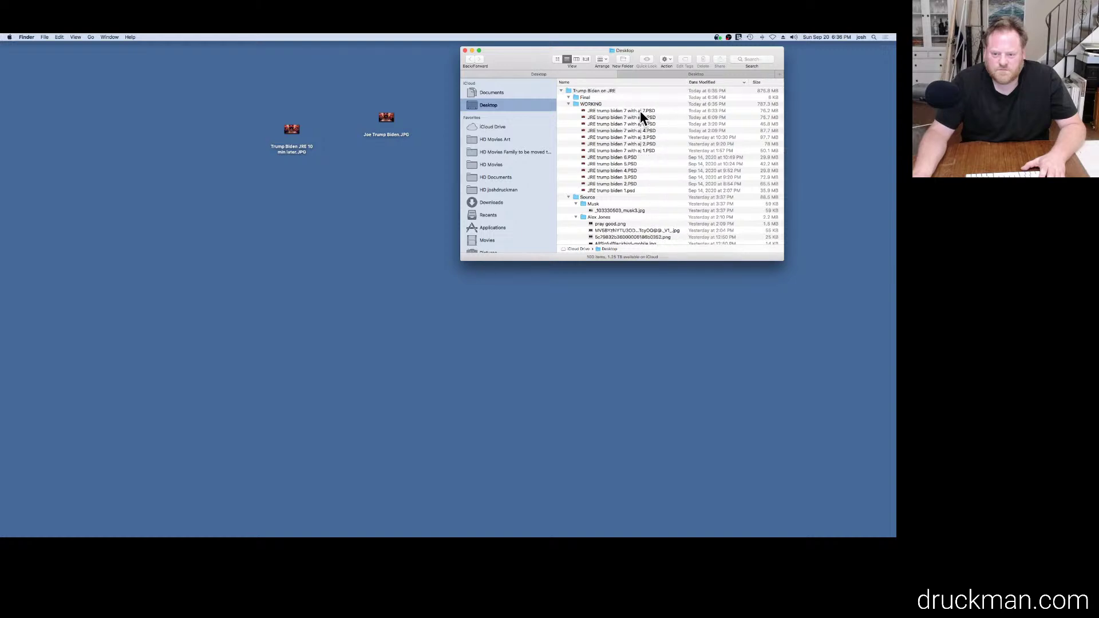
double_click(640, 112)
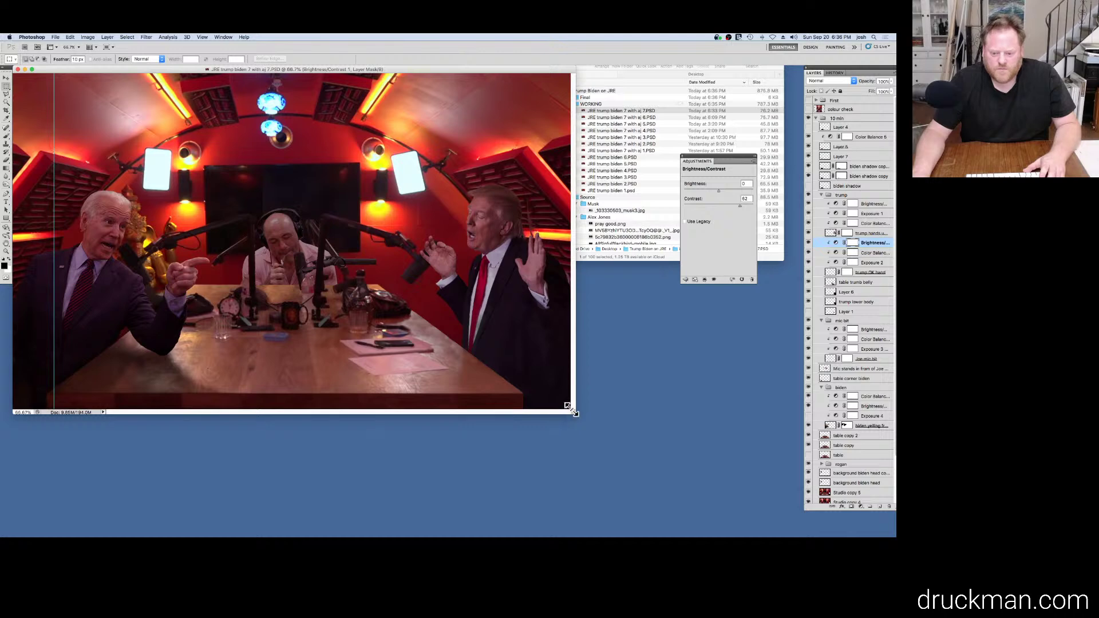
left_click_drag(572, 412, 670, 514)
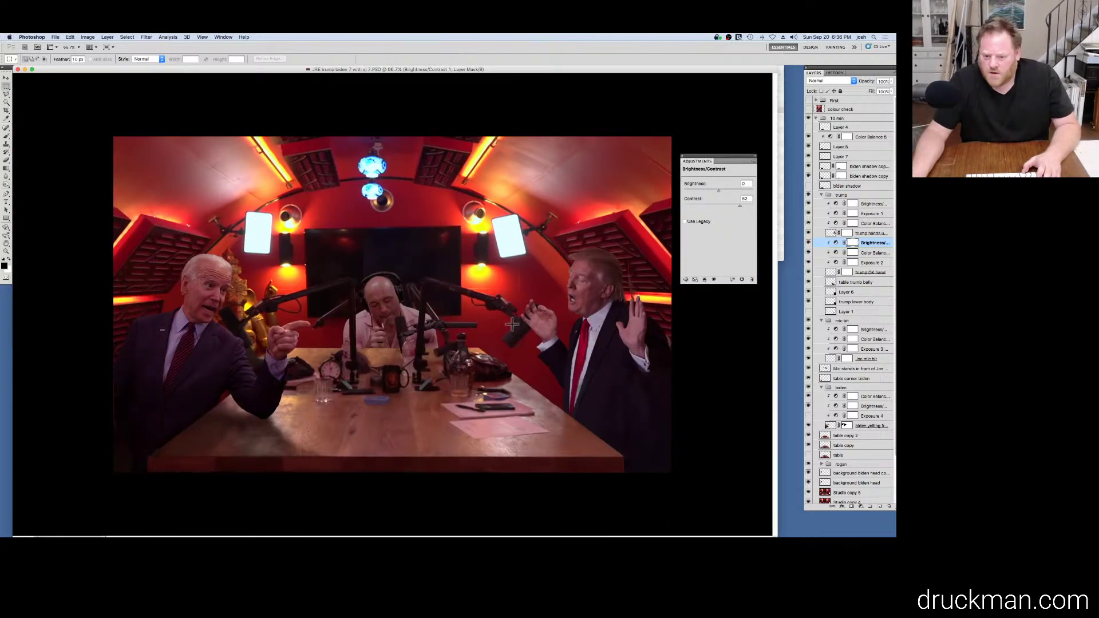
Step: Set the brightness to -20 in the Brightness/Contrast adjustment above the trump OK hand layer
left_click(835, 244)
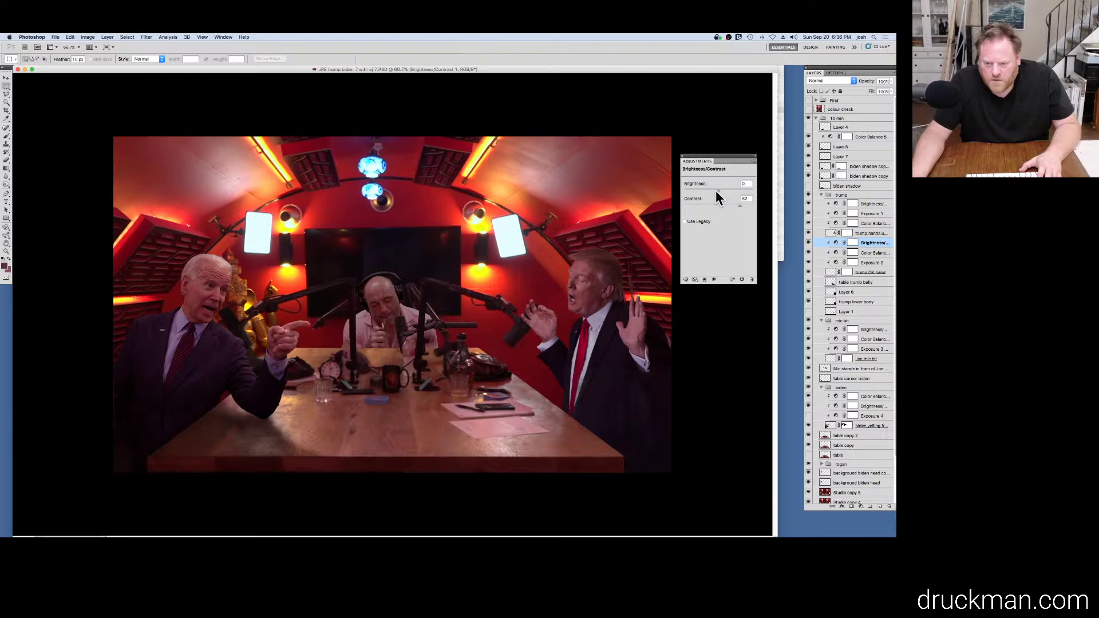
left_click_drag(713, 191, 712, 191)
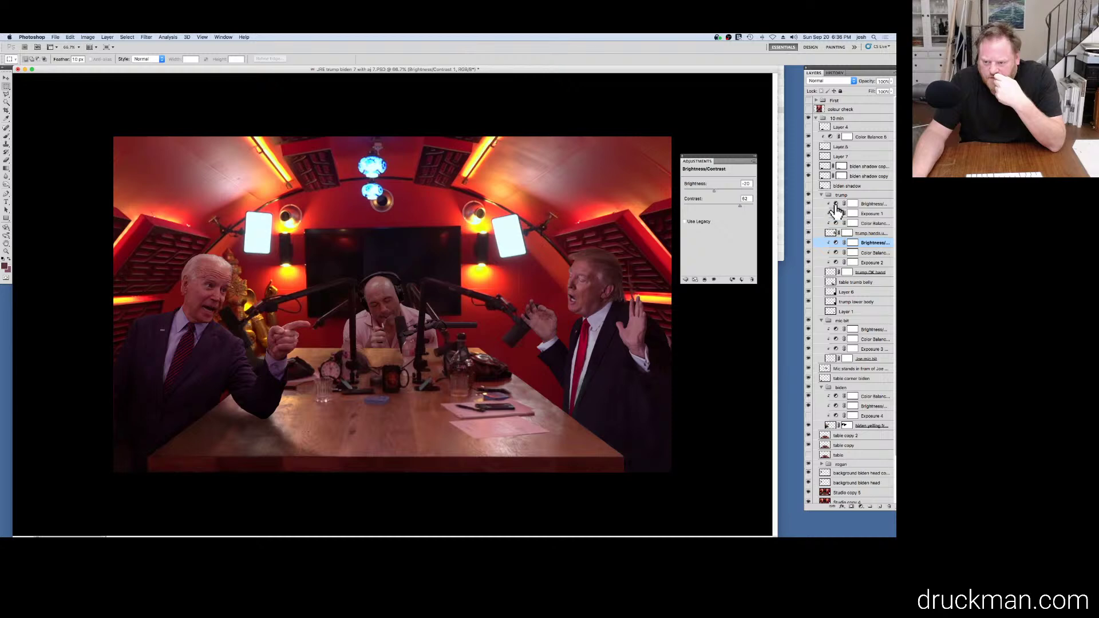
Step: Set the brightness to -28 in the Brightness/Contrast adjustment above the trump hands up layer
left_click(836, 205)
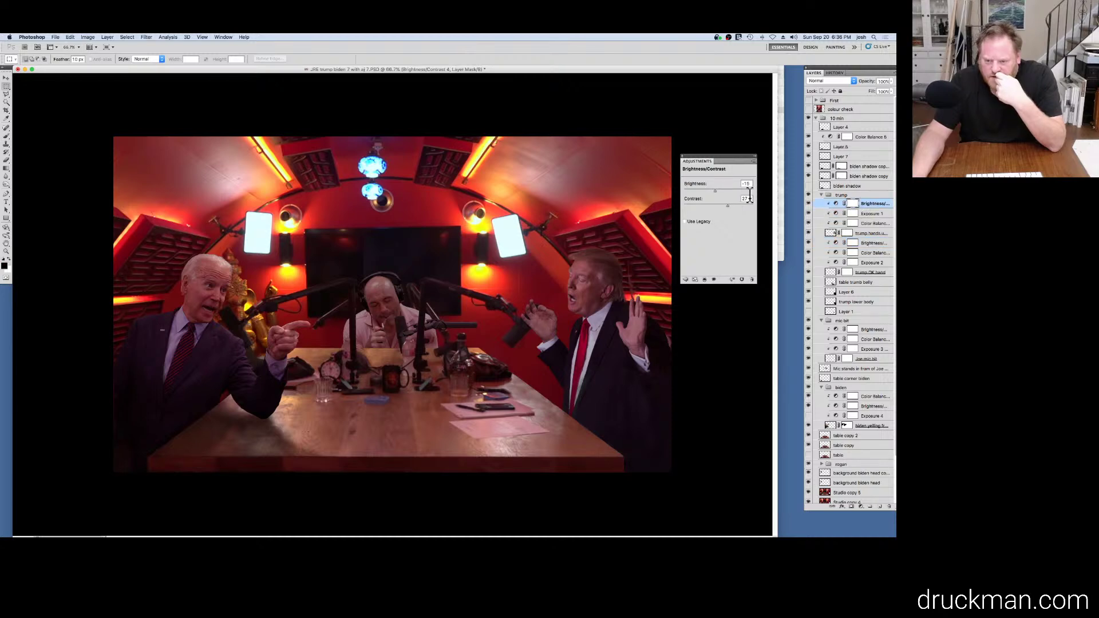
left_click_drag(713, 190, 712, 191)
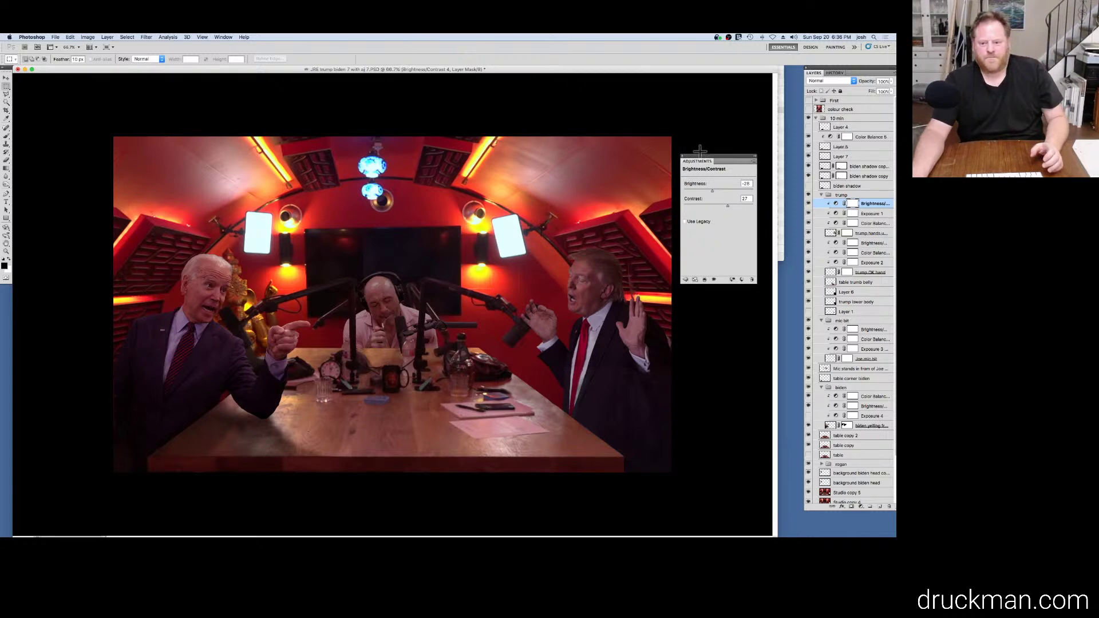
left_click(683, 158)
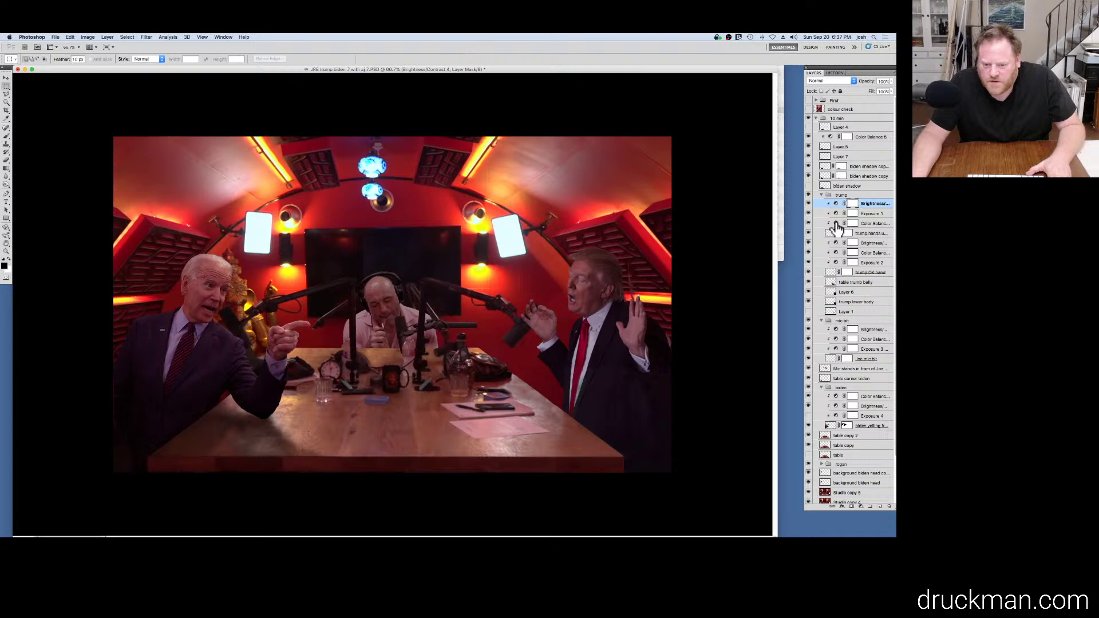
Step: Compare the color balance change on the trump hands up layer with its previous history state, and set its midtone Cyan–Red value to +40
left_click(837, 227)
left_click(836, 225)
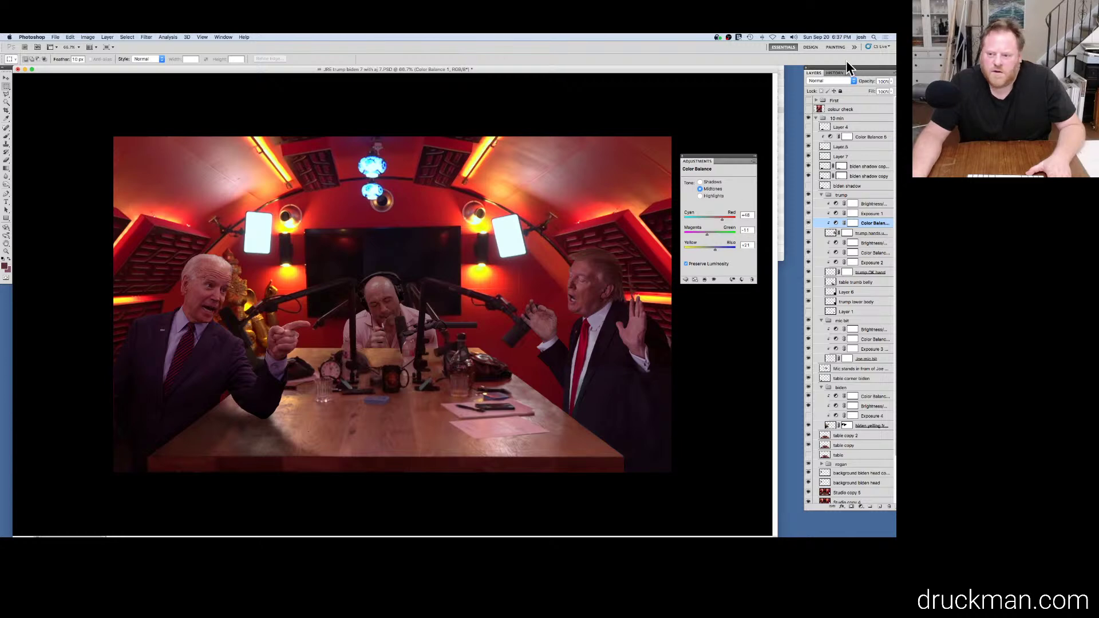
left_click(834, 73)
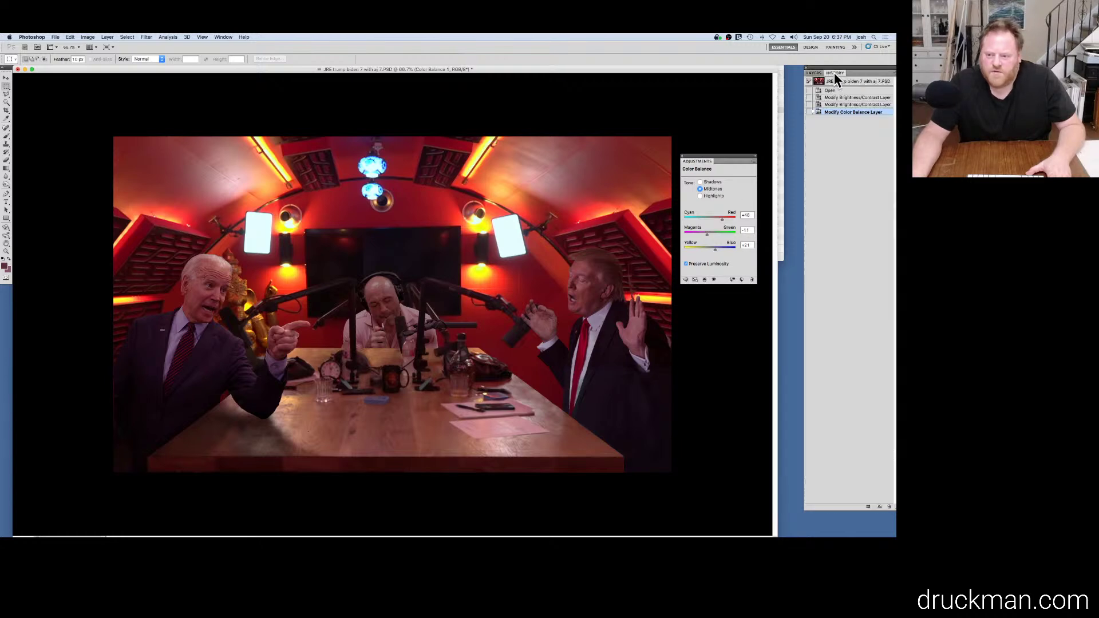
left_click(869, 106)
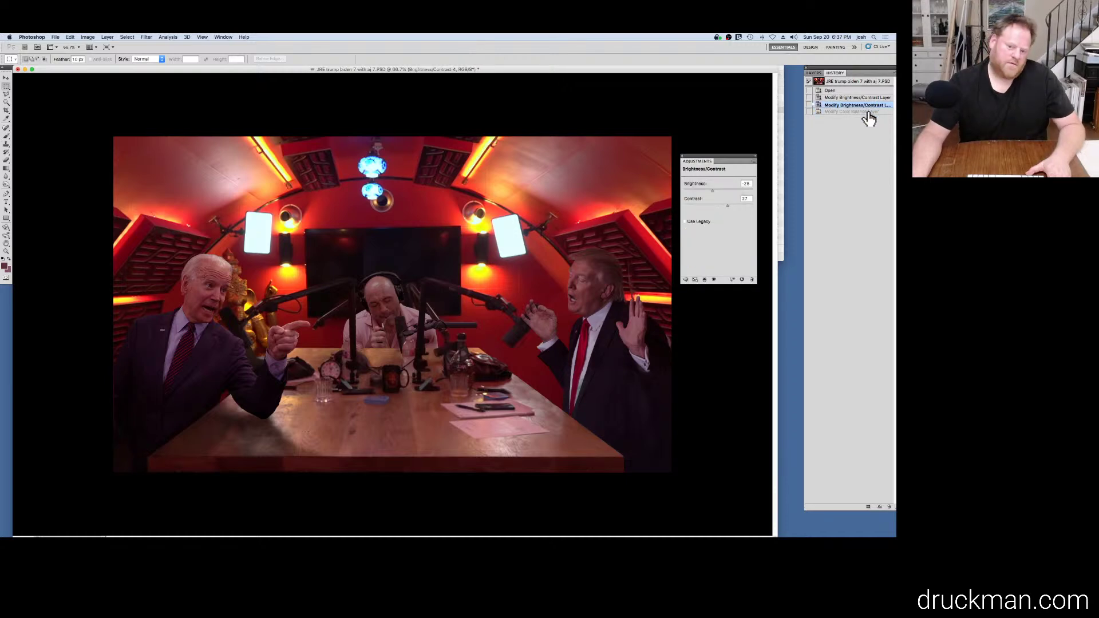
left_click(868, 112)
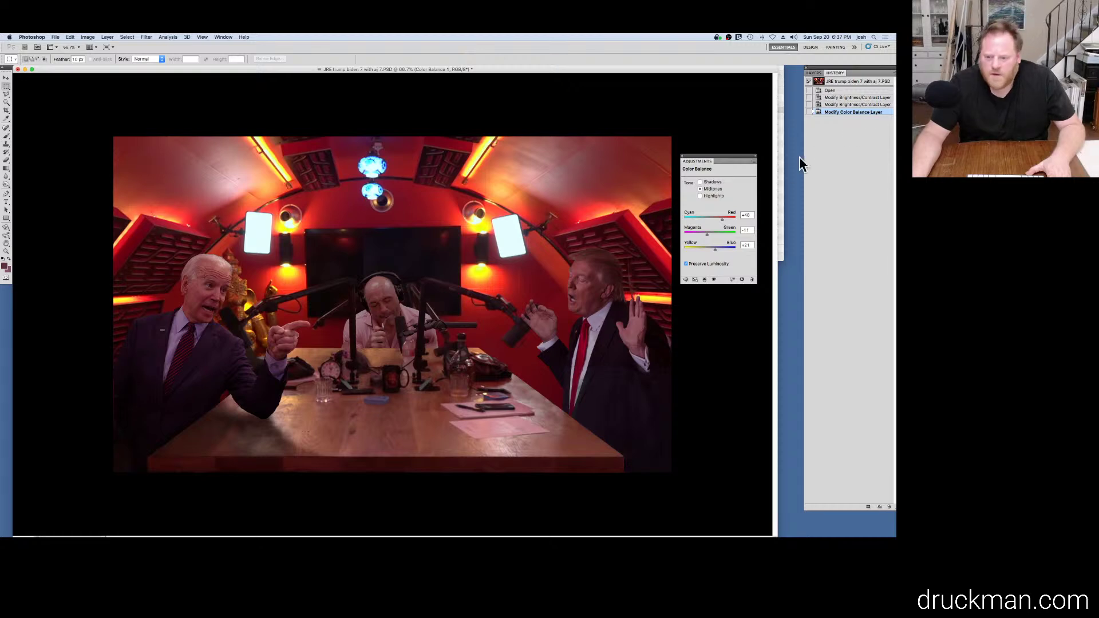
left_click(747, 215)
type("40")
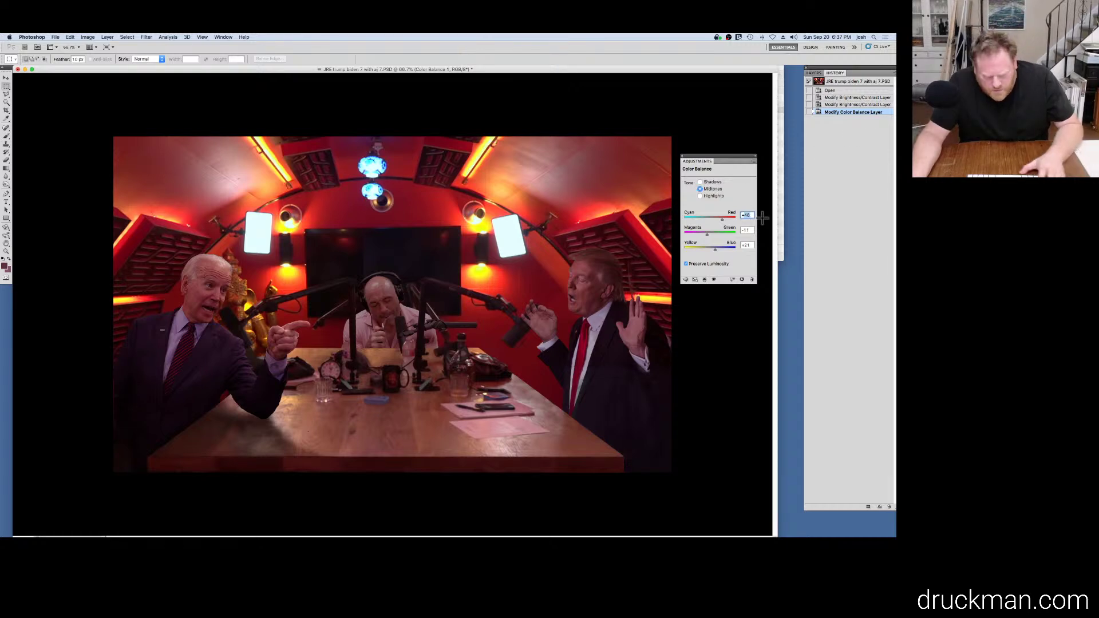
key("Return")
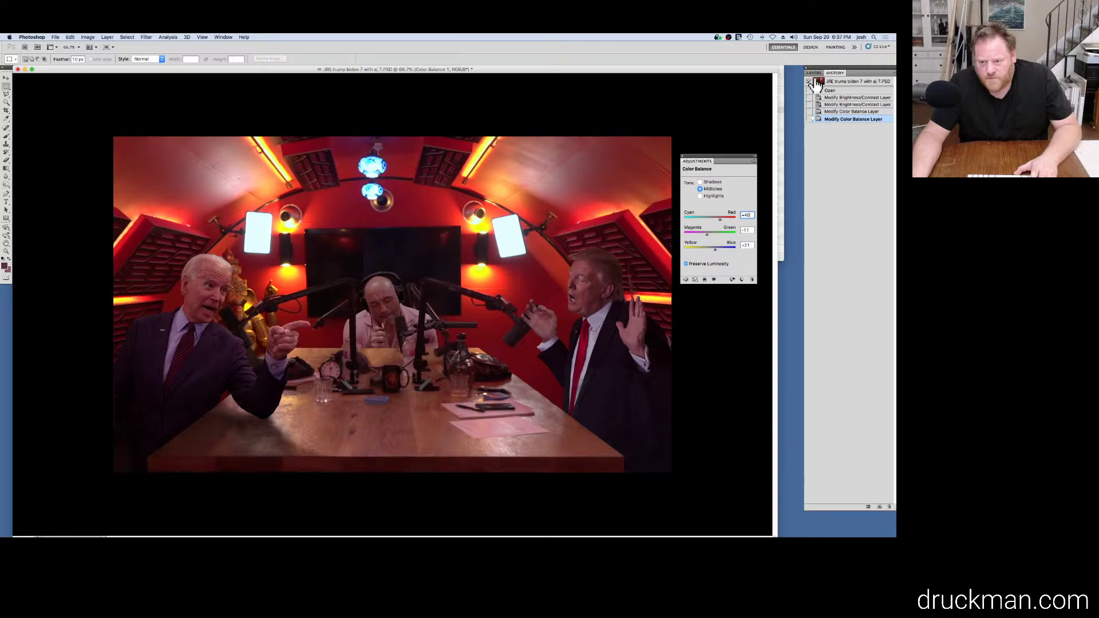
Step: Shift the midtones further toward red in the Color Balance adjustment above the trump OK hand layer
left_click(814, 73)
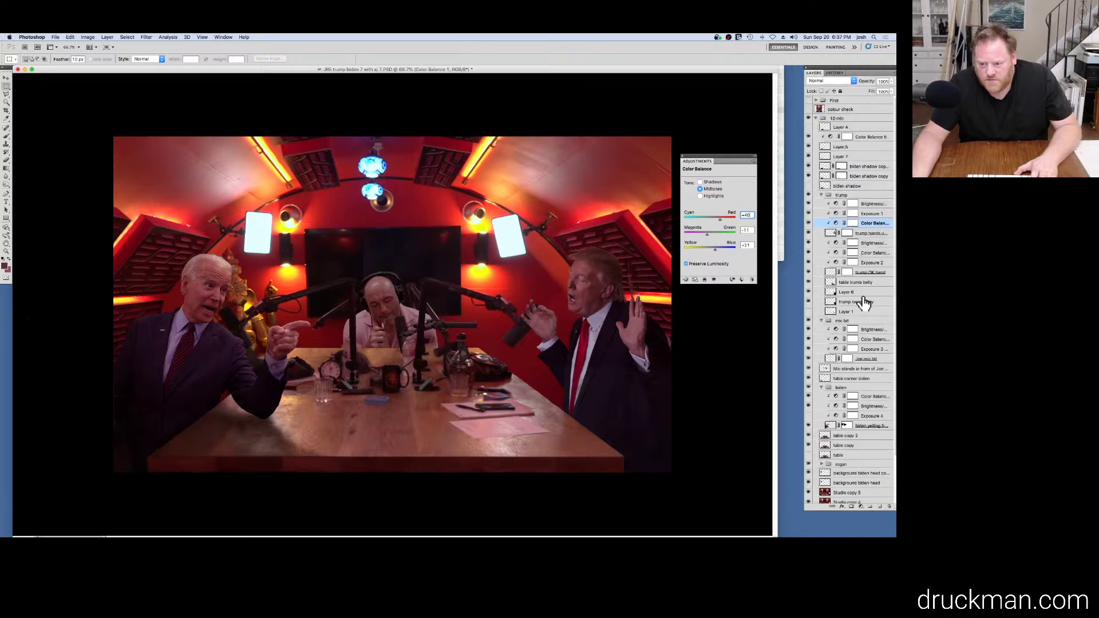
left_click(837, 254)
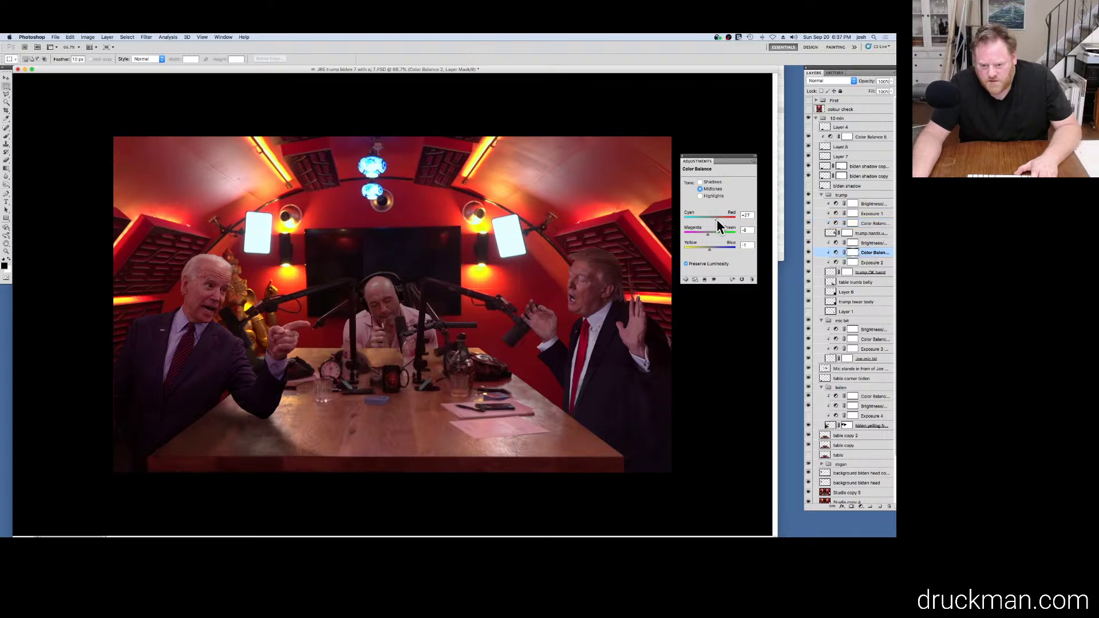
left_click_drag(718, 219, 721, 220)
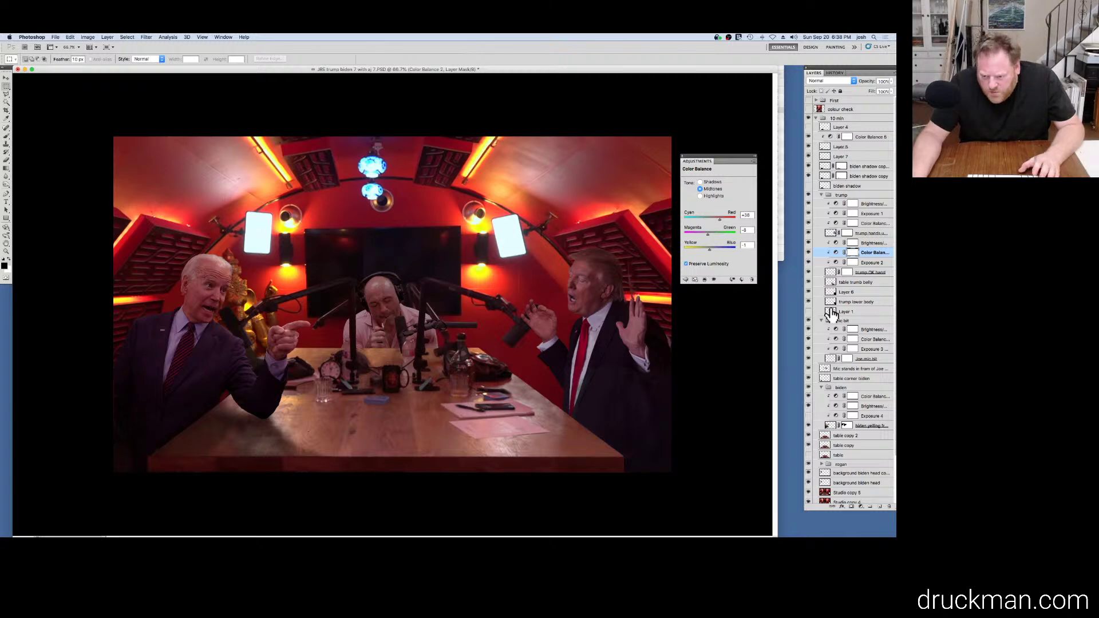
Step: Show the colour check layer to compare its reference skin tones with Biden and Trump, and hide it again
scroll(813, 143, "down", 4)
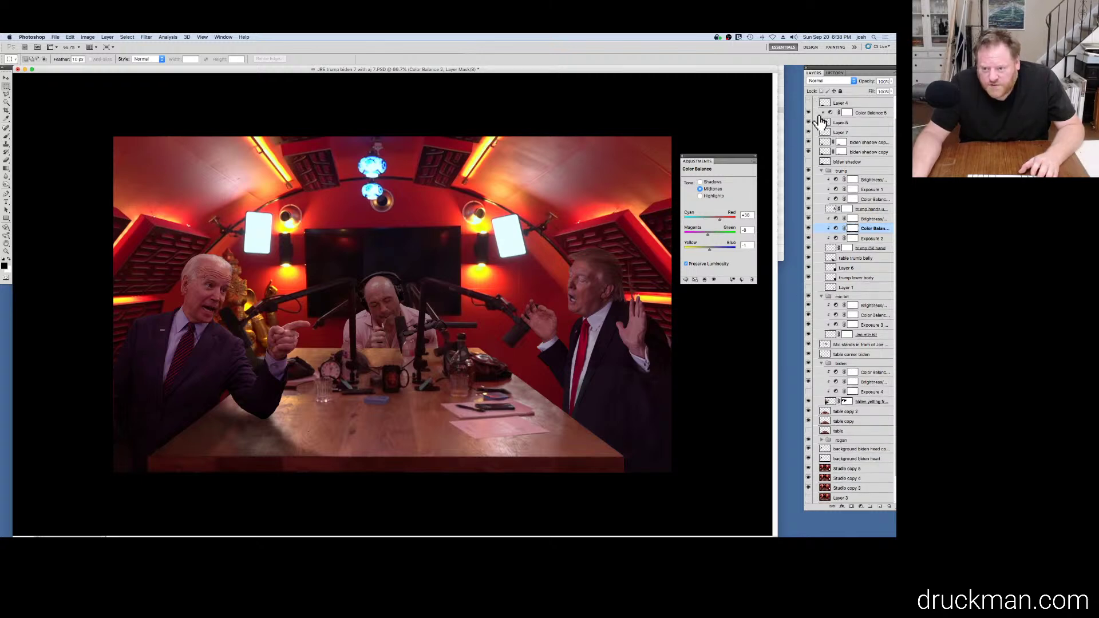
scroll(813, 114, "down", 3)
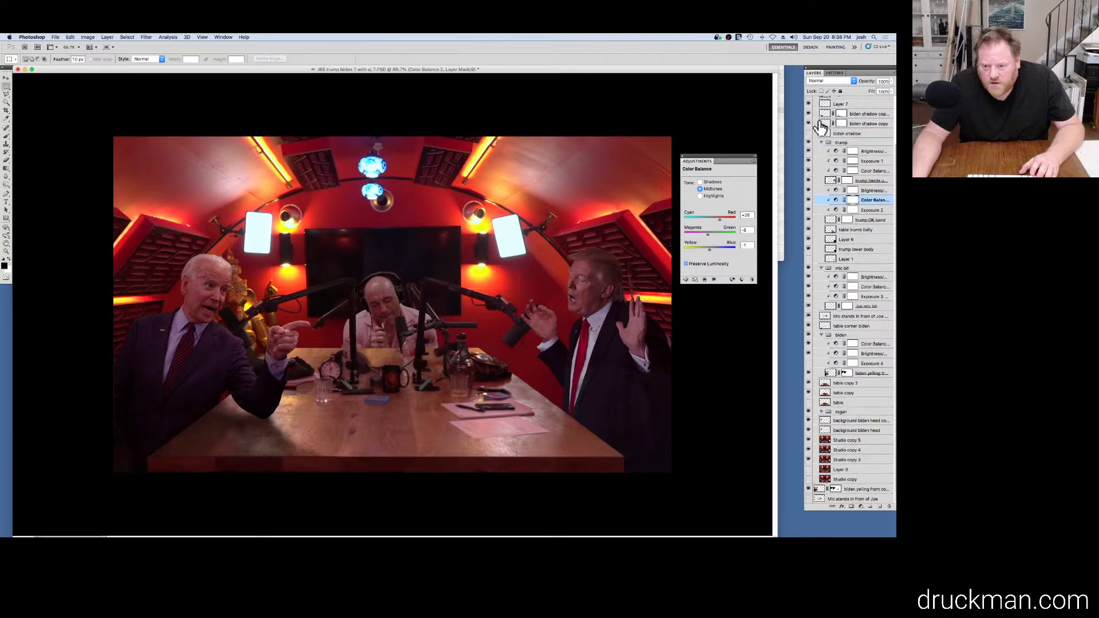
scroll(830, 132, "up", 4)
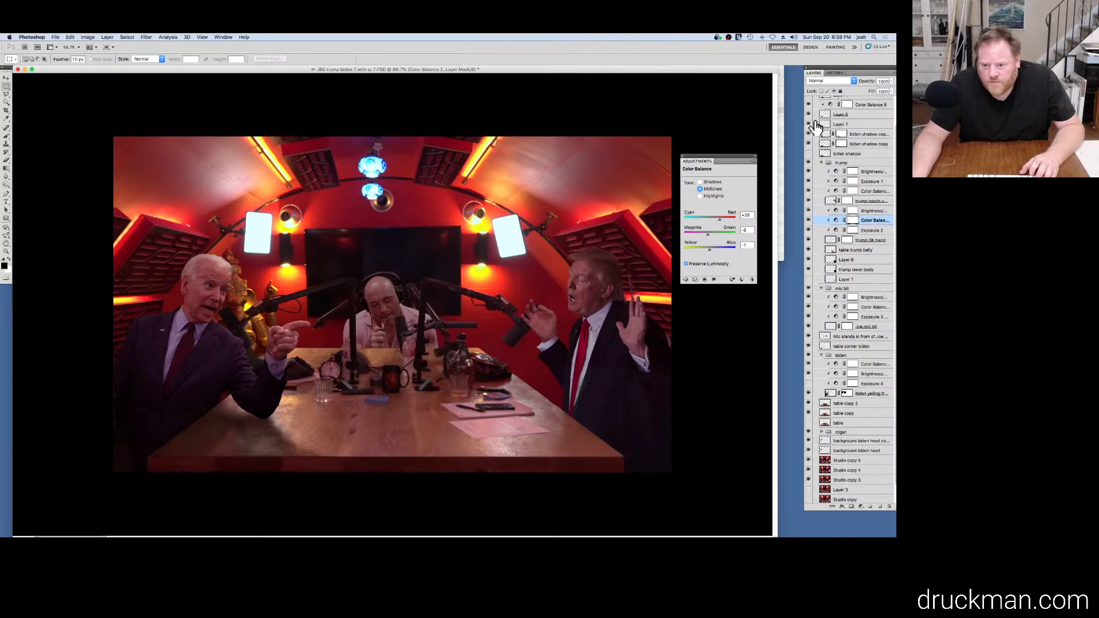
scroll(824, 123, "up", 4)
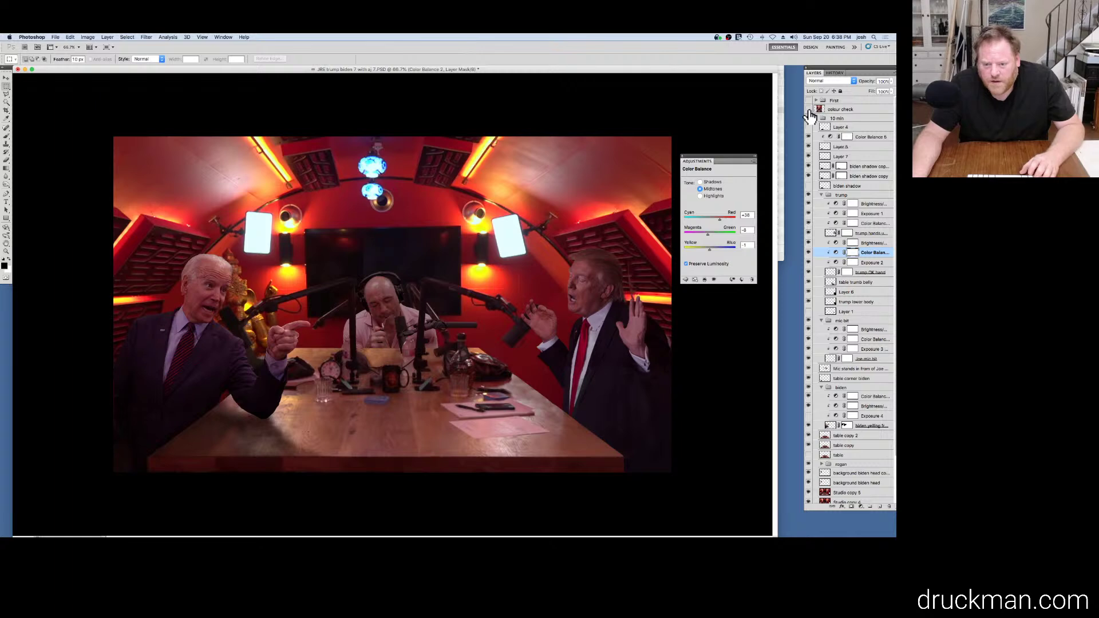
left_click(809, 110)
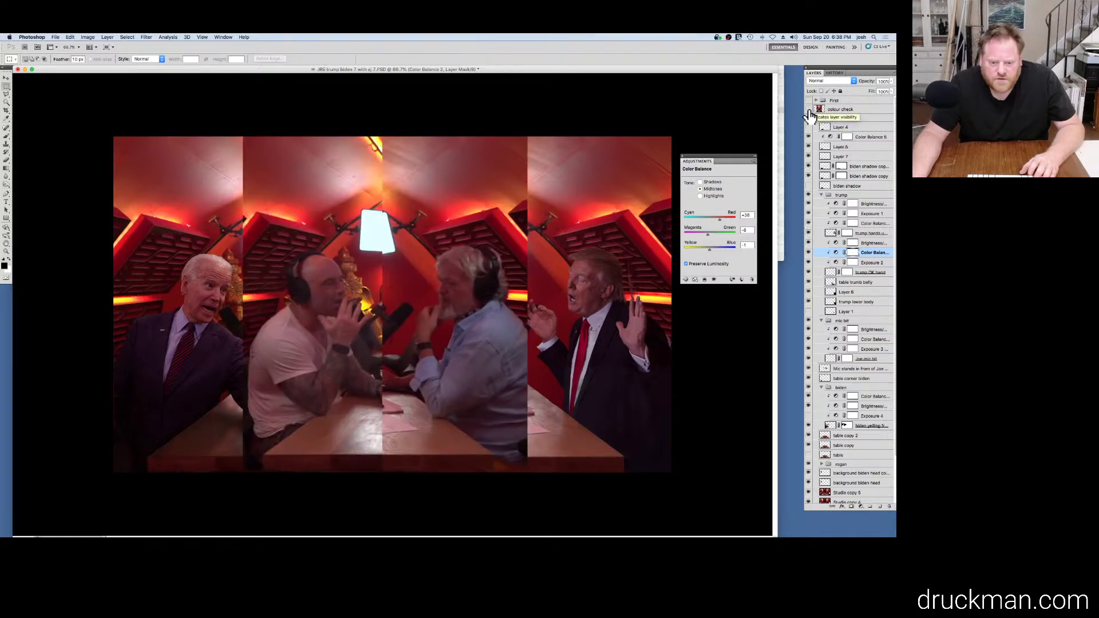
left_click(809, 111)
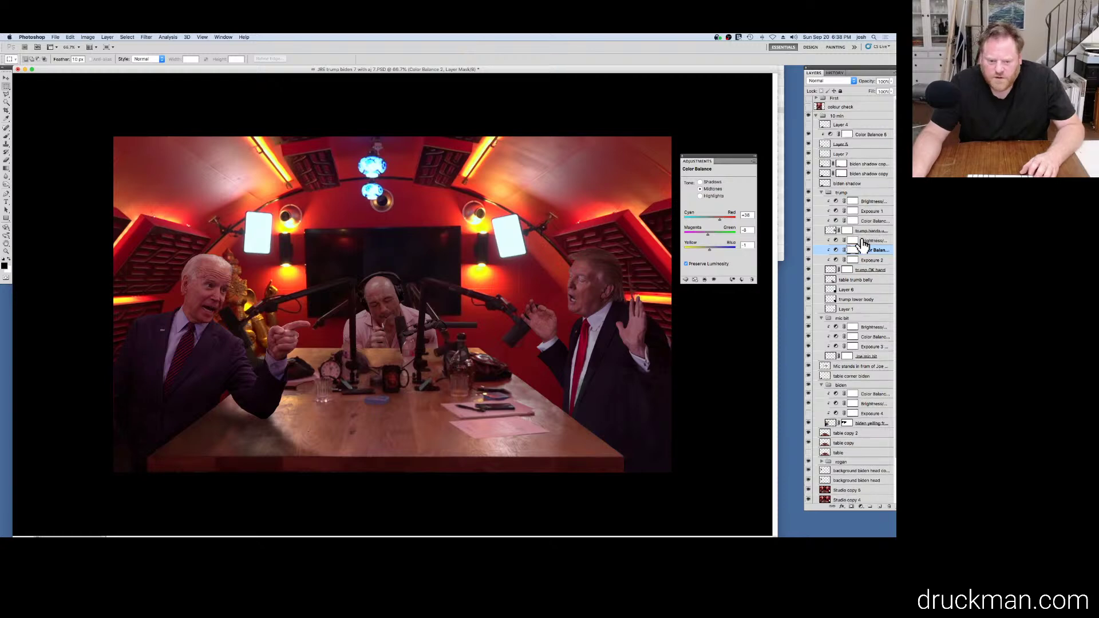
Step: Expand the rogan group and adjust the Color Balance above the Joe pink shirt layer, with midtone Cyan–Red at +42
scroll(841, 287, "down", 4)
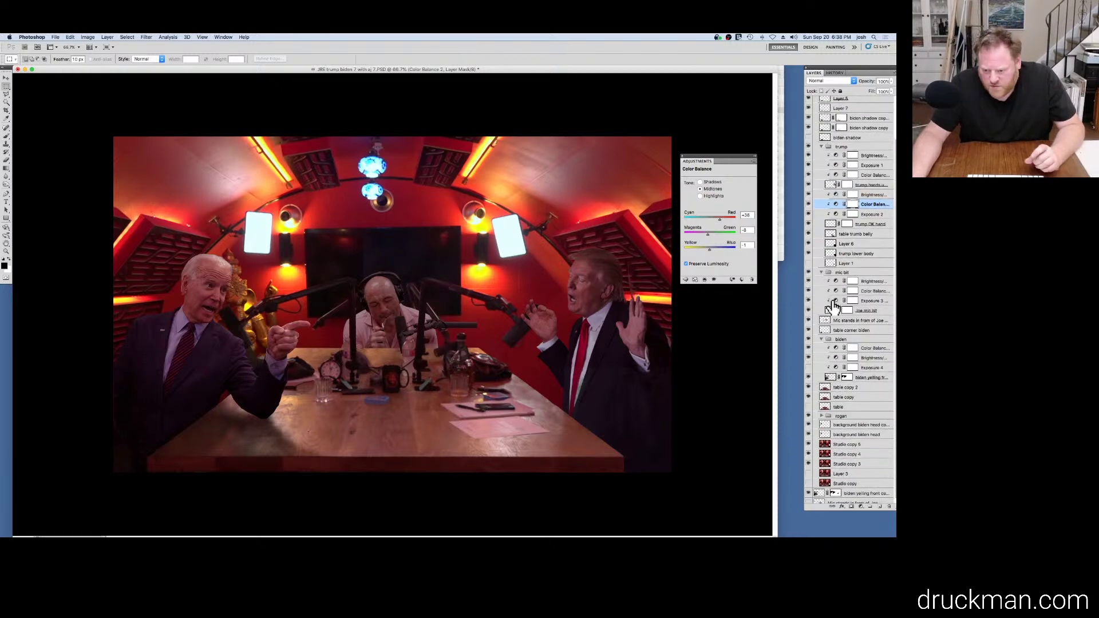
scroll(830, 344, "down", 1)
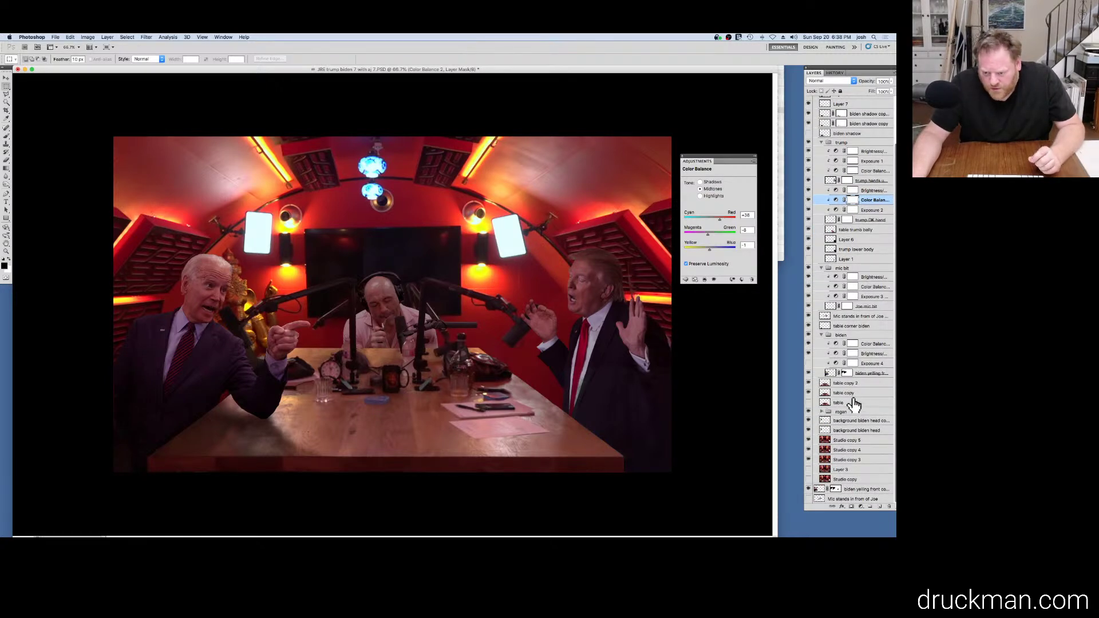
left_click(822, 411)
scroll(847, 400, "down", 1)
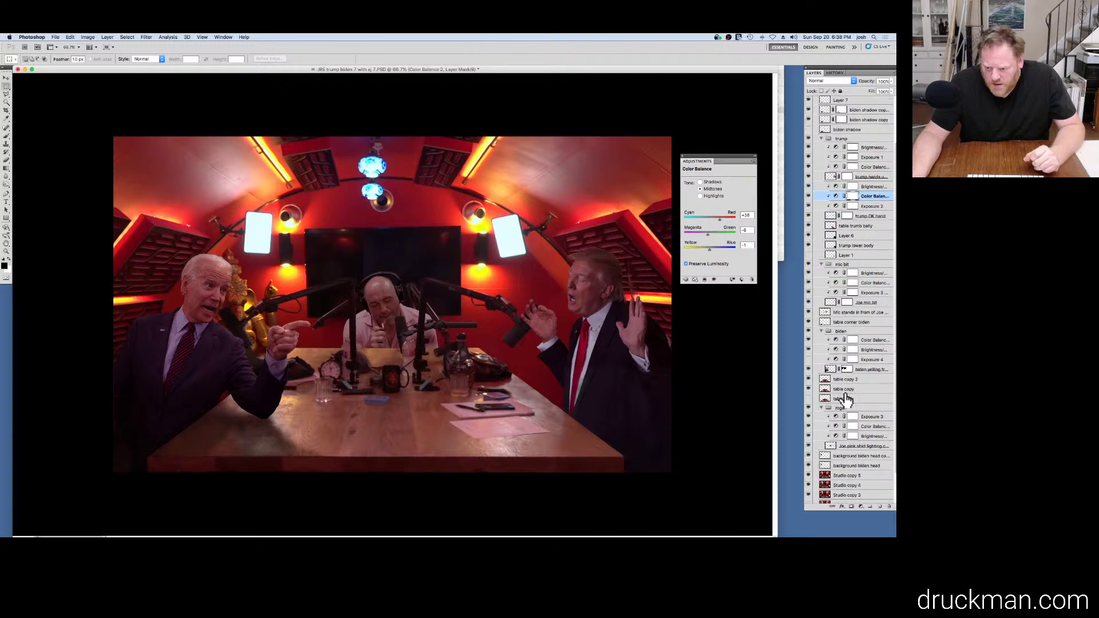
scroll(847, 401, "down", 3)
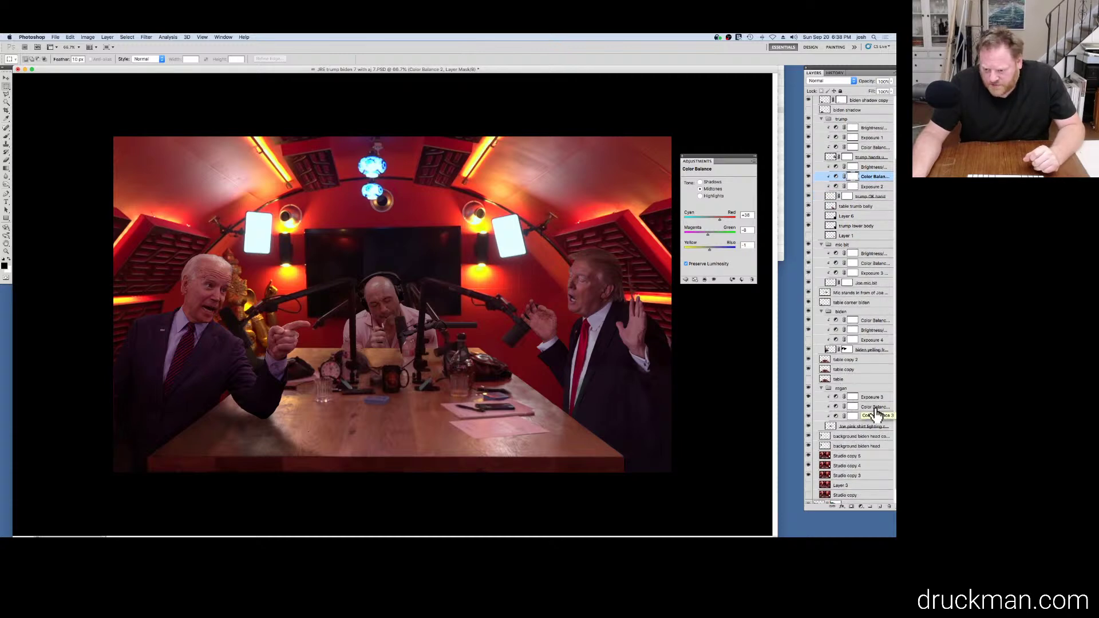
left_click(837, 412)
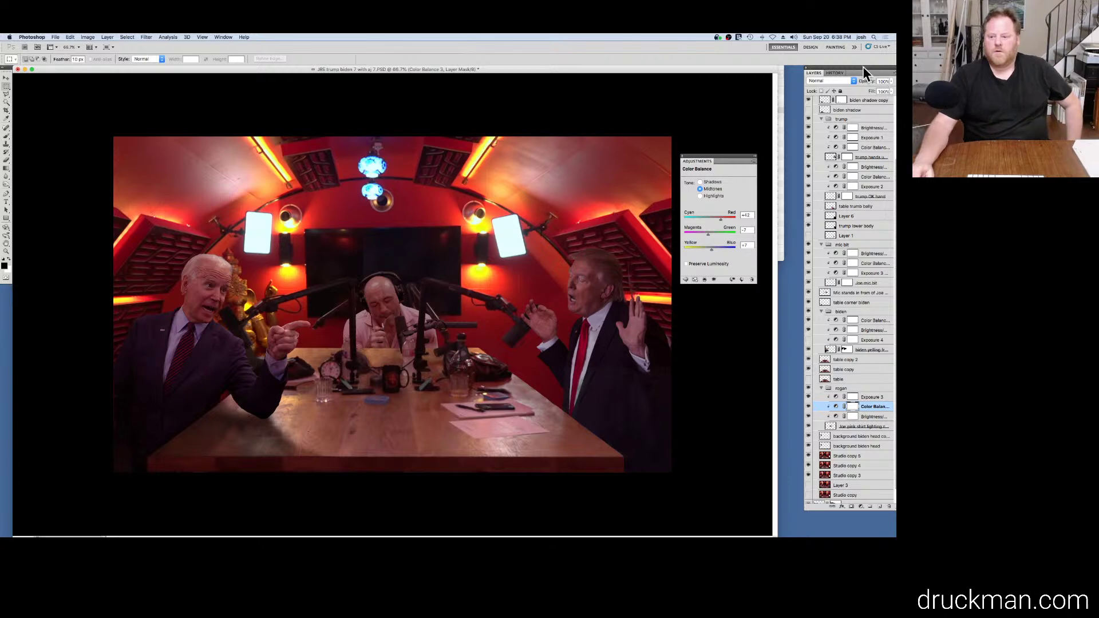
Step: Compare the composite before and after Rogan's color balance change using the history states, keep the change, and save the document
left_click(836, 73)
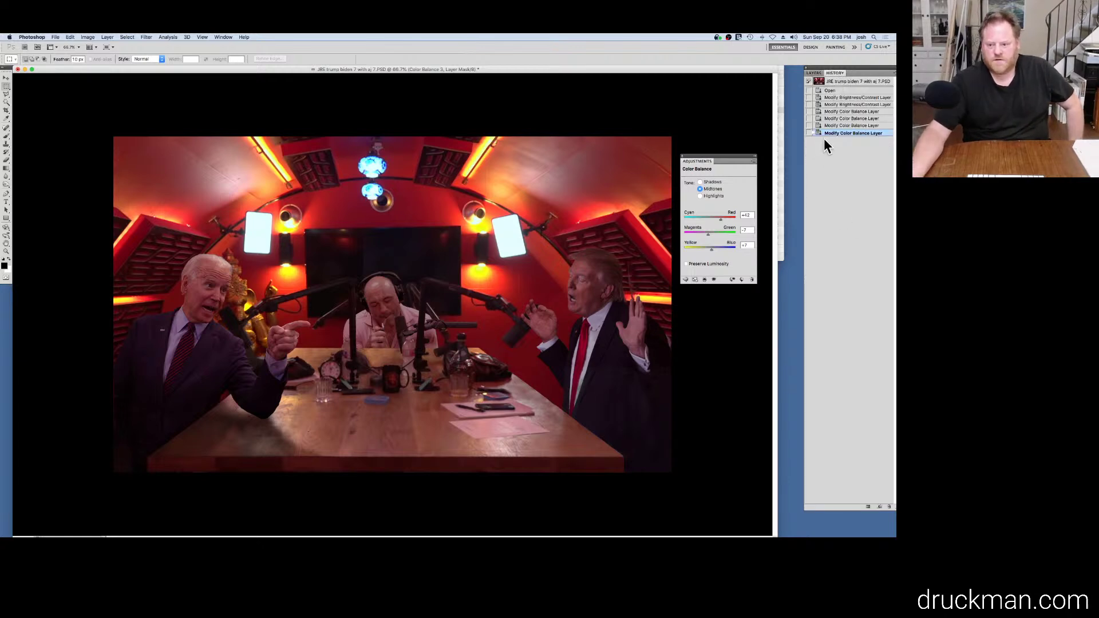
left_click(839, 126)
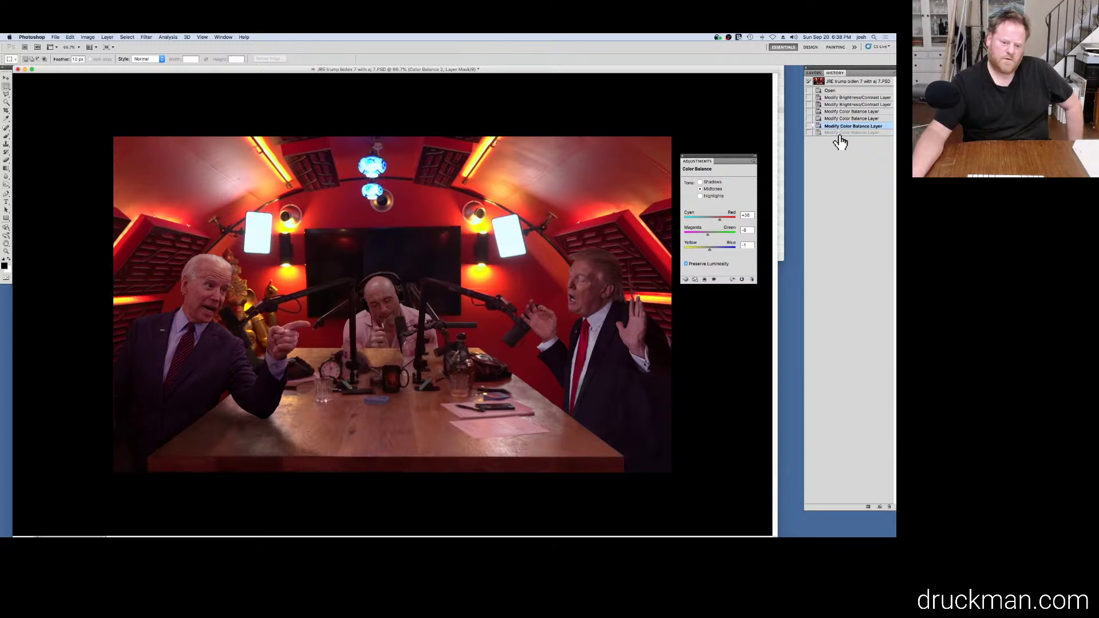
left_click(839, 133)
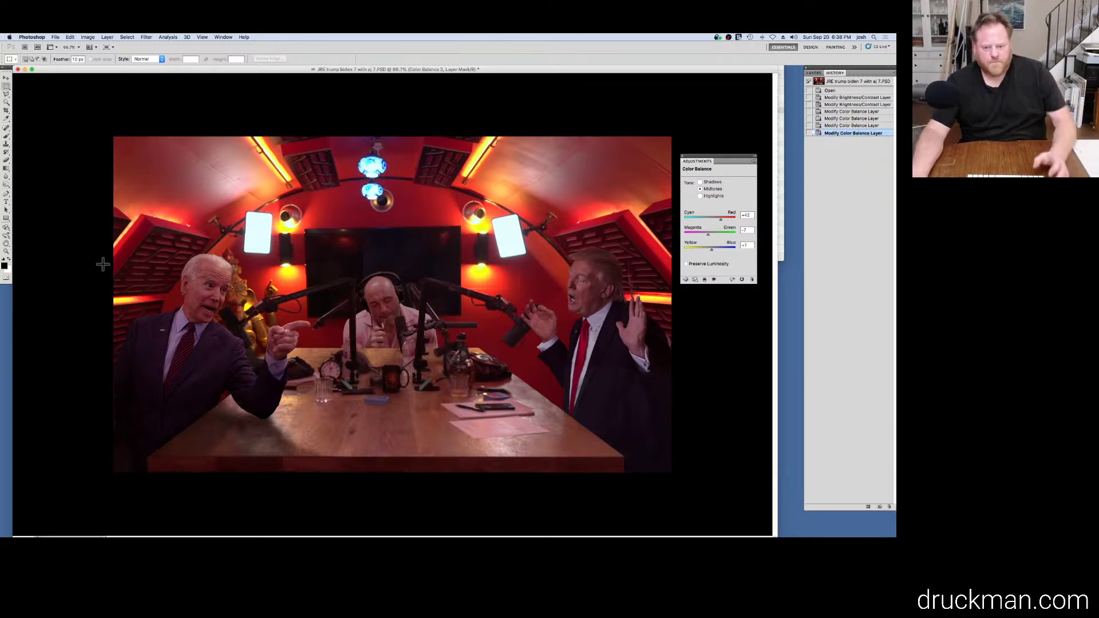
left_click(862, 126)
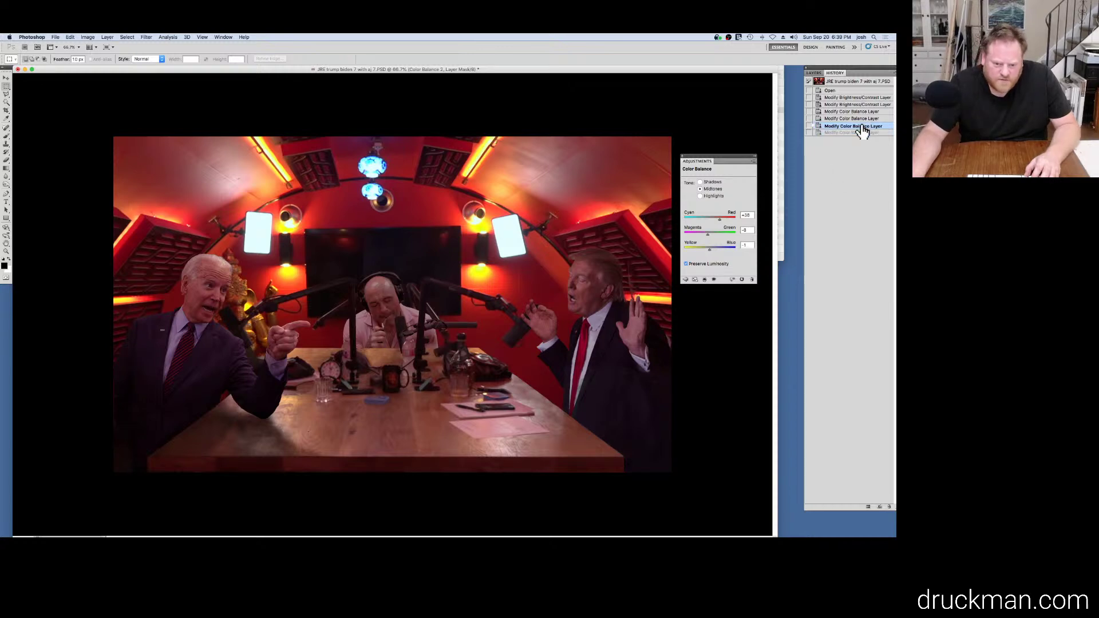
left_click(860, 133)
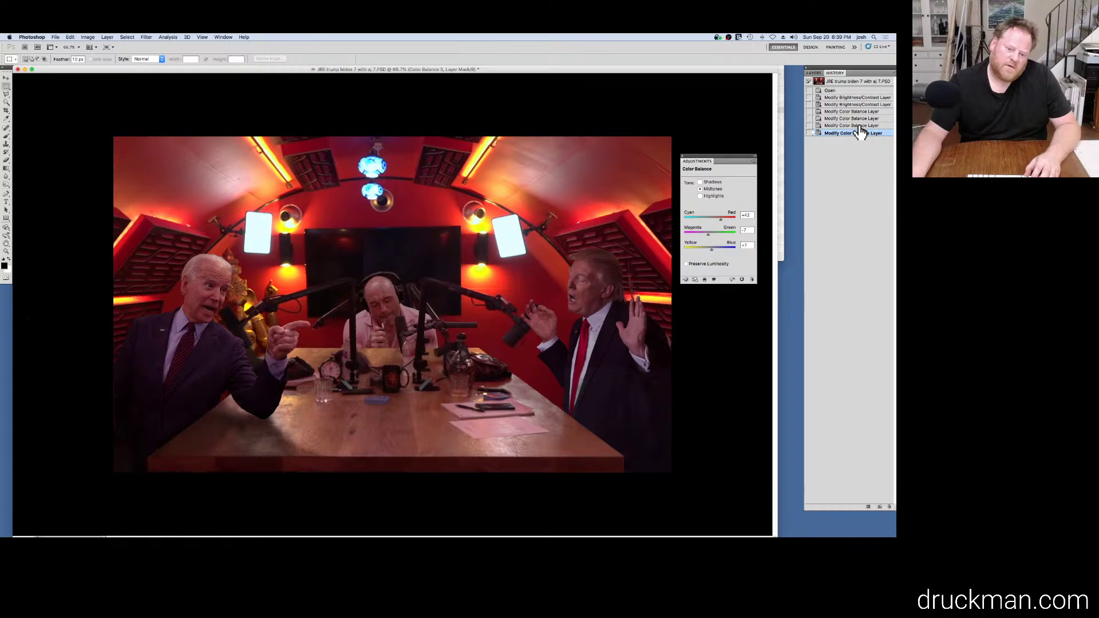
left_click(861, 126)
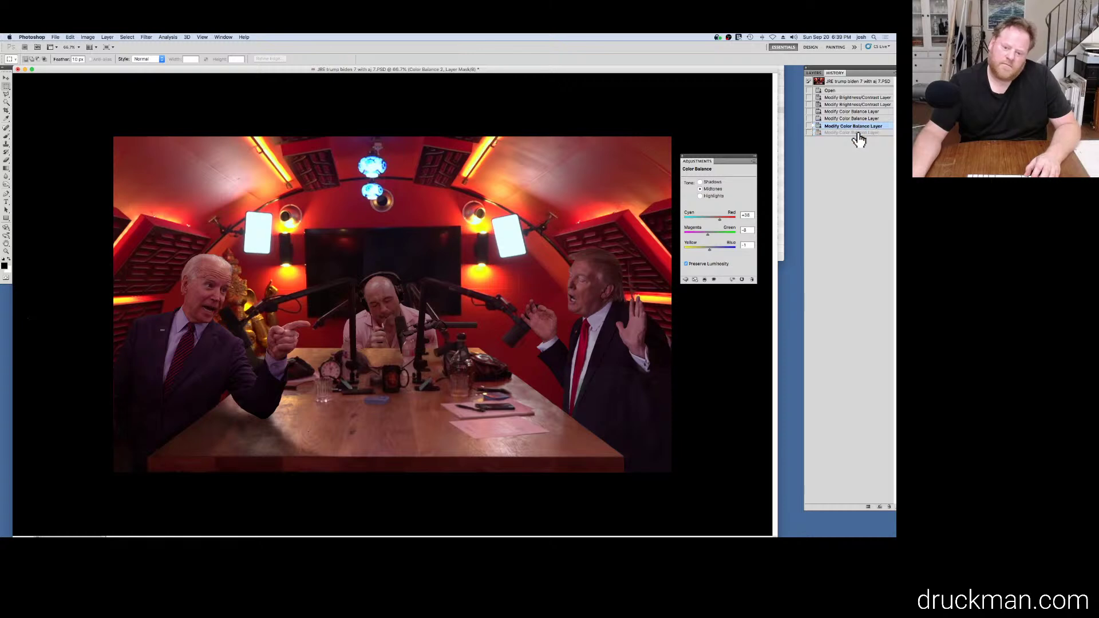
left_click(859, 133)
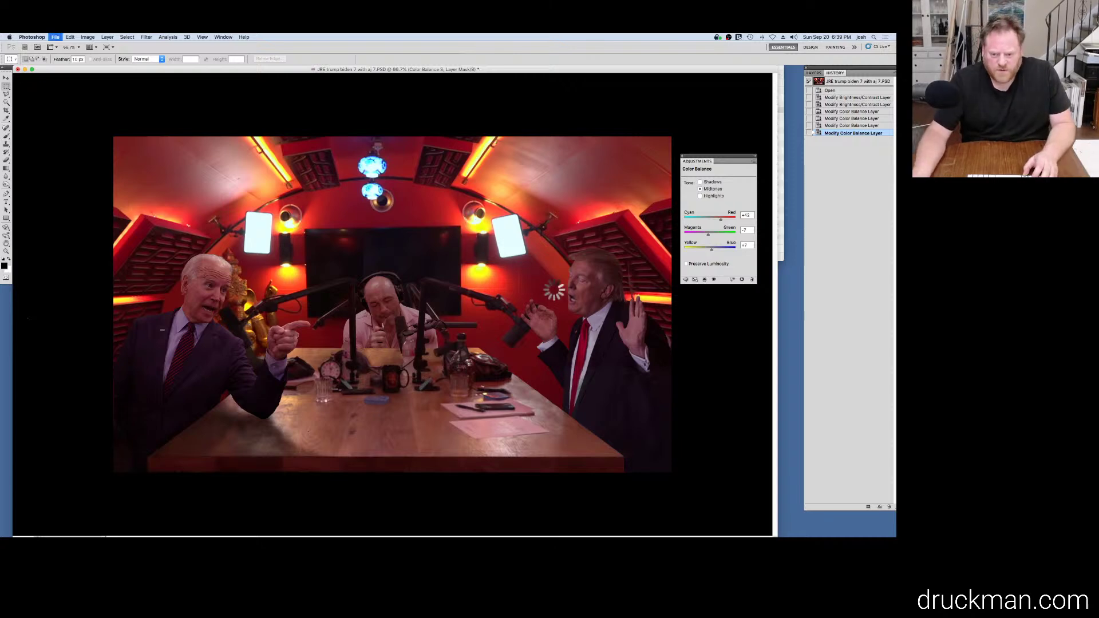
key("super+s")
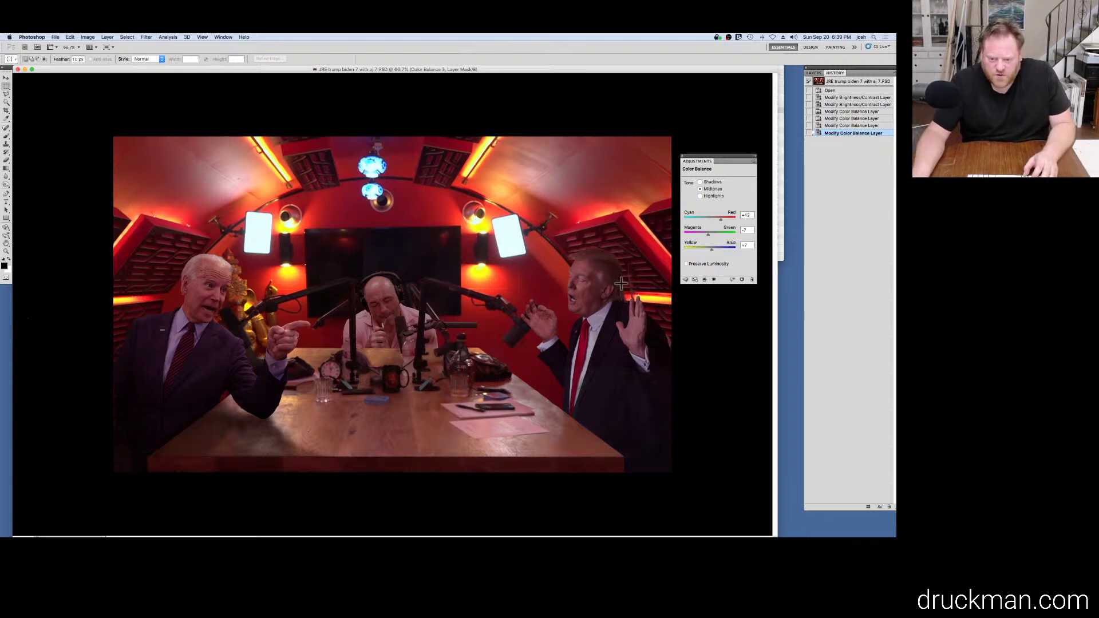
Step: Burn the highlights along the top and back of Trump's hair on the trump hands up layer's image, not its mask
left_click(608, 249, "super")
left_click(609, 250, "super")
left_click(284, 272, "super")
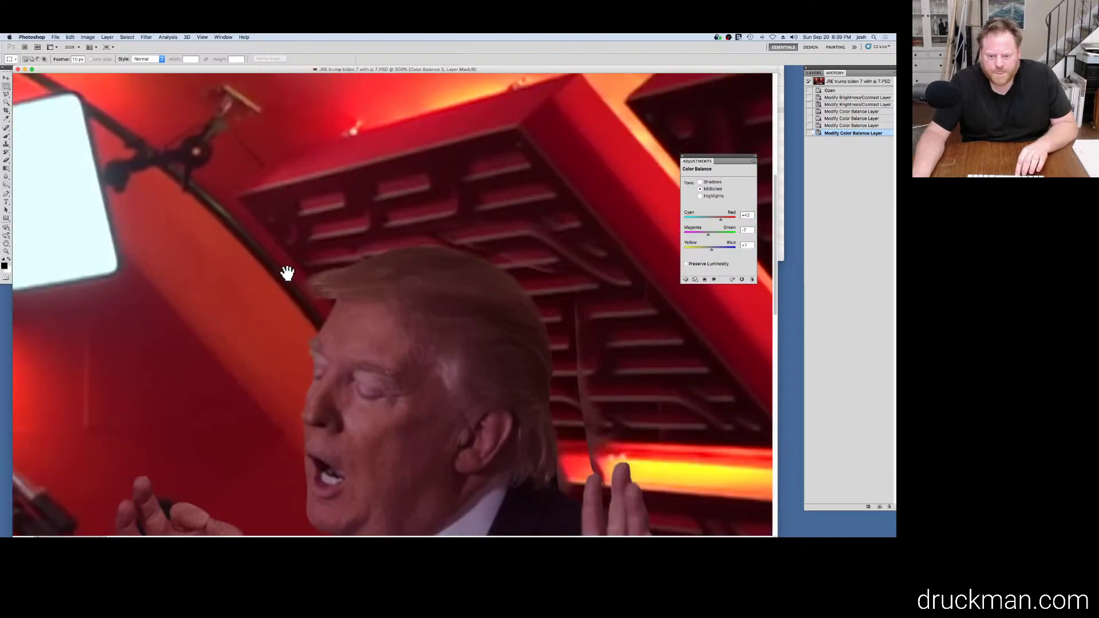
left_click(449, 257, "super")
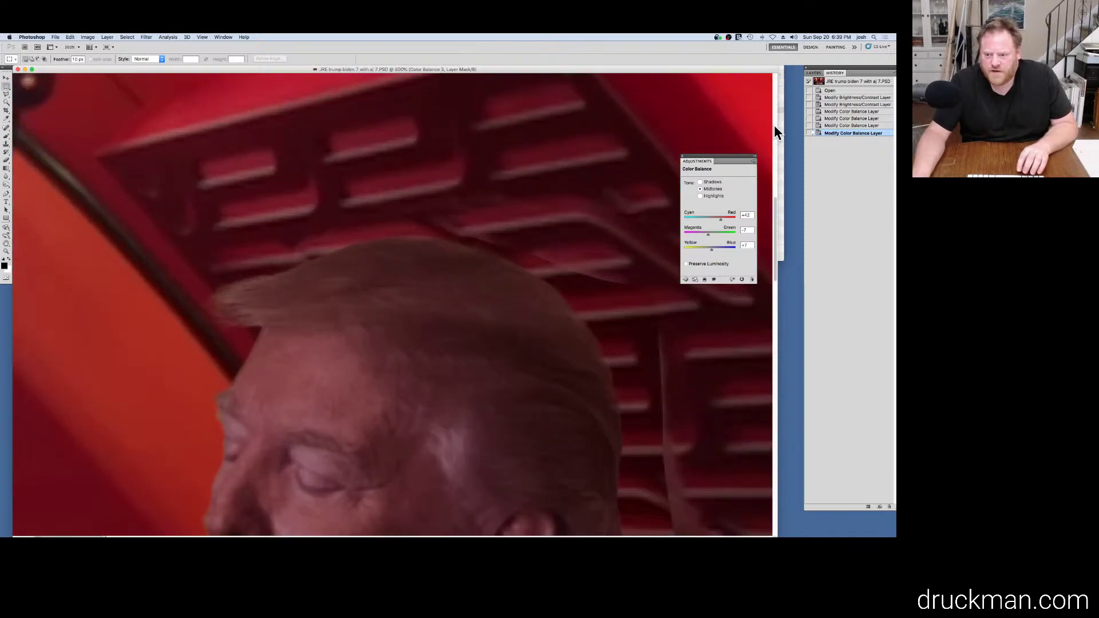
left_click(813, 73)
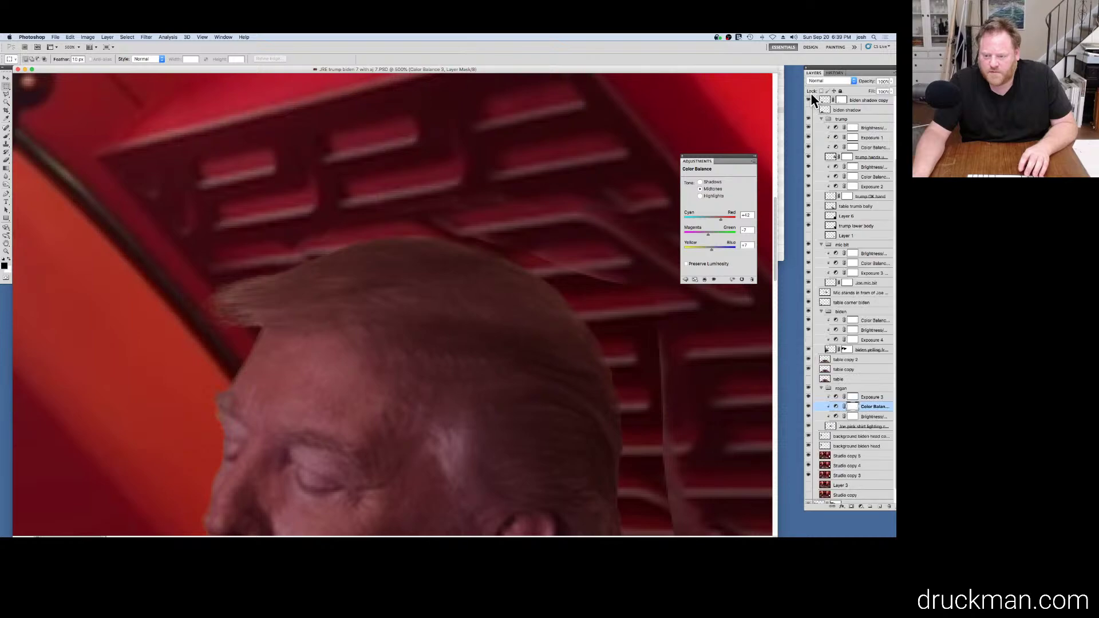
scroll(861, 276, "down", 1)
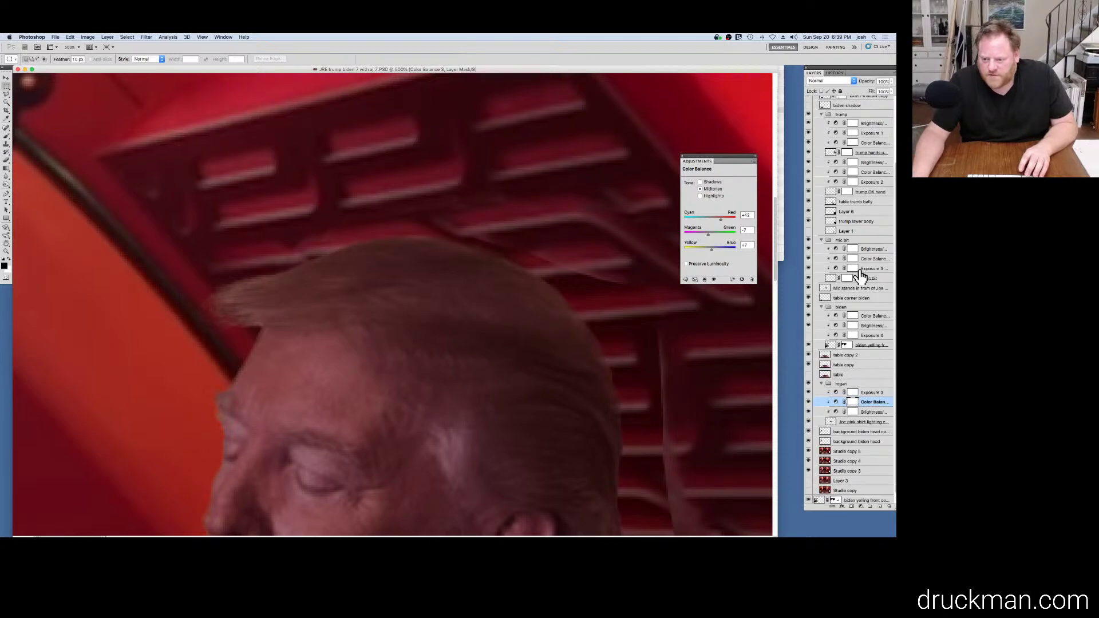
scroll(861, 276, "up", 1)
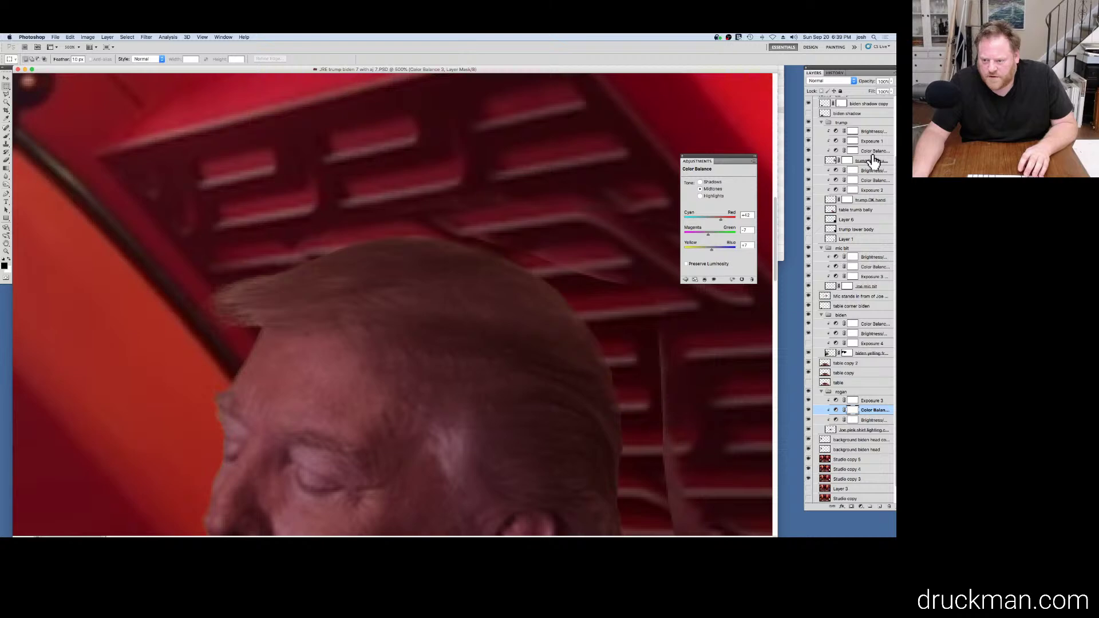
left_click(866, 162)
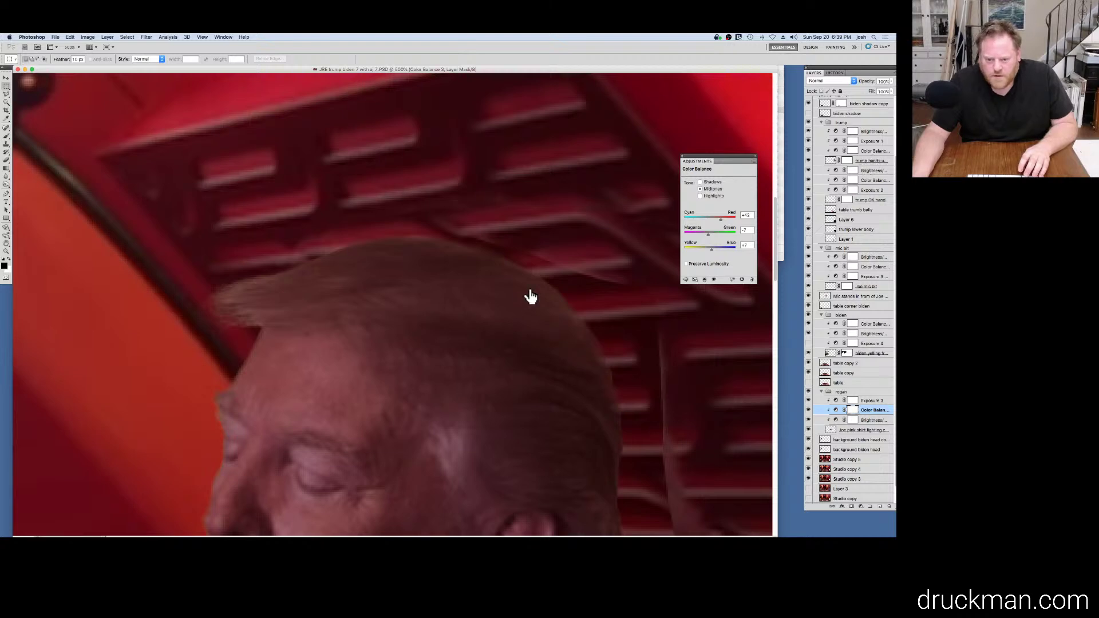
left_click(847, 161)
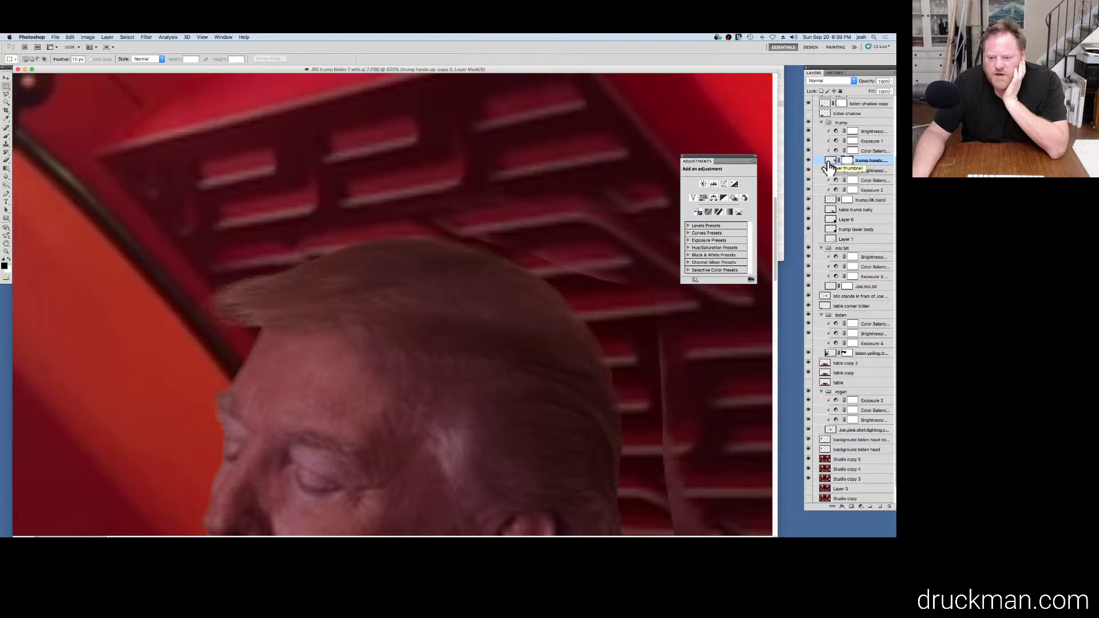
left_click(829, 163)
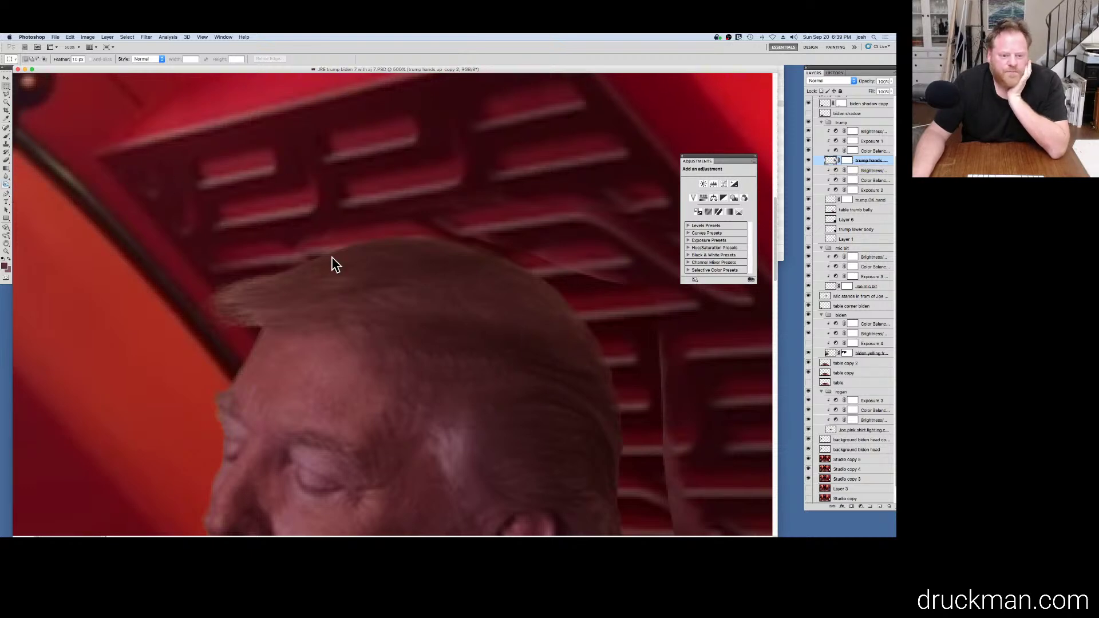
key("o")
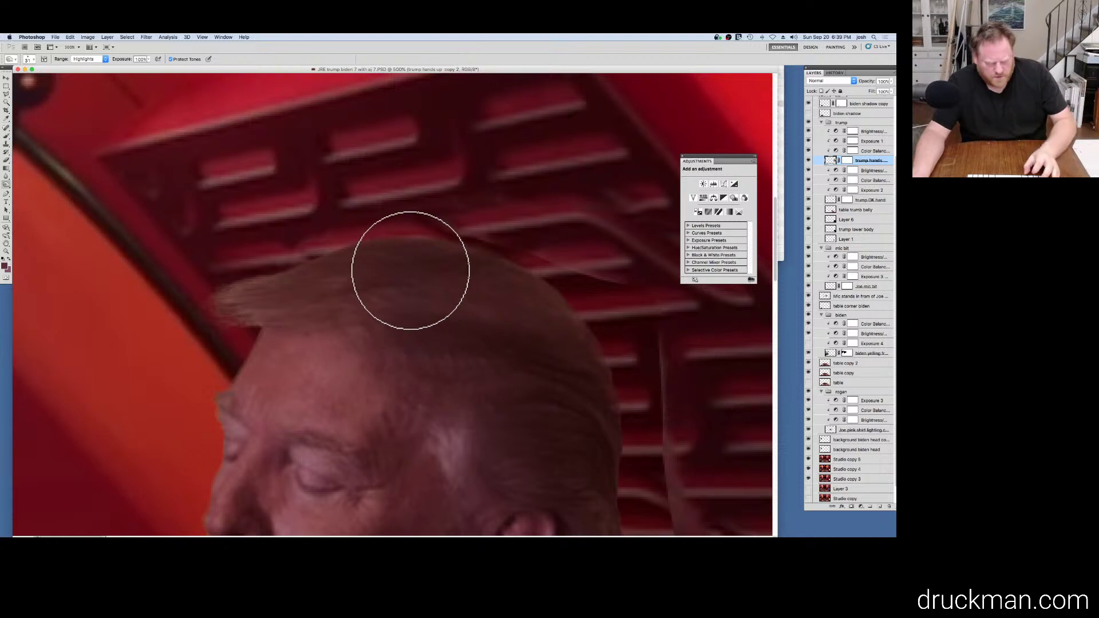
left_click(540, 303, "alt")
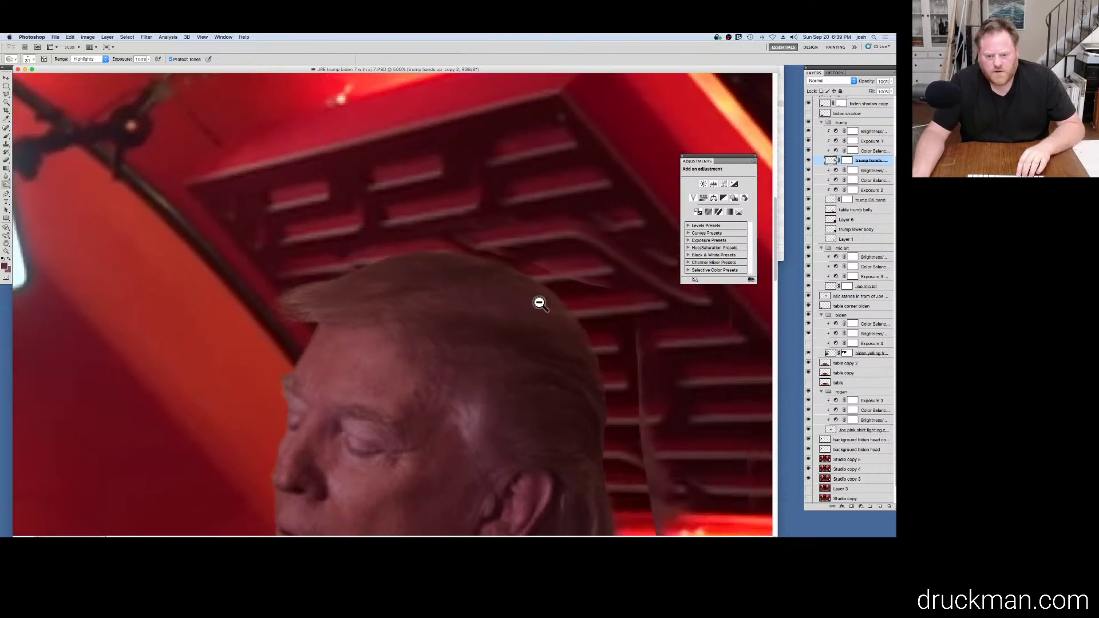
left_click(539, 303, "alt")
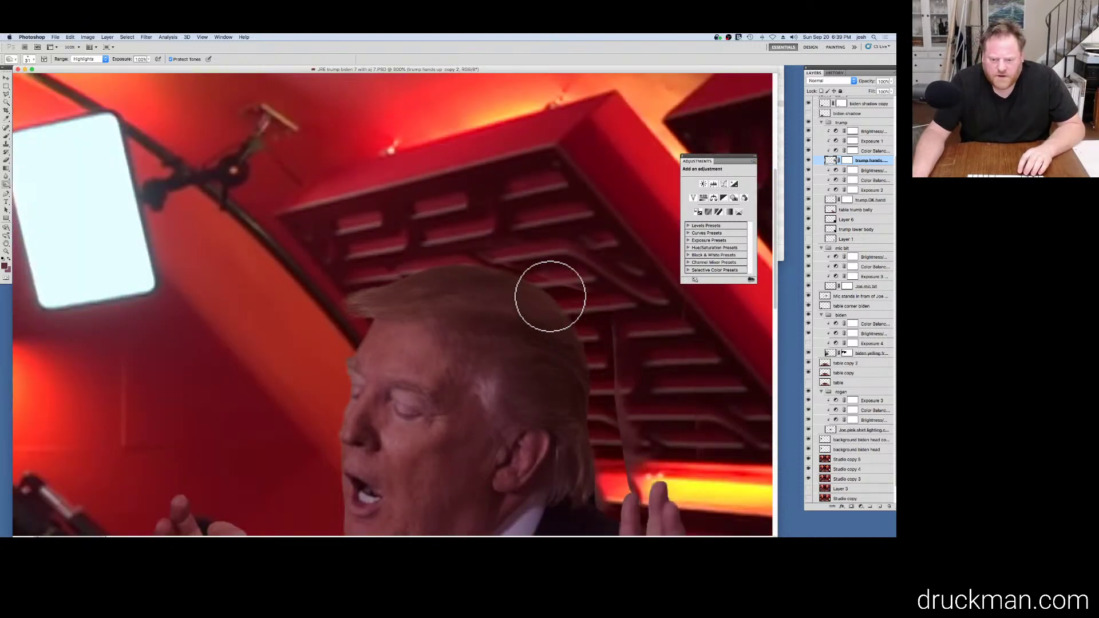
mouse_move(550, 294)
left_mouse_down()
mouse_move(603, 342)
mouse_move(616, 372)
mouse_move(594, 460)
mouse_move(578, 478)
left_mouse_up()
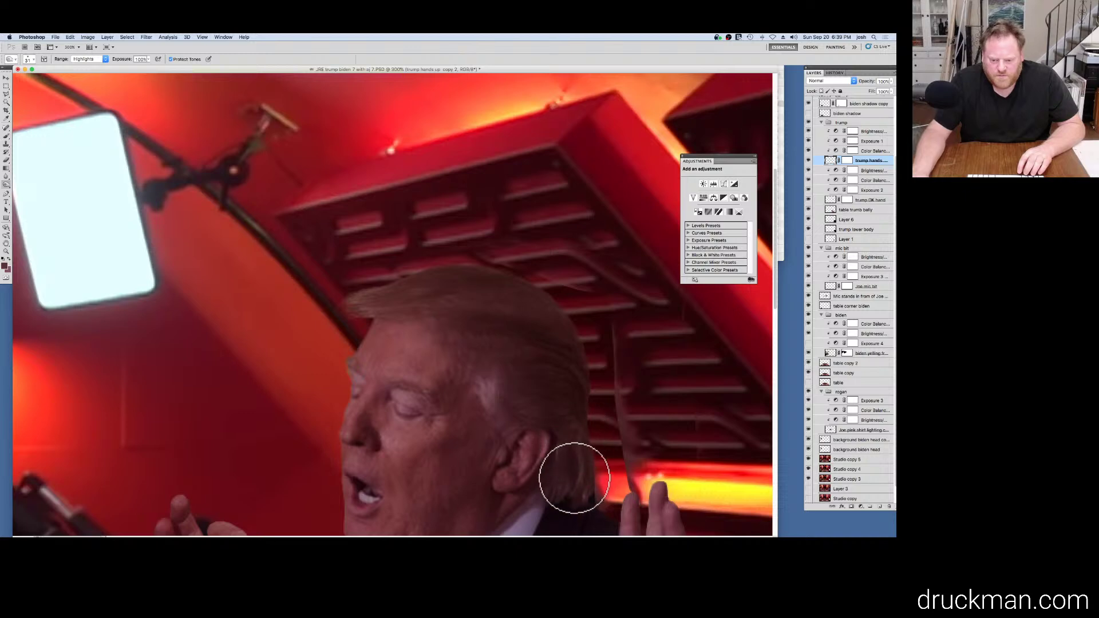
left_click(589, 428, "alt")
left_click(590, 427, "alt")
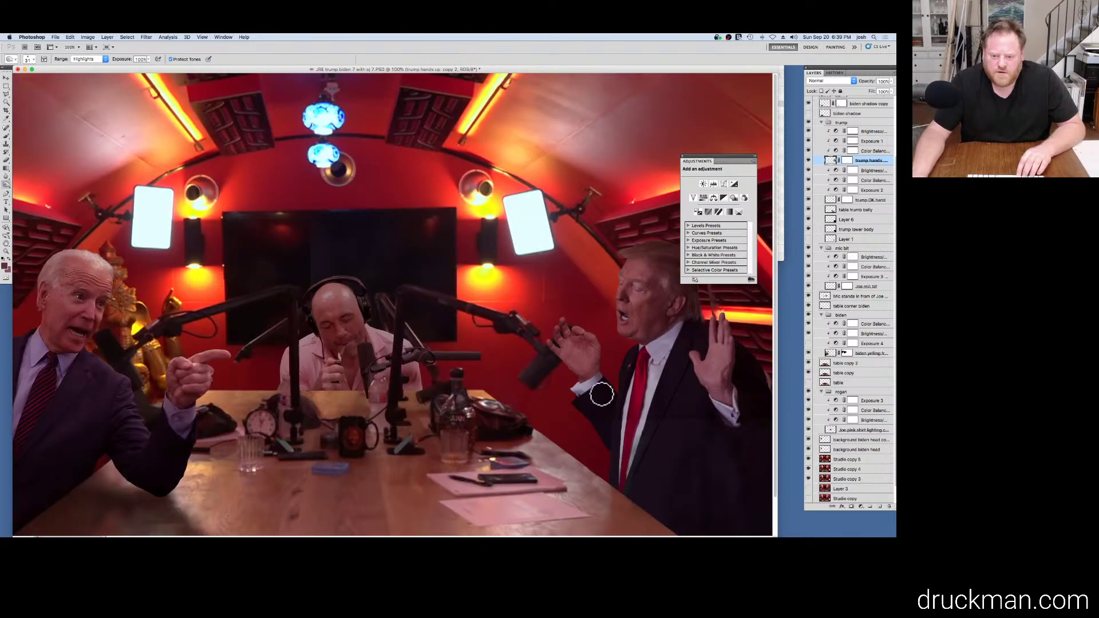
left_click(682, 156)
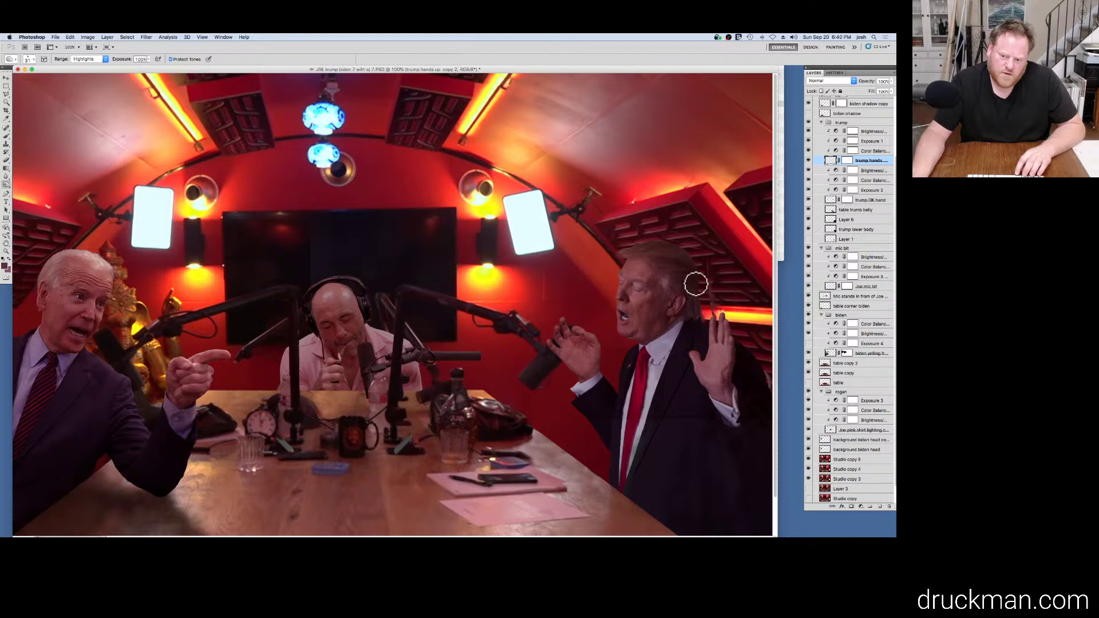
Step: Compare the composite before and after the burning of Trump's hair using the history states, and return to the last burn
left_click(836, 73)
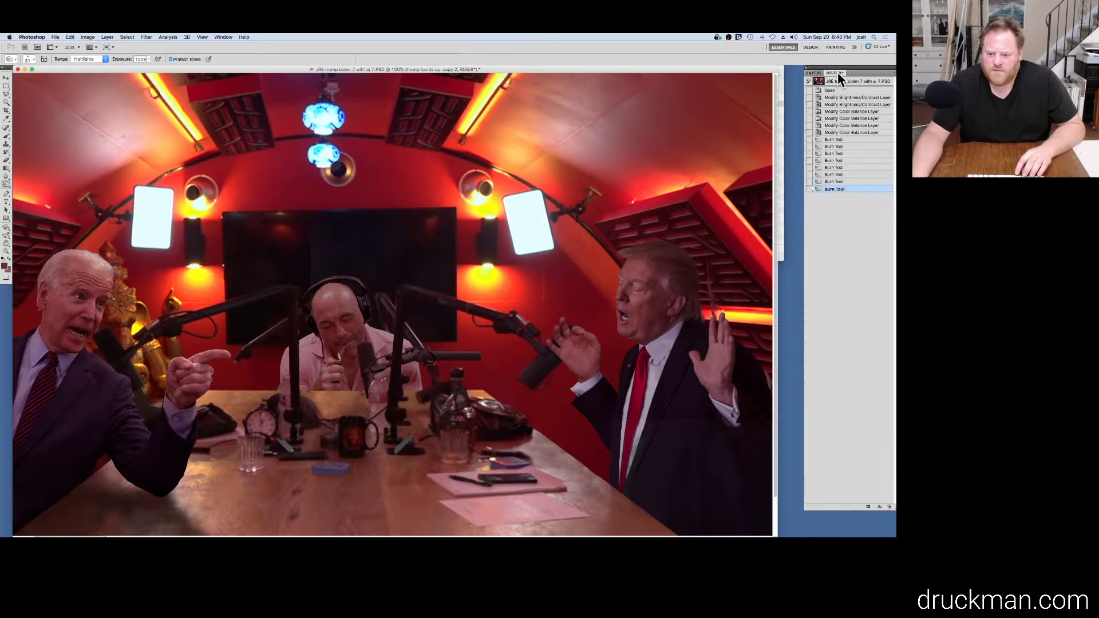
left_click(868, 133)
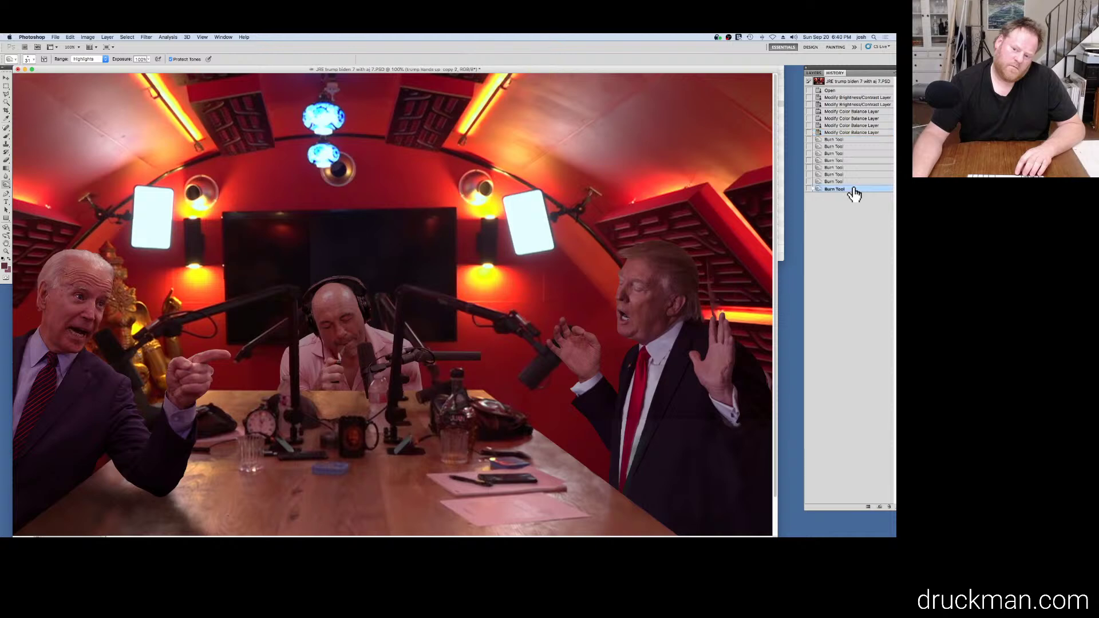
key("cmd+Tab")
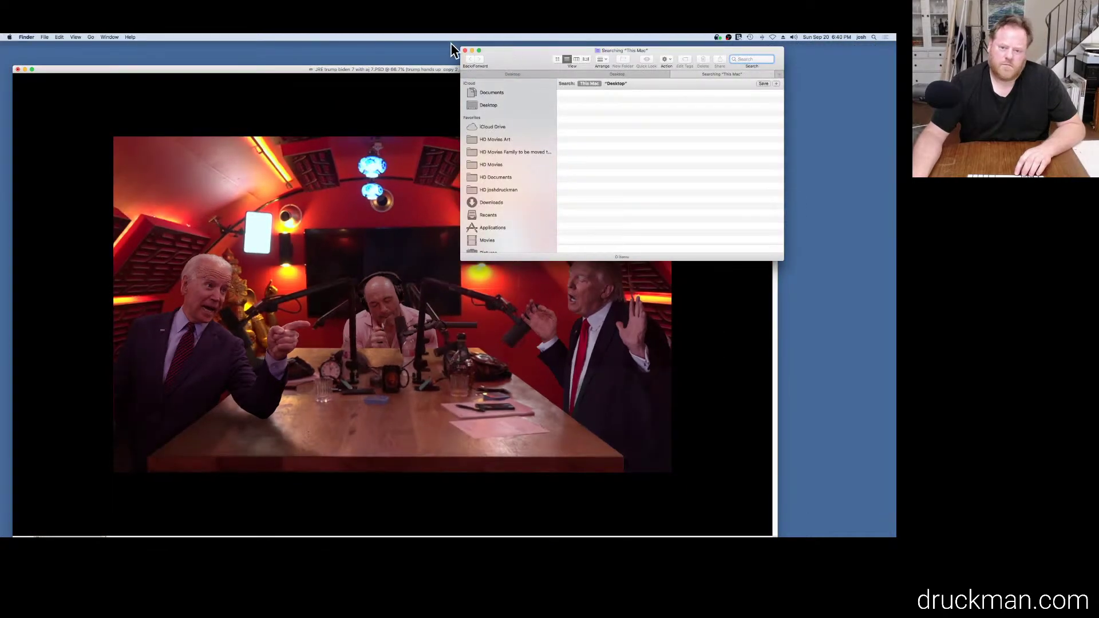
left_click(465, 50)
left_click(455, 70)
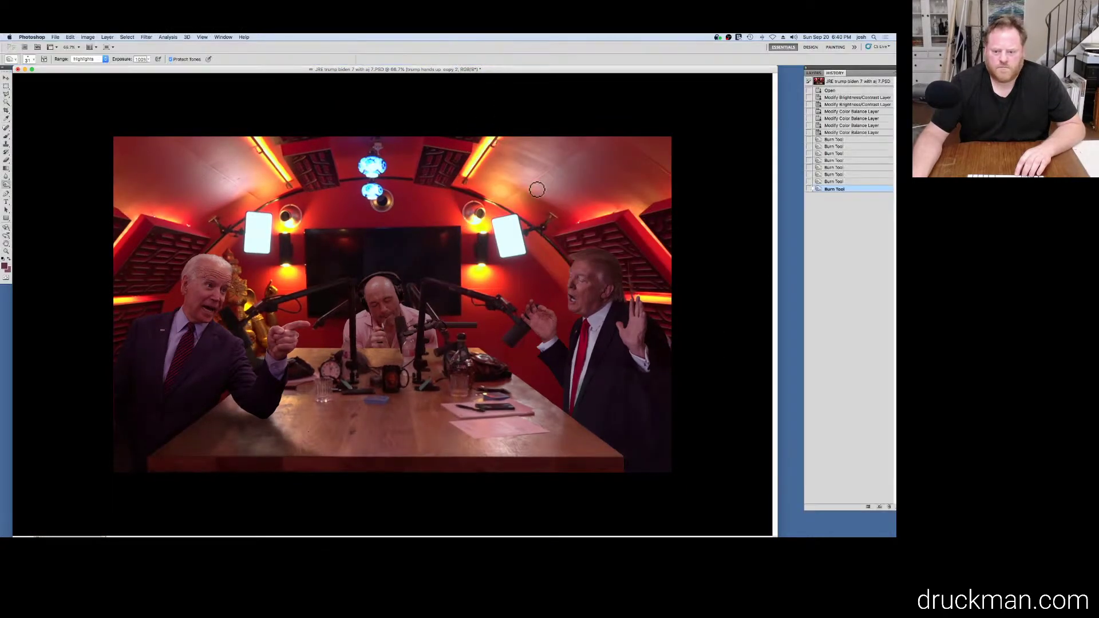
left_click(856, 134)
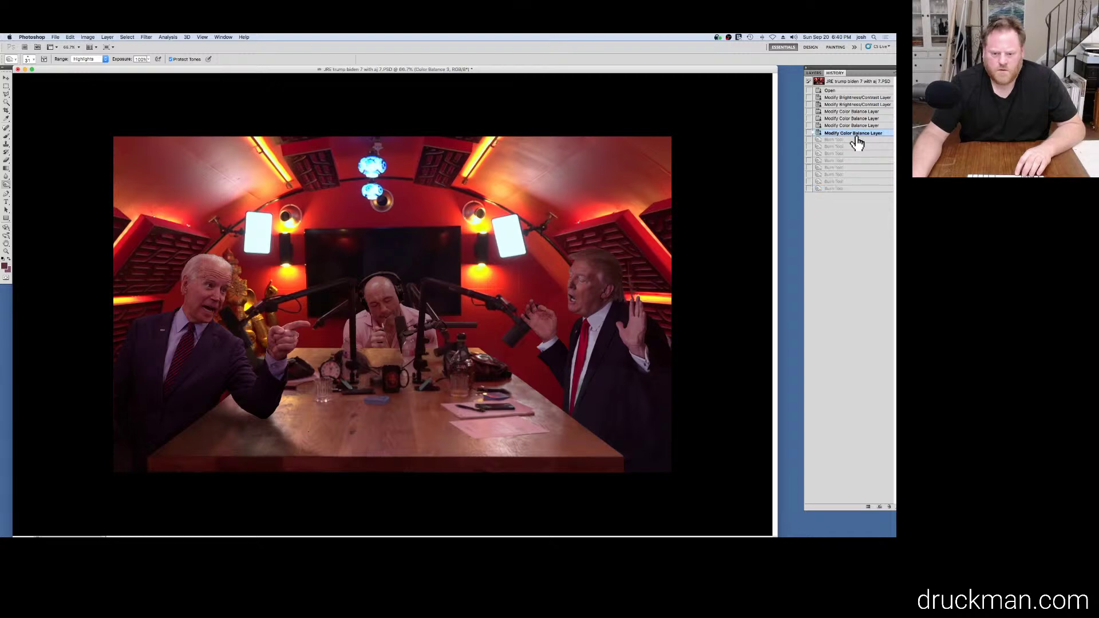
left_click(851, 183)
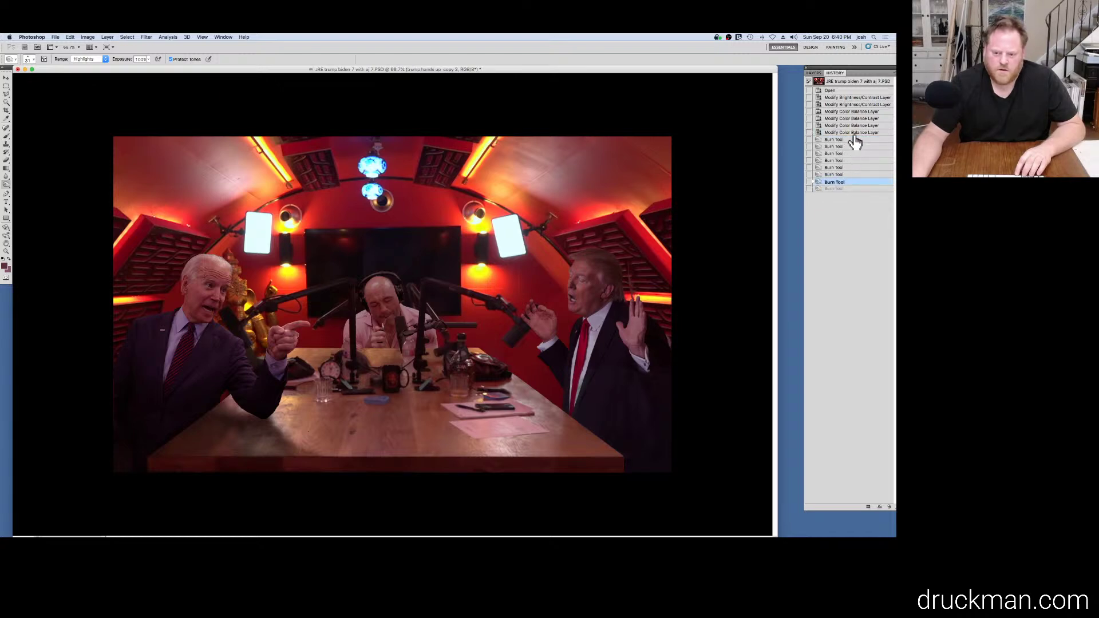
left_click(853, 136)
left_click(852, 189)
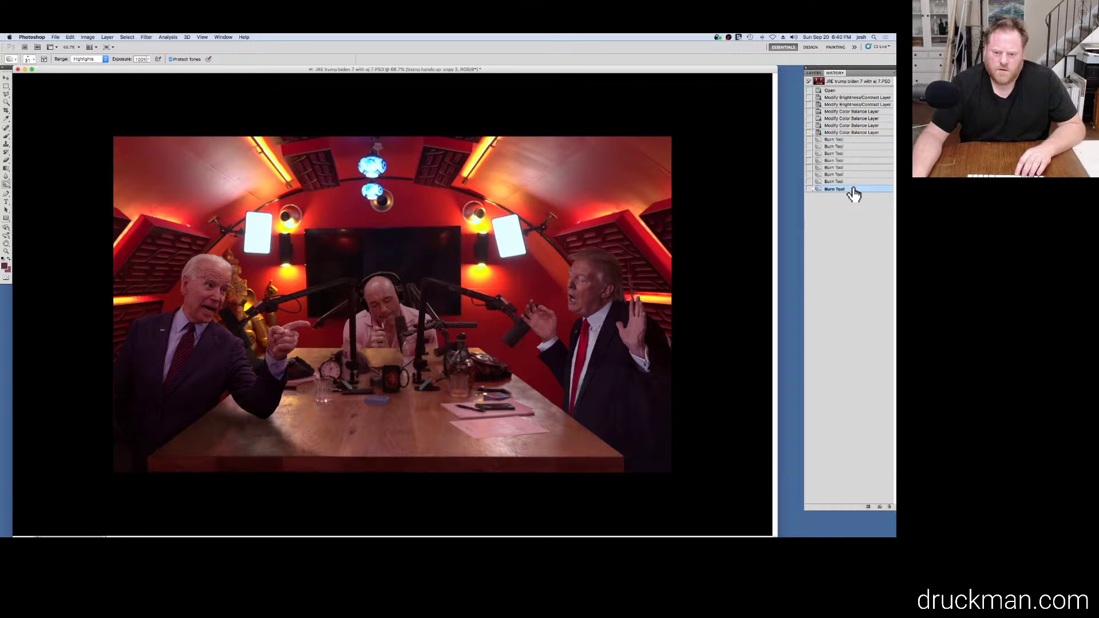
Step: Burn the highlights at the back of Trump's head with two more dabs beside his raised hand
left_click(624, 256, "super")
left_click(614, 247, "super")
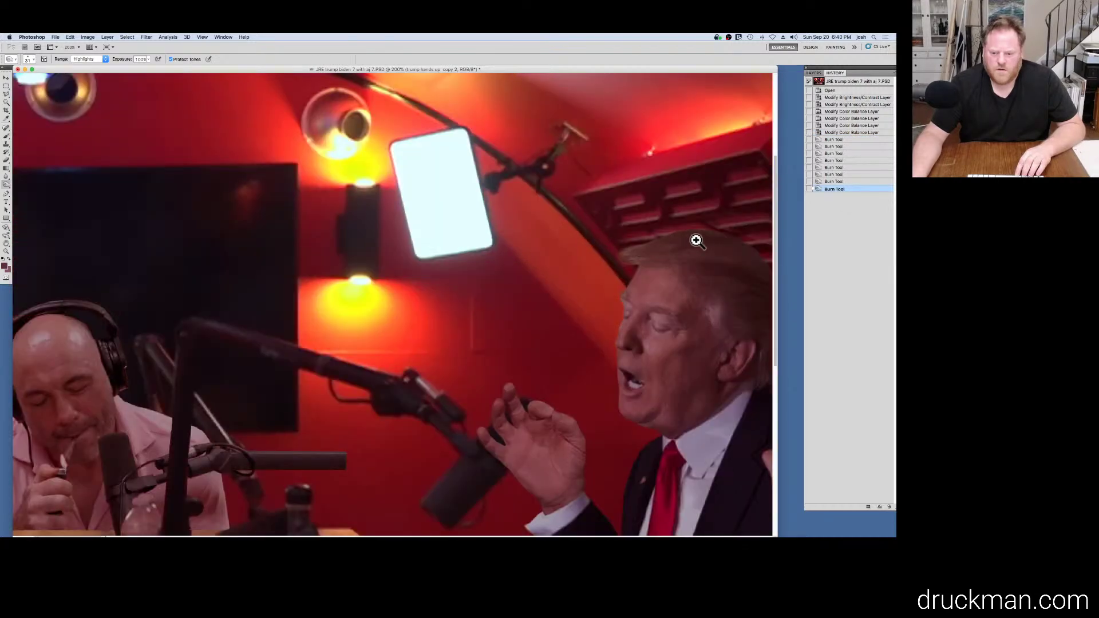
left_click(696, 241, "alt+super")
left_click(695, 237, "alt+super")
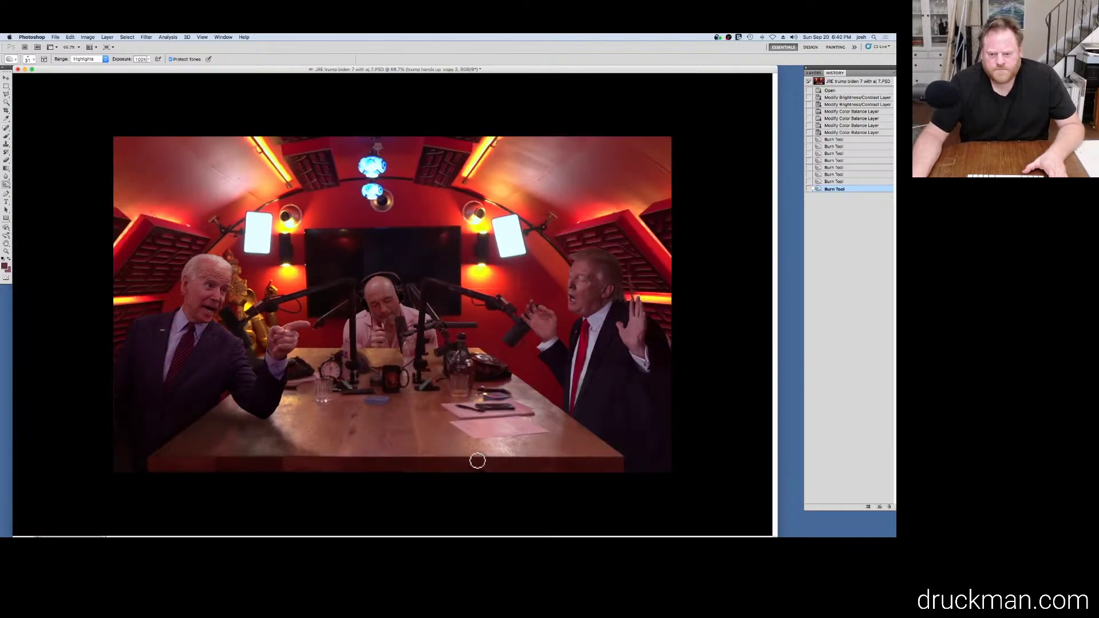
left_click(623, 294)
left_click(623, 294)
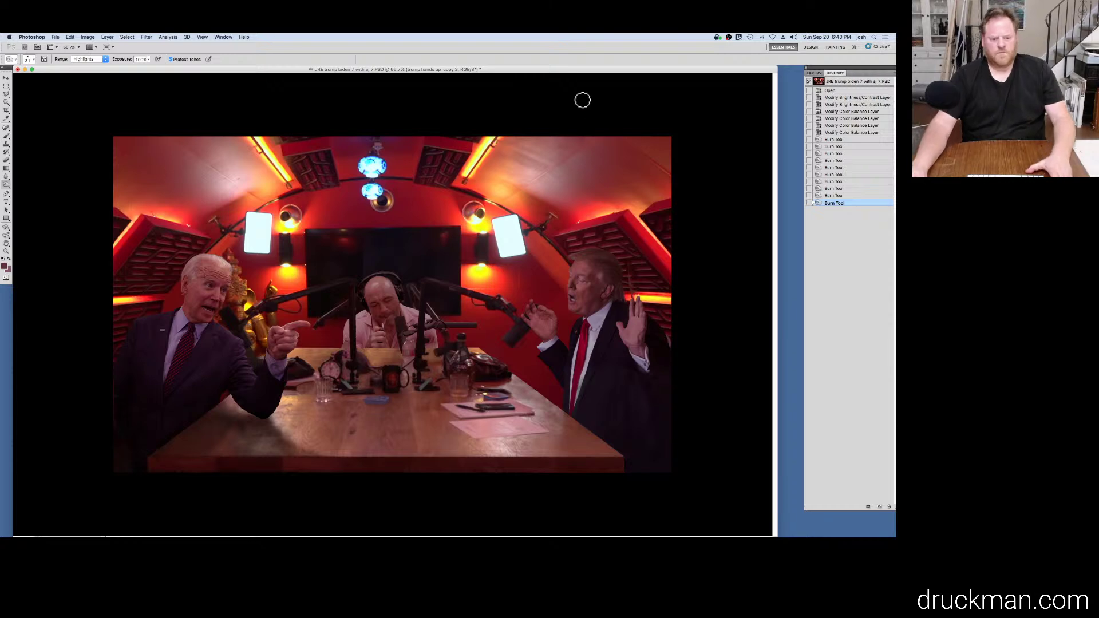
Step: Set the contrast to -2 in the Brightness/Contrast adjustment of the biden group
left_click(815, 73)
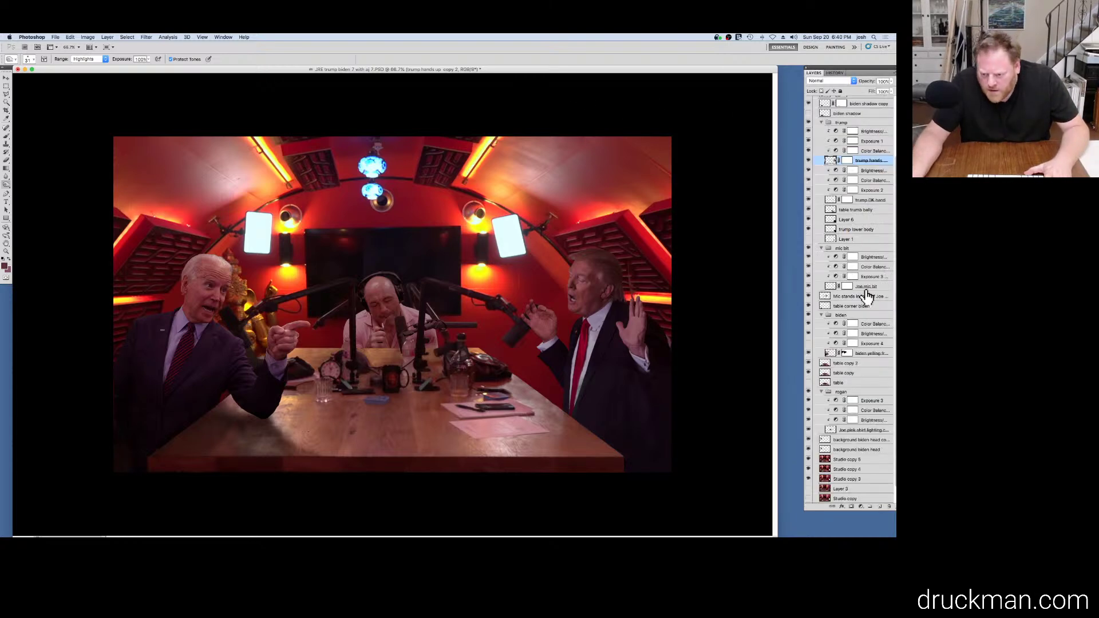
scroll(868, 296, "down", 2)
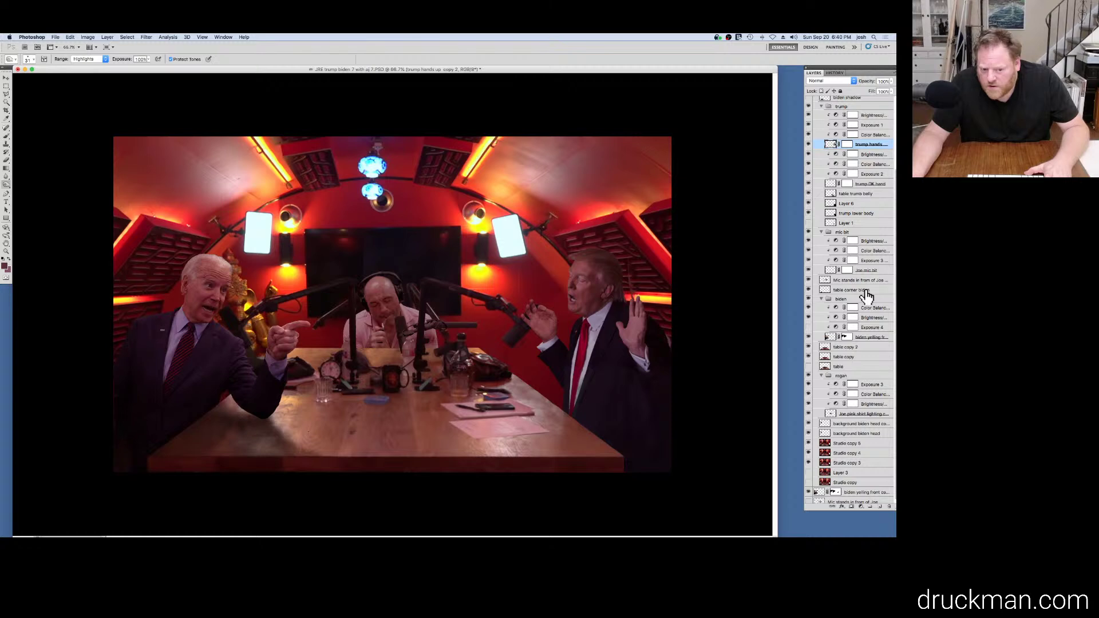
scroll(867, 295, "up", 3)
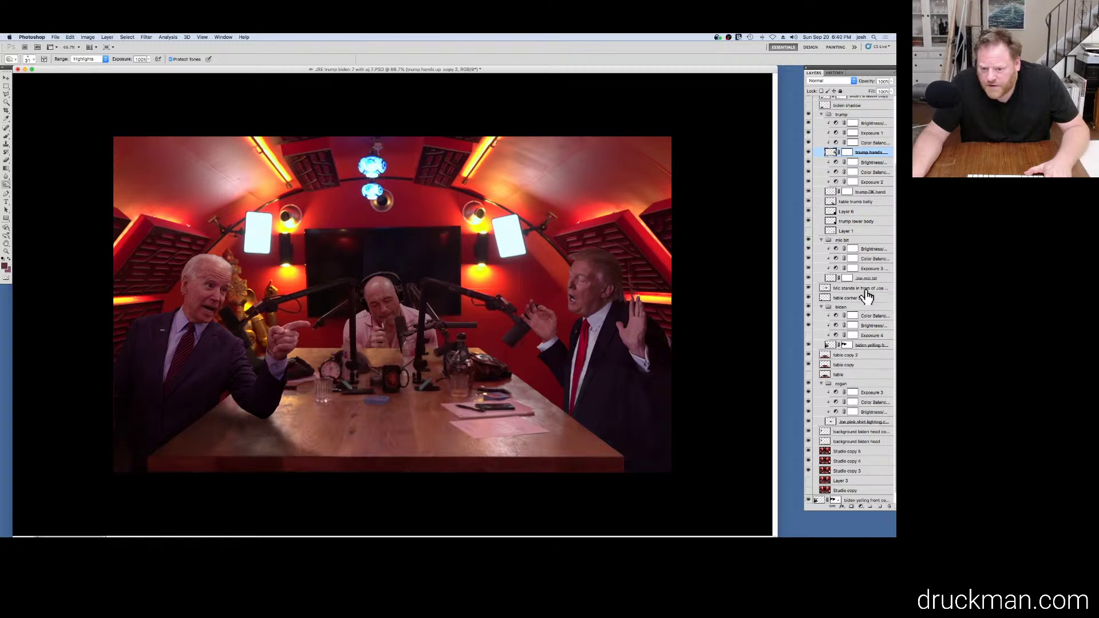
scroll(868, 296, "up", 1)
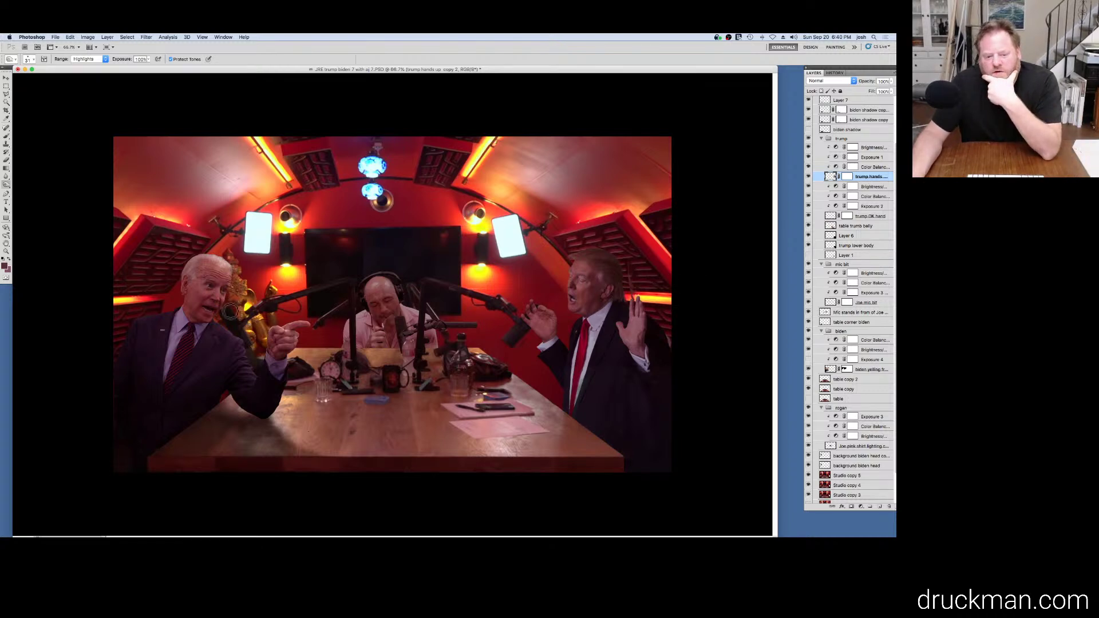
left_click(835, 349)
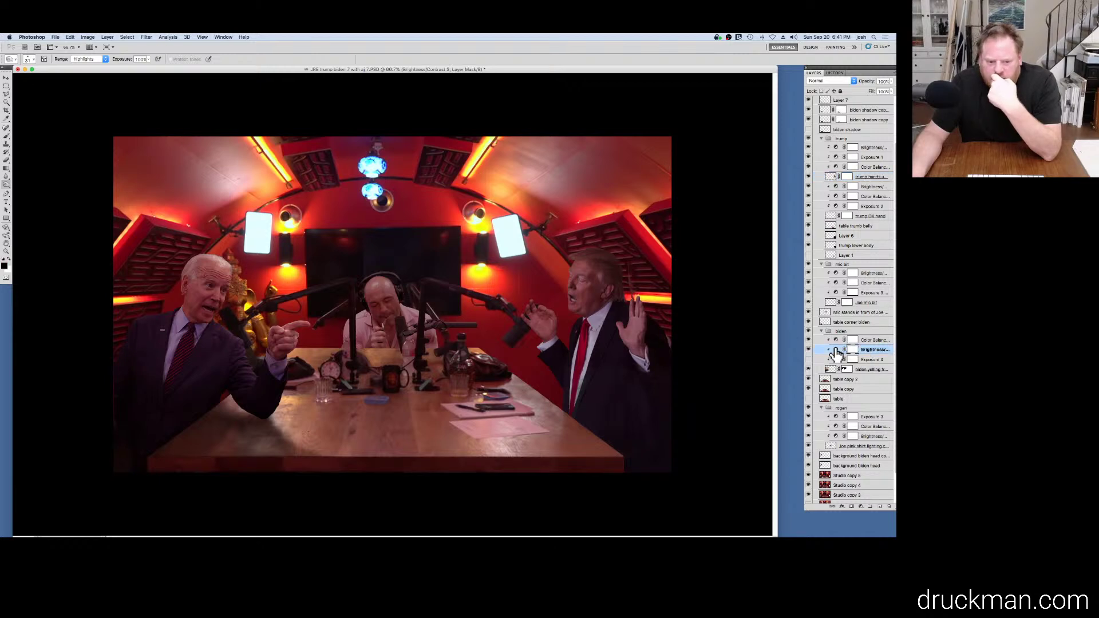
double_click(835, 350)
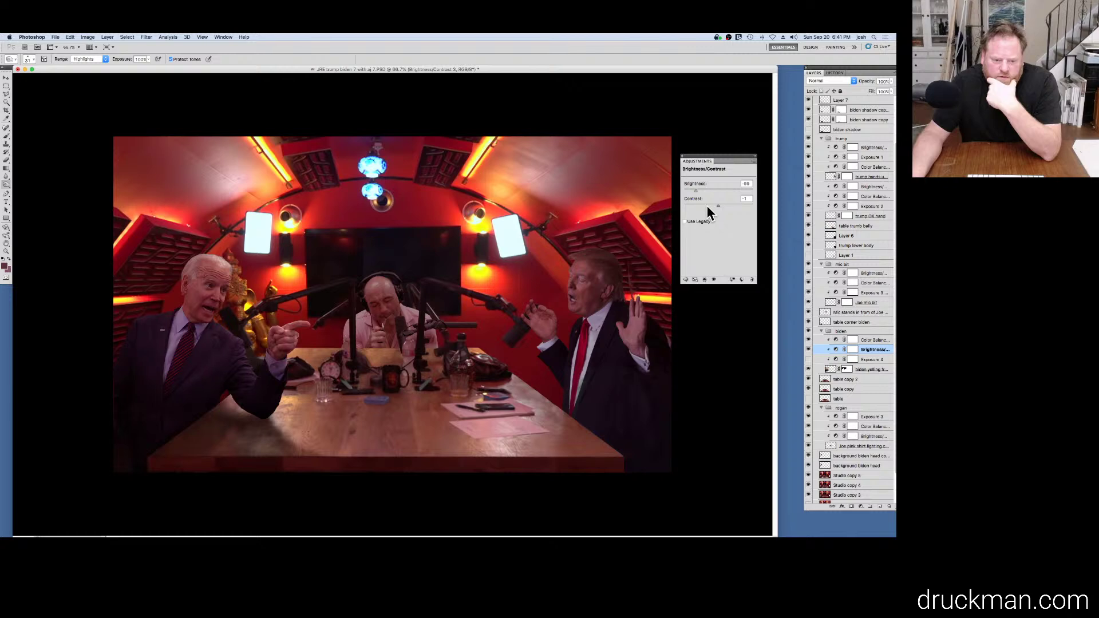
left_click_drag(696, 205, 718, 206)
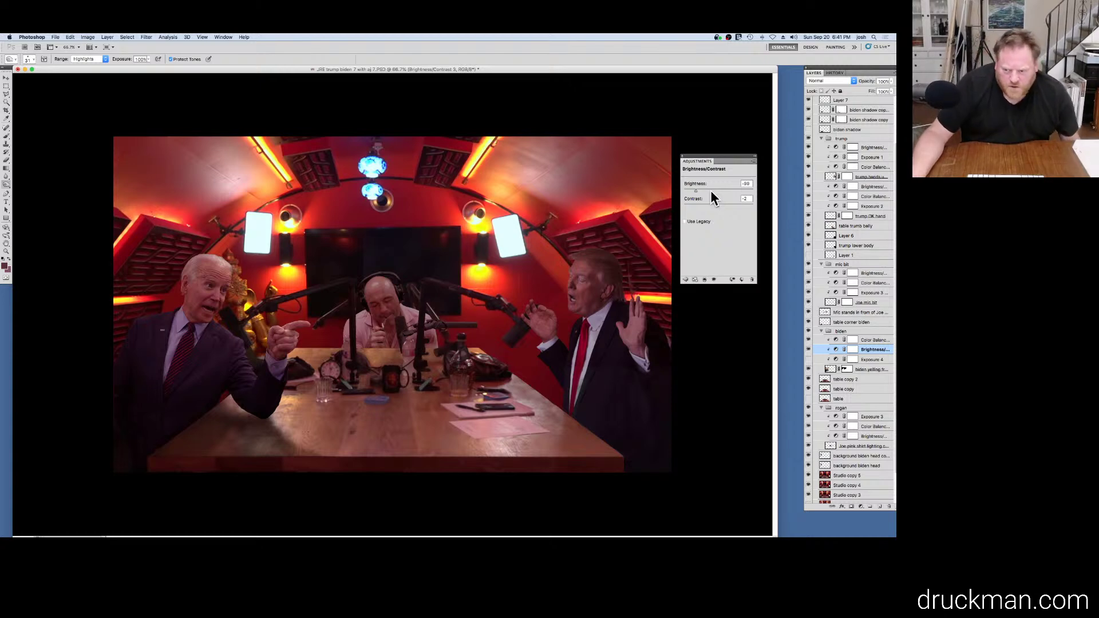
Step: Try burning highlights on the biden yelling layer's image, compare the history states, and return to the Brightness/Contrast change before these burns
left_click(834, 371)
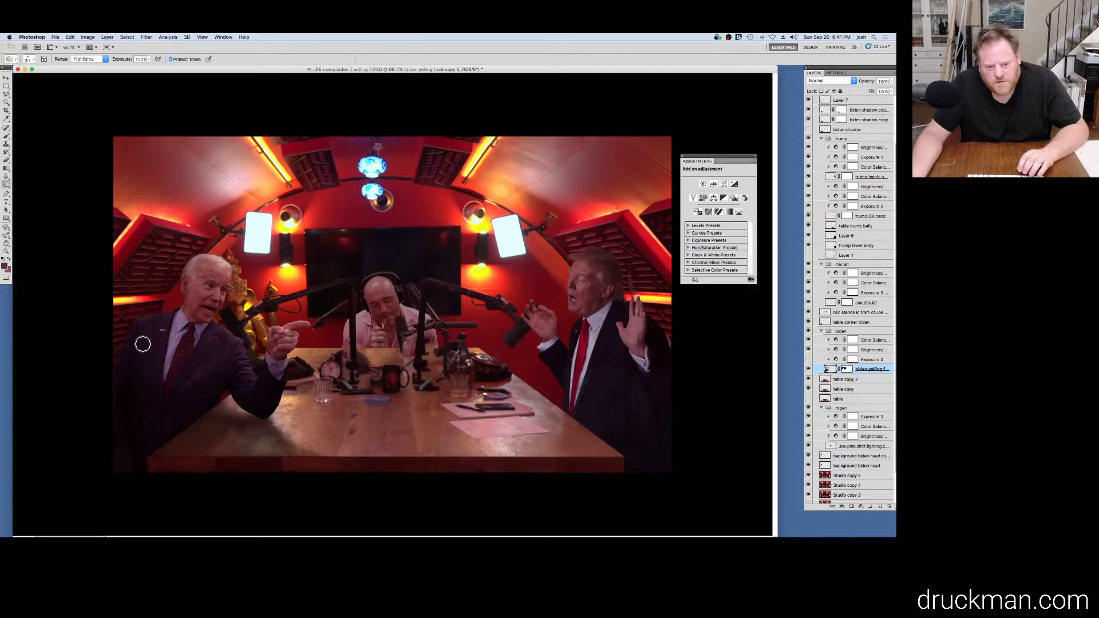
left_click(834, 74)
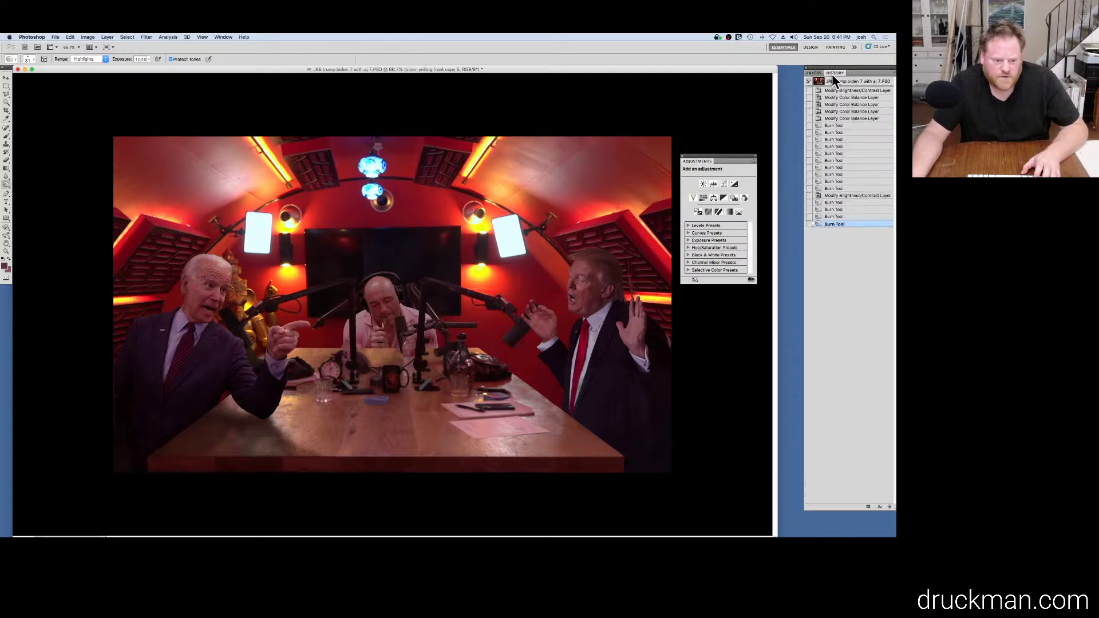
left_click(866, 196)
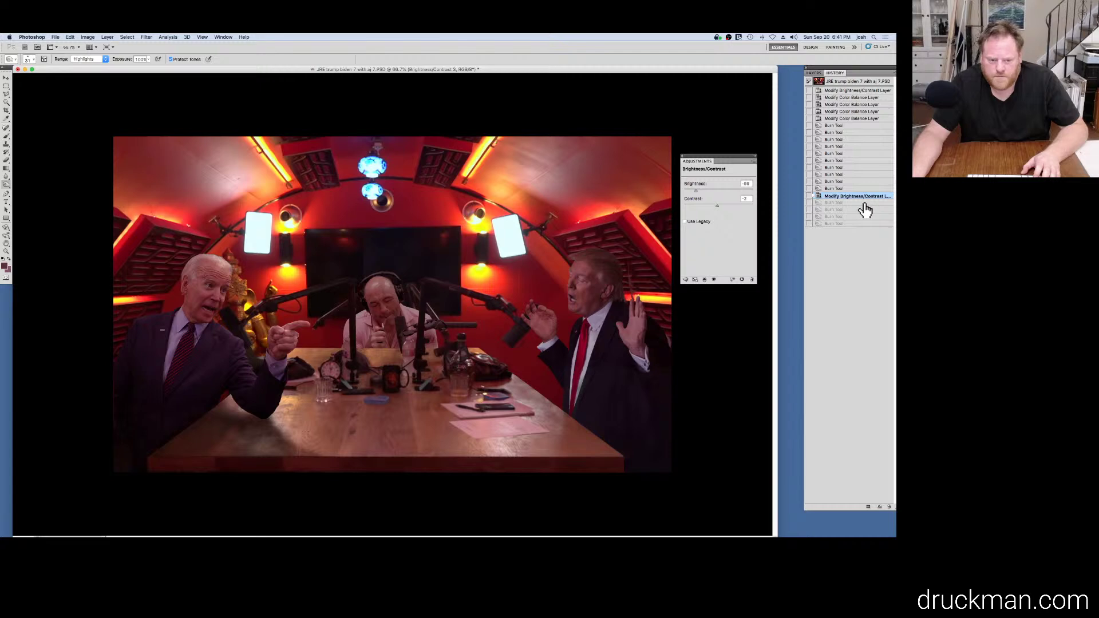
left_click(863, 203)
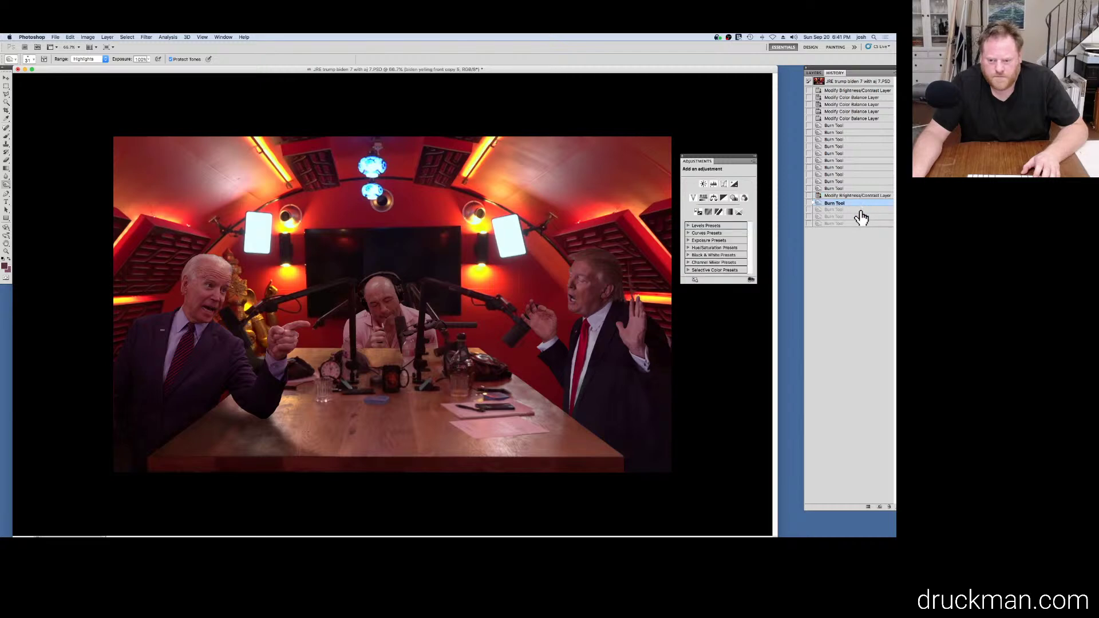
left_click(863, 212)
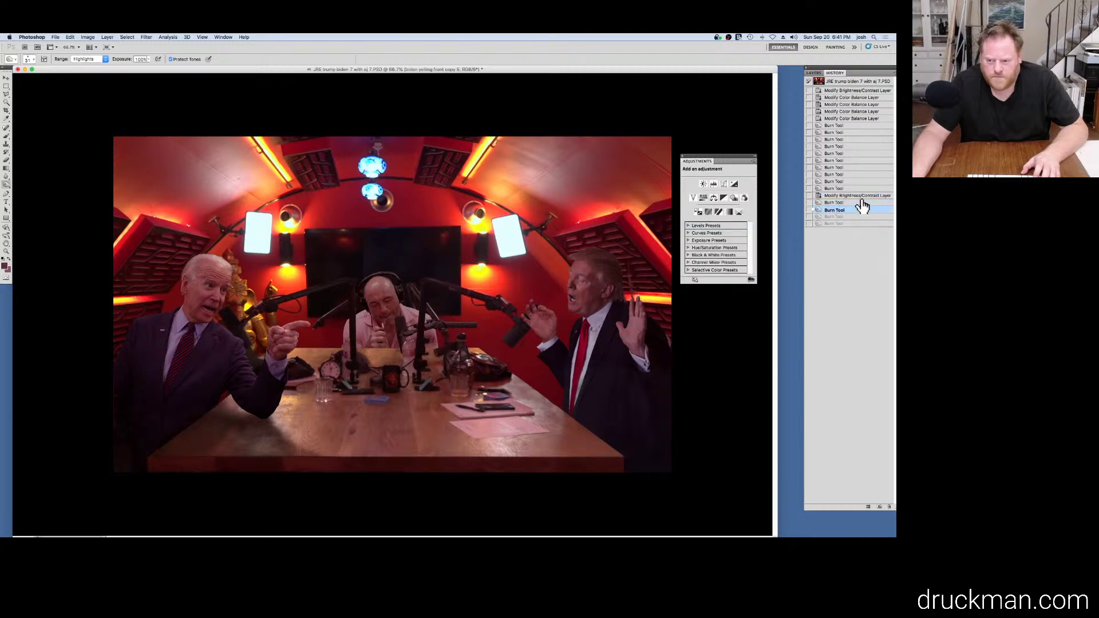
left_click(861, 196)
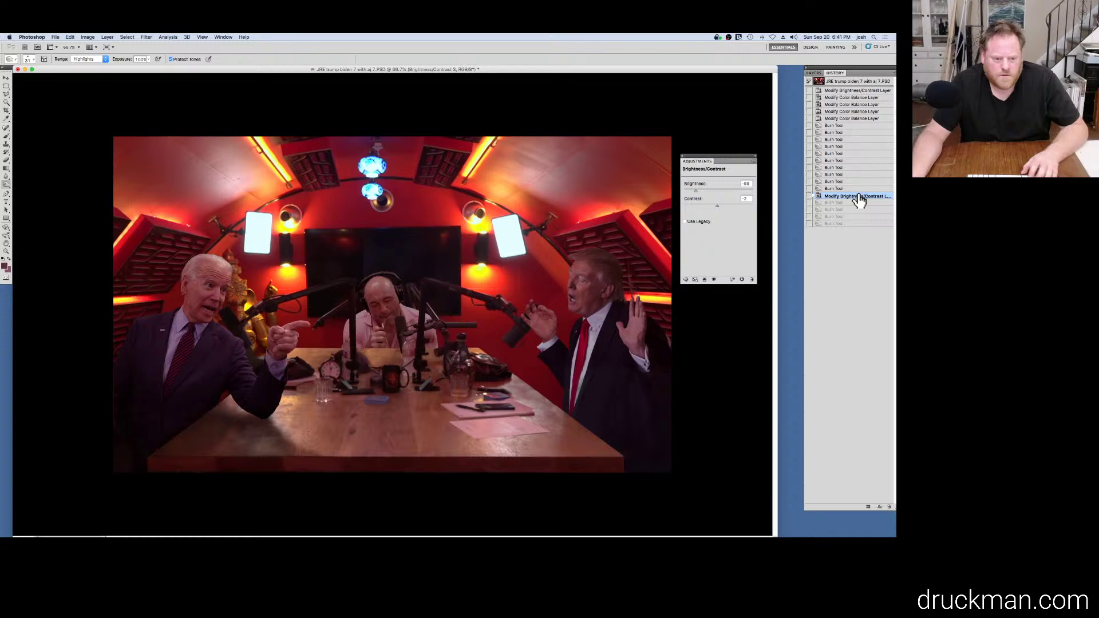
Step: Burn the highlights along the back and top of Biden's hair on the biden yelling layer's image at 27% exposure
left_click(205, 268, "ctrl")
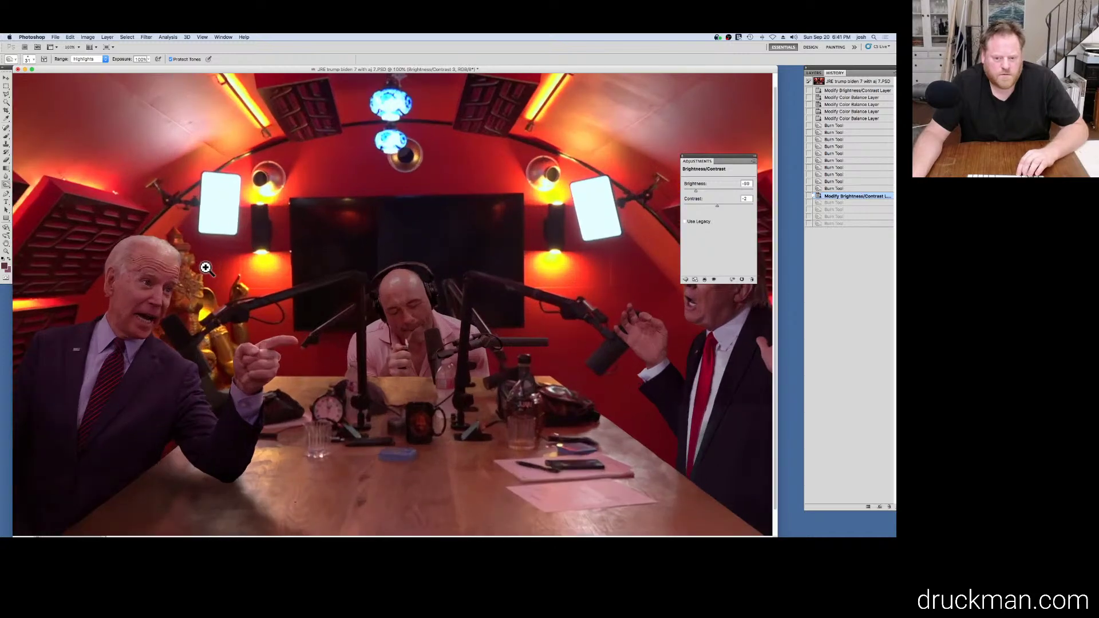
left_click(129, 255, "ctrl")
left_click(91, 214, "ctrl")
scroll(189, 169, "left", 5)
scroll(189, 168, "down", 2)
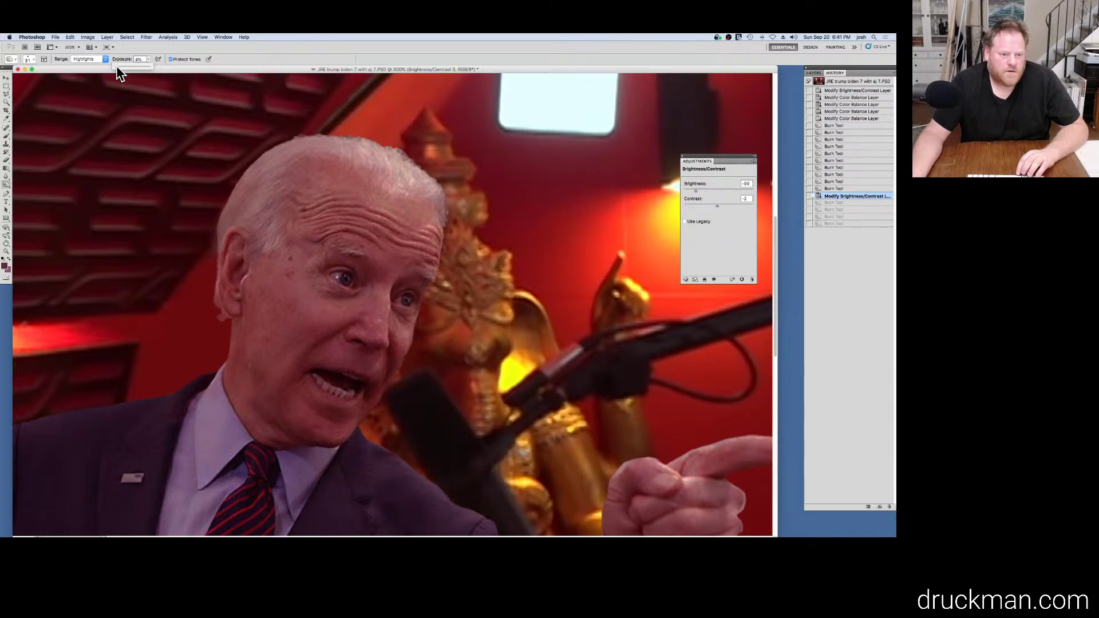
left_click(222, 220)
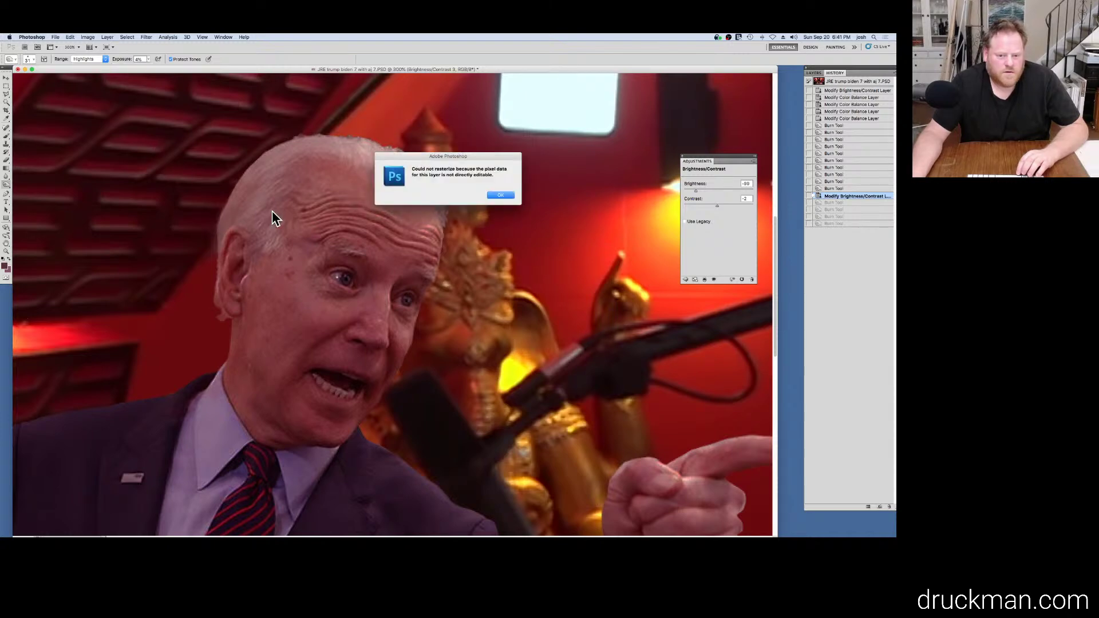
left_click(500, 196)
left_click(816, 74)
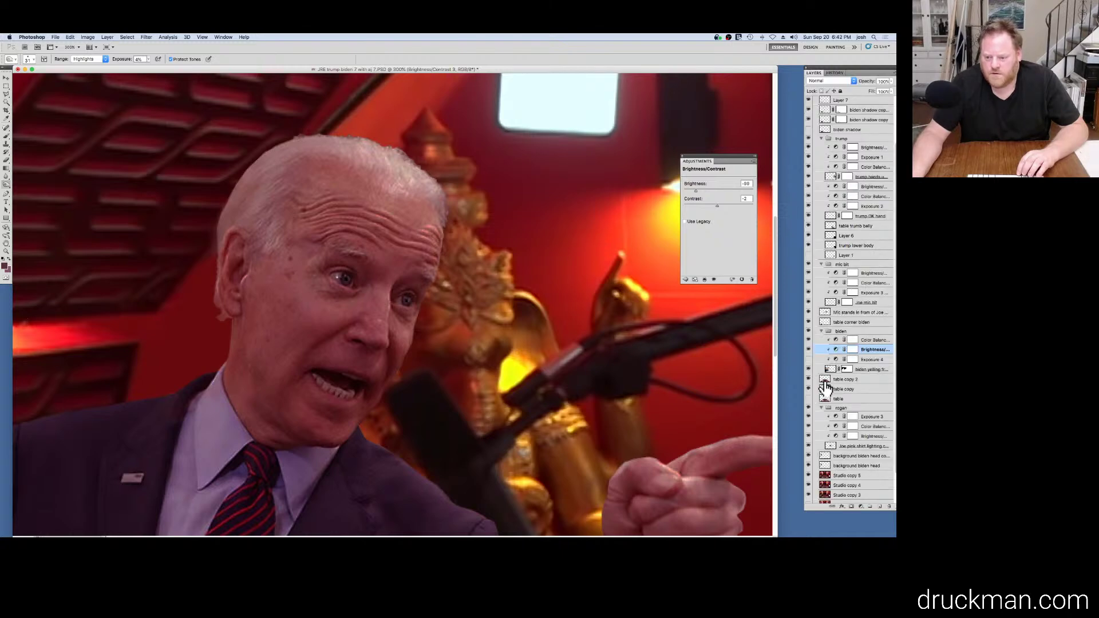
left_click(238, 183, "super")
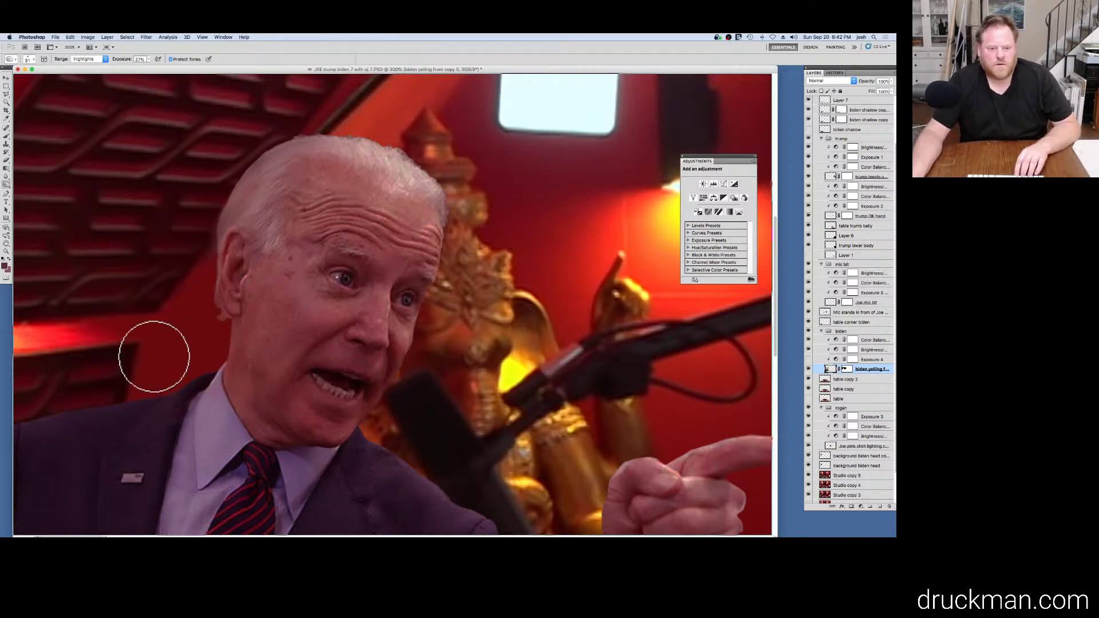
left_click(154, 357, "alt+super")
left_click(154, 357, "alt+super")
left_click(155, 339, "alt+super")
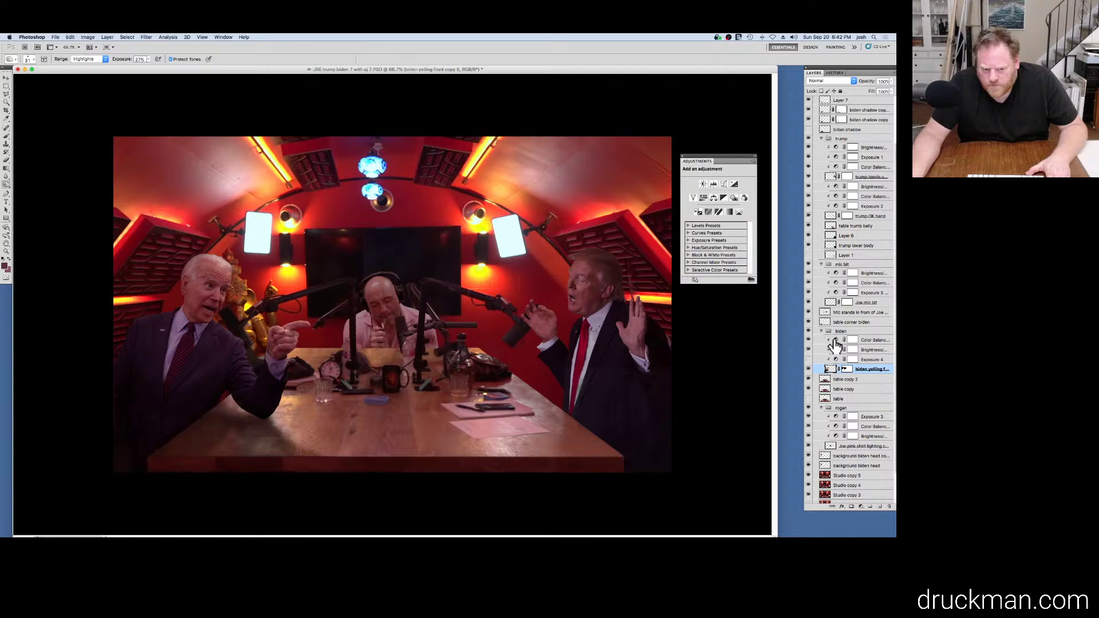
Step: Try exposures of about -17.50 and -0.82 on the Exposure 4 adjustment of the biden group, and return to the last burn in the history
left_click(835, 341)
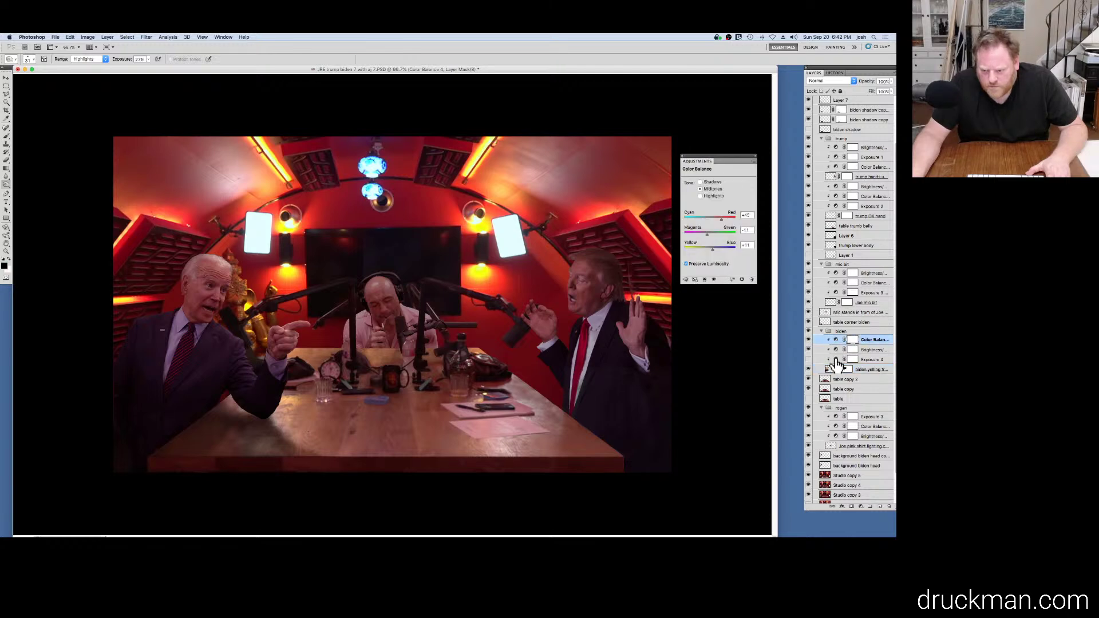
left_click(836, 360)
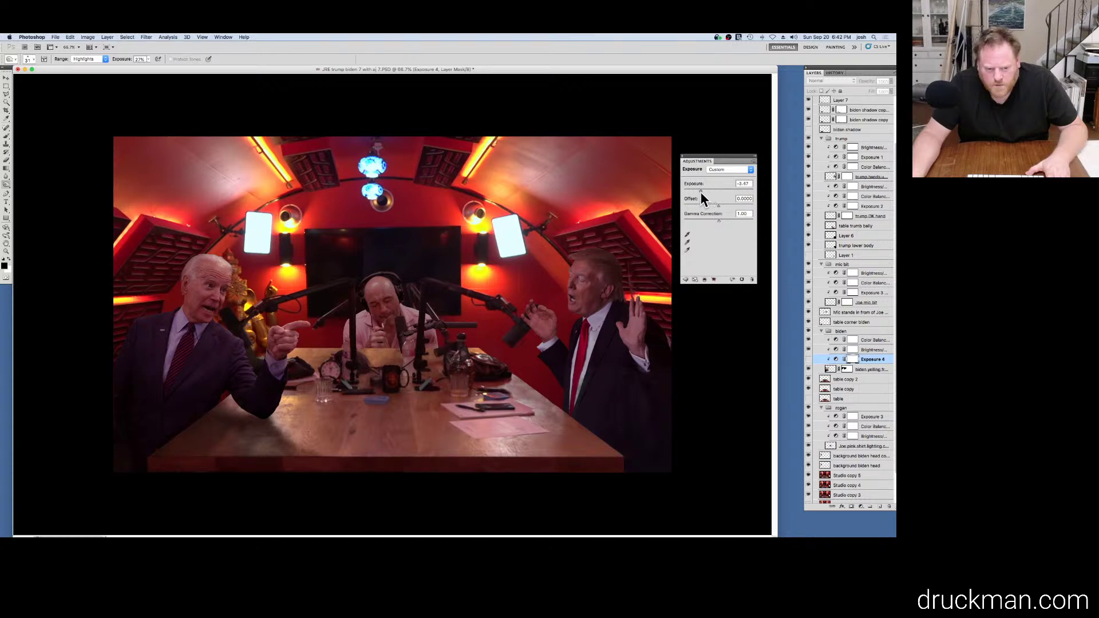
left_click_drag(701, 191, 687, 192)
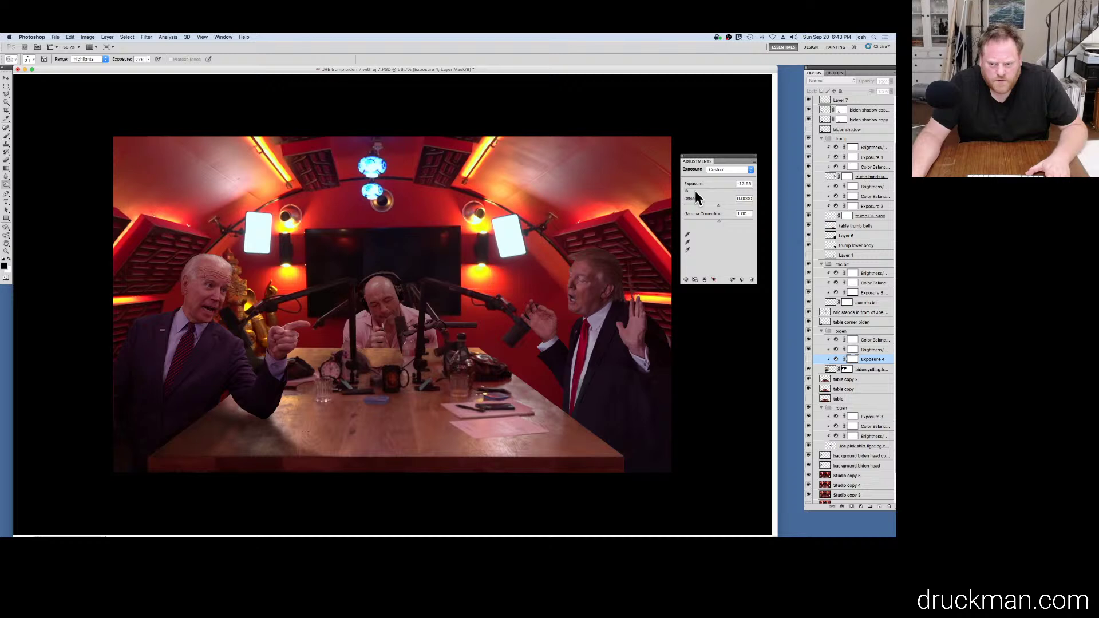
left_click_drag(695, 191, 756, 201)
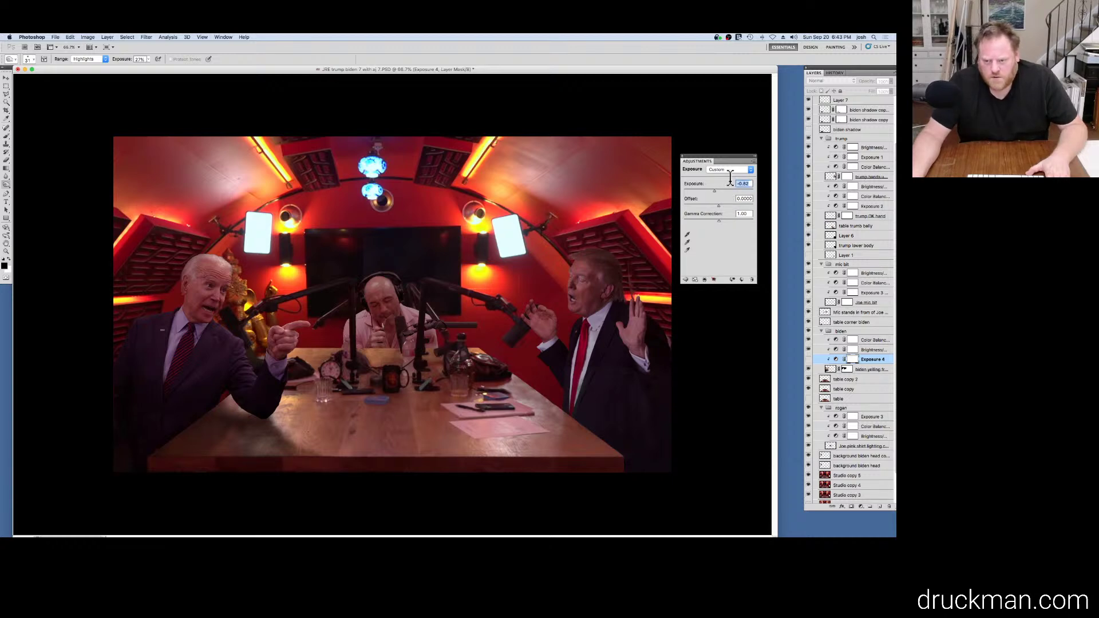
left_click(834, 74)
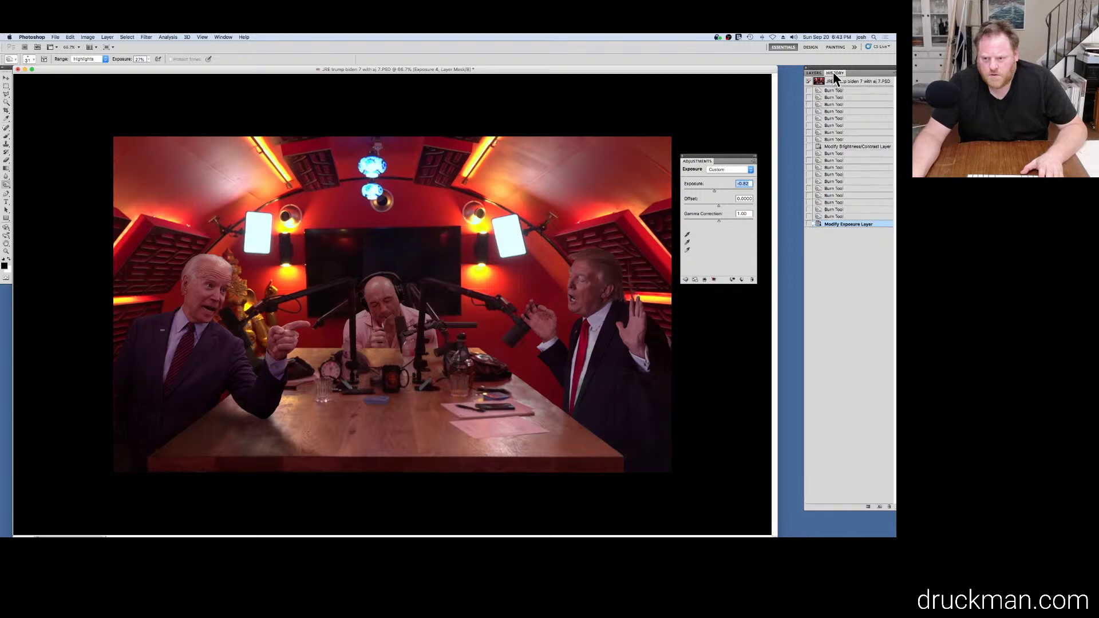
left_click(874, 217)
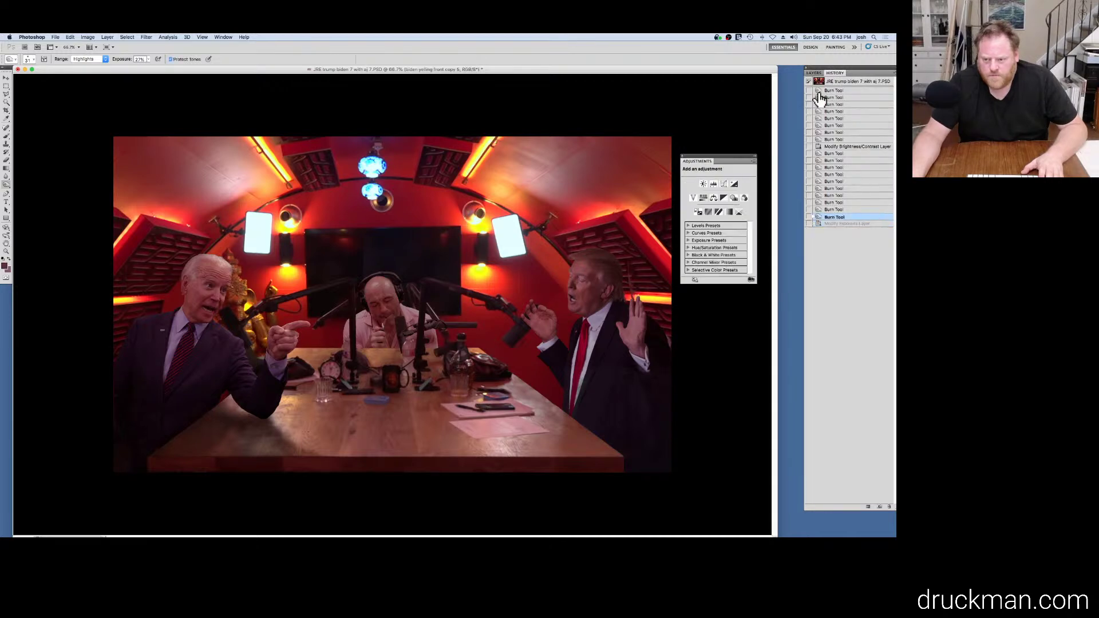
left_click(813, 73)
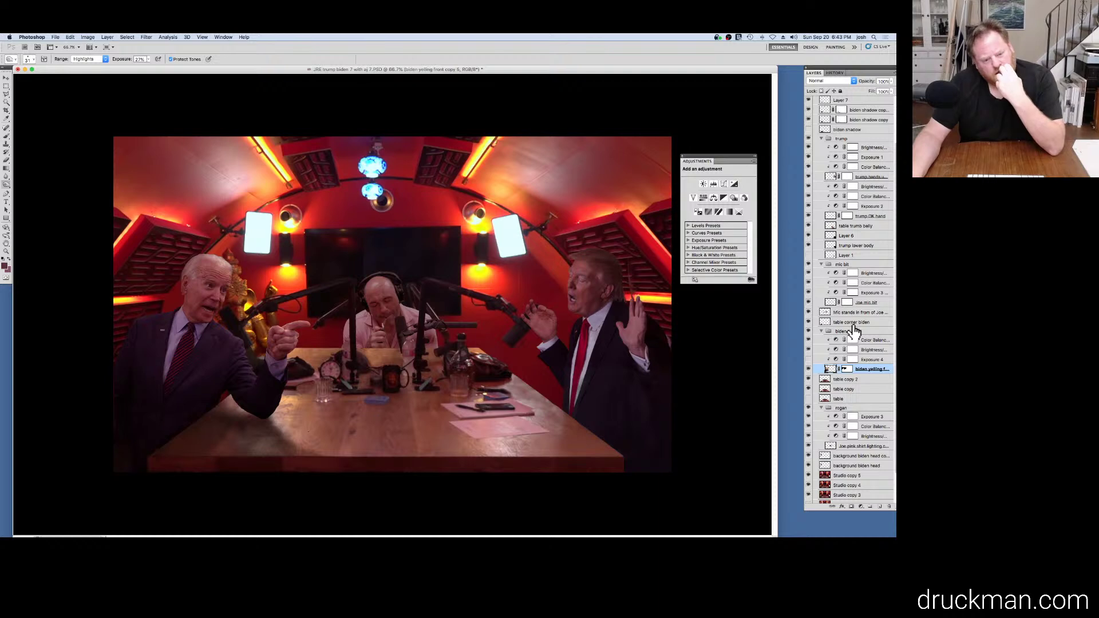
Step: Set the brightness to -24 in the Brightness/Contrast adjustment above Trump's OK hand in the trump group
left_click(836, 187)
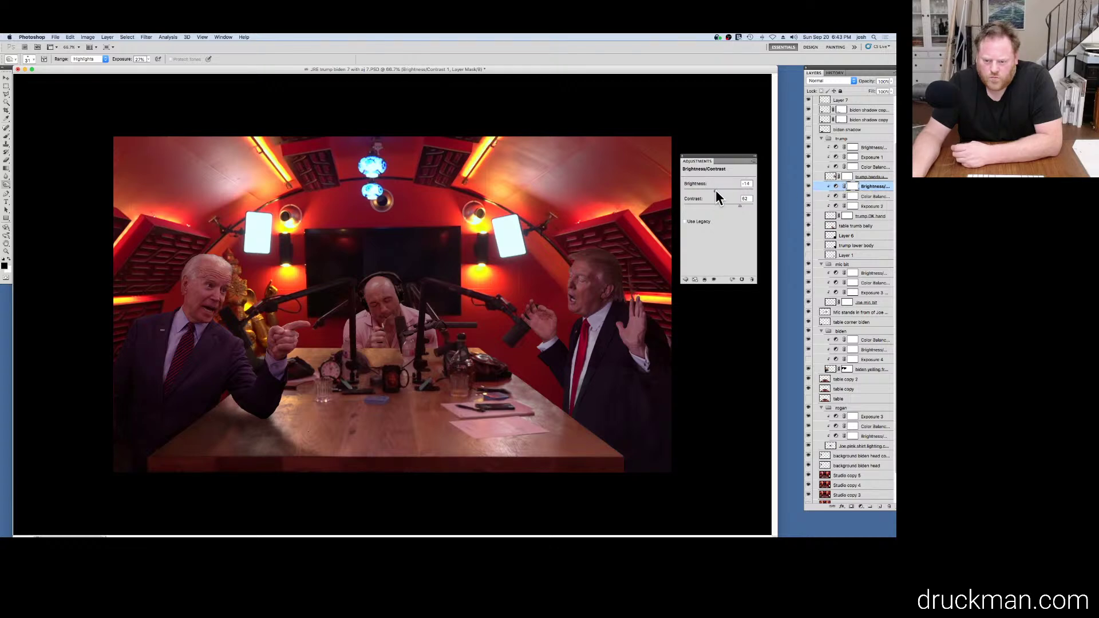
left_click_drag(715, 190, 713, 191)
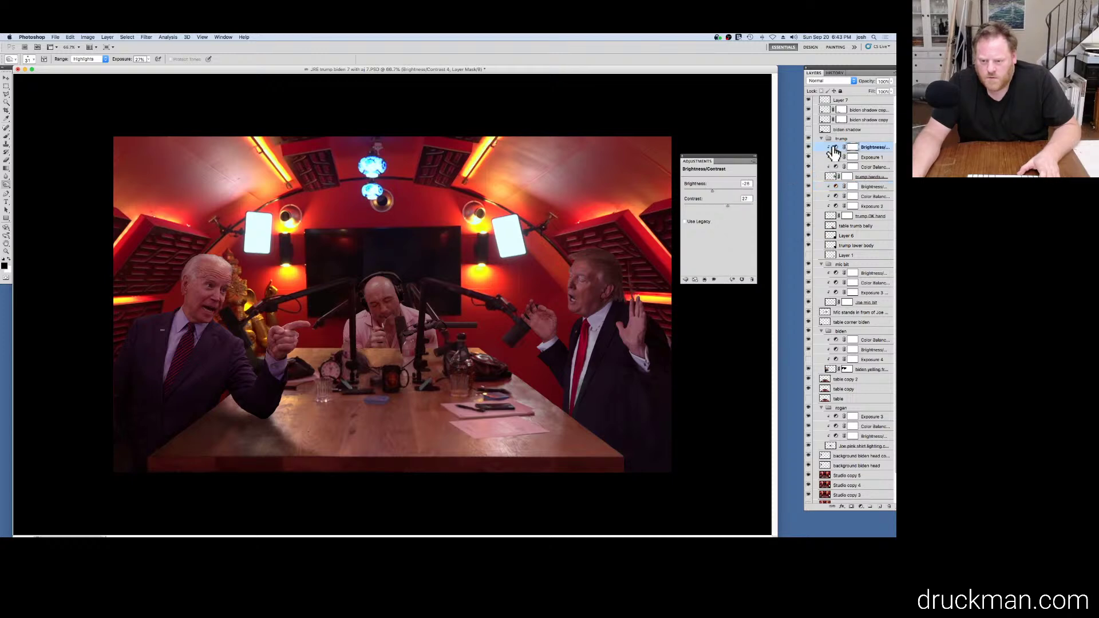
Step: Try a brightness of -41 in the topmost Brightness/Contrast adjustment of the trump group, and step back one history state
left_click(835, 150)
left_click(836, 148)
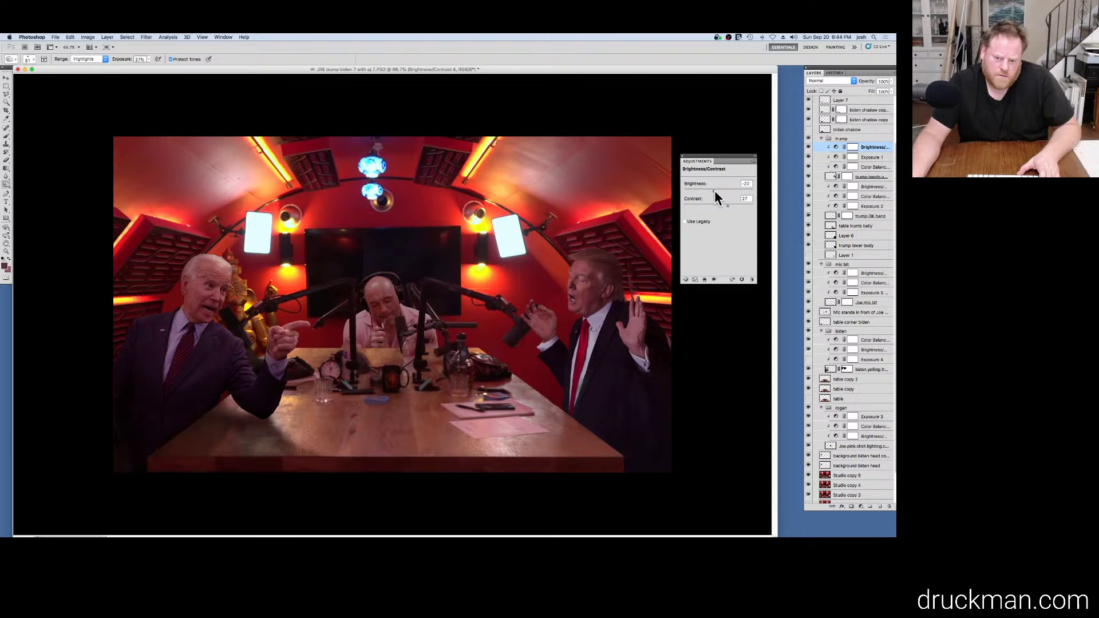
left_click_drag(714, 191, 709, 191)
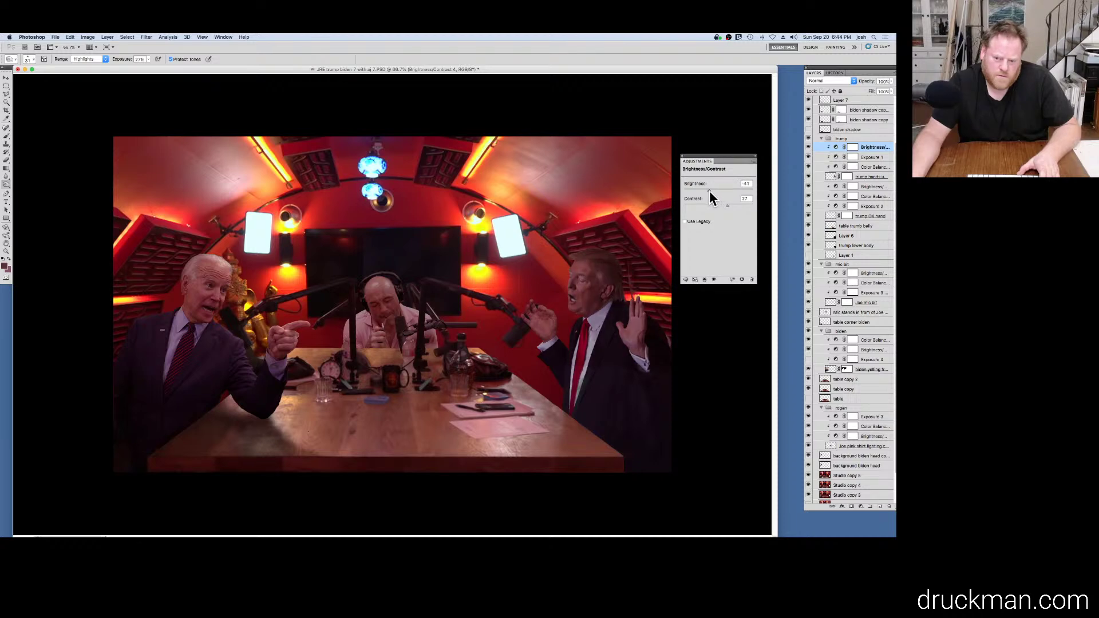
left_click(839, 72)
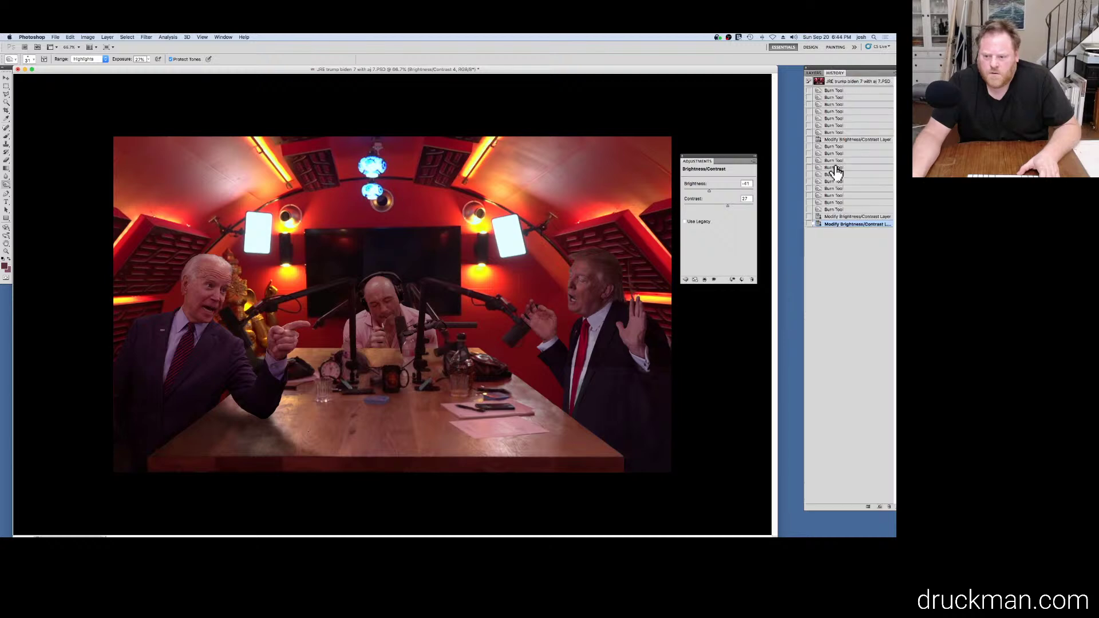
left_click(868, 218)
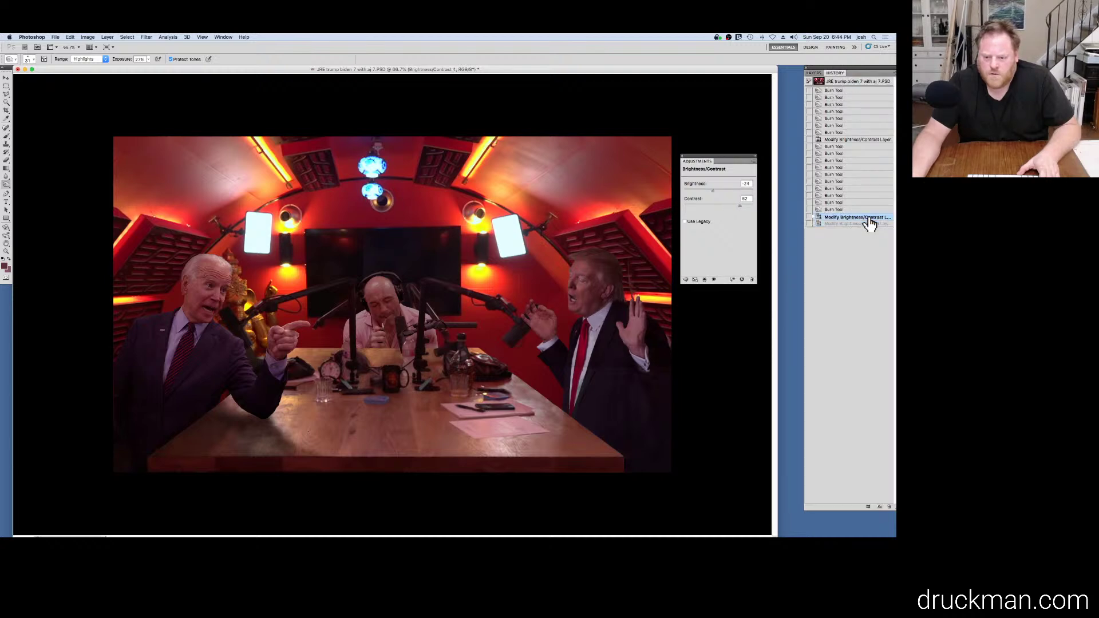
left_click(811, 74)
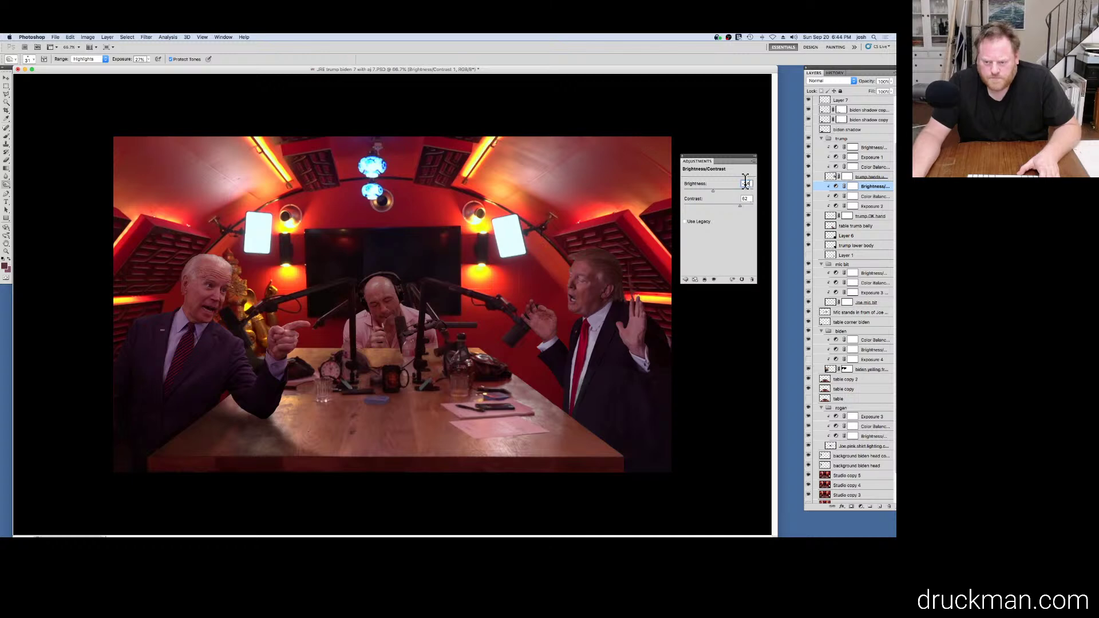
Step: Try a brightness of about -15 for Trump's OK hand, compare it with the previous history state, and return to that earlier state
left_click(745, 183)
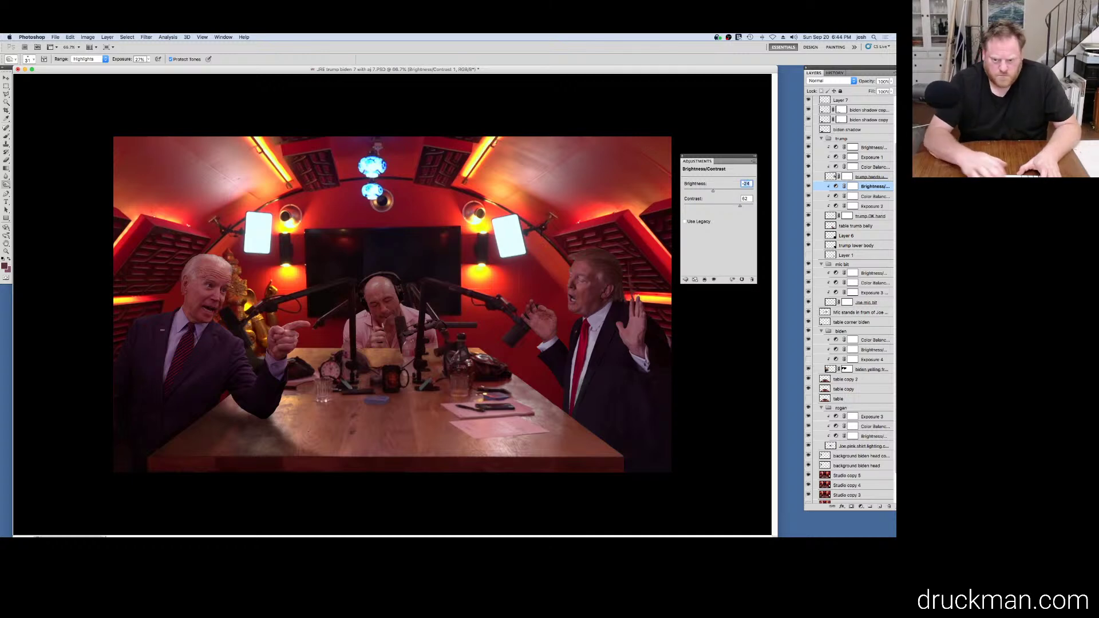
left_click_drag(713, 192, 715, 191)
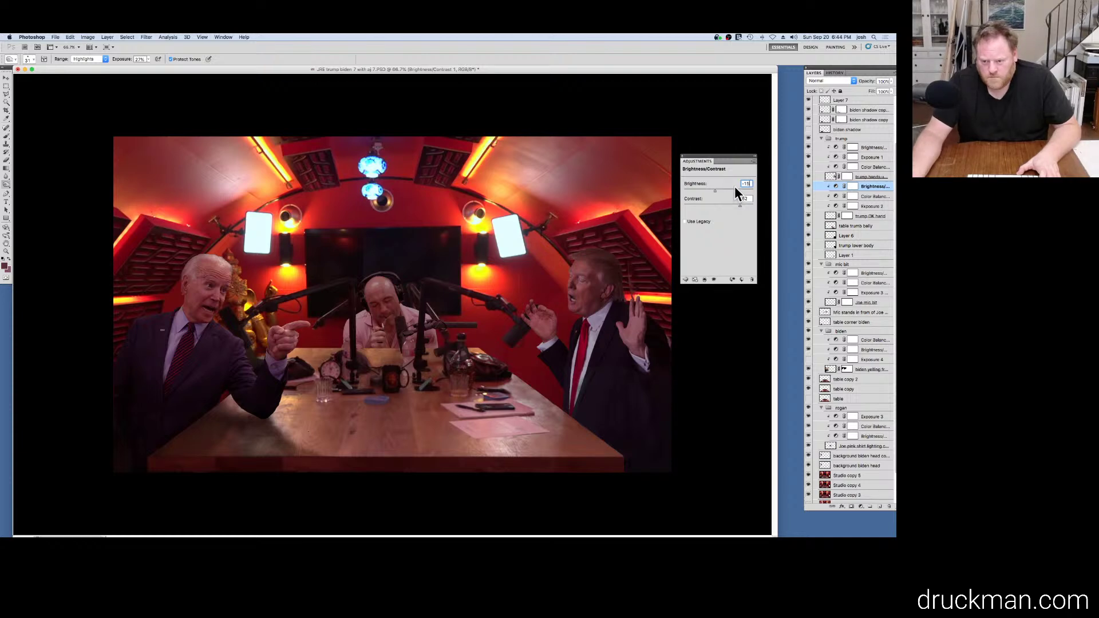
left_click(834, 73)
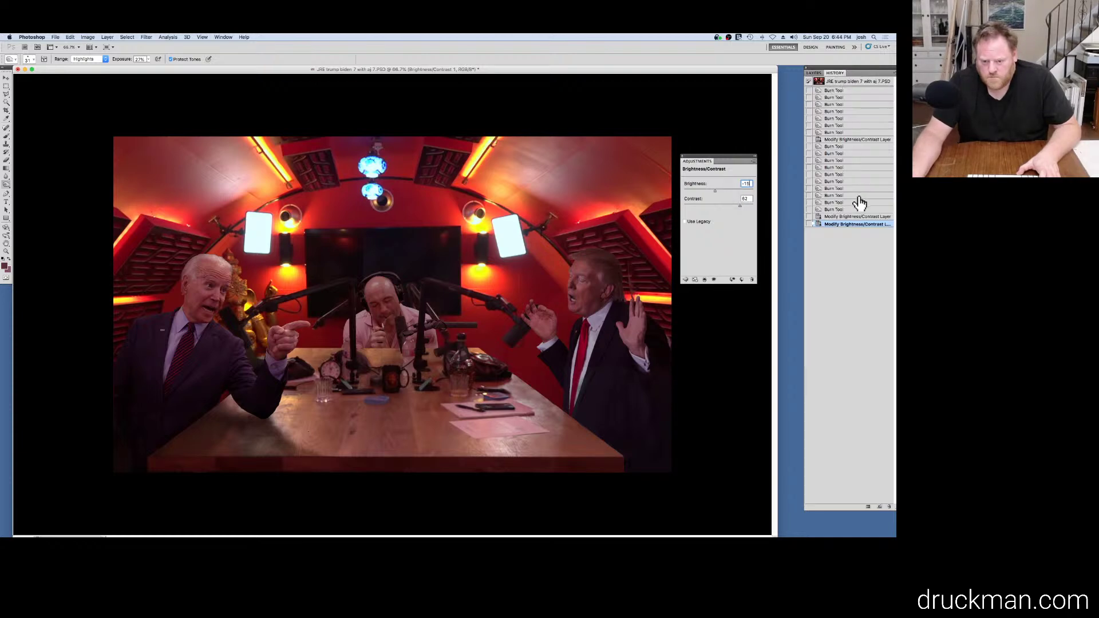
left_click(861, 217)
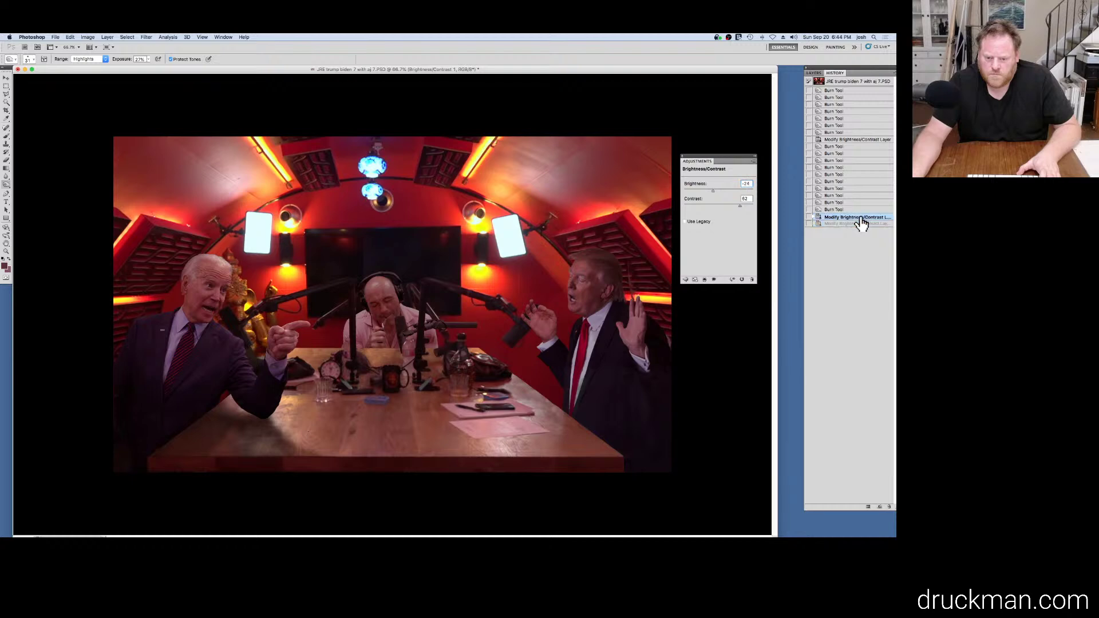
left_click(861, 224)
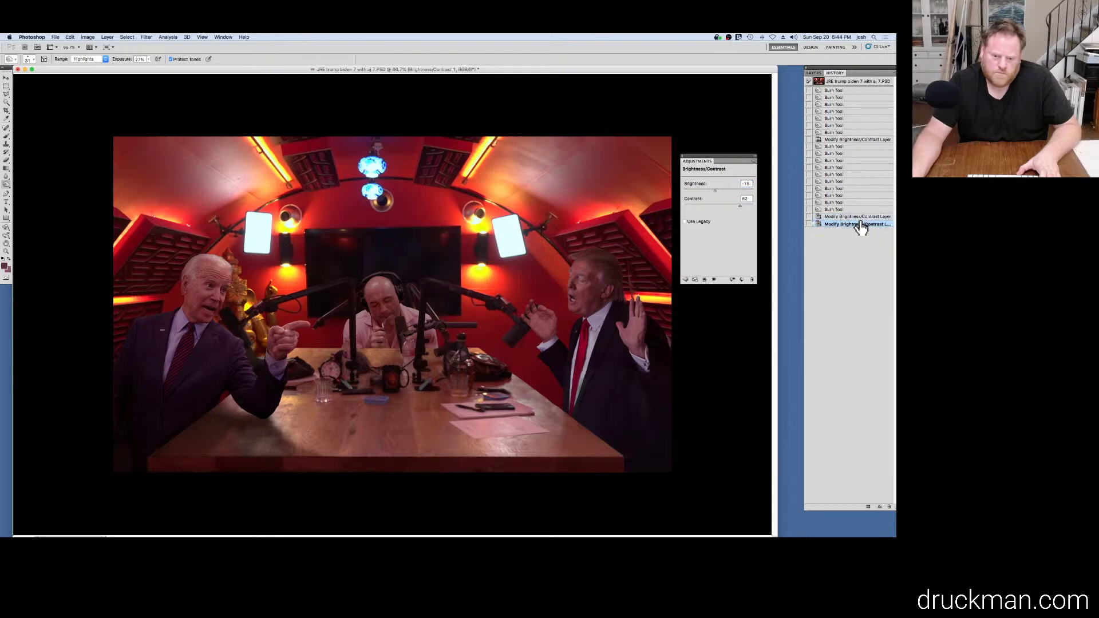
left_click(861, 218)
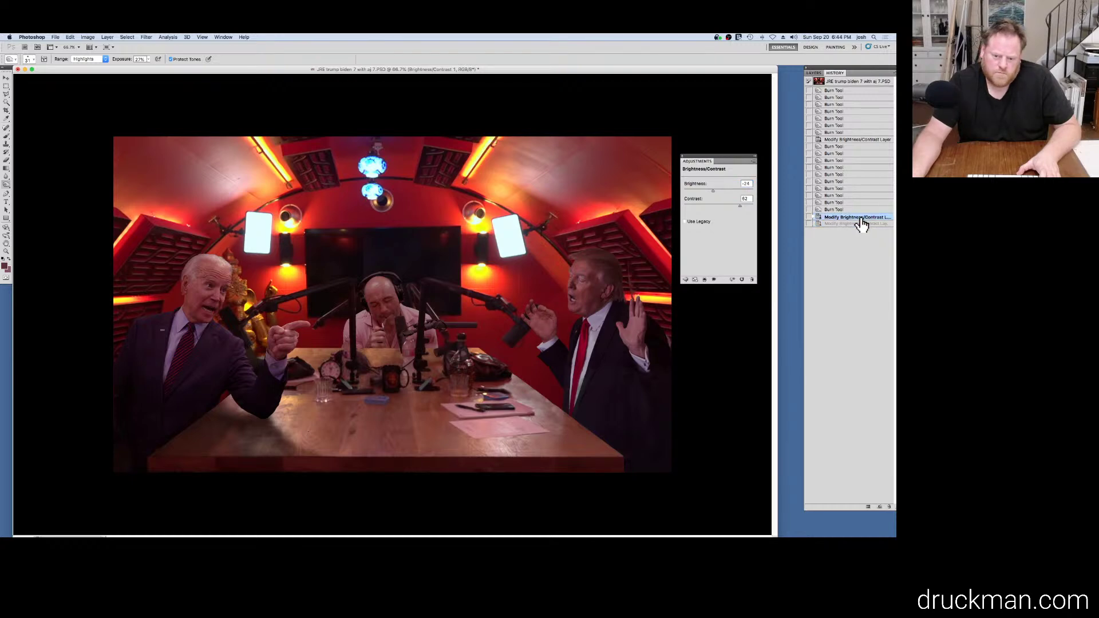
left_click(812, 73)
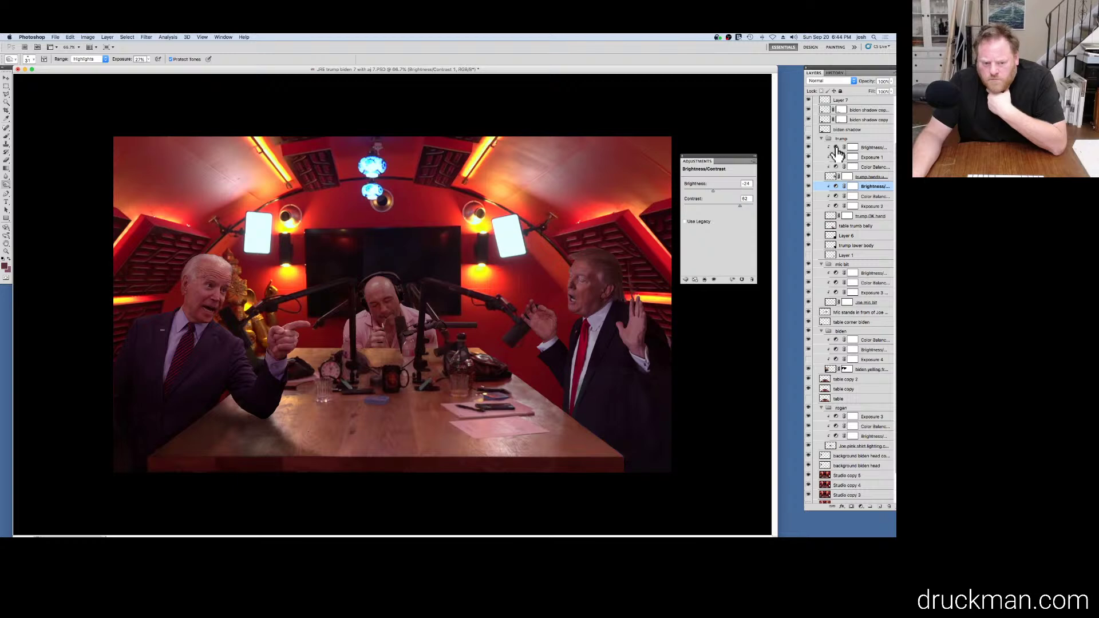
Step: Try brightness values of -20, -10, 0 and -5 in the topmost Brightness/Contrast adjustment of the trump group
left_click(836, 148)
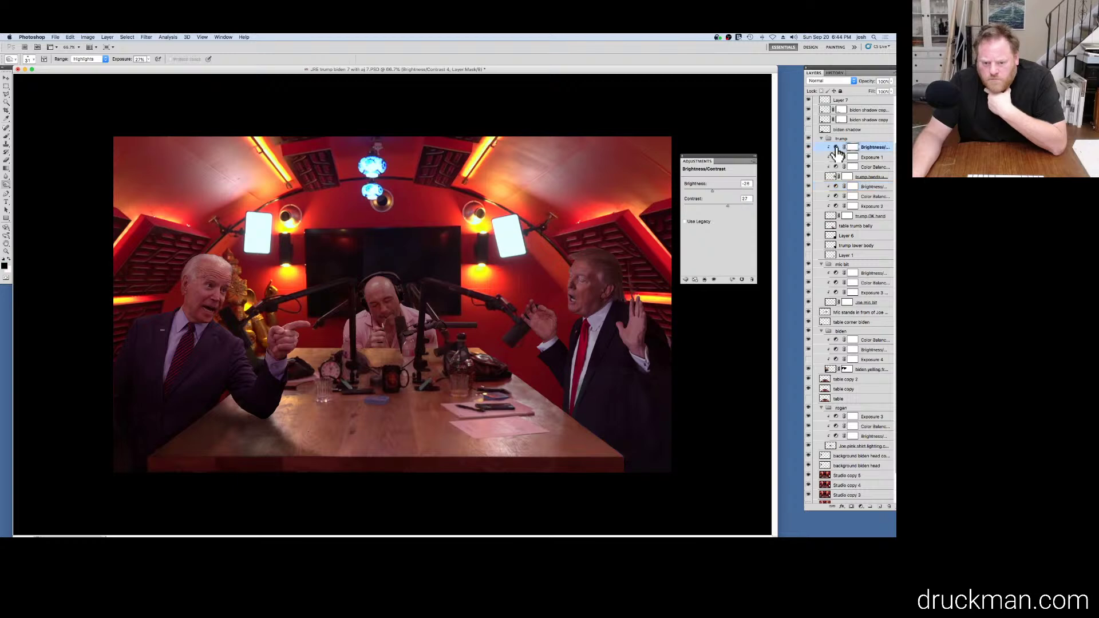
left_click(746, 183)
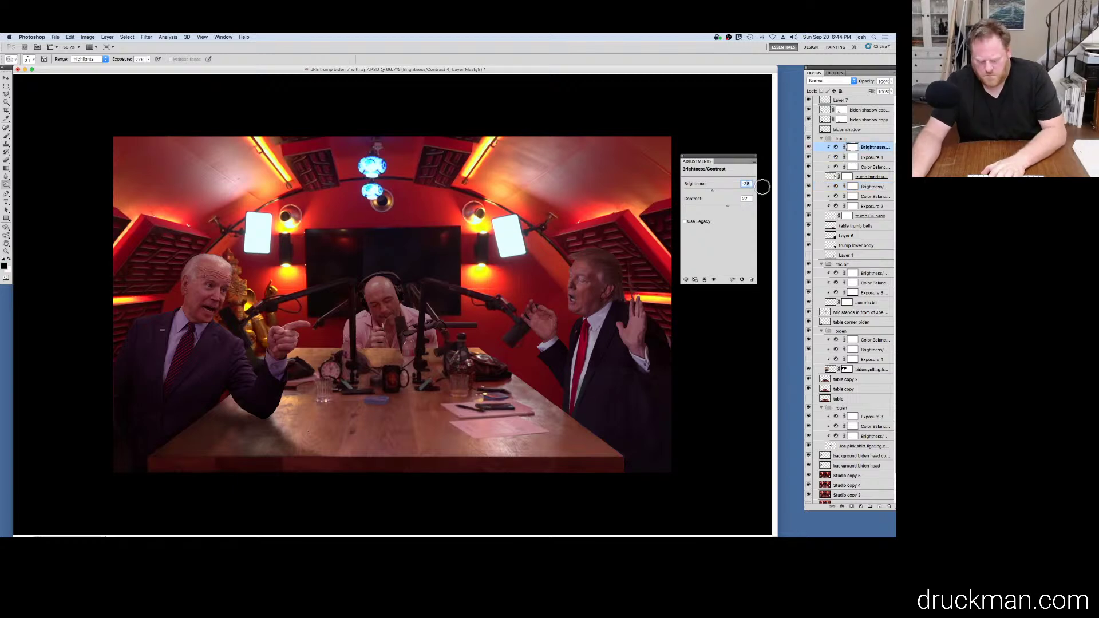
type("-20")
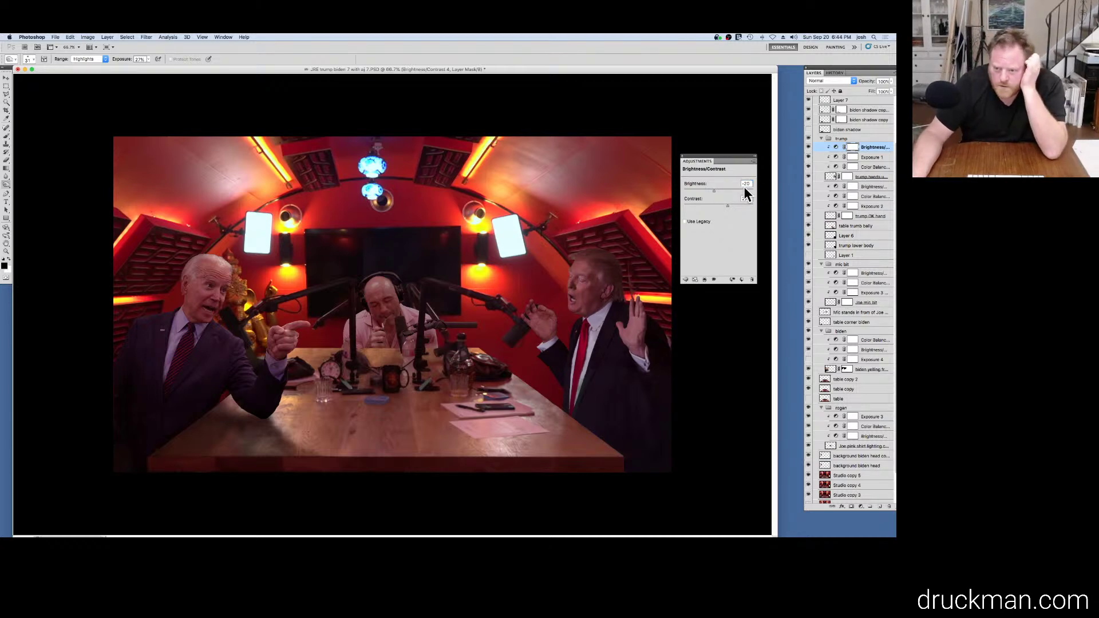
key("Return")
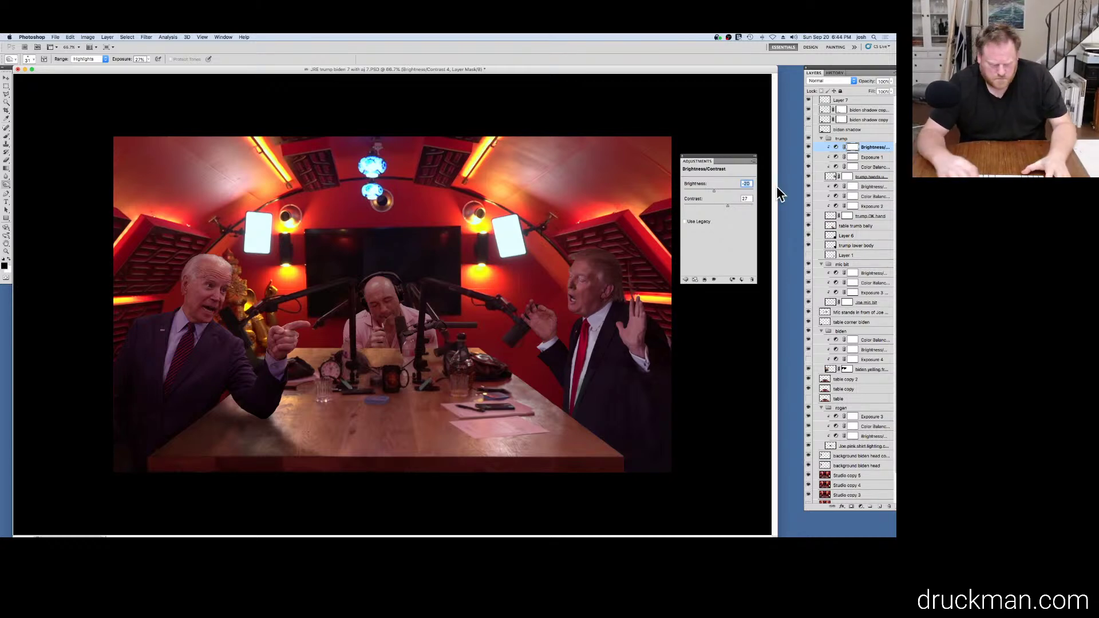
type("-1")
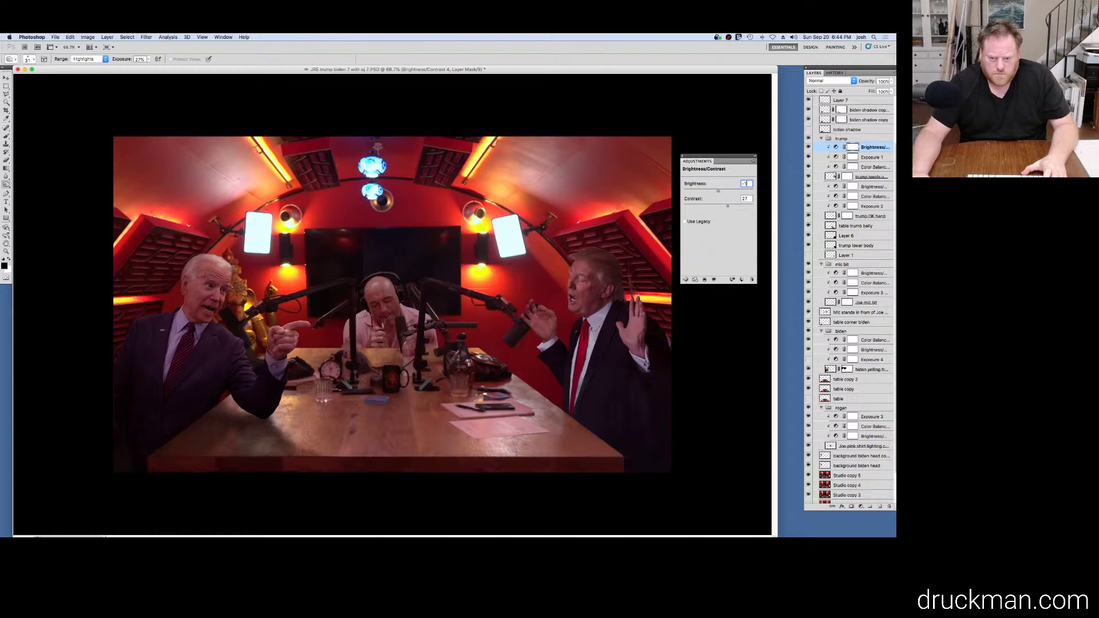
type("0")
left_click(747, 198)
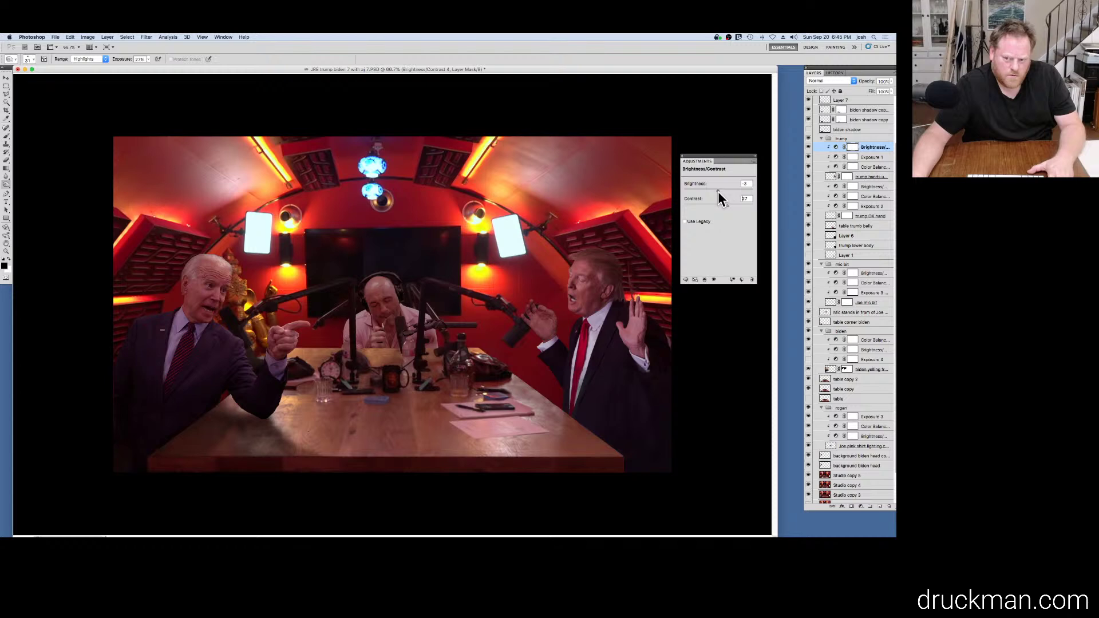
key("shift+Tab")
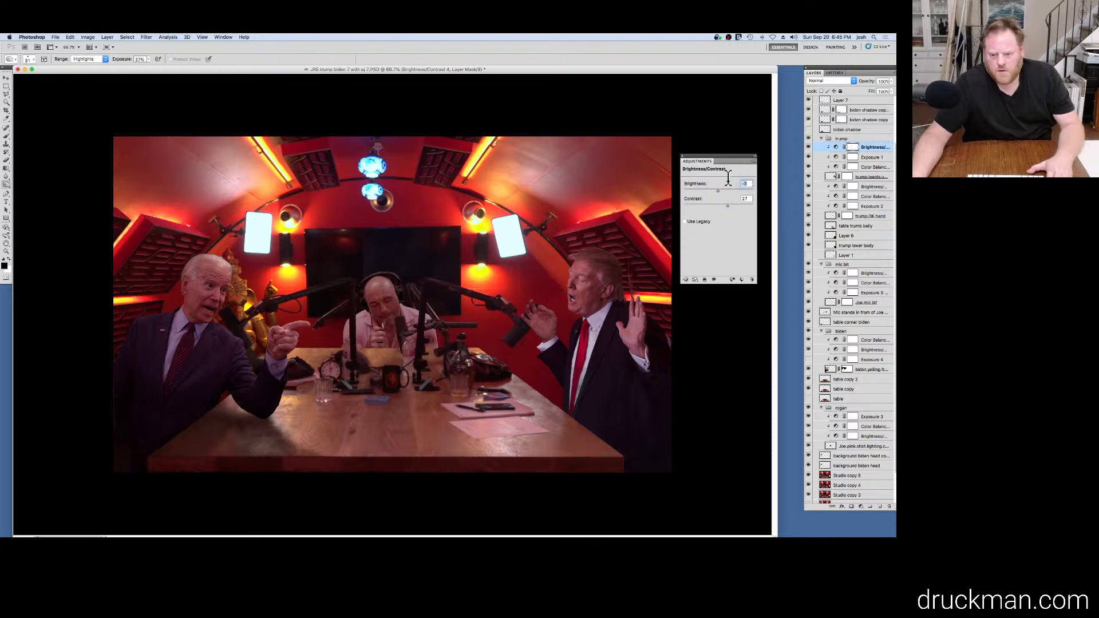
type("0")
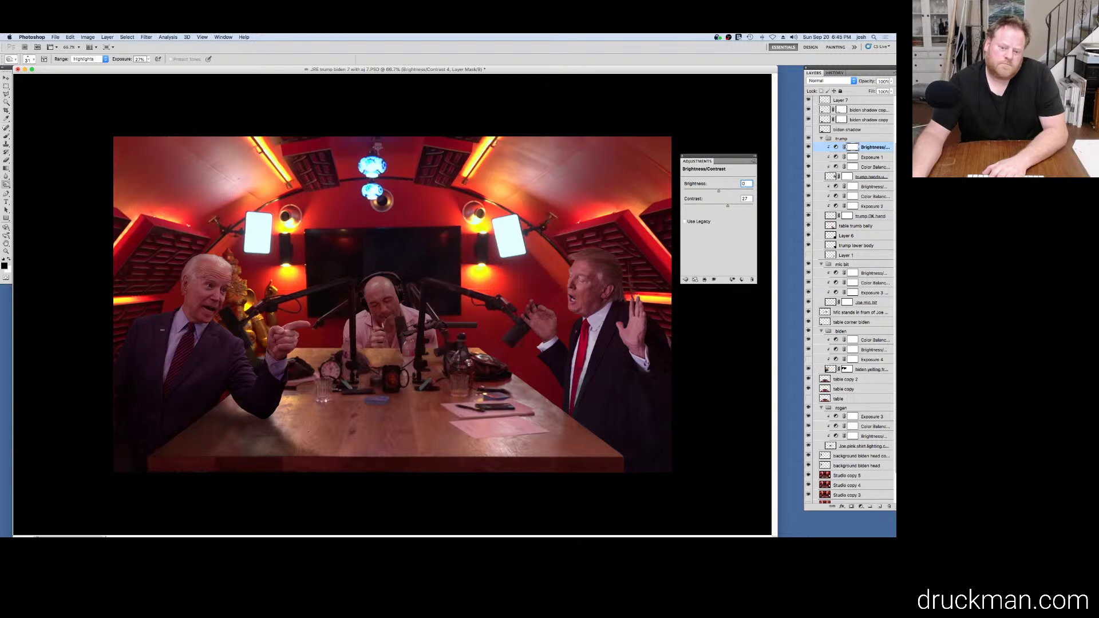
left_click_drag(746, 183, 734, 186)
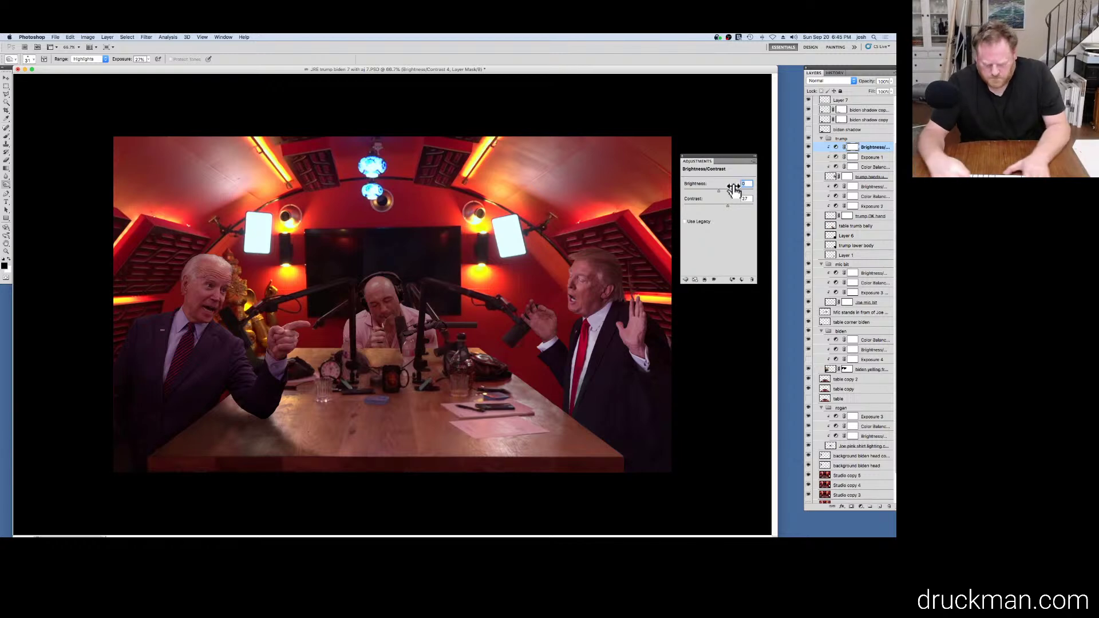
type("-5")
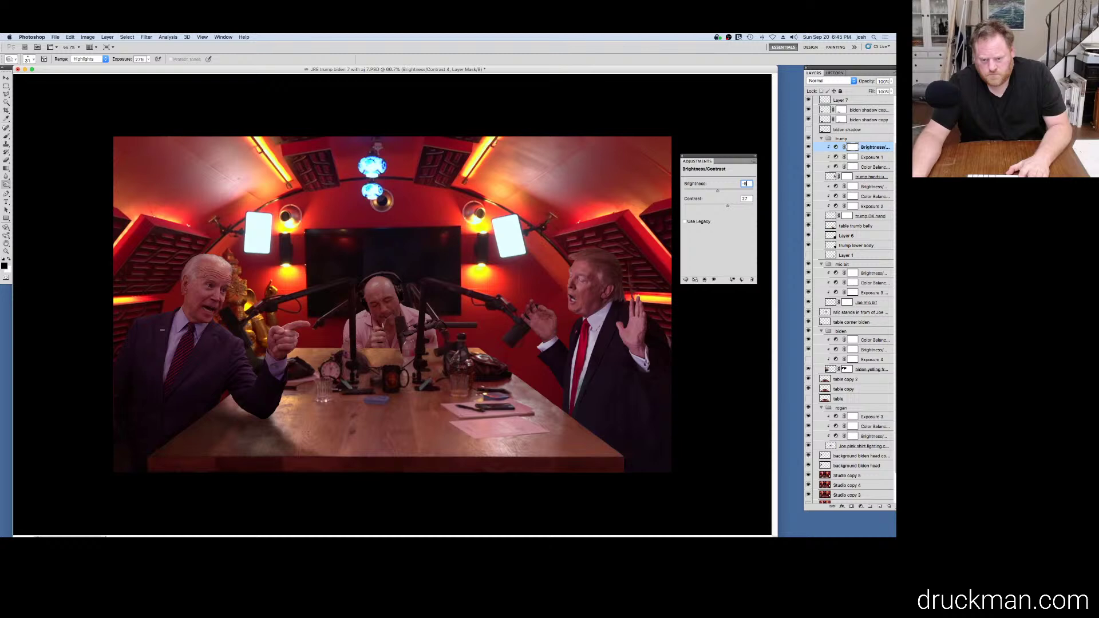
Step: Set the brightness to about -5 and the contrast to 31 in the topmost Brightness/Contrast adjustment of the trump group
mouse_move(755, 524)
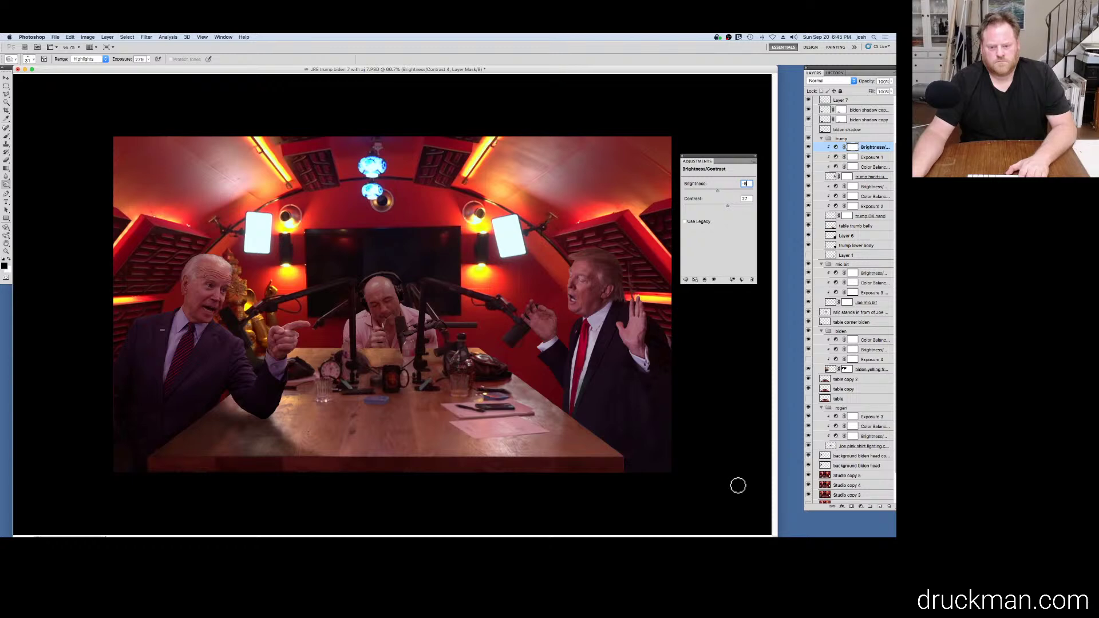
left_click_drag(717, 191, 714, 191)
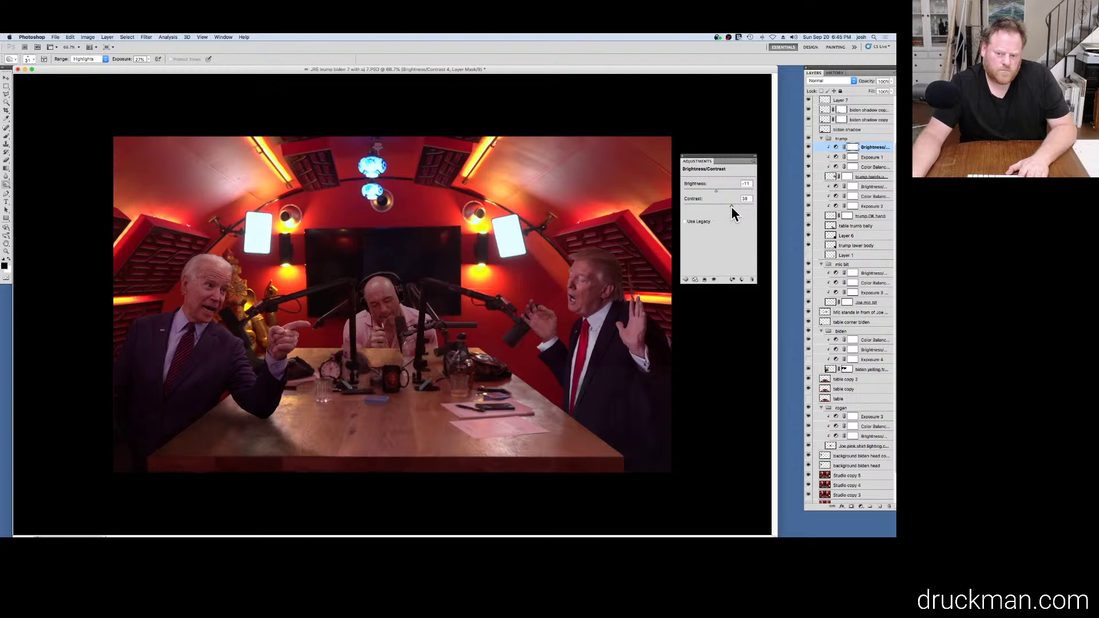
left_click_drag(731, 207, 733, 208)
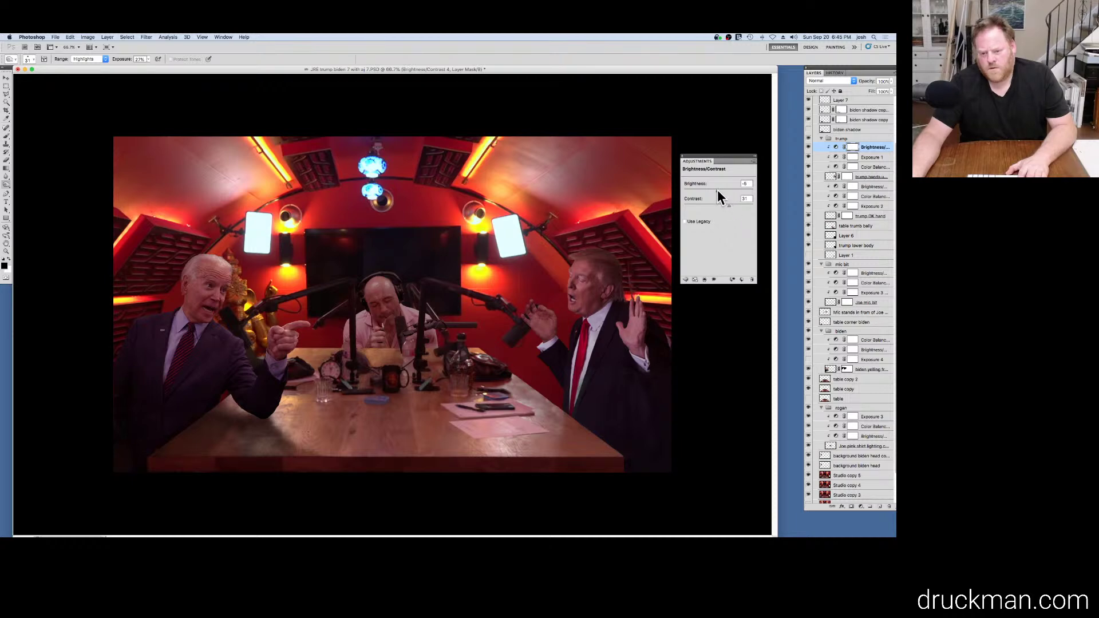
left_click_drag(716, 190, 717, 190)
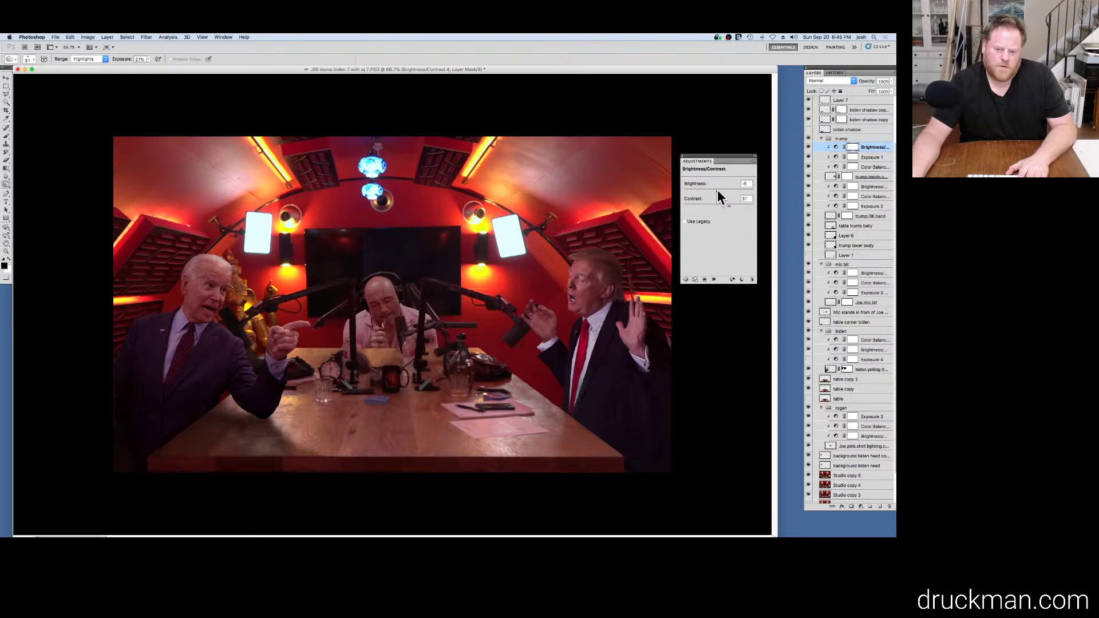
Step: Compare the last Brightness/Contrast change with the previous history state, and restore the newest state
left_click(834, 73)
left_click(869, 219)
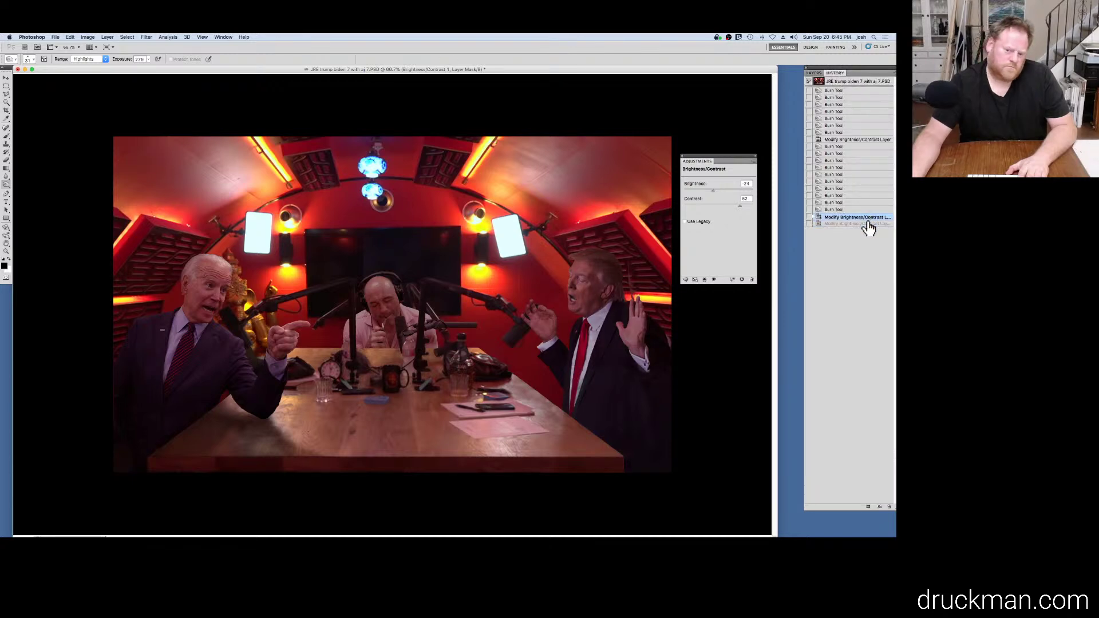
left_click(869, 225)
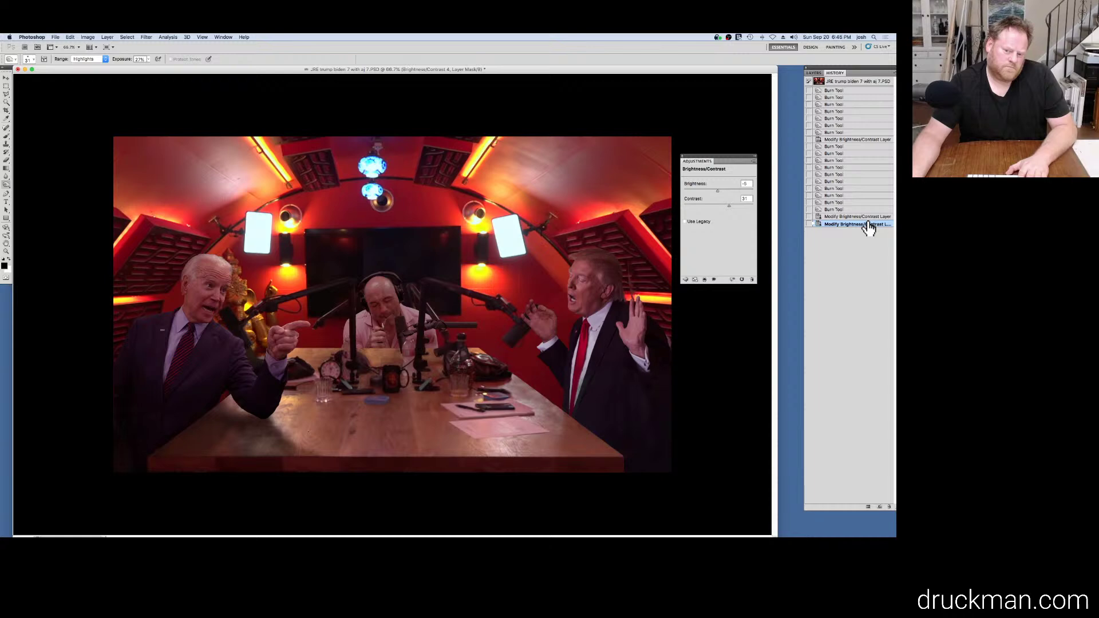
left_click(814, 72)
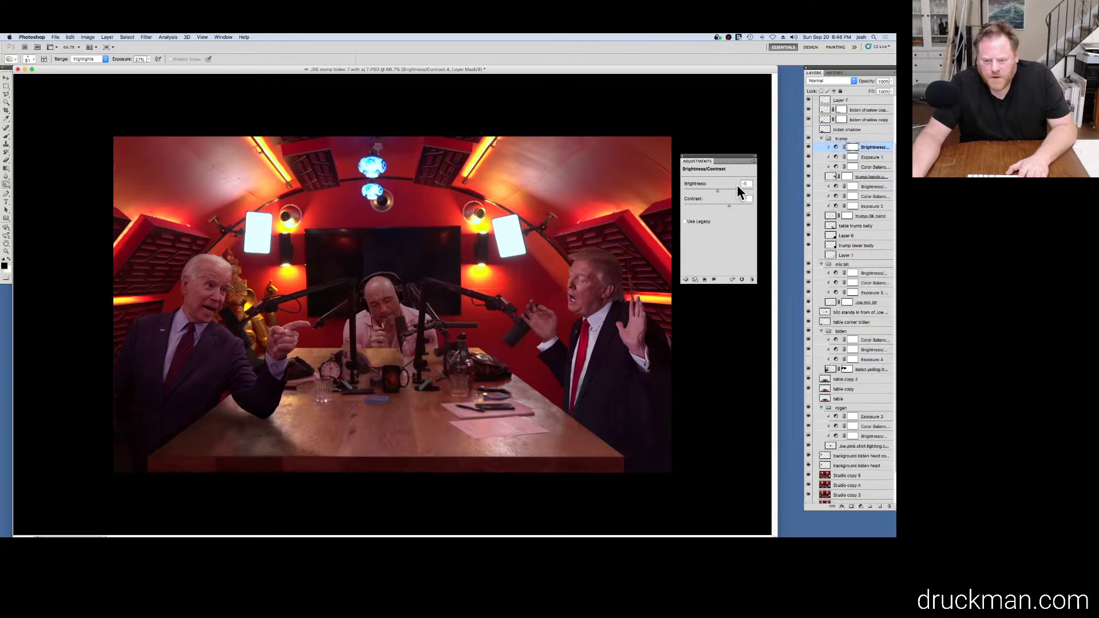
Step: Set the brightness to about -9 in the Brightness/Contrast adjustment above Trump's OK hand, and the exposure to about -0.54 in Exposure 1
left_click(835, 187)
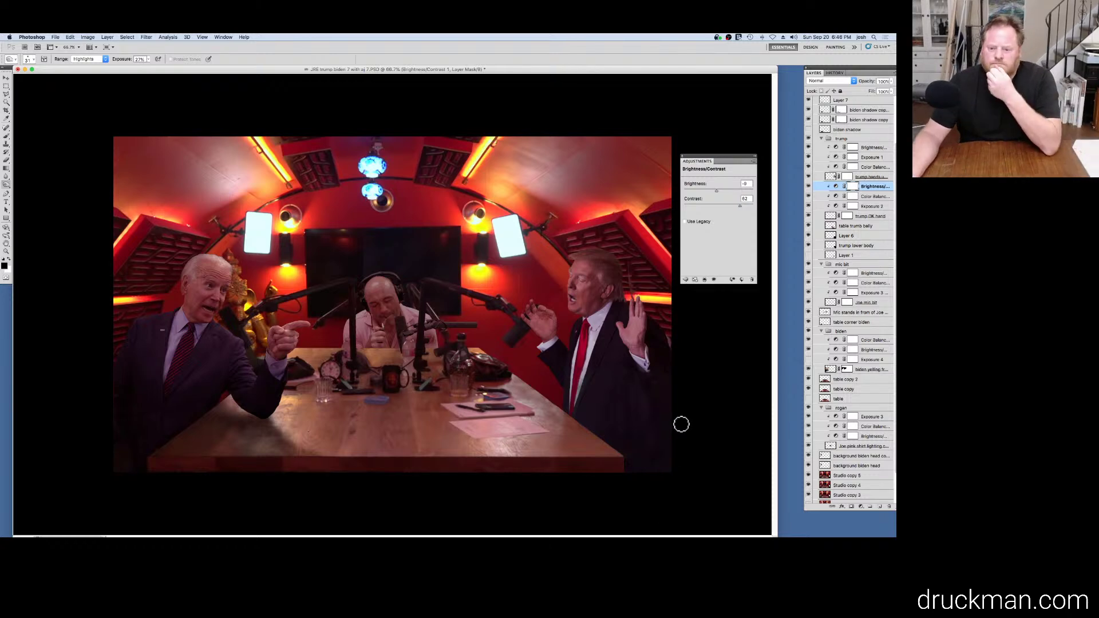
left_click(836, 158)
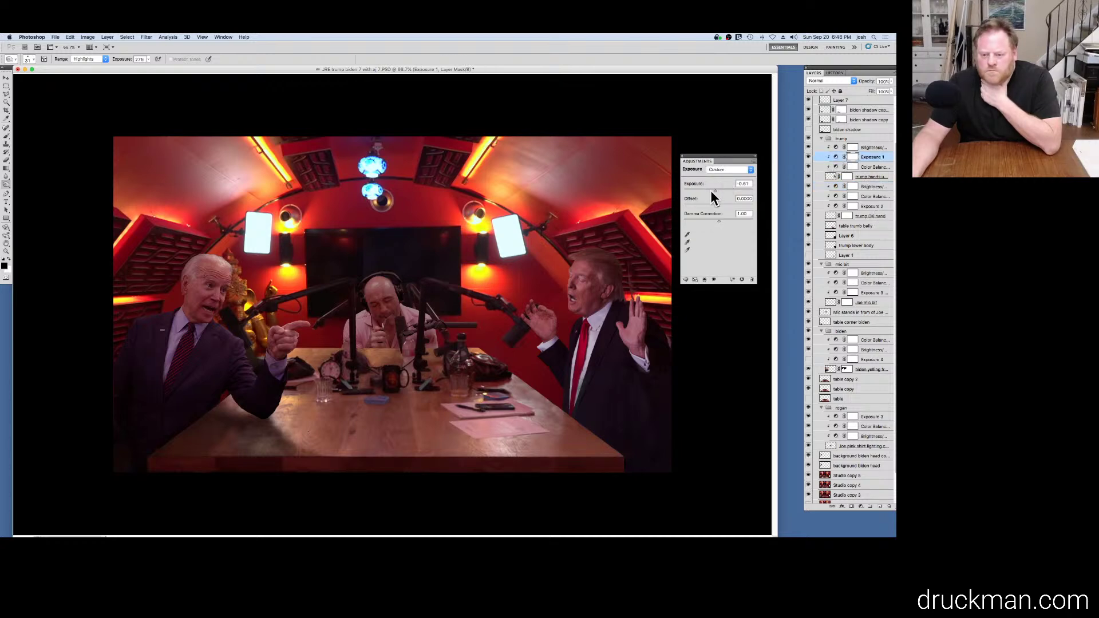
left_click_drag(715, 190, 717, 190)
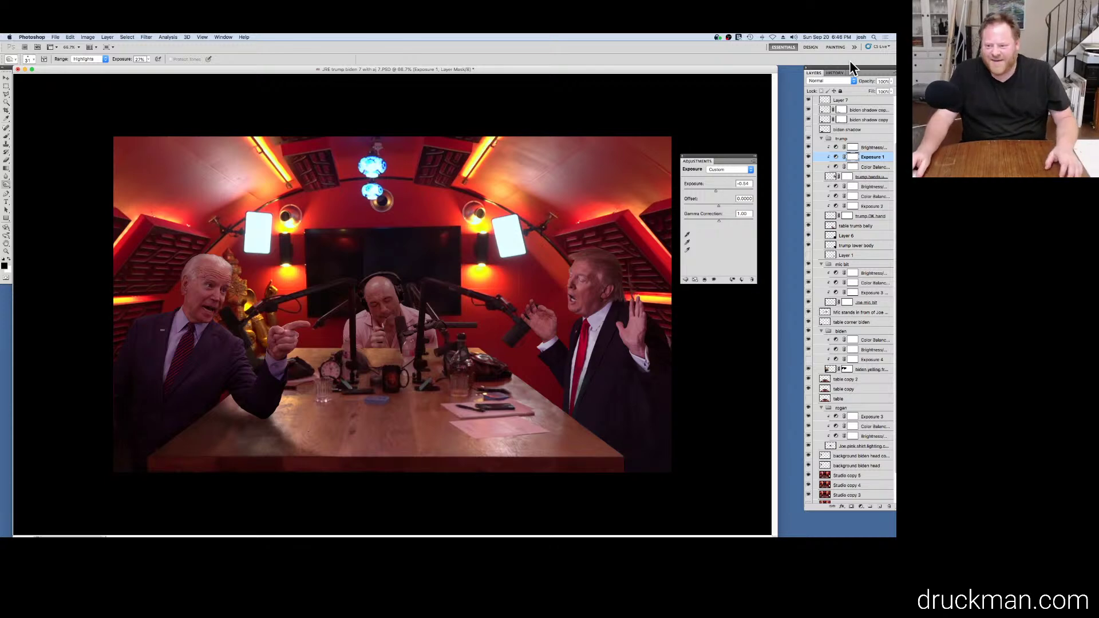
Step: Compare the image before and after the Exposure 1 change several times in the history, ending on the newest state
left_click(835, 73)
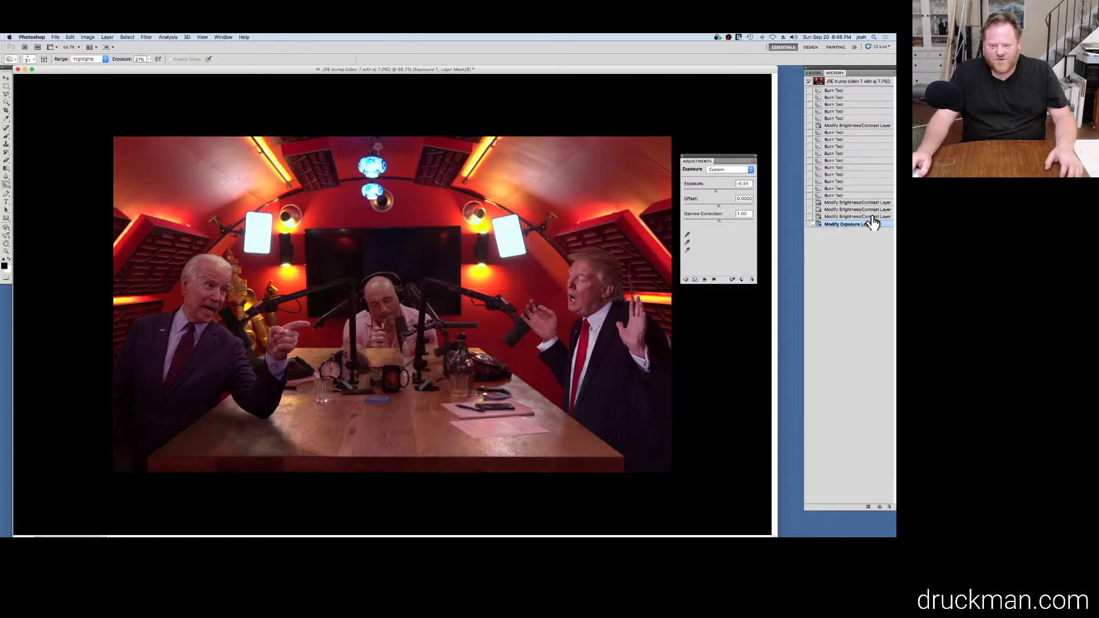
left_click(871, 218)
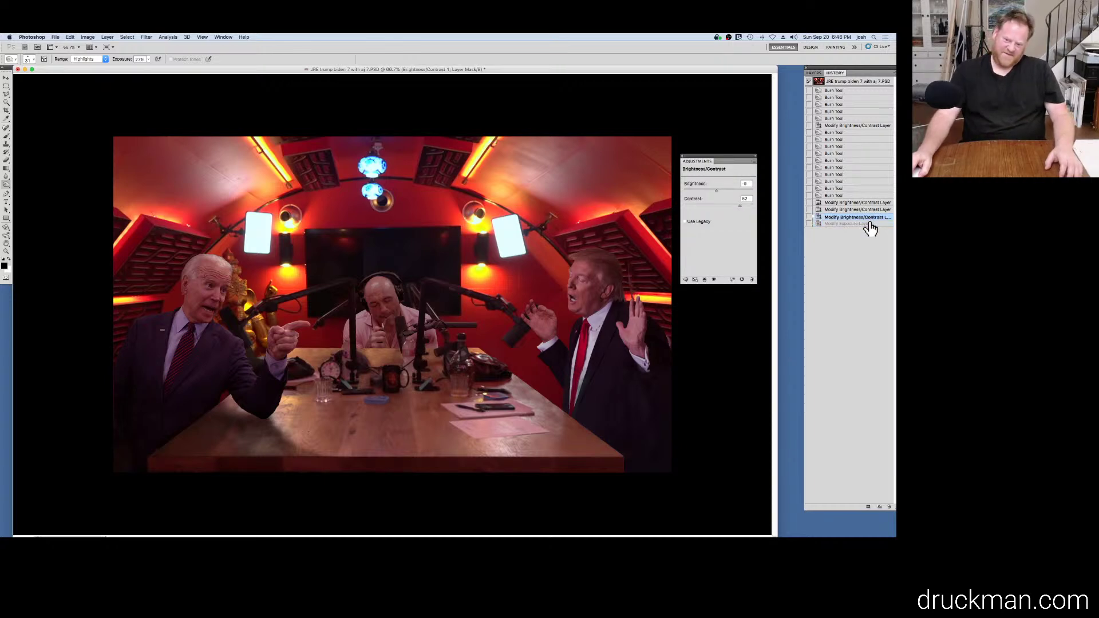
left_click(859, 224)
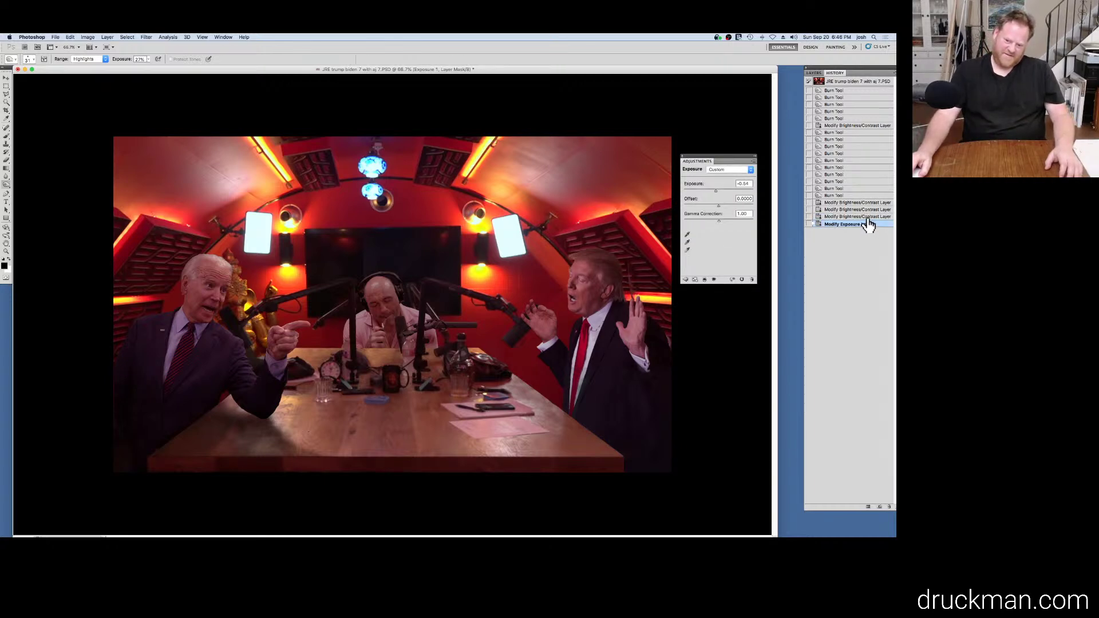
left_click(869, 218)
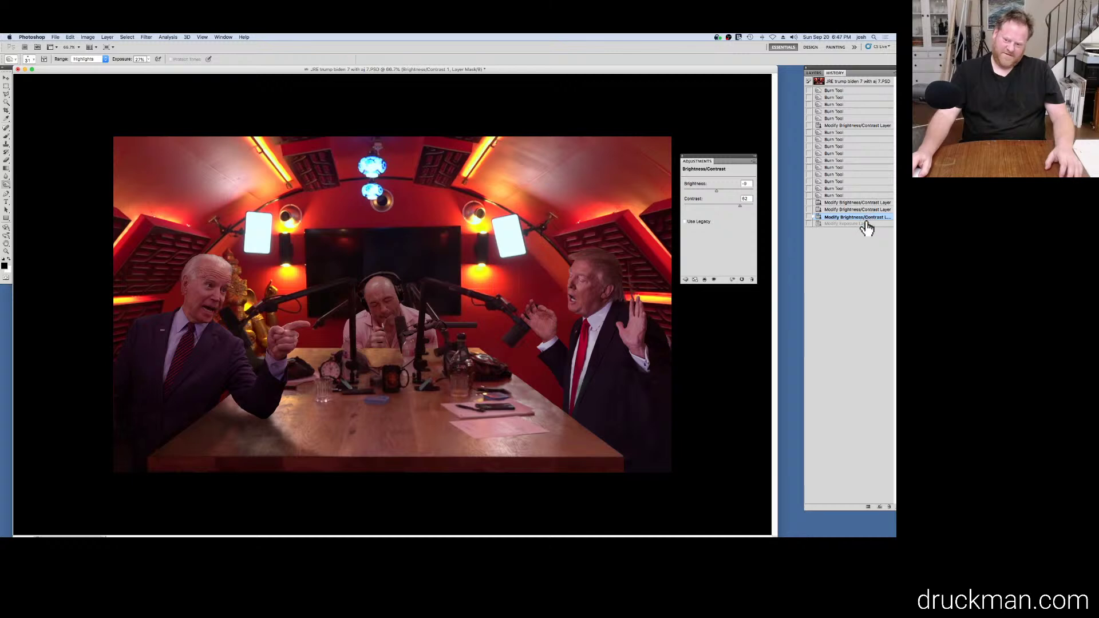
left_click(867, 225)
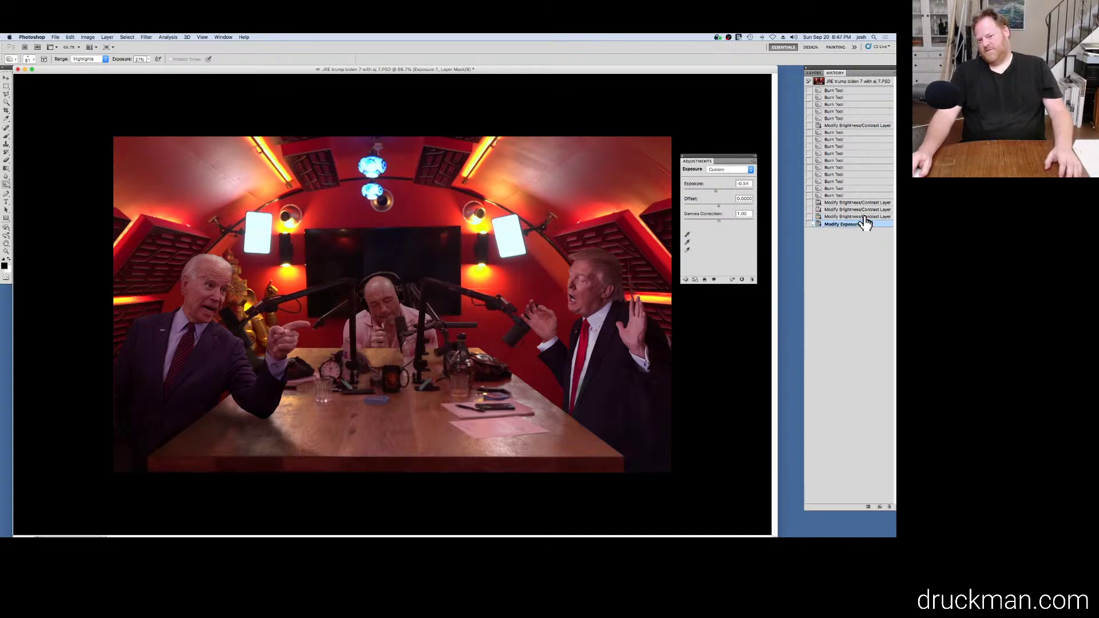
left_click(865, 217)
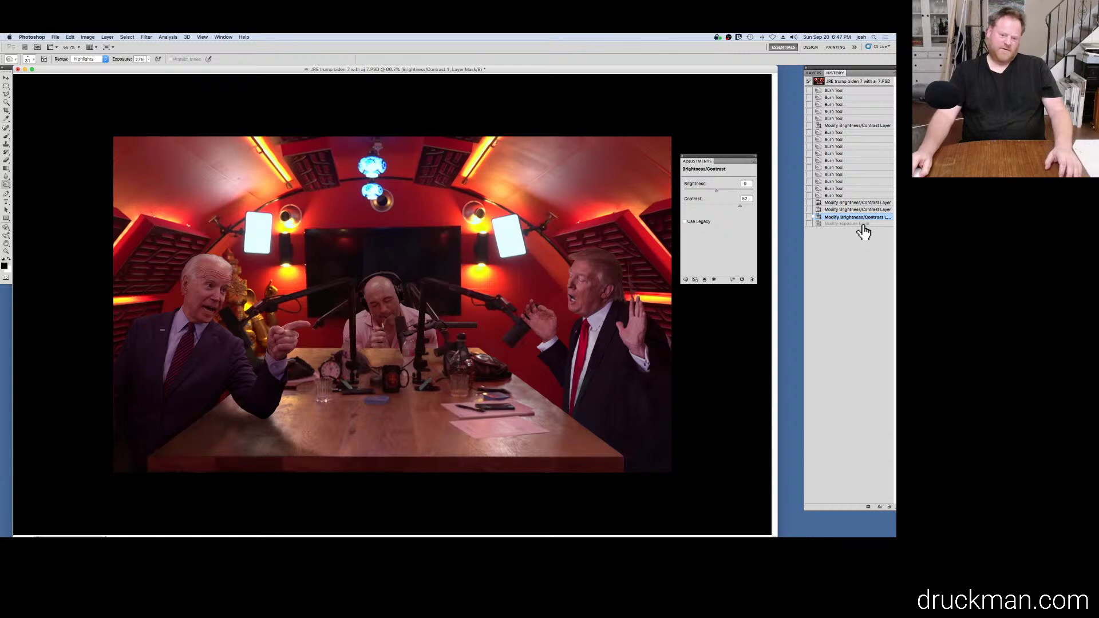
left_click(864, 224)
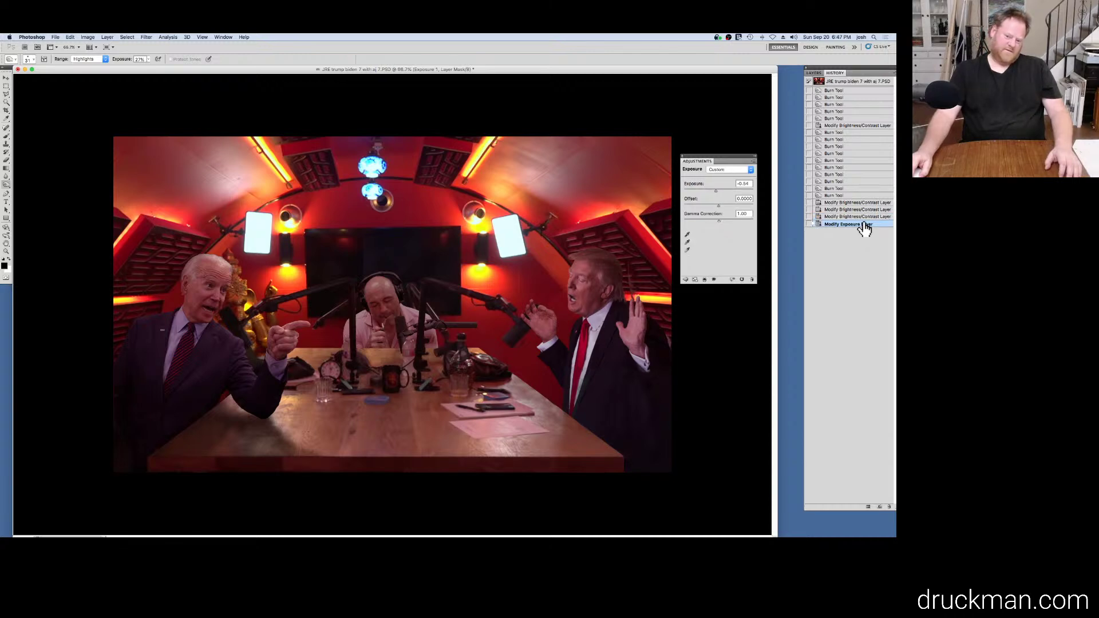
left_click(863, 218)
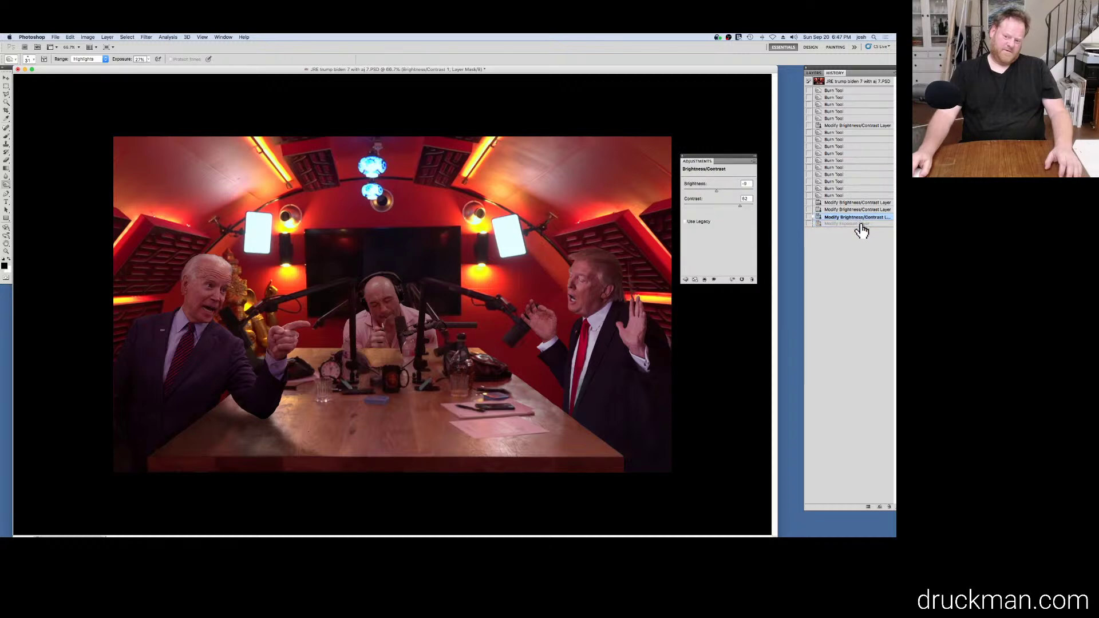
left_click(860, 224)
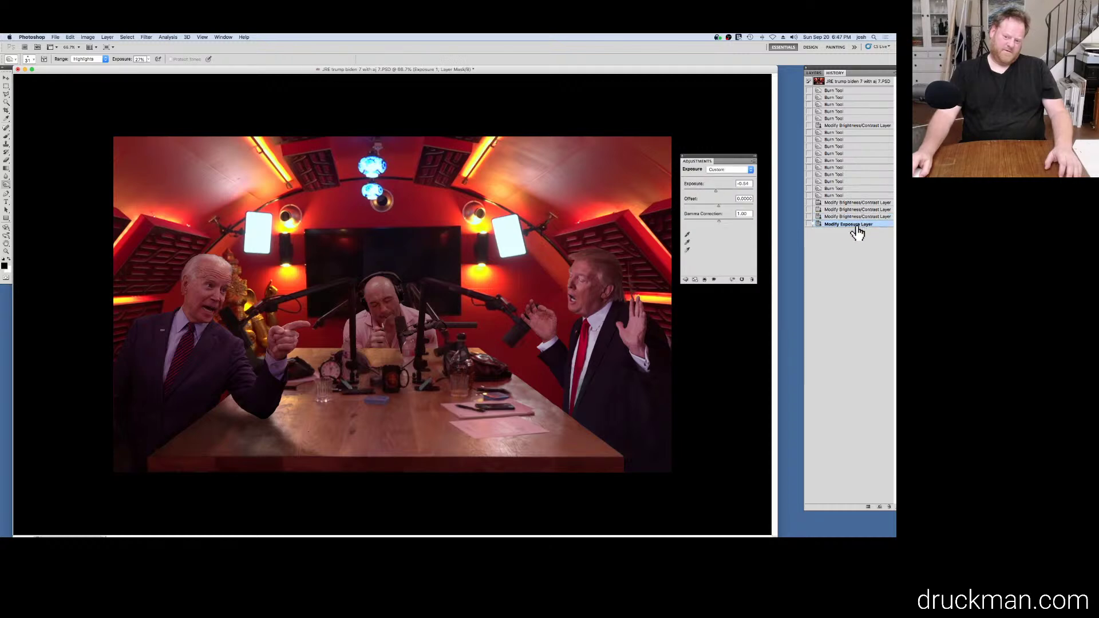
Step: Set the exposure to about -1.36 in the Exposure 2 adjustment above Trump's OK hand in the trump group
left_click(817, 74)
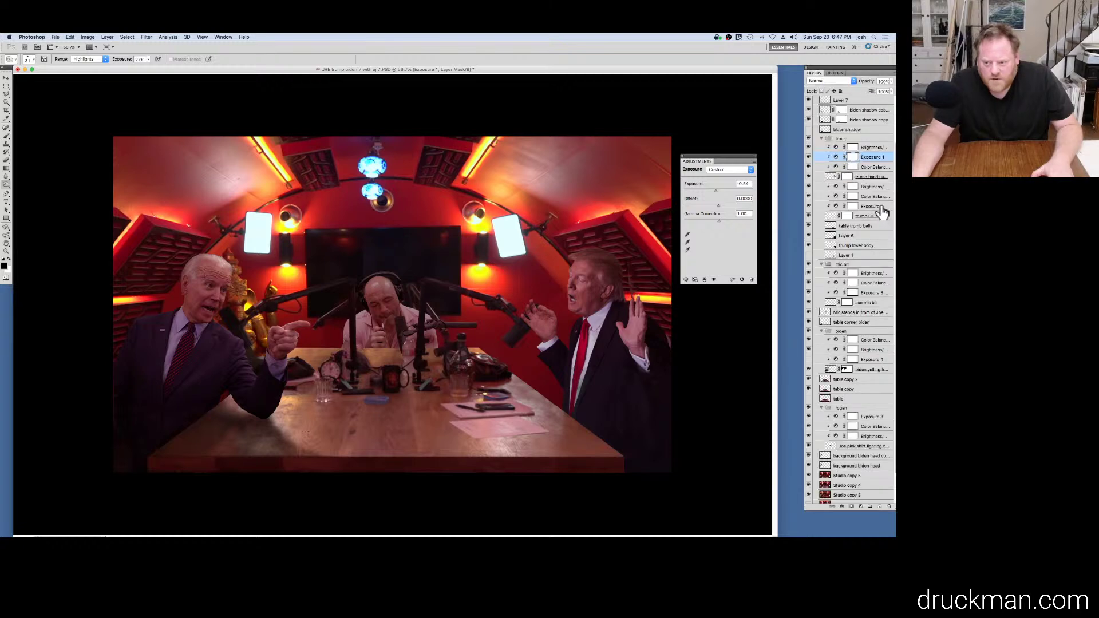
left_click(836, 207)
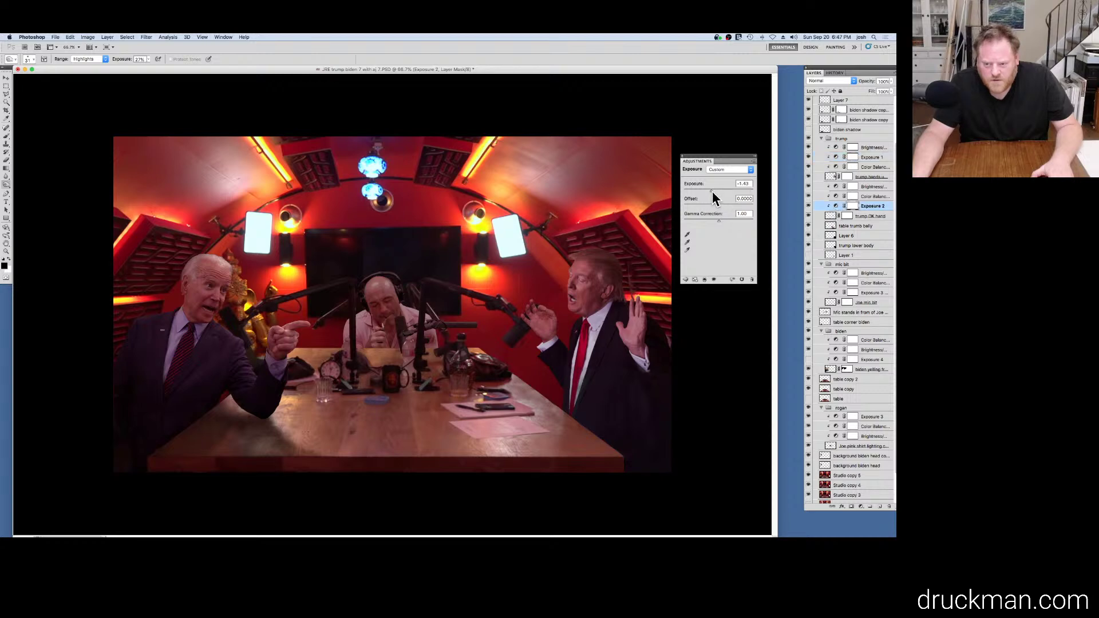
left_click_drag(713, 191, 711, 193)
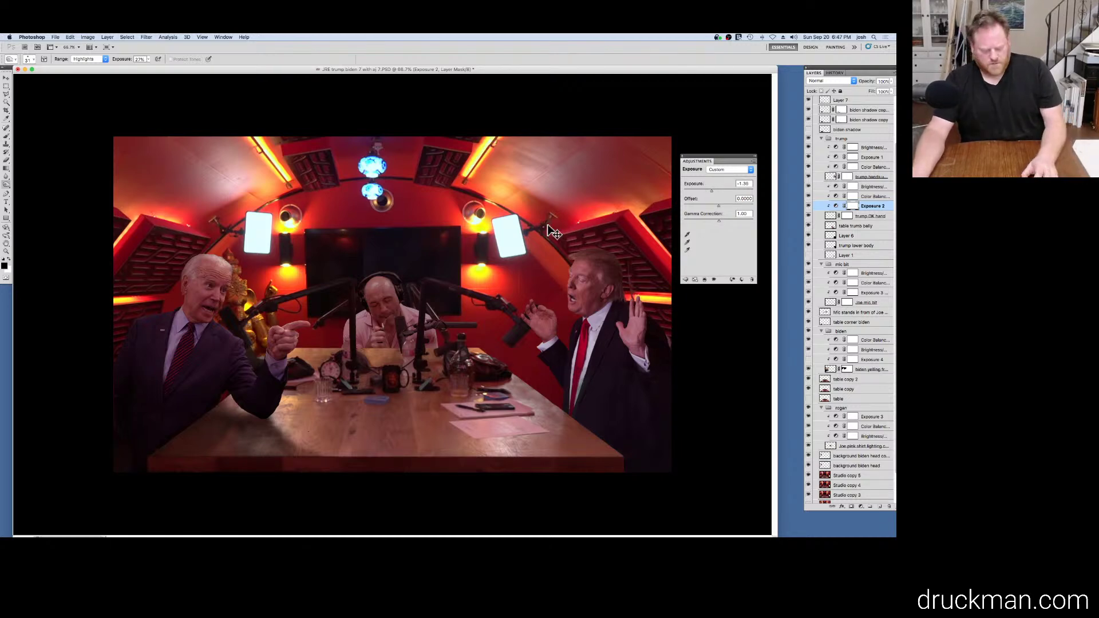
Step: Save the PSD document and begin saving a copy of the composite in JPEG format
key("super+s")
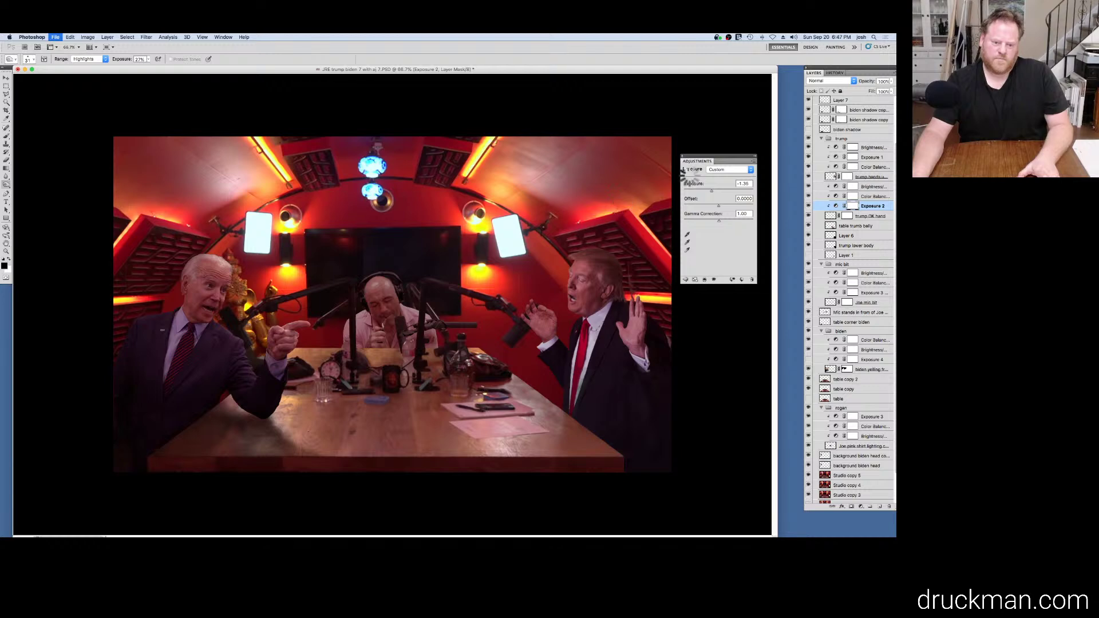
left_click(835, 73)
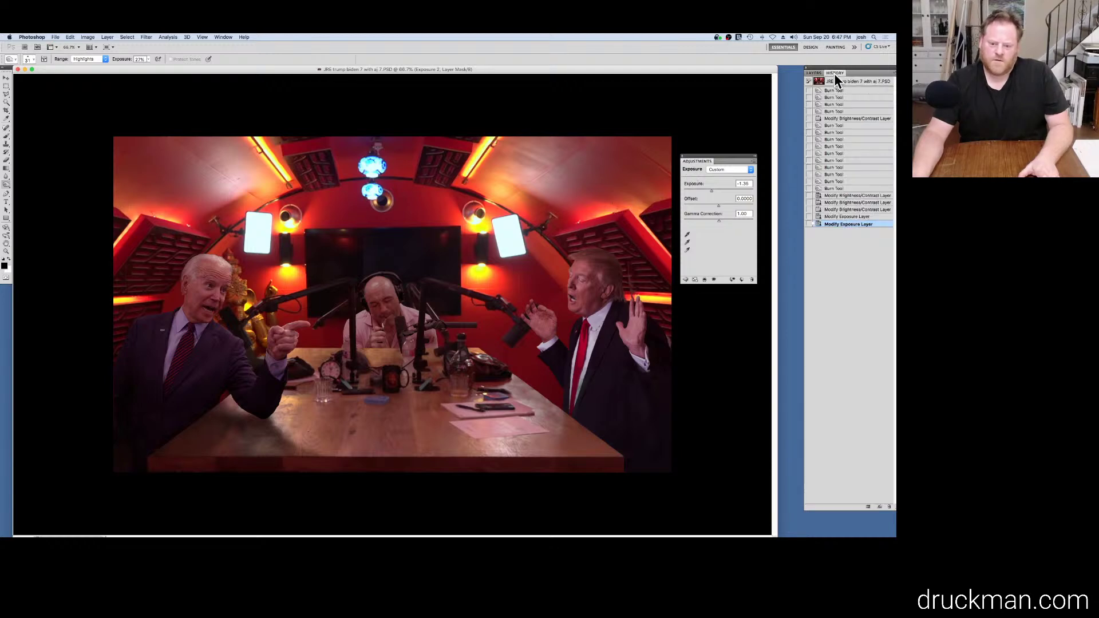
key("super+alt+s")
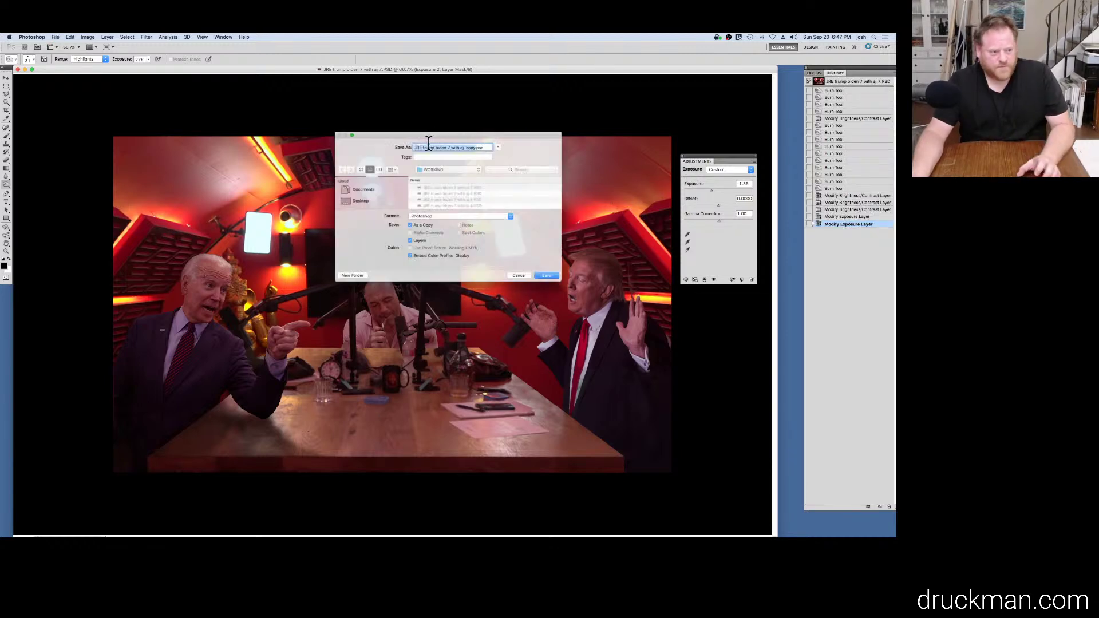
left_click(424, 219)
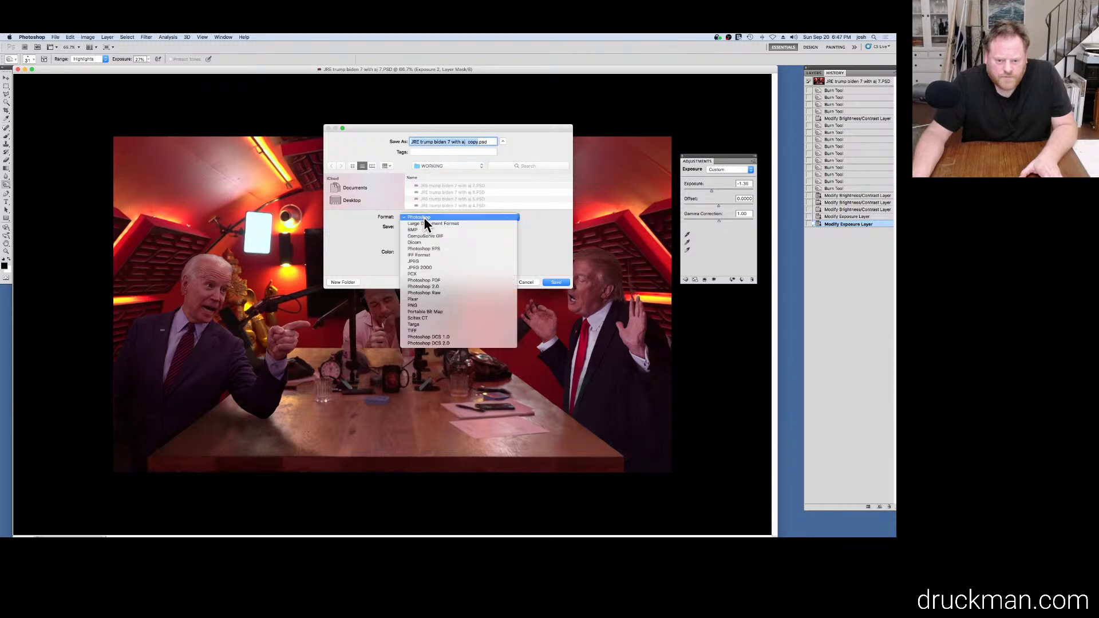
left_click(431, 261)
left_click(460, 141)
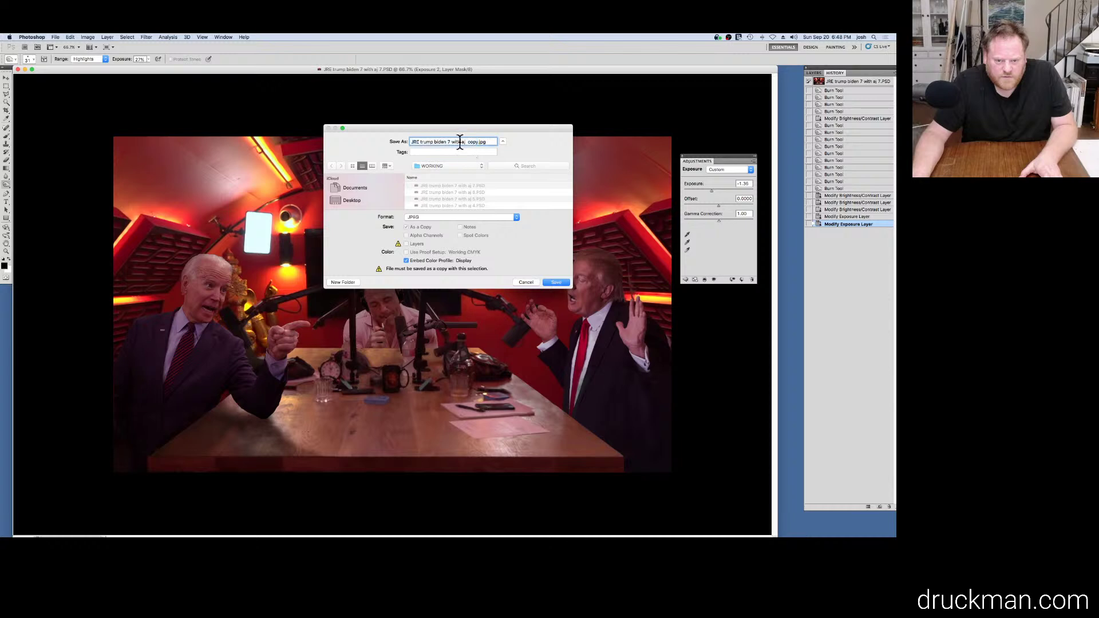
left_click(502, 142)
left_click(502, 142)
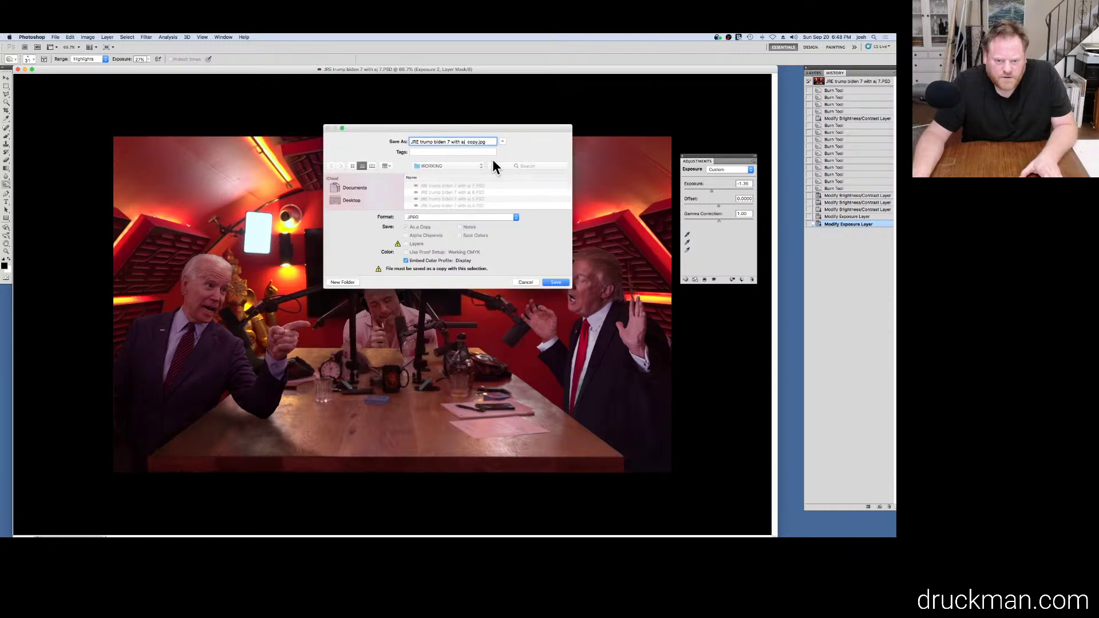
Step: Save the JPEG copy to the Desktop as "Trump Biden JRE 10 min later 2.JPG", keeping the offered JPEG options
left_click(439, 165)
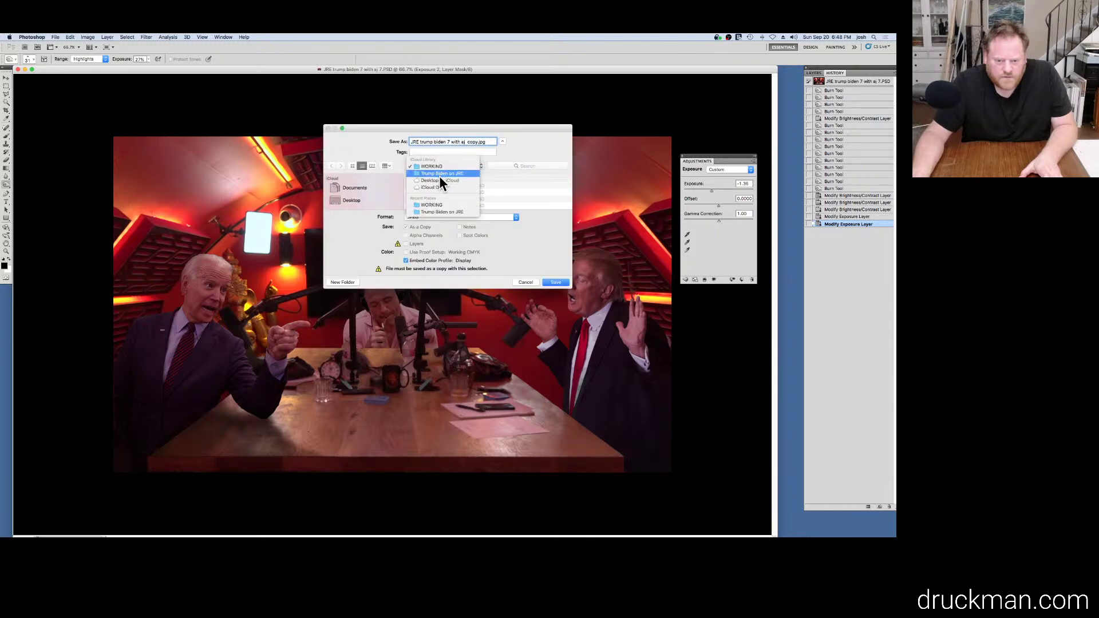
left_click(440, 181)
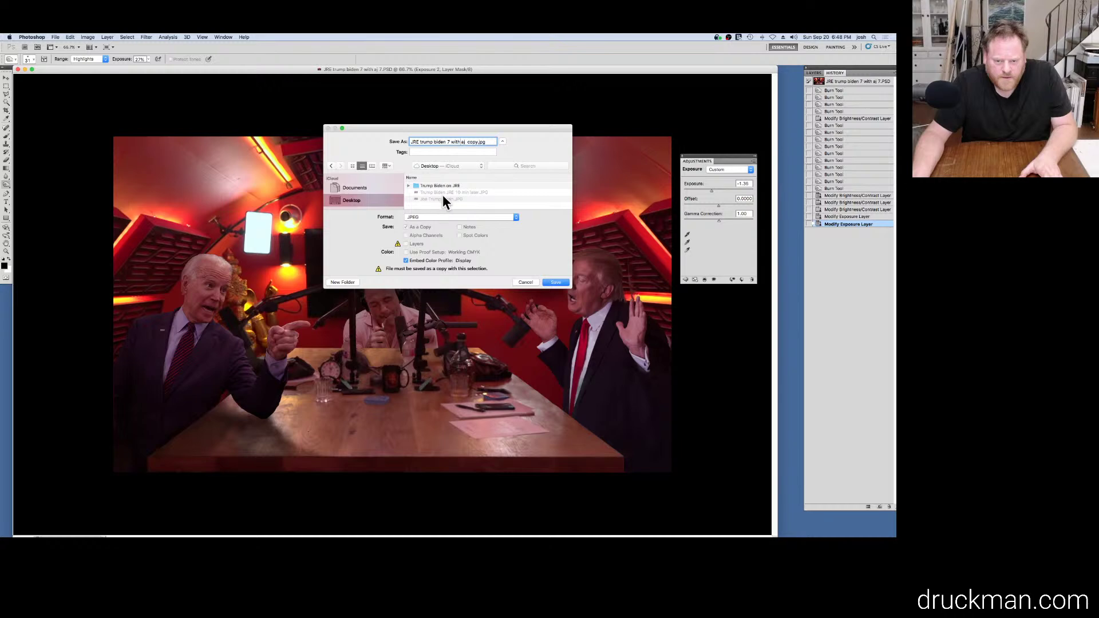
left_click(442, 193)
left_click(474, 142)
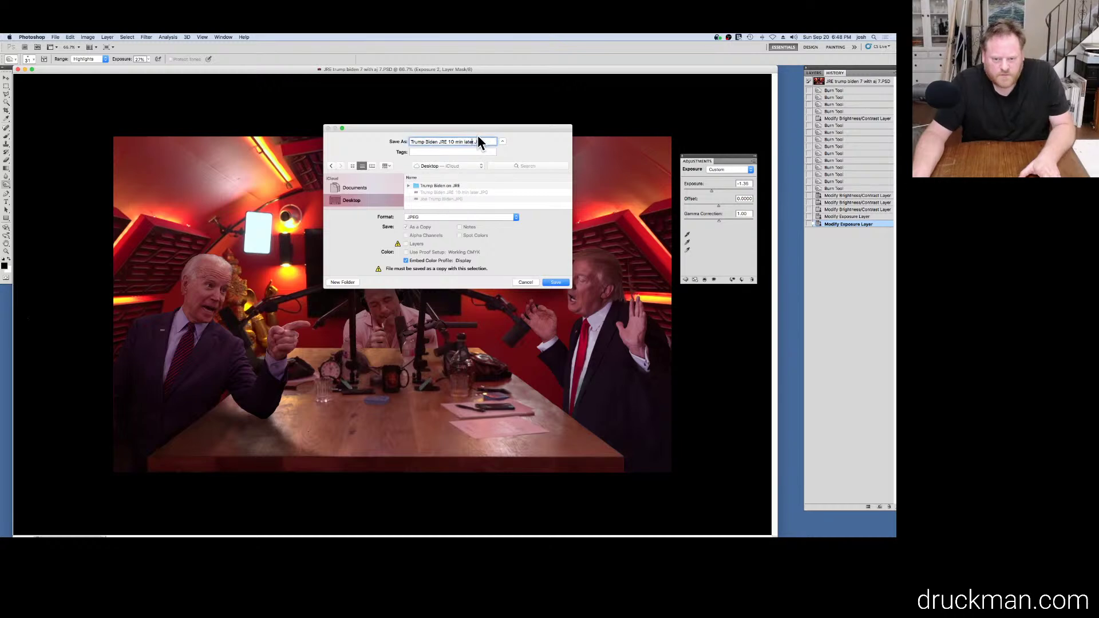
type("2")
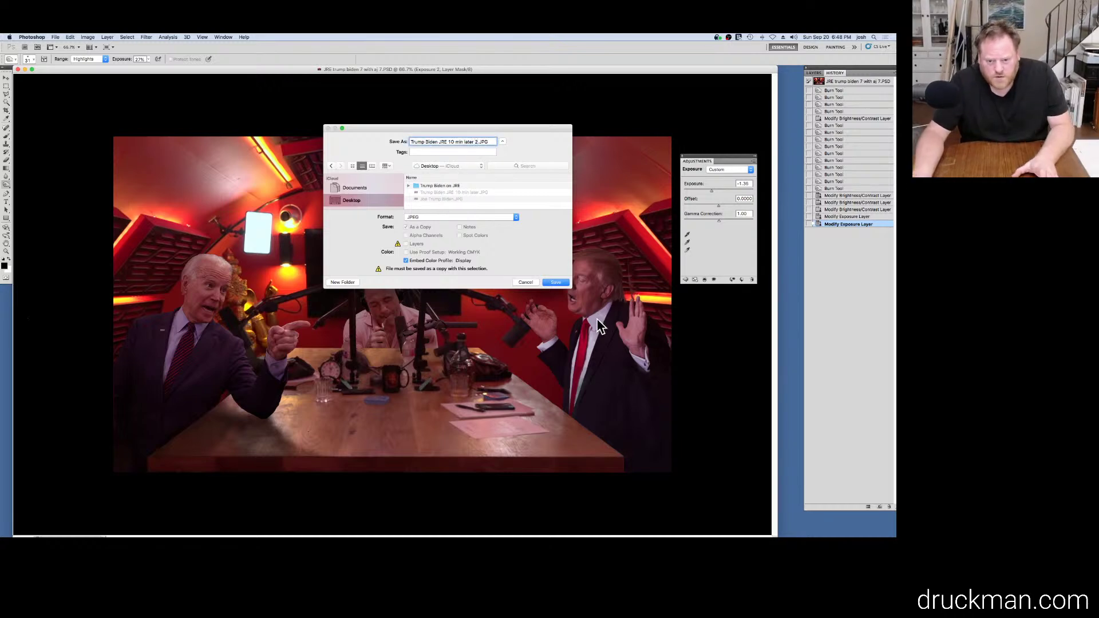
left_click(555, 283)
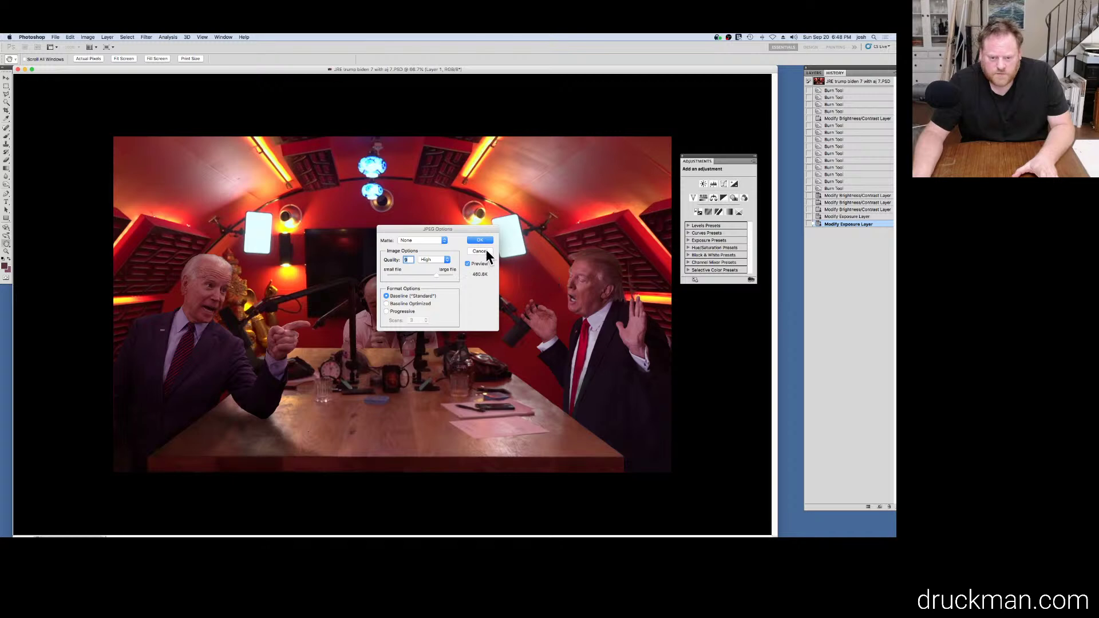
key("Return")
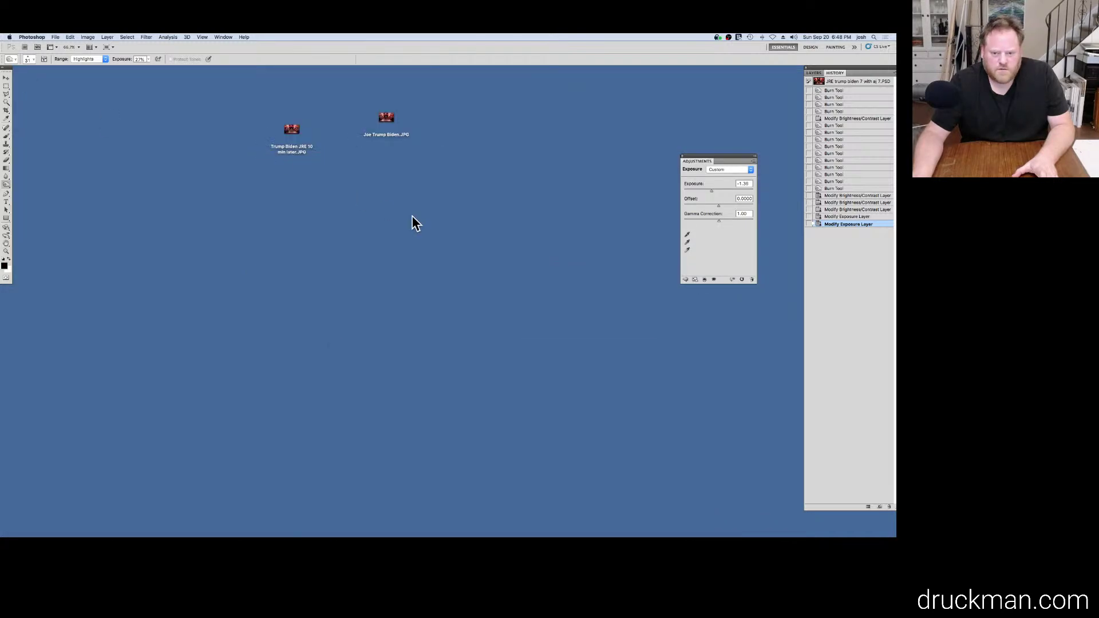
Step: Switch to the Finder desktop, place "Trump Biden JRE 10 min later 2.JPG" below the other JPEG files, and open it in Preview
left_click(412, 217)
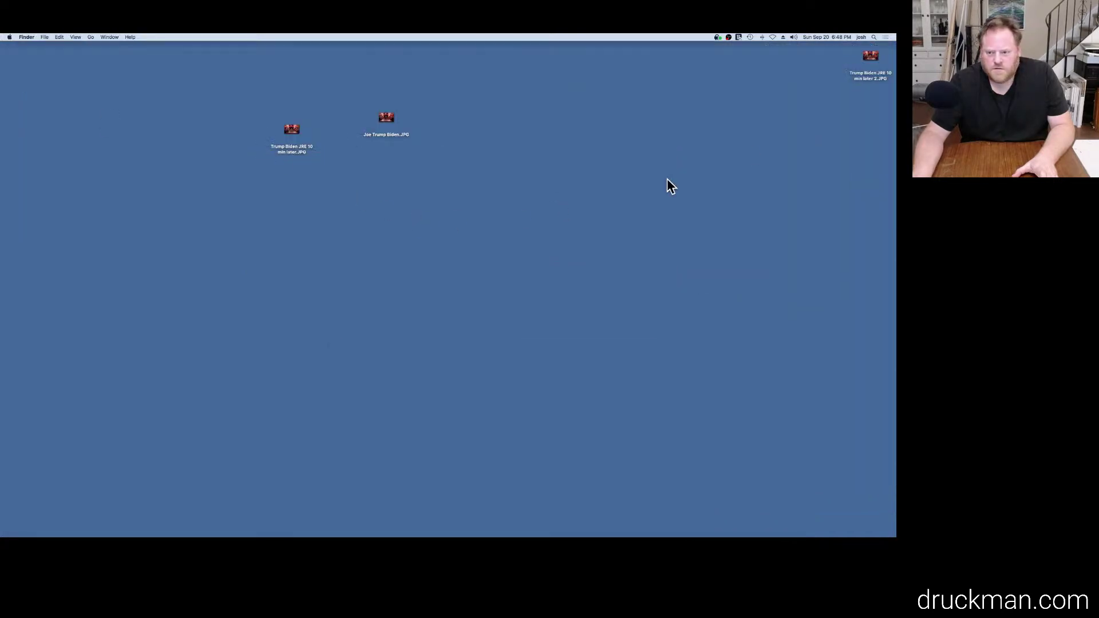
left_click(870, 55)
left_click_drag(870, 55, 313, 189)
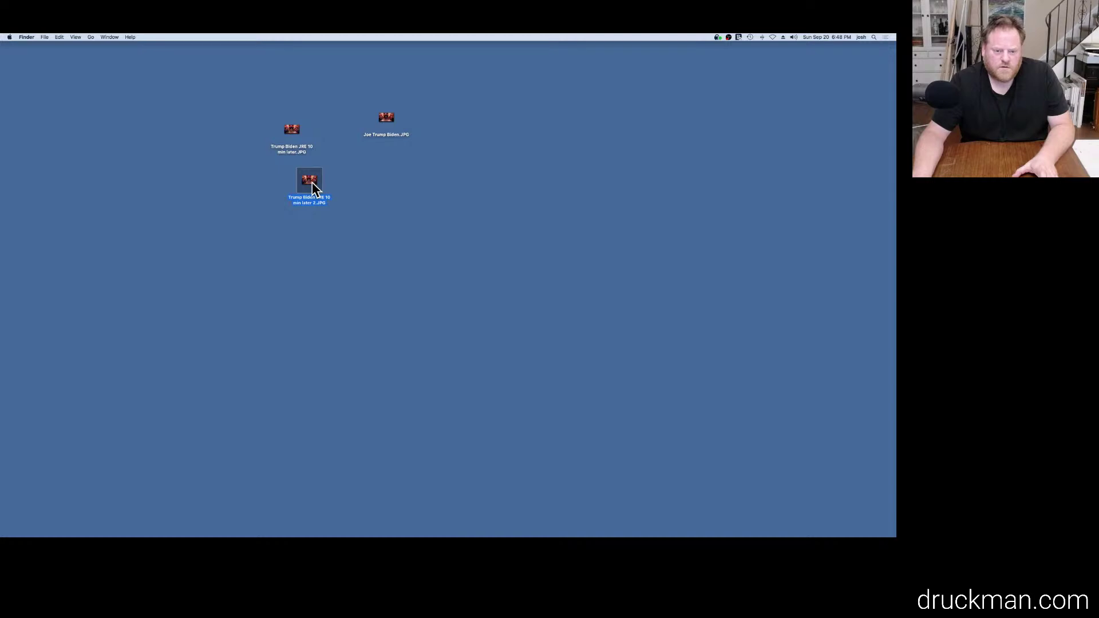
double_click(312, 182)
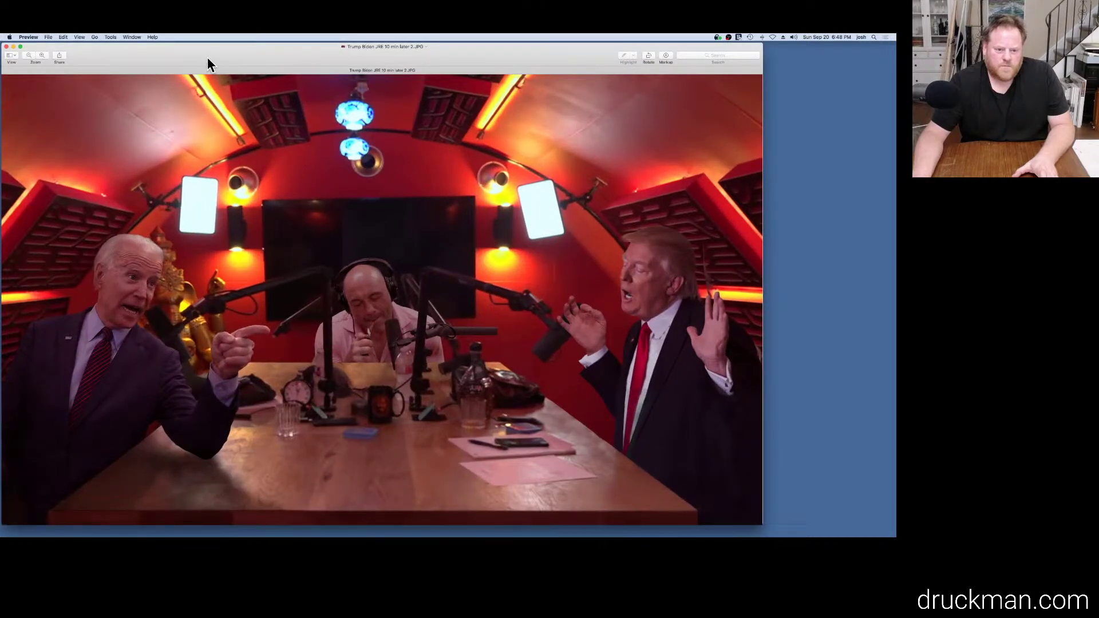
Step: Open the earlier "Trump Biden JRE 10 min later.JPG" and compare it with version 2 by bringing each window to the front
left_click_drag(207, 57, 361, 163)
left_click(289, 129)
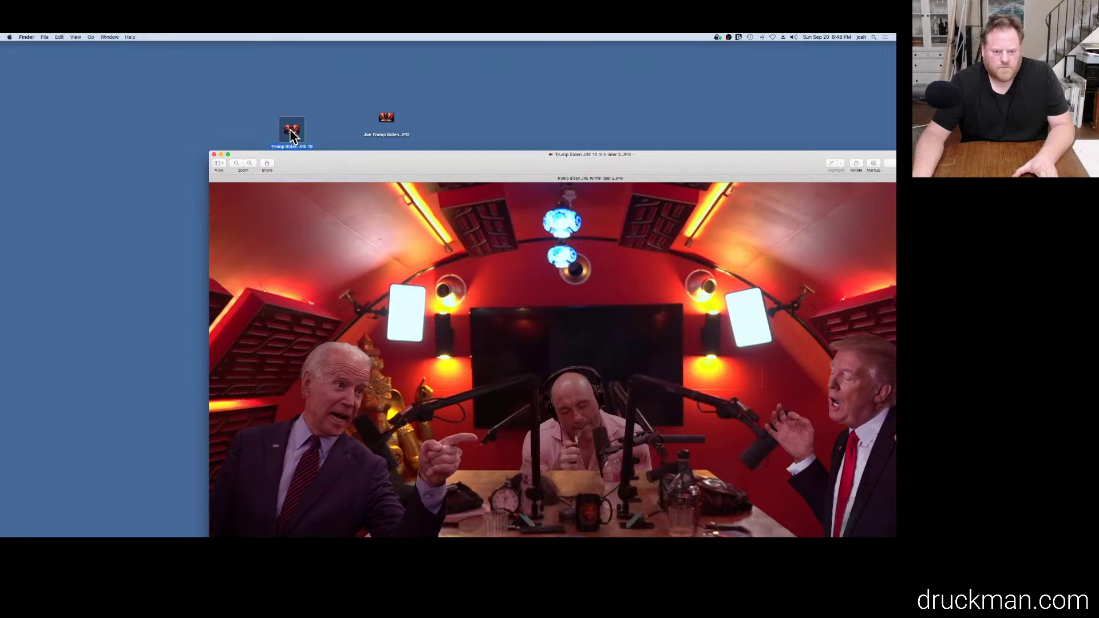
double_click(289, 129)
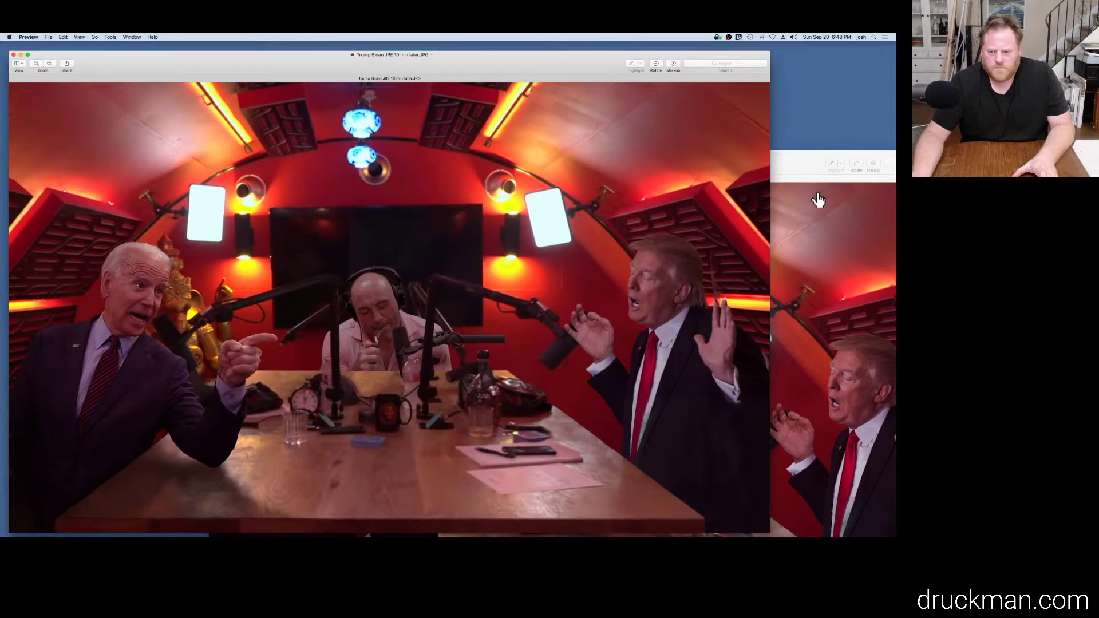
left_click_drag(809, 166, 699, 33)
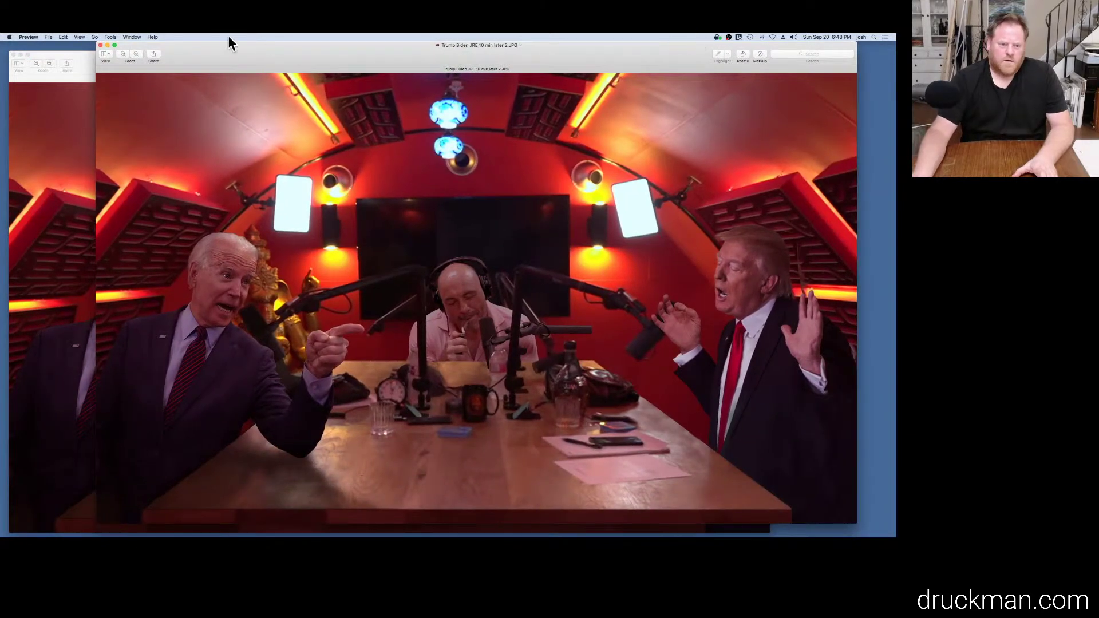
left_click(52, 99)
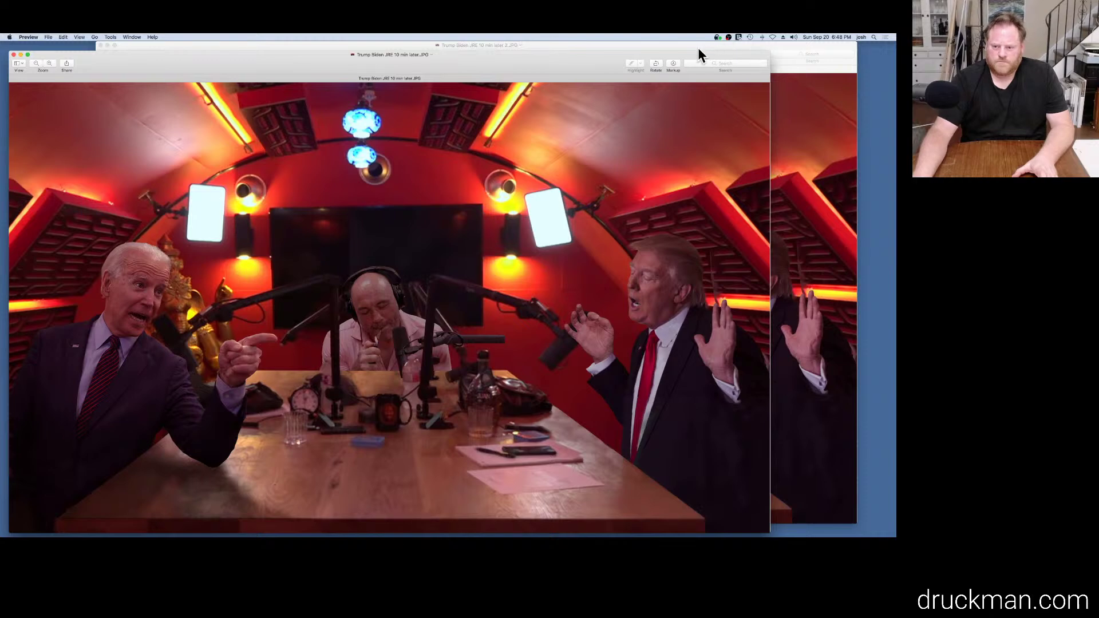
left_click_drag(688, 53, 538, 53)
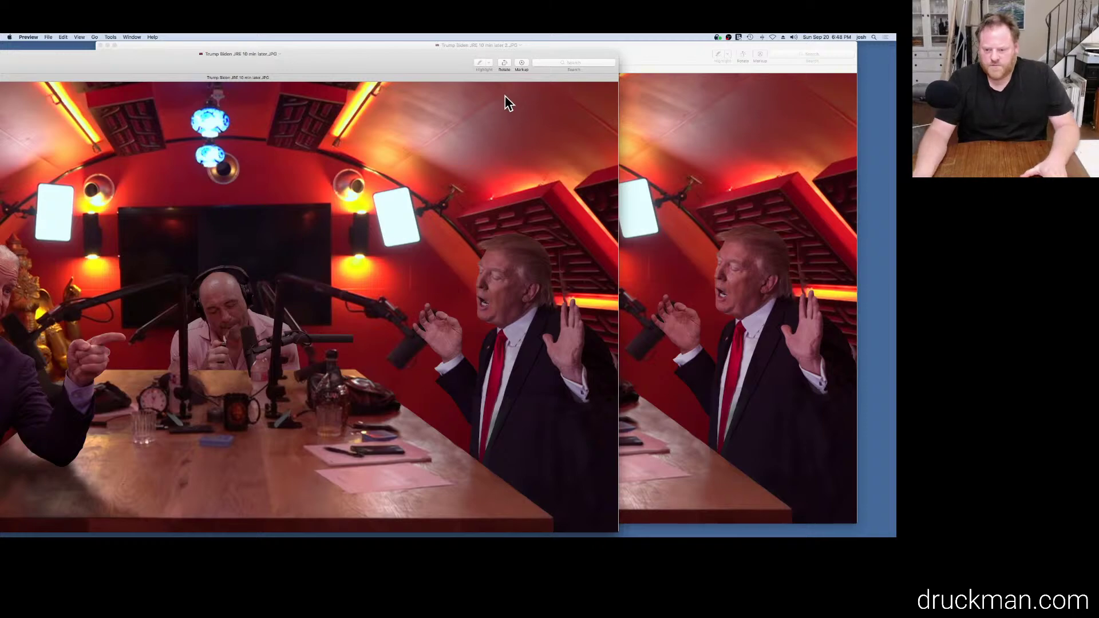
left_click_drag(360, 68, 543, 39)
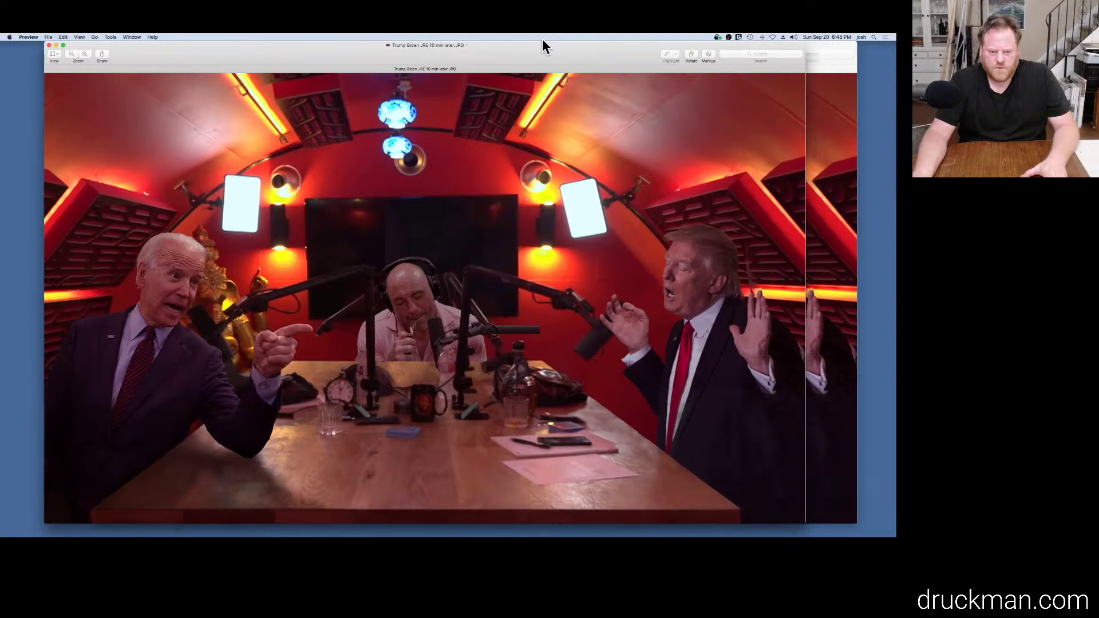
left_click(826, 47)
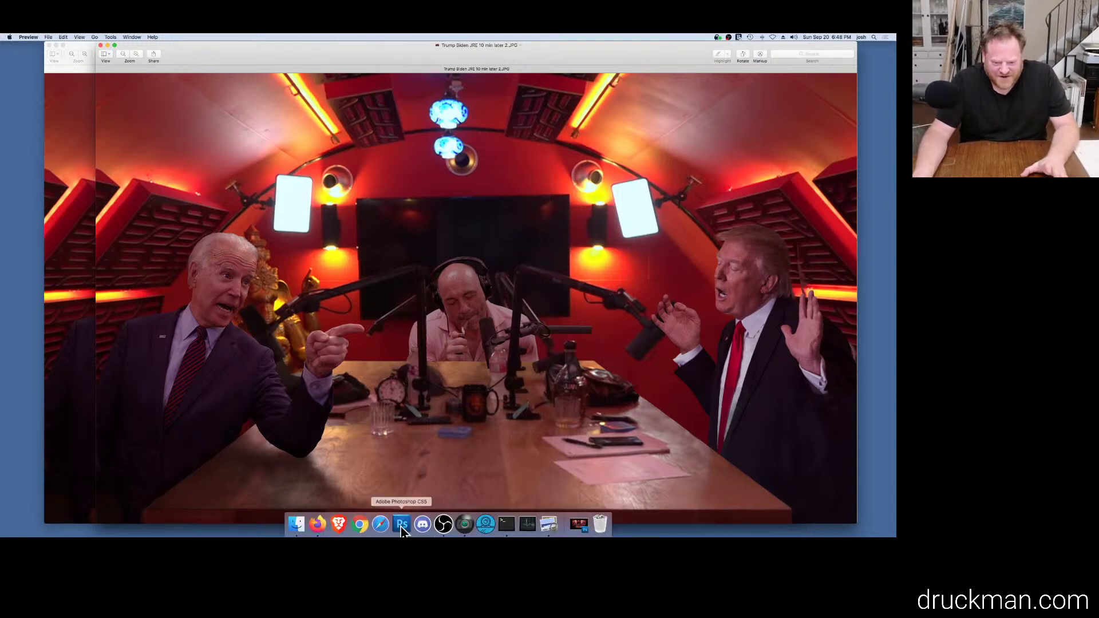
Step: Switch to Photoshop and quit the application
left_click(405, 526)
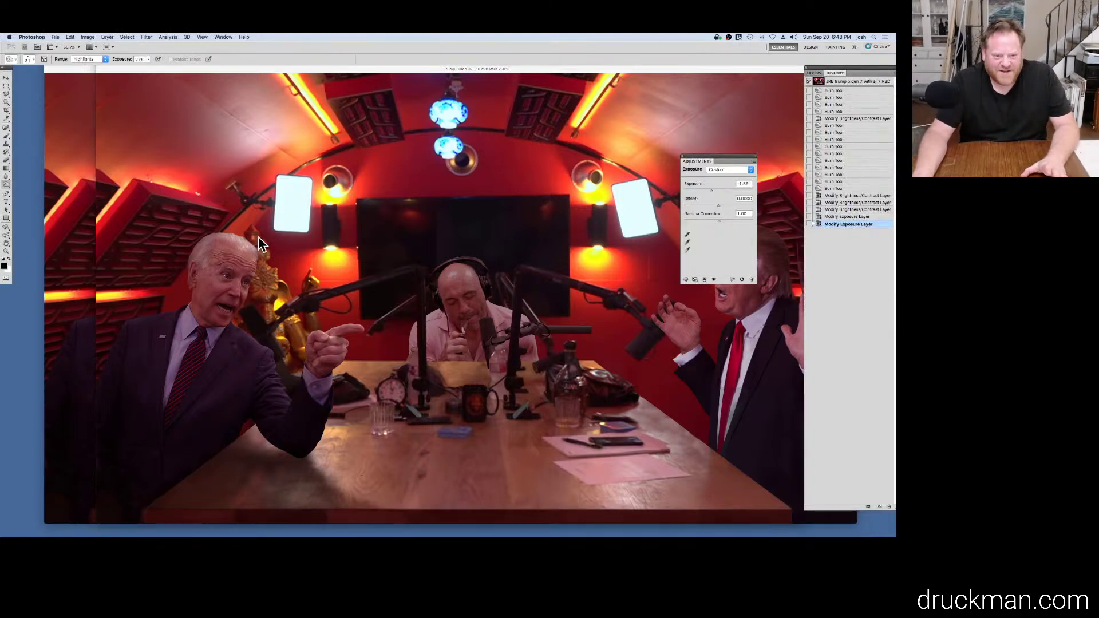
left_click(54, 36)
mouse_move(35, 37)
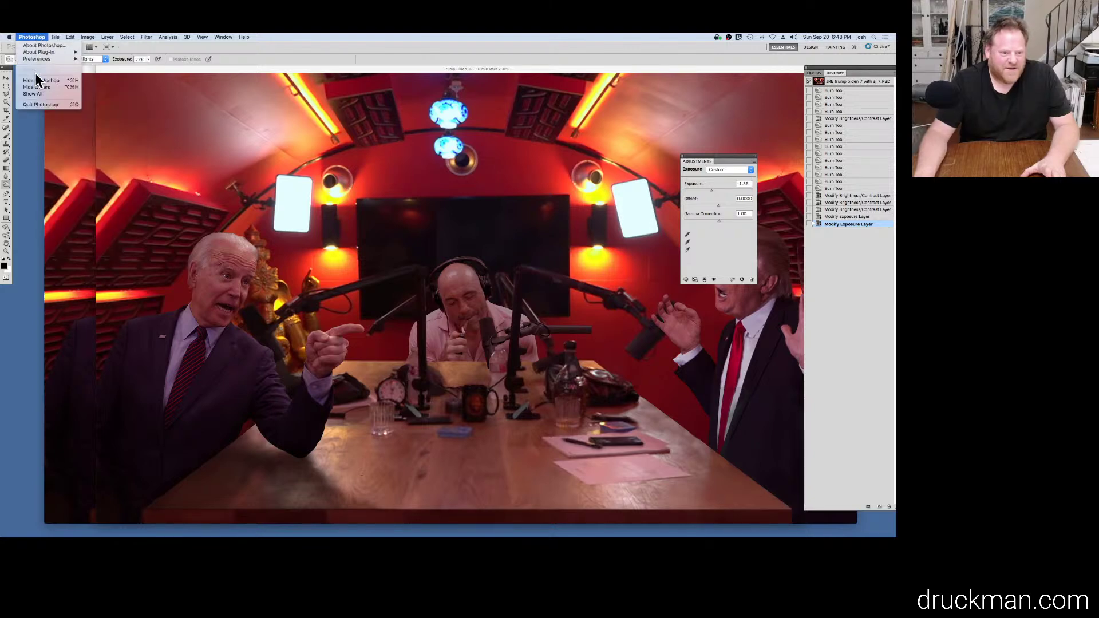
left_click(34, 104)
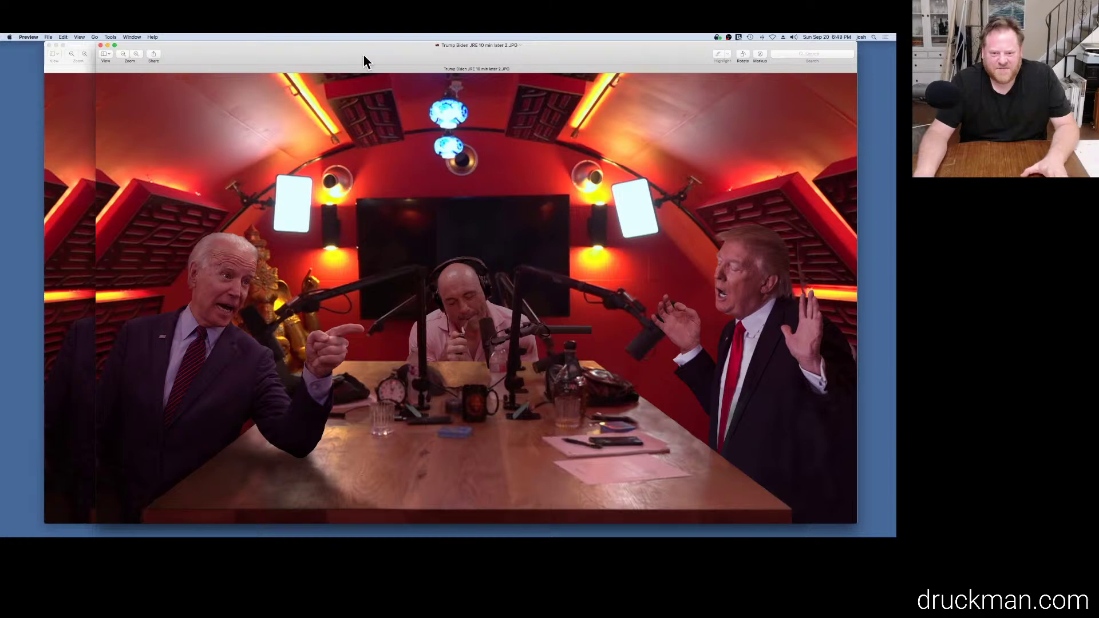
Step: Close the earlier JPEG's window in Preview and ignore the Photoshop crash report
double_click(363, 55)
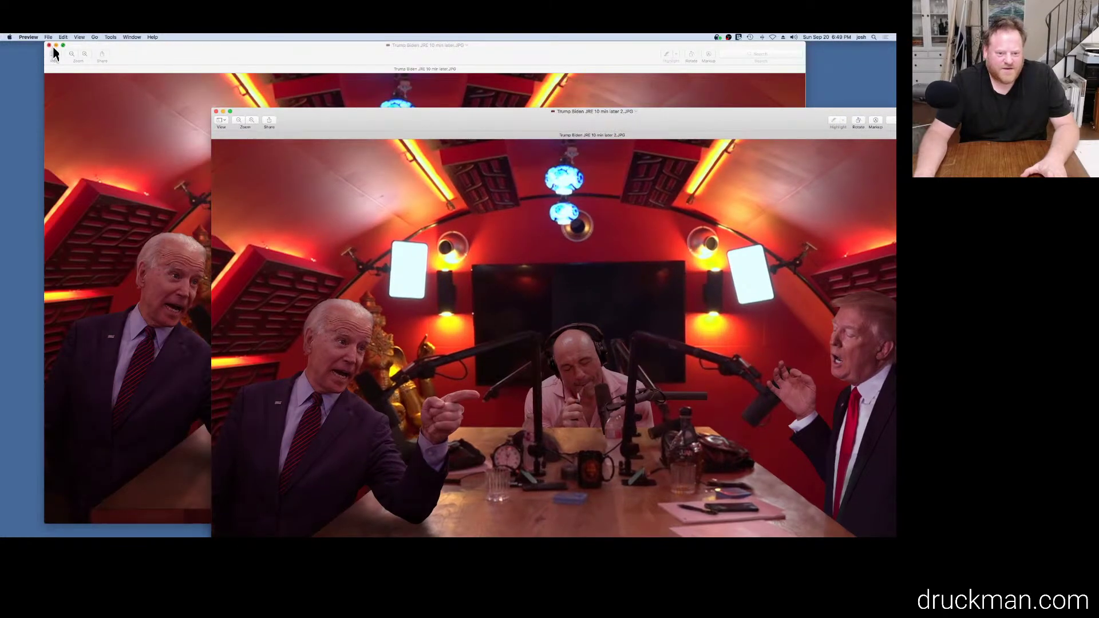
left_click(48, 45)
double_click(404, 122)
left_click_drag(184, 63, 229, 75)
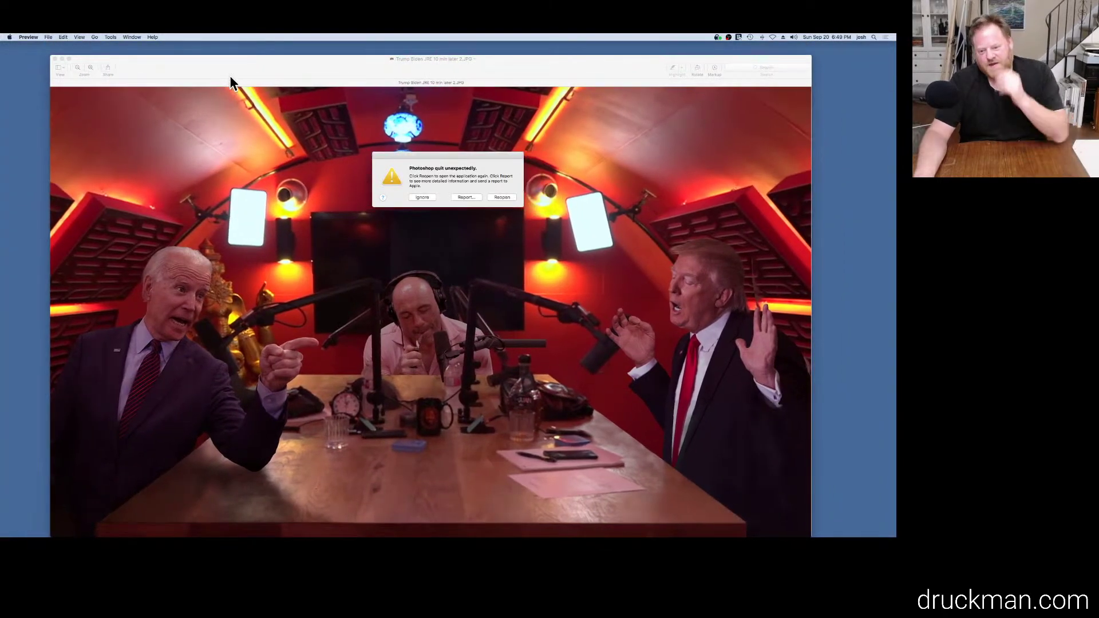
left_click(420, 197)
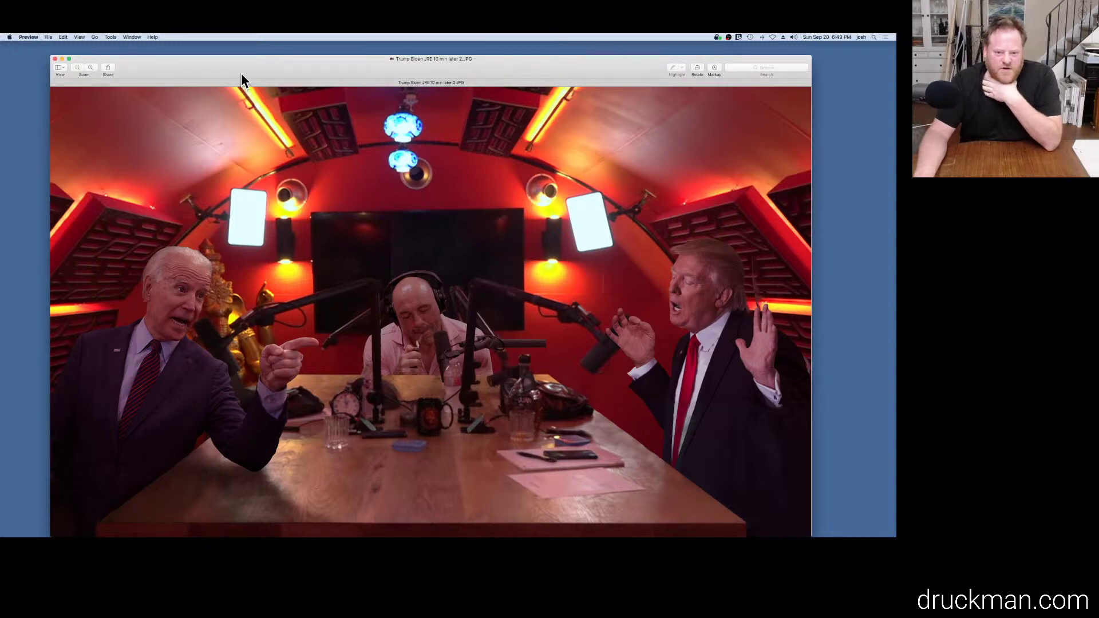
Step: Move the preview window away from the desktop files and put the earlier "Trump Biden JRE 10 min later.JPG" in the Trash
left_click_drag(225, 71, 314, 268)
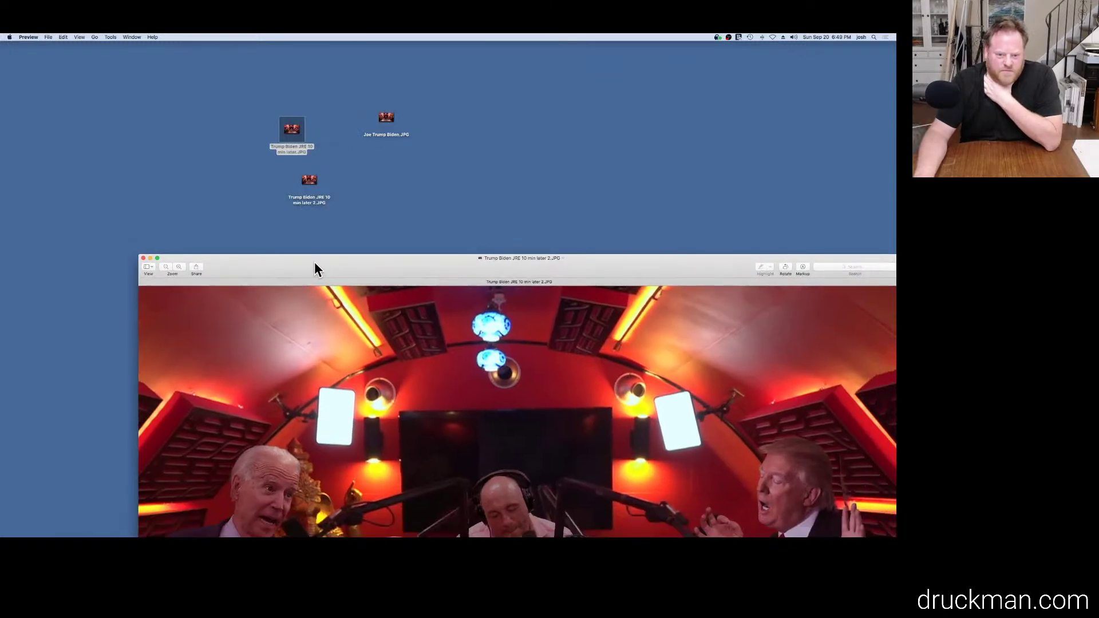
left_click(289, 146)
left_click(298, 128)
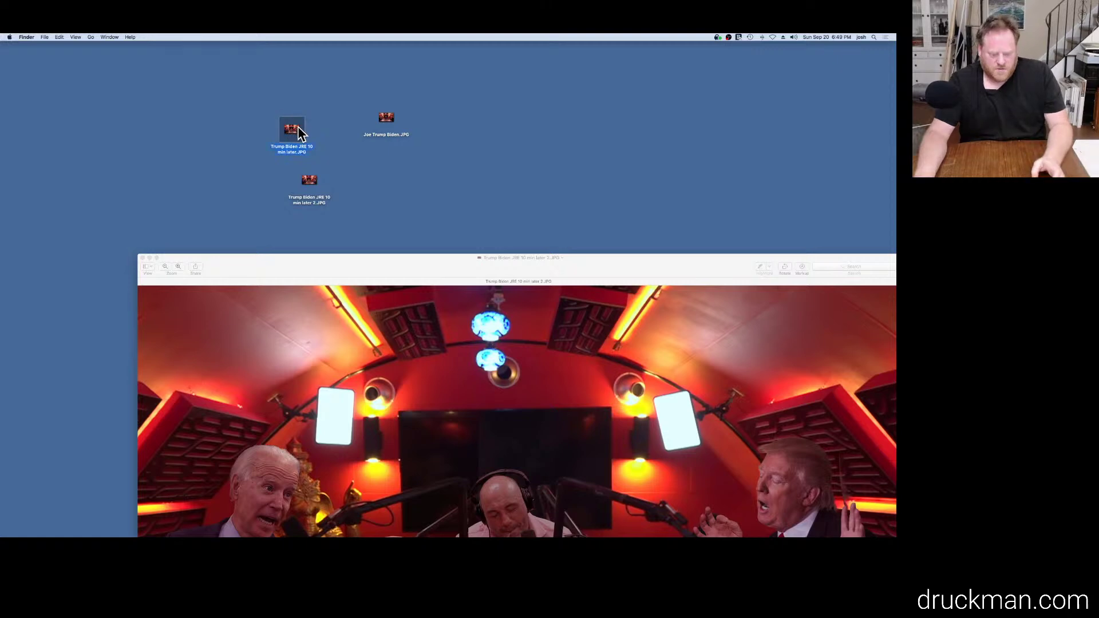
key("super+BackSpace")
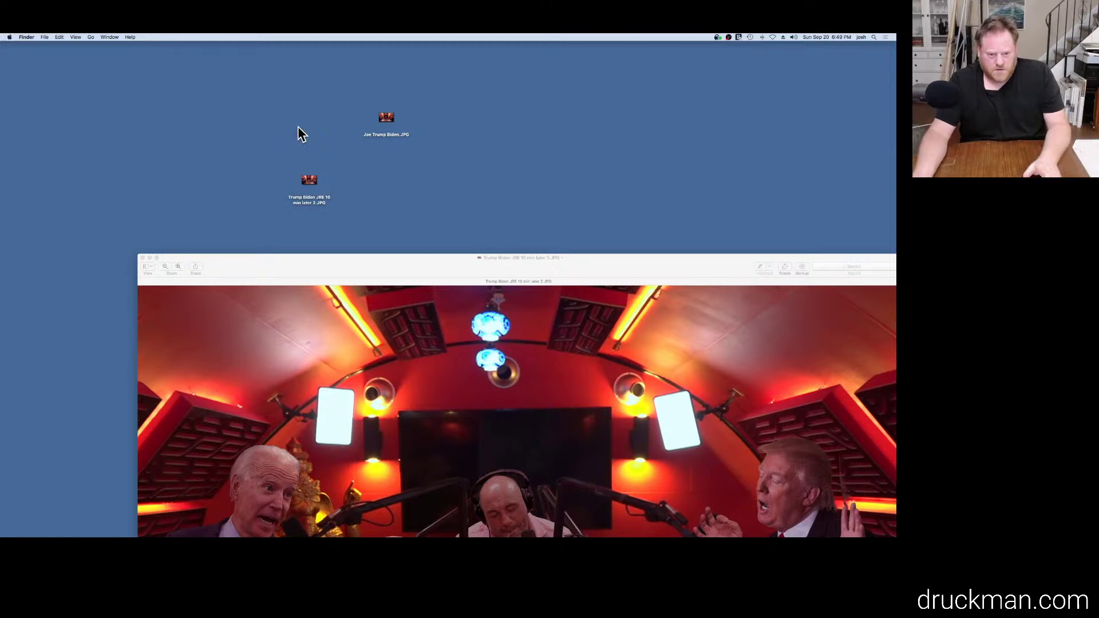
Step: Rename the version 2 file on the desktop as "Trump Biden JRE 10 min later.JPG"
left_click(314, 203)
left_click(315, 203)
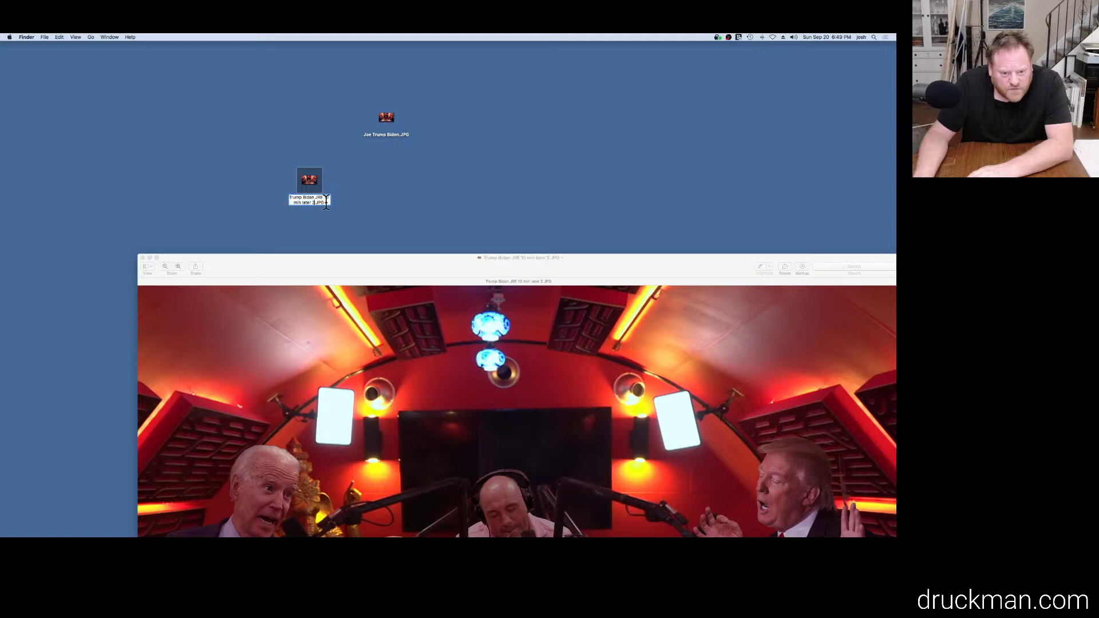
key("BackSpace")
key("BackSpace")
key("Return")
Step: Close the open preview and reopen the renamed JPEG from the desktop to review the finished composite
left_click_drag(366, 263, 313, 54)
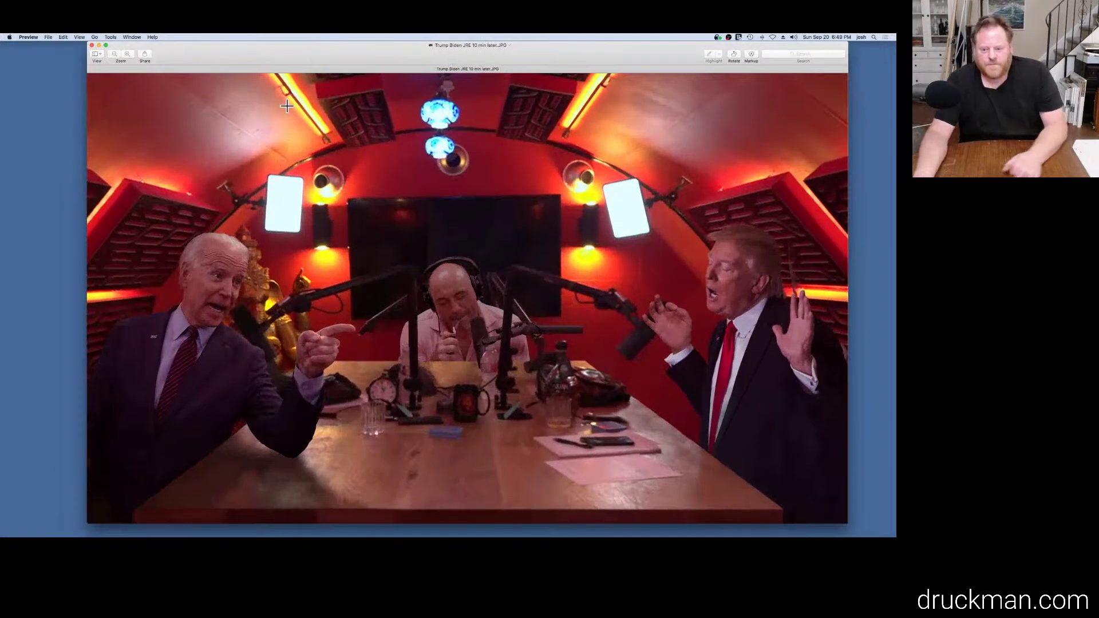
left_click(92, 45)
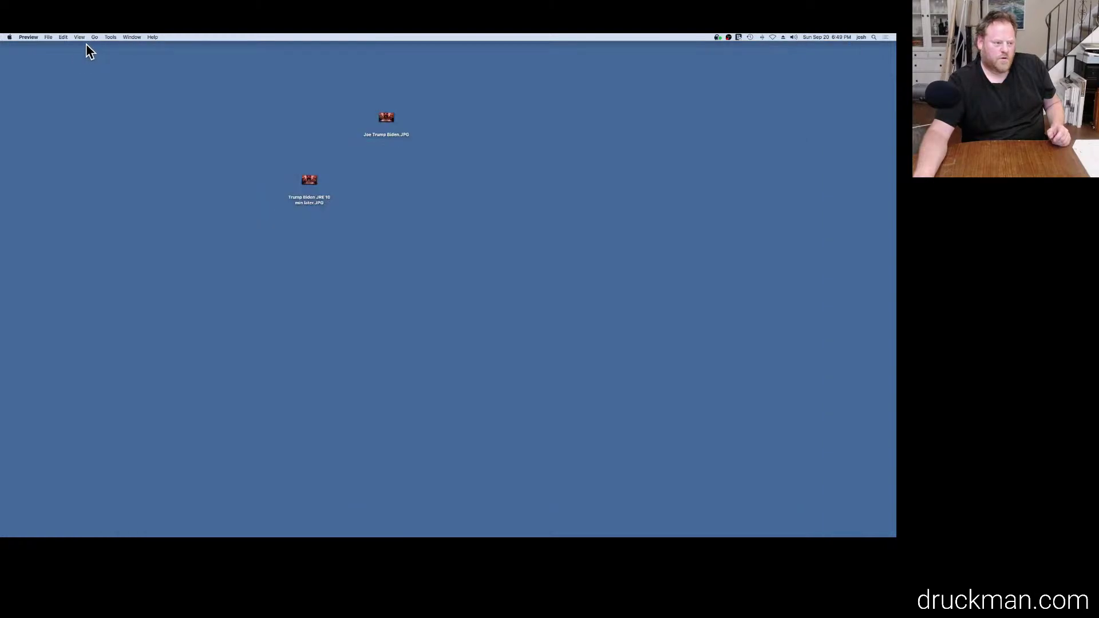
double_click(313, 182)
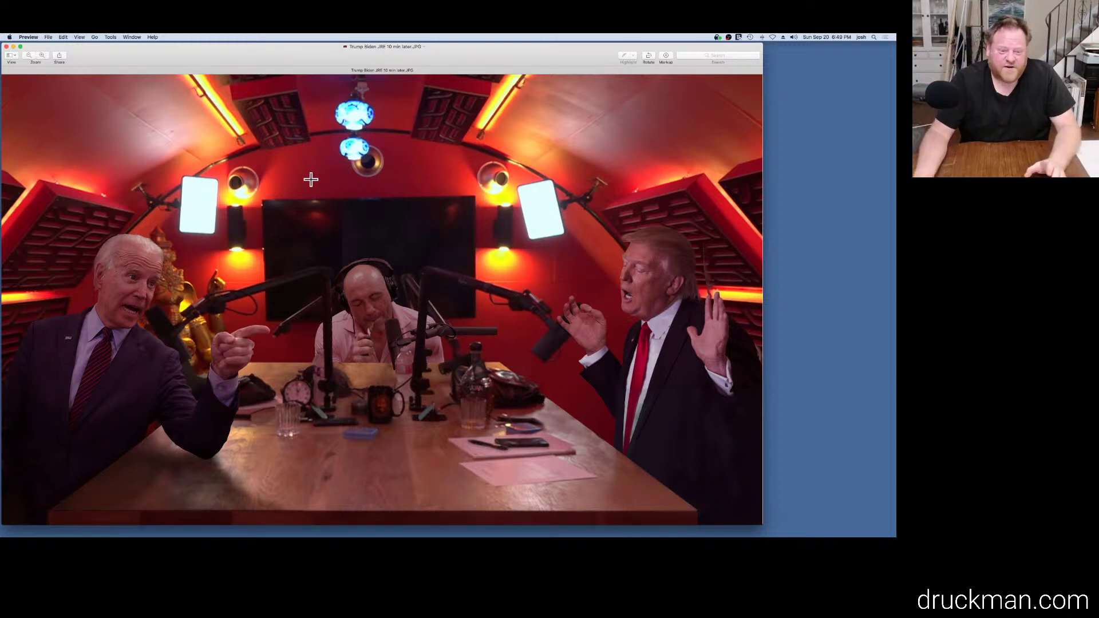
left_click_drag(286, 48, 336, 41)
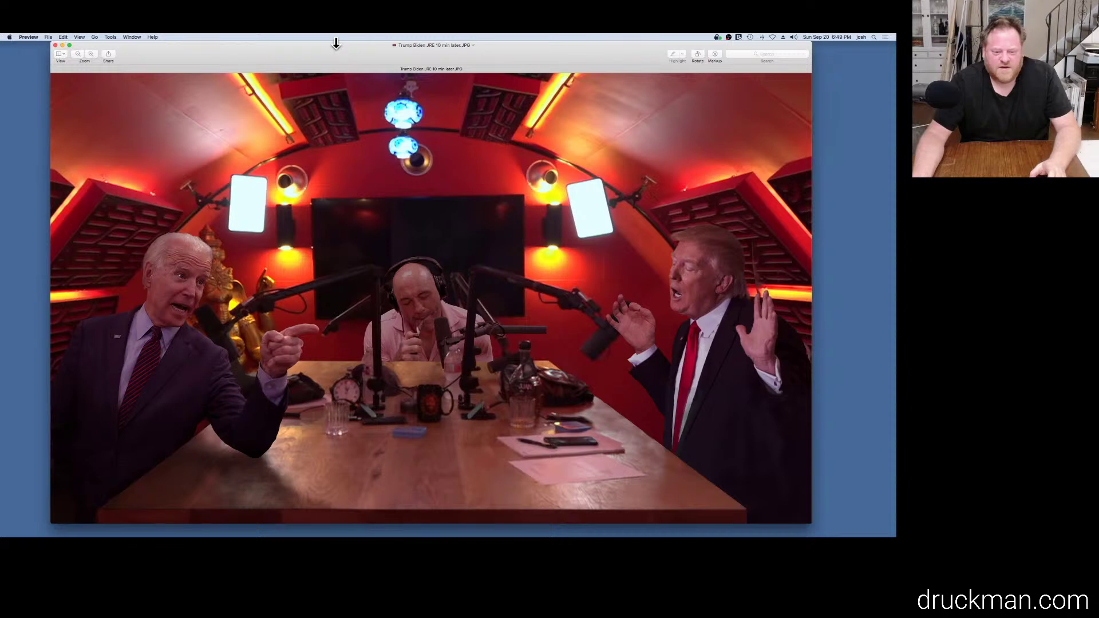